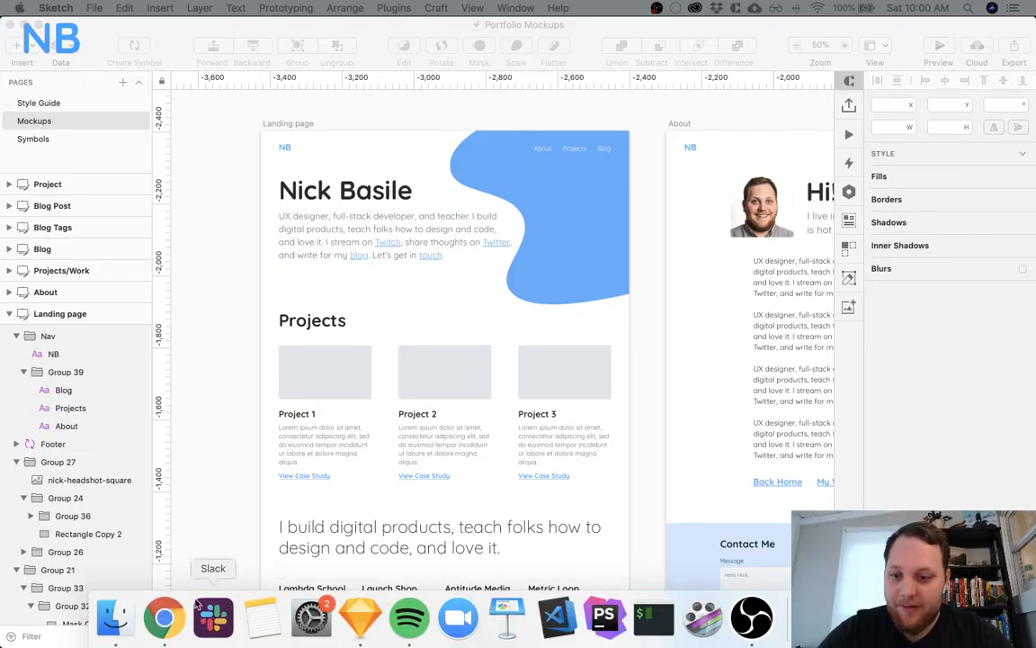
Switch to Chrome and bring up the Portfolio Redesign board in Trello
{"action": "left_click", "coordinate": [163, 616]}
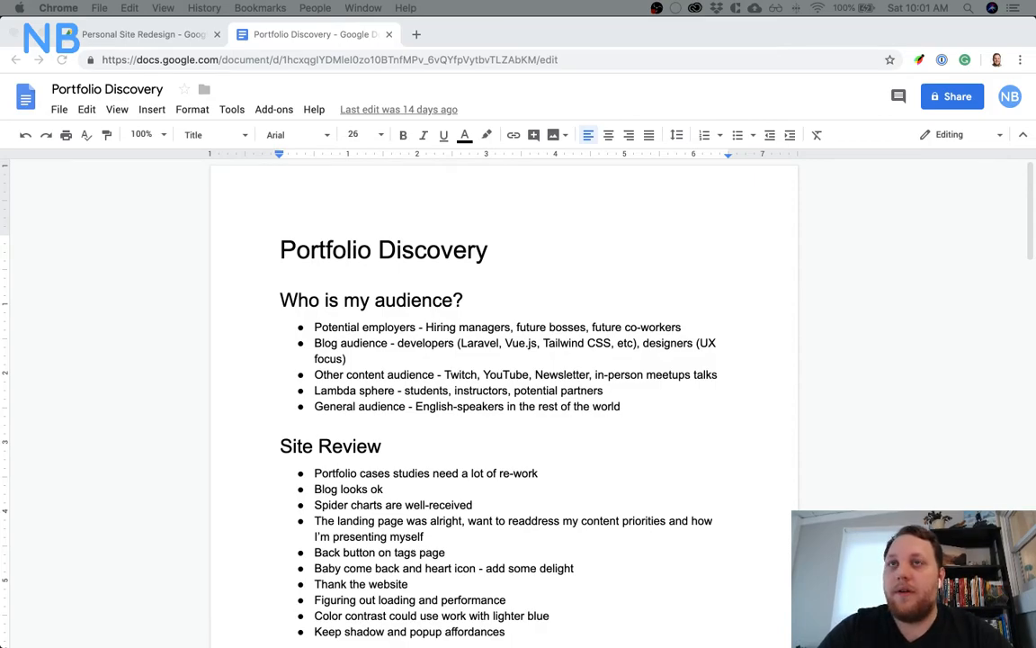
{"action": "left_click_drag", "start_coordinate": [576, 99], "coordinate": [433, 143]}
{"action": "left_click_drag", "start_coordinate": [310, 34], "coordinate": [386, 36]}
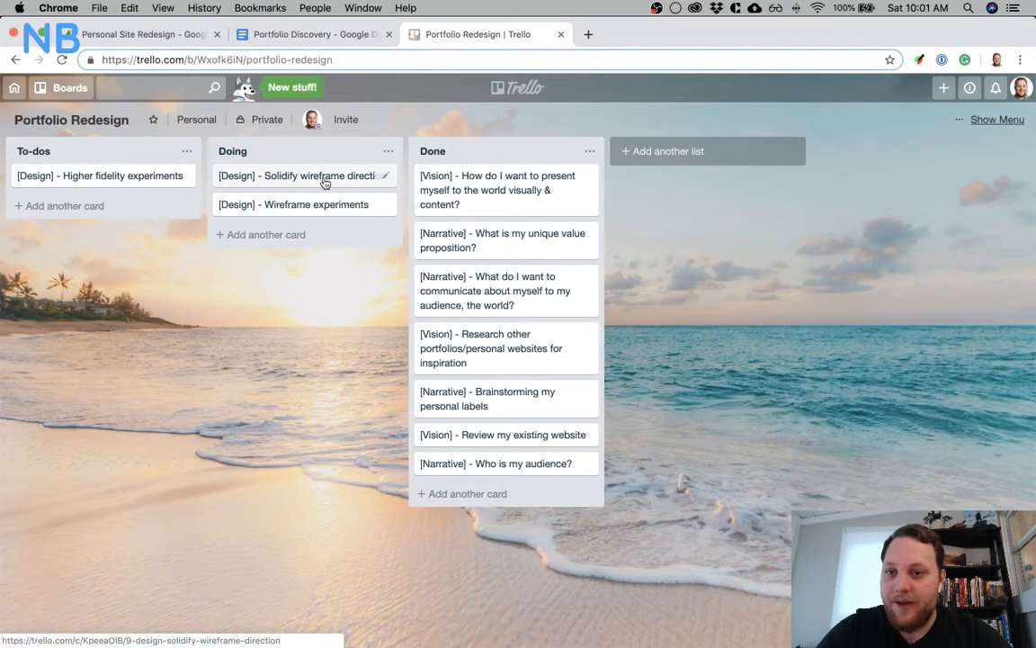
Move the Wireframe experiments and Solidify wireframe direction cards to Done, and the Higher fidelity experiments card to Doing
{"action": "left_click_drag", "start_coordinate": [317, 206], "coordinate": [508, 185]}
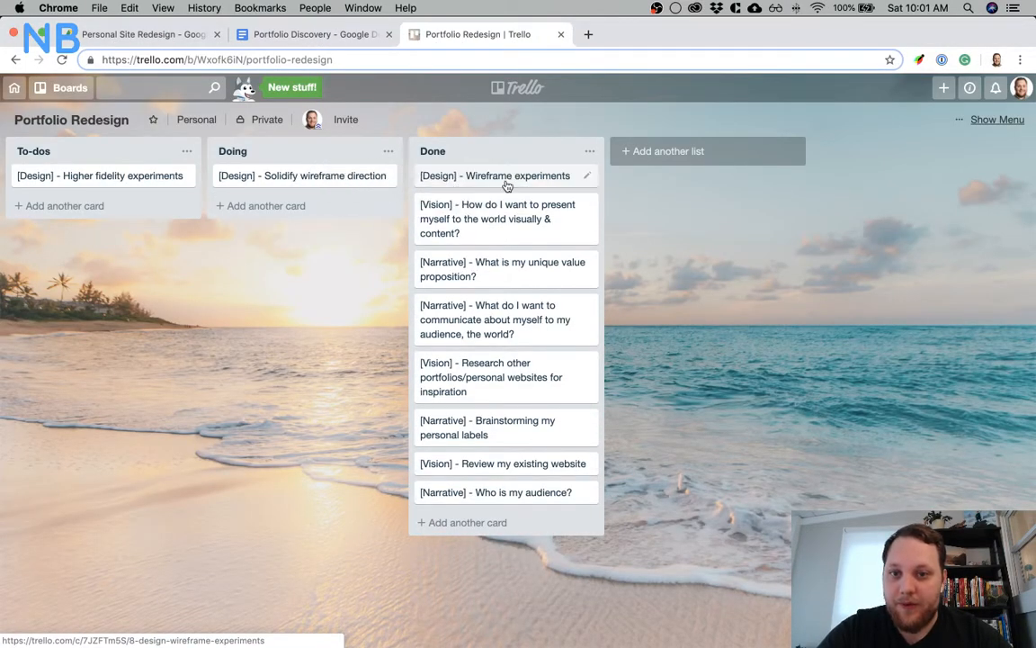
{"action": "left_click_drag", "start_coordinate": [347, 176], "coordinate": [526, 171]}
{"action": "left_click_drag", "start_coordinate": [113, 177], "coordinate": [282, 174]}
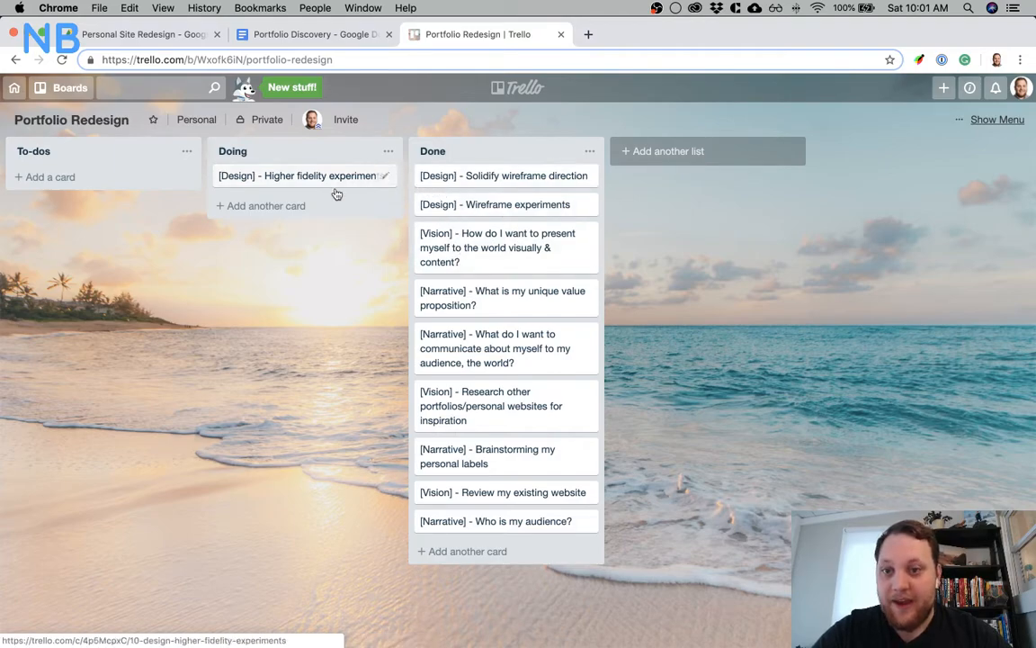
Switch to Sketch and review the Landing page and About artboards side by side on the Mockups page
{"action": "mouse_move", "coordinate": [604, 619]}
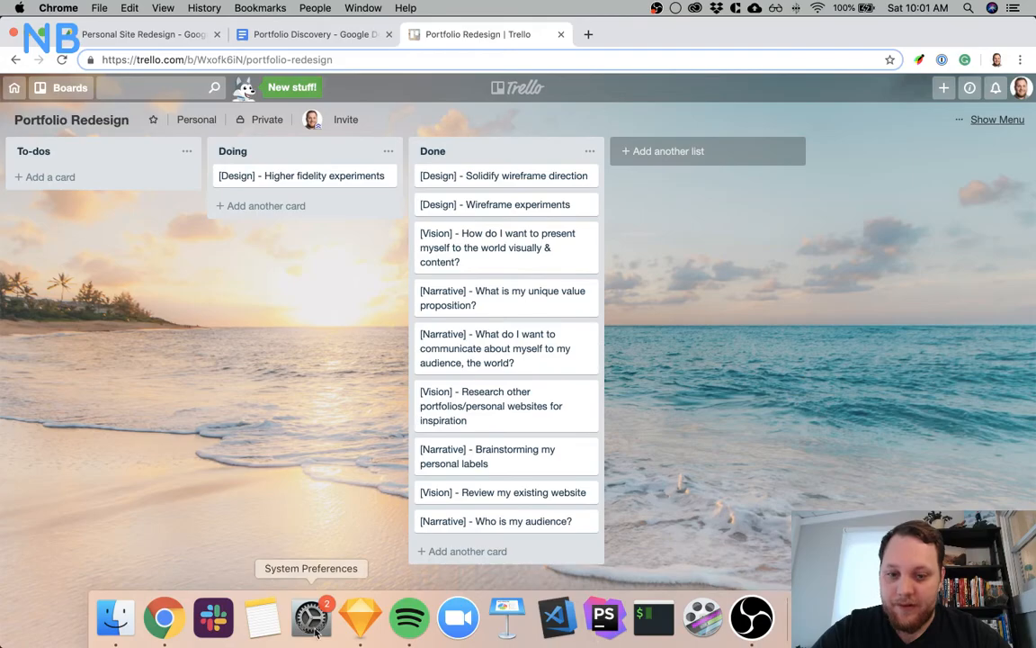
{"action": "left_click", "coordinate": [360, 617]}
{"action": "scroll", "coordinate": [375, 382], "scroll_direction": "down", "scroll_amount": 5}
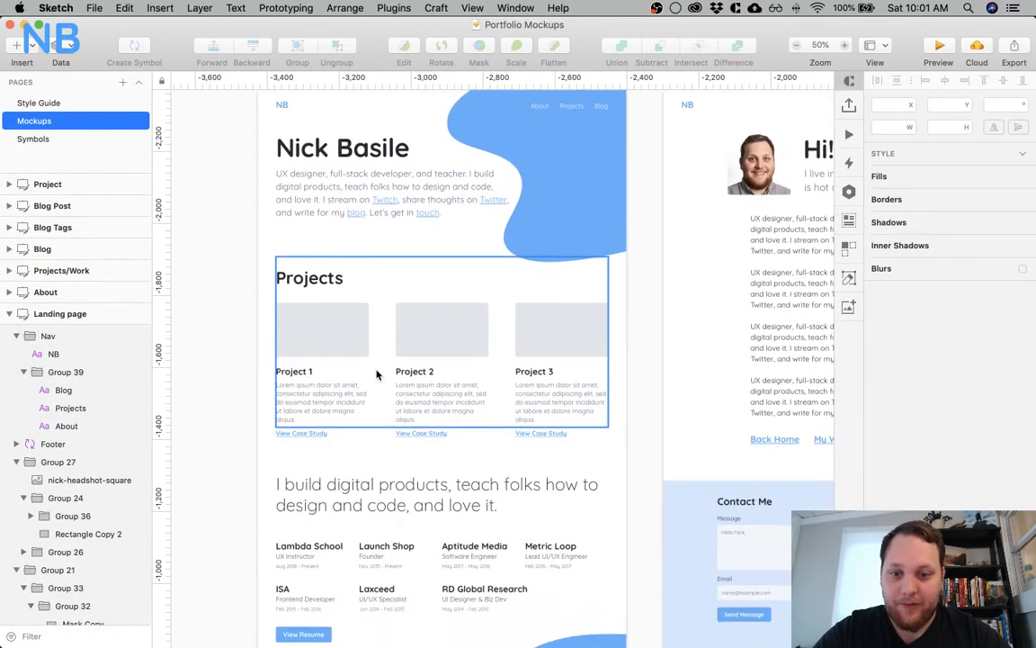
{"action": "scroll", "coordinate": [377, 374], "scroll_direction": "up", "scroll_amount": 5}
{"action": "scroll", "coordinate": [377, 374], "scroll_direction": "right", "scroll_amount": 2}
{"action": "scroll", "coordinate": [377, 374], "scroll_direction": "down", "scroll_amount": 1}
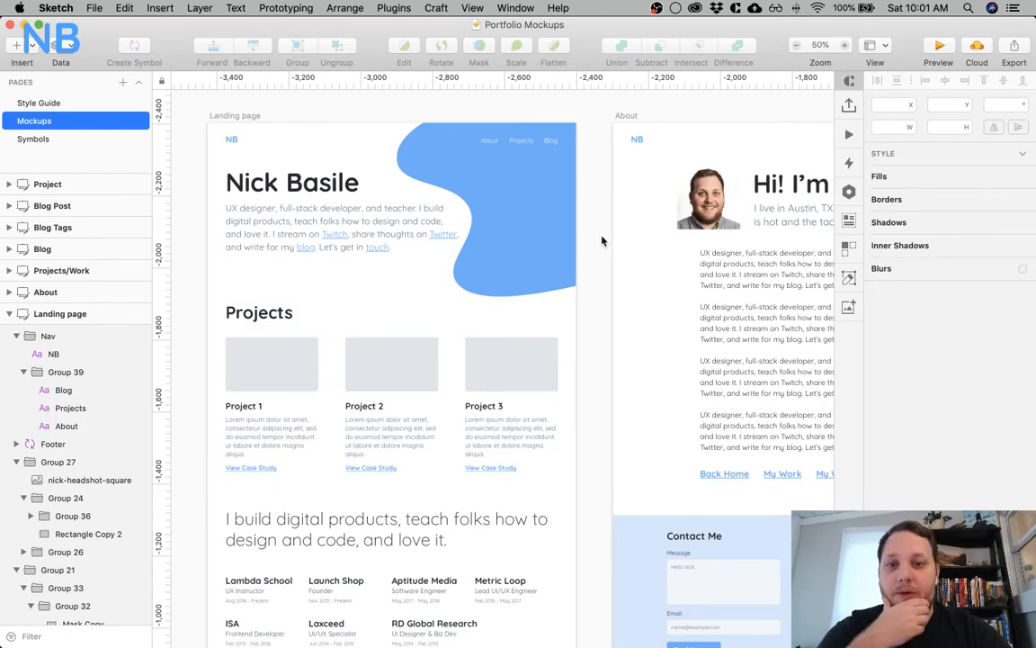
{"action": "scroll", "coordinate": [602, 241], "scroll_direction": "down", "scroll_amount": 2}
{"action": "scroll", "coordinate": [602, 240], "scroll_direction": "down", "scroll_amount": 3}
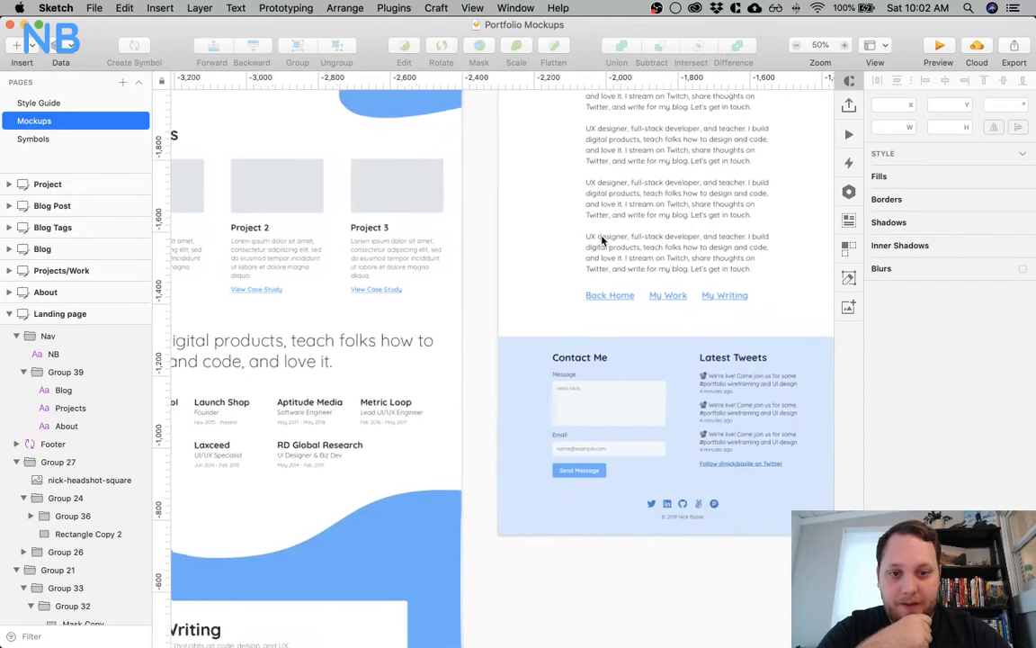
{"action": "scroll", "coordinate": [603, 240], "scroll_direction": "left", "scroll_amount": 2}
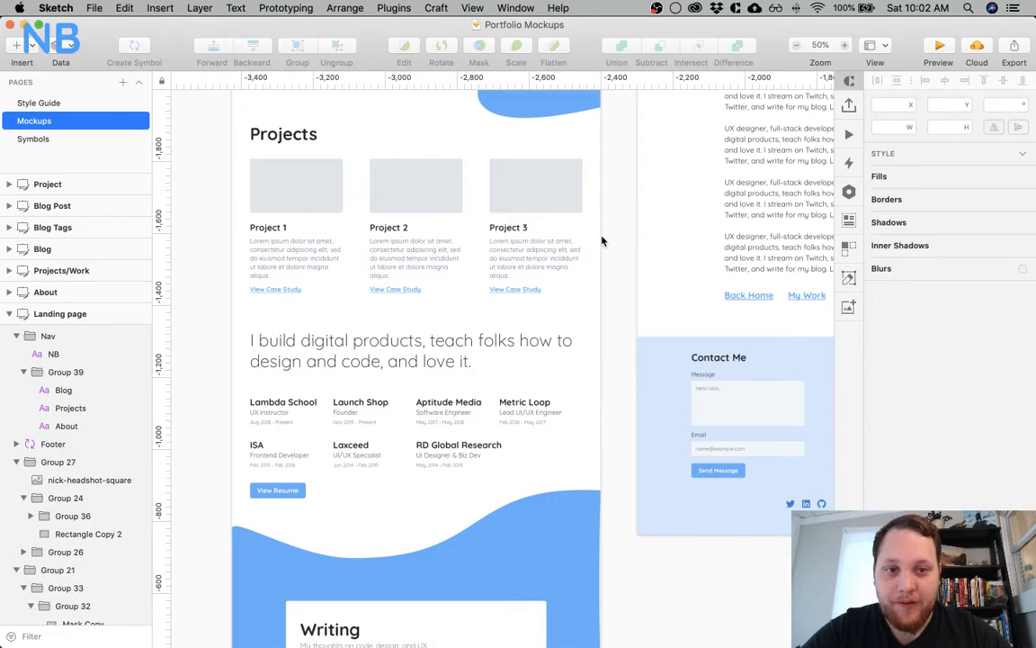
{"action": "scroll", "coordinate": [603, 240], "scroll_direction": "right", "scroll_amount": 5}
{"action": "scroll", "coordinate": [603, 240], "scroll_direction": "up", "scroll_amount": 3}
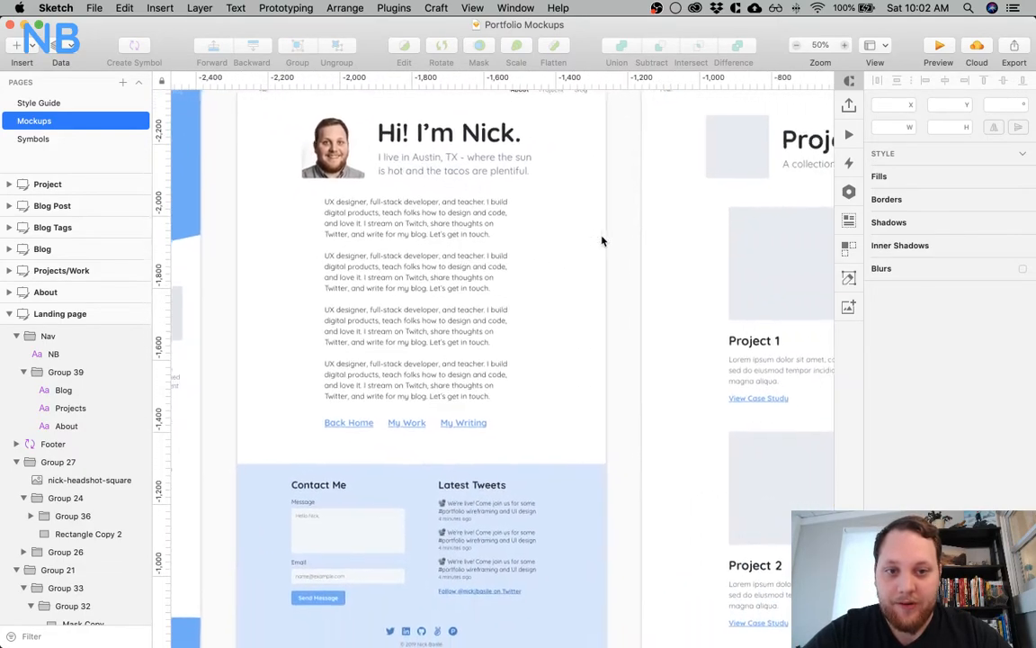
{"action": "scroll", "coordinate": [602, 240], "scroll_direction": "right", "scroll_amount": 2}
{"action": "scroll", "coordinate": [603, 240], "scroll_direction": "left", "scroll_amount": 5}
{"action": "scroll", "coordinate": [603, 240], "scroll_direction": "up", "scroll_amount": 3}
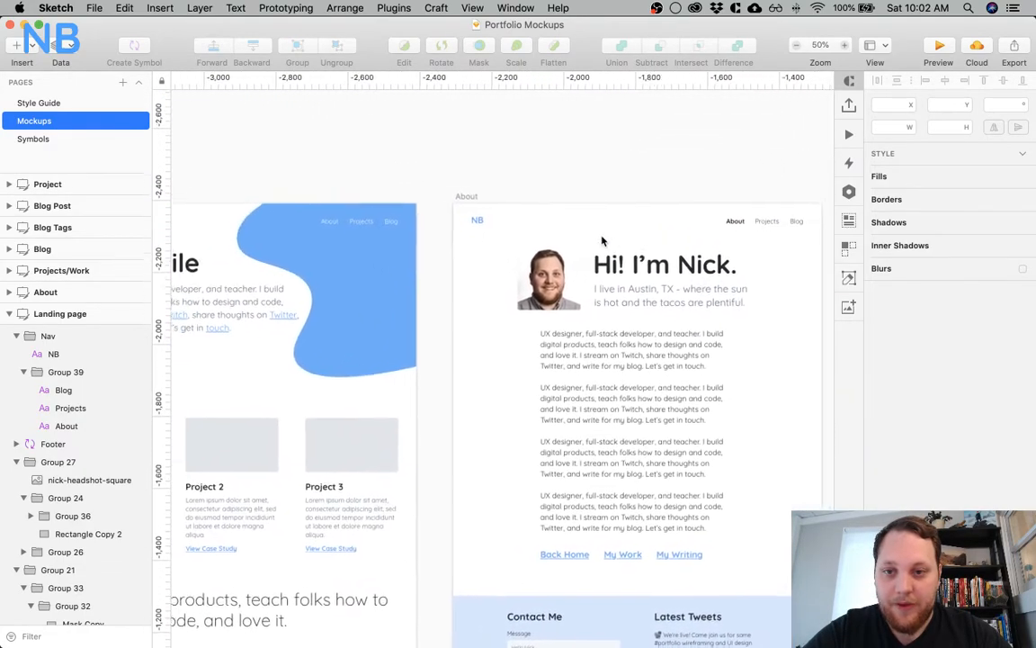
{"action": "scroll", "coordinate": [602, 240], "scroll_direction": "down", "scroll_amount": 2}
{"action": "scroll", "coordinate": [603, 241], "scroll_direction": "left", "scroll_amount": 4}
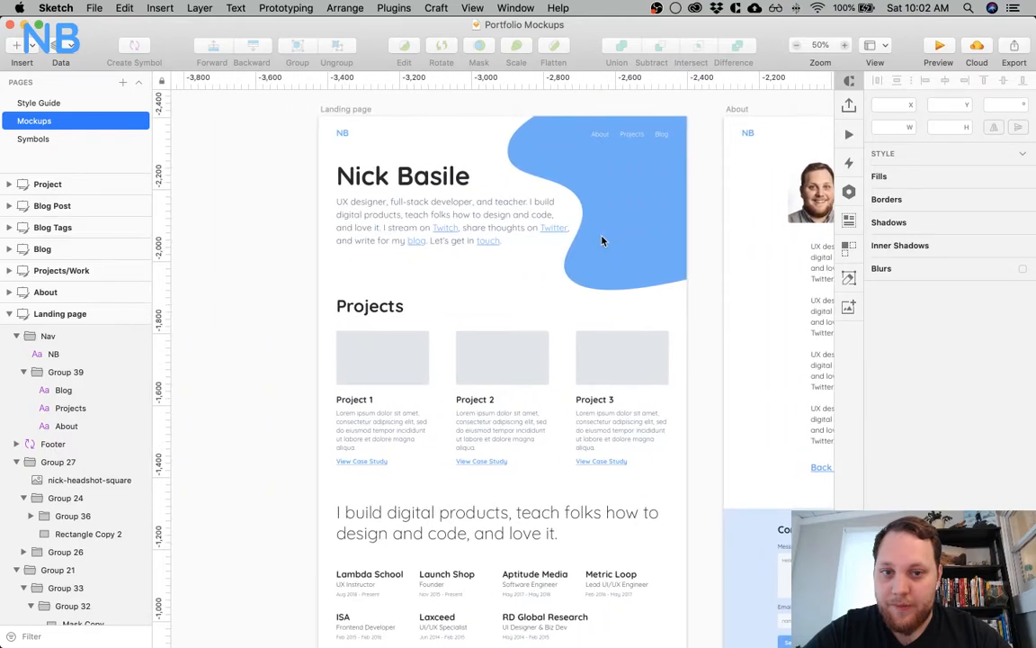
{"action": "scroll", "coordinate": [603, 241], "scroll_direction": "right", "scroll_amount": 3}
{"action": "scroll", "coordinate": [602, 240], "scroll_direction": "down", "scroll_amount": 1}
{"action": "scroll", "coordinate": [602, 240], "scroll_direction": "up", "scroll_amount": 2}
{"action": "scroll", "coordinate": [602, 240], "scroll_direction": "up", "scroll_amount": 1}
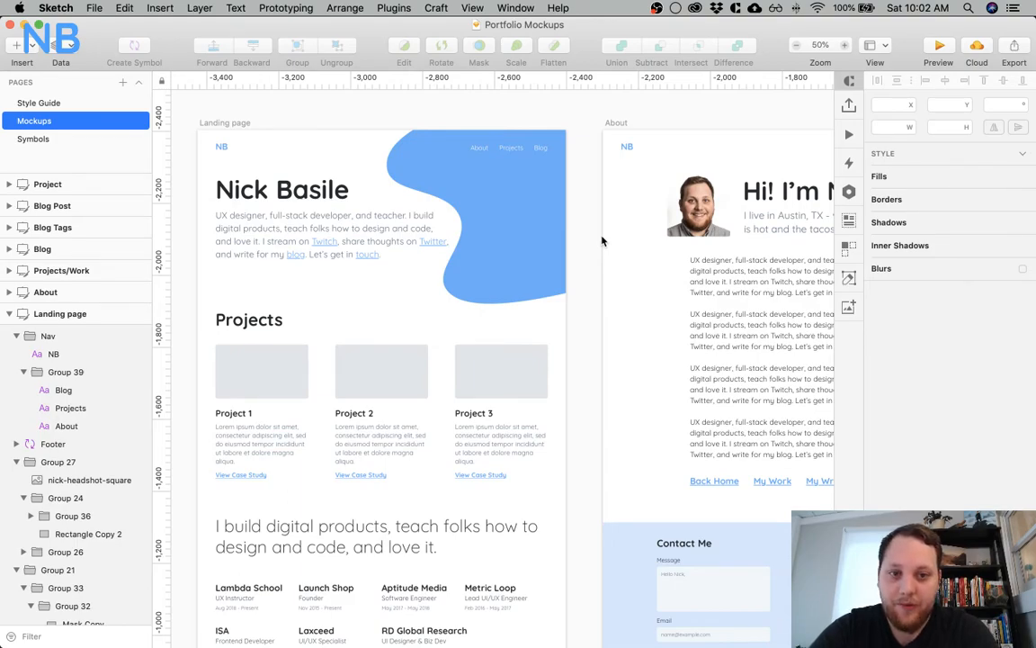
{"action": "scroll", "coordinate": [602, 240], "scroll_direction": "right", "scroll_amount": 5}
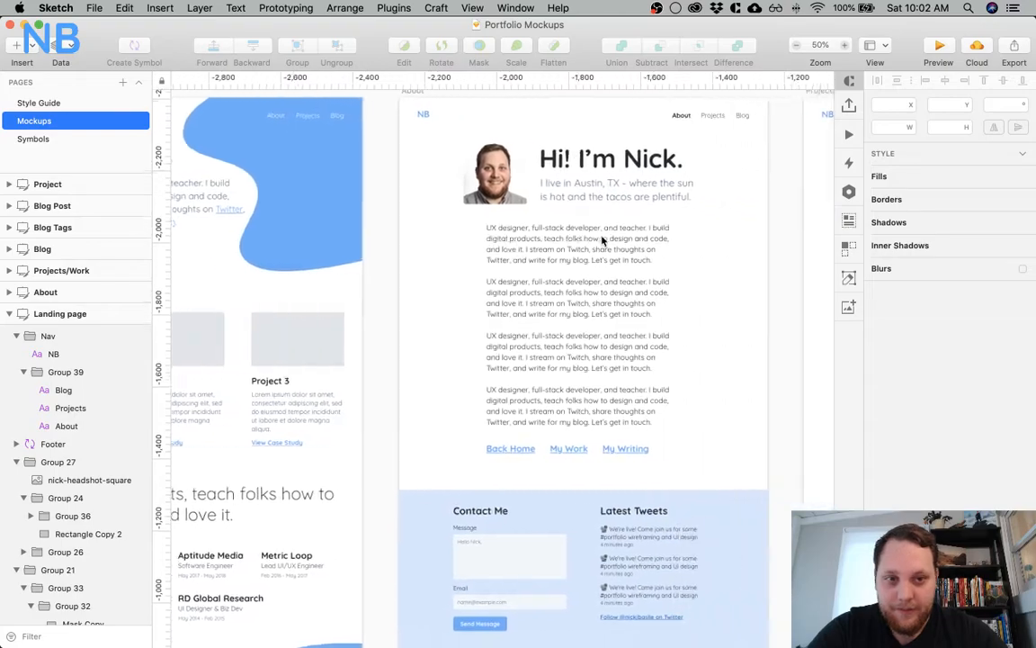
{"action": "scroll", "coordinate": [602, 240], "scroll_direction": "left", "scroll_amount": 6}
{"action": "scroll", "coordinate": [603, 240], "scroll_direction": "left", "scroll_amount": 3}
{"action": "scroll", "coordinate": [559, 224], "scroll_direction": "right", "scroll_amount": 2}
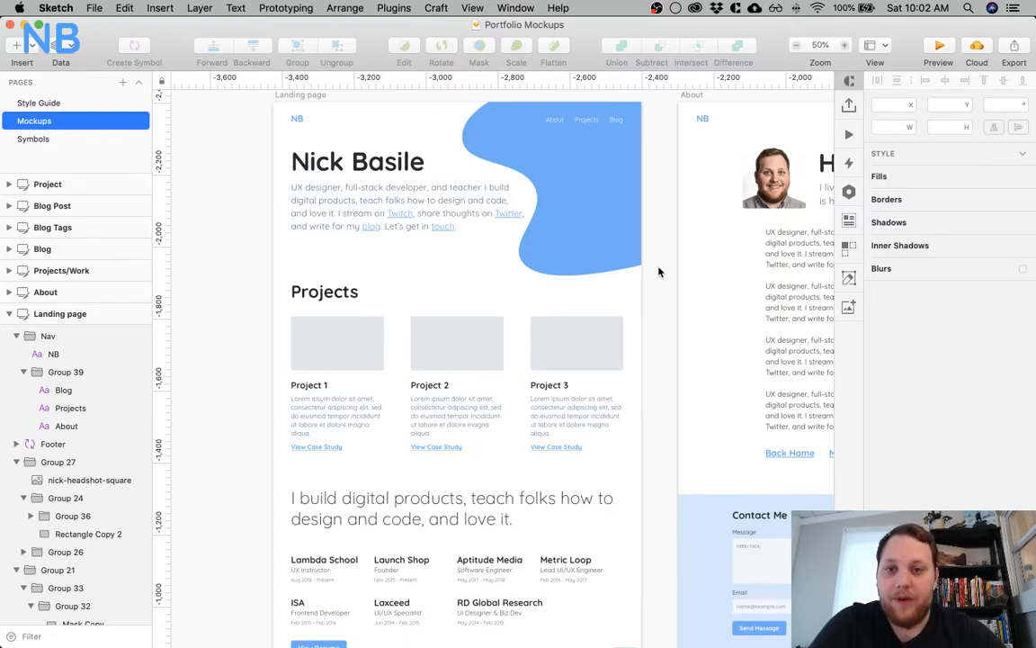
{"action": "scroll", "coordinate": [658, 272], "scroll_direction": "right", "scroll_amount": 2}
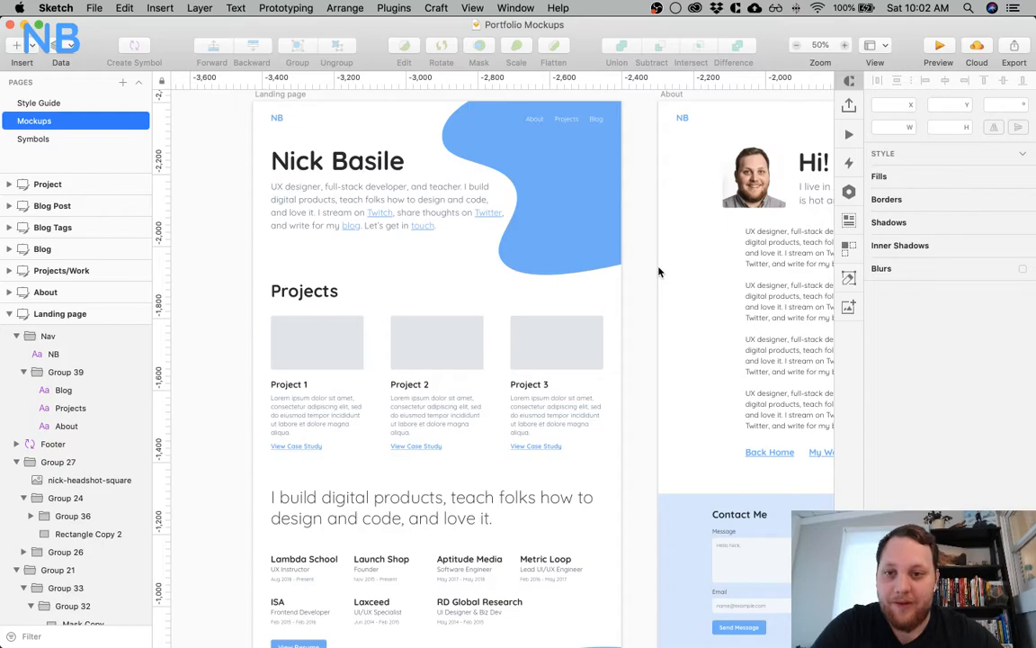
{"action": "scroll", "coordinate": [658, 271], "scroll_direction": "right", "scroll_amount": 2}
{"action": "scroll", "coordinate": [659, 271], "scroll_direction": "up", "scroll_amount": 1}
{"action": "scroll", "coordinate": [658, 272], "scroll_direction": "up", "scroll_amount": 2}
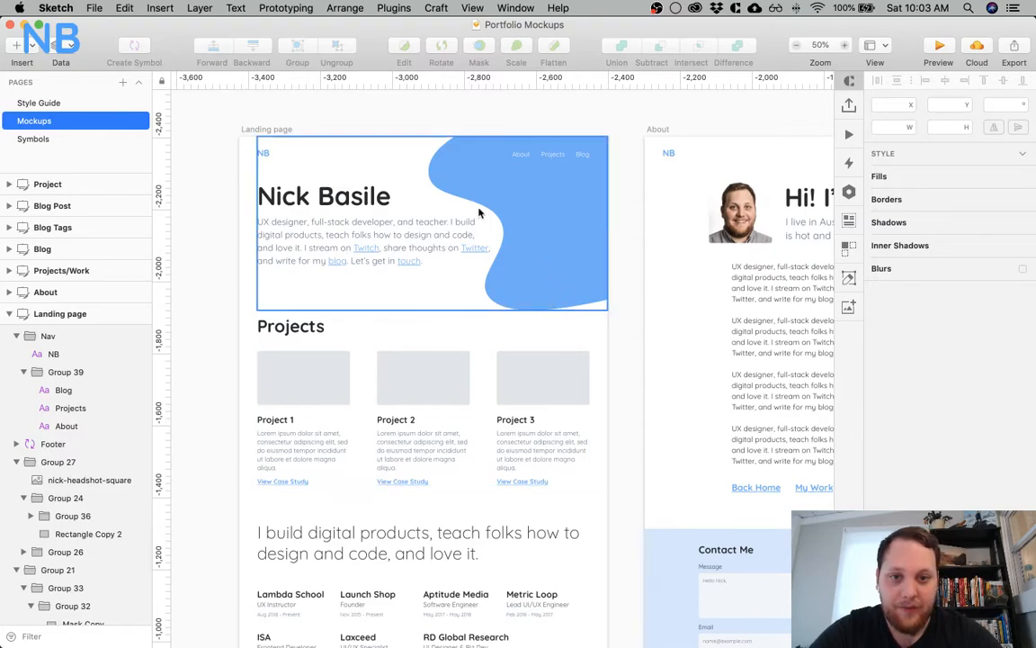
Examine the Landing page mockup from the header through the Projects section and the work history list
{"action": "scroll", "coordinate": [326, 319], "scroll_direction": "down", "scroll_amount": 3}
{"action": "scroll", "coordinate": [327, 318], "scroll_direction": "down", "scroll_amount": 1}
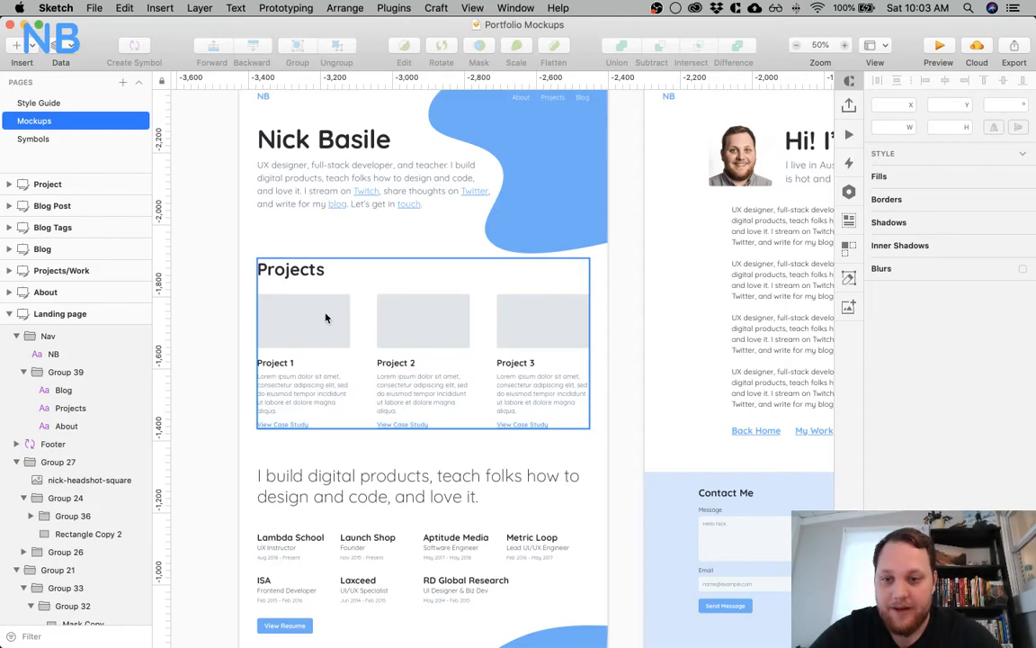
{"action": "scroll", "coordinate": [326, 318], "scroll_direction": "down", "scroll_amount": 3}
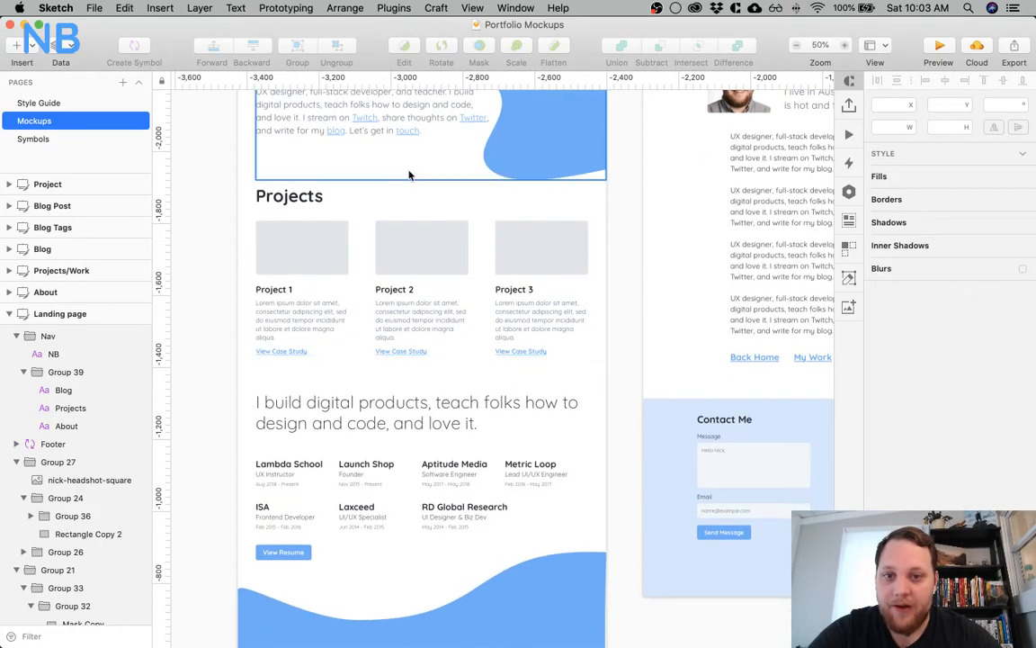
{"action": "scroll", "coordinate": [303, 201], "scroll_direction": "down", "scroll_amount": 2}
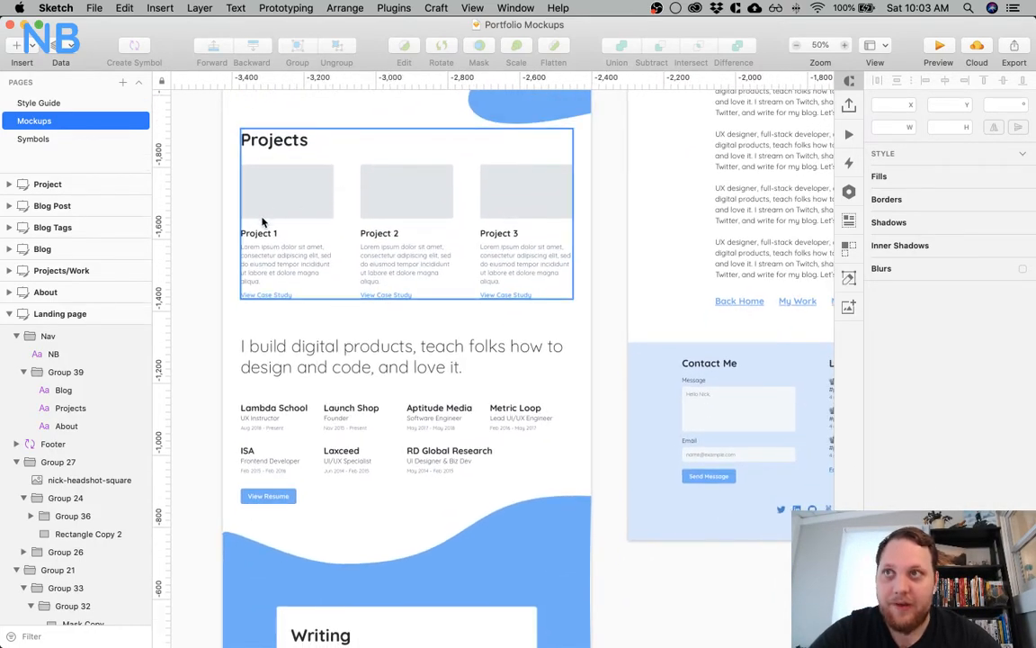
{"action": "scroll", "coordinate": [269, 225], "scroll_direction": "up", "scroll_amount": 1}
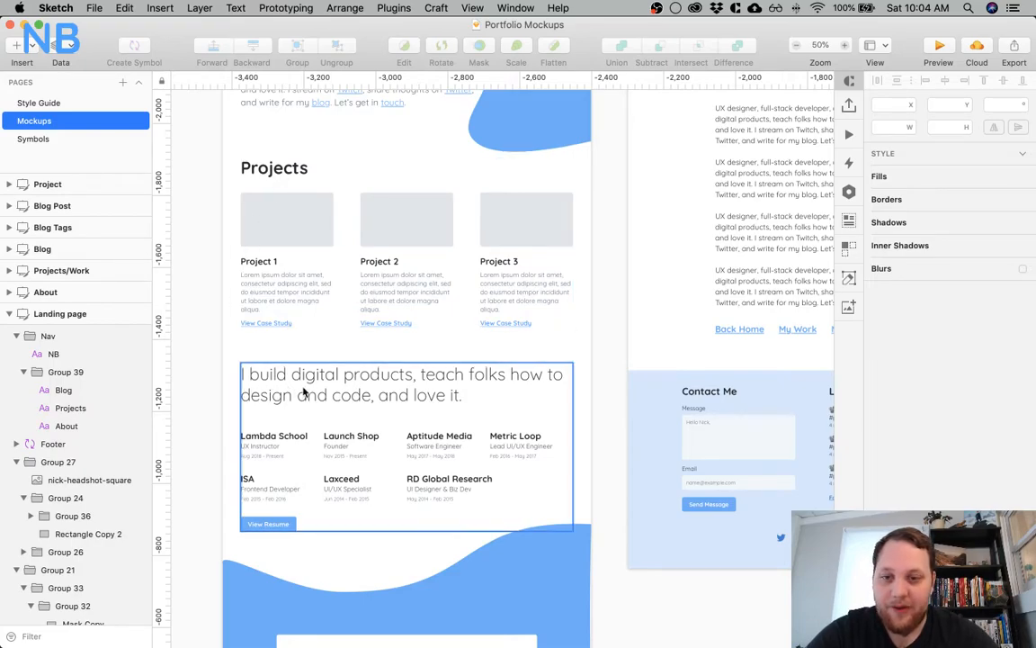
{"action": "scroll", "coordinate": [225, 287], "scroll_direction": "down", "scroll_amount": 2}
{"action": "scroll", "coordinate": [220, 290], "scroll_direction": "down", "scroll_amount": 6}
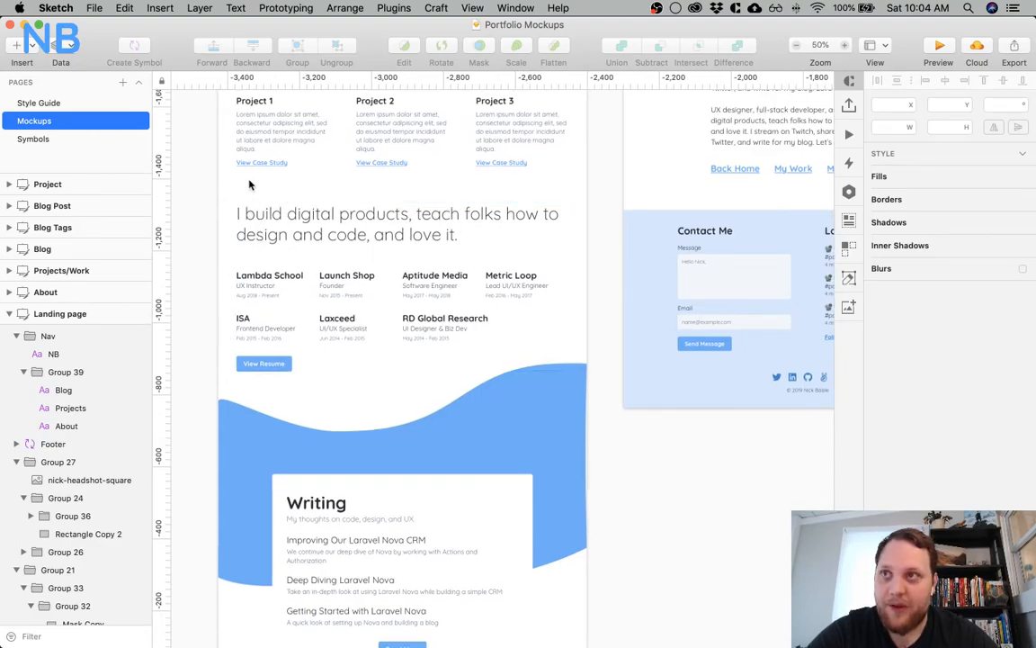
{"action": "scroll", "coordinate": [201, 223], "scroll_direction": "down", "scroll_amount": 4}
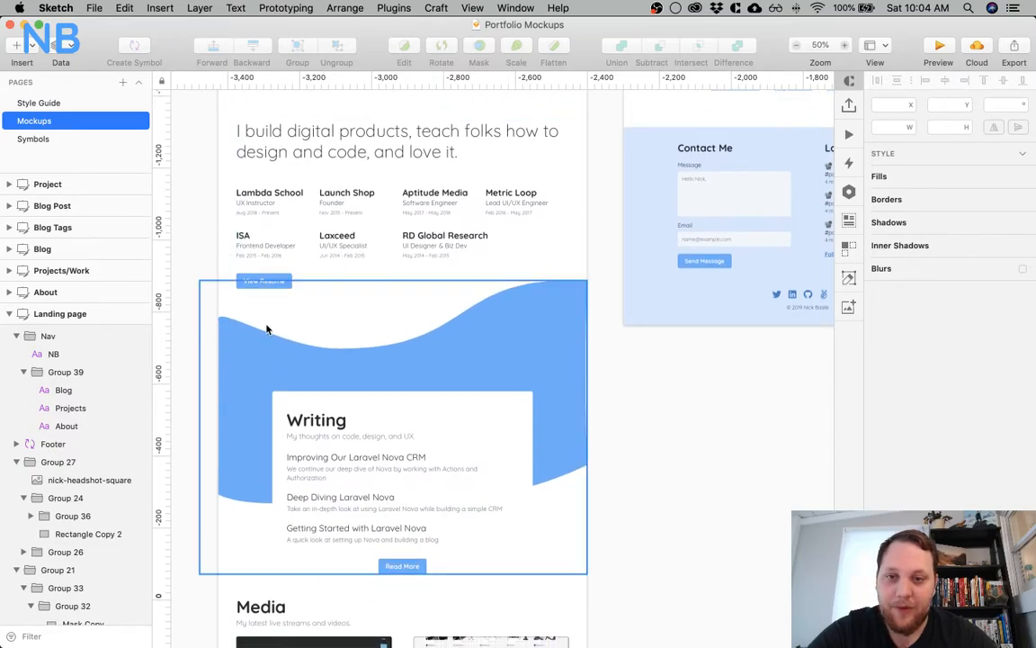
{"action": "scroll", "coordinate": [267, 331], "scroll_direction": "down", "scroll_amount": 4}
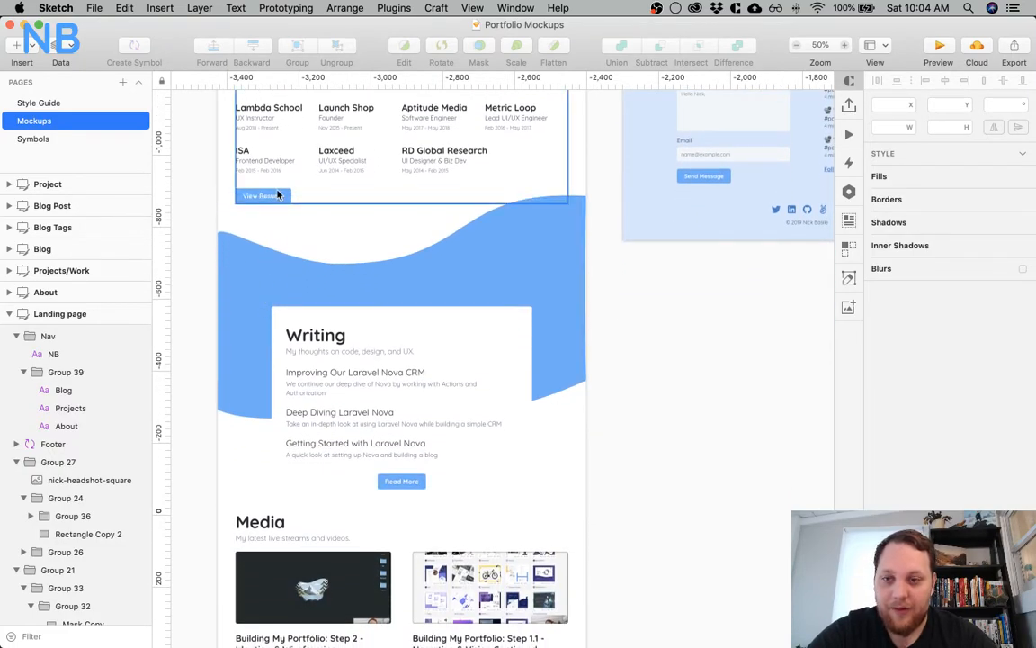
Examine the Landing page mockup's Writing section and the Media section with its stream cards
{"action": "scroll", "coordinate": [274, 243], "scroll_direction": "down", "scroll_amount": 5}
{"action": "scroll", "coordinate": [241, 298], "scroll_direction": "down", "scroll_amount": 1}
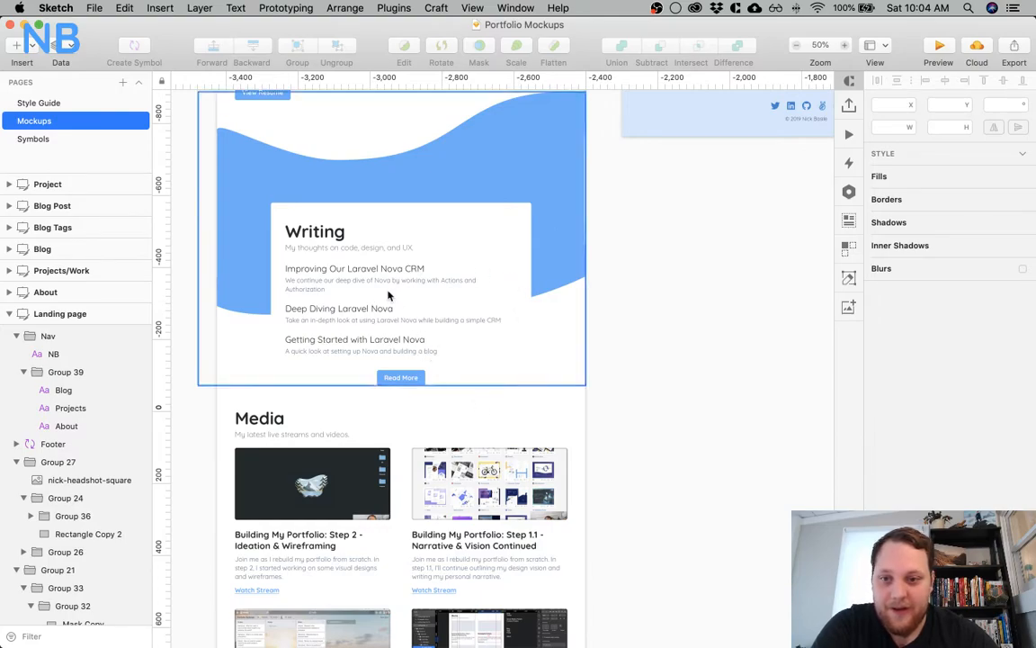
{"action": "scroll", "coordinate": [396, 315], "scroll_direction": "down", "scroll_amount": 2}
{"action": "scroll", "coordinate": [389, 295], "scroll_direction": "down", "scroll_amount": 1}
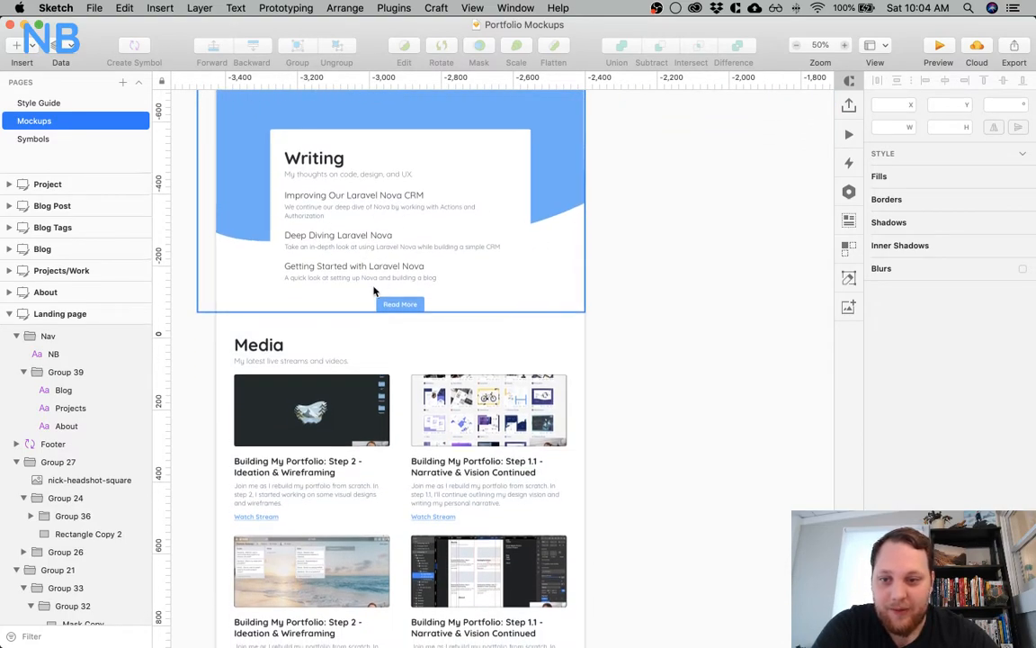
{"action": "scroll", "coordinate": [374, 288], "scroll_direction": "down", "scroll_amount": 5}
{"action": "scroll", "coordinate": [373, 291], "scroll_direction": "down", "scroll_amount": 4}
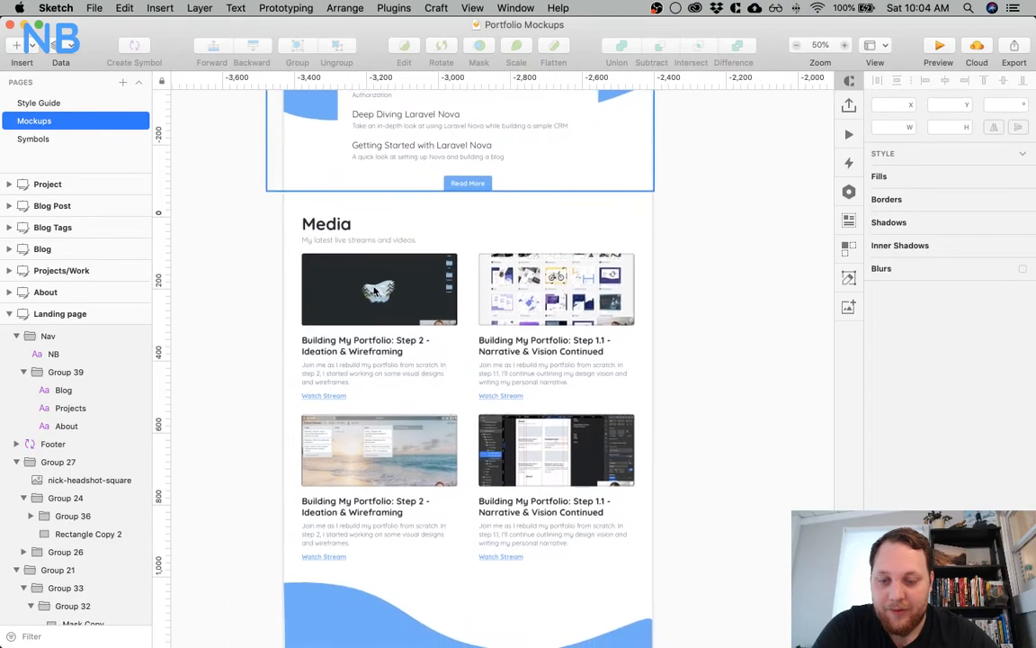
{"action": "scroll", "coordinate": [415, 281], "scroll_direction": "down", "scroll_amount": 4}
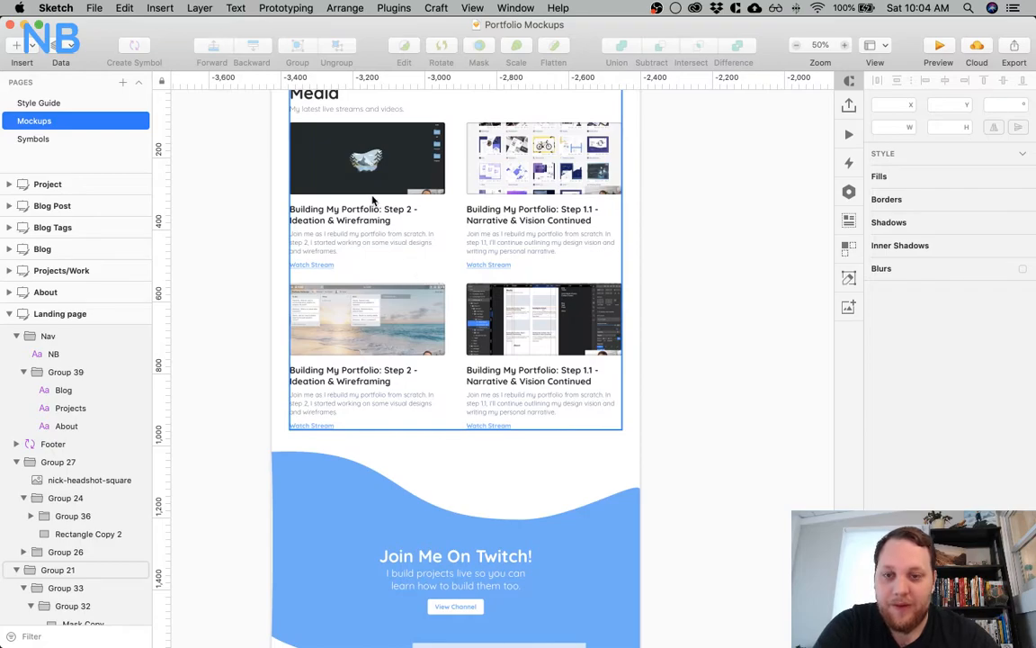
{"action": "scroll", "coordinate": [463, 242], "scroll_direction": "down", "scroll_amount": 1}
{"action": "scroll", "coordinate": [463, 242], "scroll_direction": "down", "scroll_amount": 2}
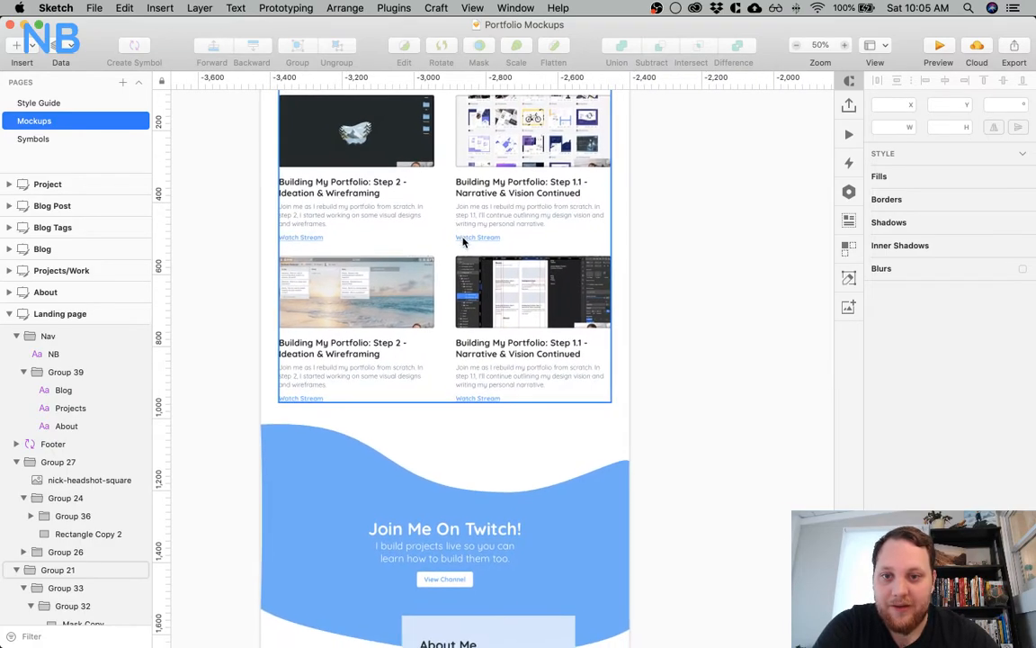
{"action": "scroll", "coordinate": [377, 272], "scroll_direction": "up", "scroll_amount": 4}
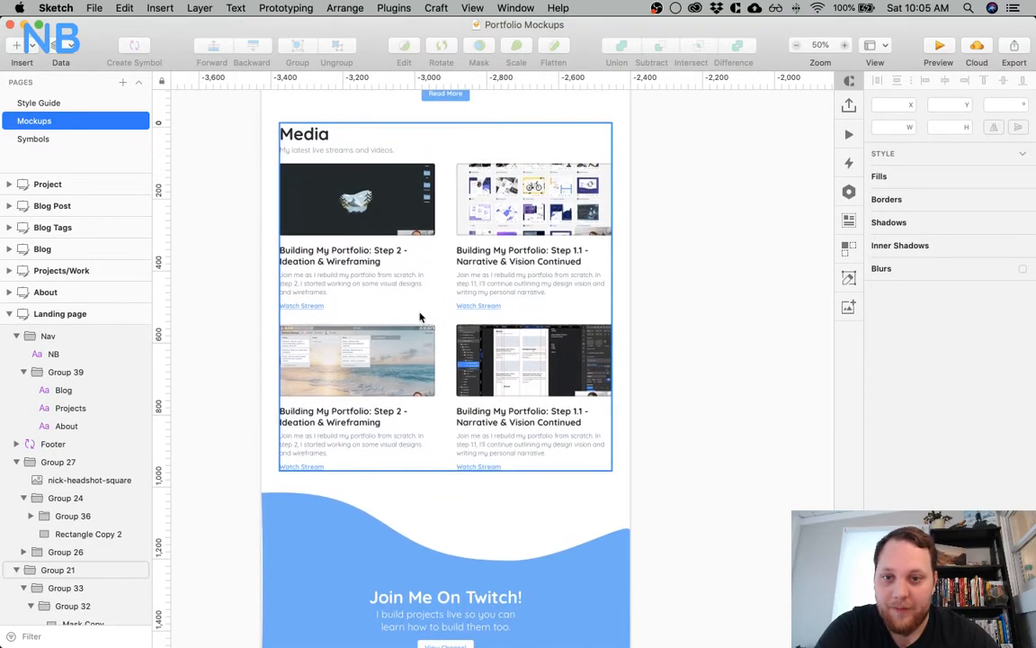
{"action": "scroll", "coordinate": [392, 372], "scroll_direction": "down", "scroll_amount": 10}
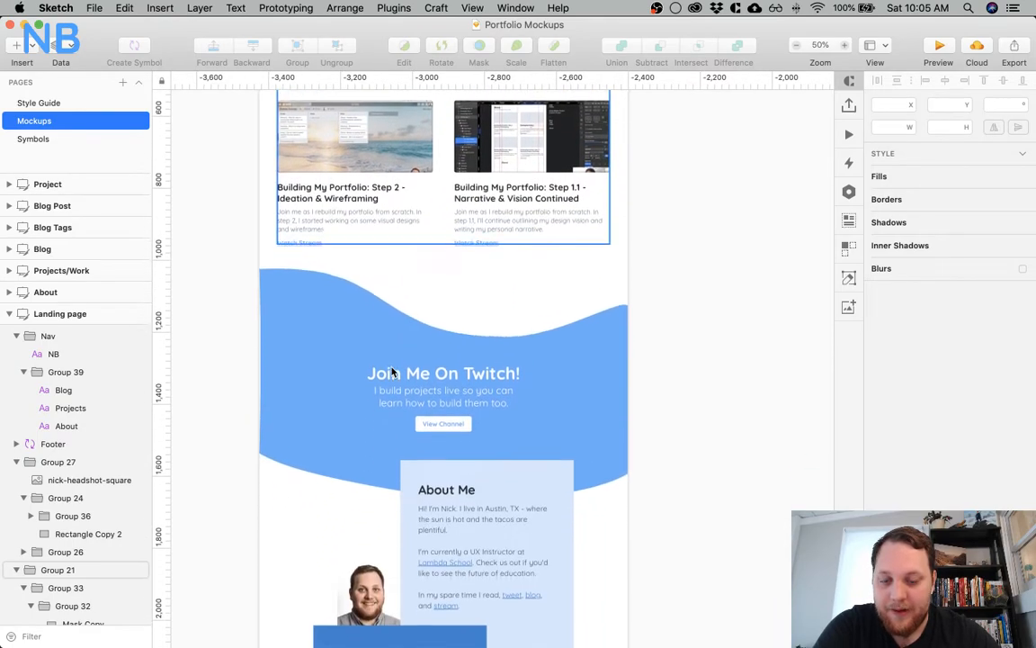
Look back over the Landing page from the Projects section down to the Media section to compare the section layouts
{"action": "scroll", "coordinate": [315, 311], "scroll_direction": "up", "scroll_amount": 15}
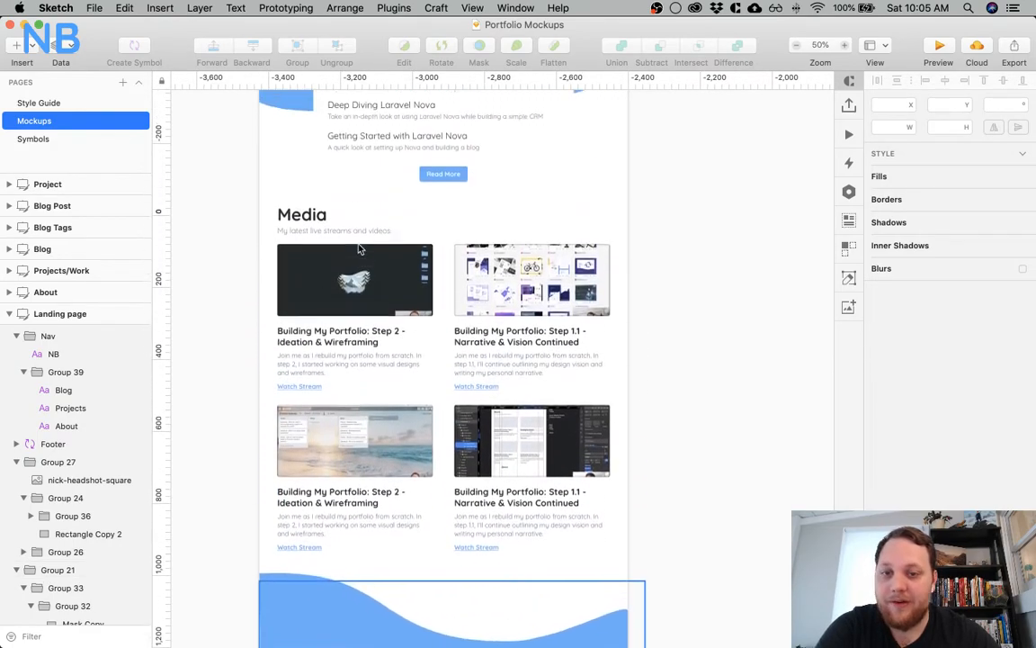
{"action": "scroll", "coordinate": [464, 218], "scroll_direction": "up", "scroll_amount": 20}
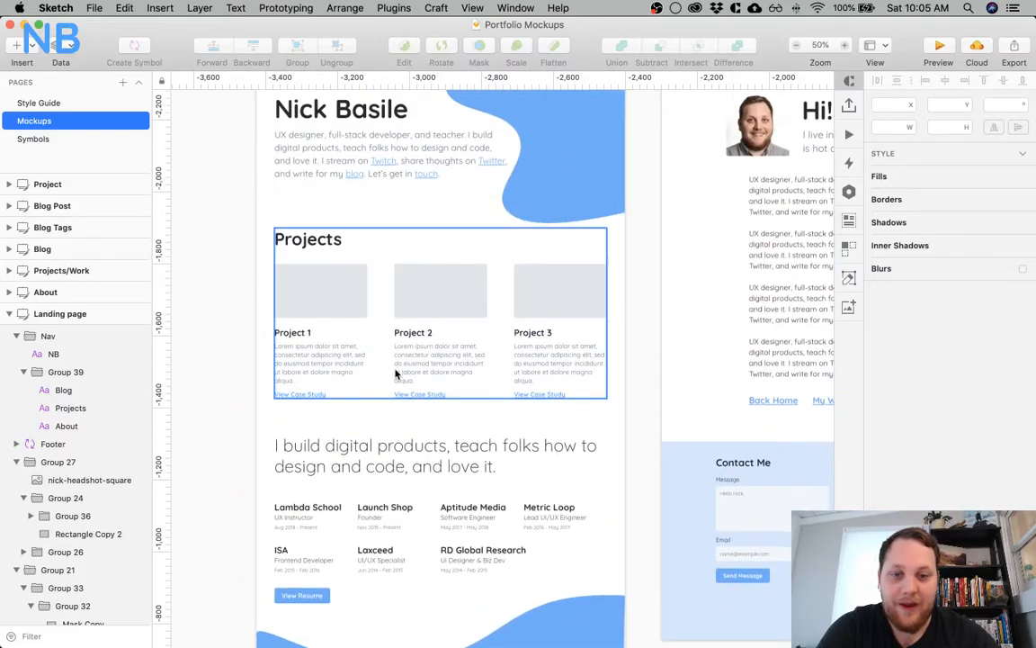
{"action": "scroll", "coordinate": [395, 371], "scroll_direction": "down", "scroll_amount": 11}
{"action": "scroll", "coordinate": [396, 373], "scroll_direction": "down", "scroll_amount": 1}
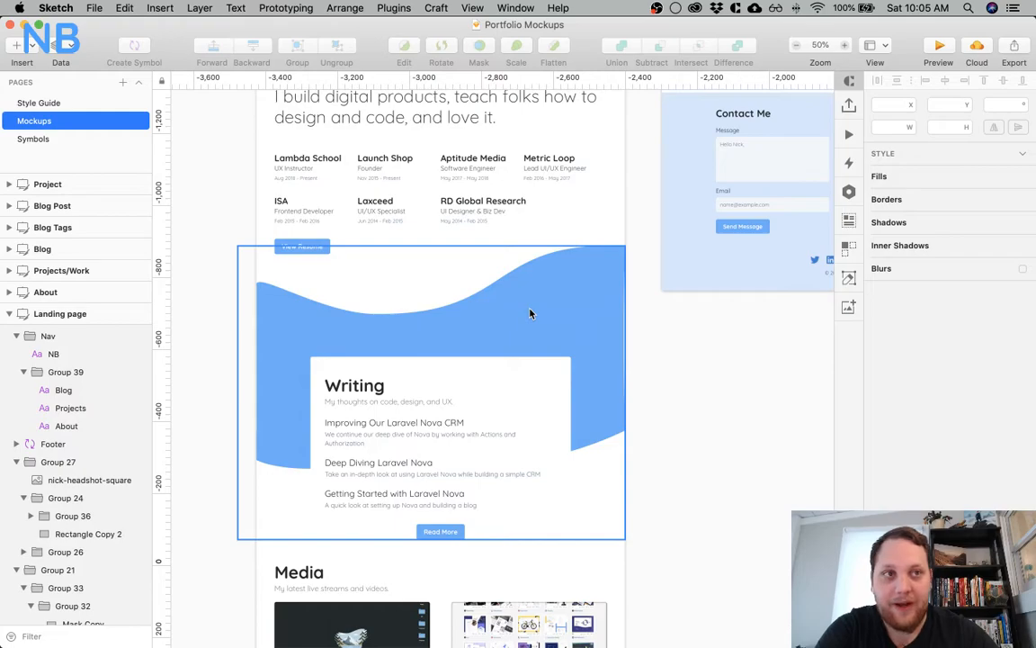
{"action": "scroll", "coordinate": [517, 345], "scroll_direction": "down", "scroll_amount": 14}
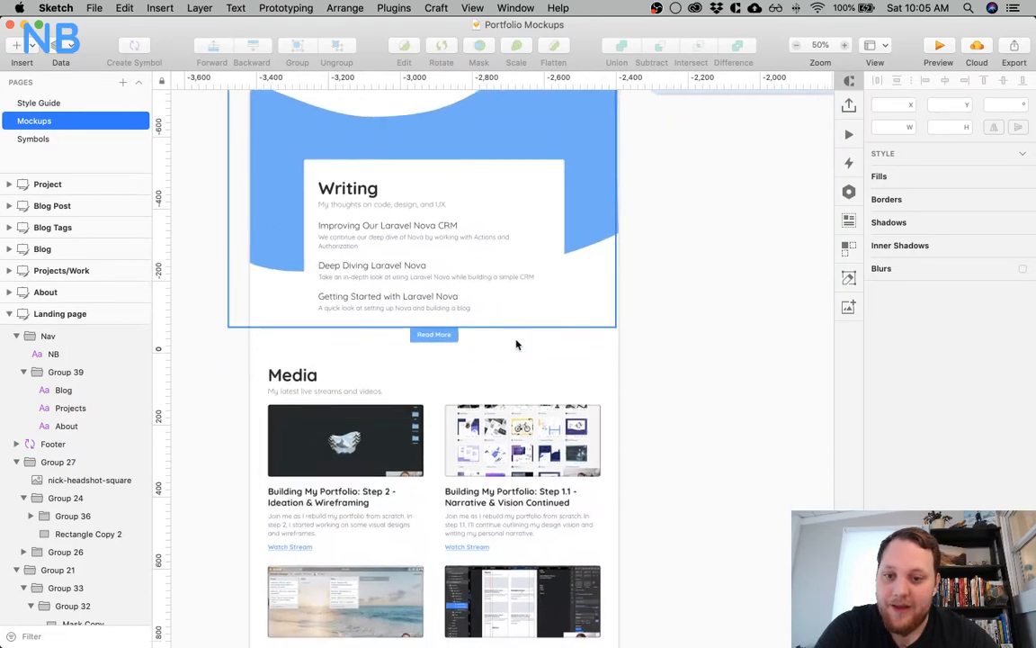
Examine the lower Landing page: the Twitch call-to-action, the About Me and Get In Touch cards, and the contact footer
{"action": "scroll", "coordinate": [517, 344], "scroll_direction": "down", "scroll_amount": 8}
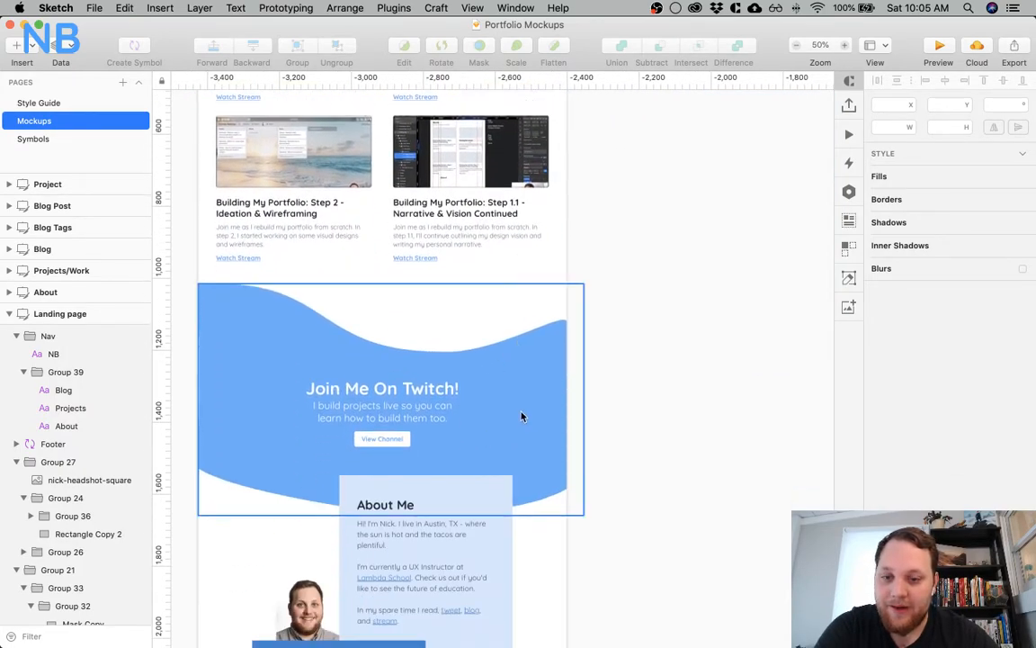
{"action": "scroll", "coordinate": [520, 416], "scroll_direction": "down", "scroll_amount": 1}
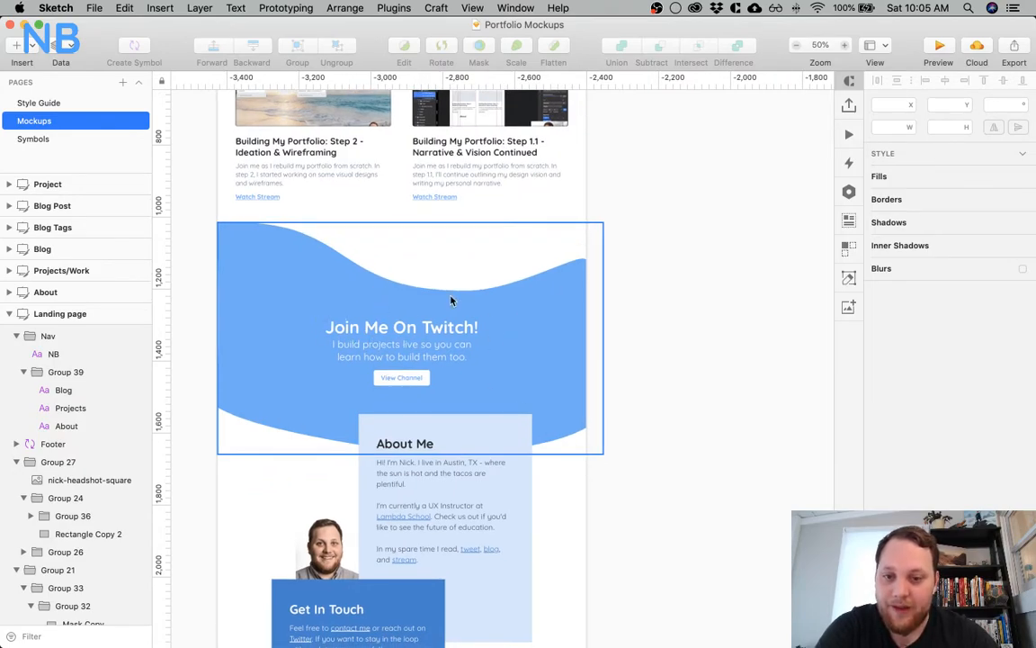
{"action": "scroll", "coordinate": [497, 235], "scroll_direction": "up", "scroll_amount": 3}
{"action": "scroll", "coordinate": [540, 216], "scroll_direction": "down", "scroll_amount": 6}
{"action": "scroll", "coordinate": [540, 216], "scroll_direction": "right", "scroll_amount": 3}
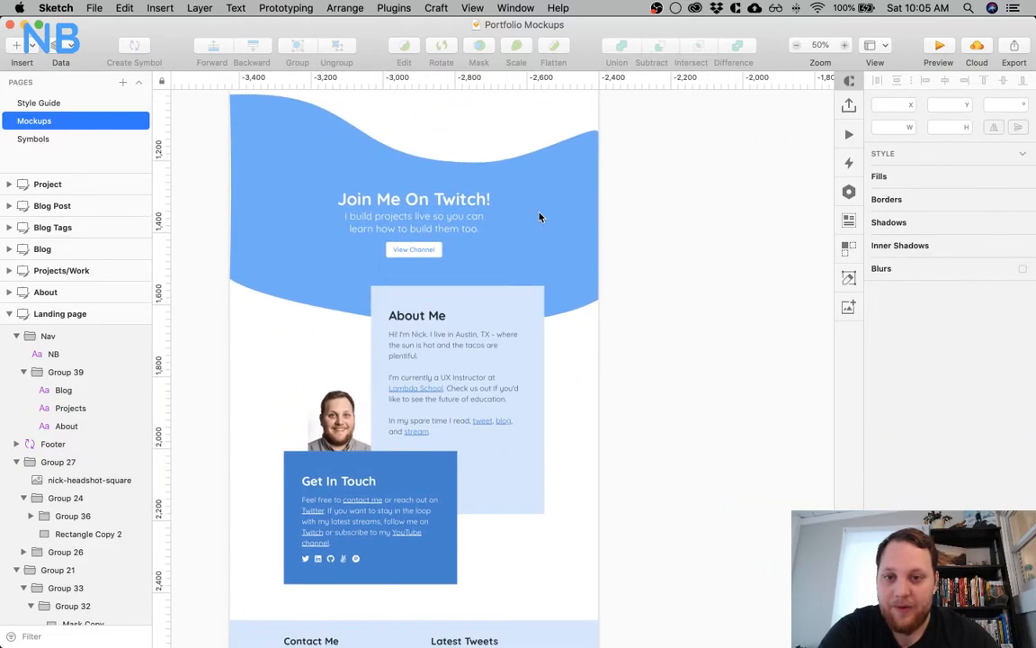
{"action": "scroll", "coordinate": [539, 216], "scroll_direction": "down", "scroll_amount": 7}
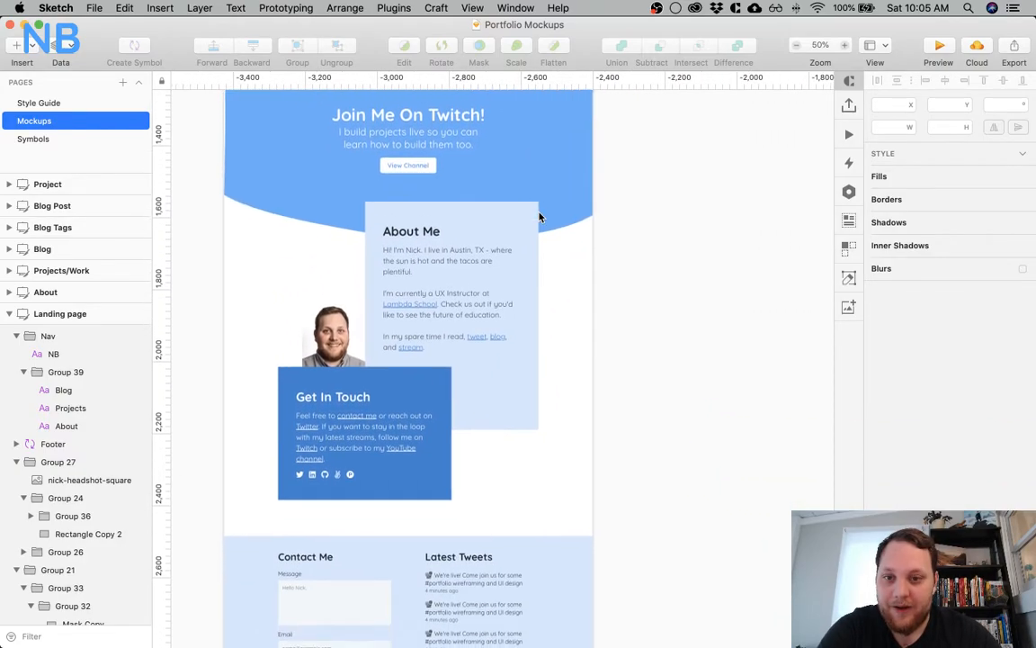
{"action": "scroll", "coordinate": [539, 215], "scroll_direction": "down", "scroll_amount": 2}
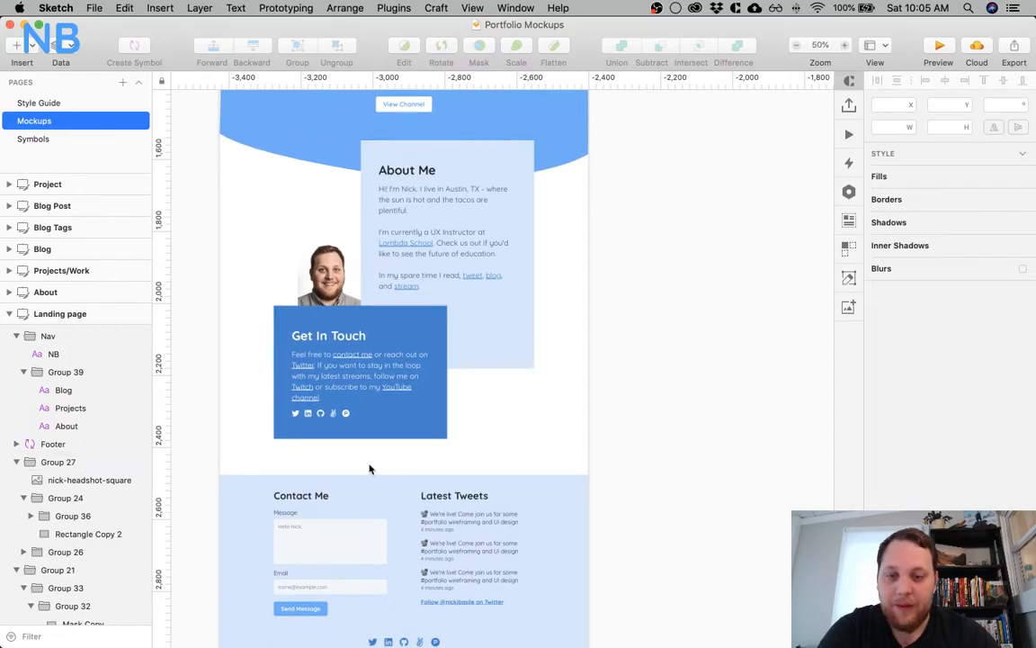
{"action": "scroll", "coordinate": [555, 310], "scroll_direction": "down", "scroll_amount": 4}
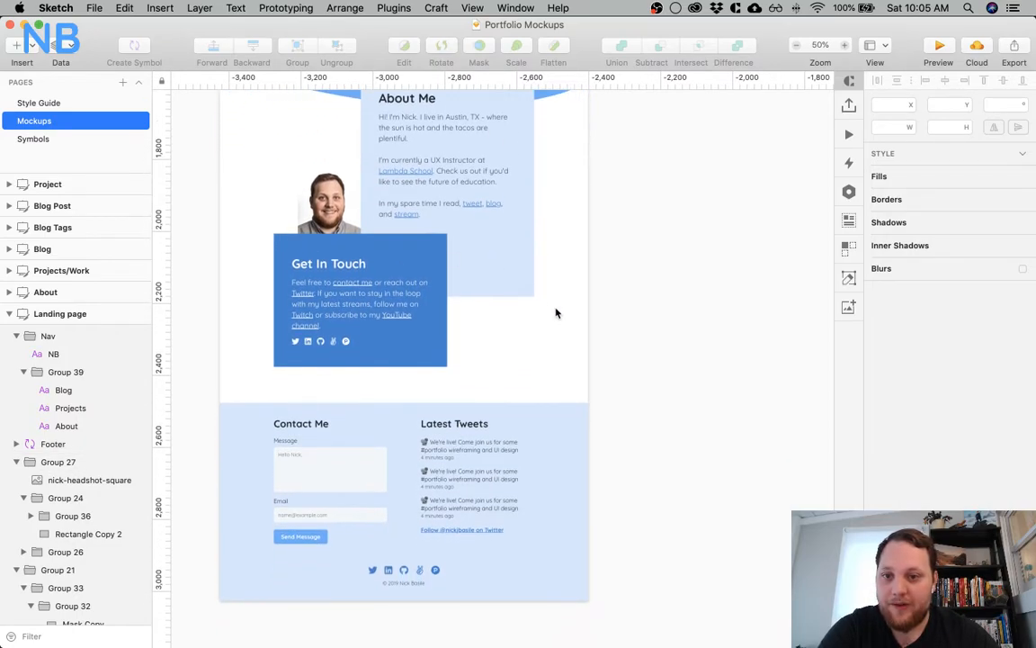
{"action": "scroll", "coordinate": [555, 311], "scroll_direction": "down", "scroll_amount": 6}
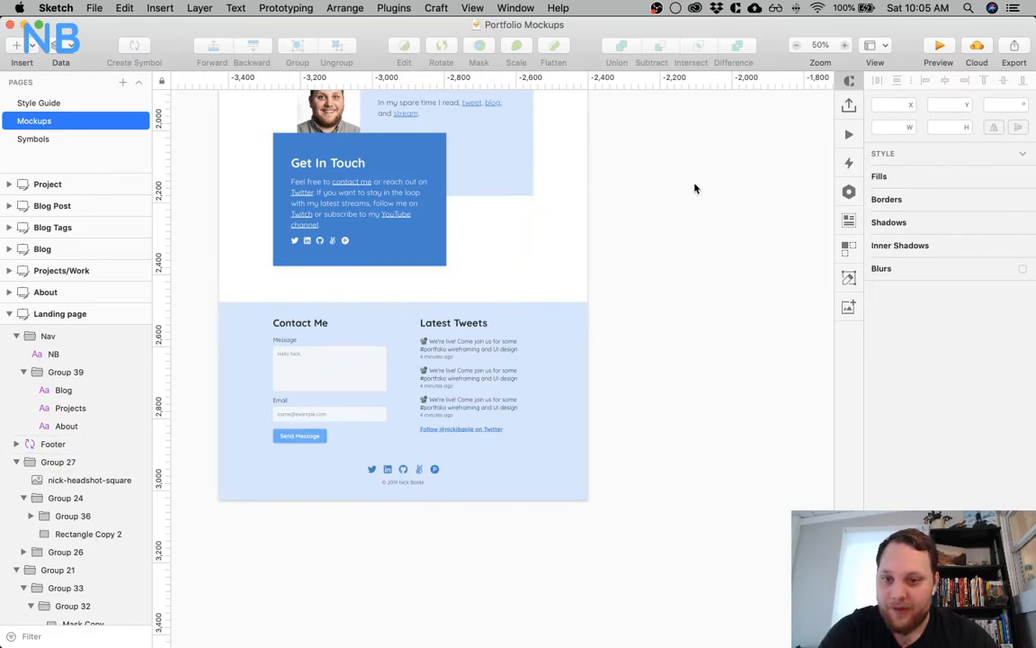
Review the About artboard from its header and body text to the bottom links and contact footer
{"action": "scroll", "coordinate": [694, 188], "scroll_direction": "up", "scroll_amount": 20}
{"action": "scroll", "coordinate": [694, 188], "scroll_direction": "right", "scroll_amount": 8}
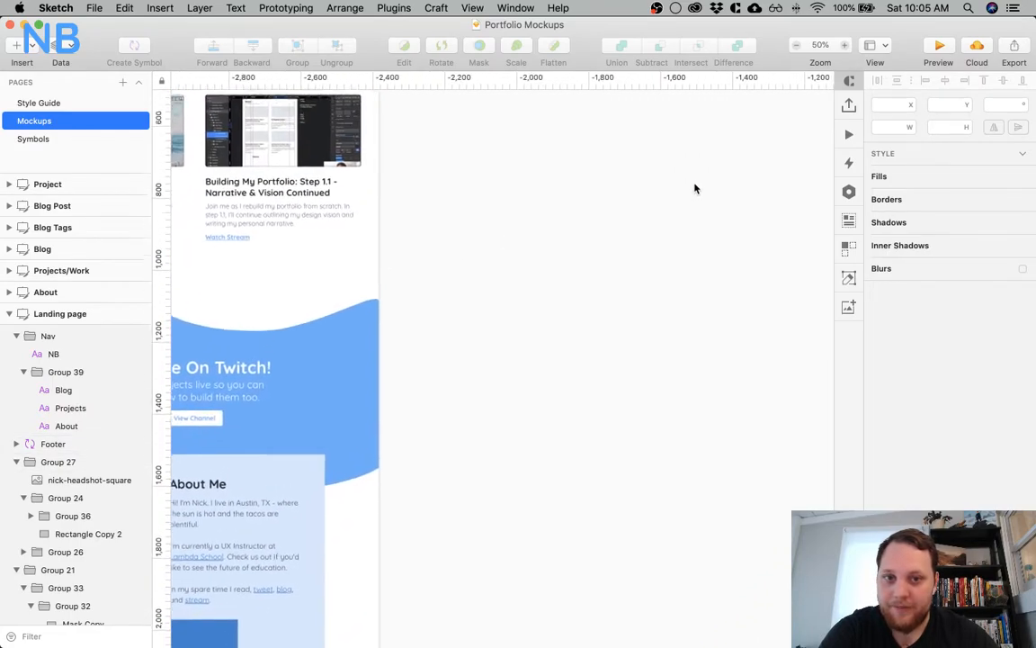
{"action": "scroll", "coordinate": [694, 188], "scroll_direction": "up", "scroll_amount": 20}
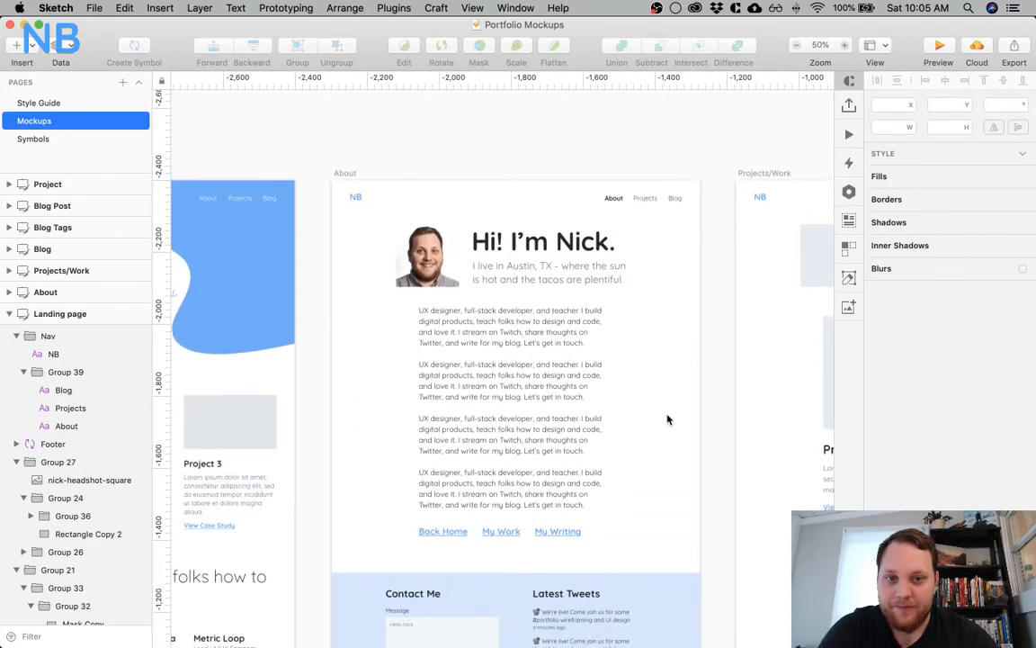
{"action": "scroll", "coordinate": [667, 419], "scroll_direction": "down", "scroll_amount": 5}
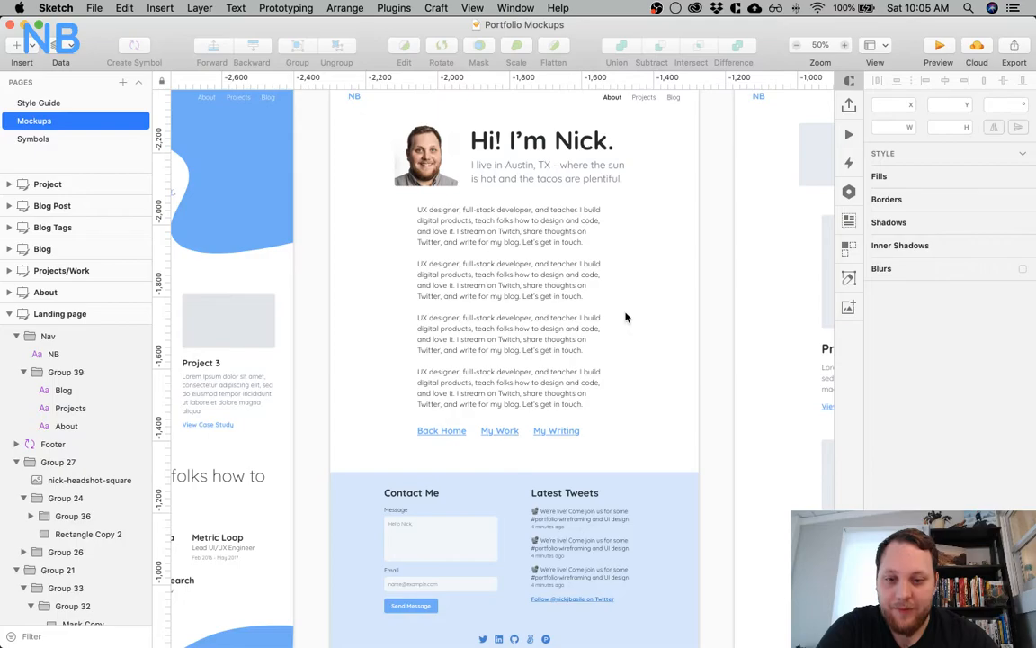
{"action": "scroll", "coordinate": [627, 316], "scroll_direction": "down", "scroll_amount": 7}
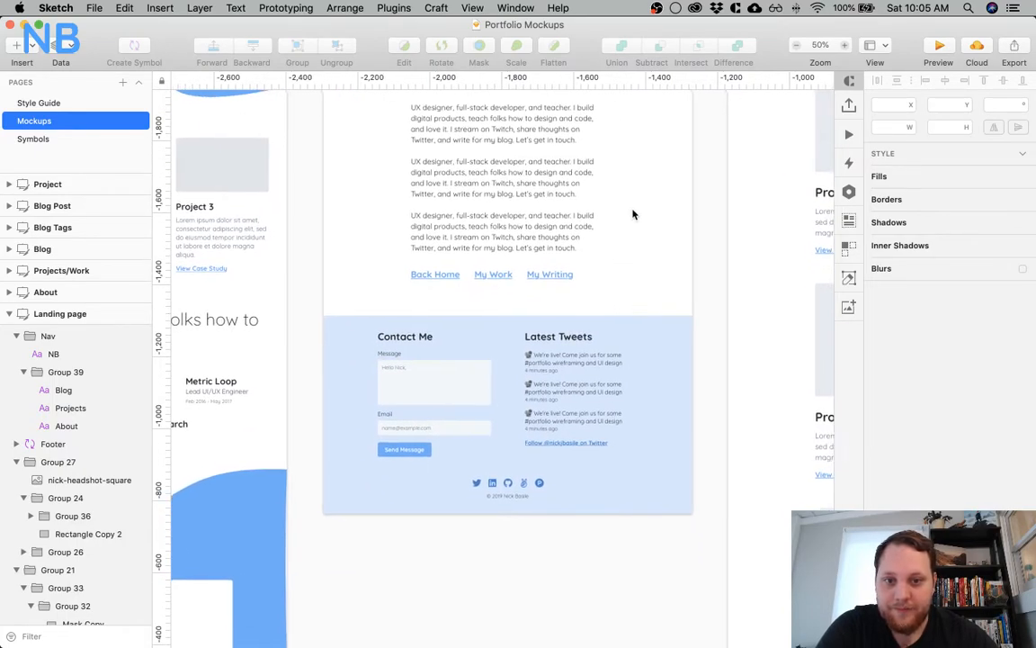
{"action": "scroll", "coordinate": [632, 213], "scroll_direction": "right", "scroll_amount": 4}
{"action": "scroll", "coordinate": [528, 193], "scroll_direction": "up", "scroll_amount": 6}
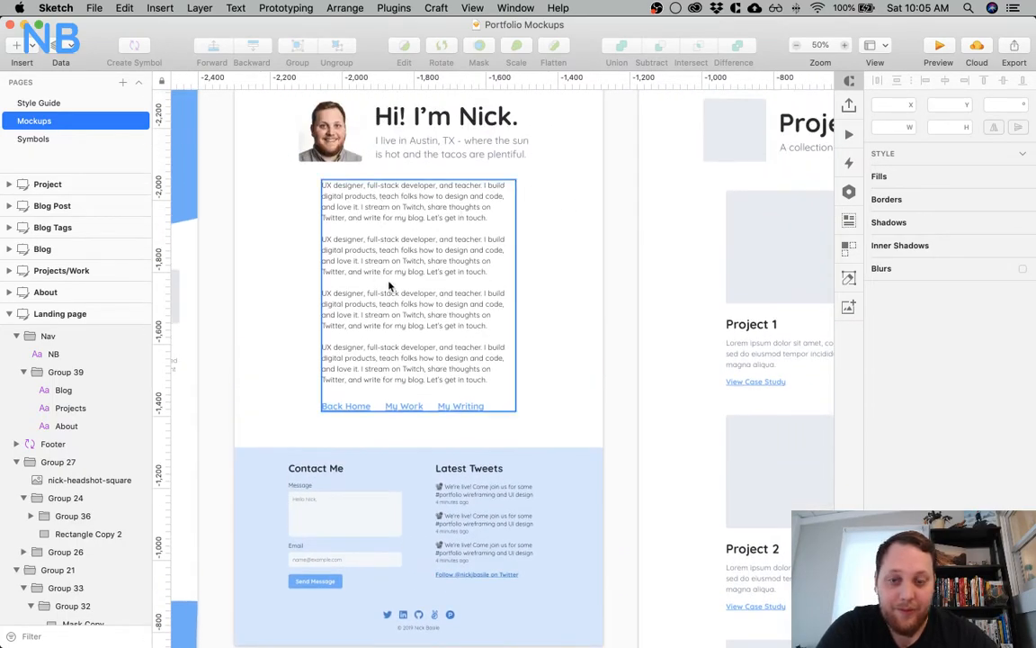
{"action": "scroll", "coordinate": [552, 218], "scroll_direction": "up", "scroll_amount": 1}
{"action": "scroll", "coordinate": [553, 218], "scroll_direction": "up", "scroll_amount": 2}
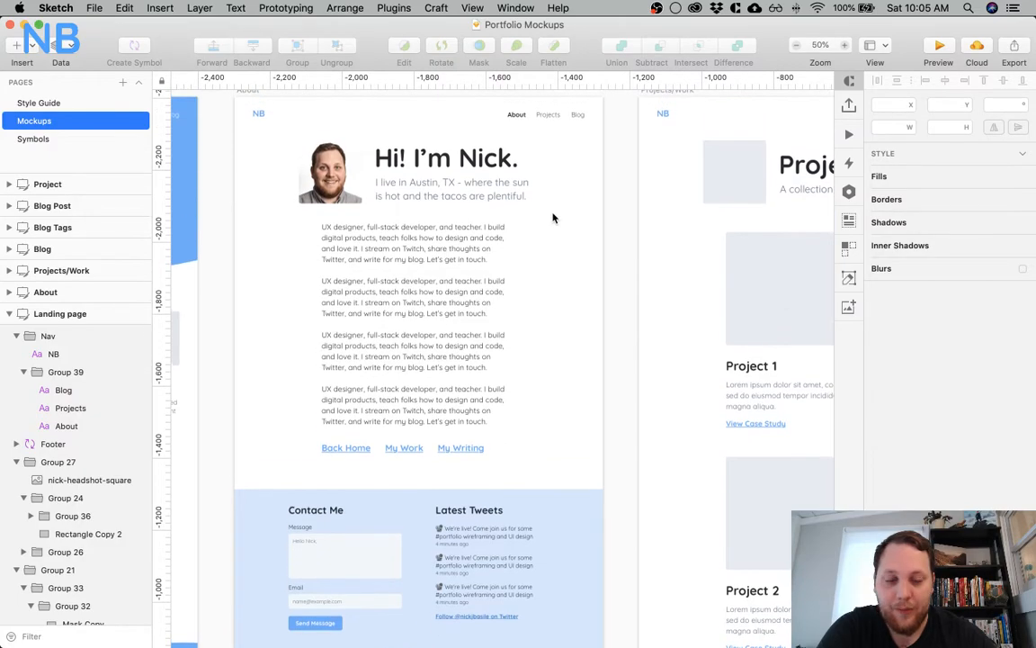
Review the Projects/Work artboard from its heading through the three project entries to the footer
{"action": "scroll", "coordinate": [553, 217], "scroll_direction": "right", "scroll_amount": 1}
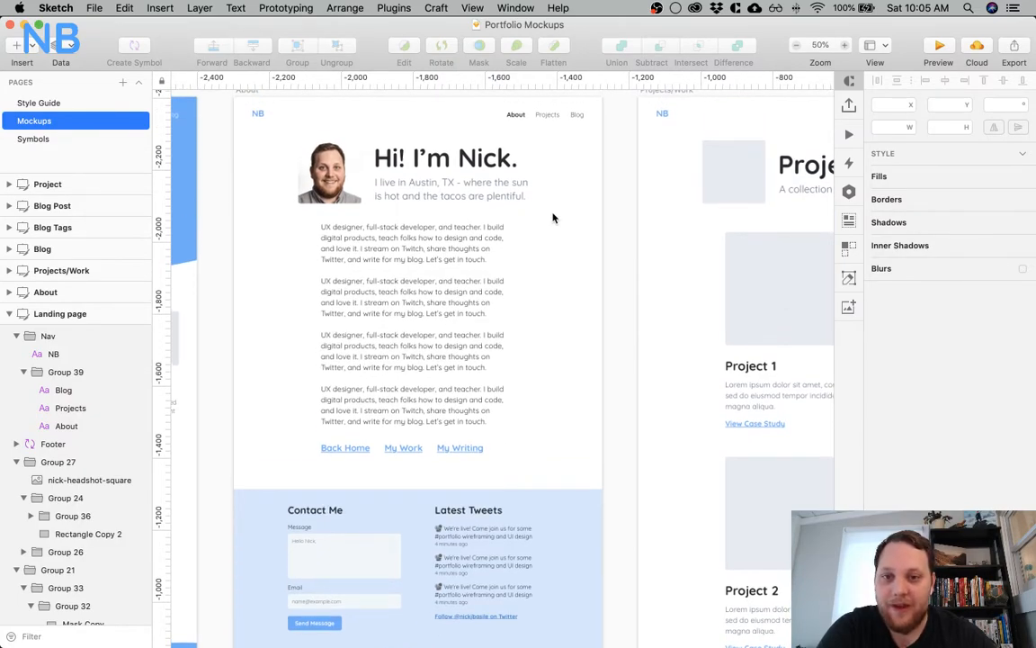
{"action": "scroll", "coordinate": [553, 217], "scroll_direction": "right", "scroll_amount": 1}
{"action": "scroll", "coordinate": [553, 215], "scroll_direction": "right", "scroll_amount": 10}
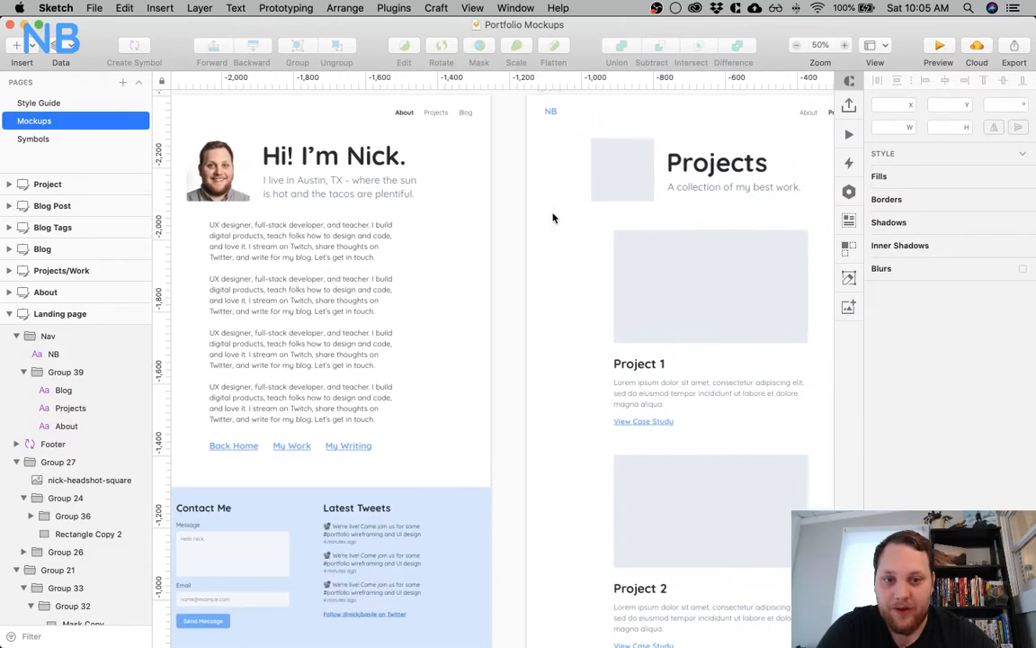
{"action": "scroll", "coordinate": [450, 316], "scroll_direction": "right", "scroll_amount": 5}
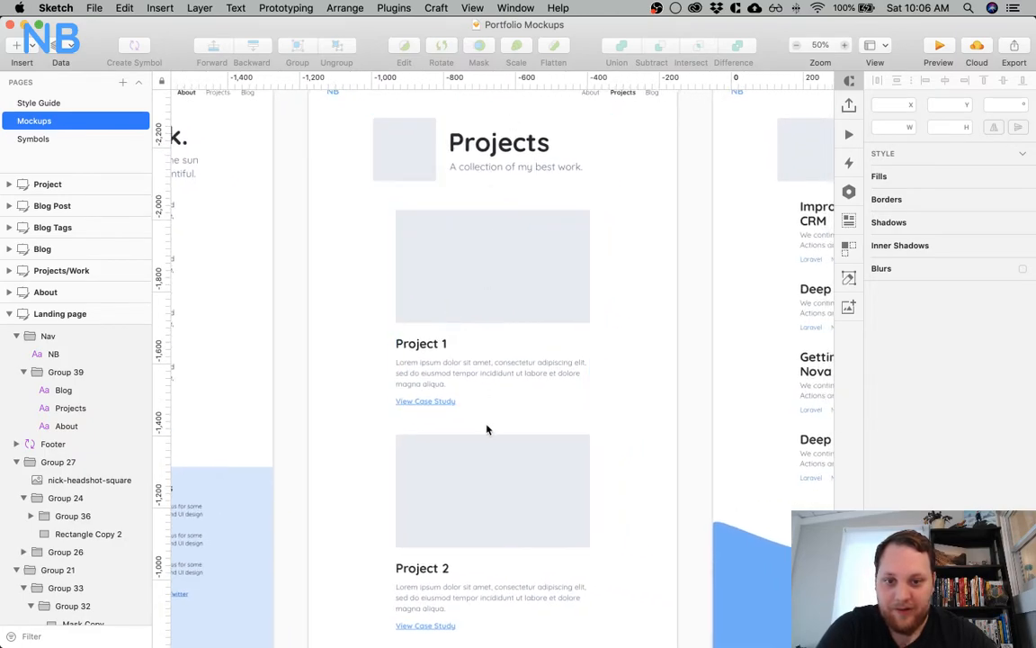
{"action": "scroll", "coordinate": [486, 428], "scroll_direction": "down", "scroll_amount": 15}
{"action": "scroll", "coordinate": [507, 451], "scroll_direction": "down", "scroll_amount": 4}
{"action": "scroll", "coordinate": [506, 452], "scroll_direction": "right", "scroll_amount": 2}
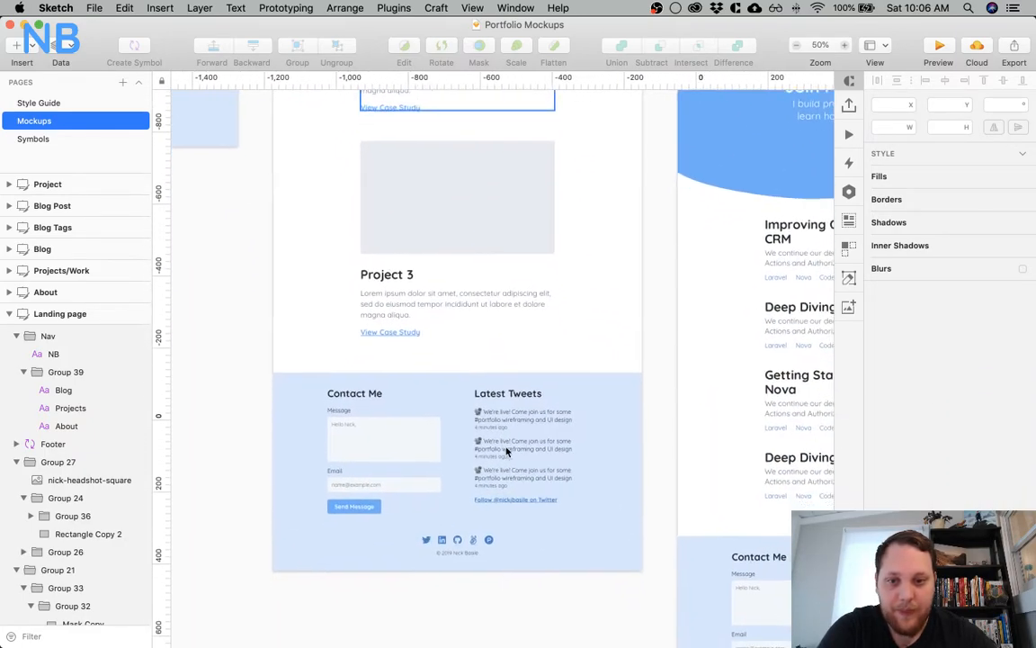
Review the Blog artboard, including the post list and the Twitch banner between the posts
{"action": "scroll", "coordinate": [507, 451], "scroll_direction": "up", "scroll_amount": 5}
{"action": "scroll", "coordinate": [507, 451], "scroll_direction": "up", "scroll_amount": 20}
{"action": "scroll", "coordinate": [506, 449], "scroll_direction": "right", "scroll_amount": 1}
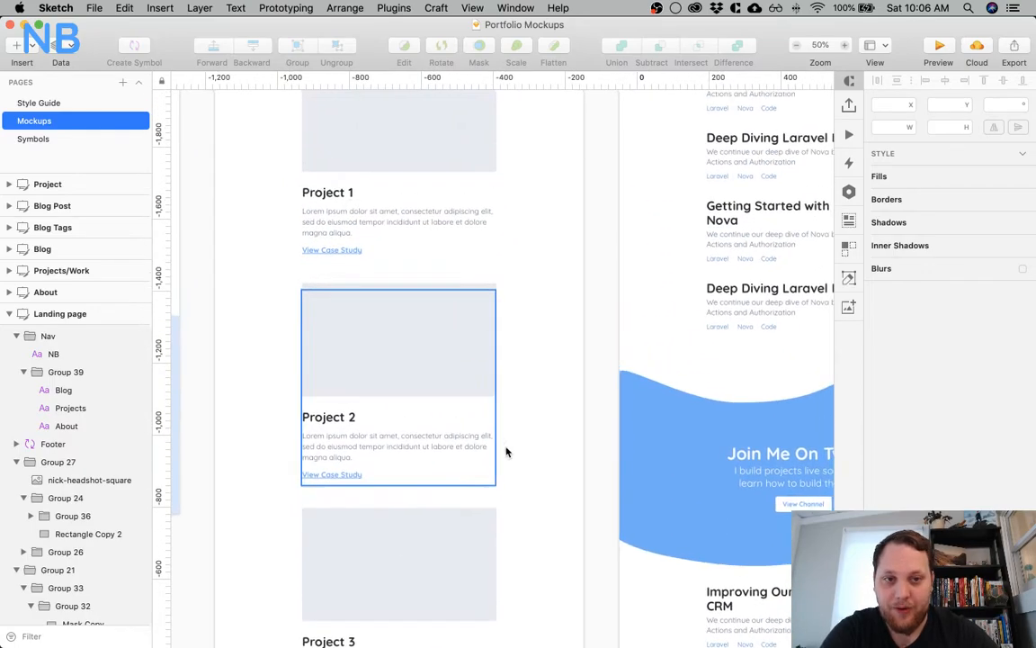
{"action": "scroll", "coordinate": [537, 299], "scroll_direction": "right", "scroll_amount": 12}
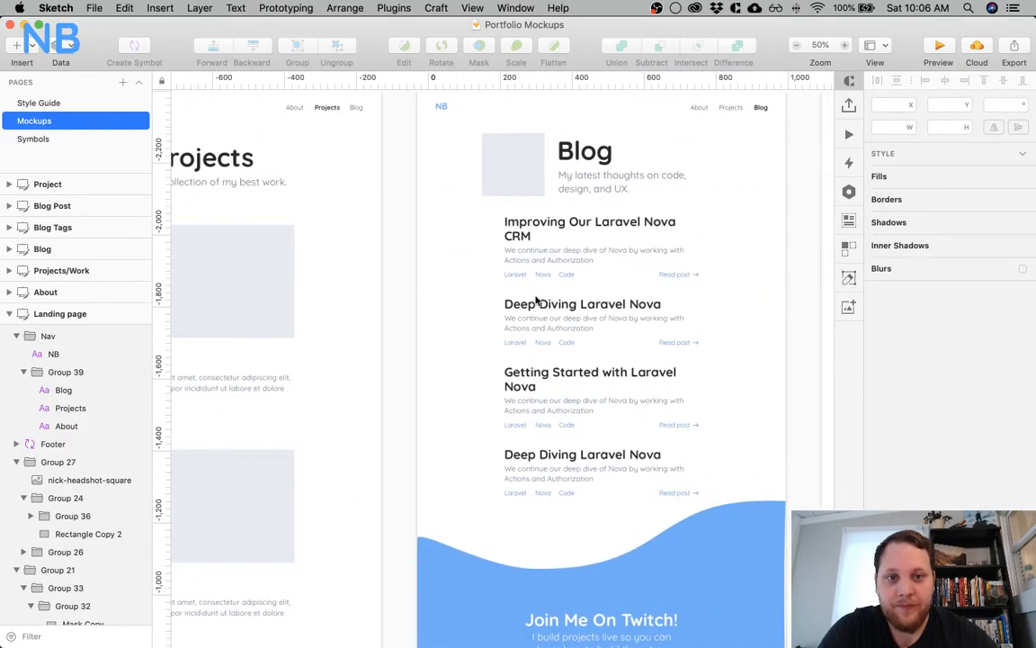
{"action": "scroll", "coordinate": [664, 356], "scroll_direction": "right", "scroll_amount": 5}
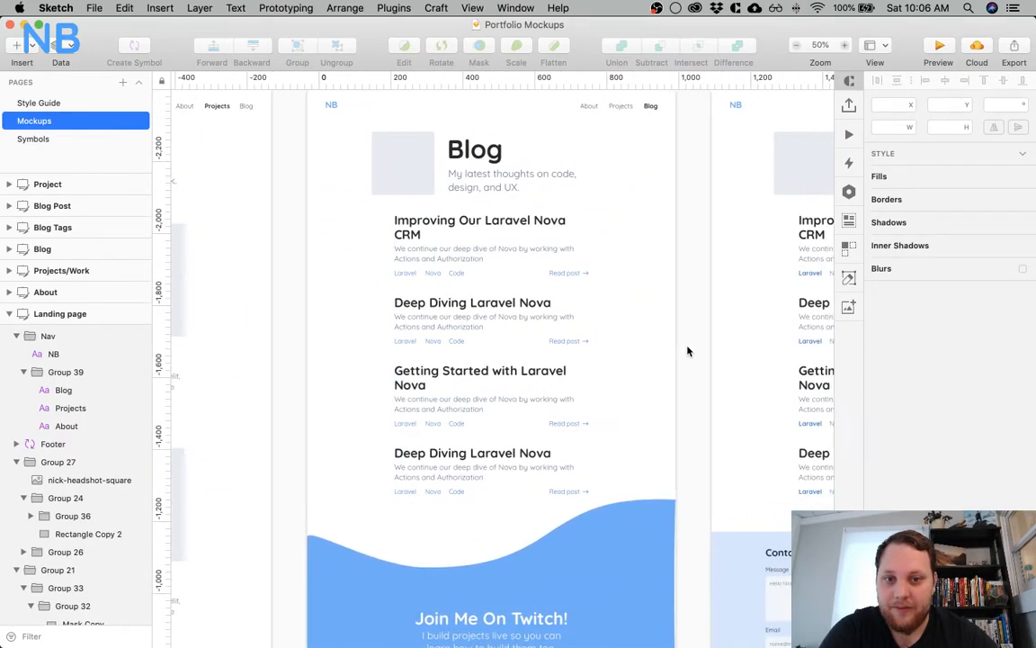
{"action": "scroll", "coordinate": [541, 368], "scroll_direction": "down", "scroll_amount": 7}
{"action": "scroll", "coordinate": [540, 368], "scroll_direction": "down", "scroll_amount": 20}
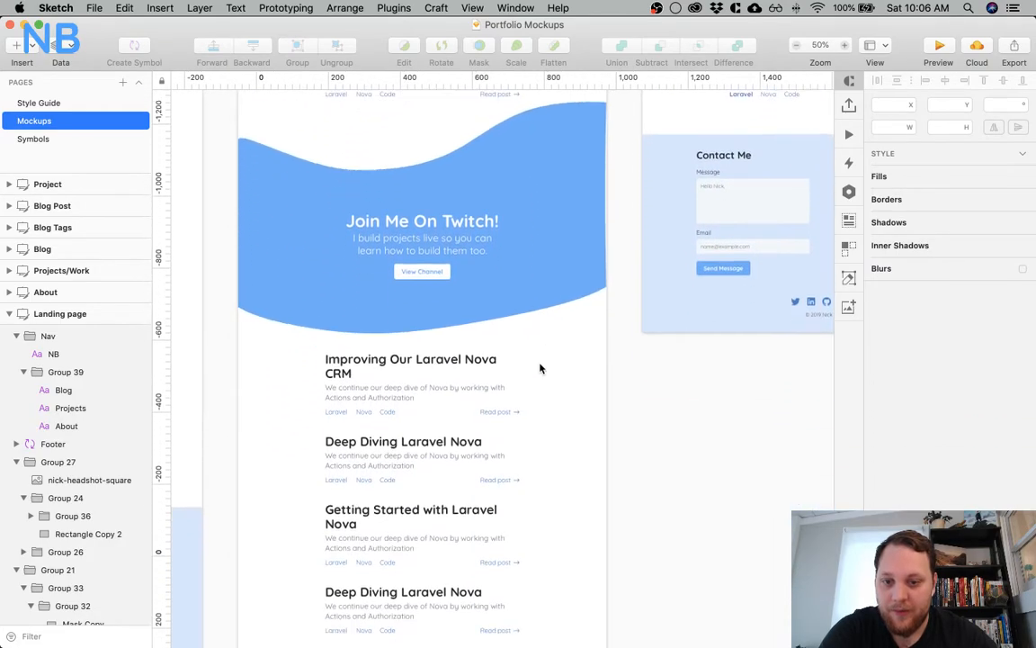
Bring up the Blog Tags artboard and review its Laravel Posts header and tagged post list
{"action": "scroll", "coordinate": [540, 368], "scroll_direction": "right", "scroll_amount": 1}
{"action": "scroll", "coordinate": [541, 368], "scroll_direction": "up", "scroll_amount": 20}
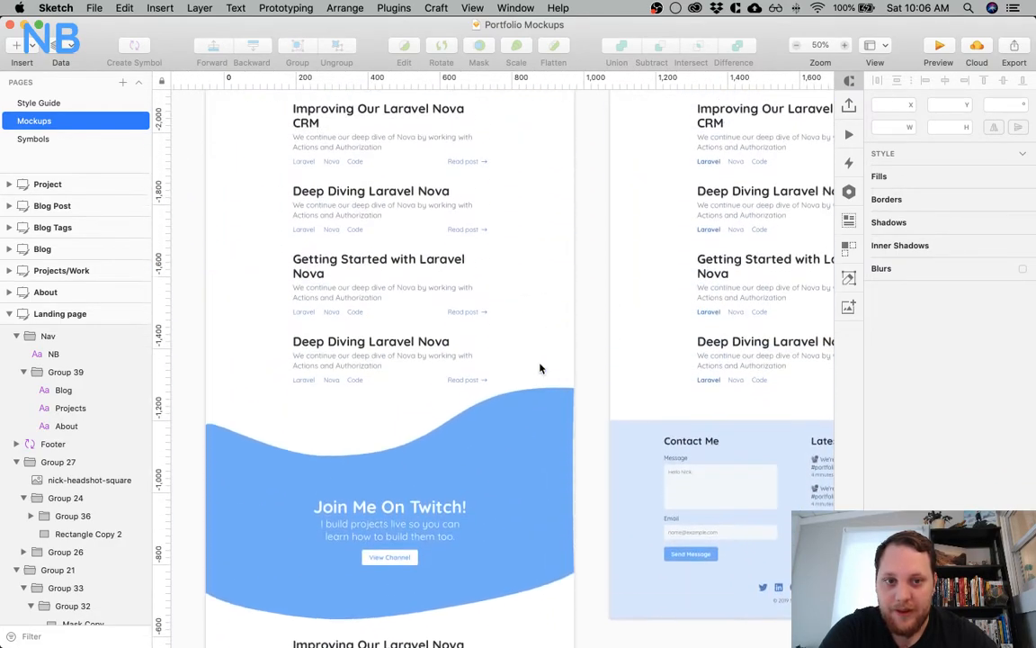
{"action": "scroll", "coordinate": [541, 368], "scroll_direction": "right", "scroll_amount": 10}
{"action": "scroll", "coordinate": [664, 311], "scroll_direction": "right", "scroll_amount": 7}
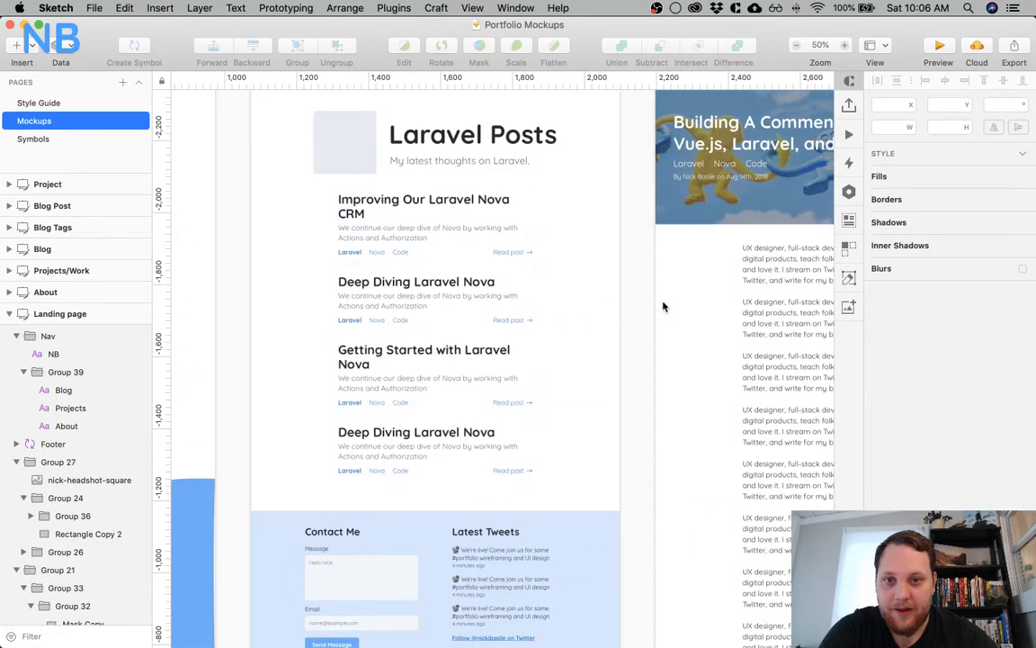
{"action": "scroll", "coordinate": [556, 313], "scroll_direction": "up", "scroll_amount": 5}
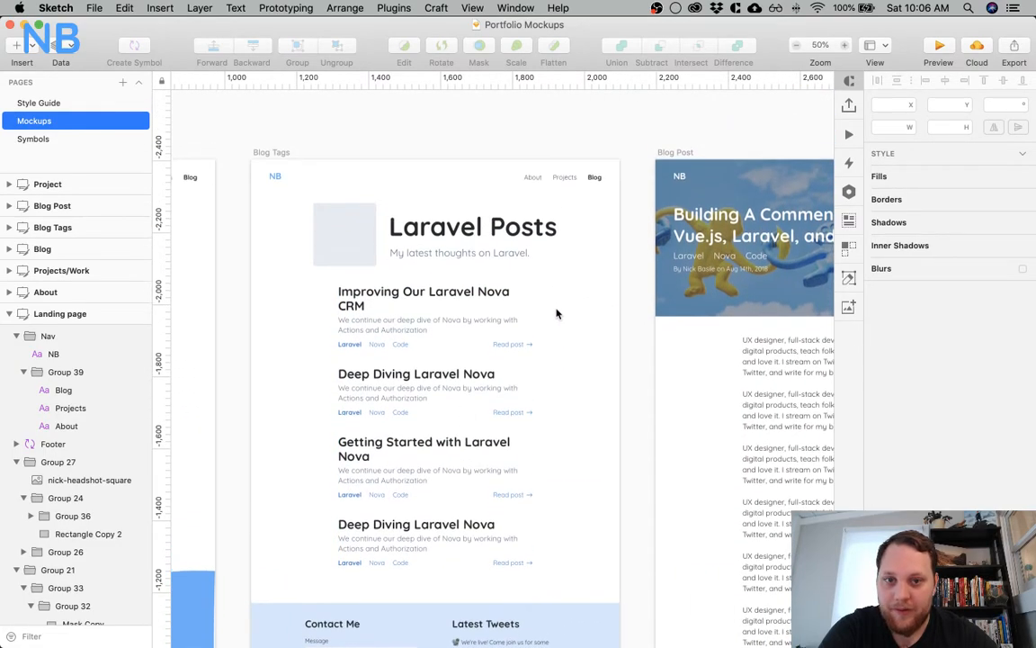
Compare the Blog Tags header with the Blog Post artboard and review the post's image header and body text
{"action": "scroll", "coordinate": [556, 313], "scroll_direction": "down", "scroll_amount": 3}
{"action": "scroll", "coordinate": [556, 313], "scroll_direction": "right", "scroll_amount": 10}
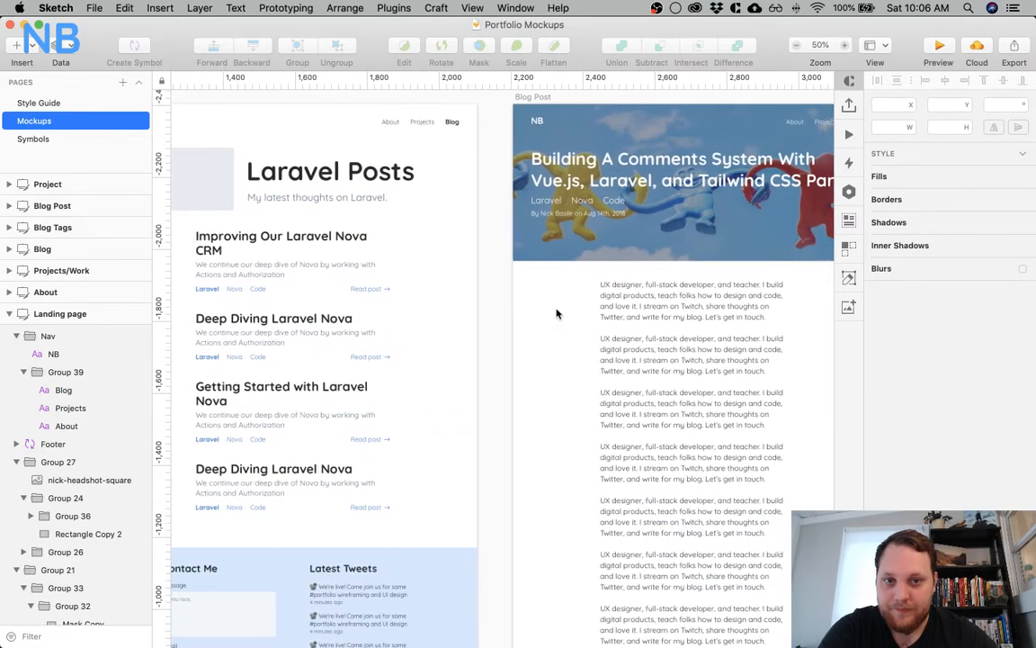
{"action": "scroll", "coordinate": [555, 313], "scroll_direction": "left", "scroll_amount": 8}
{"action": "scroll", "coordinate": [556, 313], "scroll_direction": "left", "scroll_amount": 5}
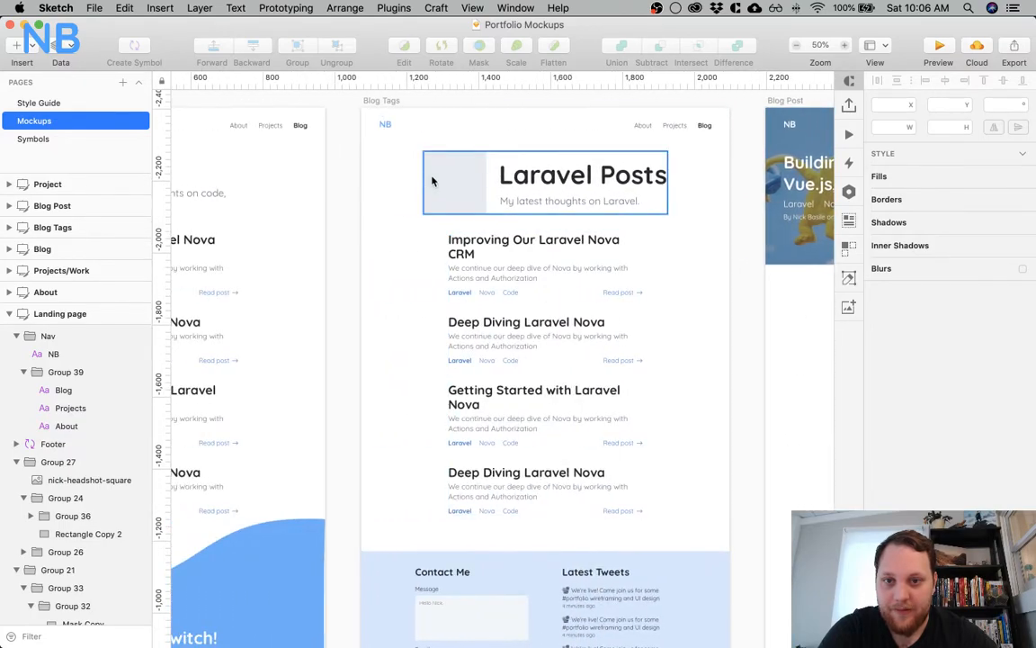
{"action": "scroll", "coordinate": [768, 297], "scroll_direction": "right", "scroll_amount": 10}
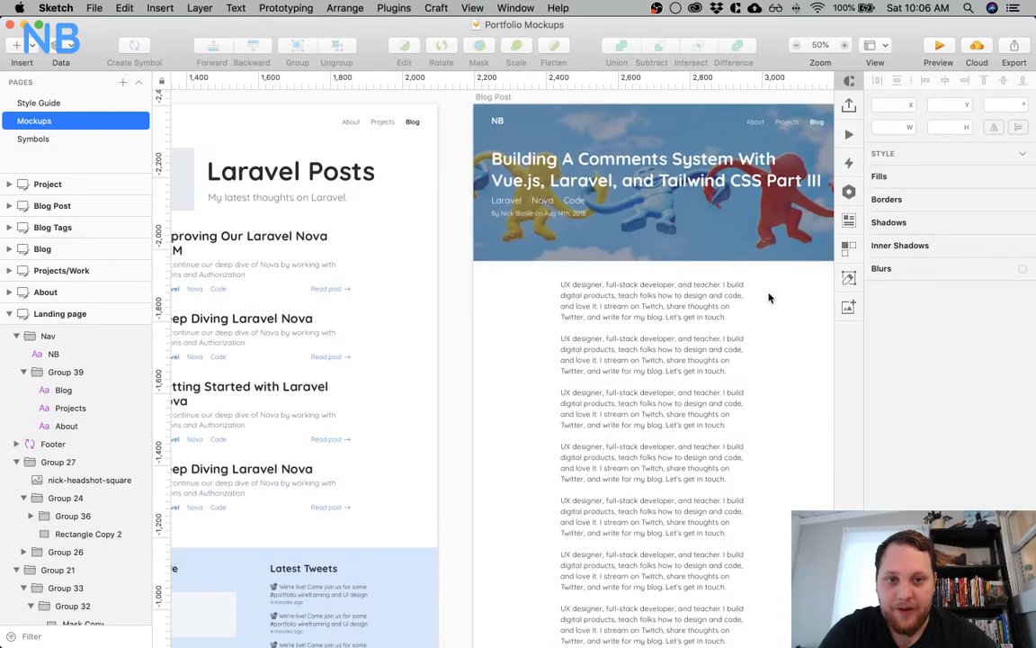
{"action": "scroll", "coordinate": [519, 325], "scroll_direction": "right", "scroll_amount": 2}
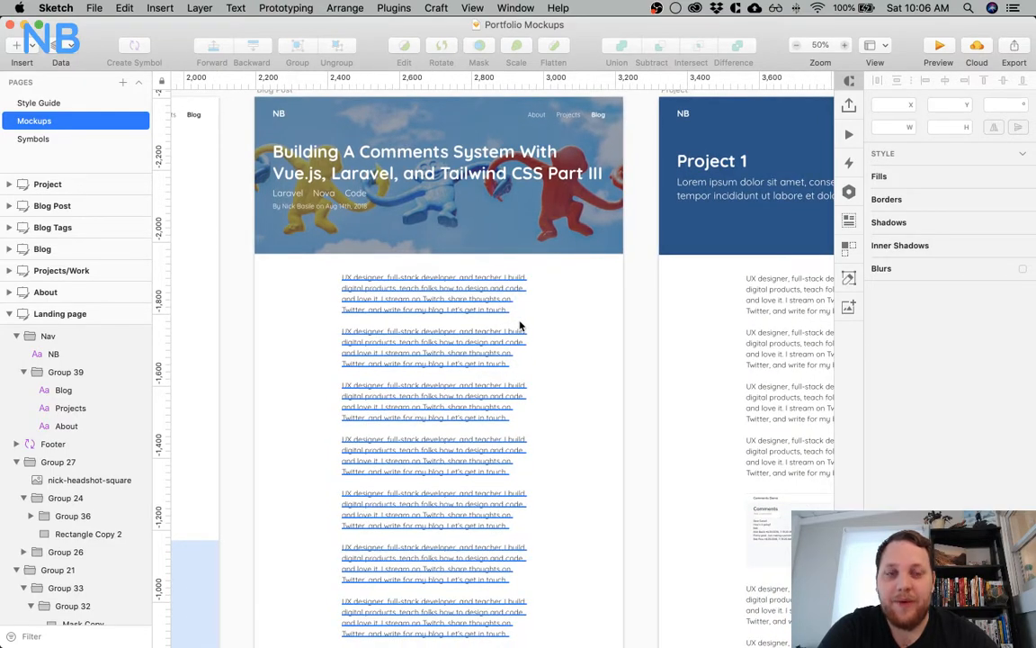
{"action": "scroll", "coordinate": [312, 328], "scroll_direction": "up", "scroll_amount": 3}
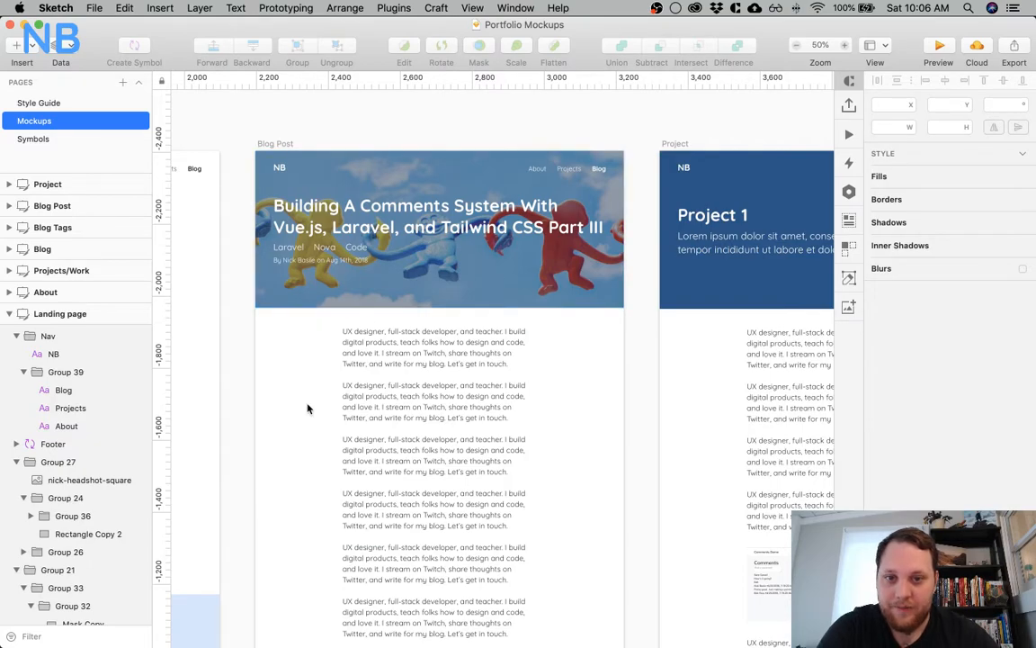
{"action": "scroll", "coordinate": [432, 464], "scroll_direction": "right", "scroll_amount": 5}
{"action": "scroll", "coordinate": [432, 465], "scroll_direction": "down", "scroll_amount": 2}
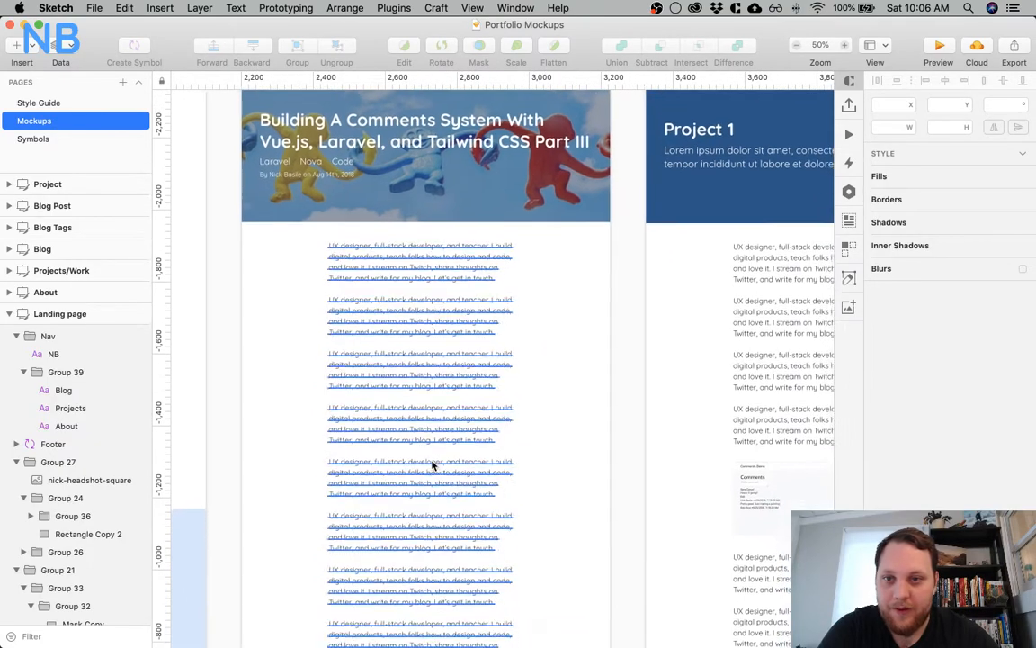
{"action": "scroll", "coordinate": [432, 465], "scroll_direction": "up", "scroll_amount": 2}
Review the Project artboard from its blue header through the body text and embedded screenshot to the contact footer
{"action": "scroll", "coordinate": [432, 464], "scroll_direction": "right", "scroll_amount": 2}
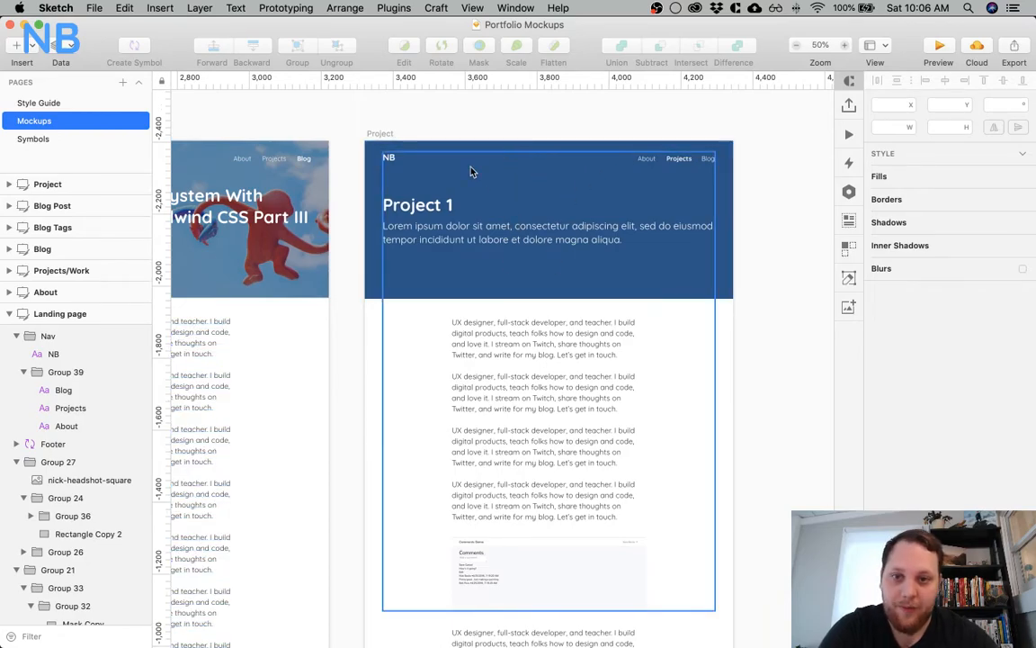
{"action": "scroll", "coordinate": [472, 170], "scroll_direction": "left", "scroll_amount": 4}
{"action": "scroll", "coordinate": [472, 171], "scroll_direction": "left", "scroll_amount": 3}
{"action": "scroll", "coordinate": [473, 170], "scroll_direction": "right", "scroll_amount": 4}
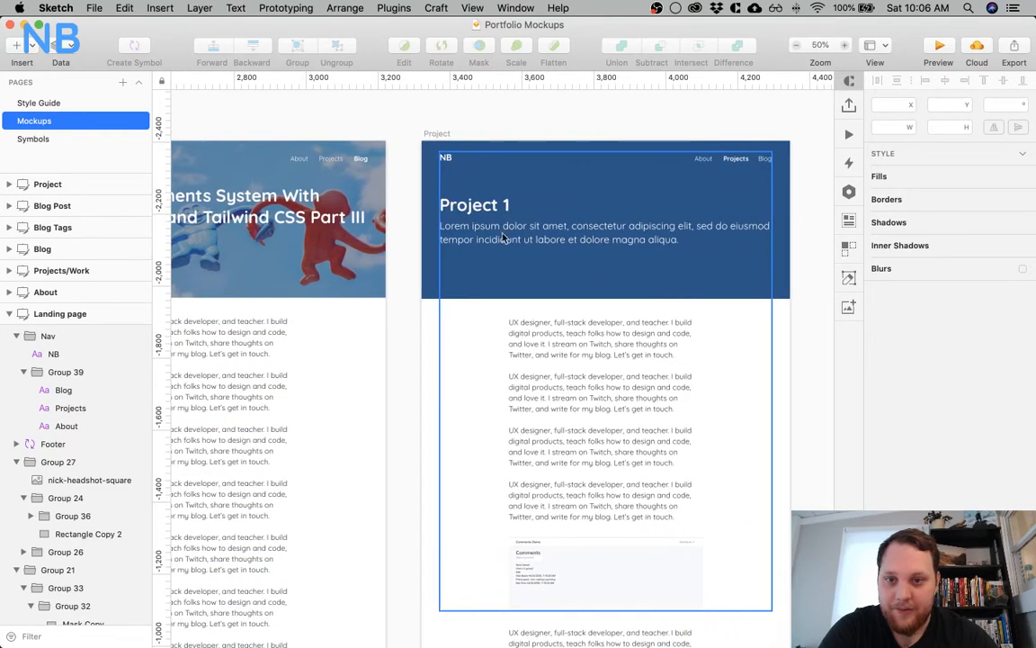
{"action": "scroll", "coordinate": [423, 324], "scroll_direction": "down", "scroll_amount": 5}
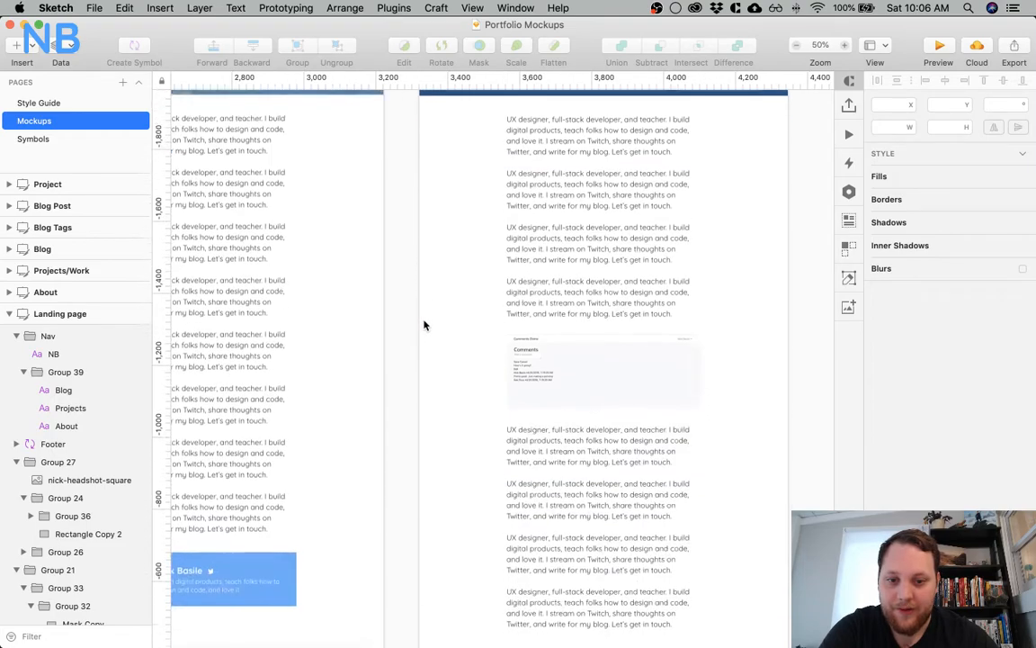
{"action": "scroll", "coordinate": [425, 324], "scroll_direction": "down", "scroll_amount": 2}
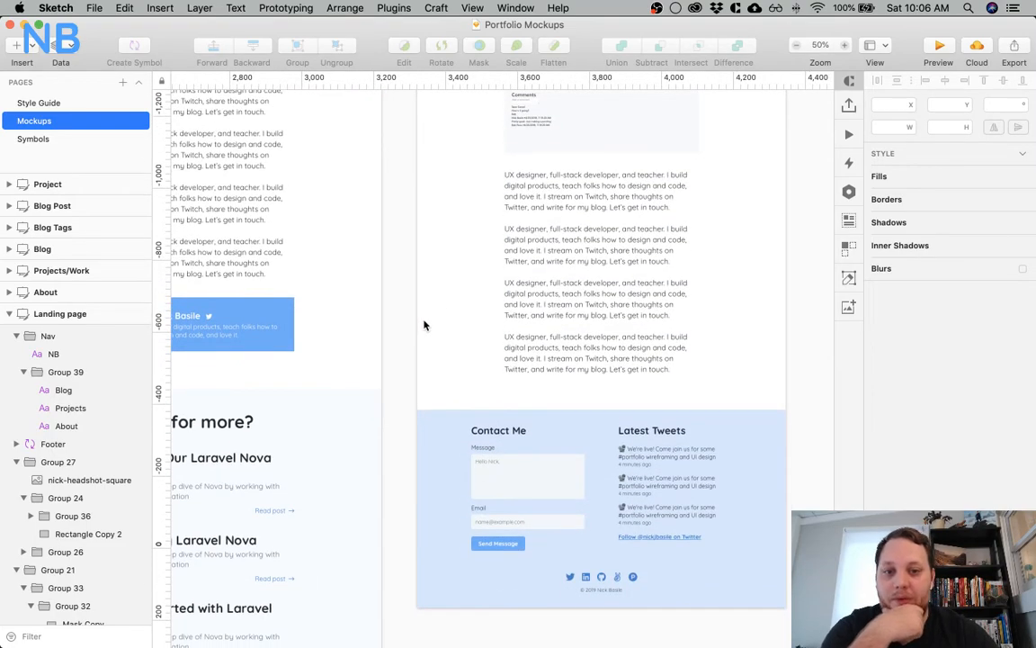
{"action": "scroll", "coordinate": [462, 312], "scroll_direction": "up", "scroll_amount": 2}
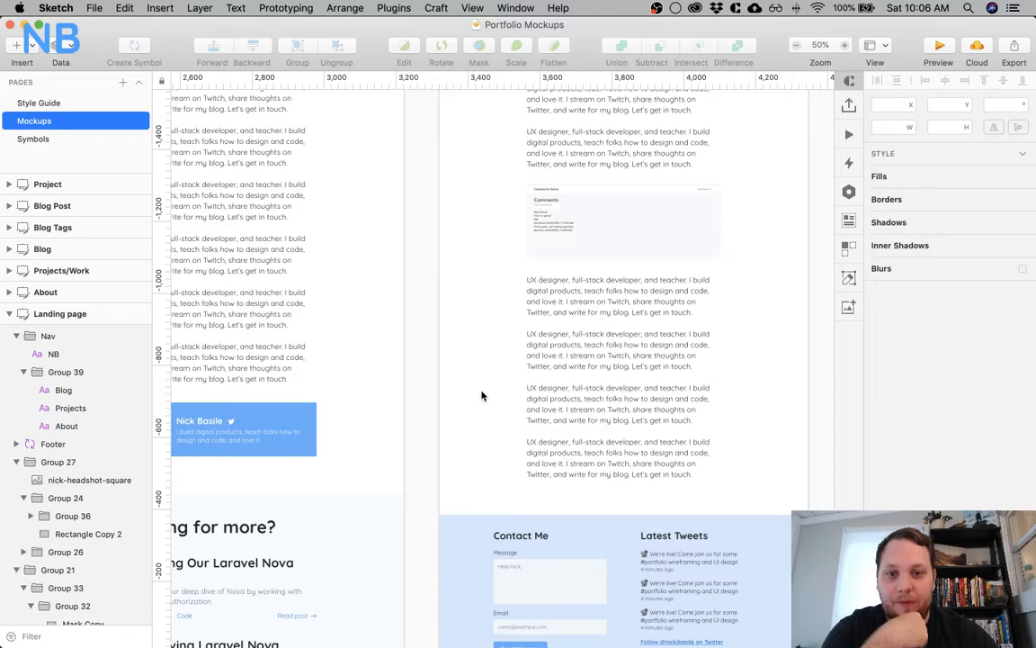
Review the author card and the "Looking for more?" post list at the end of the Blog Post artboard
{"action": "scroll", "coordinate": [467, 402], "scroll_direction": "down", "scroll_amount": 3}
{"action": "scroll", "coordinate": [433, 351], "scroll_direction": "left", "scroll_amount": 2}
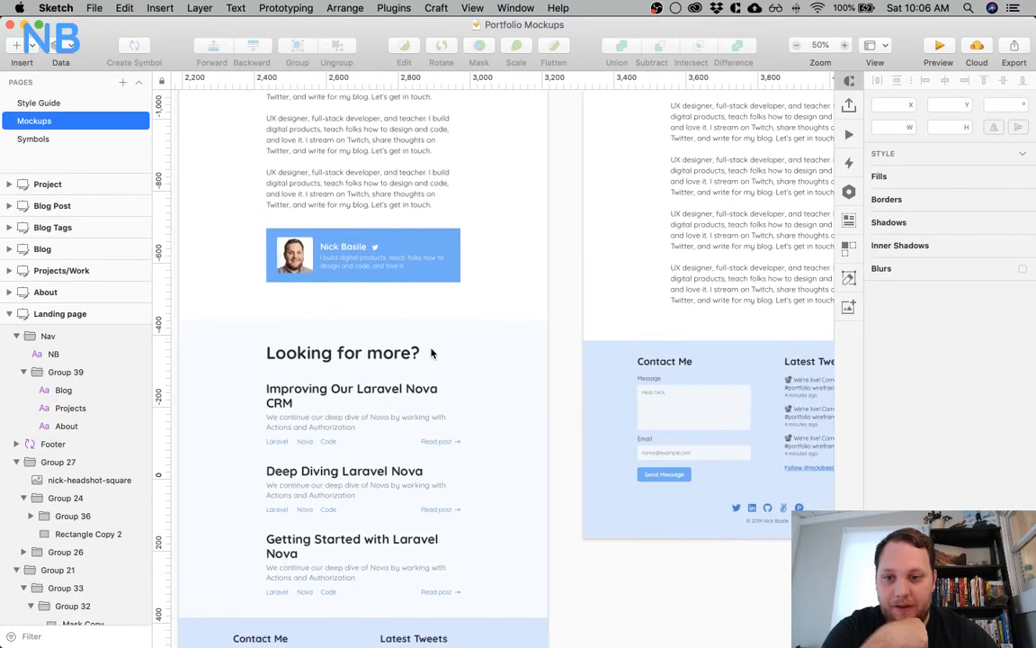
{"action": "scroll", "coordinate": [431, 353], "scroll_direction": "left", "scroll_amount": 2}
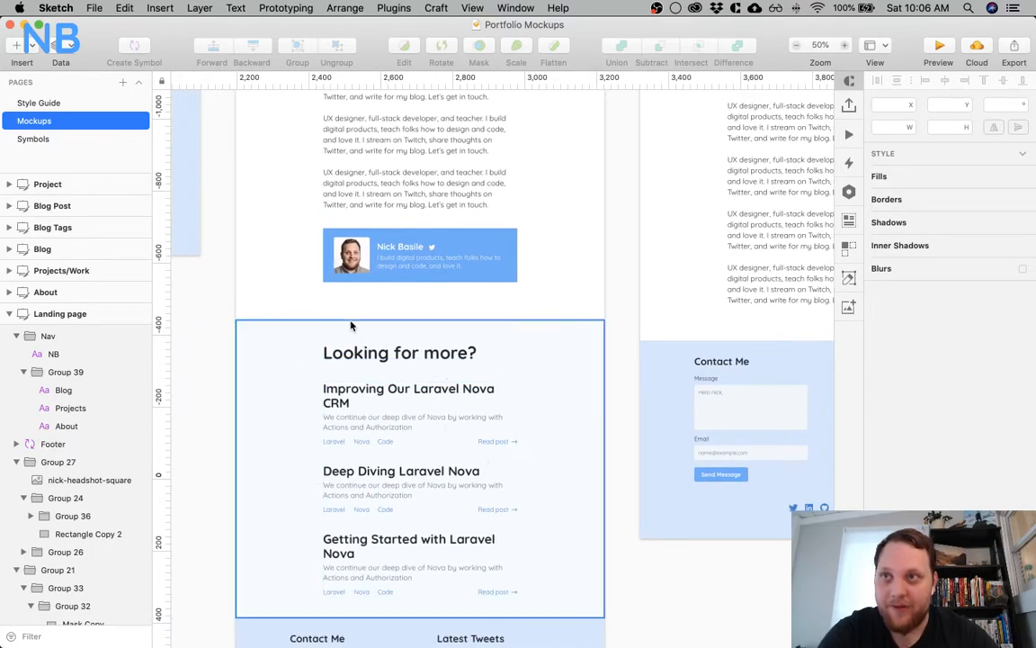
Go back across the artboards to the Landing page and review its intro, Projects and work history sections
{"action": "scroll", "coordinate": [352, 325], "scroll_direction": "up", "scroll_amount": 12}
{"action": "scroll", "coordinate": [352, 325], "scroll_direction": "left", "scroll_amount": 2}
{"action": "scroll", "coordinate": [352, 326], "scroll_direction": "left", "scroll_amount": 10}
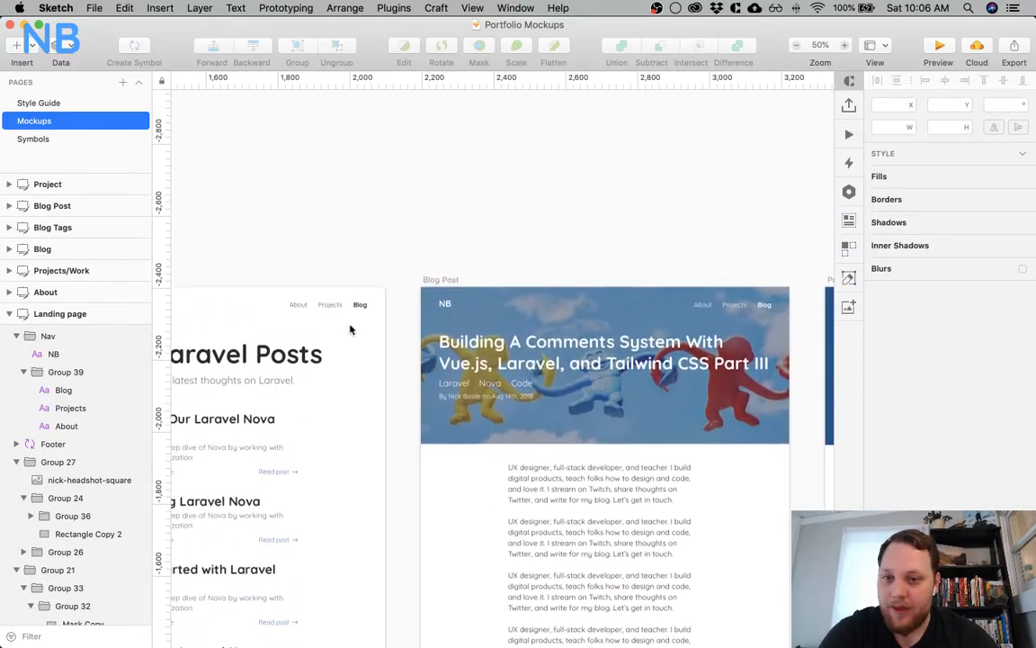
{"action": "scroll", "coordinate": [341, 395], "scroll_direction": "down", "scroll_amount": 2}
{"action": "scroll", "coordinate": [341, 396], "scroll_direction": "left", "scroll_amount": 10}
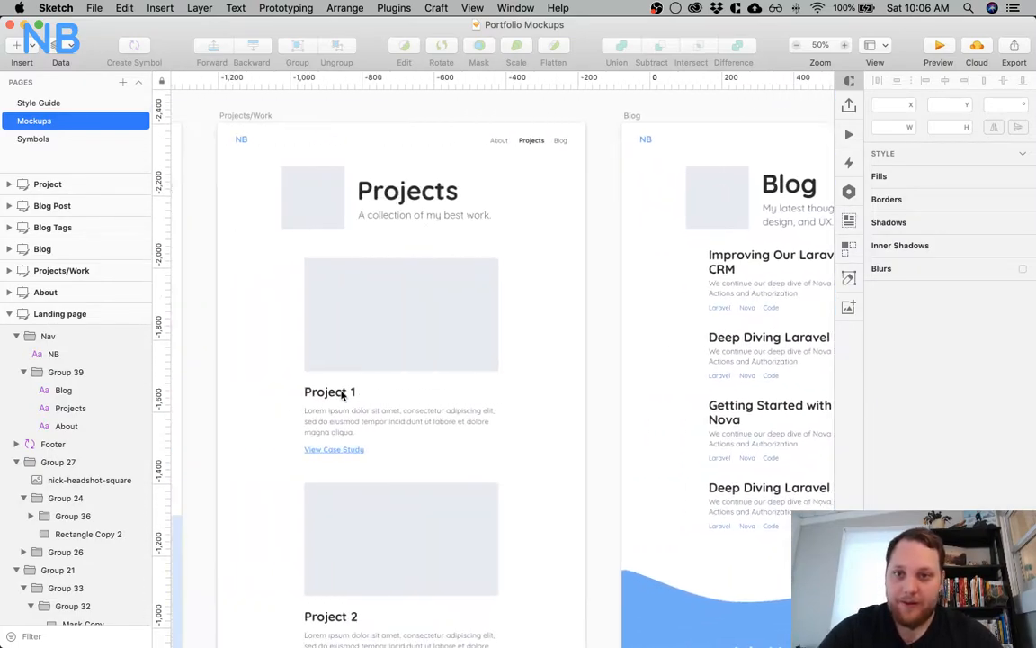
{"action": "scroll", "coordinate": [350, 393], "scroll_direction": "left", "scroll_amount": 5}
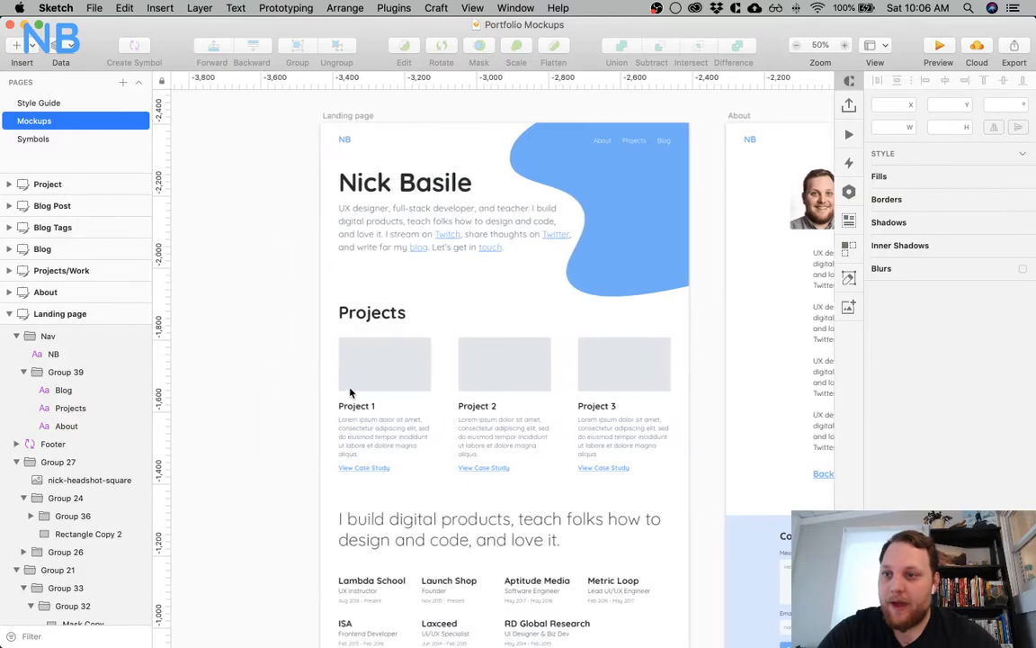
{"action": "scroll", "coordinate": [350, 392], "scroll_direction": "right", "scroll_amount": 5}
{"action": "scroll", "coordinate": [351, 392], "scroll_direction": "down", "scroll_amount": 1}
{"action": "scroll", "coordinate": [350, 392], "scroll_direction": "up", "scroll_amount": 3}
{"action": "scroll", "coordinate": [350, 393], "scroll_direction": "left", "scroll_amount": 5}
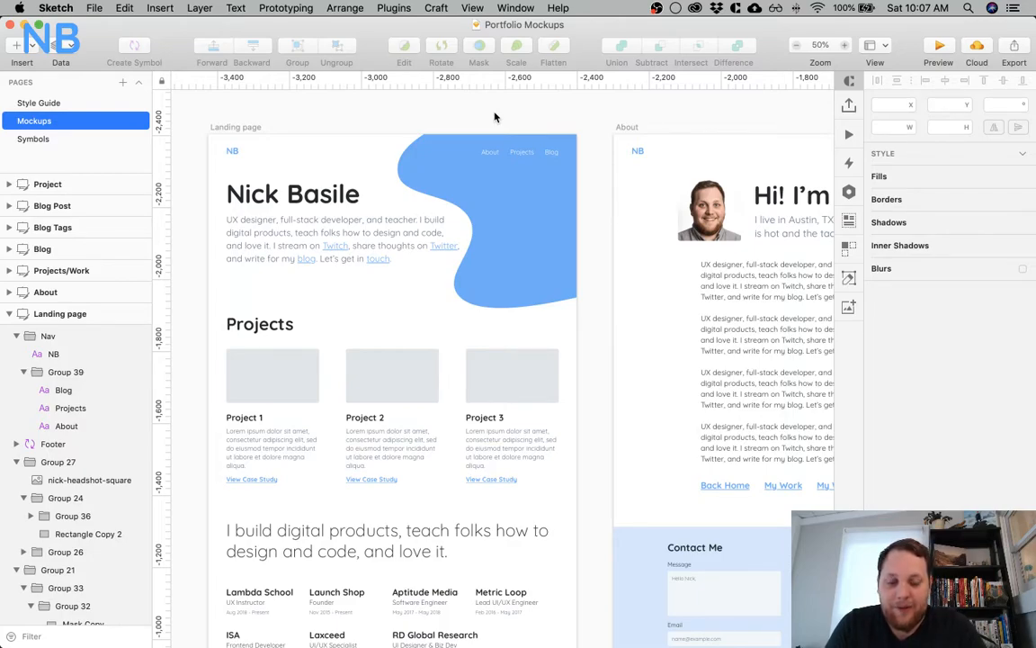
{"action": "scroll", "coordinate": [695, 596], "scroll_direction": "down", "scroll_amount": 3}
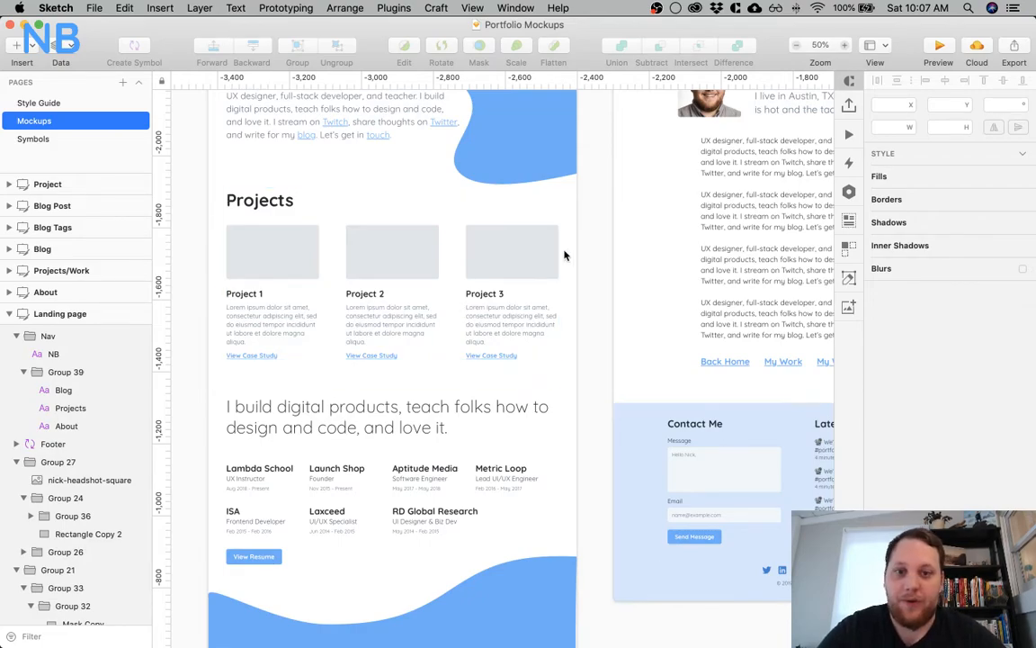
Skim the artboards once more from About past Blog Tags to the end of the Project artboard
{"action": "scroll", "coordinate": [604, 230], "scroll_direction": "right", "scroll_amount": 2}
{"action": "scroll", "coordinate": [604, 230], "scroll_direction": "up", "scroll_amount": 1}
{"action": "scroll", "coordinate": [604, 230], "scroll_direction": "right", "scroll_amount": 15}
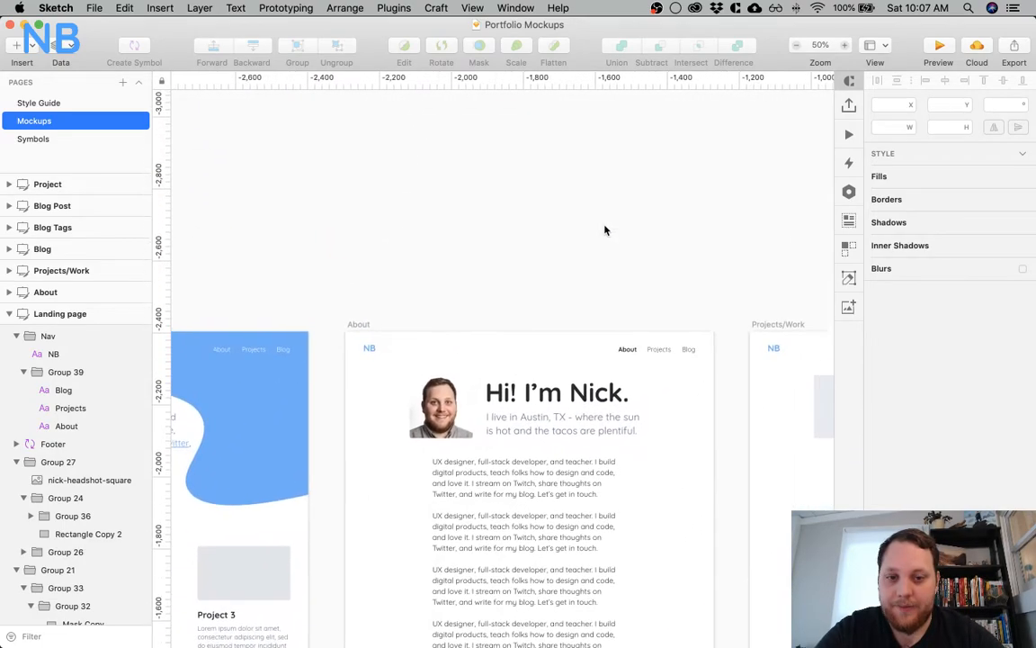
{"action": "scroll", "coordinate": [604, 231], "scroll_direction": "right", "scroll_amount": 20}
{"action": "scroll", "coordinate": [604, 231], "scroll_direction": "down", "scroll_amount": 1}
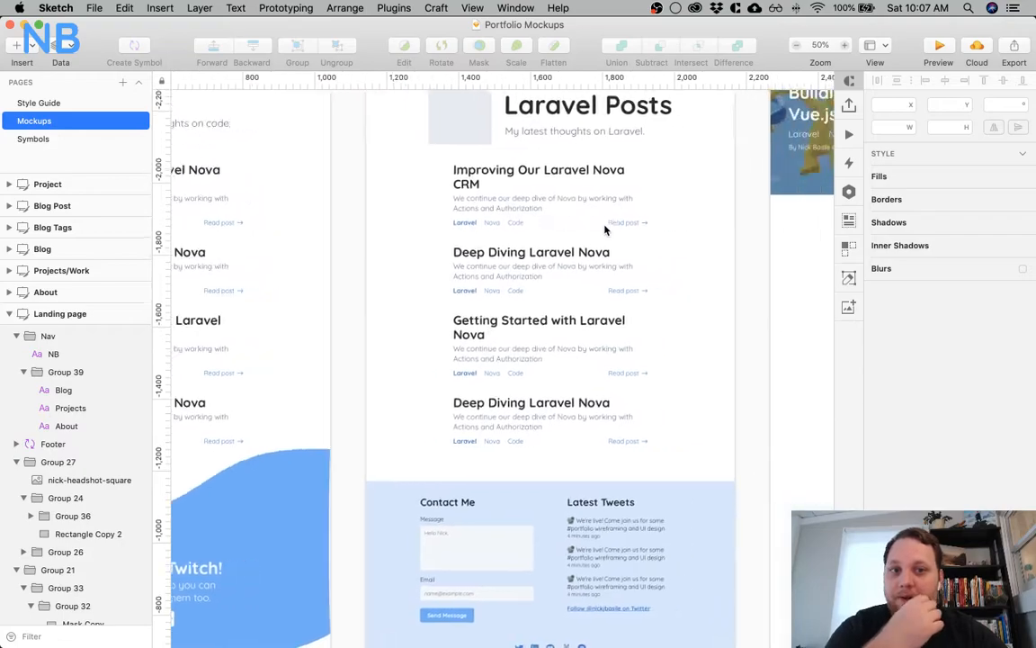
{"action": "scroll", "coordinate": [604, 230], "scroll_direction": "right", "scroll_amount": 11}
{"action": "scroll", "coordinate": [604, 231], "scroll_direction": "up", "scroll_amount": 4}
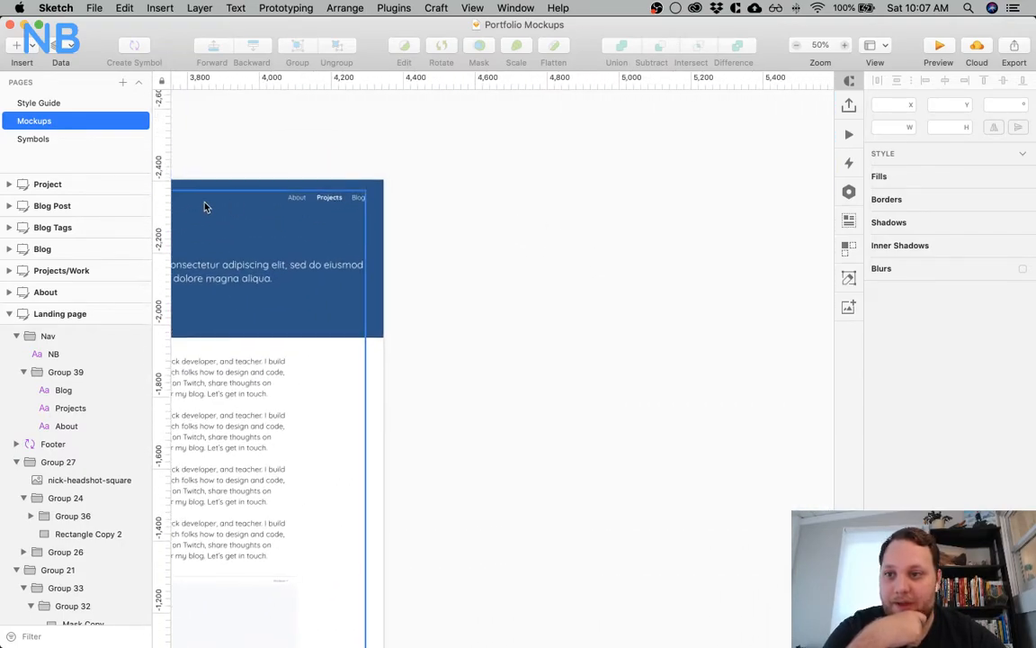
Add a new page to the document and name it Backend
{"action": "left_click", "coordinate": [123, 82]}
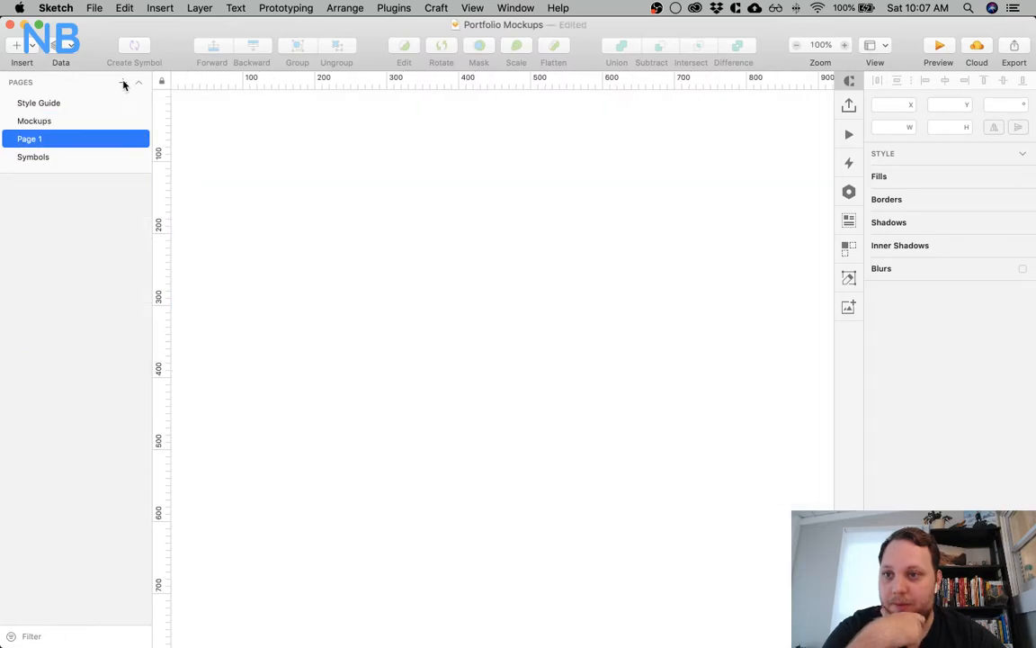
{"action": "double_click", "coordinate": [55, 139]}
{"action": "type", "text": "Bac"}
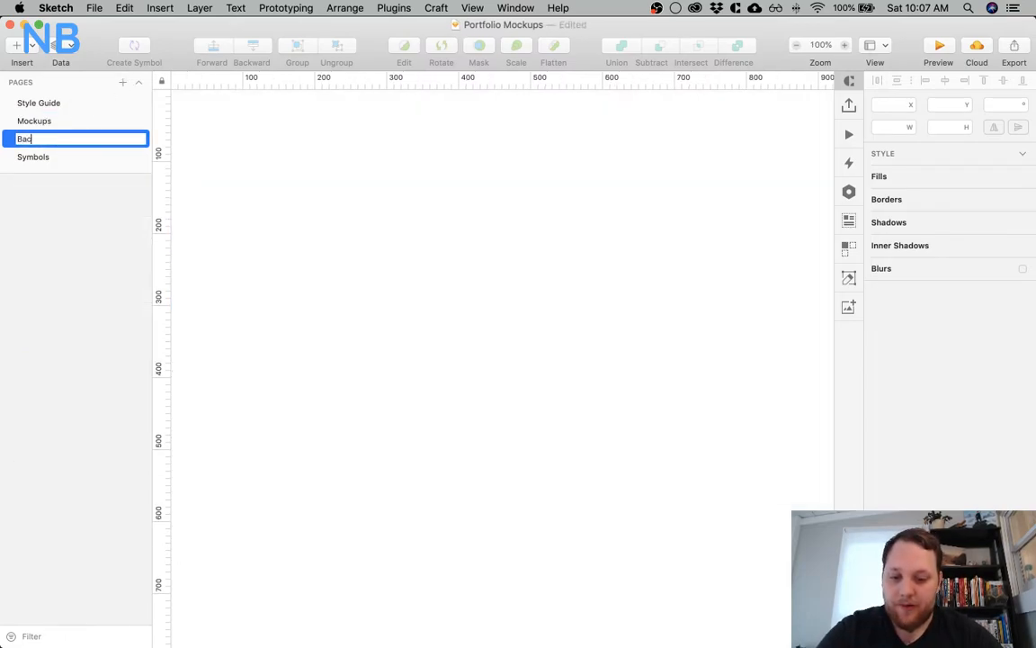
{"action": "type", "text": "kend"}
{"action": "key", "text": "Return"}
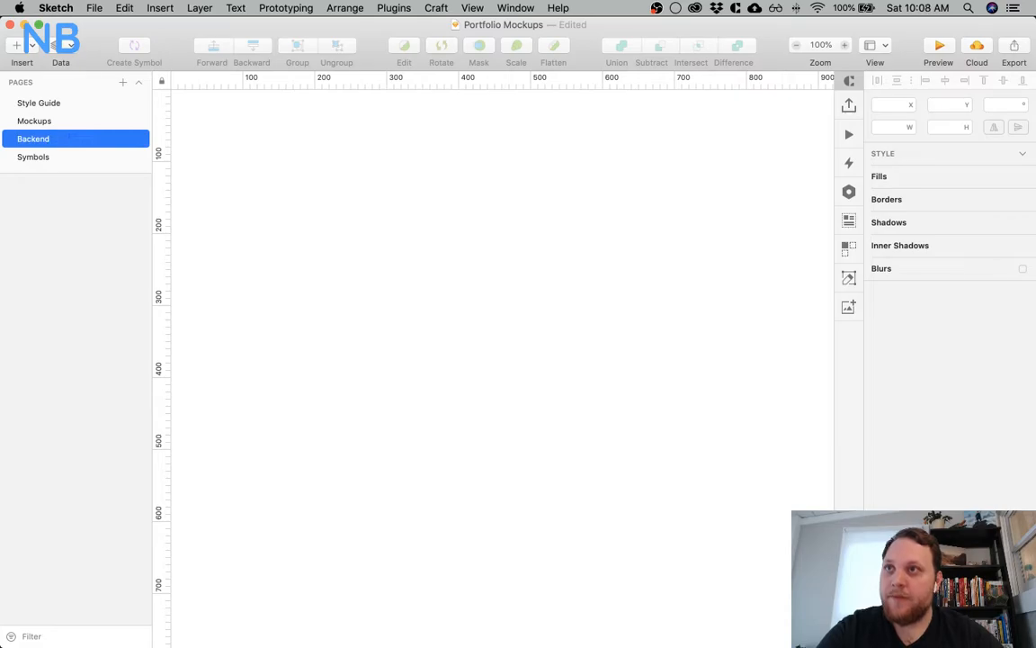
Insert a Desktop artboard of 1024×1024 on the Backend page and bring it fully into view
{"action": "key", "text": "super+Tab"}
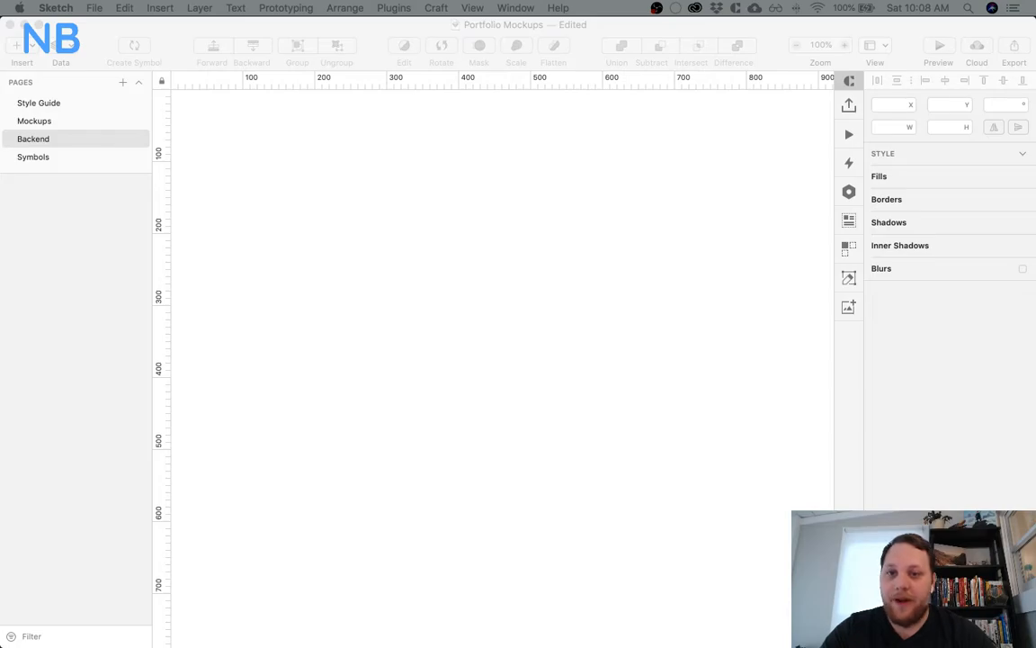
{"action": "left_click", "coordinate": [488, 197]}
{"action": "key", "text": "a"}
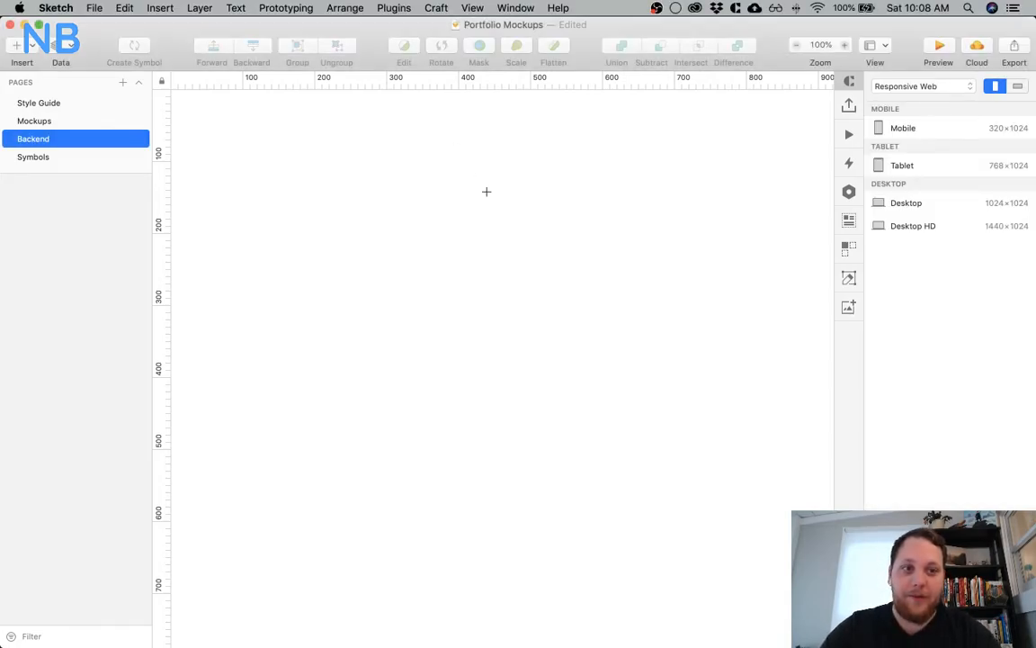
{"action": "left_click", "coordinate": [932, 203]}
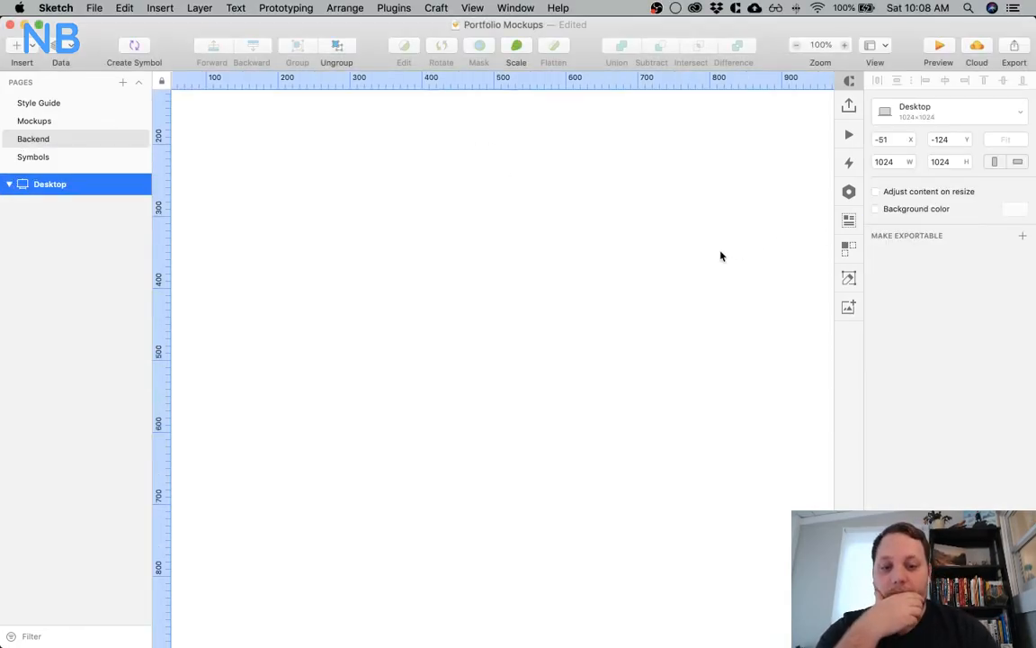
{"action": "key", "text": "super+minus"}
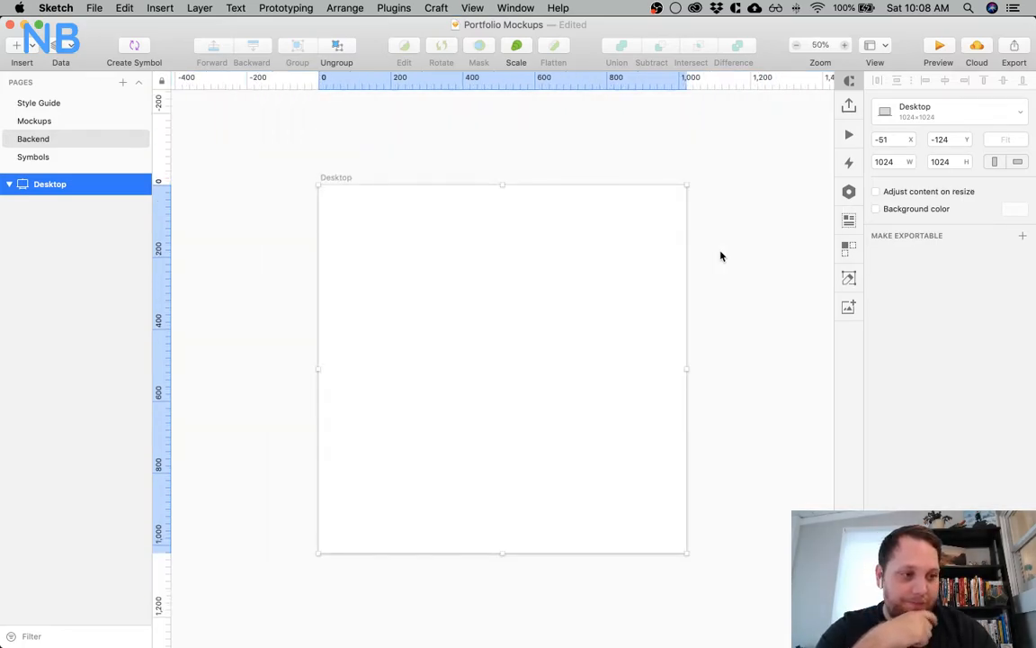
{"action": "left_click", "coordinate": [267, 207]}
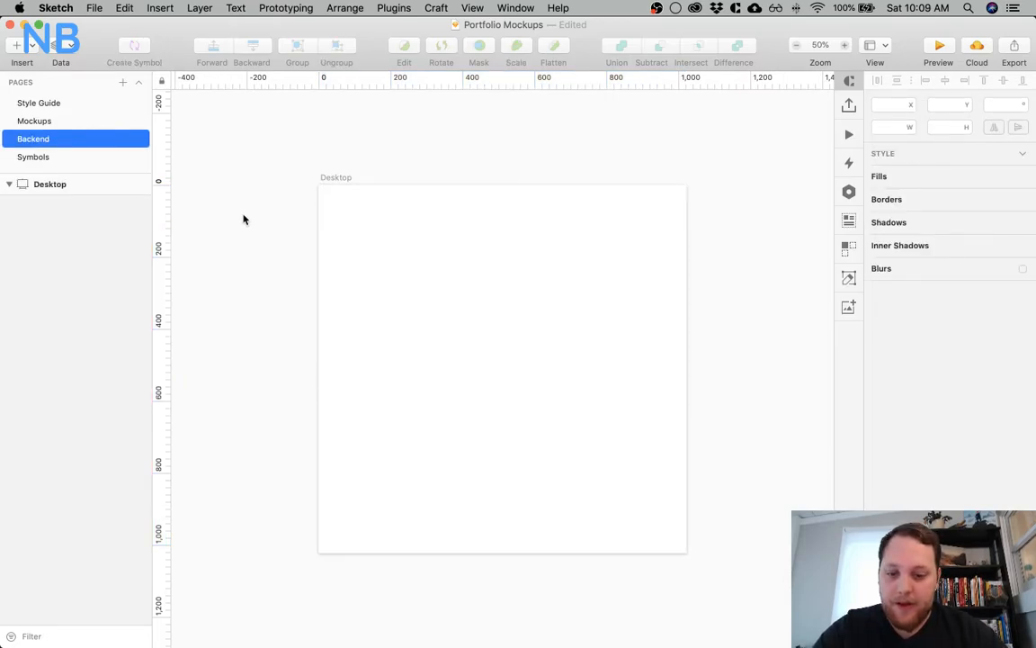
Add a text layer on the empty canvas beside the Desktop artboard and set its colour to black (000000)
{"action": "scroll", "coordinate": [243, 219], "scroll_direction": "left", "scroll_amount": 10}
{"action": "key", "text": "t"}
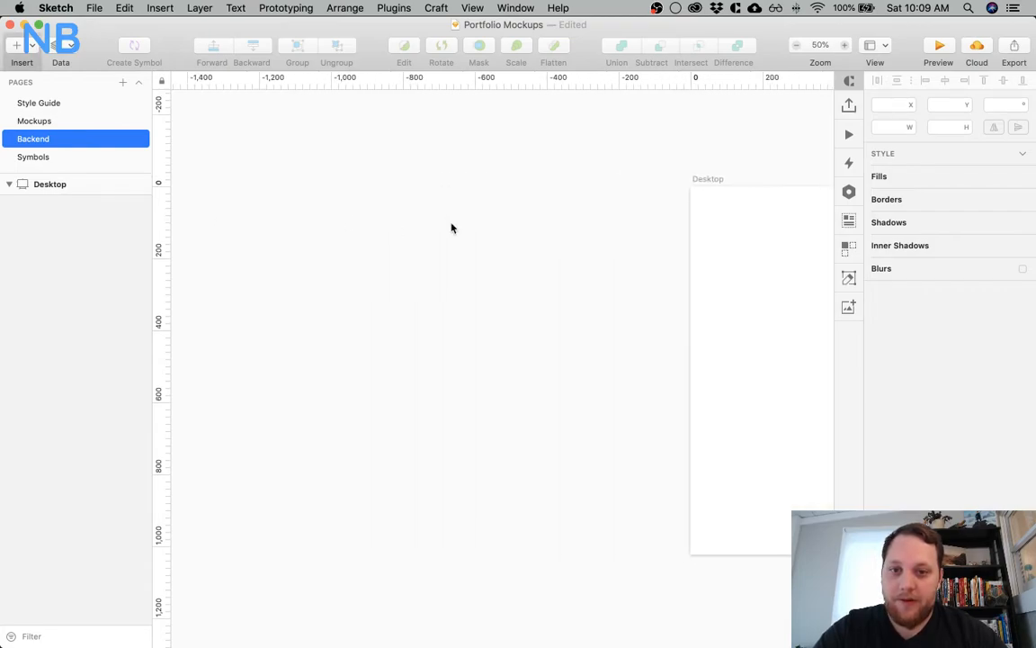
{"action": "left_click", "coordinate": [451, 226]}
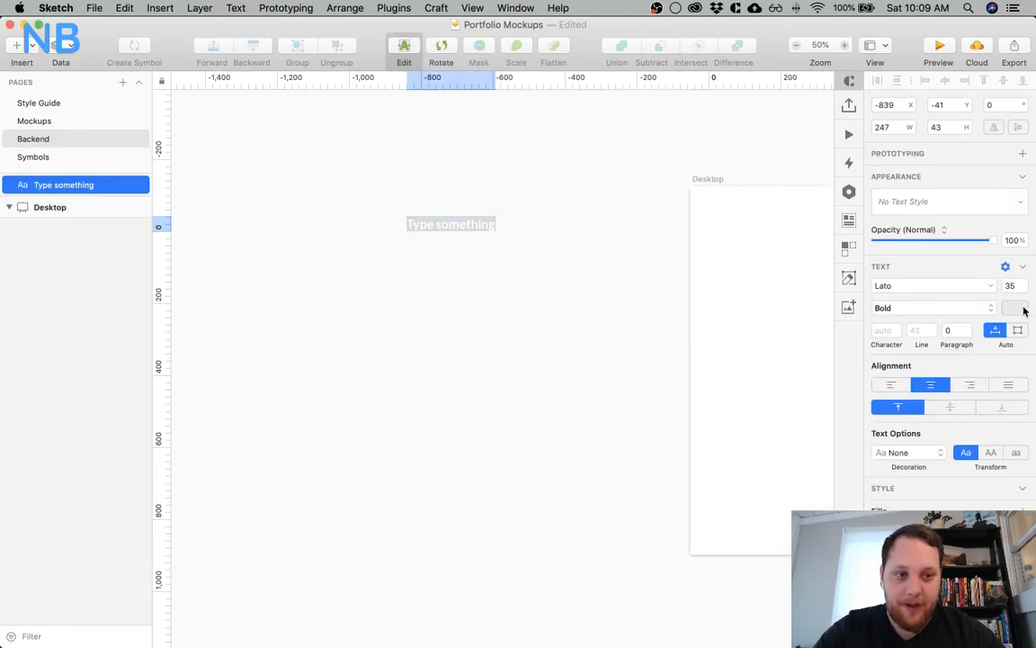
{"action": "left_click", "coordinate": [1016, 308]}
{"action": "left_click_drag", "start_coordinate": [897, 420], "coordinate": [775, 518]}
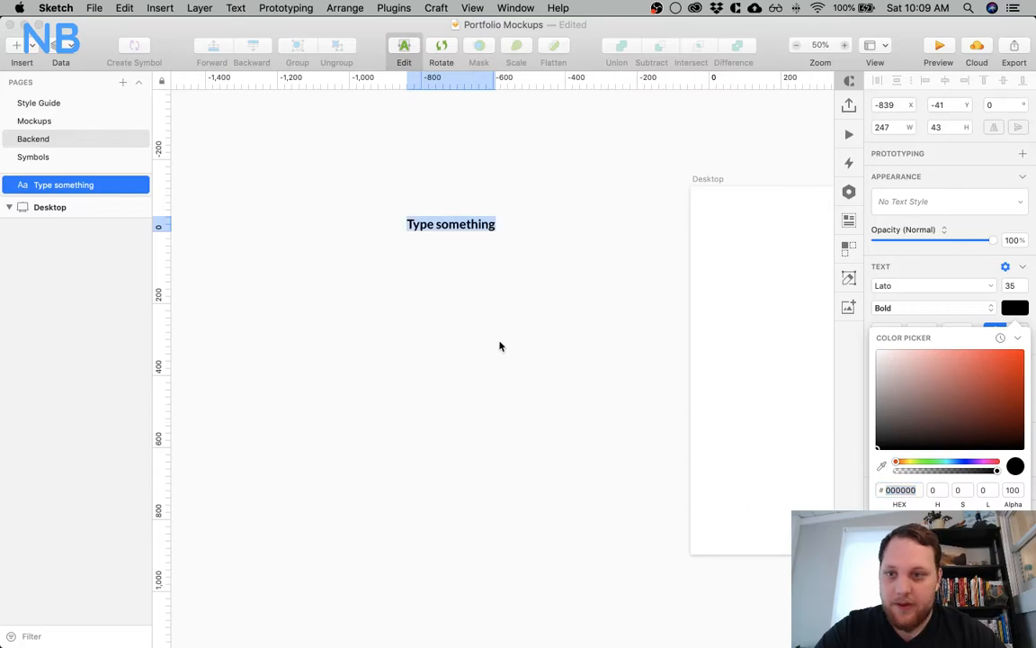
{"action": "key", "text": "Escape"}
Check the Project artboard's description text on the Mockups page, and open the Text Scale on the Style Guide page
{"action": "left_click", "coordinate": [74, 119], "text": "shift"}
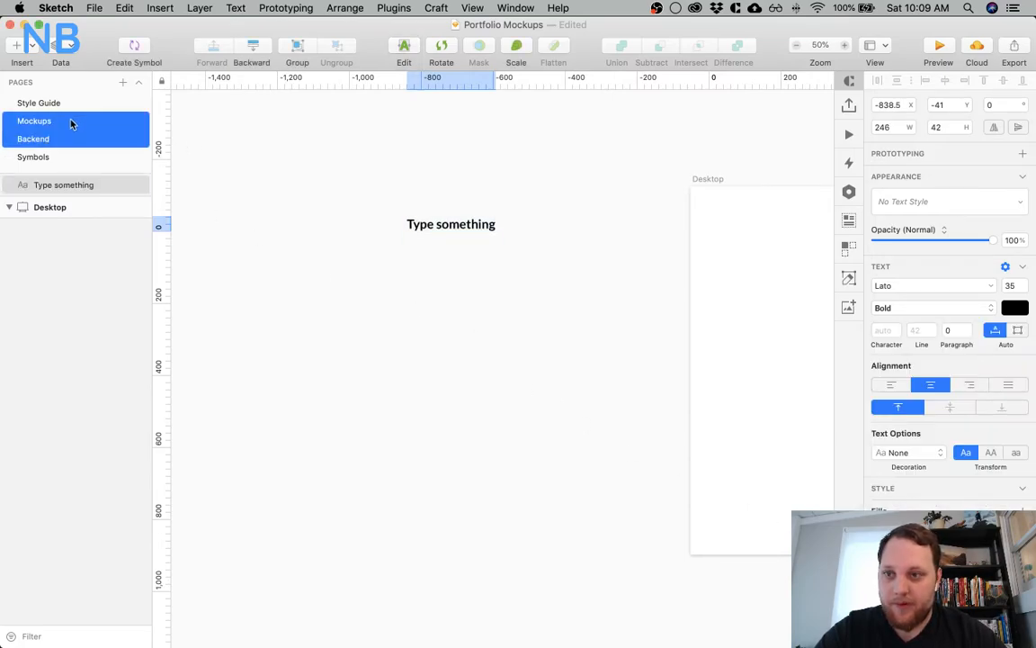
{"action": "left_click", "coordinate": [70, 123]}
{"action": "left_click", "coordinate": [233, 272]}
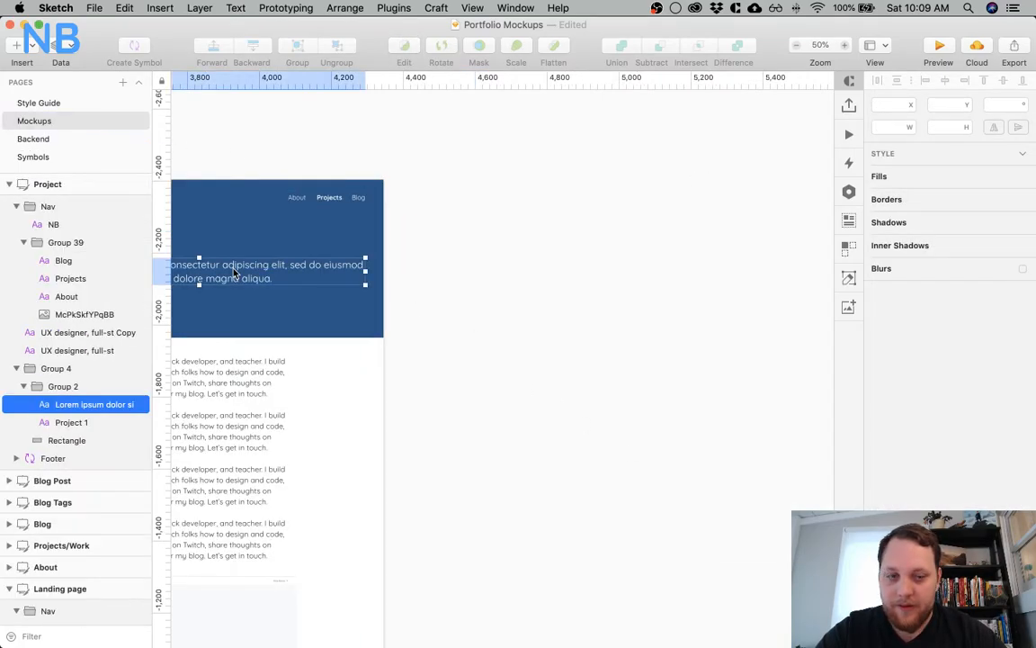
{"action": "left_click", "coordinate": [52, 102]}
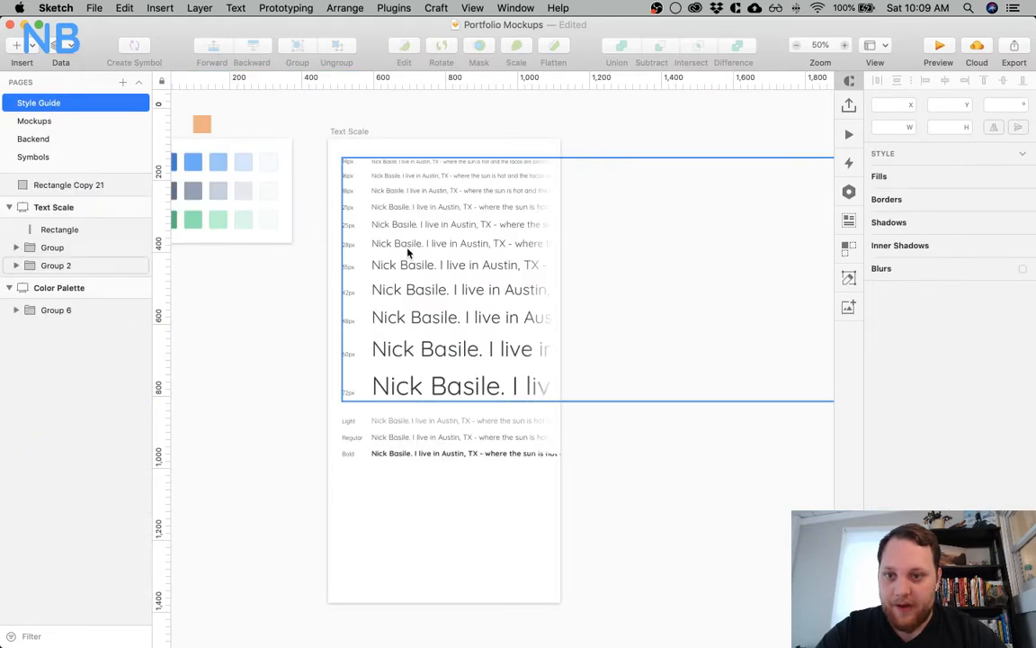
Set the Backend page's placeholder text layer to the Quicksand typeface, as in the Text Scale samples, and align it left
{"action": "left_click", "coordinate": [424, 163], "text": "super"}
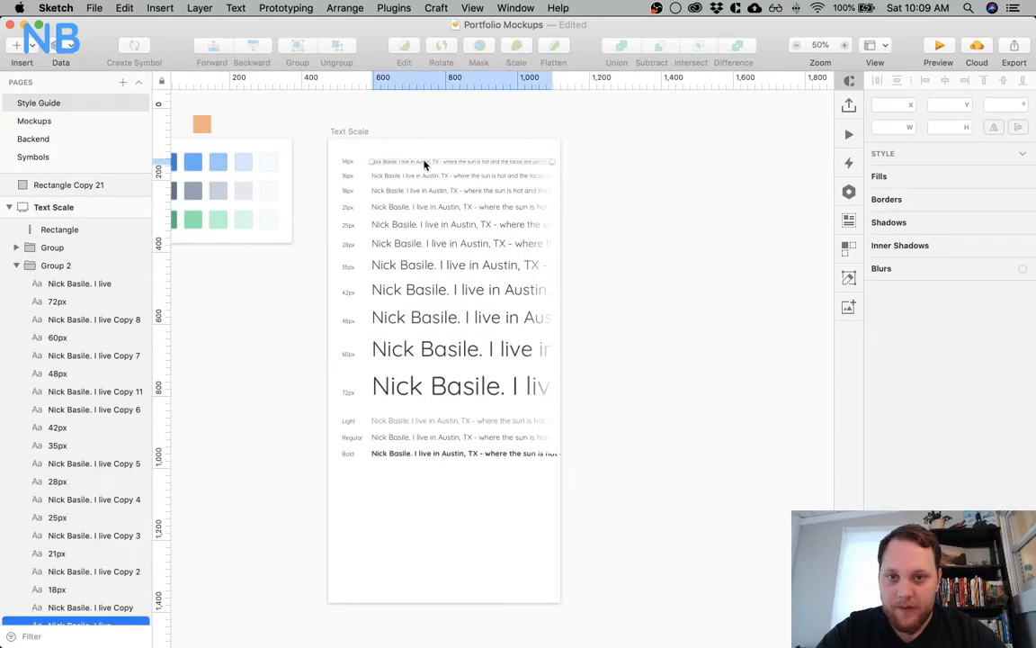
{"action": "left_click", "coordinate": [80, 141]}
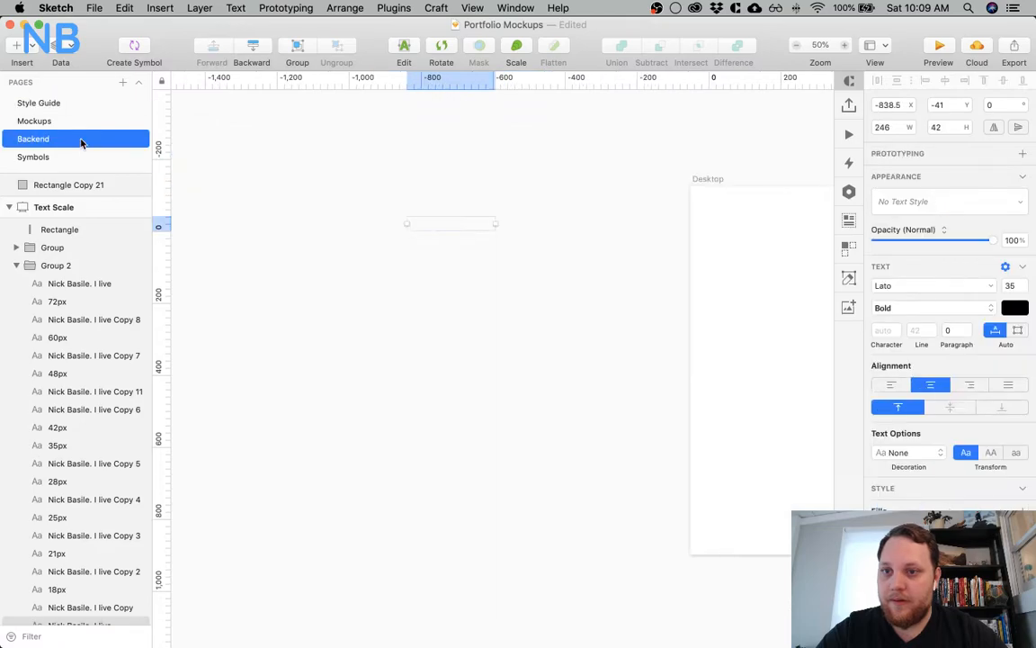
{"action": "left_click", "coordinate": [930, 285]}
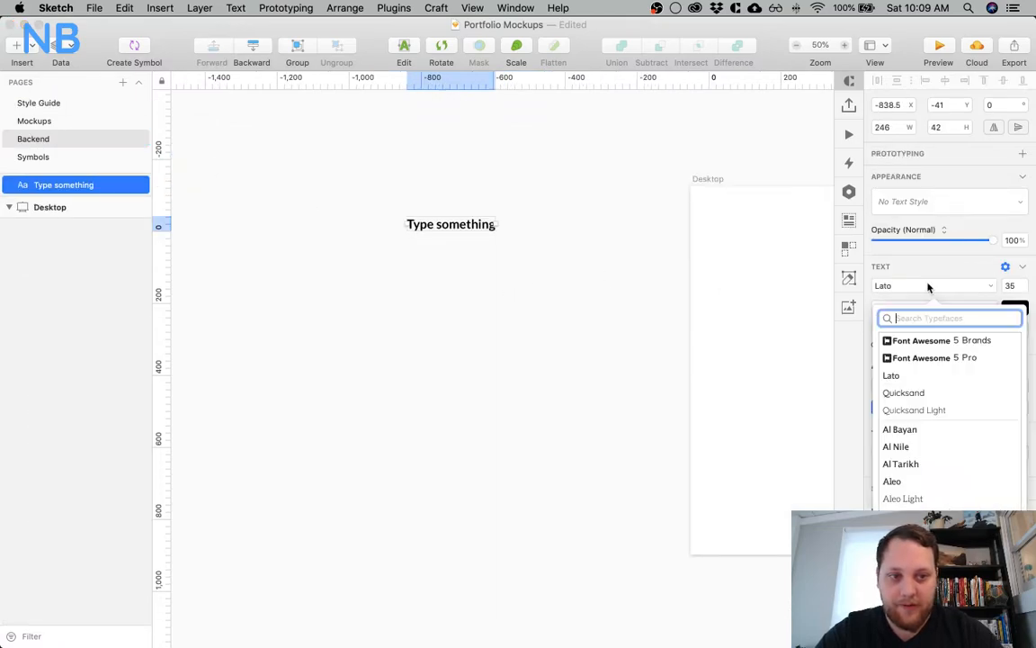
{"action": "left_click", "coordinate": [903, 392]}
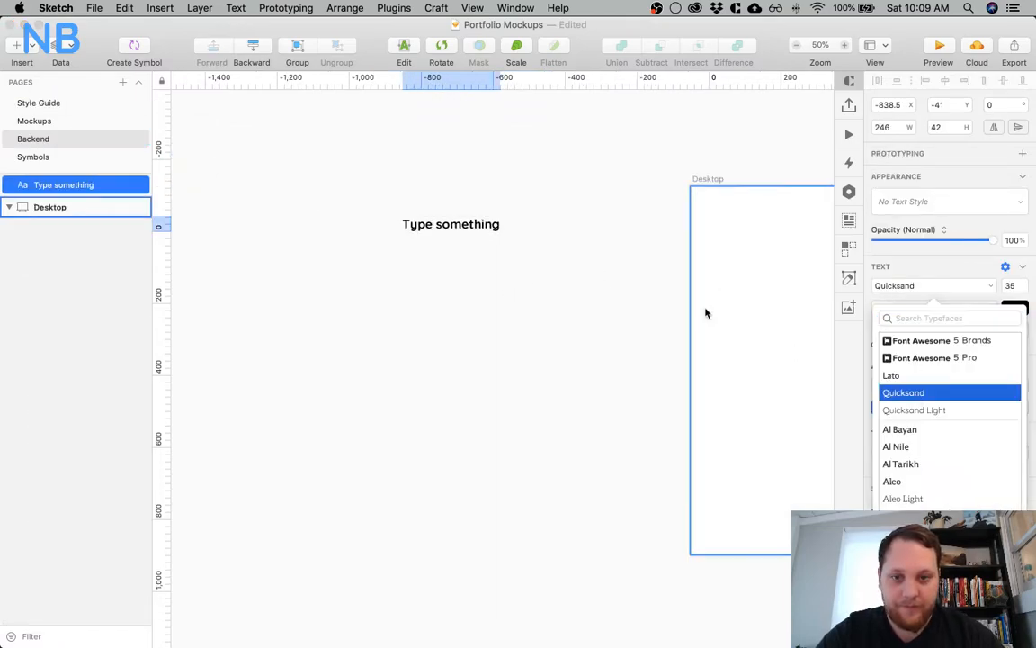
{"action": "key", "text": "Escape"}
{"action": "left_click", "coordinate": [521, 185]}
{"action": "left_click", "coordinate": [472, 190]}
{"action": "left_click", "coordinate": [404, 256]}
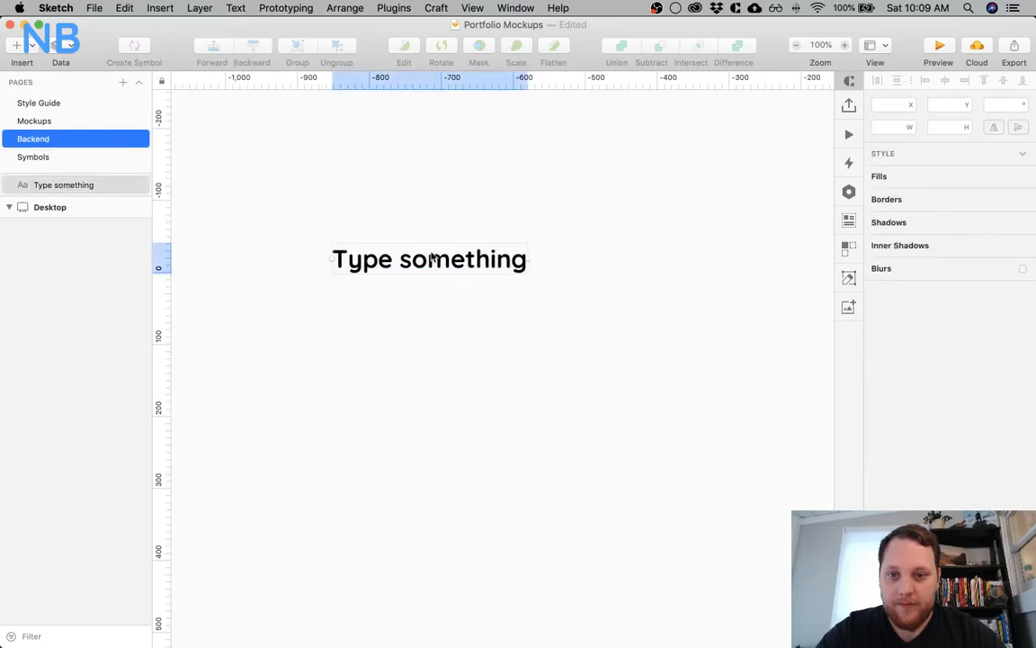
{"action": "left_click", "coordinate": [893, 385]}
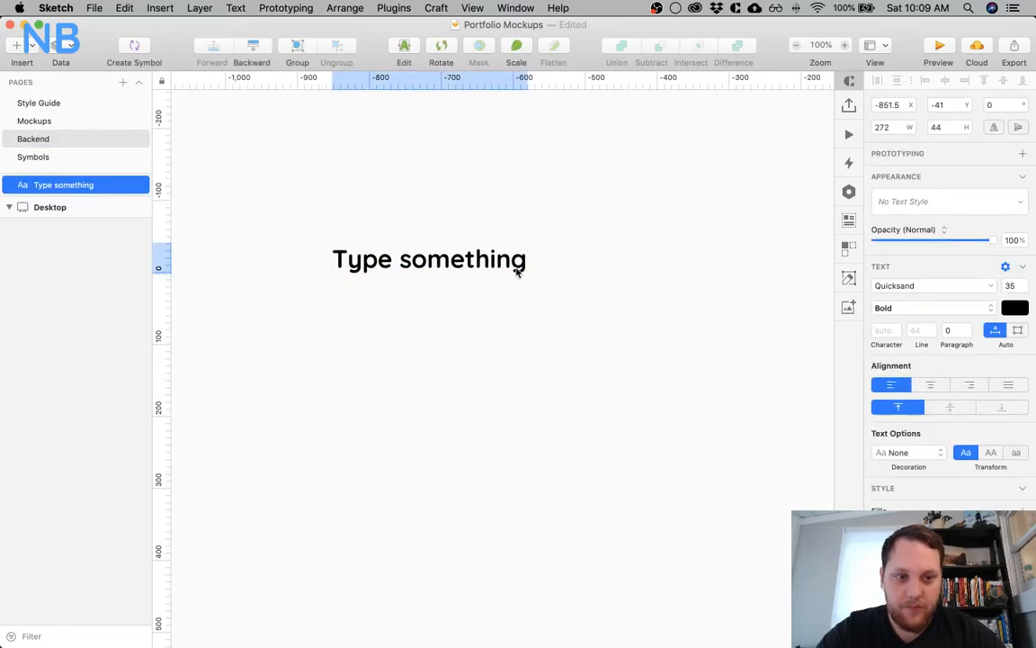
Replace the placeholder text with the lines "Blog Posts" and "Tags", leaving an empty line below for the next entry
{"action": "triple_click", "coordinate": [435, 254]}
{"action": "type", "text": "Blog Post"}
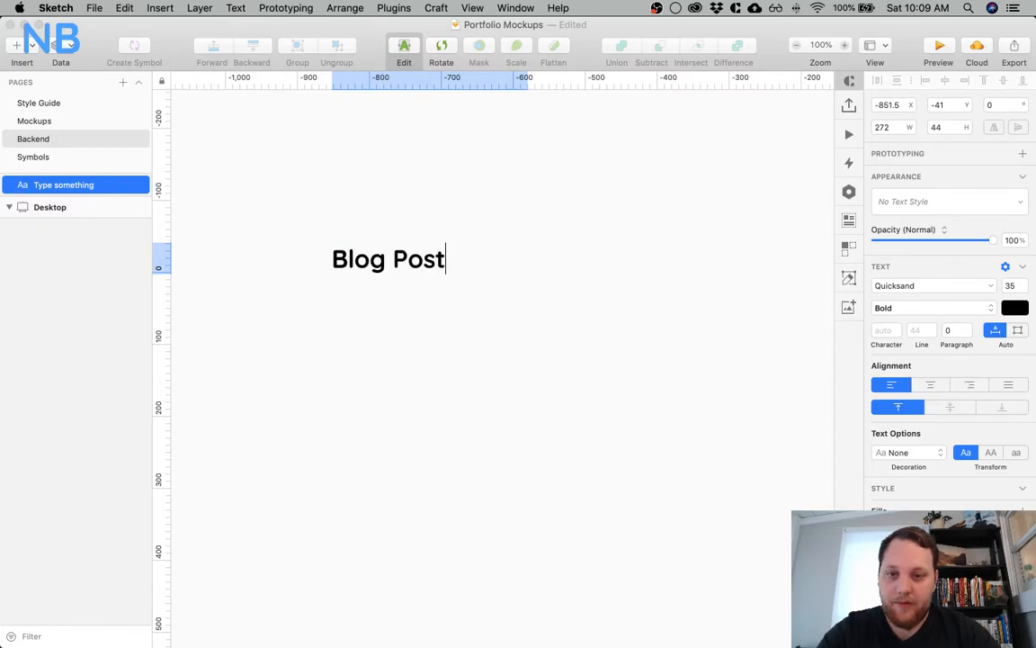
{"action": "key", "text": "Return"}
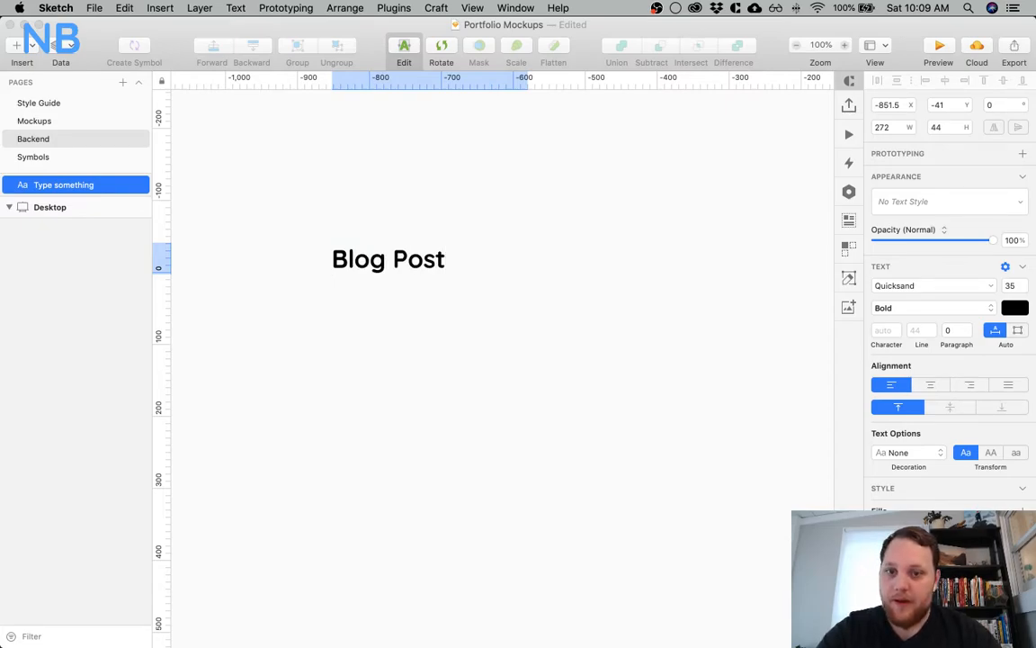
{"action": "key", "text": "BackSpace"}
{"action": "type", "text": "S"}
{"action": "key", "text": "BackSpace"}
{"action": "type", "text": "s"}
{"action": "key", "text": "Return"}
{"action": "type", "text": "Tags"}
{"action": "key", "text": "Return"}
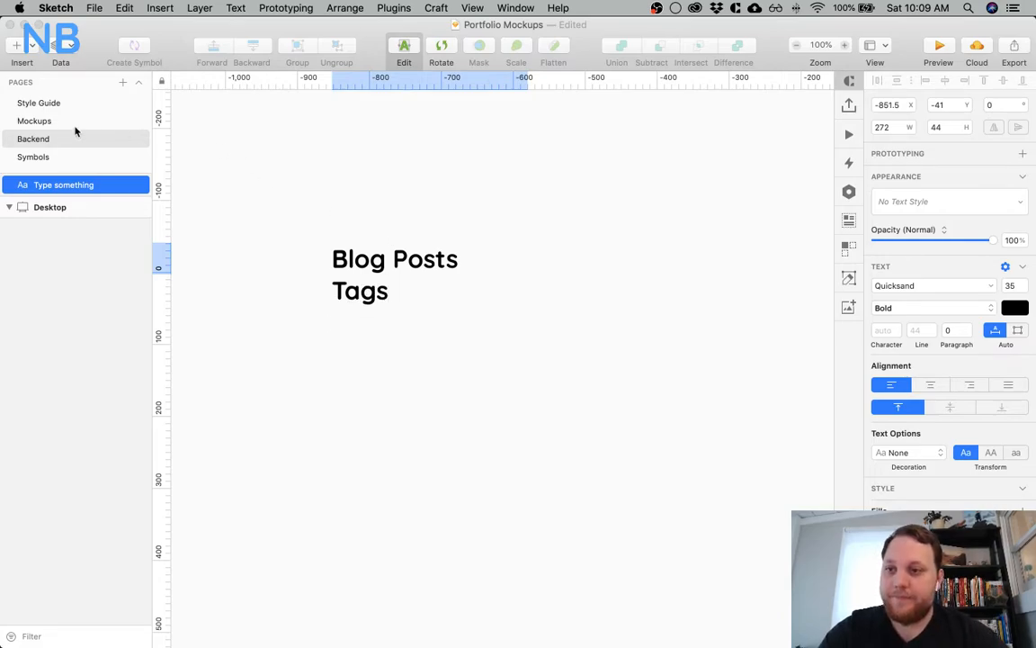
Examine the Projects/Work and Landing page artboards on the Mockups page for content that needs backend management
{"action": "left_click", "coordinate": [55, 128]}
{"action": "left_click", "coordinate": [36, 121]}
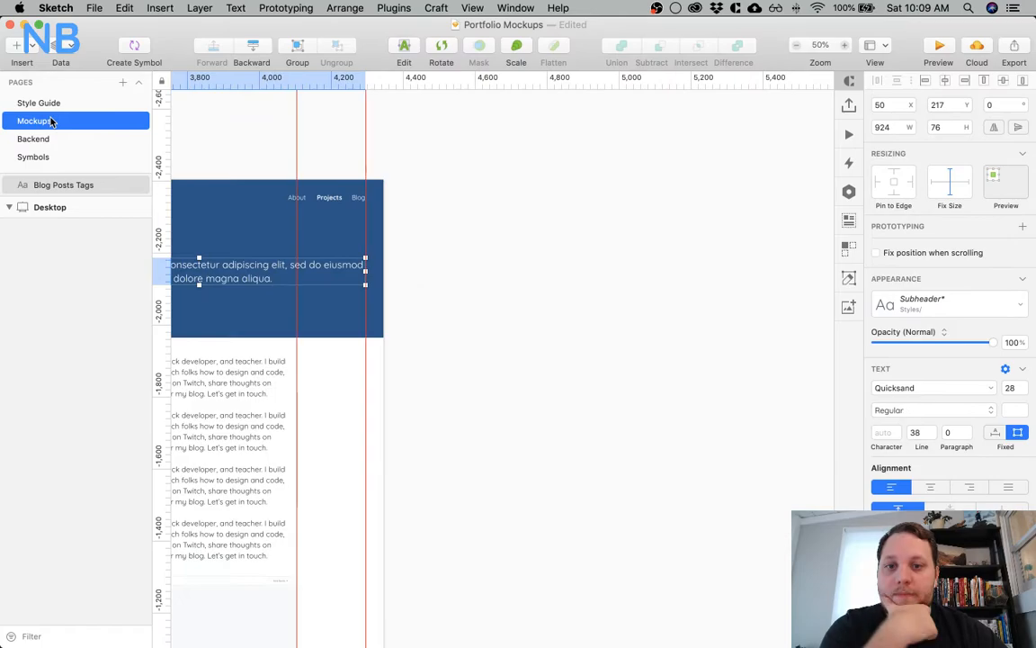
{"action": "scroll", "coordinate": [574, 320], "scroll_direction": "up", "scroll_amount": 3}
{"action": "scroll", "coordinate": [599, 322], "scroll_direction": "left", "scroll_amount": 10}
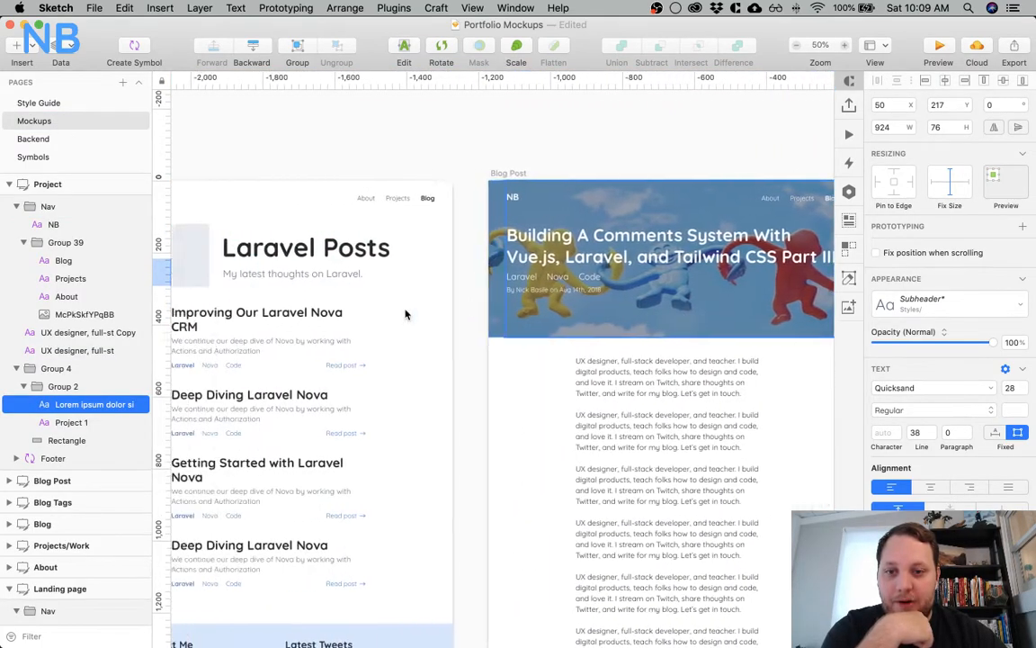
{"action": "scroll", "coordinate": [405, 313], "scroll_direction": "left", "scroll_amount": 15}
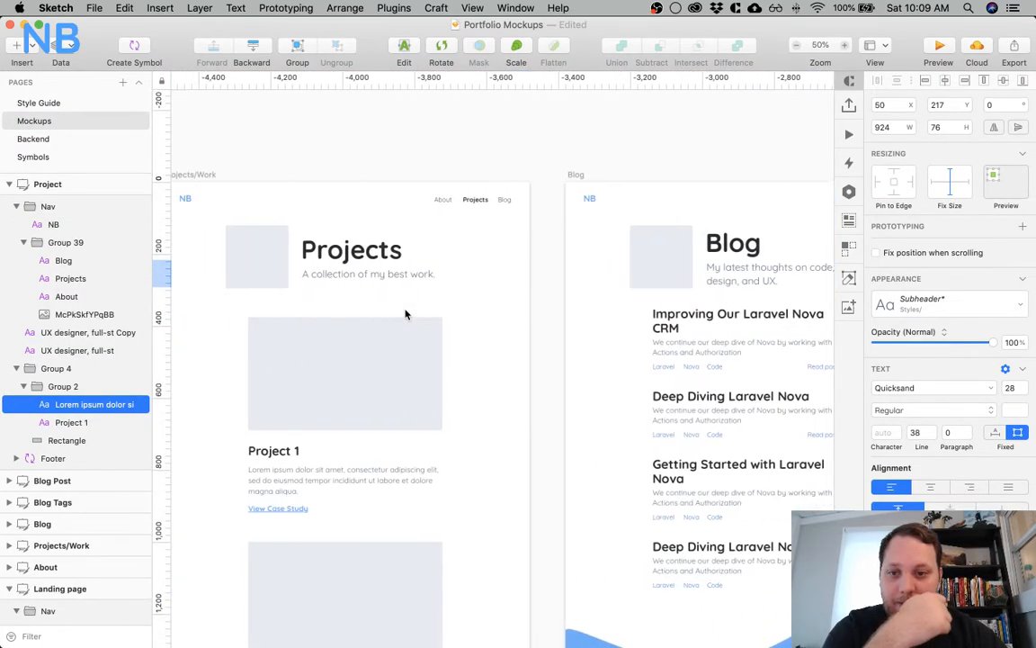
{"action": "scroll", "coordinate": [405, 314], "scroll_direction": "left", "scroll_amount": 2}
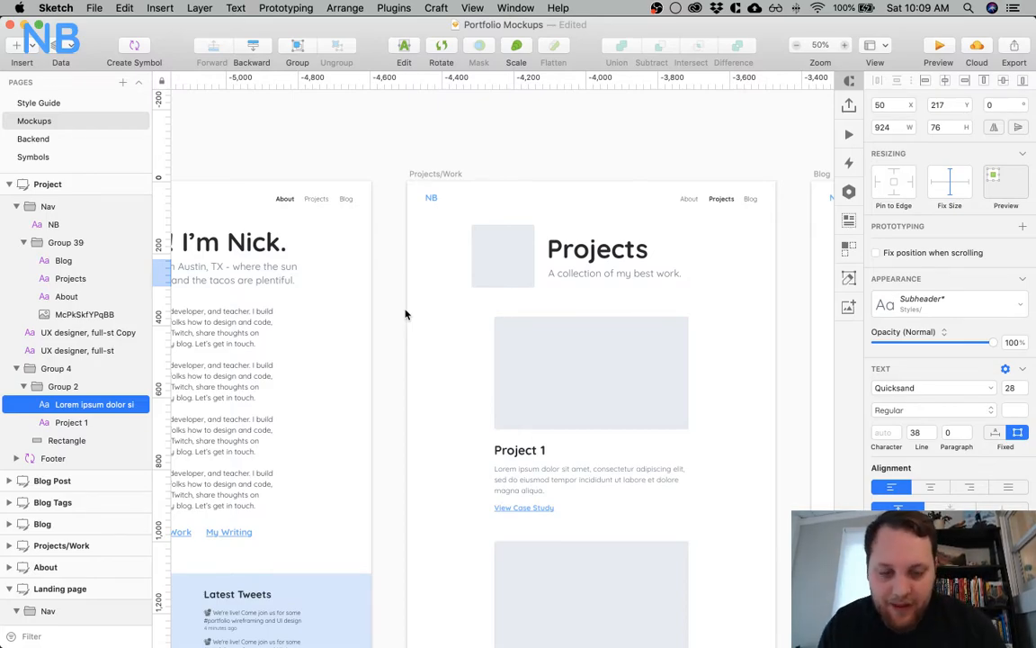
{"action": "scroll", "coordinate": [404, 314], "scroll_direction": "down", "scroll_amount": 5}
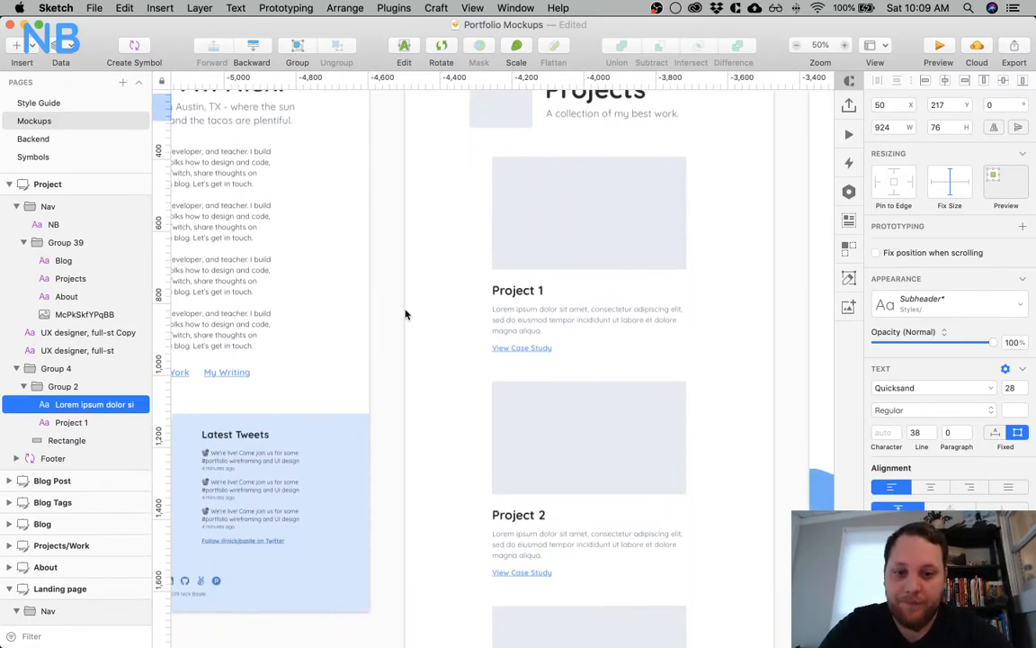
{"action": "scroll", "coordinate": [405, 313], "scroll_direction": "down", "scroll_amount": 8}
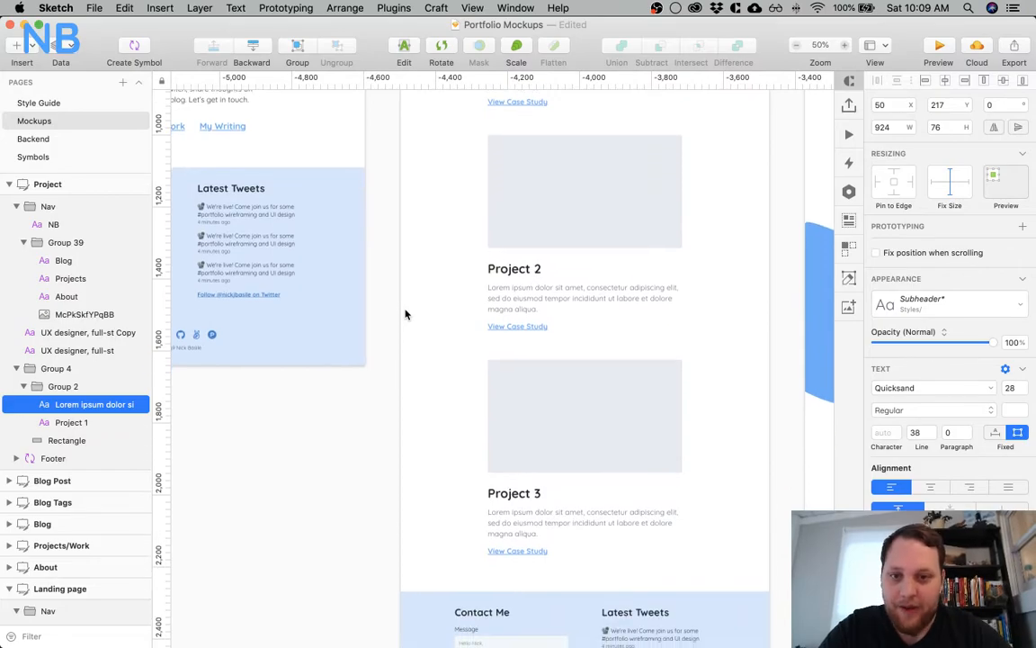
{"action": "scroll", "coordinate": [404, 314], "scroll_direction": "up", "scroll_amount": 5}
{"action": "scroll", "coordinate": [404, 314], "scroll_direction": "left", "scroll_amount": 15}
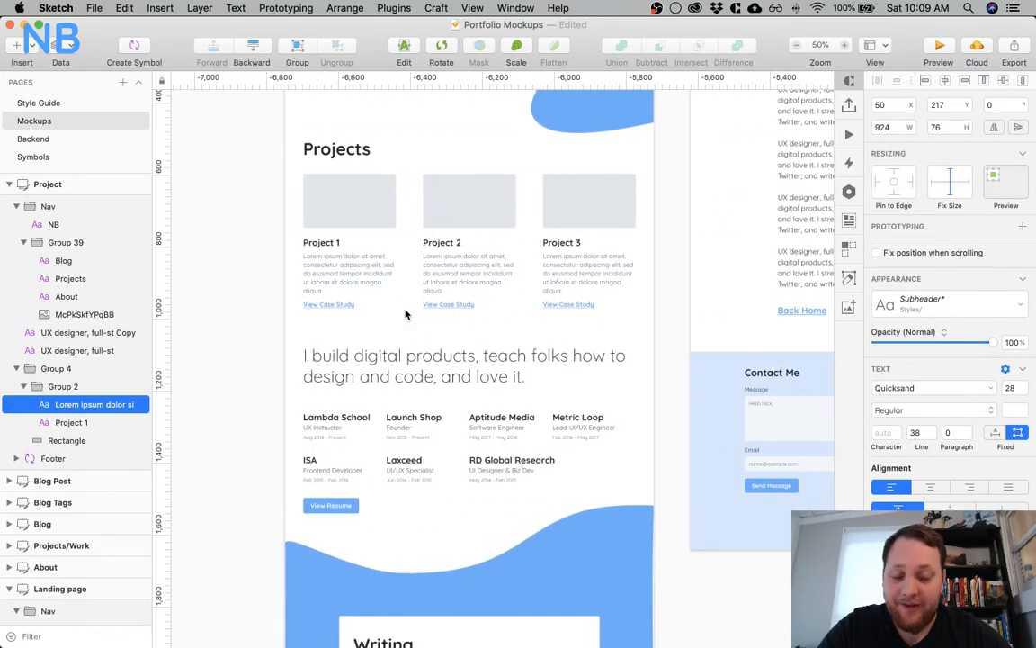
{"action": "scroll", "coordinate": [405, 314], "scroll_direction": "up", "scroll_amount": 4}
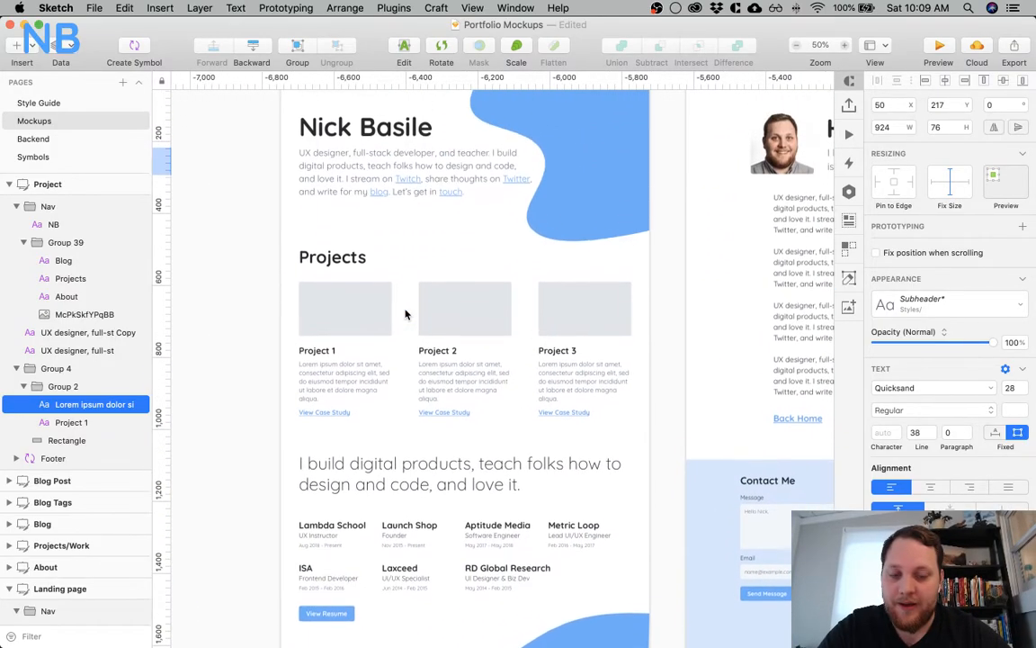
{"action": "scroll", "coordinate": [404, 314], "scroll_direction": "up", "scroll_amount": 1}
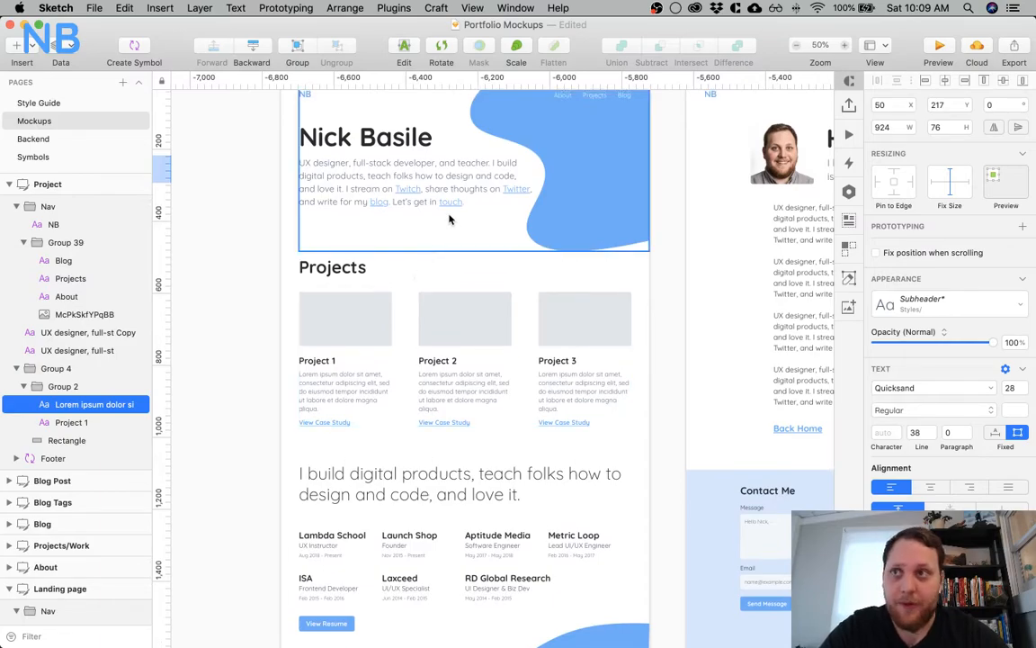
{"action": "scroll", "coordinate": [450, 219], "scroll_direction": "up", "scroll_amount": 2}
{"action": "scroll", "coordinate": [449, 219], "scroll_direction": "right", "scroll_amount": 2}
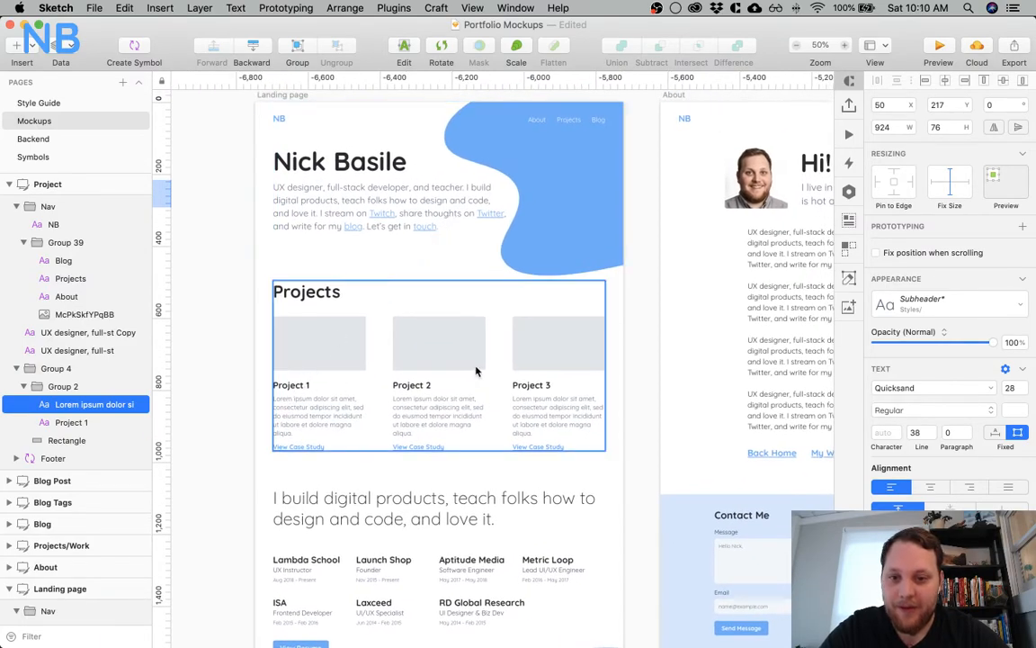
Review the About, Projects/Work, Blog, Blog Tags, Blog Post and Project artboards in sequence, including the contact form in the footer
{"action": "scroll", "coordinate": [476, 371], "scroll_direction": "right", "scroll_amount": 8}
{"action": "scroll", "coordinate": [476, 370], "scroll_direction": "down", "scroll_amount": 1}
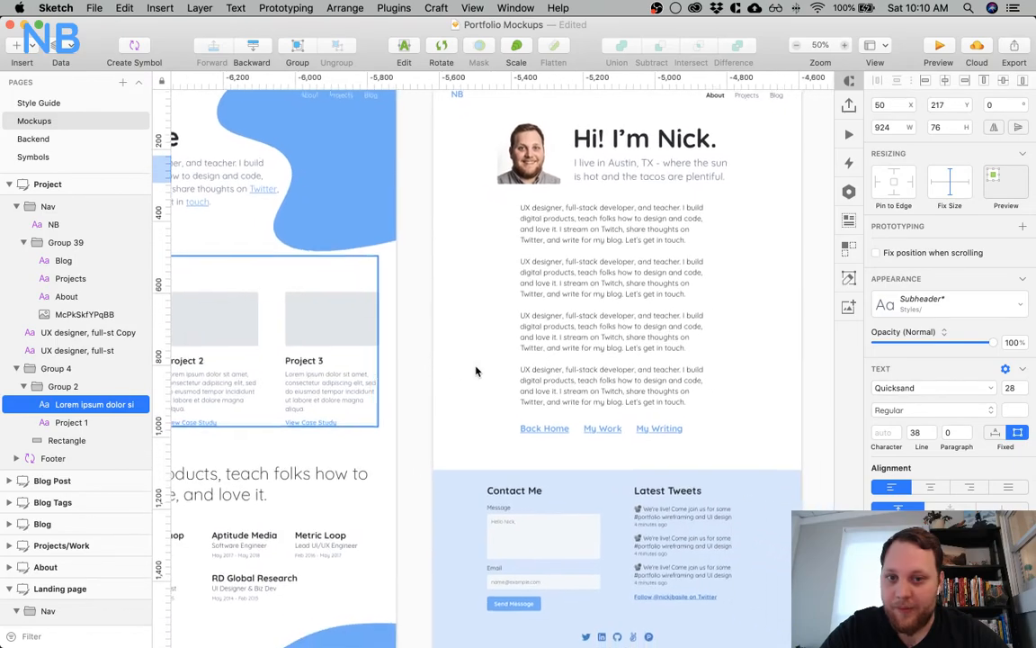
{"action": "scroll", "coordinate": [477, 370], "scroll_direction": "right", "scroll_amount": 20}
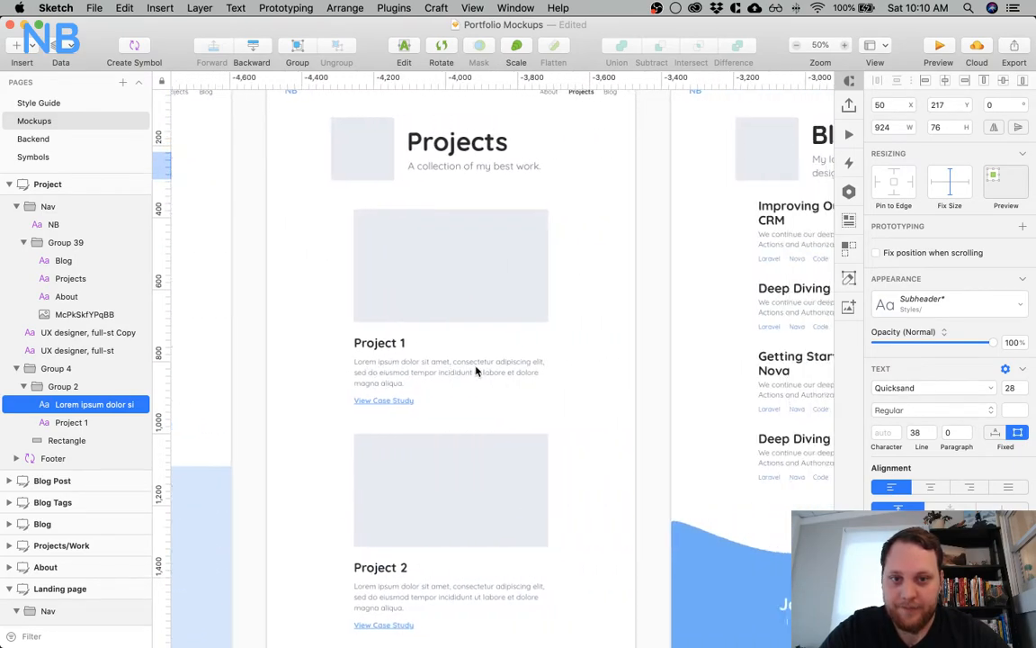
{"action": "scroll", "coordinate": [476, 370], "scroll_direction": "right", "scroll_amount": 3}
{"action": "scroll", "coordinate": [477, 371], "scroll_direction": "left", "scroll_amount": 19}
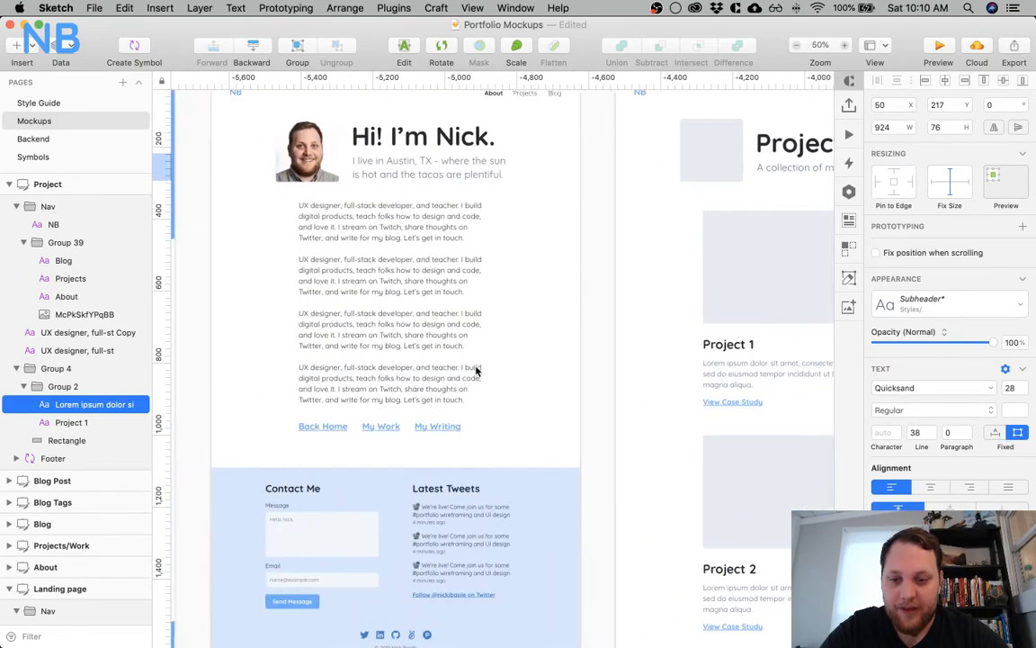
{"action": "scroll", "coordinate": [477, 371], "scroll_direction": "down", "scroll_amount": 5}
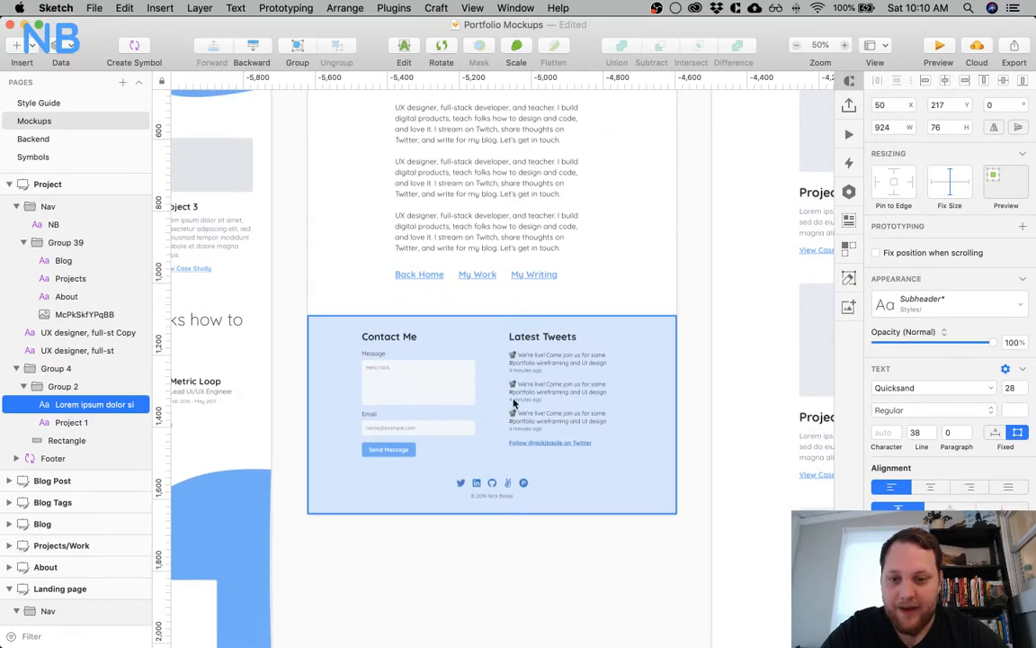
{"action": "scroll", "coordinate": [477, 386], "scroll_direction": "right", "scroll_amount": 13}
{"action": "scroll", "coordinate": [514, 404], "scroll_direction": "right", "scroll_amount": 20}
{"action": "scroll", "coordinate": [514, 404], "scroll_direction": "down", "scroll_amount": 5}
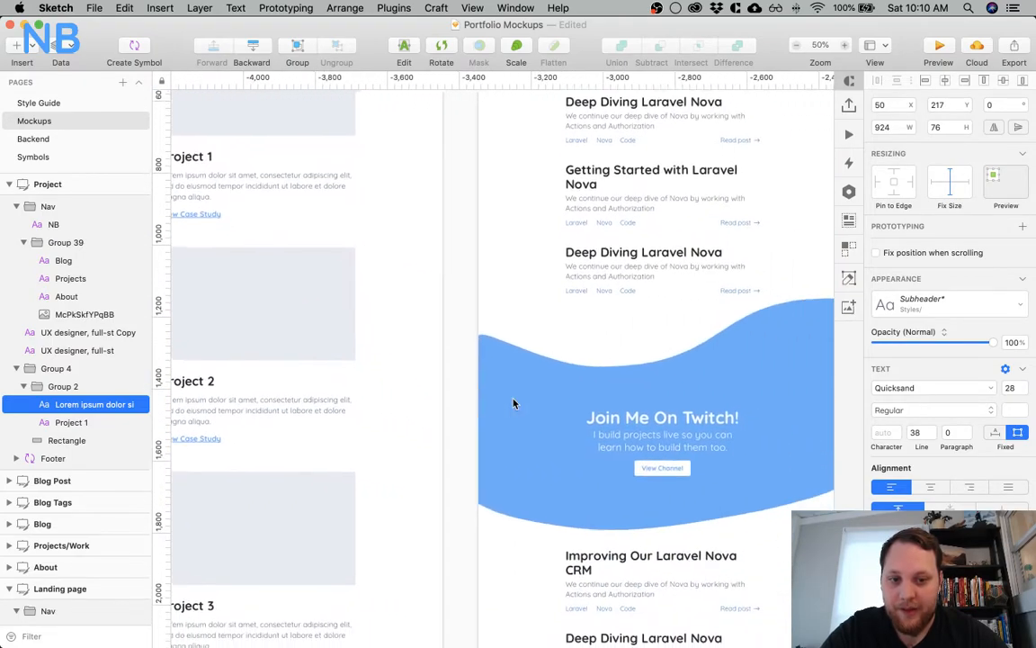
{"action": "scroll", "coordinate": [513, 403], "scroll_direction": "up", "scroll_amount": 9}
{"action": "scroll", "coordinate": [514, 404], "scroll_direction": "right", "scroll_amount": 7}
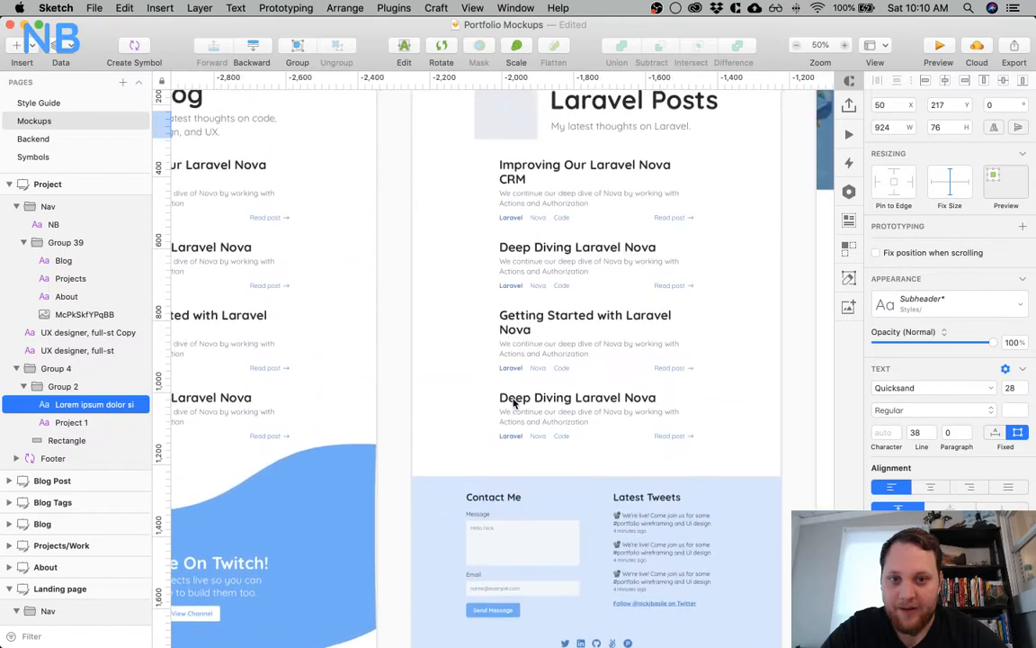
{"action": "scroll", "coordinate": [513, 404], "scroll_direction": "right", "scroll_amount": 10}
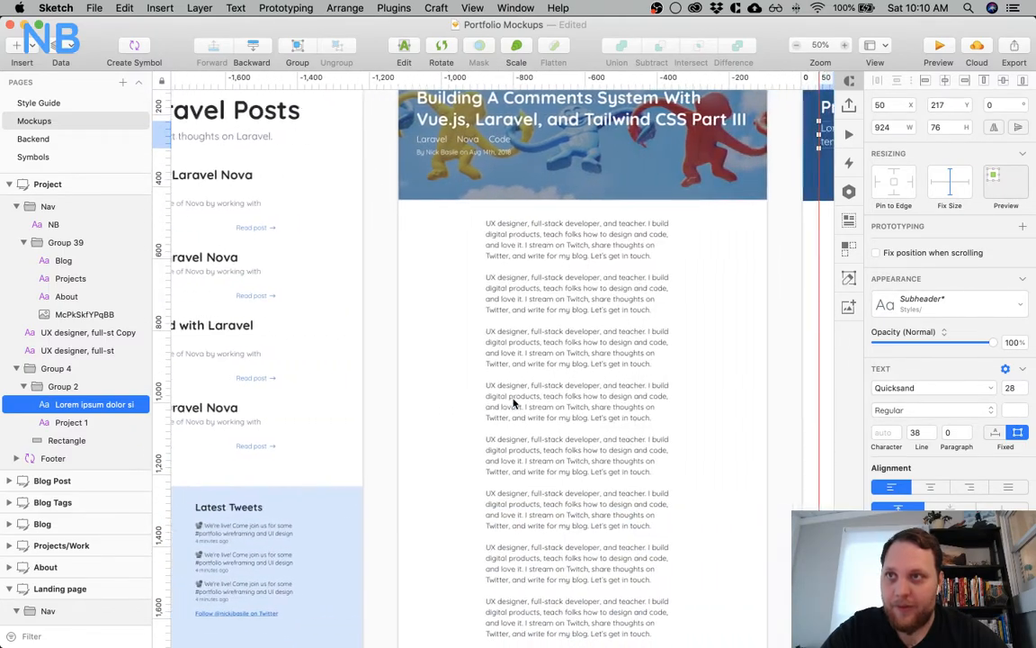
{"action": "scroll", "coordinate": [513, 404], "scroll_direction": "right", "scroll_amount": 1}
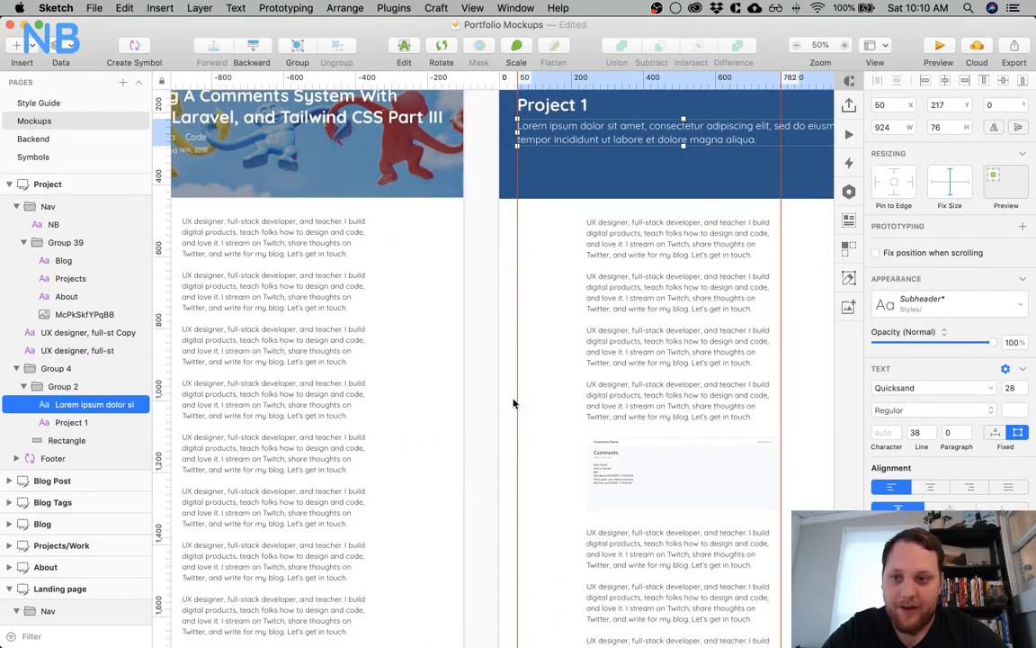
Add the line "Managing Contacts" below "Tags" in the Backend page's text list
{"action": "left_click", "coordinate": [90, 138]}
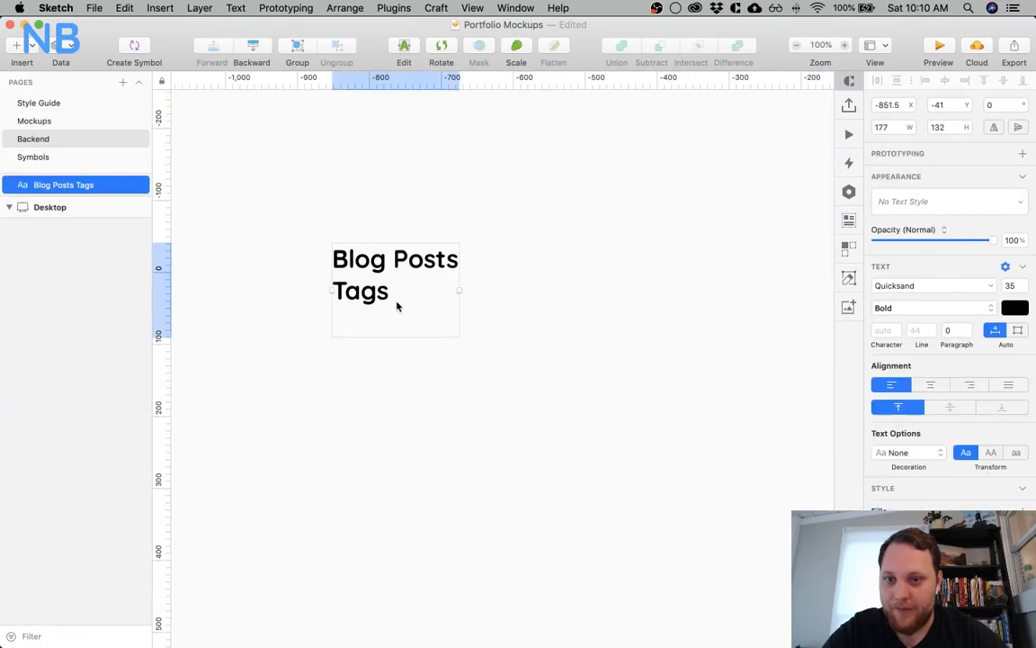
{"action": "double_click", "coordinate": [365, 328]}
{"action": "left_click", "coordinate": [365, 328]}
{"action": "type", "text": "Ma"}
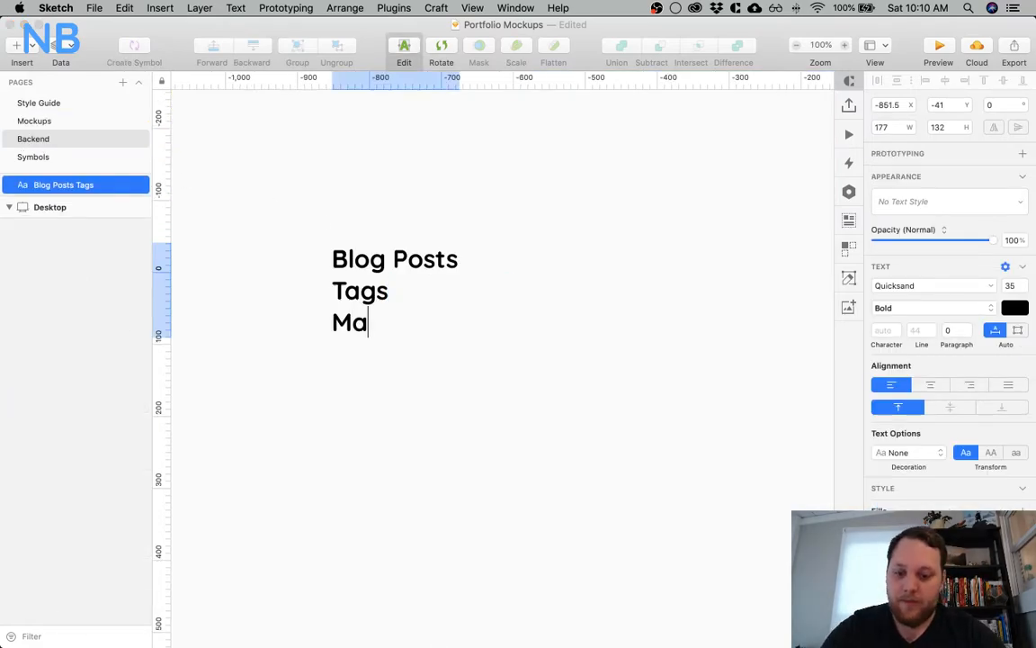
{"action": "type", "text": "nging"}
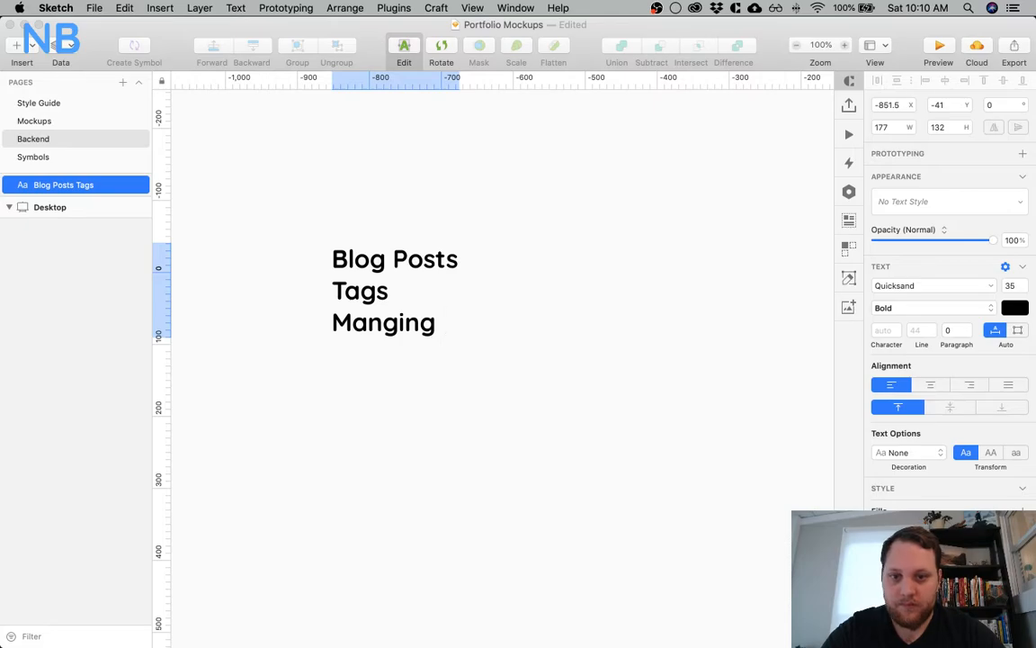
{"action": "key", "text": "BackSpace"}
{"action": "key", "text": "BackSpace"}
{"action": "key", "text": "BackSpace"}
{"action": "type", "text": "a"}
{"action": "key", "text": "BackSpace"}
{"action": "key", "text": "BackSpace"}
{"action": "type", "text": "ag"}
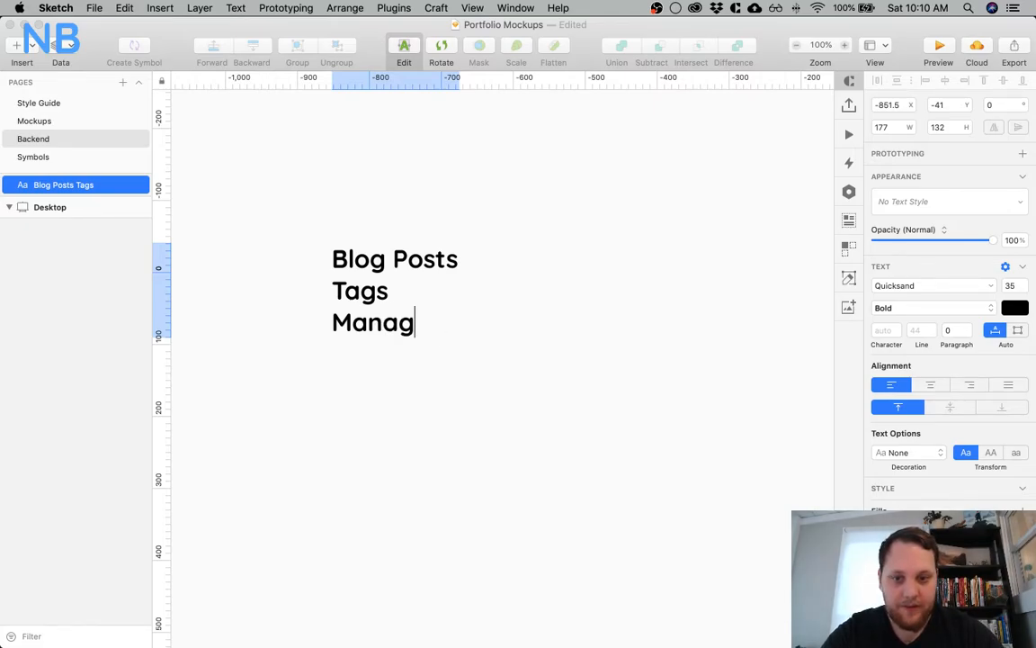
{"action": "type", "text": "ing Contacts"}
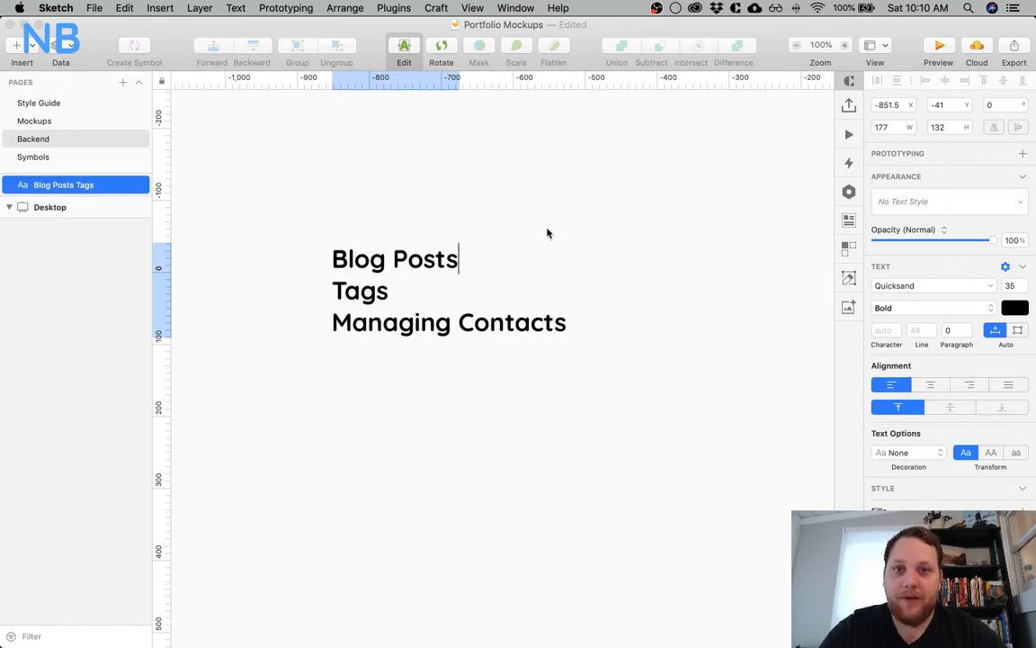
Add the line "Life Activity Feed" below "Managing Contacts" and finish editing the text layer
{"action": "key", "text": "Escape"}
{"action": "double_click", "coordinate": [511, 326]}
{"action": "key", "text": "Right"}
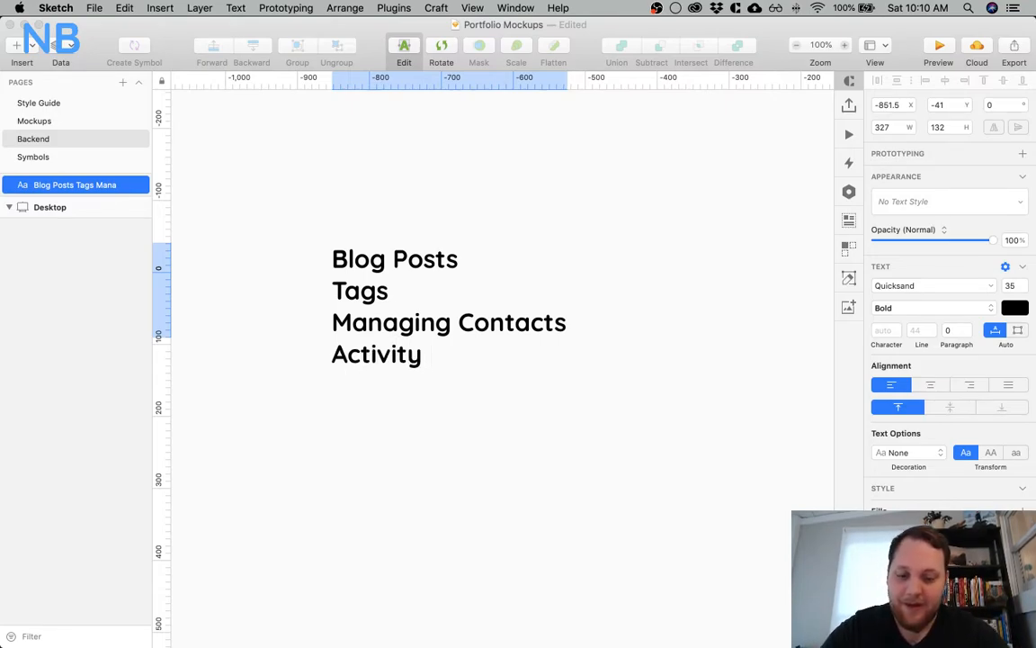
{"action": "type", "text": "Life"}
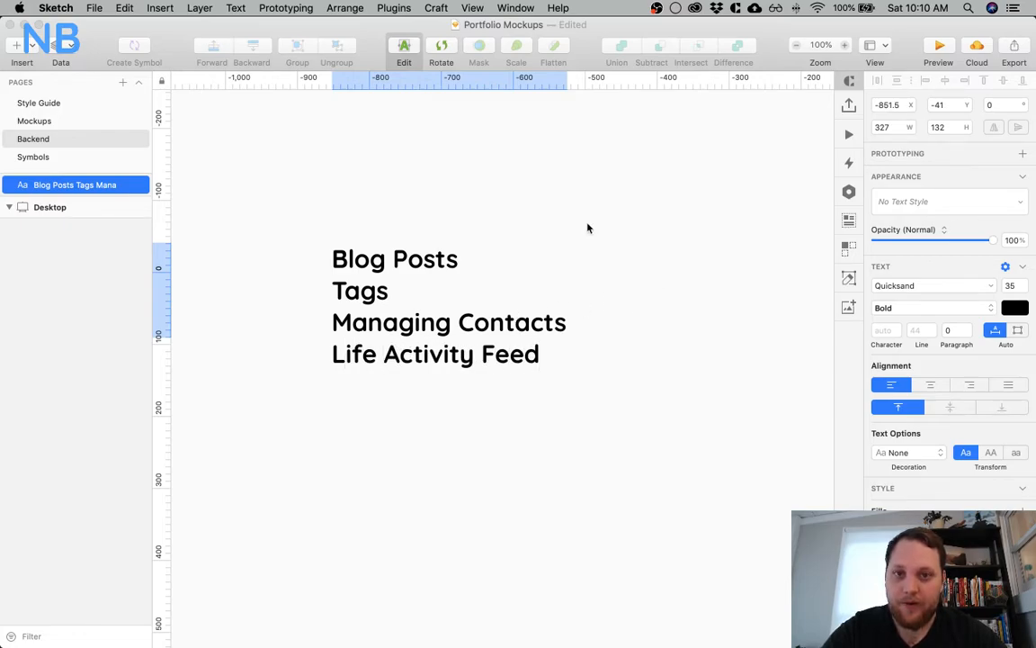
{"action": "key", "text": "Escape"}
Review the Mockups page artboards again, from the Landing page through Projects/Work and Blog to Blog Post, for further content needing backend management
{"action": "left_click", "coordinate": [51, 120]}
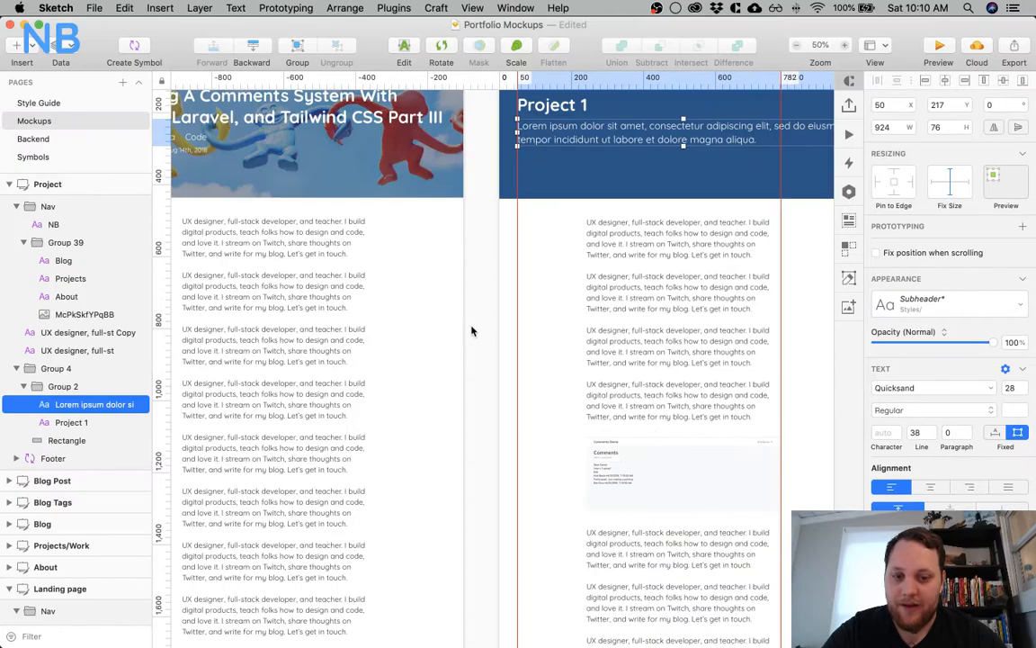
{"action": "key", "text": "super+minus"}
{"action": "scroll", "coordinate": [474, 328], "scroll_direction": "left", "scroll_amount": 10}
{"action": "scroll", "coordinate": [482, 329], "scroll_direction": "down", "scroll_amount": 5}
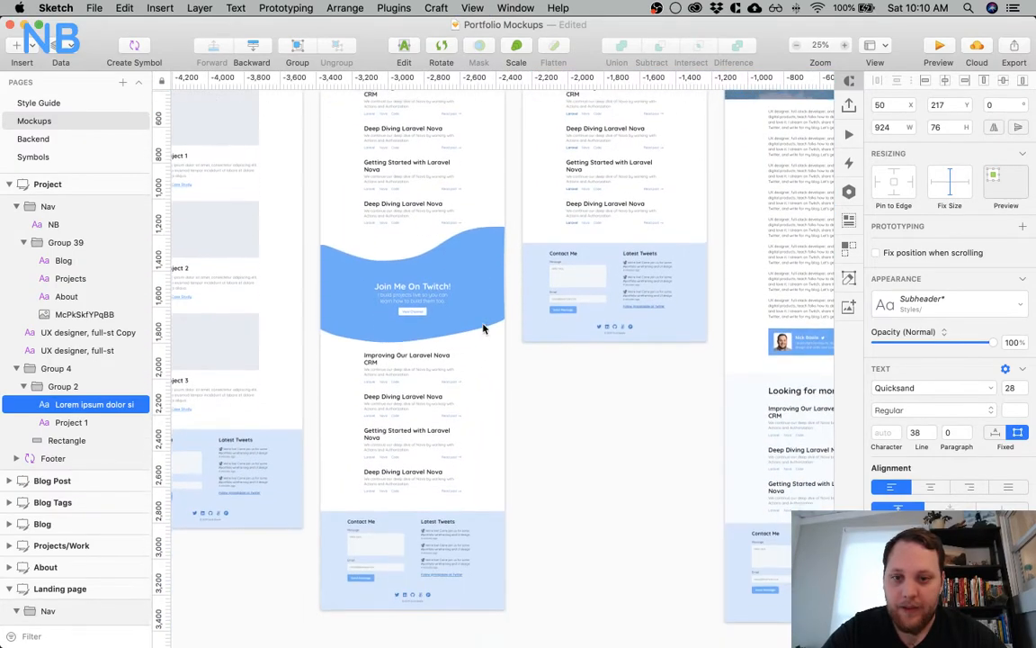
{"action": "scroll", "coordinate": [483, 329], "scroll_direction": "down", "scroll_amount": 2}
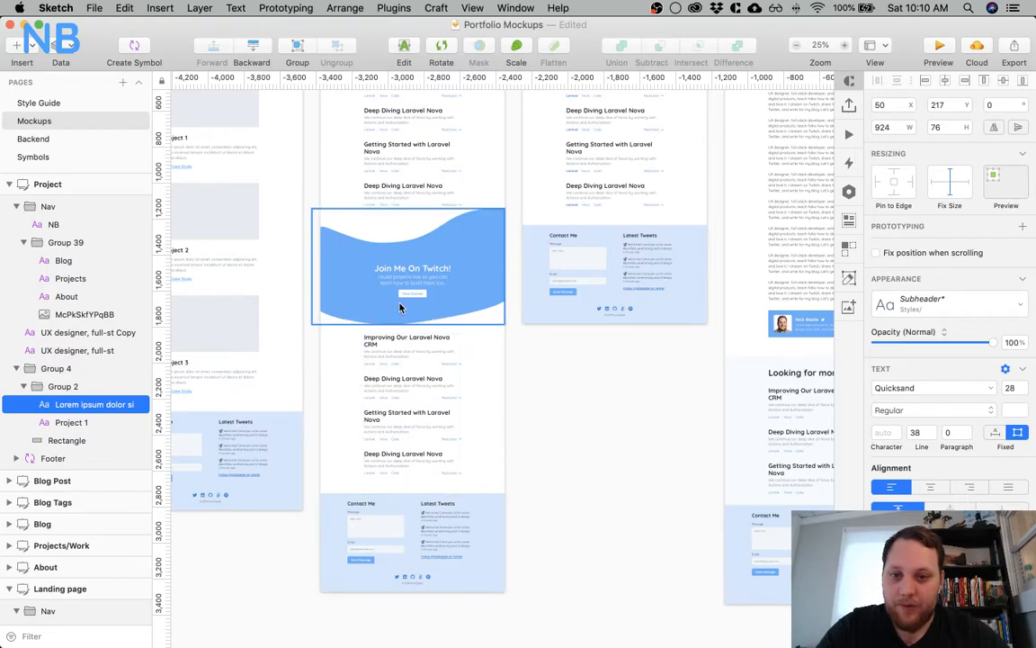
{"action": "scroll", "coordinate": [415, 280], "scroll_direction": "left", "scroll_amount": 10}
{"action": "scroll", "coordinate": [415, 280], "scroll_direction": "up", "scroll_amount": 3}
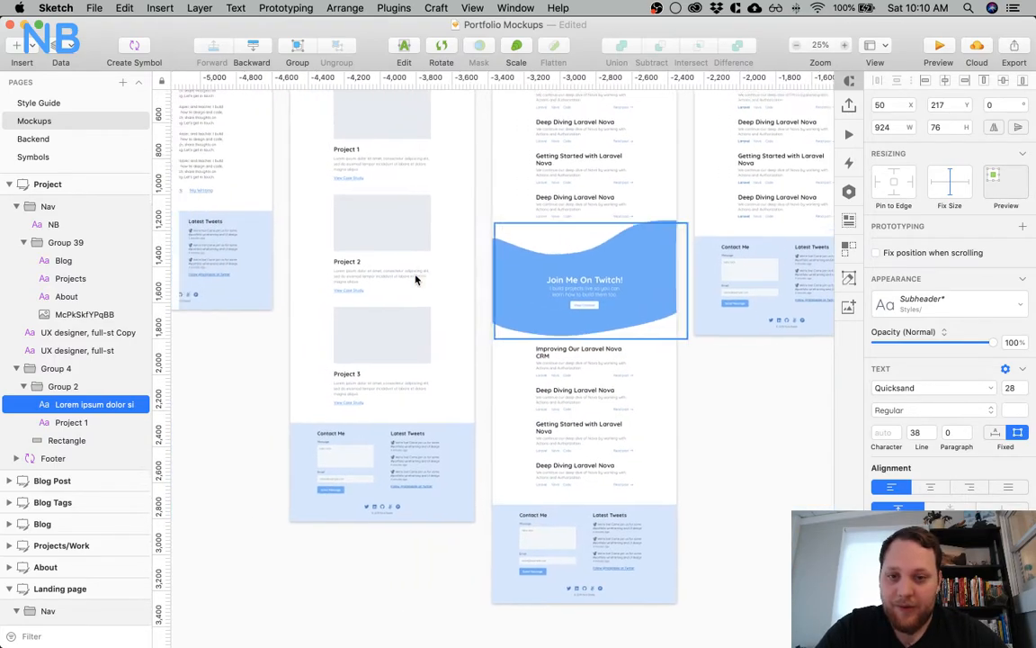
{"action": "scroll", "coordinate": [416, 279], "scroll_direction": "left", "scroll_amount": 15}
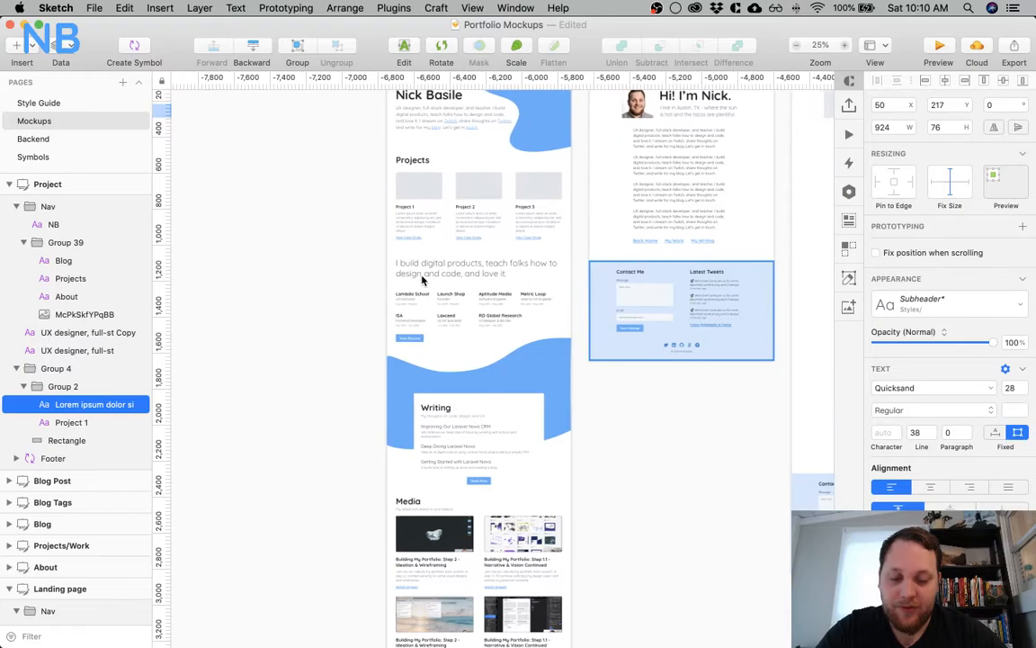
{"action": "scroll", "coordinate": [421, 280], "scroll_direction": "right", "scroll_amount": 20}
{"action": "scroll", "coordinate": [422, 280], "scroll_direction": "down", "scroll_amount": 2}
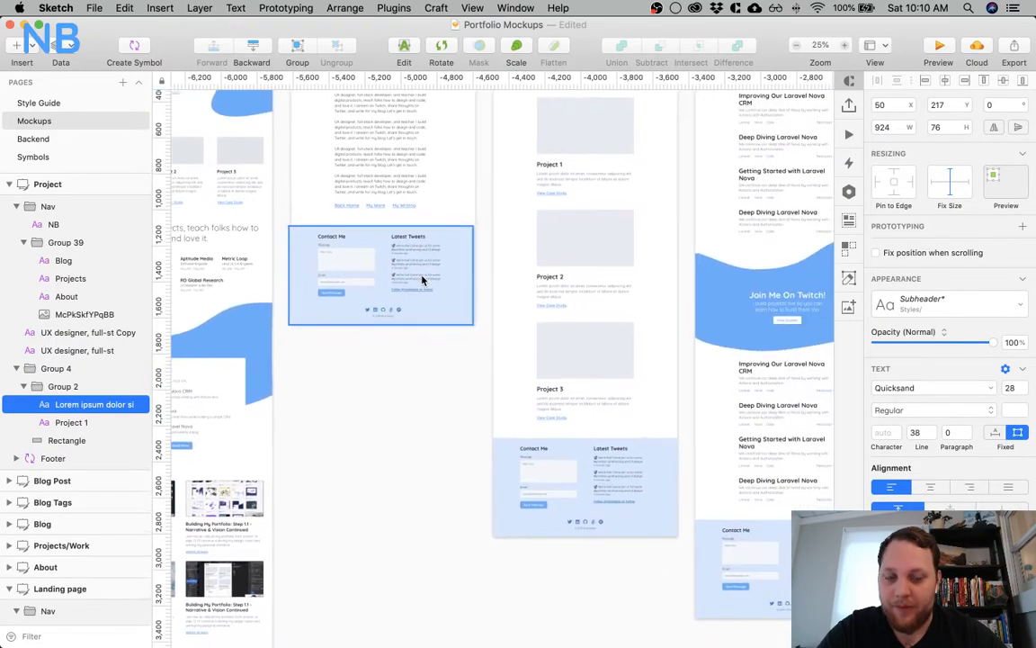
{"action": "scroll", "coordinate": [422, 279], "scroll_direction": "right", "scroll_amount": 16}
{"action": "scroll", "coordinate": [422, 280], "scroll_direction": "up", "scroll_amount": 6}
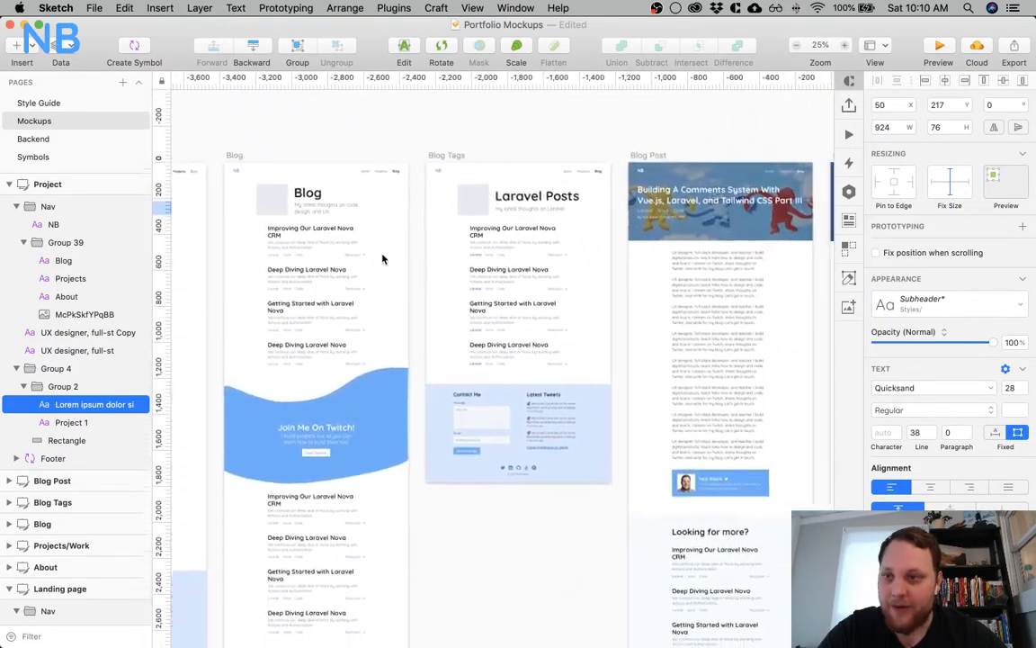
Change the "Managing Contacts" line in the Backend page's text list to "Managing Contact Submissions"
{"action": "left_click", "coordinate": [79, 140]}
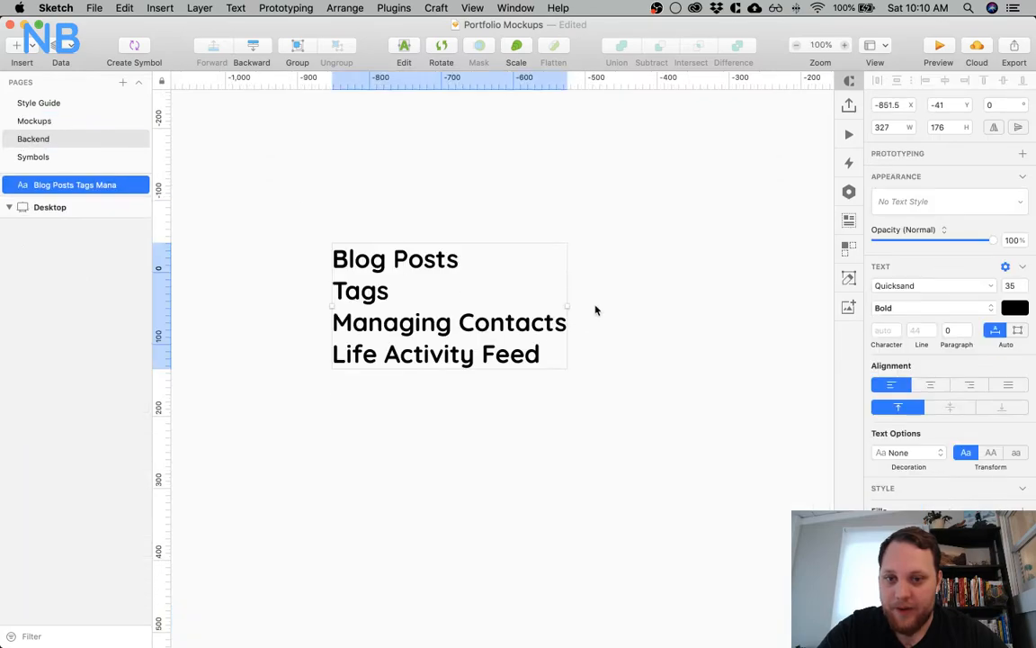
{"action": "double_click", "coordinate": [499, 355]}
{"action": "left_click", "coordinate": [565, 321]}
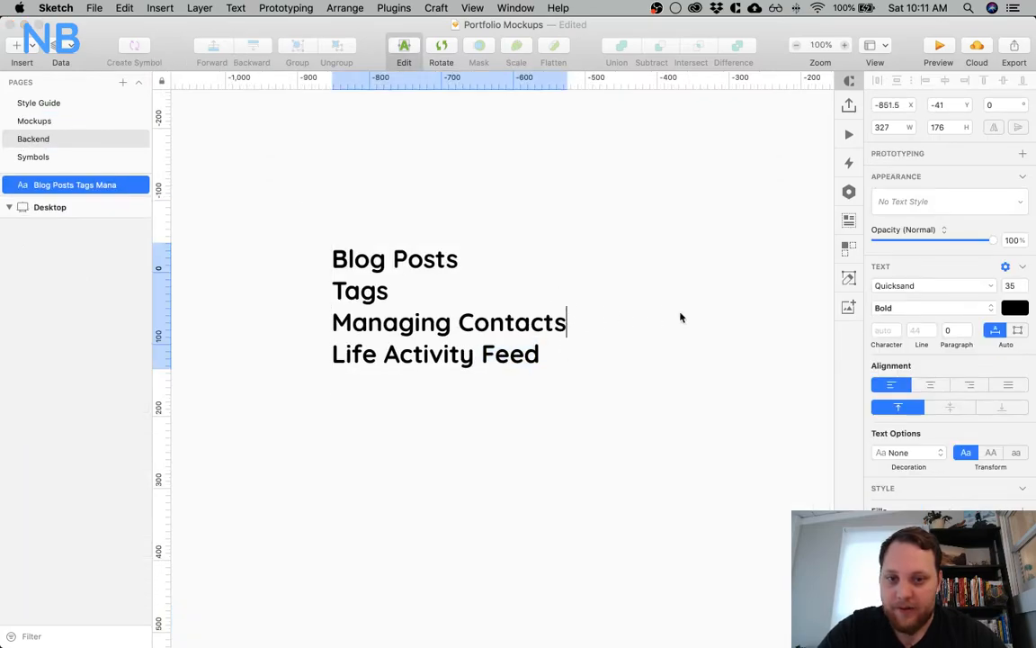
{"action": "type", "text": "submi"}
{"action": "key", "text": "BackSpace"}
{"action": "key", "text": "BackSpace"}
{"action": "key", "text": "BackSpace"}
{"action": "key", "text": "BackSpace"}
{"action": "key", "text": "BackSpace"}
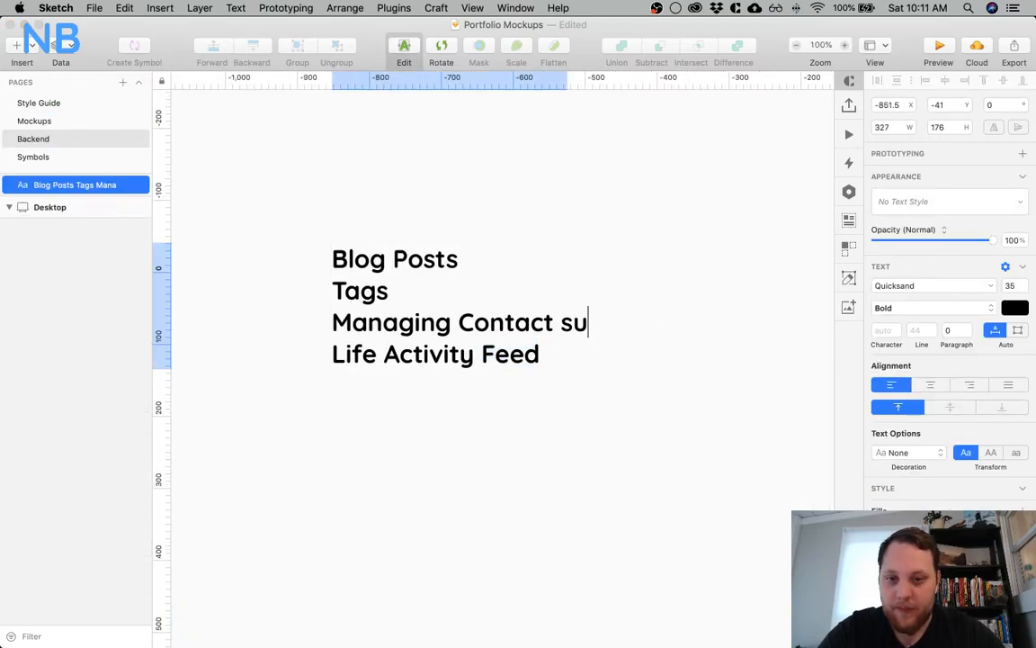
{"action": "type", "text": "Submissions"}
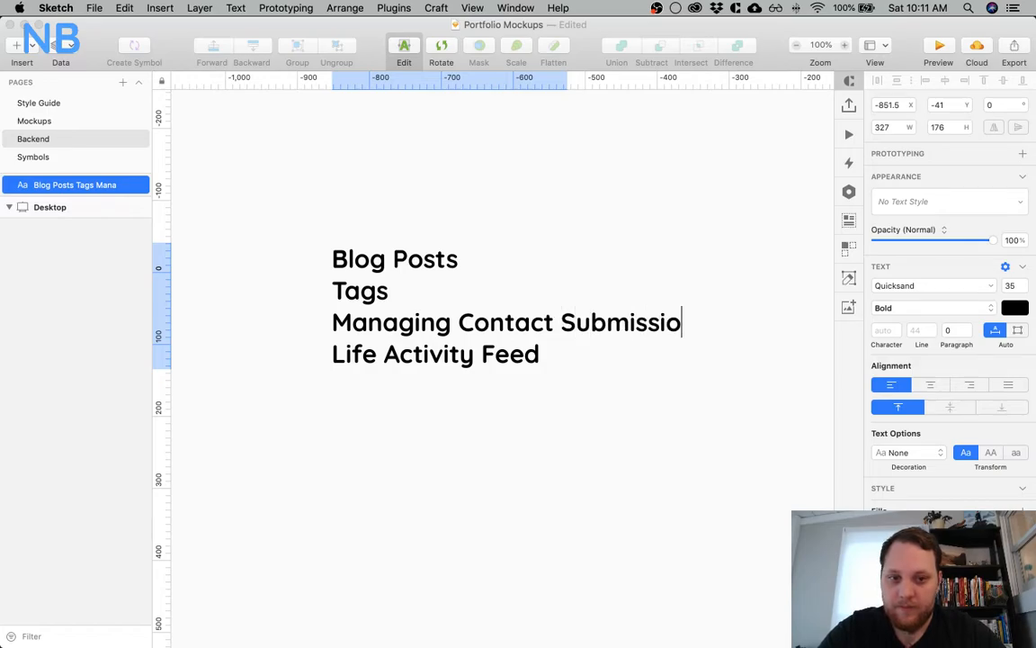
Add a question mark to the end of "Life Activity Feed" and finish editing the text layer
{"action": "double_click", "coordinate": [560, 368]}
{"action": "key", "text": "Right"}
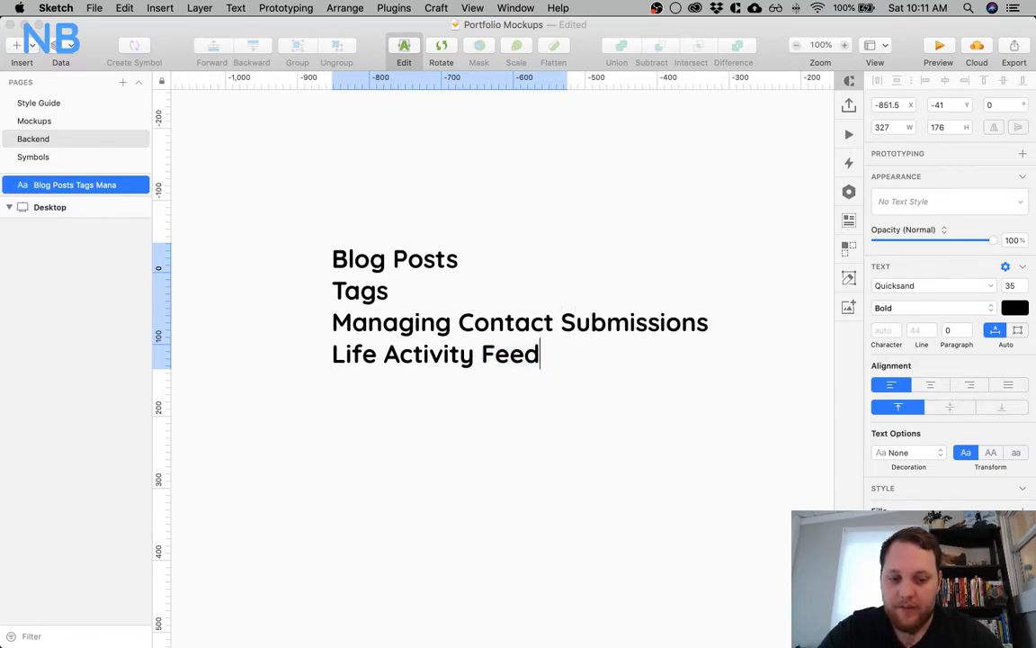
{"action": "key", "text": "Escape"}
{"action": "key", "text": "super+minus"}
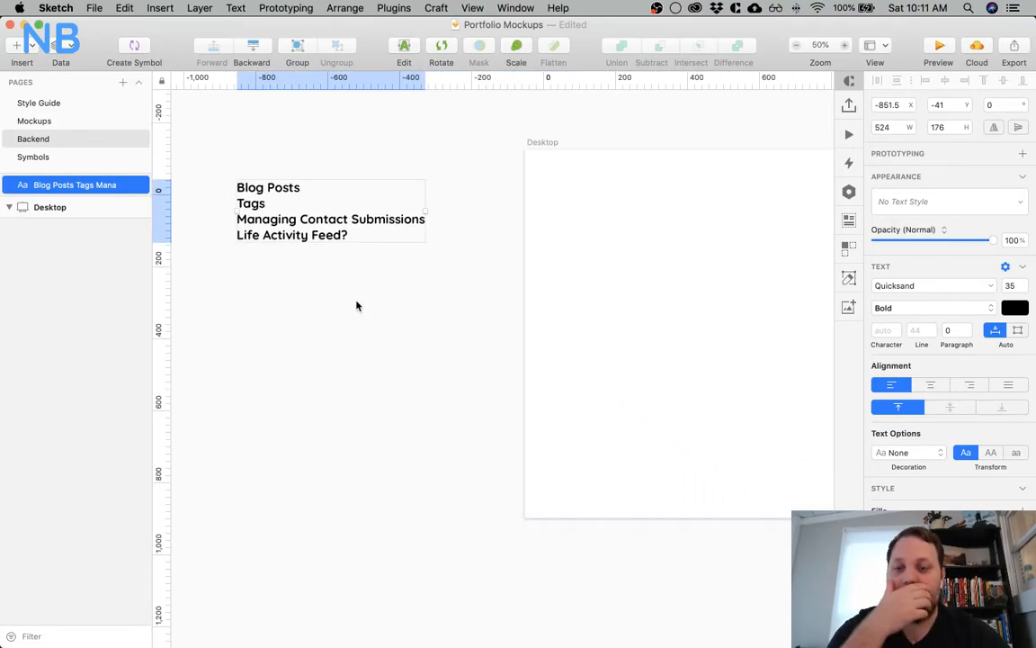
Insert the line "Images" below "Tags" in the text list and finish editing the layer
{"action": "double_click", "coordinate": [278, 187]}
{"action": "left_click", "coordinate": [272, 203]}
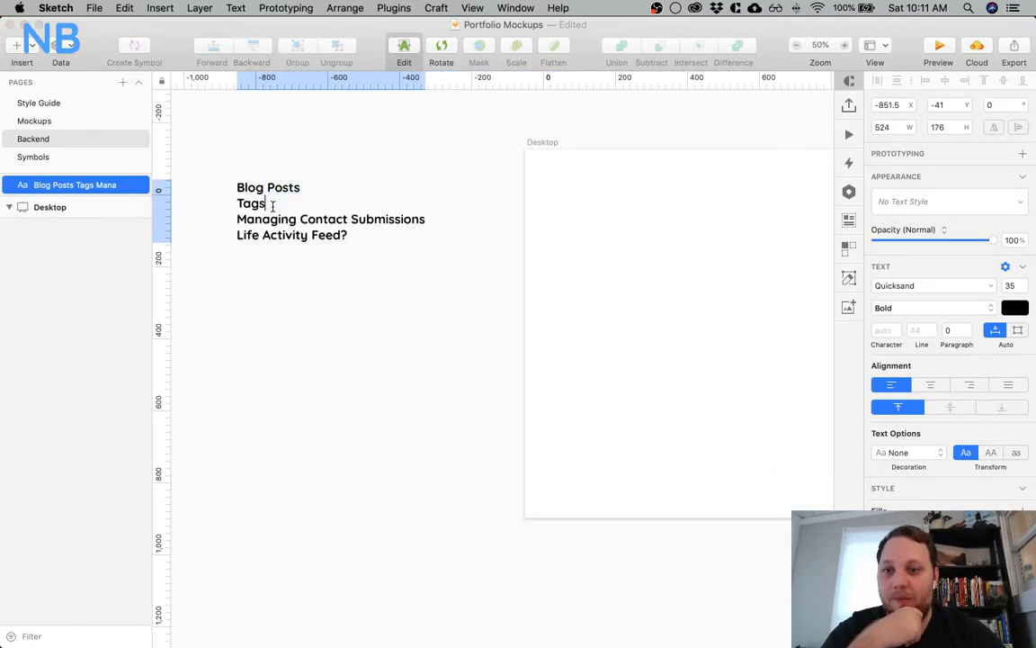
{"action": "key", "text": "Return"}
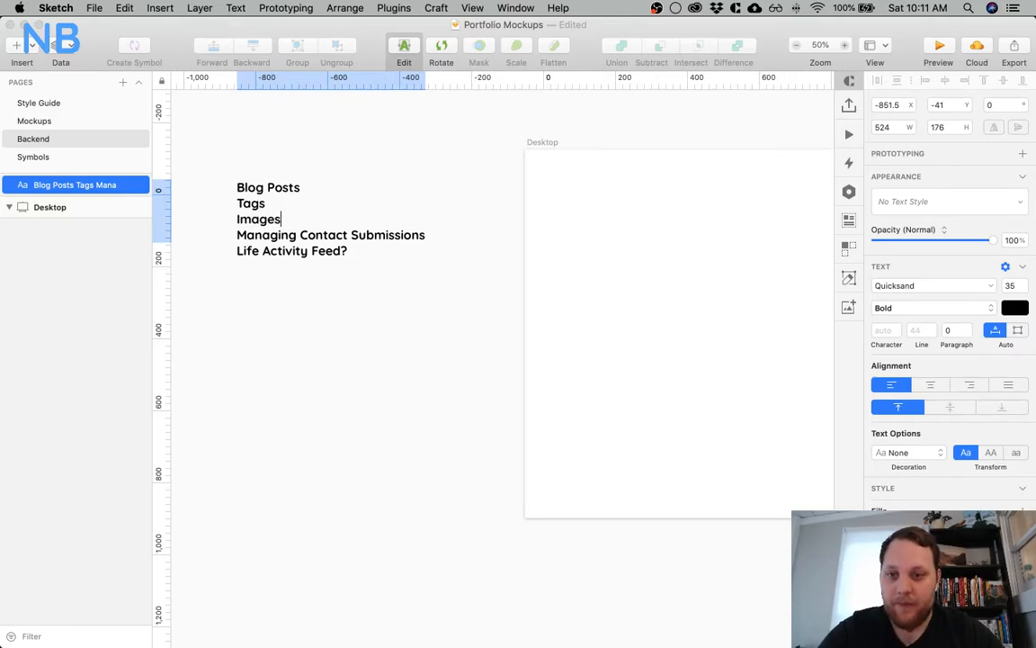
{"action": "key", "text": "Escape"}
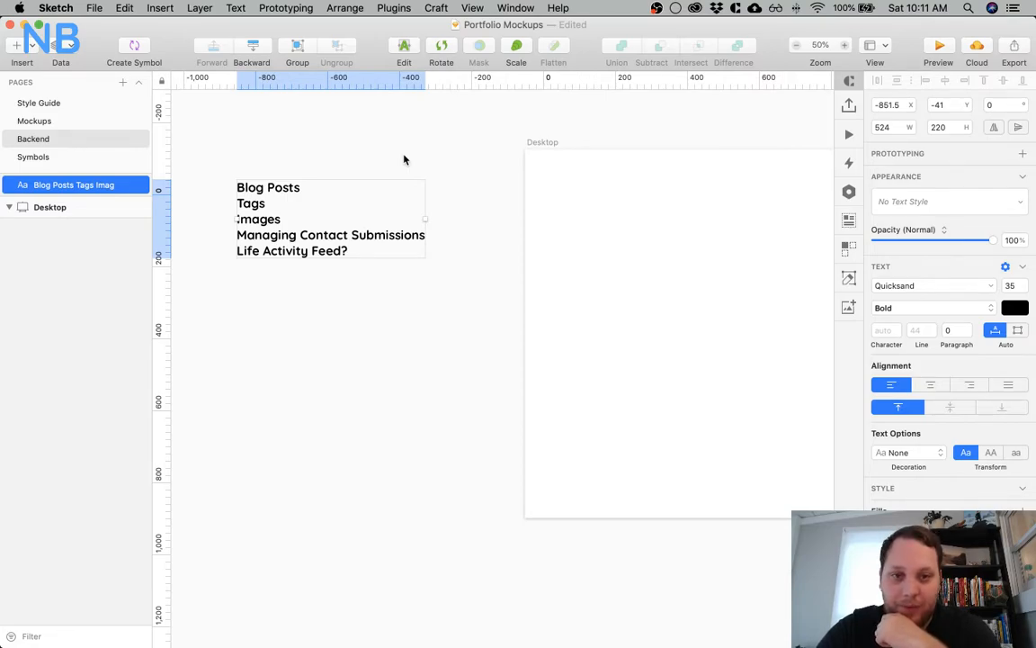
Draw a full-height sidebar rectangle, about 310 by 1024, along the left edge of the Desktop artboard
{"action": "scroll", "coordinate": [588, 272], "scroll_direction": "right", "scroll_amount": 5}
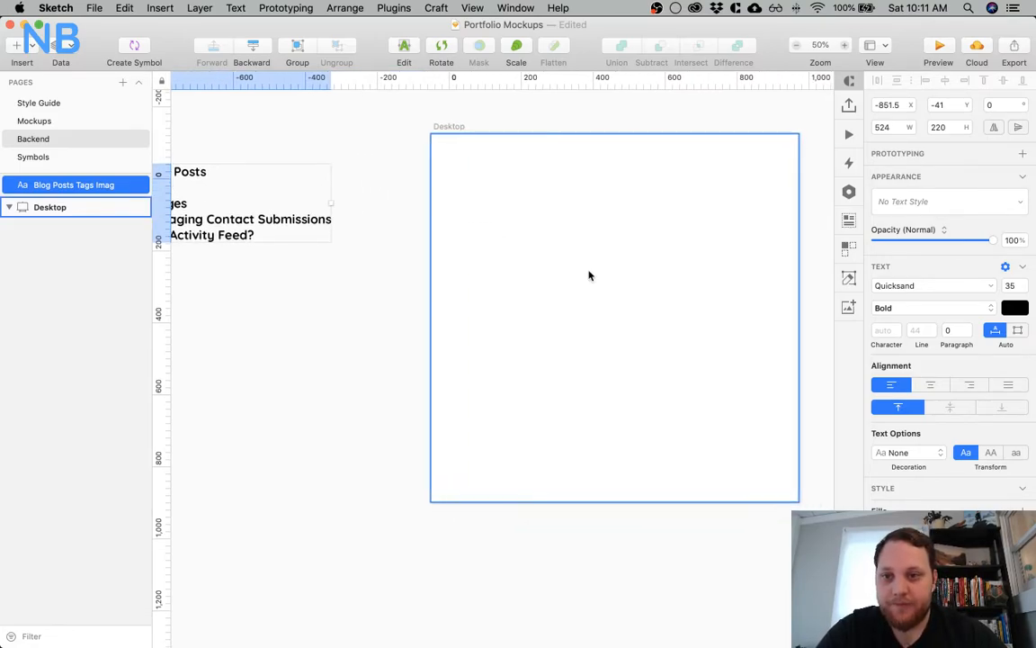
{"action": "scroll", "coordinate": [589, 275], "scroll_direction": "left", "scroll_amount": 2}
{"action": "scroll", "coordinate": [589, 276], "scroll_direction": "right", "scroll_amount": 3}
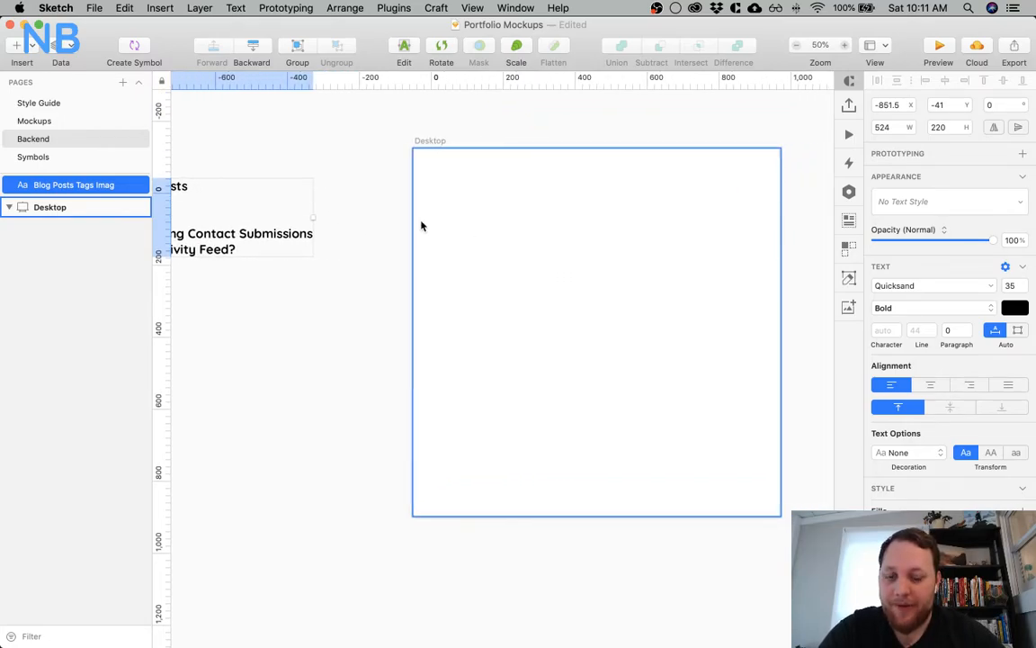
{"action": "key", "text": "r"}
{"action": "left_click_drag", "start_coordinate": [415, 147], "coordinate": [524, 515]}
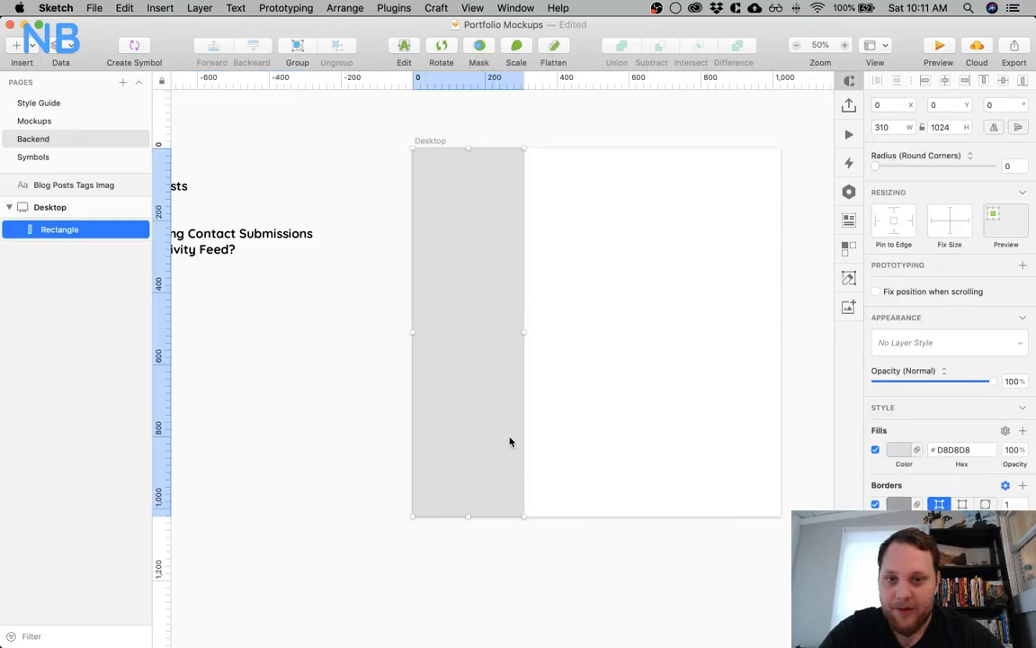
Calculate 1024/5 with Spotlight to find one fifth of the artboard's width
{"action": "left_click", "coordinate": [637, 241]}
{"action": "key", "text": "super+space"}
{"action": "type", "text": "1024"}
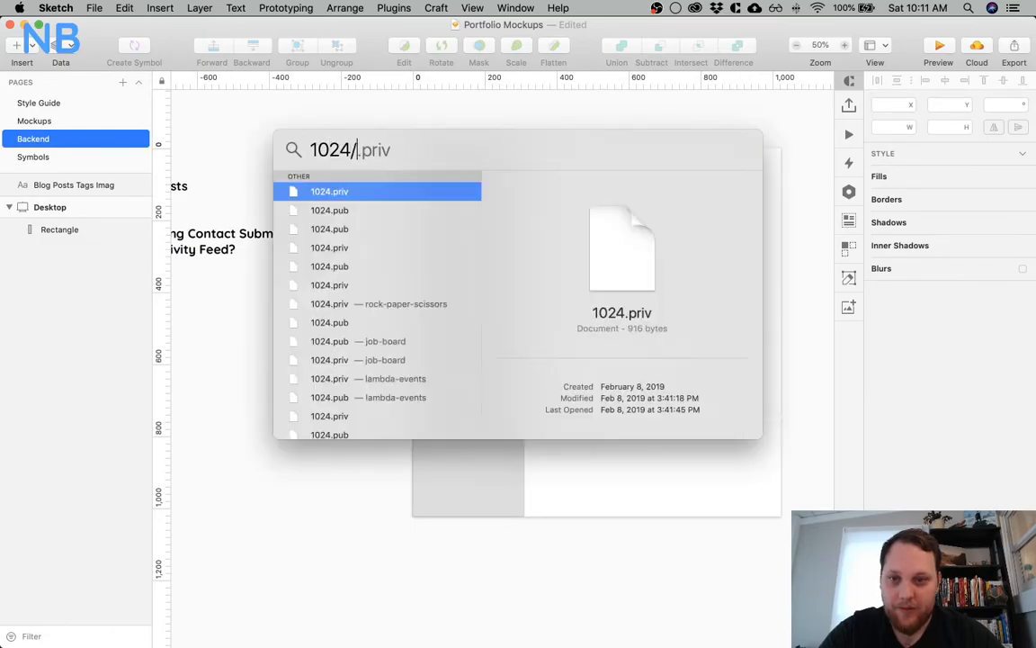
{"action": "type", "text": "/5"}
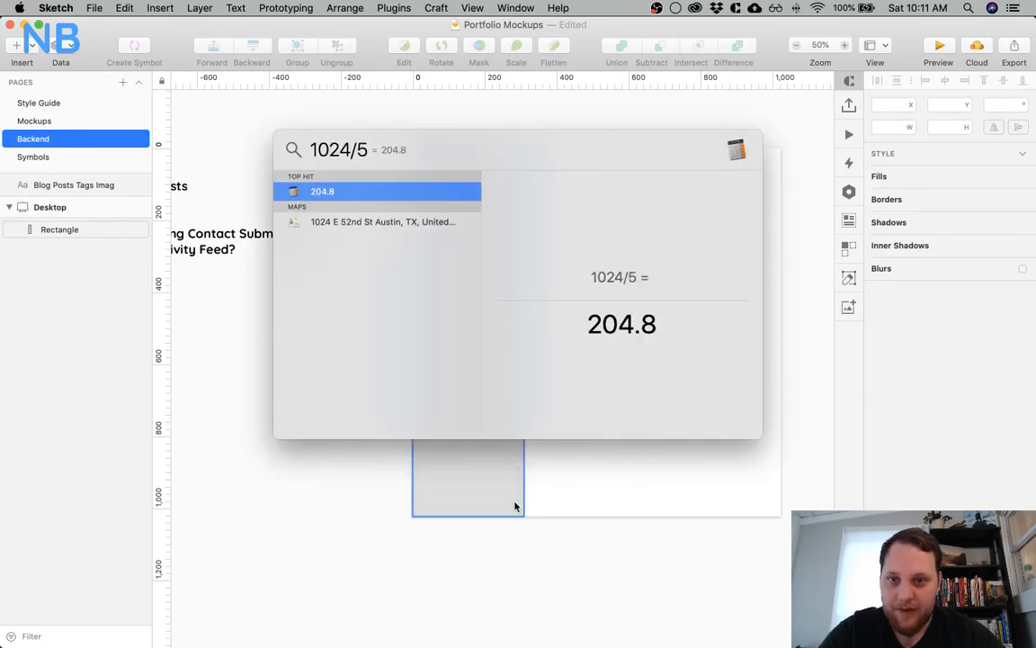
{"action": "key", "text": "Escape"}
Set the sidebar rectangle's width to 205, keeping its full height
{"action": "left_click", "coordinate": [495, 296]}
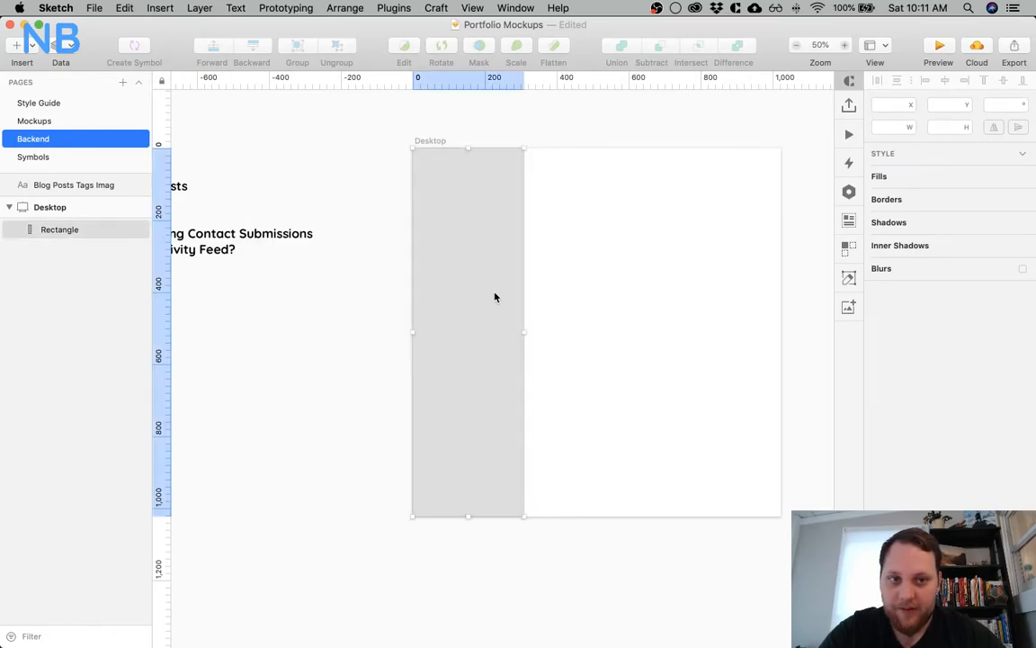
{"action": "left_click", "coordinate": [884, 128]}
{"action": "type", "text": "204.8"}
{"action": "key", "text": "Return"}
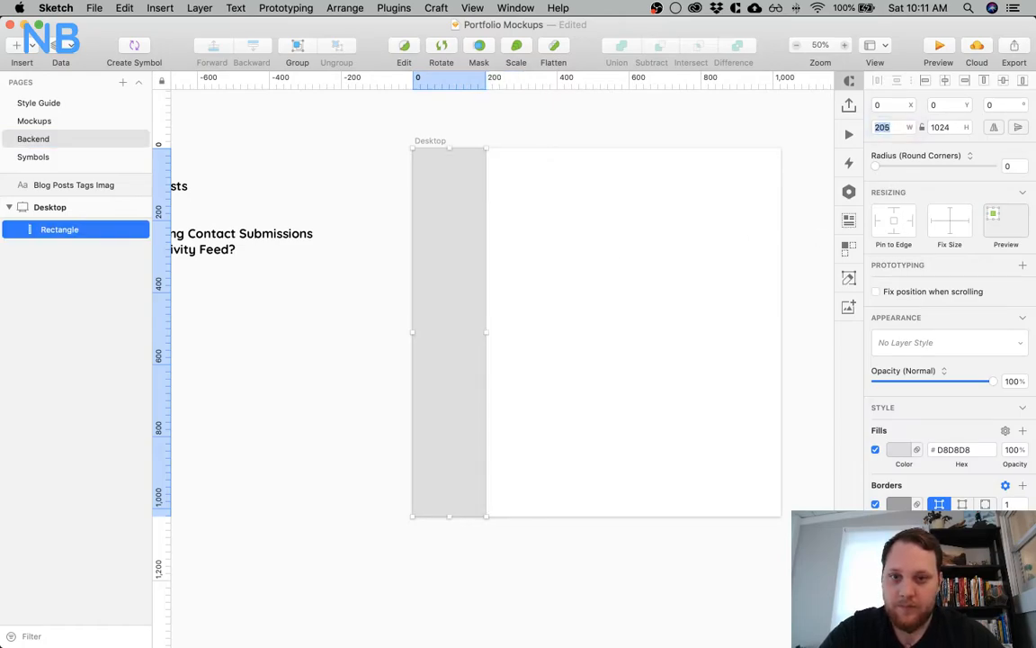
{"action": "left_click", "coordinate": [570, 118]}
{"action": "left_click", "coordinate": [457, 194]}
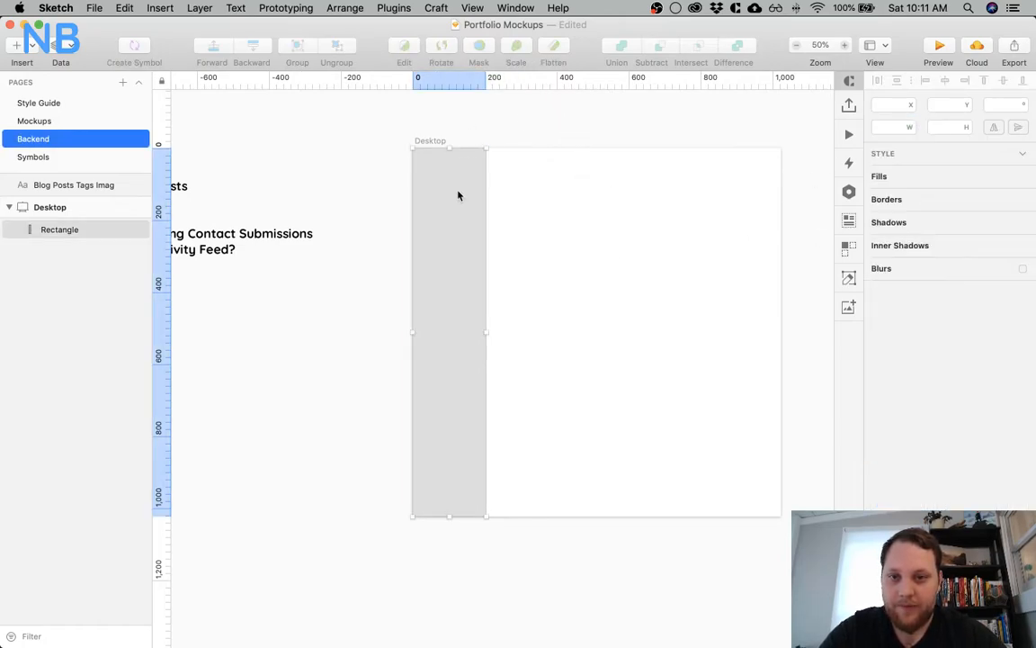
Enable the Desktop artboard's background color and set it to the document color F8FAFB
{"action": "key", "text": "super+0"}
{"action": "scroll", "coordinate": [529, 131], "scroll_direction": "left", "scroll_amount": 6}
{"action": "scroll", "coordinate": [529, 131], "scroll_direction": "down", "scroll_amount": 2}
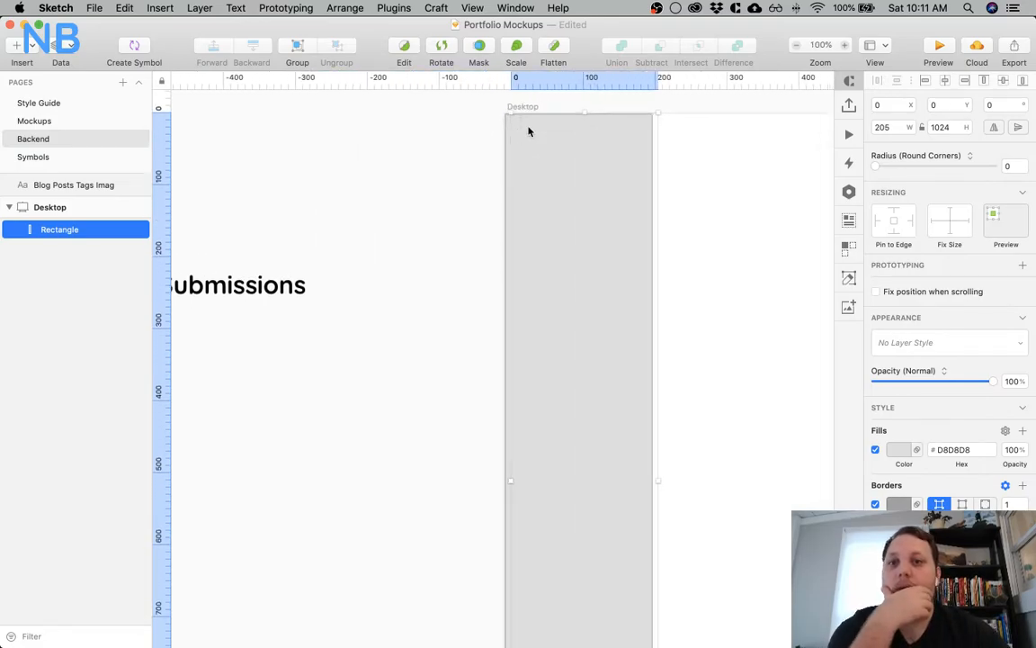
{"action": "scroll", "coordinate": [528, 131], "scroll_direction": "right", "scroll_amount": 7}
{"action": "left_click", "coordinate": [61, 209]}
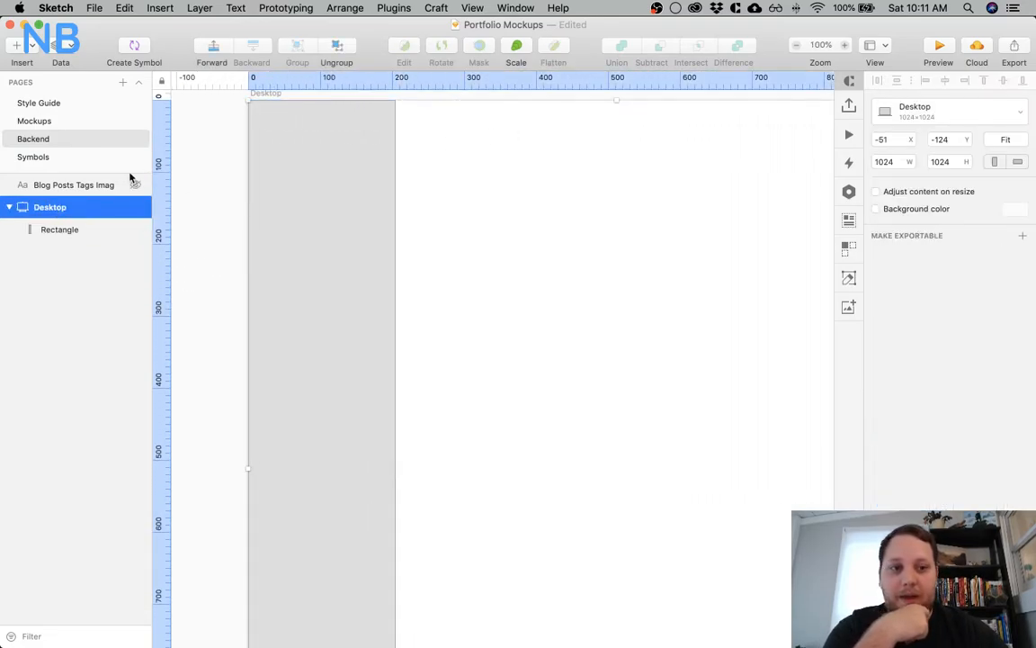
{"action": "left_click", "coordinate": [876, 209]}
{"action": "left_click", "coordinate": [1017, 212]}
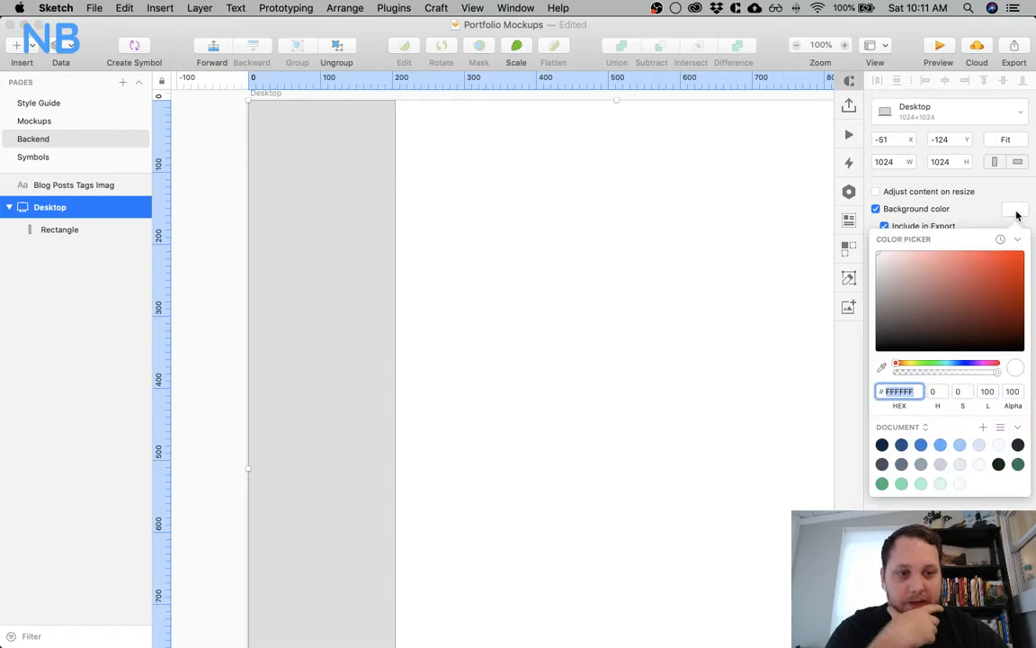
{"action": "left_click", "coordinate": [998, 446]}
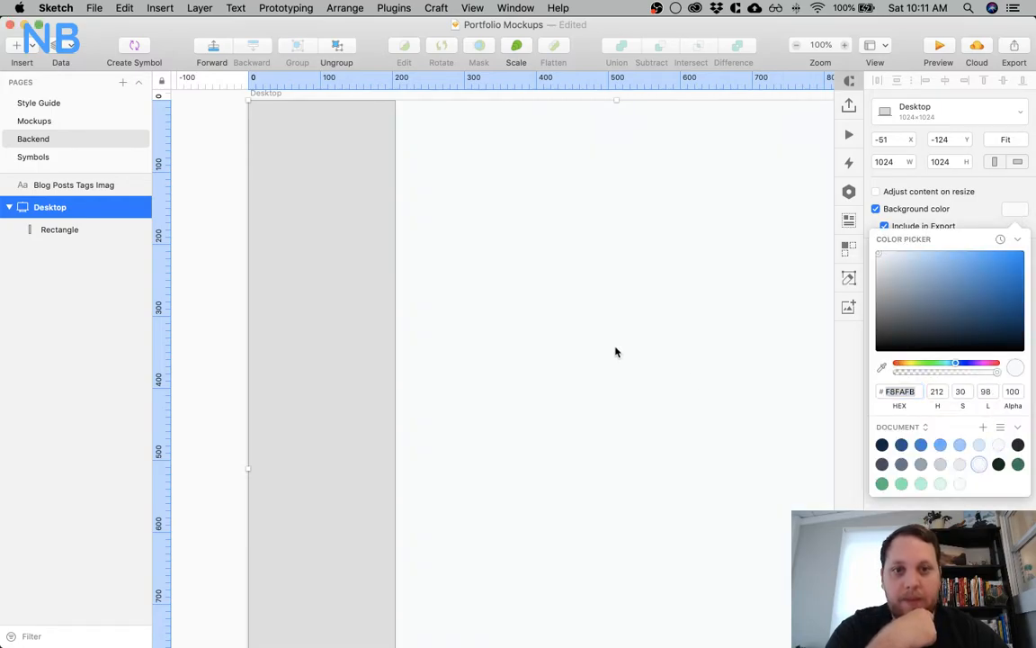
{"action": "left_click", "coordinate": [277, 254]}
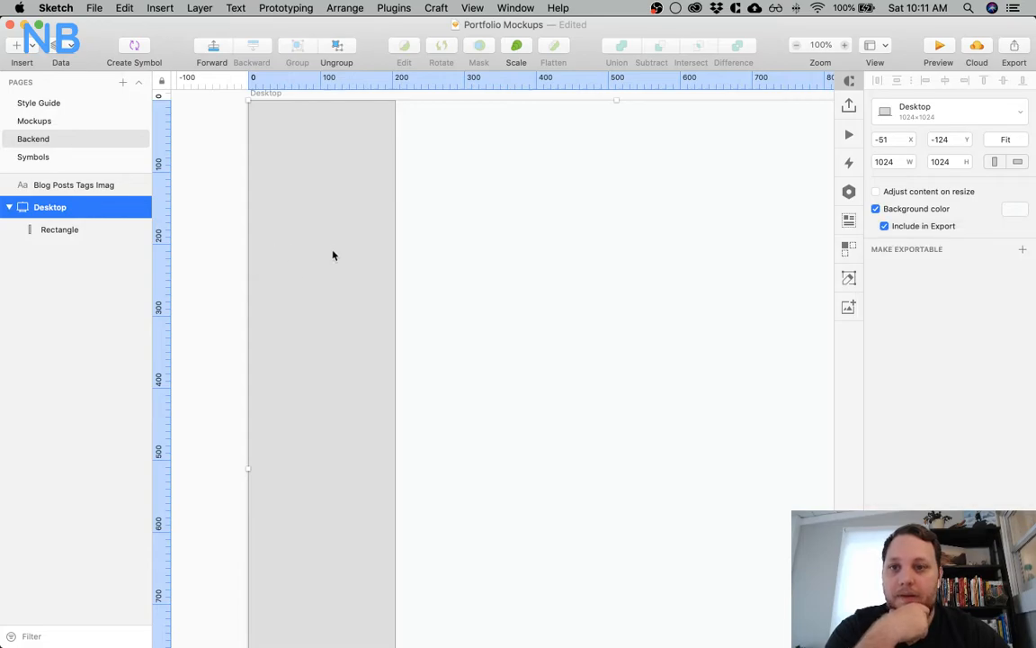
Turn off the sidebar rectangle's border and change its fill to white, FFFFFF
{"action": "left_click", "coordinate": [77, 232]}
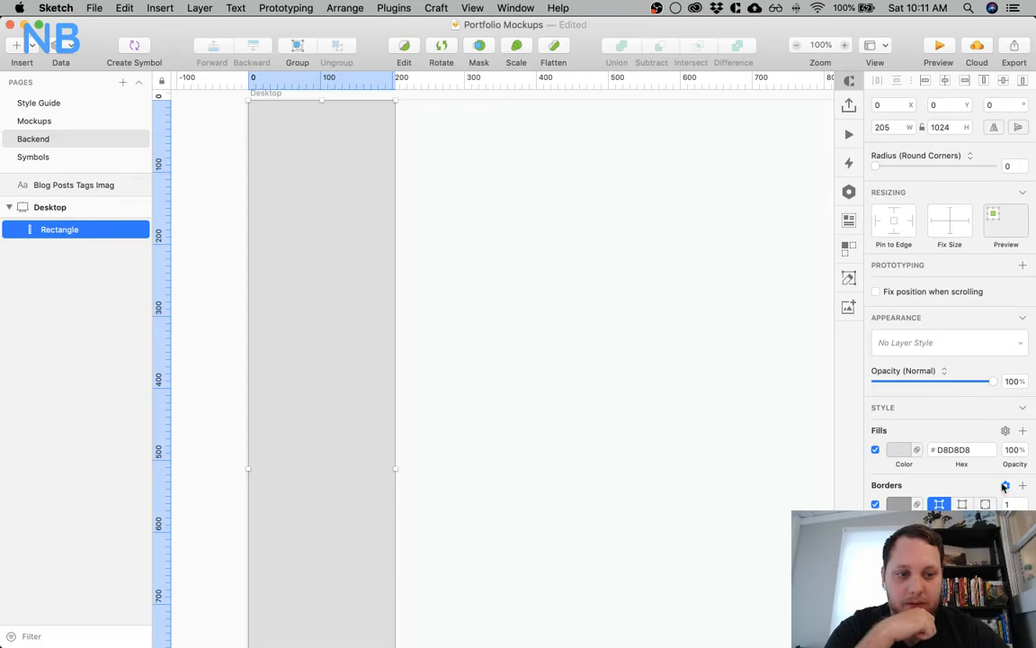
{"action": "left_click", "coordinate": [875, 505]}
{"action": "left_click", "coordinate": [905, 450]}
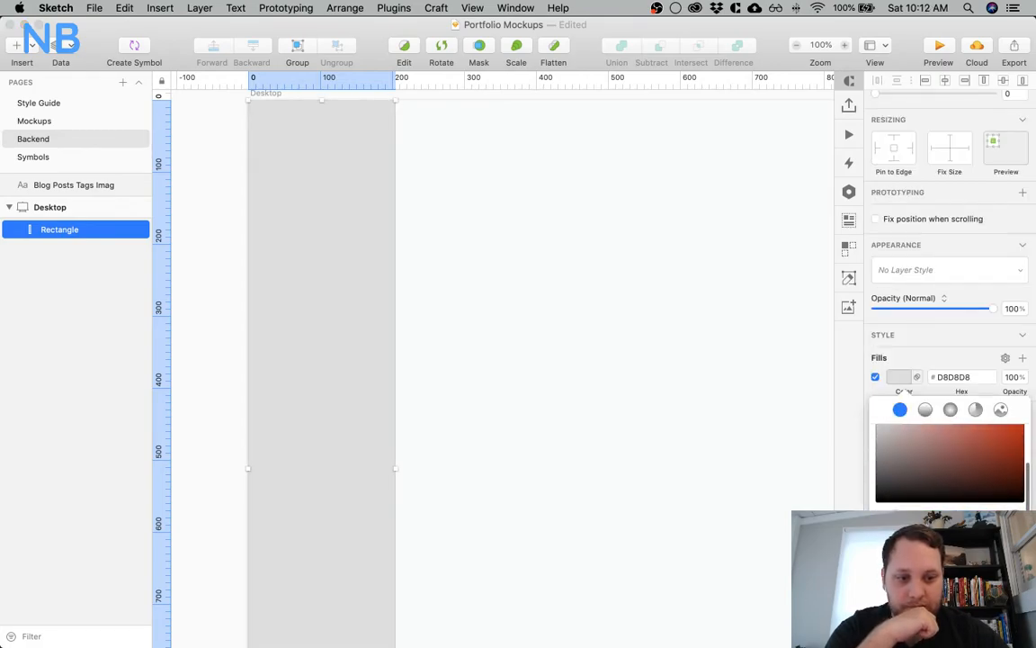
{"action": "left_click_drag", "start_coordinate": [898, 448], "coordinate": [805, 359]}
{"action": "scroll", "coordinate": [693, 301], "scroll_direction": "up", "scroll_amount": 4}
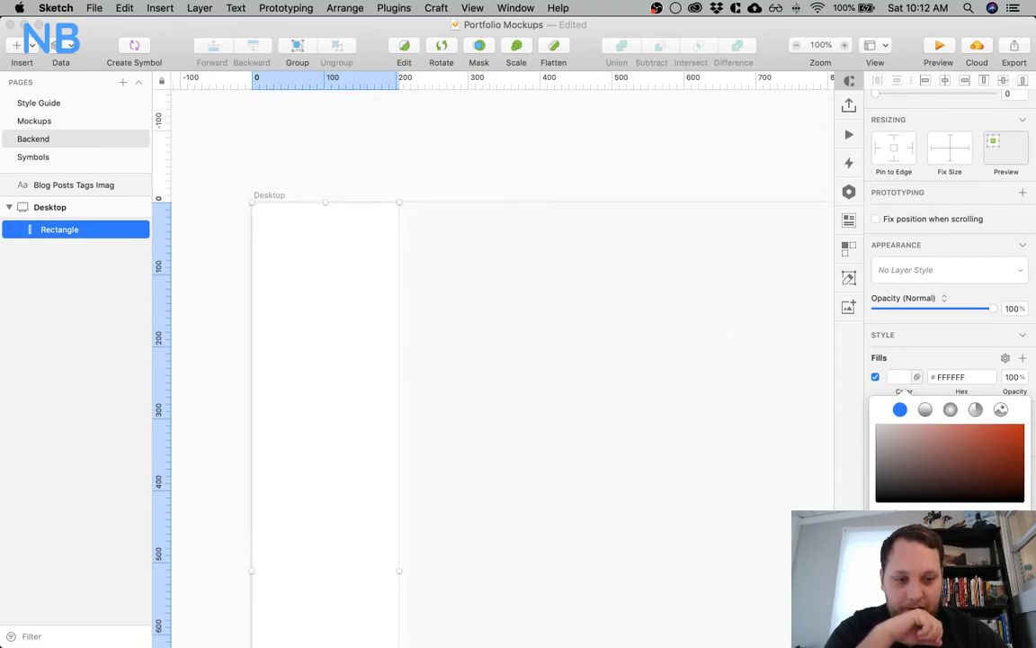
Fill the sidebar rectangle with the light blue document color CEE4FD and check it against the artboard background
{"action": "left_click", "coordinate": [931, 601]}
{"action": "scroll", "coordinate": [652, 444], "scroll_direction": "down", "scroll_amount": 5}
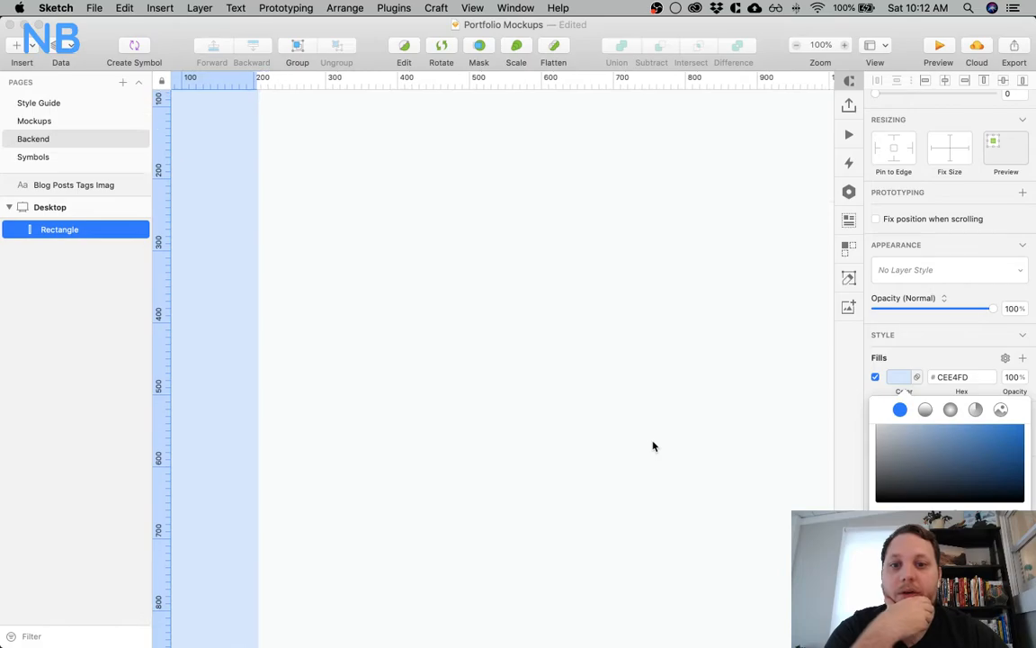
{"action": "scroll", "coordinate": [652, 445], "scroll_direction": "left", "scroll_amount": 2}
{"action": "scroll", "coordinate": [652, 445], "scroll_direction": "up", "scroll_amount": 4}
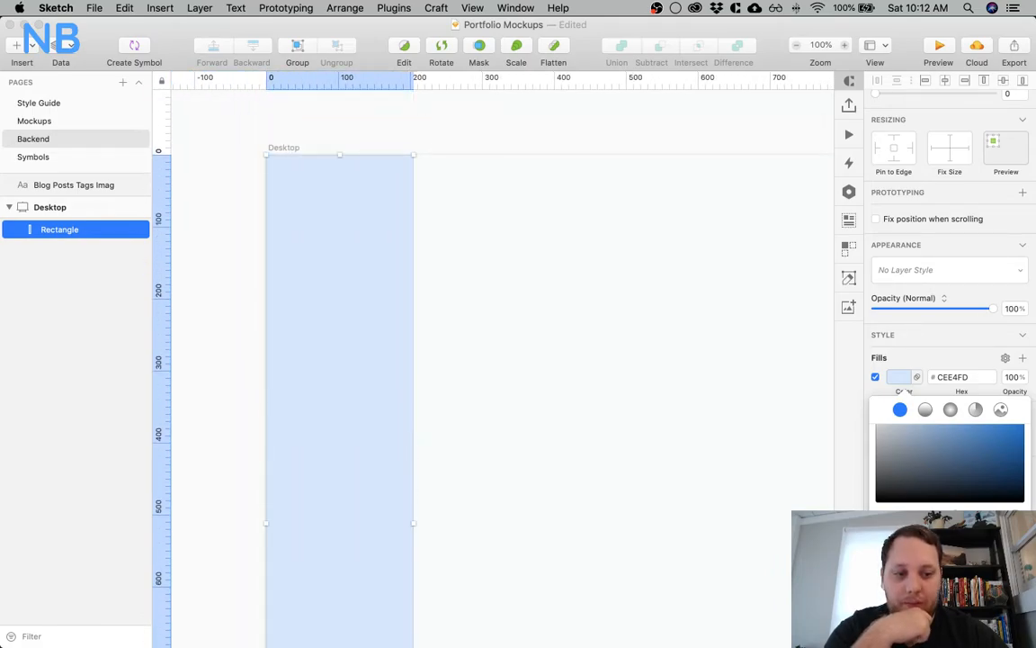
{"action": "scroll", "coordinate": [884, 442], "scroll_direction": "up", "scroll_amount": 2}
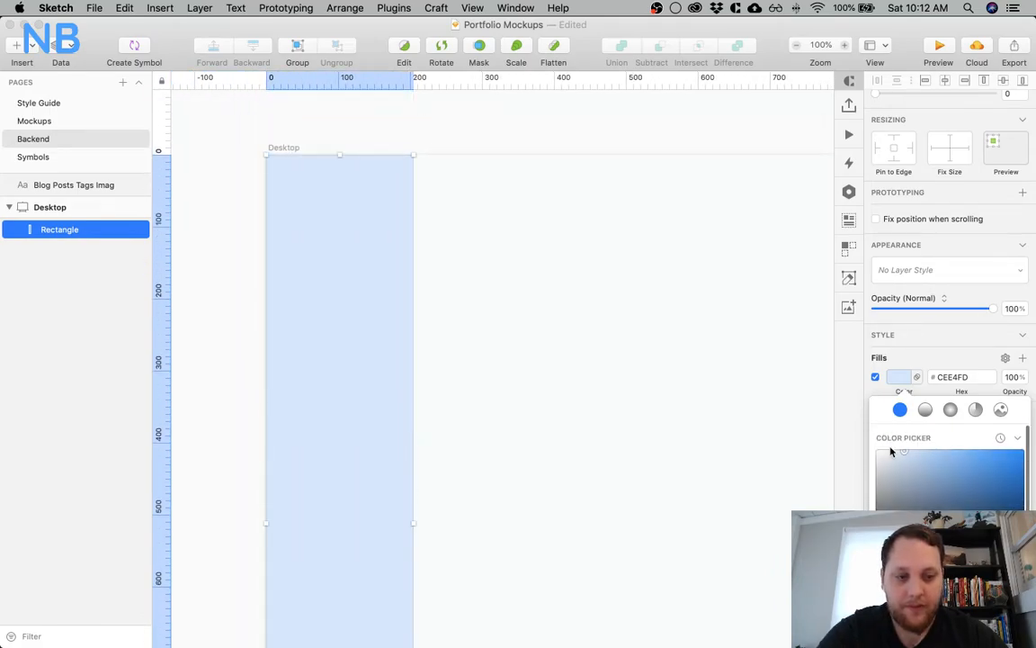
Set the sidebar rectangle's fill to white, FFFFFF, and check it against the artboard background
{"action": "left_click_drag", "start_coordinate": [888, 451], "coordinate": [812, 412]}
{"action": "left_click", "coordinate": [526, 118]}
{"action": "left_click", "coordinate": [326, 215]}
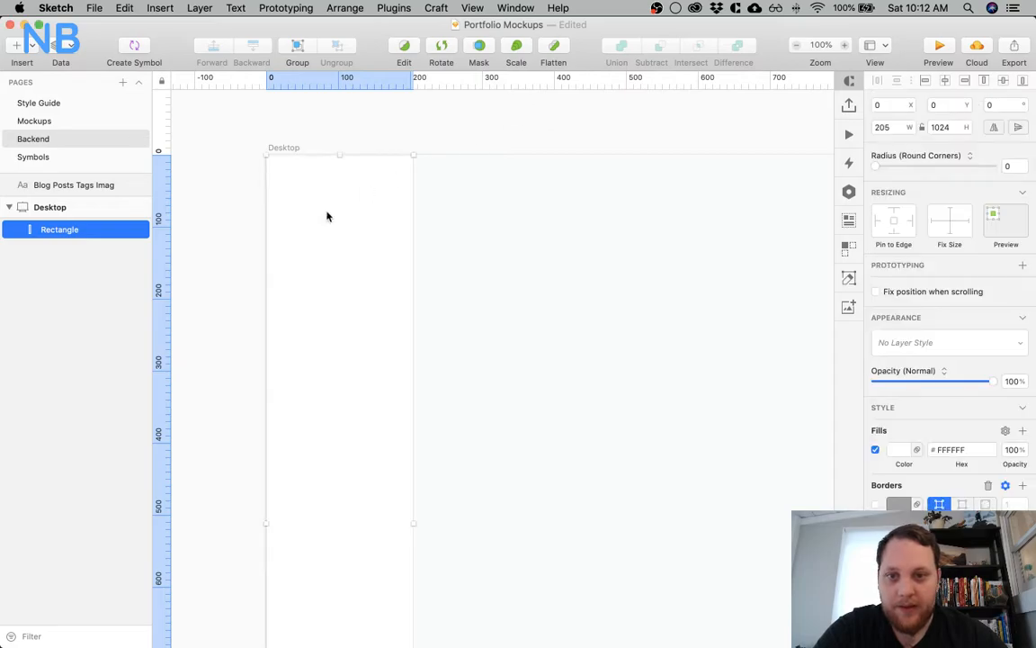
{"action": "key", "text": "super+minus"}
{"action": "key", "text": "super+plus"}
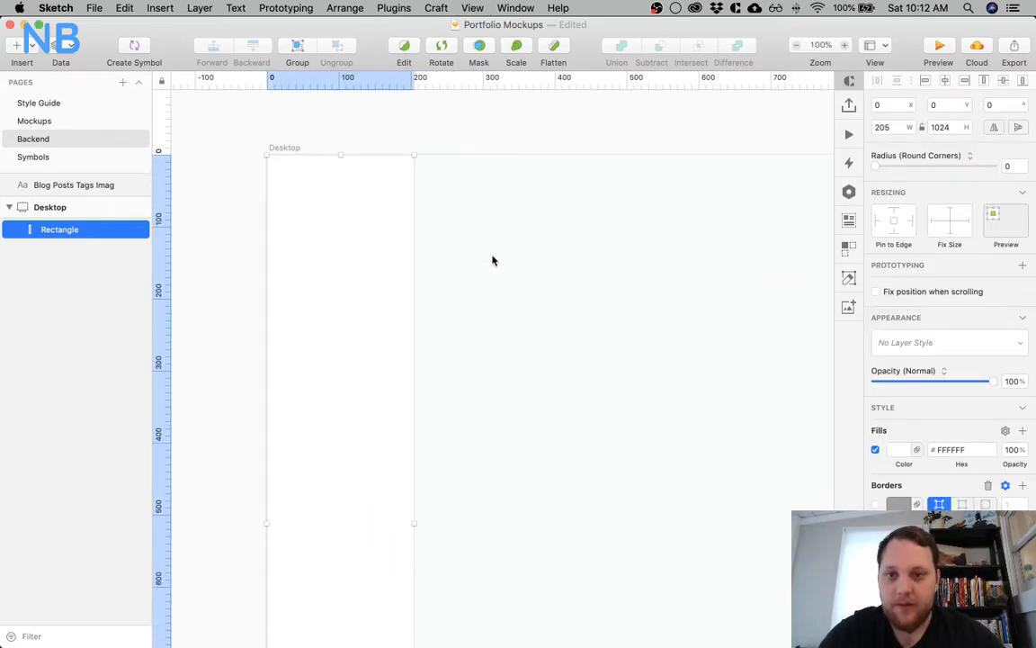
Review the backend feature list beside the Desktop artboard against the empty sidebar
{"action": "left_click", "coordinate": [429, 142]}
{"action": "scroll", "coordinate": [430, 142], "scroll_direction": "left", "scroll_amount": 10}
{"action": "scroll", "coordinate": [430, 142], "scroll_direction": "left", "scroll_amount": 6}
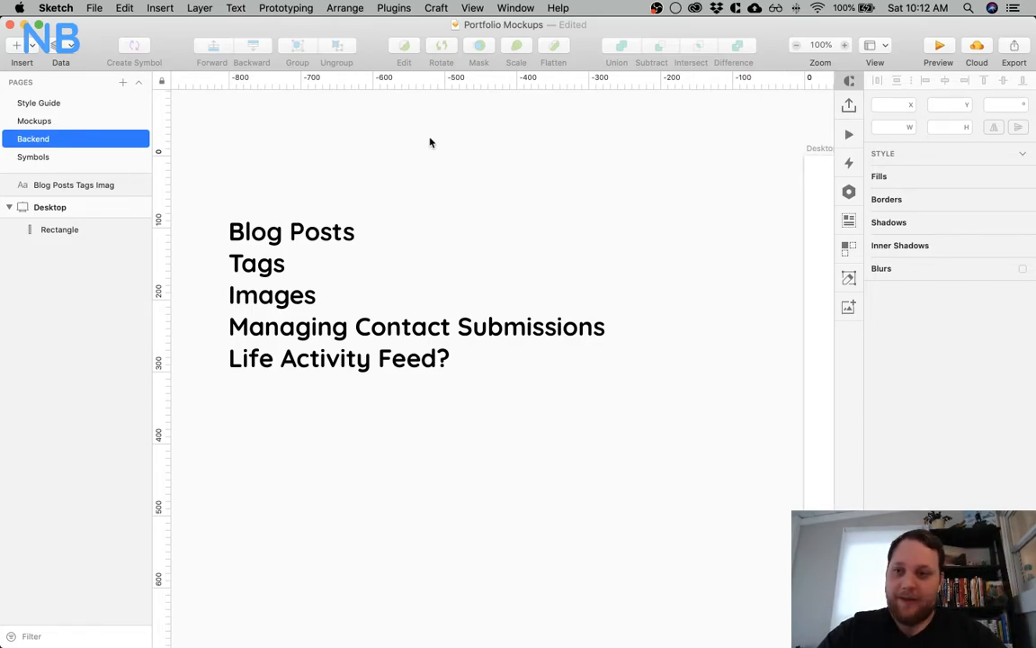
{"action": "scroll", "coordinate": [429, 142], "scroll_direction": "right", "scroll_amount": 5}
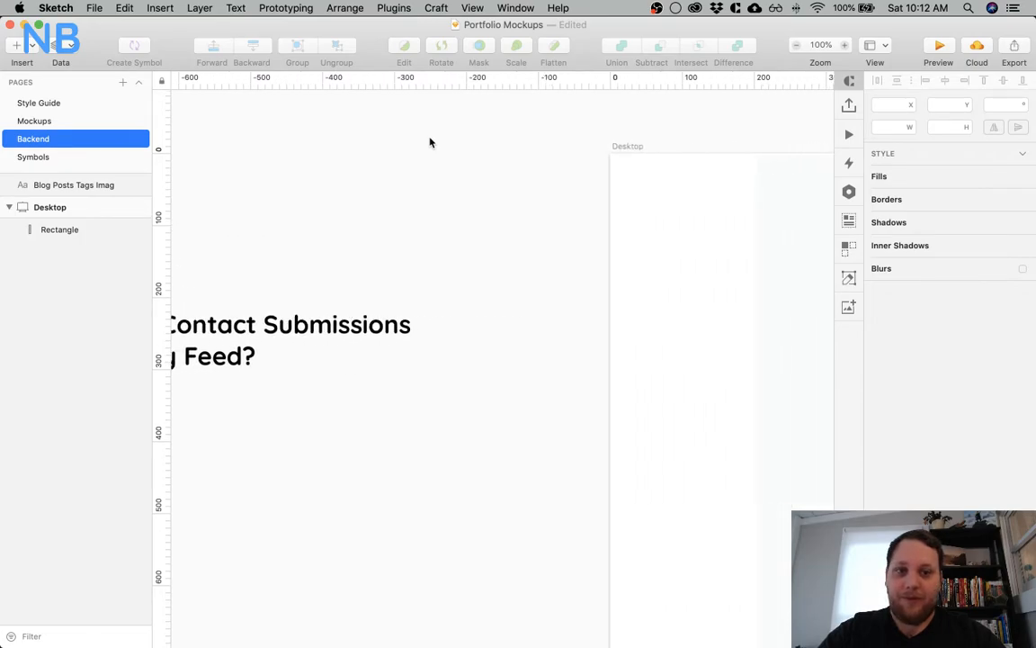
{"action": "scroll", "coordinate": [530, 177], "scroll_direction": "left", "scroll_amount": 5}
{"action": "scroll", "coordinate": [530, 176], "scroll_direction": "right", "scroll_amount": 5}
{"action": "scroll", "coordinate": [530, 177], "scroll_direction": "right", "scroll_amount": 10}
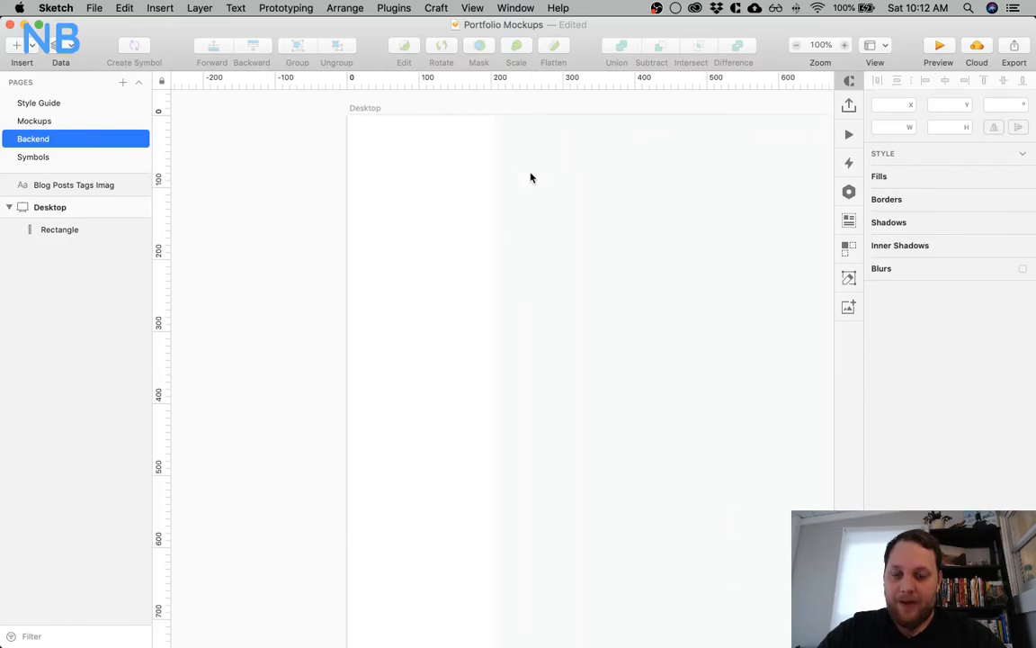
{"action": "scroll", "coordinate": [458, 192], "scroll_direction": "right", "scroll_amount": 1}
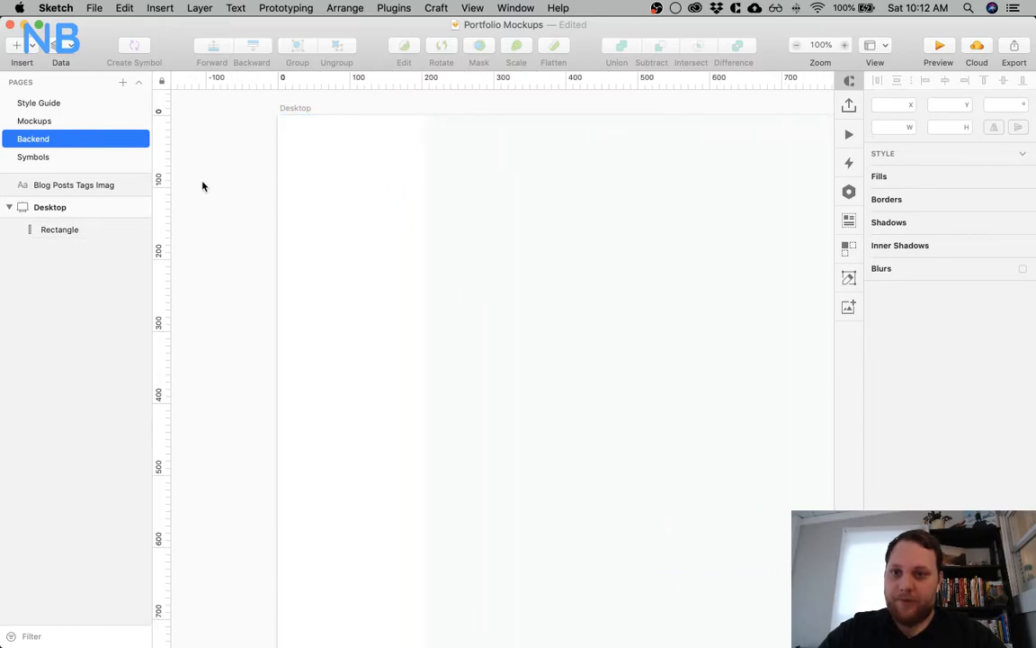
{"action": "scroll", "coordinate": [287, 241], "scroll_direction": "right", "scroll_amount": 2}
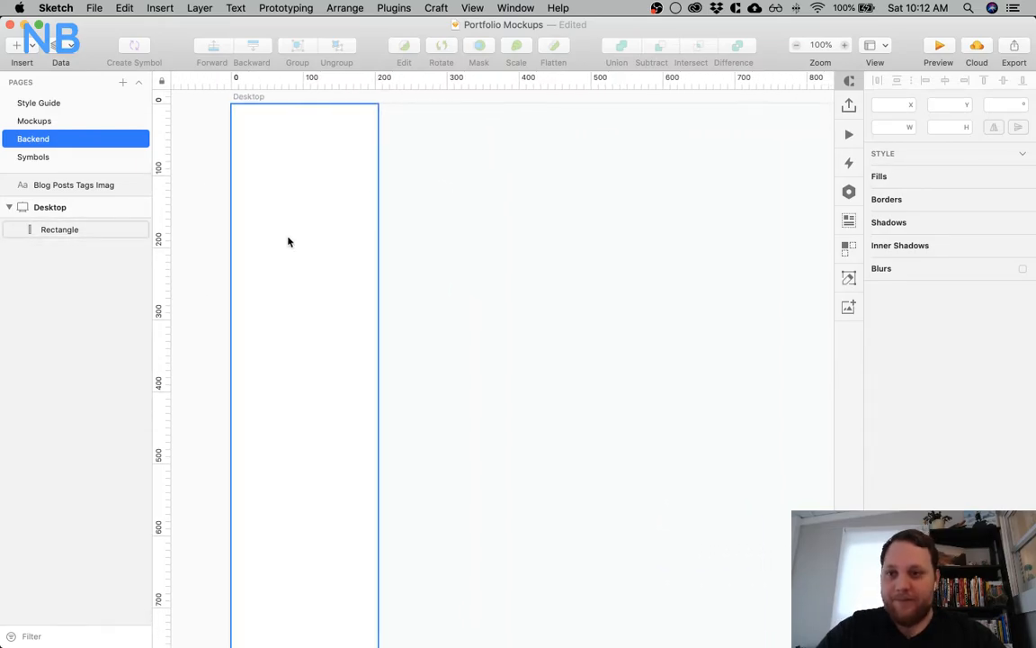
Draw an 80 by 80 circle near the sidebar's upper edge and center it horizontally on the sidebar rectangle
{"action": "key", "text": "o"}
{"action": "scroll", "coordinate": [296, 155], "scroll_direction": "left", "scroll_amount": 2}
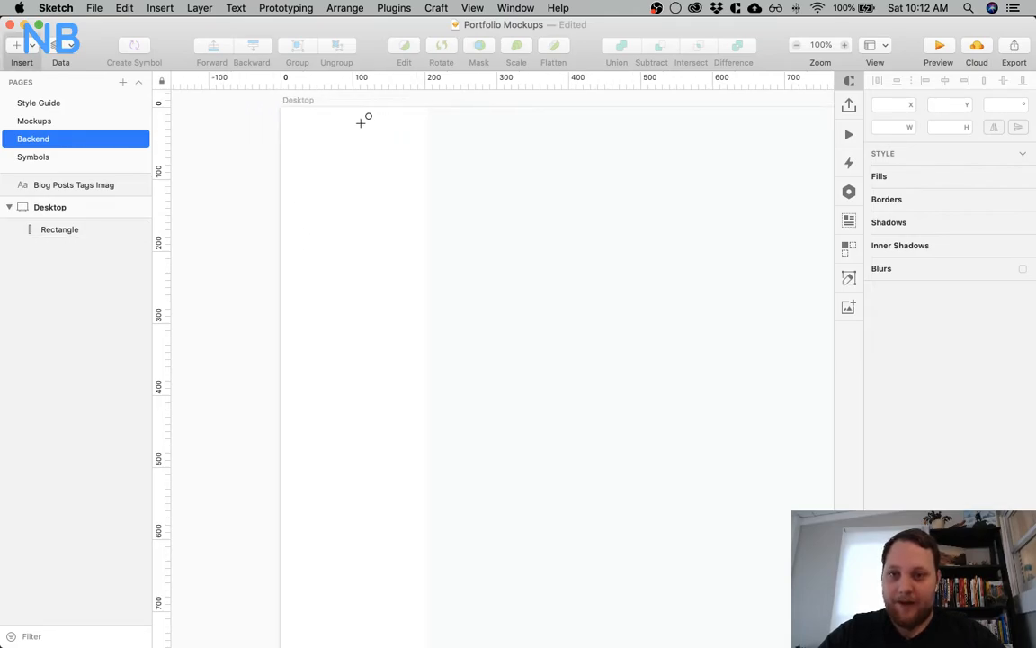
{"action": "left_click_drag", "start_coordinate": [328, 127], "coordinate": [385, 168]}
{"action": "left_click", "coordinate": [499, 109]}
{"action": "left_click", "coordinate": [334, 177]}
{"action": "left_click", "coordinate": [345, 177], "text": "shift"}
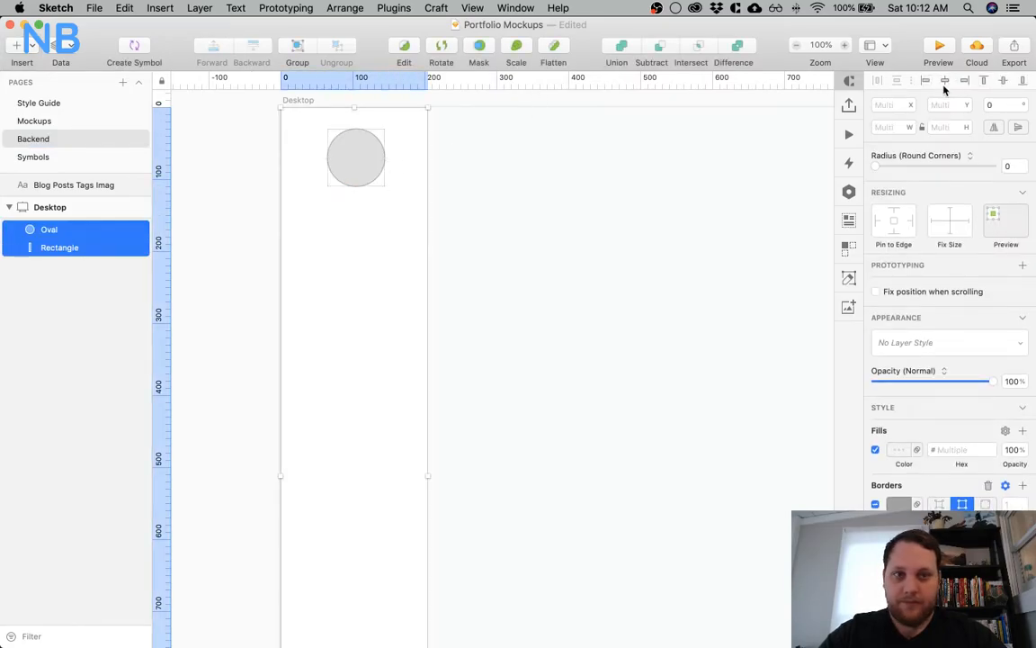
{"action": "left_click", "coordinate": [520, 213]}
Check the circle's spacing to the sidebar edges and move it down to Y 40
{"action": "left_click", "coordinate": [334, 158]}
{"action": "key", "text": "alt"}
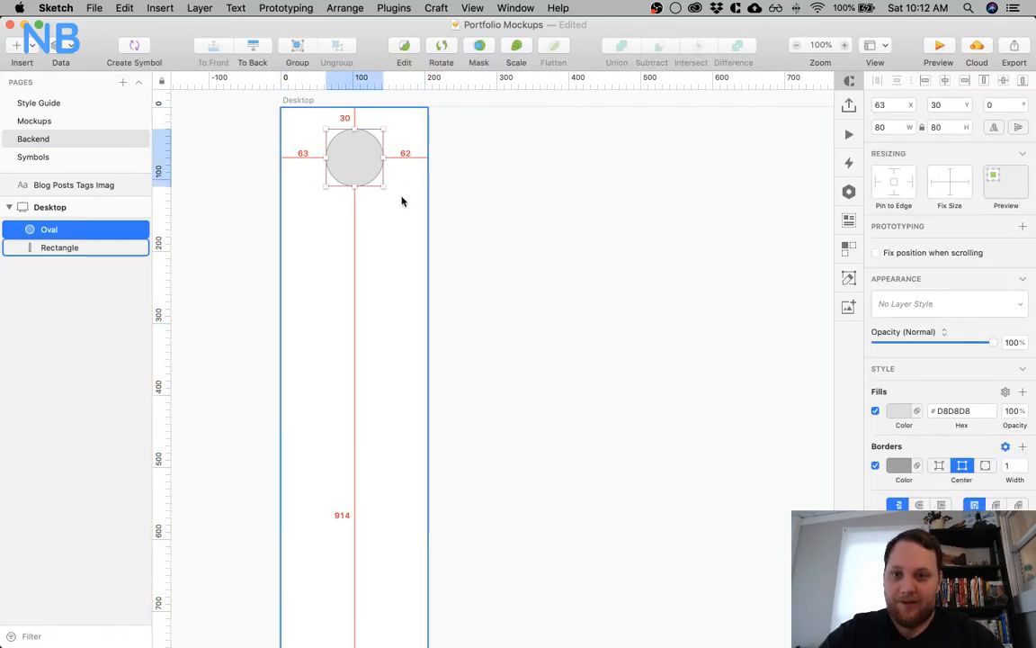
{"action": "key", "text": "shift+Down"}
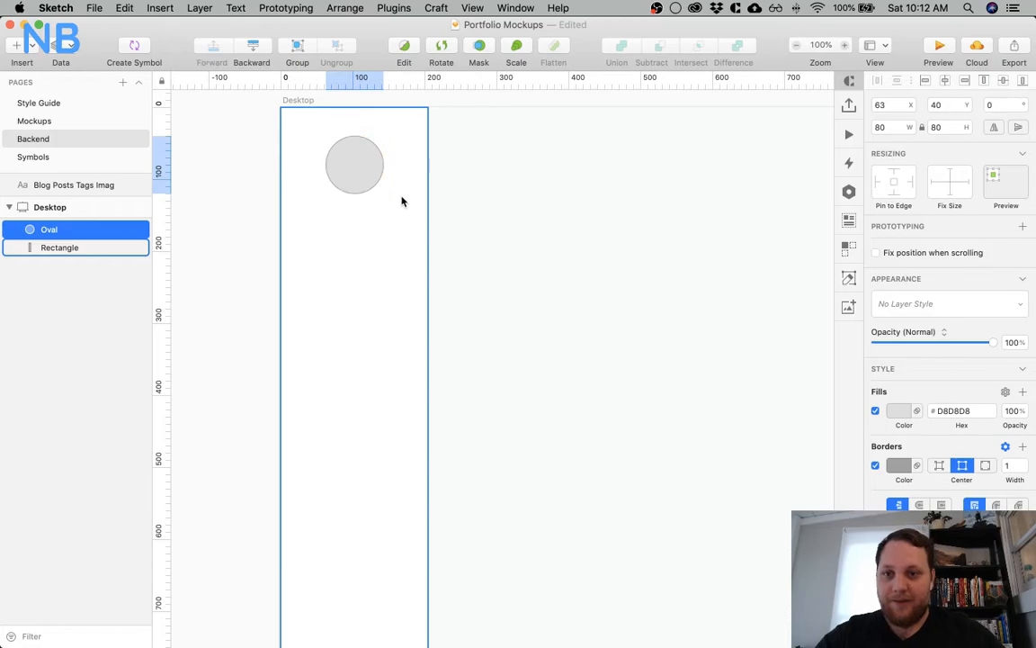
{"action": "left_click", "coordinate": [263, 196]}
Turn off the circle's border
{"action": "left_click", "coordinate": [362, 180]}
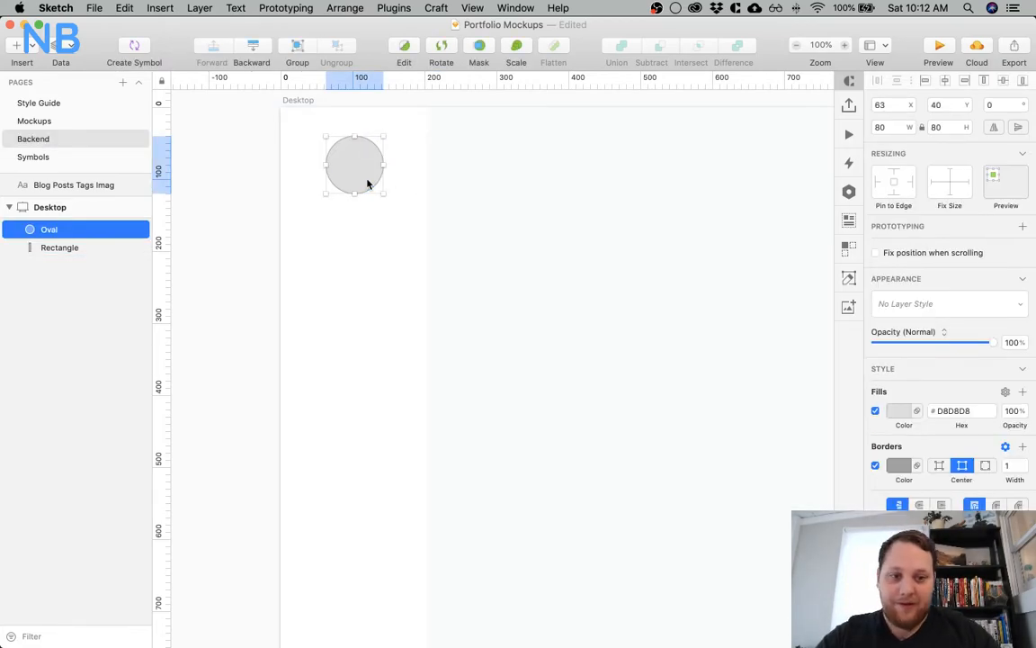
{"action": "left_click", "coordinate": [875, 465]}
{"action": "scroll", "coordinate": [449, 215], "scroll_direction": "up", "scroll_amount": 5}
{"action": "scroll", "coordinate": [449, 216], "scroll_direction": "left", "scroll_amount": 2}
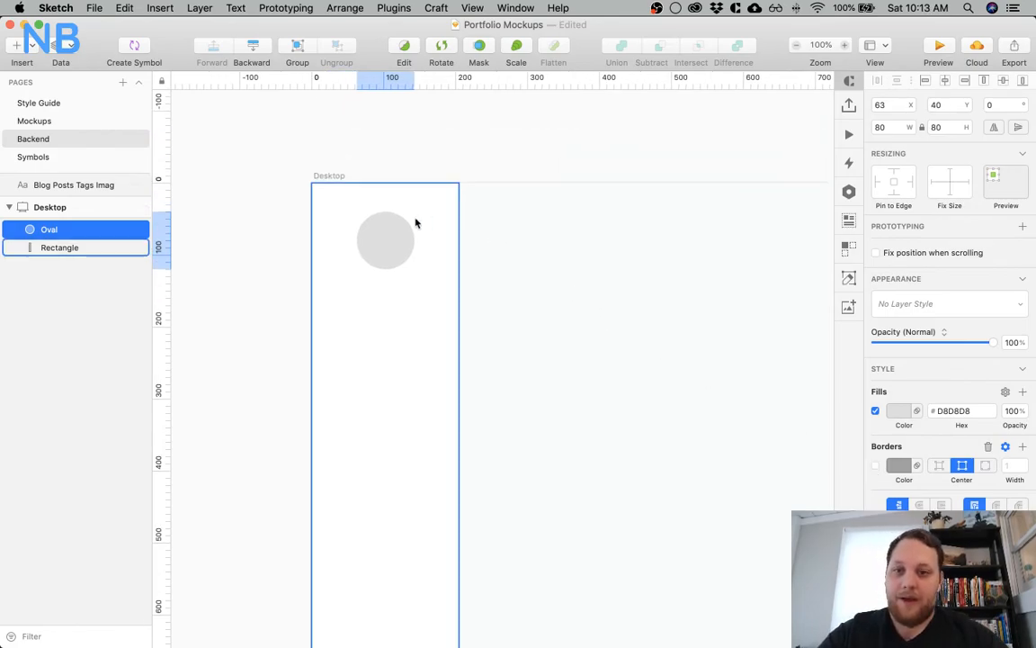
{"action": "left_click", "coordinate": [264, 240]}
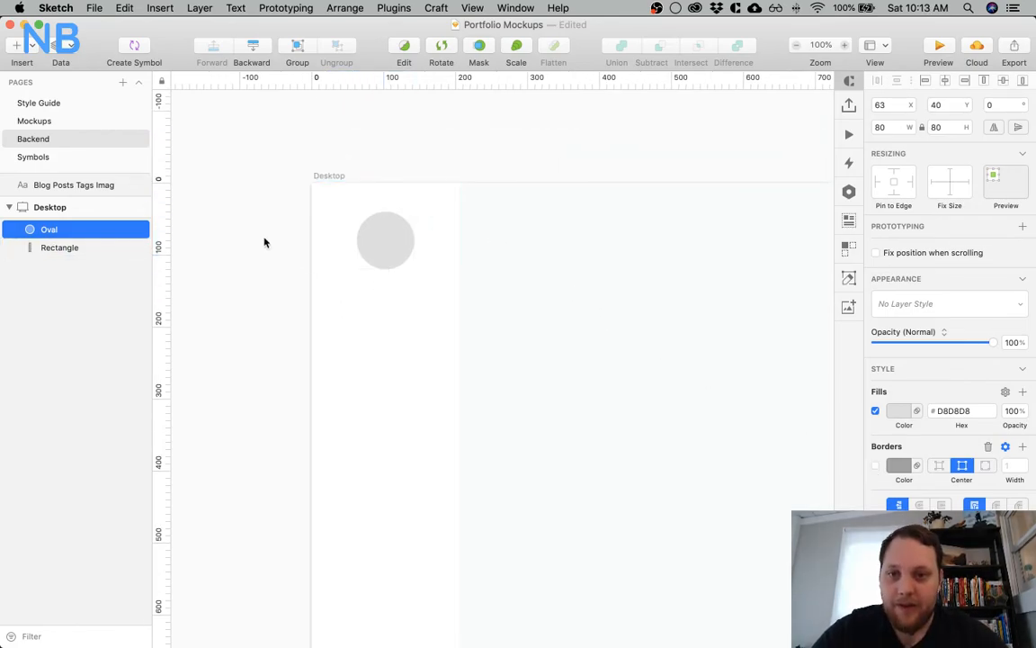
{"action": "left_click", "coordinate": [385, 237]}
{"action": "left_click", "coordinate": [261, 304]}
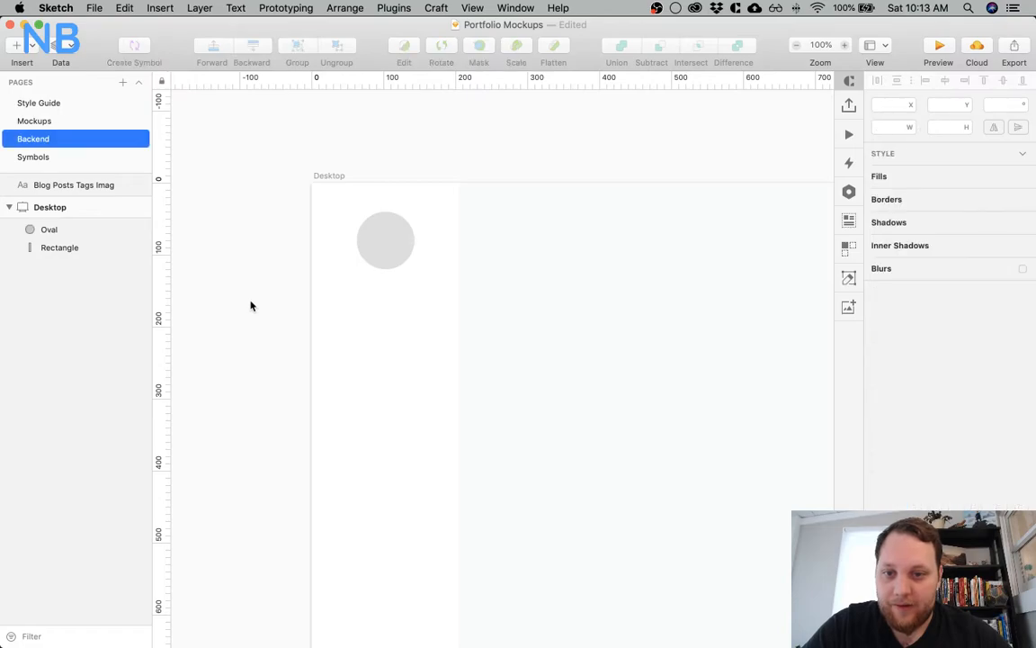
Add a text layer with the site owner's full name and place it below the circle in the sidebar
{"action": "key", "text": "t"}
{"action": "left_click", "coordinate": [343, 286]}
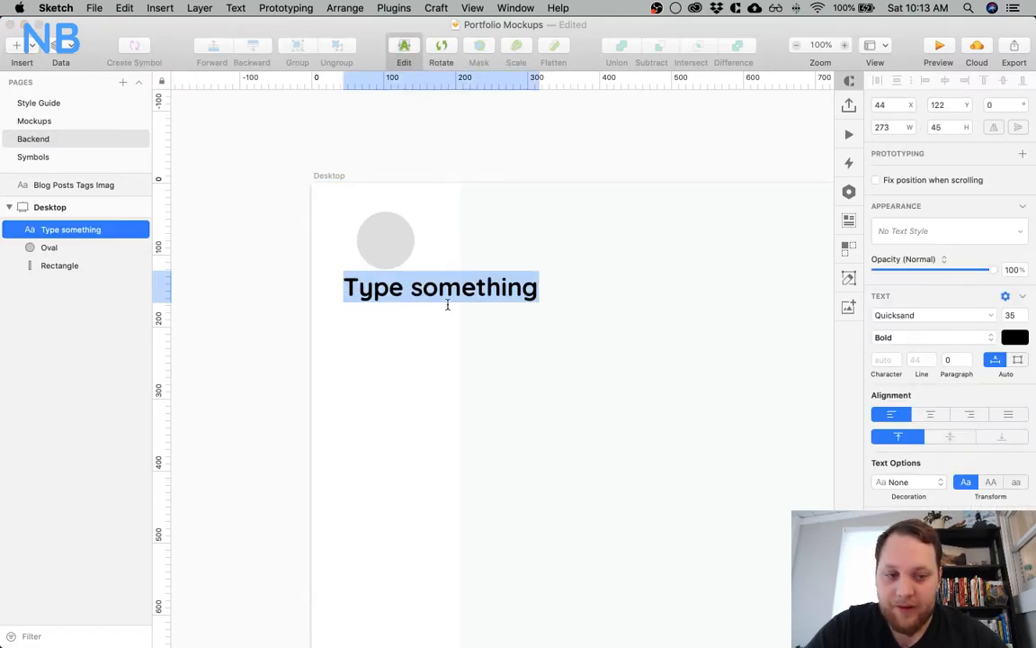
{"action": "type", "text": "Nick Basile"}
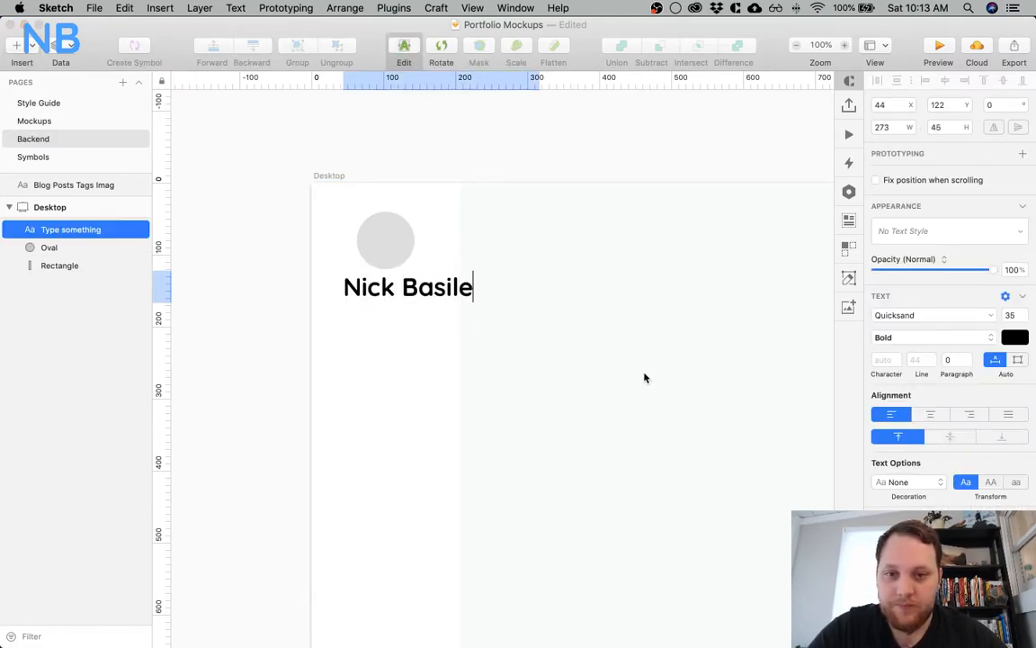
{"action": "key", "text": "Escape"}
{"action": "left_click_drag", "start_coordinate": [423, 297], "coordinate": [366, 285]}
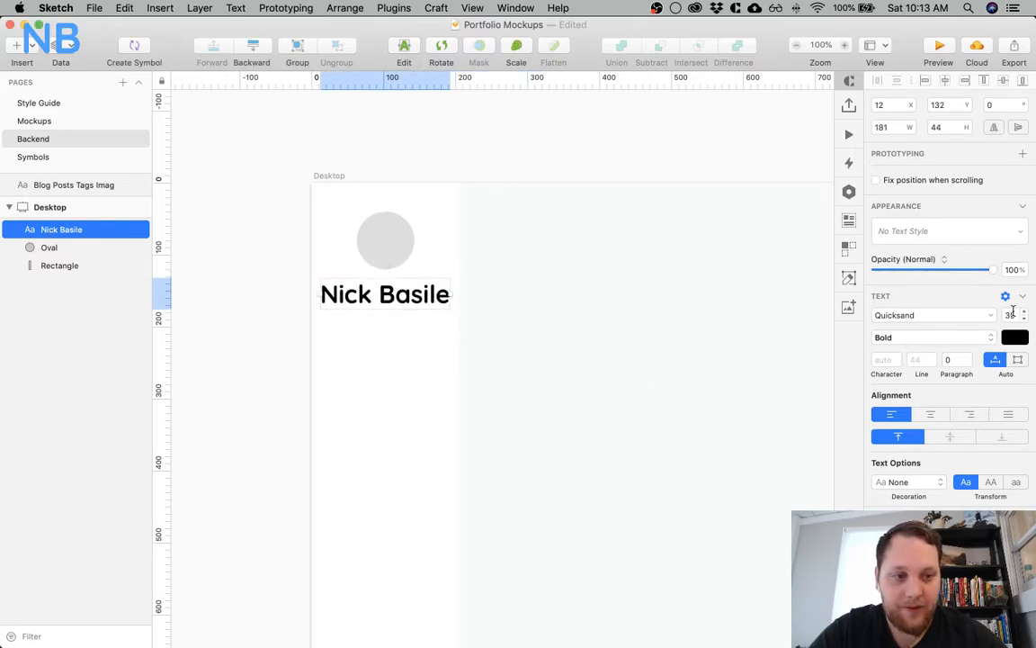
Consult the text scale on the Style Guide page and set the name text's size to 25
{"action": "left_click", "coordinate": [65, 123]}
{"action": "left_click", "coordinate": [62, 103]}
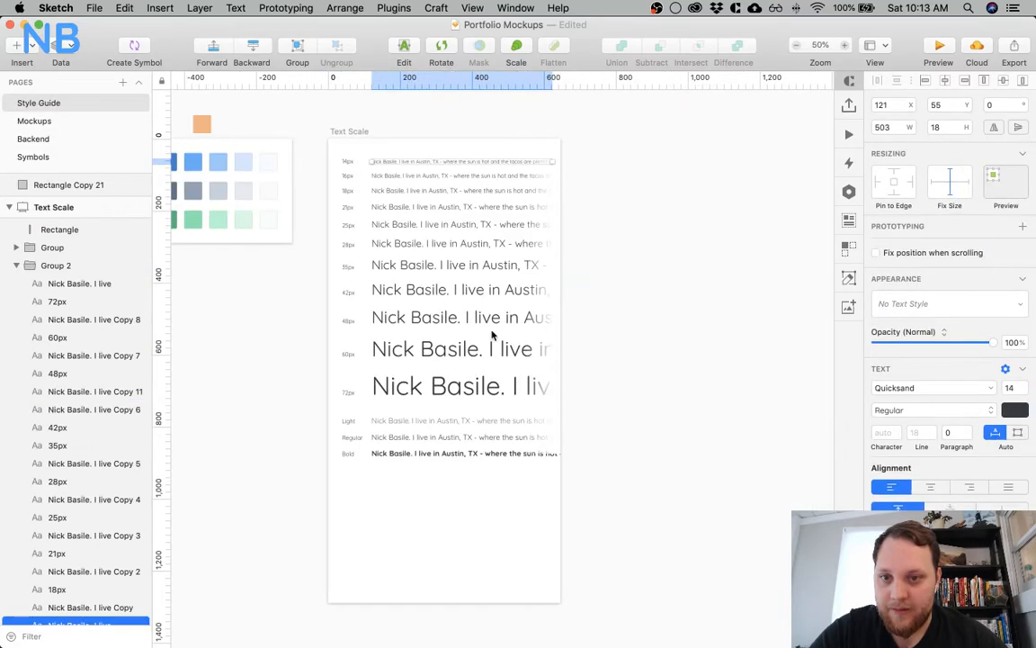
{"action": "left_click", "coordinate": [36, 139]}
{"action": "left_click", "coordinate": [36, 139]}
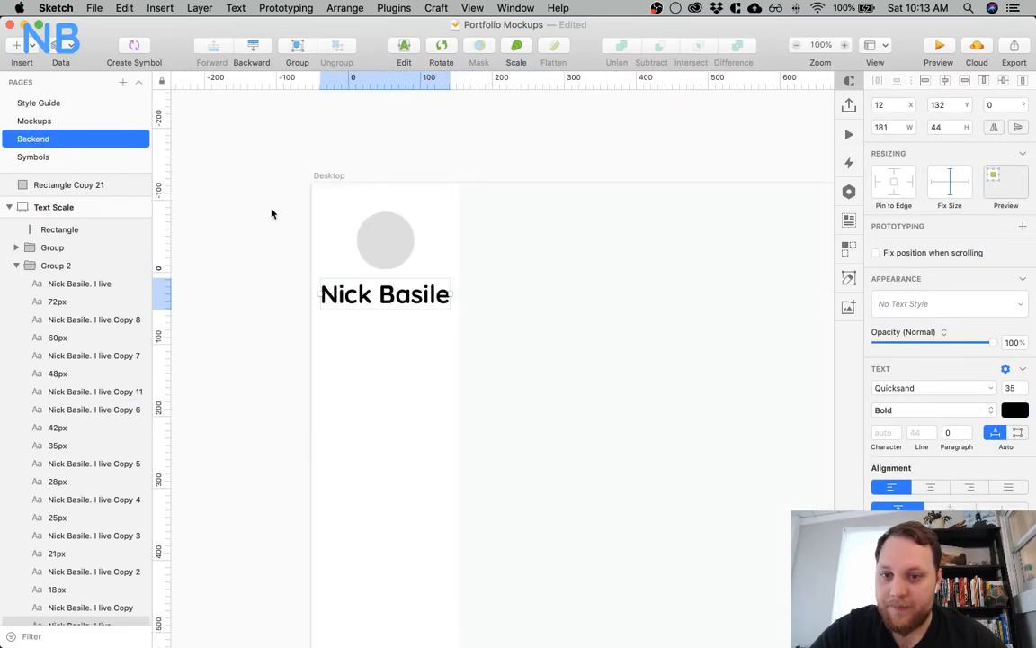
{"action": "left_click", "coordinate": [1012, 388]}
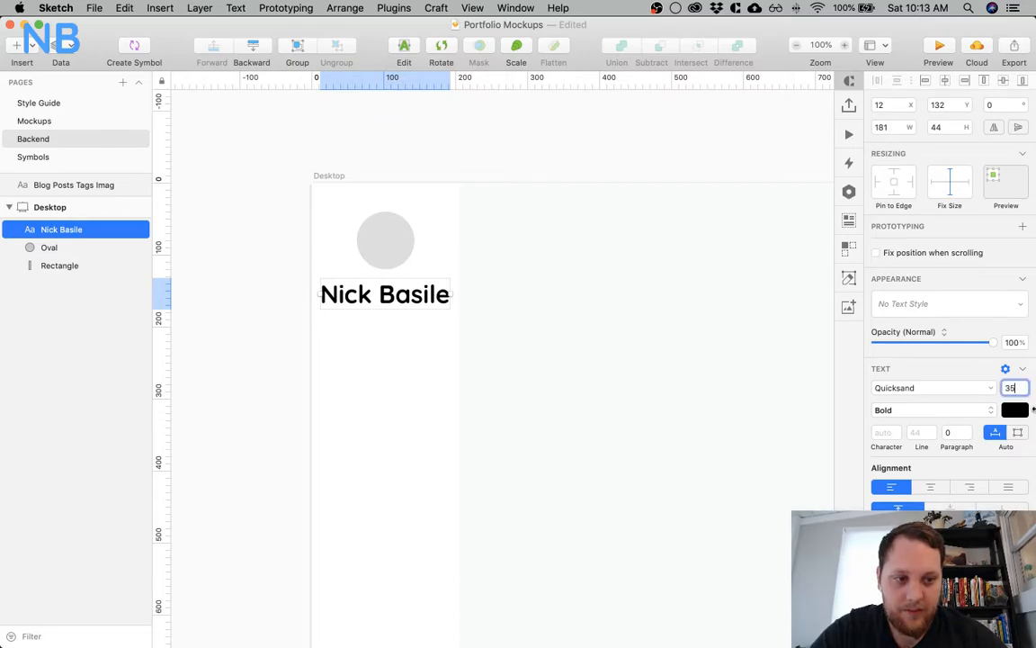
{"action": "type", "text": "25"}
{"action": "key", "text": "Return"}
Center the name text under the circle at X 38, Y 130
{"action": "left_click", "coordinate": [373, 374]}
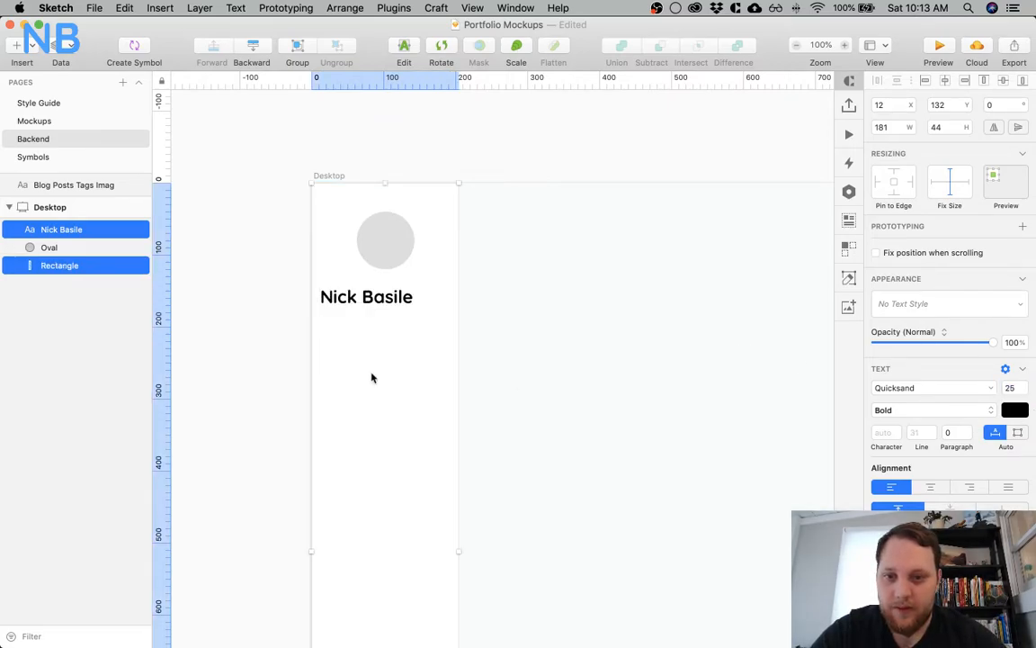
{"action": "left_click", "coordinate": [246, 298]}
{"action": "left_click_drag", "start_coordinate": [397, 296], "coordinate": [415, 286]}
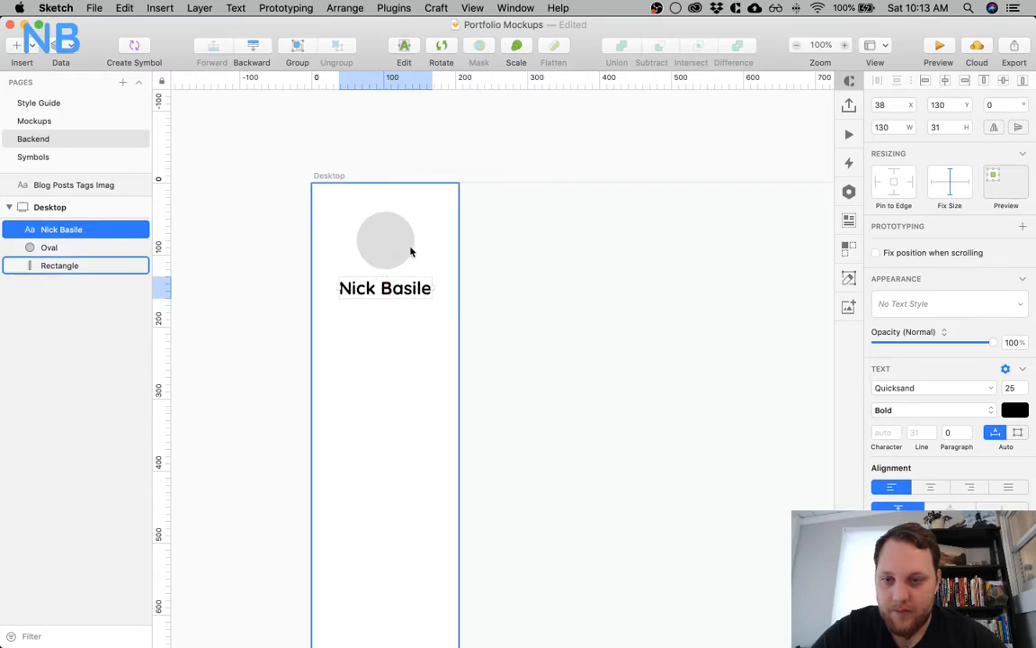
Reduce the name text's size to 21 and center it under the circle at X 48, Y 130
{"action": "left_click", "coordinate": [432, 149]}
{"action": "scroll", "coordinate": [433, 148], "scroll_direction": "down", "scroll_amount": 5}
{"action": "scroll", "coordinate": [432, 149], "scroll_direction": "right", "scroll_amount": 2}
{"action": "scroll", "coordinate": [414, 162], "scroll_direction": "up", "scroll_amount": 3}
{"action": "left_click", "coordinate": [350, 205]}
{"action": "left_click", "coordinate": [353, 248], "text": "shift"}
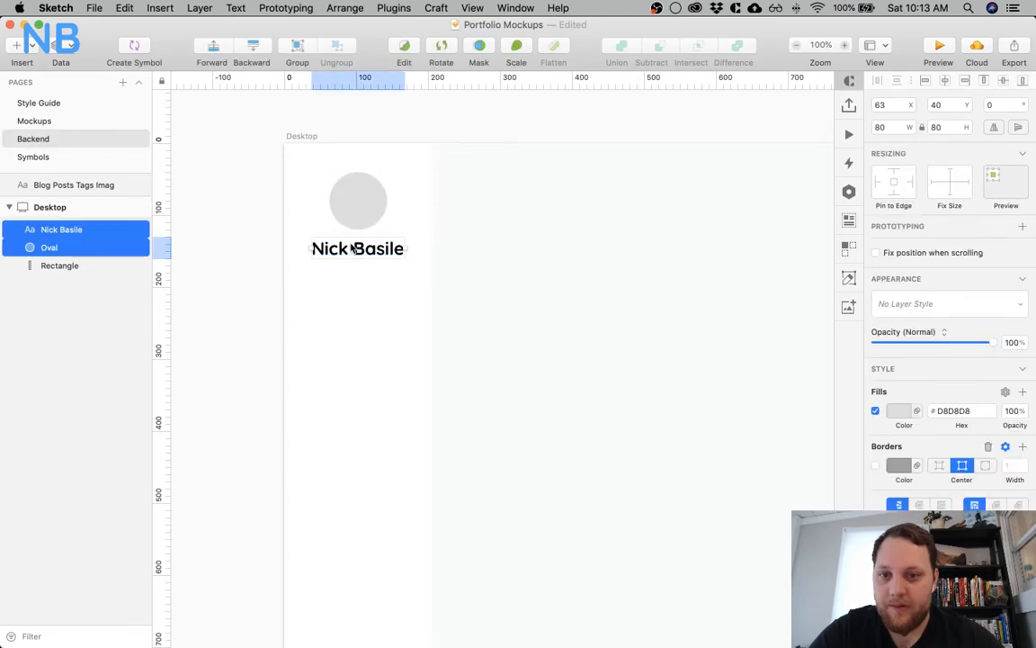
{"action": "left_click", "coordinate": [351, 221], "text": "shift"}
{"action": "left_click", "coordinate": [1015, 387]}
{"action": "type", "text": "21"}
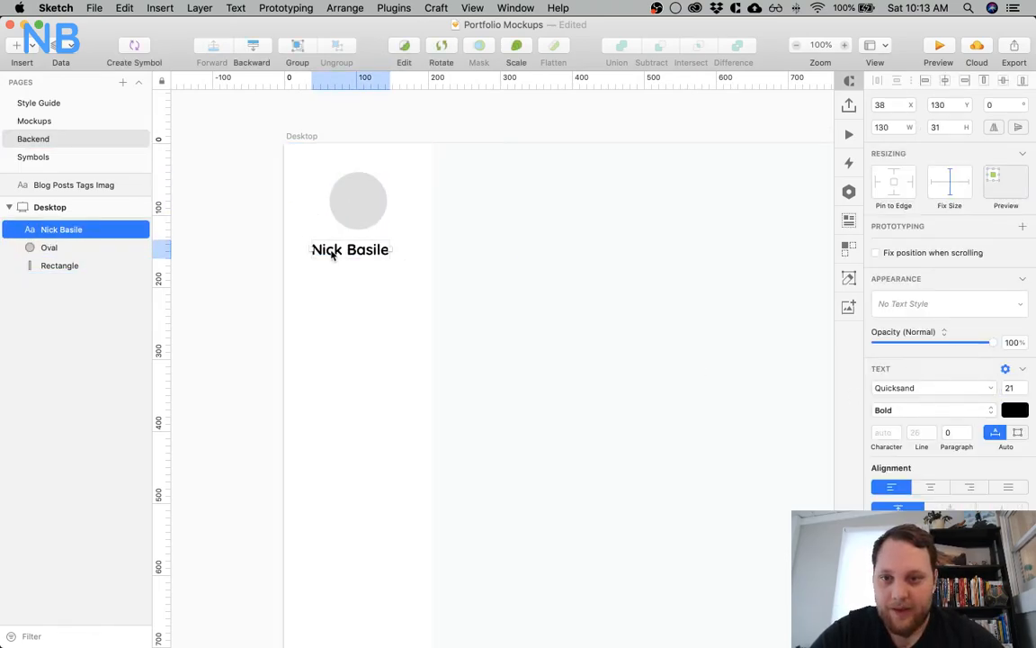
{"action": "left_click_drag", "start_coordinate": [326, 248], "coordinate": [341, 245]}
Set the name text's horizontal alignment to centered
{"action": "scroll", "coordinate": [208, 266], "scroll_direction": "right", "scroll_amount": 5}
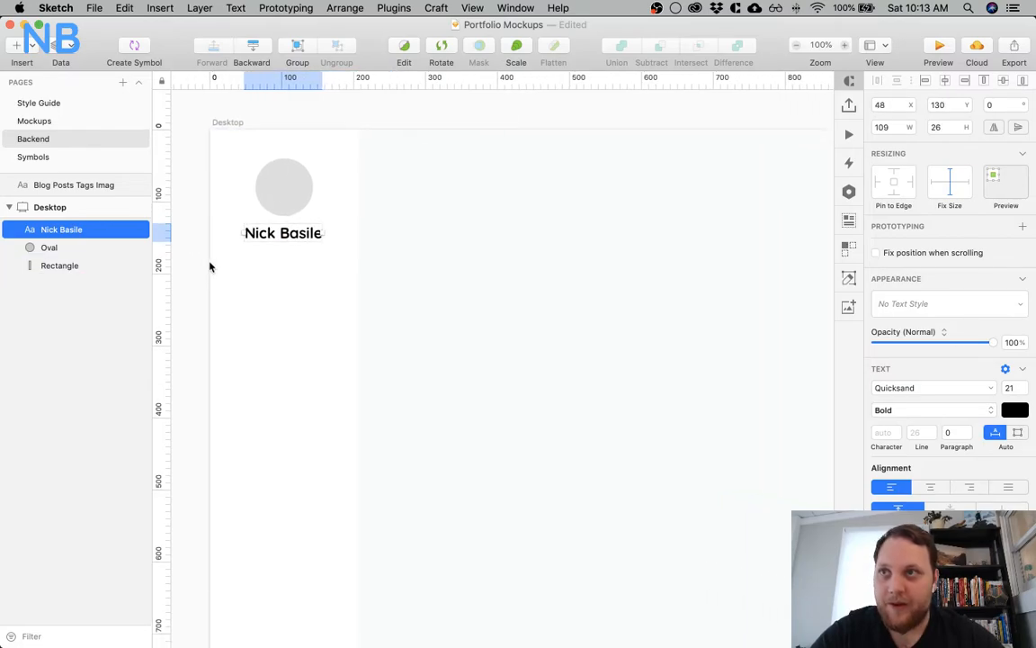
{"action": "left_click", "coordinate": [391, 132]}
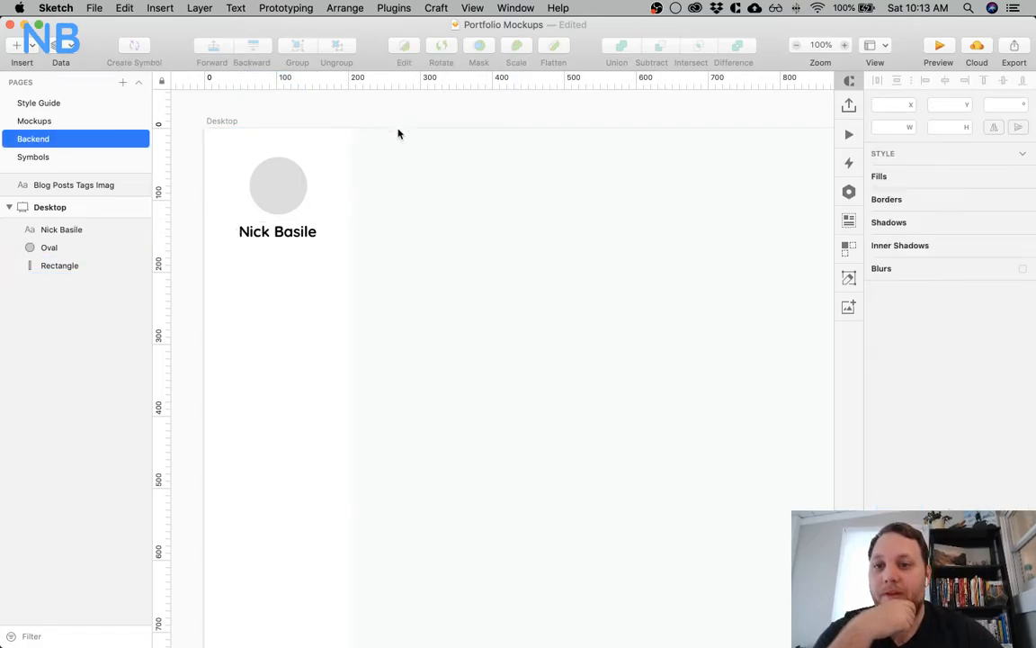
{"action": "scroll", "coordinate": [346, 230], "scroll_direction": "left", "scroll_amount": 4}
{"action": "left_click", "coordinate": [346, 232]}
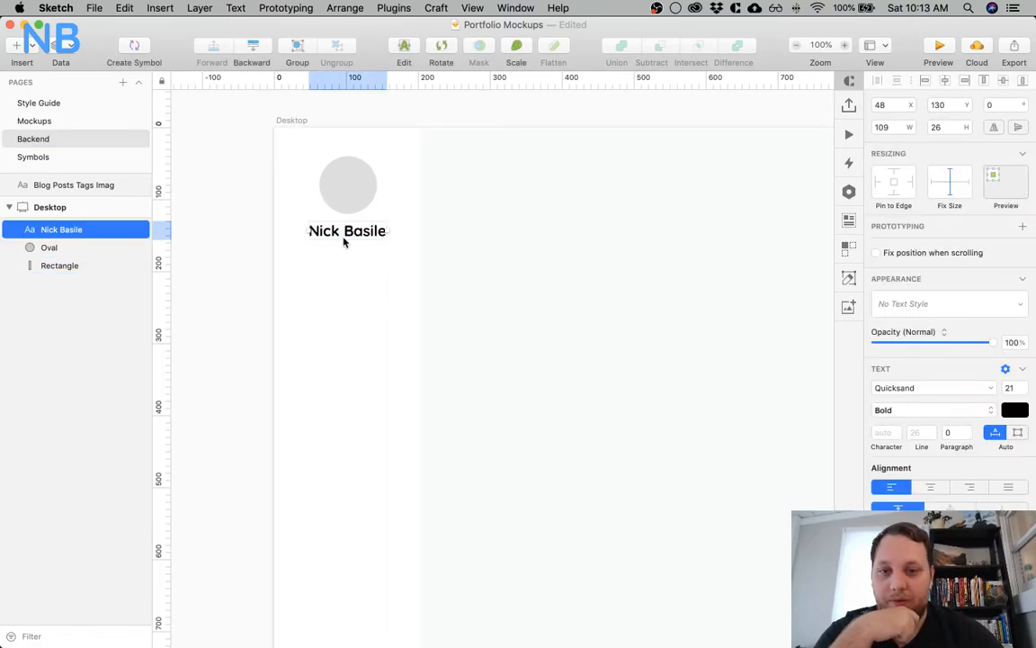
{"action": "left_click", "coordinate": [930, 486]}
{"action": "scroll", "coordinate": [583, 405], "scroll_direction": "left", "scroll_amount": 8}
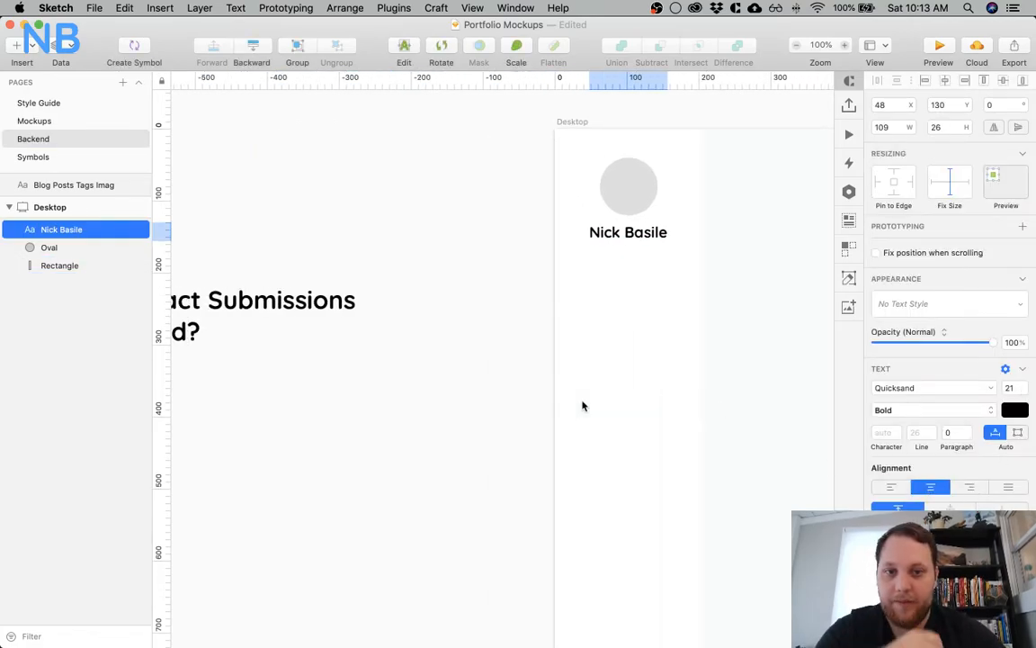
Change the name text's weight to Regular and its typeface to Quicksand Light
{"action": "left_click", "coordinate": [946, 411]}
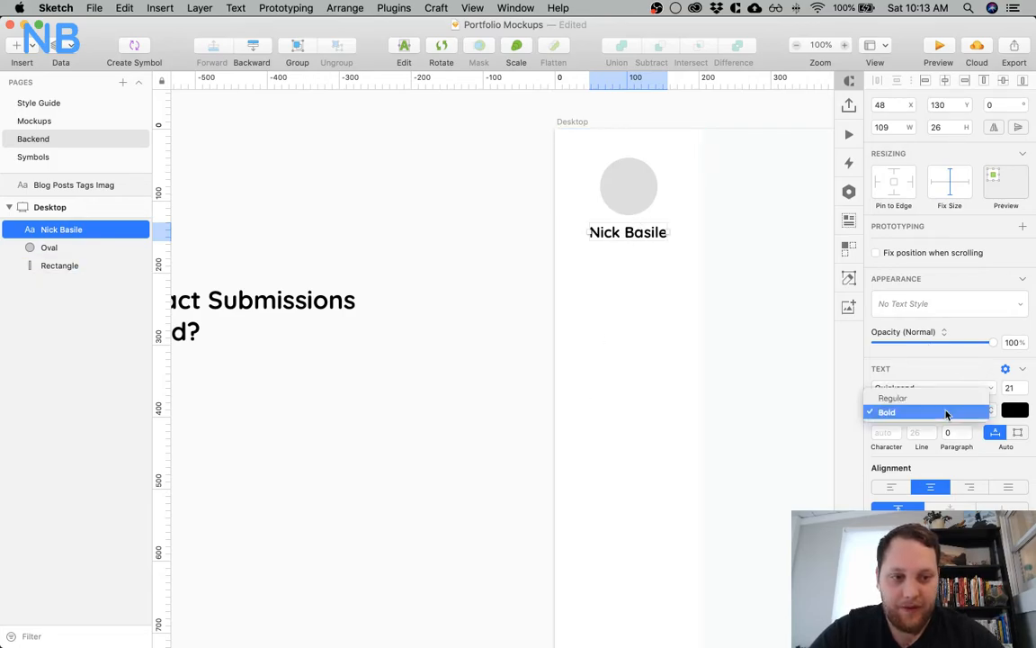
{"action": "left_click", "coordinate": [940, 398]}
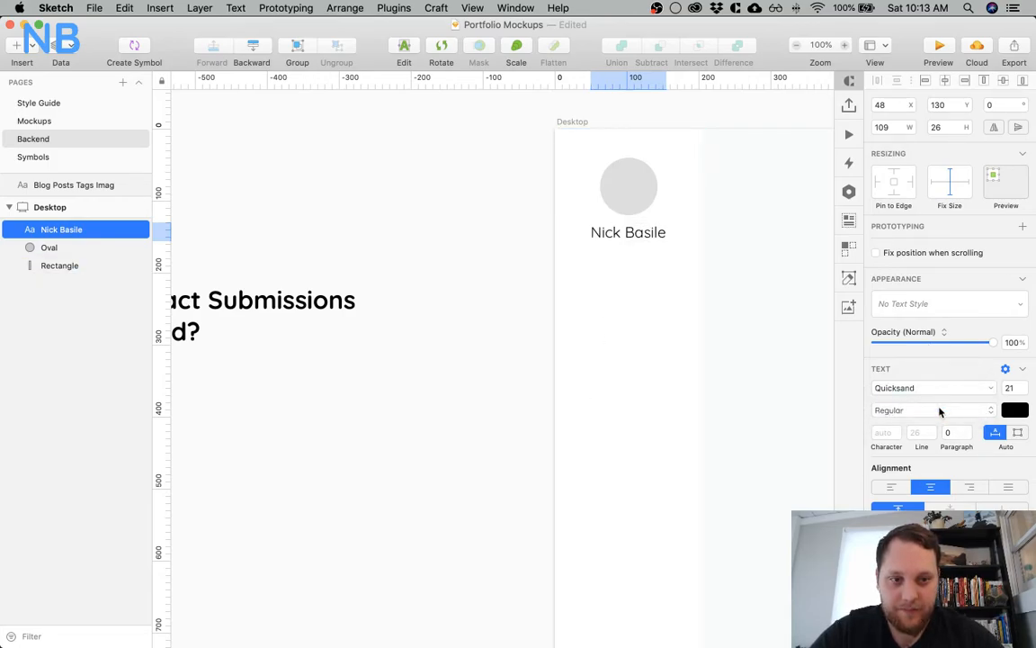
{"action": "left_click", "coordinate": [942, 388]}
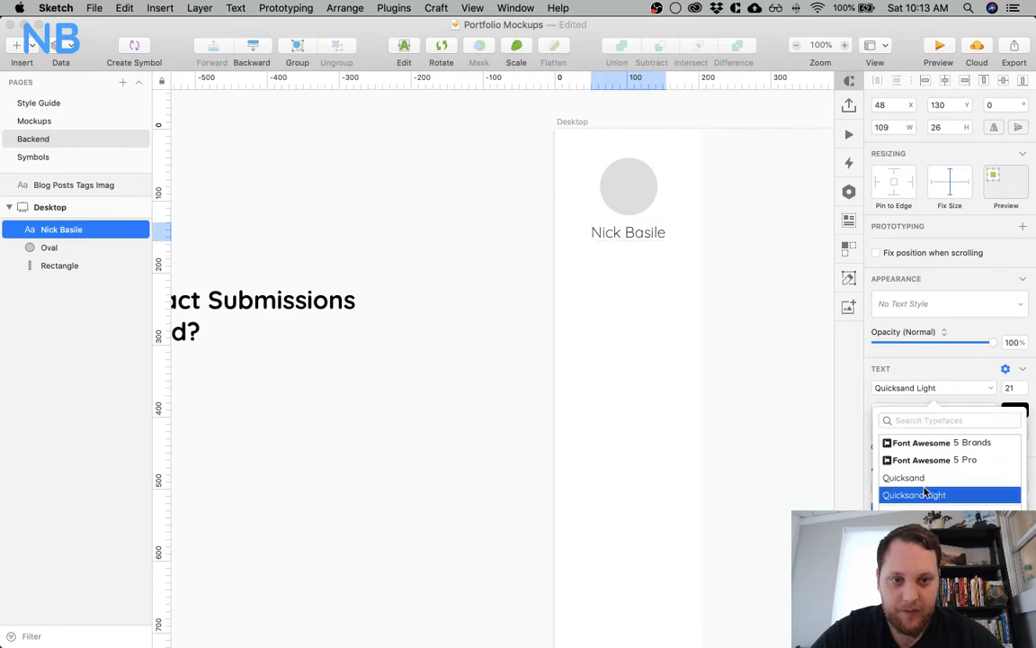
{"action": "scroll", "coordinate": [735, 284], "scroll_direction": "right", "scroll_amount": 3}
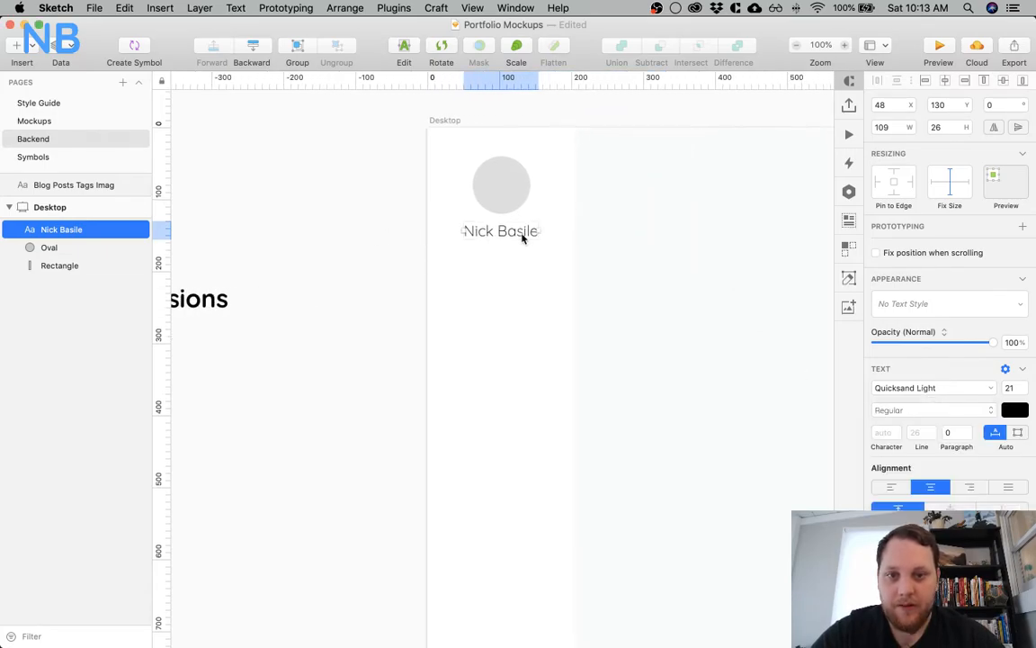
Set the name text's size to 18 and fine-tune its vertical gap below the circle
{"action": "left_click", "coordinate": [1013, 389]}
{"action": "type", "text": "18"}
{"action": "key", "text": "Return"}
{"action": "key", "text": "alt"}
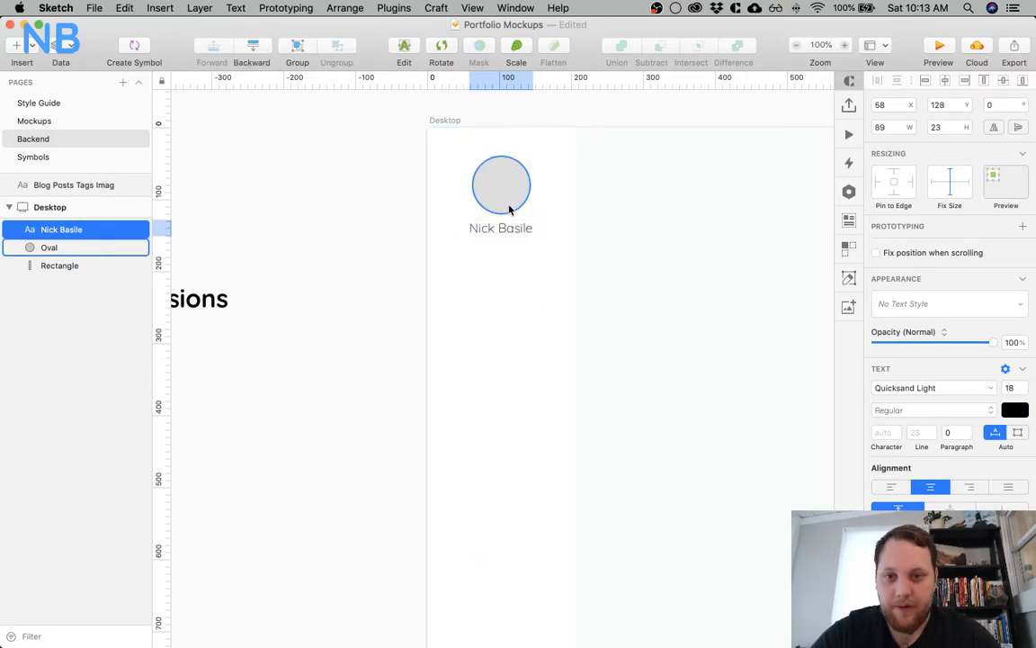
{"action": "key", "text": "Down"}
Duplicate the name text lower in the sidebar, placing the copy at X 18, Y 210
{"action": "key", "text": "alt"}
{"action": "left_click_drag", "start_coordinate": [494, 233], "coordinate": [470, 288]}
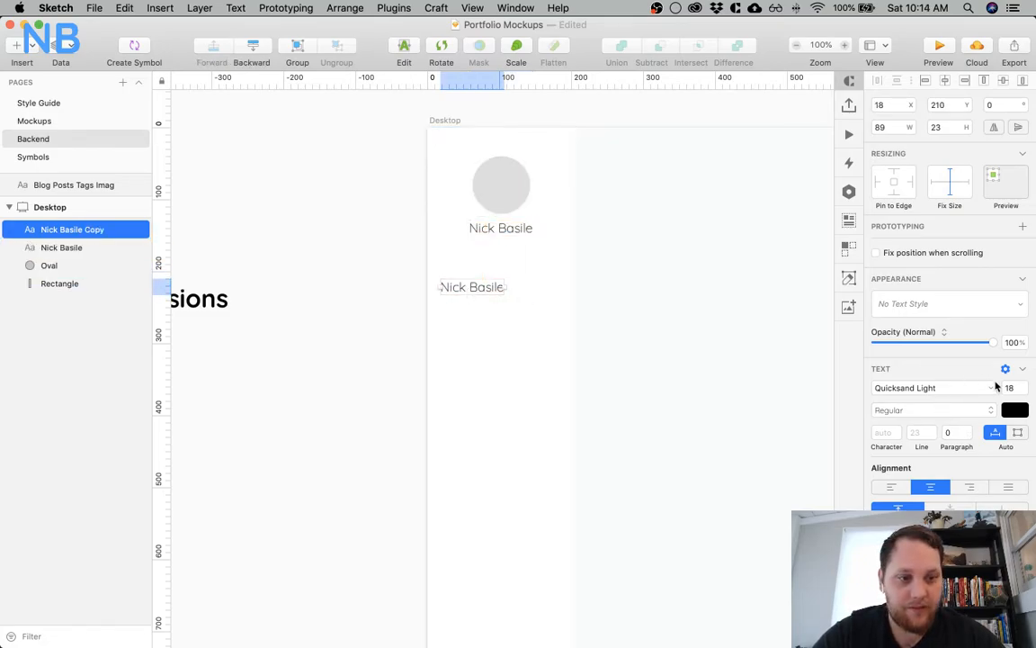
Set the copied sidebar text's size to 21 and its typeface to Quicksand
{"action": "key", "text": "Return"}
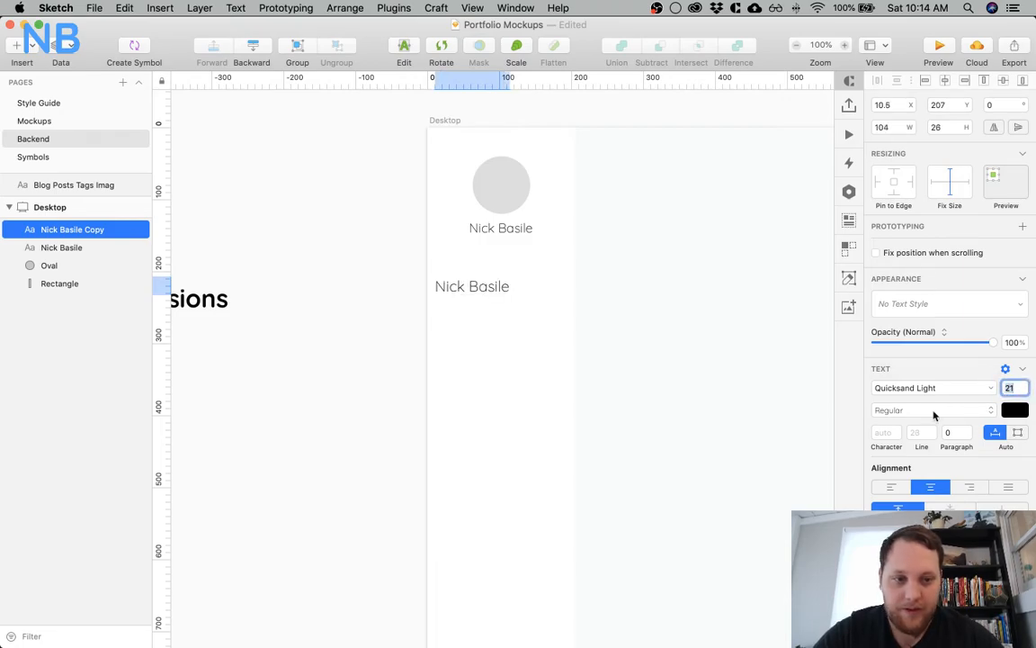
{"action": "left_click", "coordinate": [932, 410]}
{"action": "left_click", "coordinate": [929, 411]}
{"action": "left_click", "coordinate": [920, 391]}
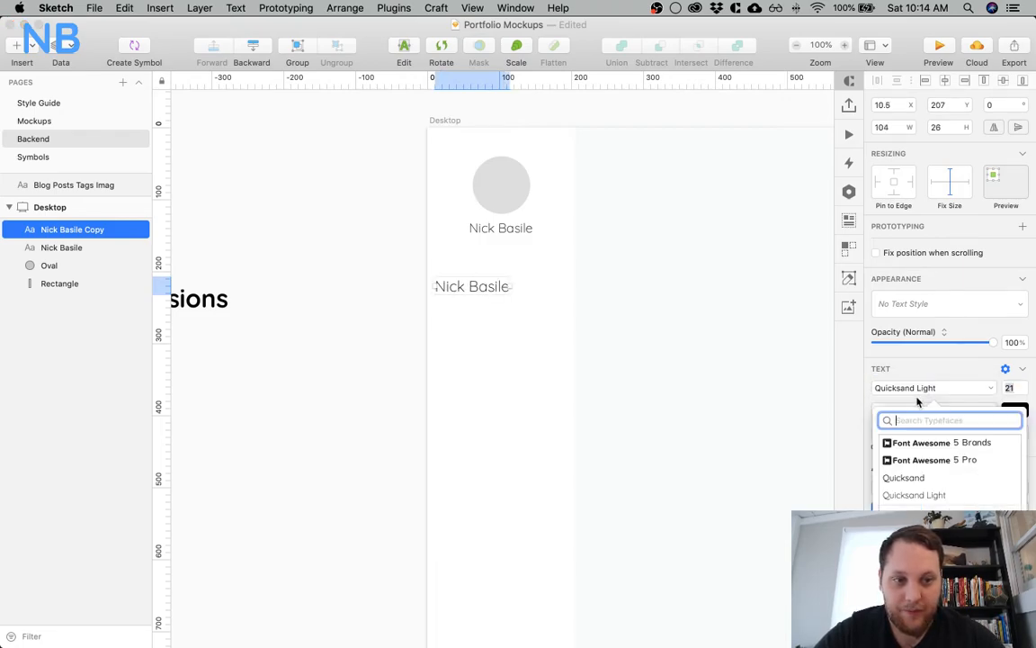
{"action": "left_click", "coordinate": [904, 479]}
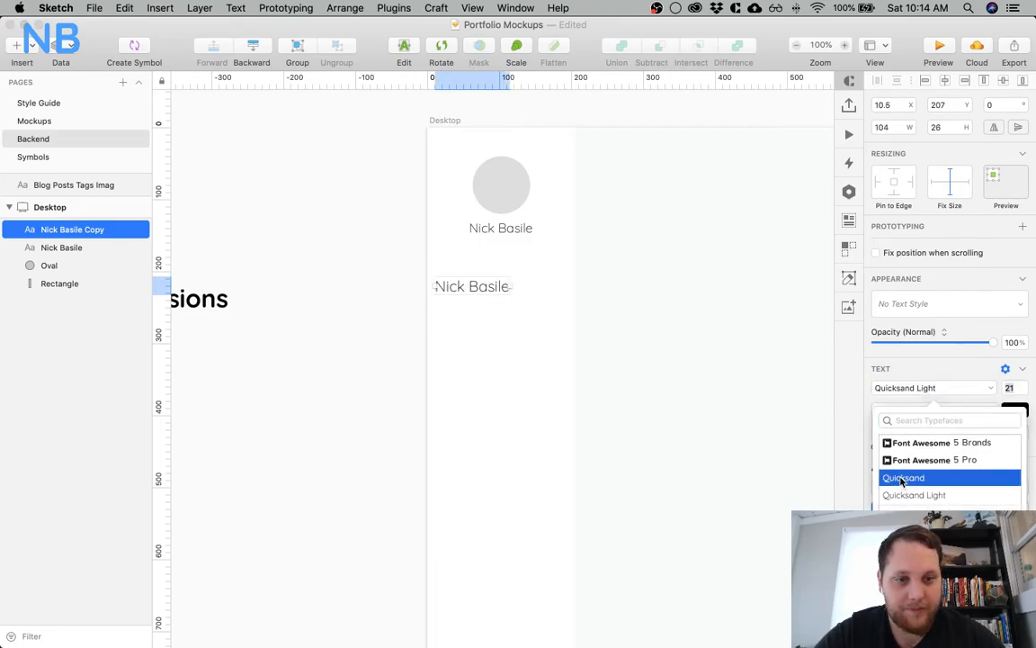
{"action": "left_click", "coordinate": [900, 376]}
{"action": "left_click", "coordinate": [902, 369]}
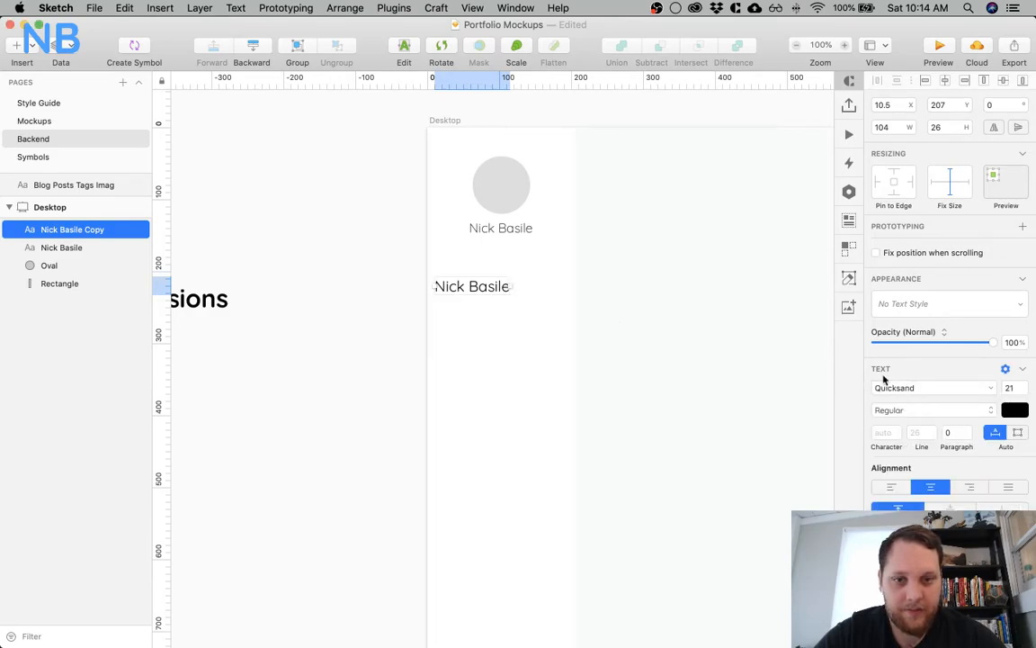
Shift the copied text horizontally within the sidebar to X 20
{"action": "left_click", "coordinate": [646, 331]}
{"action": "left_click_drag", "start_coordinate": [486, 289], "coordinate": [492, 288]}
{"action": "key", "text": "Right"}
{"action": "key", "text": "Right"}
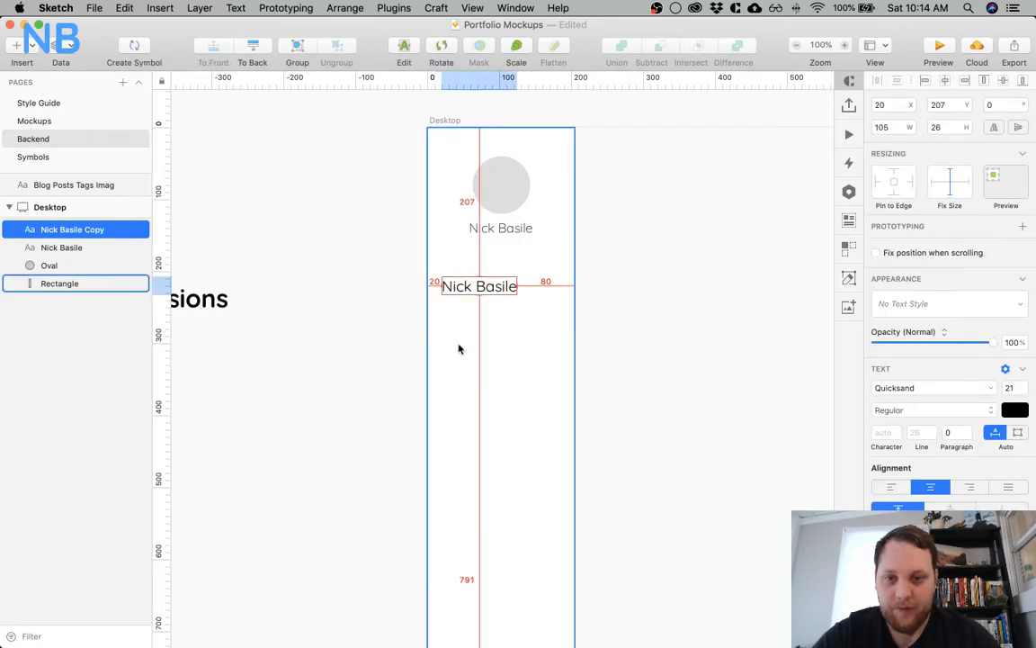
Change the copied text's wording to Dashboard and align it to the left
{"action": "double_click", "coordinate": [463, 291]}
{"action": "type", "text": "Dashboard"}
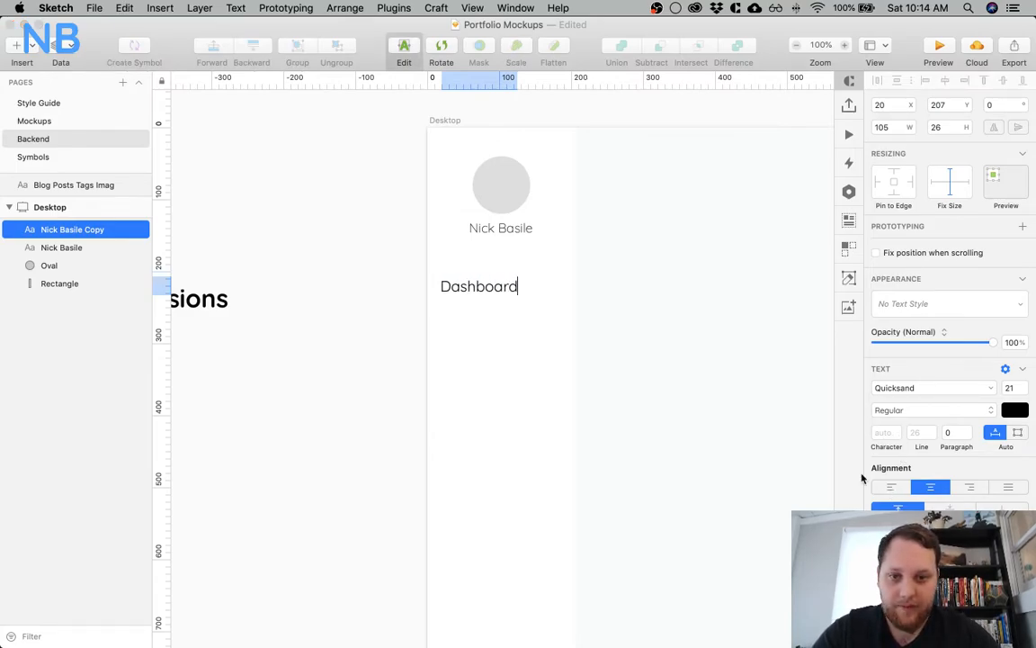
{"action": "key", "text": "Escape"}
{"action": "left_click", "coordinate": [880, 413]}
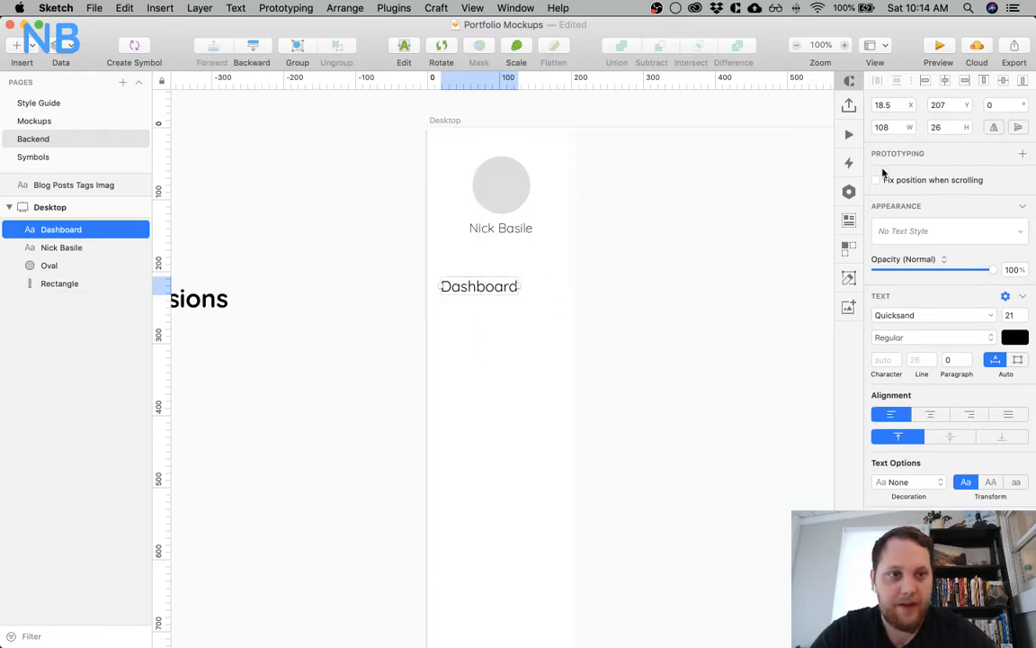
Set the Dashboard text's X to 18 and nudge it on to X 20
{"action": "left_click", "coordinate": [894, 107]}
{"action": "key", "text": "BackSpace"}
{"action": "key", "text": "BackSpace"}
{"action": "key", "text": "Return"}
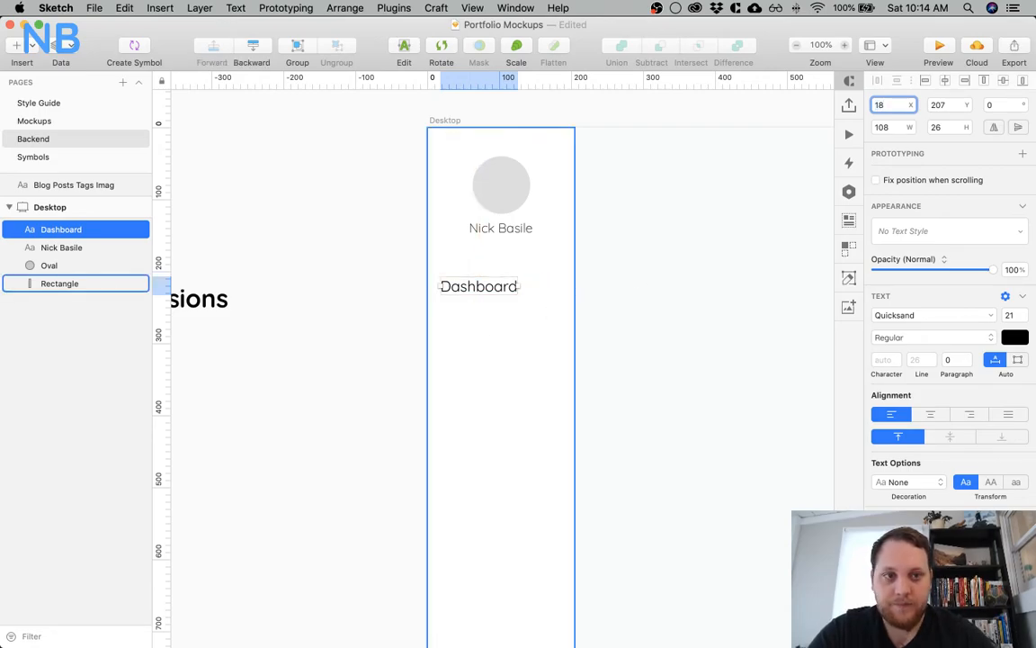
{"action": "left_click", "coordinate": [632, 304]}
{"action": "left_click", "coordinate": [467, 297]}
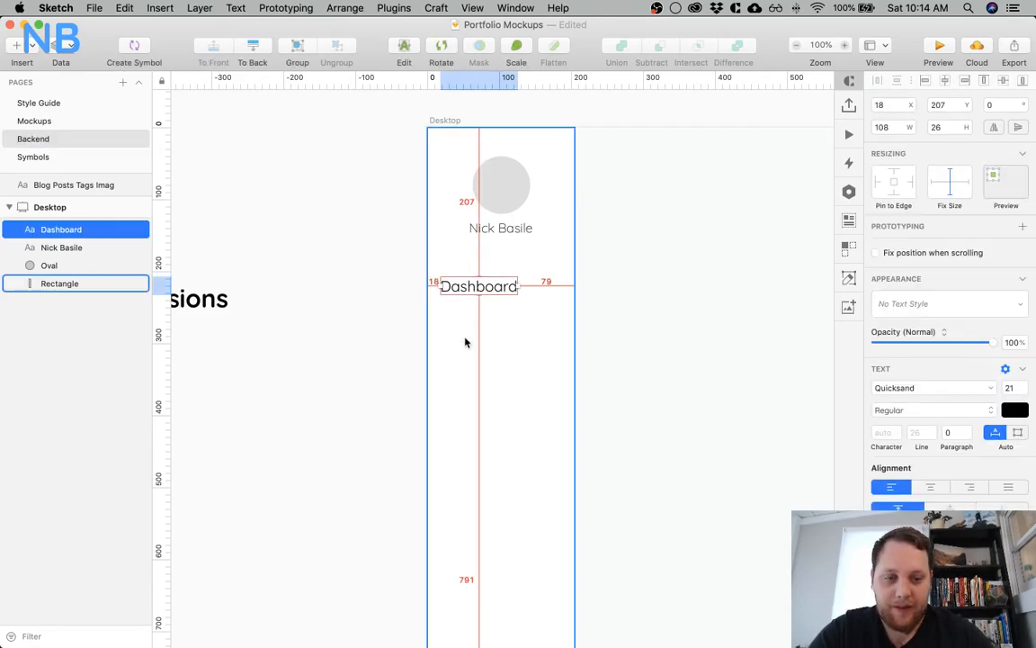
{"action": "key", "text": "Right"}
{"action": "key", "text": "Right"}
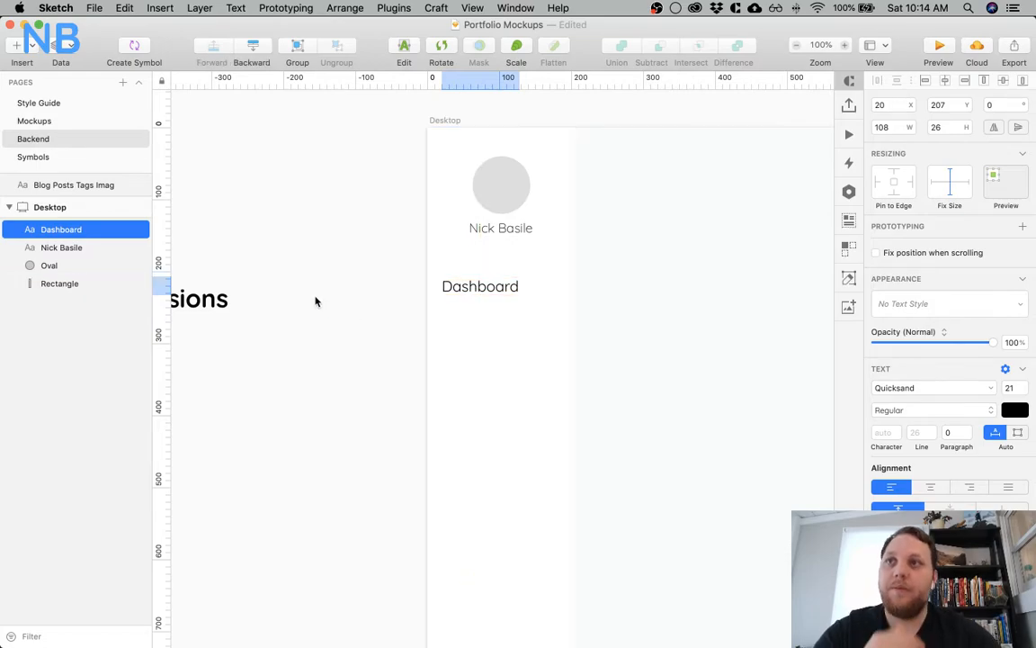
Adjust the Dashboard text's vertical placement below the owner name to Y 201
{"action": "scroll", "coordinate": [315, 301], "scroll_direction": "left", "scroll_amount": 5}
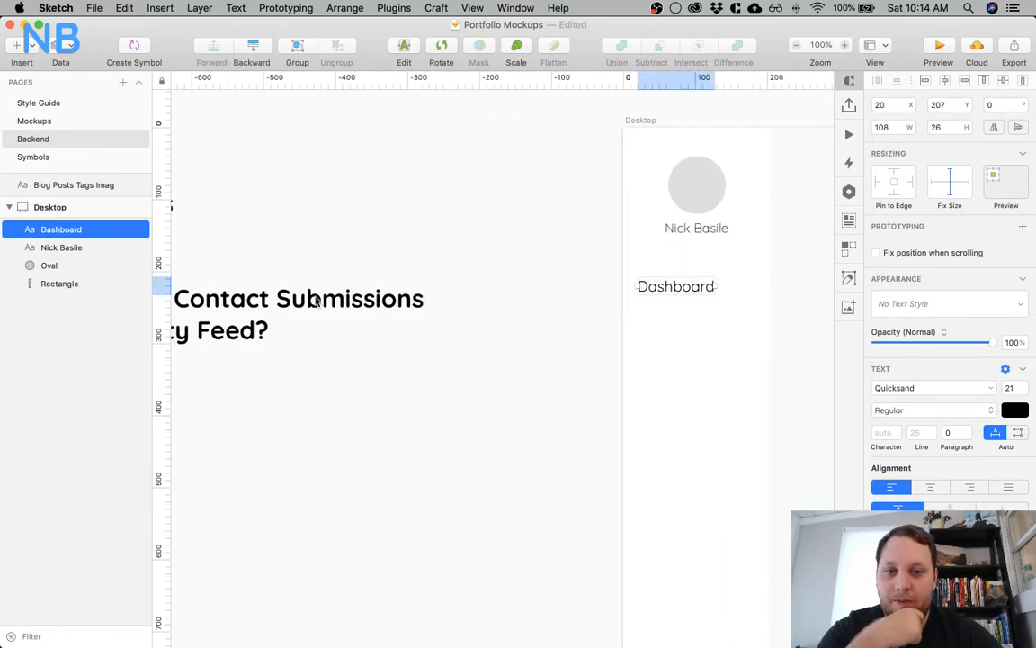
{"action": "scroll", "coordinate": [315, 302], "scroll_direction": "right", "scroll_amount": 5}
{"action": "scroll", "coordinate": [314, 302], "scroll_direction": "right", "scroll_amount": 2}
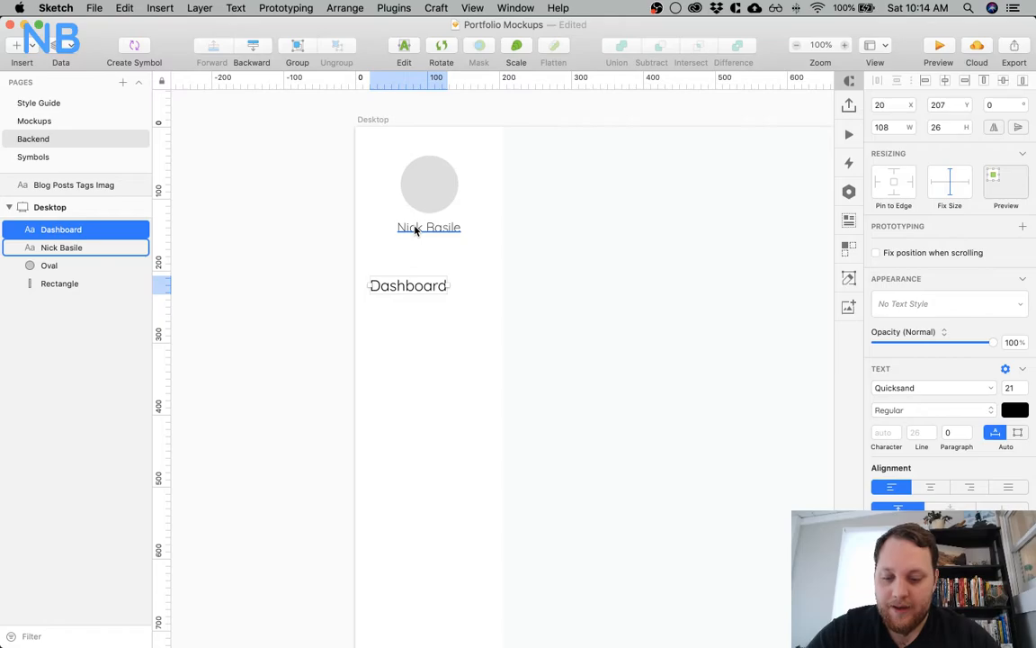
{"action": "key", "text": "Down"}
{"action": "key", "text": "Down"}
{"action": "key", "text": "Down"}
{"action": "key", "text": "Down"}
{"action": "key", "text": "shift+Up"}
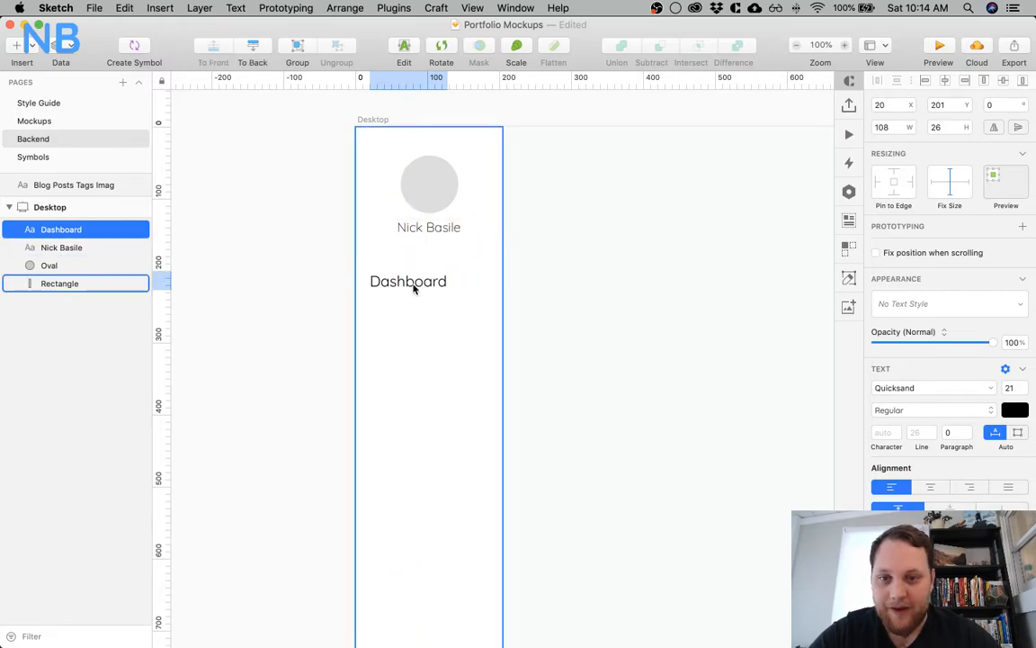
Duplicate the Dashboard item below itself at Y 257 and change the copy's text to Blog
{"action": "left_click_drag", "start_coordinate": [408, 286], "coordinate": [402, 322]}
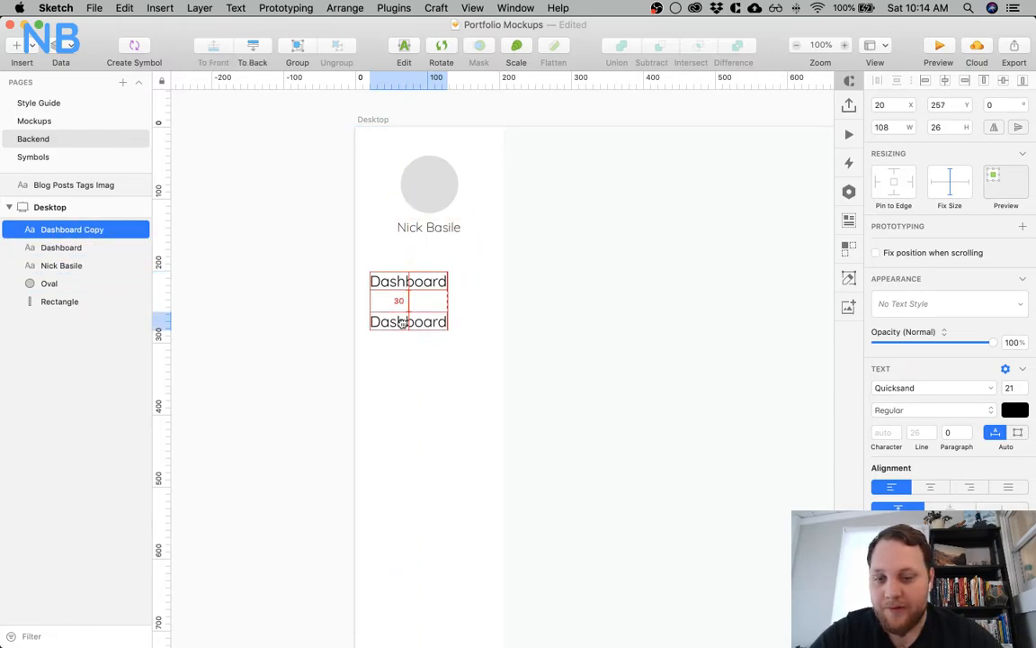
{"action": "scroll", "coordinate": [263, 337], "scroll_direction": "left", "scroll_amount": 10}
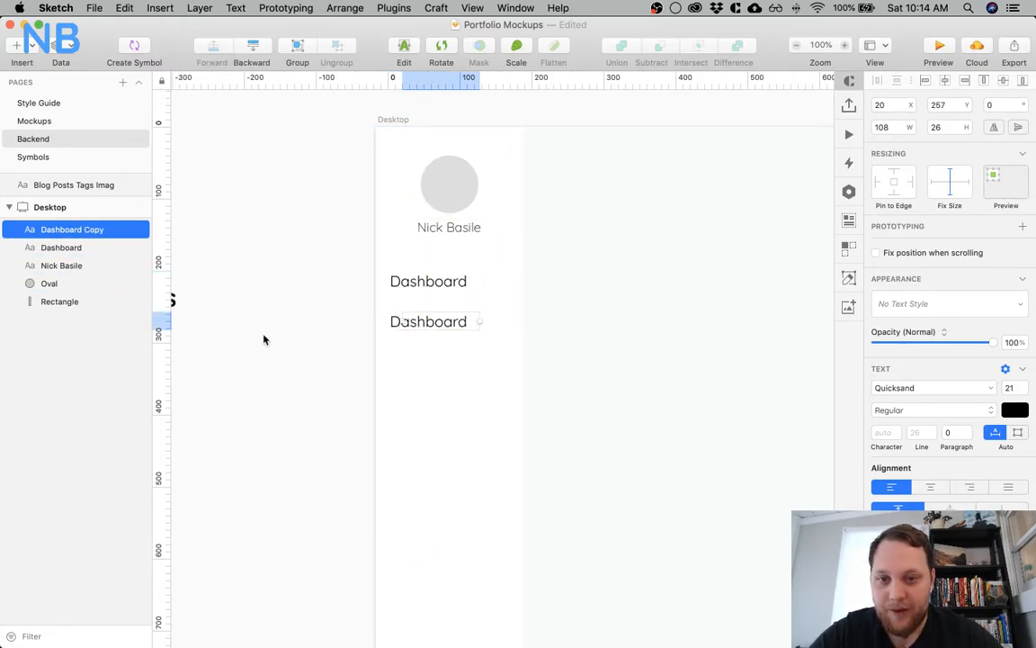
{"action": "scroll", "coordinate": [268, 340], "scroll_direction": "left", "scroll_amount": 3}
{"action": "scroll", "coordinate": [405, 342], "scroll_direction": "right", "scroll_amount": 8}
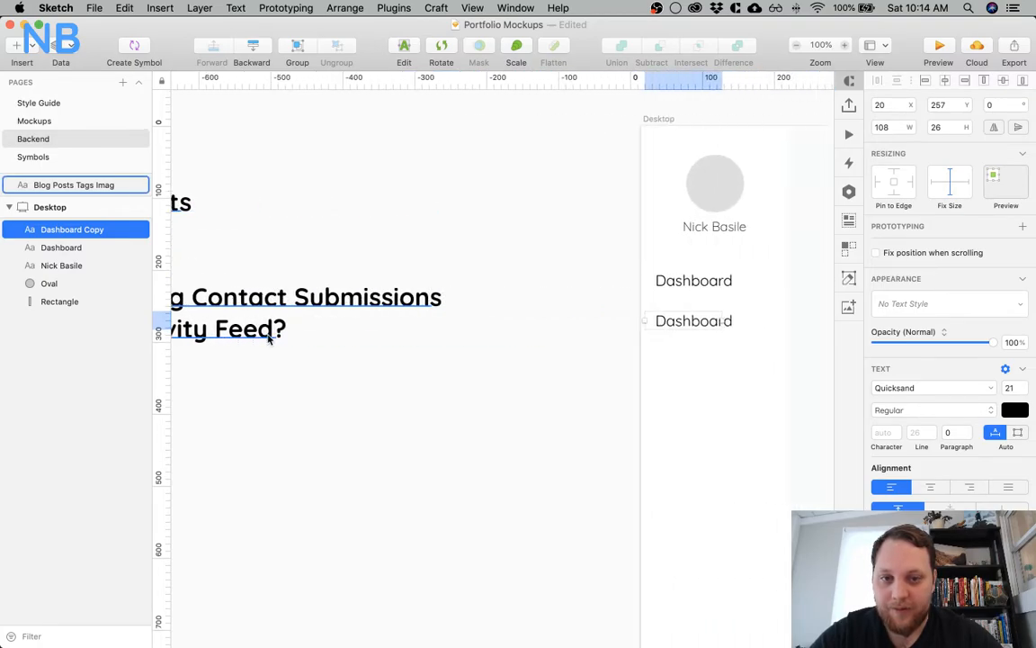
{"action": "double_click", "coordinate": [591, 322]}
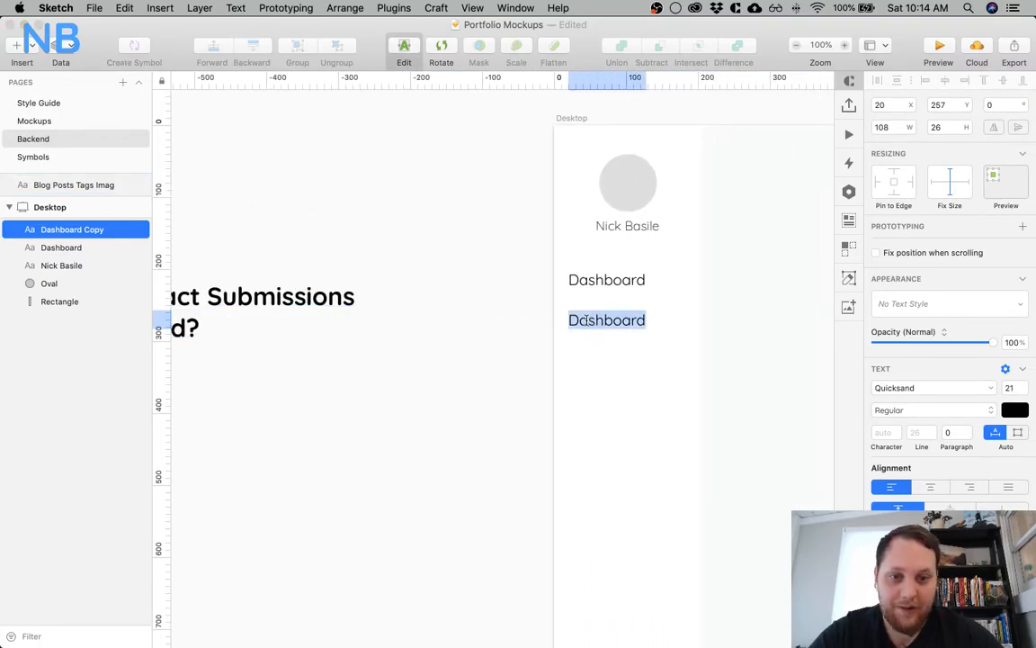
{"action": "type", "text": "Blog"}
{"action": "key", "text": "Escape"}
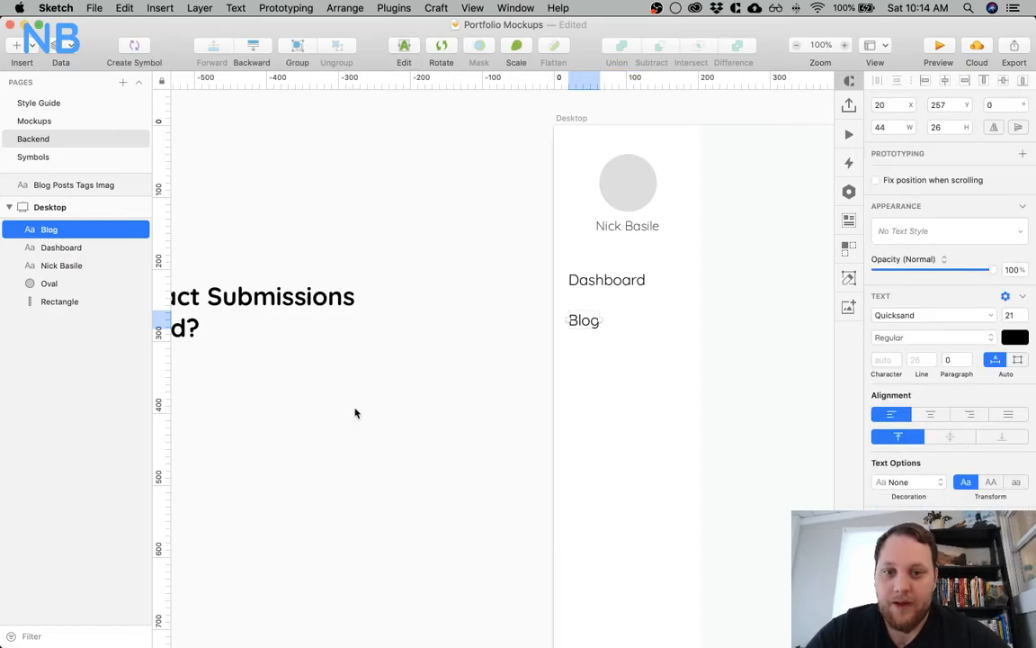
{"action": "scroll", "coordinate": [354, 411], "scroll_direction": "left", "scroll_amount": 10}
{"action": "scroll", "coordinate": [355, 412], "scroll_direction": "right", "scroll_amount": 7}
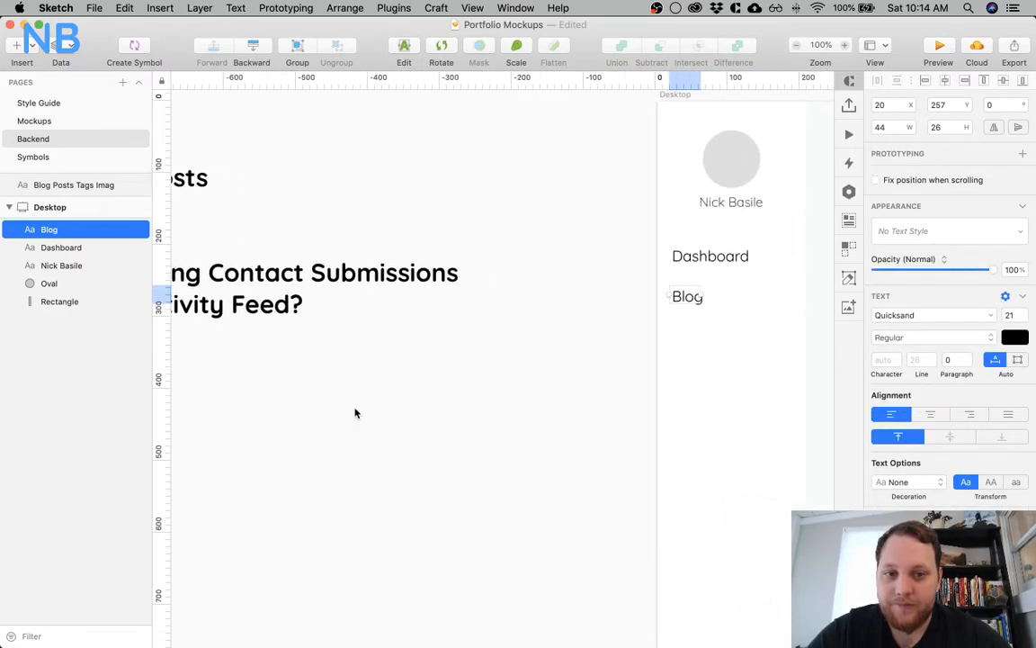
{"action": "scroll", "coordinate": [475, 353], "scroll_direction": "left", "scroll_amount": 5}
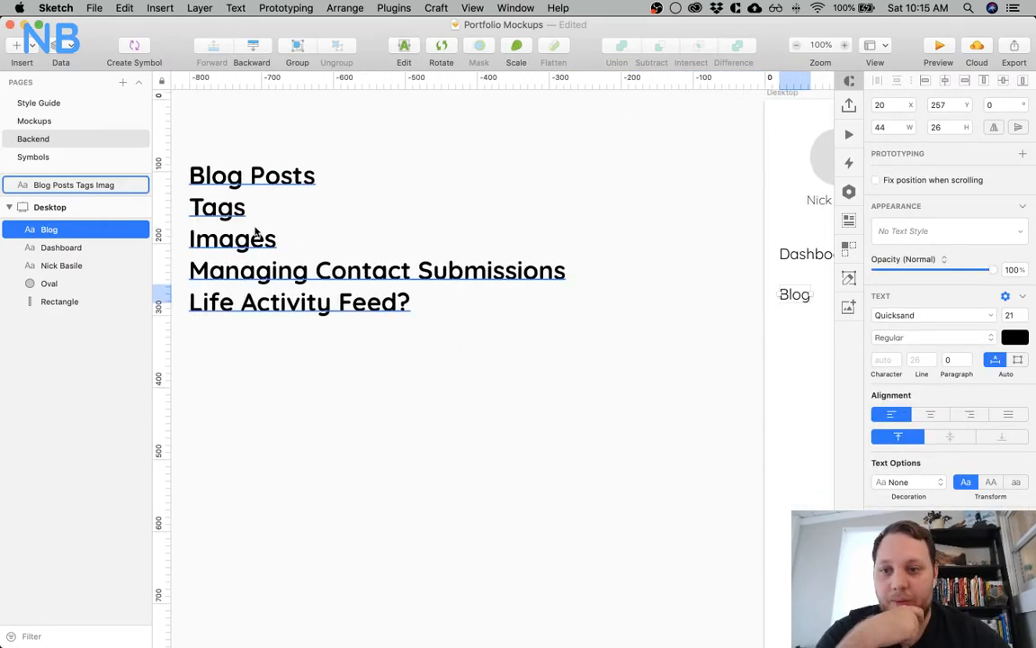
{"action": "scroll", "coordinate": [549, 272], "scroll_direction": "right", "scroll_amount": 12}
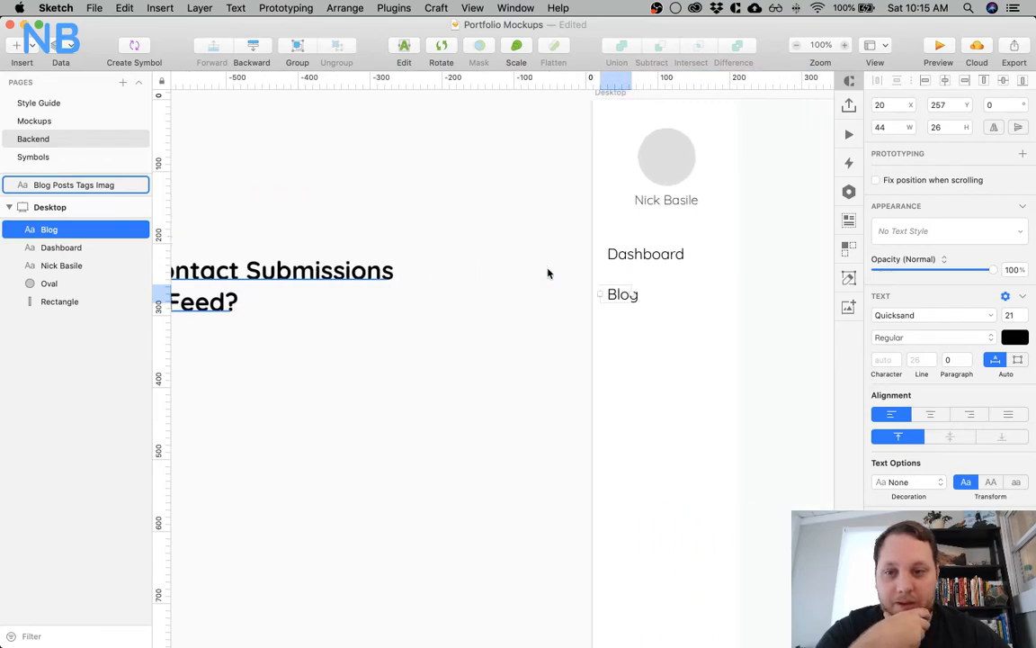
{"action": "left_click", "coordinate": [691, 270]}
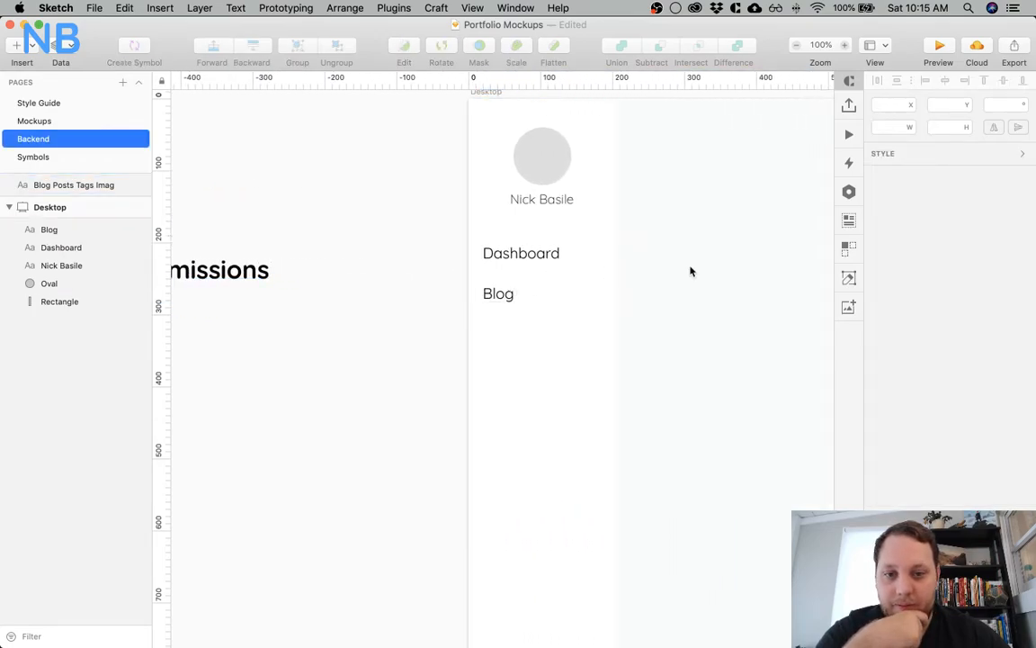
{"action": "left_click", "coordinate": [500, 298]}
{"action": "left_click_drag", "start_coordinate": [500, 298], "coordinate": [502, 353]}
{"action": "left_click", "coordinate": [500, 294], "text": "shift"}
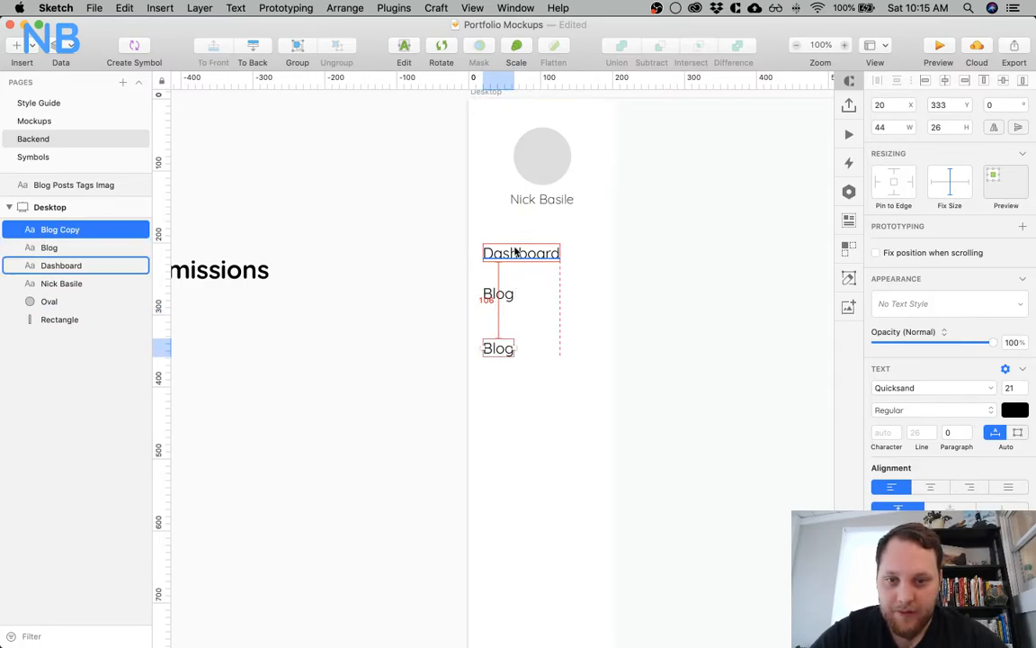
{"action": "left_click", "coordinate": [500, 354]}
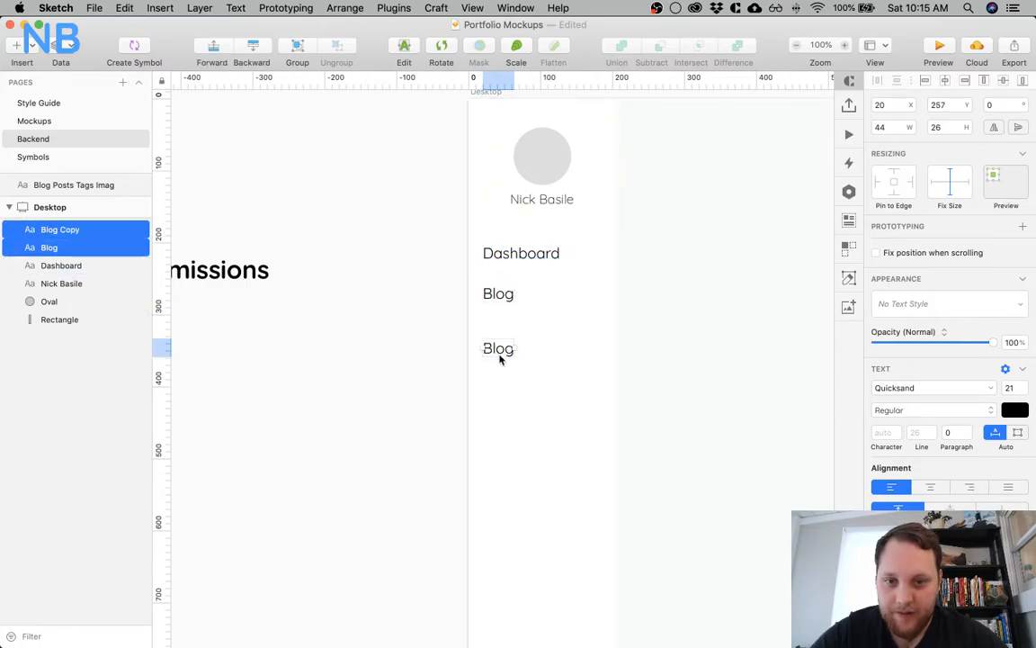
{"action": "key", "text": "shift+Up"}
{"action": "key", "text": "shift+Up"}
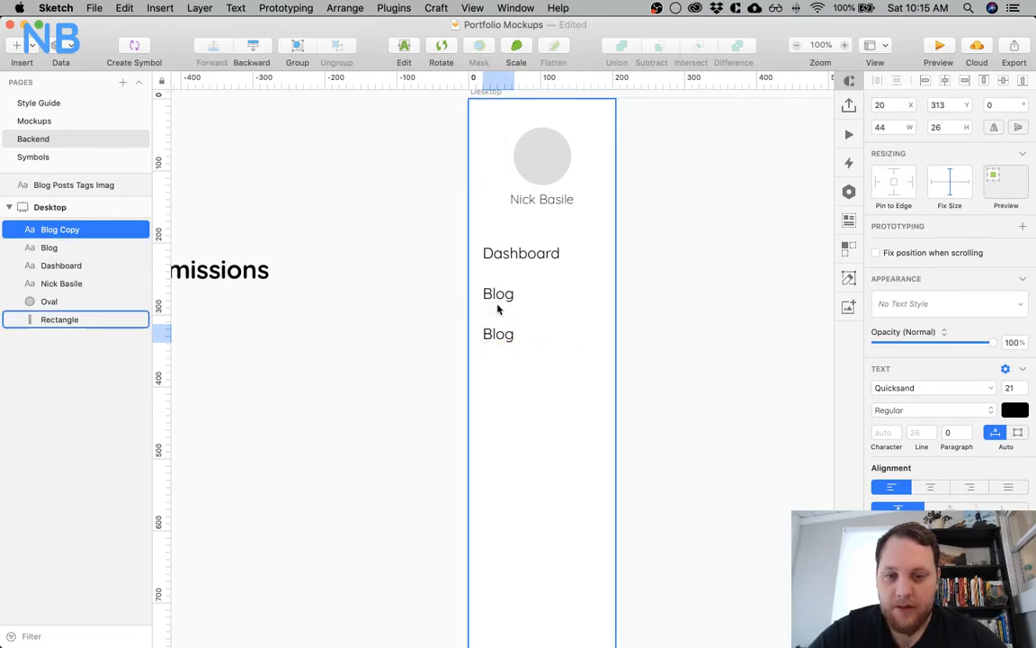
{"action": "double_click", "coordinate": [499, 333]}
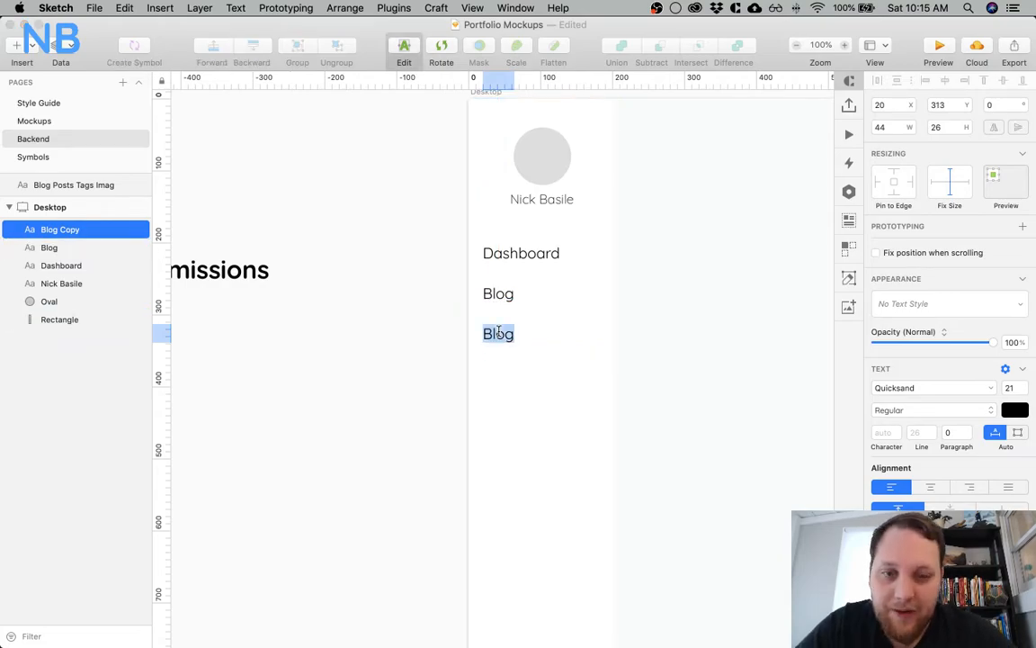
{"action": "key", "text": "Escape"}
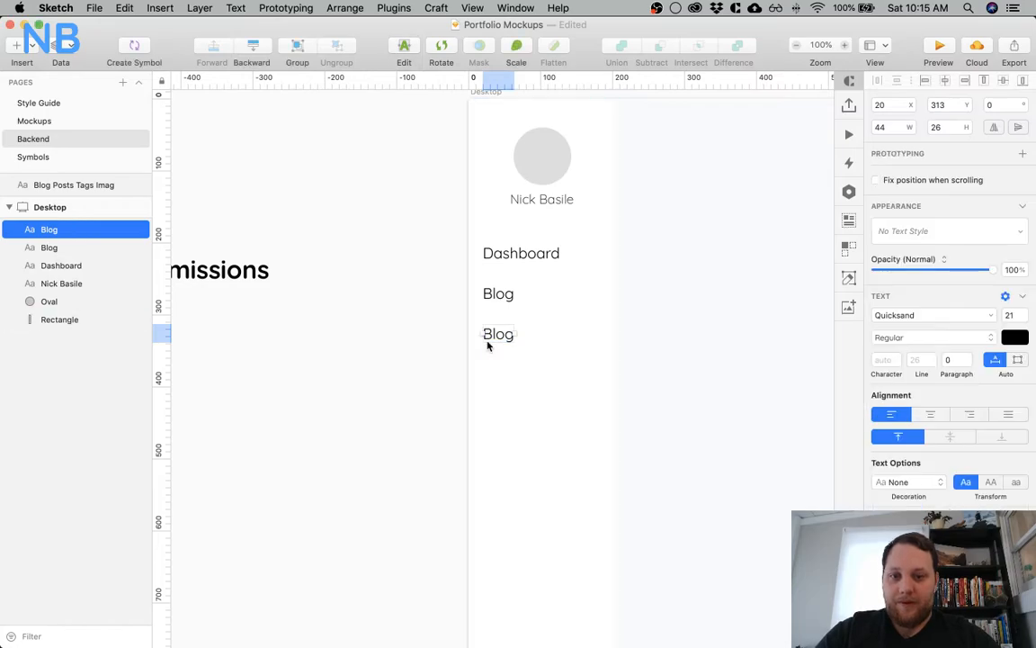
{"action": "key", "text": "Delete"}
Draw an 819 by 60 rectangle along the artboard's top edge, from the sidebar to the artboard's far side
{"action": "scroll", "coordinate": [606, 287], "scroll_direction": "right", "scroll_amount": 5}
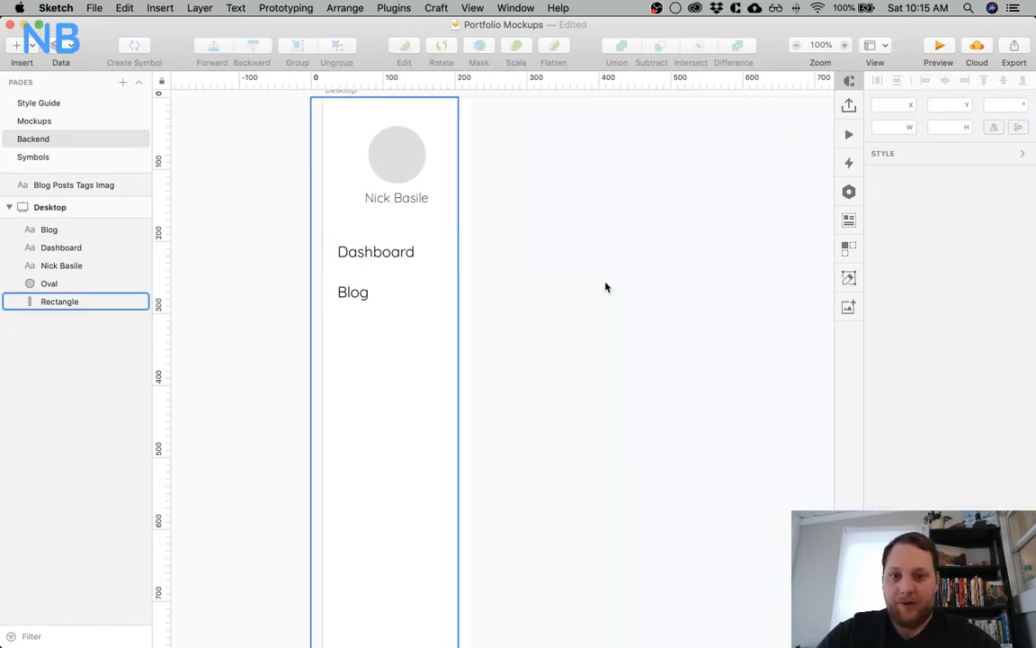
{"action": "scroll", "coordinate": [606, 287], "scroll_direction": "right", "scroll_amount": 5}
{"action": "key", "text": "Escape"}
{"action": "key", "text": "super+minus"}
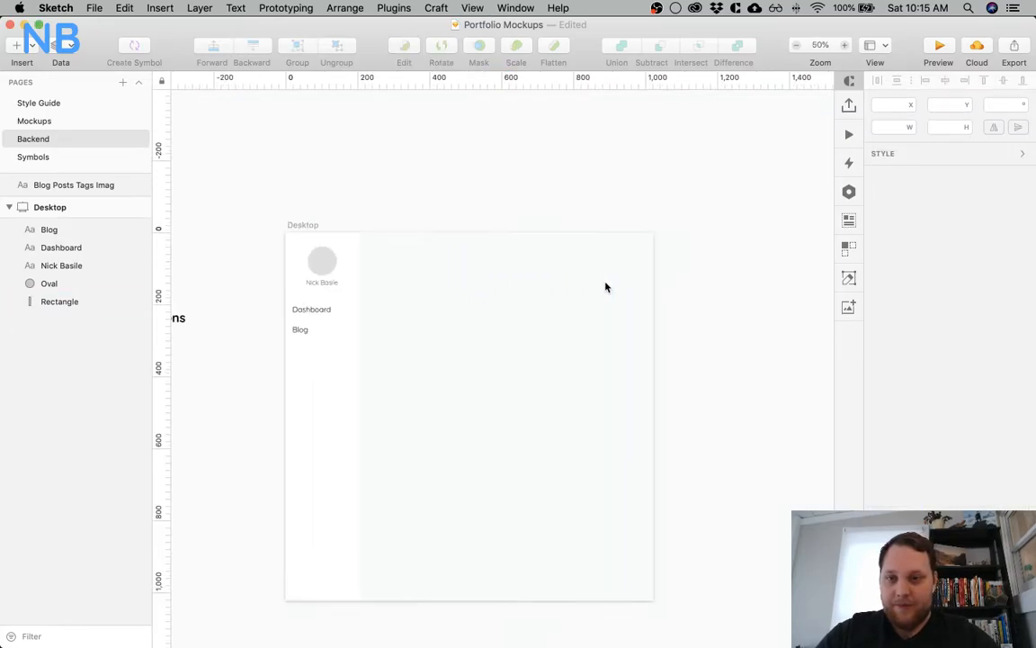
{"action": "key", "text": "super+plus"}
{"action": "key", "text": "super+minus"}
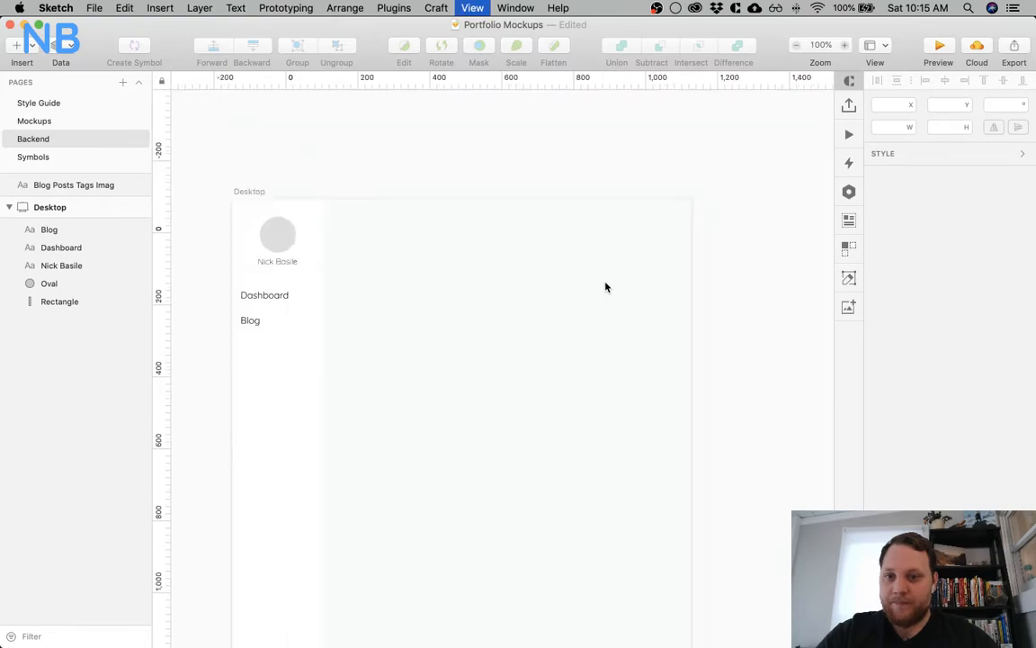
{"action": "key", "text": "r"}
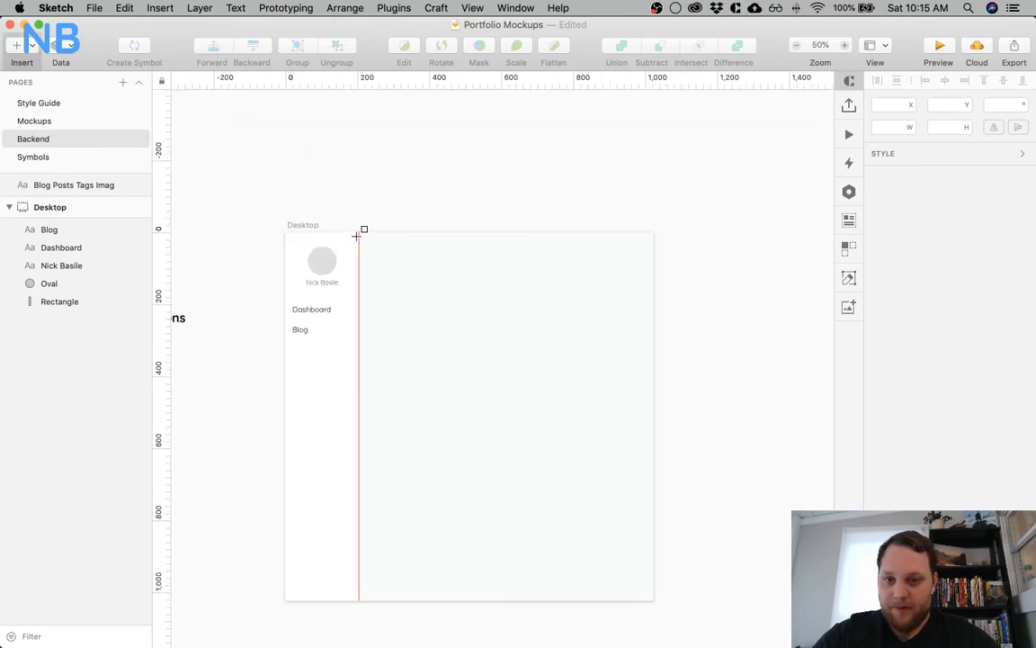
{"action": "mouse_move", "coordinate": [360, 233]}
{"action": "left_mouse_down"}
{"action": "mouse_move", "coordinate": [446, 243]}
{"action": "mouse_move", "coordinate": [543, 232]}
{"action": "mouse_move", "coordinate": [643, 240]}
{"action": "mouse_move", "coordinate": [653, 251]}
{"action": "left_mouse_up"}
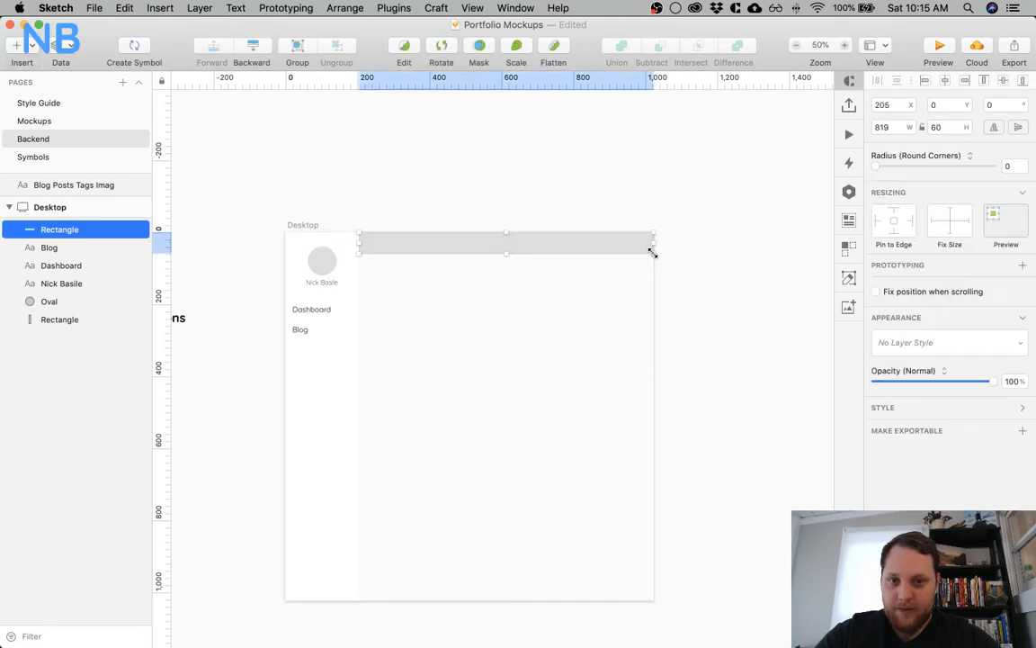
Give the header rectangle a white FFFFFF fill and turn off its border
{"action": "left_click", "coordinate": [890, 407]}
{"action": "left_click", "coordinate": [877, 505]}
{"action": "left_click", "coordinate": [892, 451]}
{"action": "left_click_drag", "start_coordinate": [890, 464], "coordinate": [810, 371]}
{"action": "left_click", "coordinate": [585, 138]}
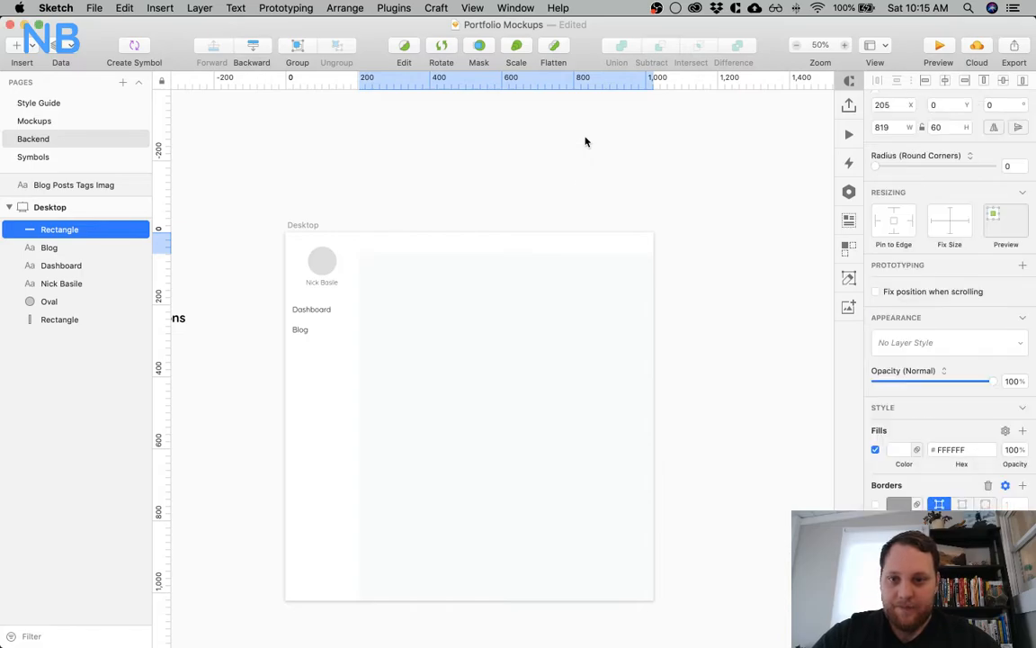
{"action": "left_click", "coordinate": [584, 141]}
Add a text layer inside the header bar near its far end, at X 849 and Y 17
{"action": "left_click", "coordinate": [360, 259]}
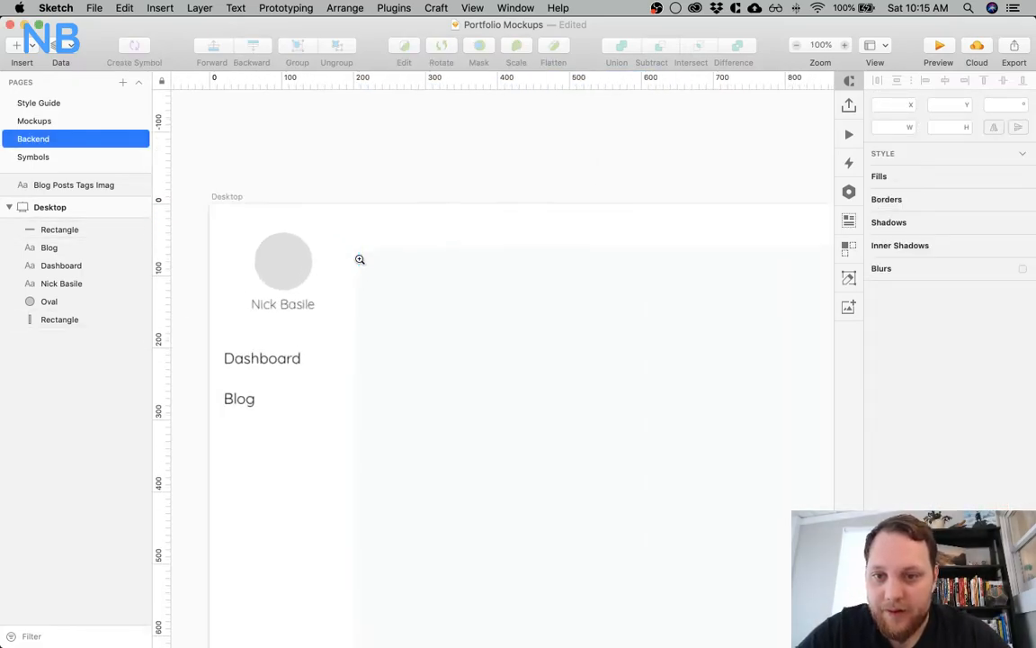
{"action": "left_click", "coordinate": [400, 253]}
{"action": "left_click", "coordinate": [416, 224]}
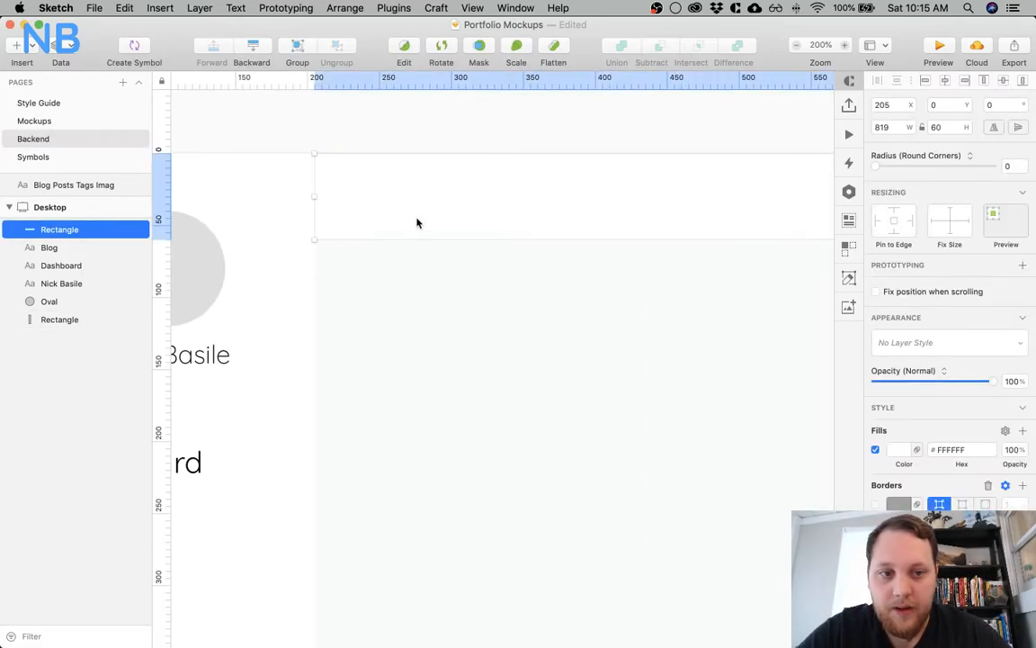
{"action": "scroll", "coordinate": [417, 223], "scroll_direction": "right", "scroll_amount": 20}
{"action": "scroll", "coordinate": [416, 223], "scroll_direction": "right", "scroll_amount": 3}
{"action": "key", "text": "t"}
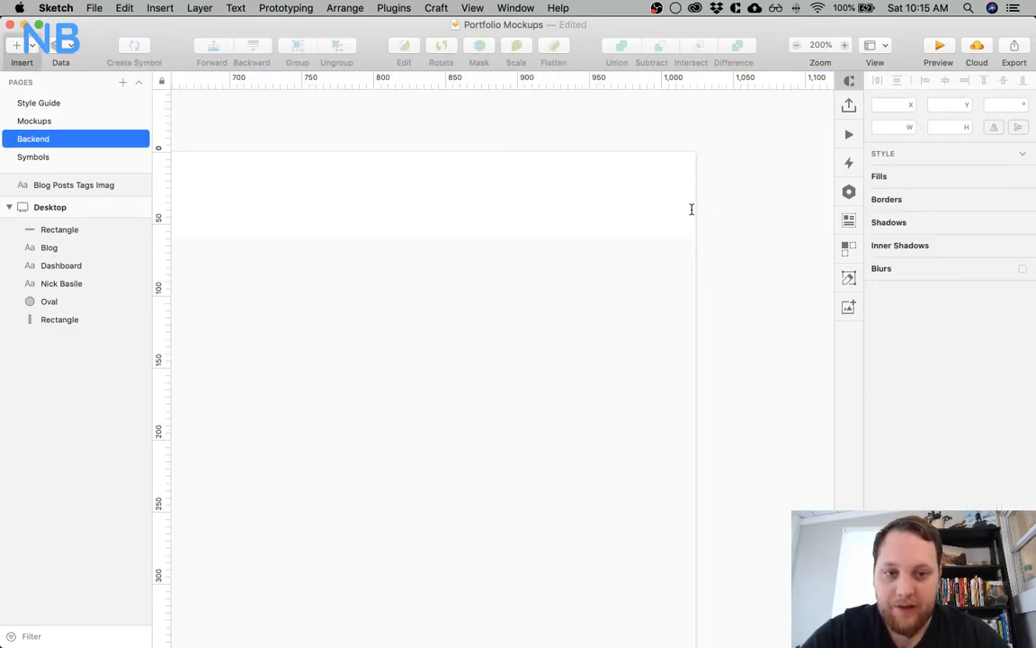
{"action": "left_click", "coordinate": [578, 181]}
{"action": "left_click", "coordinate": [750, 278]}
{"action": "left_click_drag", "start_coordinate": [652, 185], "coordinate": [519, 199]}
{"action": "key", "text": "alt"}
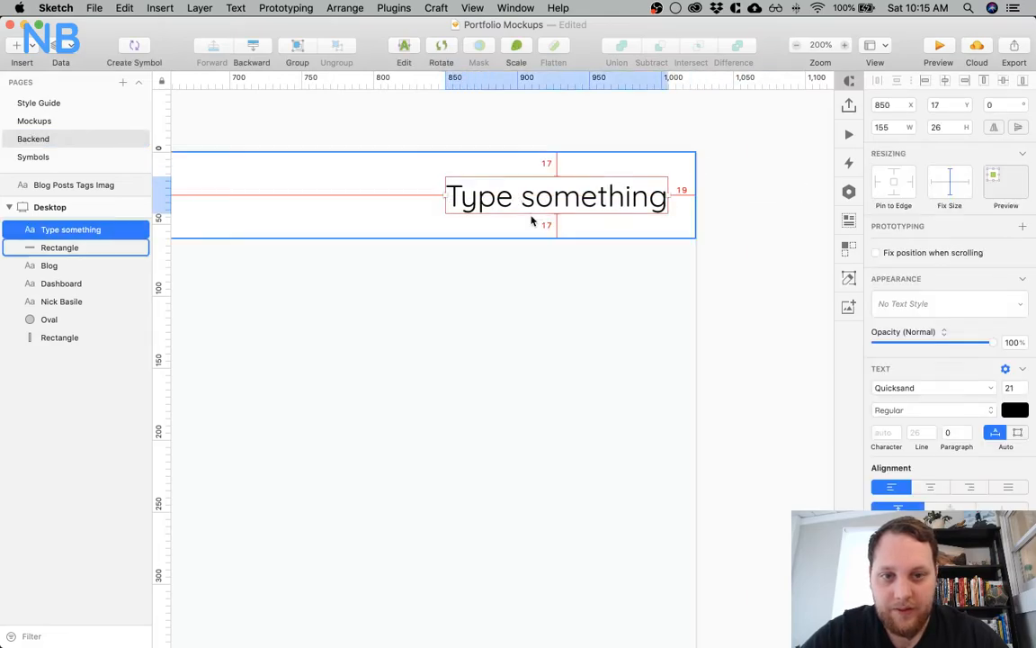
{"action": "key", "text": "Left"}
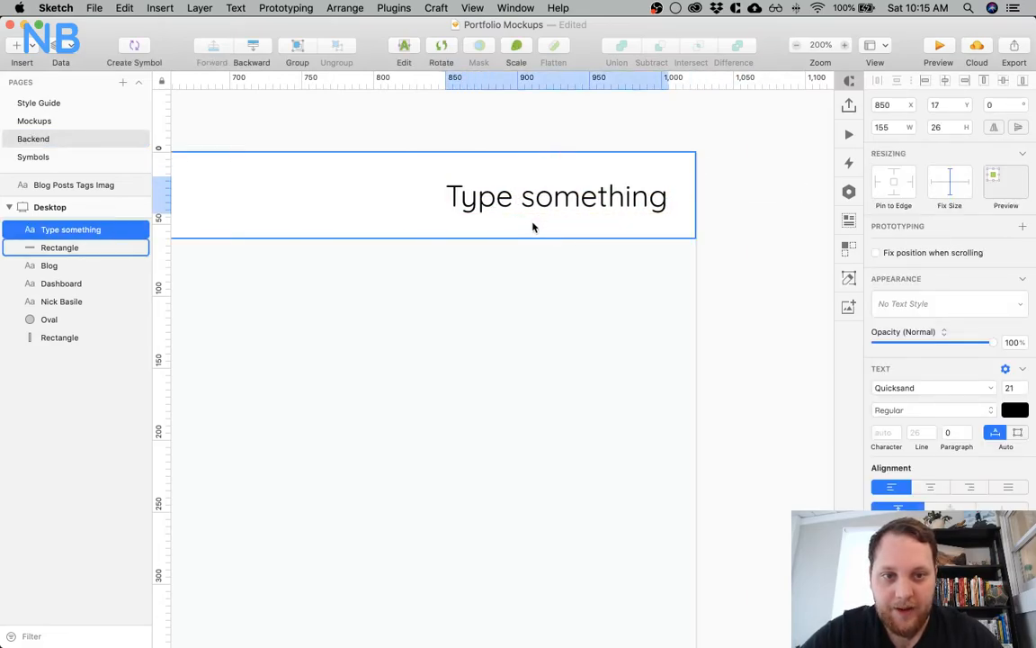
{"action": "left_click", "coordinate": [505, 278]}
Change the header text to Logout and set its font size to 18
{"action": "double_click", "coordinate": [521, 188]}
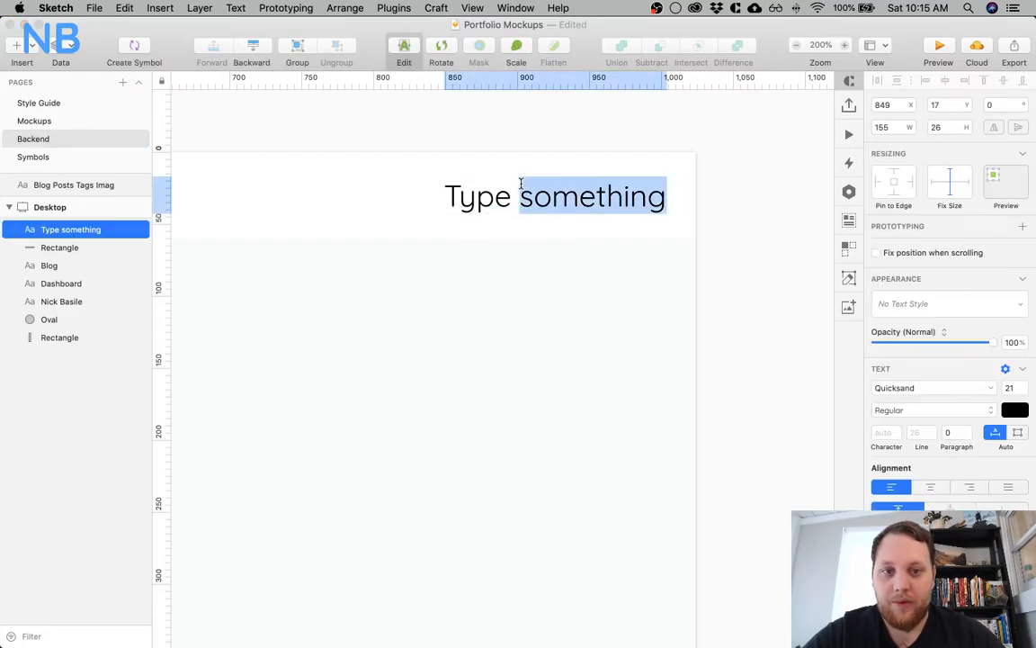
{"action": "key", "text": "super+a"}
{"action": "type", "text": "Log"}
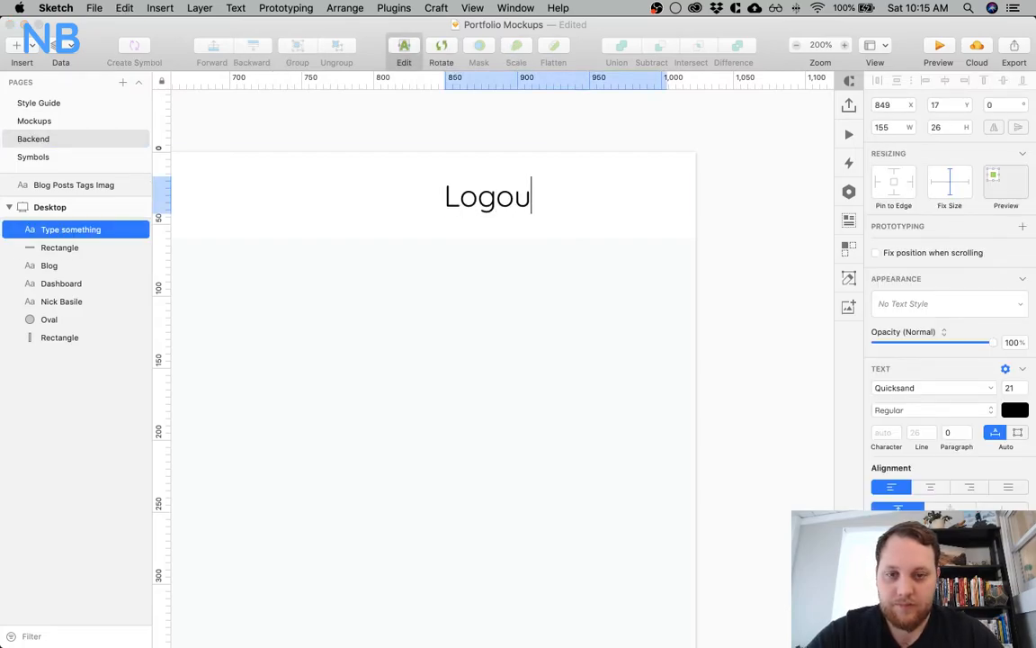
{"action": "key", "text": "Escape"}
{"action": "left_click", "coordinate": [1009, 387]}
{"action": "type", "text": "18"}
{"action": "key", "text": "Return"}
Move the header's Logout text toward the artboard's far edge, at X 945 and Y 20
{"action": "left_click", "coordinate": [502, 463]}
{"action": "left_click", "coordinate": [494, 198]}
{"action": "left_click_drag", "start_coordinate": [494, 205], "coordinate": [639, 204]}
{"action": "key", "text": "Left"}
{"action": "key", "text": "Left"}
{"action": "key", "text": "Left"}
{"action": "key", "text": "Left"}
{"action": "key", "text": "Left"}
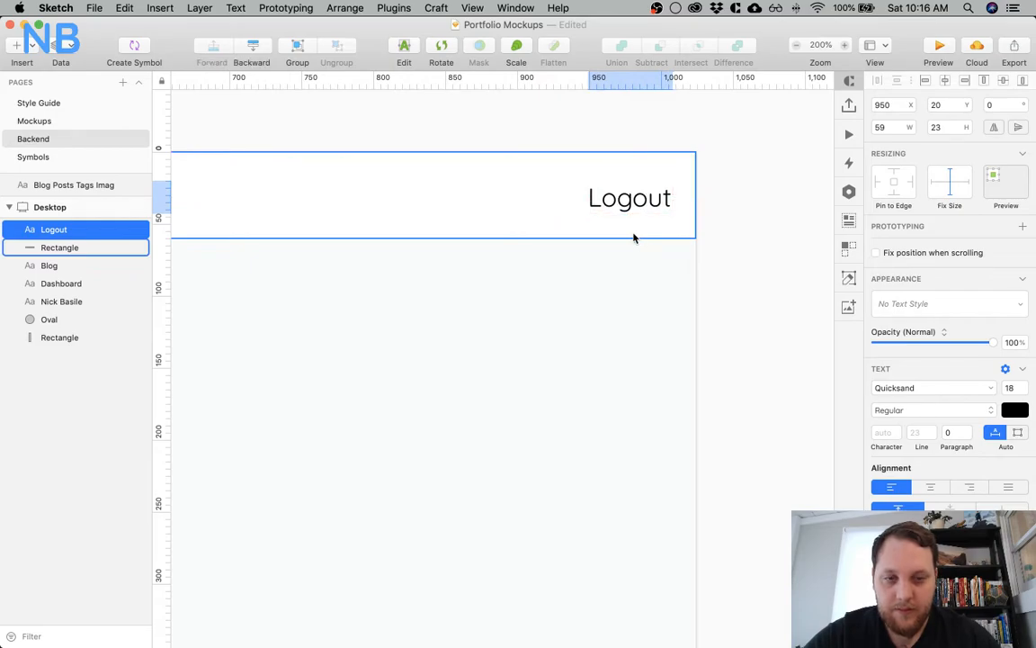
Delete the white header rectangle together with its Logout text from the artboard
{"action": "key", "text": "super+minus"}
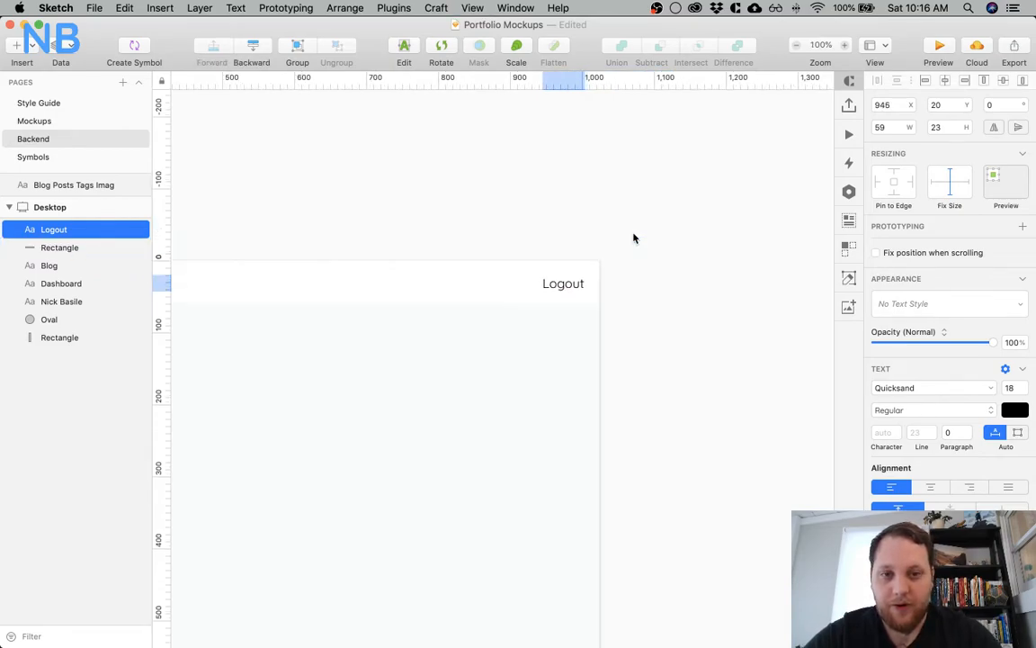
{"action": "key", "text": "super+minus"}
{"action": "scroll", "coordinate": [296, 423], "scroll_direction": "down", "scroll_amount": 2}
{"action": "scroll", "coordinate": [296, 422], "scroll_direction": "left", "scroll_amount": 2}
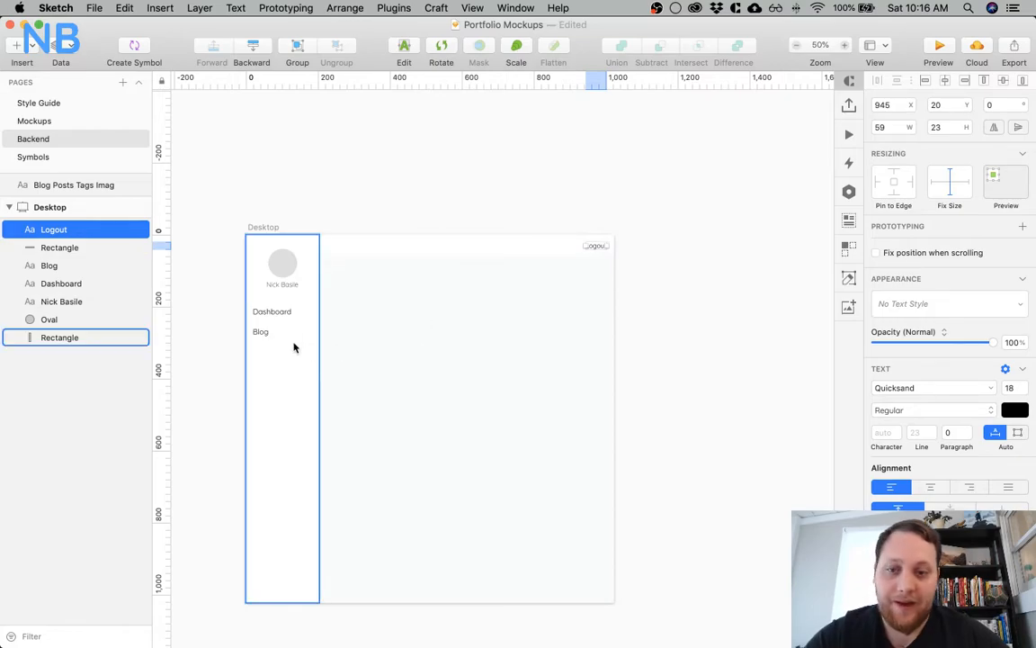
{"action": "left_click", "coordinate": [263, 333]}
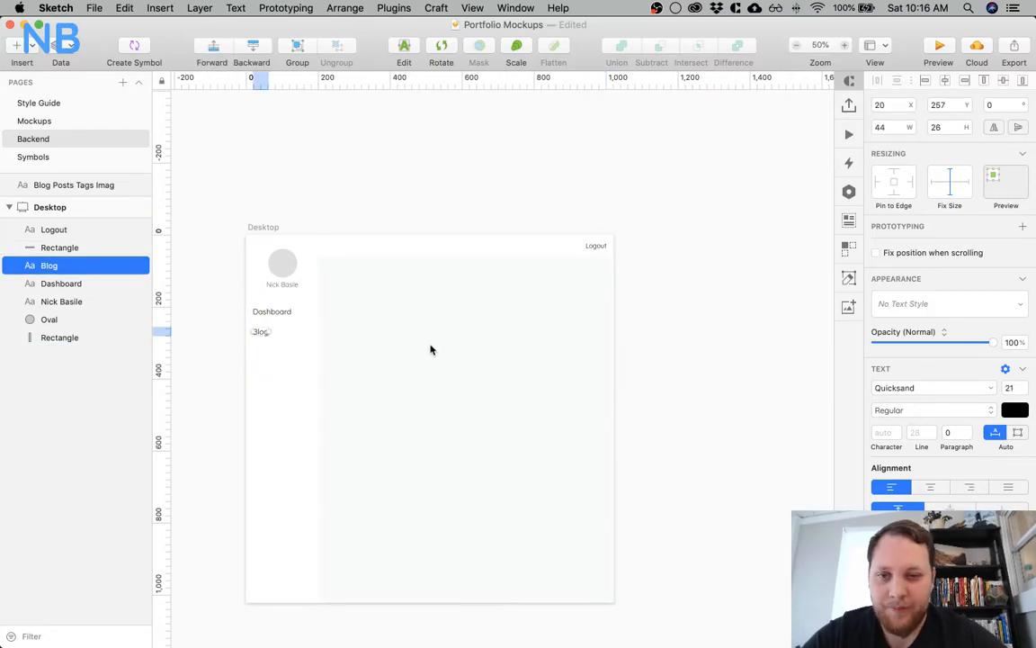
{"action": "left_click", "coordinate": [381, 331]}
{"action": "scroll", "coordinate": [381, 331], "scroll_direction": "down", "scroll_amount": 2}
{"action": "scroll", "coordinate": [381, 331], "scroll_direction": "left", "scroll_amount": 2}
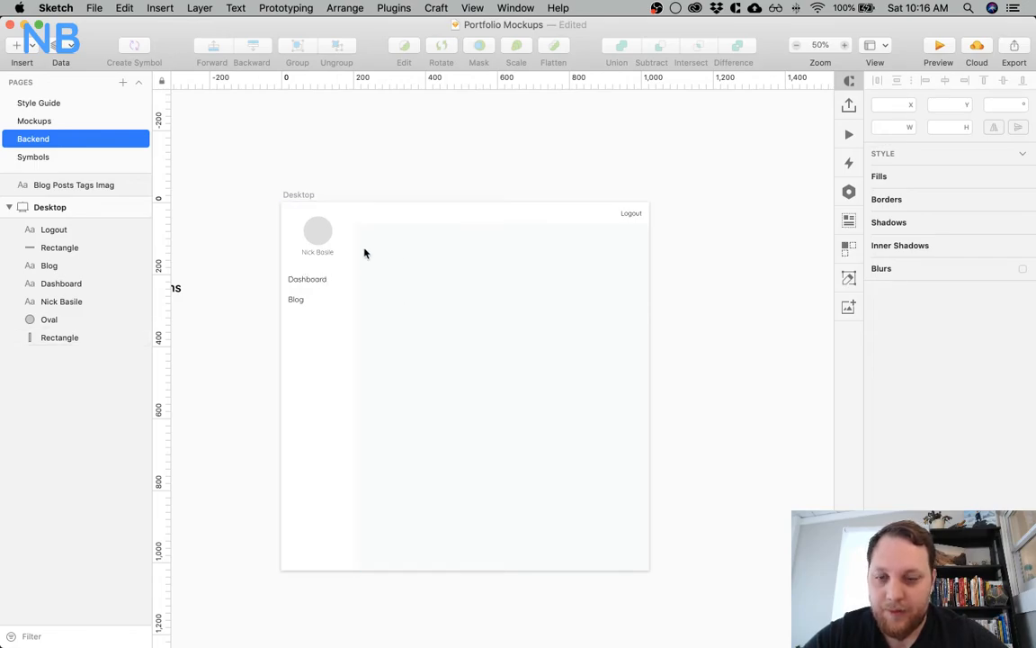
{"action": "scroll", "coordinate": [364, 252], "scroll_direction": "left", "scroll_amount": 2}
{"action": "left_click", "coordinate": [553, 225]}
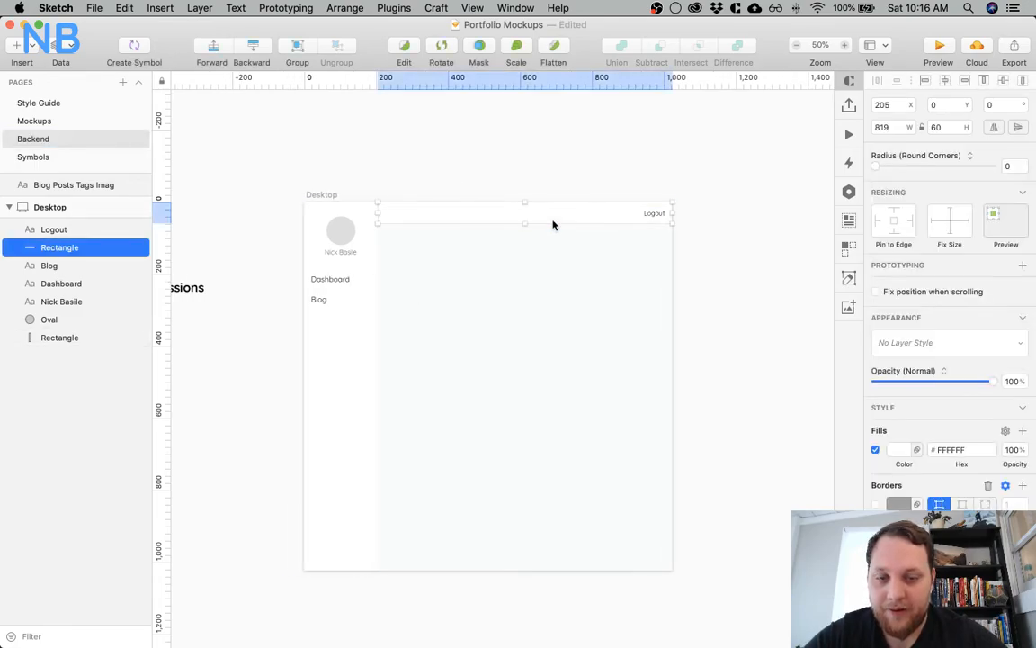
{"action": "left_click", "coordinate": [654, 214], "text": "shift"}
{"action": "key", "text": "BackSpace"}
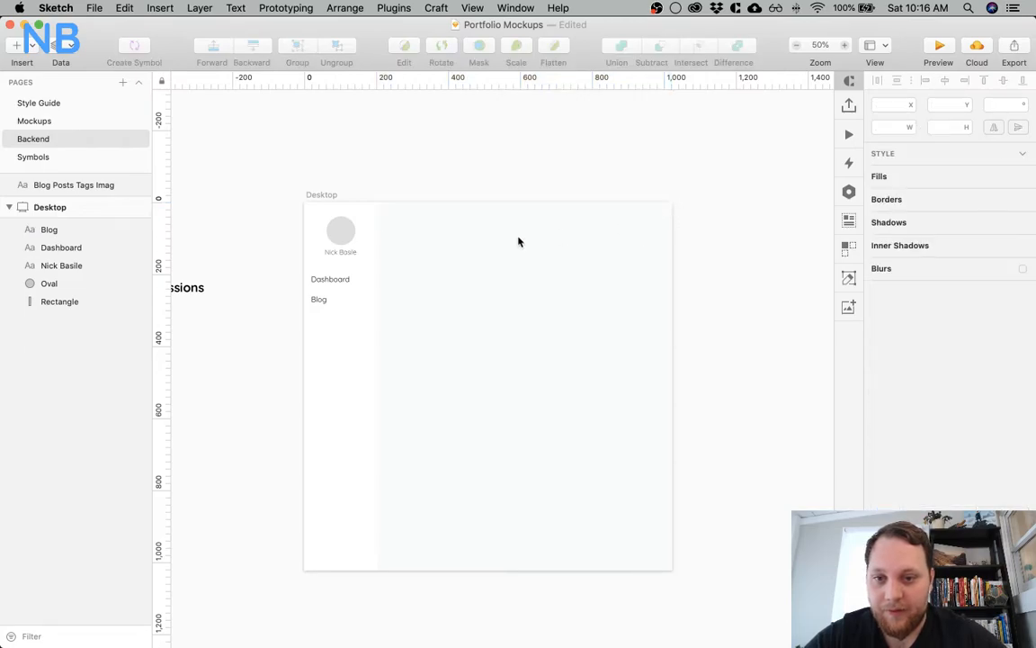
Duplicate the Blog item below itself at Y 313 and change the copy's text to Profile
{"action": "mouse_move", "coordinate": [320, 300]}
{"action": "left_mouse_down"}
{"action": "mouse_move", "coordinate": [318, 326]}
{"action": "mouse_move", "coordinate": [310, 316]}
{"action": "left_mouse_up"}
{"action": "double_click", "coordinate": [318, 320]}
{"action": "type", "text": "Profile"}
{"action": "key", "text": "Escape"}
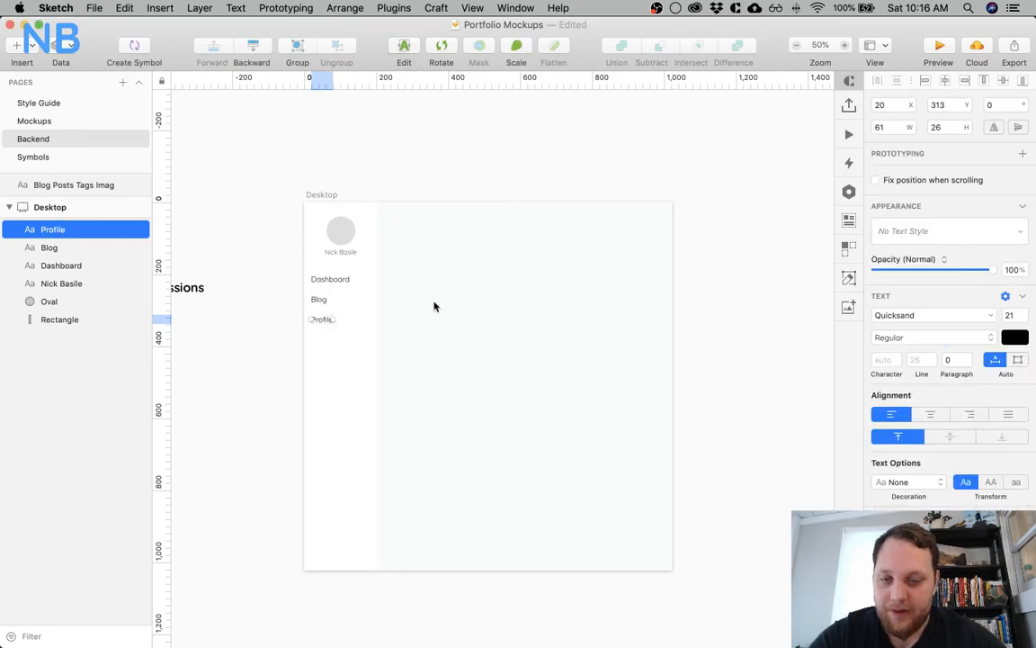
Duplicate the Profile item below itself at Y 369 and change the copy's text to Logout
{"action": "left_click_drag", "start_coordinate": [317, 322], "coordinate": [318, 345]}
{"action": "double_click", "coordinate": [316, 339]}
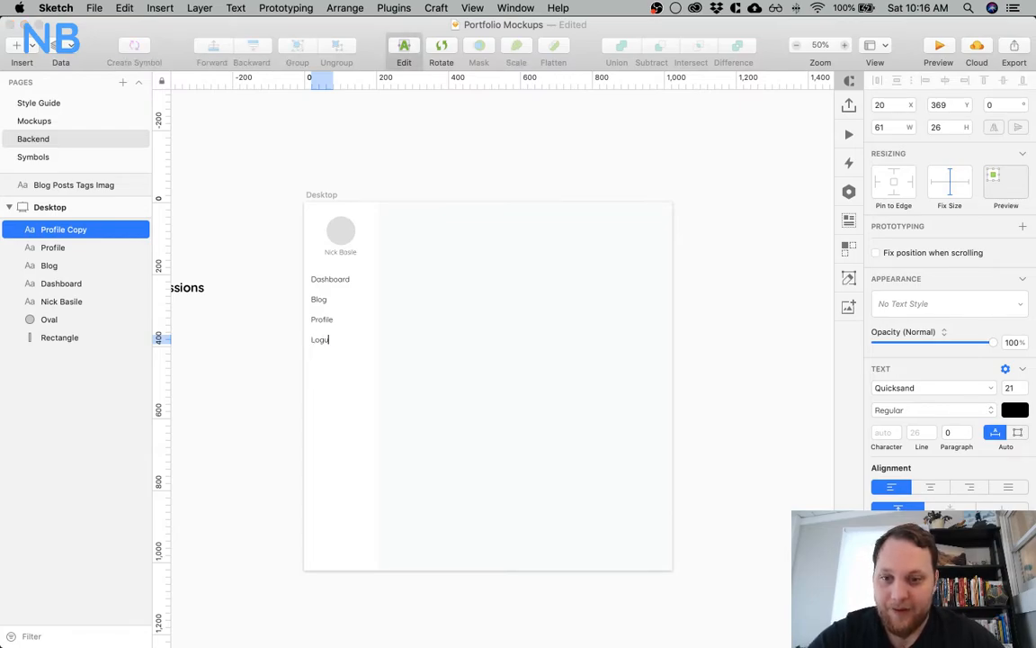
{"action": "key", "text": "Escape"}
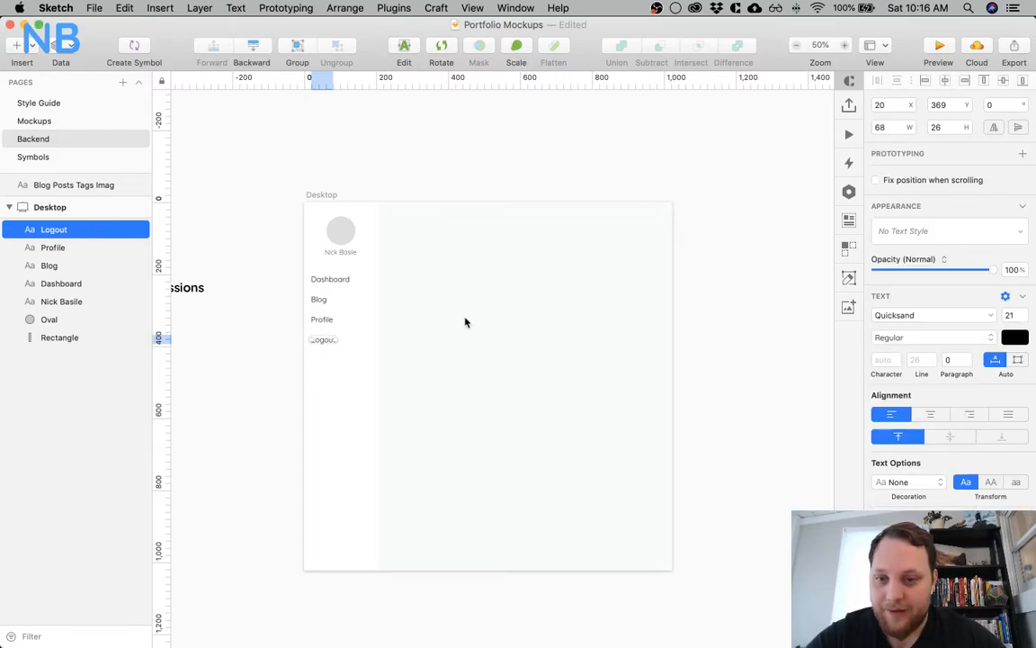
{"action": "left_click", "coordinate": [434, 148]}
{"action": "key", "text": "super+0"}
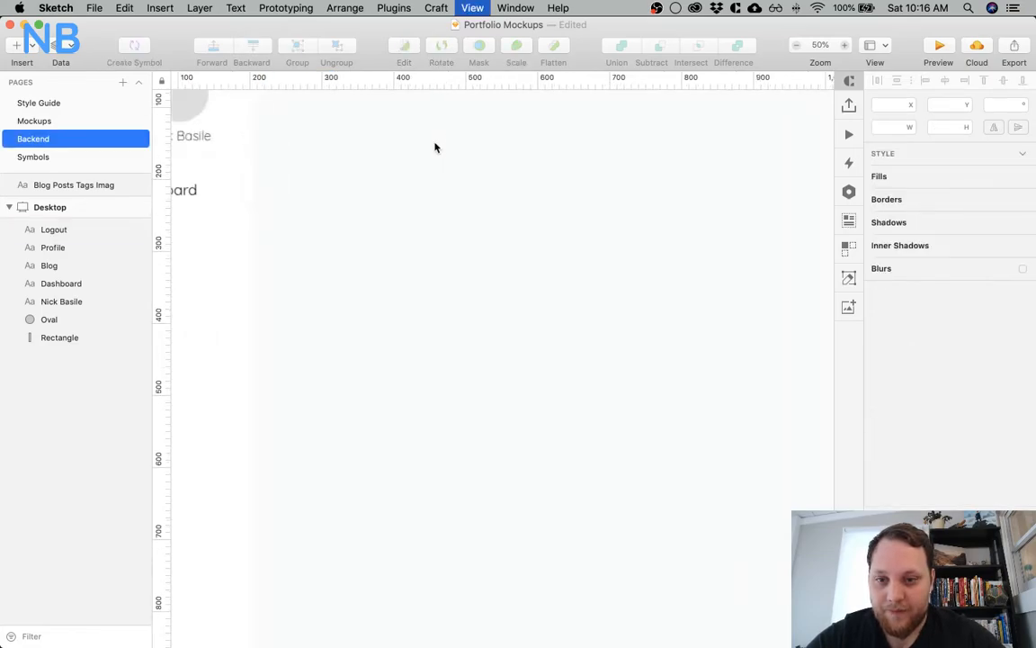
{"action": "scroll", "coordinate": [434, 145], "scroll_direction": "left", "scroll_amount": 5}
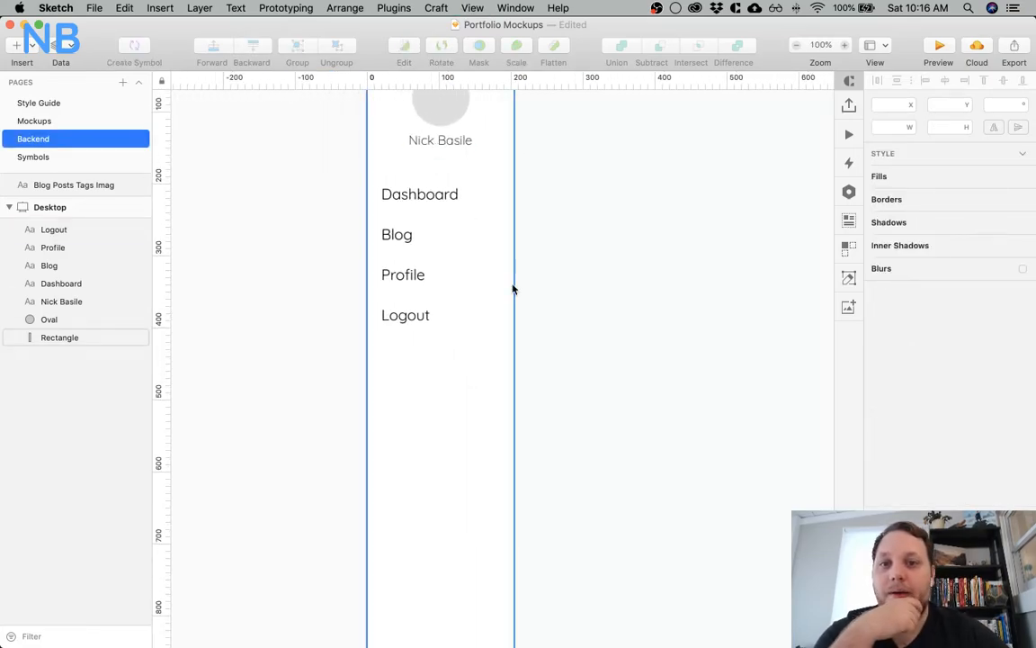
{"action": "scroll", "coordinate": [513, 289], "scroll_direction": "right", "scroll_amount": 3}
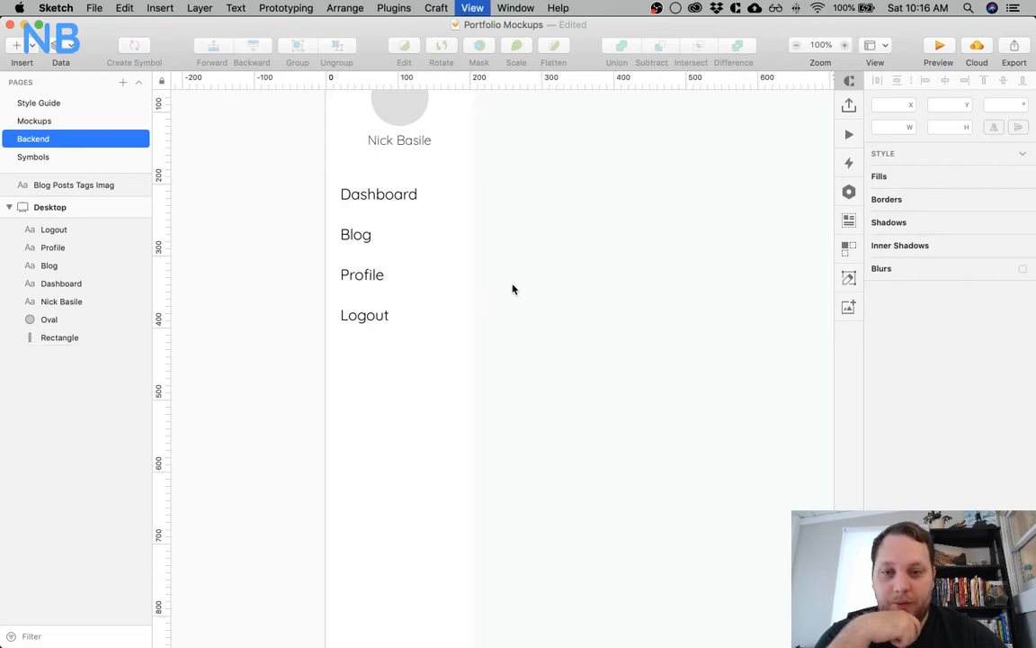
{"action": "key", "text": "super+minus"}
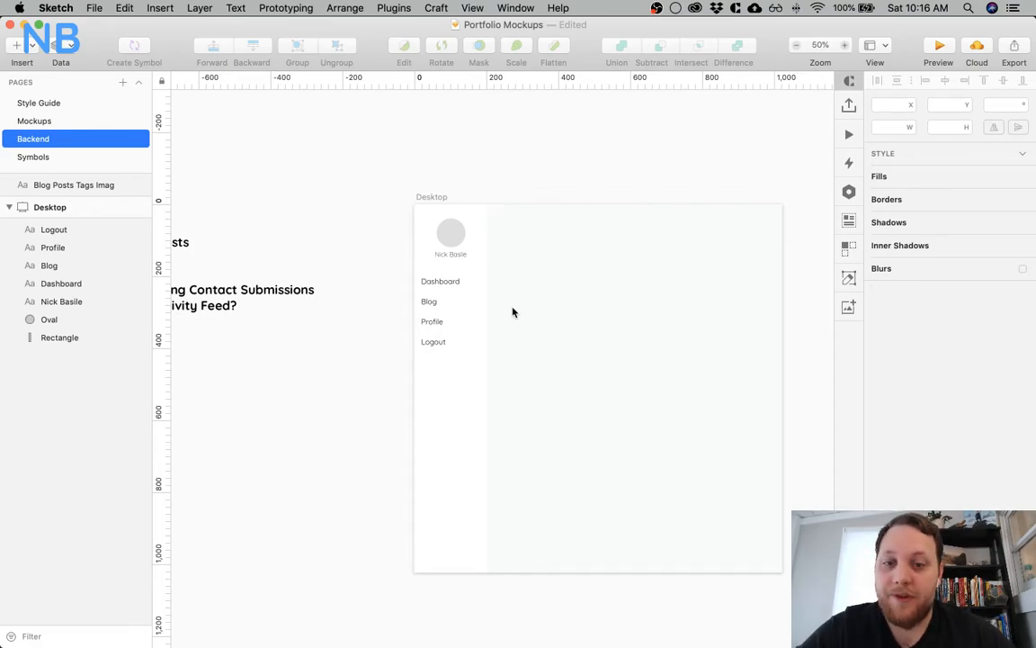
{"action": "scroll", "coordinate": [477, 183], "scroll_direction": "right", "scroll_amount": 3}
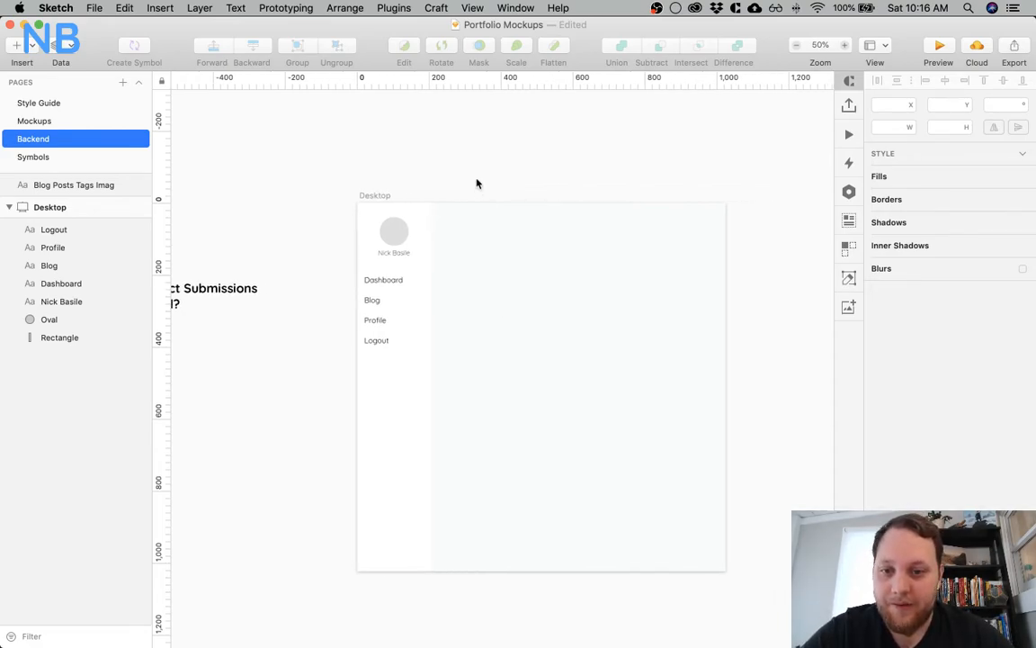
{"action": "scroll", "coordinate": [477, 184], "scroll_direction": "right", "scroll_amount": 2}
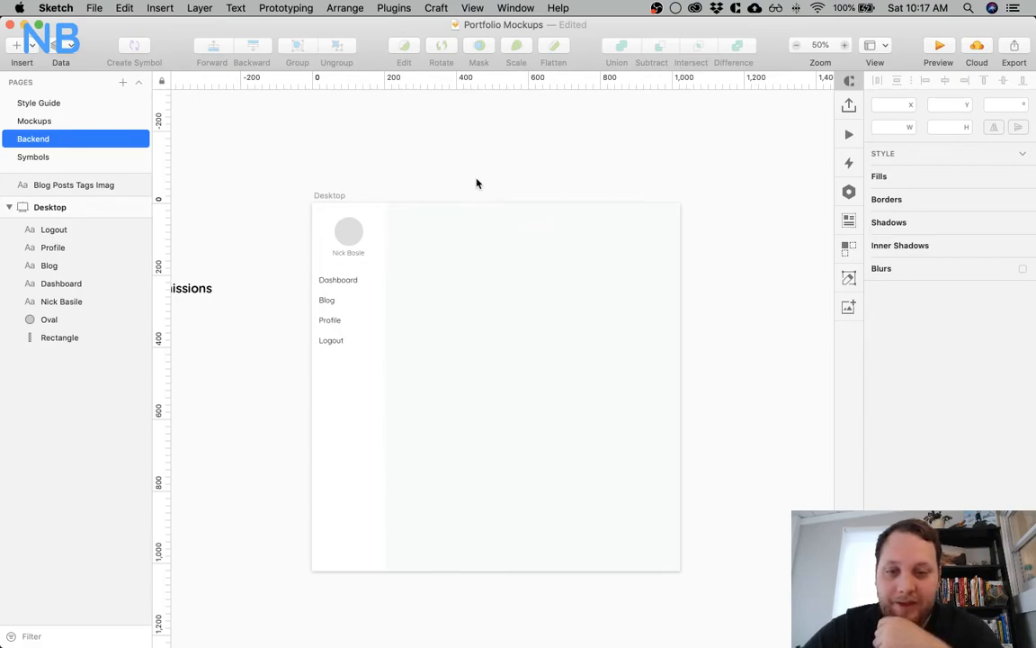
Group the Dashboard, Blog, Profile and Logout texts in the sidebar
{"action": "key", "text": "z"}
{"action": "left_click", "coordinate": [451, 260]}
{"action": "scroll", "coordinate": [452, 263], "scroll_direction": "left", "scroll_amount": 2}
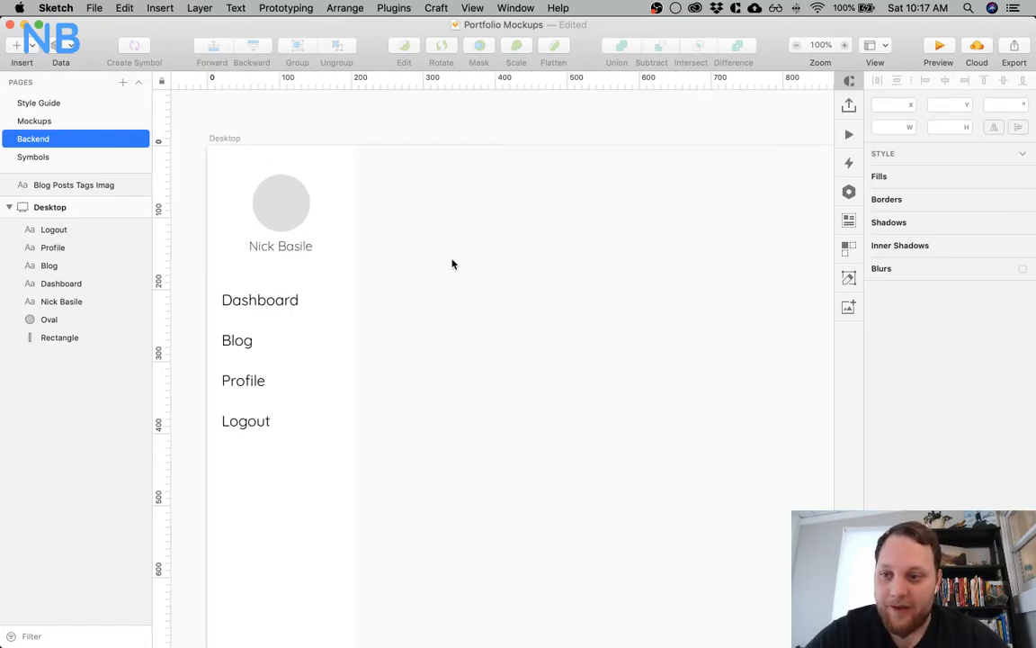
{"action": "left_click", "coordinate": [270, 301]}
{"action": "left_click", "coordinate": [230, 342], "text": "shift"}
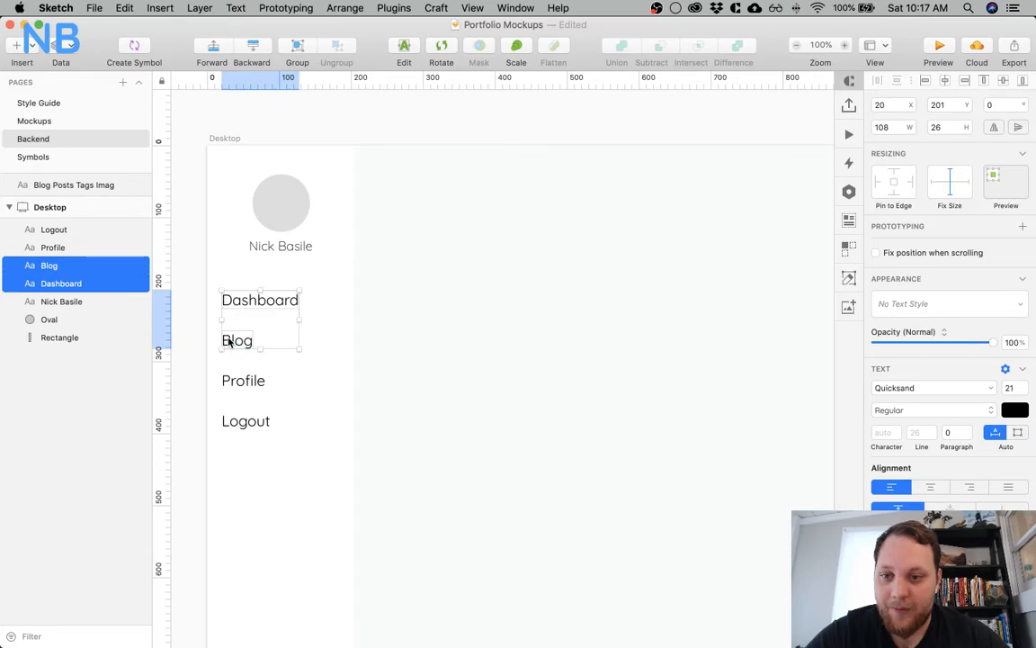
{"action": "left_click", "coordinate": [242, 381], "text": "shift"}
{"action": "left_click", "coordinate": [245, 423], "text": "shift"}
{"action": "key", "text": "super+g"}
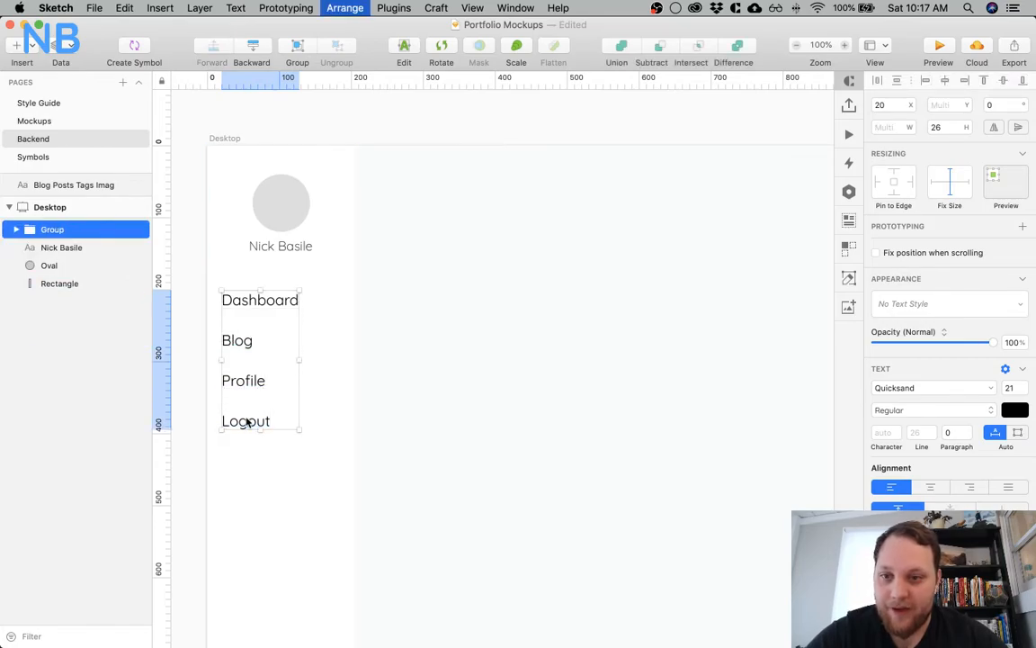
Group the owner name with the avatar circle above it
{"action": "left_click", "coordinate": [303, 247]}
{"action": "left_click", "coordinate": [287, 210], "text": "shift"}
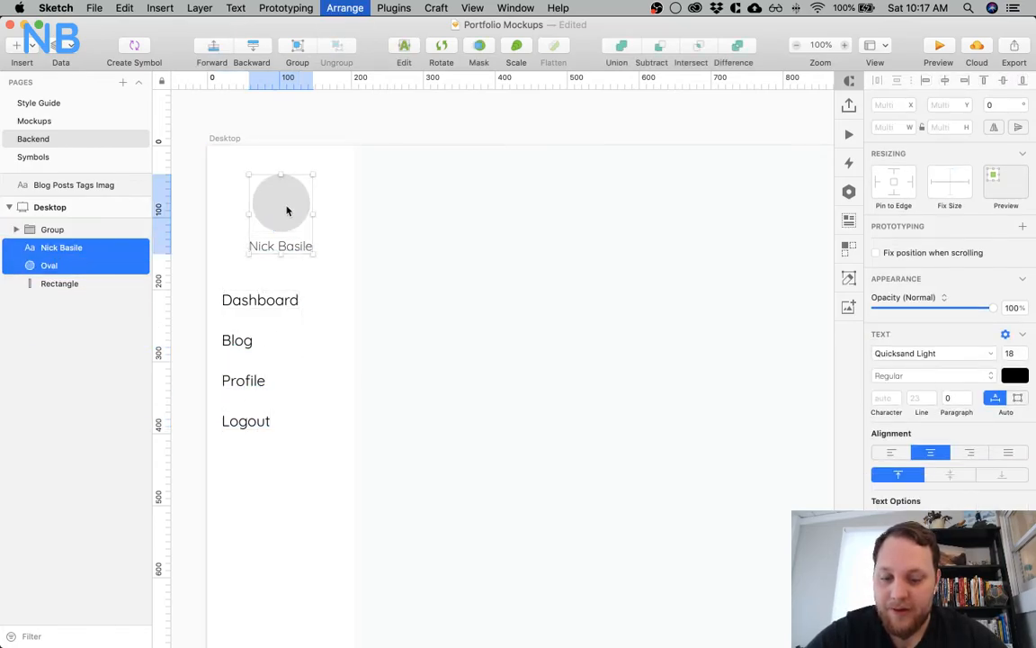
{"action": "key", "text": "super+g"}
Group the navigation group with the avatar group, and group the result with the sidebar's background rectangle
{"action": "left_click", "coordinate": [261, 321], "text": "shift"}
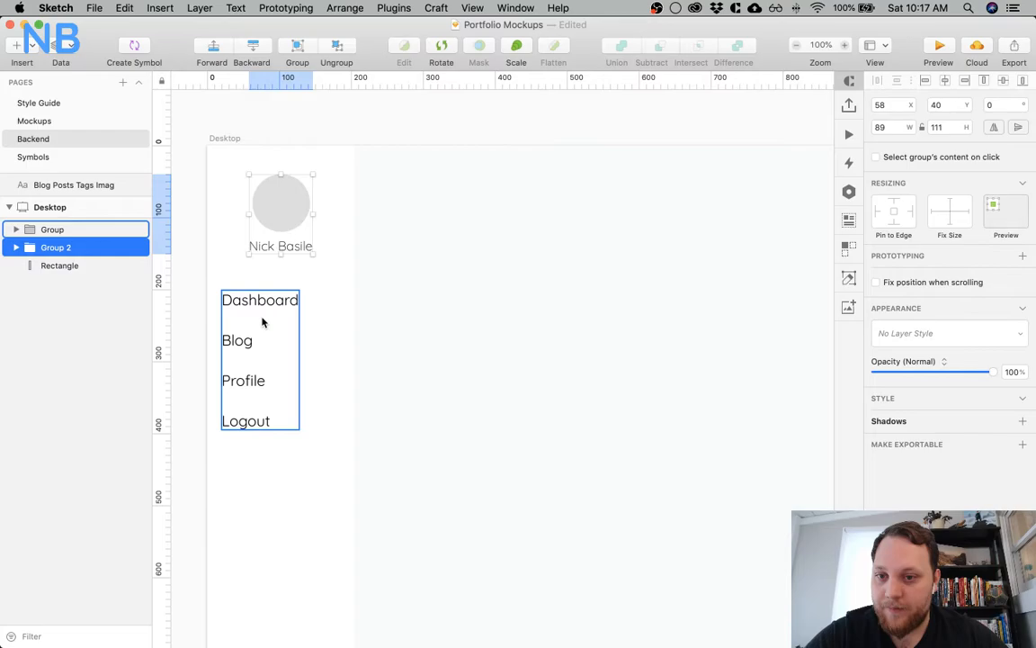
{"action": "key", "text": "super+g"}
{"action": "left_click", "coordinate": [342, 318], "text": "shift"}
{"action": "key", "text": "super+g"}
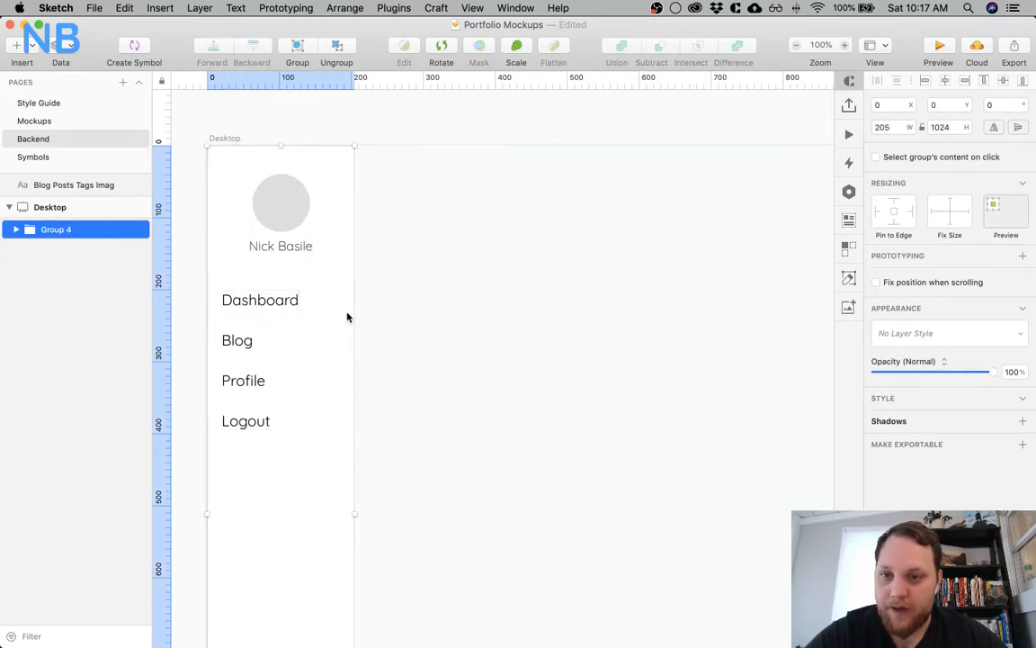
Rename the Desktop artboard as Dashboard
{"action": "left_click", "coordinate": [436, 285]}
{"action": "key", "text": "super+minus"}
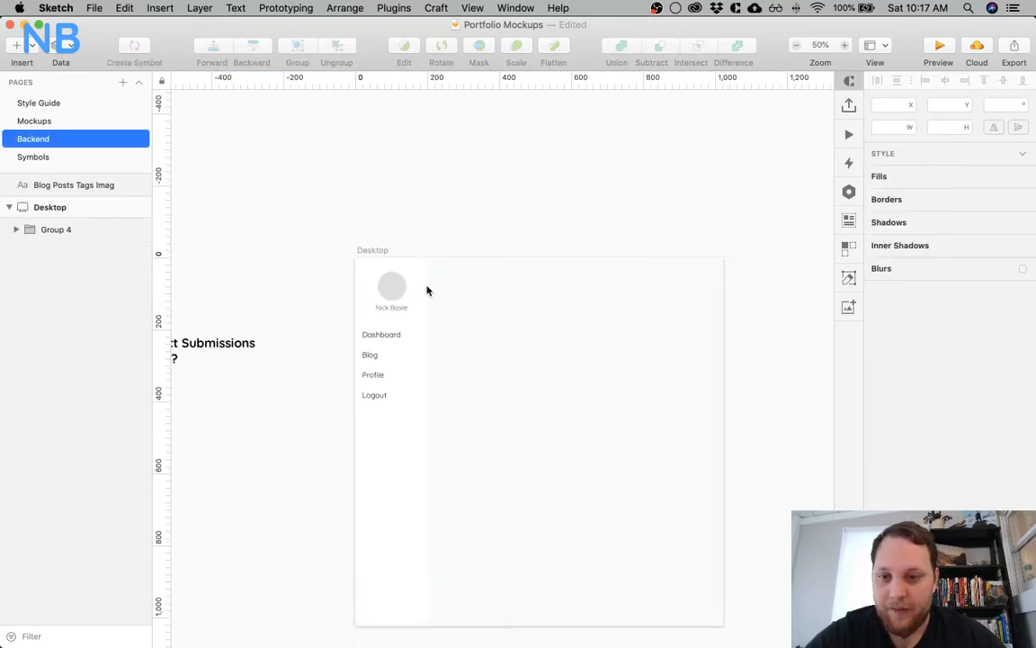
{"action": "double_click", "coordinate": [385, 337]}
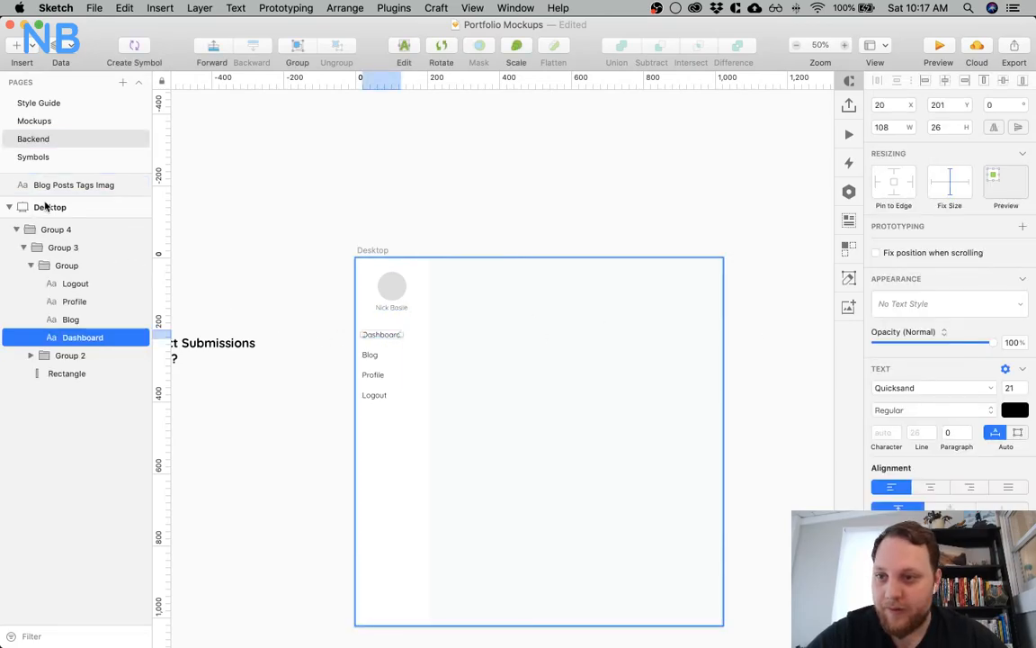
{"action": "left_click", "coordinate": [47, 207]}
{"action": "double_click", "coordinate": [47, 207]}
{"action": "type", "text": "Dashboard"}
{"action": "key", "text": "Return"}
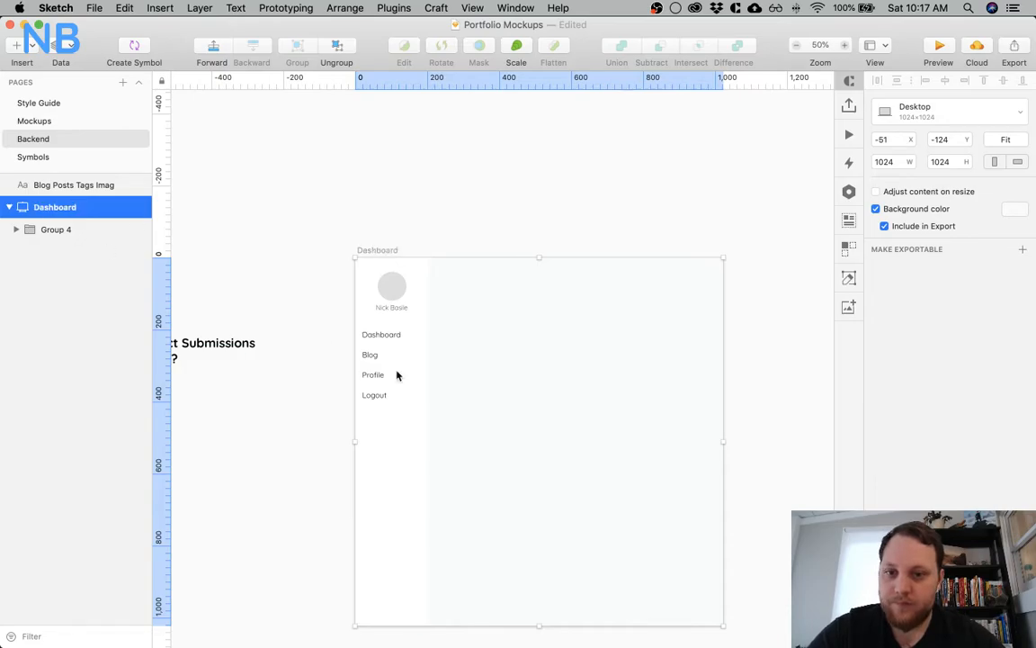
Set the weight of the sidebar's Dashboard text to Bold to mark it as the active item
{"action": "double_click", "coordinate": [385, 339]}
{"action": "left_click", "coordinate": [893, 410]}
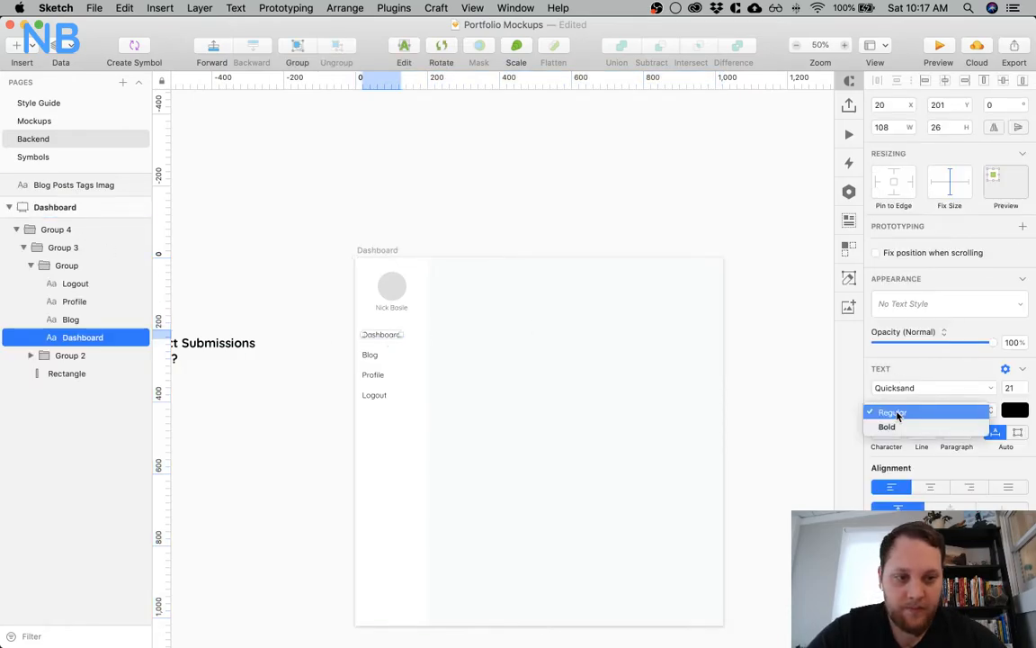
{"action": "left_click", "coordinate": [883, 425]}
{"action": "left_click", "coordinate": [541, 305]}
{"action": "key", "text": "super+0"}
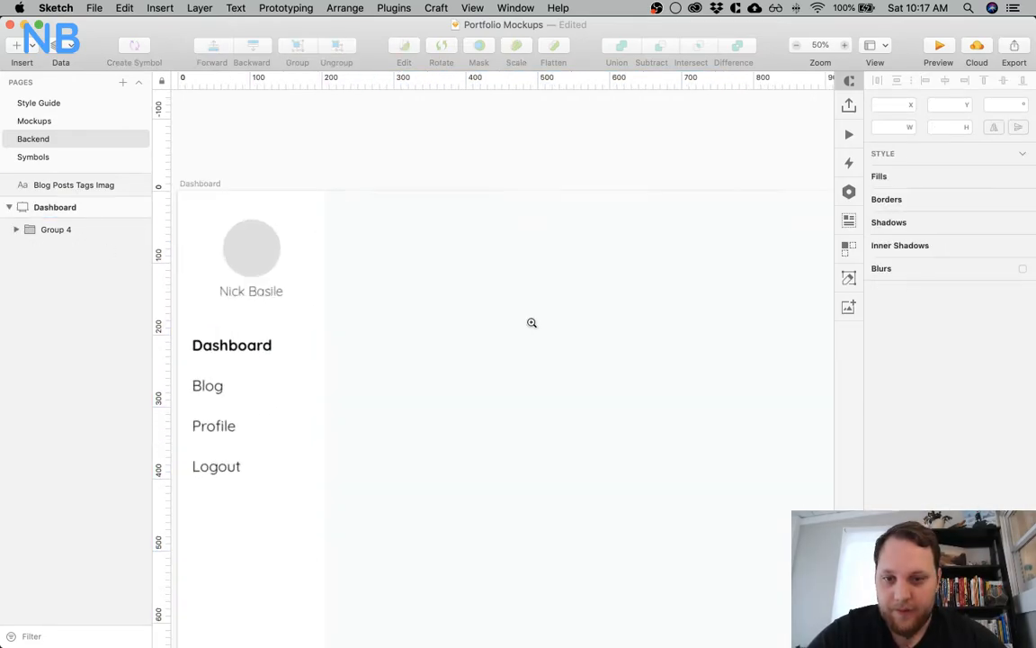
{"action": "scroll", "coordinate": [532, 329], "scroll_direction": "down", "scroll_amount": 3}
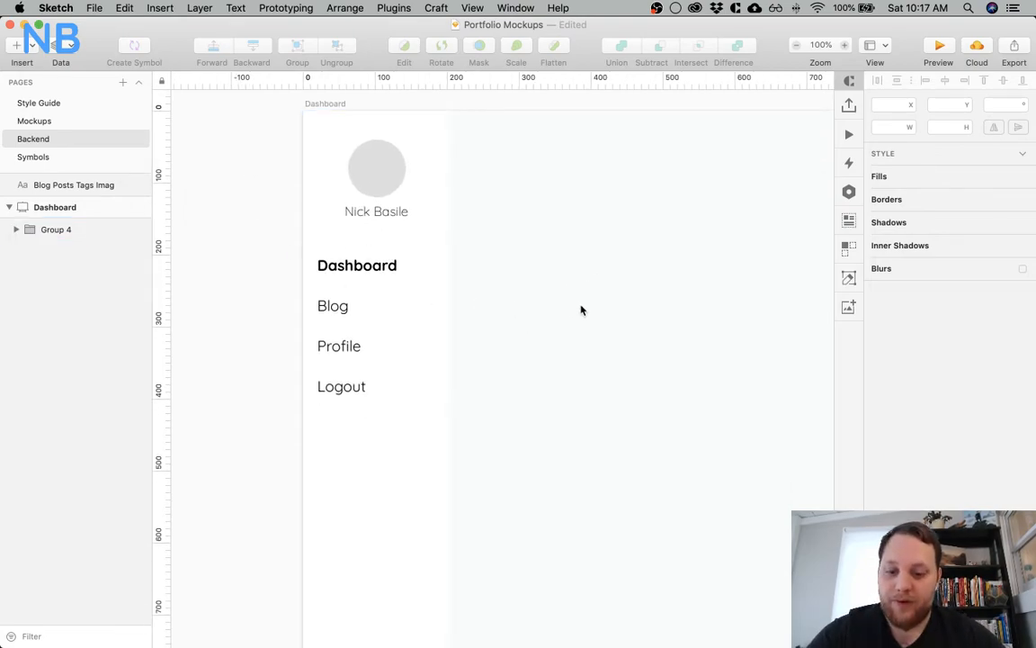
Draw a rectangle about 193 × 41 over the sidebar's Dashboard item and place it behind the text, inside the sidebar group
{"action": "key", "text": "r"}
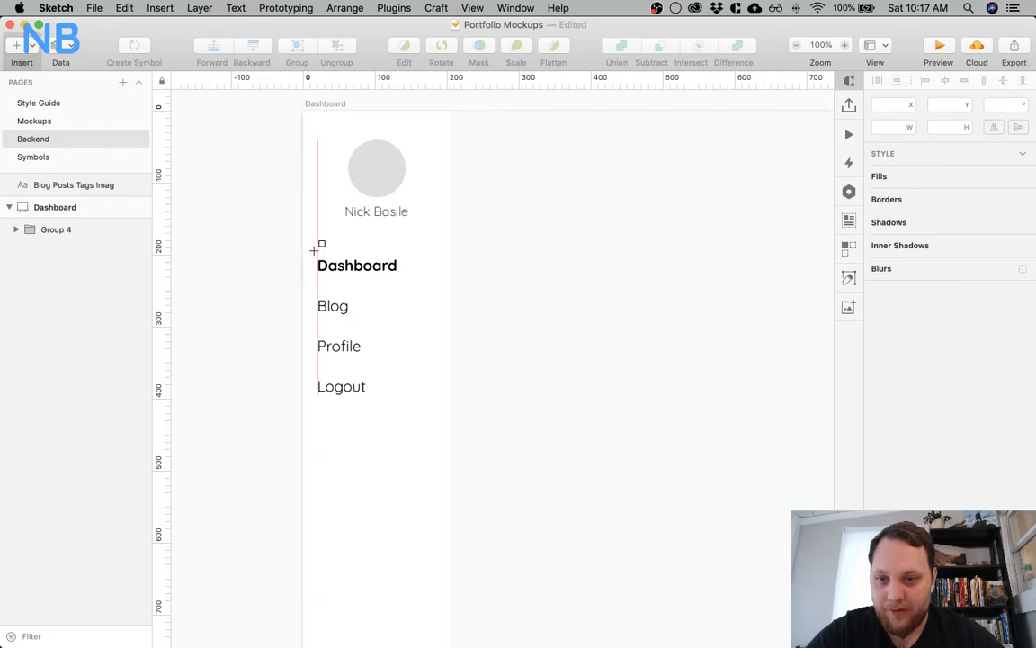
{"action": "left_click_drag", "start_coordinate": [312, 251], "coordinate": [452, 280]}
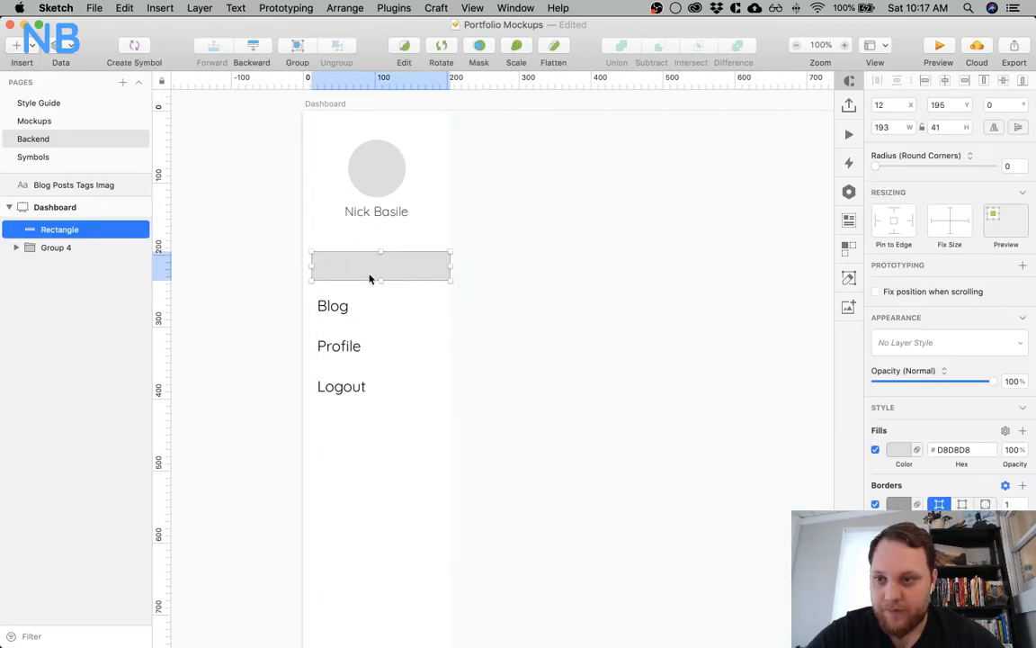
{"action": "left_click_drag", "start_coordinate": [69, 236], "coordinate": [70, 261]}
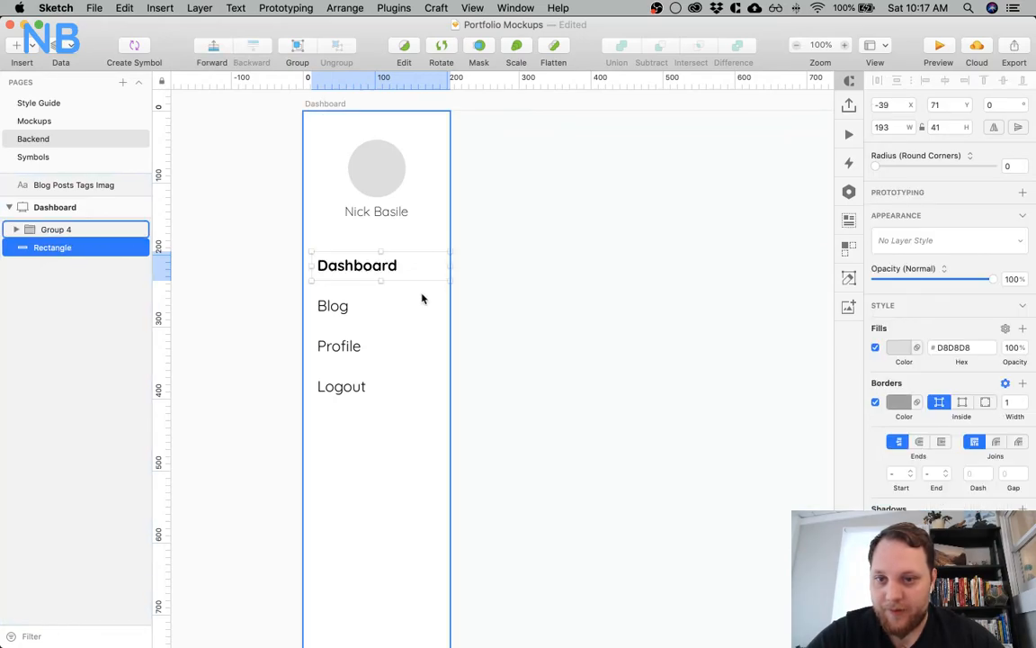
{"action": "left_click", "coordinate": [14, 232]}
{"action": "left_click_drag", "start_coordinate": [68, 286], "coordinate": [51, 263]}
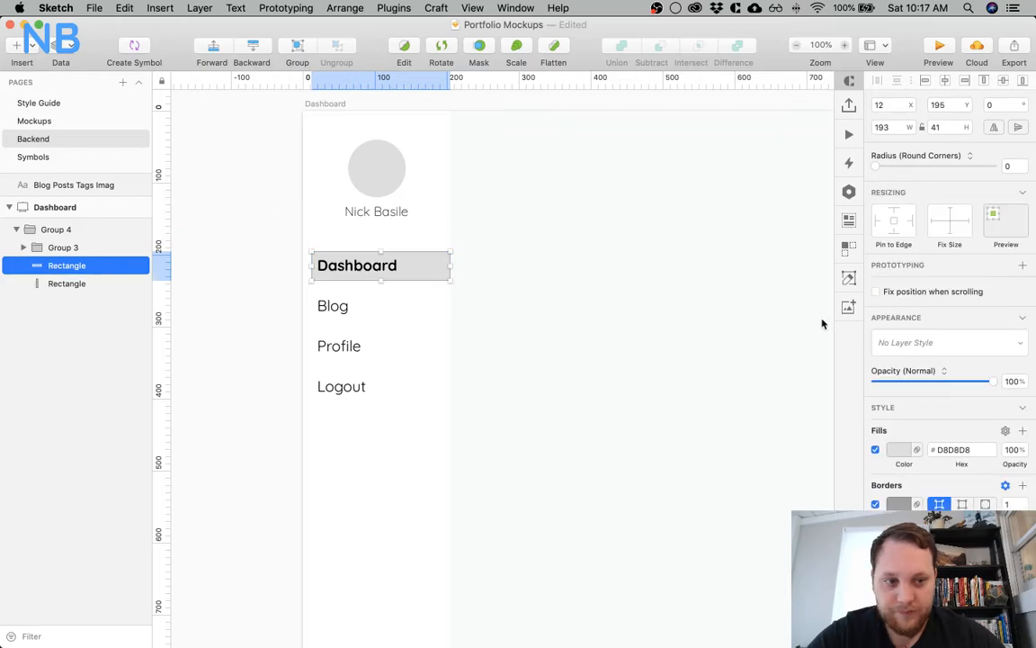
Fill the rectangle behind the Dashboard item with the artboard's background colour F8FAFB and turn off its border
{"action": "left_click", "coordinate": [898, 448]}
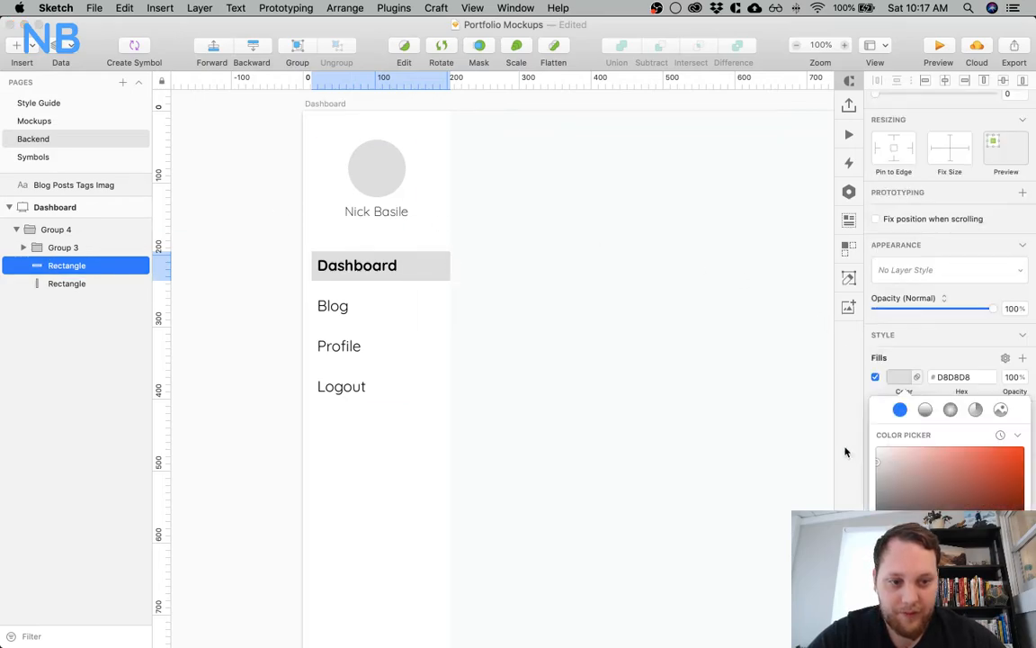
{"action": "key", "text": "ctrl+c"}
{"action": "left_click", "coordinate": [662, 380]}
{"action": "key", "text": "Escape"}
{"action": "key", "text": "z"}
{"action": "left_click", "coordinate": [390, 241]}
{"action": "key", "text": "Escape"}
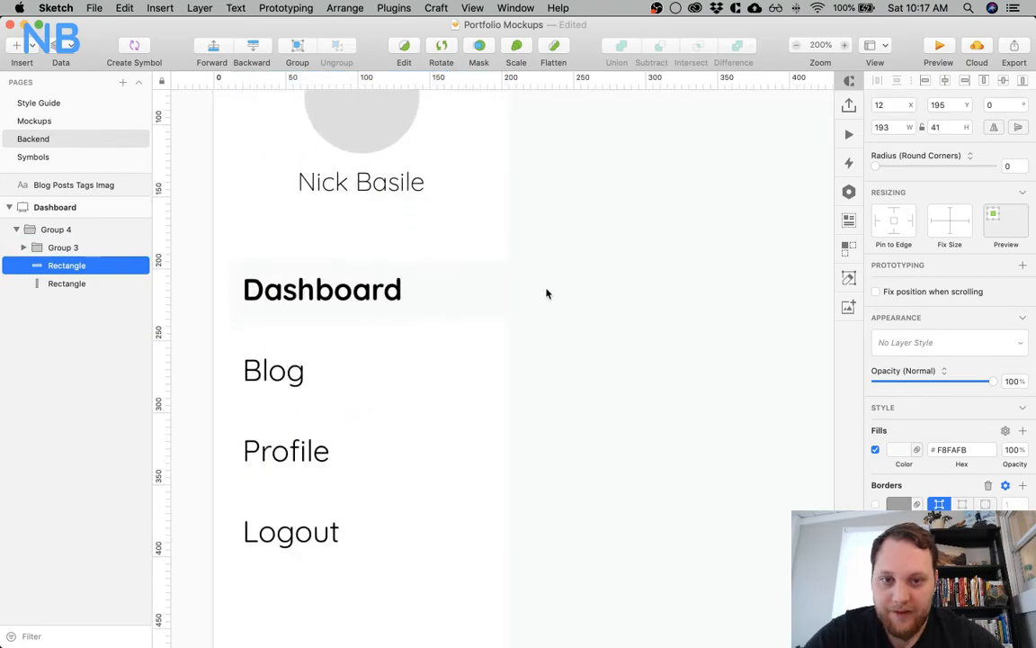
Move the highlight rectangle up to Y 193 to align it with the Dashboard text
{"action": "left_click", "coordinate": [459, 286]}
{"action": "left_click", "coordinate": [448, 295]}
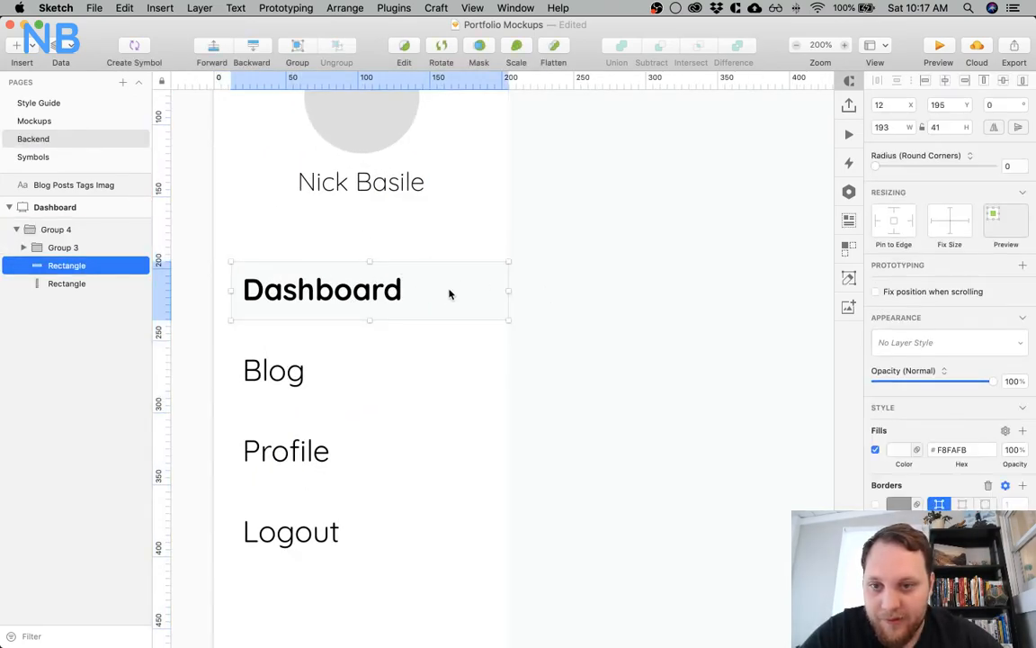
{"action": "left_click_drag", "start_coordinate": [449, 289], "coordinate": [451, 290]}
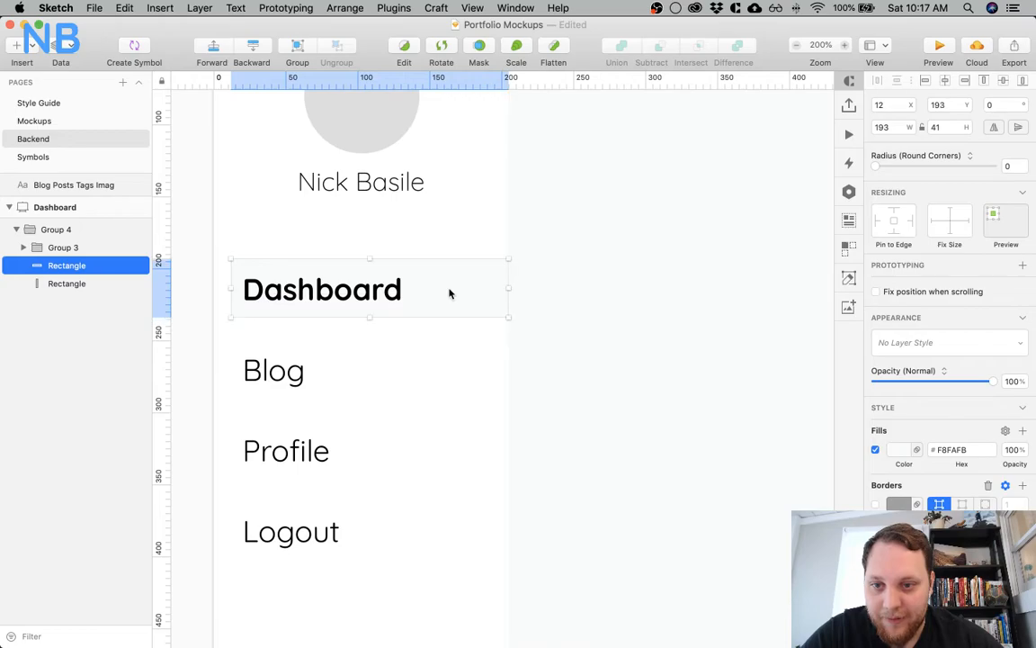
Round the two left corners of the highlight rectangle with a radius of 100
{"action": "left_click", "coordinate": [264, 269]}
{"action": "left_click", "coordinate": [263, 269]}
{"action": "double_click", "coordinate": [238, 266]}
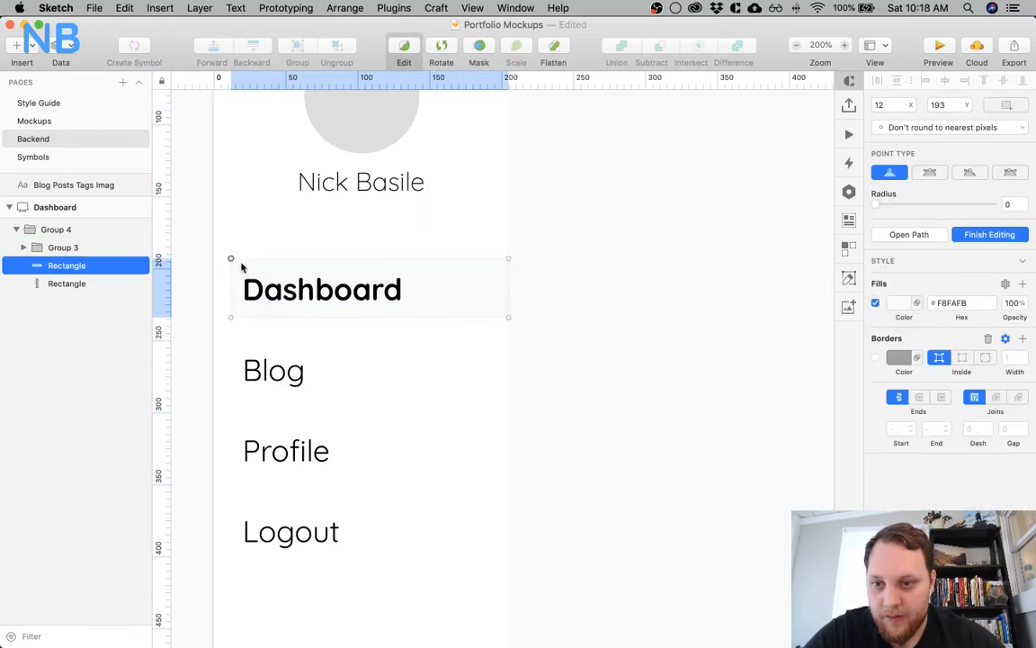
{"action": "left_click", "coordinate": [231, 320], "text": "shift"}
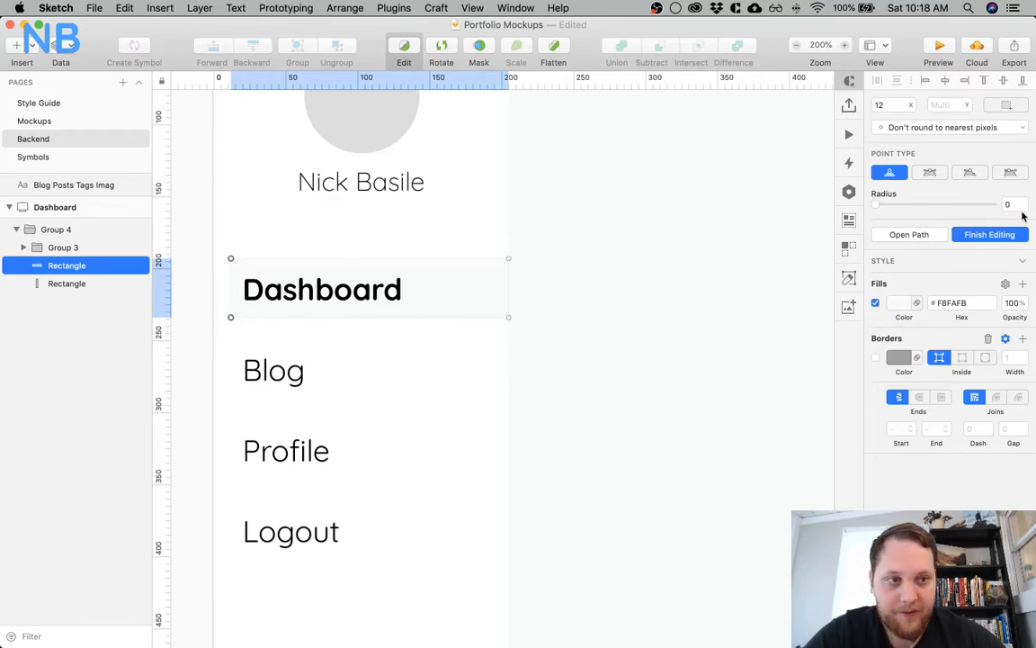
{"action": "left_click_drag", "start_coordinate": [877, 204], "coordinate": [997, 206]}
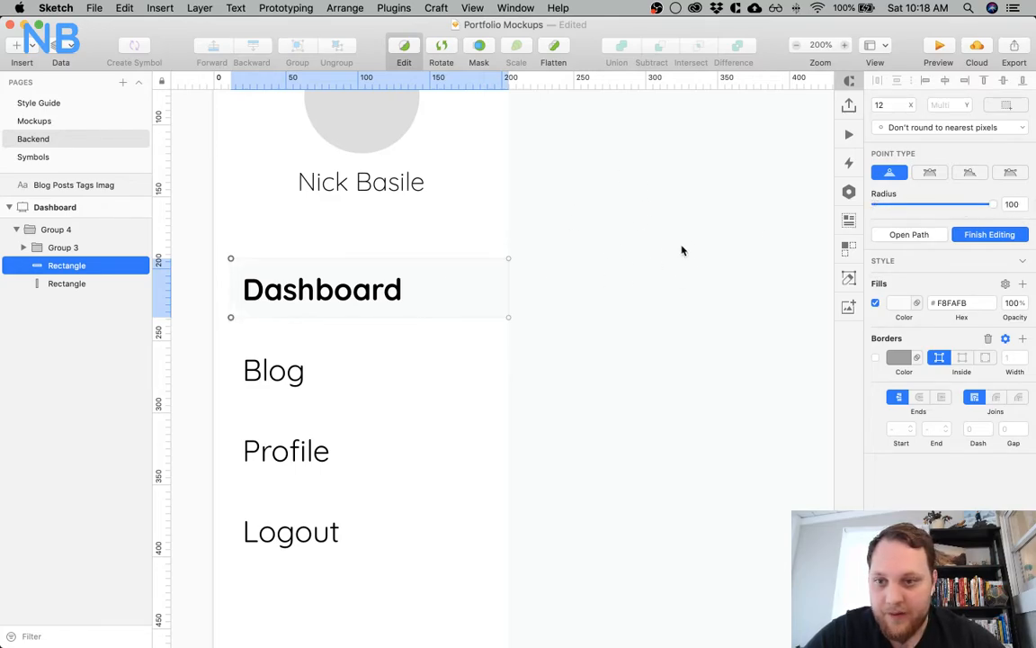
{"action": "key", "text": "Escape"}
{"action": "left_click", "coordinate": [664, 291]}
{"action": "left_click", "coordinate": [474, 279]}
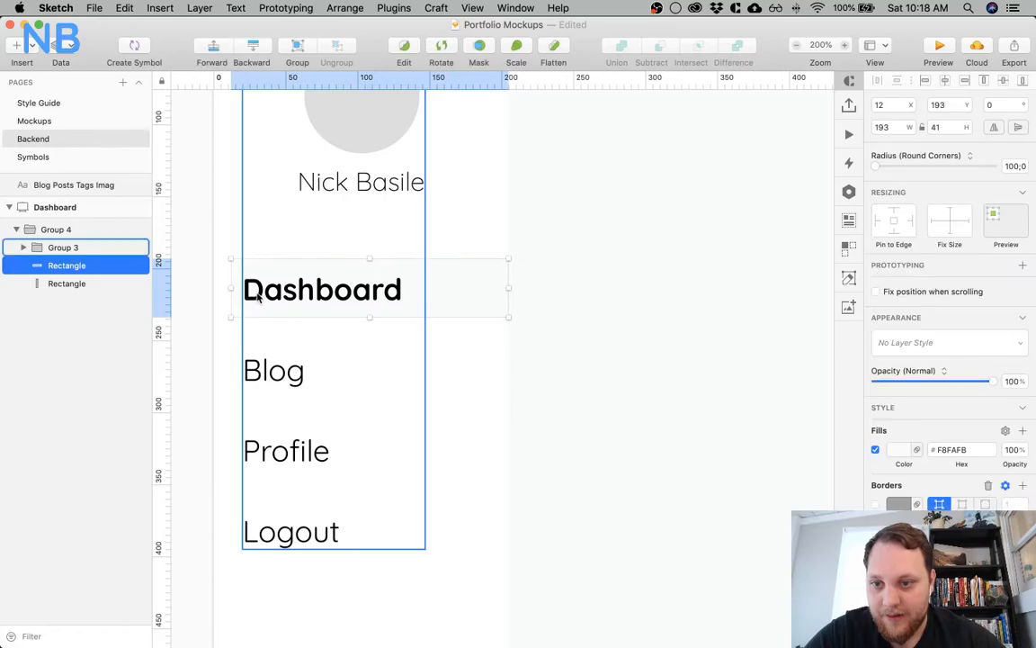
Extend the highlight rectangle's left edge toward the sidebar's edge, to a width of about 201
{"action": "left_click_drag", "start_coordinate": [229, 288], "coordinate": [214, 289]}
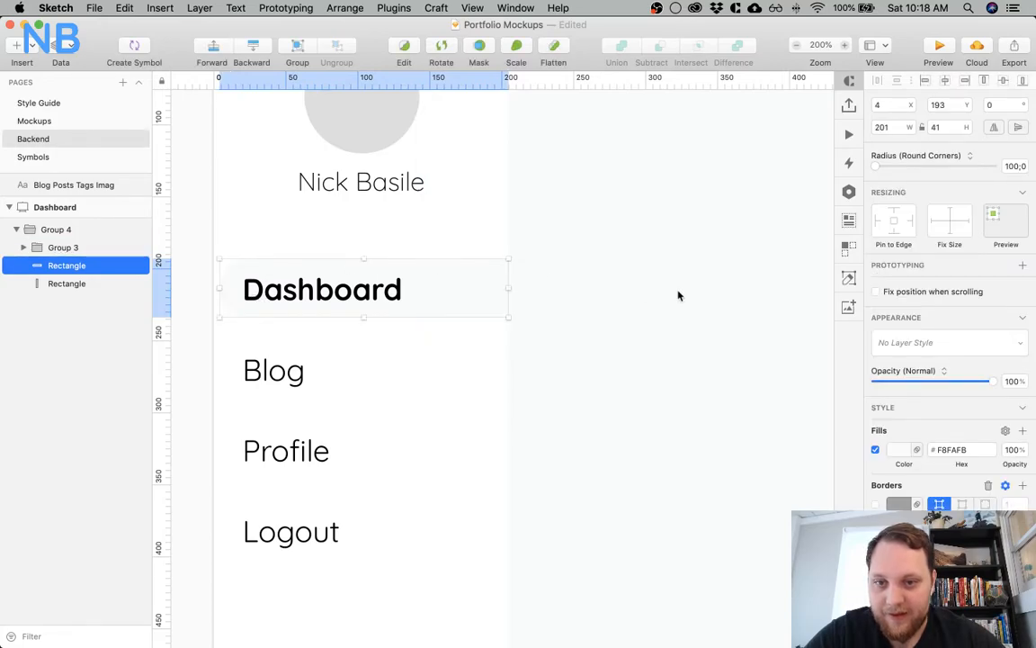
{"action": "left_click", "coordinate": [751, 309]}
{"action": "key", "text": "super+minus"}
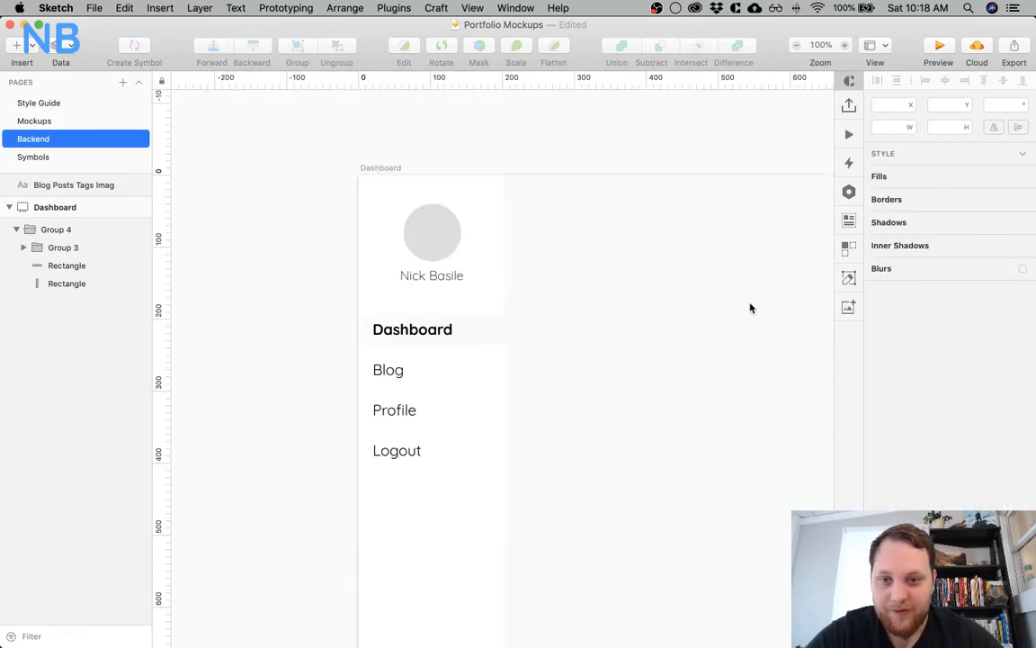
{"action": "key", "text": "super+minus"}
{"action": "key", "text": "super+plus"}
{"action": "key", "text": "super+plus"}
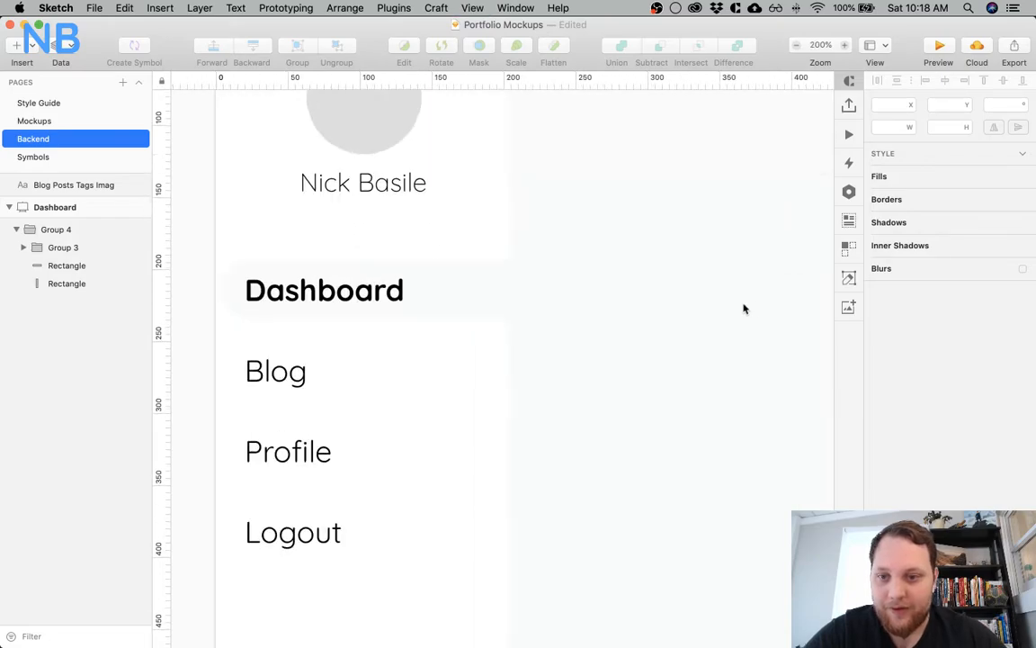
Delete the highlight rectangle behind the sidebar's Dashboard text
{"action": "left_click", "coordinate": [470, 298]}
{"action": "key", "text": "Delete"}
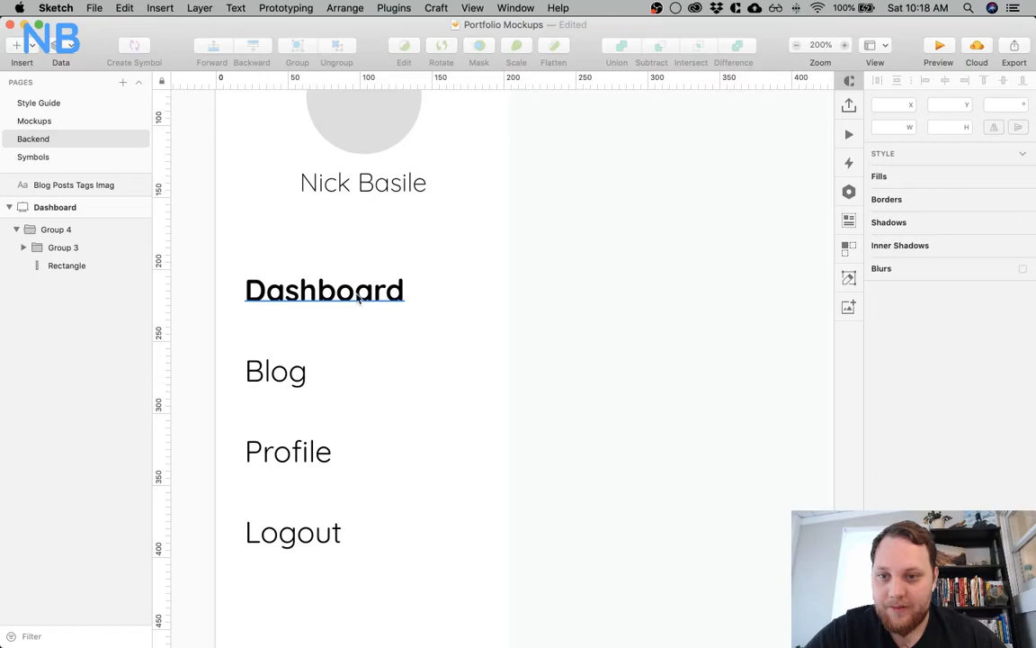
{"action": "left_click", "coordinate": [322, 275], "text": "super"}
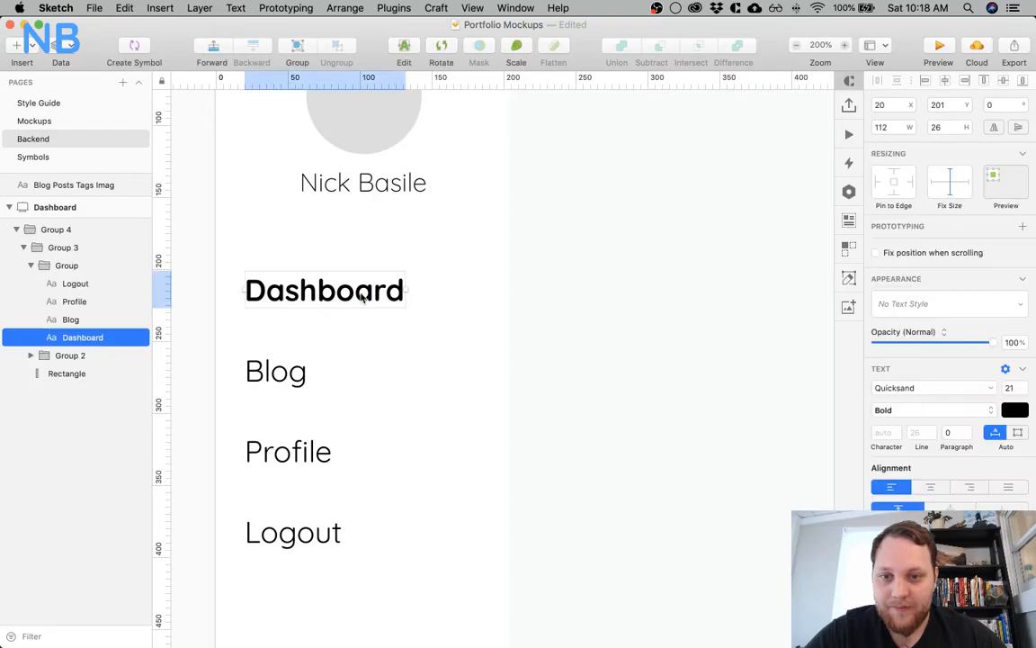
{"action": "left_click", "coordinate": [768, 398]}
Review the Dashboard artboard's layout against the list of planned backend features beside it
{"action": "key", "text": "super+plus"}
{"action": "key", "text": "super+minus"}
{"action": "key", "text": "super+minus"}
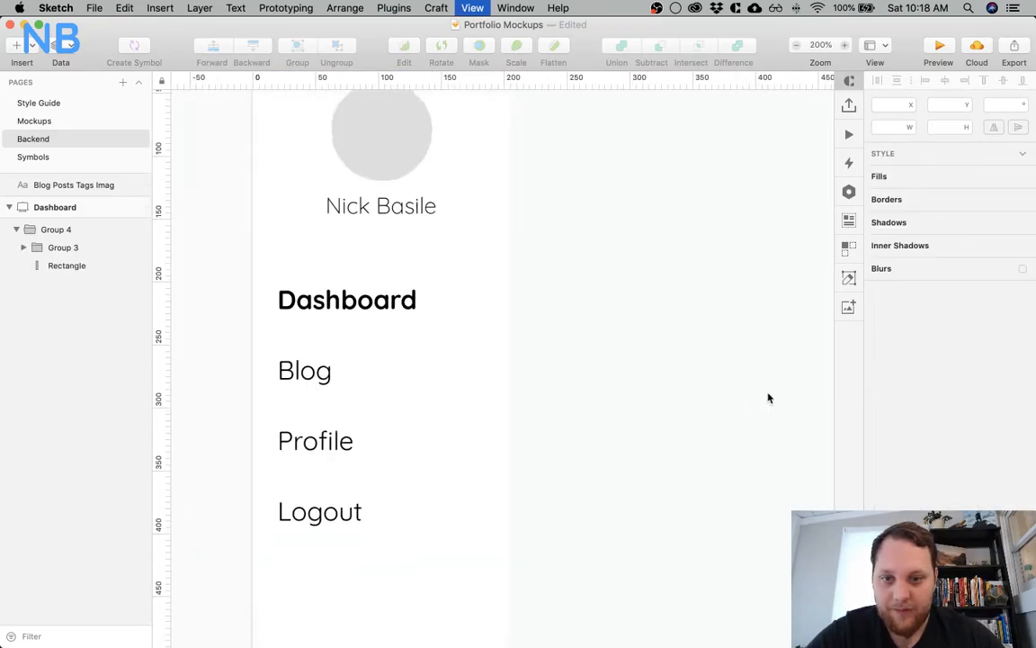
{"action": "scroll", "coordinate": [768, 397], "scroll_direction": "right", "scroll_amount": 5}
{"action": "scroll", "coordinate": [768, 398], "scroll_direction": "right", "scroll_amount": 2}
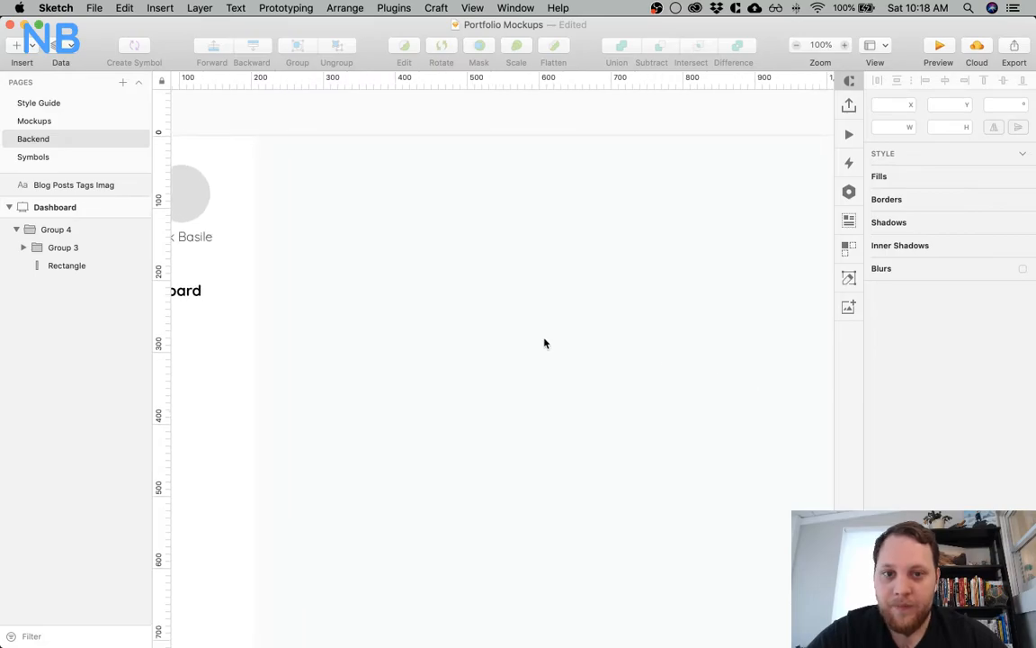
{"action": "key", "text": "super+minus"}
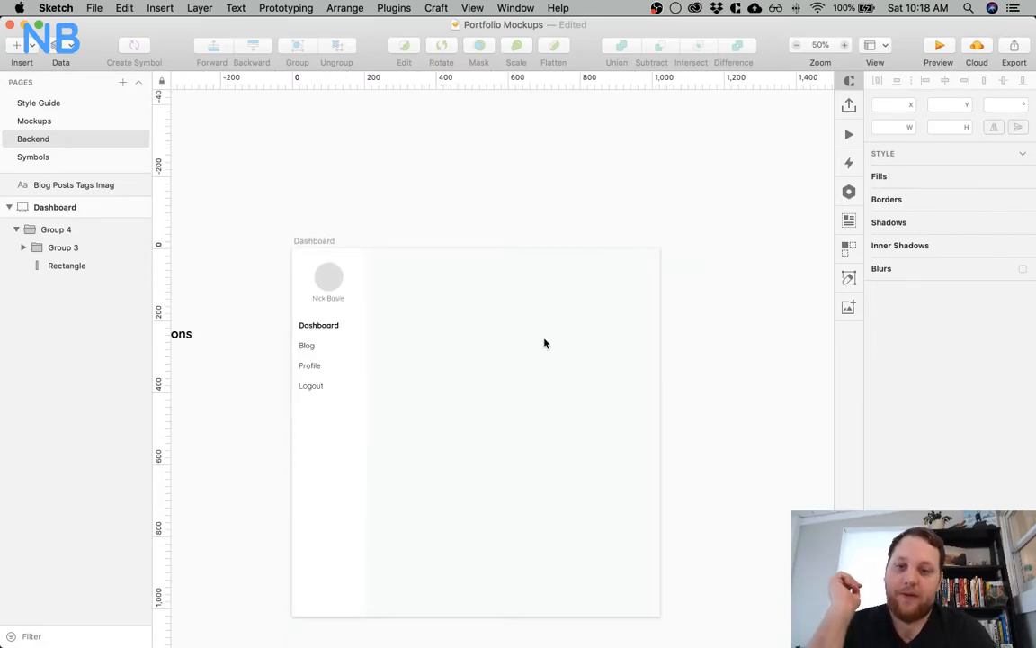
{"action": "scroll", "coordinate": [469, 342], "scroll_direction": "left", "scroll_amount": 8}
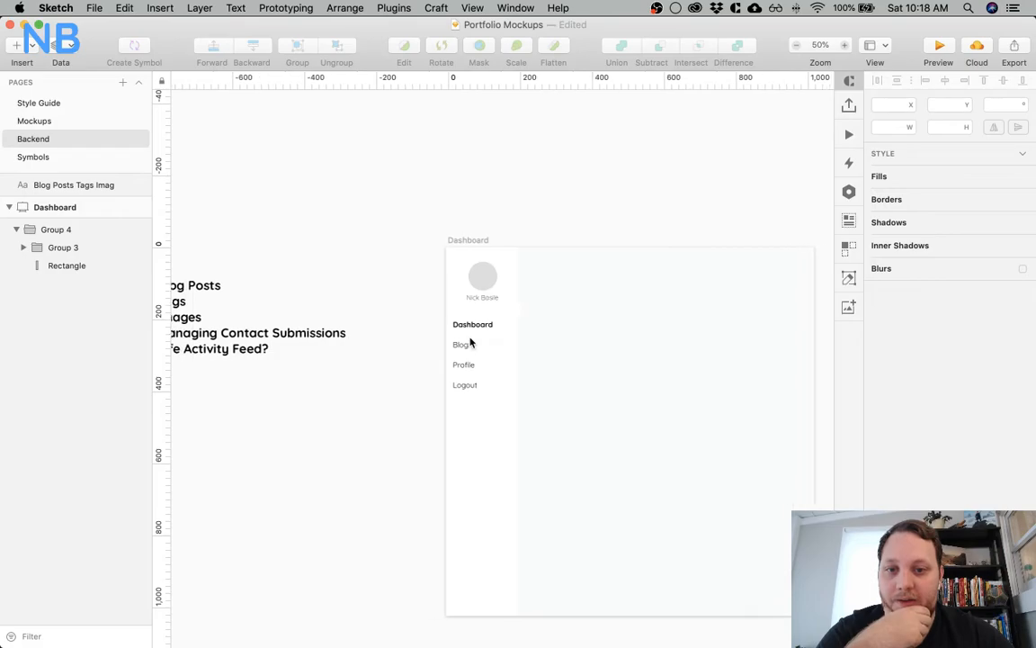
{"action": "scroll", "coordinate": [469, 341], "scroll_direction": "left", "scroll_amount": 2}
{"action": "scroll", "coordinate": [470, 342], "scroll_direction": "right", "scroll_amount": 3}
{"action": "scroll", "coordinate": [470, 342], "scroll_direction": "down", "scroll_amount": 1}
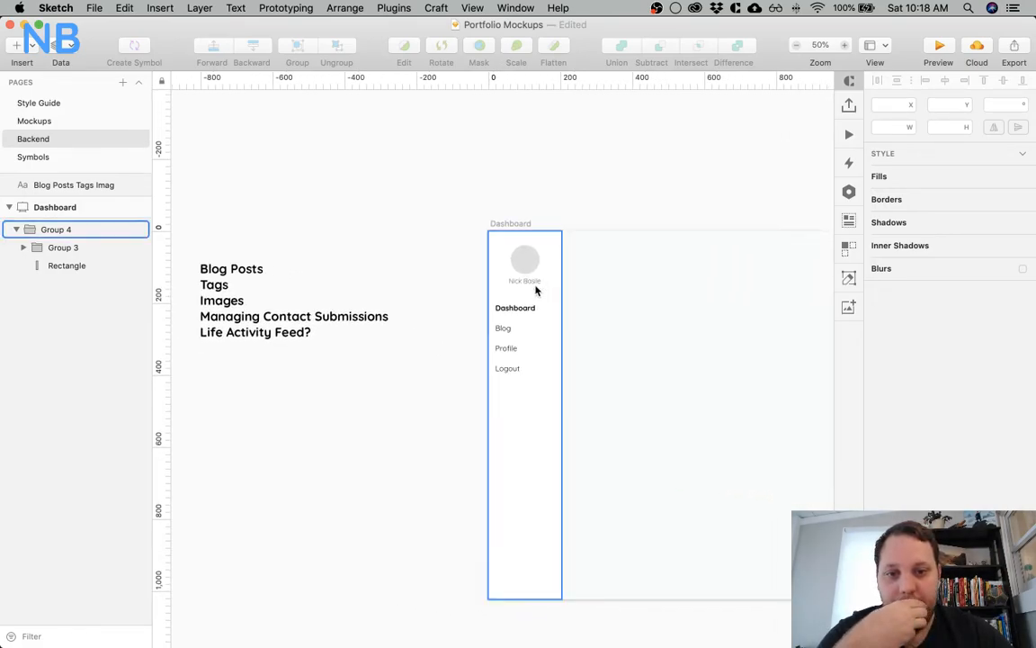
{"action": "scroll", "coordinate": [623, 338], "scroll_direction": "right", "scroll_amount": 1}
{"action": "scroll", "coordinate": [623, 337], "scroll_direction": "right", "scroll_amount": 2}
{"action": "scroll", "coordinate": [624, 337], "scroll_direction": "down", "scroll_amount": 1}
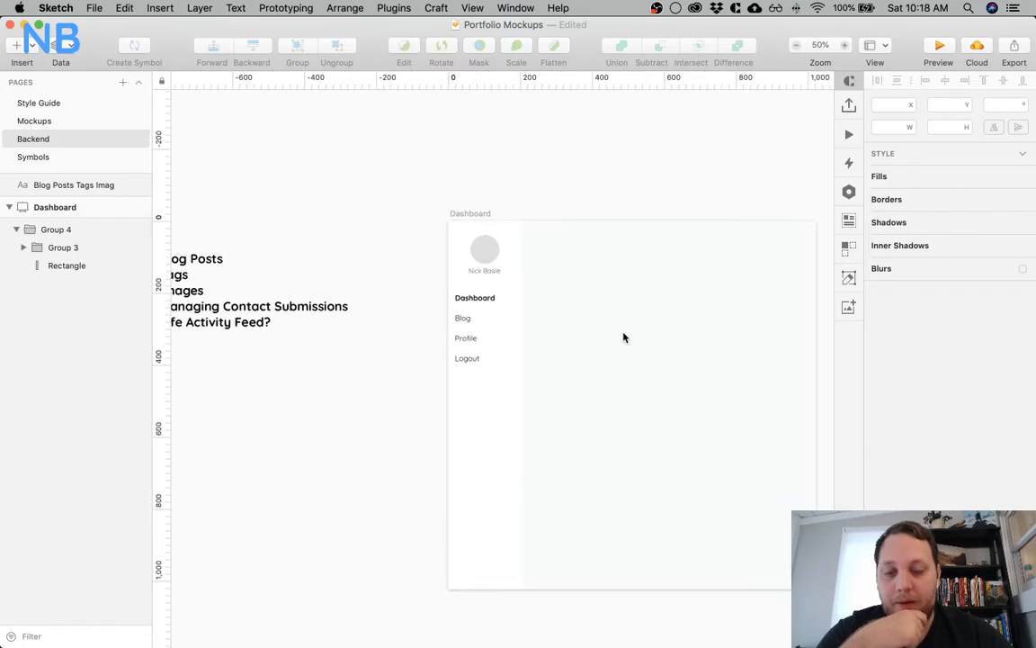
{"action": "scroll", "coordinate": [623, 337], "scroll_direction": "right", "scroll_amount": 4}
{"action": "scroll", "coordinate": [624, 338], "scroll_direction": "down", "scroll_amount": 1}
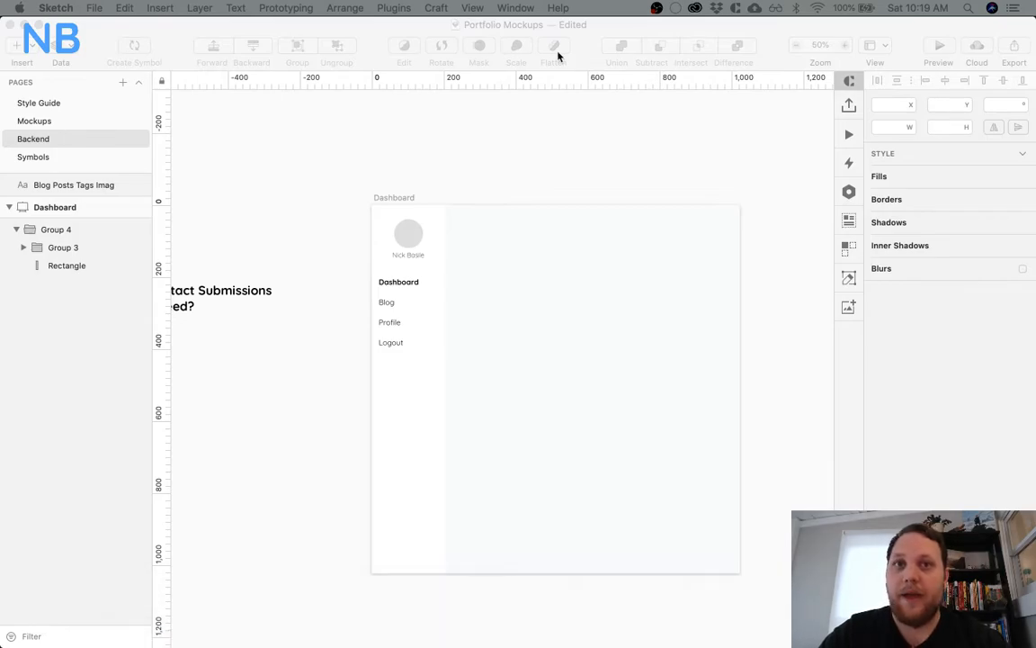
Switch to System Preferences, move its window out of view and quit it
{"action": "mouse_move", "coordinate": [505, 644]}
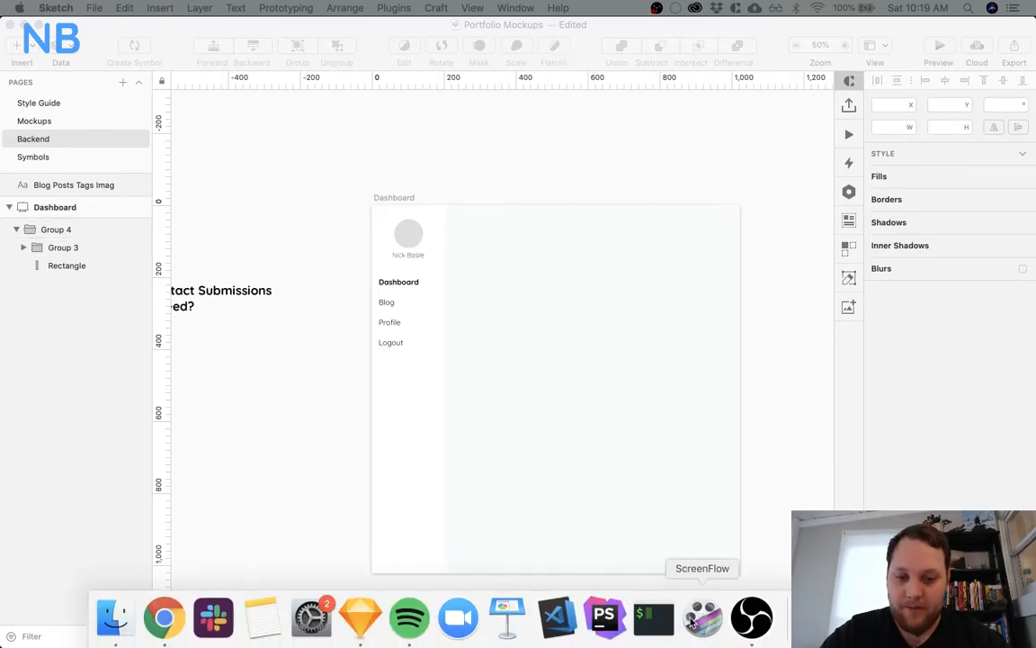
{"action": "left_click", "coordinate": [311, 617]}
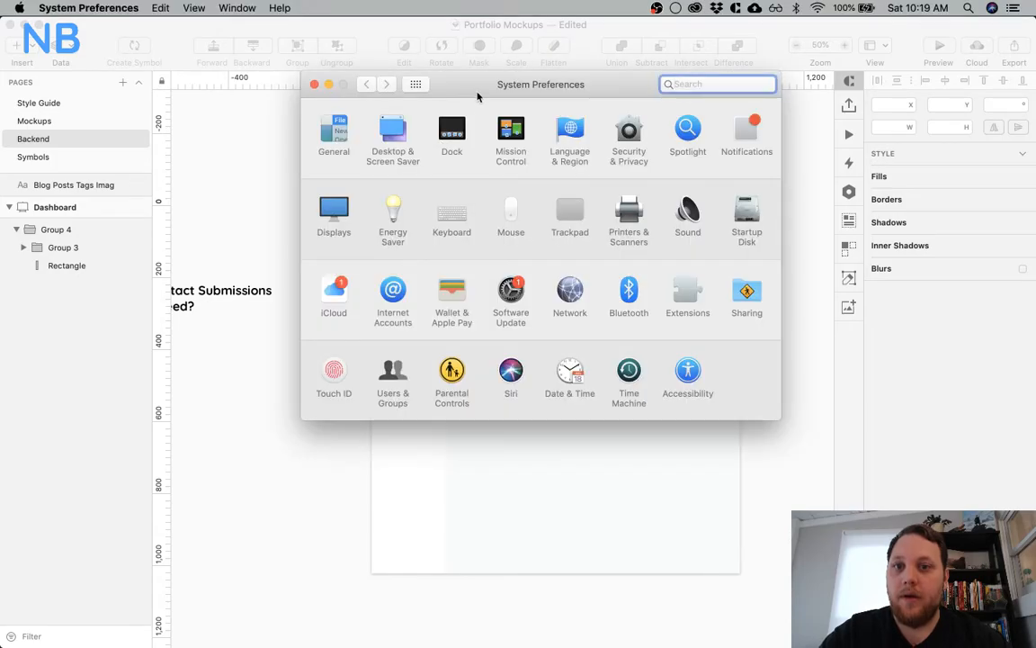
{"action": "left_click_drag", "start_coordinate": [477, 94], "coordinate": [539, 0]}
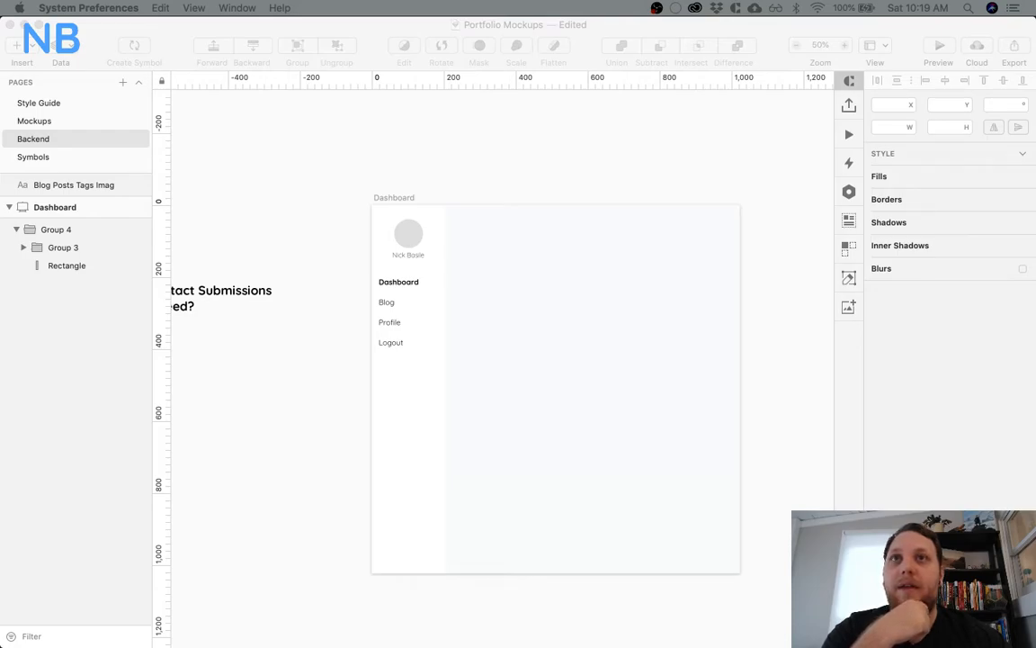
{"action": "key", "text": "super+q"}
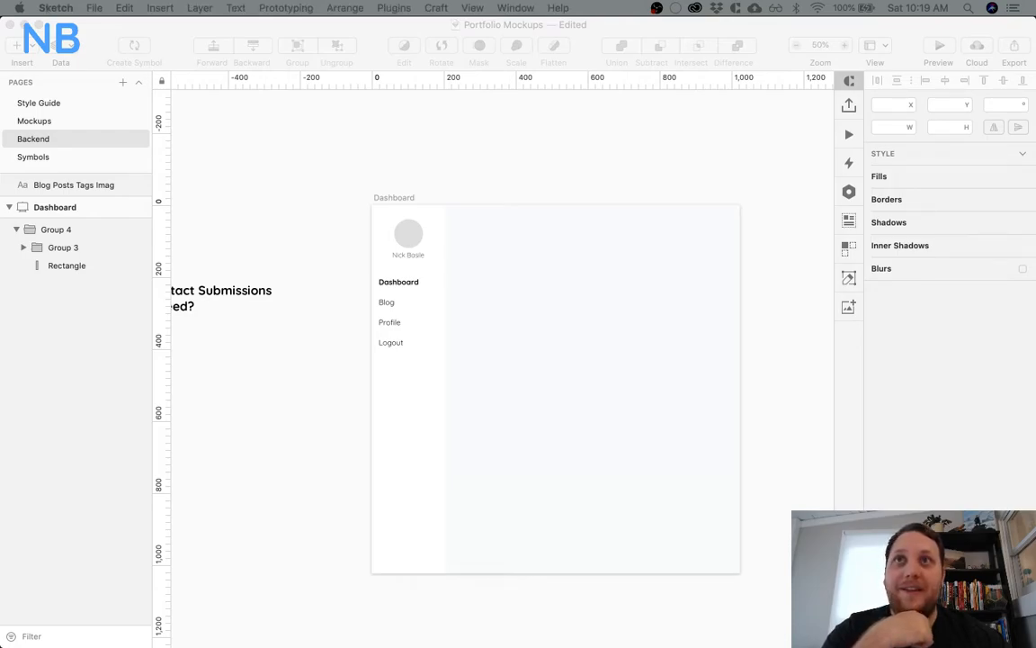
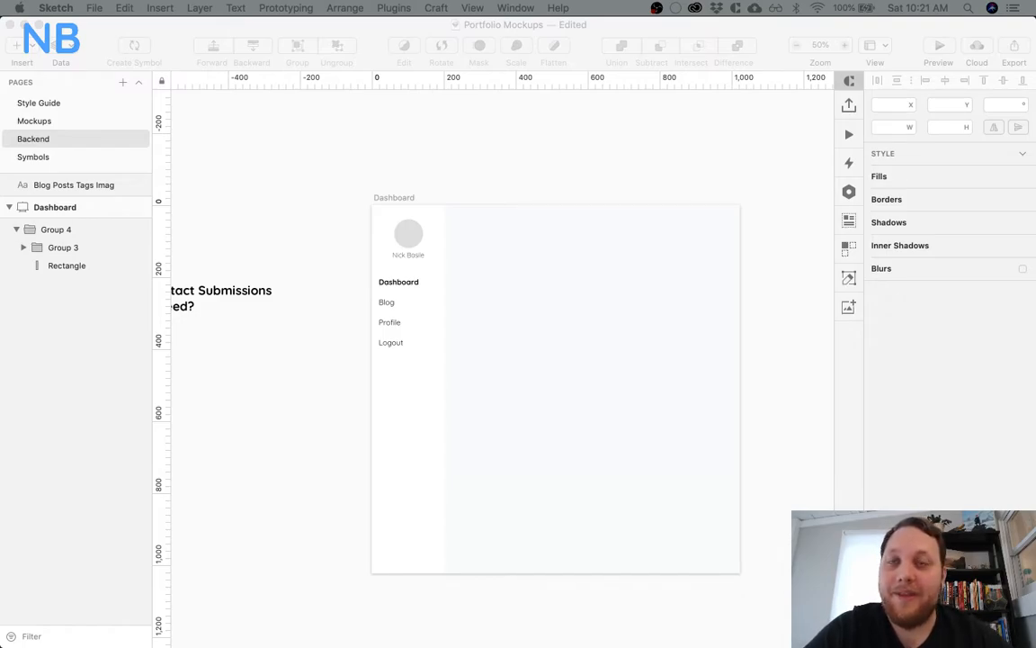
Switch to System Preferences, close its window and return to Sketch
{"action": "left_click", "coordinate": [443, 178]}
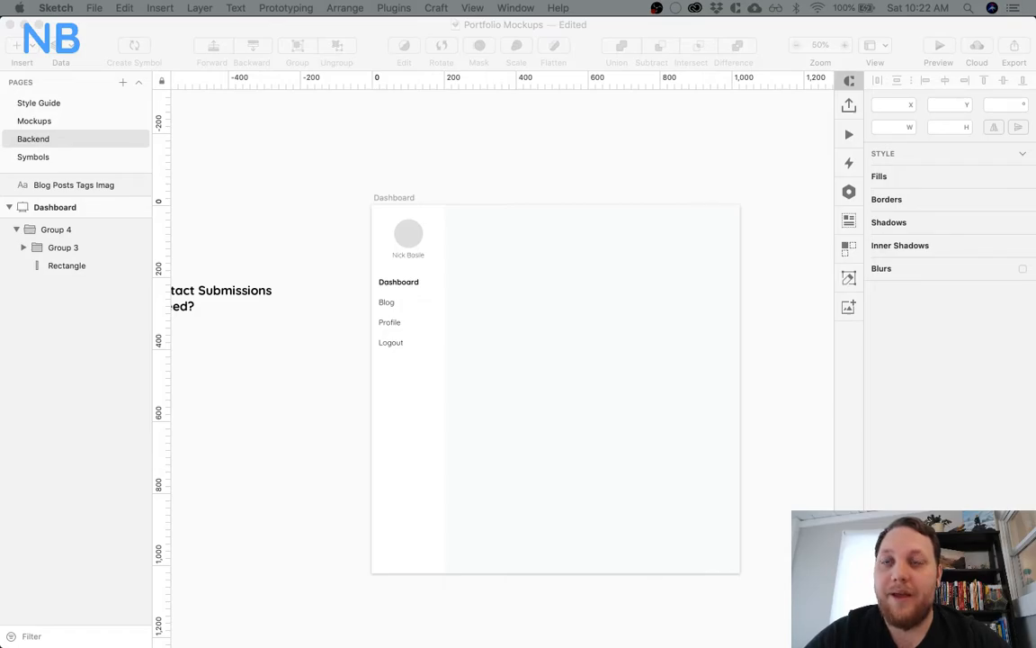
{"action": "mouse_move", "coordinate": [555, 621]}
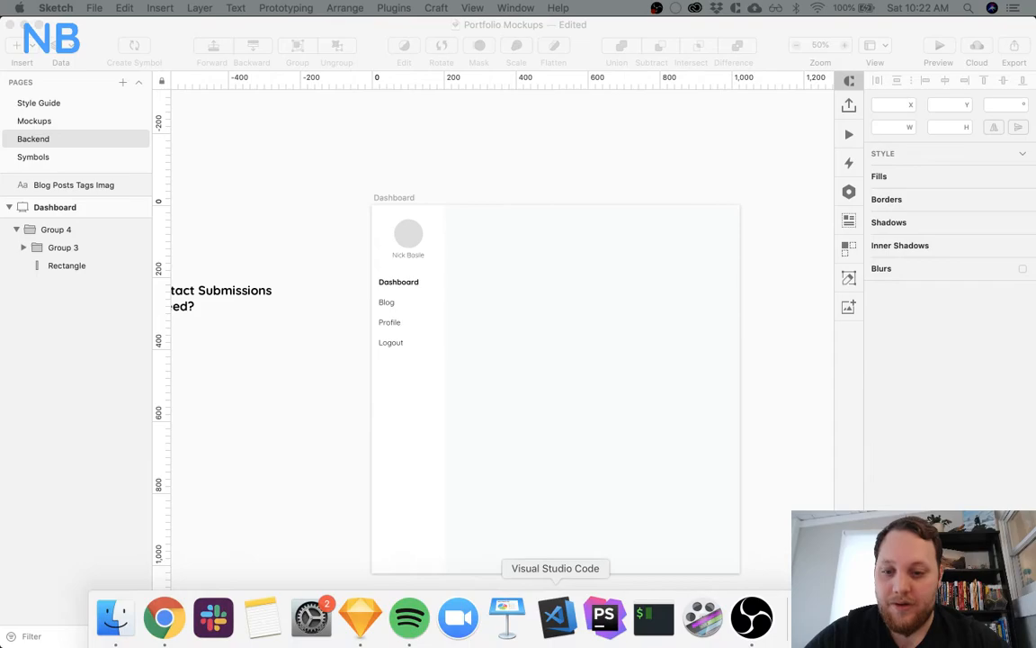
{"action": "left_click", "coordinate": [311, 611]}
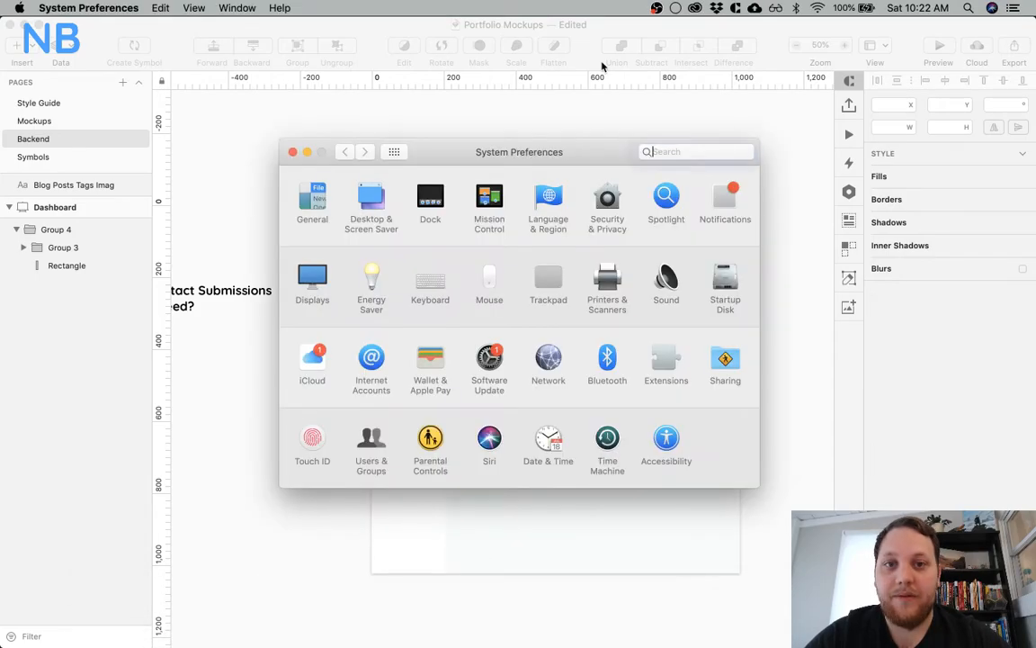
{"action": "key", "text": "super+w"}
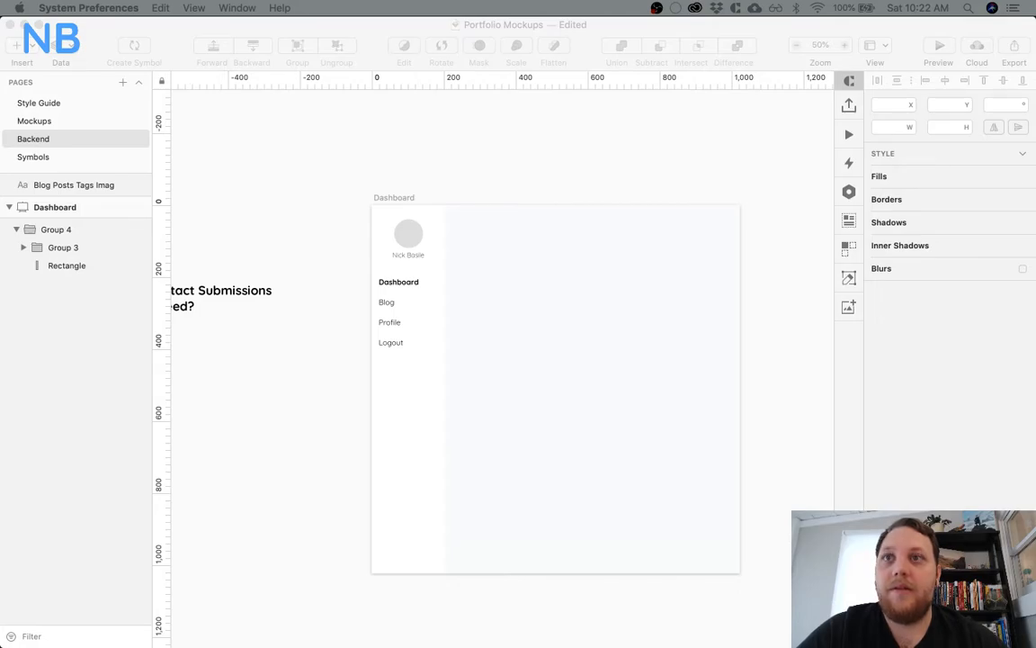
{"action": "key", "text": "super+Tab"}
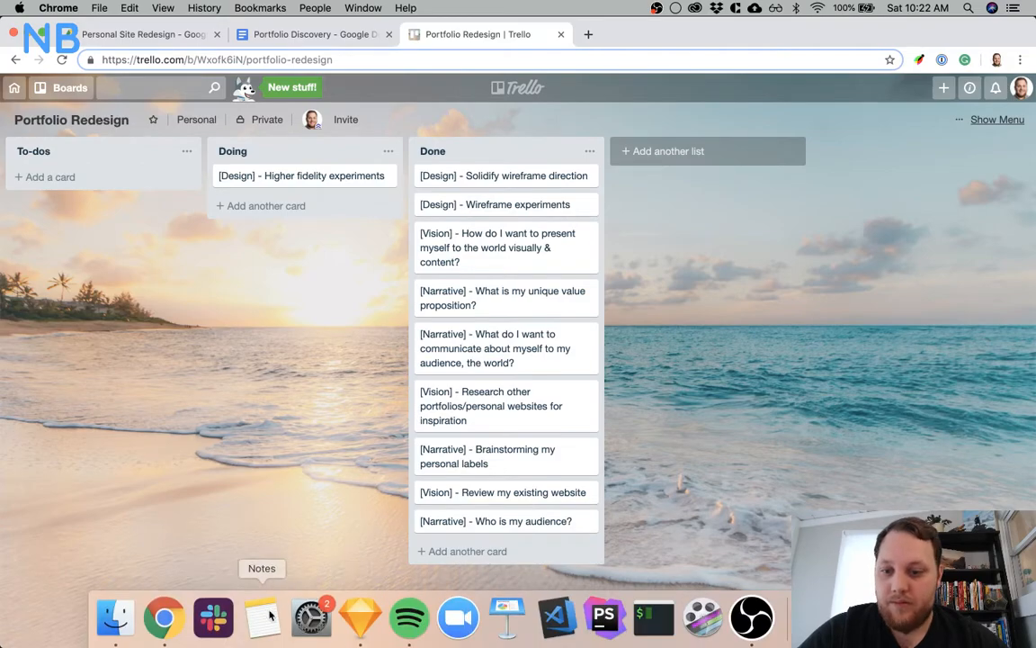
{"action": "left_click", "coordinate": [361, 620]}
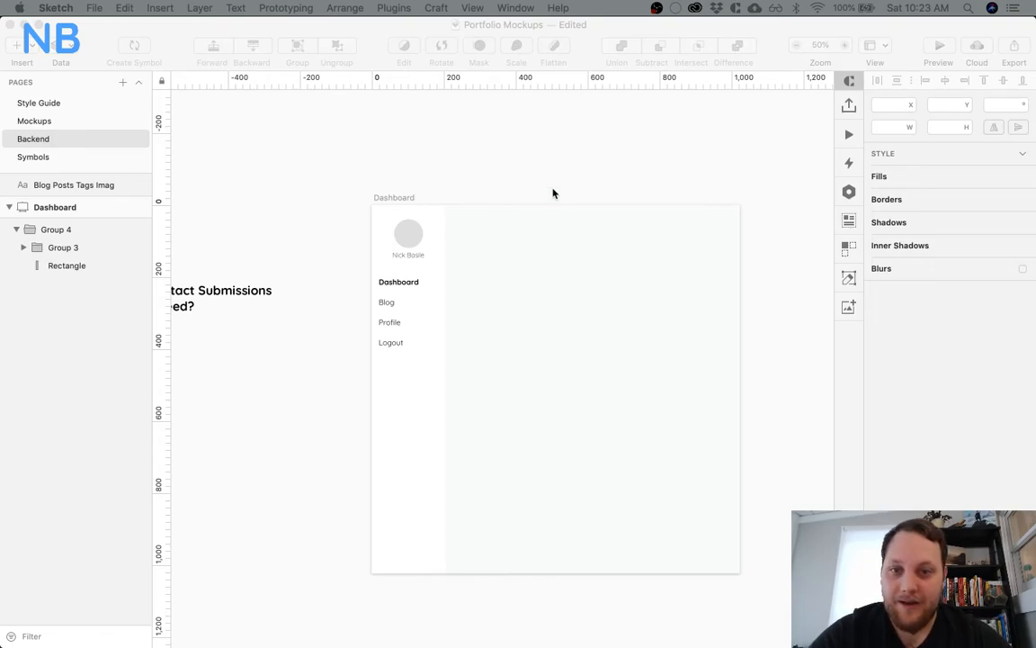
{"action": "left_click", "coordinate": [557, 160]}
{"action": "scroll", "coordinate": [546, 275], "scroll_direction": "down", "scroll_amount": 4}
{"action": "scroll", "coordinate": [546, 275], "scroll_direction": "right", "scroll_amount": 3}
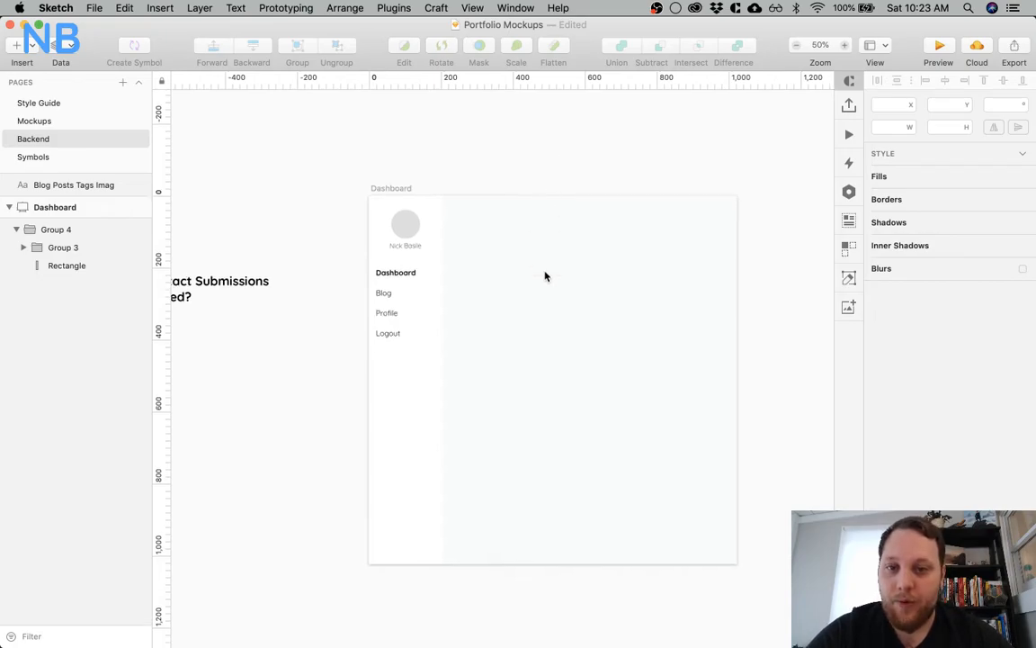
{"action": "scroll", "coordinate": [546, 276], "scroll_direction": "right", "scroll_amount": 1}
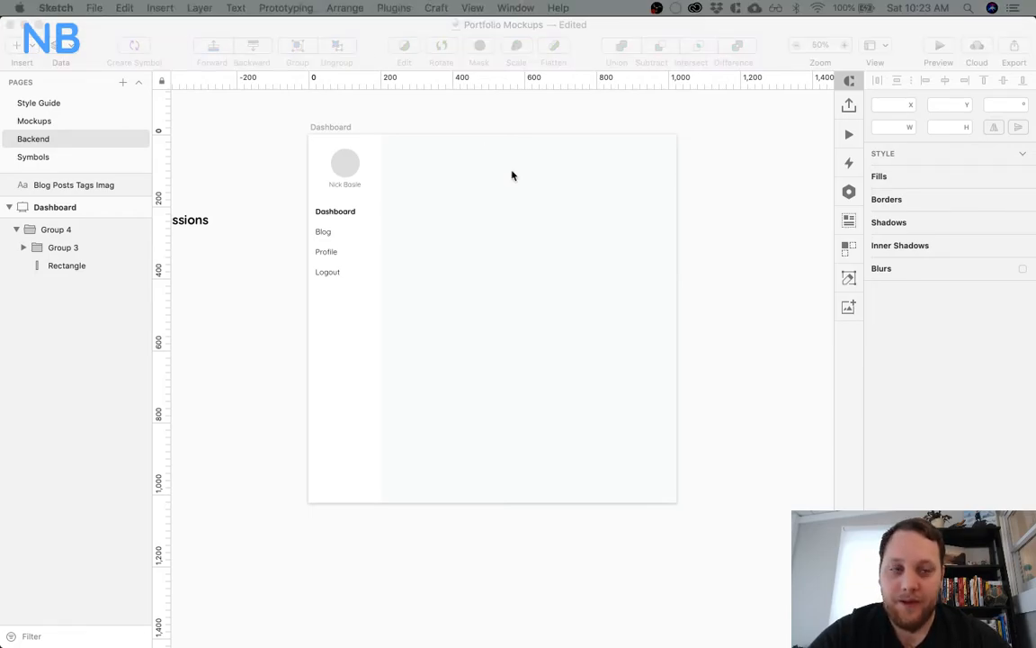
{"action": "left_click", "coordinate": [703, 227]}
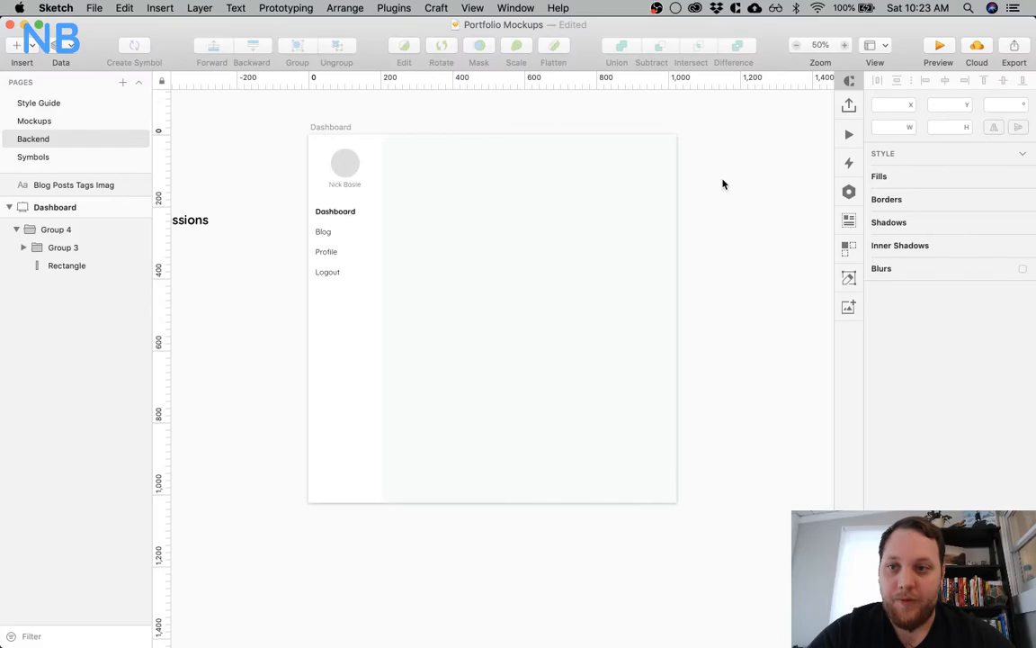
Review the existing site page designs on the Mockups page, from About to Blog Post, and return to the Backend page
{"action": "left_click", "coordinate": [49, 121]}
{"action": "scroll", "coordinate": [428, 296], "scroll_direction": "left", "scroll_amount": 5}
{"action": "scroll", "coordinate": [428, 296], "scroll_direction": "left", "scroll_amount": 10}
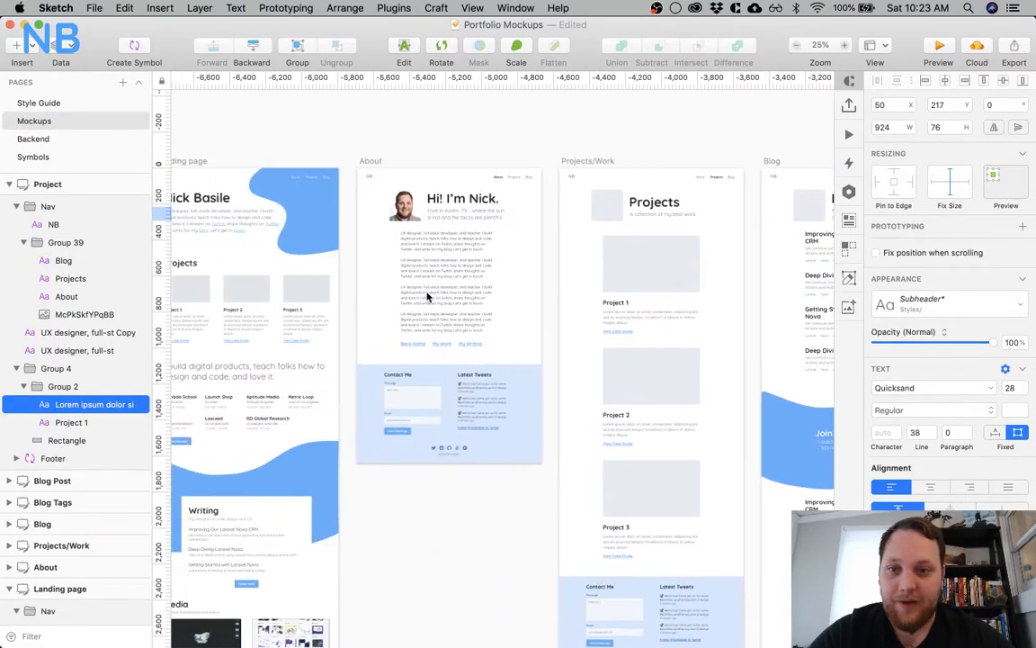
{"action": "scroll", "coordinate": [428, 296], "scroll_direction": "right", "scroll_amount": 10}
{"action": "scroll", "coordinate": [428, 296], "scroll_direction": "down", "scroll_amount": 2}
{"action": "scroll", "coordinate": [428, 296], "scroll_direction": "right", "scroll_amount": 10}
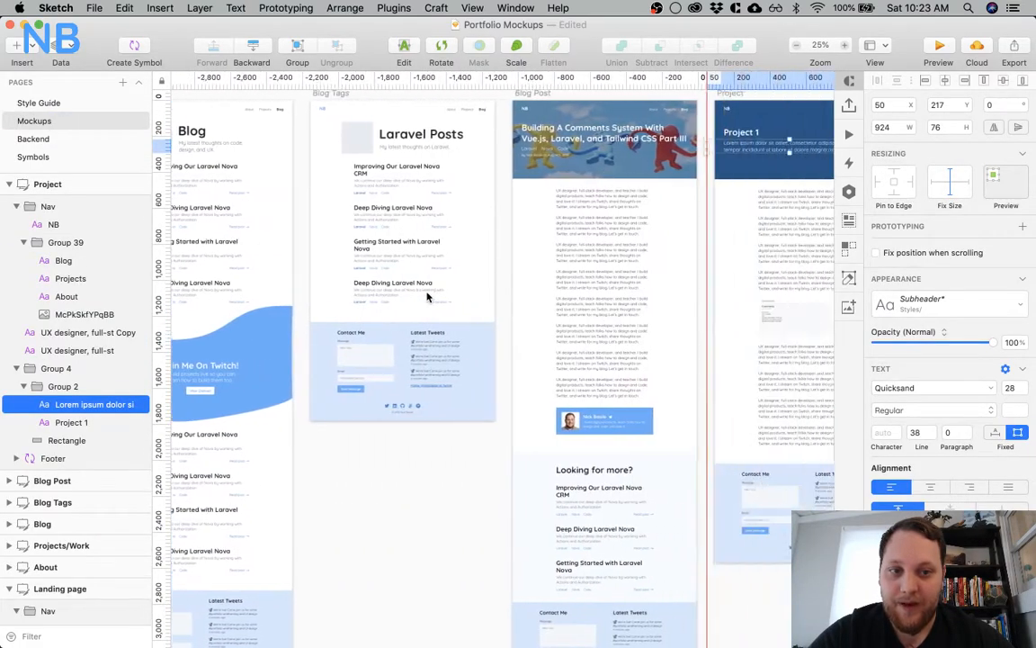
{"action": "scroll", "coordinate": [428, 296], "scroll_direction": "left", "scroll_amount": 10}
{"action": "scroll", "coordinate": [428, 296], "scroll_direction": "up", "scroll_amount": 1}
{"action": "scroll", "coordinate": [428, 296], "scroll_direction": "left", "scroll_amount": 10}
{"action": "scroll", "coordinate": [429, 295], "scroll_direction": "up", "scroll_amount": 2}
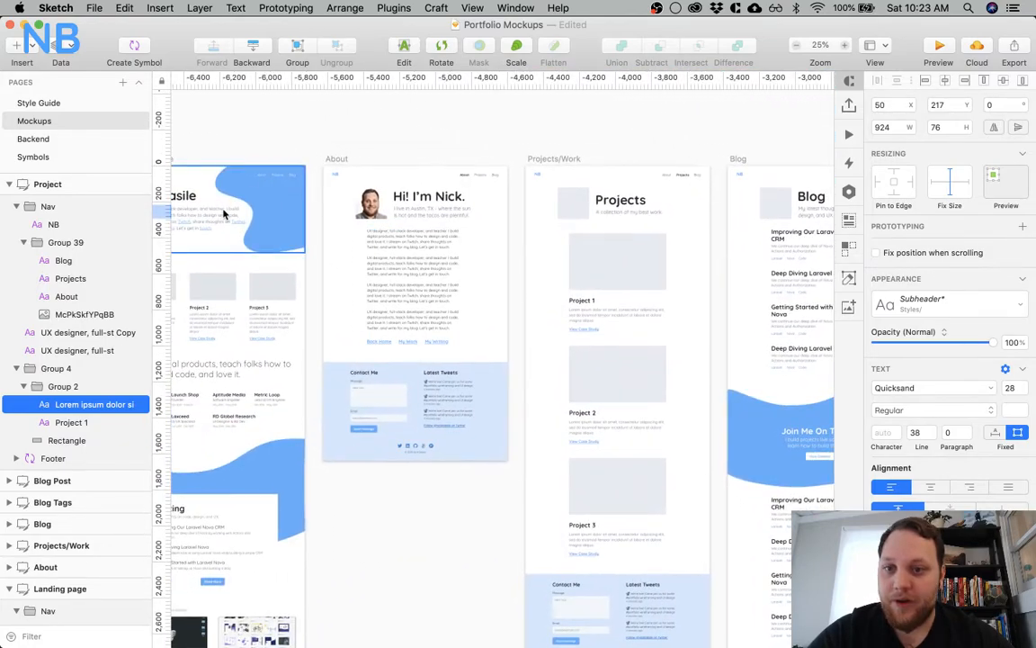
{"action": "left_click", "coordinate": [52, 122]}
{"action": "left_click", "coordinate": [36, 138]}
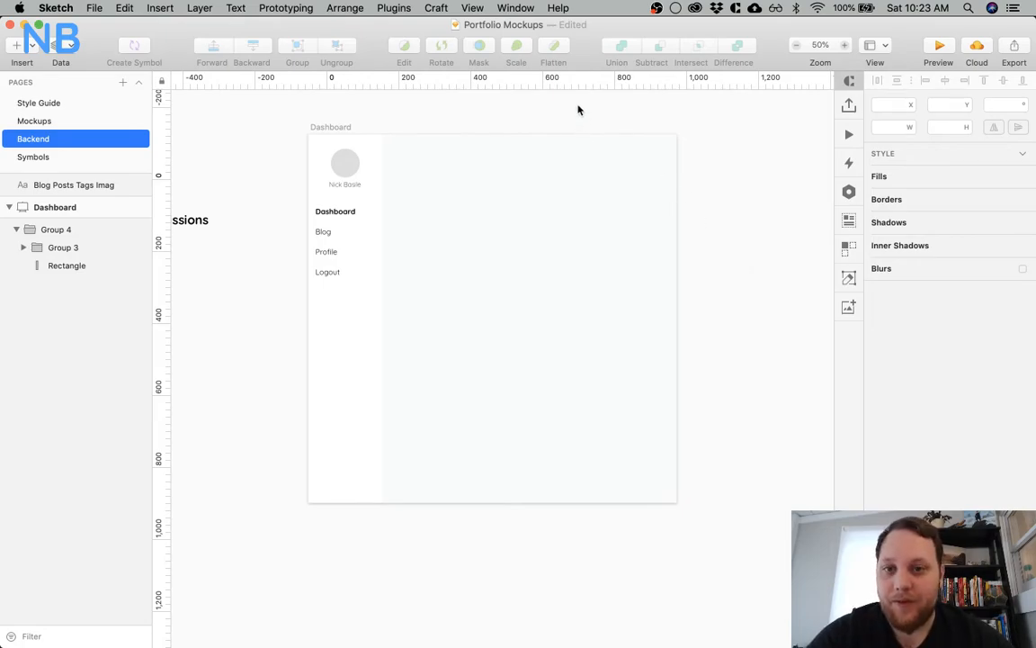
Draw a rectangle about 726 by 279 beside the sidebar, near the top of the Dashboard artboard's content area
{"action": "left_click", "coordinate": [411, 193]}
{"action": "scroll", "coordinate": [411, 194], "scroll_direction": "left", "scroll_amount": 5}
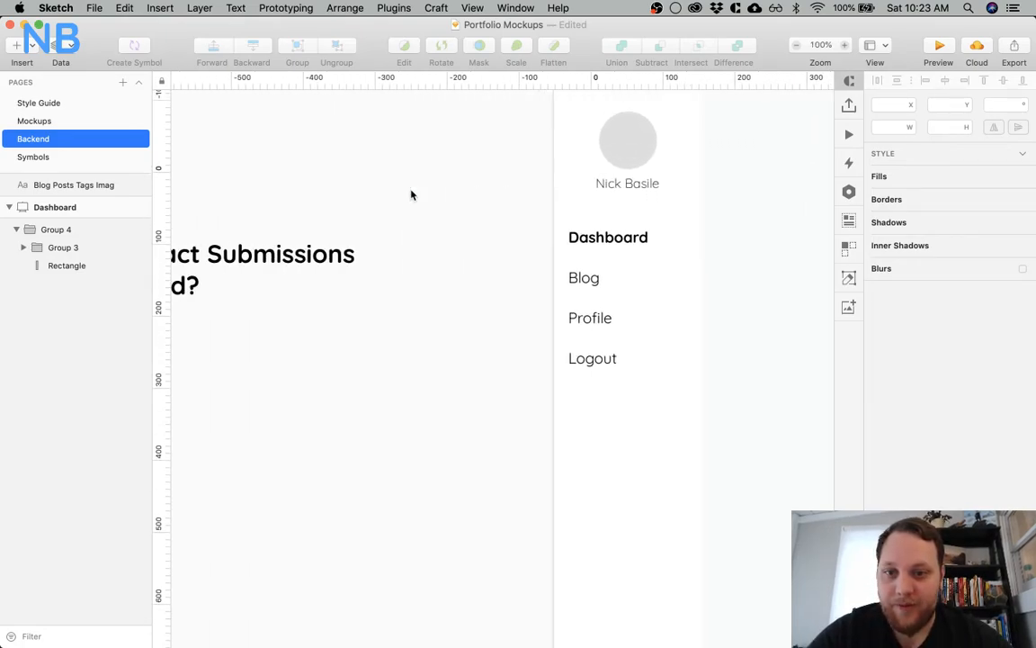
{"action": "scroll", "coordinate": [411, 194], "scroll_direction": "right", "scroll_amount": 6}
{"action": "key", "text": "super+minus"}
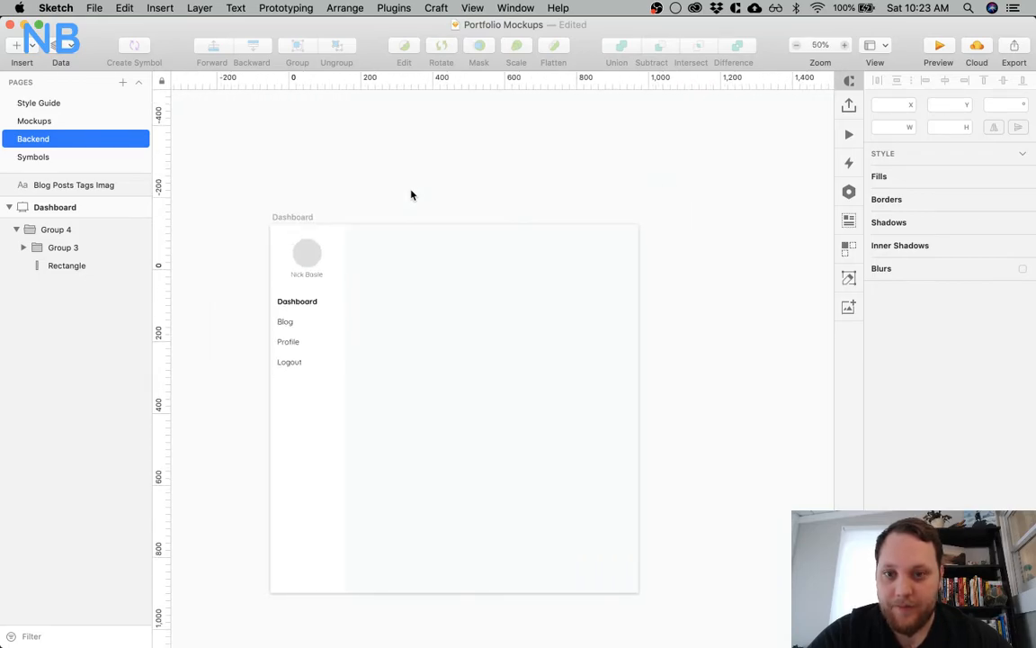
{"action": "key", "text": "r"}
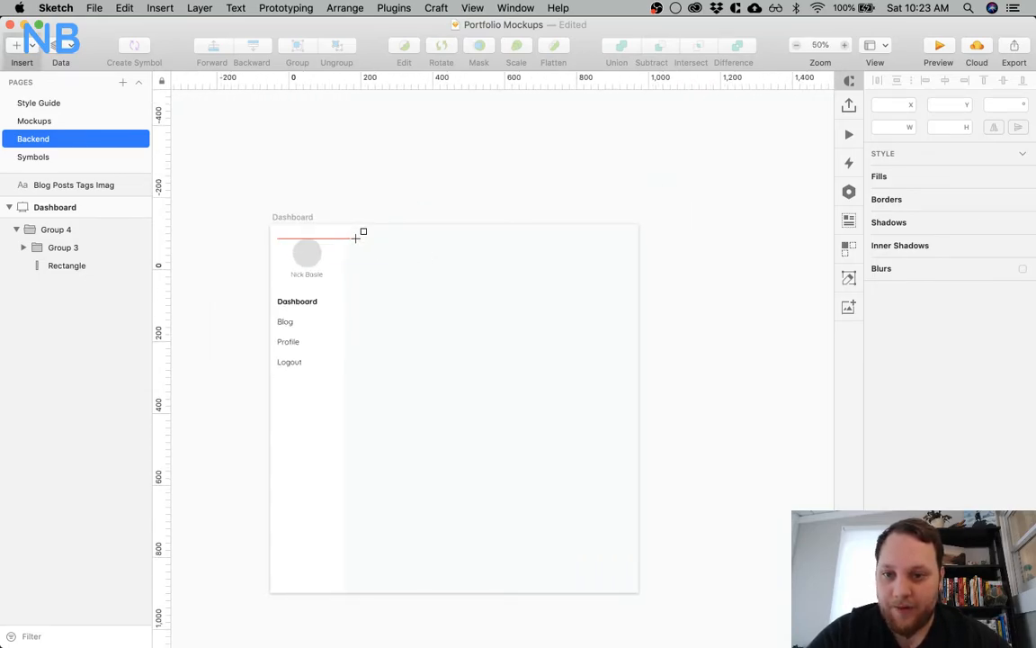
{"action": "mouse_move", "coordinate": [358, 237]}
{"action": "left_mouse_down"}
{"action": "mouse_move", "coordinate": [563, 327]}
{"action": "mouse_move", "coordinate": [619, 338]}
{"action": "left_mouse_up"}
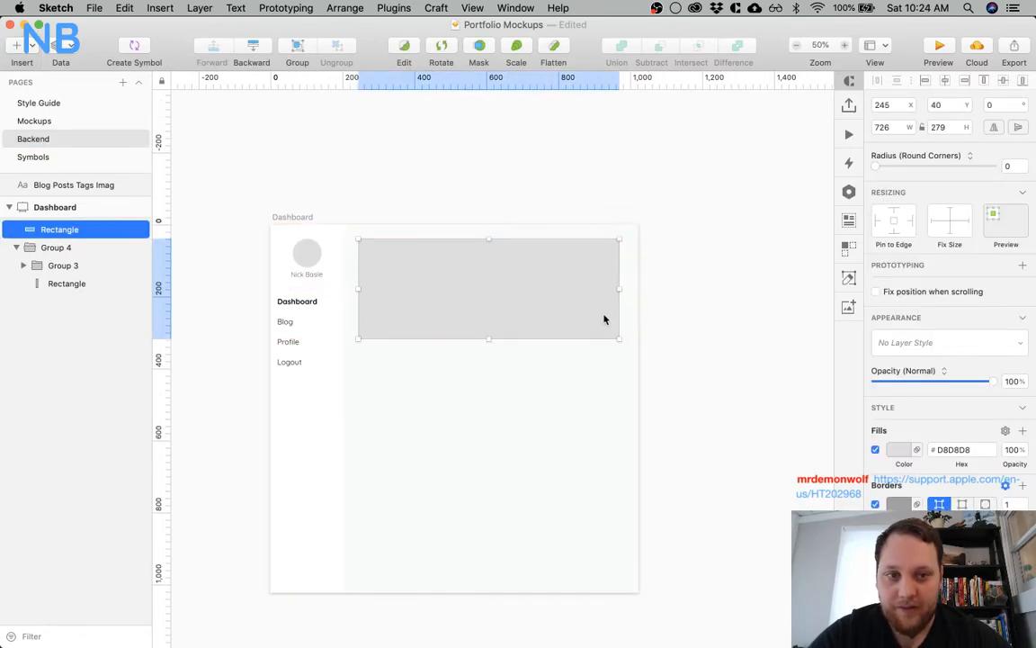
Increase the content rectangle's width by 13, to 739
{"action": "left_click", "coordinate": [897, 128]}
{"action": "type", "text": "+13"}
{"action": "key", "text": "Return"}
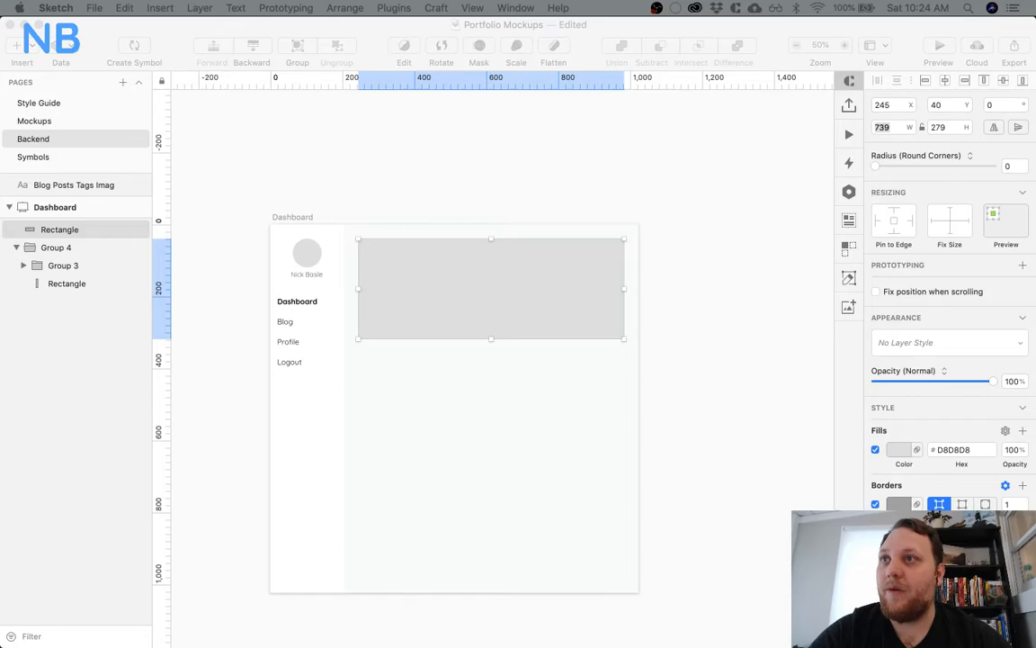
Open Audio MIDI Setup to check the audio devices, move its window out of view and return to Sketch
{"action": "mouse_move", "coordinate": [260, 640]}
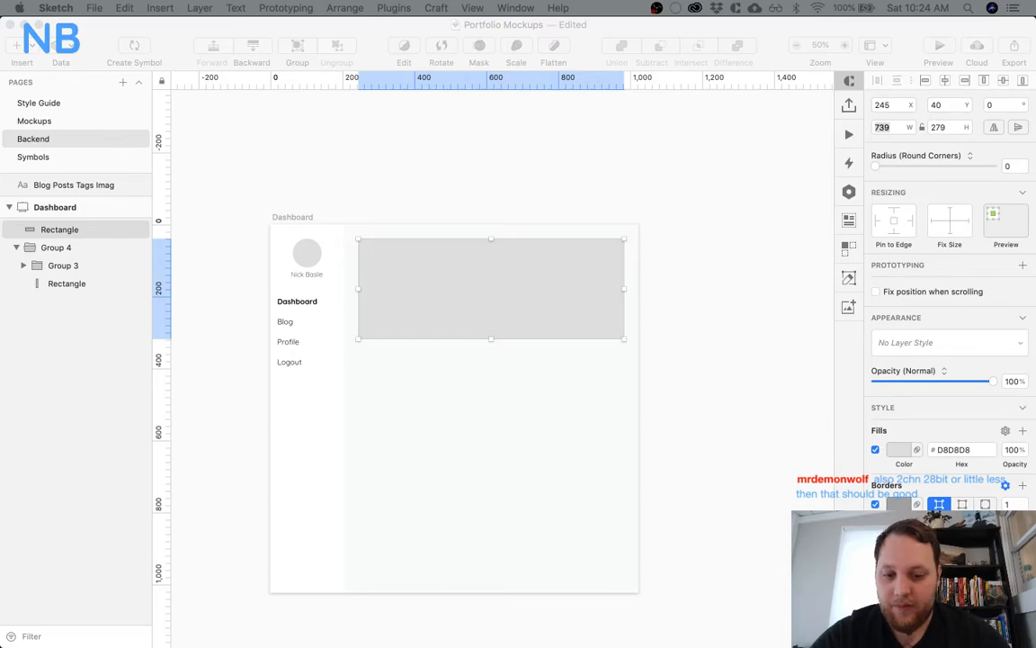
{"action": "key", "text": "F4"}
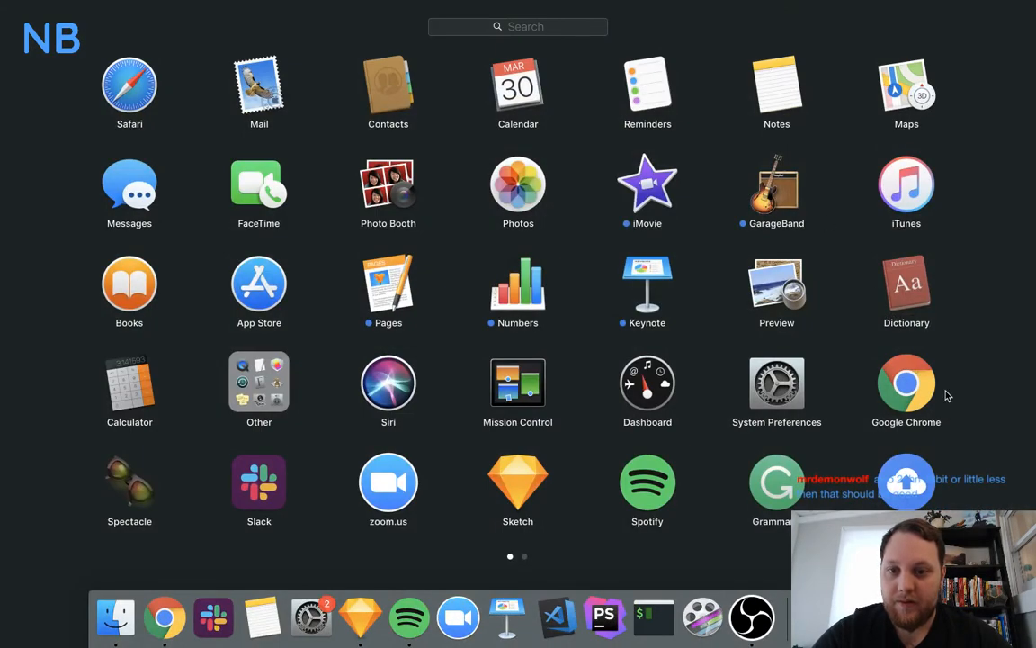
{"action": "left_click", "coordinate": [238, 364]}
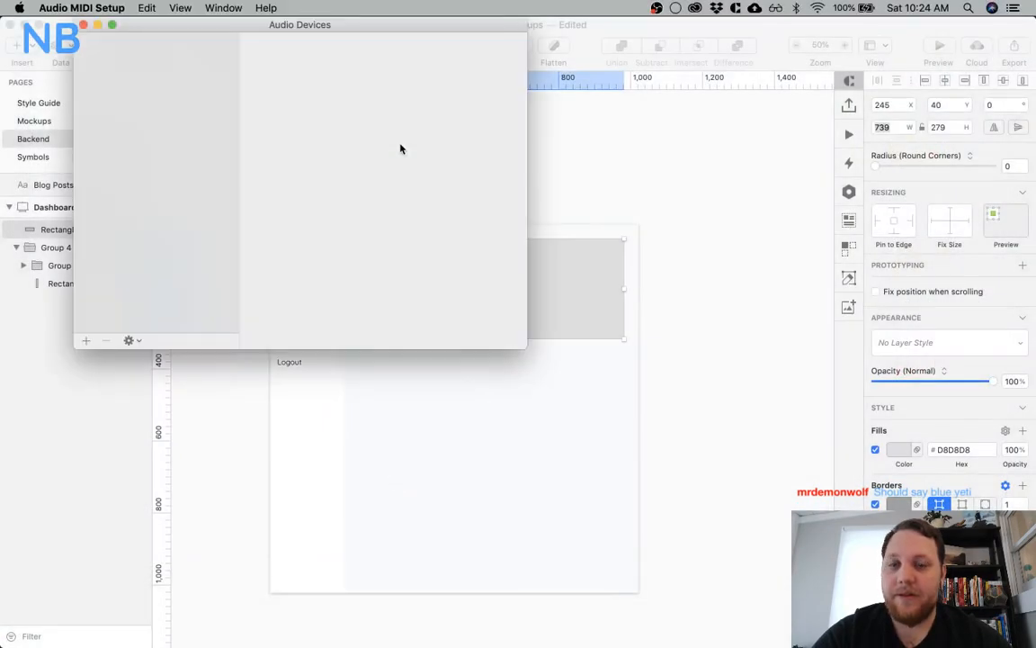
{"action": "left_click_drag", "start_coordinate": [414, 24], "coordinate": [414, 0]}
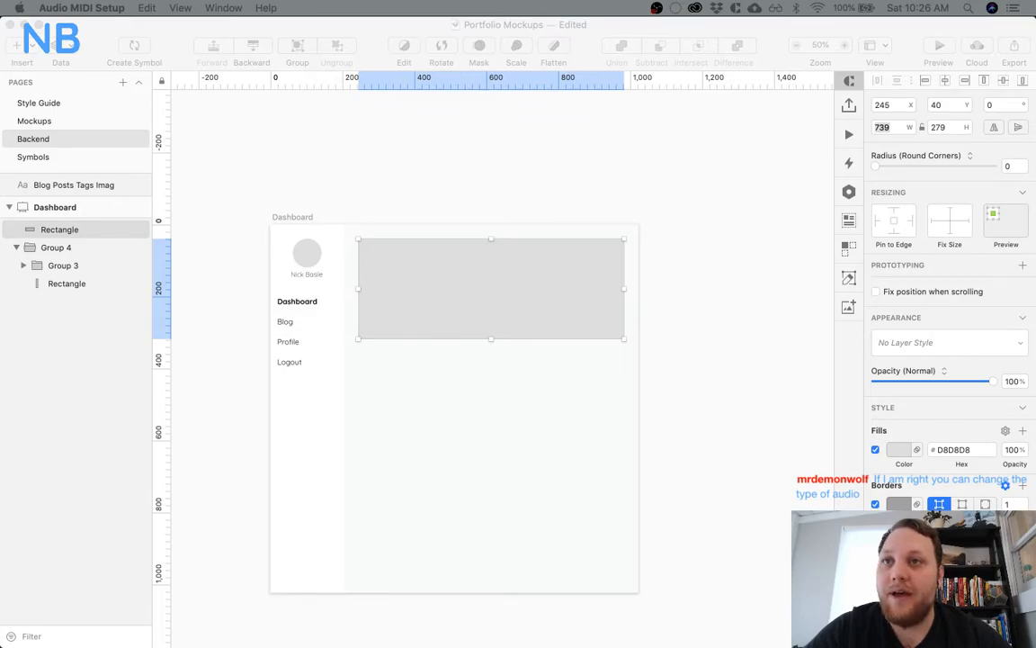
{"action": "left_click", "coordinate": [479, 182]}
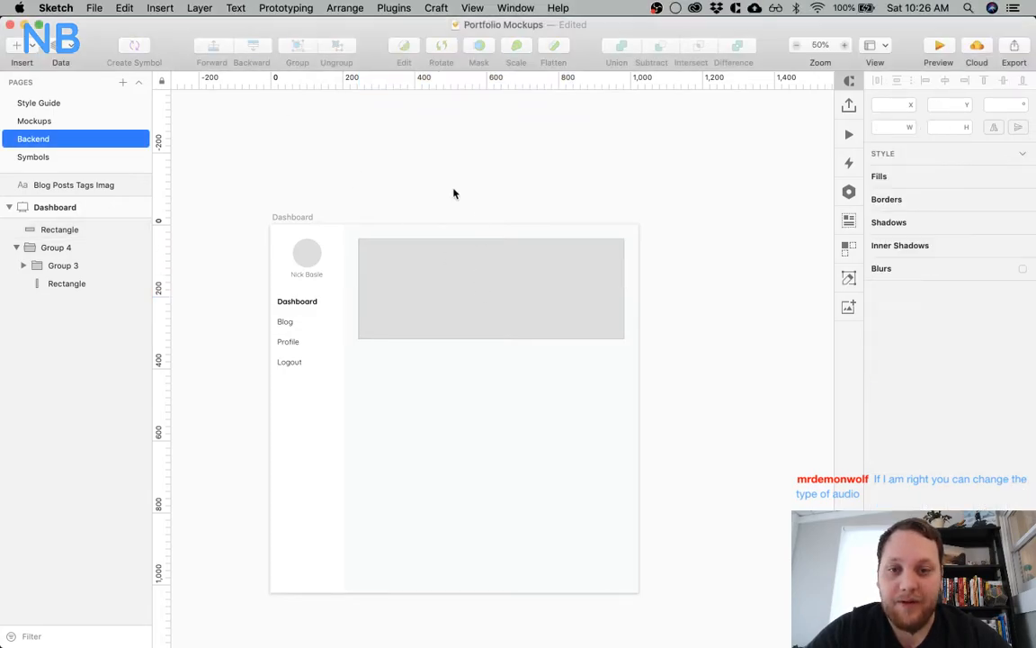
Give the content rectangle a white FFFFFF fill and turn off its border
{"action": "left_click", "coordinate": [433, 298]}
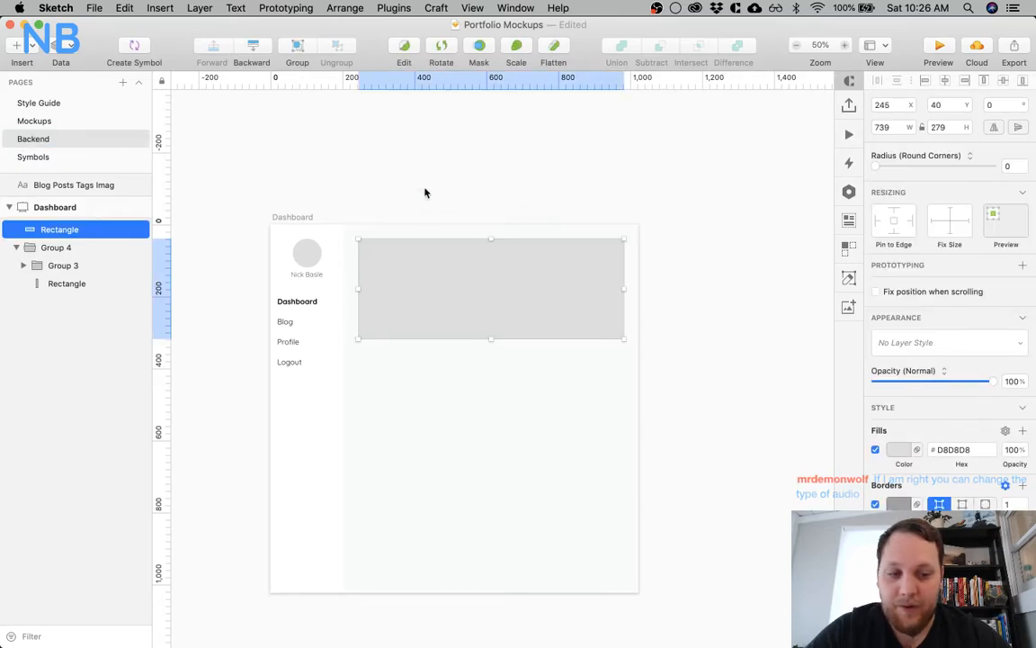
{"action": "scroll", "coordinate": [423, 191], "scroll_direction": "down", "scroll_amount": 2}
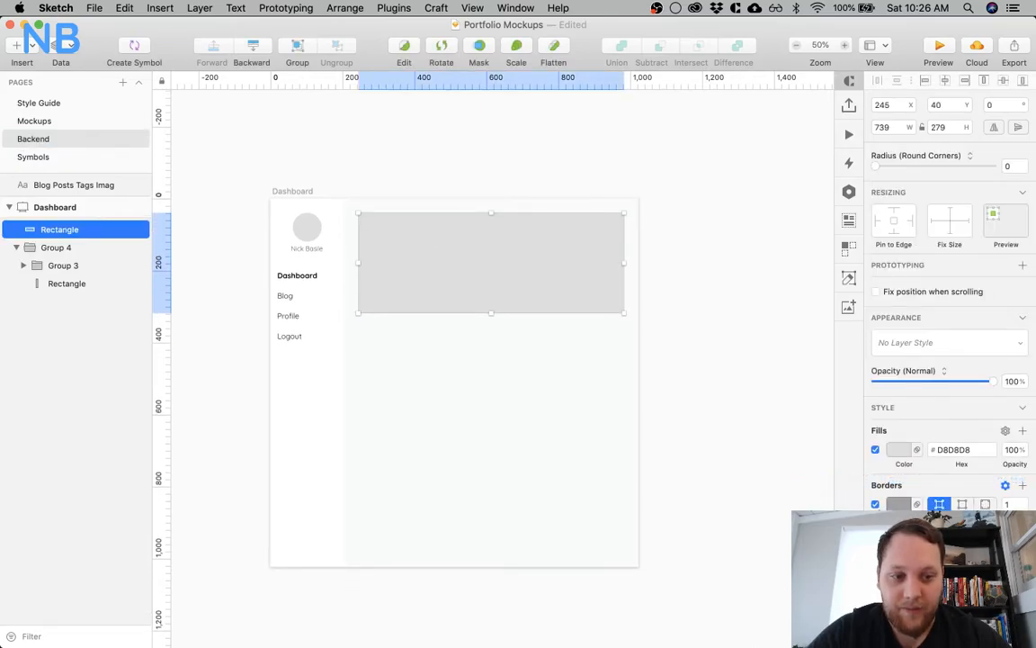
{"action": "left_click", "coordinate": [896, 449]}
{"action": "left_click_drag", "start_coordinate": [913, 504], "coordinate": [814, 359]}
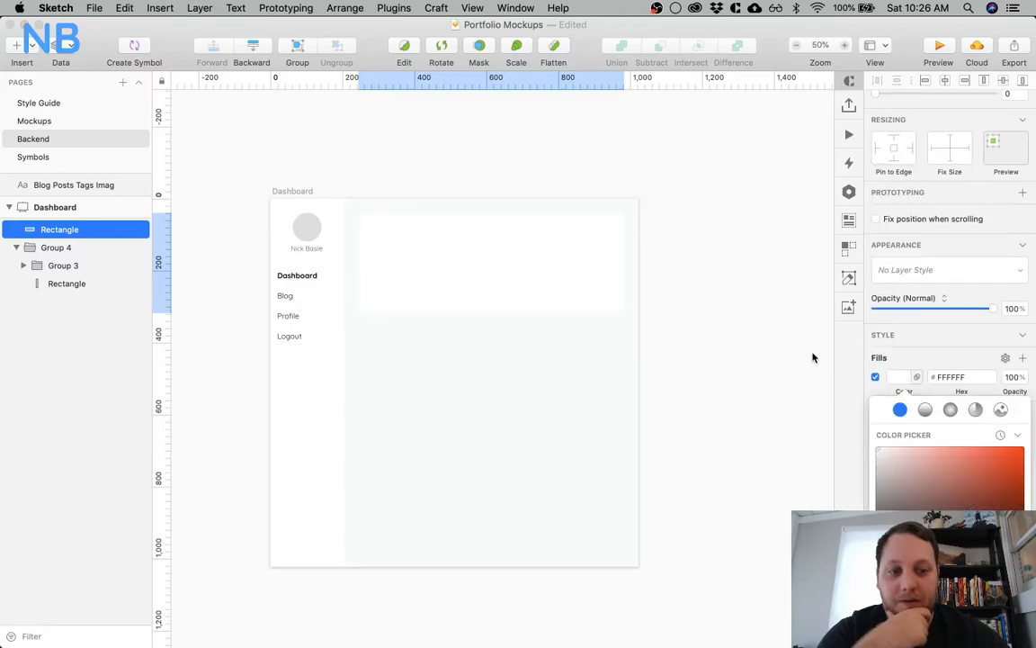
{"action": "left_click", "coordinate": [550, 263]}
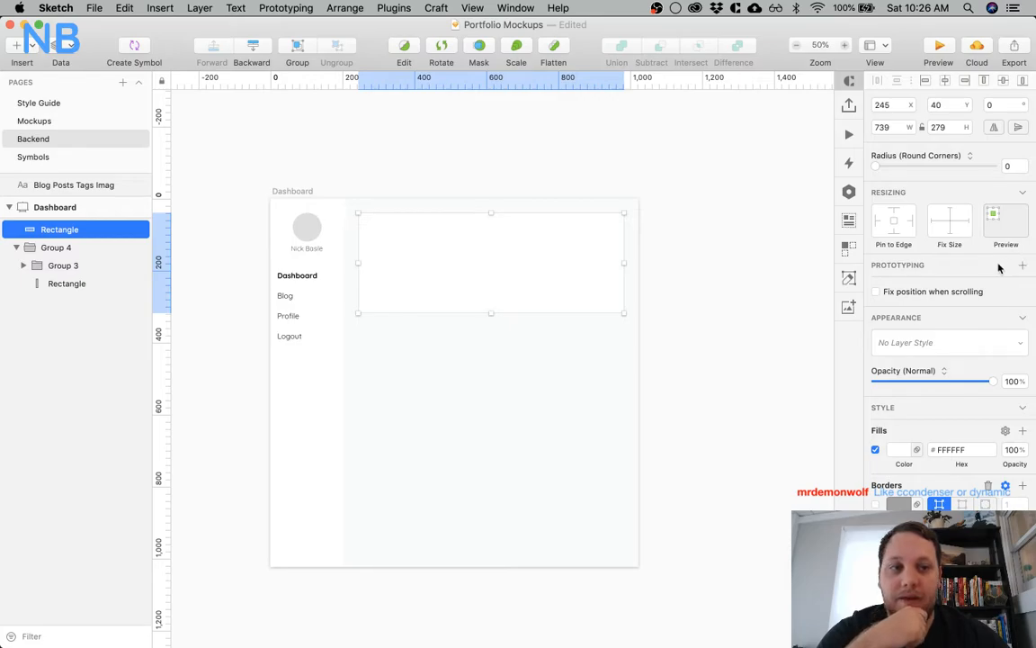
Add a shadow to the white content rectangle, in a dark desaturated blue with reduced opacity
{"action": "scroll", "coordinate": [974, 508], "scroll_direction": "down", "scroll_amount": 3}
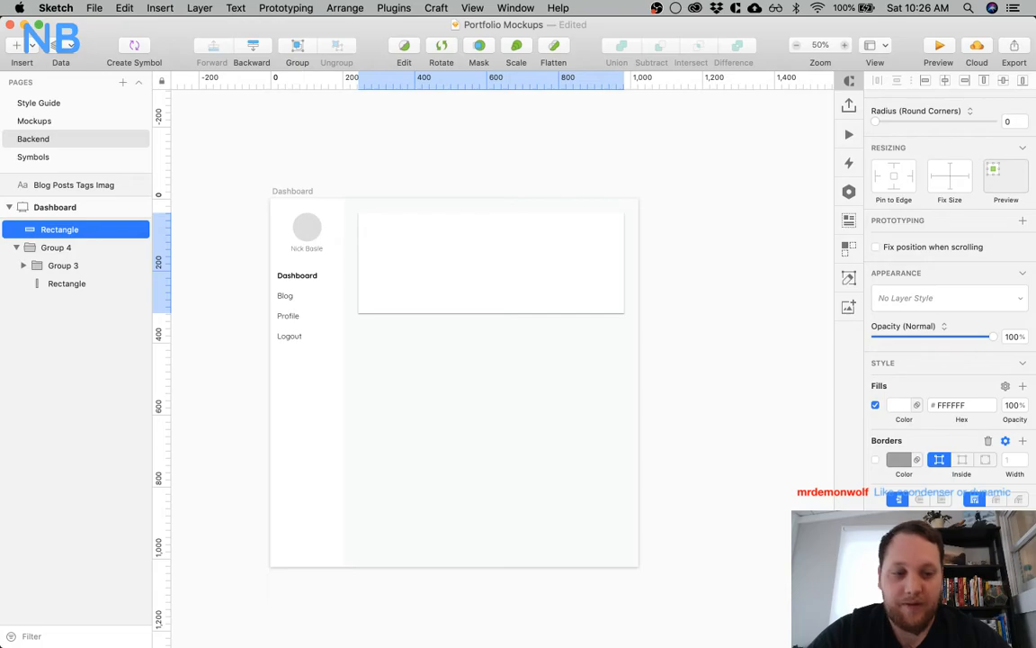
{"action": "scroll", "coordinate": [903, 388], "scroll_direction": "down", "scroll_amount": 5}
{"action": "left_click", "coordinate": [899, 376]}
{"action": "scroll", "coordinate": [950, 540], "scroll_direction": "down", "scroll_amount": 2}
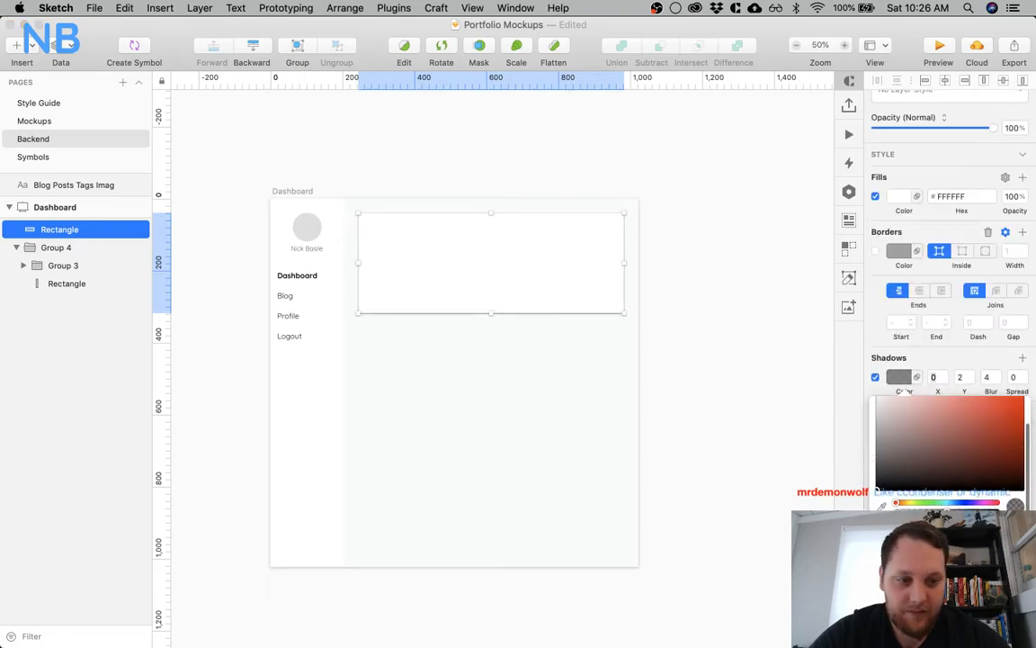
{"action": "left_click", "coordinate": [935, 602]}
{"action": "left_click", "coordinate": [903, 485]}
{"action": "left_click_drag", "start_coordinate": [994, 533], "coordinate": [926, 533]}
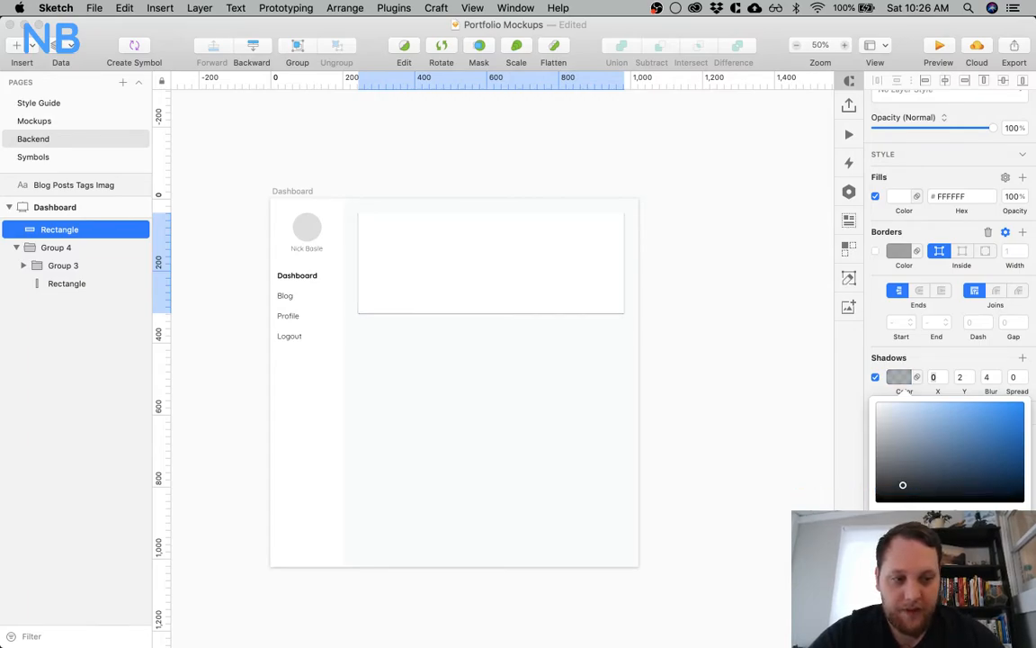
Set the content rectangle's shadow to a Y offset of 3 and a blur of 6
{"action": "left_click", "coordinate": [998, 374]}
{"action": "left_click", "coordinate": [970, 374]}
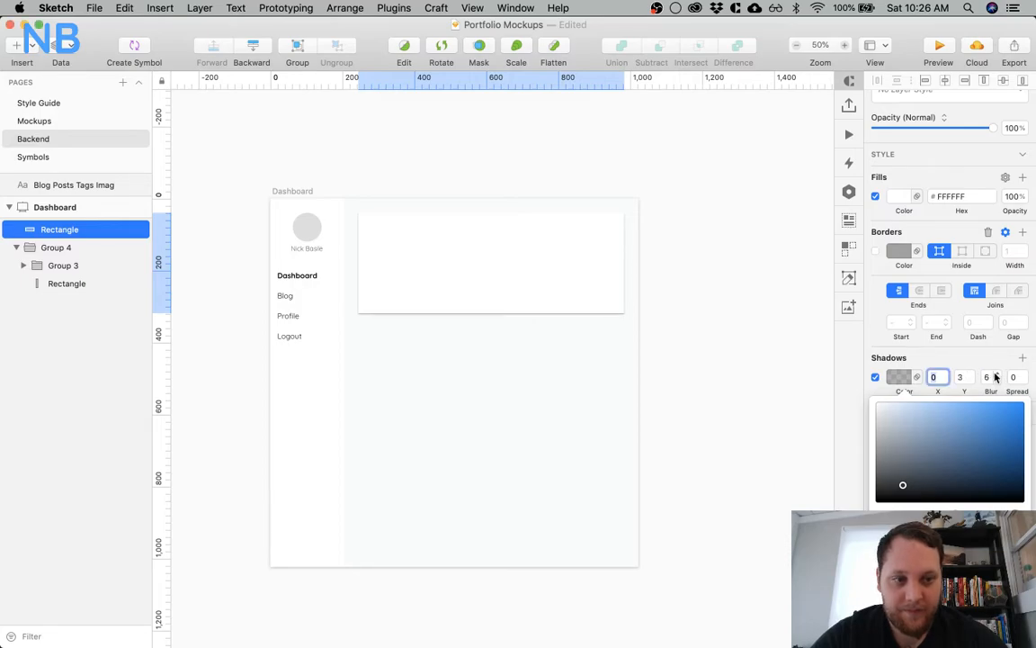
{"action": "left_click", "coordinate": [697, 261]}
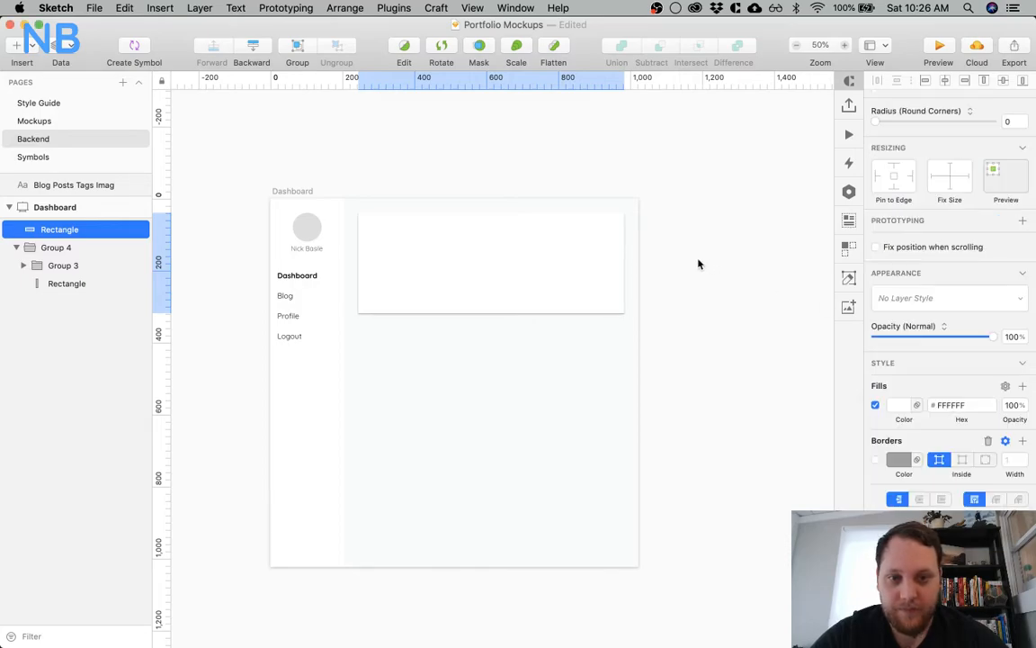
{"action": "left_click", "coordinate": [503, 261]}
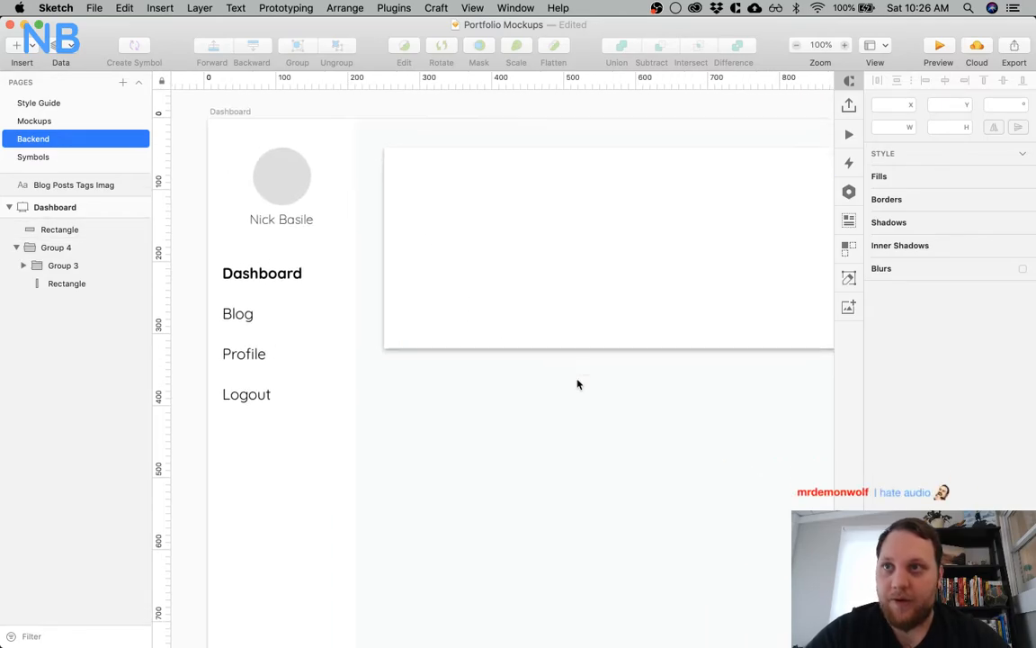
{"action": "scroll", "coordinate": [577, 384], "scroll_direction": "right", "scroll_amount": 3}
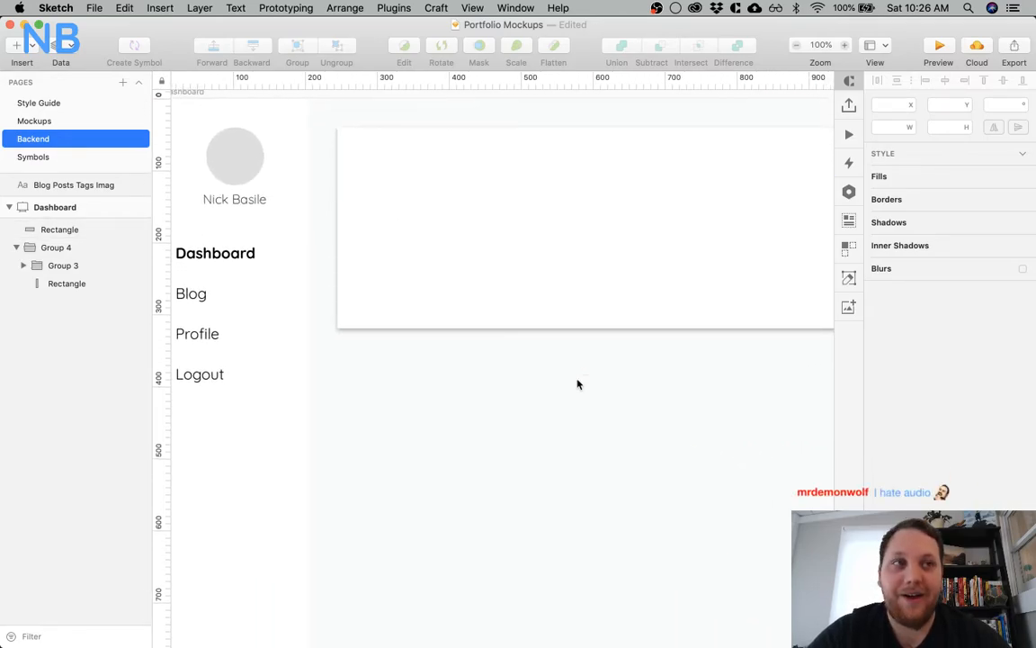
{"action": "key", "text": "super+minus"}
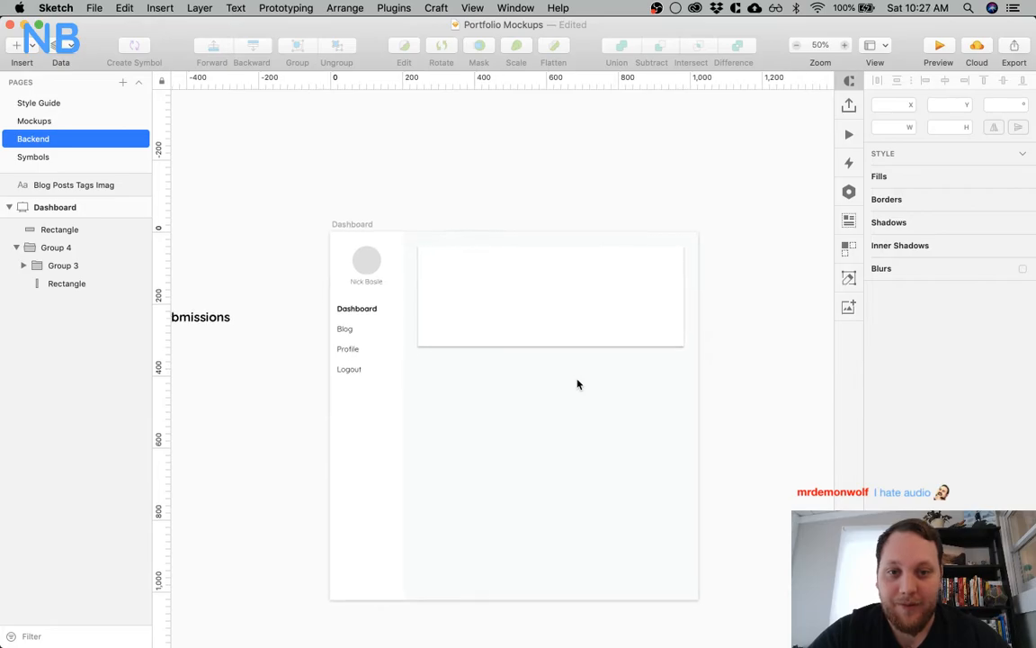
Extend the white content card downward to a height of about 353
{"action": "left_click", "coordinate": [520, 289]}
{"action": "left_click_drag", "start_coordinate": [542, 338], "coordinate": [543, 364]}
{"action": "left_click", "coordinate": [455, 208]}
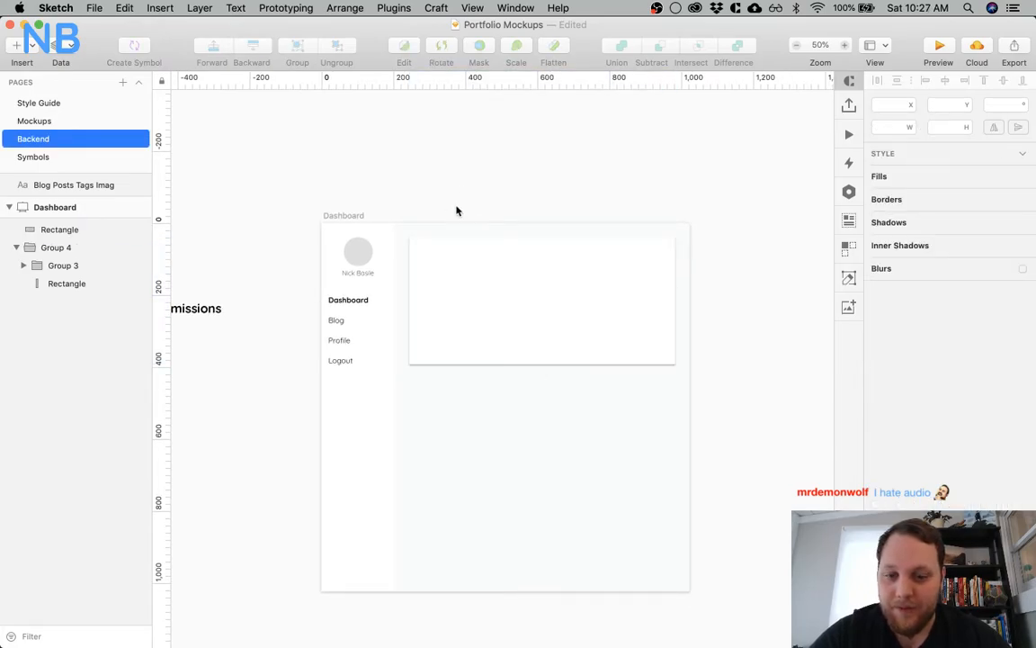
Add a bold text layer in the upper-left area of the white card and set its font size to 35
{"action": "key", "text": "t"}
{"action": "left_click", "coordinate": [429, 265]}
{"action": "scroll", "coordinate": [439, 196], "scroll_direction": "left", "scroll_amount": 3}
{"action": "left_click", "coordinate": [1010, 315]}
{"action": "type", "text": "25"}
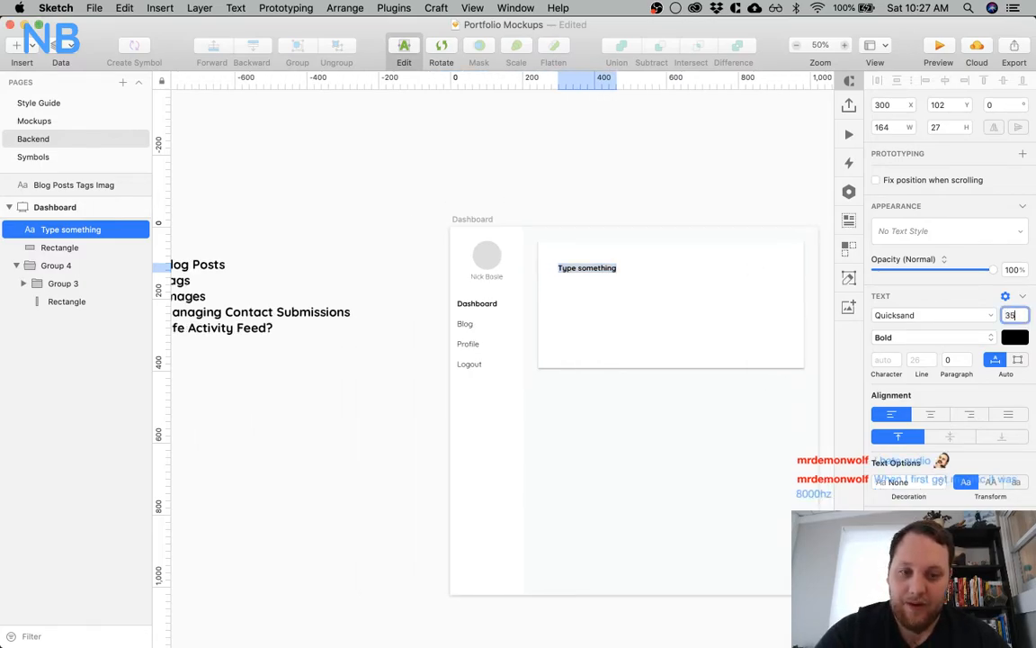
{"action": "key", "text": "Return"}
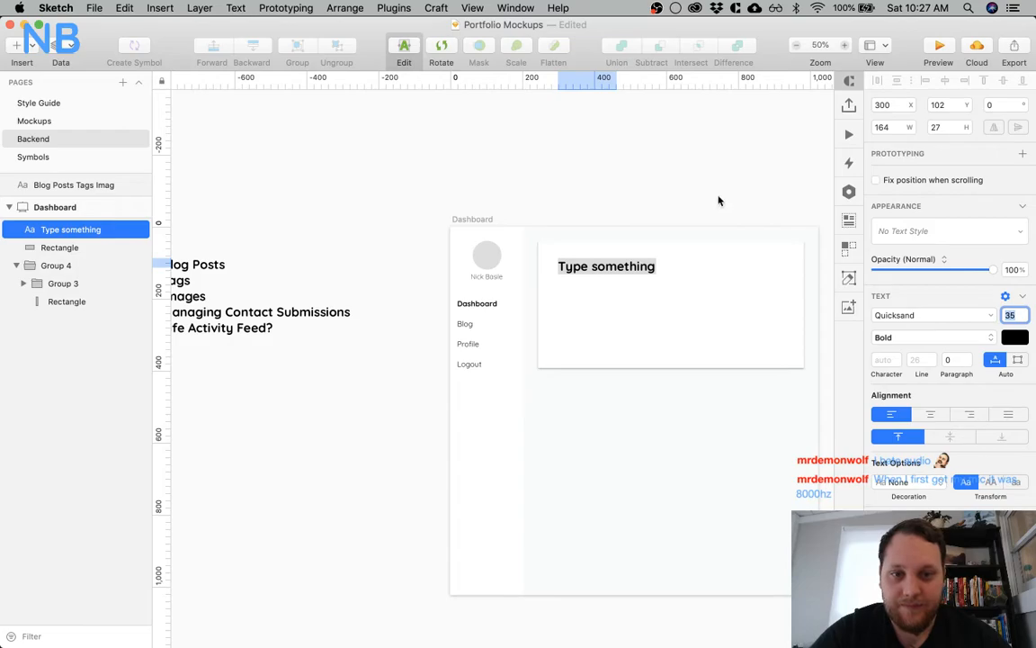
Position the new text layer in the card's upper-left corner at X 275, Y 70
{"action": "key", "text": "Escape"}
{"action": "left_click_drag", "start_coordinate": [581, 270], "coordinate": [573, 267]}
{"action": "key", "text": "Left"}
{"action": "key", "text": "Left"}
{"action": "key", "text": "Left"}
{"action": "key", "text": "alt"}
{"action": "key", "text": "Up"}
{"action": "key", "text": "alt"}
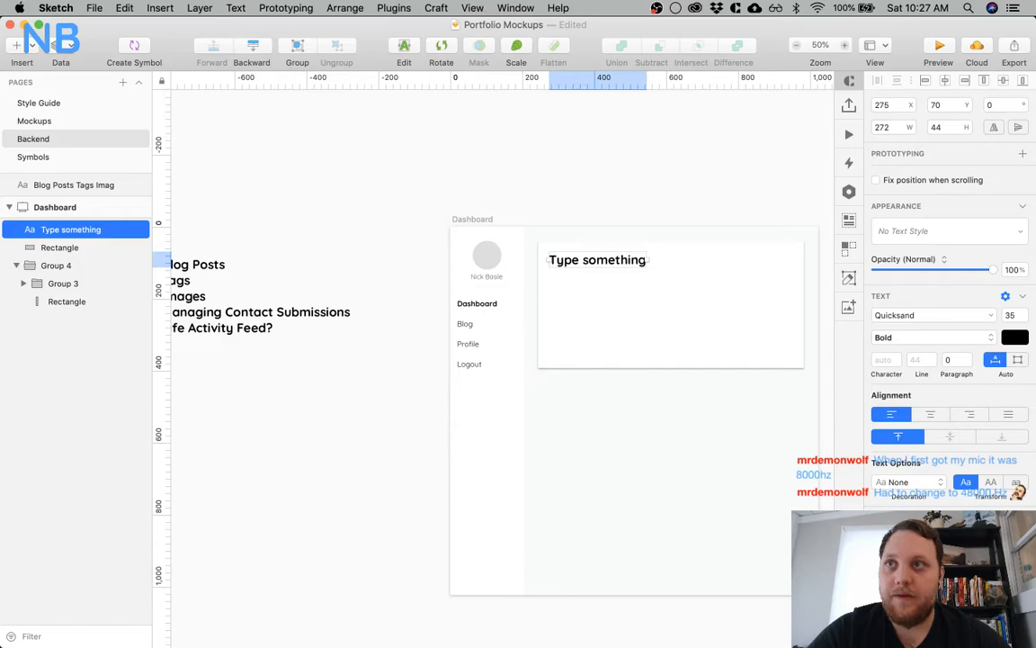
Change the card's placeholder text to "Latest Posts" and set its font size to 28
{"action": "left_click", "coordinate": [615, 171]}
{"action": "double_click", "coordinate": [585, 259]}
{"action": "key", "text": "super+a"}
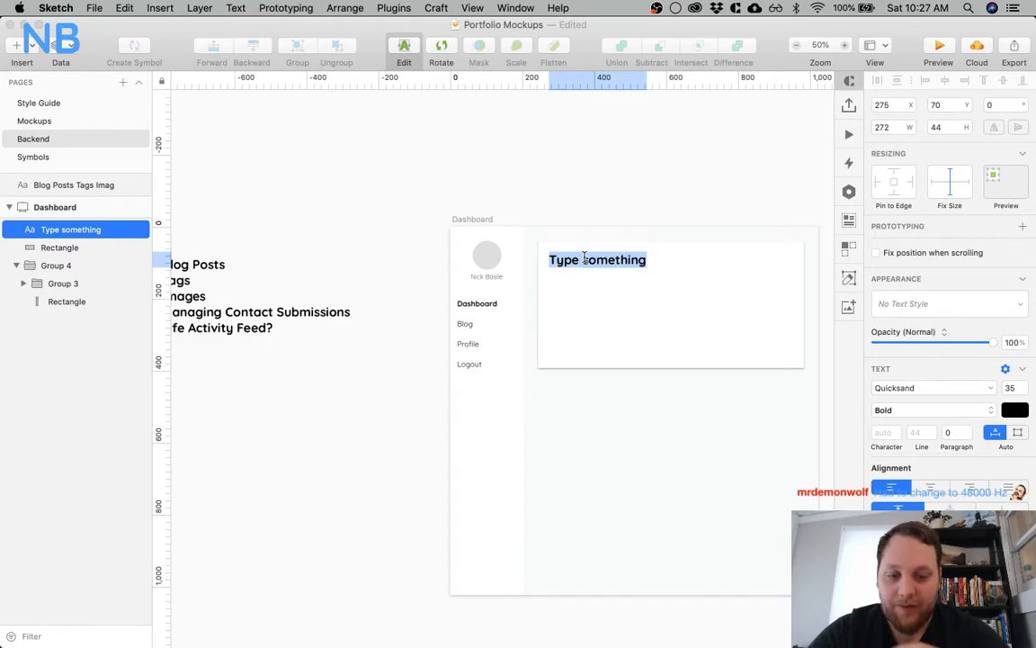
{"action": "type", "text": "Latest Posts"}
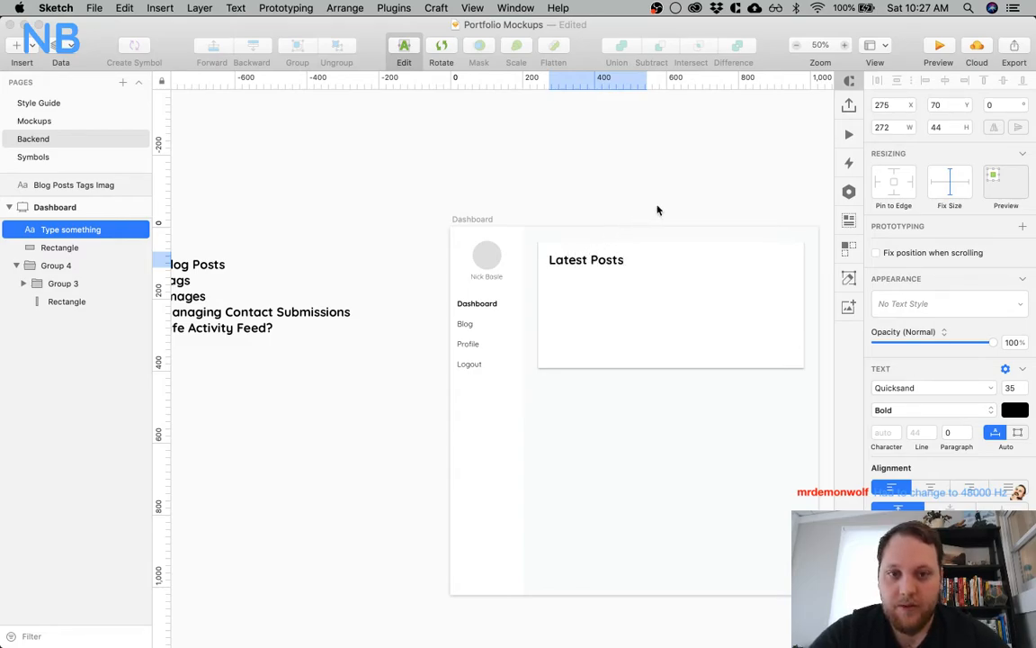
{"action": "key", "text": "Escape"}
{"action": "left_click", "coordinate": [1014, 316]}
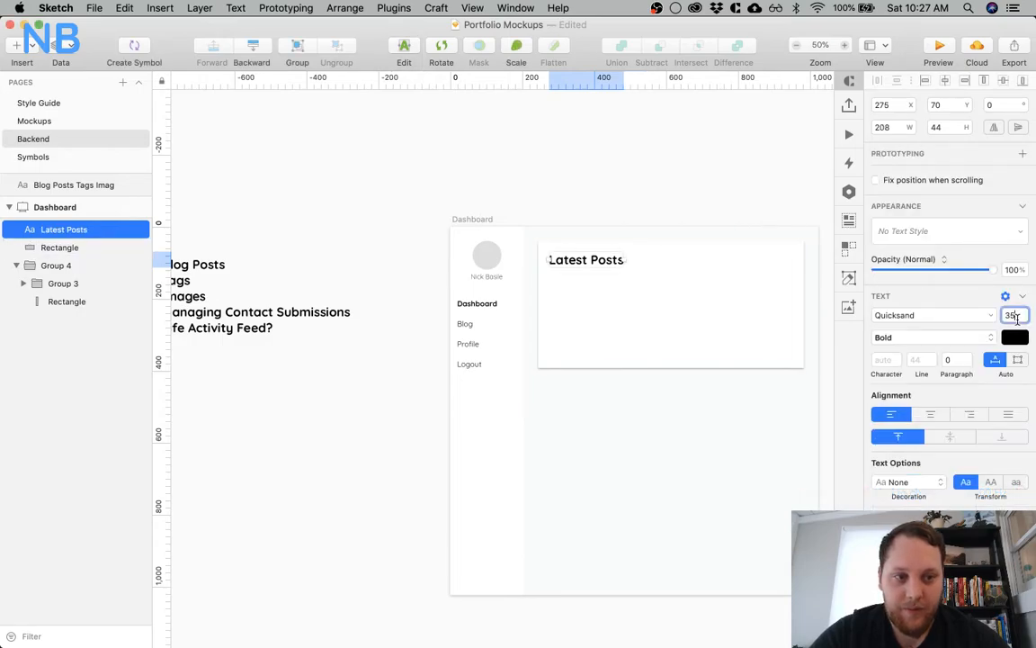
{"action": "type", "text": "28"}
{"action": "key", "text": "Return"}
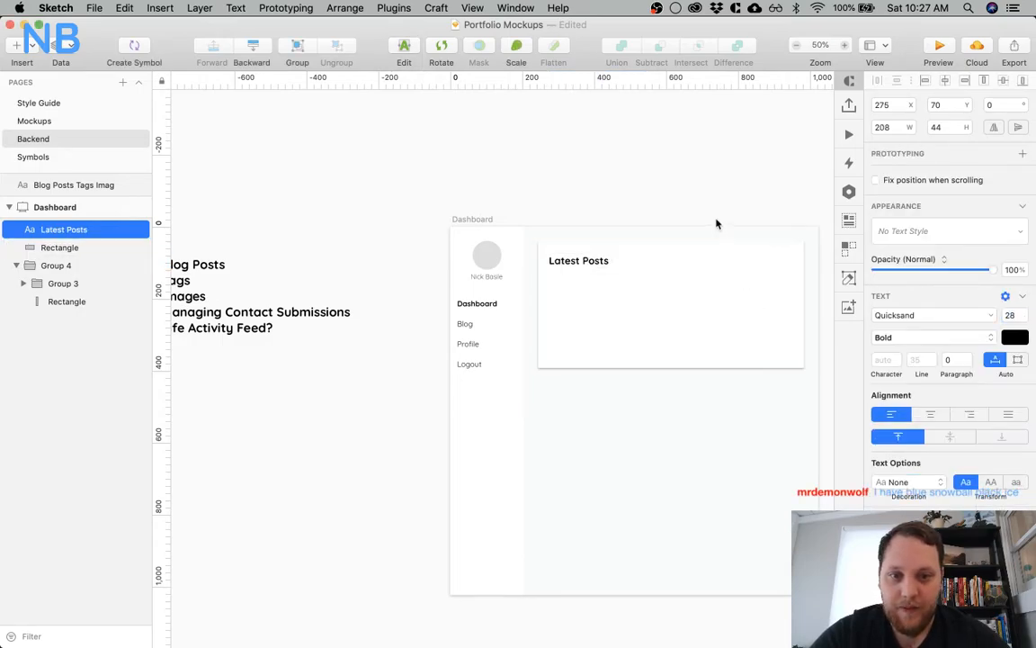
Nudge the Latest Posts heading so its top margin in the card matches its 30 px left margin
{"action": "left_click", "coordinate": [644, 195]}
{"action": "left_click", "coordinate": [633, 251]}
{"action": "left_click", "coordinate": [535, 275]}
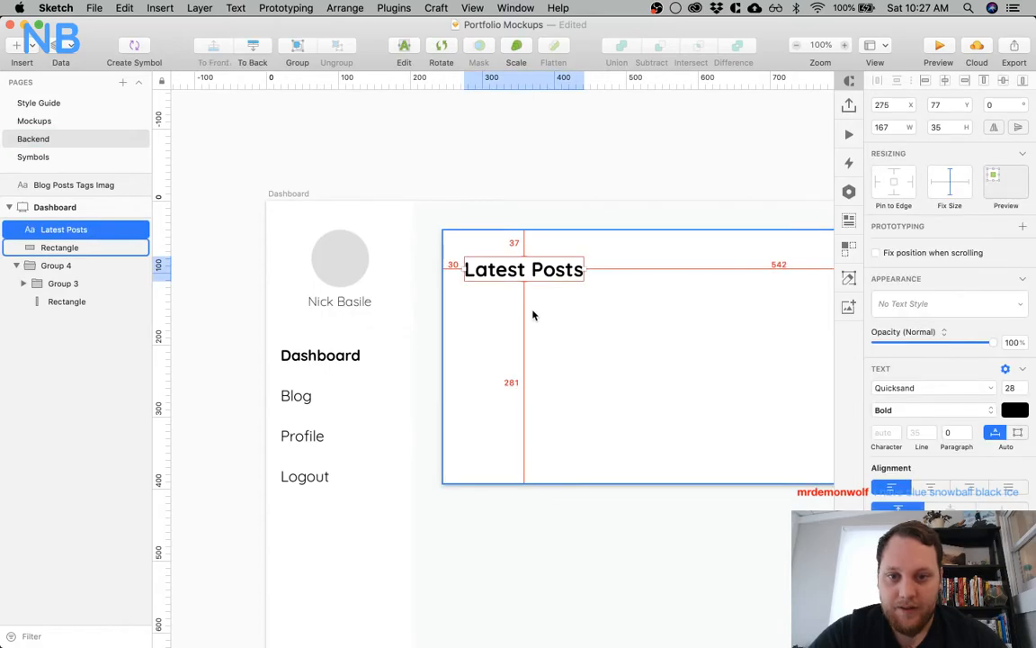
{"action": "key", "text": "alt"}
{"action": "key", "text": "Down"}
{"action": "key", "text": "Down"}
{"action": "key", "text": "alt"}
{"action": "key", "text": "Down"}
{"action": "left_click", "coordinate": [590, 185]}
Add a second text layer inside the card, just below the Latest Posts heading
{"action": "scroll", "coordinate": [590, 186], "scroll_direction": "right", "scroll_amount": 5}
{"action": "scroll", "coordinate": [590, 186], "scroll_direction": "down", "scroll_amount": 2}
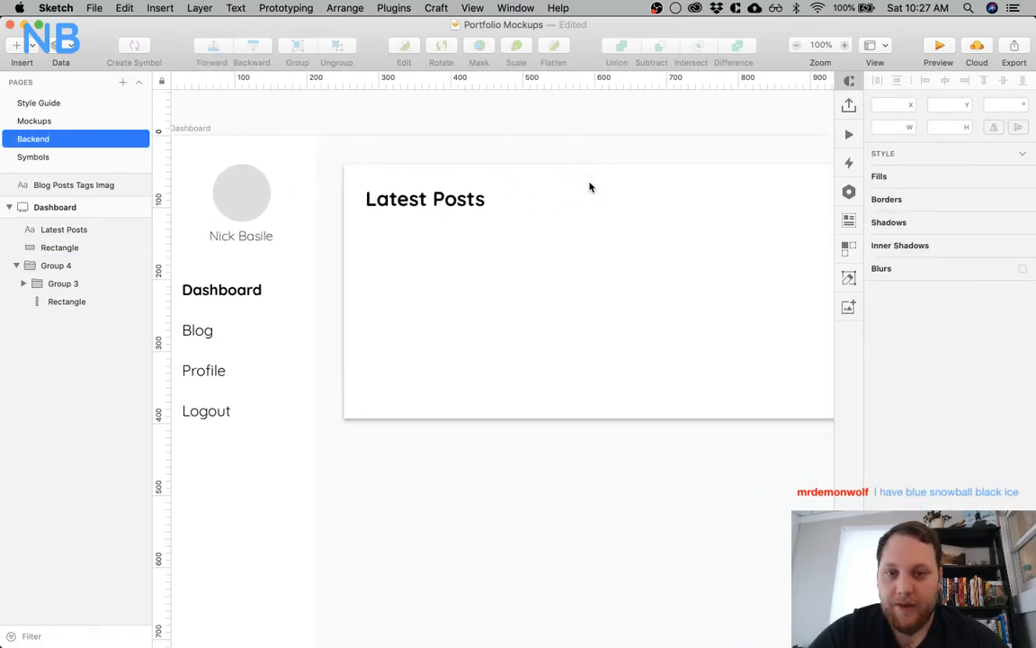
{"action": "scroll", "coordinate": [590, 185], "scroll_direction": "right", "scroll_amount": 3}
{"action": "scroll", "coordinate": [590, 185], "scroll_direction": "left", "scroll_amount": 4}
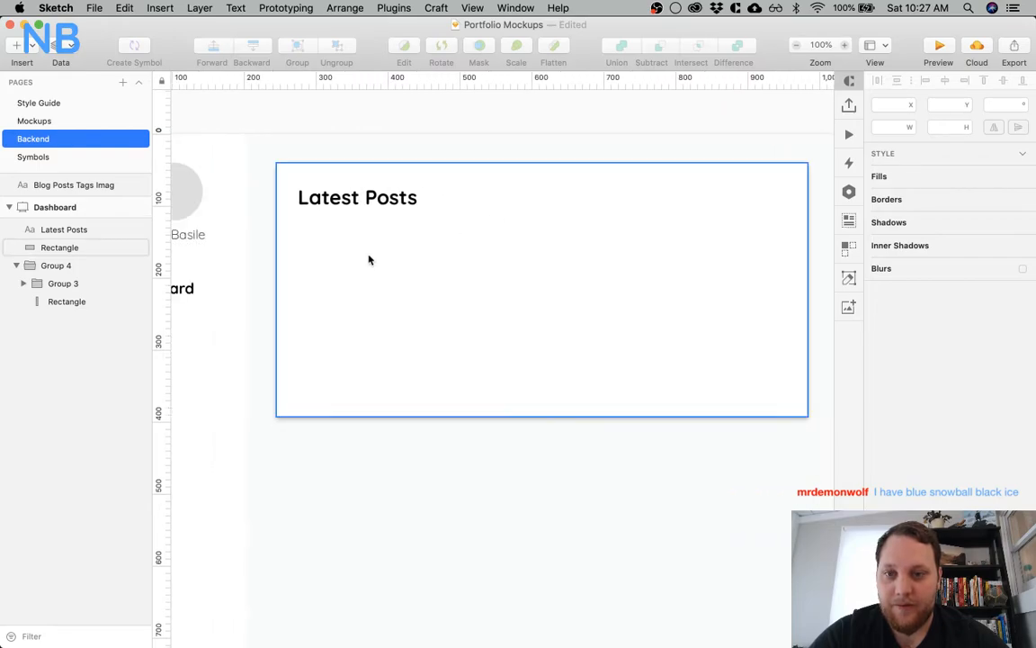
{"action": "left_click", "coordinate": [351, 271]}
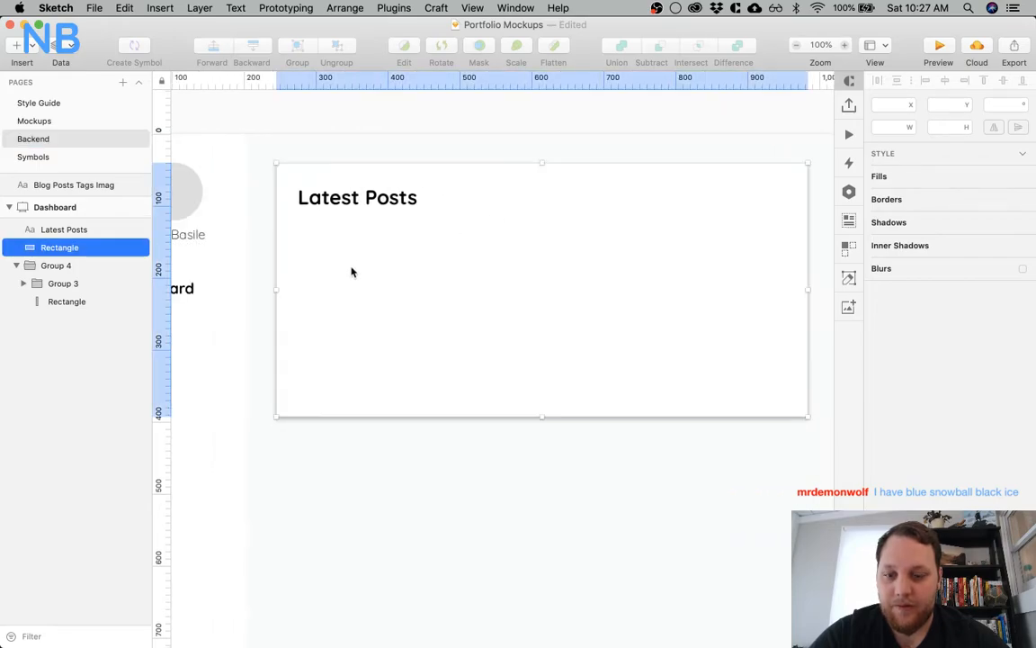
{"action": "key", "text": "t"}
{"action": "left_click", "coordinate": [303, 239]}
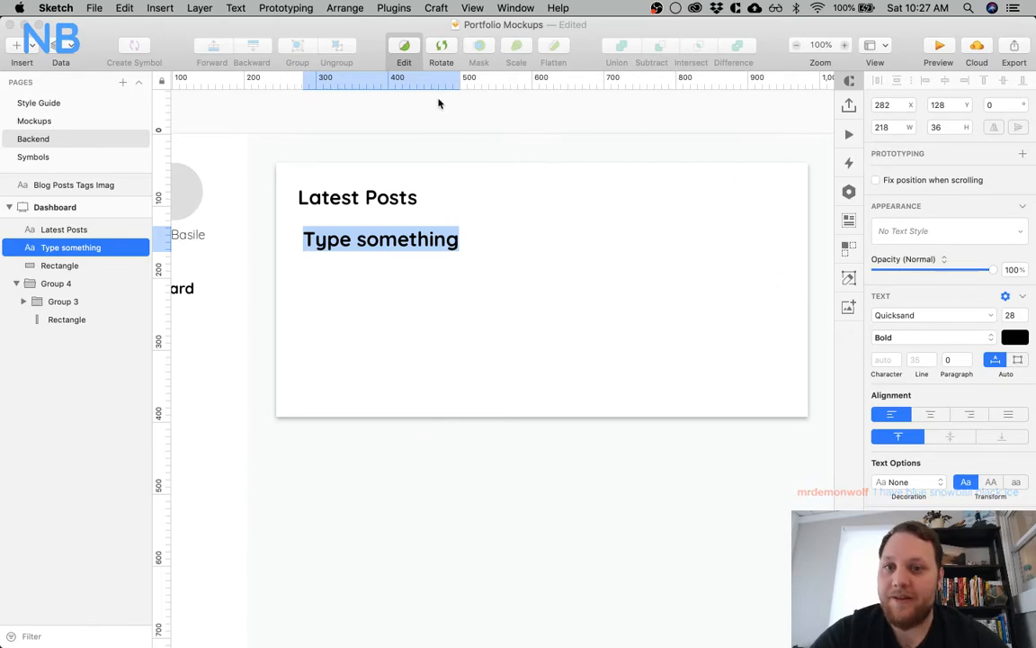
Align the new text layer with the Latest Posts heading's left edge, placing it at X 275, Y 125
{"action": "key", "text": "Escape"}
{"action": "left_click_drag", "start_coordinate": [384, 243], "coordinate": [377, 243]}
{"action": "left_click", "coordinate": [376, 196], "text": "shift"}
{"action": "key", "text": "Up"}
{"action": "key", "text": "Up"}
{"action": "key", "text": "Up"}
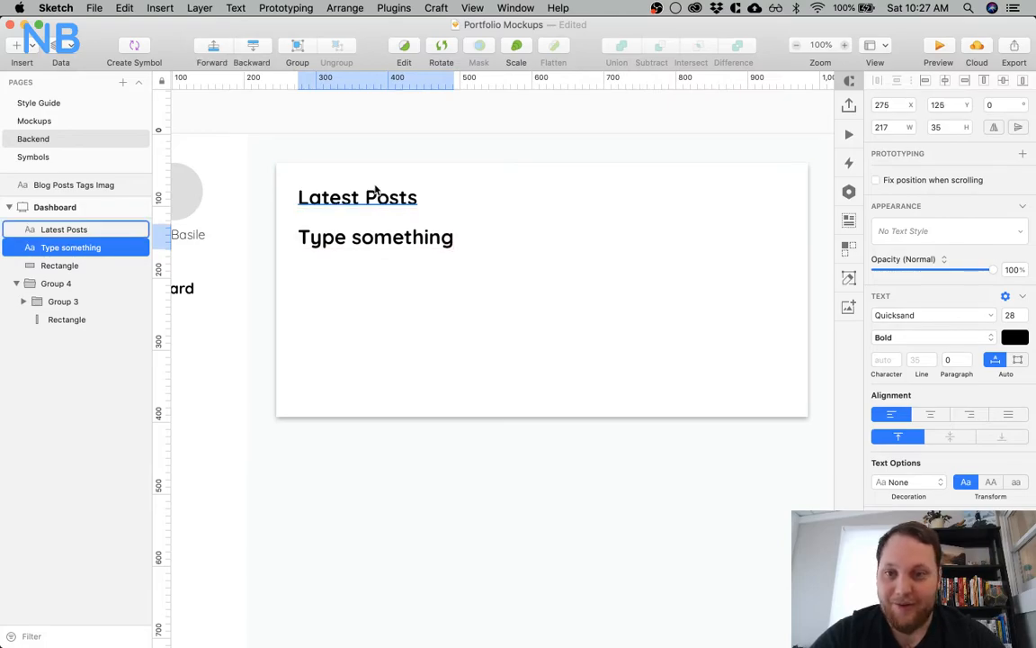
Set the text layer below the heading to font size 21 and Regular weight
{"action": "left_click", "coordinate": [1011, 316]}
{"action": "type", "text": "21"}
{"action": "key", "text": "Return"}
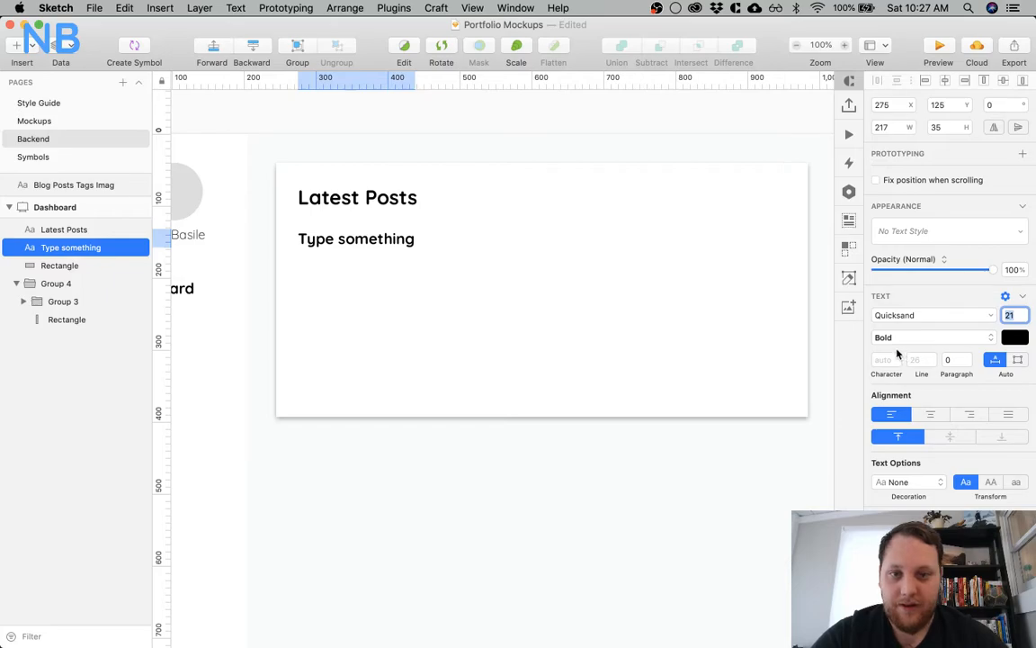
{"action": "left_click", "coordinate": [918, 338]}
{"action": "left_click", "coordinate": [911, 327]}
{"action": "left_click", "coordinate": [396, 455]}
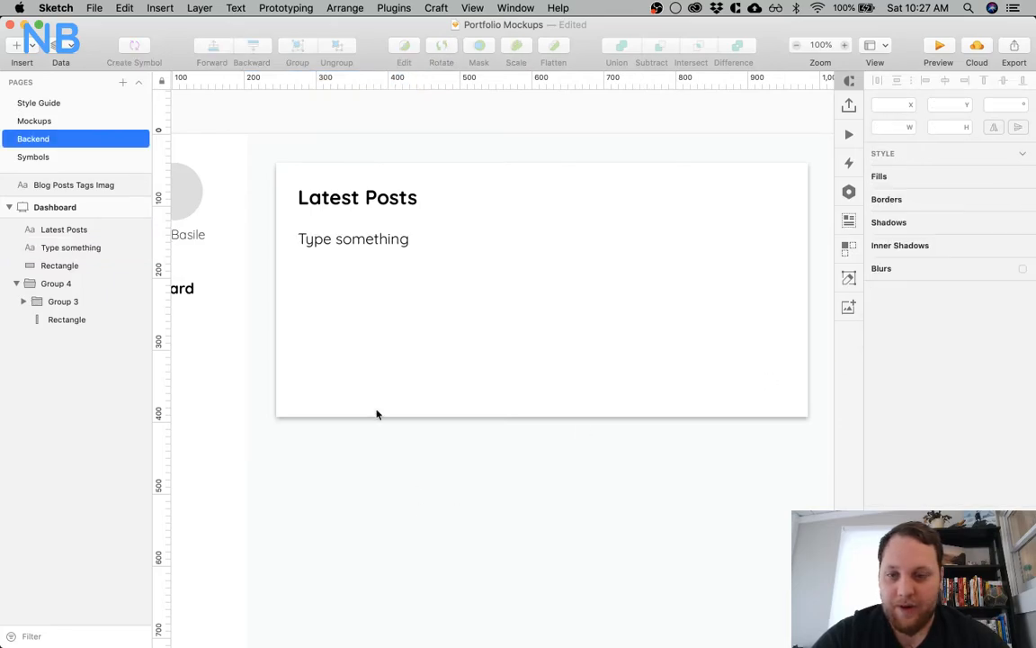
Recolor the text layer below the heading to a muted slate blue
{"action": "left_click", "coordinate": [343, 239]}
{"action": "left_click", "coordinate": [1013, 410]}
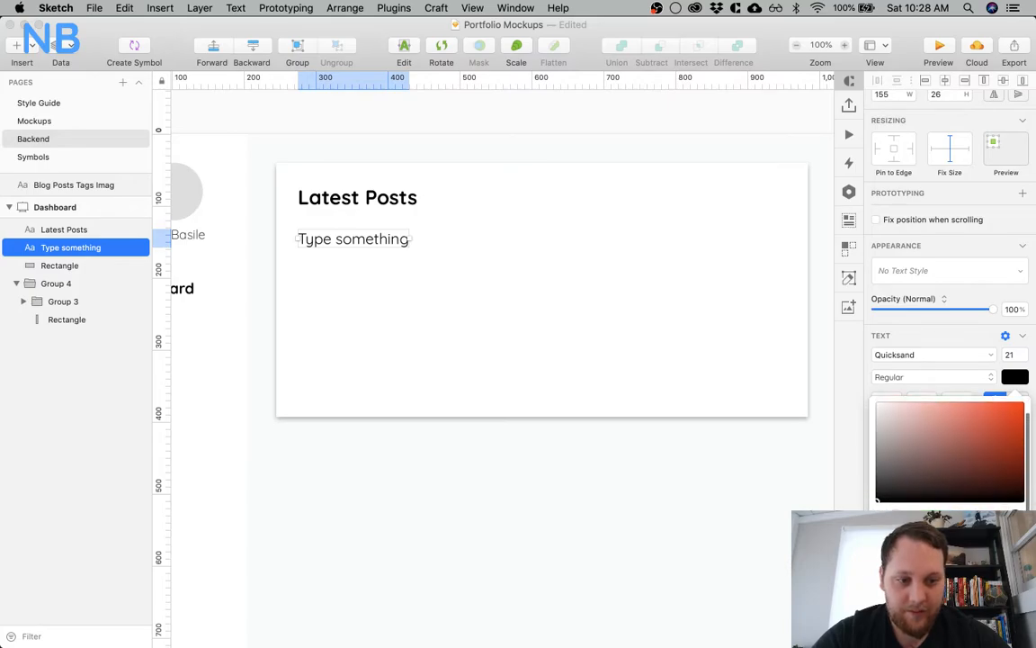
{"action": "left_click", "coordinate": [932, 619]}
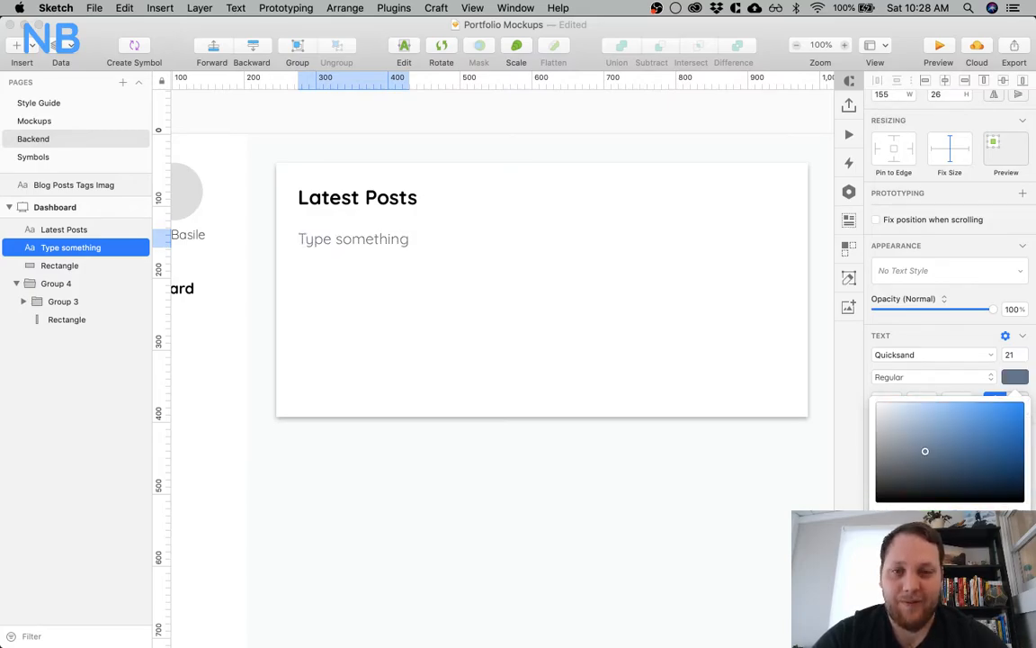
{"action": "left_click", "coordinate": [601, 538]}
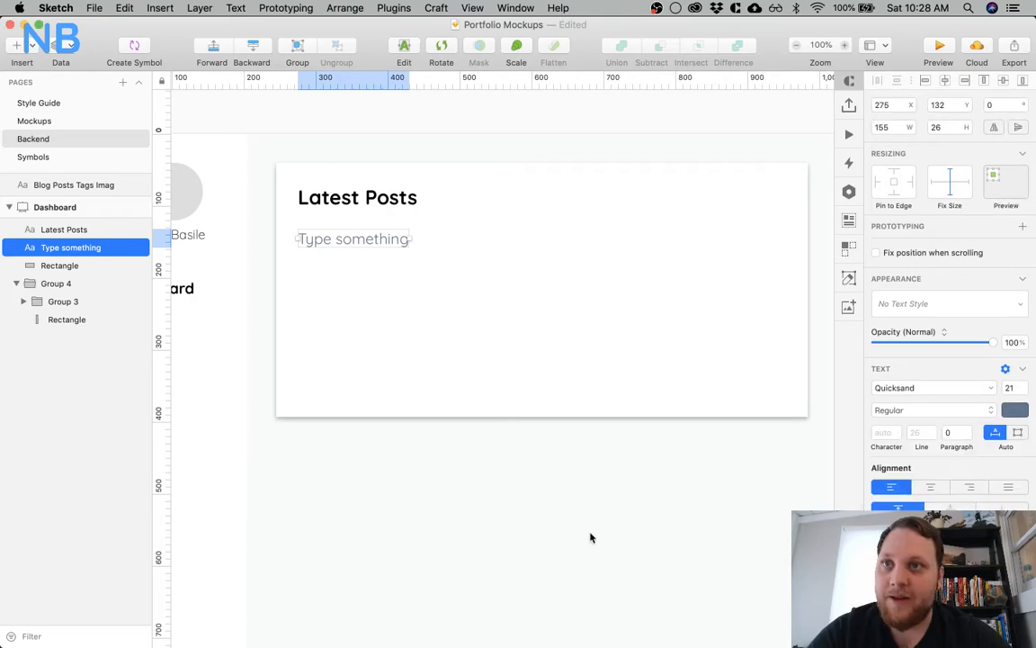
Reduce the slate-blue text layer's font size to 18
{"action": "left_click", "coordinate": [1009, 387]}
{"action": "type", "text": "18"}
{"action": "key", "text": "Return"}
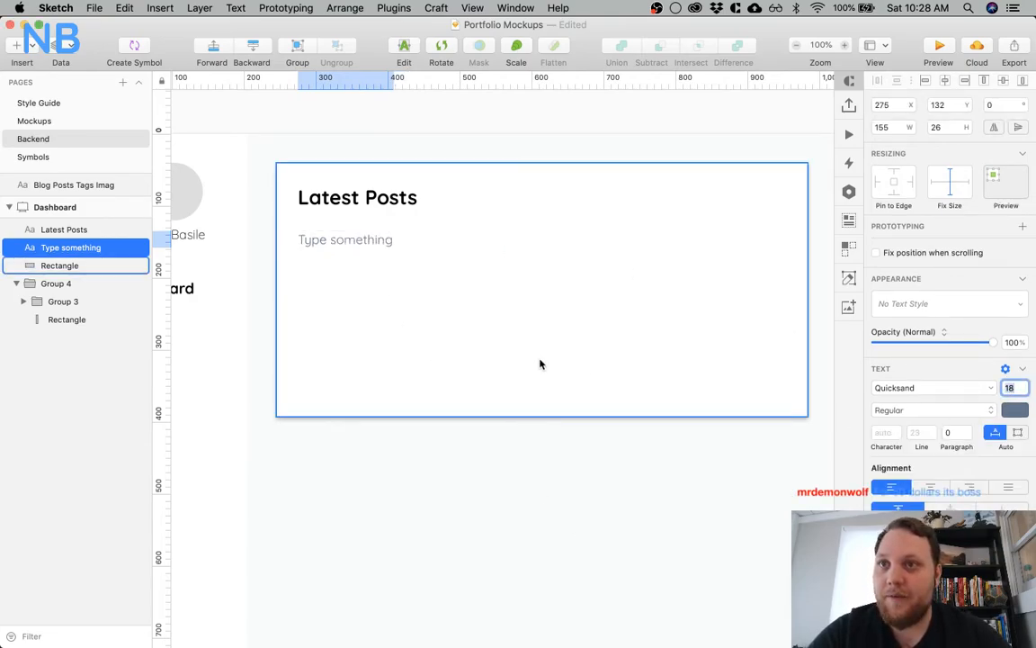
{"action": "left_click", "coordinate": [368, 456]}
Check the text layer's spacing to the Latest Posts heading and replace its text with "Title"
{"action": "left_click", "coordinate": [331, 238]}
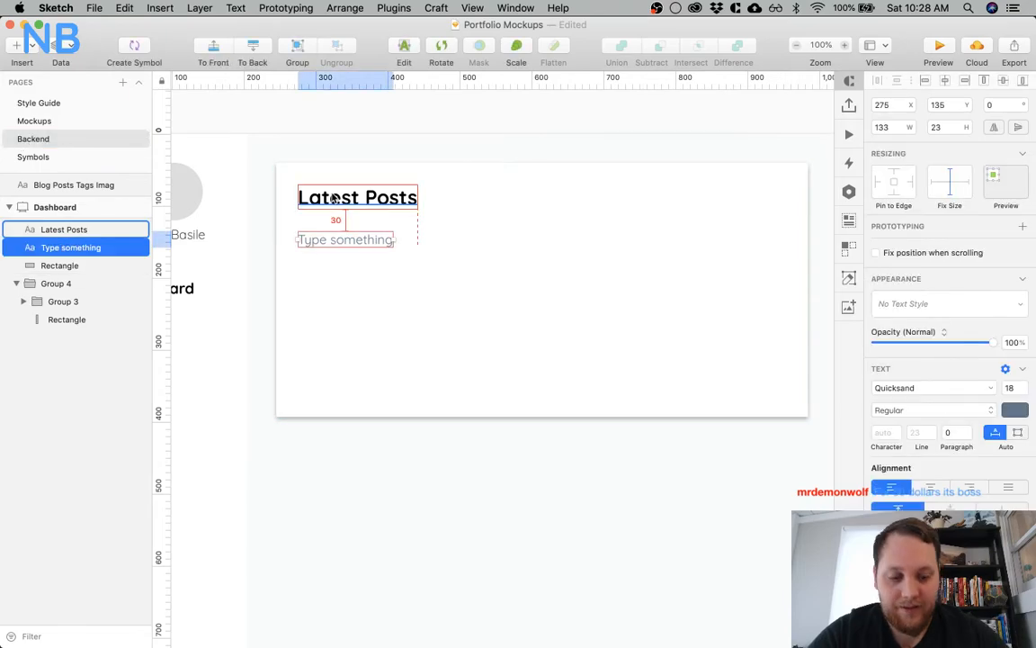
{"action": "double_click", "coordinate": [317, 237]}
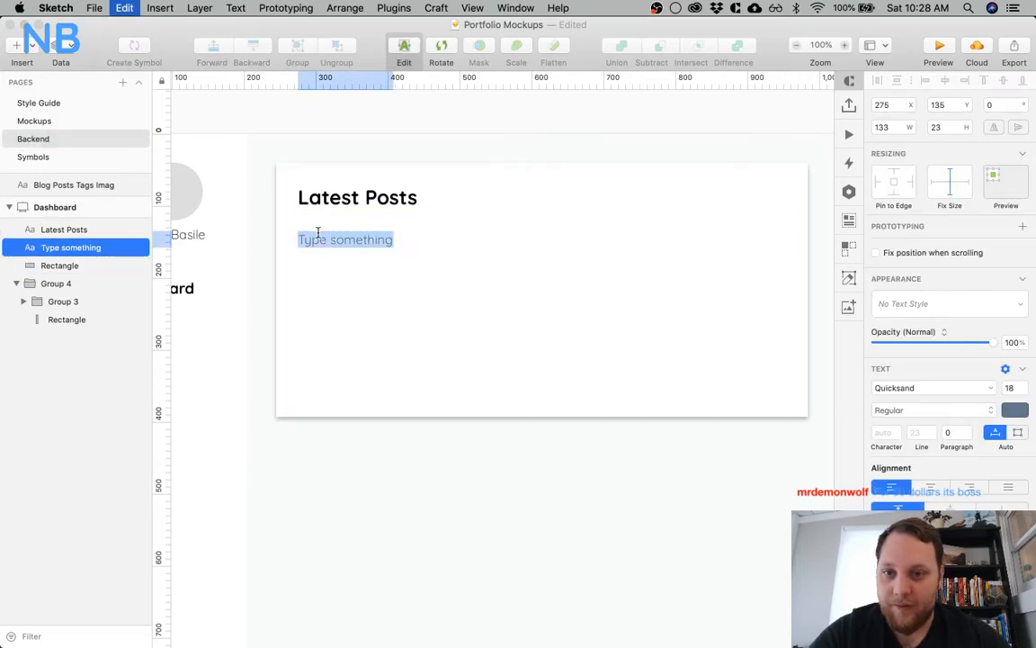
{"action": "type", "text": "Title"}
{"action": "key", "text": "Escape"}
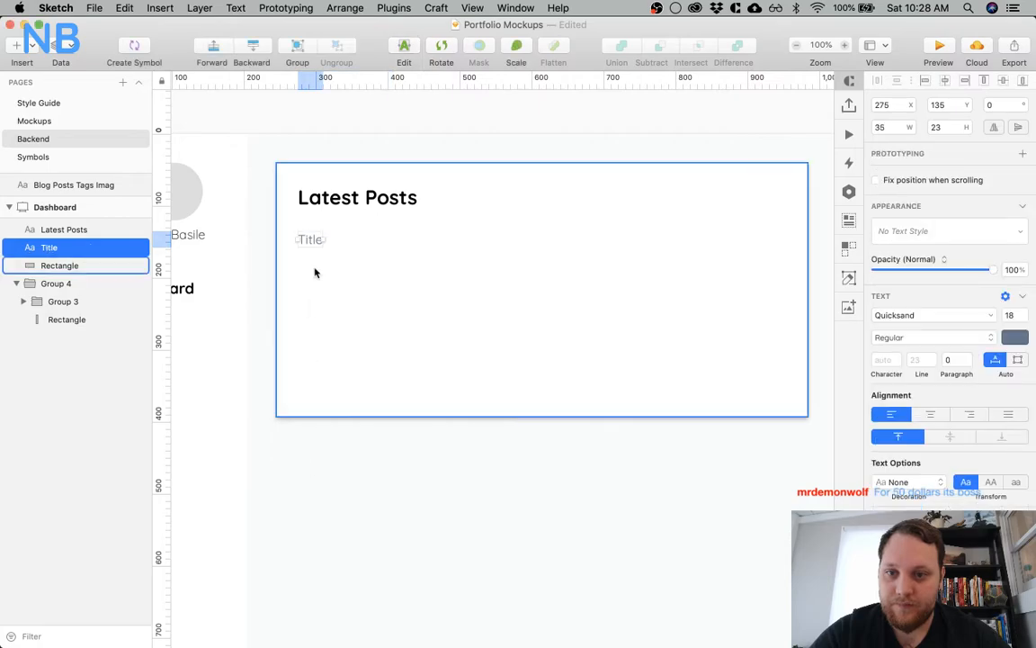
Duplicate the Title label along the same row to X 512 and change the copy's text to "Published On"
{"action": "left_click_drag", "start_coordinate": [311, 239], "coordinate": [482, 239]}
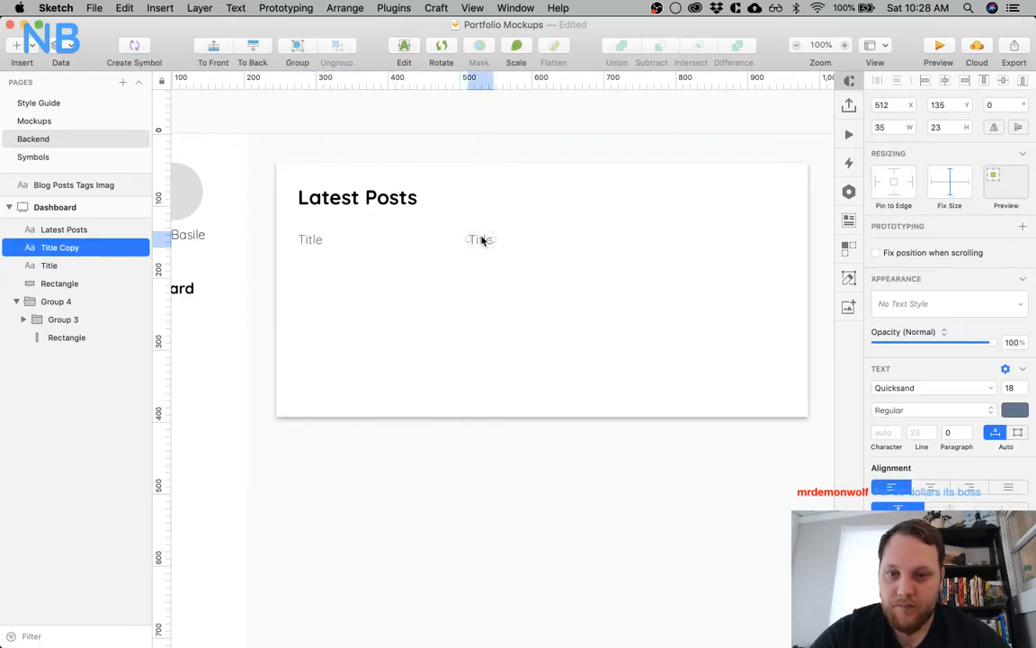
{"action": "double_click", "coordinate": [479, 238]}
{"action": "type", "text": "Published On"}
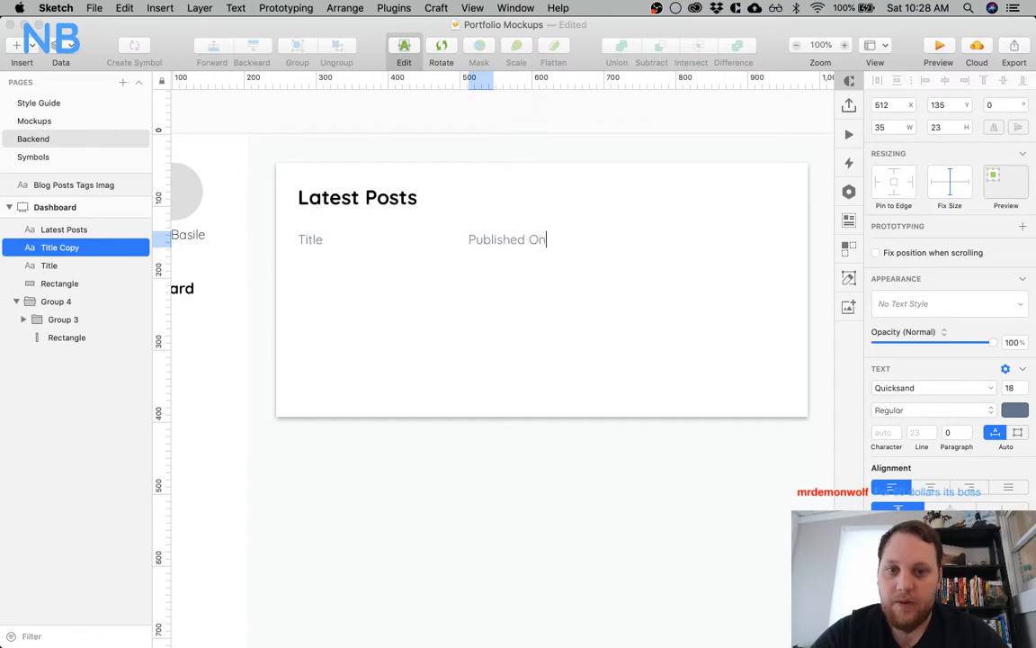
{"action": "key", "text": "Escape"}
{"action": "scroll", "coordinate": [428, 502], "scroll_direction": "down", "scroll_amount": 1}
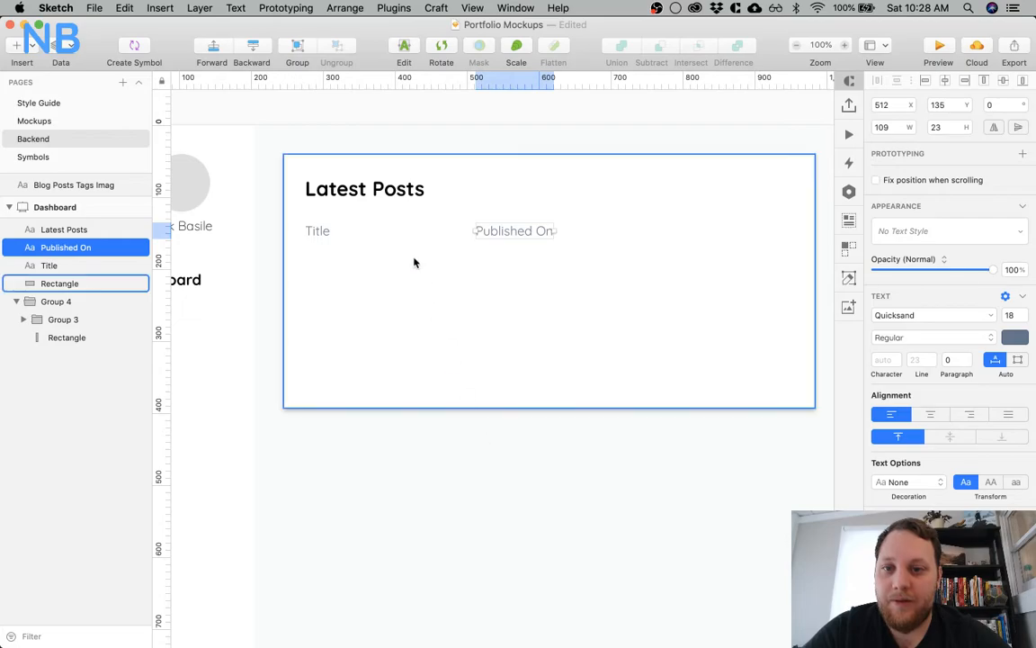
{"action": "scroll", "coordinate": [414, 262], "scroll_direction": "left", "scroll_amount": 8}
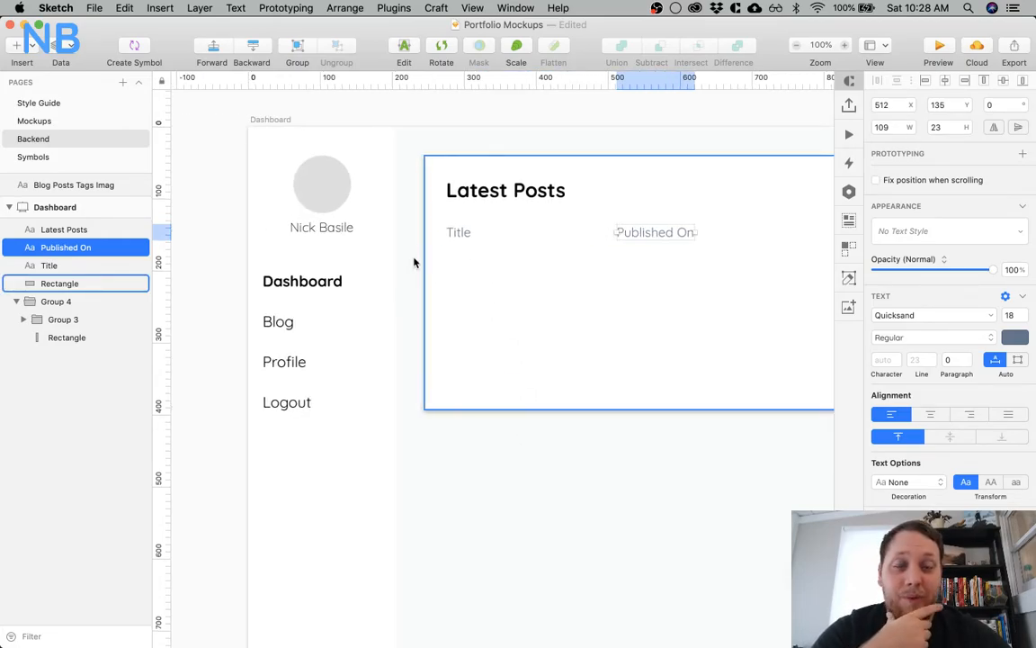
{"action": "scroll", "coordinate": [414, 262], "scroll_direction": "right", "scroll_amount": 6}
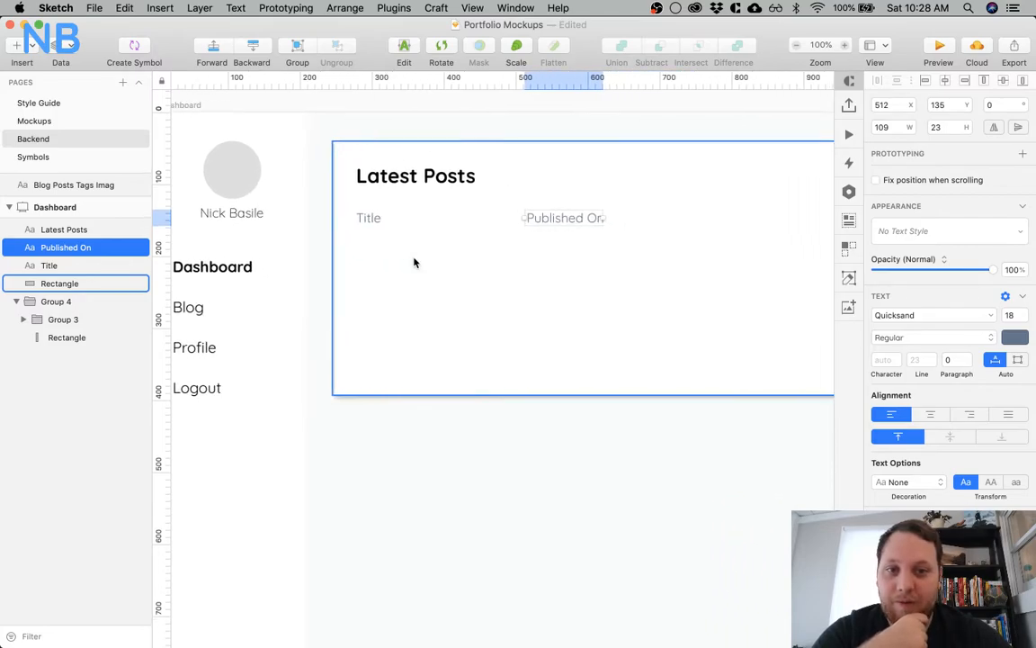
{"action": "scroll", "coordinate": [413, 262], "scroll_direction": "right", "scroll_amount": 4}
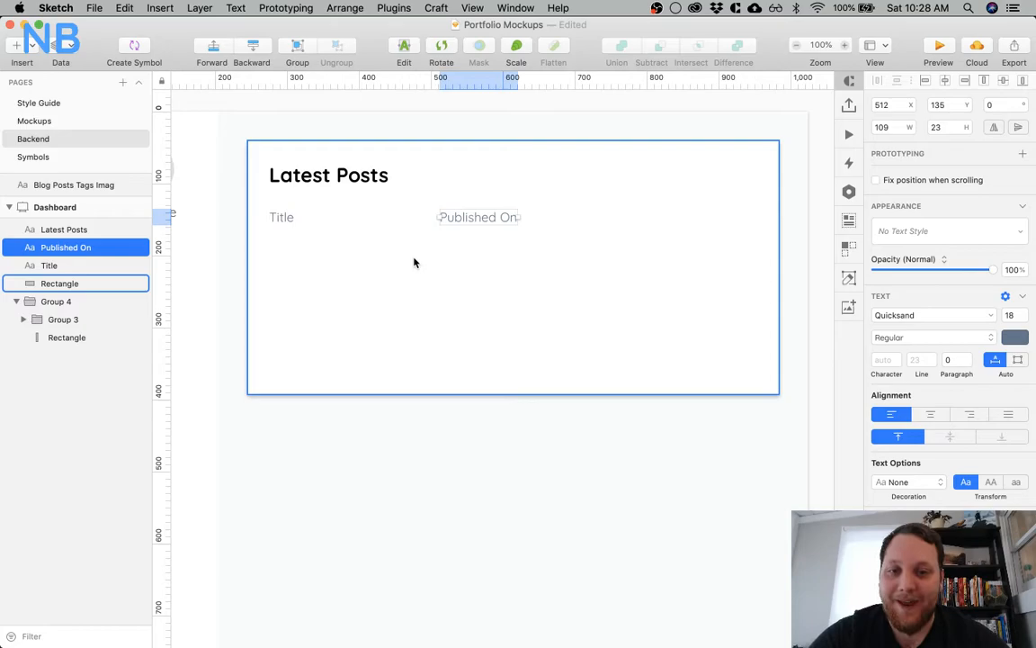
{"action": "scroll", "coordinate": [413, 262], "scroll_direction": "left", "scroll_amount": 15}
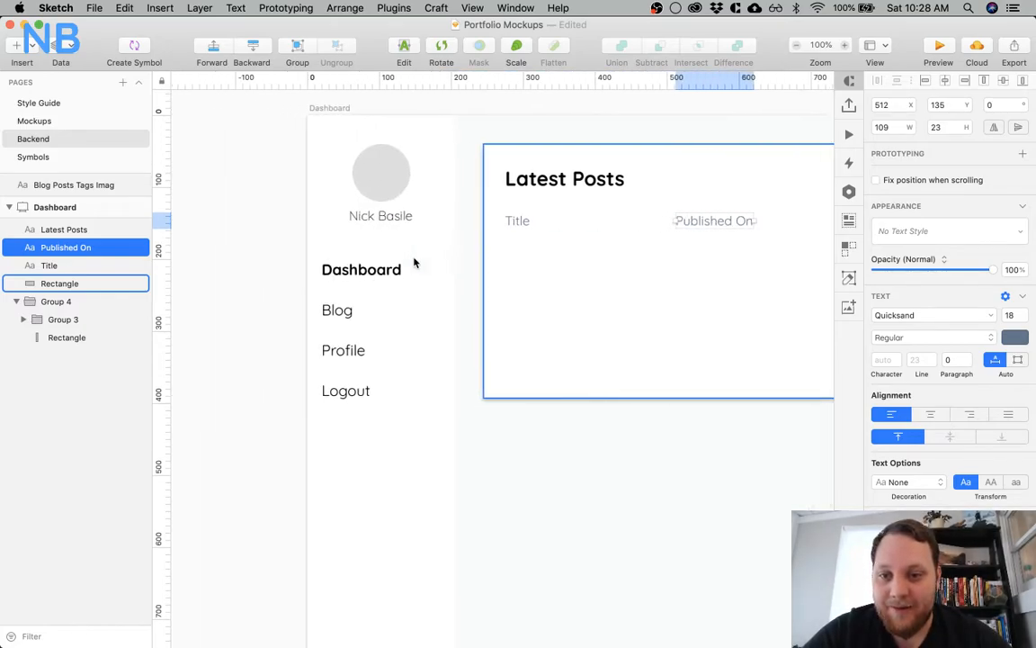
{"action": "scroll", "coordinate": [413, 262], "scroll_direction": "right", "scroll_amount": 15}
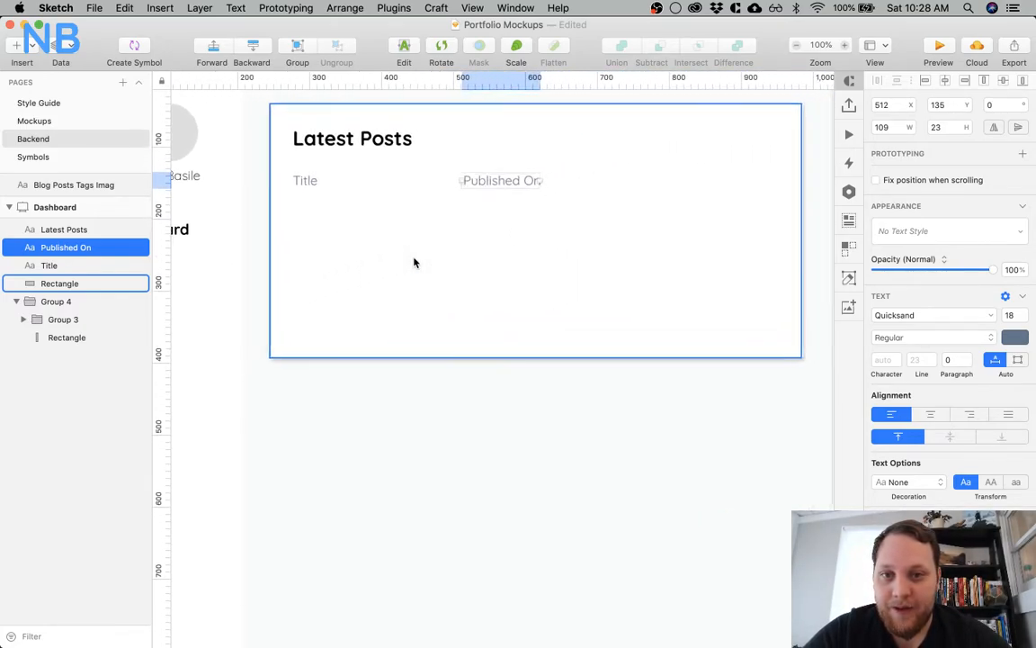
{"action": "scroll", "coordinate": [414, 261], "scroll_direction": "up", "scroll_amount": 2}
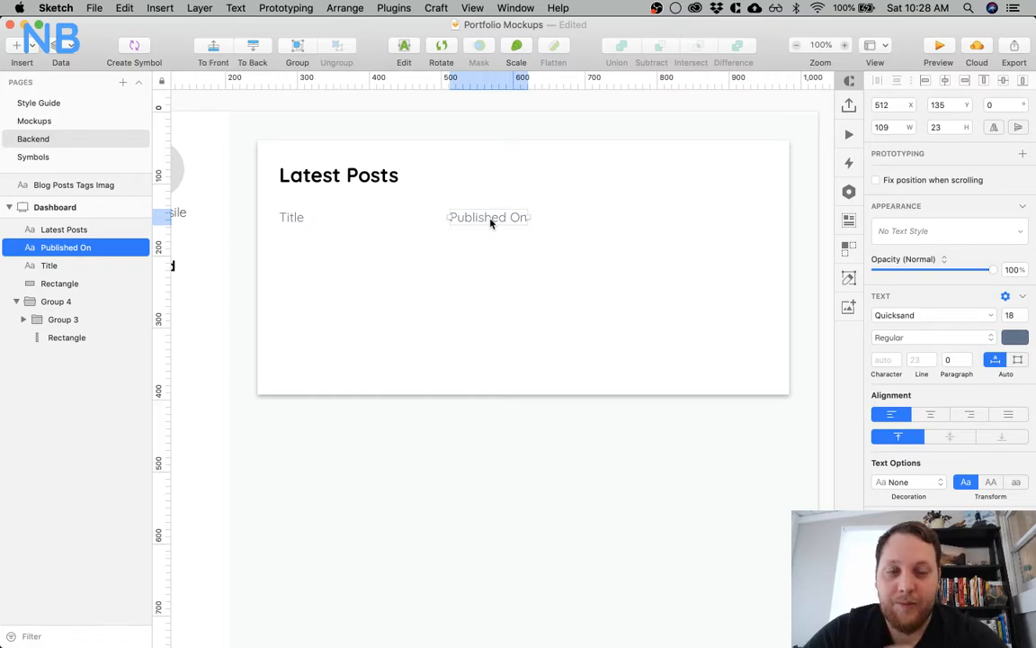
{"action": "left_click_drag", "start_coordinate": [490, 223], "coordinate": [739, 210]}
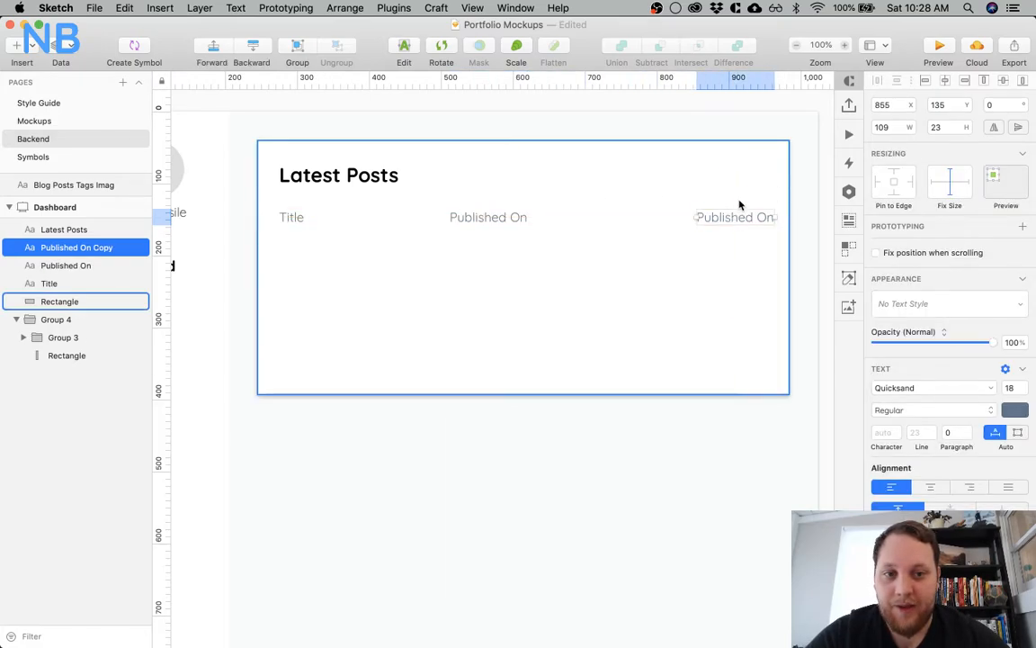
{"action": "key", "text": "BackSpace"}
{"action": "left_click", "coordinate": [399, 256]}
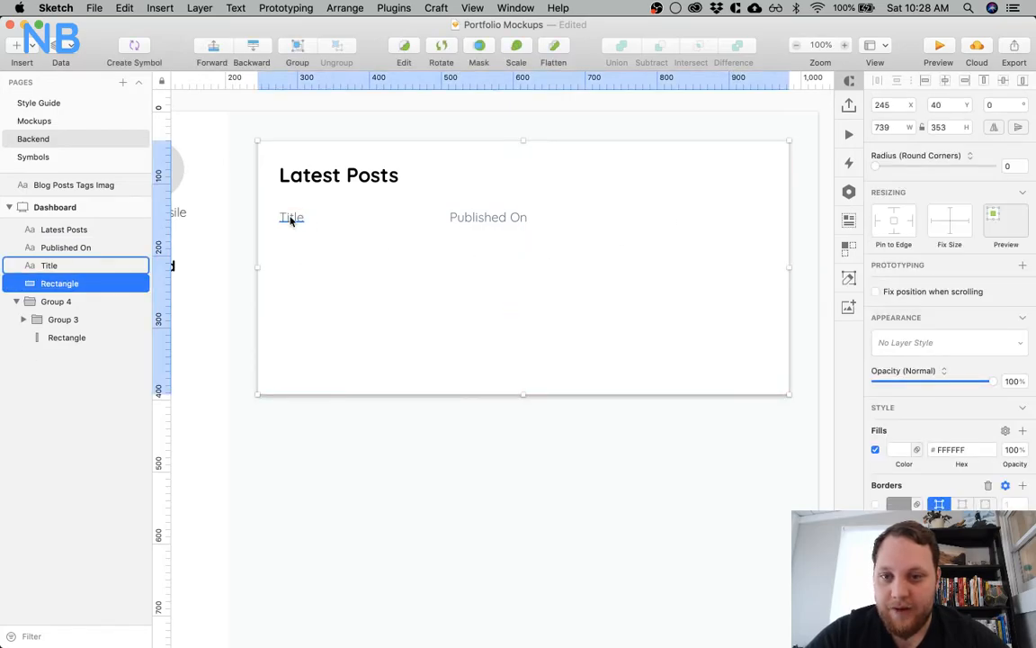
Copy the upper group of post entries from the Blog artboard on the Mockups page
{"action": "left_click", "coordinate": [67, 157]}
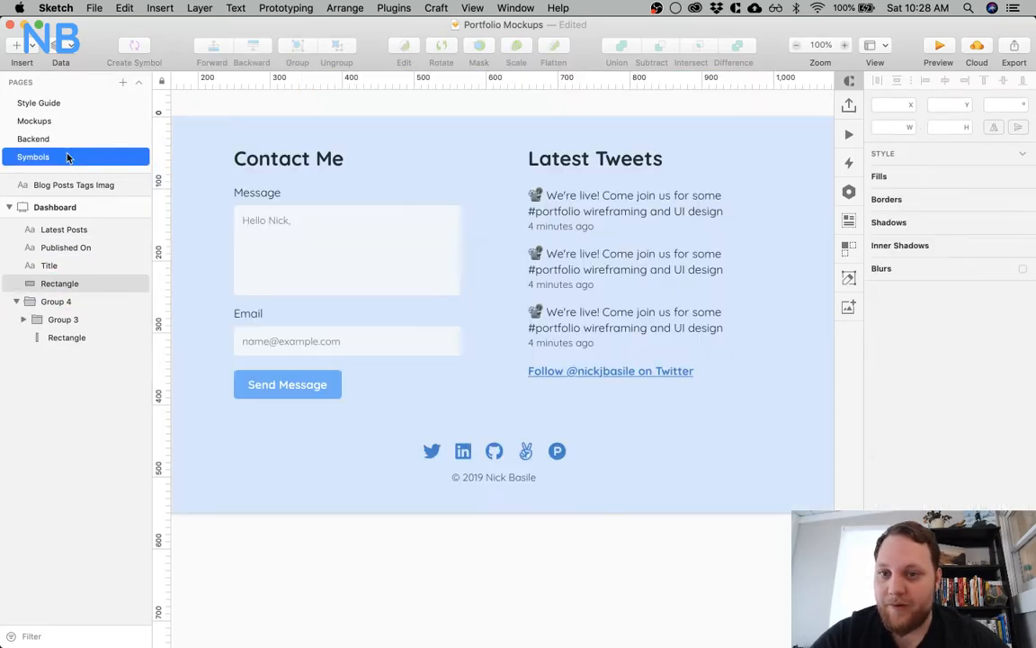
{"action": "left_click", "coordinate": [79, 124]}
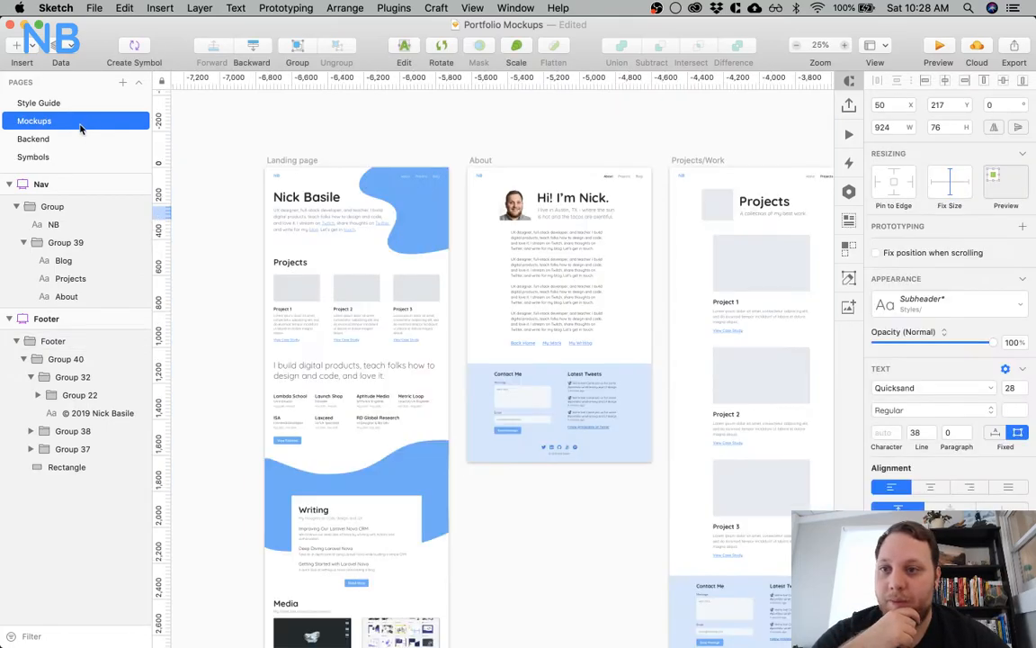
{"action": "left_click", "coordinate": [338, 255]}
{"action": "scroll", "coordinate": [337, 270], "scroll_direction": "down", "scroll_amount": 3}
{"action": "scroll", "coordinate": [337, 270], "scroll_direction": "right", "scroll_amount": 3}
{"action": "scroll", "coordinate": [360, 346], "scroll_direction": "down", "scroll_amount": 3}
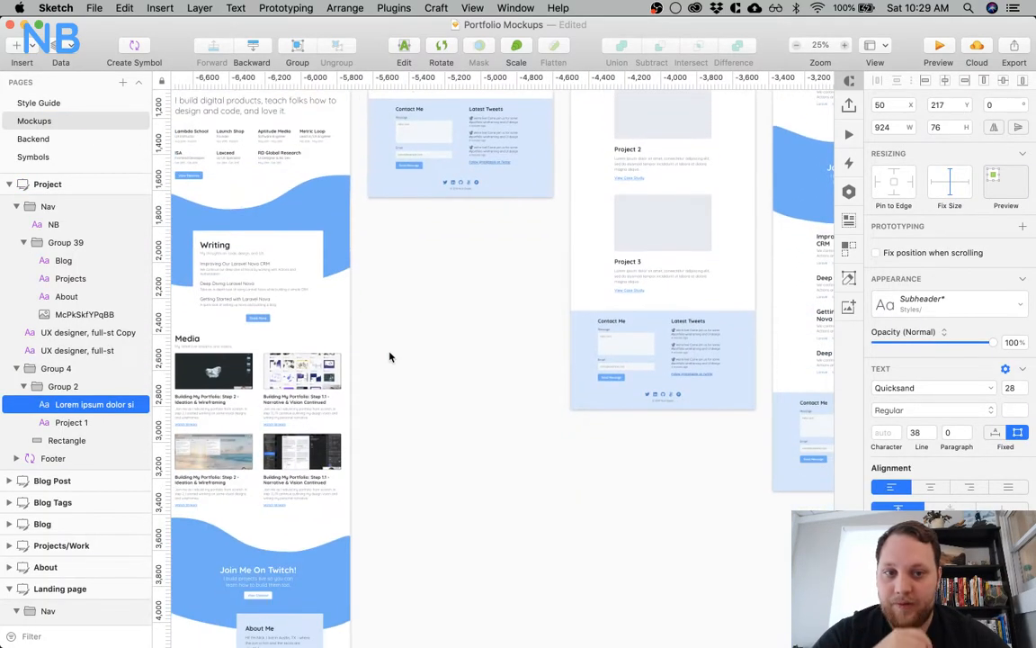
{"action": "scroll", "coordinate": [391, 354], "scroll_direction": "right", "scroll_amount": 6}
{"action": "scroll", "coordinate": [395, 346], "scroll_direction": "up", "scroll_amount": 3}
{"action": "left_click", "coordinate": [526, 251]}
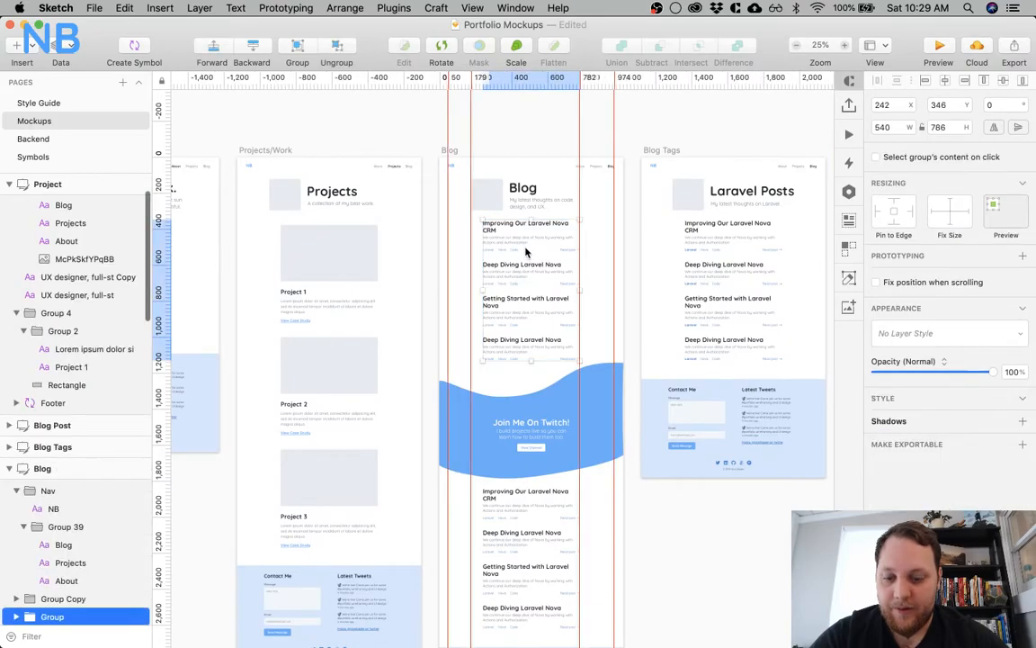
Paste the post entries group on the Backend page and place it outside the Dashboard artboard, beside its edge, as reference
{"action": "left_click", "coordinate": [76, 141]}
{"action": "scroll", "coordinate": [580, 321], "scroll_direction": "right", "scroll_amount": 6}
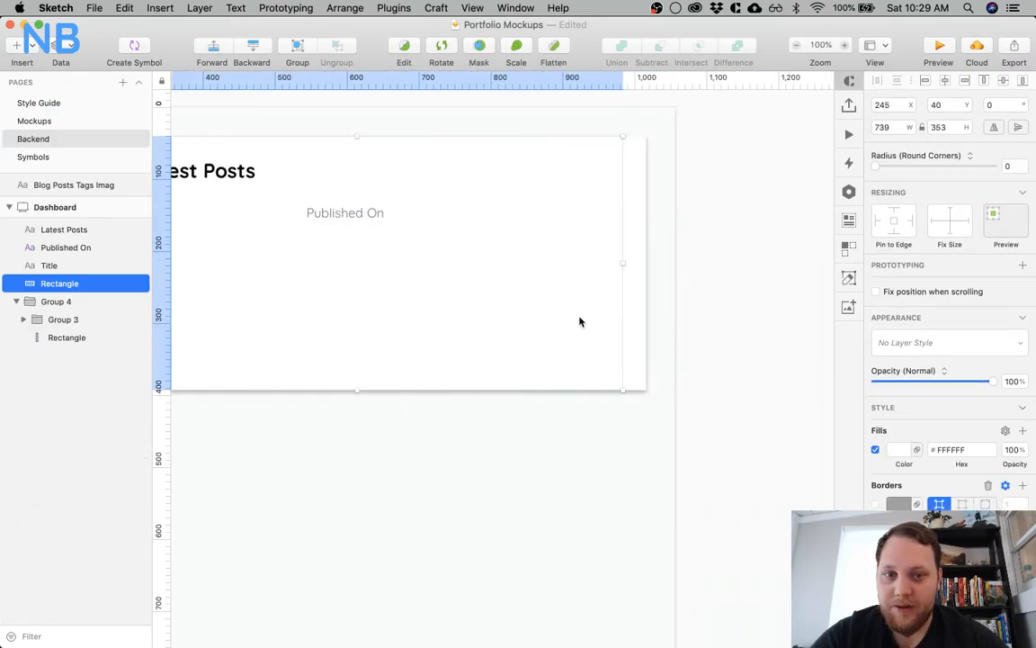
{"action": "key", "text": "super+minus"}
{"action": "left_click", "coordinate": [580, 321]}
{"action": "key", "text": "super+v"}
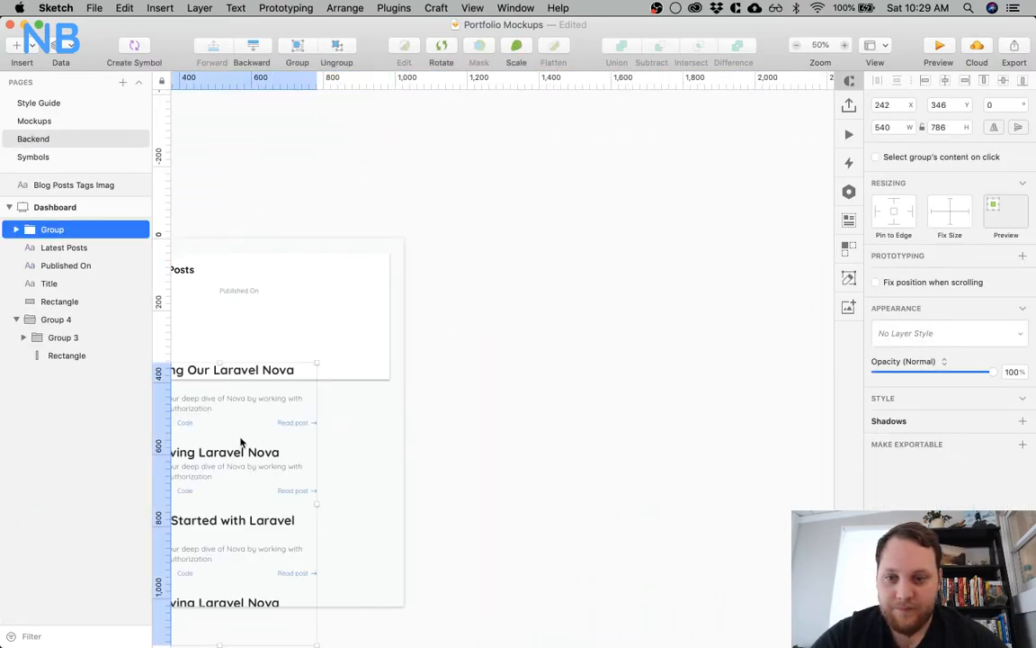
{"action": "left_click_drag", "start_coordinate": [207, 456], "coordinate": [566, 300]}
{"action": "scroll", "coordinate": [409, 357], "scroll_direction": "left", "scroll_amount": 5}
{"action": "scroll", "coordinate": [409, 357], "scroll_direction": "up", "scroll_amount": 1}
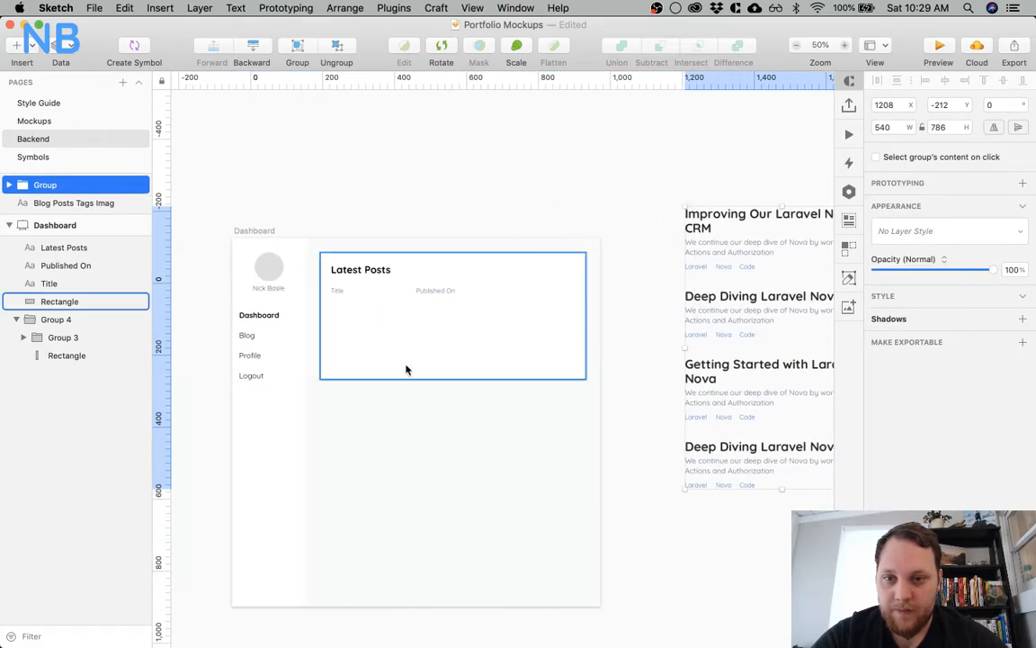
{"action": "left_click", "coordinate": [387, 447]}
{"action": "key", "text": "super+plus"}
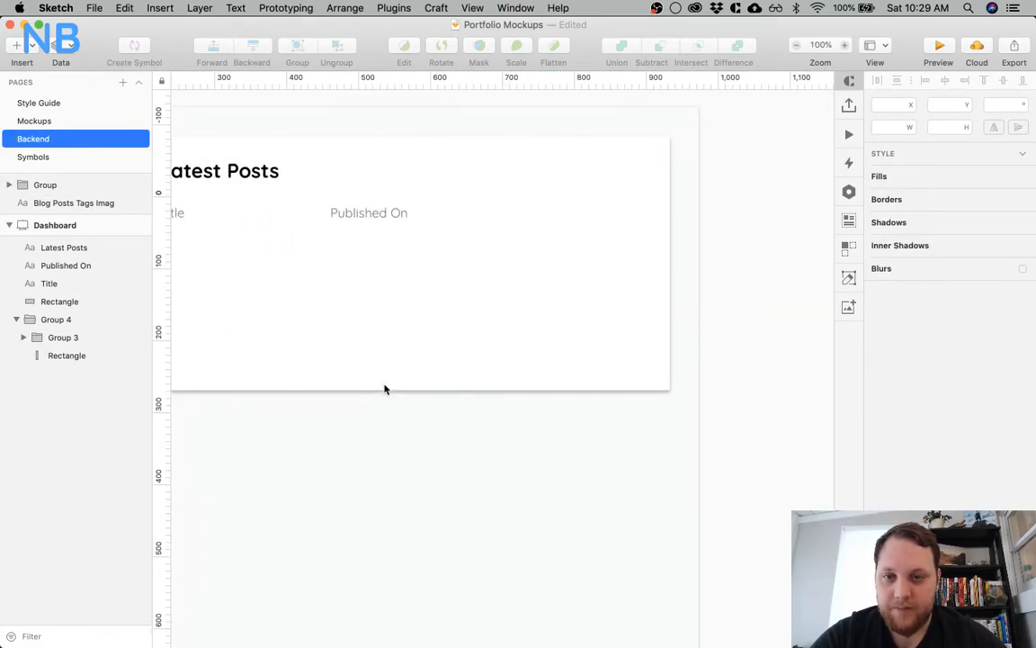
{"action": "scroll", "coordinate": [361, 398], "scroll_direction": "right", "scroll_amount": 5}
{"action": "left_click_drag", "start_coordinate": [737, 141], "coordinate": [570, 314]}
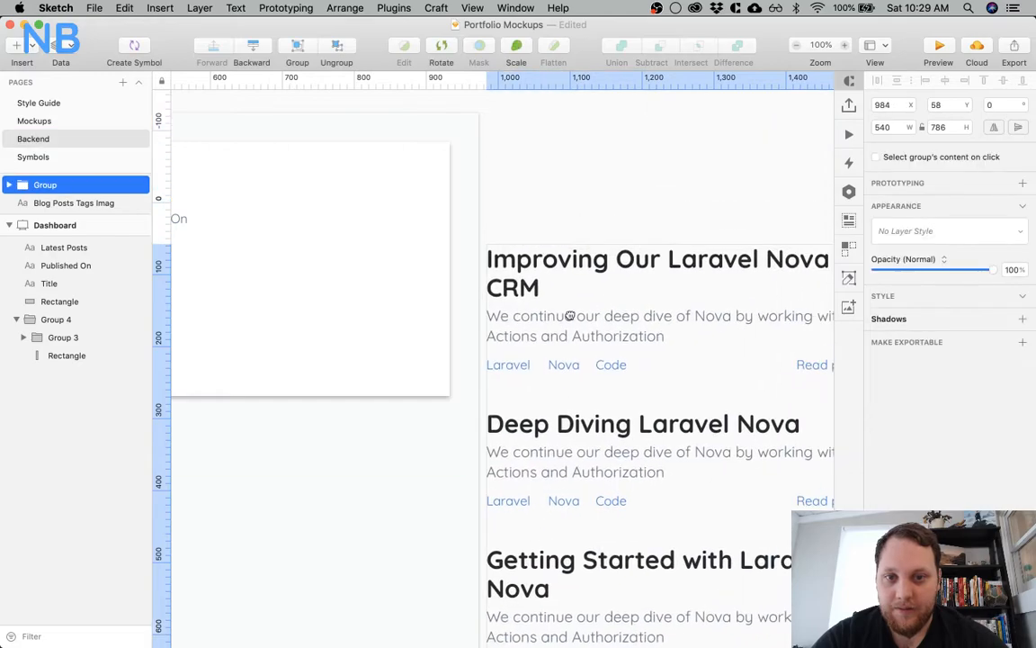
Duplicate the Title label straight below itself to Y 173 and recolor the copy to a near-black
{"action": "scroll", "coordinate": [293, 304], "scroll_direction": "left", "scroll_amount": 10}
{"action": "left_click", "coordinate": [320, 225]}
{"action": "left_click_drag", "start_coordinate": [320, 225], "coordinate": [321, 250]}
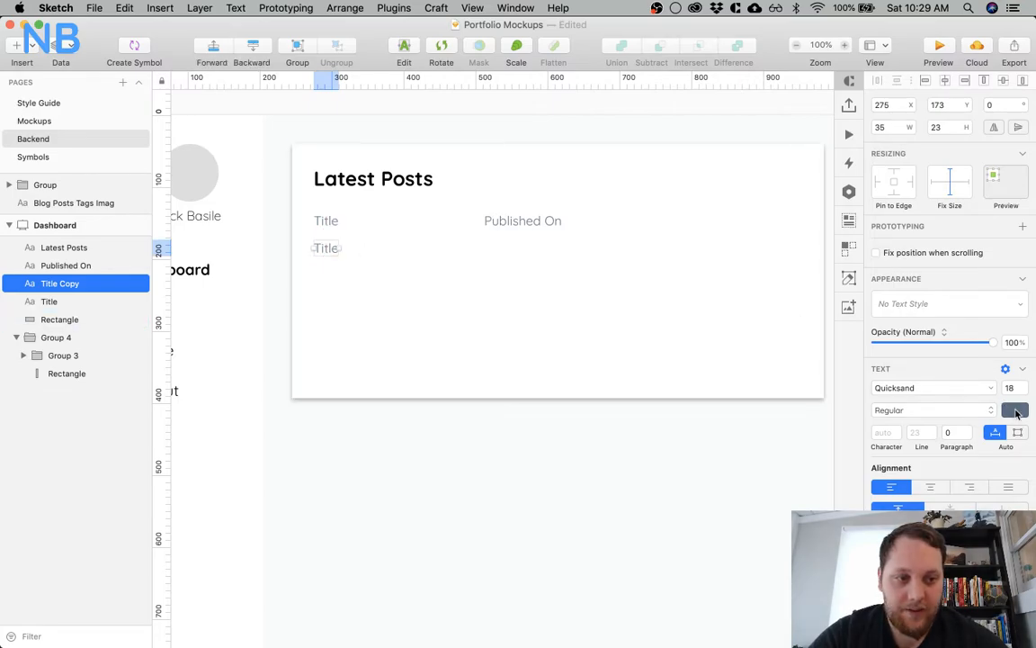
{"action": "left_click", "coordinate": [1015, 410]}
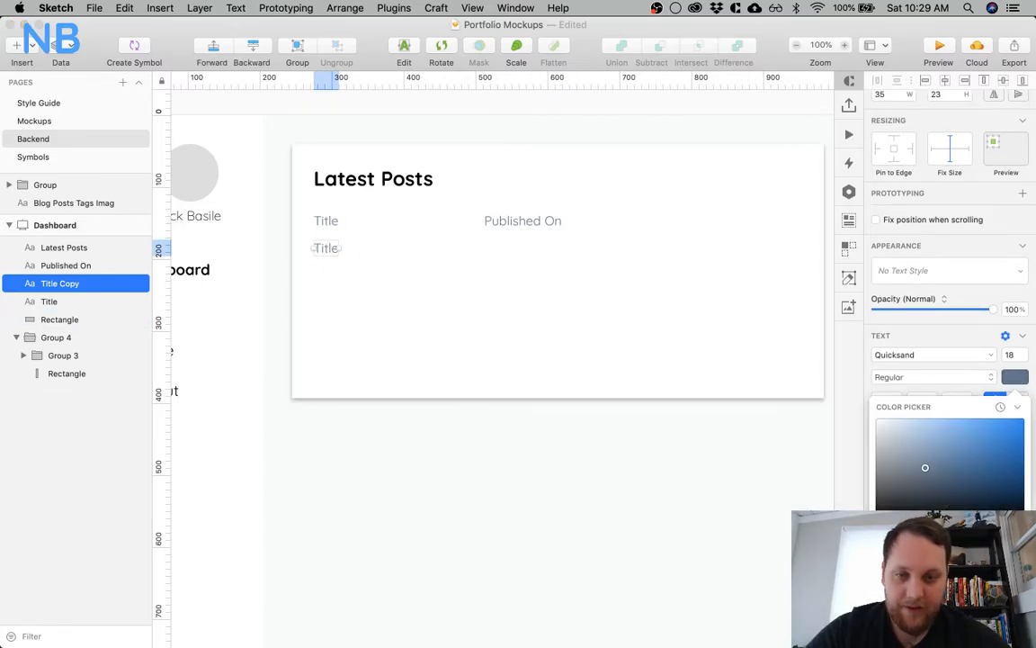
{"action": "left_click_drag", "start_coordinate": [924, 468], "coordinate": [902, 501]}
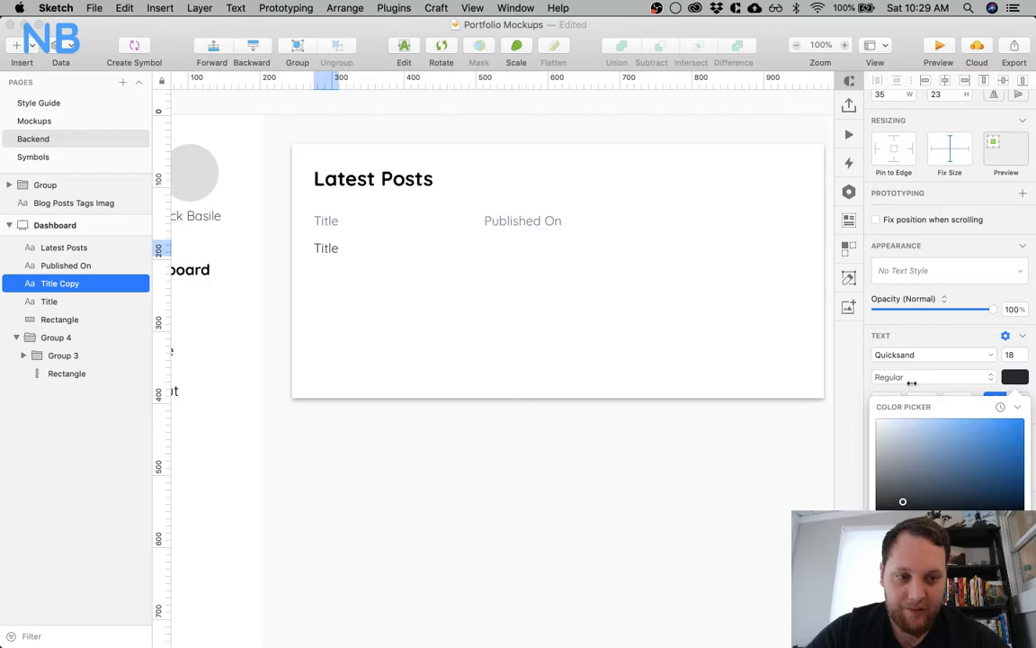
{"action": "left_click", "coordinate": [886, 364]}
{"action": "left_click", "coordinate": [450, 474]}
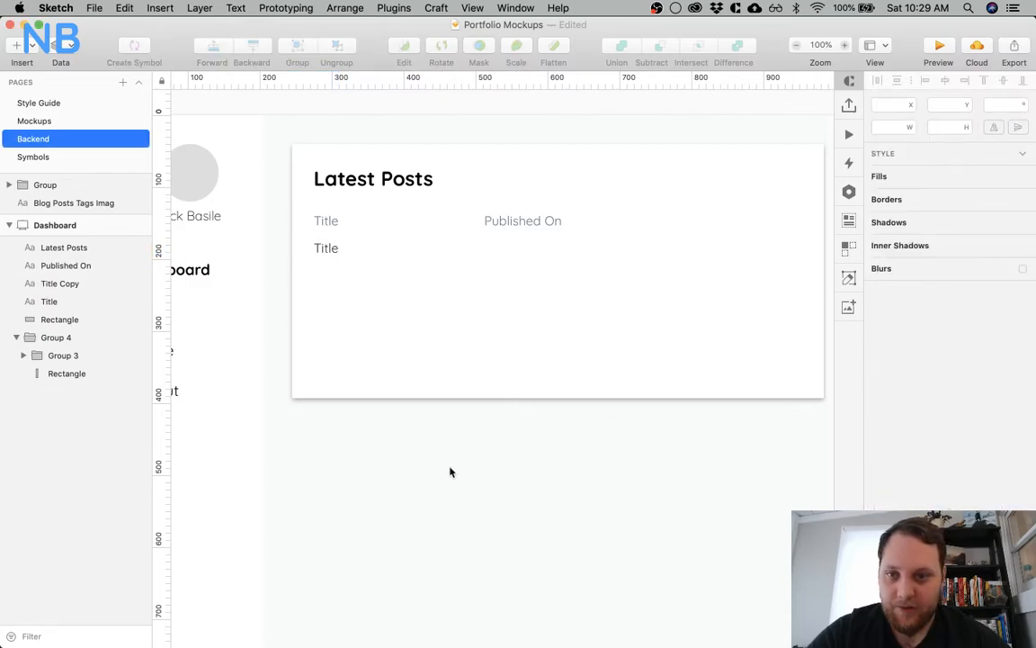
Rewrite the two column labels in capitals as "TITLE" and "PUBLISHED ON"
{"action": "left_click", "coordinate": [322, 226]}
{"action": "double_click", "coordinate": [322, 222]}
{"action": "type", "text": "TITLE"}
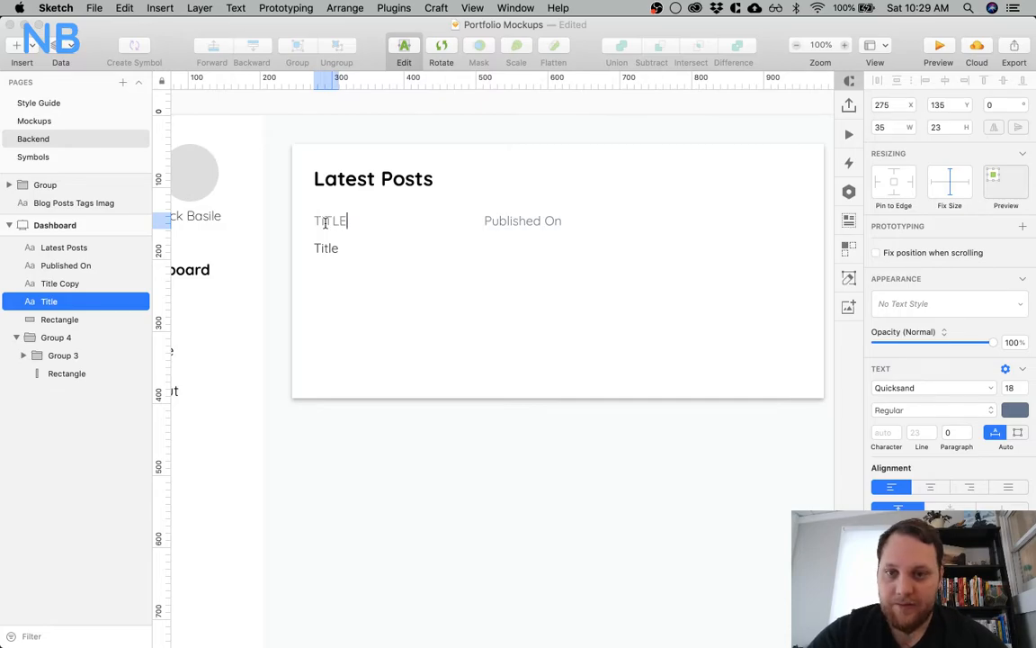
{"action": "double_click", "coordinate": [517, 221]}
{"action": "type", "text": "PUBLISHED ON"}
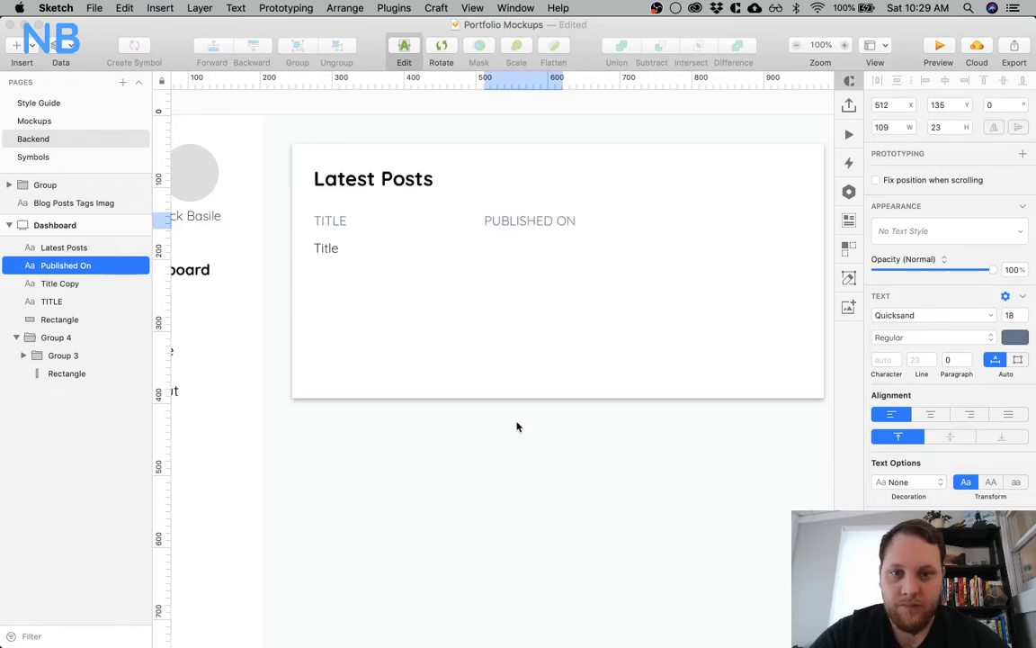
{"action": "key", "text": "Escape"}
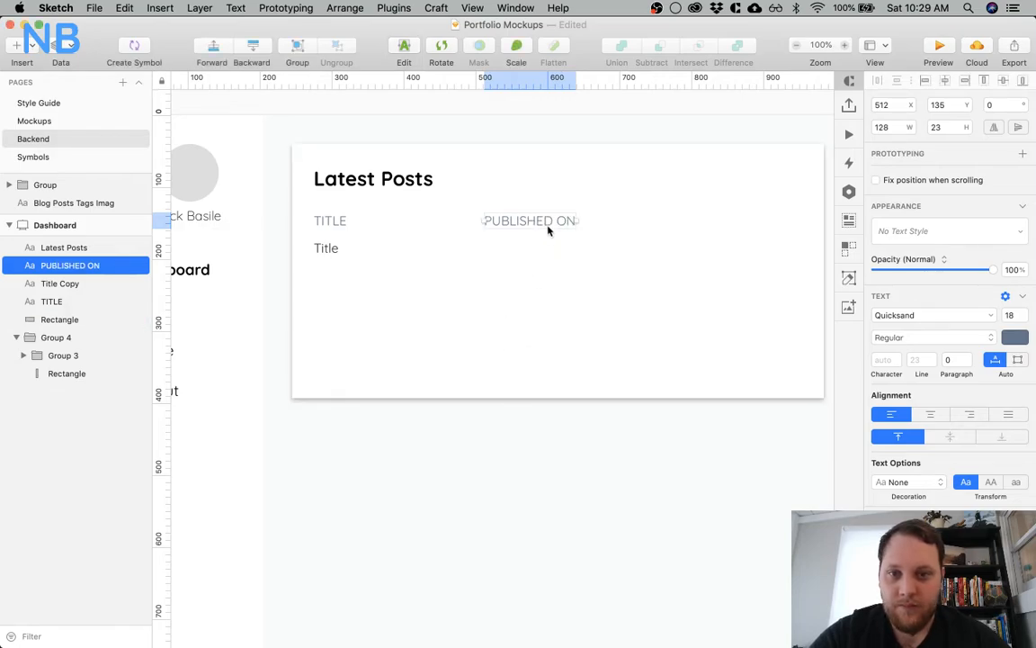
Set both the TITLE and PUBLISHED ON labels to Bold weight at font size 16
{"action": "left_click", "coordinate": [316, 220], "text": "shift"}
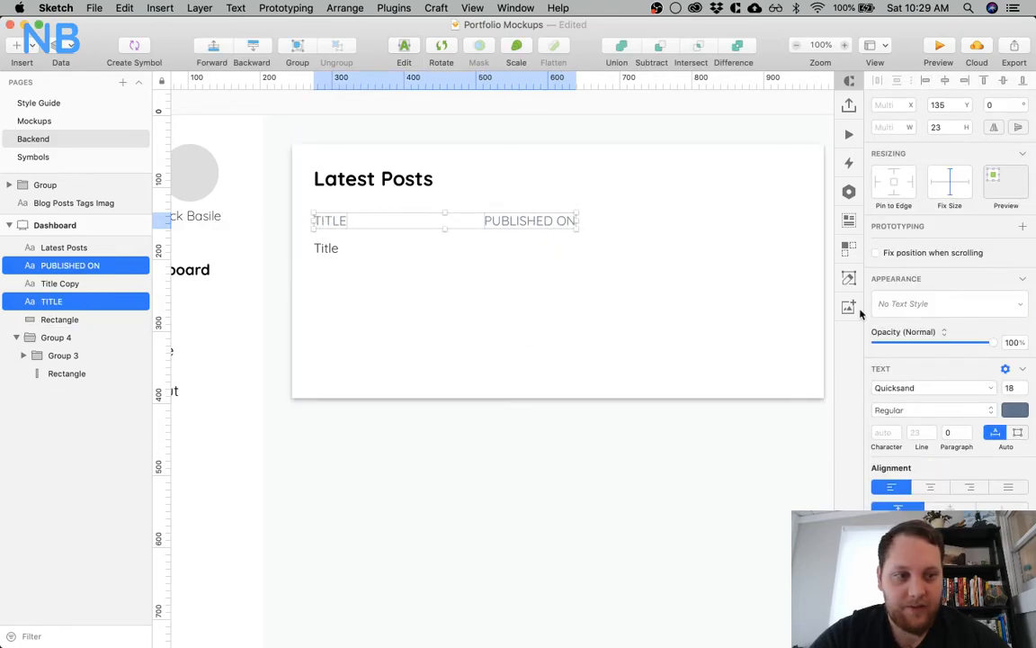
{"action": "left_click", "coordinate": [940, 411]}
{"action": "left_click", "coordinate": [930, 426]}
{"action": "left_click", "coordinate": [1013, 387]}
{"action": "key", "text": "Return"}
{"action": "type", "text": "16"}
{"action": "key", "text": "Return"}
{"action": "left_click", "coordinate": [613, 504]}
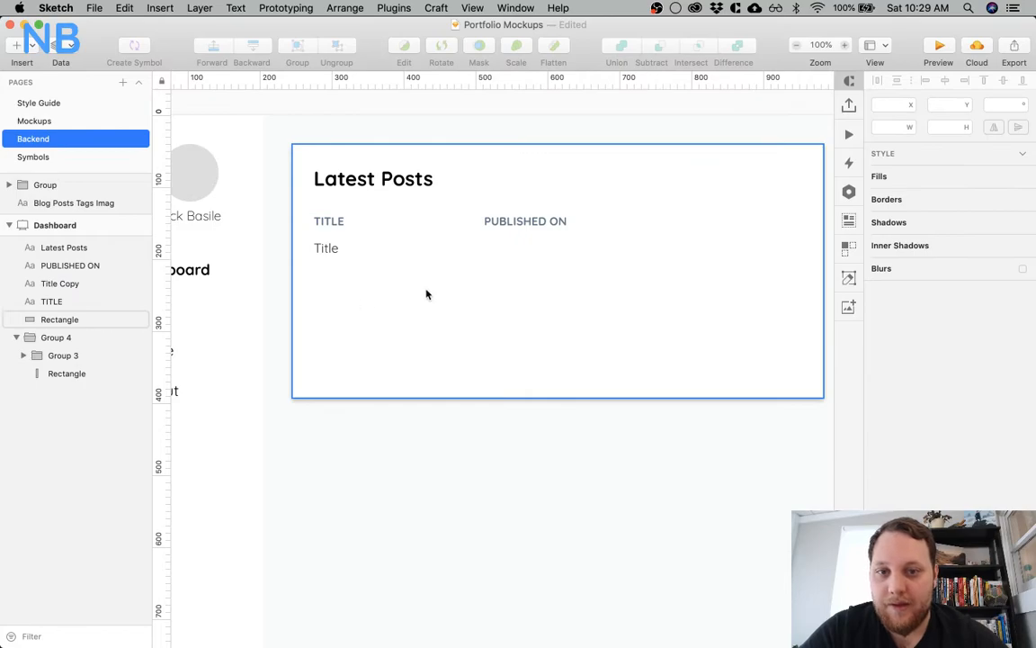
Check the row text's spacing to the TITLE label and nudge the row text down to Y 177
{"action": "left_click", "coordinate": [330, 253]}
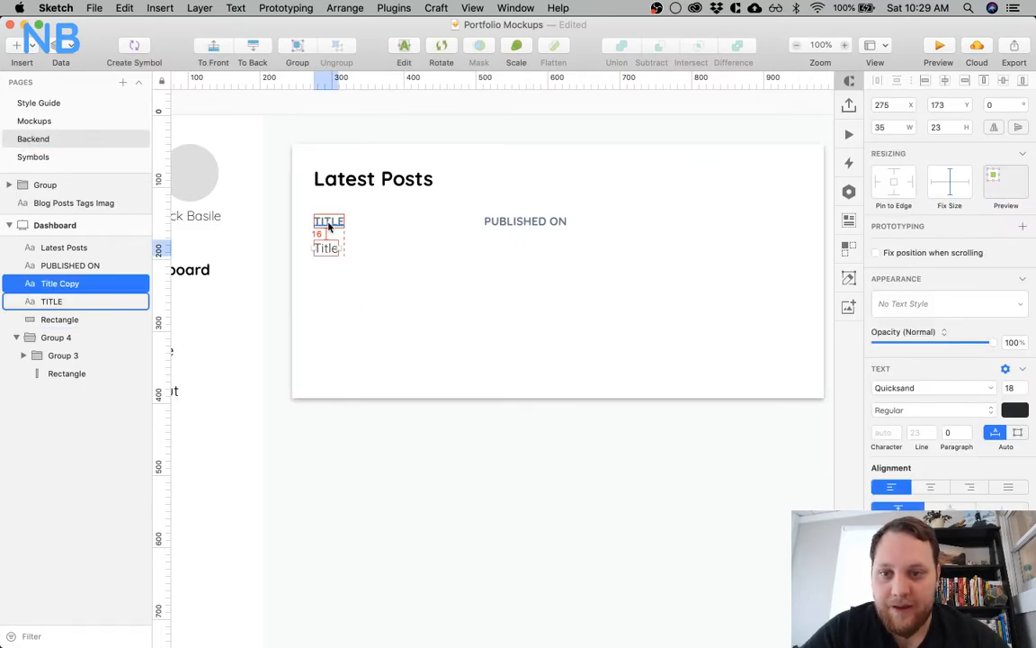
{"action": "key", "text": "alt"}
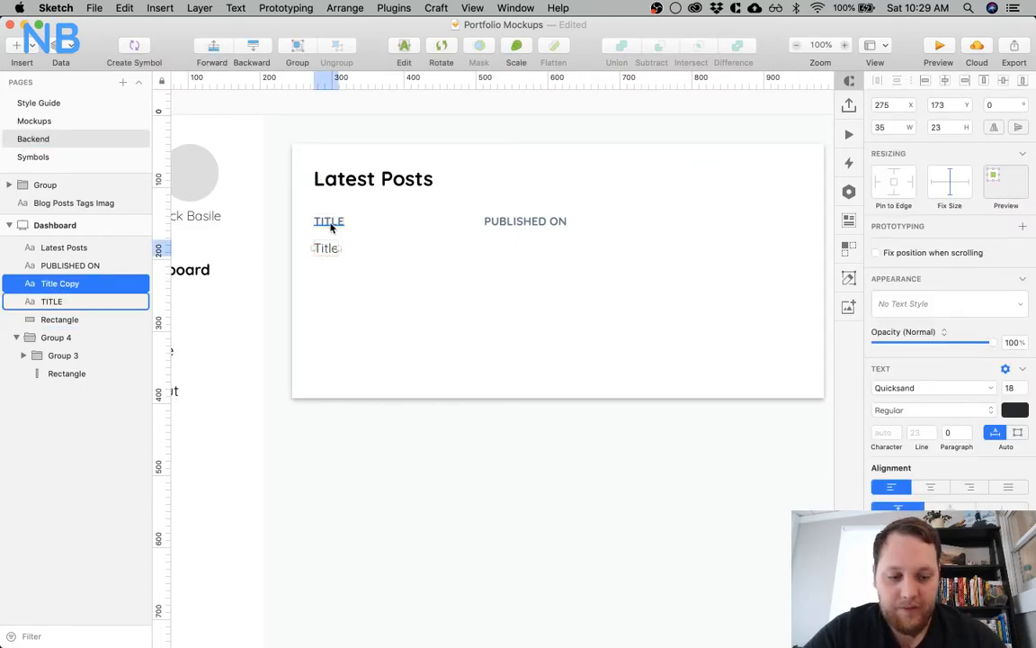
{"action": "key", "text": "Down"}
{"action": "key", "text": "Down"}
{"action": "key", "text": "Down"}
{"action": "key", "text": "Down"}
{"action": "key", "text": "Down"}
{"action": "key", "text": "Down"}
{"action": "key", "text": "Down"}
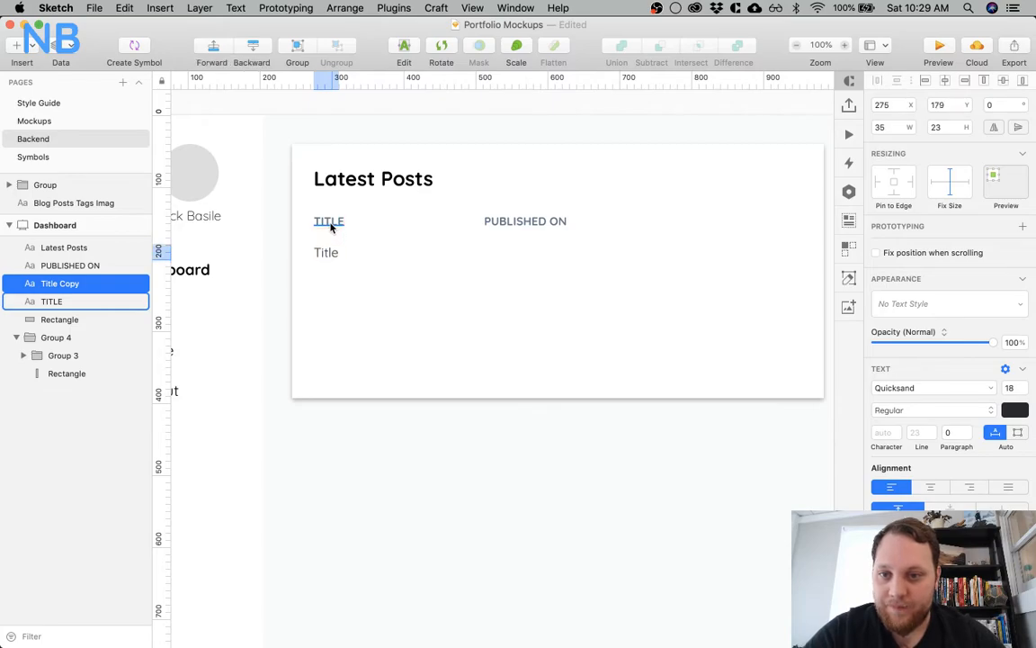
{"action": "key", "text": "Up"}
{"action": "key", "text": "Up"}
{"action": "key", "text": "Up"}
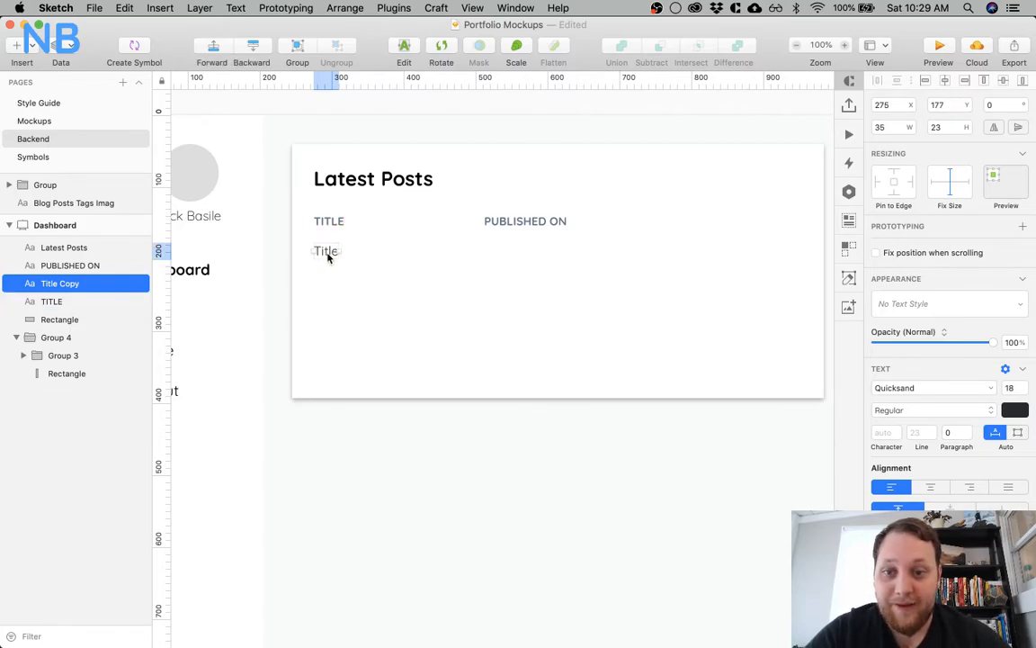
Change the row text to "Improving Our Laravel Nova CRM" and move the PUBLISHED ON label along its row to X 698
{"action": "double_click", "coordinate": [327, 254]}
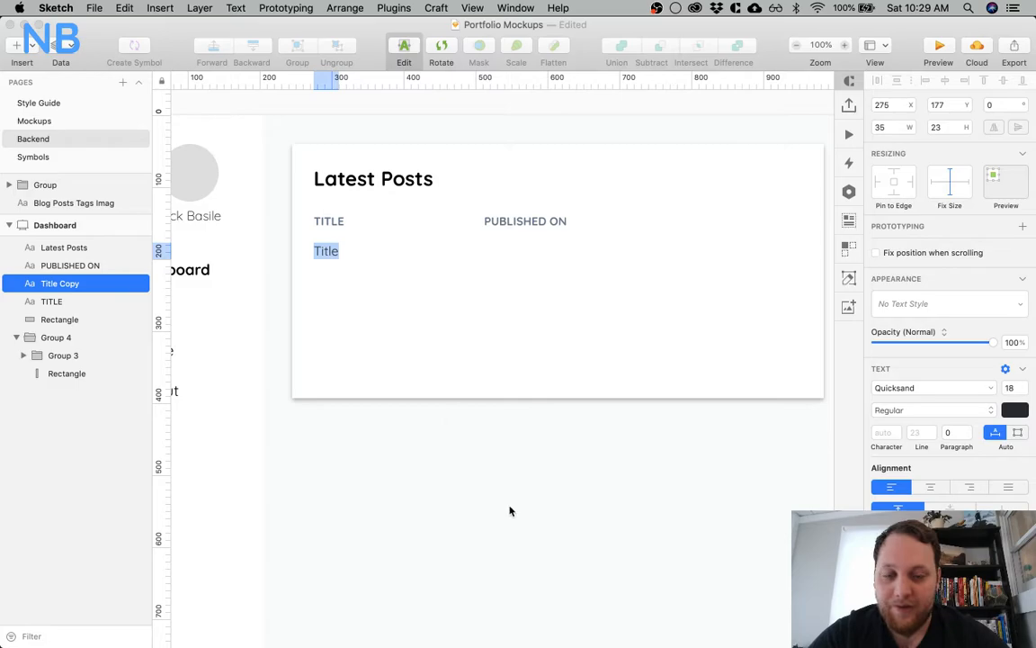
{"action": "scroll", "coordinate": [507, 505], "scroll_direction": "right", "scroll_amount": 10}
{"action": "scroll", "coordinate": [493, 502], "scroll_direction": "left", "scroll_amount": 12}
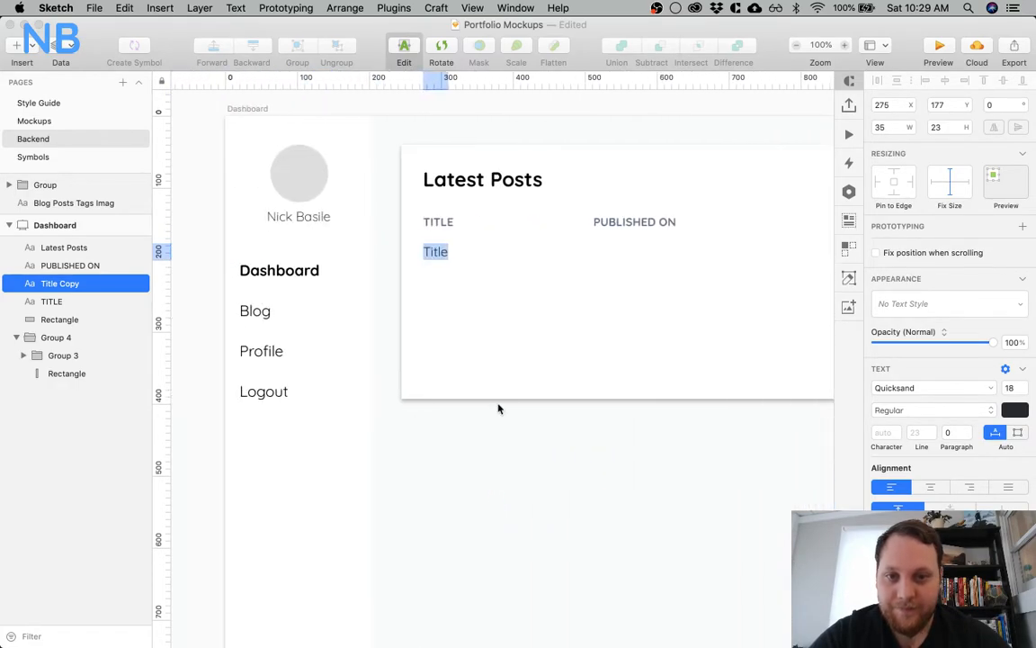
{"action": "type", "text": "Improving"}
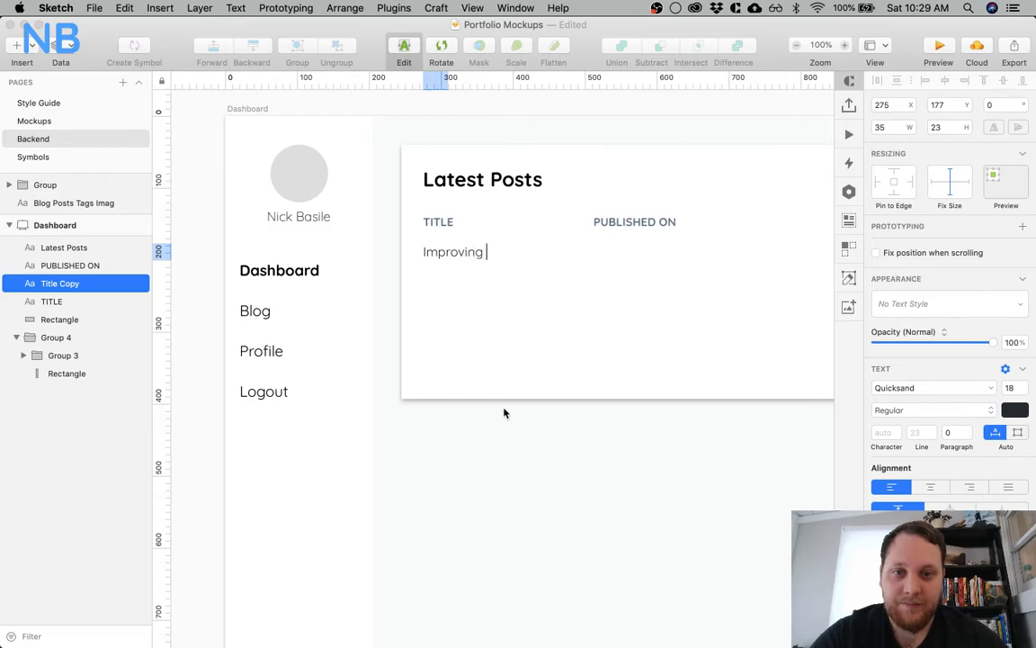
{"action": "scroll", "coordinate": [505, 413], "scroll_direction": "right", "scroll_amount": 8}
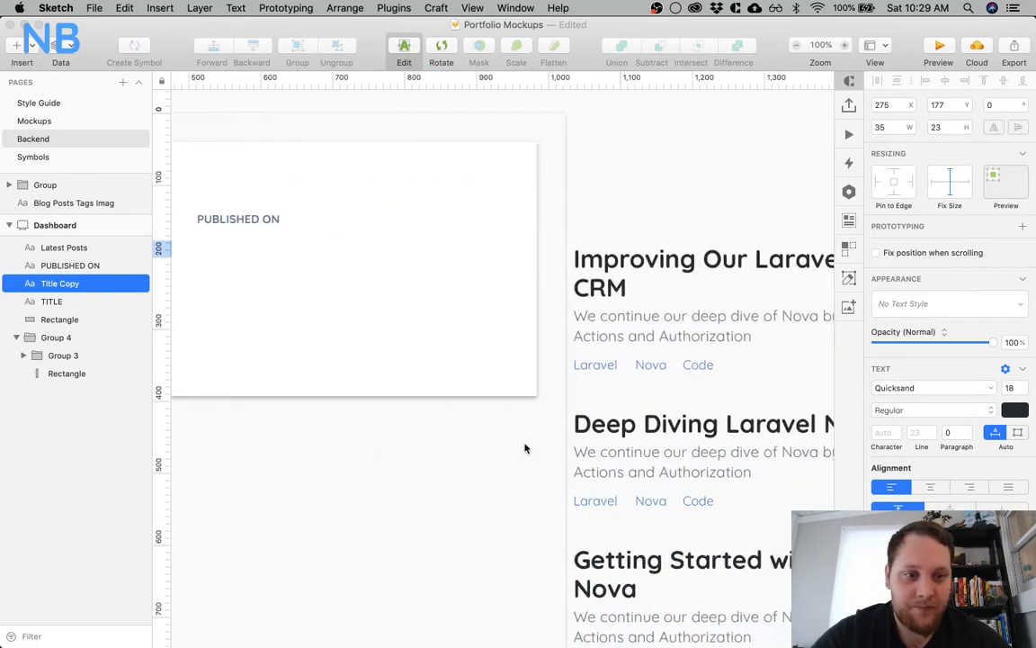
{"action": "scroll", "coordinate": [527, 446], "scroll_direction": "left", "scroll_amount": 5}
{"action": "type", "text": "proving Our Larg"}
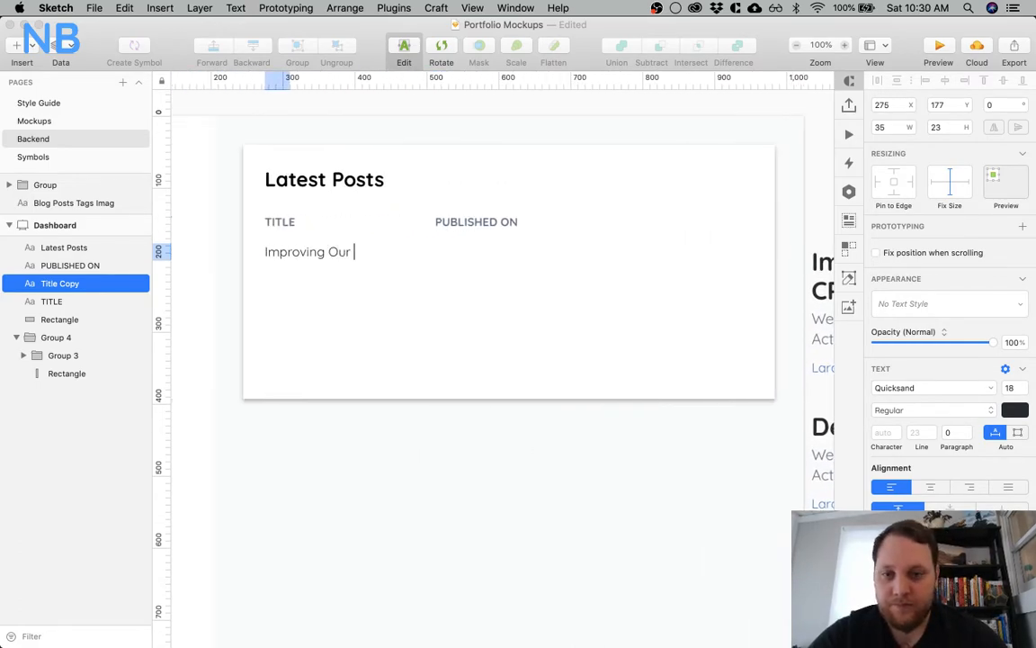
{"action": "scroll", "coordinate": [503, 359], "scroll_direction": "right", "scroll_amount": 8}
{"action": "scroll", "coordinate": [504, 360], "scroll_direction": "left", "scroll_amount": 8}
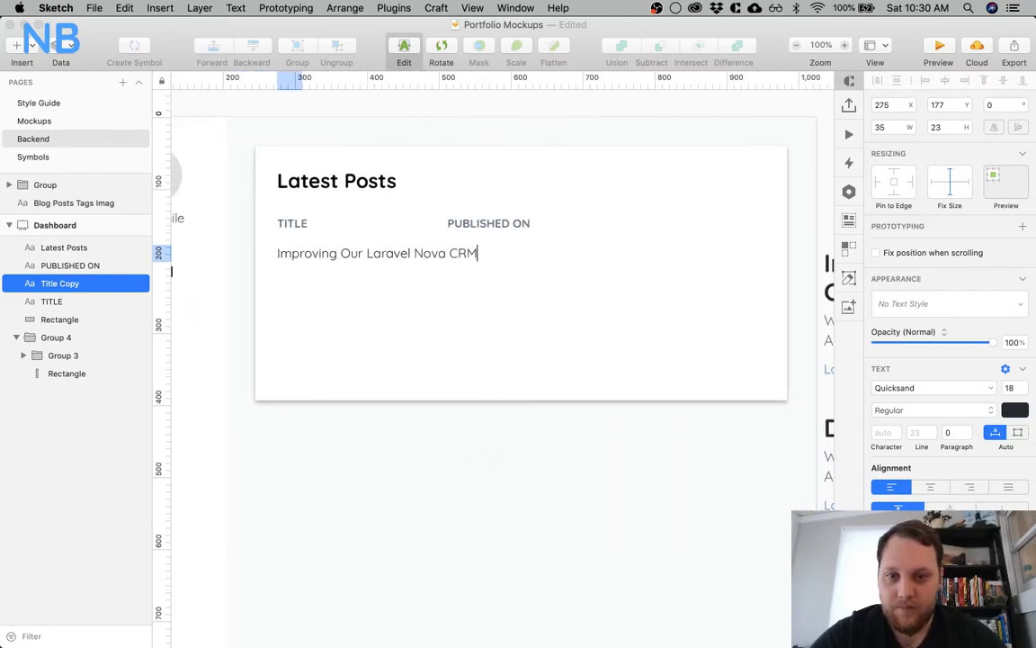
{"action": "key", "text": "Escape"}
{"action": "left_click_drag", "start_coordinate": [504, 222], "coordinate": [639, 224]}
Examine the pasted post entries and the Blog Post artboard on the Mockups page for how publish dates are written
{"action": "scroll", "coordinate": [559, 381], "scroll_direction": "right", "scroll_amount": 10}
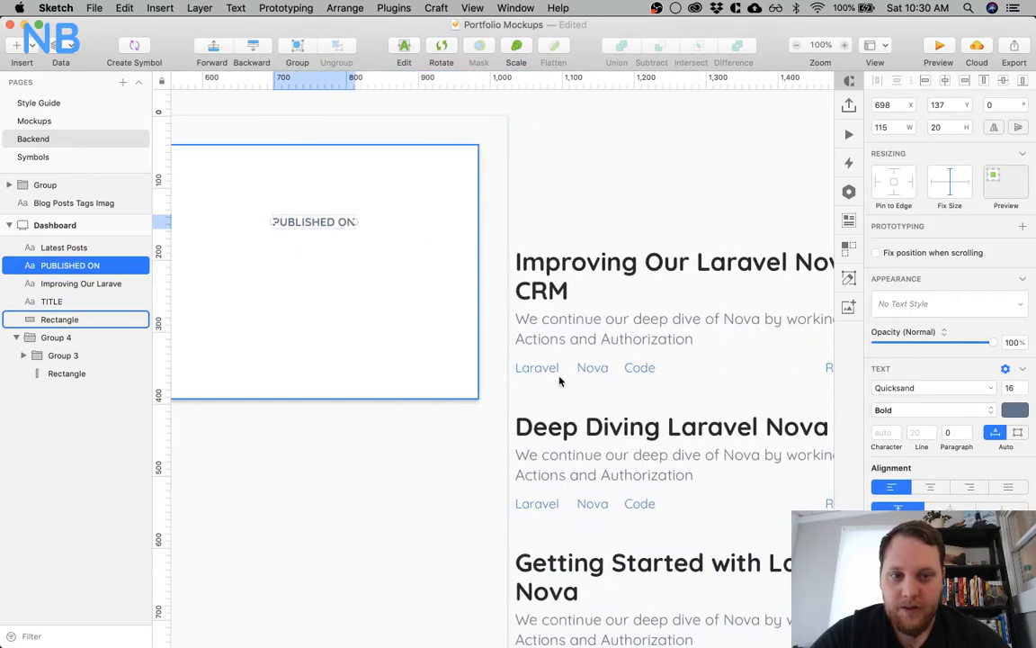
{"action": "scroll", "coordinate": [559, 382], "scroll_direction": "right", "scroll_amount": 6}
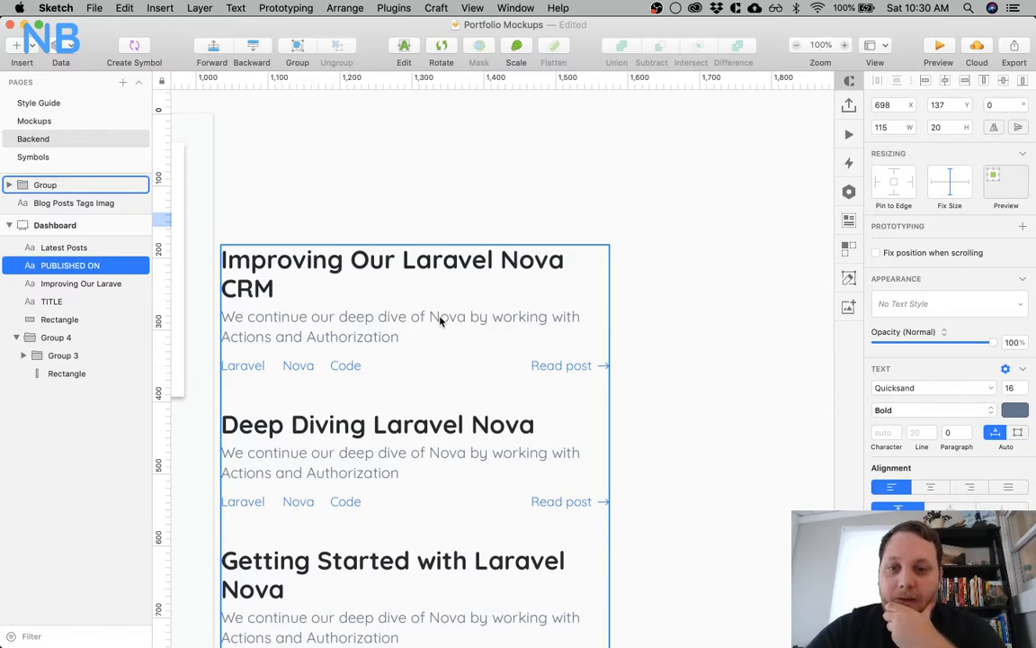
{"action": "scroll", "coordinate": [440, 321], "scroll_direction": "left", "scroll_amount": 10}
{"action": "left_click", "coordinate": [29, 121]}
{"action": "scroll", "coordinate": [470, 266], "scroll_direction": "right", "scroll_amount": 10}
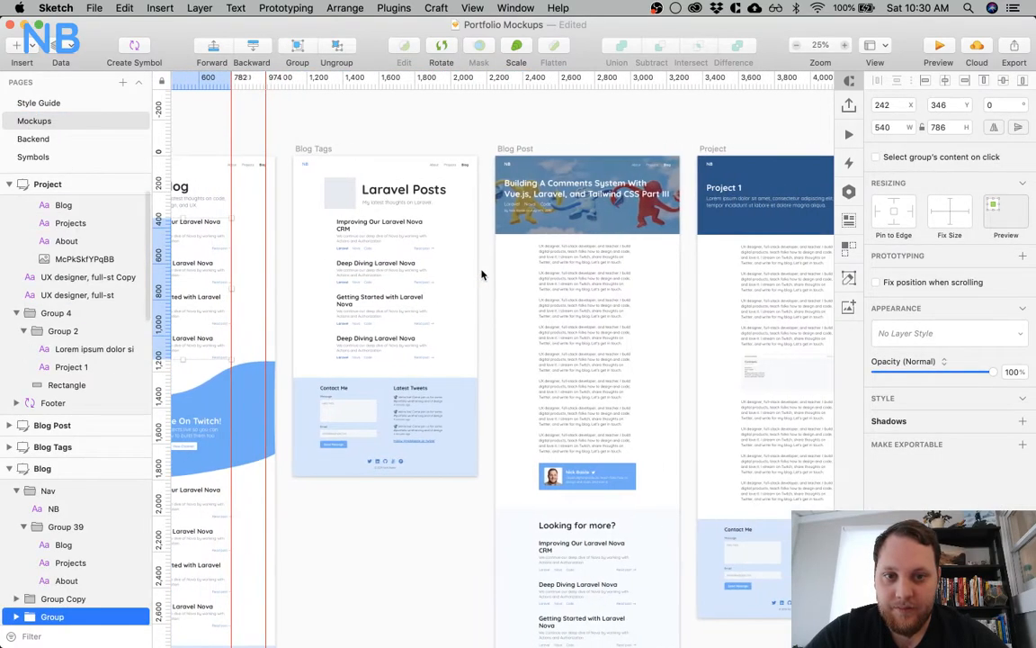
{"action": "left_click", "coordinate": [535, 214]}
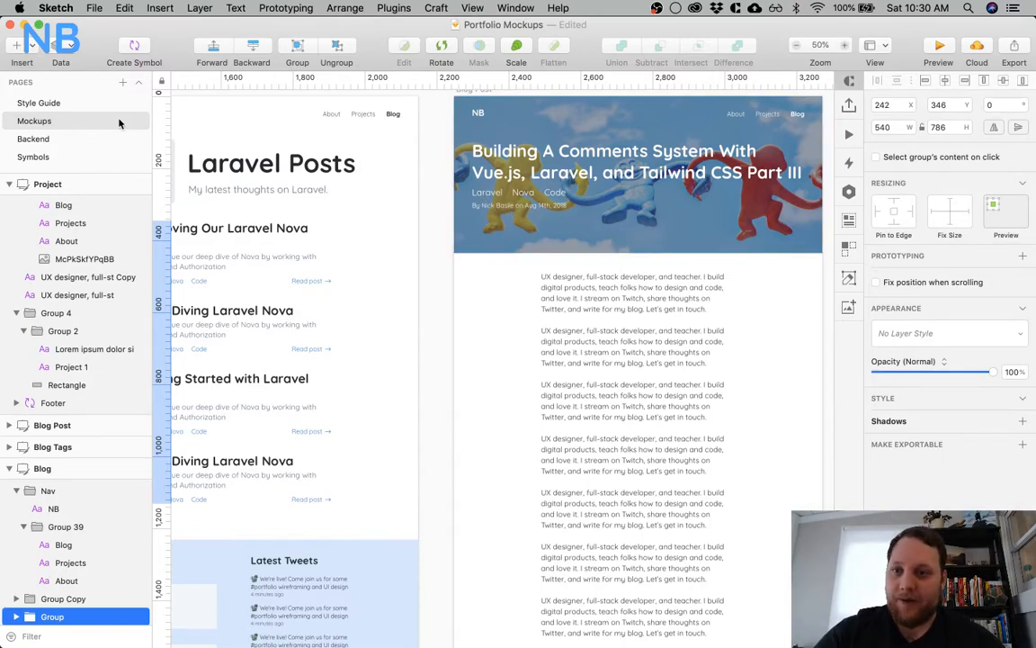
{"action": "left_click", "coordinate": [98, 139]}
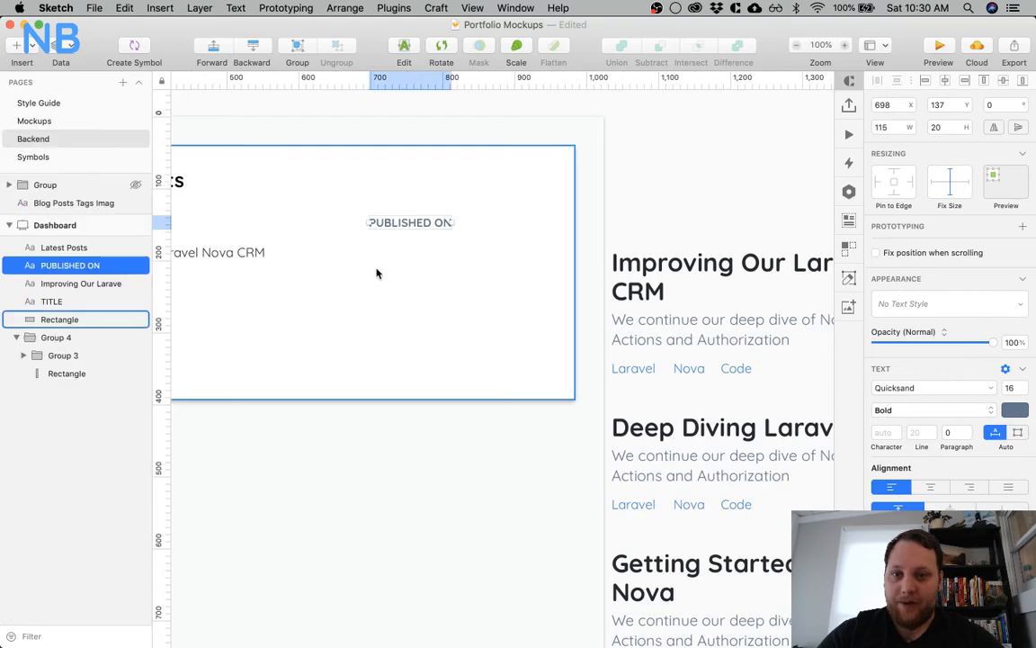
Duplicate the post title along its row and line the copy up under the PUBLISHED ON label at X 698
{"action": "scroll", "coordinate": [376, 272], "scroll_direction": "left", "scroll_amount": 10}
{"action": "scroll", "coordinate": [377, 272], "scroll_direction": "right", "scroll_amount": 5}
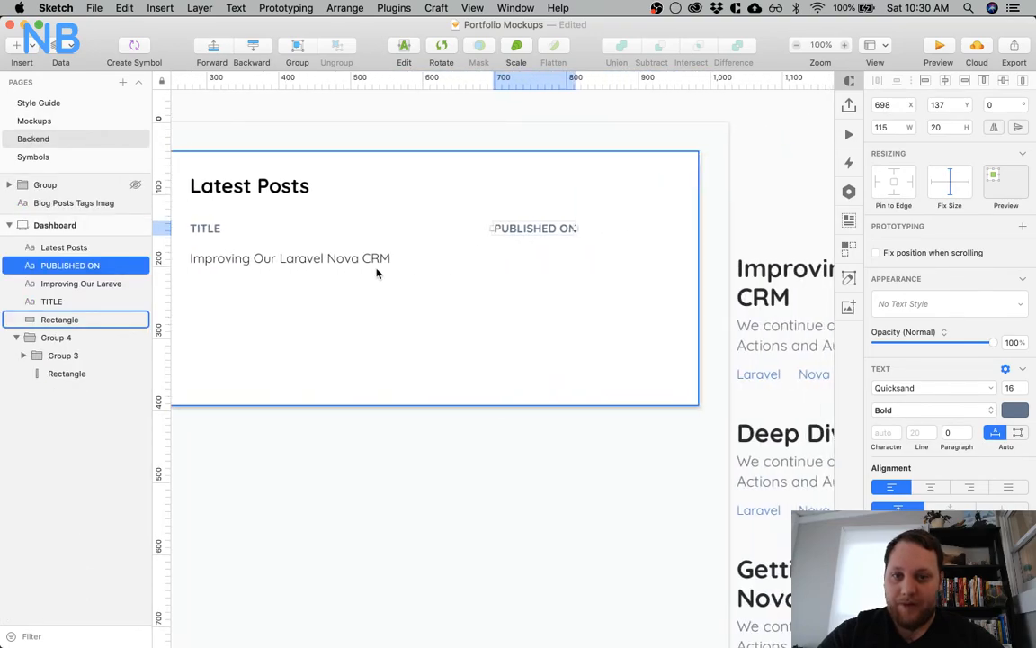
{"action": "left_click", "coordinate": [318, 261]}
{"action": "left_click_drag", "start_coordinate": [322, 260], "coordinate": [627, 260]}
{"action": "left_click", "coordinate": [548, 229], "text": "shift"}
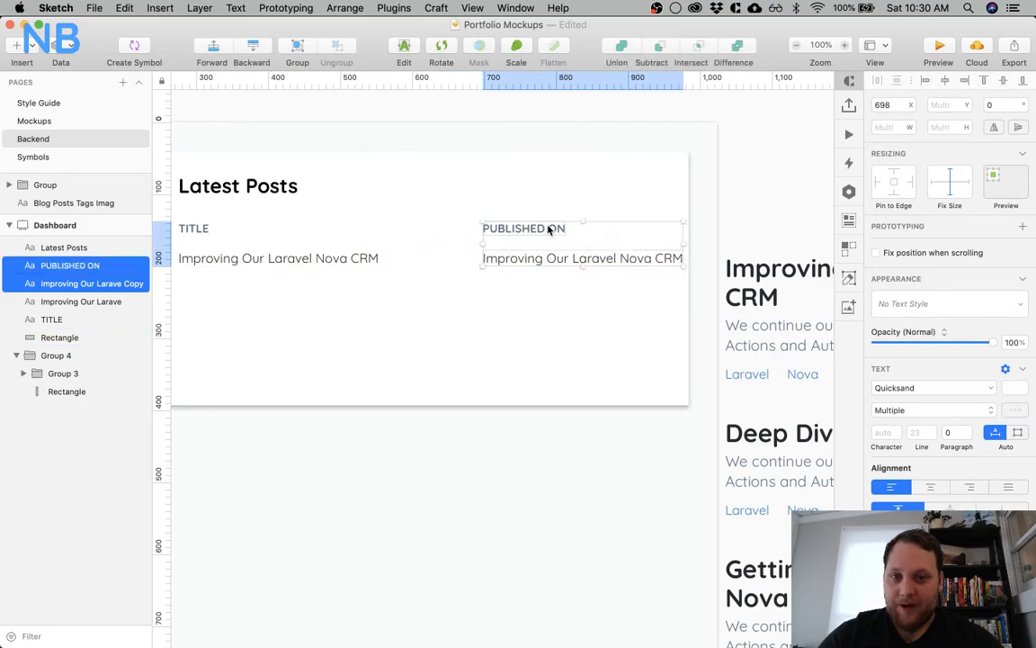
Move the PUBLISHED ON label and the copied title beneath it to X 634, leaving an 80 px gap after the post title
{"action": "key", "text": "shift+Left"}
{"action": "key", "text": "shift+Left"}
{"action": "key", "text": "shift+Left"}
{"action": "key", "text": "shift+Left"}
{"action": "key", "text": "shift+Left"}
{"action": "key", "text": "shift+Left"}
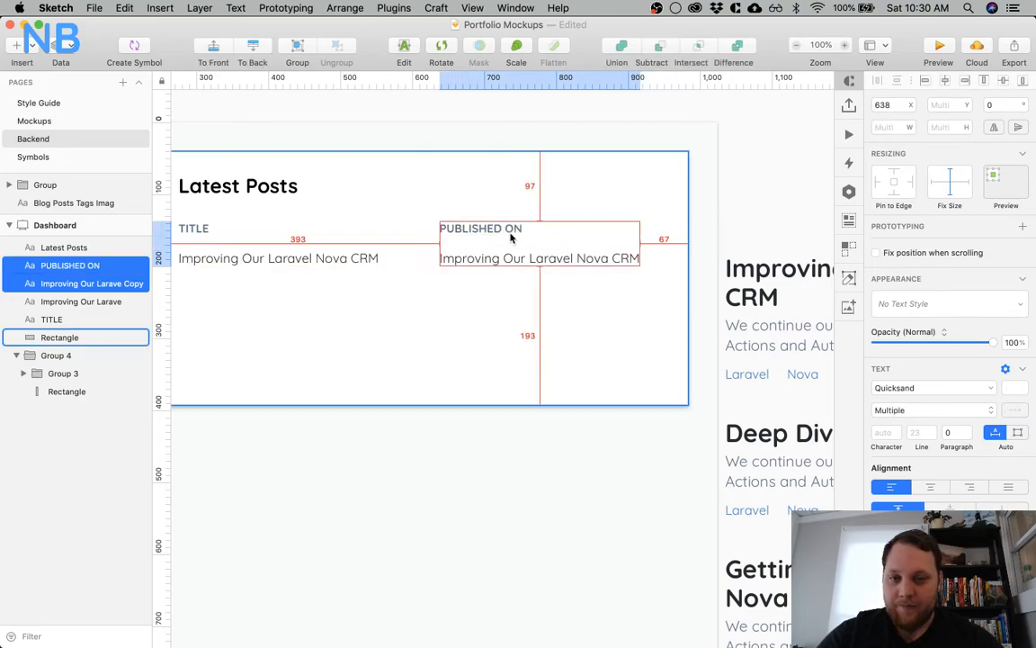
{"action": "key", "text": "Left"}
{"action": "key", "text": "Left"}
{"action": "key", "text": "Left"}
{"action": "key", "text": "Left"}
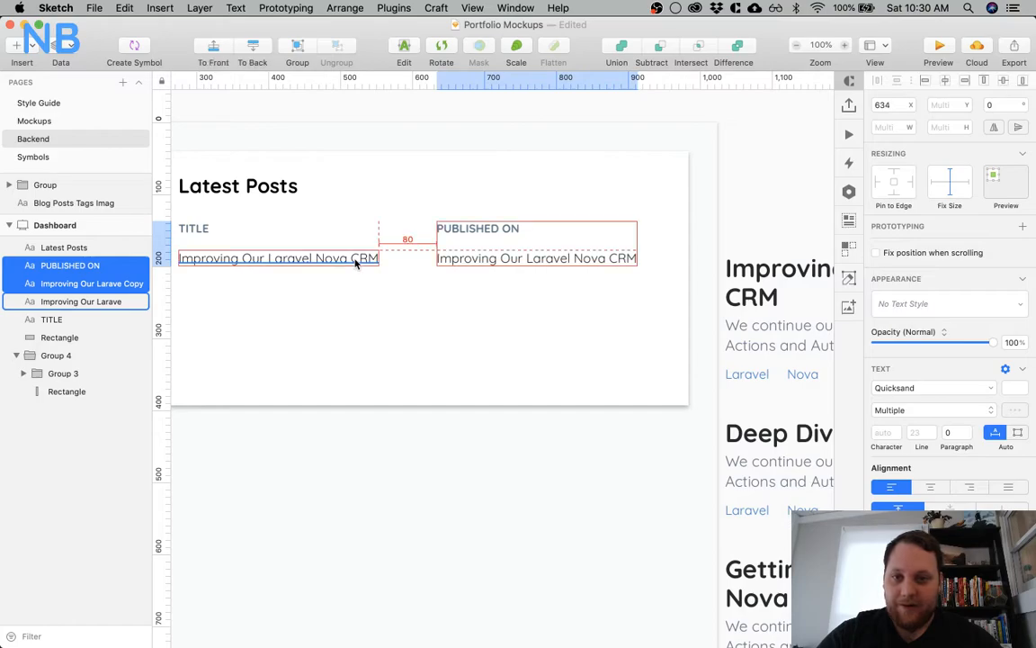
Replace the copied title under the PUBLISHED ON label with the date "12/2/18"
{"action": "left_click", "coordinate": [425, 312]}
{"action": "left_click", "coordinate": [471, 256]}
{"action": "double_click", "coordinate": [471, 257]}
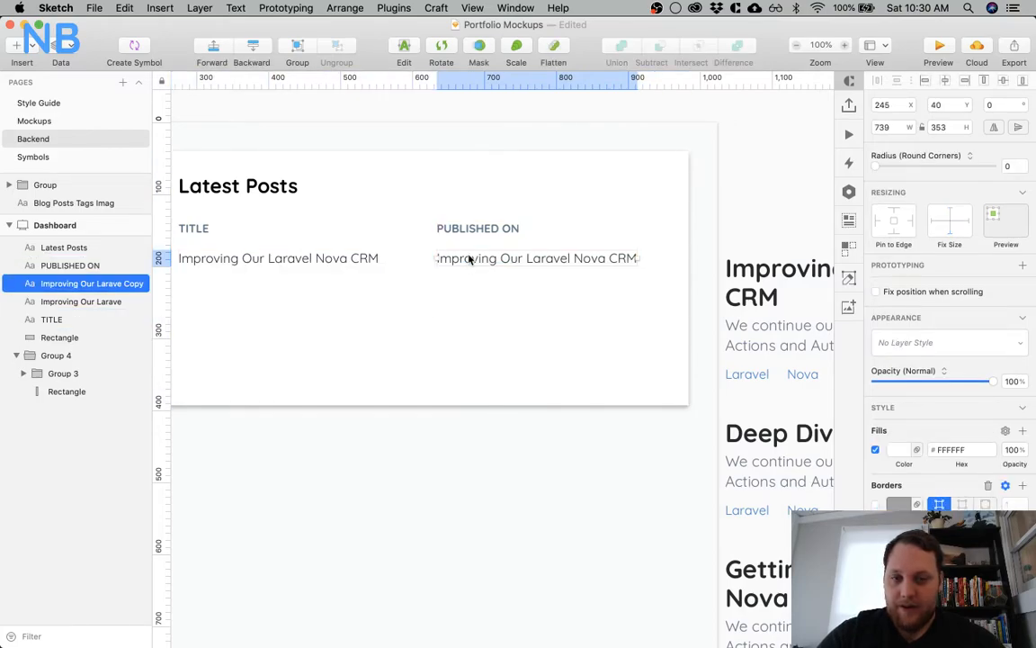
{"action": "double_click", "coordinate": [468, 256]}
{"action": "triple_click", "coordinate": [468, 256]}
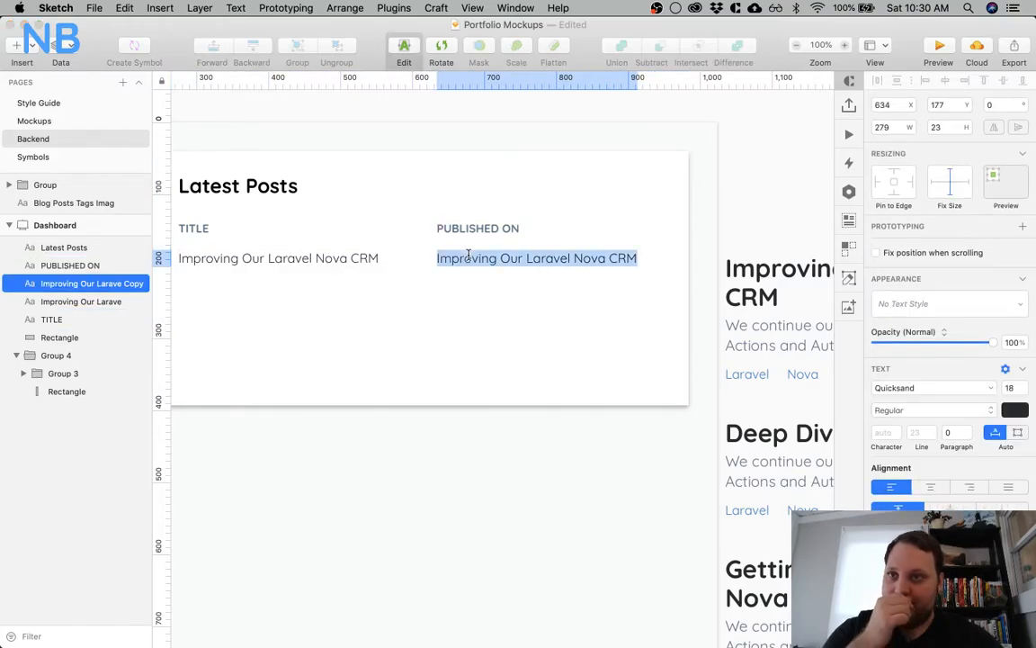
{"action": "type", "text": "12/2/18"}
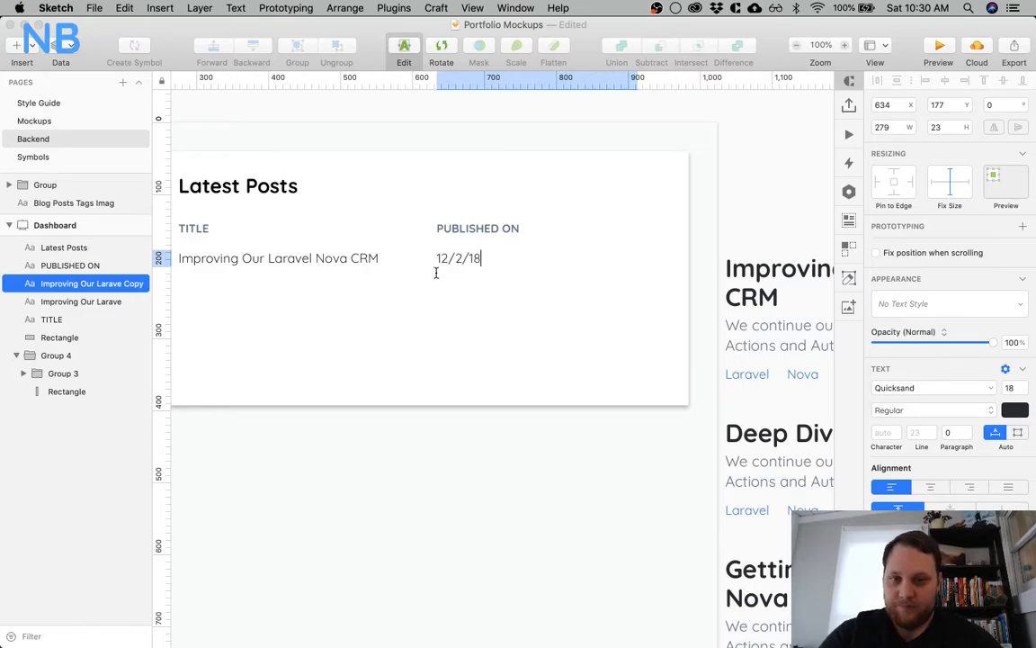
{"action": "key", "text": "Escape"}
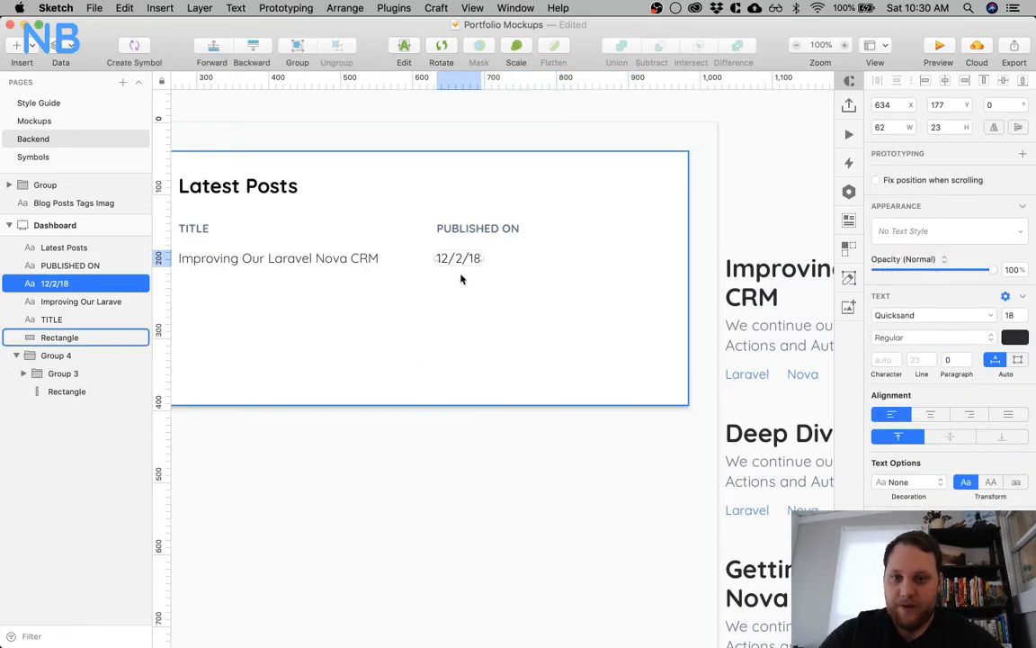
Align the 12/2/18 date to the right edge of the PUBLISHED ON label
{"action": "scroll", "coordinate": [461, 232], "scroll_direction": "left", "scroll_amount": 1}
{"action": "scroll", "coordinate": [458, 232], "scroll_direction": "left", "scroll_amount": 5}
{"action": "scroll", "coordinate": [694, 296], "scroll_direction": "right", "scroll_amount": 4}
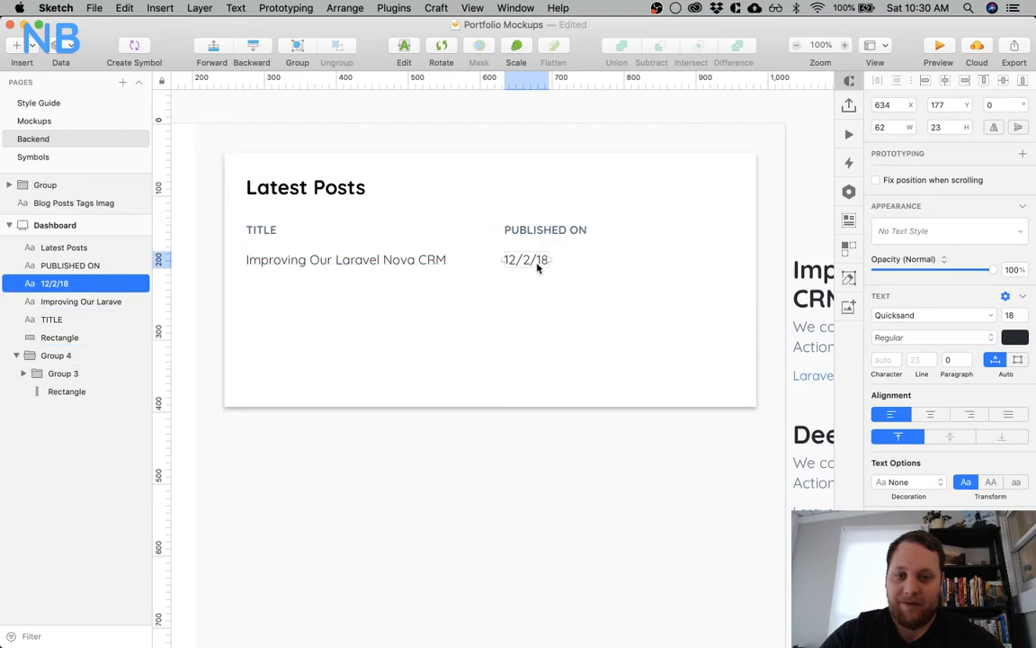
{"action": "left_click", "coordinate": [540, 231], "text": "shift"}
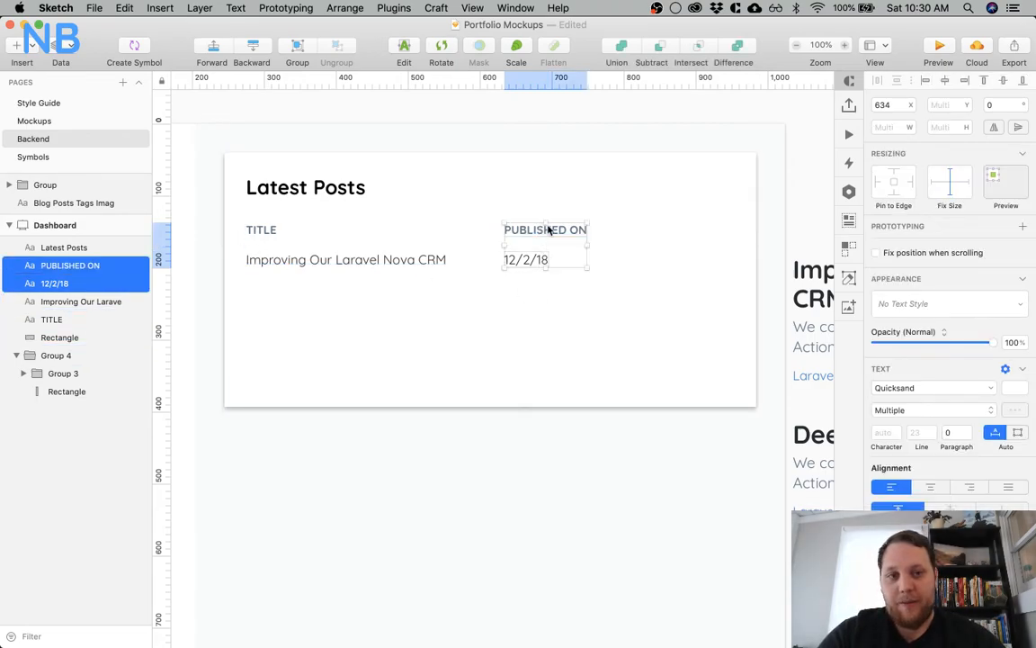
{"action": "left_click", "coordinate": [967, 81]}
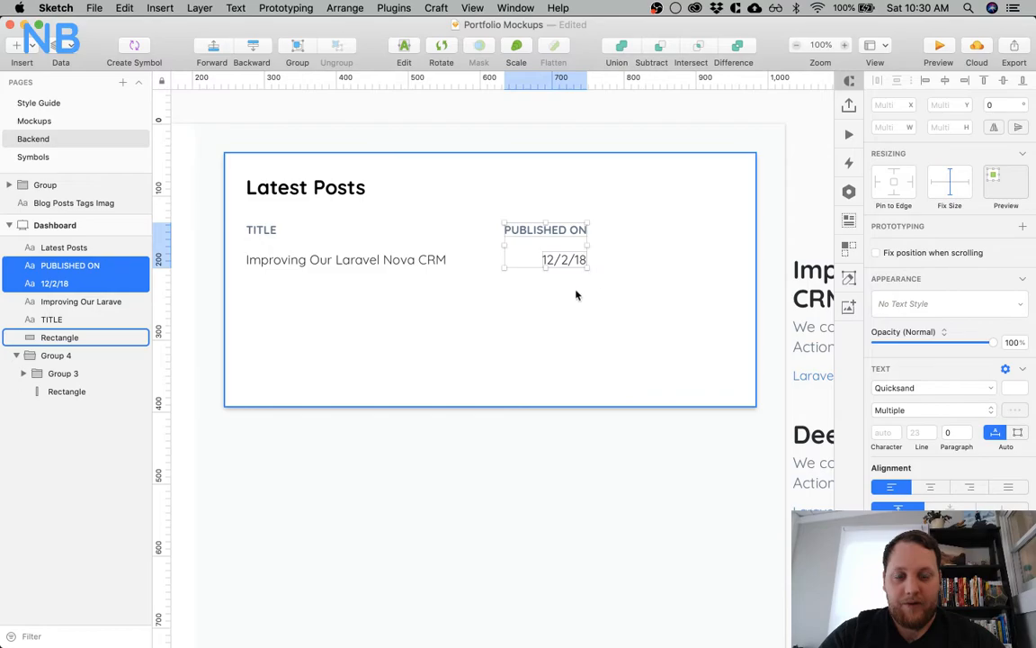
{"action": "left_click", "coordinate": [532, 339]}
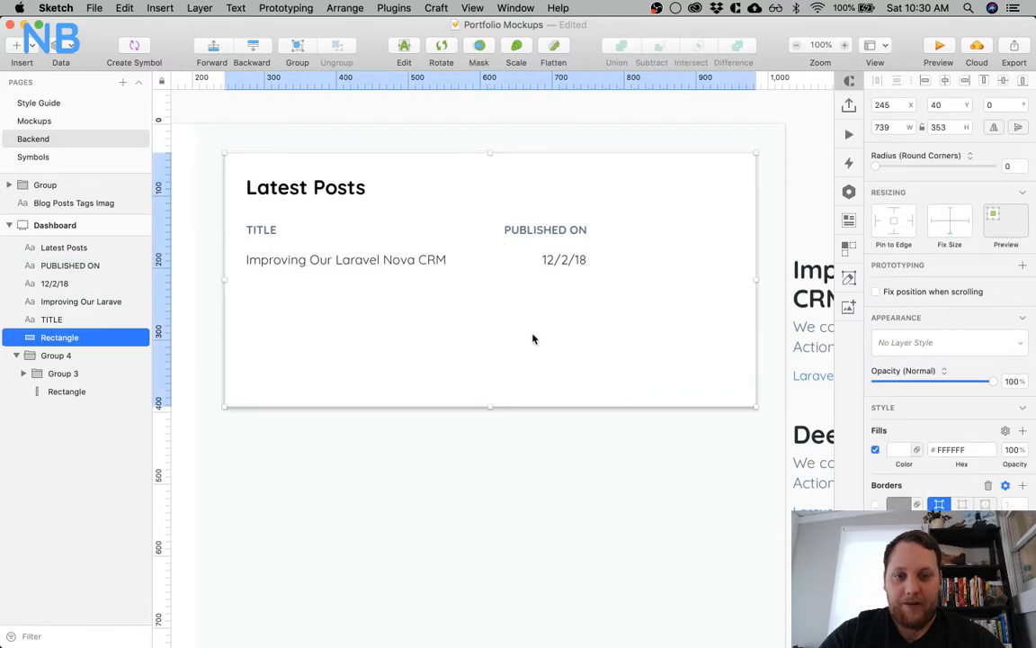
Move the PUBLISHED ON label and its date together 30 px closer to the post title, leaving a 50 px gap
{"action": "left_click", "coordinate": [550, 230]}
{"action": "left_click", "coordinate": [555, 259], "text": "shift"}
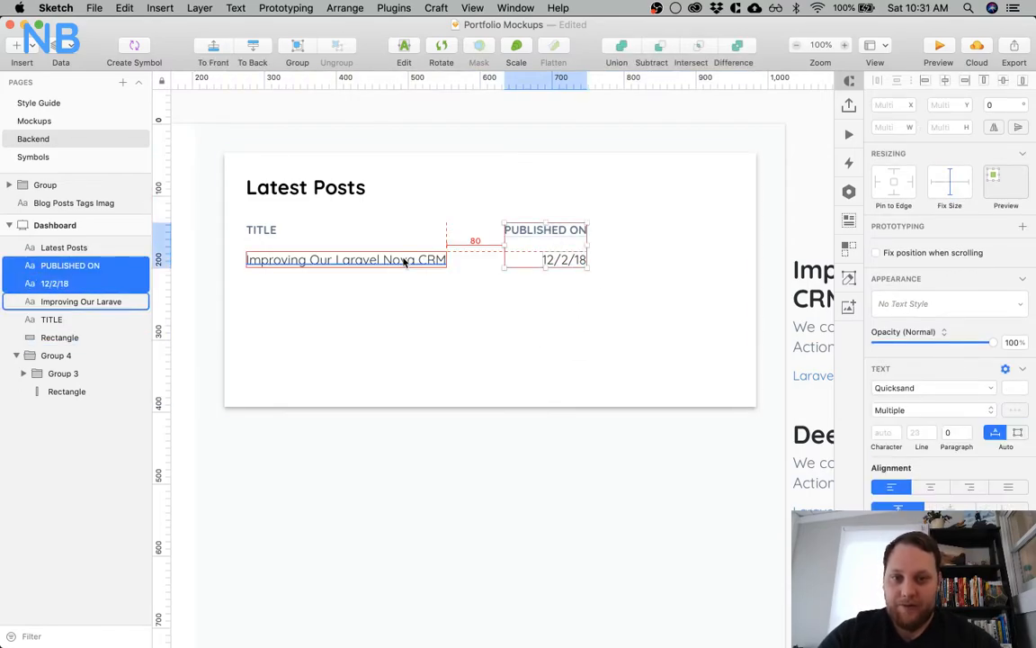
{"action": "key", "text": "shift+Left"}
{"action": "key", "text": "shift+Left"}
{"action": "key", "text": "shift+Left"}
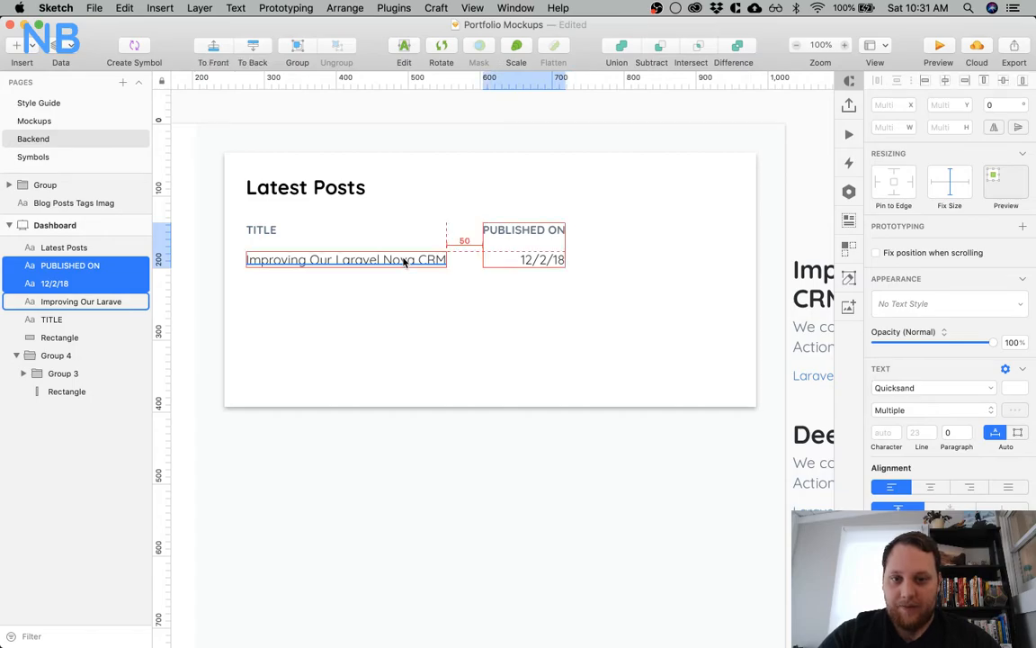
{"action": "scroll", "coordinate": [599, 425], "scroll_direction": "right", "scroll_amount": 5}
{"action": "scroll", "coordinate": [599, 425], "scroll_direction": "left", "scroll_amount": 8}
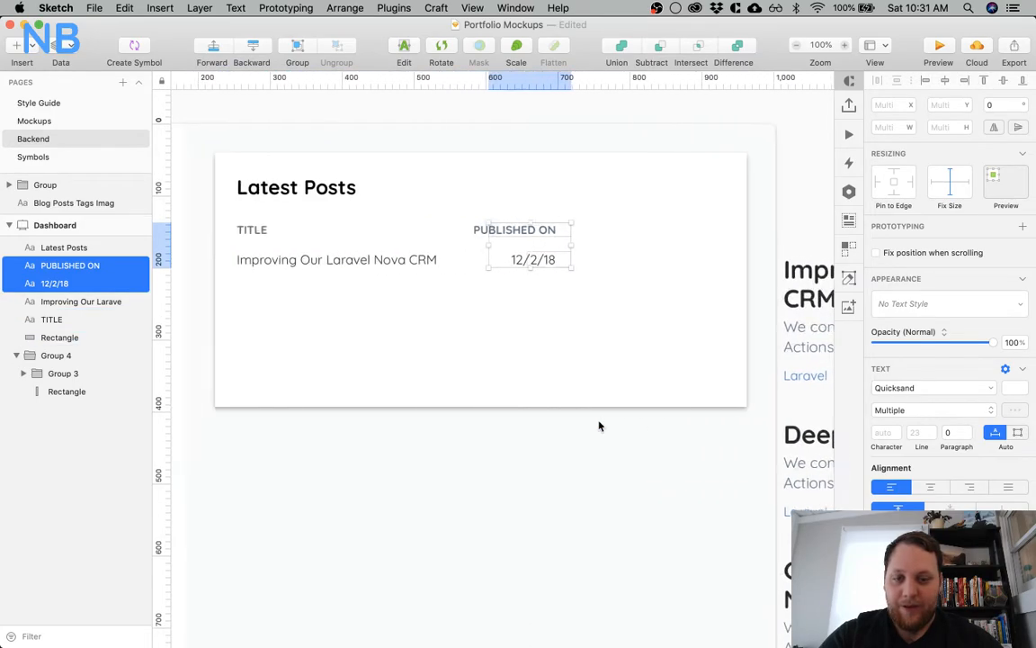
Duplicate the 12/2/18 date along its row to X 861, near the card's right side
{"action": "left_click", "coordinate": [522, 329]}
{"action": "left_click", "coordinate": [495, 265]}
{"action": "left_click", "coordinate": [683, 259], "text": "shift"}
{"action": "scroll", "coordinate": [540, 256], "scroll_direction": "right", "scroll_amount": 4}
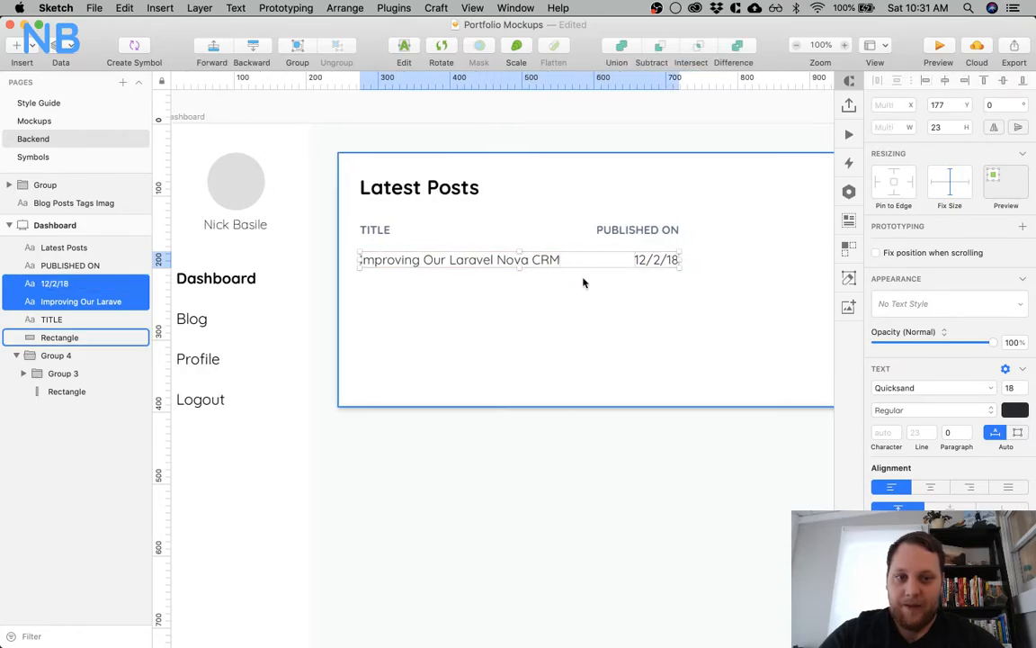
{"action": "left_click", "coordinate": [567, 261]}
{"action": "left_click", "coordinate": [506, 258]}
{"action": "left_click_drag", "start_coordinate": [505, 258], "coordinate": [652, 259]}
{"action": "left_click", "coordinate": [616, 298]}
Turn the duplicated date into an eye icon by changing its text to "eye" and its font to Font Awesome 5 Pro
{"action": "left_click", "coordinate": [642, 261]}
{"action": "double_click", "coordinate": [642, 261]}
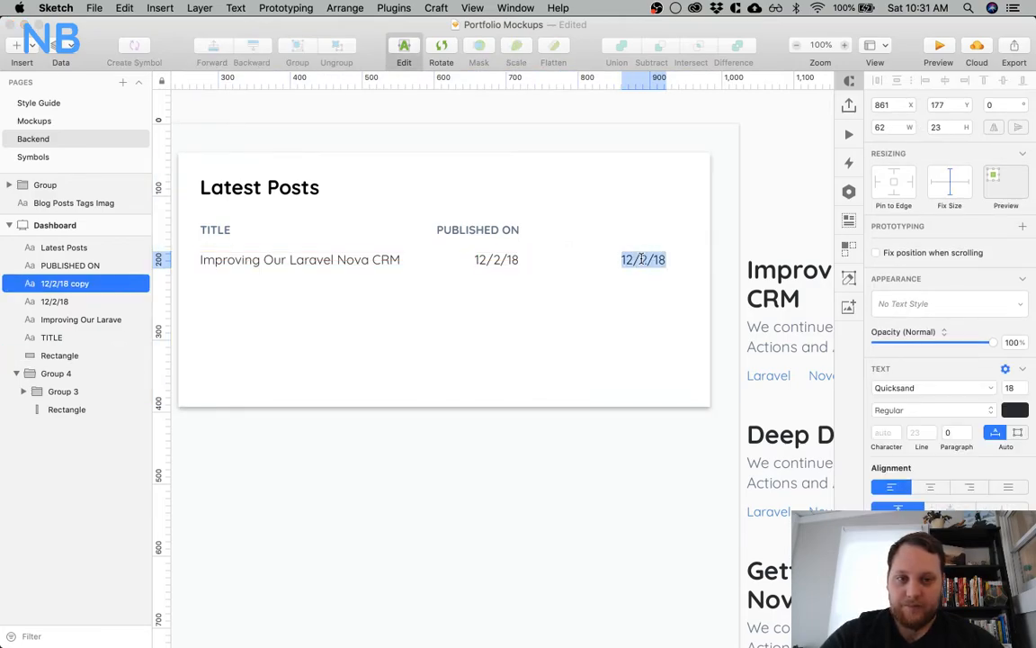
{"action": "type", "text": "eye"}
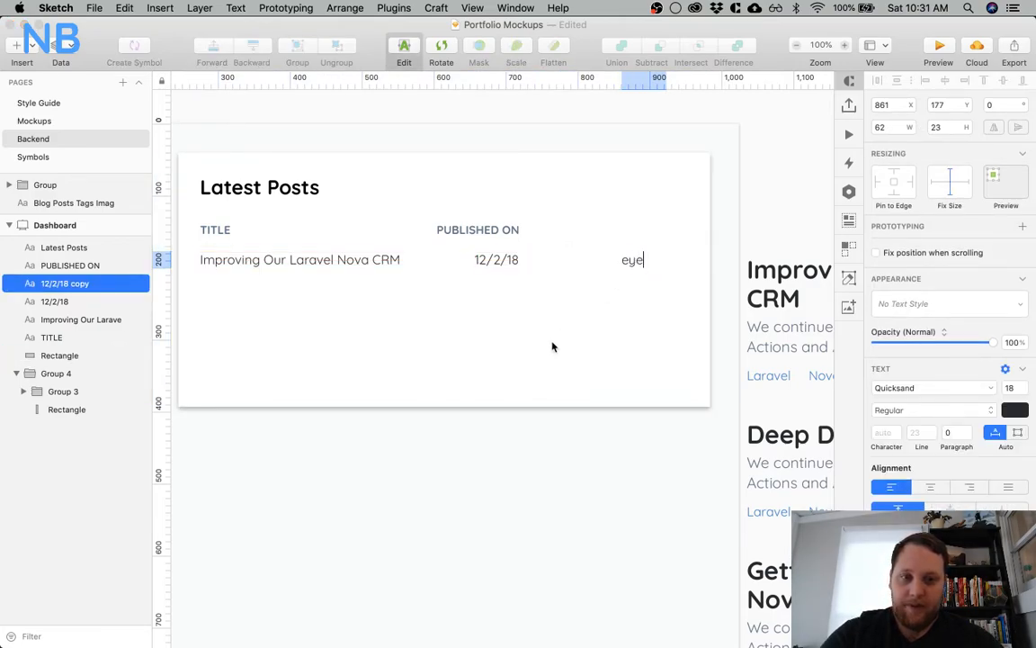
{"action": "key", "text": "Escape"}
{"action": "left_click", "coordinate": [917, 316]}
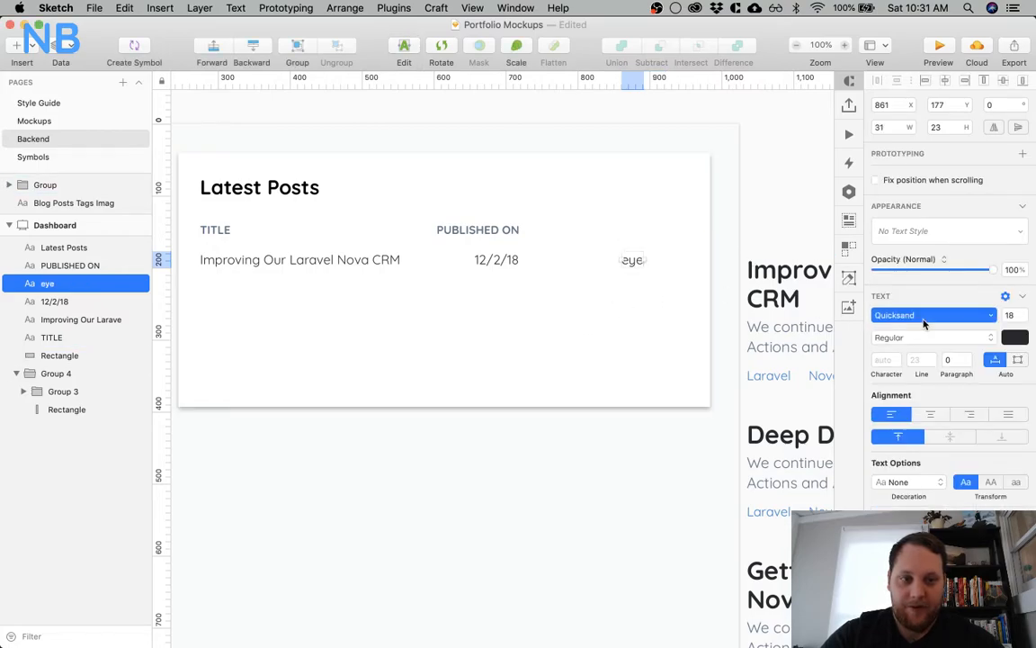
{"action": "left_click", "coordinate": [919, 386]}
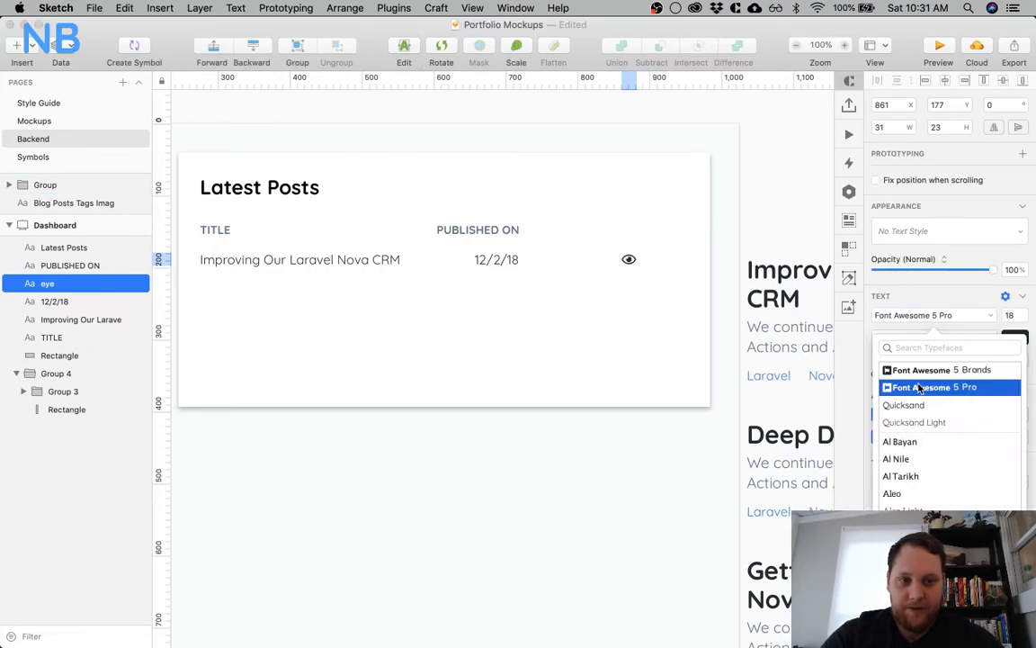
{"action": "left_click", "coordinate": [592, 385]}
Duplicate the eye icon to X 913 on the same row and change the copy's text to "pencil"
{"action": "left_click", "coordinate": [628, 259]}
{"action": "left_click_drag", "start_coordinate": [629, 259], "coordinate": [665, 262]}
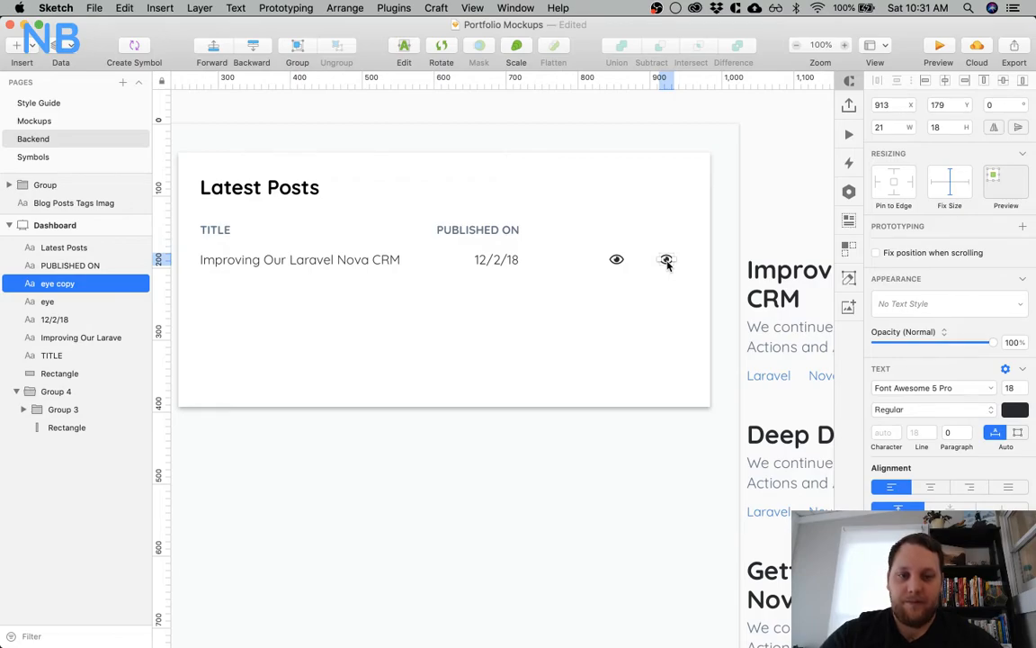
{"action": "double_click", "coordinate": [667, 260]}
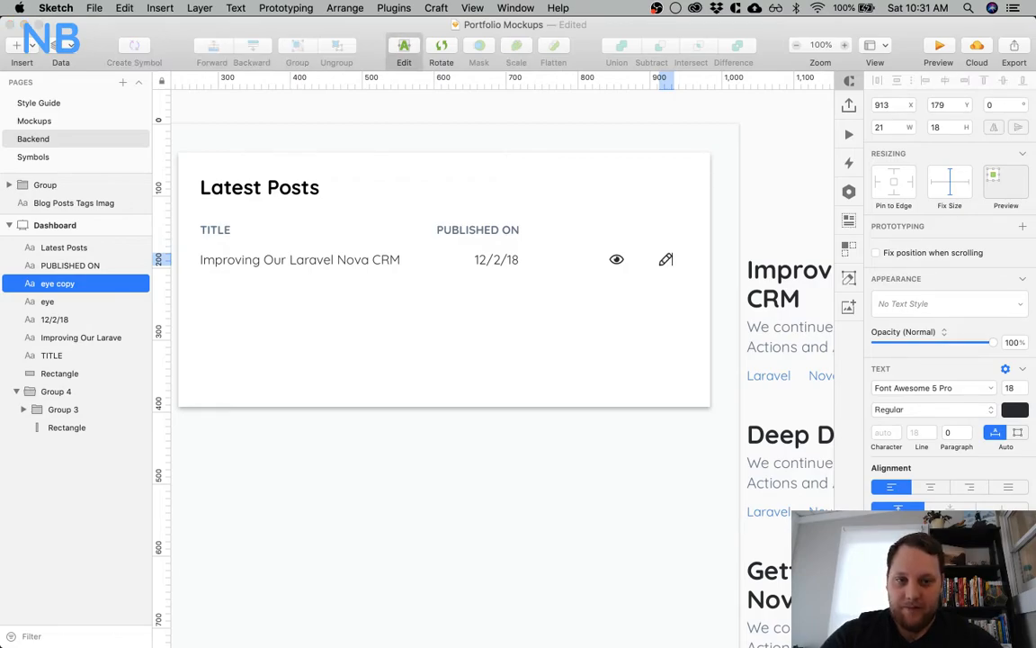
{"action": "key", "text": "Escape"}
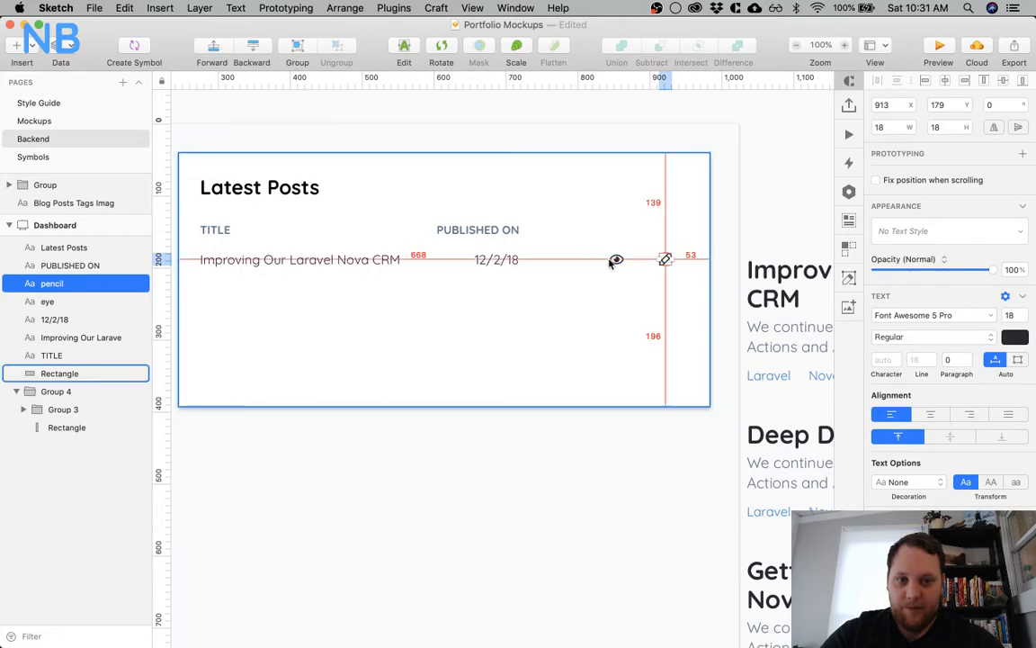
Move the pencil icon next to the eye icon at X 875
{"action": "key", "text": "shift+Left"}
{"action": "key", "text": "shift+Left"}
{"action": "key", "text": "shift+Left"}
{"action": "key", "text": "shift+Left"}
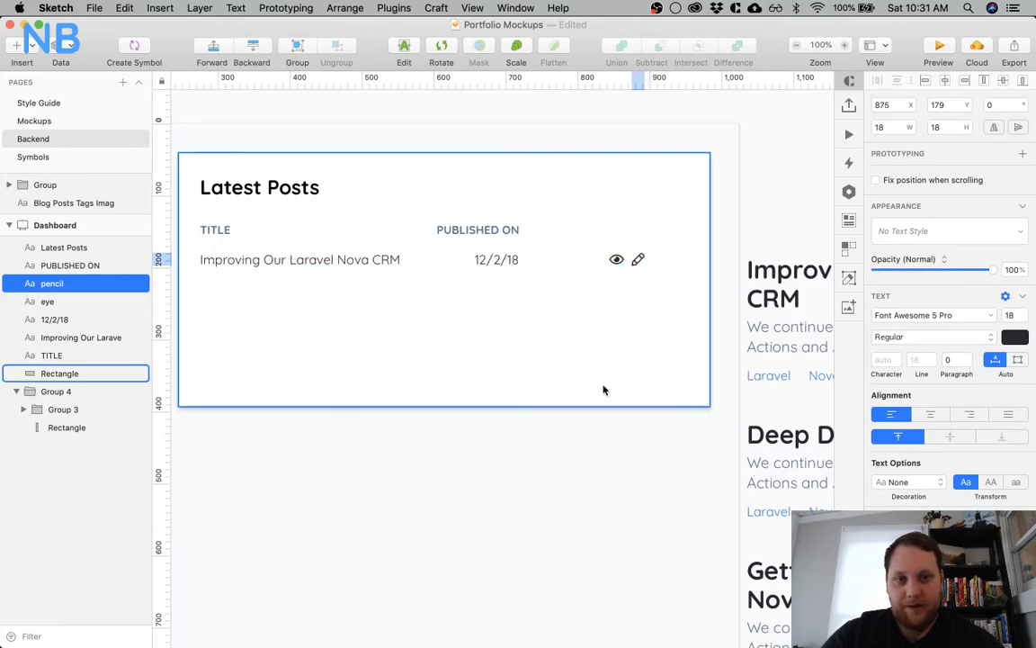
{"action": "left_click", "coordinate": [627, 478]}
{"action": "scroll", "coordinate": [627, 478], "scroll_direction": "left", "scroll_amount": 3}
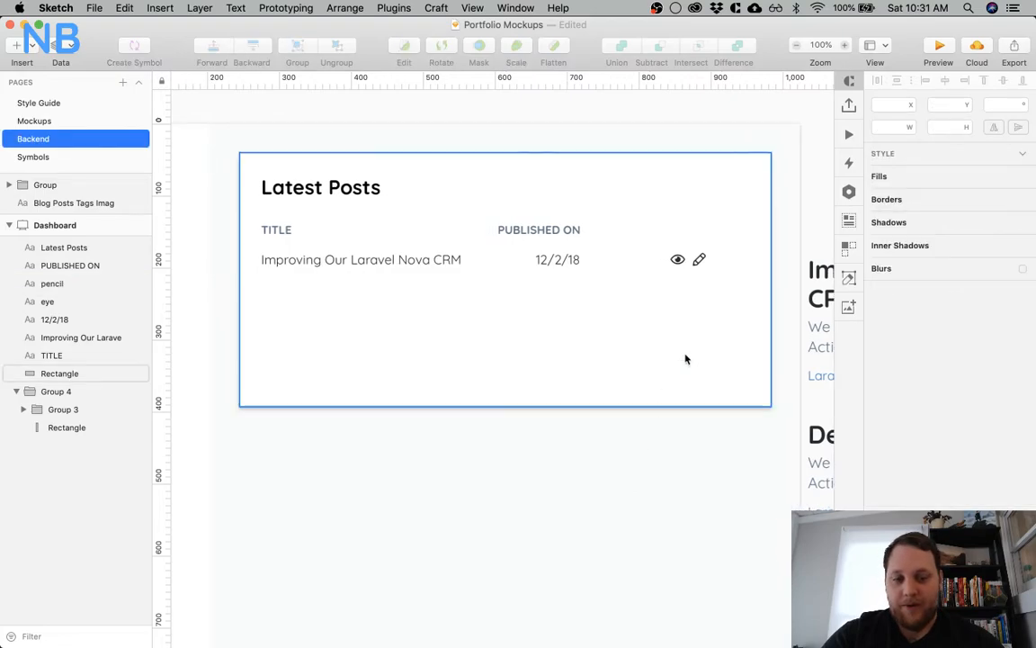
Delete the eye and pencil icons from the post row
{"action": "left_click", "coordinate": [699, 260]}
{"action": "left_click", "coordinate": [677, 259], "text": "shift"}
{"action": "key", "text": "super+shift+h"}
{"action": "key", "text": "BackSpace"}
Duplicate the 12/2/18 date along its row to X 857 and change the copy's text to "View"
{"action": "left_click", "coordinate": [560, 263]}
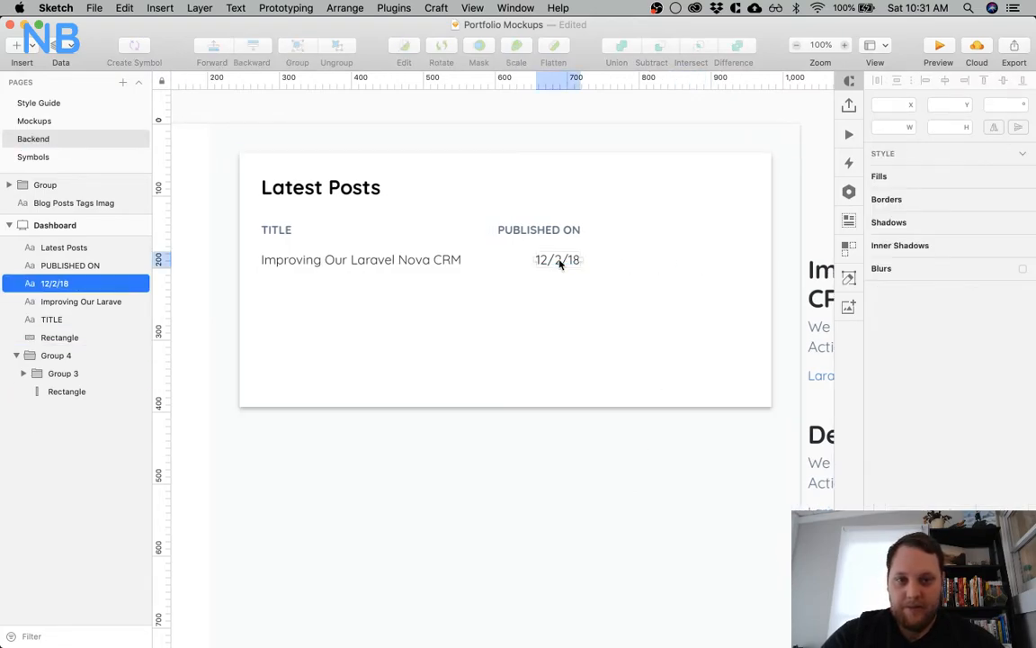
{"action": "left_click_drag", "start_coordinate": [560, 263], "coordinate": [703, 266]}
{"action": "double_click", "coordinate": [703, 266]}
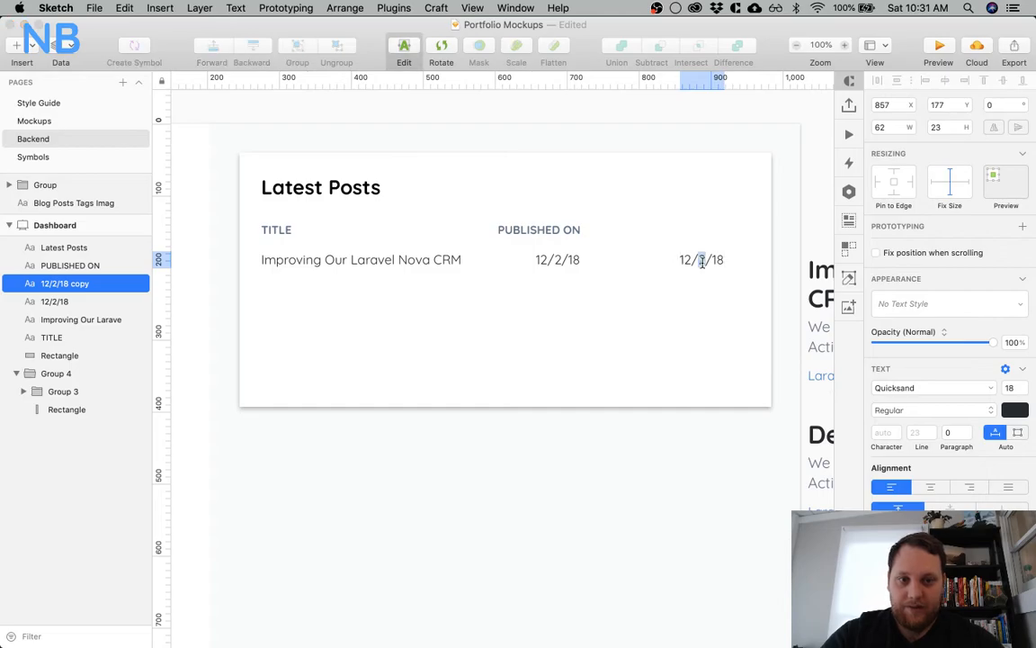
{"action": "type", "text": "View"}
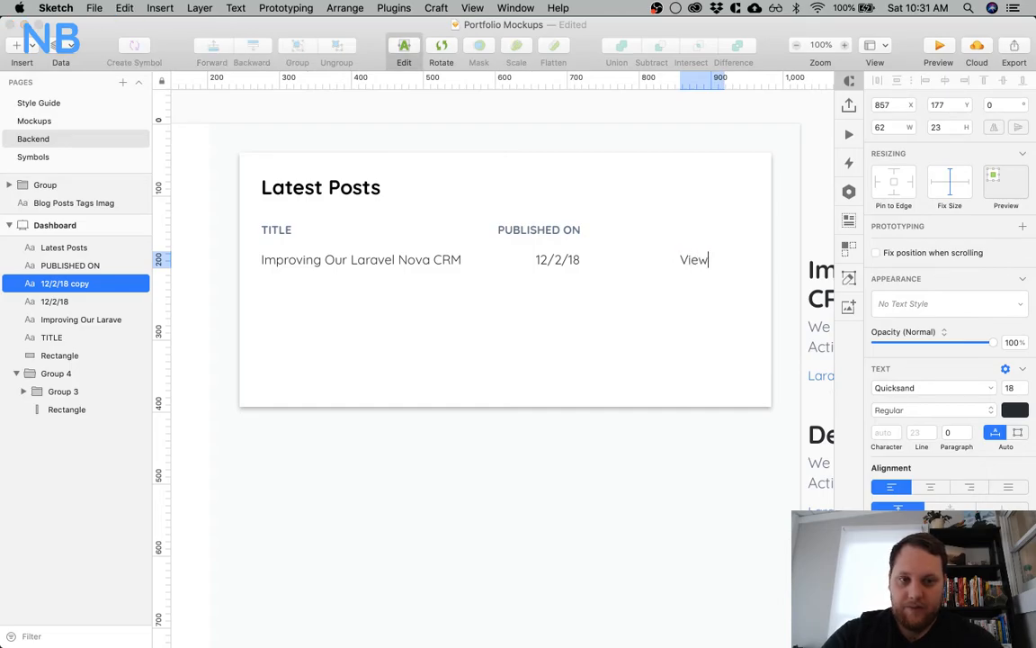
{"action": "key", "text": "Escape"}
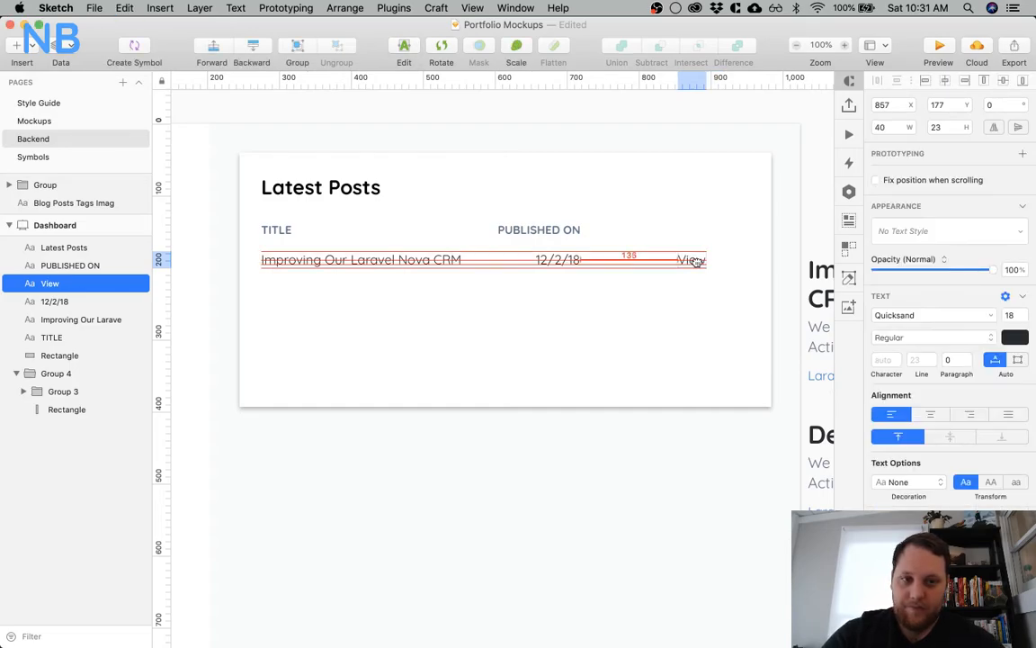
Duplicate the View text to X 903 with a 20 px gap between the two and change the copy to "Edit"
{"action": "left_click_drag", "start_coordinate": [693, 263], "coordinate": [726, 261]}
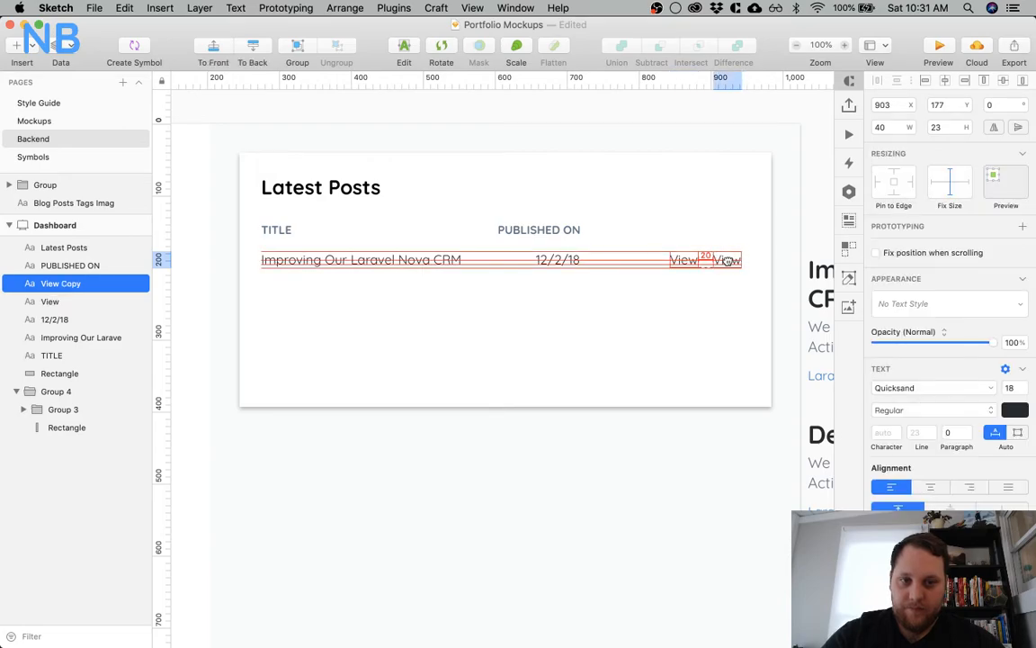
{"action": "double_click", "coordinate": [726, 261]}
{"action": "type", "text": "Edit"}
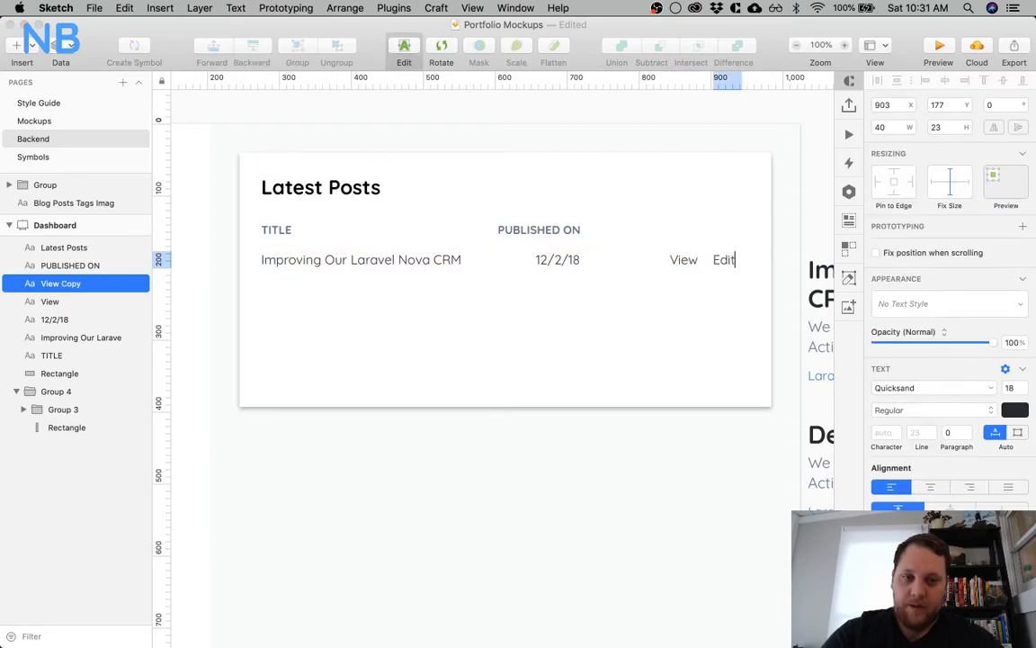
{"action": "key", "text": "Escape"}
{"action": "scroll", "coordinate": [640, 338], "scroll_direction": "right", "scroll_amount": 5}
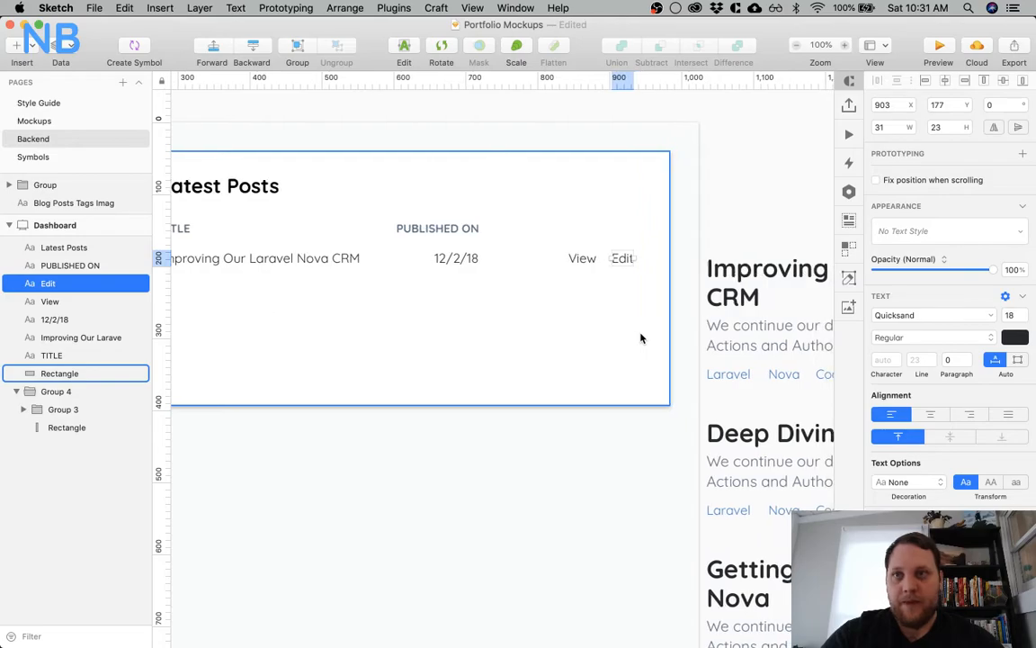
Undo the View and Edit text links and the deletion of the eye and pencil icons
{"action": "key", "text": "super+z"}
{"action": "key", "text": "super+z"}
{"action": "key", "text": "super+z"}
{"action": "key", "text": "super+z"}
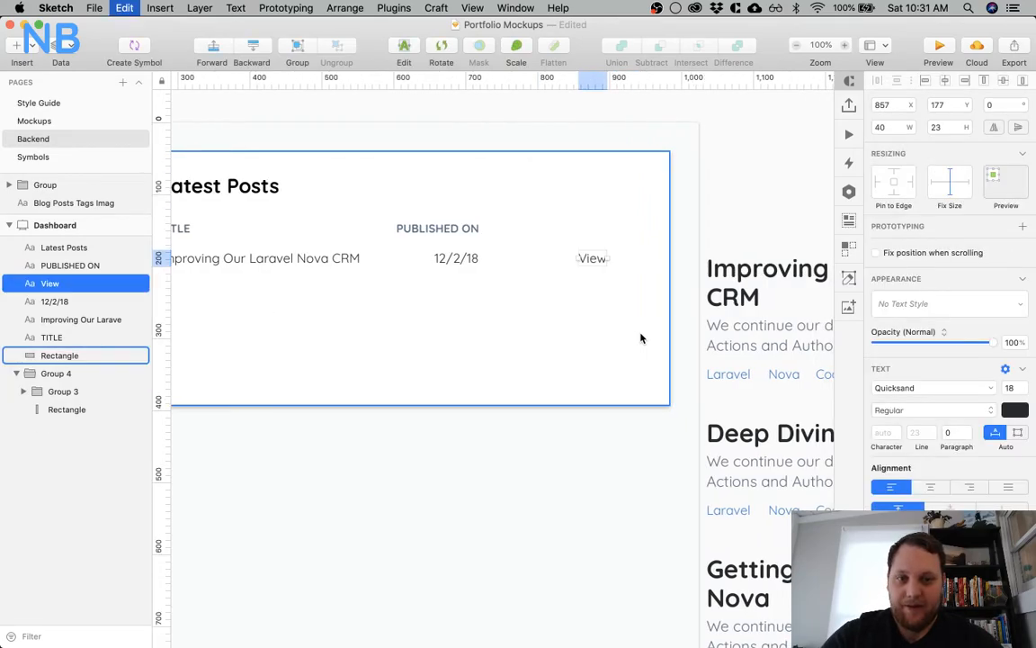
{"action": "key", "text": "super+z"}
{"action": "key", "text": "super+z"}
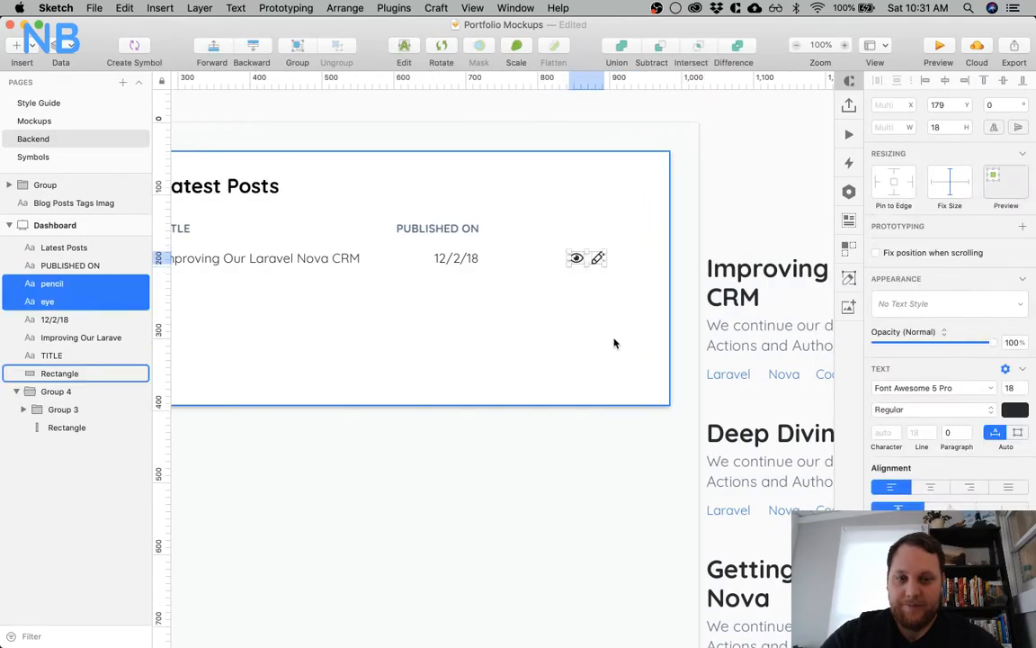
{"action": "left_click", "coordinate": [623, 342]}
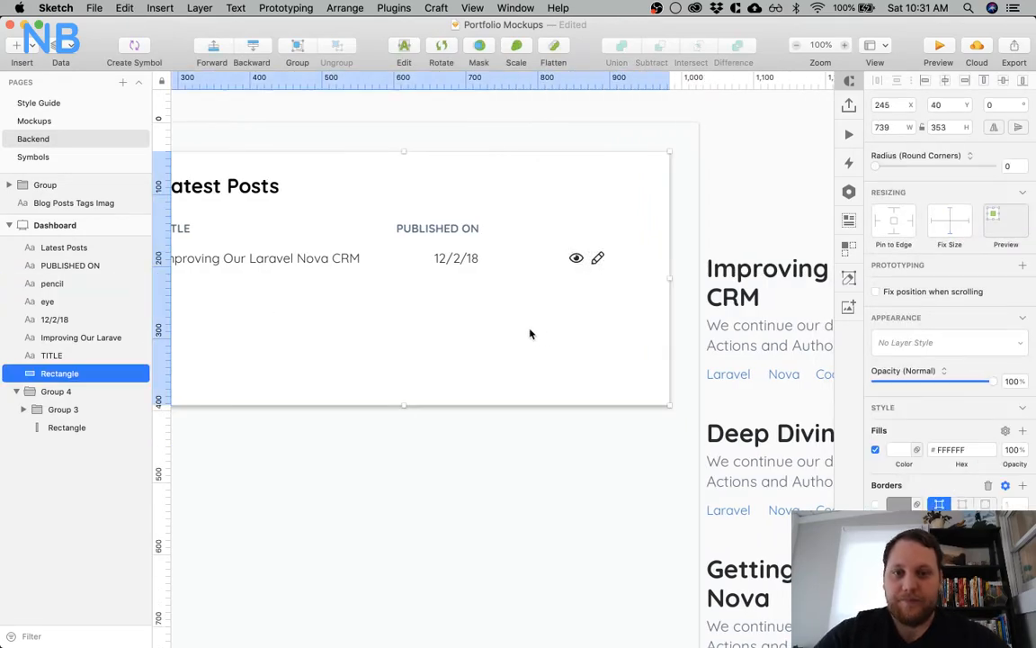
{"action": "left_click", "coordinate": [598, 258]}
{"action": "scroll", "coordinate": [504, 267], "scroll_direction": "left", "scroll_amount": 5}
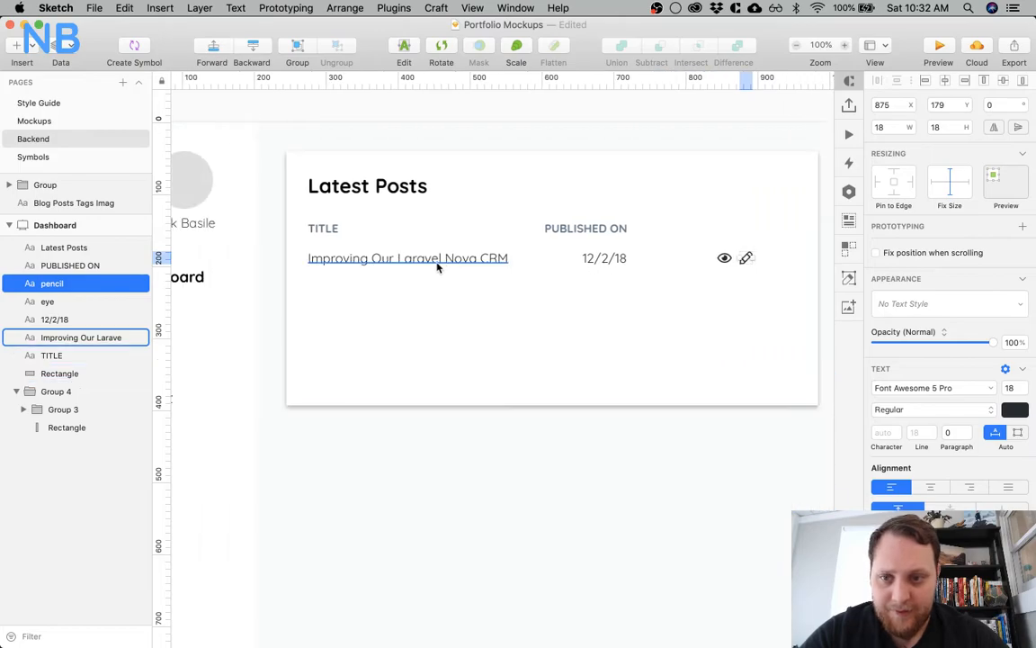
{"action": "left_click", "coordinate": [439, 267]}
{"action": "scroll", "coordinate": [454, 306], "scroll_direction": "right", "scroll_amount": 5}
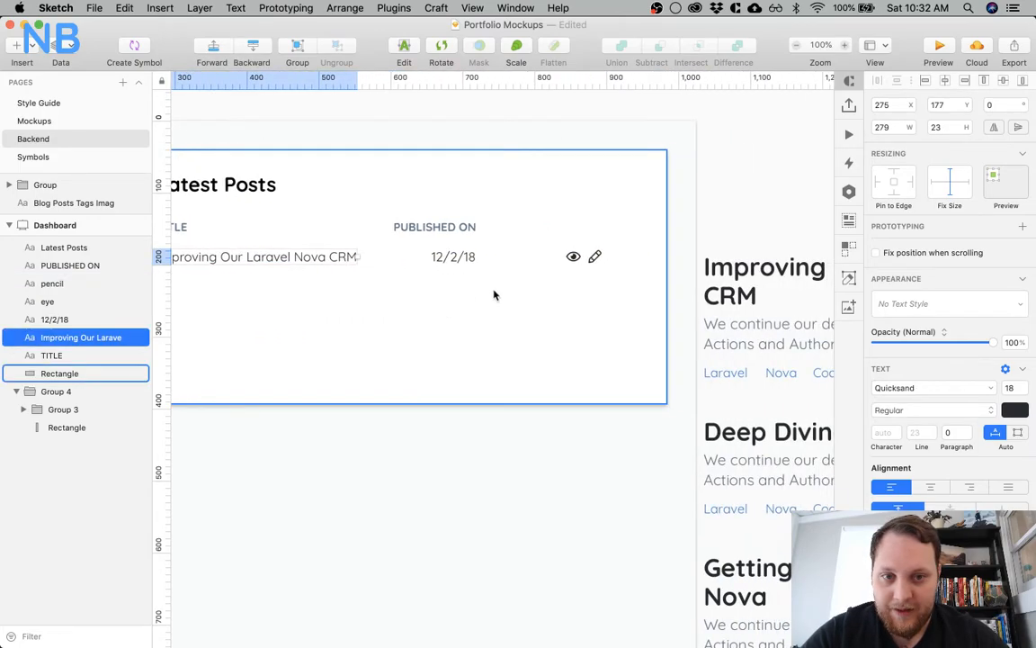
Move the post row's eye and pencil icons together toward the card's right edge, bringing the eye to X 905
{"action": "left_click", "coordinate": [573, 257]}
{"action": "left_click", "coordinate": [595, 256], "text": "shift"}
{"action": "key", "text": "shift+Right"}
{"action": "key", "text": "shift+Right"}
{"action": "key", "text": "shift+Right"}
{"action": "key", "text": "shift+Right"}
{"action": "key", "text": "shift+Right"}
{"action": "key", "text": "shift+Right"}
{"action": "key", "text": "alt"}
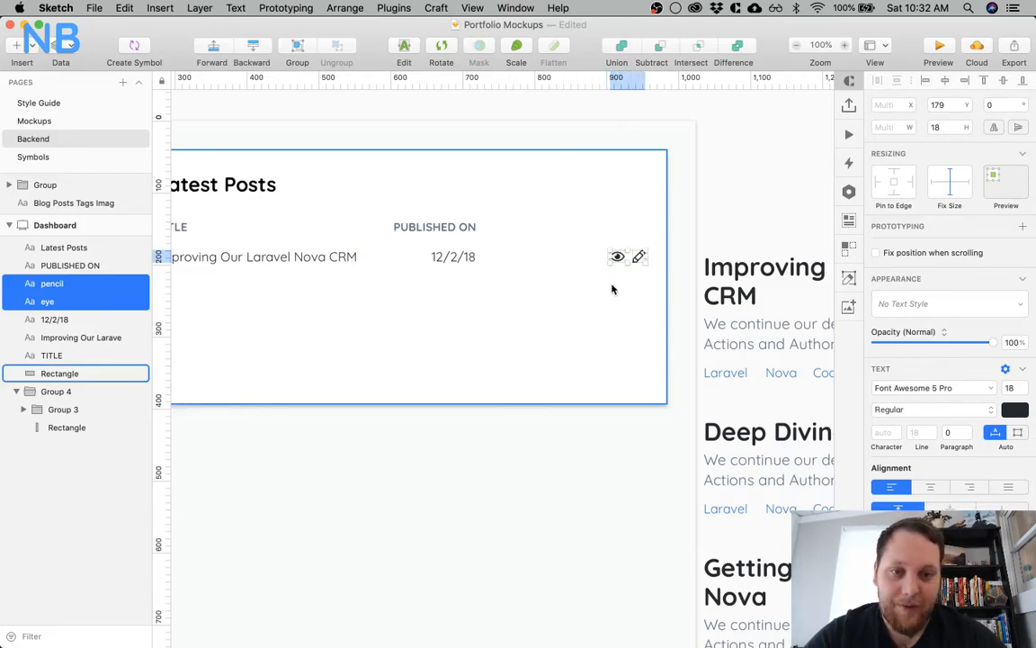
Shift only the eye icon to X 900 to widen its gap from the pencil icon
{"action": "left_click", "coordinate": [611, 289]}
{"action": "left_click", "coordinate": [618, 258]}
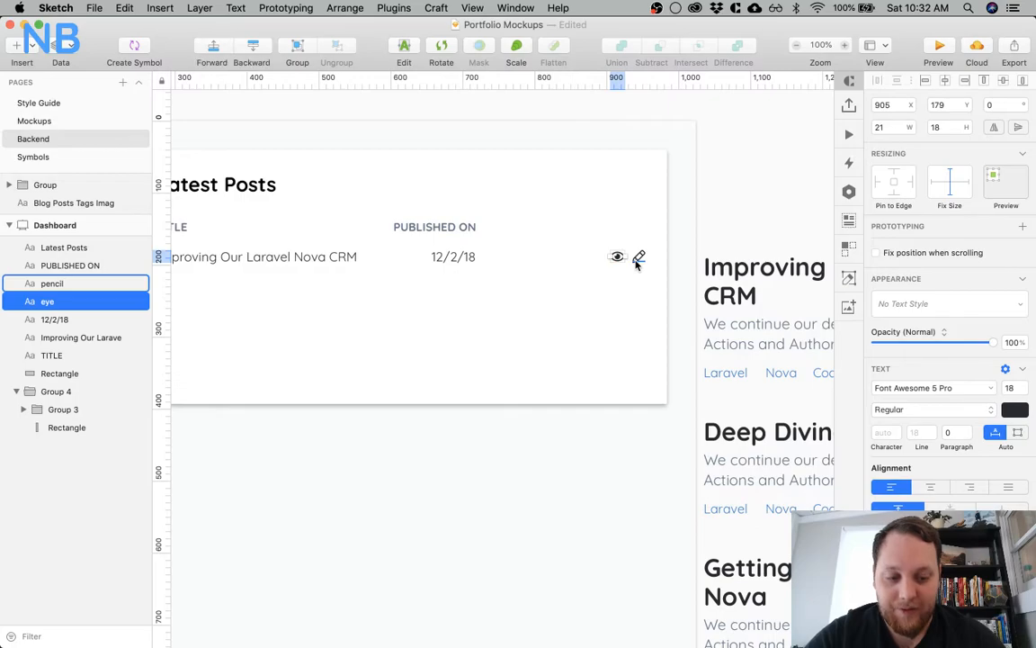
{"action": "key", "text": "shift+Left"}
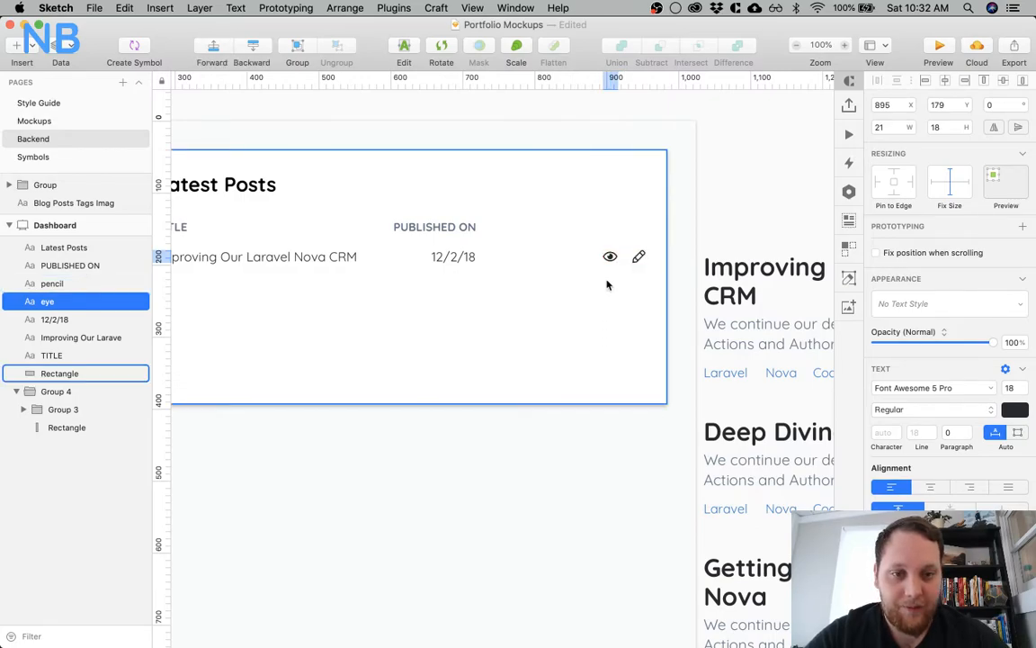
{"action": "key", "text": "Right"}
{"action": "key", "text": "Right"}
{"action": "key", "text": "alt"}
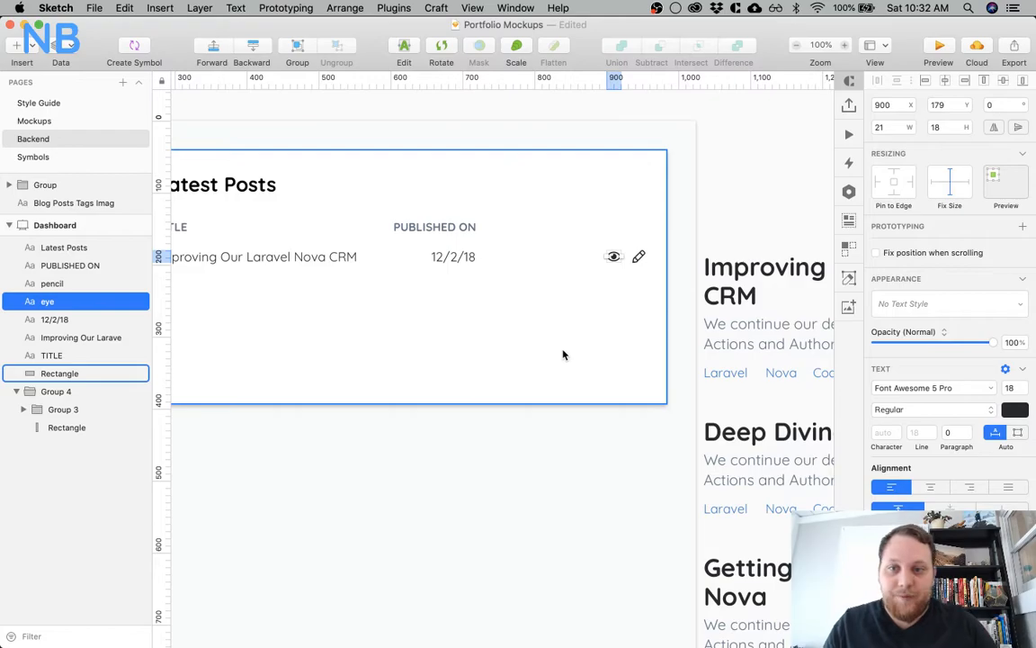
{"action": "left_click", "coordinate": [548, 514]}
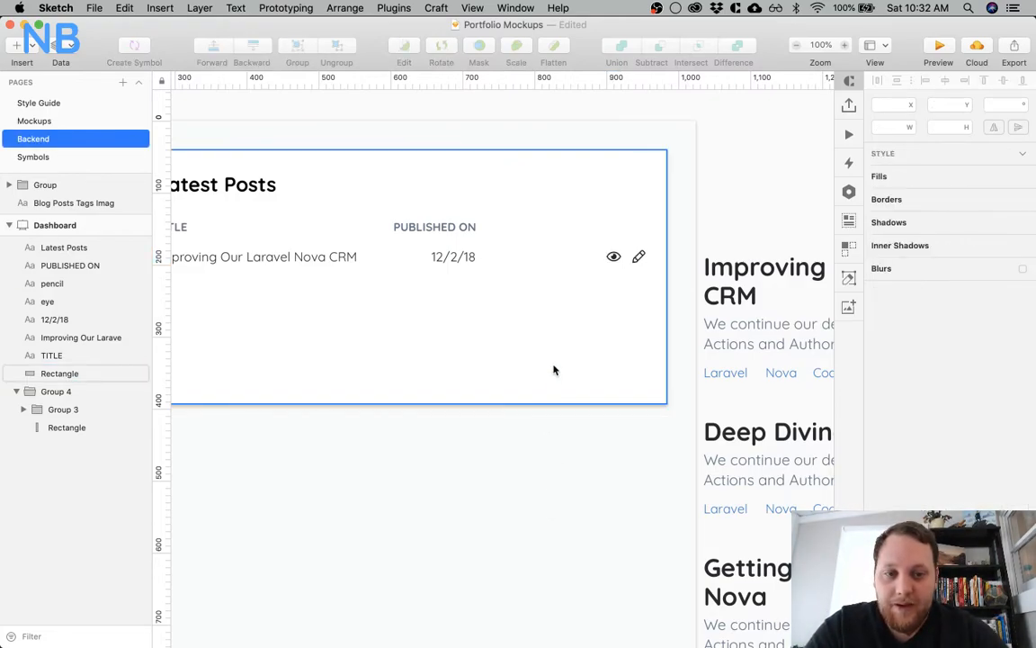
Recolor the eye and pencil icons of the post row in a medium blue
{"action": "scroll", "coordinate": [554, 370], "scroll_direction": "left", "scroll_amount": 1}
{"action": "left_click", "coordinate": [626, 256]}
{"action": "left_click", "coordinate": [650, 257], "text": "shift"}
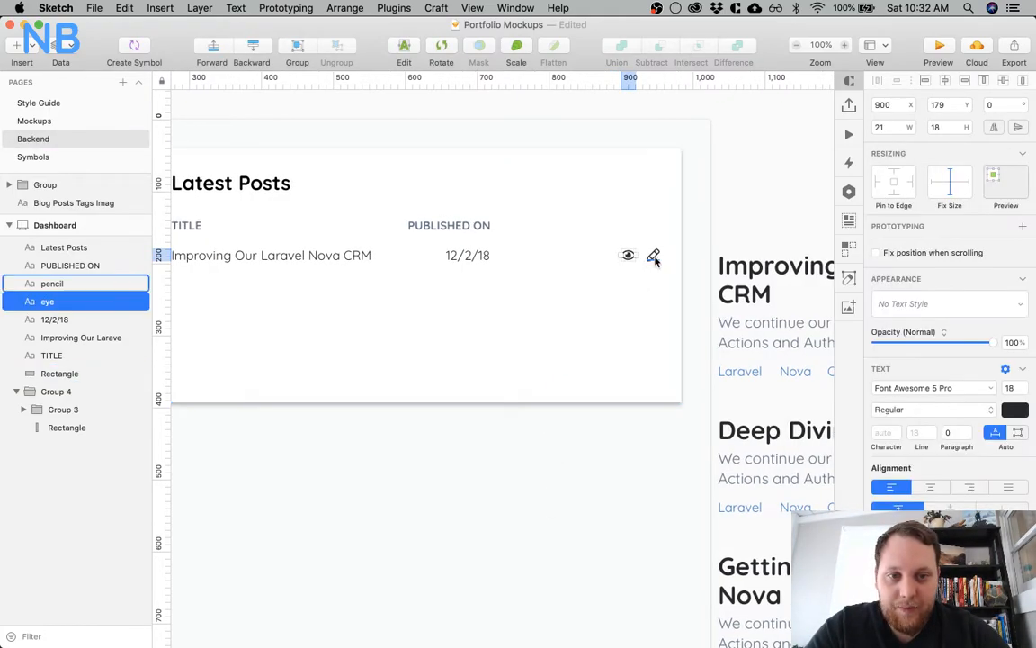
{"action": "left_click", "coordinate": [931, 412]}
{"action": "left_click", "coordinate": [935, 412]}
{"action": "left_click", "coordinate": [1006, 412]}
{"action": "left_click", "coordinate": [1013, 413]}
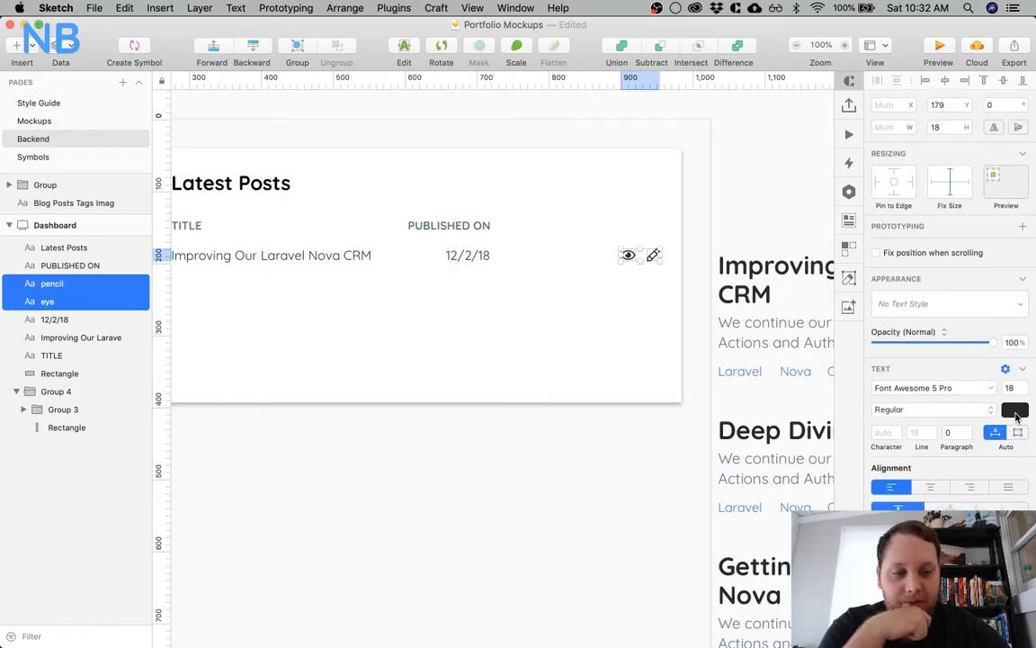
{"action": "left_click", "coordinate": [1015, 414]}
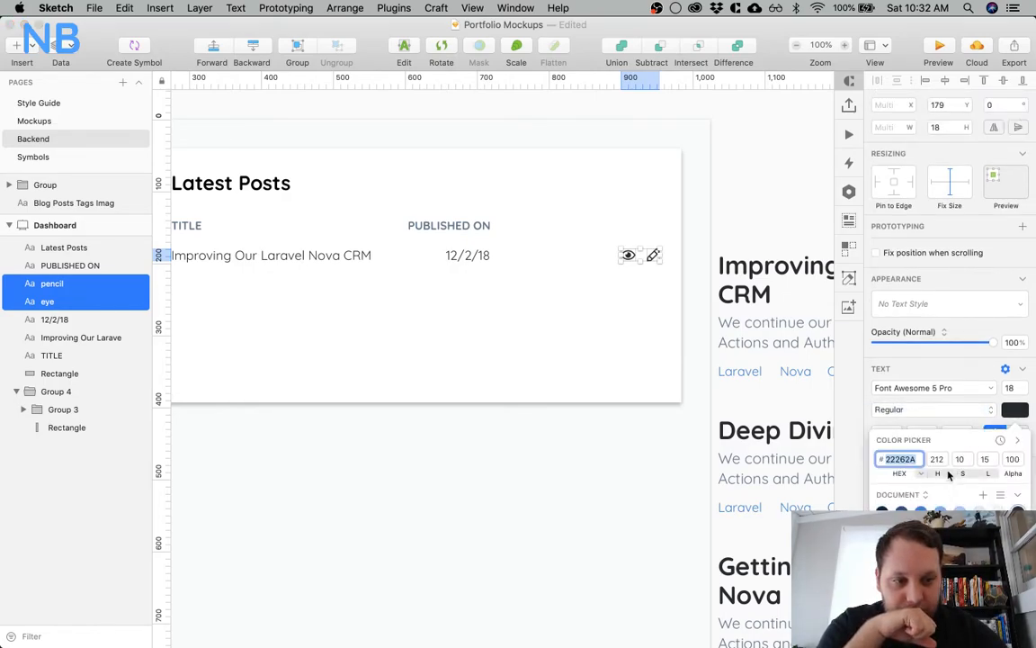
{"action": "left_click", "coordinate": [935, 442]}
{"action": "scroll", "coordinate": [935, 444], "scroll_direction": "down", "scroll_amount": 3}
{"action": "scroll", "coordinate": [935, 502], "scroll_direction": "up", "scroll_amount": 2}
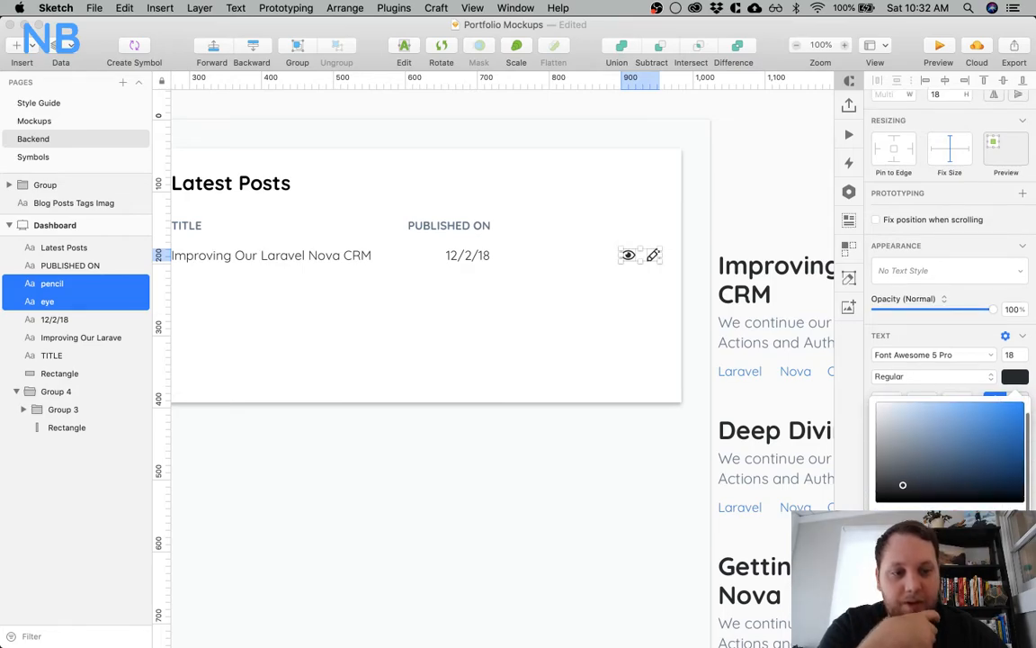
{"action": "left_click", "coordinate": [992, 423]}
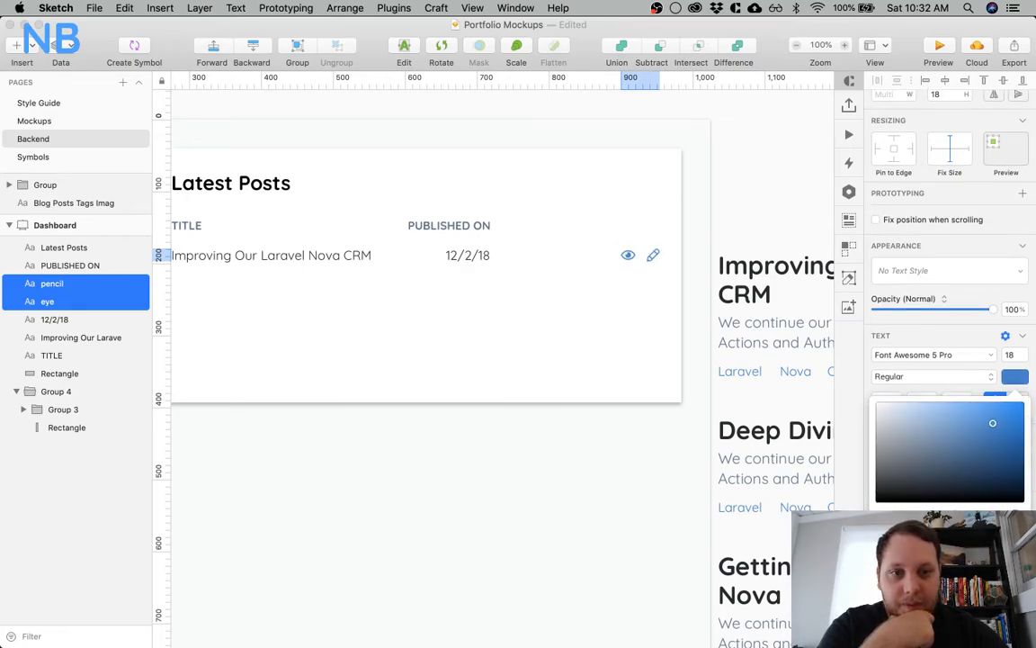
{"action": "left_click", "coordinate": [590, 495]}
{"action": "scroll", "coordinate": [485, 421], "scroll_direction": "left", "scroll_amount": 2}
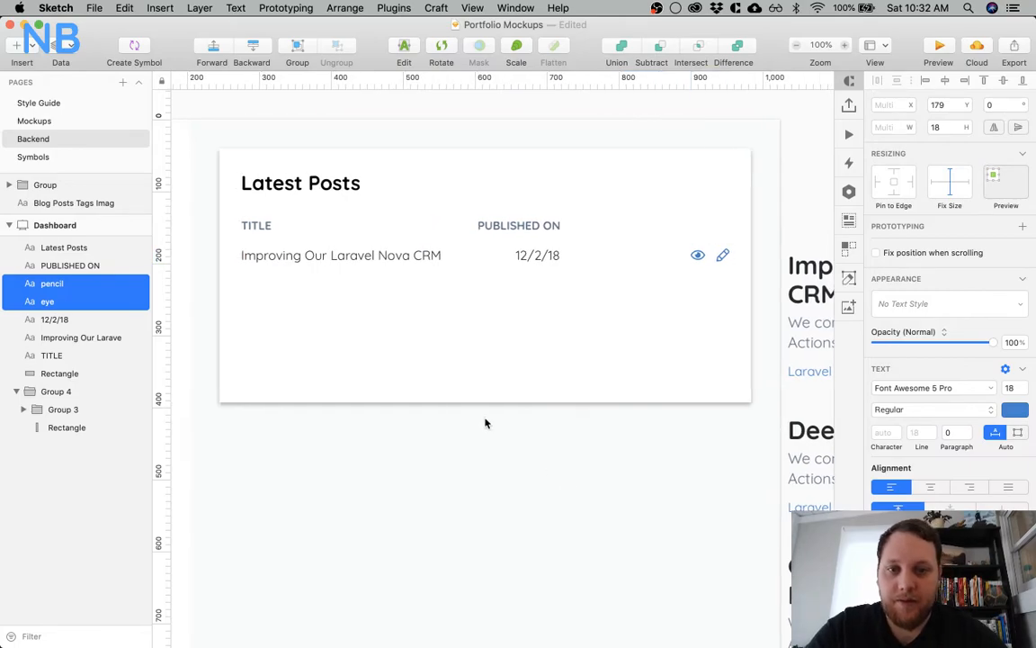
{"action": "left_click", "coordinate": [504, 428]}
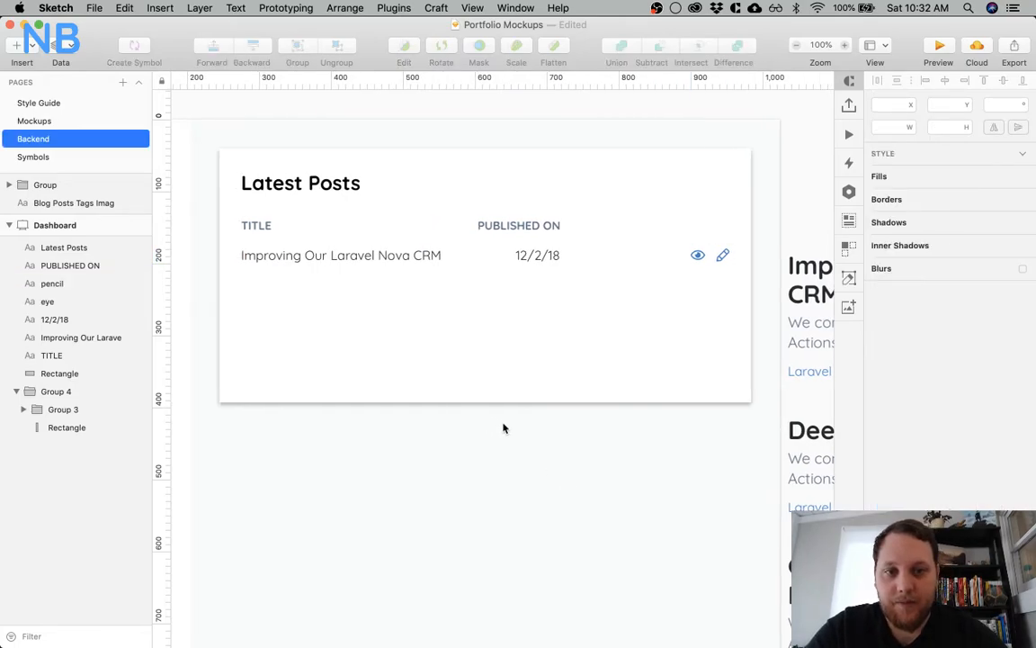
Group the post row's title, date and icons, and duplicate the group twice beneath it at Y 210 and Y 243
{"action": "left_click", "coordinate": [698, 255]}
{"action": "left_click", "coordinate": [722, 256], "text": "shift"}
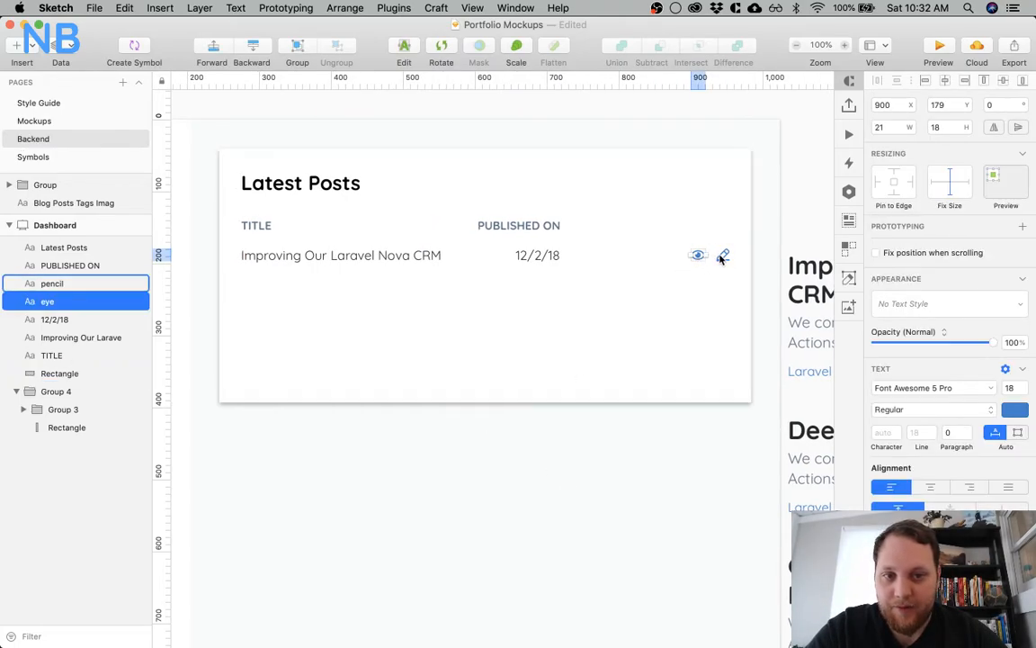
{"action": "left_click", "coordinate": [550, 254], "text": "shift"}
{"action": "left_click", "coordinate": [437, 254], "text": "shift"}
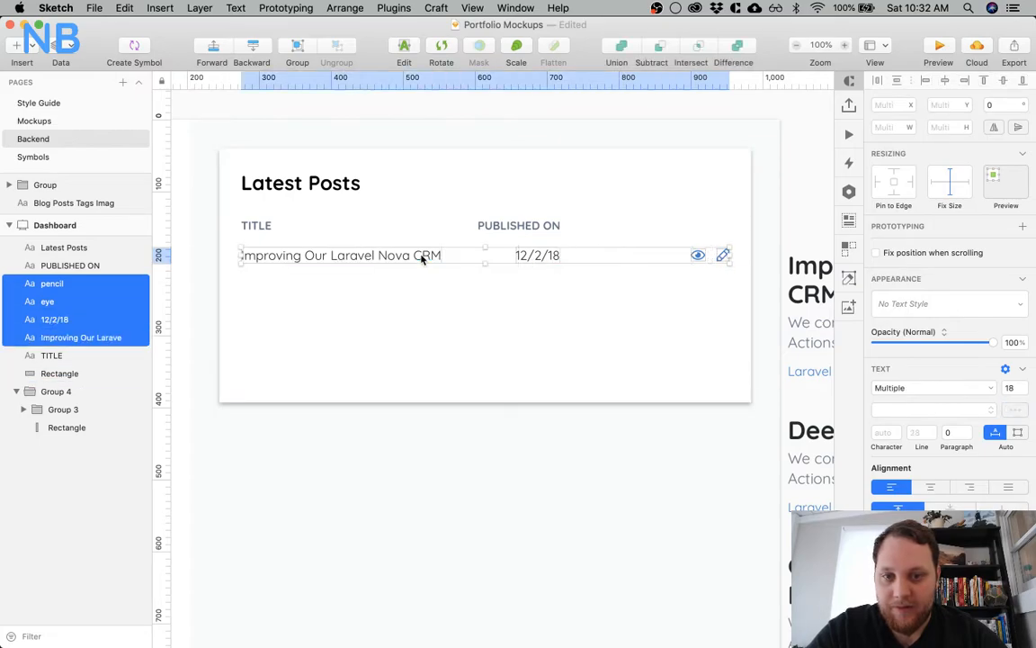
{"action": "key", "text": "super+g"}
{"action": "left_click_drag", "start_coordinate": [421, 258], "coordinate": [418, 280], "text": "alt"}
{"action": "key", "text": "Up"}
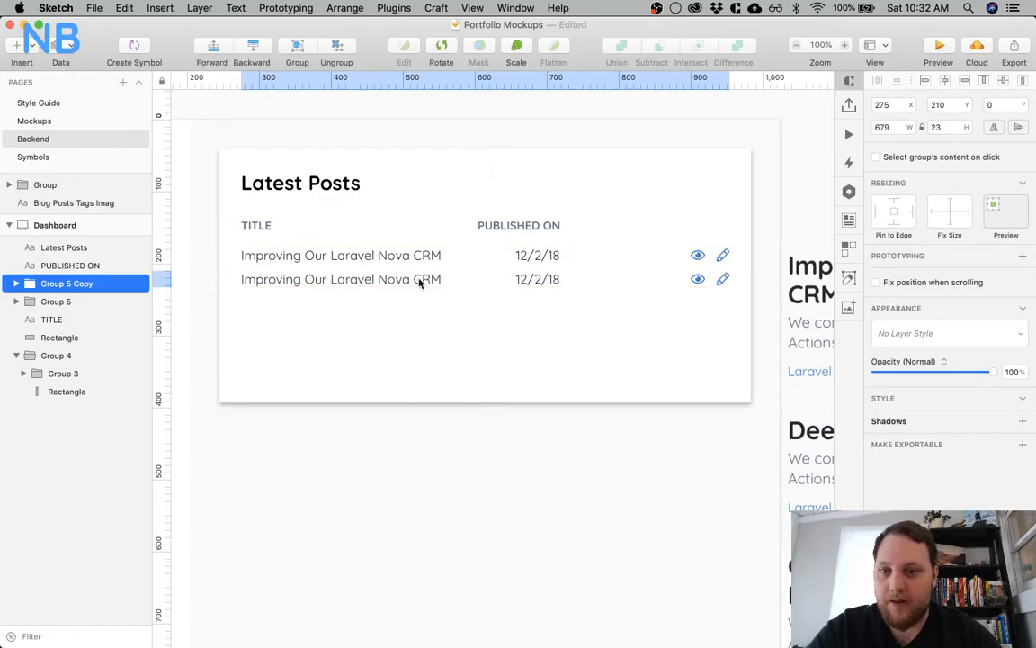
{"action": "left_click_drag", "start_coordinate": [418, 281], "coordinate": [418, 308], "text": "alt"}
Change the second row's post title to "Deep Diving Laravel Nova"
{"action": "scroll", "coordinate": [442, 361], "scroll_direction": "right", "scroll_amount": 5}
{"action": "scroll", "coordinate": [441, 361], "scroll_direction": "right", "scroll_amount": 5}
{"action": "scroll", "coordinate": [414, 361], "scroll_direction": "left", "scroll_amount": 10}
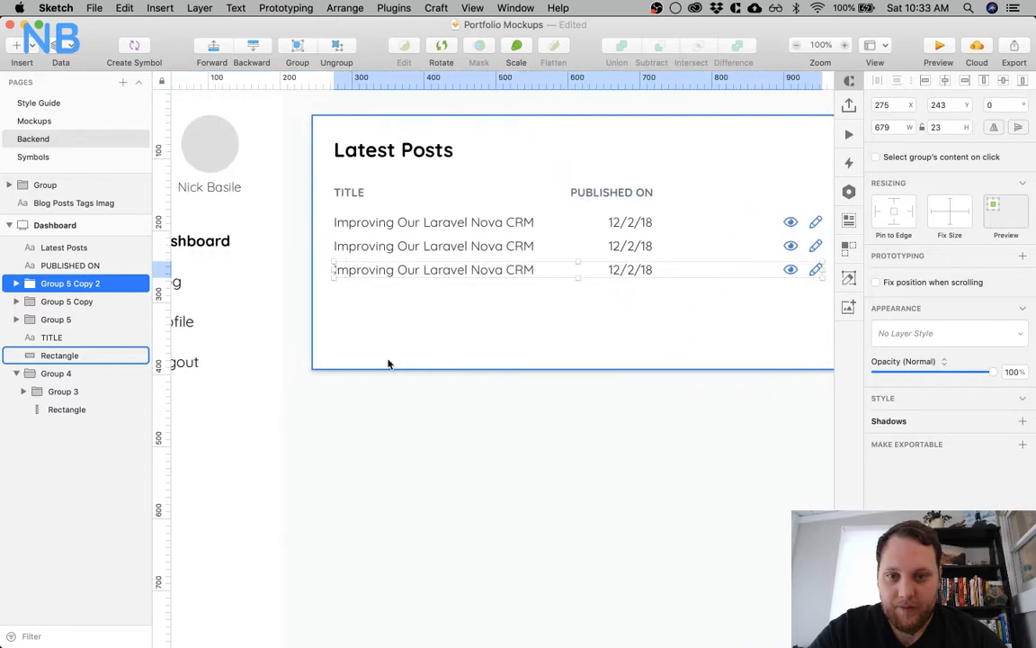
{"action": "double_click", "coordinate": [404, 245]}
{"action": "double_click", "coordinate": [403, 243]}
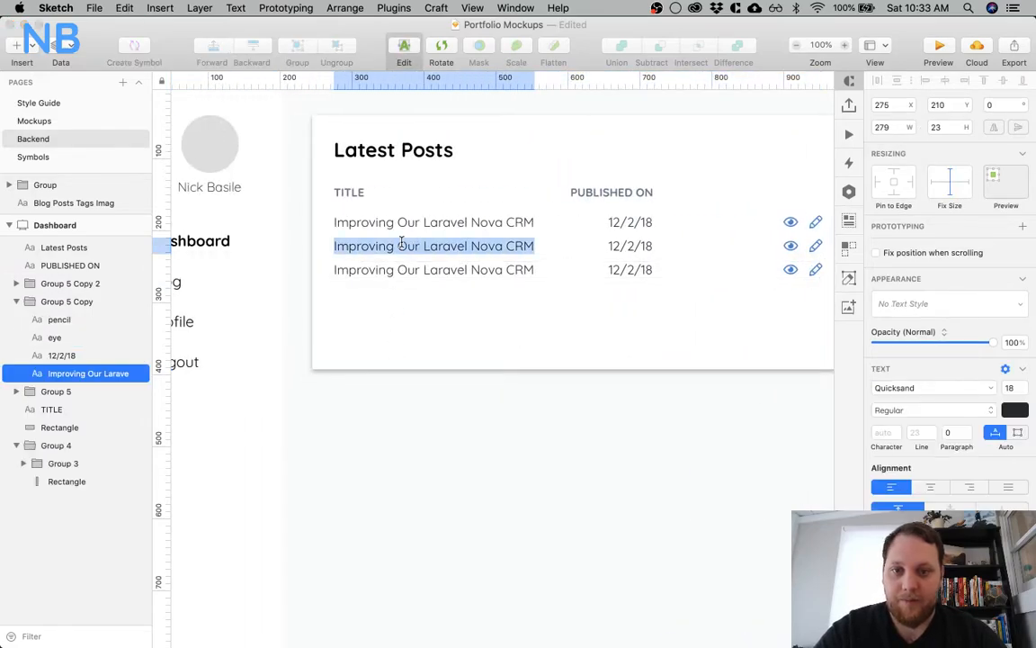
{"action": "type", "text": "G"}
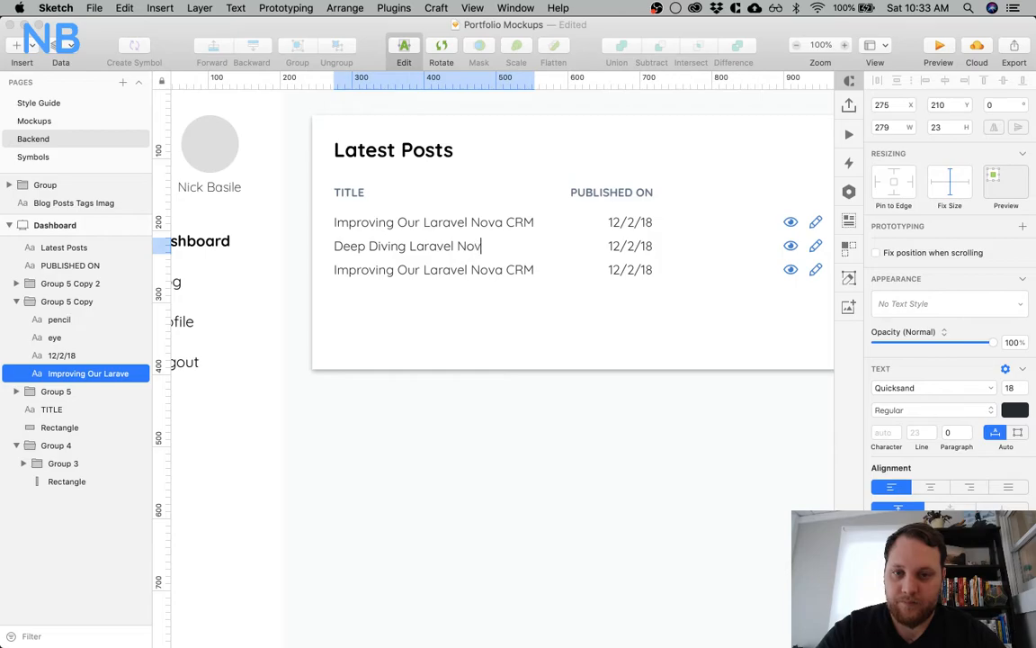
{"action": "key", "text": "Escape"}
Change the third row's post title to "Getting Started With Laravel Nova", following the blog post headings beside the dashboard
{"action": "scroll", "coordinate": [505, 420], "scroll_direction": "right", "scroll_amount": 10}
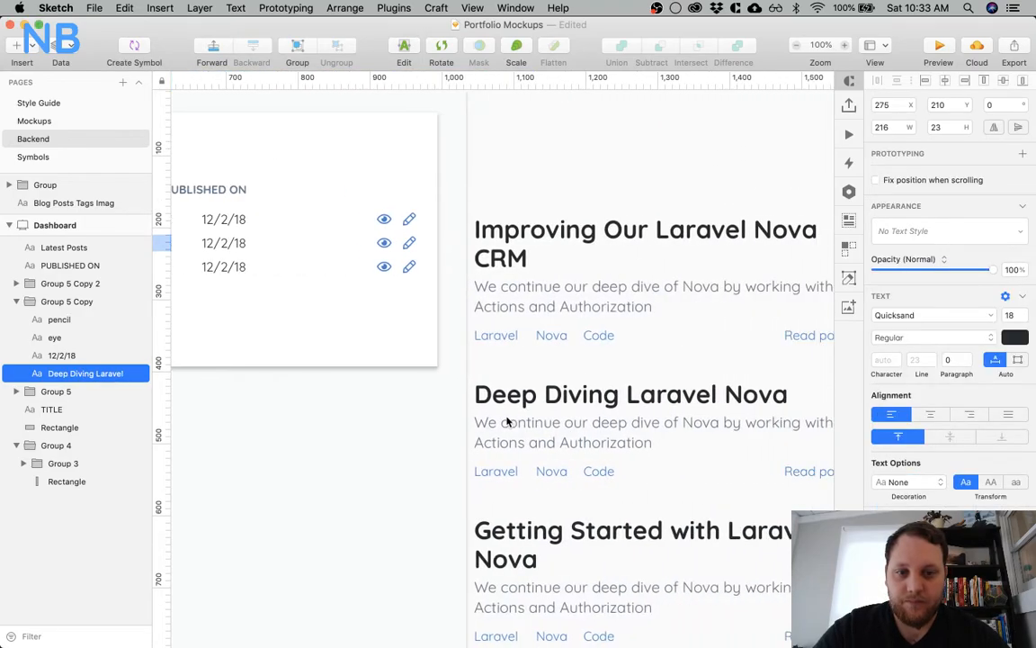
{"action": "scroll", "coordinate": [506, 420], "scroll_direction": "down", "scroll_amount": 5}
{"action": "scroll", "coordinate": [506, 420], "scroll_direction": "left", "scroll_amount": 10}
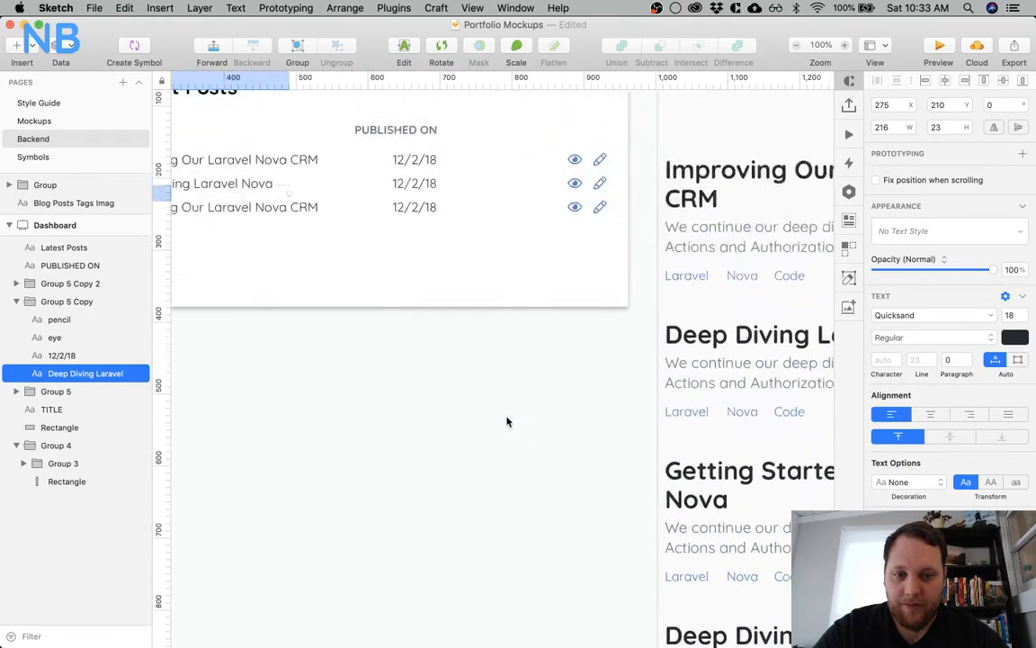
{"action": "scroll", "coordinate": [506, 420], "scroll_direction": "up", "scroll_amount": 5}
{"action": "scroll", "coordinate": [506, 421], "scroll_direction": "left", "scroll_amount": 3}
{"action": "scroll", "coordinate": [506, 421], "scroll_direction": "up", "scroll_amount": 2}
{"action": "left_click", "coordinate": [440, 347]}
{"action": "double_click", "coordinate": [440, 347]}
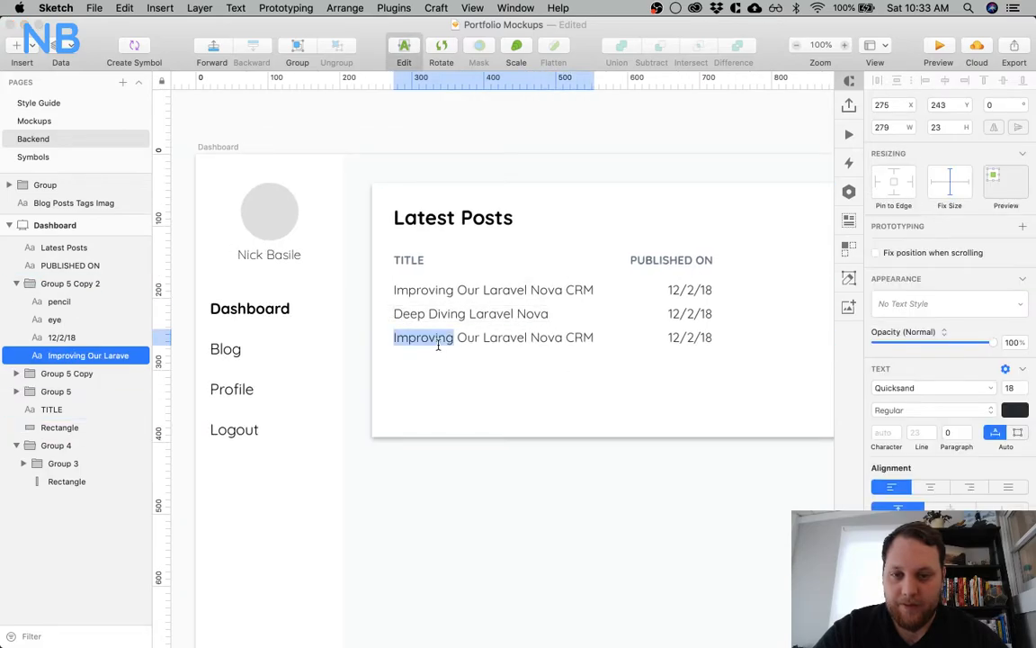
{"action": "type", "text": "Gett"}
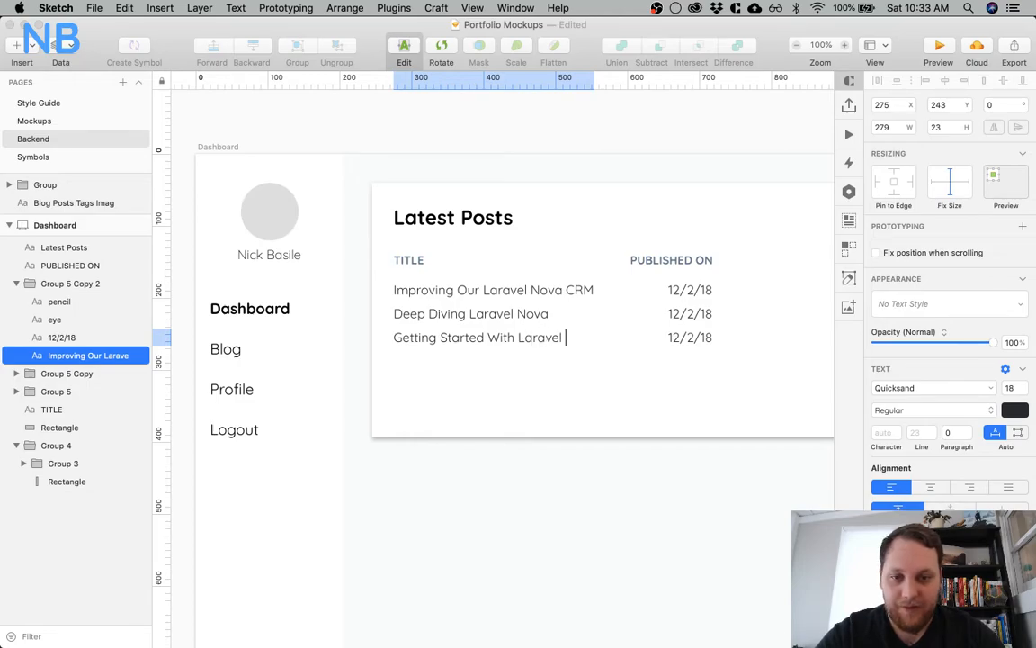
{"action": "left_click", "coordinate": [583, 471]}
Find the View Resume button on the Mockups page's landing page and select its group for copying
{"action": "scroll", "coordinate": [583, 472], "scroll_direction": "right", "scroll_amount": 5}
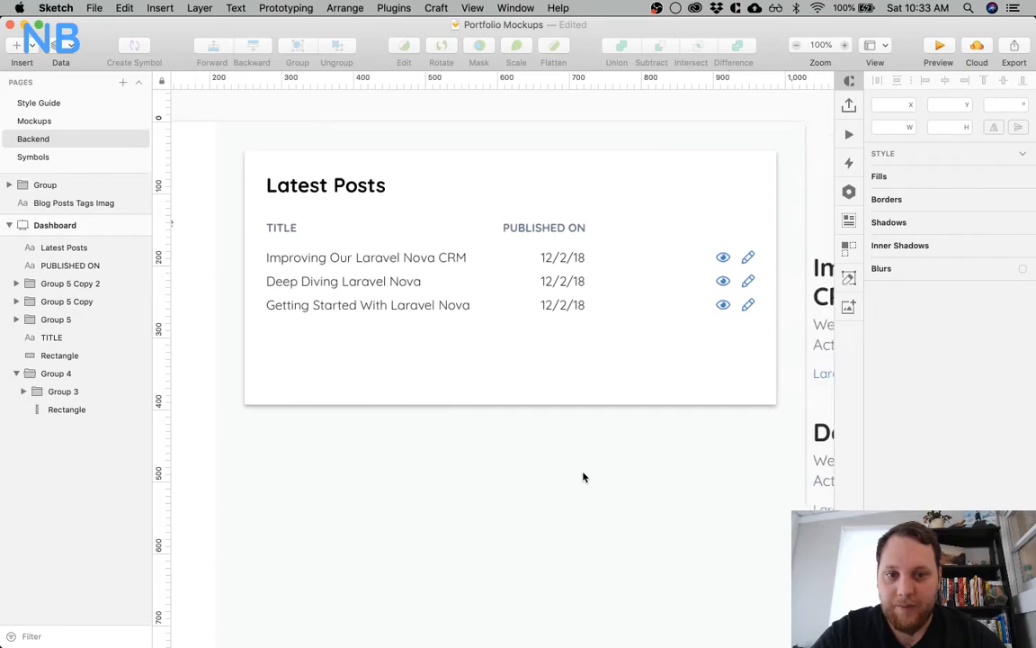
{"action": "left_click", "coordinate": [543, 367]}
{"action": "left_click", "coordinate": [335, 180]}
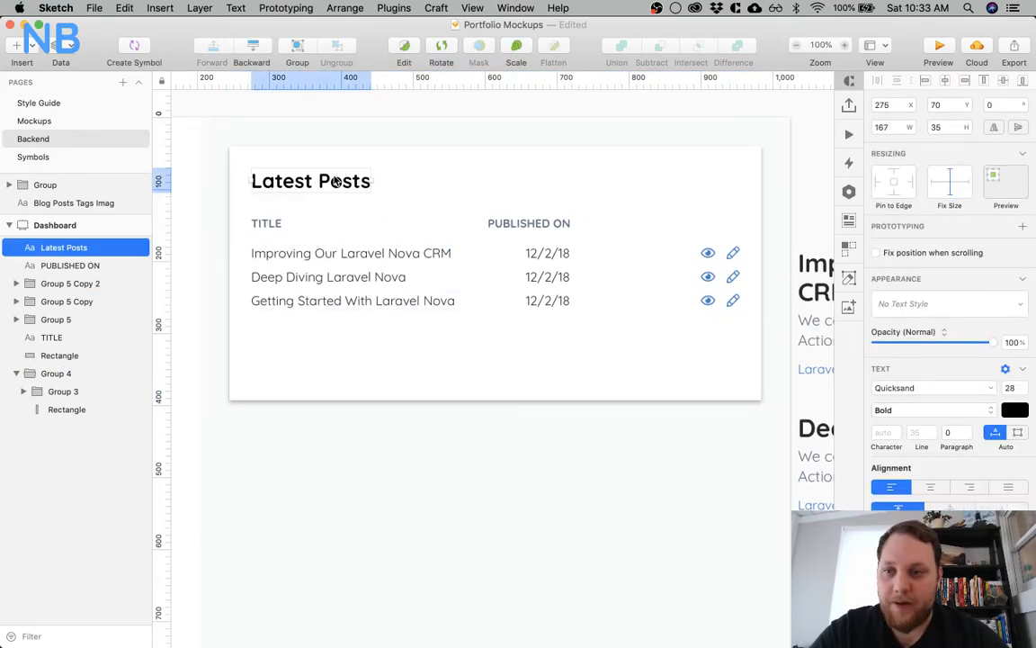
{"action": "left_click", "coordinate": [86, 124]}
{"action": "scroll", "coordinate": [438, 298], "scroll_direction": "left", "scroll_amount": 10}
{"action": "scroll", "coordinate": [439, 296], "scroll_direction": "down", "scroll_amount": 6}
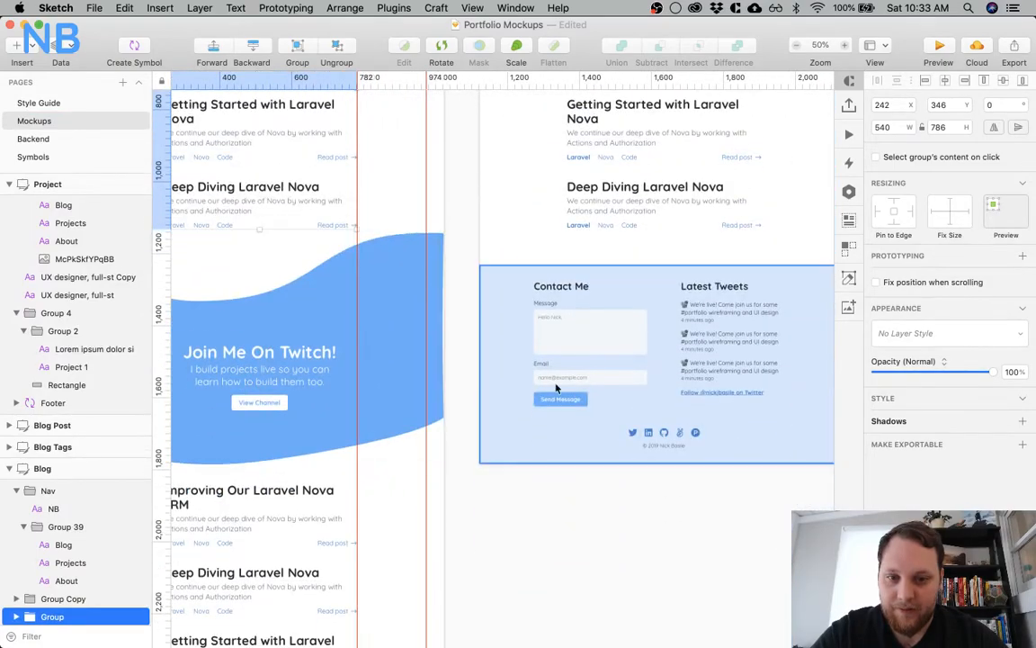
{"action": "scroll", "coordinate": [386, 364], "scroll_direction": "left", "scroll_amount": 15}
{"action": "scroll", "coordinate": [527, 404], "scroll_direction": "up", "scroll_amount": 6}
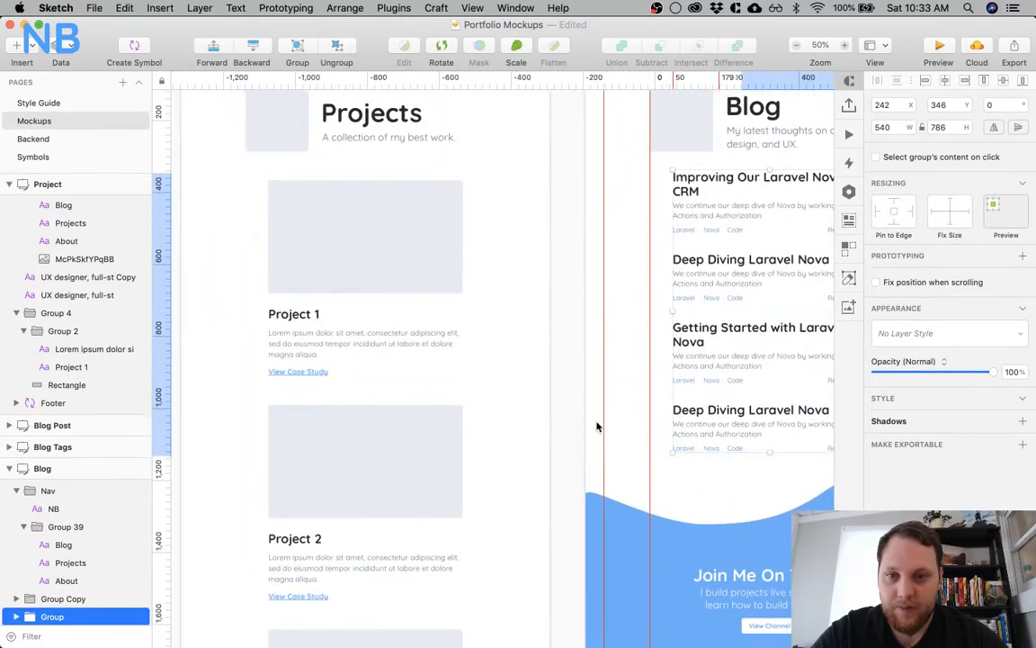
{"action": "scroll", "coordinate": [596, 426], "scroll_direction": "left", "scroll_amount": 20}
{"action": "scroll", "coordinate": [540, 450], "scroll_direction": "down", "scroll_amount": 3}
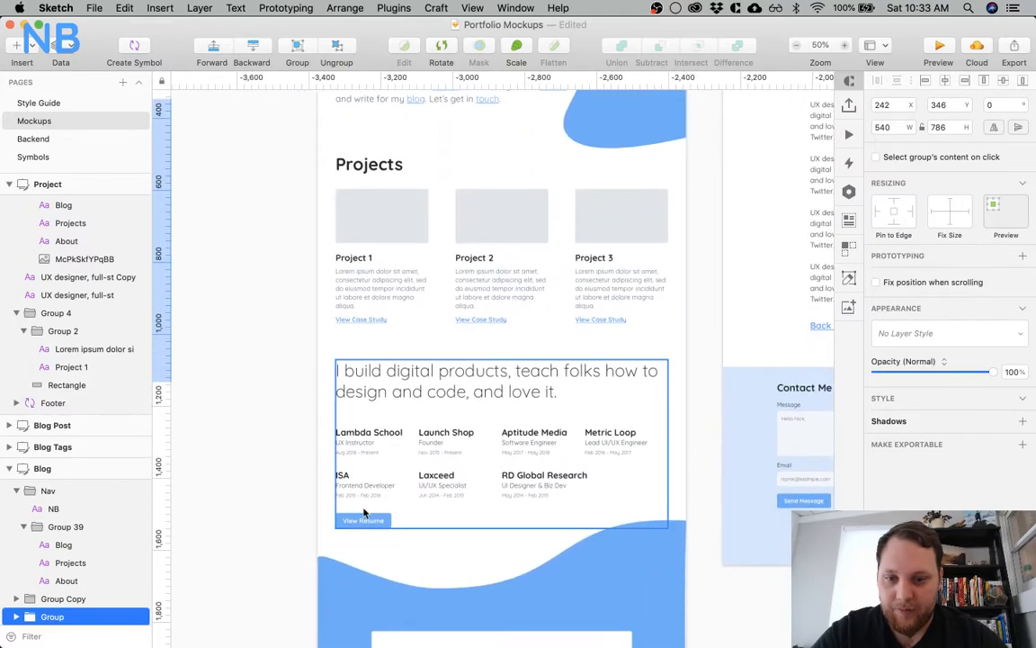
{"action": "left_click", "coordinate": [358, 519]}
{"action": "left_click", "coordinate": [356, 520]}
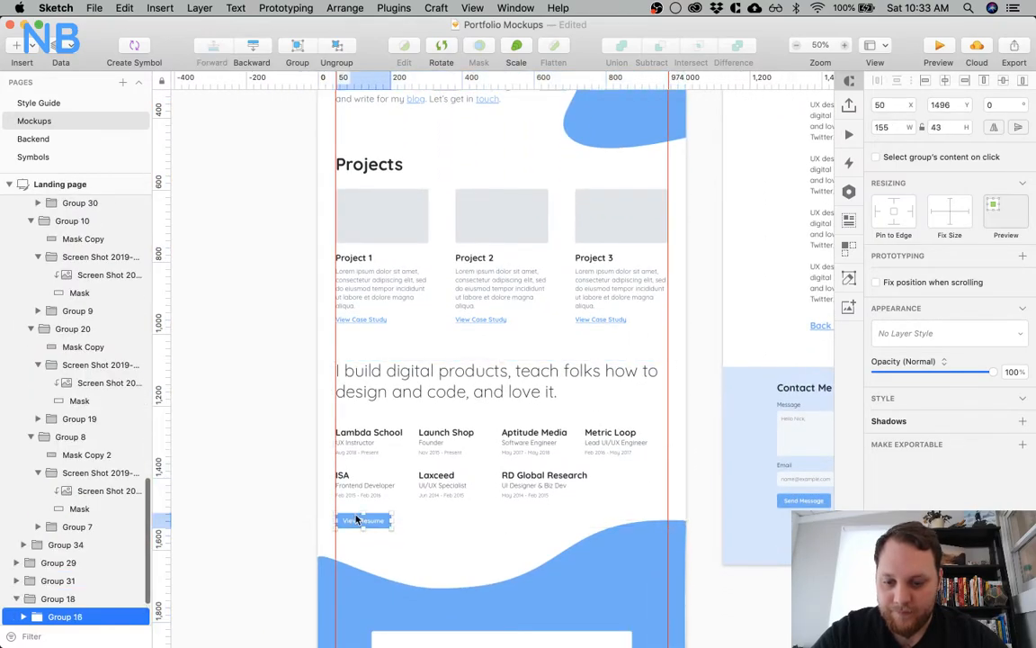
Paste the button onto the Backend page opposite the Latest Posts heading and change its label to "See All"
{"action": "left_click", "coordinate": [59, 140]}
{"action": "key", "text": "ctrl+v"}
{"action": "left_click_drag", "start_coordinate": [486, 375], "coordinate": [701, 181]}
{"action": "double_click", "coordinate": [689, 186]}
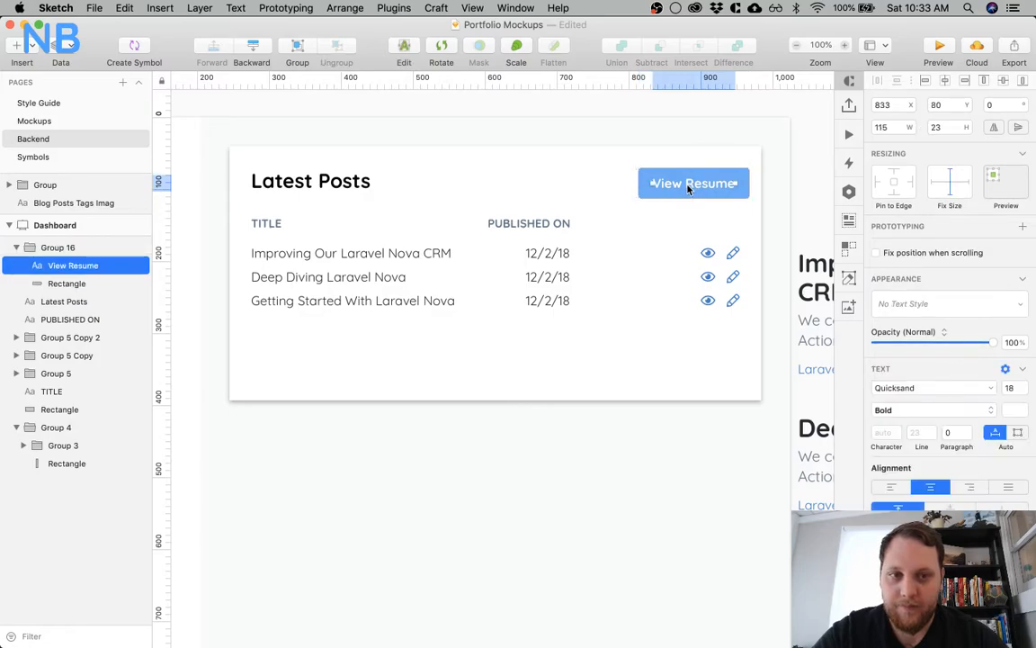
{"action": "double_click", "coordinate": [688, 185]}
{"action": "type", "text": "See All"}
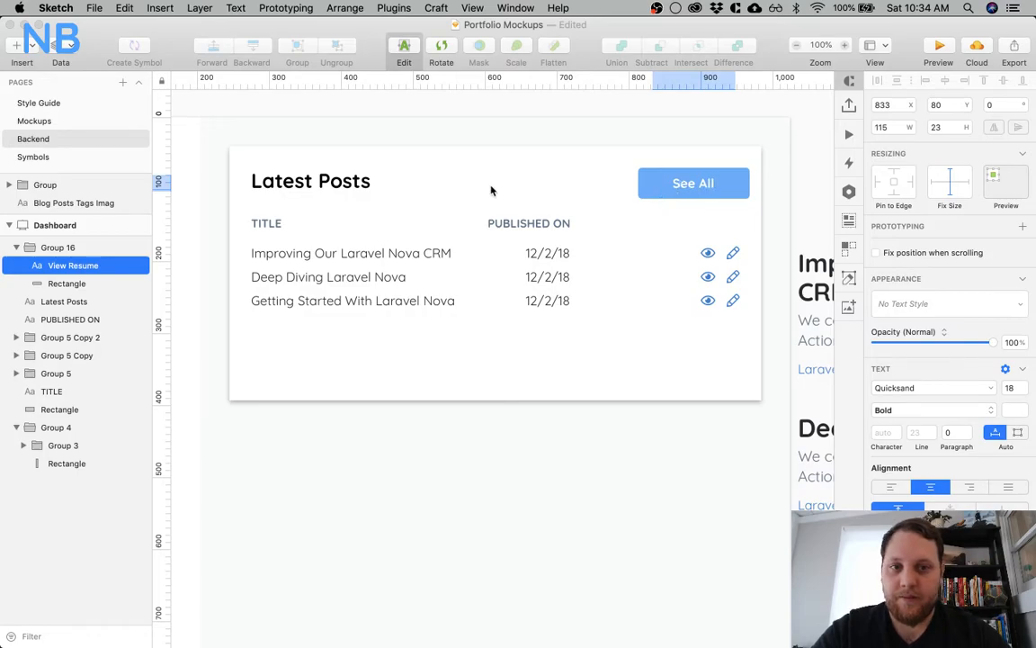
{"action": "key", "text": "Escape"}
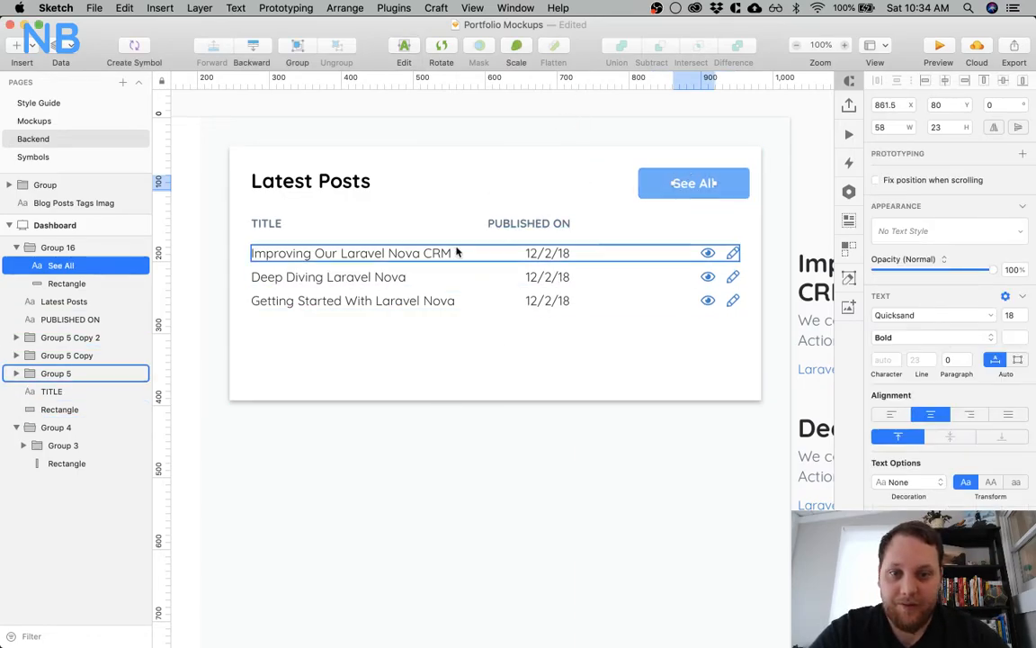
{"action": "left_click", "coordinate": [429, 297]}
{"action": "left_click_drag", "start_coordinate": [430, 296], "coordinate": [430, 327]}
{"action": "key", "text": "Delete"}
Duplicate the first two post rows directly below the third to make a five-row list
{"action": "left_click", "coordinate": [367, 261]}
{"action": "left_click", "coordinate": [364, 278], "text": "shift"}
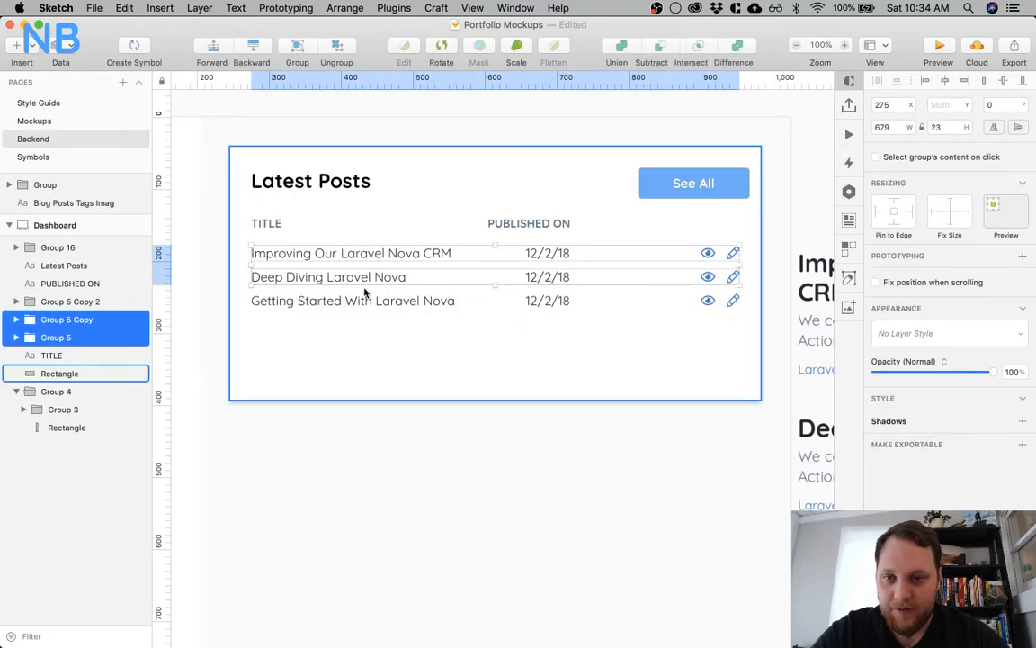
{"action": "left_click_drag", "start_coordinate": [372, 257], "coordinate": [372, 330]}
{"action": "left_click", "coordinate": [372, 389]}
{"action": "left_click", "coordinate": [419, 132]}
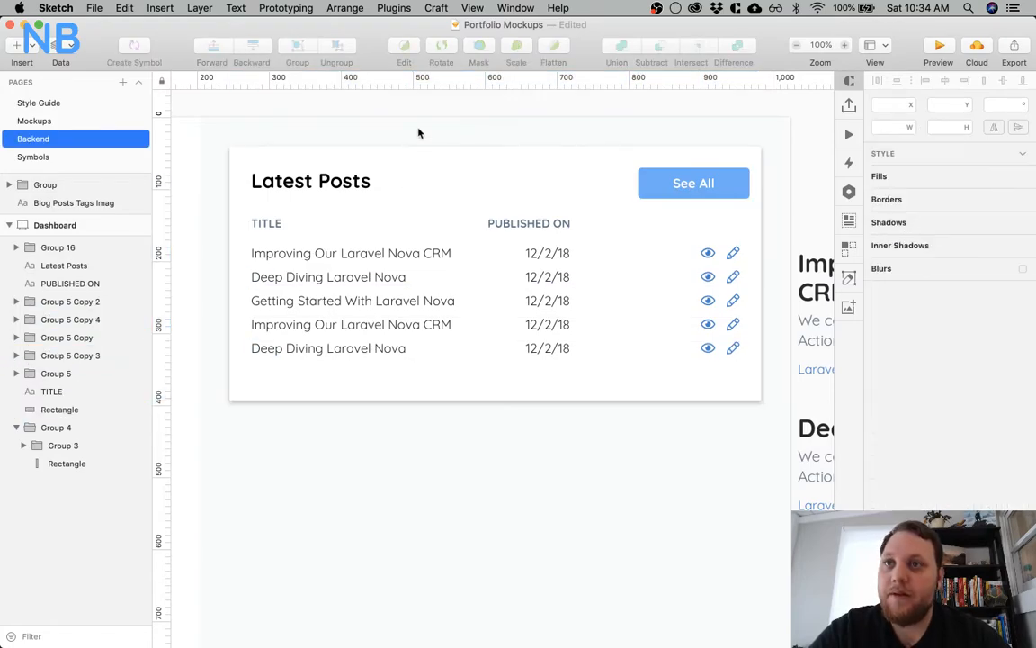
{"action": "scroll", "coordinate": [419, 135], "scroll_direction": "right", "scroll_amount": 4}
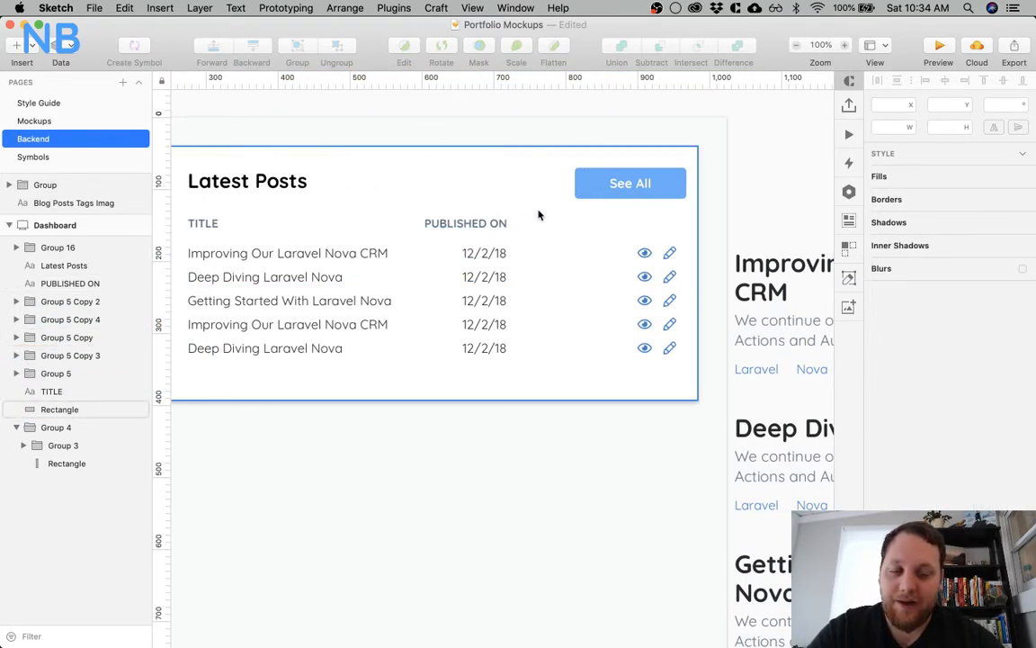
{"action": "scroll", "coordinate": [518, 260], "scroll_direction": "left", "scroll_amount": 4}
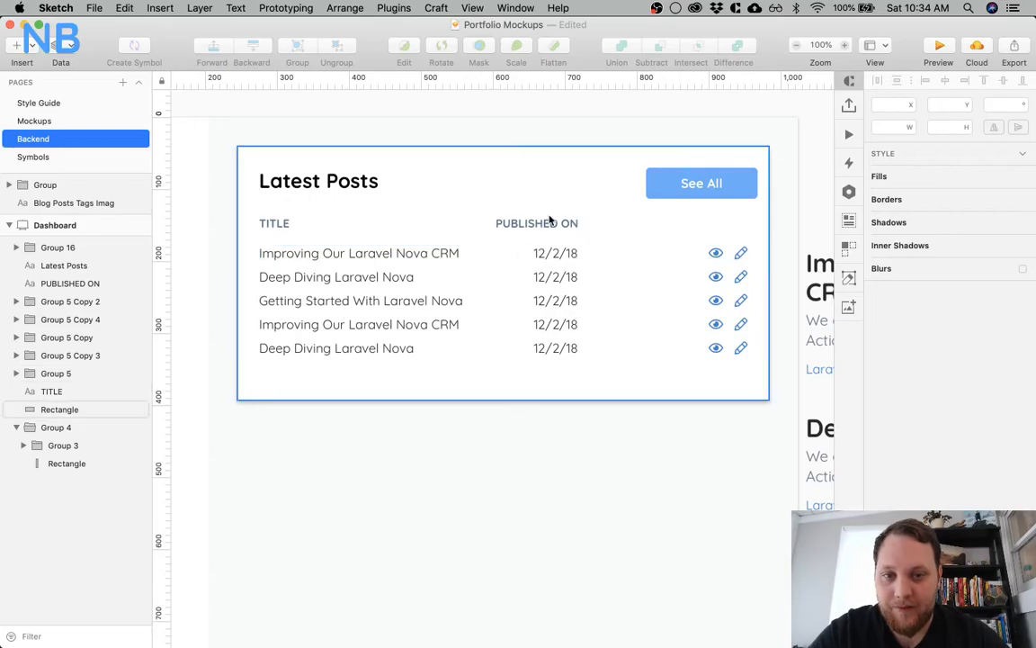
Move the Published On heading and all five dates 10 px to the right as one column
{"action": "left_click", "coordinate": [545, 224]}
{"action": "left_click", "coordinate": [555, 276], "text": "shift"}
{"action": "left_click", "coordinate": [555, 300], "text": "shift"}
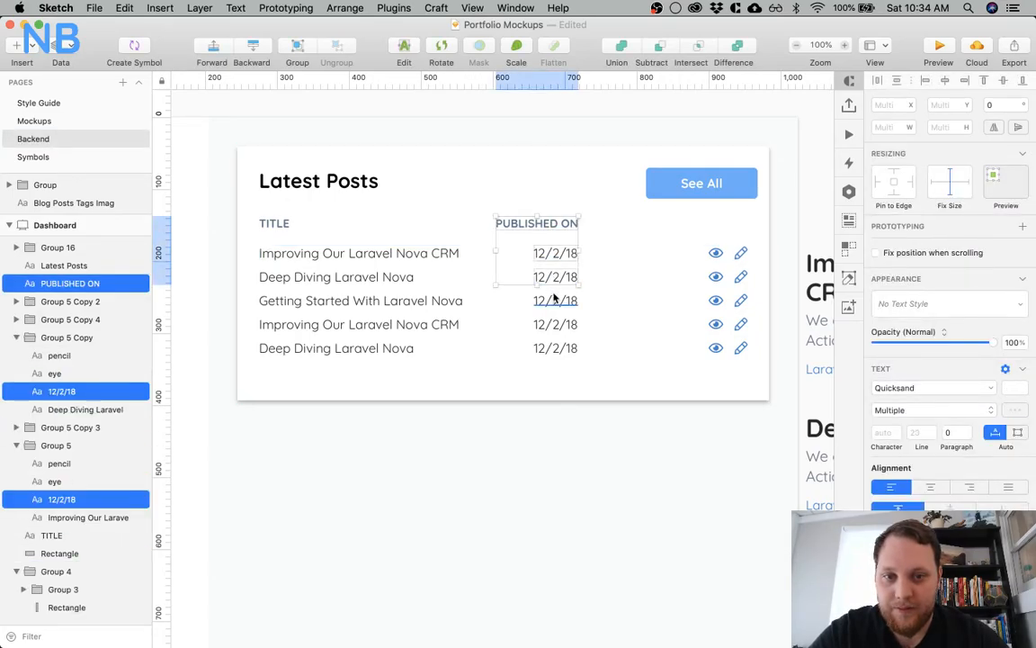
{"action": "left_click", "coordinate": [555, 325], "text": "shift"}
{"action": "left_click", "coordinate": [555, 348], "text": "shift"}
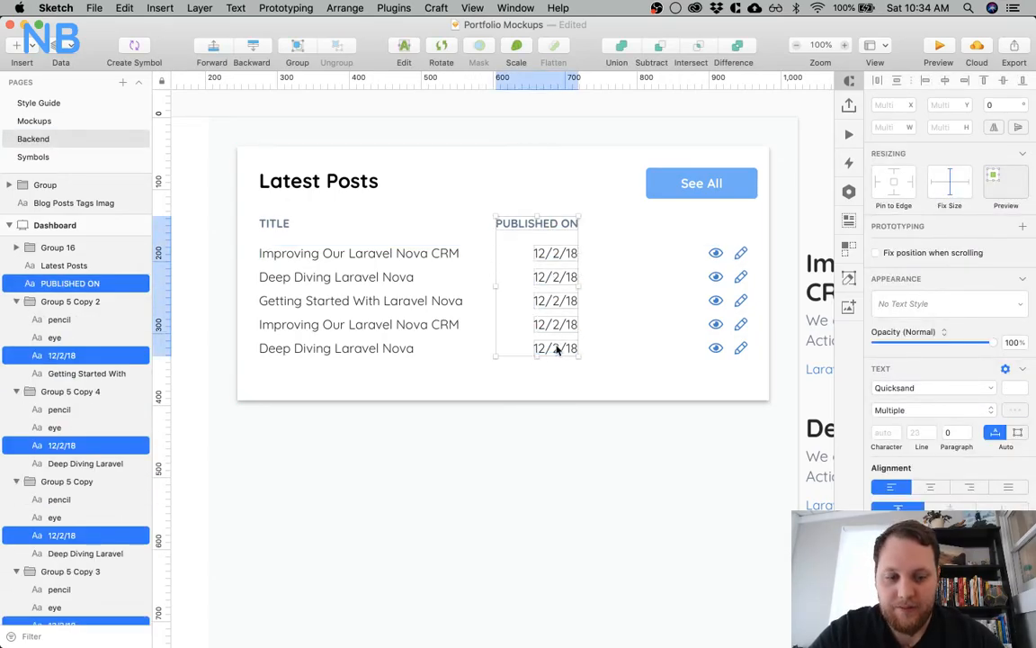
{"action": "key", "text": "shift+Right"}
{"action": "left_click", "coordinate": [516, 365]}
Change the fifth post's date to 11/1/18 and the fourth post's date to 11/7/18
{"action": "left_click", "coordinate": [555, 348]}
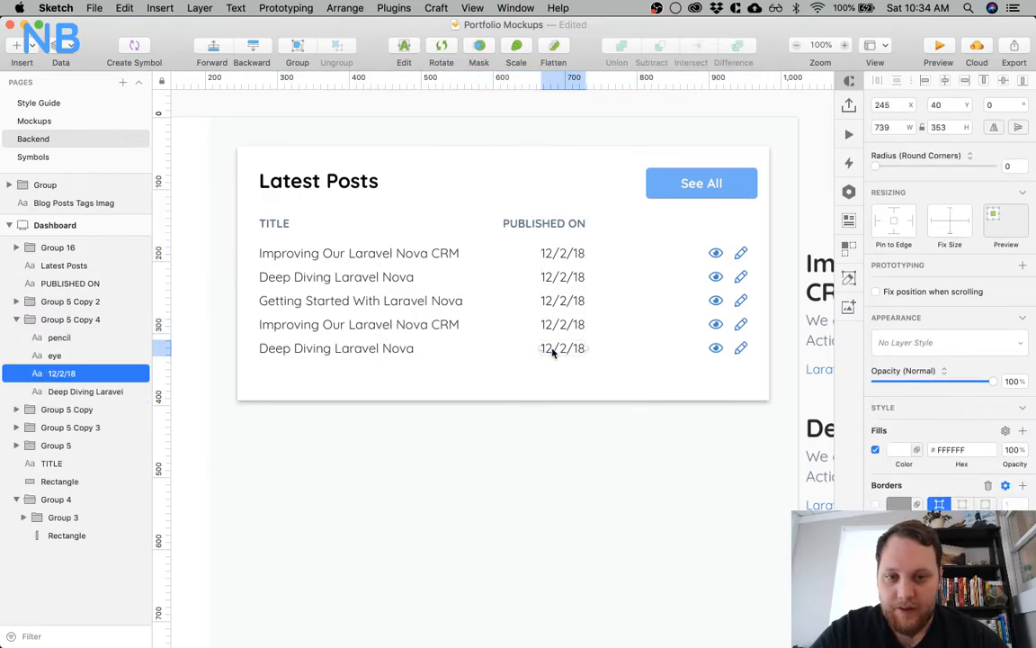
{"action": "double_click", "coordinate": [543, 348]}
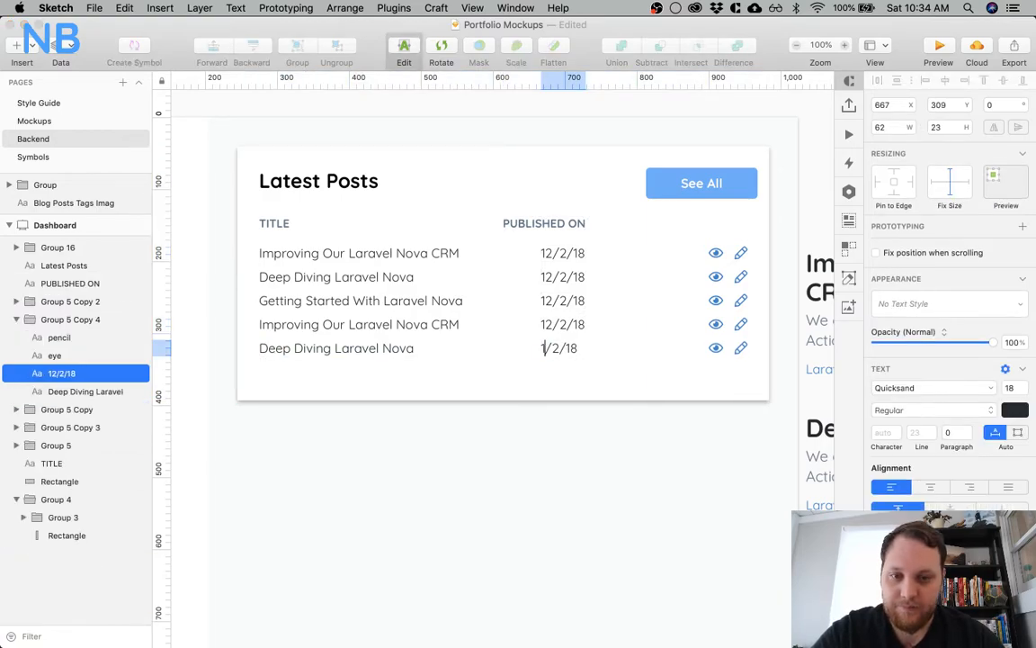
{"action": "key", "text": "BackSpace"}
{"action": "type", "text": "1"}
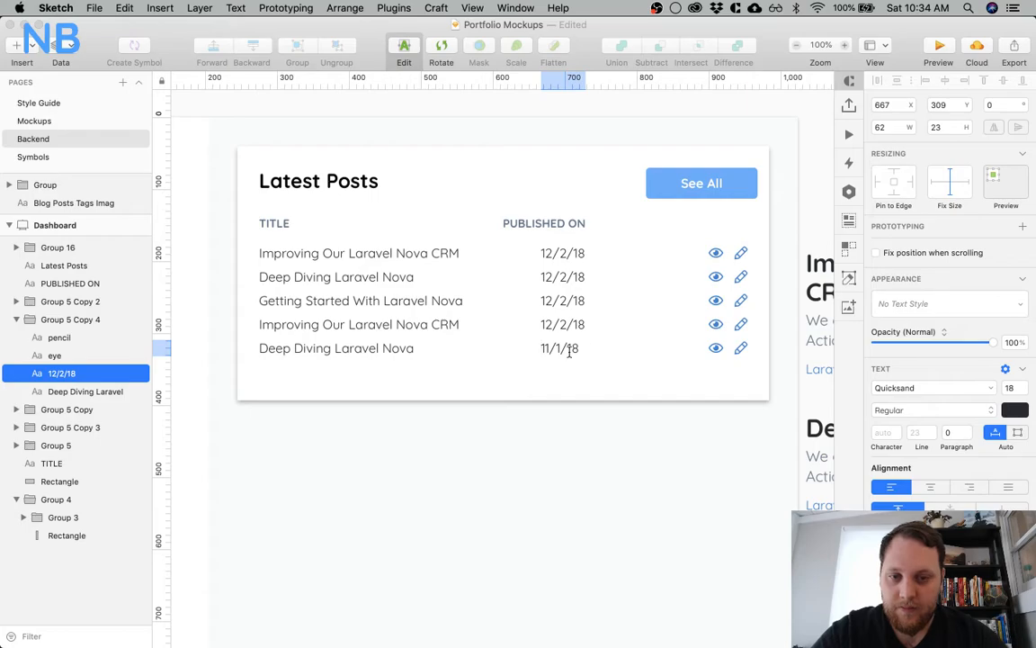
{"action": "left_click", "coordinate": [549, 327]}
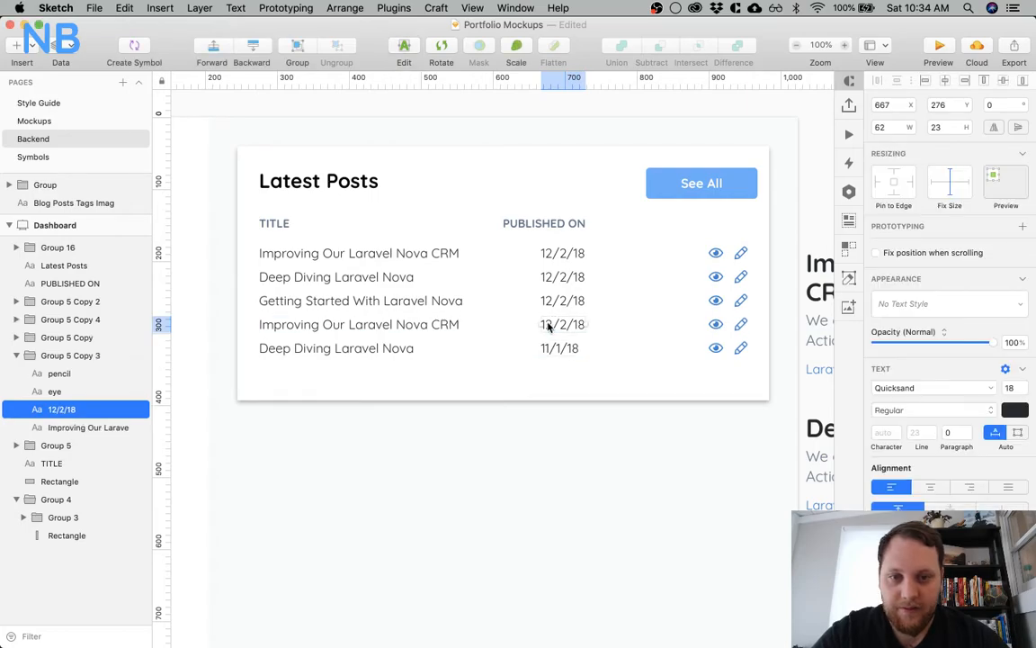
{"action": "double_click", "coordinate": [551, 329]}
{"action": "key", "text": "BackSpace"}
{"action": "type", "text": "11"}
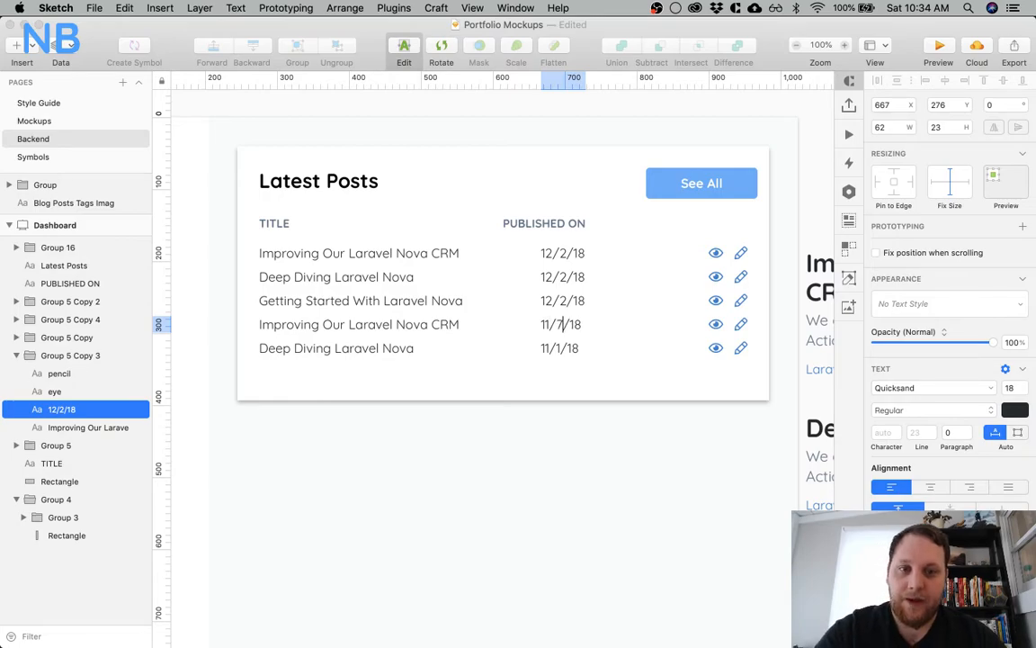
Change the third post's date to 11/14/18 and the second post's date to 11/30/18
{"action": "left_click", "coordinate": [555, 301]}
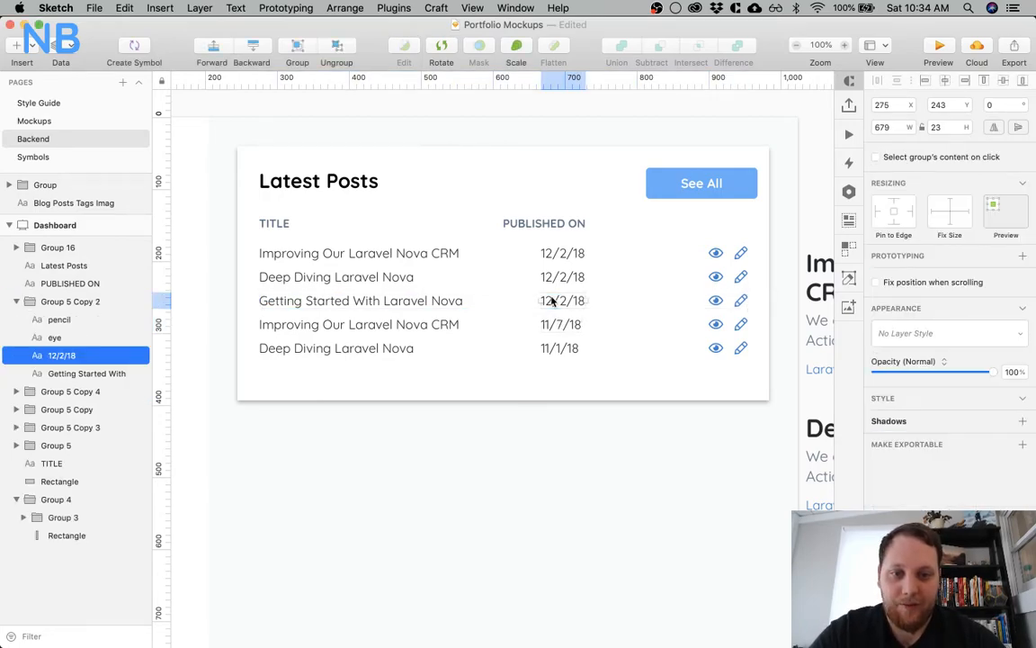
{"action": "double_click", "coordinate": [550, 299]}
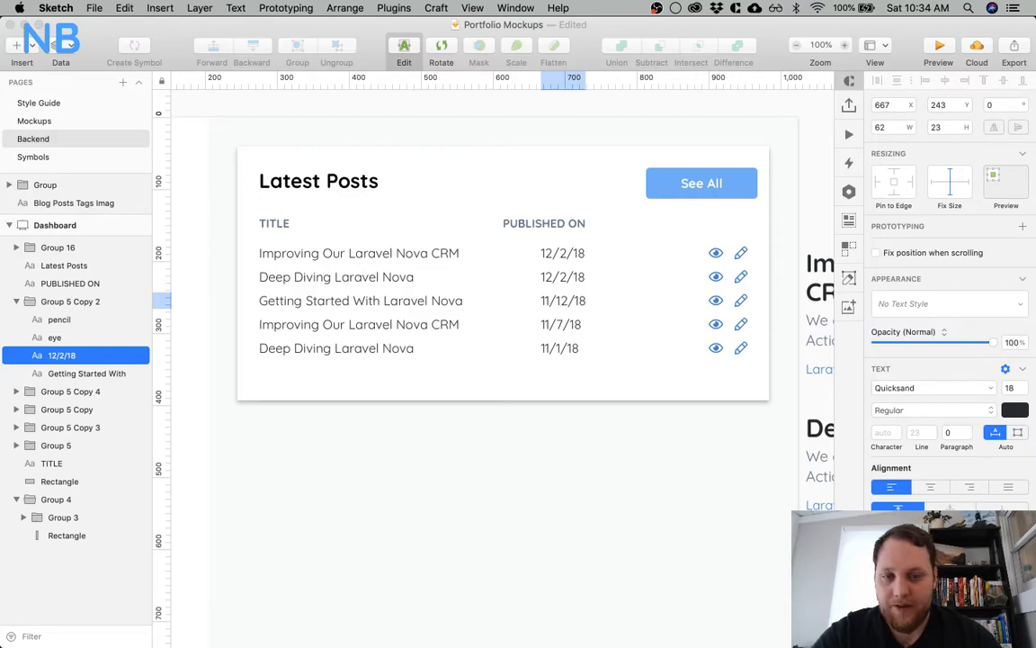
{"action": "left_click", "coordinate": [552, 279]}
{"action": "left_click", "coordinate": [552, 280]}
{"action": "double_click", "coordinate": [550, 279]}
{"action": "type", "text": "1"}
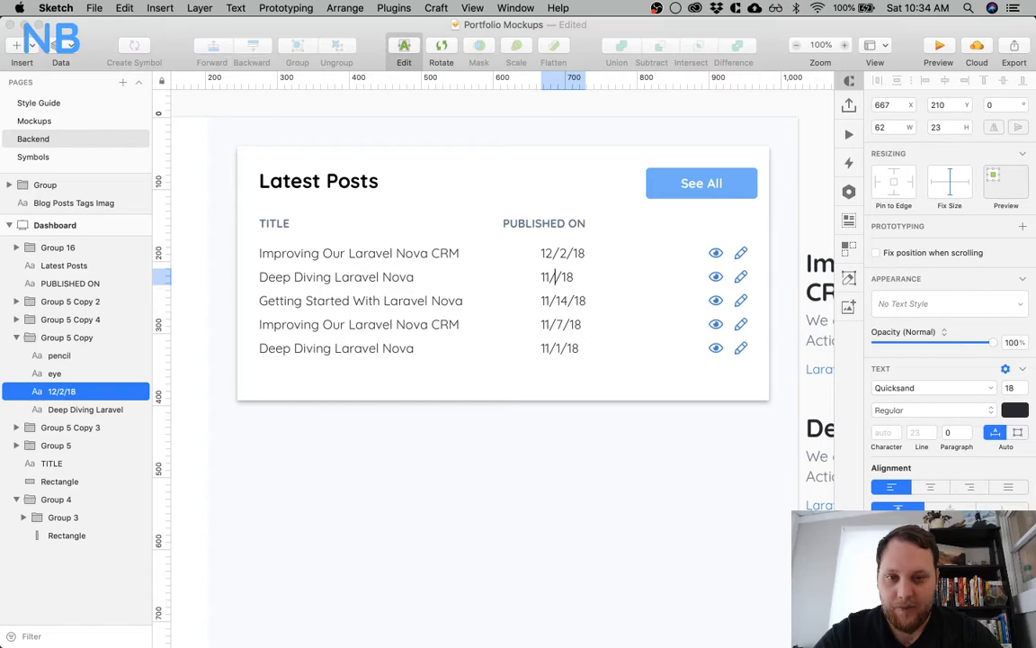
{"action": "key", "text": "Escape"}
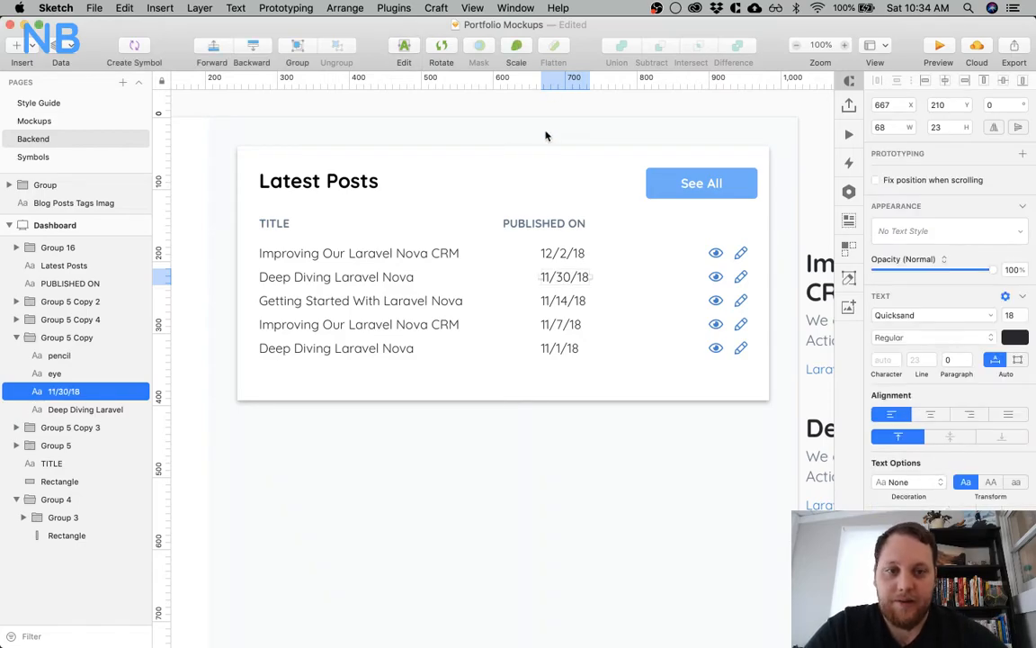
{"action": "left_click", "coordinate": [612, 130]}
Right-align the text of the five dates and line up their right edges with the Published On heading
{"action": "scroll", "coordinate": [611, 132], "scroll_direction": "right", "scroll_amount": 5}
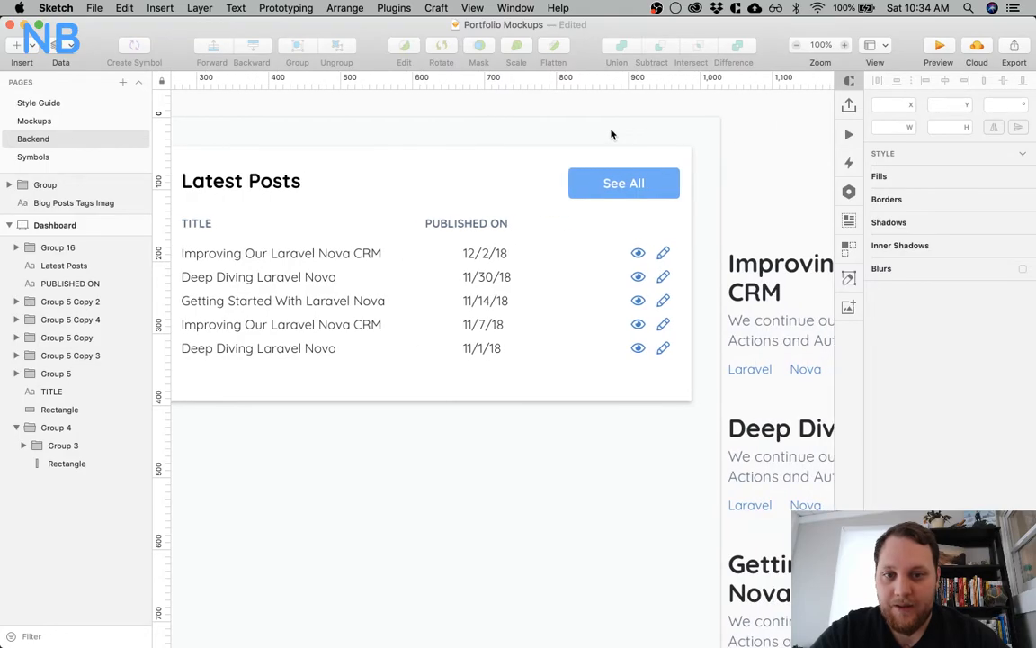
{"action": "left_click", "coordinate": [480, 255]}
{"action": "left_click", "coordinate": [474, 278], "text": "shift"}
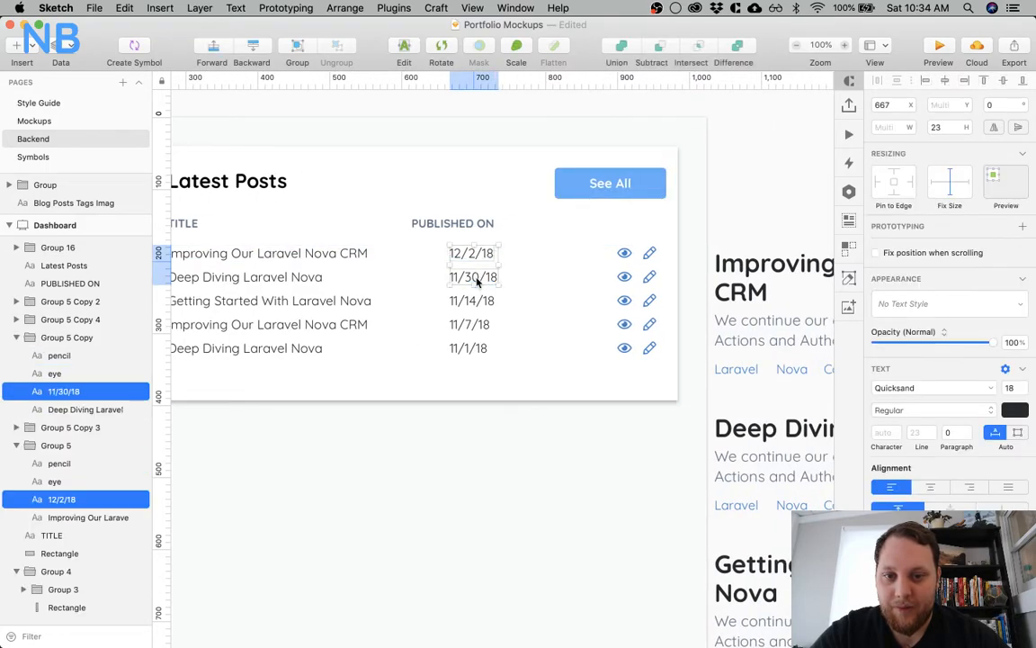
{"action": "left_click", "coordinate": [474, 300], "text": "shift"}
{"action": "left_click", "coordinate": [474, 324], "text": "shift"}
{"action": "left_click", "coordinate": [467, 351], "text": "shift"}
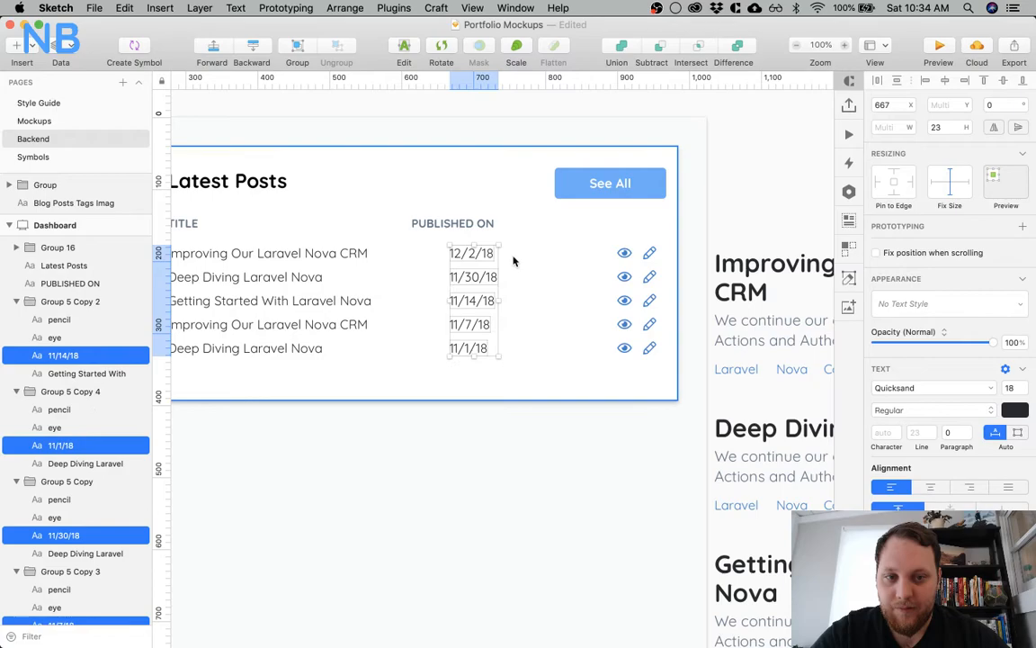
{"action": "left_click", "coordinate": [971, 487]}
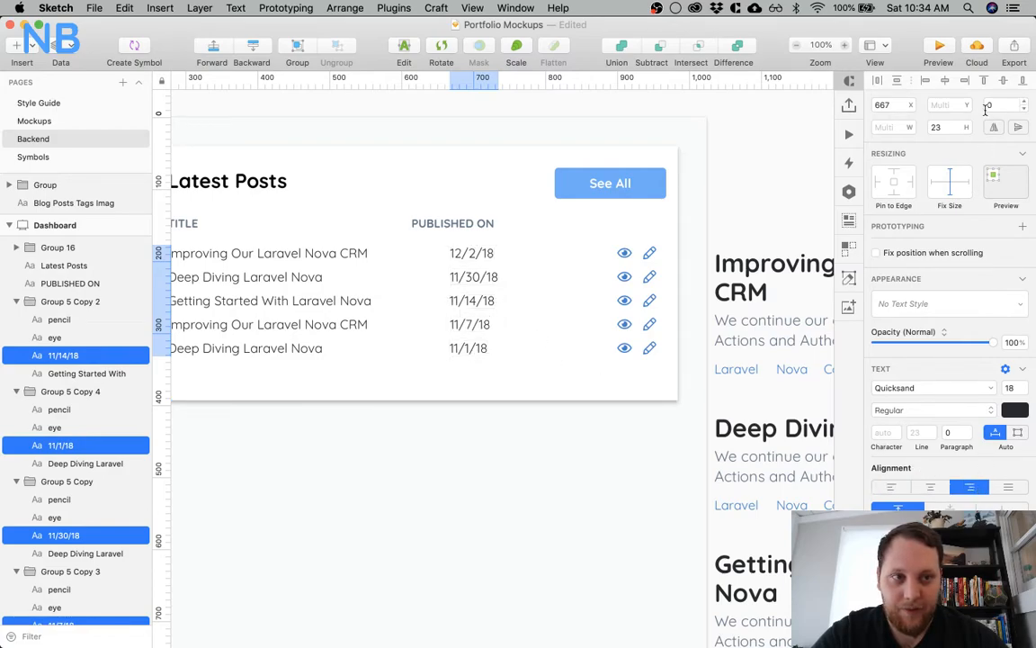
{"action": "left_click", "coordinate": [964, 80]}
{"action": "left_click", "coordinate": [481, 224], "text": "shift"}
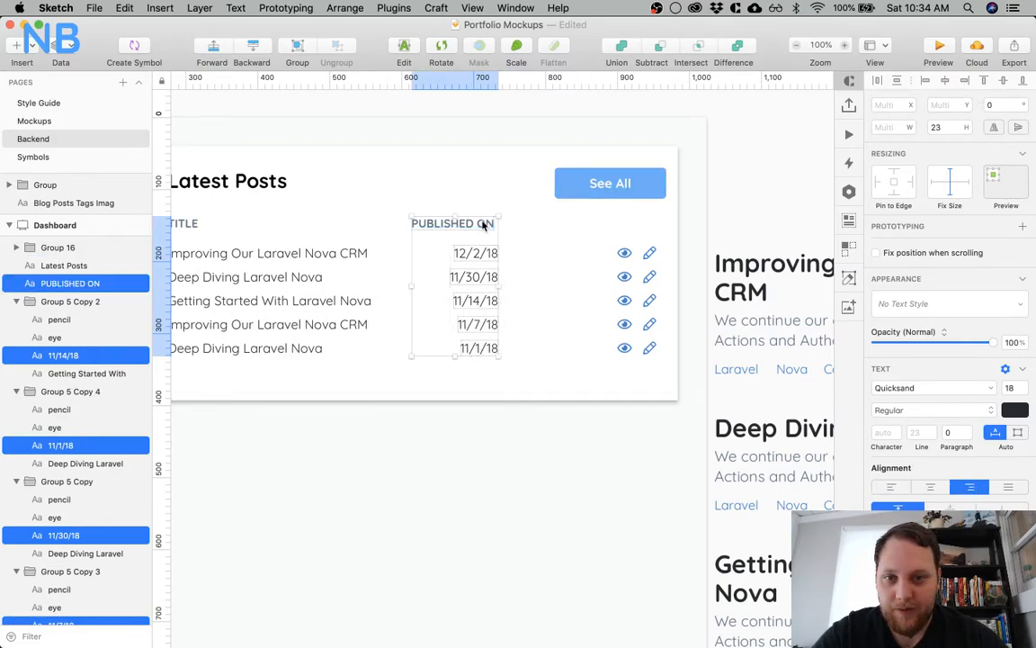
{"action": "left_click", "coordinate": [964, 81]}
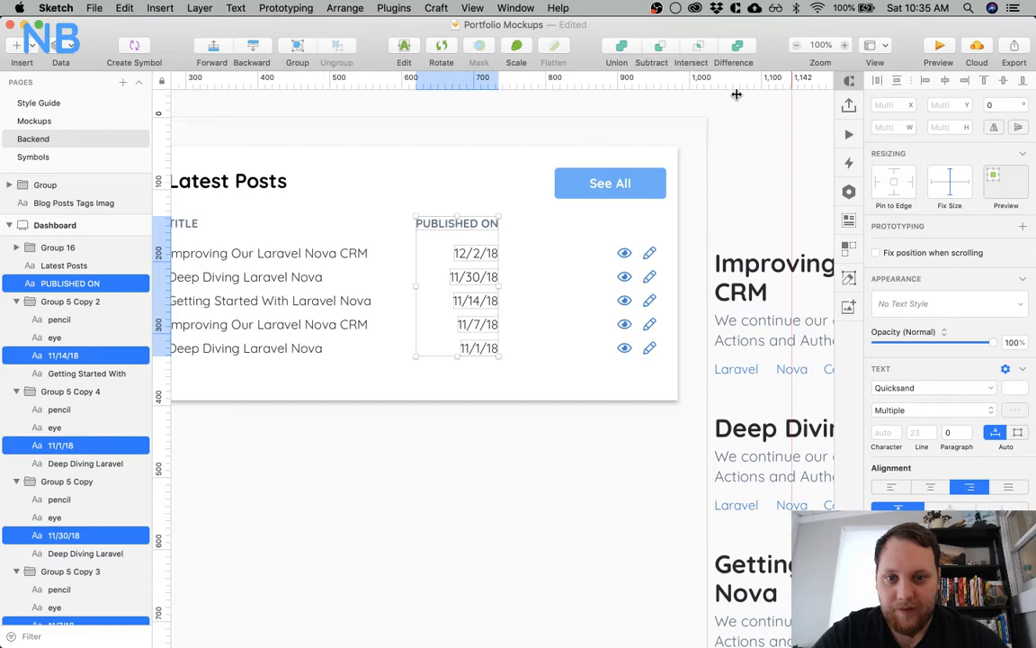
{"action": "left_click", "coordinate": [735, 144]}
Add leading zeros to the single-digit days, making the dates 12/02/18, 11/07/18 and 11/01/18
{"action": "scroll", "coordinate": [392, 475], "scroll_direction": "left", "scroll_amount": 2}
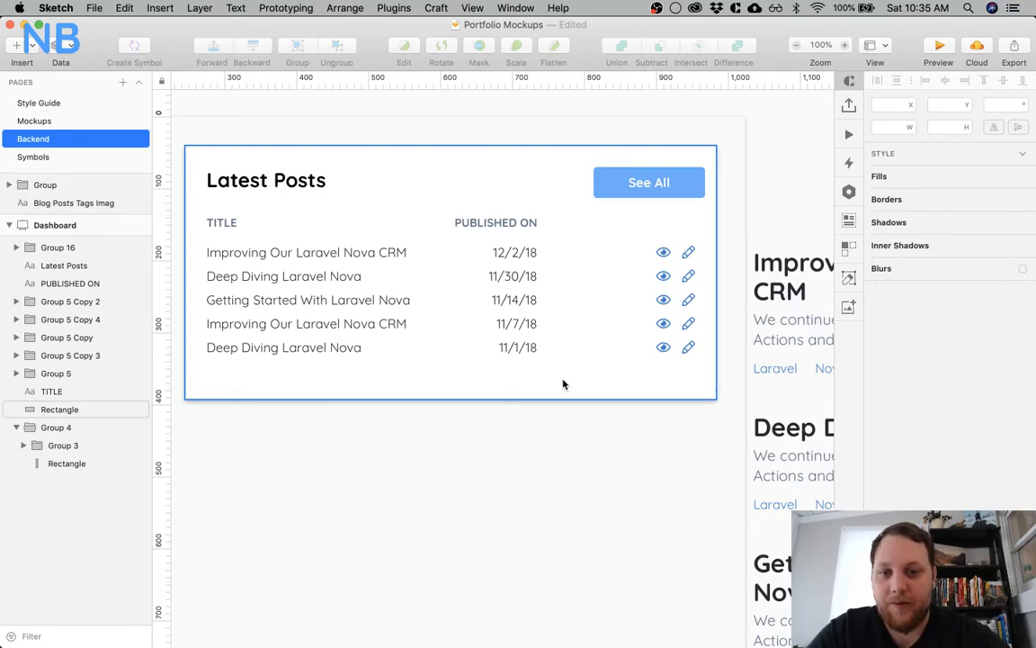
{"action": "double_click", "coordinate": [514, 252]}
{"action": "left_click", "coordinate": [514, 252]}
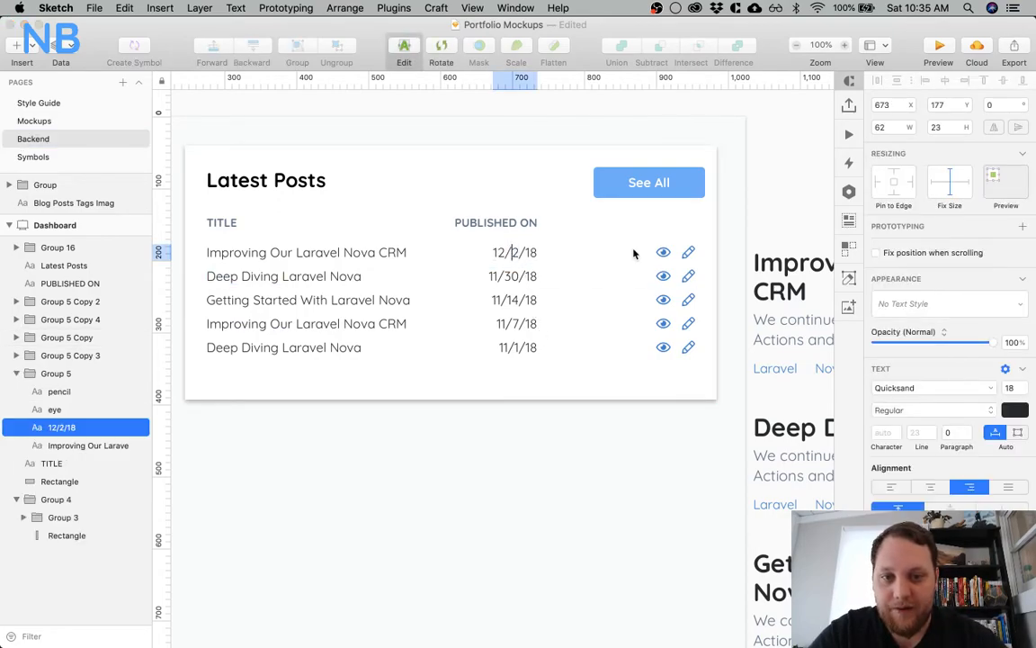
{"action": "type", "text": "0"}
{"action": "double_click", "coordinate": [516, 302]}
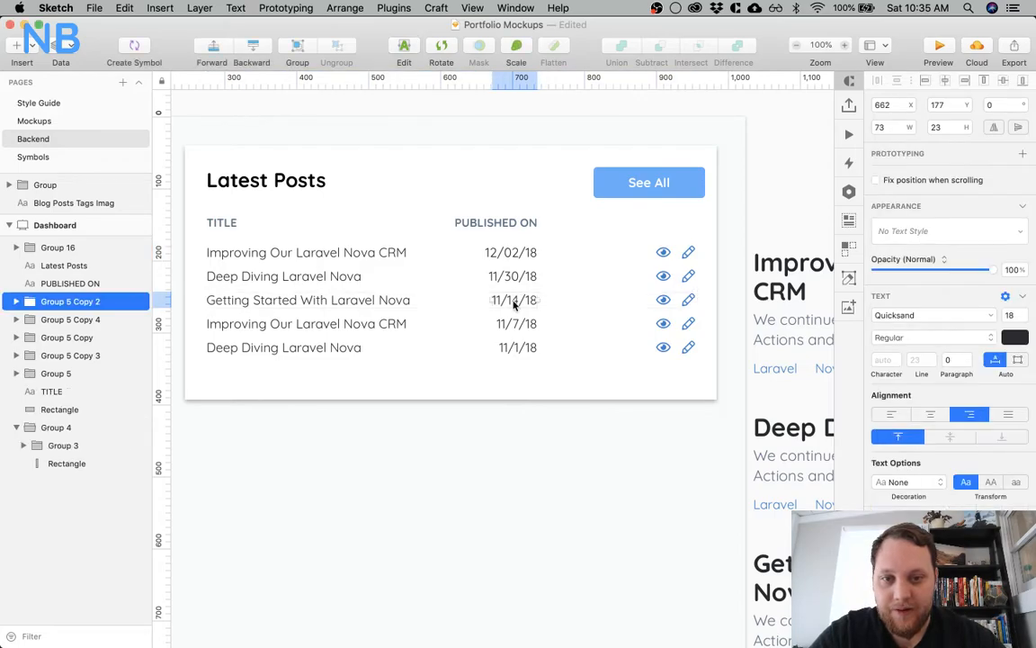
{"action": "double_click", "coordinate": [514, 328]}
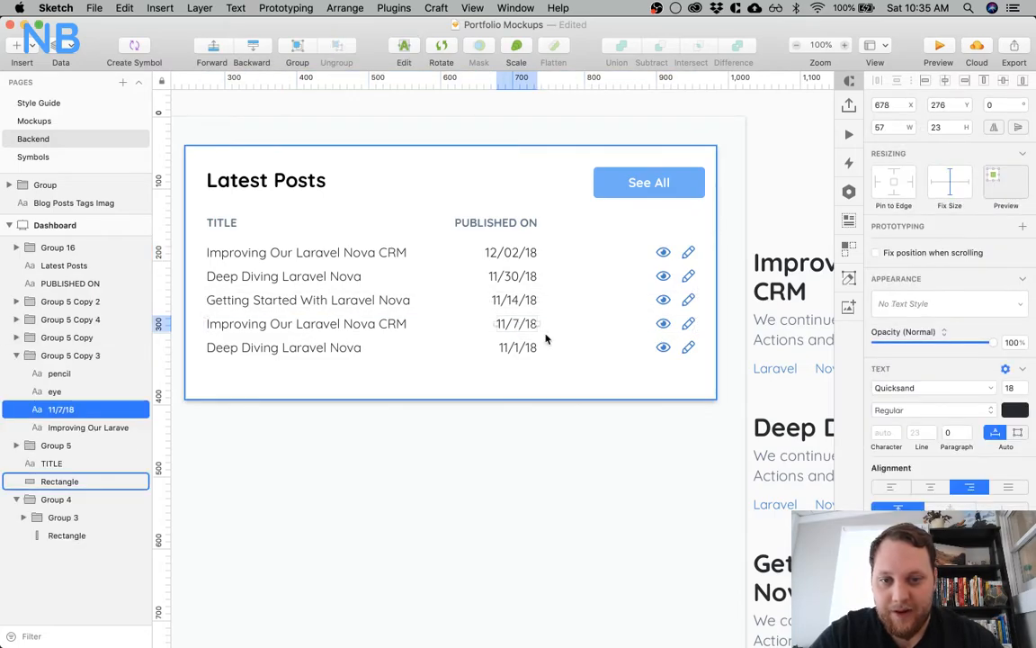
{"action": "double_click", "coordinate": [518, 323]}
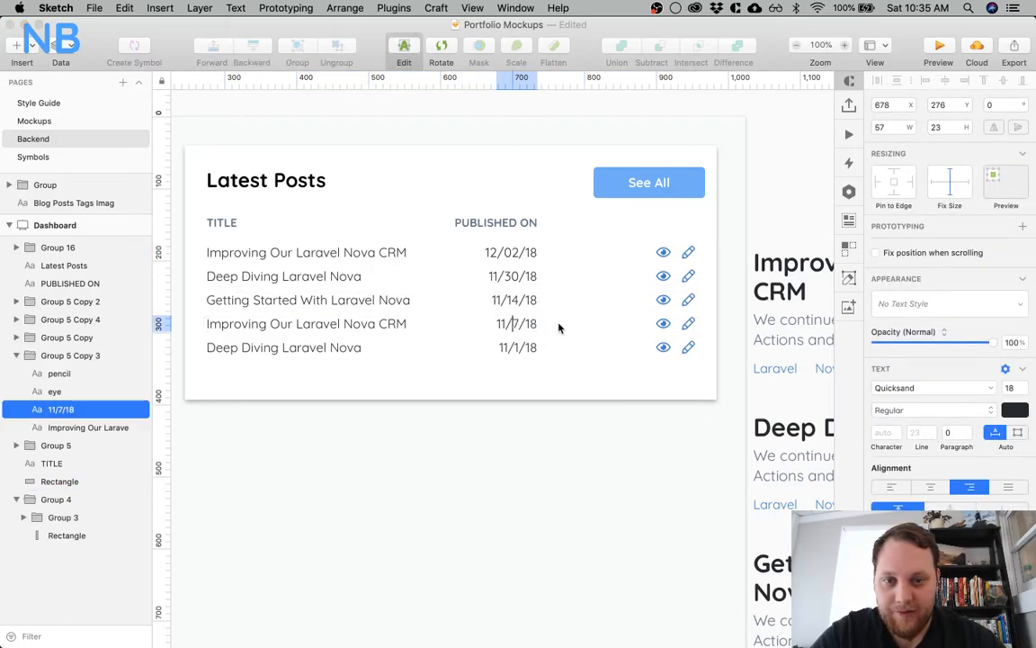
{"action": "type", "text": "0"}
{"action": "left_click", "coordinate": [517, 346]}
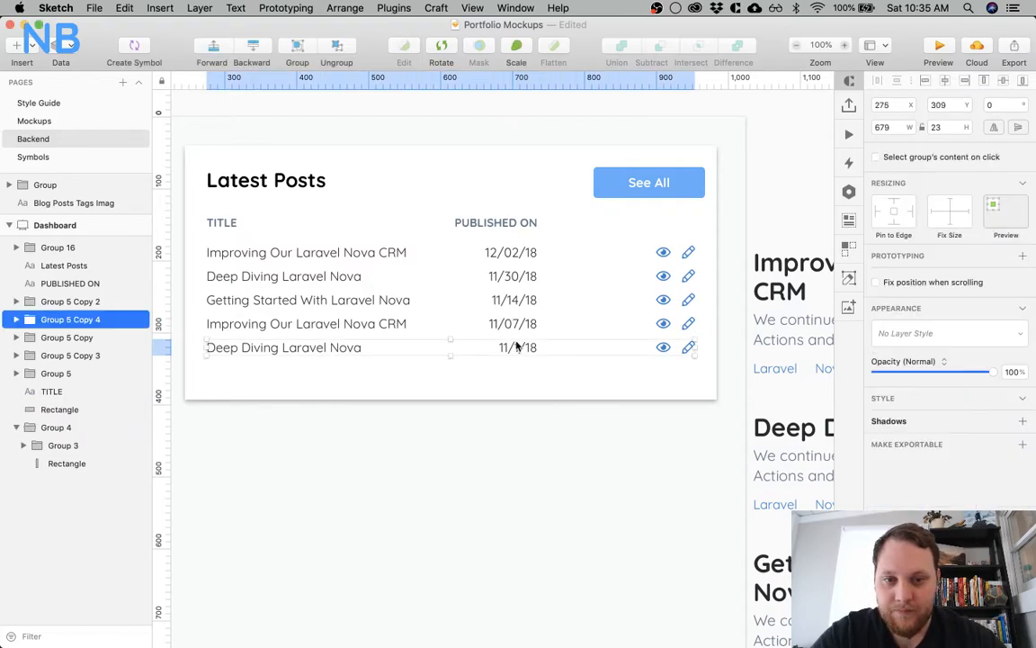
{"action": "double_click", "coordinate": [516, 348]}
{"action": "double_click", "coordinate": [515, 348]}
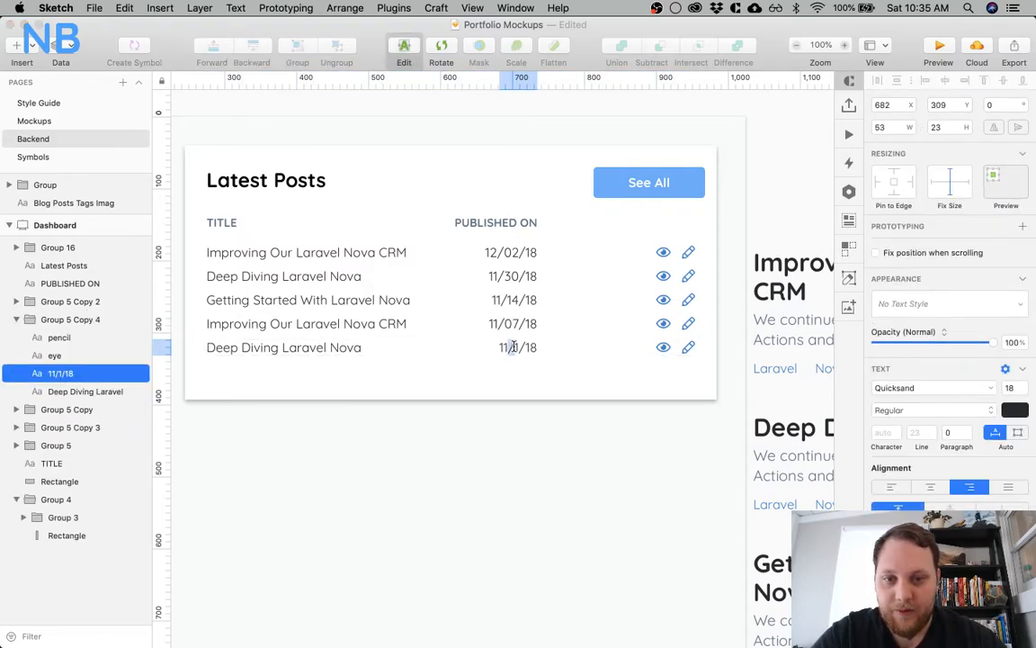
{"action": "left_click", "coordinate": [514, 485]}
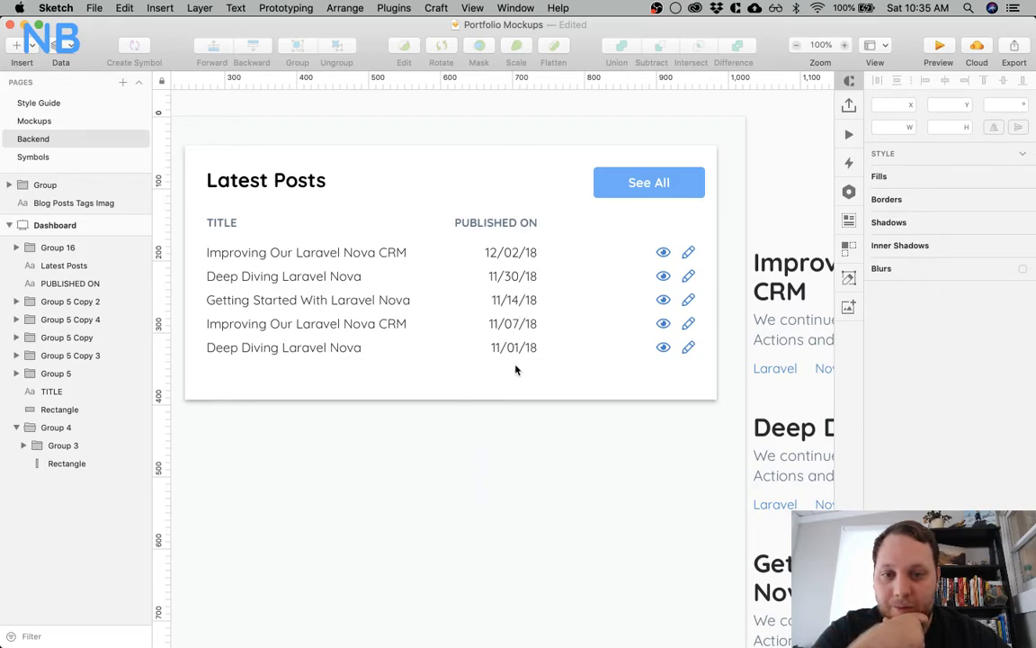
Move the See All label inside its button so it sits 30 px from the button's left edge
{"action": "scroll", "coordinate": [506, 315], "scroll_direction": "left", "scroll_amount": 5}
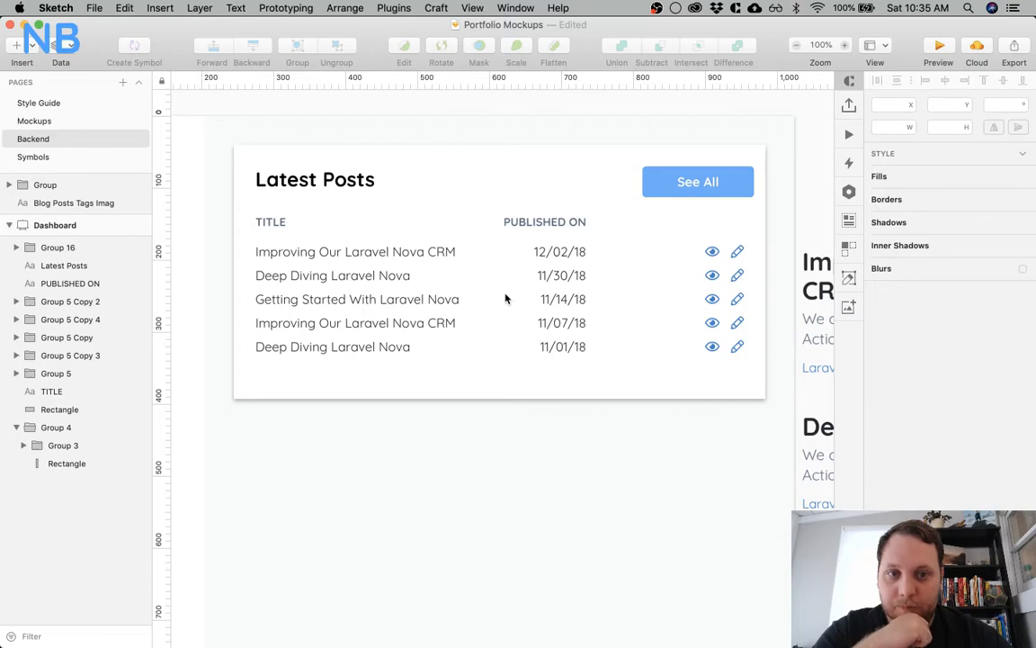
{"action": "double_click", "coordinate": [673, 185]}
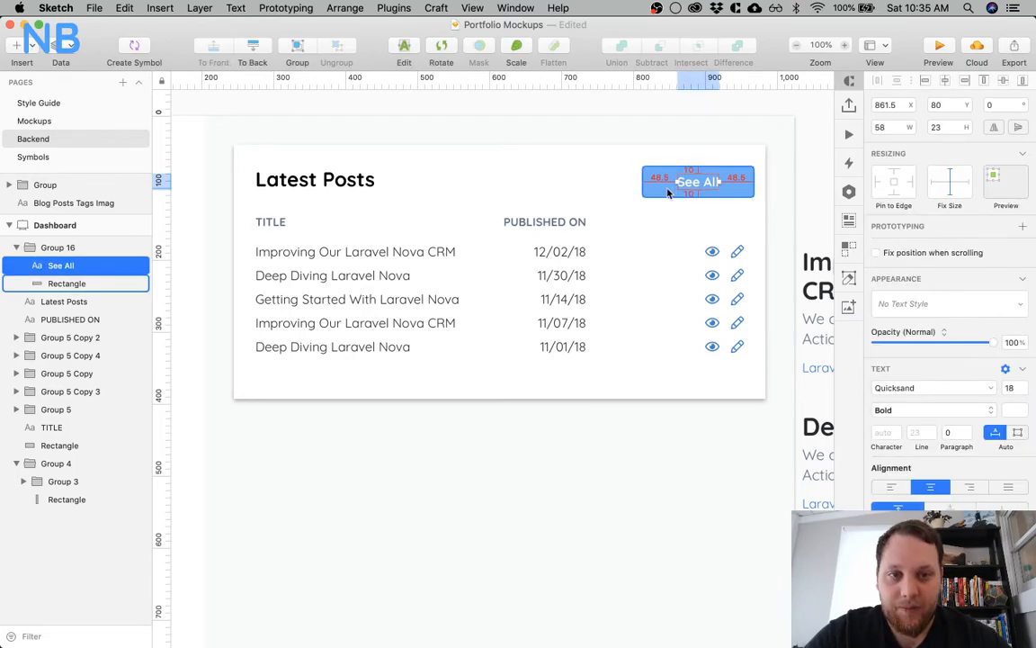
{"action": "left_click", "coordinate": [903, 104]}
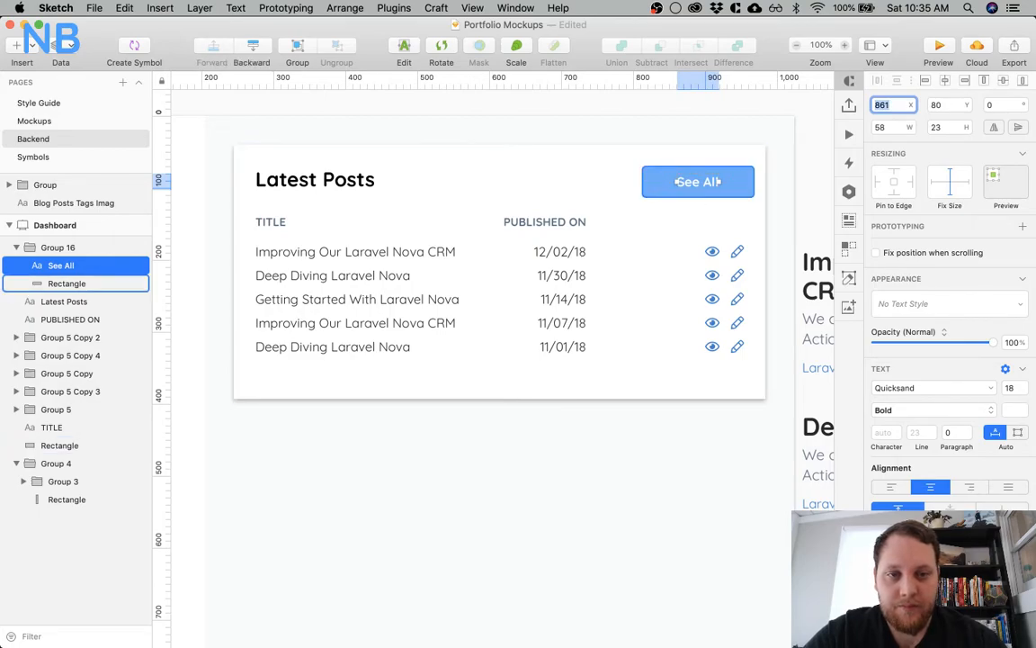
{"action": "left_click", "coordinate": [574, 253]}
{"action": "double_click", "coordinate": [702, 183]}
{"action": "key", "text": "Right"}
{"action": "key", "text": "shift+Left"}
{"action": "key", "text": "shift+Left"}
{"action": "key", "text": "Right"}
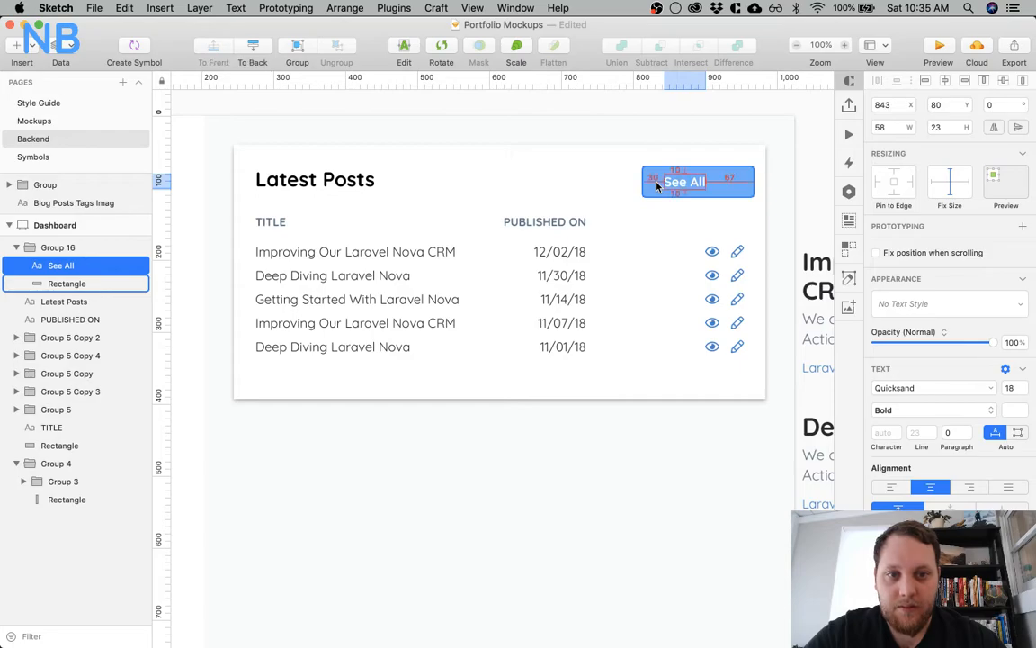
Reduce the See All button's background rectangle by 37 px to a width of 118
{"action": "left_click", "coordinate": [664, 184]}
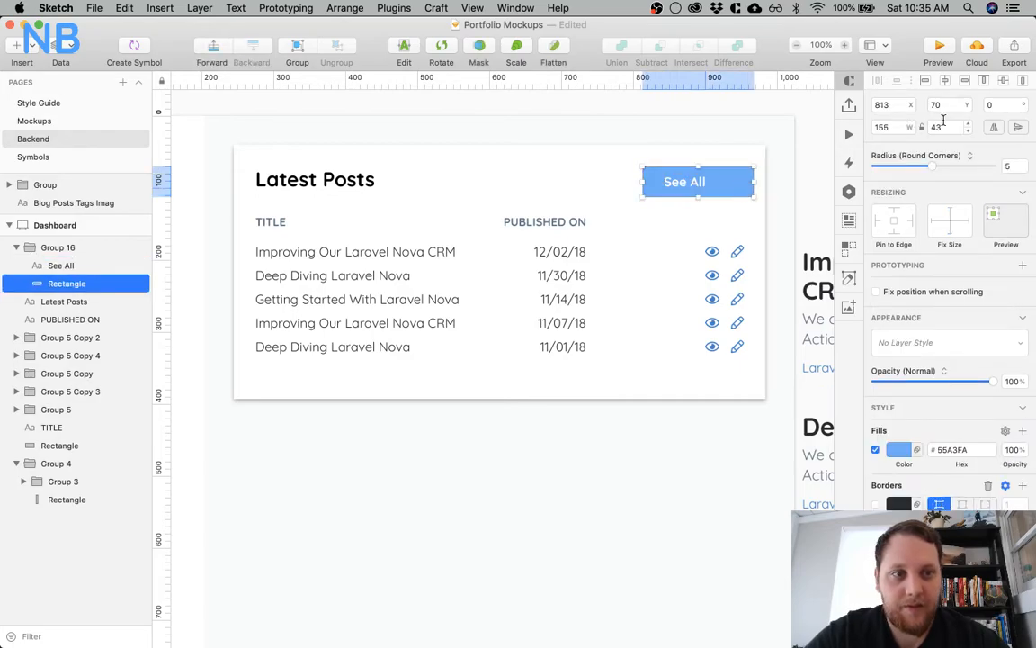
{"action": "left_click", "coordinate": [892, 127]}
{"action": "type", "text": "-3"}
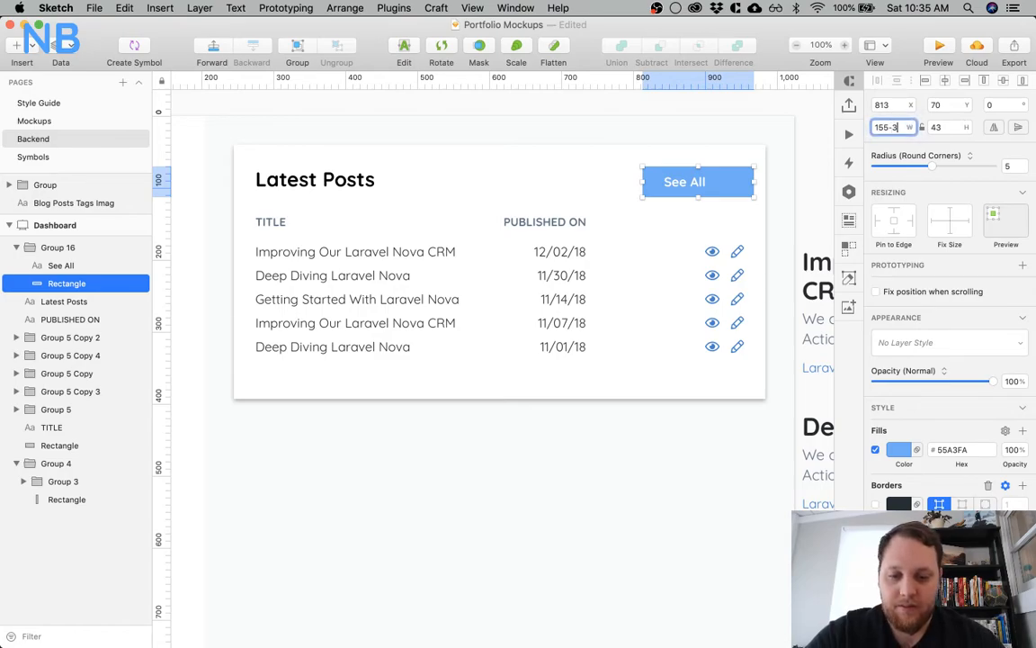
{"action": "type", "text": "7"}
{"action": "key", "text": "Return"}
{"action": "left_click", "coordinate": [629, 240]}
Move the whole See All button right until its right edge lines up with the ends of the post rows
{"action": "double_click", "coordinate": [678, 183]}
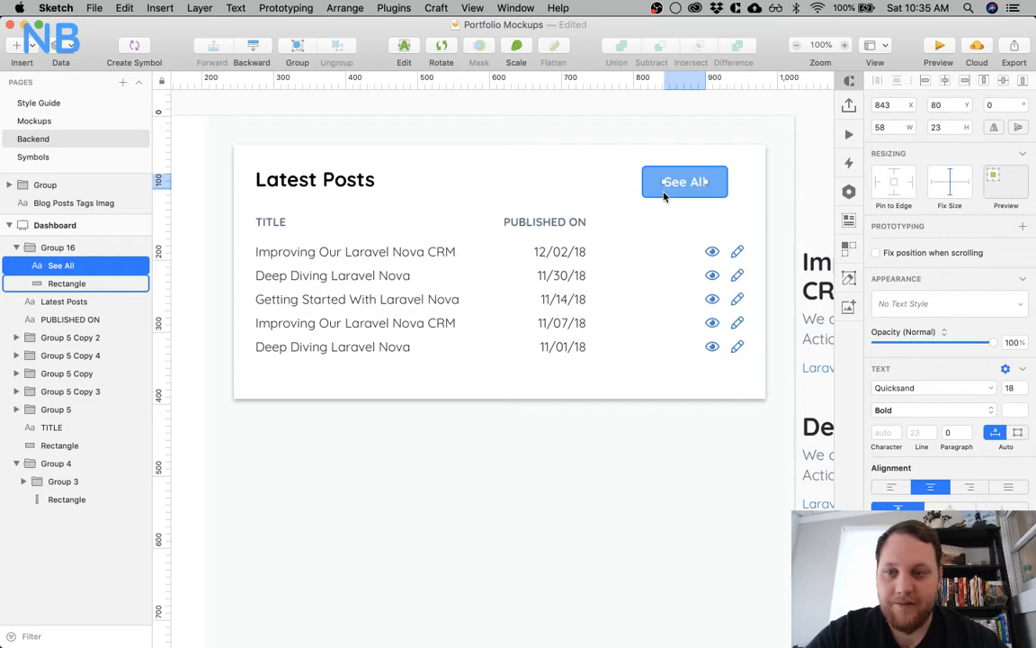
{"action": "left_click", "coordinate": [665, 191]}
{"action": "key", "text": "alt"}
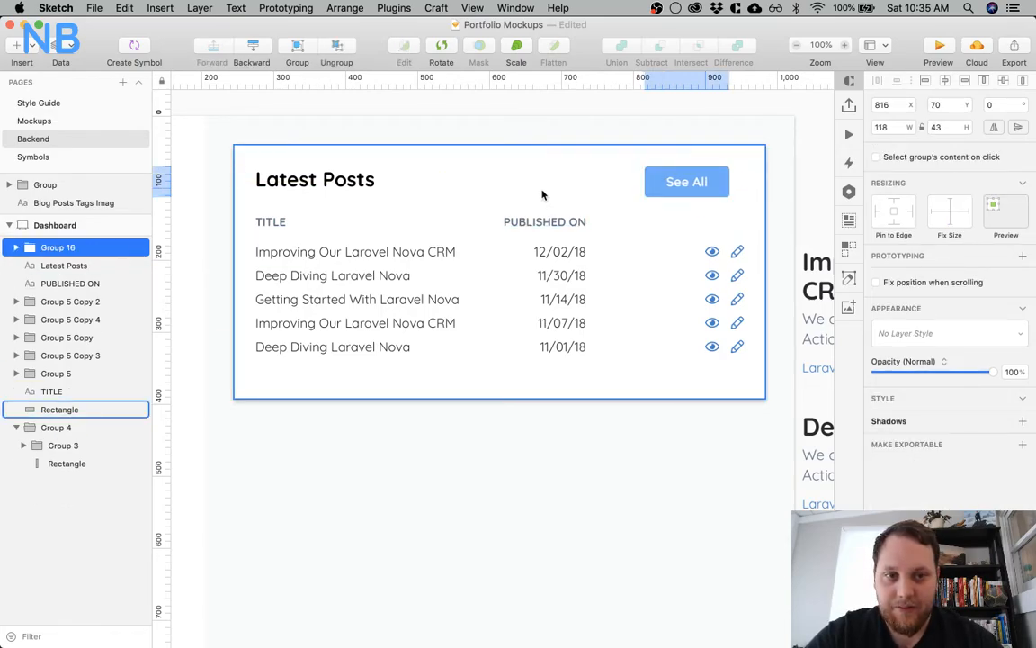
{"action": "key", "text": "shift+Right"}
{"action": "key", "text": "shift+Right"}
{"action": "key", "text": "Right"}
{"action": "key", "text": "Right"}
{"action": "key", "text": "Right"}
Align the Latest Posts heading and the See All button to each other's vertical middle
{"action": "left_click", "coordinate": [481, 169]}
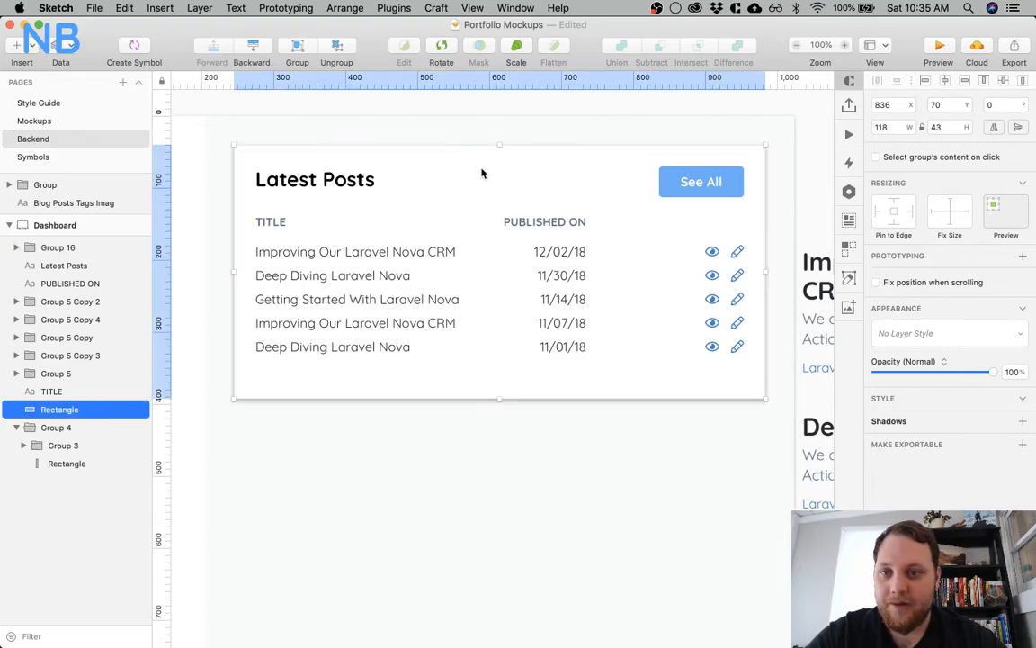
{"action": "left_click", "coordinate": [360, 180]}
{"action": "left_click", "coordinate": [675, 180]}
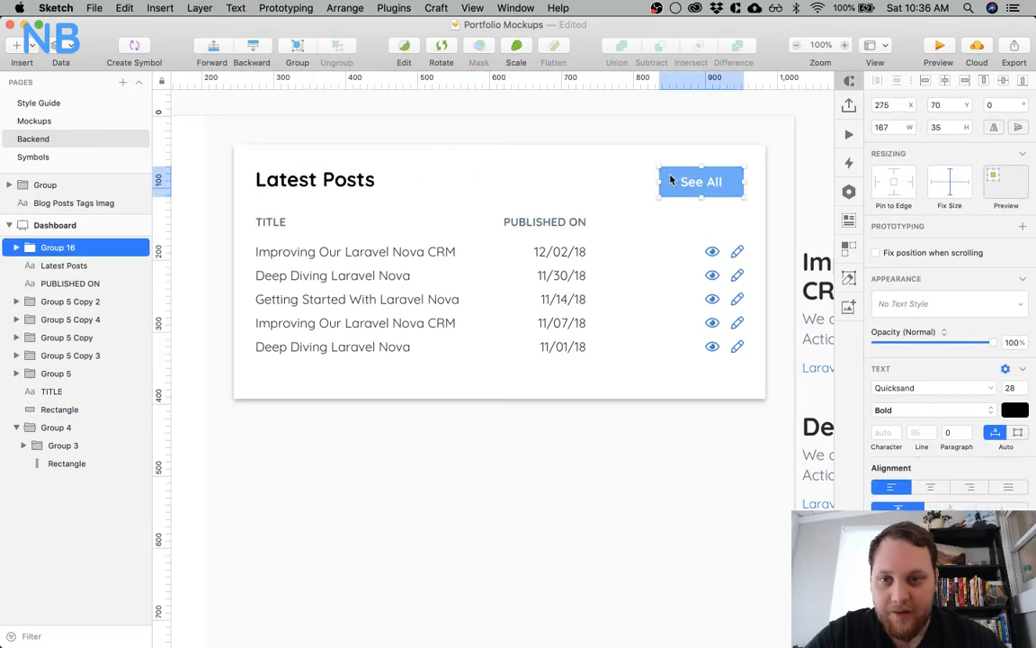
{"action": "left_click", "coordinate": [368, 182], "text": "shift"}
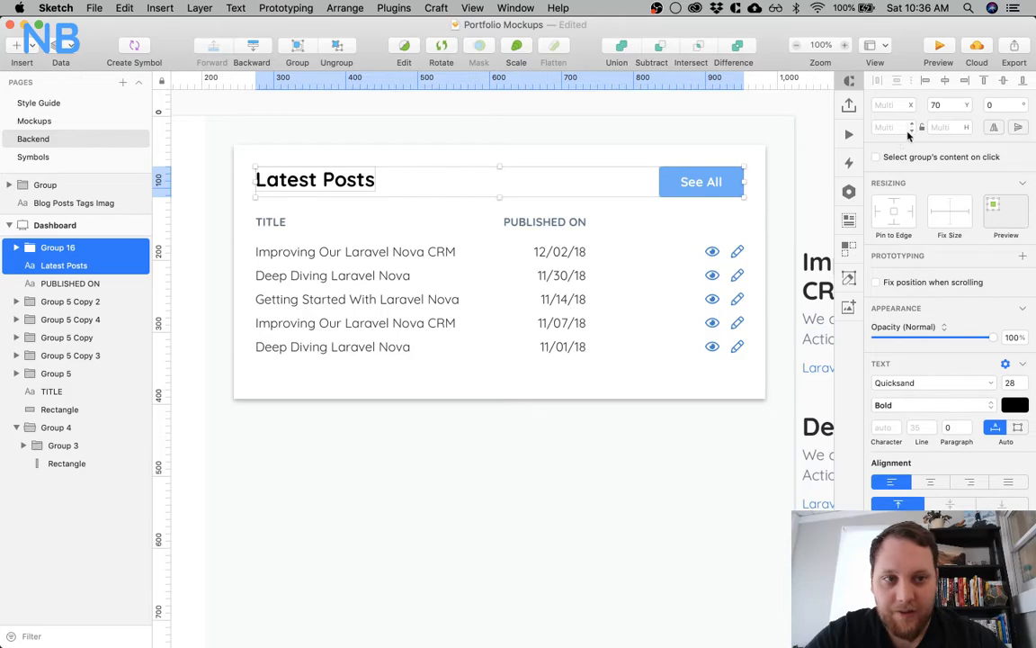
{"action": "left_click", "coordinate": [1002, 81]}
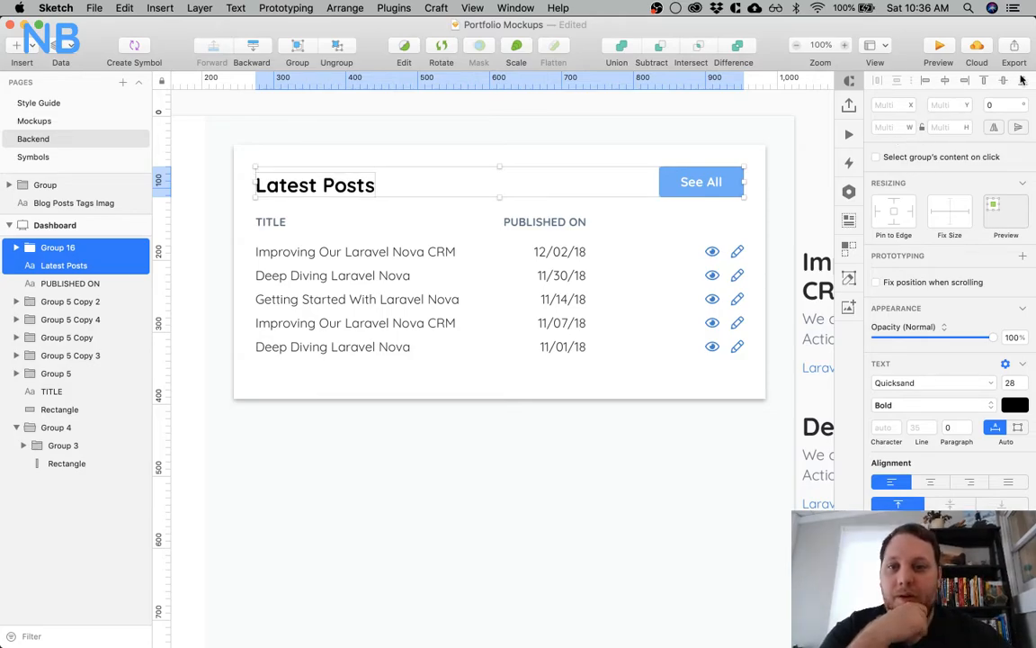
{"action": "left_click", "coordinate": [1003, 82]}
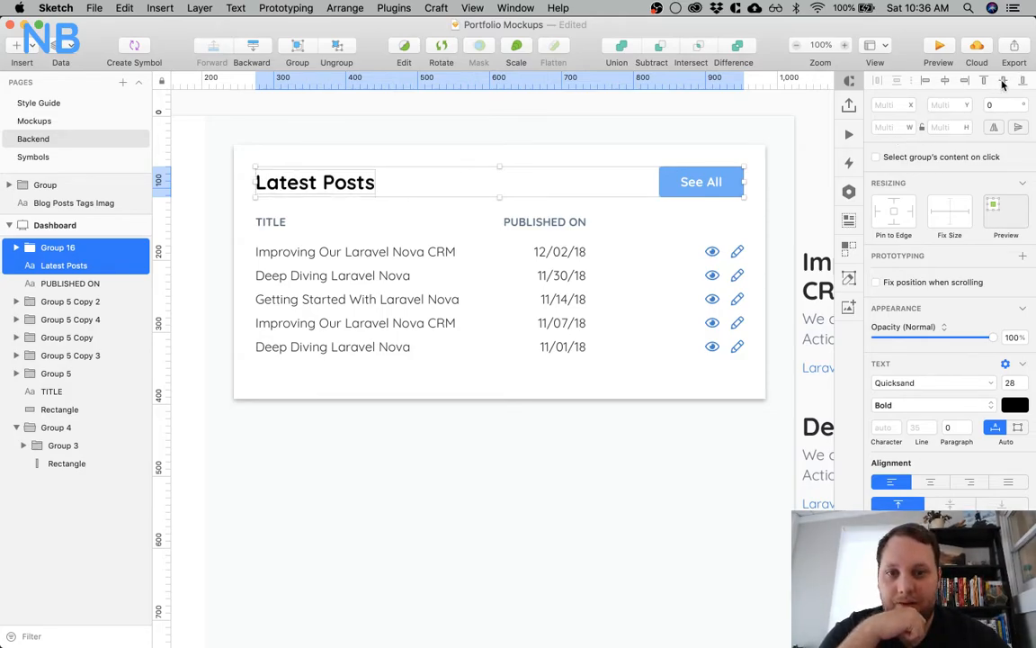
{"action": "left_click", "coordinate": [765, 107]}
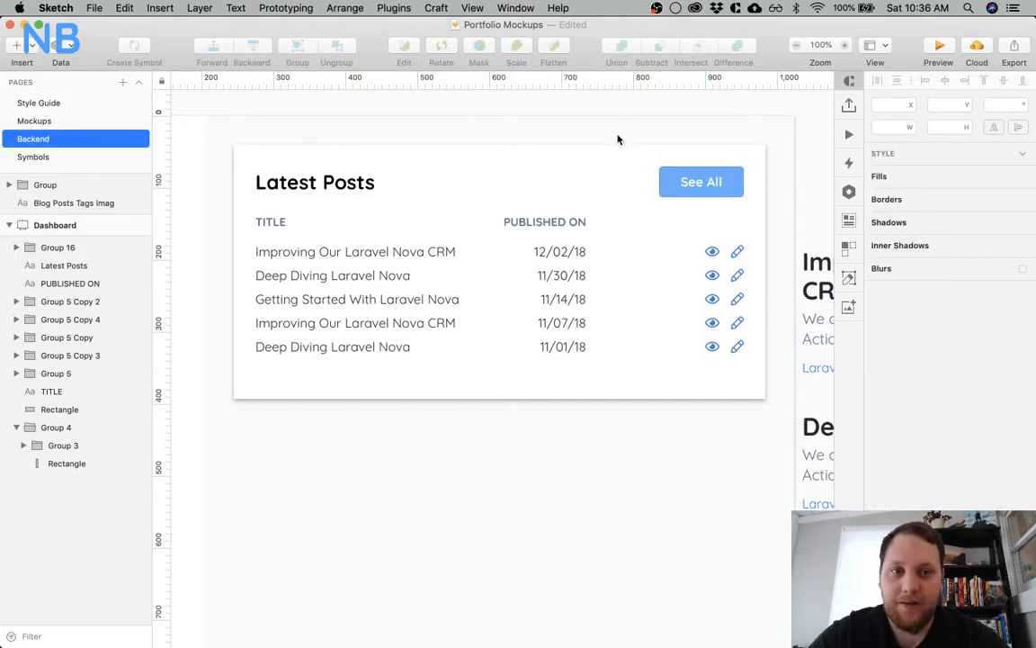
Group the Latest Posts heading with the See All button's background rectangle, and group the TITLE and PUBLISHED ON headers together
{"action": "left_click", "coordinate": [315, 182]}
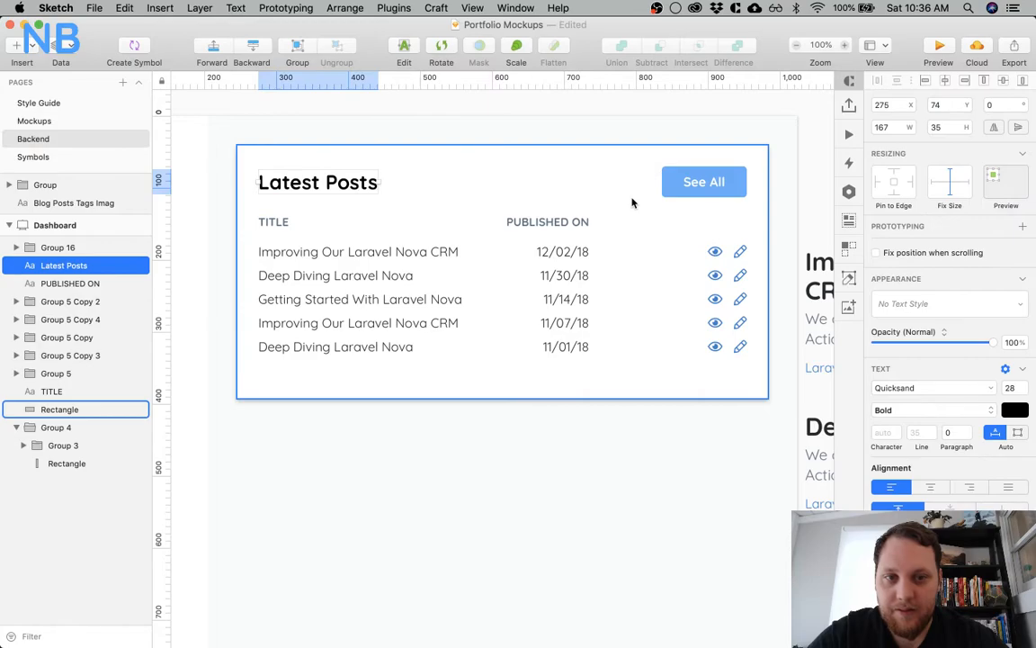
{"action": "left_click", "coordinate": [608, 167], "text": "shift"}
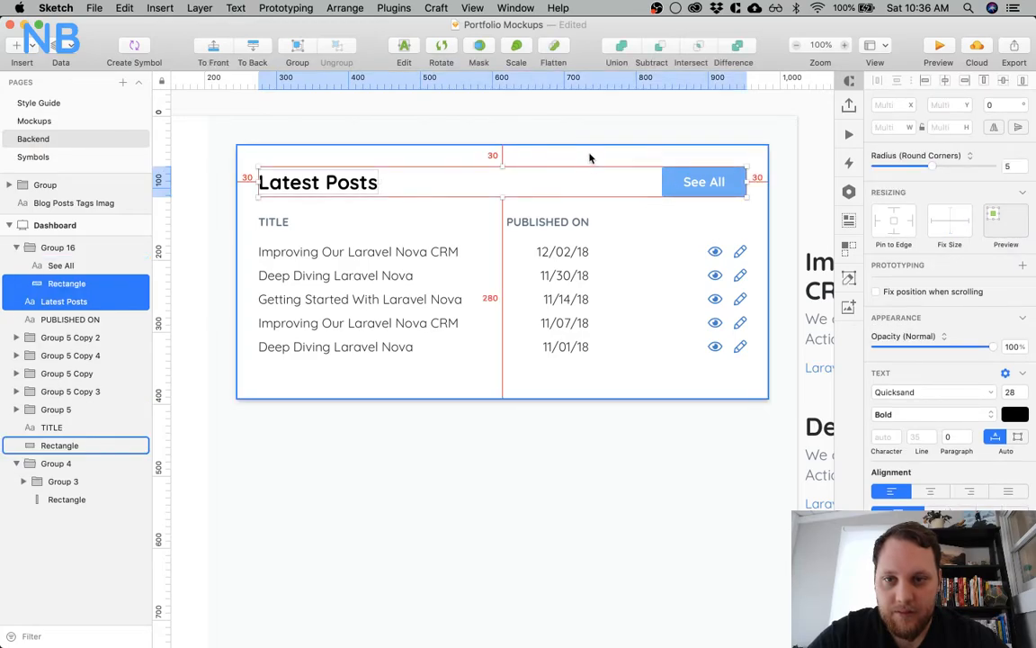
{"action": "key", "text": "super+g"}
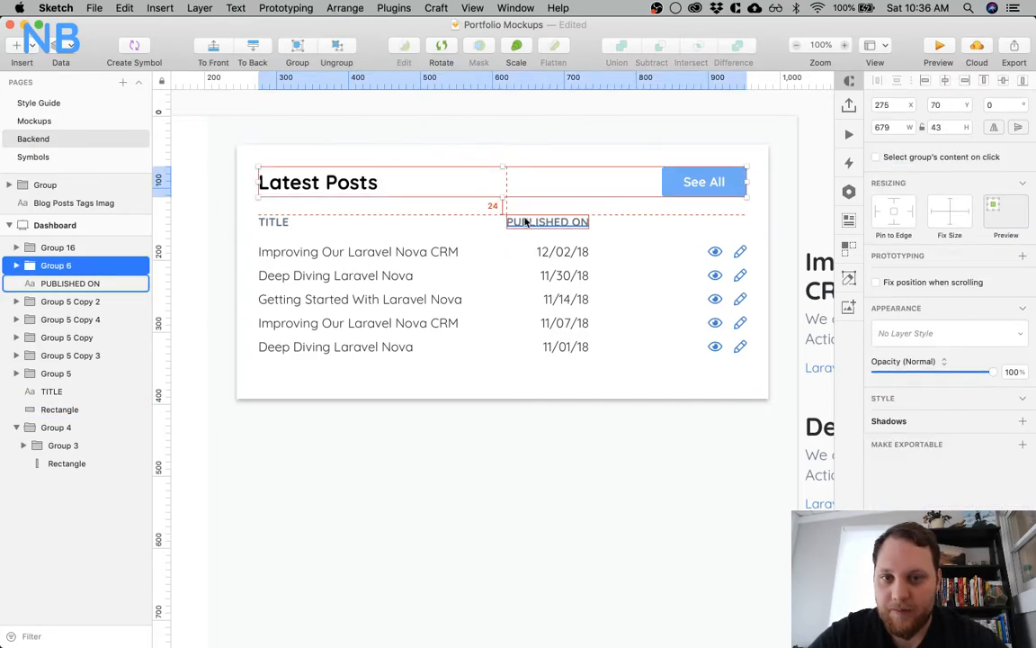
{"action": "left_click", "coordinate": [526, 222]}
{"action": "left_click", "coordinate": [273, 222], "text": "shift"}
{"action": "key", "text": "super+g"}
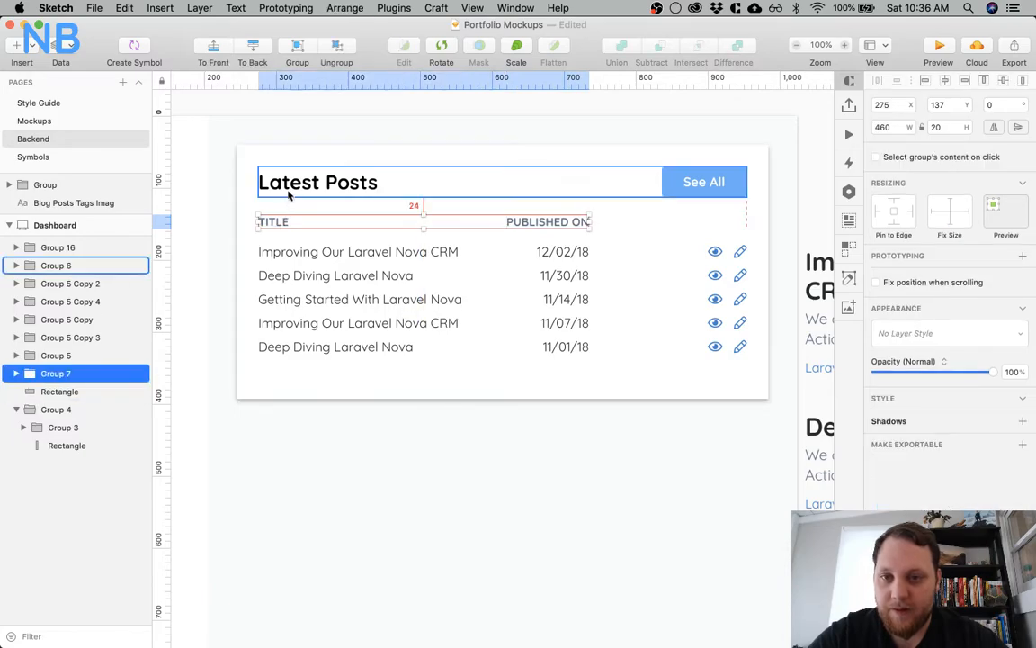
Group the five post rows of the Latest Posts card into a single group
{"action": "left_click", "coordinate": [331, 252]}
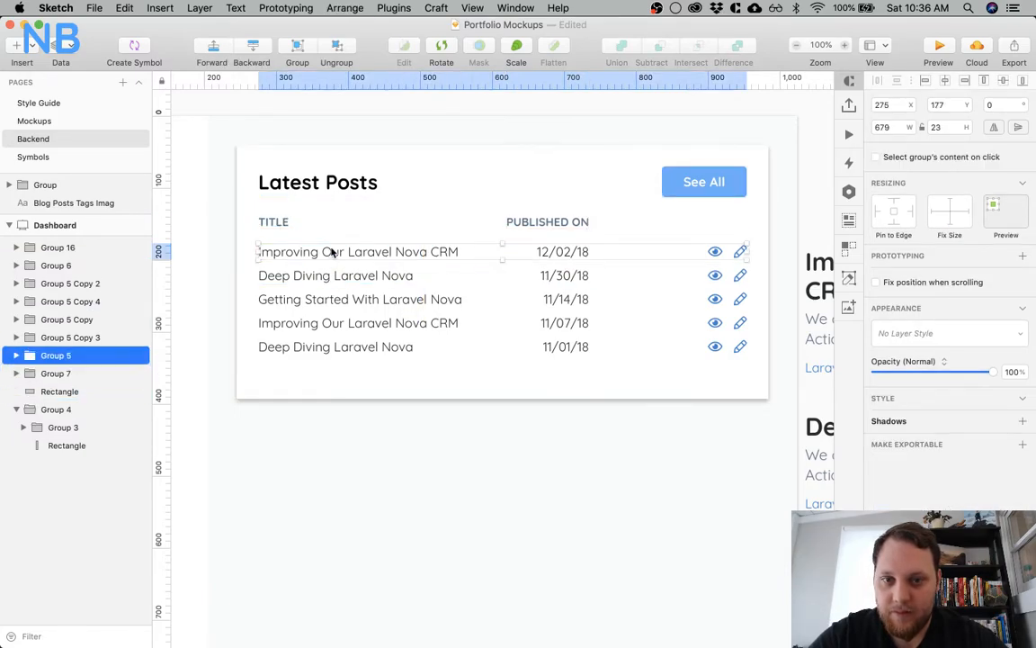
{"action": "left_click", "coordinate": [338, 275], "text": "shift"}
{"action": "left_click", "coordinate": [339, 300], "text": "shift"}
{"action": "left_click", "coordinate": [335, 324], "text": "shift"}
{"action": "left_click", "coordinate": [335, 348], "text": "shift"}
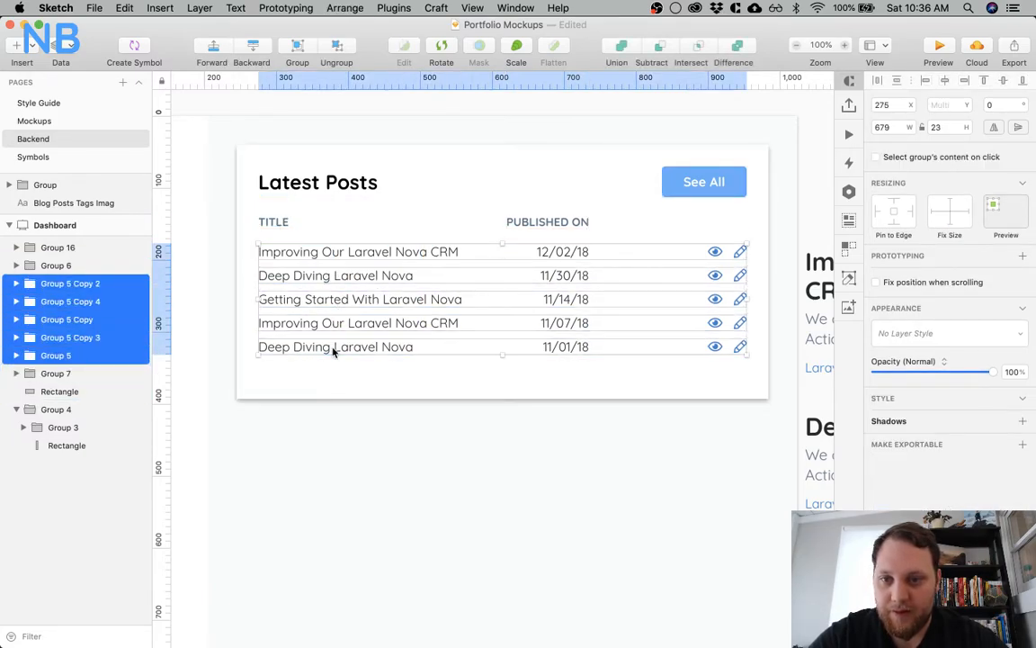
{"action": "key", "text": "super+g"}
Move the column headers and post rows down together until they sit 30 px below the card's heading row
{"action": "left_click", "coordinate": [300, 223], "text": "shift"}
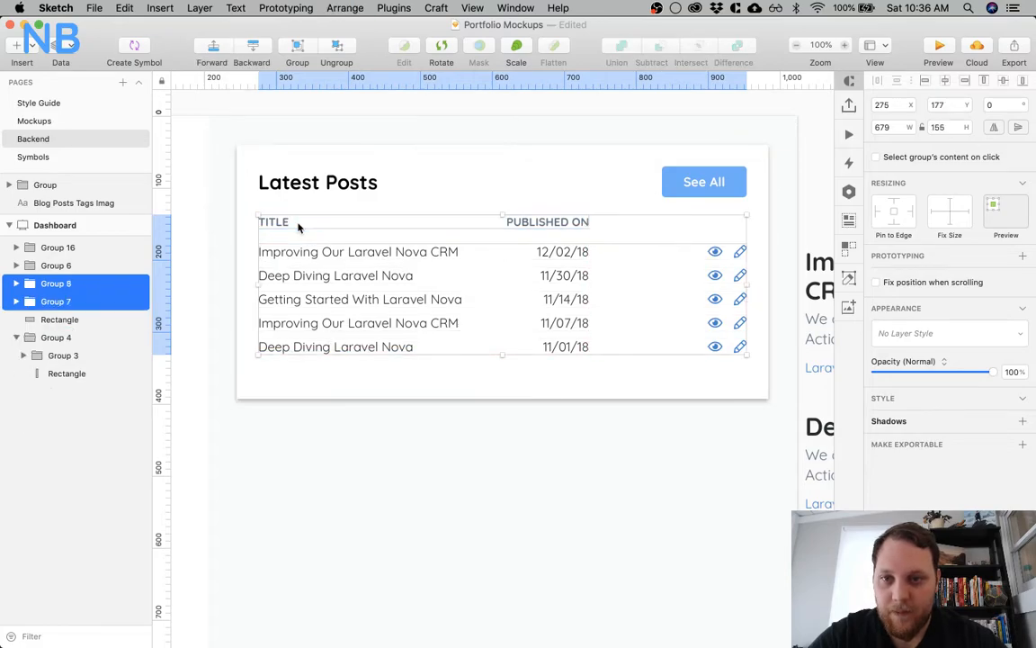
{"action": "left_click", "coordinate": [312, 182], "text": "shift"}
{"action": "key", "text": "Up"}
{"action": "key", "text": "Up"}
{"action": "key", "text": "Up"}
{"action": "key", "text": "Up"}
{"action": "key", "text": "shift+Down"}
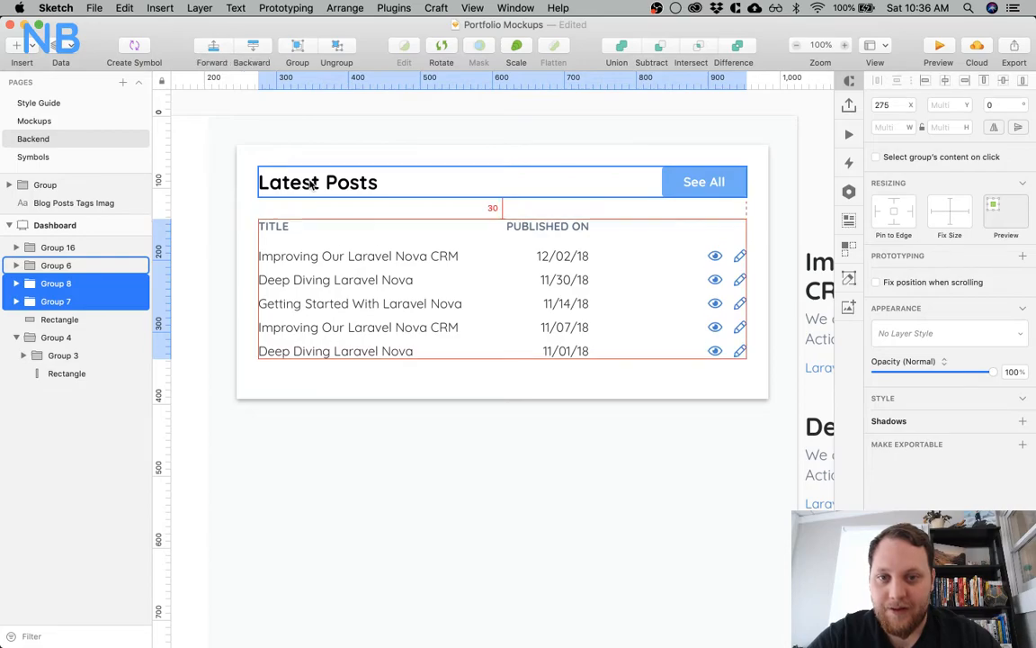
Reduce the height of the Latest Posts card's white background rectangle by 24 px to 329
{"action": "left_click", "coordinate": [409, 376]}
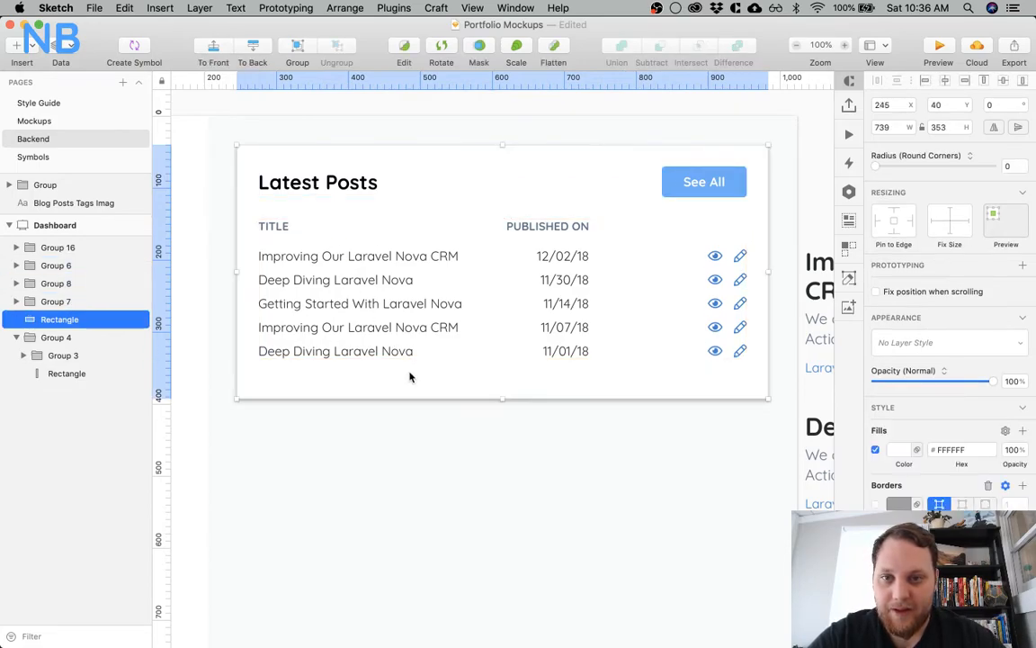
{"action": "left_click", "coordinate": [955, 127]}
{"action": "type", "text": "-24"}
{"action": "key", "text": "Return"}
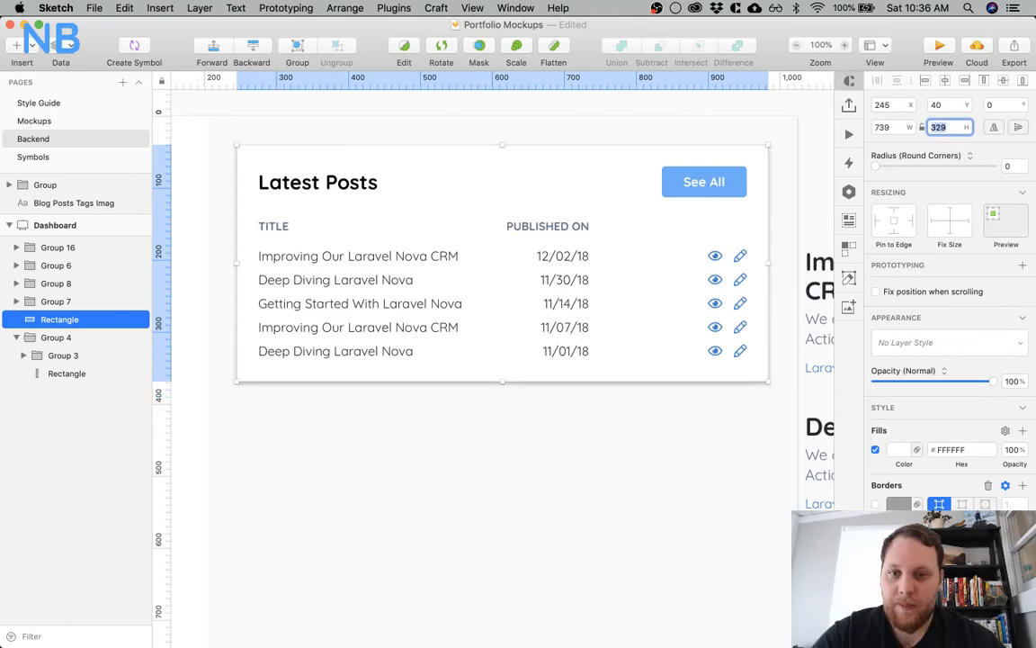
{"action": "left_click", "coordinate": [483, 450]}
{"action": "key", "text": "super+minus"}
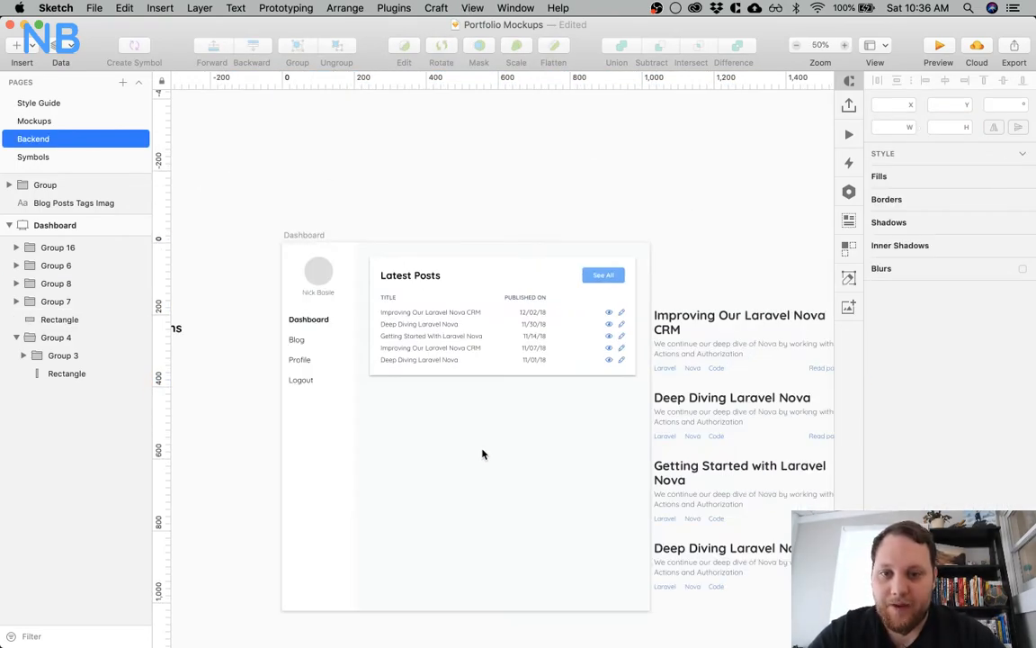
{"action": "key", "text": "super+plus"}
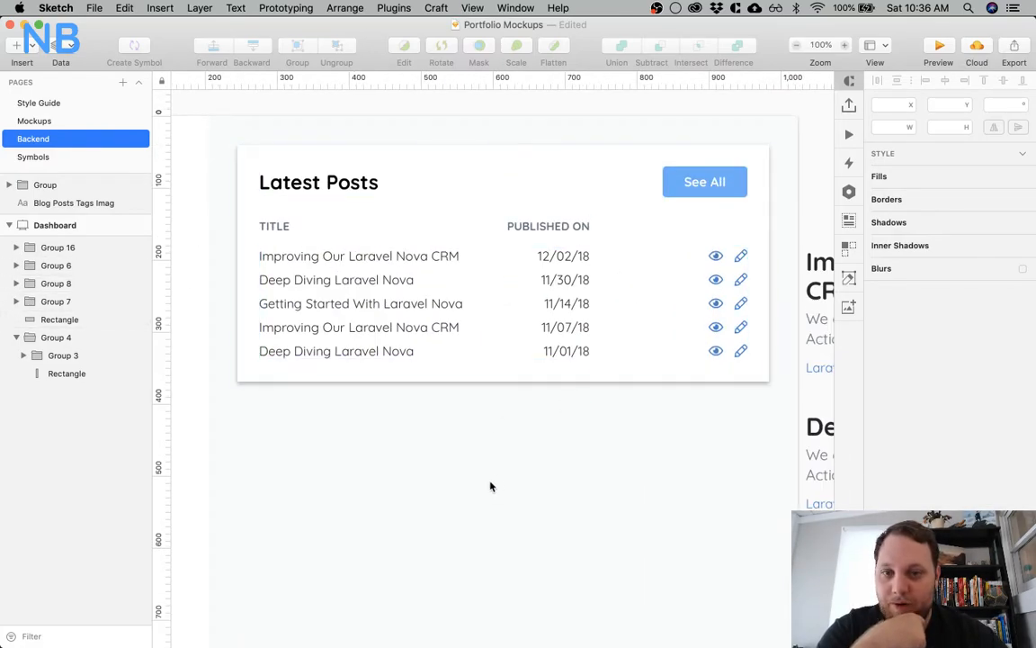
{"action": "scroll", "coordinate": [490, 486], "scroll_direction": "down", "scroll_amount": 3}
{"action": "scroll", "coordinate": [490, 486], "scroll_direction": "left", "scroll_amount": 4}
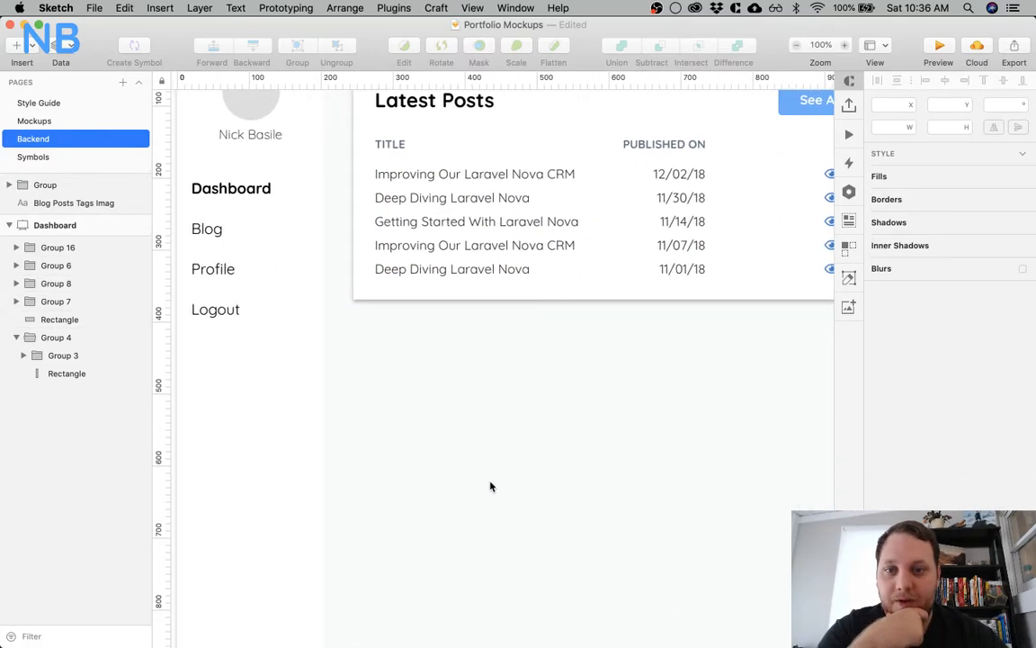
{"action": "key", "text": "super+minus"}
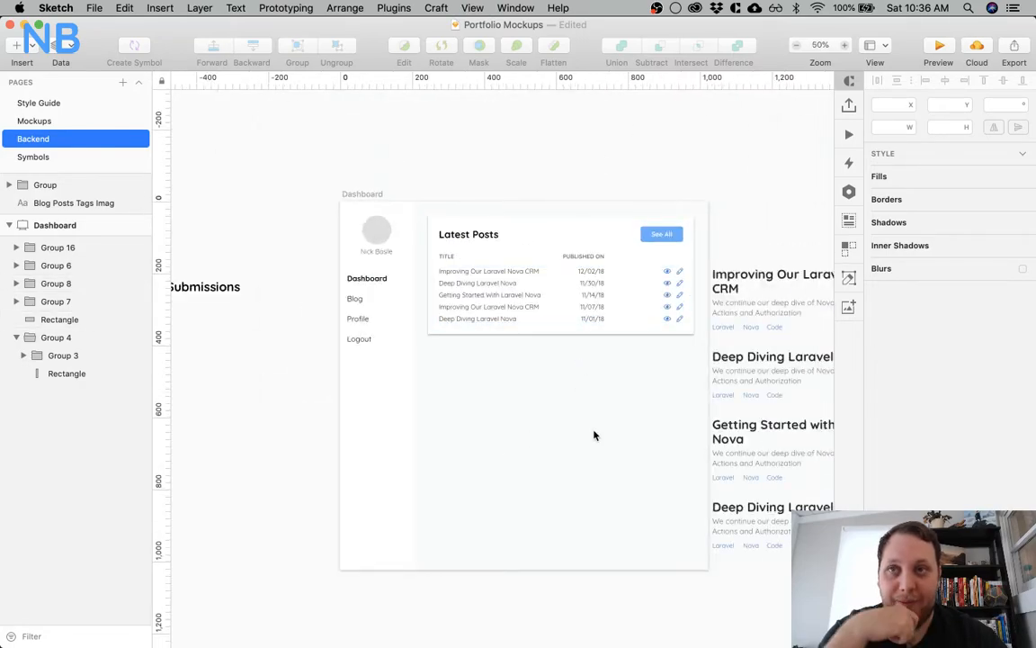
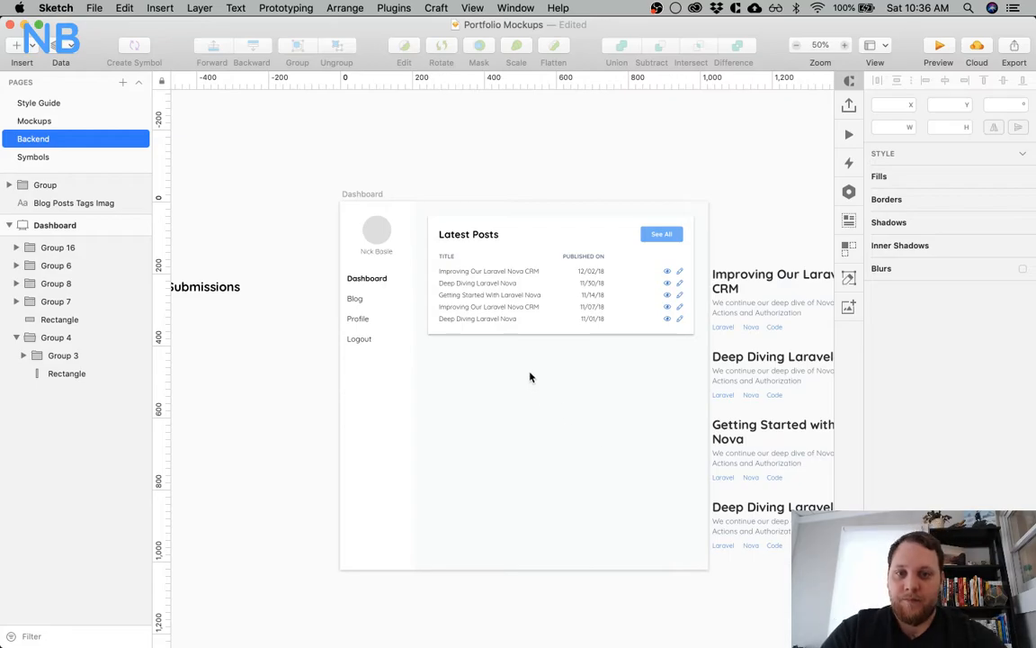
Group the Latest Posts heading row, column headers and post rows together, and group the result with the card's white background rectangle
{"action": "left_click", "coordinate": [518, 231]}
{"action": "left_click", "coordinate": [472, 235]}
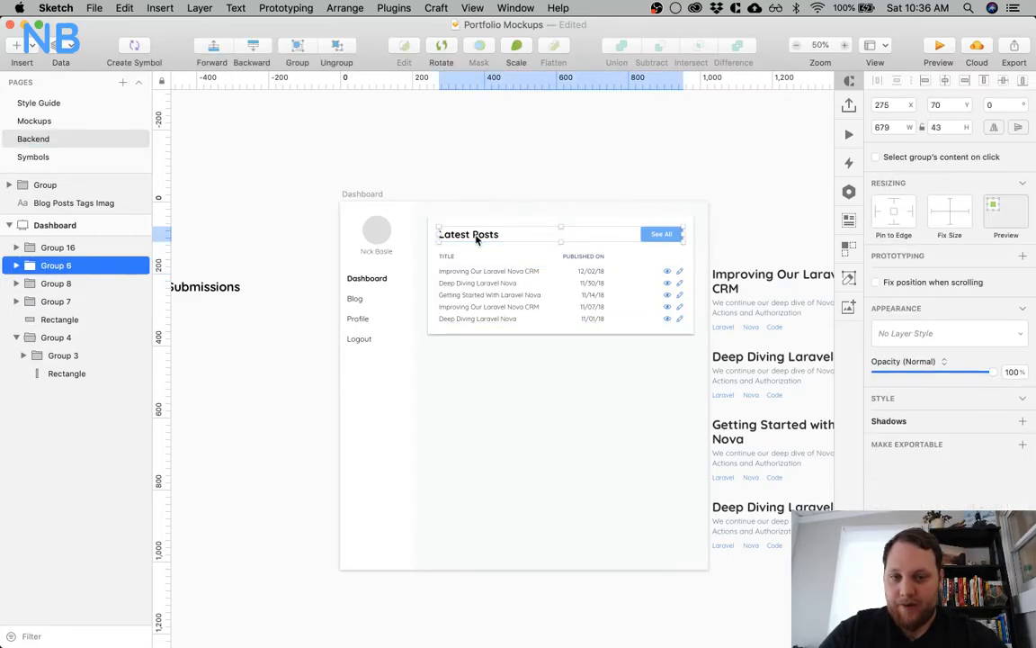
{"action": "left_click", "coordinate": [471, 259], "text": "shift"}
{"action": "left_click", "coordinate": [470, 284], "text": "shift"}
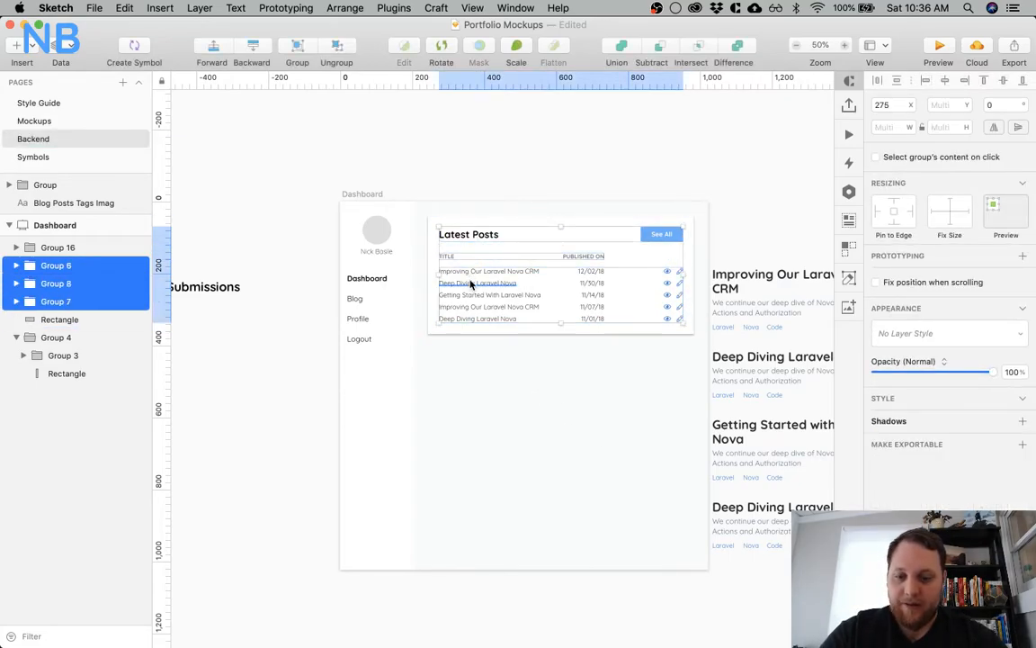
{"action": "key", "text": "ctrl+g"}
{"action": "left_click", "coordinate": [465, 330], "text": "shift"}
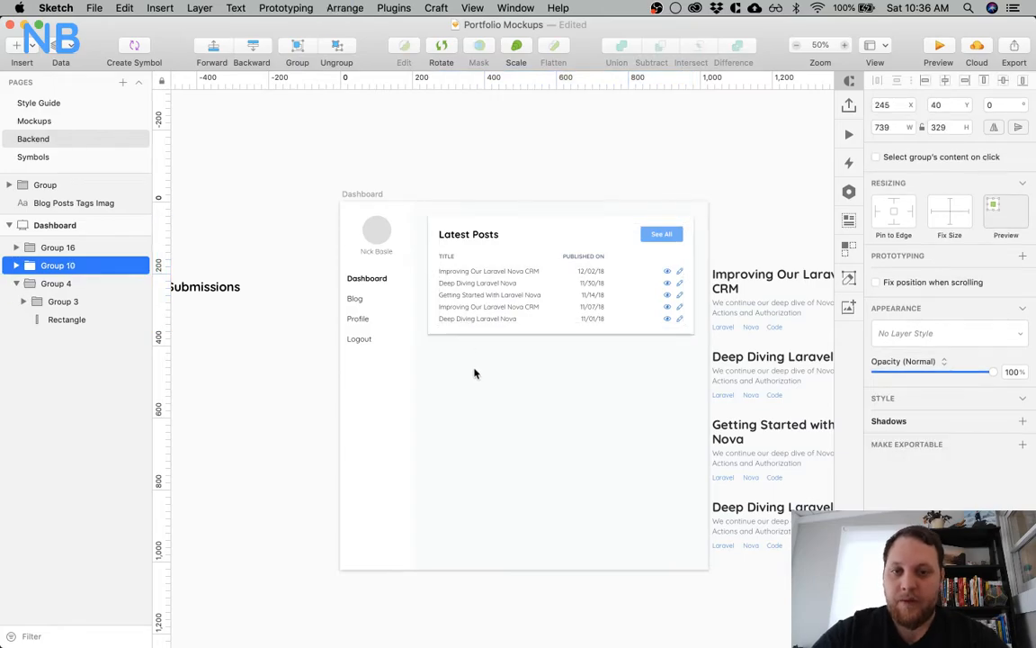
Try to duplicate the grouped Latest Posts card below itself
{"action": "left_click_drag", "start_coordinate": [535, 236], "coordinate": [528, 367], "text": "alt"}
{"action": "key", "text": "Delete"}
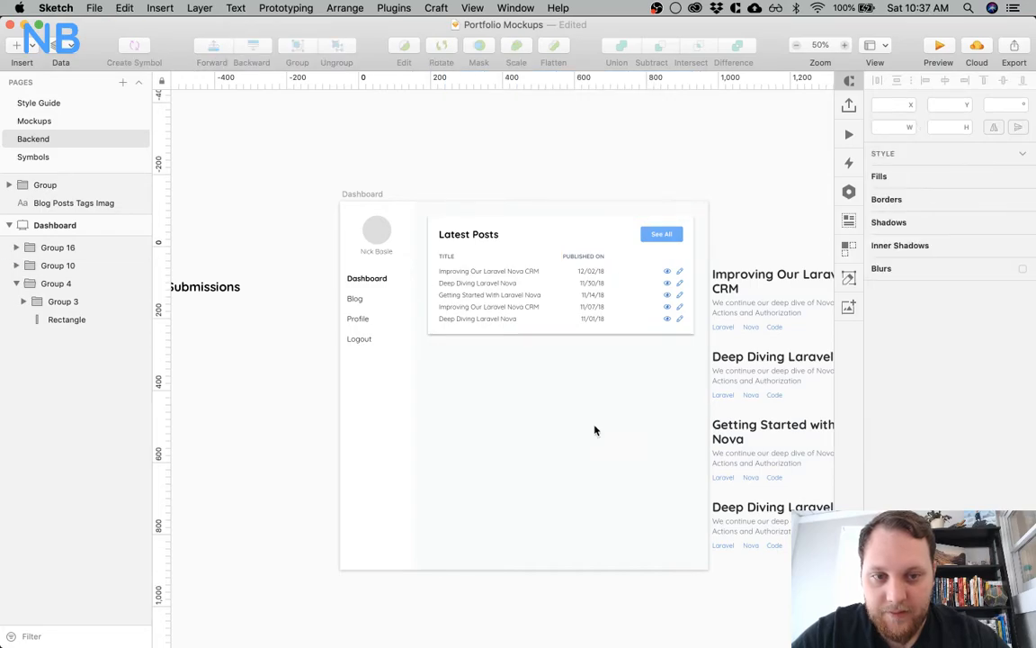
{"action": "left_click", "coordinate": [586, 262]}
{"action": "left_click_drag", "start_coordinate": [595, 241], "coordinate": [602, 331]}
{"action": "key", "text": "Delete"}
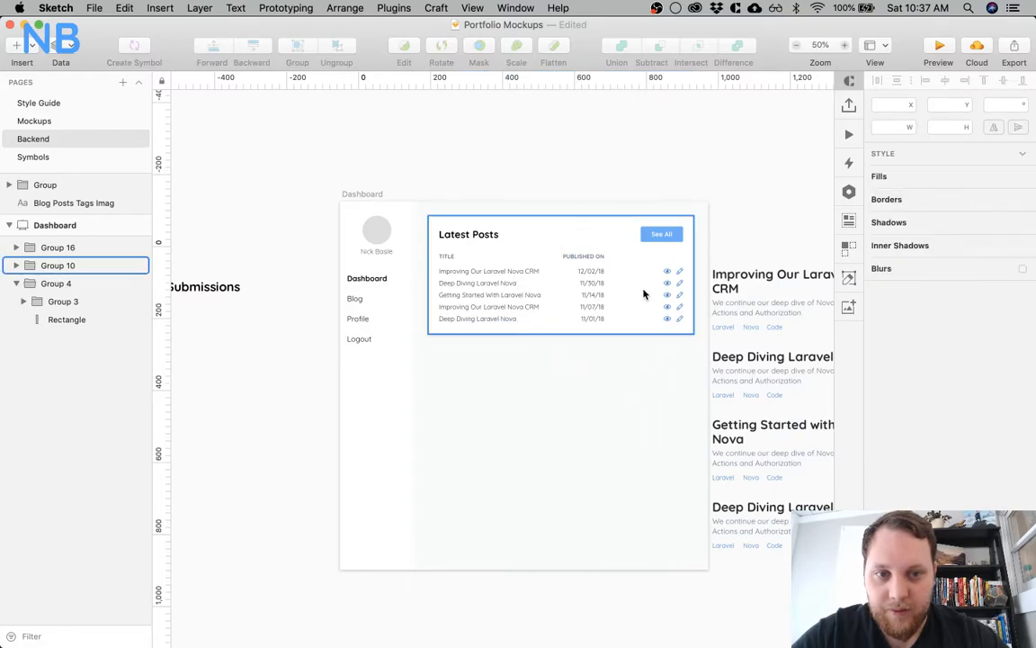
Put the See All button's background rectangle into the See All label's group, and nest that group inside the card's heading row group
{"action": "double_click", "coordinate": [668, 235]}
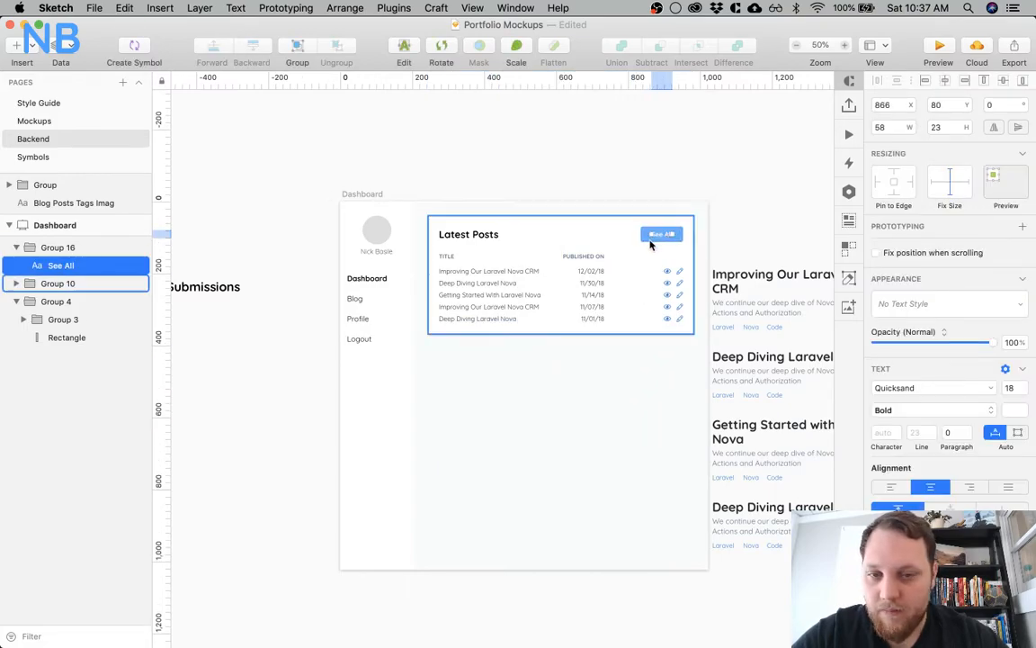
{"action": "left_click", "coordinate": [652, 260]}
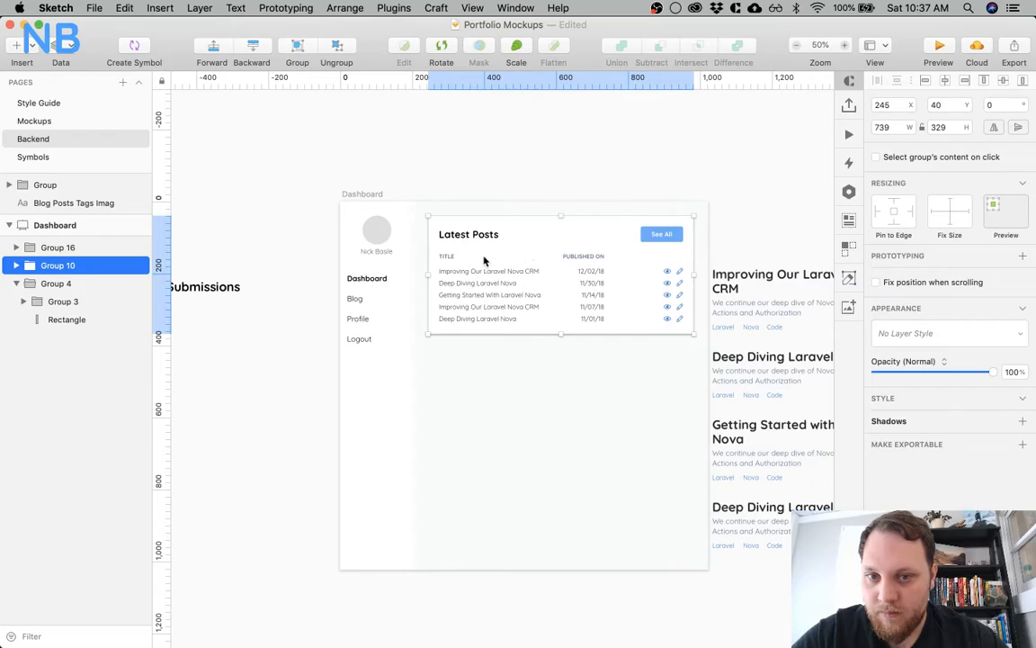
{"action": "left_click", "coordinate": [479, 404]}
{"action": "double_click", "coordinate": [645, 235]}
{"action": "left_click", "coordinate": [645, 235]}
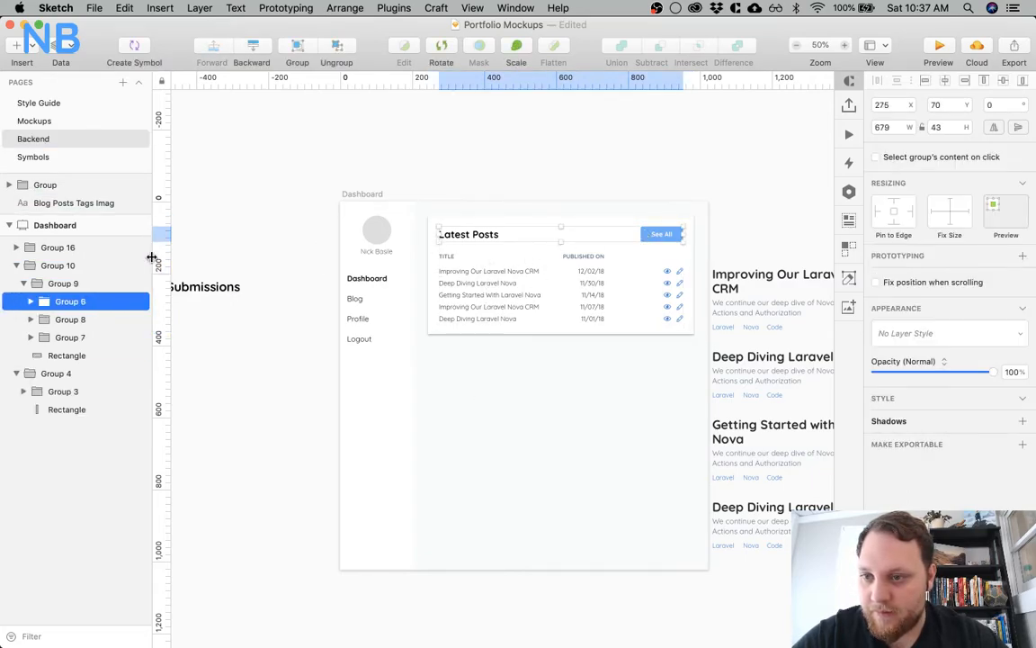
{"action": "left_click", "coordinate": [61, 249]}
{"action": "left_click", "coordinate": [17, 249]}
{"action": "left_click", "coordinate": [17, 284]}
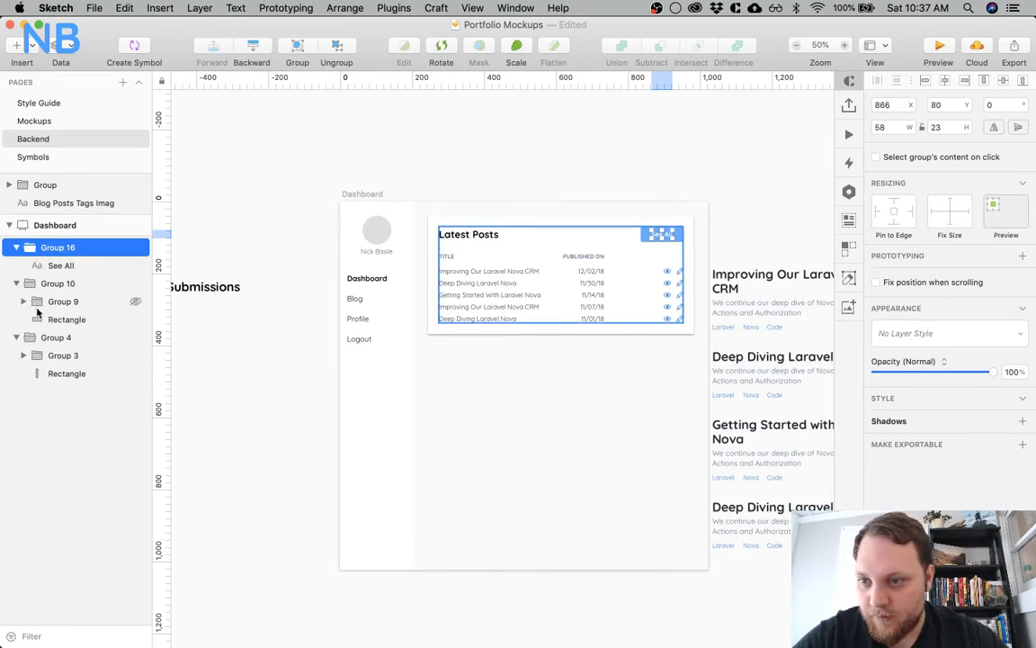
{"action": "left_click", "coordinate": [56, 321]}
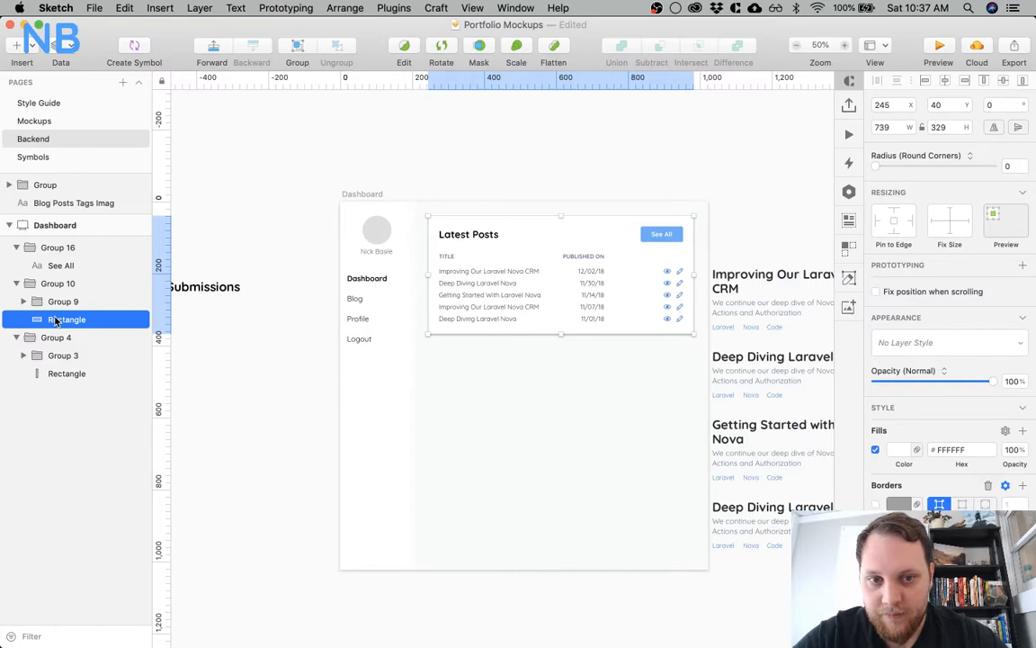
{"action": "left_click", "coordinate": [23, 302]}
{"action": "left_click", "coordinate": [31, 320]}
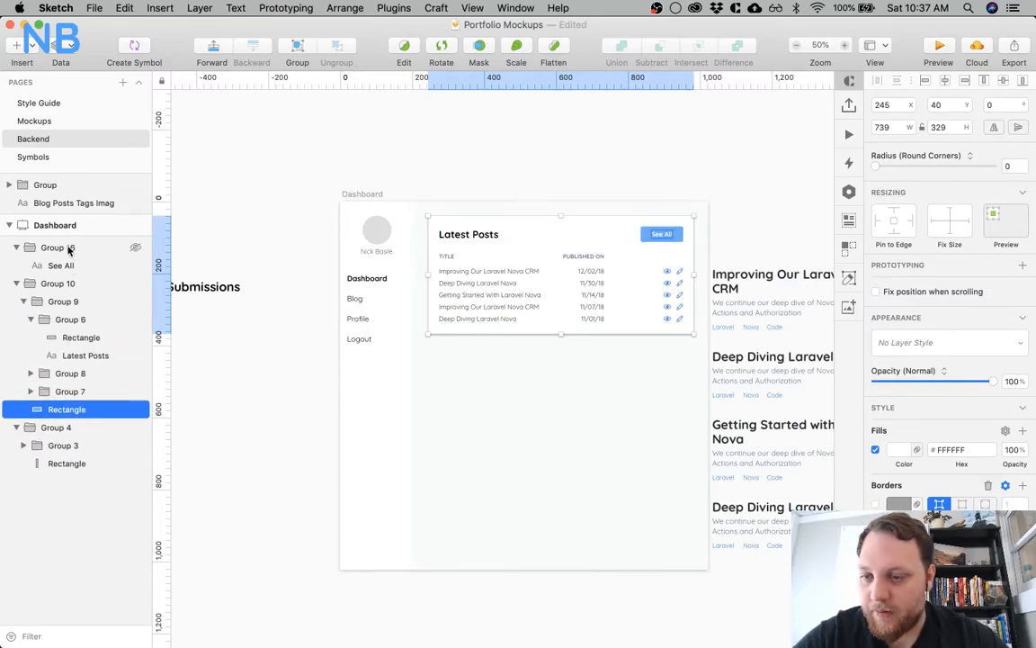
{"action": "mouse_move", "coordinate": [70, 335]}
{"action": "left_mouse_down"}
{"action": "mouse_move", "coordinate": [77, 303]}
{"action": "mouse_move", "coordinate": [78, 314]}
{"action": "left_mouse_up"}
Duplicate the Latest Posts card and place the copy 40 px below the original, at Y 409
{"action": "left_click", "coordinate": [499, 150]}
{"action": "left_click_drag", "start_coordinate": [528, 232], "coordinate": [532, 363]}
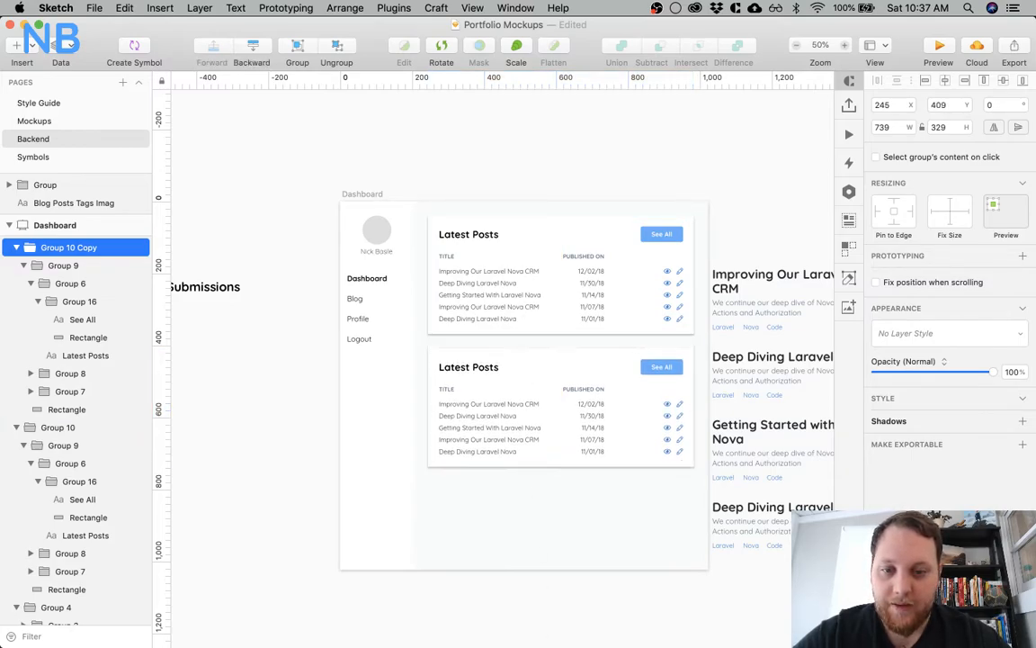
{"action": "left_click", "coordinate": [510, 526]}
Compare the feature notes beside the artboard with the dashboard, and delete the duplicated Latest Posts card
{"action": "scroll", "coordinate": [277, 541], "scroll_direction": "left", "scroll_amount": 10}
{"action": "scroll", "coordinate": [278, 541], "scroll_direction": "right", "scroll_amount": 6}
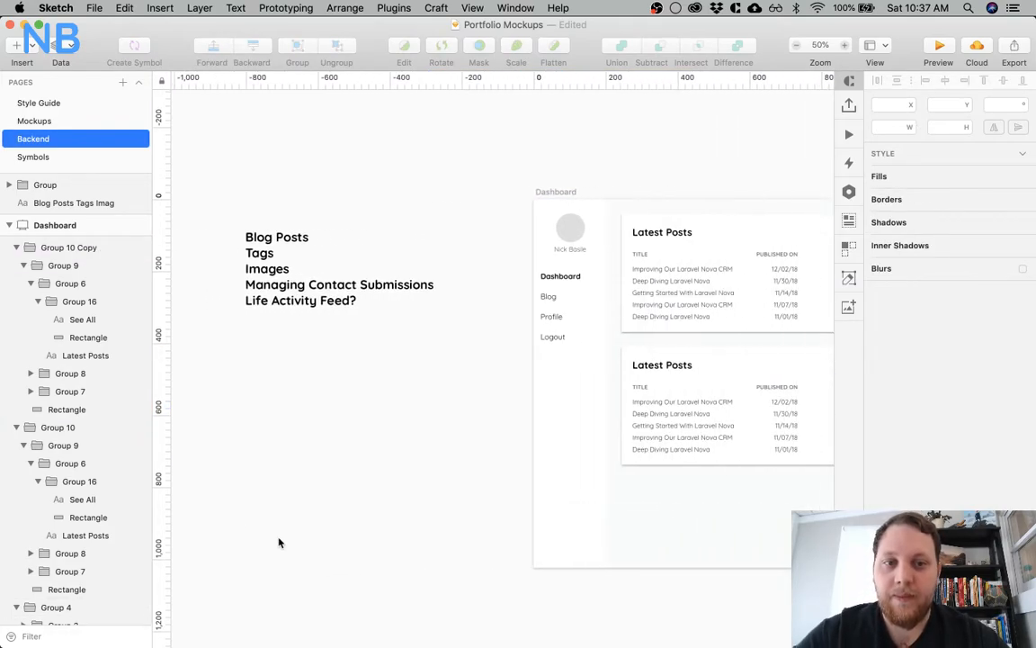
{"action": "scroll", "coordinate": [278, 541], "scroll_direction": "right", "scroll_amount": 5}
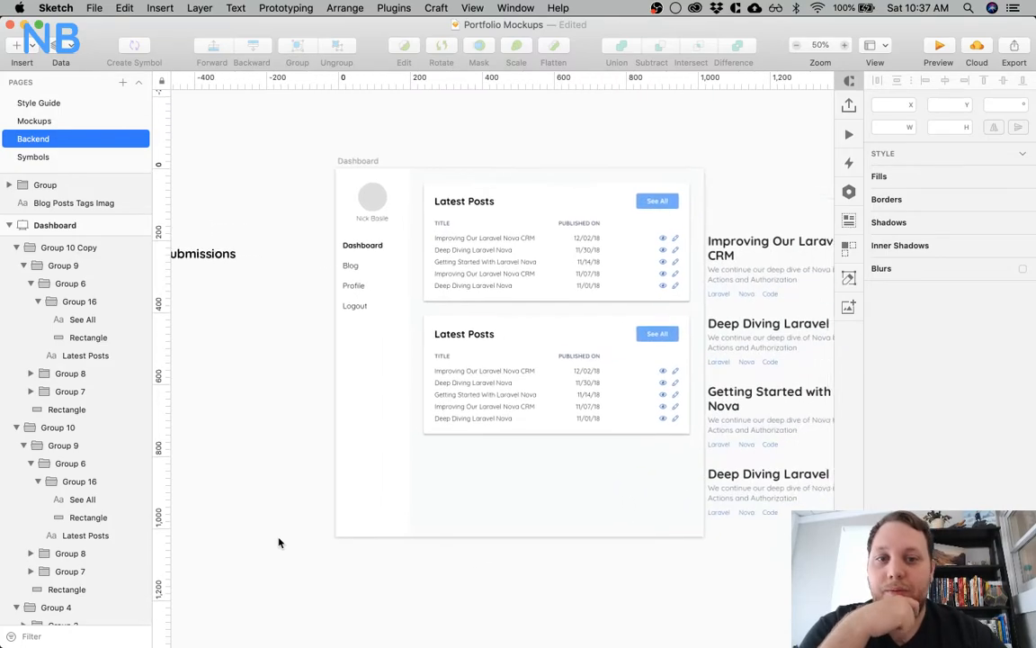
{"action": "scroll", "coordinate": [279, 542], "scroll_direction": "left", "scroll_amount": 4}
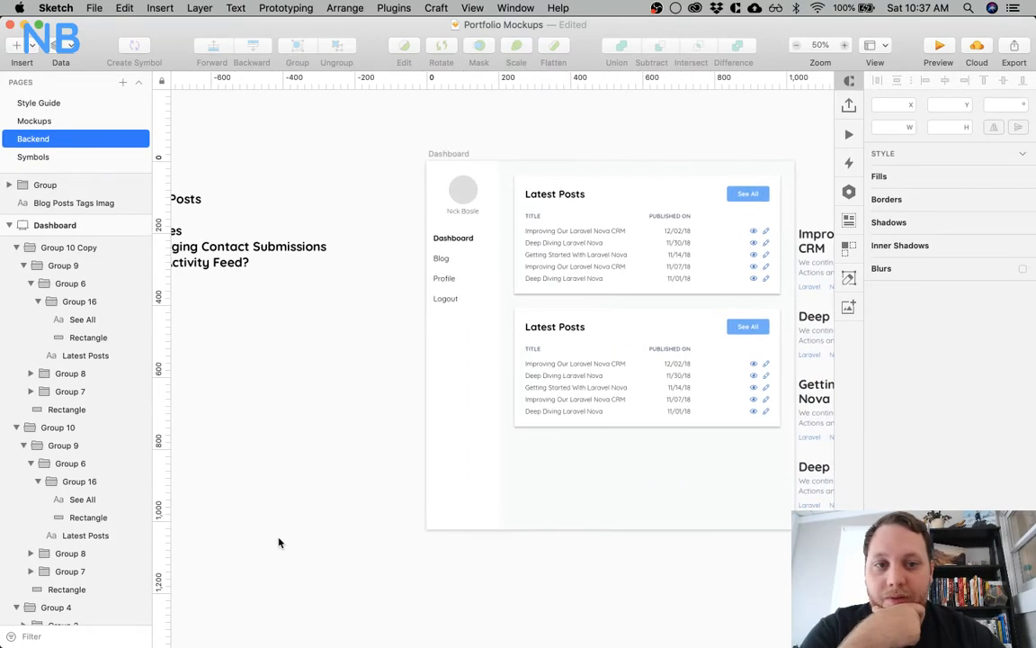
{"action": "scroll", "coordinate": [290, 540], "scroll_direction": "left", "scroll_amount": 4}
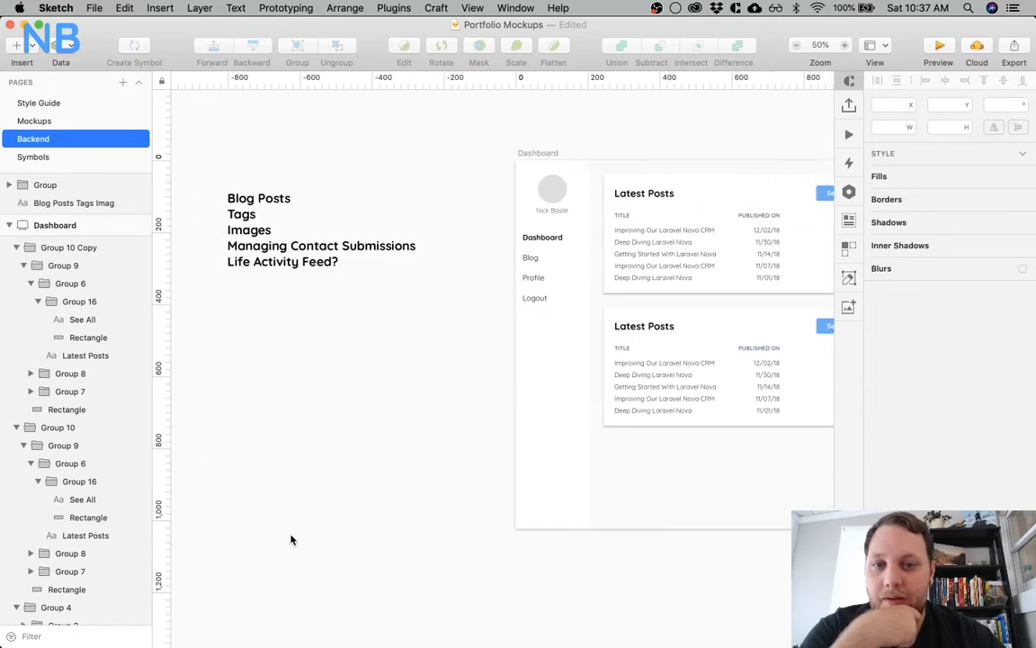
{"action": "scroll", "coordinate": [398, 405], "scroll_direction": "right", "scroll_amount": 8}
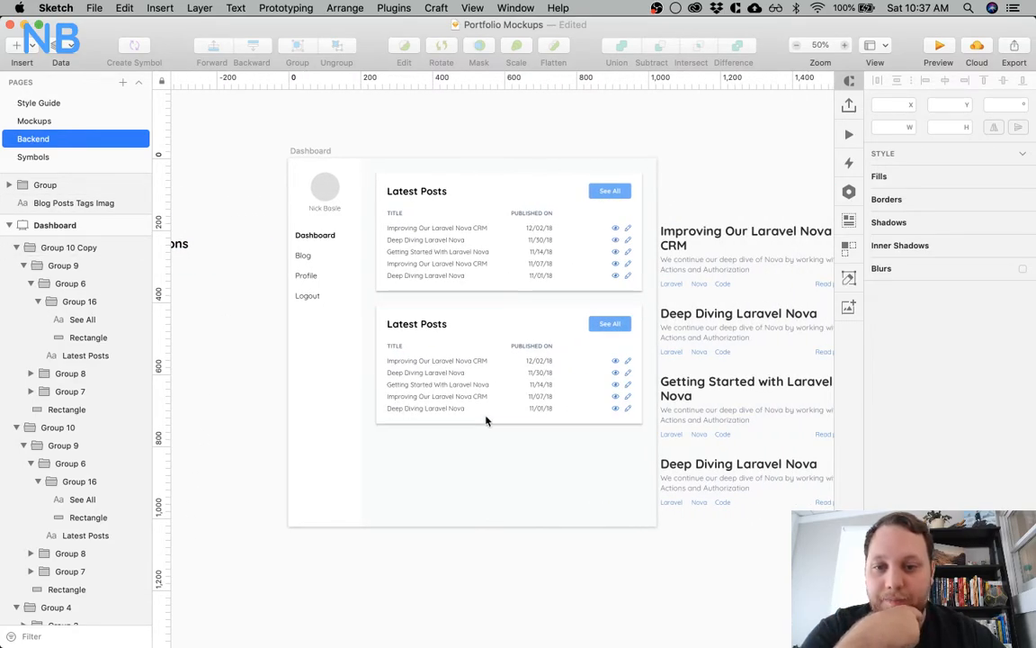
{"action": "left_click", "coordinate": [507, 363]}
{"action": "key", "text": "Delete"}
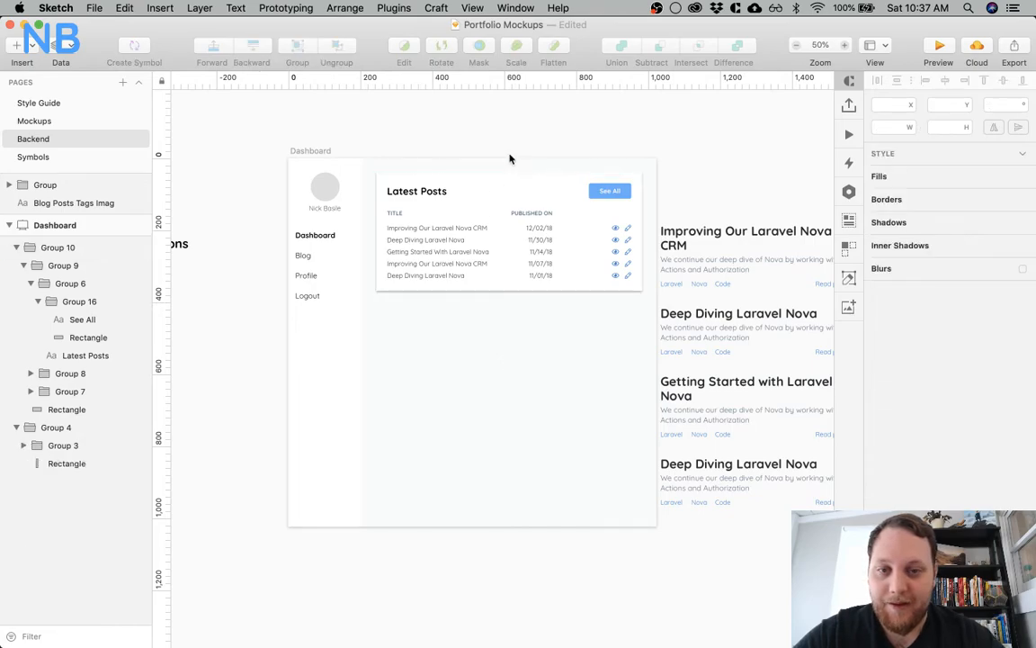
{"action": "key", "text": "super+plus"}
{"action": "scroll", "coordinate": [498, 210], "scroll_direction": "up", "scroll_amount": 5}
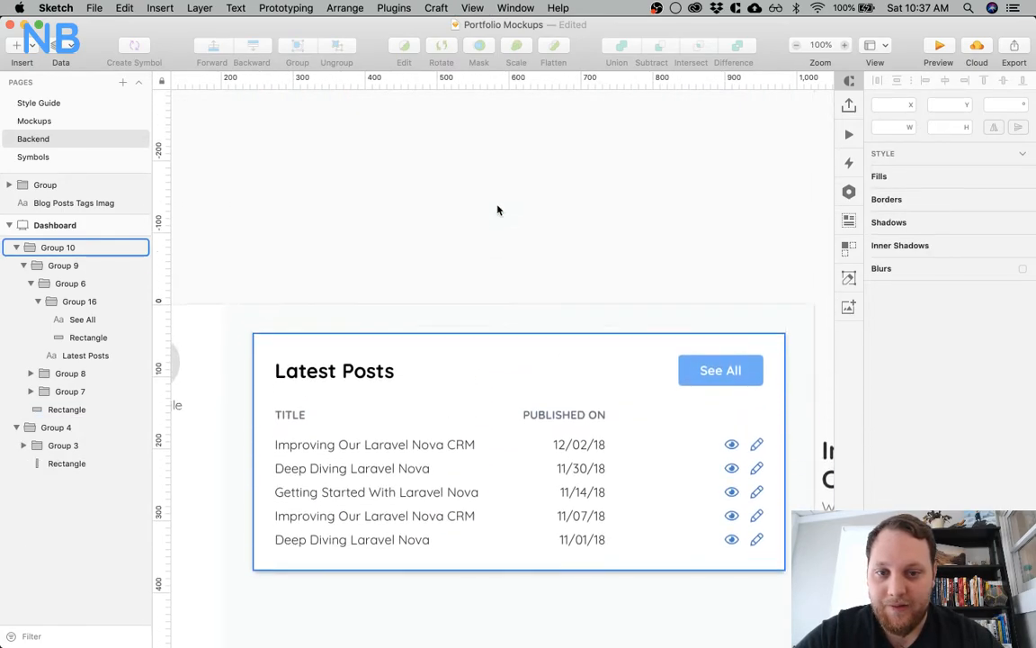
{"action": "scroll", "coordinate": [497, 210], "scroll_direction": "down", "scroll_amount": 3}
{"action": "scroll", "coordinate": [497, 210], "scroll_direction": "right", "scroll_amount": 3}
{"action": "scroll", "coordinate": [393, 281], "scroll_direction": "left", "scroll_amount": 2}
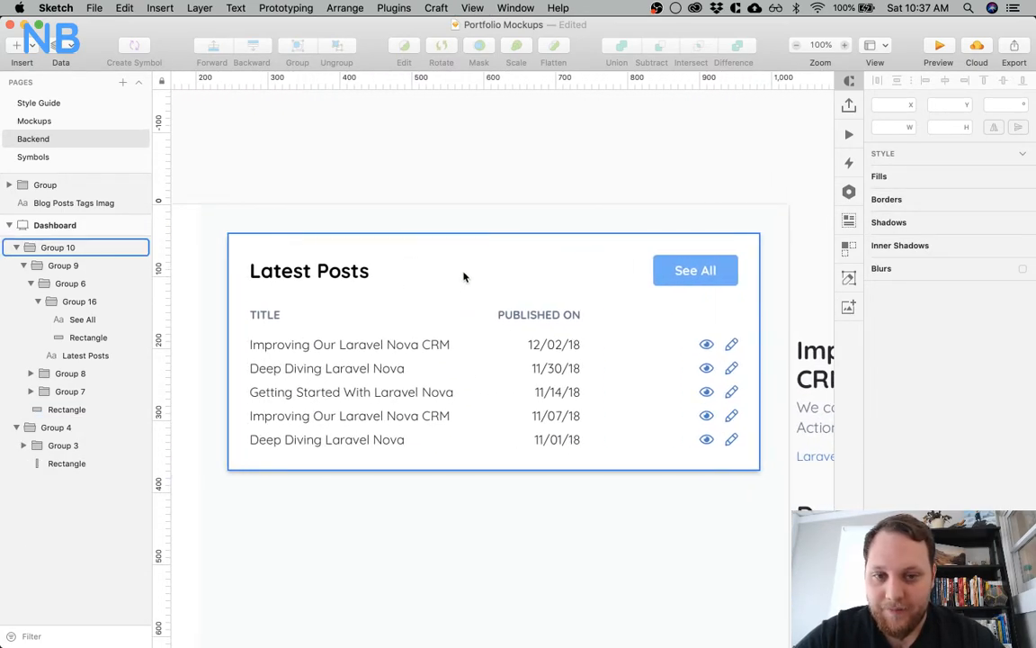
{"action": "left_click", "coordinate": [556, 316]}
{"action": "left_click", "coordinate": [551, 344], "text": "shift"}
{"action": "left_click", "coordinate": [551, 368], "text": "shift"}
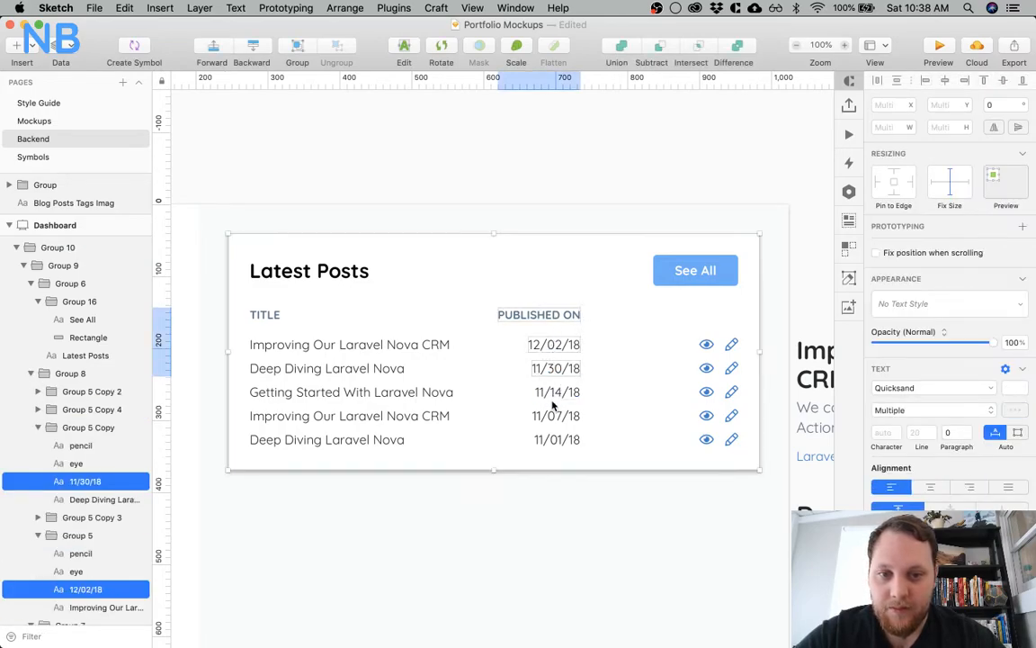
{"action": "left_click", "coordinate": [550, 393], "text": "shift"}
{"action": "left_click", "coordinate": [493, 134]}
Select the sidebar group to read its width, and calculate 1024-205 in Spotlight for the remaining content width
{"action": "scroll", "coordinate": [557, 133], "scroll_direction": "left", "scroll_amount": 3}
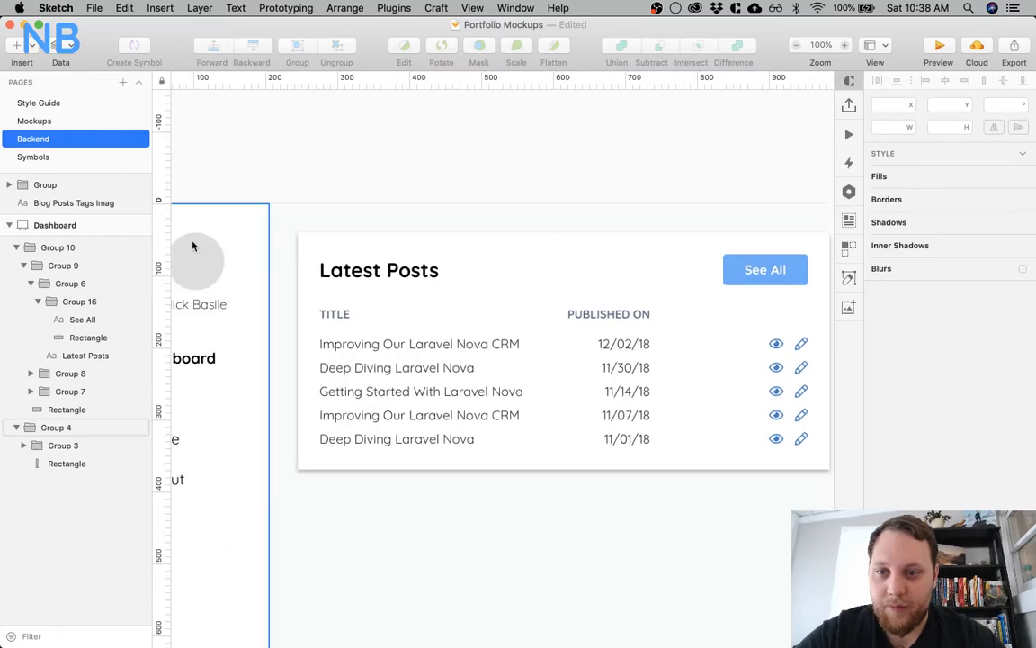
{"action": "left_click", "coordinate": [226, 232]}
{"action": "scroll", "coordinate": [431, 265], "scroll_direction": "down", "scroll_amount": 5}
{"action": "scroll", "coordinate": [432, 264], "scroll_direction": "right", "scroll_amount": 3}
{"action": "key", "text": "super+space"}
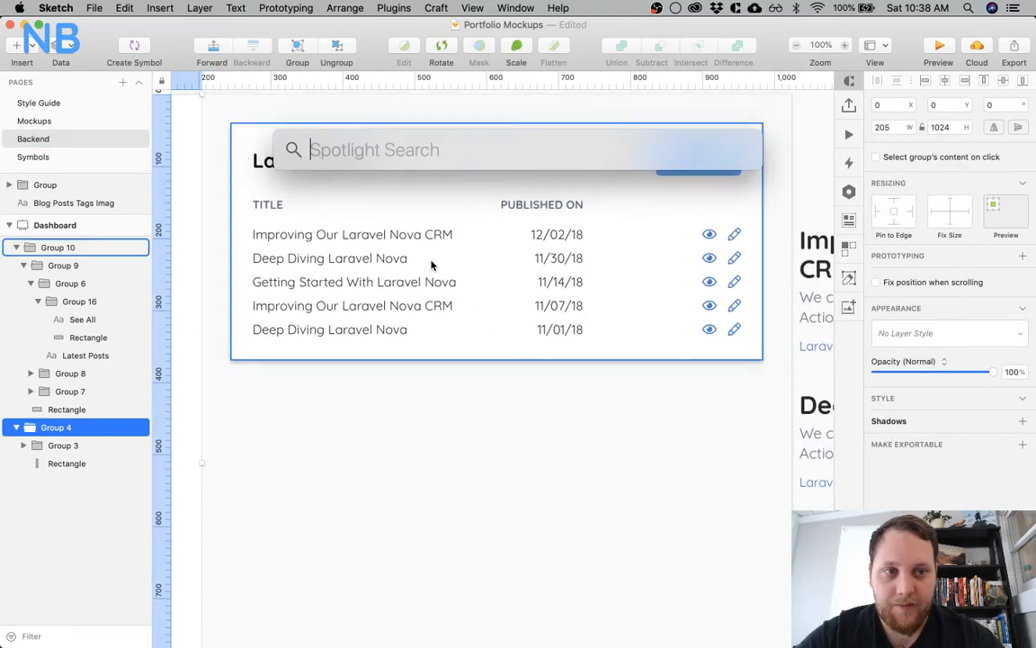
{"action": "type", "text": "1024-205"}
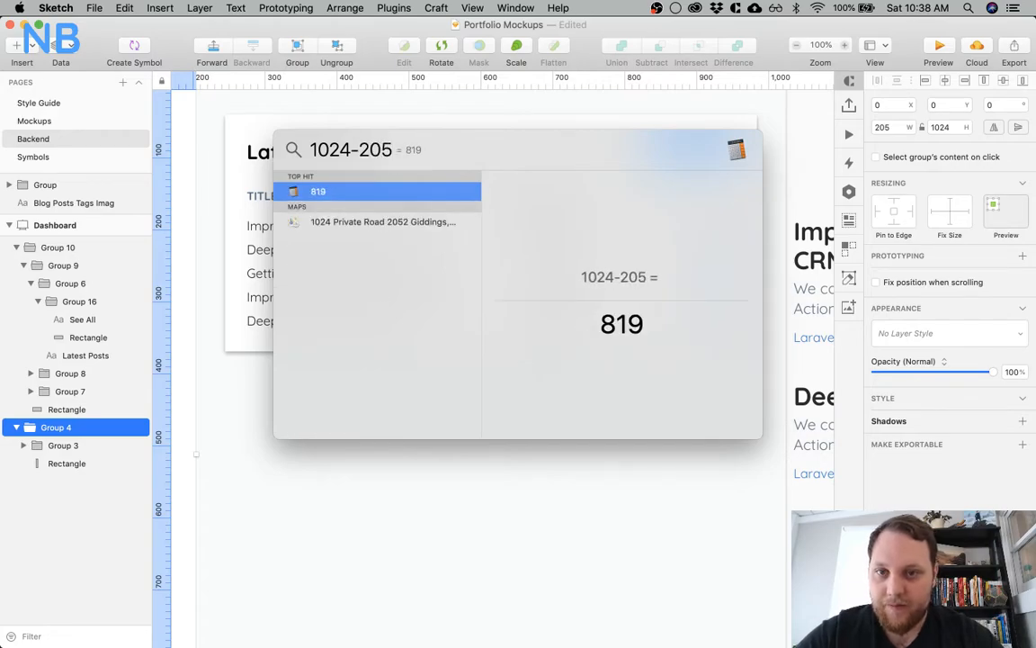
{"action": "key", "text": "ctrl+super+Left"}
{"action": "key", "text": "Escape"}
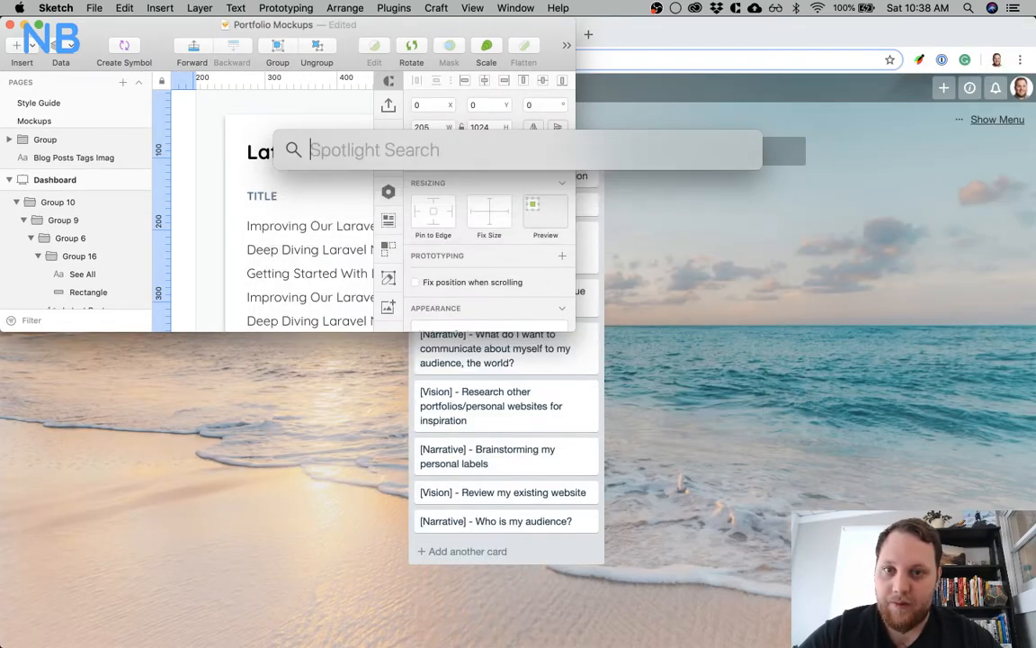
{"action": "left_click", "coordinate": [272, 106]}
{"action": "key", "text": "alt+super+f"}
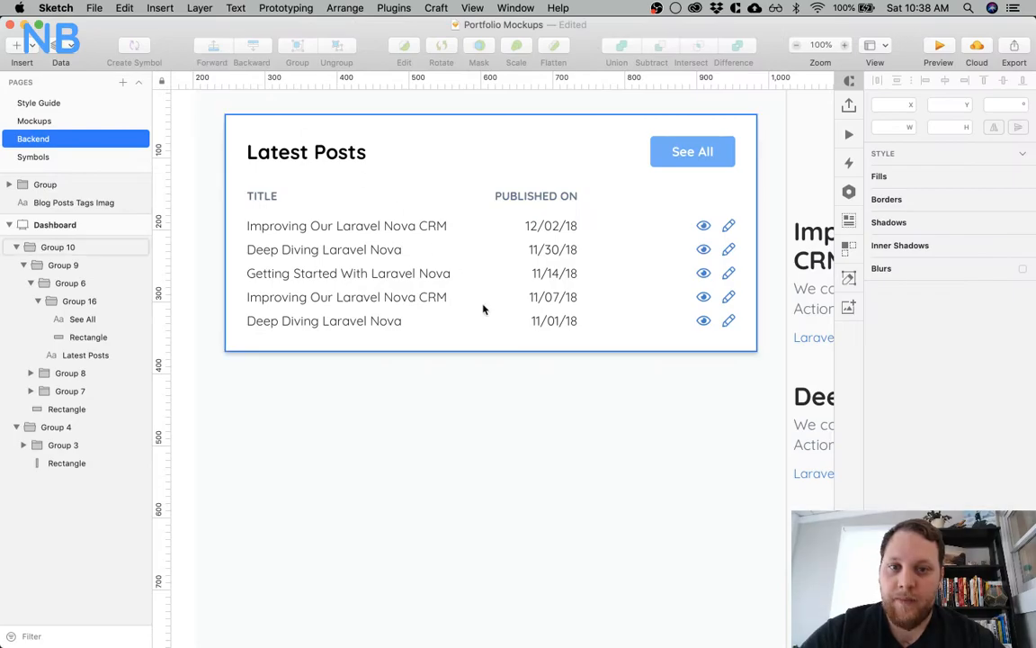
Calculate 819/3 in Spotlight to divide the content area into three equal columns
{"action": "scroll", "coordinate": [483, 305], "scroll_direction": "up", "scroll_amount": 5}
{"action": "scroll", "coordinate": [483, 305], "scroll_direction": "left", "scroll_amount": 2}
{"action": "key", "text": "super+space"}
{"action": "scroll", "coordinate": [483, 308], "scroll_direction": "down", "scroll_amount": 5}
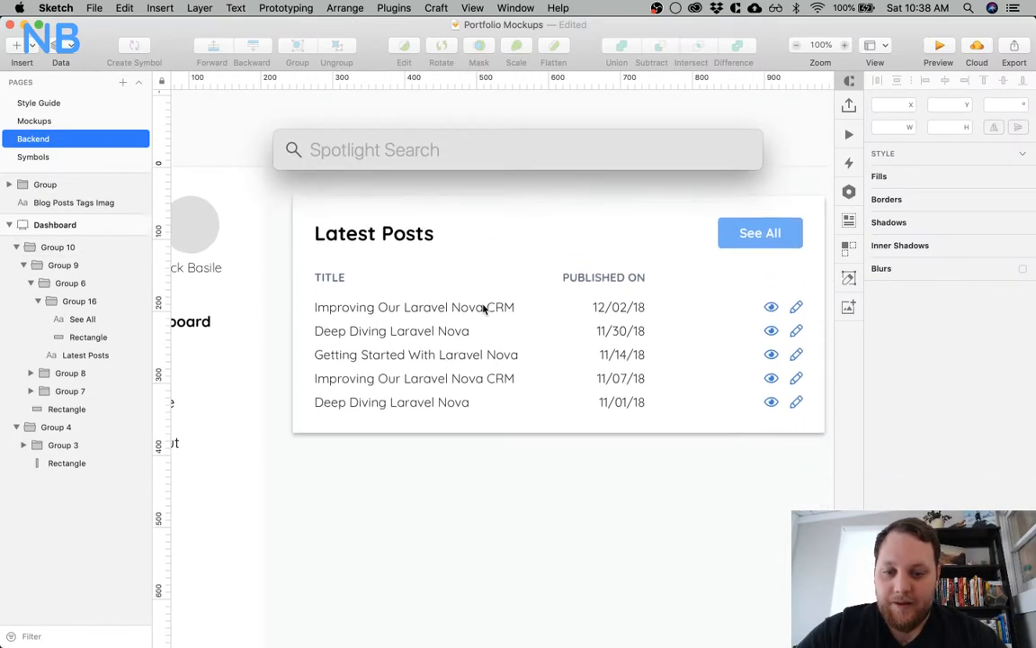
{"action": "type", "text": "819/3"}
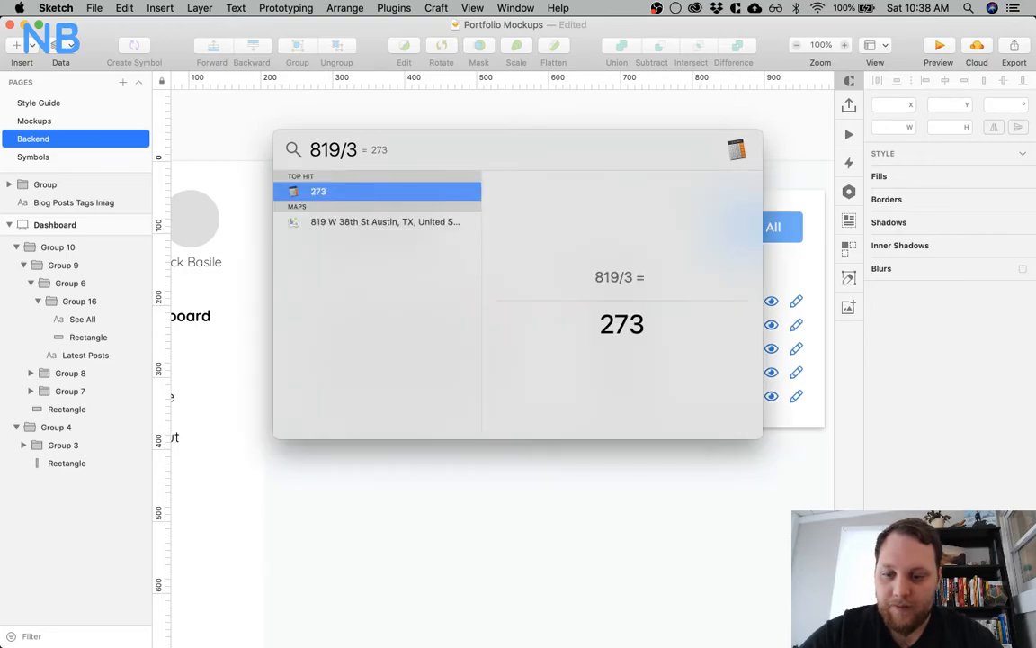
{"action": "key", "text": "Escape"}
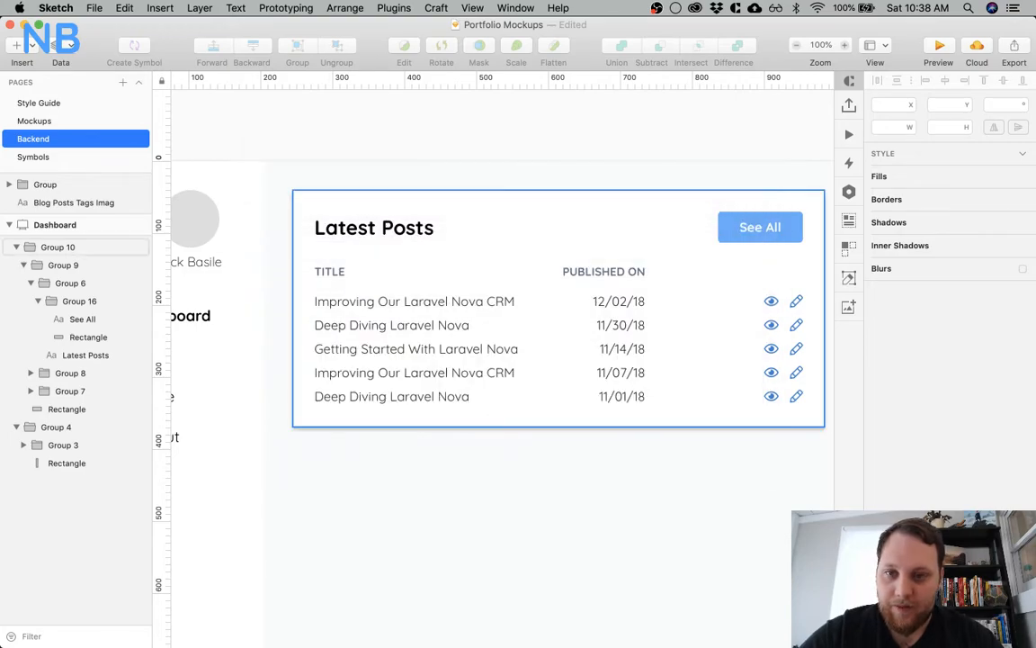
Place vertical guides at the sidebar's inner edge, 205 px, and at 478 px, calculating 205+273 in Spotlight for the second
{"action": "left_click", "coordinate": [240, 194]}
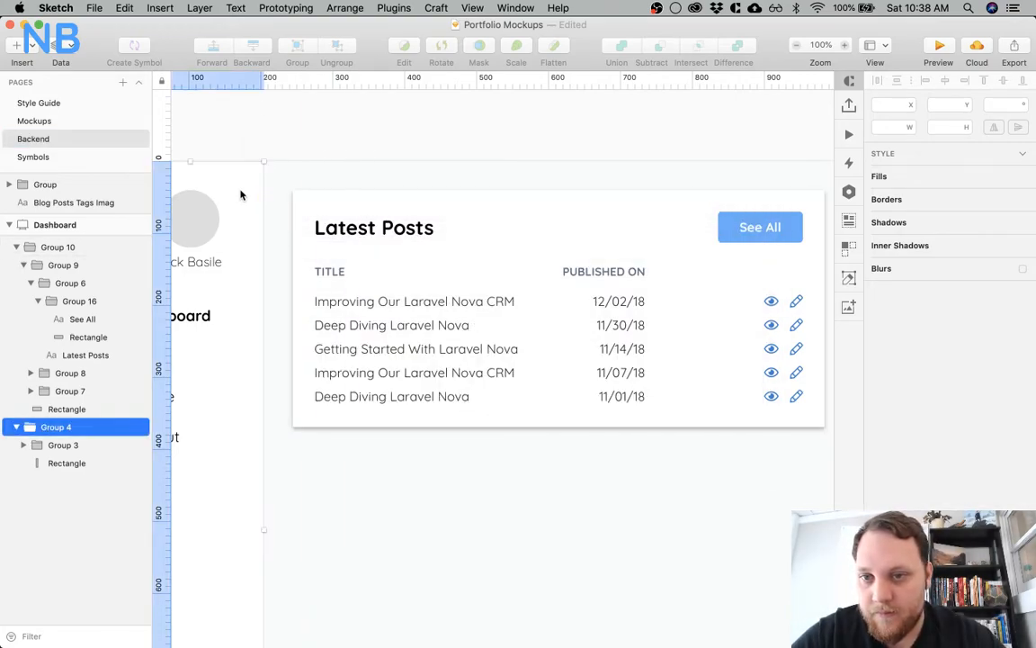
{"action": "scroll", "coordinate": [335, 121], "scroll_direction": "right", "scroll_amount": 3}
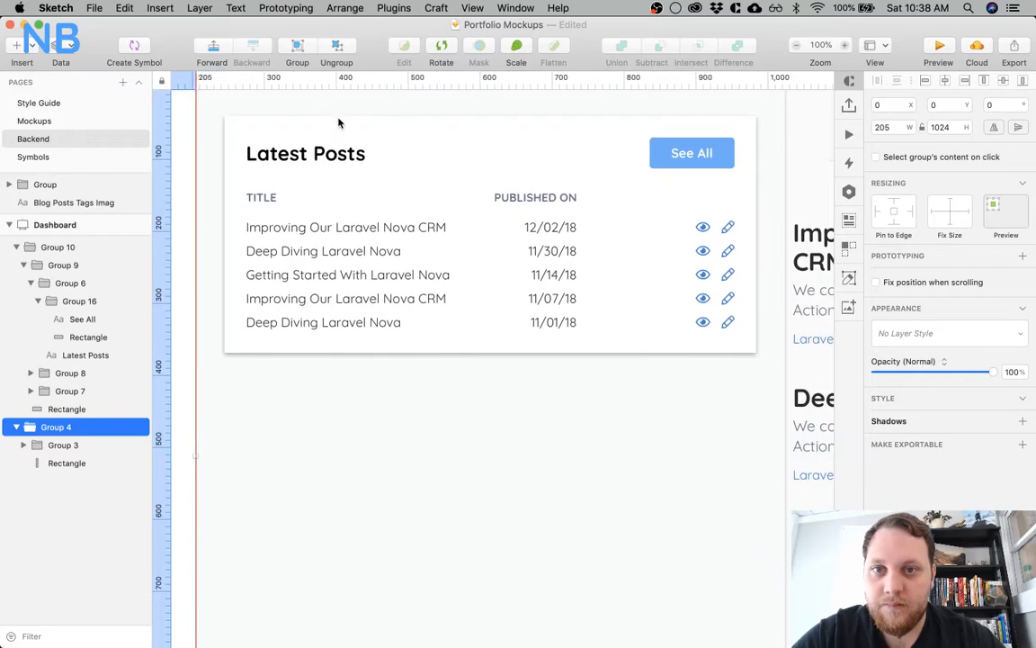
{"action": "key", "text": "super+space"}
{"action": "type", "text": "20"}
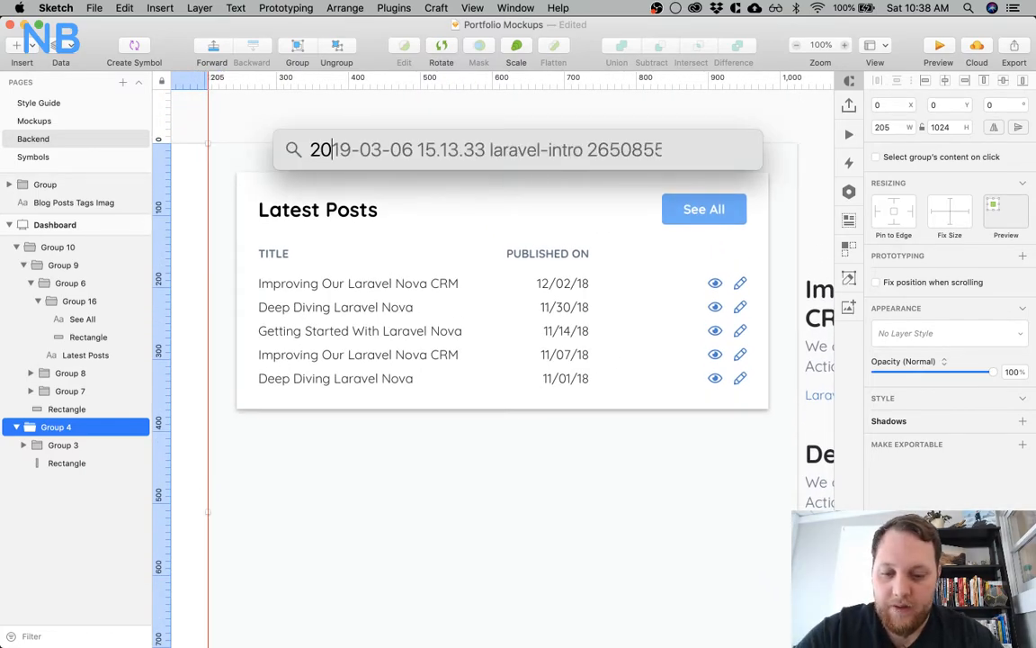
{"action": "type", "text": "5+273"}
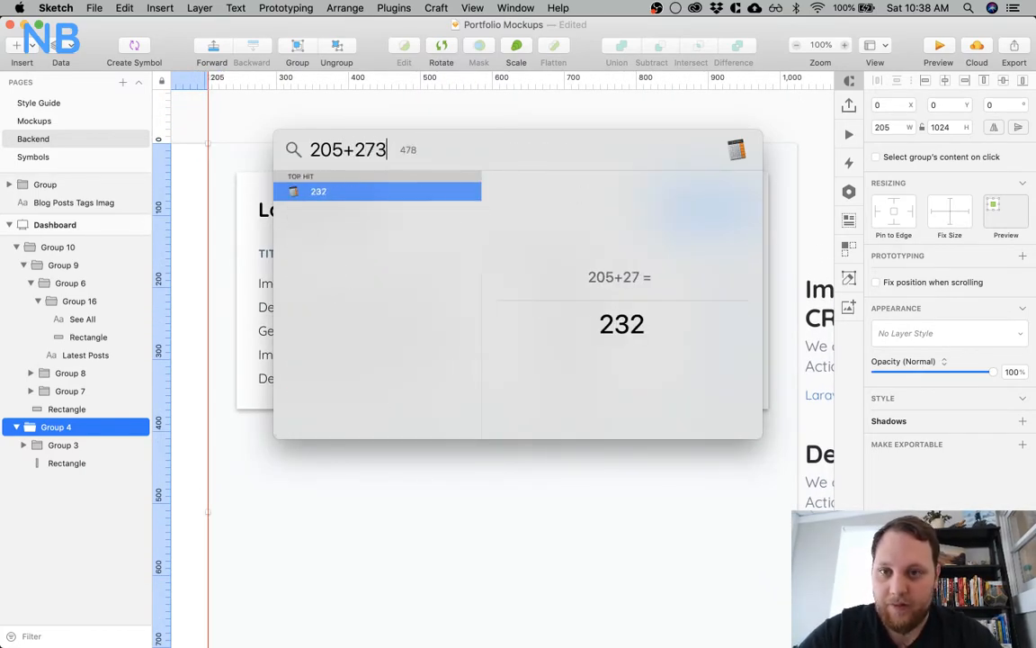
{"action": "key", "text": "Escape"}
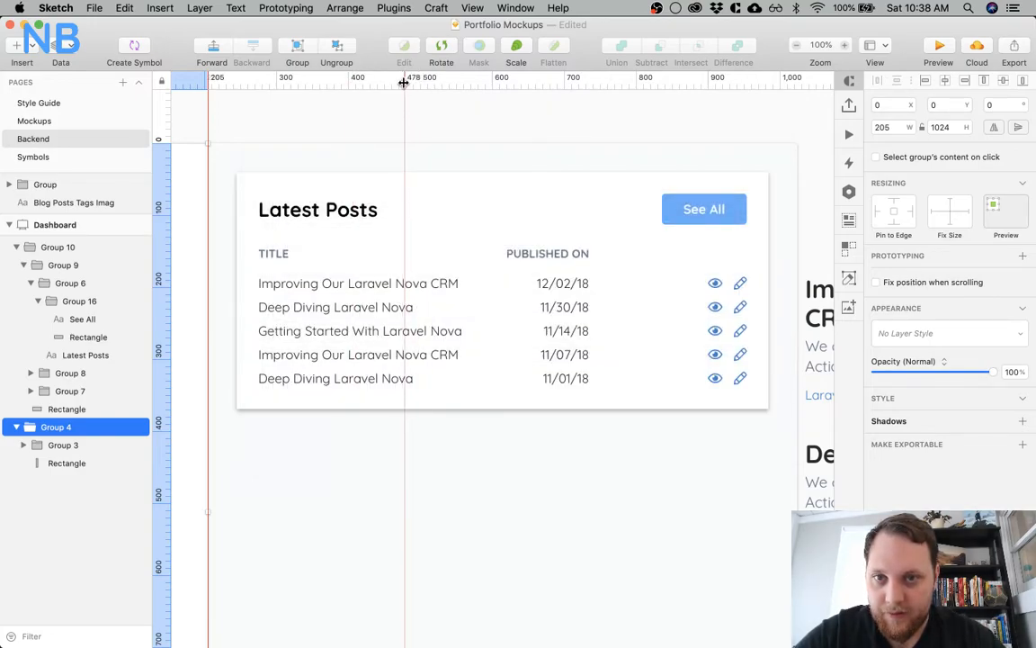
{"action": "scroll", "coordinate": [491, 156], "scroll_direction": "right", "scroll_amount": 2}
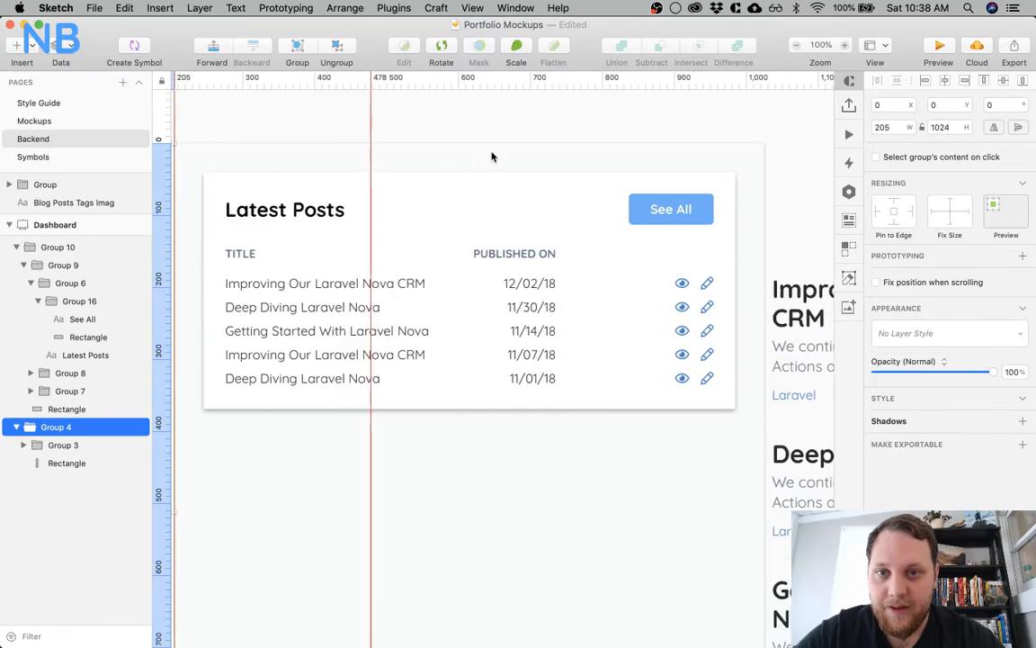
Calculate 273+478 in Spotlight and place a third vertical guide at 751 px
{"action": "key", "text": "super+space"}
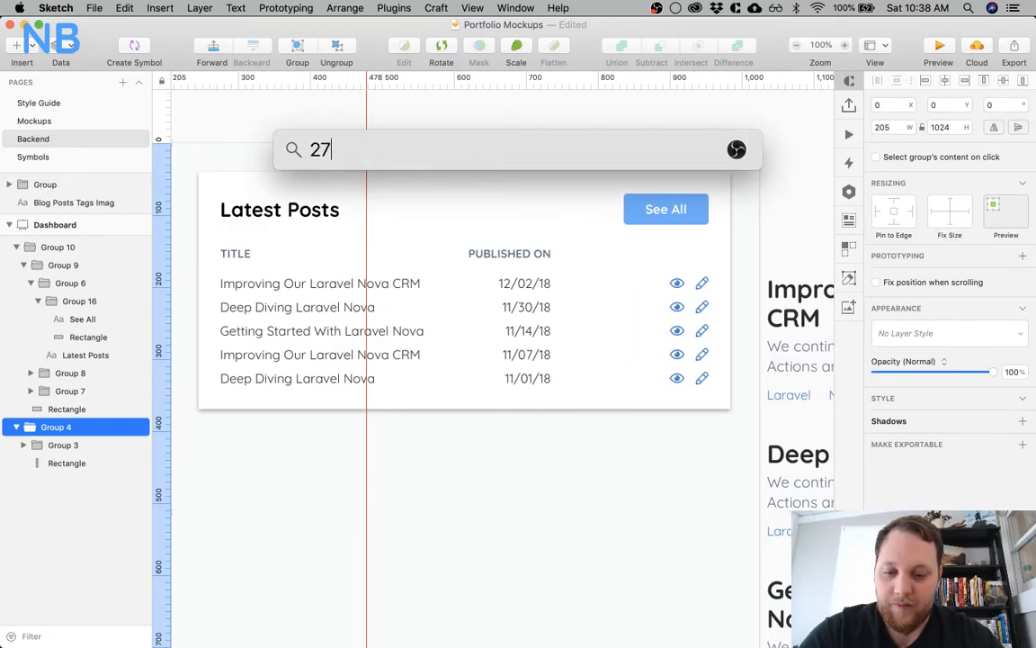
{"action": "type", "text": "273+478"}
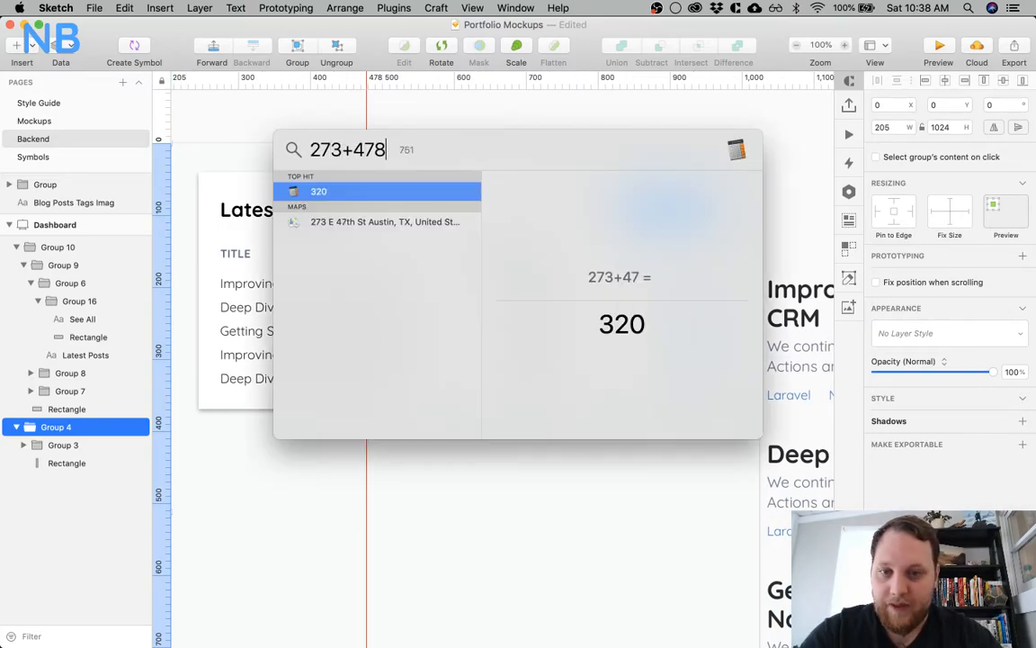
{"action": "key", "text": "Escape"}
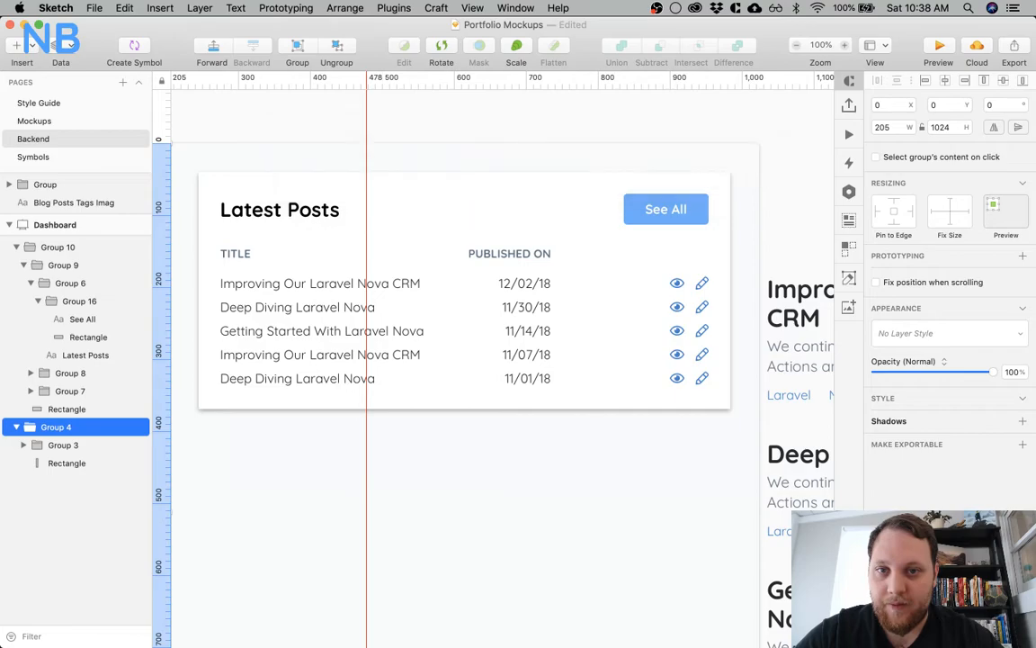
{"action": "left_click", "coordinate": [563, 83]}
{"action": "scroll", "coordinate": [508, 156], "scroll_direction": "down", "scroll_amount": 4}
{"action": "scroll", "coordinate": [508, 156], "scroll_direction": "left", "scroll_amount": 2}
{"action": "scroll", "coordinate": [507, 156], "scroll_direction": "up", "scroll_amount": 4}
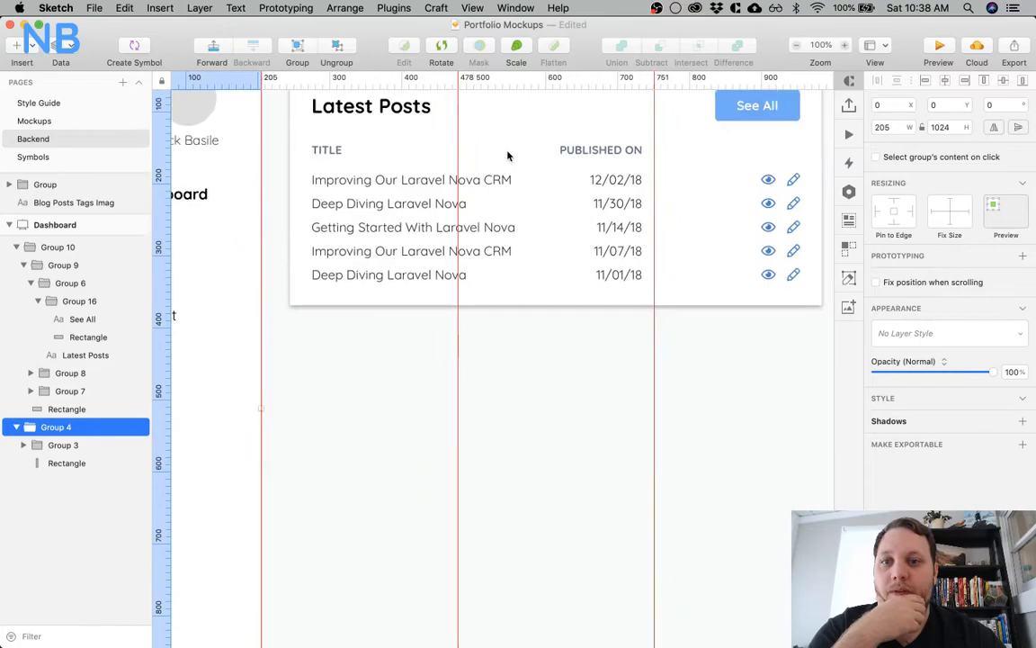
{"action": "scroll", "coordinate": [507, 156], "scroll_direction": "right", "scroll_amount": 3}
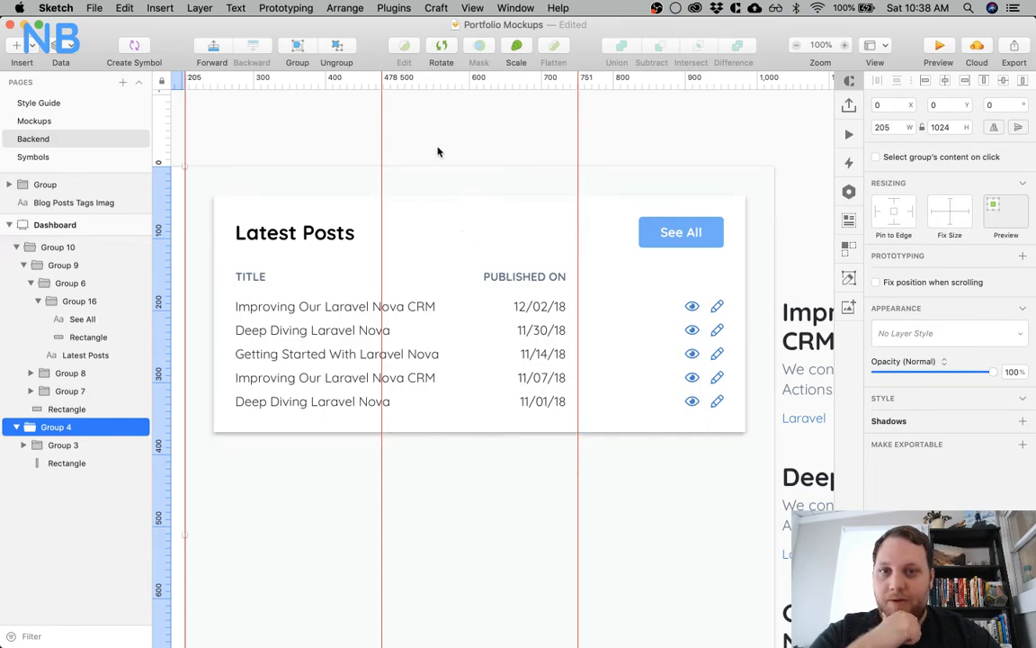
{"action": "scroll", "coordinate": [437, 151], "scroll_direction": "left", "scroll_amount": 3}
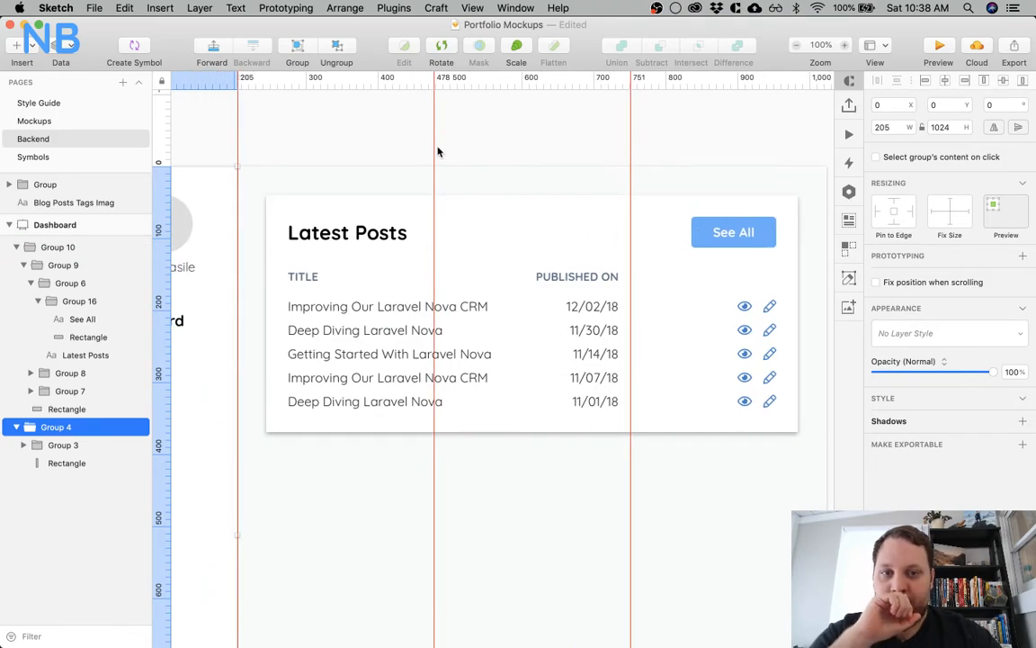
{"action": "scroll", "coordinate": [517, 154], "scroll_direction": "down", "scroll_amount": 3}
{"action": "scroll", "coordinate": [517, 154], "scroll_direction": "right", "scroll_amount": 3}
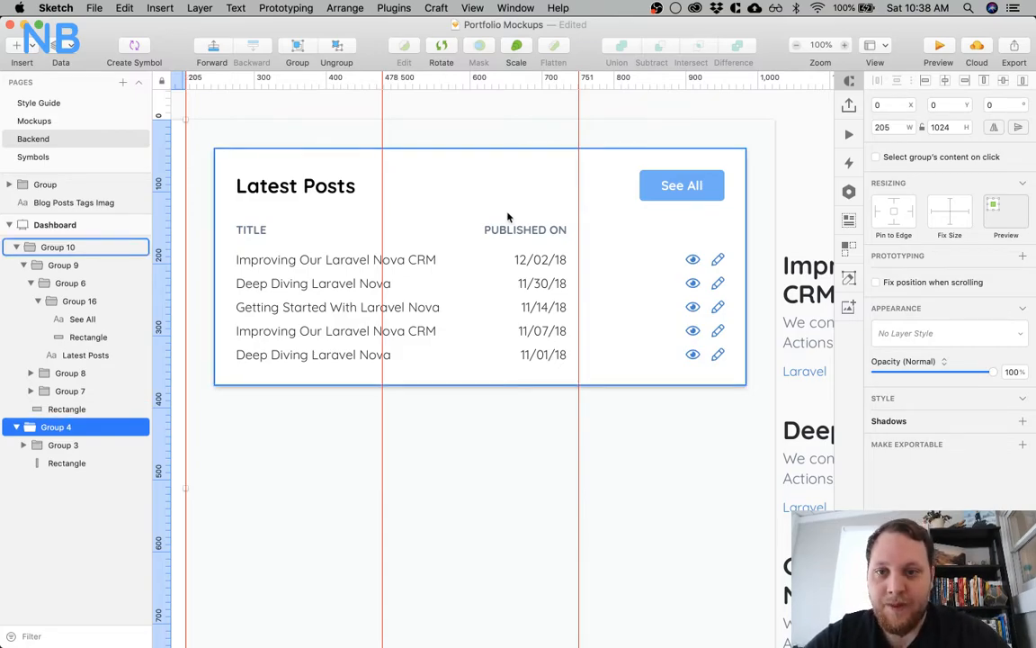
Delete the See All button group from the Latest Posts card's header
{"action": "double_click", "coordinate": [654, 187]}
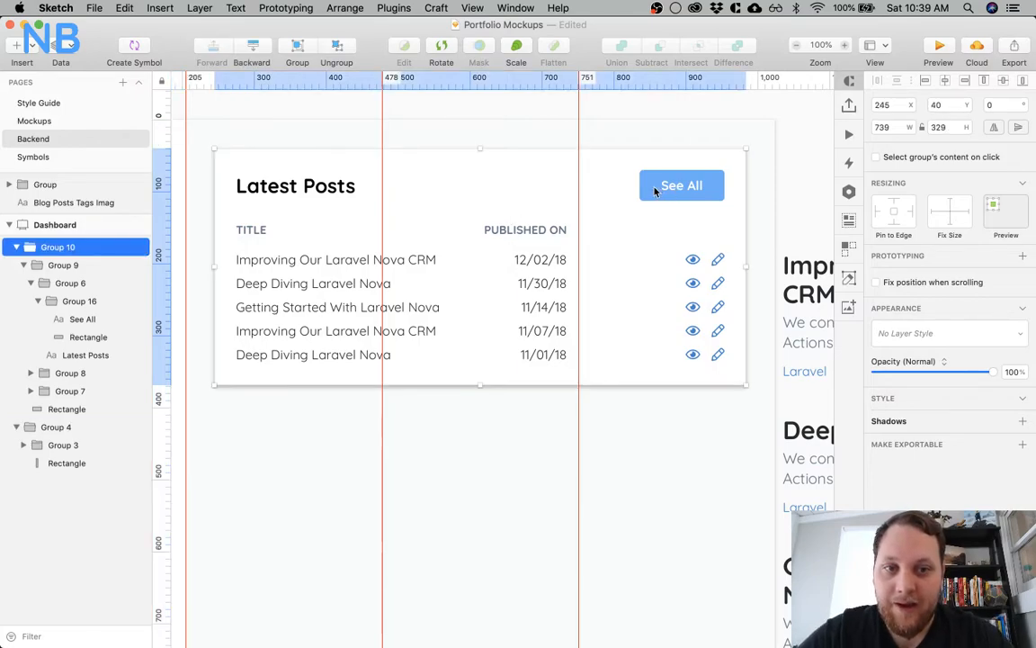
{"action": "double_click", "coordinate": [654, 189]}
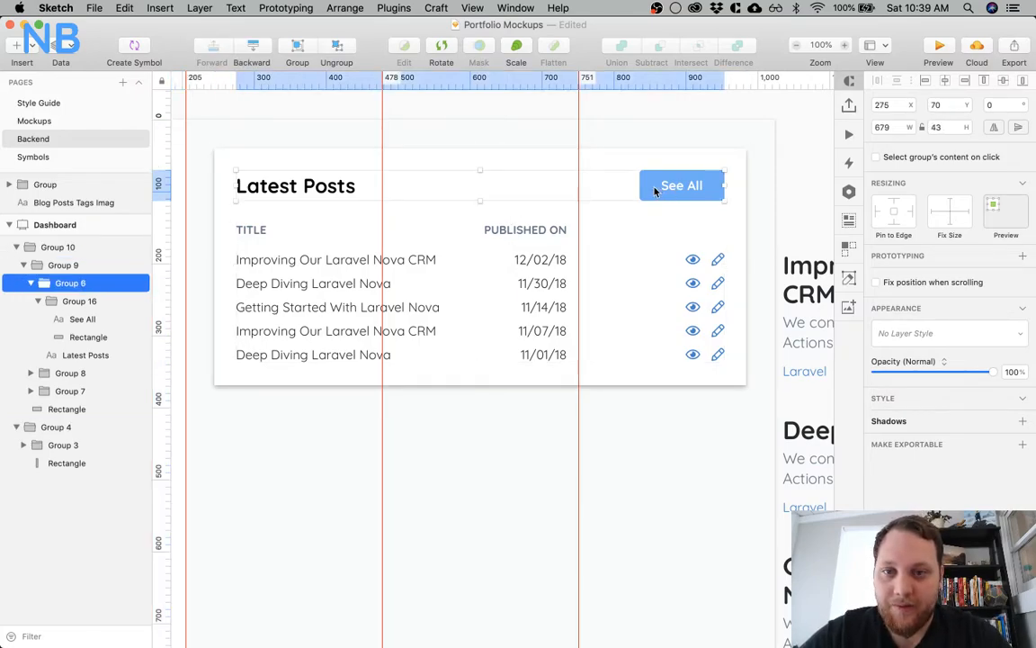
{"action": "double_click", "coordinate": [654, 189]}
{"action": "scroll", "coordinate": [654, 190], "scroll_direction": "left", "scroll_amount": 3}
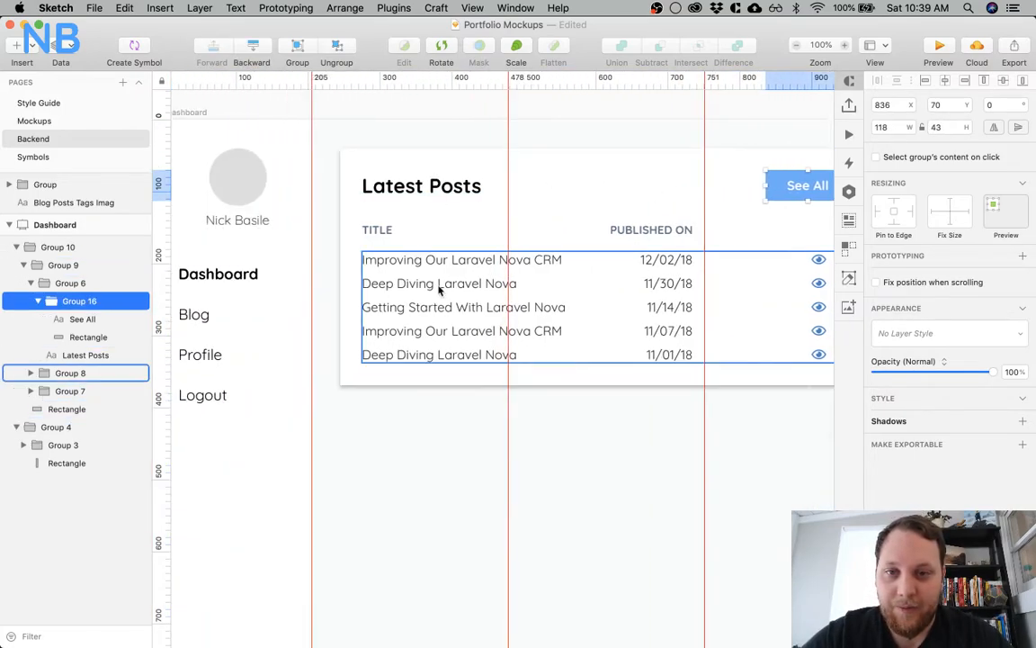
{"action": "scroll", "coordinate": [596, 381], "scroll_direction": "right", "scroll_amount": 5}
{"action": "left_click", "coordinate": [597, 320]}
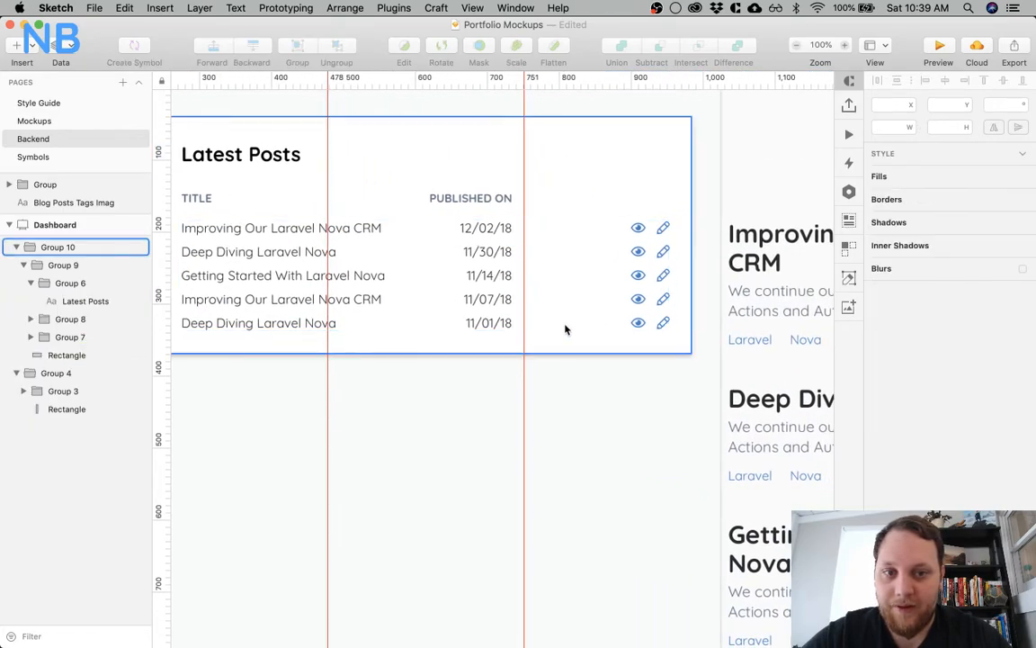
Delete the Published On heading and all five dates below it from the Latest Posts card
{"action": "left_click", "coordinate": [488, 199], "text": "super"}
{"action": "left_click", "coordinate": [482, 230], "text": "shift+super"}
{"action": "left_click", "coordinate": [481, 251], "text": "shift+super"}
{"action": "left_click", "coordinate": [481, 276], "text": "shift+super"}
{"action": "left_click", "coordinate": [482, 299], "text": "shift+super"}
{"action": "left_click", "coordinate": [481, 322], "text": "shift+super"}
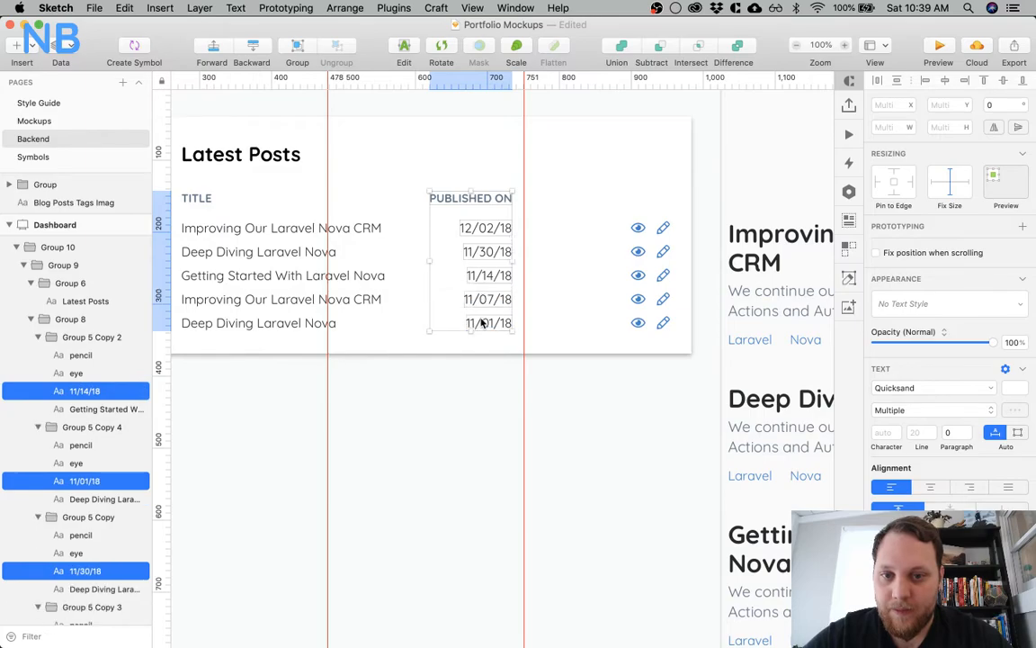
{"action": "key", "text": "Delete"}
Select the eye and pencil icons in all five rows and move them together closer to the post titles
{"action": "left_click", "coordinate": [642, 231], "text": "super"}
{"action": "left_click", "coordinate": [637, 251], "text": "shift+super"}
{"action": "left_click", "coordinate": [638, 274], "text": "shift+super"}
{"action": "left_click", "coordinate": [637, 299], "text": "shift+super"}
{"action": "left_click", "coordinate": [638, 322], "text": "shift+super"}
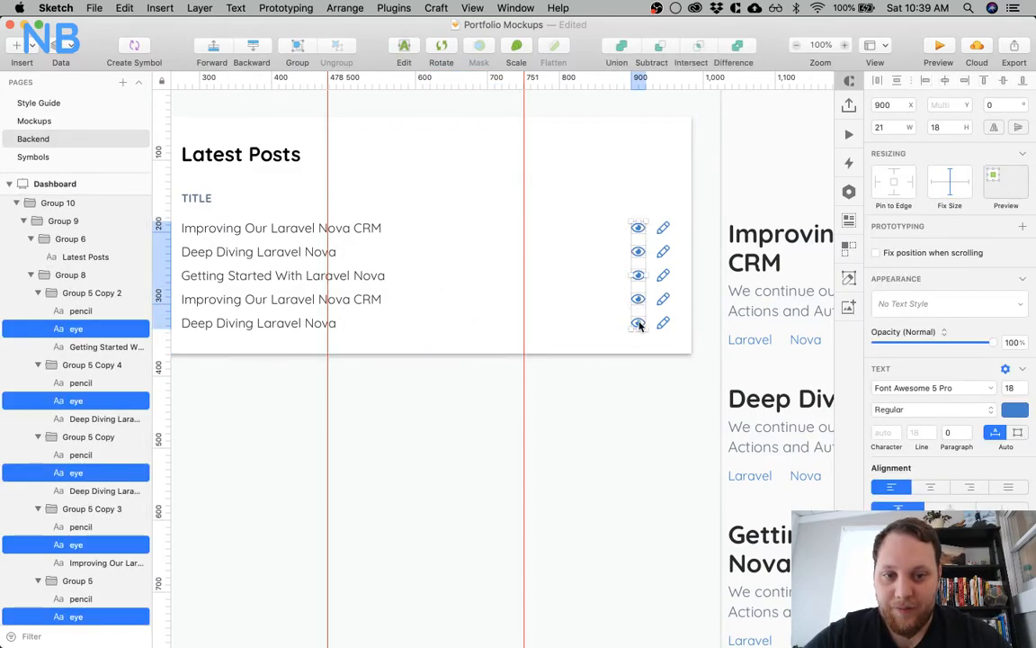
{"action": "left_click", "coordinate": [662, 322], "text": "shift+super"}
{"action": "left_click", "coordinate": [662, 299], "text": "shift+super"}
{"action": "left_click", "coordinate": [663, 275], "text": "shift+super"}
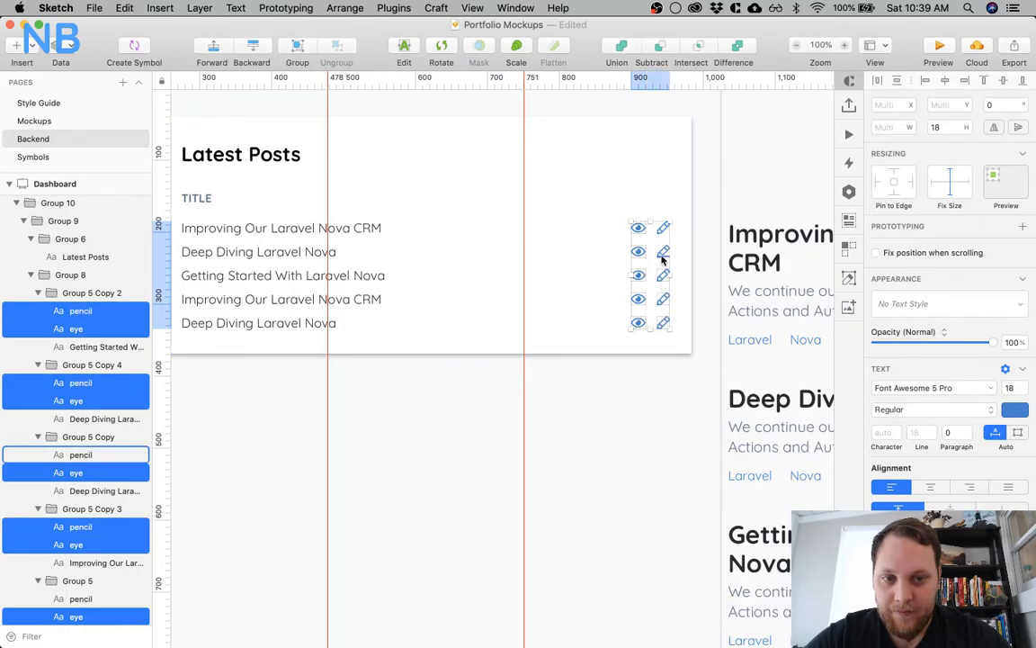
{"action": "left_click", "coordinate": [663, 252], "text": "shift+super"}
{"action": "left_click", "coordinate": [663, 227], "text": "shift+super"}
{"action": "mouse_move", "coordinate": [638, 228]}
{"action": "left_mouse_down"}
{"action": "mouse_move", "coordinate": [394, 229]}
{"action": "mouse_move", "coordinate": [419, 229]}
{"action": "left_mouse_up"}
{"action": "key", "text": "alt"}
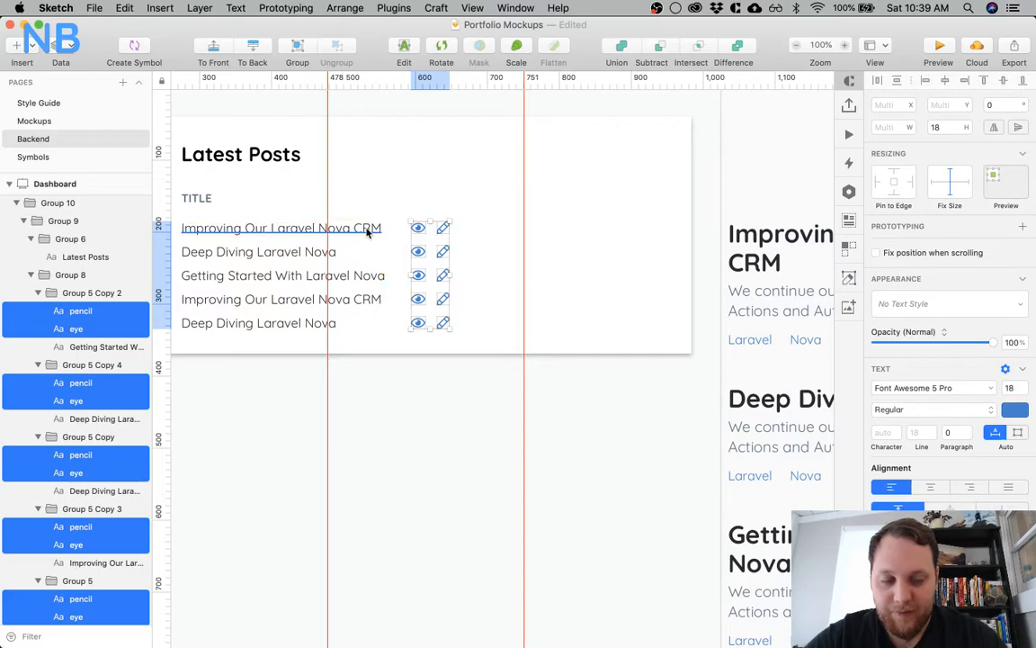
{"action": "scroll", "coordinate": [481, 307], "scroll_direction": "left", "scroll_amount": 5}
{"action": "left_click", "coordinate": [612, 430]}
{"action": "scroll", "coordinate": [611, 430], "scroll_direction": "right", "scroll_amount": 3}
{"action": "scroll", "coordinate": [612, 430], "scroll_direction": "right", "scroll_amount": 3}
{"action": "scroll", "coordinate": [428, 259], "scroll_direction": "left", "scroll_amount": 4}
{"action": "left_click", "coordinate": [279, 192]}
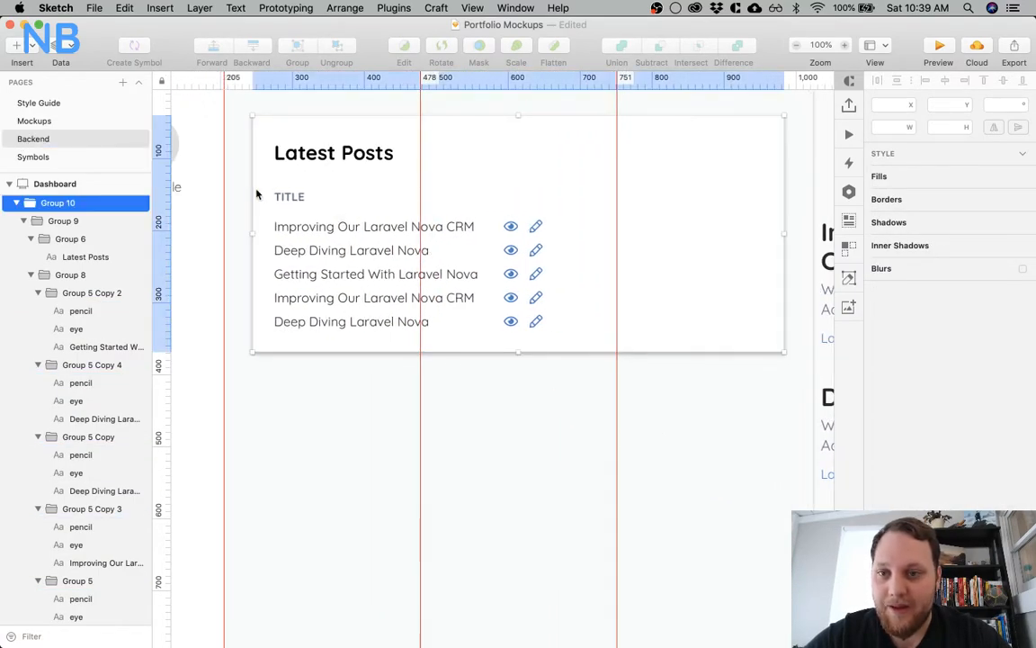
{"action": "left_click_drag", "start_coordinate": [251, 234], "coordinate": [490, 220]}
{"action": "key", "text": "super+z"}
{"action": "left_click", "coordinate": [469, 386]}
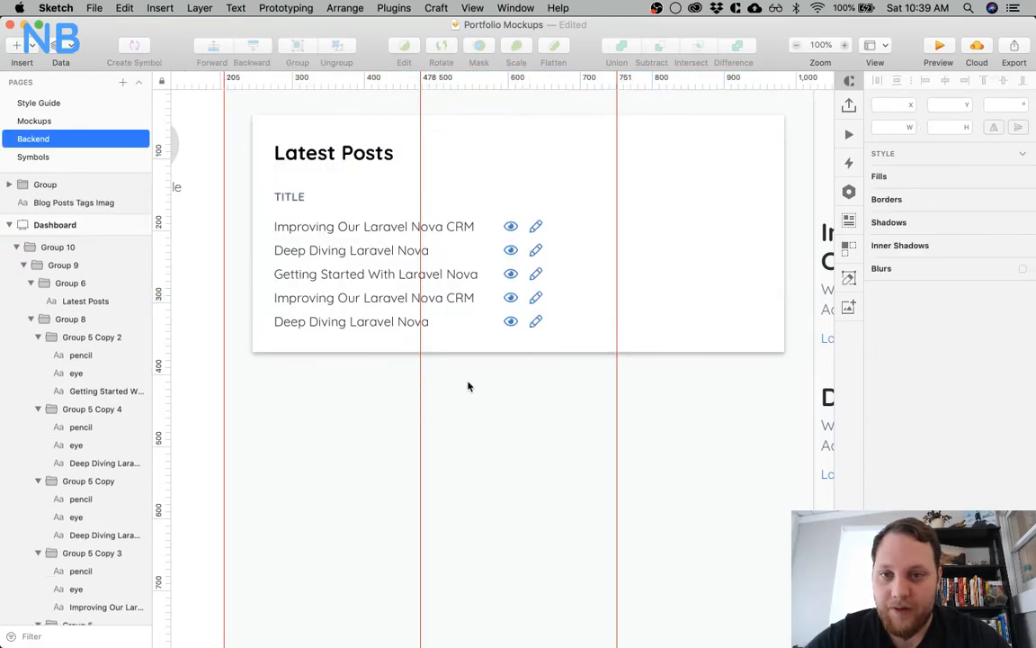
Narrow the card's white background rectangle from its inner side to about 279 px wide, keeping its outer edge in place
{"action": "left_click", "coordinate": [690, 226], "text": "super"}
{"action": "left_click_drag", "start_coordinate": [254, 233], "coordinate": [583, 224]}
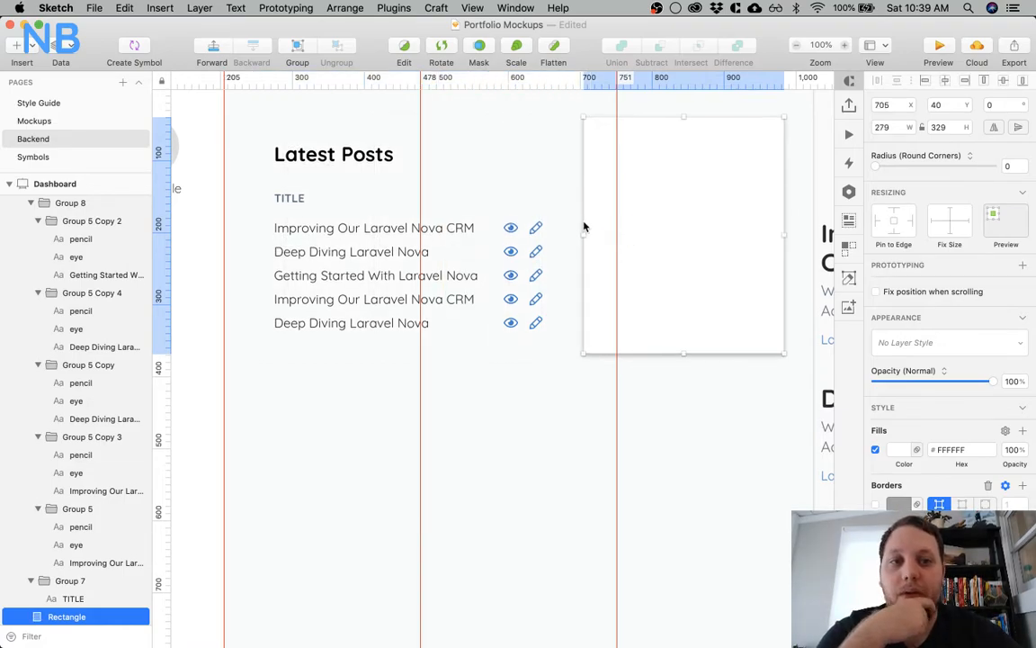
{"action": "scroll", "coordinate": [791, 242], "scroll_direction": "up", "scroll_amount": 5}
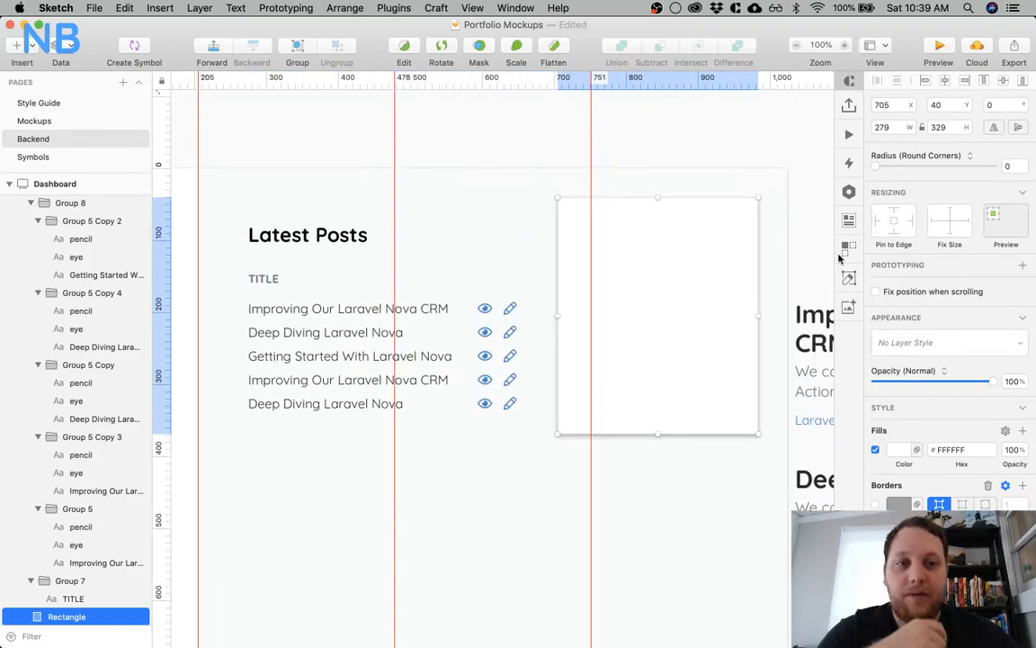
Select the card group and place a vertical guide at its outer edge, 984 px
{"action": "left_click", "coordinate": [735, 134]}
{"action": "left_click", "coordinate": [725, 203]}
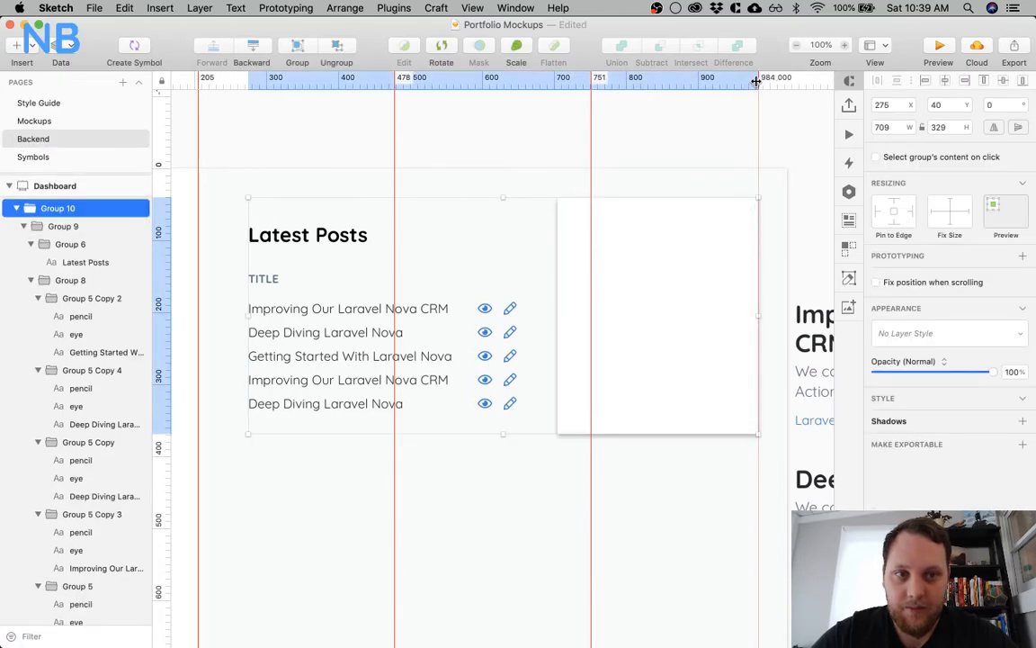
{"action": "scroll", "coordinate": [693, 174], "scroll_direction": "left", "scroll_amount": 4}
{"action": "scroll", "coordinate": [693, 174], "scroll_direction": "right", "scroll_amount": 3}
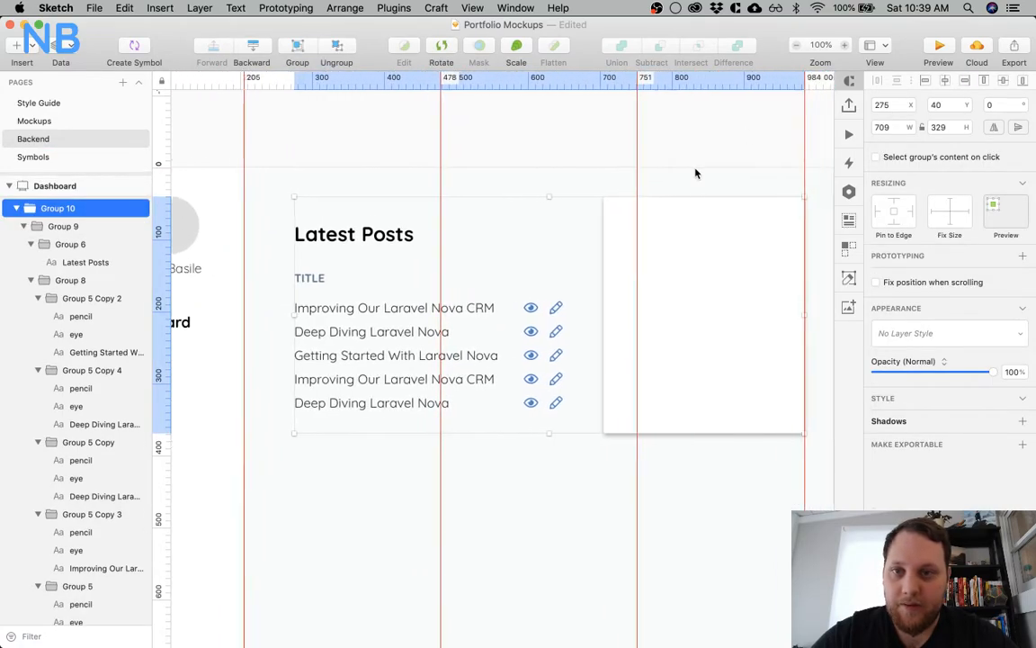
Calculate 1024-234 and 790/3 in Spotlight to get a new column width
{"action": "key", "text": "super+space"}
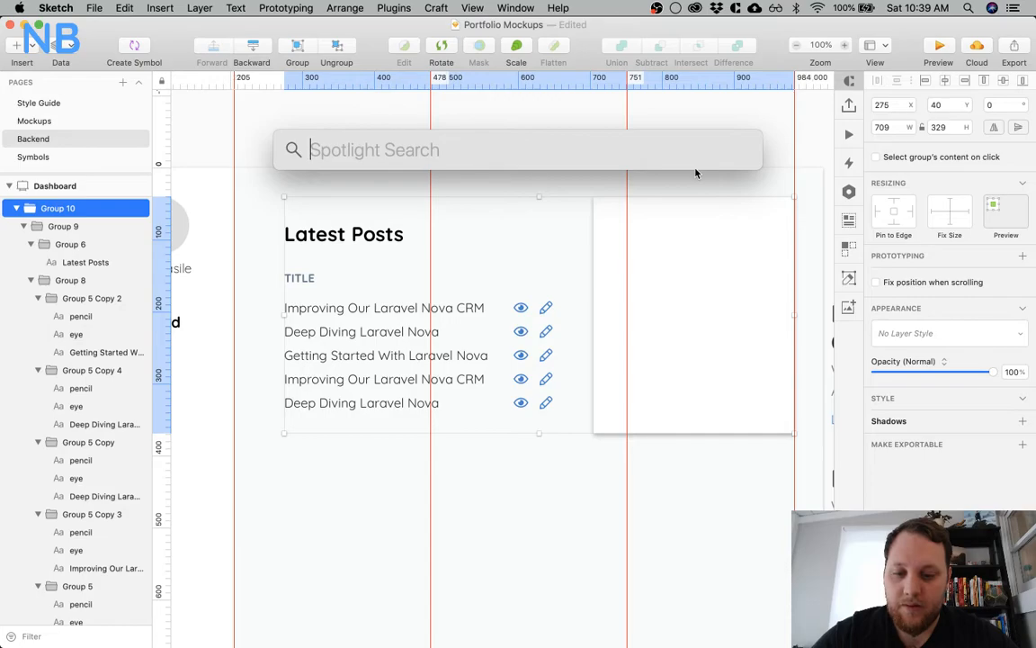
{"action": "type", "text": "1024-"}
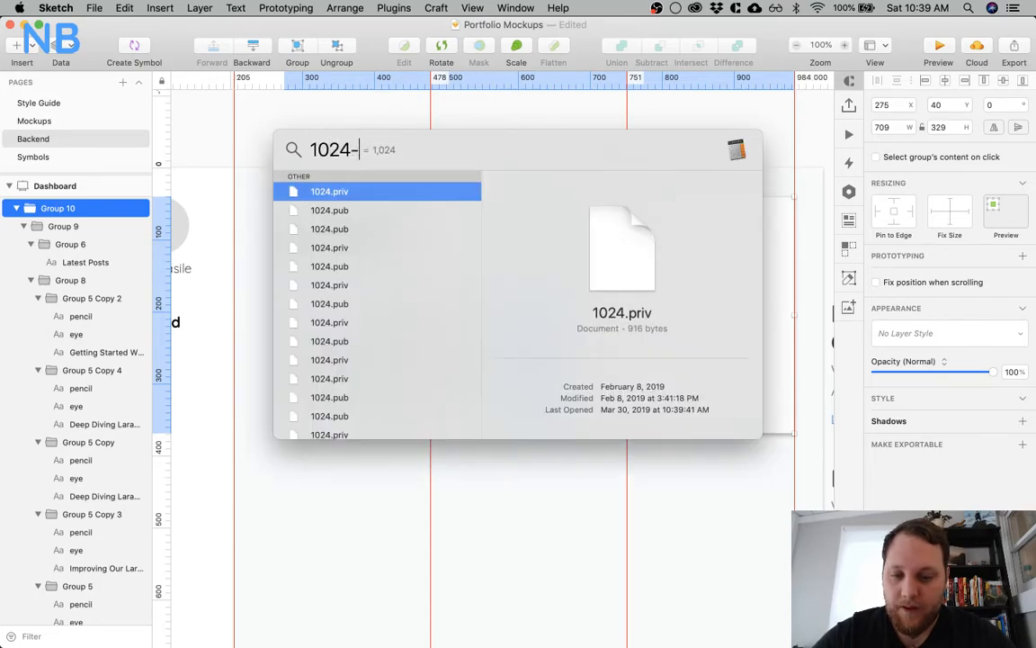
{"action": "type", "text": "234"}
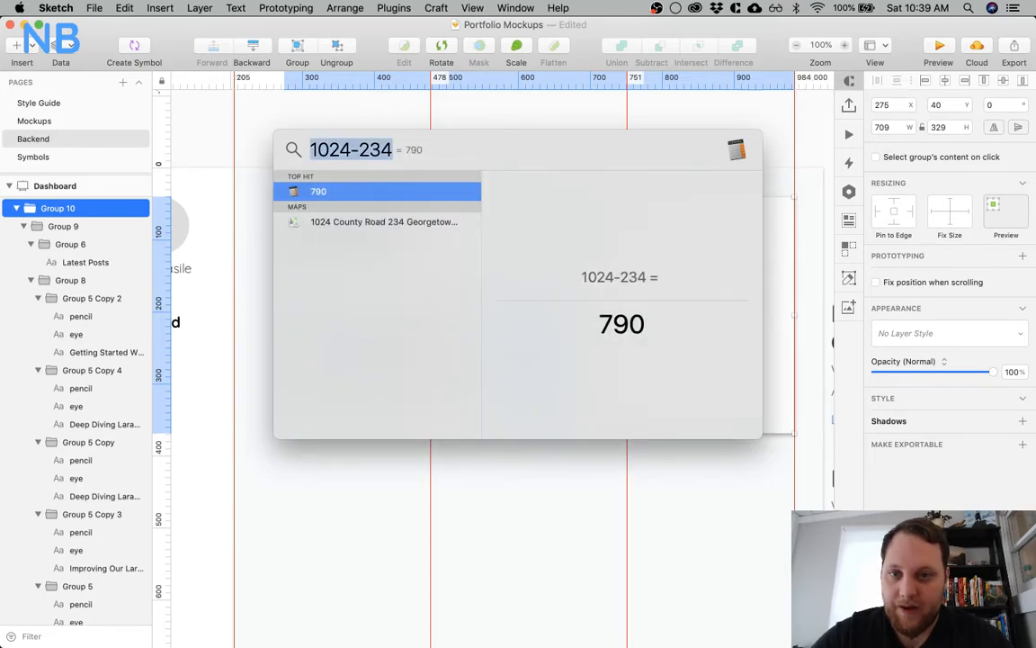
{"action": "key", "text": "BackSpace"}
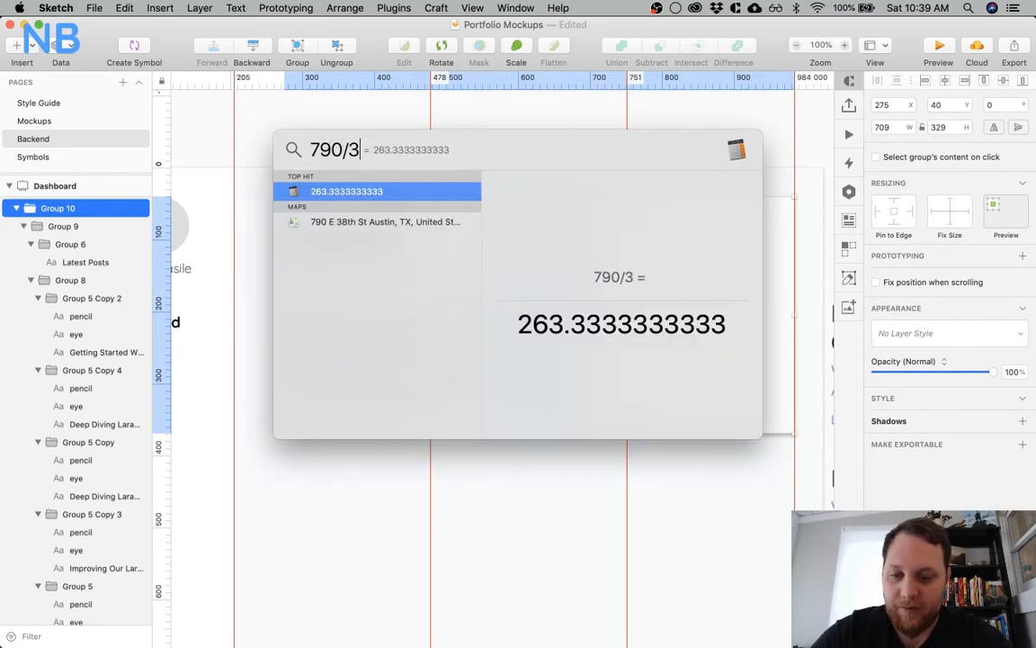
{"action": "key", "text": "Escape"}
{"action": "key", "text": "Escape"}
Calculate 205+263 in Spotlight and move the 478 px guide to 468 px
{"action": "key", "text": "super+space"}
{"action": "type", "text": "205+263"}
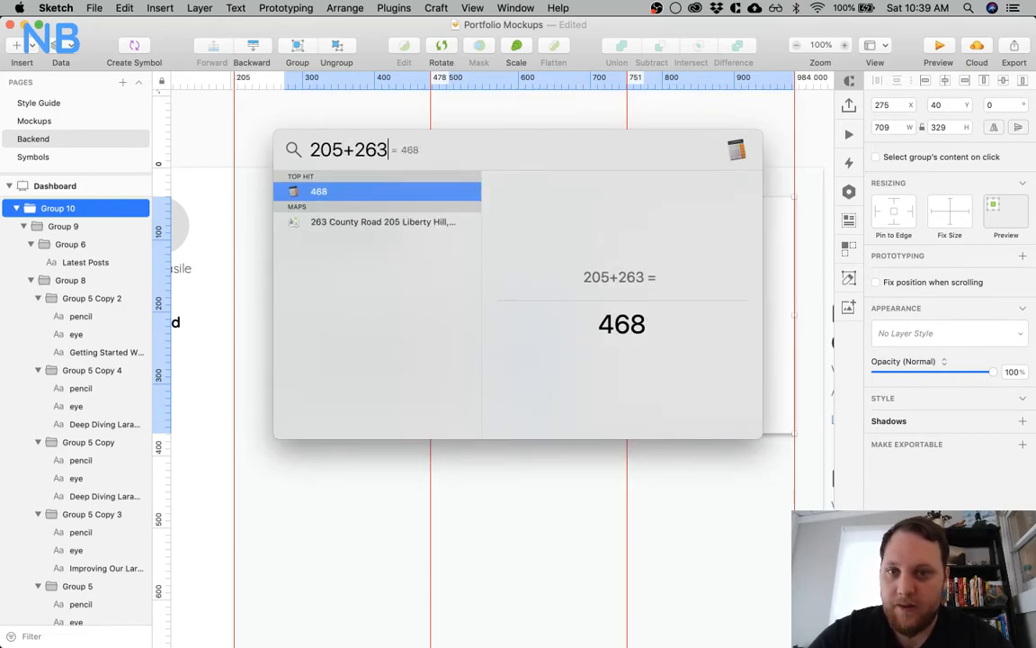
{"action": "key", "text": "Escape"}
{"action": "left_click_drag", "start_coordinate": [481, 84], "coordinate": [423, 82]}
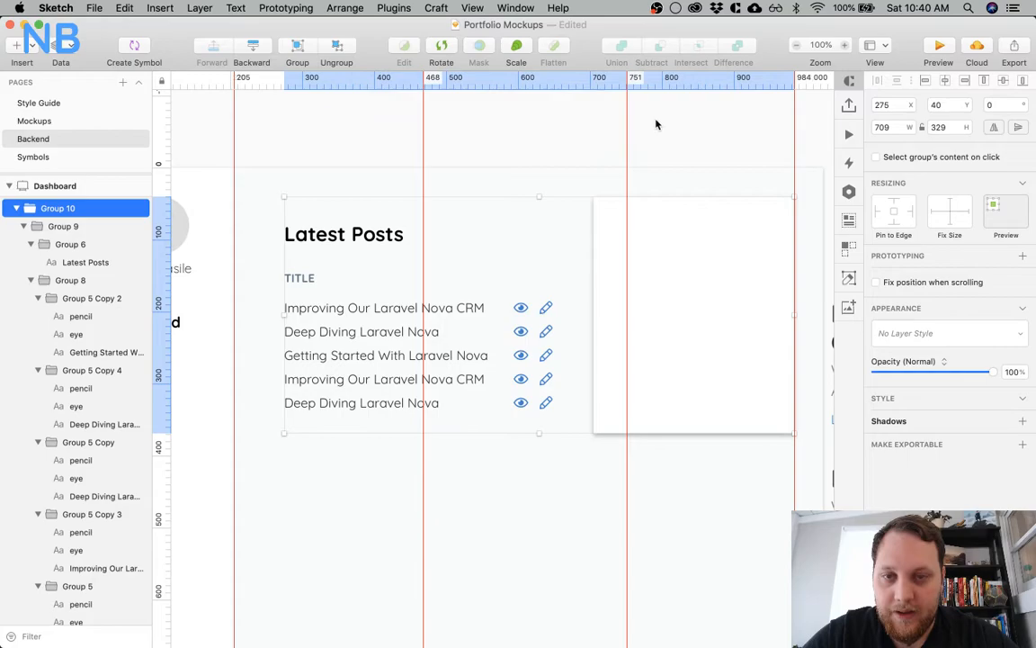
Add the 263 px column width to 468 in Spotlight and move the 751 px guide to 731 px
{"action": "key", "text": "cmd+space"}
{"action": "type", "text": "468+26"}
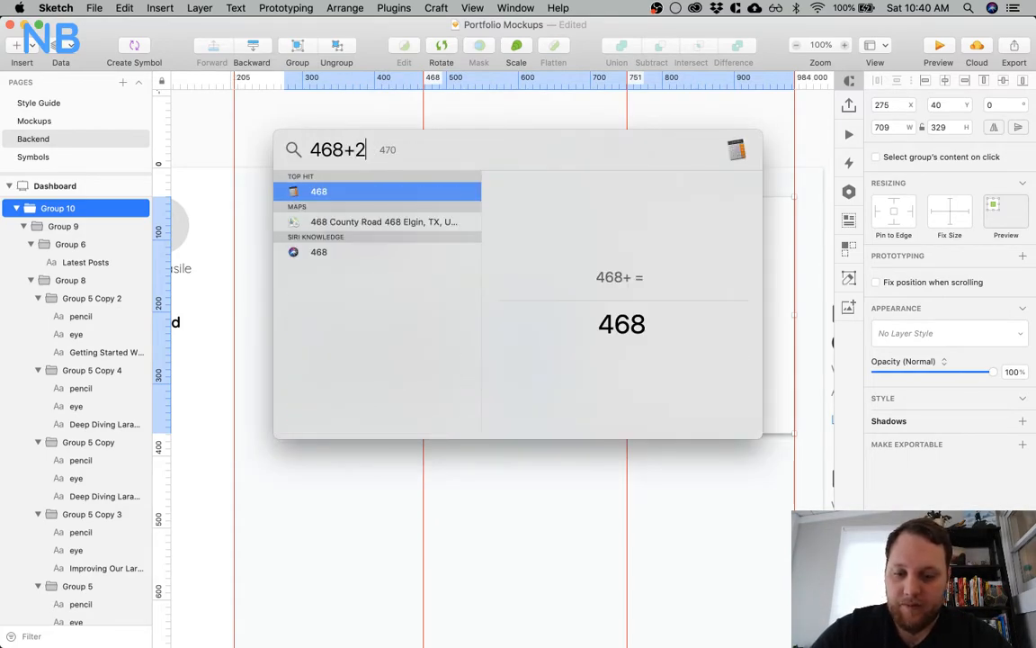
{"action": "key", "text": "Escape"}
{"action": "key", "text": "Escape"}
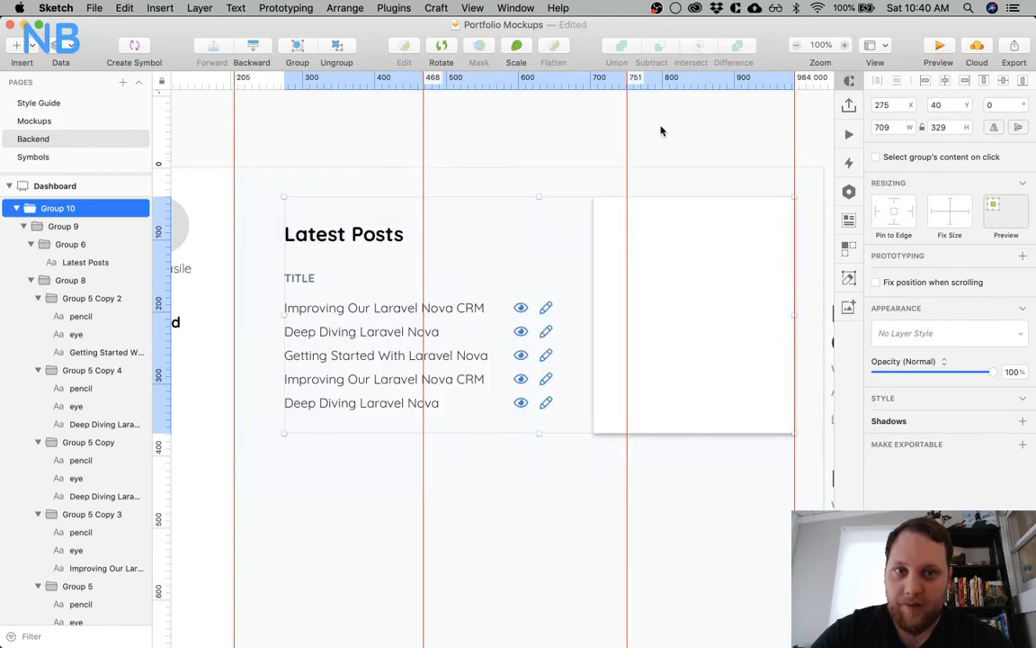
{"action": "left_click_drag", "start_coordinate": [630, 87], "coordinate": [612, 87]}
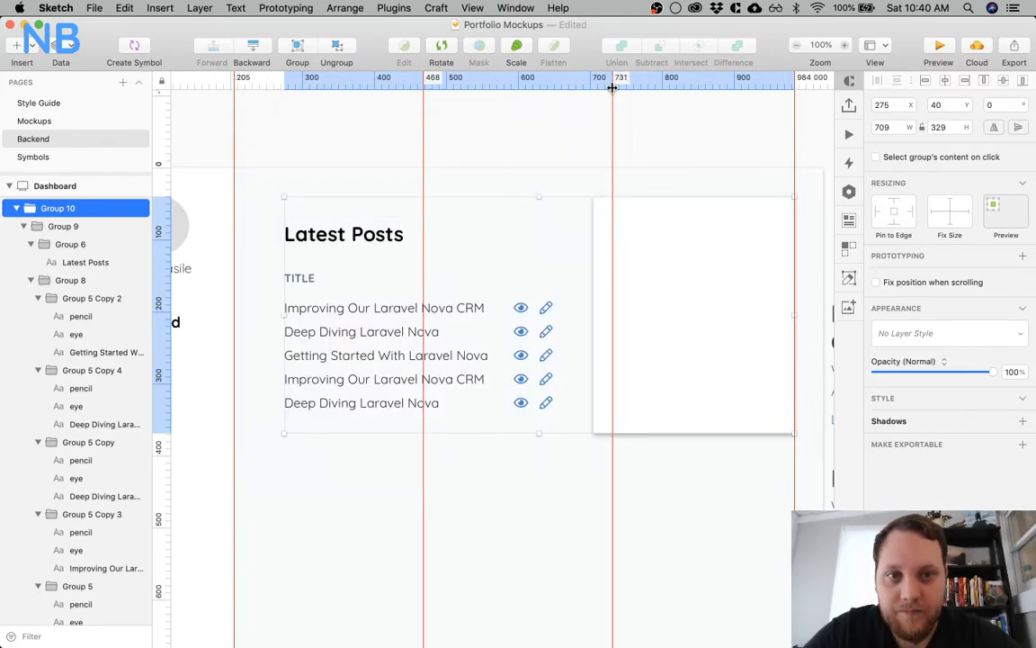
Resize the card's white background rectangle to start at the 731 px guide, making it 253 px wide
{"action": "left_click", "coordinate": [671, 186]}
{"action": "left_click", "coordinate": [671, 231]}
{"action": "left_click", "coordinate": [670, 232]}
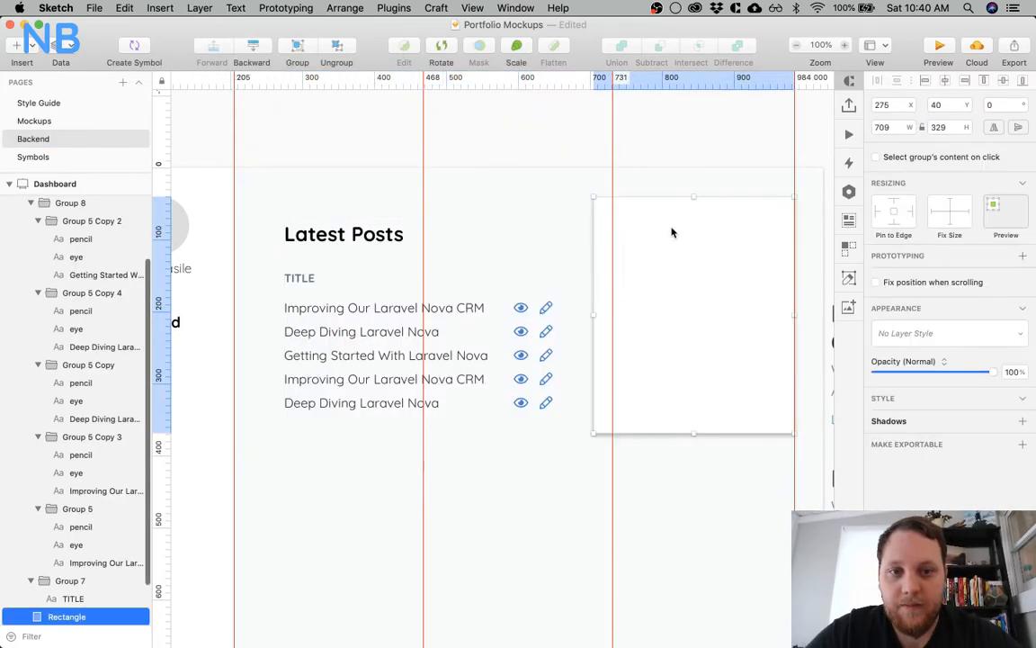
{"action": "left_click_drag", "start_coordinate": [595, 314], "coordinate": [613, 312]}
Move the Latest Posts content group onto the narrowed card at about X 744, Y 65, and select the card's background rectangle
{"action": "left_click", "coordinate": [498, 240]}
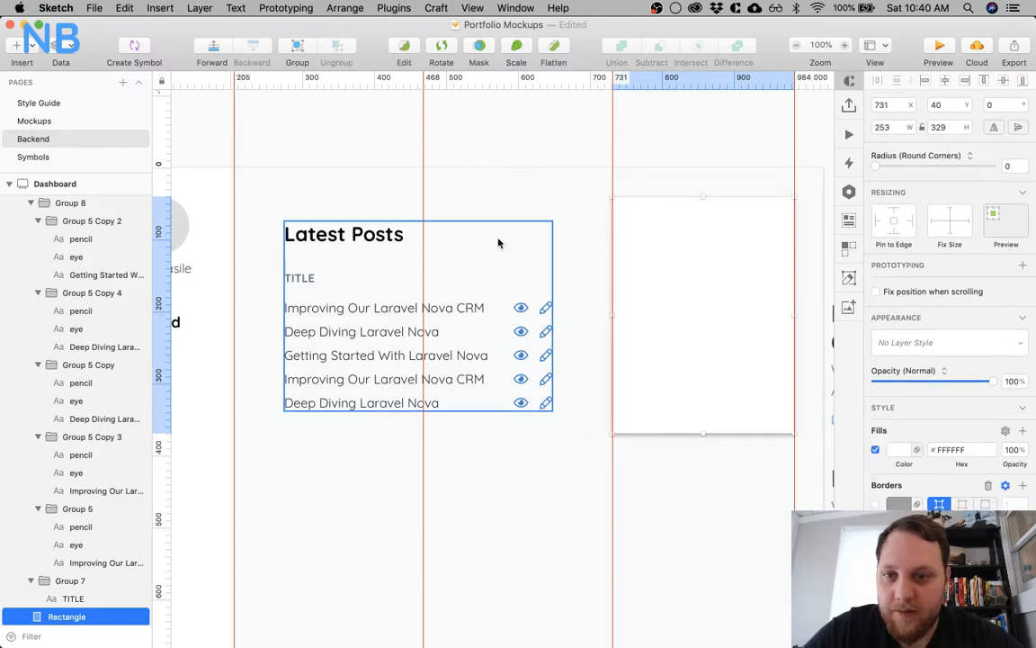
{"action": "scroll", "coordinate": [467, 269], "scroll_direction": "right", "scroll_amount": 5}
{"action": "left_click_drag", "start_coordinate": [276, 212], "coordinate": [611, 203]}
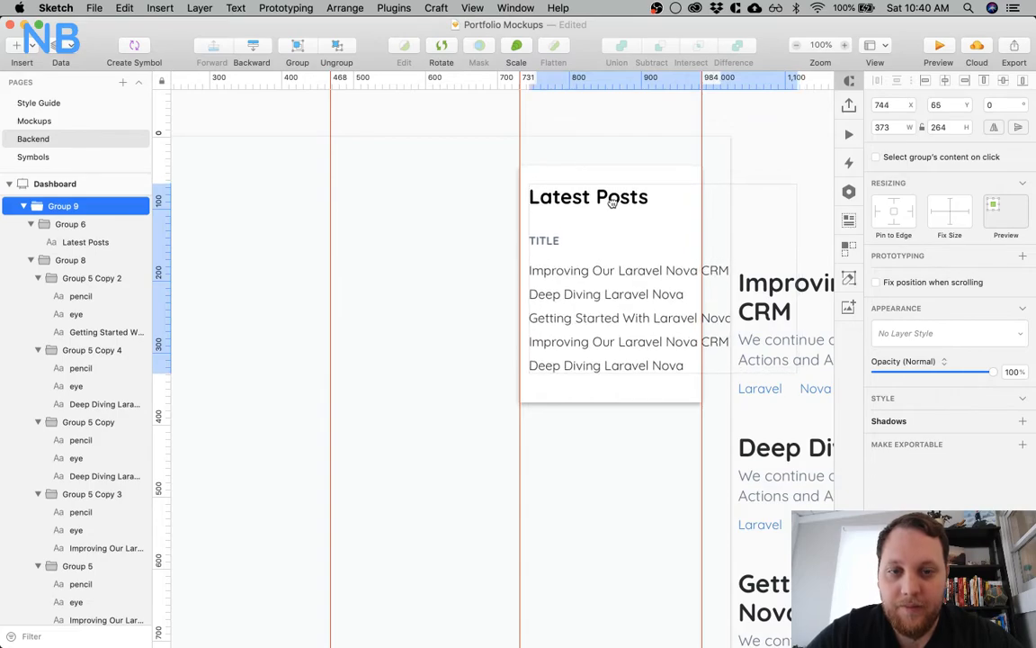
{"action": "scroll", "coordinate": [612, 206], "scroll_direction": "left", "scroll_amount": 3}
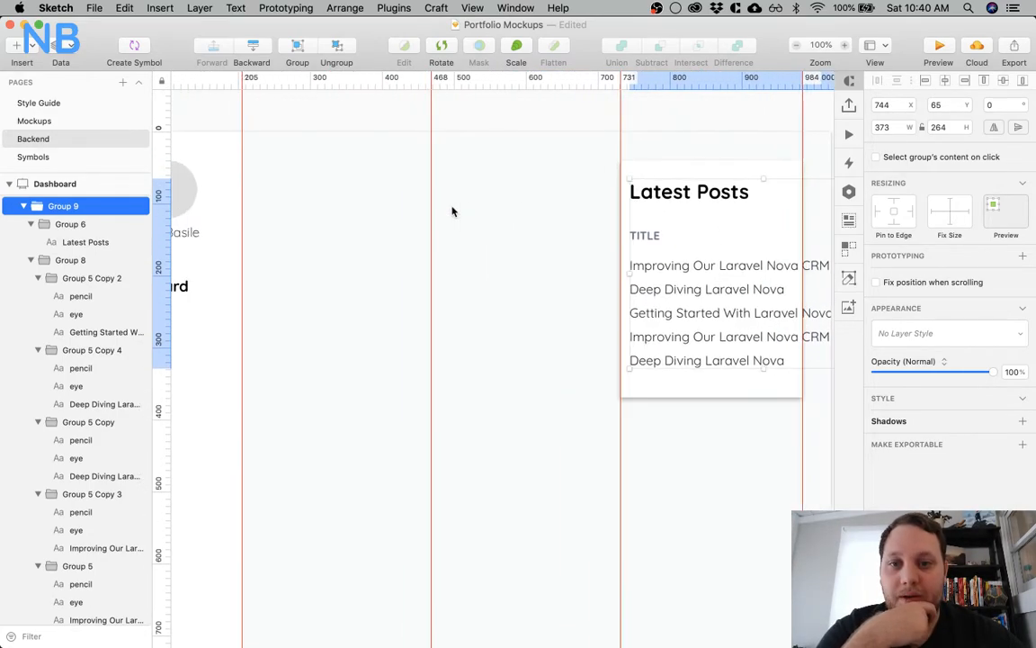
{"action": "left_click", "coordinate": [640, 266]}
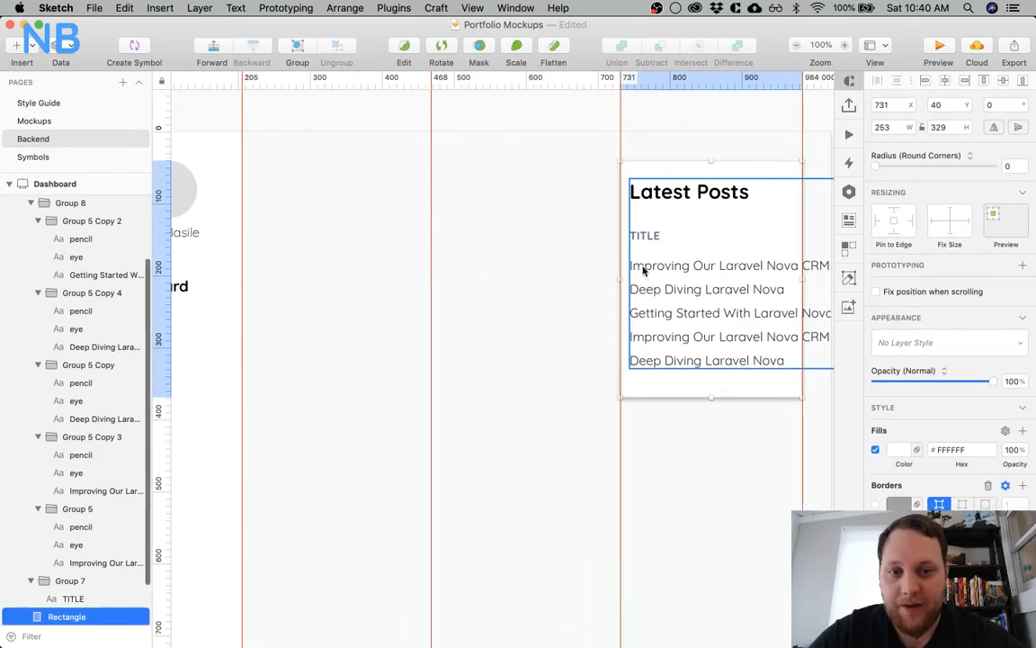
Widen the Latest Posts card's white background leftward past the 731 px guide and move its content group to X 698, Y 65
{"action": "left_click_drag", "start_coordinate": [617, 278], "coordinate": [583, 277]}
{"action": "left_click", "coordinate": [705, 116]}
{"action": "scroll", "coordinate": [705, 123], "scroll_direction": "right", "scroll_amount": 3}
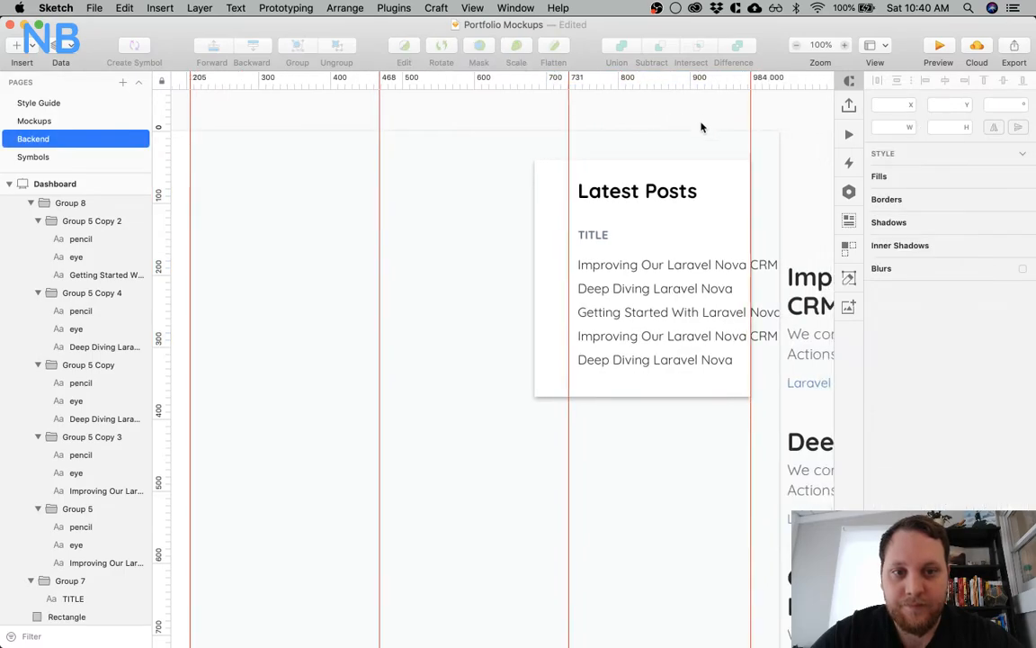
{"action": "left_click", "coordinate": [645, 201]}
{"action": "left_click_drag", "start_coordinate": [645, 201], "coordinate": [605, 198]}
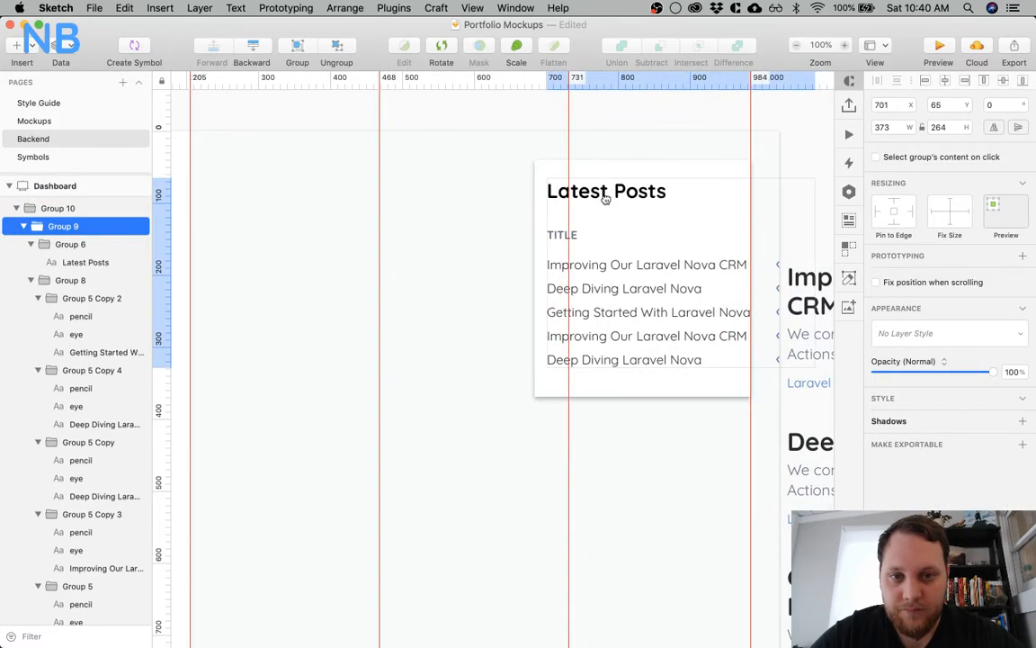
{"action": "key", "text": "alt"}
{"action": "key", "text": "Left"}
{"action": "key", "text": "Left"}
{"action": "key", "text": "Left"}
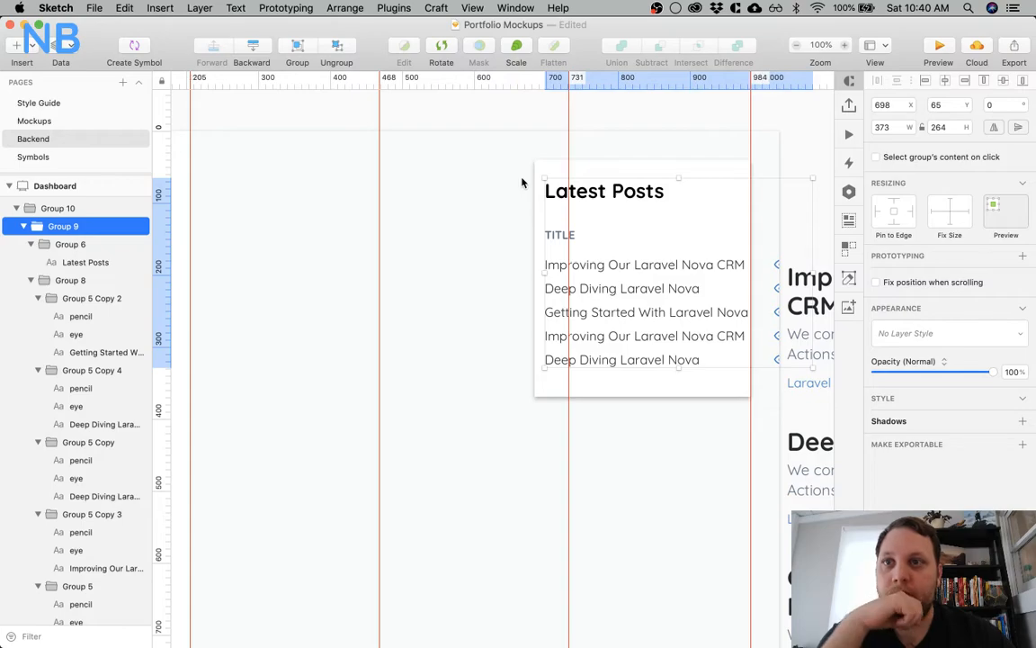
Delete the entire Latest Posts card from the Dashboard artboard
{"action": "left_click", "coordinate": [637, 127]}
{"action": "left_click", "coordinate": [639, 184]}
{"action": "key", "text": "Delete"}
{"action": "scroll", "coordinate": [545, 210], "scroll_direction": "left", "scroll_amount": 3}
{"action": "scroll", "coordinate": [545, 211], "scroll_direction": "left", "scroll_amount": 5}
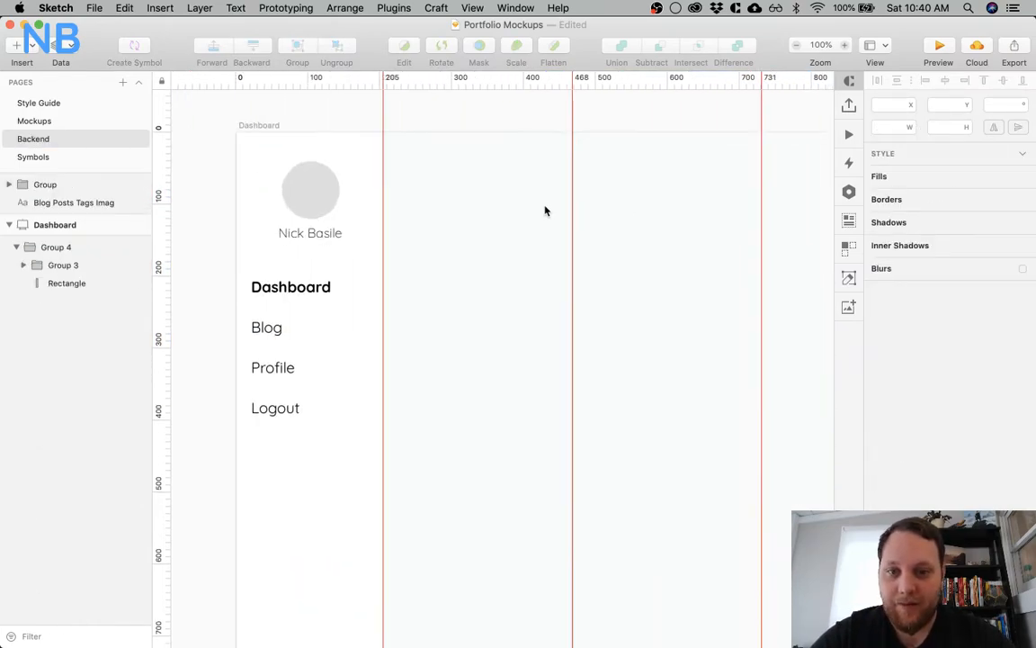
Remove the 468 px and 731 px vertical guides from the artboard
{"action": "scroll", "coordinate": [545, 210], "scroll_direction": "right", "scroll_amount": 2}
{"action": "left_click_drag", "start_coordinate": [522, 86], "coordinate": [169, 84]}
{"action": "left_click", "coordinate": [705, 87]}
{"action": "left_click_drag", "start_coordinate": [705, 89], "coordinate": [162, 84]}
{"action": "key", "text": "super+minus"}
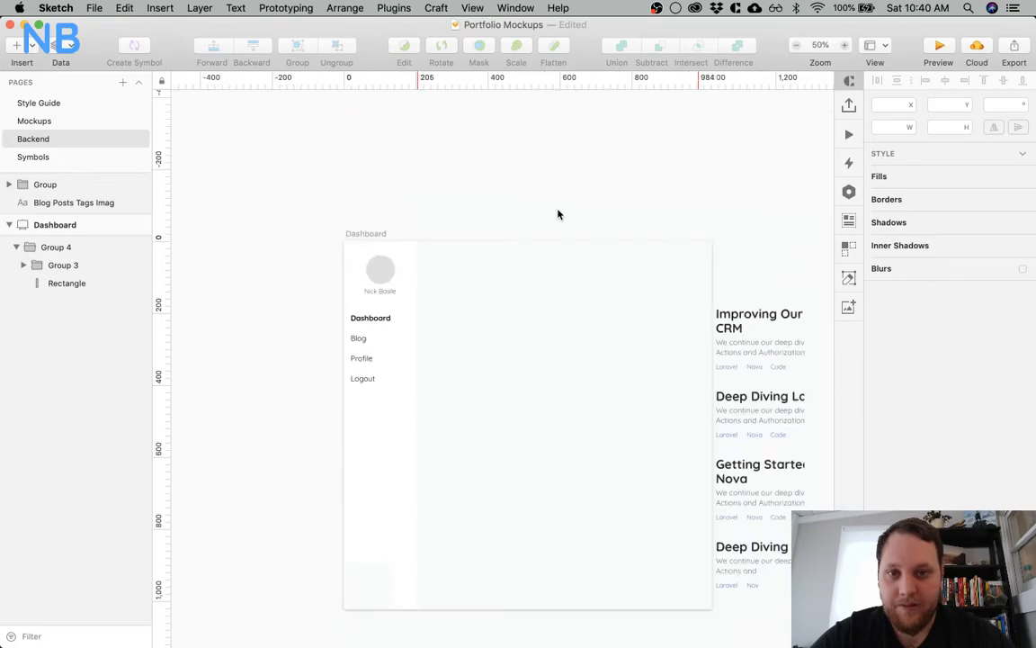
{"action": "scroll", "coordinate": [557, 214], "scroll_direction": "down", "scroll_amount": 5}
{"action": "scroll", "coordinate": [557, 214], "scroll_direction": "right", "scroll_amount": 3}
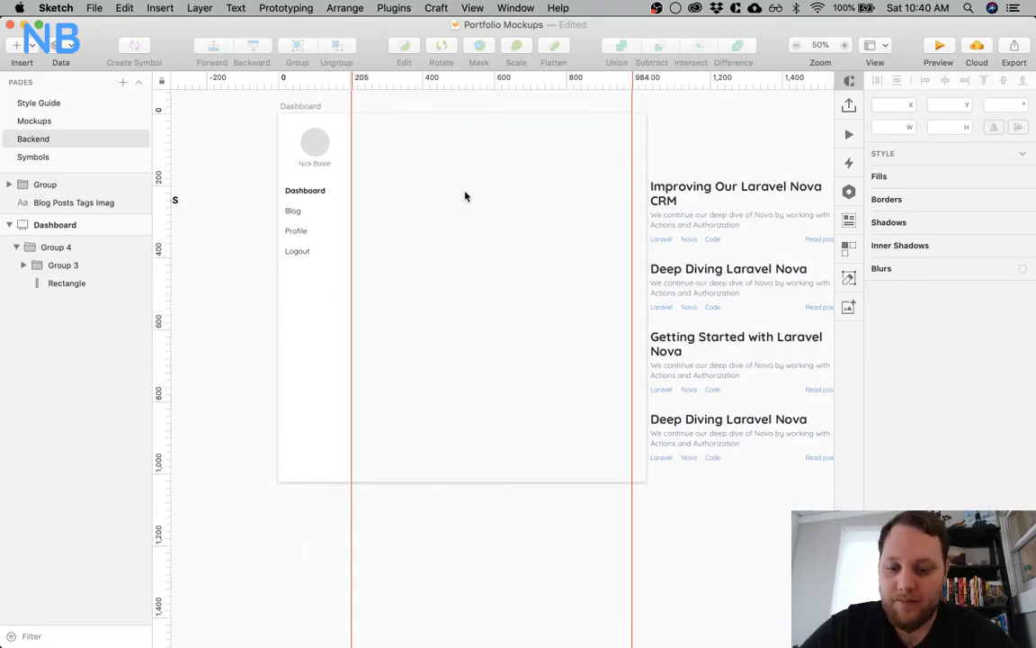
Move the 205 px vertical guide to 235 px and the 984 px guide to 994 px
{"action": "left_click_drag", "start_coordinate": [350, 81], "coordinate": [361, 81]}
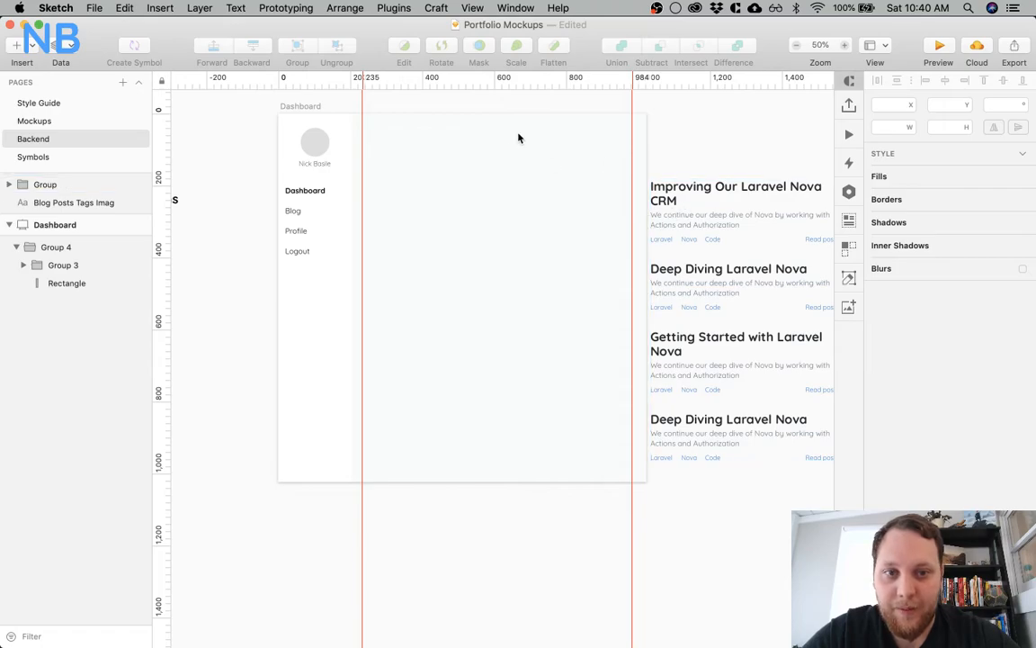
{"action": "left_click", "coordinate": [357, 159]}
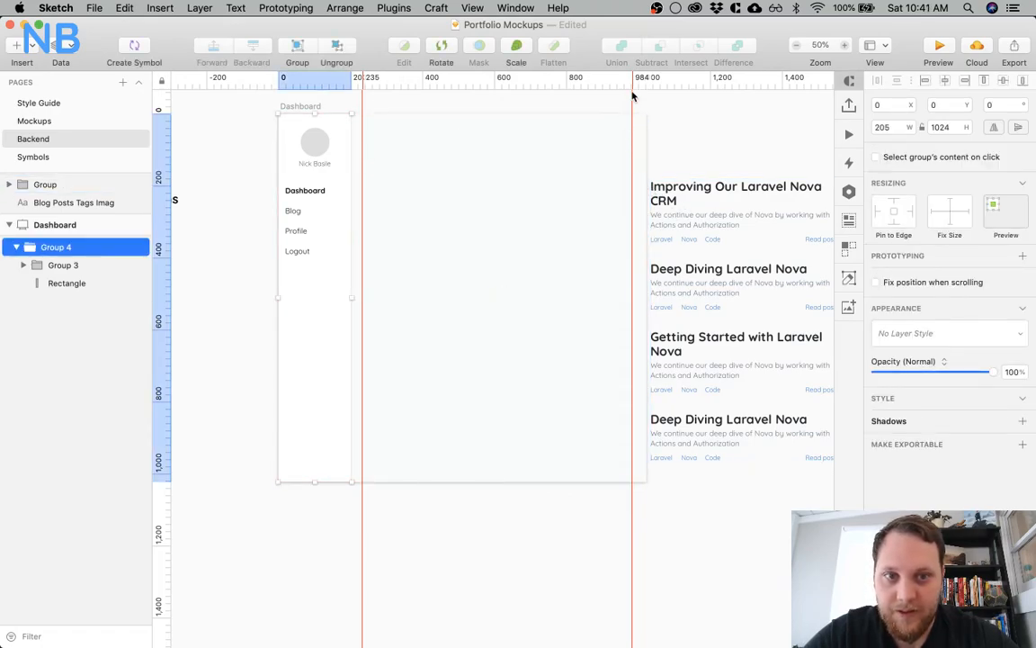
{"action": "key", "text": "super+space"}
{"action": "type", "text": "1024-30"}
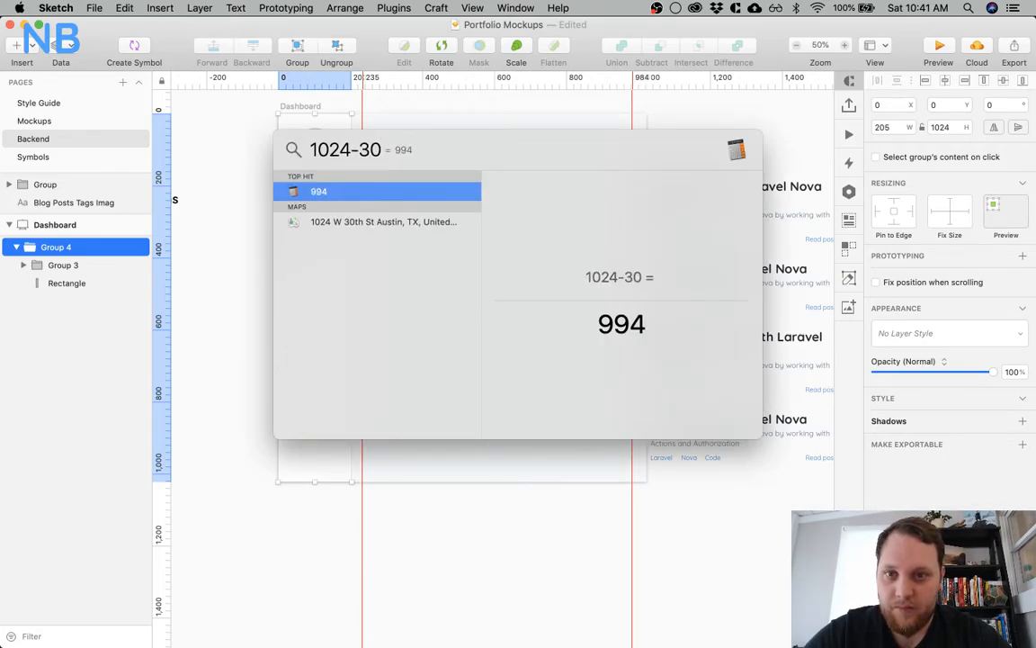
{"action": "key", "text": "Escape"}
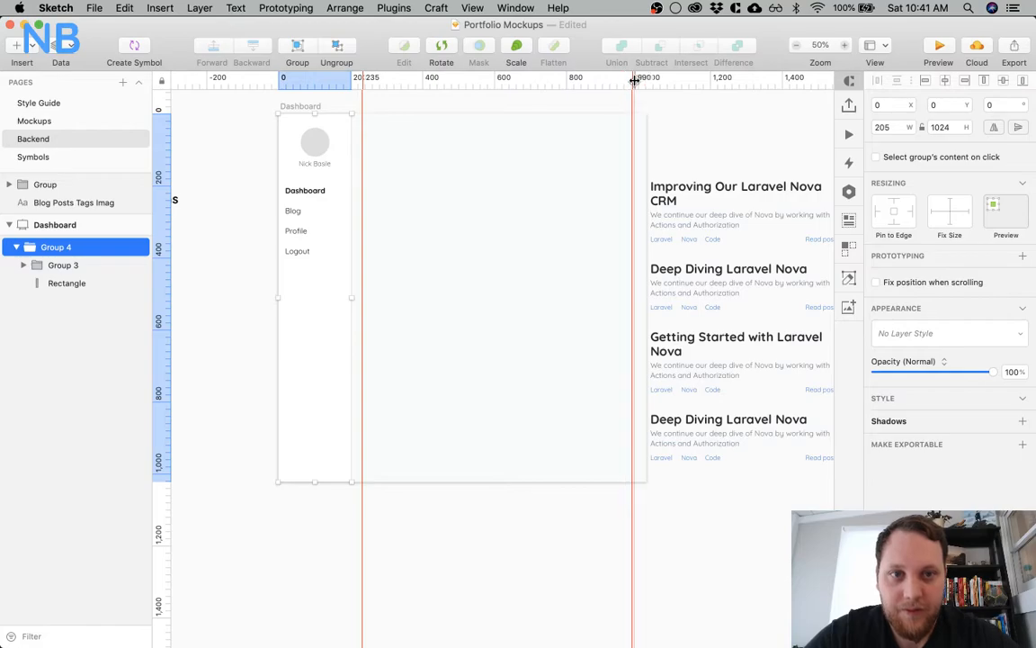
{"action": "left_click_drag", "start_coordinate": [632, 81], "coordinate": [639, 79]}
{"action": "left_click", "coordinate": [588, 108]}
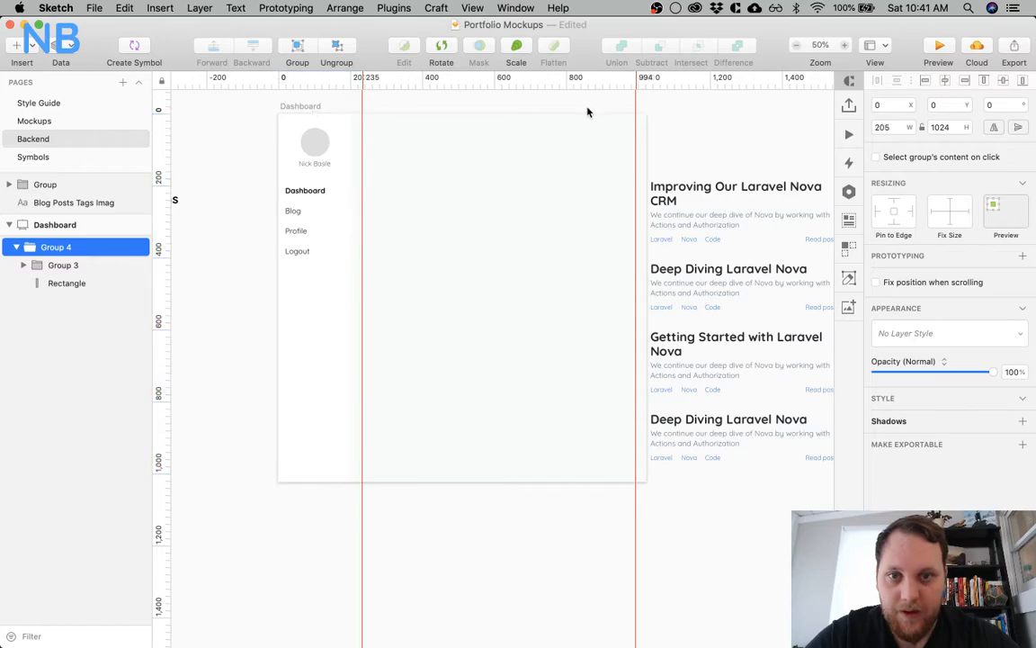
Add a text layer near the top of the Dashboard's empty content area, styled bold, size 25 and left-aligned
{"action": "left_click", "coordinate": [431, 143]}
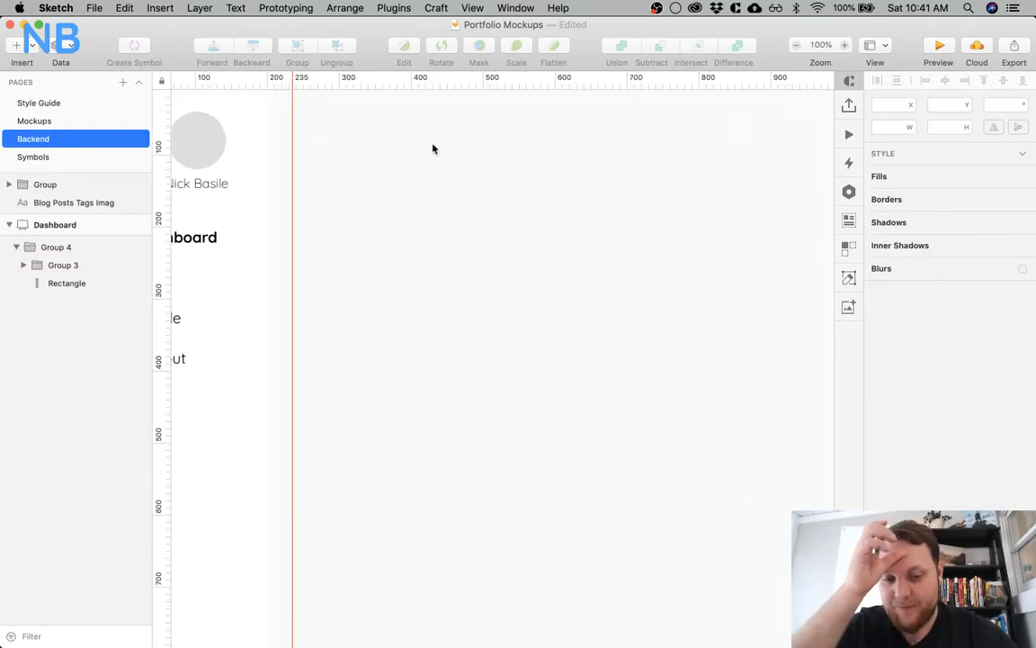
{"action": "key", "text": "super+minus"}
{"action": "key", "text": "t"}
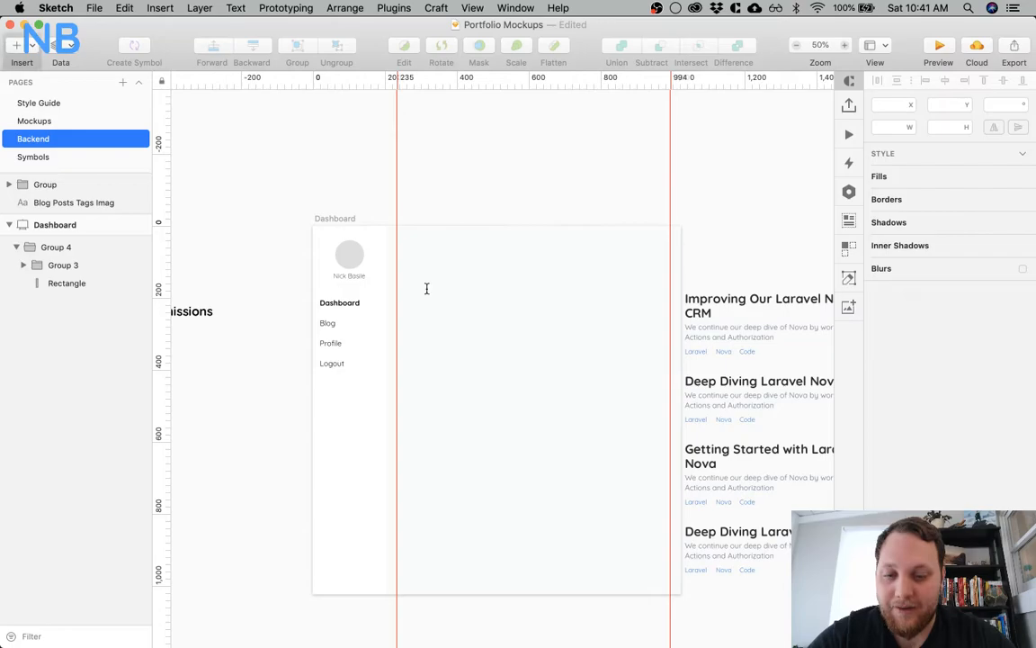
{"action": "left_click", "coordinate": [409, 258]}
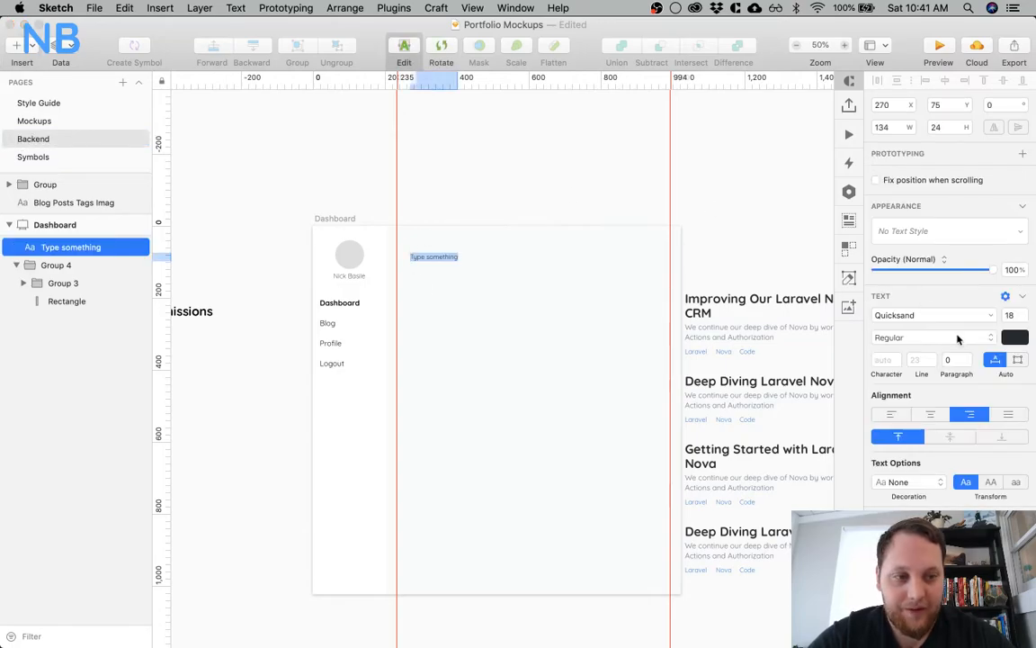
{"action": "left_click", "coordinate": [958, 338]}
{"action": "left_click", "coordinate": [943, 354]}
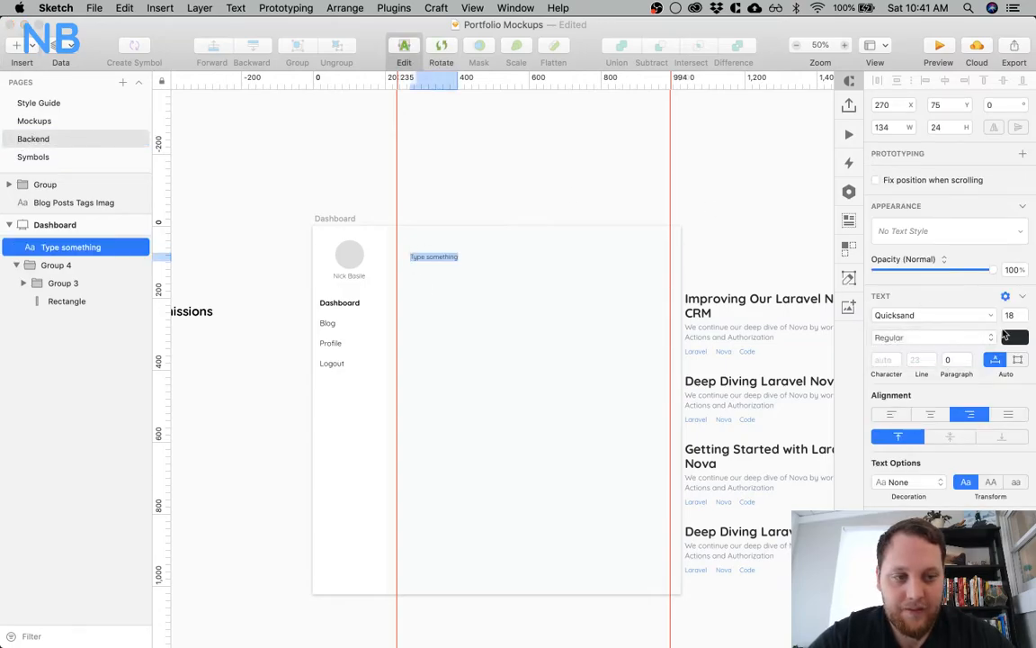
{"action": "left_click", "coordinate": [1009, 314]}
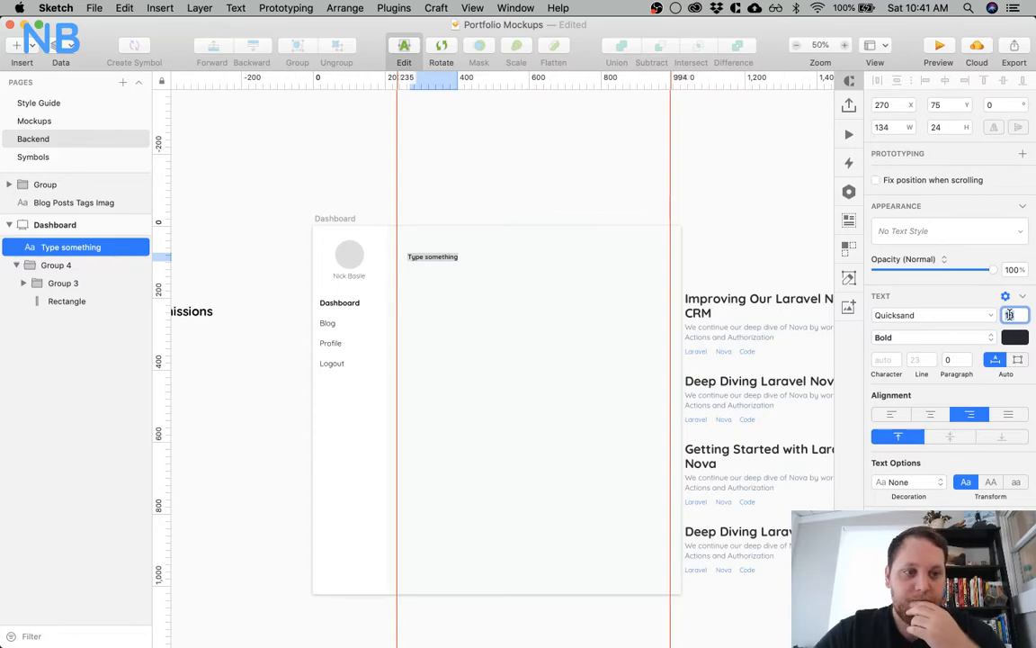
{"action": "type", "text": "25"}
{"action": "key", "text": "Return"}
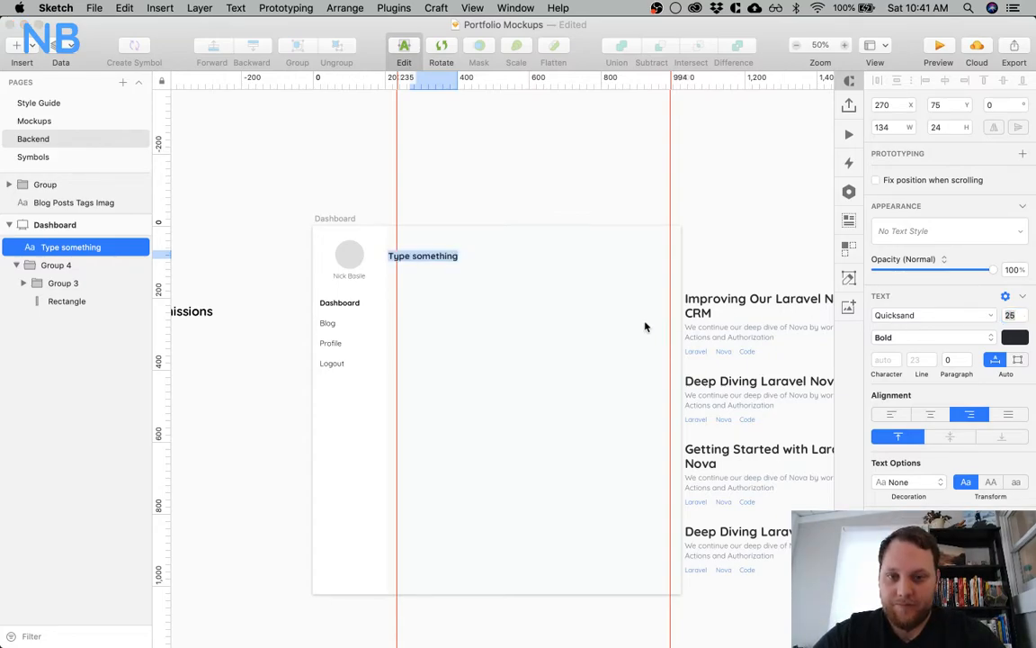
{"action": "left_click", "coordinate": [900, 417]}
{"action": "left_click", "coordinate": [484, 283]}
{"action": "left_click", "coordinate": [438, 213]}
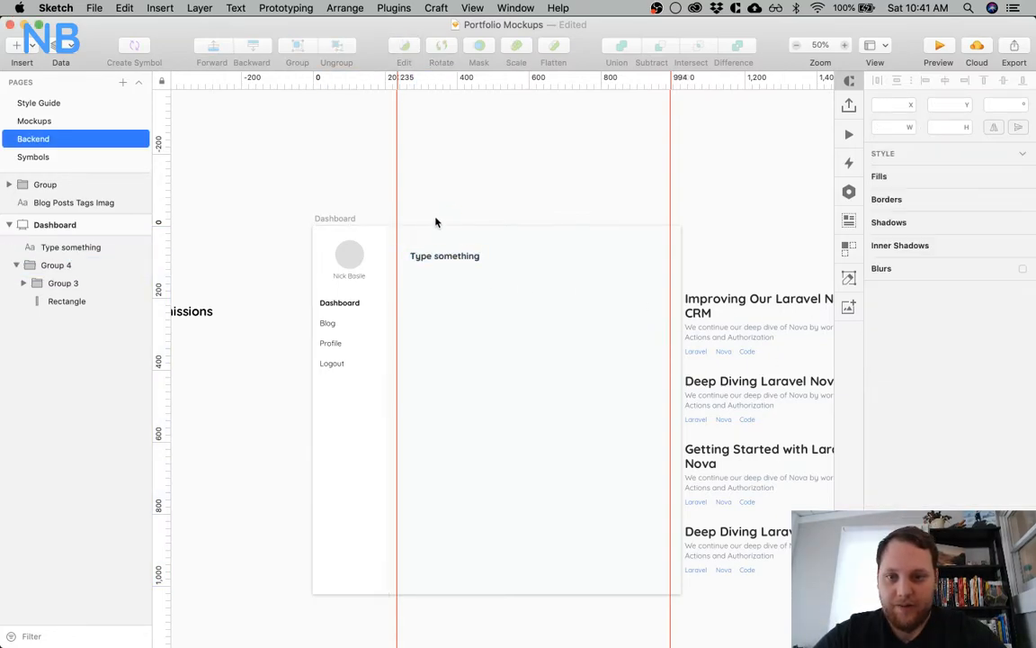
Align the new text layer to the 235 px guide, 30 px below the artboard's top edge
{"action": "mouse_move", "coordinate": [428, 249]}
{"action": "left_mouse_down"}
{"action": "mouse_move", "coordinate": [418, 252]}
{"action": "mouse_move", "coordinate": [411, 234]}
{"action": "mouse_move", "coordinate": [421, 236]}
{"action": "left_mouse_up"}
{"action": "key", "text": "Down"}
{"action": "key", "text": "alt"}
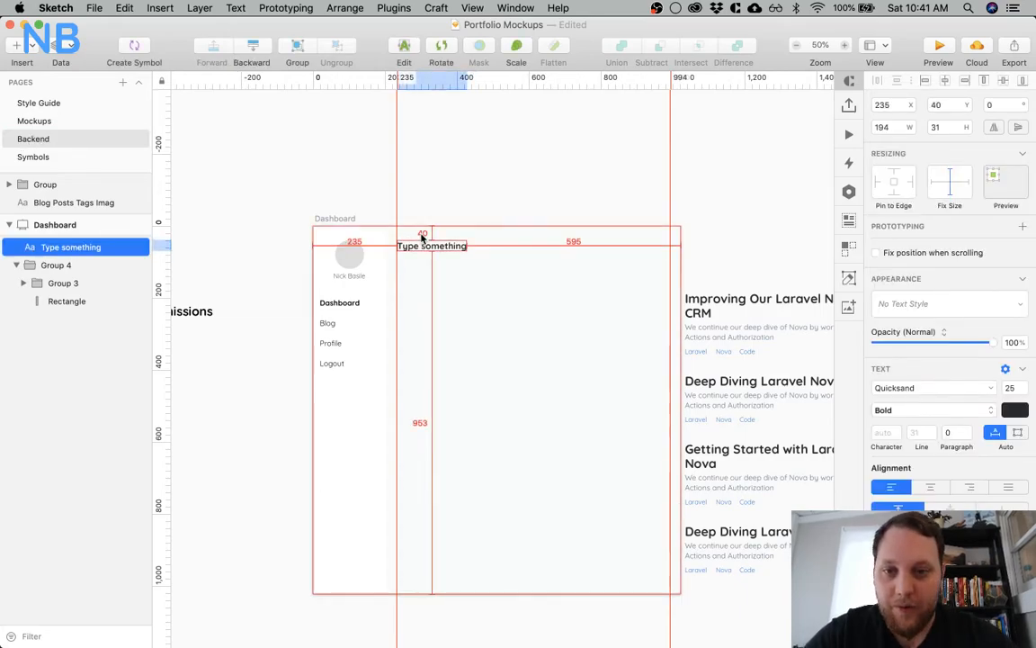
{"action": "key", "text": "z"}
{"action": "left_click", "coordinate": [421, 230]}
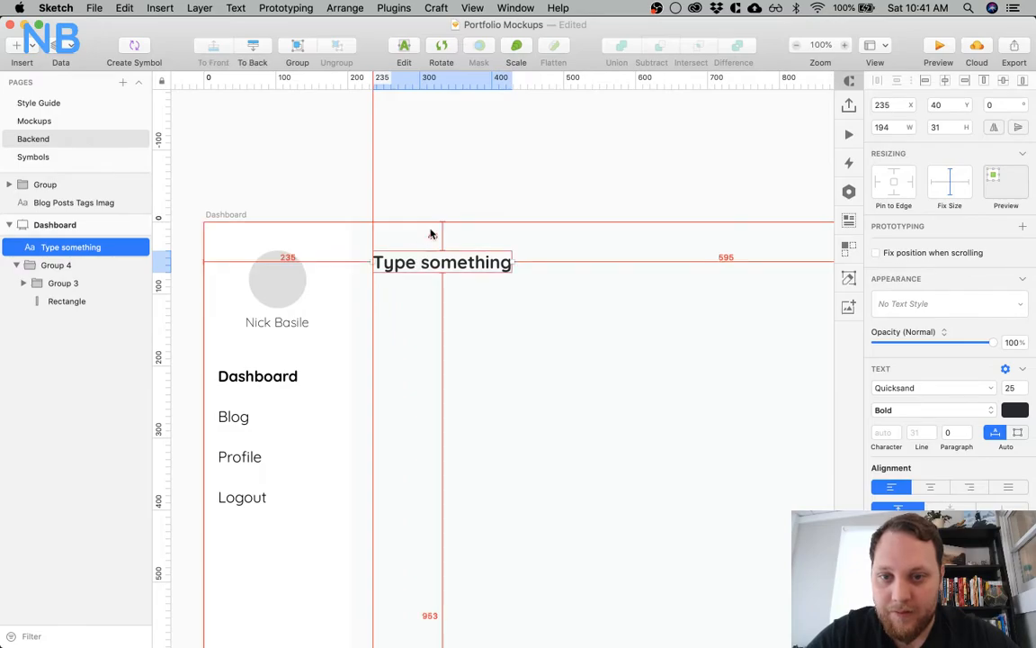
{"action": "key", "text": "shift+Up"}
{"action": "key", "text": "alt"}
Replace the placeholder text with the heading "Latest Activity"
{"action": "triple_click", "coordinate": [414, 254]}
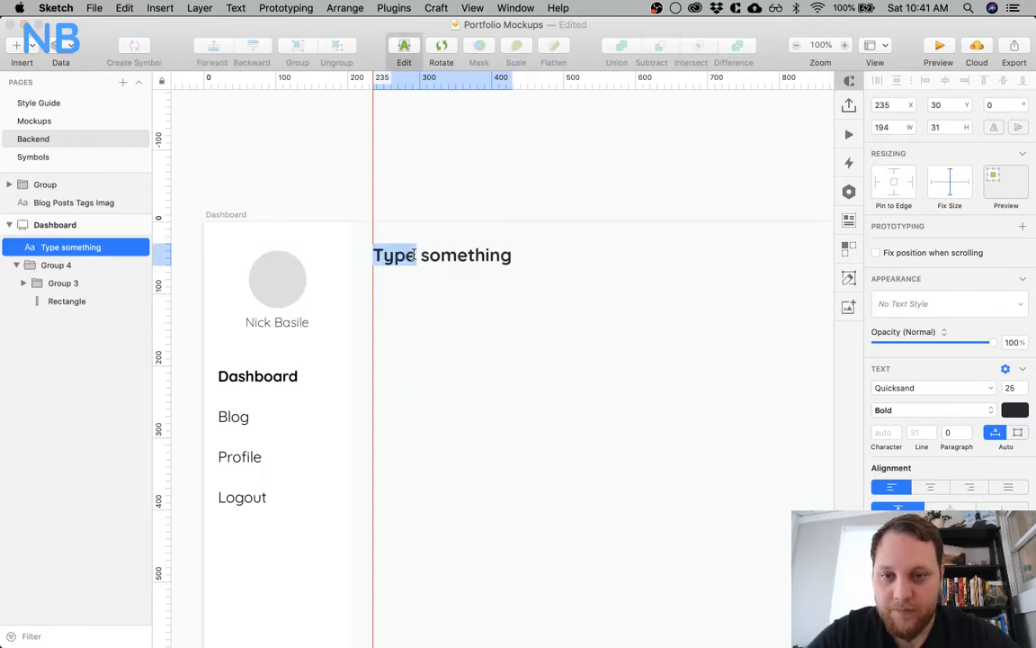
{"action": "type", "text": "Ac"}
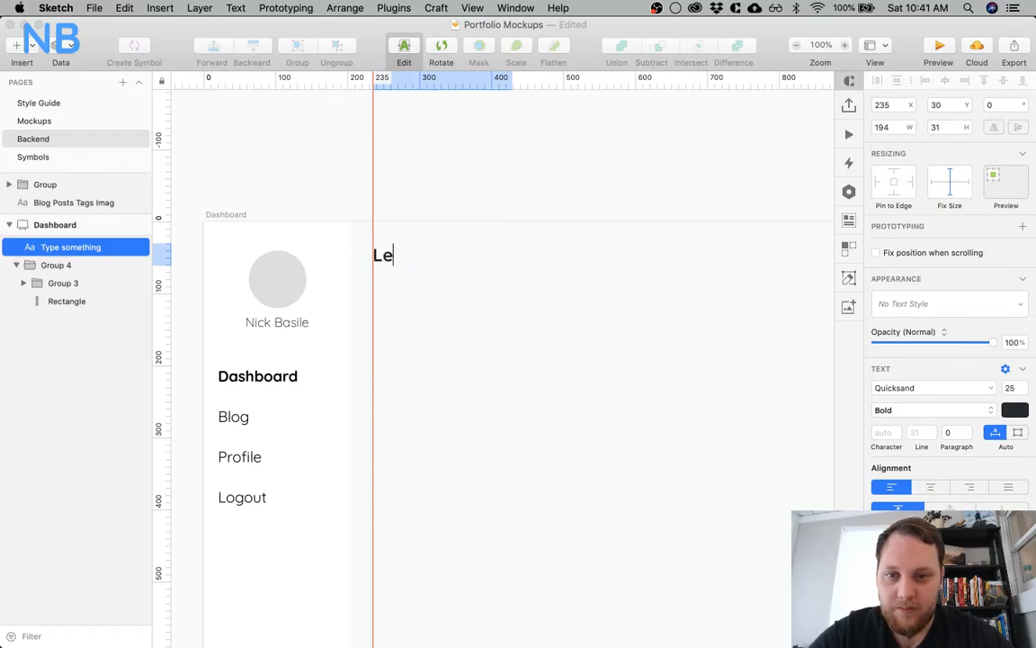
{"action": "key", "text": "BackSpace"}
{"action": "type", "text": "test Activity"}
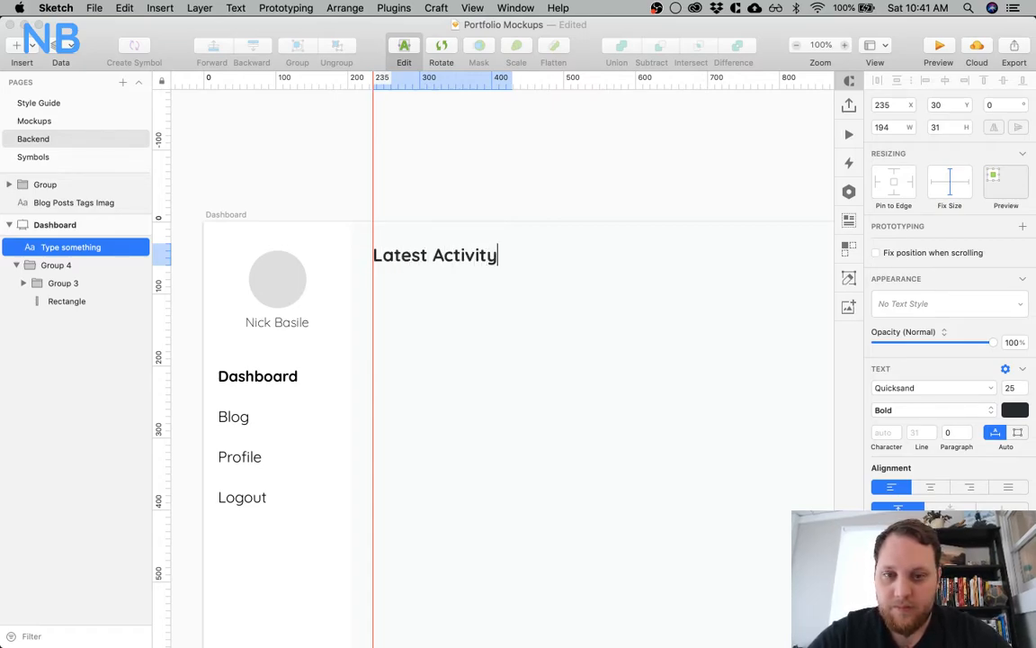
{"action": "left_click", "coordinate": [464, 385]}
Draw a rectangle 488 by 91 px below the Latest Activity heading, starting at the 235 px guide at Y 102
{"action": "scroll", "coordinate": [465, 387], "scroll_direction": "down", "scroll_amount": 3}
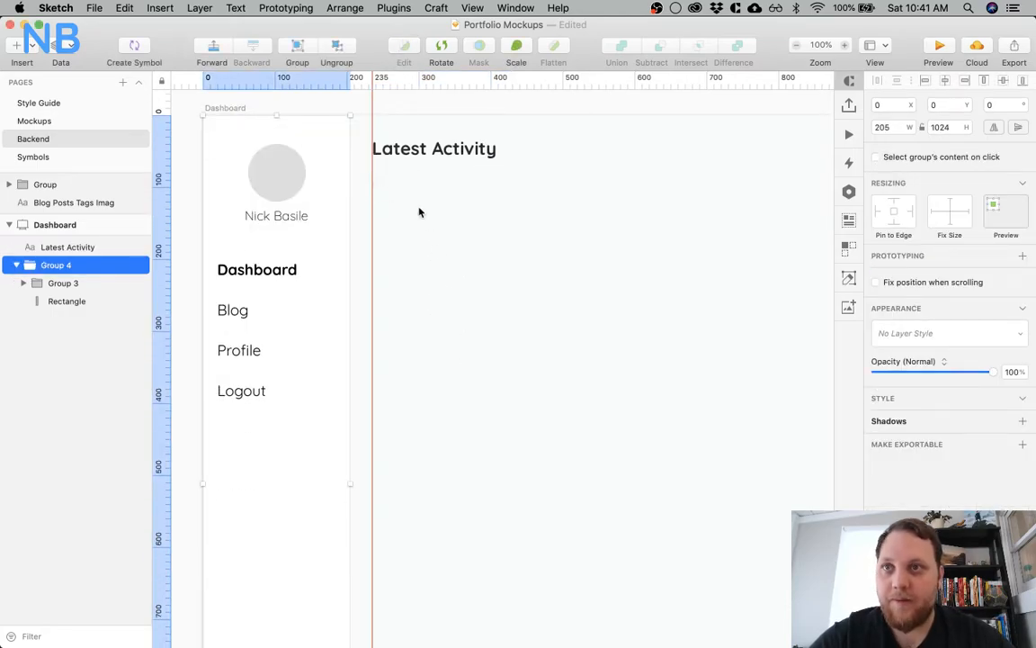
{"action": "key", "text": "r"}
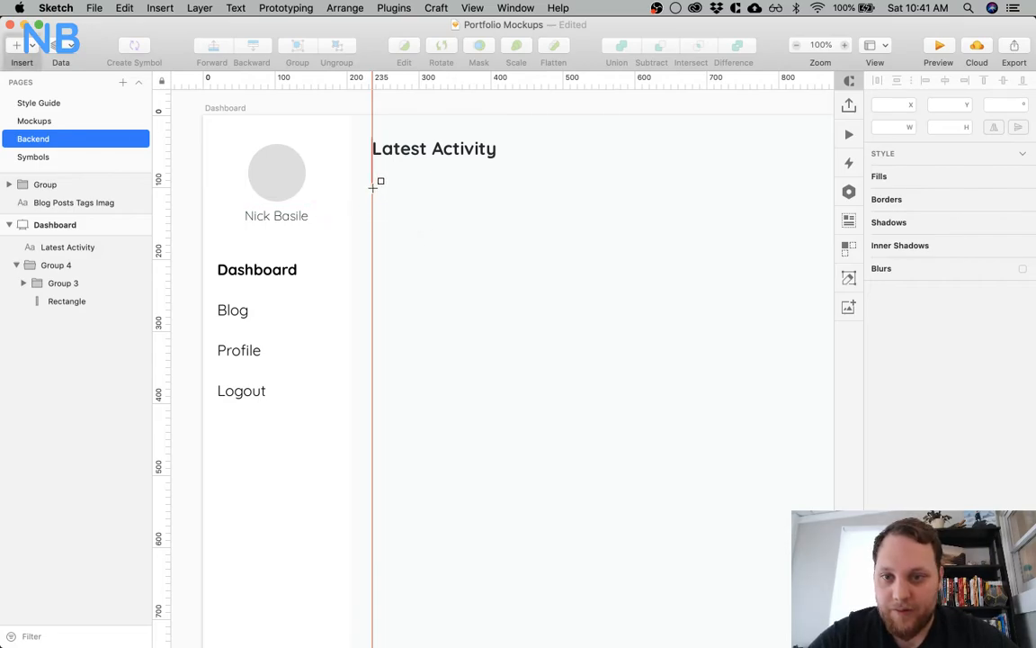
{"action": "left_click_drag", "start_coordinate": [373, 187], "coordinate": [723, 254]}
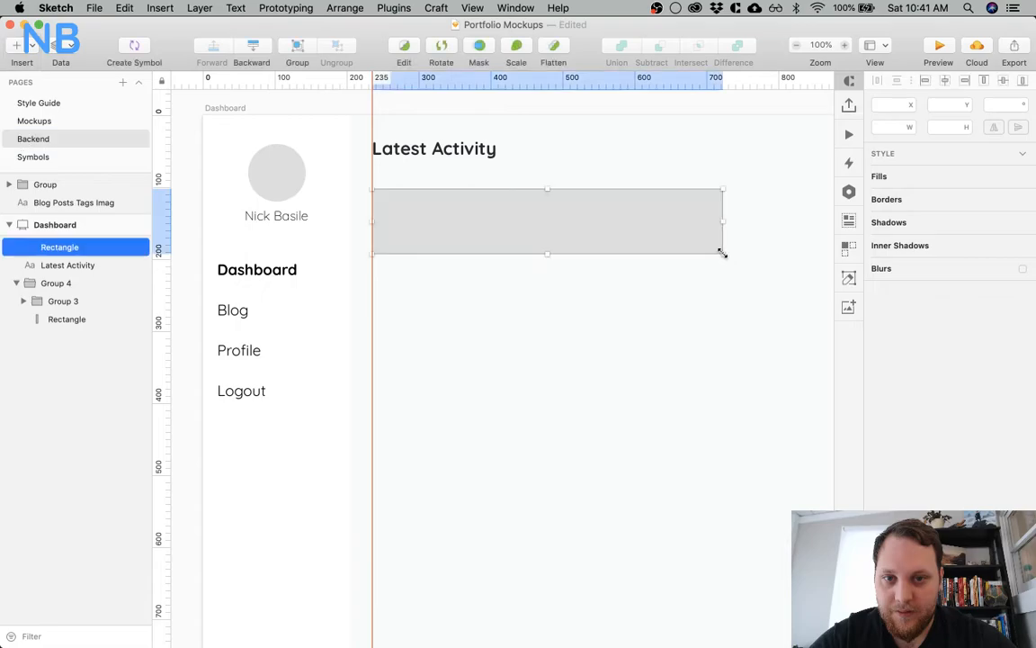
{"action": "left_click", "coordinate": [600, 289]}
{"action": "left_click", "coordinate": [637, 230]}
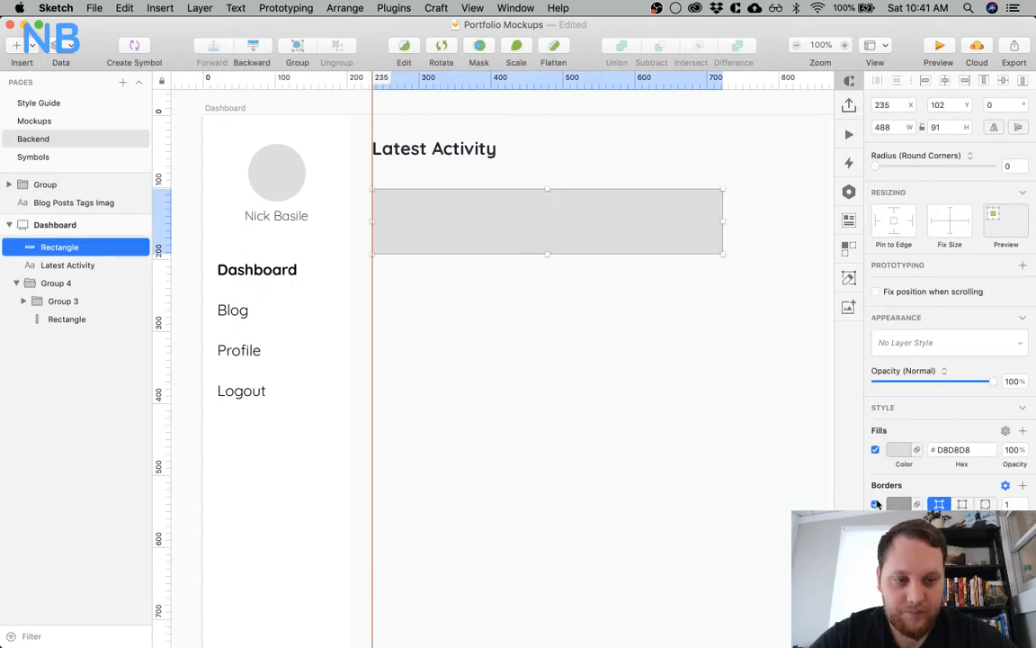
Remove the rectangle's border, fill it with white (FFFFFF) and set its corner radius to 3
{"action": "left_click", "coordinate": [875, 503]}
{"action": "left_click", "coordinate": [904, 452]}
{"action": "left_click_drag", "start_coordinate": [904, 492], "coordinate": [817, 365]}
{"action": "left_click", "coordinate": [625, 291]}
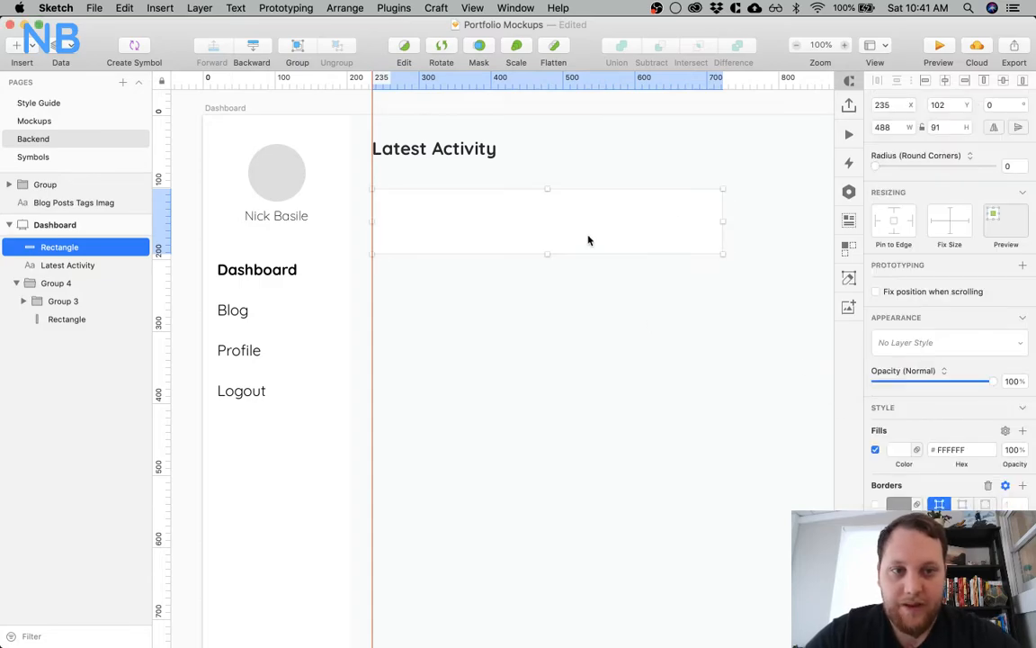
{"action": "left_click", "coordinate": [1011, 165]}
{"action": "type", "text": "3"}
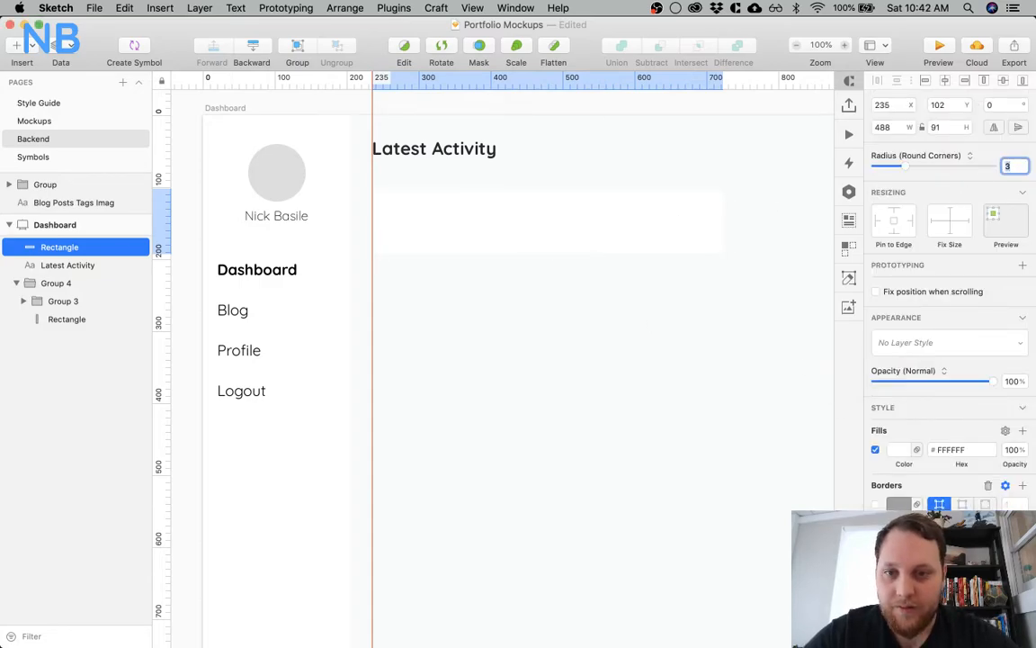
{"action": "left_click", "coordinate": [537, 303]}
Draw a 57 px circle inside the white card's left end, nudge it right to X 255 and slightly down, and select the card's rectangle
{"action": "key", "text": "z"}
{"action": "left_click", "coordinate": [471, 207]}
{"action": "scroll", "coordinate": [401, 248], "scroll_direction": "left", "scroll_amount": 3}
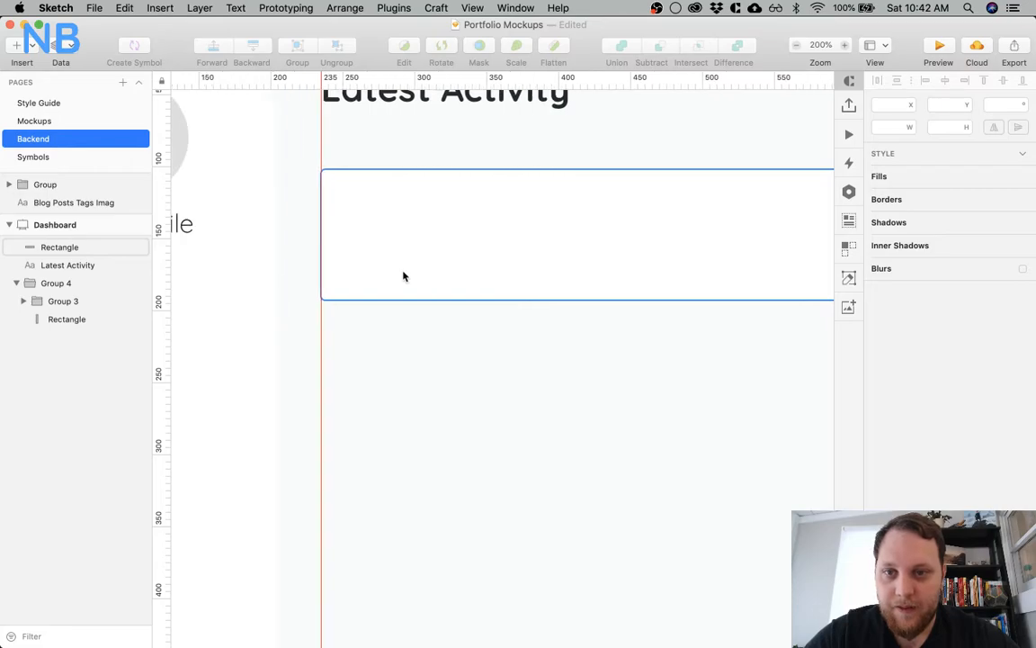
{"action": "key", "text": "t"}
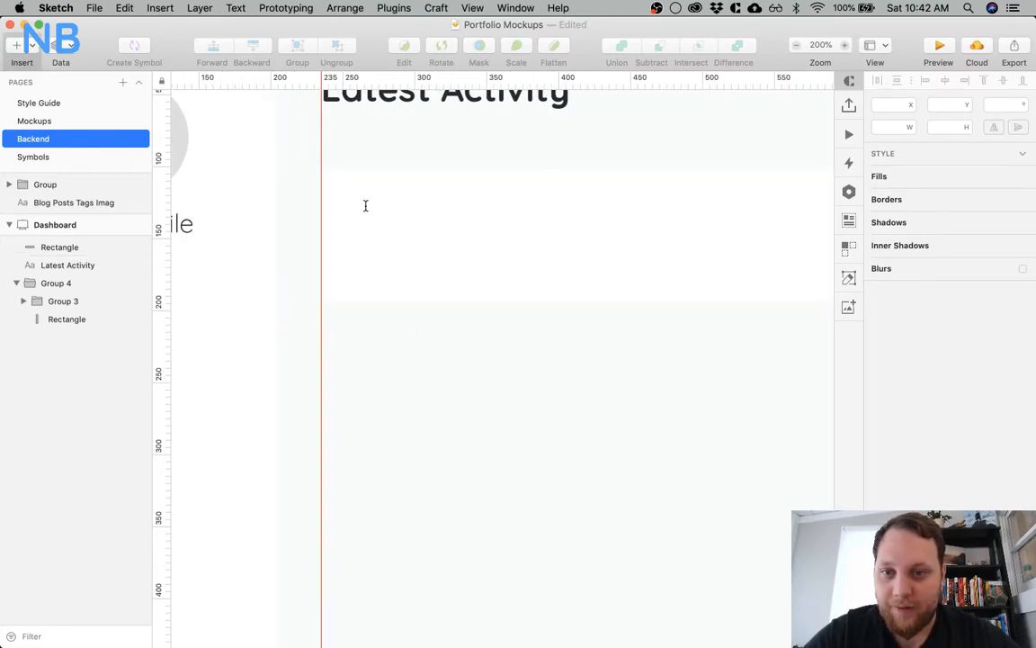
{"action": "key", "text": "o"}
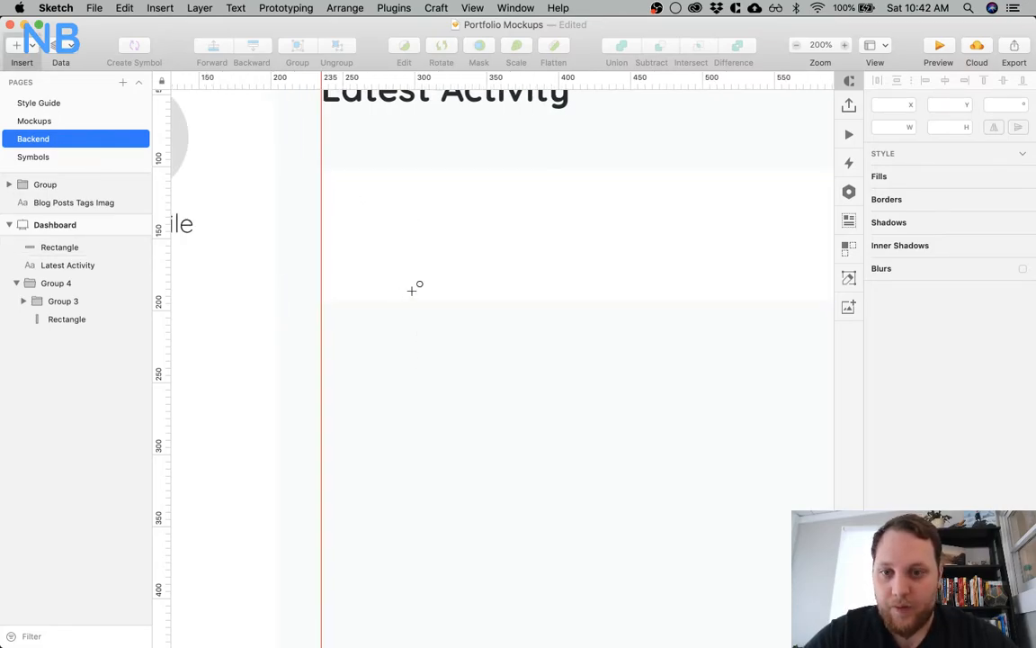
{"action": "left_click_drag", "start_coordinate": [357, 199], "coordinate": [402, 224]}
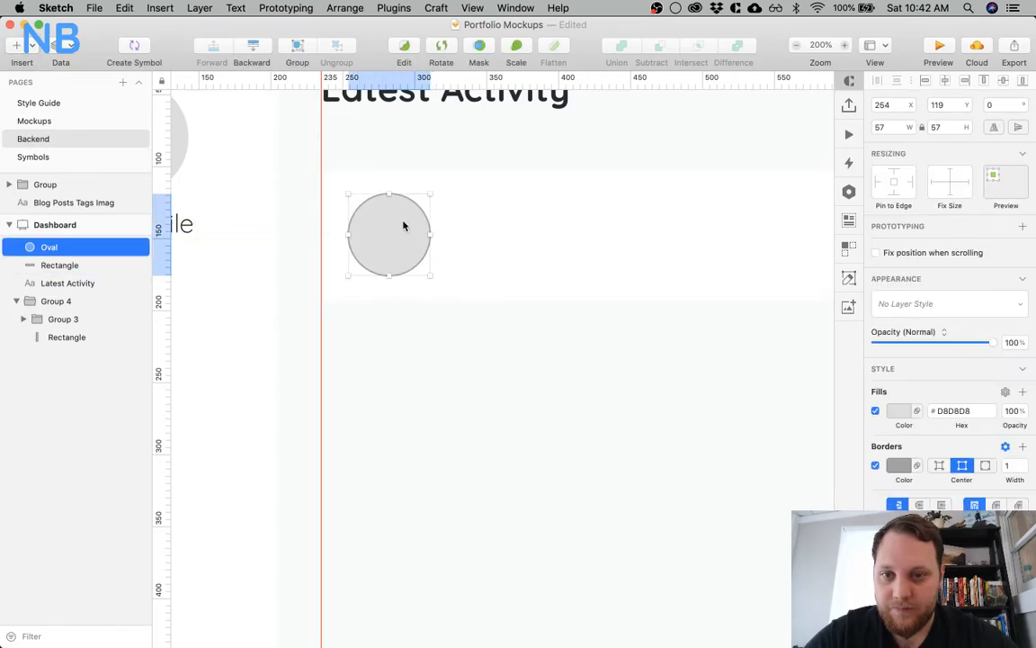
{"action": "key", "text": "Right"}
{"action": "key", "text": "Down"}
{"action": "key", "text": "Down"}
{"action": "key", "text": "Down"}
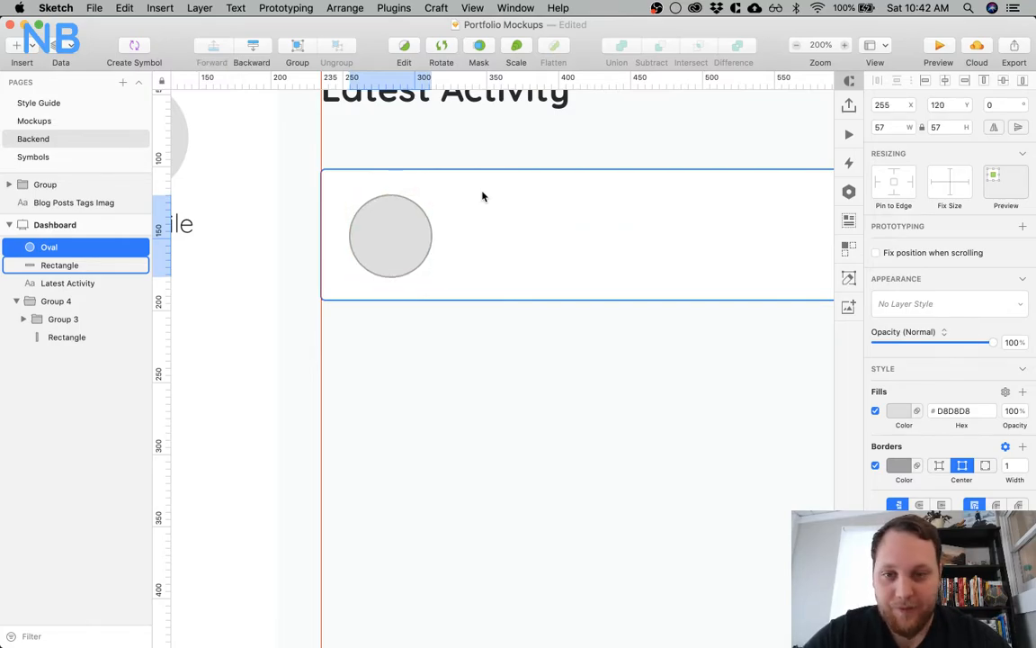
{"action": "left_click", "coordinate": [482, 196]}
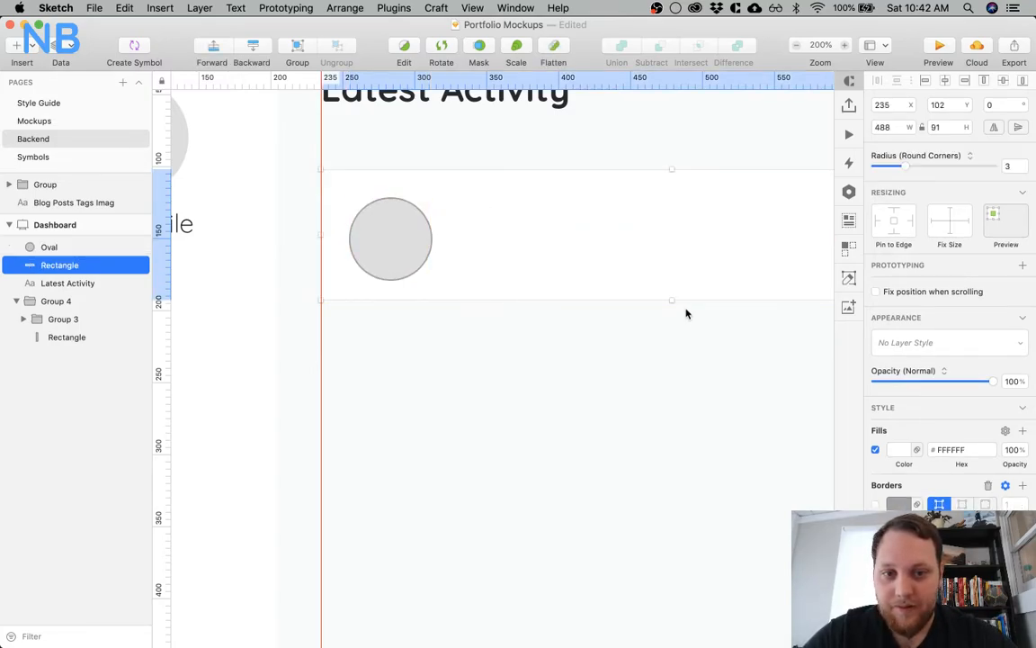
Set the circle's width and height to 60 px and extend the white card's height until the circle has 20 px above and below
{"action": "left_click_drag", "start_coordinate": [671, 302], "coordinate": [671, 311]}
{"action": "left_click", "coordinate": [423, 250]}
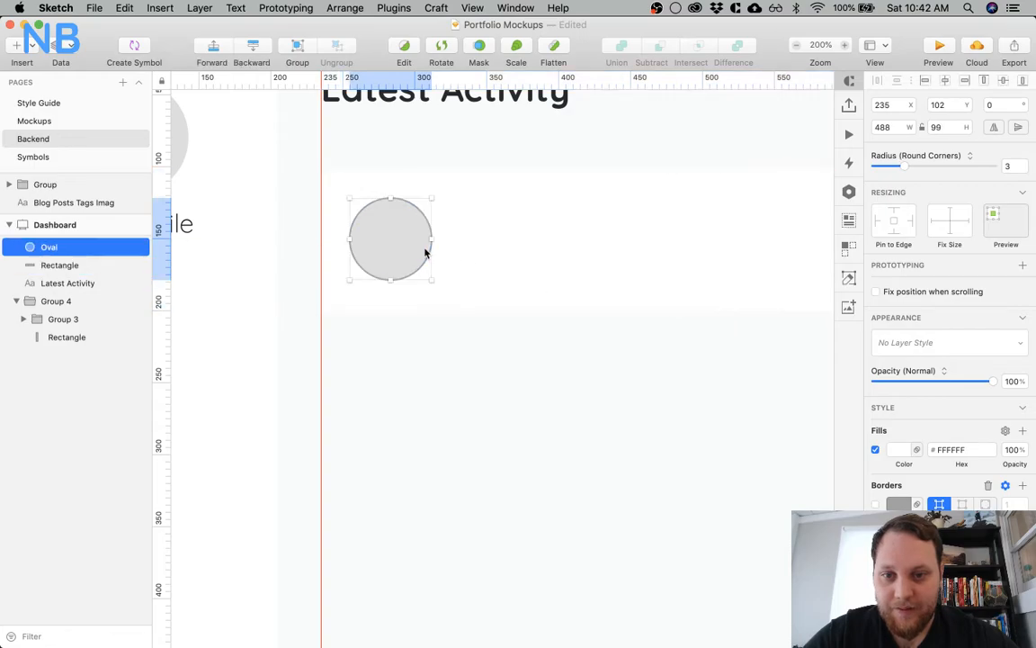
{"action": "left_click", "coordinate": [888, 127]}
{"action": "type", "text": "60"}
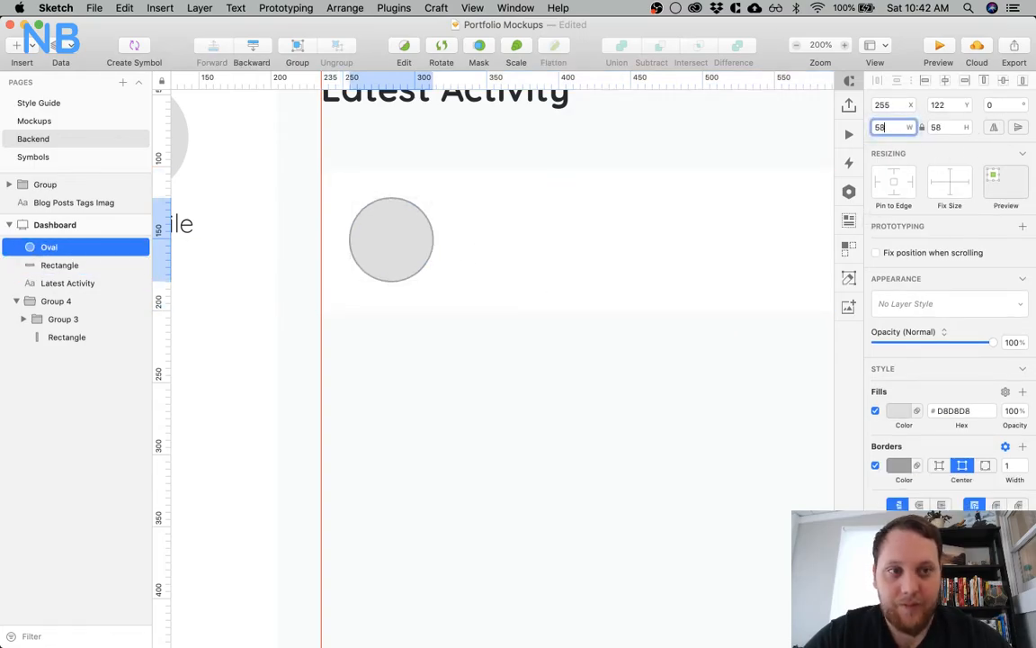
{"action": "left_click", "coordinate": [403, 222]}
{"action": "key", "text": "alt"}
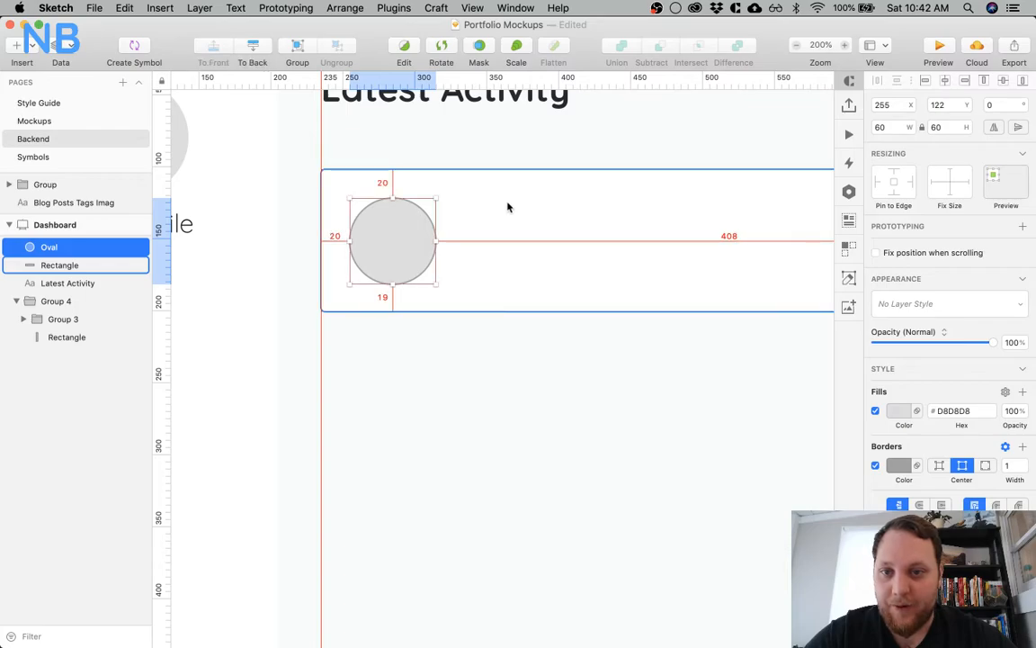
{"action": "left_click", "coordinate": [507, 206]}
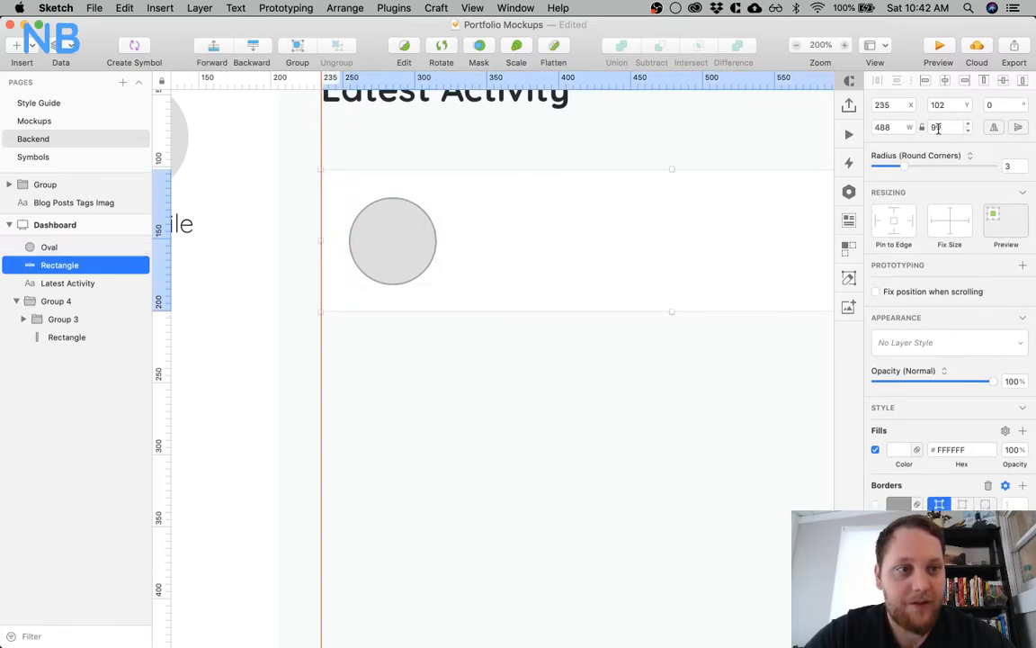
{"action": "left_click", "coordinate": [966, 125]}
{"action": "left_click", "coordinate": [390, 230]}
{"action": "key", "text": "alt"}
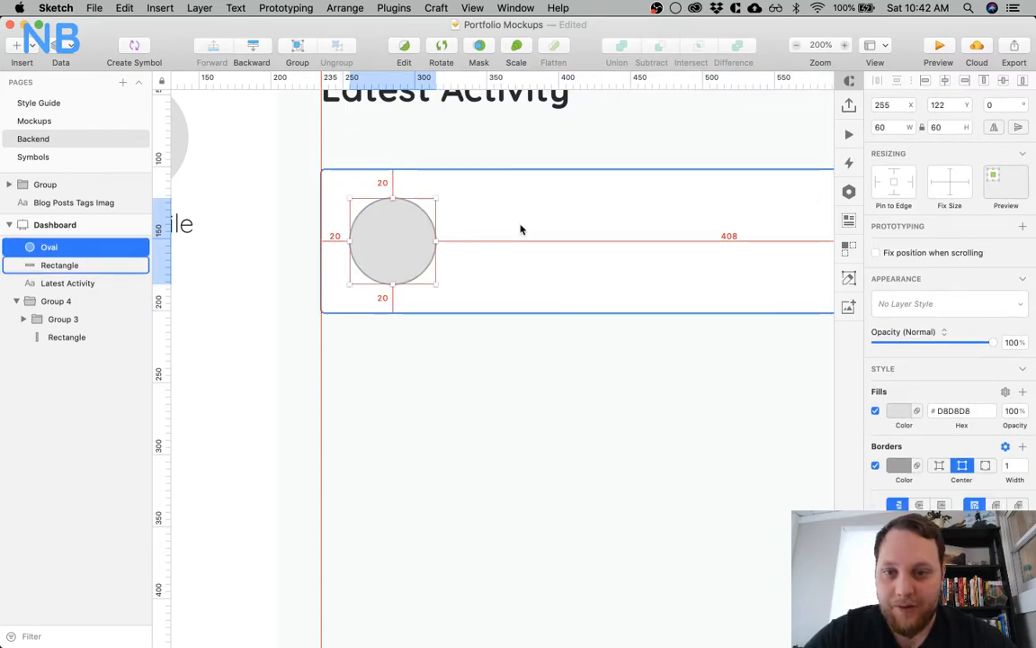
{"action": "left_click", "coordinate": [477, 370]}
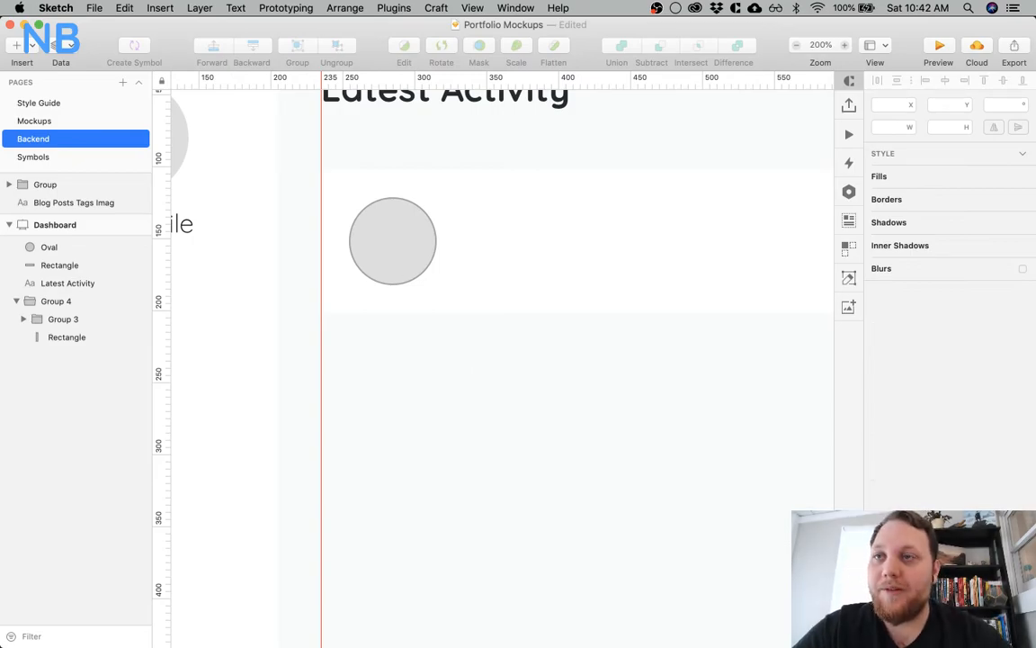
Remove the circle's border and fill it with the blue 55A3FA
{"action": "left_click", "coordinate": [414, 252]}
{"action": "left_click", "coordinate": [875, 465]}
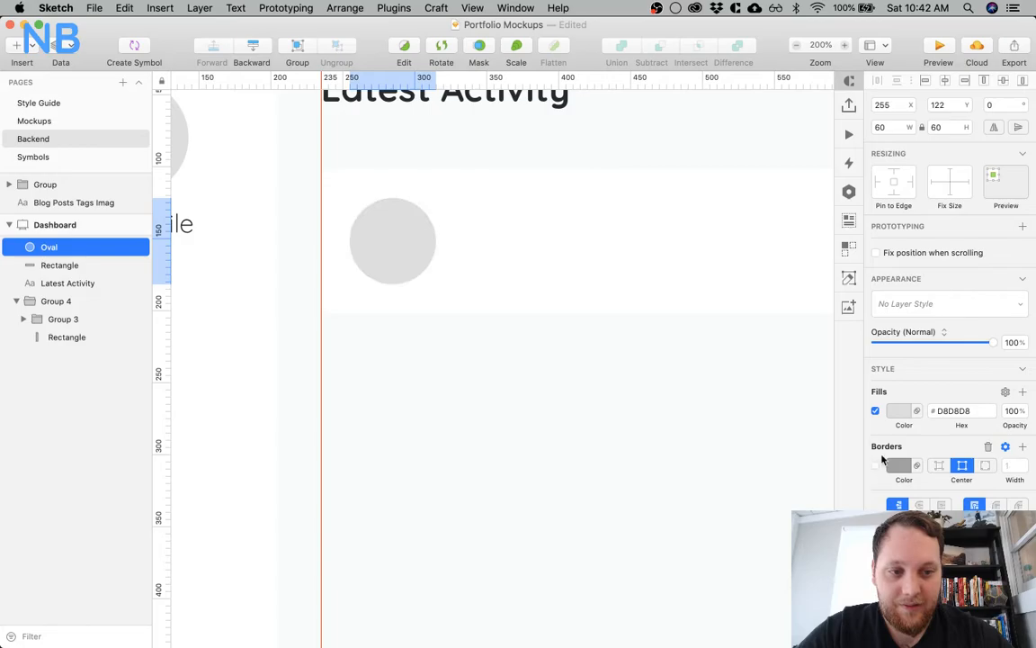
{"action": "left_click", "coordinate": [903, 410]}
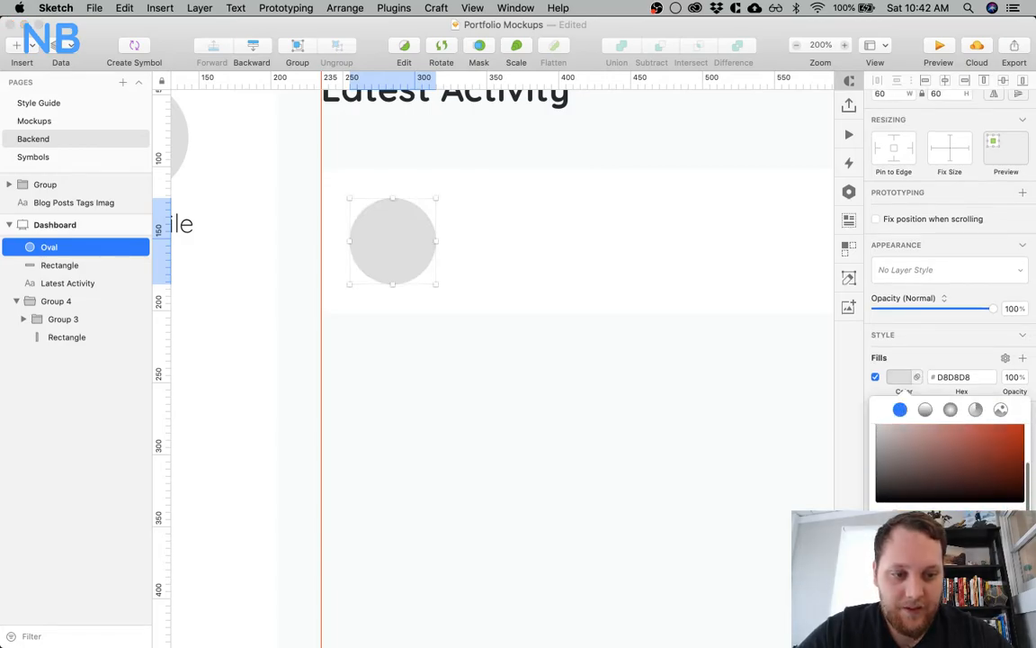
{"action": "left_click", "coordinate": [926, 612]}
{"action": "left_click", "coordinate": [538, 456]}
{"action": "scroll", "coordinate": [507, 442], "scroll_direction": "right", "scroll_amount": 2}
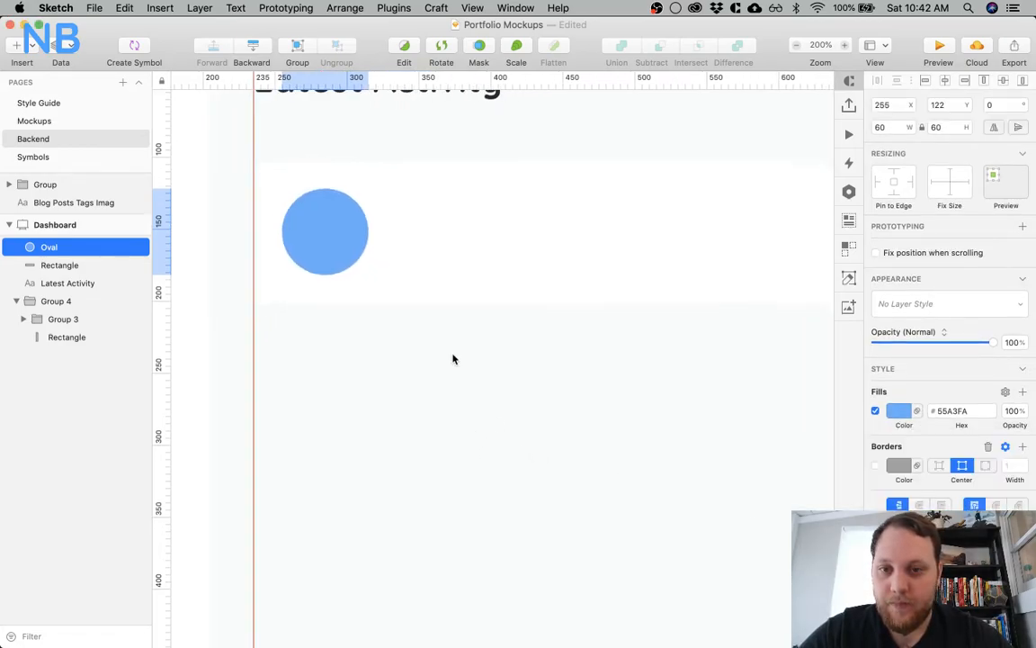
Add the text "New Contact" inside the white card, beside the blue circle
{"action": "scroll", "coordinate": [447, 233], "scroll_direction": "up", "scroll_amount": 3}
{"action": "left_click", "coordinate": [432, 197]}
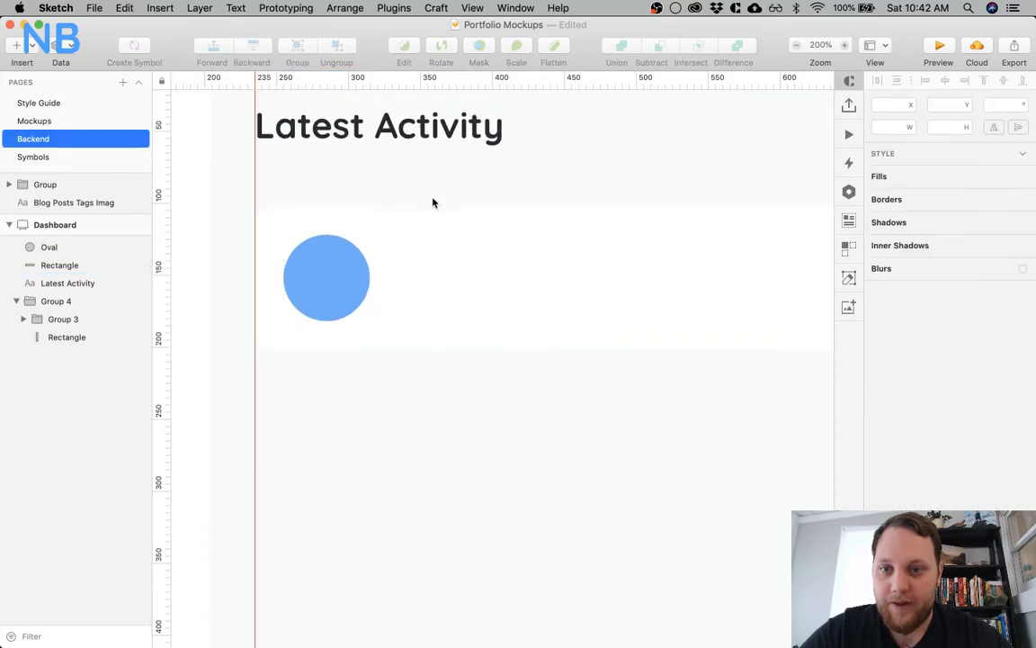
{"action": "key", "text": "t"}
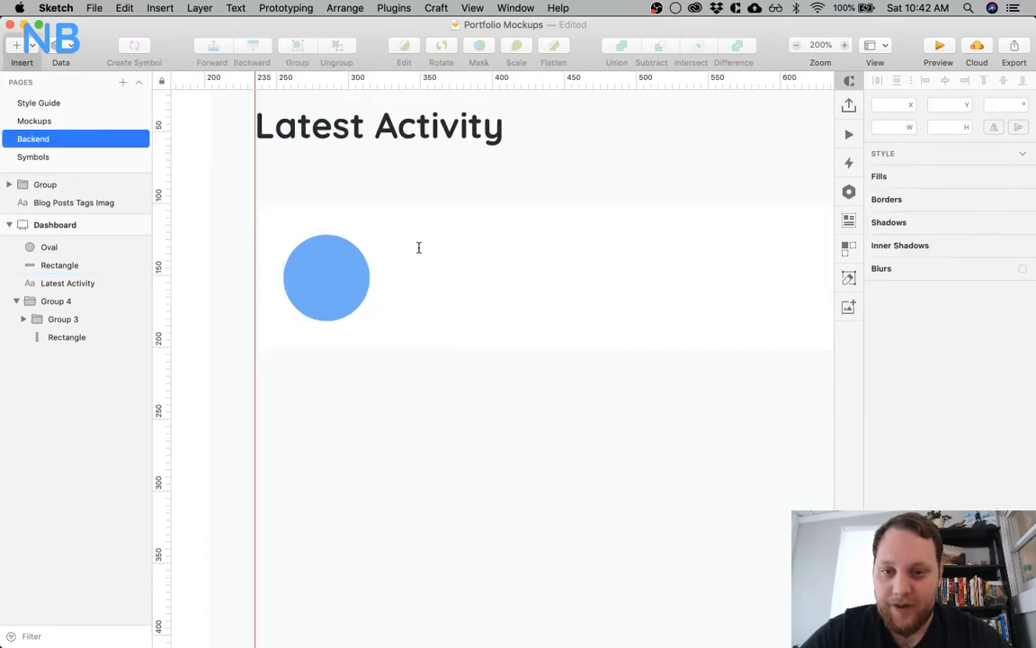
{"action": "left_click", "coordinate": [419, 242]}
{"action": "type", "text": "New Contact"}
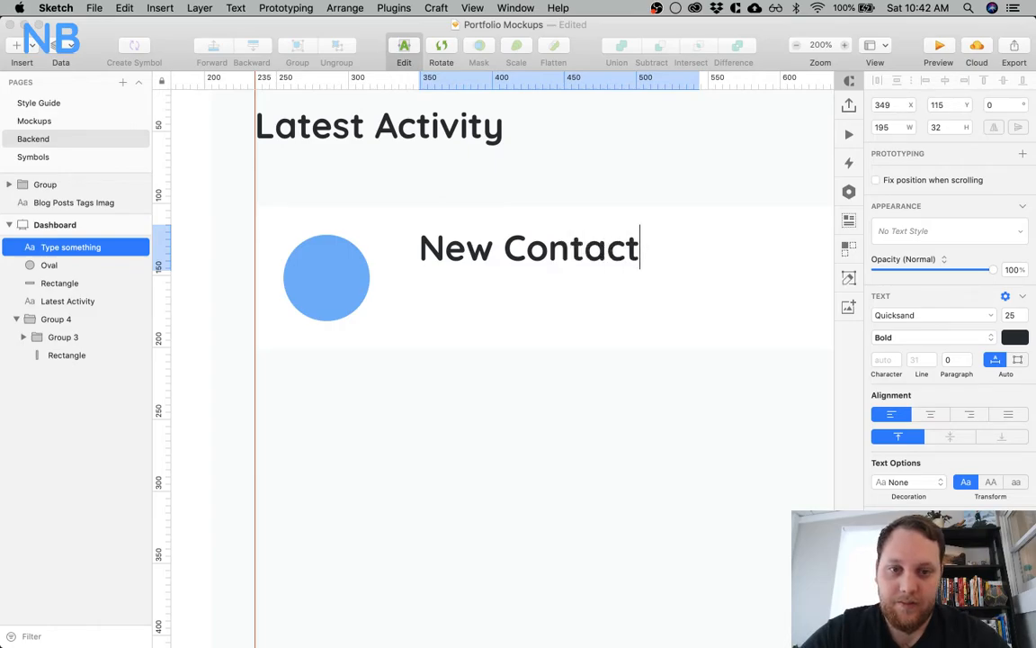
{"action": "key", "text": "Escape"}
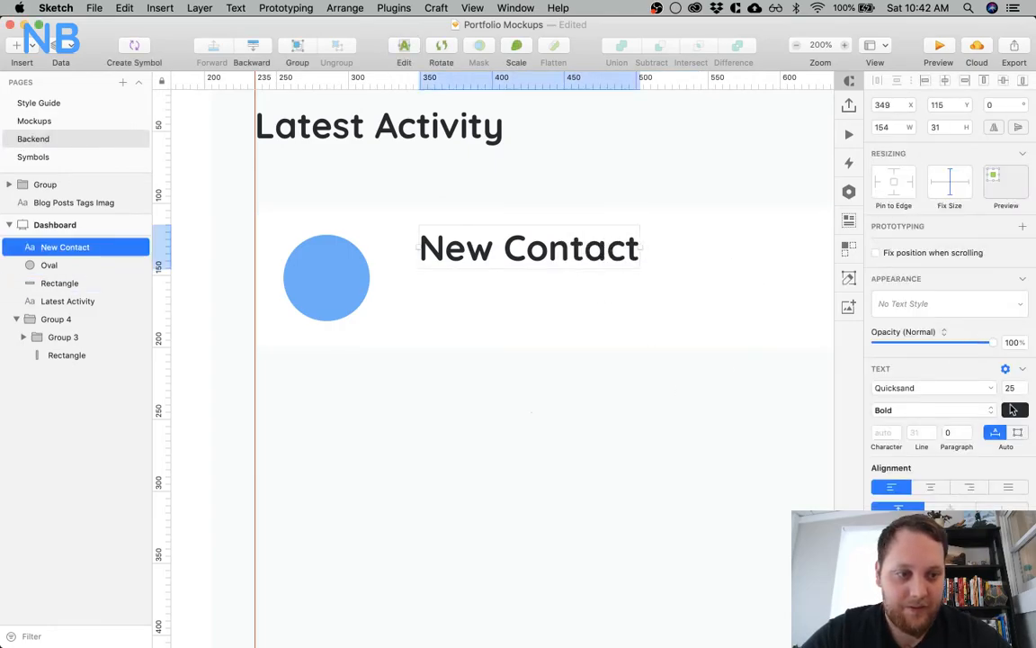
Set the New Contact text's font size to 18 and lighten its colour to a muted slate blue, keeping it Bold
{"action": "type", "text": "21"}
{"action": "key", "text": "Return"}
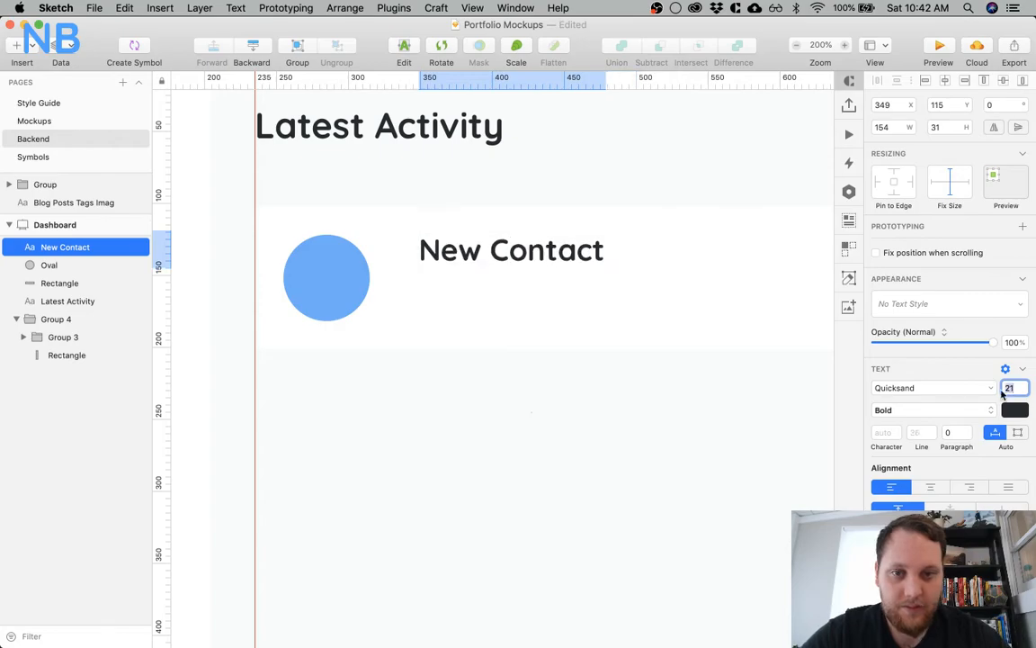
{"action": "type", "text": "18"}
{"action": "key", "text": "Return"}
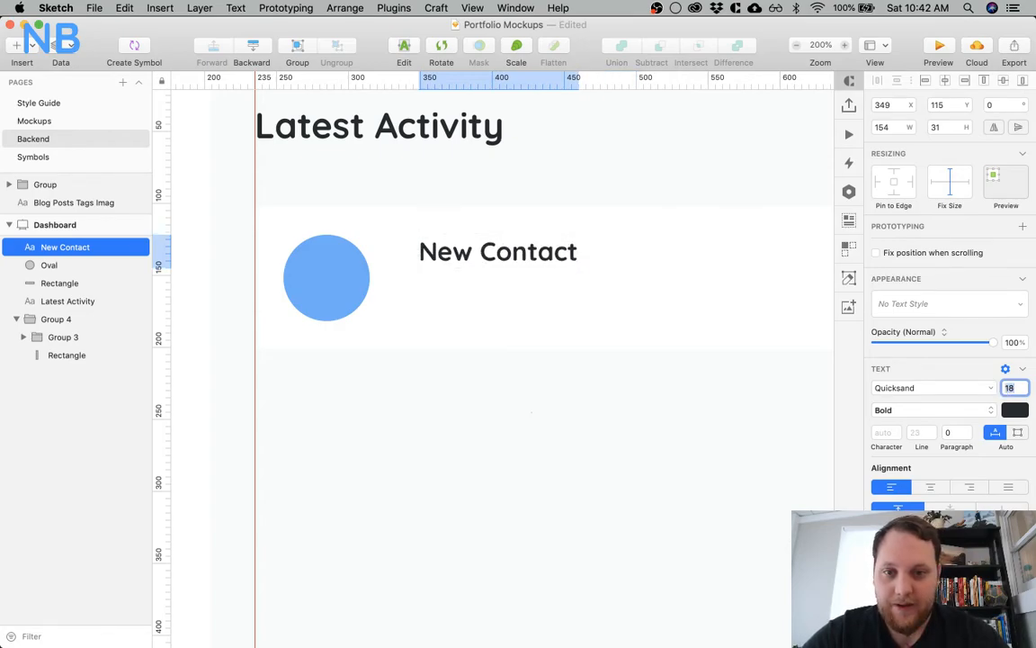
{"action": "left_click", "coordinate": [956, 411]}
{"action": "left_click", "coordinate": [957, 412]}
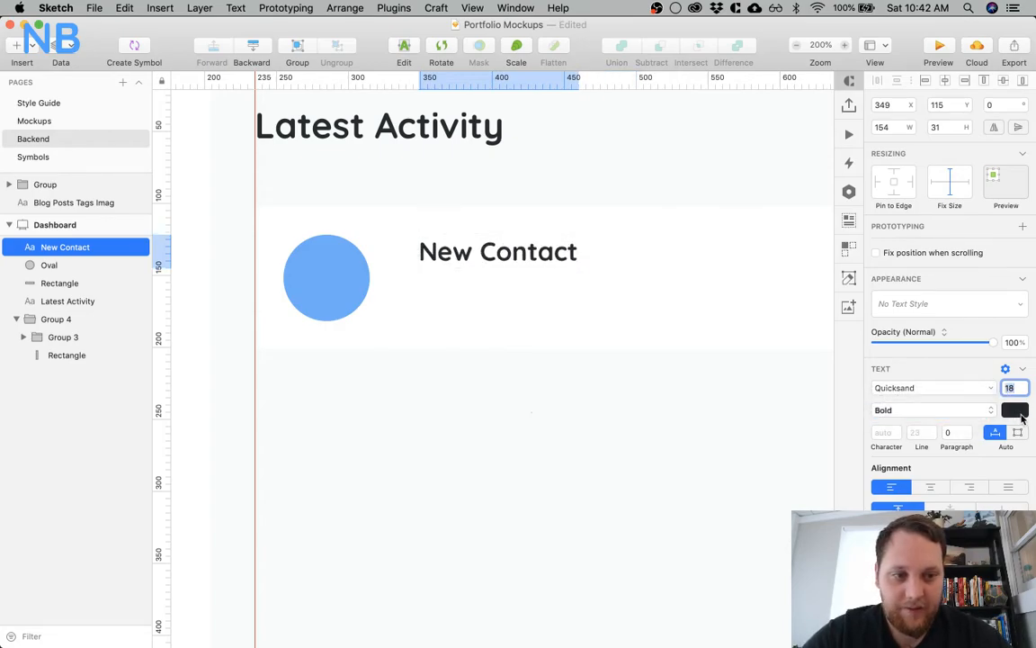
{"action": "left_click", "coordinate": [1014, 410]}
{"action": "left_click_drag", "start_coordinate": [902, 501], "coordinate": [925, 468]}
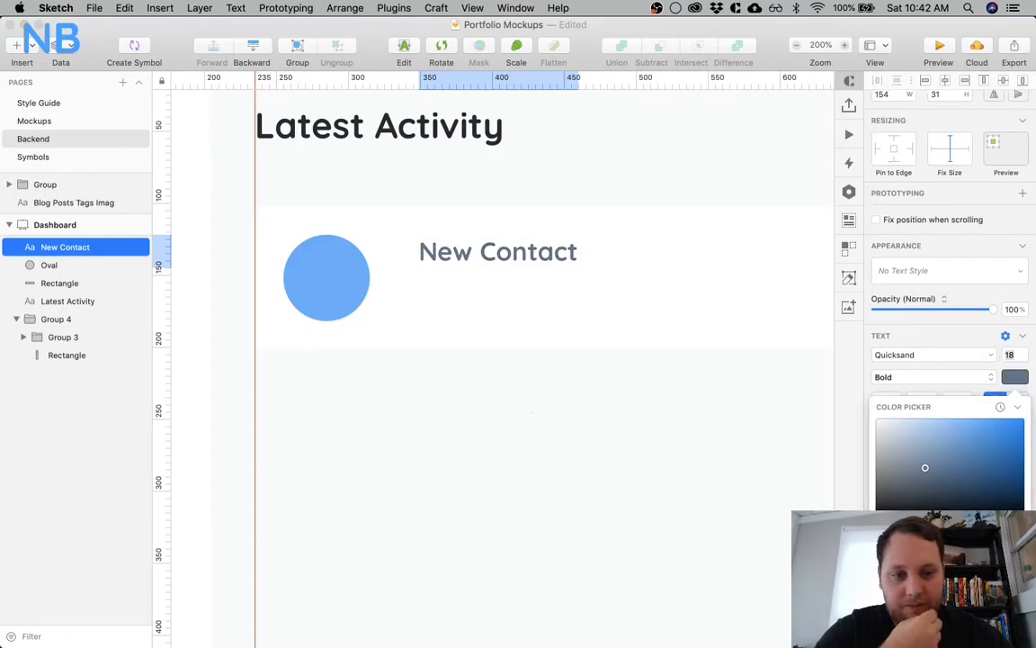
Shift the New Contact text closer to the circle at X 335 and duplicate it directly below at Y 152
{"action": "right_click", "coordinate": [558, 479]}
{"action": "left_click", "coordinate": [448, 337]}
{"action": "left_click_drag", "start_coordinate": [462, 250], "coordinate": [445, 295]}
{"action": "left_click", "coordinate": [424, 406]}
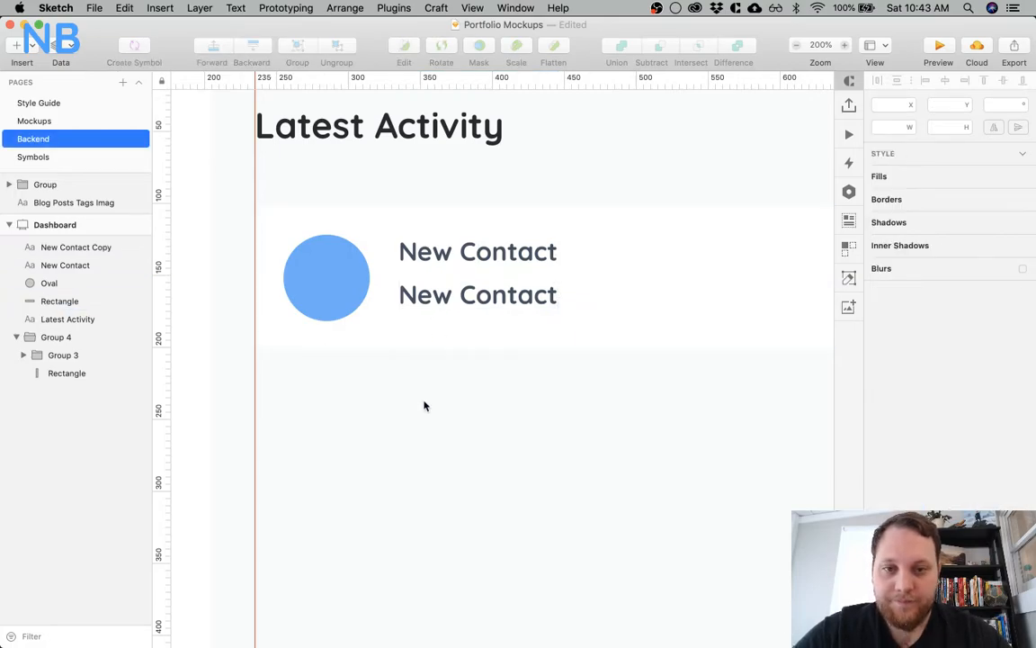
{"action": "key", "text": "super+minus"}
{"action": "key", "text": "super+plus"}
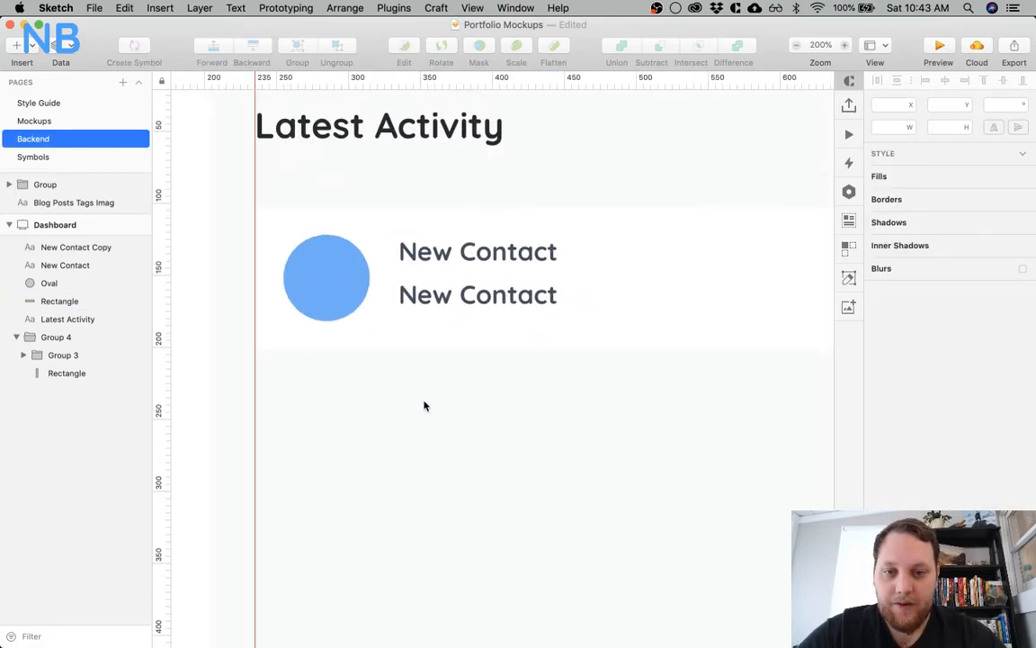
{"action": "scroll", "coordinate": [424, 406], "scroll_direction": "down", "scroll_amount": 3}
{"action": "scroll", "coordinate": [424, 405], "scroll_direction": "right", "scroll_amount": 5}
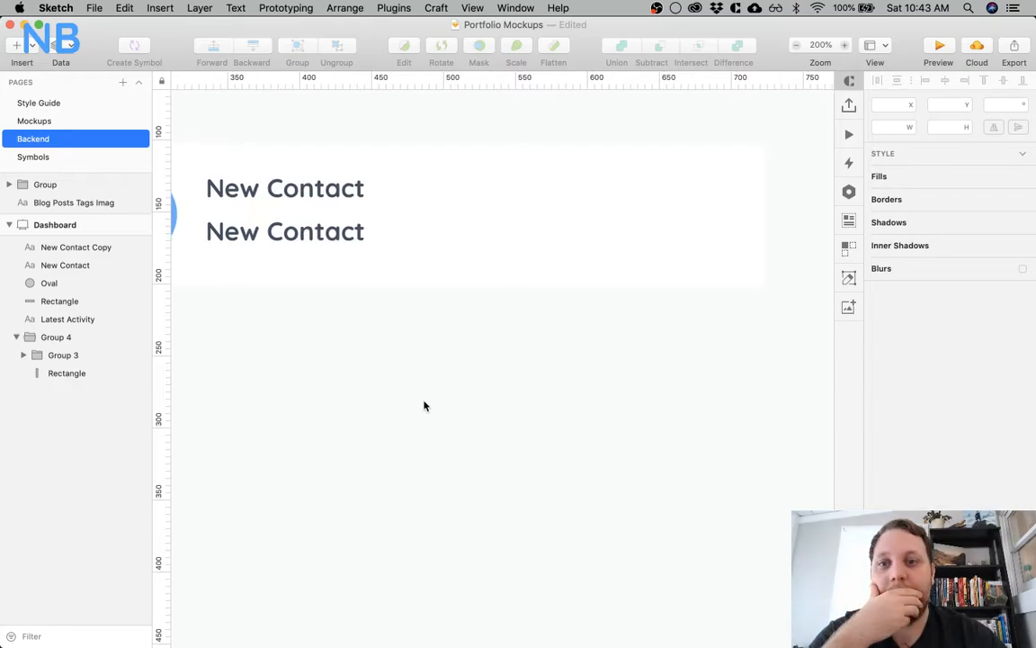
{"action": "scroll", "coordinate": [425, 406], "scroll_direction": "left", "scroll_amount": 2}
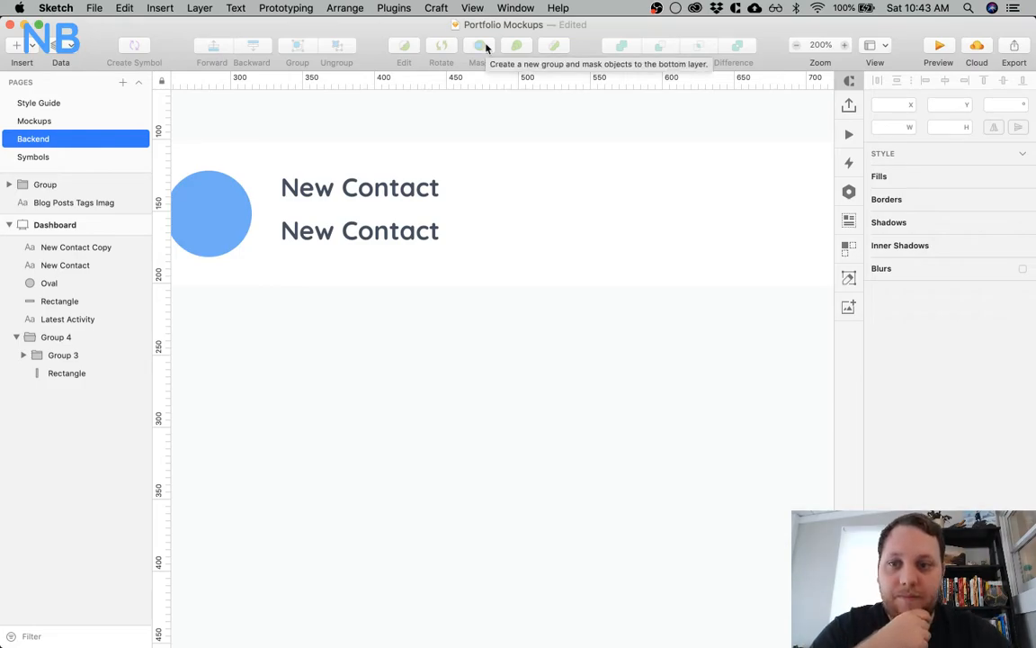
{"action": "scroll", "coordinate": [425, 342], "scroll_direction": "left", "scroll_amount": 10}
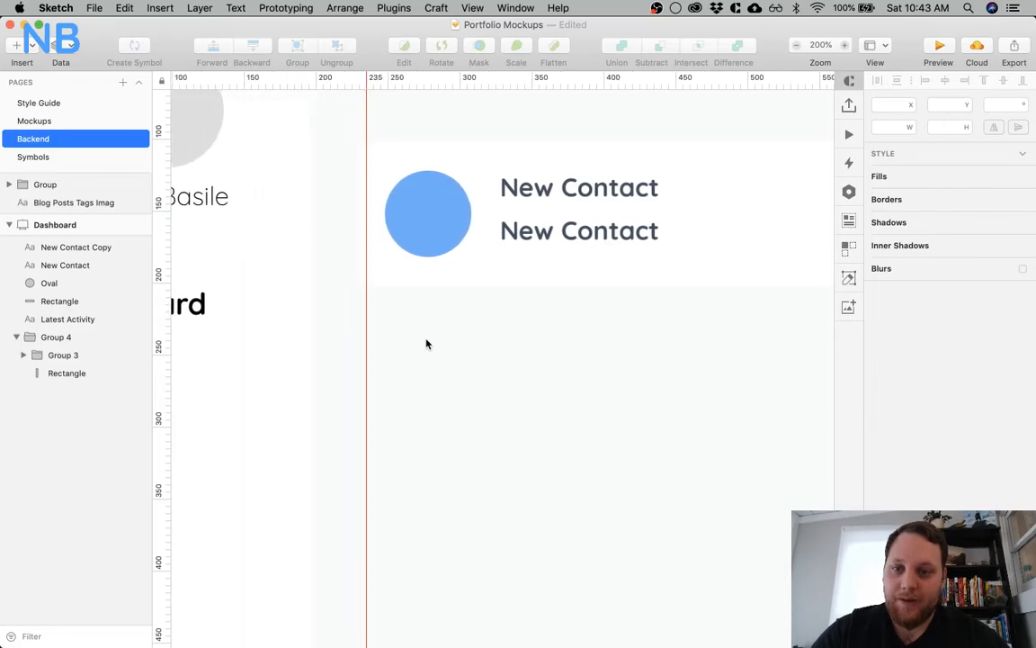
Move the sidebar's Profile and Logout items down together to make room for another item below Blog
{"action": "key", "text": "super+minus"}
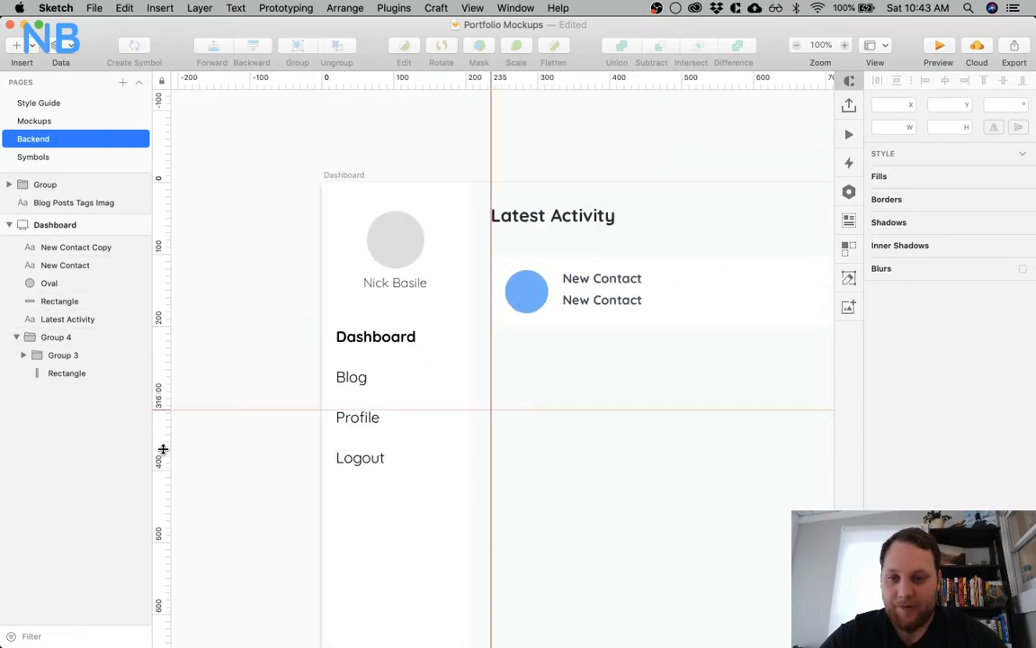
{"action": "scroll", "coordinate": [370, 491], "scroll_direction": "down", "scroll_amount": 3}
{"action": "left_click", "coordinate": [413, 338]}
{"action": "left_click", "coordinate": [414, 375], "text": "shift"}
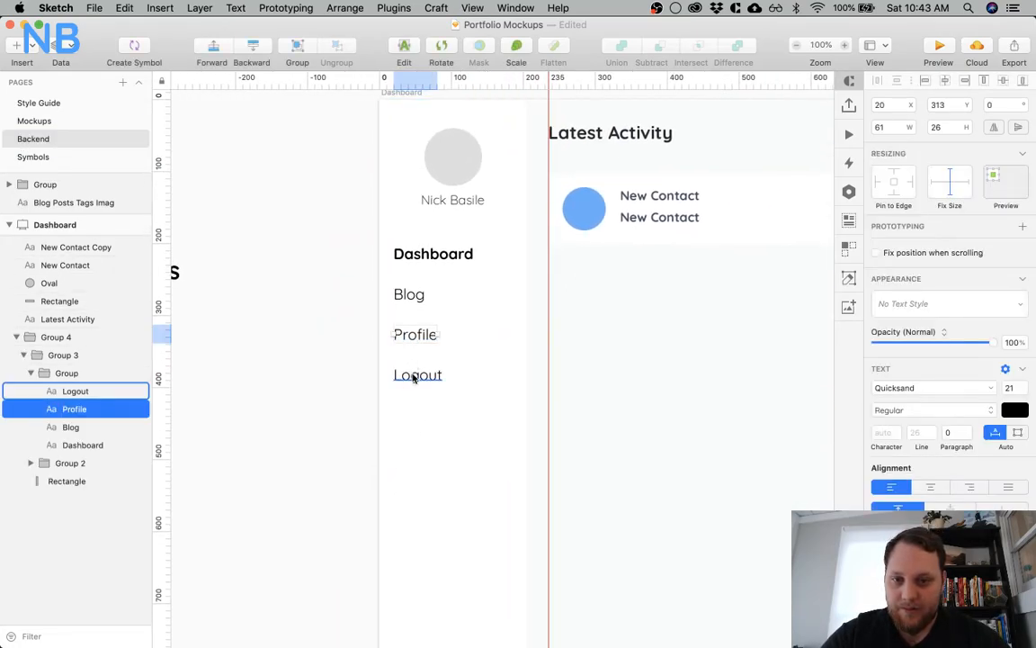
{"action": "left_click_drag", "start_coordinate": [421, 333], "coordinate": [420, 386]}
Duplicate the Blog item below itself at Y 313 and change the copy's text to "Contact"
{"action": "left_click", "coordinate": [409, 294]}
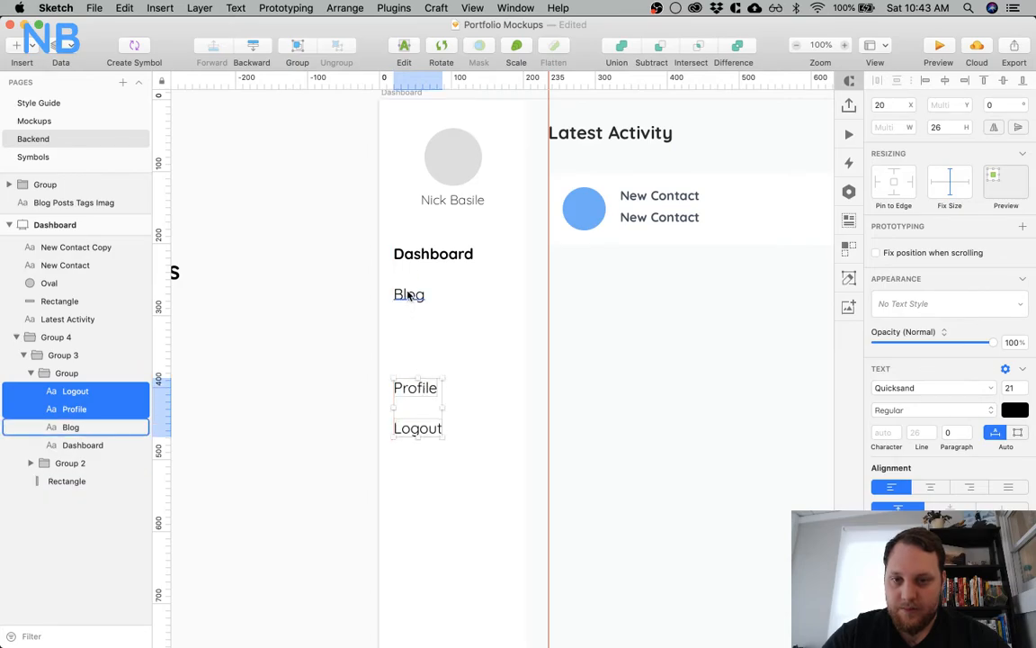
{"action": "left_click_drag", "start_coordinate": [410, 294], "coordinate": [407, 336]}
{"action": "double_click", "coordinate": [407, 336]}
{"action": "type", "text": "Contact"}
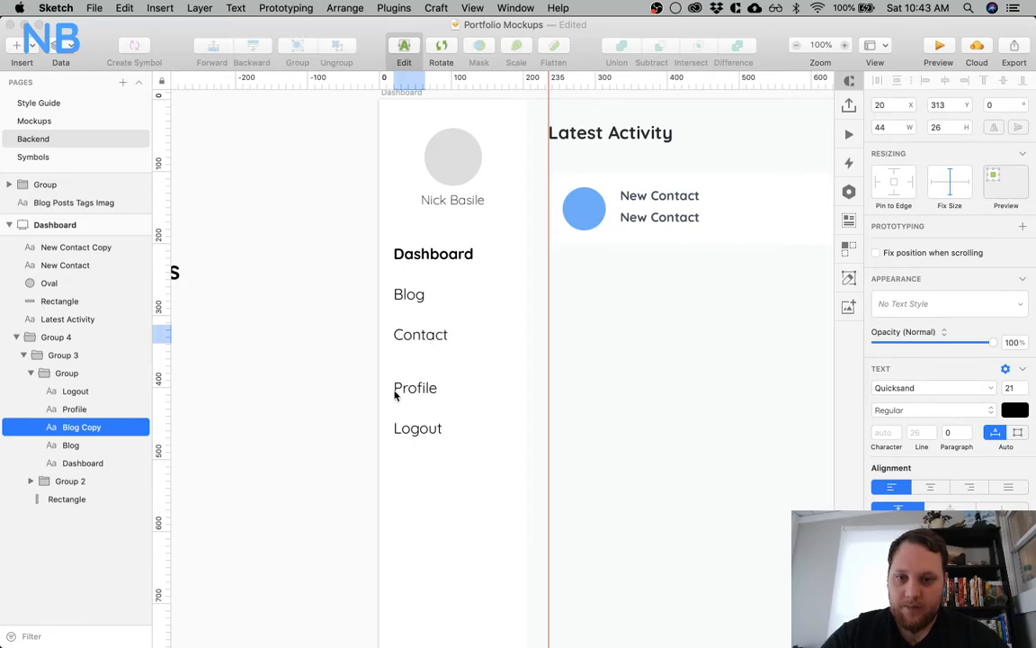
{"action": "left_click", "coordinate": [328, 408]}
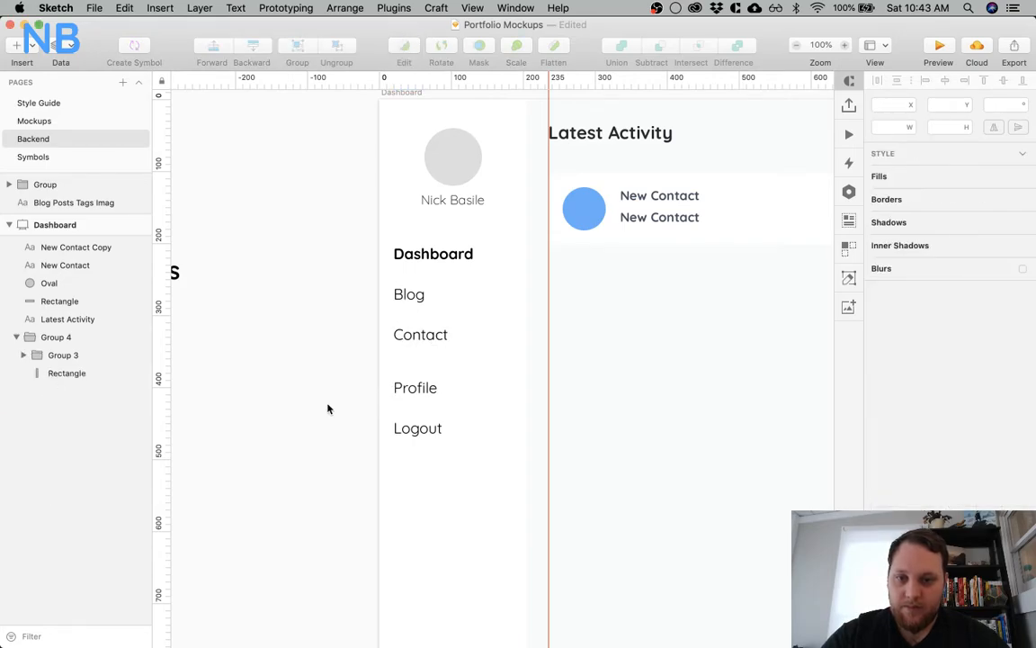
Move Profile and Logout up together until their spacing below Contact matches the other sidebar items
{"action": "left_click", "coordinate": [411, 388], "text": "super"}
{"action": "left_click", "coordinate": [410, 426], "text": "super"}
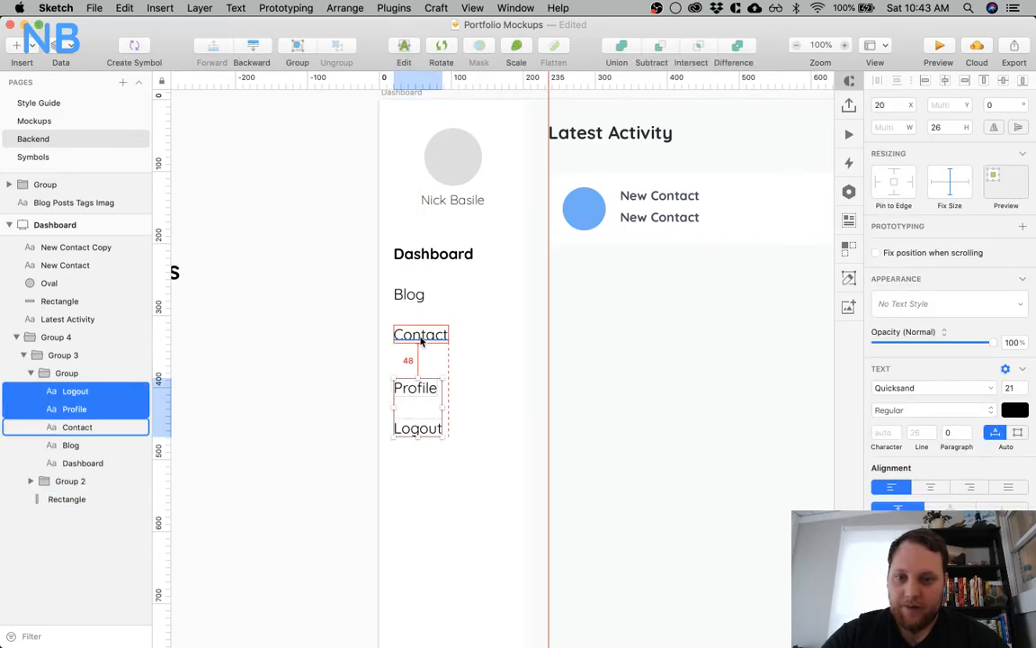
{"action": "key", "text": "Down"}
{"action": "key", "text": "Down"}
{"action": "key", "text": "shift+Up"}
{"action": "key", "text": "shift+Up"}
{"action": "key", "text": "shift+Up"}
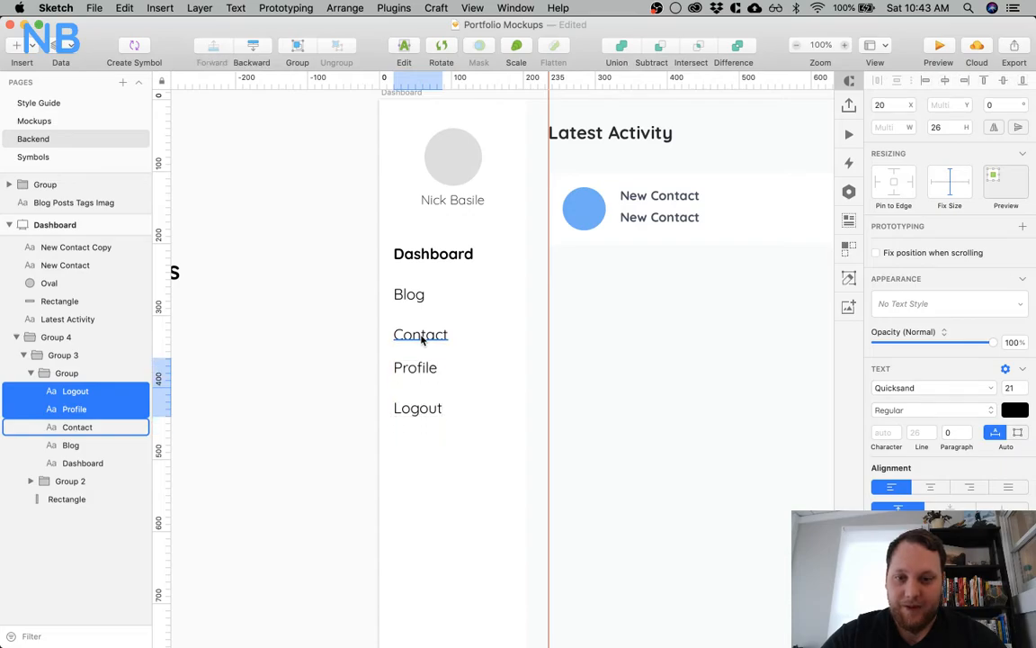
{"action": "key", "text": "shift+Down"}
{"action": "left_click", "coordinate": [578, 359]}
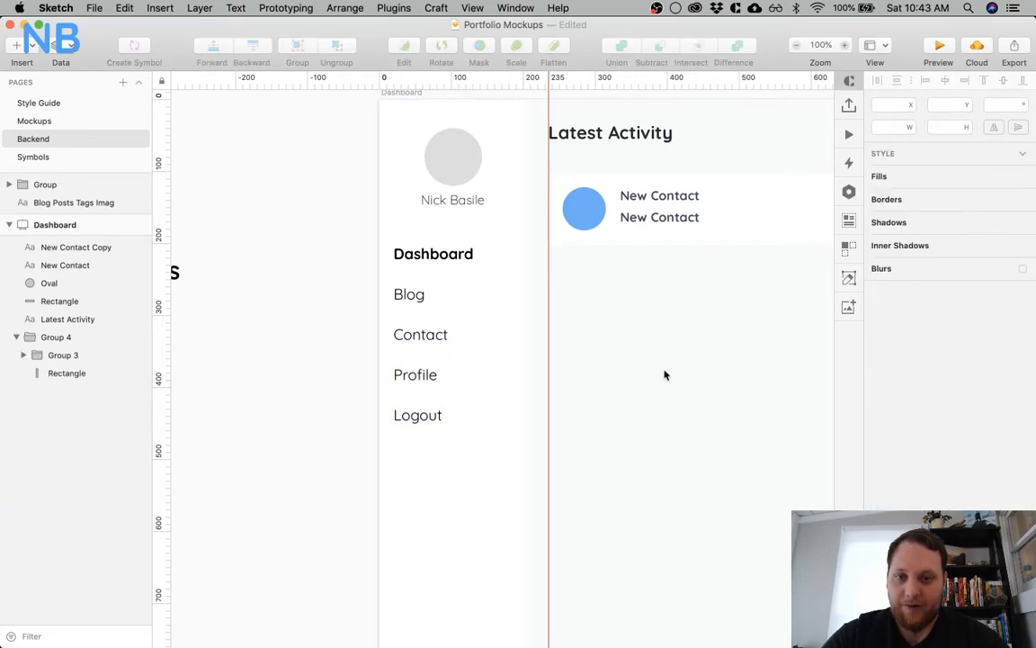
Change the lower New Contact text in the card to Regular weight and lighten its colour to a greyer slate blue
{"action": "scroll", "coordinate": [671, 337], "scroll_direction": "right", "scroll_amount": 5}
{"action": "scroll", "coordinate": [474, 212], "scroll_direction": "up", "scroll_amount": 3}
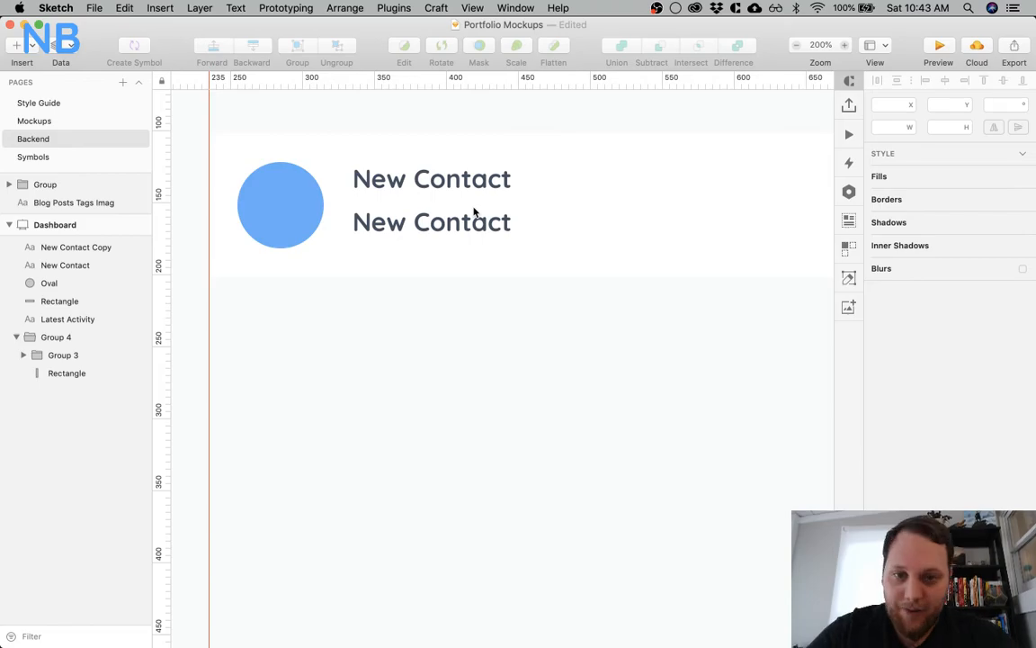
{"action": "left_click", "coordinate": [428, 209]}
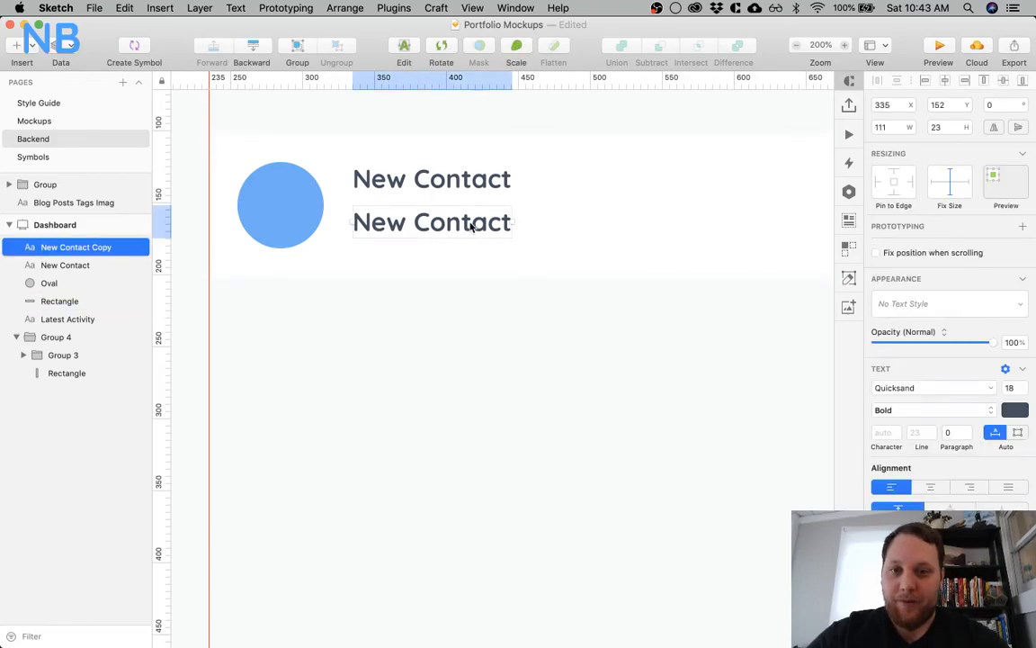
{"action": "left_click", "coordinate": [950, 406]}
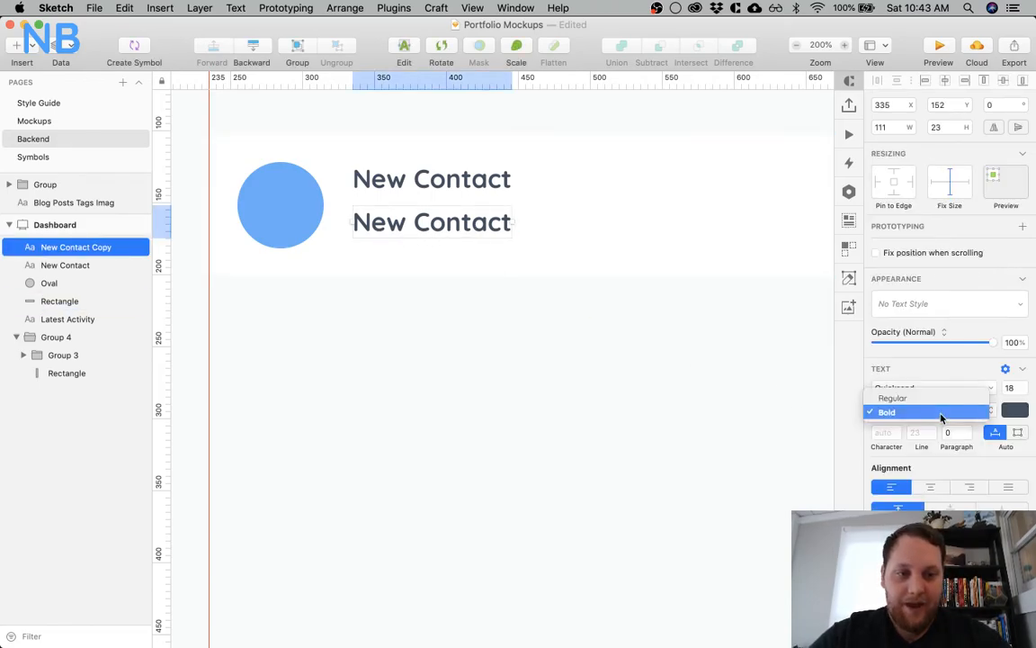
{"action": "left_click", "coordinate": [928, 397]}
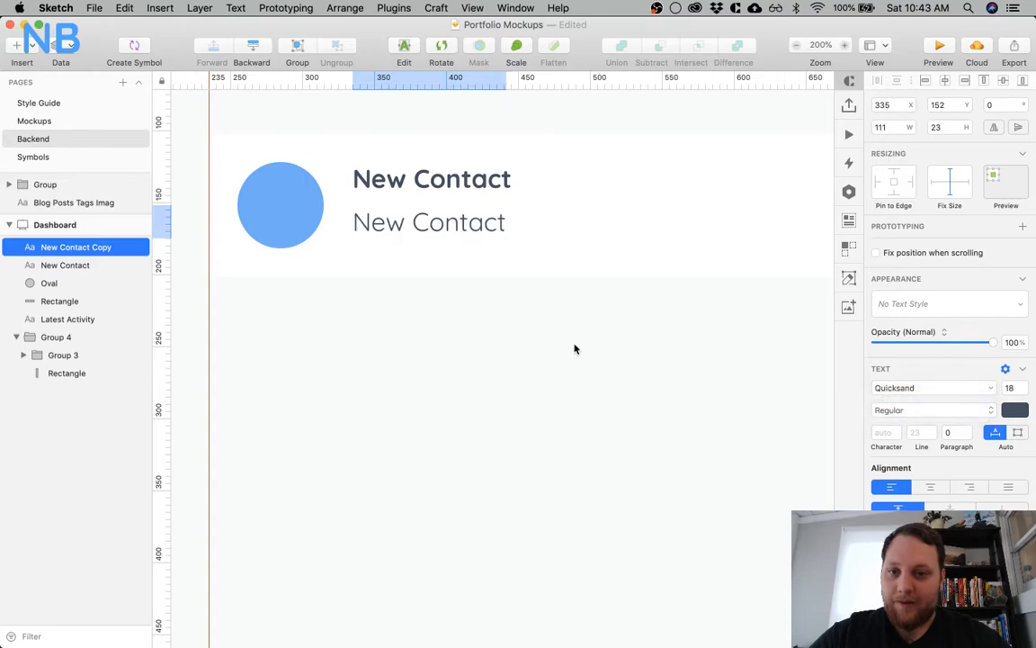
{"action": "left_click", "coordinate": [1012, 410]}
{"action": "left_click_drag", "start_coordinate": [925, 485], "coordinate": [925, 467]}
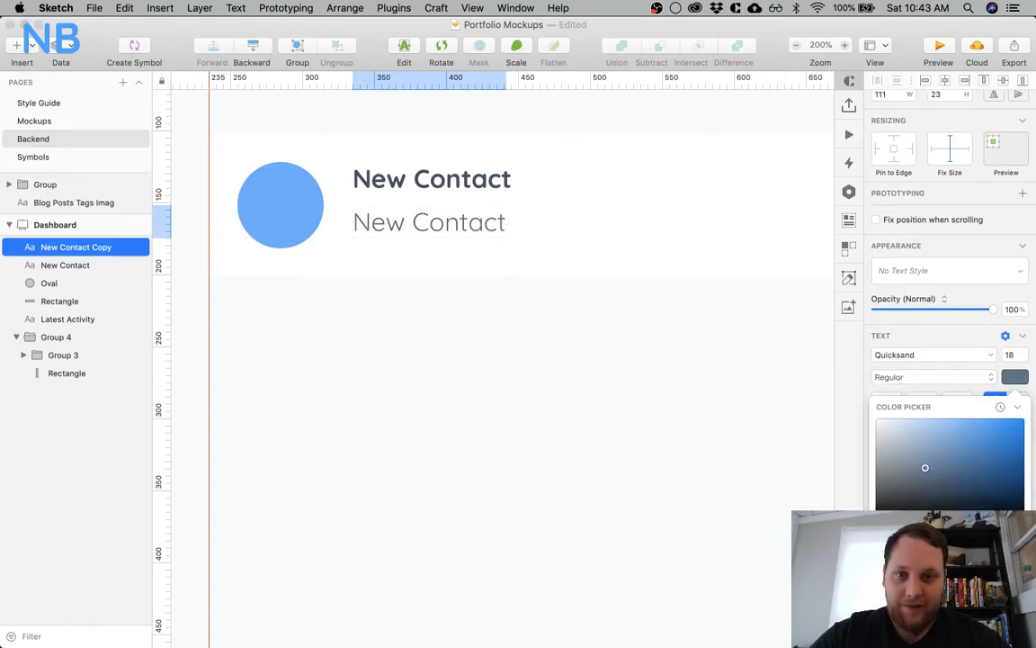
Set the font size of the lower New Contact text in the card to 16
{"action": "left_click", "coordinate": [616, 461]}
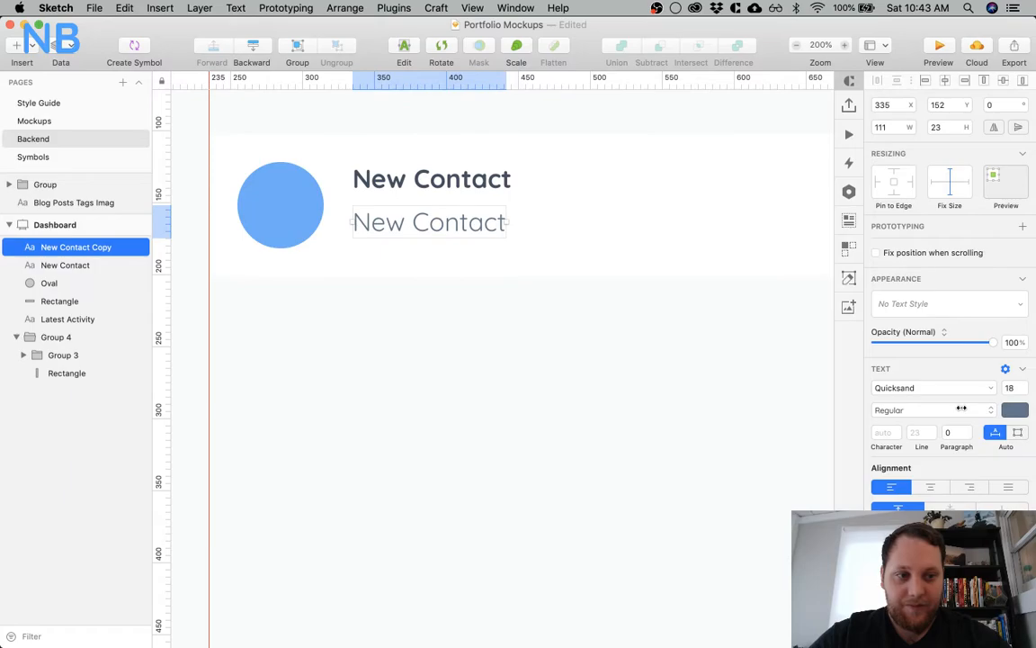
{"action": "left_click", "coordinate": [1016, 387]}
{"action": "type", "text": "16"}
{"action": "key", "text": "Return"}
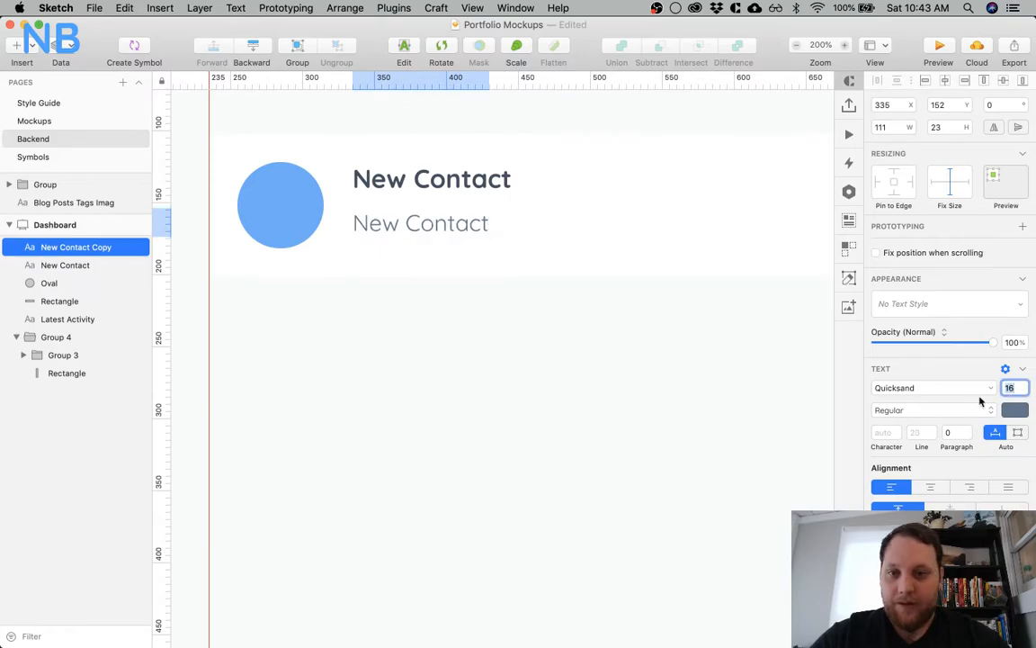
{"action": "left_click", "coordinate": [398, 406]}
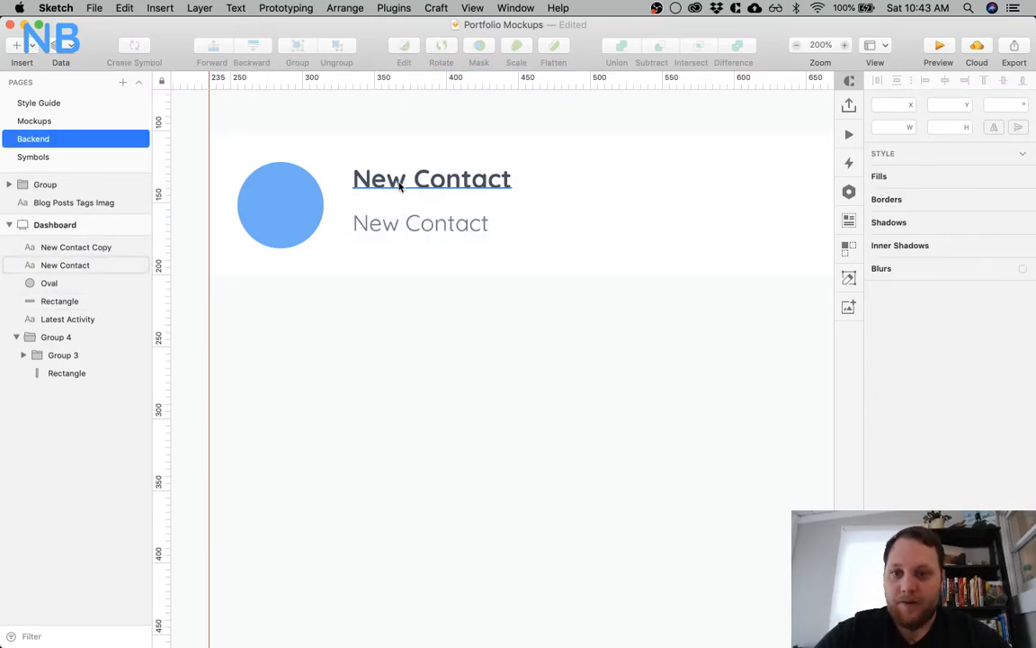
{"action": "scroll", "coordinate": [434, 312], "scroll_direction": "left", "scroll_amount": 5}
{"action": "scroll", "coordinate": [495, 281], "scroll_direction": "right", "scroll_amount": 5}
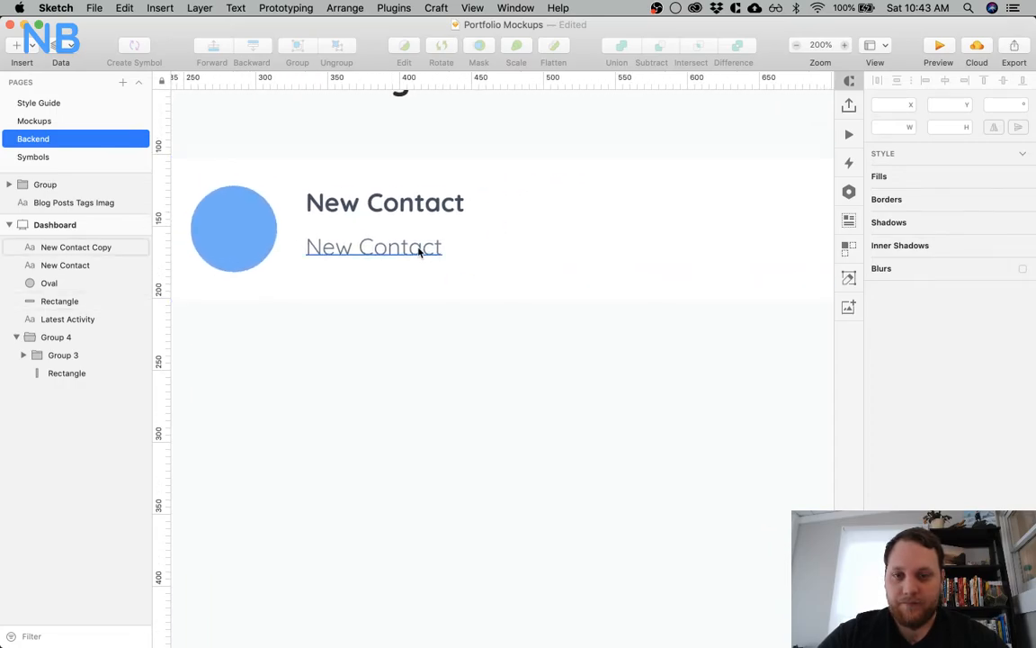
Add a note in the empty area beside the activity card listing "New Contact", "Post Published" and "Twitch integration?" on separate lines
{"action": "key", "text": "super+0"}
{"action": "scroll", "coordinate": [611, 365], "scroll_direction": "right", "scroll_amount": 3}
{"action": "key", "text": "t"}
{"action": "left_click", "coordinate": [692, 251]}
{"action": "type", "text": "New Contact"}
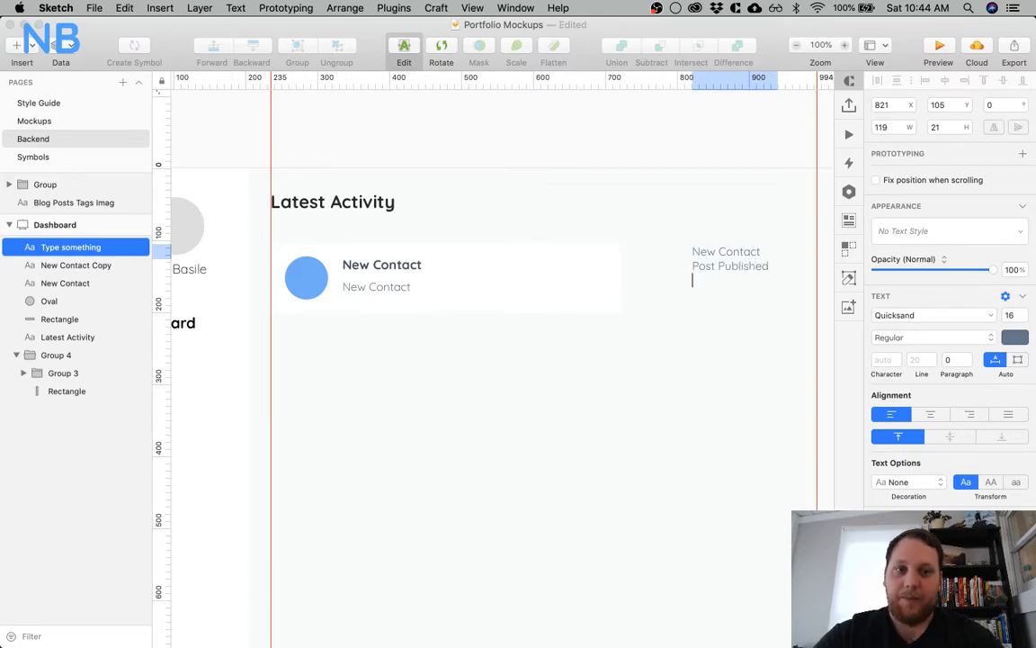
{"action": "scroll", "coordinate": [428, 456], "scroll_direction": "left", "scroll_amount": 10}
{"action": "scroll", "coordinate": [427, 458], "scroll_direction": "left", "scroll_amount": 15}
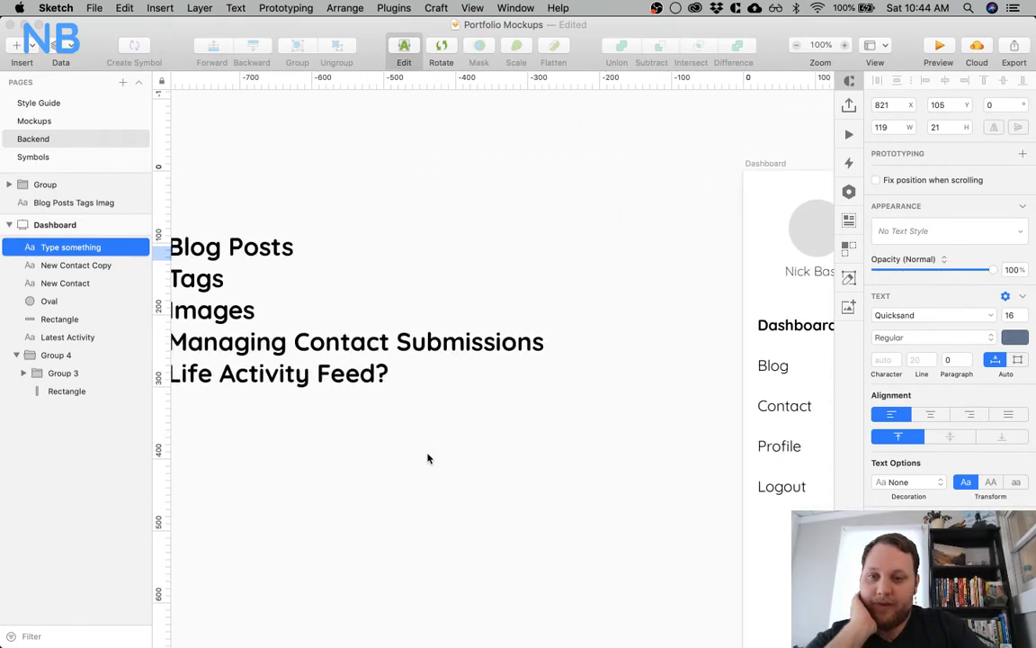
{"action": "scroll", "coordinate": [428, 458], "scroll_direction": "left", "scroll_amount": 8}
{"action": "scroll", "coordinate": [430, 460], "scroll_direction": "right", "scroll_amount": 20}
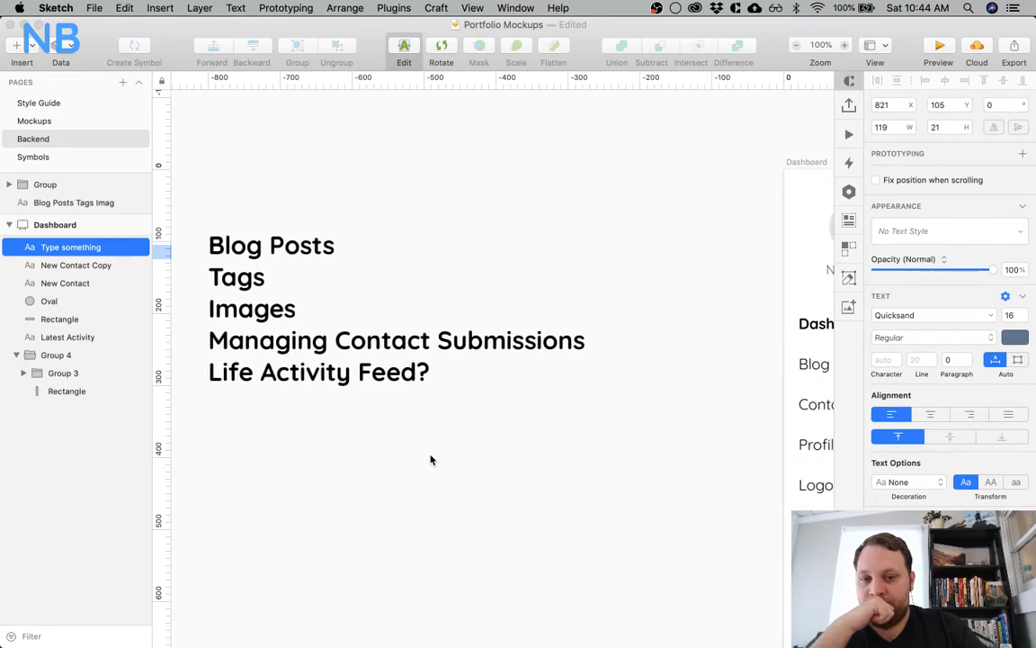
{"action": "scroll", "coordinate": [430, 459], "scroll_direction": "right", "scroll_amount": 20}
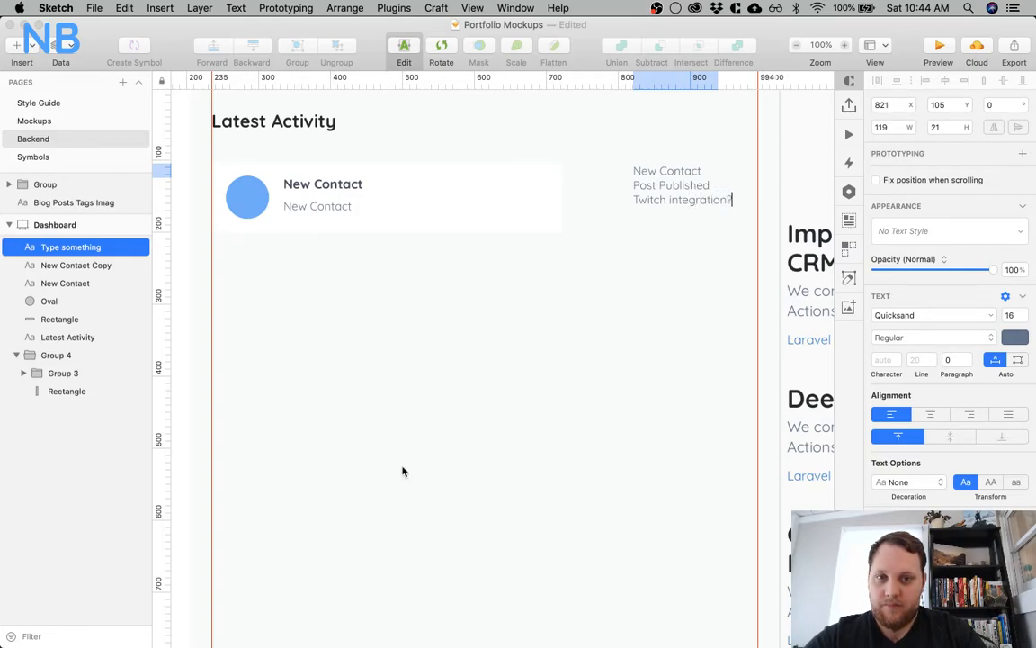
{"action": "key", "text": "Escape"}
Move the card's lower New Contact text up to Y 150, closer to the bold heading
{"action": "scroll", "coordinate": [415, 368], "scroll_direction": "left", "scroll_amount": 3}
{"action": "scroll", "coordinate": [415, 367], "scroll_direction": "left", "scroll_amount": 3}
{"action": "scroll", "coordinate": [416, 368], "scroll_direction": "right", "scroll_amount": 4}
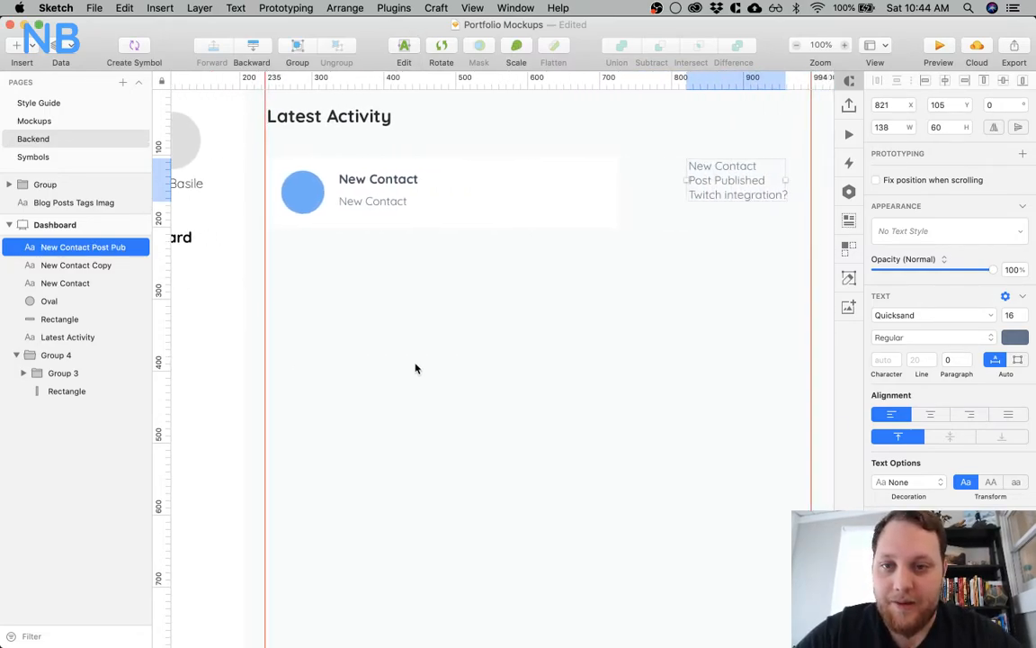
{"action": "key", "text": "super+plus"}
{"action": "scroll", "coordinate": [345, 246], "scroll_direction": "up", "scroll_amount": 2}
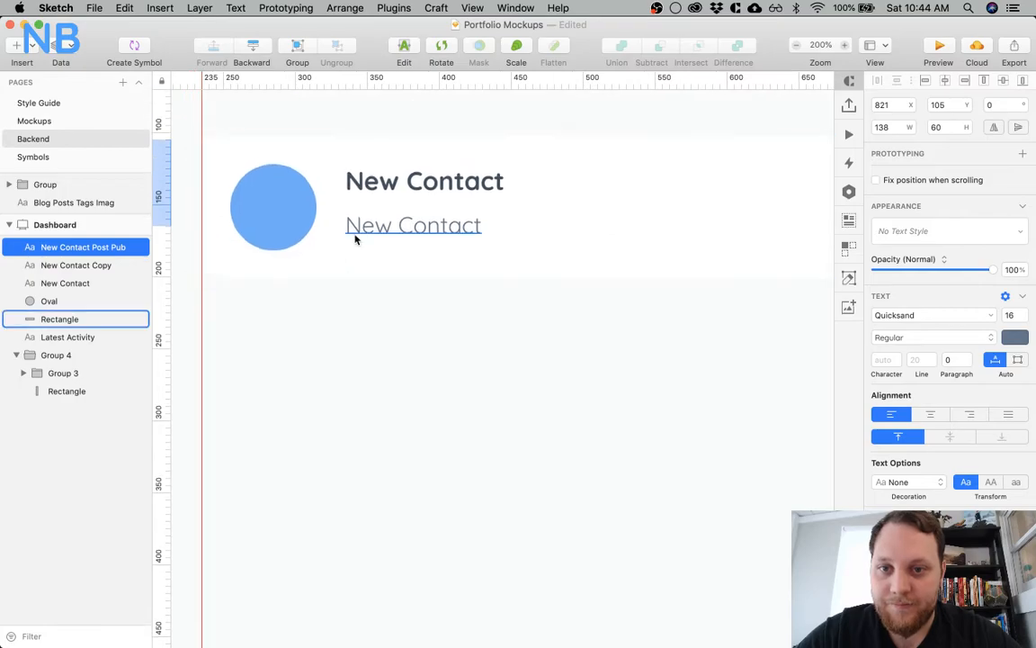
{"action": "left_click", "coordinate": [400, 225]}
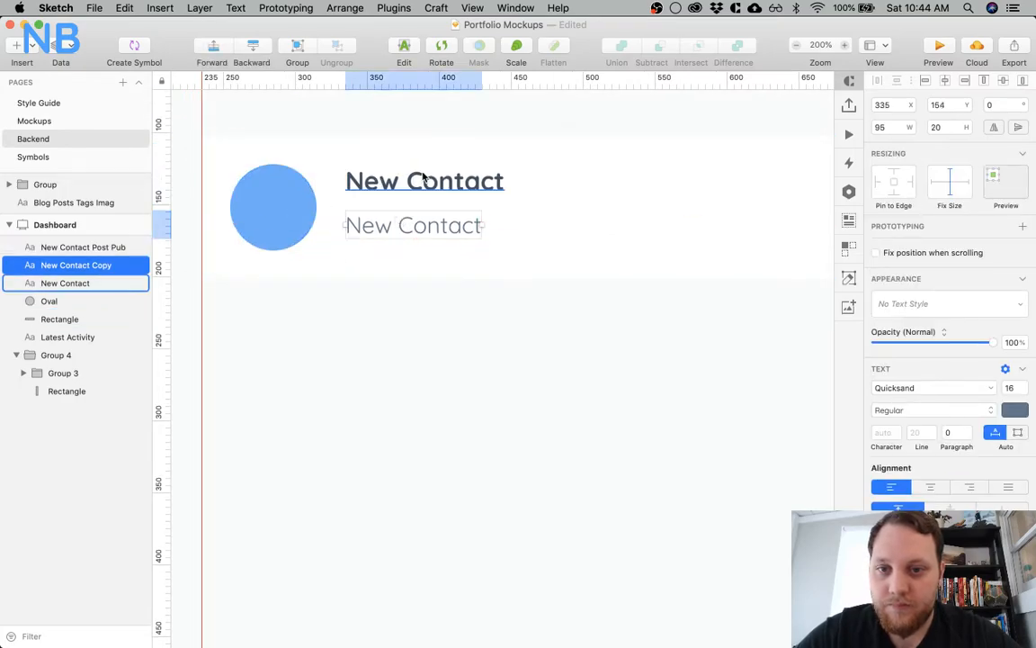
{"action": "key", "text": "Up"}
{"action": "key", "text": "Up"}
{"action": "key", "text": "Up"}
{"action": "key", "text": "Up"}
{"action": "key", "text": "Up"}
{"action": "key", "text": "Up"}
{"action": "key", "text": "Up"}
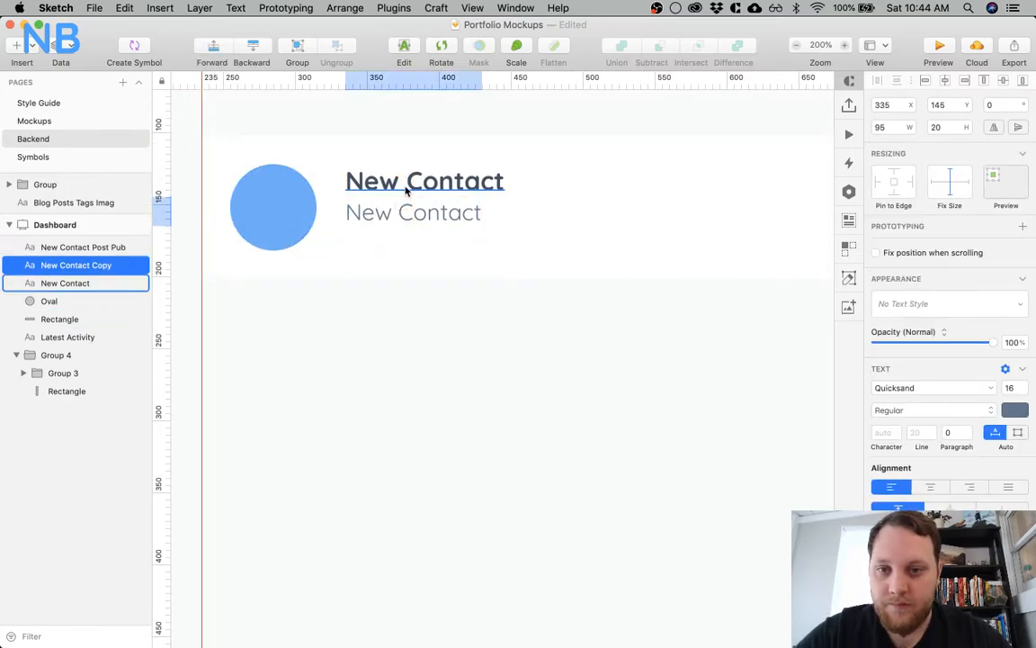
{"action": "key", "text": "Down"}
{"action": "key", "text": "Down"}
{"action": "key", "text": "Down"}
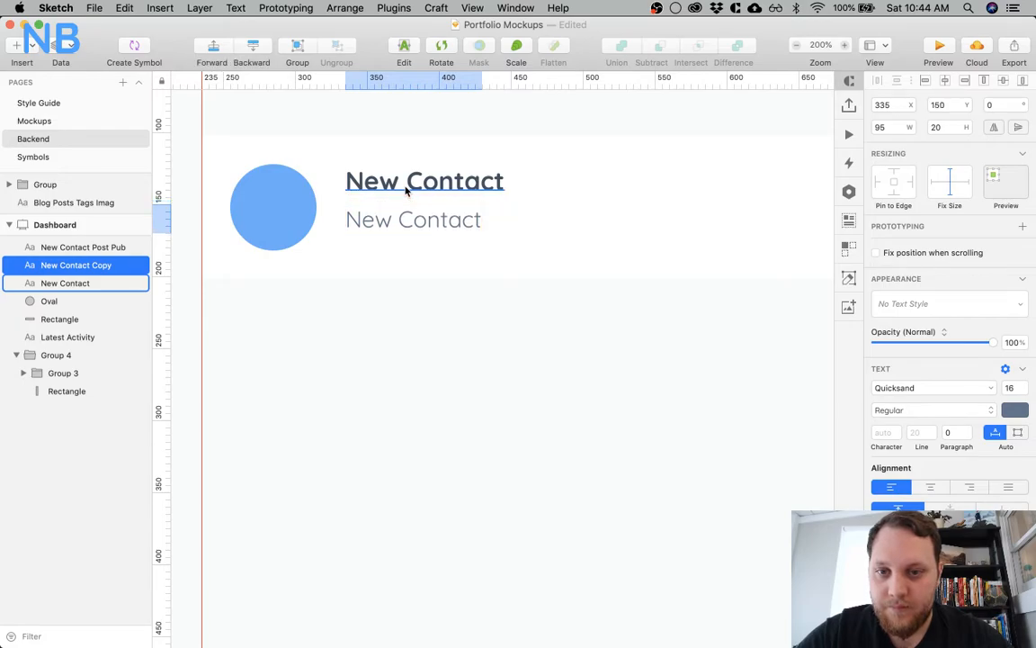
Replace the card's lower New Contact text with the timestamp "12/2/18 5:30pm"
{"action": "double_click", "coordinate": [407, 227]}
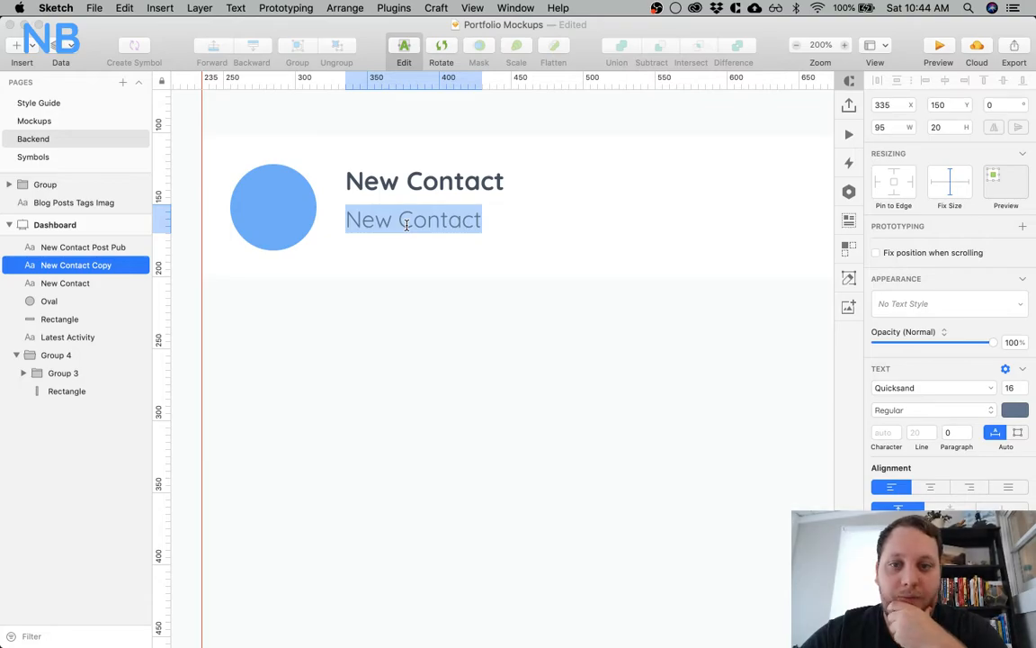
{"action": "type", "text": "12/2"}
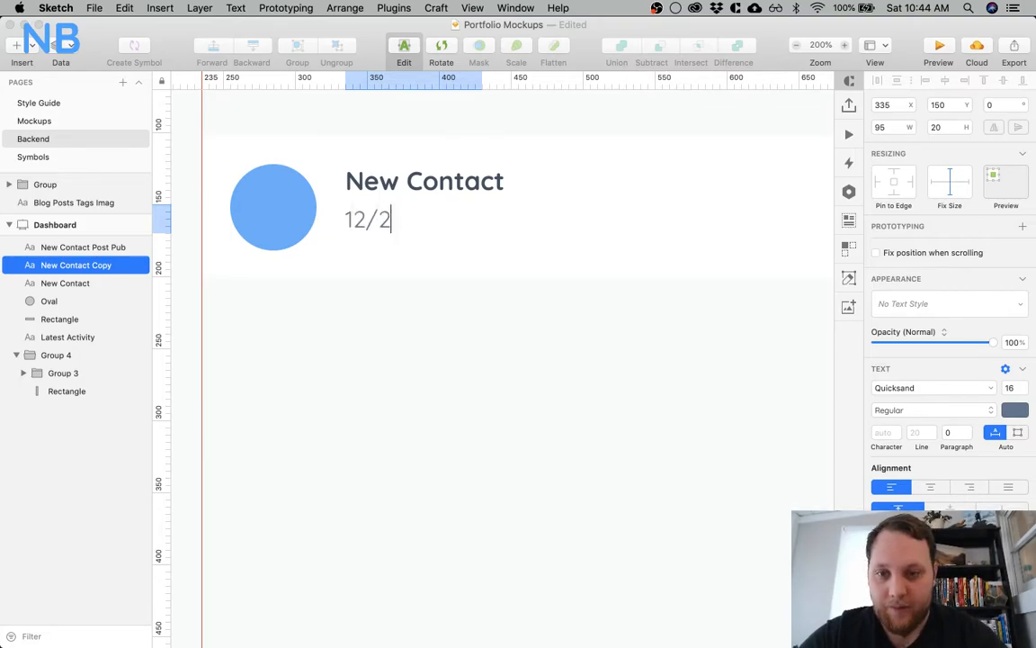
{"action": "type", "text": "/18"}
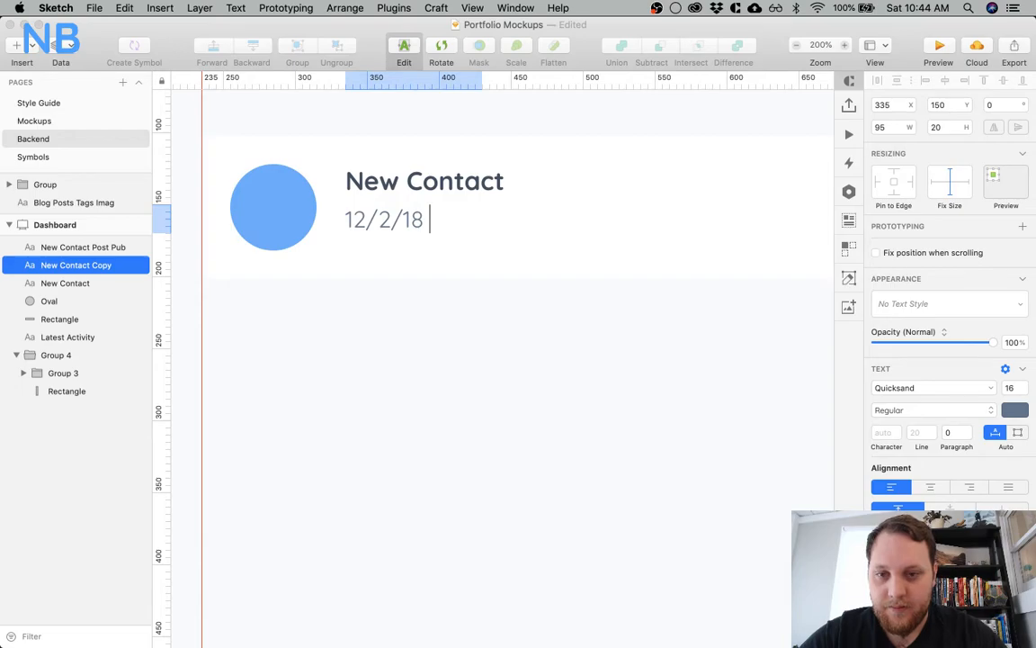
{"action": "type", "text": " 5:30pm"}
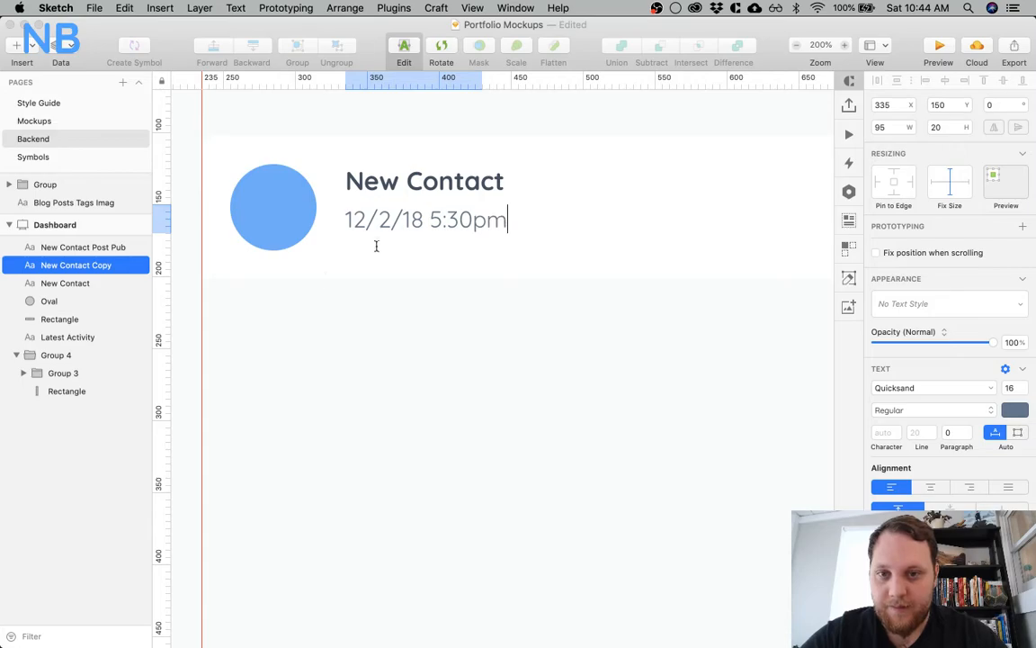
{"action": "left_click", "coordinate": [428, 352]}
Set the font size of the card's timestamp text to 14
{"action": "left_click", "coordinate": [428, 224]}
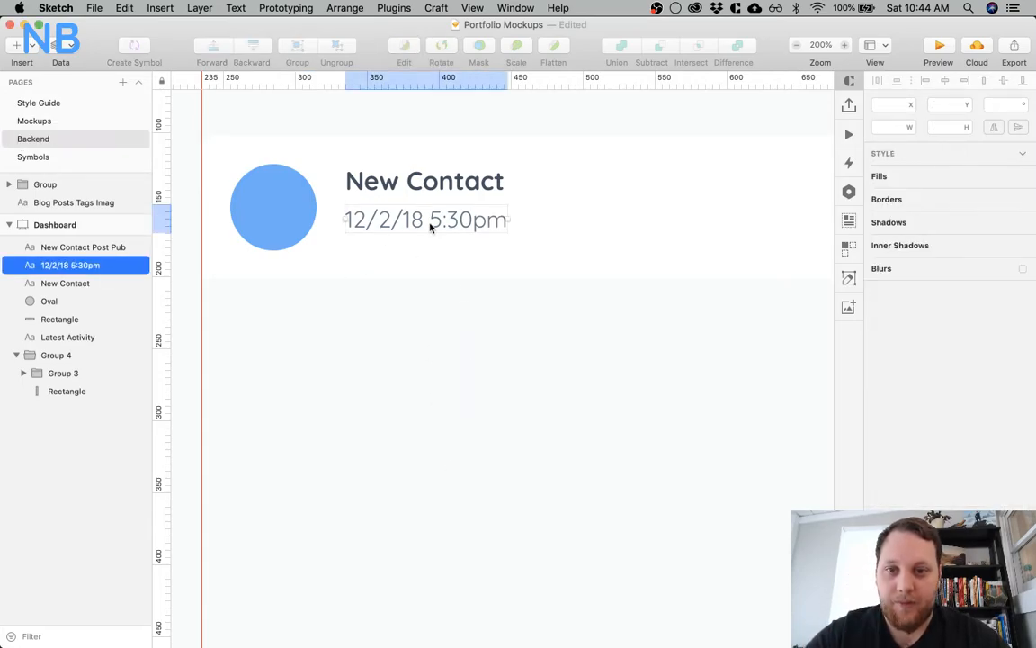
{"action": "left_click", "coordinate": [1013, 388]}
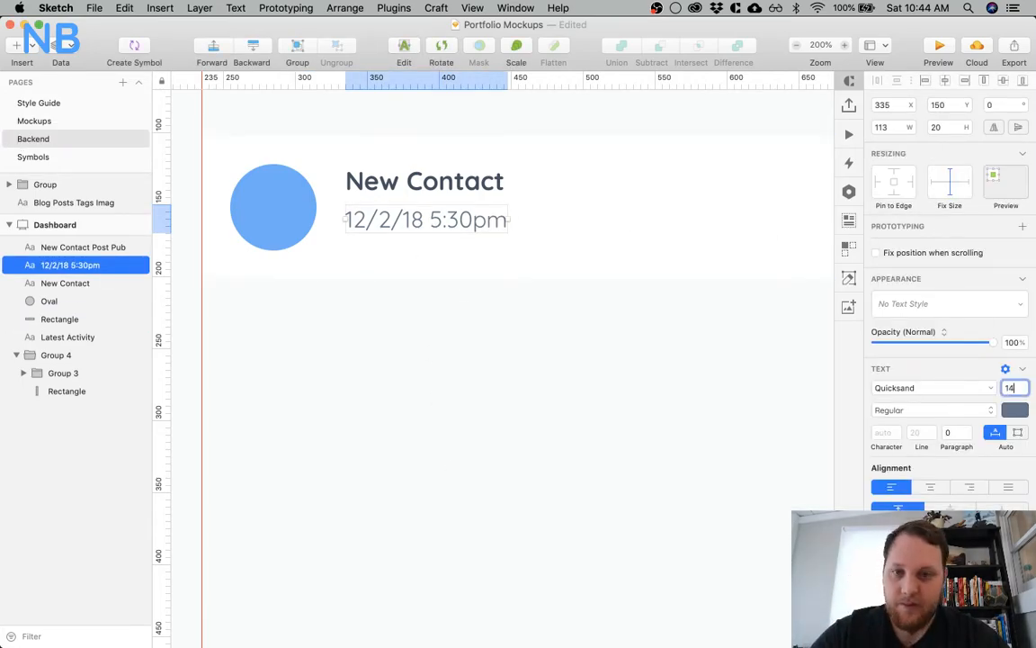
{"action": "type", "text": "14"}
{"action": "key", "text": "Return"}
{"action": "left_click", "coordinate": [515, 446]}
Increase the font size of the card's bold New Contact heading to 21
{"action": "left_click", "coordinate": [425, 181]}
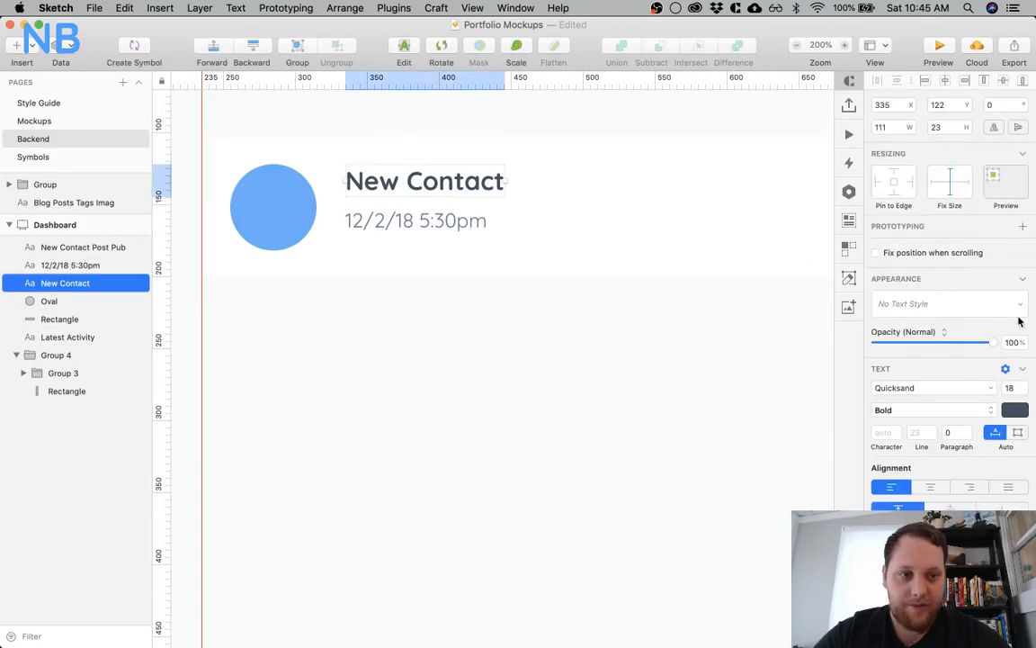
{"action": "left_click", "coordinate": [1012, 387]}
{"action": "type", "text": "21"}
{"action": "key", "text": "Return"}
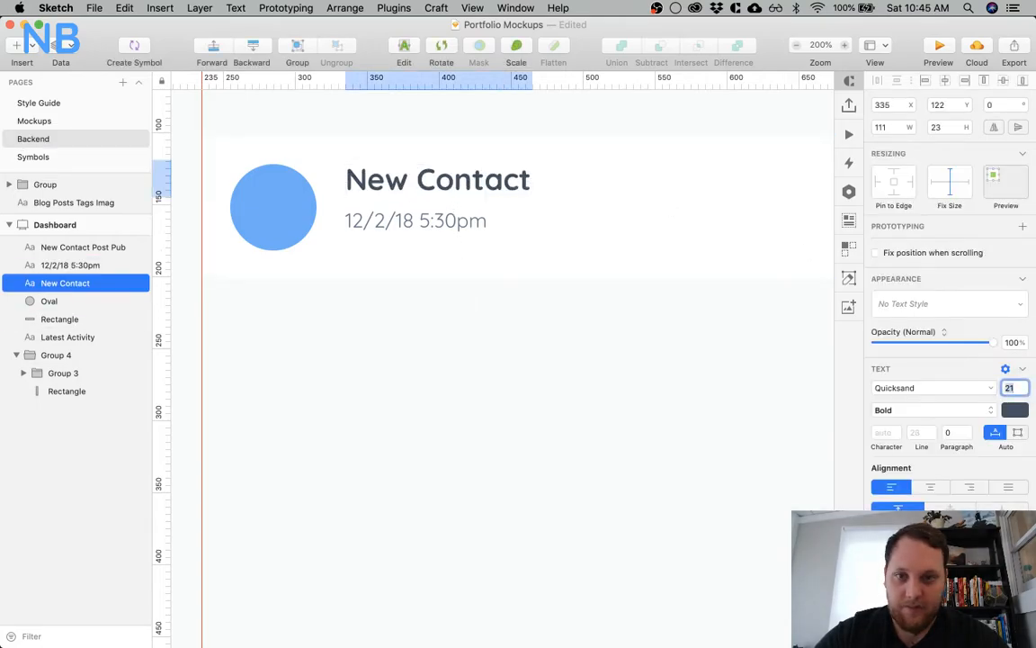
{"action": "left_click", "coordinate": [499, 441]}
Insert "at" between the date and the time so the card's timestamp reads "12/2/18 at 5:30pm"
{"action": "left_click", "coordinate": [436, 222]}
{"action": "double_click", "coordinate": [425, 222]}
{"action": "left_click", "coordinate": [424, 221]}
{"action": "type", "text": "at"}
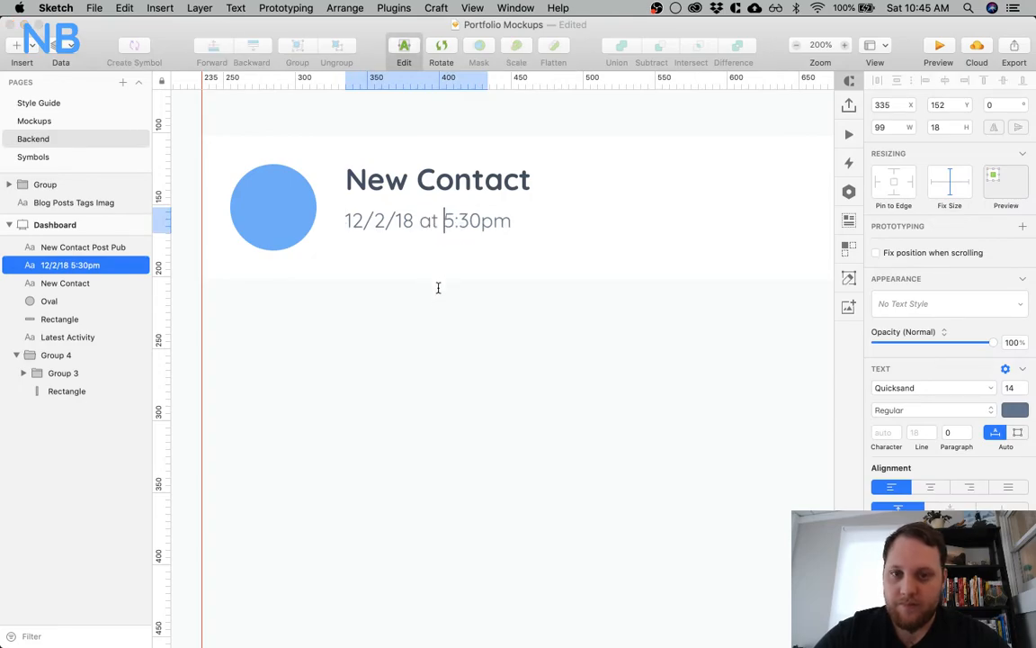
{"action": "left_click", "coordinate": [434, 294]}
Nudge the timestamp up to Y 151, and move it down together with the New Contact heading towards the card's vertical middle
{"action": "left_click", "coordinate": [415, 223]}
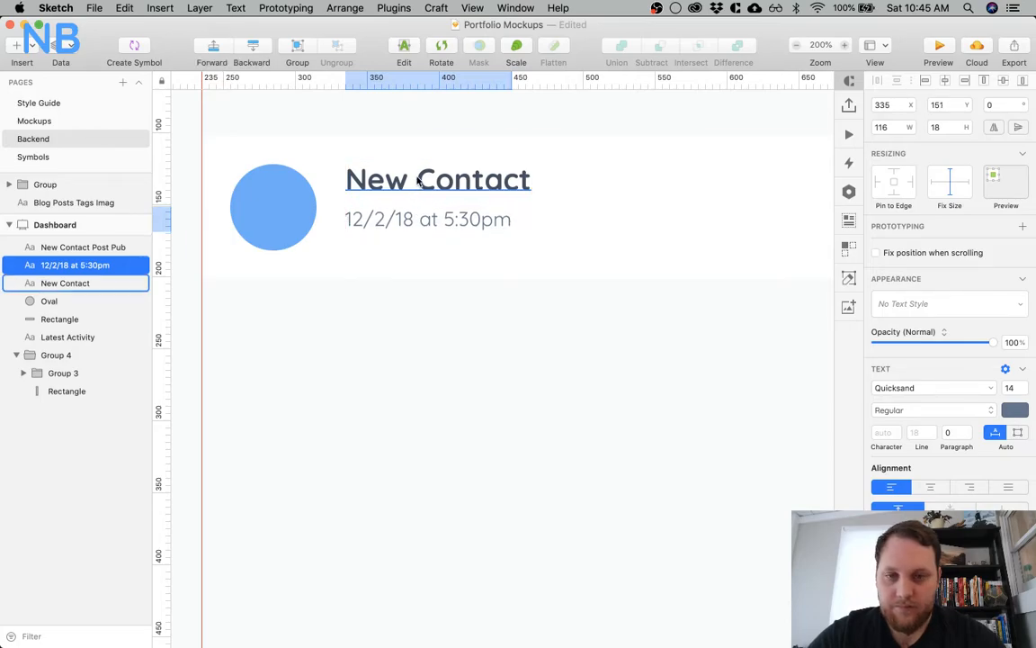
{"action": "left_click", "coordinate": [418, 181], "text": "shift"}
{"action": "left_click_drag", "start_coordinate": [417, 181], "coordinate": [416, 190]}
{"action": "left_click", "coordinate": [400, 325]}
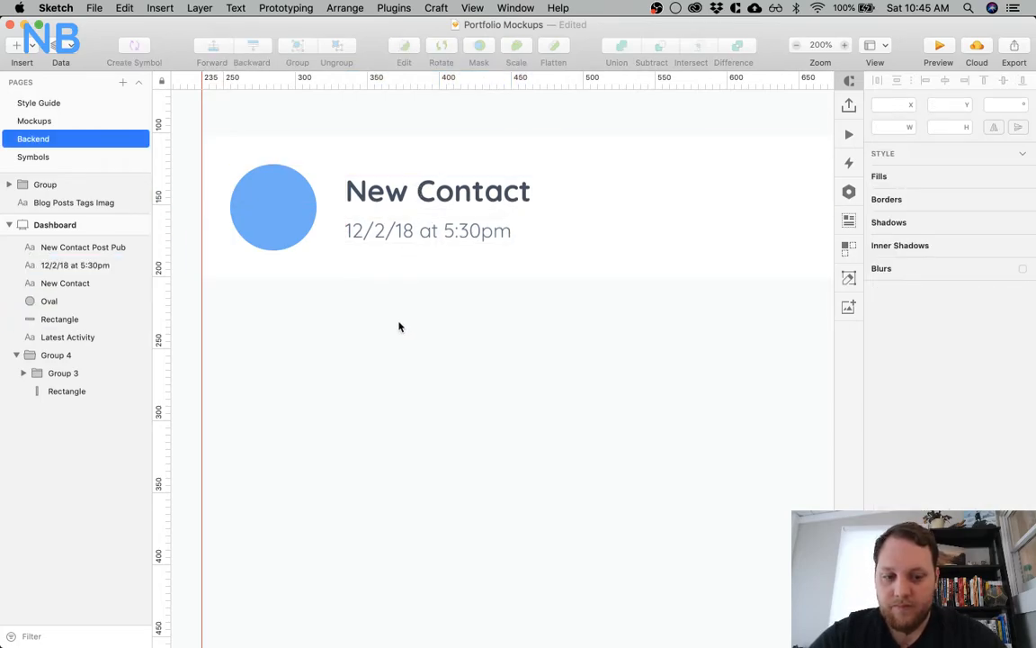
Tighten the gap by nudging the timestamp up towards the New Contact heading, and shift both texts slightly down together
{"action": "key", "text": "super+minus"}
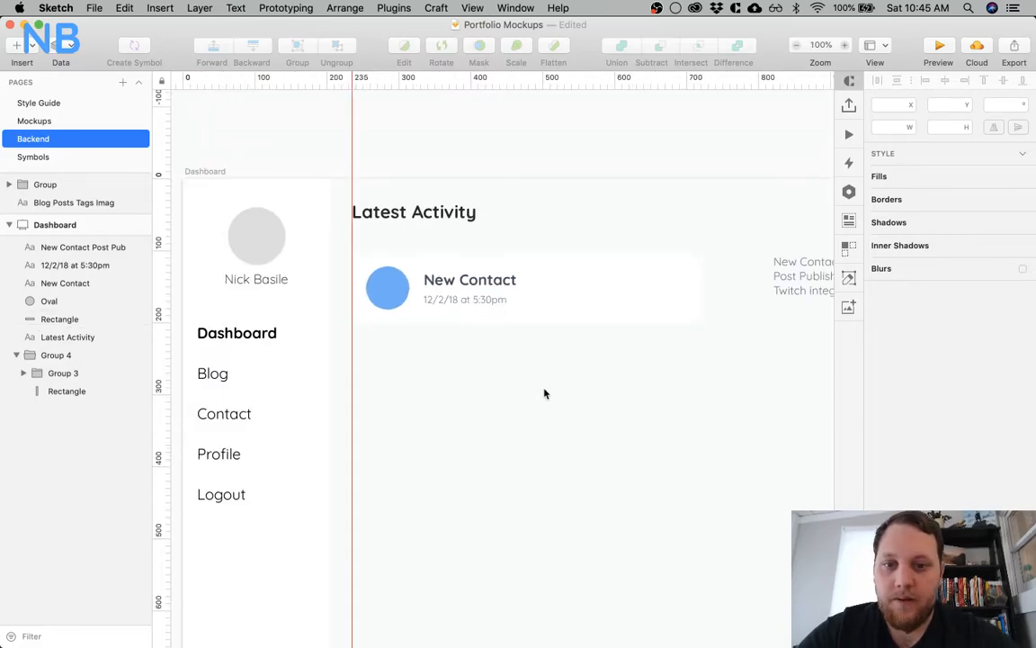
{"action": "left_click", "coordinate": [477, 300]}
{"action": "key", "text": "Up"}
{"action": "key", "text": "Up"}
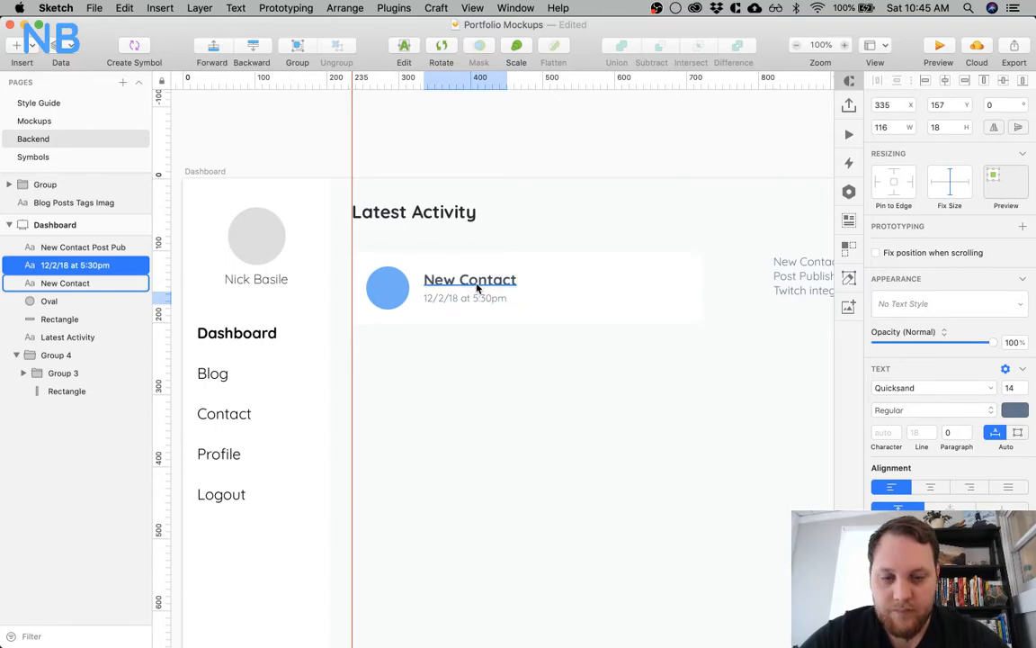
{"action": "left_click", "coordinate": [476, 284], "text": "shift"}
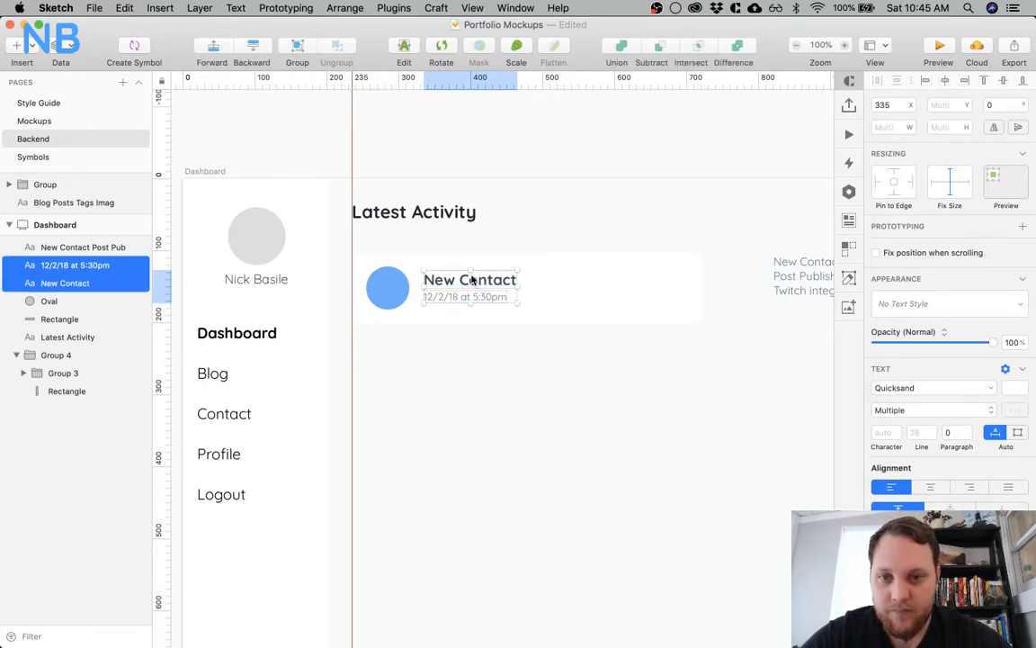
{"action": "left_click", "coordinate": [409, 377]}
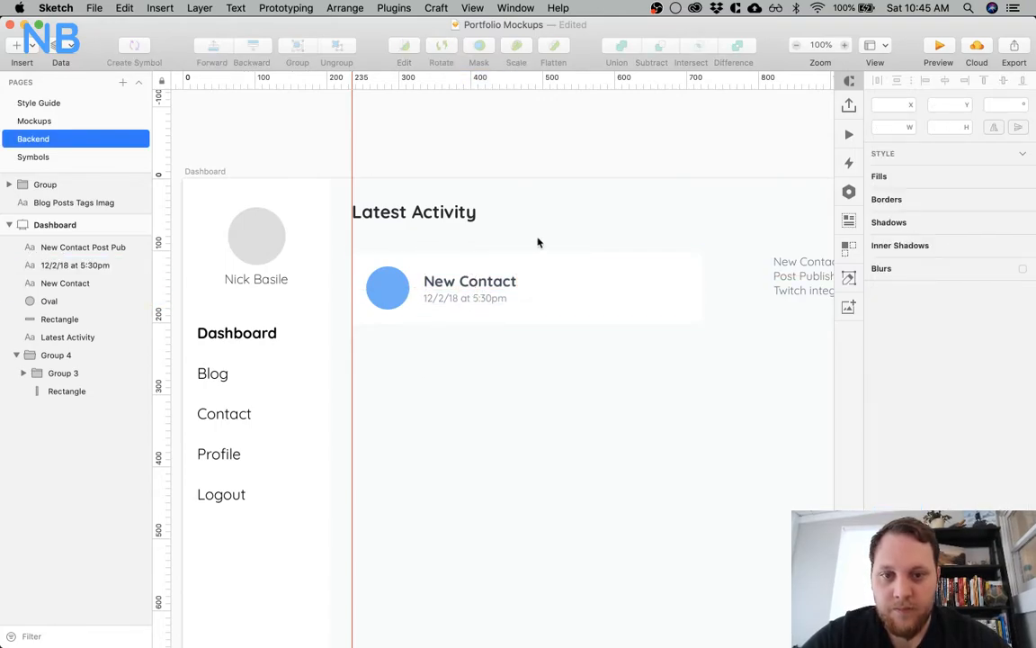
Lower the timestamp to Y 159 and move it up together with the heading until the pair is vertically centred on the blue circle
{"action": "left_click", "coordinate": [483, 299]}
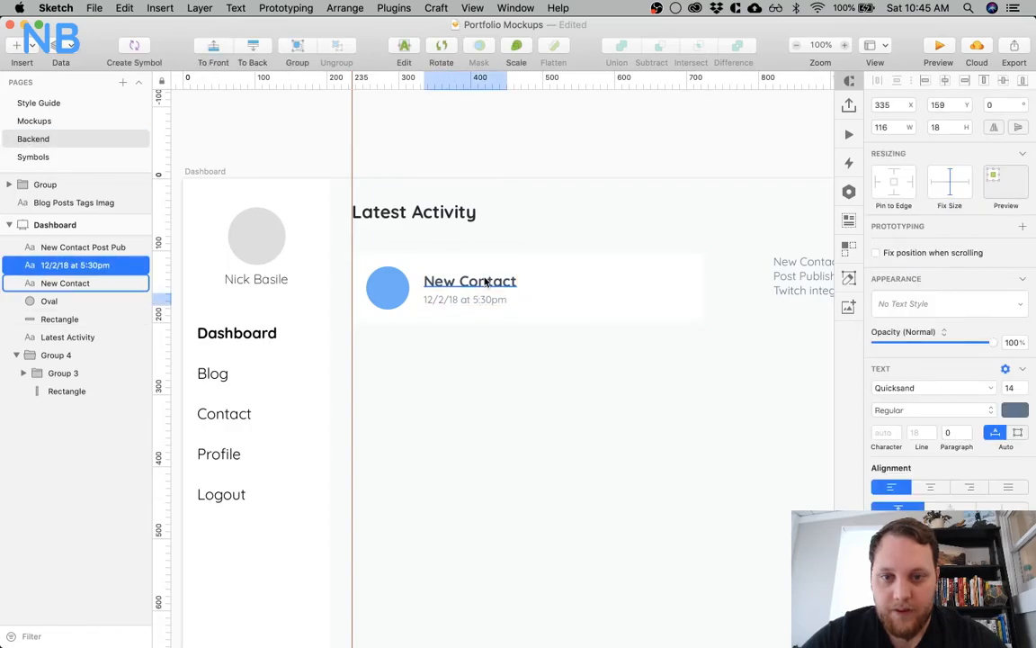
{"action": "left_click", "coordinate": [485, 281], "text": "shift"}
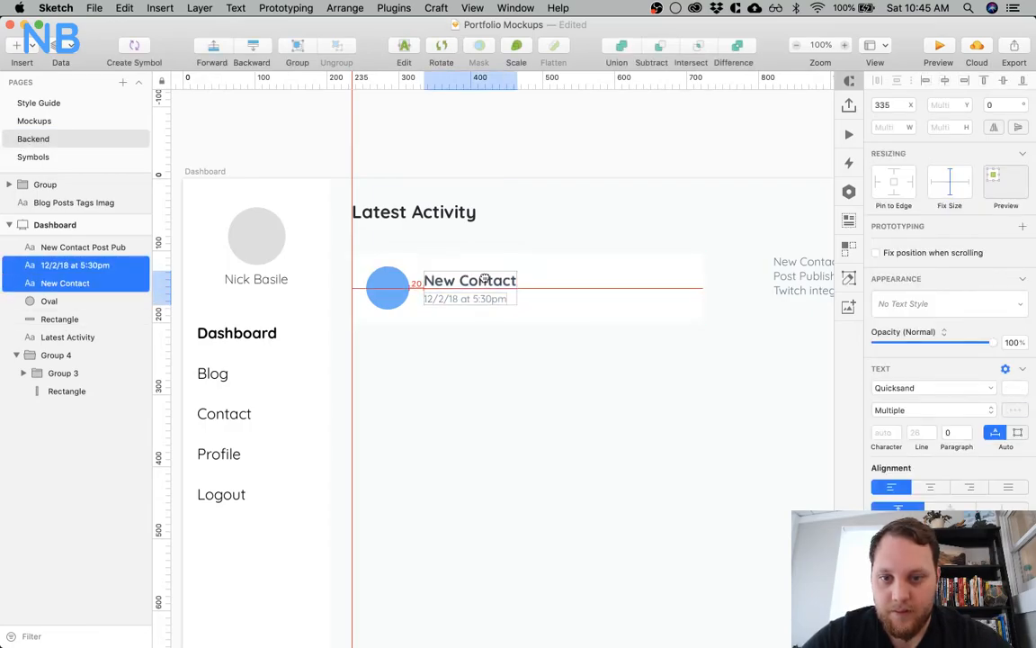
{"action": "left_click", "coordinate": [482, 243]}
{"action": "left_click", "coordinate": [449, 279]}
{"action": "left_click", "coordinate": [450, 297], "text": "shift"}
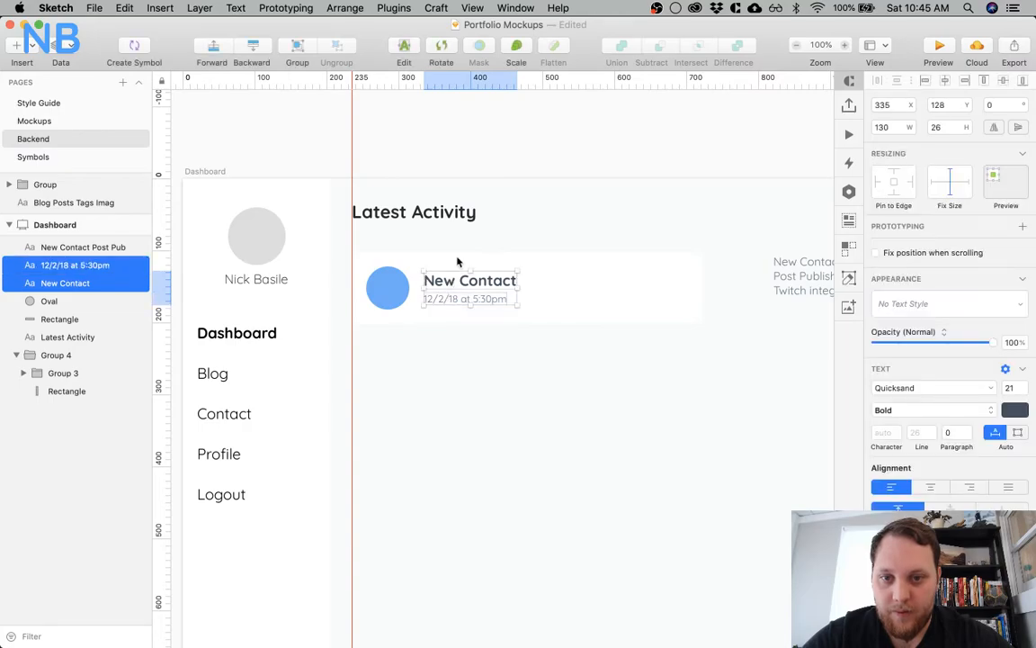
{"action": "left_click", "coordinate": [455, 391]}
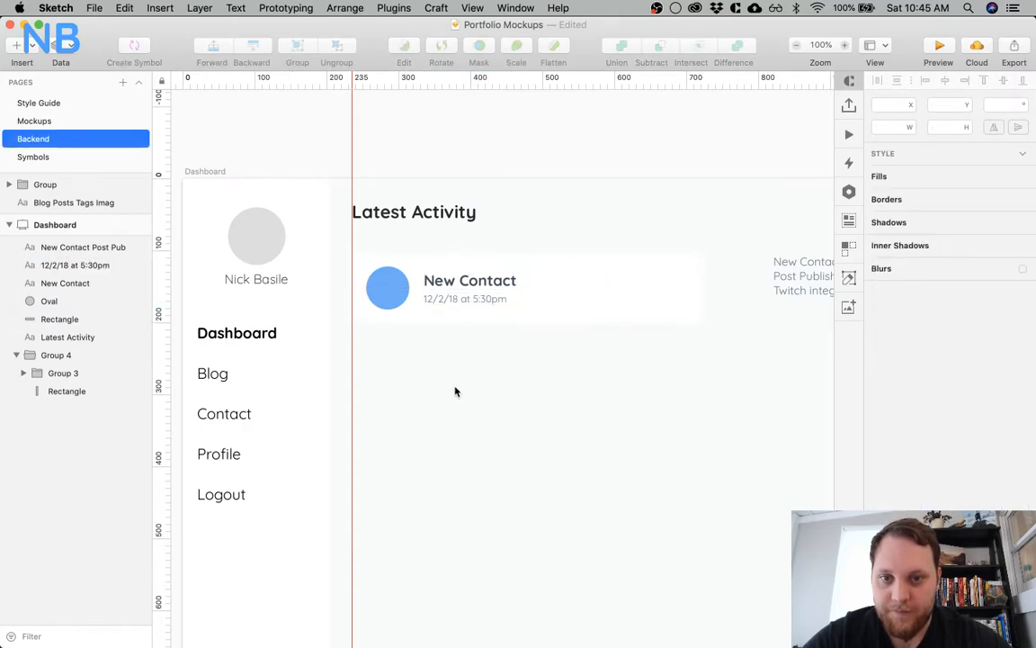
Place a bullhorn icon on the New Contact card's blue circle as a text layer in Font Awesome 5 Pro
{"action": "key", "text": "t"}
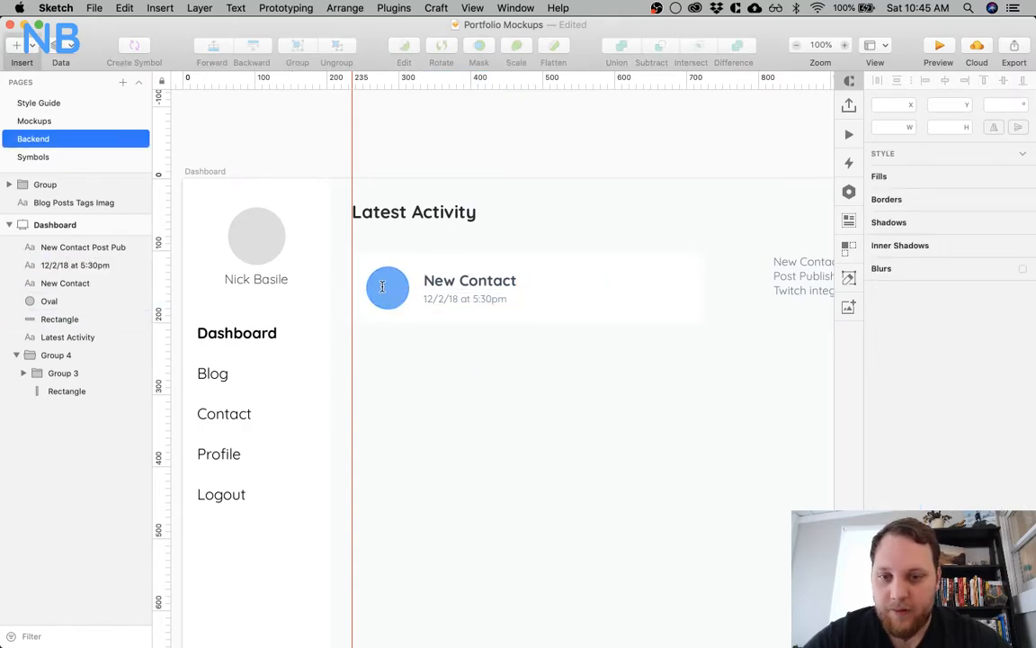
{"action": "left_click", "coordinate": [382, 286]}
{"action": "left_click", "coordinate": [962, 317]}
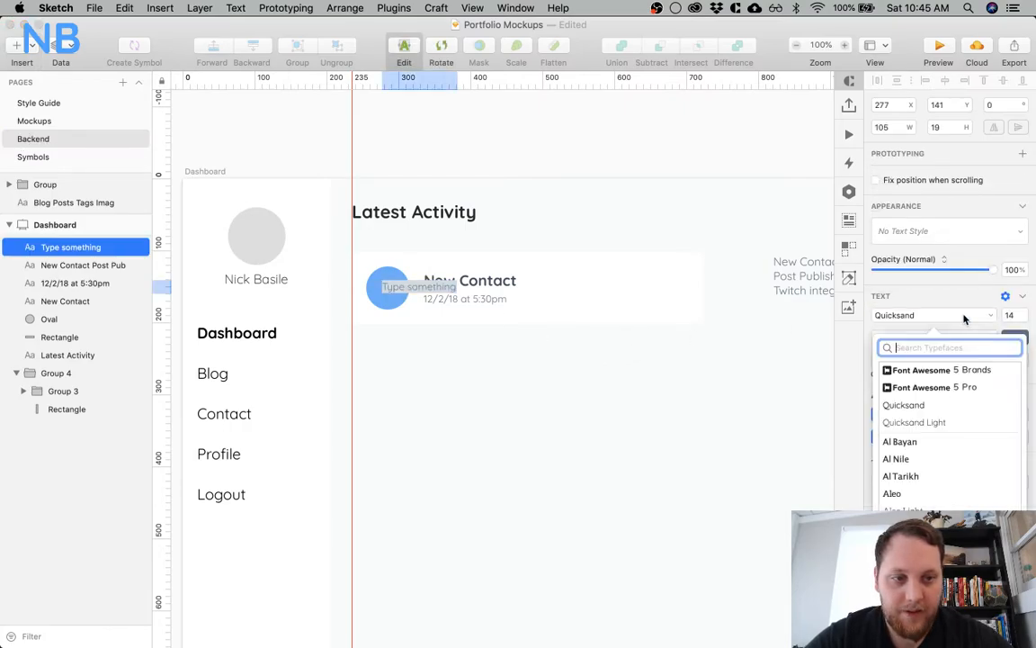
{"action": "left_click", "coordinate": [915, 388]}
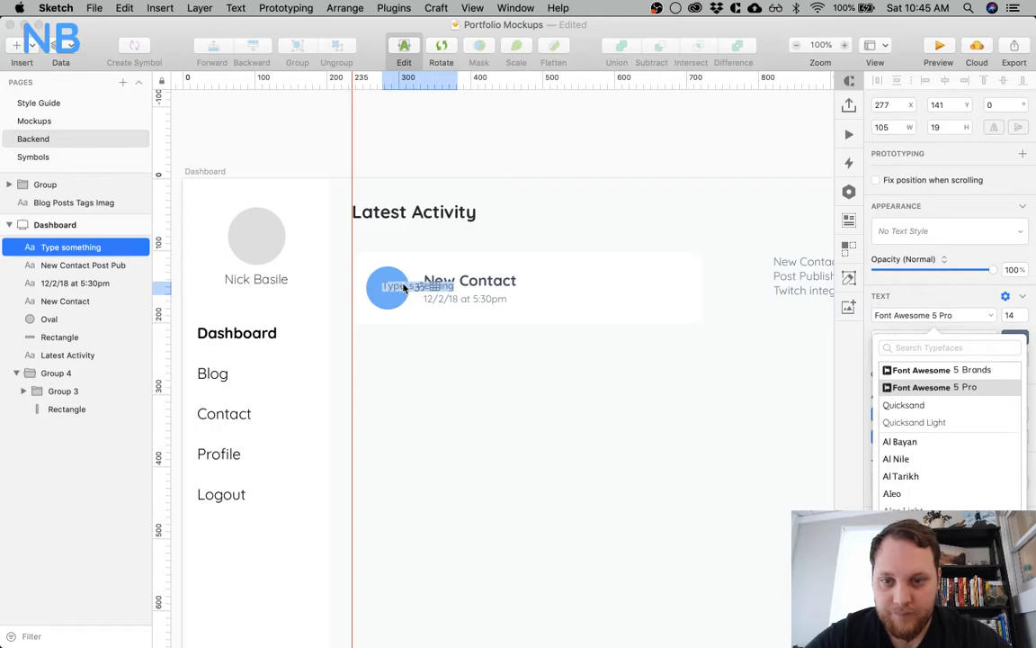
{"action": "type", "text": "bu"}
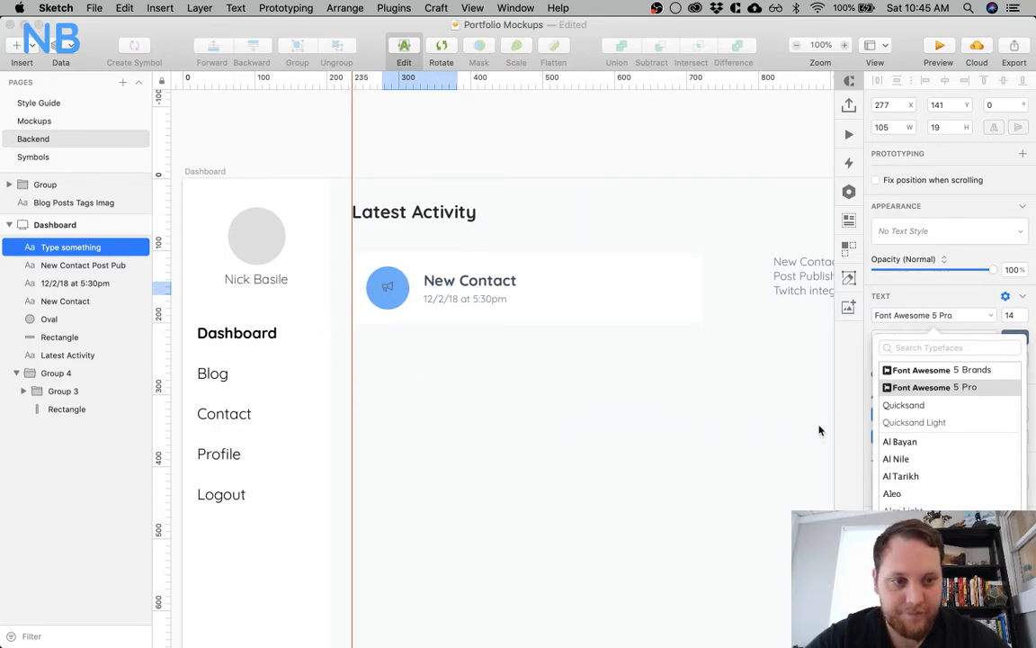
{"action": "key", "text": "Escape"}
Set the bullhorn icon's weight to Solid and its colour to white
{"action": "left_click", "coordinate": [903, 337]}
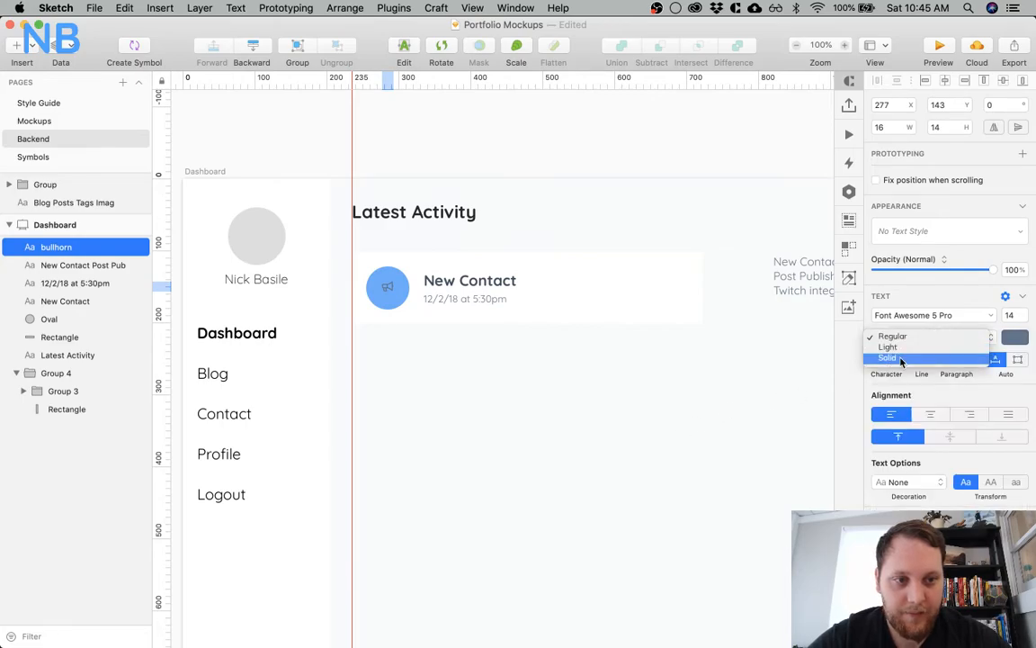
{"action": "left_click", "coordinate": [899, 360]}
{"action": "left_click", "coordinate": [513, 373]}
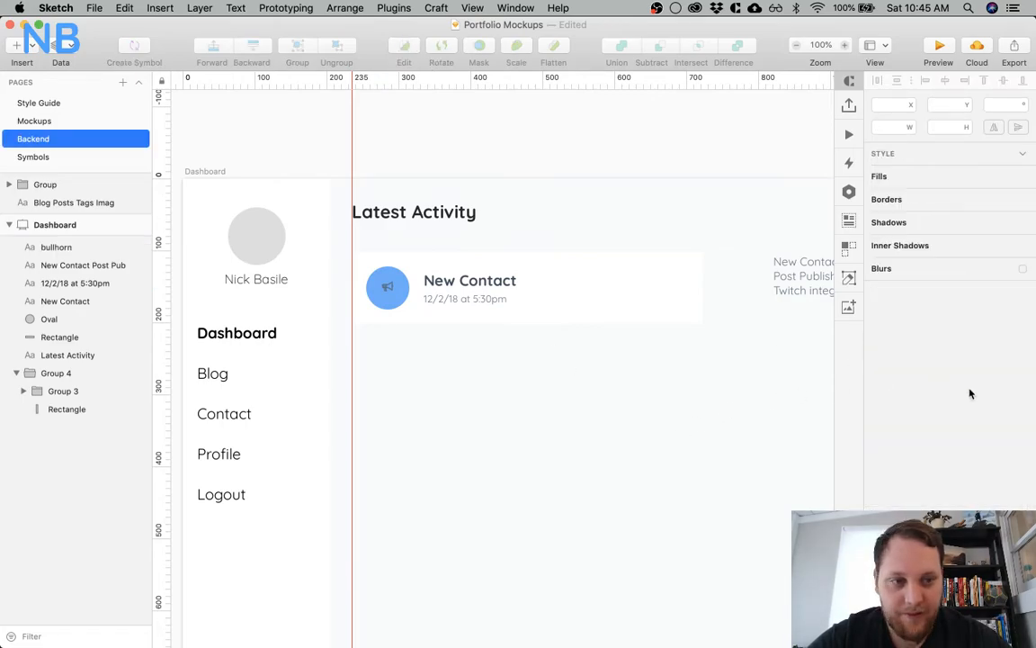
{"action": "left_click", "coordinate": [387, 286]}
{"action": "left_click", "coordinate": [1015, 410]}
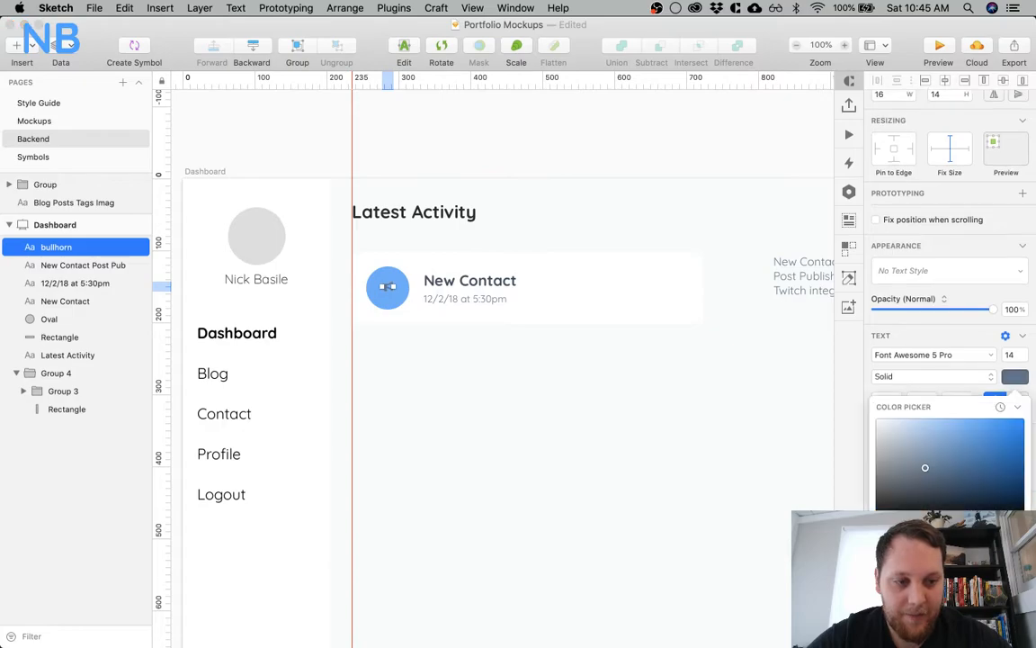
{"action": "left_click", "coordinate": [522, 425]}
Enlarge the bullhorn icon to font size 20
{"action": "key", "text": "z"}
{"action": "left_click", "coordinate": [393, 316]}
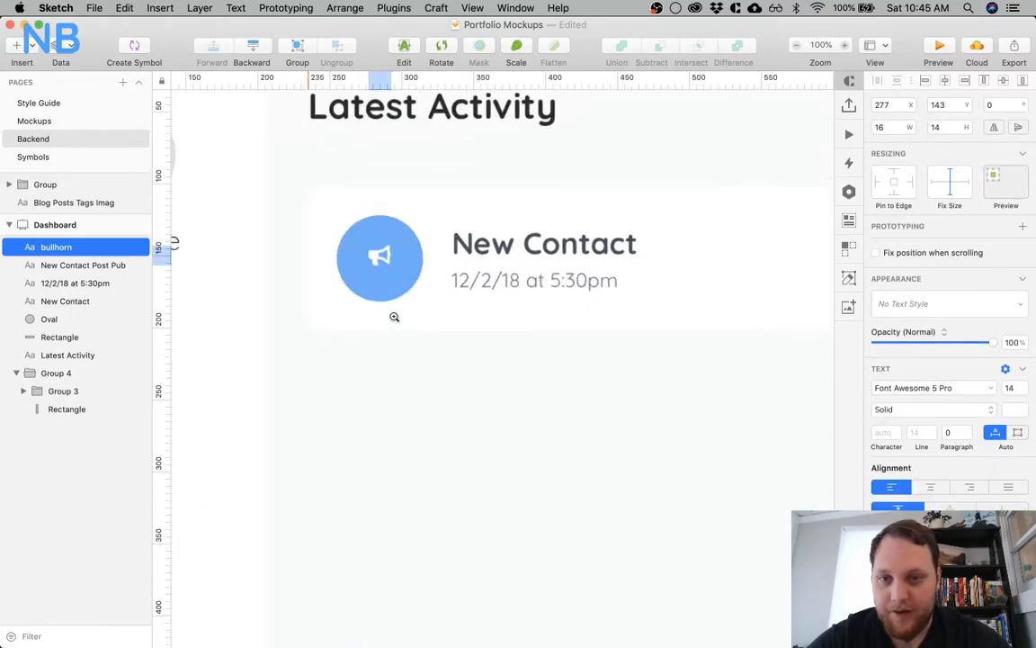
{"action": "left_click", "coordinate": [393, 317]}
{"action": "scroll", "coordinate": [396, 322], "scroll_direction": "up", "scroll_amount": 2}
{"action": "scroll", "coordinate": [396, 322], "scroll_direction": "up", "scroll_amount": 1}
{"action": "left_click", "coordinate": [1013, 387]}
{"action": "type", "text": "24"}
{"action": "key", "text": "Down"}
{"action": "key", "text": "Down"}
{"action": "key", "text": "Down"}
{"action": "key", "text": "Down"}
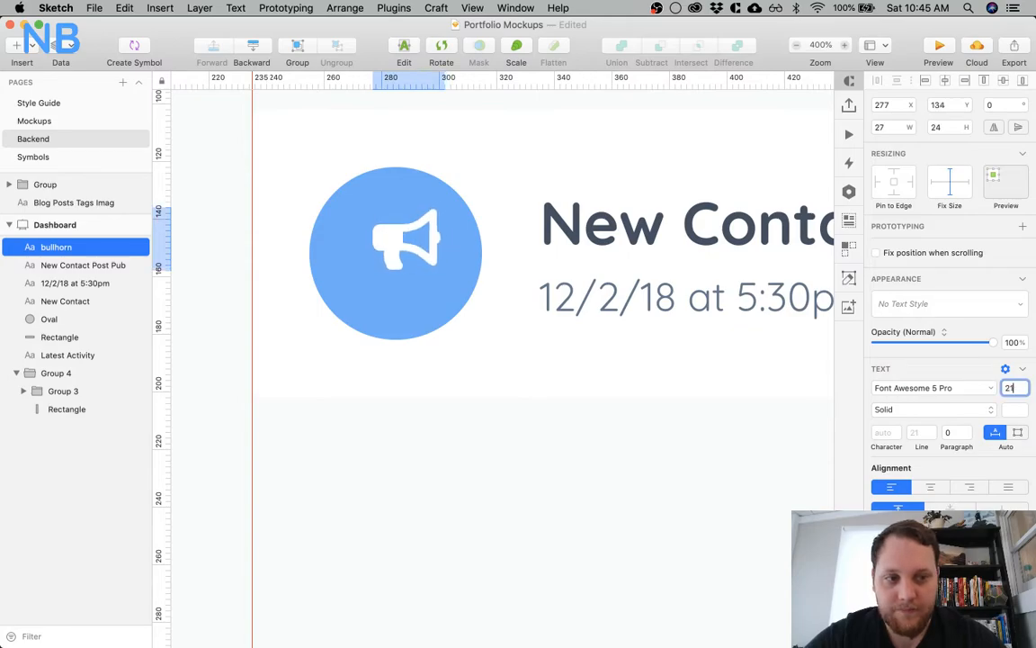
{"action": "left_click", "coordinate": [592, 477]}
Move the bullhorn icon within the blue circle and centre the two on each other horizontally and vertically
{"action": "left_click_drag", "start_coordinate": [419, 253], "coordinate": [403, 284]}
{"action": "left_click", "coordinate": [417, 210], "text": "shift"}
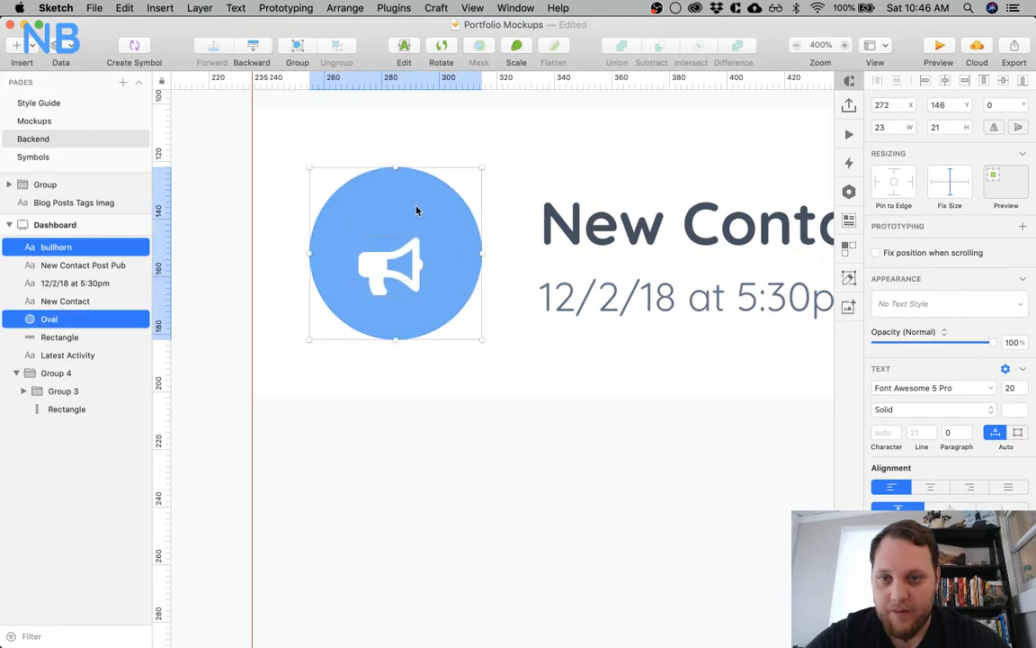
{"action": "left_click", "coordinate": [947, 82]}
{"action": "left_click", "coordinate": [1002, 82]}
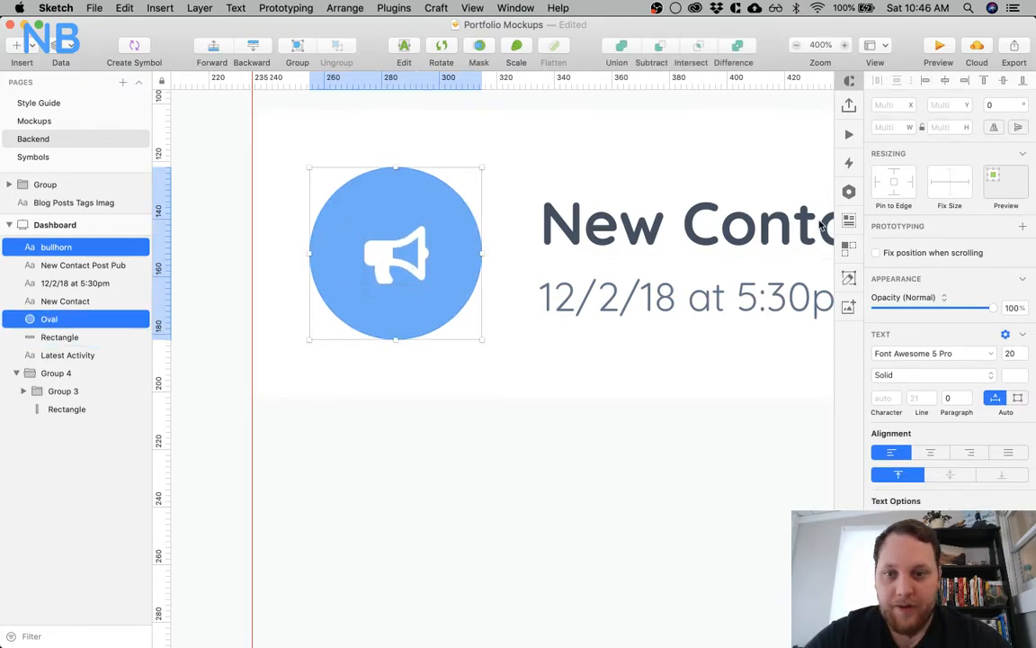
{"action": "left_click", "coordinate": [445, 428]}
{"action": "left_click", "coordinate": [392, 250]}
{"action": "left_click", "coordinate": [393, 245], "text": "shift"}
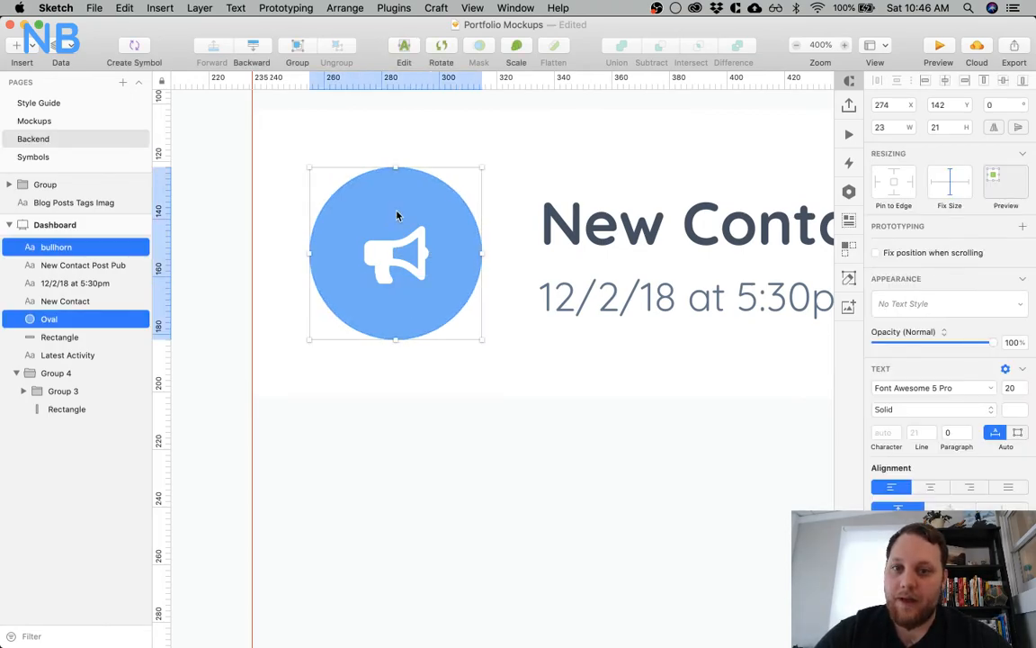
{"action": "left_click", "coordinate": [487, 418]}
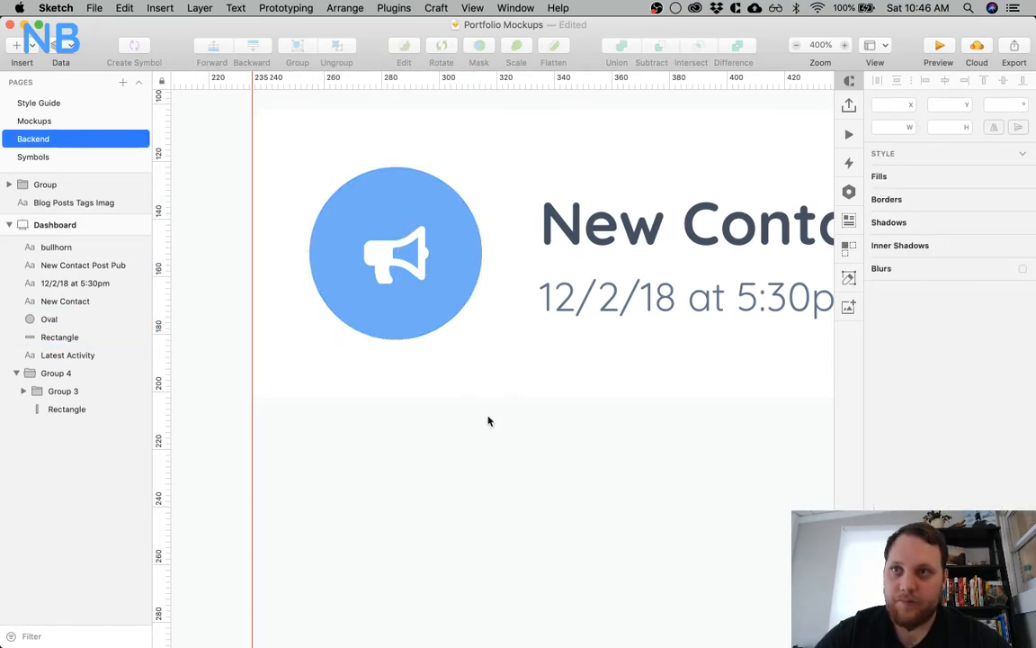
Increase the bullhorn icon's font size to 25
{"action": "scroll", "coordinate": [449, 292], "scroll_direction": "up", "scroll_amount": 2}
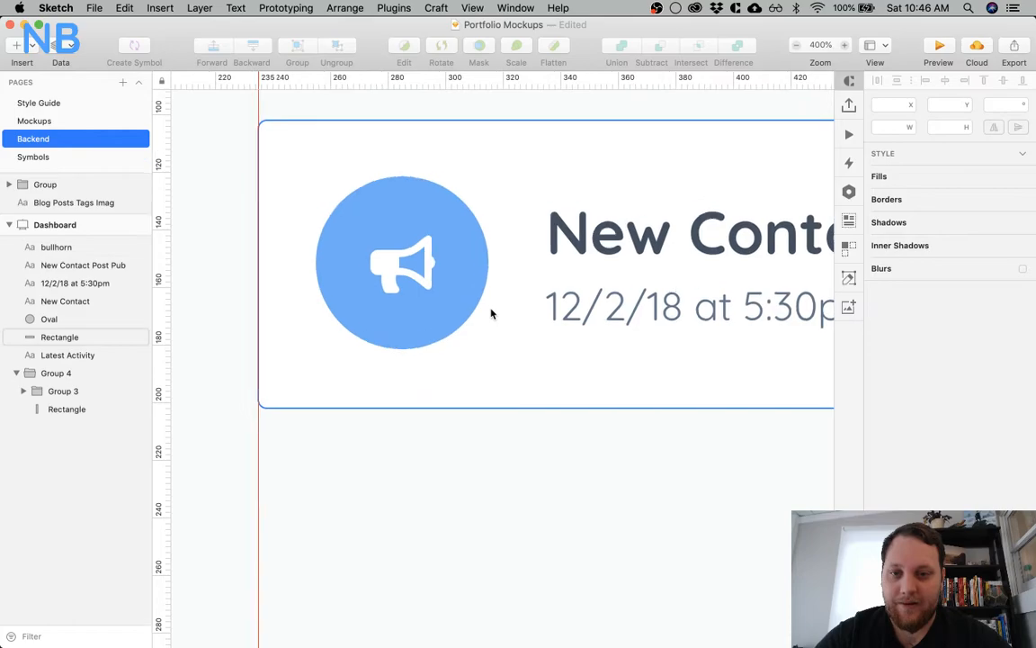
{"action": "left_click", "coordinate": [442, 294]}
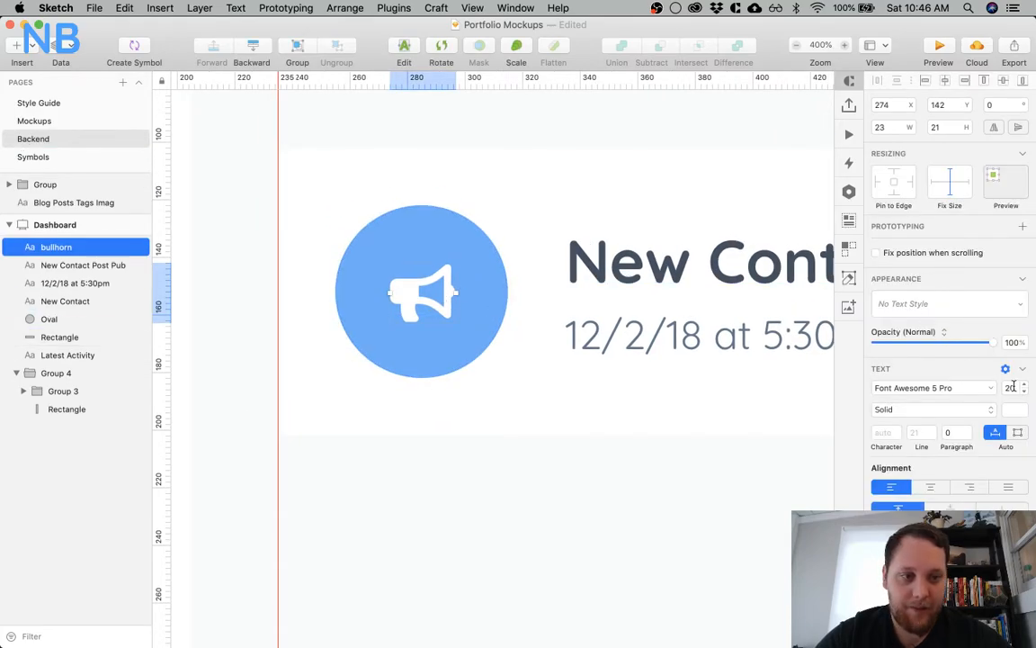
{"action": "left_click", "coordinate": [1013, 388]}
{"action": "key", "text": "Up"}
{"action": "key", "text": "Up"}
{"action": "key", "text": "Up"}
{"action": "key", "text": "Up"}
{"action": "key", "text": "Up"}
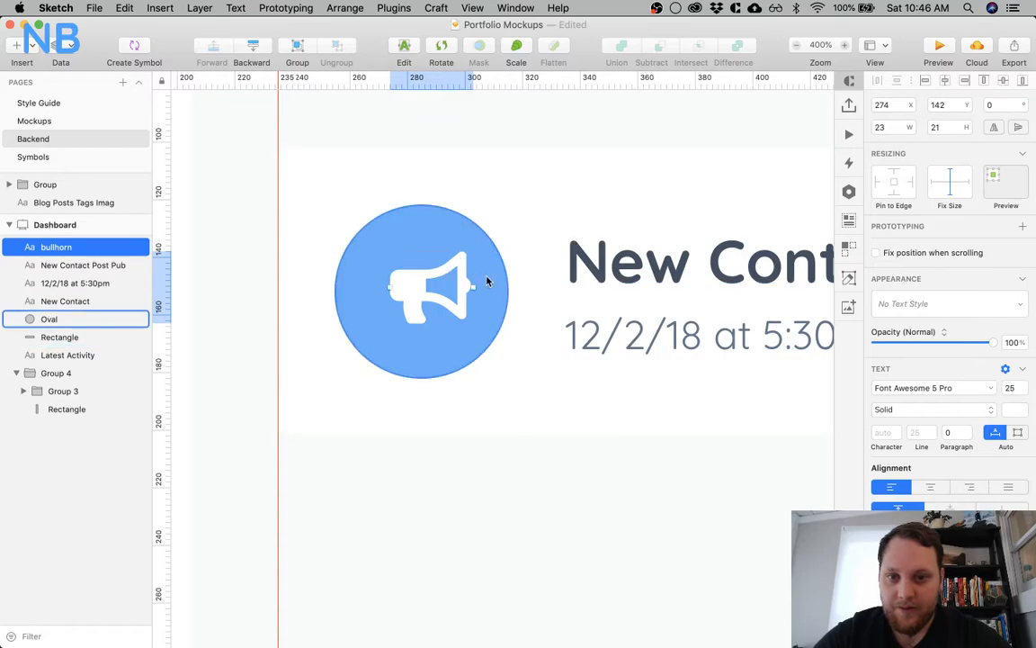
Centre the enlarged bullhorn icon on the blue circle in both directions and group the icon with the circle
{"action": "left_click", "coordinate": [437, 246], "text": "shift"}
{"action": "left_click", "coordinate": [945, 81]}
{"action": "left_click", "coordinate": [1004, 81]}
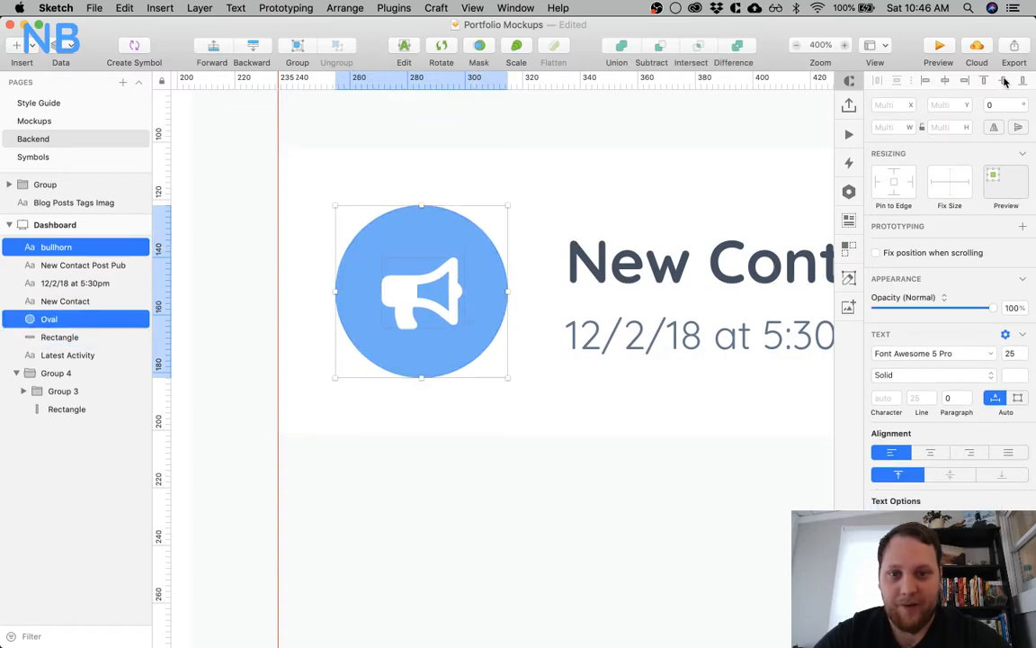
{"action": "key", "text": "super+g"}
{"action": "left_click", "coordinate": [446, 536]}
Enable the border on the circle inside the icon group and turn off its blue fill
{"action": "key", "text": "super+minus"}
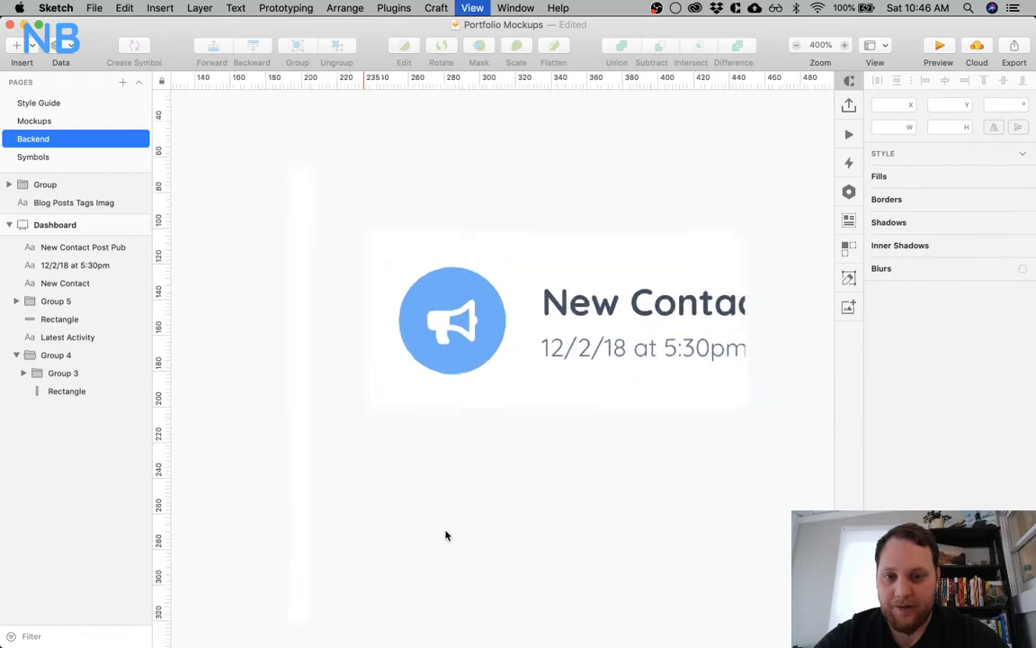
{"action": "key", "text": "super+minus"}
{"action": "key", "text": "super+plus"}
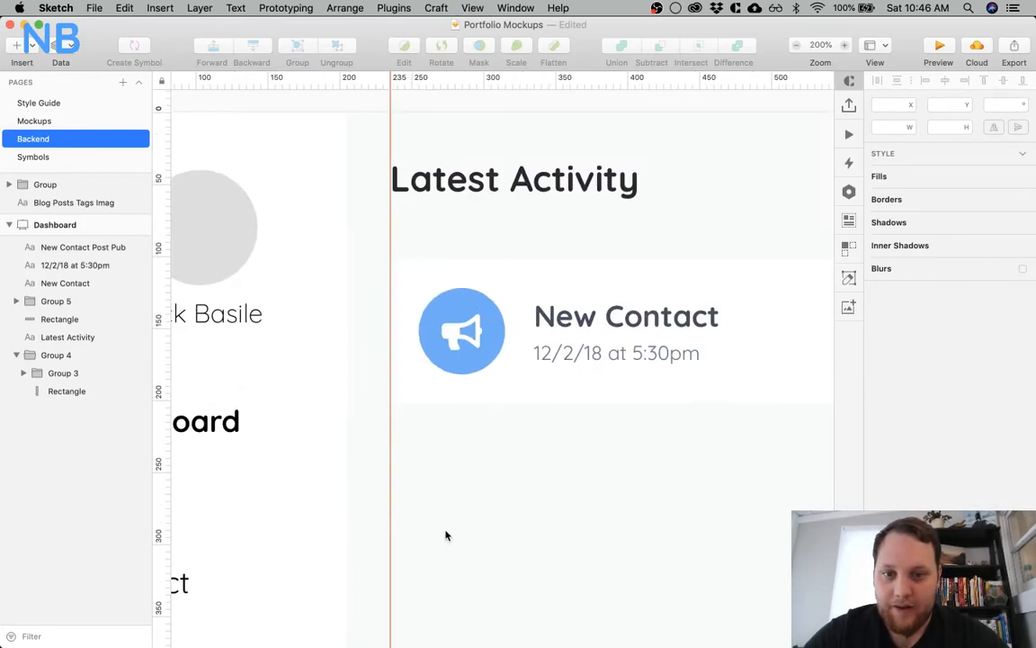
{"action": "scroll", "coordinate": [460, 333], "scroll_direction": "right", "scroll_amount": 3}
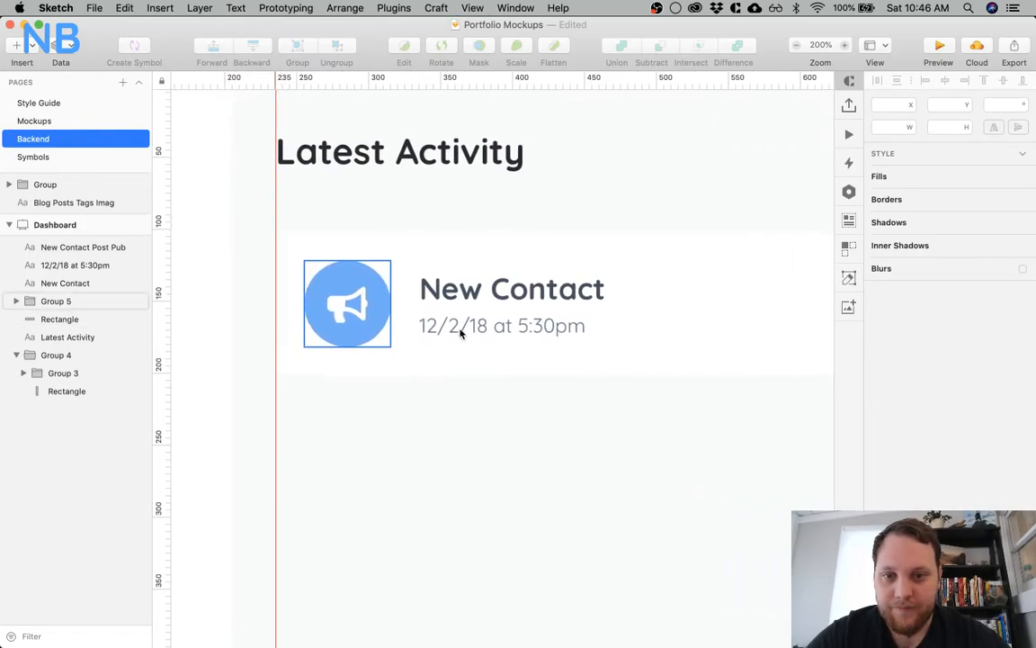
{"action": "double_click", "coordinate": [370, 308]}
{"action": "left_click", "coordinate": [378, 308]}
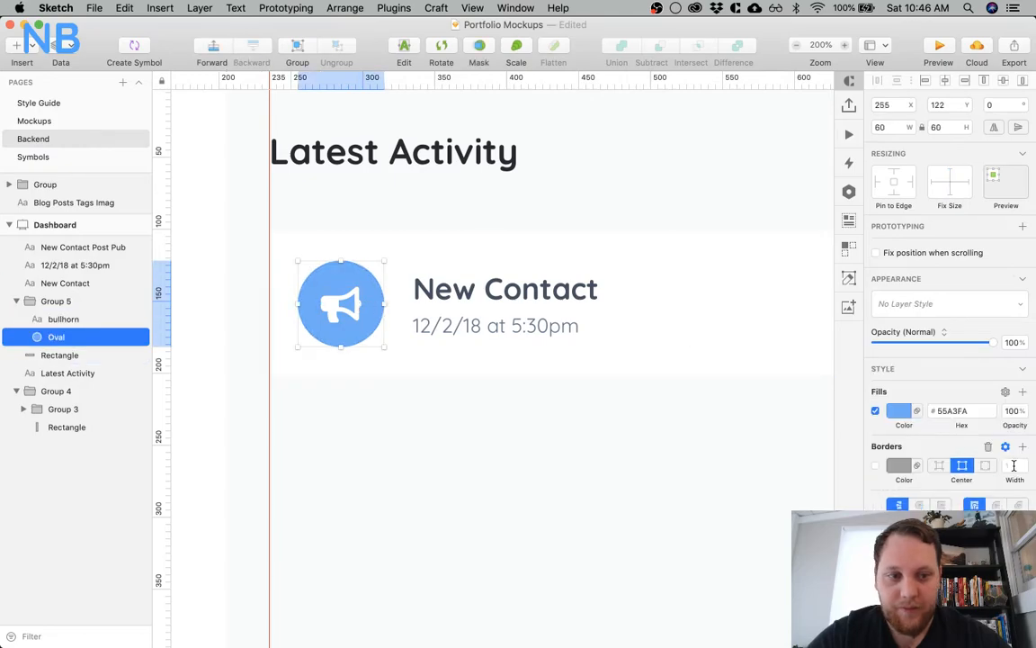
{"action": "key", "text": "super+minus"}
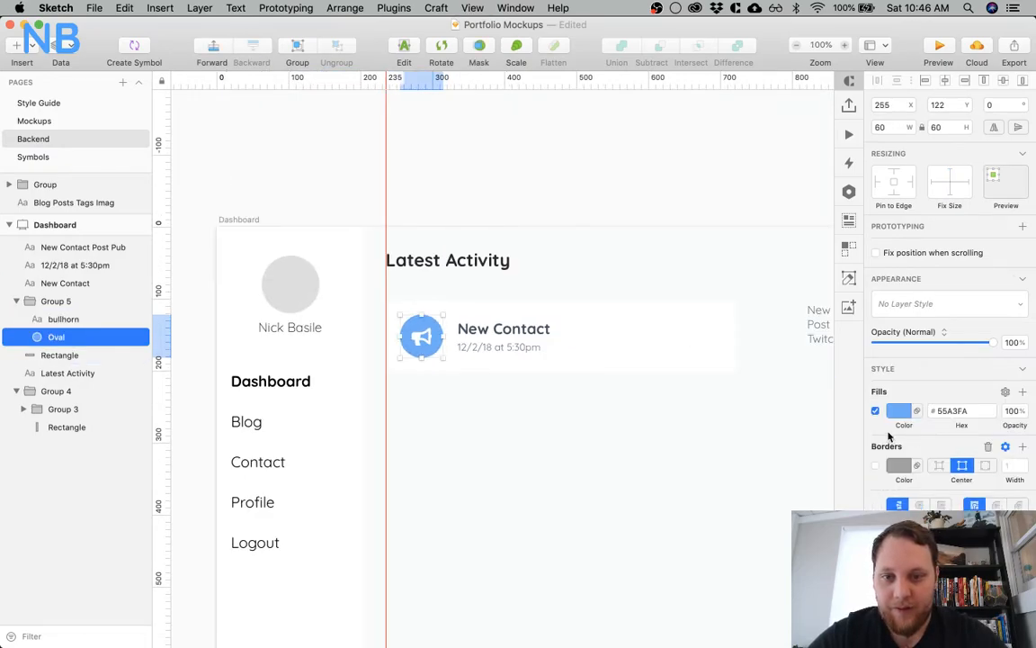
{"action": "key", "text": "super+plus"}
{"action": "left_click", "coordinate": [876, 466]}
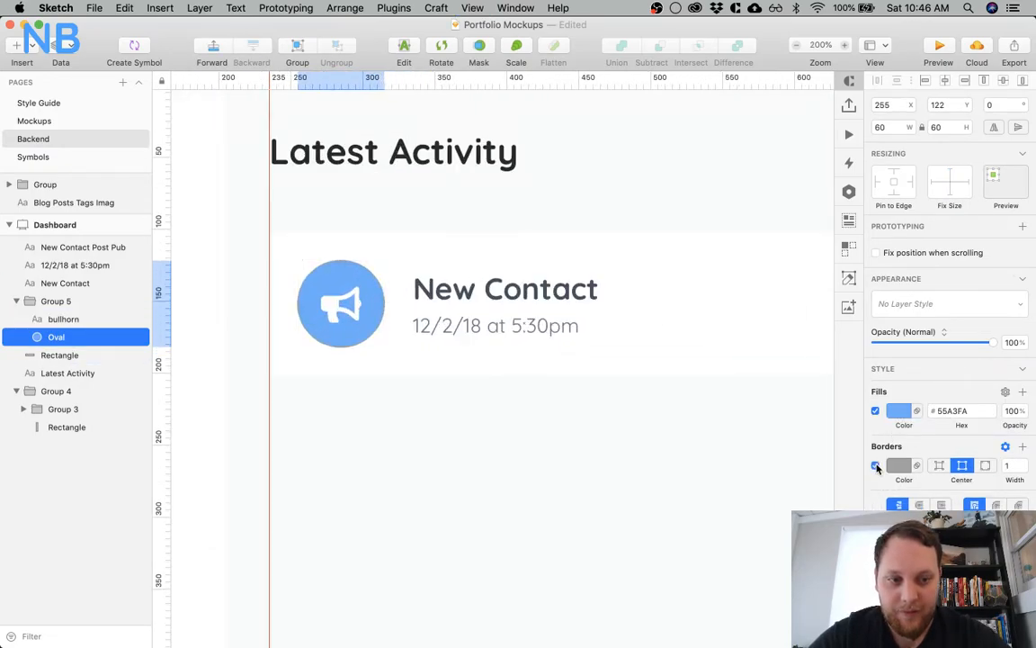
{"action": "left_click", "coordinate": [876, 412]}
Set the circle's border width to 2 and its colour to the light blue
{"action": "left_click", "coordinate": [1022, 463]}
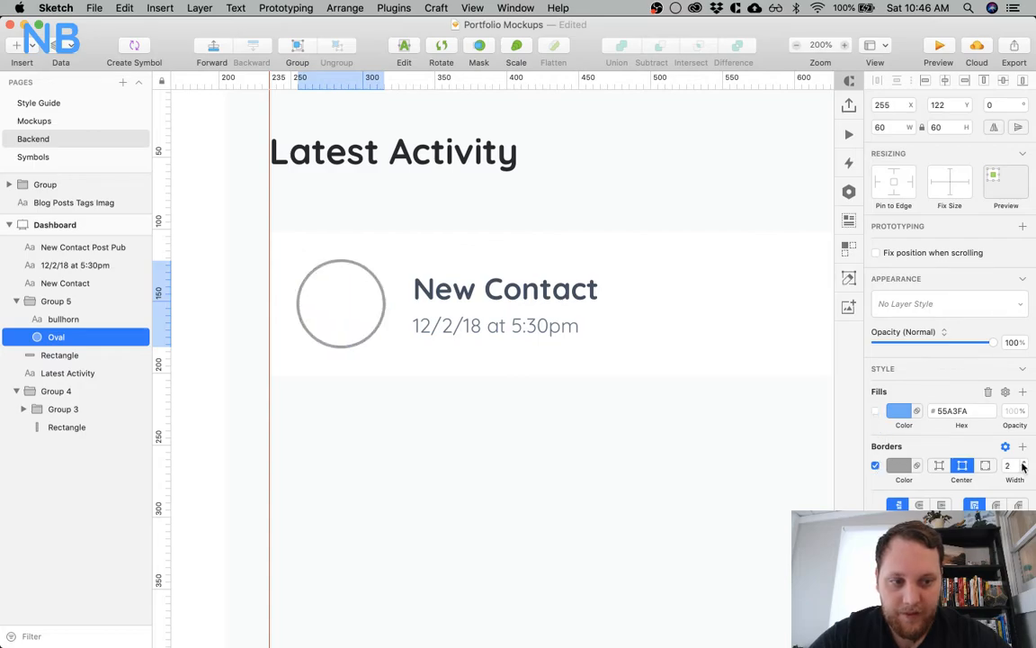
{"action": "left_click", "coordinate": [897, 465]}
{"action": "left_click", "coordinate": [902, 613]}
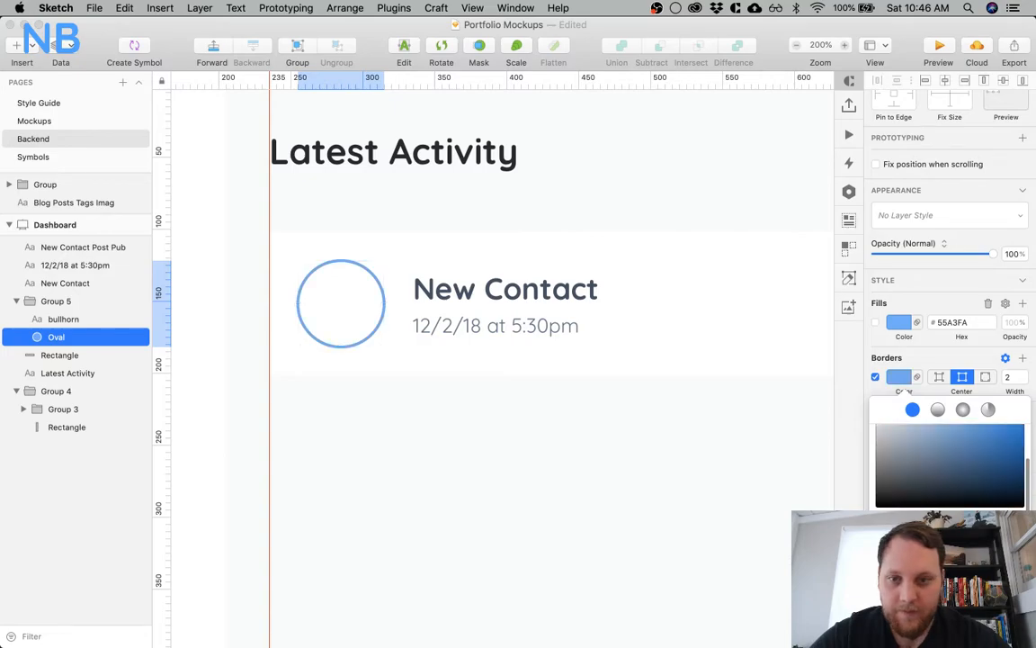
{"action": "left_click", "coordinate": [537, 494]}
Recolour the bullhorn icon in the same light blue as the ring and set its weight to Regular
{"action": "left_click", "coordinate": [347, 305]}
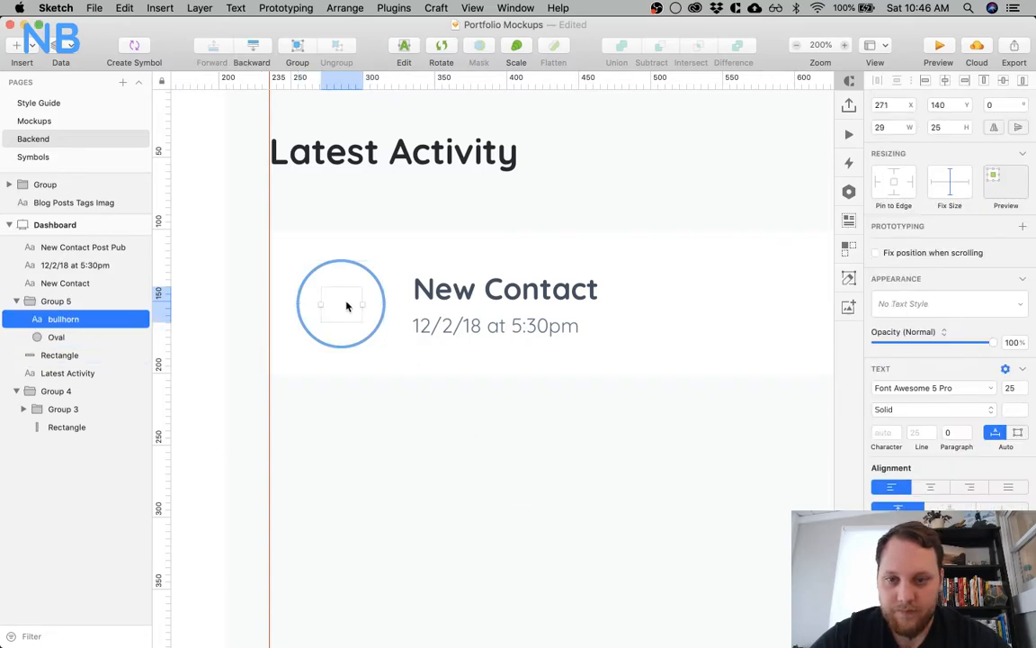
{"action": "left_click", "coordinate": [1011, 410]}
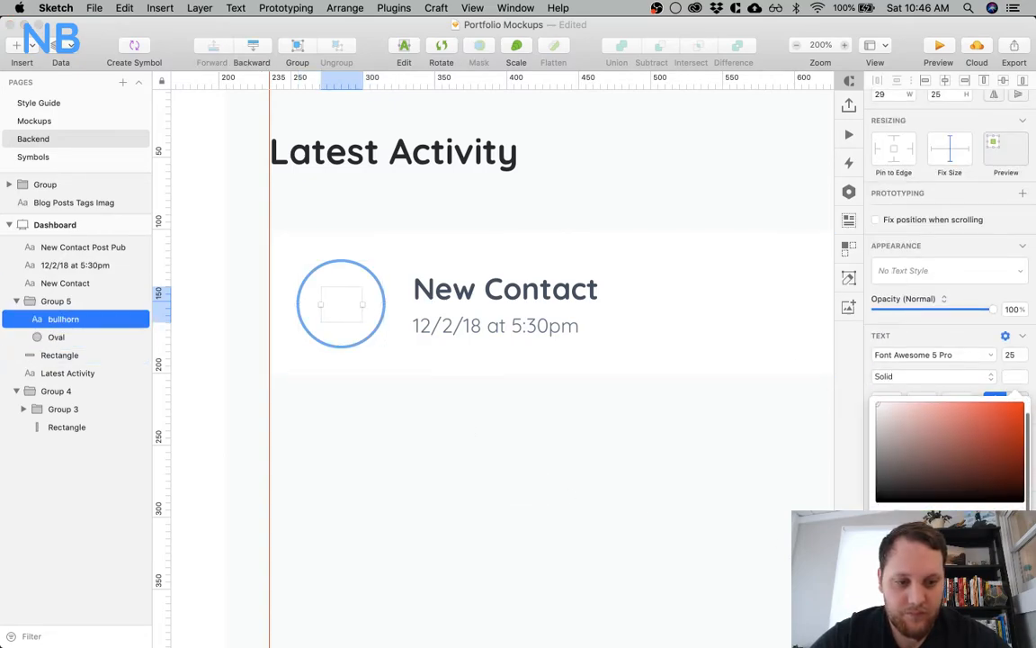
{"action": "left_click", "coordinate": [902, 613]}
{"action": "left_click", "coordinate": [967, 378]}
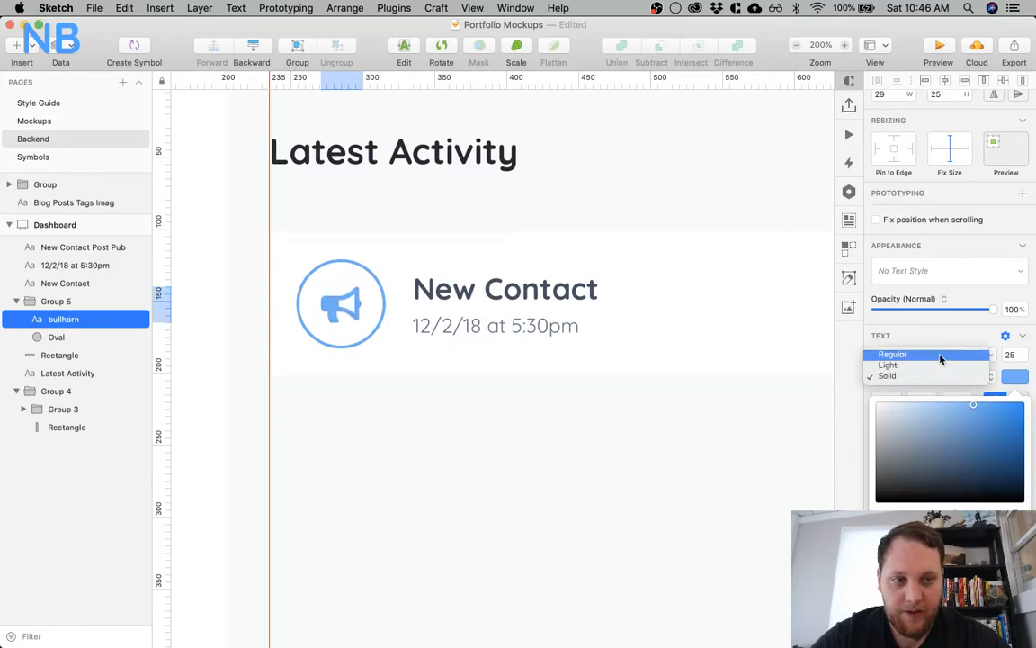
{"action": "left_click", "coordinate": [940, 356]}
{"action": "left_click", "coordinate": [518, 417]}
{"action": "left_click", "coordinate": [400, 335]}
{"action": "scroll", "coordinate": [400, 338], "scroll_direction": "down", "scroll_amount": 2}
{"action": "scroll", "coordinate": [401, 338], "scroll_direction": "down", "scroll_amount": 2}
{"action": "scroll", "coordinate": [409, 437], "scroll_direction": "left", "scroll_amount": 3}
{"action": "left_click", "coordinate": [409, 438]}
{"action": "left_click", "coordinate": [371, 252]}
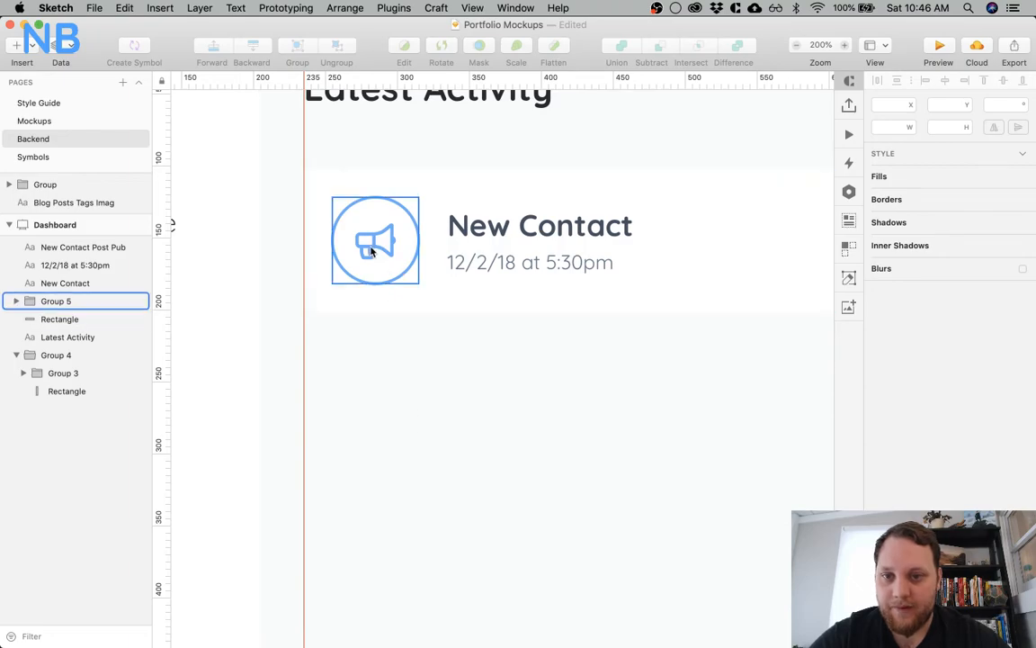
{"action": "left_click", "coordinate": [371, 252]}
Append an exclamation mark to the card heading so it reads "New Contact!"
{"action": "scroll", "coordinate": [506, 319], "scroll_direction": "right", "scroll_amount": 3}
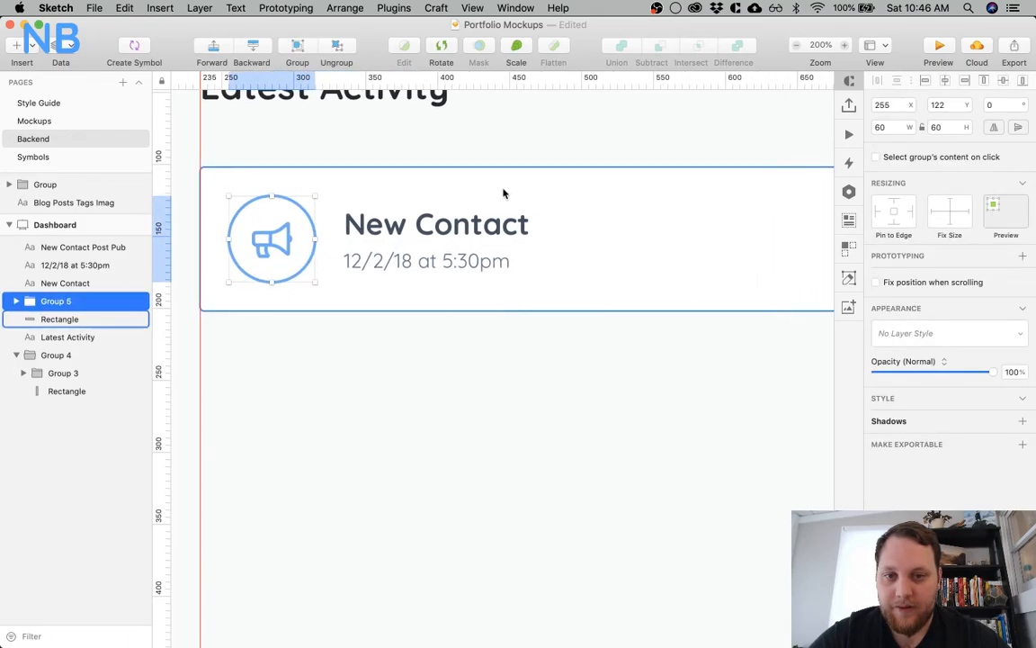
{"action": "left_click", "coordinate": [509, 223]}
{"action": "double_click", "coordinate": [508, 223]}
{"action": "key", "text": "Right"}
{"action": "type", "text": "!"}
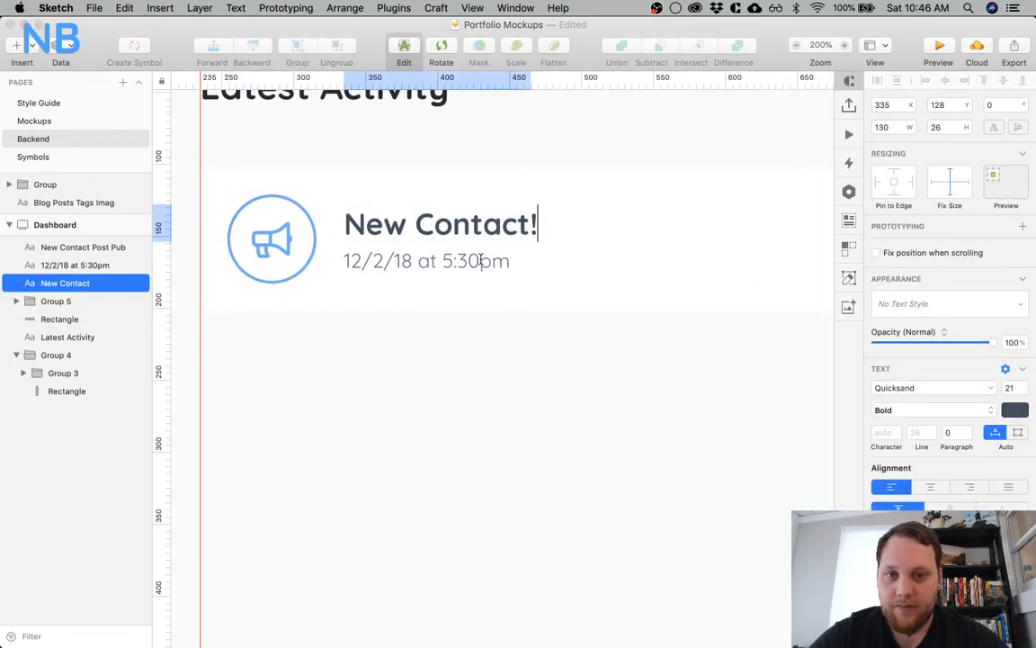
{"action": "key", "text": "Escape"}
{"action": "key", "text": "Escape"}
Copy the View Resume button from the Mockups page and place it at the right end of the New Contact! card
{"action": "scroll", "coordinate": [432, 381], "scroll_direction": "right", "scroll_amount": 3}
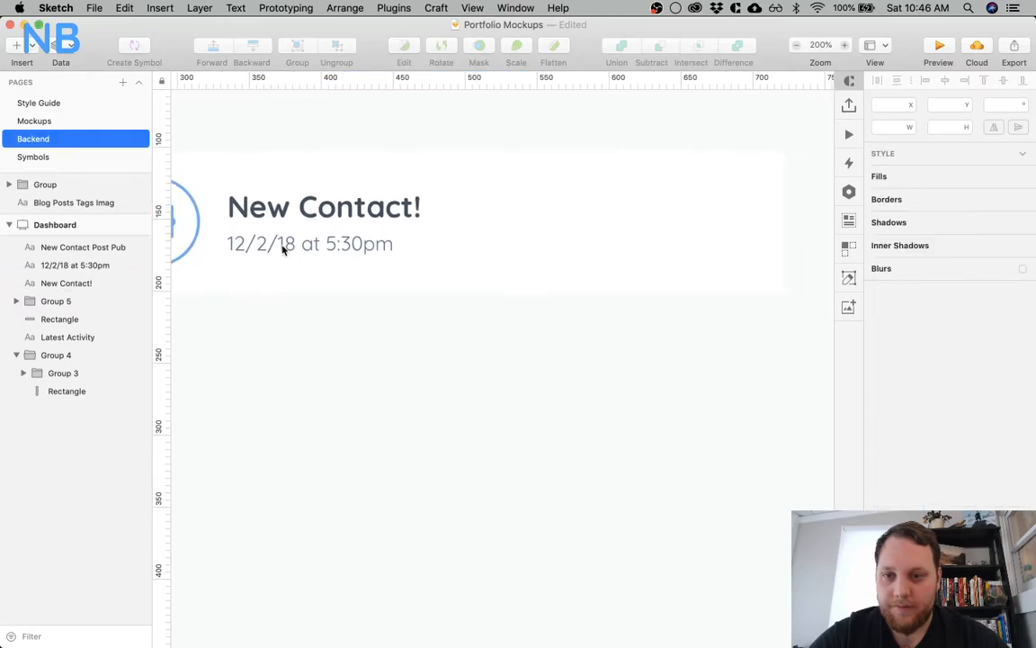
{"action": "scroll", "coordinate": [281, 249], "scroll_direction": "right", "scroll_amount": 2}
{"action": "scroll", "coordinate": [504, 301], "scroll_direction": "right", "scroll_amount": 5}
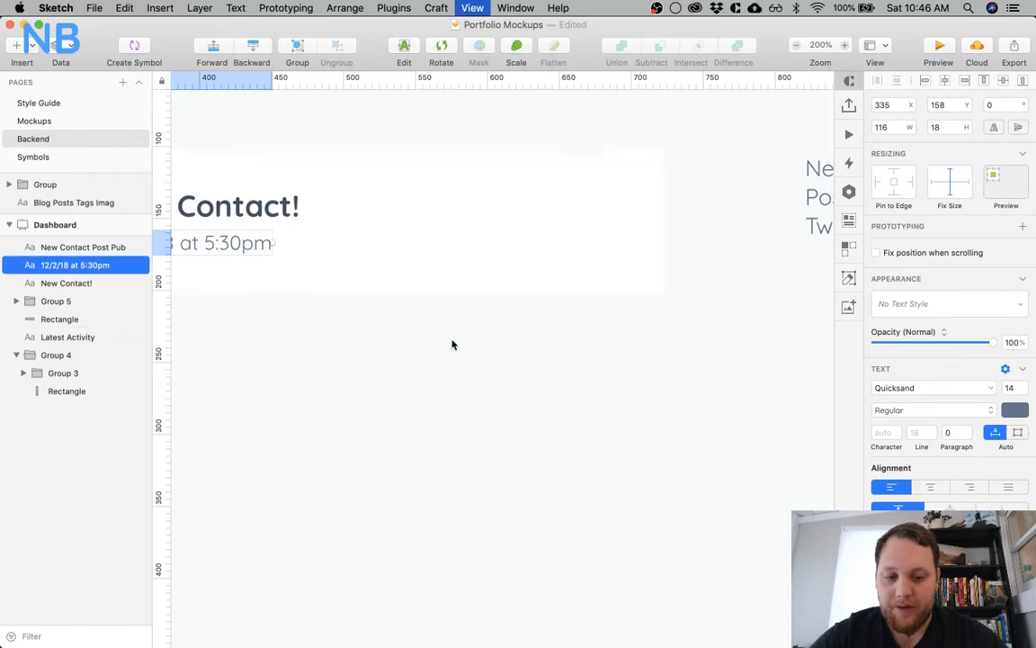
{"action": "key", "text": "super+minus"}
{"action": "left_click", "coordinate": [38, 121]}
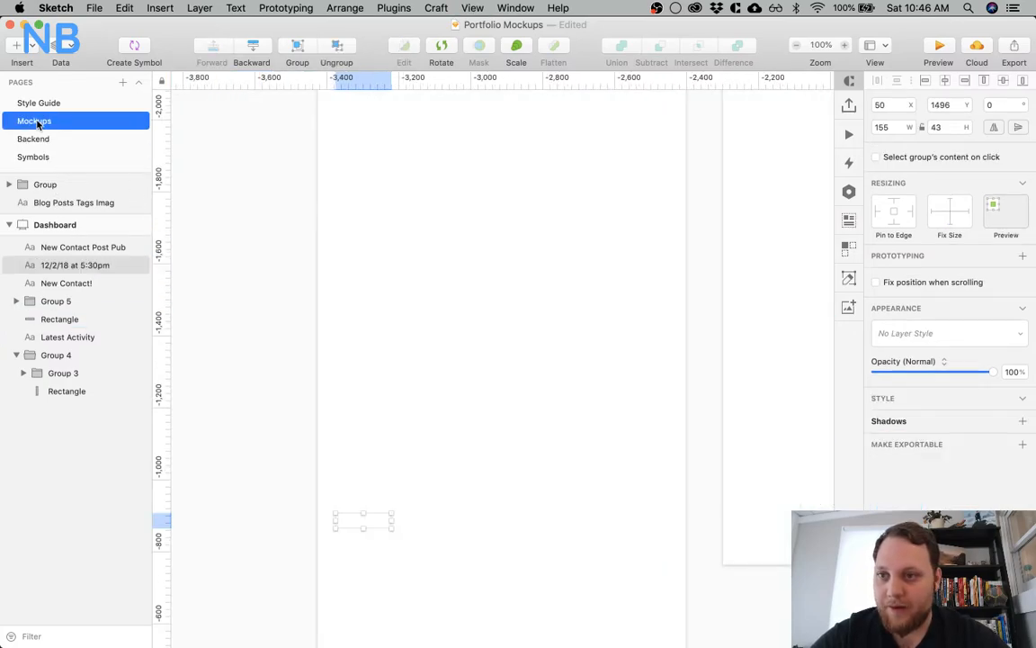
{"action": "left_click", "coordinate": [81, 139]}
{"action": "key", "text": "super+v"}
{"action": "left_click_drag", "start_coordinate": [527, 421], "coordinate": [550, 303]}
{"action": "key", "text": "Escape"}
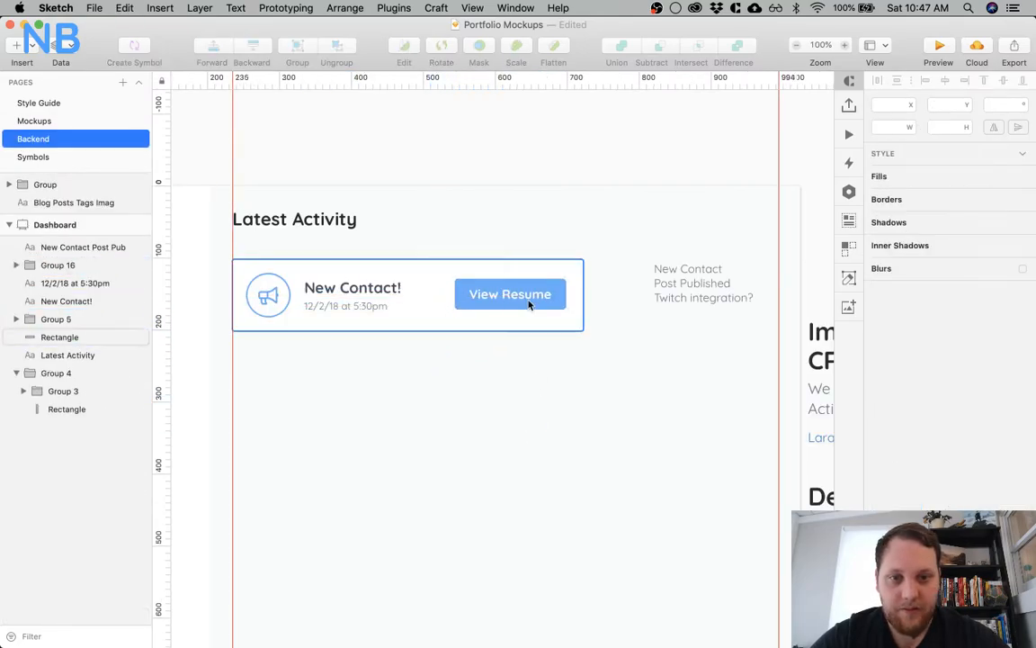
Set the font size of the View Resume button's label to 16
{"action": "double_click", "coordinate": [521, 297]}
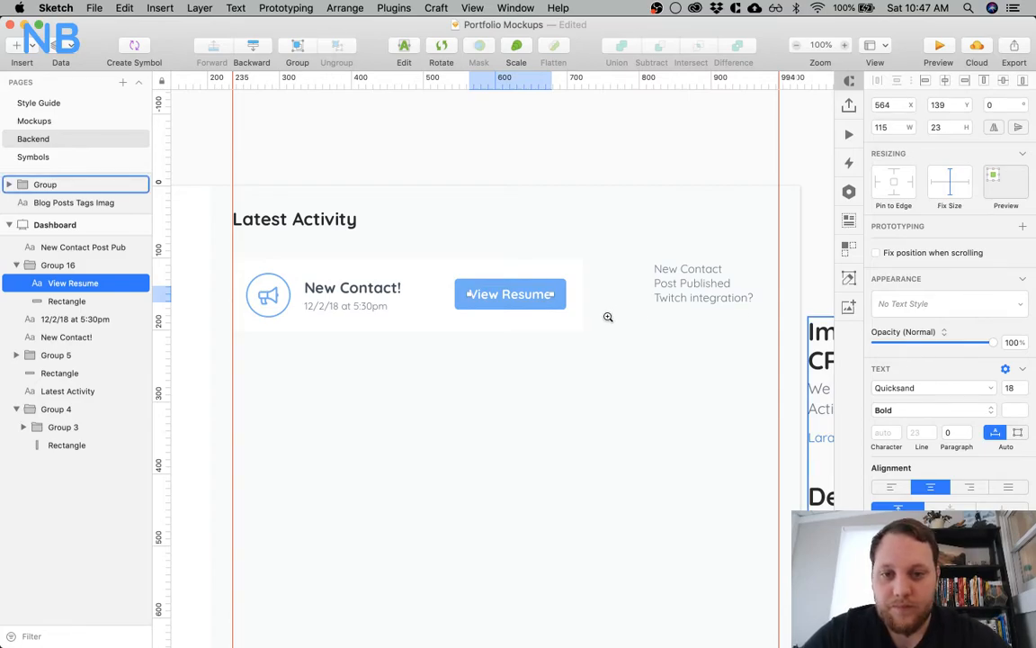
{"action": "scroll", "coordinate": [584, 321], "scroll_direction": "up", "scroll_amount": 5}
{"action": "scroll", "coordinate": [587, 328], "scroll_direction": "left", "scroll_amount": 5}
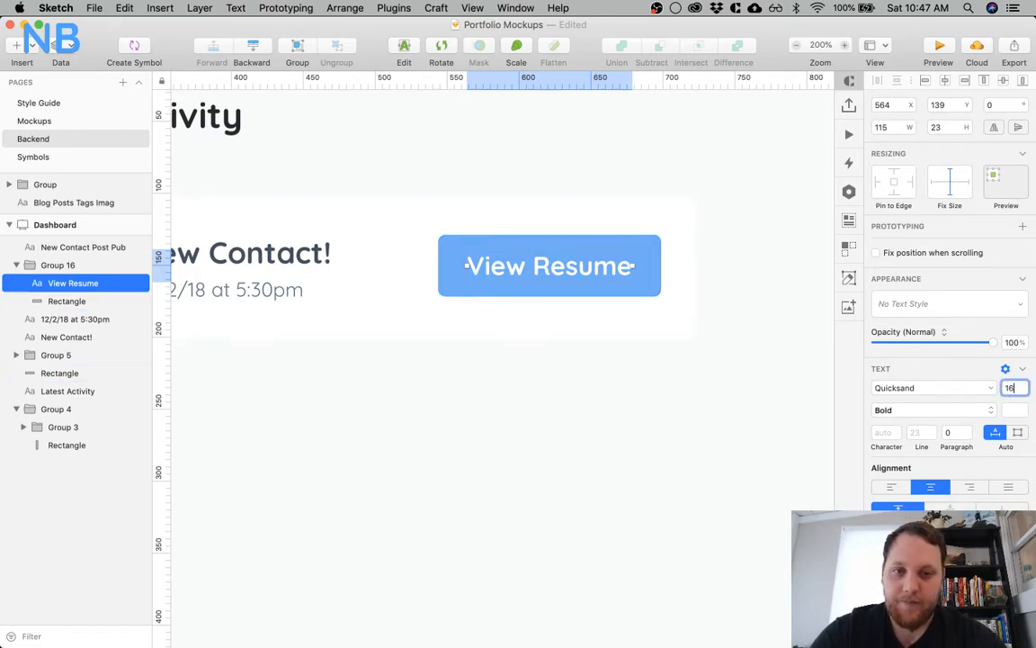
{"action": "key", "text": "Return"}
{"action": "left_click", "coordinate": [603, 456]}
Change the button's label to "View Contact"
{"action": "left_click", "coordinate": [546, 272]}
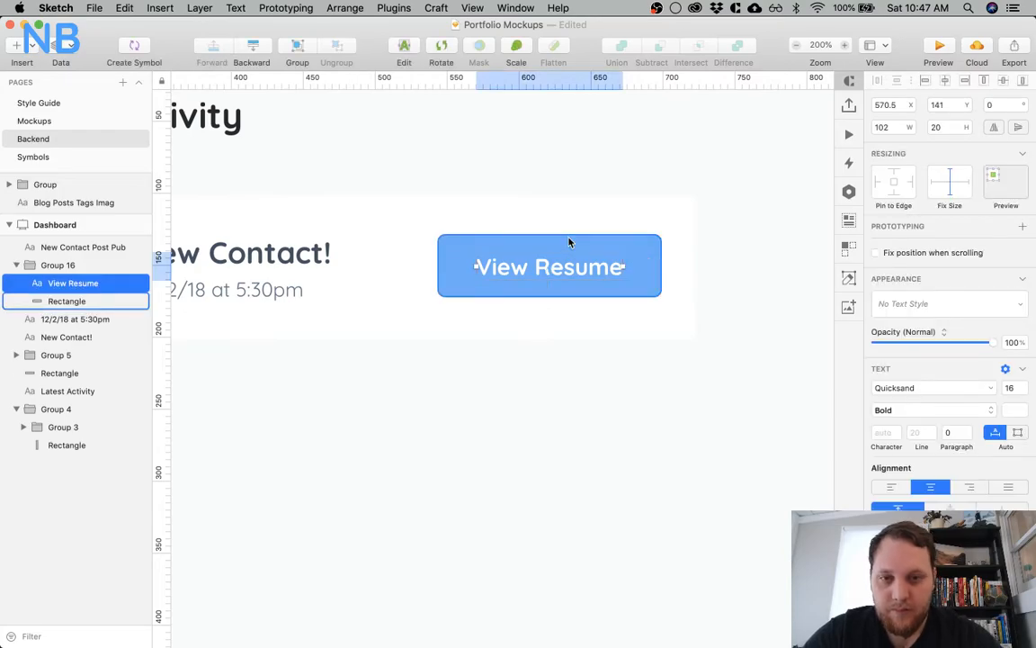
{"action": "double_click", "coordinate": [565, 270]}
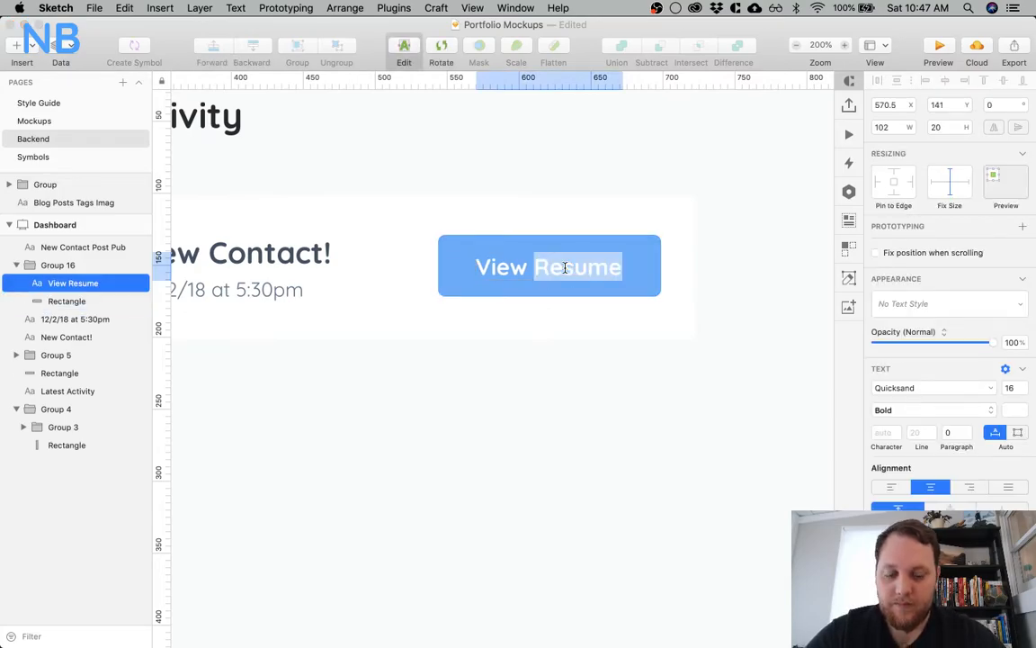
{"action": "type", "text": "Contact"}
{"action": "left_click", "coordinate": [482, 336]}
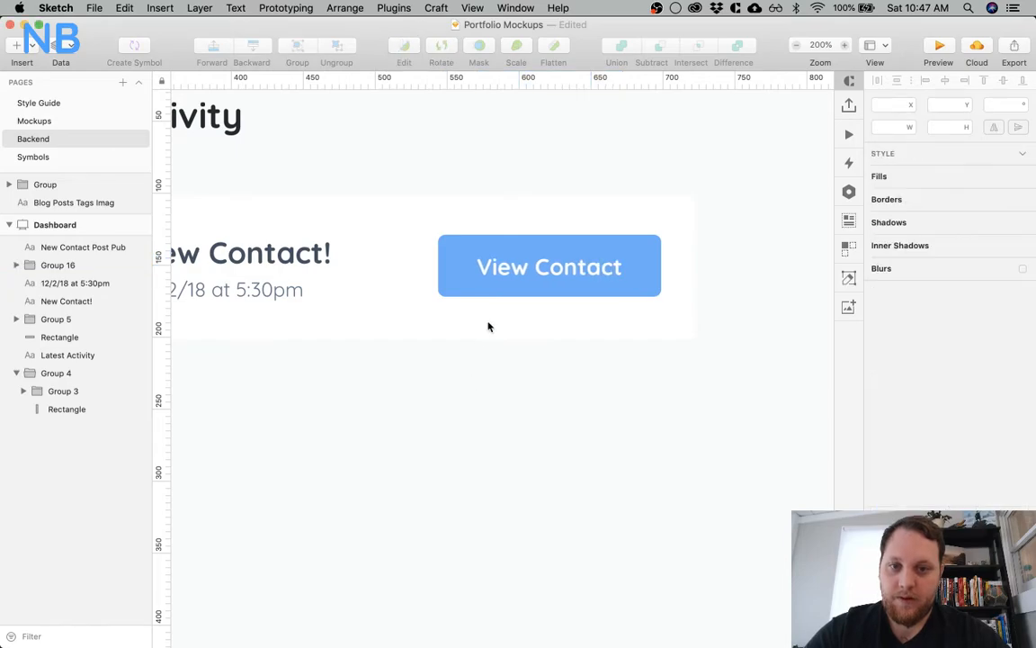
Move the View Contact label to X 559, Y 139, 15 px from the button's left edge and 10 px from its top
{"action": "left_click", "coordinate": [504, 269]}
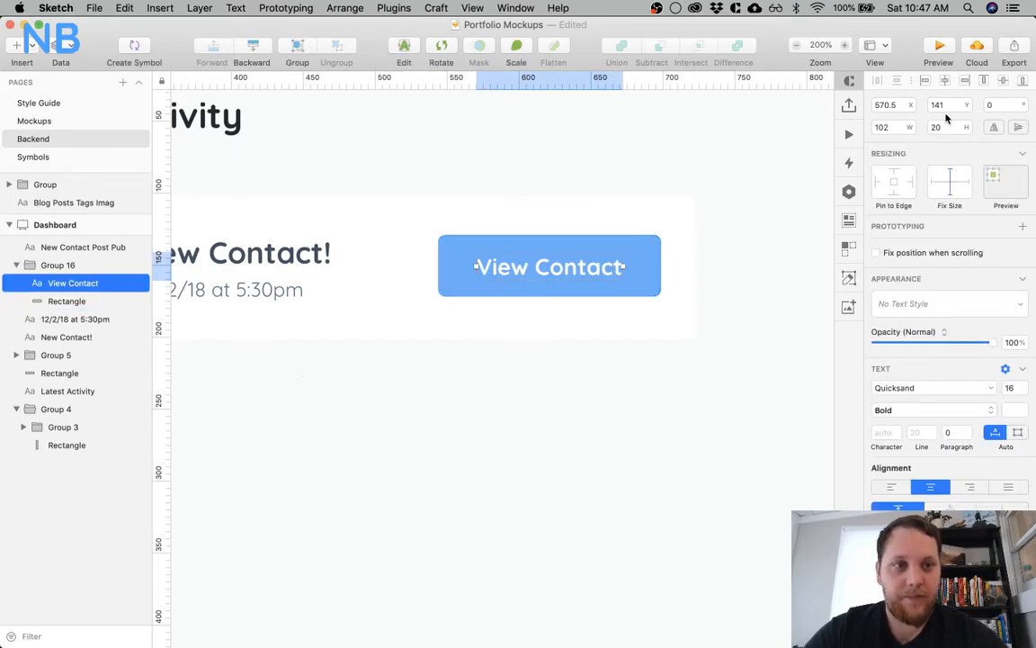
{"action": "left_click", "coordinate": [902, 106]}
{"action": "key", "text": "BackSpace"}
{"action": "key", "text": "BackSpace"}
{"action": "key", "text": "Return"}
{"action": "key", "text": "alt"}
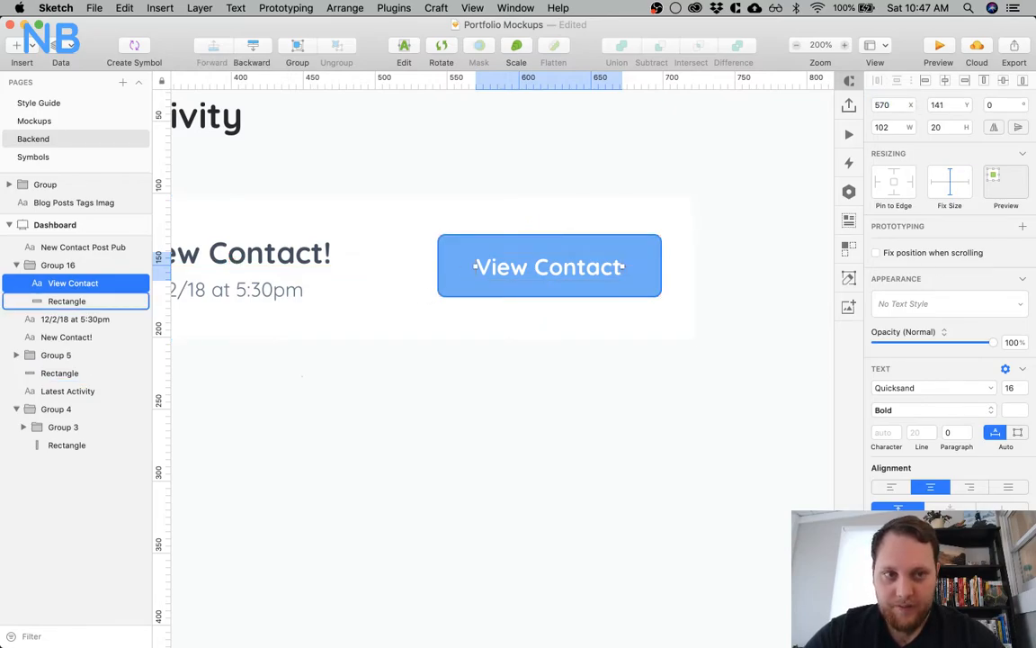
{"action": "key", "text": "shift+Left"}
{"action": "key", "text": "alt"}
{"action": "key", "text": "Left"}
{"action": "key", "text": "alt"}
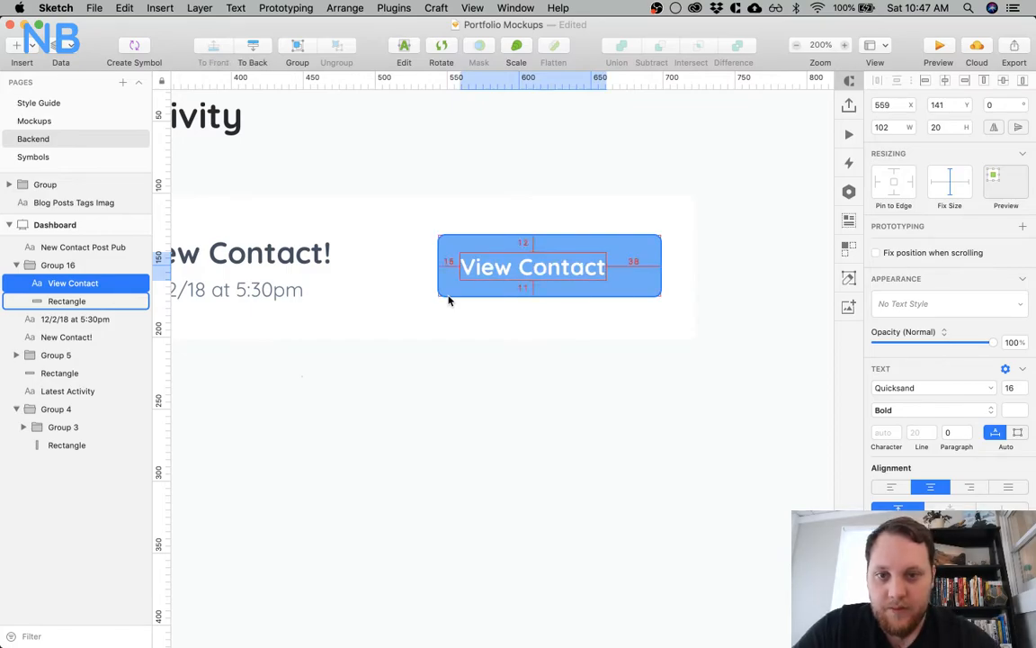
{"action": "key", "text": "Up"}
{"action": "key", "text": "Up"}
{"action": "key", "text": "alt"}
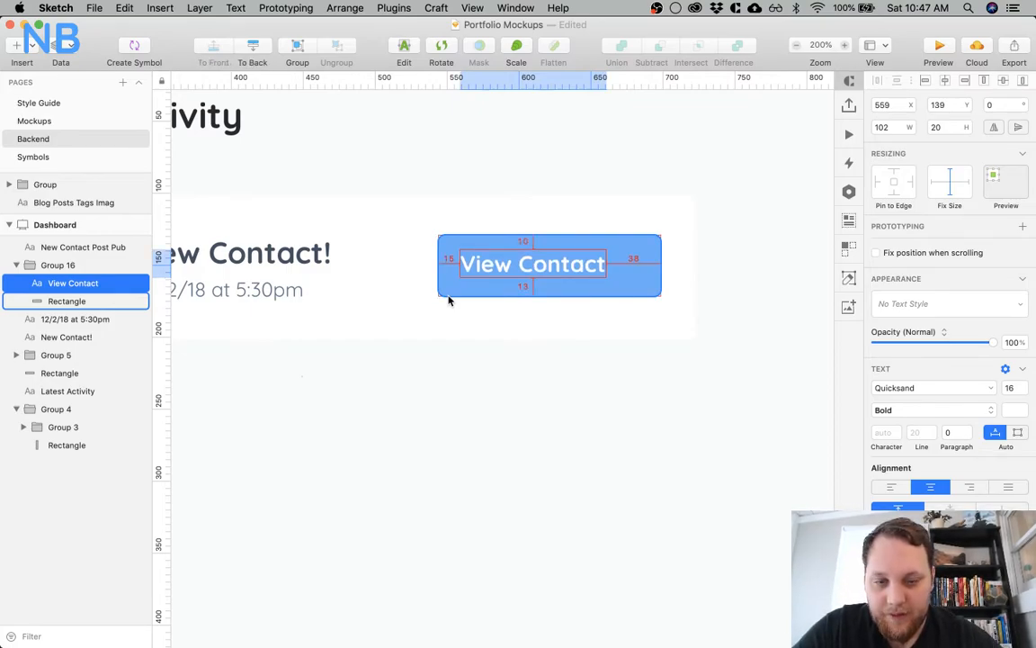
Set the height of the button's background rectangle to 40
{"action": "left_click", "coordinate": [449, 296]}
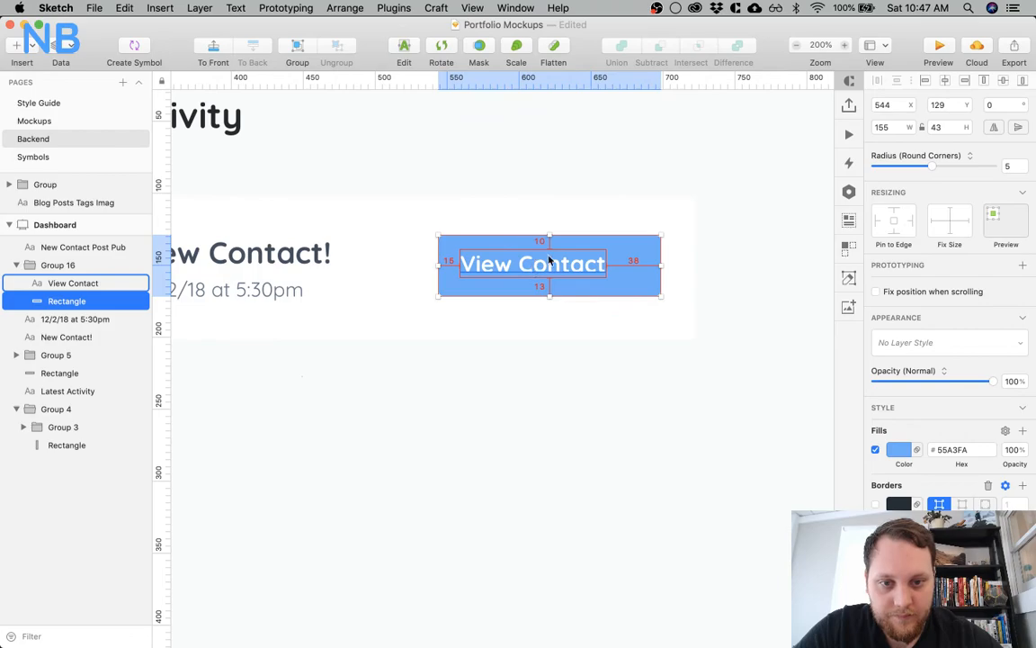
{"action": "key", "text": "BackSpace"}
{"action": "type", "text": "0"}
{"action": "key", "text": "Return"}
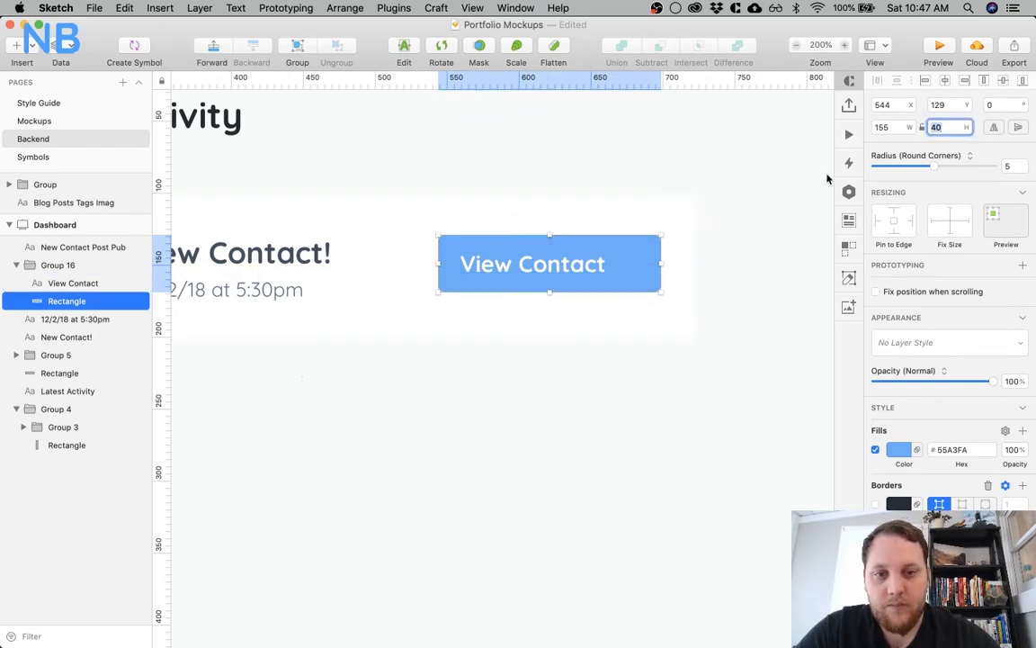
Reduce the width of the button's background rectangle to 132 to even out the label's side padding
{"action": "left_click", "coordinate": [559, 263]}
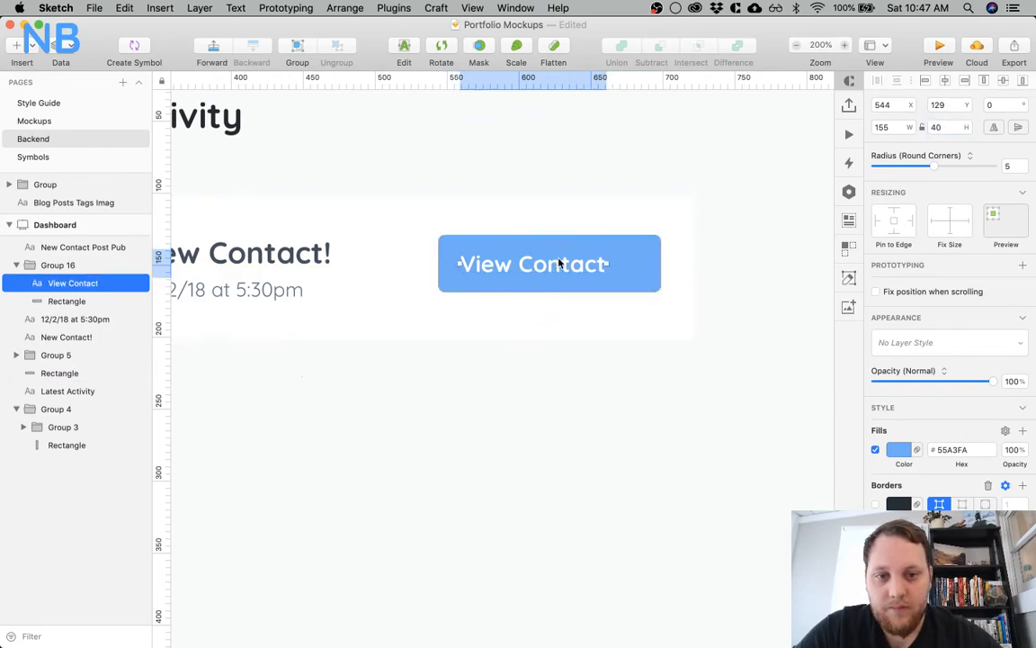
{"action": "left_click", "coordinate": [643, 262]}
{"action": "left_click", "coordinate": [896, 128]}
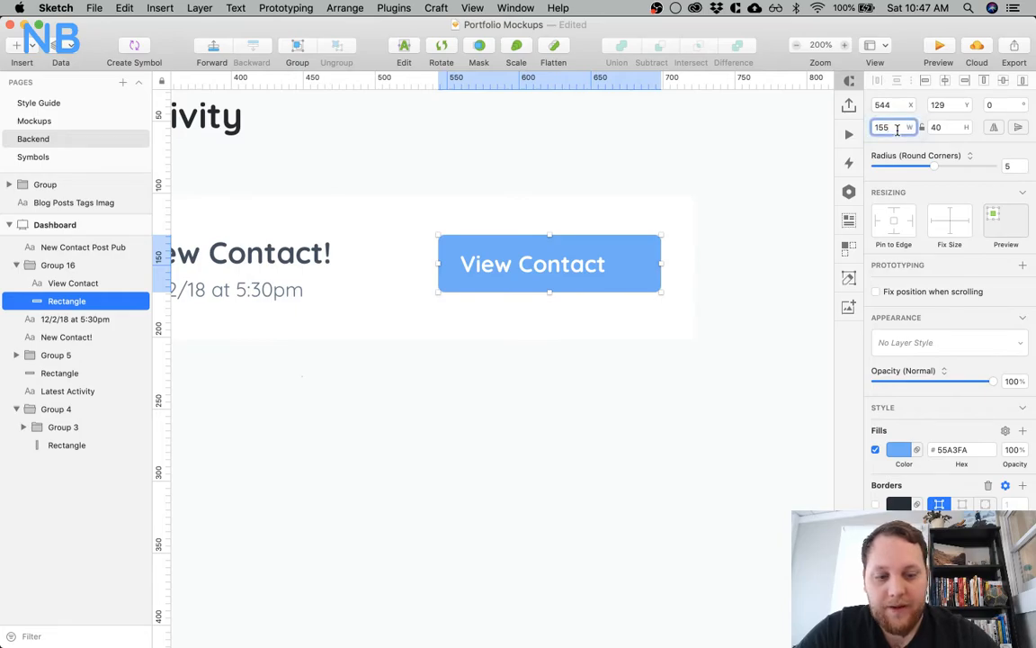
{"action": "type", "text": "-15"}
{"action": "key", "text": "Return"}
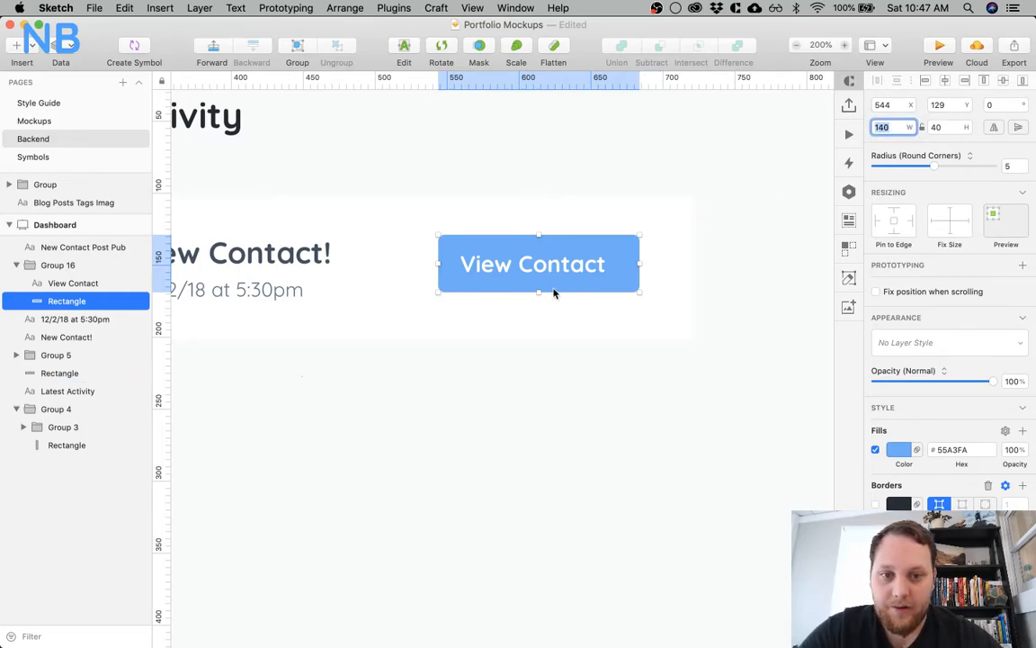
{"action": "left_click", "coordinate": [460, 261]}
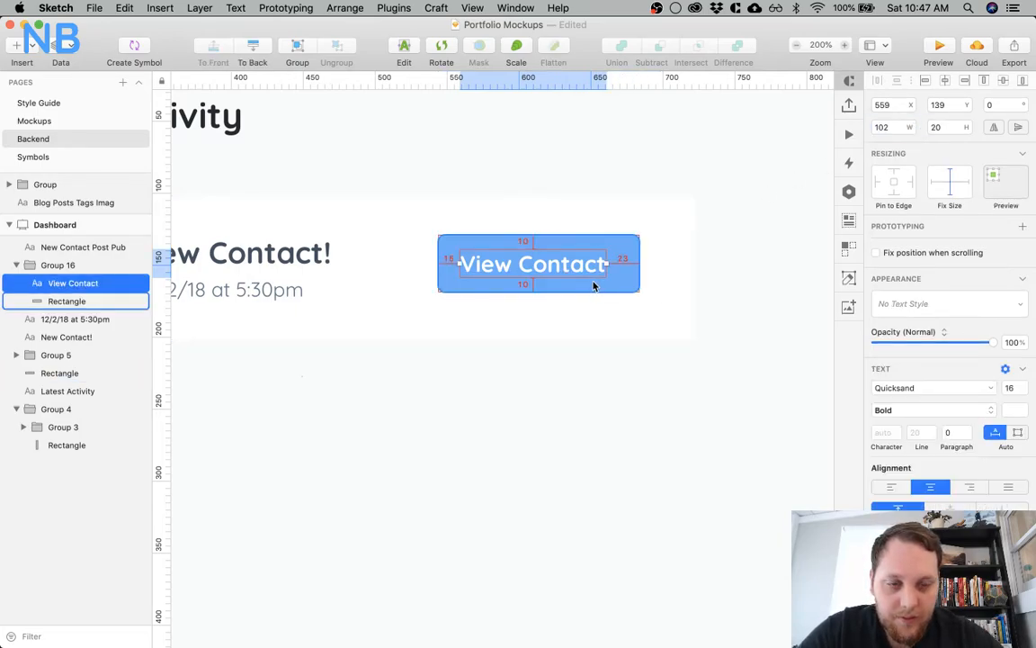
{"action": "left_click", "coordinate": [595, 282]}
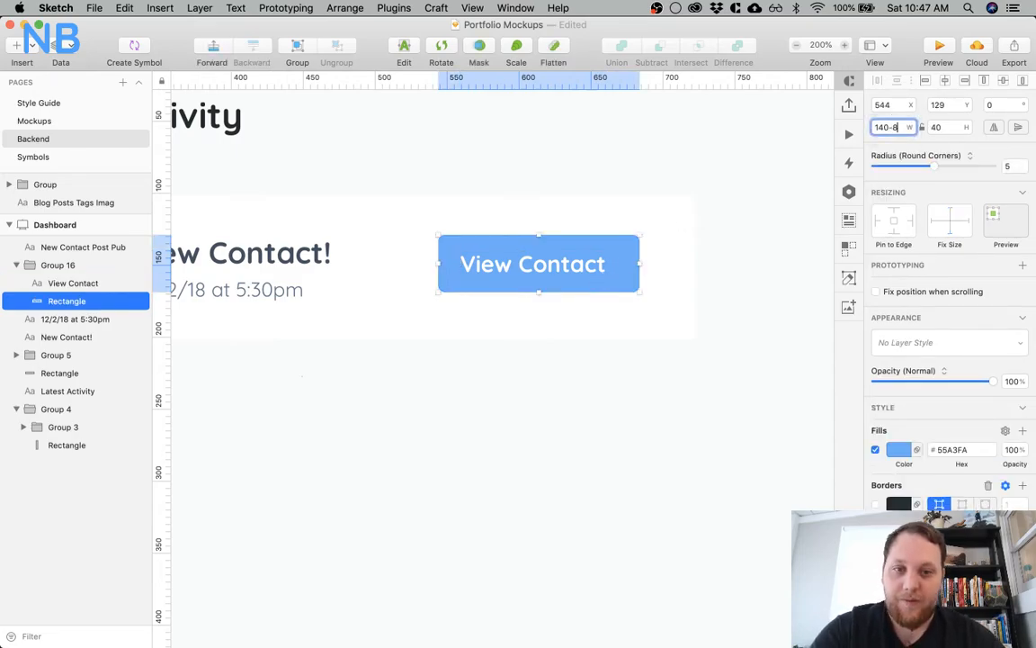
{"action": "key", "text": "Return"}
{"action": "left_click", "coordinate": [666, 332]}
{"action": "left_click", "coordinate": [596, 265]}
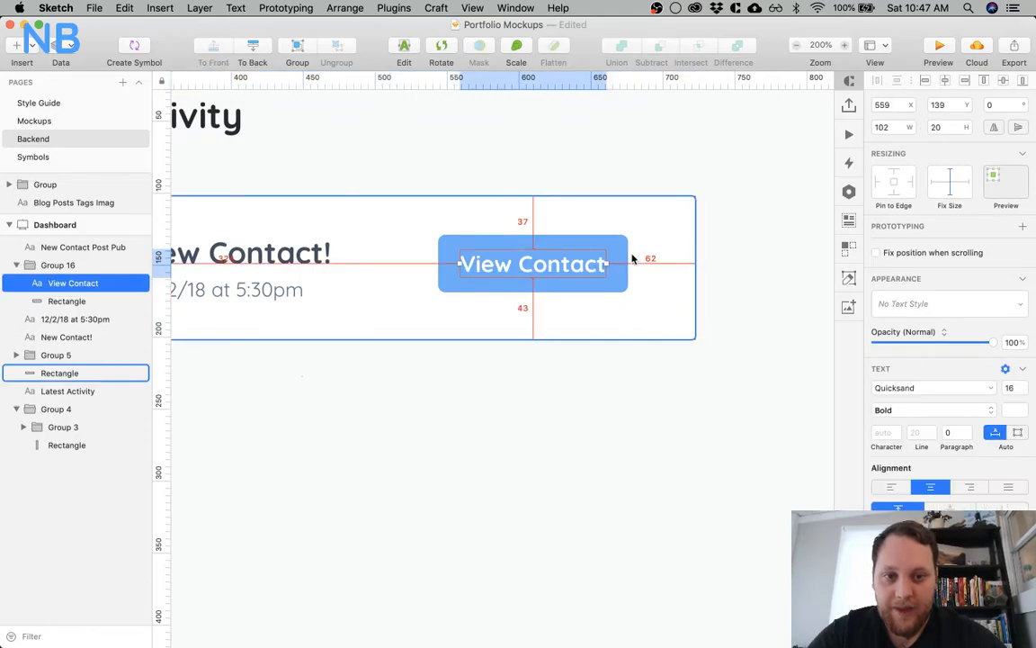
{"action": "left_click", "coordinate": [579, 415]}
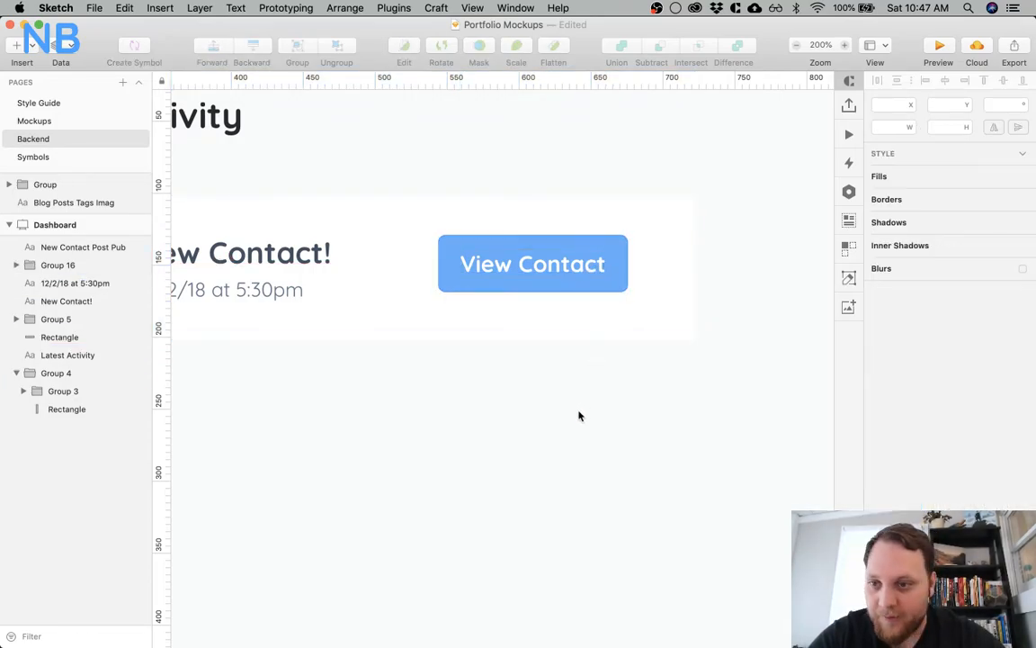
Move the View Contact button to X 561, Y 132, 30 px from the card's top, bottom and right edges
{"action": "left_click", "coordinate": [544, 269]}
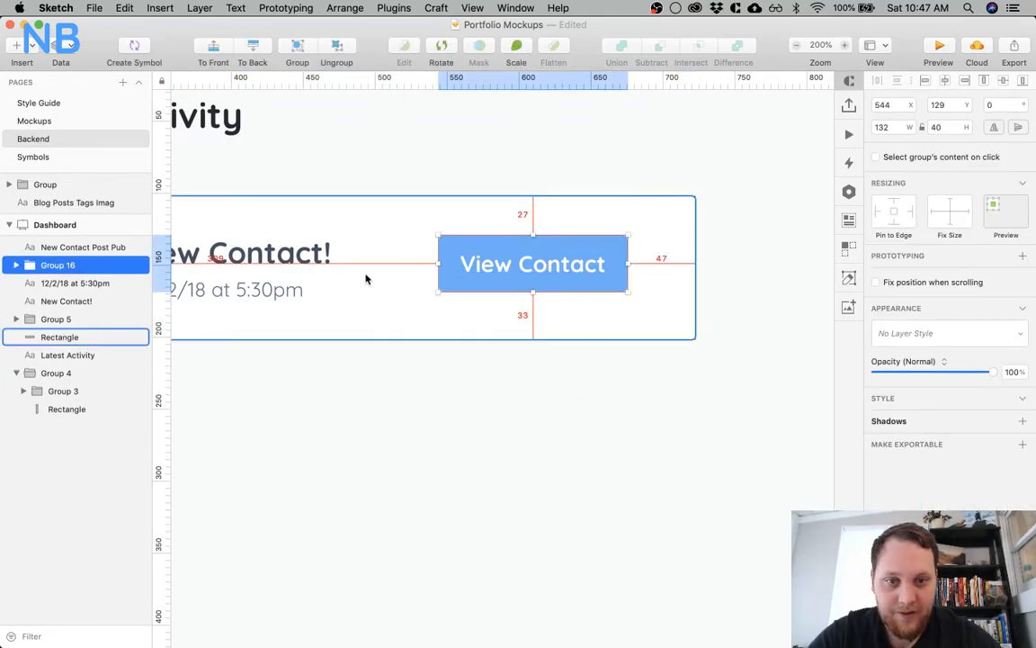
{"action": "key", "text": "shift+Right"}
{"action": "key", "text": "shift+Right"}
{"action": "key", "text": "Left"}
{"action": "key", "text": "Left"}
{"action": "key", "text": "Left"}
{"action": "scroll", "coordinate": [366, 280], "scroll_direction": "left", "scroll_amount": 9}
{"action": "scroll", "coordinate": [404, 286], "scroll_direction": "right", "scroll_amount": 10}
{"action": "left_click_drag", "start_coordinate": [555, 234], "coordinate": [555, 240]}
{"action": "key", "text": "alt"}
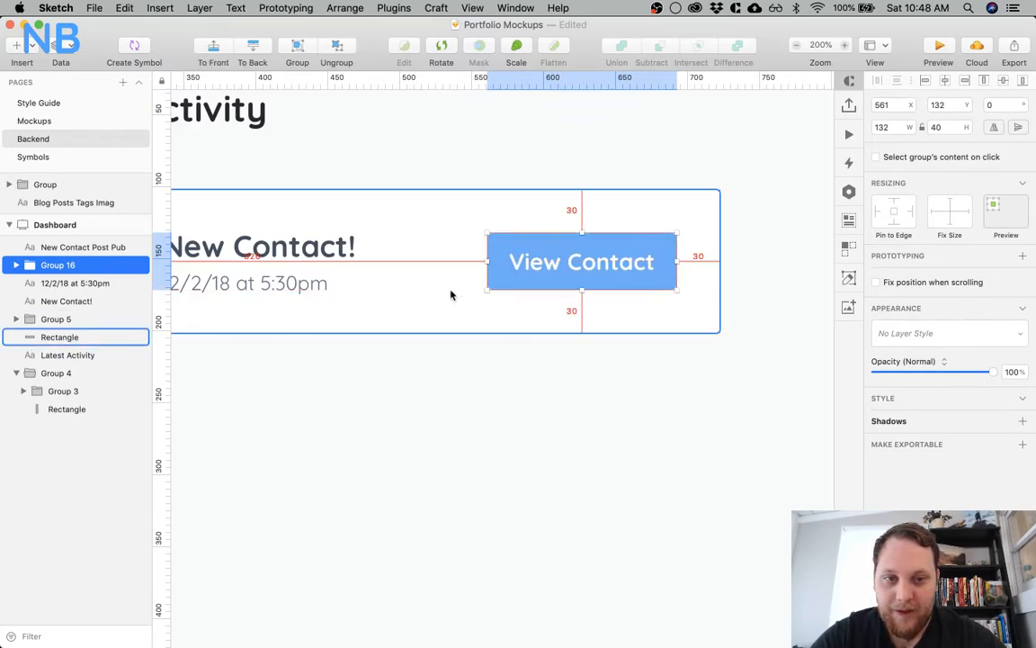
Shift the View Contact button 10 px closer to the card's right edge, to X 571
{"action": "scroll", "coordinate": [450, 294], "scroll_direction": "left", "scroll_amount": 6}
{"action": "left_click", "coordinate": [334, 270]}
{"action": "scroll", "coordinate": [405, 323], "scroll_direction": "right", "scroll_amount": 7}
{"action": "left_click", "coordinate": [543, 281]}
{"action": "key", "text": "shift+Right"}
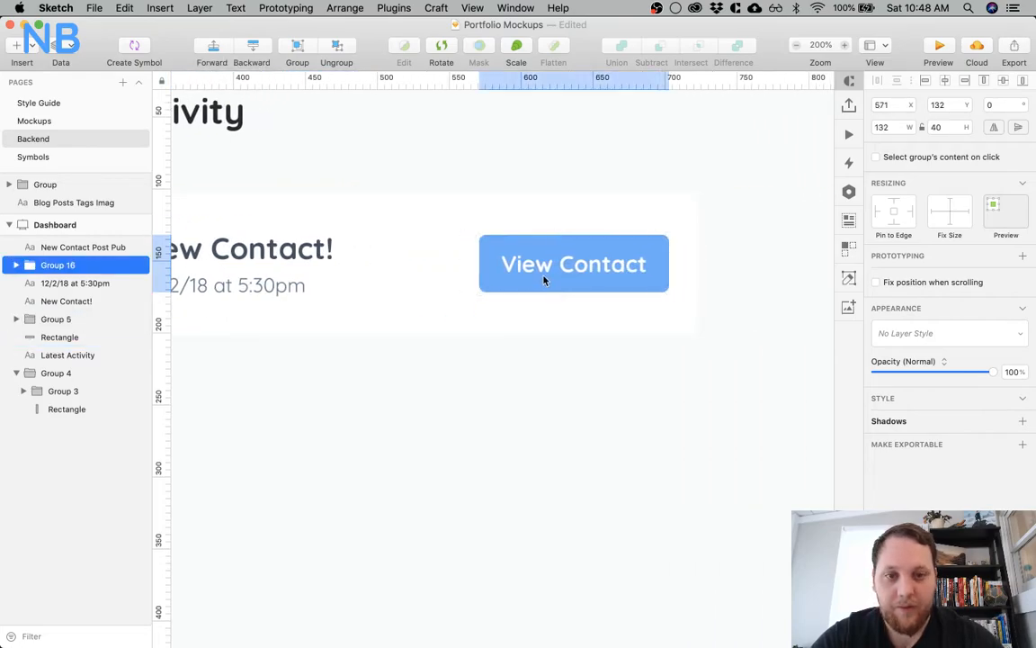
{"action": "left_click", "coordinate": [438, 436]}
Set the New Contact! heading's font size to 24, comparing it with the button label's size
{"action": "scroll", "coordinate": [438, 436], "scroll_direction": "left", "scroll_amount": 3}
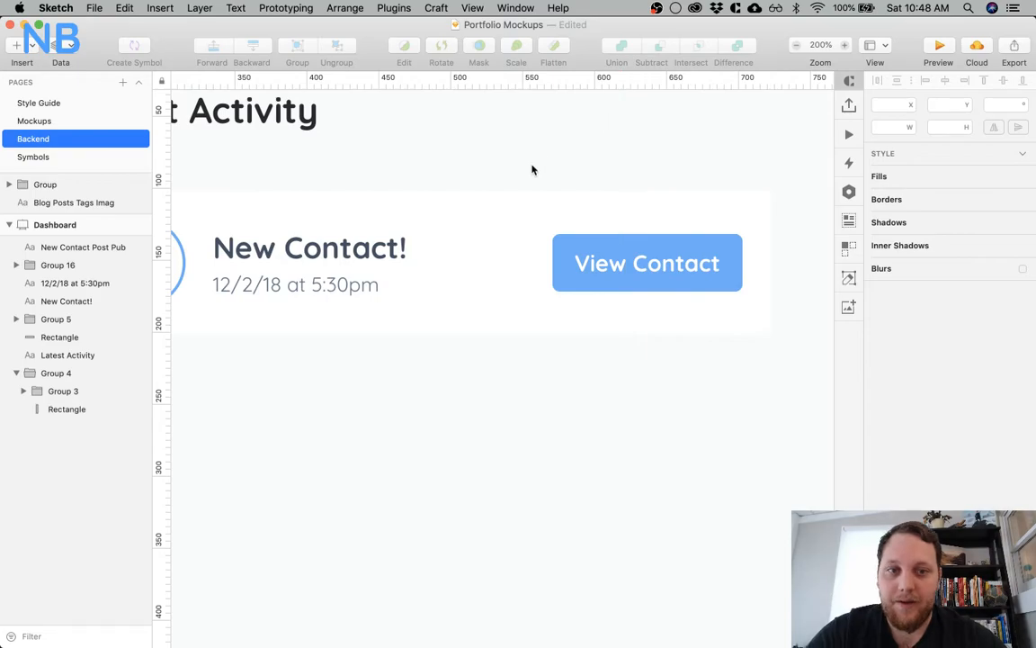
{"action": "scroll", "coordinate": [532, 169], "scroll_direction": "left", "scroll_amount": 5}
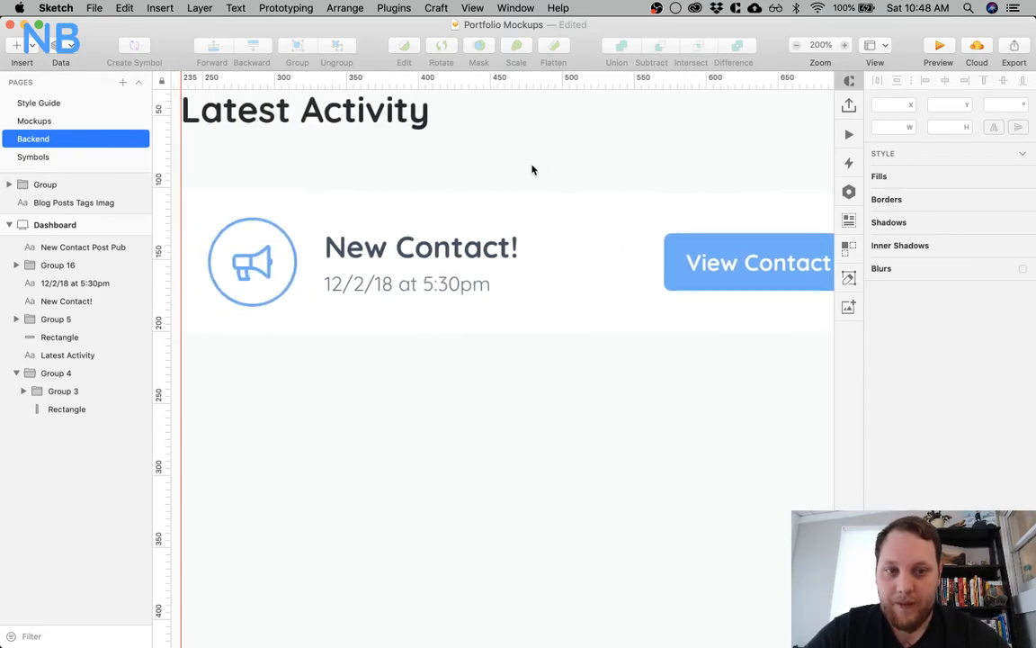
{"action": "left_click", "coordinate": [511, 226]}
{"action": "scroll", "coordinate": [575, 337], "scroll_direction": "right", "scroll_amount": 5}
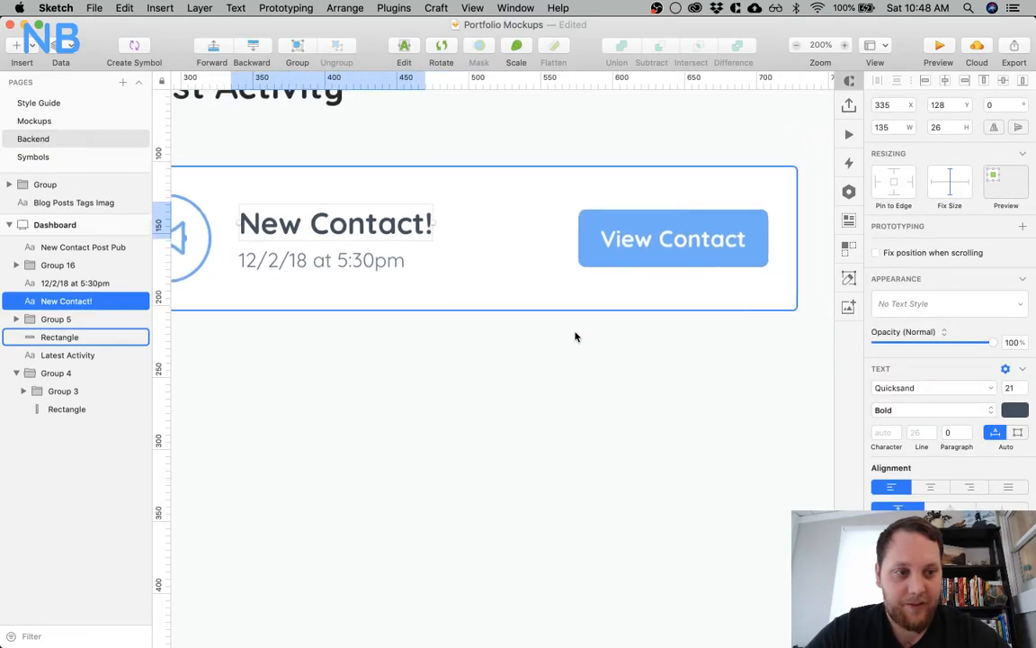
{"action": "double_click", "coordinate": [612, 228]}
{"action": "left_click", "coordinate": [297, 212]}
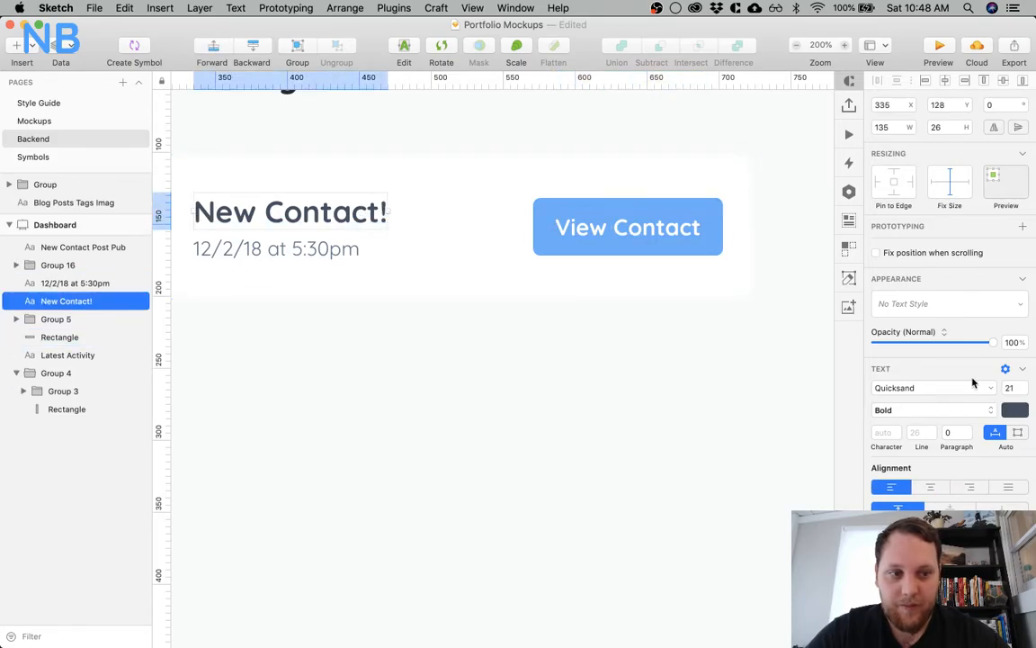
{"action": "type", "text": "24"}
{"action": "key", "text": "Return"}
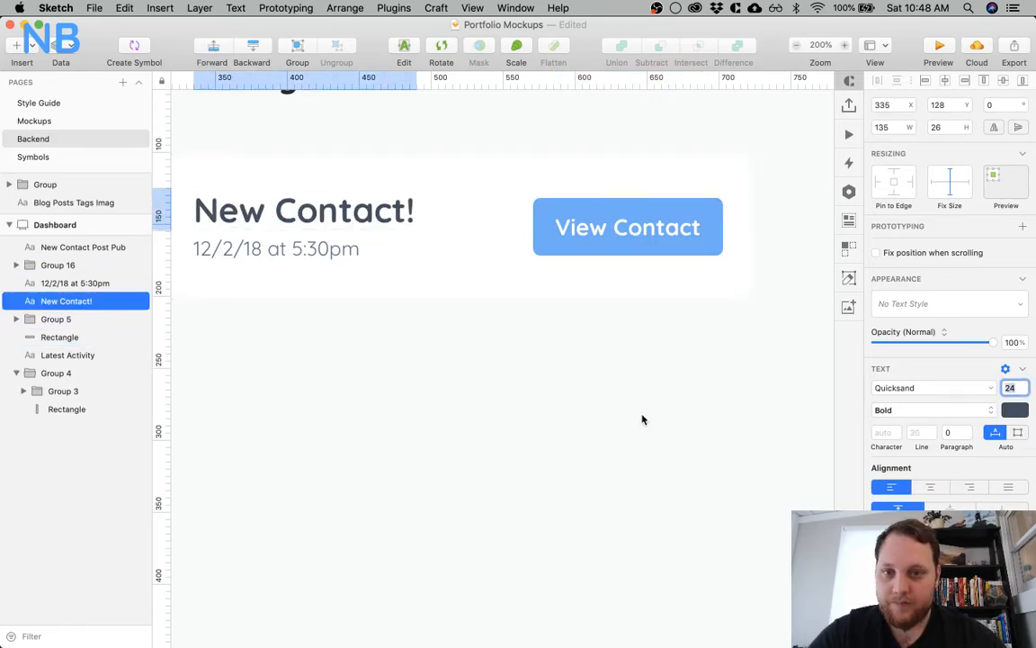
{"action": "left_click", "coordinate": [411, 400]}
{"action": "scroll", "coordinate": [412, 400], "scroll_direction": "left", "scroll_amount": 4}
{"action": "scroll", "coordinate": [518, 405], "scroll_direction": "right", "scroll_amount": 5}
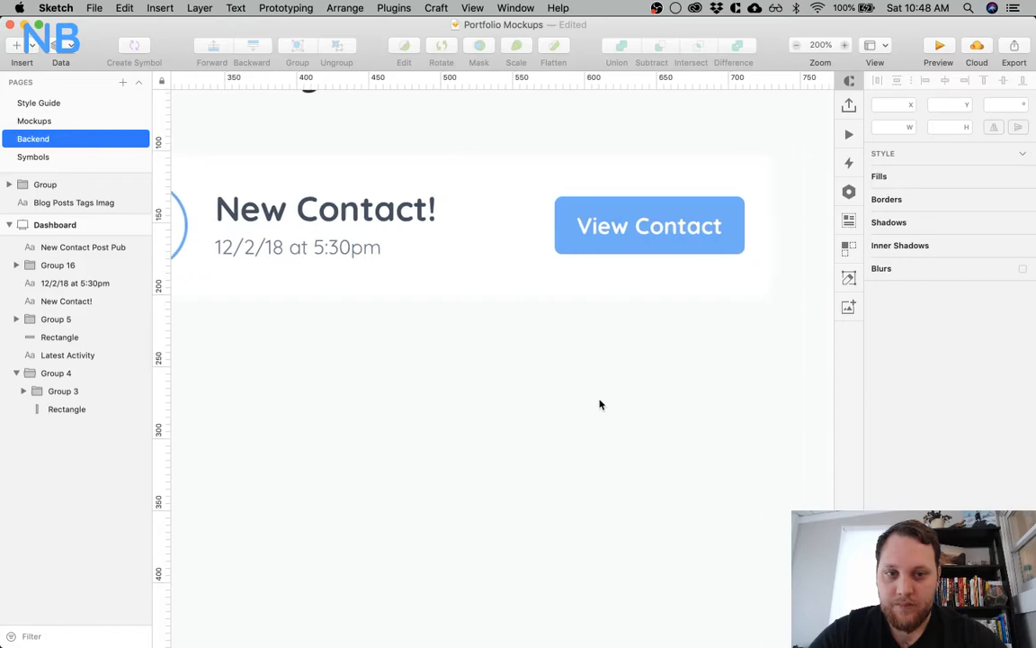
{"action": "double_click", "coordinate": [594, 223]}
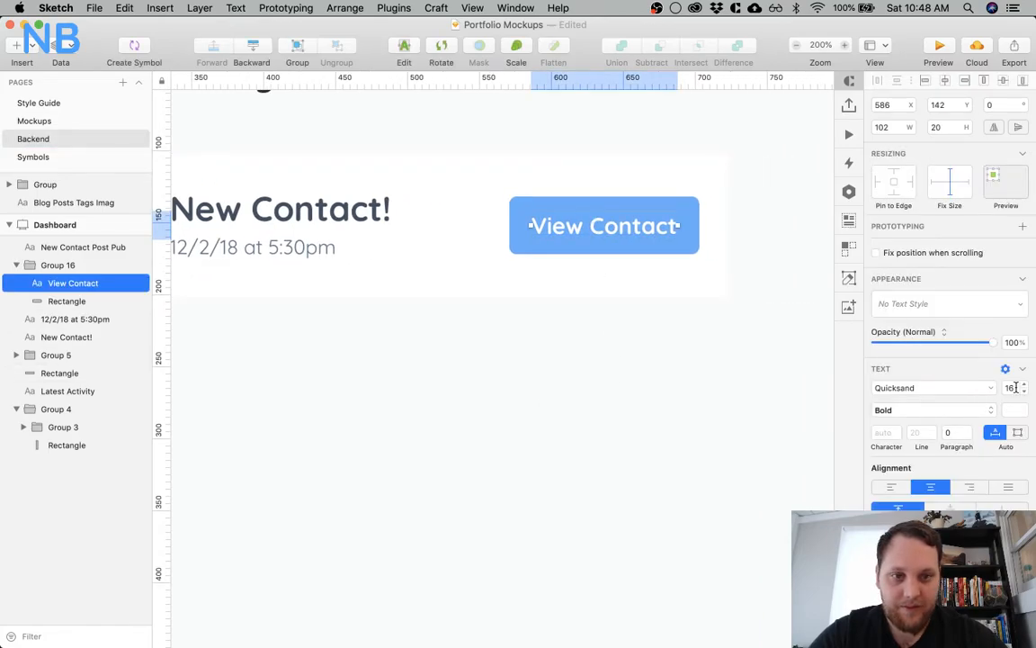
{"action": "left_click", "coordinate": [672, 386]}
Move the activity notes text above the card, level with the Latest Activity heading, at X 703, Y 19
{"action": "key", "text": "super+0"}
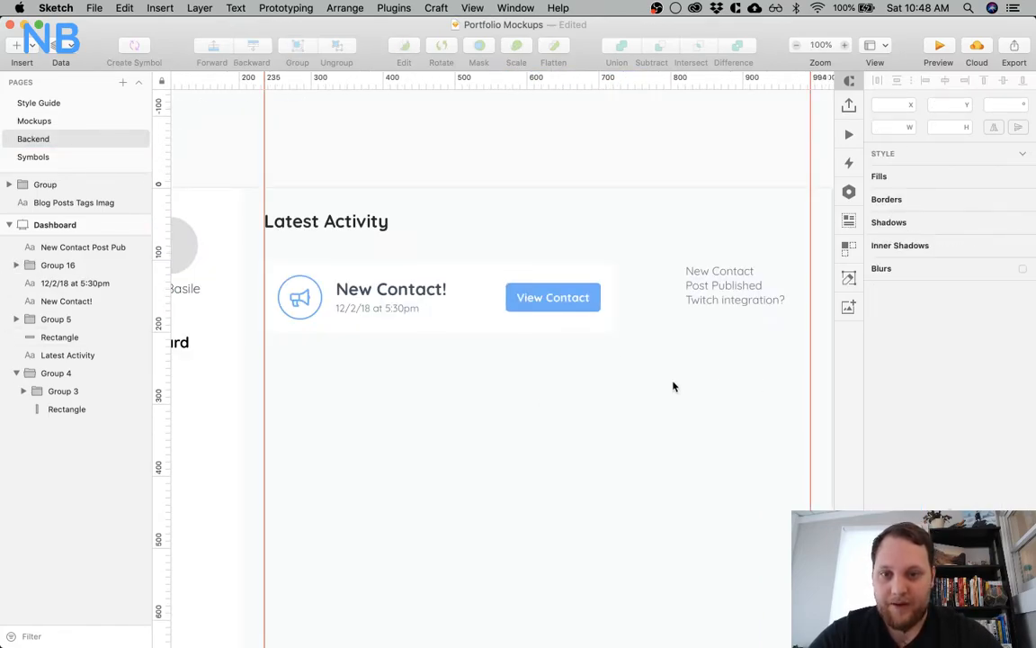
{"action": "left_click_drag", "start_coordinate": [723, 290], "coordinate": [638, 228]}
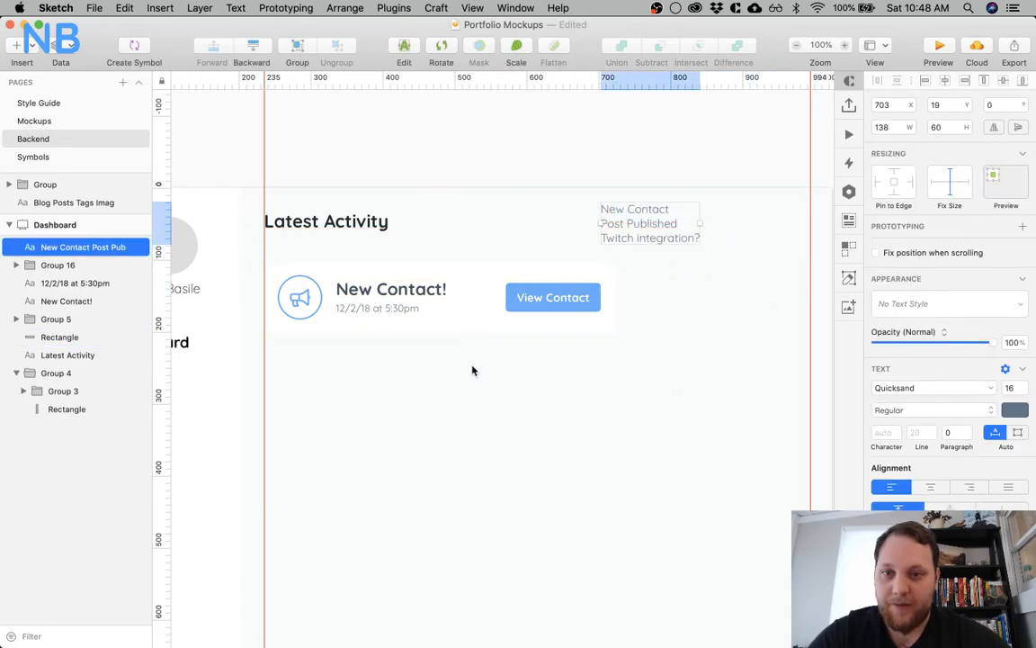
Set the Latest Activity heading's font size to 35
{"action": "left_click", "coordinate": [376, 224]}
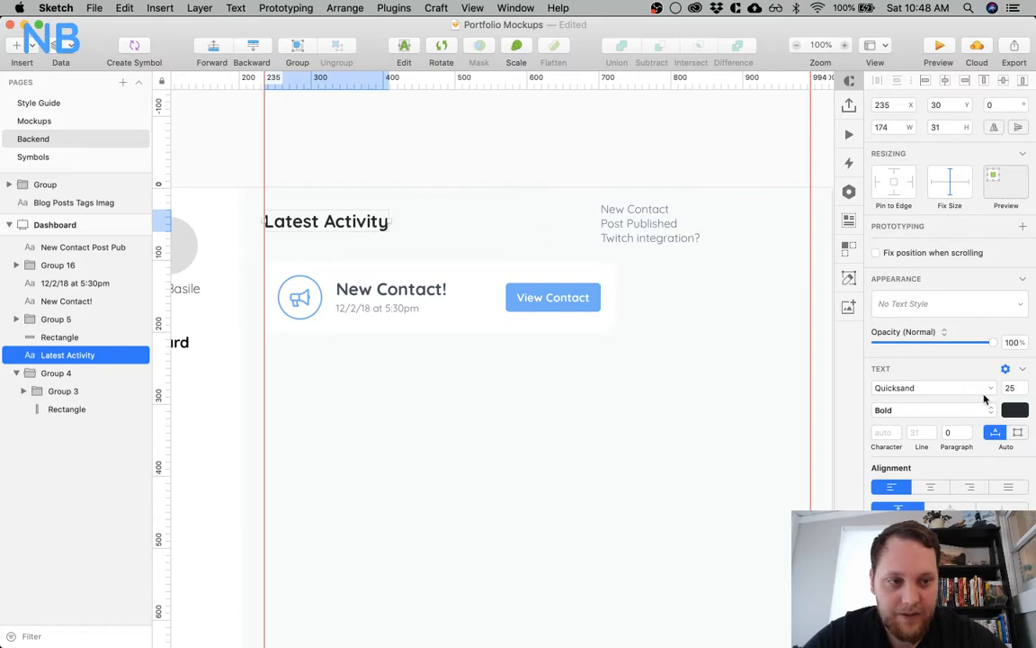
{"action": "type", "text": "35"}
{"action": "key", "text": "Return"}
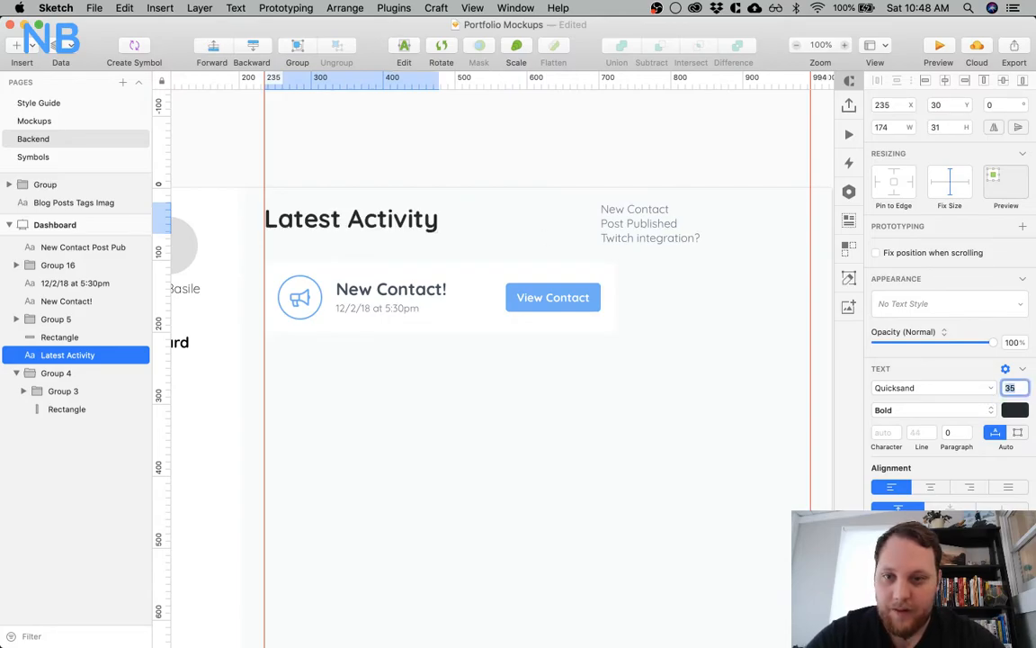
{"action": "left_click", "coordinate": [448, 454]}
Move the Latest Activity heading down to Y 30, keeping it on the left guide
{"action": "left_click", "coordinate": [348, 227]}
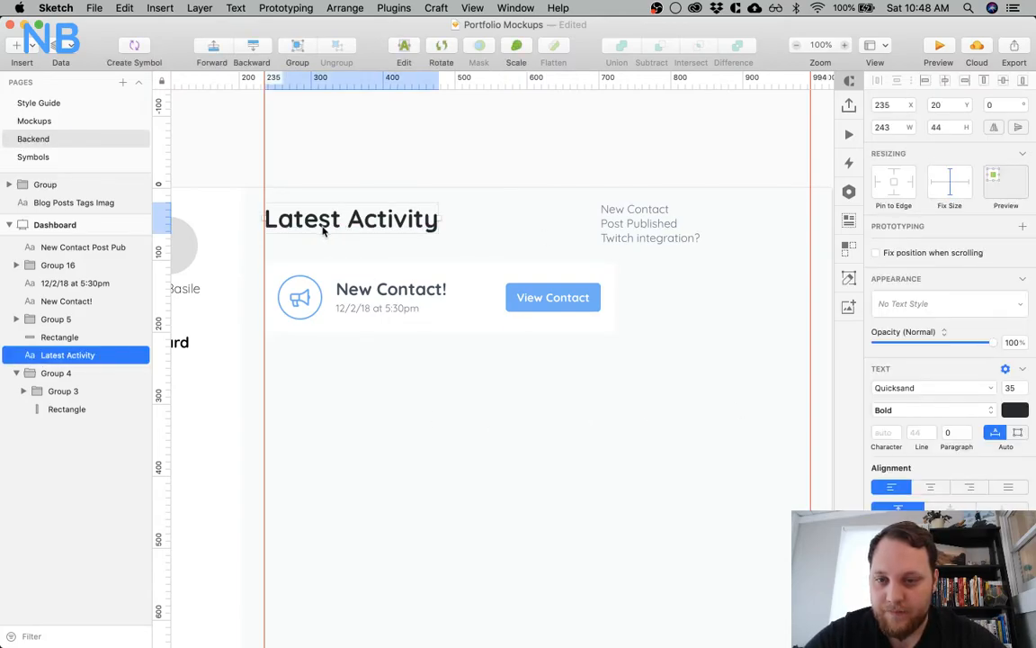
{"action": "left_click_drag", "start_coordinate": [323, 225], "coordinate": [321, 231]}
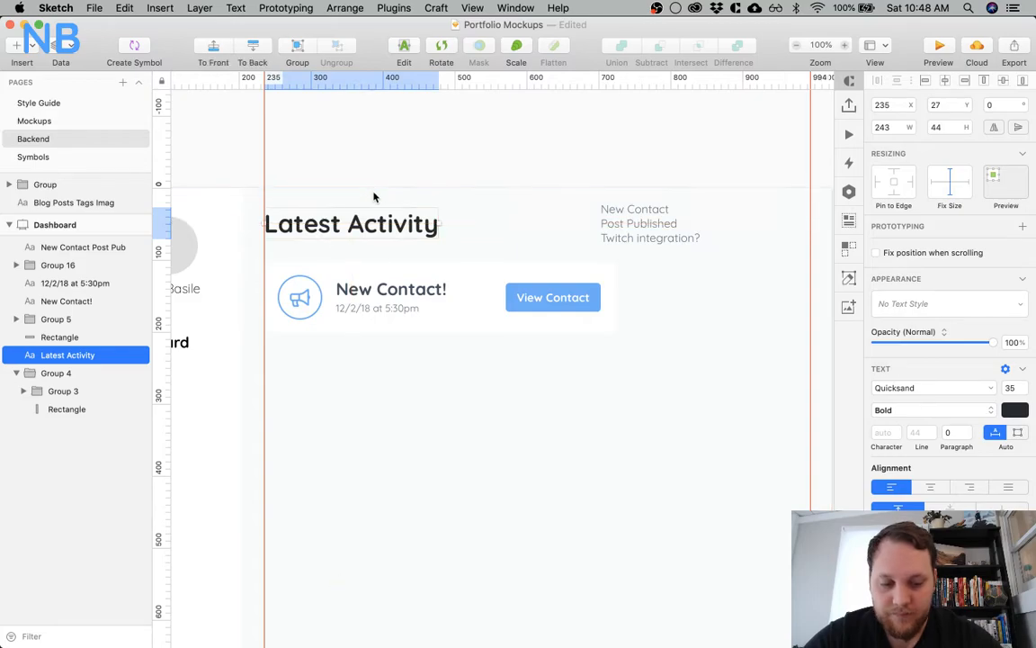
{"action": "key", "text": "Down"}
{"action": "key", "text": "Down"}
{"action": "key", "text": "Down"}
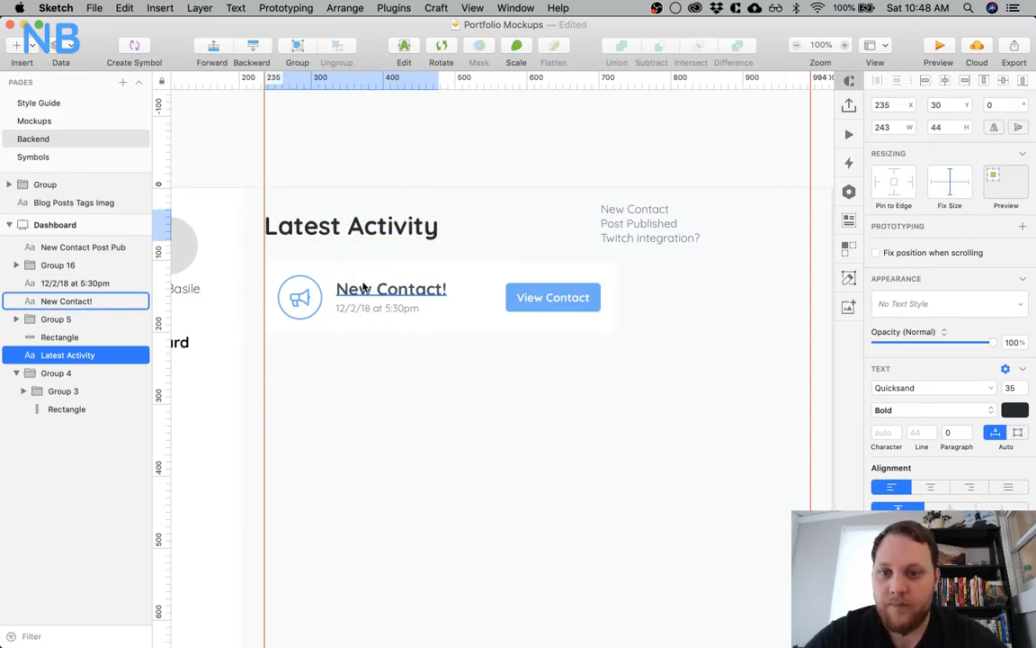
Give the white activity card a drop shadow with X 0, Y 3, Blur 5, Spread 0 in a mostly transparent dark slate color
{"action": "left_click", "coordinate": [345, 378]}
{"action": "left_click", "coordinate": [476, 326]}
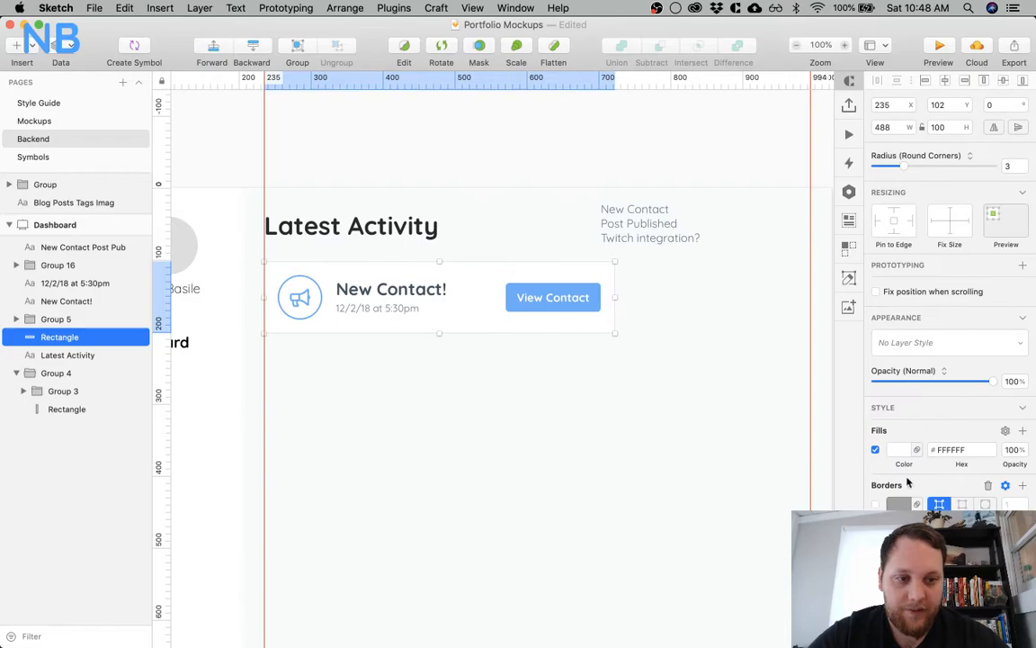
{"action": "scroll", "coordinate": [908, 483], "scroll_direction": "down", "scroll_amount": 3}
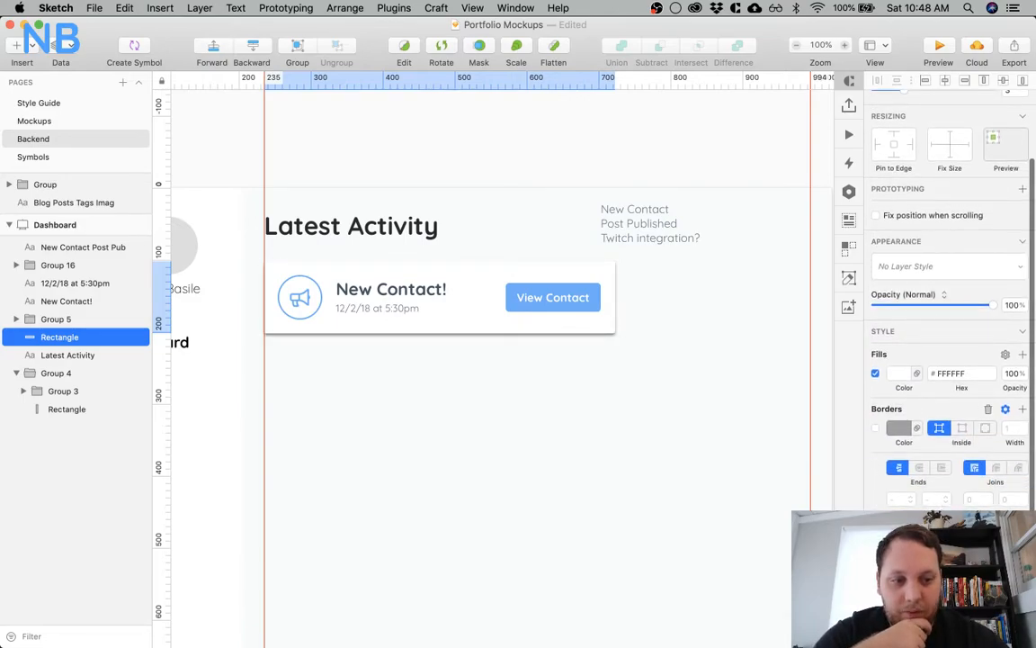
{"action": "scroll", "coordinate": [903, 387], "scroll_direction": "down", "scroll_amount": 5}
{"action": "left_click", "coordinate": [900, 379]}
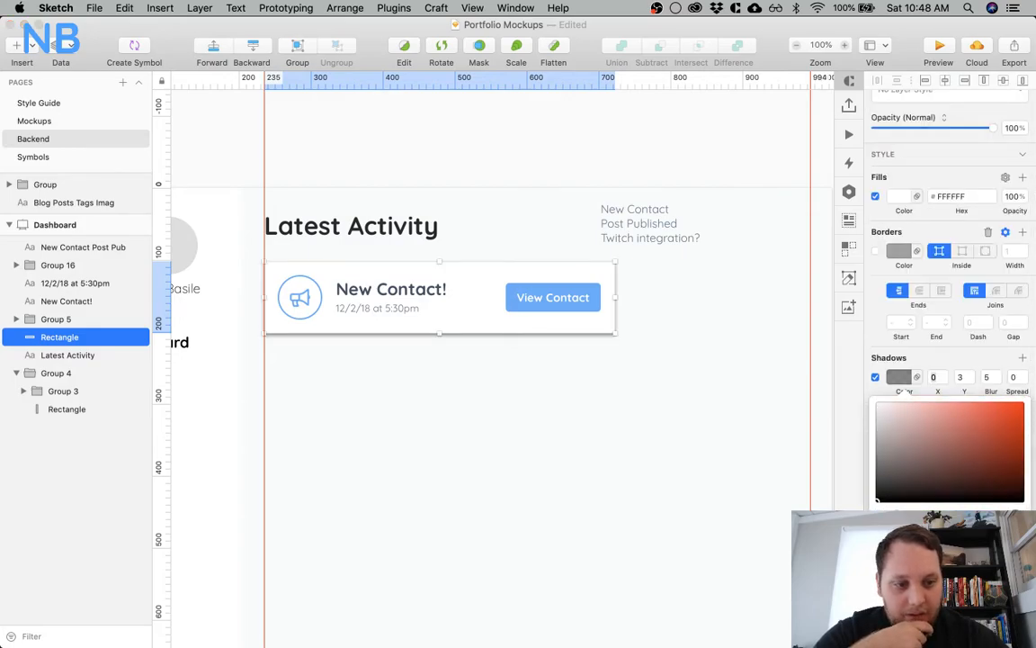
{"action": "left_click", "coordinate": [902, 484]}
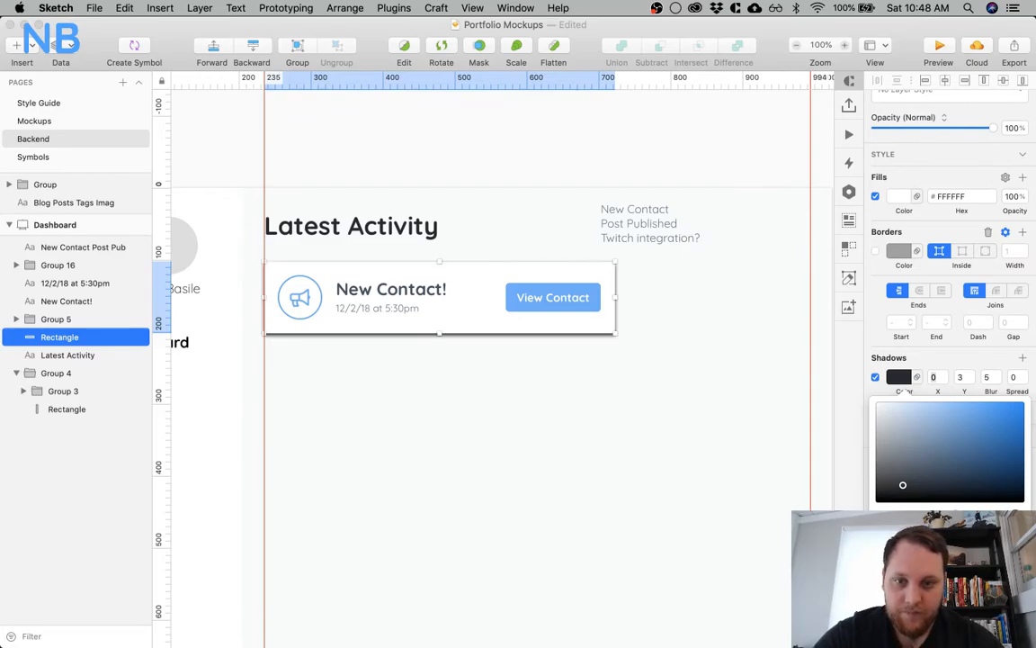
{"action": "left_click_drag", "start_coordinate": [993, 532], "coordinate": [916, 531]}
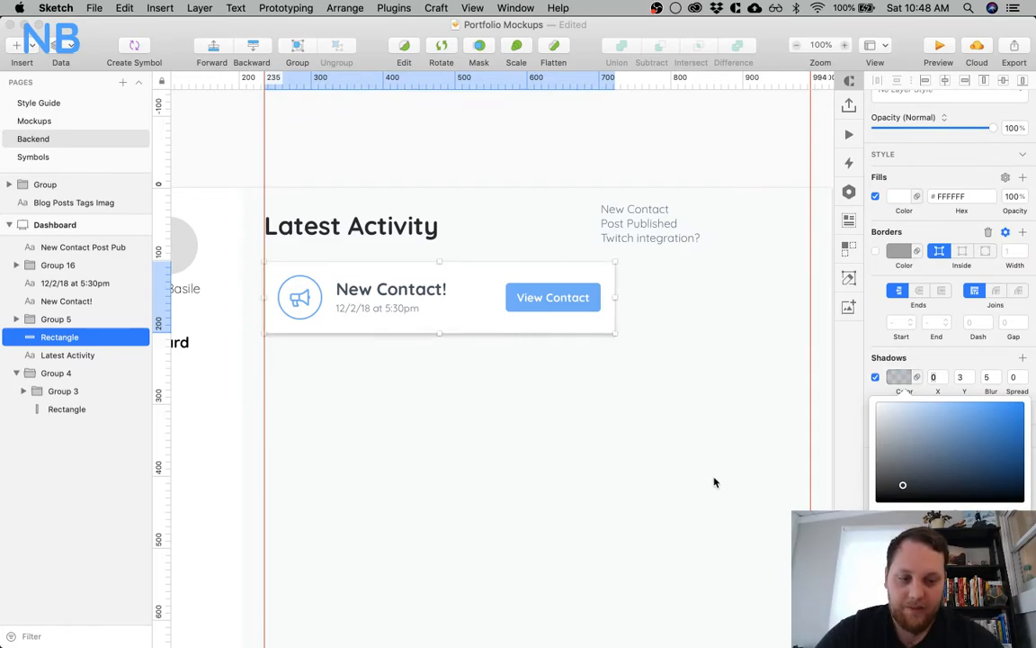
{"action": "left_click", "coordinate": [357, 424]}
{"action": "left_click", "coordinate": [359, 423]}
Delete the circled bullhorn icon group from the activity card
{"action": "key", "text": "z"}
{"action": "left_click", "coordinate": [404, 362]}
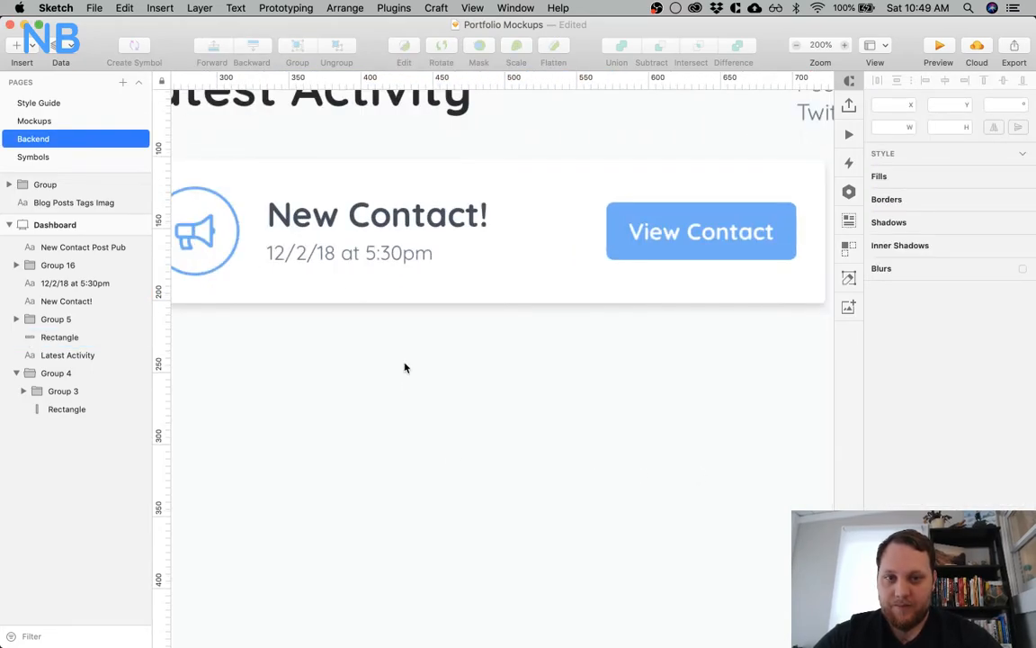
{"action": "scroll", "coordinate": [404, 367], "scroll_direction": "right", "scroll_amount": 10}
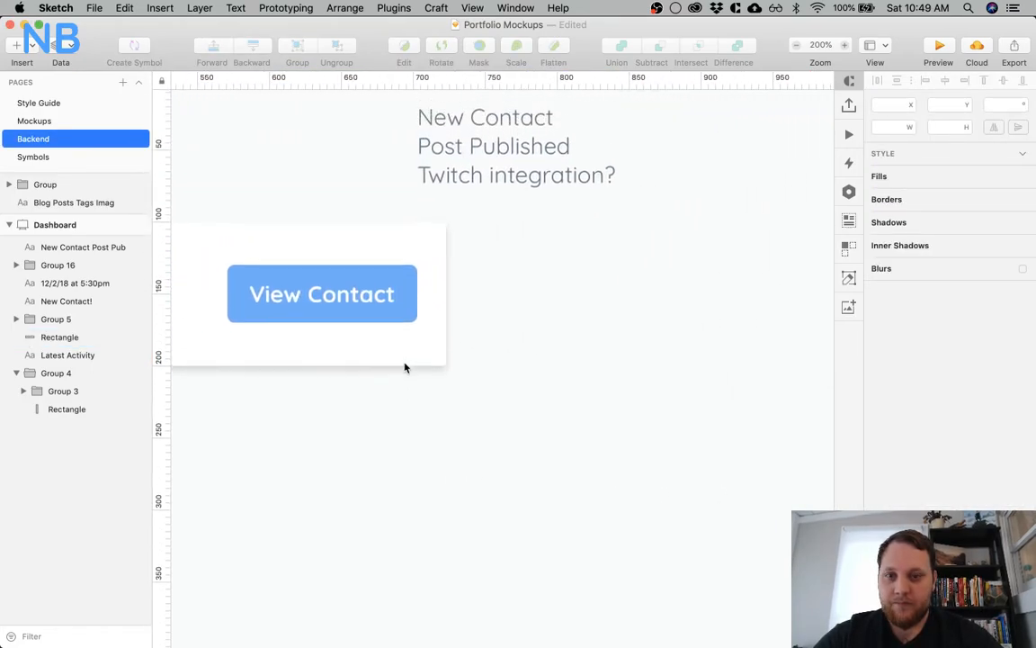
{"action": "scroll", "coordinate": [518, 134], "scroll_direction": "left", "scroll_amount": 12}
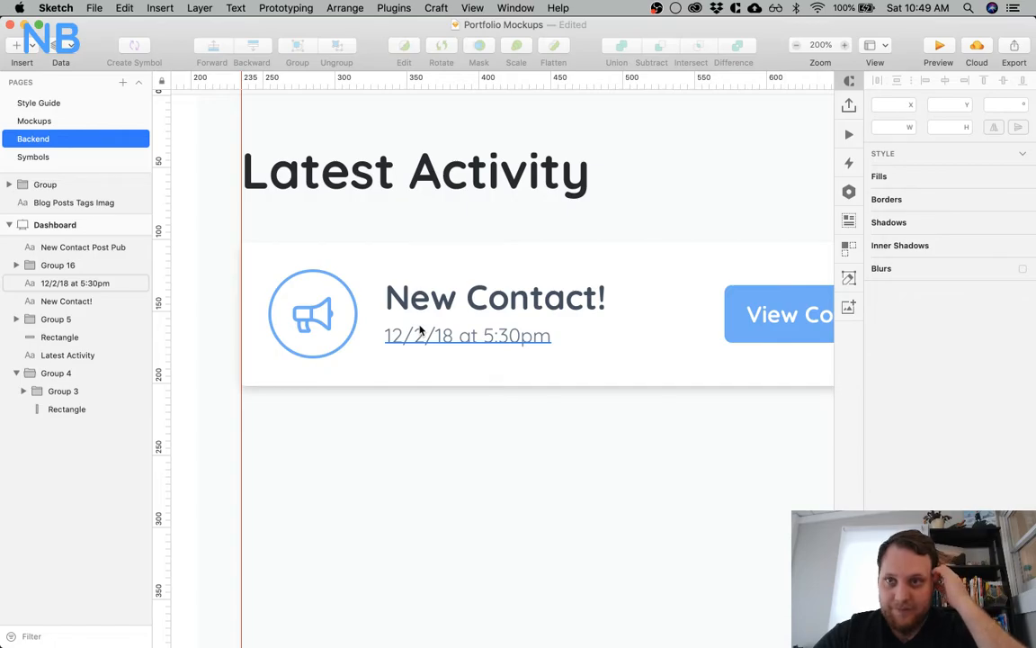
{"action": "double_click", "coordinate": [342, 308]}
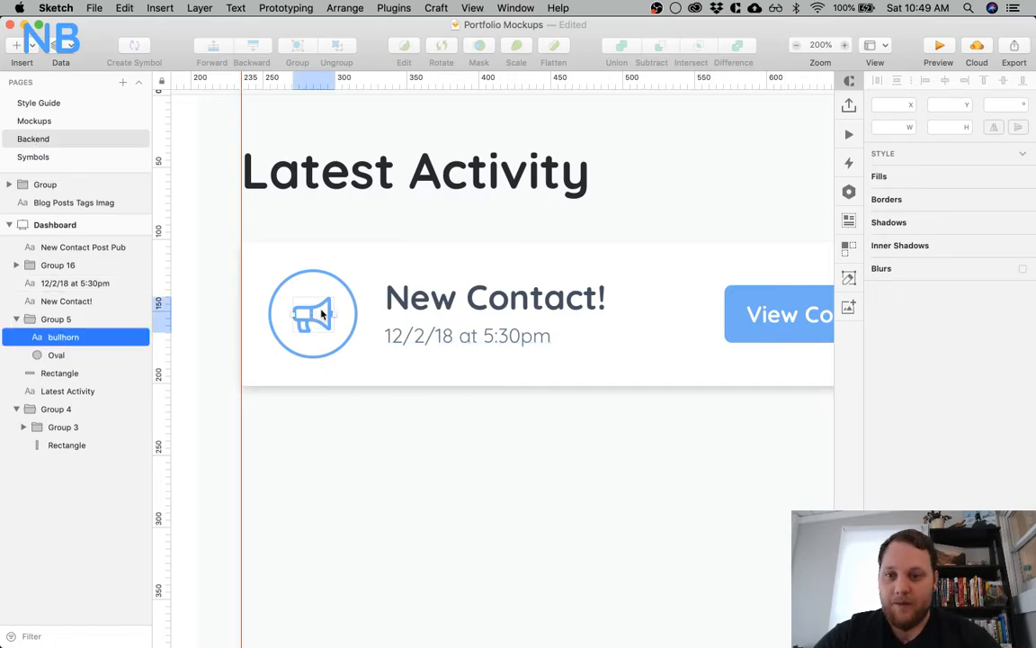
{"action": "key", "text": "Delete"}
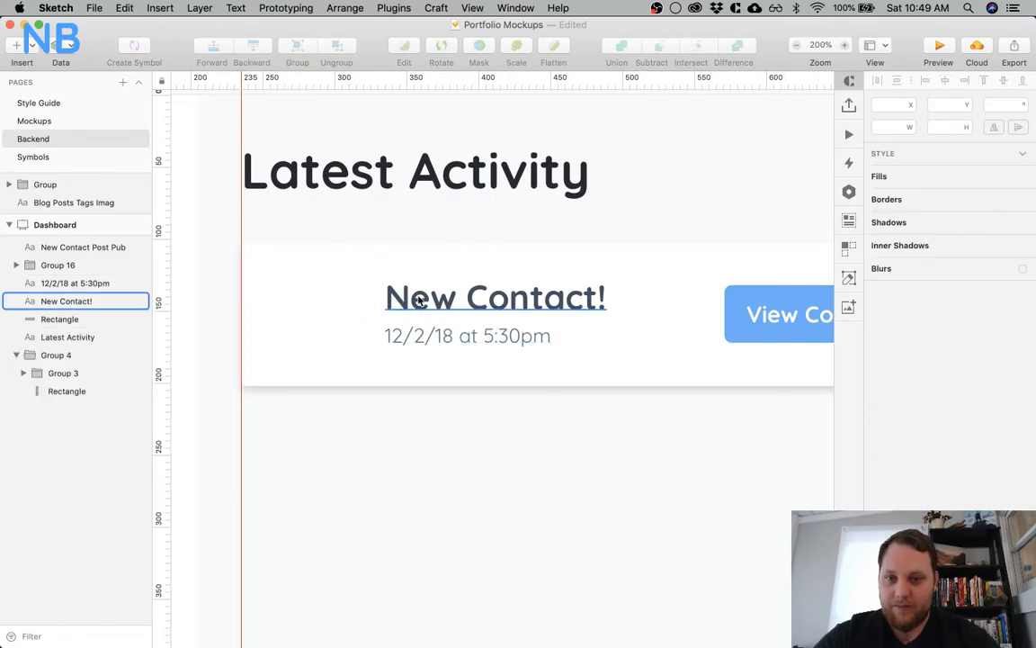
Move the New Contact! title and its timestamp together to X 255, 20 px inside the card's left edge, and center them vertically
{"action": "left_click", "coordinate": [401, 306]}
{"action": "left_click", "coordinate": [418, 333], "text": "shift"}
{"action": "left_click_drag", "start_coordinate": [418, 334], "coordinate": [302, 360]}
{"action": "key", "text": "Left"}
{"action": "key", "text": "Left"}
{"action": "key", "text": "Left"}
{"action": "key", "text": "Left"}
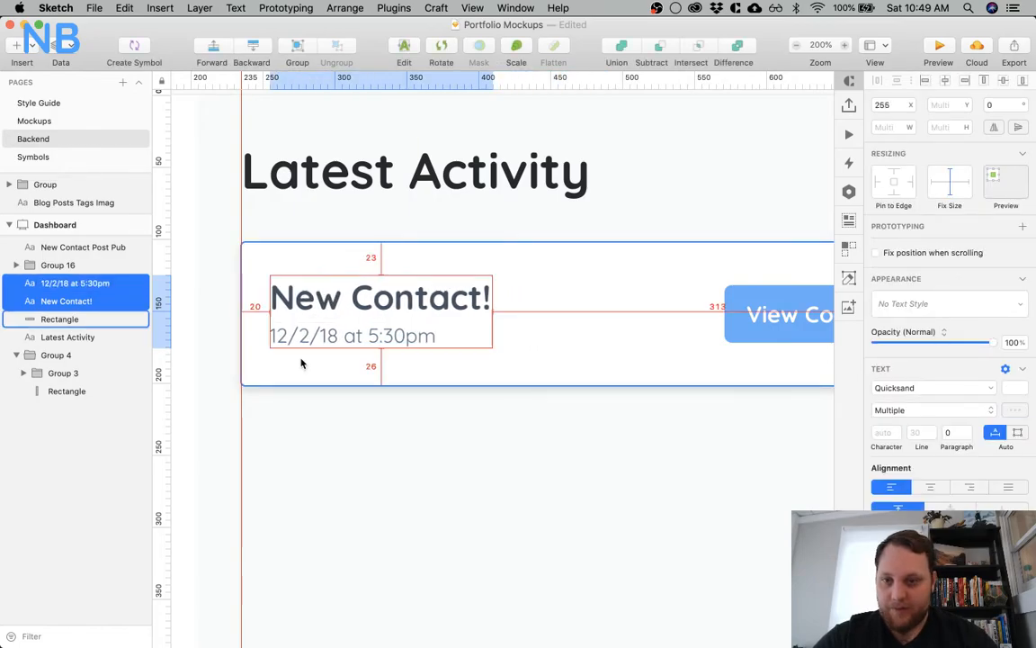
{"action": "key", "text": "Down"}
{"action": "key", "text": "Down"}
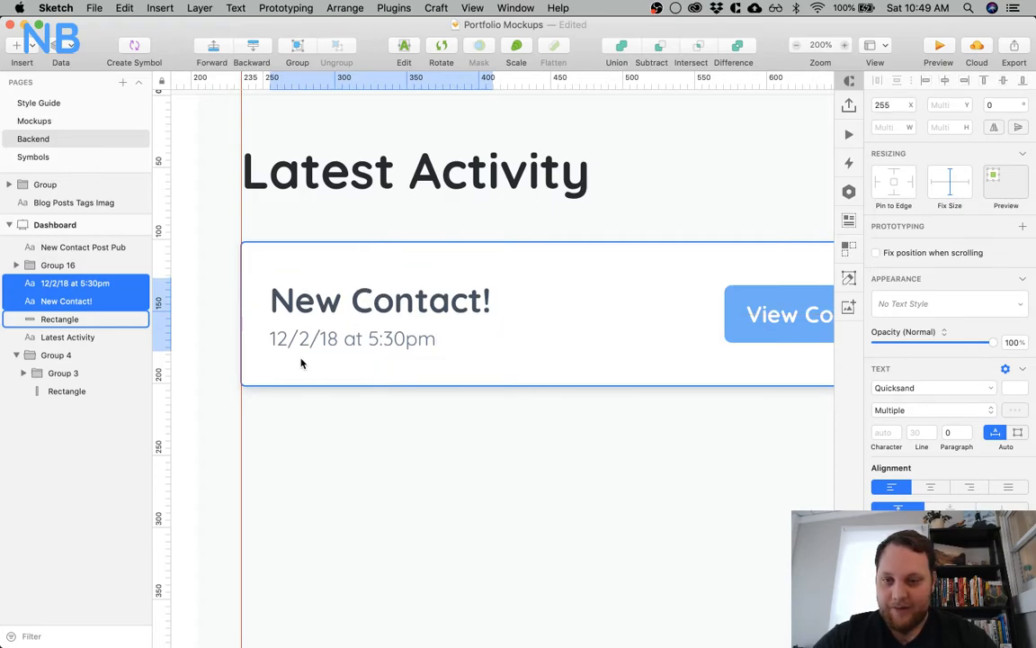
{"action": "key", "text": "Up"}
{"action": "key", "text": "alt"}
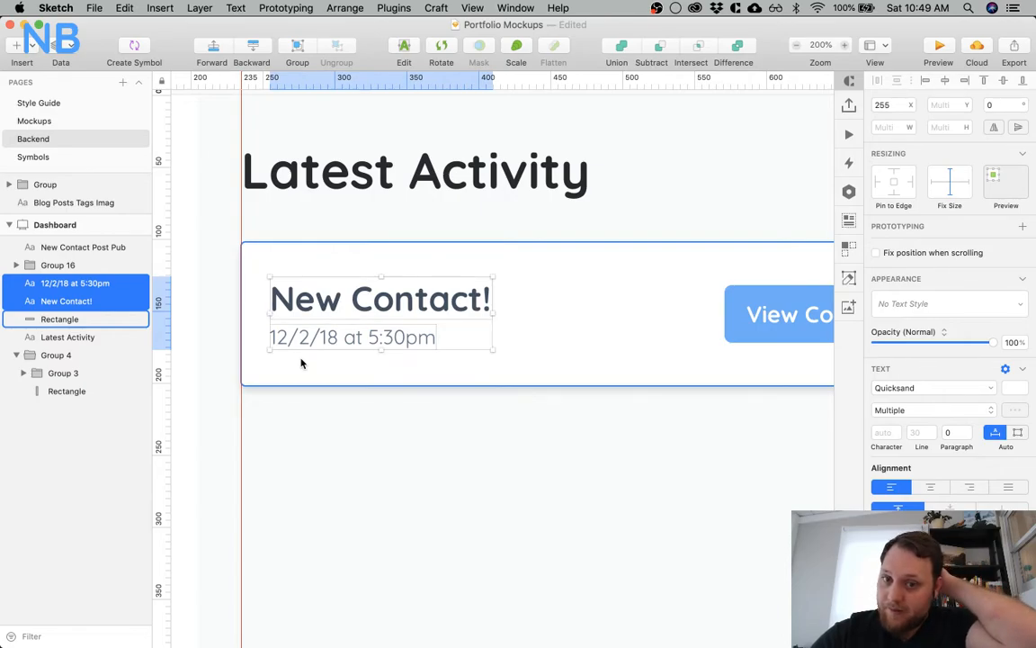
Measure the activity card's distances to the artboard edges and to the right layout guide
{"action": "left_click", "coordinate": [363, 458]}
{"action": "key", "text": "super+0"}
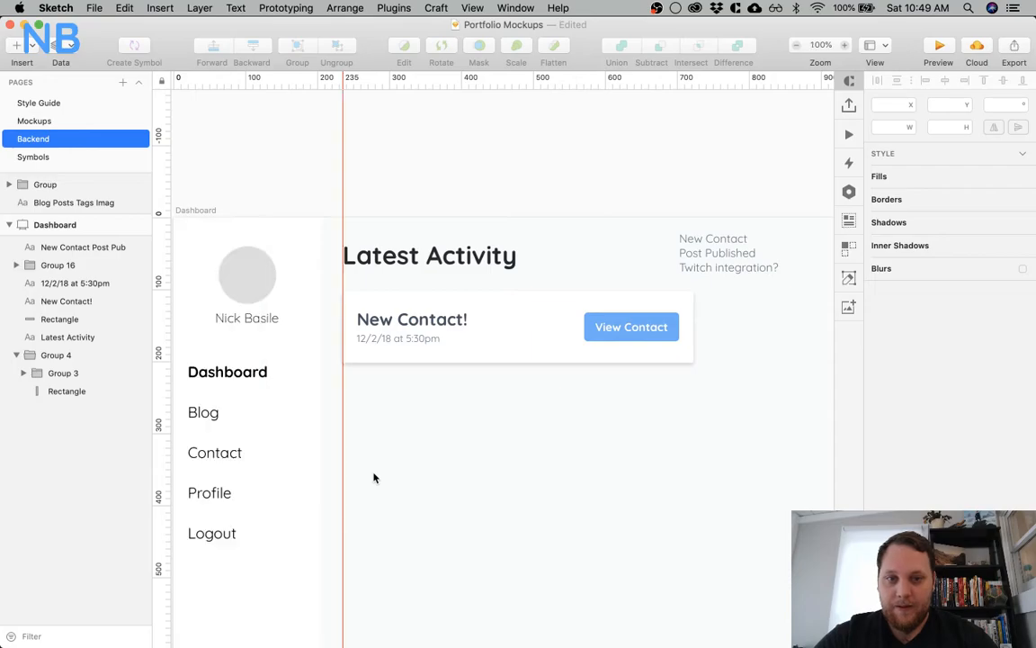
{"action": "scroll", "coordinate": [374, 478], "scroll_direction": "right", "scroll_amount": 5}
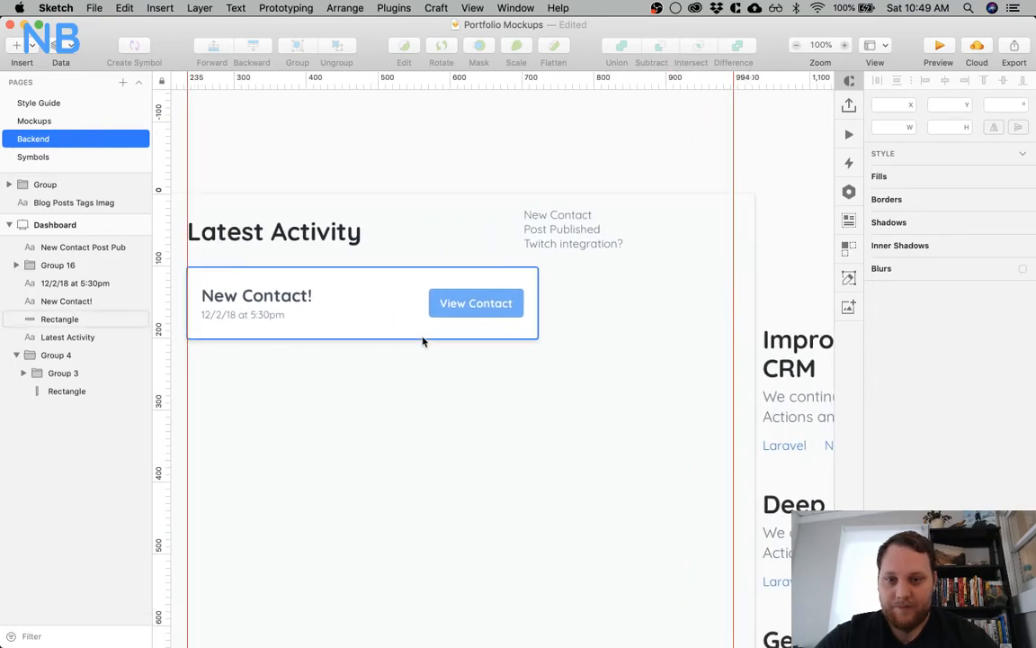
{"action": "left_click", "coordinate": [410, 340]}
{"action": "key", "text": "alt"}
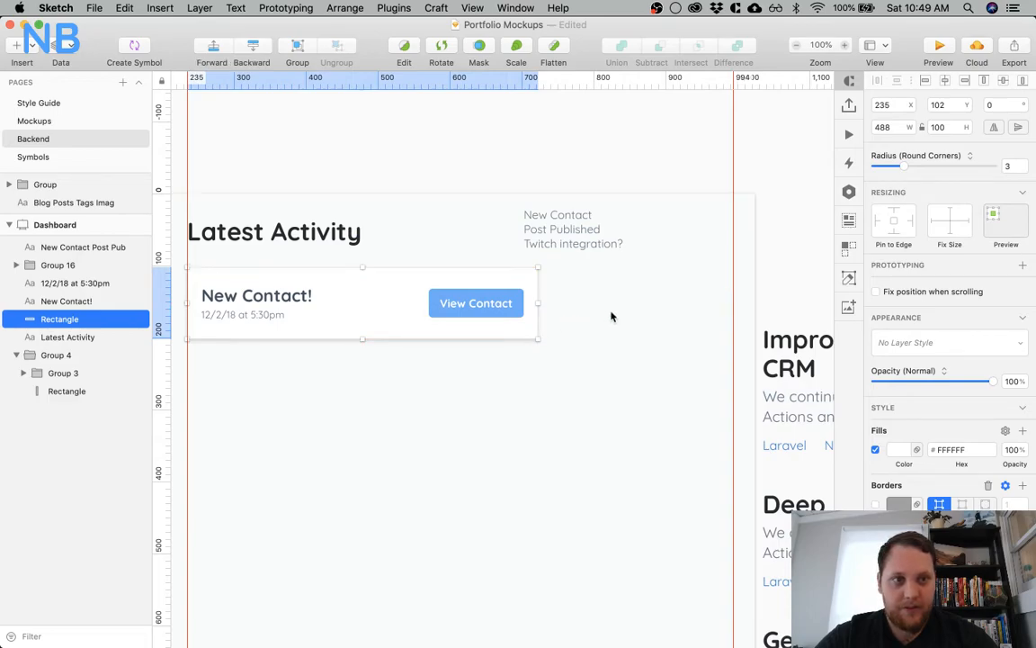
{"action": "scroll", "coordinate": [611, 316], "scroll_direction": "left", "scroll_amount": 5}
{"action": "key", "text": "alt"}
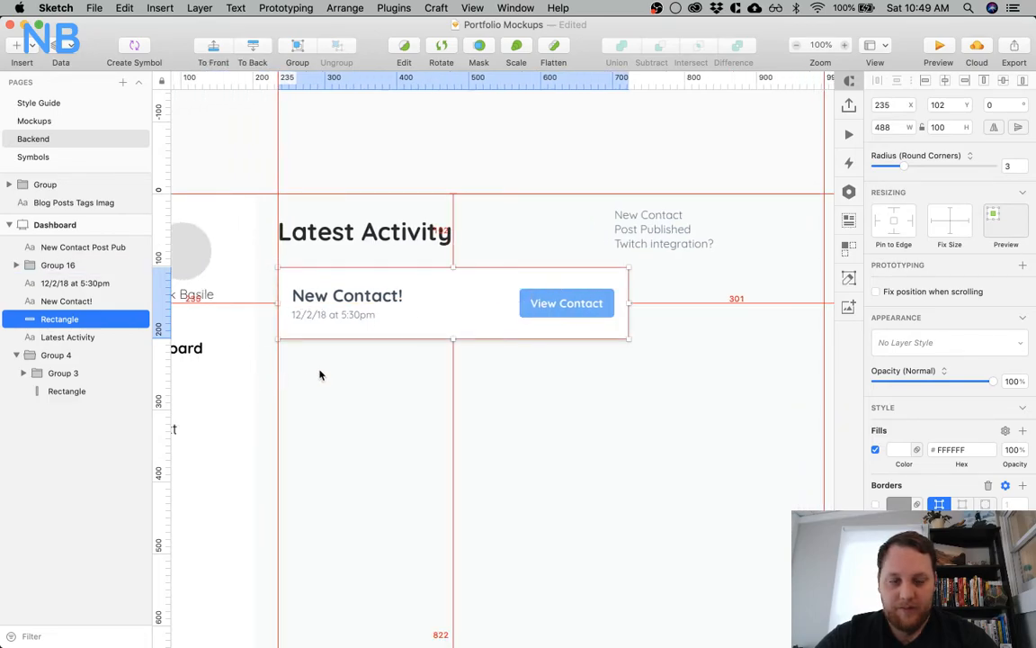
{"action": "scroll", "coordinate": [539, 387], "scroll_direction": "right", "scroll_amount": 5}
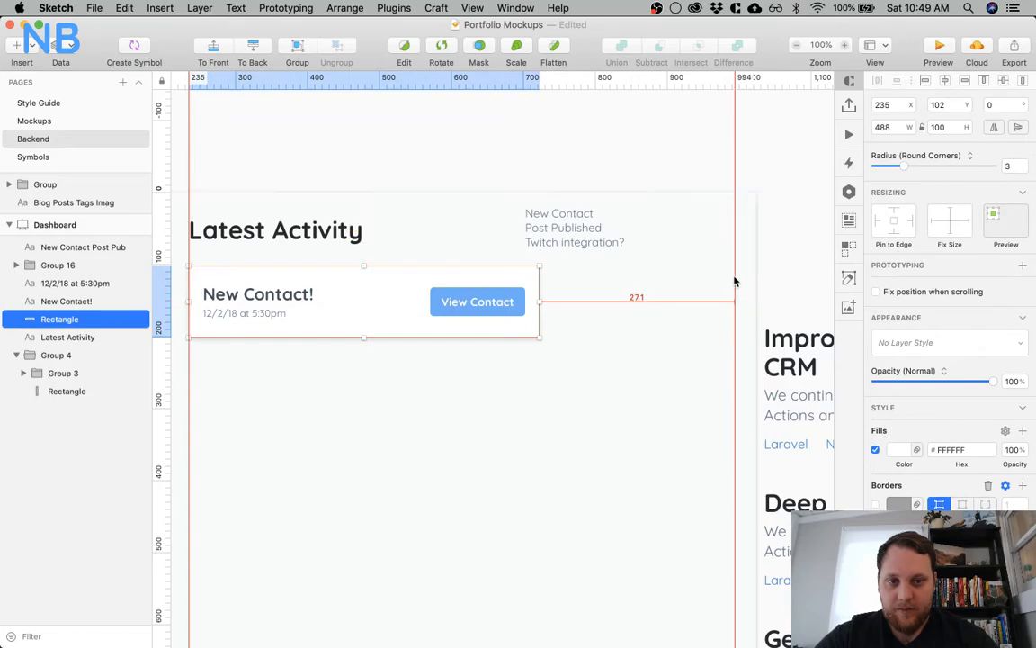
{"action": "scroll", "coordinate": [711, 297], "scroll_direction": "left", "scroll_amount": 3}
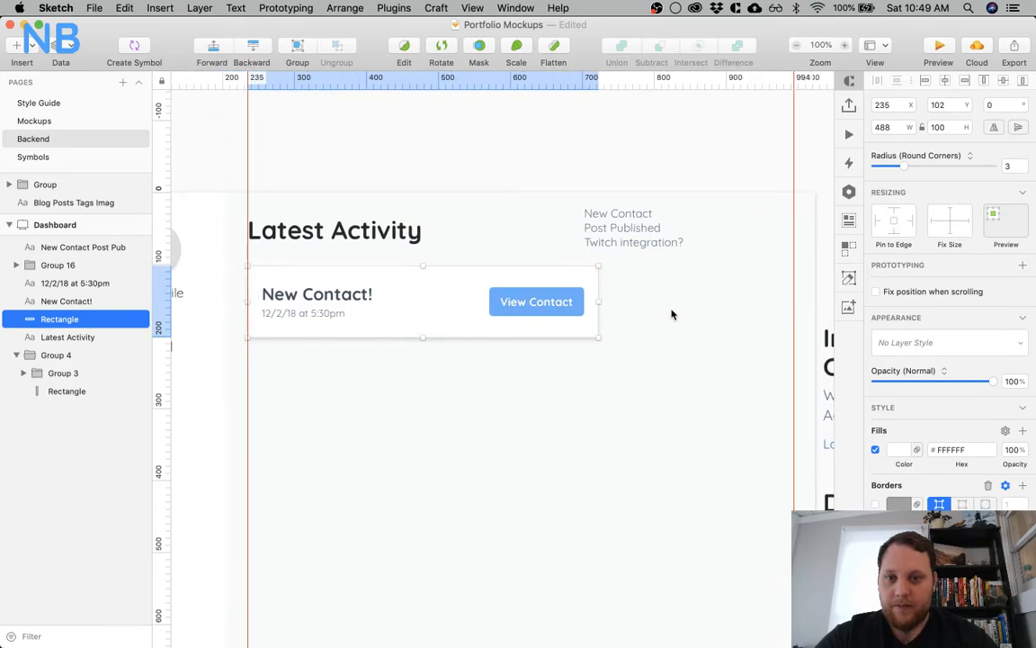
{"action": "scroll", "coordinate": [671, 313], "scroll_direction": "down", "scroll_amount": 1}
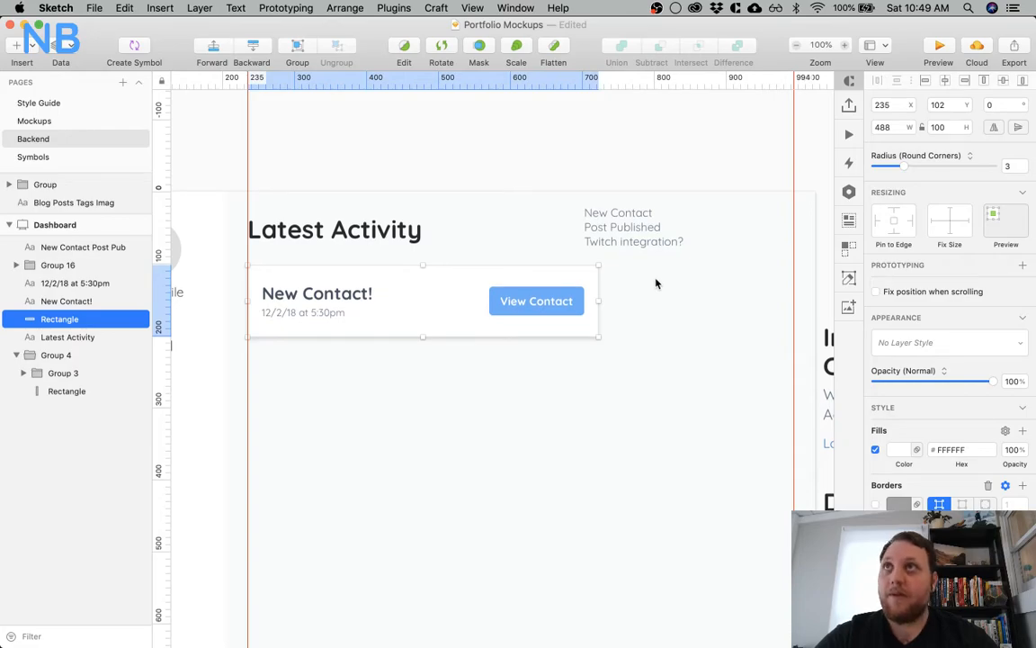
{"action": "key", "text": "alt"}
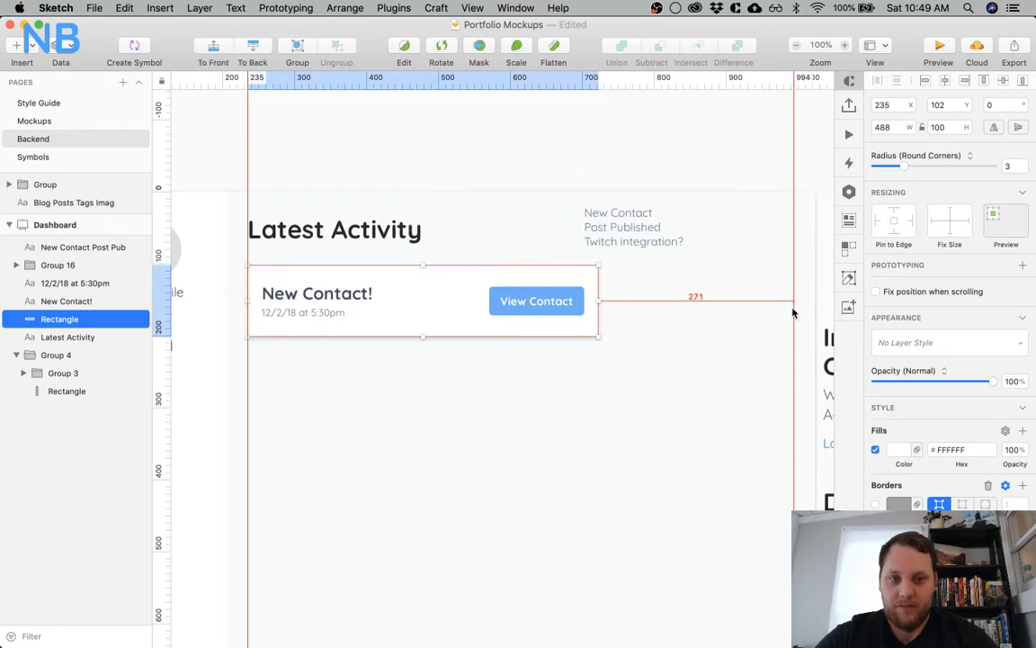
Set the activity card background's width to 400
{"action": "left_click", "coordinate": [912, 125]}
{"action": "left_click", "coordinate": [912, 125]}
{"action": "key", "text": "alt"}
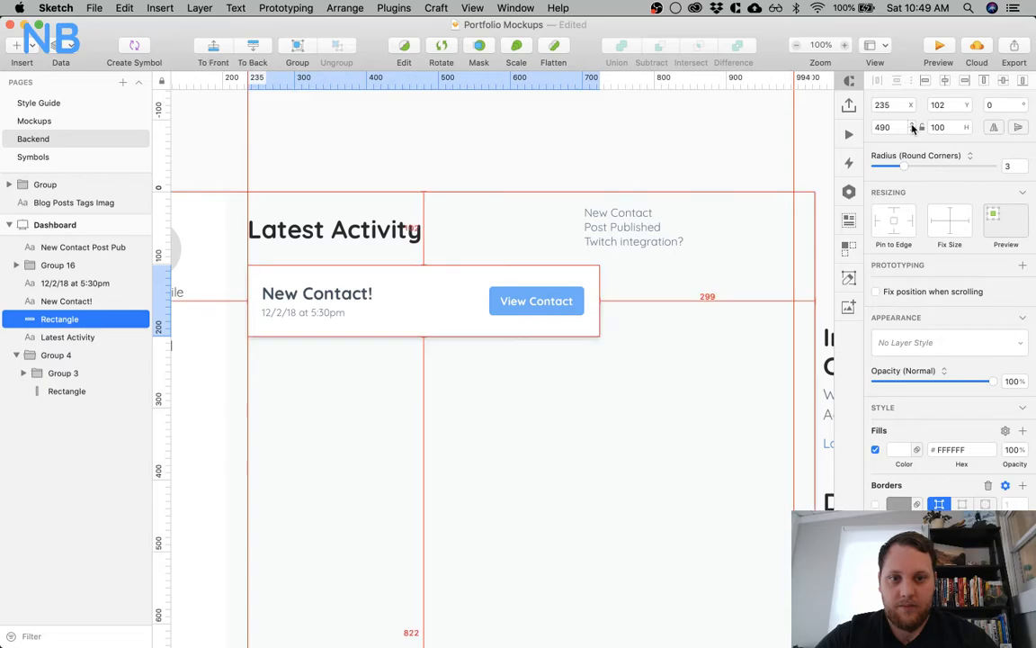
{"action": "key", "text": "shift+Down"}
{"action": "key", "text": "shift+Up"}
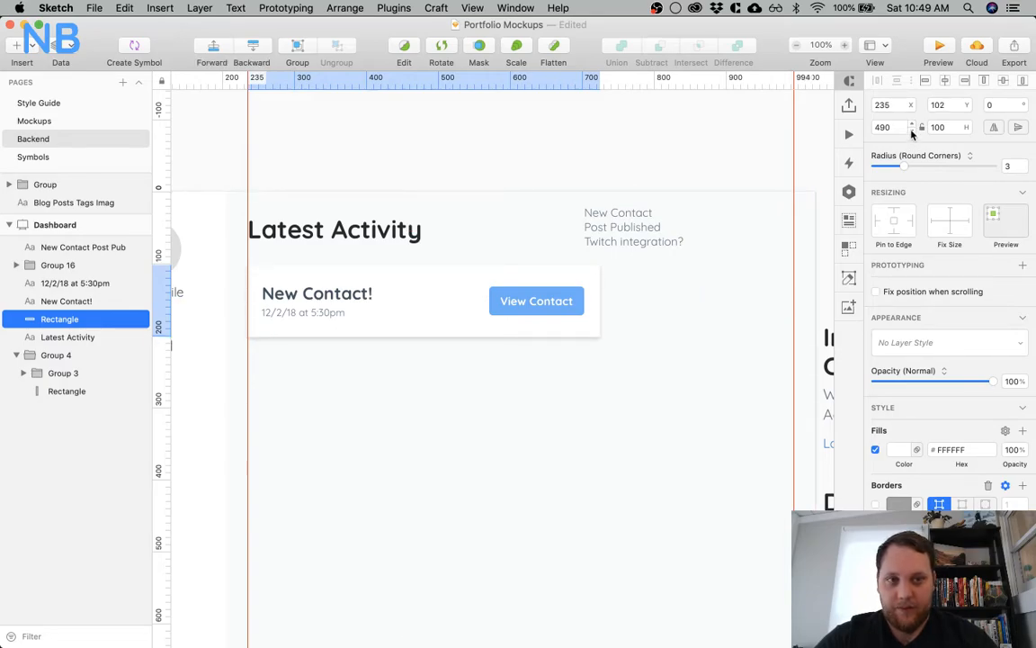
{"action": "left_click", "coordinate": [893, 128]}
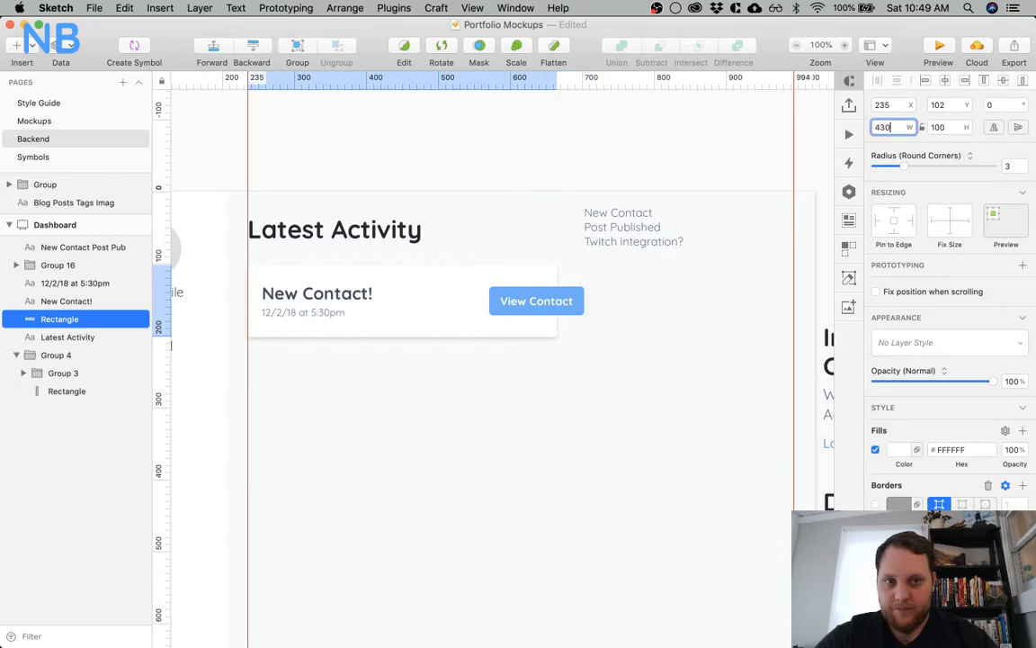
{"action": "left_click", "coordinate": [711, 324]}
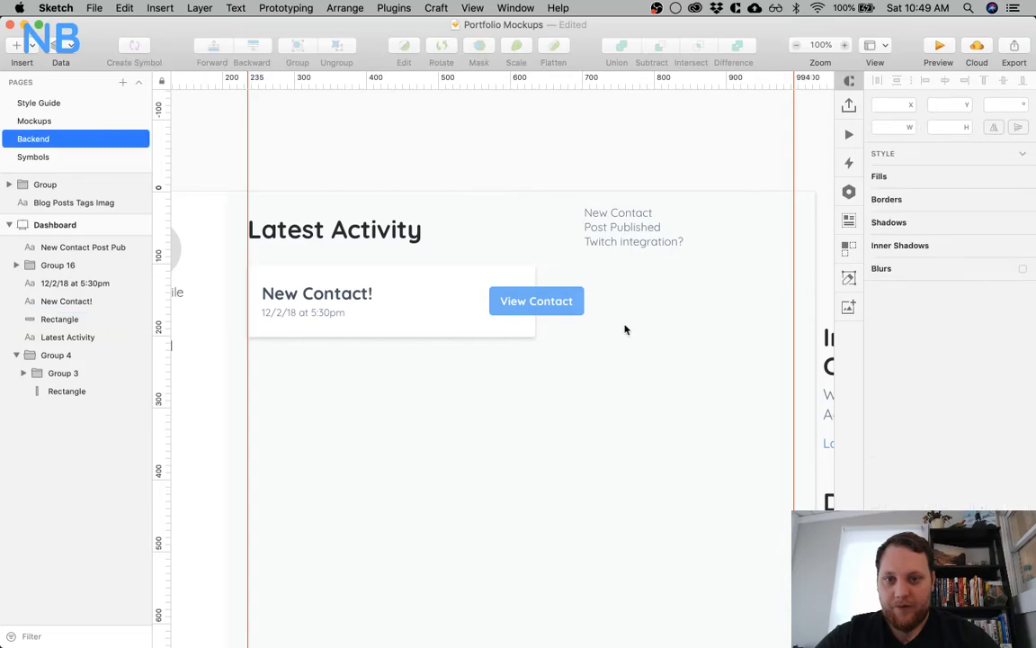
Move the View Contact button back inside the narrowed card, about 20 px from its right edge, keeping it at Y 132
{"action": "left_click", "coordinate": [564, 300]}
{"action": "left_click_drag", "start_coordinate": [564, 301], "coordinate": [509, 301]}
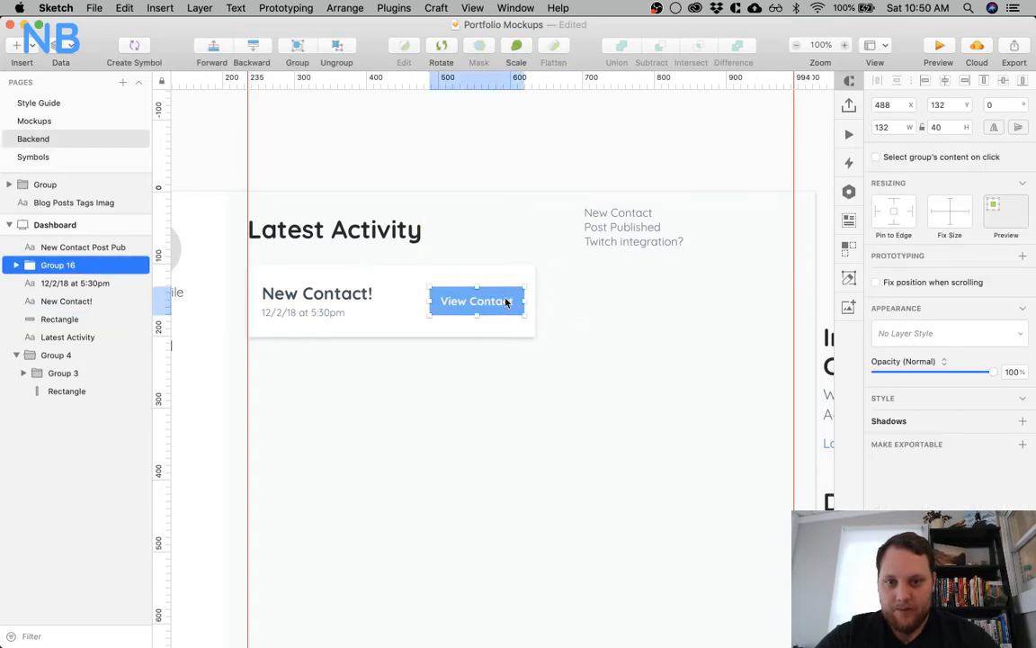
{"action": "key", "text": "Left"}
{"action": "key", "text": "Left"}
{"action": "key", "text": "Left"}
{"action": "key", "text": "Left"}
{"action": "key", "text": "Left"}
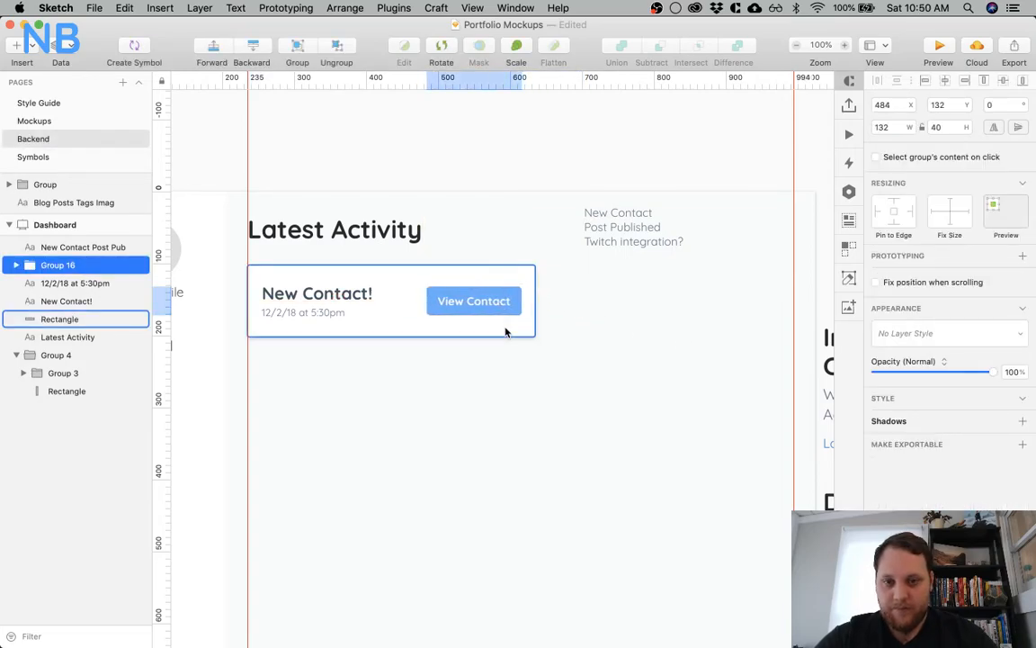
{"action": "left_click", "coordinate": [440, 372]}
Group the title with the timestamp, group that with the View Contact button, and group the result with the card background
{"action": "left_click", "coordinate": [375, 324]}
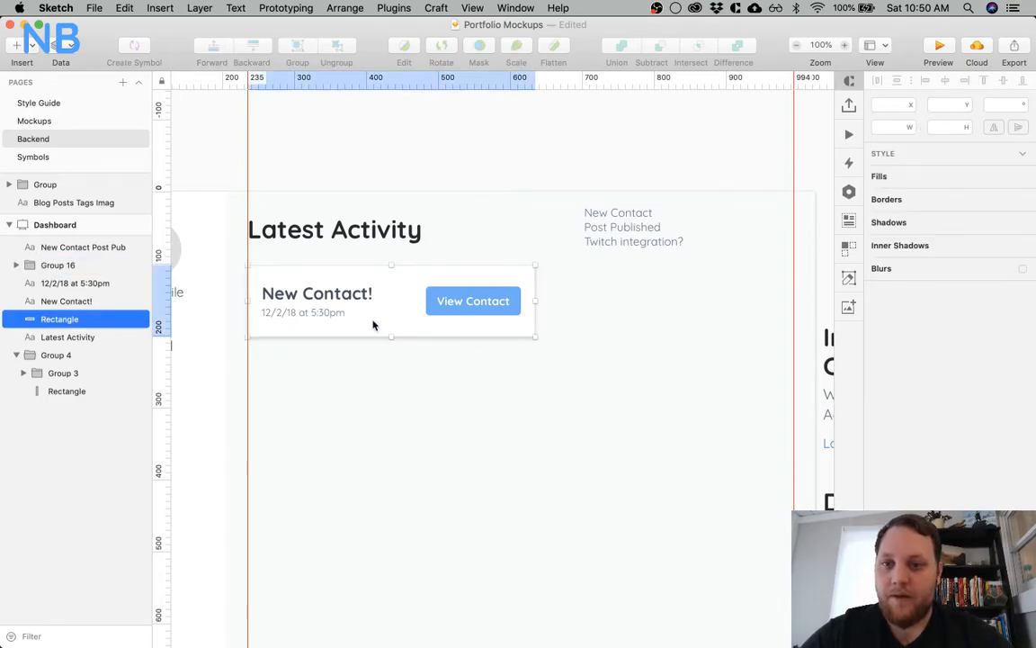
{"action": "left_click", "coordinate": [335, 296]}
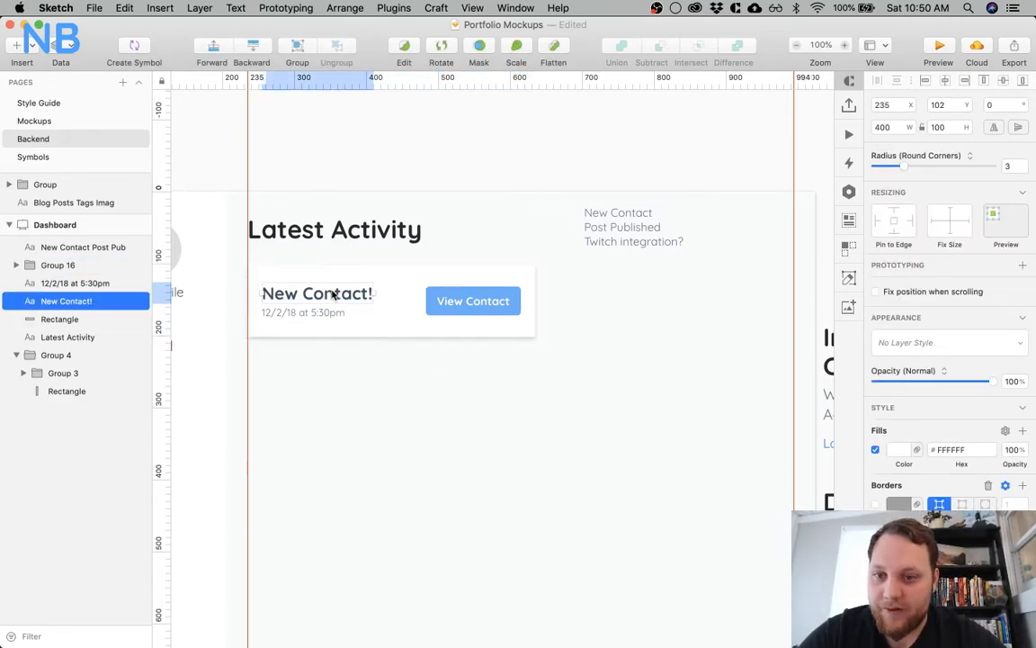
{"action": "left_click", "coordinate": [329, 312], "text": "shift"}
{"action": "key", "text": "super+g"}
{"action": "left_click", "coordinate": [428, 298], "text": "shift"}
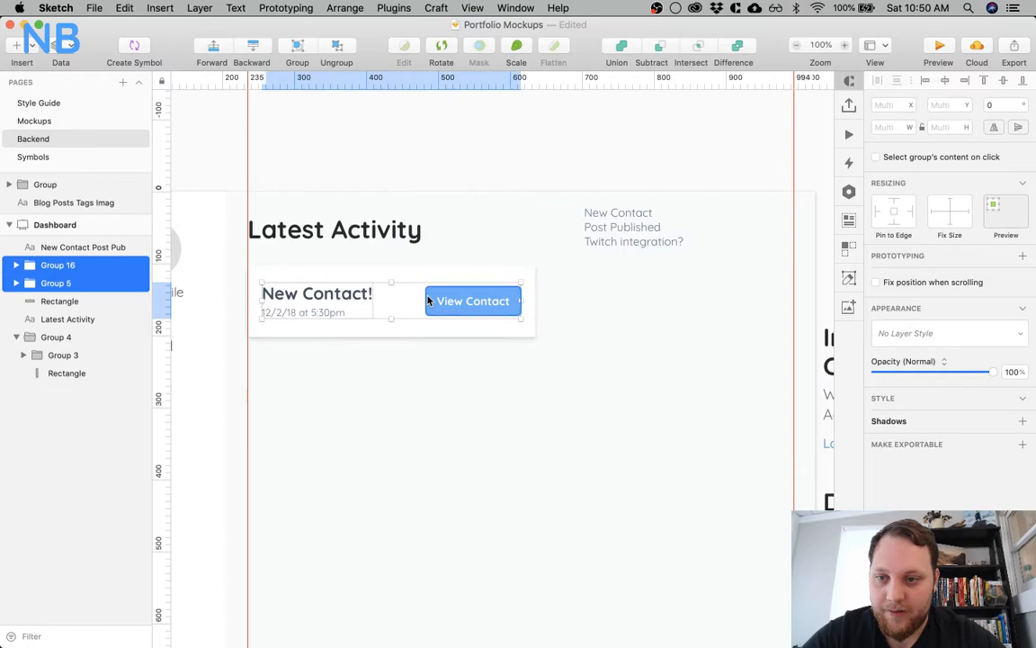
{"action": "key", "text": "super+g"}
{"action": "left_click", "coordinate": [405, 282], "text": "shift"}
{"action": "key", "text": "super+g"}
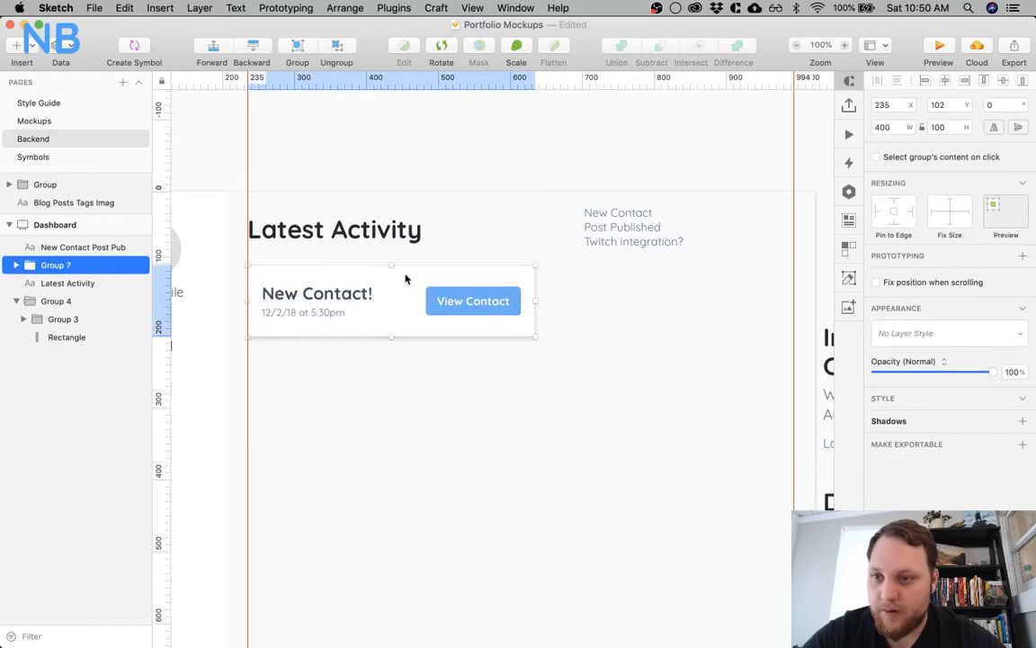
Duplicate the activity card group and place the copy directly below the original with a gap of about 20 px
{"action": "right_click", "coordinate": [405, 277]}
{"action": "left_click", "coordinate": [357, 392]}
{"action": "left_click", "coordinate": [356, 393]}
{"action": "left_click", "coordinate": [404, 285]}
{"action": "left_click_drag", "start_coordinate": [405, 285], "coordinate": [403, 340]}
{"action": "left_click_drag", "start_coordinate": [402, 386], "coordinate": [405, 370]}
{"action": "left_click", "coordinate": [349, 506]}
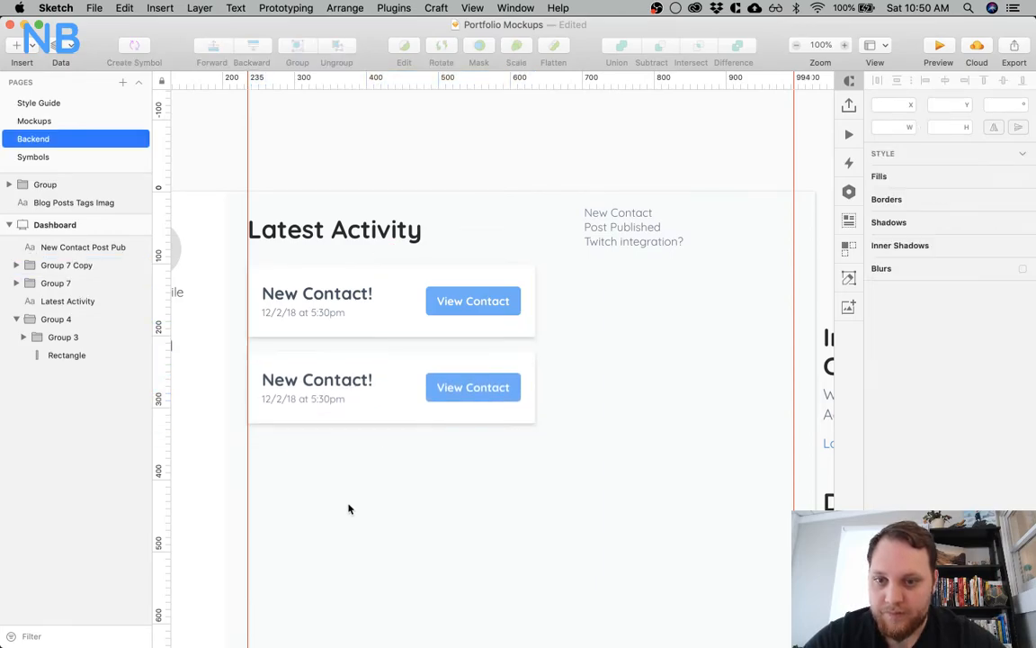
Change the title of the second activity card to "Post Published"
{"action": "scroll", "coordinate": [349, 450], "scroll_direction": "down", "scroll_amount": 2}
{"action": "scroll", "coordinate": [349, 450], "scroll_direction": "left", "scroll_amount": 1}
{"action": "double_click", "coordinate": [348, 324]}
{"action": "double_click", "coordinate": [347, 322]}
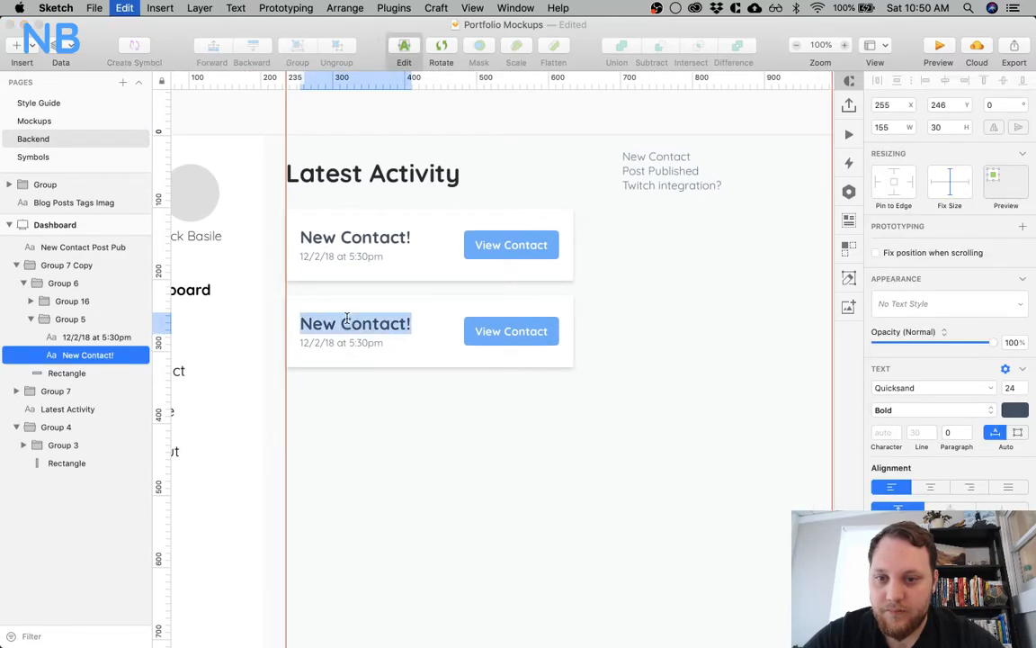
{"action": "type", "text": "Post Published"}
{"action": "left_click", "coordinate": [331, 420]}
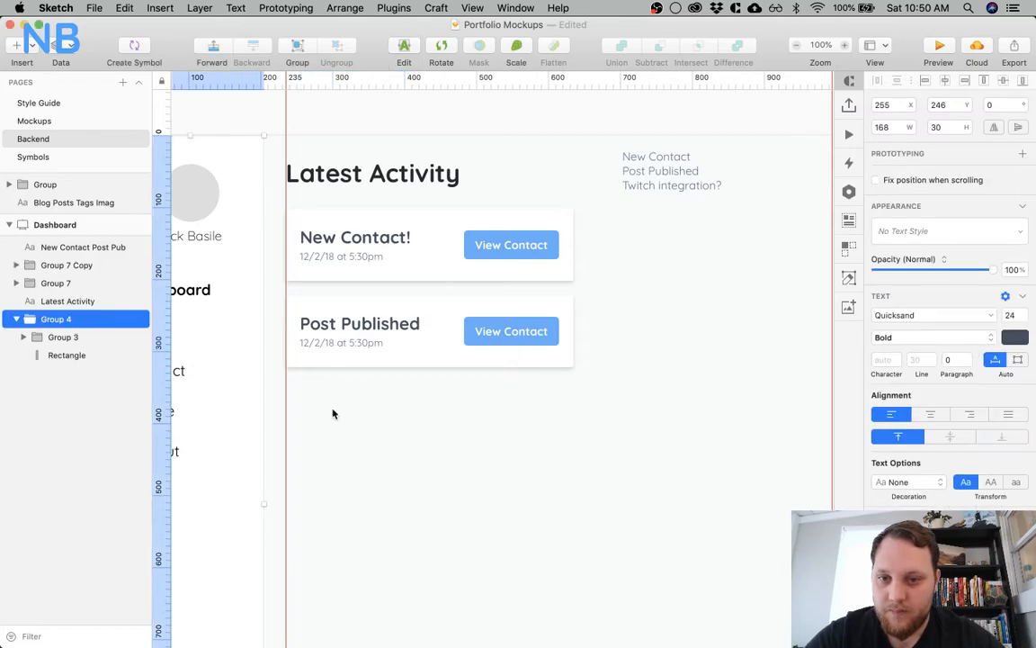
Change the timestamp on the Post Published card to "11/28/18 at 2:00pm"
{"action": "left_click", "coordinate": [317, 343]}
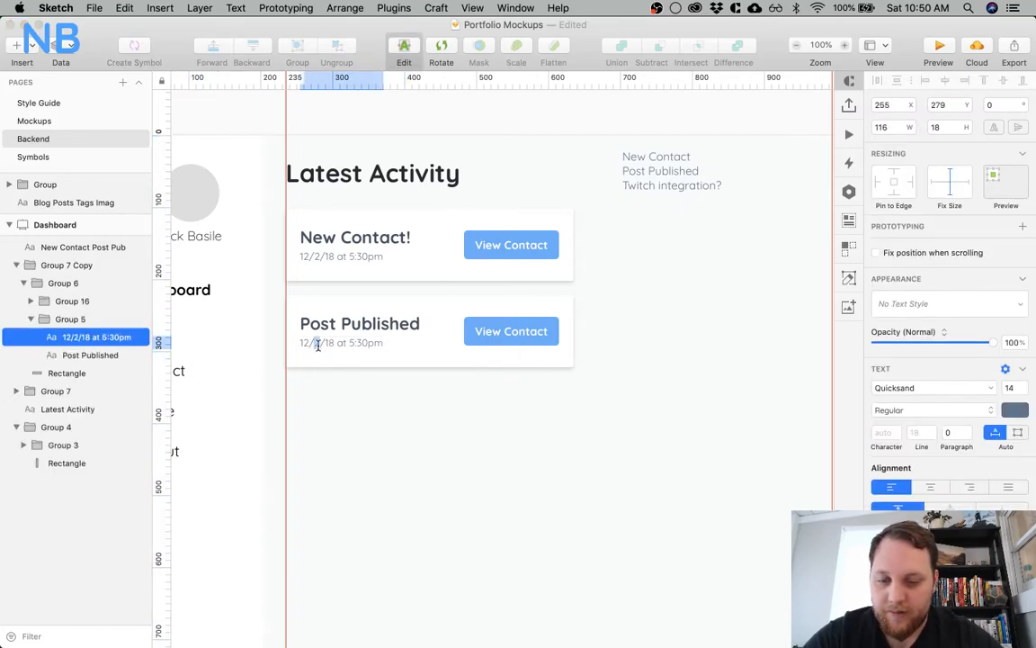
{"action": "key", "text": "BackSpace"}
{"action": "type", "text": "1"}
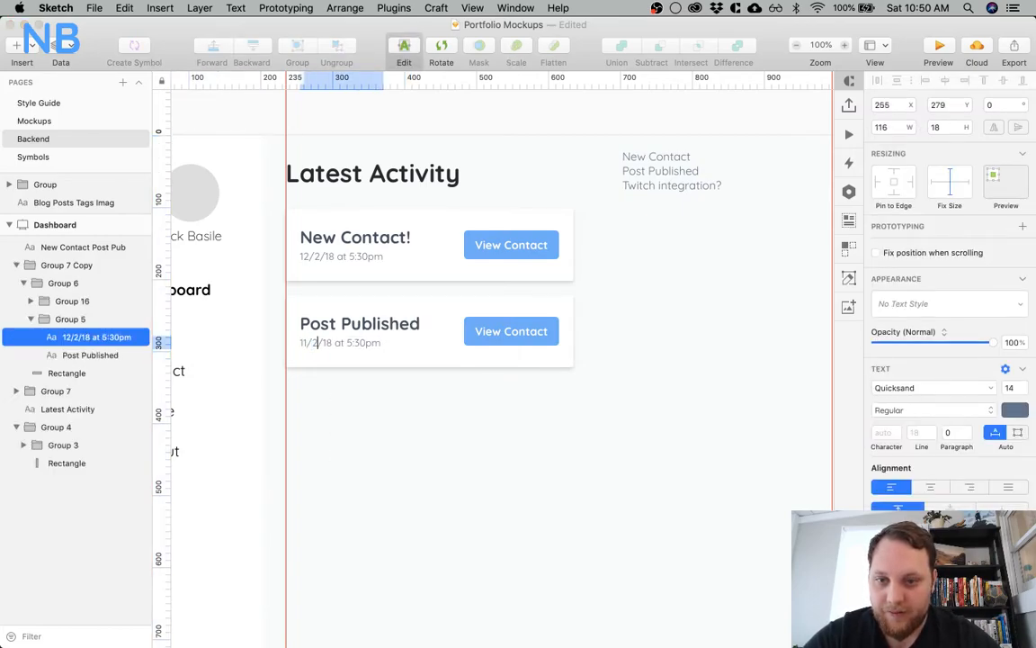
{"action": "type", "text": "8"}
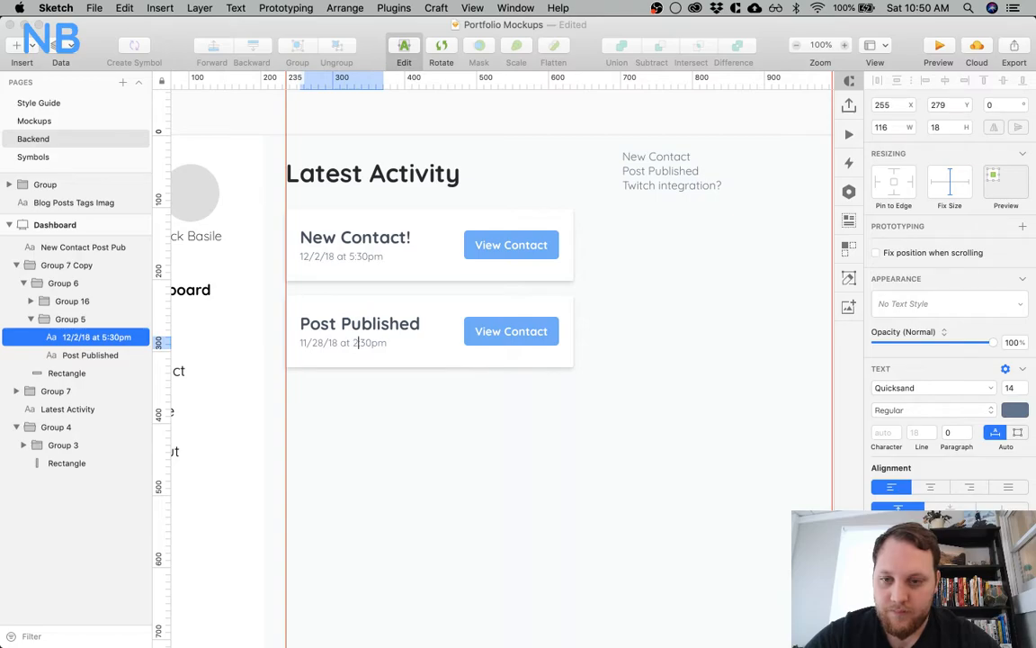
{"action": "left_click", "coordinate": [394, 379]}
{"action": "left_click", "coordinate": [366, 344], "text": "super"}
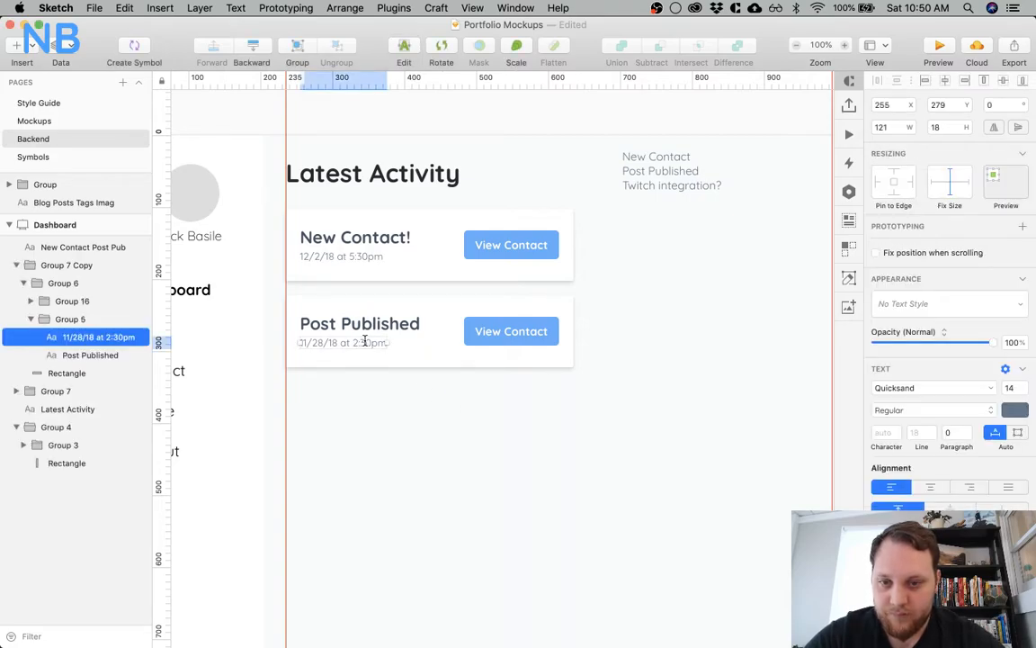
{"action": "double_click", "coordinate": [366, 343]}
{"action": "left_click", "coordinate": [366, 344]}
{"action": "key", "text": "BackSpace"}
{"action": "type", "text": "0"}
{"action": "left_click", "coordinate": [415, 416]}
Change the button label on the Post Published card to "View Post"
{"action": "scroll", "coordinate": [493, 429], "scroll_direction": "right", "scroll_amount": 2}
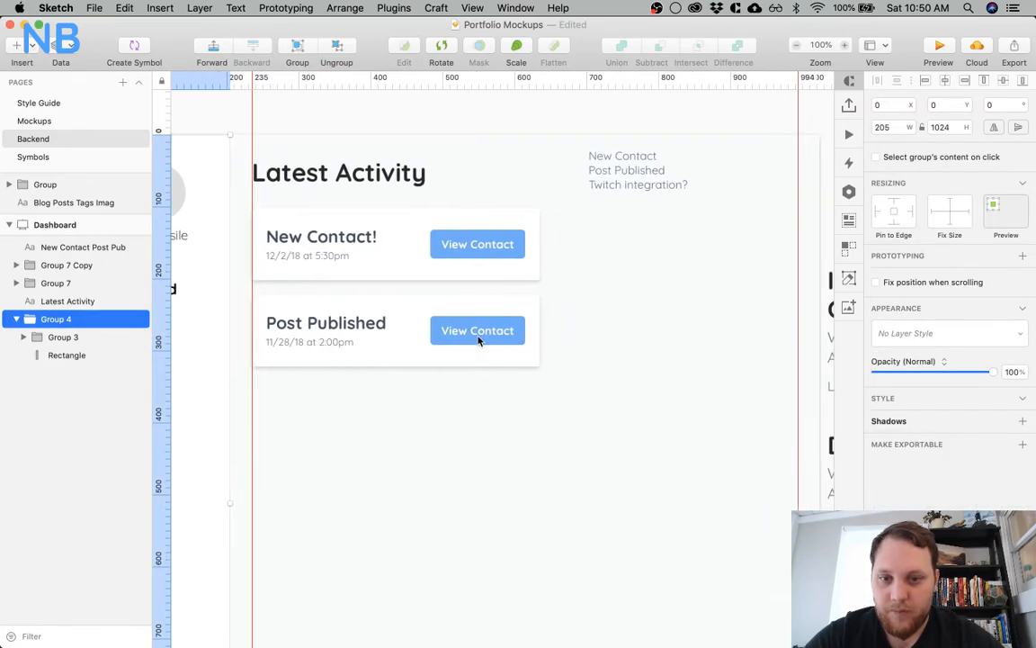
{"action": "left_click", "coordinate": [479, 331], "text": "super"}
{"action": "double_click", "coordinate": [480, 330]}
{"action": "type", "text": "Post"}
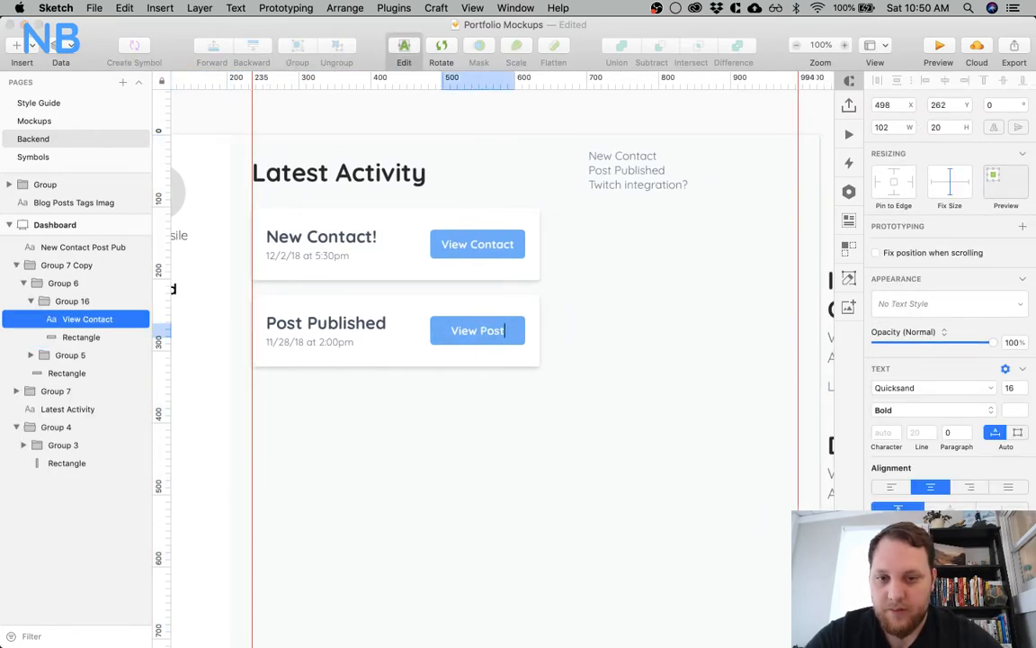
{"action": "left_click", "coordinate": [445, 408]}
Set the X position of the View Post label to 511
{"action": "left_click", "coordinate": [469, 333], "text": "super"}
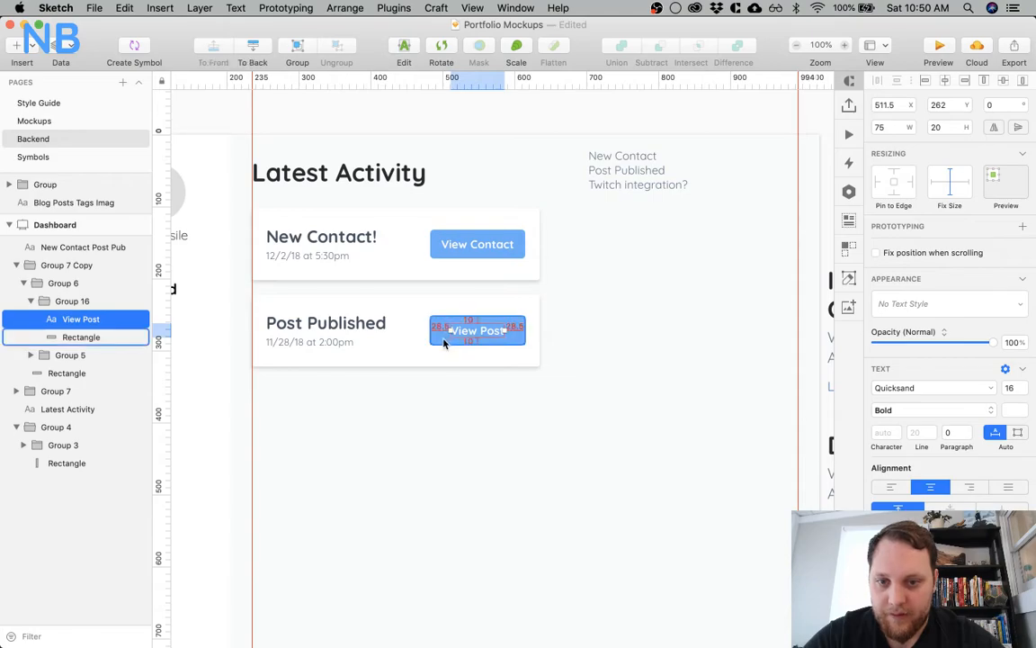
{"action": "left_click", "coordinate": [885, 104]}
{"action": "key", "text": "BackSpace"}
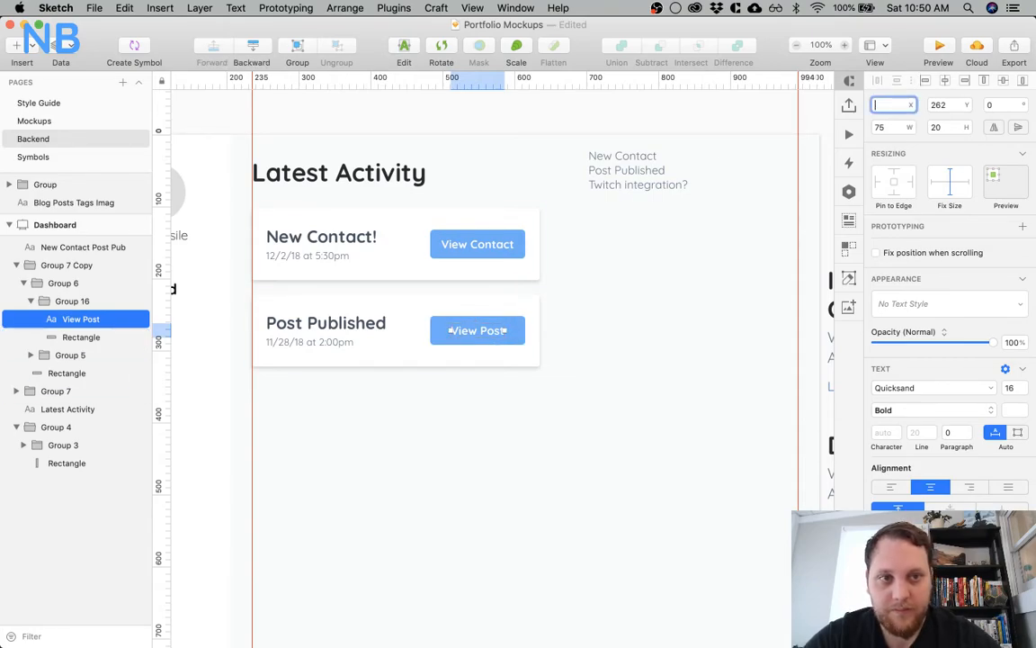
{"action": "type", "text": "512.5"}
{"action": "key", "text": "Return"}
{"action": "left_click", "coordinate": [906, 105]}
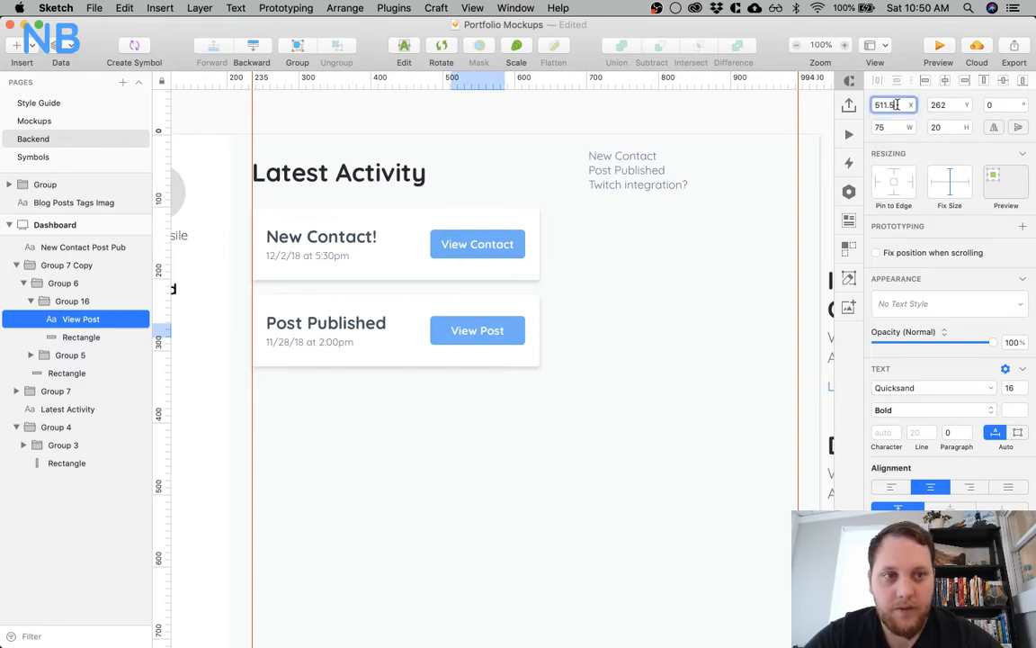
Shift the View Post label left to X 498, leaving 15 px to the left edge of its button background
{"action": "left_click", "coordinate": [442, 381]}
{"action": "left_click", "coordinate": [458, 335], "text": "super"}
{"action": "key", "text": "shift+Left"}
{"action": "key", "text": "Left"}
{"action": "key", "text": "Left"}
{"action": "key", "text": "Left"}
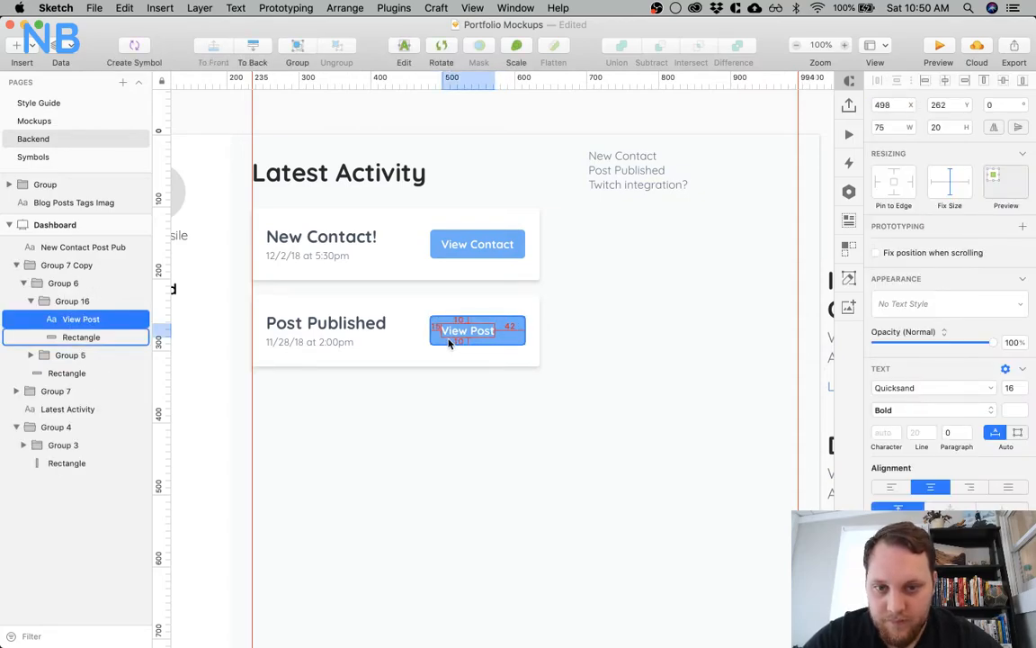
Narrow the View Post button's background rectangle to a width of 105 px
{"action": "left_click", "coordinate": [449, 342]}
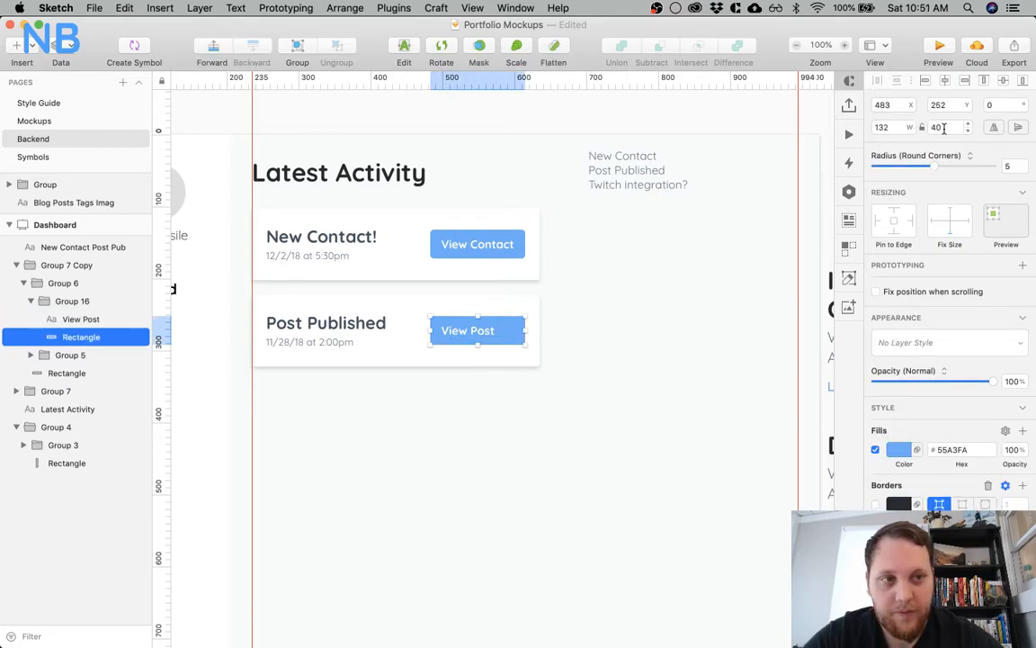
{"action": "left_click", "coordinate": [895, 127]}
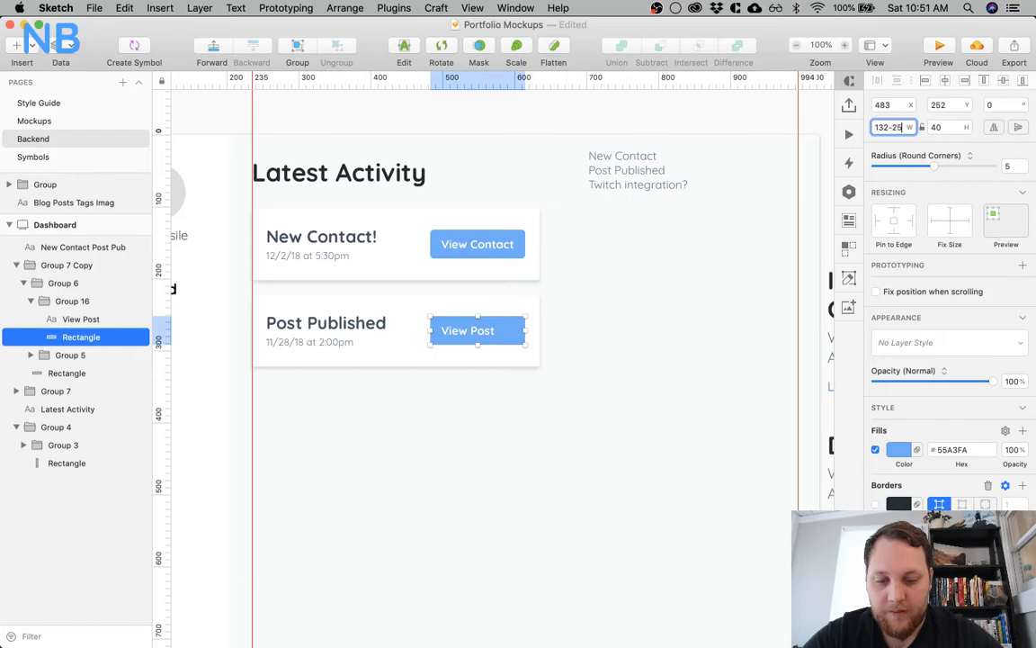
{"action": "key", "text": "Return"}
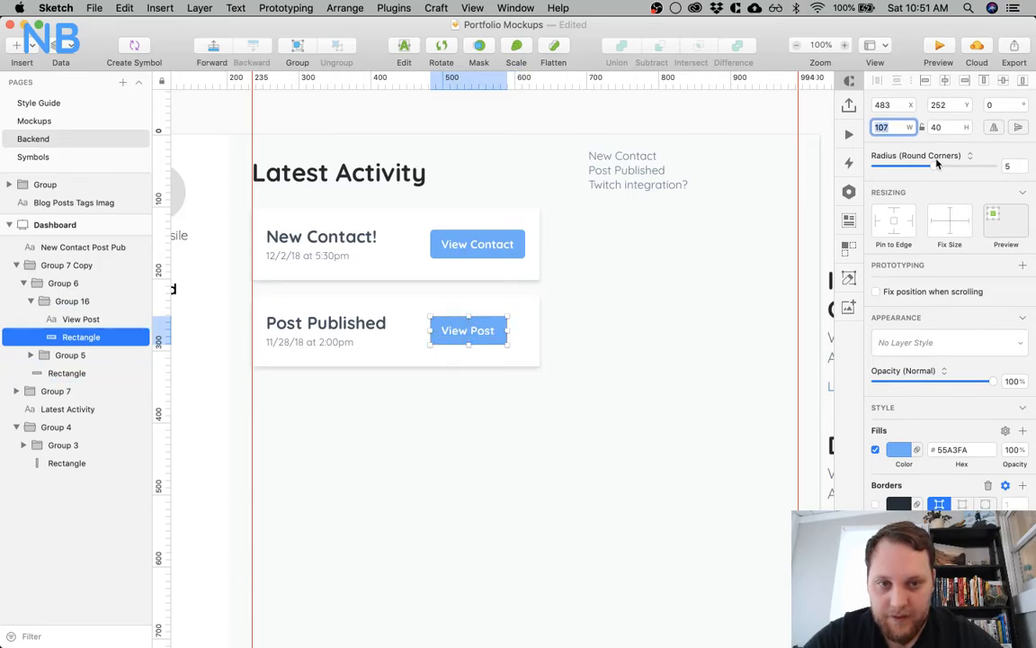
{"action": "key", "text": "Down"}
{"action": "key", "text": "Down"}
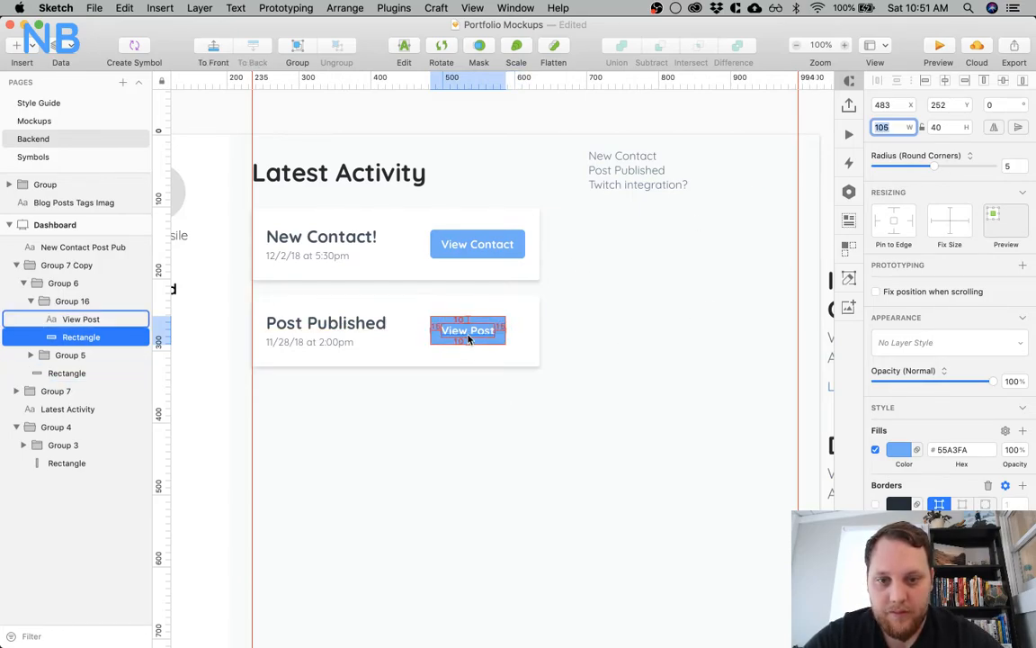
Move the View Post button group right until it sits about 20 px from the card's right edge
{"action": "left_click", "coordinate": [453, 402]}
{"action": "left_click", "coordinate": [470, 329]}
{"action": "double_click", "coordinate": [470, 329]}
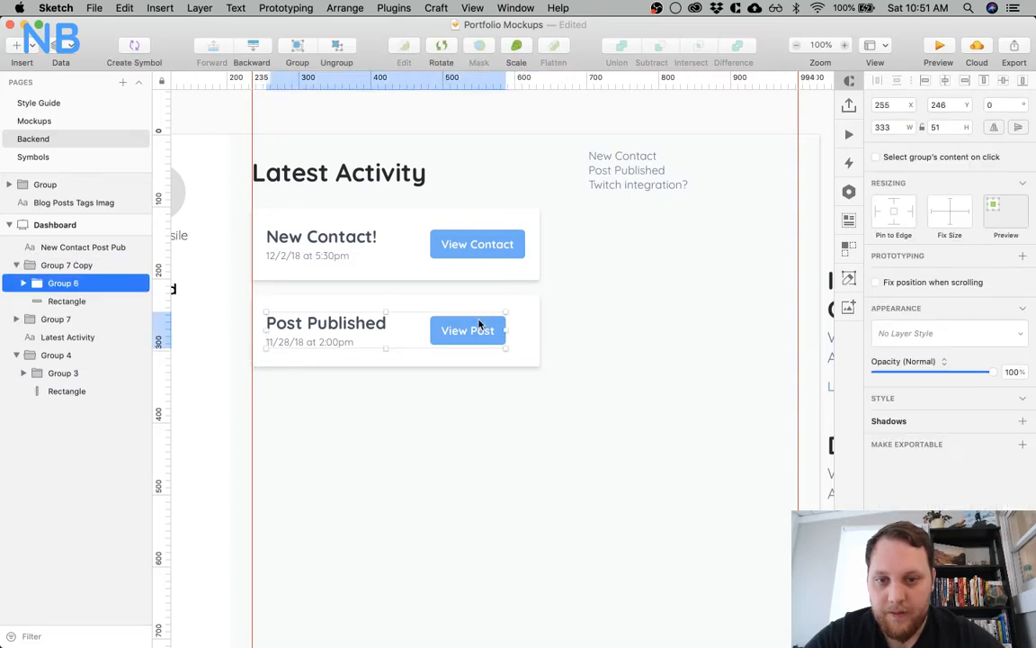
{"action": "left_click", "coordinate": [470, 329]}
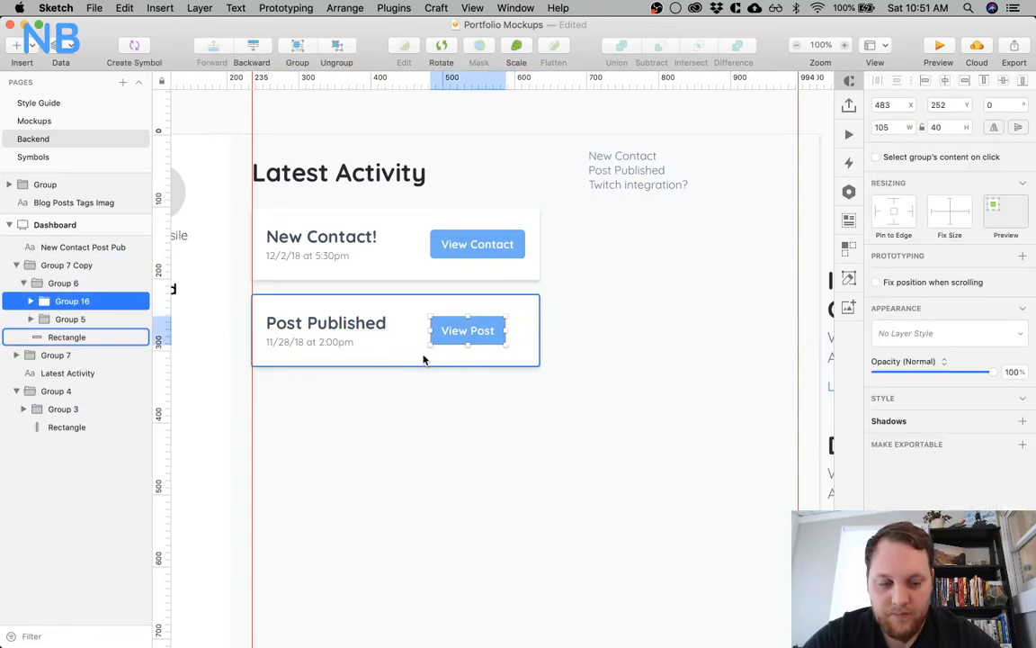
{"action": "key", "text": "Right"}
{"action": "key", "text": "Right"}
{"action": "key", "text": "Right"}
{"action": "key", "text": "Right"}
{"action": "key", "text": "Right"}
{"action": "key", "text": "Right"}
{"action": "key", "text": "Right"}
{"action": "key", "text": "Right"}
{"action": "key", "text": "Right"}
{"action": "key", "text": "Right"}
{"action": "key", "text": "Right"}
{"action": "key", "text": "Right"}
{"action": "key", "text": "Right"}
{"action": "key", "text": "Right"}
{"action": "key", "text": "Right"}
{"action": "key", "text": "Right"}
{"action": "key", "text": "Right"}
{"action": "key", "text": "Right"}
{"action": "key", "text": "Right"}
{"action": "key", "text": "Right"}
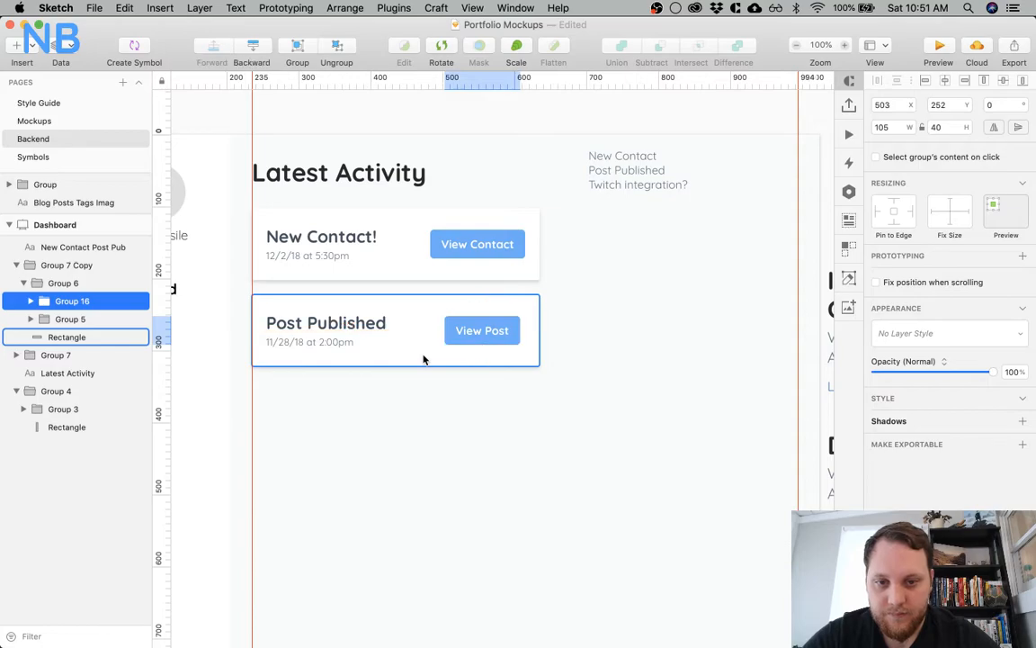
{"action": "key", "text": "Right"}
{"action": "key", "text": "Right"}
{"action": "key", "text": "Right"}
{"action": "key", "text": "Right"}
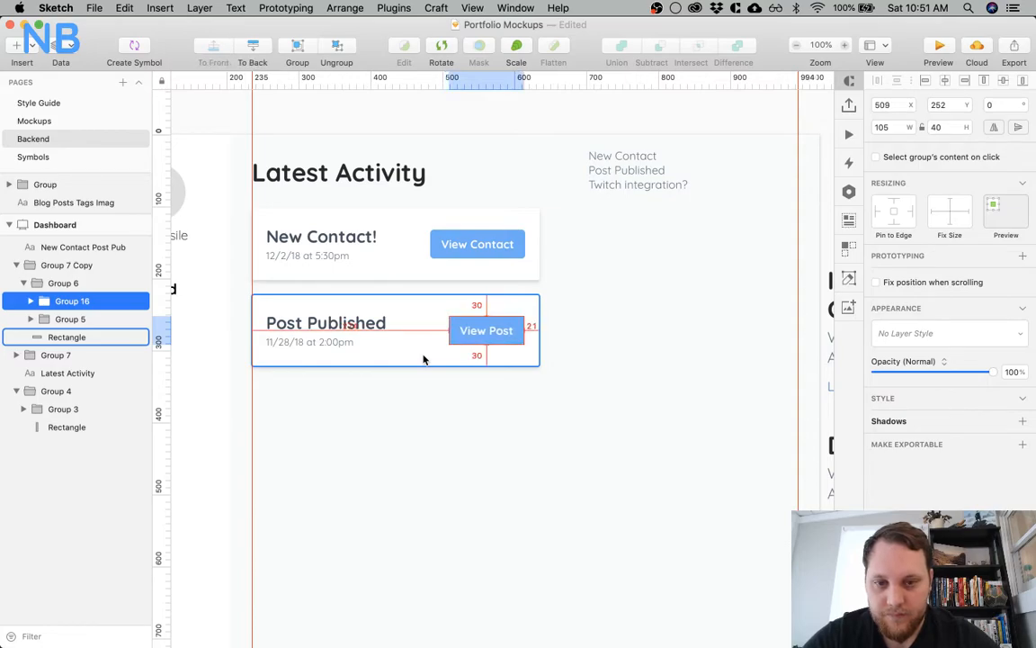
{"action": "left_click", "coordinate": [397, 432]}
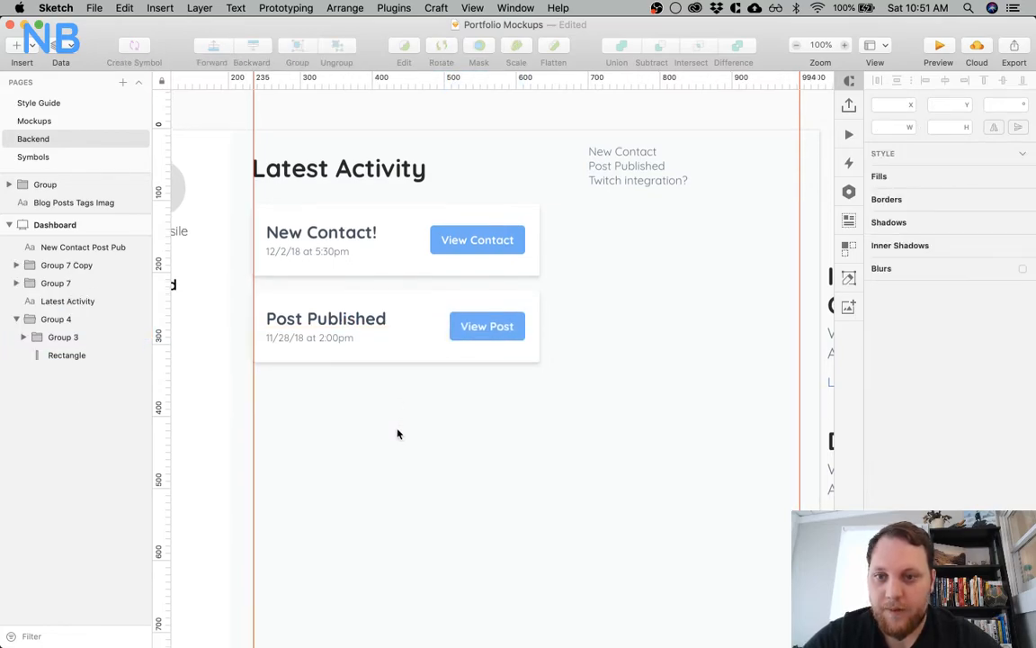
Remove the exclamation mark from the first activity card's title so it reads "New Contact"
{"action": "scroll", "coordinate": [398, 434], "scroll_direction": "down", "scroll_amount": 2}
{"action": "double_click", "coordinate": [374, 186]}
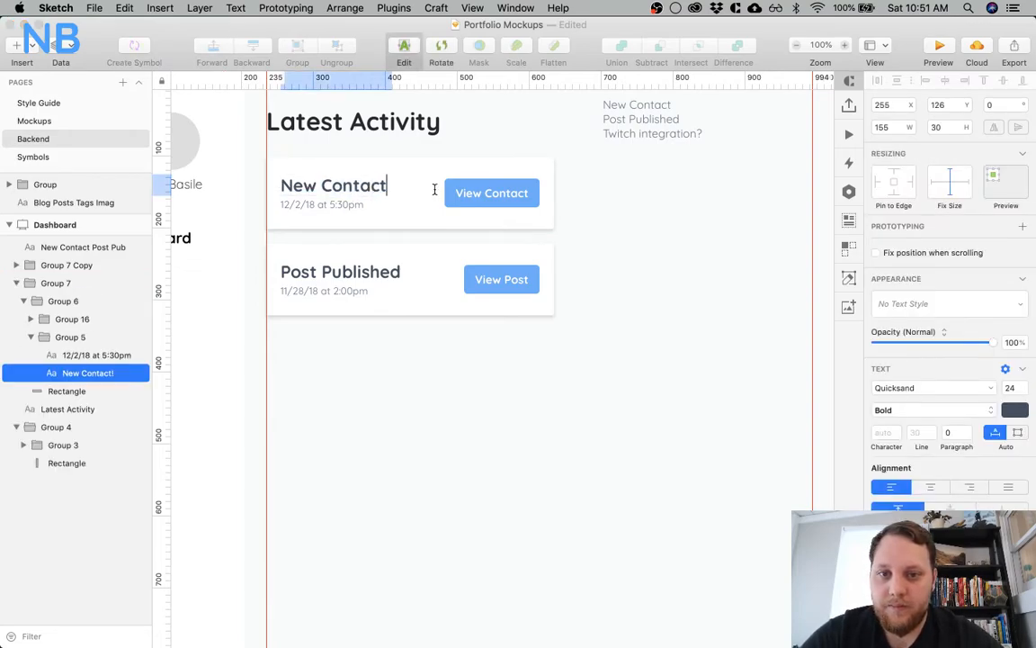
{"action": "left_click", "coordinate": [635, 230]}
{"action": "scroll", "coordinate": [634, 230], "scroll_direction": "left", "scroll_amount": 3}
{"action": "scroll", "coordinate": [634, 230], "scroll_direction": "up", "scroll_amount": 2}
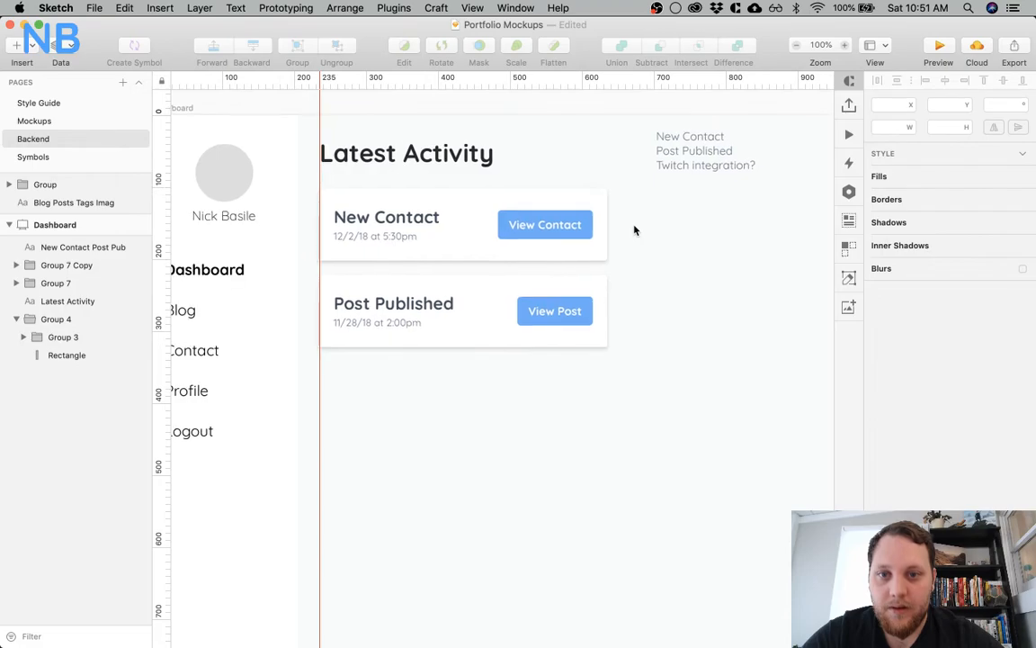
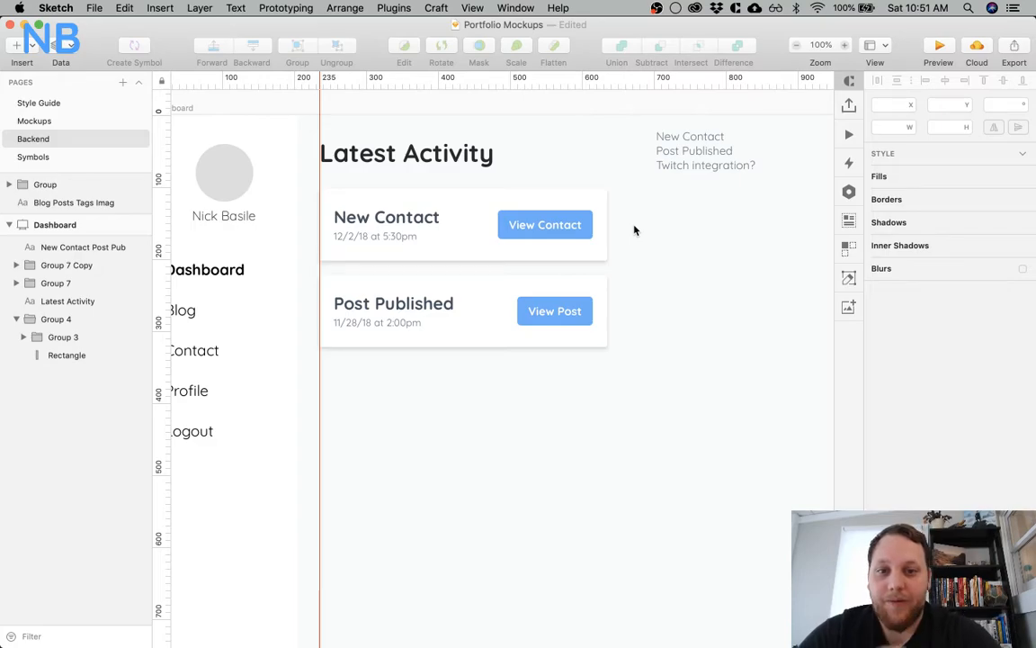
Recolour the View Contact and View Post button labels to a muted reddish brown
{"action": "left_click", "coordinate": [566, 219], "text": "super"}
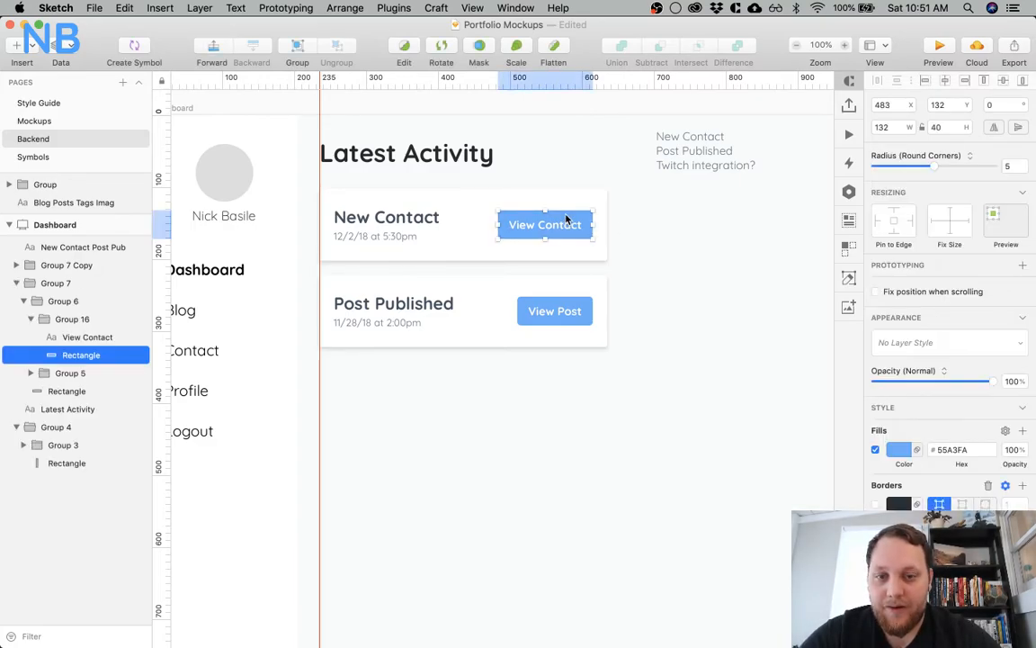
{"action": "left_click", "coordinate": [569, 309], "text": "shift"}
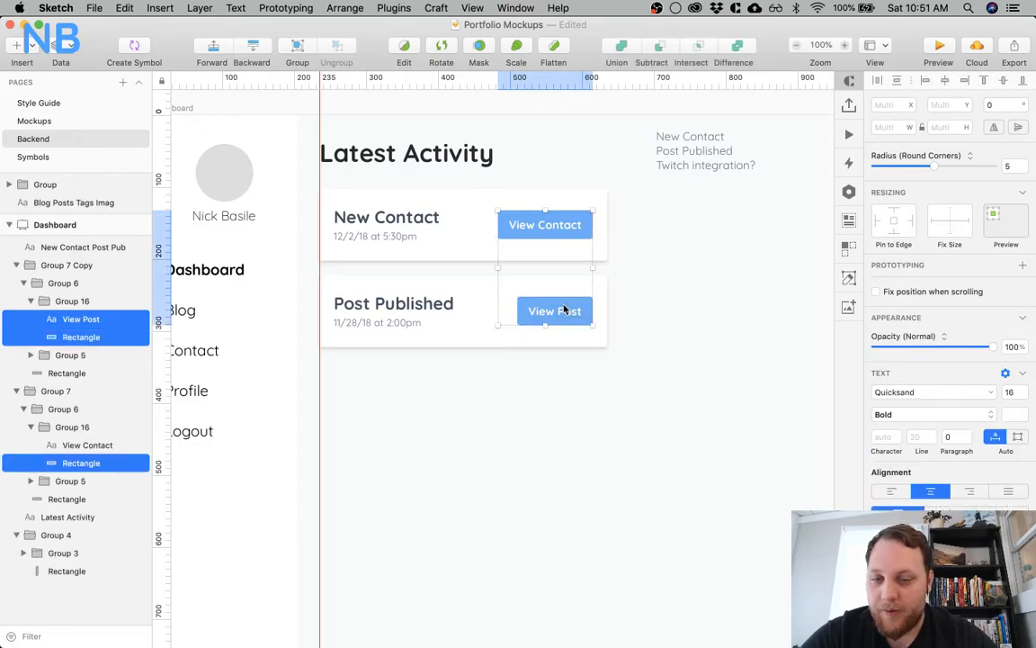
{"action": "left_click", "coordinate": [564, 309], "text": "shift"}
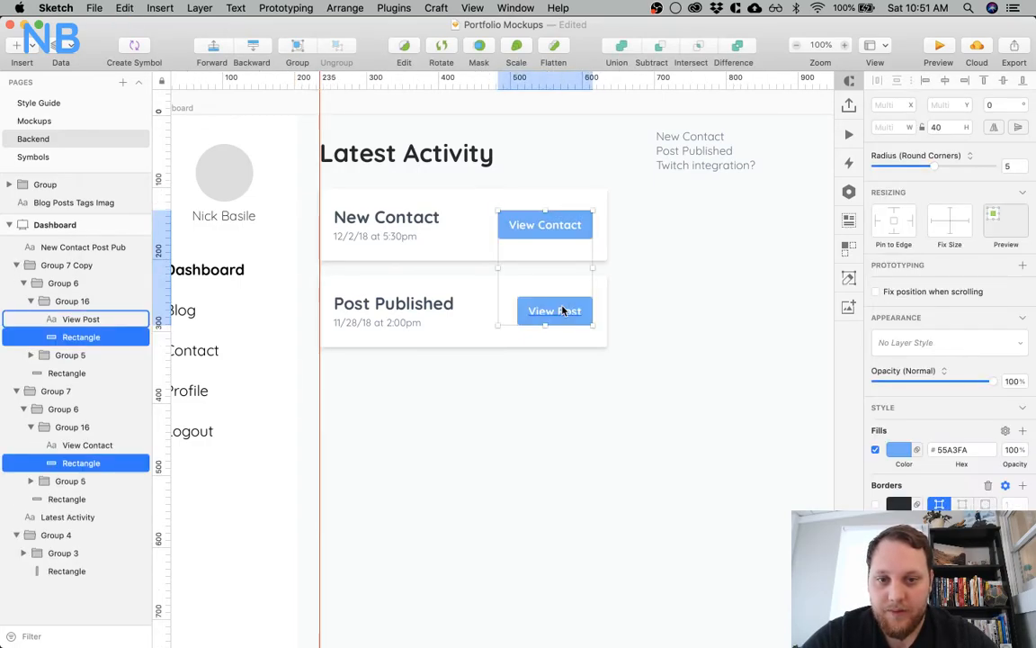
{"action": "left_click", "coordinate": [547, 223]}
{"action": "left_click", "coordinate": [553, 311], "text": "shift"}
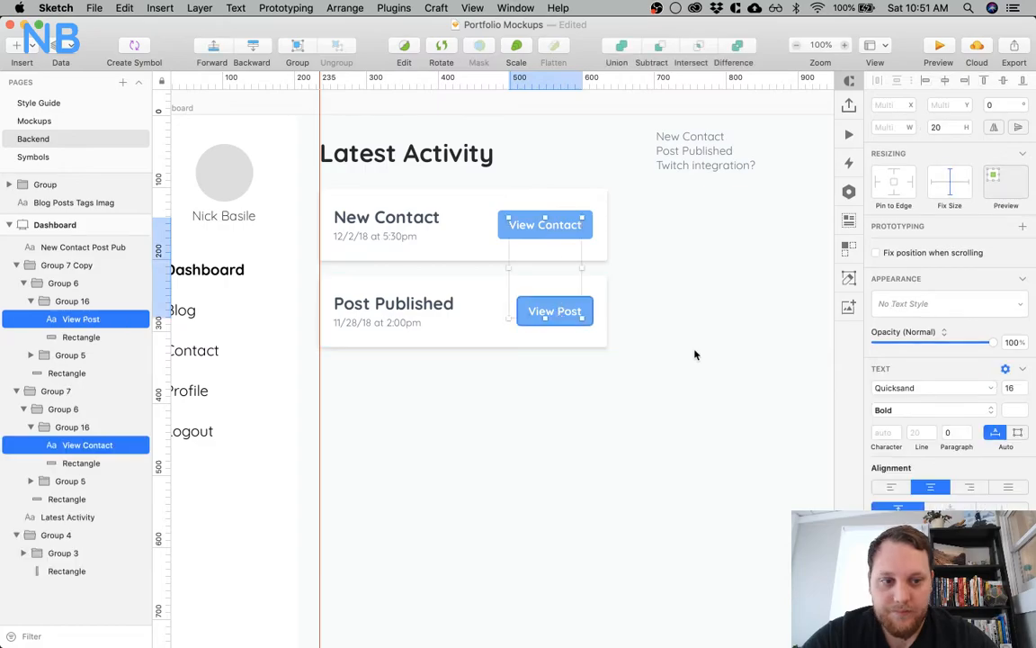
{"action": "left_click", "coordinate": [1008, 410]}
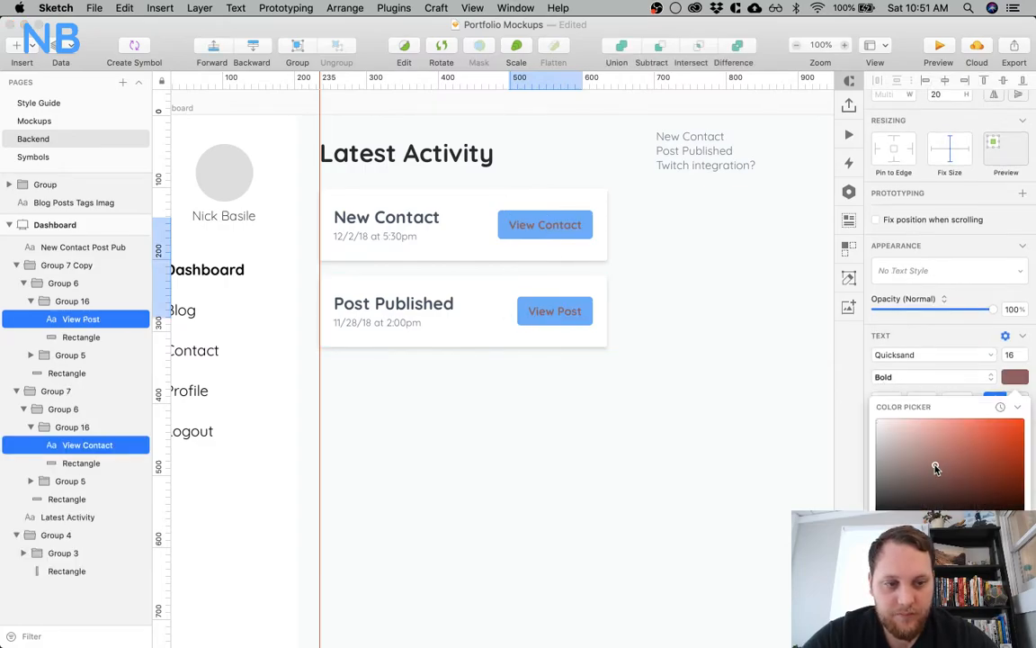
{"action": "key", "text": "Escape"}
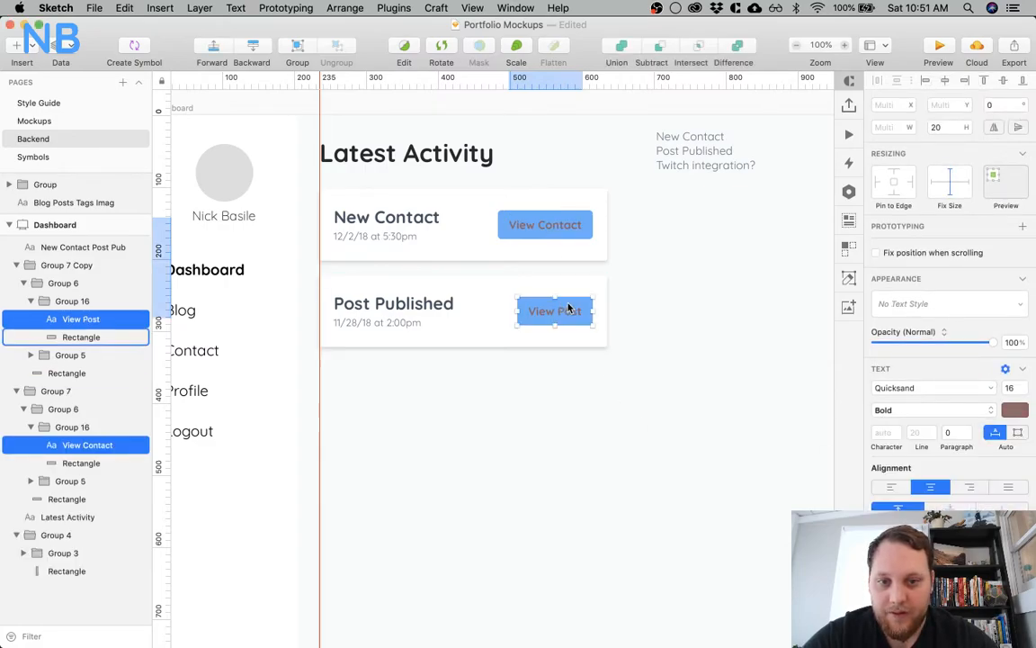
Delete the blue background rectangles behind the View Contact and View Post labels
{"action": "left_click", "coordinate": [565, 310]}
{"action": "left_click", "coordinate": [590, 223], "text": "shift"}
{"action": "key", "text": "Delete"}
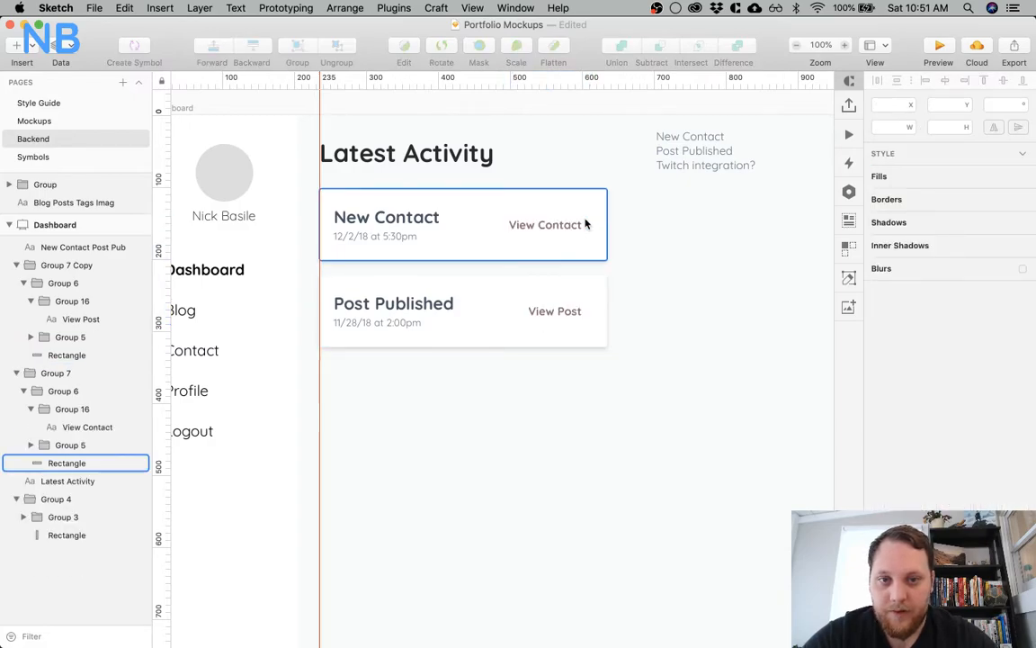
Recolour the View Contact and View Post labels light blue and set their font weight to Regular
{"action": "left_click", "coordinate": [571, 226]}
{"action": "left_click", "coordinate": [550, 315], "text": "shift"}
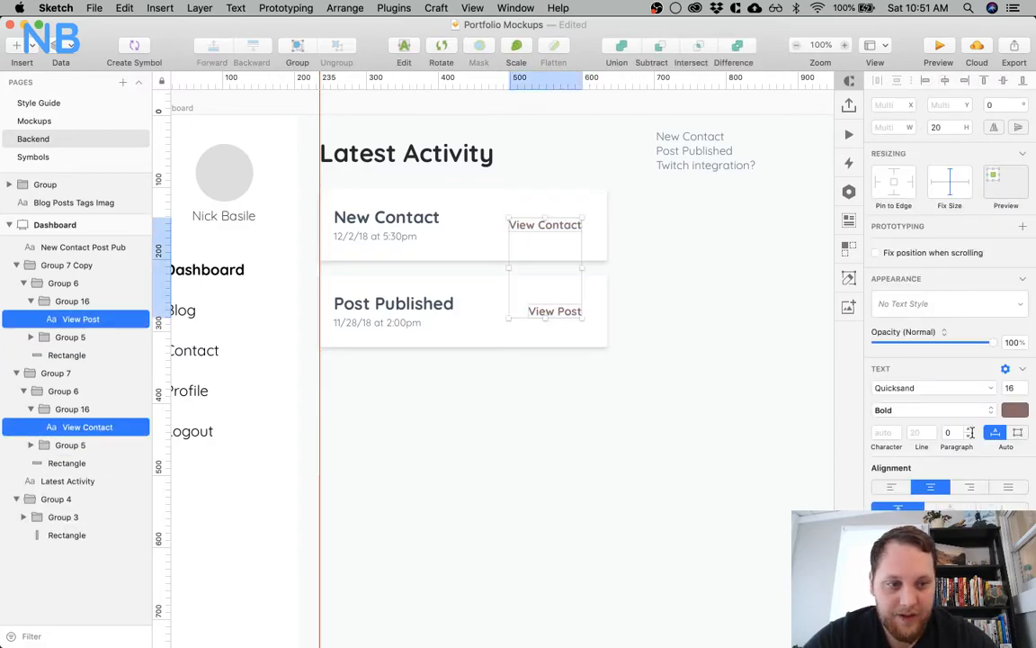
{"action": "left_click", "coordinate": [1016, 410]}
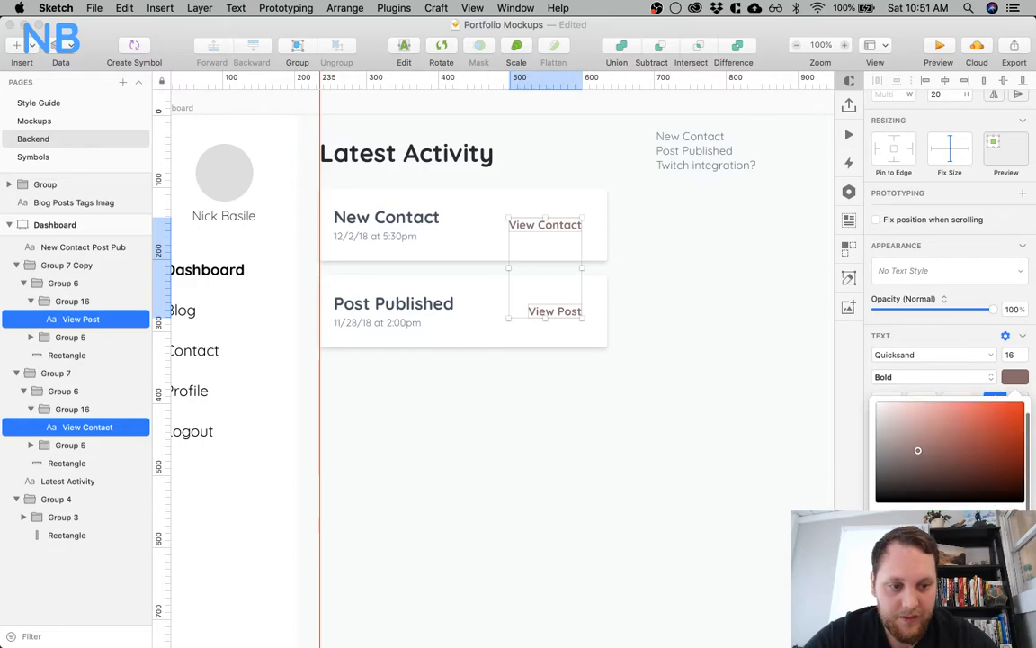
{"action": "left_click", "coordinate": [904, 604]}
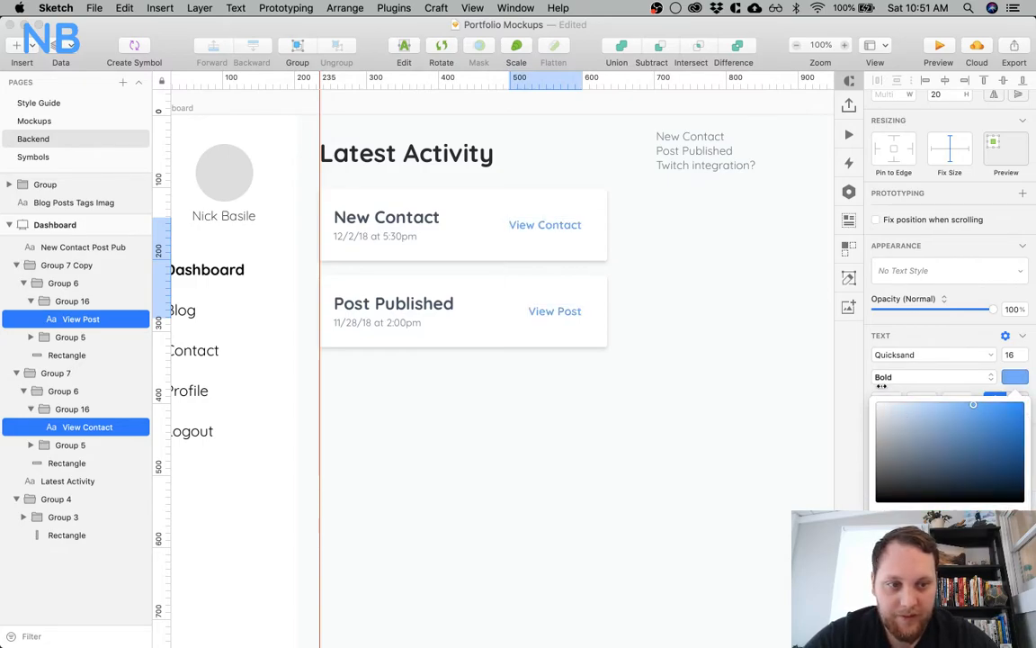
{"action": "left_click", "coordinate": [895, 376]}
{"action": "left_click", "coordinate": [891, 364]}
{"action": "left_click", "coordinate": [710, 335]}
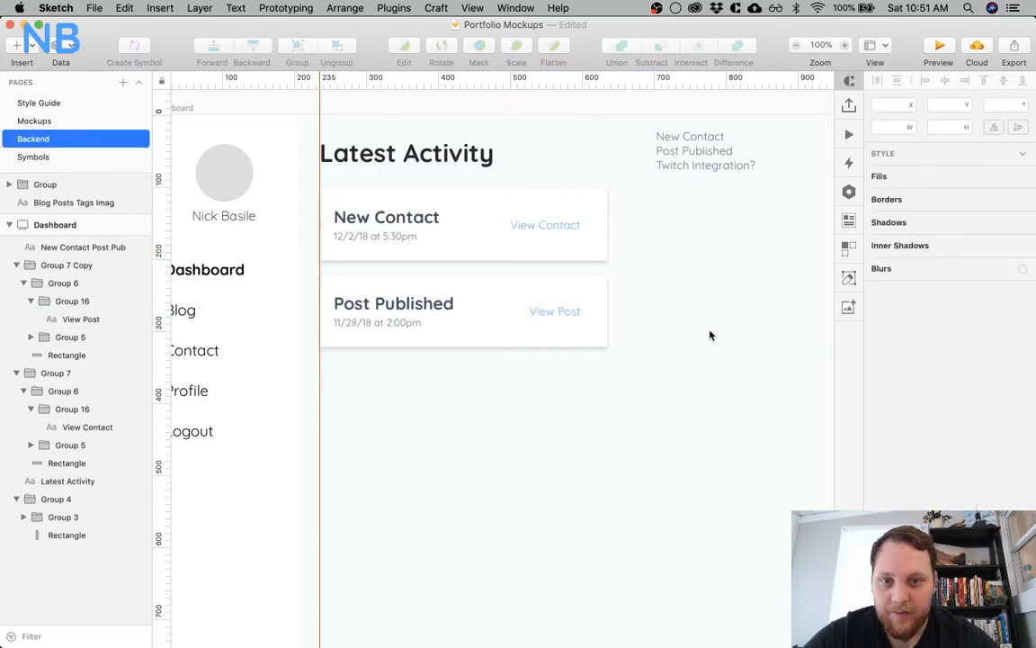
Underline the View Contact and View Post labels so they look like text links
{"action": "left_click", "coordinate": [567, 227]}
{"action": "left_click", "coordinate": [559, 311], "text": "shift"}
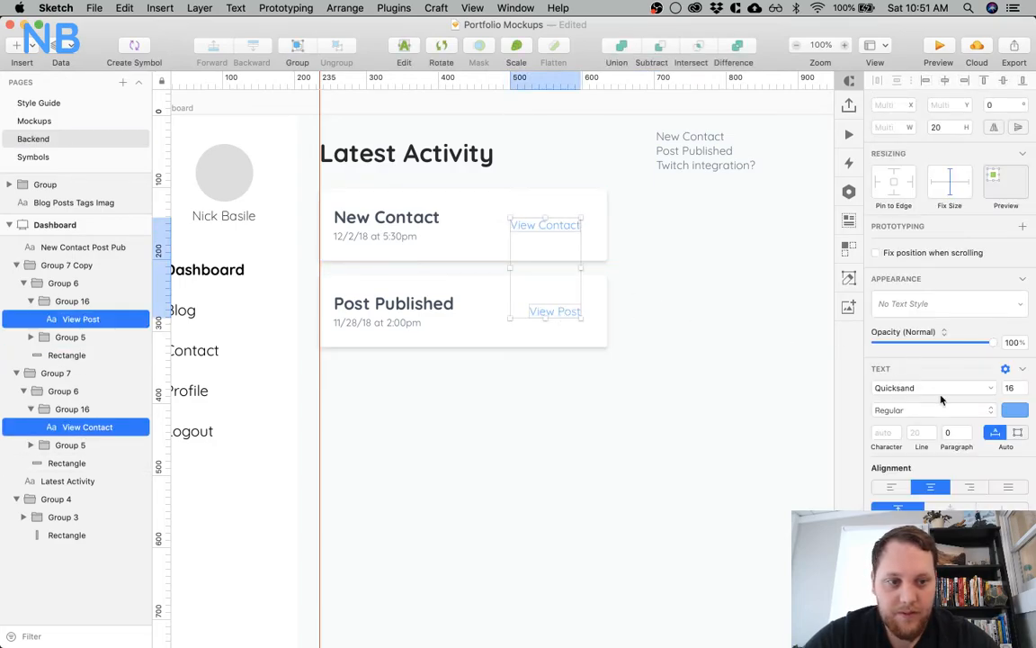
{"action": "left_click", "coordinate": [1015, 387]}
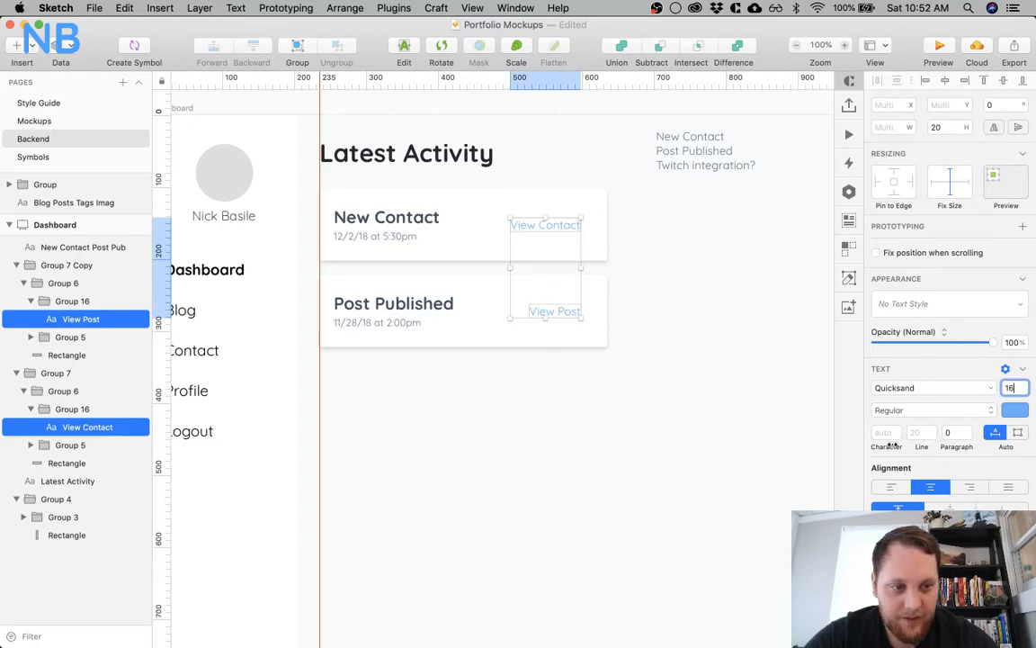
{"action": "key", "text": "super+u"}
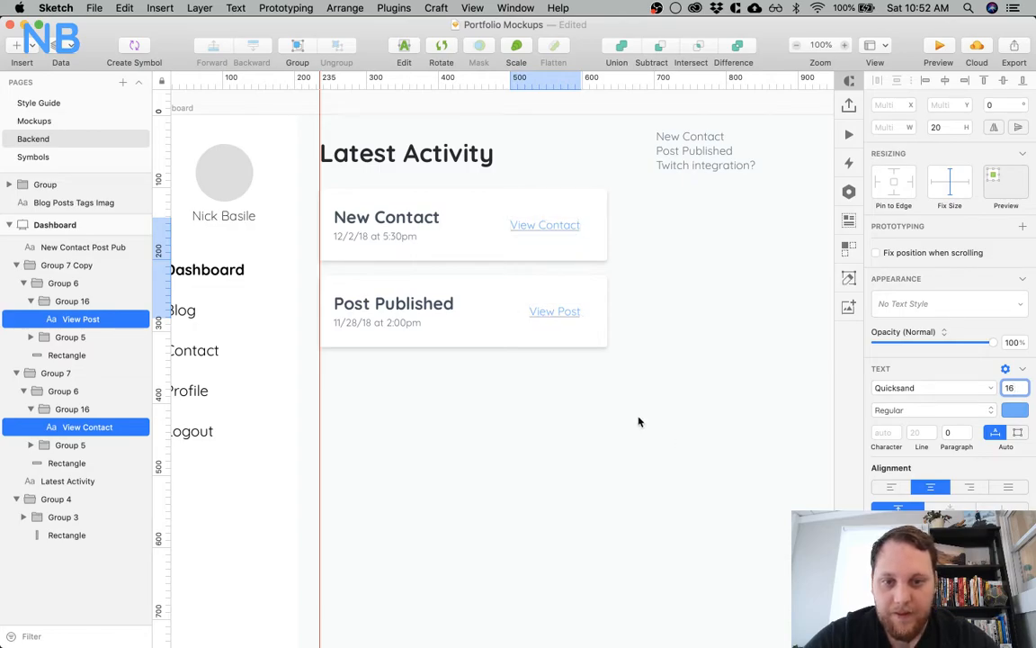
{"action": "left_click", "coordinate": [638, 419]}
Change the View Contact and View Post links to a darker shade of blue
{"action": "key", "text": "z"}
{"action": "left_click", "coordinate": [530, 235]}
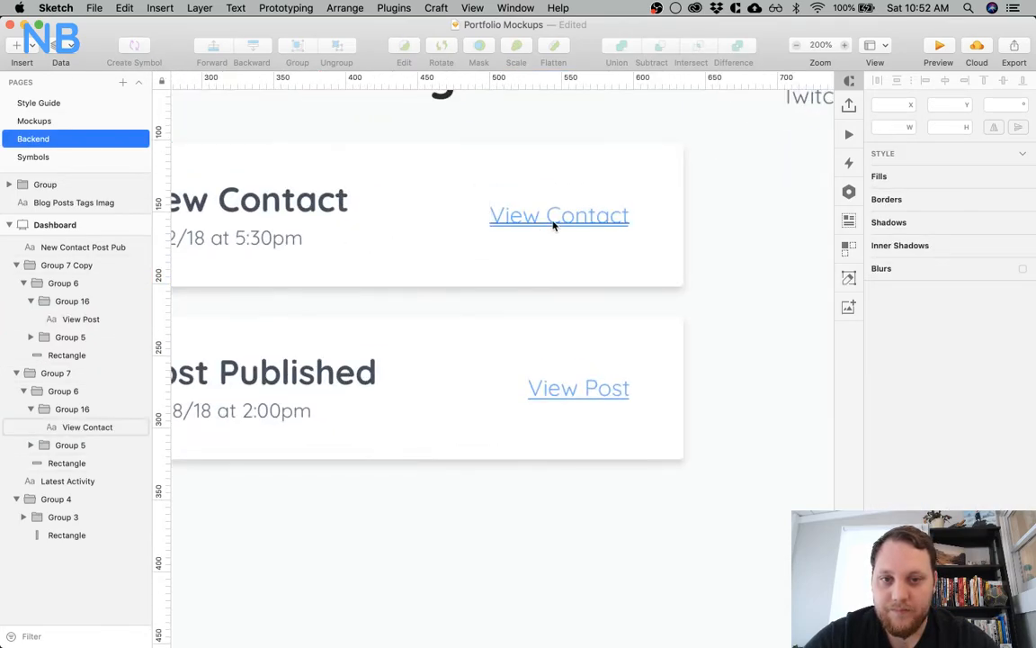
{"action": "left_click", "coordinate": [558, 218]}
{"action": "left_click", "coordinate": [562, 390], "text": "shift"}
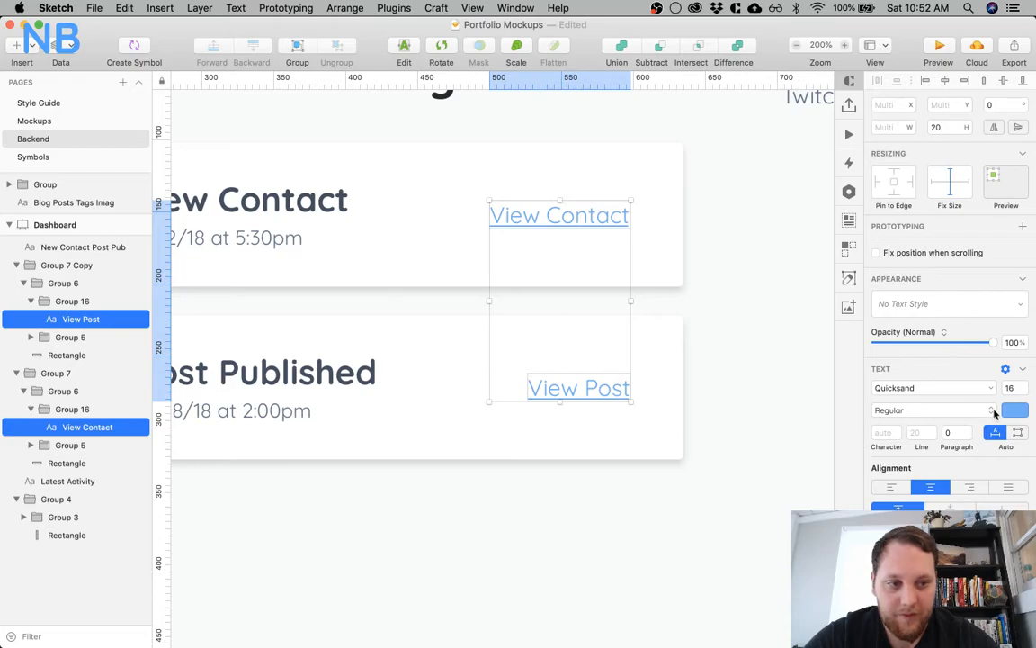
{"action": "left_click", "coordinate": [1012, 411]}
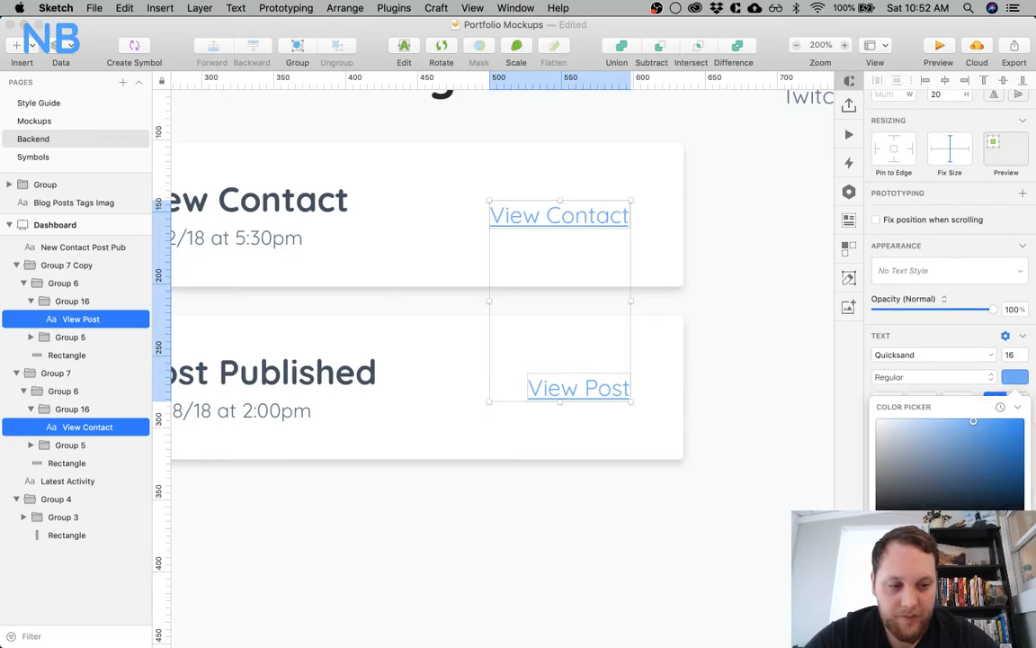
{"action": "left_click", "coordinate": [663, 531]}
{"action": "scroll", "coordinate": [513, 439], "scroll_direction": "left", "scroll_amount": 2}
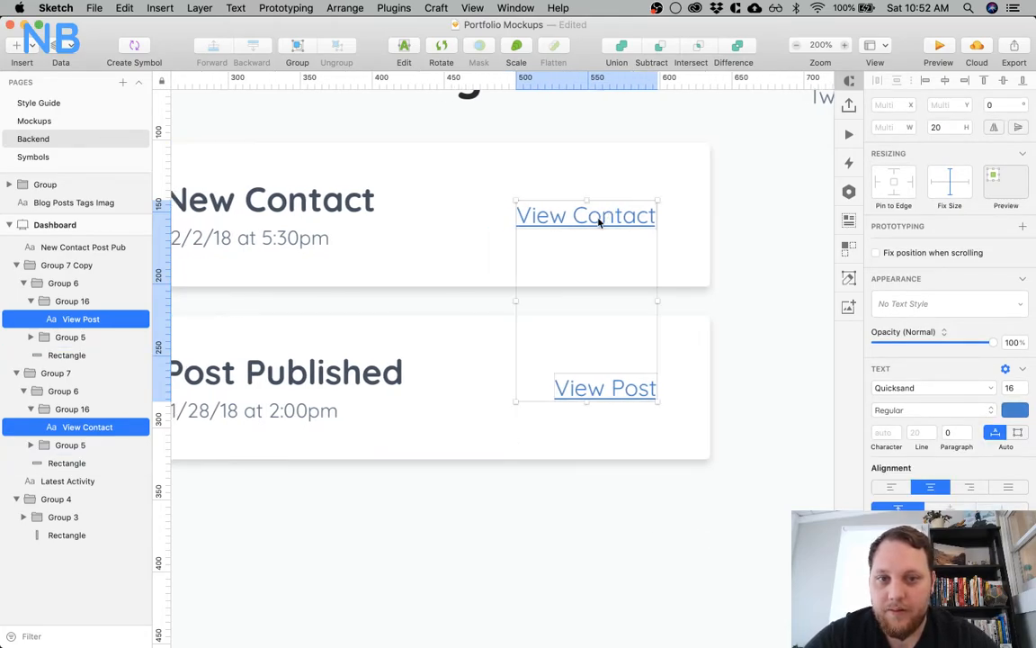
Move the View Contact link straight down within its card to Y 162
{"action": "left_click", "coordinate": [434, 271]}
{"action": "left_click", "coordinate": [569, 219]}
{"action": "left_click_drag", "start_coordinate": [569, 222], "coordinate": [561, 248]}
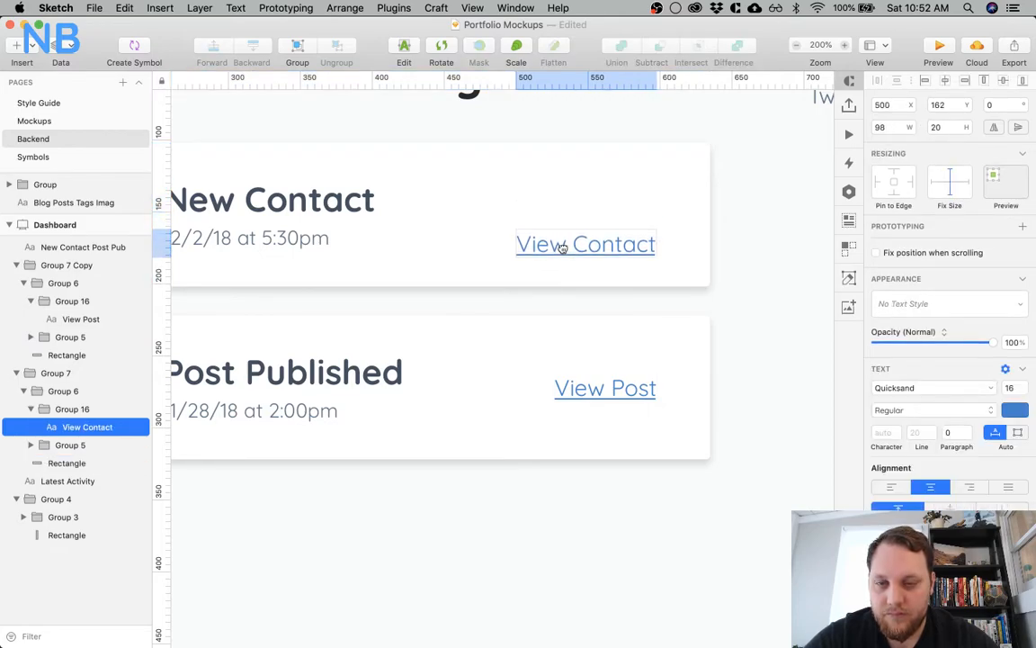
Move the 12/2/18 date to the right end of the New Contact title row and bottom-align it with the title
{"action": "scroll", "coordinate": [474, 236], "scroll_direction": "left", "scroll_amount": 5}
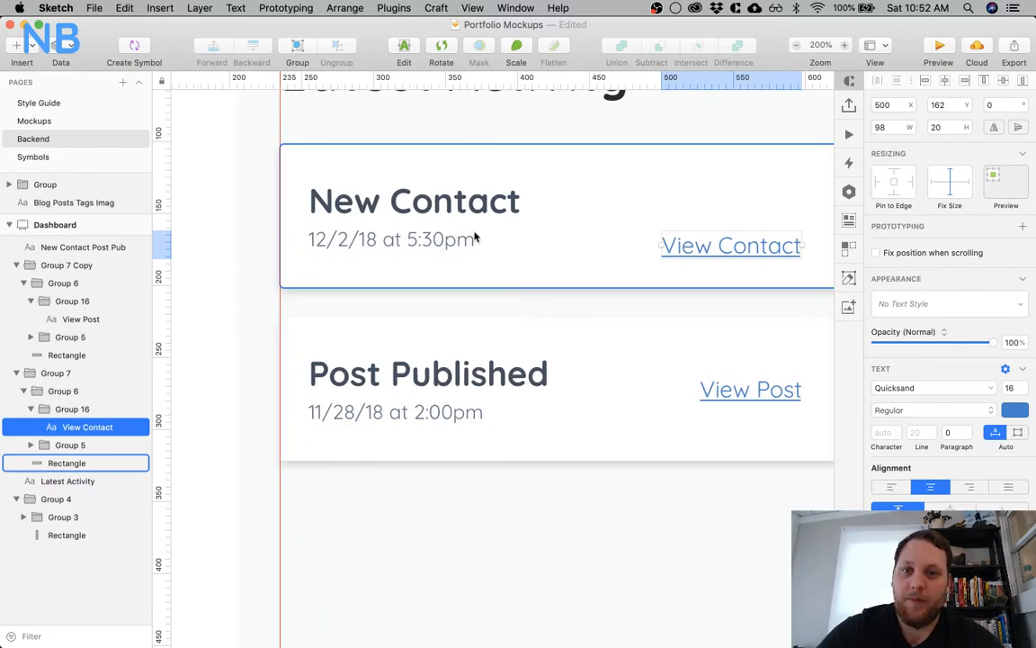
{"action": "scroll", "coordinate": [475, 237], "scroll_direction": "right", "scroll_amount": 2}
{"action": "left_click_drag", "start_coordinate": [392, 241], "coordinate": [745, 176]}
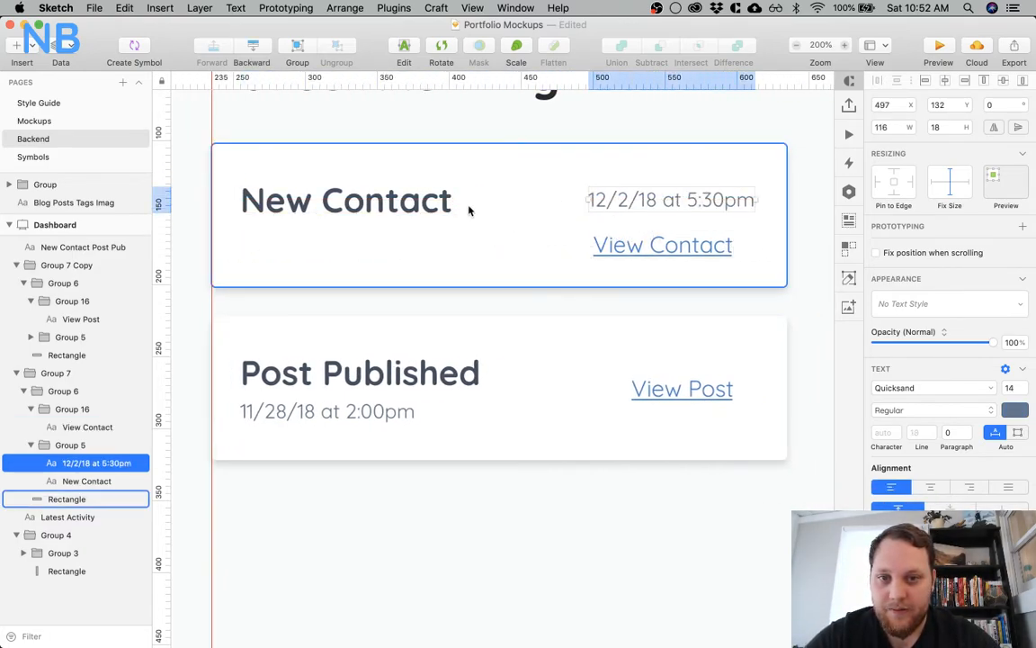
{"action": "left_click", "coordinate": [421, 207], "text": "shift"}
{"action": "left_click", "coordinate": [1022, 80]}
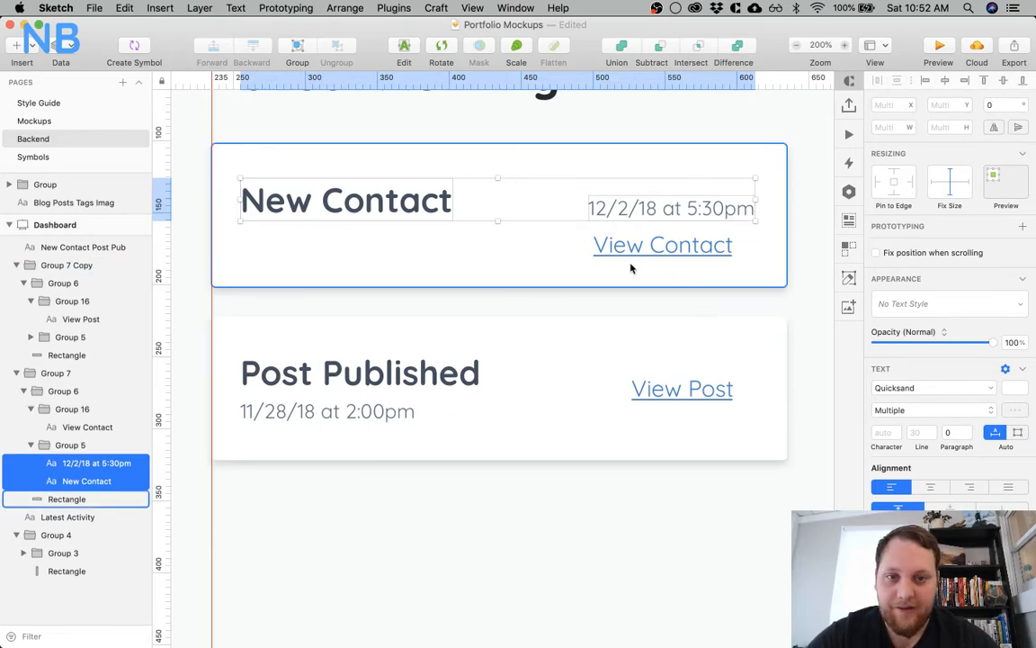
Nudge the date in the New Contact card 2 px right to X 499
{"action": "left_click", "coordinate": [551, 259]}
{"action": "left_click", "coordinate": [730, 205]}
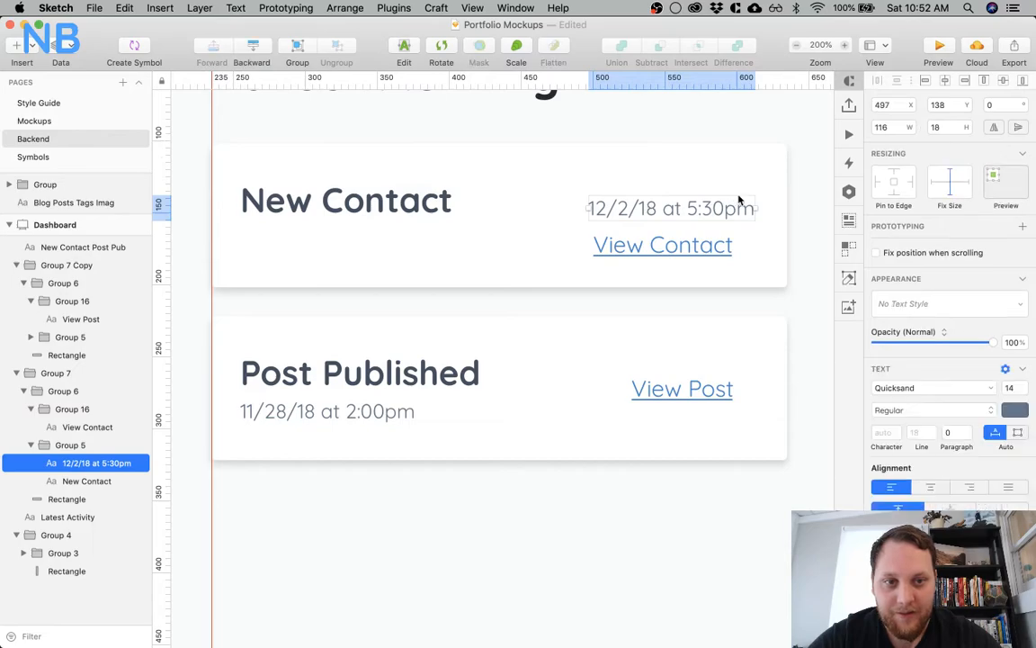
{"action": "key", "text": "Right"}
{"action": "key", "text": "Right"}
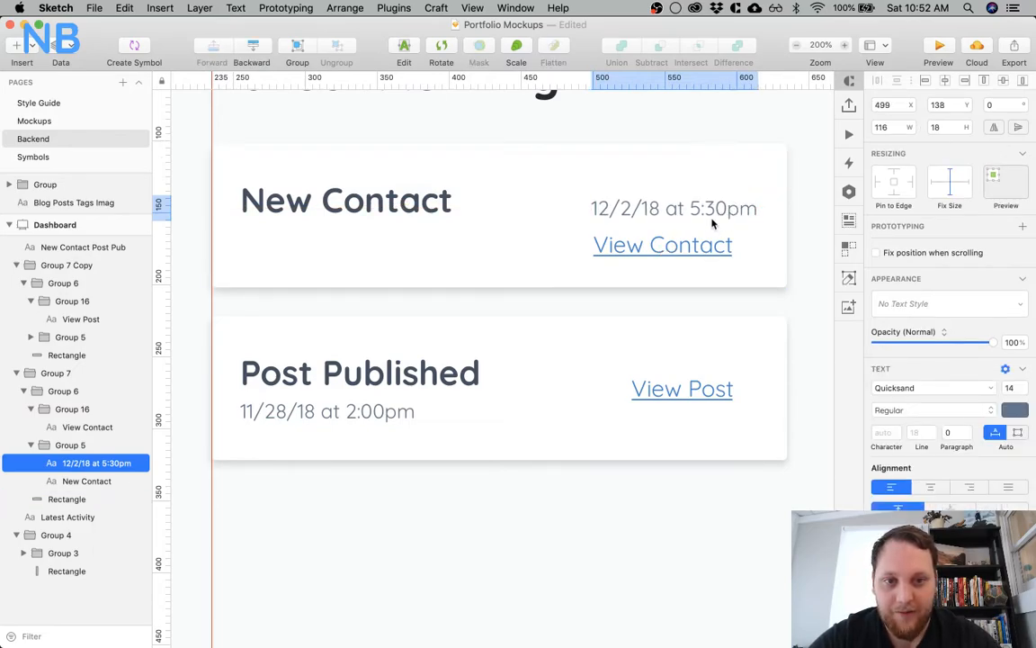
Move the View Contact link beneath the New Contact title, left-aligned with it at X 255
{"action": "left_click", "coordinate": [691, 243], "text": "shift"}
{"action": "left_click", "coordinate": [691, 243]}
{"action": "left_click_drag", "start_coordinate": [691, 243], "coordinate": [333, 250]}
{"action": "key", "text": "alt"}
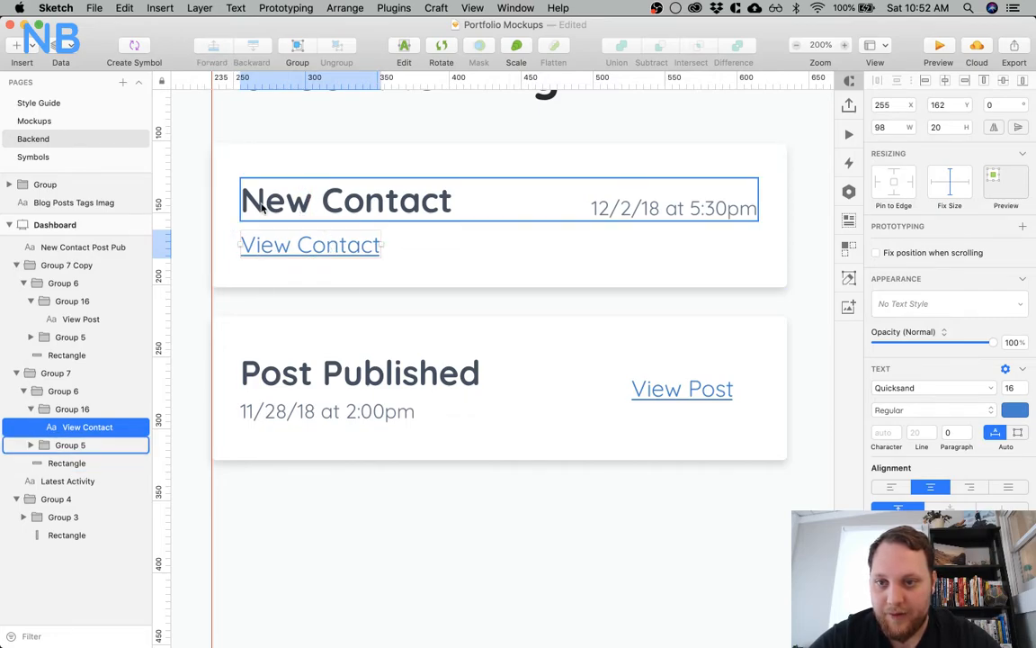
Delete the whole Post Published card
{"action": "left_click", "coordinate": [515, 296]}
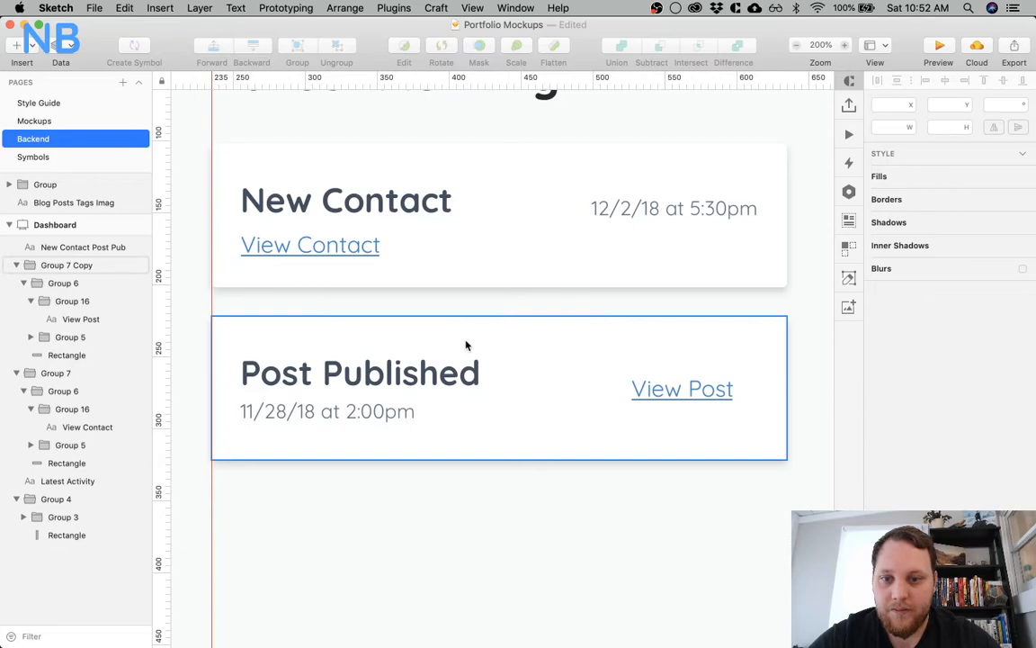
{"action": "left_click", "coordinate": [519, 384]}
{"action": "key", "text": "Delete"}
Move the New Contact title and date up together to leave 20 px to the card's top edge
{"action": "left_click", "coordinate": [493, 266]}
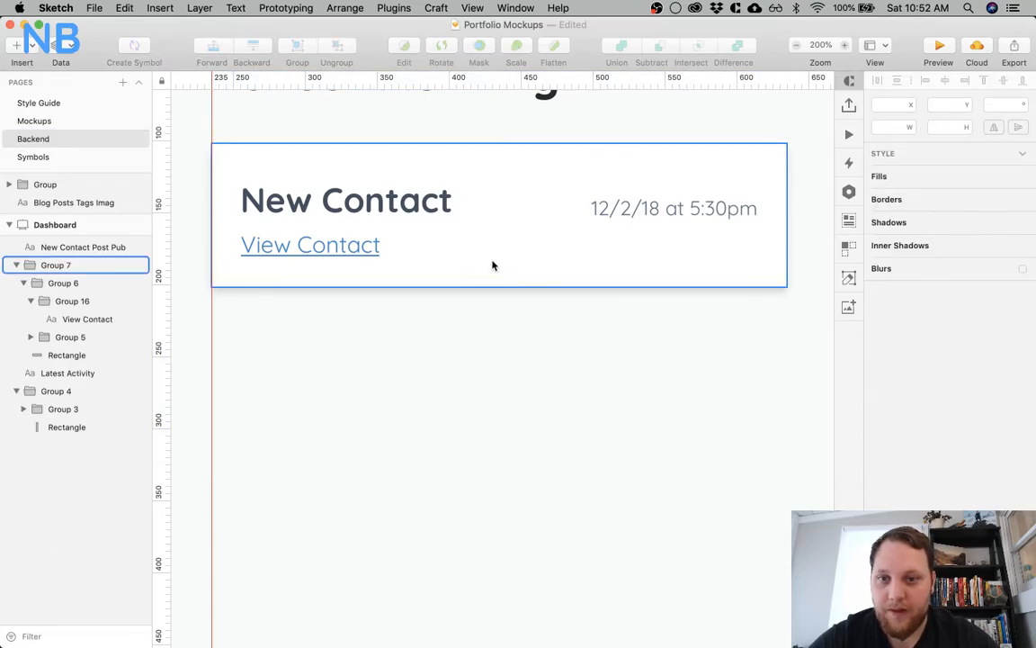
{"action": "scroll", "coordinate": [492, 265], "scroll_direction": "up", "scroll_amount": 2}
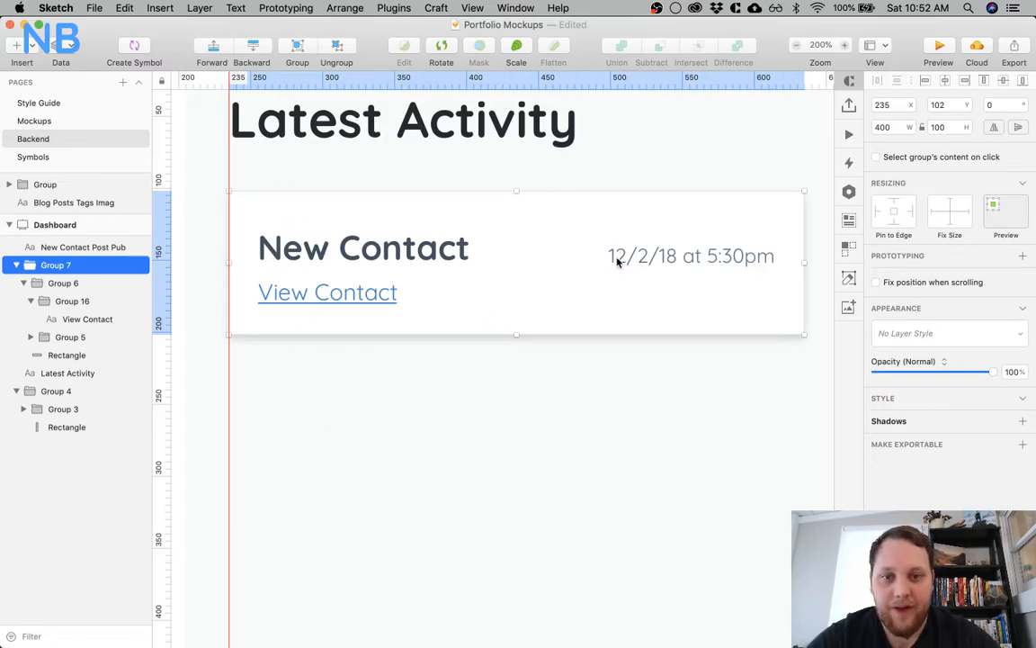
{"action": "left_click", "coordinate": [451, 255], "text": "super"}
{"action": "left_click", "coordinate": [622, 256], "text": "shift+super"}
{"action": "key", "text": "alt"}
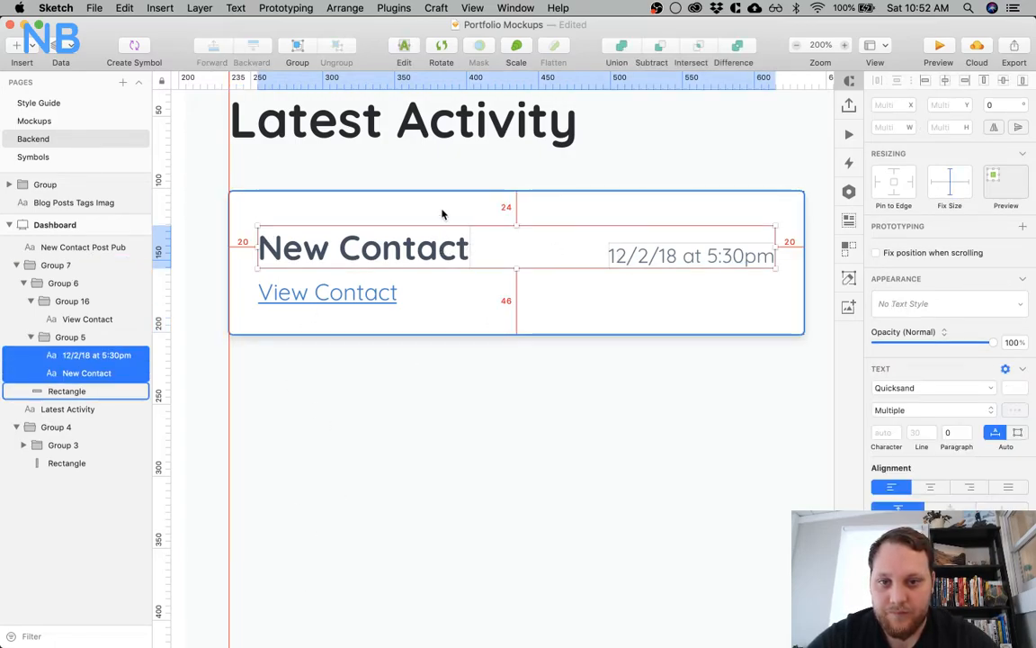
{"action": "key", "text": "Up"}
{"action": "key", "text": "Up"}
{"action": "key", "text": "Up"}
{"action": "key", "text": "Up"}
{"action": "key", "text": "alt"}
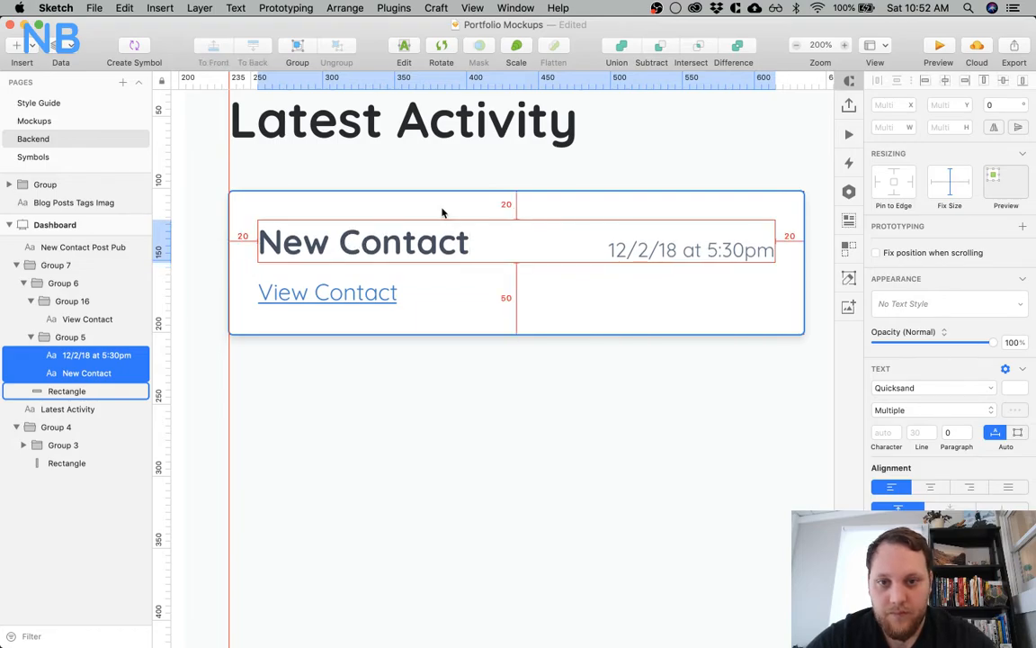
{"action": "left_click", "coordinate": [357, 287]}
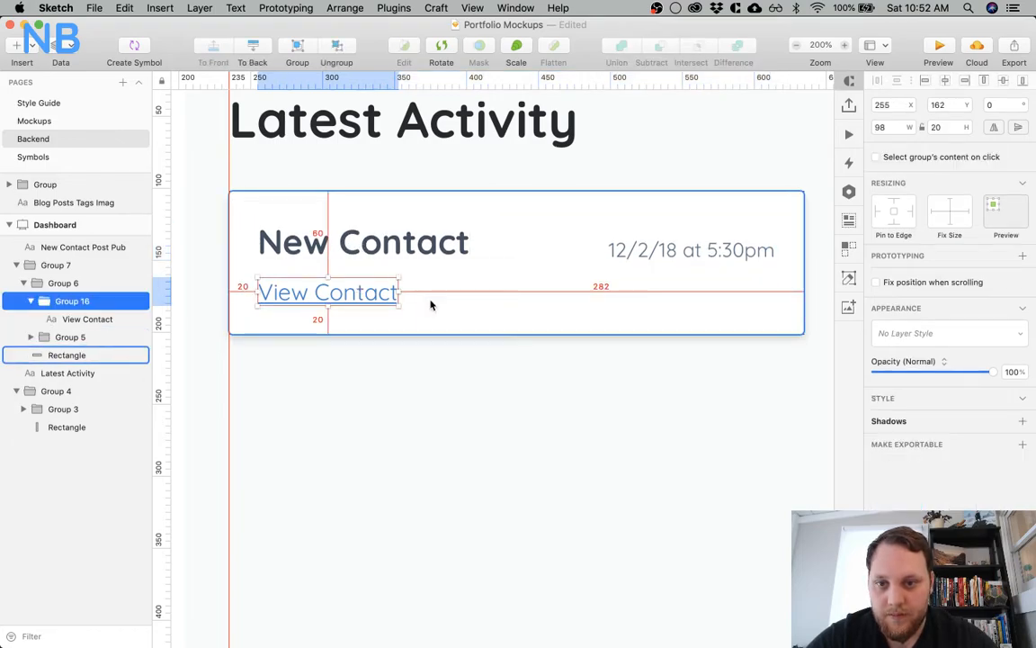
{"action": "left_click", "coordinate": [412, 383]}
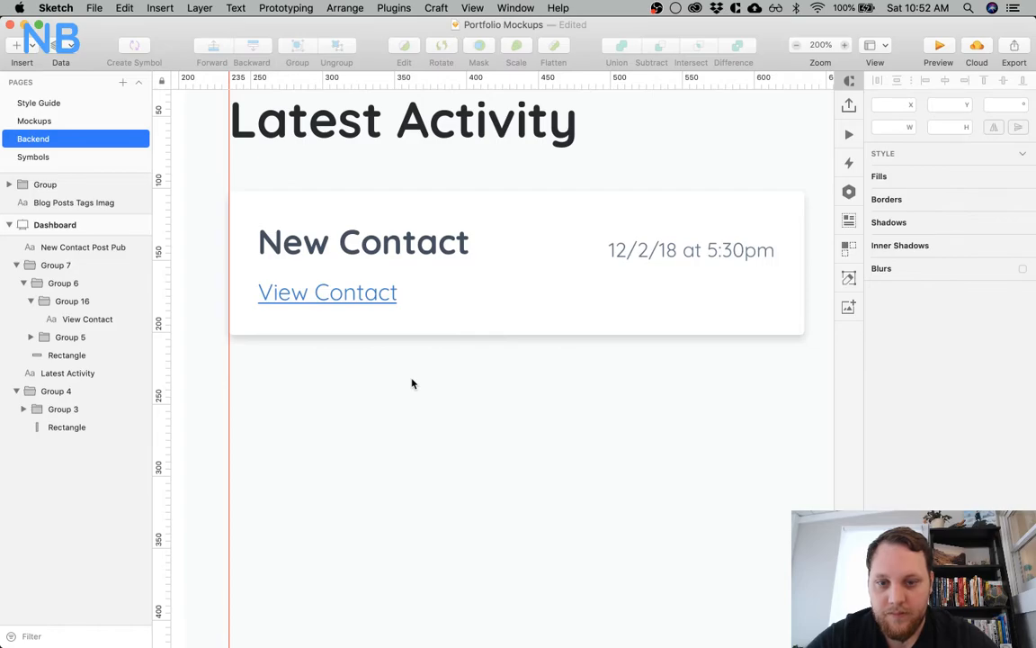
Duplicate the View Contact link and place the copy beneath the date, with their right edges aligned
{"action": "key", "text": "super+0"}
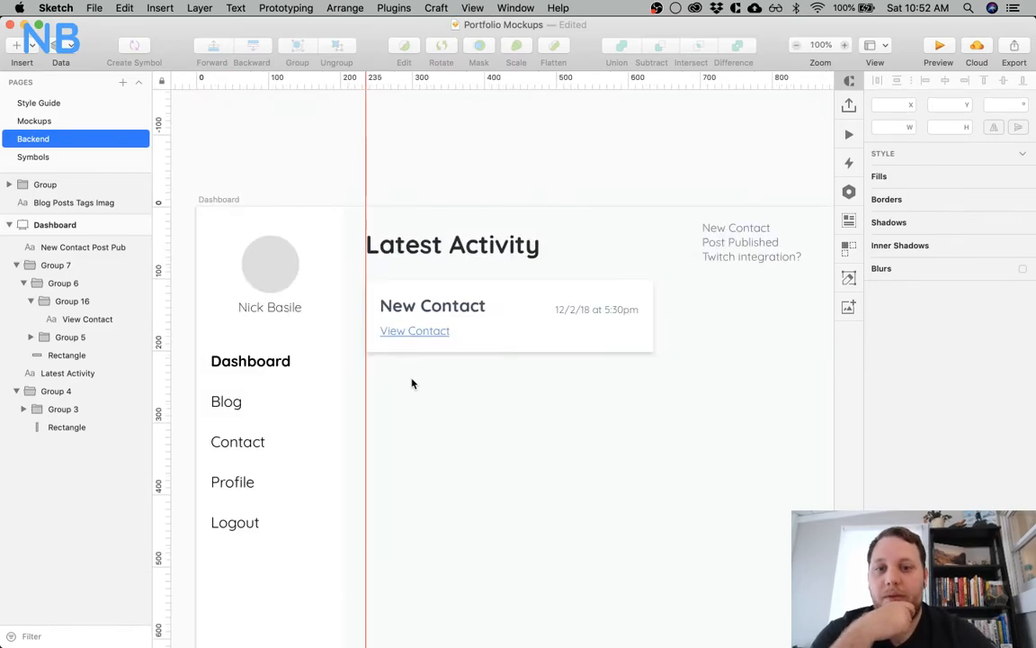
{"action": "key", "text": "super+plus"}
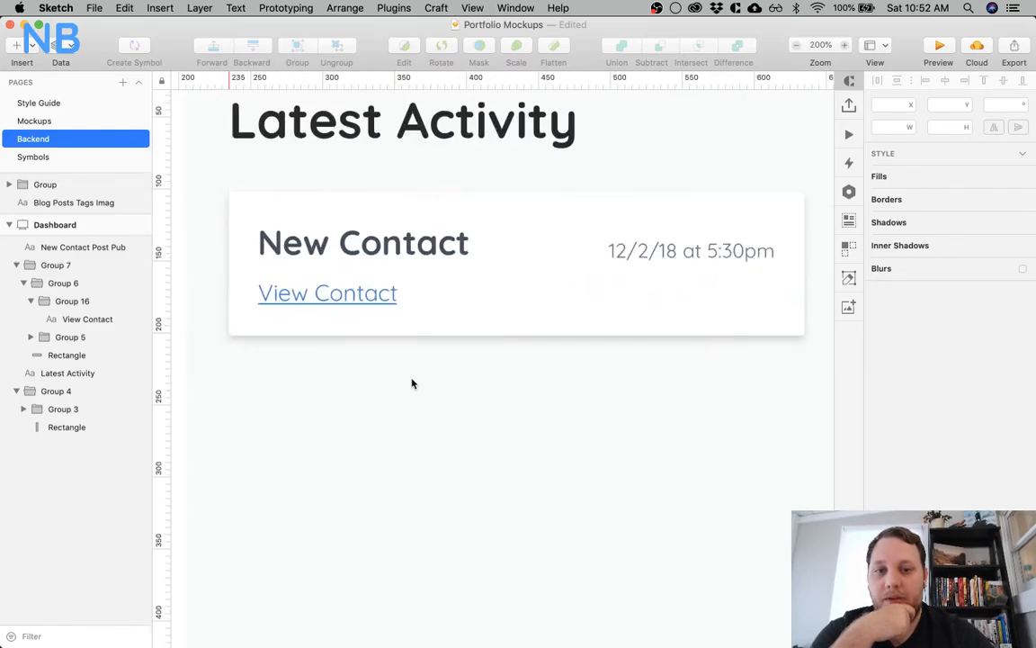
{"action": "left_click", "coordinate": [642, 256]}
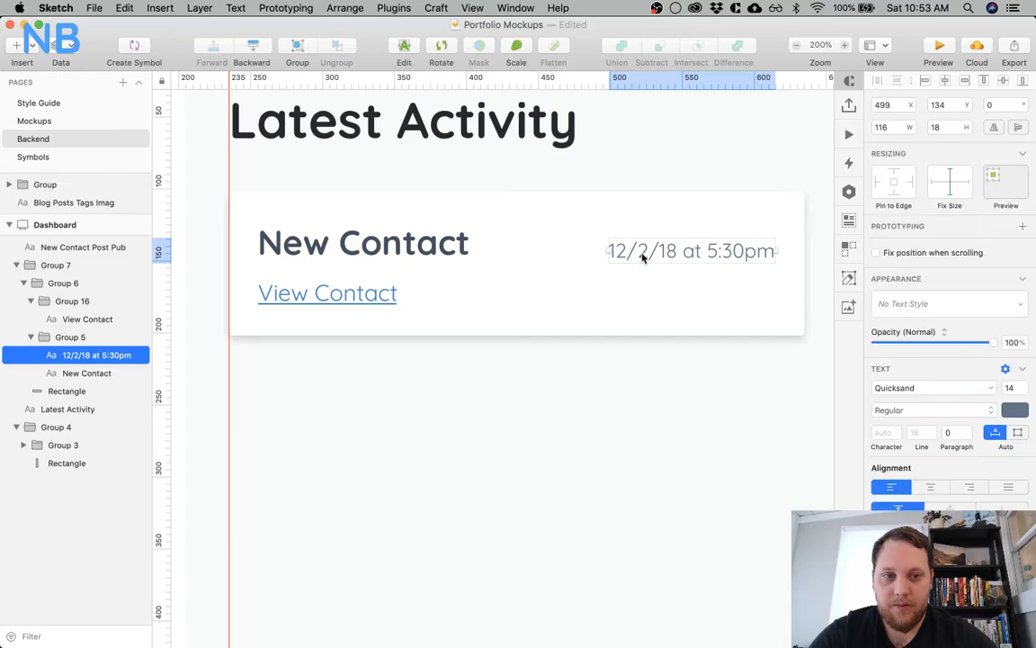
{"action": "left_click", "coordinate": [681, 428]}
{"action": "left_click", "coordinate": [378, 305]}
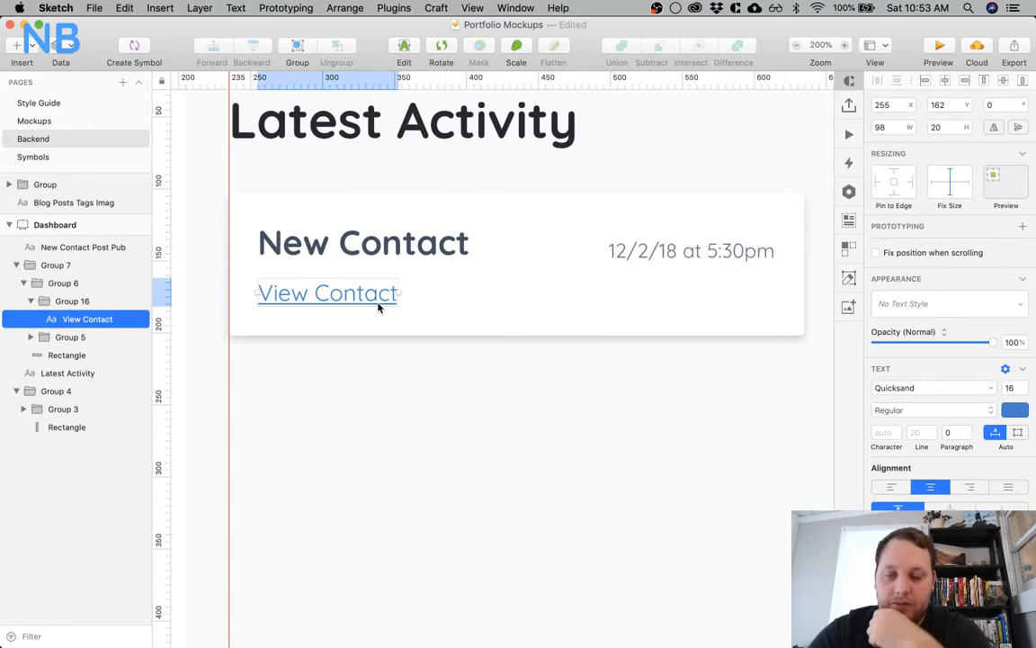
{"action": "left_click_drag", "start_coordinate": [340, 295], "coordinate": [716, 294]}
{"action": "left_click", "coordinate": [659, 393]}
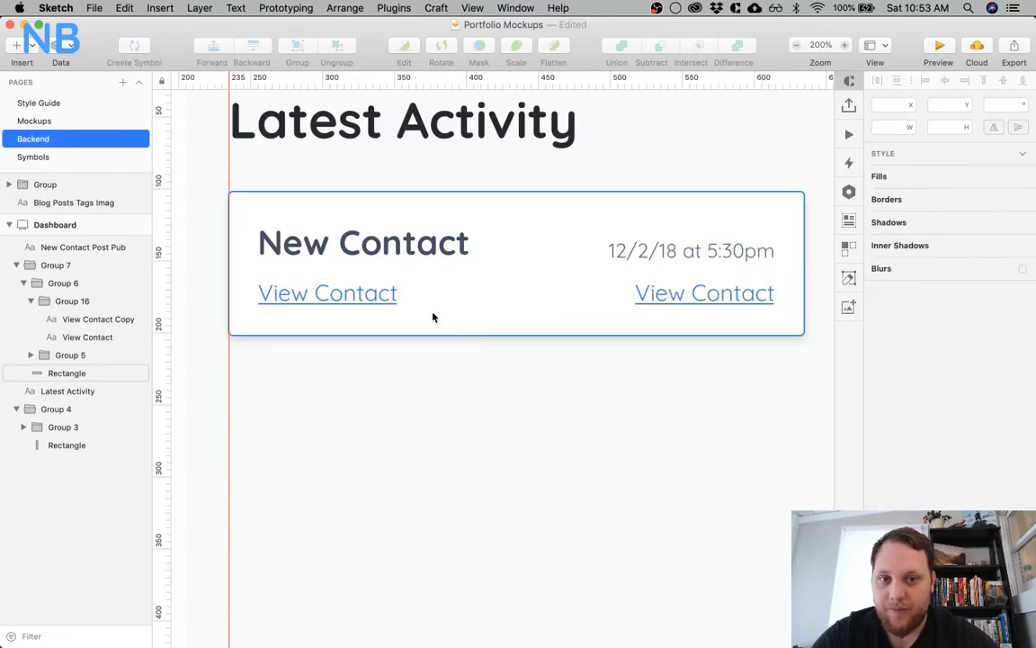
Recolour the original View Contact text beneath the title to the date's grey-blue and remove its underline
{"action": "left_click", "coordinate": [361, 293], "text": "super"}
{"action": "double_click", "coordinate": [360, 294]}
{"action": "key", "text": "super+a"}
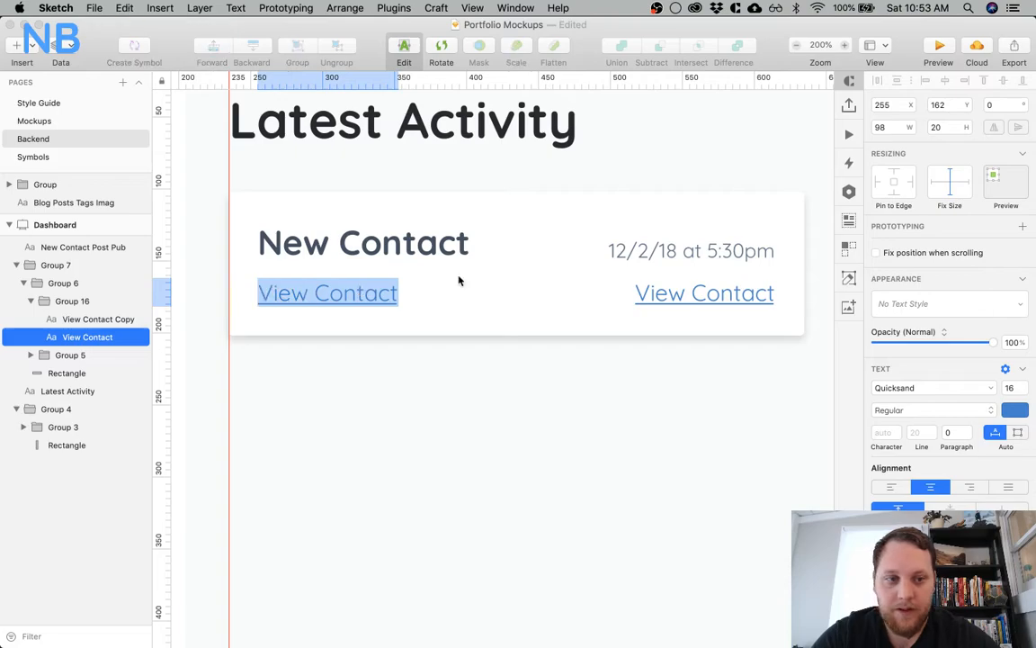
{"action": "left_click", "coordinate": [1023, 409]}
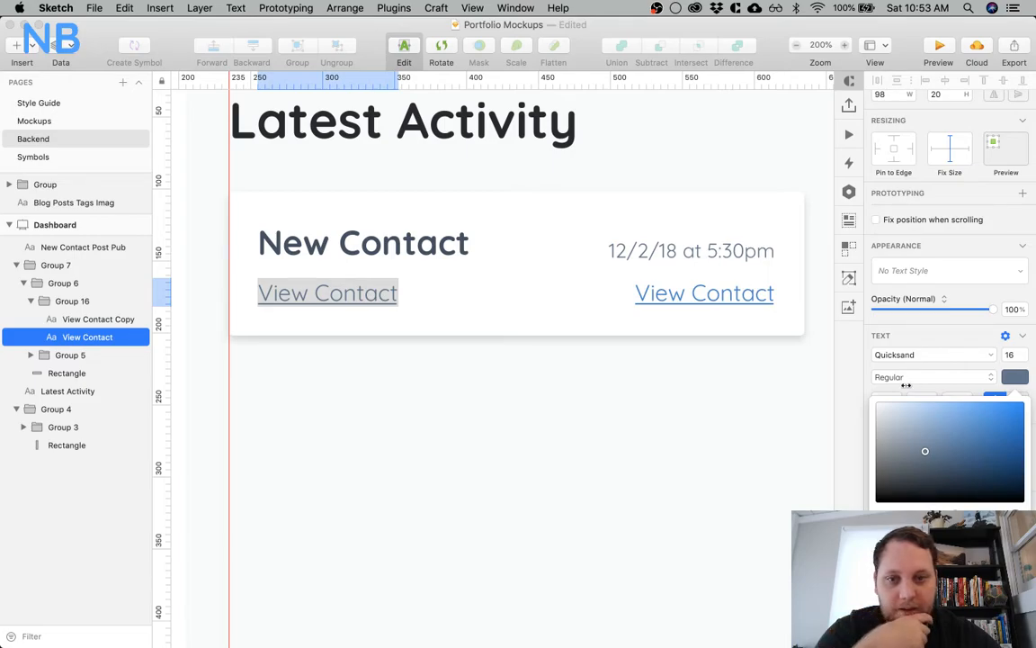
{"action": "left_click", "coordinate": [961, 386]}
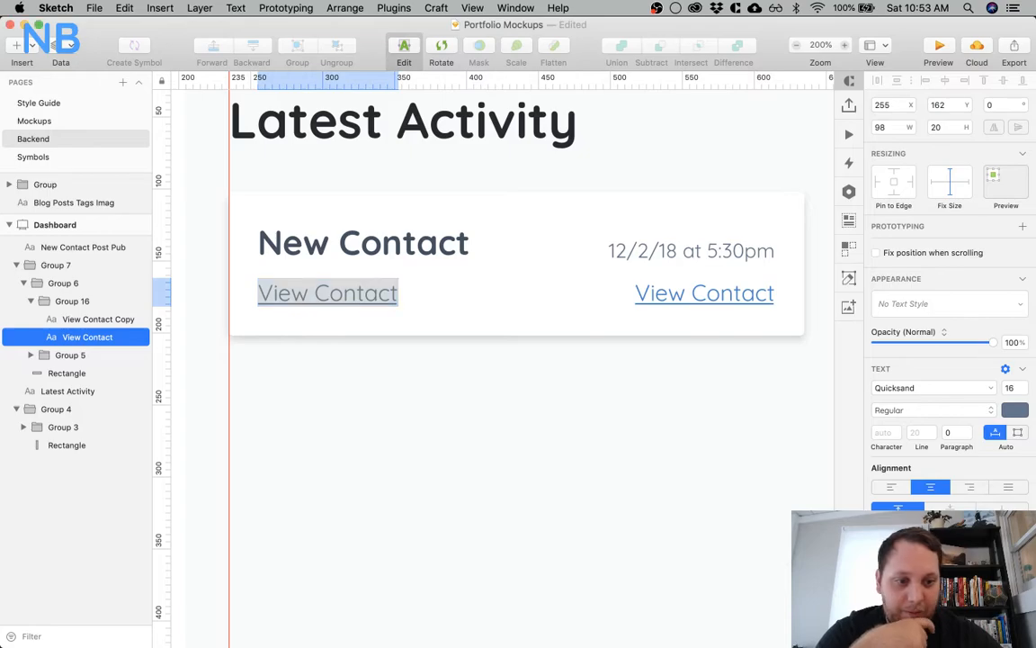
{"action": "key", "text": "Escape"}
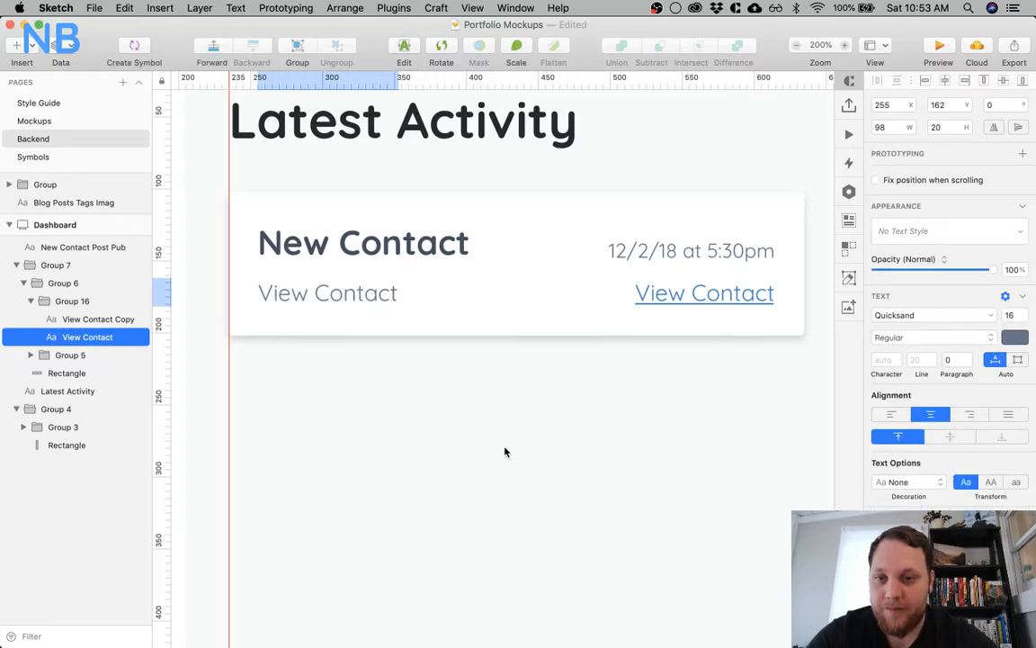
Replace the grey View Contact text with the contact's sample e-mail address, left-aligned under the title at X 255
{"action": "left_click", "coordinate": [354, 311]}
{"action": "left_click", "coordinate": [340, 294]}
{"action": "left_click", "coordinate": [342, 294]}
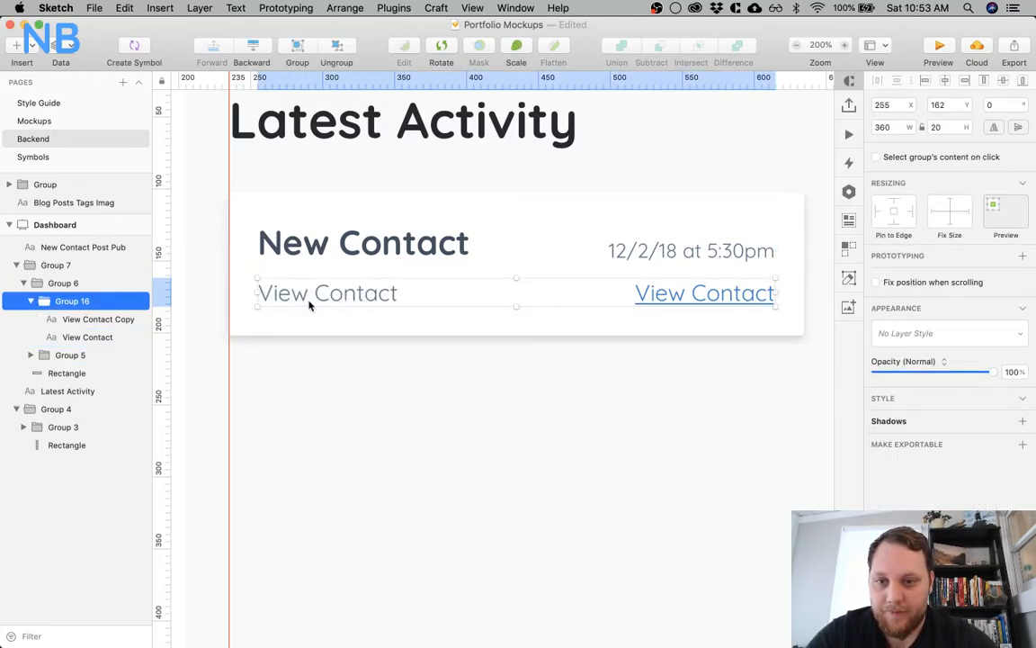
{"action": "left_click", "coordinate": [309, 305]}
{"action": "double_click", "coordinate": [300, 290]}
{"action": "left_click", "coordinate": [223, 395]}
{"action": "left_click", "coordinate": [277, 302], "text": "super"}
{"action": "mouse_move", "coordinate": [277, 301]}
{"action": "left_mouse_down"}
{"action": "mouse_move", "coordinate": [308, 296]}
{"action": "mouse_move", "coordinate": [297, 300]}
{"action": "left_mouse_up"}
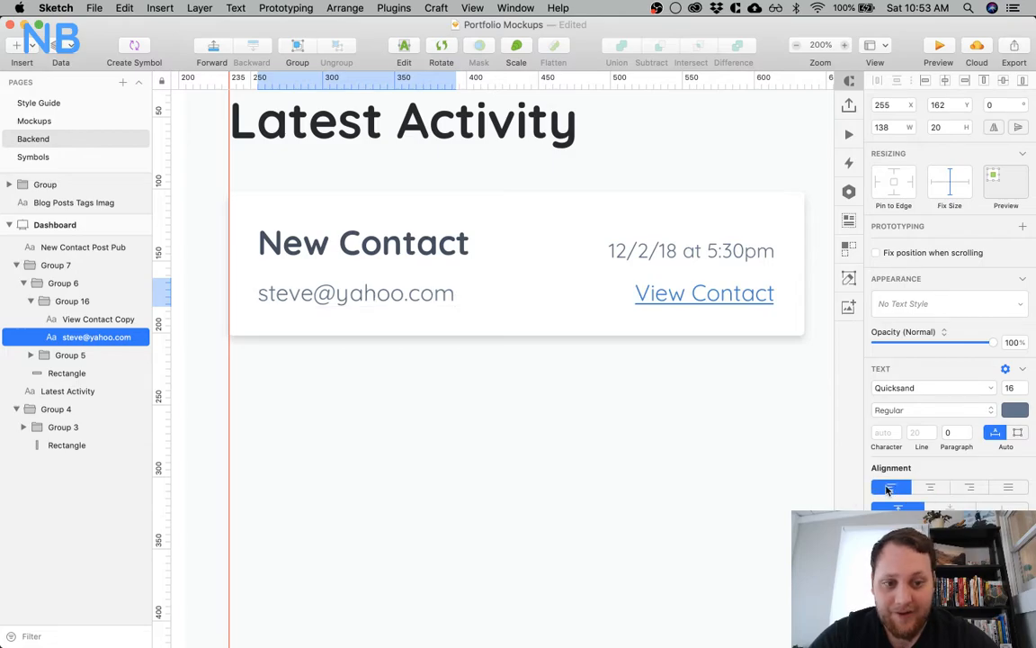
Lighten the date's text colour in the New Contact card to a paler grey-blue
{"action": "left_click", "coordinate": [520, 453]}
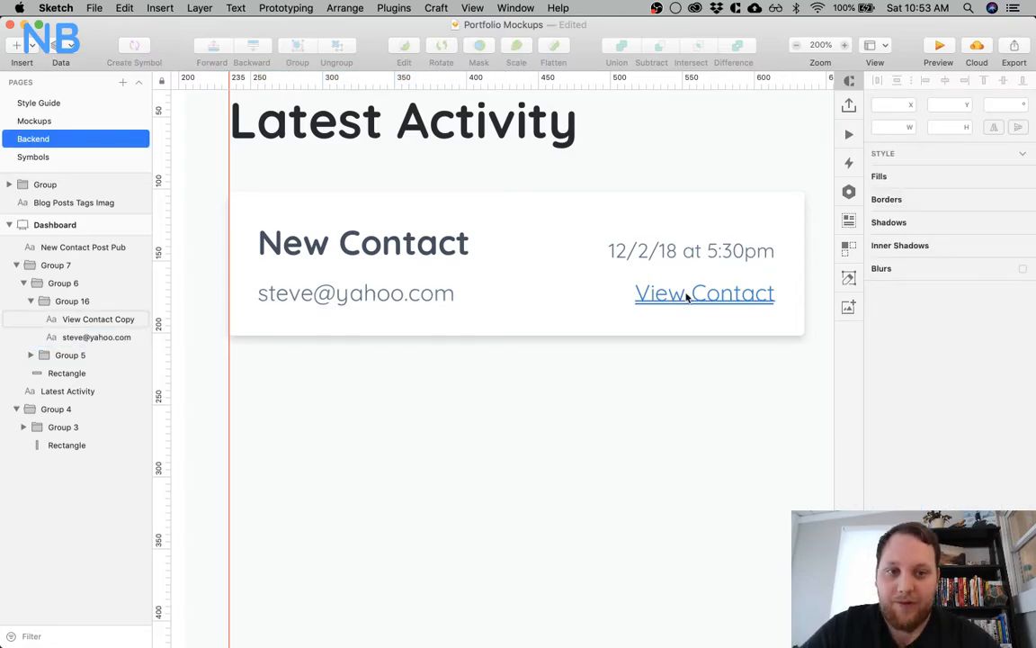
{"action": "left_click", "coordinate": [710, 257], "text": "super"}
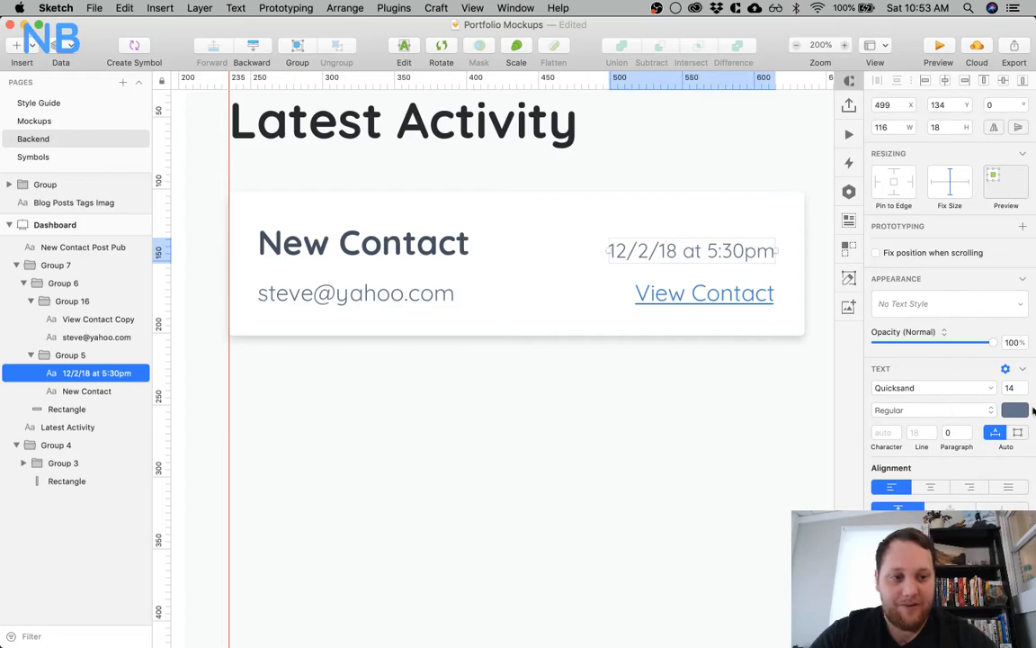
{"action": "left_click", "coordinate": [1015, 410]}
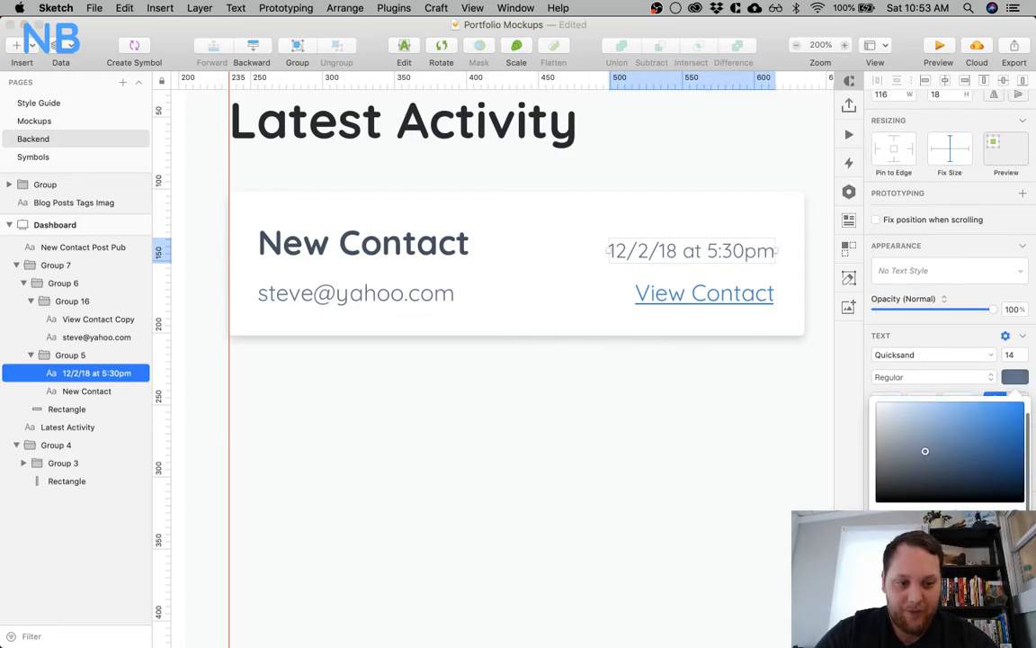
{"action": "left_click_drag", "start_coordinate": [924, 450], "coordinate": [910, 434]}
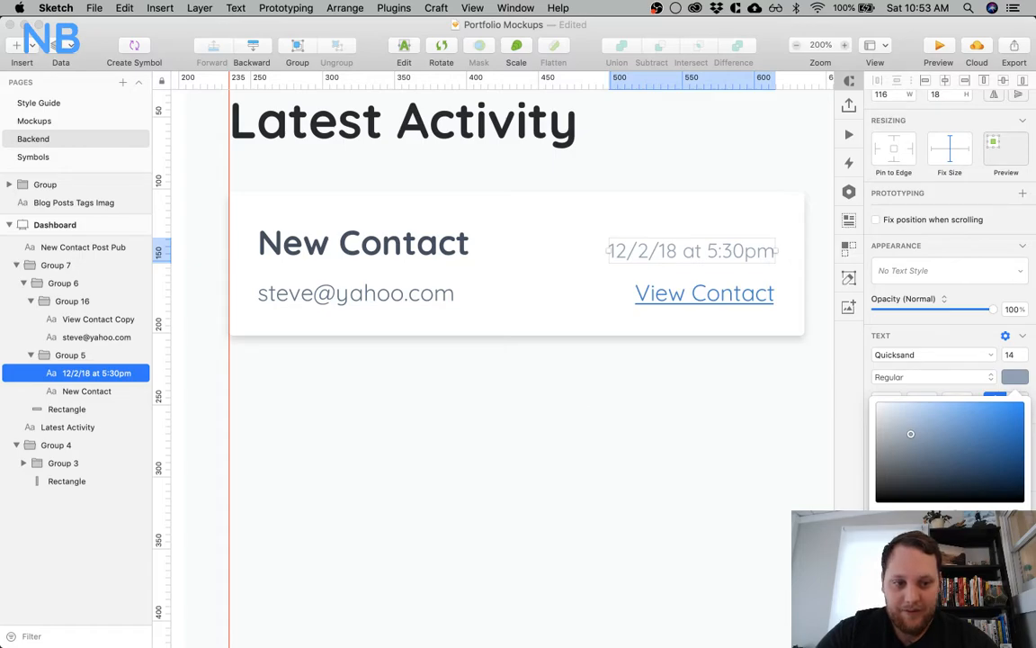
{"action": "left_click", "coordinate": [423, 297]}
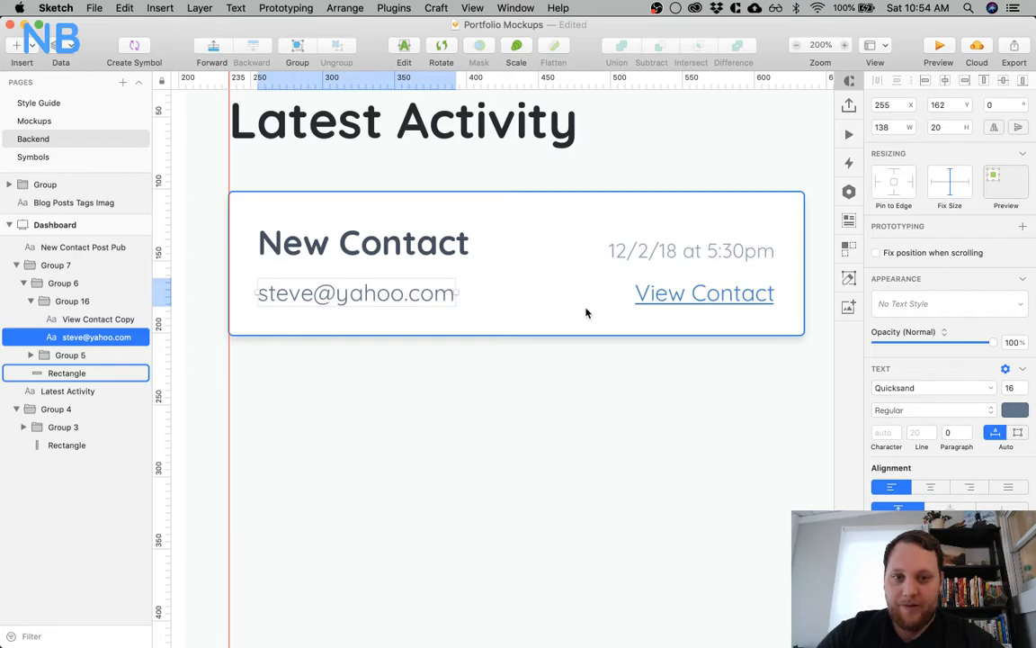
Check the revised New Contact card and save the Portfolio Mockups document
{"action": "left_click", "coordinate": [501, 423]}
{"action": "scroll", "coordinate": [502, 426], "scroll_direction": "right", "scroll_amount": 3}
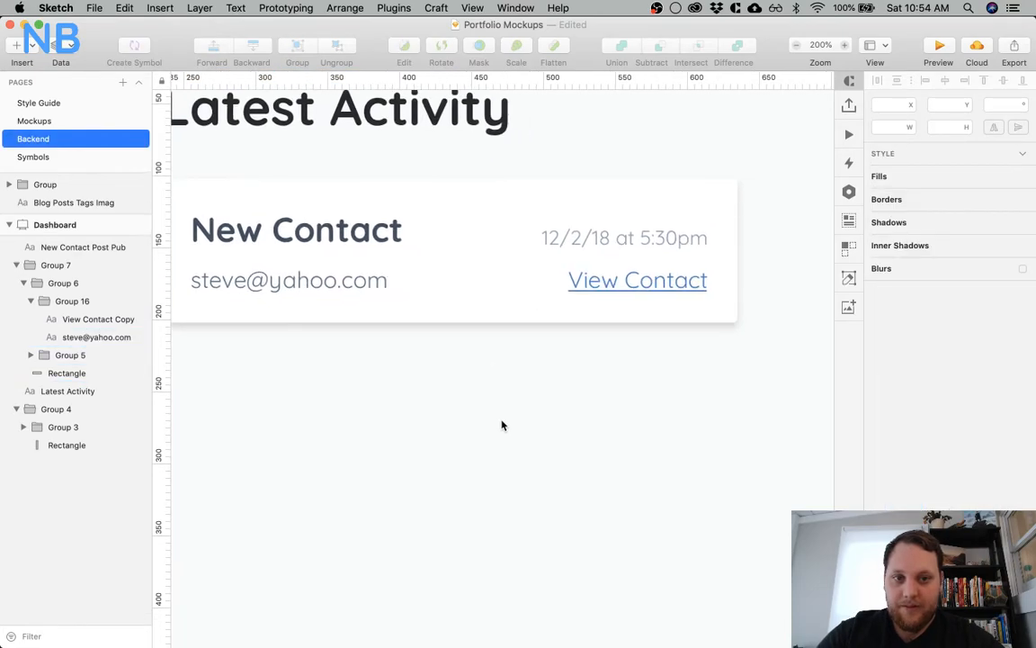
{"action": "left_click", "coordinate": [599, 280]}
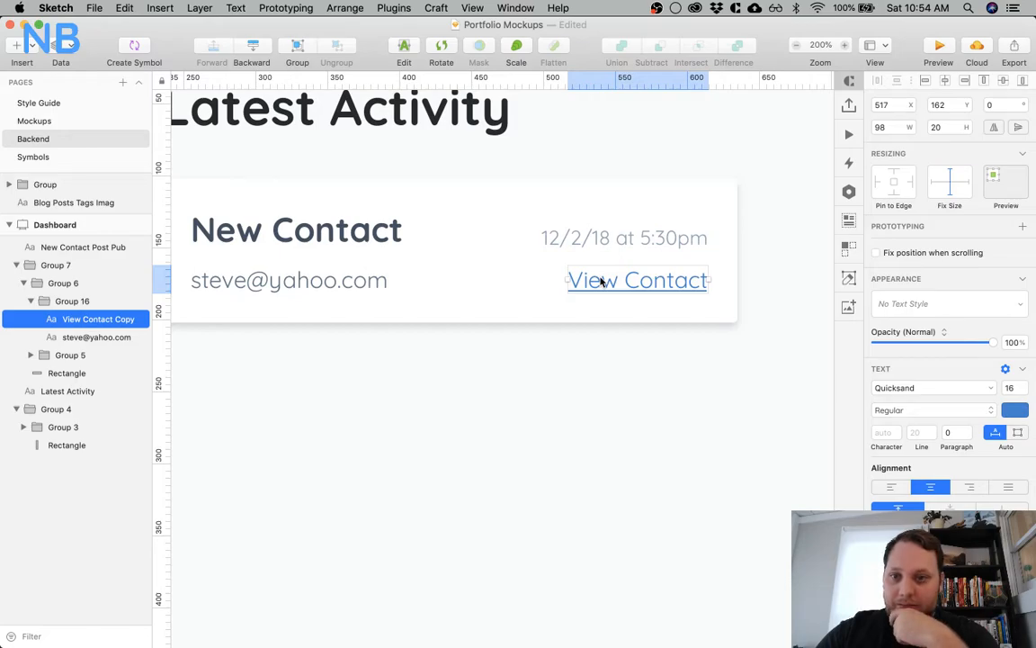
{"action": "key", "text": "super+s"}
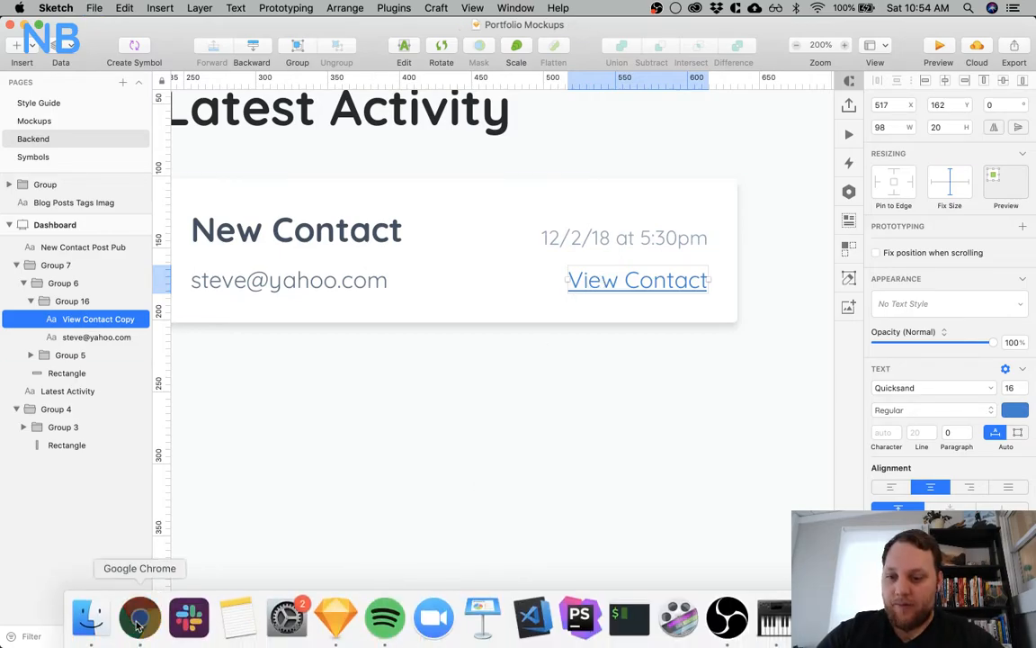
Switch to Chrome, open twitter.com in a new tab and examine how its feed arranges names, dates and content
{"action": "left_click", "coordinate": [139, 617]}
{"action": "left_click", "coordinate": [588, 34]}
{"action": "type", "text": "tw"}
{"action": "key", "text": "Return"}
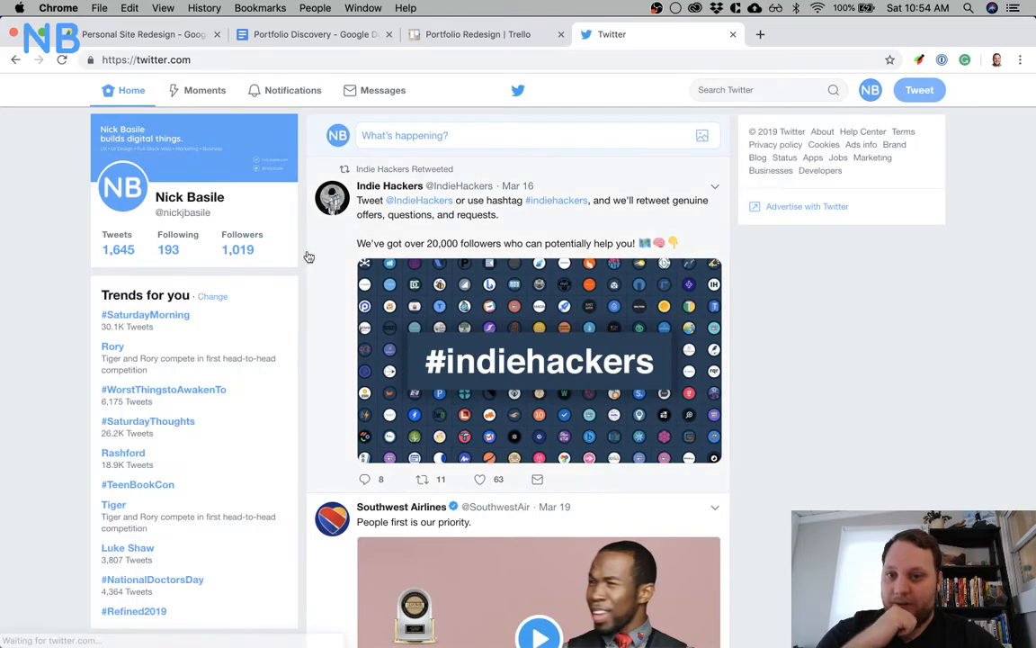
{"action": "scroll", "coordinate": [336, 383], "scroll_direction": "down", "scroll_amount": 10}
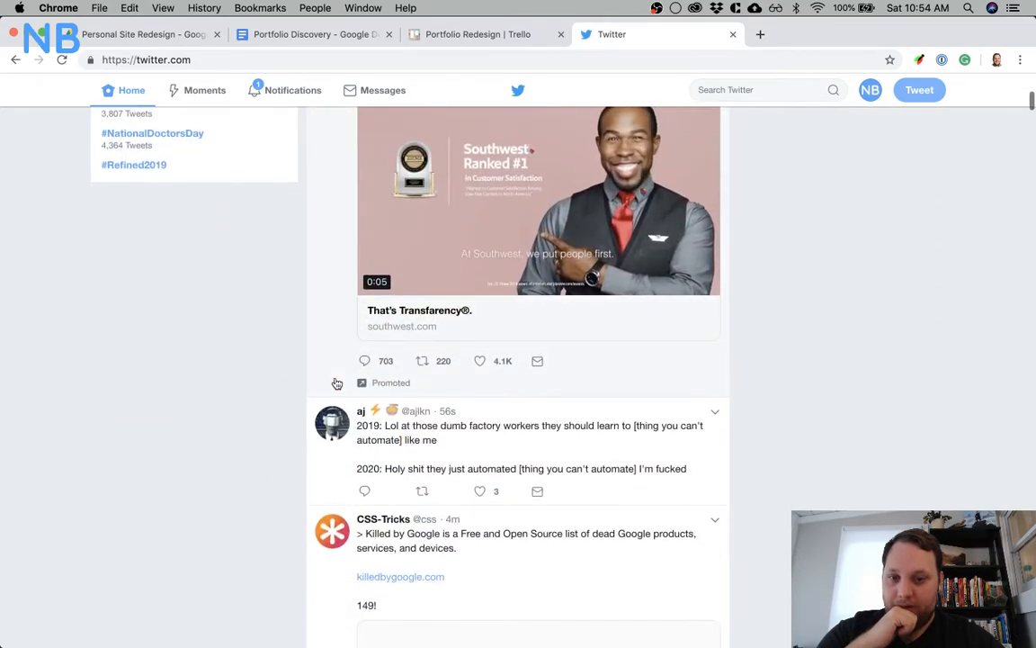
{"action": "scroll", "coordinate": [336, 383], "scroll_direction": "down", "scroll_amount": 5}
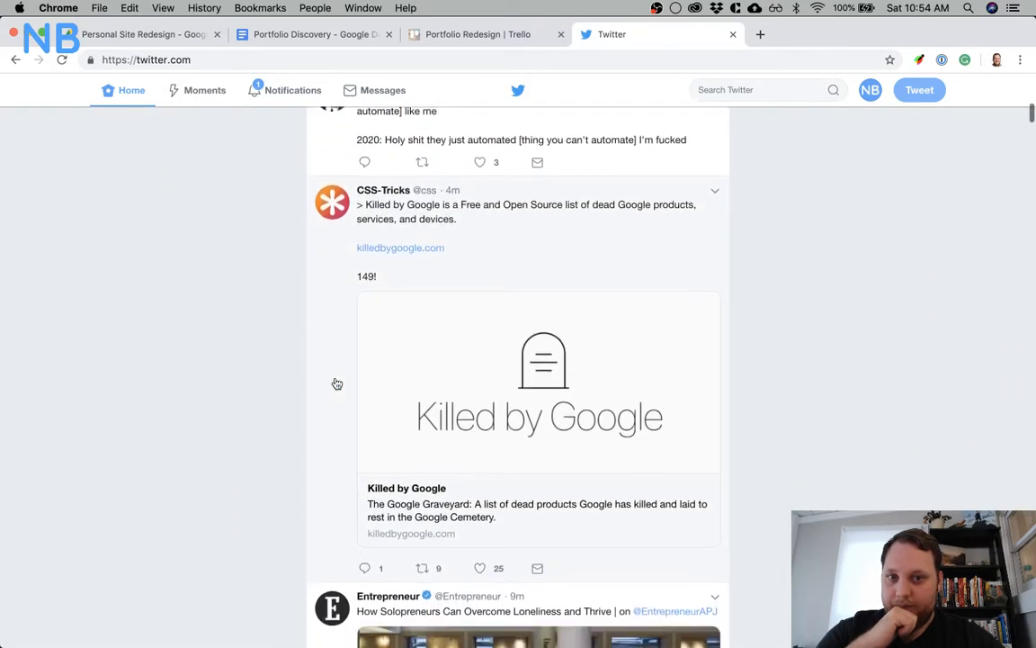
{"action": "scroll", "coordinate": [337, 383], "scroll_direction": "down", "scroll_amount": 3}
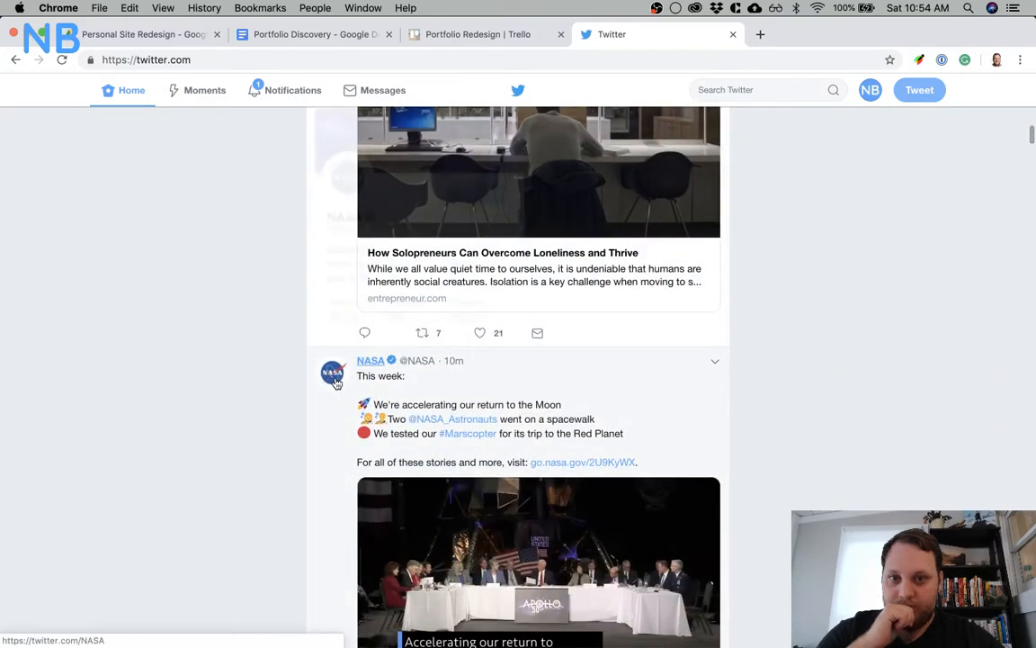
{"action": "scroll", "coordinate": [337, 383], "scroll_direction": "up", "scroll_amount": 4}
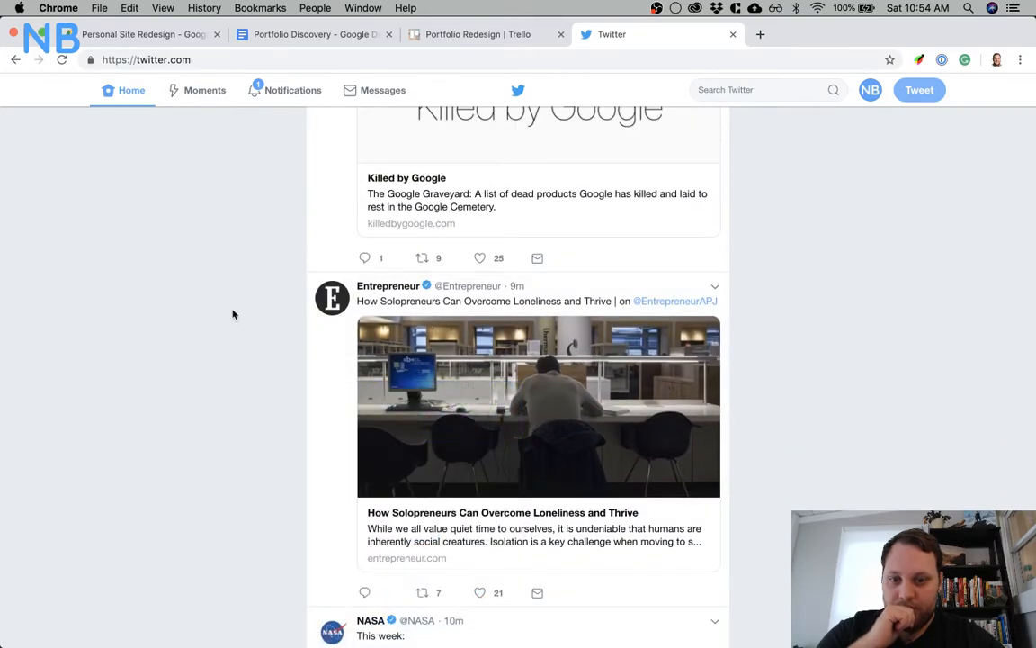
{"action": "scroll", "coordinate": [232, 314], "scroll_direction": "up", "scroll_amount": 15}
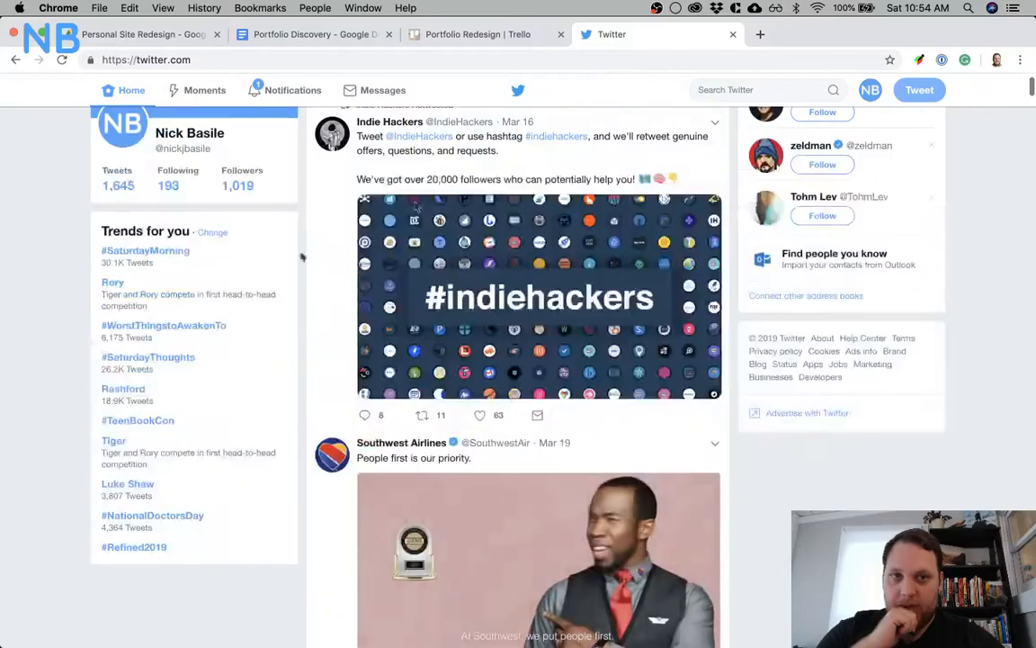
Go to dribbble.com and search its designs for "activity feed"
{"action": "left_click", "coordinate": [693, 60]}
{"action": "type", "text": "d"}
{"action": "key", "text": "Return"}
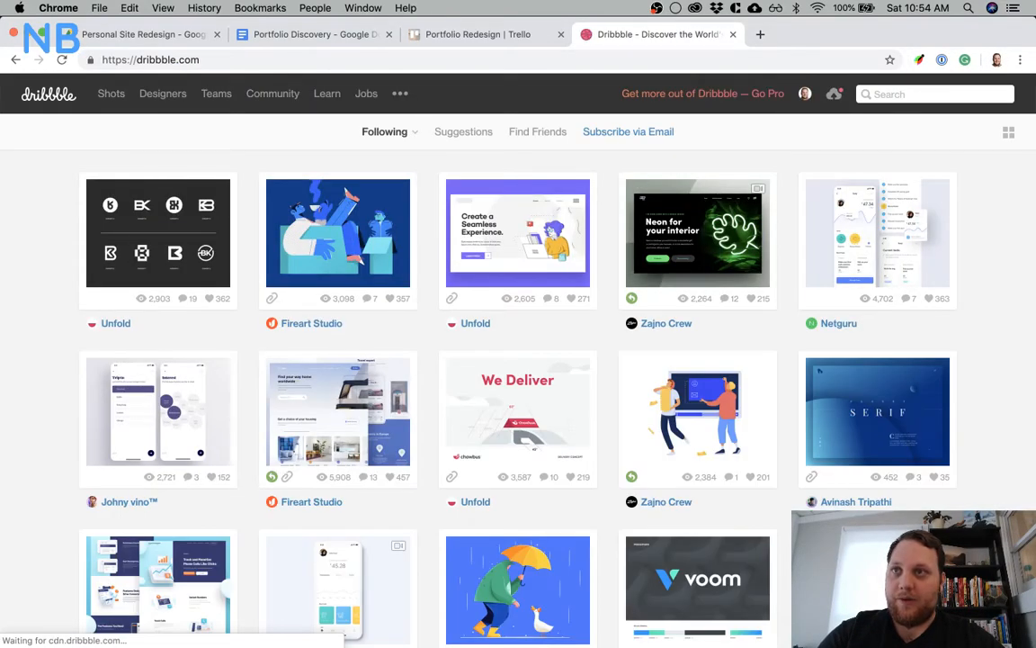
{"action": "left_click", "coordinate": [916, 94]}
{"action": "type", "text": "a"}
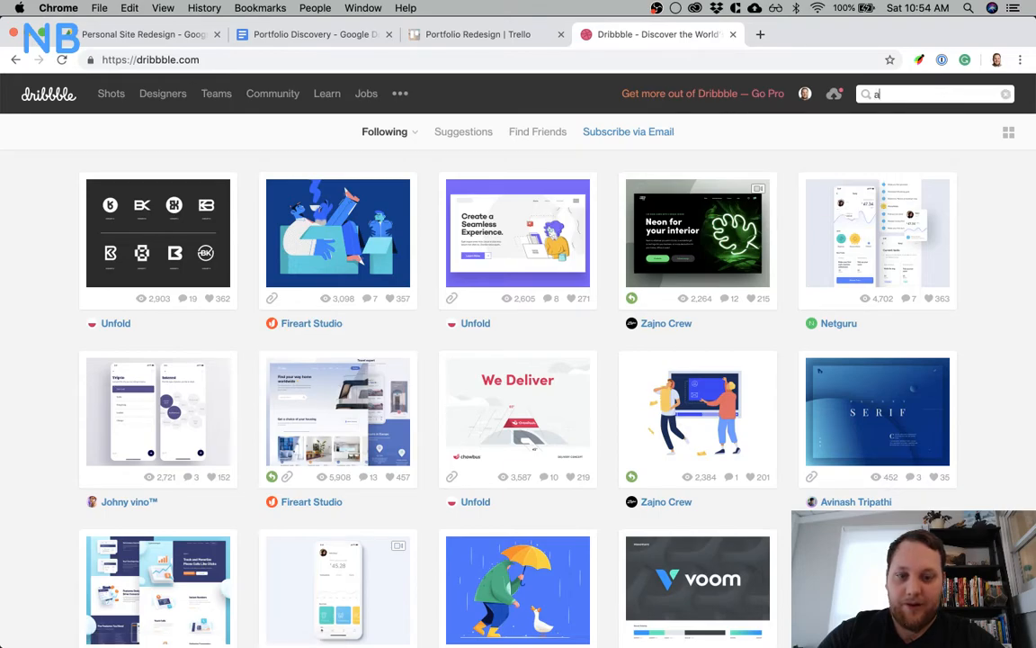
{"action": "type", "text": "ctivity f"}
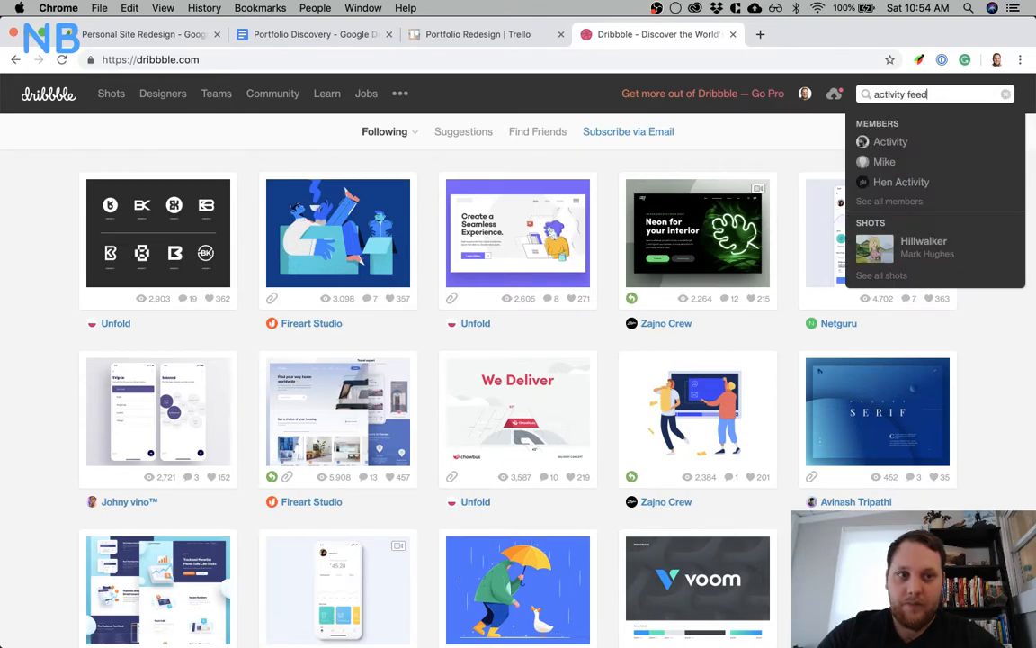
{"action": "type", "text": "eed"}
{"action": "key", "text": "Return"}
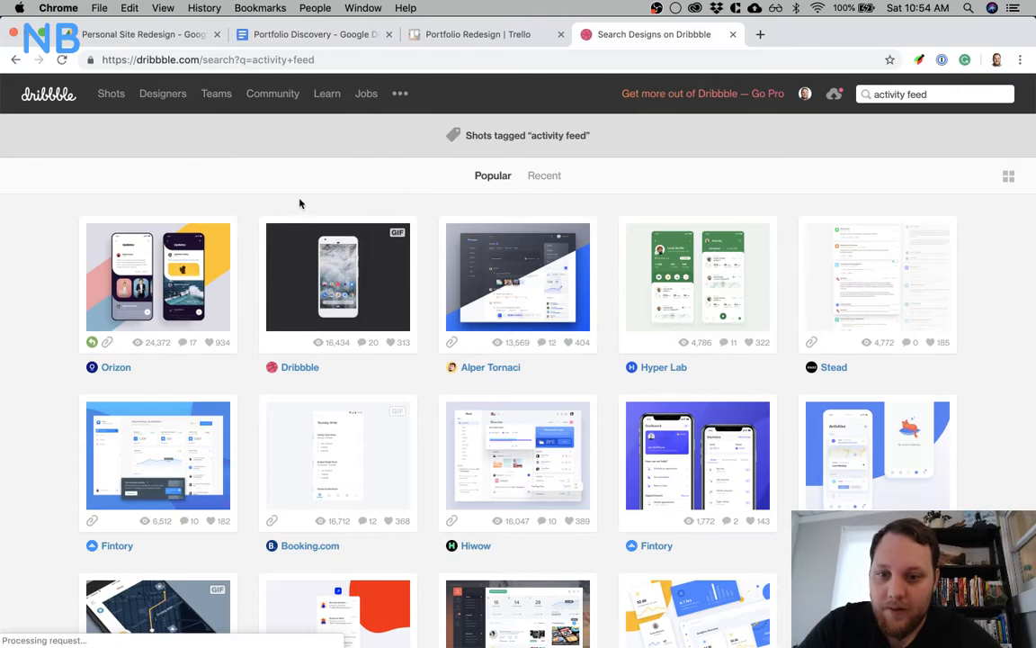
Open the CRM Dashboard - Activity Page shot and examine the activity feed layout in its light-version attachment
{"action": "scroll", "coordinate": [301, 202], "scroll_direction": "down", "scroll_amount": 1}
{"action": "left_click", "coordinate": [583, 245]}
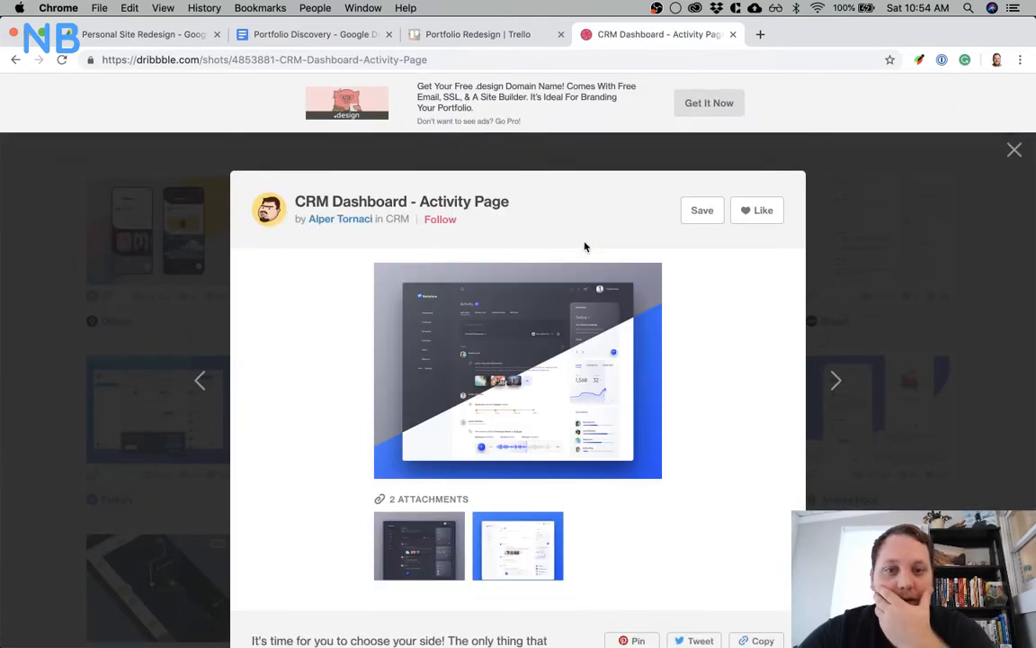
{"action": "left_click", "coordinate": [454, 416]}
{"action": "scroll", "coordinate": [455, 415], "scroll_direction": "down", "scroll_amount": 3}
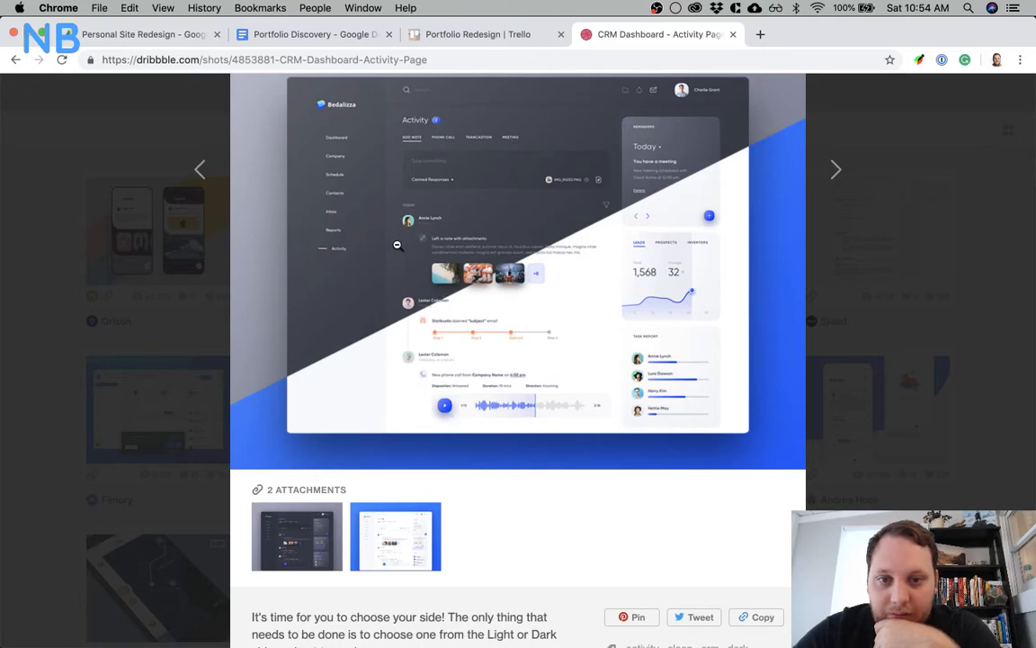
{"action": "left_click", "coordinate": [376, 515]}
{"action": "scroll", "coordinate": [376, 512], "scroll_direction": "down", "scroll_amount": 3}
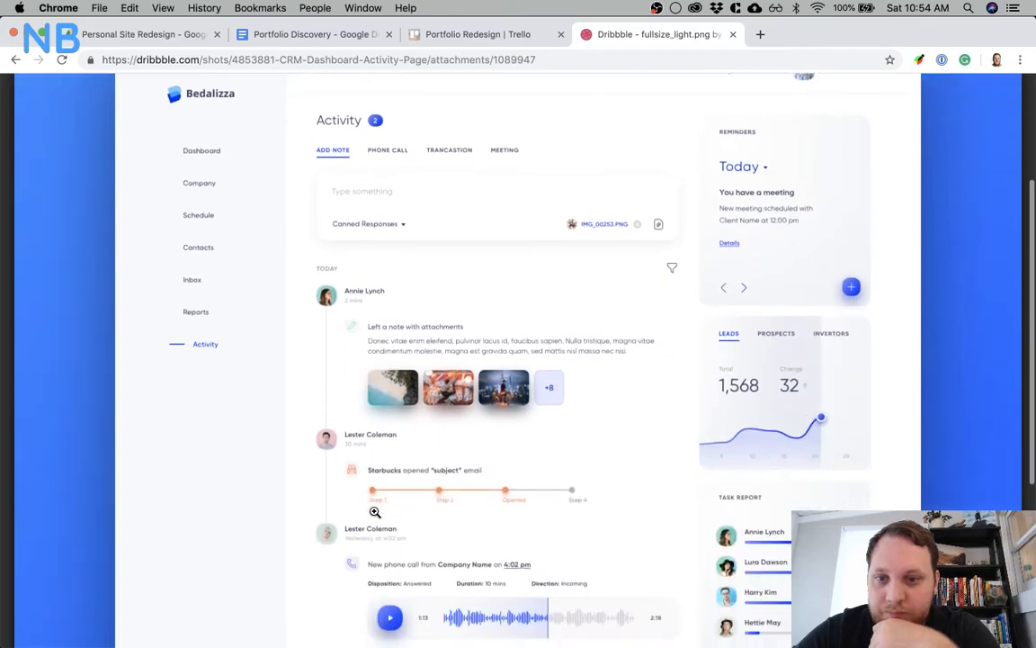
{"action": "scroll", "coordinate": [375, 512], "scroll_direction": "down", "scroll_amount": 1}
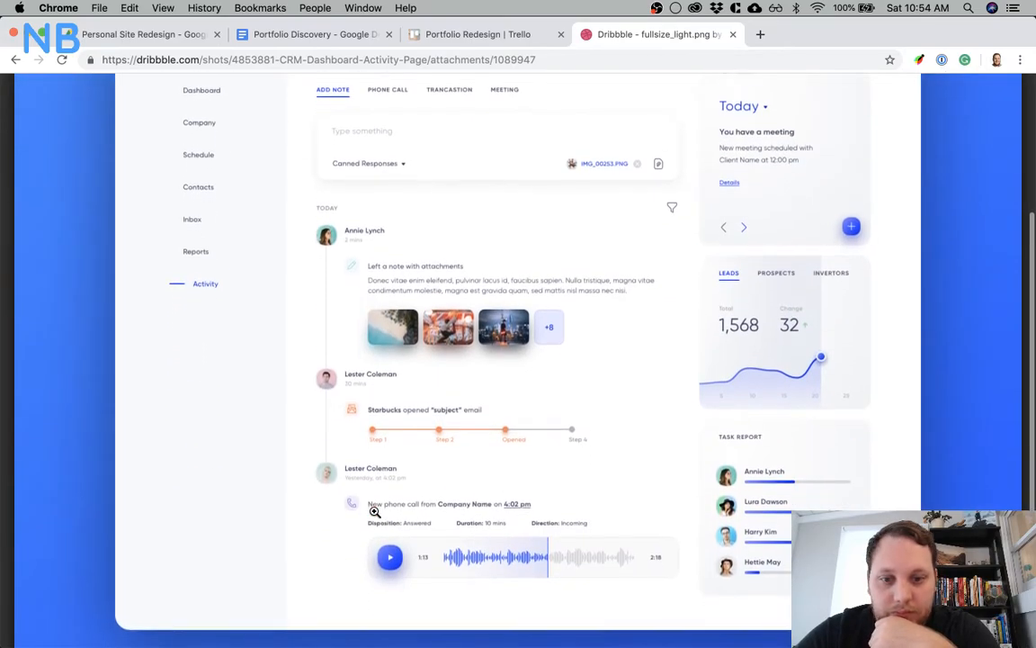
{"action": "scroll", "coordinate": [367, 403], "scroll_direction": "down", "scroll_amount": 2}
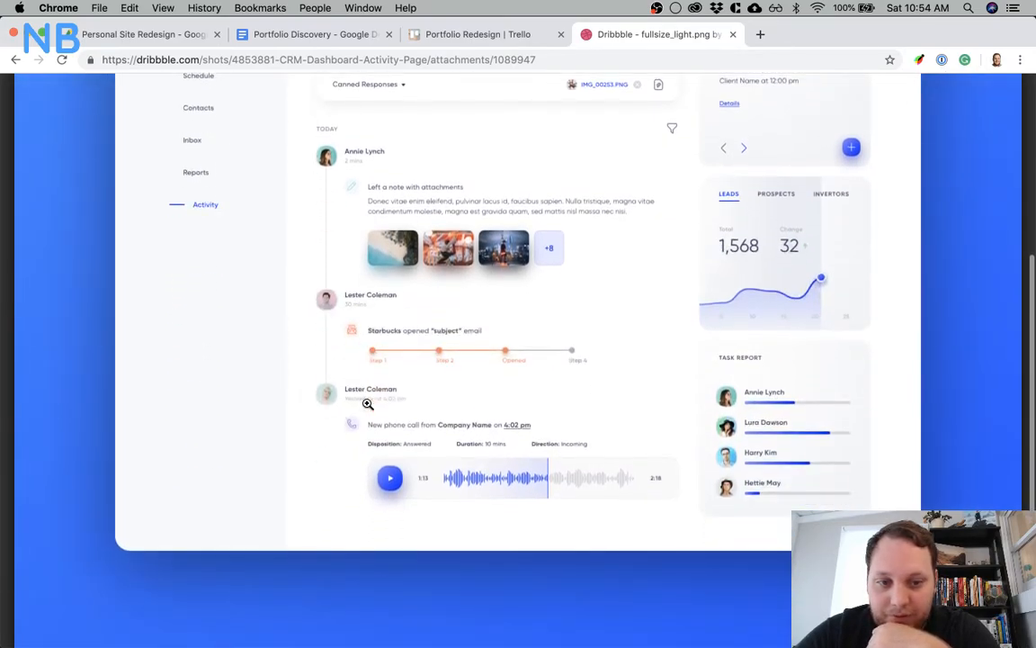
{"action": "scroll", "coordinate": [367, 404], "scroll_direction": "up", "scroll_amount": 5}
{"action": "left_click", "coordinate": [367, 404]}
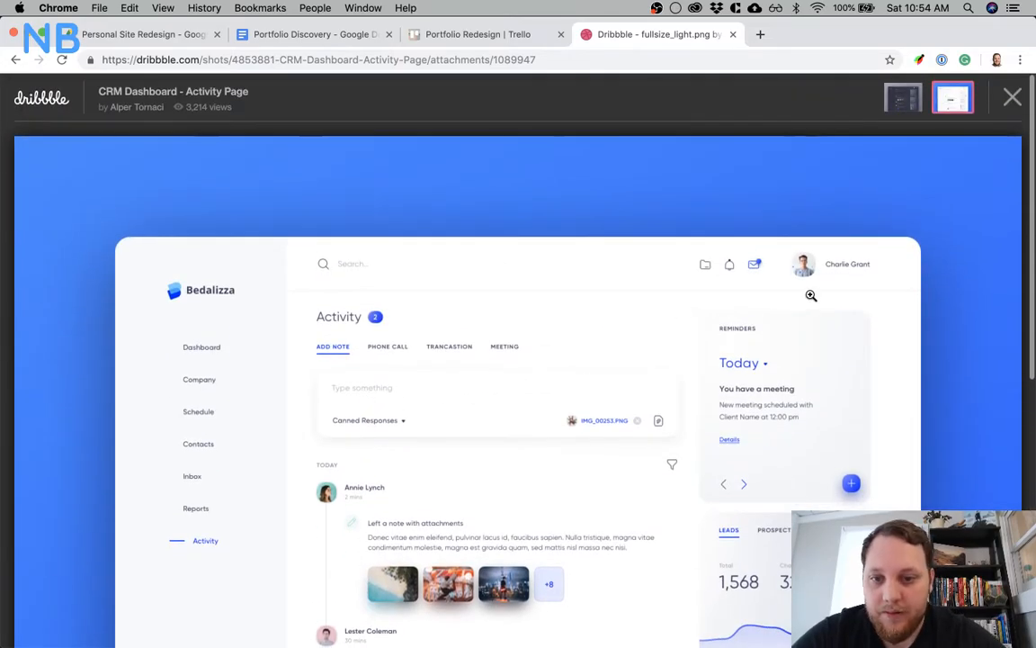
Close the light-version attachment, reopen the CRM Dashboard - Activity Page shot for another look, and return to the search results
{"action": "left_click", "coordinate": [1010, 99]}
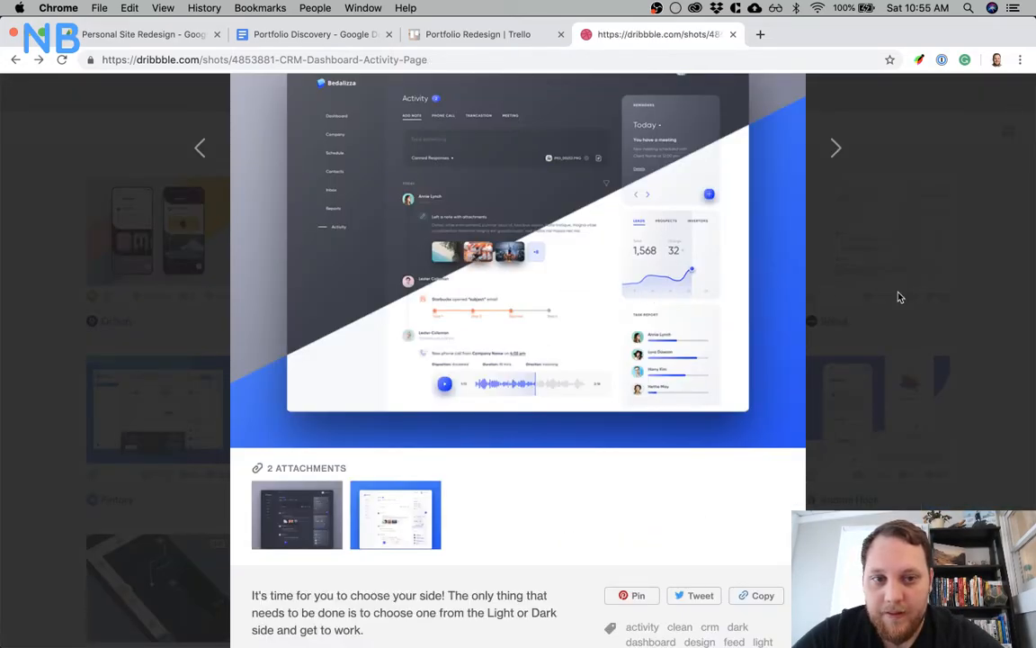
{"action": "left_click", "coordinate": [899, 296]}
{"action": "scroll", "coordinate": [559, 291], "scroll_direction": "down", "scroll_amount": 1}
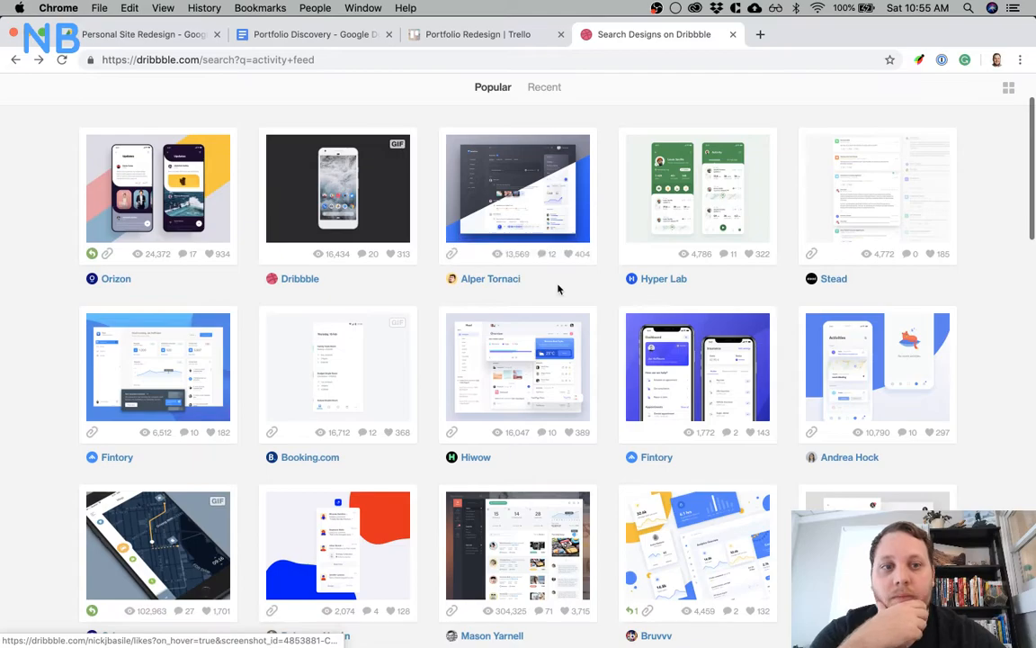
{"action": "left_click", "coordinate": [521, 204]}
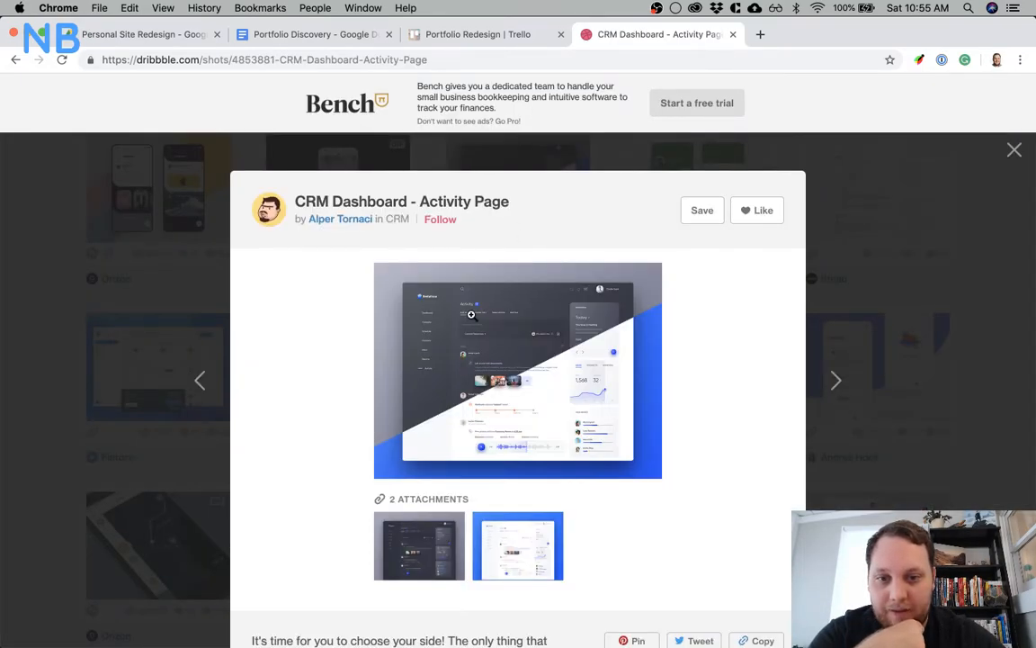
{"action": "left_click", "coordinate": [470, 314]}
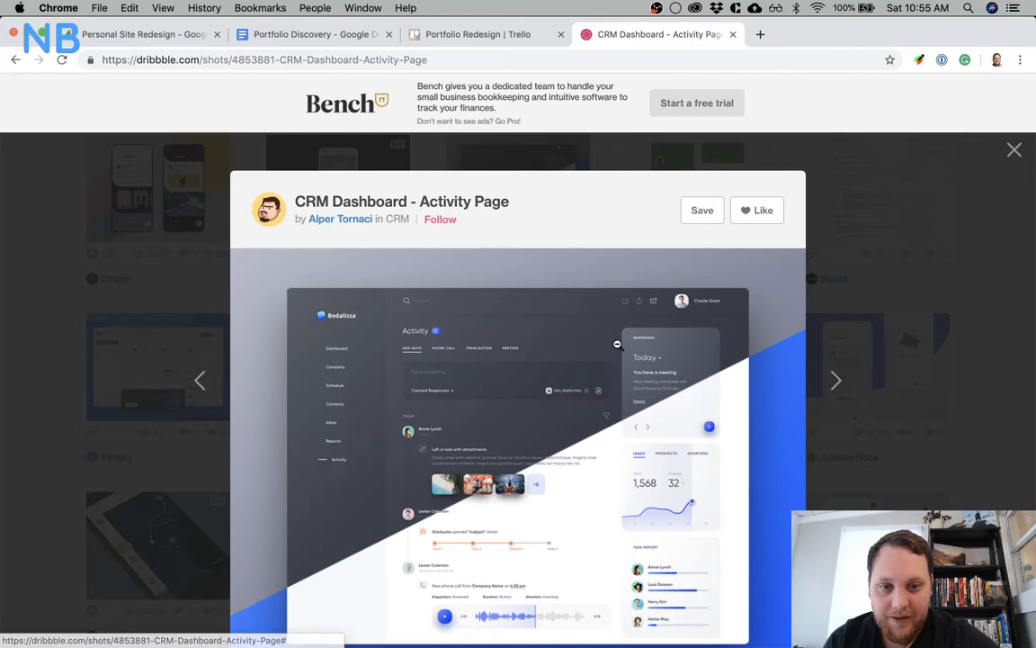
{"action": "left_click", "coordinate": [911, 248]}
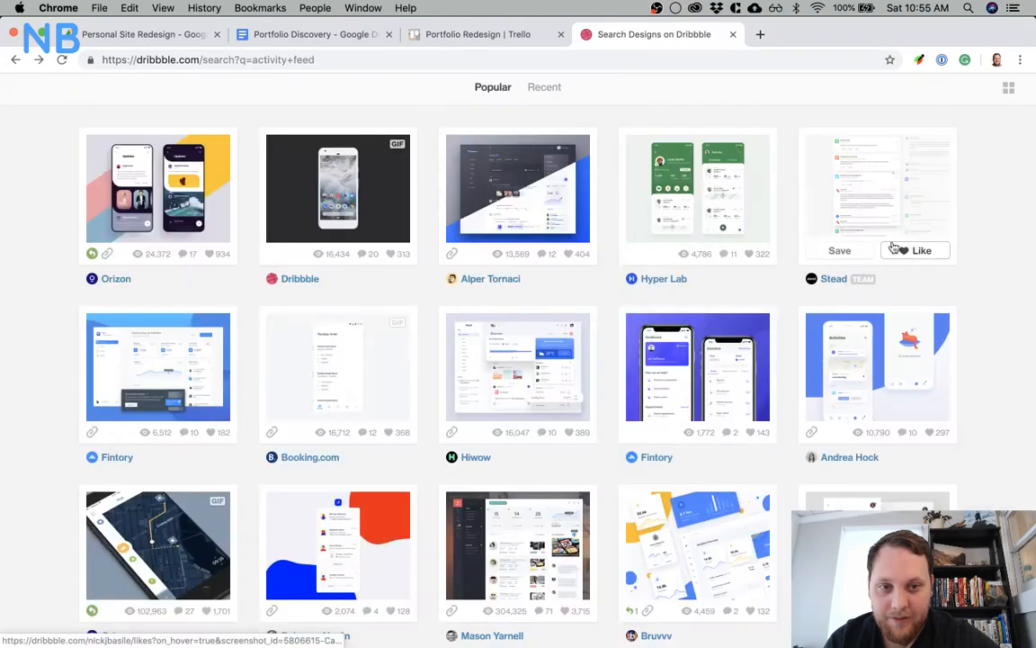
Examine the card layout in Dribbble's Catch Up / Inbox shot, and switch to Sketch to view the New Contact card
{"action": "left_click", "coordinate": [872, 197]}
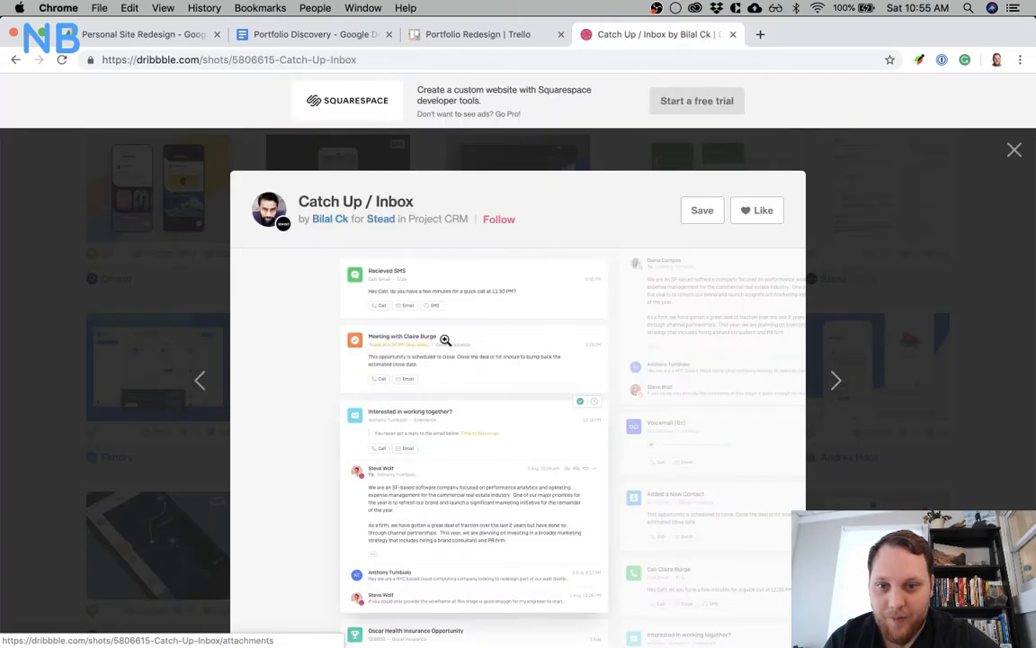
{"action": "scroll", "coordinate": [391, 330], "scroll_direction": "down", "scroll_amount": 3}
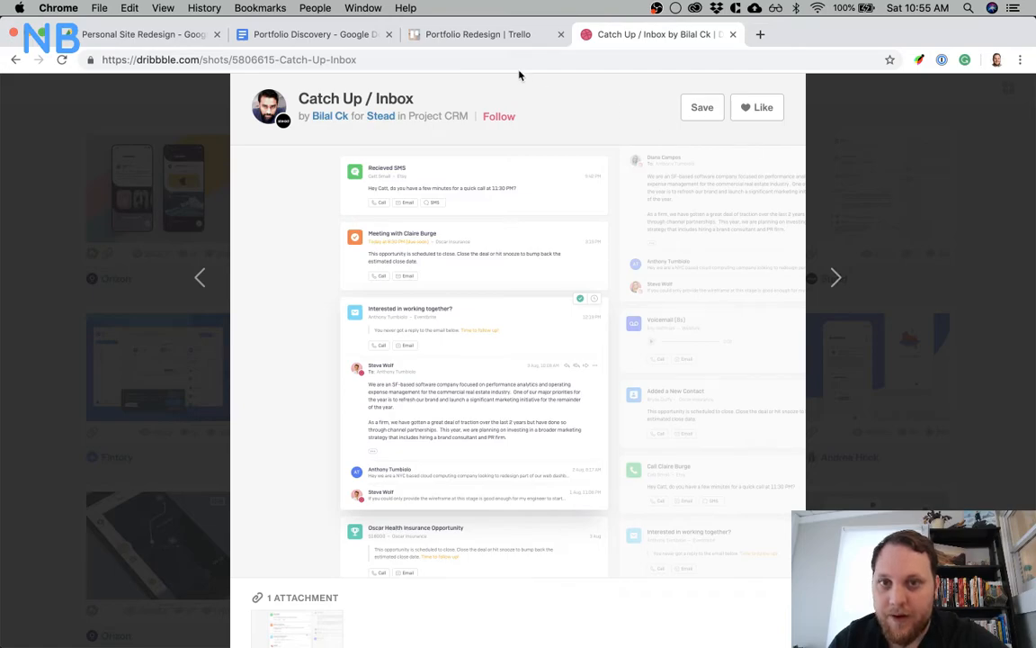
{"action": "left_click", "coordinate": [506, 38]}
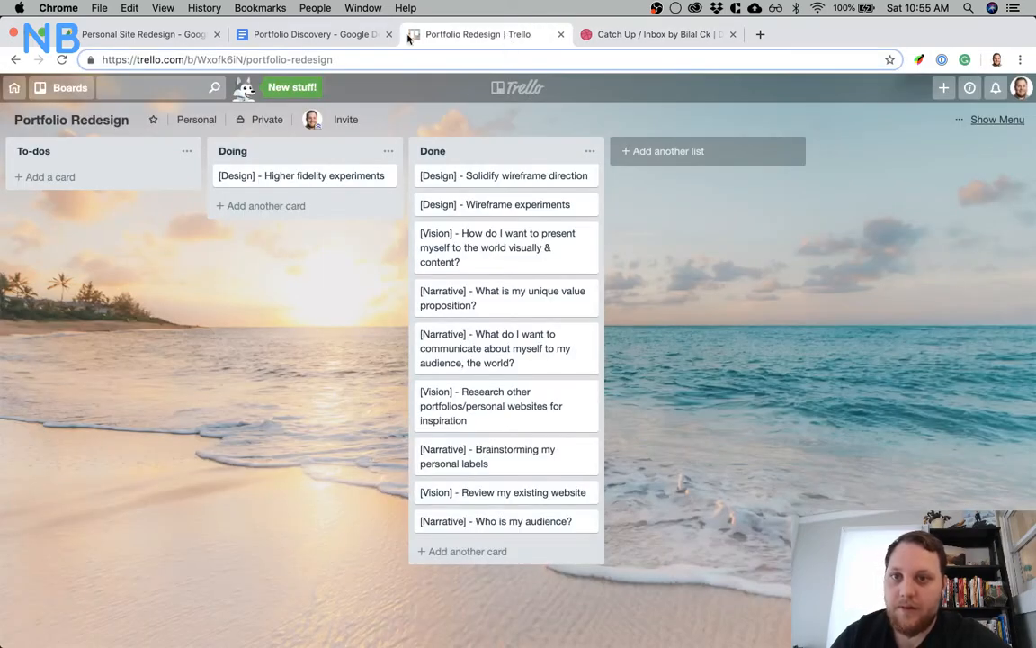
{"action": "left_click", "coordinate": [311, 34]}
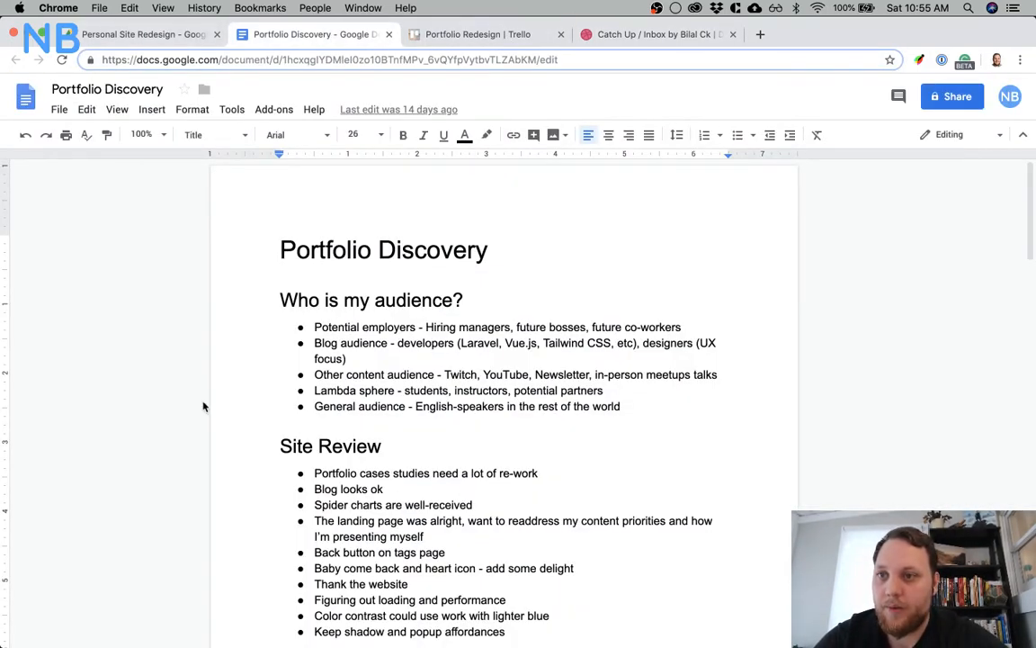
{"action": "mouse_move", "coordinate": [286, 630]}
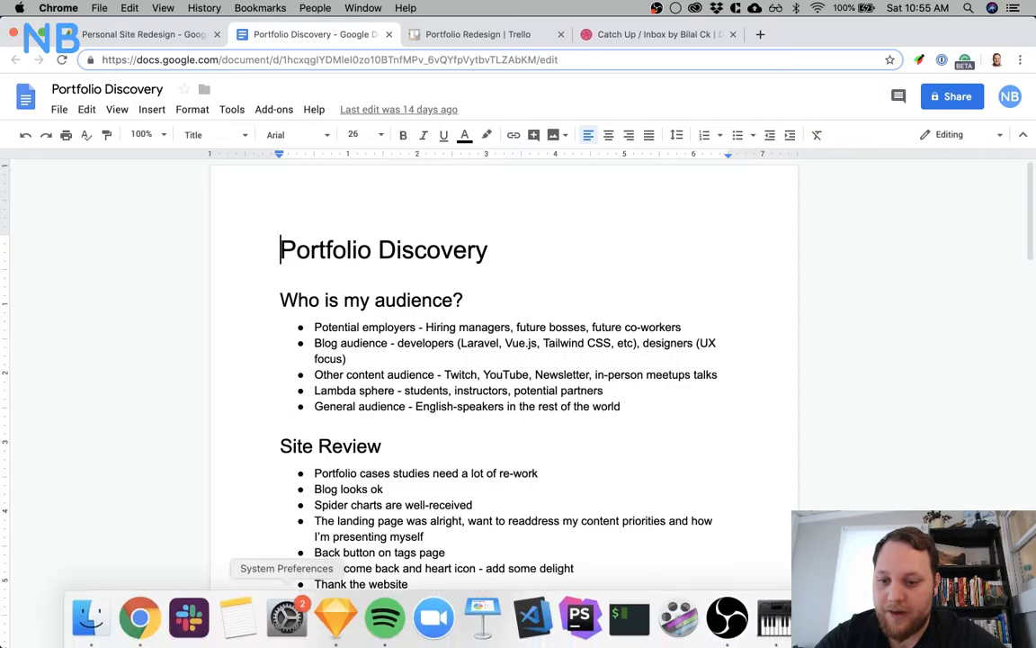
{"action": "left_click", "coordinate": [336, 617]}
{"action": "left_click", "coordinate": [512, 369]}
{"action": "scroll", "coordinate": [512, 370], "scroll_direction": "left", "scroll_amount": 5}
{"action": "scroll", "coordinate": [512, 369], "scroll_direction": "right", "scroll_amount": 4}
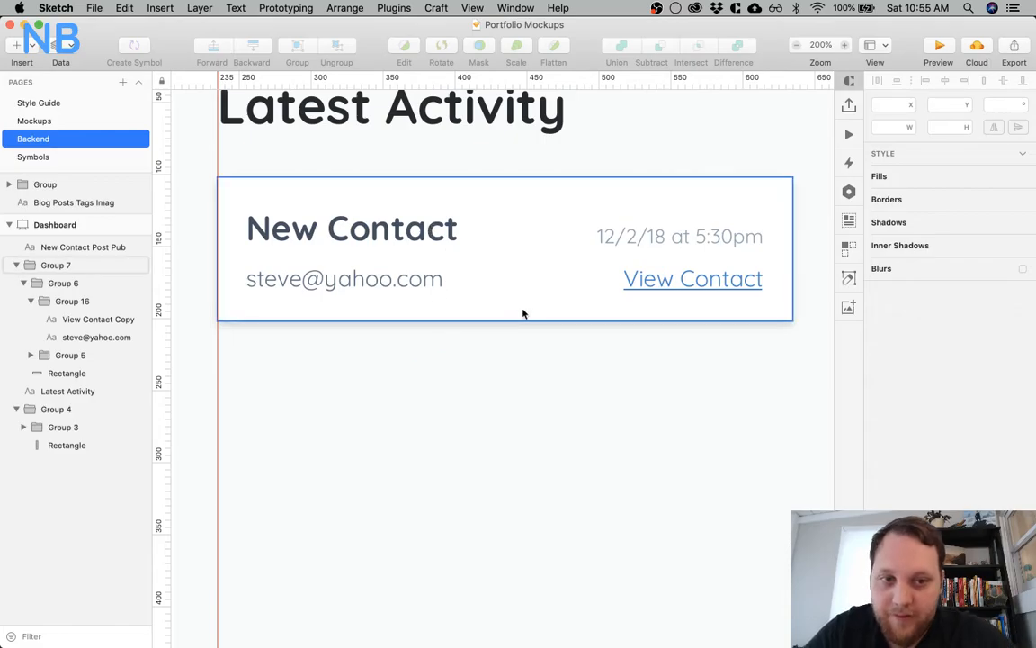
Switch back to Chrome to recheck how the Catch Up / Inbox shot places its text, and return to the Sketch mockup
{"action": "key", "text": "ctrl+Up"}
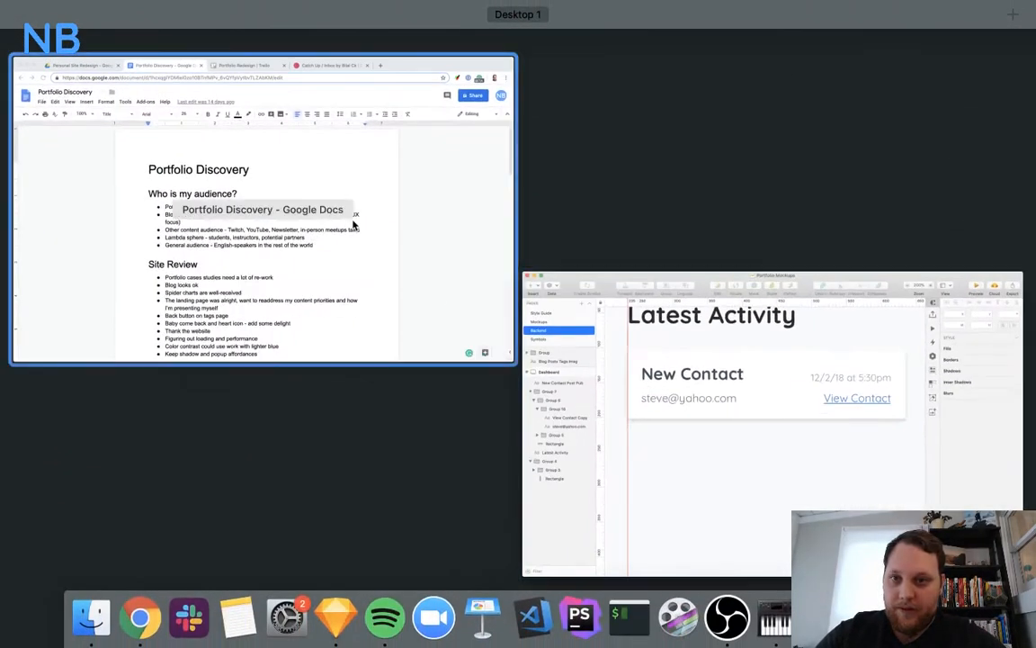
{"action": "left_click", "coordinate": [353, 225]}
{"action": "left_click", "coordinate": [584, 36]}
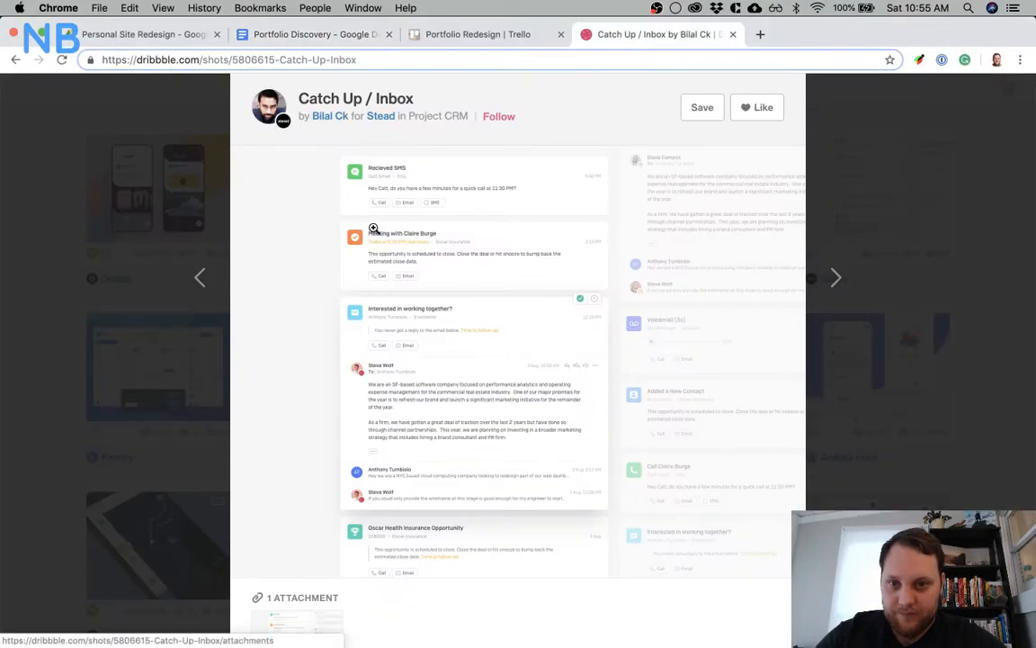
{"action": "key", "text": "super+Tab"}
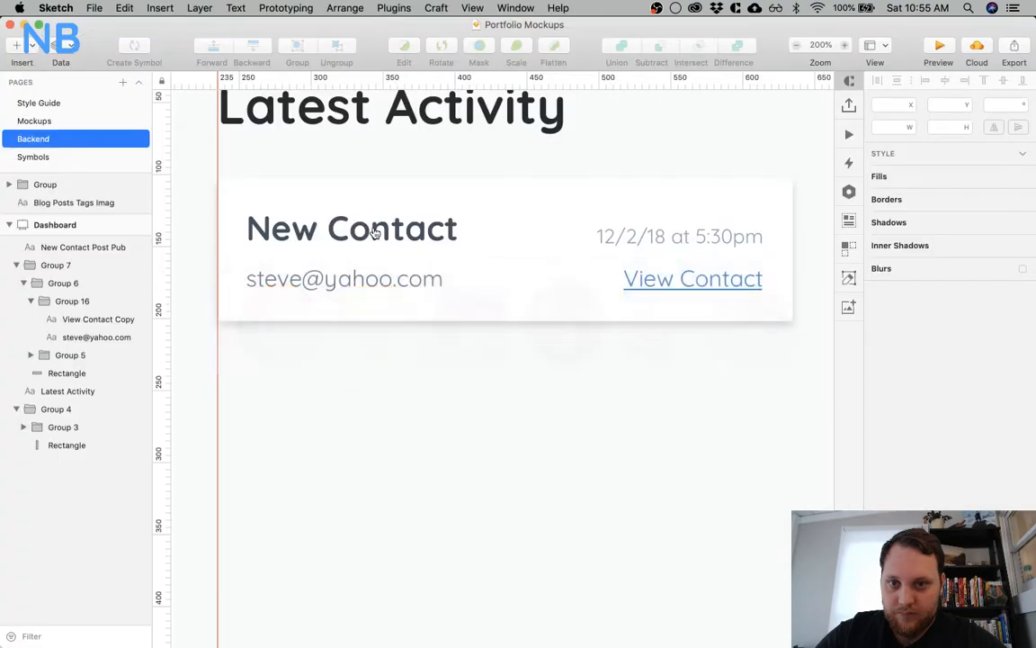
Delete the View Contact link from the New Contact card and move the e-mail line up to Y 154
{"action": "left_click", "coordinate": [666, 295]}
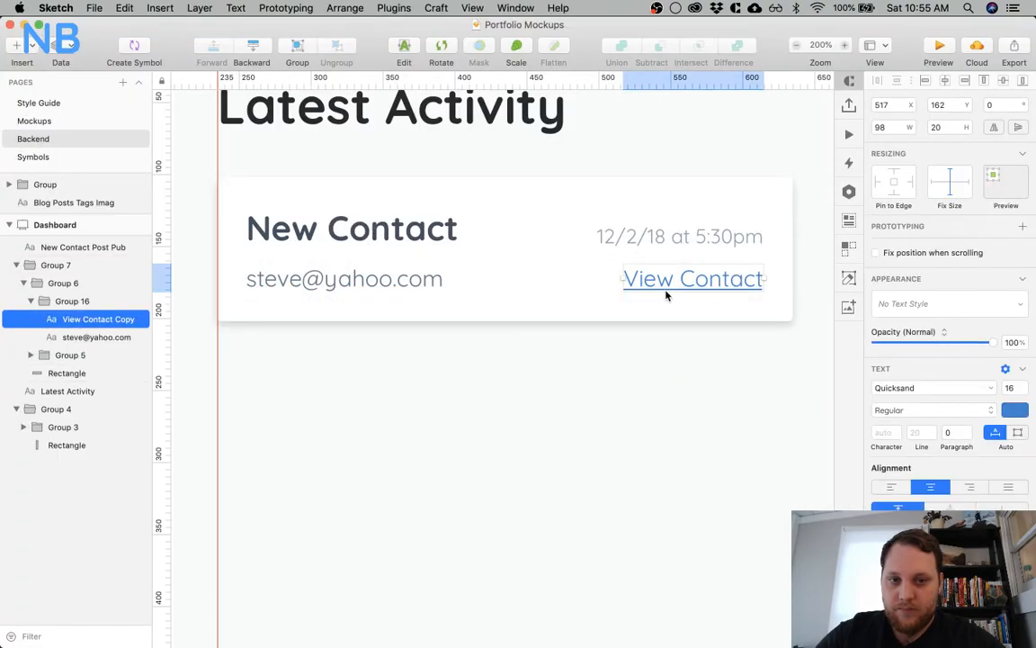
{"action": "key", "text": "BackSpace"}
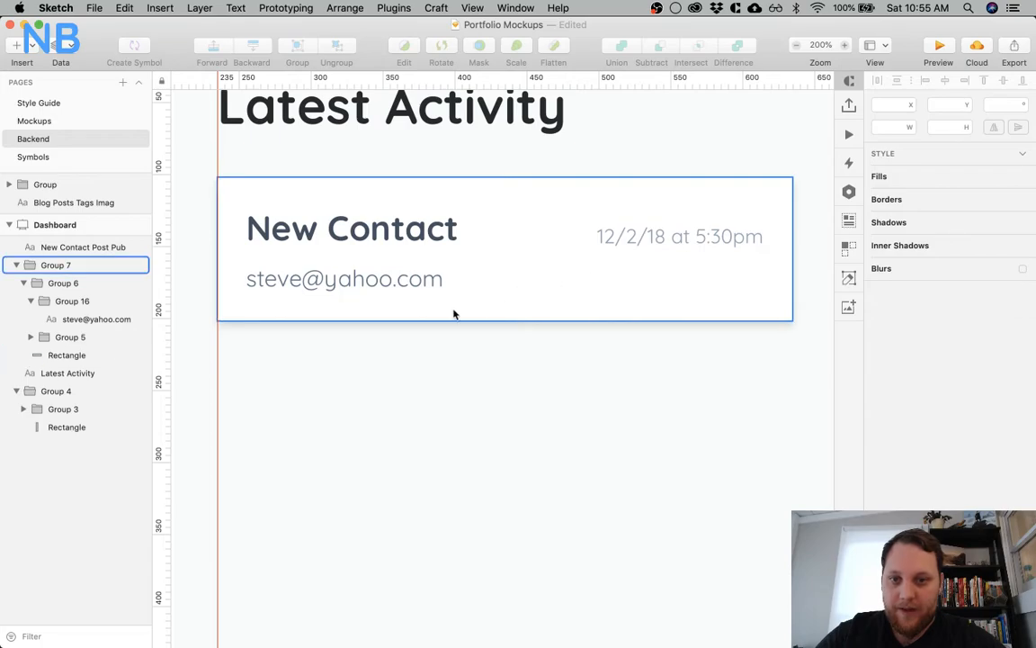
{"action": "left_click", "coordinate": [403, 281]}
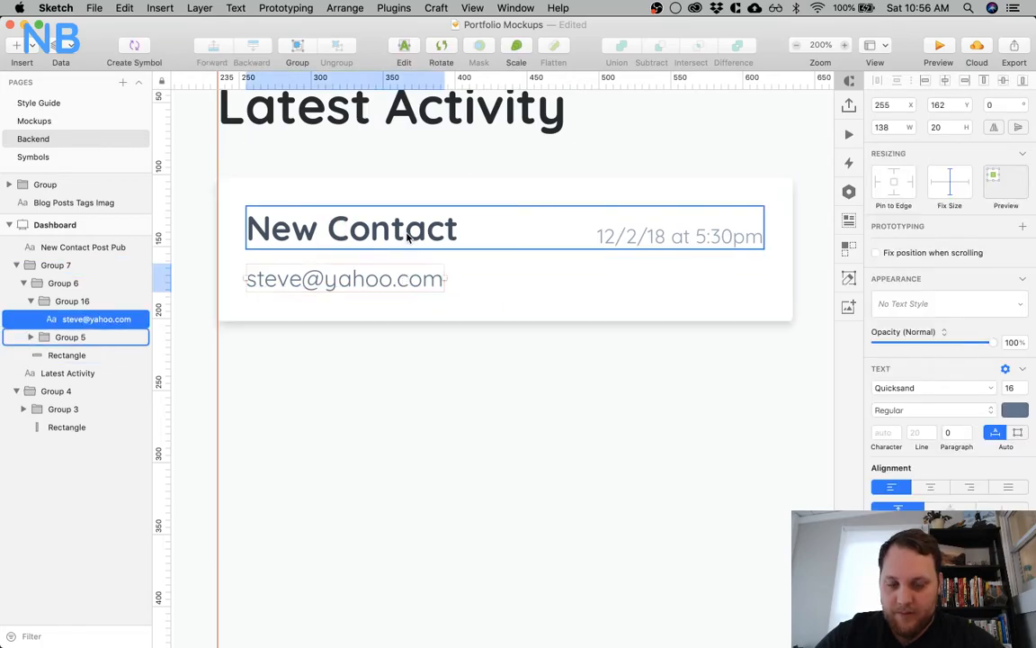
{"action": "key", "text": "Up"}
{"action": "key", "text": "Up"}
{"action": "key", "text": "Up"}
{"action": "key", "text": "Up"}
{"action": "key", "text": "Up"}
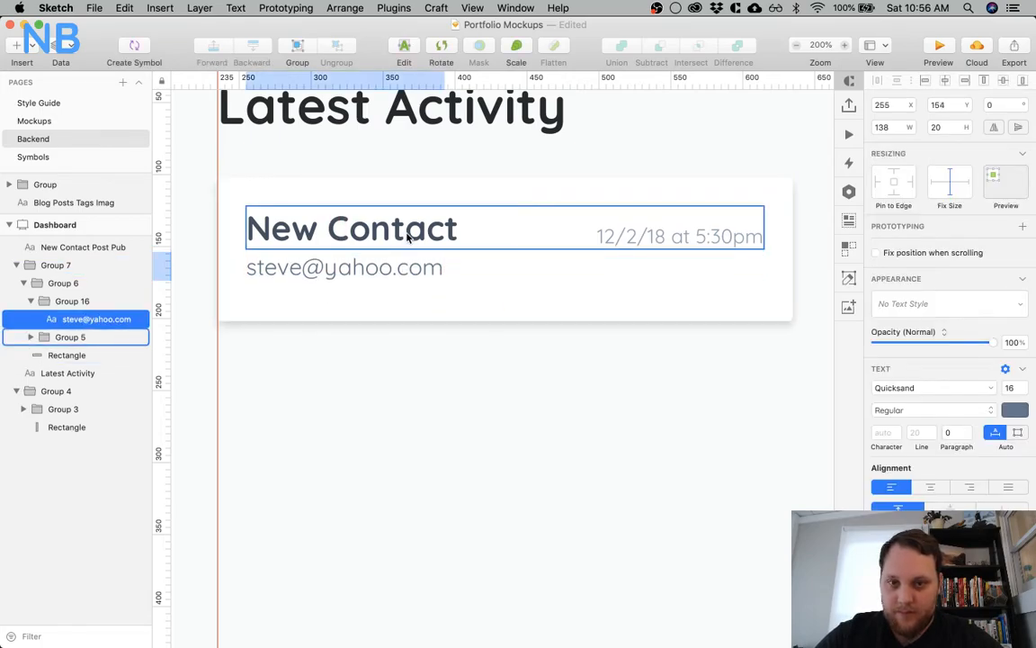
Move the date and time down onto the e-mail's row and align the two texts with each other
{"action": "left_click", "coordinate": [627, 240], "text": "super"}
{"action": "left_click_drag", "start_coordinate": [628, 240], "coordinate": [627, 273]}
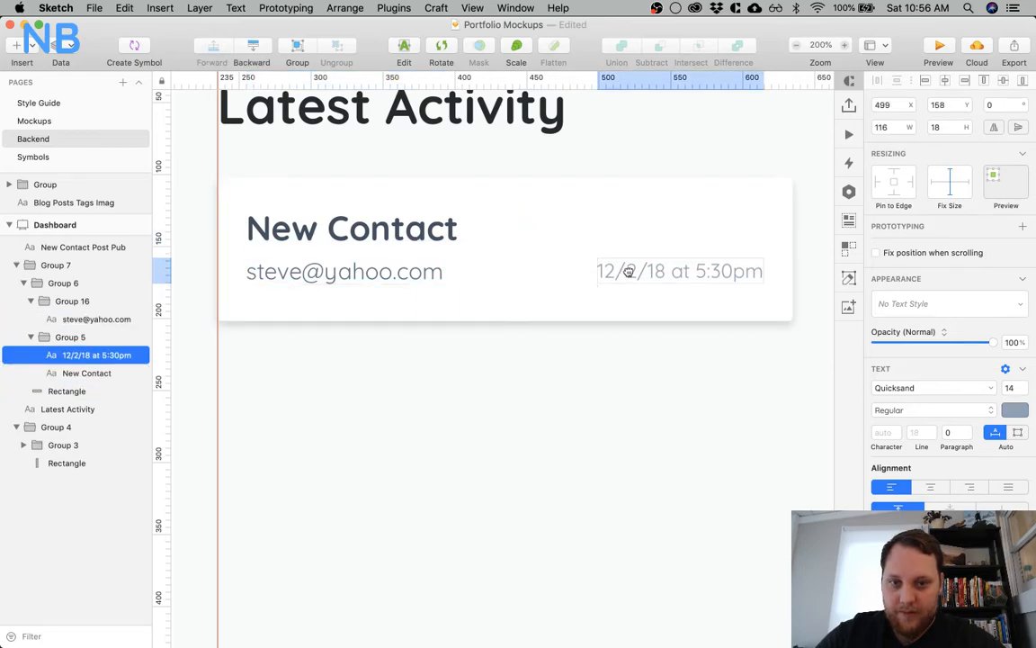
{"action": "left_click", "coordinate": [380, 270], "text": "shift"}
{"action": "left_click", "coordinate": [1021, 83]}
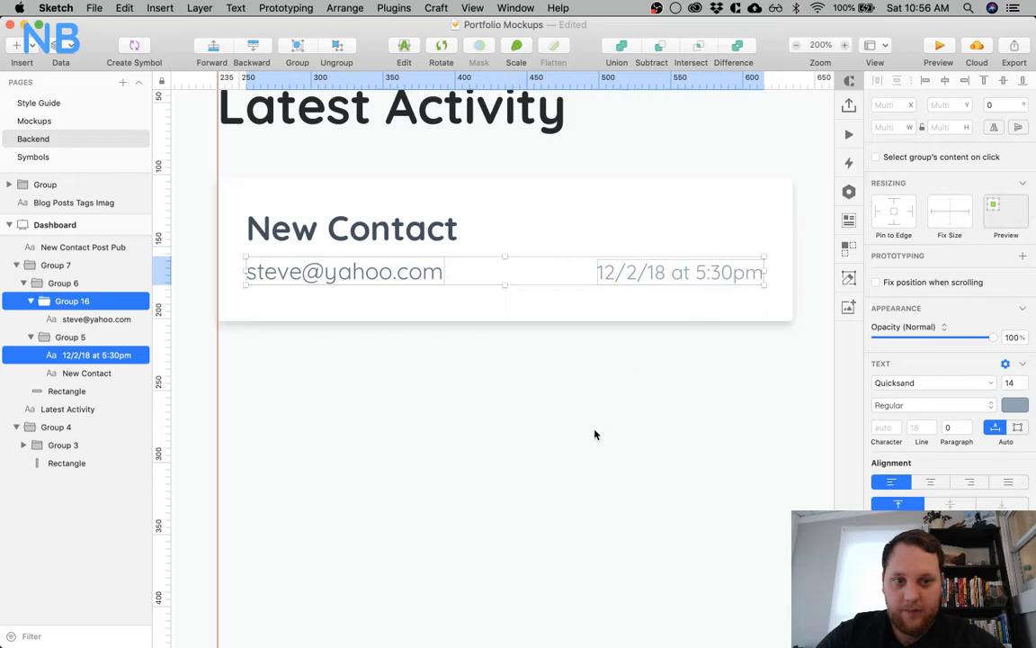
{"action": "left_click", "coordinate": [597, 430]}
Lighten the e-mail text's colour to a muted blue-grey similar to the date's
{"action": "left_click", "coordinate": [370, 271], "text": "super"}
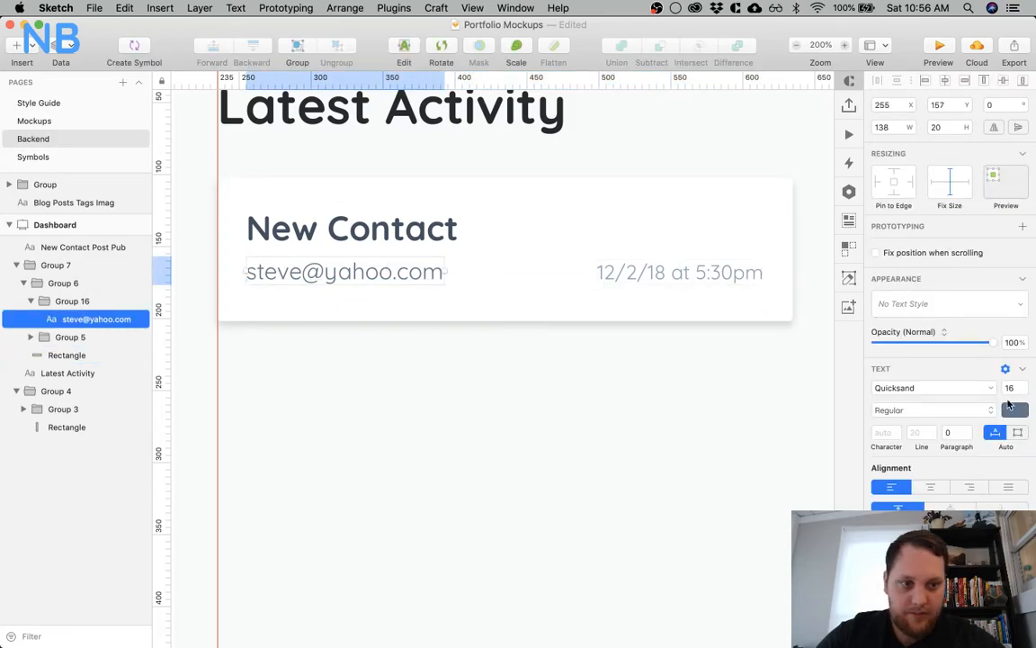
{"action": "left_click", "coordinate": [1012, 408]}
{"action": "left_click_drag", "start_coordinate": [925, 467], "coordinate": [910, 449]}
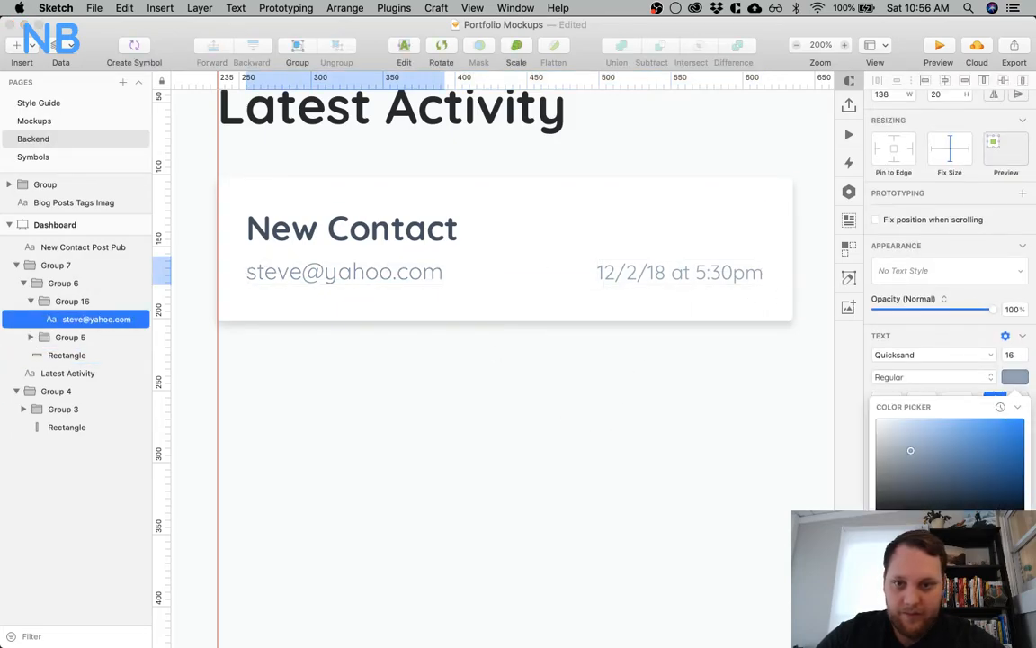
{"action": "left_click", "coordinate": [599, 310]}
Move the e-mail and date texts together 2 px up, closer to the New Contact title
{"action": "left_click", "coordinate": [417, 272], "text": "super"}
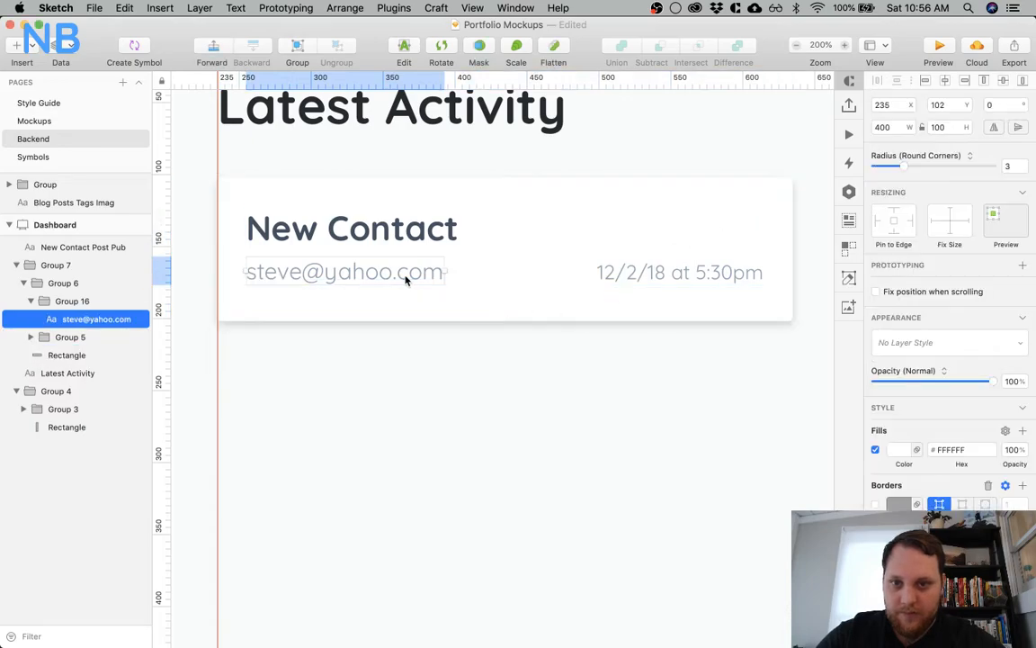
{"action": "left_click", "coordinate": [629, 271], "text": "shift"}
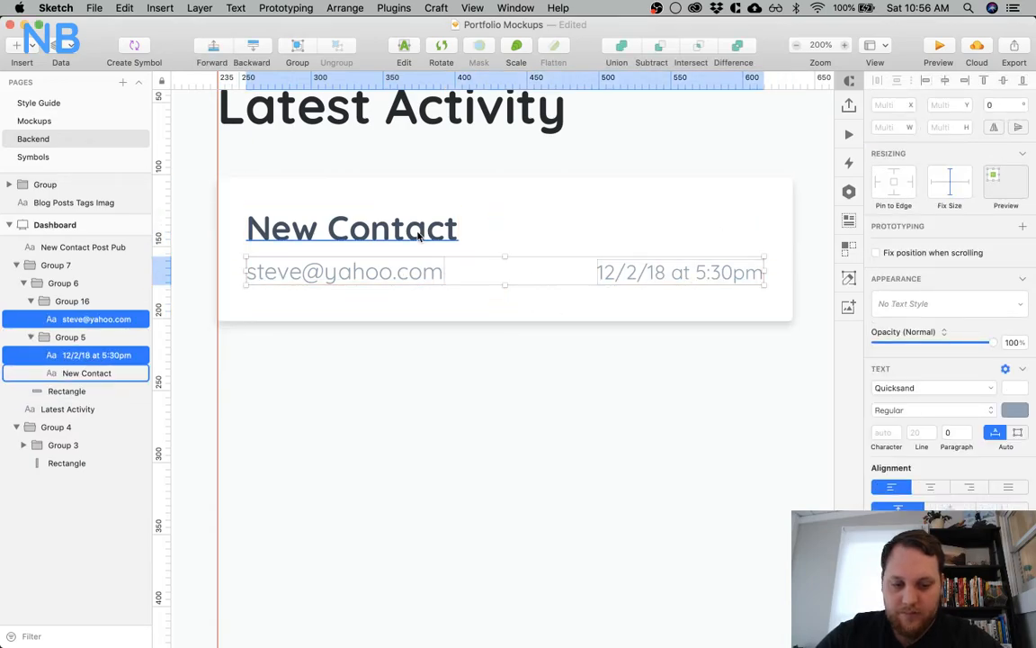
{"action": "key", "text": "Up"}
{"action": "key", "text": "Up"}
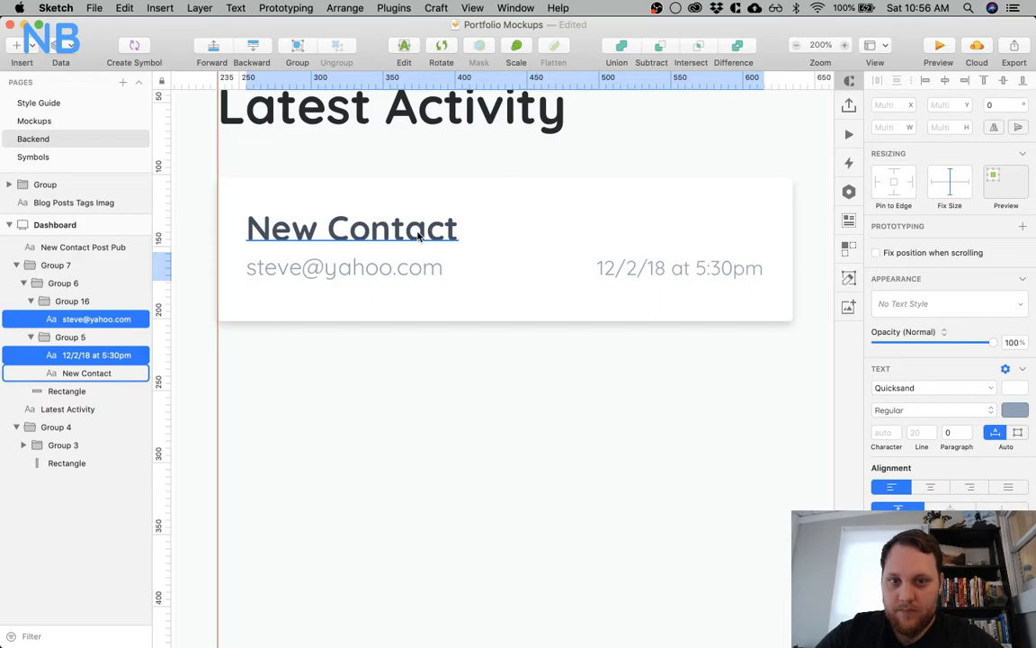
{"action": "left_click", "coordinate": [463, 388]}
Reword the card's date and time as "Dec 2 5:30pm"
{"action": "left_click", "coordinate": [678, 268]}
{"action": "double_click", "coordinate": [680, 270]}
{"action": "key", "text": "Left"}
{"action": "key", "text": "Left"}
{"action": "key", "text": "Left"}
{"action": "left_click_drag", "start_coordinate": [690, 268], "coordinate": [597, 264]}
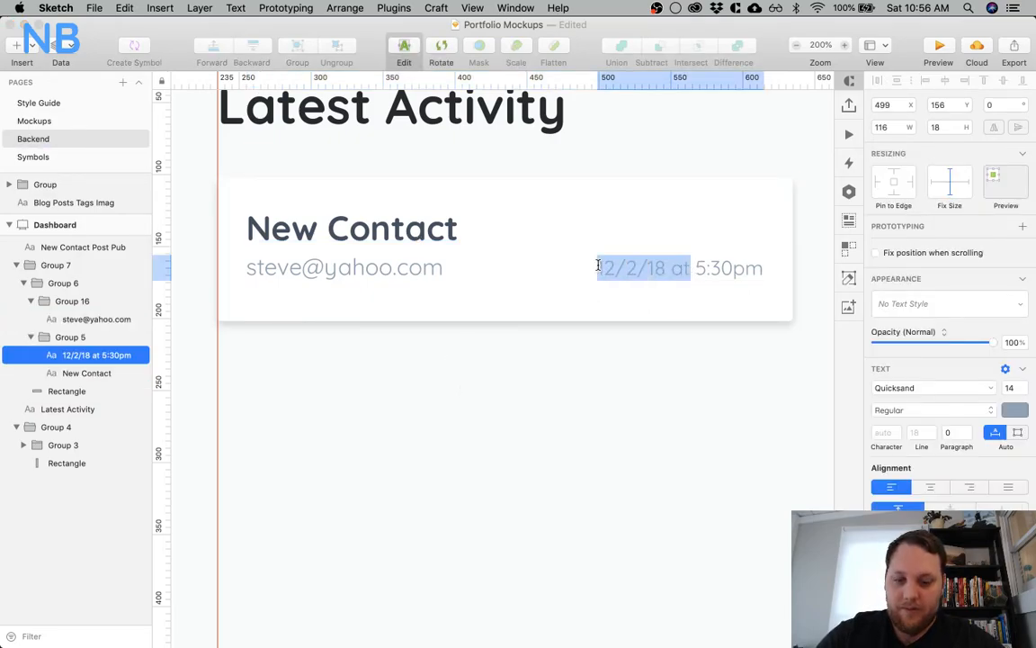
{"action": "type", "text": "Dex"}
{"action": "key", "text": "BackSpace"}
{"action": "type", "text": "c 2 "}
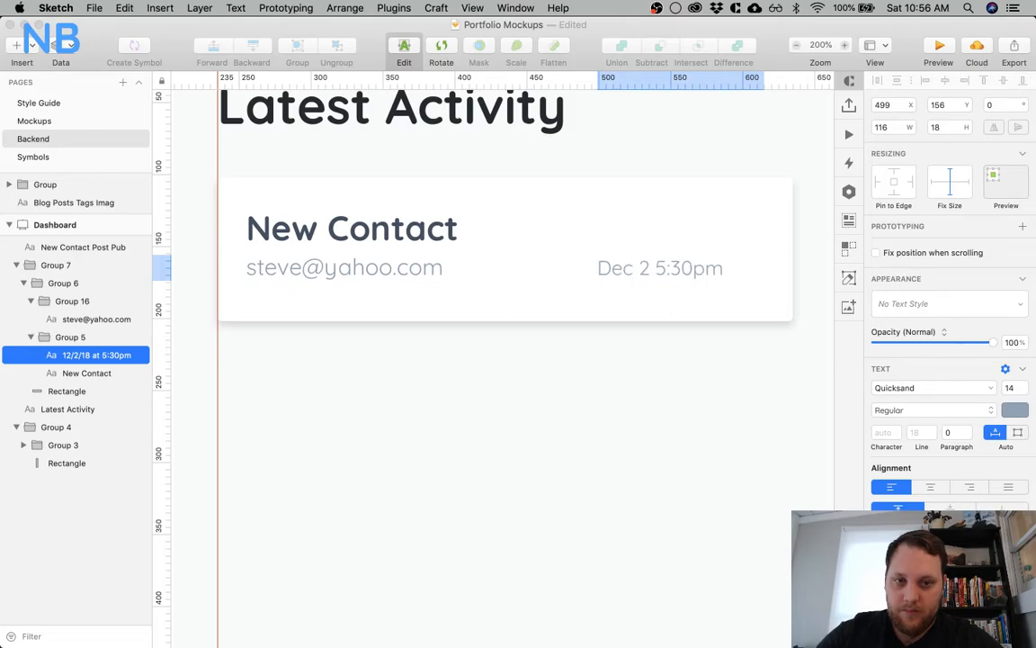
{"action": "type", "text": "-"}
{"action": "key", "text": "BackSpace"}
{"action": "key", "text": "BackSpace"}
Check the date format in the Catch Up / Inbox shot in Chrome, and reorder the card's date in Sketch to "2 Dec 5:30pm"
{"action": "key", "text": "super+Tab"}
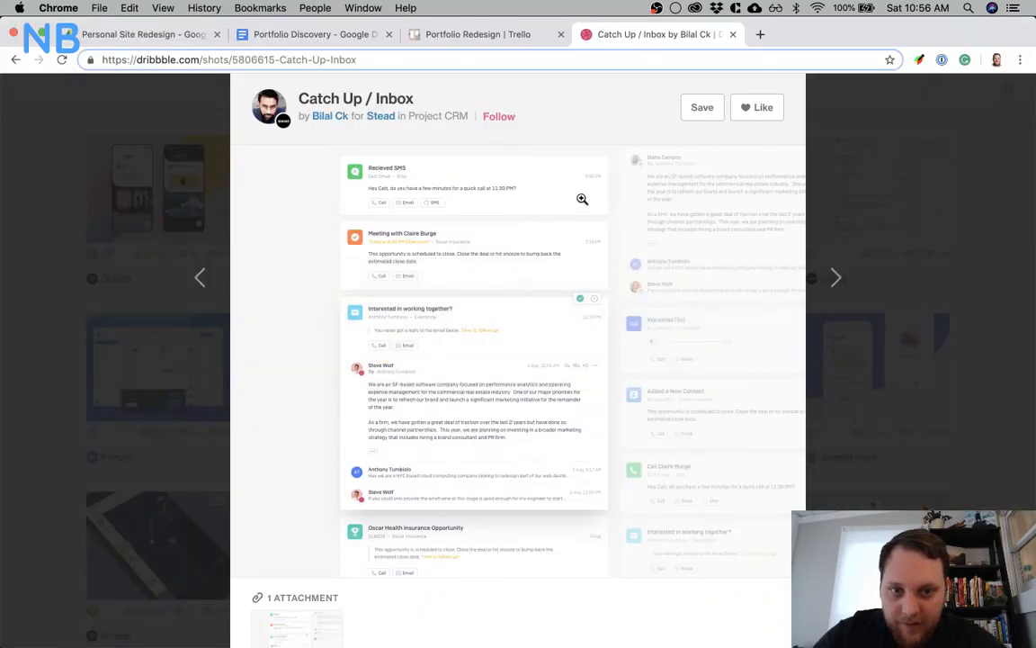
{"action": "key", "text": "super+Tab"}
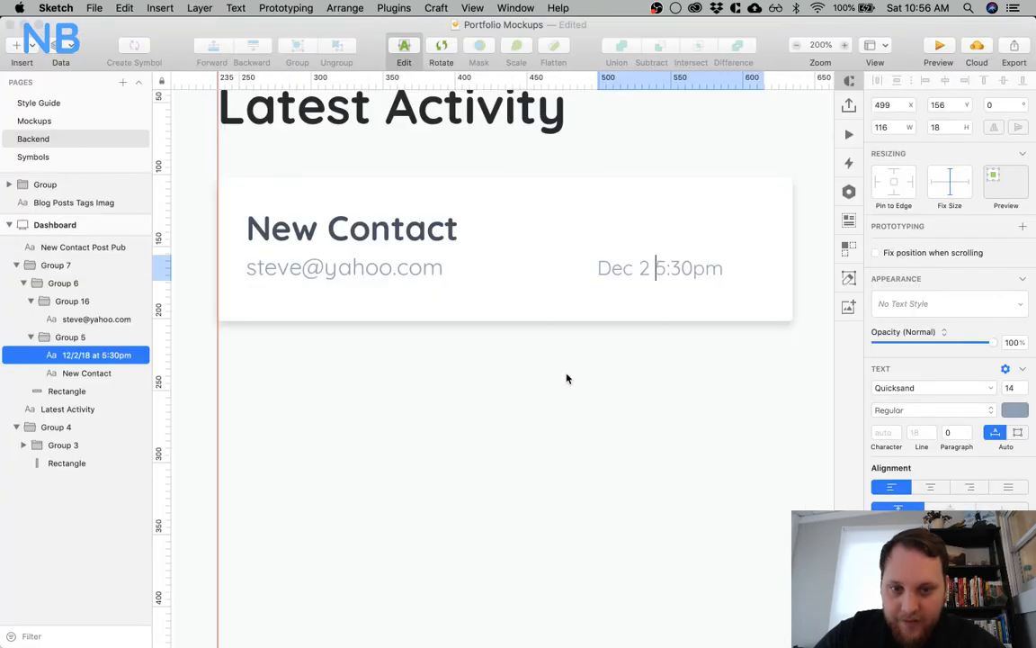
{"action": "double_click", "coordinate": [615, 267]}
{"action": "key", "text": "BackSpace"}
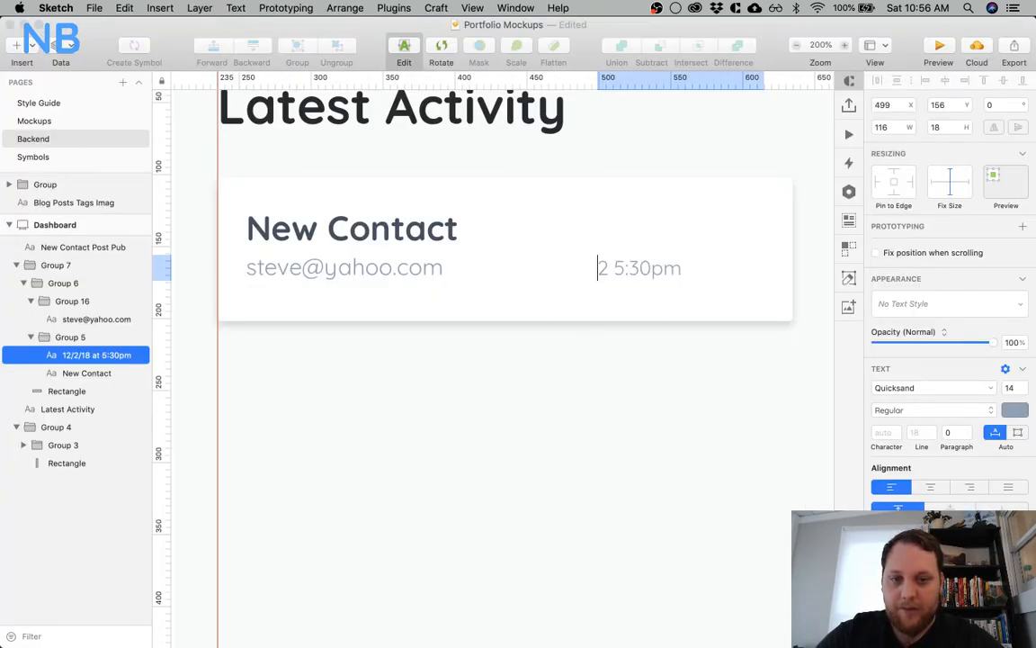
{"action": "type", "text": "Dec"}
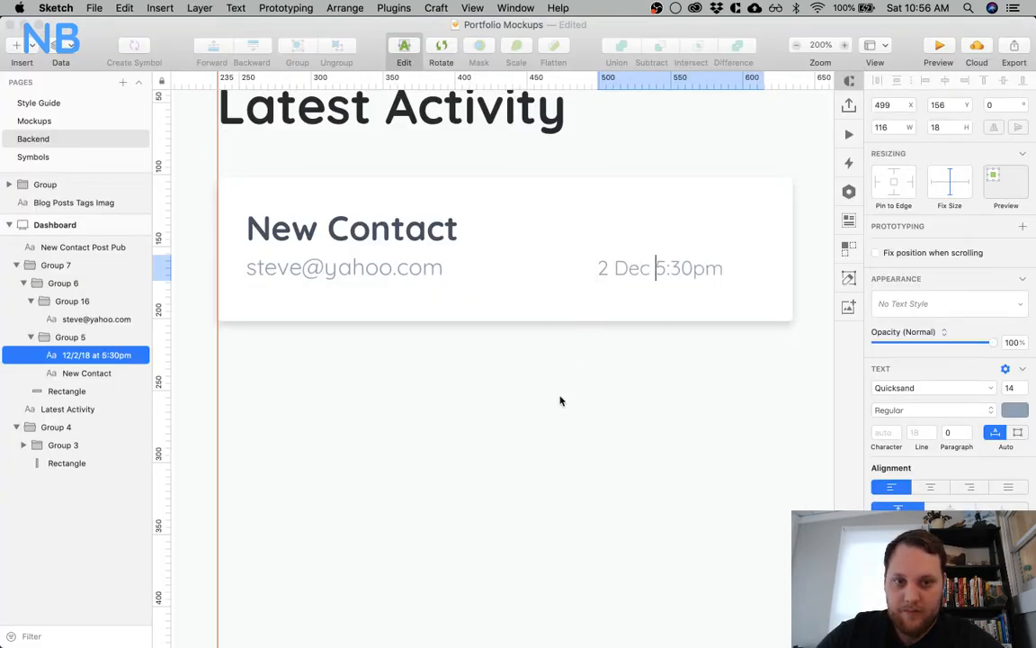
{"action": "key", "text": "Escape"}
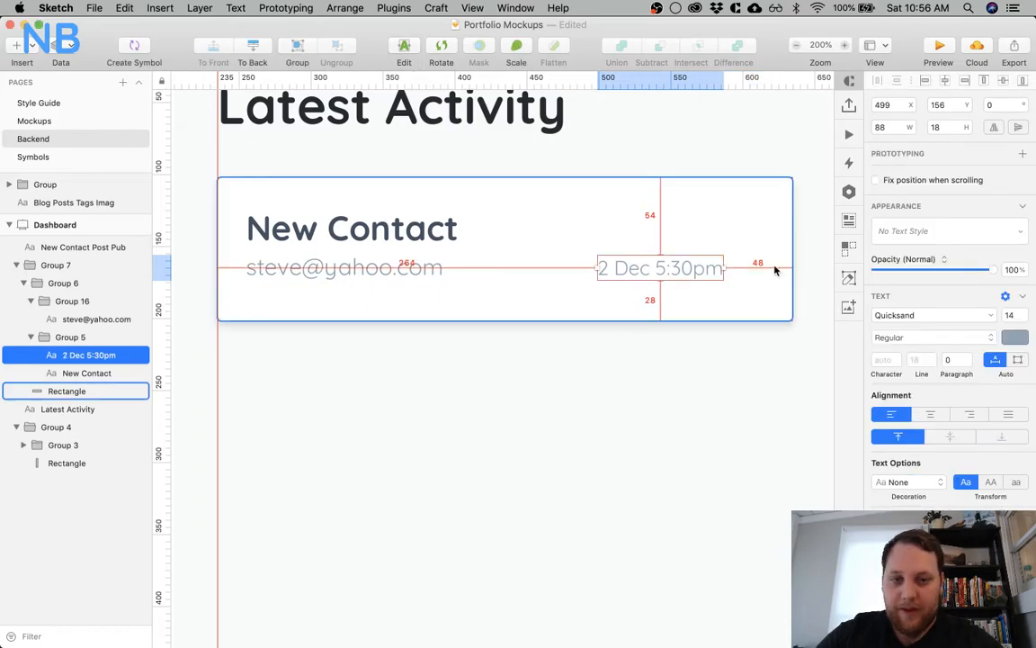
Move the date text to X 527, 20 px from the card's right edge, and check its spacing
{"action": "key", "text": "Left"}
{"action": "key", "text": "Left"}
{"action": "key", "text": "shift+Right"}
{"action": "key", "text": "shift+Right"}
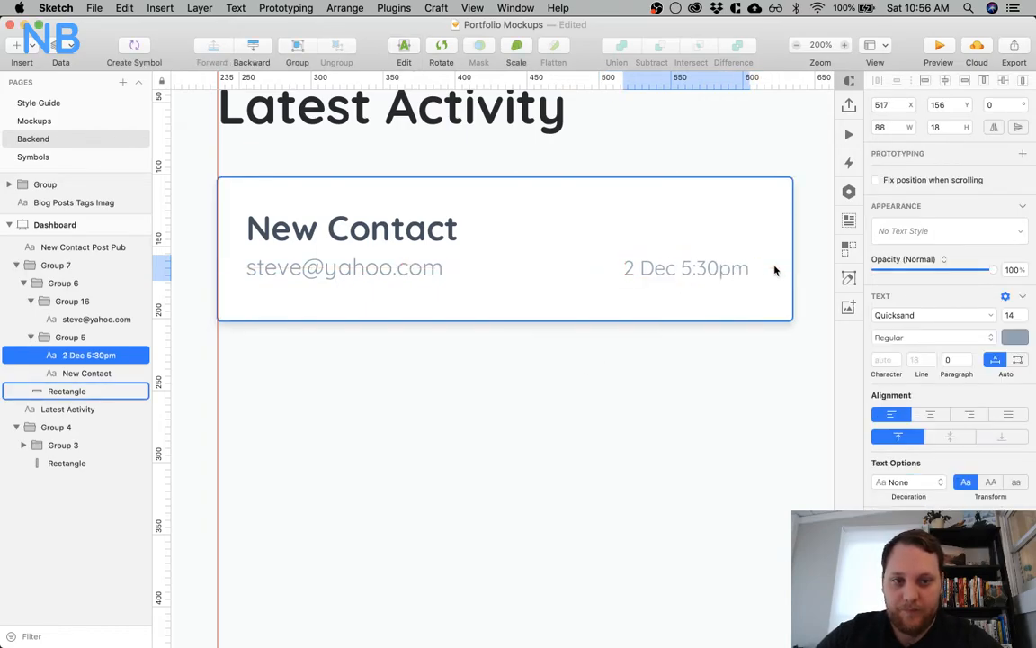
{"action": "key", "text": "shift+Right"}
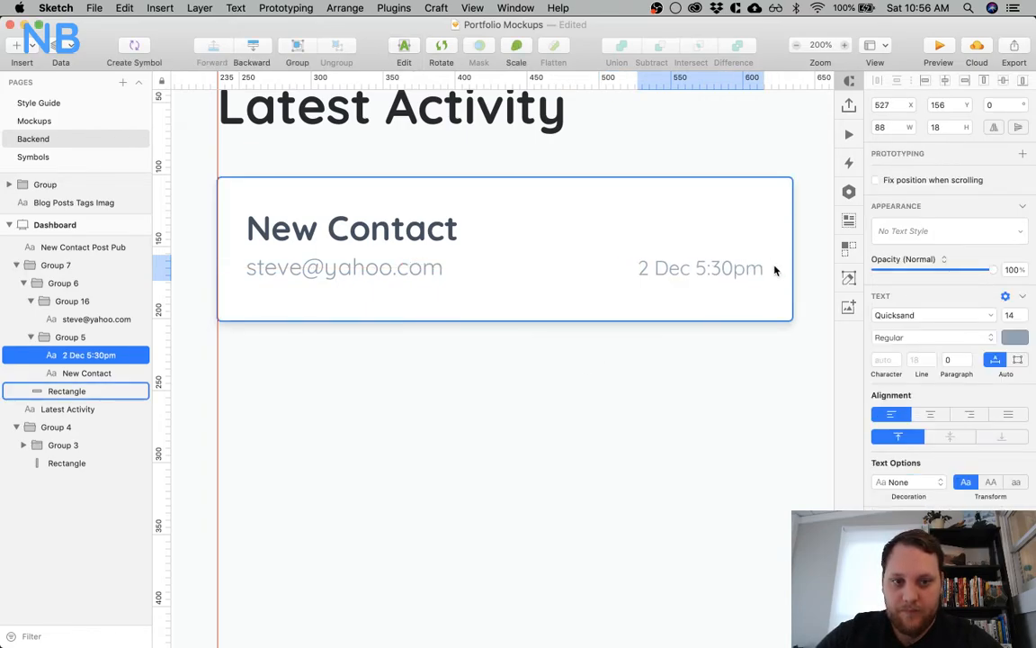
{"action": "left_click", "coordinate": [633, 375]}
{"action": "left_click", "coordinate": [678, 272]}
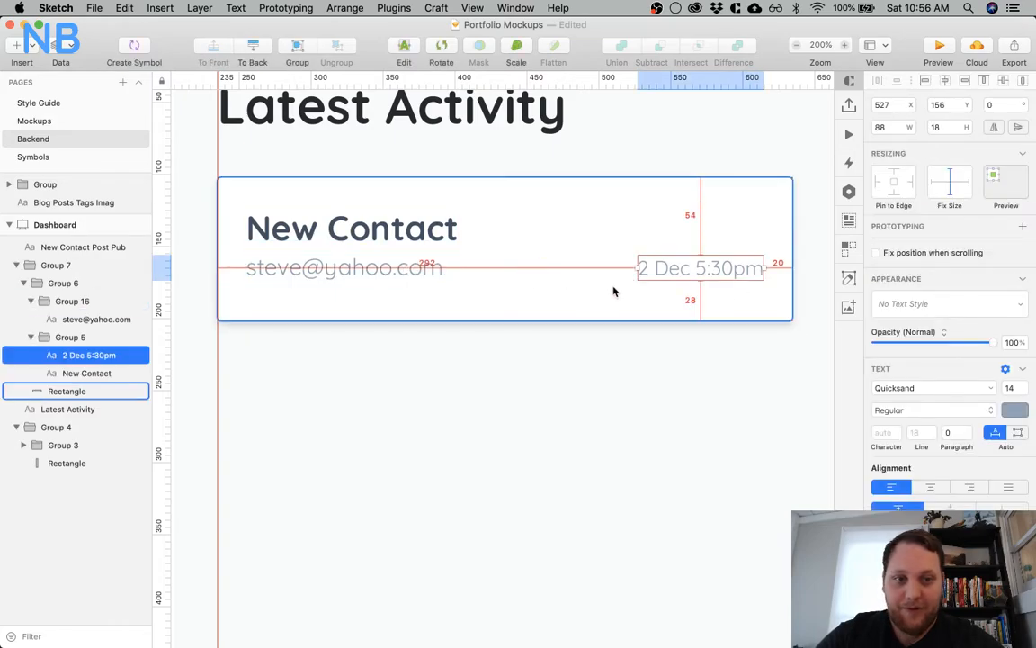
Right-align the date text and extend the card downward to about 145 px high
{"action": "left_click", "coordinate": [968, 487]}
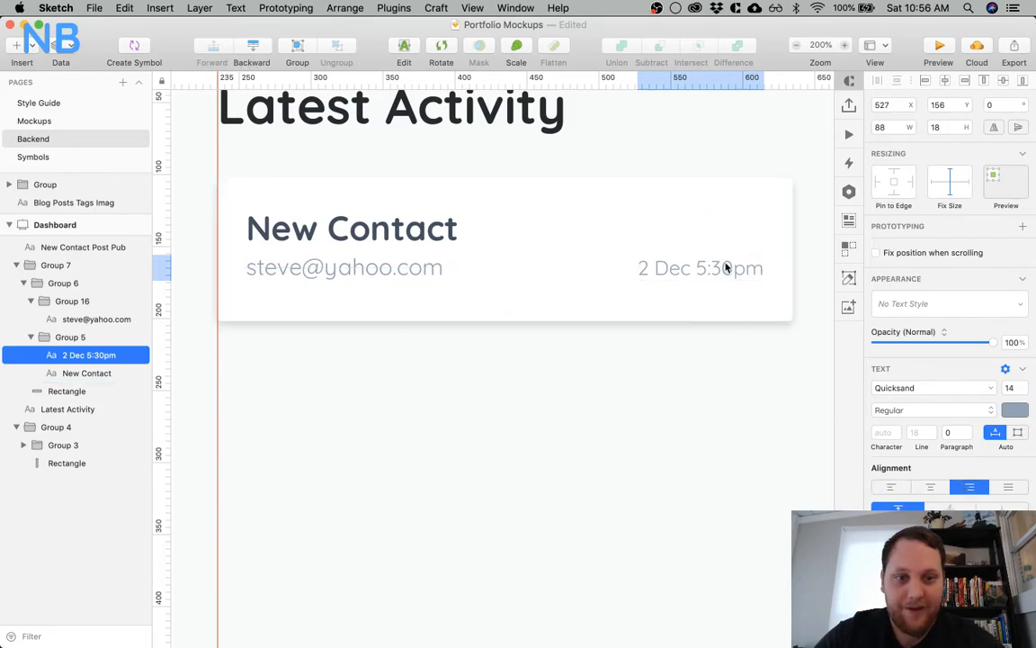
{"action": "left_click", "coordinate": [646, 350]}
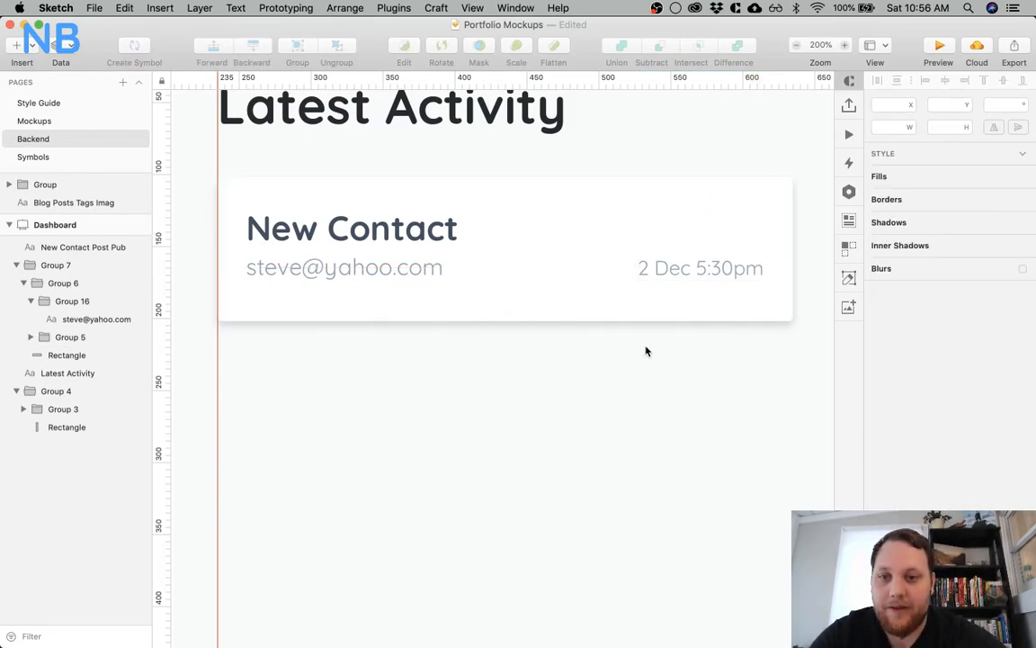
{"action": "left_click", "coordinate": [580, 308]}
{"action": "left_click_drag", "start_coordinate": [503, 320], "coordinate": [504, 389]}
{"action": "left_click", "coordinate": [396, 426]}
{"action": "left_click", "coordinate": [345, 303]}
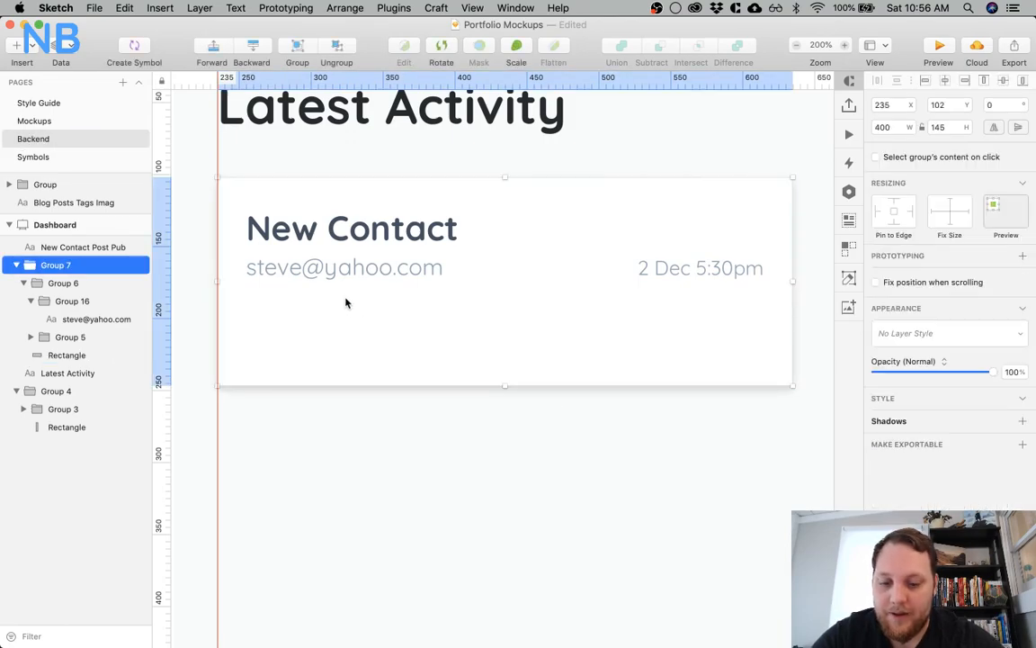
Add a left-aligned text box at X 255 beneath the e-mail line and widen it to 360 px
{"action": "key", "text": "t"}
{"action": "left_click", "coordinate": [253, 312]}
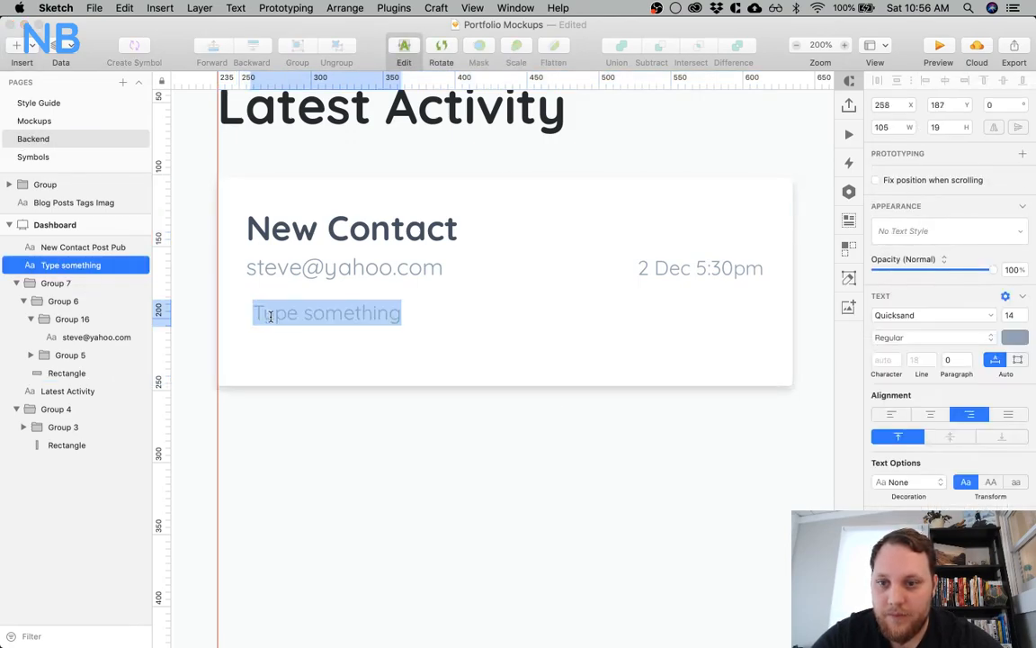
{"action": "left_click", "coordinate": [415, 415]}
{"action": "left_click_drag", "start_coordinate": [286, 315], "coordinate": [289, 358]}
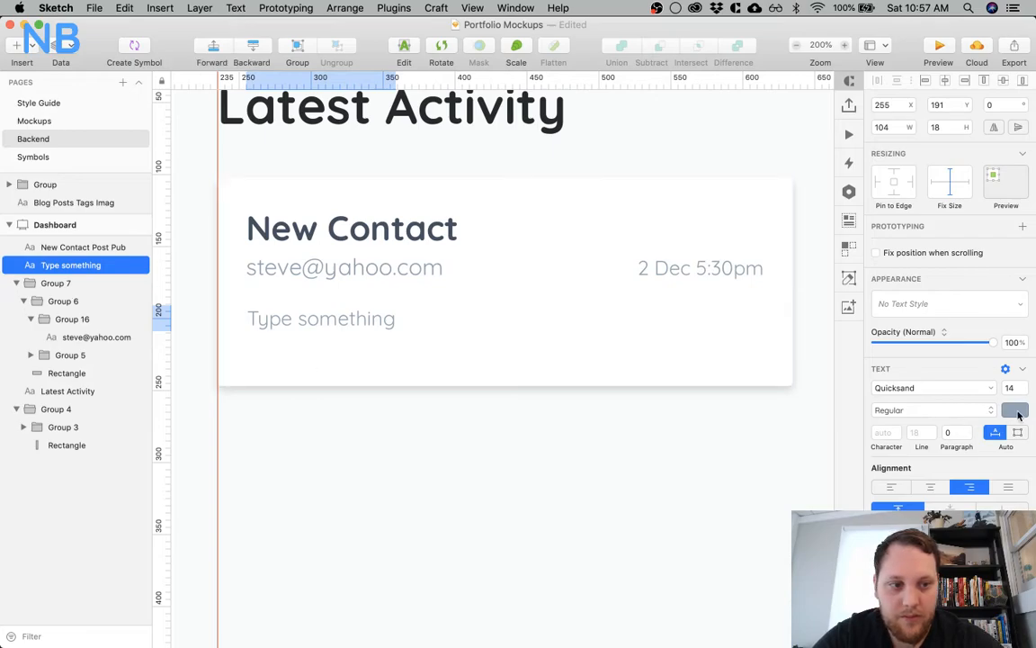
{"action": "left_click_drag", "start_coordinate": [397, 316], "coordinate": [761, 327]}
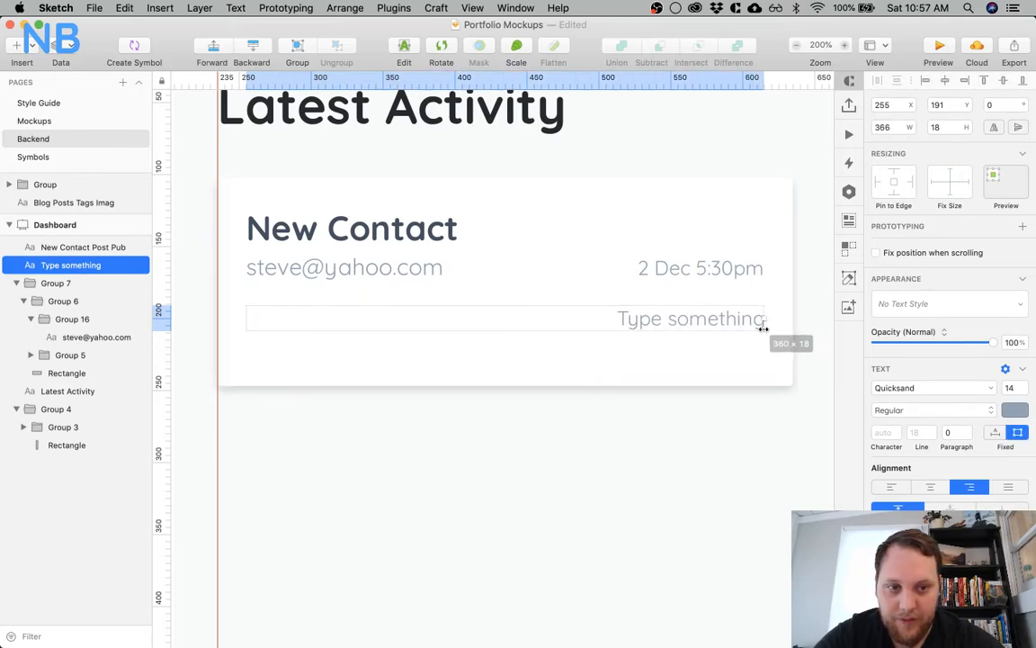
{"action": "left_click", "coordinate": [894, 488]}
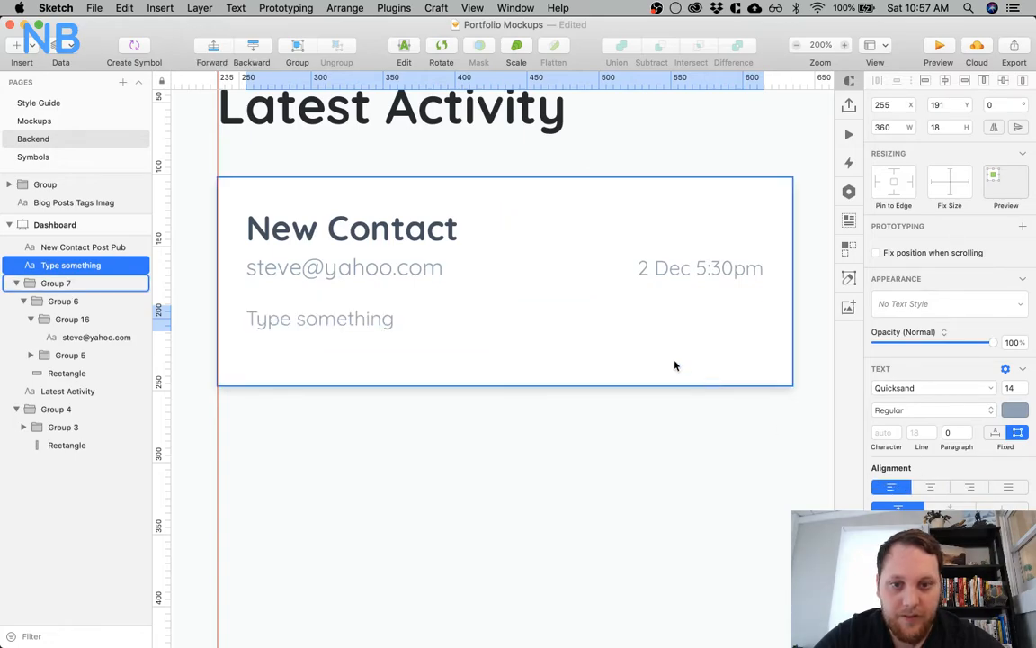
Darken the new text's colour to a deeper slate blue and set its font size to 16
{"action": "left_click", "coordinate": [1014, 409]}
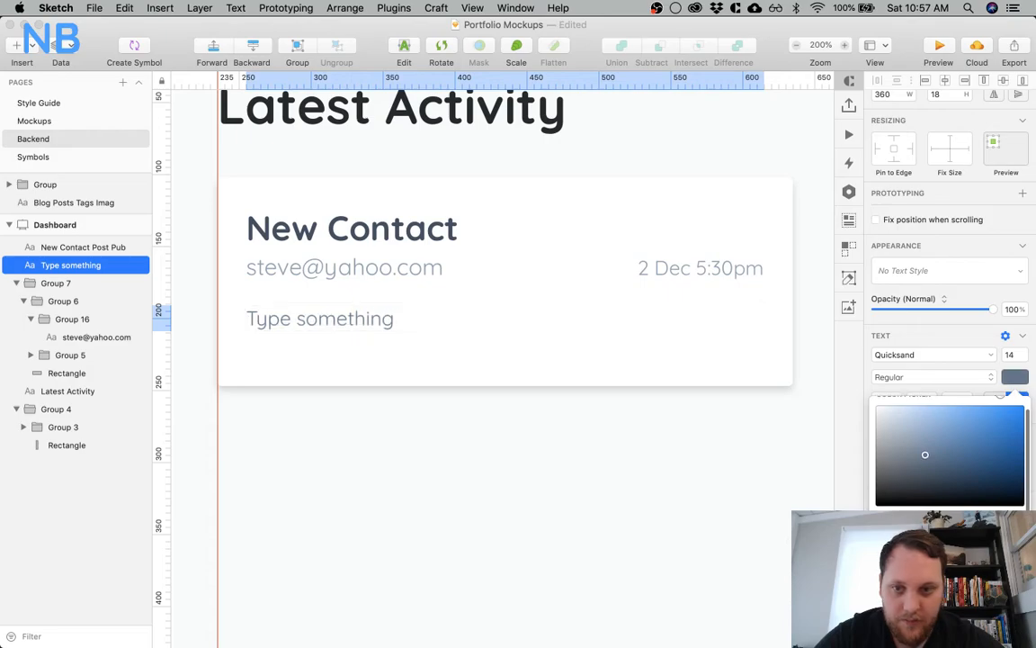
{"action": "left_click", "coordinate": [1012, 354]}
{"action": "type", "text": "16"}
{"action": "key", "text": "Return"}
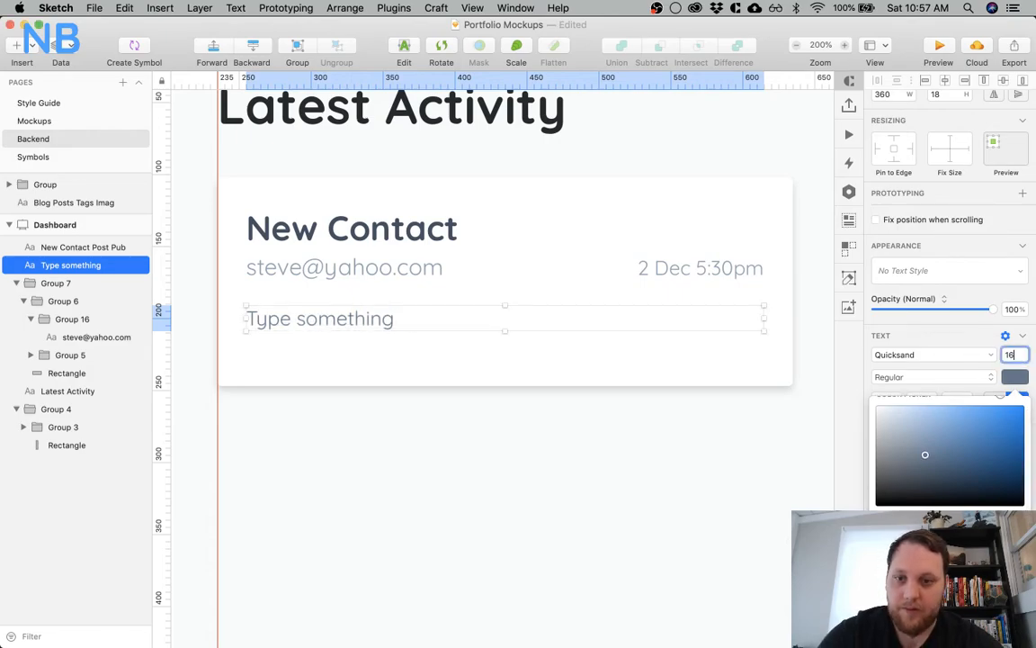
{"action": "left_click", "coordinate": [525, 429]}
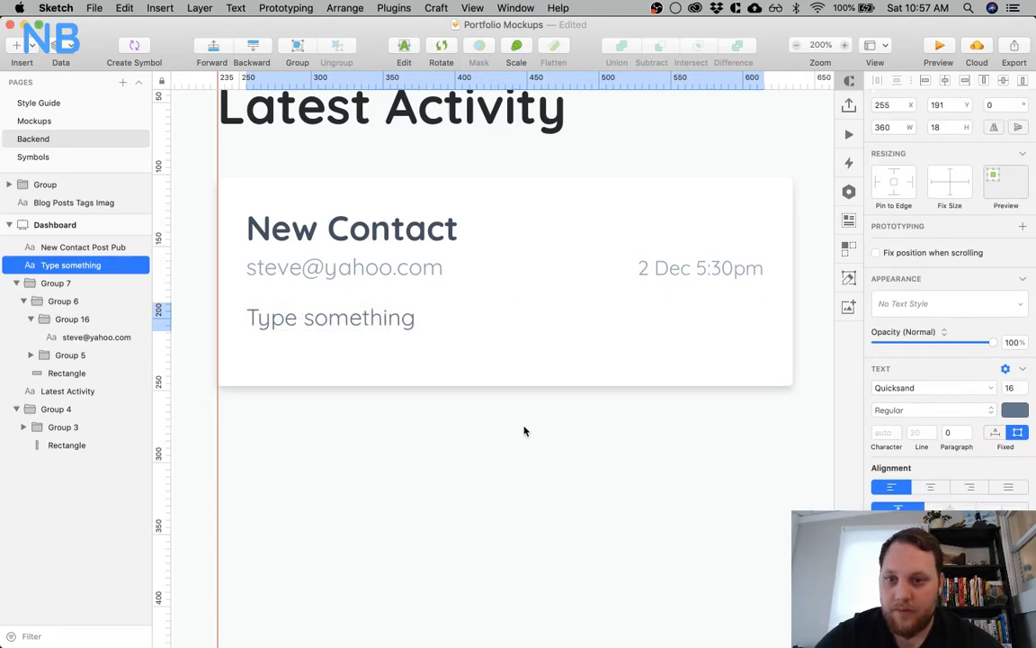
Replace the placeholder with a first-name greeting and "I wanted to get in touch to discuss that new blog post you wrote"
{"action": "double_click", "coordinate": [363, 317]}
{"action": "key", "text": "super+a"}
{"action": "type", "text": "Hi Nic"}
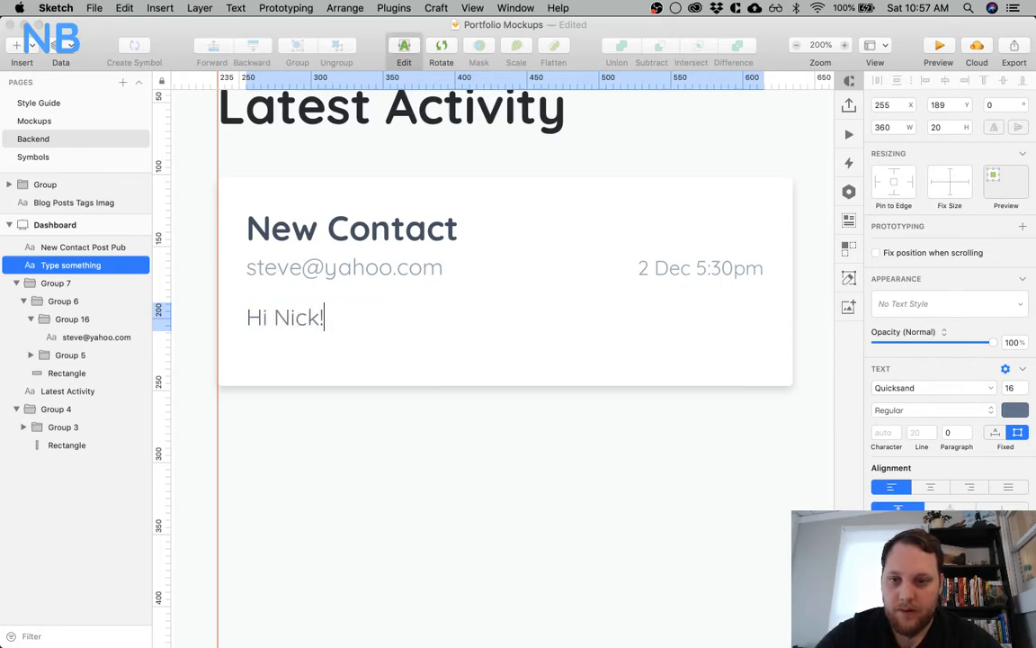
{"action": "type", "text": "k! I wante"}
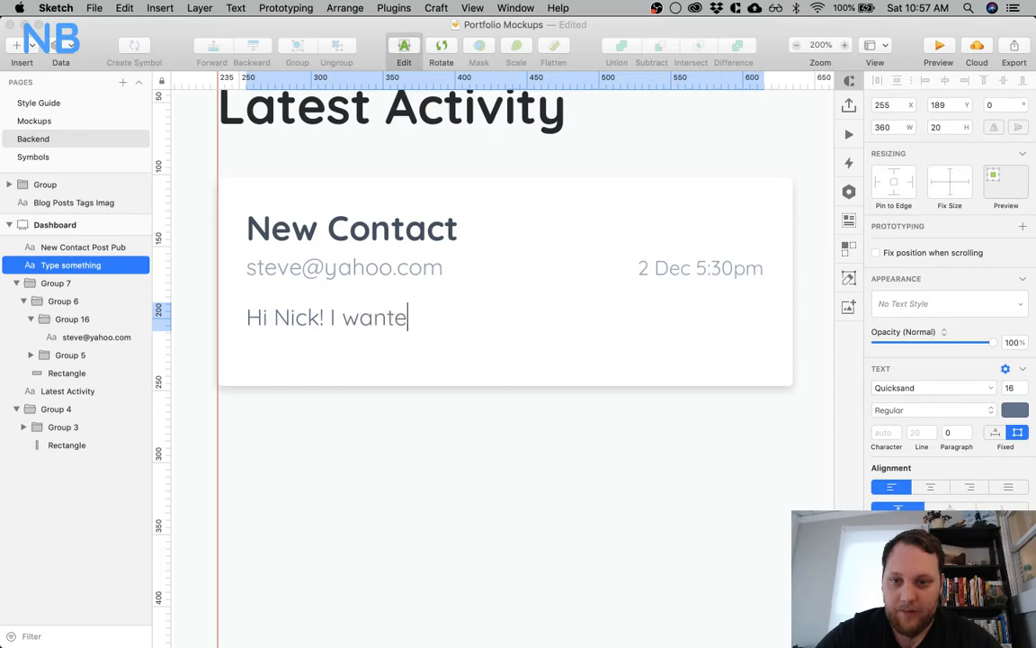
{"action": "type", "text": "d to get in"}
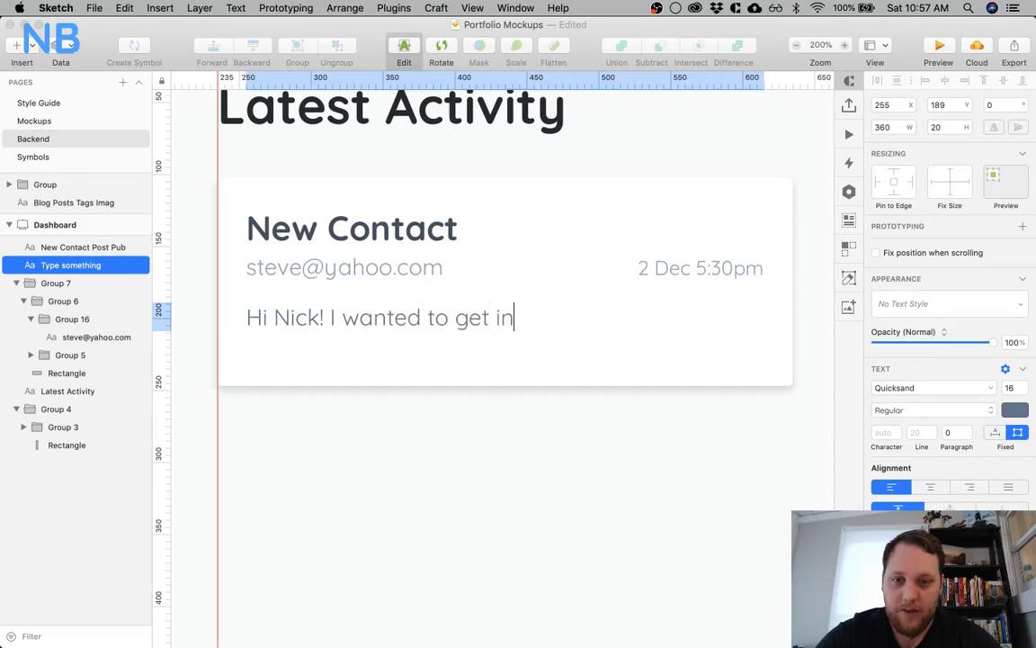
{"action": "type", "text": " touch to discue"}
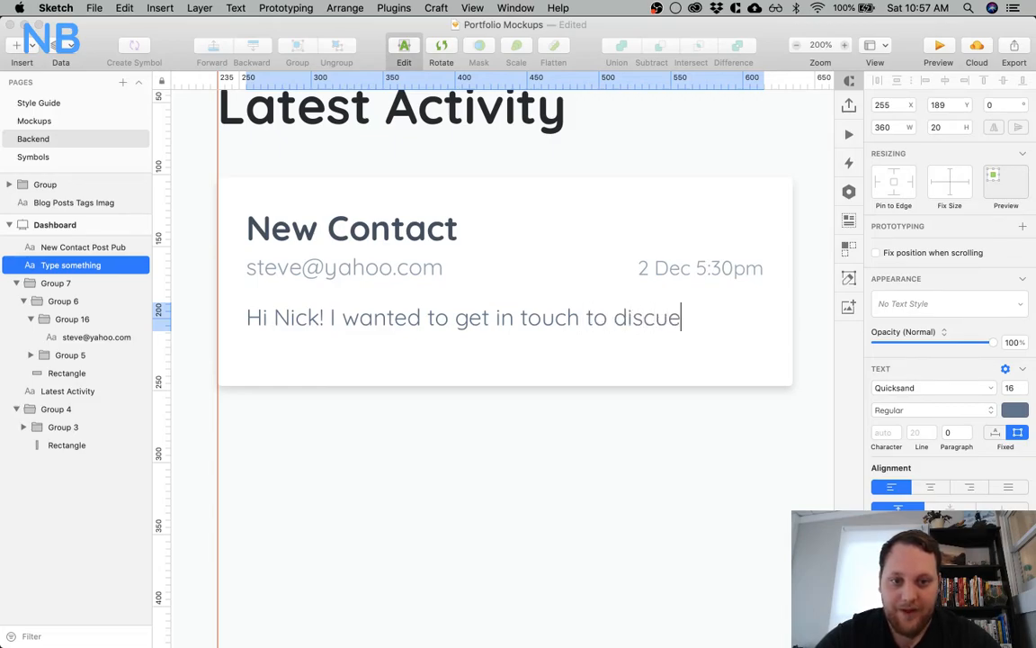
{"action": "key", "text": "BackSpace"}
{"action": "type", "text": "ss that new blog post"}
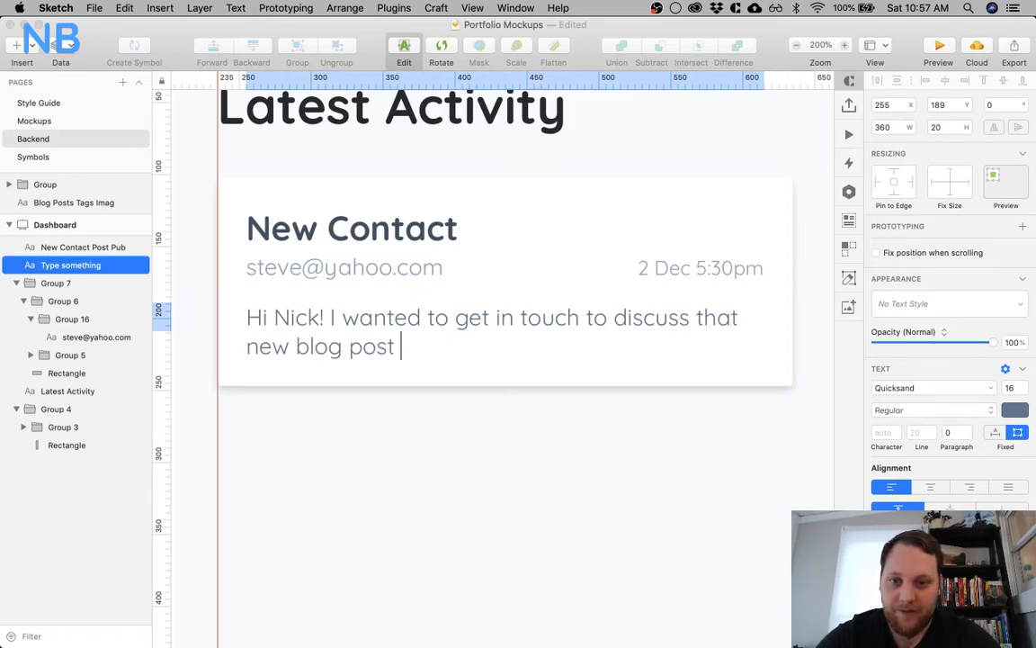
{"action": "type", "text": " you wro"}
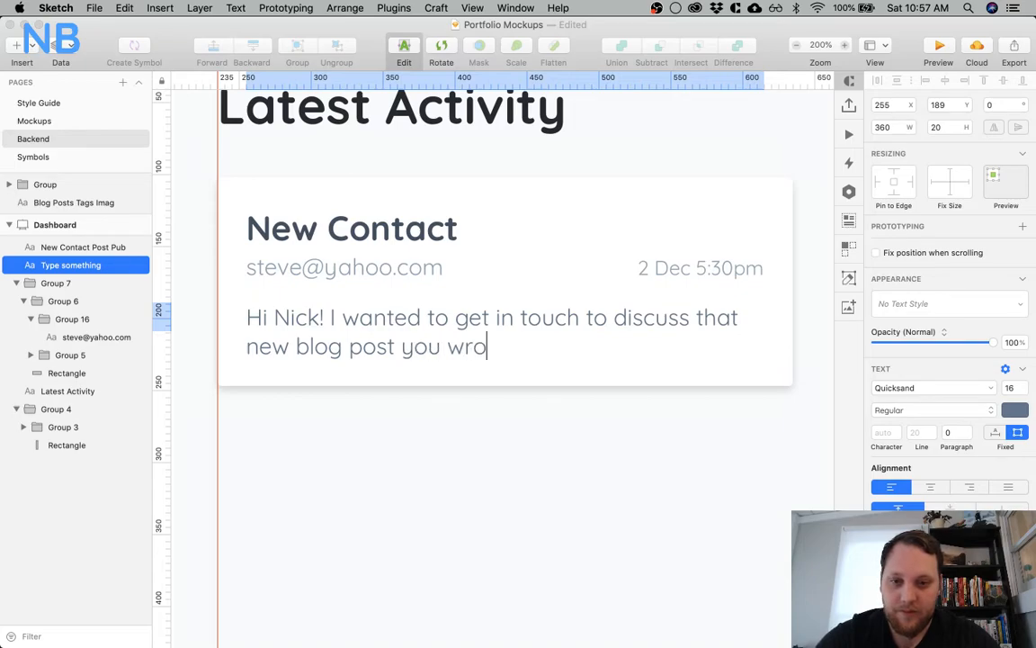
{"action": "type", "text": "te. Can we g"}
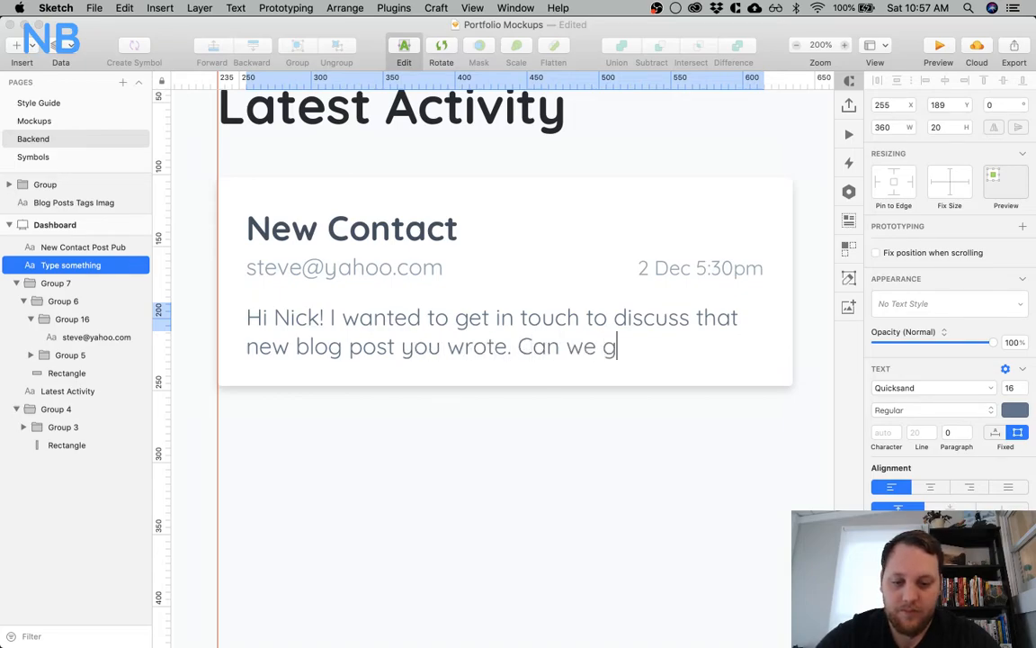
{"action": "type", "text": "e"}
Continue the message with "Can we schedule a time to talk? Cheers," and sign it with the sender's first name
{"action": "key", "text": "BackSpace"}
{"action": "key", "text": "BackSpace"}
{"action": "type", "text": "schue"}
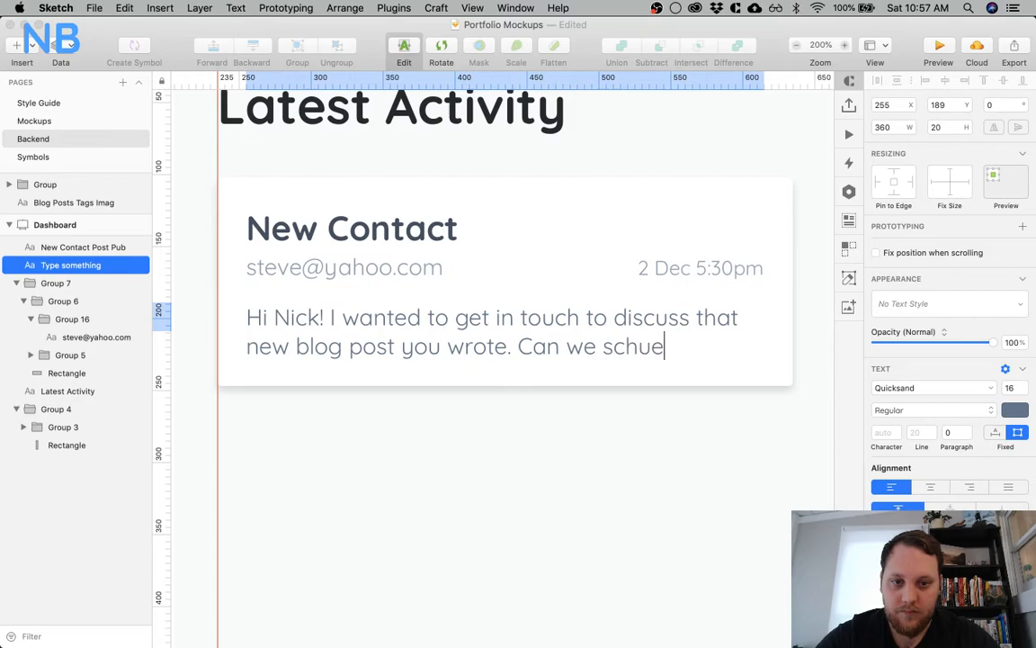
{"action": "key", "text": "BackSpace"}
{"action": "key", "text": "BackSpace"}
{"action": "type", "text": "edule a ti"}
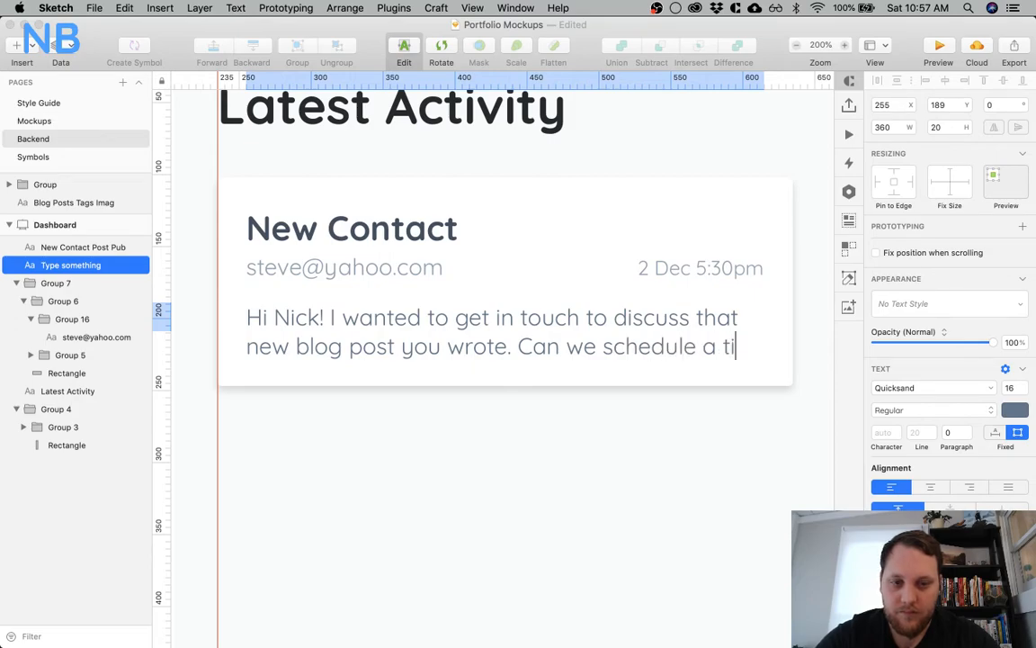
{"action": "type", "text": "me to ta"}
{"action": "key", "text": "BackSpace"}
{"action": "type", "text": "talk"}
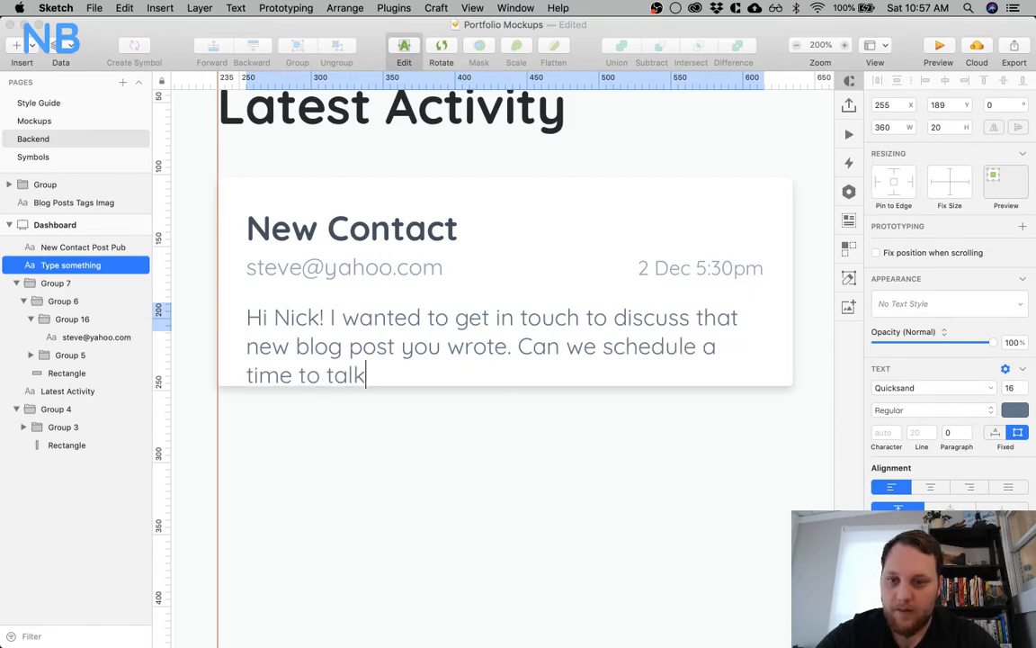
{"action": "type", "text": "? Che"}
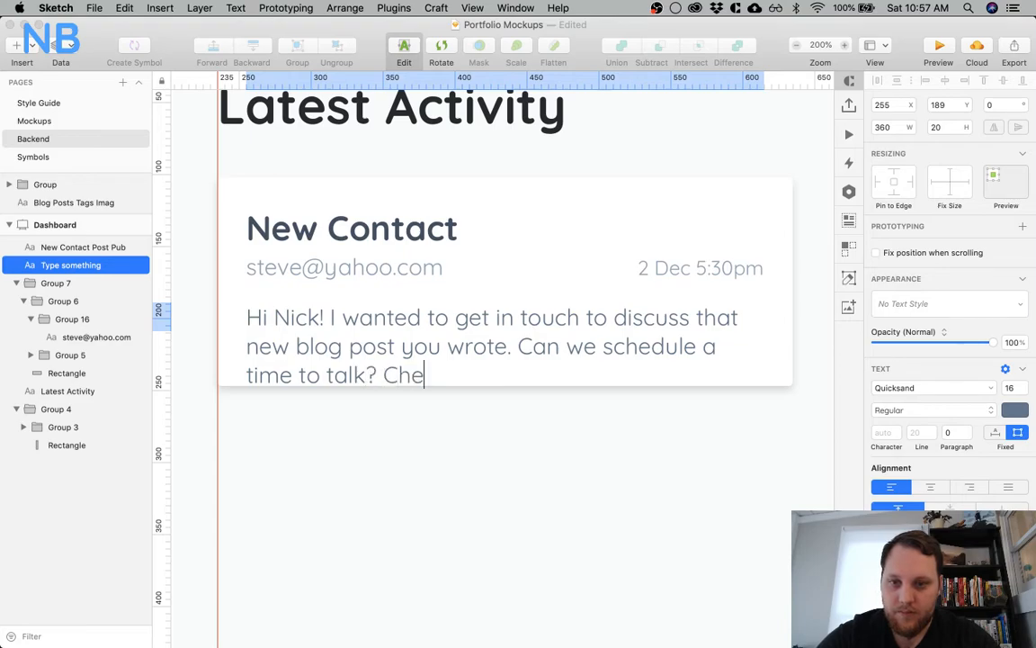
{"action": "type", "text": "ers, ste"}
{"action": "key", "text": "BackSpace"}
{"action": "key", "text": "BackSpace"}
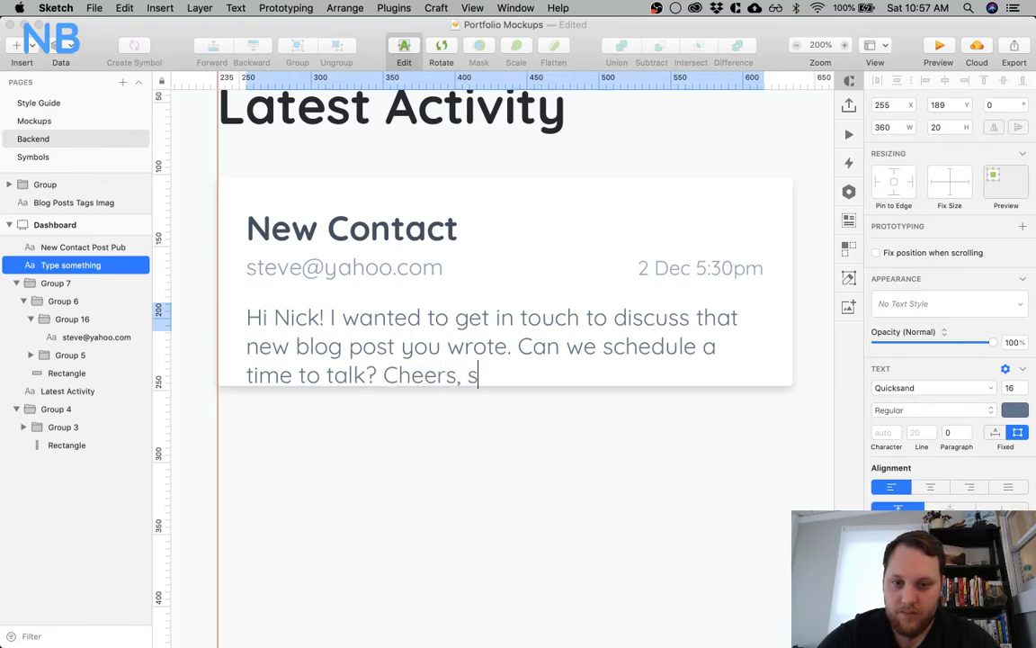
{"action": "type", "text": "teve."}
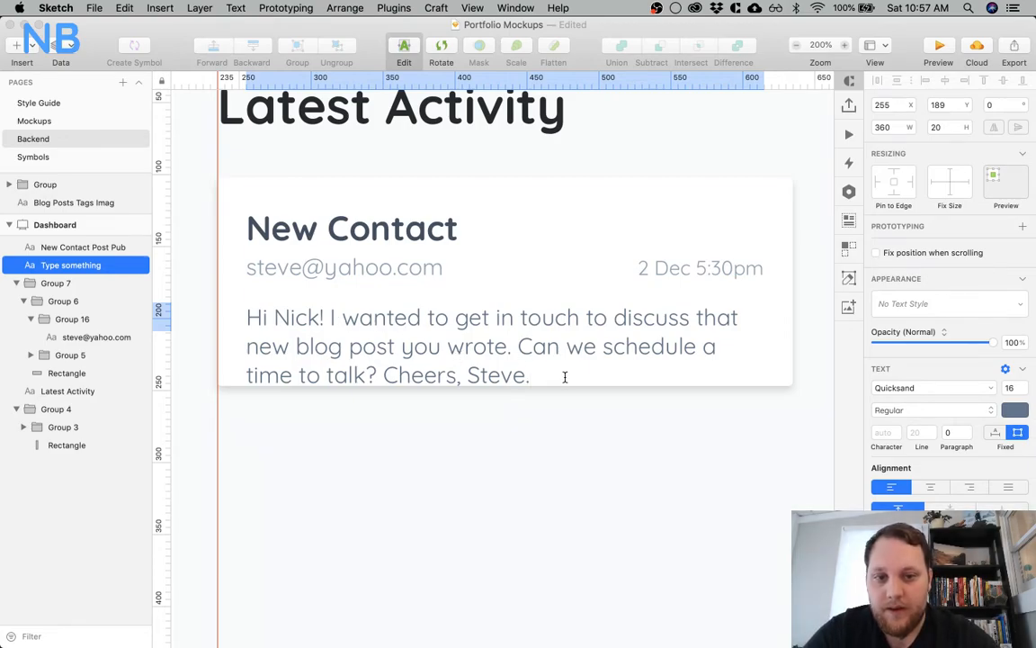
Cut the message text off after "Can we schedule" and end it with an ellipsis
{"action": "left_click_drag", "start_coordinate": [710, 363], "coordinate": [709, 350]}
{"action": "key", "text": "BackSpace"}
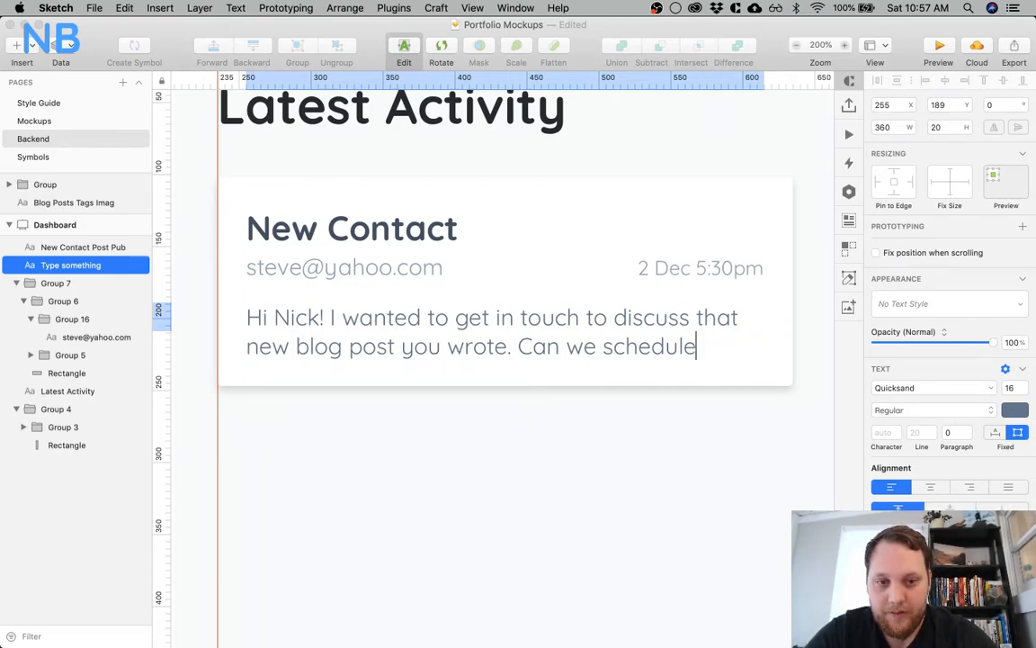
{"action": "left_click", "coordinate": [591, 412]}
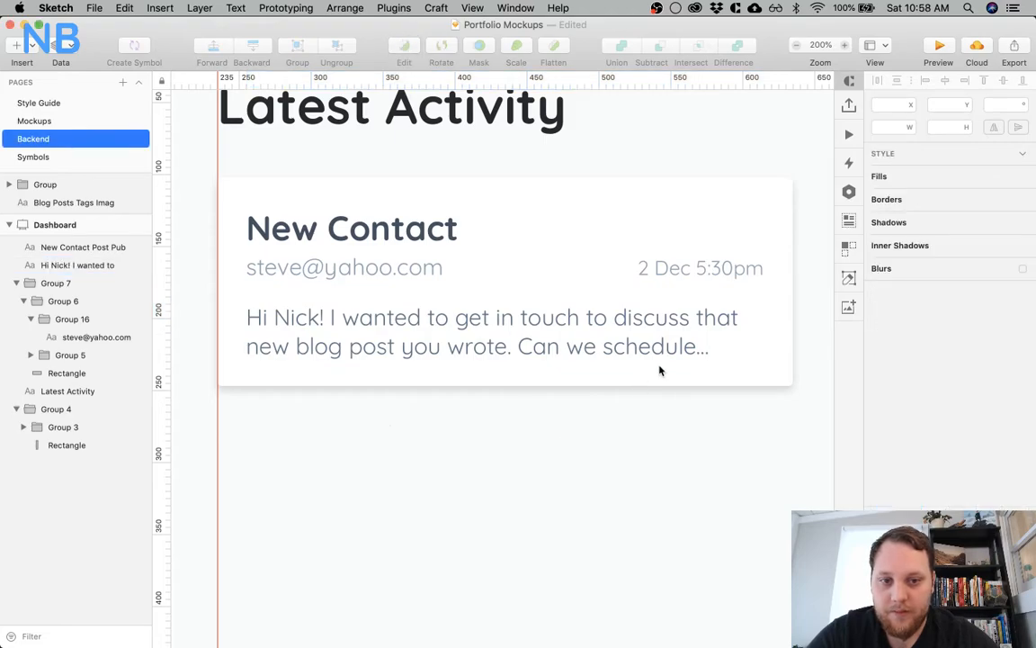
Extend the card downward to 174 px high and check the message's gap to the e-mail line
{"action": "left_click", "coordinate": [586, 377]}
{"action": "left_click_drag", "start_coordinate": [506, 387], "coordinate": [507, 428]}
{"action": "left_click", "coordinate": [482, 350]}
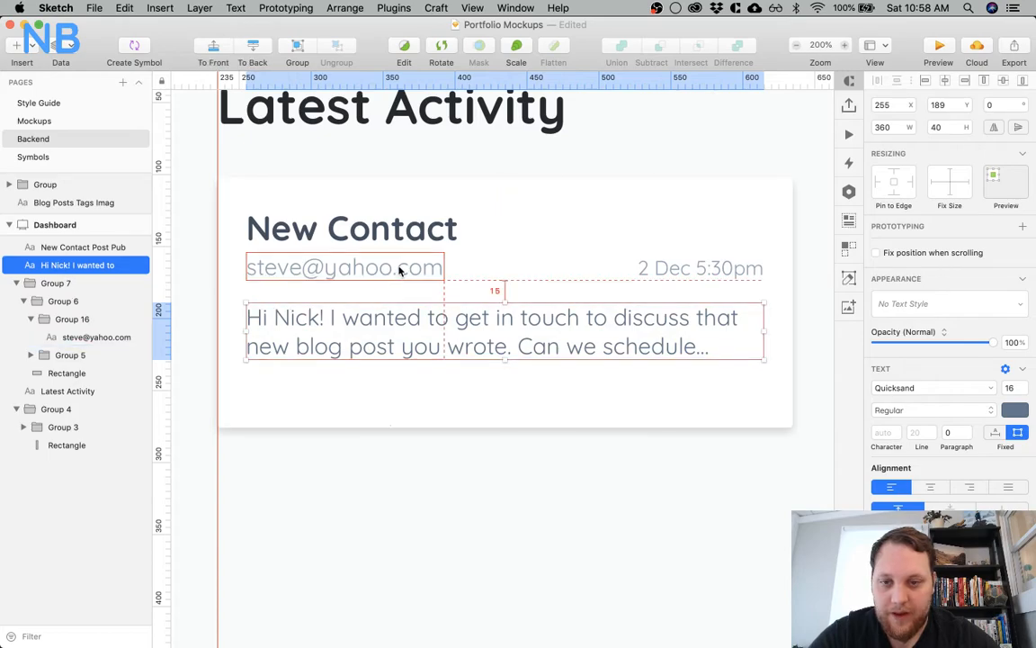
Move the message text down to Y 194, leaving 20 px beneath the e-mail line
{"action": "left_click", "coordinate": [359, 379]}
{"action": "left_click", "coordinate": [351, 349]}
{"action": "key", "text": "alt"}
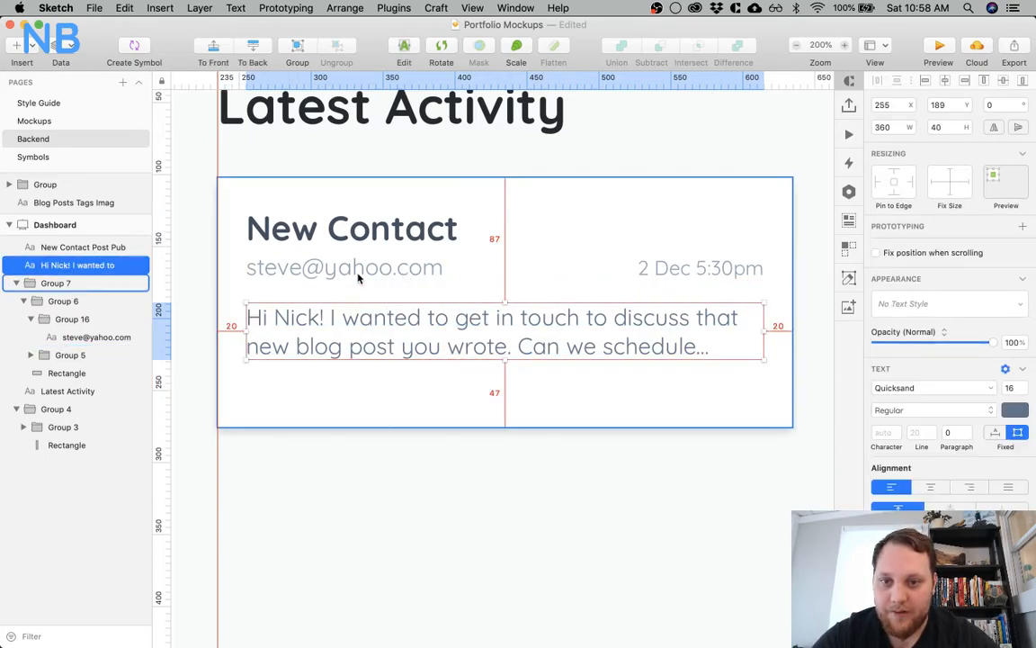
{"action": "key", "text": "Down"}
{"action": "key", "text": "Down"}
{"action": "key", "text": "Down"}
{"action": "key", "text": "Down"}
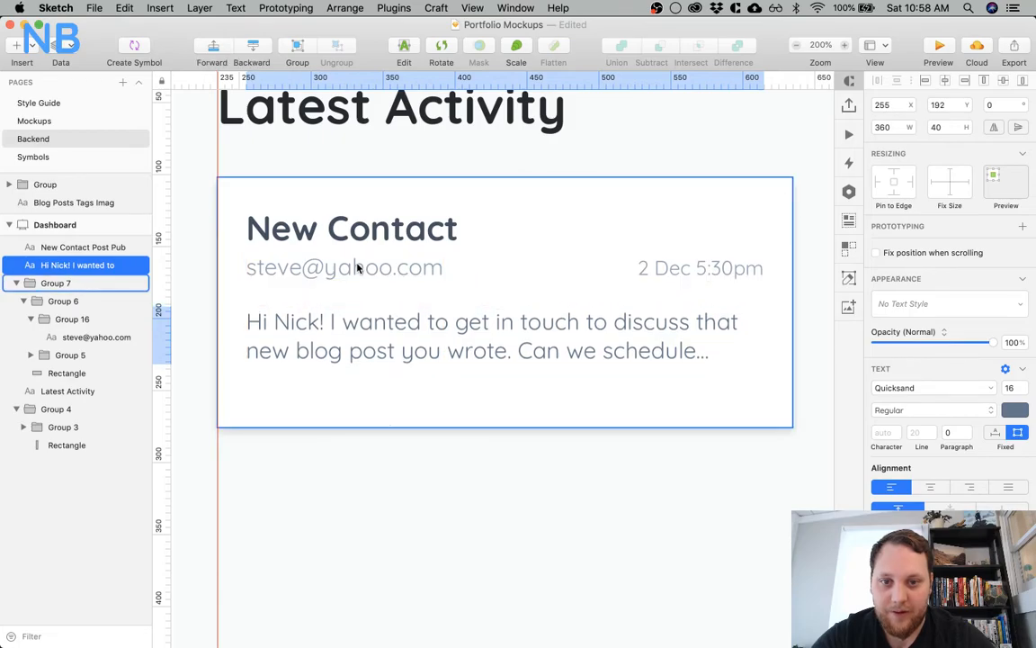
{"action": "left_click", "coordinate": [342, 445]}
Check the inner margins between the card rectangle, the title group and the message text
{"action": "double_click", "coordinate": [453, 417]}
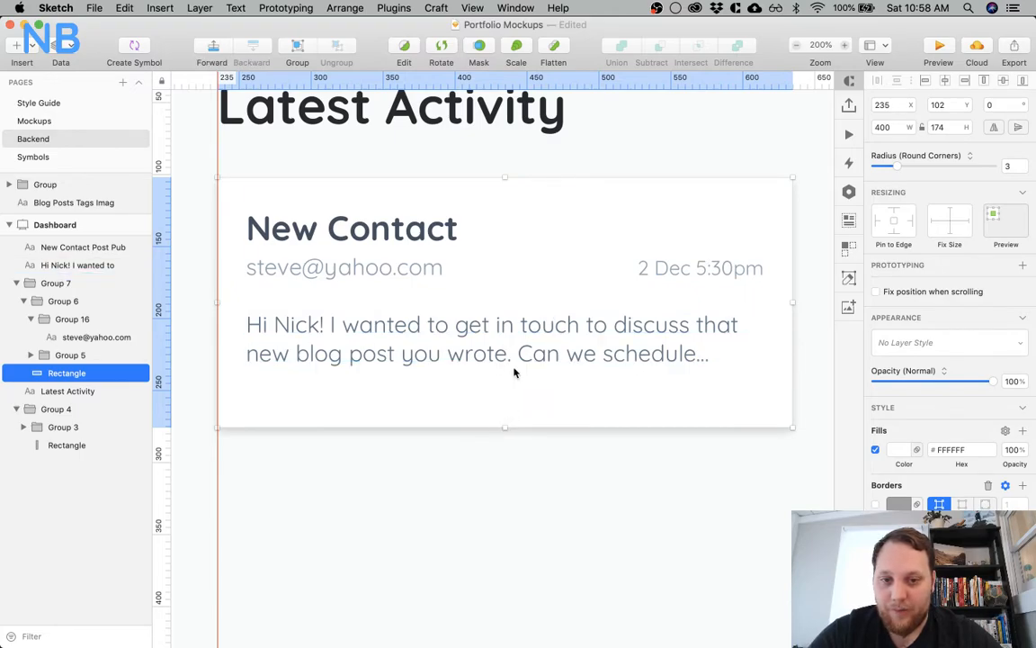
{"action": "left_click", "coordinate": [513, 258]}
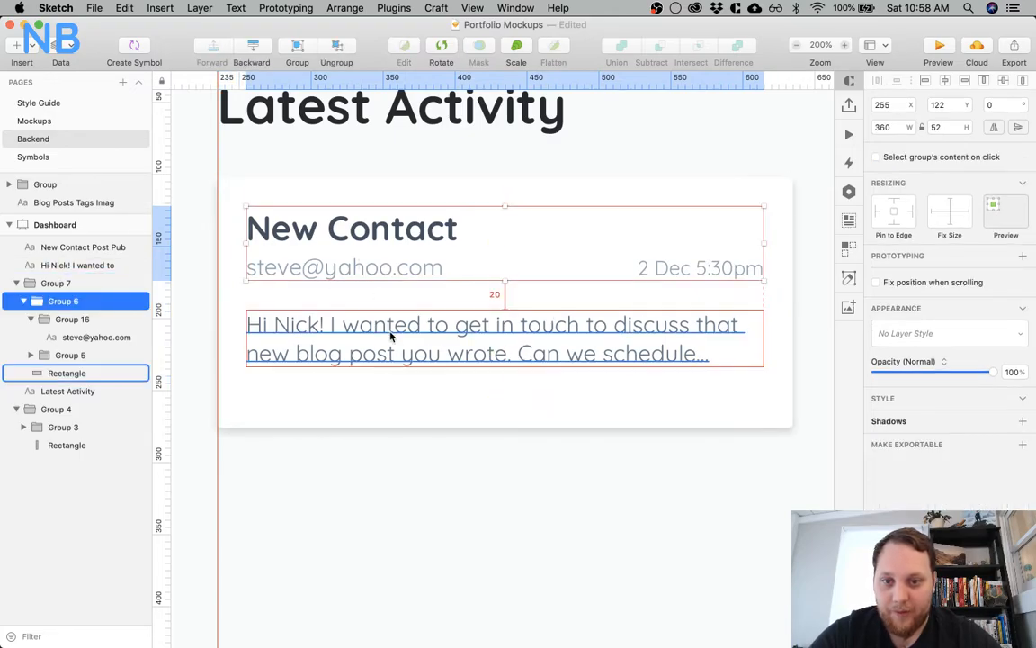
{"action": "left_click", "coordinate": [486, 346]}
{"action": "left_click", "coordinate": [534, 412]}
{"action": "left_click", "coordinate": [952, 128]}
{"action": "type", "text": "-22"}
{"action": "key", "text": "Return"}
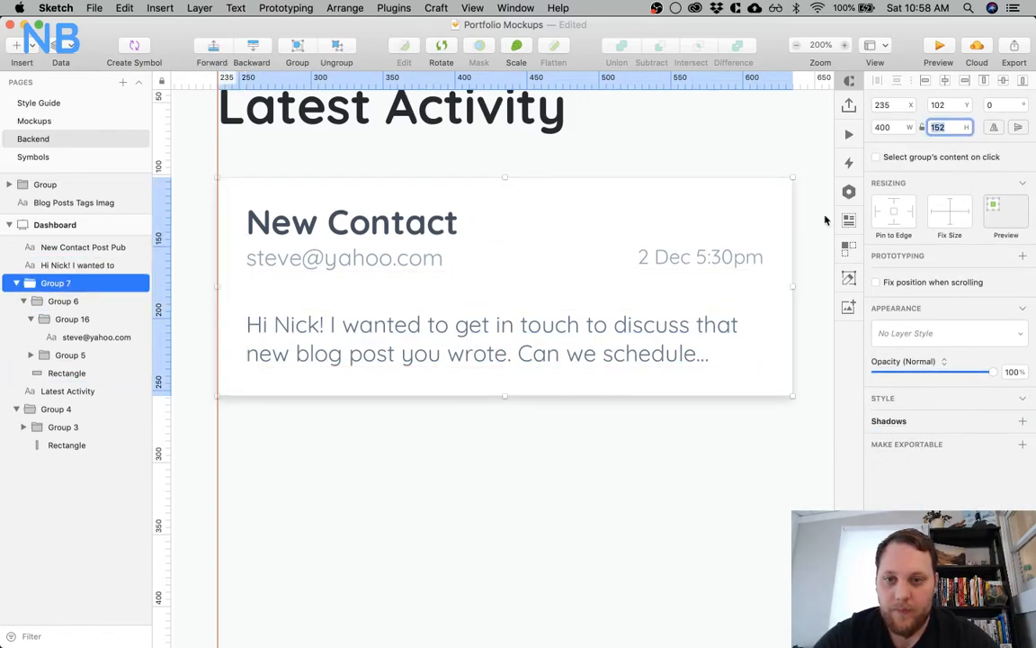
{"action": "key", "text": "super+z"}
{"action": "left_click", "coordinate": [555, 499]}
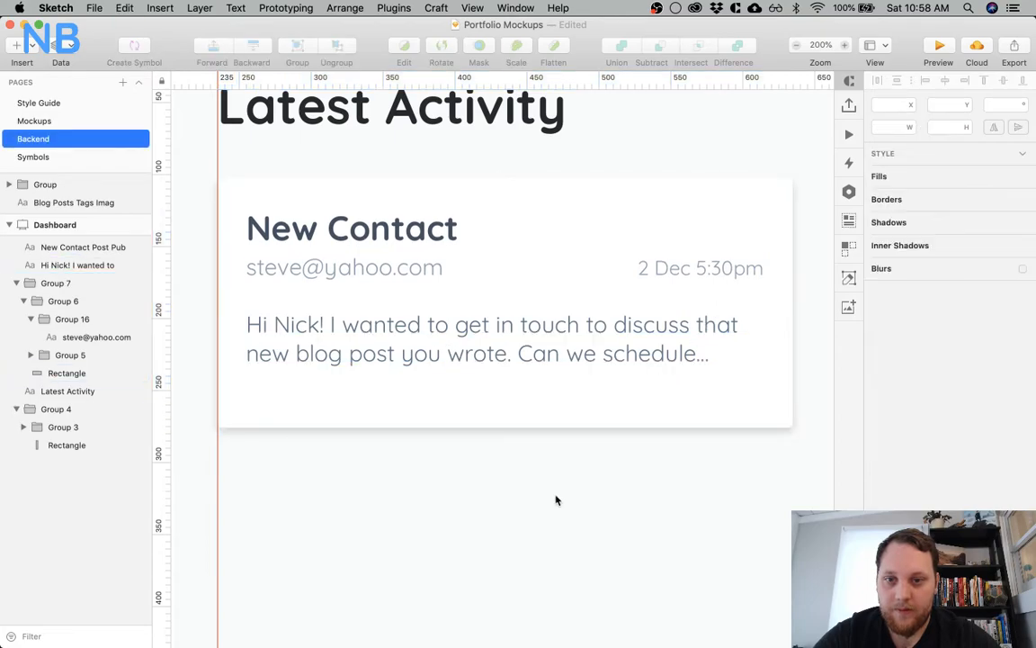
Reduce only the card's background rectangle by 22 px to a height of 152 px
{"action": "left_click", "coordinate": [558, 413], "text": "super"}
{"action": "left_click", "coordinate": [954, 127]}
{"action": "type", "text": "-2"}
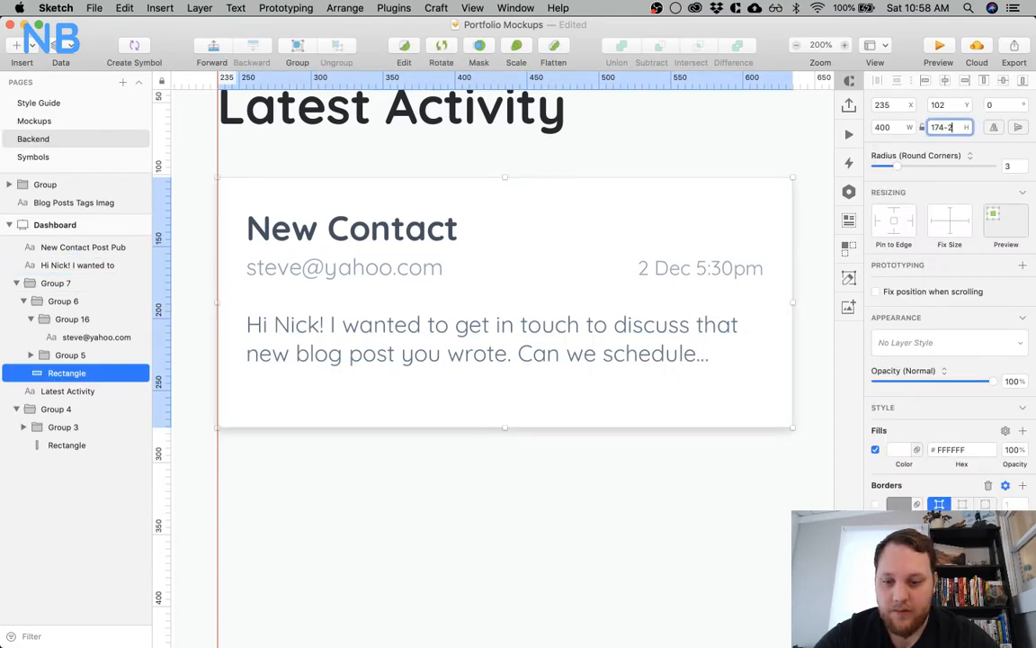
{"action": "type", "text": "2"}
{"action": "key", "text": "Return"}
{"action": "left_click", "coordinate": [493, 488]}
Move the message text up to Y 190, closer to the e-mail line
{"action": "left_click", "coordinate": [484, 359]}
{"action": "key", "text": "alt"}
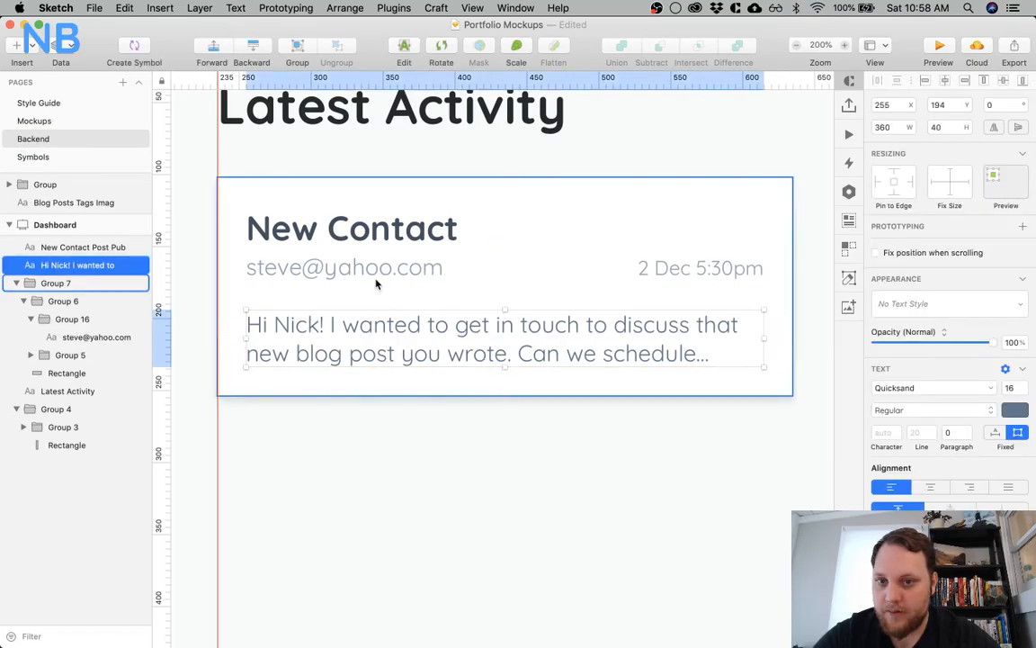
{"action": "key", "text": "Up"}
{"action": "key", "text": "Up"}
{"action": "key", "text": "Up"}
{"action": "key", "text": "Up"}
{"action": "key", "text": "Up"}
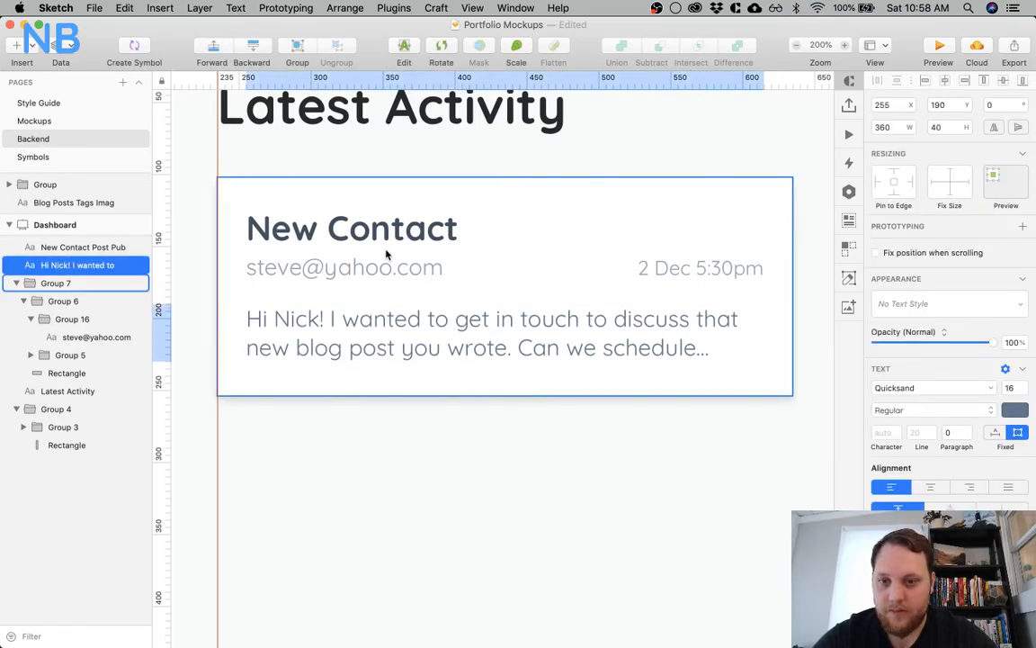
Nudge the message text up to Y 189 and reduce the card's background rectangle by 5 px to a height of 147 px
{"action": "key", "text": "alt"}
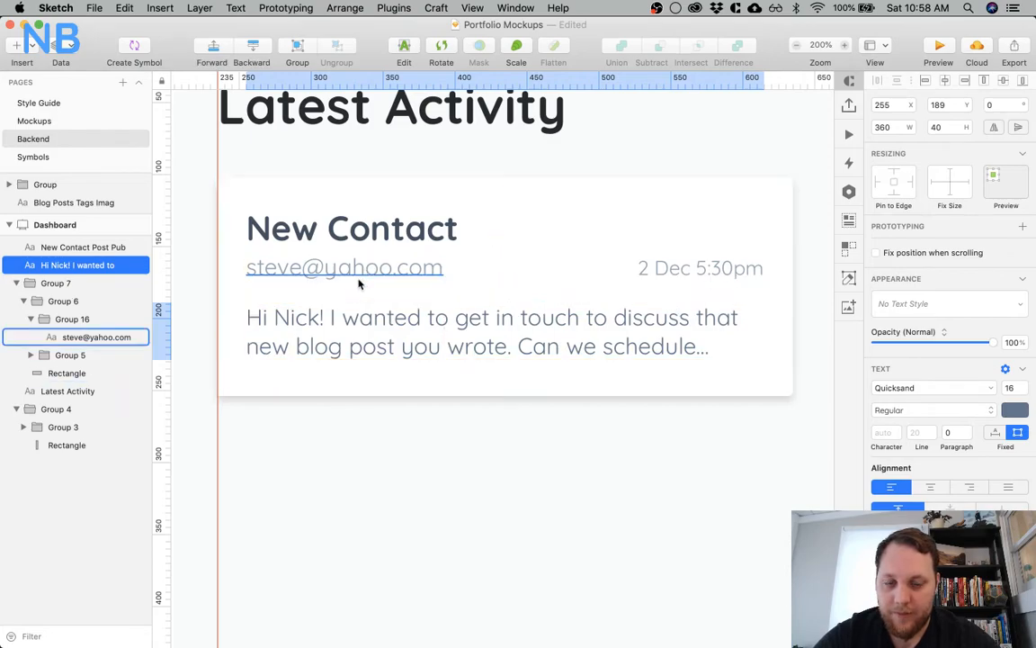
{"action": "left_click", "coordinate": [441, 391]}
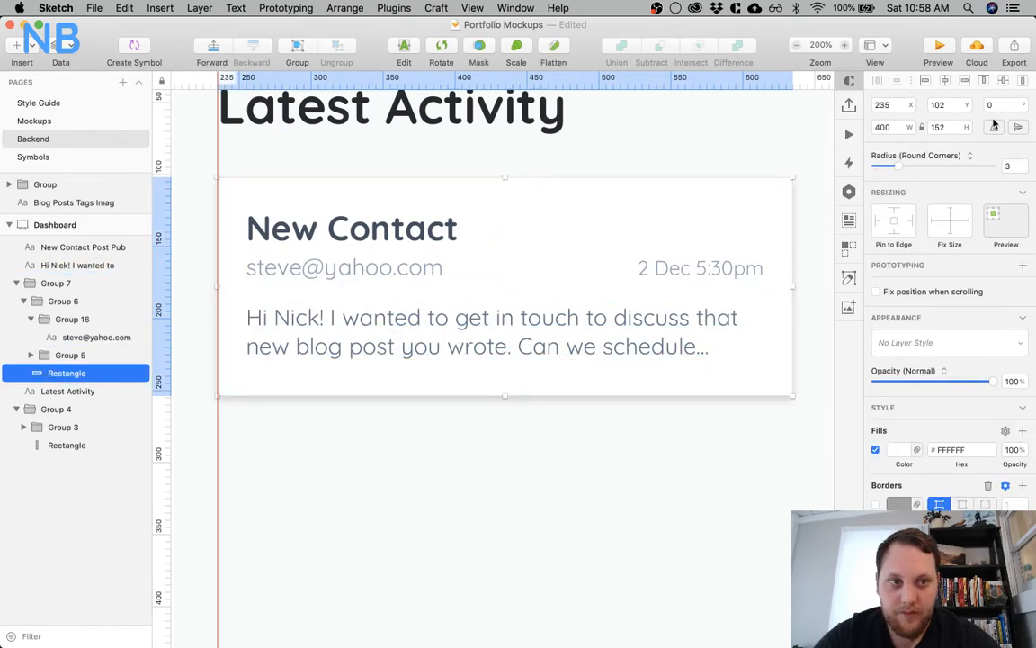
{"action": "left_click", "coordinate": [956, 127]}
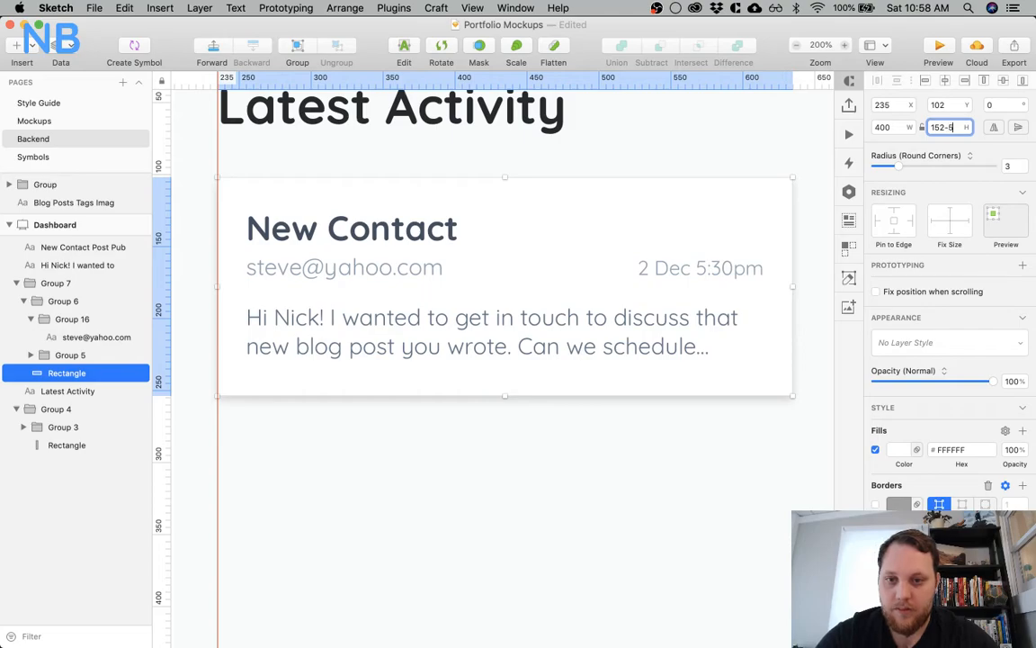
{"action": "type", "text": "-5"}
{"action": "key", "text": "Return"}
{"action": "left_click", "coordinate": [416, 466]}
{"action": "key", "text": "super+0"}
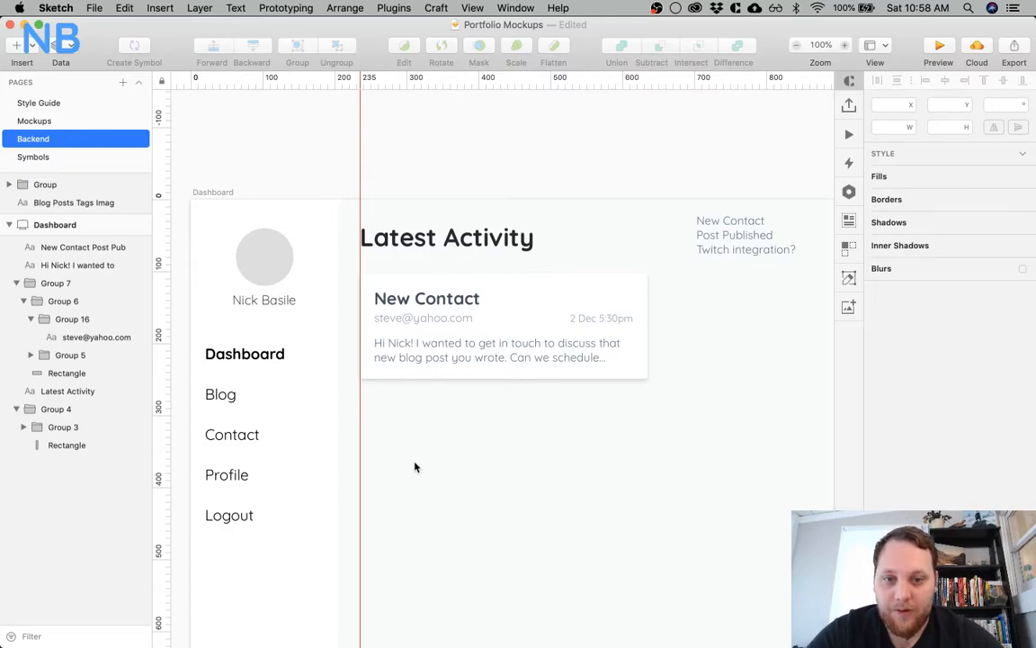
{"action": "scroll", "coordinate": [548, 503], "scroll_direction": "right", "scroll_amount": 2}
{"action": "scroll", "coordinate": [548, 503], "scroll_direction": "down", "scroll_amount": 1}
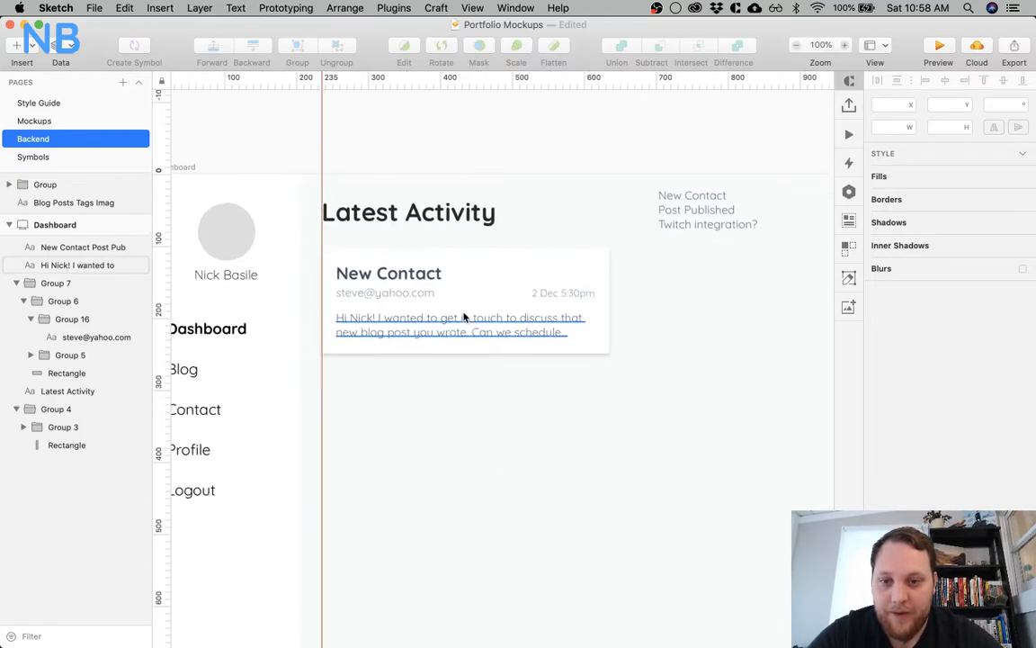
{"action": "left_click", "coordinate": [459, 276]}
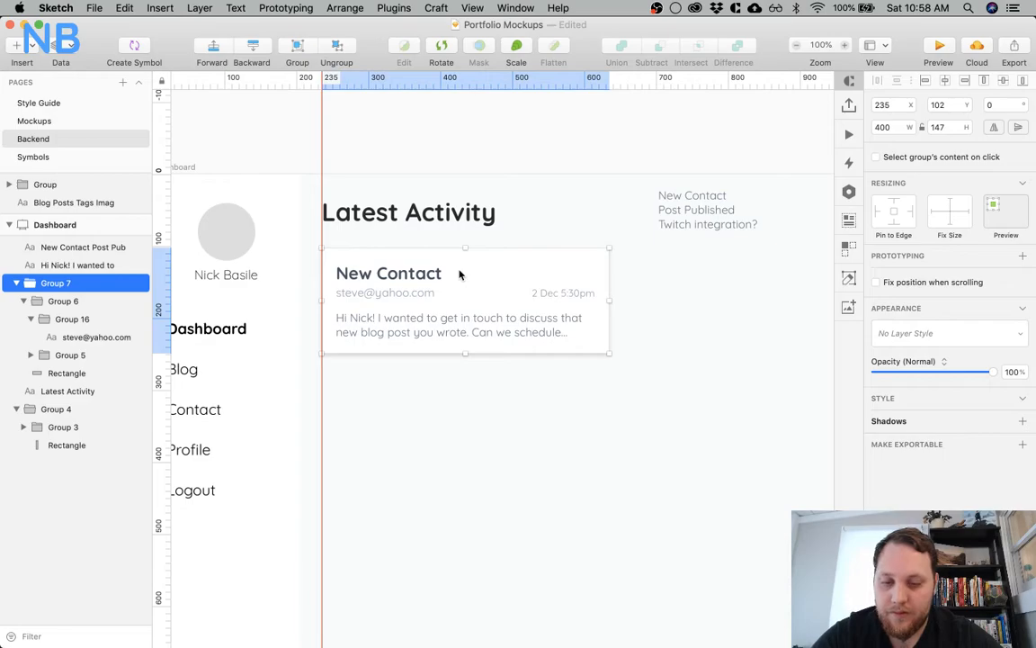
{"action": "left_click_drag", "start_coordinate": [460, 275], "coordinate": [456, 357]}
{"action": "key", "text": "super+z"}
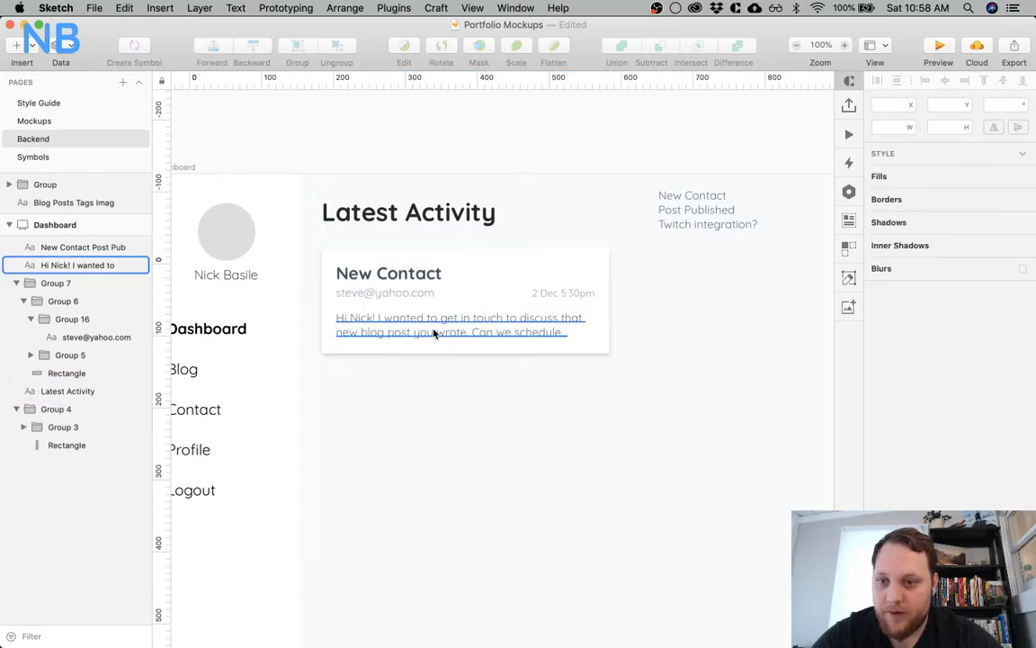
Move the message text layer into the contact card's group so that it belongs to the card
{"action": "left_click", "coordinate": [438, 338]}
{"action": "mouse_move", "coordinate": [81, 276]}
{"action": "left_mouse_down"}
{"action": "mouse_move", "coordinate": [71, 299]}
{"action": "mouse_move", "coordinate": [72, 283]}
{"action": "left_mouse_up"}
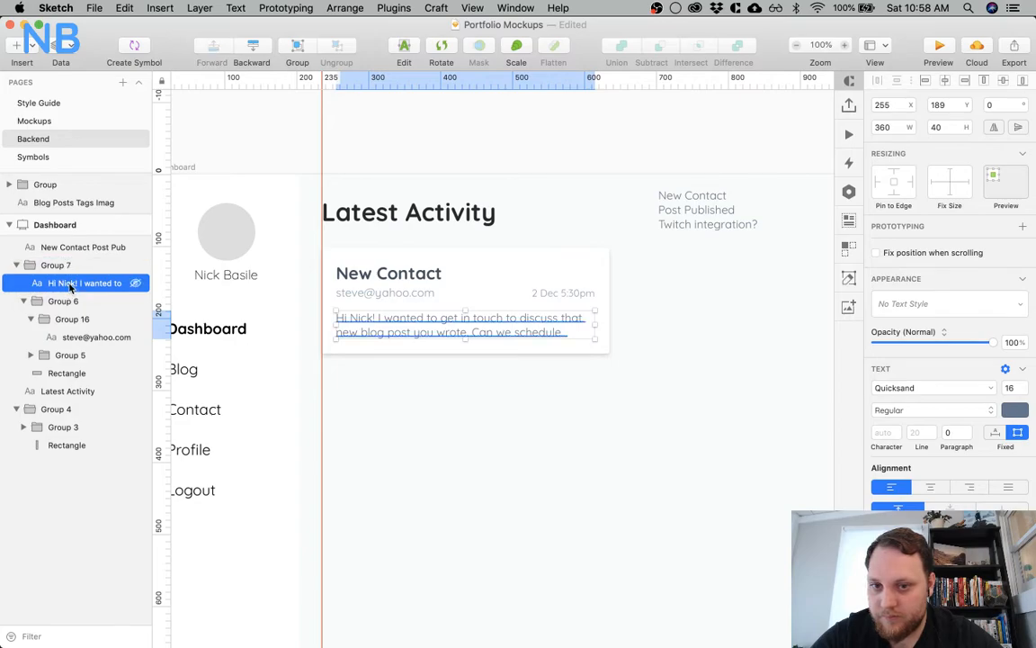
{"action": "left_click", "coordinate": [368, 374]}
Duplicate the complete contact card three times down the column with 20 px gaps between the cards
{"action": "left_click", "coordinate": [466, 273]}
{"action": "left_click_drag", "start_coordinate": [467, 273], "coordinate": [461, 393]}
{"action": "key", "text": "super+d"}
{"action": "scroll", "coordinate": [438, 515], "scroll_direction": "down", "scroll_amount": 5}
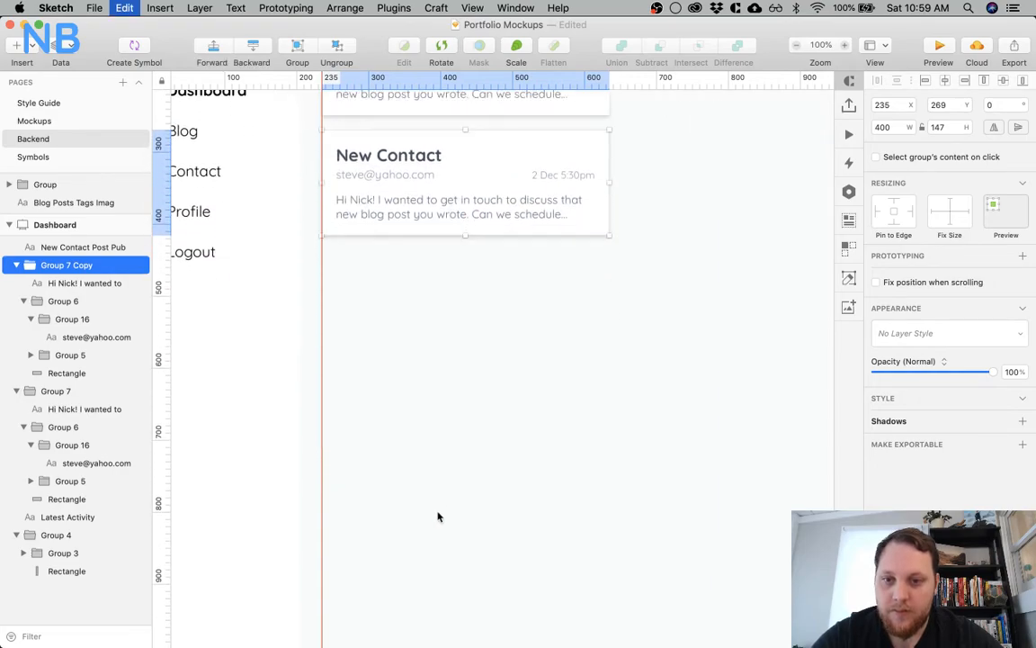
{"action": "key", "text": "super+d"}
{"action": "scroll", "coordinate": [439, 516], "scroll_direction": "down", "scroll_amount": 3}
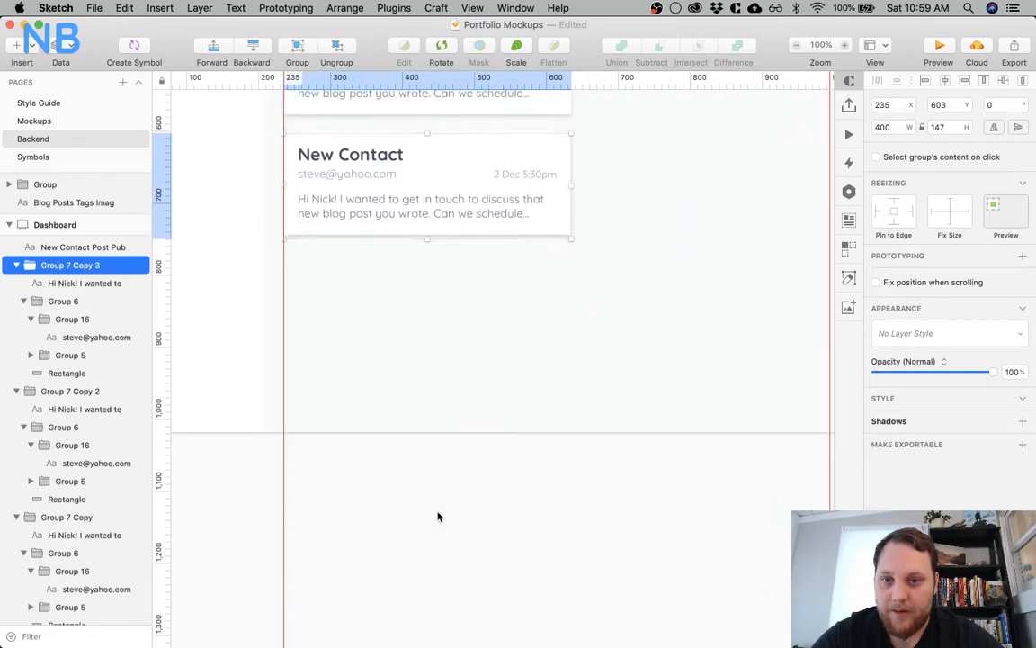
{"action": "scroll", "coordinate": [438, 516], "scroll_direction": "up", "scroll_amount": 5}
{"action": "left_click", "coordinate": [733, 391]}
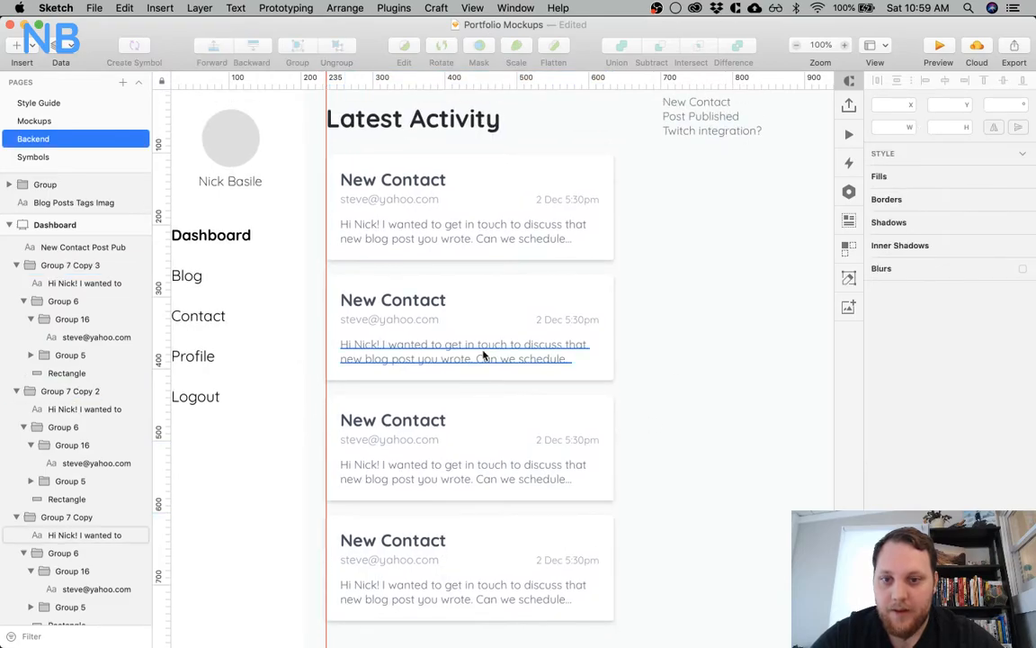
Change the third card's title to "Post Published"
{"action": "left_click", "coordinate": [420, 425], "text": "super"}
{"action": "double_click", "coordinate": [408, 422]}
{"action": "key", "text": "super+a"}
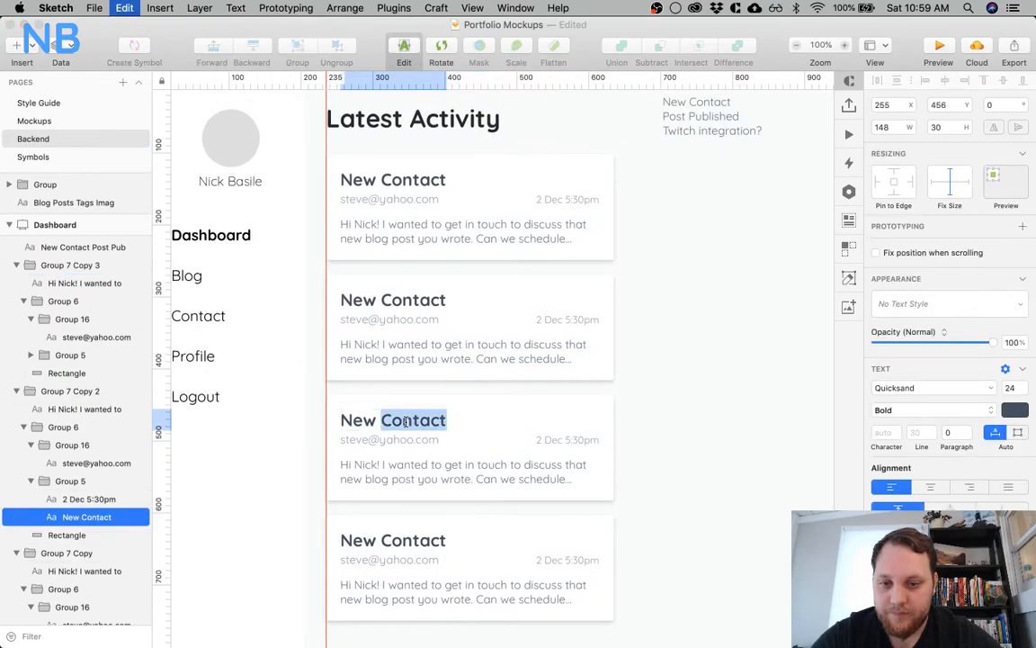
{"action": "type", "text": "Post"}
{"action": "key", "text": "BackSpace"}
{"action": "type", "text": "Published"}
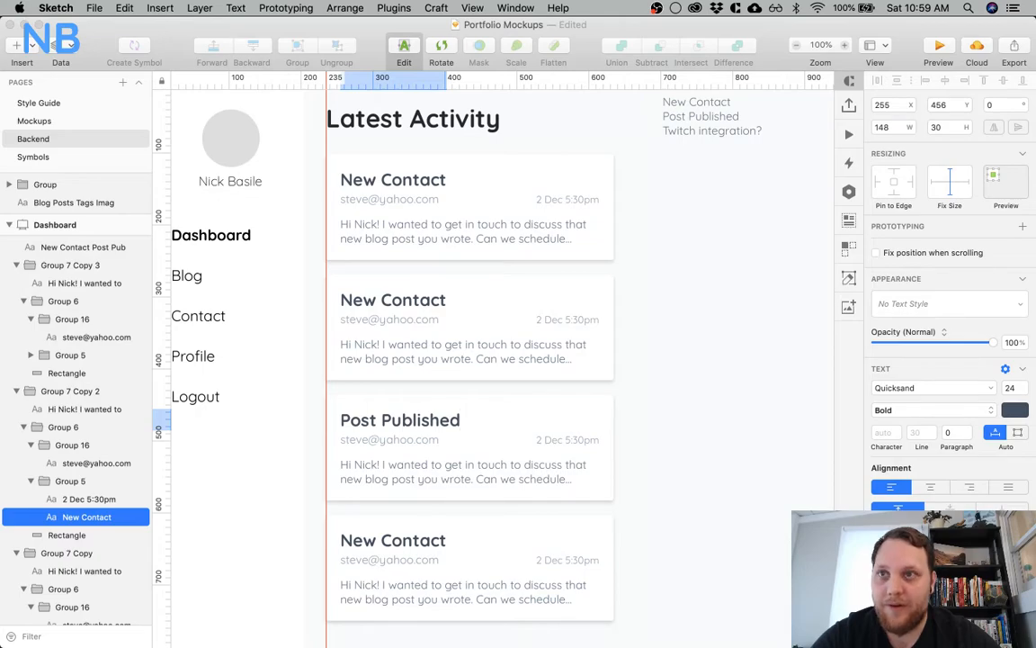
{"action": "key", "text": "Escape"}
Replace the e-mail line of the Post Published card with "Deep Diving Laravel Nova"
{"action": "scroll", "coordinate": [555, 389], "scroll_direction": "down", "scroll_amount": 2}
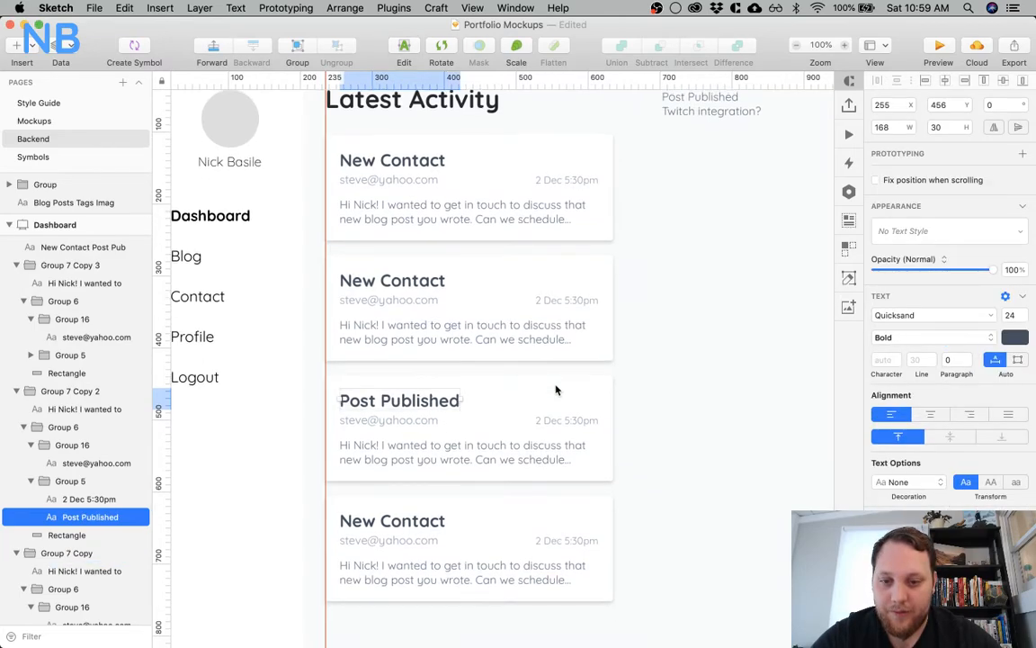
{"action": "left_click", "coordinate": [399, 415]}
{"action": "double_click", "coordinate": [398, 414]}
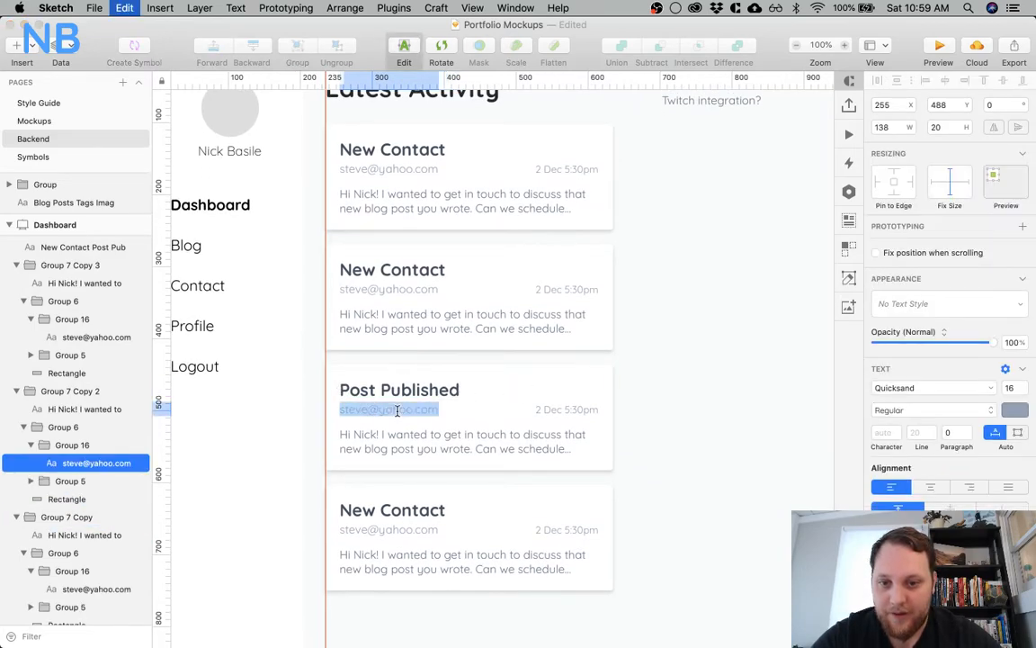
{"action": "scroll", "coordinate": [579, 409], "scroll_direction": "right", "scroll_amount": 3}
{"action": "scroll", "coordinate": [579, 409], "scroll_direction": "right", "scroll_amount": 2}
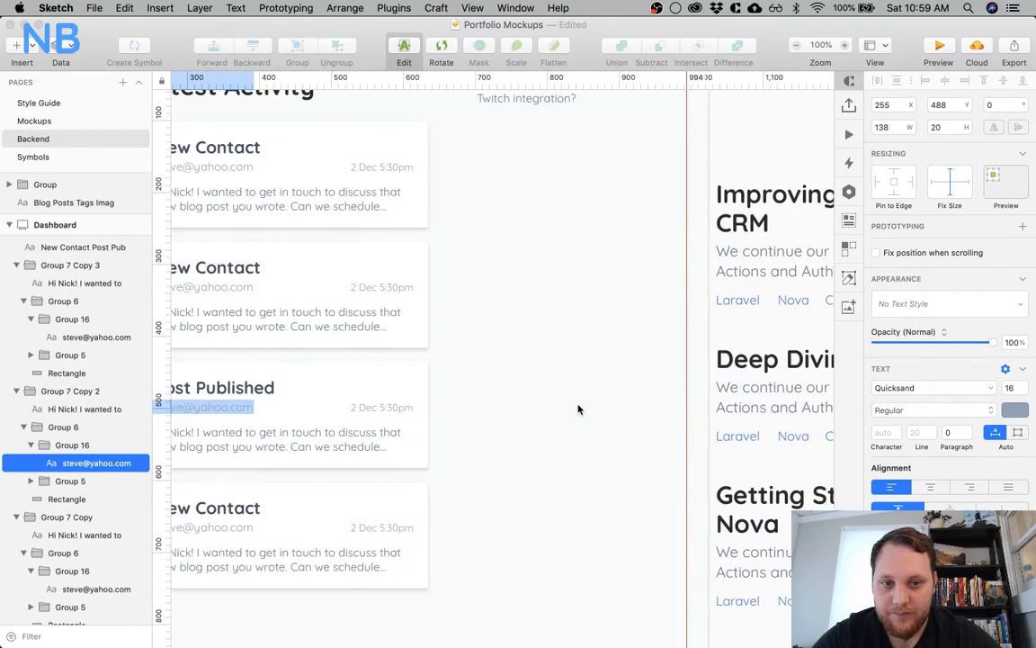
{"action": "scroll", "coordinate": [578, 410], "scroll_direction": "left", "scroll_amount": 5}
{"action": "type", "text": "Deep Diving Laravel Nov"}
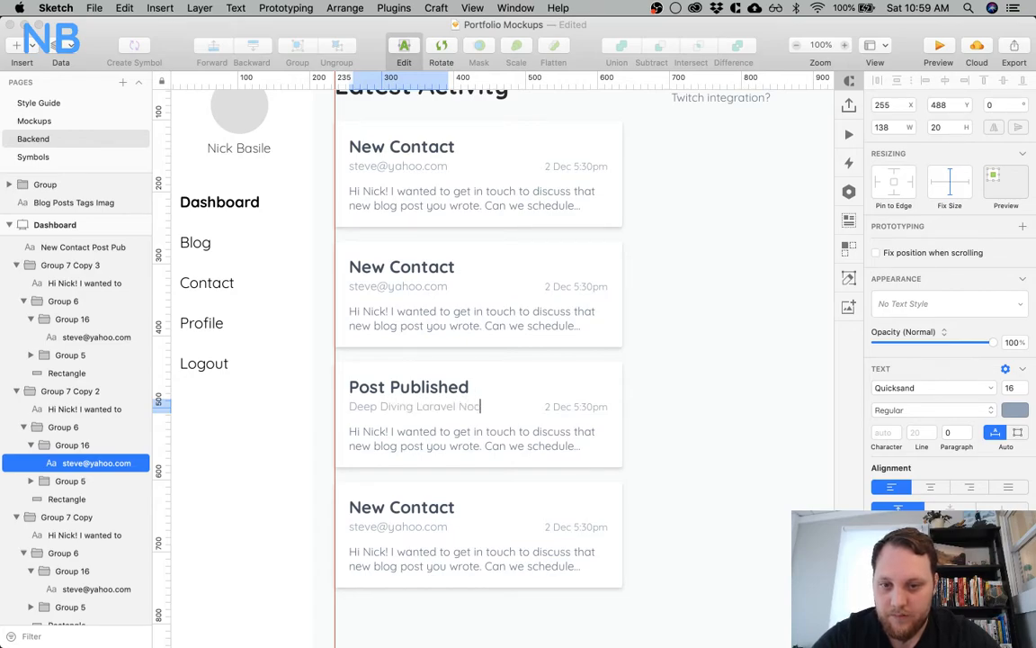
{"action": "key", "text": "Escape"}
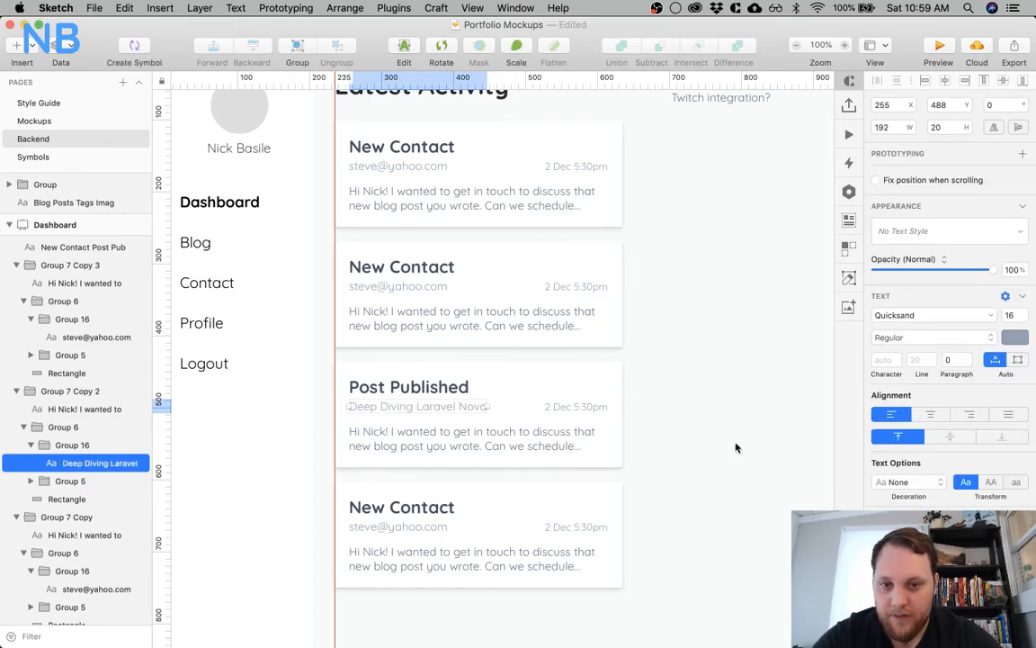
Delete the Post Published card's message text and reduce its background rectangle by 55 px, leaving 20 px beneath the title group
{"action": "left_click", "coordinate": [509, 441]}
{"action": "key", "text": "Delete"}
{"action": "left_click", "coordinate": [509, 444]}
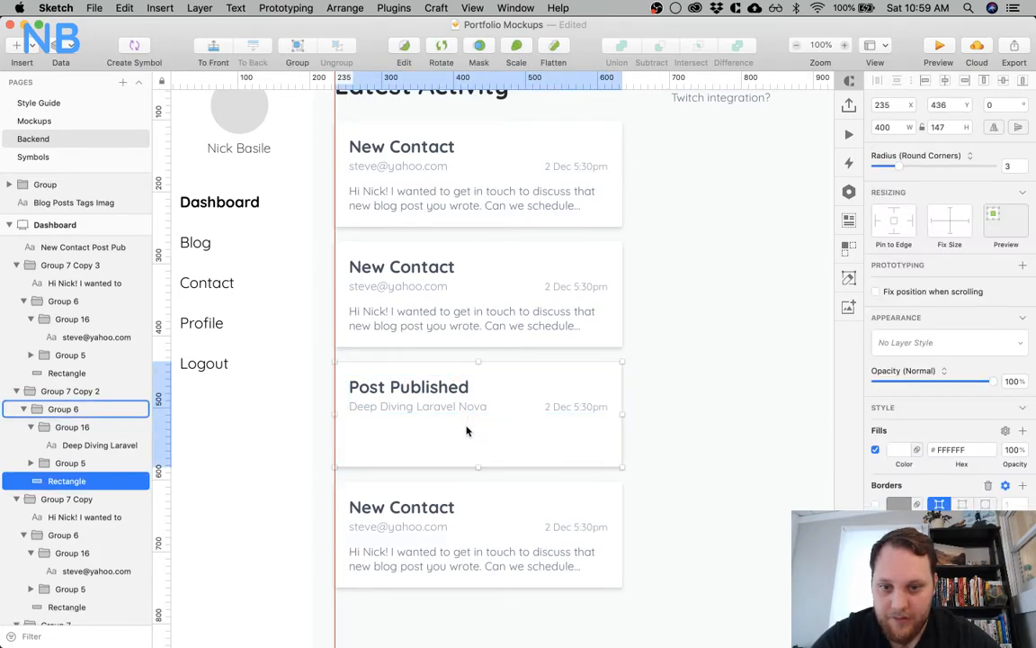
{"action": "left_click", "coordinate": [956, 125]}
{"action": "type", "text": "-"}
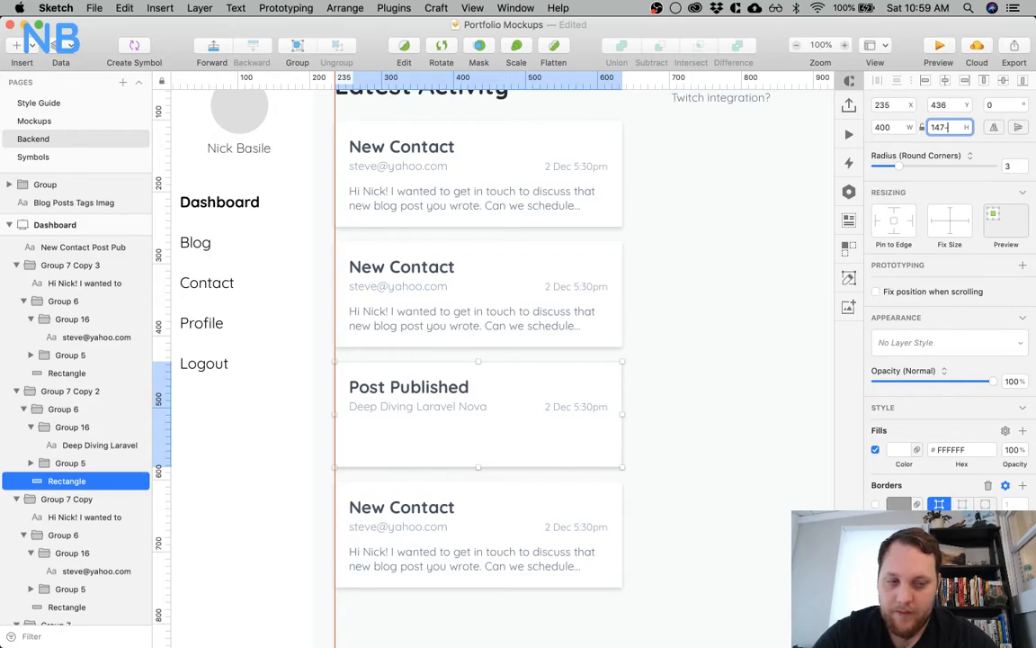
{"action": "type", "text": "55"}
{"action": "key", "text": "Return"}
{"action": "left_click", "coordinate": [509, 404]}
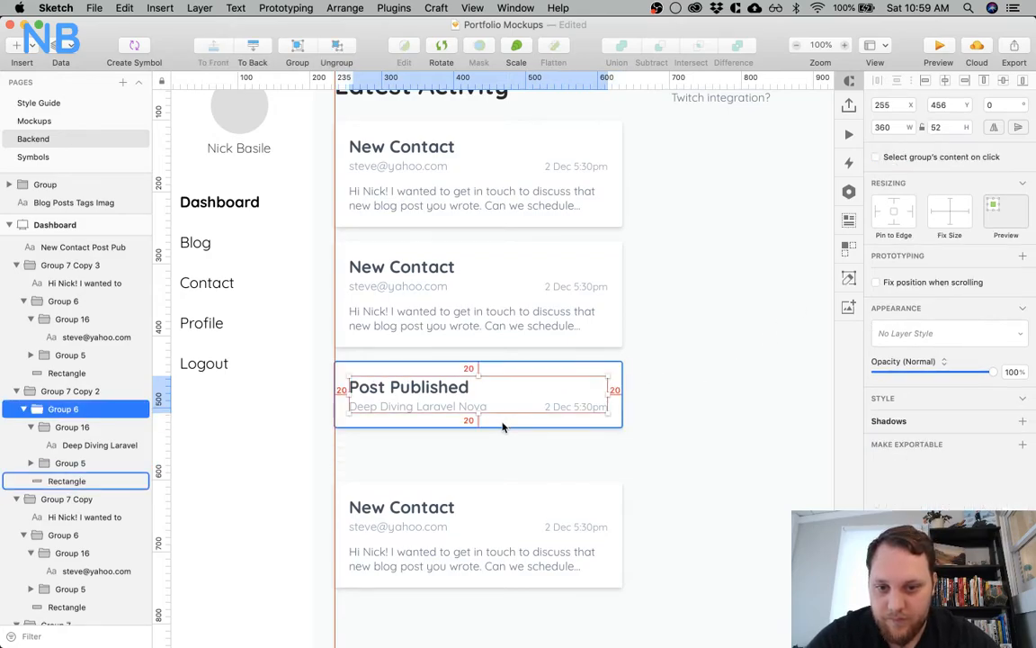
Move the last New Contact card up to 20 px below the Post Published card
{"action": "left_click", "coordinate": [487, 498]}
{"action": "left_click_drag", "start_coordinate": [485, 501], "coordinate": [486, 458]}
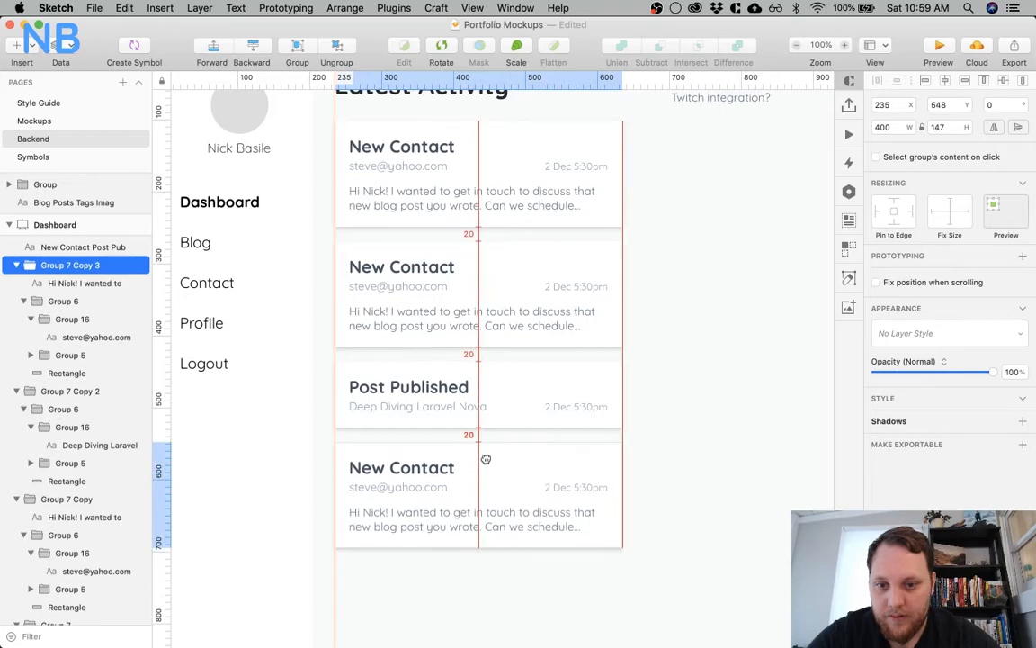
{"action": "left_click", "coordinate": [664, 369]}
{"action": "scroll", "coordinate": [663, 370], "scroll_direction": "down", "scroll_amount": 5}
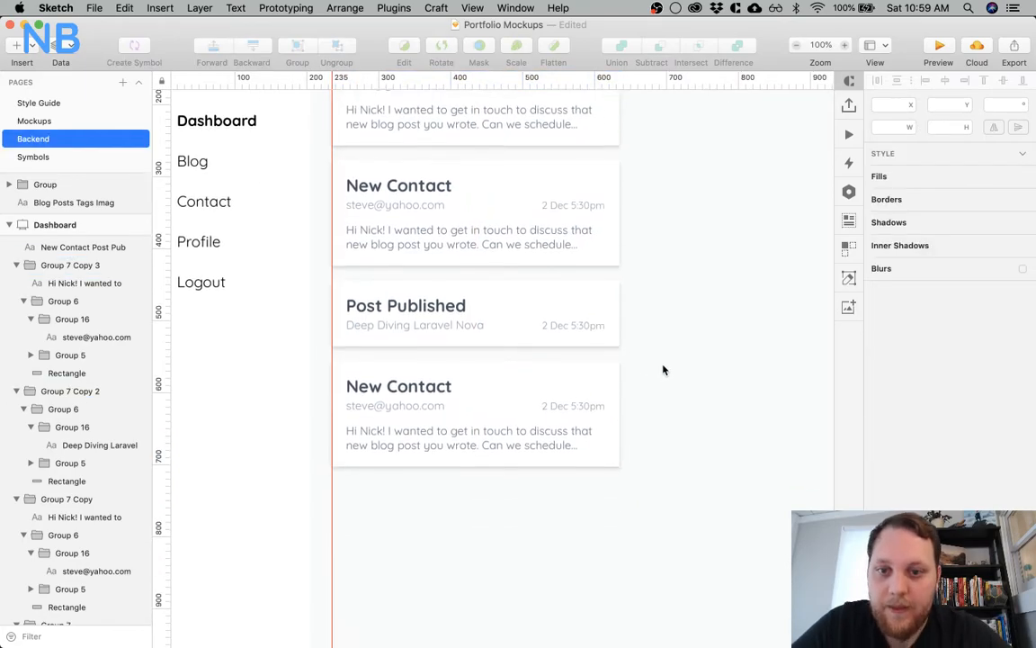
{"action": "scroll", "coordinate": [663, 368], "scroll_direction": "down", "scroll_amount": 5}
{"action": "scroll", "coordinate": [664, 369], "scroll_direction": "up", "scroll_amount": 4}
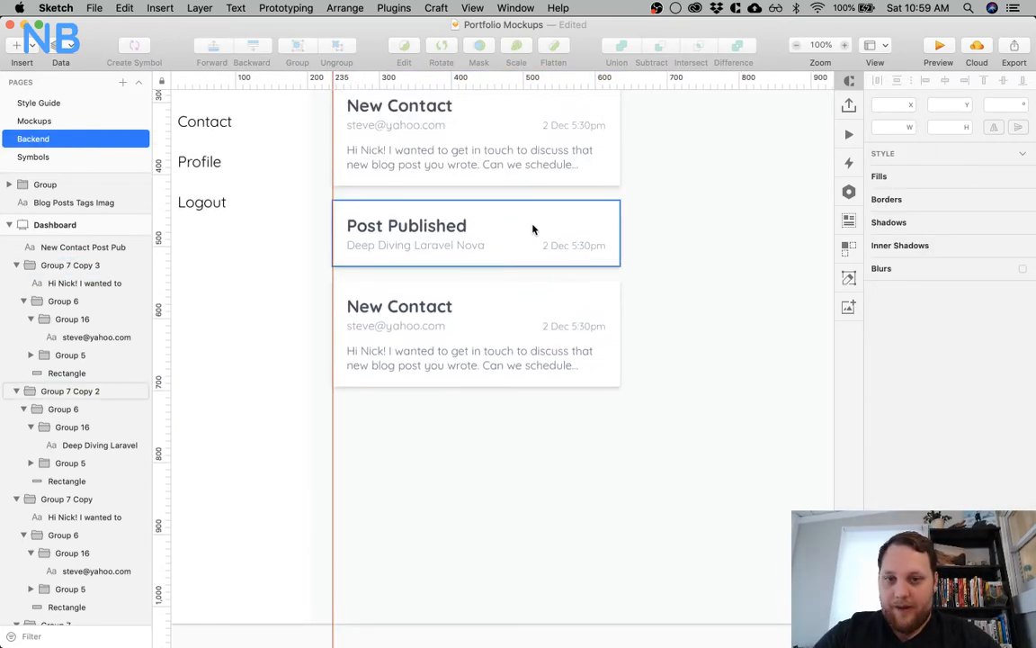
{"action": "left_click", "coordinate": [534, 229]}
{"action": "left_click", "coordinate": [488, 310], "text": "shift"}
{"action": "left_click_drag", "start_coordinate": [506, 243], "coordinate": [506, 397]}
{"action": "key", "text": "ctrl+z"}
Place a copy of the Post Published card 20 px below the last New Contact card
{"action": "left_click", "coordinate": [487, 240]}
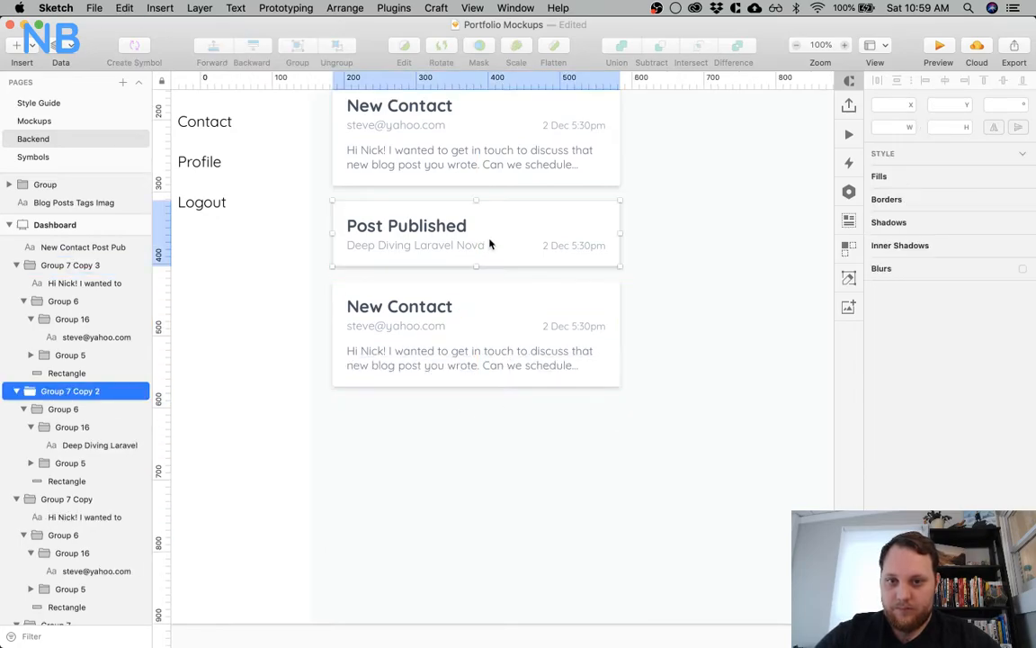
{"action": "left_click_drag", "start_coordinate": [508, 233], "coordinate": [504, 435]}
{"action": "key", "text": "super+d"}
{"action": "key", "text": "Delete"}
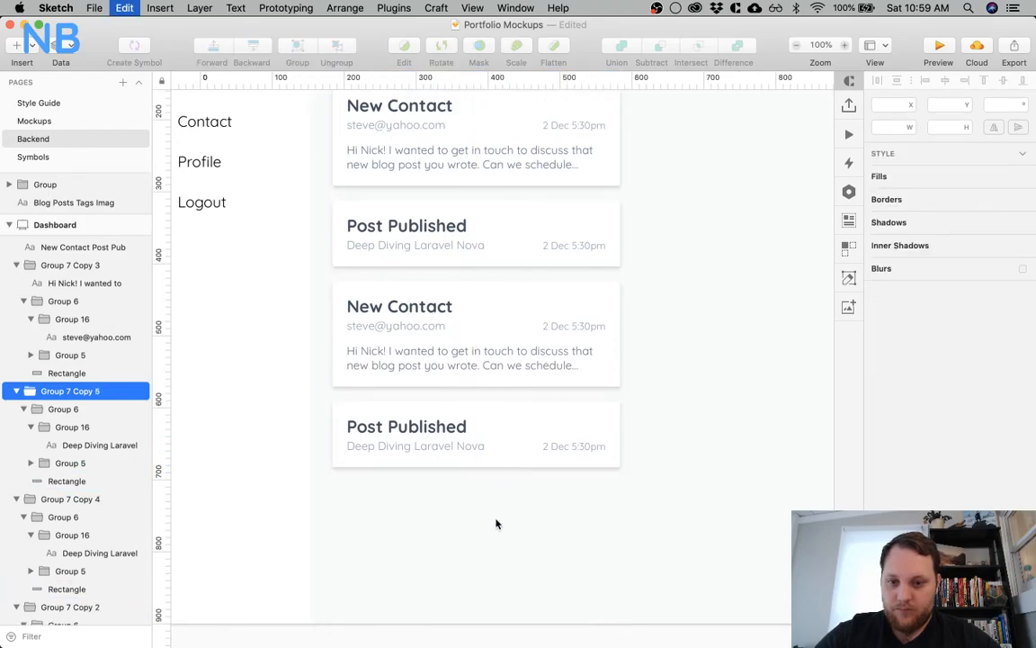
Add two more Post Published cards at the end of the column, spaced 20 px apart
{"action": "left_click", "coordinate": [503, 434]}
{"action": "left_click_drag", "start_coordinate": [504, 418], "coordinate": [502, 500]}
{"action": "key", "text": "super+d"}
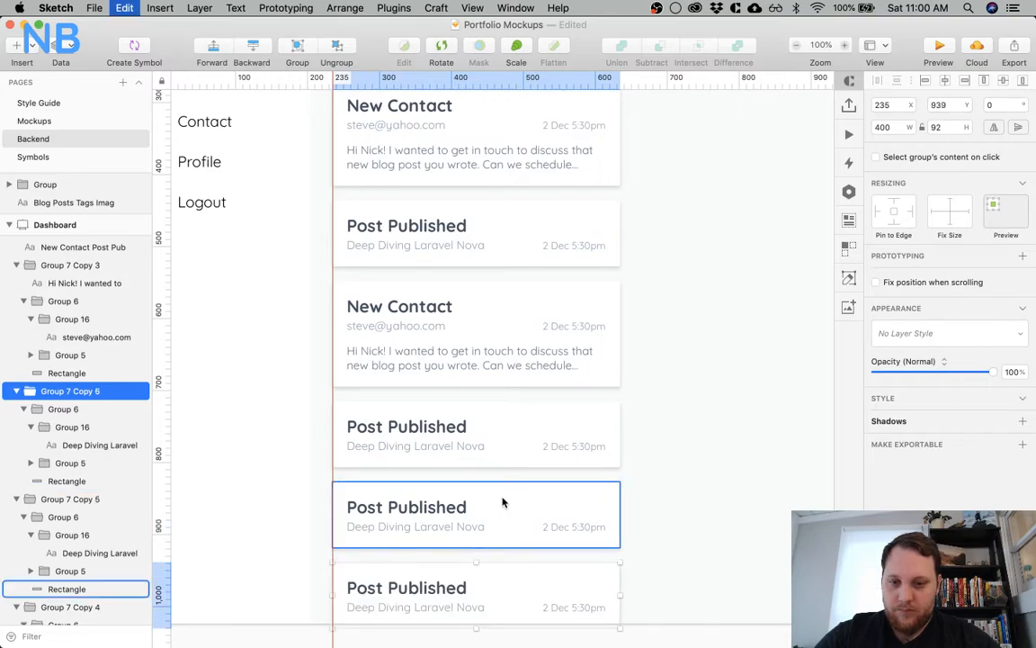
{"action": "left_click", "coordinate": [682, 478]}
Examine the whole dashboard layout alongside the feature list and the blog post list outside the artboard
{"action": "key", "text": "super+minus"}
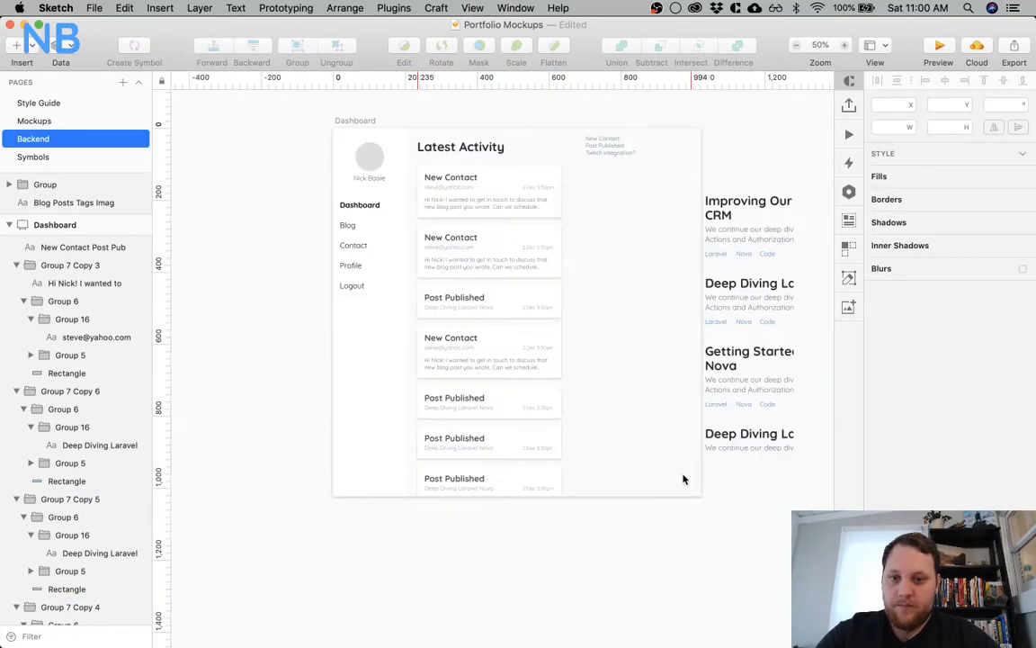
{"action": "scroll", "coordinate": [494, 221], "scroll_direction": "right", "scroll_amount": 3}
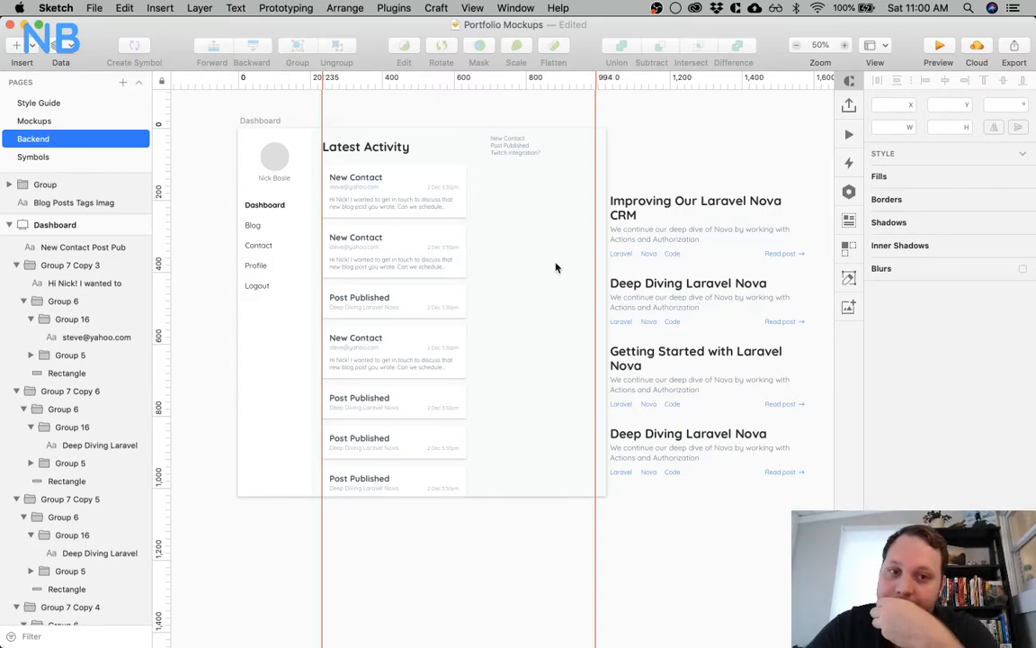
{"action": "scroll", "coordinate": [555, 267], "scroll_direction": "left", "scroll_amount": 10}
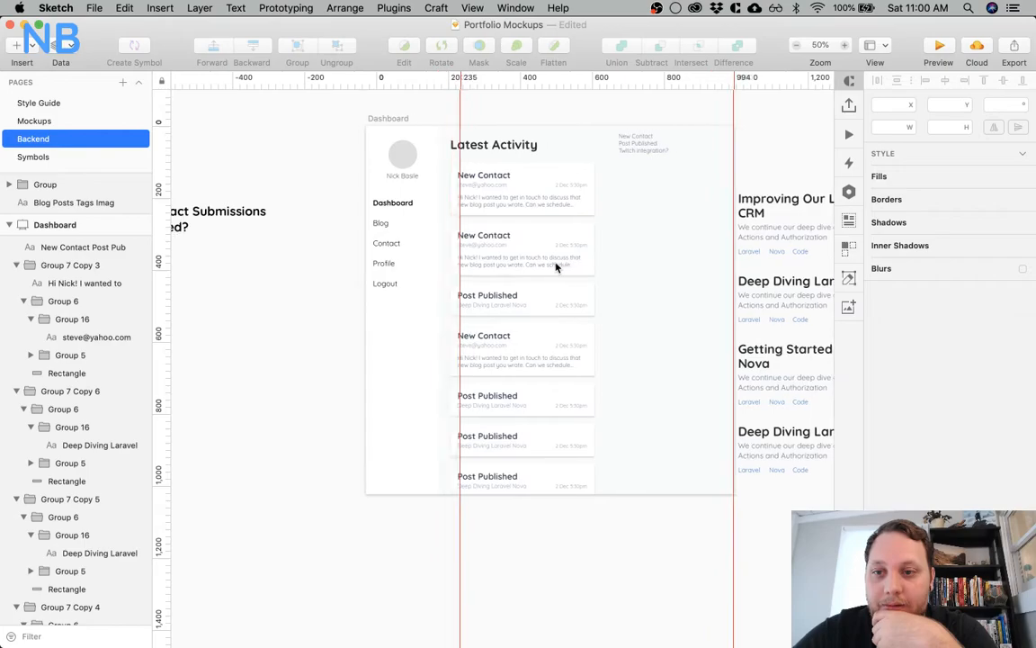
{"action": "scroll", "coordinate": [556, 267], "scroll_direction": "right", "scroll_amount": 5}
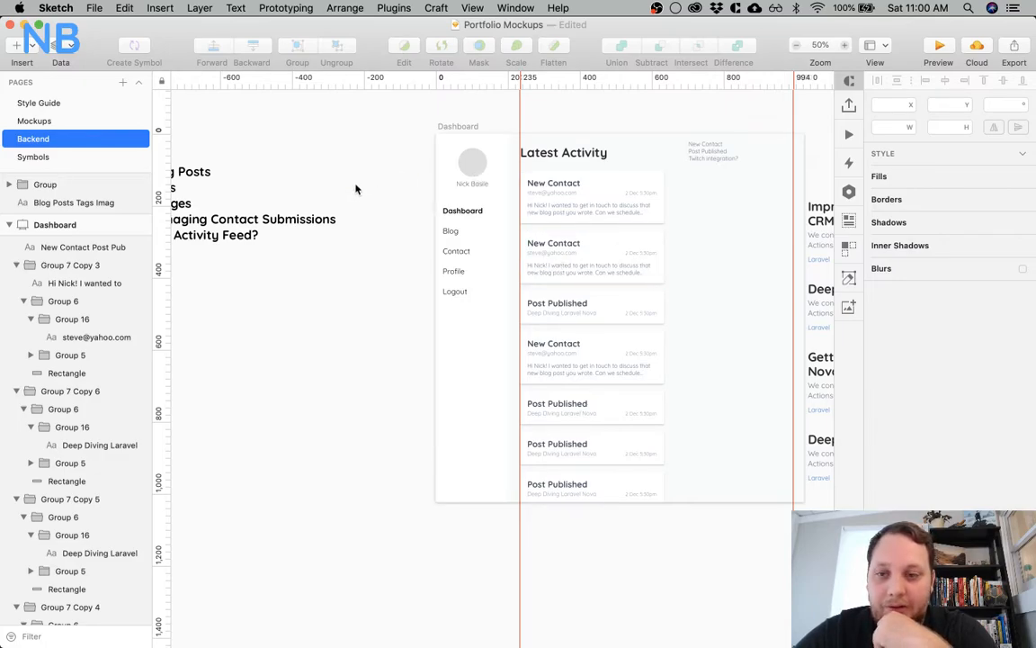
{"action": "scroll", "coordinate": [355, 189], "scroll_direction": "left", "scroll_amount": 5}
{"action": "scroll", "coordinate": [355, 189], "scroll_direction": "right", "scroll_amount": 6}
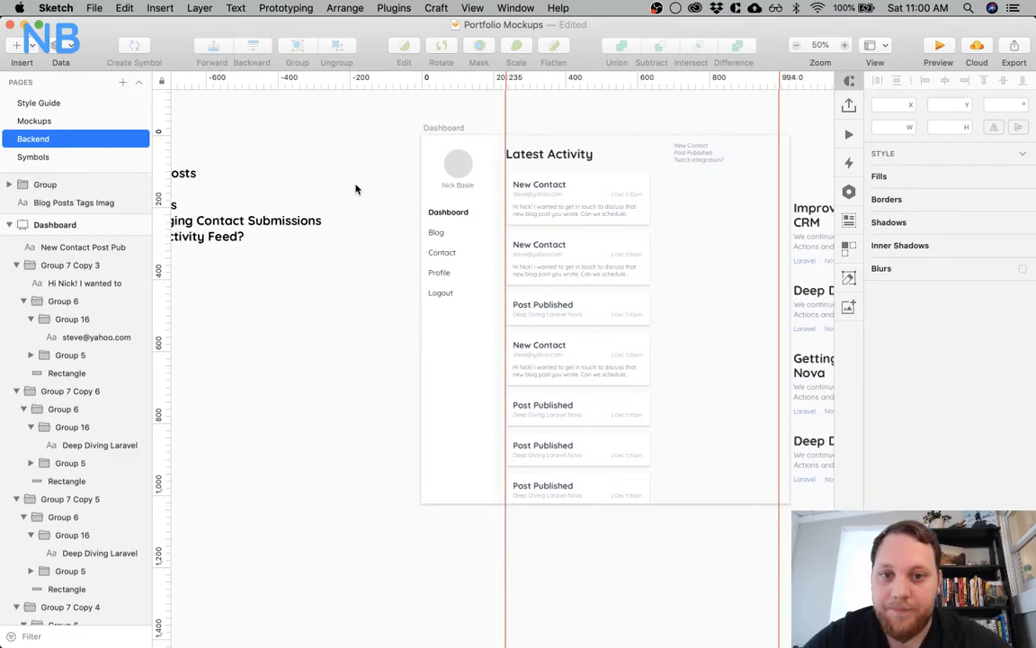
{"action": "scroll", "coordinate": [360, 225], "scroll_direction": "left", "scroll_amount": 4}
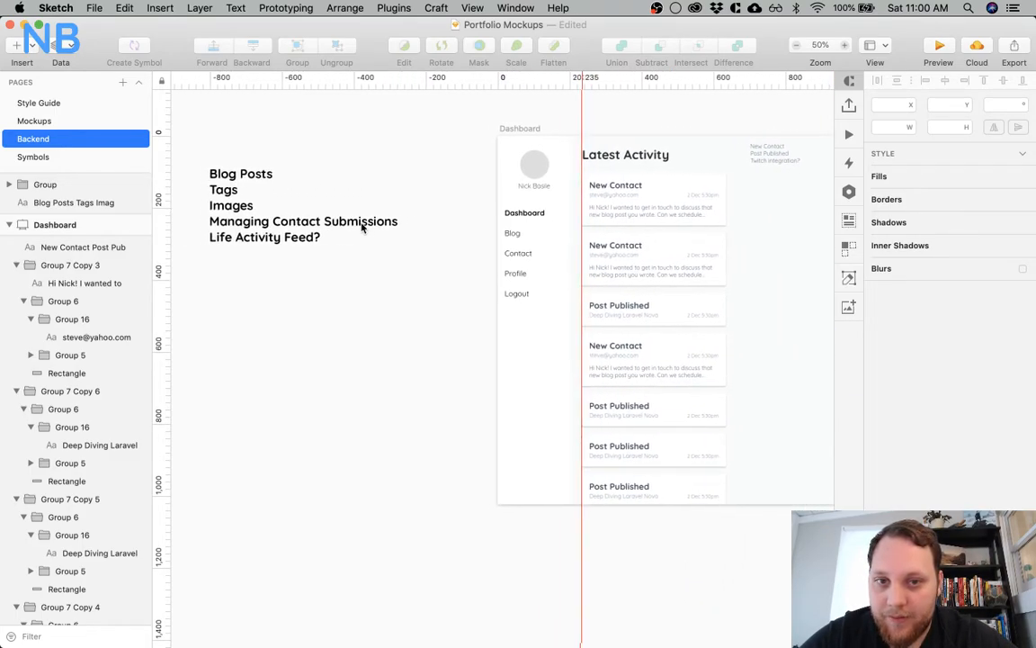
{"action": "scroll", "coordinate": [361, 225], "scroll_direction": "right", "scroll_amount": 13}
{"action": "left_click", "coordinate": [754, 279]}
{"action": "key", "text": "Delete"}
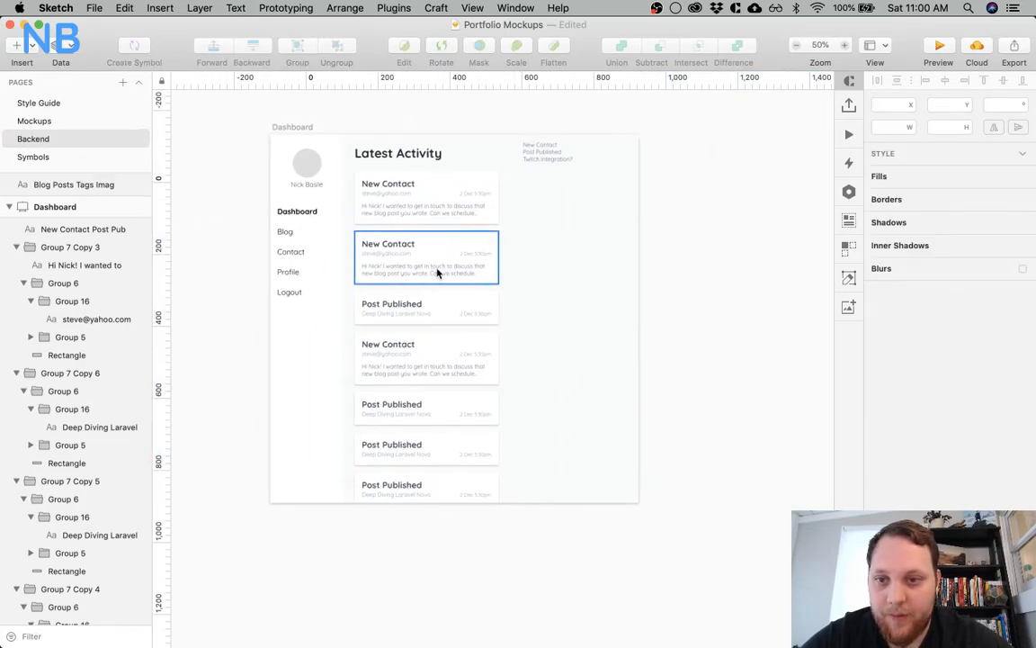
{"action": "scroll", "coordinate": [435, 273], "scroll_direction": "left", "scroll_amount": 15}
{"action": "key", "text": "super+z"}
{"action": "scroll", "coordinate": [439, 270], "scroll_direction": "right", "scroll_amount": 14}
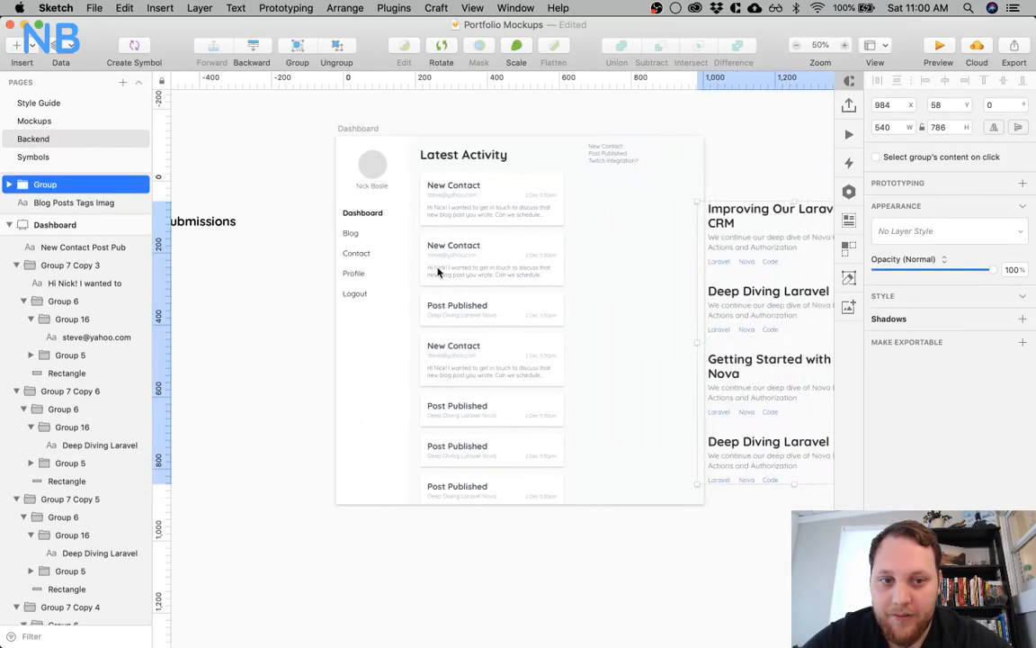
Move the blog post list group under the feature list beside the dashboard, and duplicate the Dashboard artboard
{"action": "left_click_drag", "start_coordinate": [699, 230], "coordinate": [187, 309]}
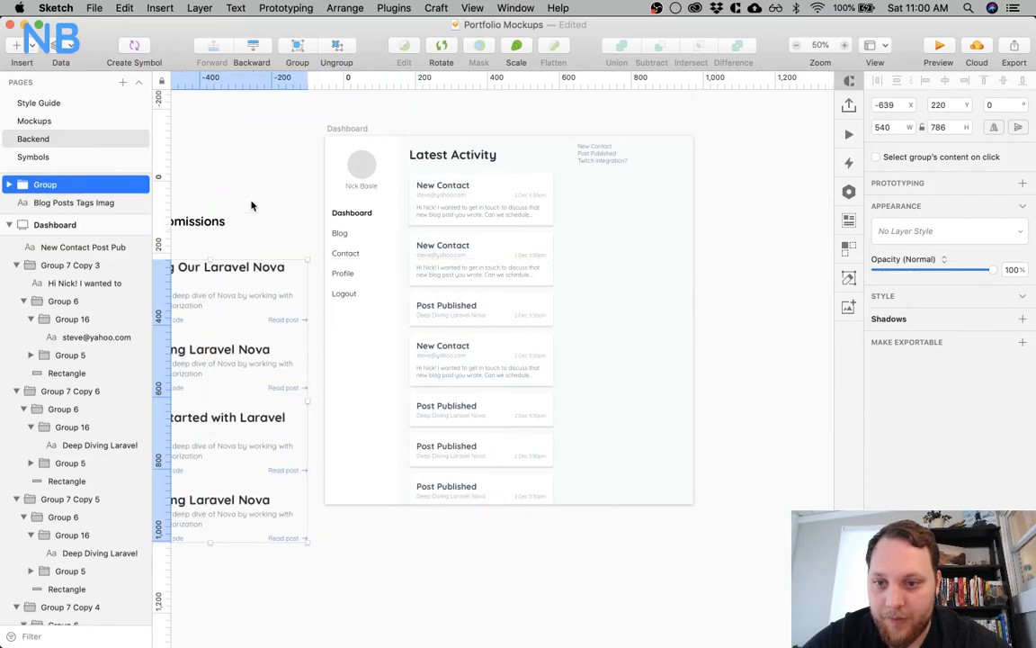
{"action": "scroll", "coordinate": [225, 270], "scroll_direction": "left", "scroll_amount": 9}
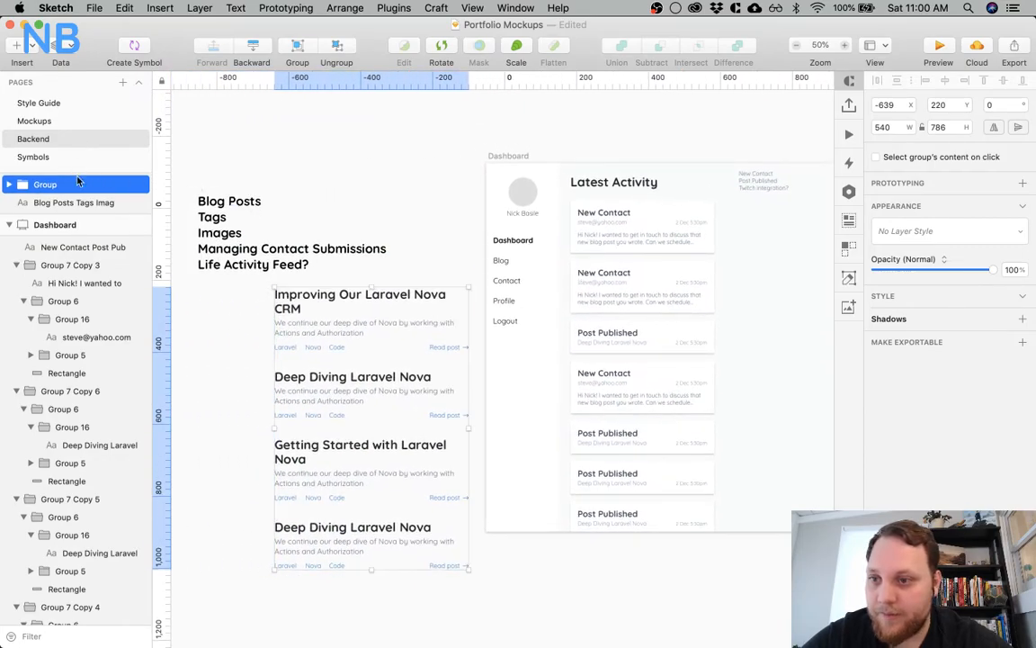
{"action": "left_click", "coordinate": [68, 225]}
{"action": "key", "text": "super+d"}
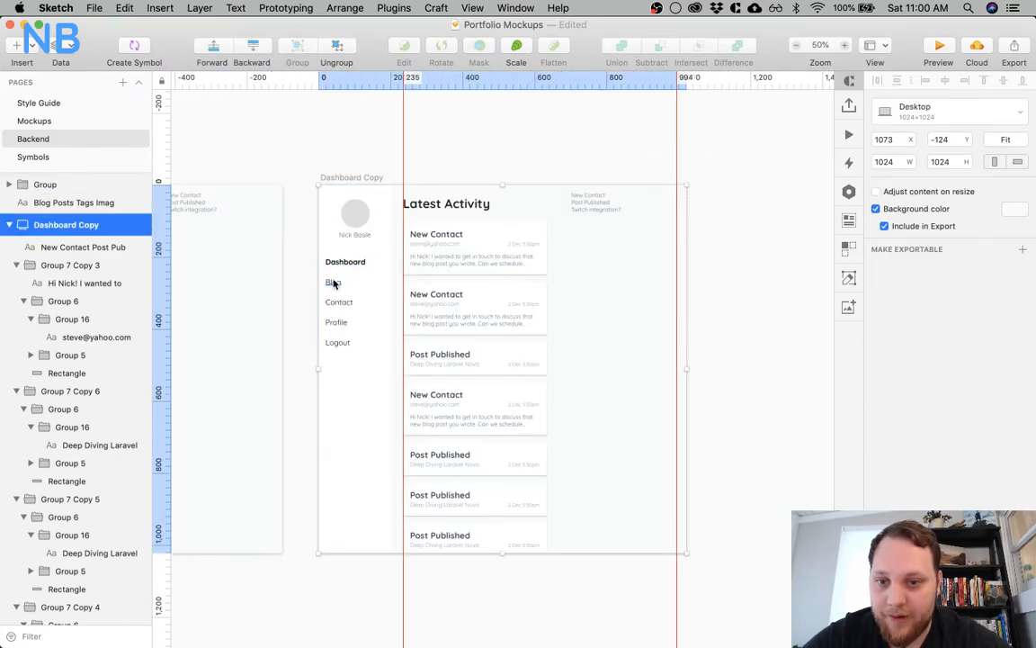
In the duplicated artboard's sidebar, set the Blog item to Bold and the Dashboard item to Regular
{"action": "left_click", "coordinate": [333, 281], "text": "super"}
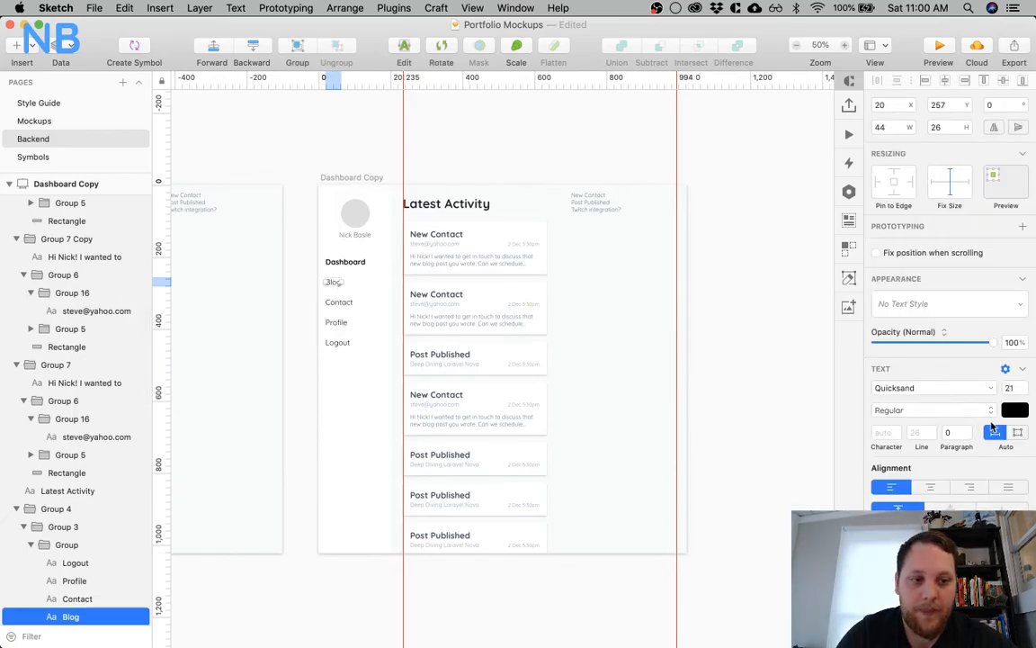
{"action": "left_click", "coordinate": [936, 410]}
{"action": "left_click", "coordinate": [938, 427]}
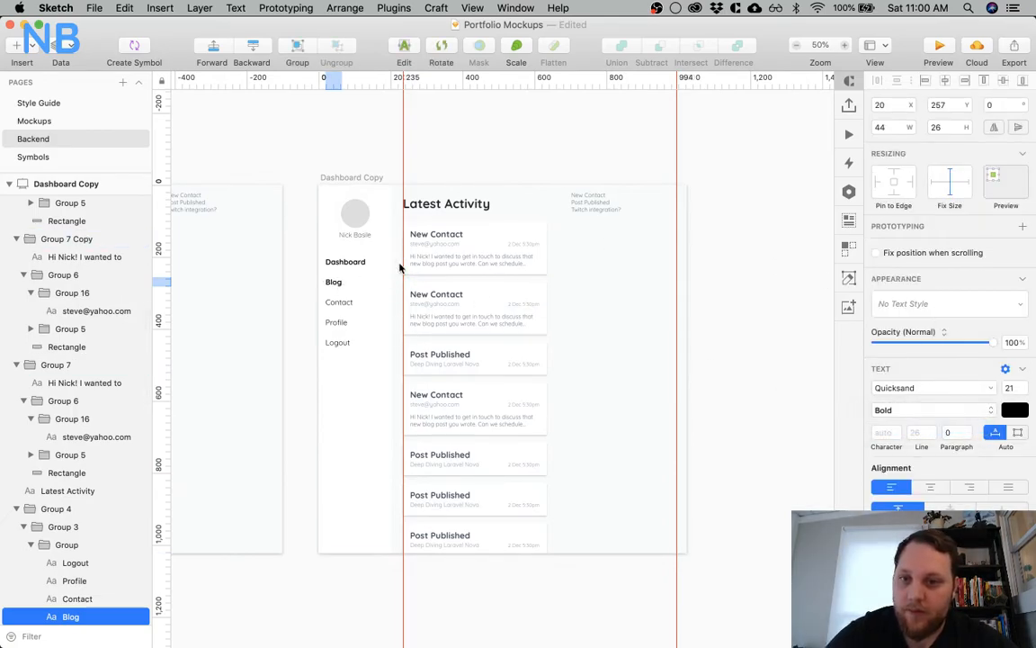
{"action": "left_click", "coordinate": [349, 263]}
{"action": "left_click", "coordinate": [930, 410]}
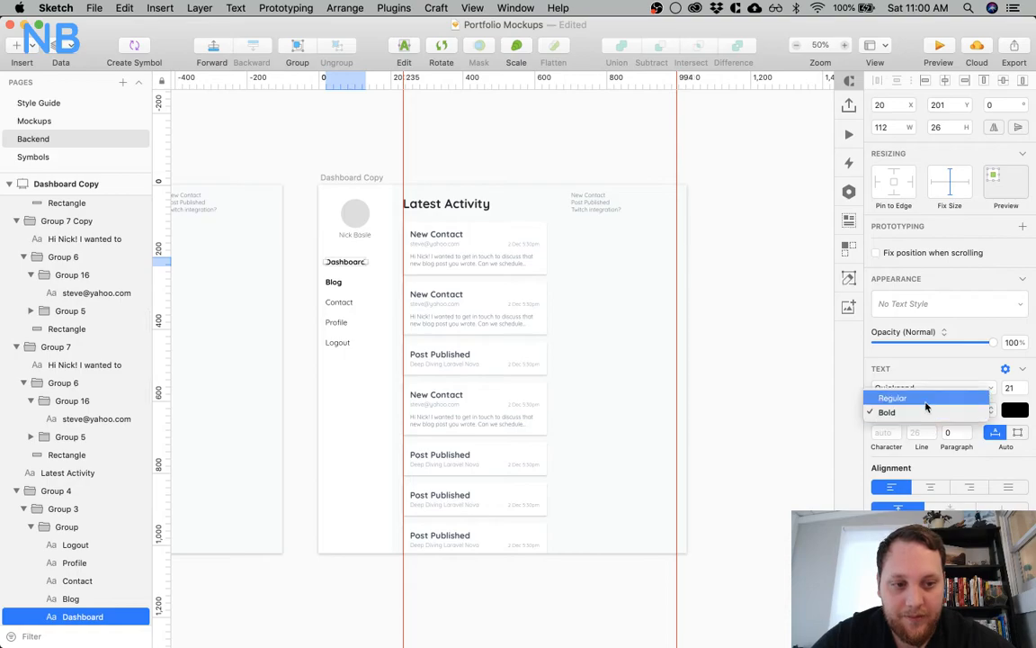
{"action": "left_click", "coordinate": [925, 395]}
{"action": "left_click", "coordinate": [508, 234], "text": "super"}
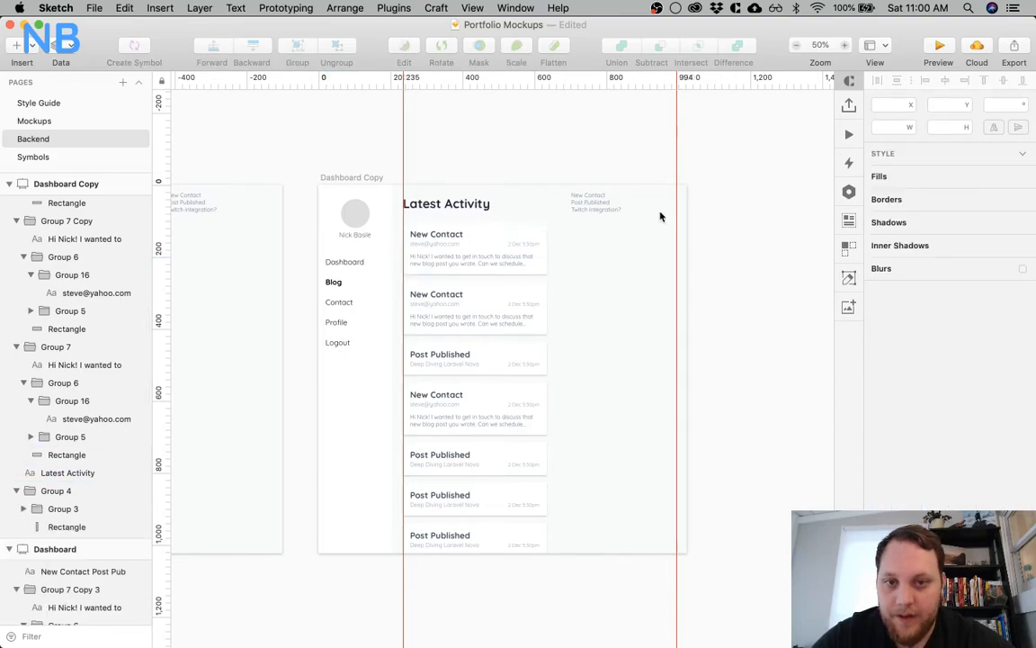
Delete the New Contact, Post Published and Twitch integration note from the duplicated artboard
{"action": "left_click", "coordinate": [609, 208]}
{"action": "key", "text": "Delete"}
{"action": "scroll", "coordinate": [350, 211], "scroll_direction": "left", "scroll_amount": 3}
{"action": "scroll", "coordinate": [351, 212], "scroll_direction": "right", "scroll_amount": 10}
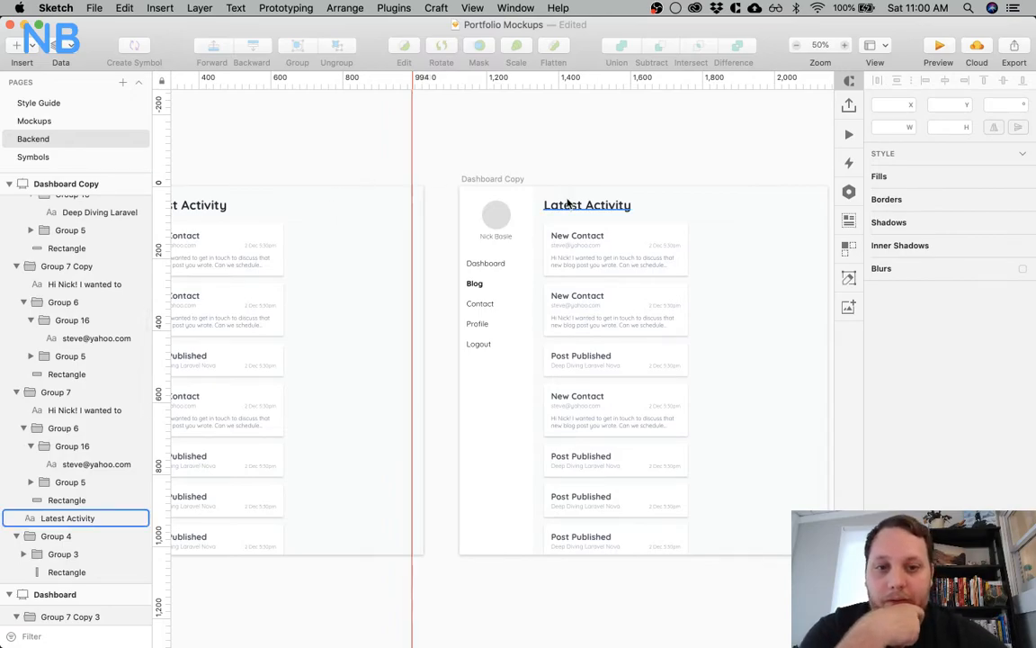
Rename the duplicated artboard as Blog
{"action": "scroll", "coordinate": [567, 203], "scroll_direction": "right", "scroll_amount": 2}
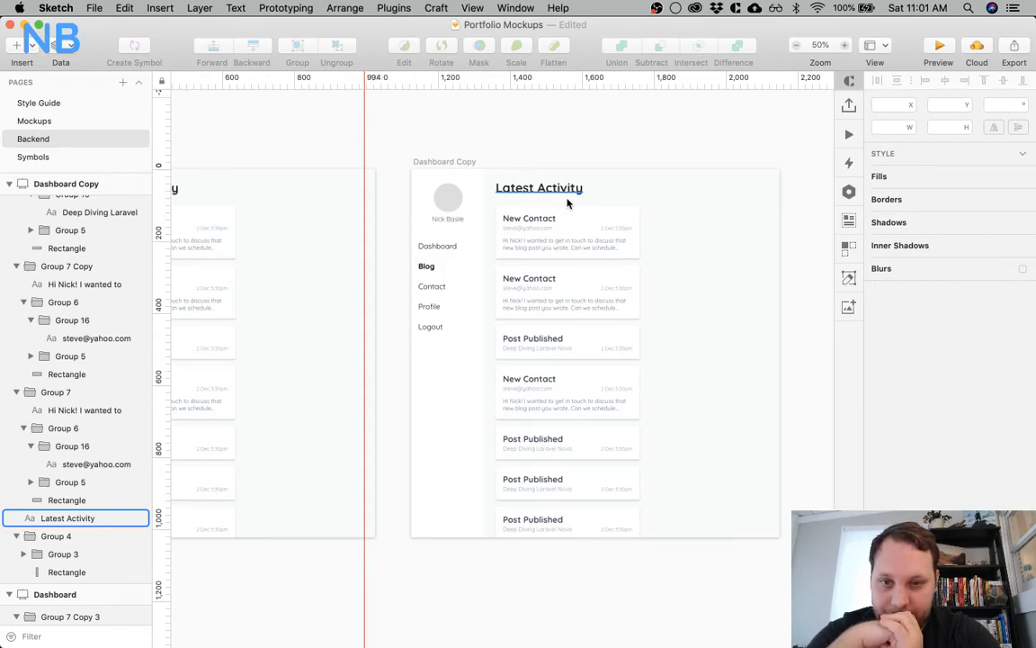
{"action": "left_click", "coordinate": [445, 161]}
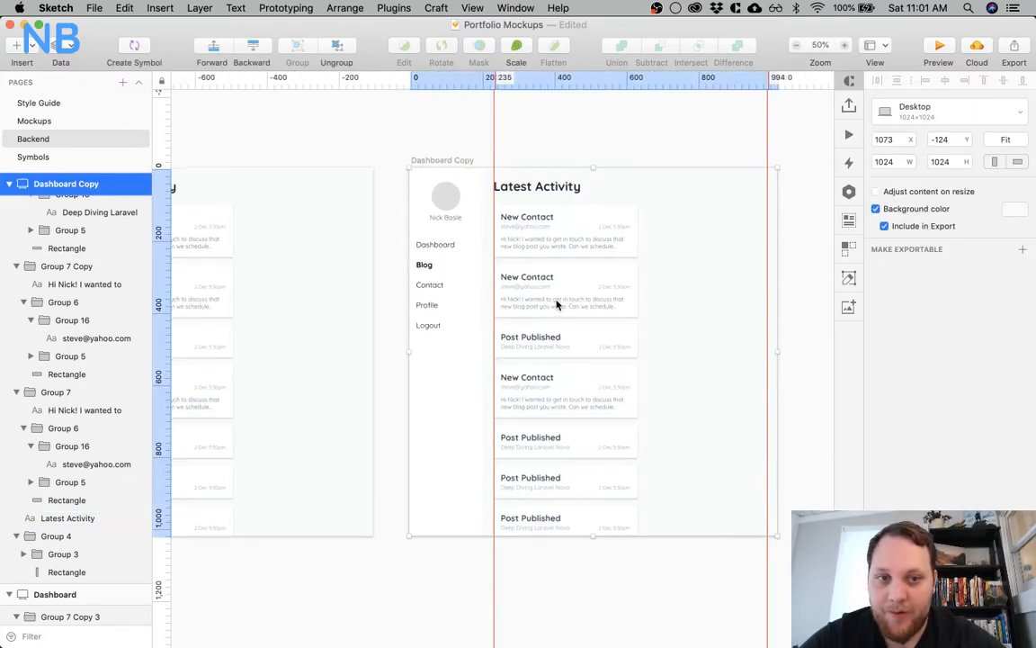
{"action": "scroll", "coordinate": [555, 300], "scroll_direction": "right", "scroll_amount": 5}
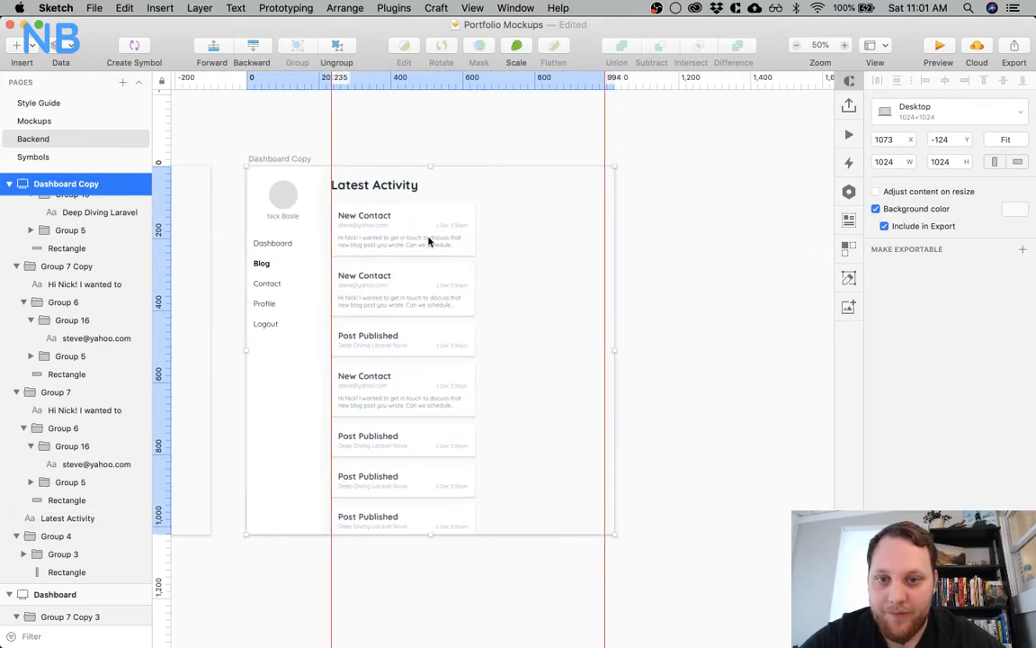
{"action": "double_click", "coordinate": [90, 186]}
{"action": "type", "text": "Blog"}
{"action": "key", "text": "Return"}
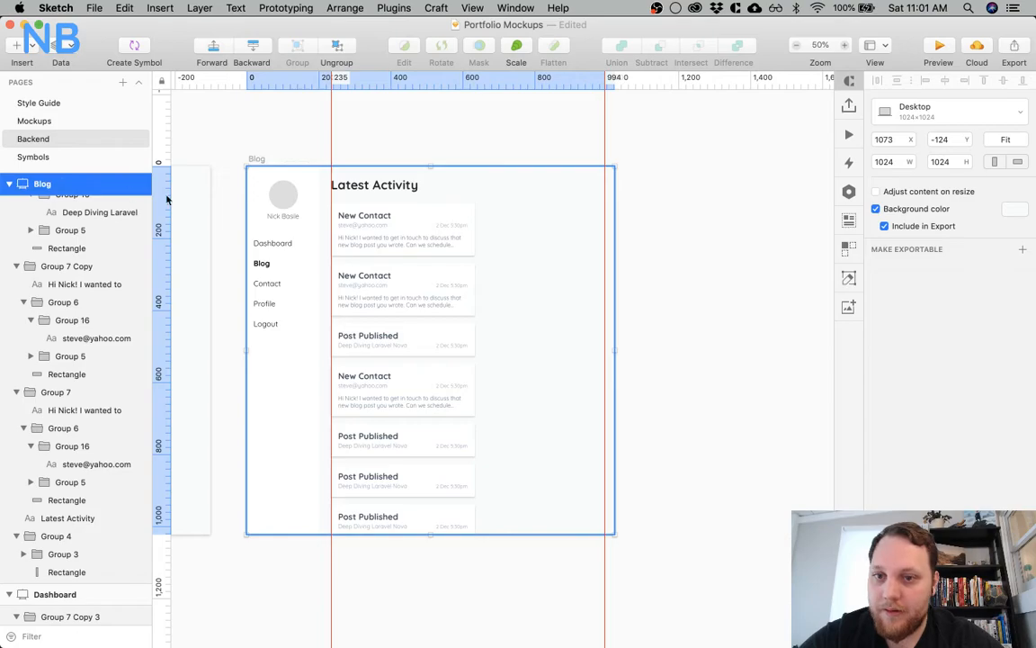
{"action": "left_click", "coordinate": [473, 146]}
{"action": "left_click", "coordinate": [394, 187]}
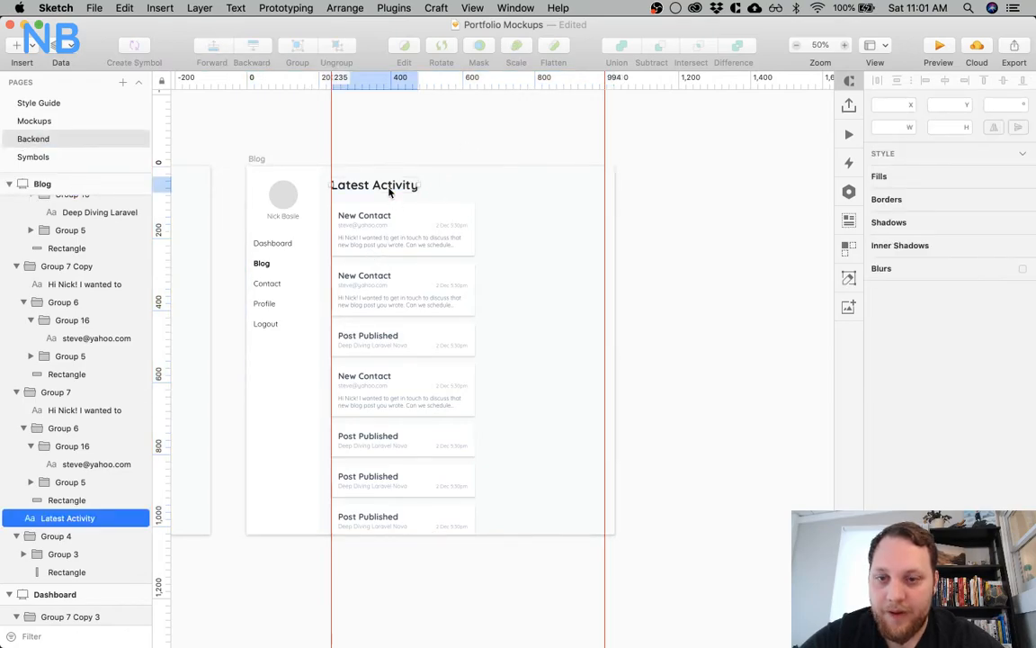
{"action": "key", "text": "Delete"}
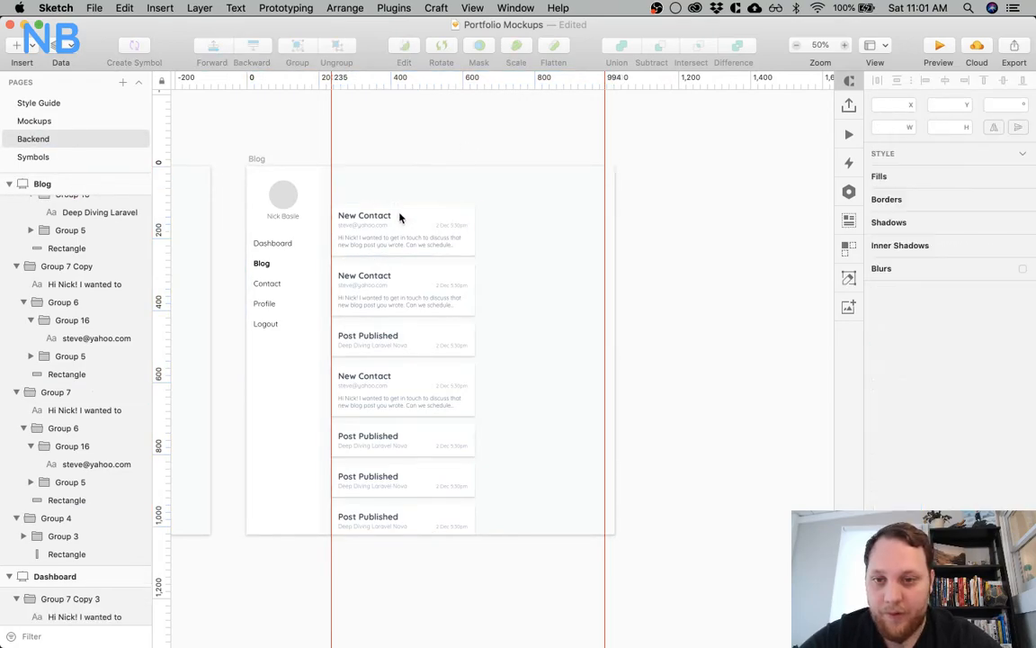
{"action": "key", "text": "ctrl+z"}
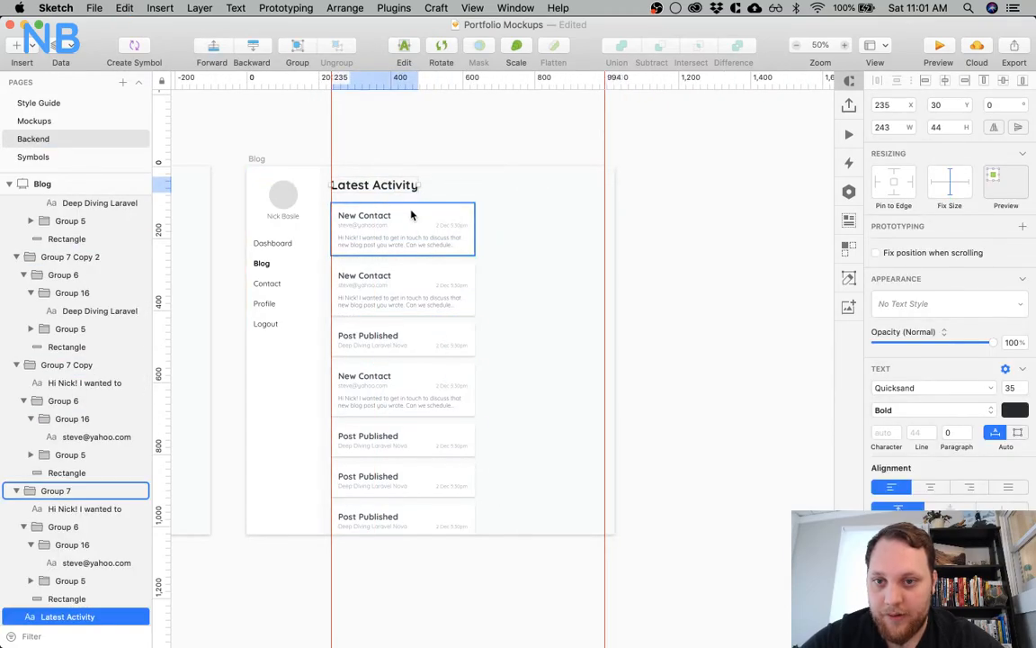
Move the first New Contact card up to Y 30 on the Blog artboard and delete all the other activity cards
{"action": "left_click_drag", "start_coordinate": [425, 222], "coordinate": [423, 196]}
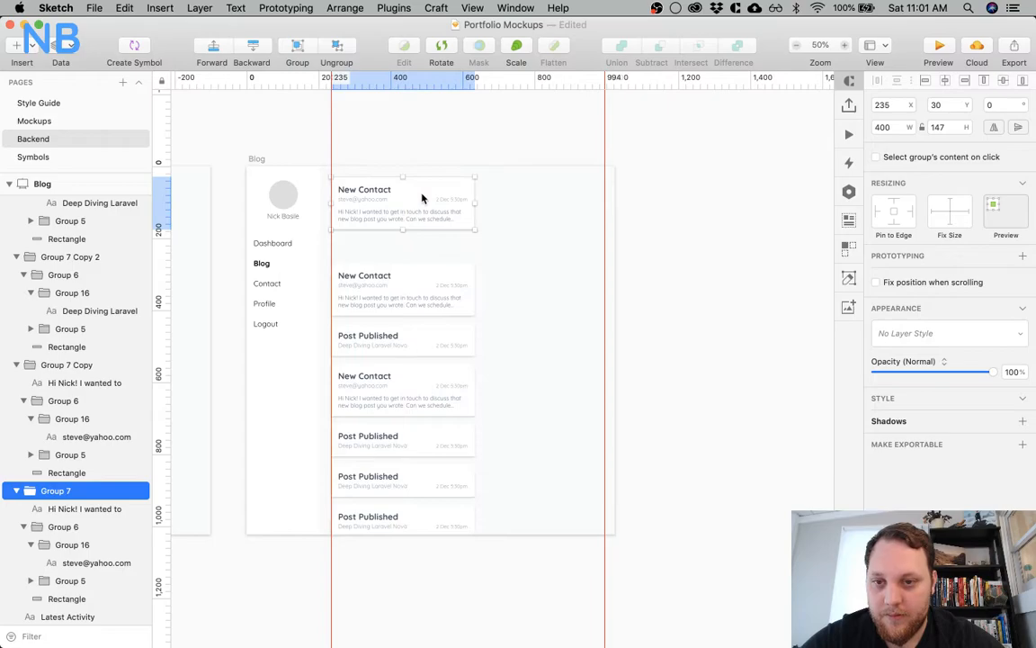
{"action": "scroll", "coordinate": [68, 338], "scroll_direction": "up", "scroll_amount": 10}
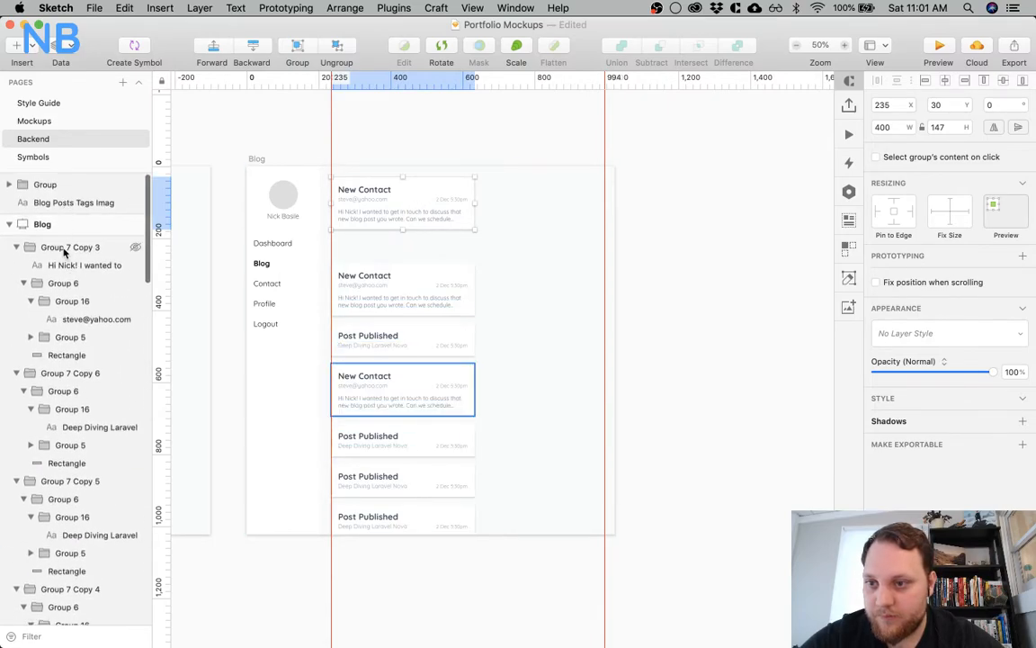
{"action": "left_click_drag", "start_coordinate": [477, 256], "coordinate": [388, 554]}
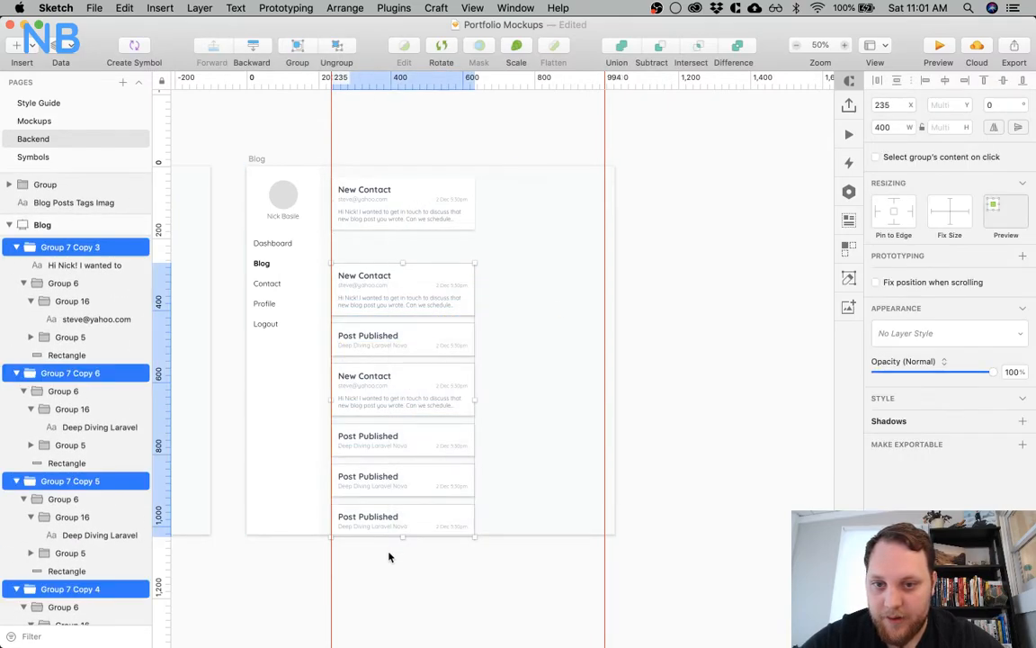
{"action": "key", "text": "Delete"}
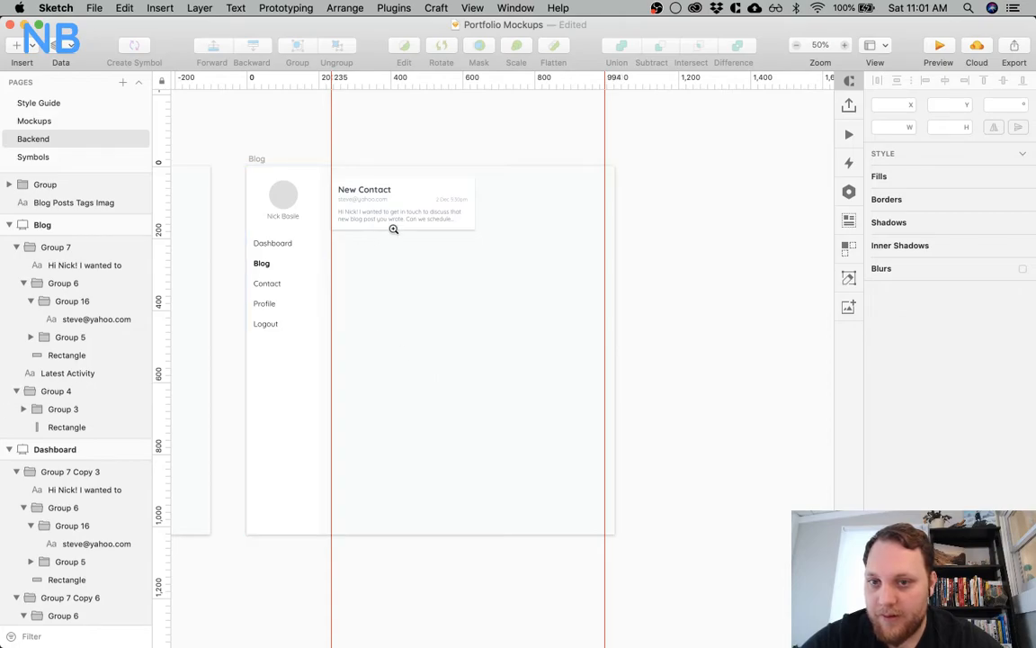
Delete the Latest Activity heading hidden behind the New Contact card on the Blog artboard
{"action": "scroll", "coordinate": [394, 229], "scroll_direction": "up", "scroll_amount": 3}
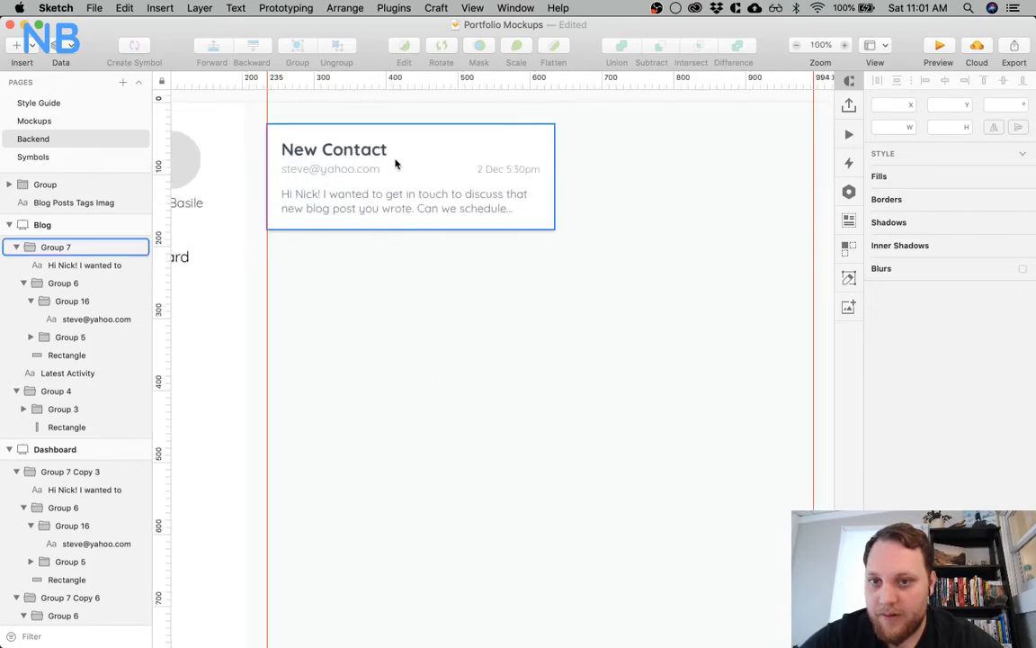
{"action": "left_click", "coordinate": [68, 372]}
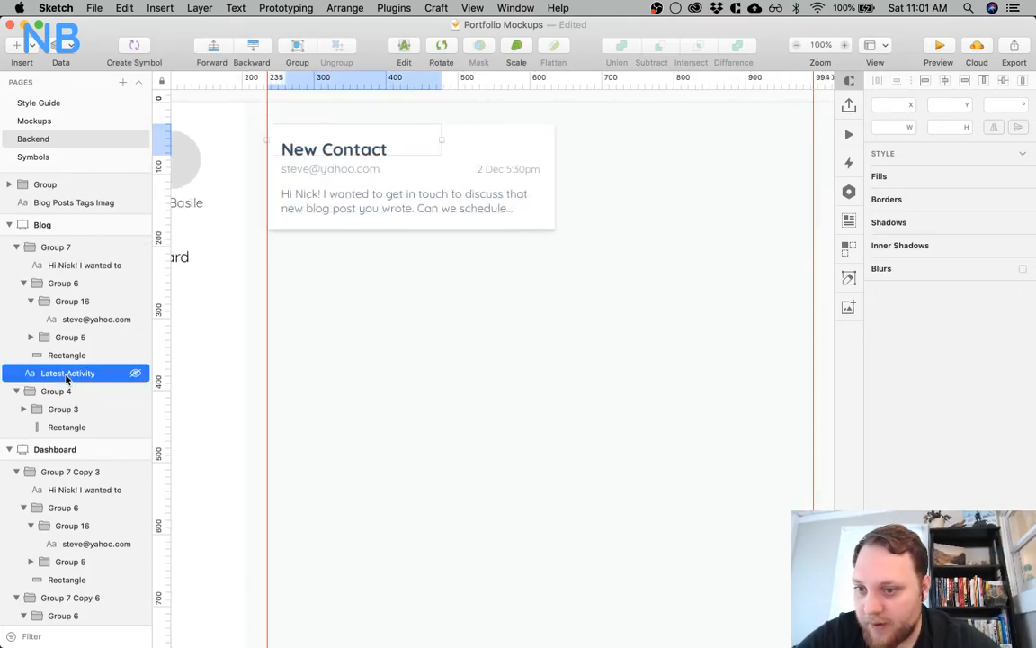
{"action": "left_click", "coordinate": [365, 267]}
Set the card's New Contact title to font size 35 and a darker, near-black text colour
{"action": "left_click", "coordinate": [350, 152]}
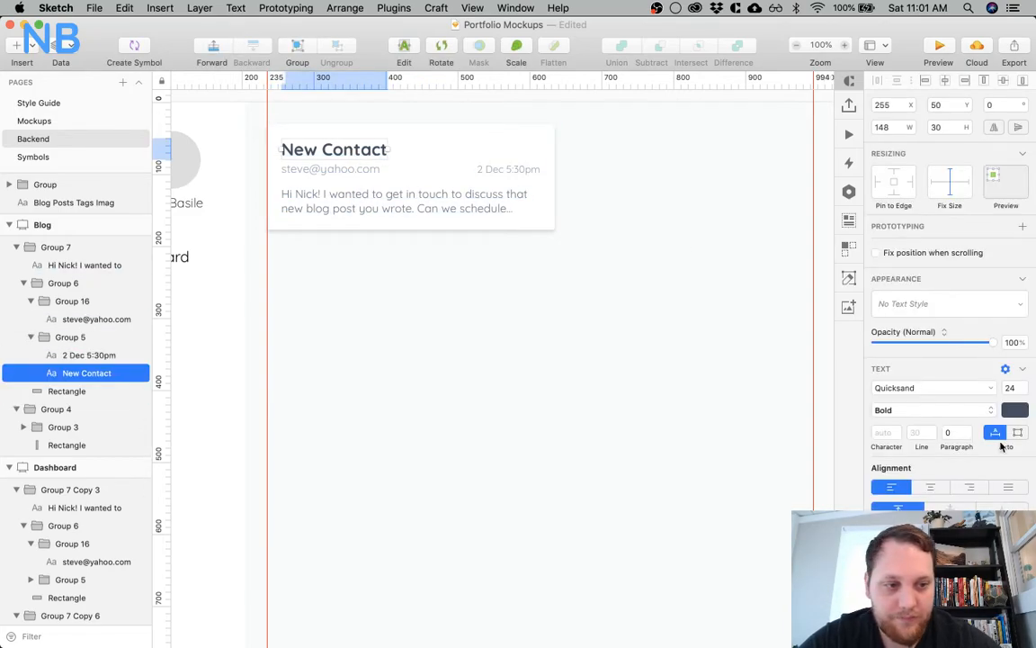
{"action": "left_click", "coordinate": [1009, 387]}
{"action": "type", "text": "35"}
{"action": "key", "text": "Return"}
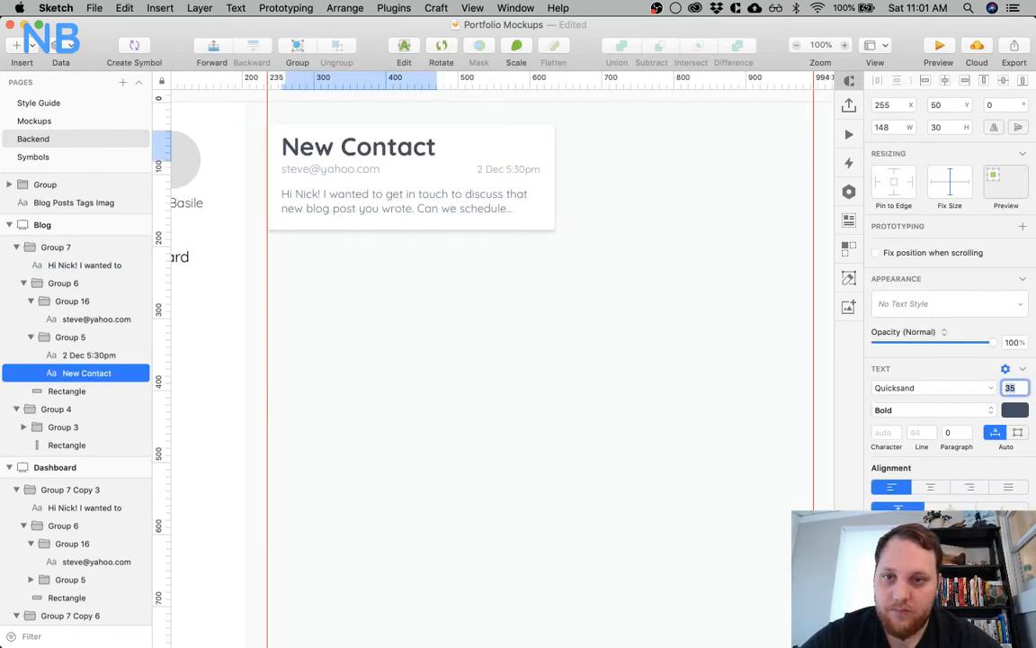
{"action": "left_click", "coordinate": [1015, 411]}
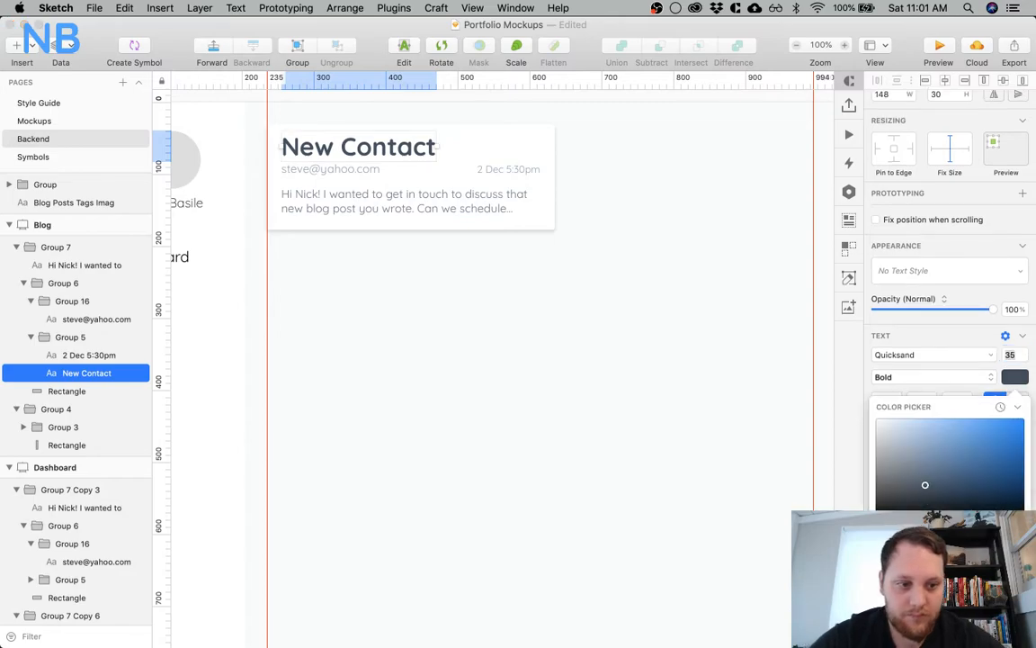
{"action": "left_click", "coordinate": [545, 368]}
Delete the e-mail, message and date texts from the New Contact card
{"action": "left_click", "coordinate": [358, 173]}
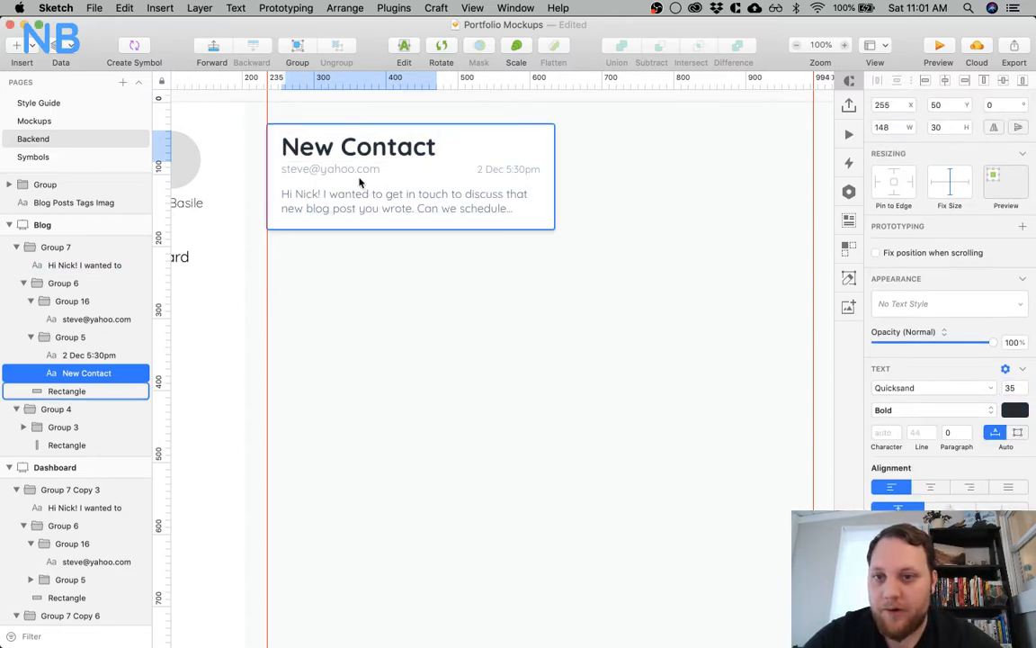
{"action": "left_click", "coordinate": [361, 170], "text": "super"}
{"action": "left_click", "coordinate": [365, 208], "text": "shift+super"}
{"action": "left_click", "coordinate": [495, 170], "text": "shift+super"}
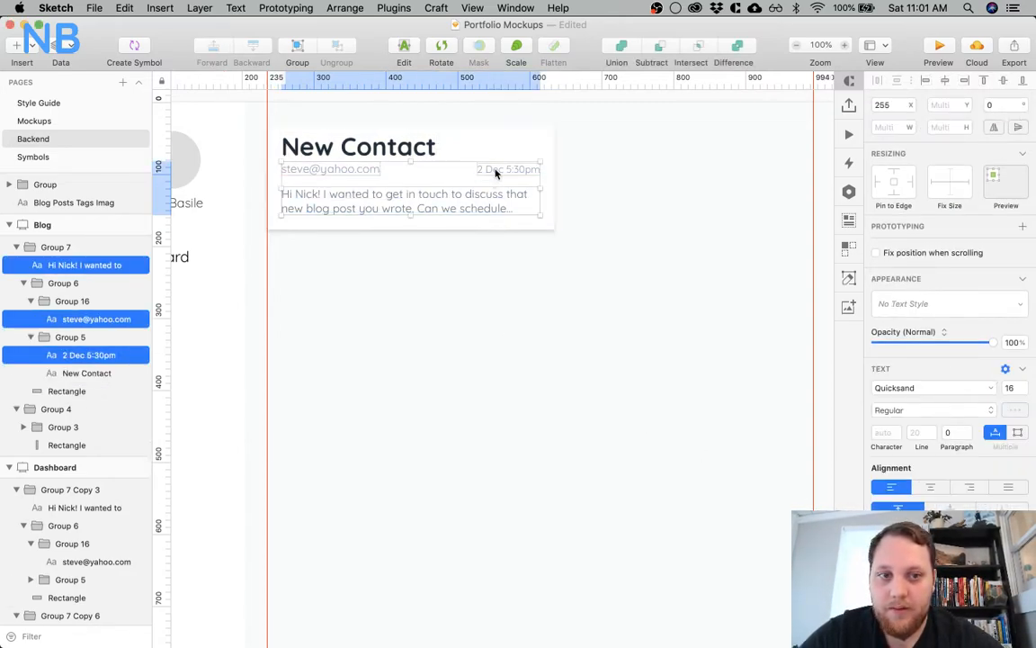
{"action": "key", "text": "Delete"}
{"action": "left_click", "coordinate": [479, 184]}
{"action": "left_click_drag", "start_coordinate": [555, 177], "coordinate": [789, 189]}
{"action": "key", "text": "super+z"}
Widen the card's white rectangle to 759 px, up to the 994 guide, and check the card's margins within the artboard
{"action": "left_click", "coordinate": [626, 351]}
{"action": "left_click", "coordinate": [521, 171], "text": "super"}
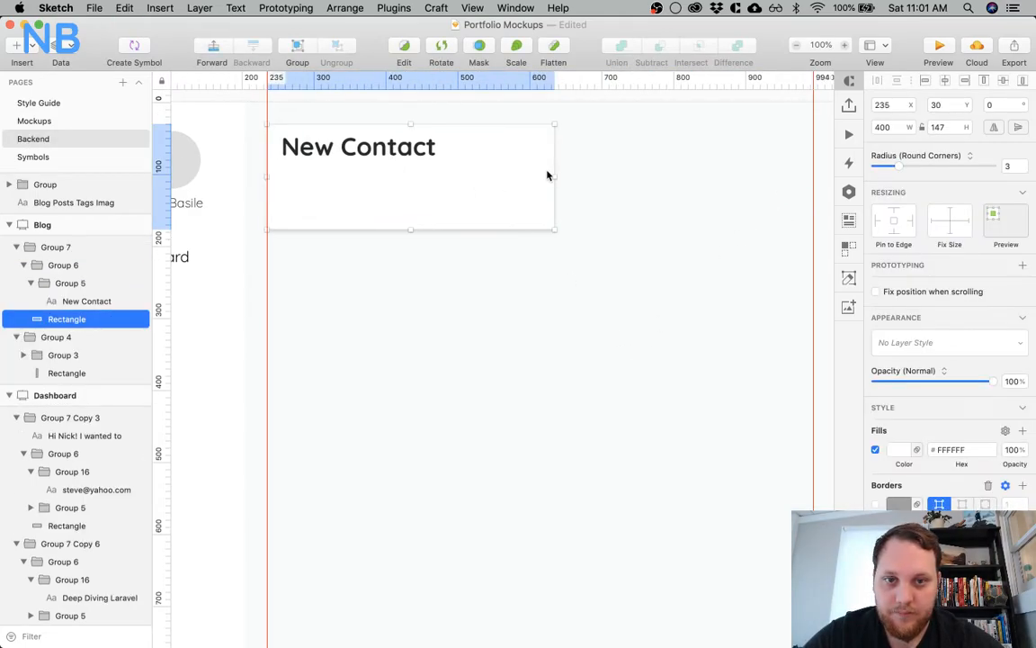
{"action": "left_click_drag", "start_coordinate": [553, 174], "coordinate": [812, 171]}
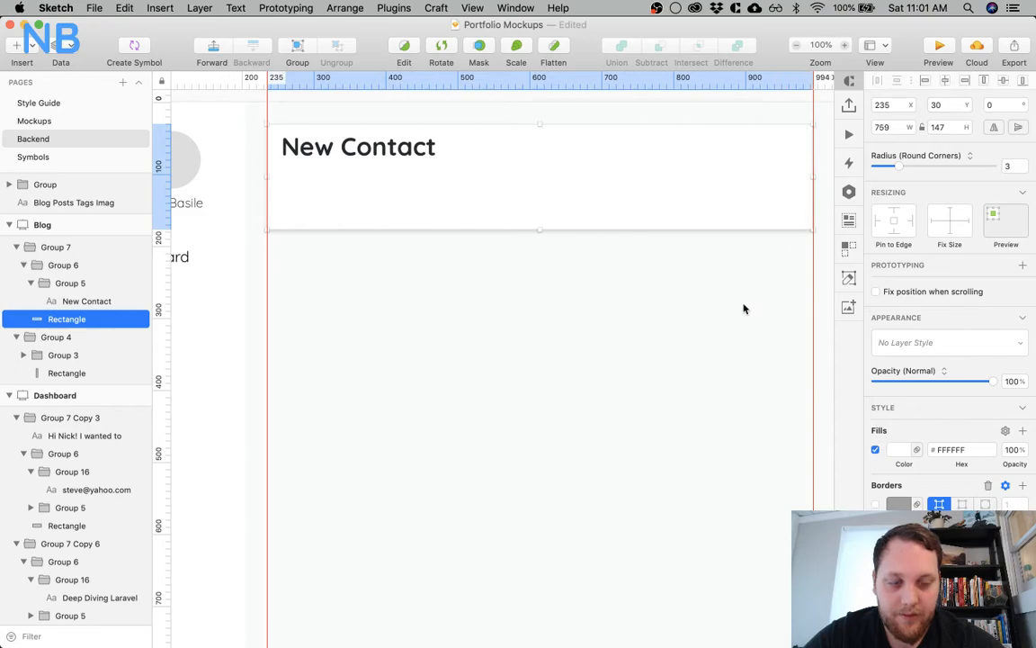
{"action": "scroll", "coordinate": [722, 341], "scroll_direction": "right", "scroll_amount": 4}
{"action": "left_click", "coordinate": [717, 340]}
{"action": "left_click", "coordinate": [580, 176]}
{"action": "key", "text": "alt"}
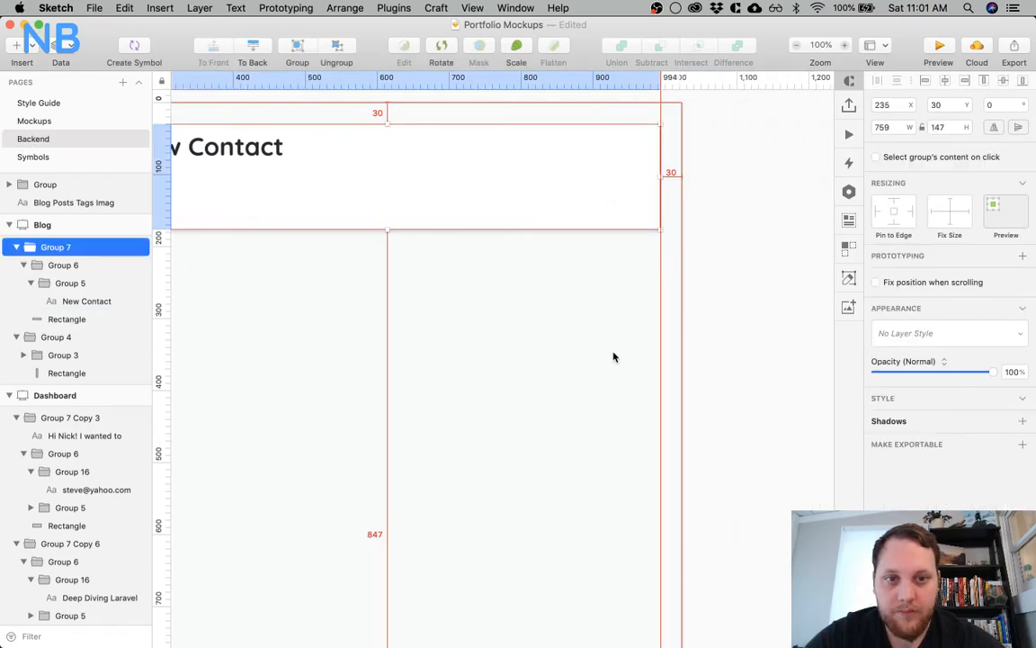
Extend the card's white rectangle downward to a height of about 254 px
{"action": "scroll", "coordinate": [588, 347], "scroll_direction": "left", "scroll_amount": 2}
{"action": "scroll", "coordinate": [587, 347], "scroll_direction": "left", "scroll_amount": 3}
{"action": "left_click", "coordinate": [635, 231], "text": "super"}
{"action": "left_click_drag", "start_coordinate": [628, 229], "coordinate": [624, 305]}
Move the New Contact title down to Y 50, 20 px below the card's upper edge
{"action": "left_click", "coordinate": [400, 135], "text": "super"}
{"action": "key", "text": "alt"}
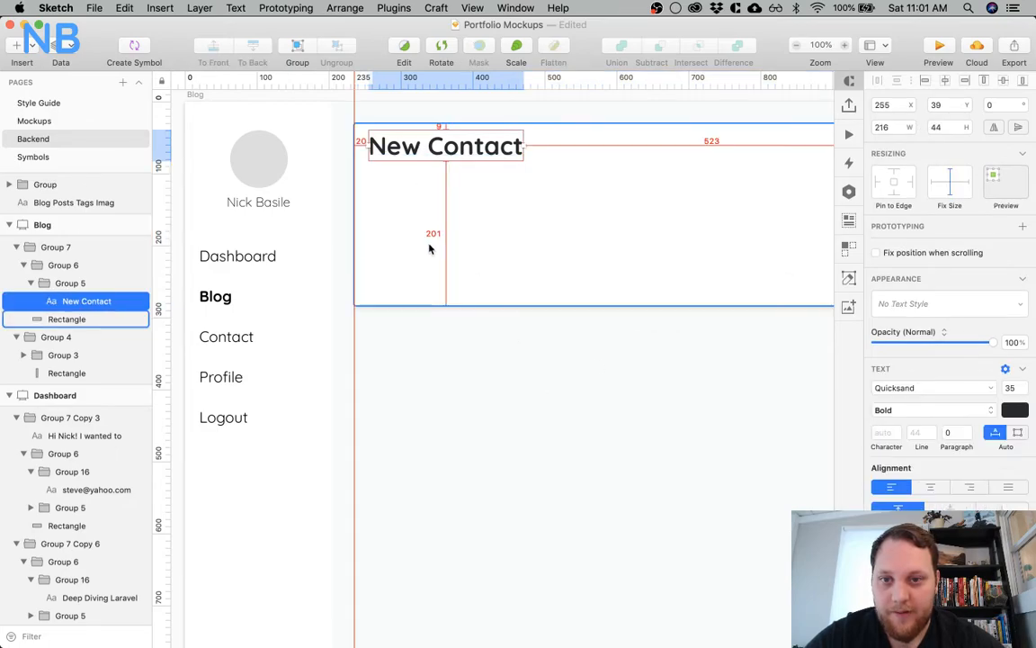
{"action": "key", "text": "shift+Down"}
{"action": "key", "text": "Down"}
{"action": "key", "text": "alt"}
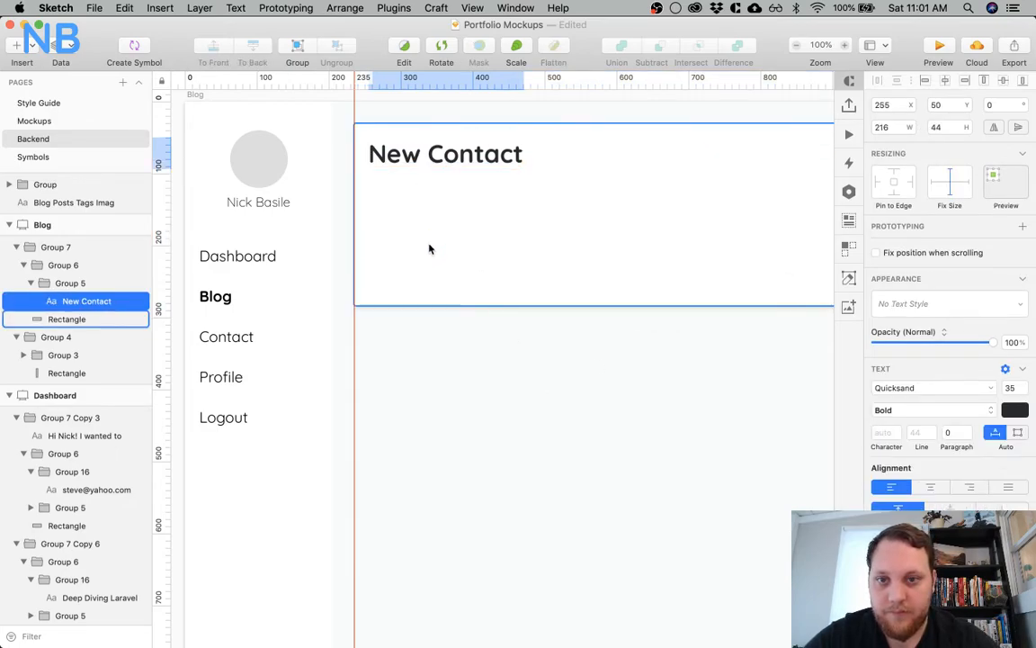
{"action": "scroll", "coordinate": [459, 342], "scroll_direction": "right", "scroll_amount": 10}
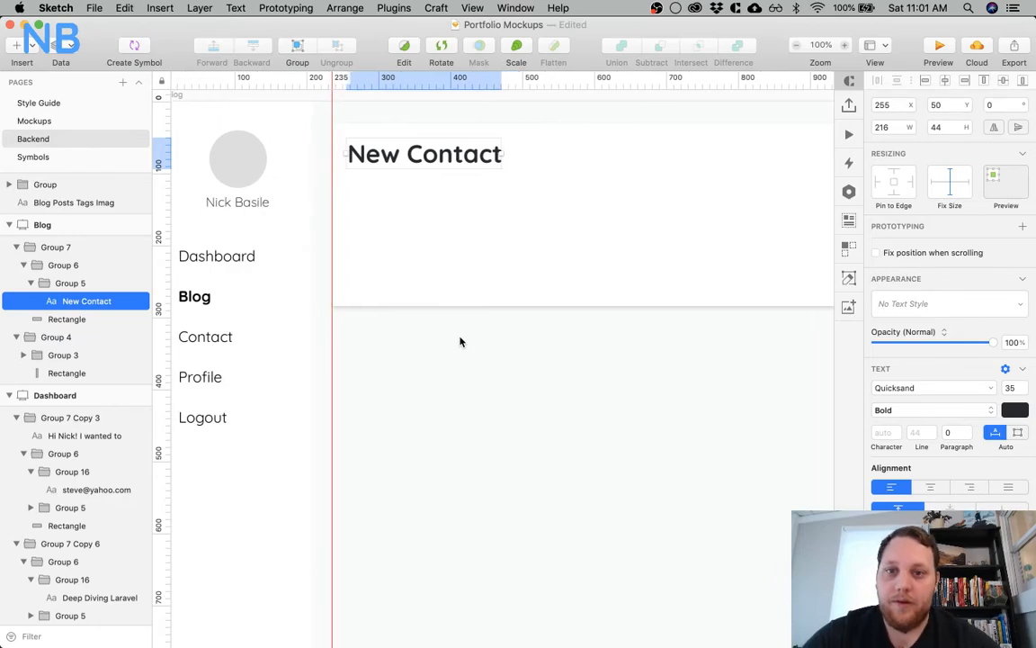
{"action": "scroll", "coordinate": [400, 270], "scroll_direction": "left", "scroll_amount": 4}
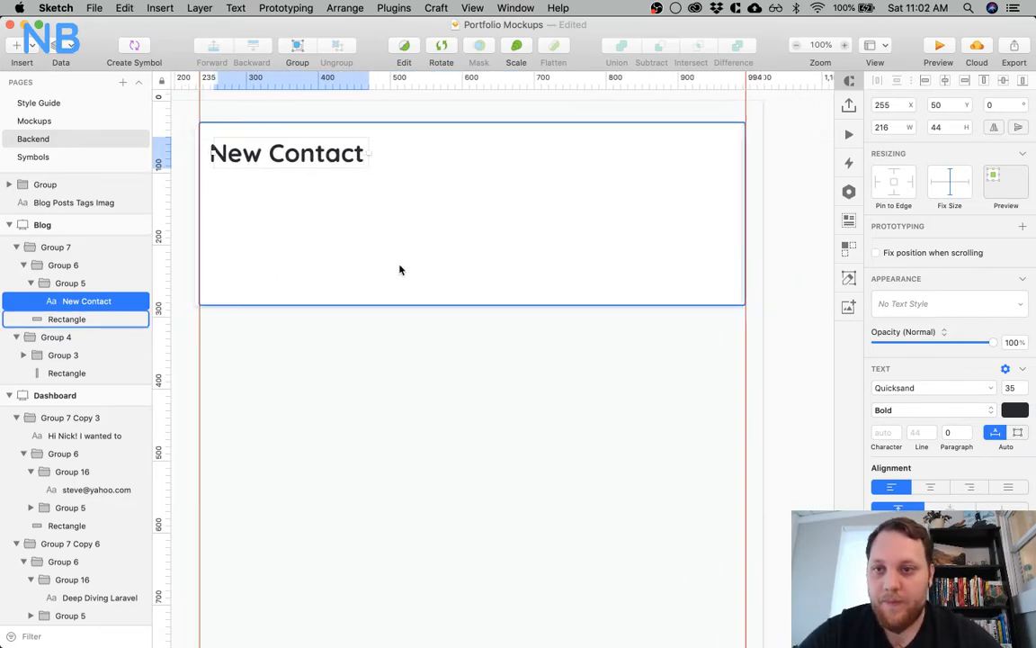
Change the card's title text to "Blog Posts"
{"action": "left_click", "coordinate": [347, 139]}
{"action": "left_click", "coordinate": [340, 157]}
{"action": "double_click", "coordinate": [340, 157]}
{"action": "key", "text": "super+a"}
{"action": "type", "text": "Blog Posts"}
{"action": "key", "text": "Escape"}
Extend the Blog Posts card's white rectangle downward to a height of 385 px
{"action": "left_click", "coordinate": [492, 275]}
{"action": "left_click_drag", "start_coordinate": [525, 305], "coordinate": [525, 399]}
Add a text layer below the Blog Posts title and set its font size to 18
{"action": "scroll", "coordinate": [454, 282], "scroll_direction": "left", "scroll_amount": 4}
{"action": "scroll", "coordinate": [454, 282], "scroll_direction": "left", "scroll_amount": 5}
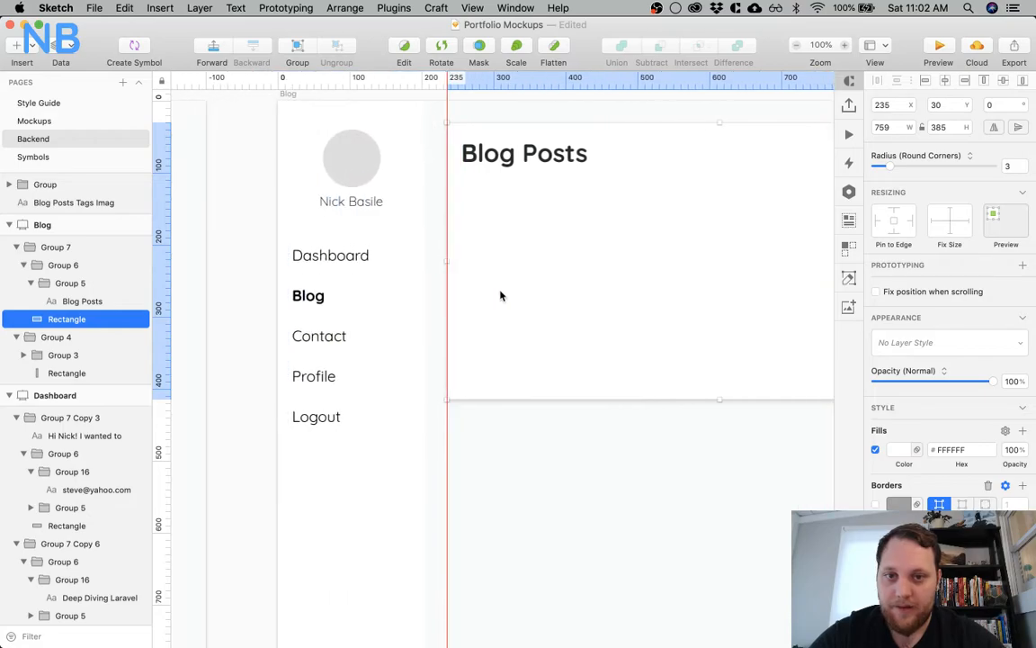
{"action": "left_click", "coordinate": [455, 191]}
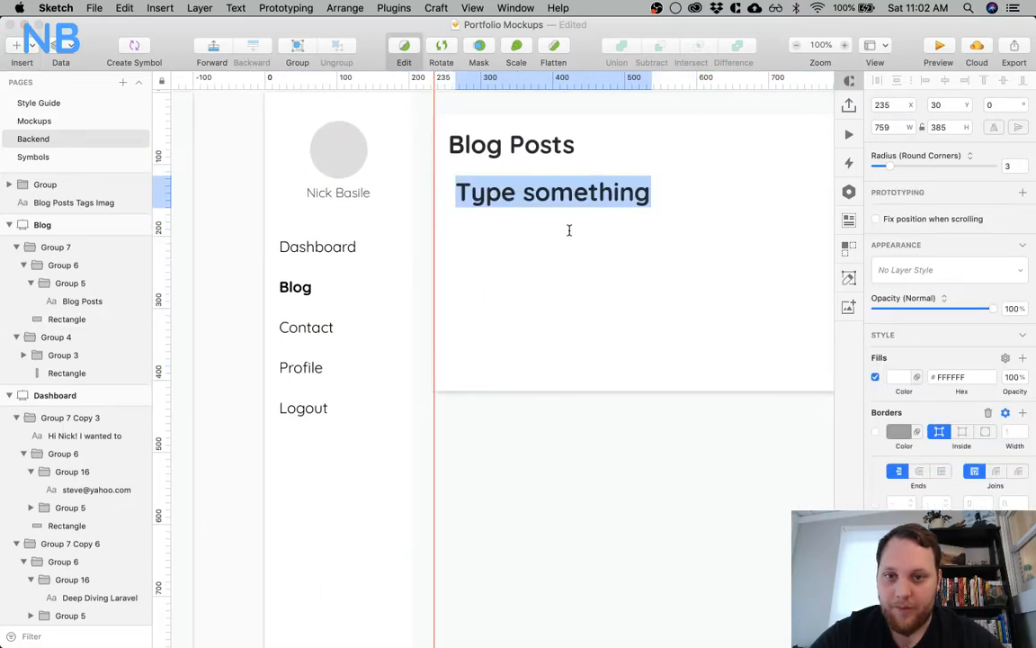
{"action": "left_click", "coordinate": [1010, 314]}
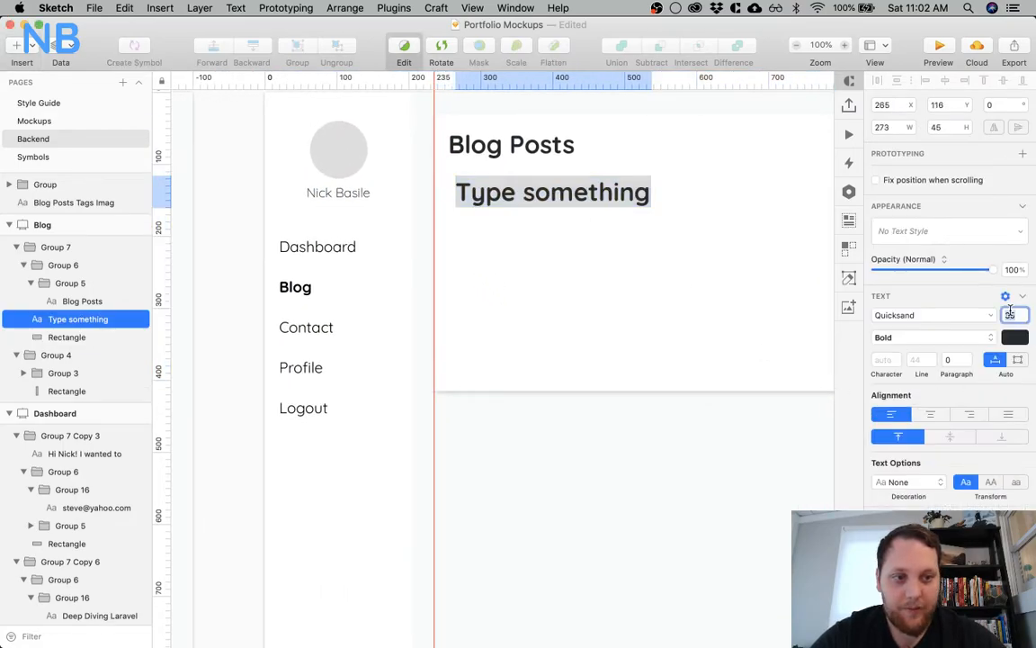
{"action": "type", "text": "18"}
{"action": "key", "text": "Return"}
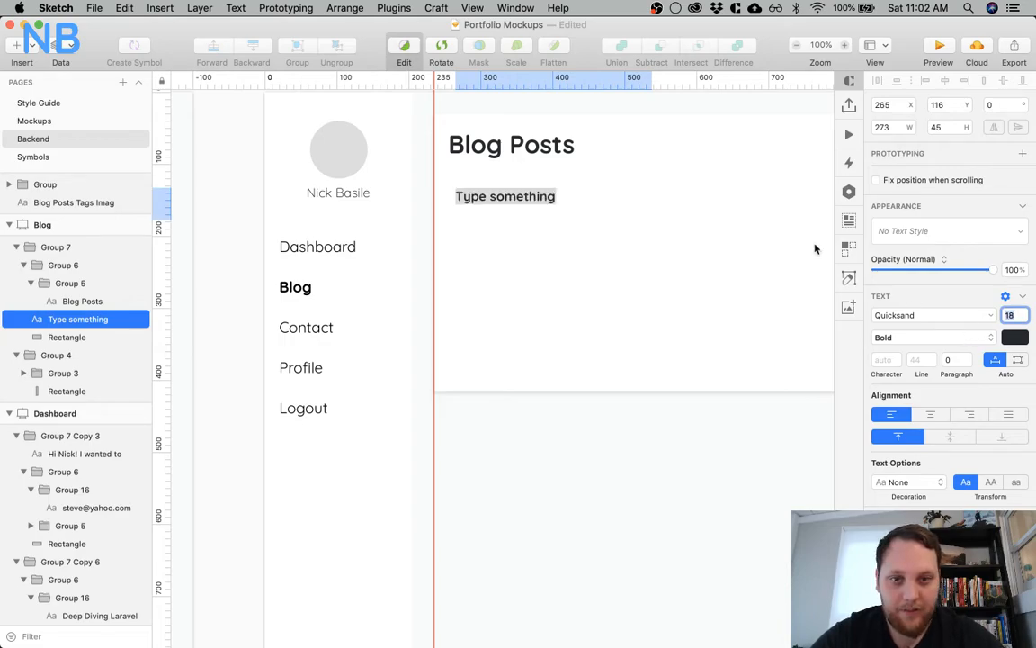
Give the new text a slate blue-grey colour and change its content to "TITLE"
{"action": "left_click", "coordinate": [1015, 337]}
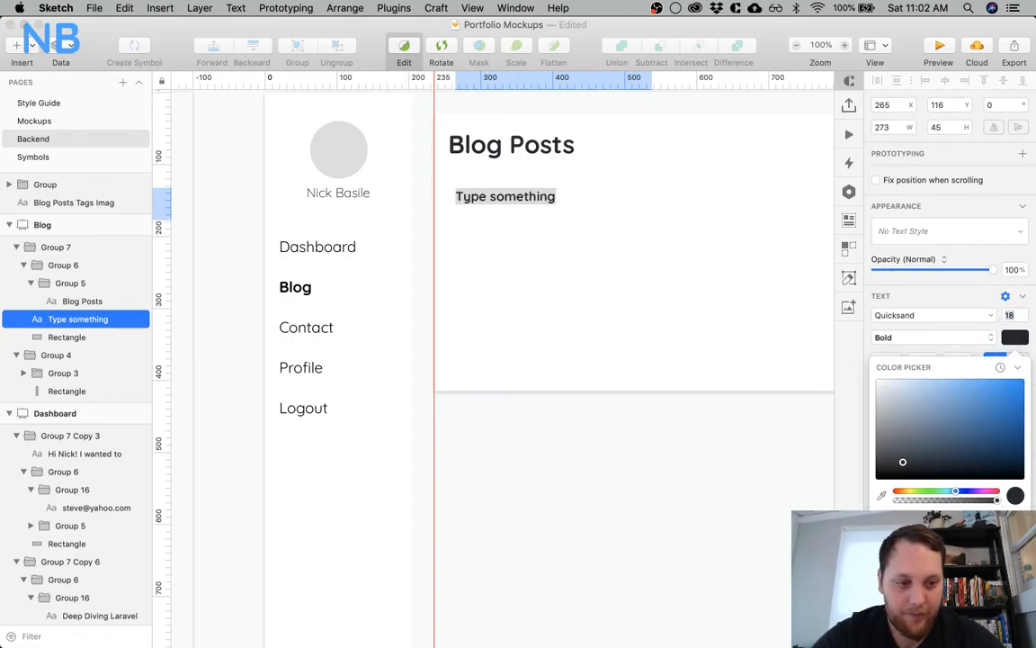
{"action": "left_click", "coordinate": [910, 410]}
{"action": "left_click_drag", "start_coordinate": [910, 410], "coordinate": [925, 427]}
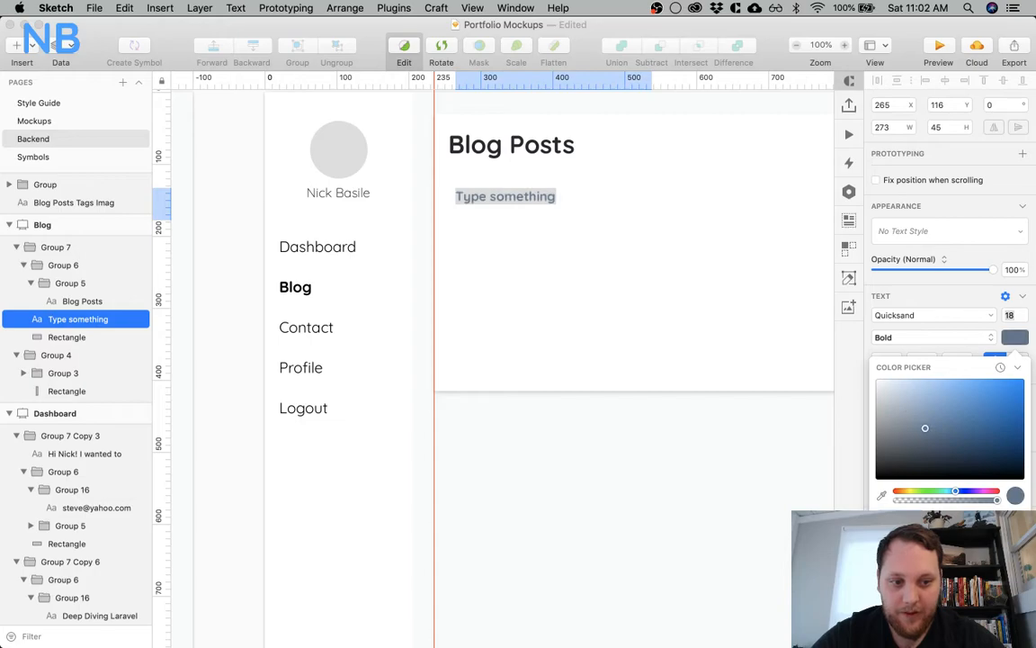
{"action": "left_click", "coordinate": [735, 547]}
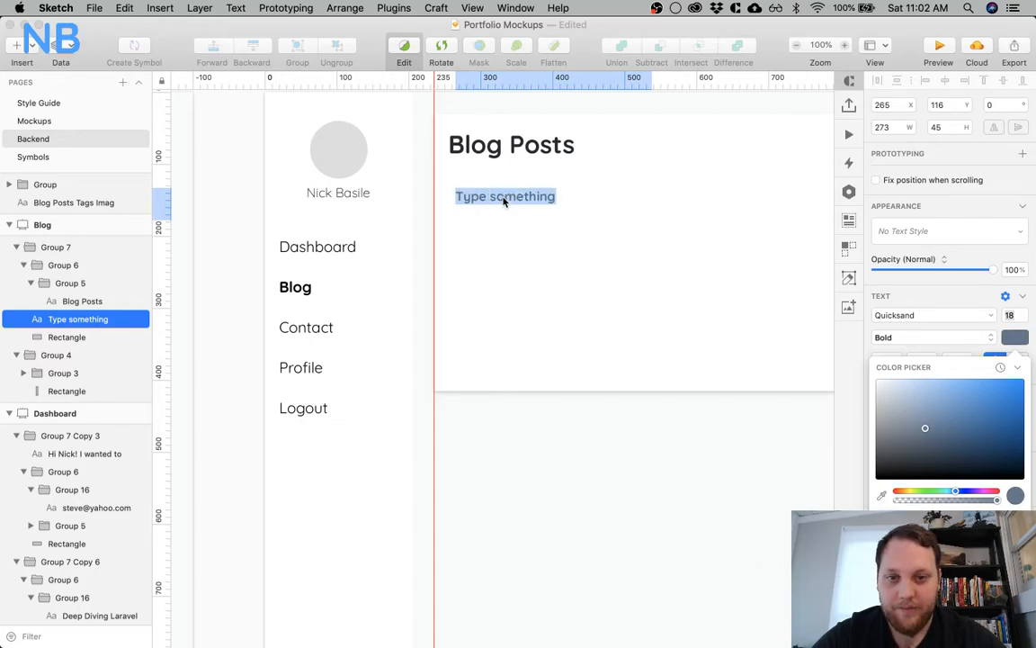
{"action": "type", "text": "TITLE"}
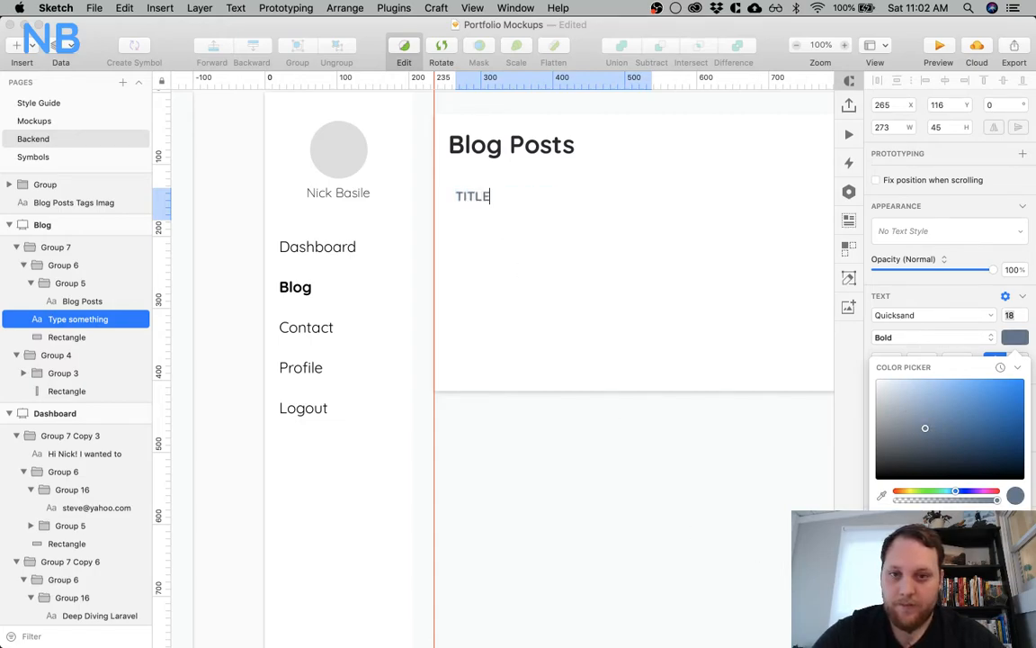
{"action": "key", "text": "Escape"}
Move the TITLE heading to X 255, Y 119, in line with the left edge of the Blog Posts title
{"action": "left_click_drag", "start_coordinate": [481, 204], "coordinate": [473, 187]}
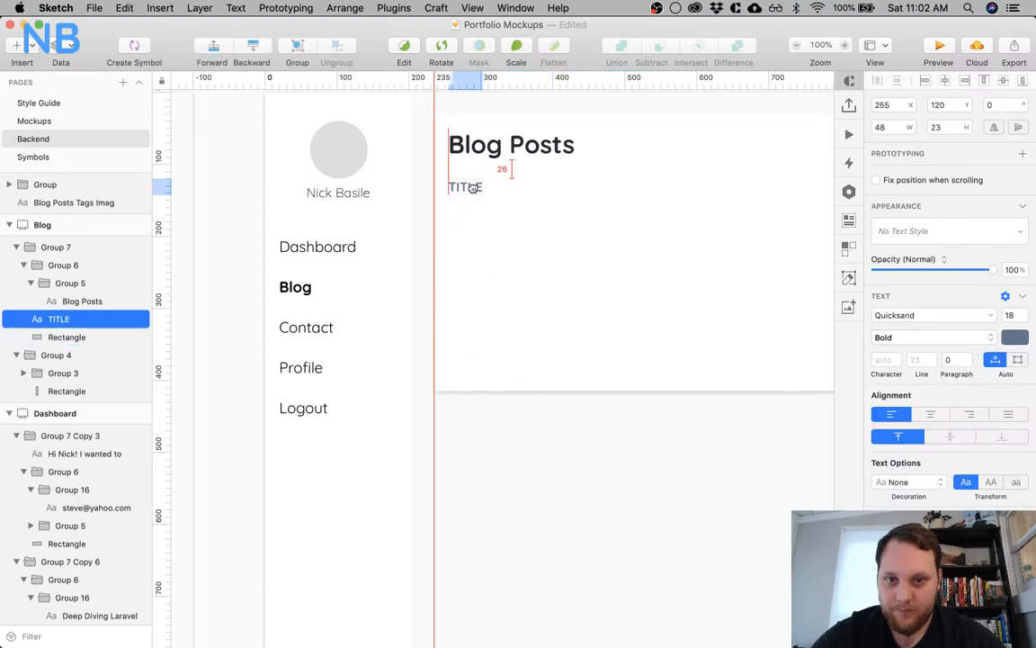
{"action": "left_click_drag", "start_coordinate": [472, 187], "coordinate": [474, 189]}
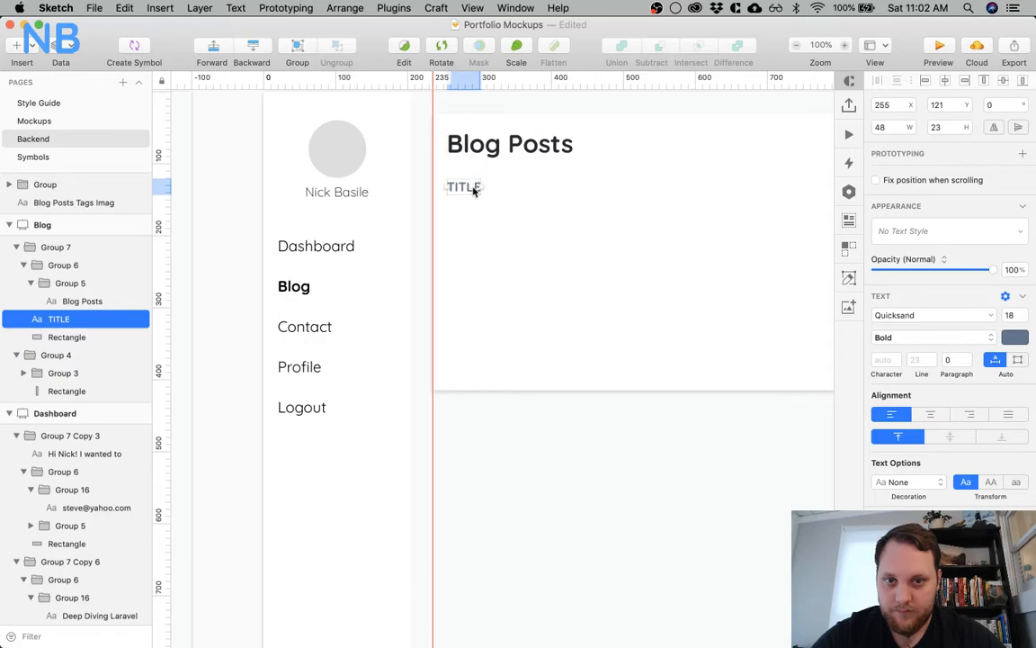
{"action": "key", "text": "Up"}
{"action": "key", "text": "Up"}
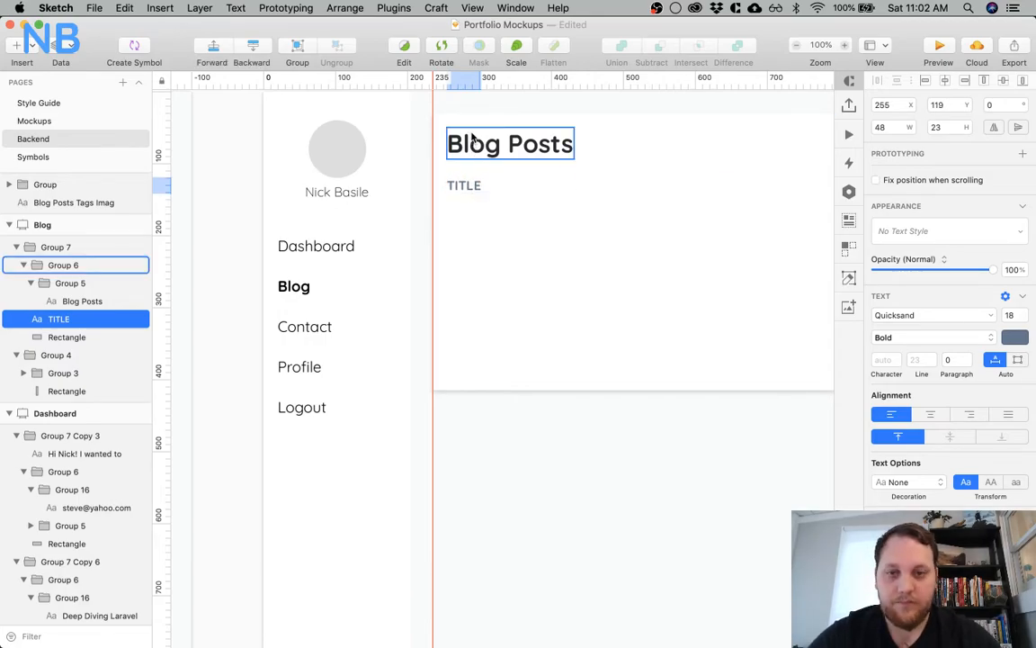
Duplicate the TITLE heading along its row to X 472 and change the copy's text to "PUBLISHED ON"
{"action": "left_click", "coordinate": [499, 234]}
{"action": "scroll", "coordinate": [495, 230], "scroll_direction": "right", "scroll_amount": 3}
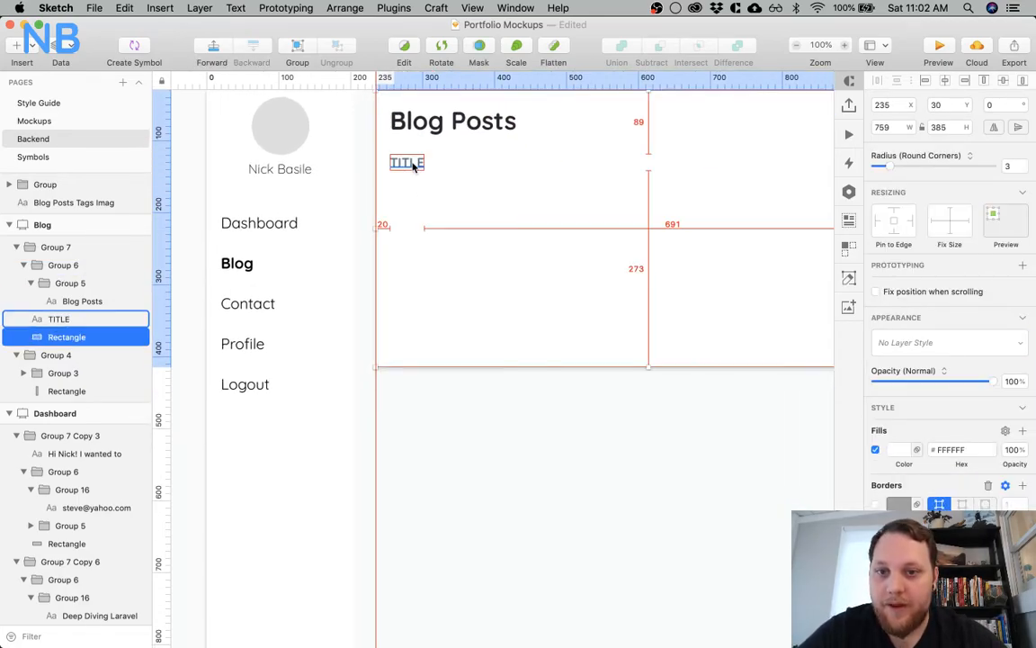
{"action": "left_click_drag", "start_coordinate": [411, 162], "coordinate": [566, 163]}
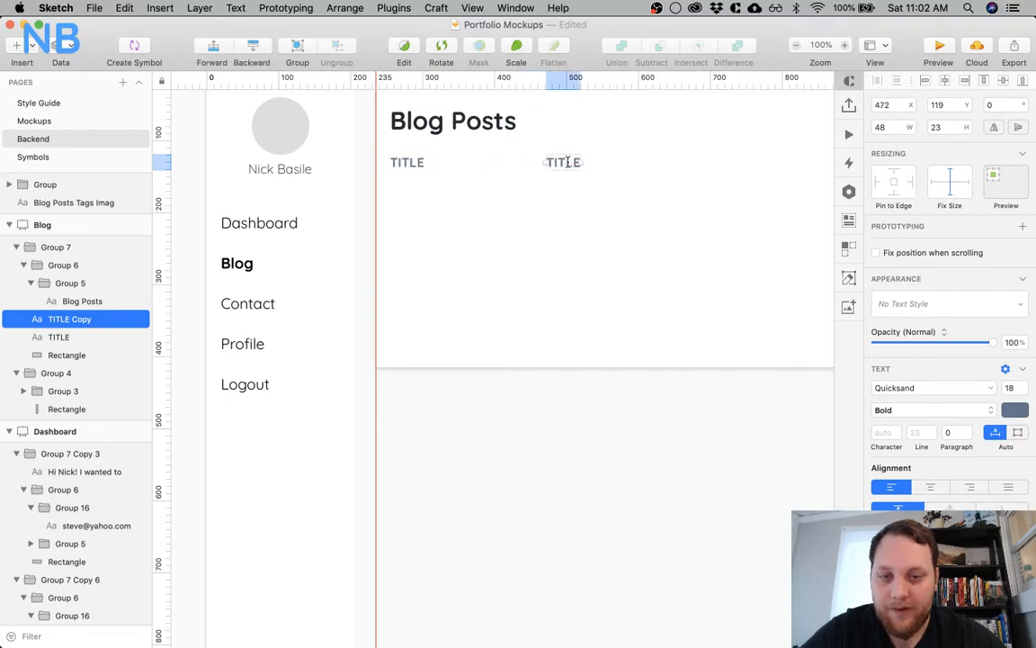
{"action": "double_click", "coordinate": [568, 162]}
{"action": "type", "text": "PUBLISHED ON"}
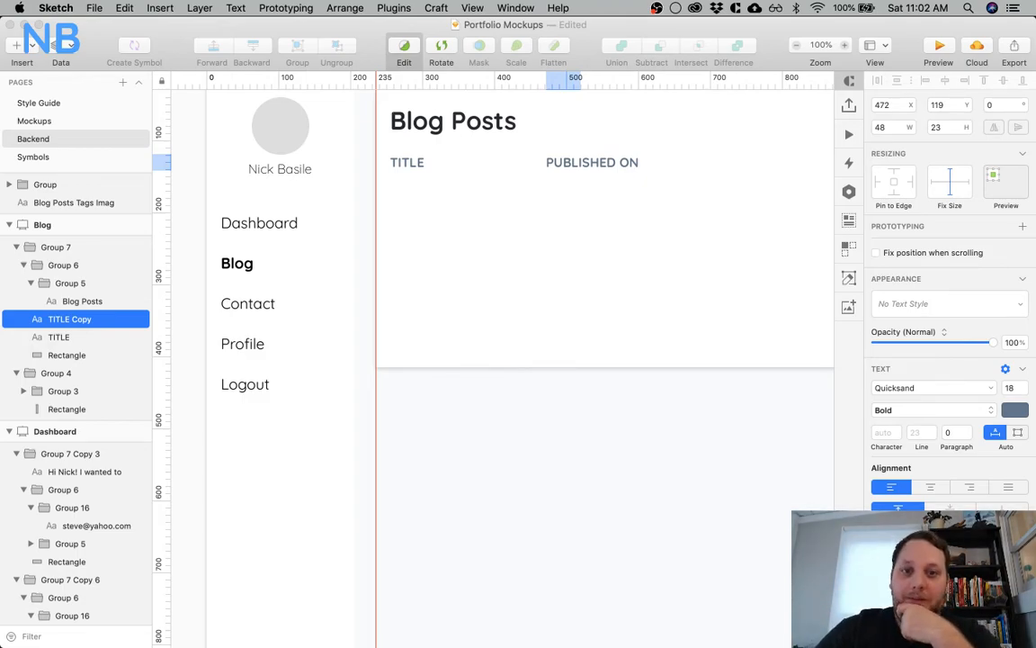
{"action": "left_click", "coordinate": [595, 257]}
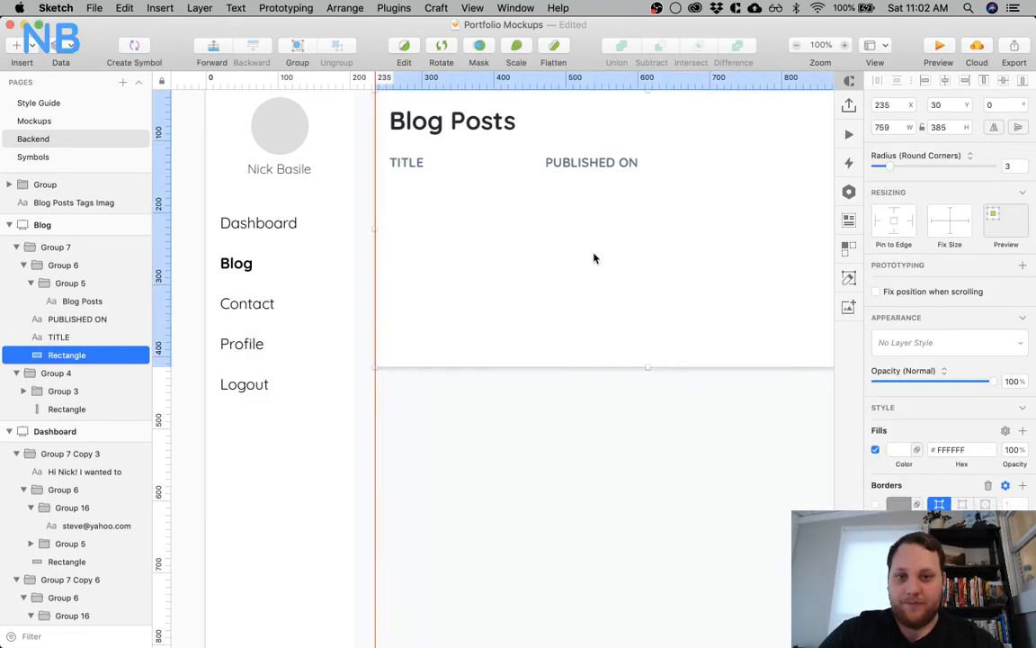
Duplicate the PUBLISHED ON heading along its row to X 671 and change the copy's text to "TAGS"
{"action": "scroll", "coordinate": [594, 256], "scroll_direction": "right", "scroll_amount": 2}
{"action": "left_click", "coordinate": [495, 166]}
{"action": "left_click_drag", "start_coordinate": [523, 169], "coordinate": [667, 167]}
{"action": "double_click", "coordinate": [665, 165]}
{"action": "key", "text": "super+a"}
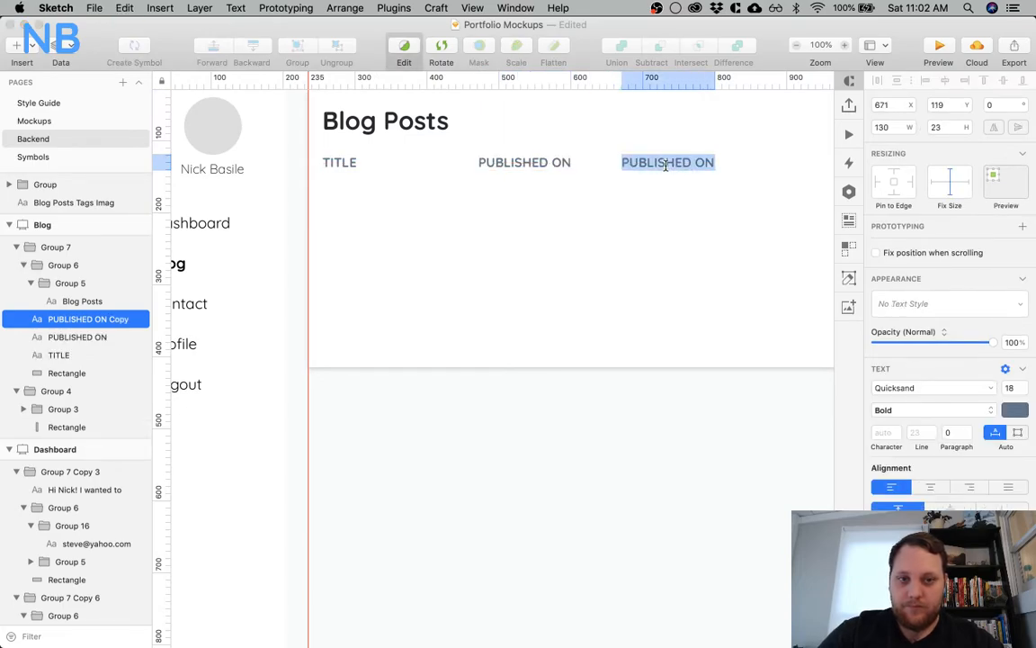
{"action": "type", "text": "TAGS"}
{"action": "left_click", "coordinate": [636, 219]}
Spread the column headings by shifting PUBLISHED ON further right and moving TAGS to about X 802
{"action": "scroll", "coordinate": [636, 220], "scroll_direction": "right", "scroll_amount": 4}
{"action": "scroll", "coordinate": [636, 219], "scroll_direction": "left", "scroll_amount": 4}
{"action": "scroll", "coordinate": [636, 220], "scroll_direction": "left", "scroll_amount": 1}
{"action": "left_click", "coordinate": [583, 167]}
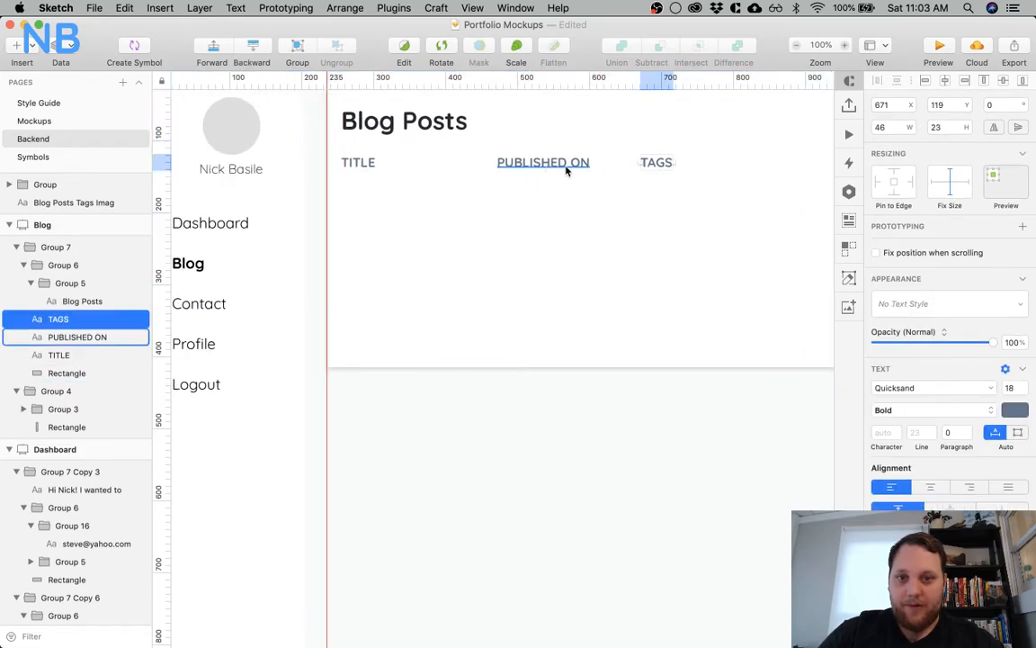
{"action": "mouse_move", "coordinate": [530, 167]}
{"action": "left_mouse_down"}
{"action": "mouse_move", "coordinate": [486, 165]}
{"action": "mouse_move", "coordinate": [535, 164]}
{"action": "left_mouse_up"}
{"action": "left_click_drag", "start_coordinate": [664, 163], "coordinate": [749, 162]}
{"action": "scroll", "coordinate": [627, 210], "scroll_direction": "right", "scroll_amount": 3}
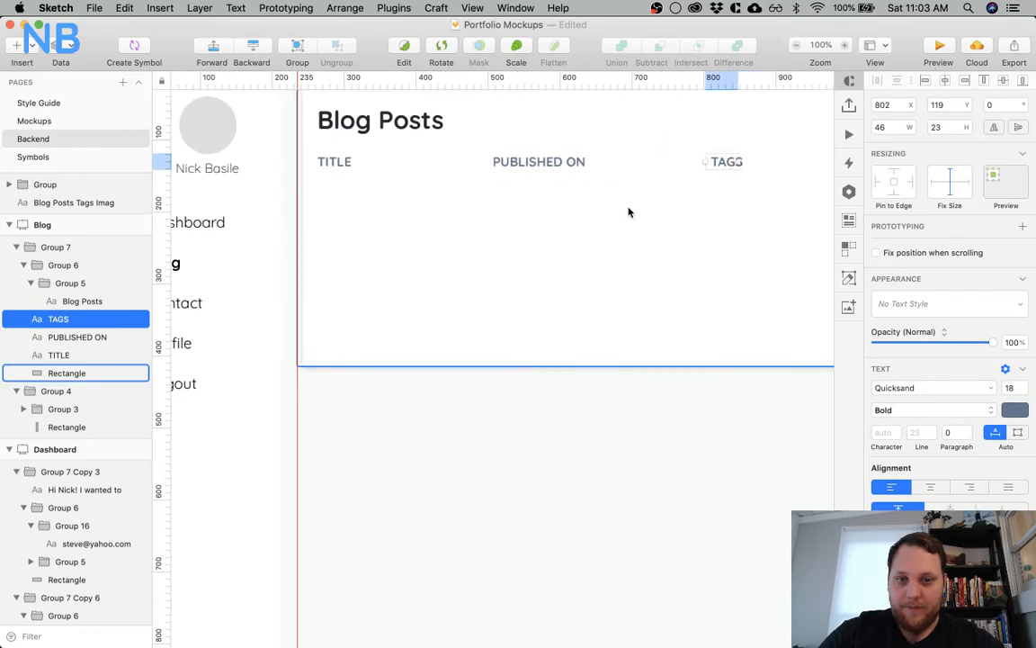
Duplicate the TITLE, PUBLISHED ON and TAGS headings together as a second row at Y 157
{"action": "left_click", "coordinate": [505, 164], "text": "shift"}
{"action": "left_click", "coordinate": [293, 160], "text": "shift"}
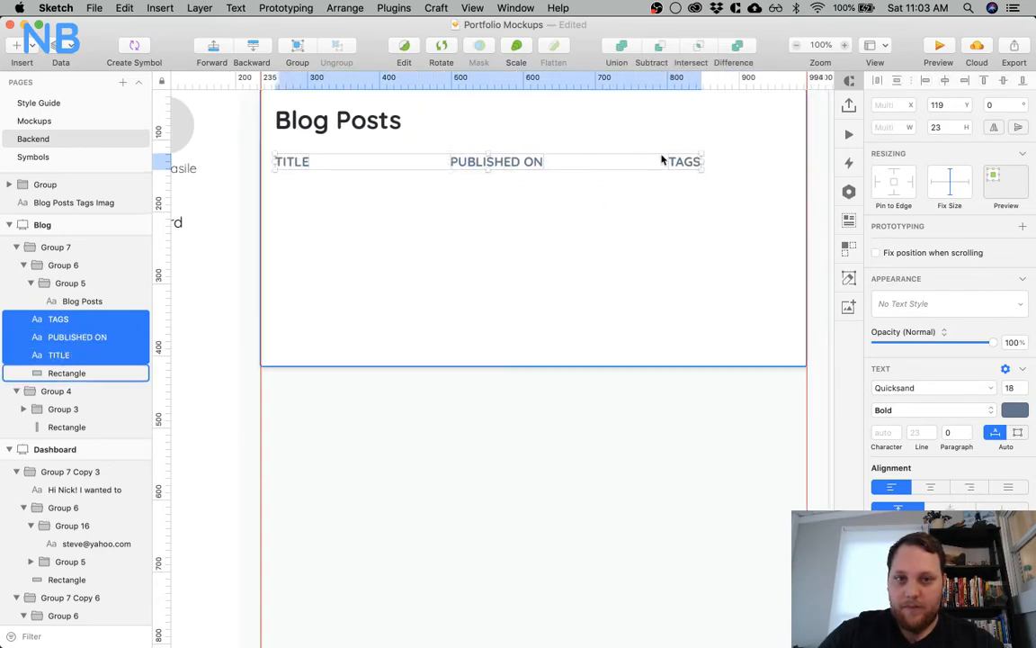
{"action": "left_click_drag", "start_coordinate": [504, 167], "coordinate": [503, 191]}
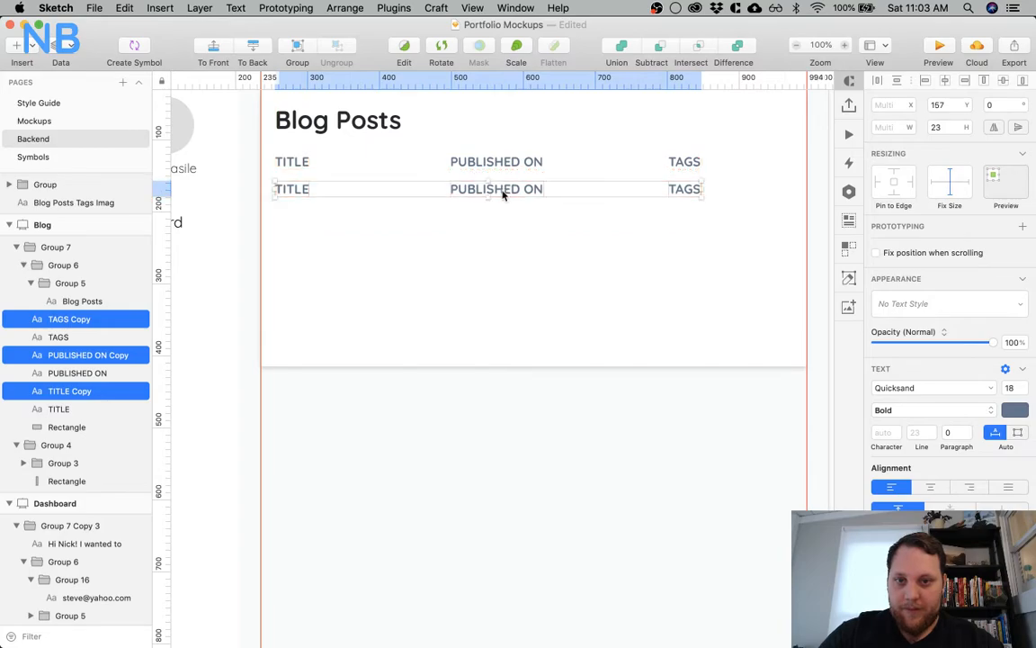
Set the copied row's text to Regular weight, size 21 and a near-black colour
{"action": "left_click", "coordinate": [931, 410]}
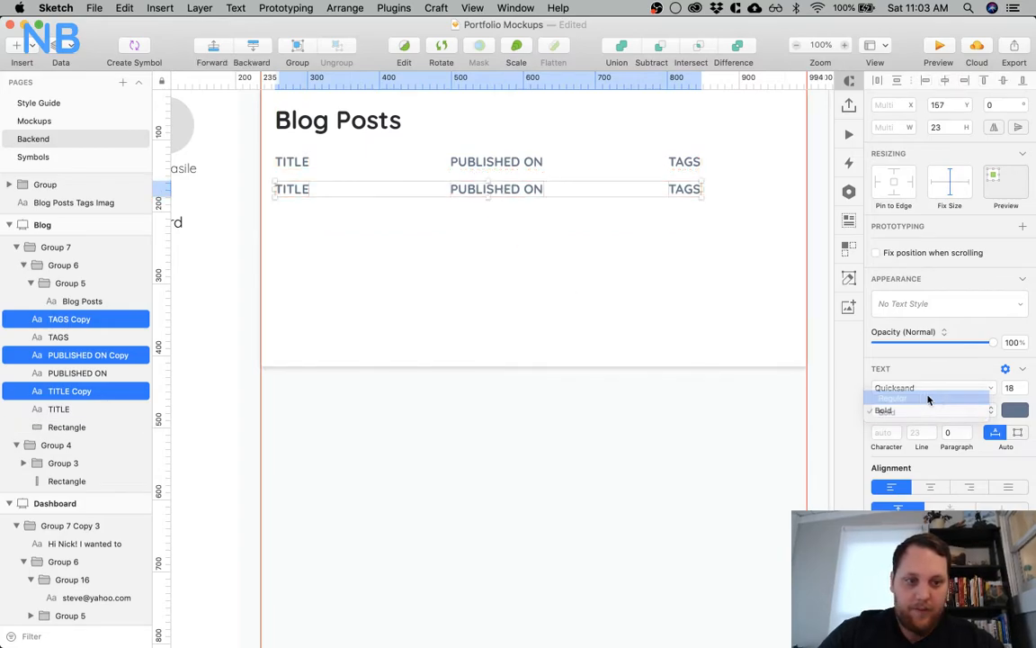
{"action": "left_click", "coordinate": [925, 397]}
{"action": "left_click", "coordinate": [1009, 387]}
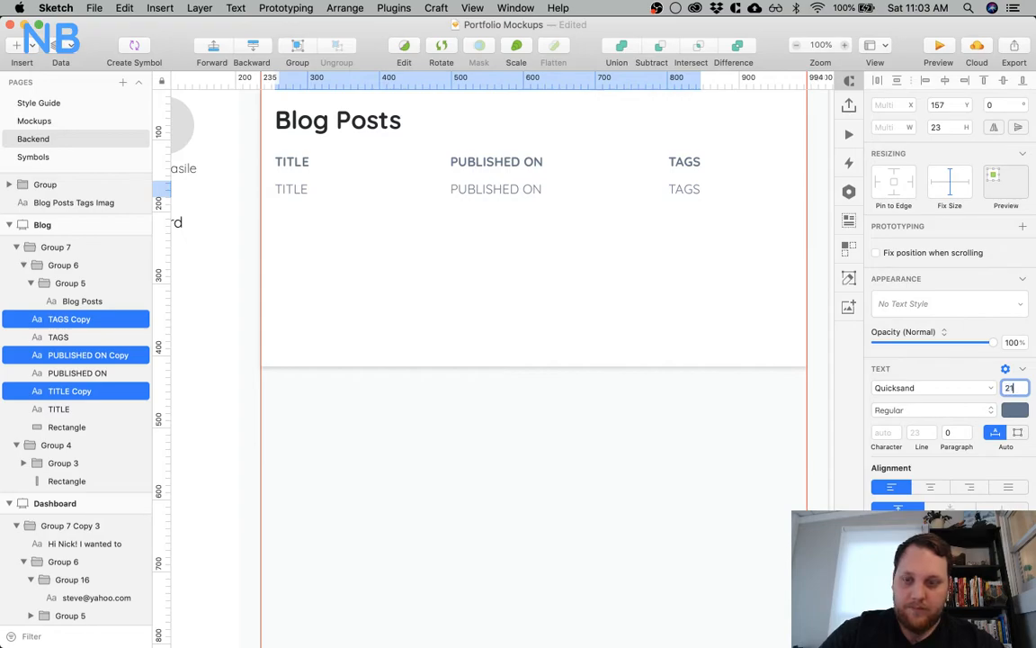
{"action": "type", "text": "21"}
{"action": "key", "text": "Return"}
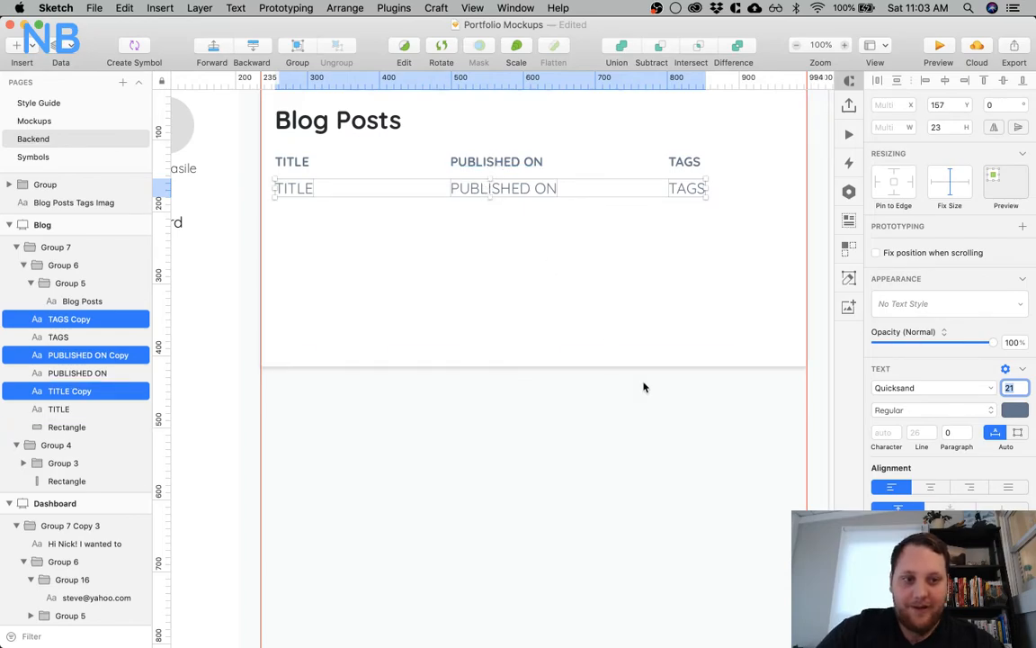
{"action": "left_click", "coordinate": [1012, 411]}
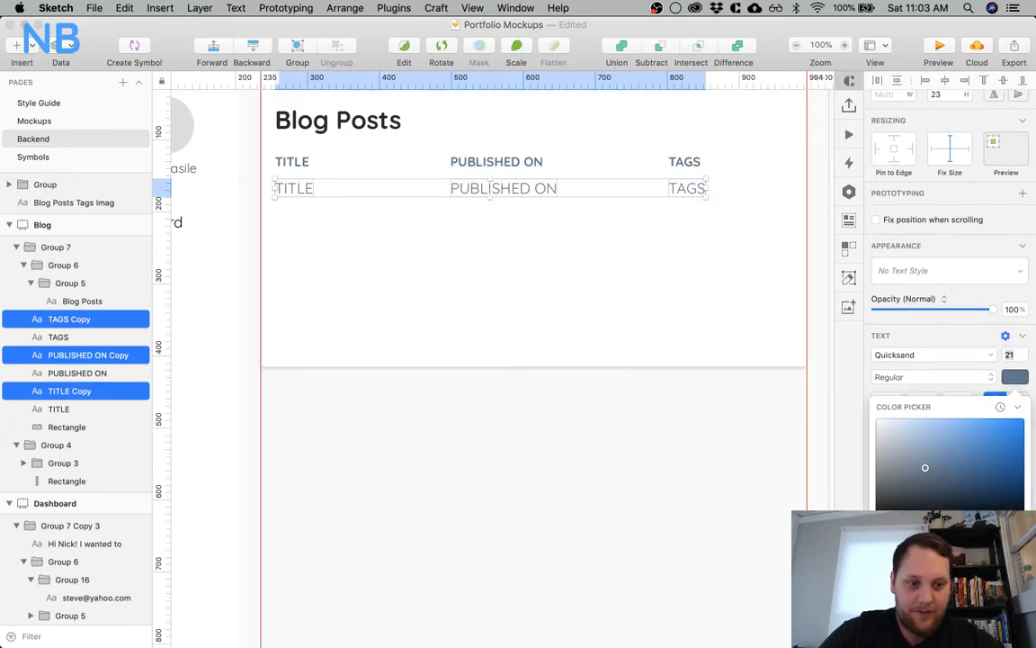
{"action": "left_click_drag", "start_coordinate": [925, 467], "coordinate": [902, 497]}
{"action": "left_click", "coordinate": [486, 454]}
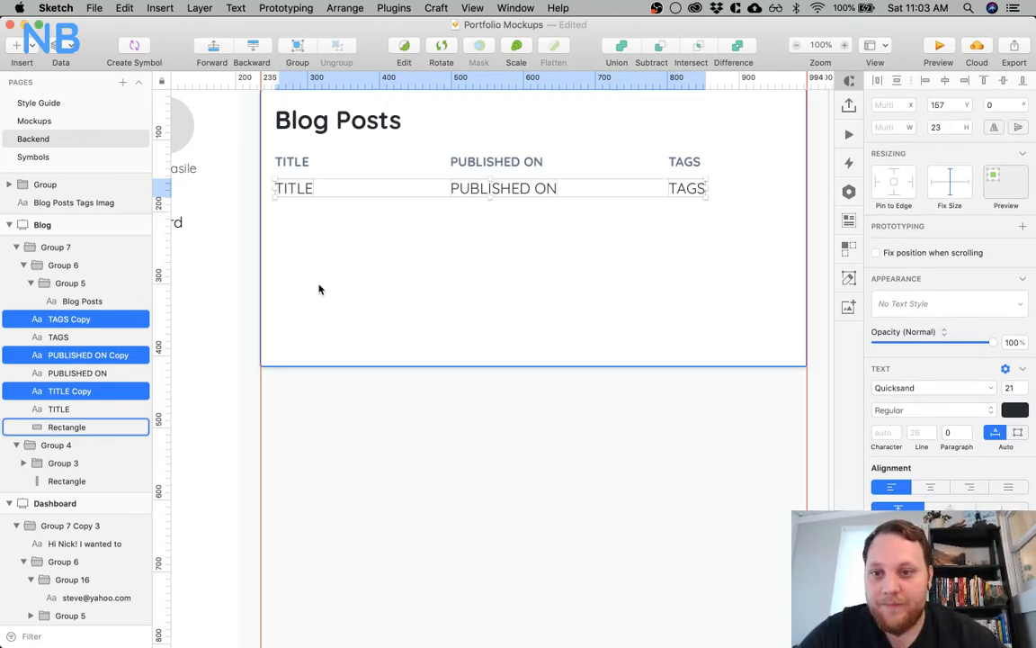
Change the text under the TITLE heading to "Deep Diving Larvel Nova"
{"action": "left_click", "coordinate": [303, 254]}
{"action": "left_click", "coordinate": [307, 190]}
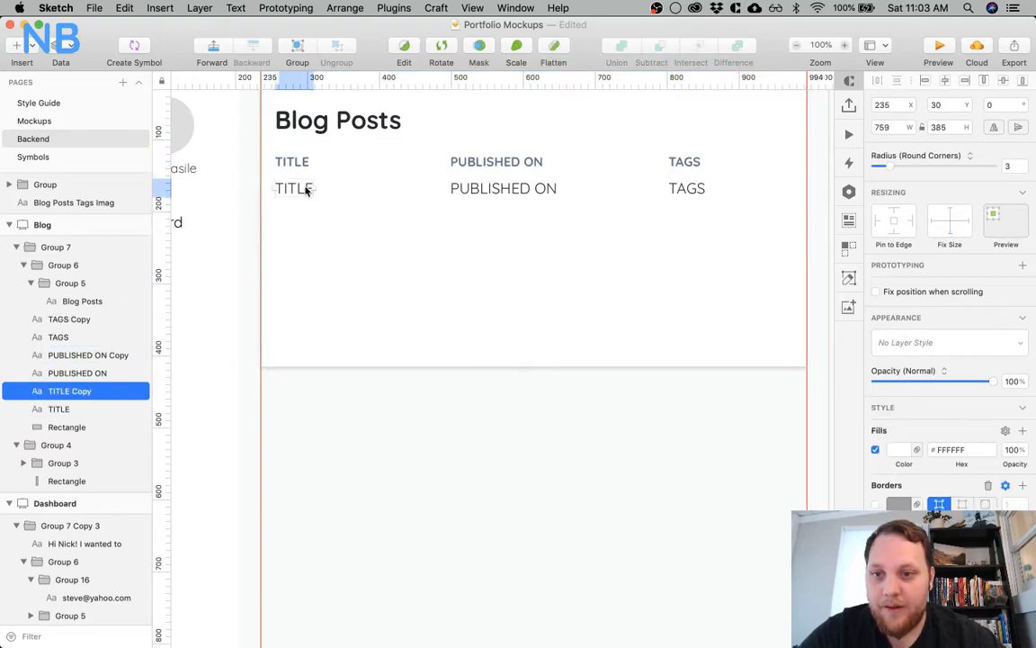
{"action": "double_click", "coordinate": [306, 188]}
{"action": "type", "text": "DEEP"}
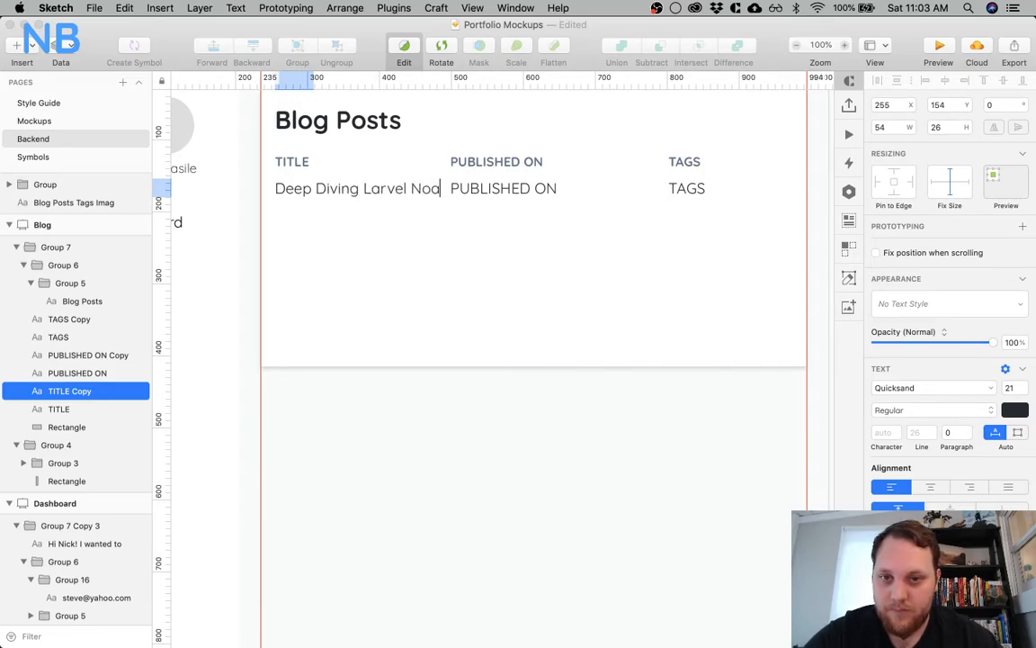
{"action": "left_click", "coordinate": [225, 228]}
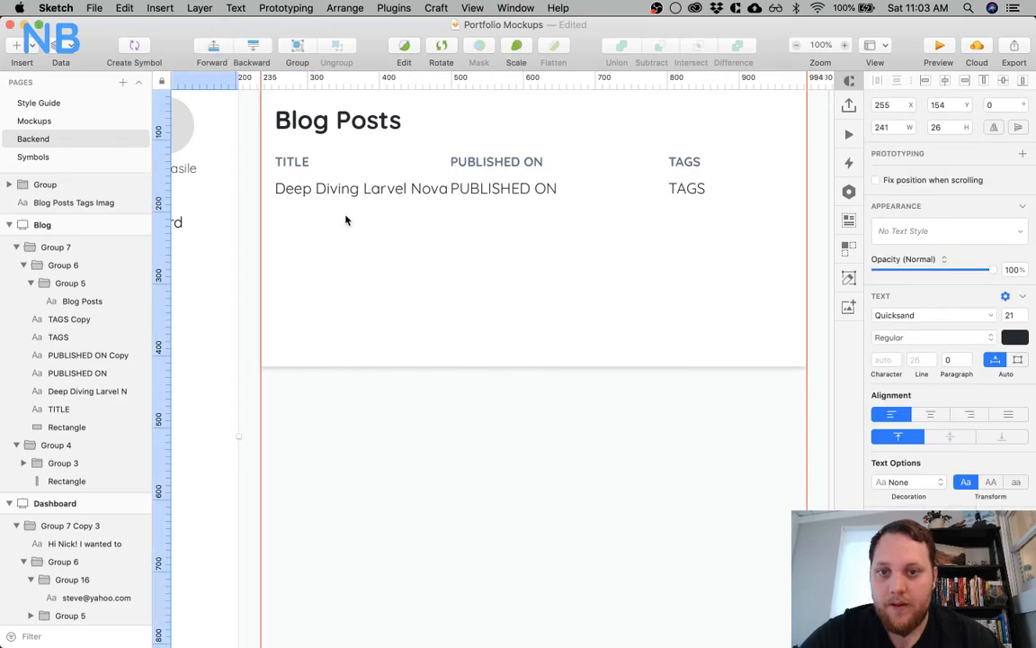
Move the PUBLISHED ON heading and its copy below together to the right, to X 589
{"action": "double_click", "coordinate": [502, 188]}
{"action": "left_click", "coordinate": [457, 164], "text": "shift"}
{"action": "left_click_drag", "start_coordinate": [457, 164], "coordinate": [500, 168]}
{"action": "key", "text": "shift+Right"}
{"action": "key", "text": "shift+Right"}
{"action": "key", "text": "shift+Right"}
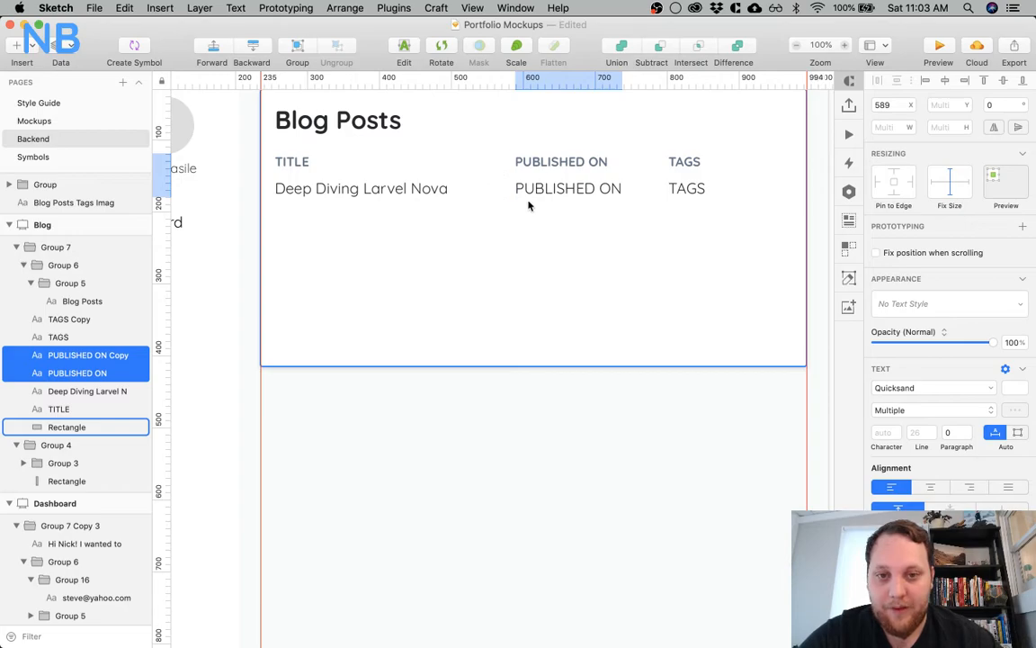
Replace the text under the PUBLISHED ON heading with an entry starting with "2"
{"action": "double_click", "coordinate": [532, 187]}
{"action": "key", "text": "Tab"}
{"action": "left_click", "coordinate": [533, 190]}
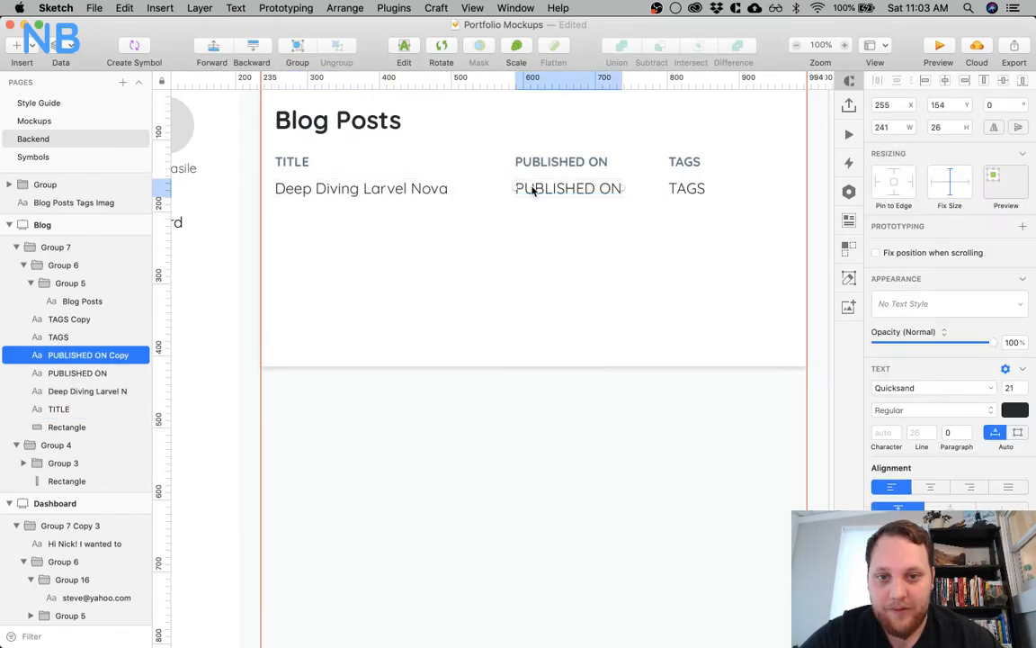
{"action": "double_click", "coordinate": [532, 188]}
{"action": "key", "text": "super+a"}
{"action": "type", "text": "2"}
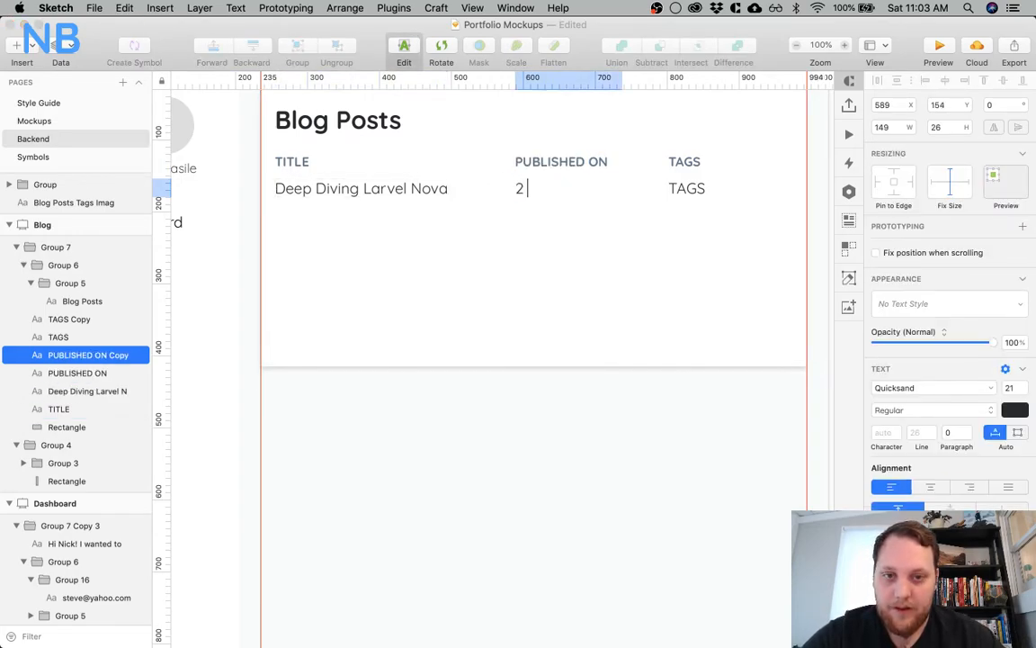
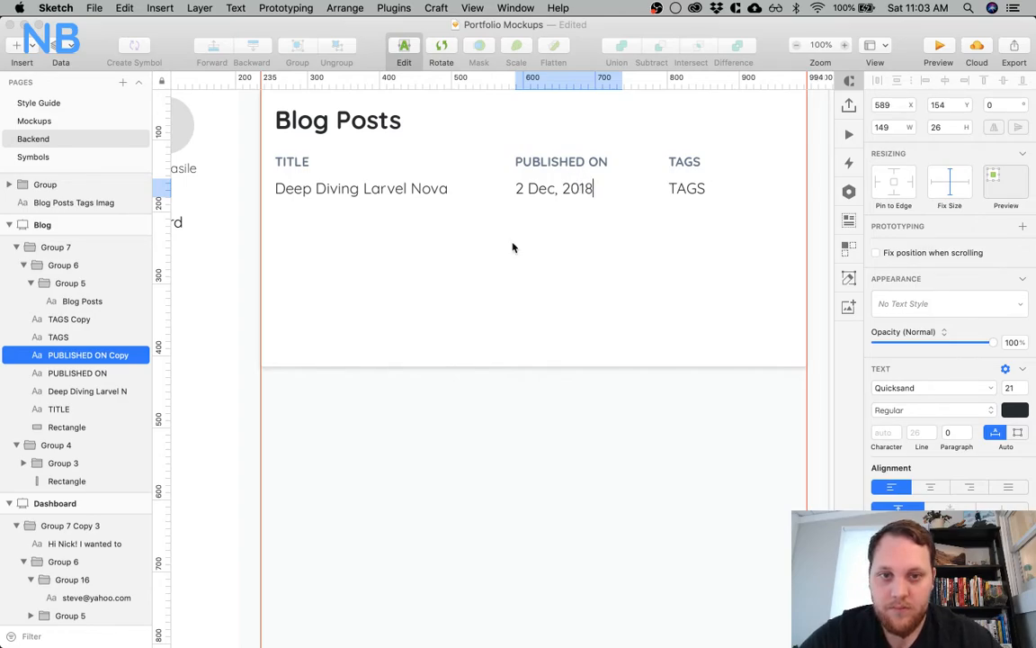
Remove the comma from the date under the PUBLISHED ON heading so it reads "2 Dec 2018"
{"action": "key", "text": "Escape"}
{"action": "double_click", "coordinate": [564, 191]}
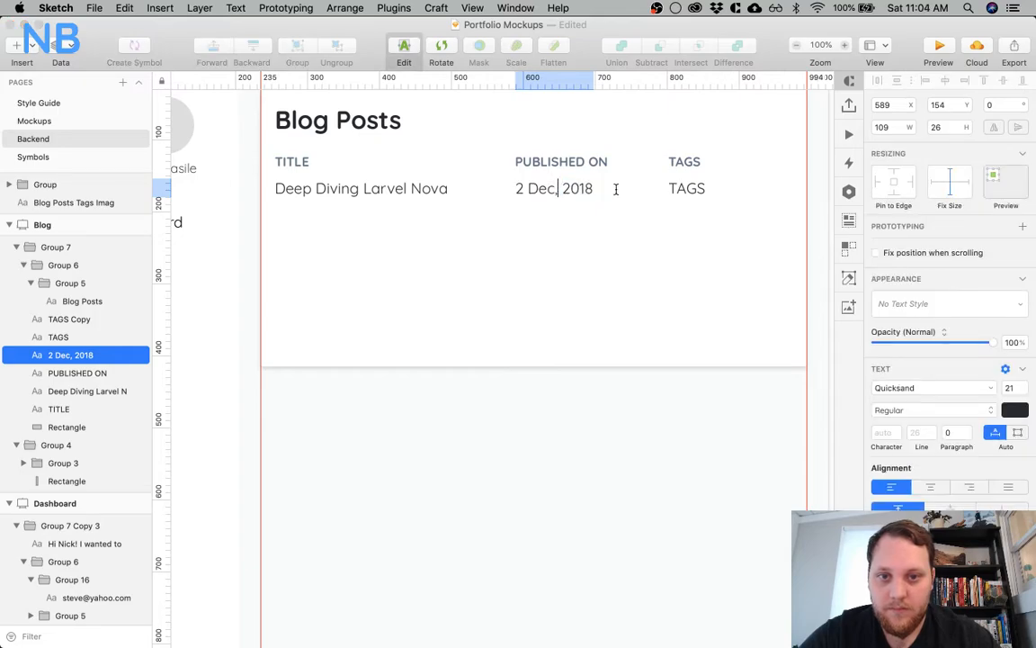
{"action": "left_click", "coordinate": [566, 234]}
Move the PUBLISHED ON heading and the date below it together to the left, to X 546
{"action": "left_click", "coordinate": [537, 191]}
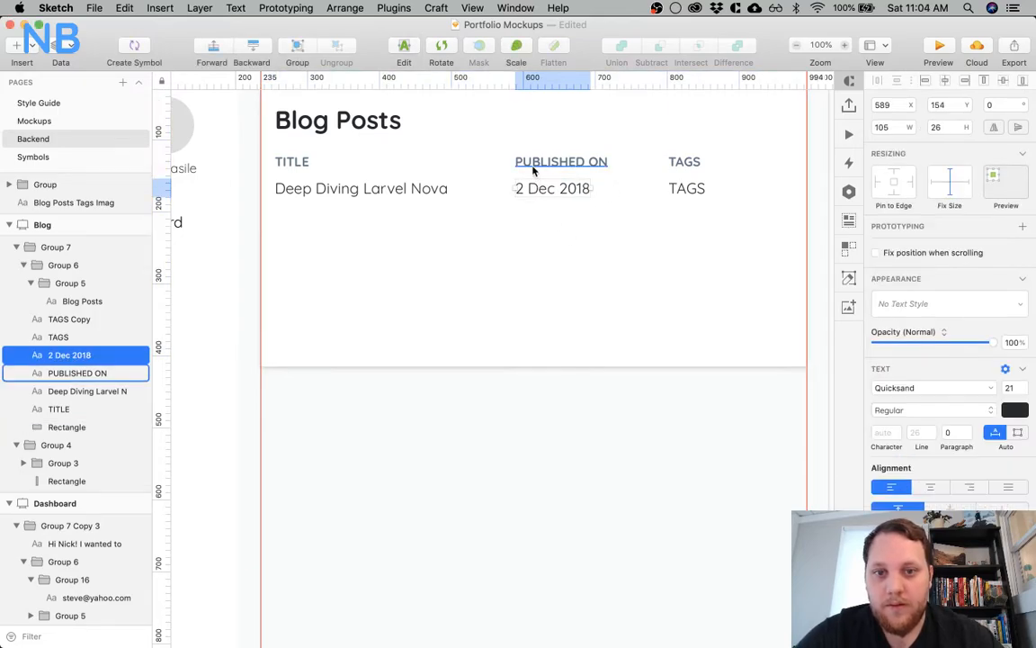
{"action": "left_click", "coordinate": [532, 169], "text": "shift"}
{"action": "scroll", "coordinate": [527, 213], "scroll_direction": "right", "scroll_amount": 4}
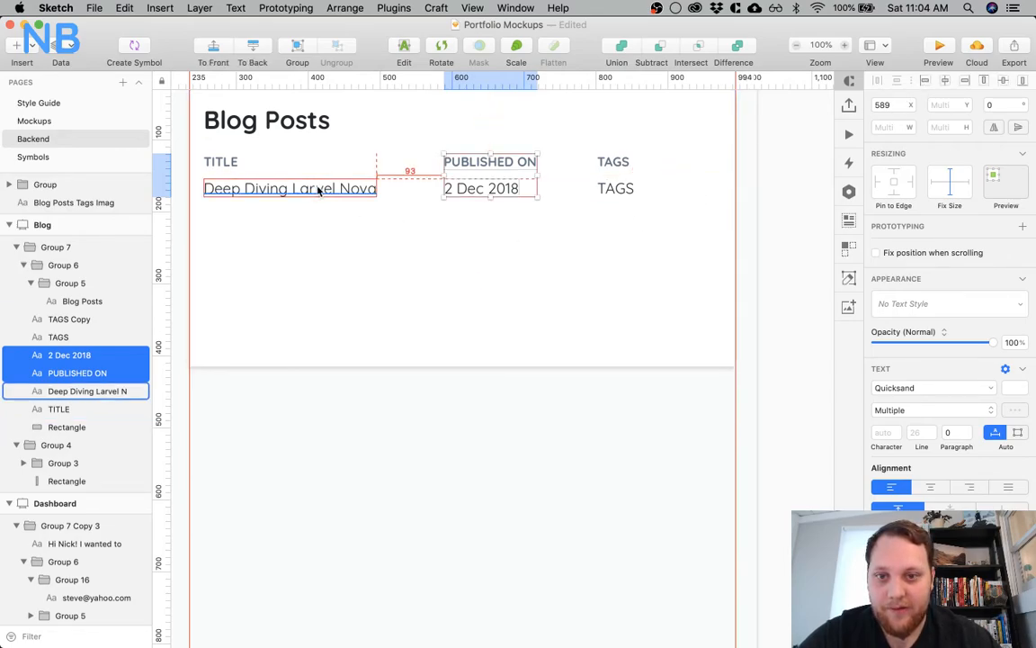
{"action": "key", "text": "shift+Left"}
{"action": "key", "text": "Left"}
{"action": "key", "text": "Left"}
{"action": "key", "text": "Left"}
{"action": "key", "text": "shift+Left"}
{"action": "key", "text": "shift+Left"}
{"action": "key", "text": "shift+Left"}
{"action": "left_click", "coordinate": [420, 232], "text": "shift"}
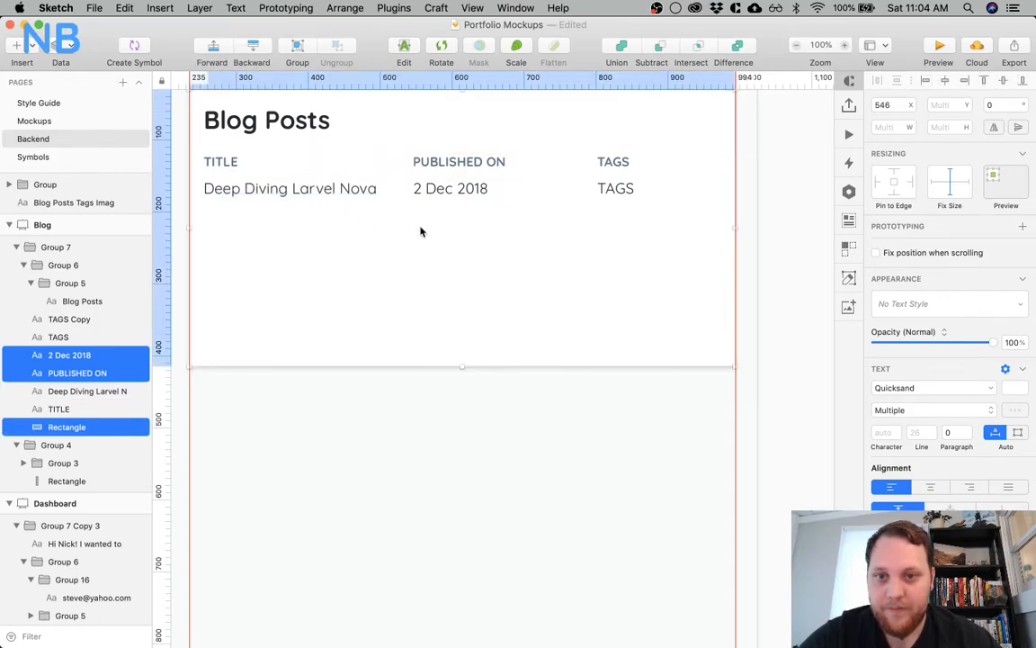
{"action": "left_click", "coordinate": [420, 232]}
Move the TAGS heading and its copy below together to the left, to X 746
{"action": "left_click", "coordinate": [610, 163]}
{"action": "left_click", "coordinate": [609, 188], "text": "shift"}
{"action": "left_click_drag", "start_coordinate": [616, 168], "coordinate": [558, 166]}
{"action": "key", "text": "super+z"}
{"action": "left_click", "coordinate": [614, 168], "text": "shift"}
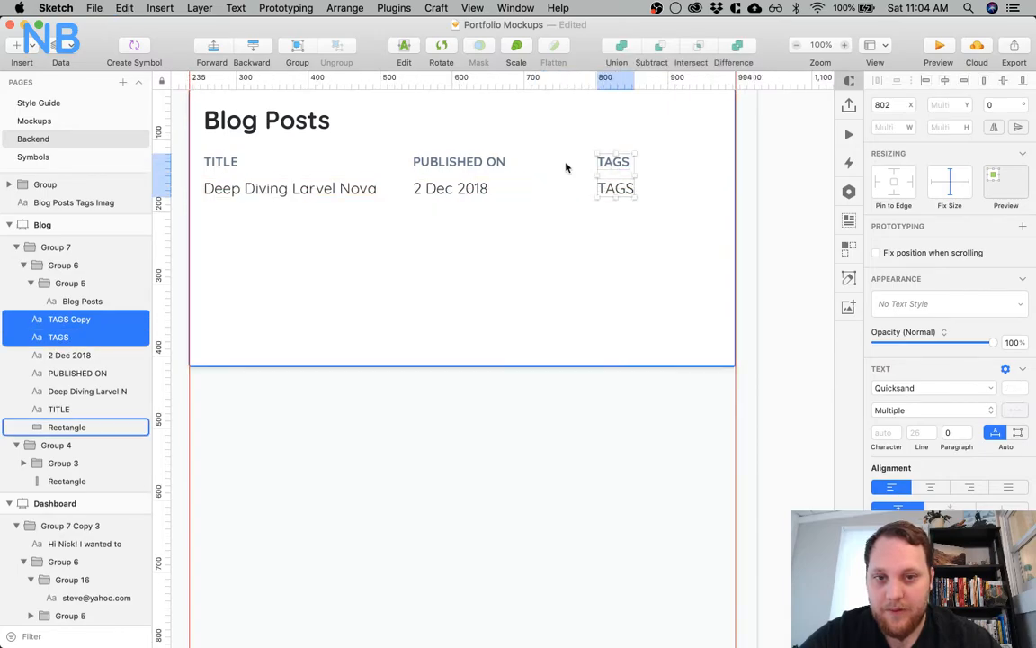
{"action": "key", "text": "alt+Left"}
{"action": "key", "text": "alt+Left"}
{"action": "key", "text": "alt+Left"}
{"action": "key", "text": "alt+Left"}
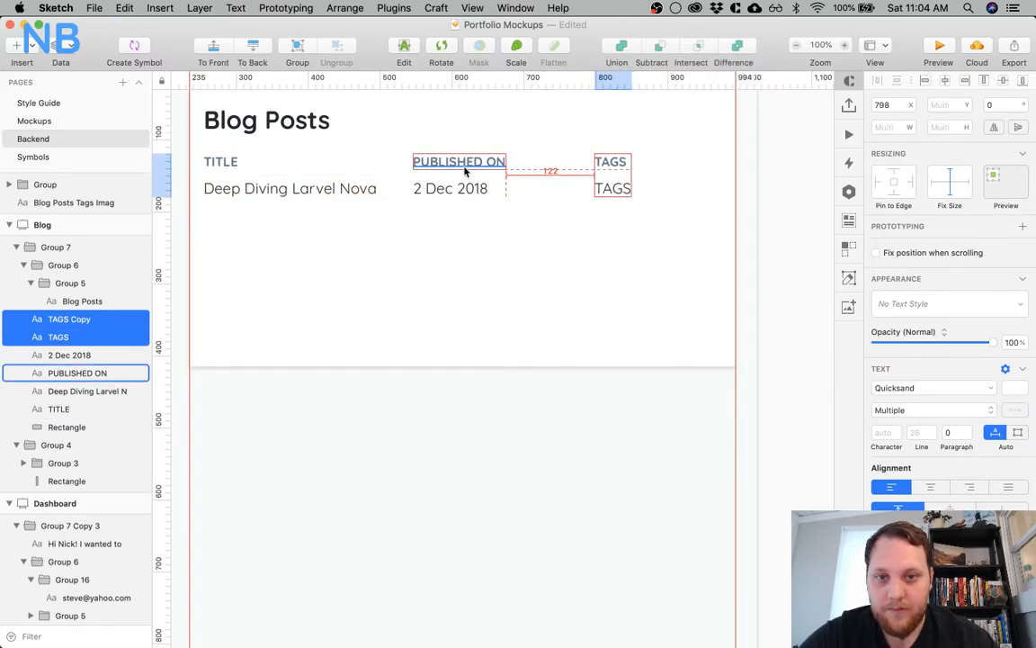
{"action": "key", "text": "Left"}
{"action": "key", "text": "Left"}
{"action": "key", "text": "shift+Left"}
{"action": "key", "text": "shift+Left"}
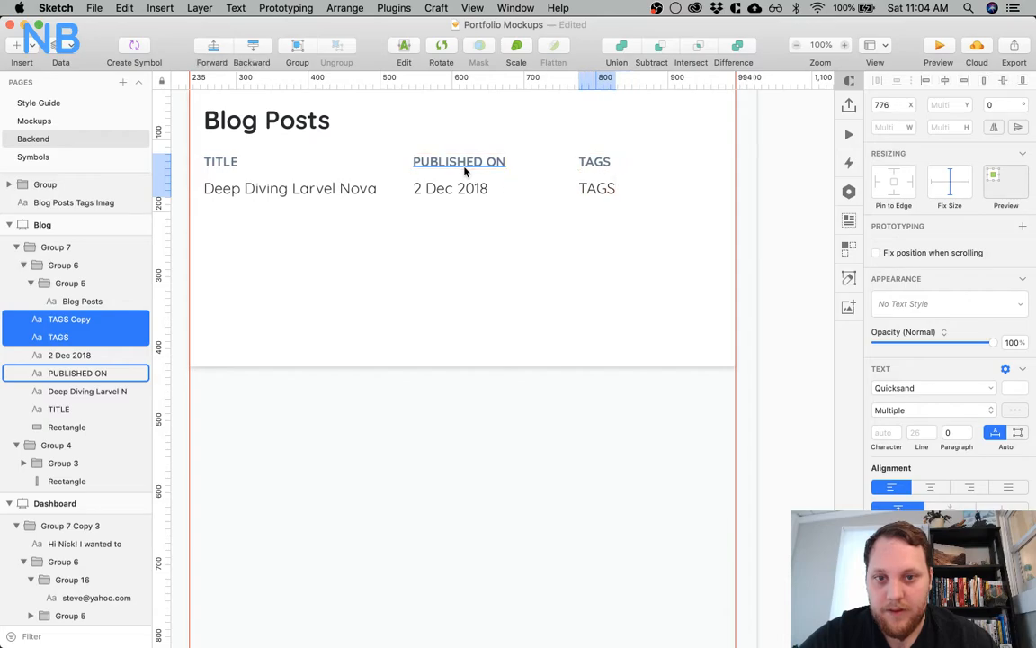
{"action": "key", "text": "shift+Left"}
{"action": "key", "text": "shift+Left"}
{"action": "left_click", "coordinate": [477, 187]}
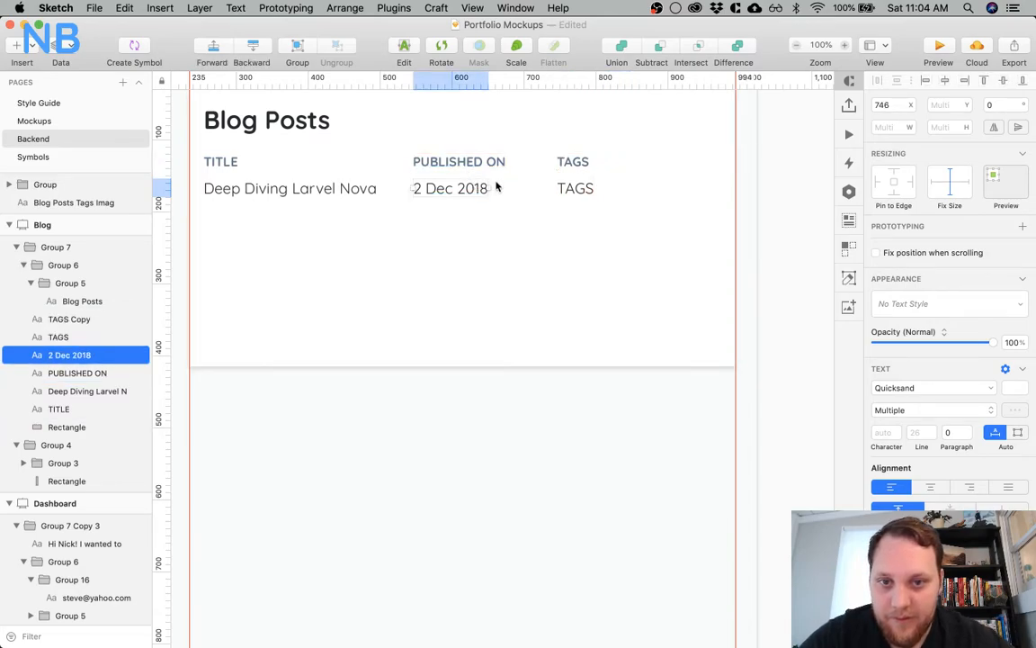
{"action": "left_click", "coordinate": [566, 191], "text": "shift"}
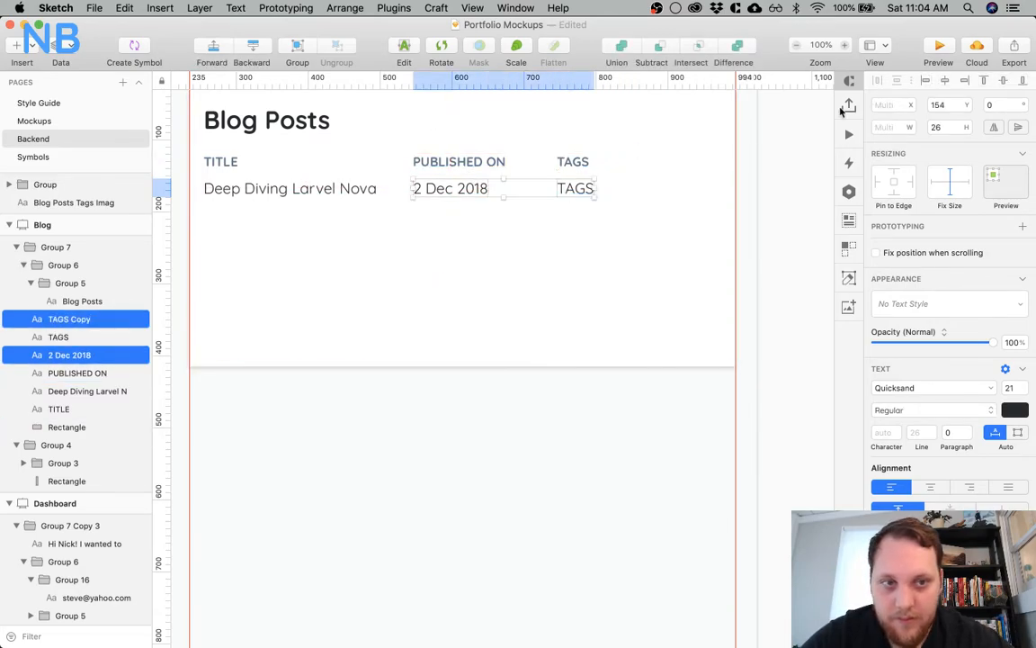
{"action": "left_click", "coordinate": [518, 300]}
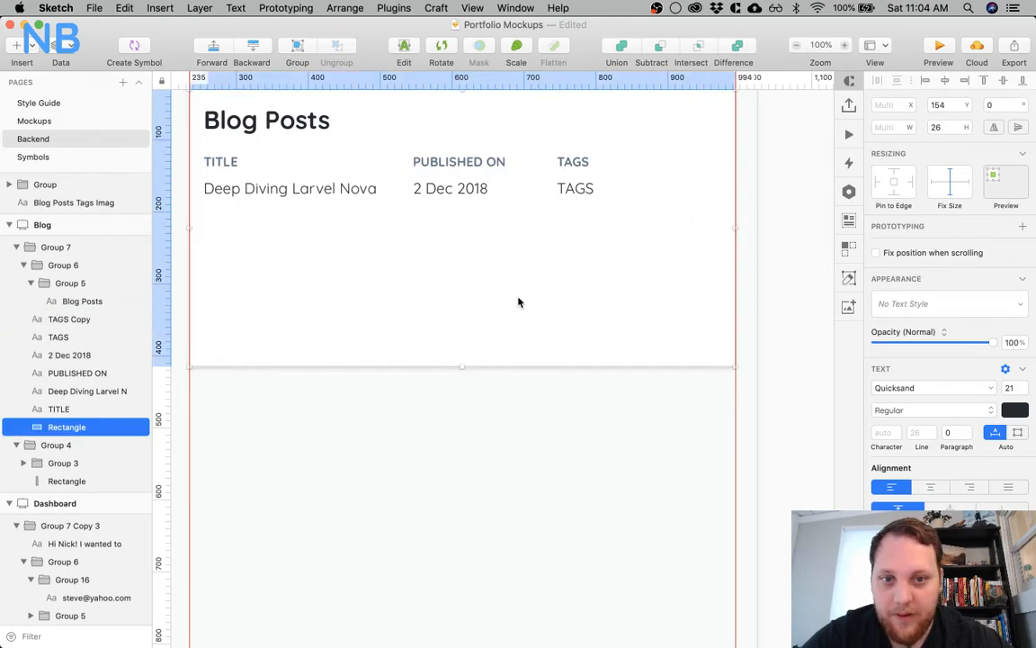
Shift the TAGS heading and its copy further left together, to X 736
{"action": "left_click", "coordinate": [569, 189]}
{"action": "left_click", "coordinate": [580, 159], "text": "shift"}
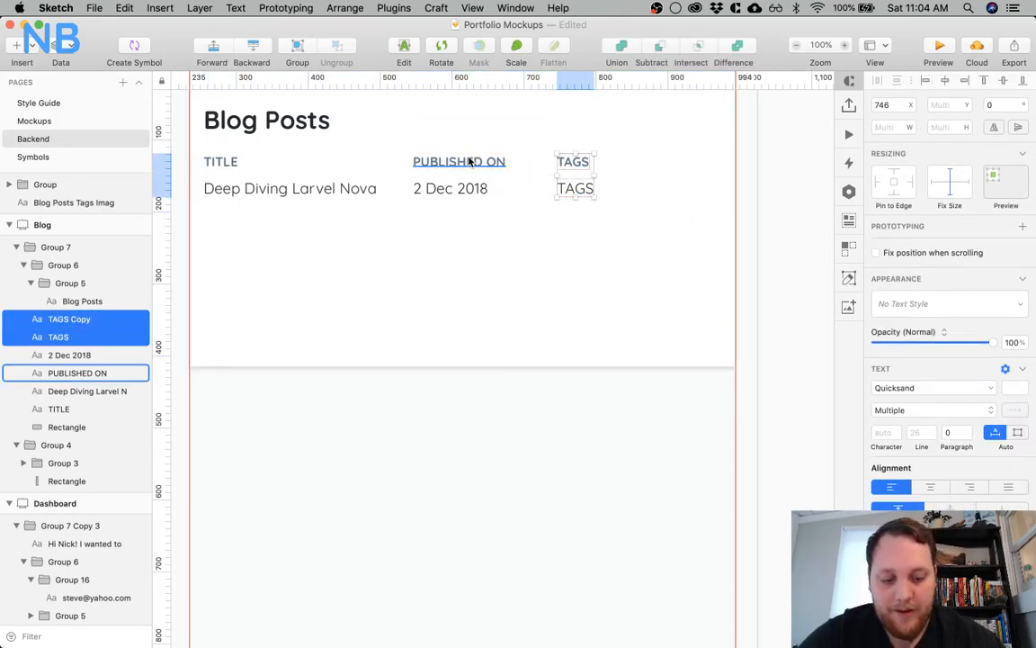
{"action": "key", "text": "shift+Left"}
{"action": "left_click", "coordinate": [520, 220], "text": "shift"}
{"action": "left_click", "coordinate": [522, 220]}
Change the text under the TAGS heading to "Laravel, Vue.js, Laravel Nova" and move both texts left to X 701
{"action": "double_click", "coordinate": [579, 195]}
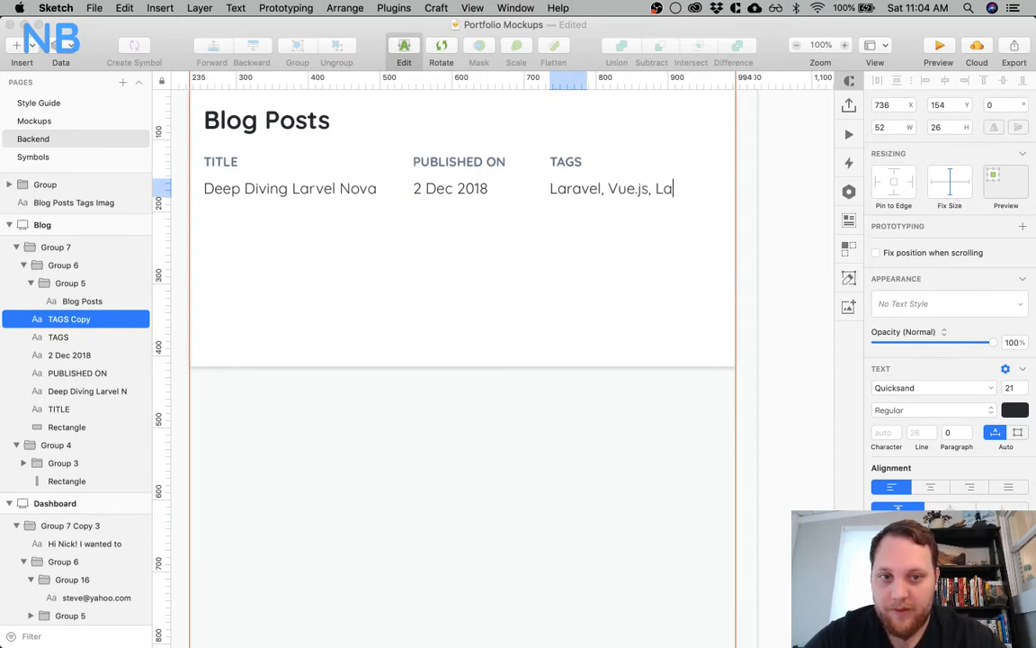
{"action": "key", "text": "Escape"}
{"action": "left_click", "coordinate": [563, 164], "text": "shift"}
{"action": "left_click_drag", "start_coordinate": [563, 163], "coordinate": [539, 168]}
{"action": "left_click", "coordinate": [526, 224]}
{"action": "key", "text": "alt"}
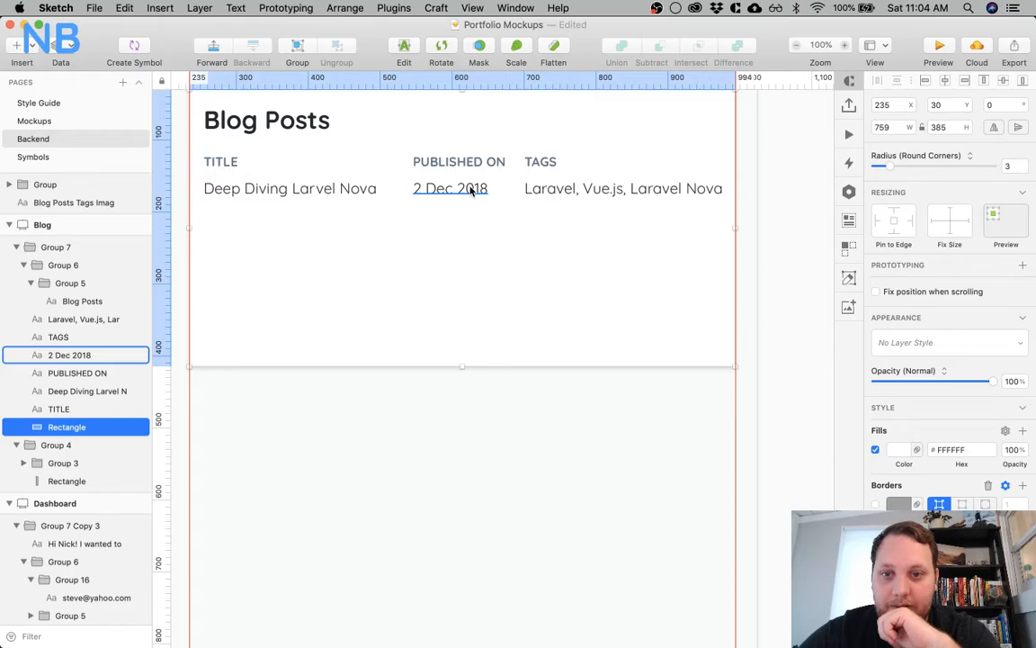
Delete the TAGS heading and the tag list below it from the Blog Posts card
{"action": "left_click", "coordinate": [540, 162]}
{"action": "left_click", "coordinate": [531, 186], "text": "shift"}
{"action": "key", "text": "Delete"}
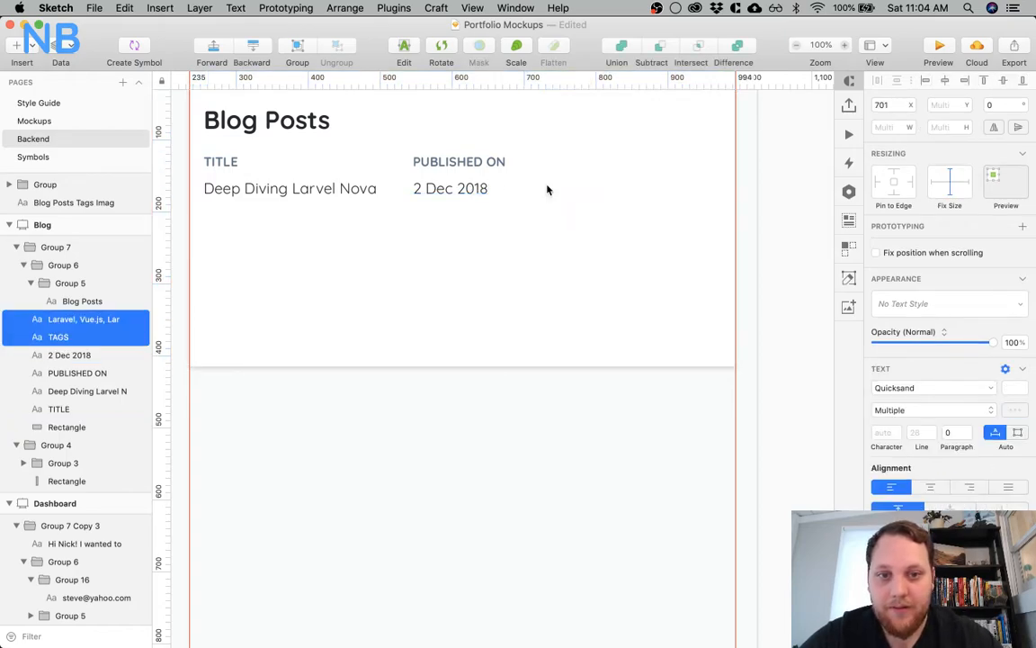
{"action": "scroll", "coordinate": [531, 191], "scroll_direction": "up", "scroll_amount": 3}
{"action": "left_click", "coordinate": [507, 202]}
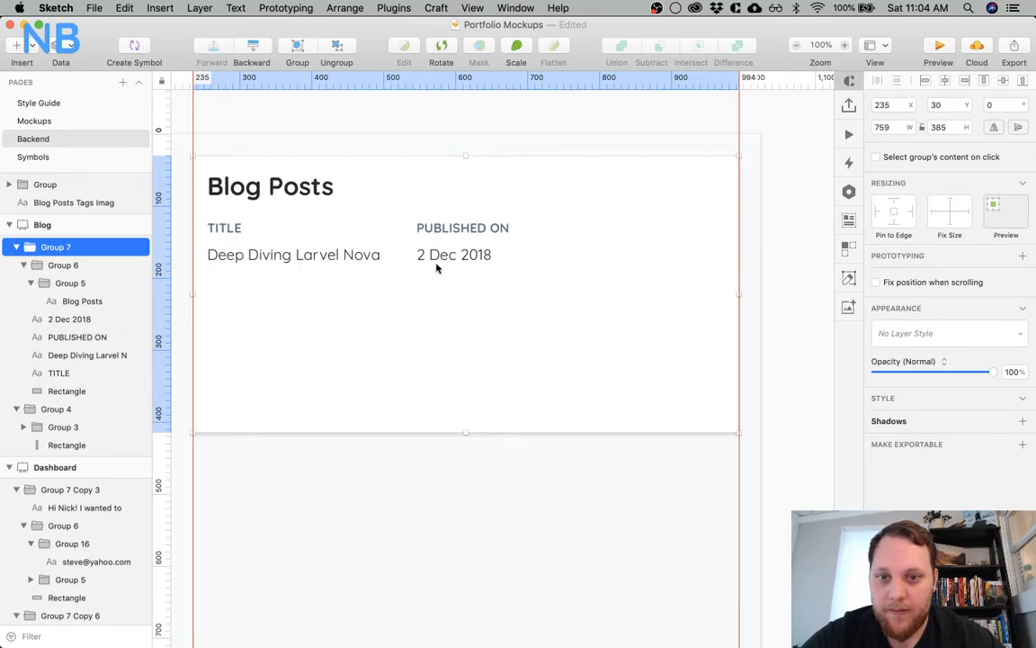
{"action": "left_click", "coordinate": [434, 539]}
Move the PUBLISHED ON heading and its date together to the left, to X 536
{"action": "left_click", "coordinate": [453, 231]}
{"action": "left_click", "coordinate": [452, 233]}
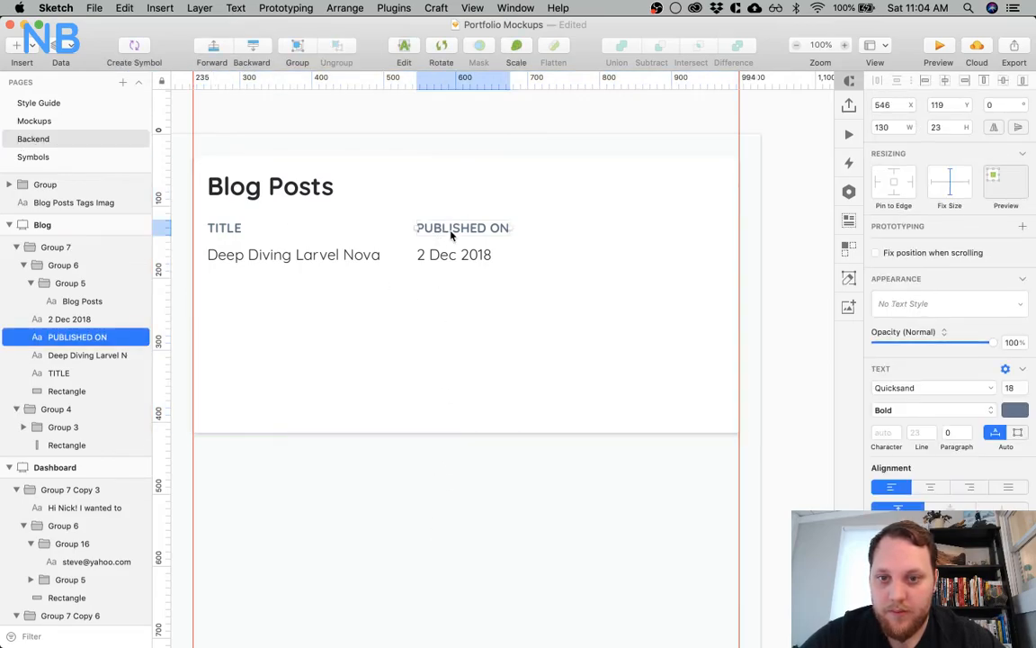
{"action": "left_click", "coordinate": [447, 258], "text": "shift"}
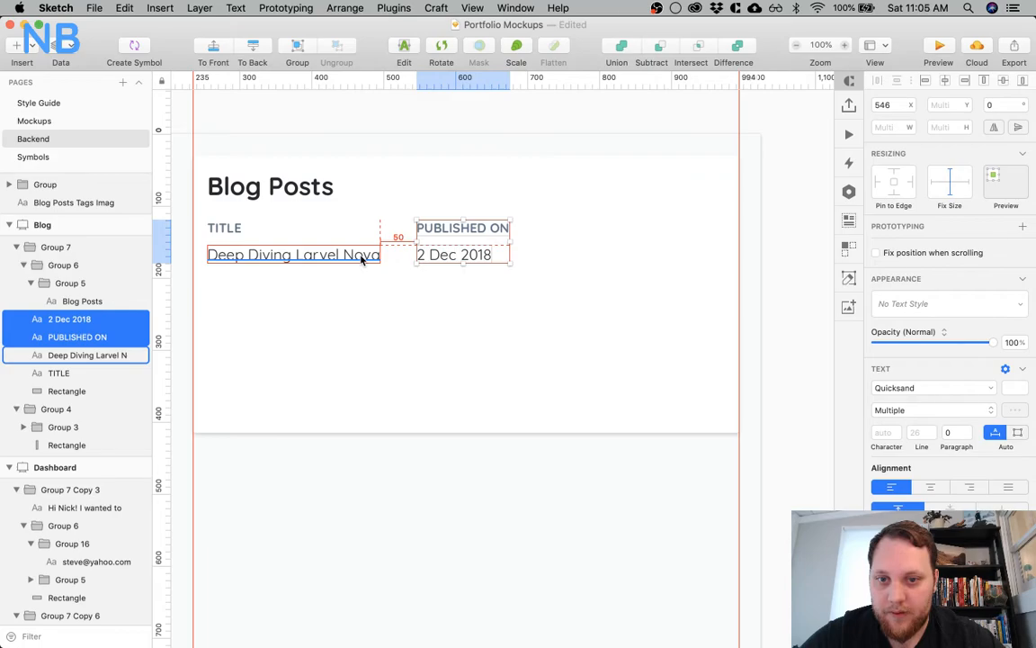
{"action": "key", "text": "shift+Left"}
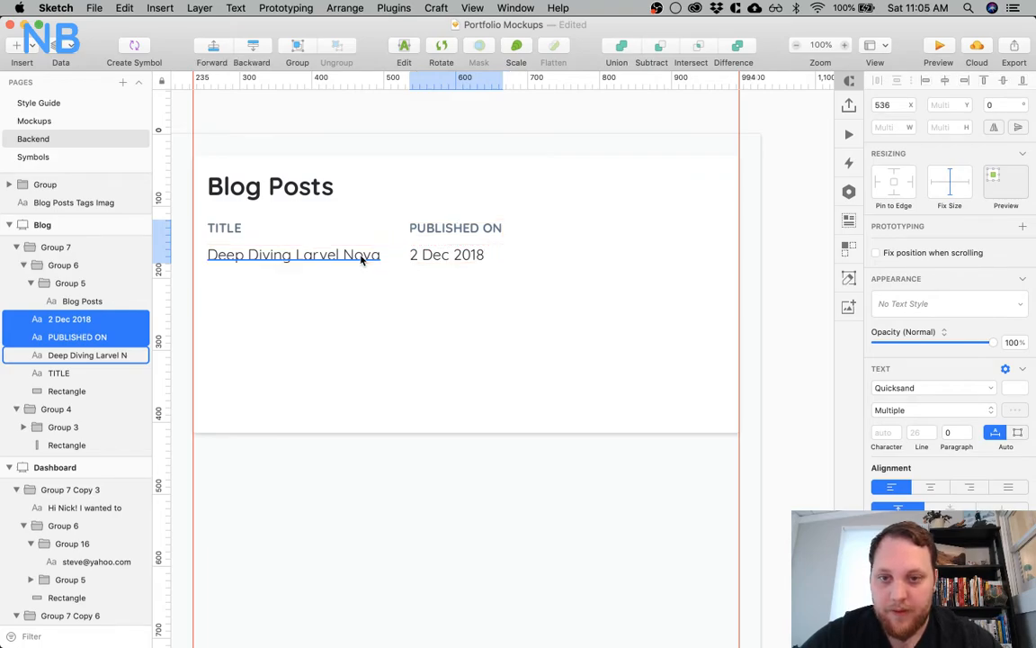
{"action": "left_click", "coordinate": [553, 332]}
Duplicate the date to the far right of the same row and change the copy's text to "View"
{"action": "left_click", "coordinate": [464, 254]}
{"action": "left_click_drag", "start_coordinate": [460, 254], "coordinate": [717, 260]}
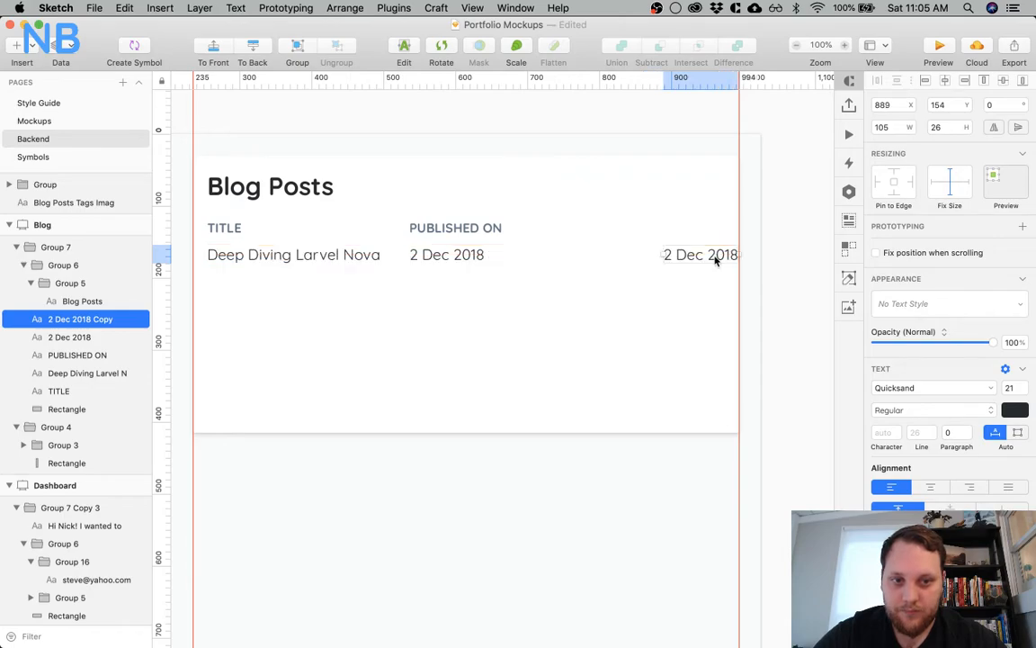
{"action": "double_click", "coordinate": [704, 255]}
{"action": "type", "text": "a"}
{"action": "key", "text": "super+a"}
{"action": "type", "text": "Vie"}
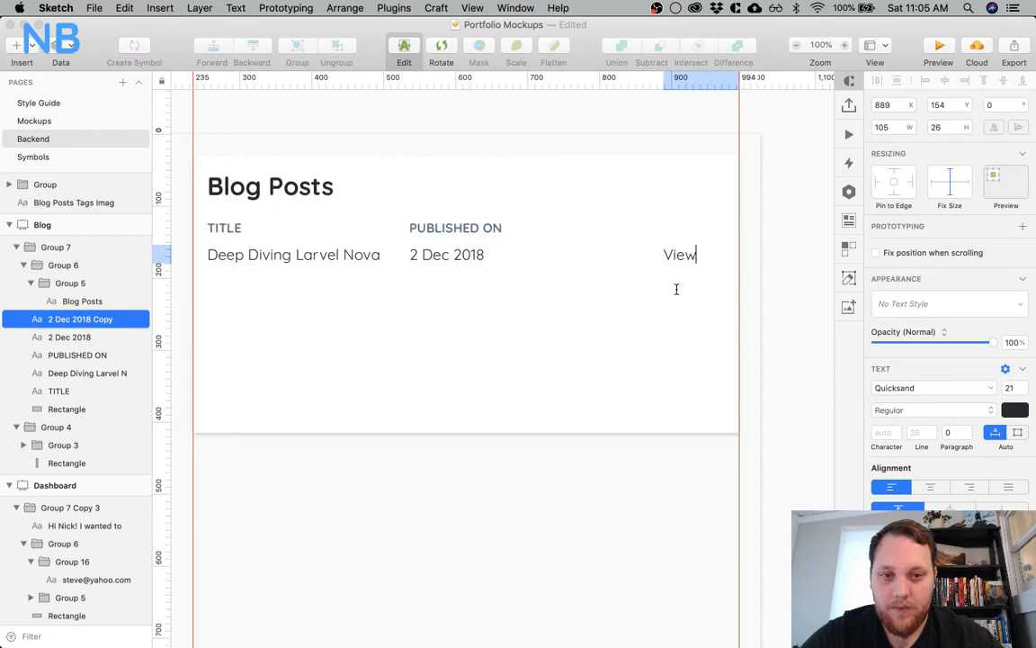
{"action": "left_click", "coordinate": [685, 245]}
{"action": "left_click", "coordinate": [685, 260]}
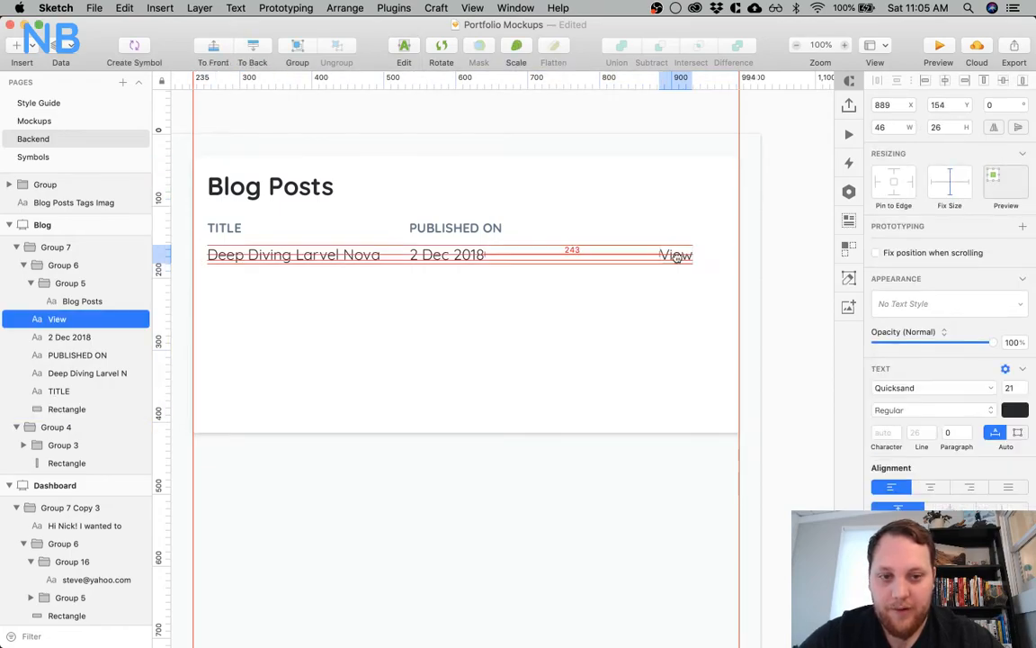
Duplicate View at the card's right edge with the copy's text changed to "Edit", and place View at X 861
{"action": "left_click_drag", "start_coordinate": [670, 258], "coordinate": [722, 252]}
{"action": "double_click", "coordinate": [722, 254]}
{"action": "type", "text": "Ed"}
{"action": "key", "text": "Escape"}
{"action": "left_click_drag", "start_coordinate": [720, 254], "coordinate": [726, 254]}
{"action": "left_click", "coordinate": [661, 256]}
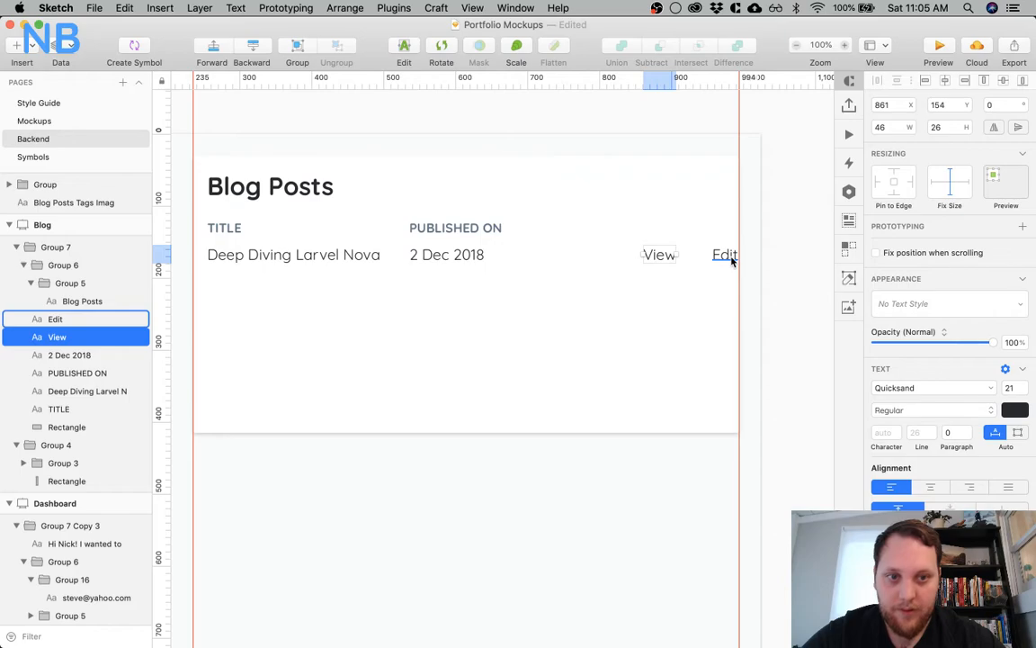
Move View and Edit together 30 px to the left, away from the card's right edge
{"action": "left_click", "coordinate": [727, 261]}
{"action": "left_click", "coordinate": [670, 256], "text": "shift"}
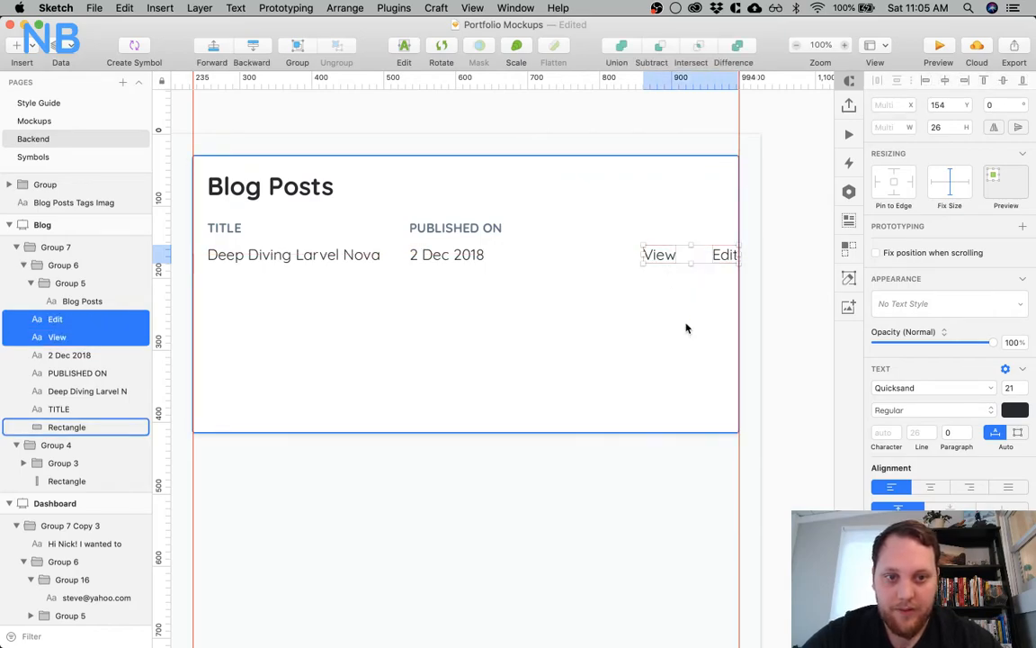
{"action": "key", "text": "shift+Left"}
{"action": "key", "text": "shift+Left"}
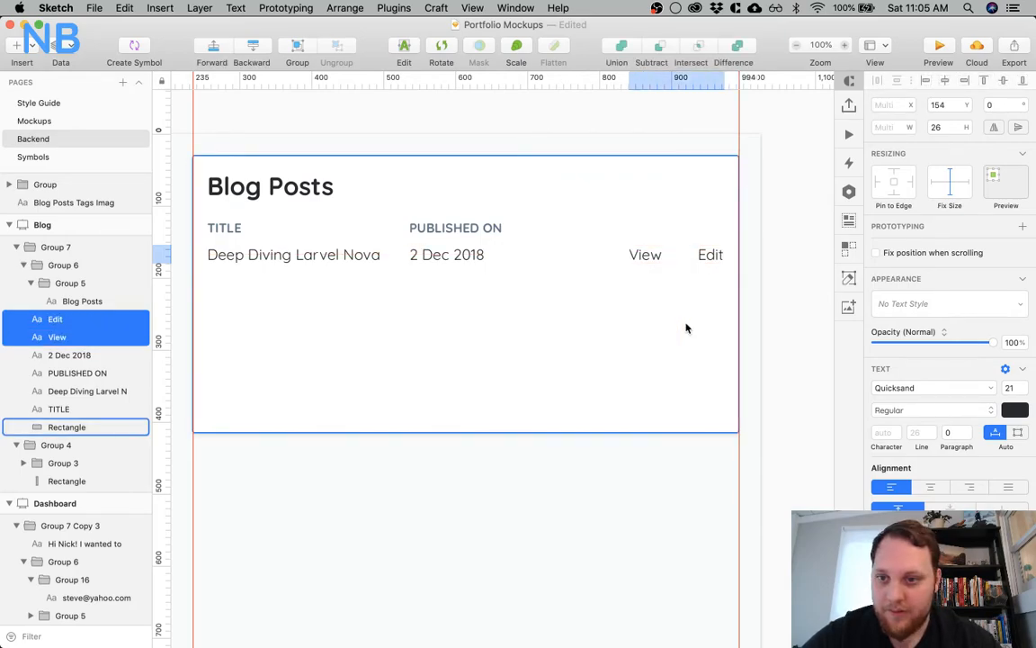
{"action": "key", "text": "shift+Left"}
Shift the Blog Posts title, both column headings, the post title and the date together 10 px right and 10 px down
{"action": "left_click", "coordinate": [419, 256]}
{"action": "left_click", "coordinate": [430, 229], "text": "shift"}
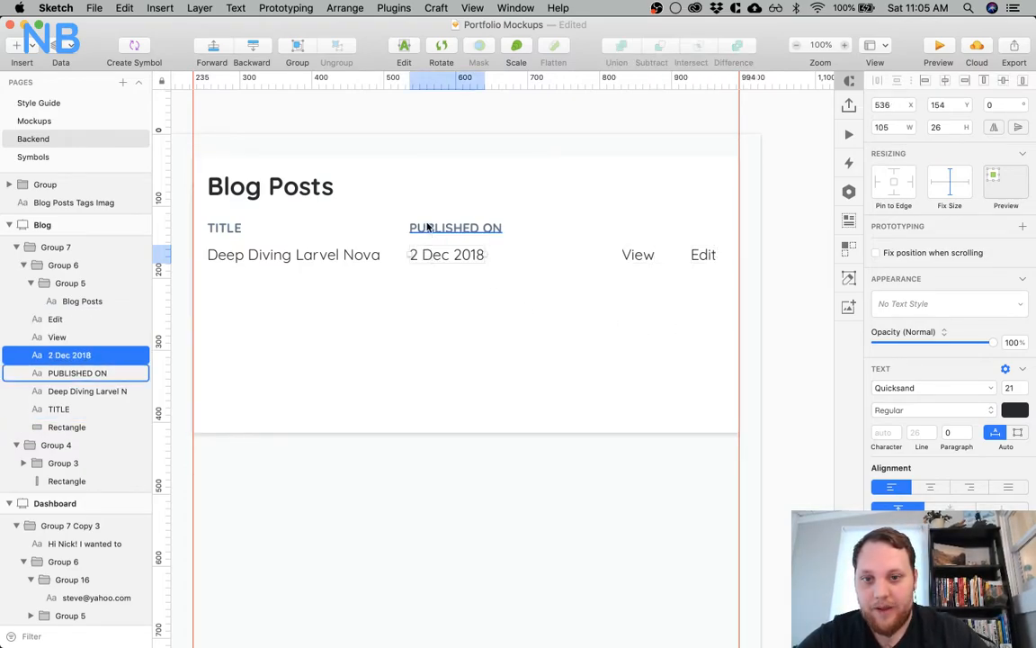
{"action": "left_click", "coordinate": [290, 256], "text": "shift"}
{"action": "left_click", "coordinate": [224, 229], "text": "shift"}
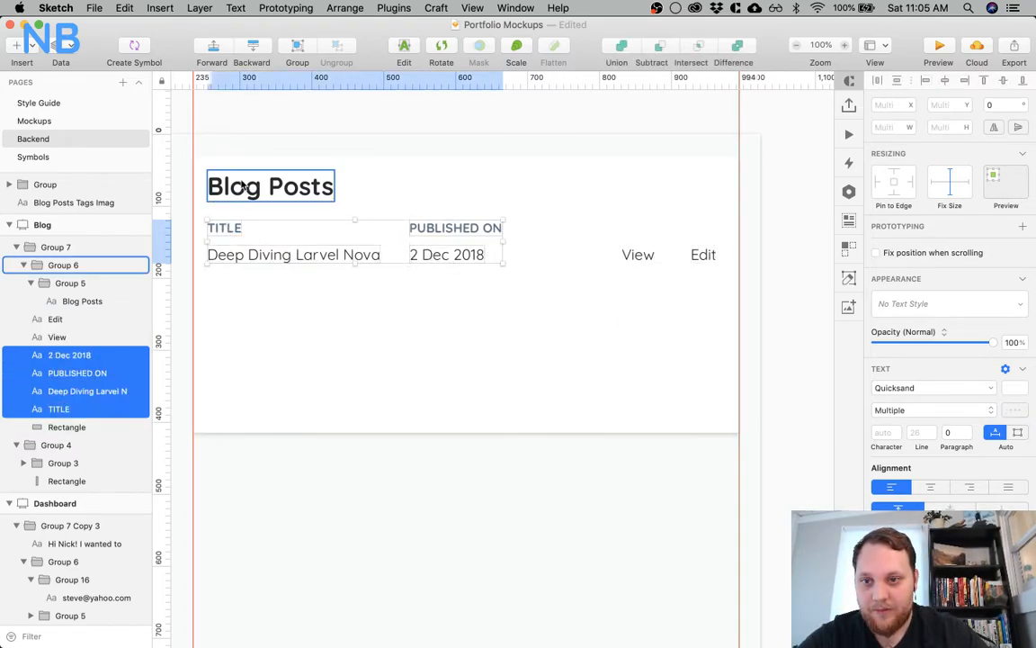
{"action": "left_click", "coordinate": [242, 184], "text": "shift"}
{"action": "key", "text": "shift+Right"}
{"action": "key", "text": "shift+Down"}
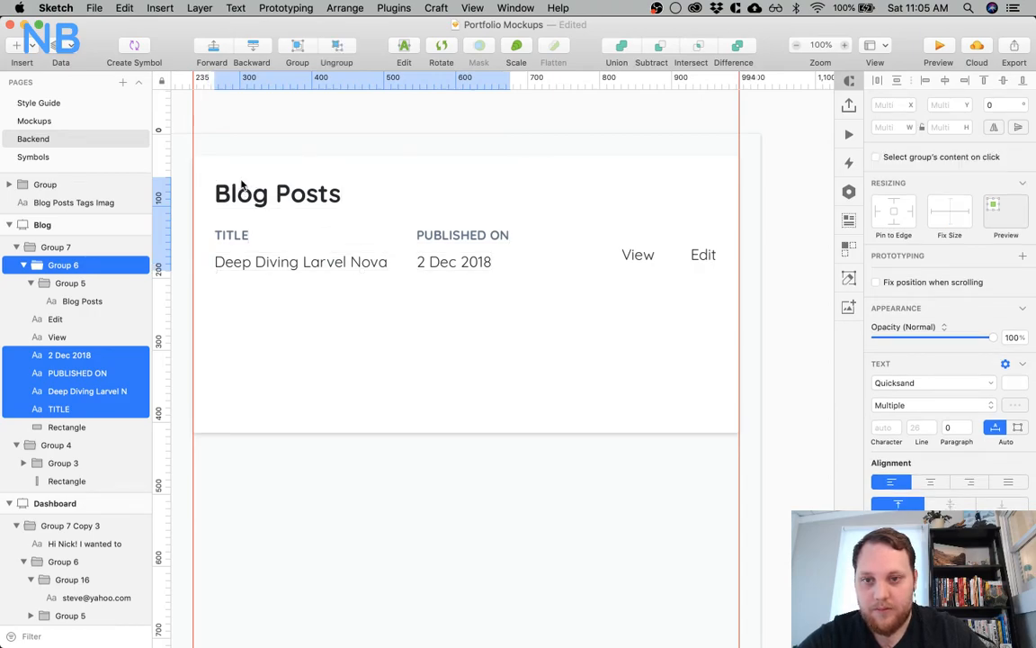
Move View and Edit down together to Y 164, in line with the post title and date
{"action": "left_click", "coordinate": [637, 255]}
{"action": "left_click", "coordinate": [706, 255], "text": "shift"}
{"action": "key", "text": "shift+Down"}
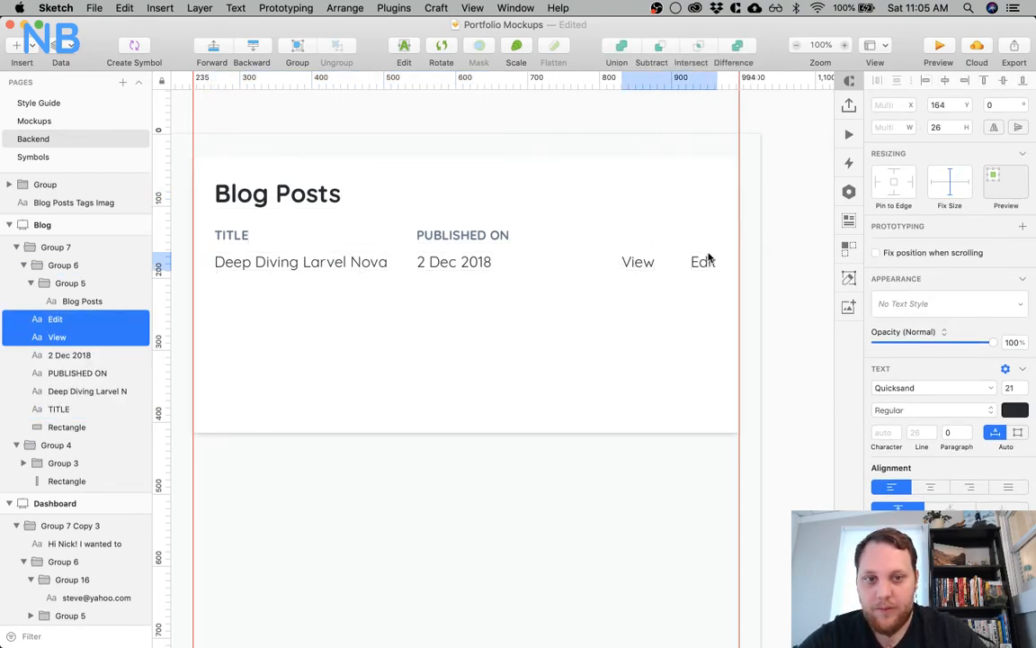
{"action": "left_click", "coordinate": [511, 320]}
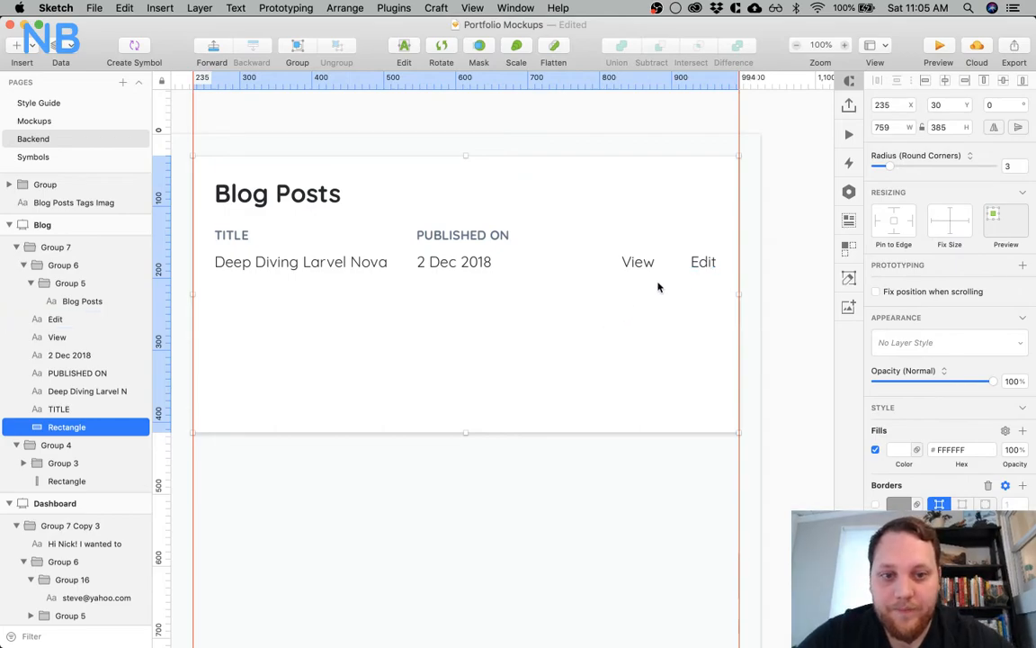
Move View about 20 px to the right, closer to Edit
{"action": "left_click", "coordinate": [646, 264]}
{"action": "left_click", "coordinate": [704, 264], "text": "shift"}
{"action": "key", "text": "alt"}
Set the text colour of View and Edit to blue
{"action": "left_click", "coordinate": [704, 265], "text": "shift"}
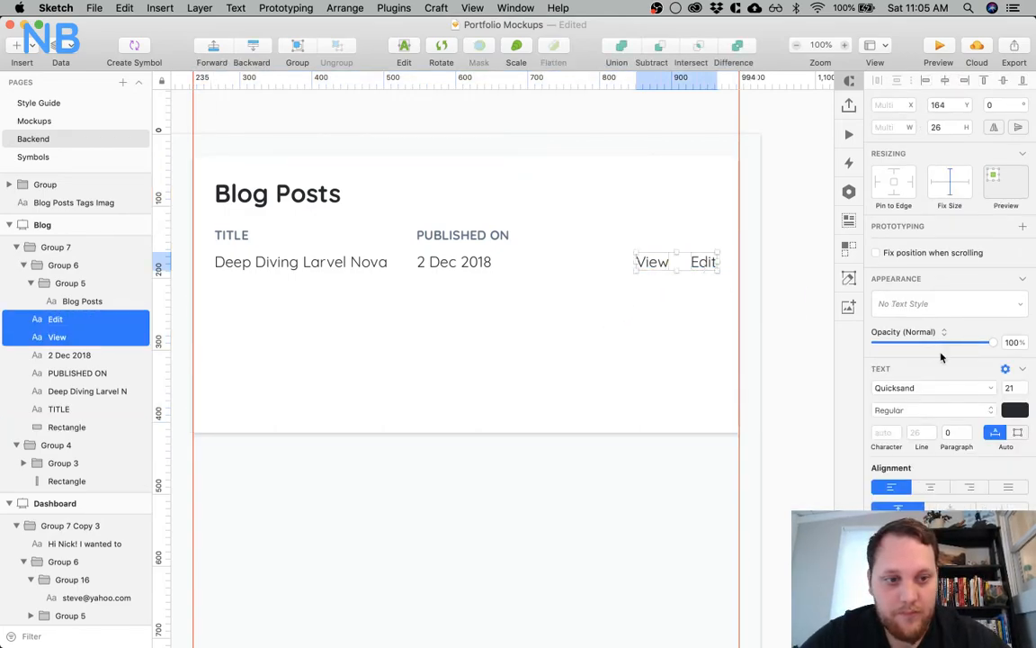
{"action": "left_click", "coordinate": [1014, 411]}
{"action": "left_click", "coordinate": [931, 608]}
{"action": "left_click", "coordinate": [636, 526]}
{"action": "scroll", "coordinate": [540, 474], "scroll_direction": "down", "scroll_amount": 2}
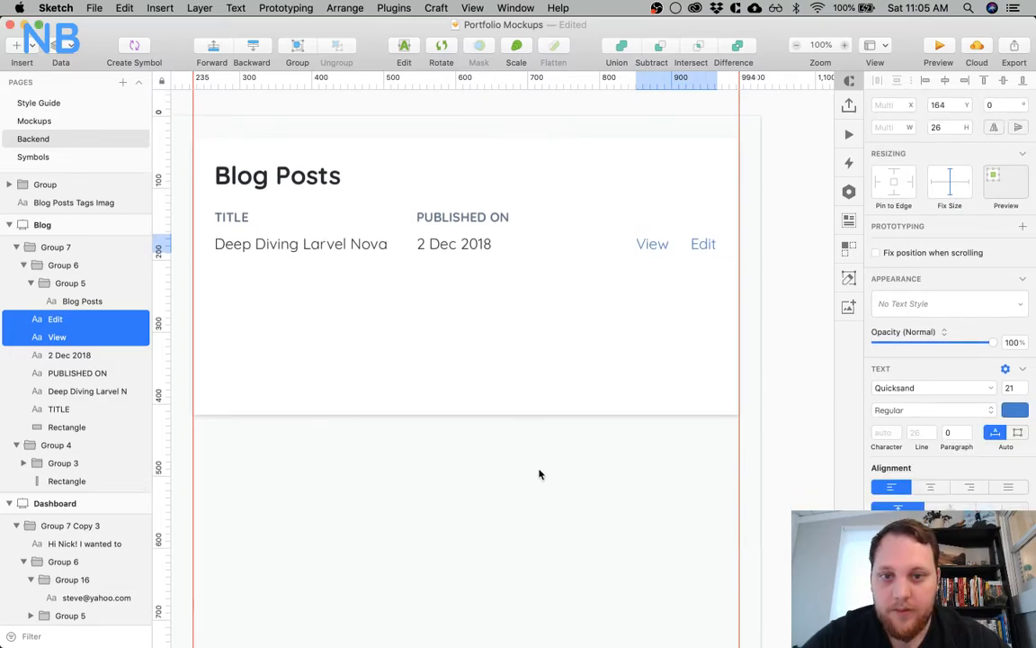
{"action": "scroll", "coordinate": [540, 472], "scroll_direction": "left", "scroll_amount": 3}
{"action": "scroll", "coordinate": [527, 337], "scroll_direction": "right", "scroll_amount": 3}
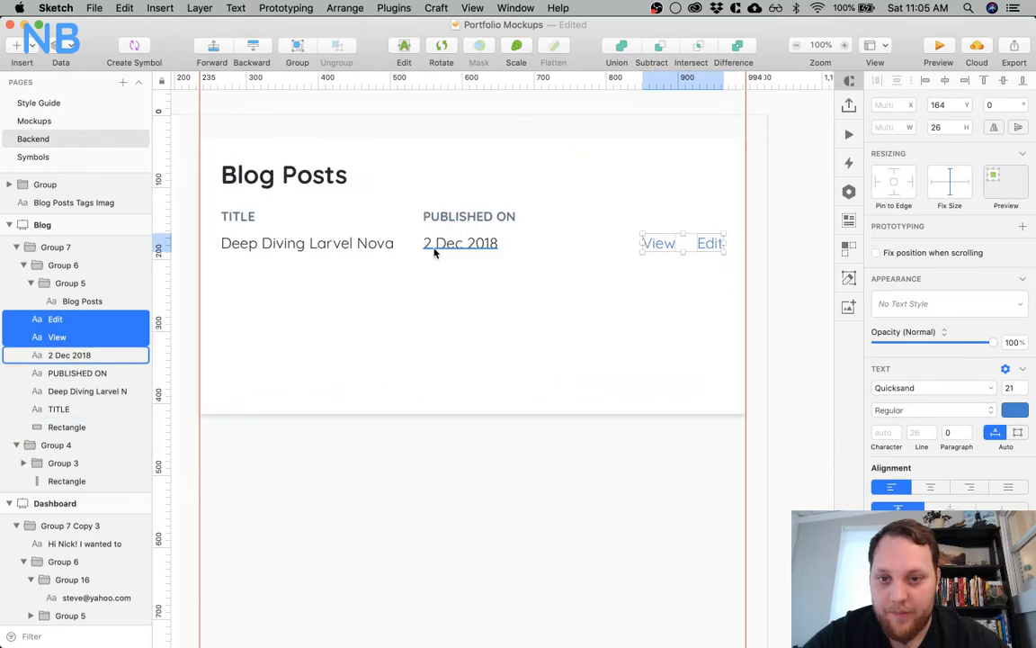
Group the post title, date, View and Edit into one row and duplicate the row below at Y 200
{"action": "left_click", "coordinate": [433, 247]}
{"action": "left_click", "coordinate": [356, 242], "text": "shift"}
{"action": "left_click", "coordinate": [659, 242], "text": "shift"}
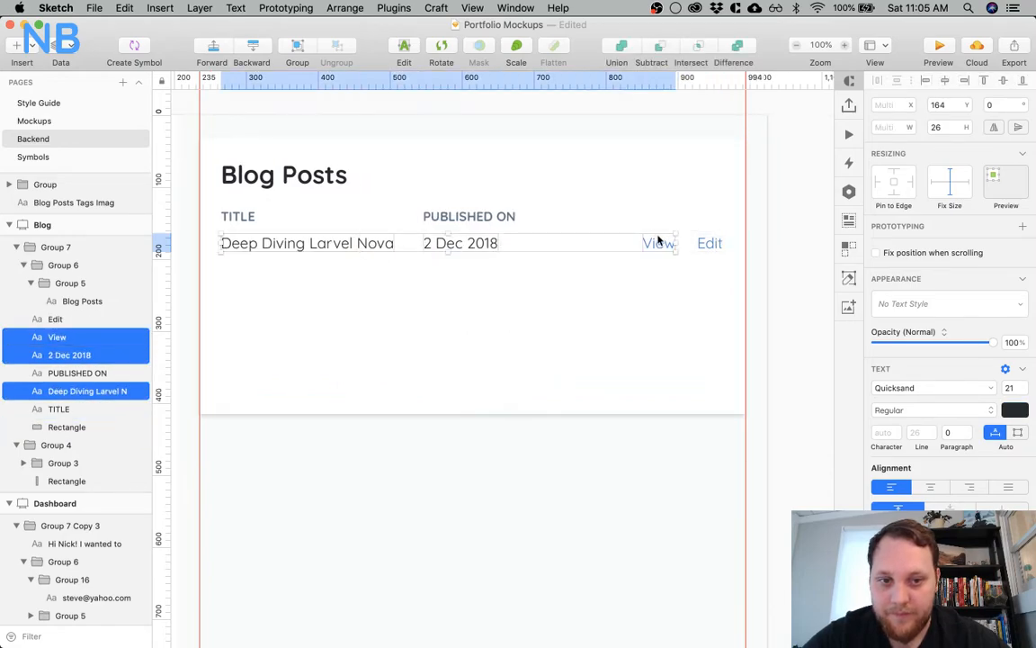
{"action": "left_click", "coordinate": [710, 243], "text": "shift"}
{"action": "key", "text": "super+g"}
{"action": "mouse_move", "coordinate": [302, 243]}
{"action": "left_mouse_down"}
{"action": "mouse_move", "coordinate": [295, 273]}
{"action": "mouse_move", "coordinate": [300, 265]}
{"action": "left_mouse_up"}
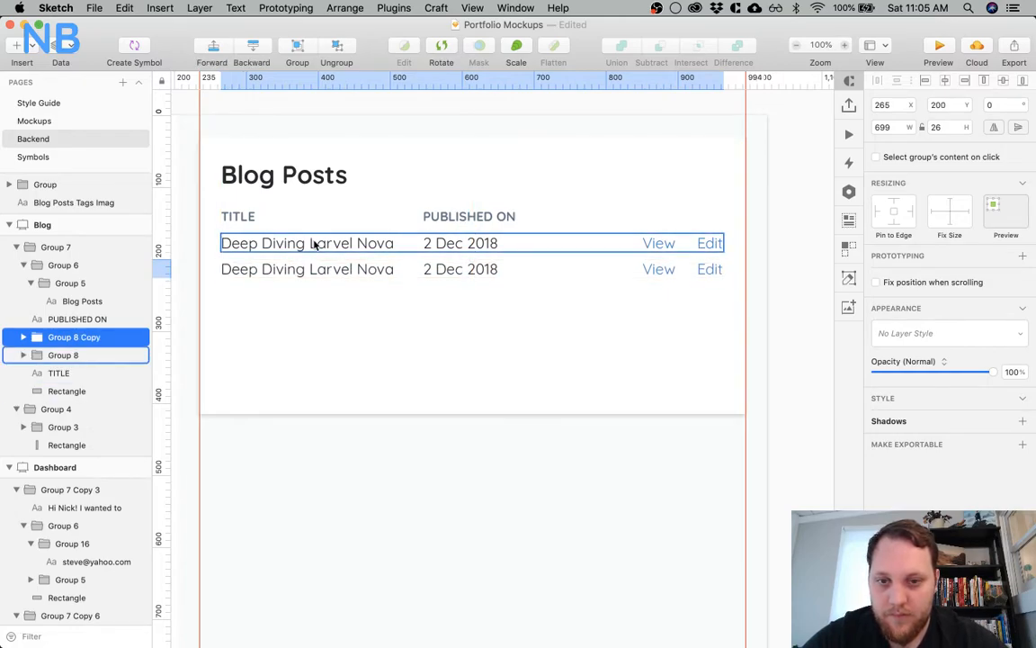
{"action": "left_click", "coordinate": [314, 245]}
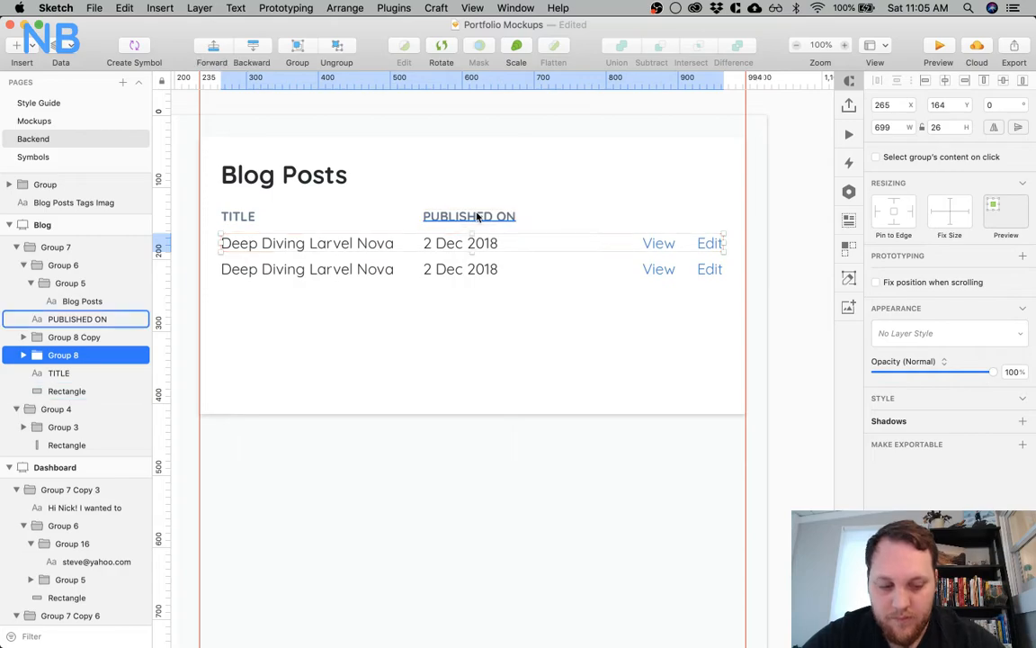
Nudge the first post row down slightly and move the duplicate row below it to Y 208
{"action": "left_click", "coordinate": [470, 269]}
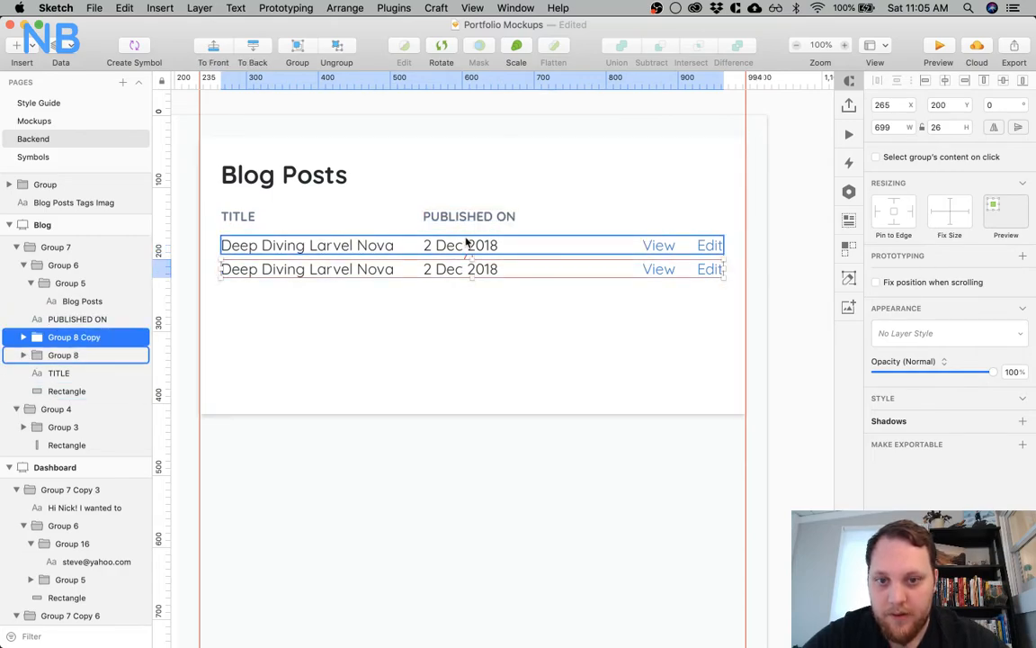
{"action": "key", "text": "Down"}
{"action": "key", "text": "Down"}
{"action": "key", "text": "Down"}
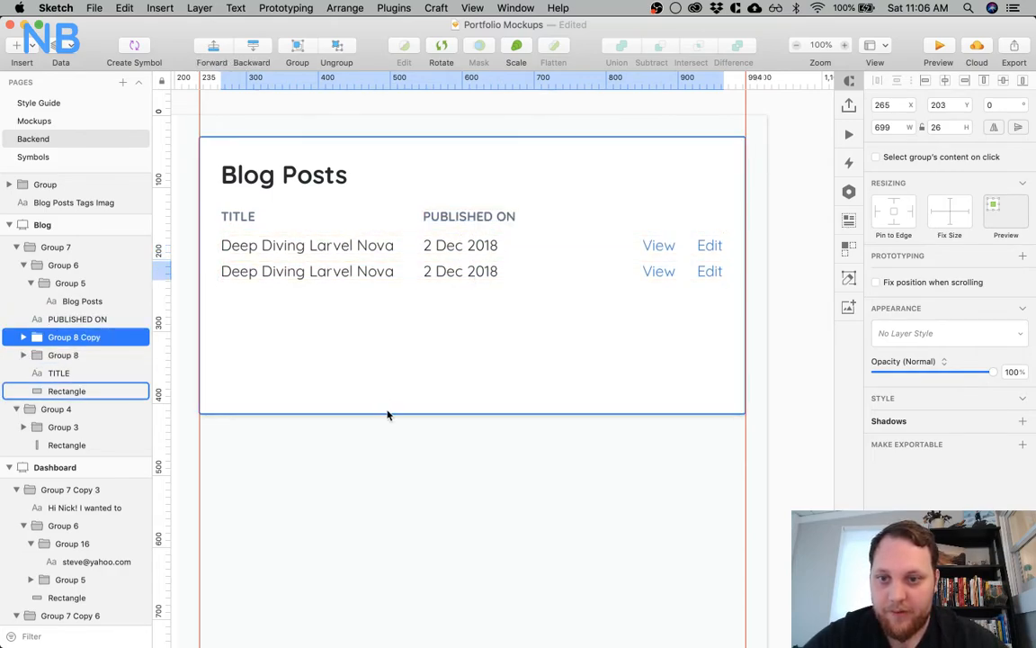
{"action": "key", "text": "Down"}
{"action": "key", "text": "Down"}
{"action": "key", "text": "Down"}
{"action": "key", "text": "Down"}
{"action": "key", "text": "Down"}
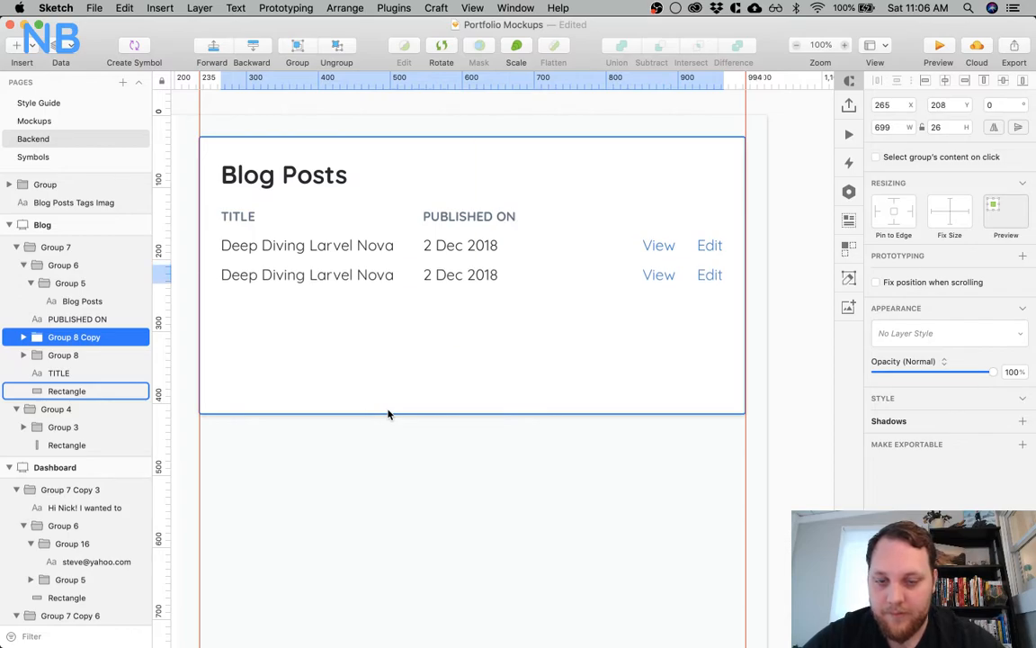
Move both post rows down together by about 5 px, away from the TITLE and PUBLISHED ON headings
{"action": "left_click", "coordinate": [444, 244], "text": "shift"}
{"action": "key", "text": "shift+Down"}
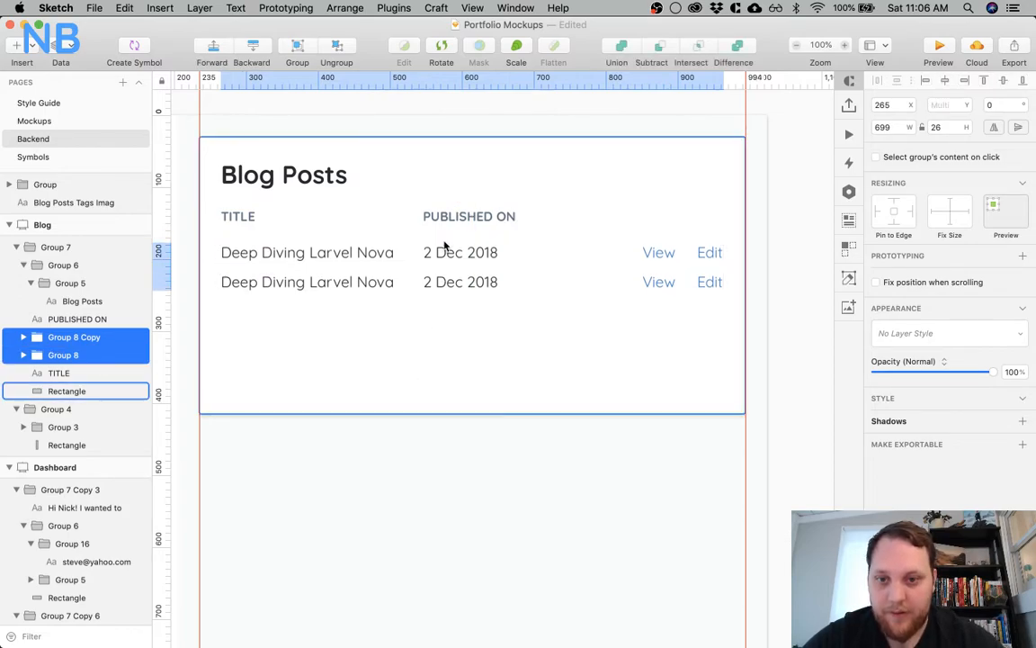
{"action": "key", "text": "Up"}
{"action": "key", "text": "Up"}
{"action": "key", "text": "Up"}
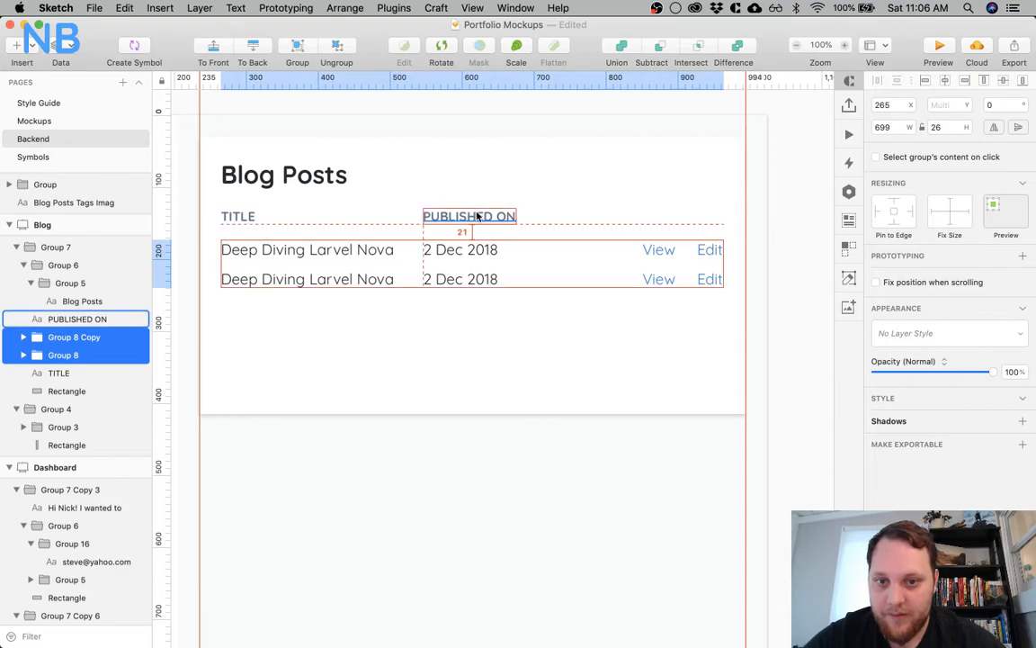
{"action": "key", "text": "Up"}
{"action": "left_click", "coordinate": [411, 321]}
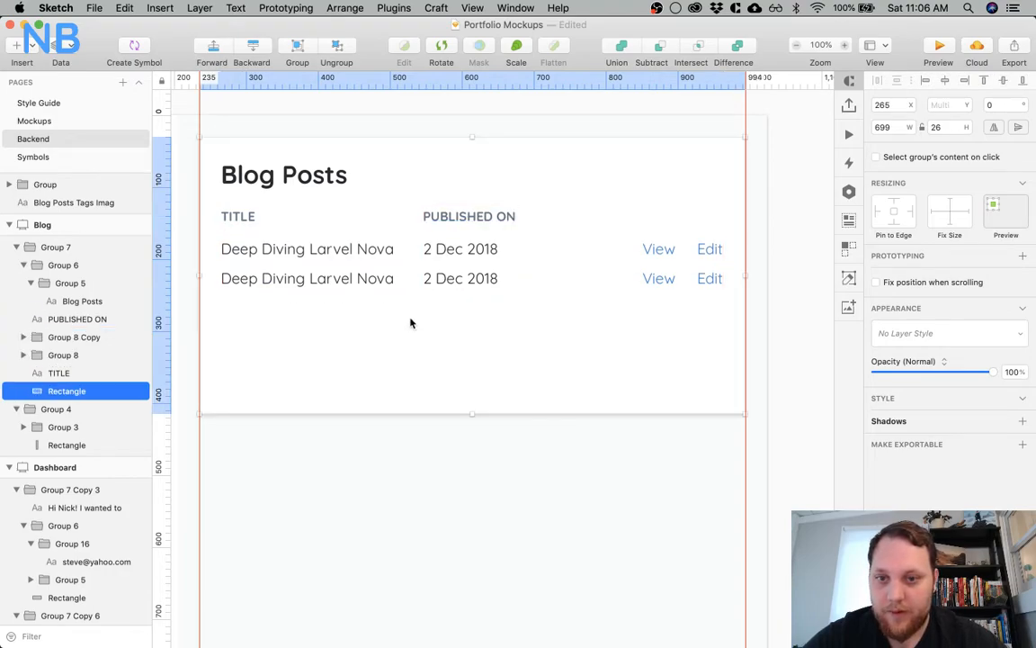
Duplicate the second post row at Y 254 and repeat the copy twice at the same spacing, for five rows in total
{"action": "left_click", "coordinate": [363, 282]}
{"action": "left_click_drag", "start_coordinate": [364, 281], "coordinate": [363, 305]}
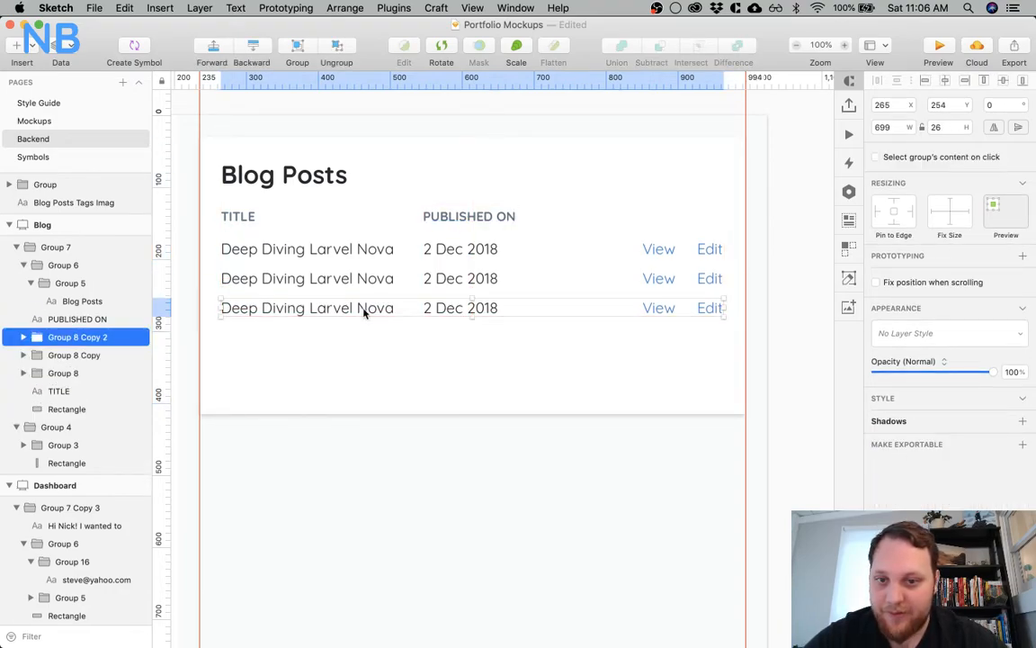
{"action": "key", "text": "super+d"}
{"action": "key", "text": "super+d"}
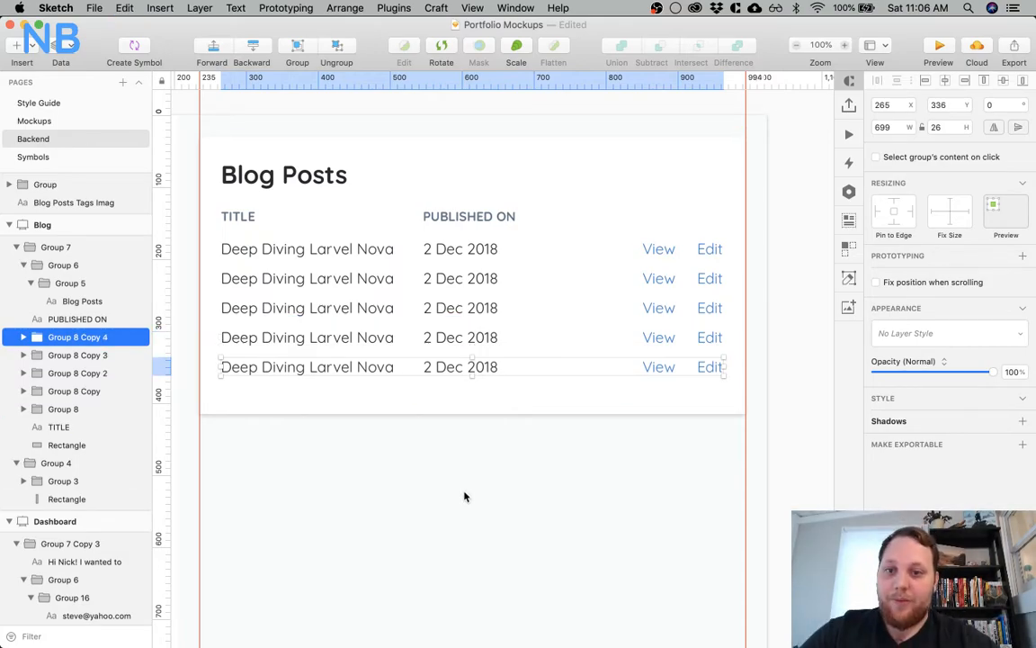
{"action": "key", "text": "Escape"}
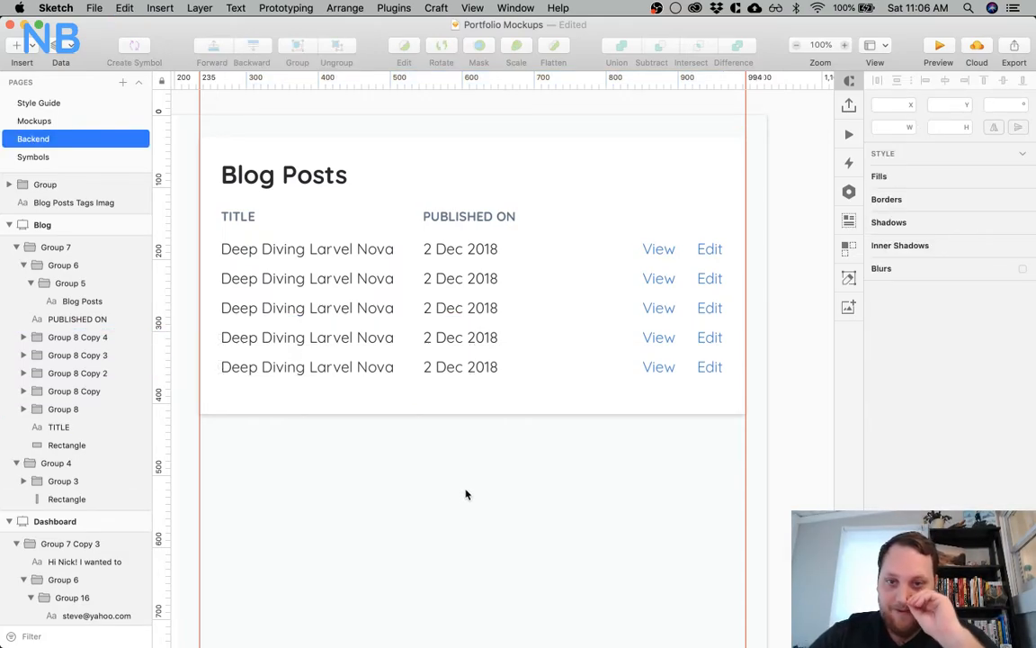
{"action": "left_click", "coordinate": [466, 394]}
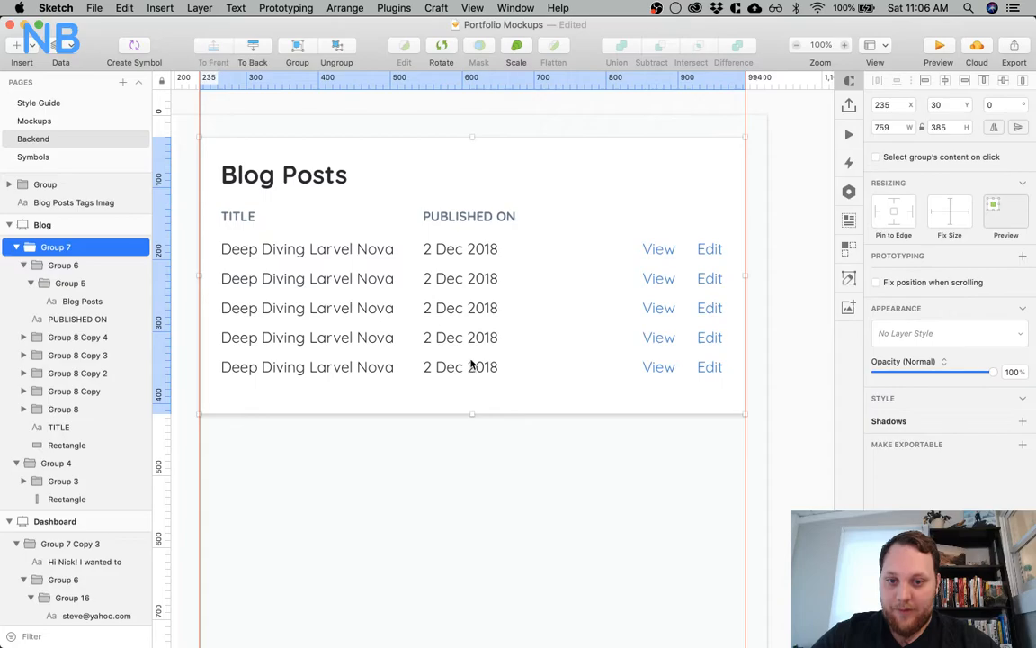
{"action": "left_click_drag", "start_coordinate": [472, 412], "coordinate": [473, 400]}
{"action": "key", "text": "super+z"}
{"action": "double_click", "coordinate": [461, 401]}
{"action": "left_click", "coordinate": [461, 435]}
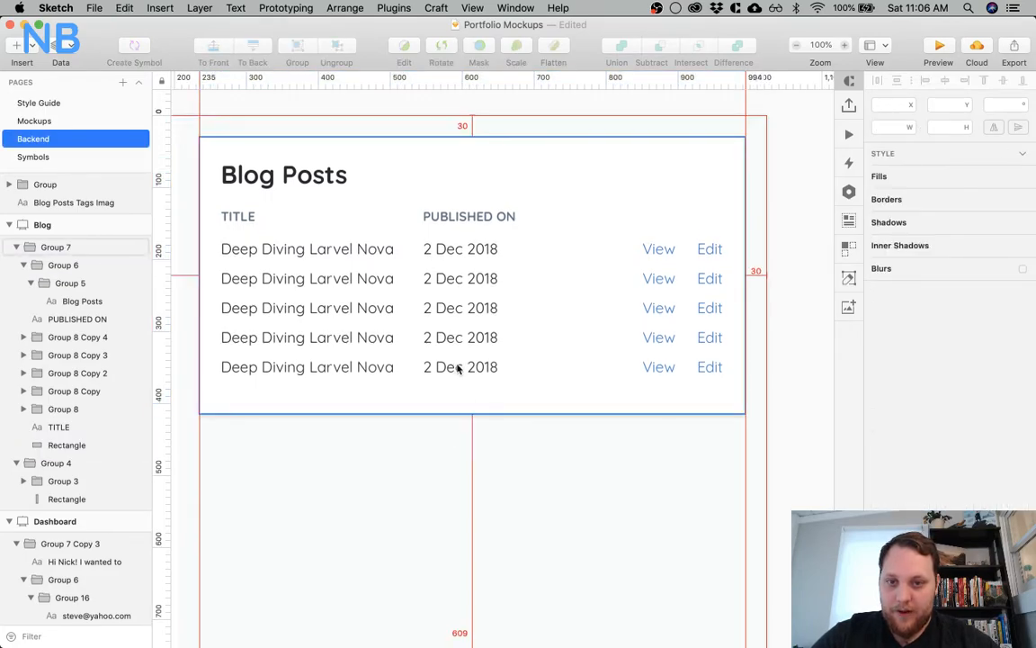
Shorten the Blog Posts card's background rectangle so its bottom edge sits 30 px below the last post row
{"action": "left_click", "coordinate": [458, 376]}
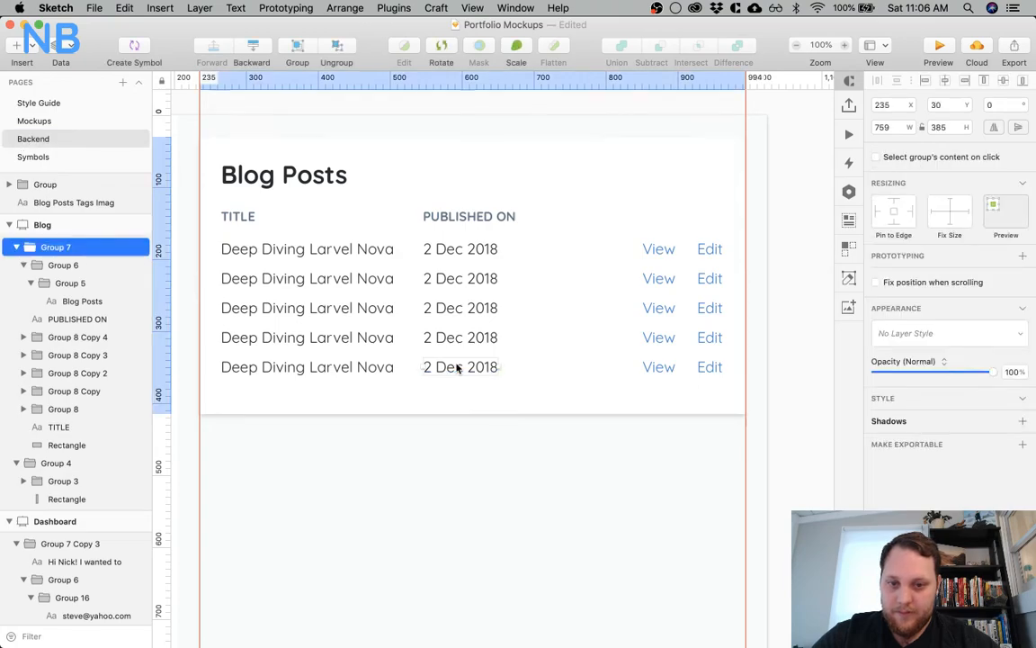
{"action": "double_click", "coordinate": [457, 367]}
{"action": "left_click", "coordinate": [474, 409]}
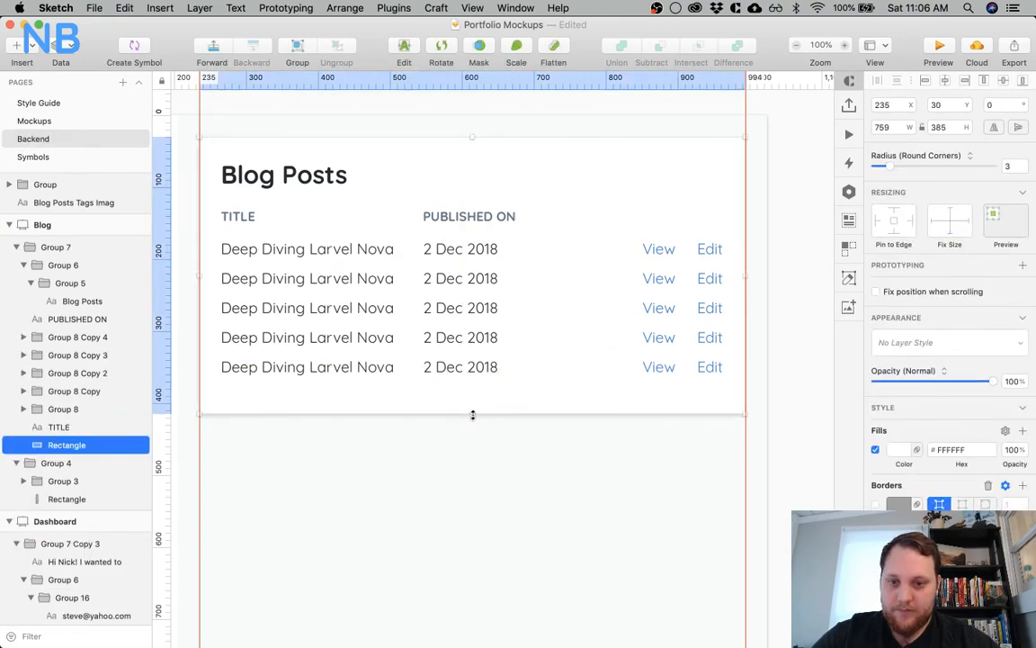
{"action": "left_click", "coordinate": [469, 420]}
{"action": "double_click", "coordinate": [482, 400]}
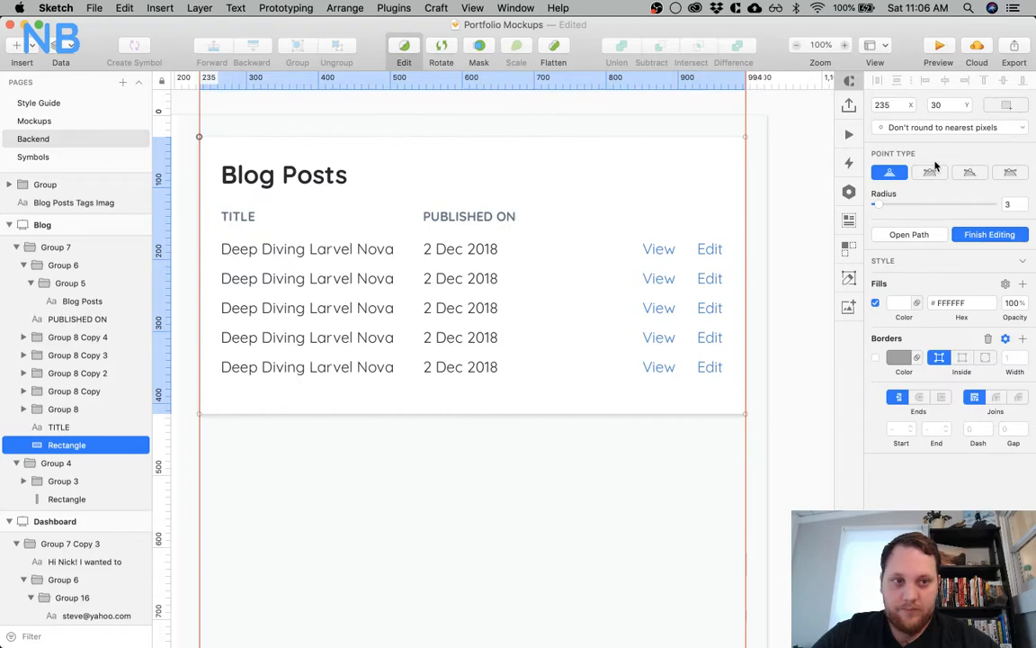
{"action": "left_click", "coordinate": [544, 442]}
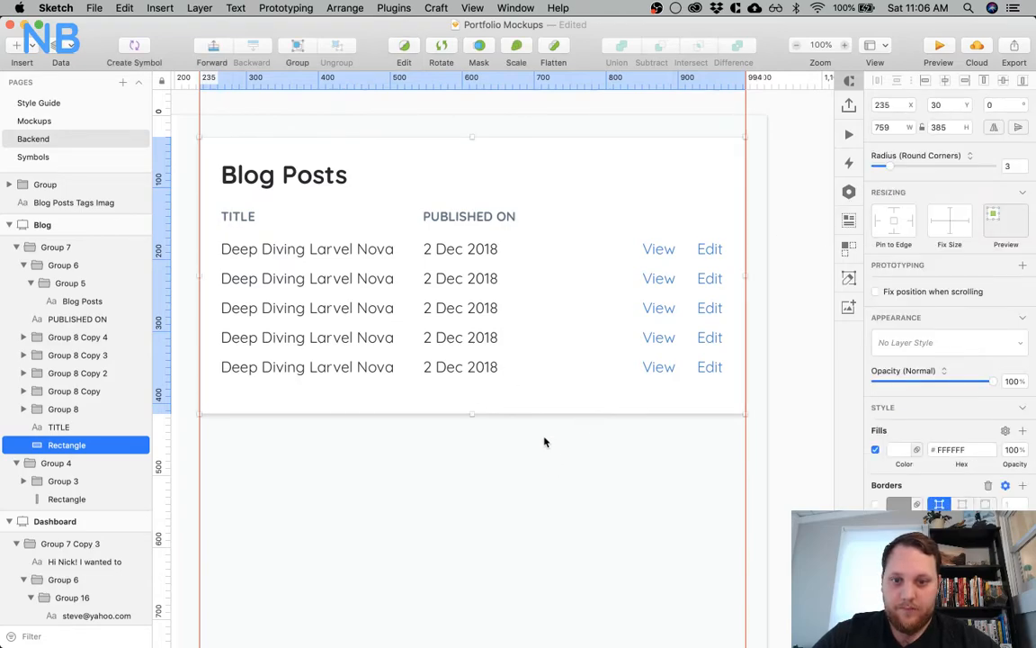
{"action": "key", "text": "Return"}
{"action": "left_click", "coordinate": [455, 412]}
Group all five post rows into one group
{"action": "double_click", "coordinate": [451, 366]}
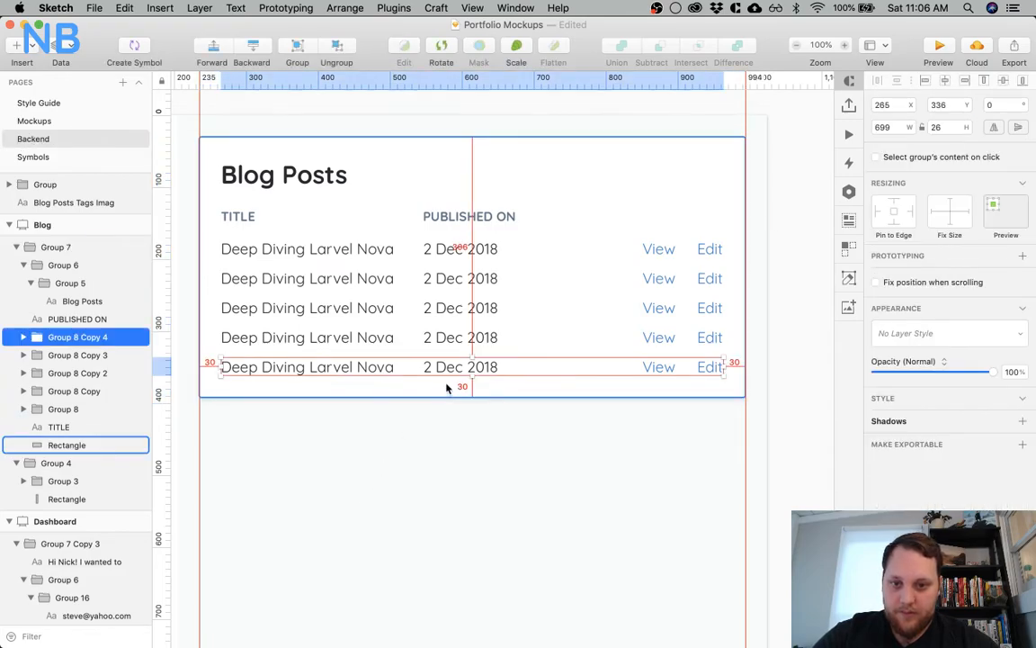
{"action": "left_click", "coordinate": [458, 330], "text": "shift"}
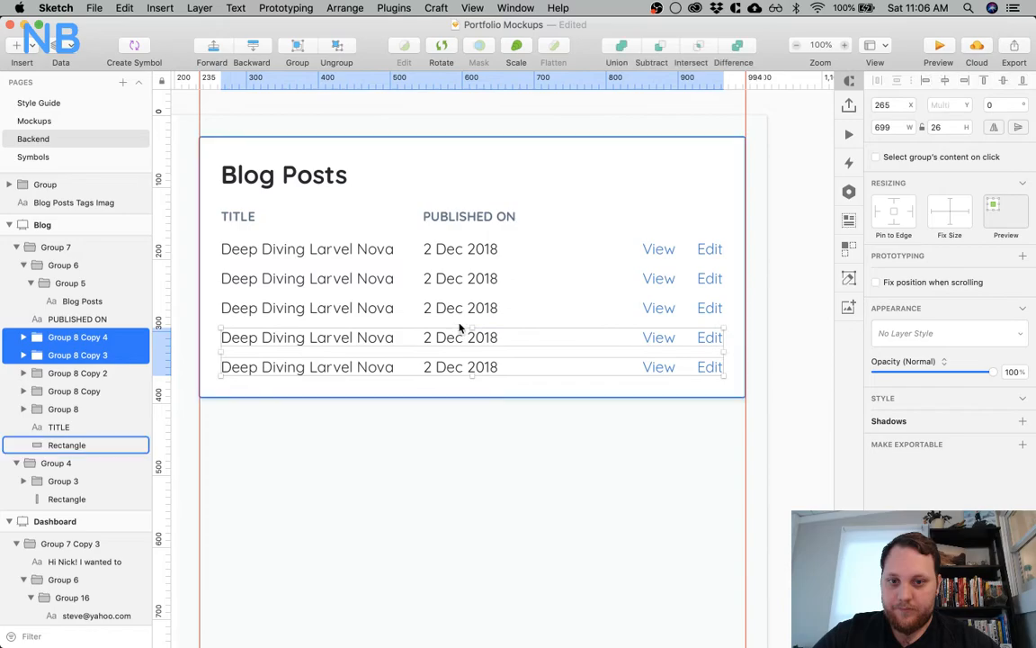
{"action": "left_click", "coordinate": [461, 308], "text": "shift"}
{"action": "left_click", "coordinate": [460, 280], "text": "shift"}
{"action": "left_click", "coordinate": [455, 252], "text": "shift"}
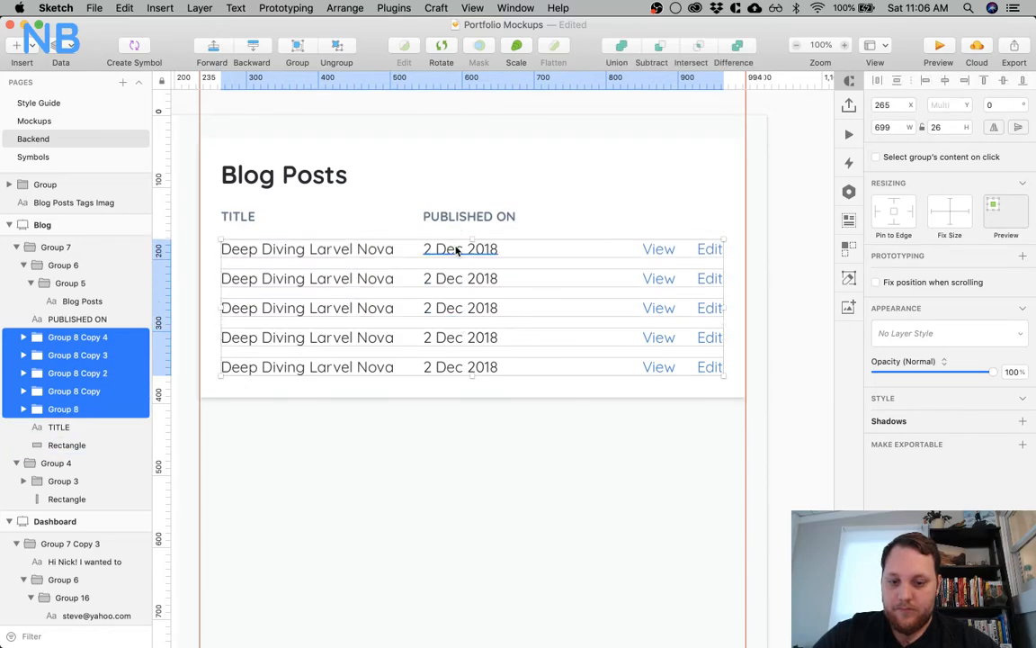
{"action": "key", "text": "super+g"}
Group the TITLE and PUBLISHED ON headings, then group them with the post rows and the Blog Posts heading
{"action": "left_click", "coordinate": [464, 219], "text": "shift"}
{"action": "left_click", "coordinate": [304, 185]}
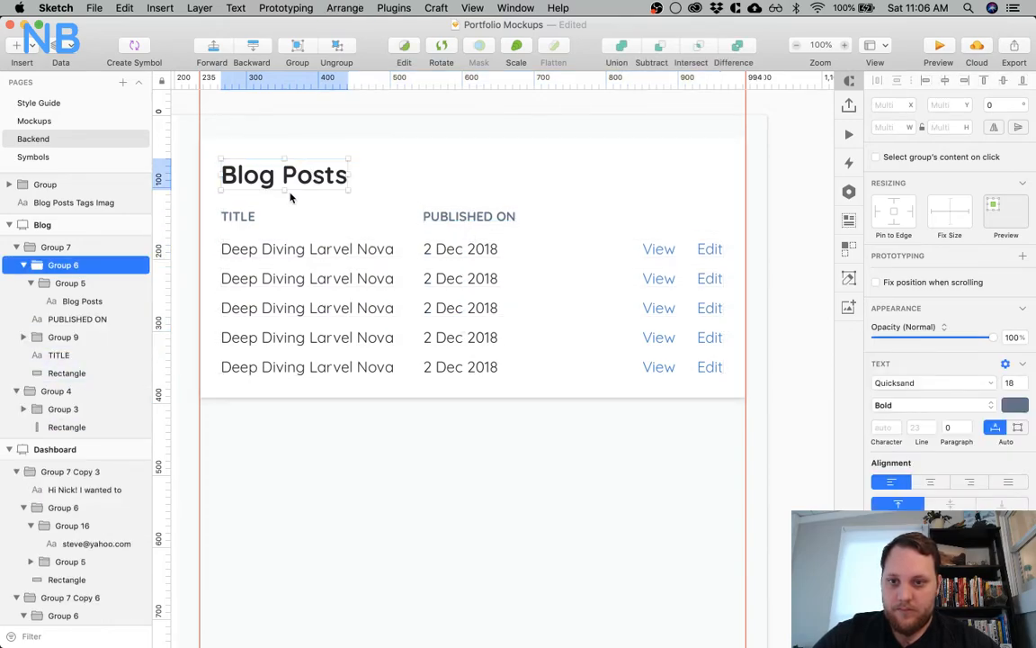
{"action": "left_click", "coordinate": [243, 215]}
{"action": "left_click", "coordinate": [468, 217], "text": "shift"}
{"action": "key", "text": "super+g"}
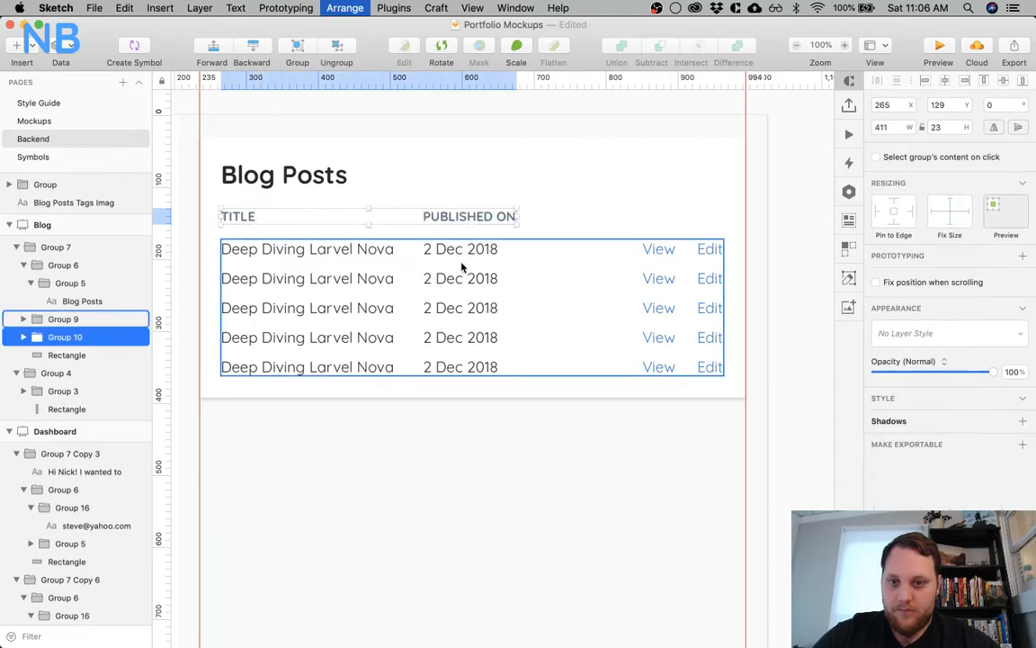
{"action": "left_click", "coordinate": [461, 266], "text": "shift"}
{"action": "key", "text": "super+g"}
{"action": "left_click", "coordinate": [269, 180], "text": "shift"}
{"action": "key", "text": "super+g"}
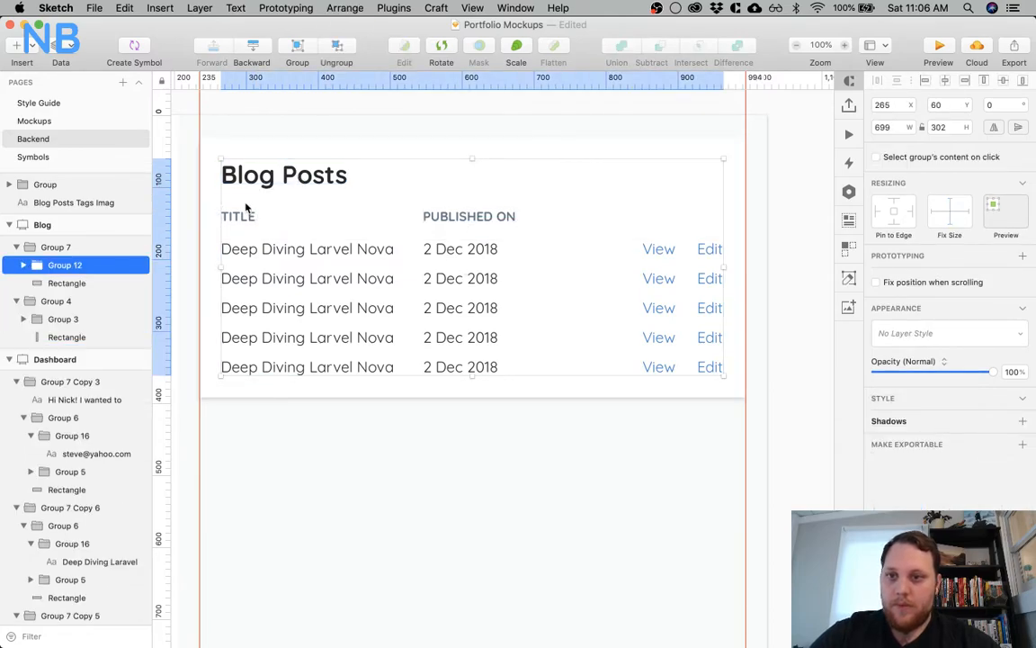
Examine the Latest Activity cards on the Dashboard artboard for comparison with the Blog Posts card
{"action": "scroll", "coordinate": [188, 179], "scroll_direction": "left", "scroll_amount": 5}
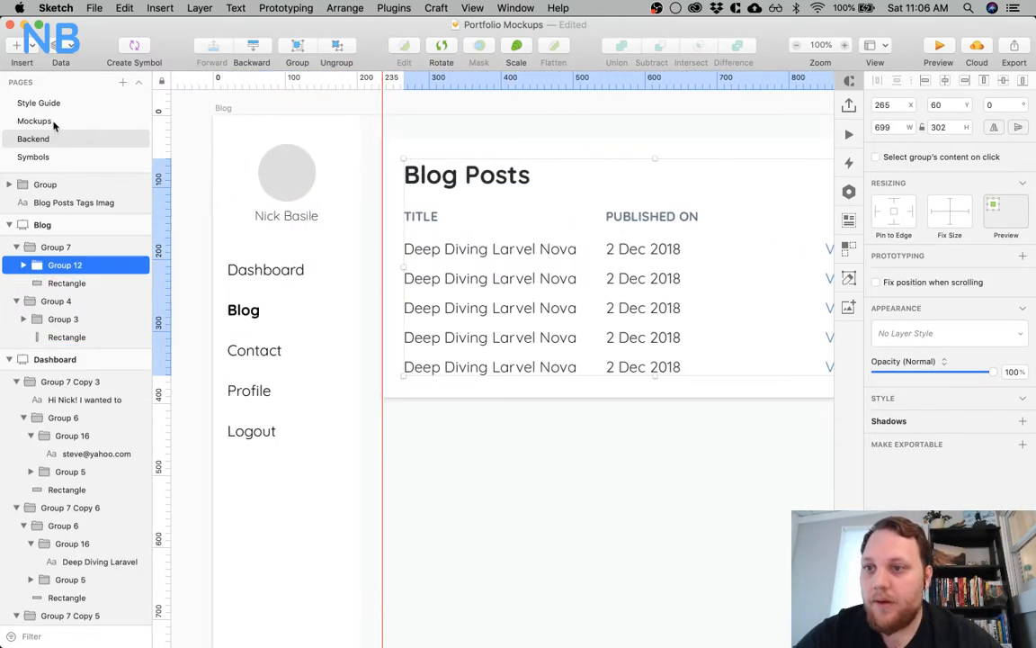
{"action": "scroll", "coordinate": [173, 255], "scroll_direction": "left", "scroll_amount": 15}
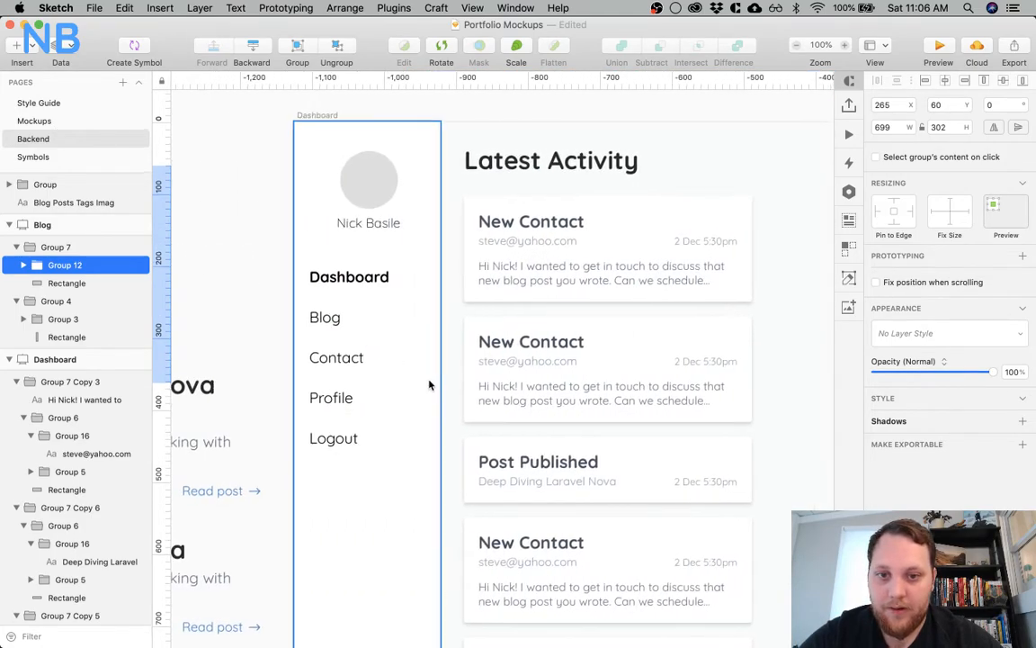
{"action": "scroll", "coordinate": [429, 385], "scroll_direction": "down", "scroll_amount": 5}
{"action": "scroll", "coordinate": [429, 385], "scroll_direction": "right", "scroll_amount": 3}
{"action": "scroll", "coordinate": [429, 384], "scroll_direction": "up", "scroll_amount": 4}
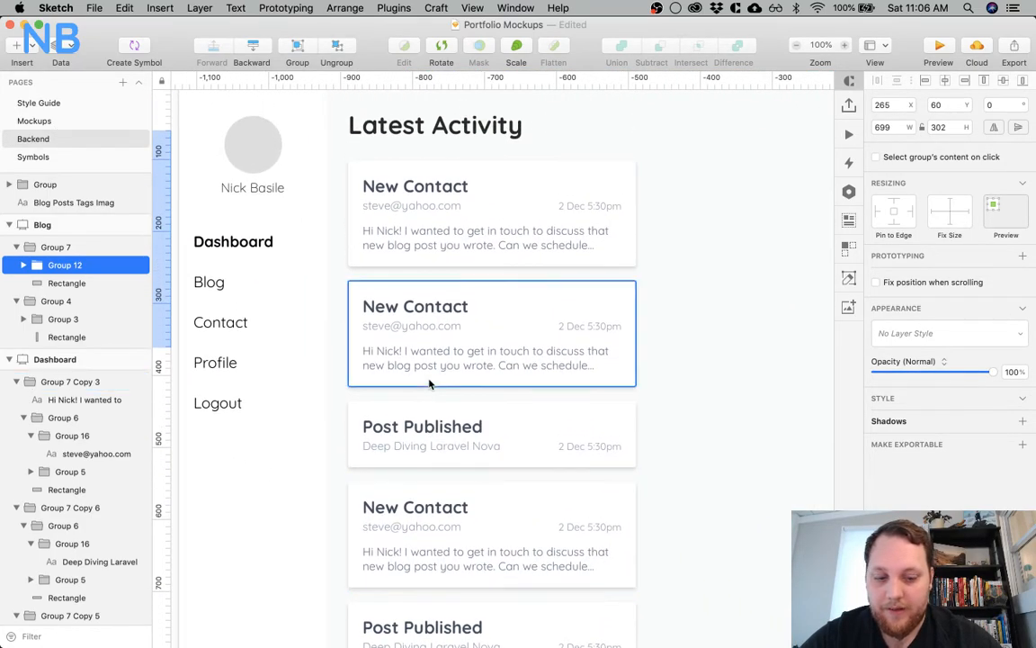
{"action": "key", "text": "super+minus"}
{"action": "left_click", "coordinate": [450, 277], "text": "super"}
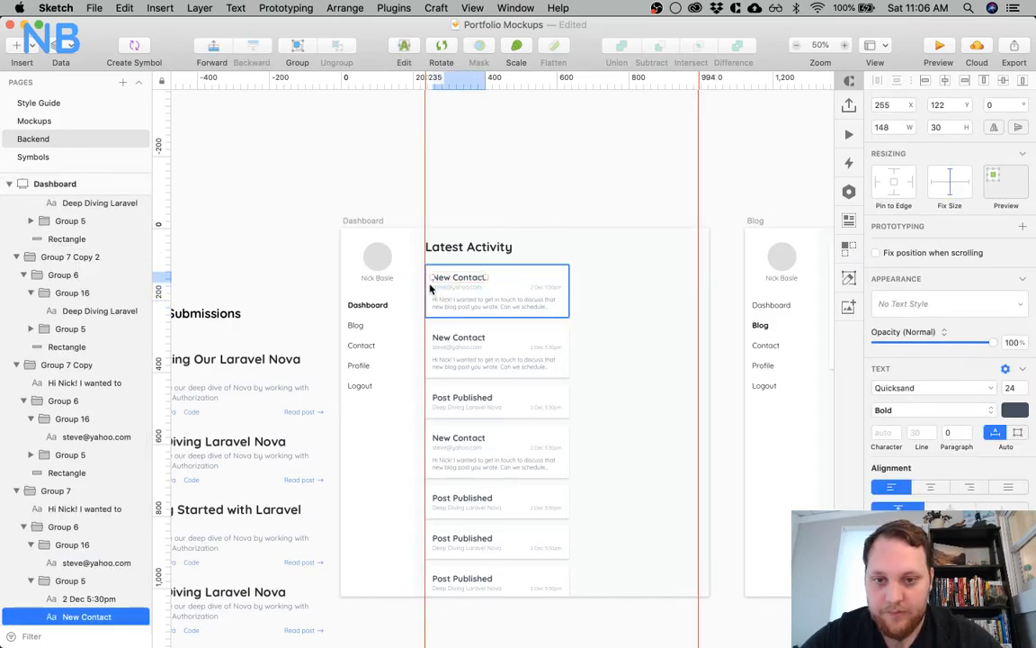
{"action": "key", "text": "cmd+0"}
{"action": "left_click", "coordinate": [746, 241]}
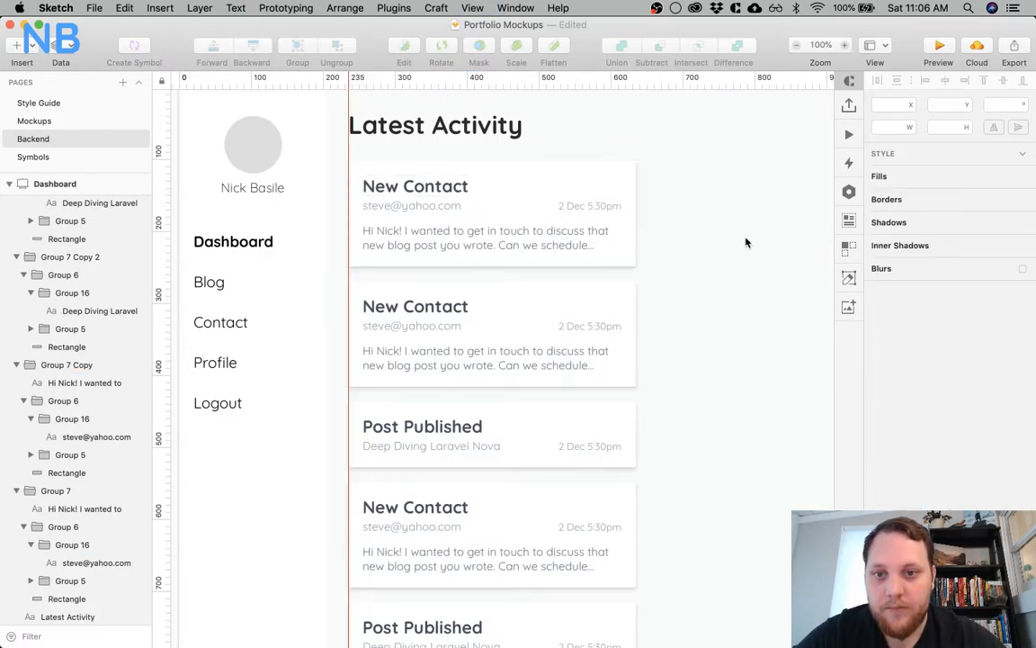
Try to shift the first New Contact card's title, e-mail and message text 10 px right and 10 px down
{"action": "left_click", "coordinate": [418, 206]}
{"action": "left_click", "coordinate": [405, 230], "text": "shift"}
{"action": "left_click", "coordinate": [404, 192], "text": "shift"}
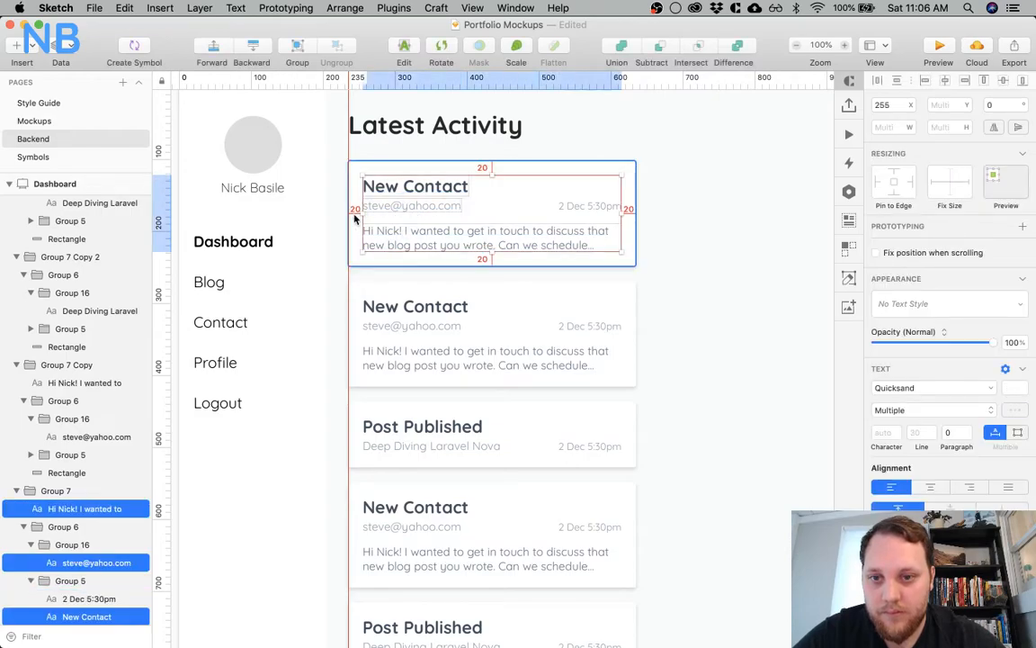
{"action": "key", "text": "shift+Right"}
{"action": "key", "text": "shift+Down"}
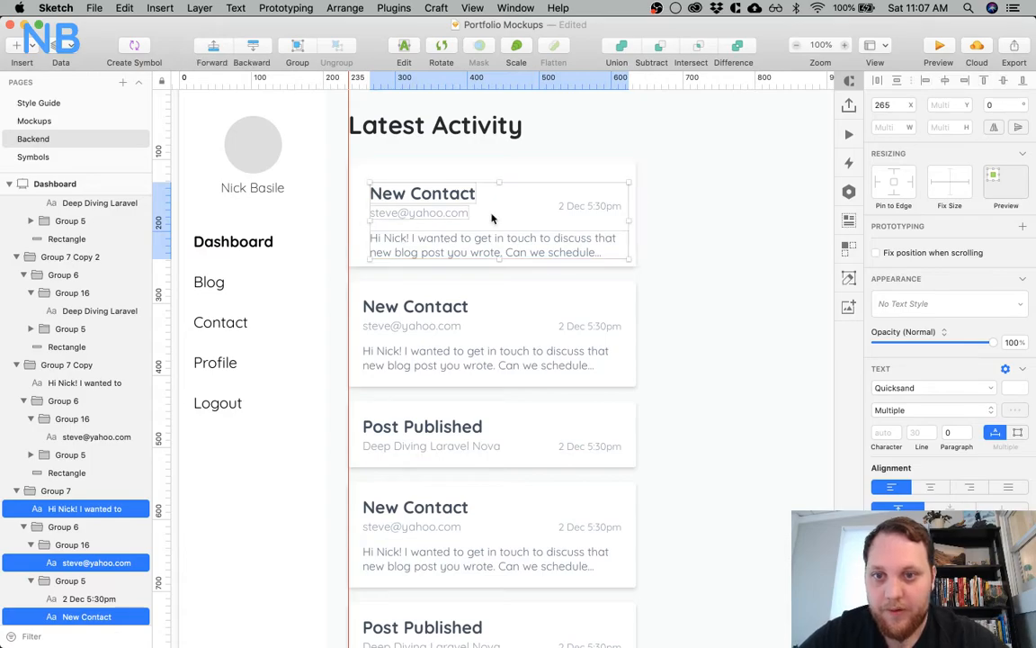
{"action": "key", "text": "shift+Left"}
{"action": "key", "text": "shift+Up"}
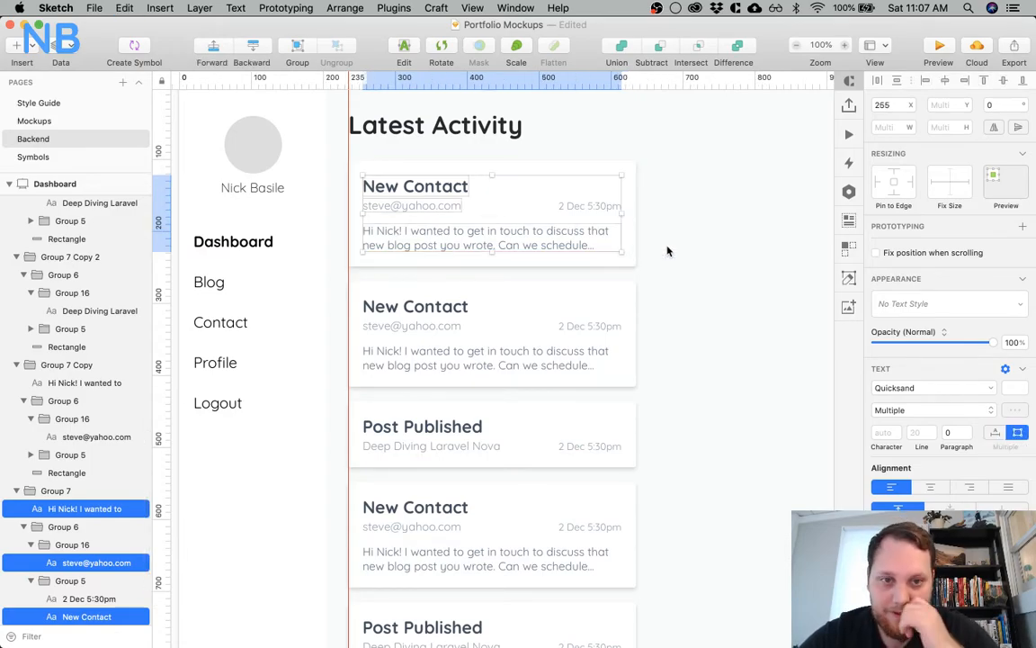
{"action": "left_click", "coordinate": [667, 251]}
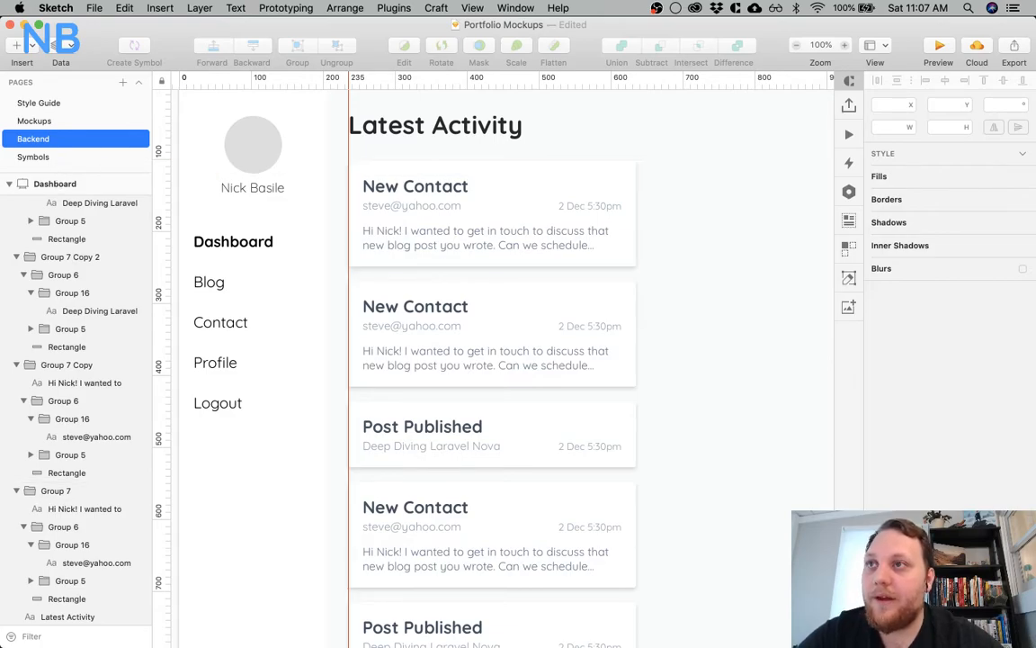
{"action": "scroll", "coordinate": [389, 224], "scroll_direction": "right", "scroll_amount": 15}
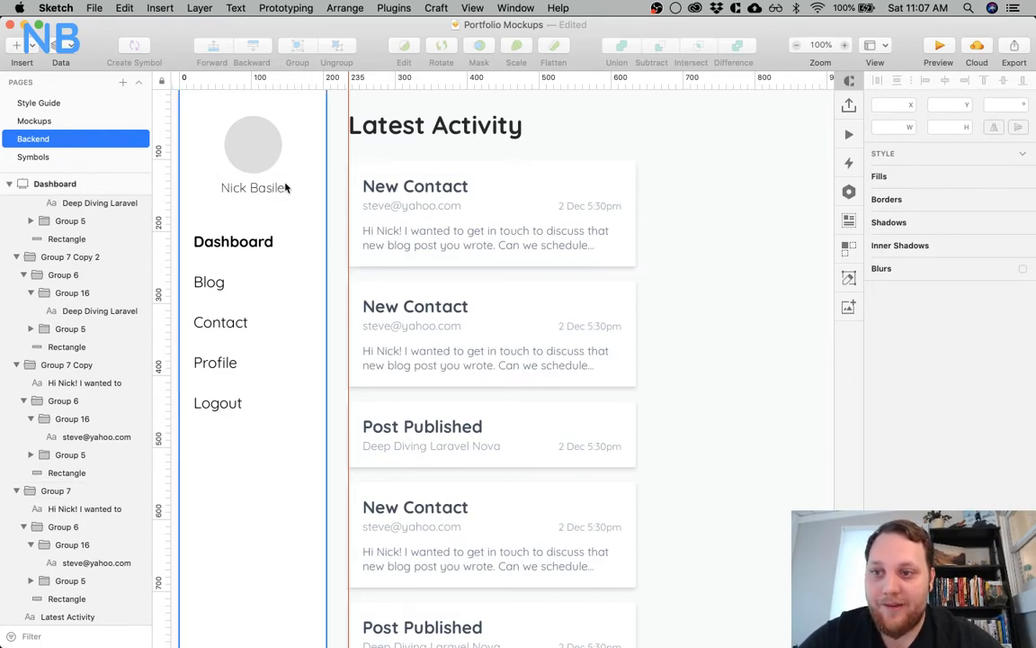
{"action": "scroll", "coordinate": [389, 225], "scroll_direction": "right", "scroll_amount": 8}
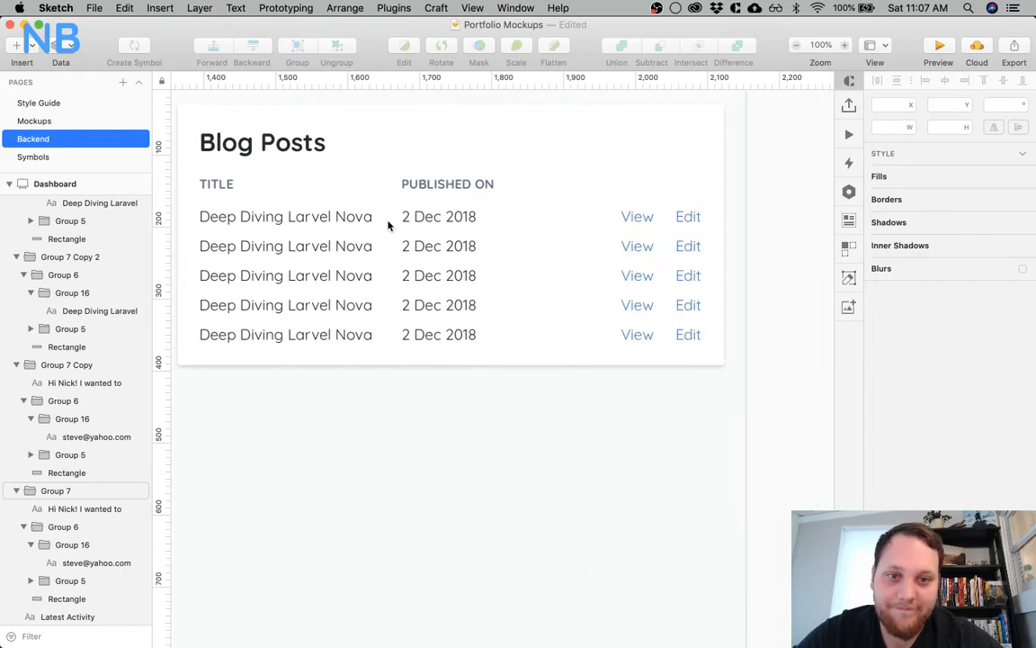
{"action": "scroll", "coordinate": [560, 262], "scroll_direction": "left", "scroll_amount": 2}
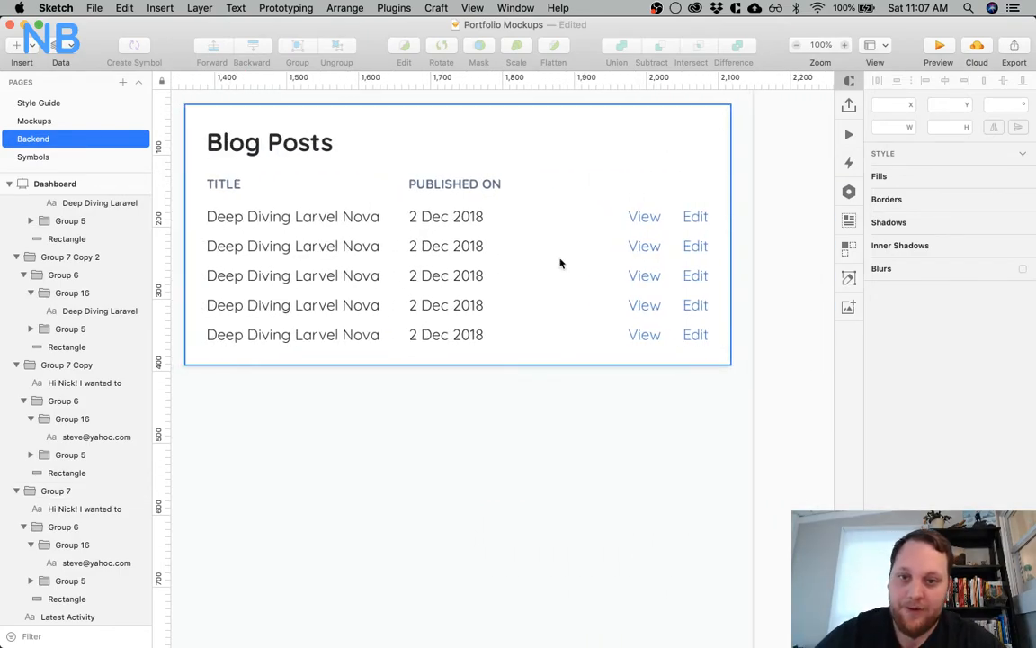
{"action": "scroll", "coordinate": [559, 262], "scroll_direction": "left", "scroll_amount": 20}
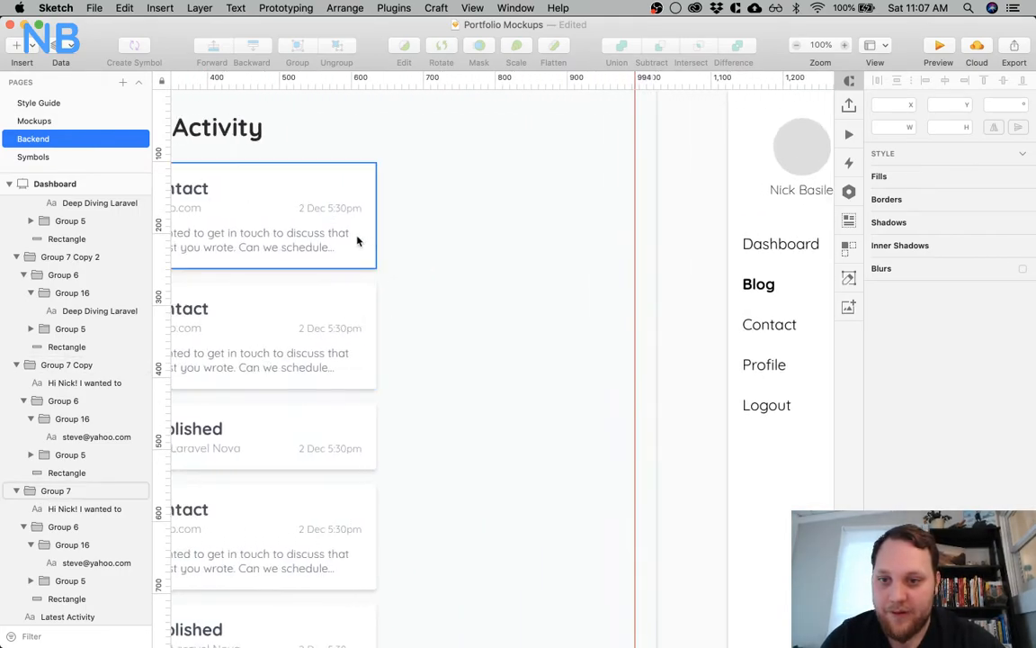
{"action": "scroll", "coordinate": [530, 324], "scroll_direction": "right", "scroll_amount": 12}
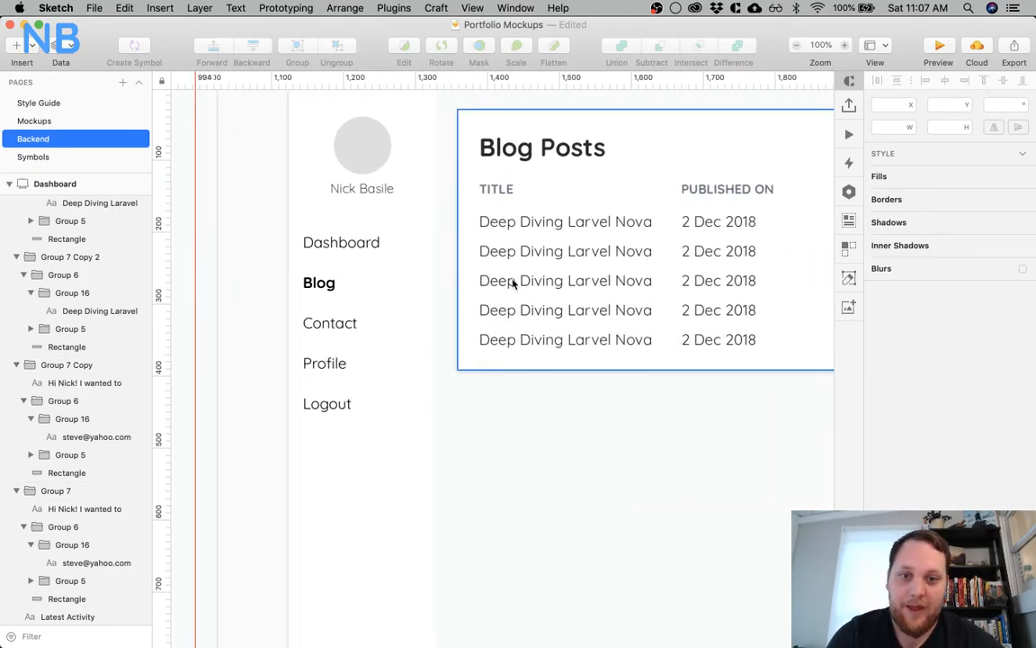
Move the whole Blog Posts card about 107 px down on the Blog artboard
{"action": "left_click", "coordinate": [574, 462]}
{"action": "scroll", "coordinate": [644, 484], "scroll_direction": "right", "scroll_amount": 2}
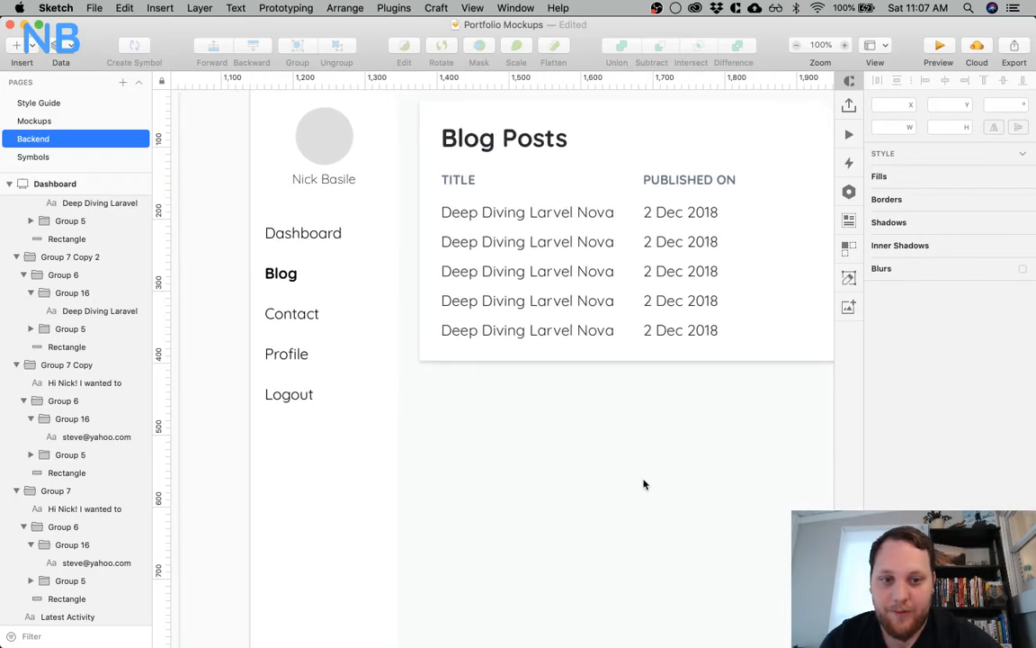
{"action": "scroll", "coordinate": [644, 485], "scroll_direction": "right", "scroll_amount": 4}
{"action": "scroll", "coordinate": [644, 485], "scroll_direction": "down", "scroll_amount": 2}
{"action": "key", "text": "super+minus"}
{"action": "key", "text": "super+plus"}
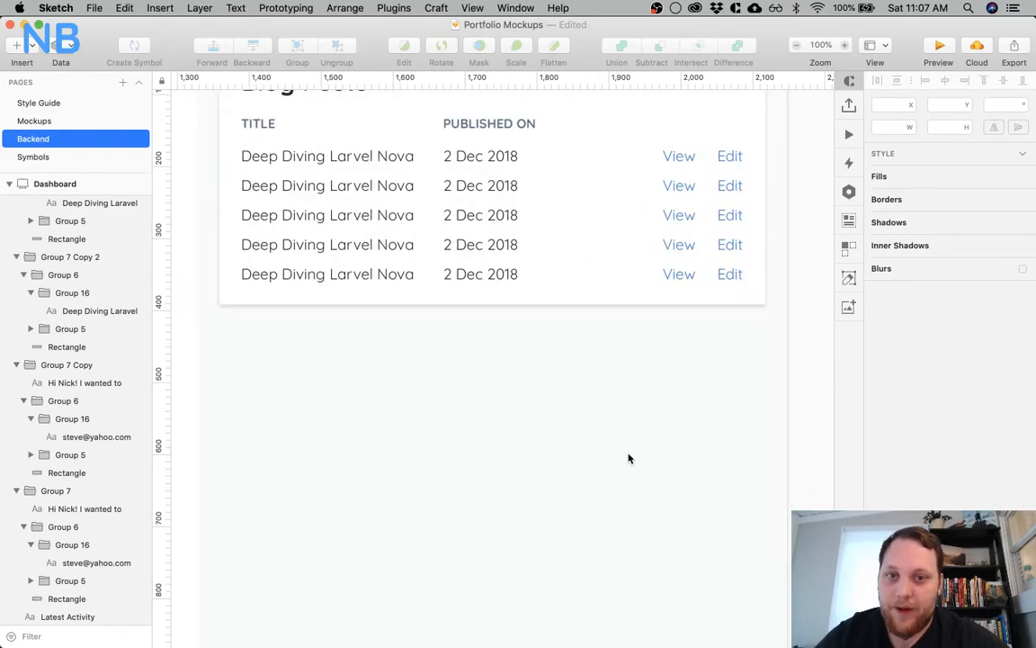
{"action": "scroll", "coordinate": [582, 410], "scroll_direction": "up", "scroll_amount": 5}
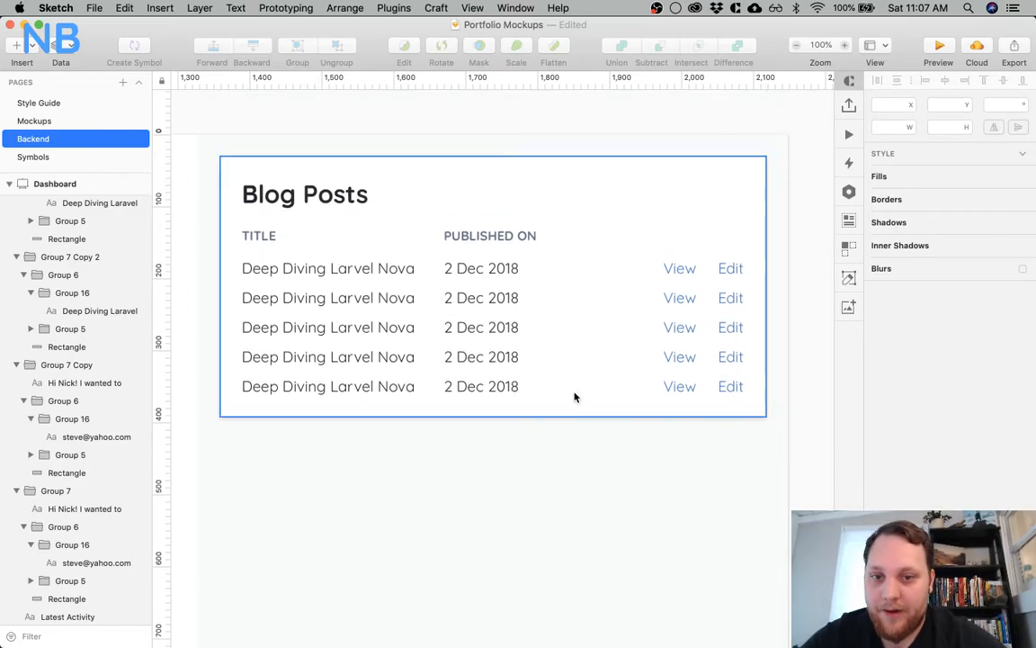
{"action": "left_click", "coordinate": [553, 281]}
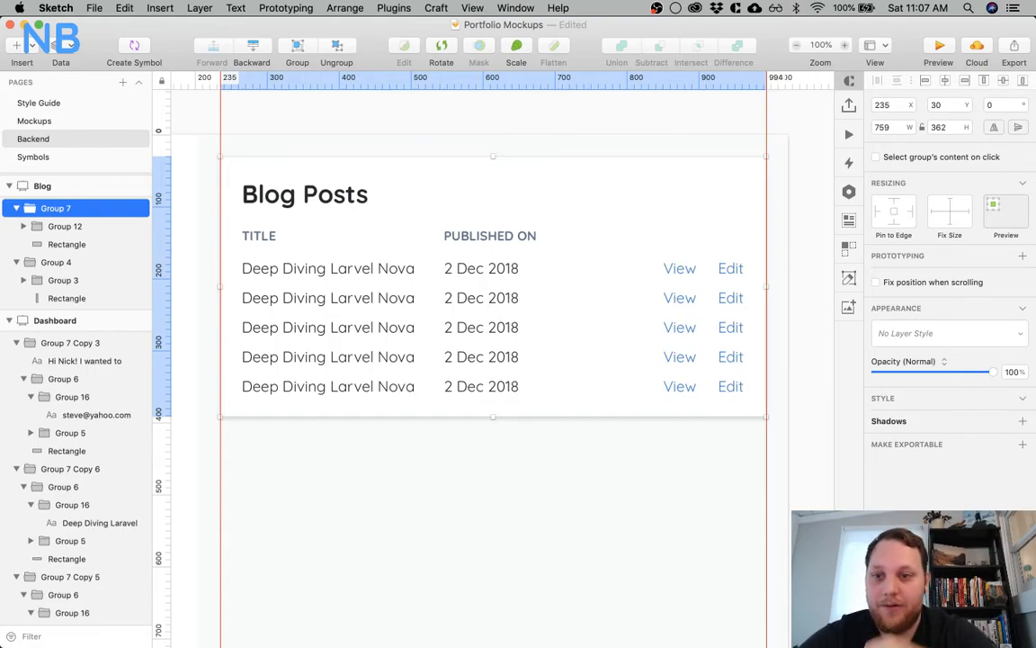
{"action": "left_click_drag", "start_coordinate": [527, 208], "coordinate": [518, 259]}
Add a text label reading "Posts" in the empty area above the Blog Posts card
{"action": "left_click", "coordinate": [328, 178]}
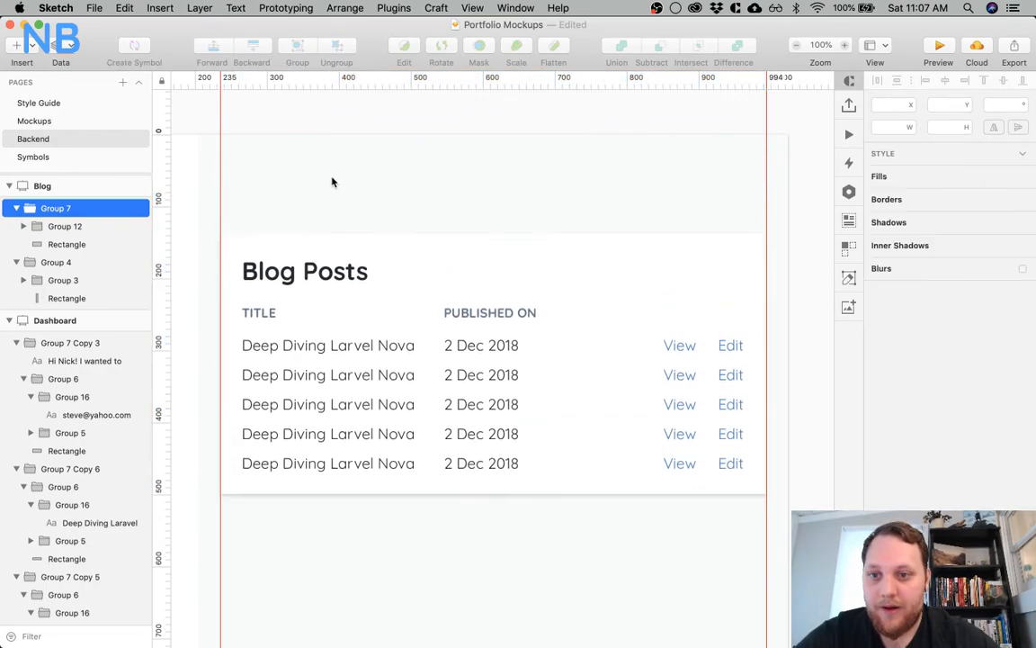
{"action": "key", "text": "t"}
{"action": "left_click", "coordinate": [230, 160]}
{"action": "type", "text": "Posts"}
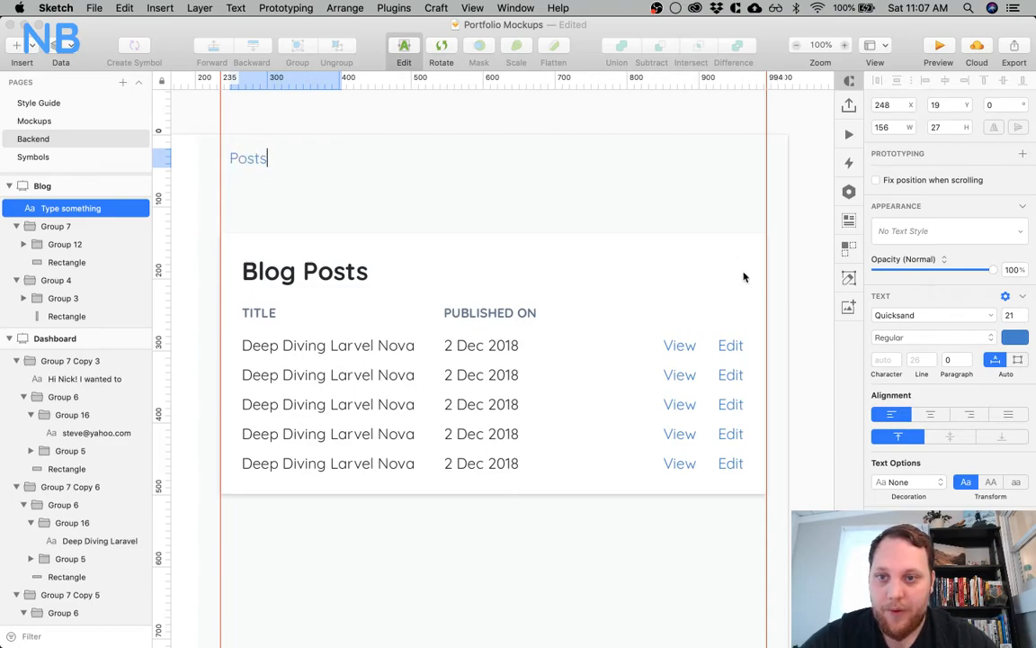
Set the Posts label to Bold weight and font size 25
{"action": "left_click", "coordinate": [1014, 338]}
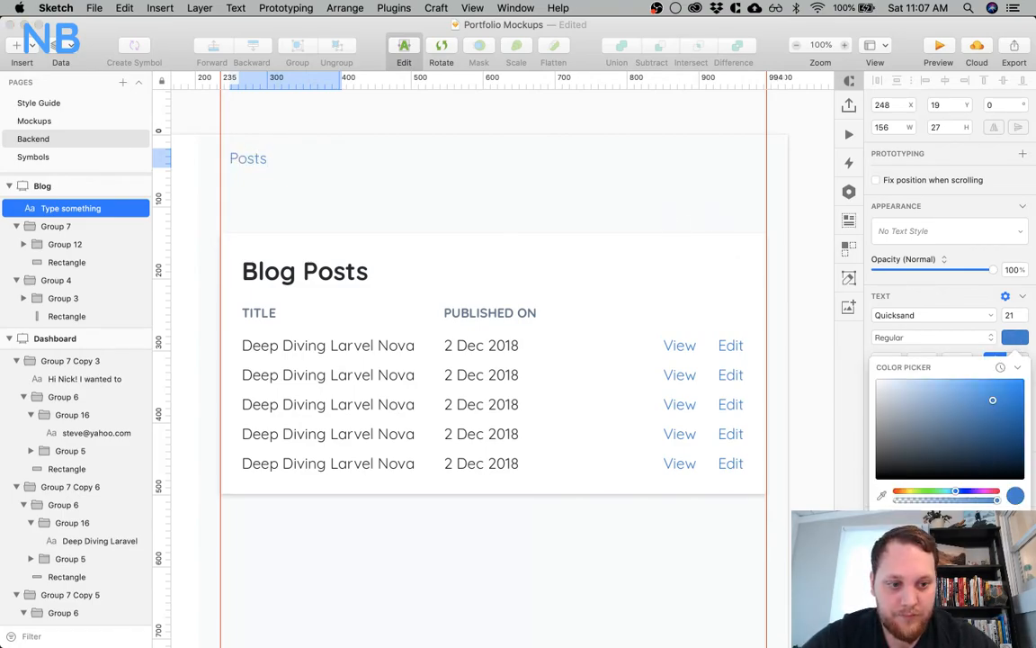
{"action": "left_click", "coordinate": [977, 336]}
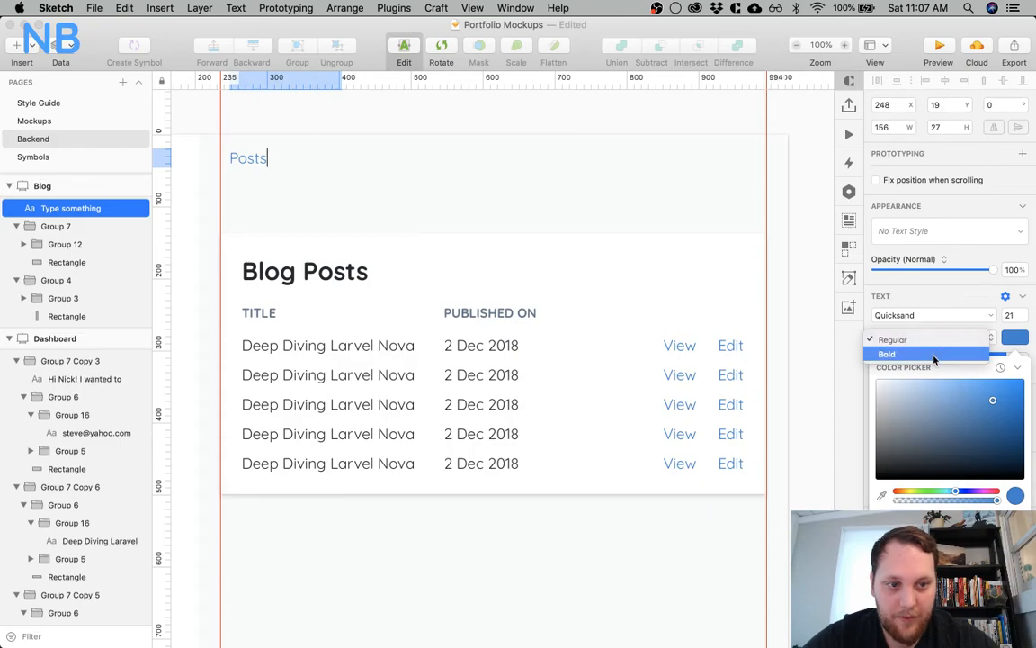
{"action": "left_click", "coordinate": [885, 352]}
{"action": "key", "text": "Escape"}
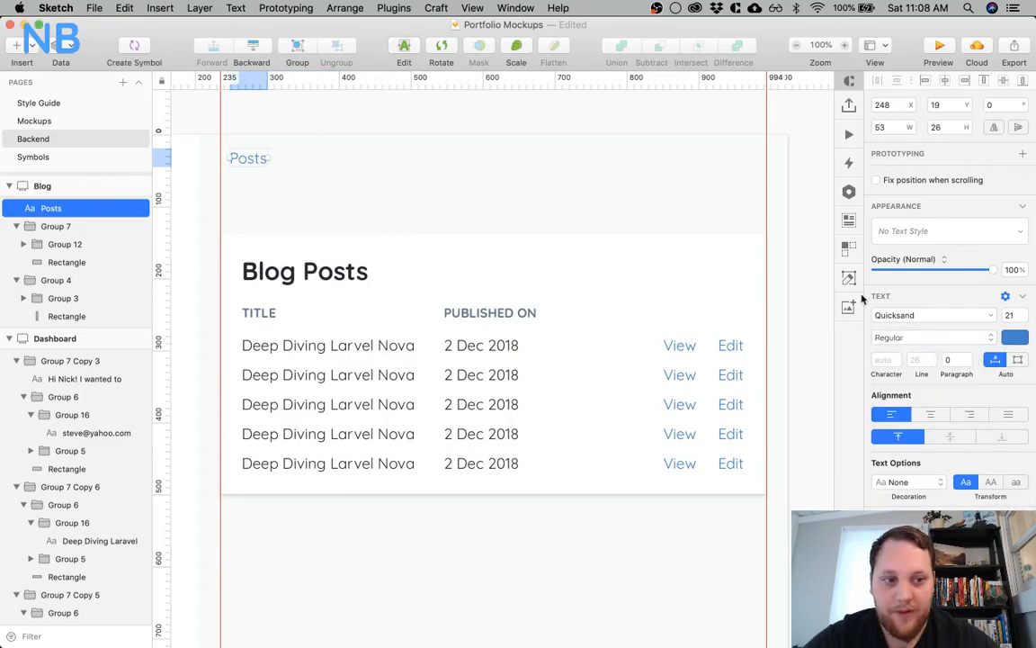
{"action": "left_click", "coordinate": [985, 343]}
{"action": "left_click", "coordinate": [985, 351]}
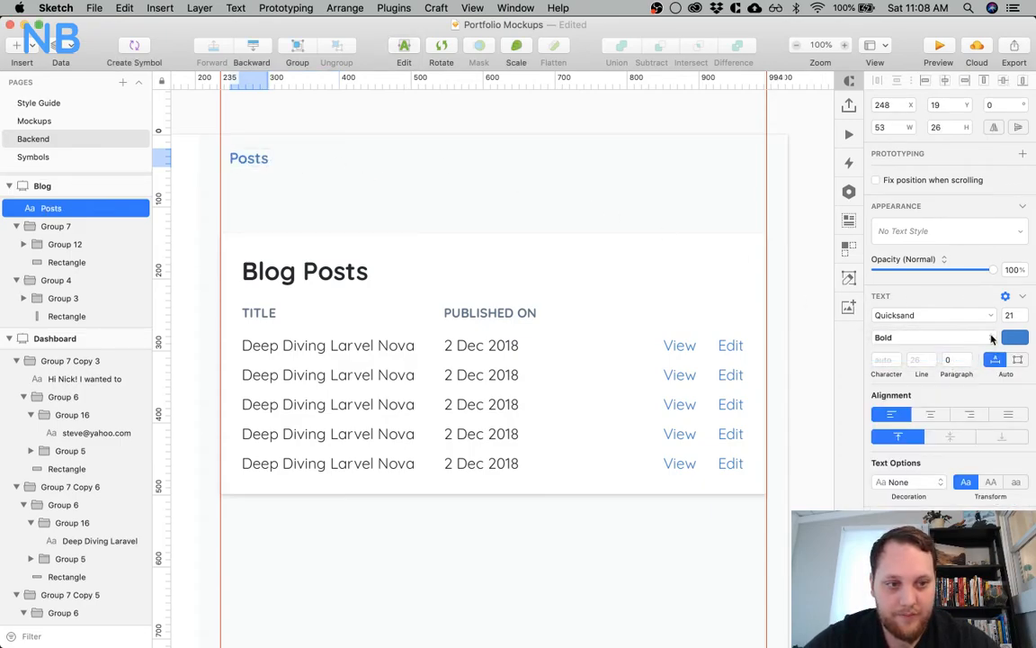
{"action": "left_click", "coordinate": [1022, 315]}
{"action": "type", "text": "25"}
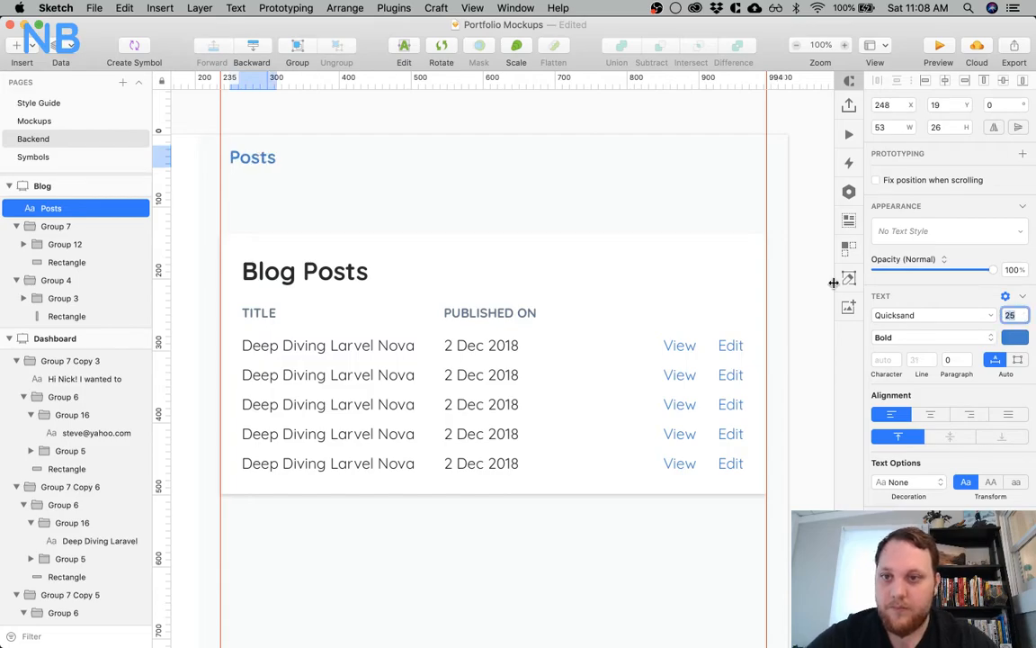
Align the Posts label with the Blog Posts card's left edge at X 235, Y 30
{"action": "left_click", "coordinate": [241, 164]}
{"action": "left_click_drag", "start_coordinate": [235, 168], "coordinate": [233, 169]}
{"action": "key", "text": "alt"}
{"action": "key", "text": "Up"}
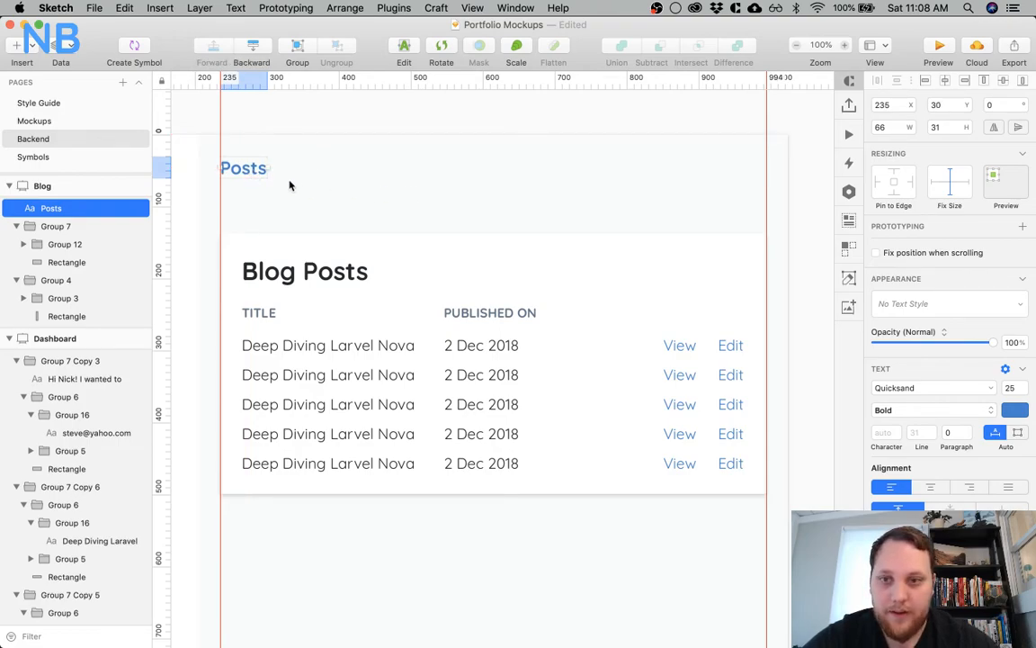
{"action": "left_click", "coordinate": [268, 194]}
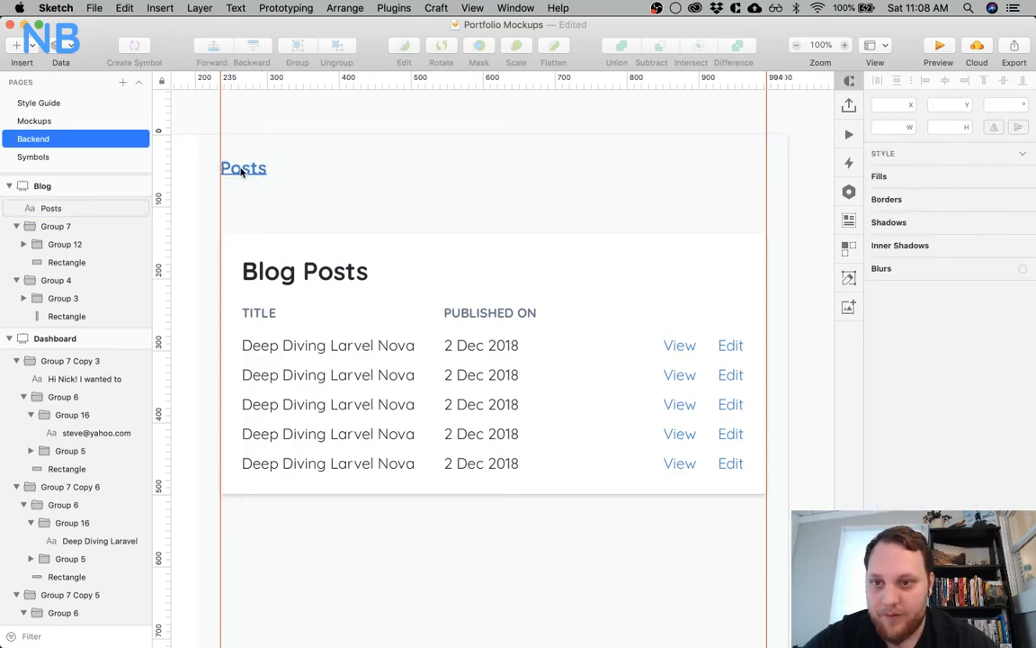
Duplicate the Posts label alongside at X 331, Y 30 and set the copy's weight to Regular
{"action": "left_click", "coordinate": [243, 173]}
{"action": "left_click_drag", "start_coordinate": [243, 173], "coordinate": [306, 164]}
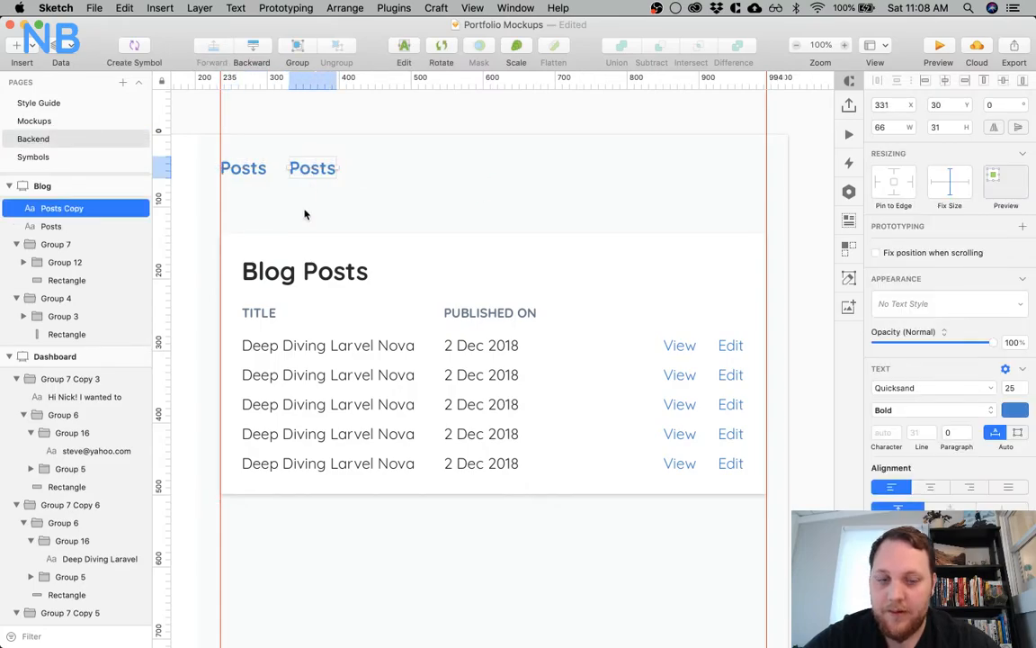
{"action": "left_click", "coordinate": [931, 409]}
{"action": "left_click", "coordinate": [881, 396]}
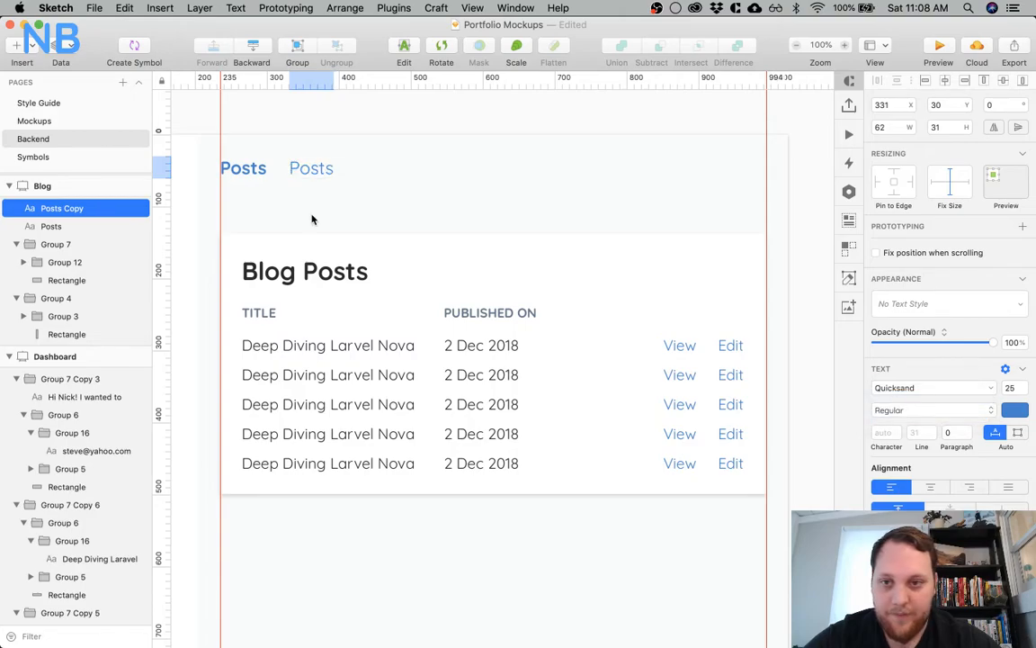
Change the text of the copied Posts label to "Tags"
{"action": "double_click", "coordinate": [306, 169]}
{"action": "type", "text": "Tags"}
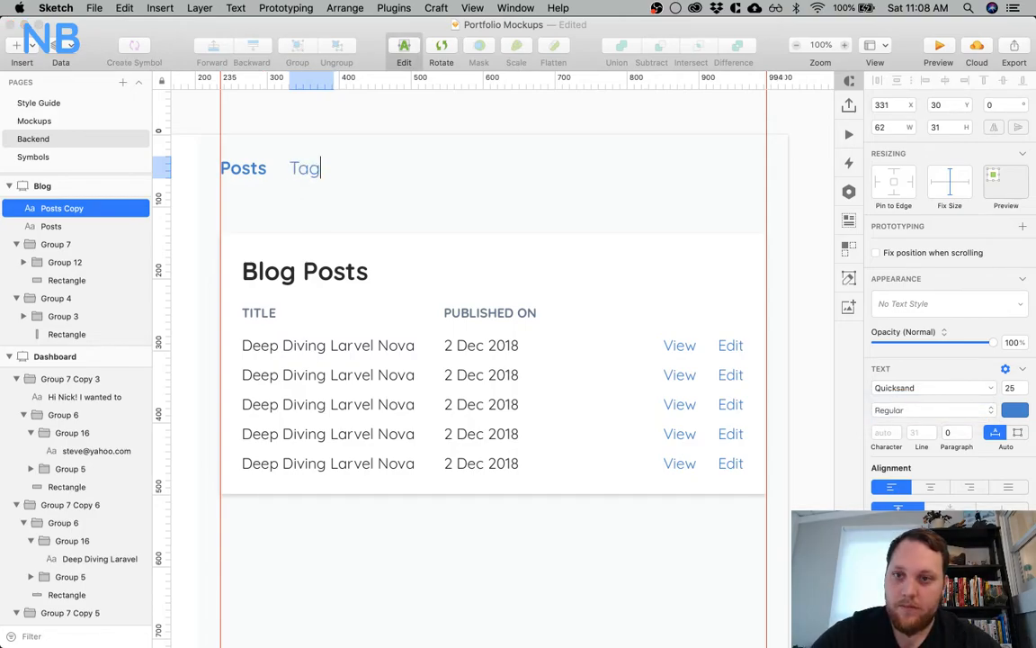
{"action": "key", "text": "Escape"}
Duplicate the Tags label at X 416, Y 30 and change the copy's text to "Images"
{"action": "left_click_drag", "start_coordinate": [319, 171], "coordinate": [374, 169]}
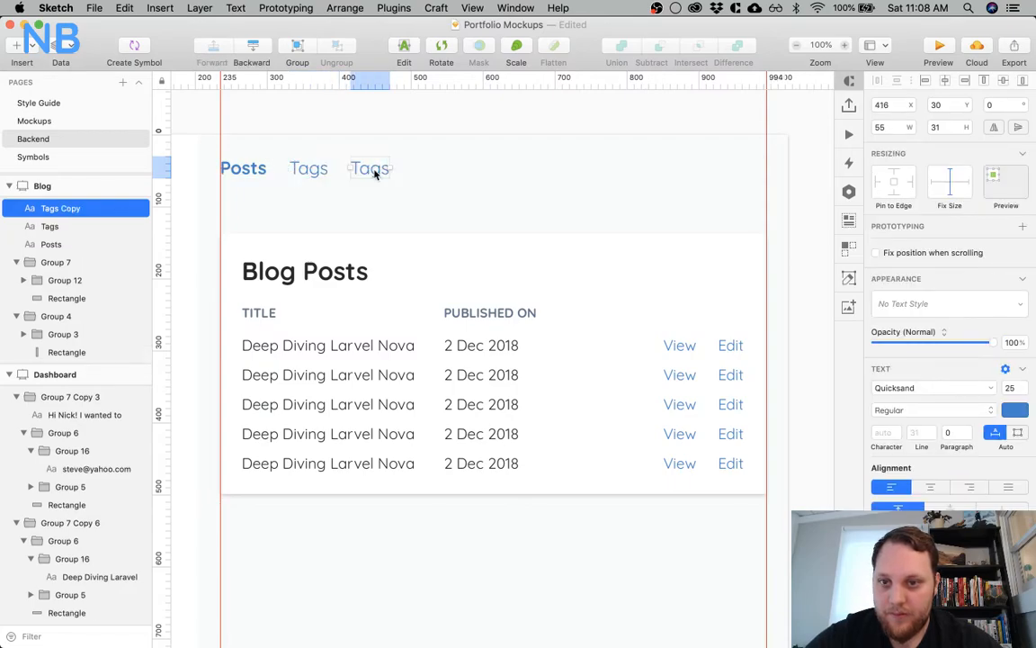
{"action": "double_click", "coordinate": [375, 169]}
{"action": "type", "text": "Images"}
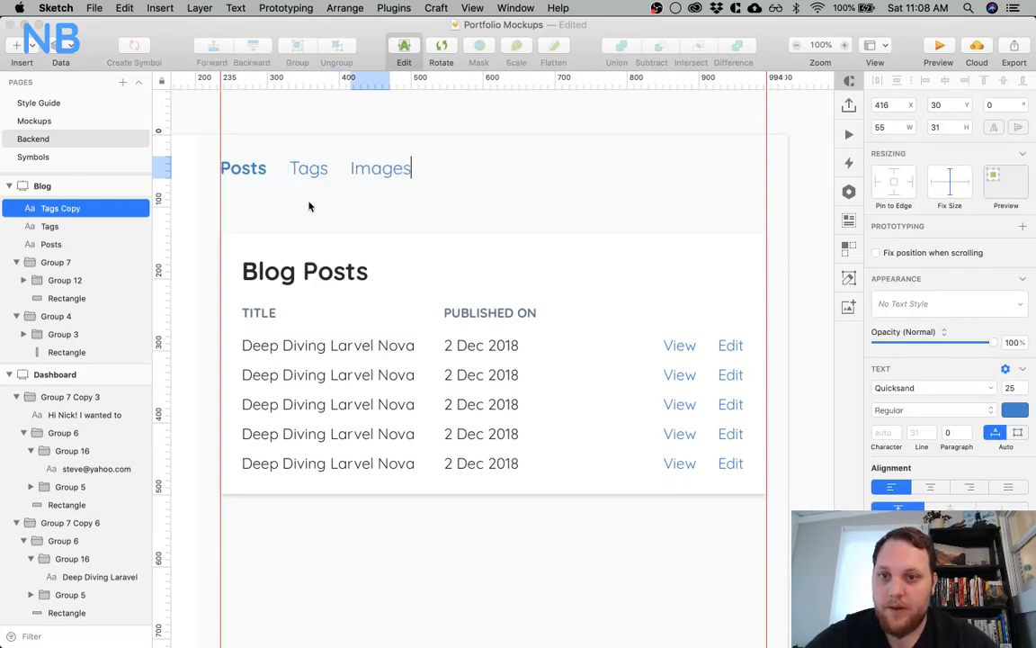
{"action": "key", "text": "Escape"}
Recolour the Tags and Images labels together to a dark slate grey
{"action": "left_click", "coordinate": [311, 177], "text": "shift"}
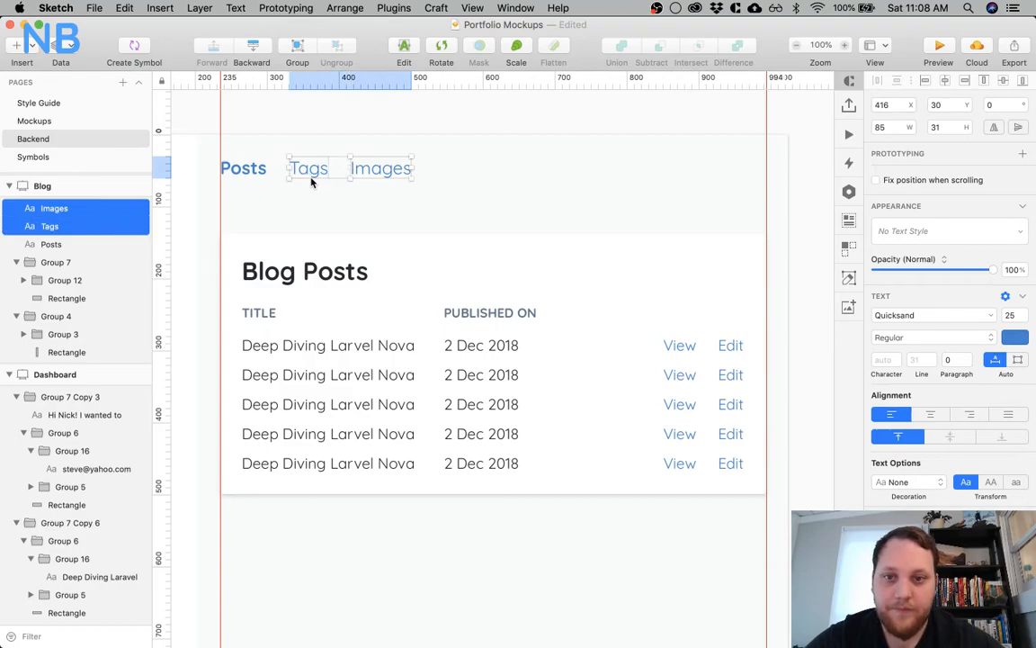
{"action": "left_click", "coordinate": [1014, 411]}
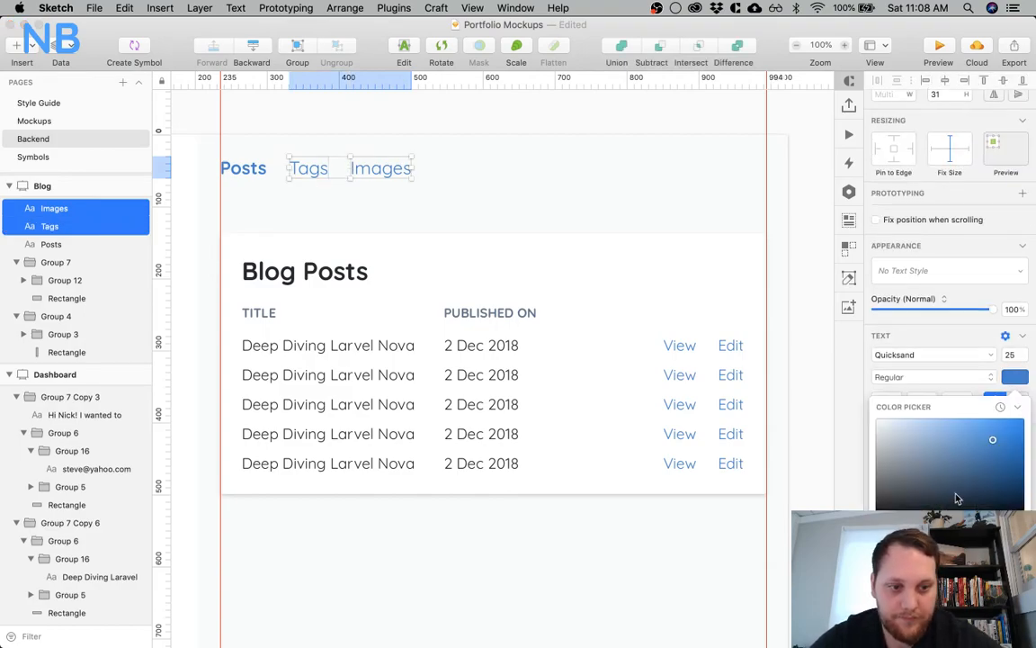
{"action": "left_click_drag", "start_coordinate": [992, 439], "coordinate": [997, 493]}
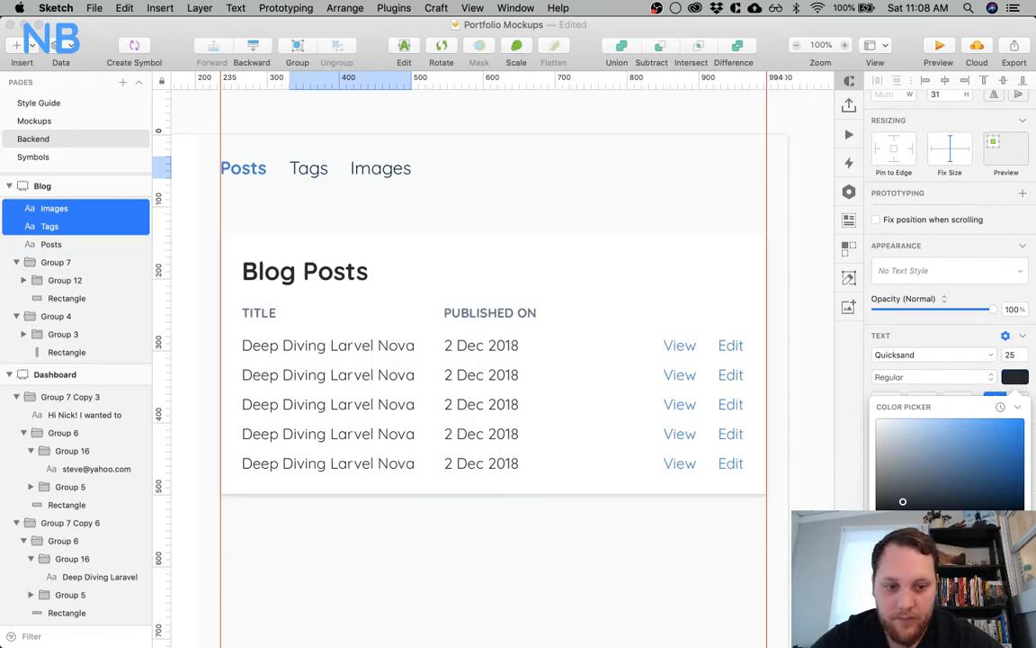
{"action": "left_click_drag", "start_coordinate": [902, 501], "coordinate": [925, 484]}
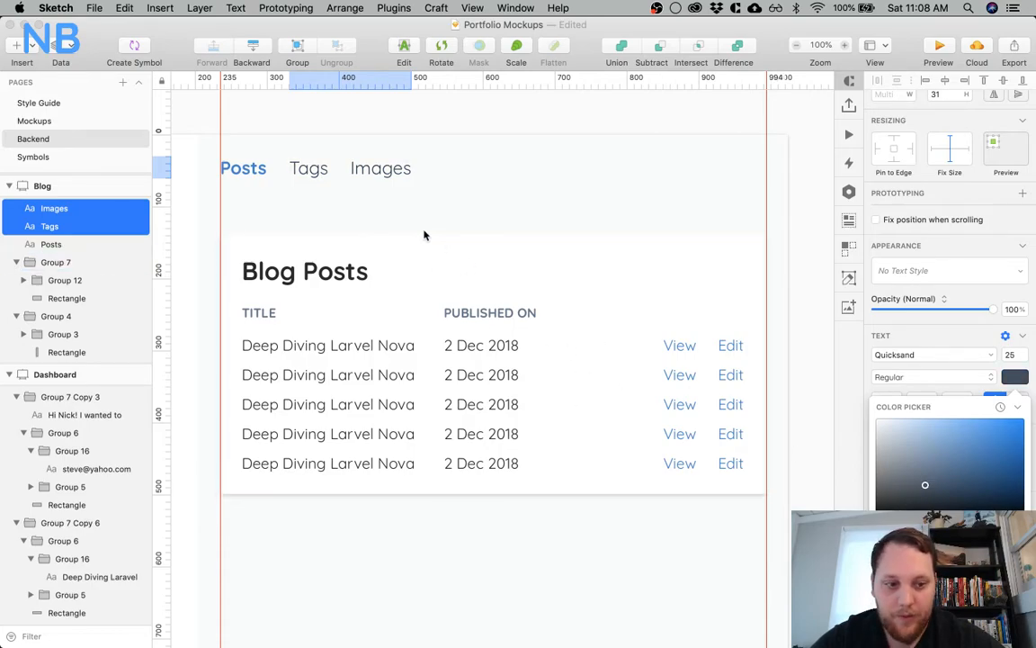
{"action": "left_click", "coordinate": [350, 221]}
{"action": "left_click", "coordinate": [281, 201]}
Draw a 66 px horizontal line directly under the Posts label, from X 235 to 301 at Y 61
{"action": "scroll", "coordinate": [281, 204], "scroll_direction": "left", "scroll_amount": 3}
{"action": "key", "text": "z"}
{"action": "left_click", "coordinate": [343, 191]}
{"action": "scroll", "coordinate": [341, 190], "scroll_direction": "left", "scroll_amount": 4}
{"action": "key", "text": "r"}
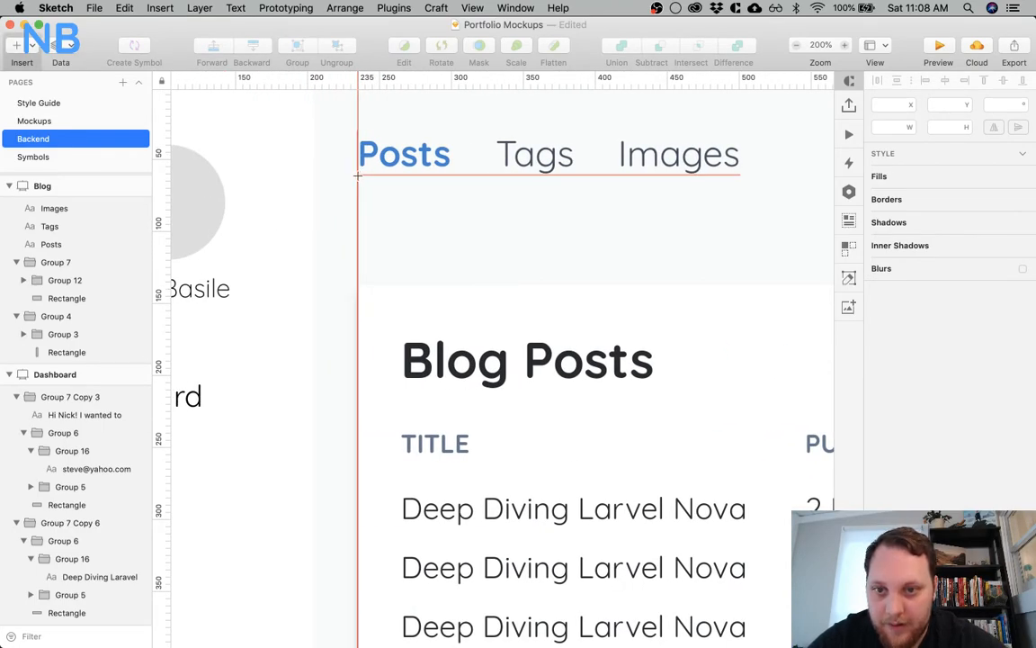
{"action": "left_click_drag", "start_coordinate": [357, 175], "coordinate": [451, 175]}
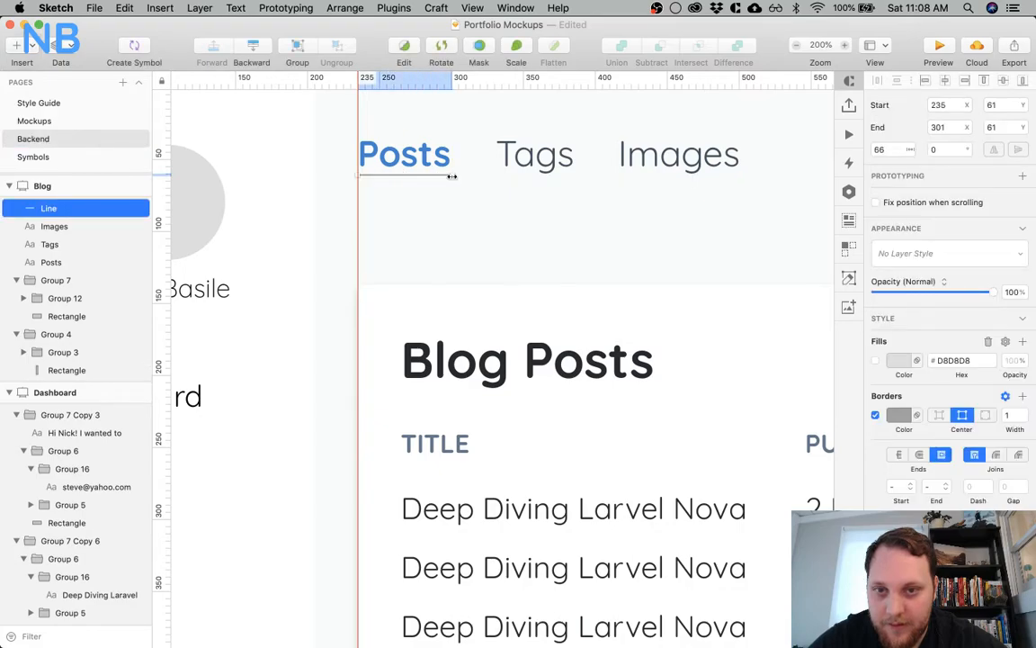
Set the underline's border width to 2 and its colour to the same blue as the Posts label
{"action": "left_click", "coordinate": [1024, 412]}
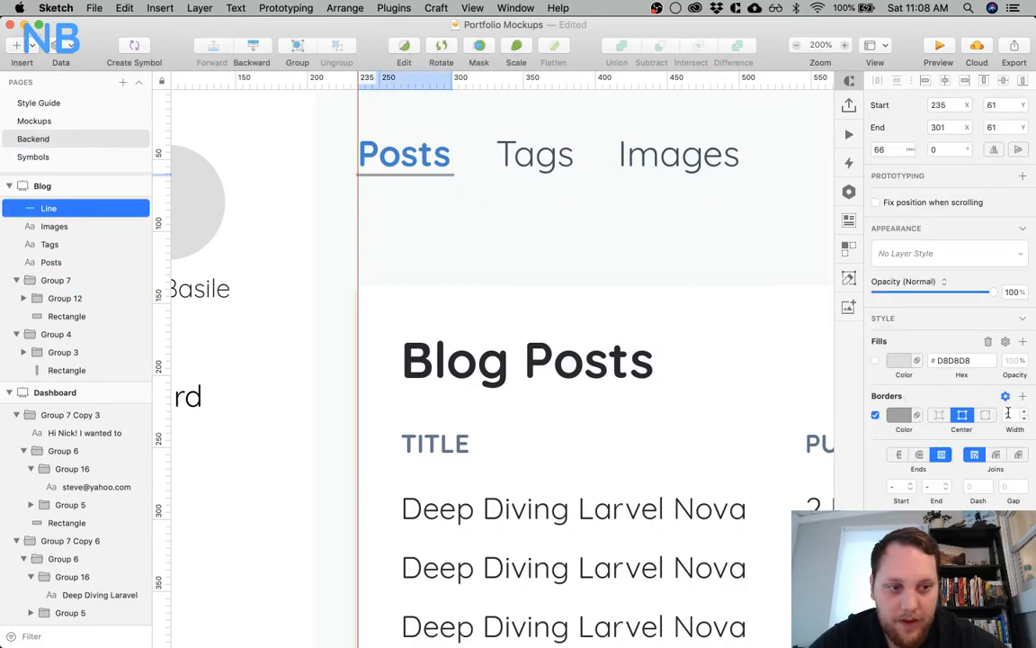
{"action": "left_click", "coordinate": [897, 414]}
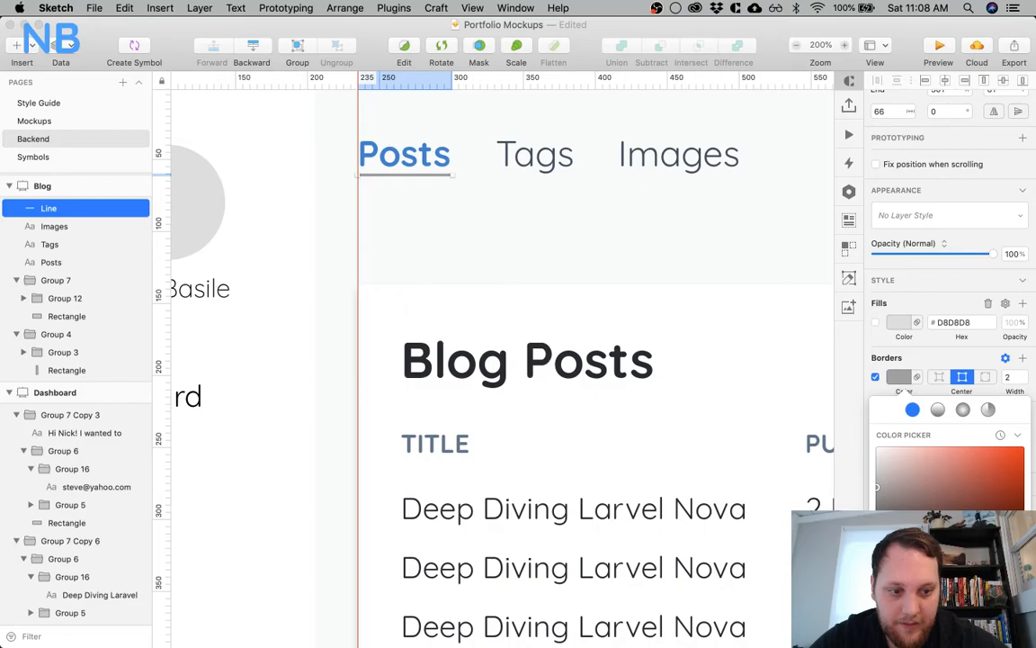
{"action": "left_click", "coordinate": [908, 622]}
{"action": "left_click", "coordinate": [463, 241]}
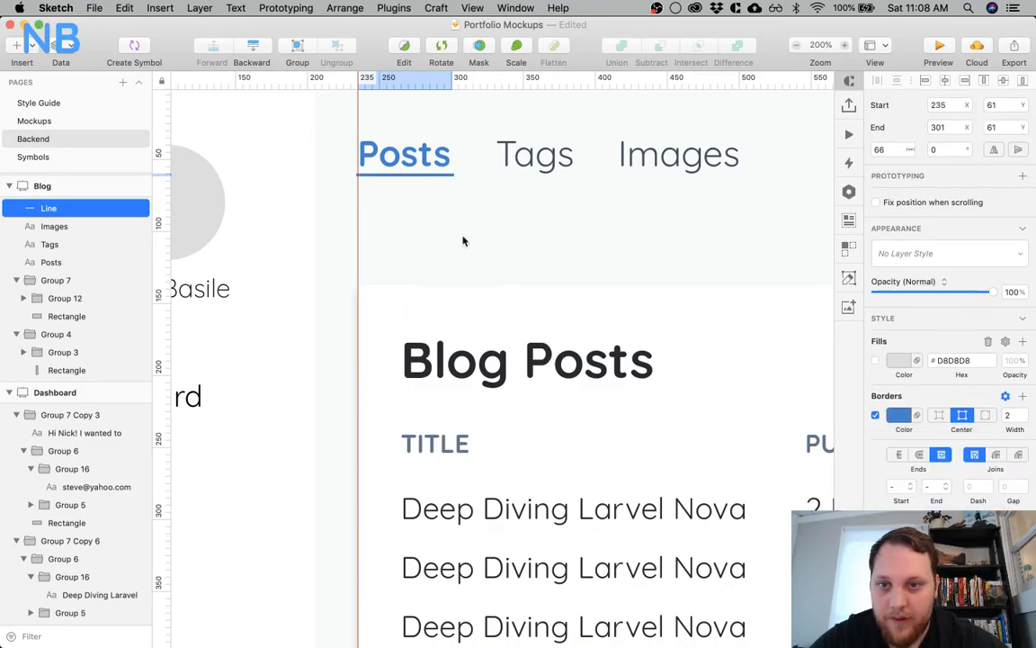
Lower the blue underline beneath the Posts label to Y 66
{"action": "left_click", "coordinate": [378, 185]}
{"action": "left_click_drag", "start_coordinate": [343, 138], "coordinate": [457, 283]}
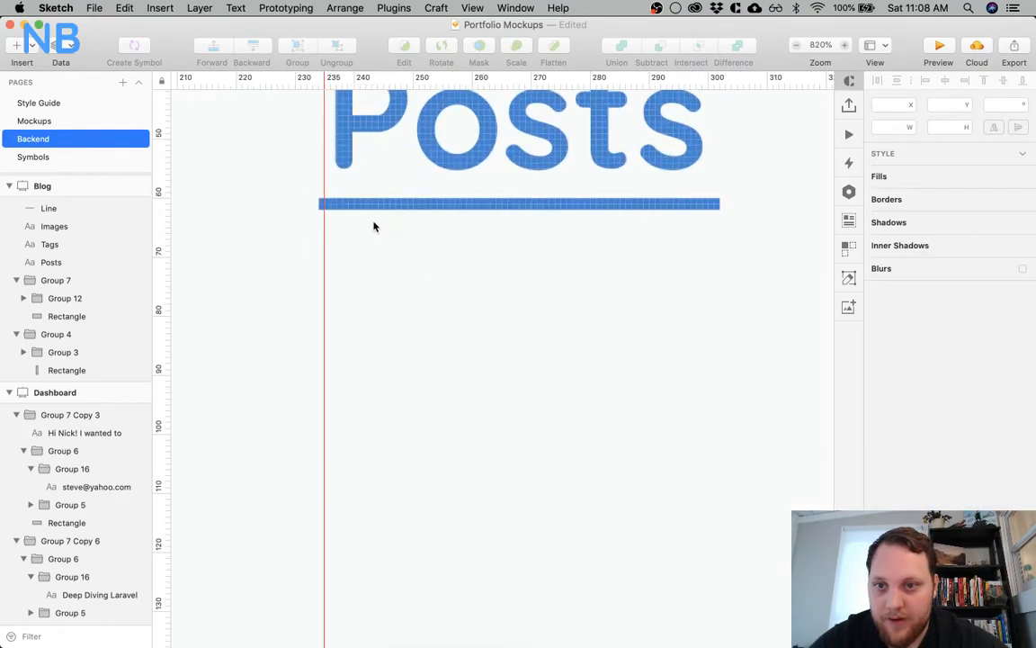
{"action": "left_click", "coordinate": [350, 204]}
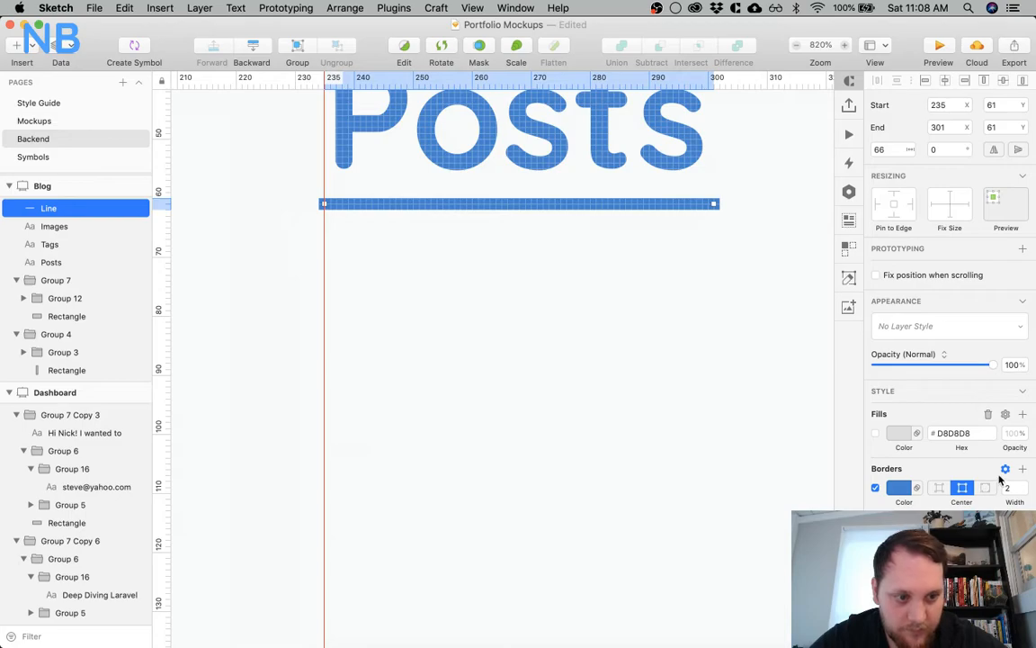
{"action": "left_click", "coordinate": [617, 365]}
{"action": "key", "text": "super+minus"}
{"action": "scroll", "coordinate": [617, 365], "scroll_direction": "right", "scroll_amount": 5}
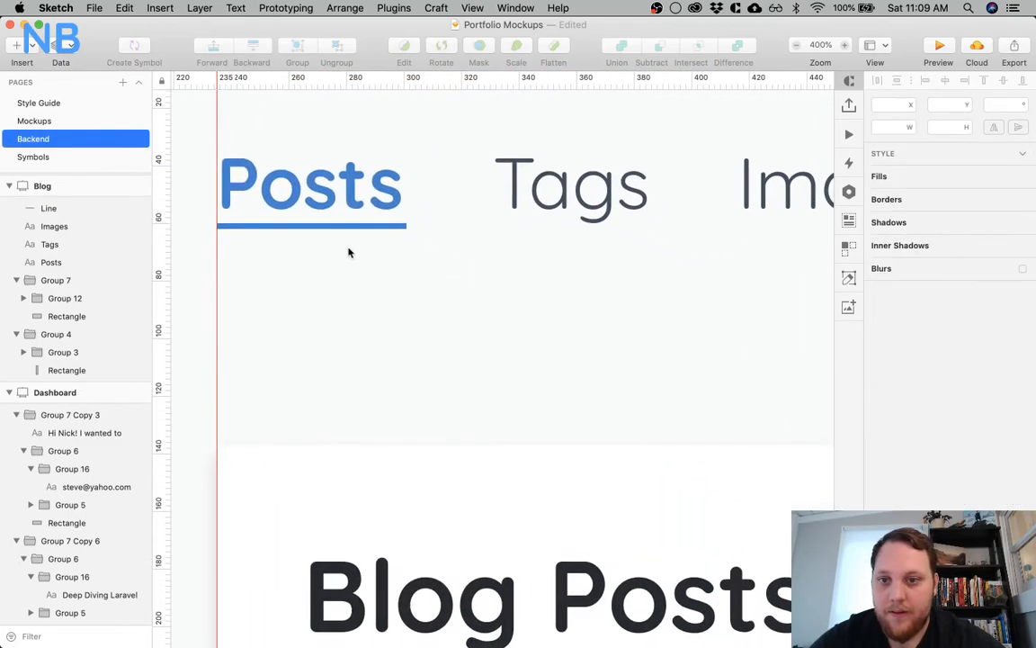
{"action": "left_click", "coordinate": [278, 190]}
{"action": "left_click", "coordinate": [321, 225]}
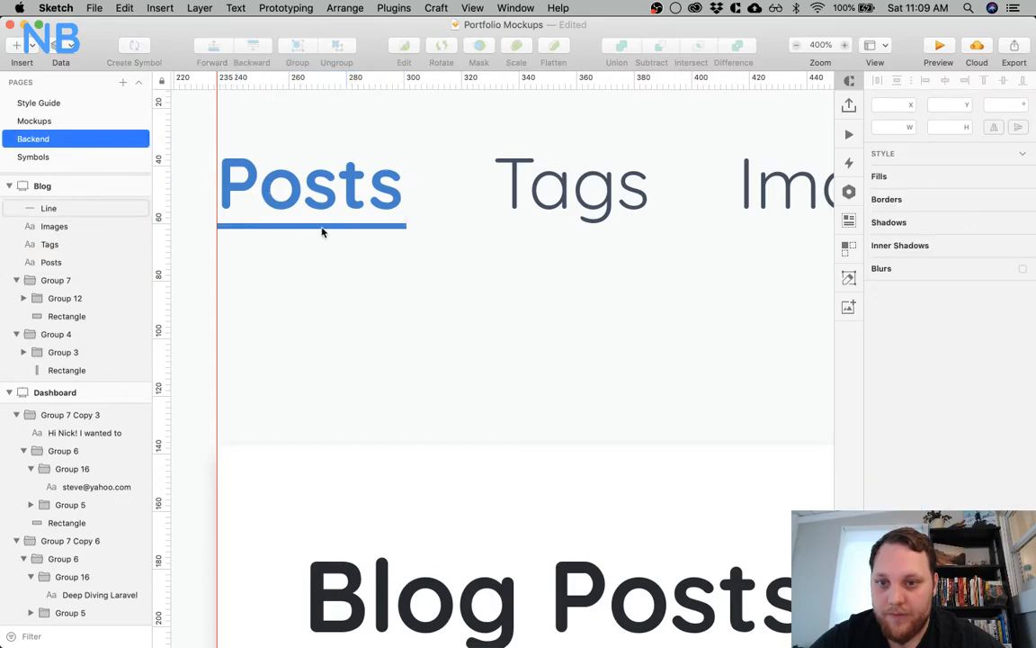
{"action": "key", "text": "shift+Down"}
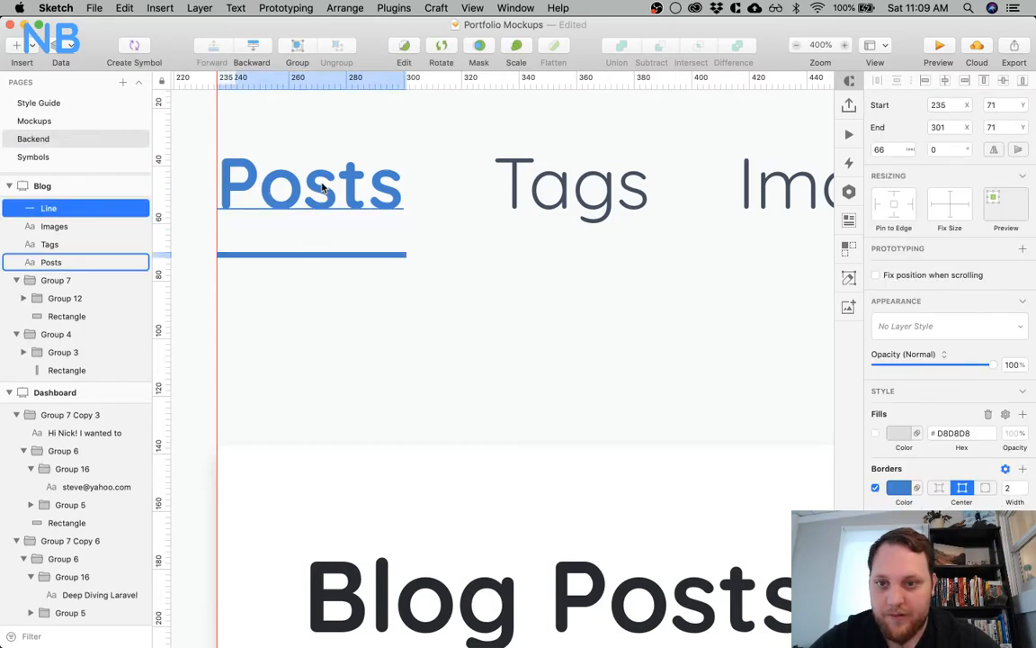
{"action": "key", "text": "Up"}
{"action": "key", "text": "Up"}
{"action": "key", "text": "Up"}
{"action": "key", "text": "Up"}
{"action": "key", "text": "alt"}
{"action": "key", "text": "Up"}
{"action": "left_click", "coordinate": [358, 333]}
Group the underline with the Posts label
{"action": "key", "text": "super+0"}
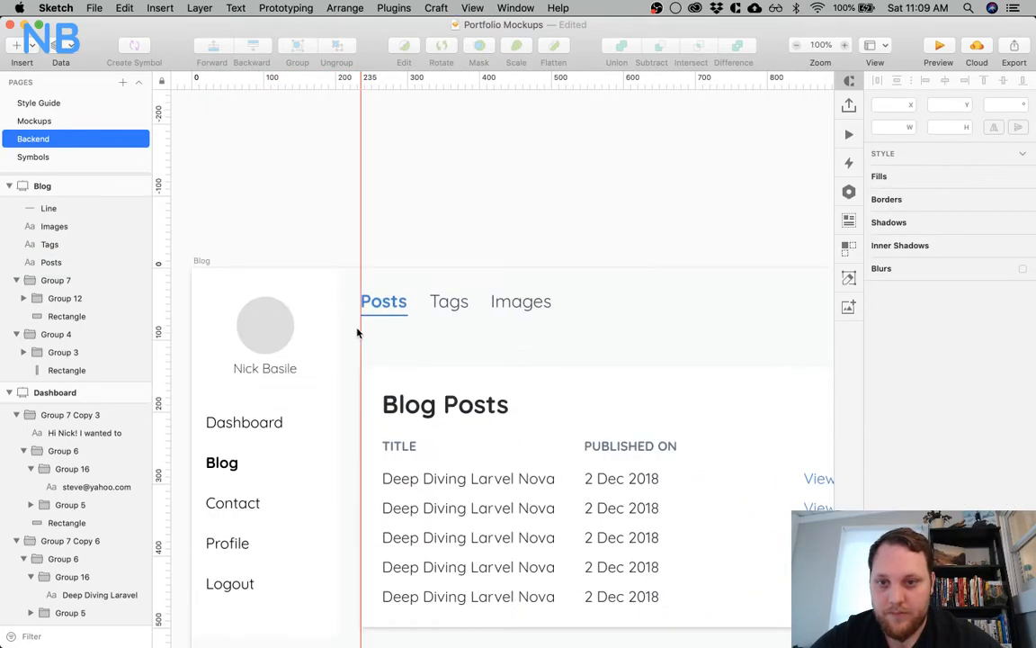
{"action": "left_click", "coordinate": [385, 315]}
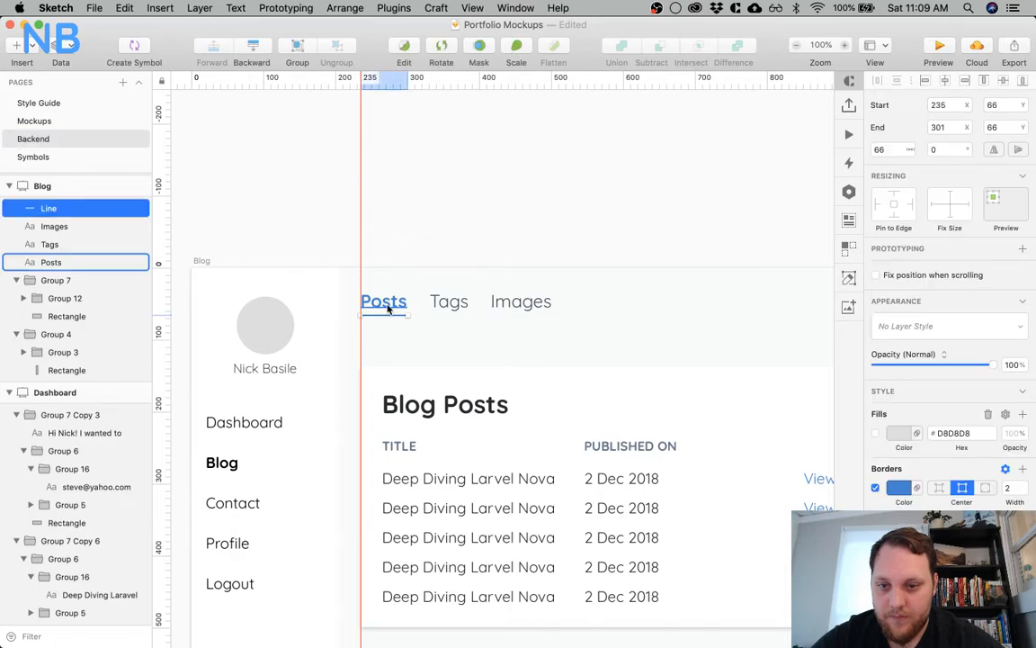
{"action": "left_click", "coordinate": [388, 308], "text": "shift"}
{"action": "key", "text": "super+g"}
Group the underlined Posts label with the Tags and Images labels
{"action": "left_click", "coordinate": [447, 303], "text": "shift"}
{"action": "left_click", "coordinate": [502, 308], "text": "shift"}
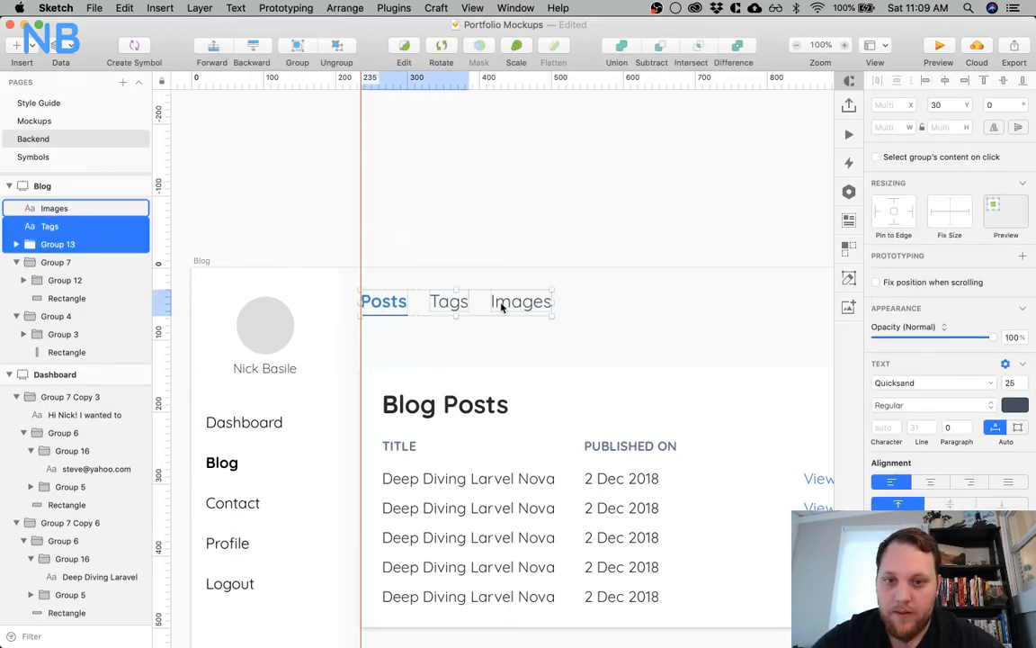
{"action": "key", "text": "super+g"}
Move the Blog Posts card up to Y 107, beneath the tab labels
{"action": "key", "text": "shift+Up"}
{"action": "key", "text": "shift+Up"}
{"action": "key", "text": "shift+Up"}
{"action": "key", "text": "shift+Up"}
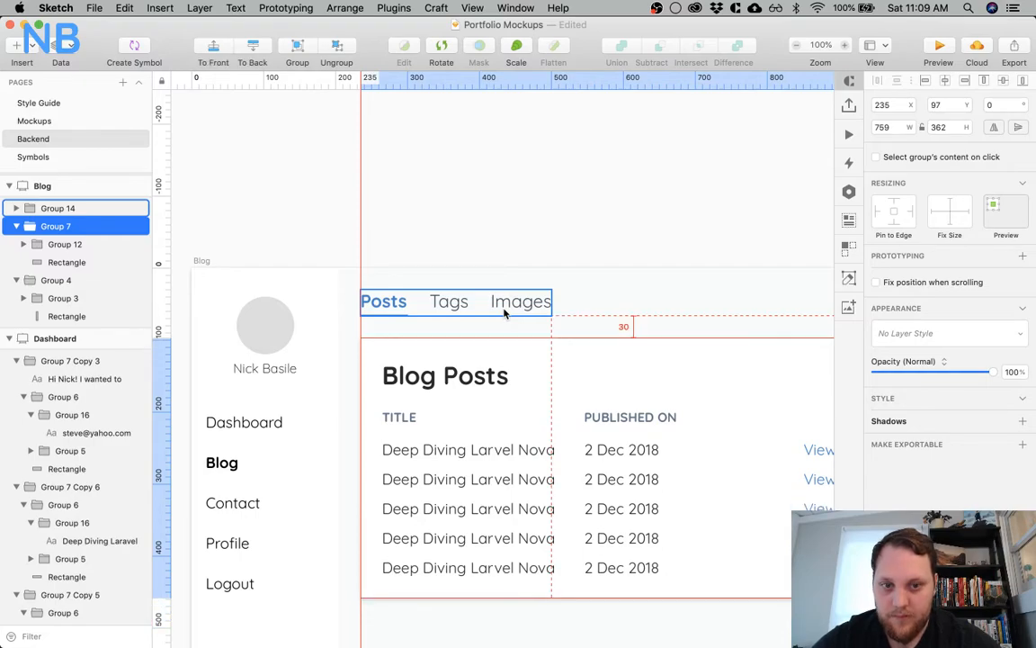
{"action": "key", "text": "Escape"}
{"action": "key", "text": "super+minus"}
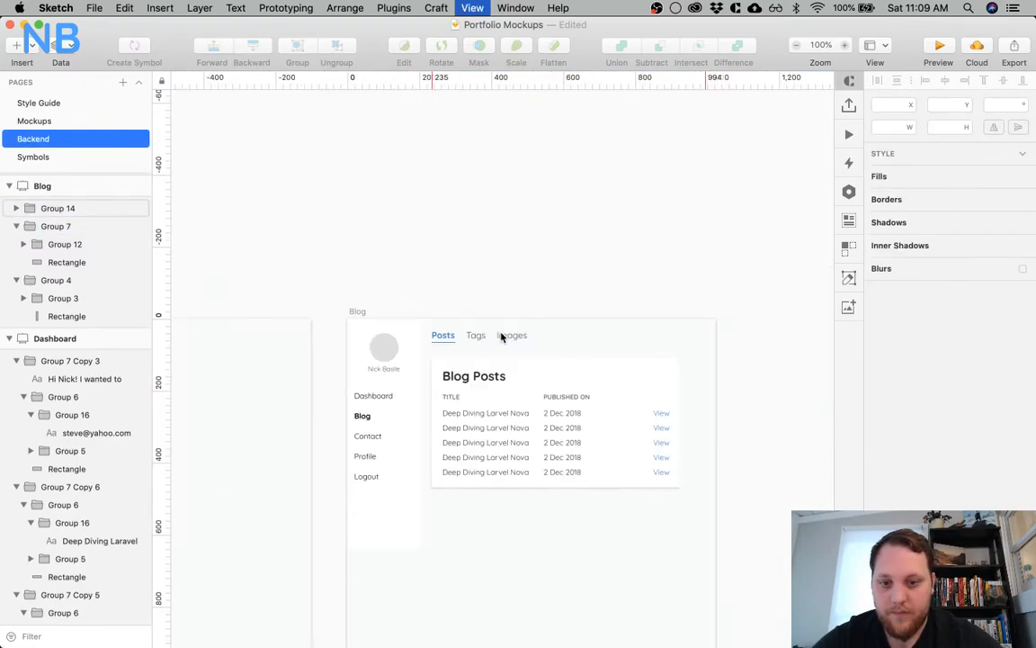
{"action": "scroll", "coordinate": [502, 337], "scroll_direction": "down", "scroll_amount": 3}
{"action": "scroll", "coordinate": [502, 336], "scroll_direction": "right", "scroll_amount": 3}
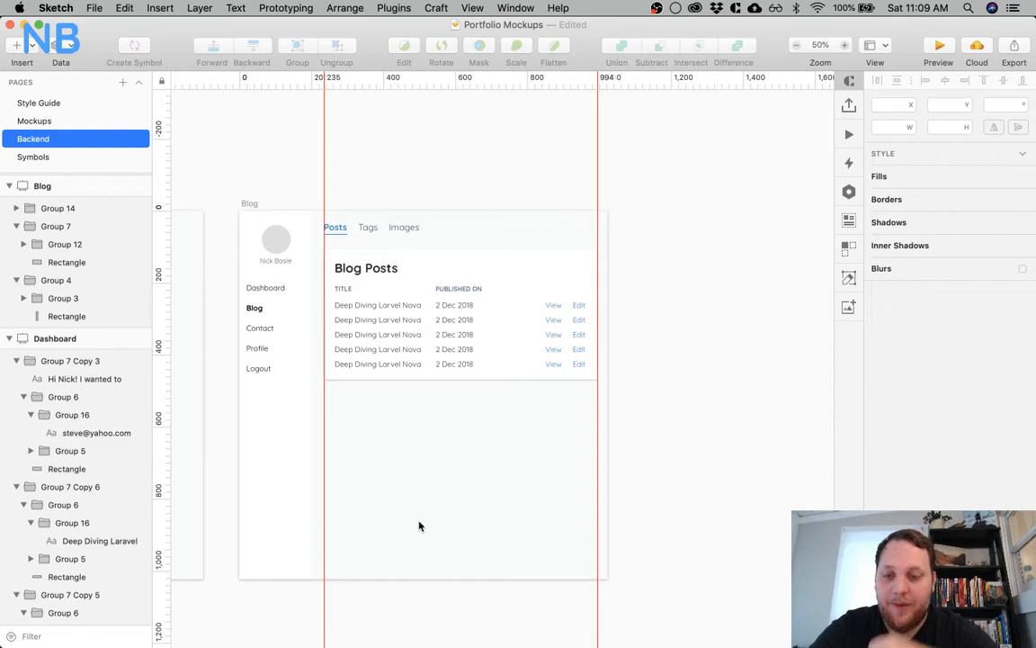
Set the font size of the Posts, Tags and Images tab labels to 21
{"action": "left_click", "coordinate": [434, 273]}
{"action": "left_click", "coordinate": [365, 235]}
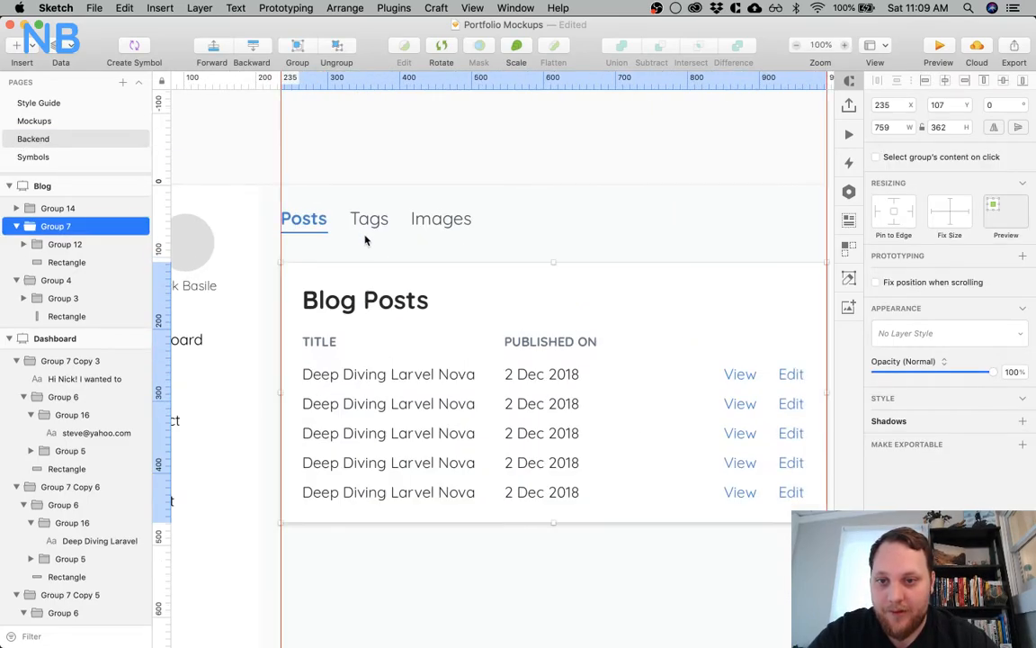
{"action": "left_click", "coordinate": [326, 222], "text": "super"}
{"action": "left_click", "coordinate": [359, 219], "text": "super"}
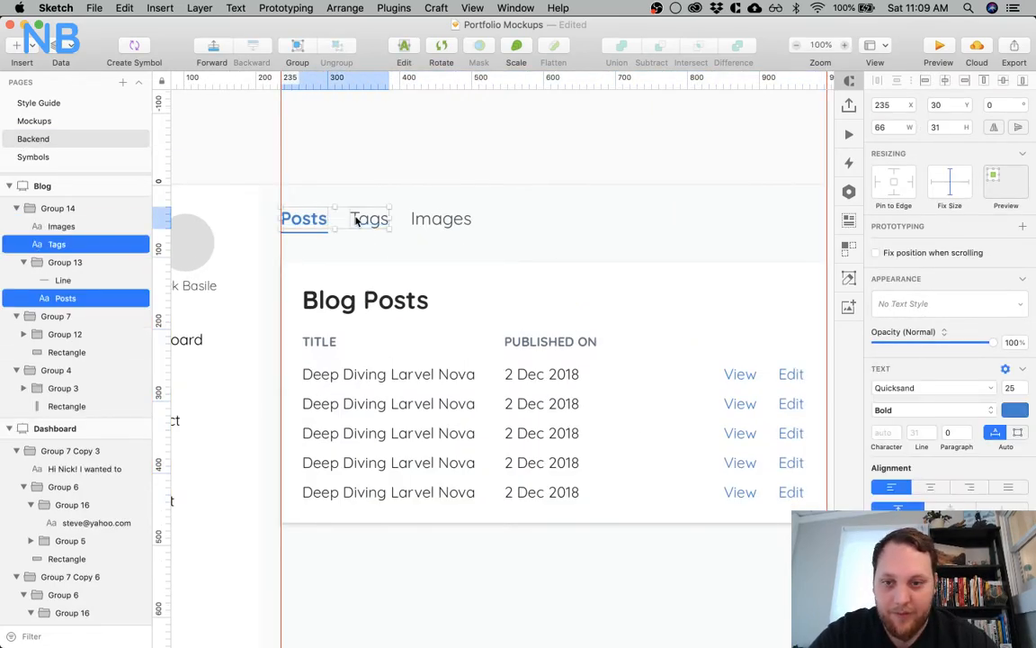
{"action": "left_click", "coordinate": [432, 218], "text": "super"}
{"action": "left_click", "coordinate": [1012, 388]}
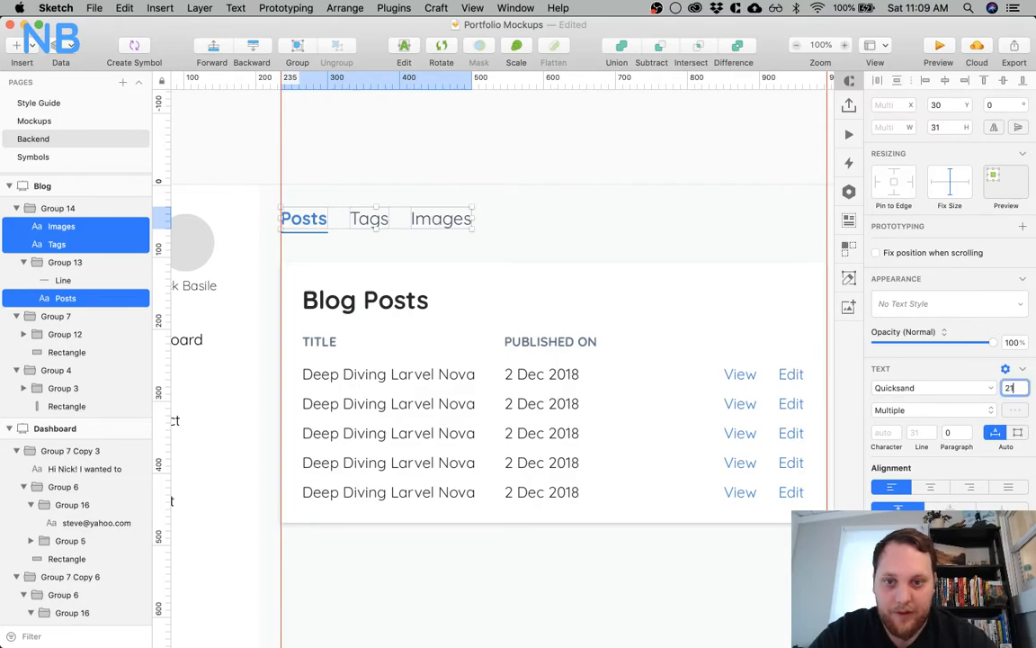
{"action": "type", "text": "21"}
{"action": "key", "text": "Return"}
{"action": "left_click", "coordinate": [332, 243]}
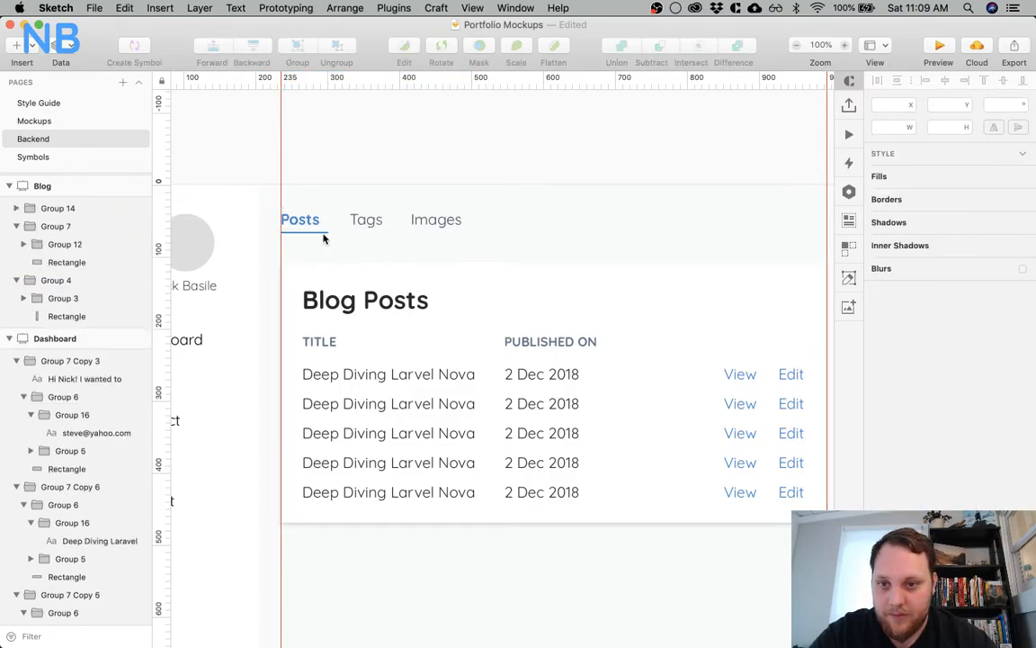
Shorten the Posts underline to 55 px and close up the tab spacing by moving Tags to X 320 and Images to X 396
{"action": "left_click", "coordinate": [323, 236], "text": "super"}
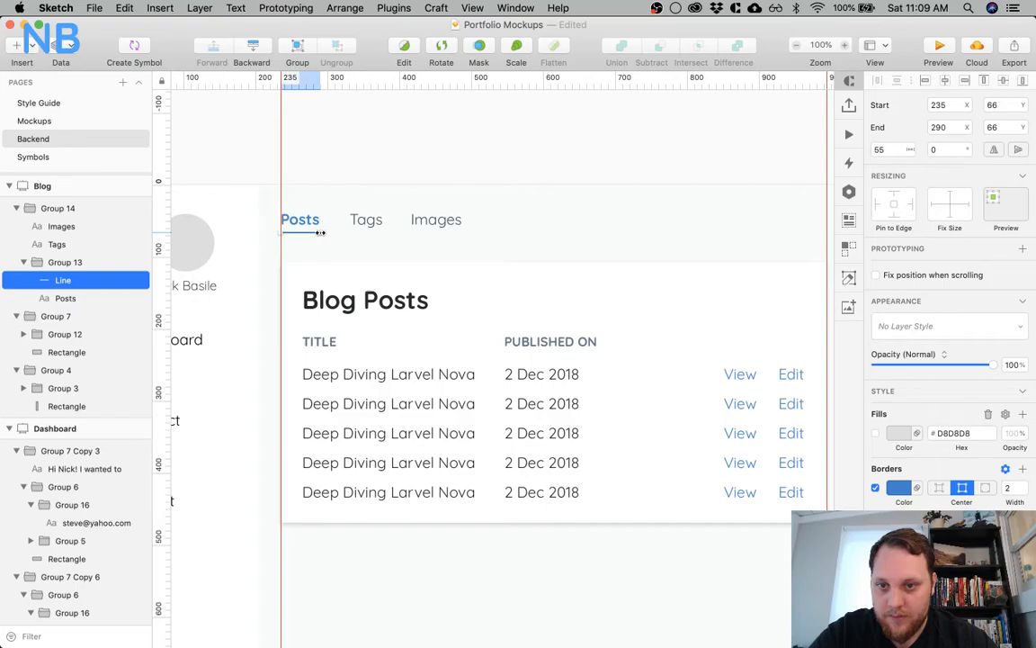
{"action": "left_click", "coordinate": [364, 224]}
{"action": "key", "text": "Left"}
{"action": "key", "text": "shift+Left"}
{"action": "key", "text": "alt"}
{"action": "left_click", "coordinate": [440, 223]}
{"action": "key", "text": "alt"}
{"action": "key", "text": "shift+Left"}
{"action": "key", "text": "shift+Left"}
{"action": "key", "text": "alt"}
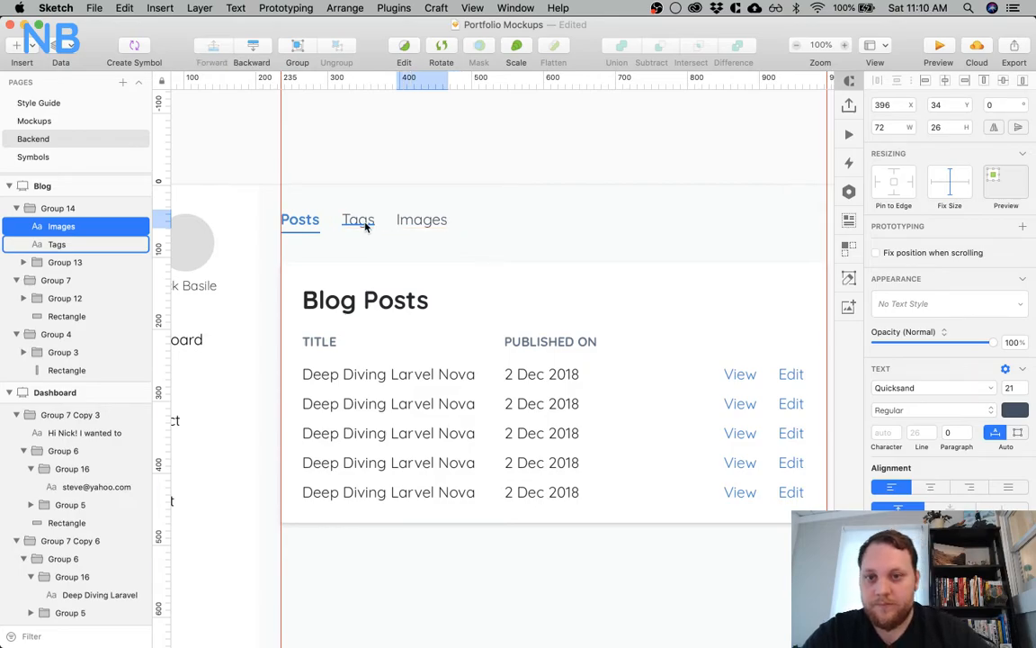
Raise the tab navigation group to Y 30 and nudge the Blog Posts card up a few pixels beneath it
{"action": "left_click", "coordinate": [389, 273]}
{"action": "key", "text": "alt"}
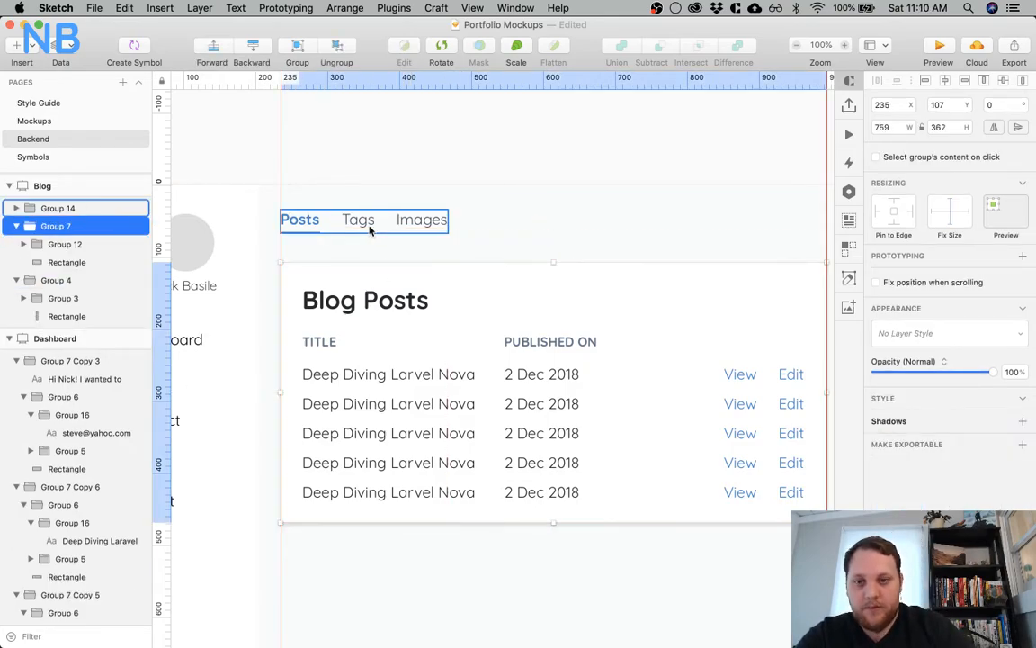
{"action": "left_click", "coordinate": [370, 228]}
{"action": "key", "text": "alt"}
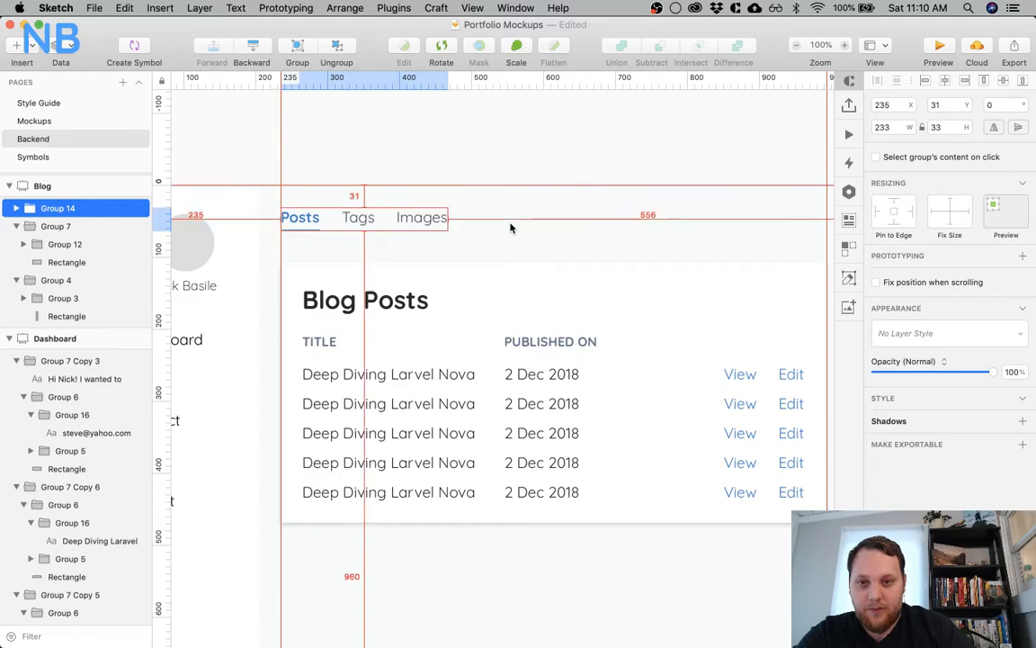
{"action": "left_click", "coordinate": [494, 263]}
{"action": "left_click", "coordinate": [485, 273]}
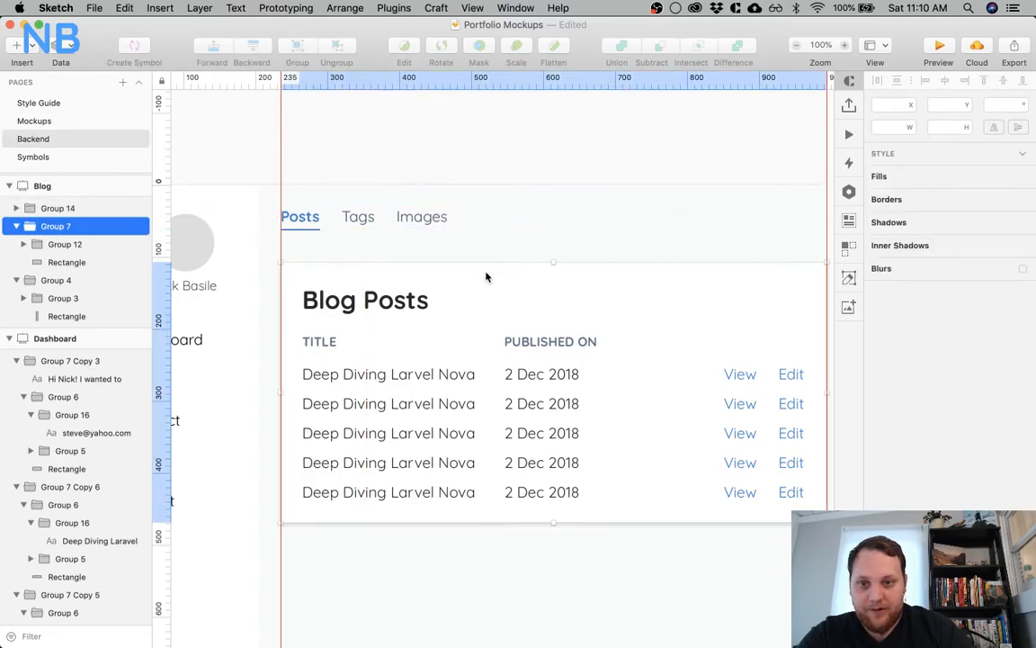
{"action": "key", "text": "alt"}
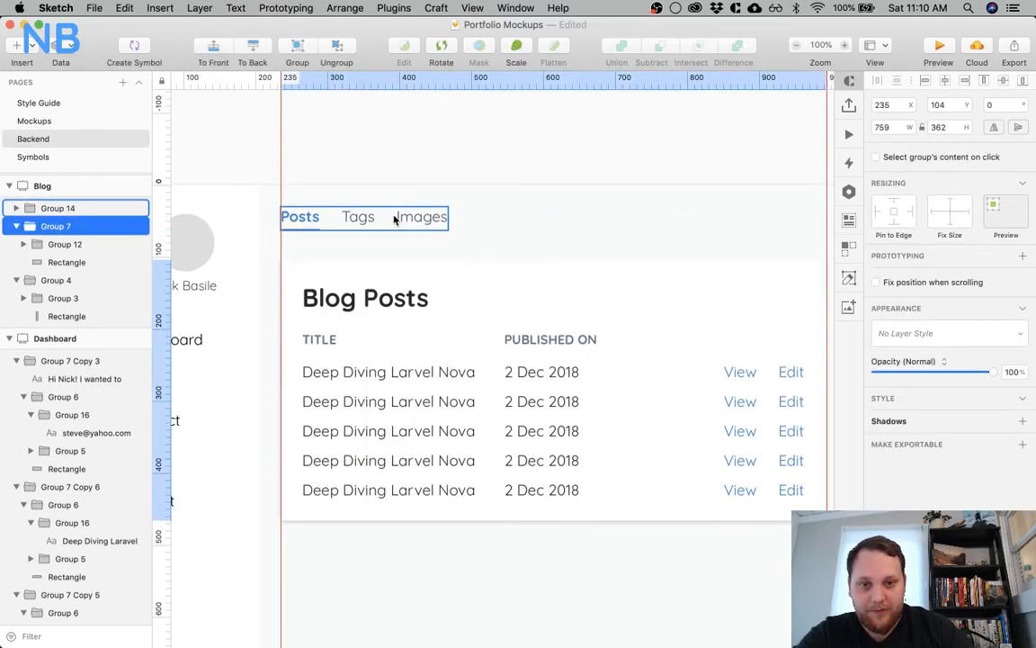
{"action": "left_click", "coordinate": [509, 252]}
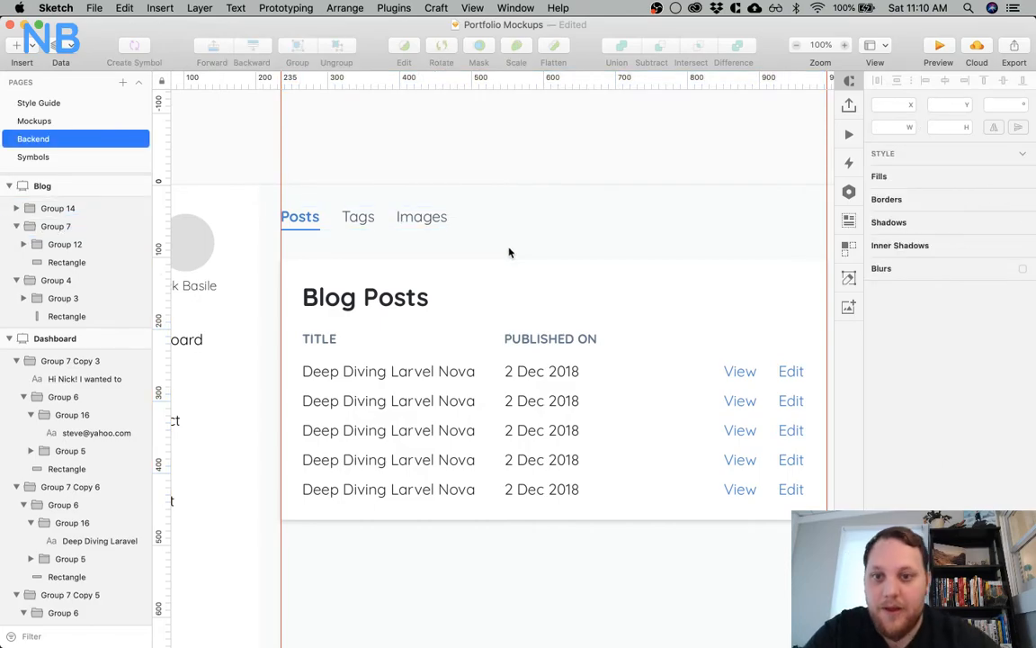
Save the Portfolio Mockups document
{"action": "scroll", "coordinate": [509, 252], "scroll_direction": "right", "scroll_amount": 5}
{"action": "scroll", "coordinate": [509, 251], "scroll_direction": "down", "scroll_amount": 1}
{"action": "scroll", "coordinate": [509, 252], "scroll_direction": "left", "scroll_amount": 5}
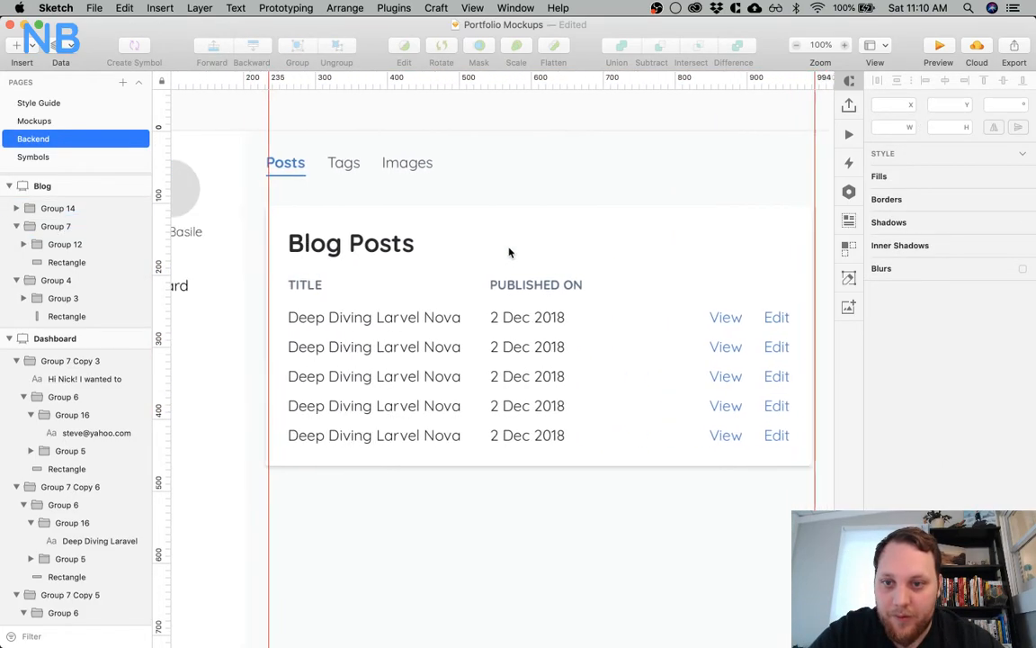
{"action": "key", "text": "super+minus"}
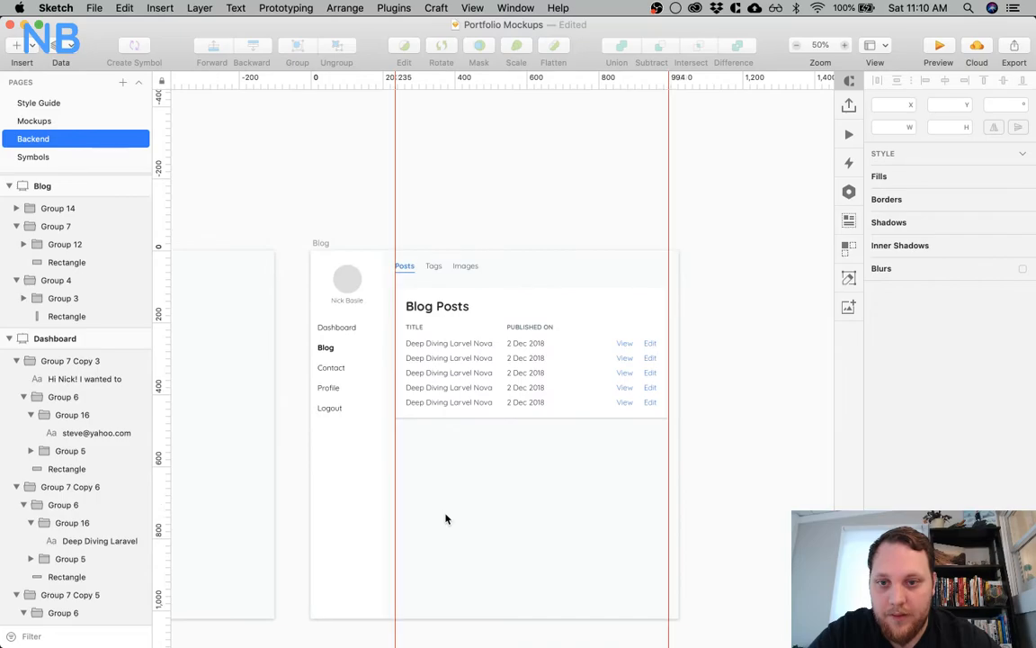
{"action": "key", "text": "super+s"}
Duplicate the Blog artboard and rename the copy Images
{"action": "scroll", "coordinate": [446, 518], "scroll_direction": "down", "scroll_amount": 5}
{"action": "scroll", "coordinate": [445, 518], "scroll_direction": "right", "scroll_amount": 2}
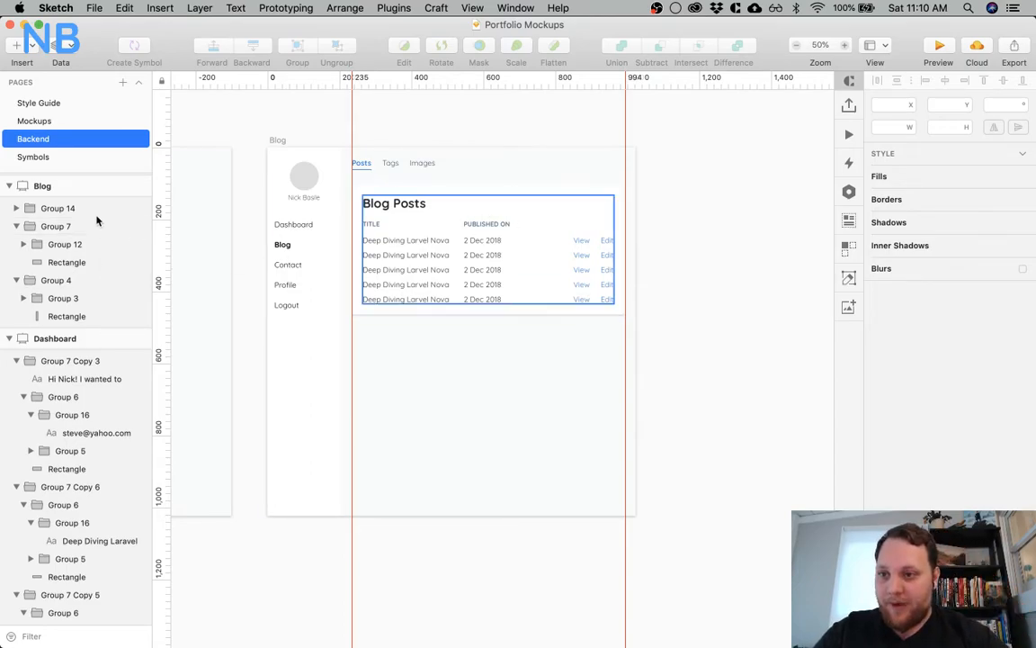
{"action": "left_click", "coordinate": [82, 186]}
{"action": "key", "text": "super+d"}
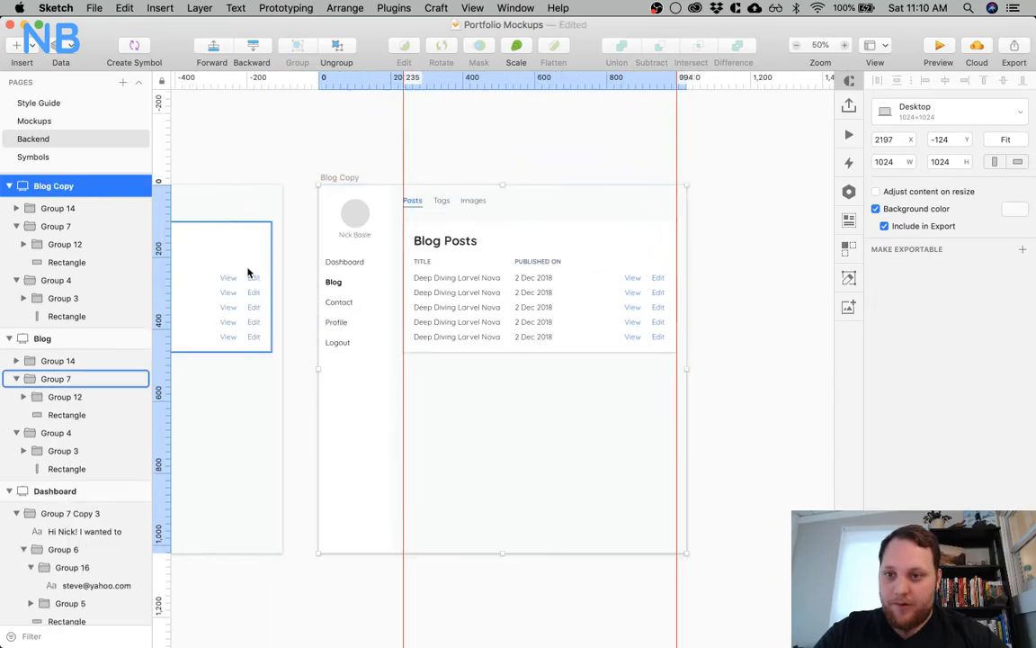
{"action": "double_click", "coordinate": [54, 185]}
{"action": "key", "text": "BackSpace"}
{"action": "type", "text": "Images"}
{"action": "key", "text": "Return"}
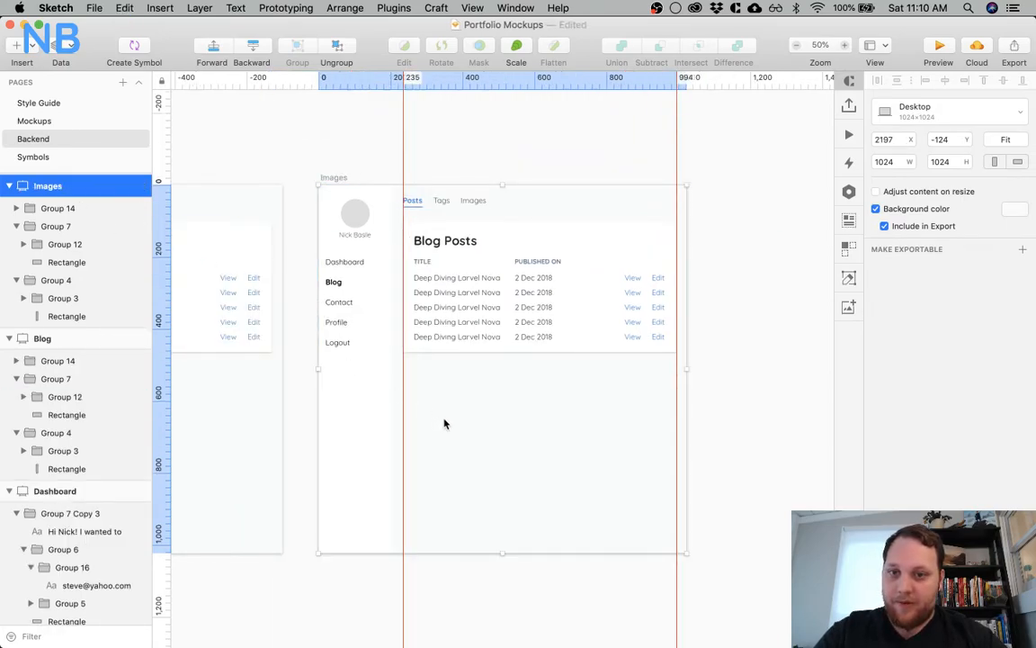
Make the Images tab label on the new artboard bold and the same blue as the Posts label
{"action": "left_click", "coordinate": [459, 216]}
{"action": "left_click", "coordinate": [459, 218]}
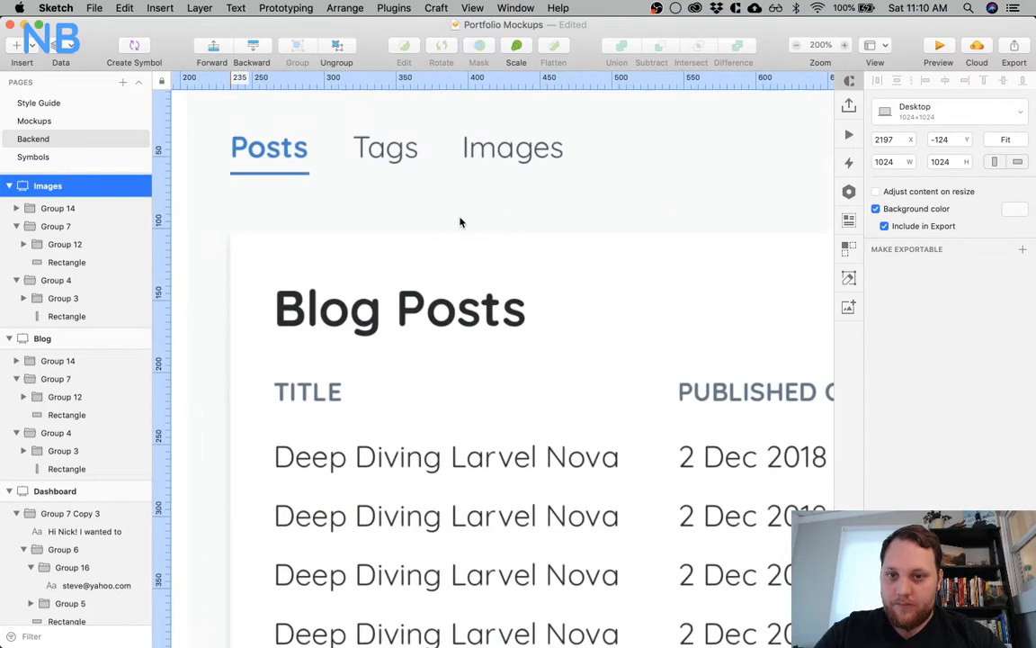
{"action": "left_click", "coordinate": [515, 153]}
{"action": "left_click", "coordinate": [968, 411]}
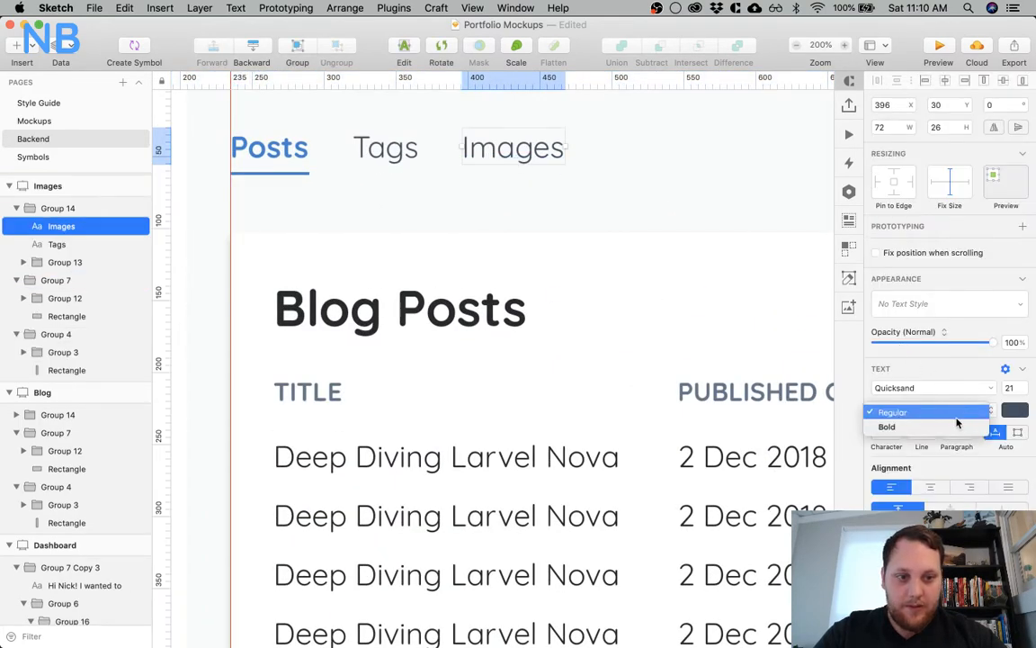
{"action": "left_click", "coordinate": [957, 426]}
{"action": "left_click", "coordinate": [1016, 411]}
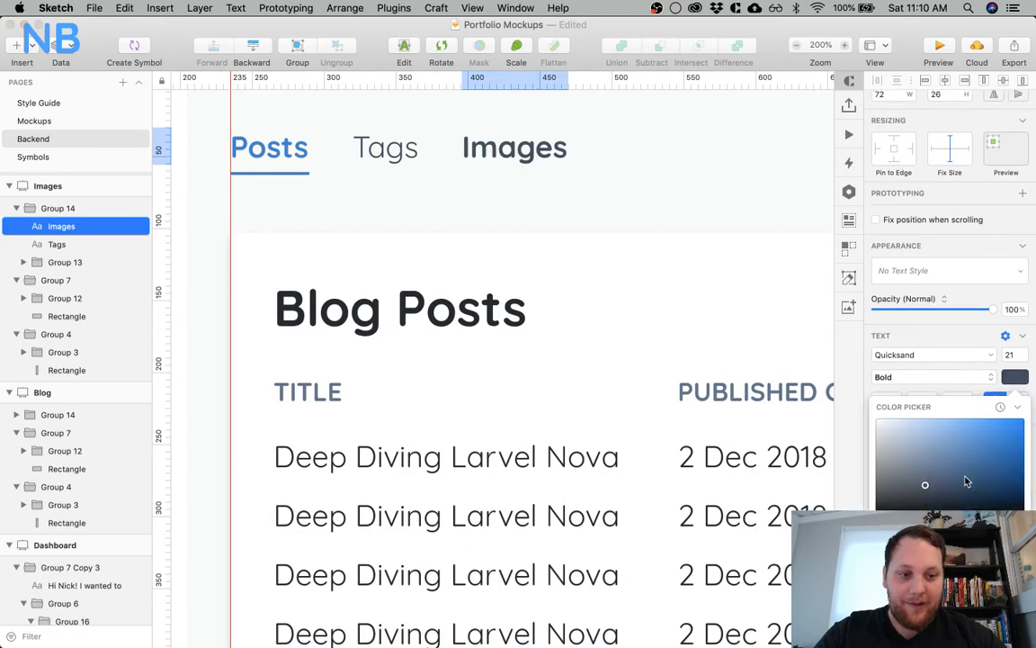
{"action": "left_click", "coordinate": [936, 613]}
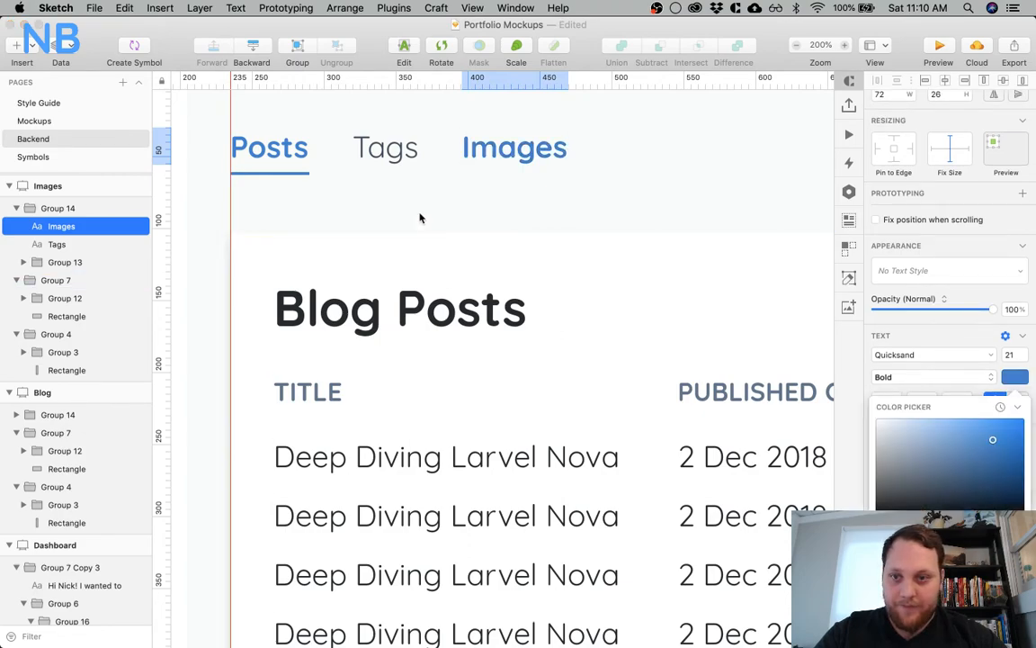
Ungroup the underline from the Posts label and place it under the Images label, stretched to that label's width
{"action": "left_click", "coordinate": [355, 182]}
{"action": "left_click", "coordinate": [297, 180]}
{"action": "left_click", "coordinate": [289, 172], "text": "super"}
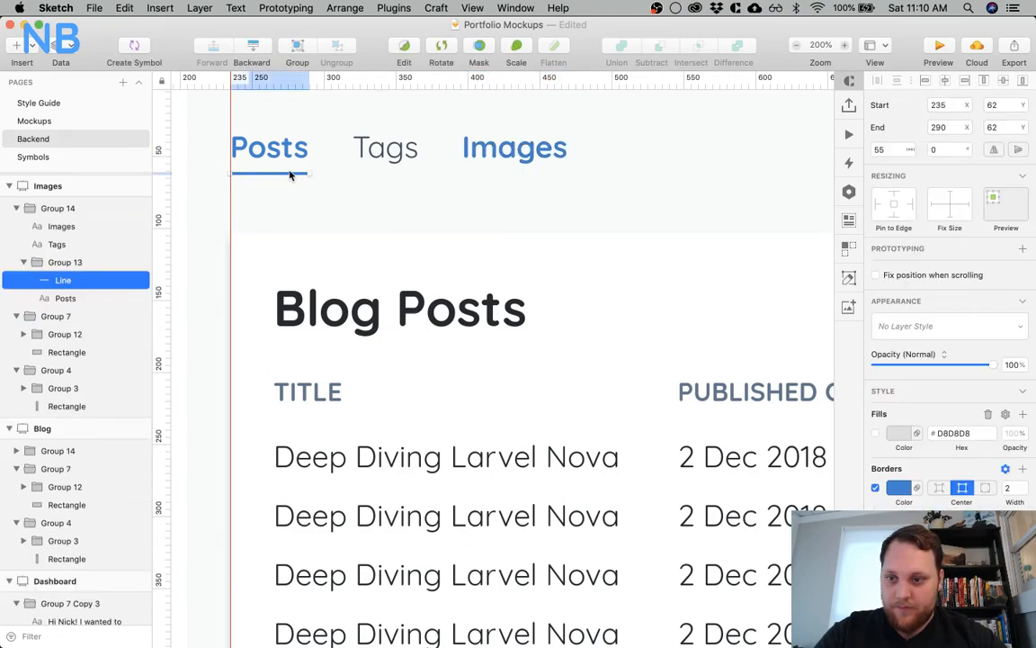
{"action": "left_click", "coordinate": [77, 262]}
{"action": "key", "text": "shift+super+g"}
{"action": "left_click", "coordinate": [67, 262]}
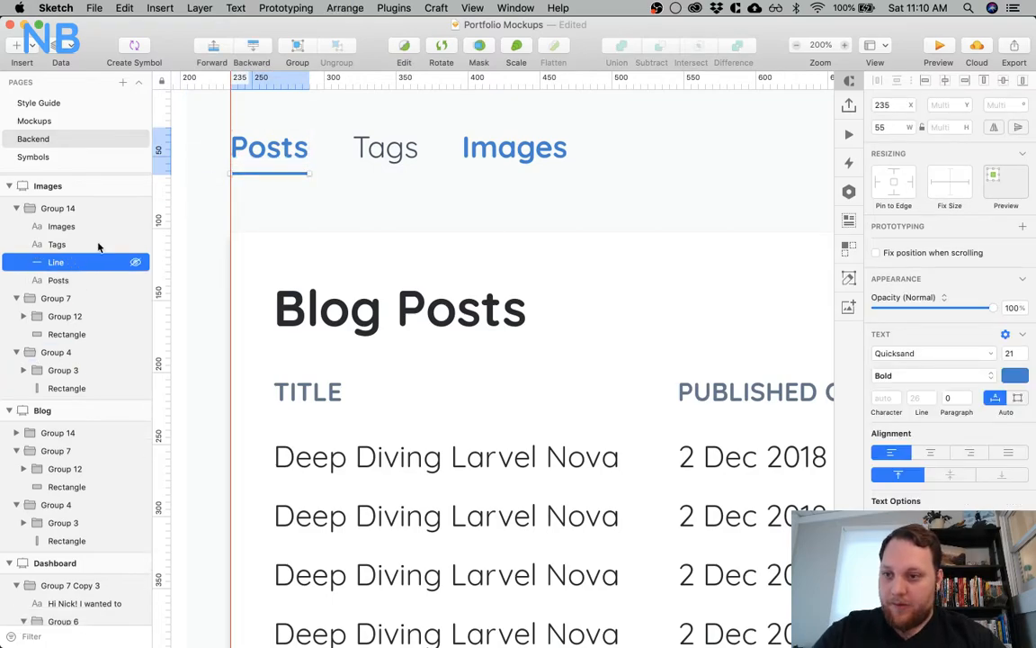
{"action": "left_click_drag", "start_coordinate": [267, 178], "coordinate": [568, 173]}
Restyle the Posts label on the Images artboard with the dark grey text colour and Regular weight
{"action": "left_click", "coordinate": [270, 148]}
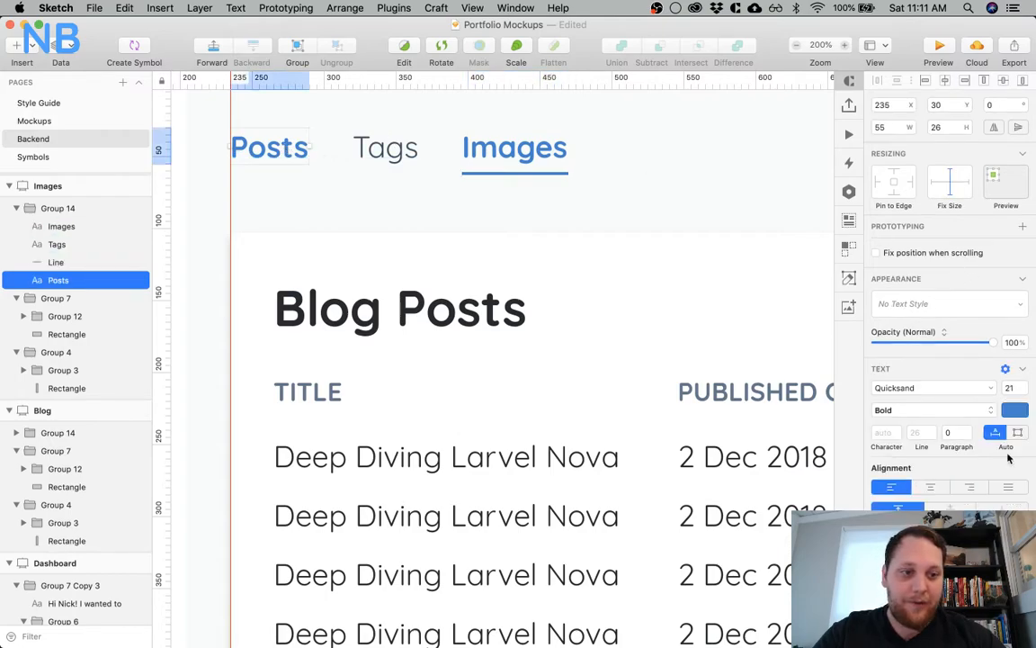
{"action": "left_click", "coordinate": [1015, 411]}
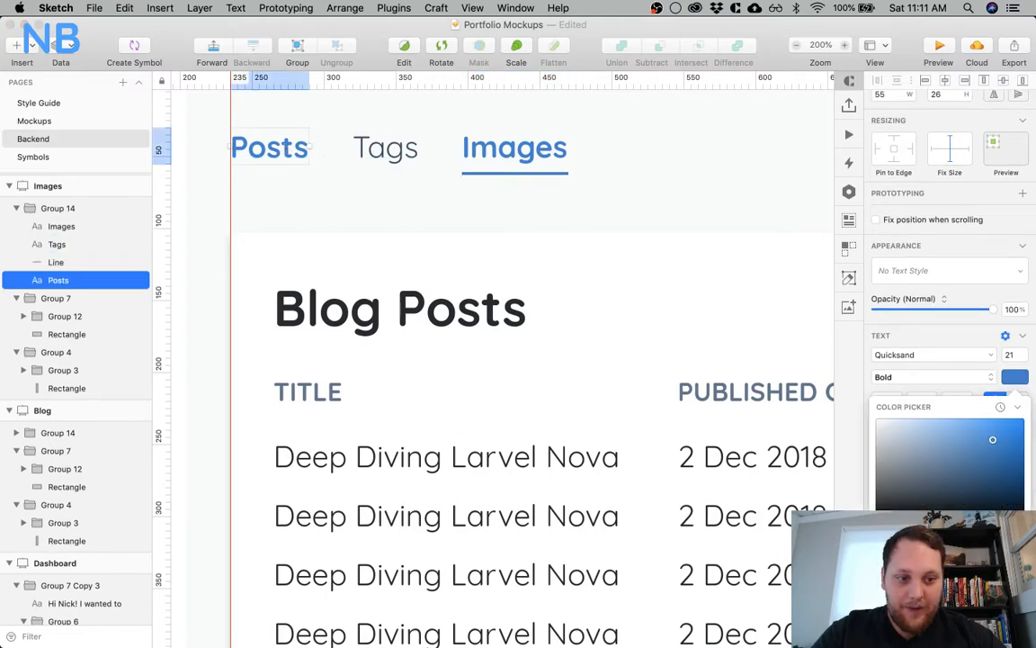
{"action": "left_click_drag", "start_coordinate": [991, 439], "coordinate": [924, 484]}
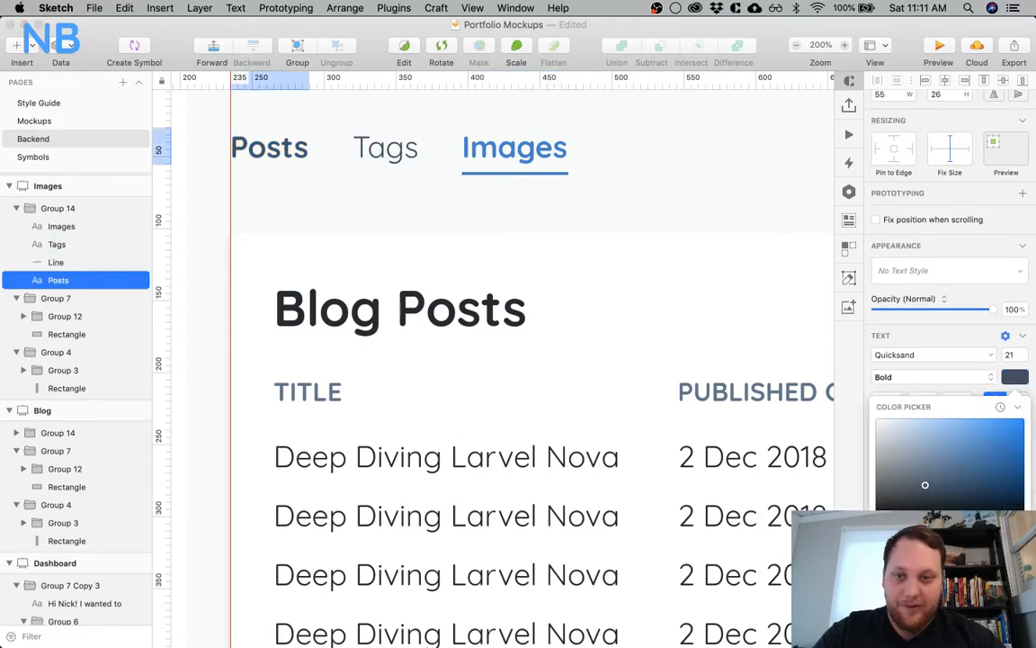
{"action": "left_click", "coordinate": [918, 378]}
{"action": "left_click", "coordinate": [899, 364]}
{"action": "left_click", "coordinate": [647, 181]}
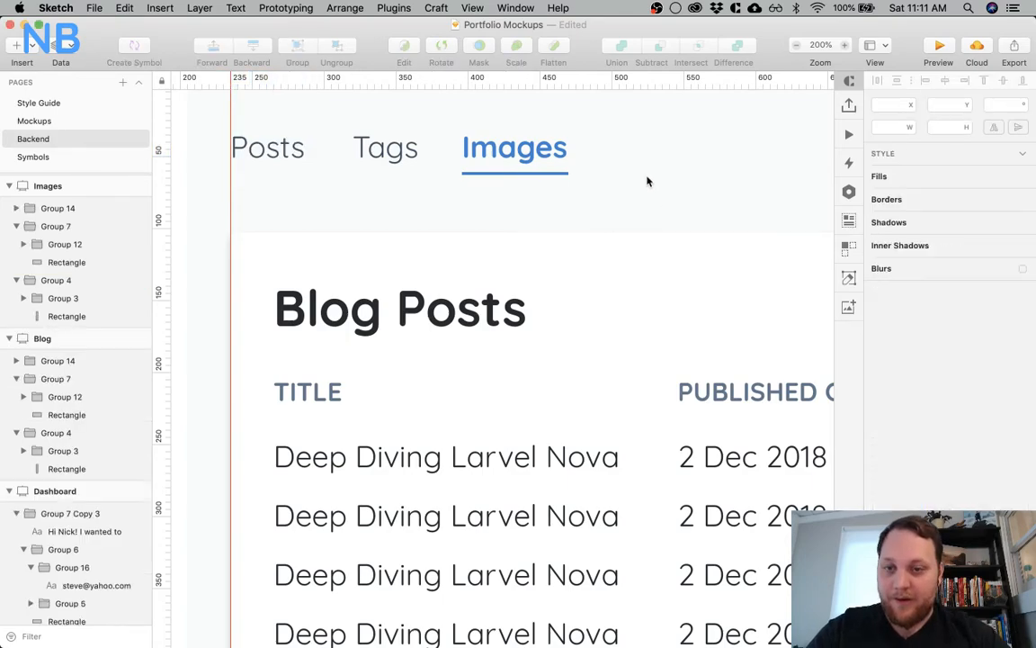
Delete the Blog Posts card from the Images artboard
{"action": "left_click", "coordinate": [378, 151]}
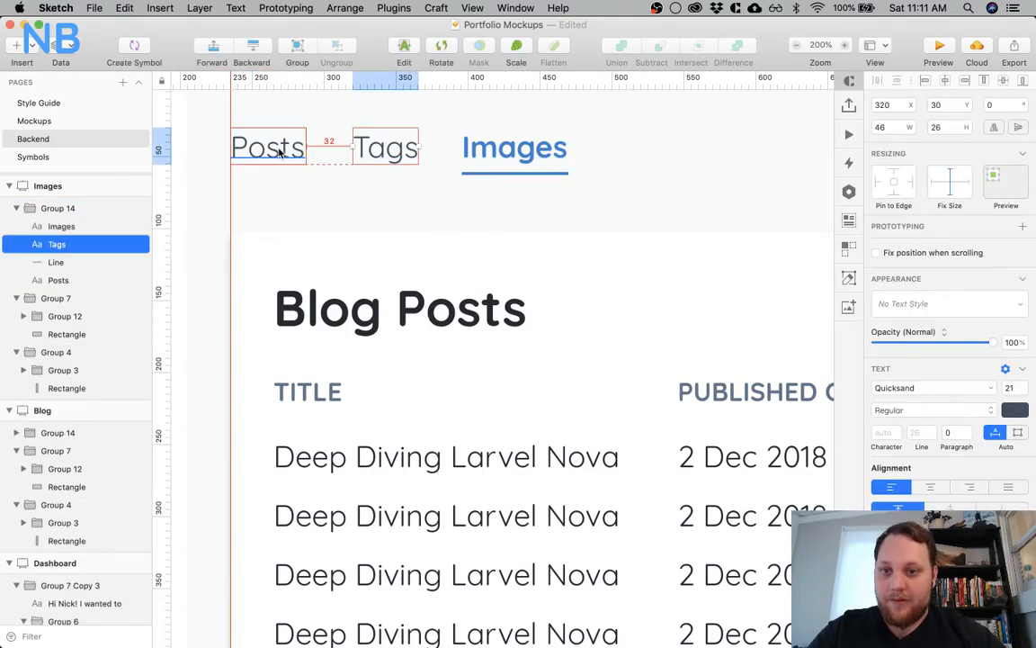
{"action": "left_click", "coordinate": [406, 191]}
{"action": "key", "text": "super+0"}
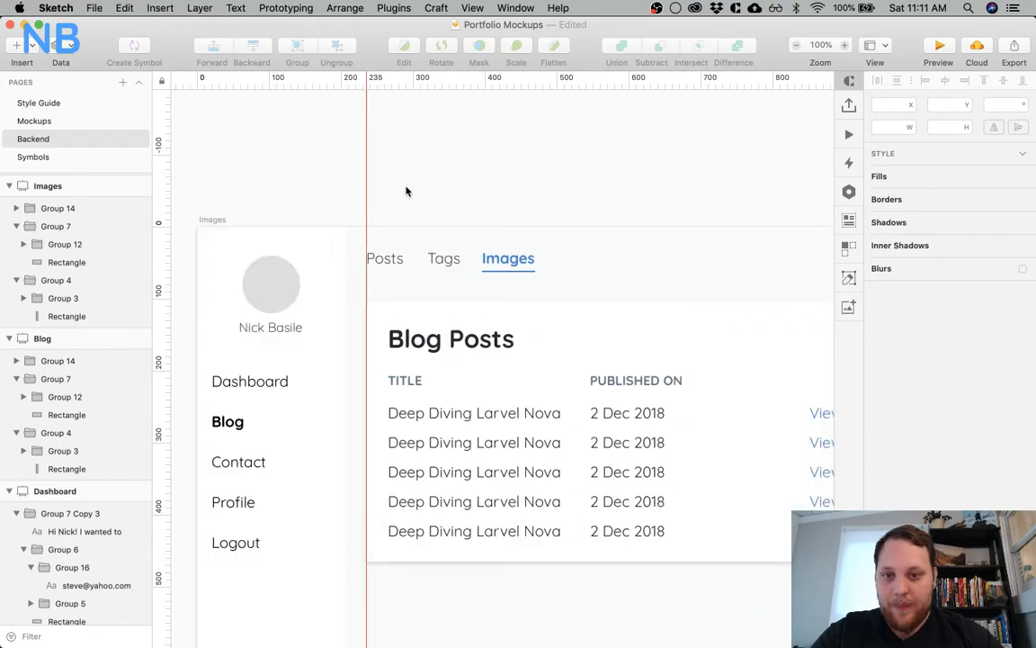
{"action": "scroll", "coordinate": [406, 190], "scroll_direction": "down", "scroll_amount": 5}
{"action": "scroll", "coordinate": [405, 191], "scroll_direction": "right", "scroll_amount": 5}
{"action": "left_click", "coordinate": [428, 299]}
{"action": "left_click", "coordinate": [428, 299]}
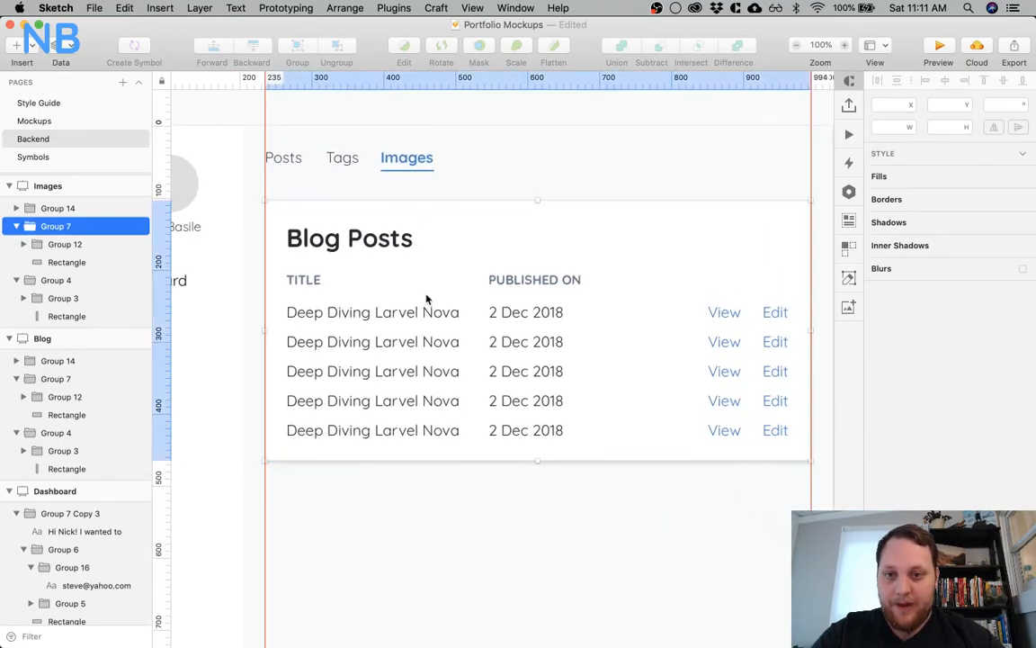
{"action": "key", "text": "BackSpace"}
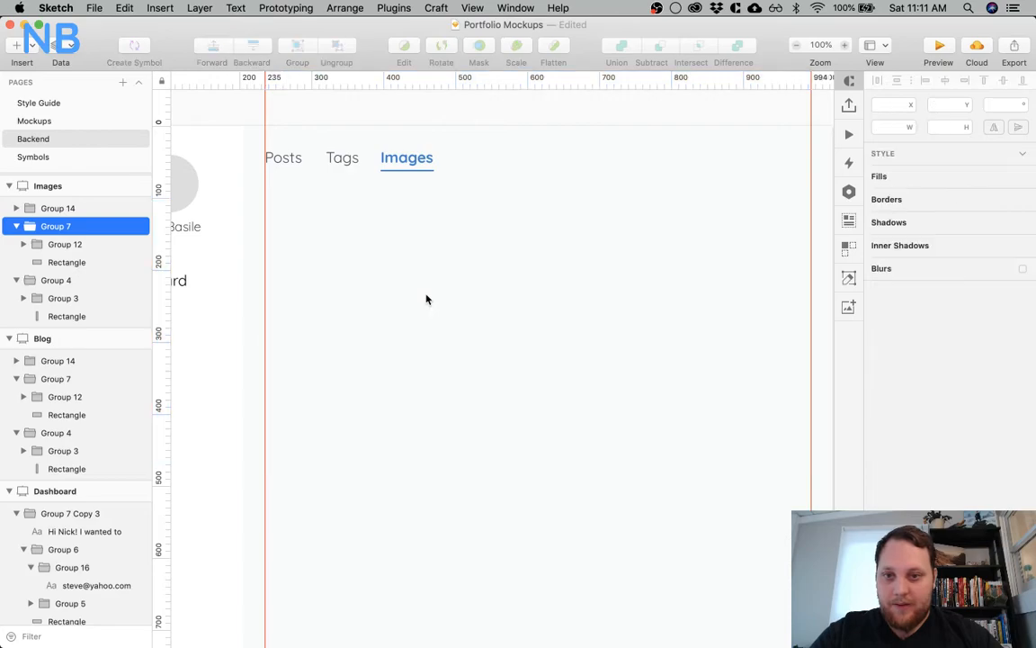
{"action": "scroll", "coordinate": [366, 268], "scroll_direction": "down", "scroll_amount": 3}
{"action": "scroll", "coordinate": [366, 268], "scroll_direction": "right", "scroll_amount": 3}
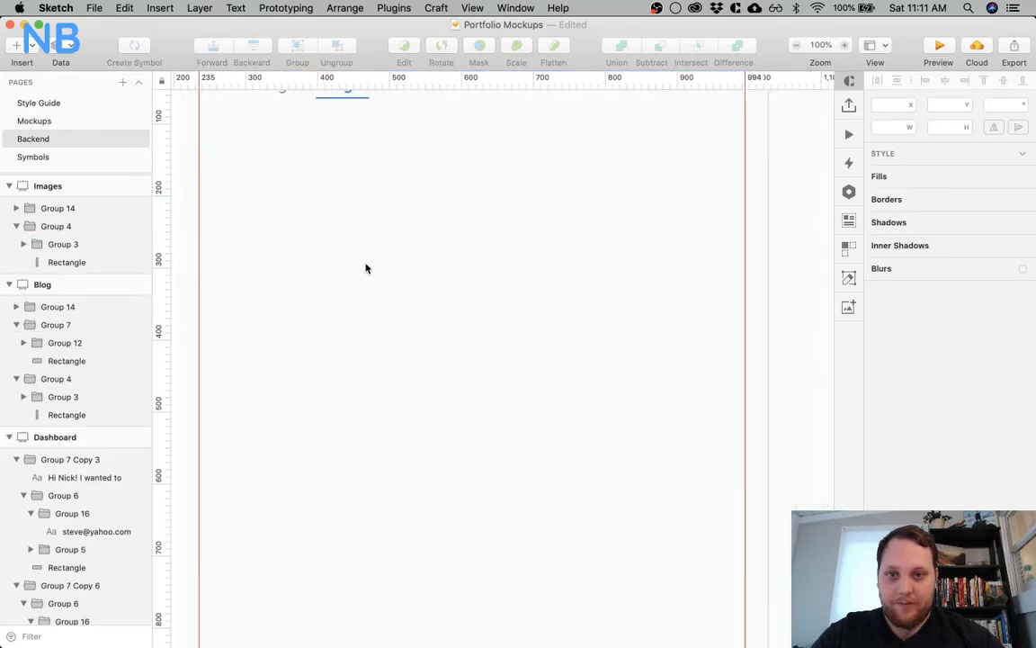
Undo the deletion of the Blog Posts card on the Images artboard and delete the card again
{"action": "scroll", "coordinate": [366, 268], "scroll_direction": "up", "scroll_amount": 2}
{"action": "scroll", "coordinate": [366, 268], "scroll_direction": "left", "scroll_amount": 1}
{"action": "key", "text": "r"}
{"action": "key", "text": "super+z"}
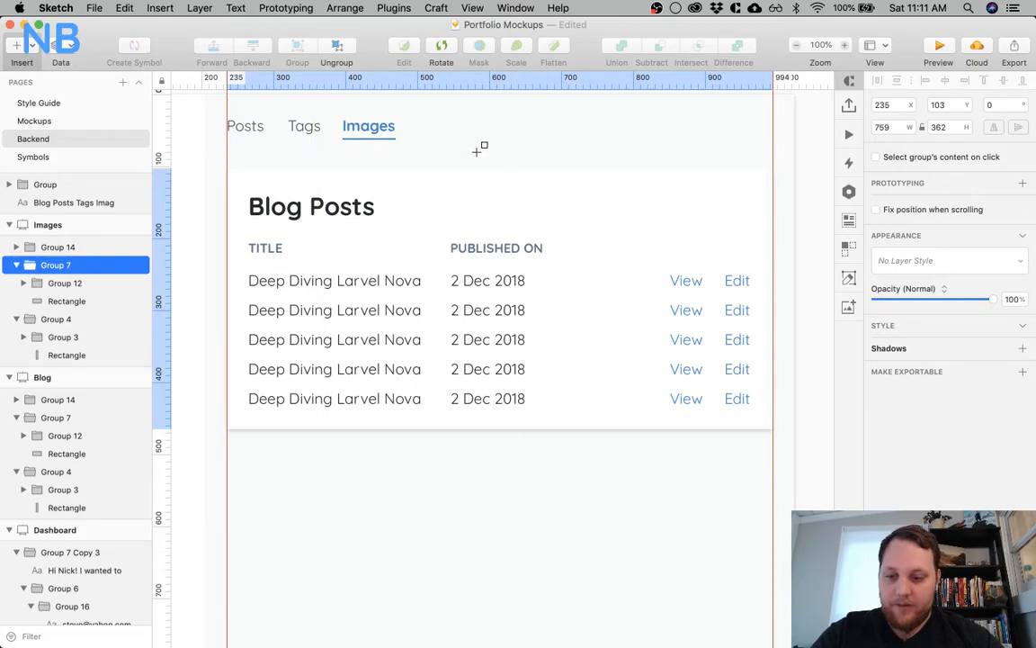
{"action": "key", "text": "Escape"}
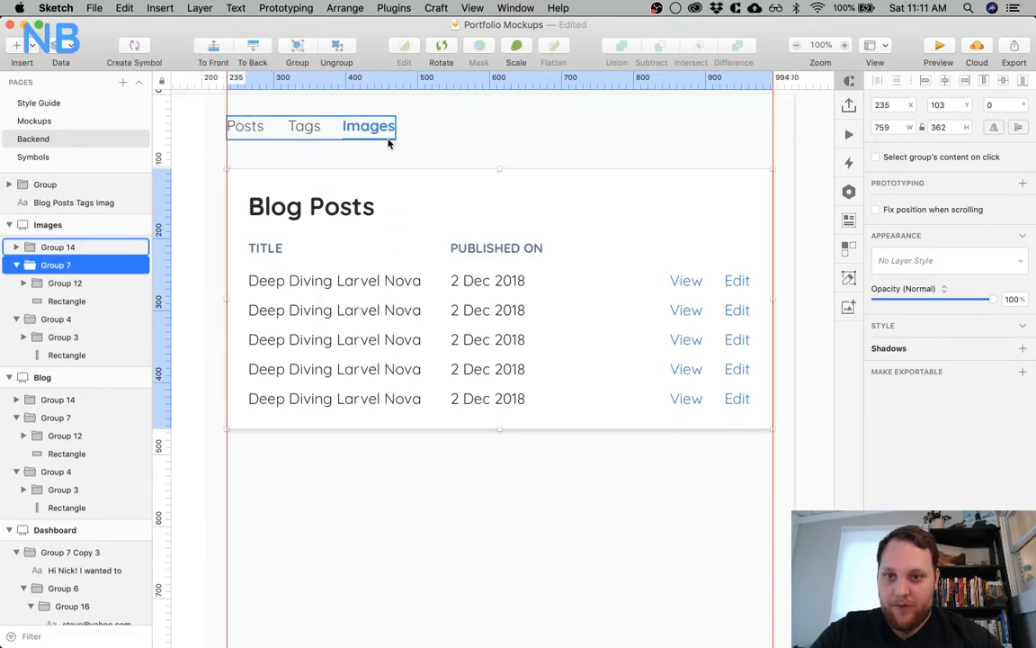
{"action": "key", "text": "Delete"}
Draw a rectangle about 183 × 159 below the tabs at the content area's left guide, with its top edge at Y 103
{"action": "key", "text": "r"}
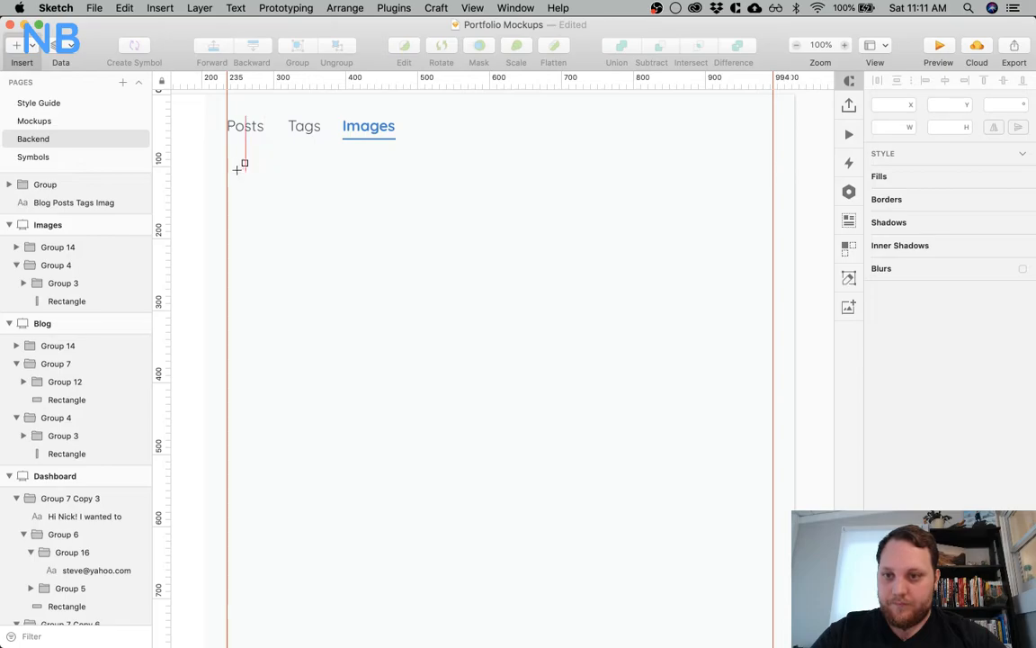
{"action": "left_click_drag", "start_coordinate": [228, 169], "coordinate": [358, 284]}
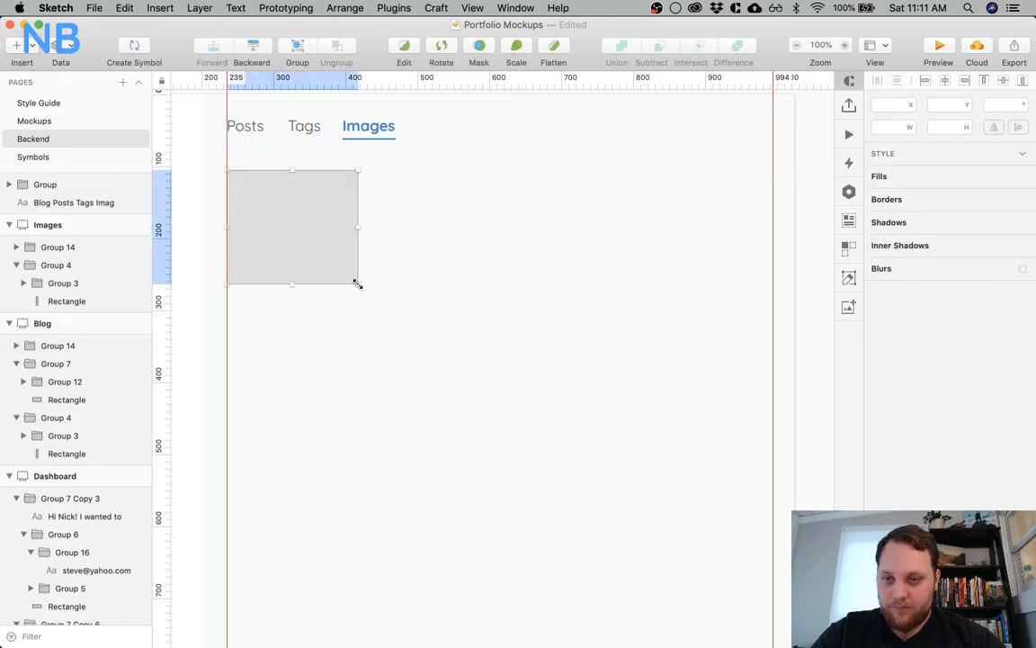
{"action": "key", "text": "Up"}
{"action": "key", "text": "Up"}
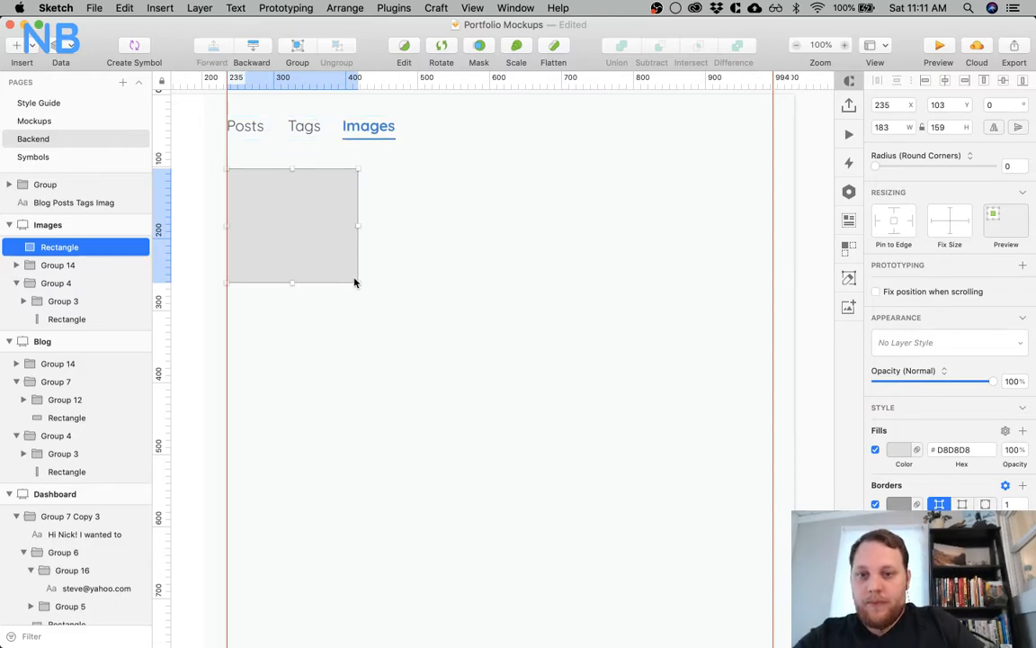
Set the new rectangle's width and height to 200
{"action": "left_click", "coordinate": [895, 128]}
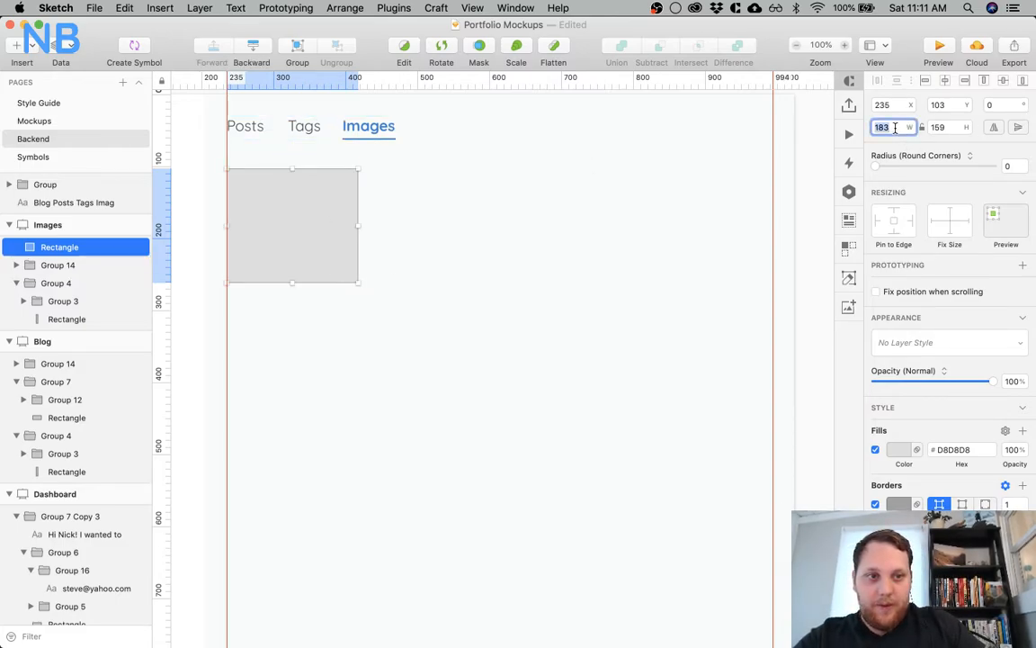
{"action": "type", "text": "200"}
{"action": "key", "text": "Tab"}
{"action": "type", "text": "200"}
{"action": "key", "text": "Return"}
Duplicate the rectangle twice in a row, placing the middle copy at X 485 and the third against the right guide
{"action": "left_click", "coordinate": [377, 302]}
{"action": "left_click", "coordinate": [295, 225]}
{"action": "left_click_drag", "start_coordinate": [312, 227], "coordinate": [461, 224]}
{"action": "key", "text": "super+d"}
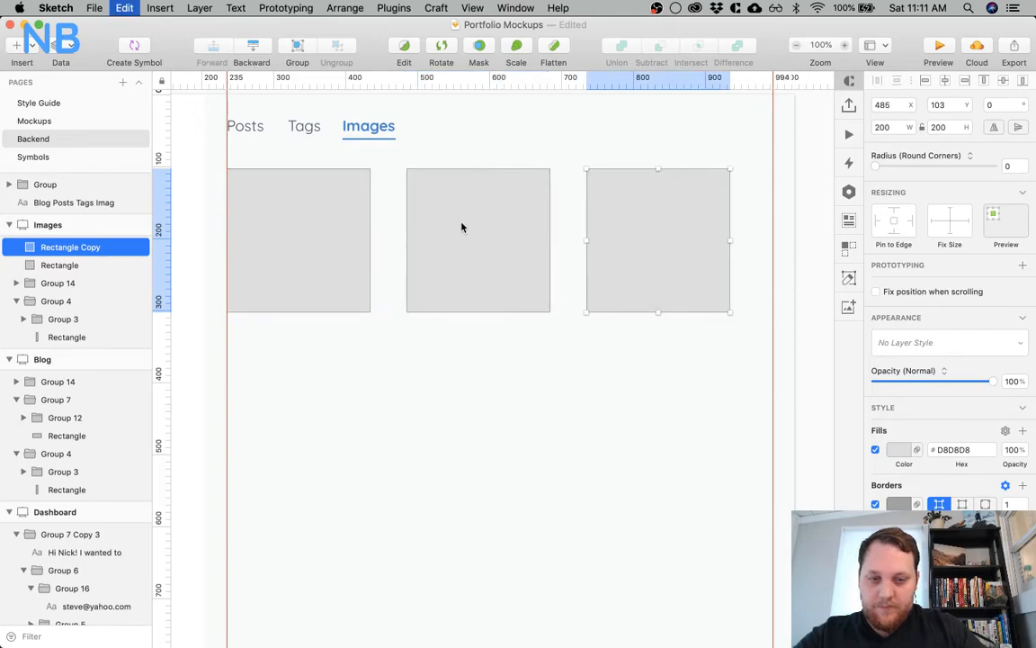
{"action": "left_click_drag", "start_coordinate": [679, 232], "coordinate": [720, 228]}
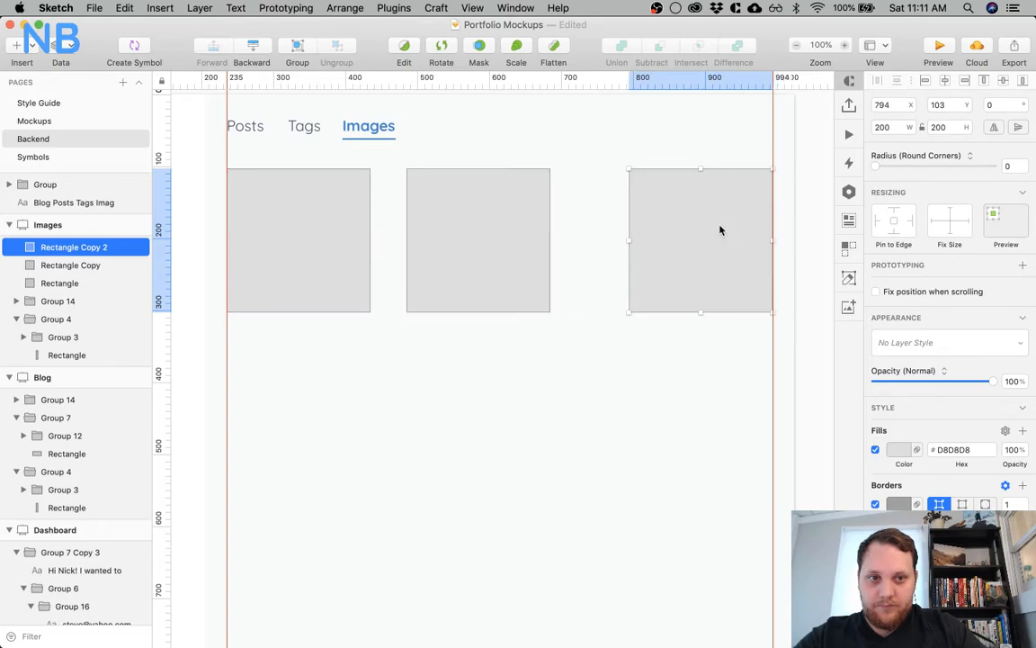
Resize all three rectangles proportionally to 250 × 250
{"action": "left_click", "coordinate": [525, 247], "text": "shift"}
{"action": "left_click", "coordinate": [353, 229], "text": "shift"}
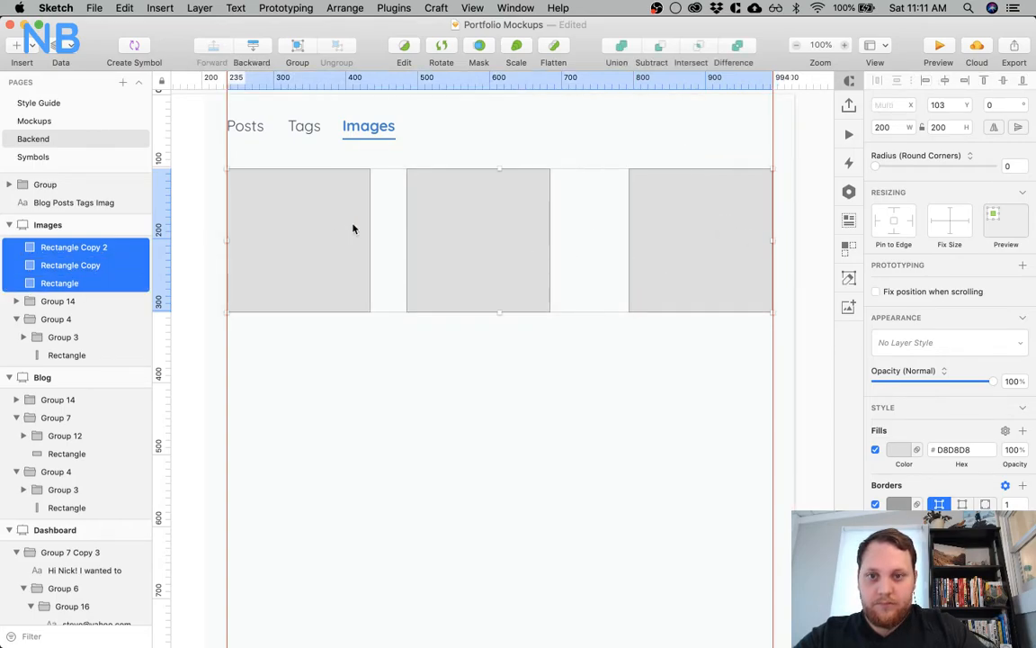
{"action": "left_click", "coordinate": [883, 127]}
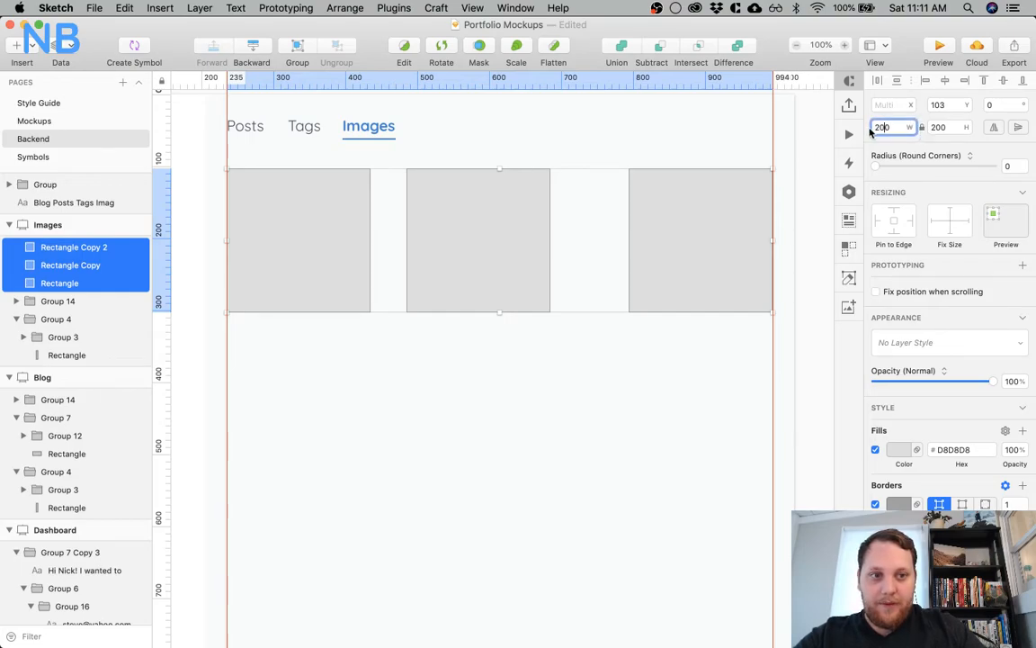
{"action": "key", "text": "shift+Up"}
{"action": "key", "text": "shift+Up"}
{"action": "key", "text": "shift+Up"}
{"action": "key", "text": "shift+Up"}
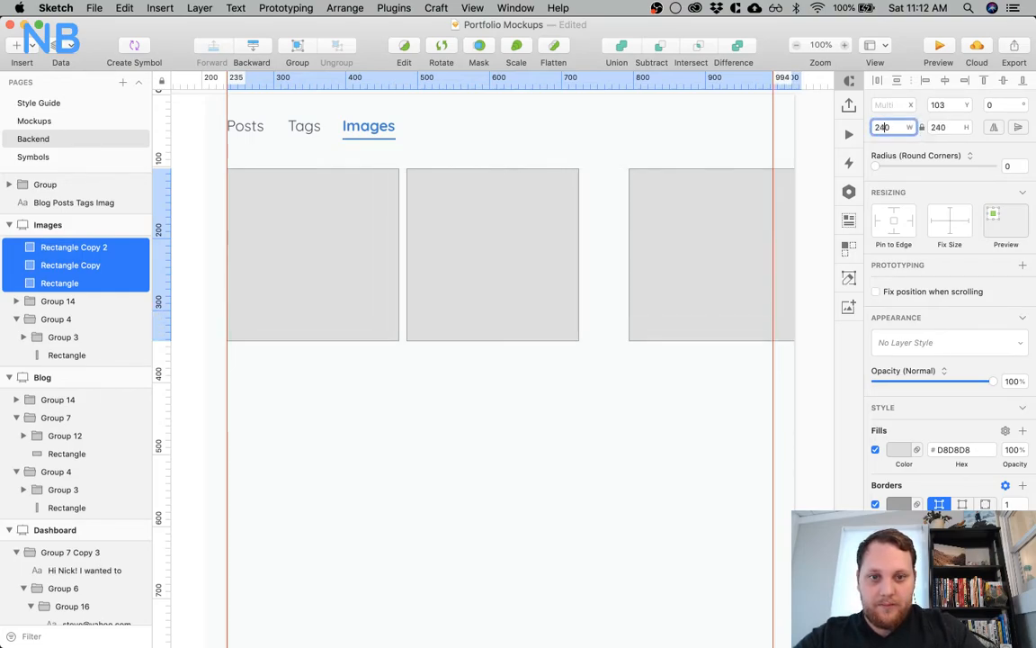
{"action": "key", "text": "shift+Up"}
{"action": "left_click", "coordinate": [671, 423]}
Distribute the three rectangles evenly in the horizontal direction
{"action": "left_click", "coordinate": [694, 277]}
{"action": "left_click", "coordinate": [574, 283], "text": "shift"}
{"action": "left_click", "coordinate": [361, 274], "text": "shift"}
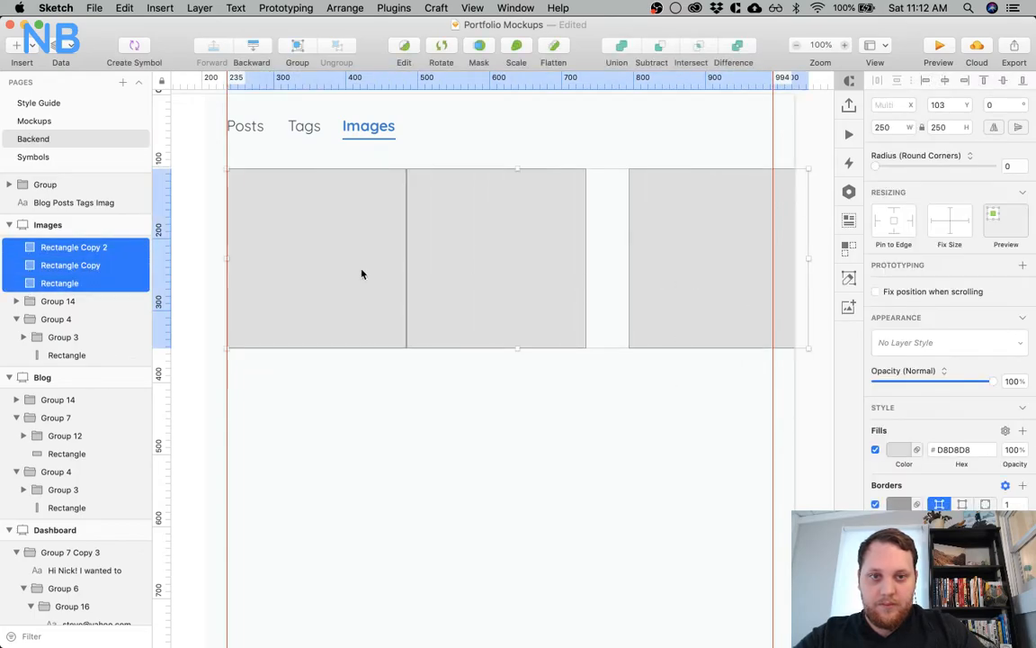
{"action": "left_click", "coordinate": [921, 81]}
{"action": "key", "text": "Return"}
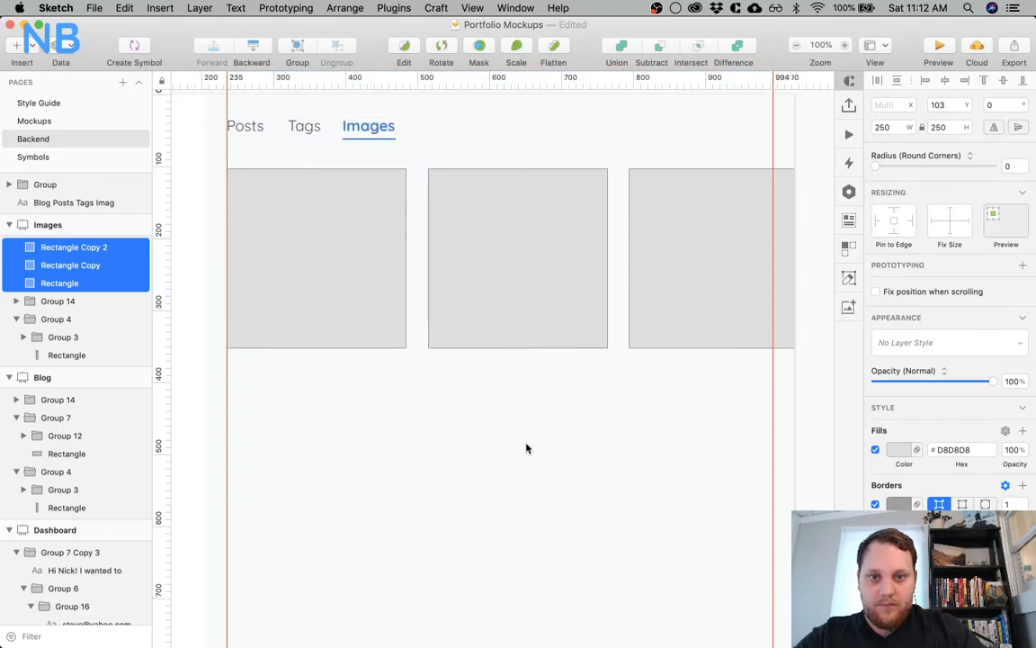
Move the third rectangle back against the right guide and the middle one to X 485
{"action": "left_click", "coordinate": [527, 448]}
{"action": "left_click", "coordinate": [344, 279]}
{"action": "left_click", "coordinate": [744, 240]}
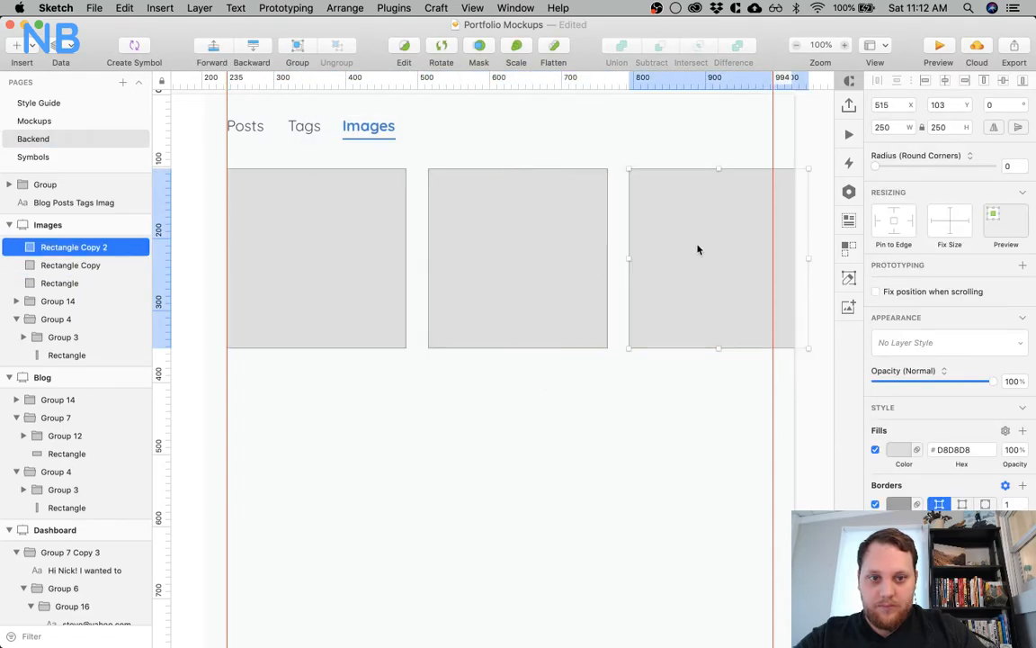
{"action": "left_click_drag", "start_coordinate": [716, 245], "coordinate": [679, 244]}
{"action": "mouse_move", "coordinate": [546, 298]}
{"action": "left_mouse_down"}
{"action": "mouse_move", "coordinate": [514, 299]}
{"action": "mouse_move", "coordinate": [534, 293]}
{"action": "mouse_move", "coordinate": [530, 300]}
{"action": "left_mouse_up"}
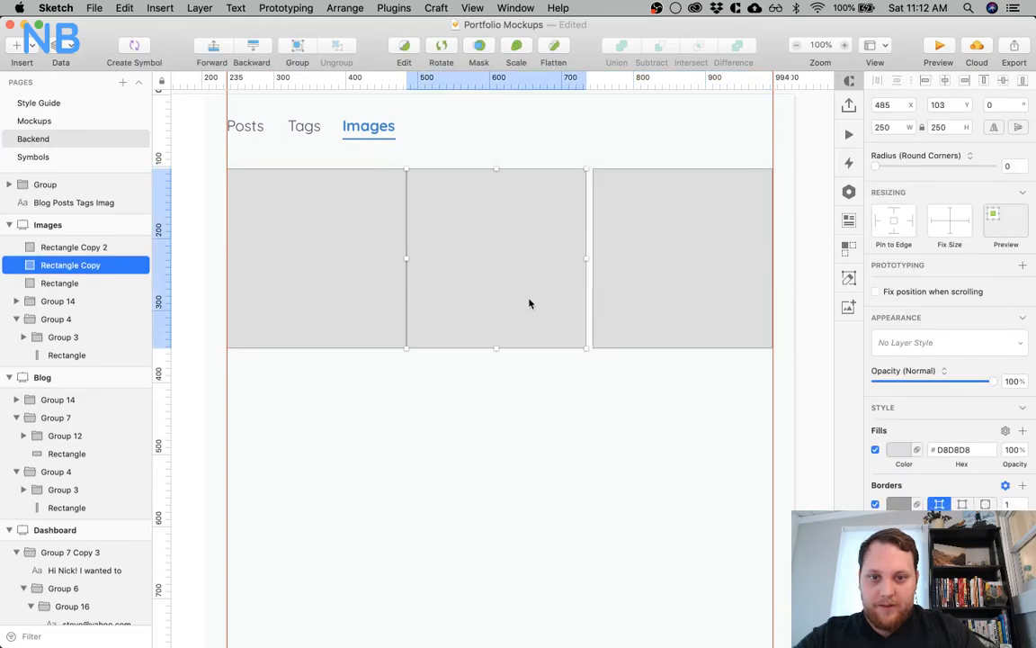
Resize all three rectangles proportionally to 230 × 230
{"action": "left_click", "coordinate": [570, 404]}
{"action": "left_click_drag", "start_coordinate": [609, 387], "coordinate": [365, 323]}
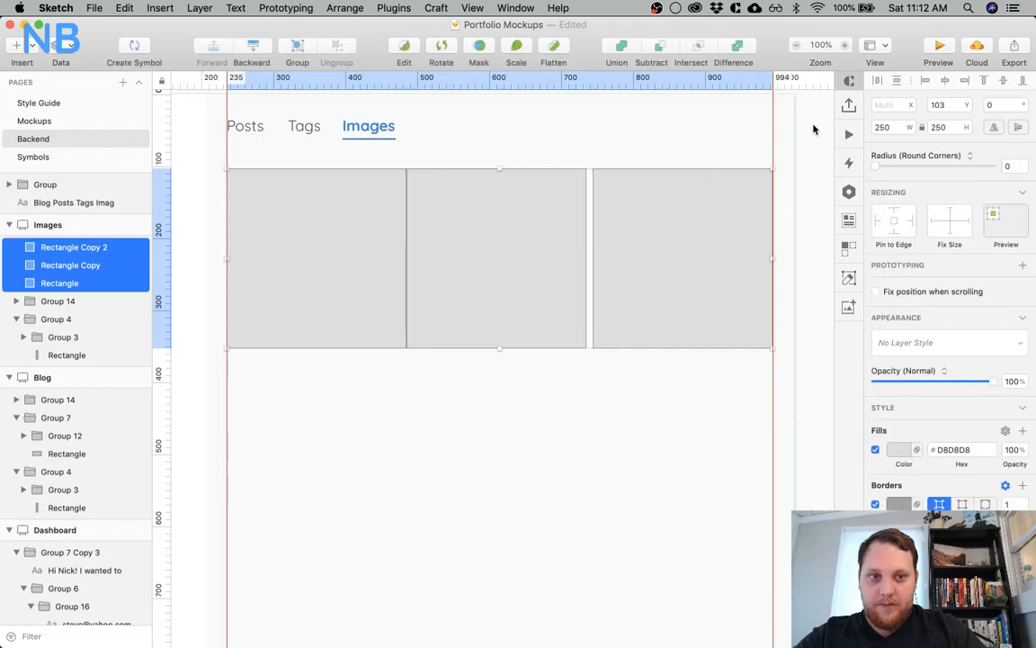
{"action": "left_click", "coordinate": [899, 128]}
{"action": "key", "text": "shift+Down"}
{"action": "key", "text": "shift+Down"}
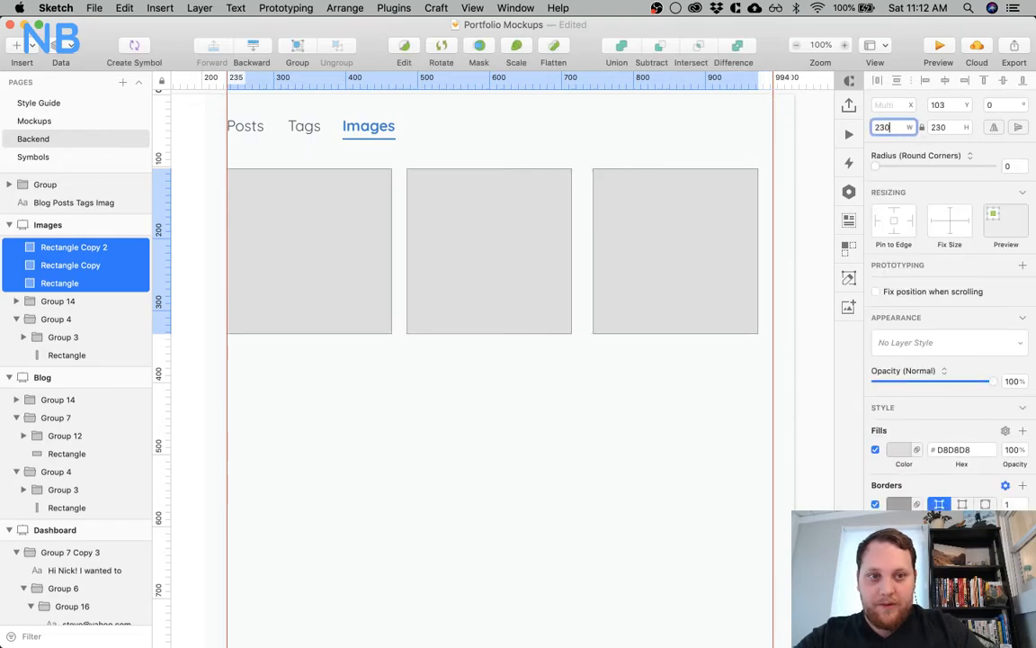
{"action": "key", "text": "shift+Down"}
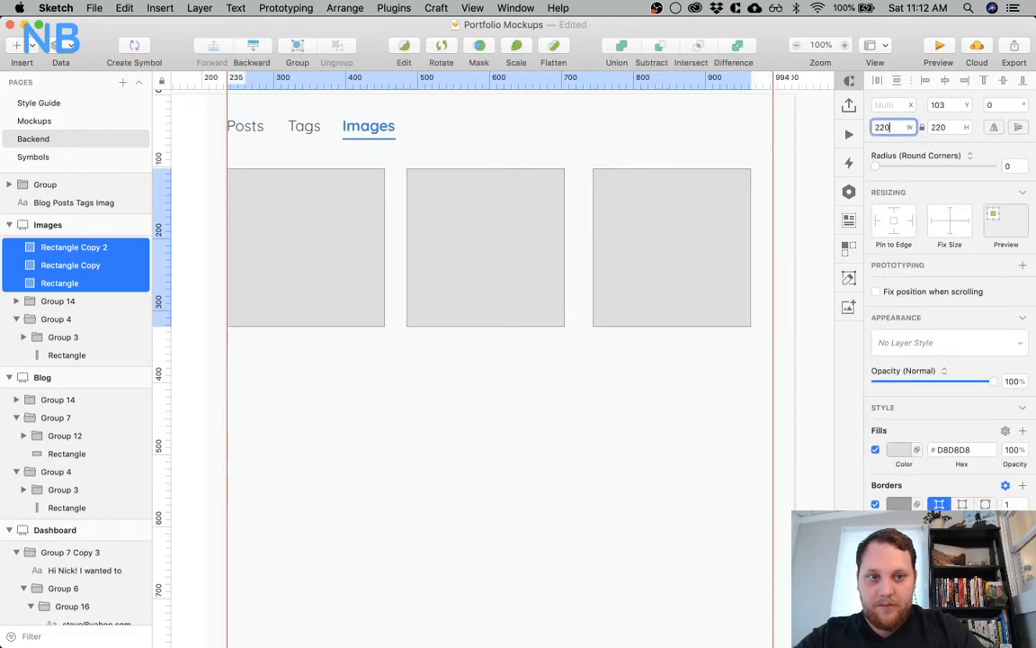
{"action": "key", "text": "shift+Up"}
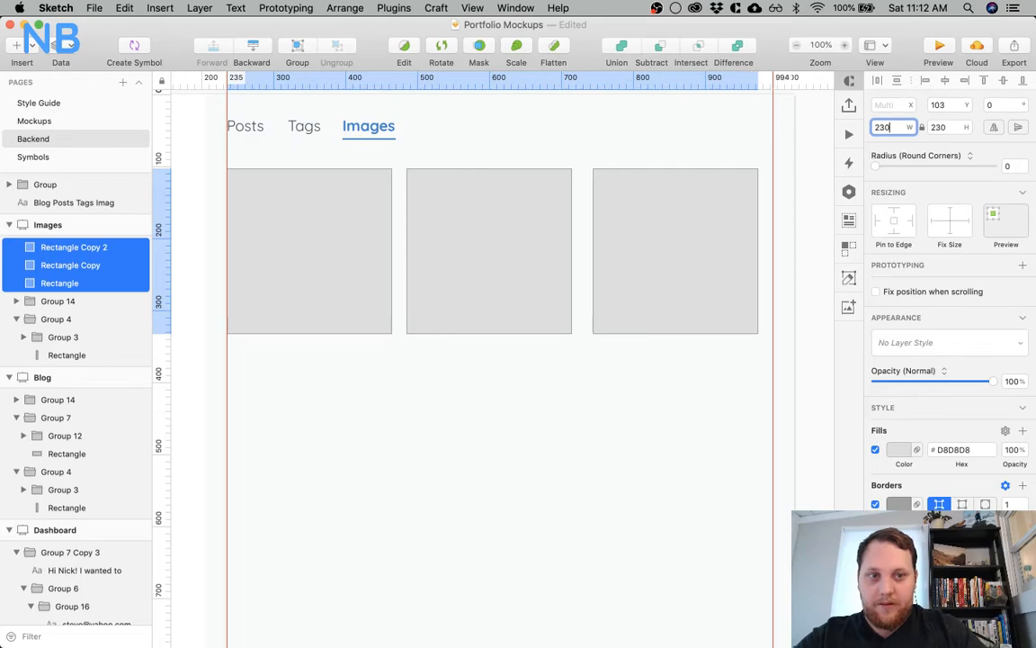
{"action": "key", "text": "Return"}
Align the third rectangle with the right guide at X 764 and distribute all three rectangles horizontally
{"action": "left_click_drag", "start_coordinate": [649, 263], "coordinate": [665, 266]}
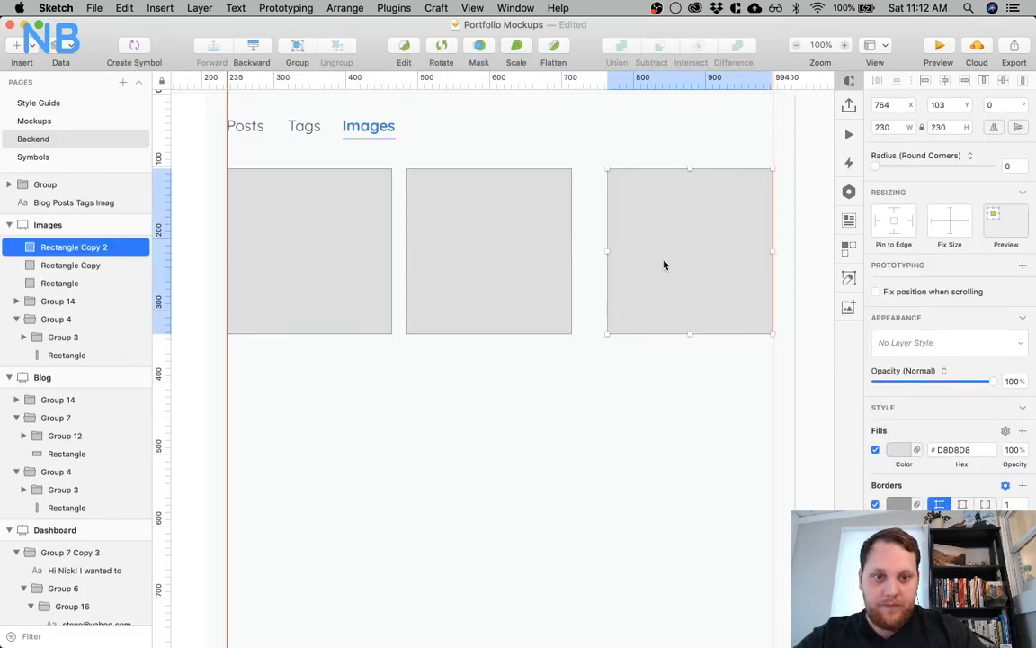
{"action": "left_click", "coordinate": [546, 301], "text": "shift"}
{"action": "left_click", "coordinate": [355, 274], "text": "shift"}
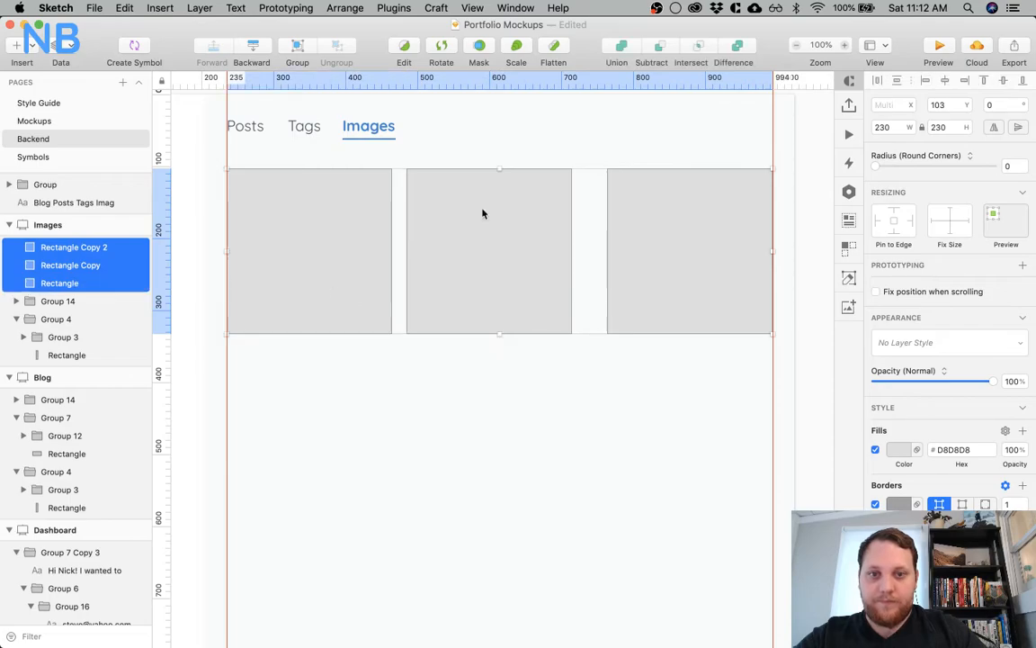
{"action": "left_click", "coordinate": [878, 82]}
{"action": "left_click", "coordinate": [648, 144]}
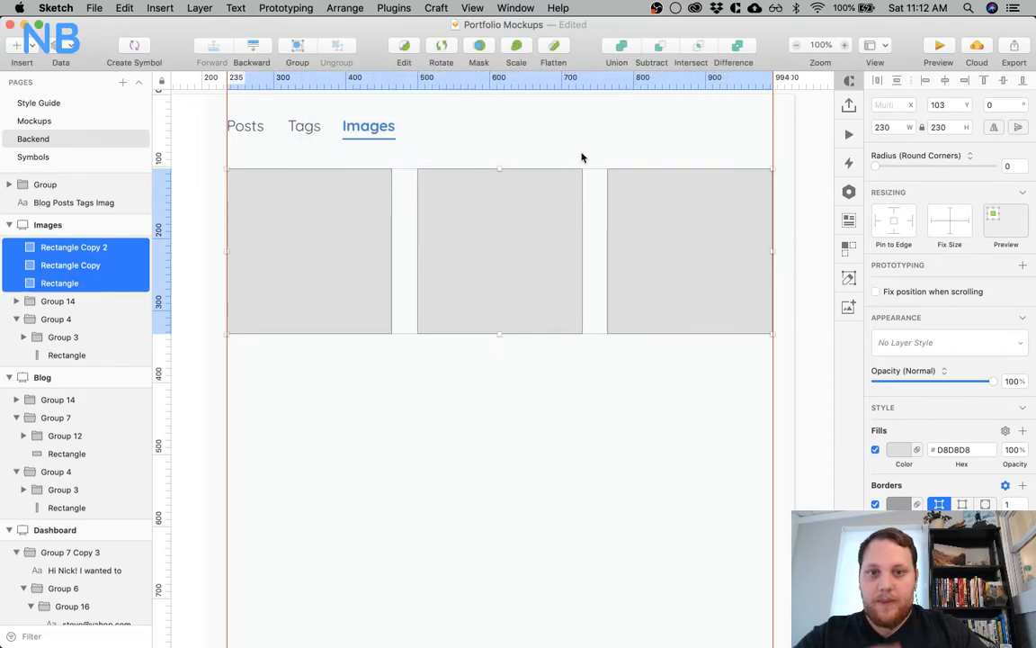
Measure the gaps between the three rectangles
{"action": "left_click", "coordinate": [580, 157]}
{"action": "left_click", "coordinate": [532, 196]}
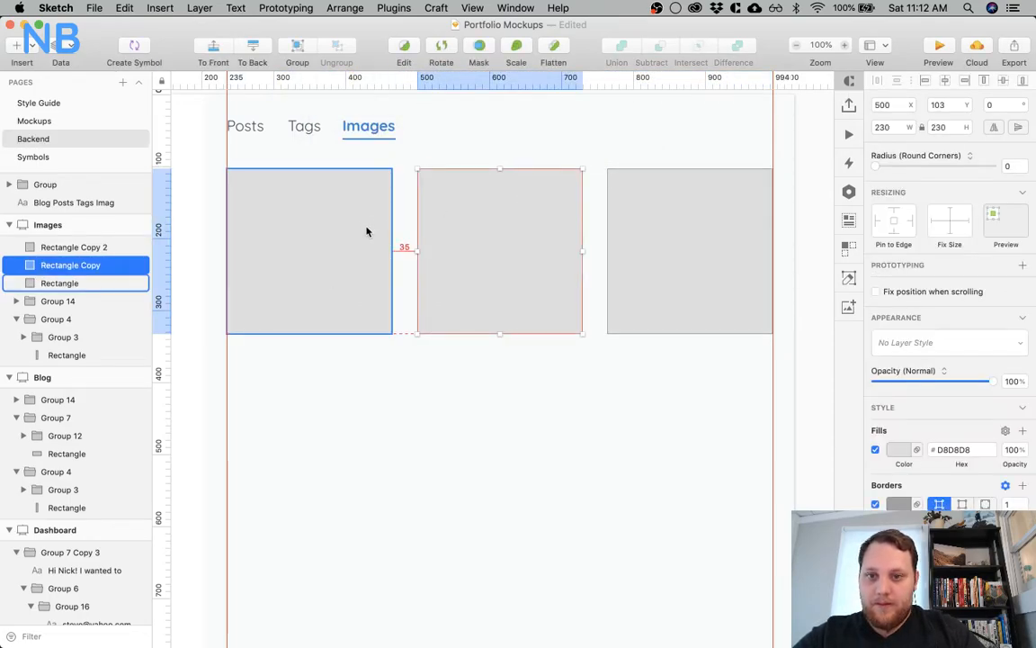
{"action": "left_click", "coordinate": [363, 232]}
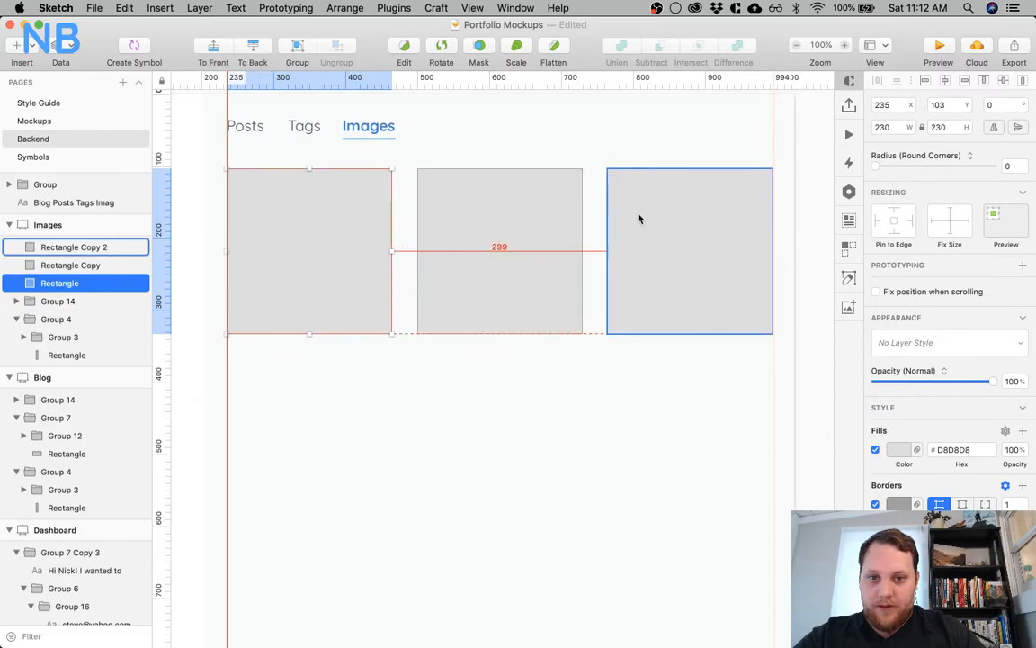
{"action": "left_click", "coordinate": [531, 238]}
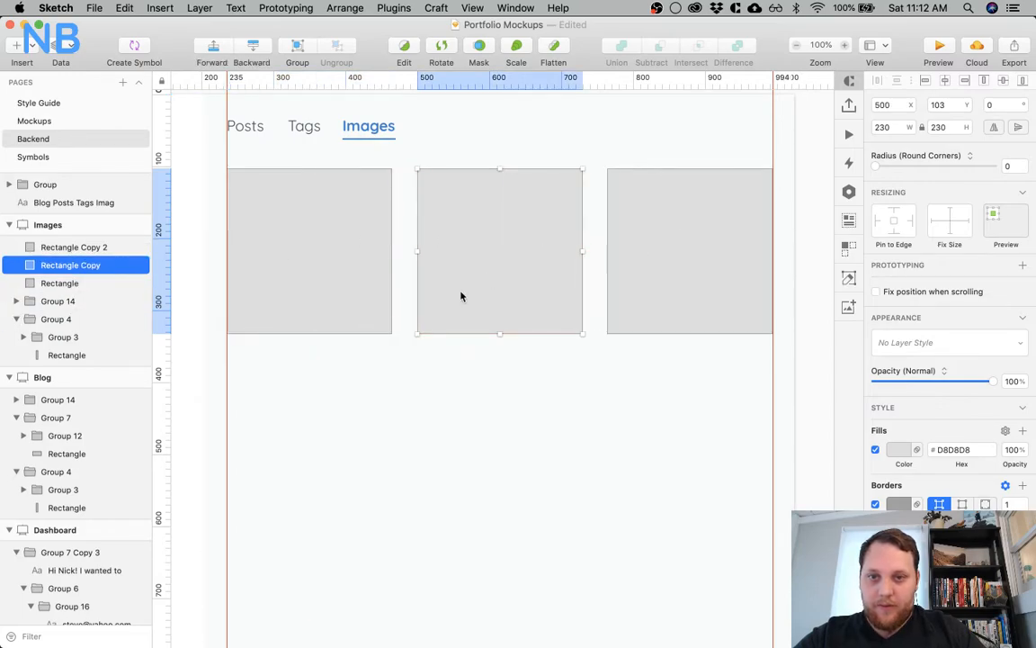
{"action": "left_click", "coordinate": [465, 132]}
{"action": "left_click", "coordinate": [365, 204]}
{"action": "left_click", "coordinate": [518, 203], "text": "shift"}
{"action": "left_click", "coordinate": [555, 388]}
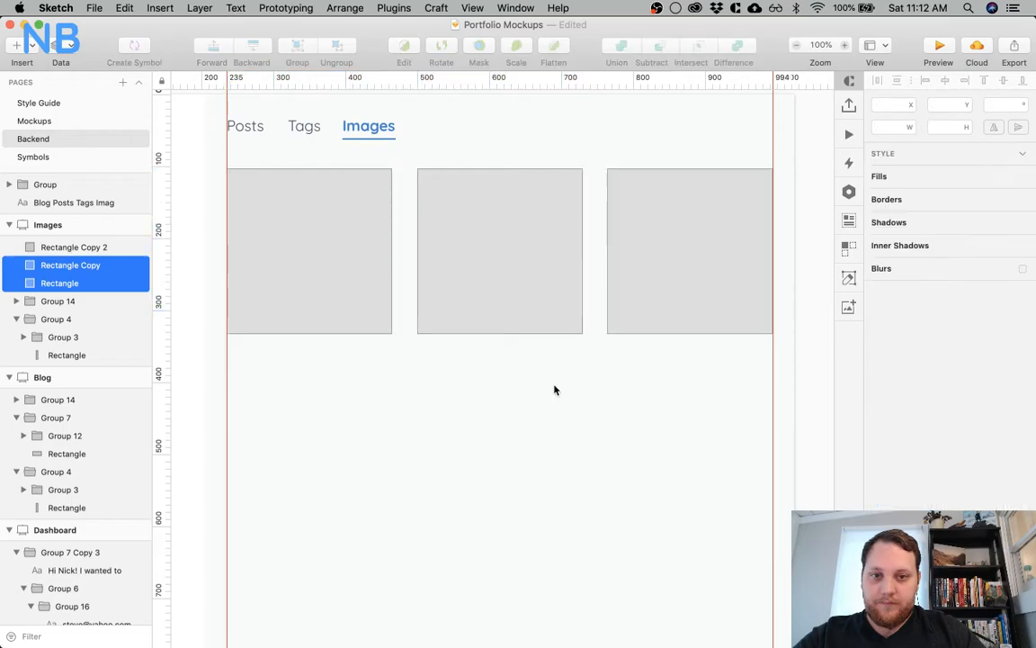
Delete the middle and third rectangles, keeping only the first one at the left guide
{"action": "left_click", "coordinate": [571, 269]}
{"action": "left_click", "coordinate": [666, 260], "text": "shift"}
{"action": "key", "text": "Delete"}
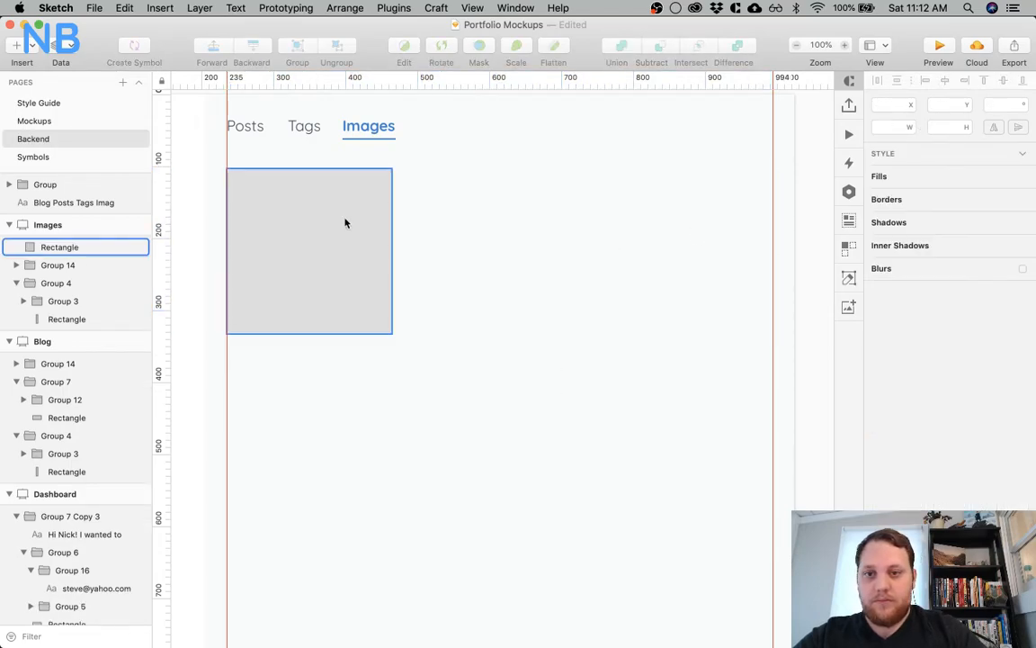
Turn off the remaining rectangle's border and set its fill to white (FFFFFF)
{"action": "left_click", "coordinate": [354, 224]}
{"action": "scroll", "coordinate": [764, 356], "scroll_direction": "left", "scroll_amount": 3}
{"action": "scroll", "coordinate": [767, 363], "scroll_direction": "left", "scroll_amount": 2}
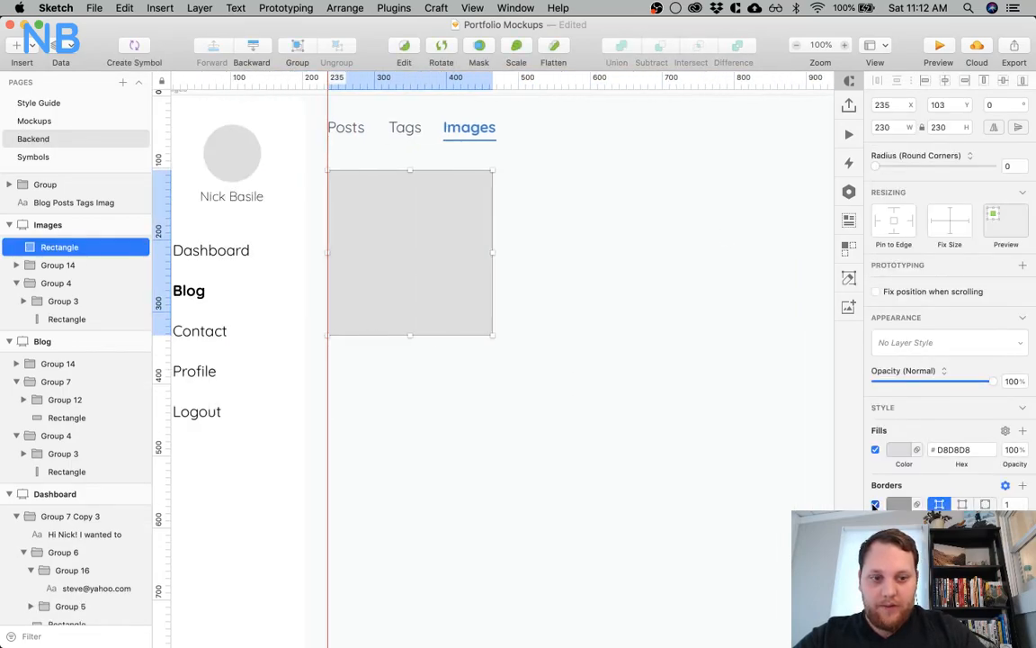
{"action": "left_click", "coordinate": [902, 456]}
{"action": "left_click_drag", "start_coordinate": [907, 481], "coordinate": [855, 446]}
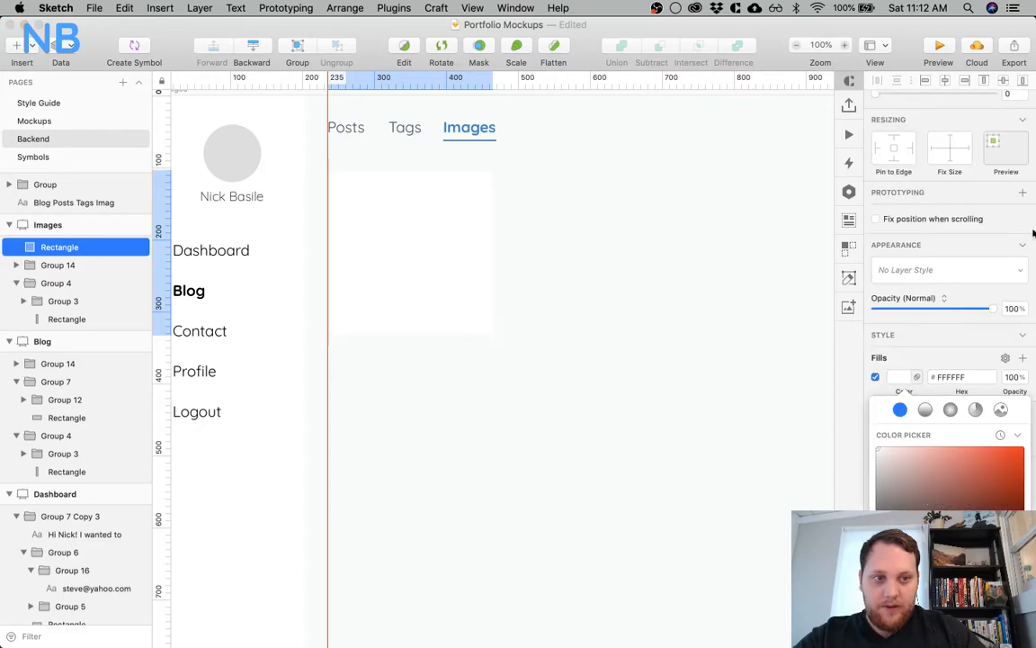
Compare the rectangle with the card background on the Blog artboard and set the rectangle's corner radius to 3
{"action": "scroll", "coordinate": [617, 353], "scroll_direction": "left", "scroll_amount": 10}
{"action": "left_click", "coordinate": [616, 352]}
{"action": "left_click", "coordinate": [337, 226]}
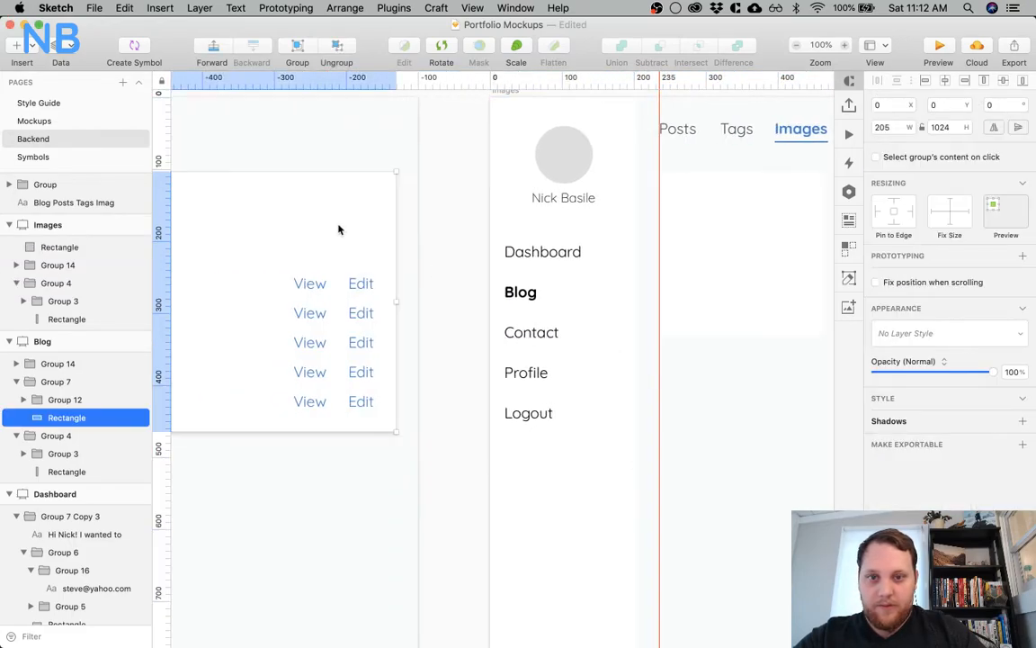
{"action": "left_click", "coordinate": [724, 259]}
{"action": "left_click", "coordinate": [1001, 165]}
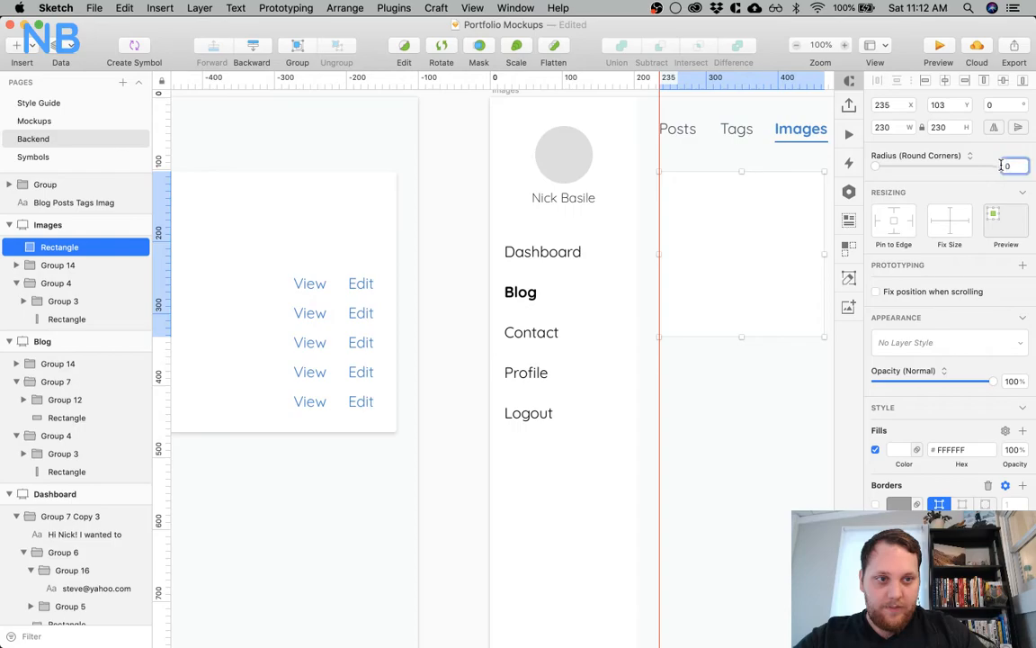
{"action": "type", "text": "3"}
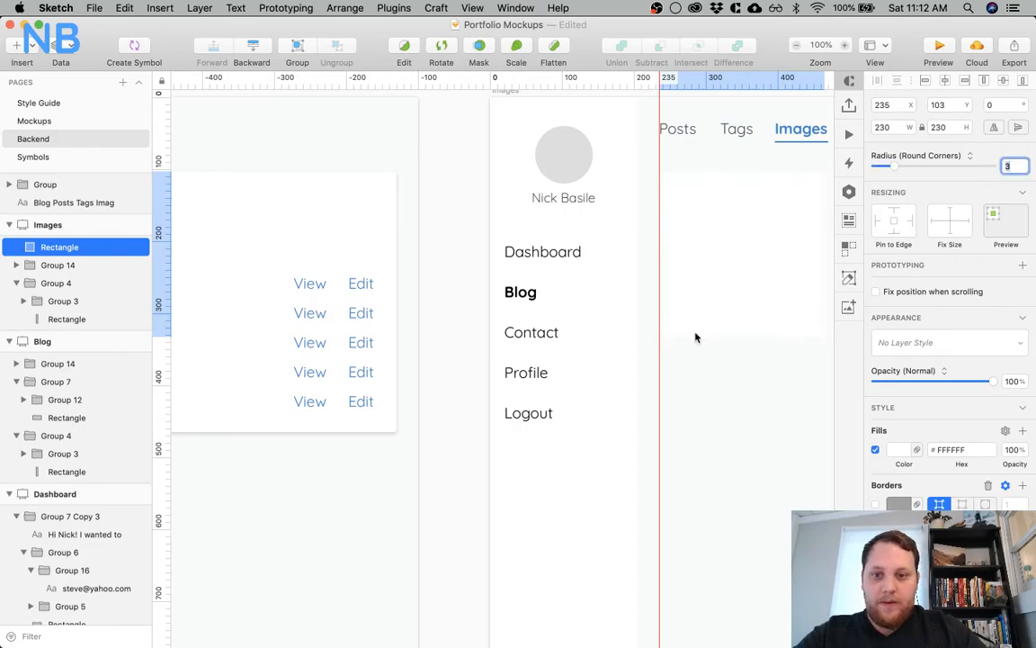
Check the shadow settings of the card background on the Blog artboard
{"action": "scroll", "coordinate": [695, 337], "scroll_direction": "right", "scroll_amount": 2}
{"action": "left_click", "coordinate": [308, 202]}
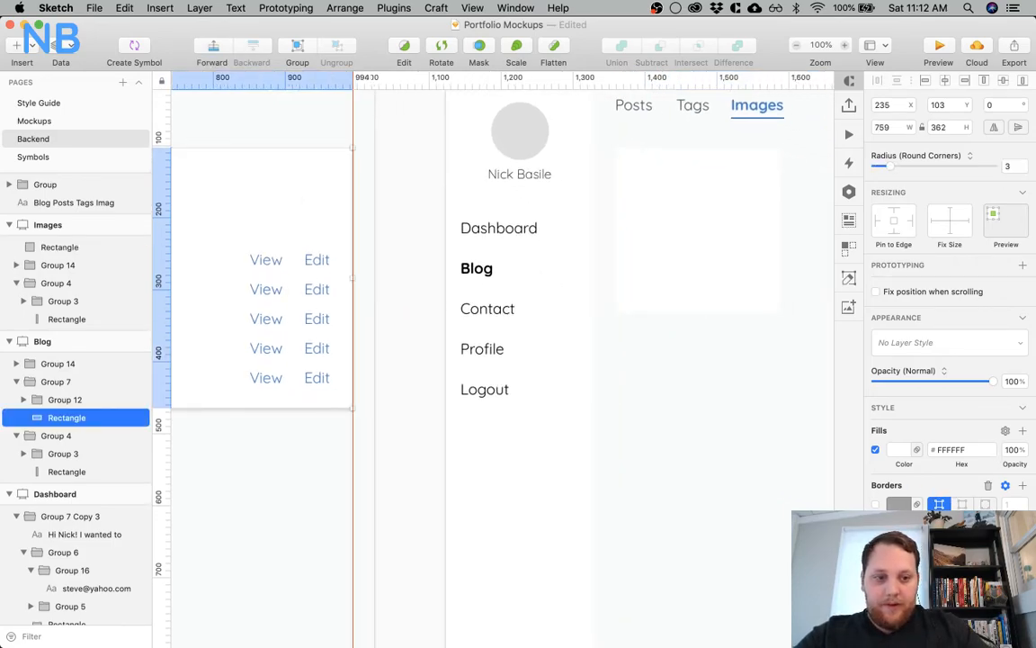
{"action": "scroll", "coordinate": [931, 450], "scroll_direction": "down", "scroll_amount": 5}
{"action": "left_click", "coordinate": [899, 377]}
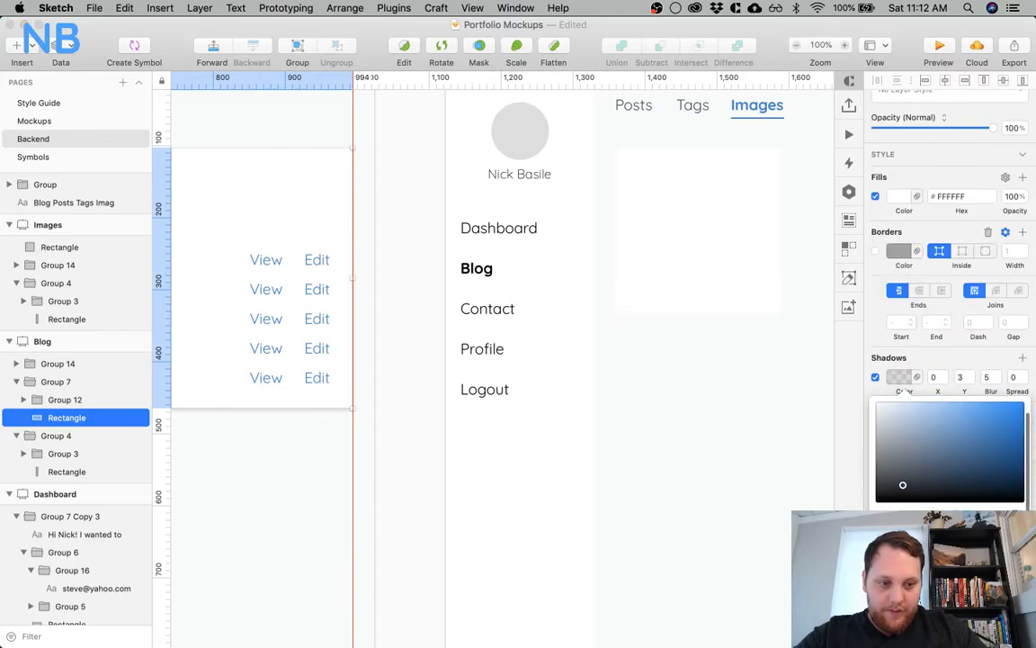
{"action": "scroll", "coordinate": [768, 478], "scroll_direction": "right", "scroll_amount": 5}
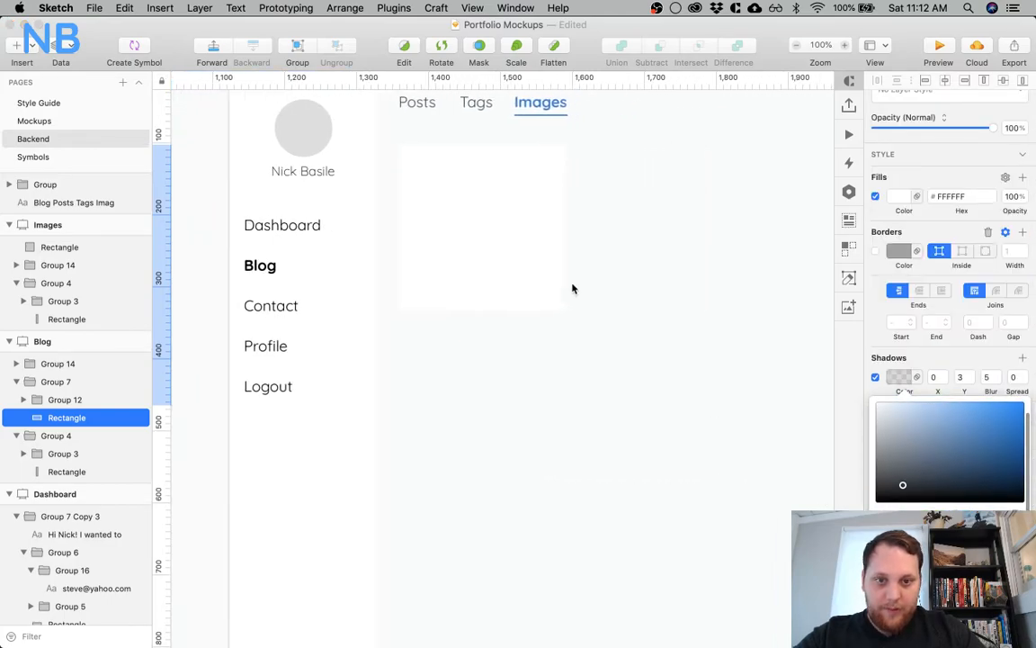
Add a shadow to the white rectangle on the Images artboard with the translucent blue-grey colour and a Y offset of 3
{"action": "left_click", "coordinate": [543, 275]}
{"action": "left_click", "coordinate": [1023, 566]}
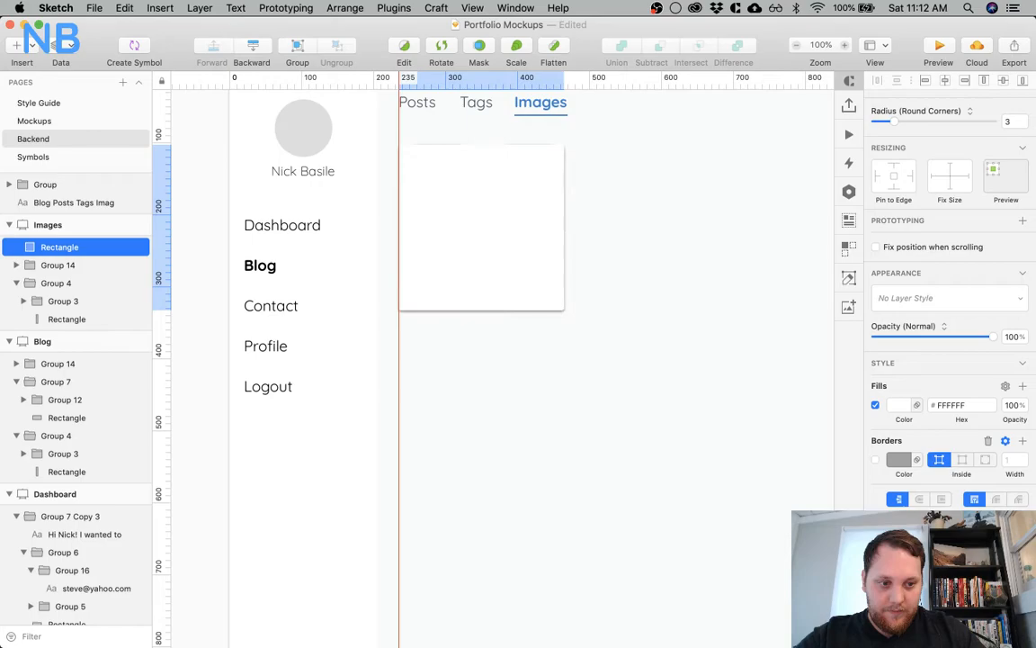
{"action": "scroll", "coordinate": [953, 558], "scroll_direction": "down", "scroll_amount": 2}
{"action": "left_click", "coordinate": [898, 554]}
{"action": "scroll", "coordinate": [944, 575], "scroll_direction": "down", "scroll_amount": 2}
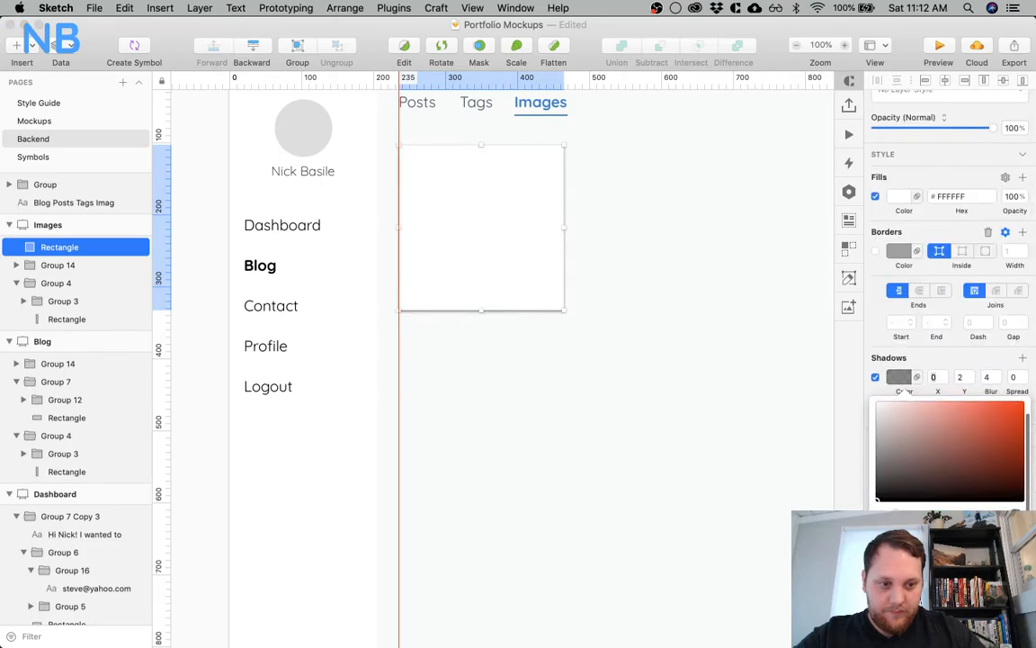
{"action": "left_click", "coordinate": [945, 616]}
{"action": "left_click", "coordinate": [962, 379]}
{"action": "type", "text": "3"}
{"action": "key", "text": "Tab"}
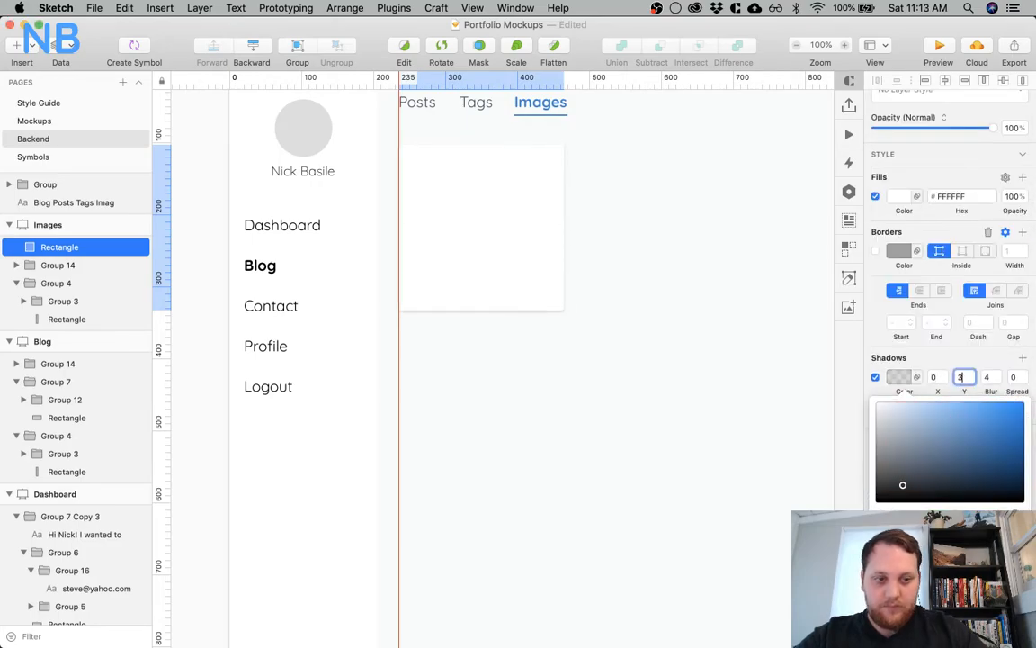
{"action": "left_click", "coordinate": [630, 340]}
Duplicate the white rectangle in place and shorten the copy from its lower edge to a height of 115
{"action": "scroll", "coordinate": [629, 340], "scroll_direction": "right", "scroll_amount": 3}
{"action": "left_click", "coordinate": [565, 320]}
{"action": "left_click", "coordinate": [366, 253]}
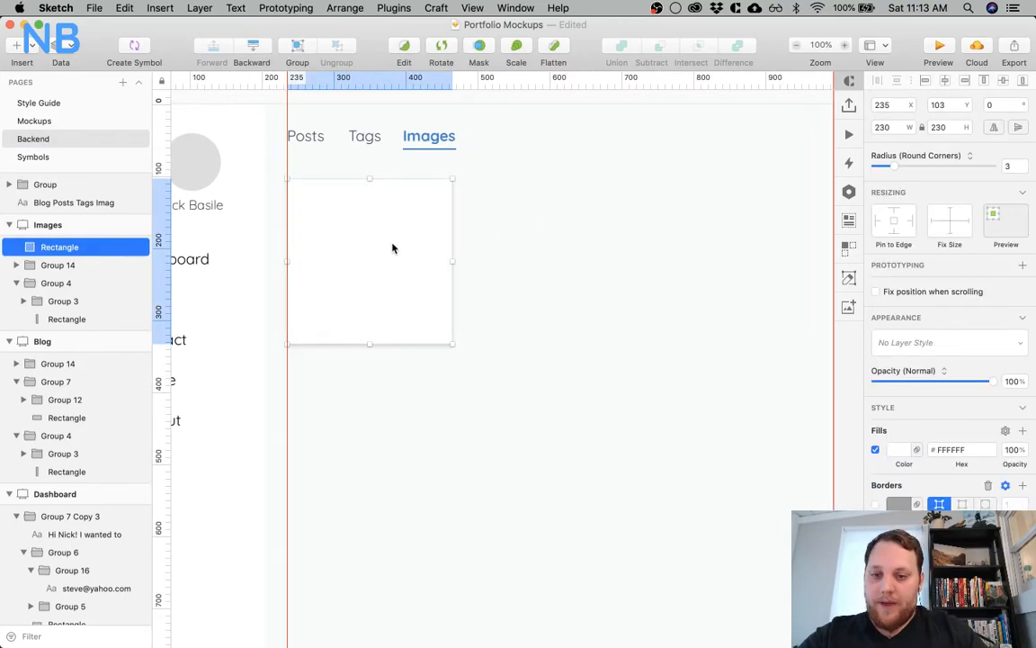
{"action": "scroll", "coordinate": [392, 248], "scroll_direction": "left", "scroll_amount": 5}
{"action": "key", "text": "r"}
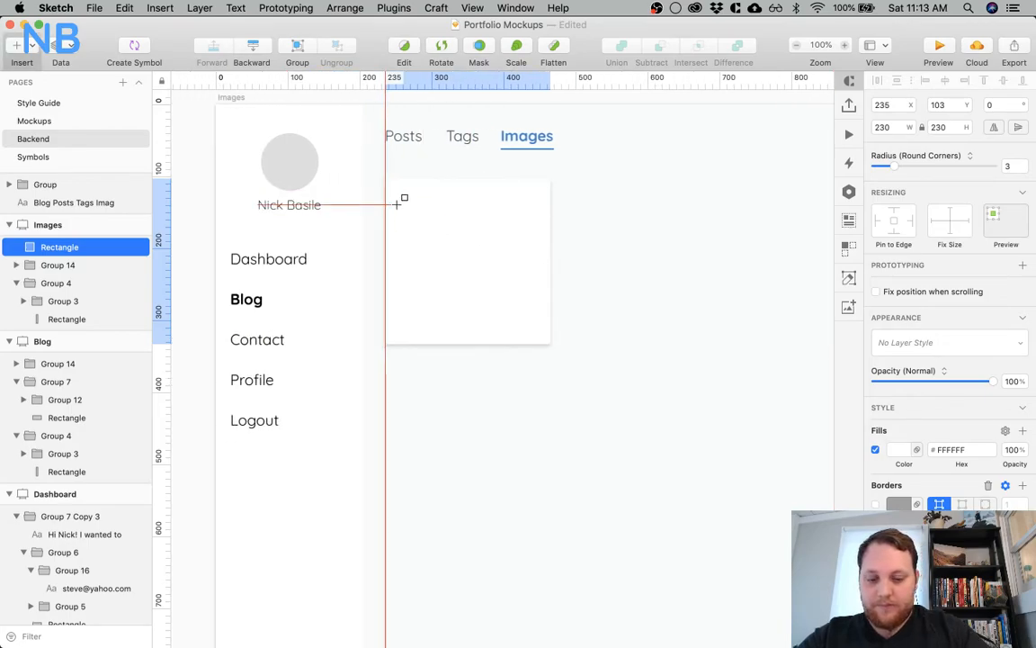
{"action": "key", "text": "Escape"}
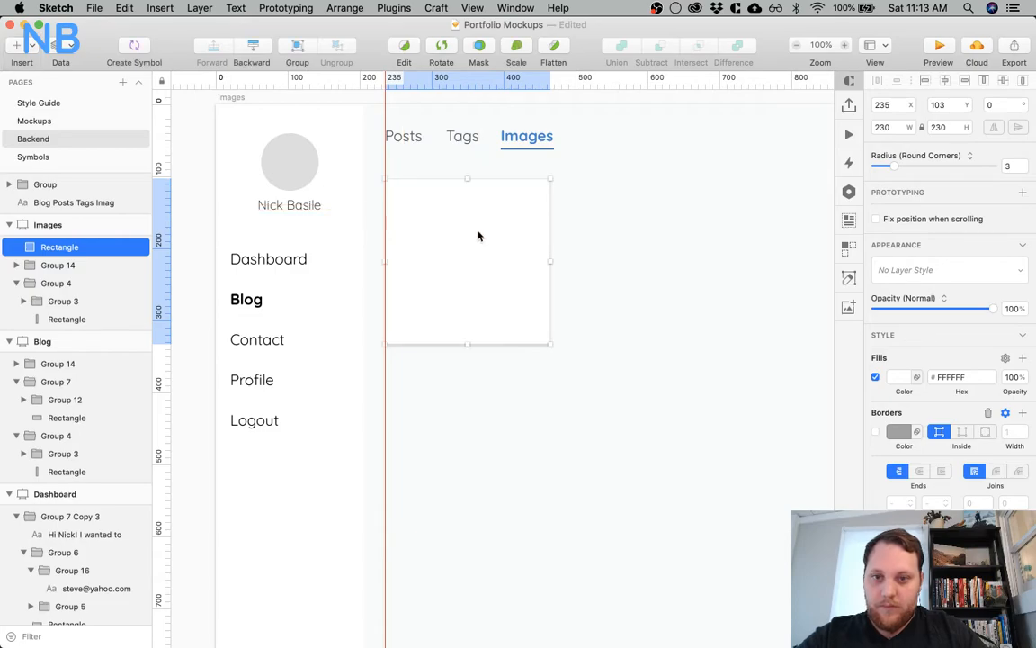
{"action": "key", "text": "super+d"}
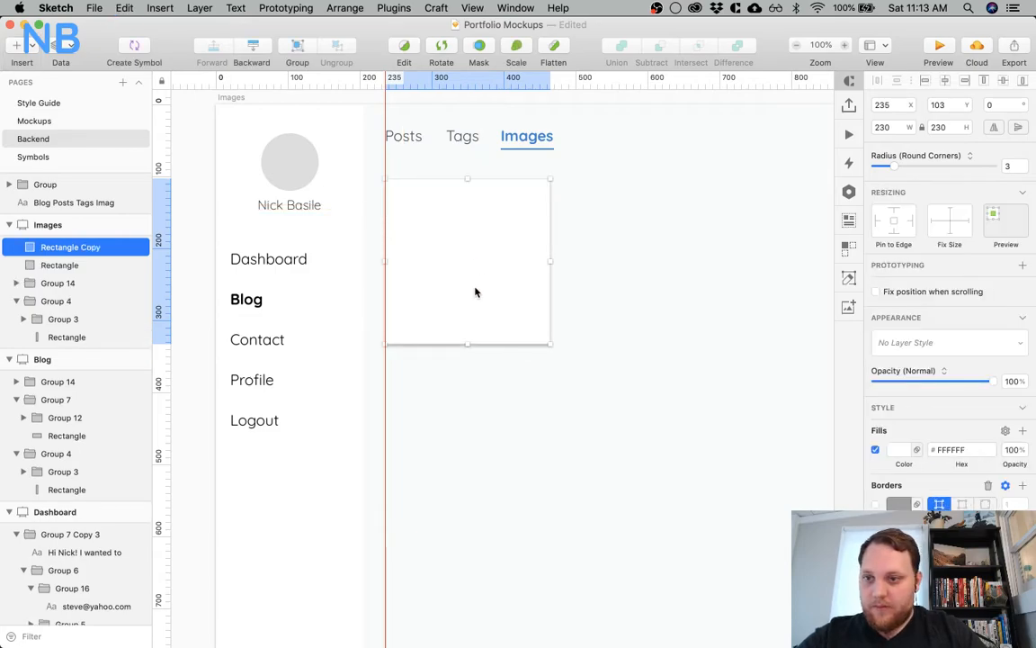
{"action": "key", "text": "shift+Right"}
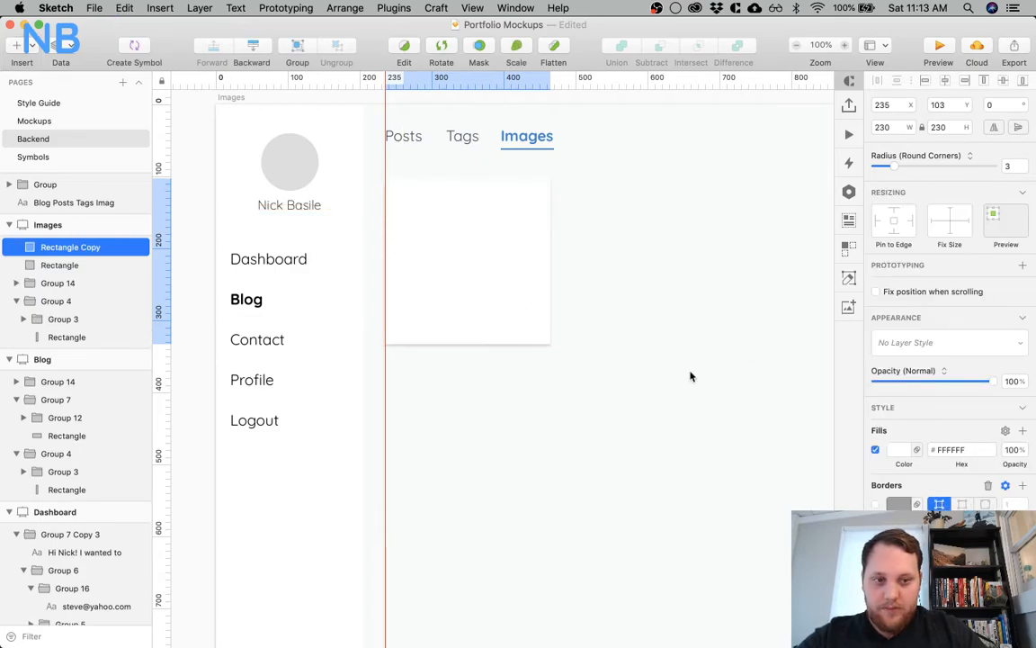
{"action": "left_click_drag", "start_coordinate": [467, 342], "coordinate": [463, 246]}
{"action": "key", "text": "super+z"}
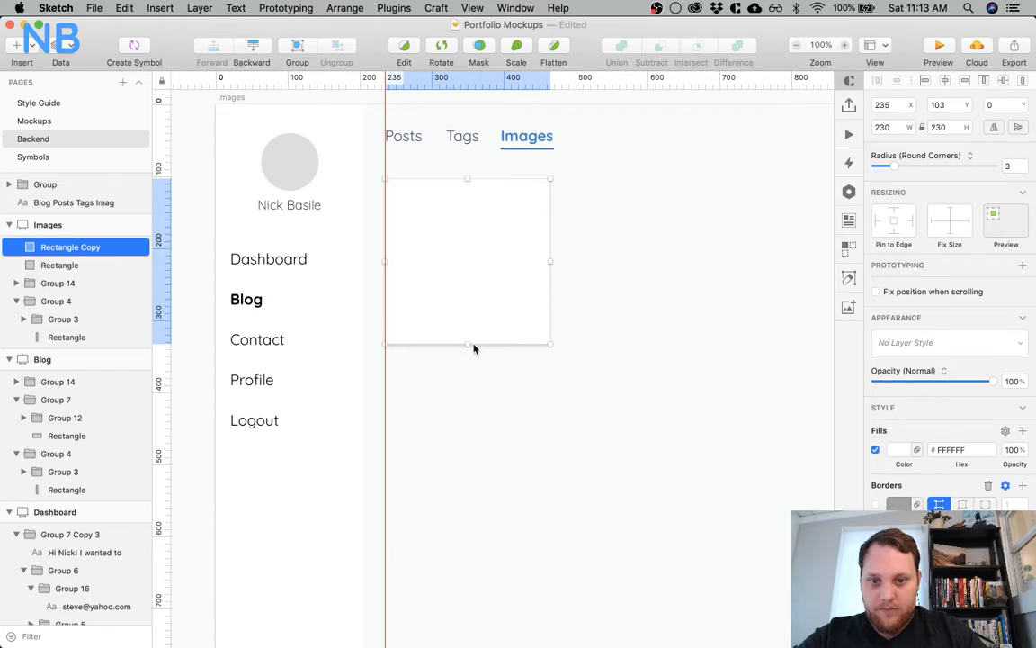
{"action": "left_click_drag", "start_coordinate": [466, 342], "coordinate": [466, 261]}
Set the rectangle copy's corner radii to 3 for the two upper corners and 0 for the lower corners
{"action": "left_click", "coordinate": [590, 248]}
{"action": "key", "text": "super+plus"}
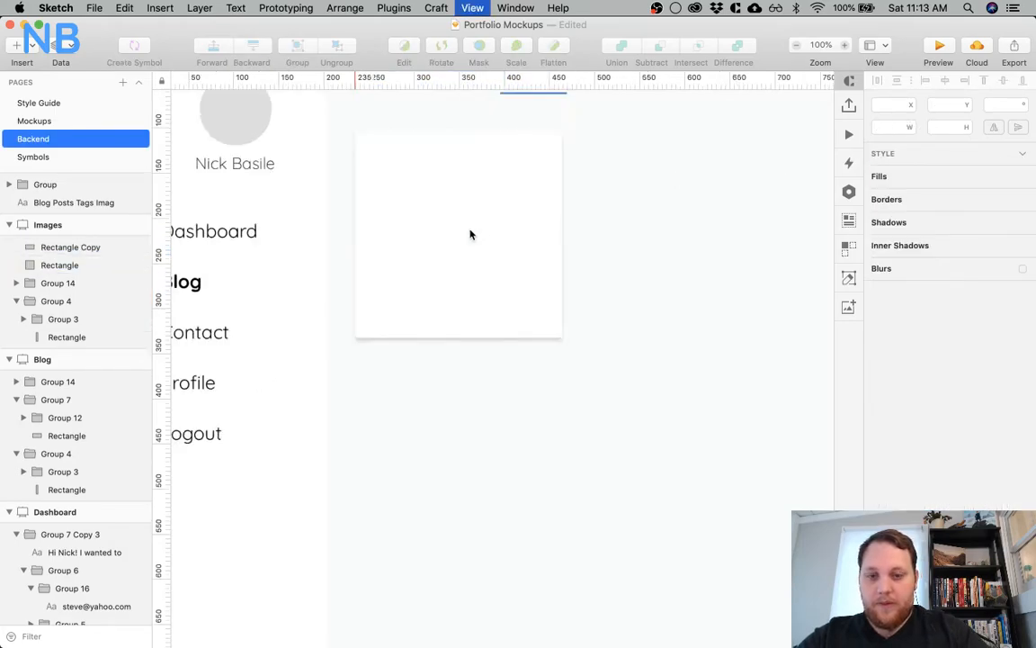
{"action": "scroll", "coordinate": [444, 232], "scroll_direction": "up", "scroll_amount": 4}
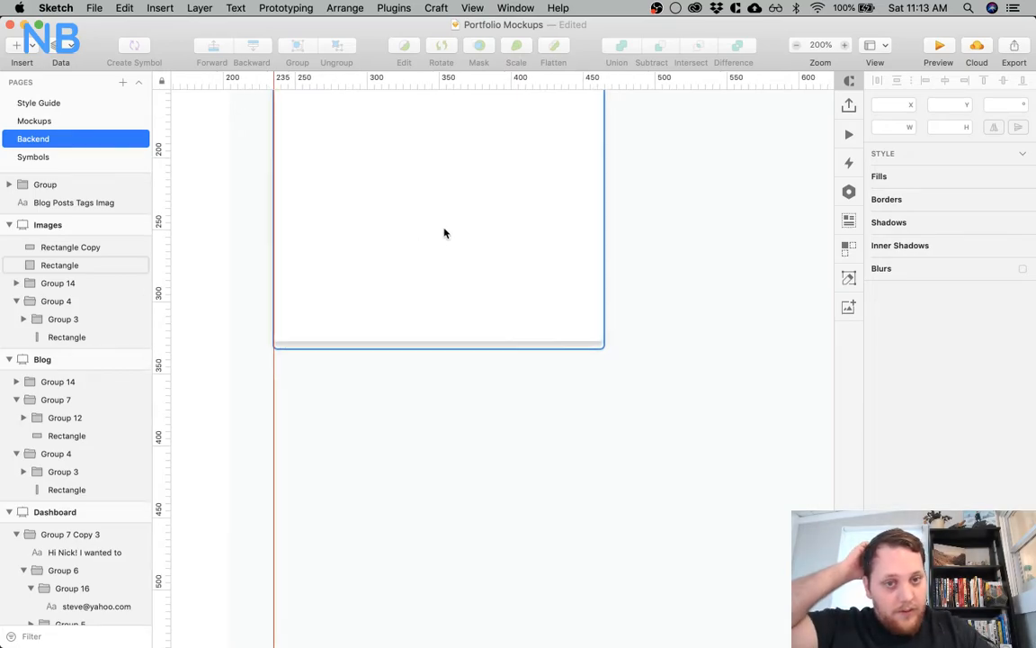
{"action": "left_click", "coordinate": [485, 175]}
{"action": "type", "text": ";3;0;"}
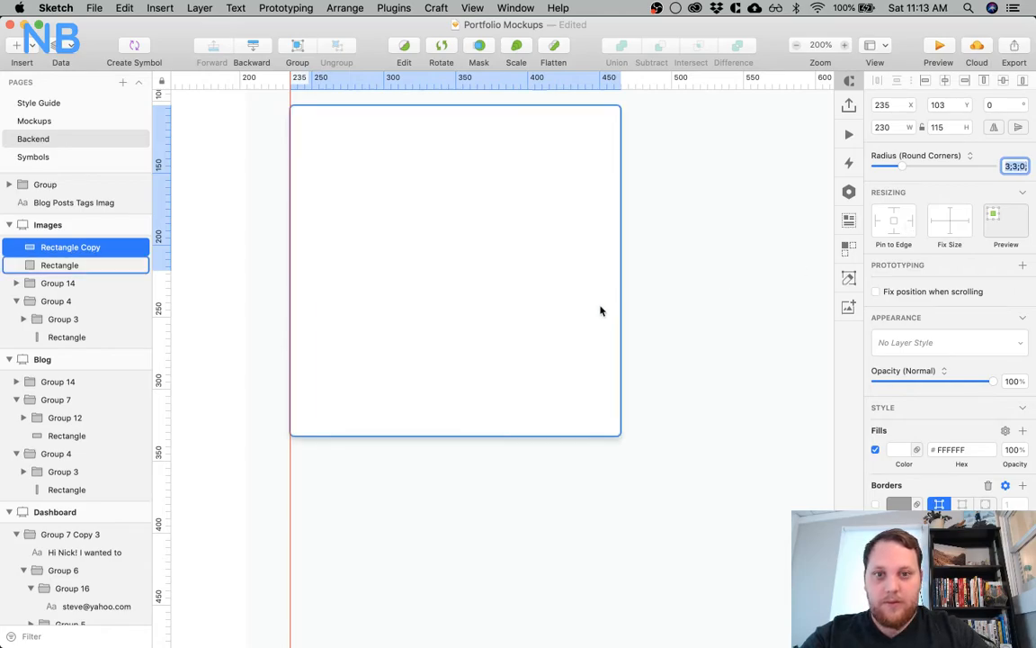
{"action": "left_click", "coordinate": [514, 241]}
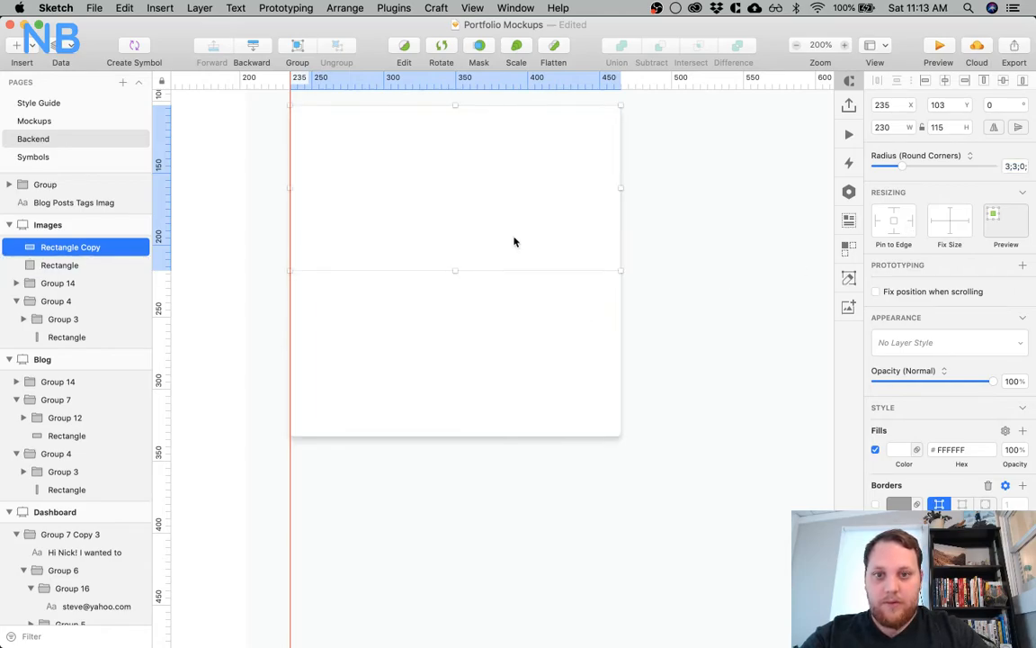
Fill the rectangle copy with the light grey-blue colour E2E8EE
{"action": "key", "text": "super+0"}
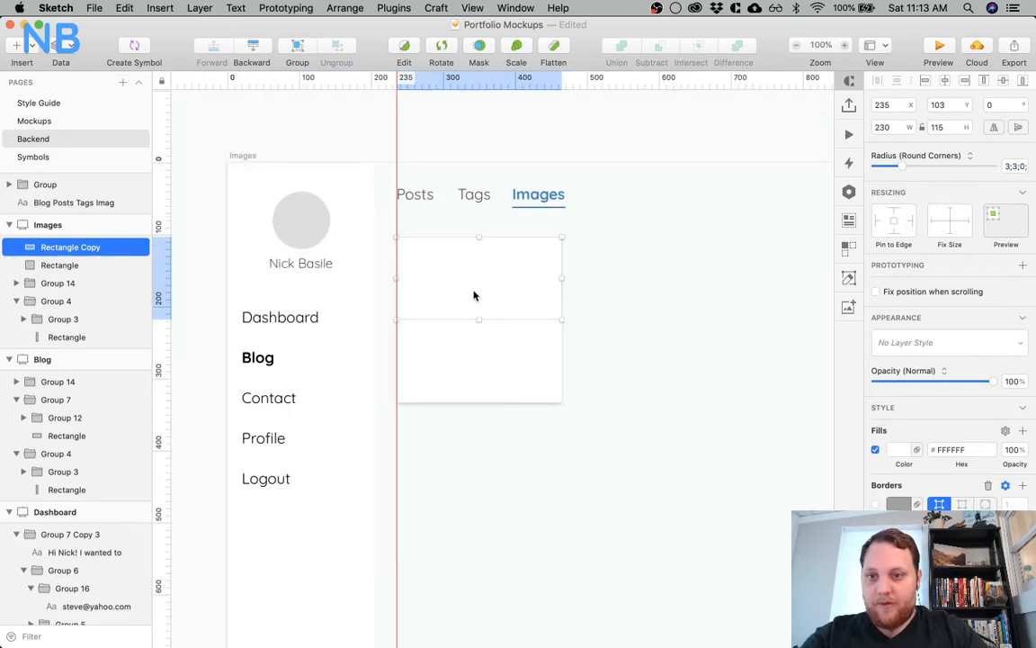
{"action": "left_click", "coordinate": [898, 452]}
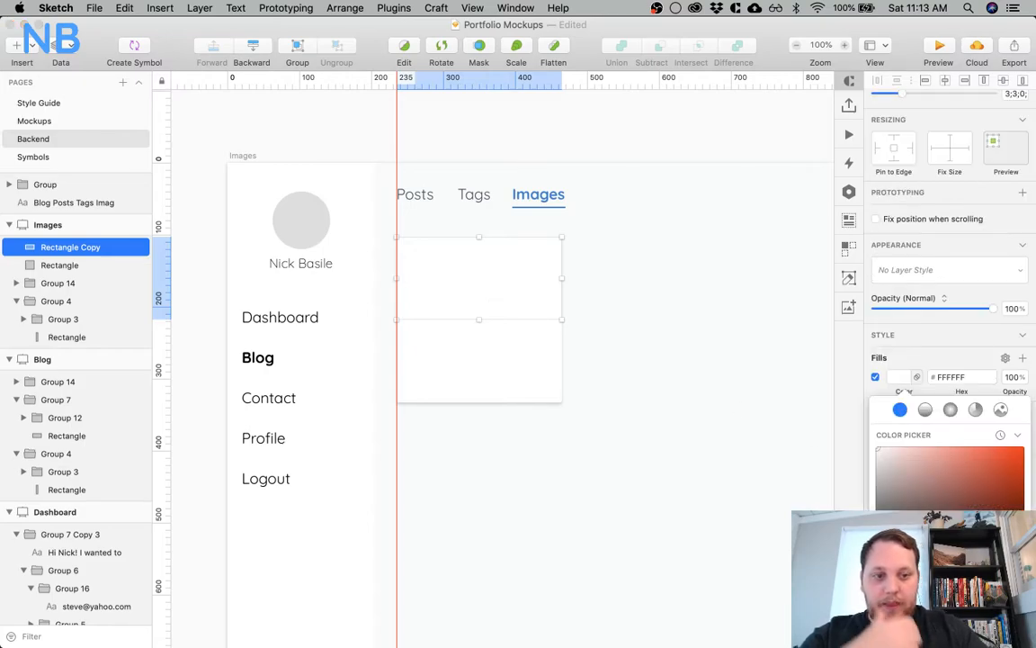
{"action": "scroll", "coordinate": [949, 539], "scroll_direction": "down", "scroll_amount": 3}
{"action": "left_click", "coordinate": [935, 594]}
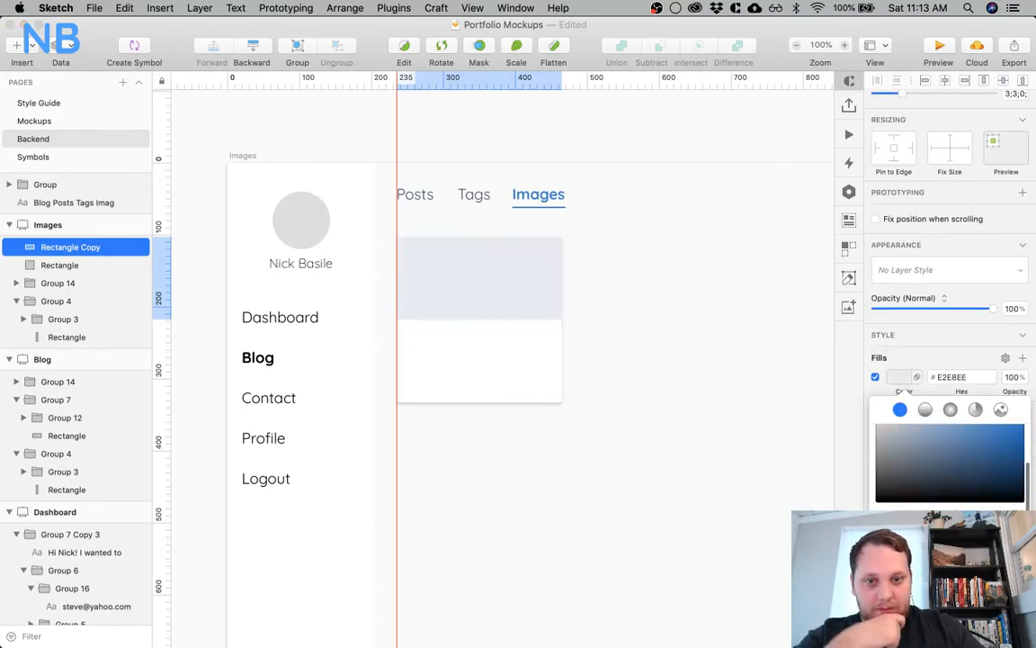
{"action": "left_click", "coordinate": [470, 286]}
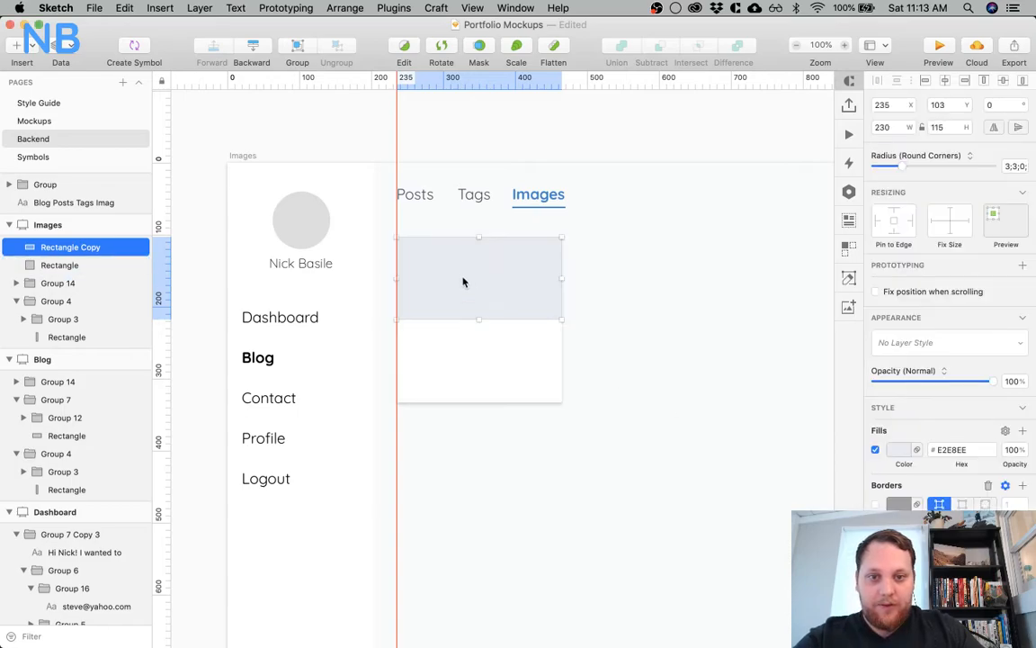
Increase the grey-blue rectangle's height to 150
{"action": "left_click", "coordinate": [947, 128]}
{"action": "key", "text": "Up"}
{"action": "key", "text": "Up"}
{"action": "key", "text": "Up"}
{"action": "key", "text": "Up"}
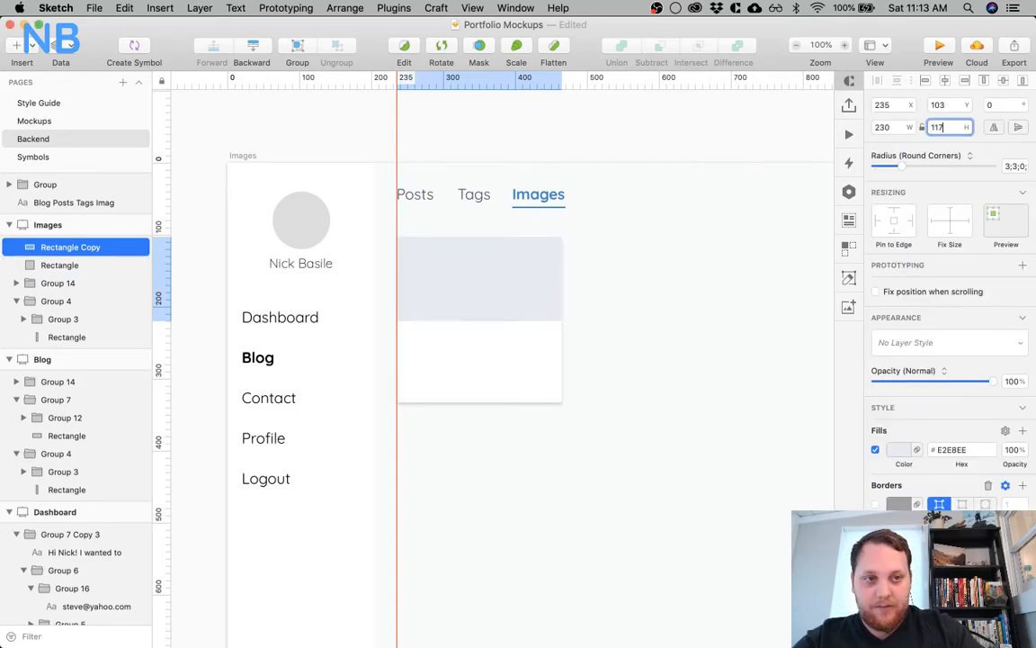
{"action": "key", "text": "shift+Up"}
{"action": "key", "text": "shift+Up"}
{"action": "key", "text": "shift+Up"}
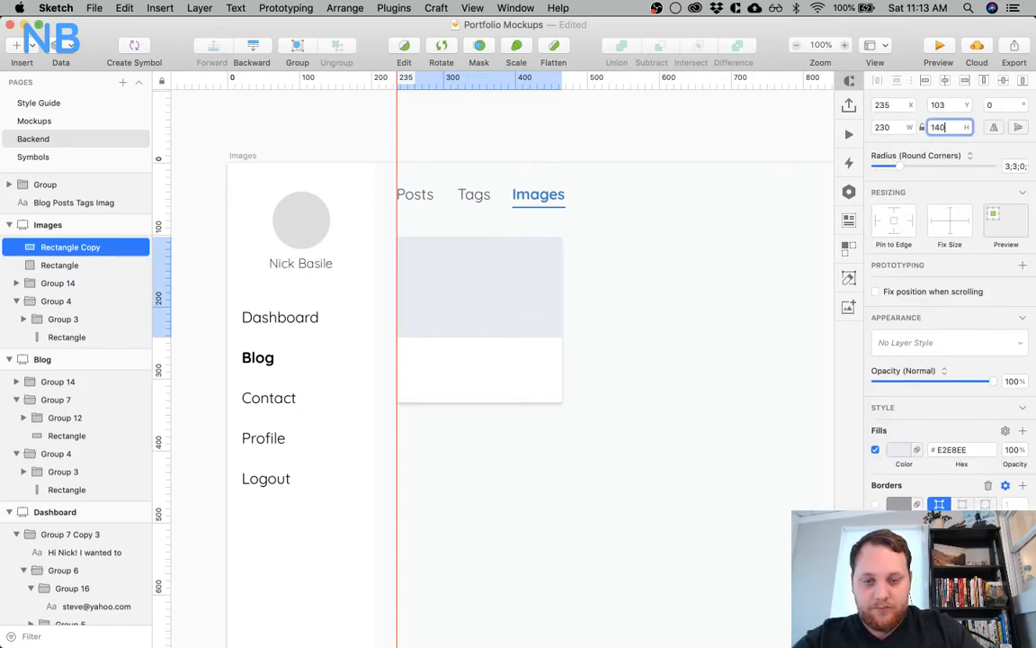
{"action": "left_click", "coordinate": [584, 398]}
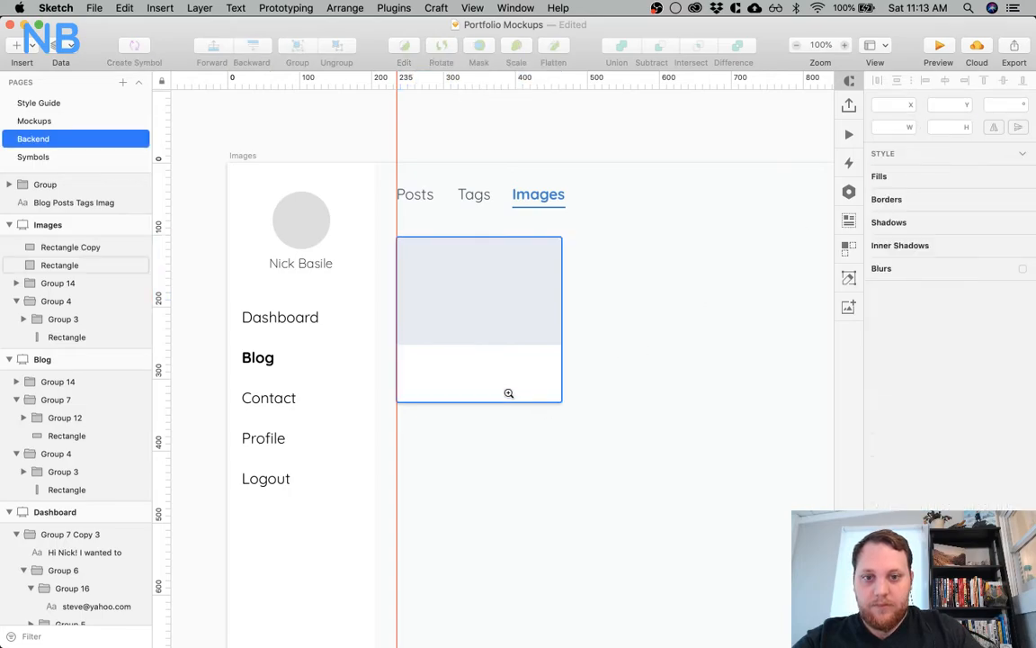
Add a text layer in the white area below the grey-blue rectangle, set in Quicksand Bold at size 18
{"action": "key", "text": "super+plus"}
{"action": "key", "text": "t"}
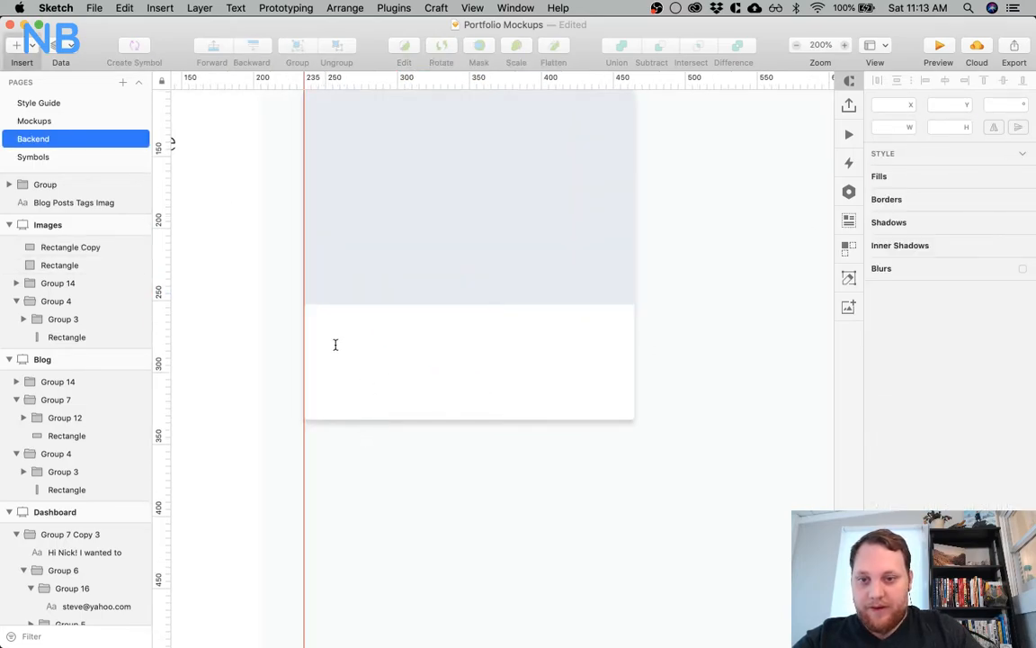
{"action": "left_click", "coordinate": [335, 345]}
{"action": "left_click", "coordinate": [1009, 315]}
{"action": "type", "text": "18"}
{"action": "key", "text": "Return"}
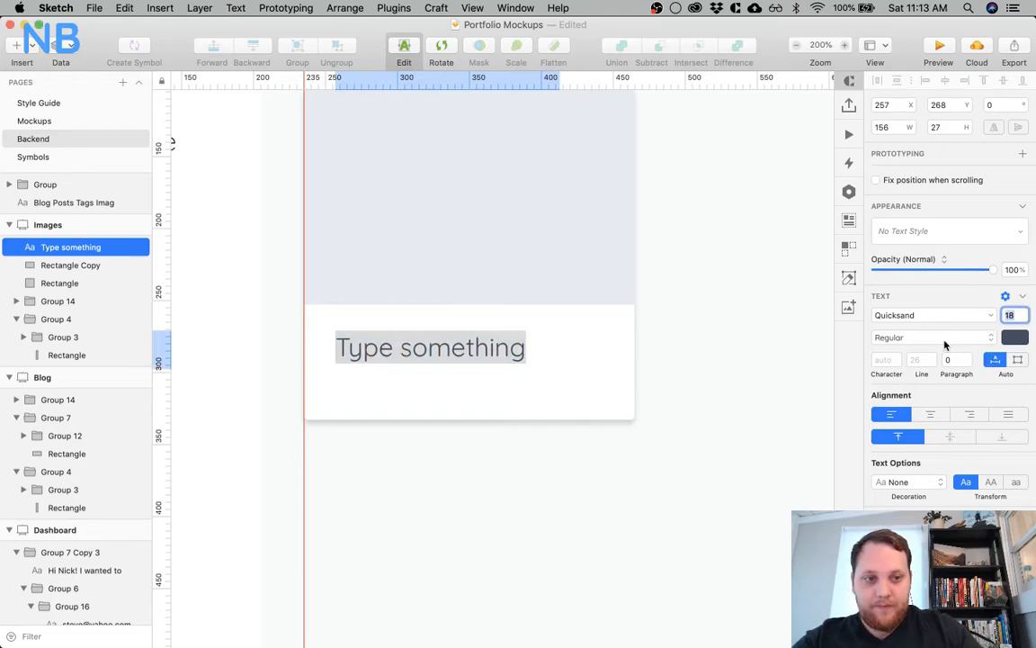
{"action": "left_click", "coordinate": [944, 340]}
{"action": "left_click", "coordinate": [918, 356]}
{"action": "left_click", "coordinate": [392, 399]}
Position the text layer at X 255, Y 273 and widen its box to 190
{"action": "left_click", "coordinate": [355, 355]}
{"action": "key", "text": "Down"}
{"action": "key", "text": "Down"}
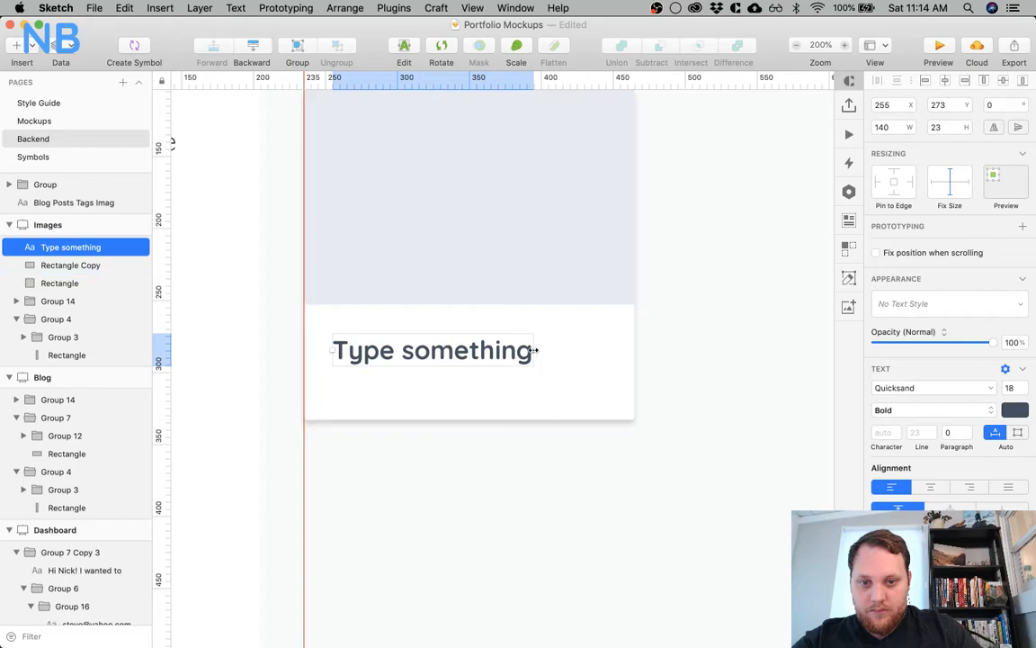
{"action": "left_click_drag", "start_coordinate": [533, 349], "coordinate": [598, 348]}
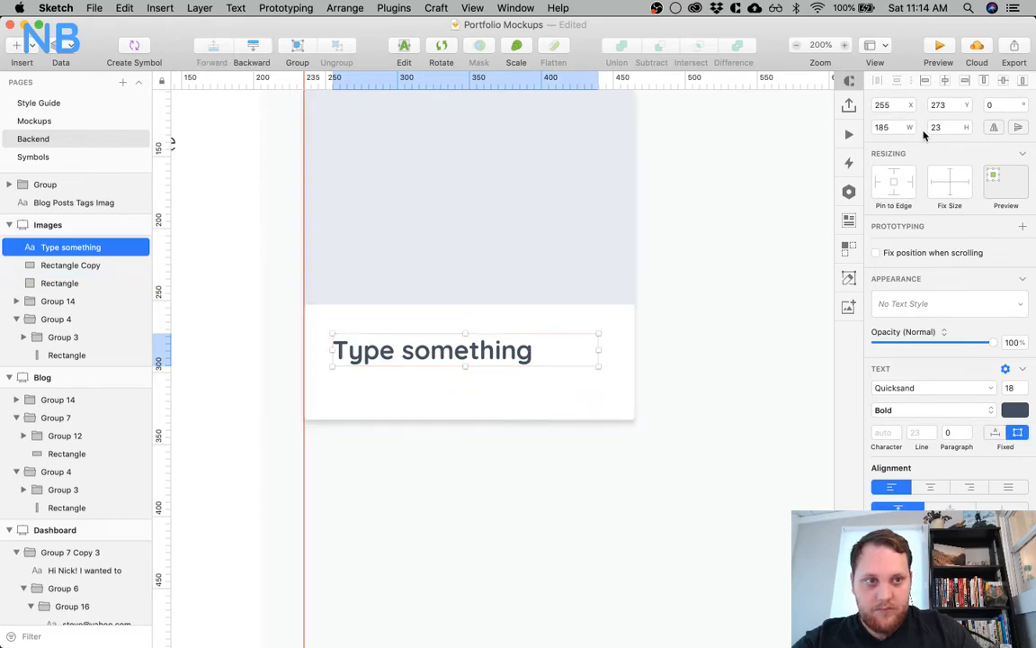
{"action": "left_click", "coordinate": [895, 128]}
{"action": "type", "text": "+5"}
{"action": "key", "text": "Return"}
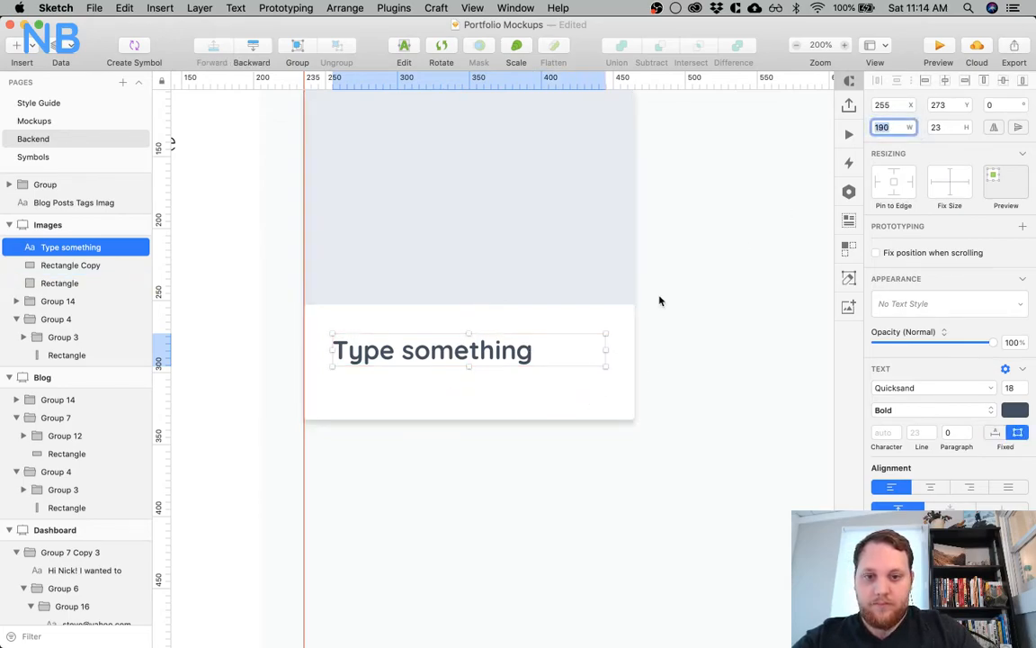
Replace the placeholder text in the card with "nice-image.png"
{"action": "left_click", "coordinate": [430, 494]}
{"action": "left_click", "coordinate": [411, 360]}
{"action": "double_click", "coordinate": [411, 360]}
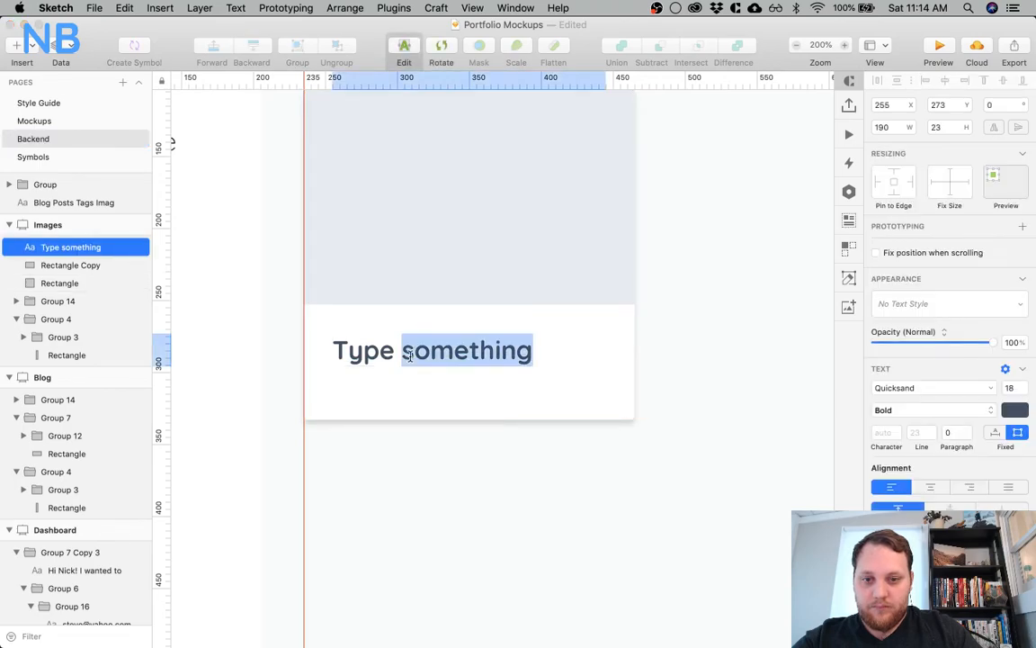
{"action": "key", "text": "super+a"}
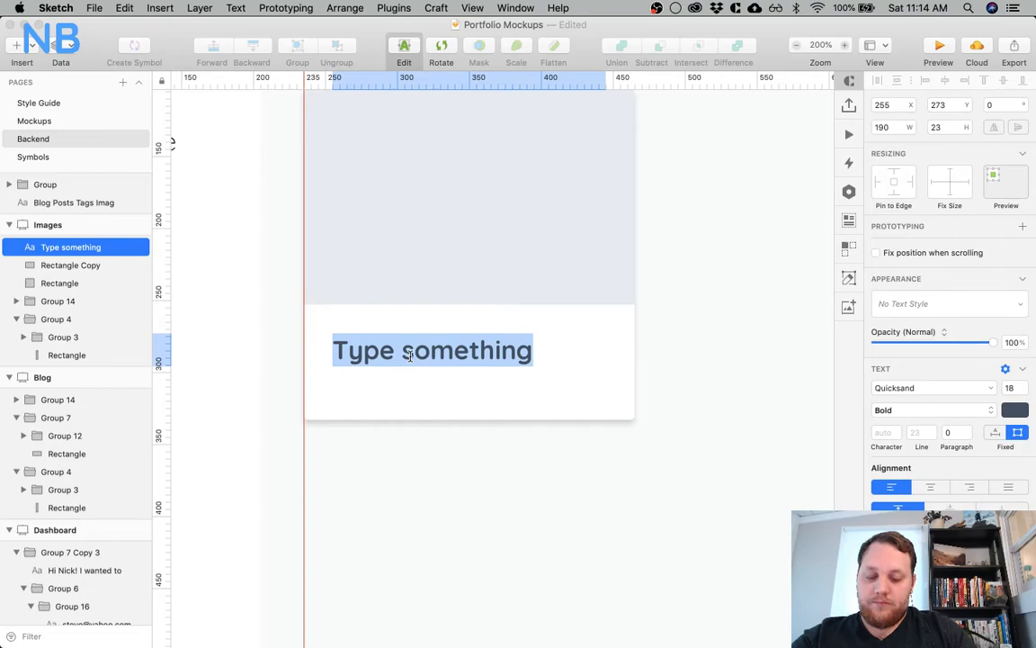
{"action": "type", "text": "Nic"}
{"action": "key", "text": "BackSpace"}
{"action": "key", "text": "BackSpace"}
{"action": "key", "text": "BackSpace"}
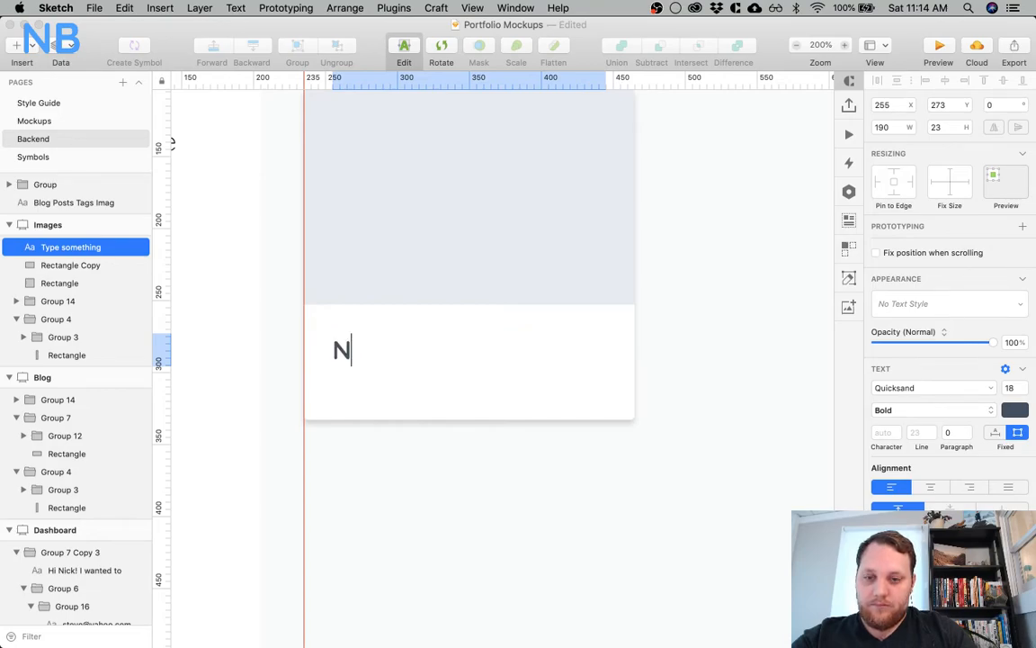
{"action": "type", "text": "niv"}
{"action": "key", "text": "BackSpace"}
{"action": "type", "text": "ce-i"}
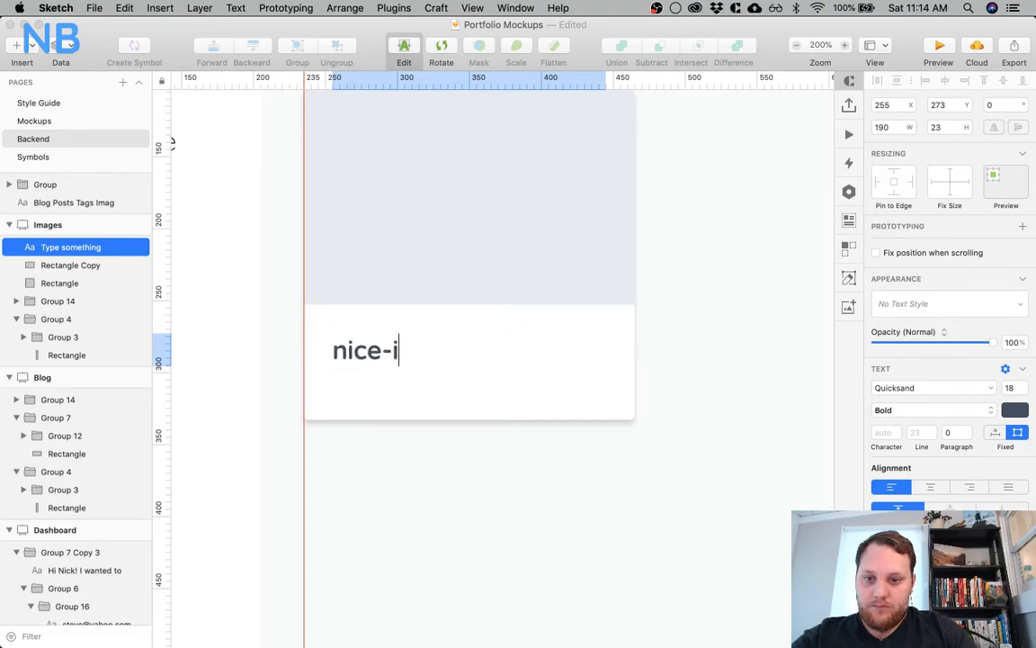
{"action": "type", "text": "mage"}
{"action": "type", "text": ".ong"}
{"action": "key", "text": "BackSpace"}
{"action": "key", "text": "BackSpace"}
{"action": "key", "text": "BackSpace"}
{"action": "type", "text": "png"}
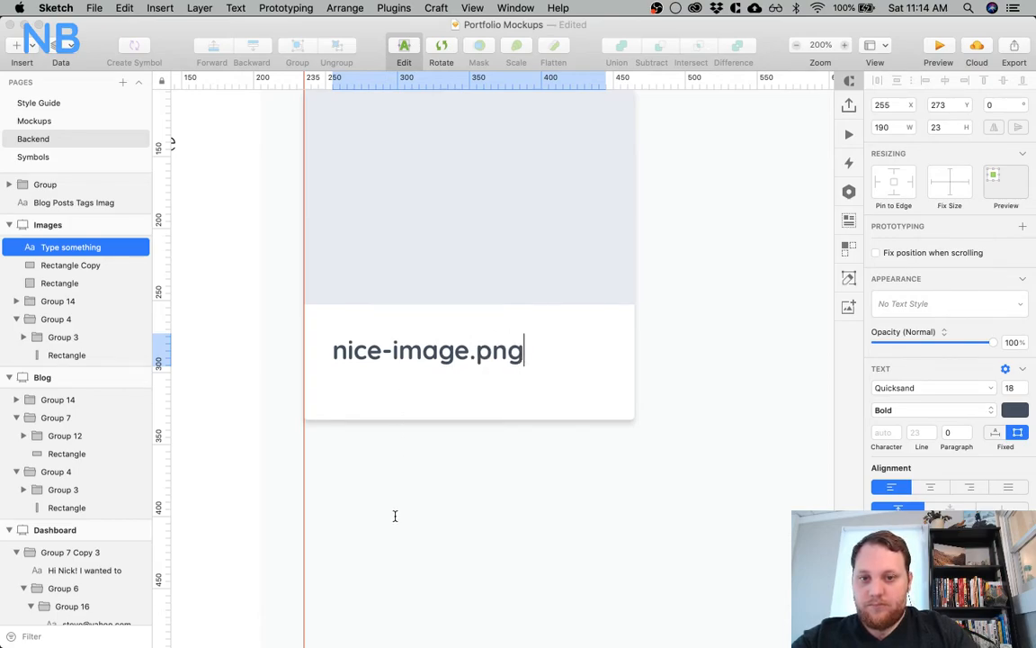
{"action": "left_click", "coordinate": [485, 536]}
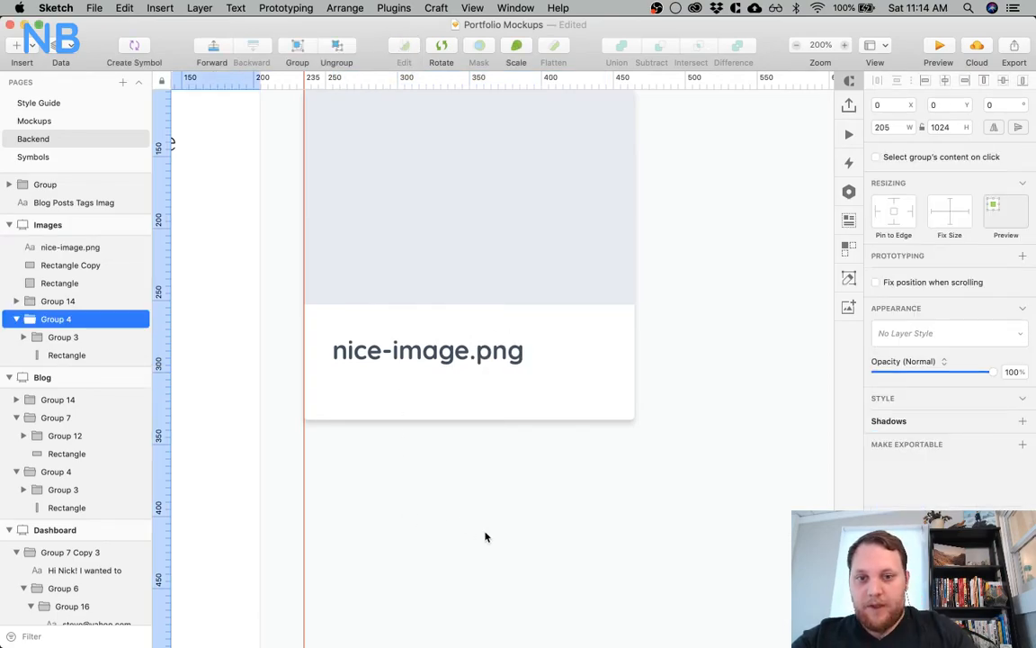
{"action": "left_click", "coordinate": [612, 494]}
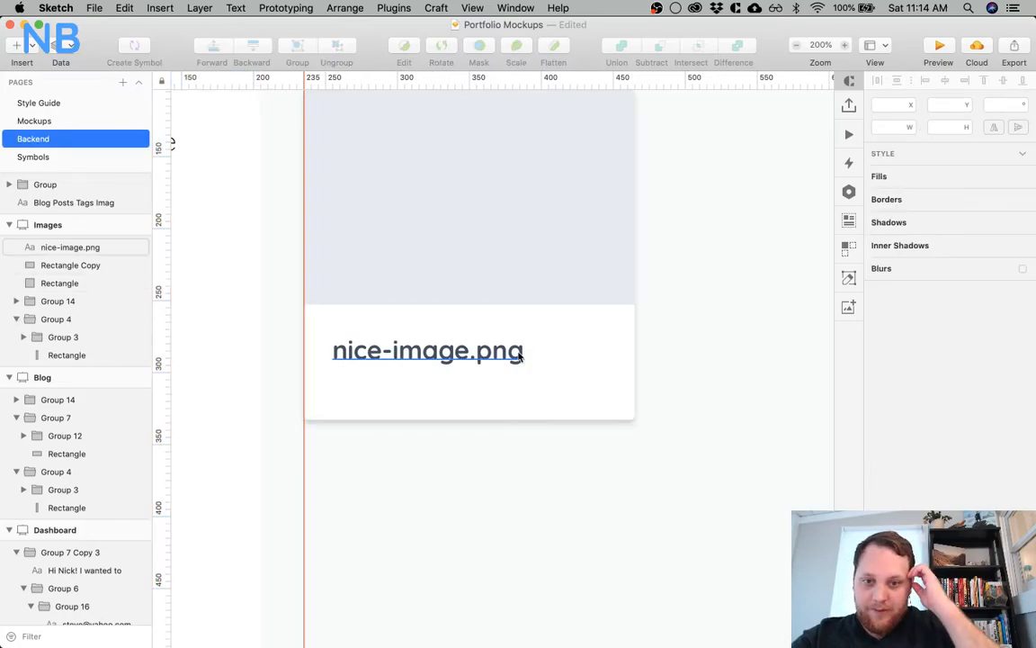
{"action": "left_click", "coordinate": [467, 356]}
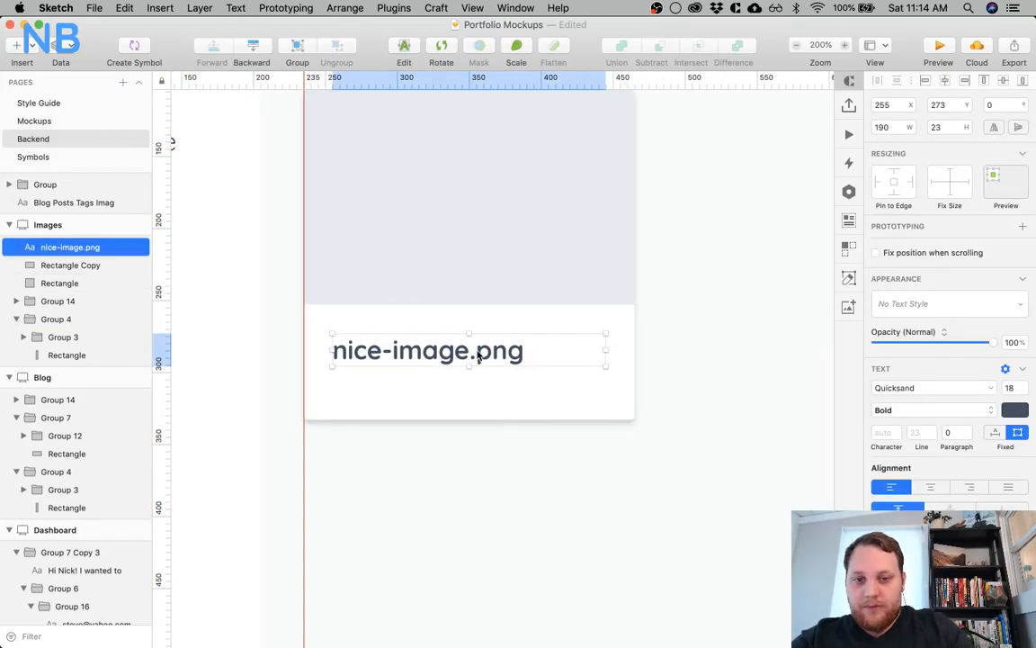
{"action": "left_click", "coordinate": [458, 444]}
{"action": "scroll", "coordinate": [491, 391], "scroll_direction": "down", "scroll_amount": 5}
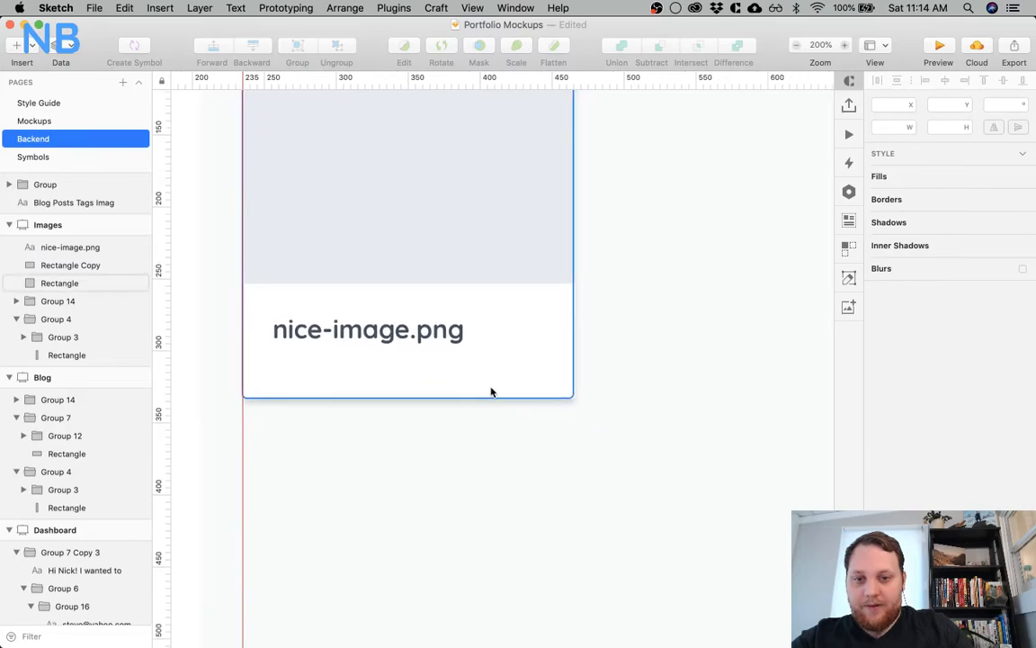
{"action": "left_click", "coordinate": [407, 335]}
{"action": "left_click_drag", "start_coordinate": [405, 334], "coordinate": [403, 374]}
{"action": "key", "text": "super+z"}
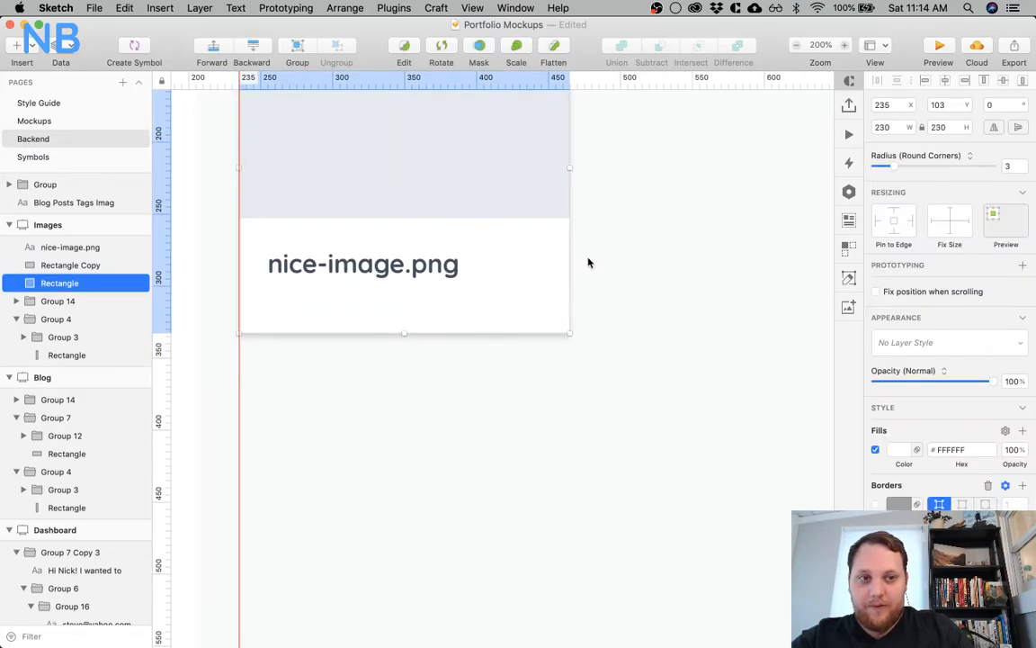
Stretch the white card rectangle downward to a height of 263
{"action": "left_click", "coordinate": [485, 436]}
{"action": "left_click", "coordinate": [402, 333]}
{"action": "left_click_drag", "start_coordinate": [403, 333], "coordinate": [405, 380]}
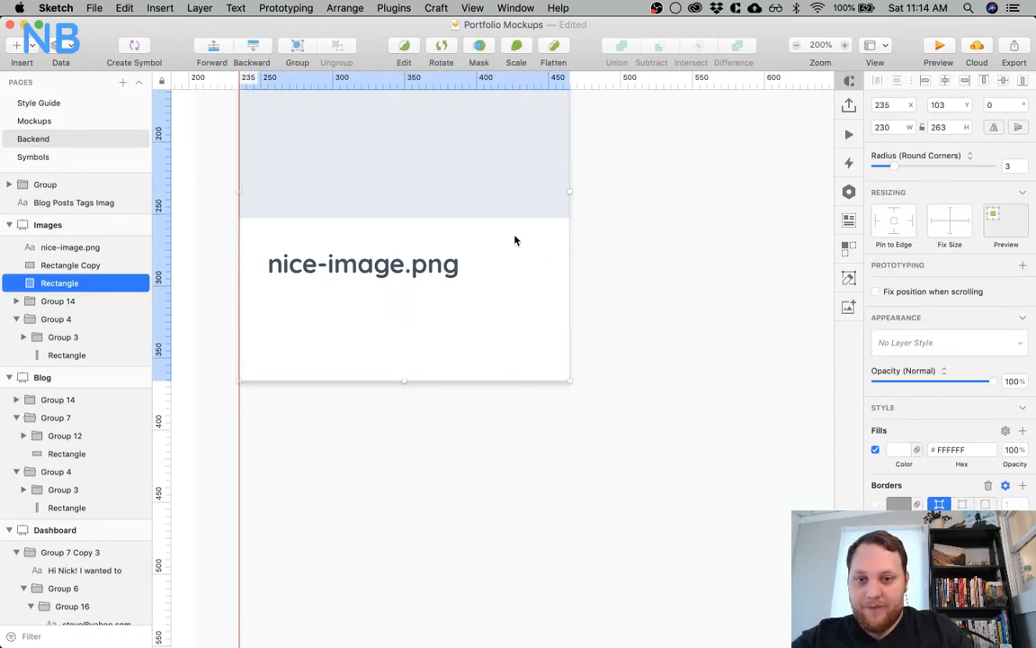
{"action": "scroll", "coordinate": [557, 349], "scroll_direction": "up", "scroll_amount": 5}
{"action": "scroll", "coordinate": [558, 349], "scroll_direction": "down", "scroll_amount": 2}
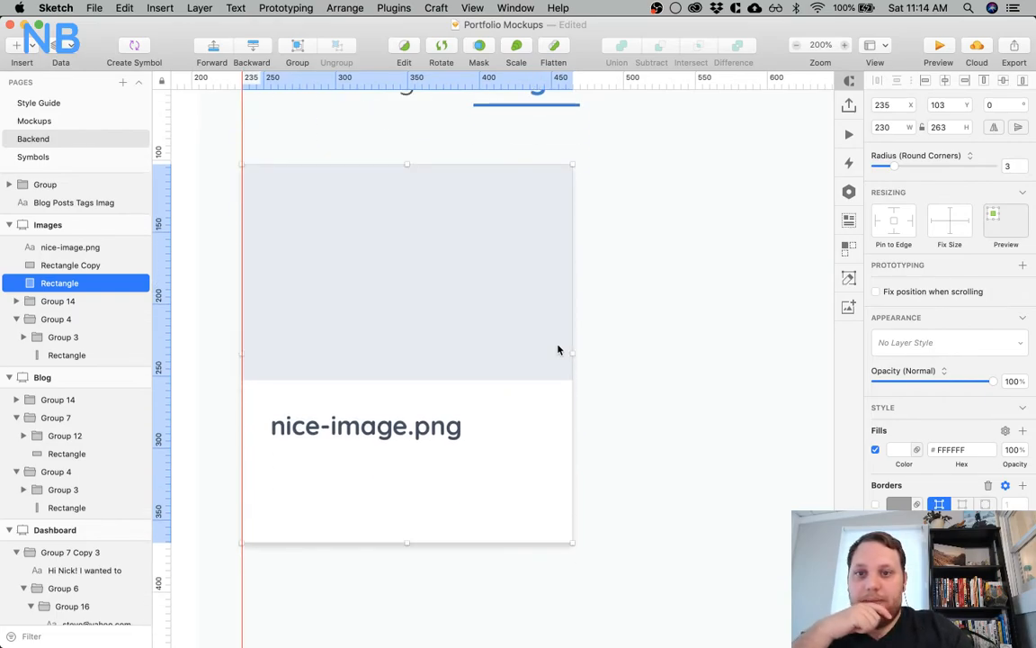
{"action": "left_click", "coordinate": [648, 338]}
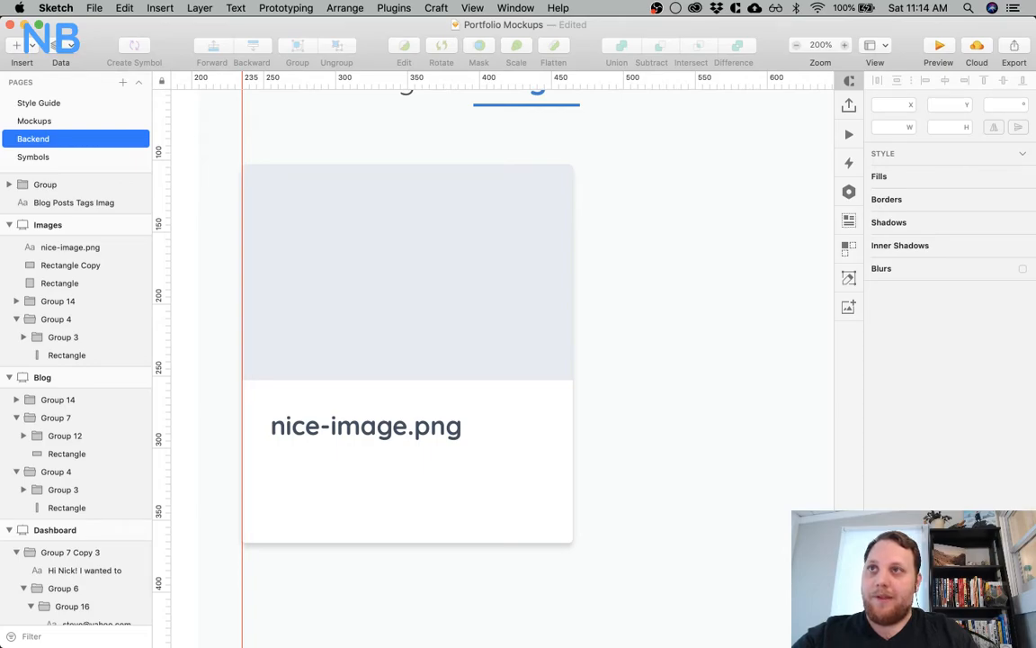
Add a "copy" text layer beside the file name, set it in Font Awesome 5 Pro, and place it at X 429, Y 278
{"action": "scroll", "coordinate": [663, 526], "scroll_direction": "down", "scroll_amount": 3}
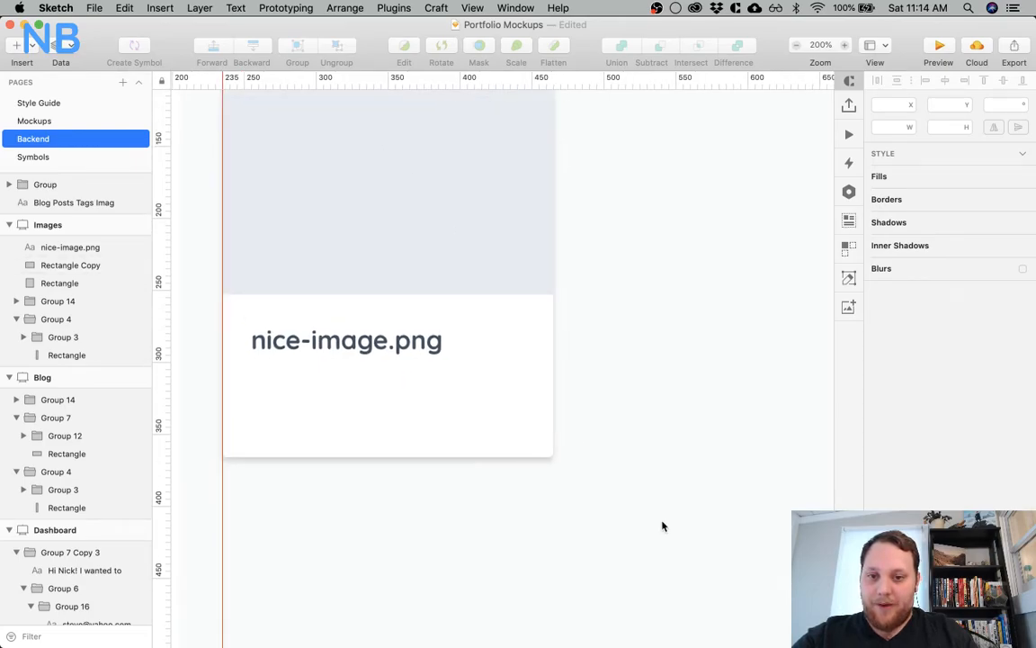
{"action": "key", "text": "t"}
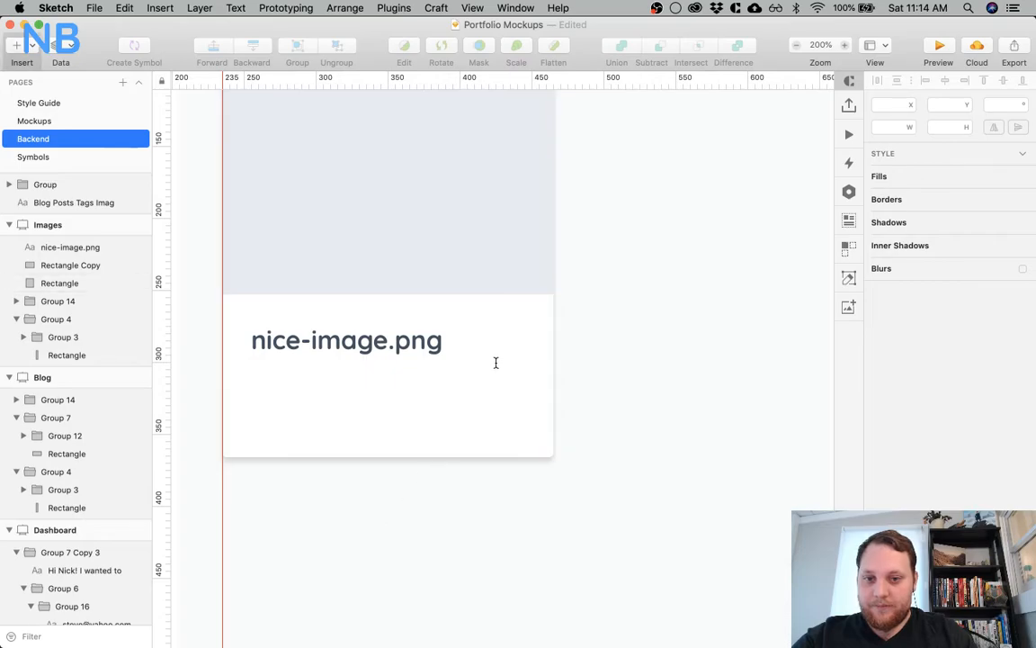
{"action": "left_click", "coordinate": [497, 359]}
{"action": "type", "text": "copy"}
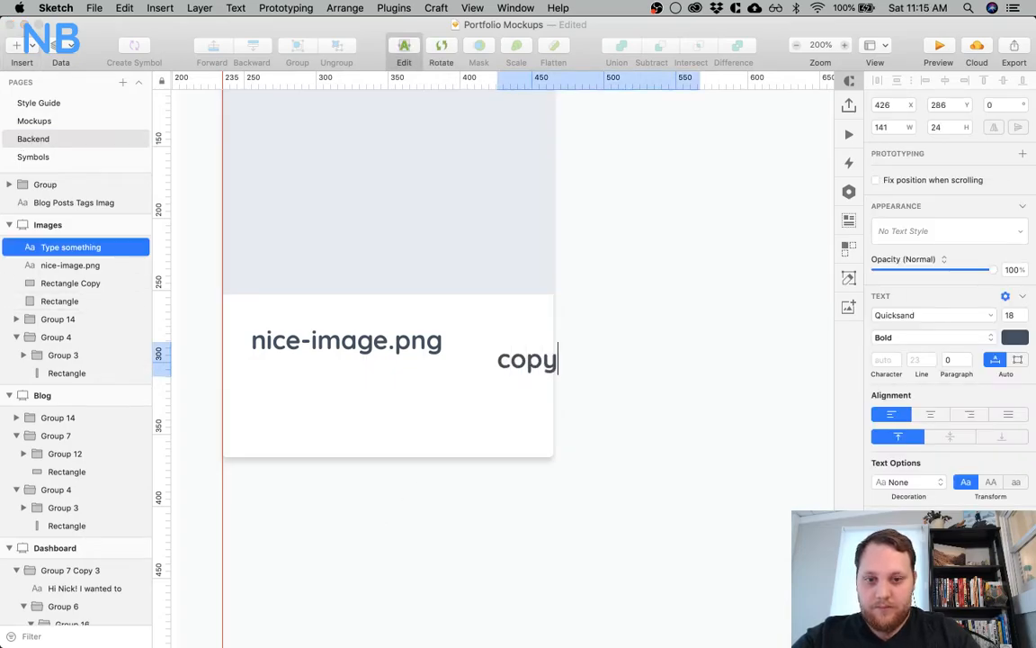
{"action": "key", "text": "Escape"}
{"action": "left_click", "coordinate": [930, 314]}
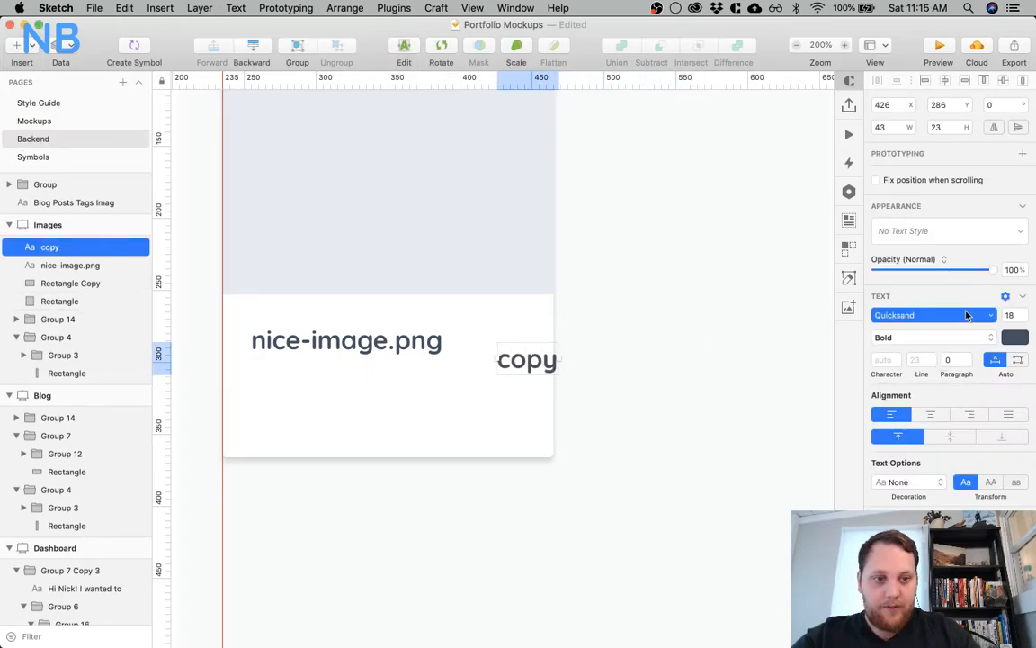
{"action": "left_click", "coordinate": [820, 384]}
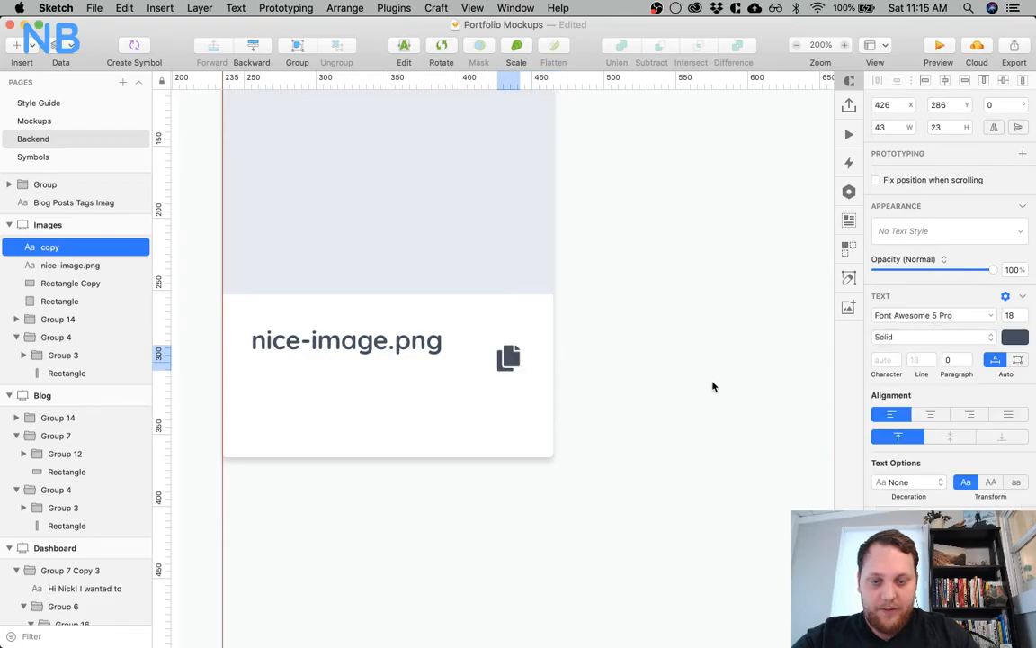
{"action": "mouse_move", "coordinate": [506, 364]}
{"action": "left_mouse_down"}
{"action": "mouse_move", "coordinate": [501, 347]}
{"action": "mouse_move", "coordinate": [520, 345]}
{"action": "mouse_move", "coordinate": [509, 349]}
{"action": "left_mouse_up"}
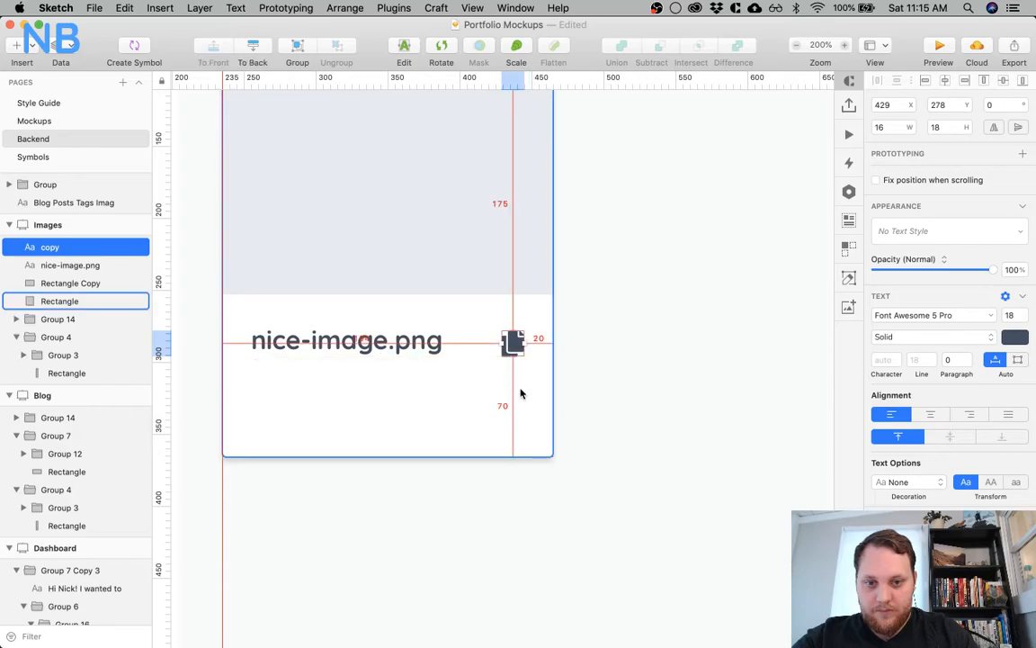
Color the copy icon blue and set its font weight to Regular
{"action": "left_click", "coordinate": [1016, 336]}
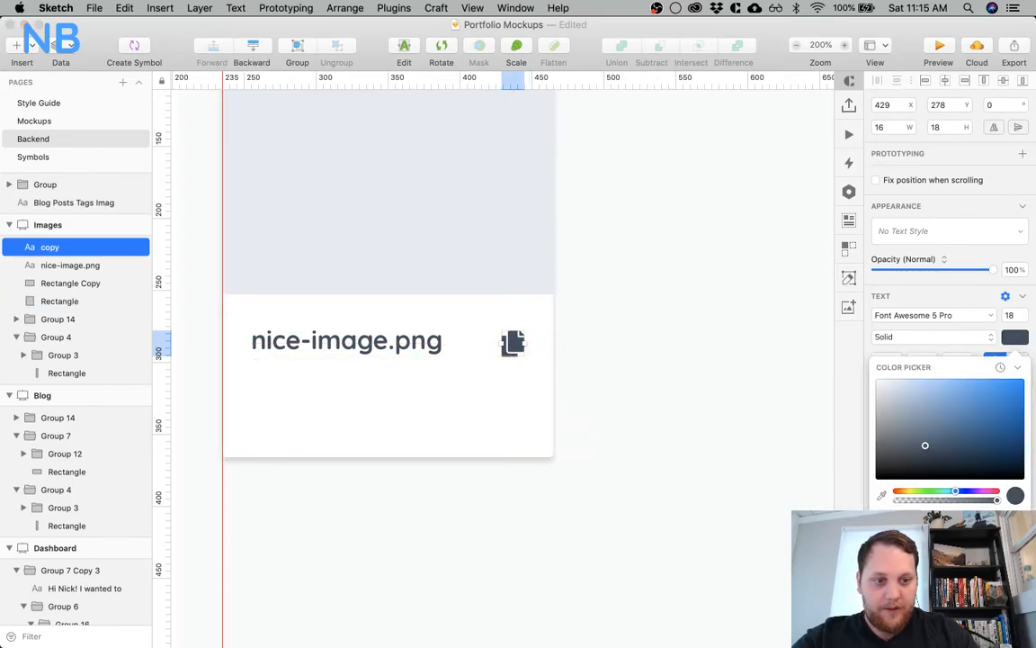
{"action": "left_click", "coordinate": [992, 399]}
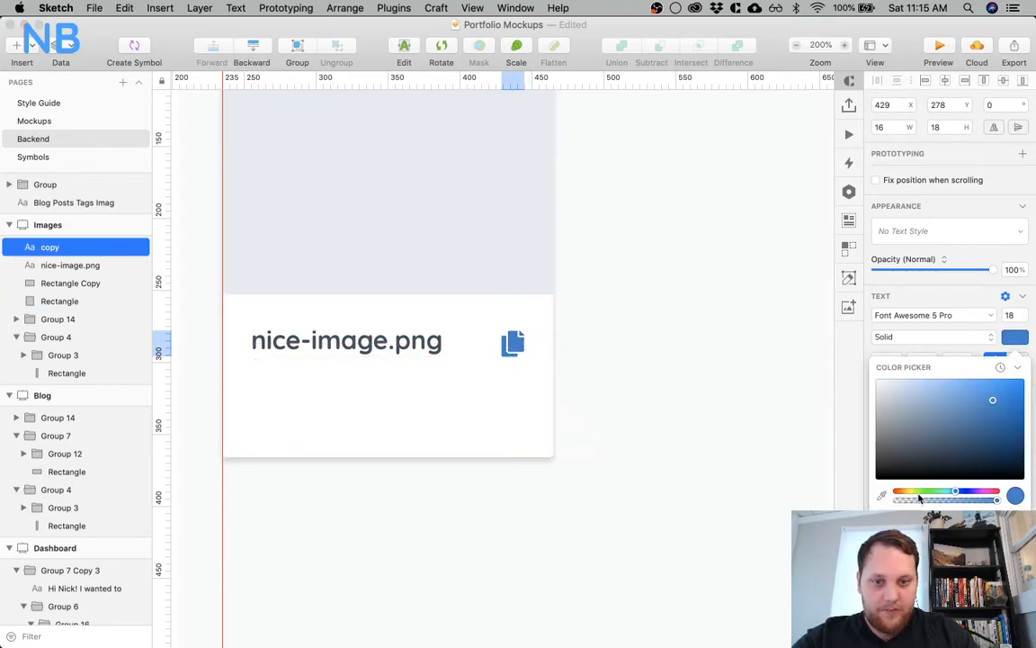
{"action": "left_click", "coordinate": [913, 337]}
{"action": "left_click", "coordinate": [907, 325]}
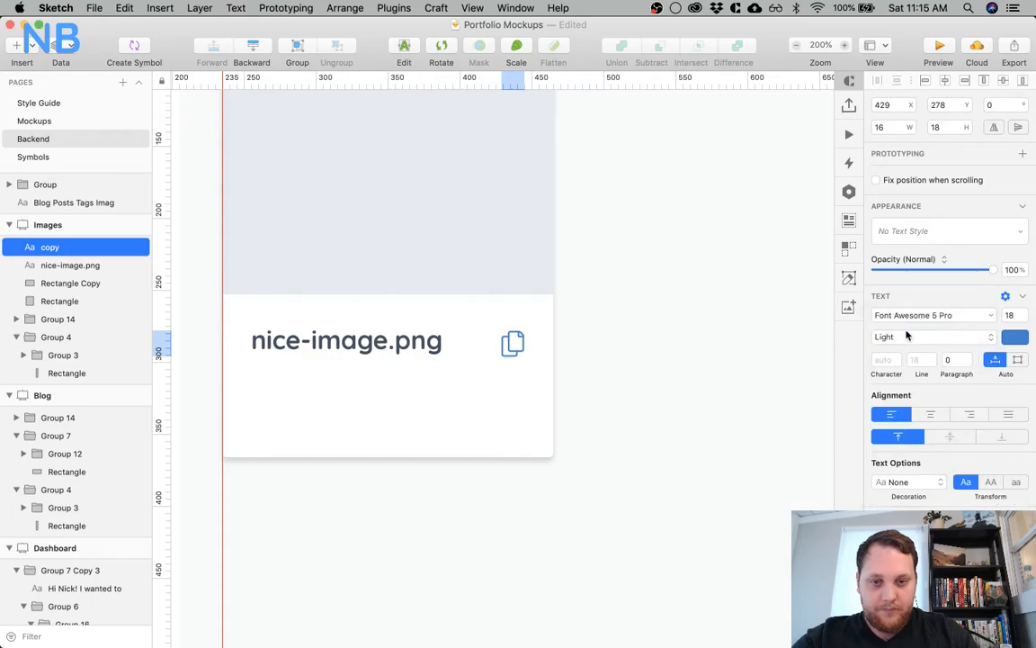
{"action": "left_click", "coordinate": [902, 337]}
{"action": "left_click", "coordinate": [900, 327]}
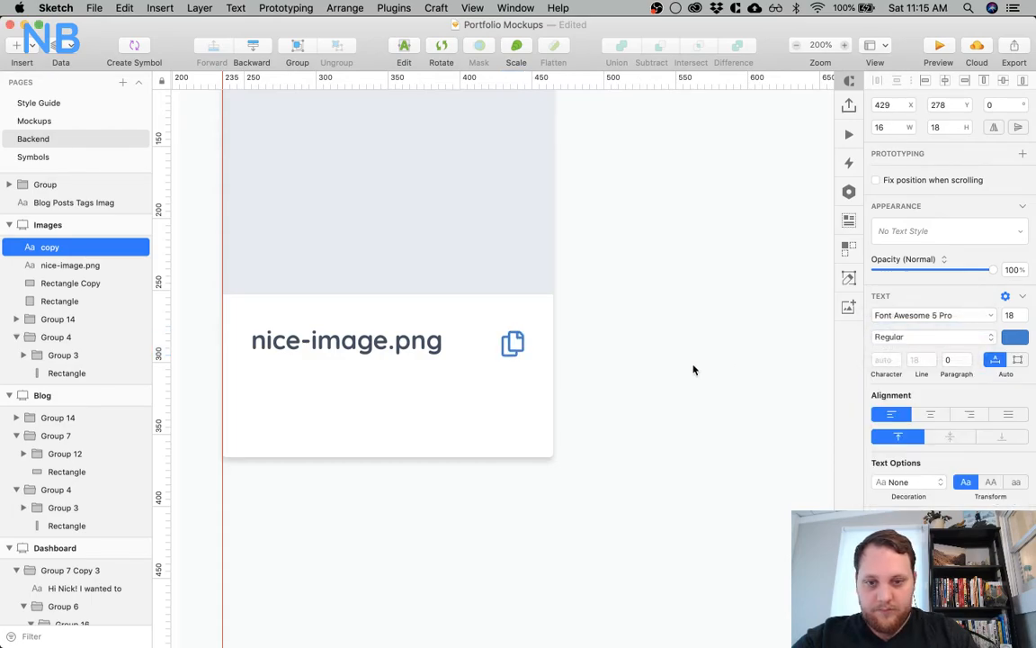
{"action": "left_click", "coordinate": [693, 369]}
{"action": "left_click", "coordinate": [512, 343]}
{"action": "left_click_drag", "start_coordinate": [511, 342], "coordinate": [516, 344]}
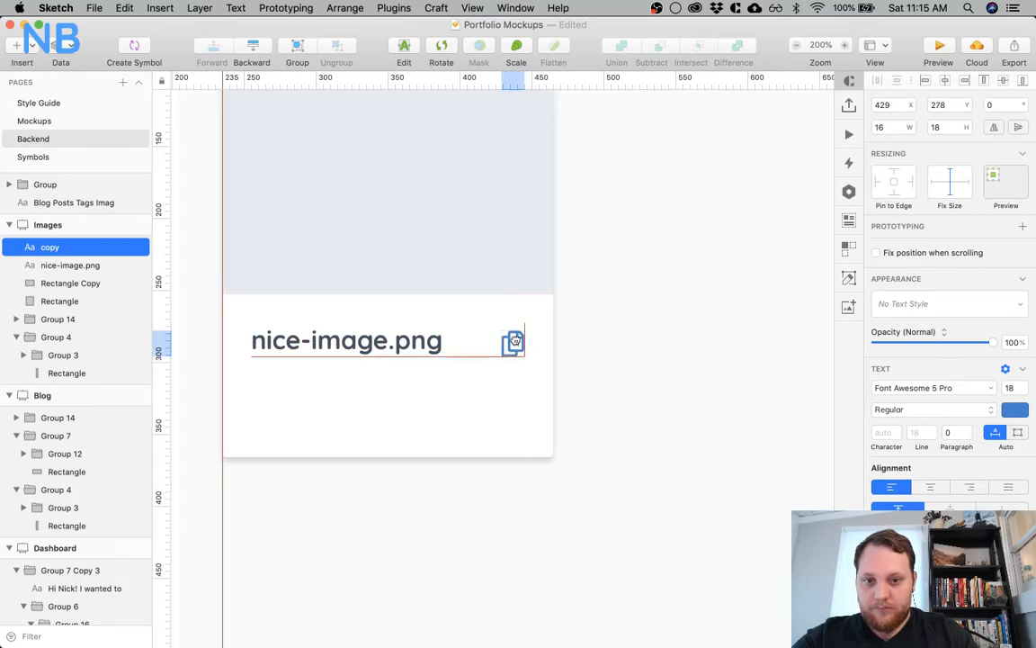
{"action": "key", "text": "alt"}
{"action": "left_click", "coordinate": [433, 384]}
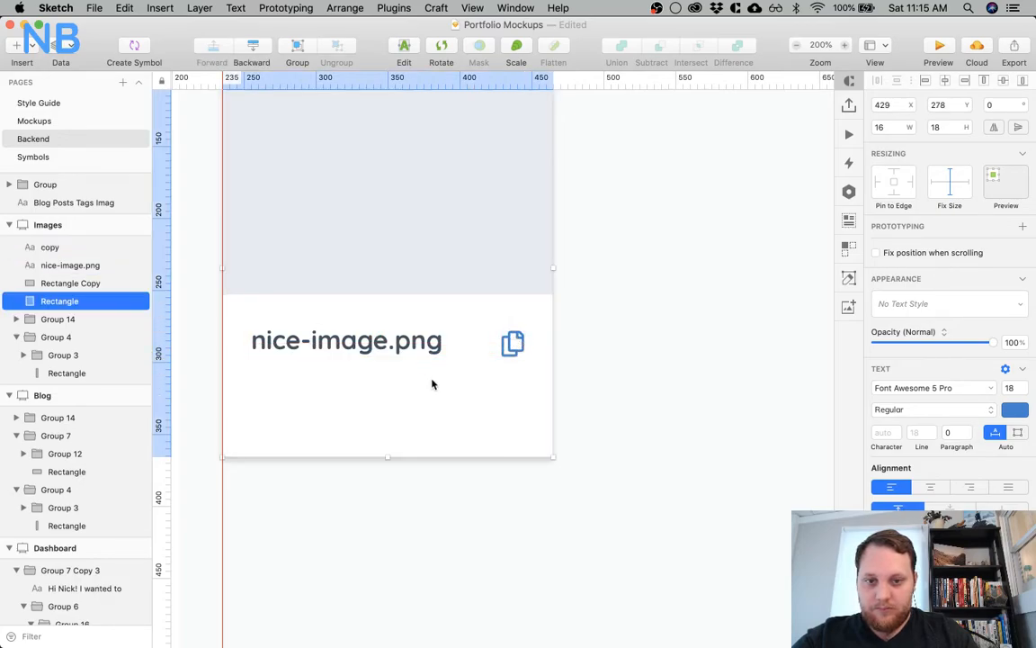
{"action": "left_click", "coordinate": [624, 374]}
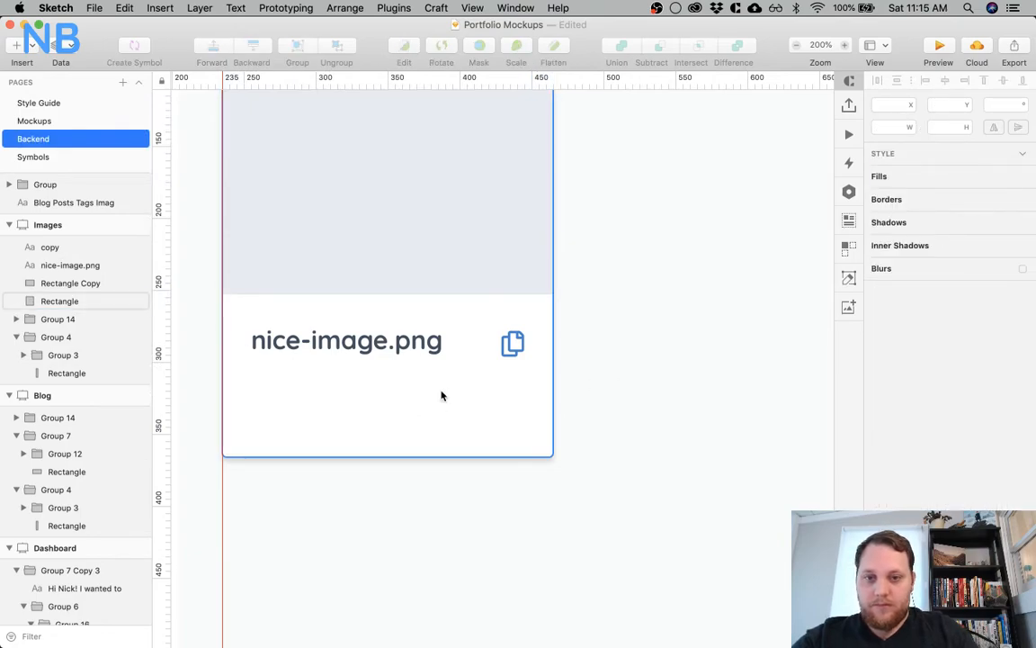
Move the copy icon up onto the grey-blue placeholder at X 429, Y 218
{"action": "left_click", "coordinate": [513, 343]}
{"action": "scroll", "coordinate": [467, 354], "scroll_direction": "up", "scroll_amount": 3}
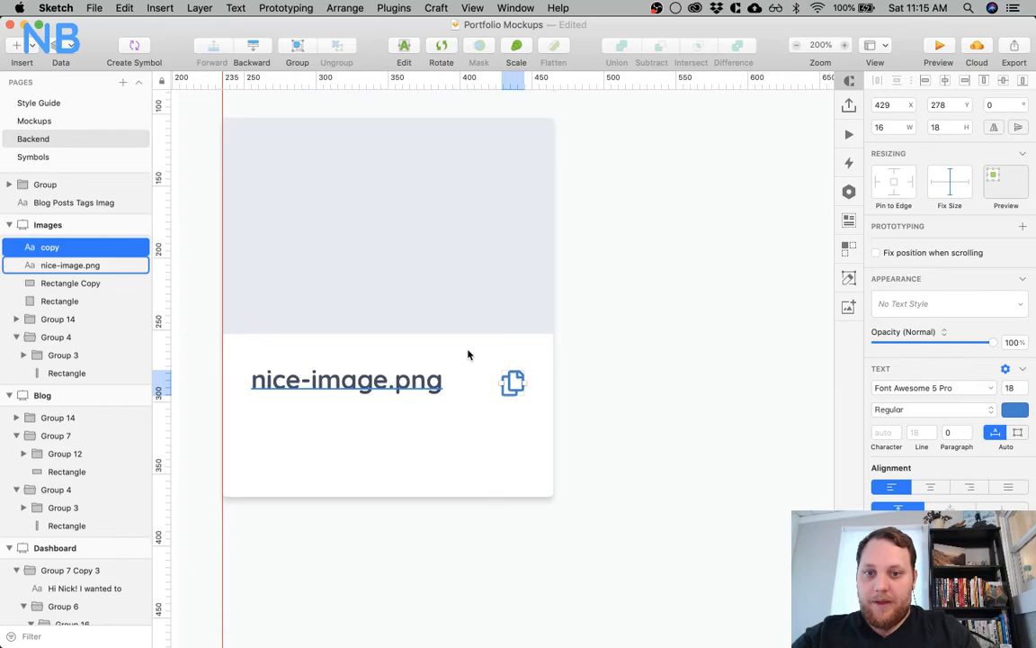
{"action": "left_click_drag", "start_coordinate": [513, 399], "coordinate": [519, 317]}
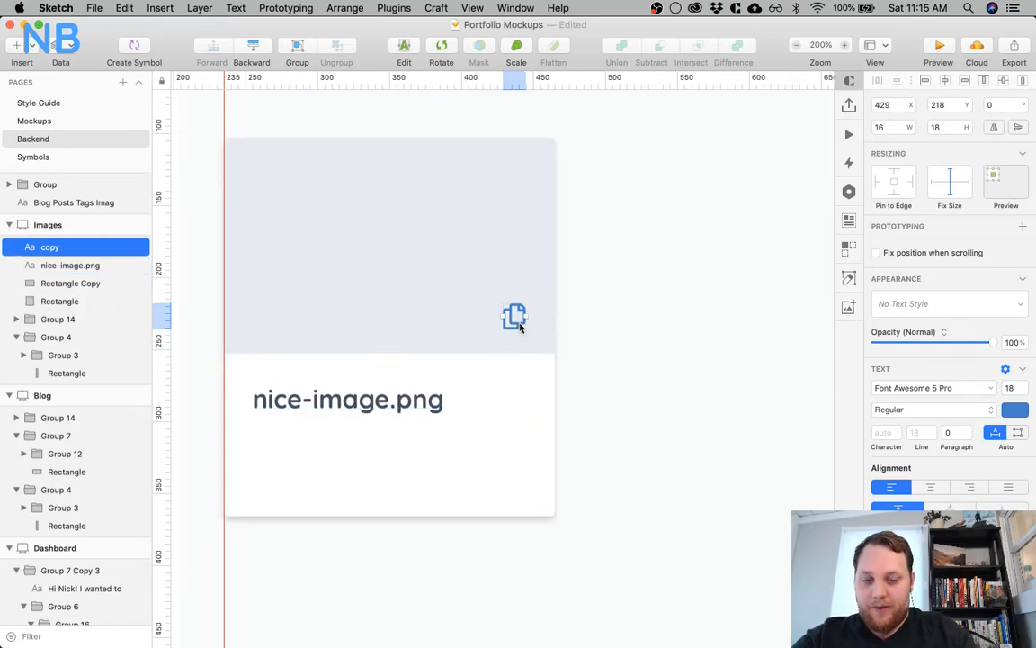
Draw a circle around the copy icon, size it 45 by 45, and turn off its border
{"action": "left_click", "coordinate": [499, 381]}
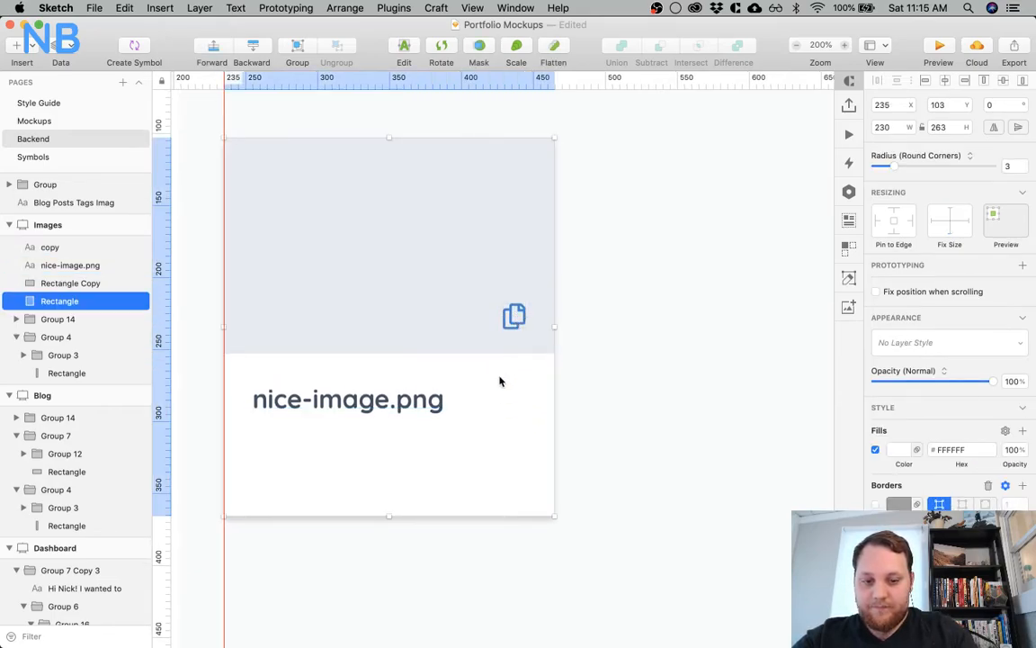
{"action": "key", "text": "o"}
{"action": "left_click_drag", "start_coordinate": [480, 287], "coordinate": [543, 331]}
{"action": "left_click", "coordinate": [887, 127]}
{"action": "type", "text": "45"}
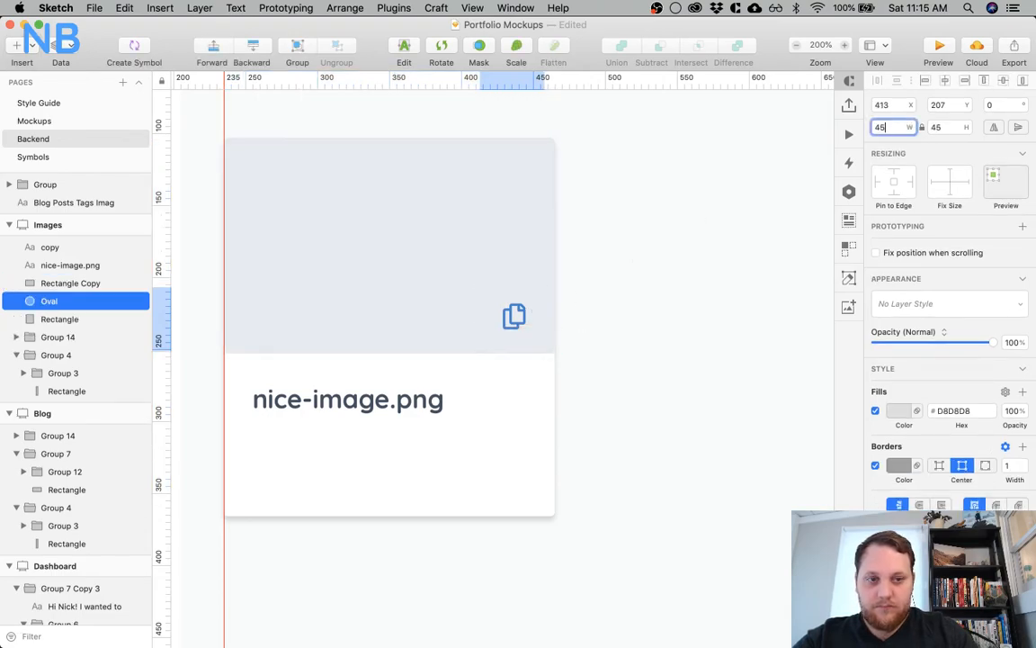
{"action": "left_click", "coordinate": [875, 467]}
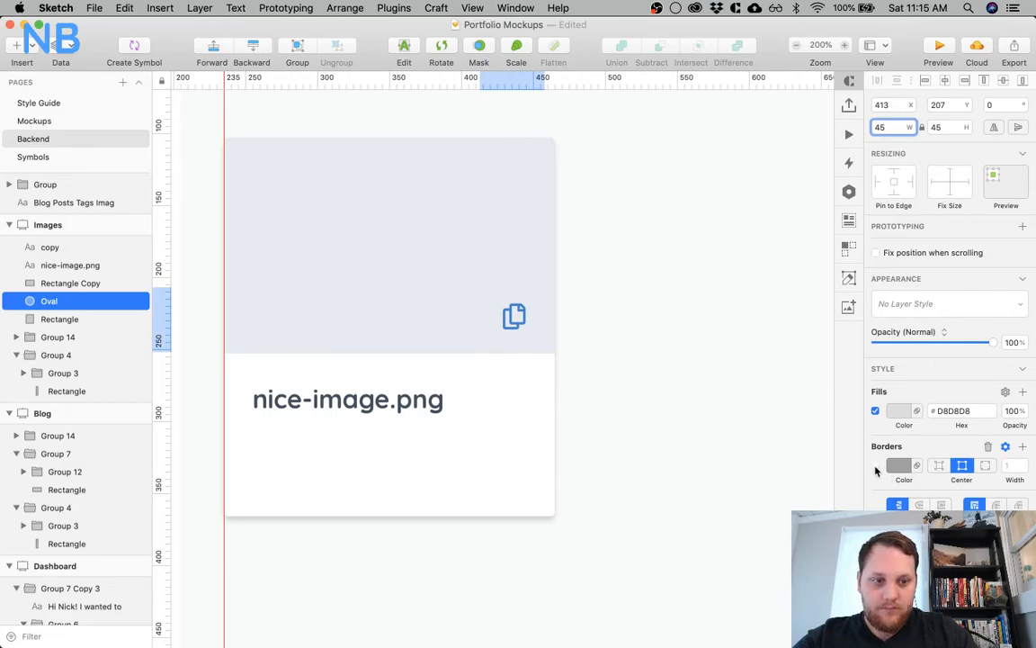
Fill the circle with blue 2B76CA and place its layer directly beneath the copy icon layer
{"action": "left_click", "coordinate": [894, 413]}
{"action": "scroll", "coordinate": [945, 515], "scroll_direction": "down", "scroll_amount": 4}
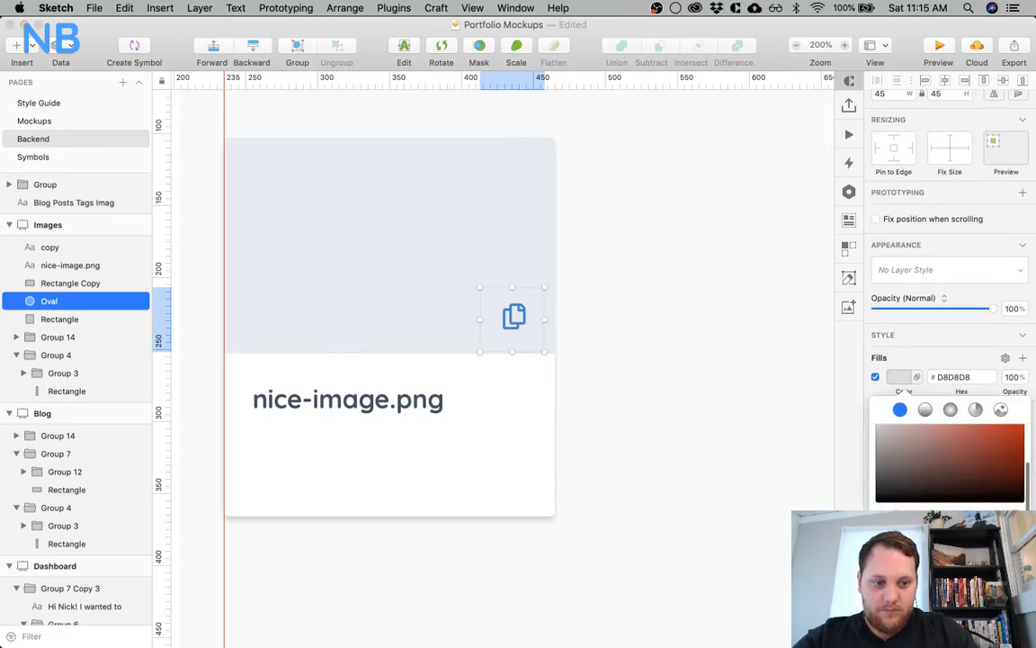
{"action": "left_click", "coordinate": [940, 575]}
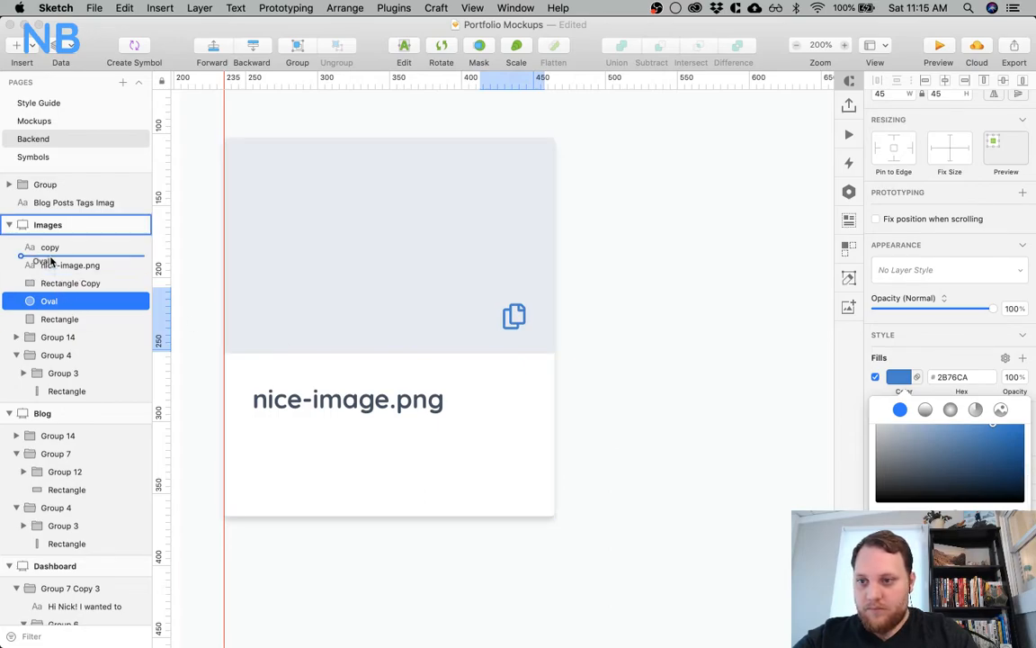
{"action": "left_click_drag", "start_coordinate": [48, 300], "coordinate": [51, 258]}
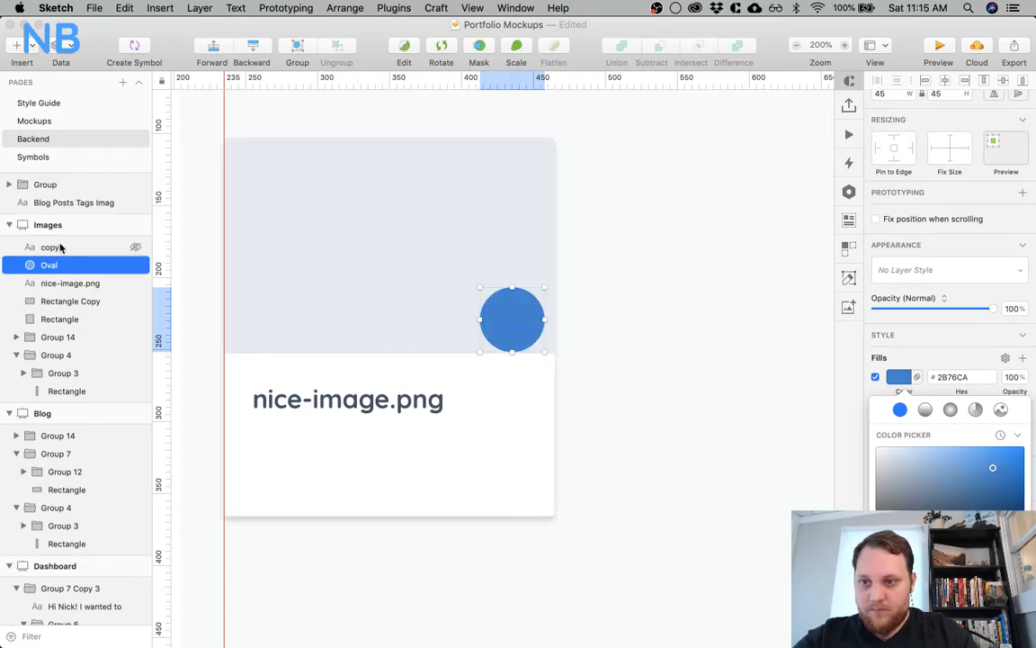
Color the copy icon white and set its font weight to Solid
{"action": "left_click", "coordinate": [80, 244]}
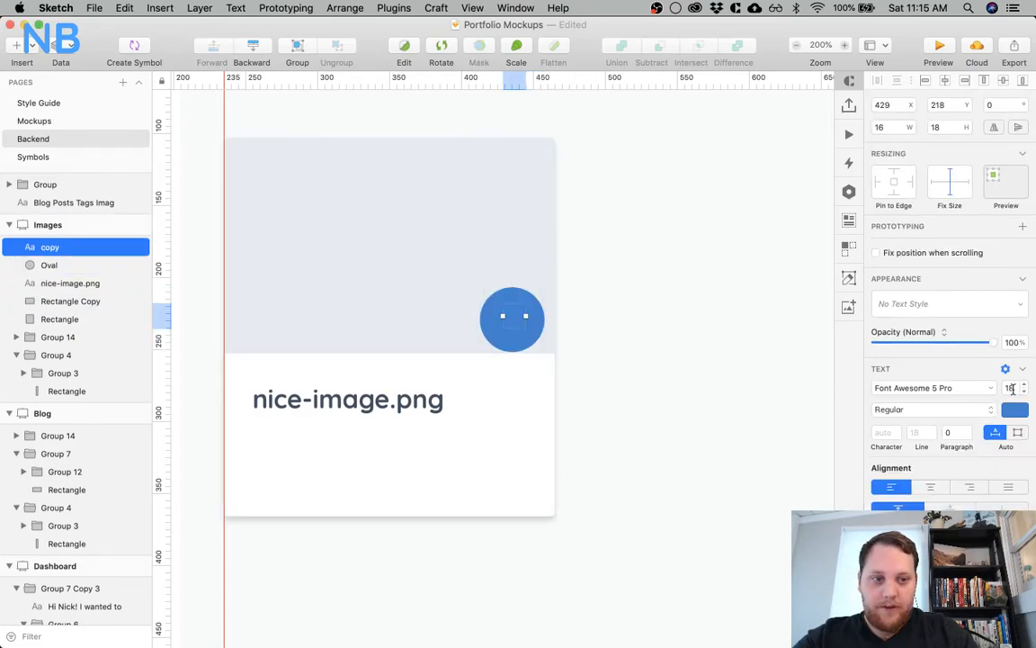
{"action": "left_click", "coordinate": [1015, 409]}
{"action": "left_click", "coordinate": [880, 424]}
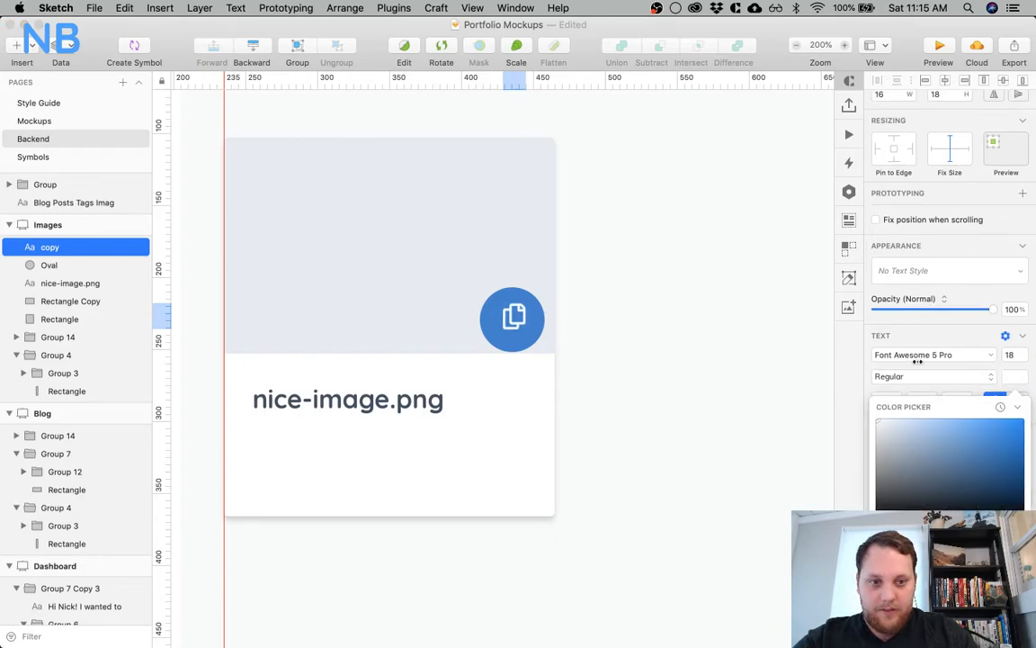
{"action": "left_click", "coordinate": [929, 336]}
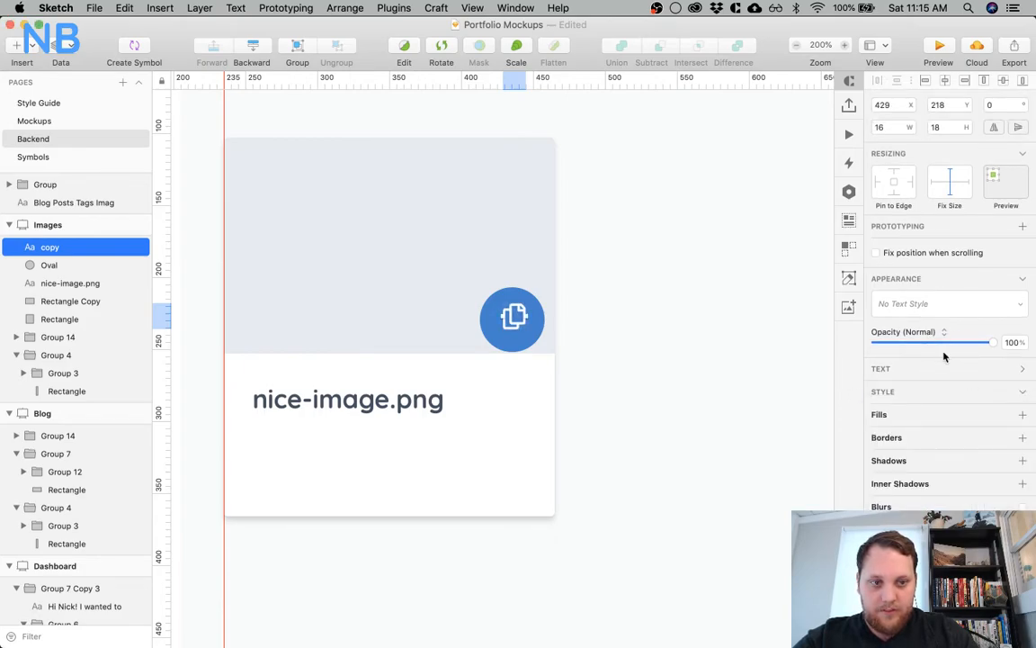
{"action": "left_click", "coordinate": [945, 368]}
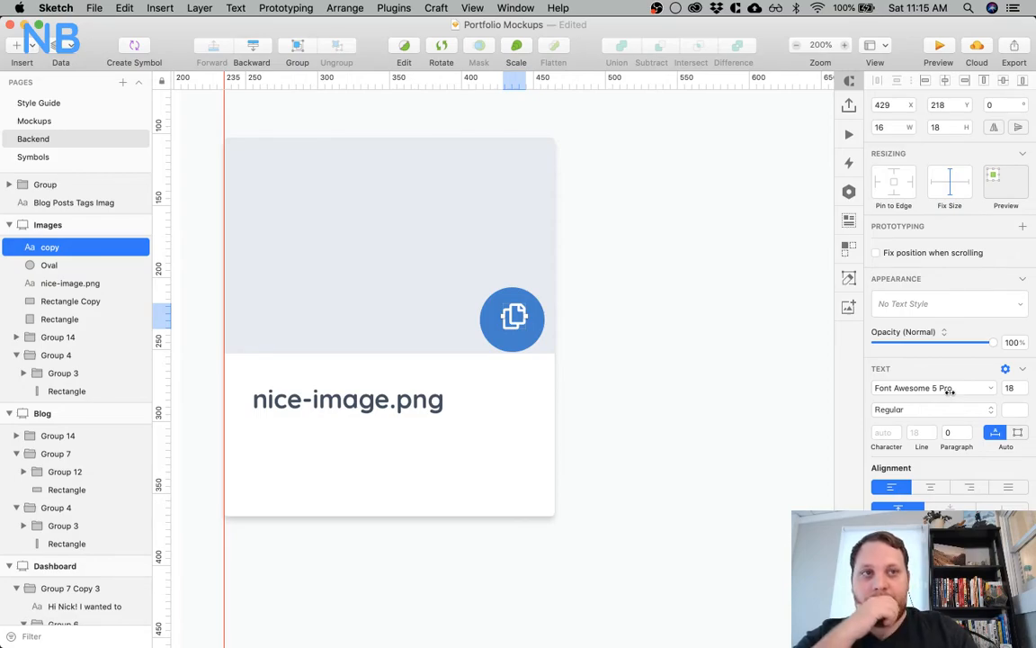
{"action": "left_click", "coordinate": [987, 410]}
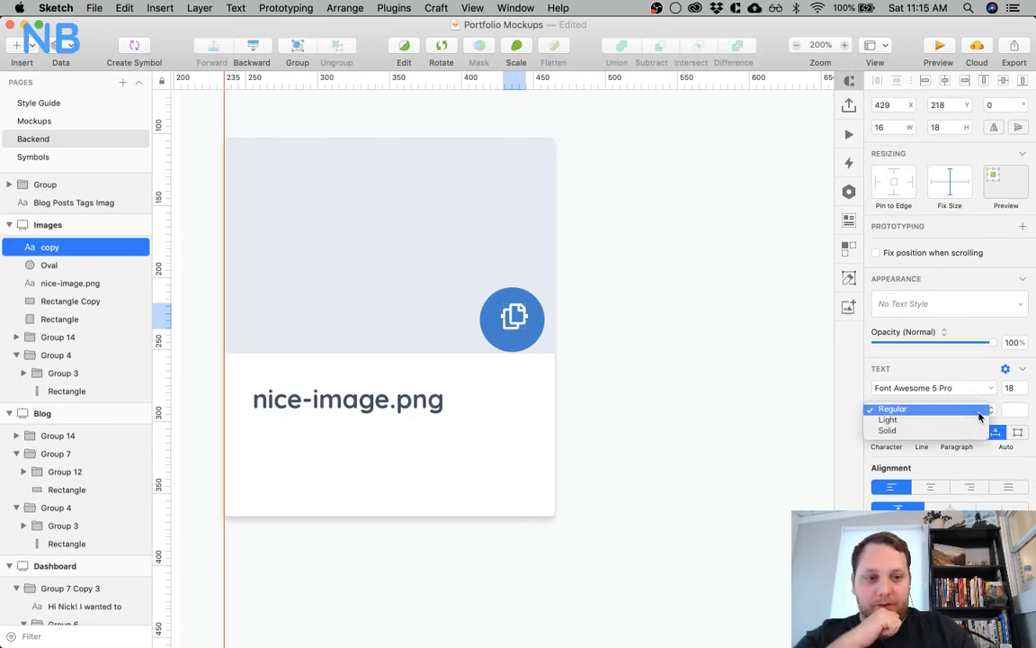
{"action": "left_click", "coordinate": [957, 432]}
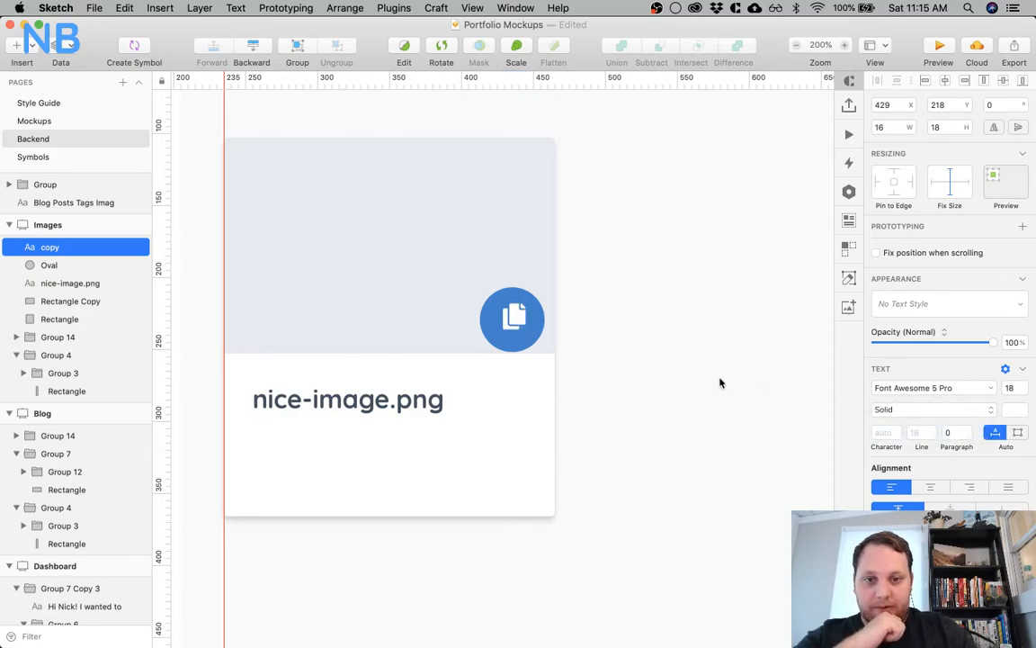
{"action": "left_click", "coordinate": [710, 377]}
Resize the blue circle to 40 by 40 and center the copy icon and circle on each other
{"action": "left_click", "coordinate": [516, 314]}
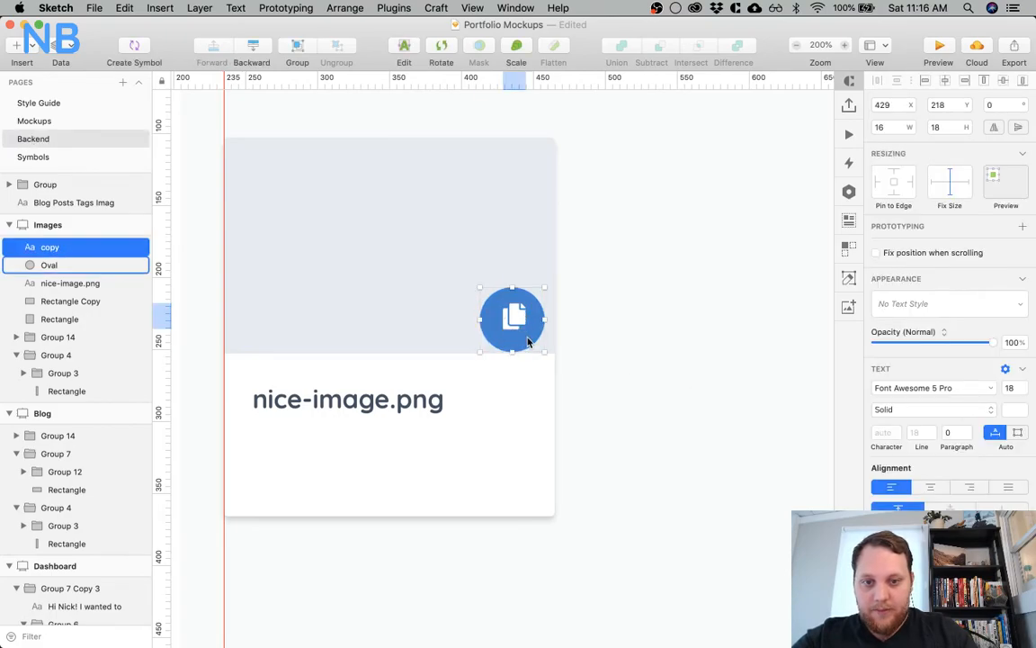
{"action": "left_click", "coordinate": [526, 340]}
{"action": "left_click", "coordinate": [911, 133]}
{"action": "left_click", "coordinate": [911, 132]}
{"action": "left_click", "coordinate": [911, 132]}
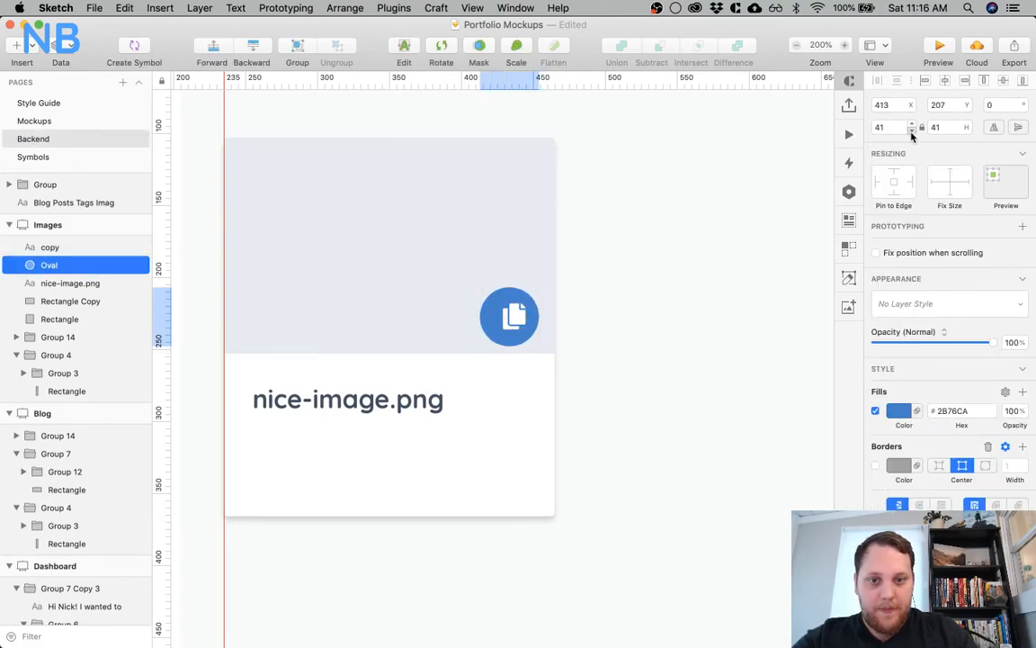
{"action": "left_click", "coordinate": [512, 314], "text": "shift"}
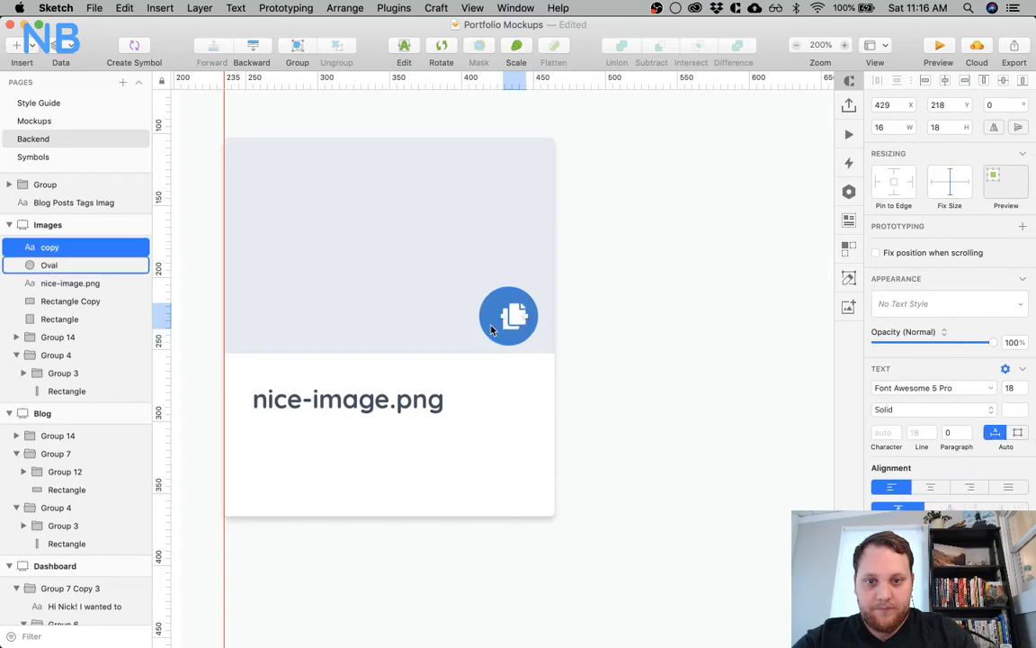
{"action": "left_click", "coordinate": [946, 81]}
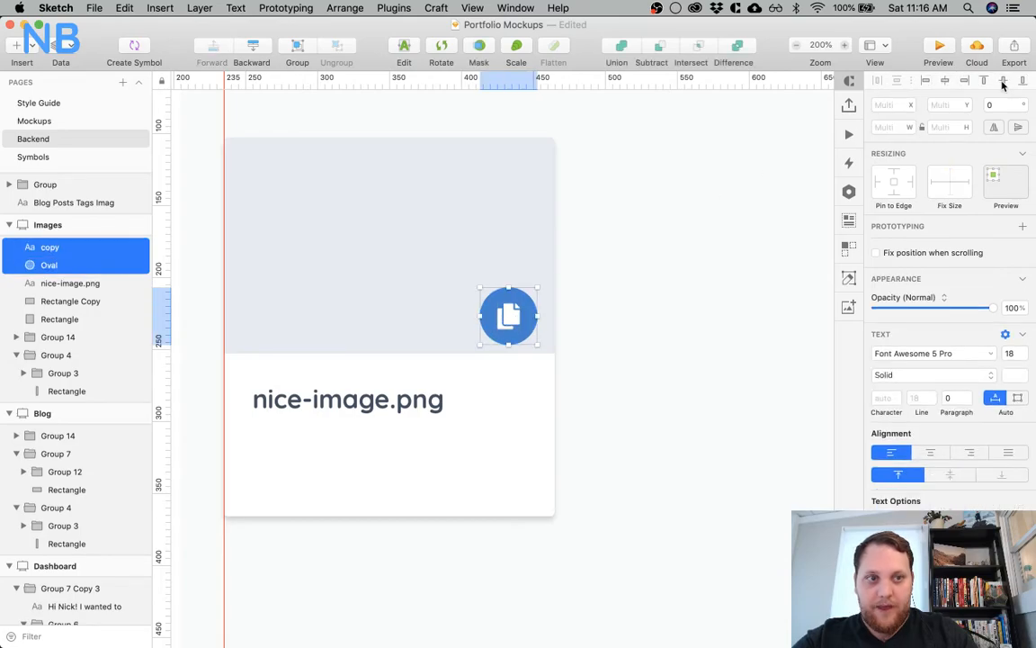
{"action": "left_click", "coordinate": [640, 353]}
Add a faint, dark blue translucent shadow to the circle and adjust the shadow's Y offset
{"action": "left_click", "coordinate": [534, 325]}
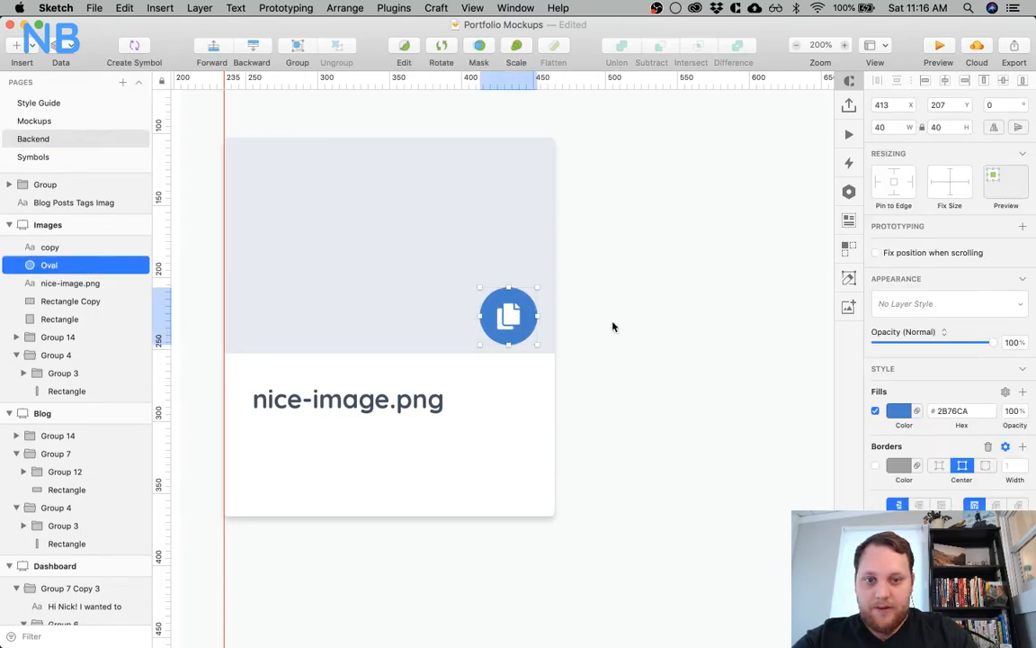
{"action": "left_click", "coordinate": [1022, 620]}
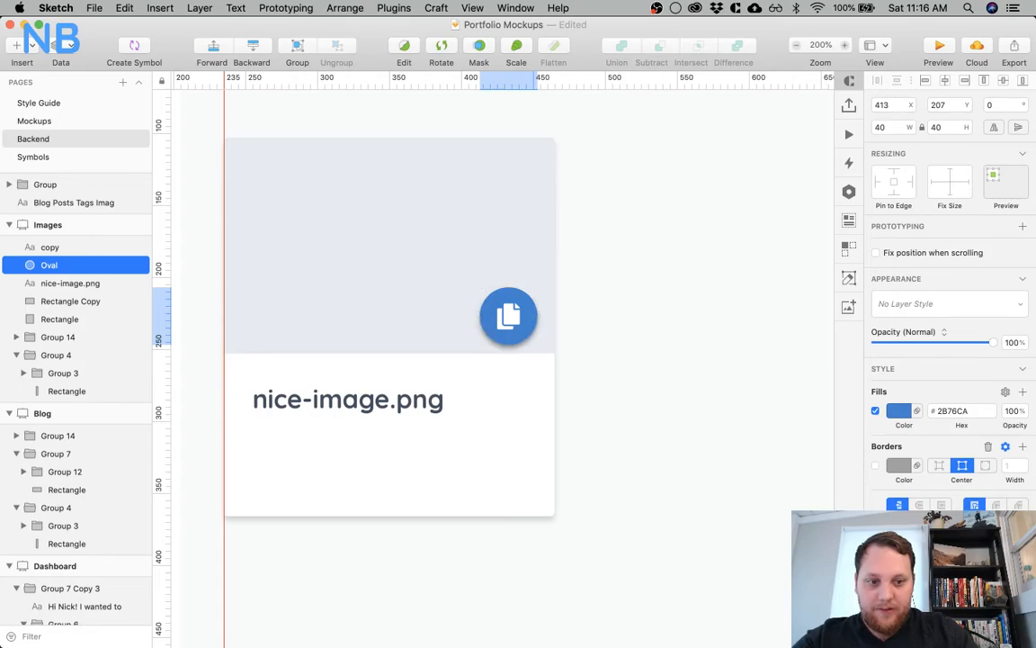
{"action": "scroll", "coordinate": [946, 540], "scroll_direction": "down", "scroll_amount": 5}
{"action": "left_click", "coordinate": [900, 377]}
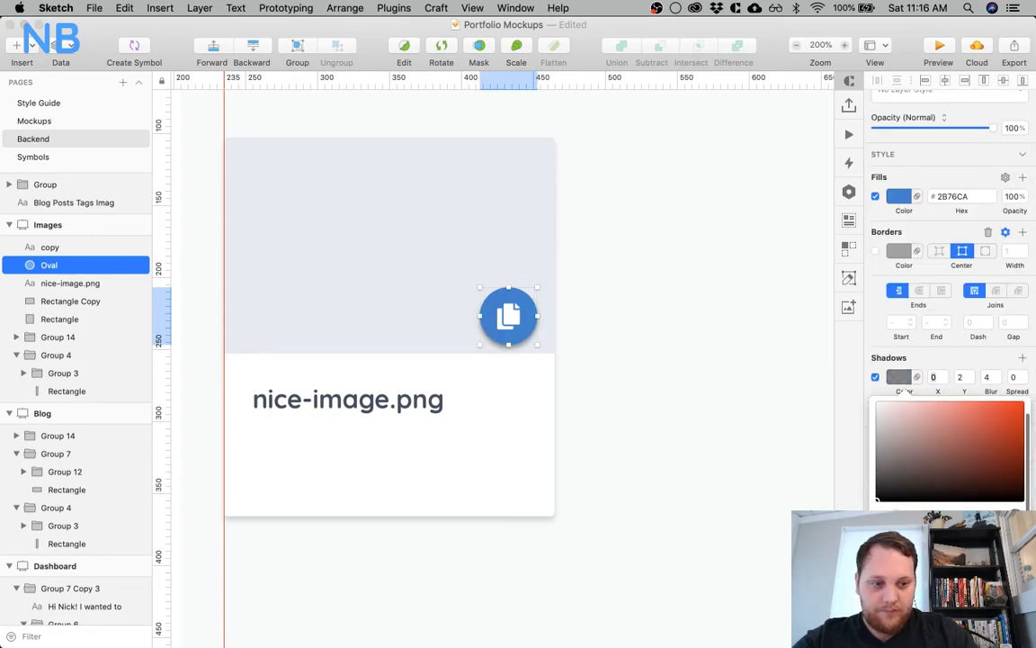
{"action": "left_click", "coordinate": [926, 603]}
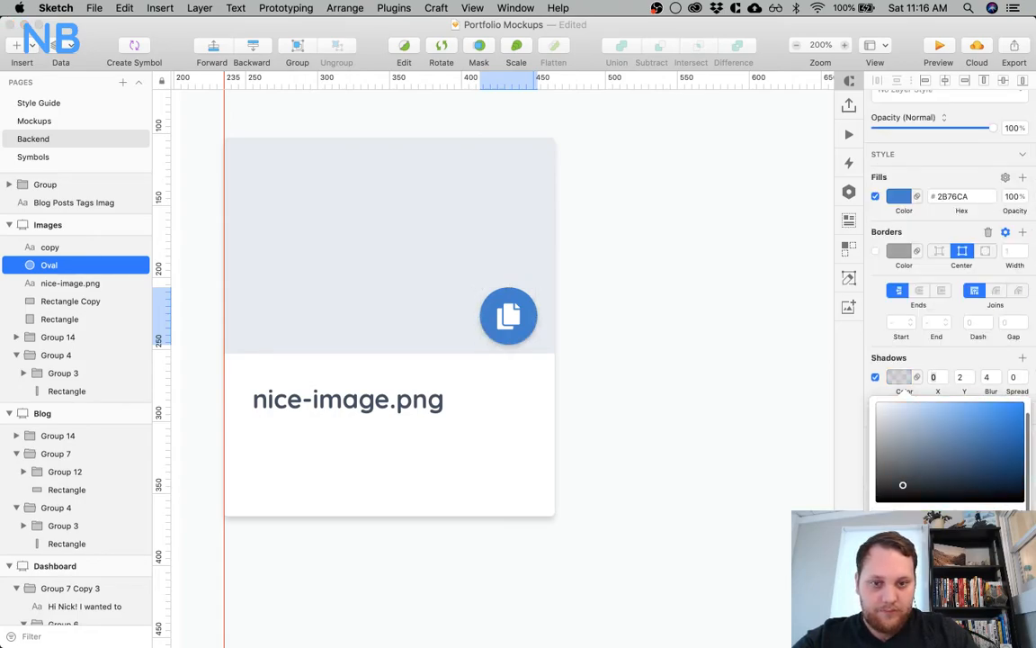
{"action": "left_click", "coordinate": [969, 376]}
{"action": "left_click", "coordinate": [641, 340]}
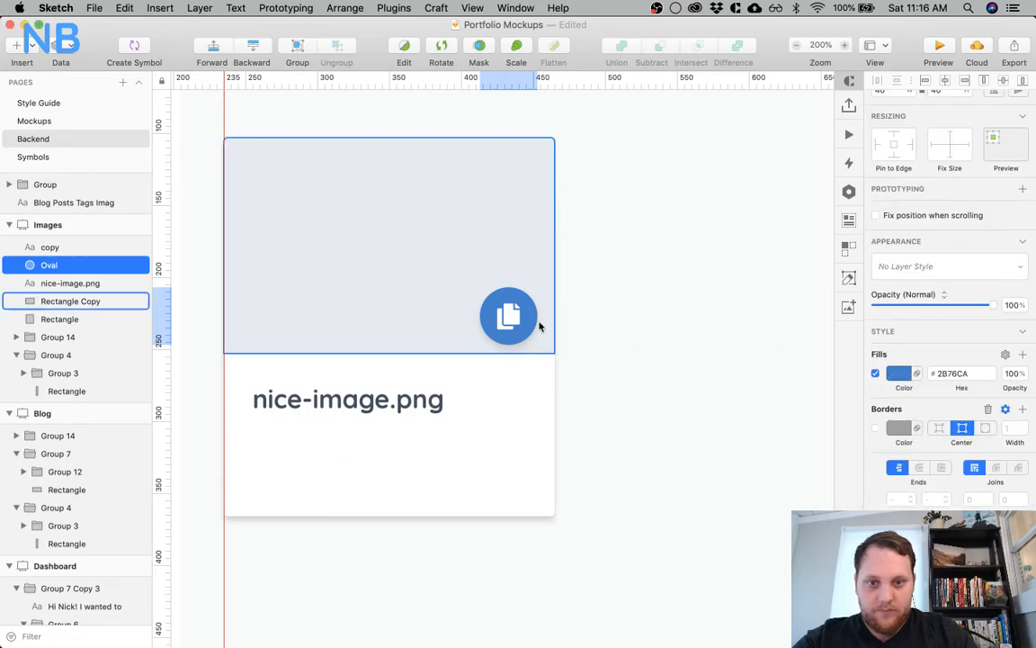
Set the copy icon's font size to 16 and re-center it within the blue circle
{"action": "left_click", "coordinate": [470, 294]}
{"action": "left_click", "coordinate": [1009, 350]}
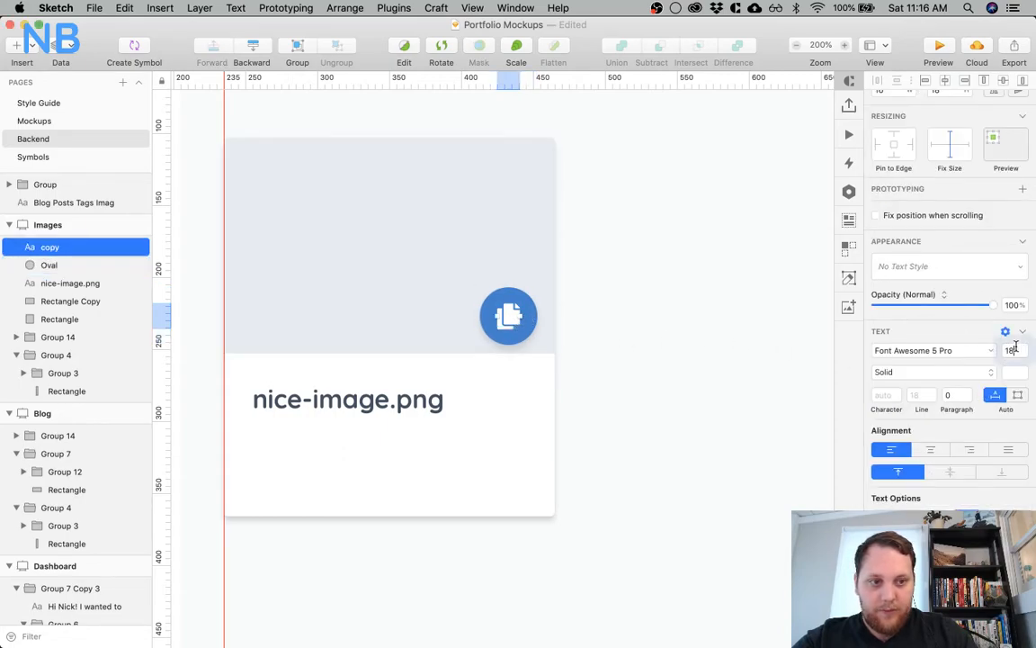
{"action": "type", "text": "16"}
{"action": "key", "text": "Return"}
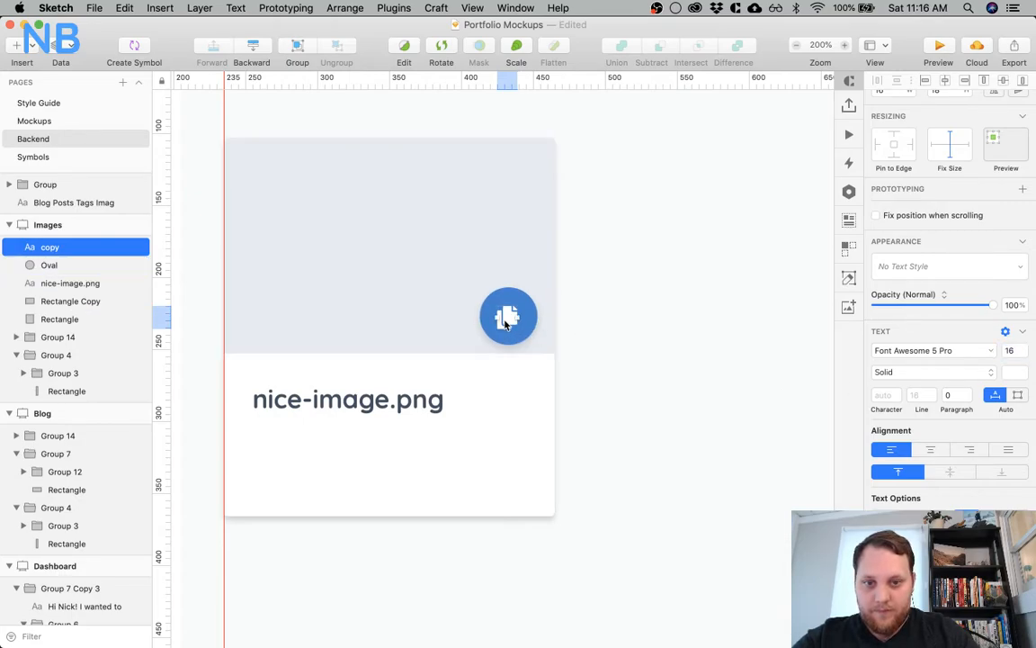
{"action": "left_click", "coordinate": [529, 317], "text": "shift"}
{"action": "left_click", "coordinate": [944, 82]}
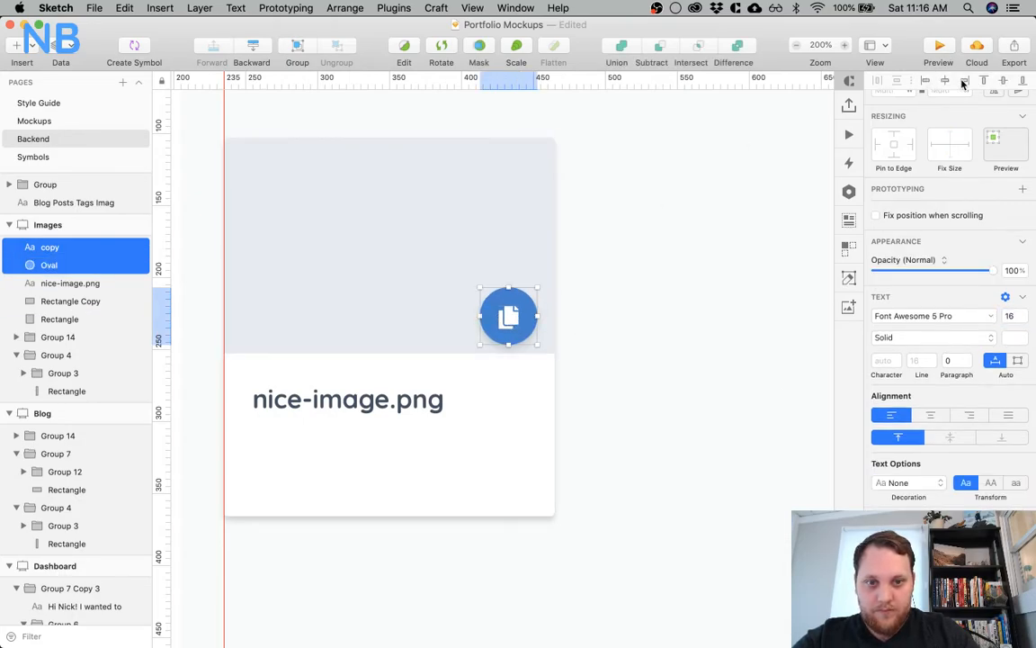
{"action": "left_click", "coordinate": [603, 347]}
Group the copy icon with its circle and nudge the group to X 415, Y 203 on the placeholder
{"action": "left_click", "coordinate": [521, 313]}
{"action": "left_click", "coordinate": [530, 319], "text": "shift"}
{"action": "key", "text": "super+g"}
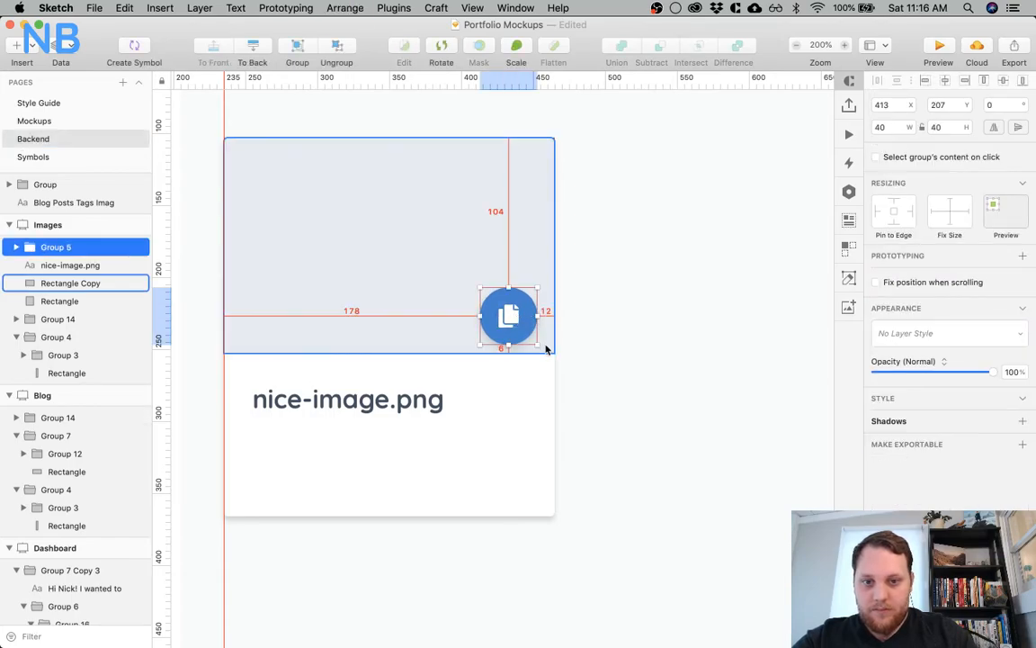
{"action": "key", "text": "Up"}
{"action": "key", "text": "Left"}
{"action": "key", "text": "Left"}
{"action": "key", "text": "Left"}
{"action": "key", "text": "Left"}
{"action": "key", "text": "Left"}
{"action": "key", "text": "Left"}
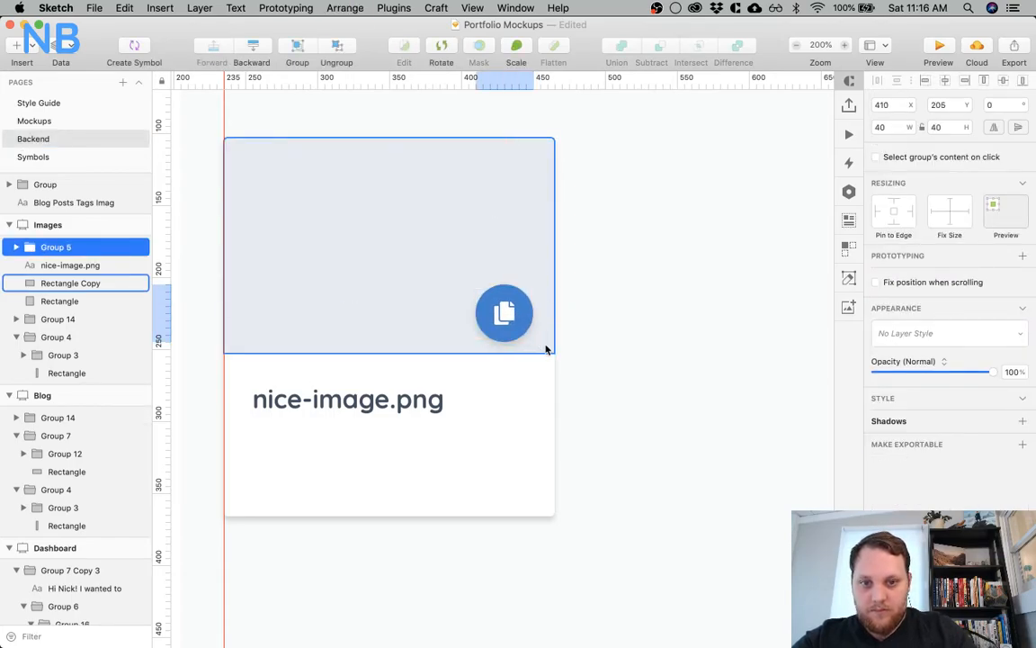
{"action": "key", "text": "Right"}
{"action": "key", "text": "Right"}
{"action": "key", "text": "Right"}
{"action": "key", "text": "Right"}
{"action": "key", "text": "Right"}
{"action": "key", "text": "Right"}
{"action": "key", "text": "Right"}
{"action": "key", "text": "Right"}
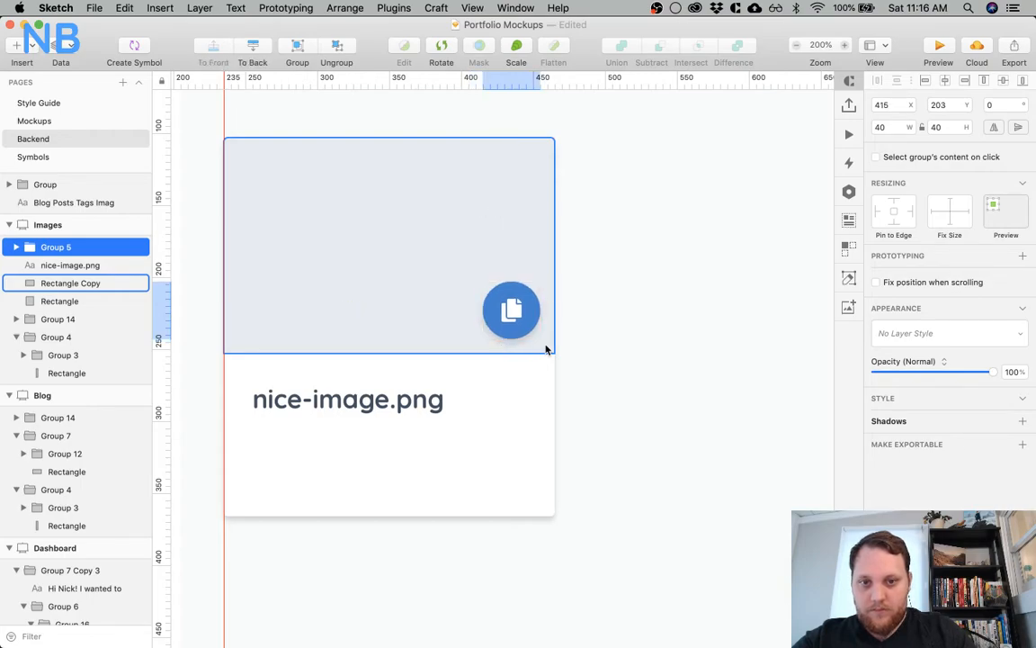
{"action": "left_click", "coordinate": [600, 346]}
Duplicate the file name text directly beneath the original at X 255, Y 301
{"action": "scroll", "coordinate": [600, 346], "scroll_direction": "down", "scroll_amount": 3}
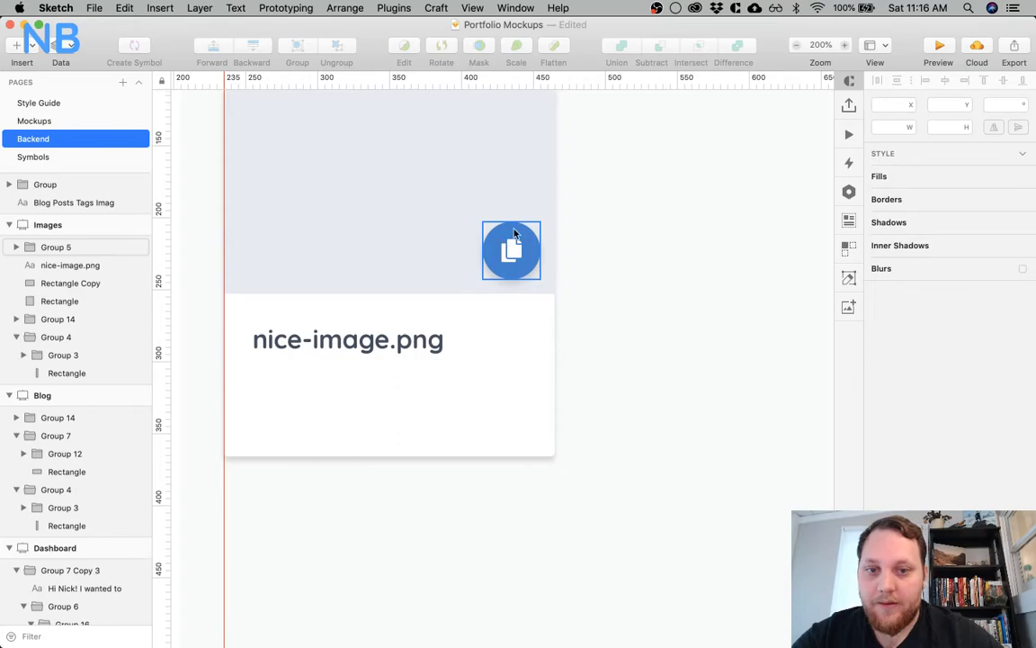
{"action": "left_click", "coordinate": [405, 347]}
{"action": "left_click_drag", "start_coordinate": [372, 343], "coordinate": [355, 386]}
Style the duplicated text with Regular weight, a lighter grey-blue color and font size 14
{"action": "left_click", "coordinate": [995, 414]}
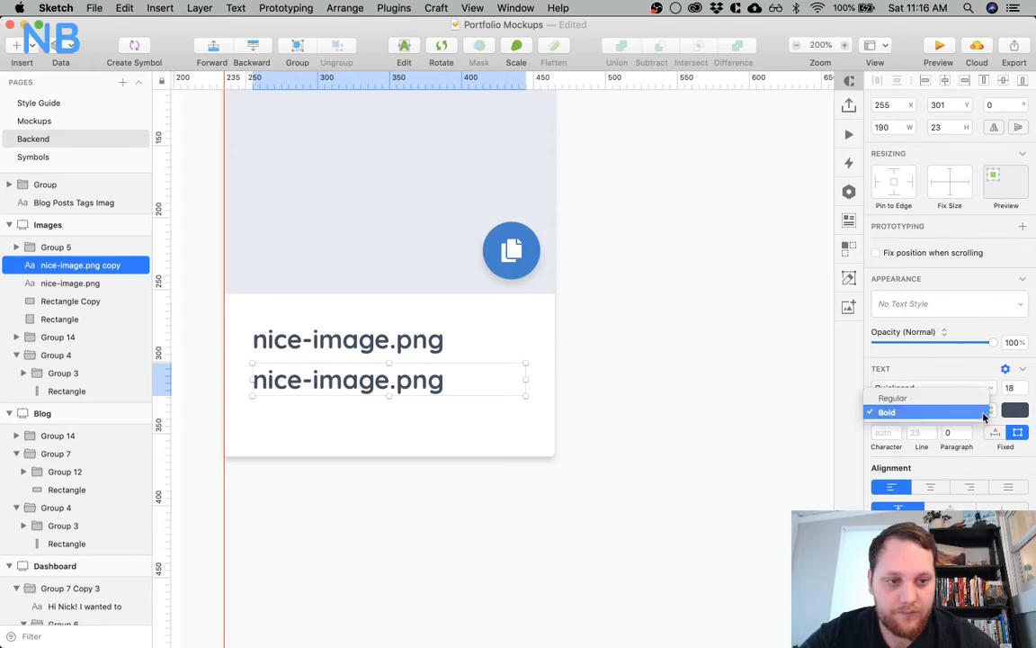
{"action": "left_click", "coordinate": [988, 399]}
{"action": "left_click", "coordinate": [1014, 410]}
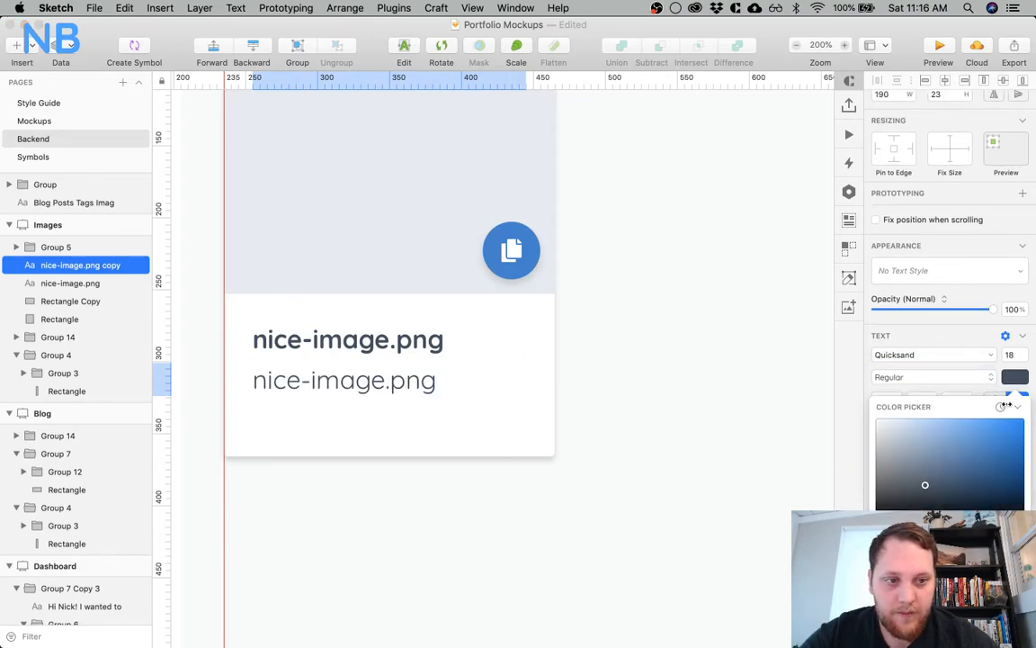
{"action": "left_click_drag", "start_coordinate": [924, 485], "coordinate": [925, 468]}
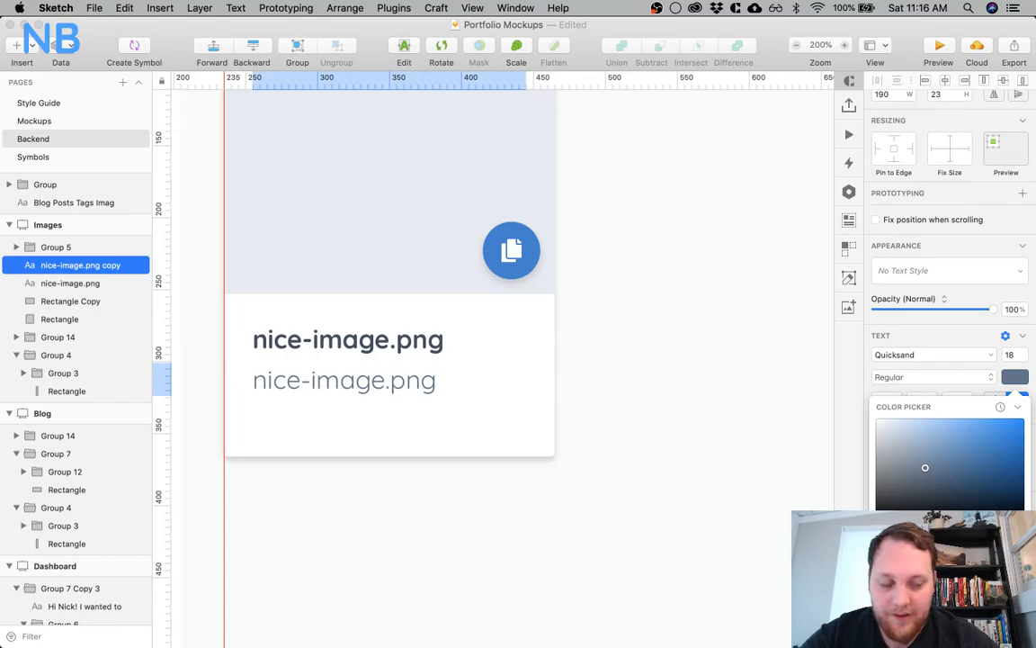
{"action": "left_click", "coordinate": [1013, 356]}
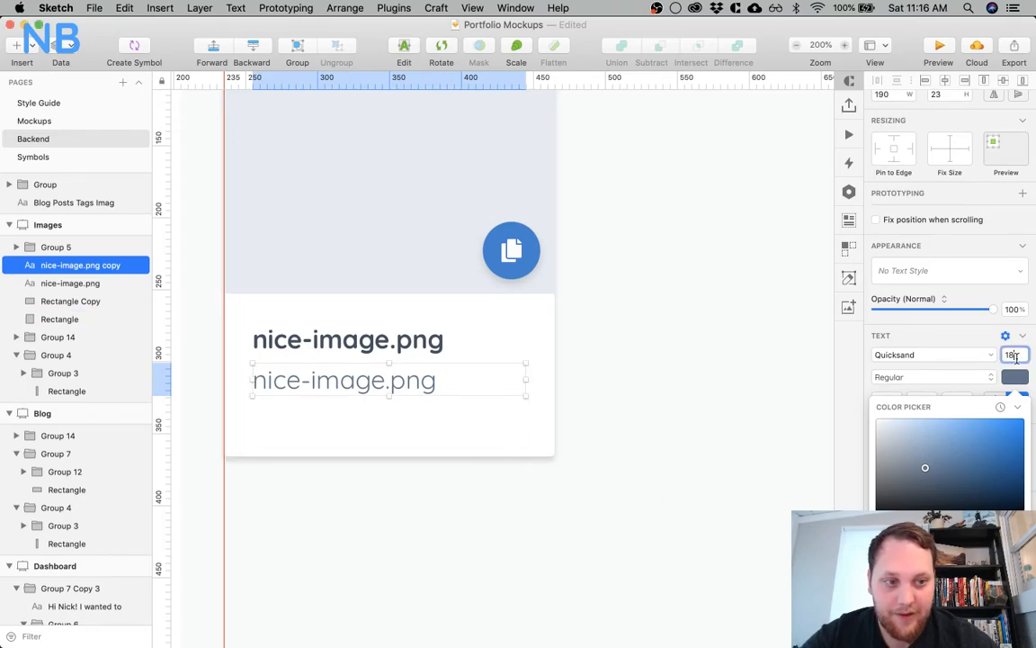
{"action": "type", "text": "14"}
{"action": "key", "text": "Return"}
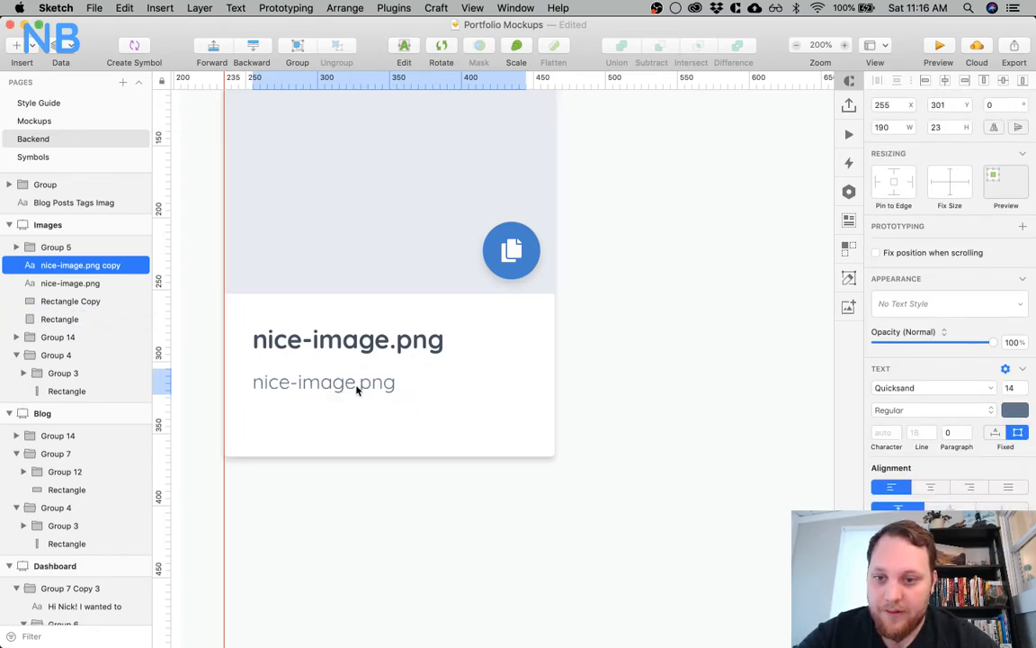
Replace the duplicated text with "2 Dec 4:30pm"
{"action": "double_click", "coordinate": [320, 382]}
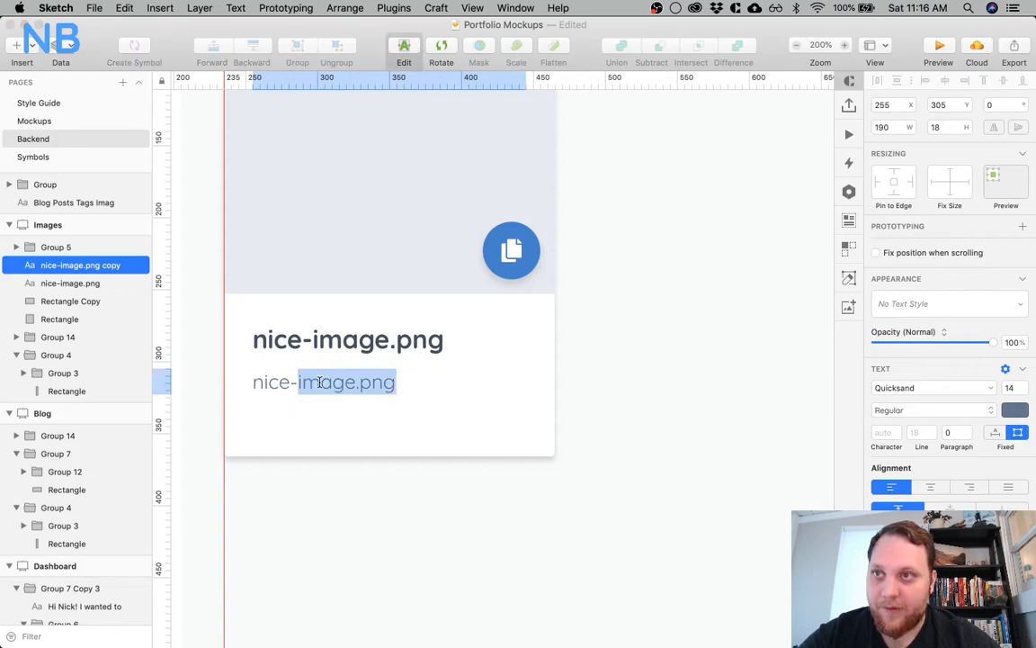
{"action": "key", "text": "super+a"}
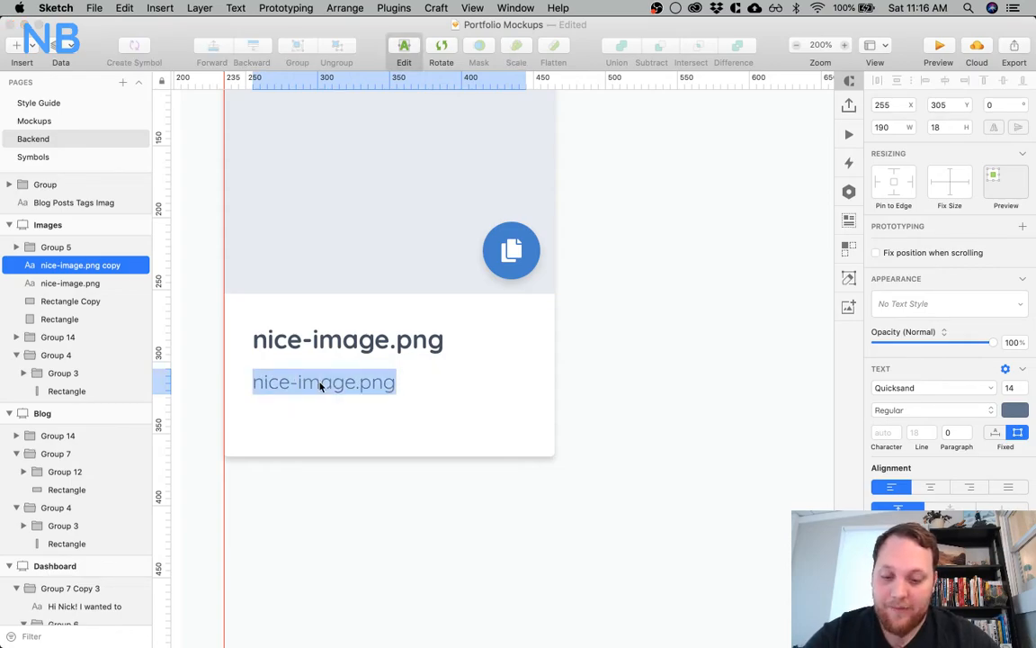
{"action": "type", "text": "2"}
{"action": "type", "text": "Dec"}
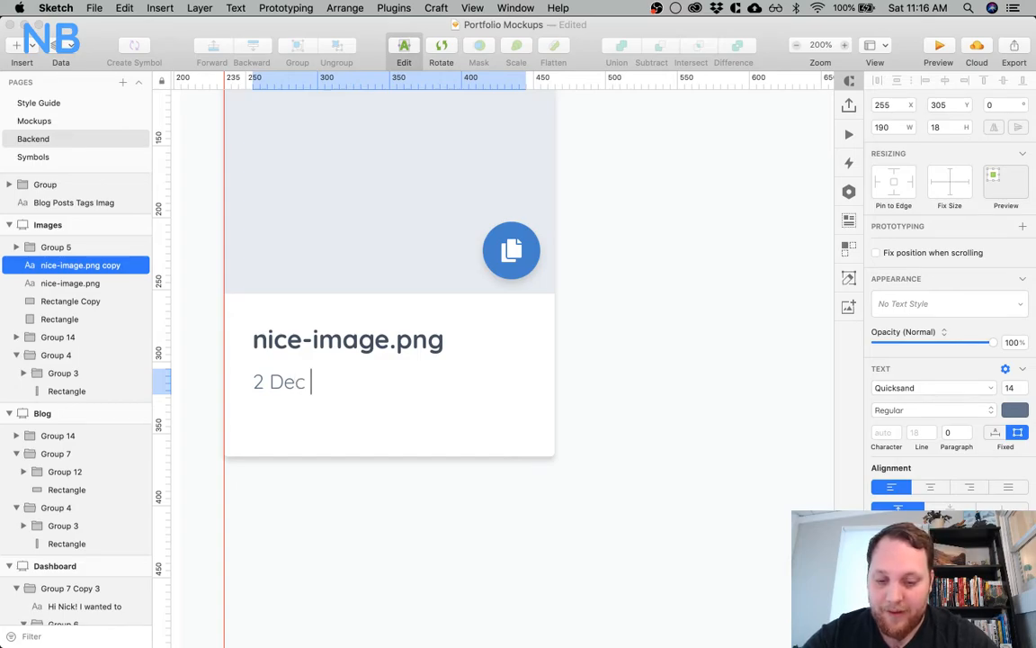
{"action": "type", "text": " 4:30pm"}
{"action": "key", "text": "Escape"}
Nudge the date text up so it sits closely beneath the file name
{"action": "left_click", "coordinate": [324, 407]}
{"action": "left_click", "coordinate": [329, 383]}
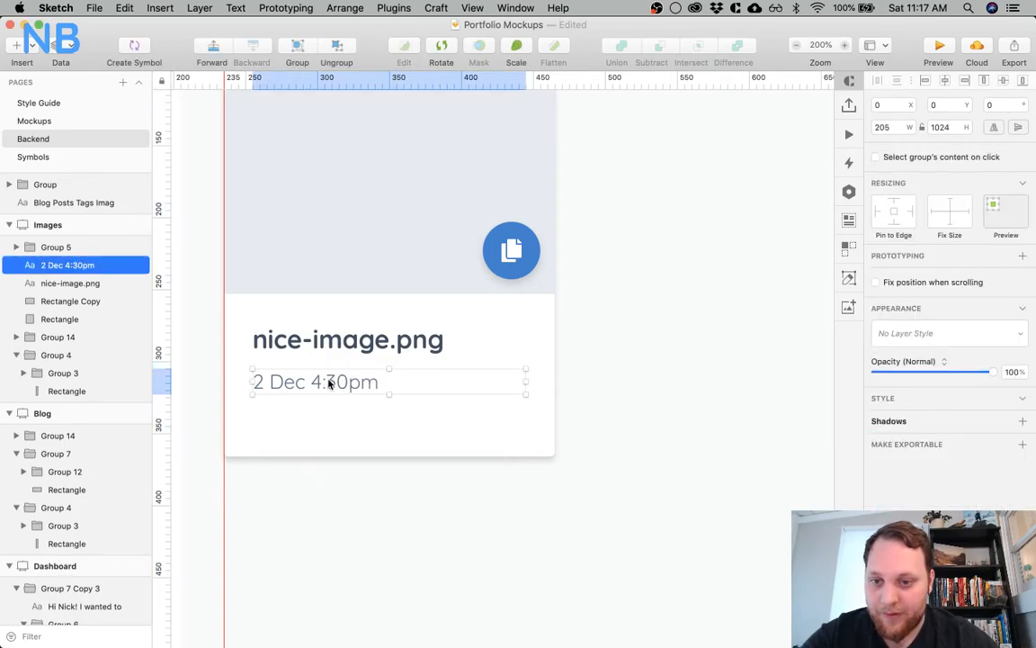
{"action": "left_click", "coordinate": [331, 338], "text": "shift"}
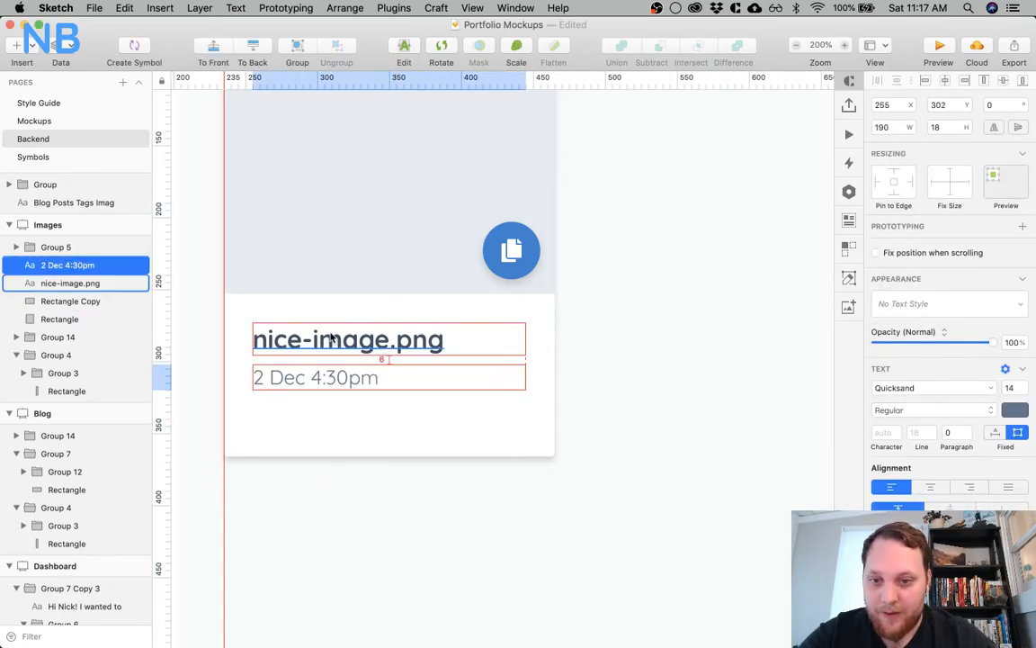
Shorten the white card background to 229 high and nudge it down to Y 110, leaving 20 px beneath the date
{"action": "left_click", "coordinate": [354, 428]}
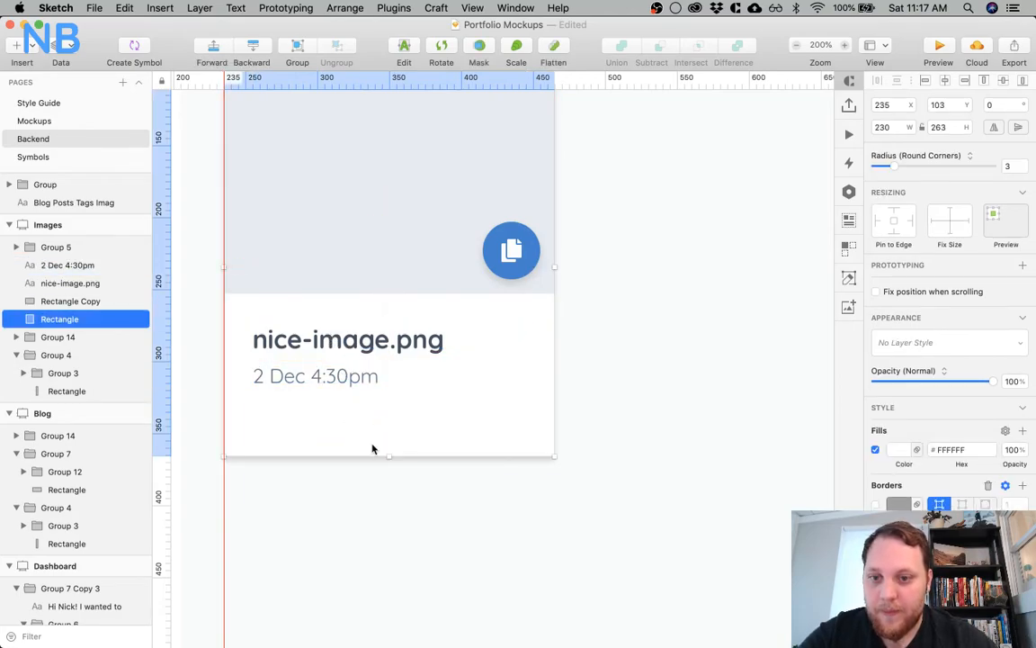
{"action": "left_click_drag", "start_coordinate": [390, 454], "coordinate": [388, 407]}
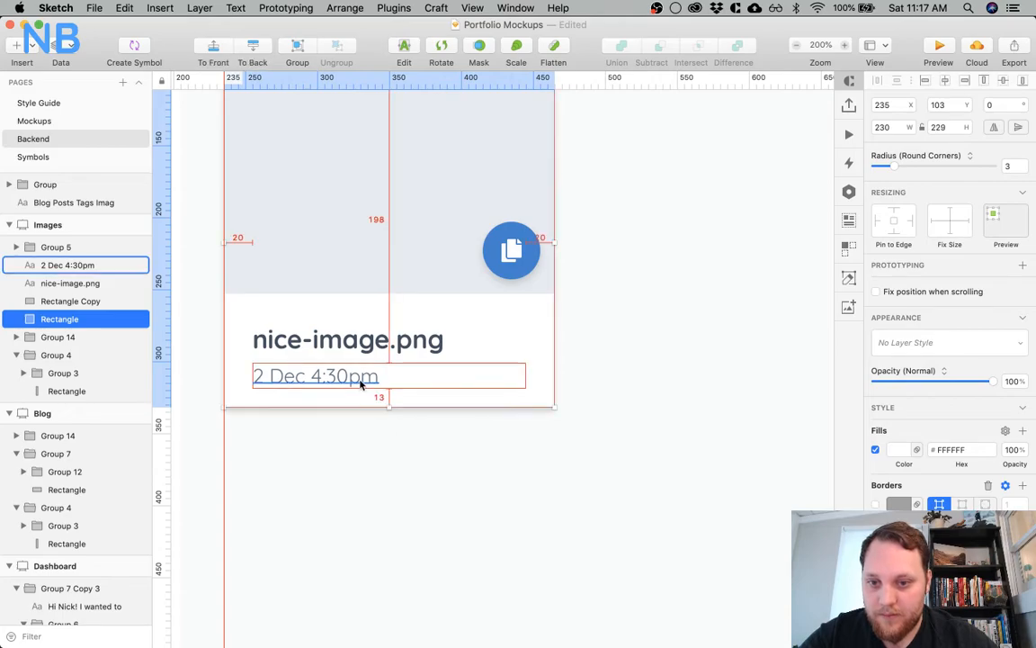
{"action": "key", "text": "Down"}
{"action": "key", "text": "Down"}
{"action": "key", "text": "Down"}
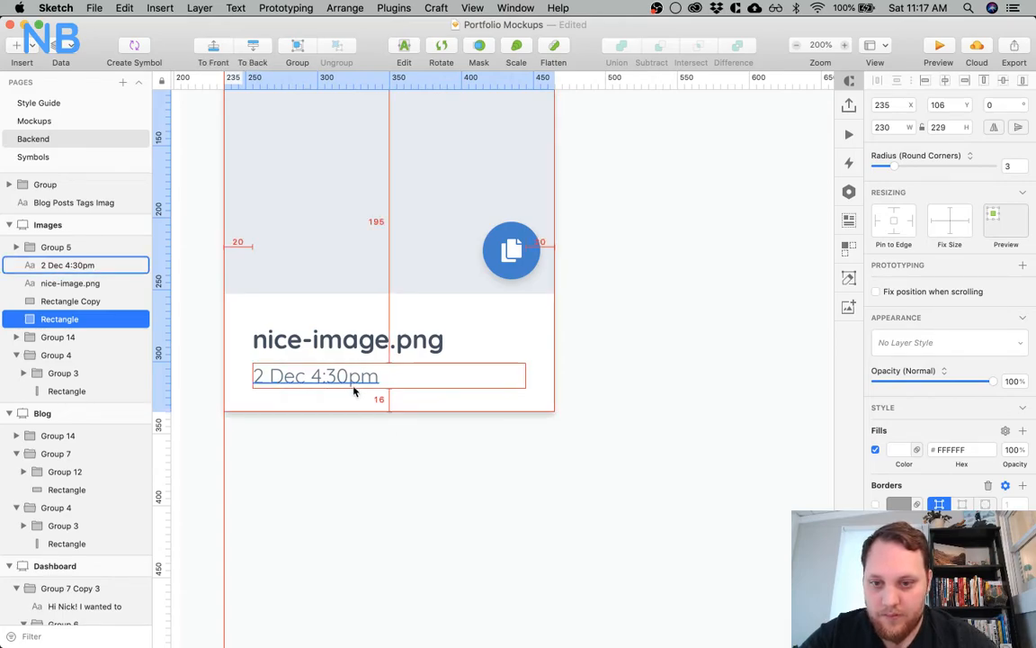
{"action": "key", "text": "Down"}
{"action": "key", "text": "Down"}
{"action": "key", "text": "Down"}
{"action": "key", "text": "Down"}
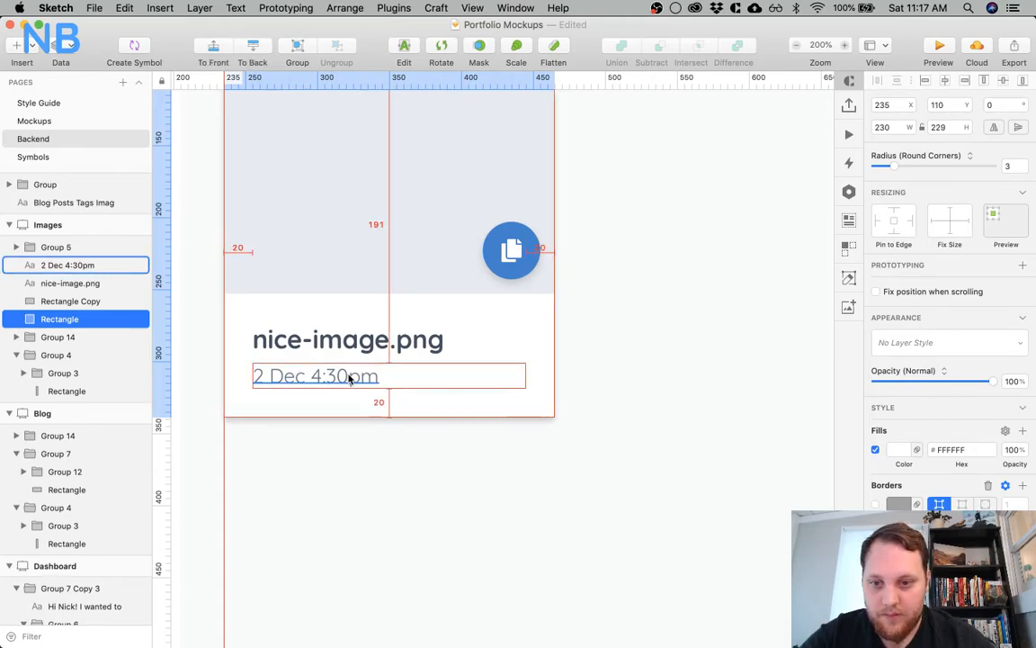
{"action": "left_click", "coordinate": [649, 373]}
Group the file name with the date, and group the grey-blue placeholder with the copy button
{"action": "key", "text": "super+0"}
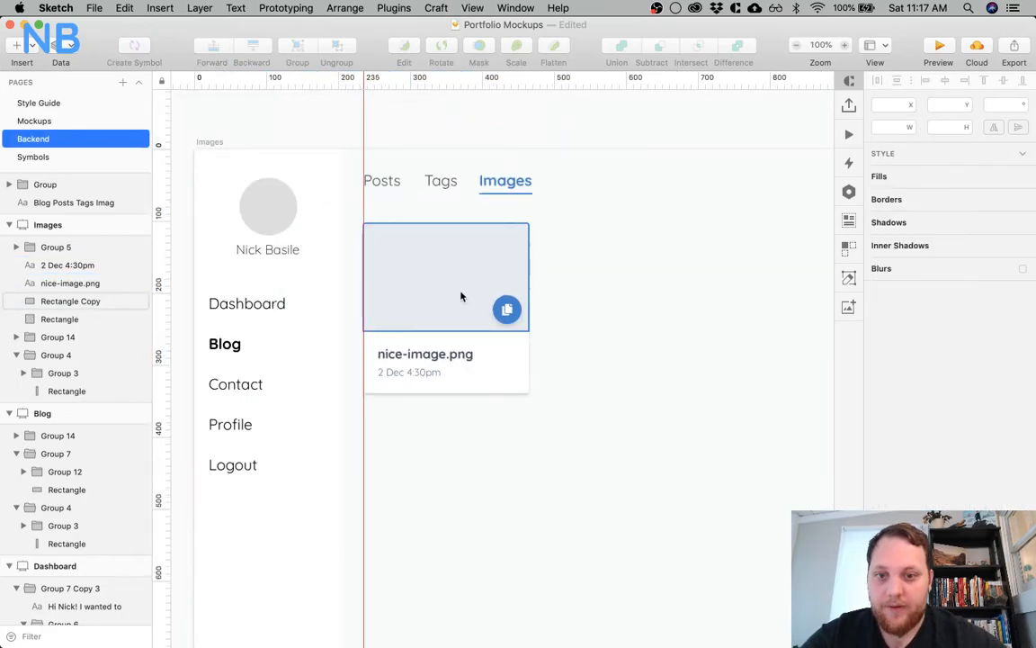
{"action": "left_click", "coordinate": [423, 356]}
{"action": "left_click", "coordinate": [425, 371], "text": "shift"}
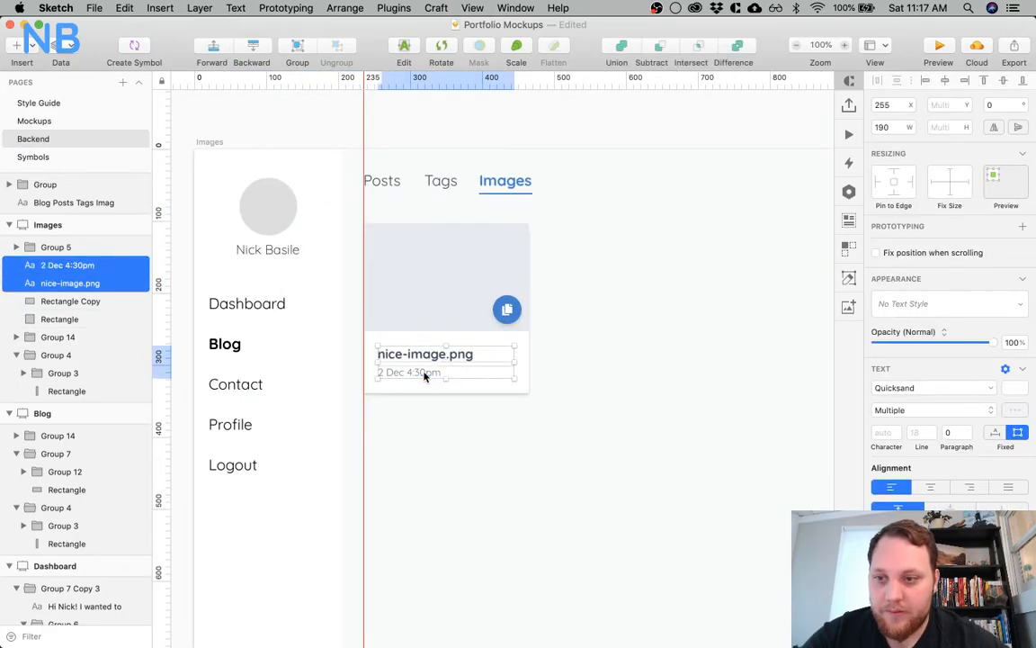
{"action": "key", "text": "super+g"}
{"action": "left_click", "coordinate": [504, 307]}
{"action": "left_click", "coordinate": [470, 305], "text": "shift"}
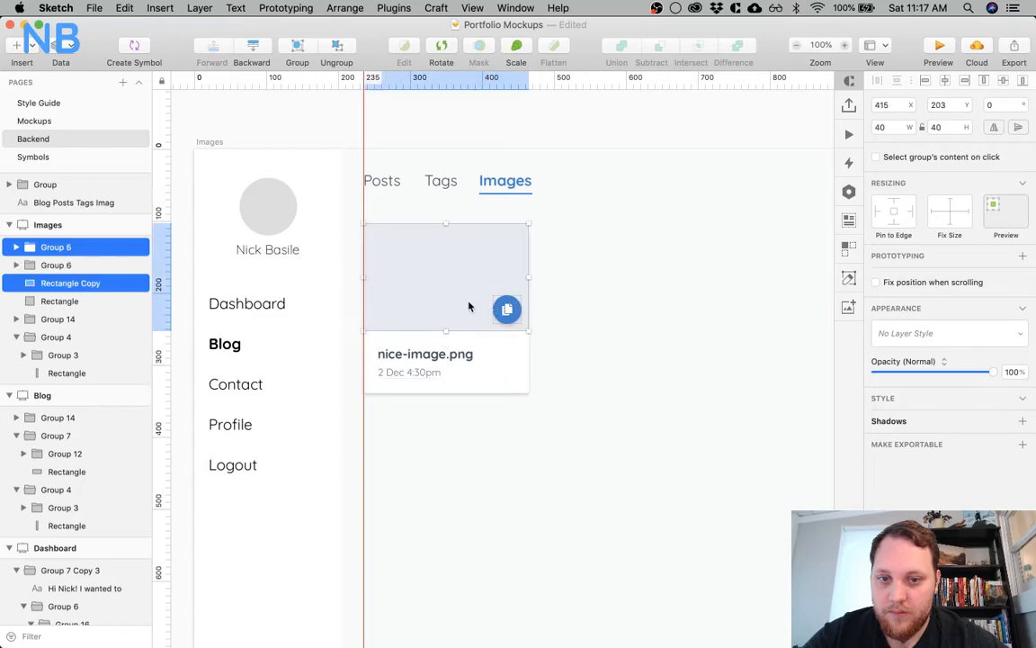
{"action": "key", "text": "super+g"}
Combine the text and image groups, and group the result with the white background as one card
{"action": "left_click", "coordinate": [463, 361], "text": "shift"}
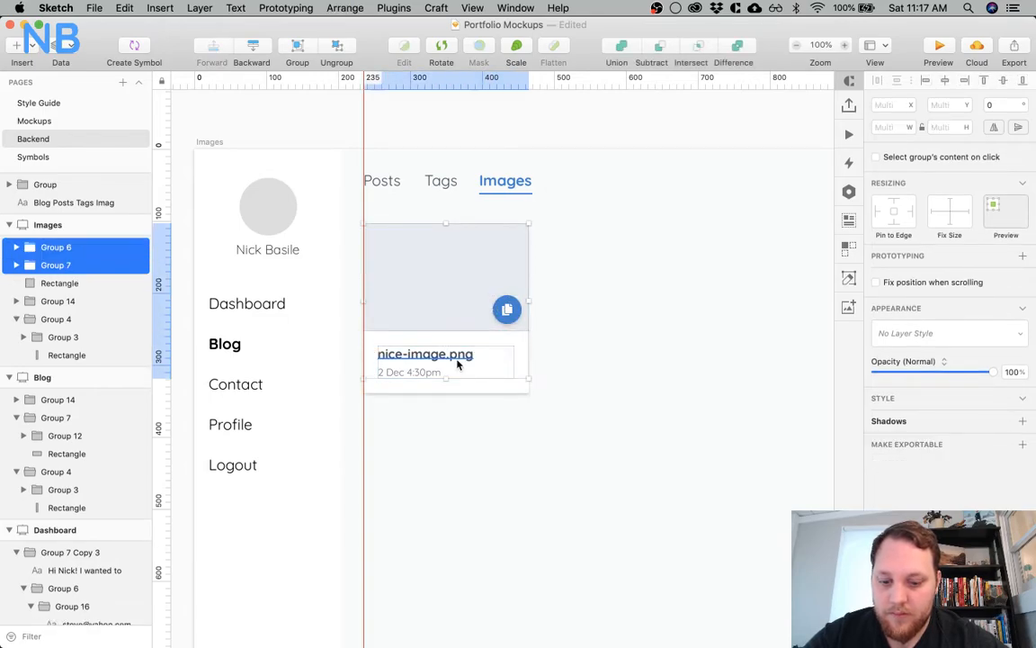
{"action": "key", "text": "super+g"}
{"action": "left_click", "coordinate": [457, 388], "text": "shift"}
{"action": "key", "text": "super+g"}
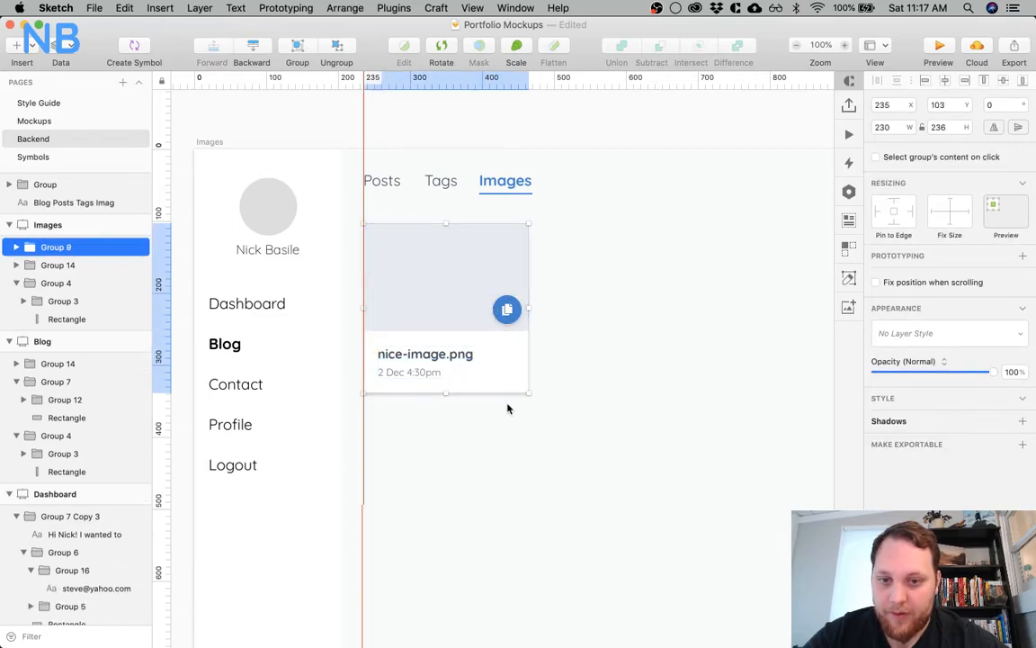
Duplicate the grouped image card twice across the Images artboard to form a row of three cards
{"action": "scroll", "coordinate": [402, 356], "scroll_direction": "right", "scroll_amount": 2}
{"action": "left_click_drag", "start_coordinate": [352, 341], "coordinate": [540, 344]}
{"action": "key", "text": "super+d"}
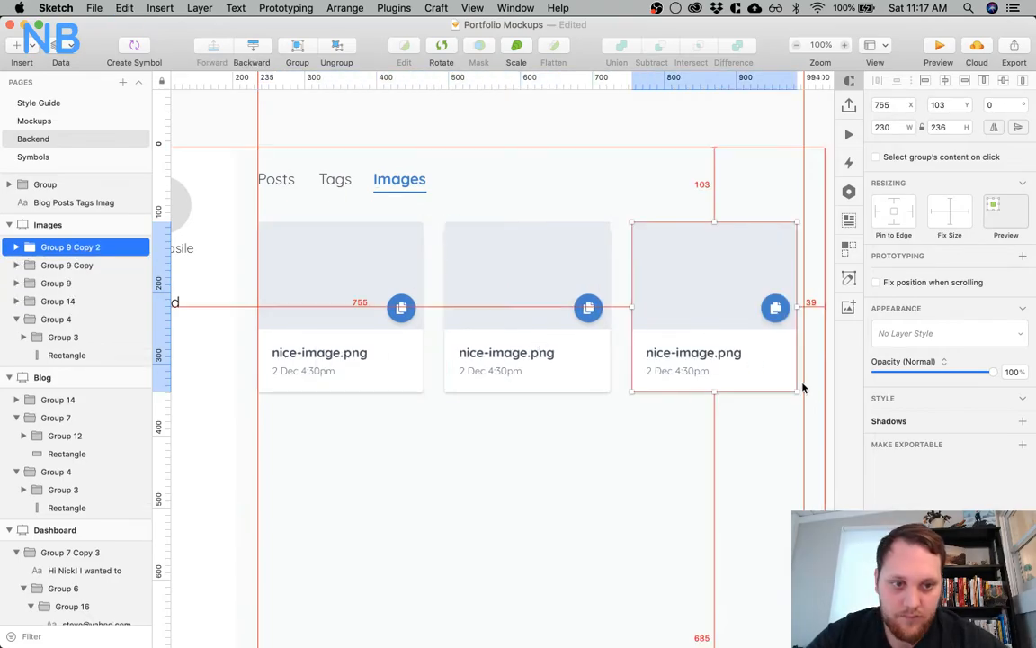
Nudge the third image card 9 px outward so its outer edge meets the guide at 994
{"action": "left_click", "coordinate": [716, 438]}
{"action": "left_click", "coordinate": [717, 351]}
{"action": "key", "text": "Left"}
{"action": "key", "text": "shift+Right"}
Distribute the three image cards horizontally, allowing uneven spacing to keep them on full pixels
{"action": "left_click", "coordinate": [588, 352], "text": "shift"}
{"action": "left_click", "coordinate": [387, 351], "text": "shift"}
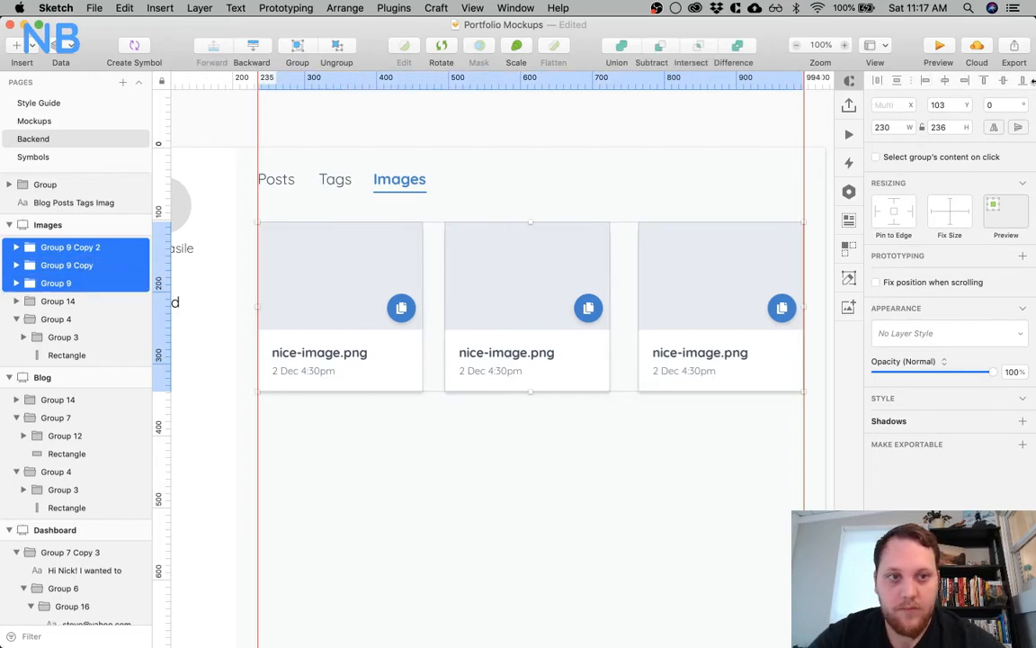
{"action": "left_click", "coordinate": [899, 82]}
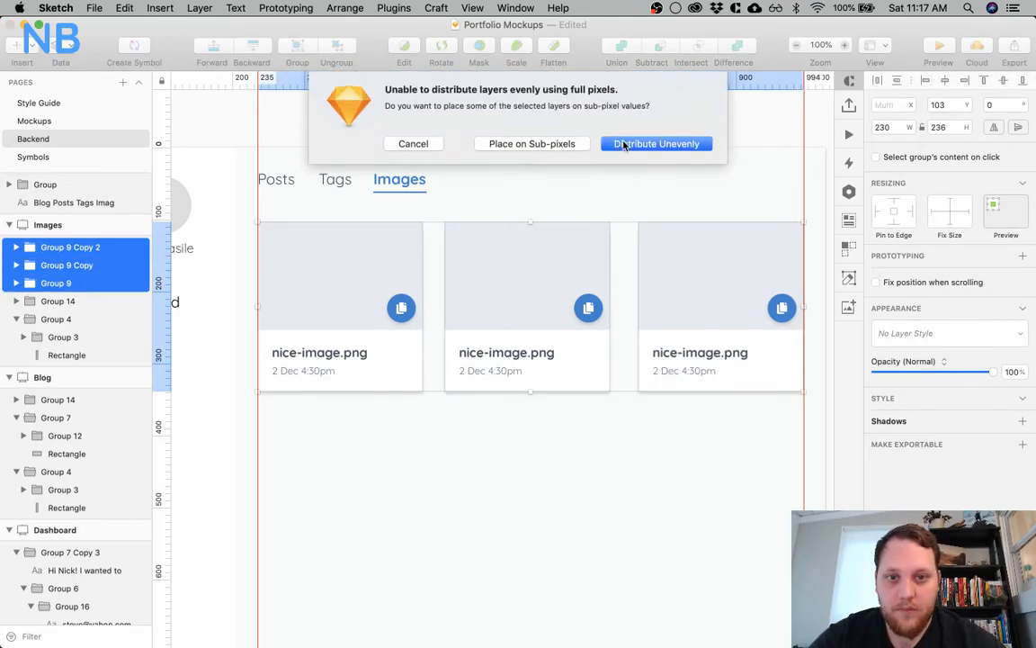
{"action": "left_click", "coordinate": [624, 144]}
{"action": "left_click", "coordinate": [606, 173]}
Duplicate the row of three image cards straight down to make a second row at Y 374
{"action": "left_click", "coordinate": [546, 268]}
{"action": "left_click", "coordinate": [348, 284], "text": "shift"}
{"action": "left_click", "coordinate": [725, 296], "text": "shift"}
{"action": "left_click_drag", "start_coordinate": [537, 252], "coordinate": [532, 445], "text": "alt"}
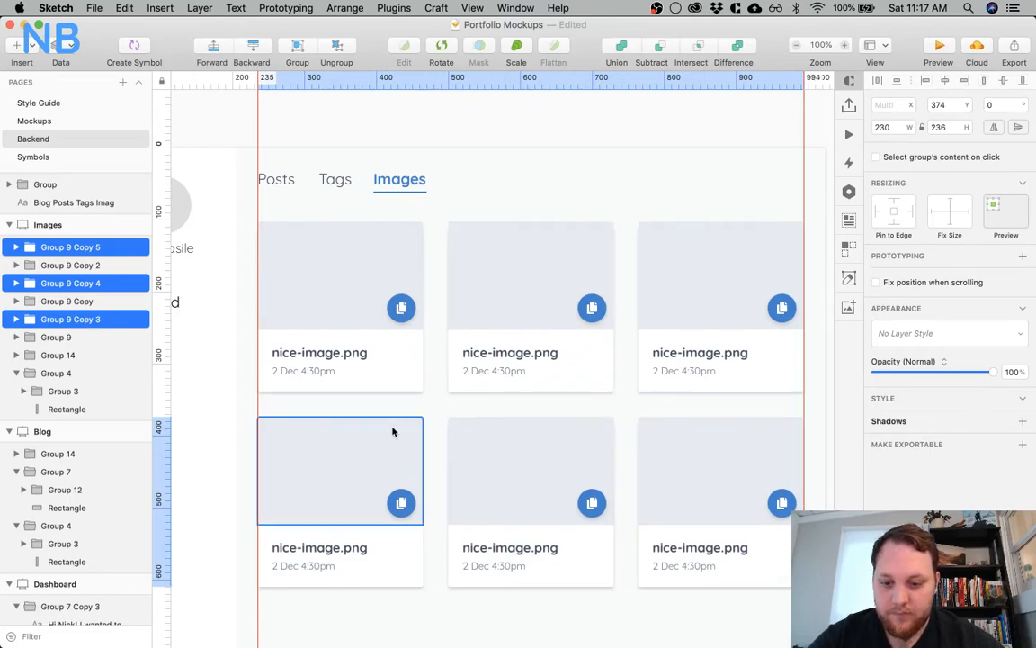
Repeat the row duplication twice to add card rows at Y 645 and Y 915, running past the artboard's lower edge
{"action": "key", "text": "super+d"}
{"action": "scroll", "coordinate": [522, 347], "scroll_direction": "down", "scroll_amount": 5}
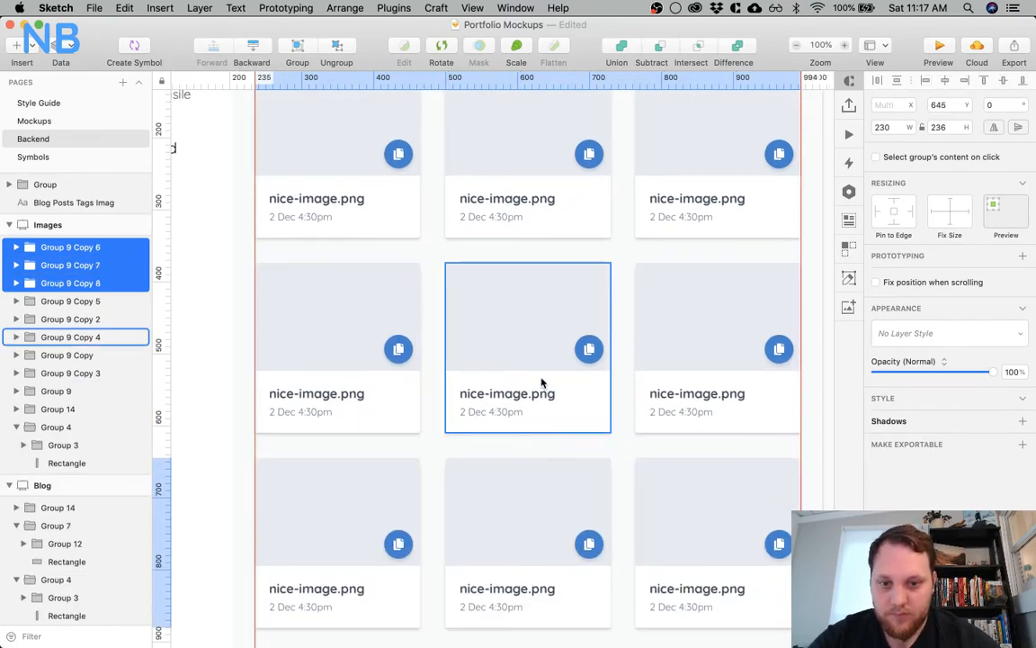
{"action": "scroll", "coordinate": [539, 385], "scroll_direction": "down", "scroll_amount": 4}
{"action": "key", "text": "super+d"}
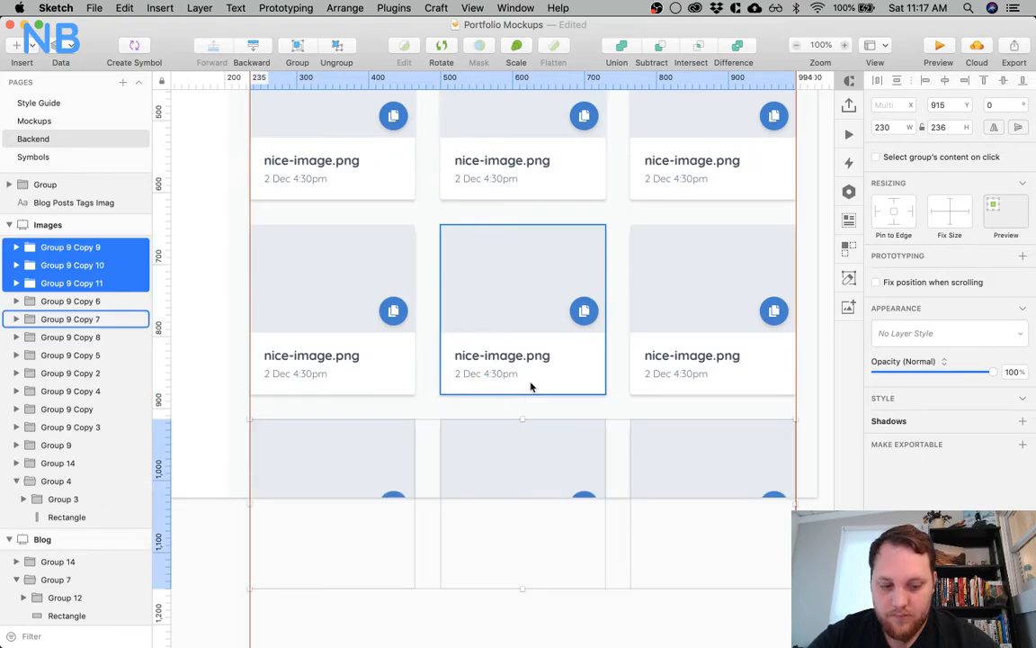
{"action": "left_click", "coordinate": [439, 362]}
Examine the whole card grid on the Images artboard and compare it with the neighbouring Blog artboard at 50% zoom
{"action": "key", "text": "super+minus"}
{"action": "scroll", "coordinate": [439, 363], "scroll_direction": "up", "scroll_amount": 4}
{"action": "scroll", "coordinate": [439, 363], "scroll_direction": "left", "scroll_amount": 2}
{"action": "key", "text": "z"}
{"action": "left_click", "coordinate": [560, 308]}
{"action": "key", "text": "super+minus"}
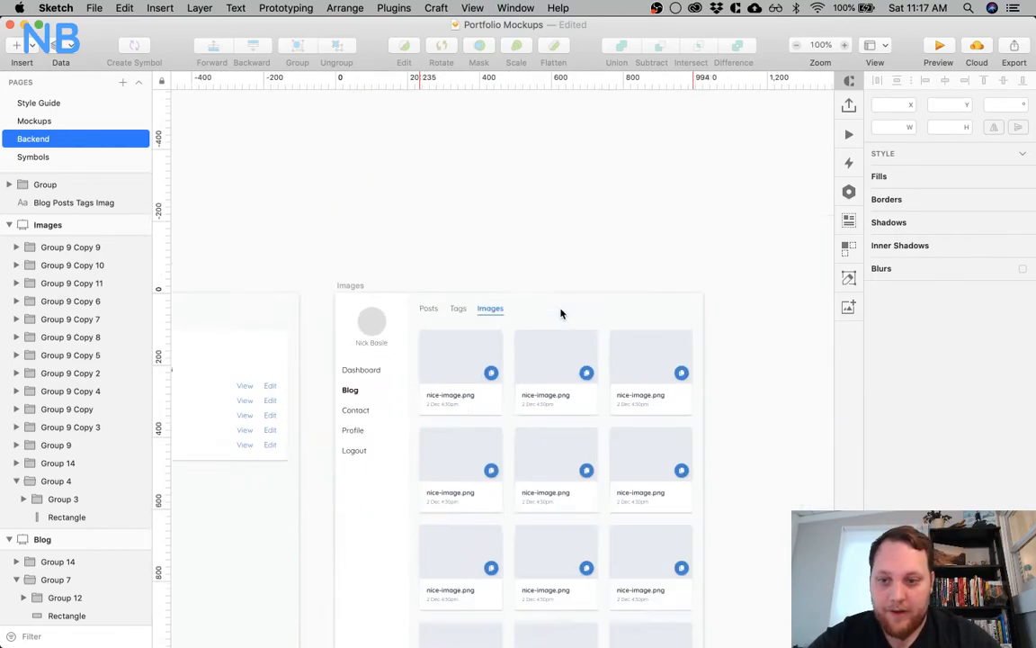
{"action": "scroll", "coordinate": [560, 312], "scroll_direction": "down", "scroll_amount": 5}
{"action": "scroll", "coordinate": [560, 312], "scroll_direction": "left", "scroll_amount": 2}
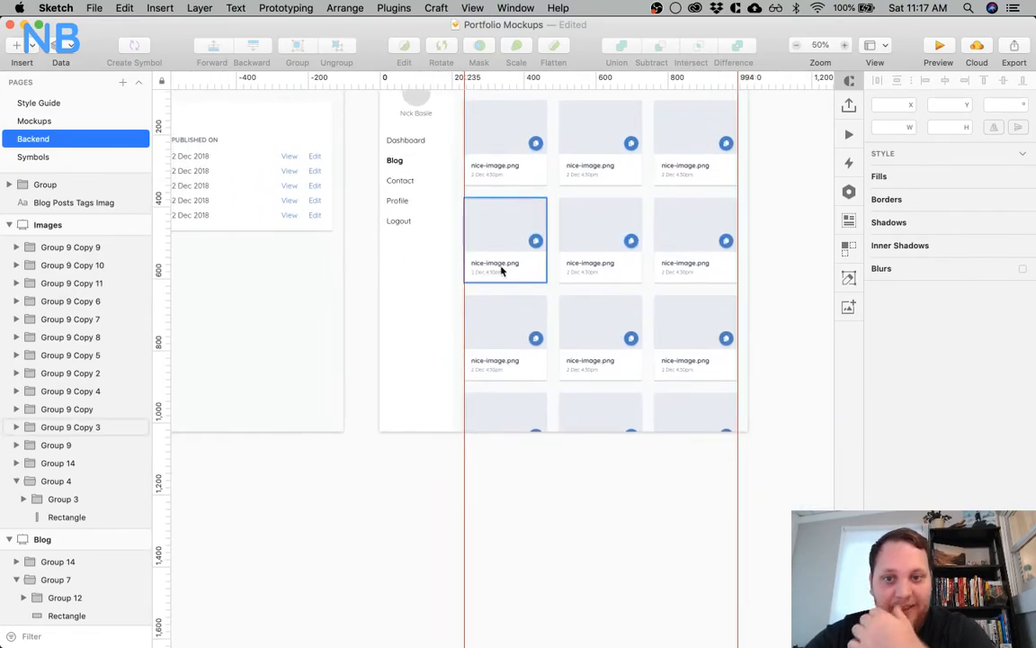
{"action": "scroll", "coordinate": [304, 251], "scroll_direction": "left", "scroll_amount": 5}
{"action": "scroll", "coordinate": [304, 253], "scroll_direction": "up", "scroll_amount": 3}
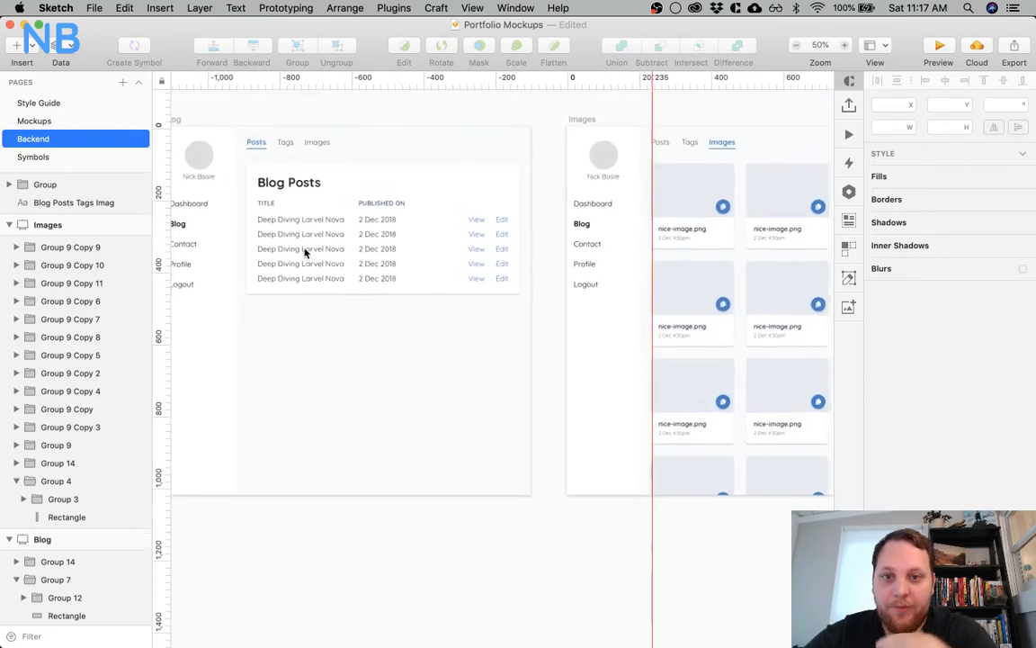
{"action": "scroll", "coordinate": [304, 253], "scroll_direction": "left", "scroll_amount": 3}
{"action": "scroll", "coordinate": [304, 253], "scroll_direction": "up", "scroll_amount": 2}
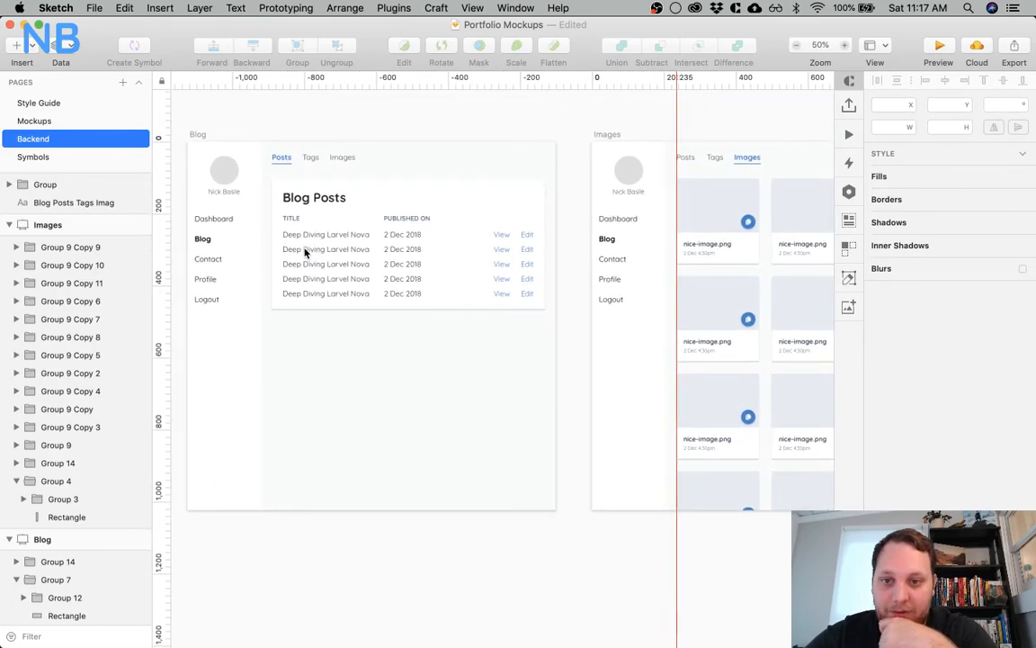
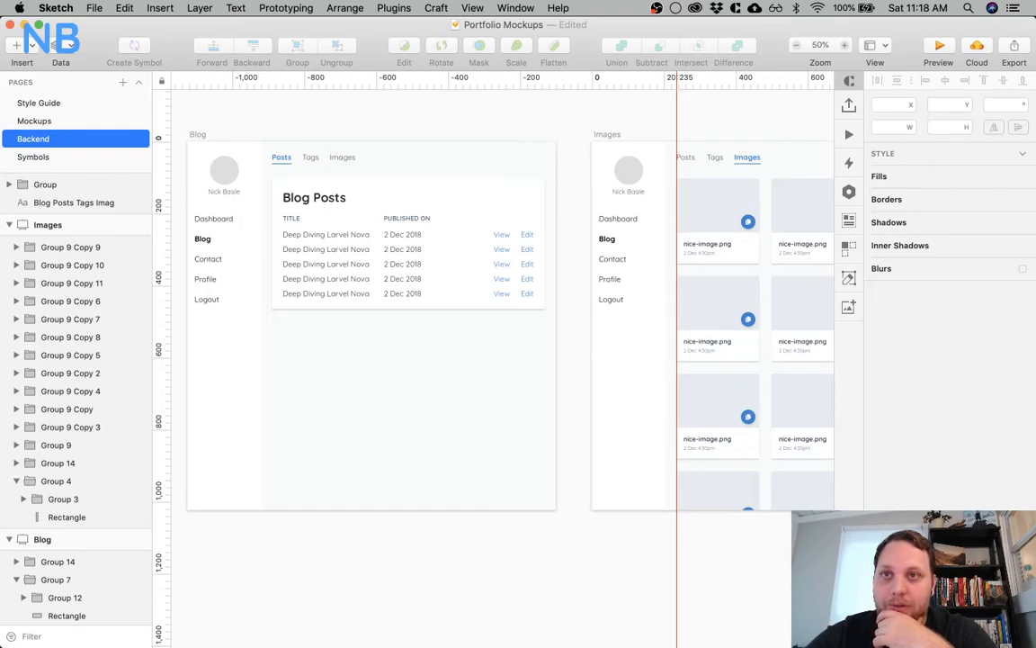
Examine the Dashboard, Blog and Images artboards side by side on the Backend page, at 50% and 25% zoom
{"action": "scroll", "coordinate": [481, 190], "scroll_direction": "right", "scroll_amount": 10}
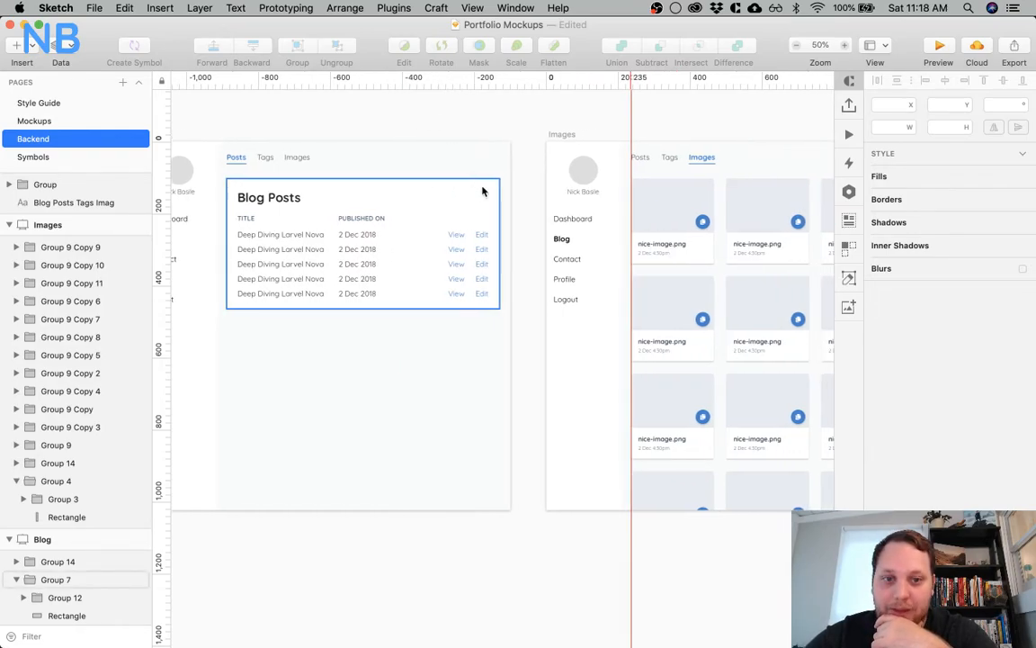
{"action": "scroll", "coordinate": [481, 189], "scroll_direction": "right", "scroll_amount": 5}
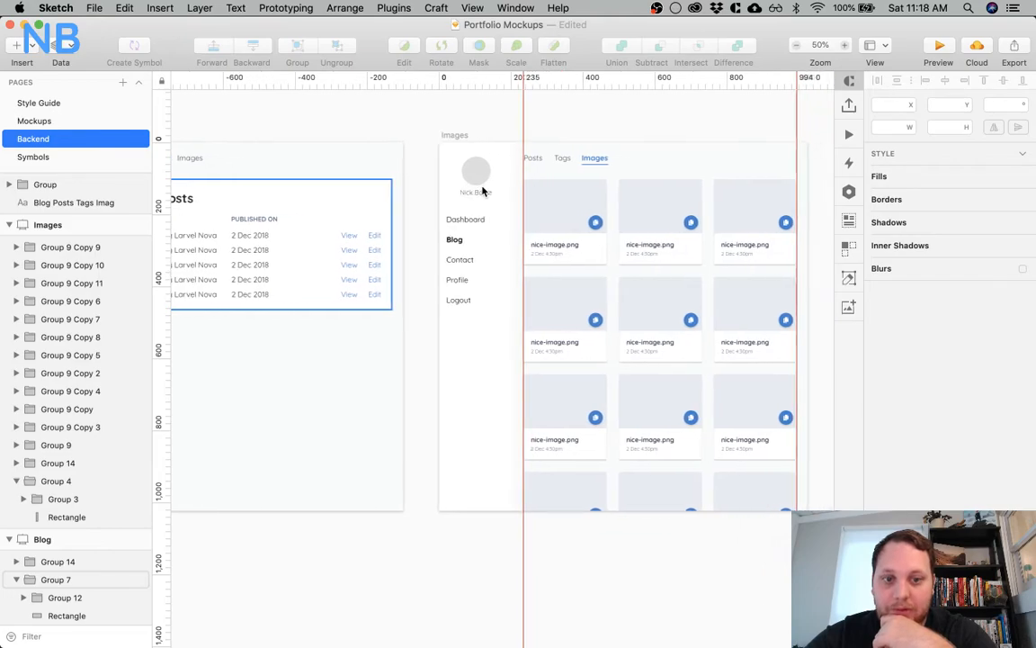
{"action": "scroll", "coordinate": [482, 190], "scroll_direction": "left", "scroll_amount": 15}
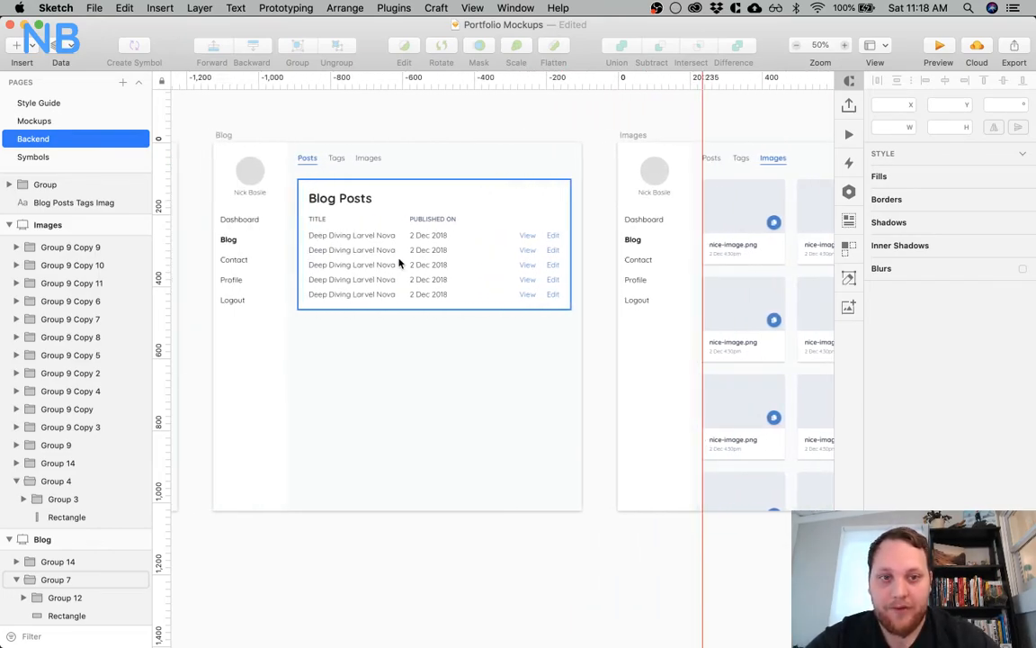
{"action": "scroll", "coordinate": [399, 262], "scroll_direction": "left", "scroll_amount": 20}
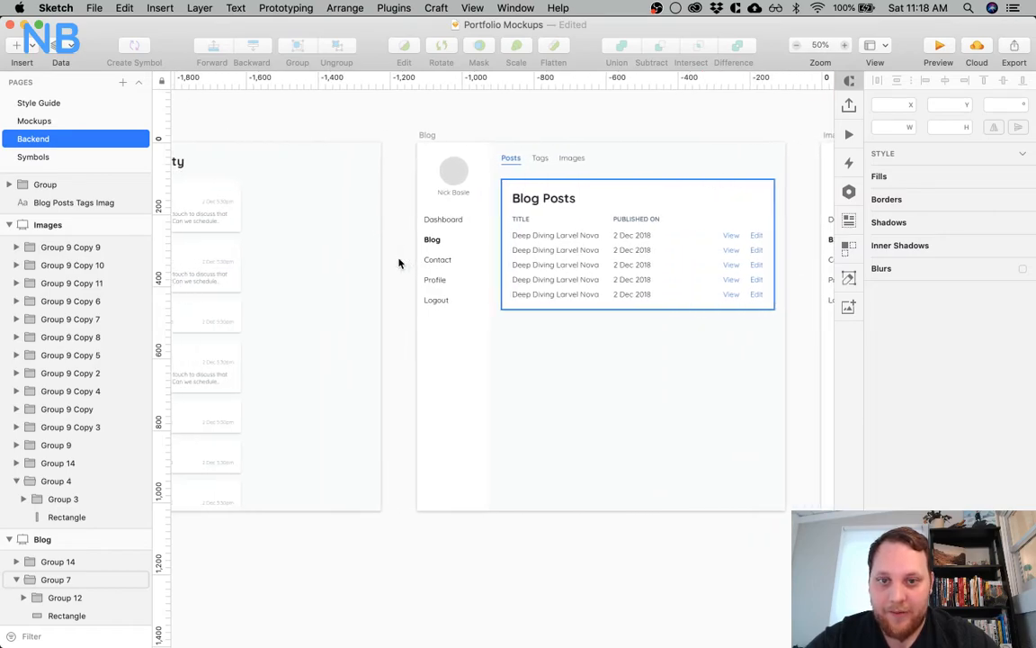
{"action": "scroll", "coordinate": [399, 262], "scroll_direction": "left", "scroll_amount": 6}
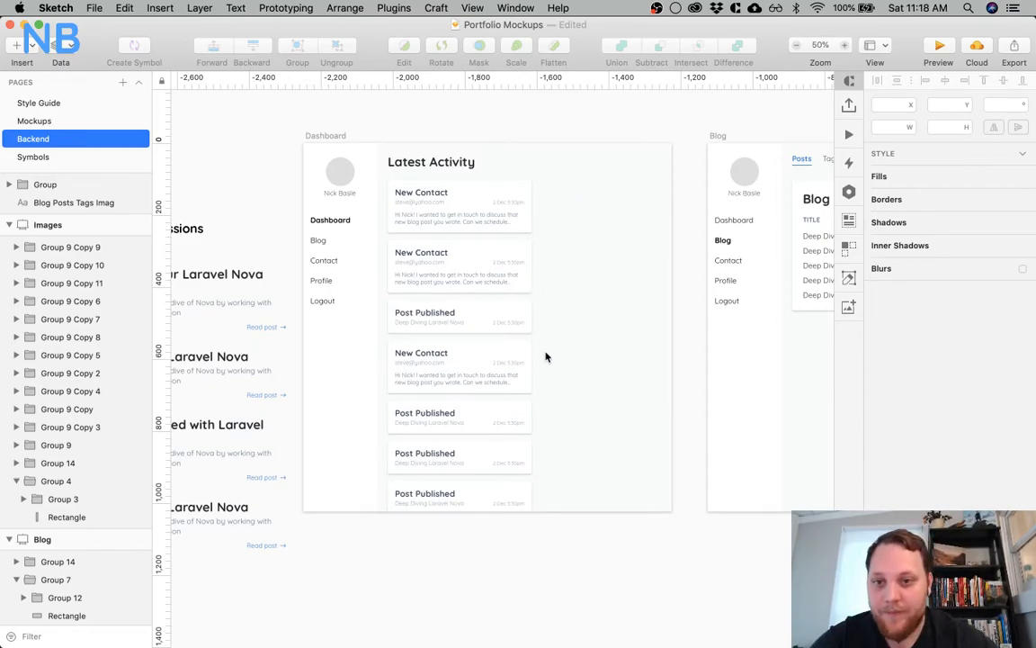
{"action": "scroll", "coordinate": [545, 357], "scroll_direction": "right", "scroll_amount": 9}
{"action": "scroll", "coordinate": [545, 357], "scroll_direction": "right", "scroll_amount": 2}
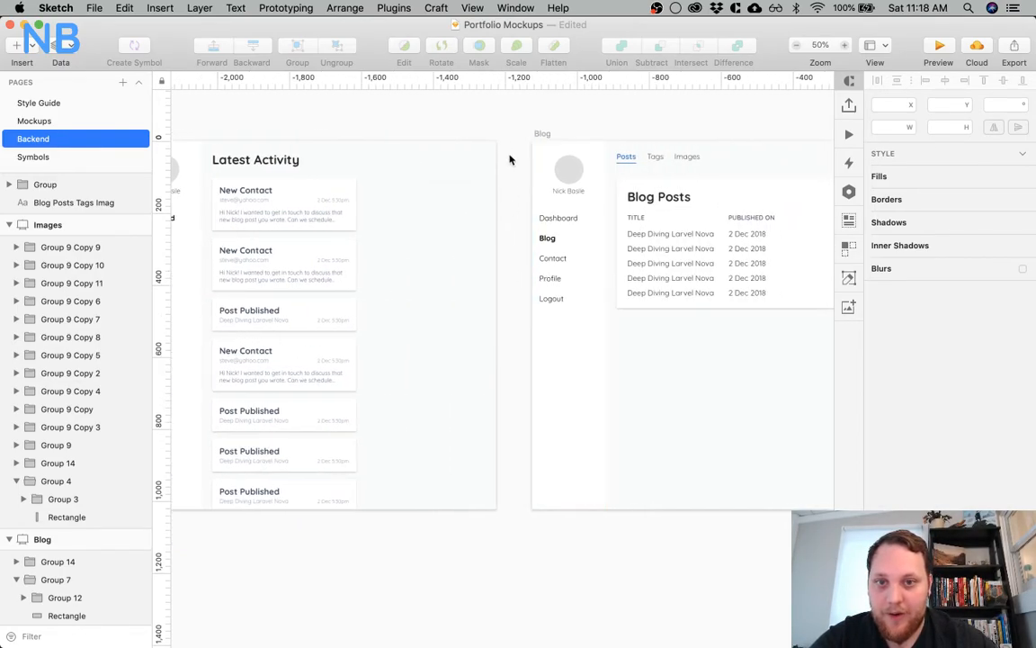
{"action": "scroll", "coordinate": [509, 143], "scroll_direction": "right", "scroll_amount": 18}
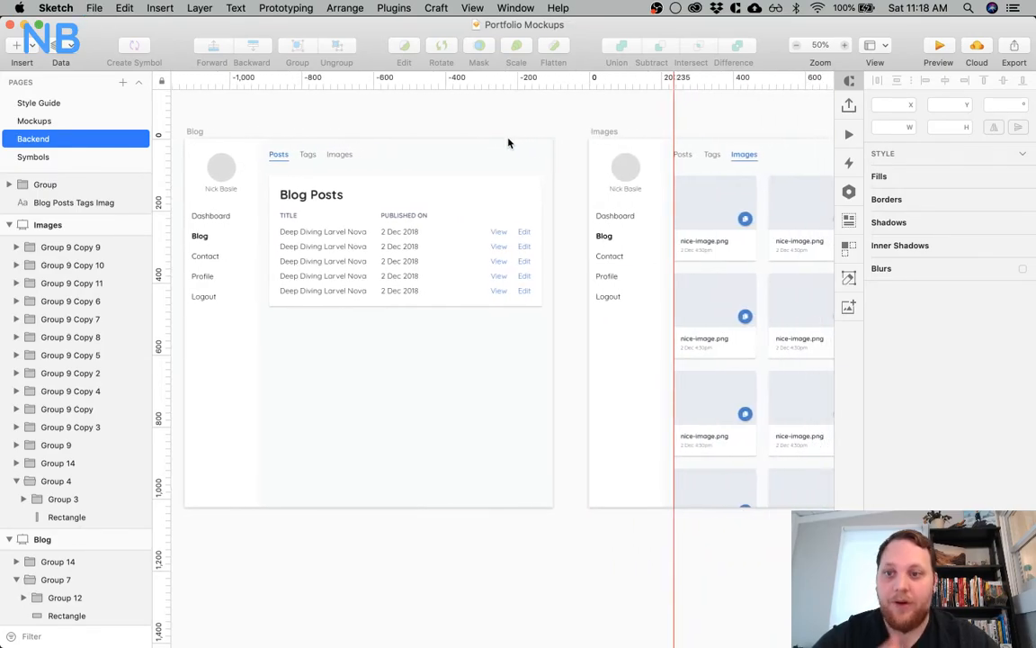
{"action": "scroll", "coordinate": [508, 143], "scroll_direction": "right", "scroll_amount": 7}
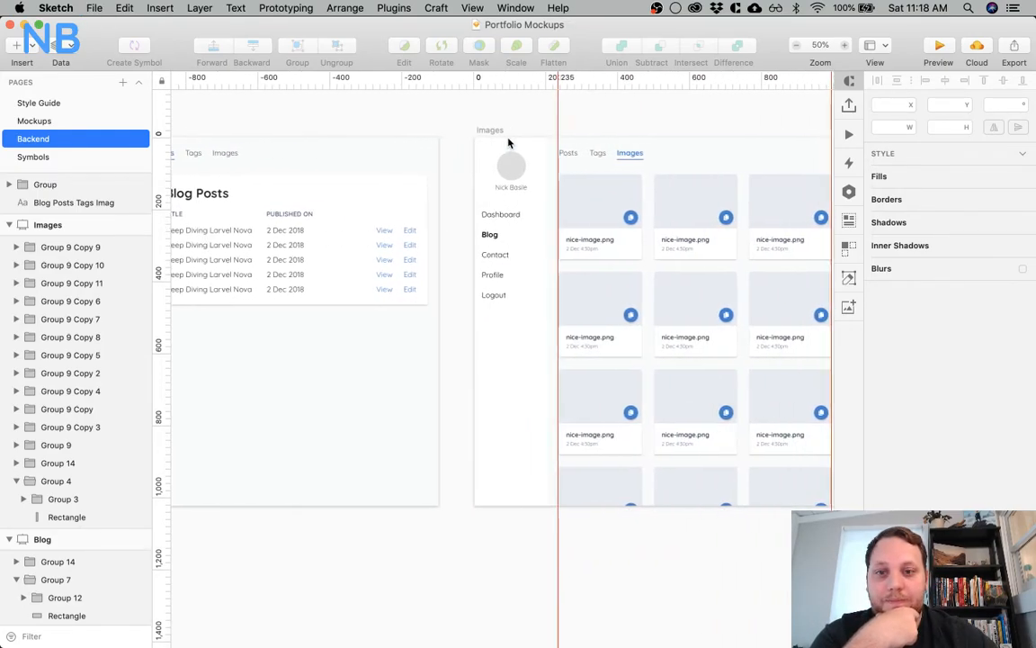
{"action": "scroll", "coordinate": [508, 143], "scroll_direction": "left", "scroll_amount": 8}
{"action": "scroll", "coordinate": [508, 143], "scroll_direction": "left", "scroll_amount": 1}
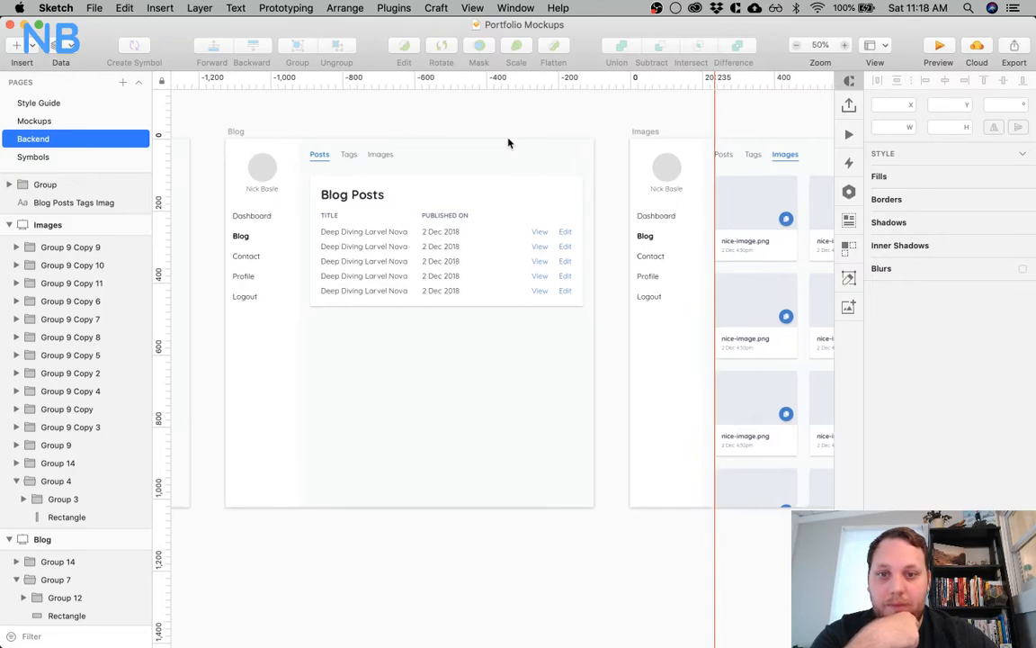
{"action": "scroll", "coordinate": [508, 143], "scroll_direction": "right", "scroll_amount": 9}
{"action": "scroll", "coordinate": [508, 143], "scroll_direction": "right", "scroll_amount": 8}
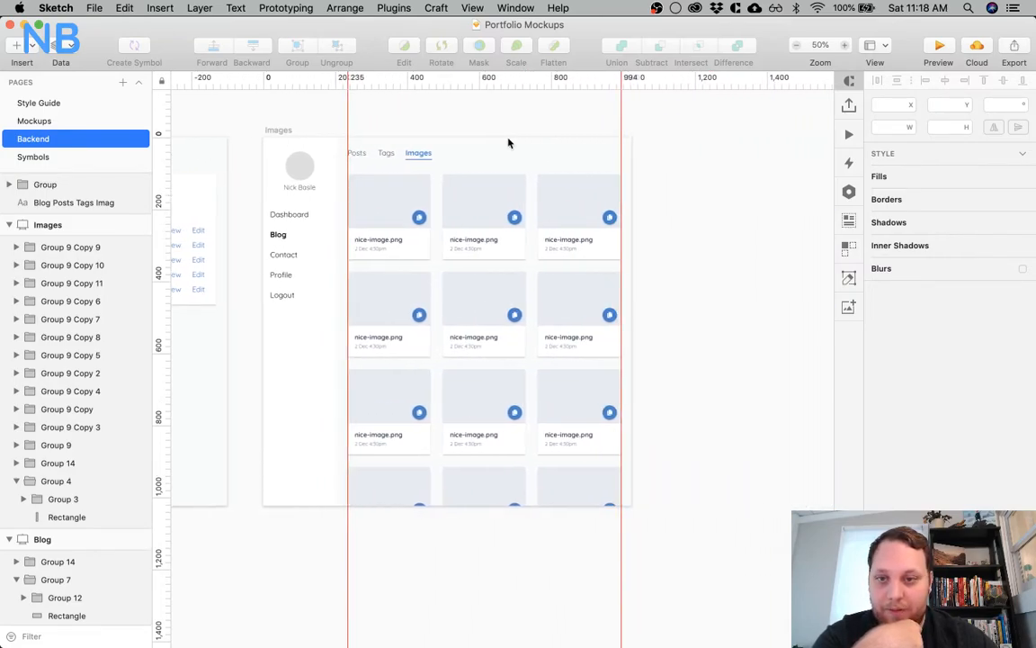
{"action": "scroll", "coordinate": [508, 143], "scroll_direction": "left", "scroll_amount": 15}
{"action": "scroll", "coordinate": [508, 143], "scroll_direction": "left", "scroll_amount": 1}
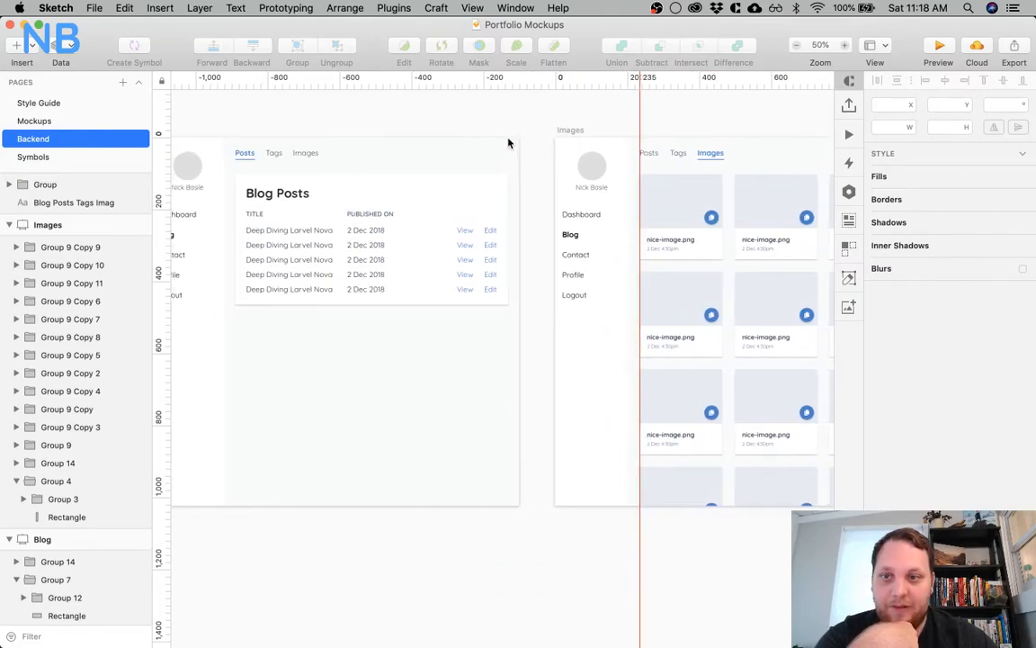
{"action": "key", "text": "super+minus"}
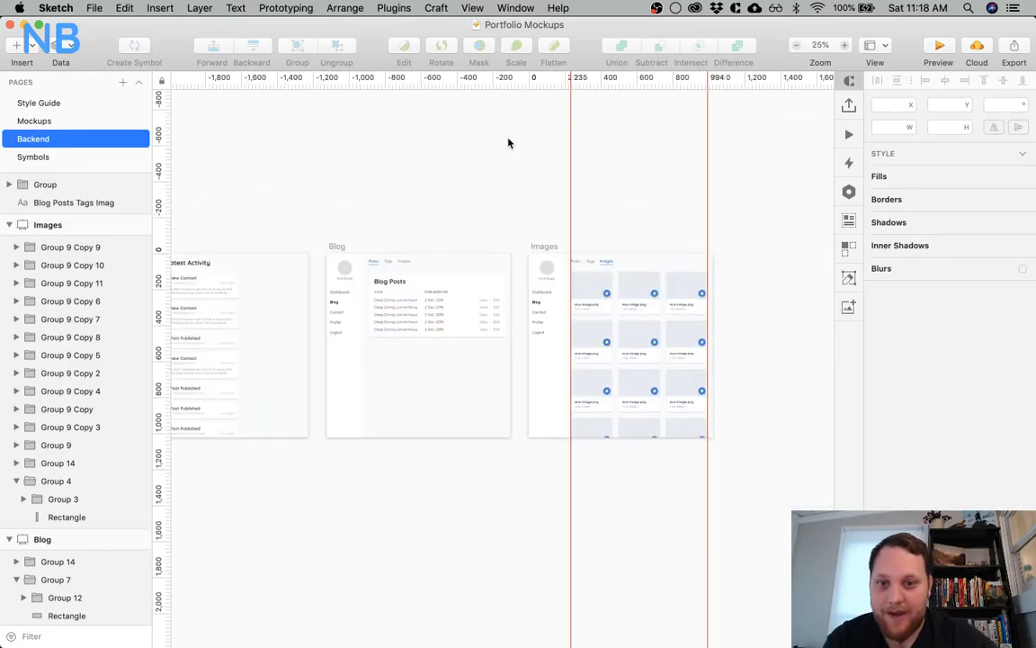
{"action": "scroll", "coordinate": [508, 143], "scroll_direction": "left", "scroll_amount": 10}
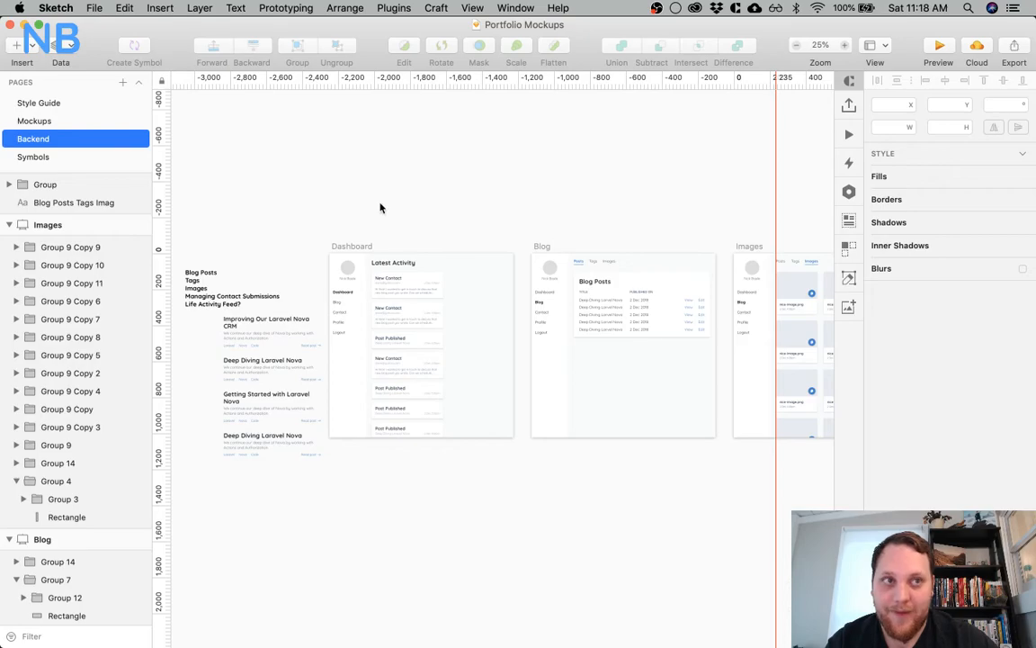
Open the Mockups page and review its artboards, from the landing page and Projects/Work to Blog and Laravel Posts
{"action": "left_click", "coordinate": [72, 121]}
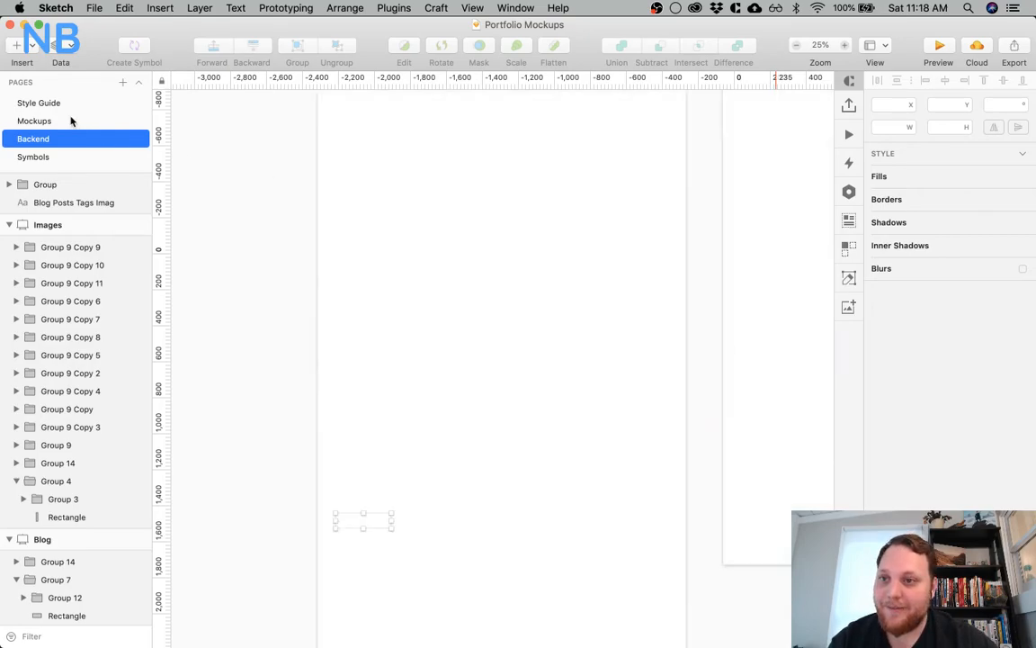
{"action": "scroll", "coordinate": [349, 260], "scroll_direction": "up", "scroll_amount": 3}
{"action": "scroll", "coordinate": [349, 260], "scroll_direction": "up", "scroll_amount": 2}
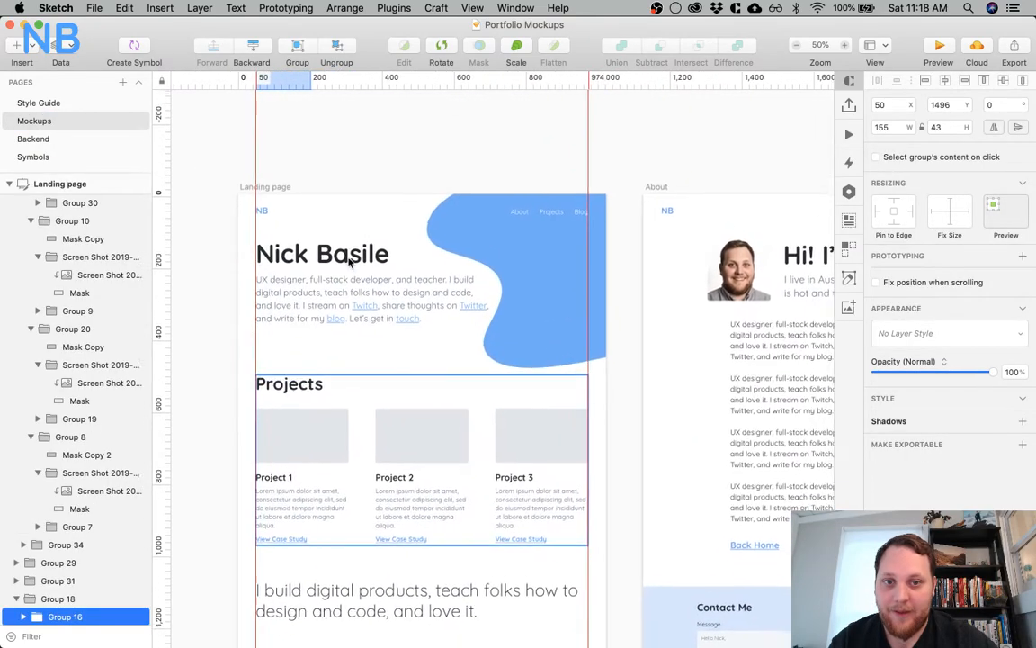
{"action": "scroll", "coordinate": [349, 260], "scroll_direction": "right", "scroll_amount": 10}
{"action": "scroll", "coordinate": [348, 260], "scroll_direction": "right", "scroll_amount": 10}
{"action": "scroll", "coordinate": [349, 260], "scroll_direction": "up", "scroll_amount": 5}
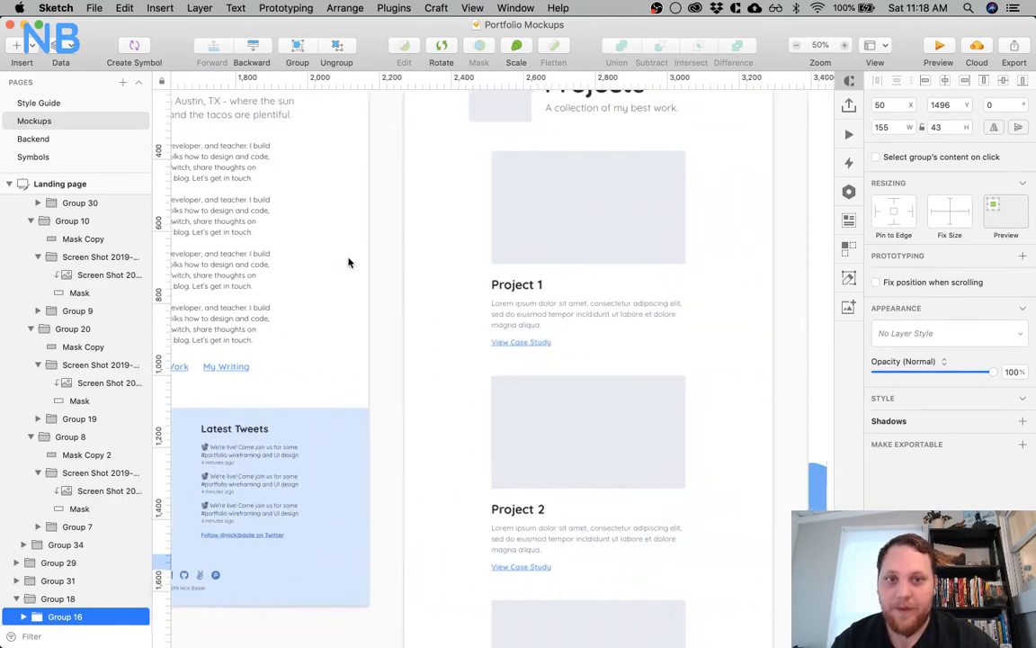
{"action": "scroll", "coordinate": [450, 230], "scroll_direction": "right", "scroll_amount": 10}
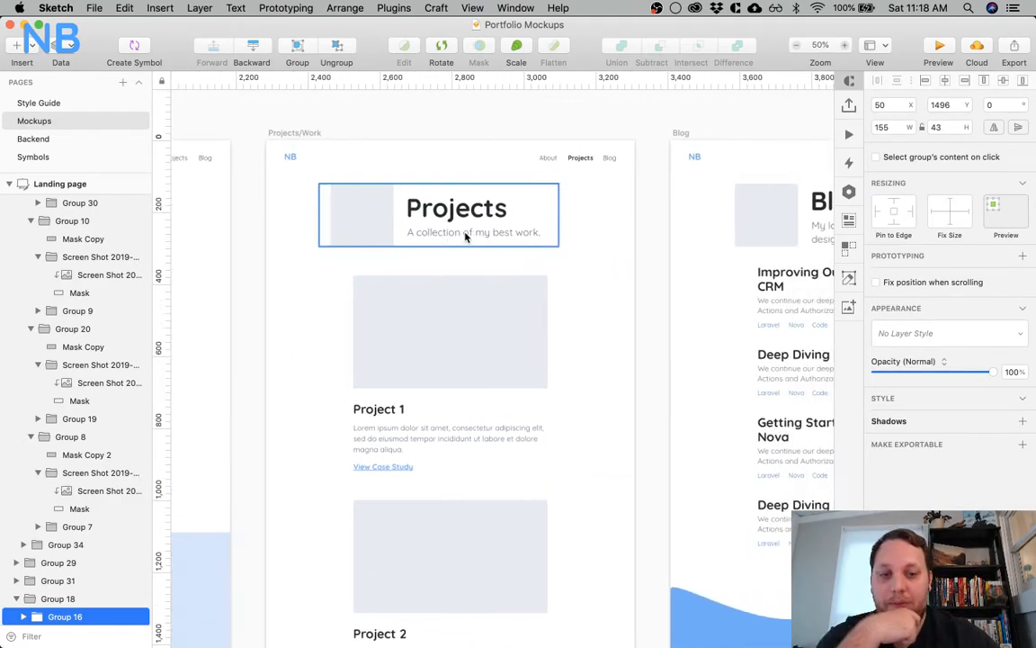
{"action": "scroll", "coordinate": [317, 402], "scroll_direction": "down", "scroll_amount": 2}
{"action": "scroll", "coordinate": [316, 402], "scroll_direction": "right", "scroll_amount": 15}
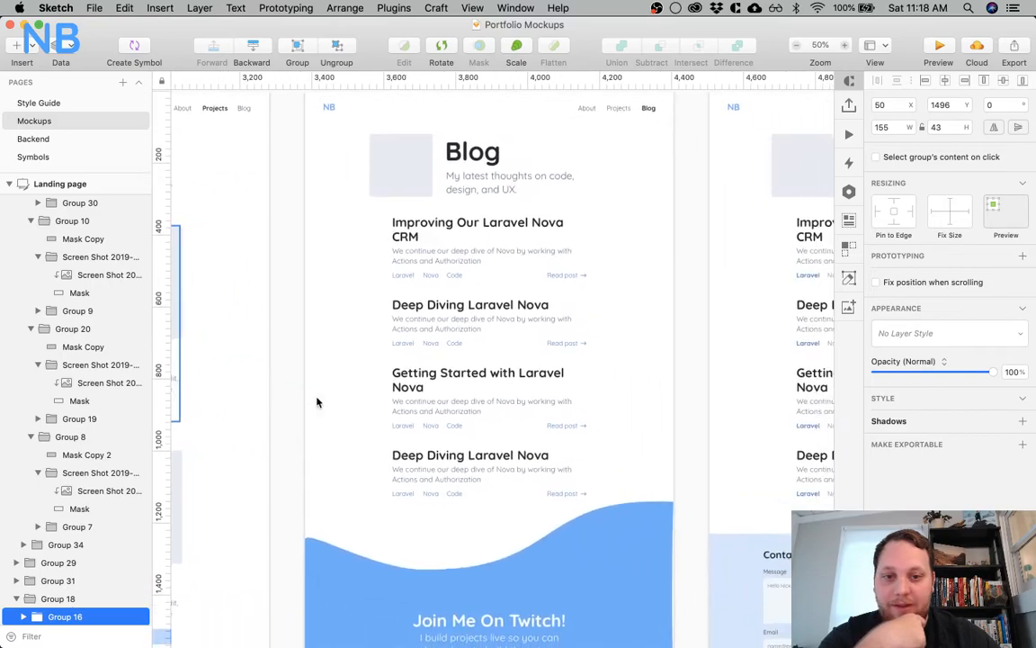
{"action": "scroll", "coordinate": [317, 402], "scroll_direction": "right", "scroll_amount": 15}
{"action": "scroll", "coordinate": [317, 402], "scroll_direction": "down", "scroll_amount": 3}
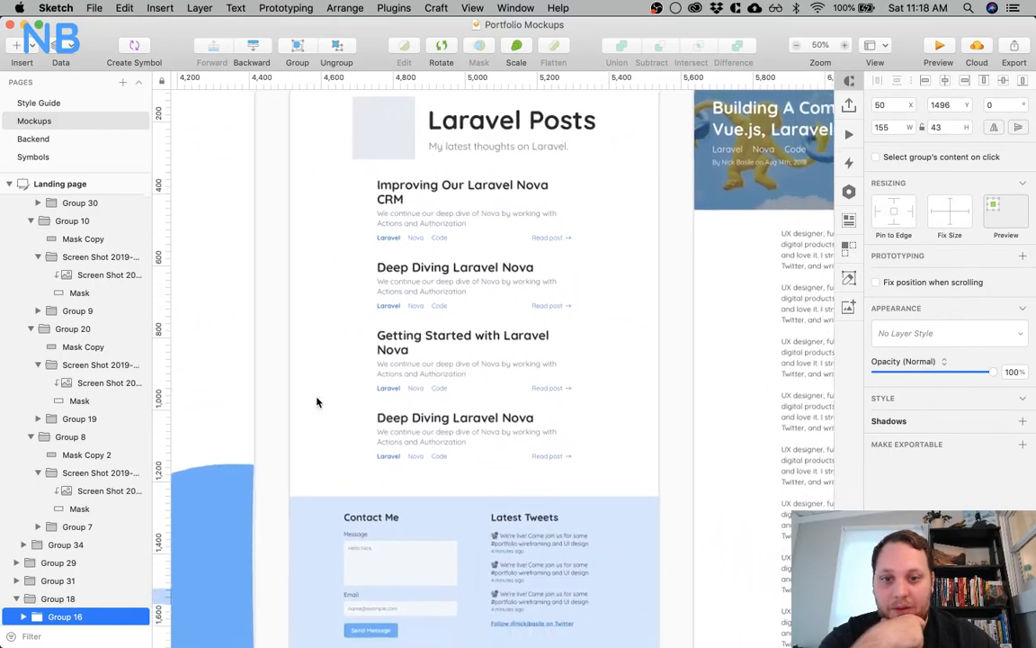
{"action": "scroll", "coordinate": [322, 400], "scroll_direction": "left", "scroll_amount": 20}
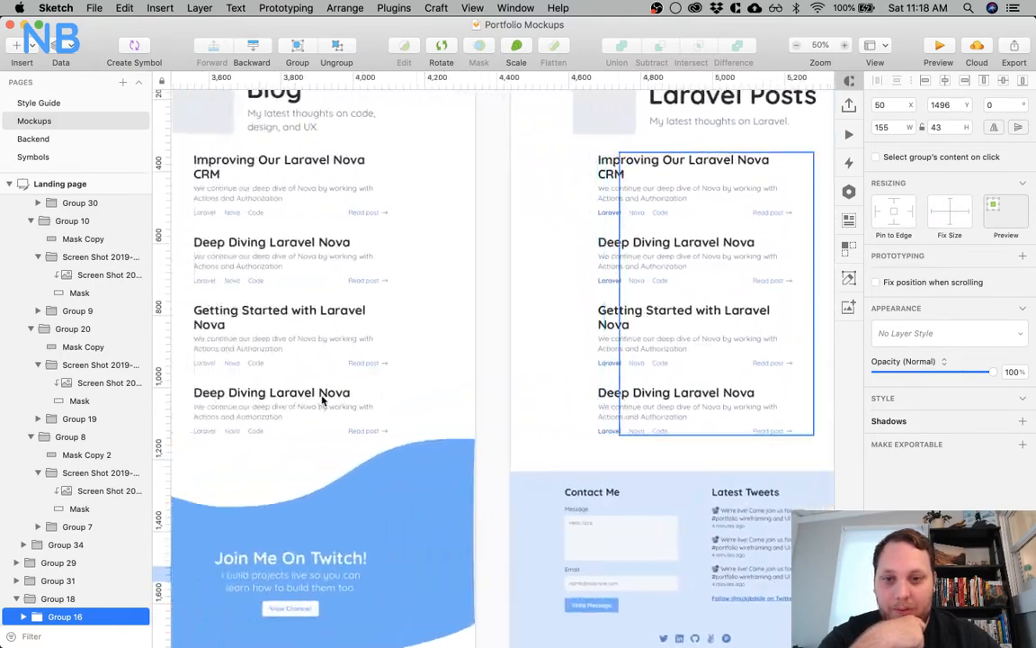
{"action": "scroll", "coordinate": [321, 400], "scroll_direction": "up", "scroll_amount": 8}
{"action": "scroll", "coordinate": [322, 400], "scroll_direction": "left", "scroll_amount": 10}
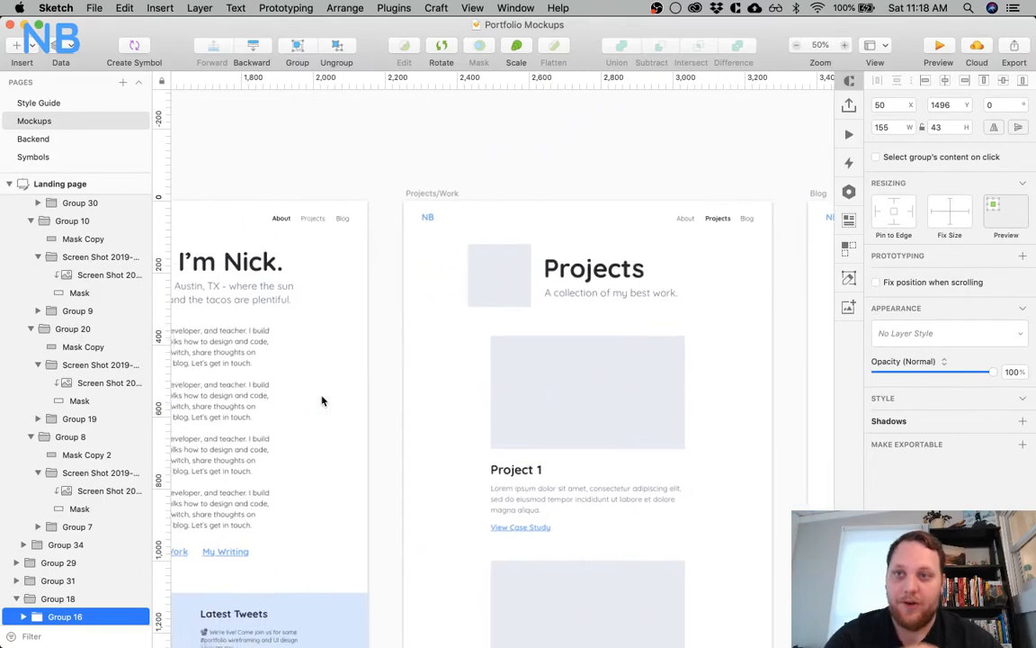
{"action": "scroll", "coordinate": [322, 400], "scroll_direction": "down", "scroll_amount": 4}
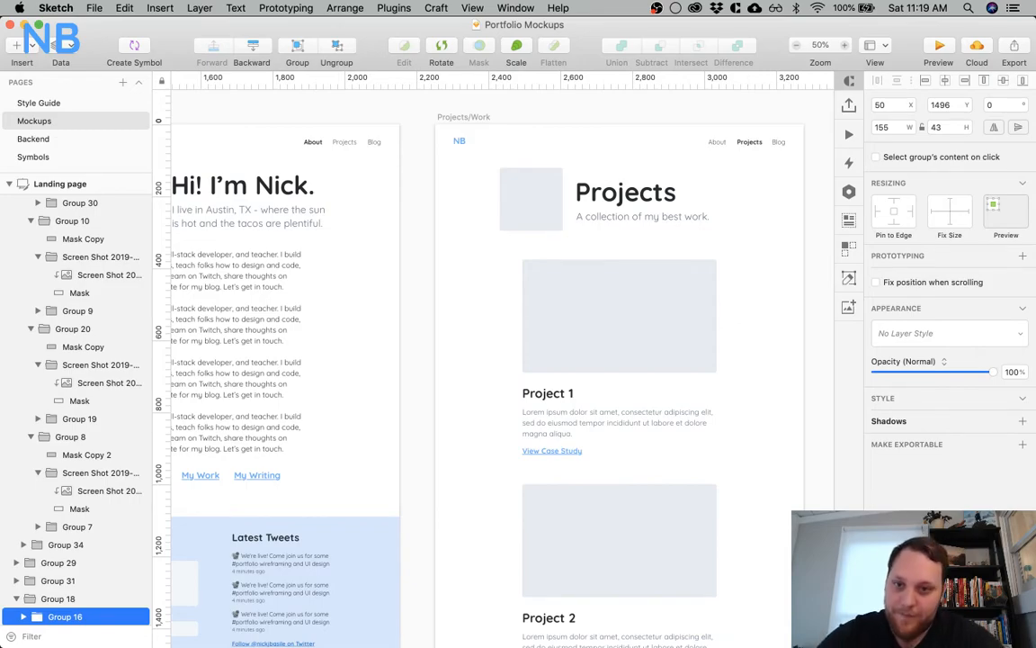
Switch to Chrome and load laravel.com in place of the Dribbble shot
{"action": "left_click", "coordinate": [135, 618]}
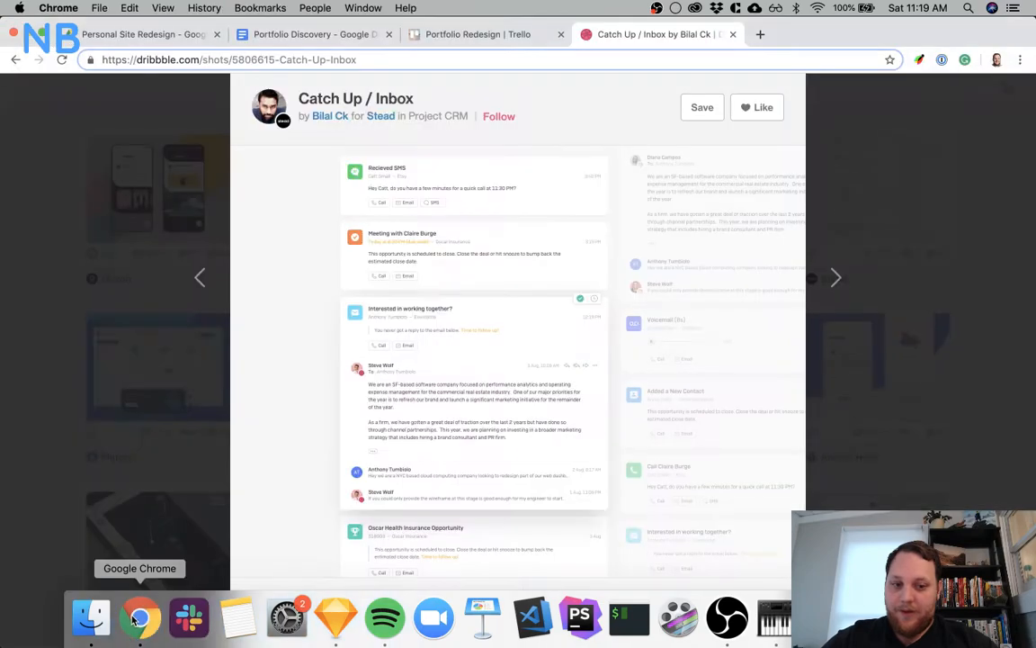
{"action": "left_click", "coordinate": [705, 61]}
{"action": "type", "text": "lar"}
{"action": "key", "text": "Return"}
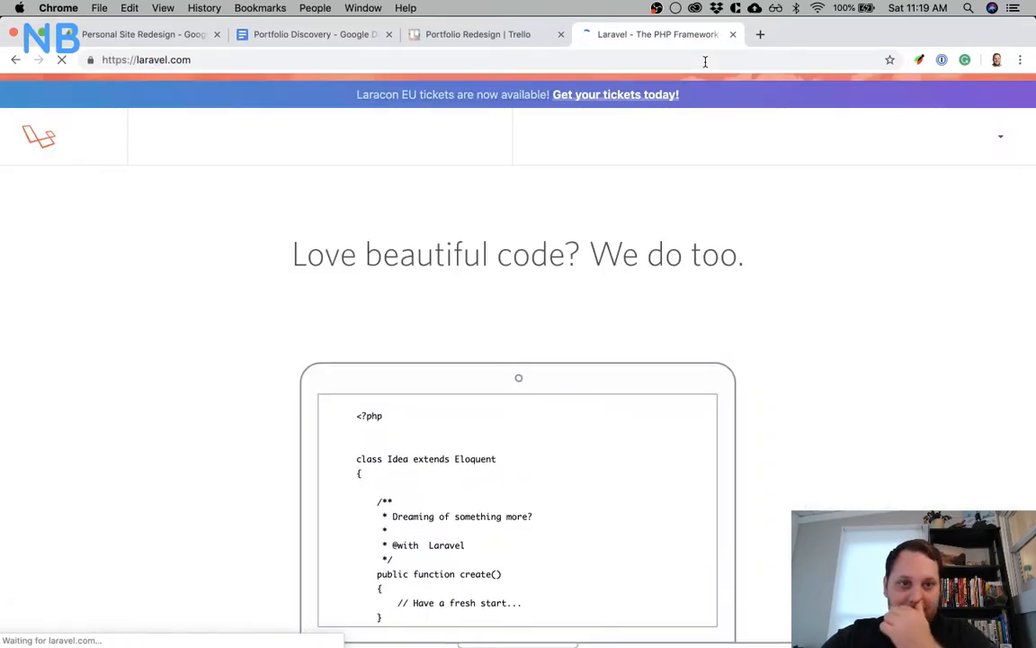
Look through the Laravel homepage down to its footer, including the feature and ecosystem sections, and return to the start
{"action": "scroll", "coordinate": [758, 385], "scroll_direction": "down", "scroll_amount": 6}
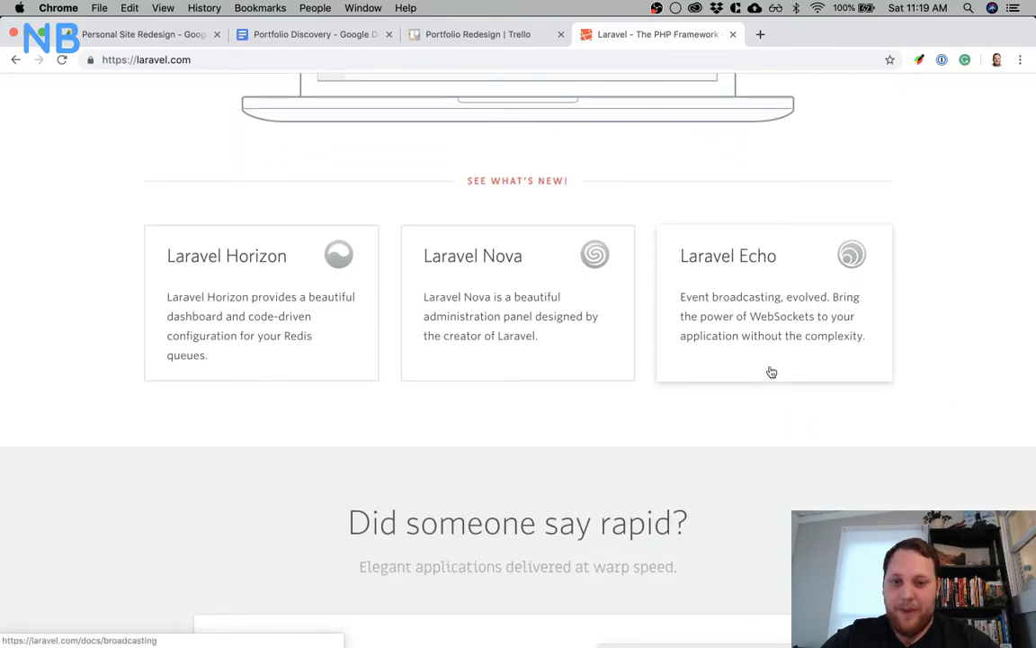
{"action": "scroll", "coordinate": [967, 386], "scroll_direction": "down", "scroll_amount": 5}
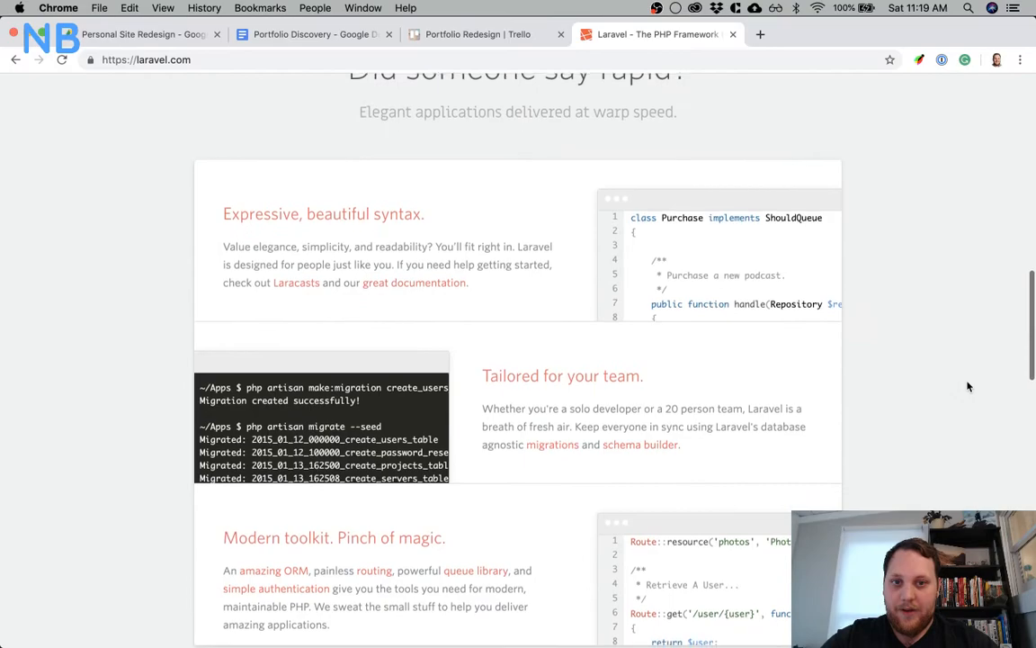
{"action": "scroll", "coordinate": [968, 387], "scroll_direction": "down", "scroll_amount": 6}
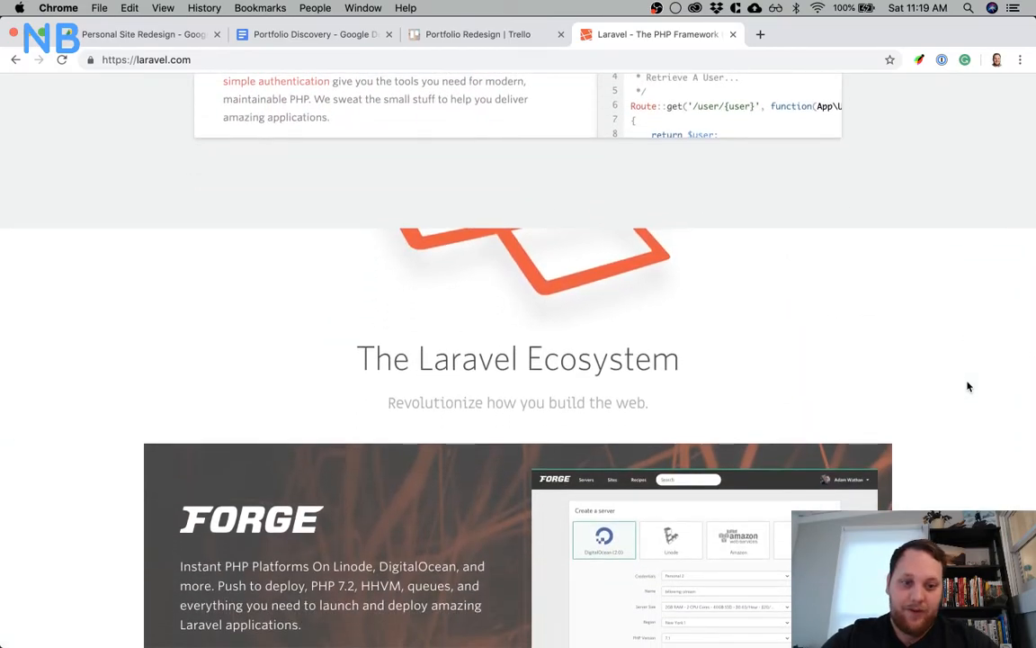
{"action": "scroll", "coordinate": [967, 386], "scroll_direction": "down", "scroll_amount": 7}
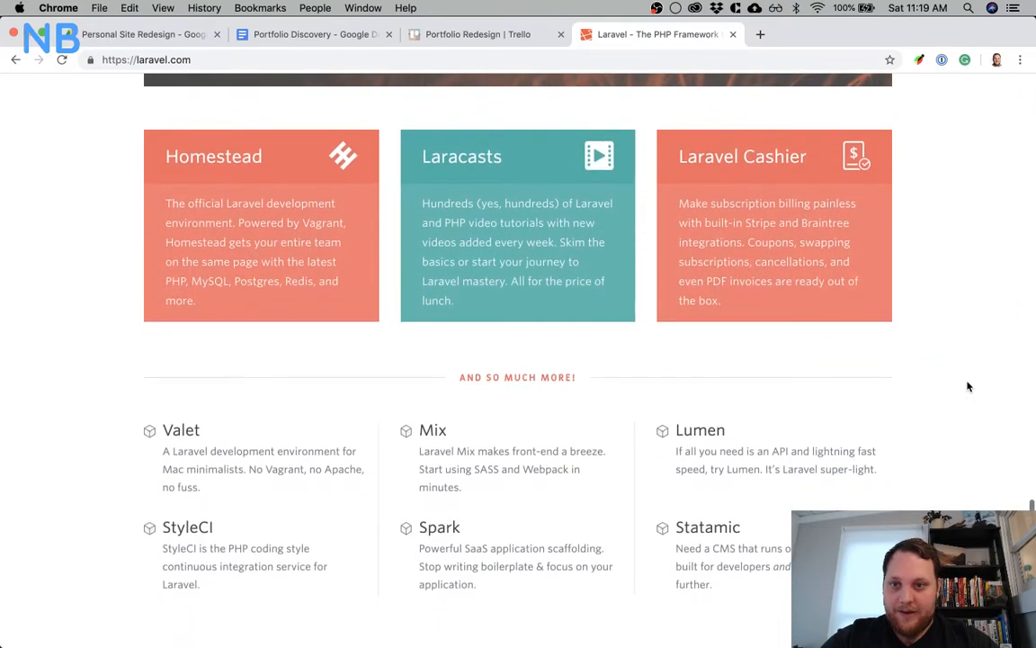
{"action": "scroll", "coordinate": [899, 389], "scroll_direction": "down", "scroll_amount": 2}
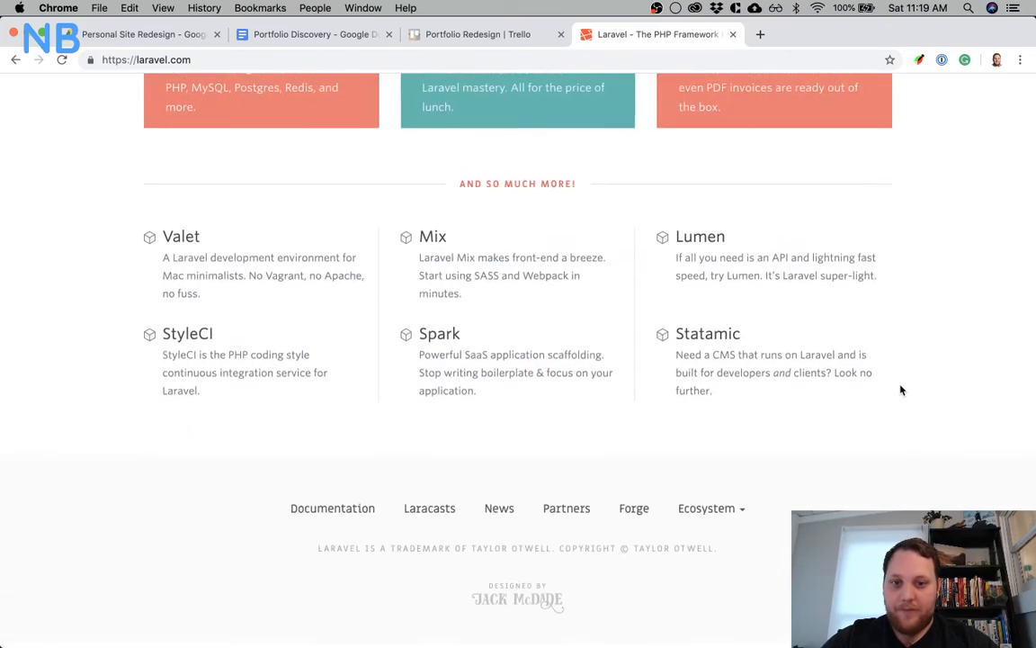
{"action": "scroll", "coordinate": [900, 388], "scroll_direction": "up", "scroll_amount": 6}
{"action": "scroll", "coordinate": [901, 389], "scroll_direction": "up", "scroll_amount": 15}
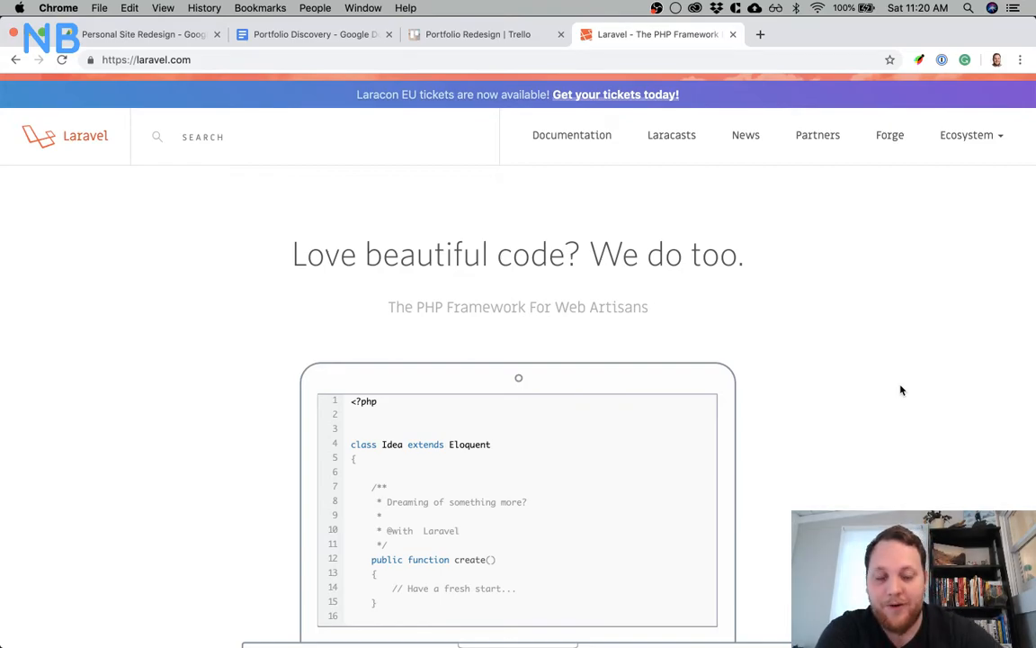
Glance over the Portfolio Discovery document, and on the Portfolio Redesign Trello board move the "[Design] - Higher fidelity experiments" card from Doing to Done
{"action": "left_click", "coordinate": [285, 34]}
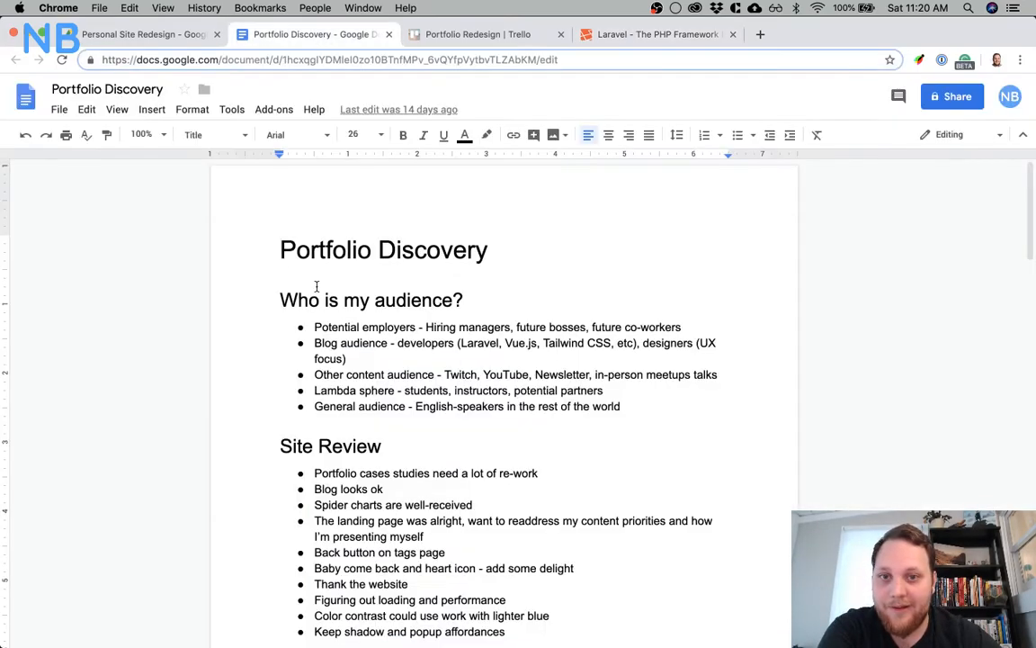
{"action": "scroll", "coordinate": [405, 270], "scroll_direction": "down", "scroll_amount": 15}
{"action": "left_click", "coordinate": [486, 36]}
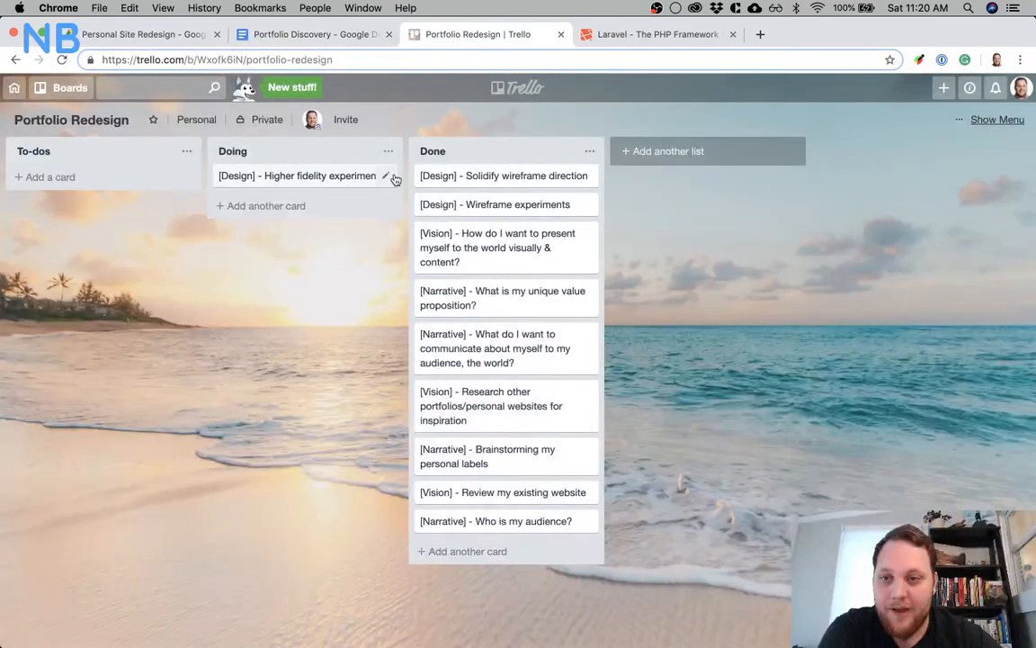
{"action": "left_click_drag", "start_coordinate": [317, 175], "coordinate": [504, 171]}
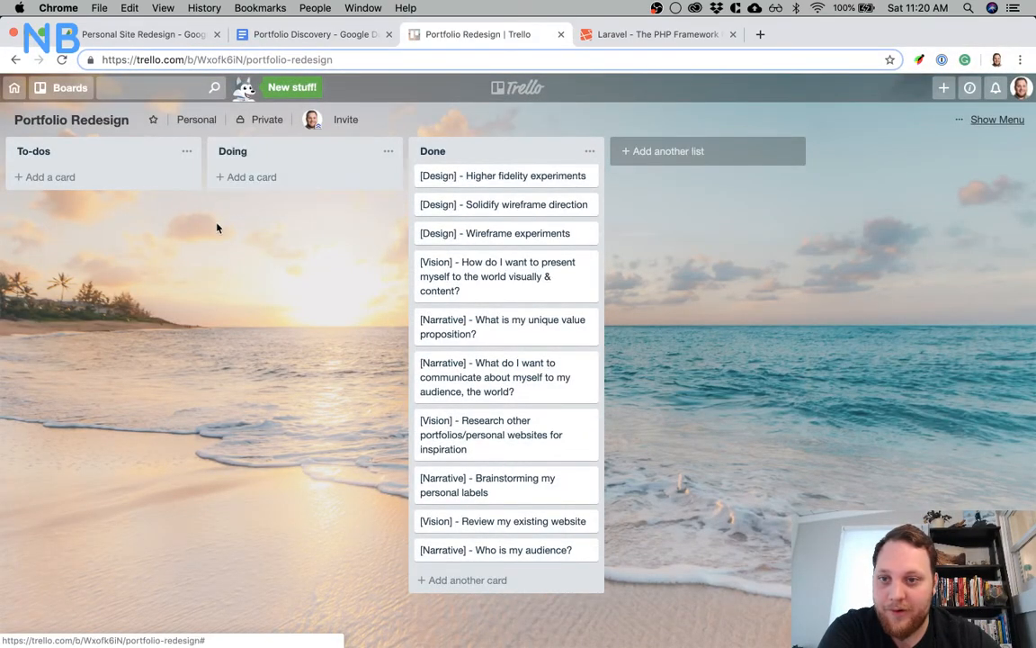
Add a card titled "[Dev] - Project Set Up" to the To-dos list
{"action": "left_click", "coordinate": [111, 186]}
{"action": "type", "text": "[De"}
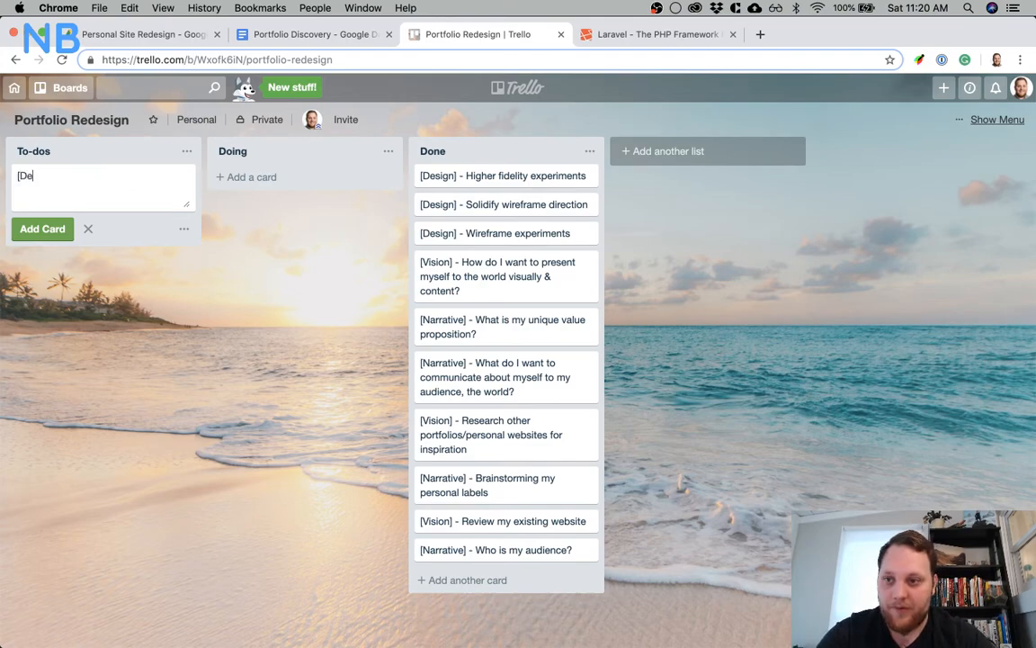
{"action": "type", "text": "v] -"}
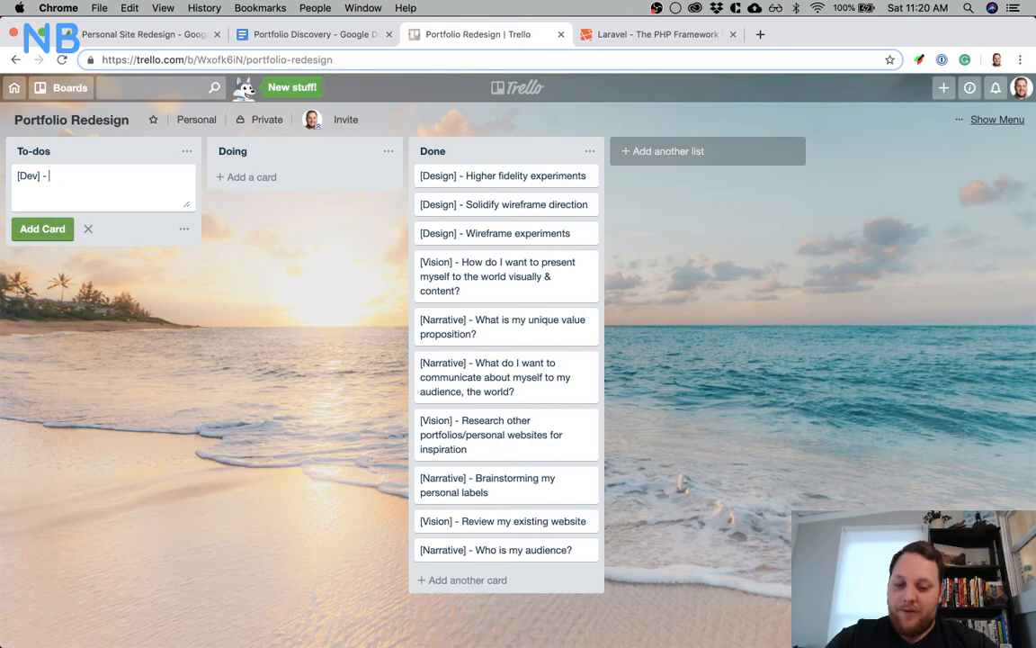
{"action": "type", "text": "Pro"}
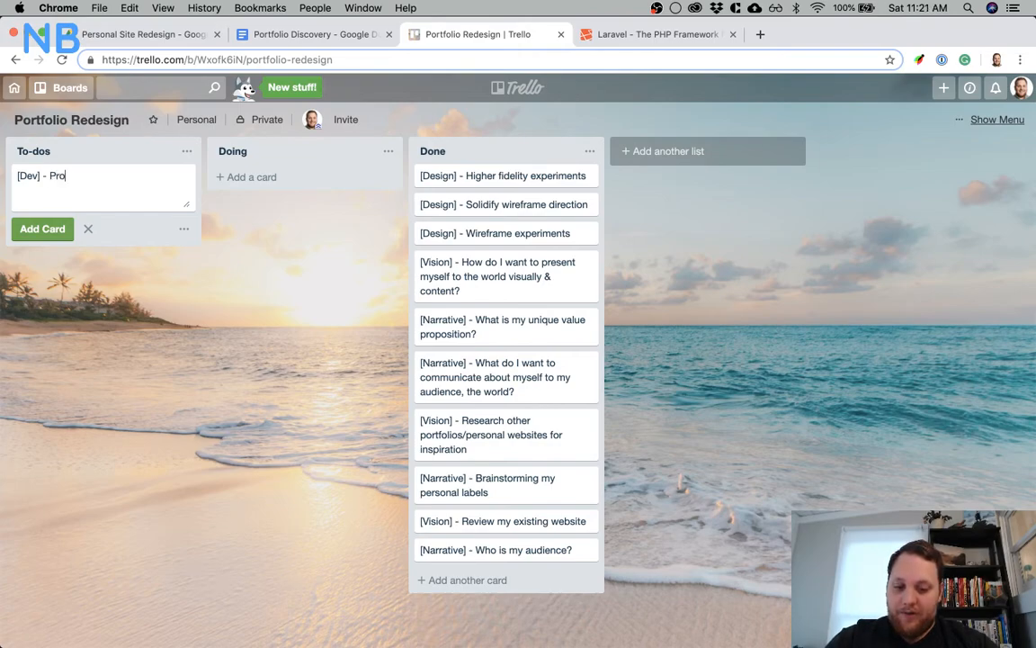
{"action": "type", "text": "ject Set Up"}
{"action": "key", "text": "Return"}
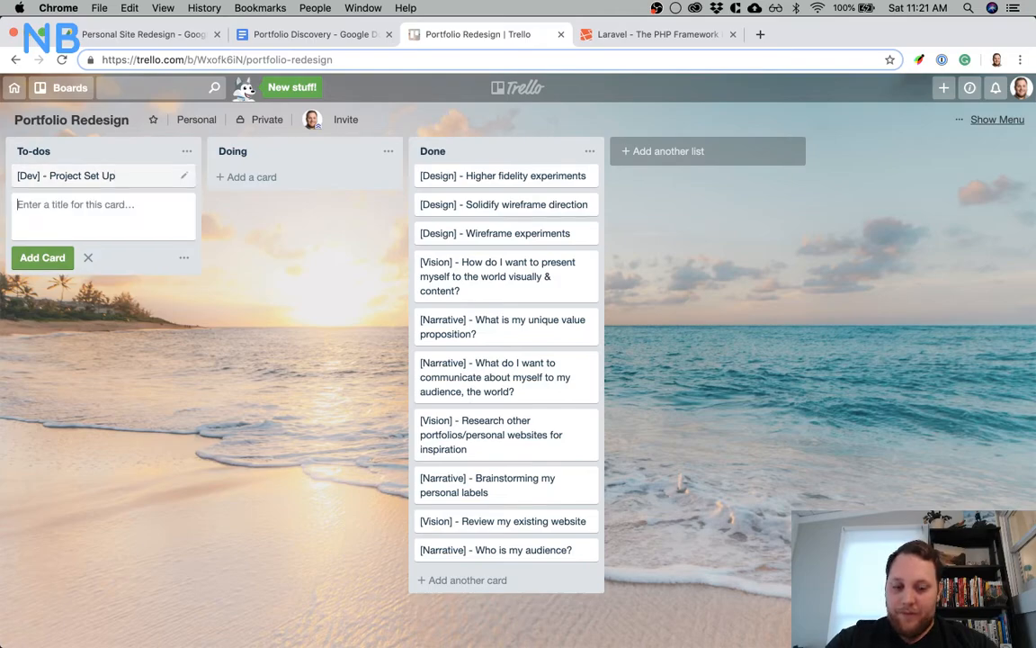
Add a second To-dos card titled "[Dev] - Initialize Models"
{"action": "type", "text": "[Dev]"}
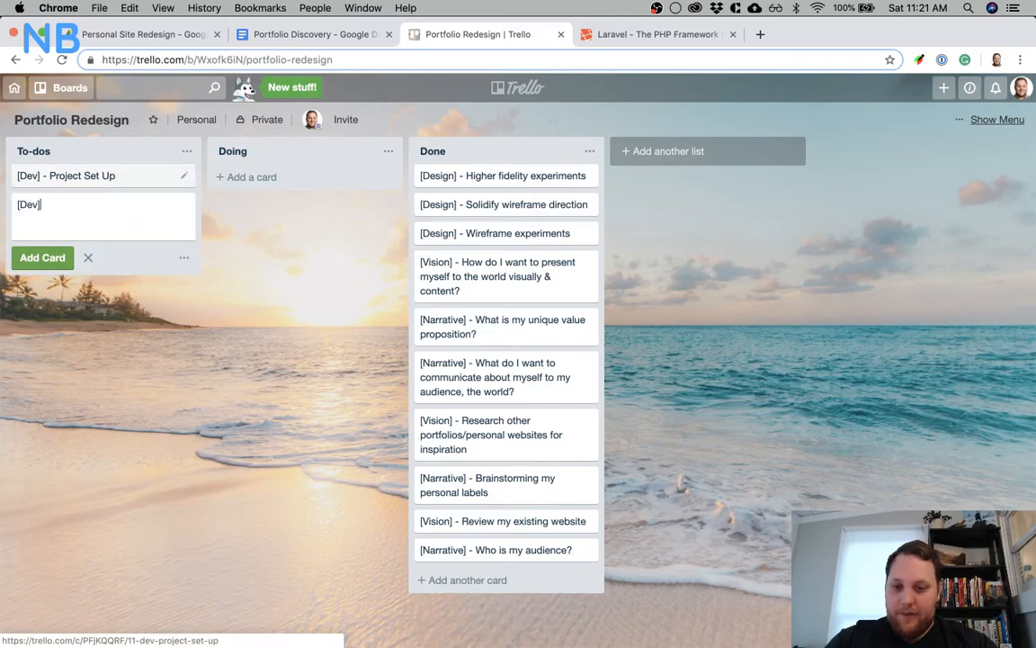
{"action": "type", "text": " -"}
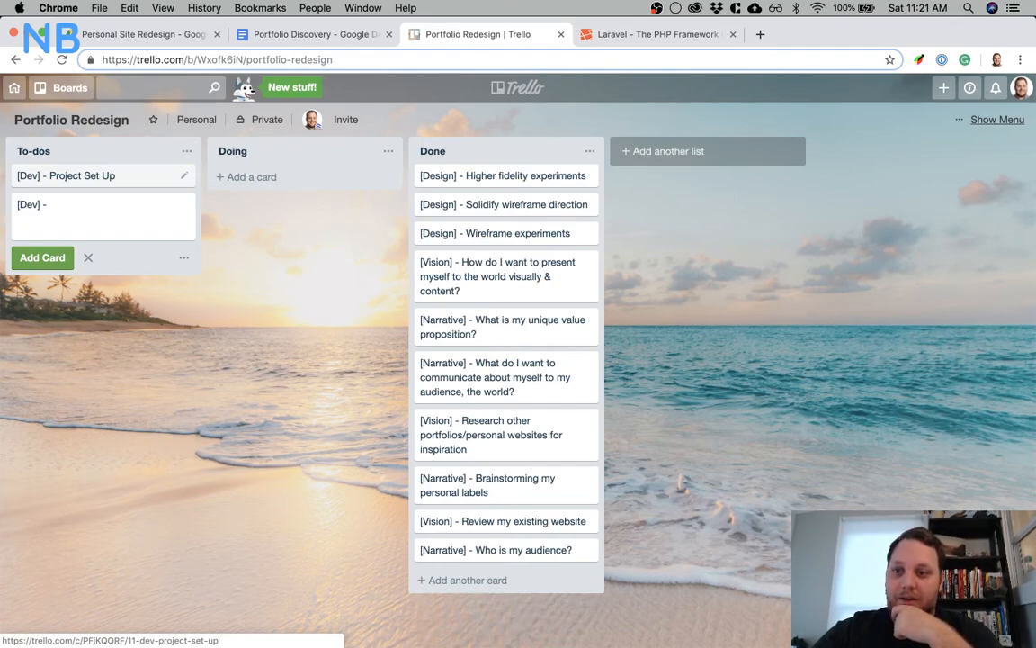
{"action": "type", "text": "S"}
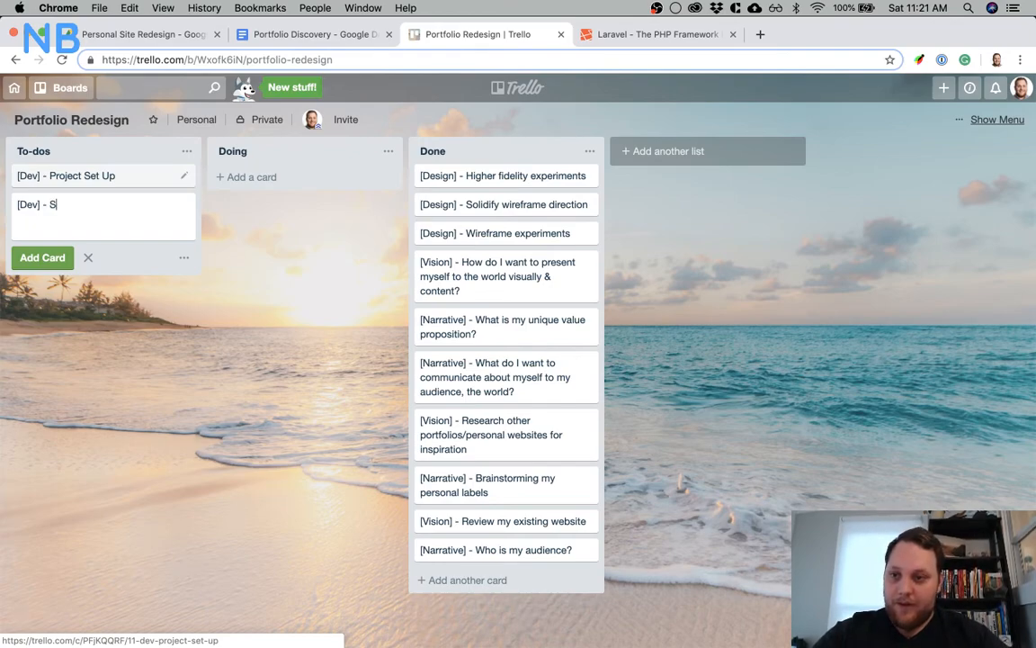
{"action": "type", "text": "chema"}
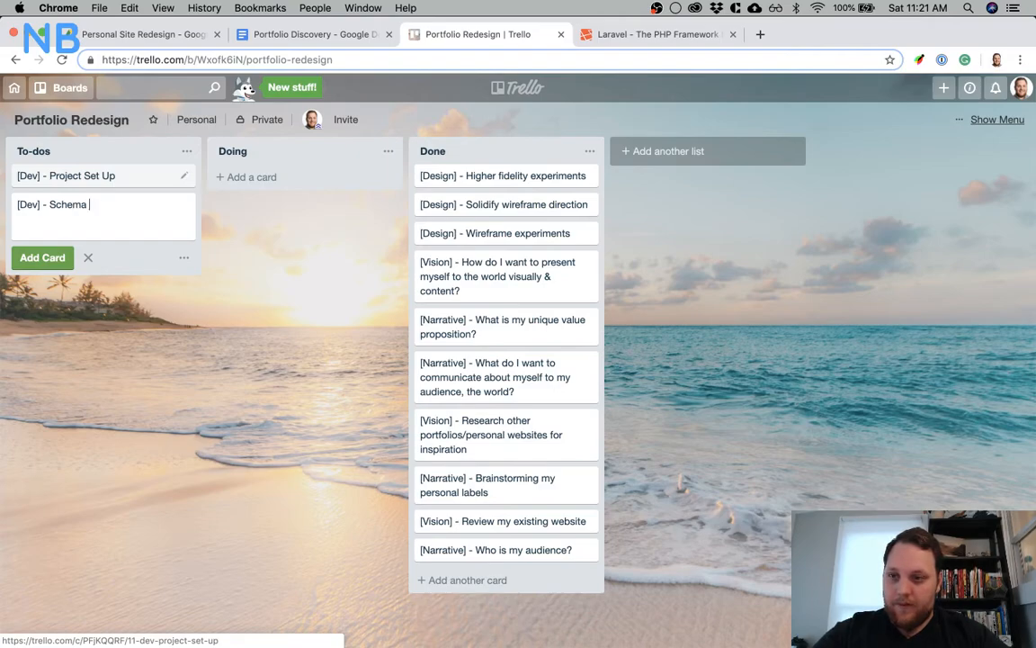
{"action": "key", "text": "BackSpace"}
{"action": "key", "text": "BackSpace"}
{"action": "key", "text": "BackSpace"}
{"action": "key", "text": "BackSpace"}
{"action": "key", "text": "BackSpace"}
{"action": "key", "text": "BackSpace"}
{"action": "key", "text": "BackSpace"}
{"action": "type", "text": "Initiali"}
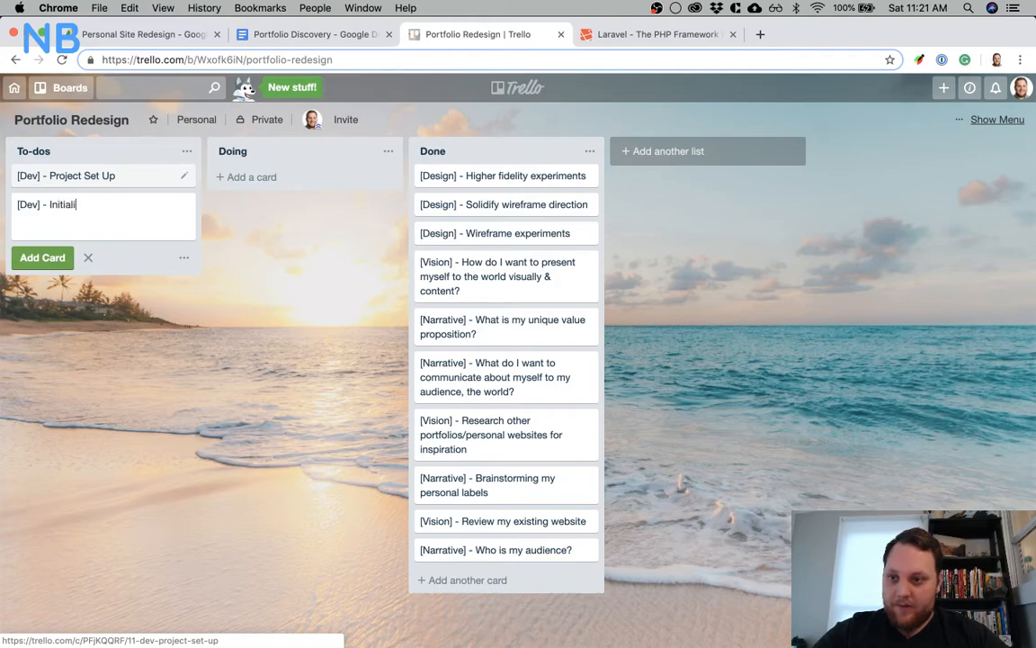
{"action": "type", "text": "ze Models"}
{"action": "key", "text": "Return"}
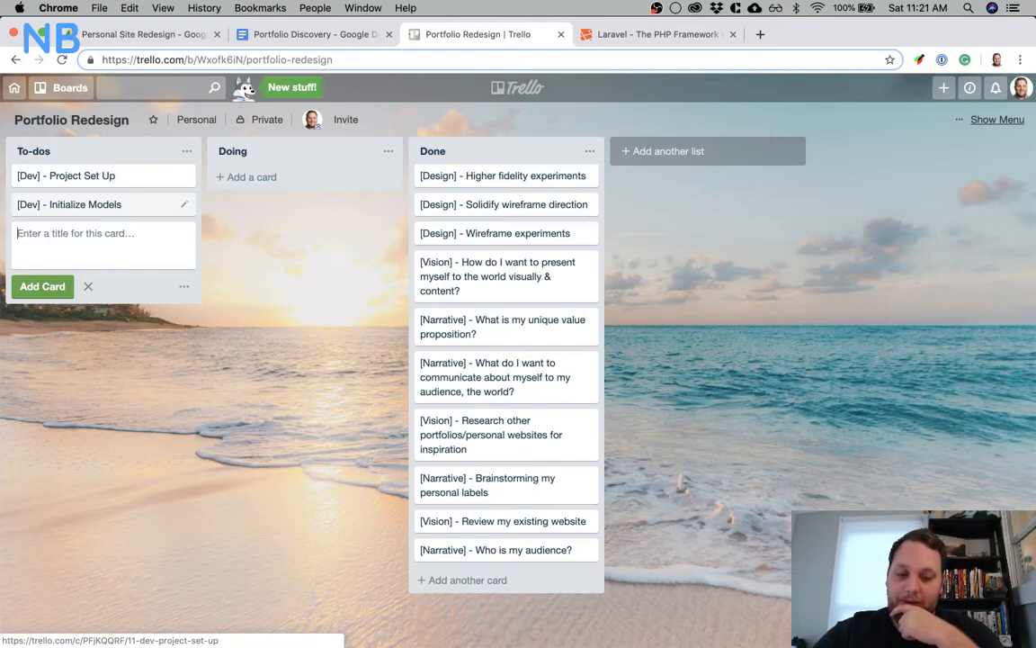
Add a "[Dev] - Schema Outline" card to To-dos and move it above the "[Dev] - Initialize Models" card
{"action": "type", "text": "[Dev] - Schema"}
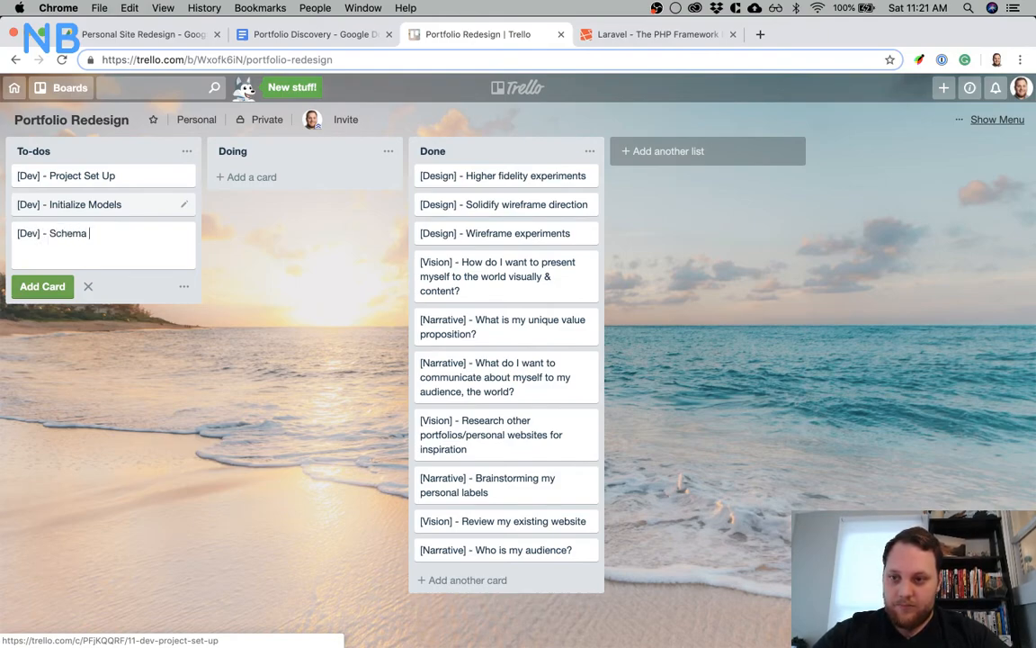
{"action": "type", "text": " Outline"}
{"action": "key", "text": "Return"}
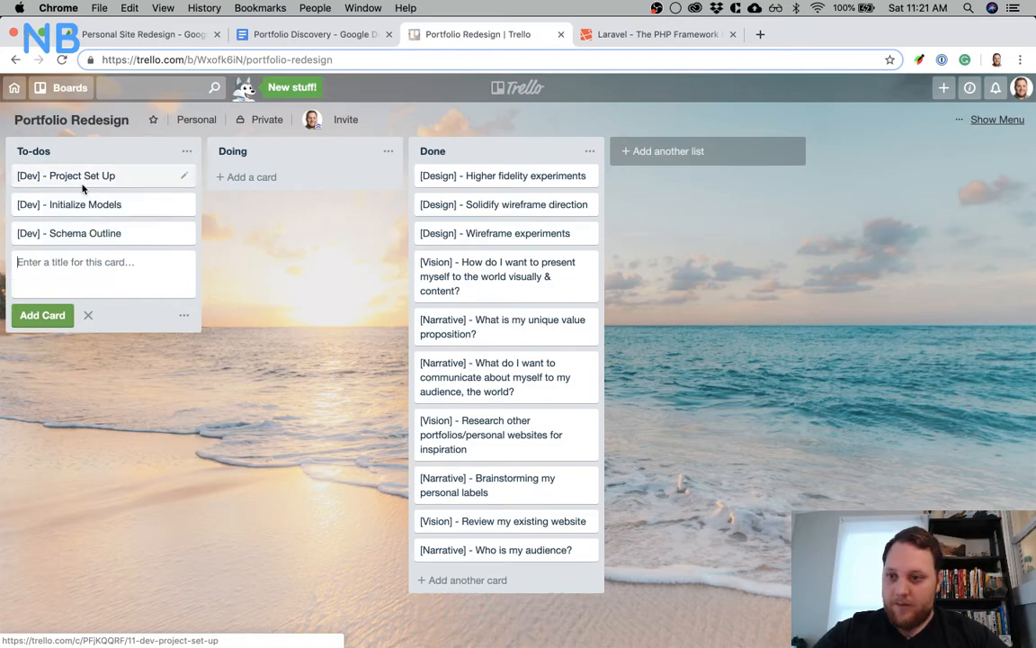
{"action": "left_click_drag", "start_coordinate": [81, 231], "coordinate": [78, 205]}
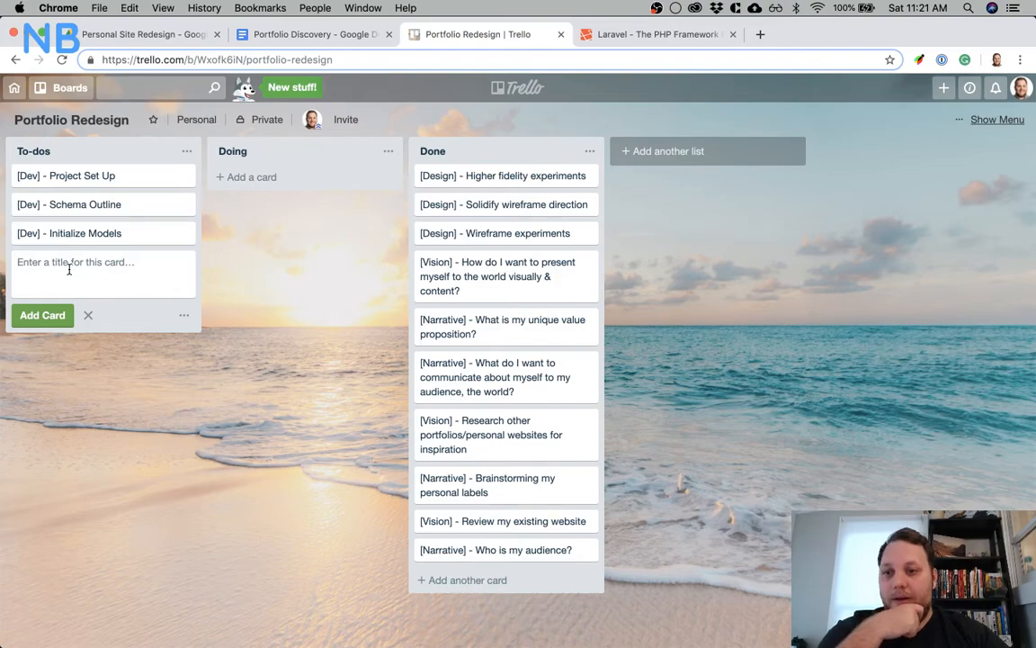
{"action": "type", "text": "[De"}
{"action": "key", "text": "BackSpace"}
{"action": "key", "text": "BackSpace"}
{"action": "key", "text": "BackSpace"}
Open the "[Dev] - Project Set Up" card and add a checklist titled "Steps"
{"action": "left_click", "coordinate": [127, 175]}
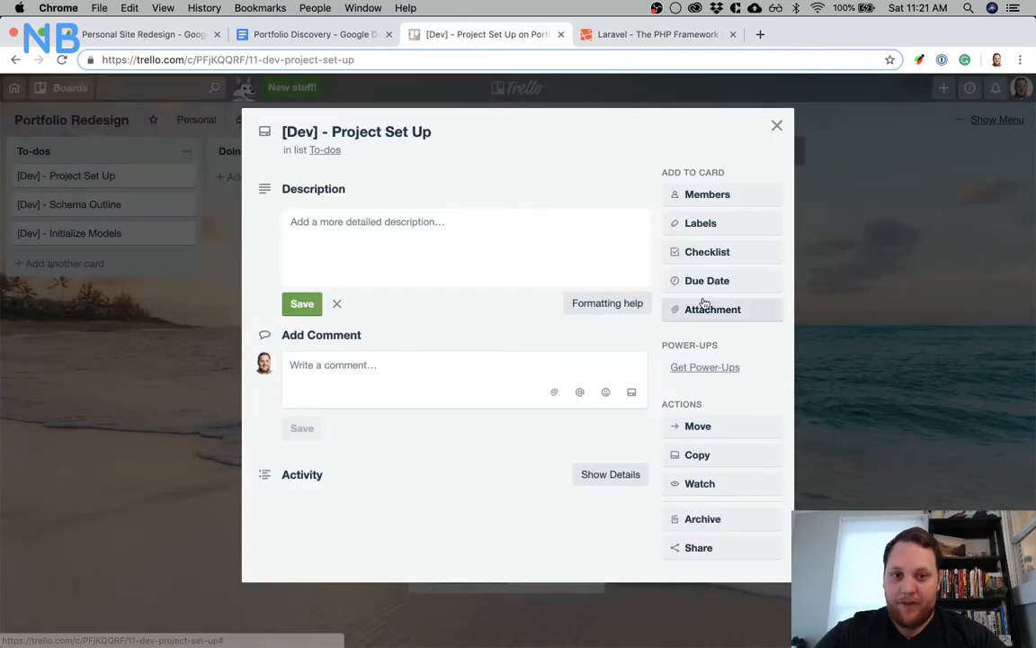
{"action": "left_click", "coordinate": [719, 252]}
{"action": "type", "text": "Ste"}
{"action": "key", "text": "BackSpace"}
{"action": "key", "text": "BackSpace"}
{"action": "key", "text": "BackSpace"}
{"action": "type", "text": "Steps"}
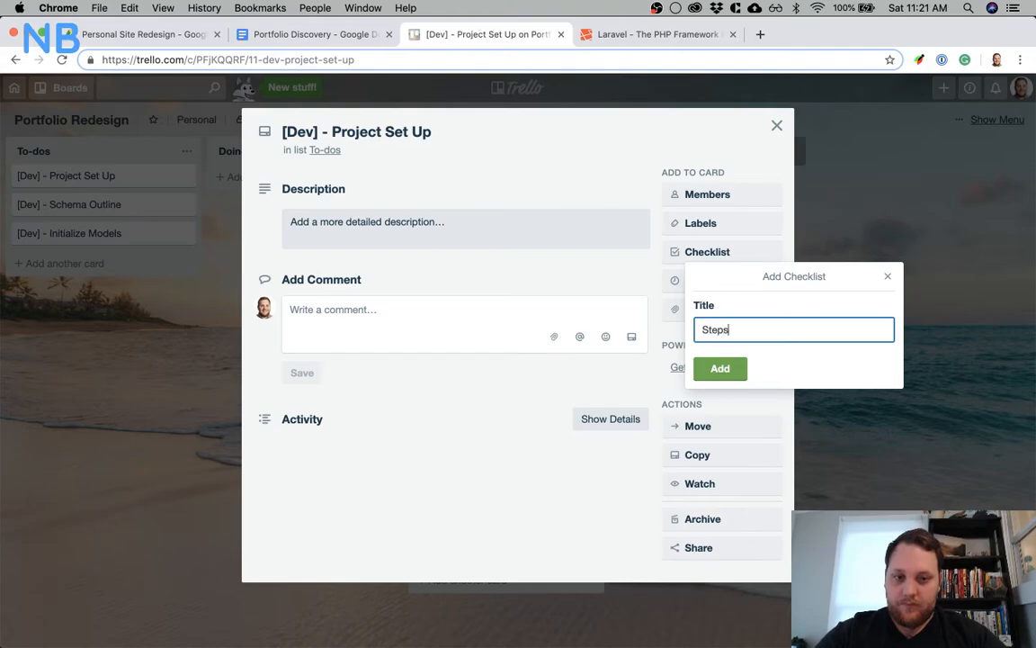
{"action": "key", "text": "Return"}
Add "New Laravel Project" as the first item of the Steps checklist
{"action": "type", "text": "New Laravel PRoj"}
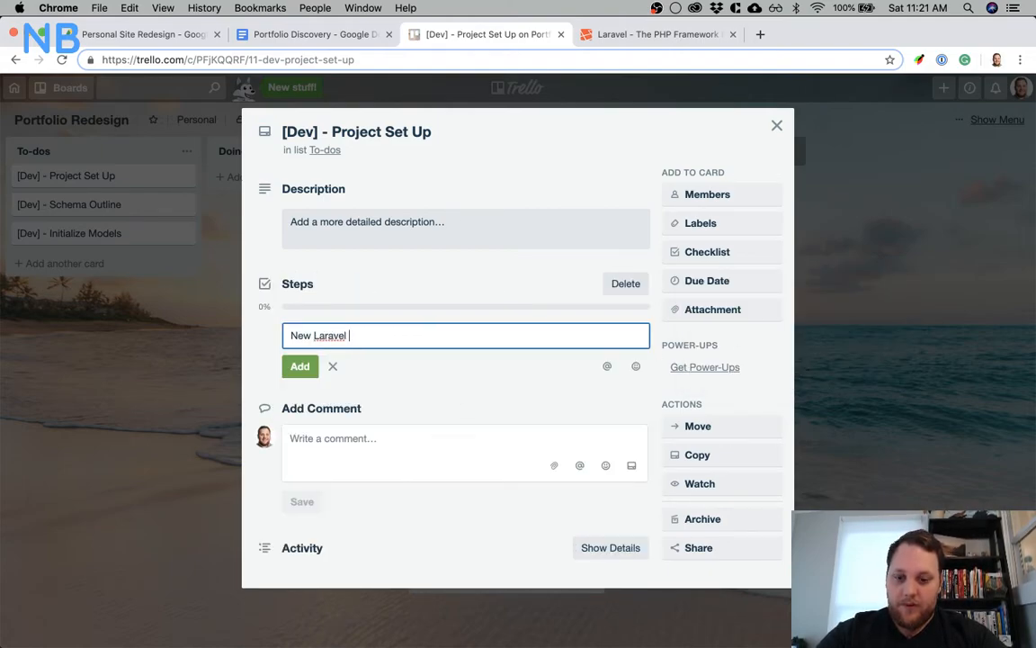
{"action": "key", "text": "BackSpace"}
{"action": "key", "text": "BackSpace"}
{"action": "key", "text": "BackSpace"}
{"action": "type", "text": "roject"}
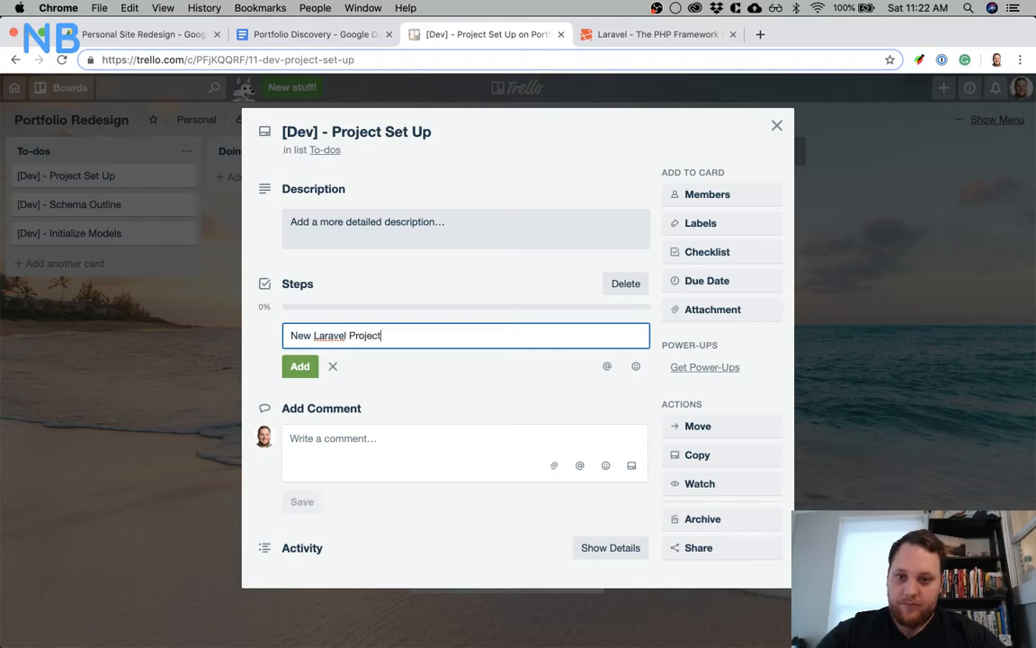
{"action": "key", "text": "Return"}
Add the items "Git Init" and "Database Set up" to the Steps checklist
{"action": "type", "text": "Git Init"}
{"action": "key", "text": "Return"}
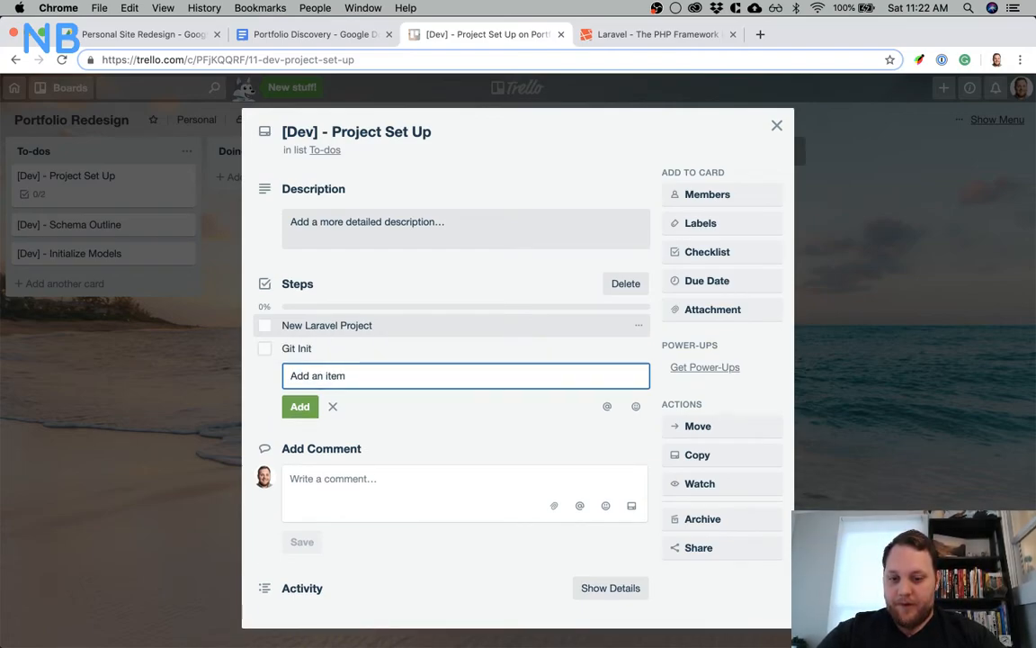
{"action": "type", "text": "Dat"}
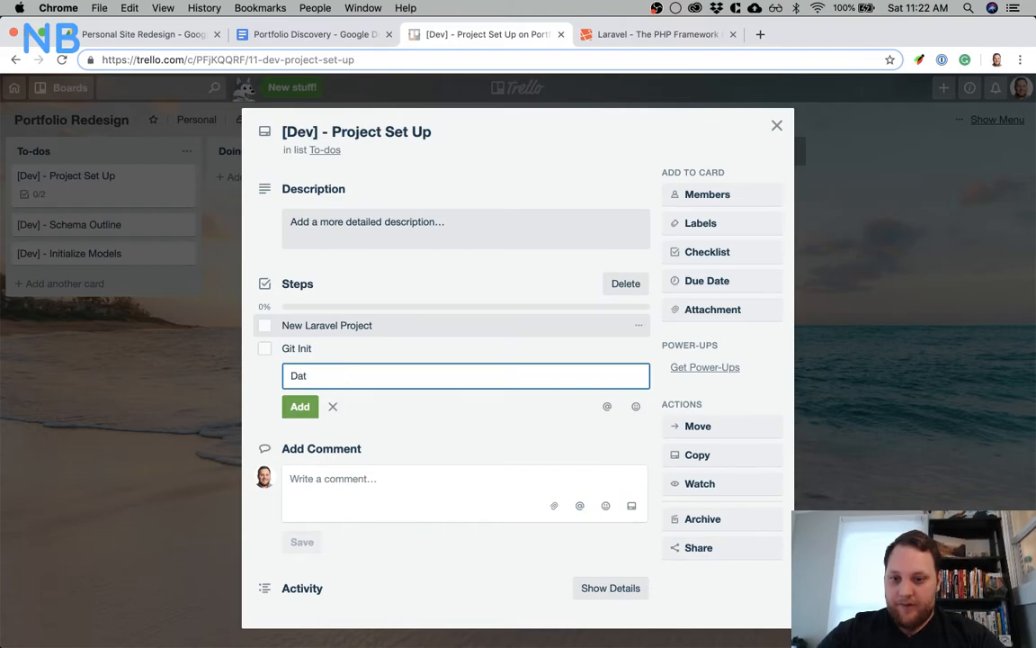
{"action": "type", "text": "abase Set up"}
{"action": "key", "text": "Return"}
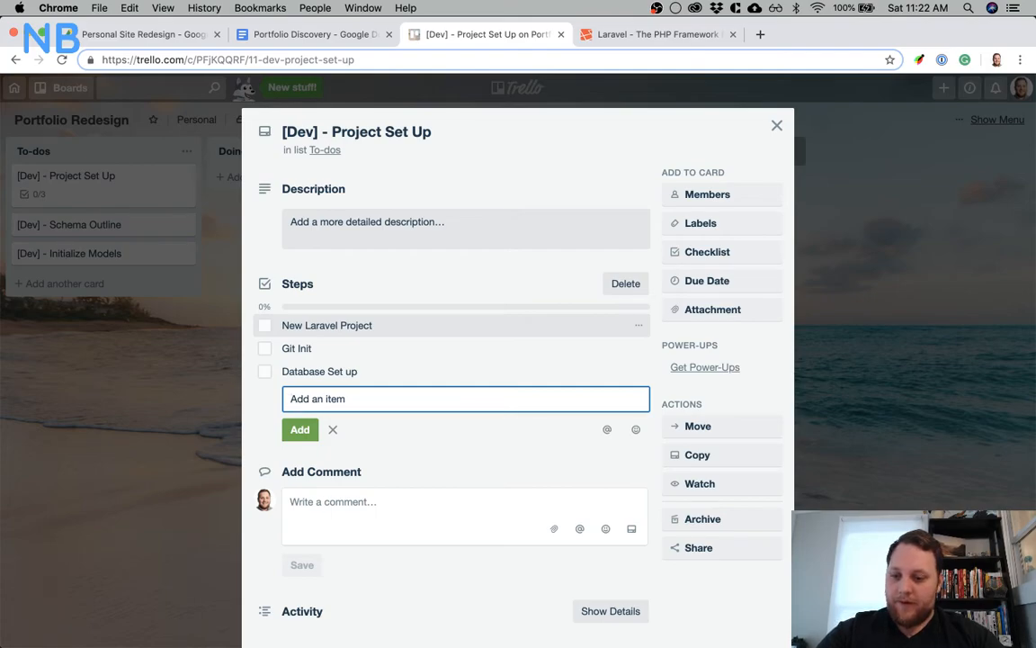
Add the items "Testing Set up" and "Add Tailwind CSS" to the Steps checklist
{"action": "type", "text": "Testi"}
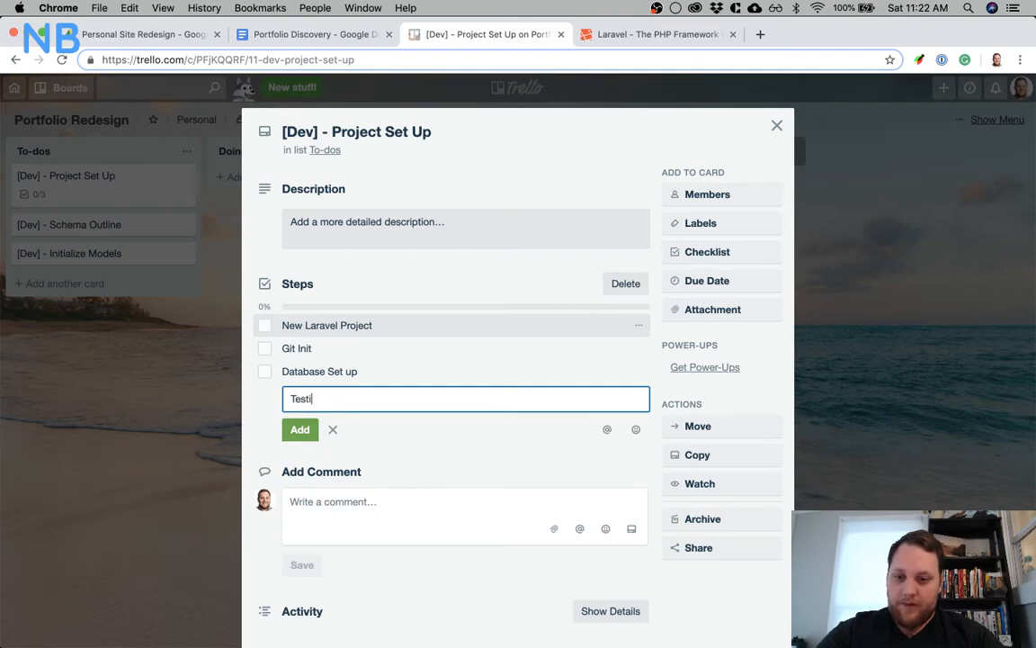
{"action": "type", "text": "ng Set up"}
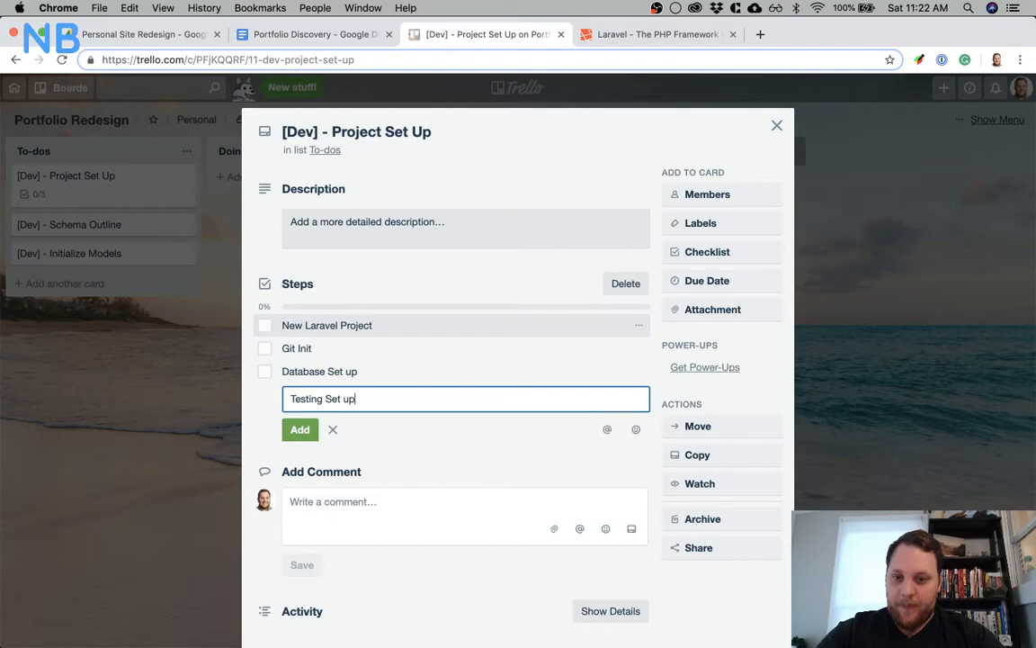
{"action": "key", "text": "Return"}
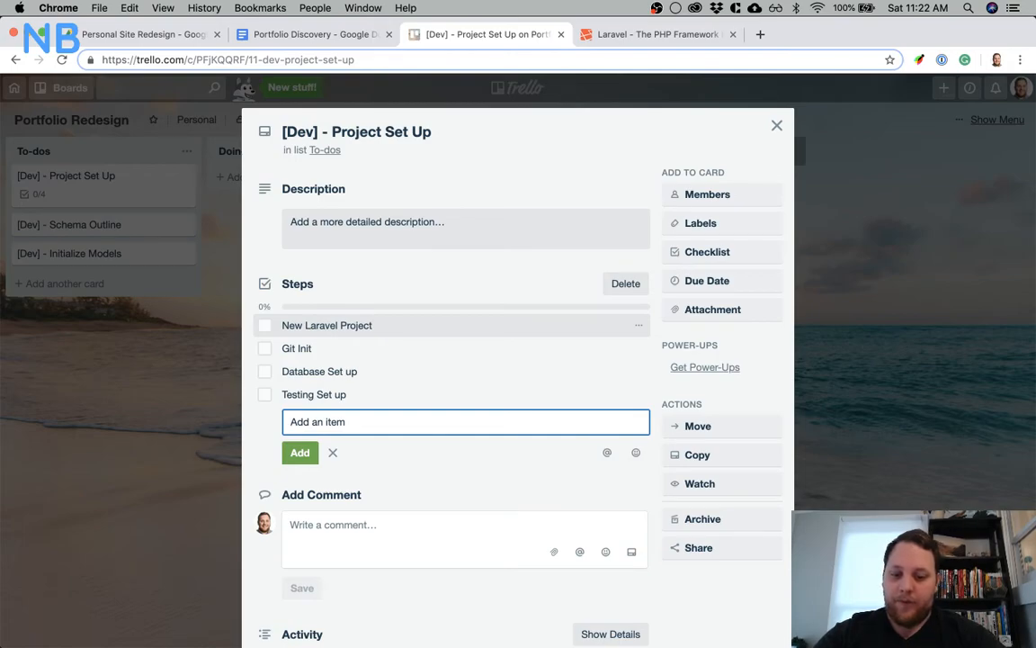
{"action": "type", "text": "Add Tail"}
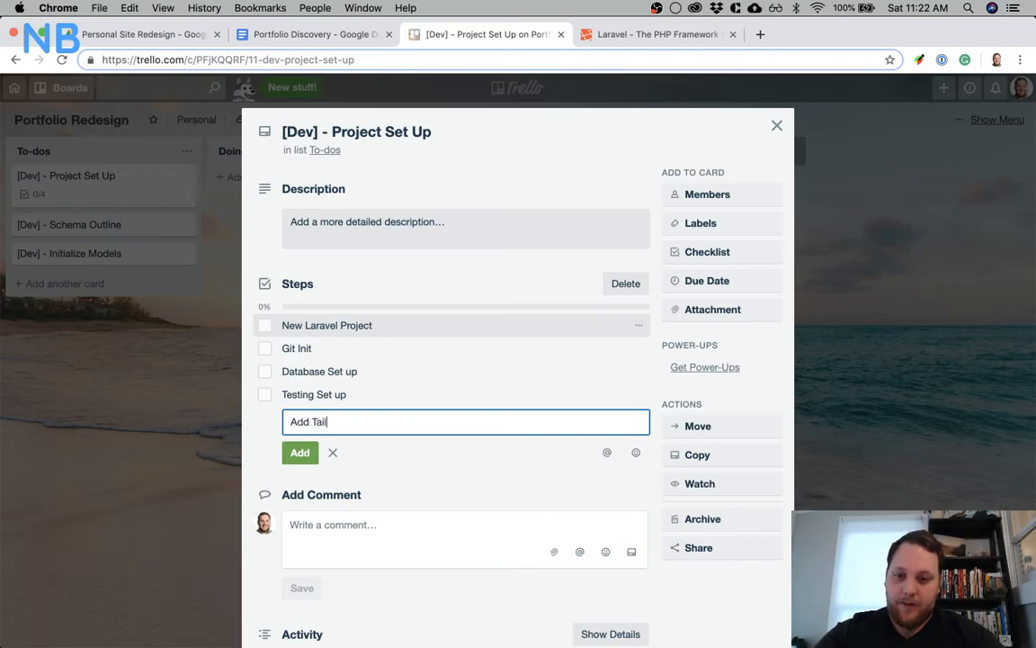
{"action": "type", "text": "wind CSS"}
{"action": "key", "text": "Return"}
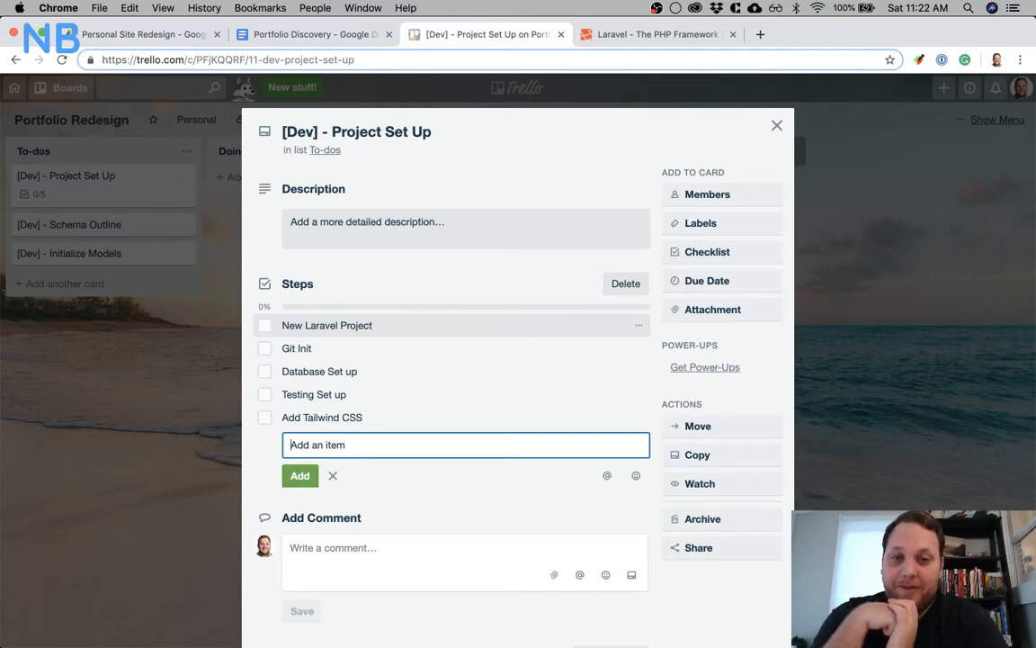
Open the existing personal website in a new browser tab and look through its blog posts for the Laravel project configuration article
{"action": "left_click", "coordinate": [761, 35]}
{"action": "type", "text": "nick"}
{"action": "key", "text": "Return"}
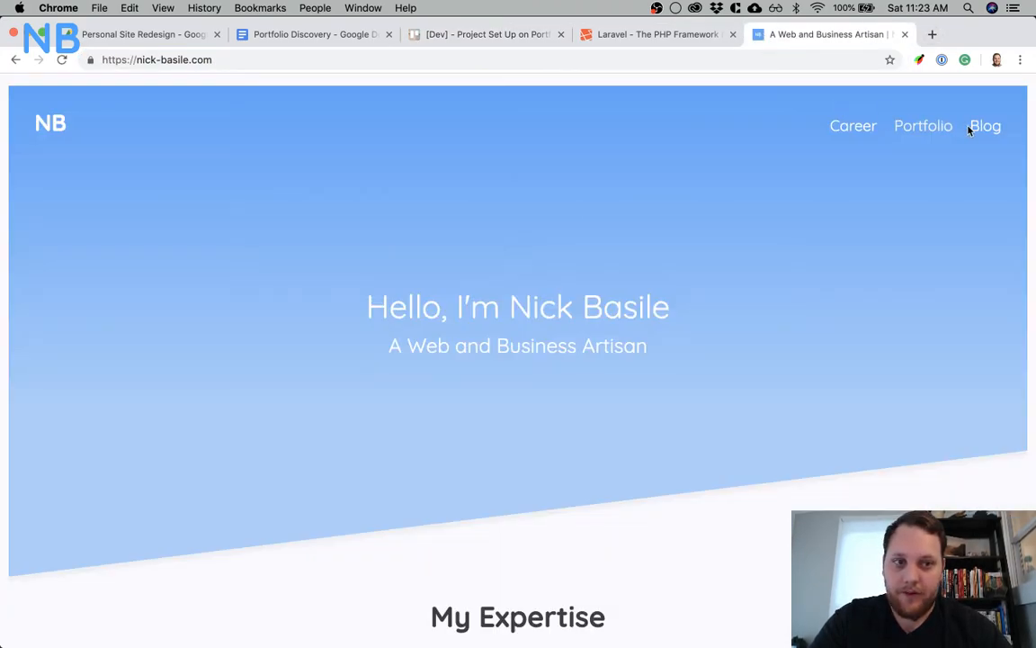
{"action": "left_click", "coordinate": [984, 128]}
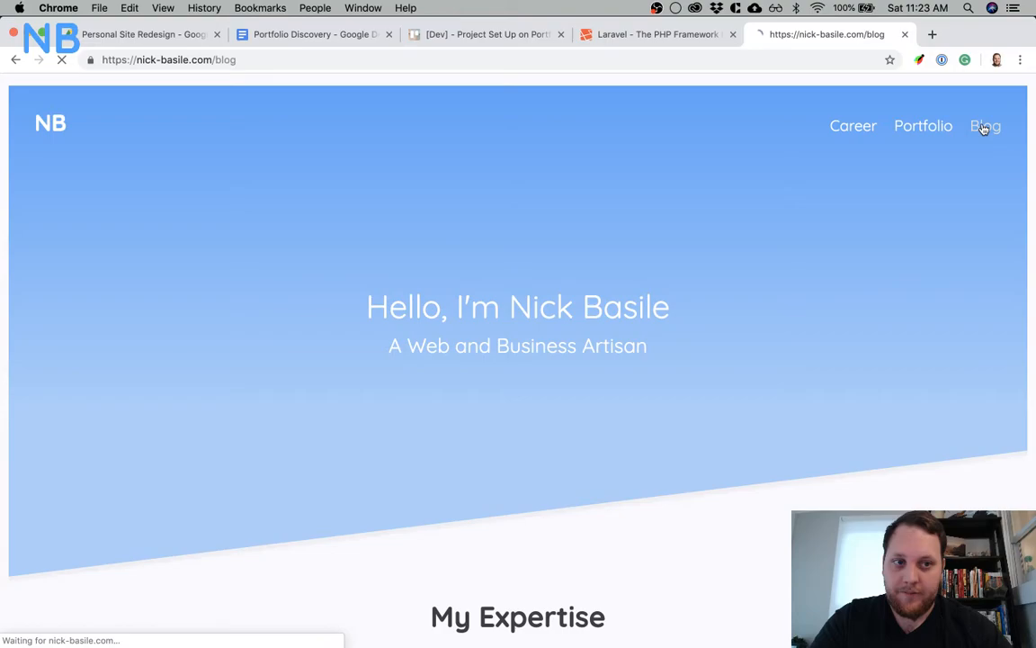
{"action": "scroll", "coordinate": [624, 359], "scroll_direction": "down", "scroll_amount": 10}
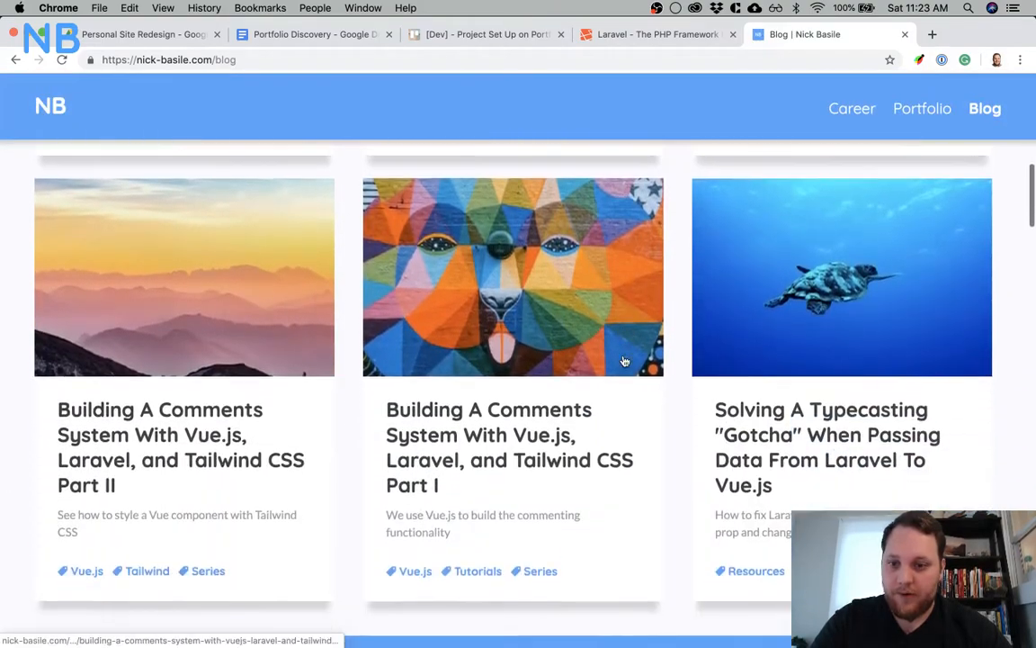
{"action": "scroll", "coordinate": [624, 361], "scroll_direction": "down", "scroll_amount": 8}
{"action": "scroll", "coordinate": [624, 361], "scroll_direction": "down", "scroll_amount": 6}
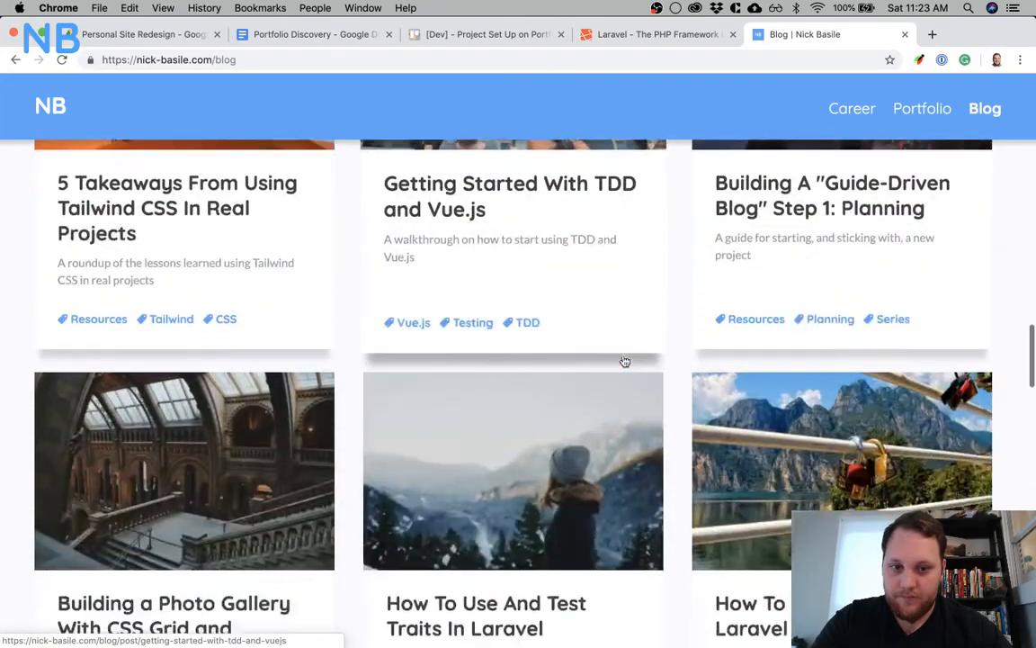
{"action": "scroll", "coordinate": [625, 360], "scroll_direction": "down", "scroll_amount": 8}
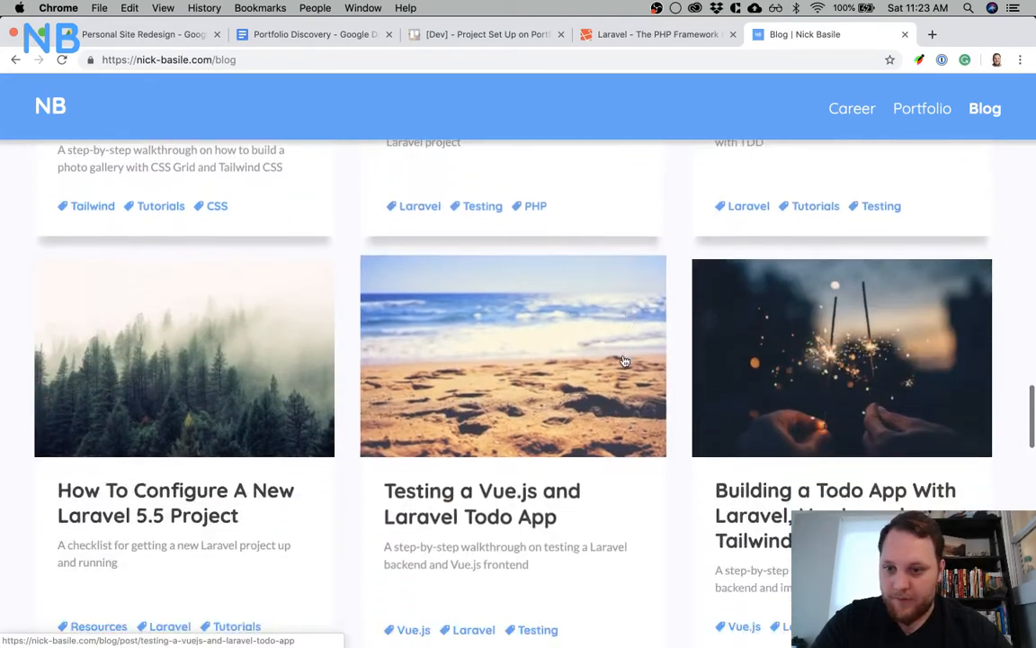
Open the "How To Configure A New Laravel 5.5 Project" post and read its checklist through to The Wrap-Up
{"action": "left_click", "coordinate": [220, 370]}
{"action": "scroll", "coordinate": [216, 370], "scroll_direction": "down", "scroll_amount": 7}
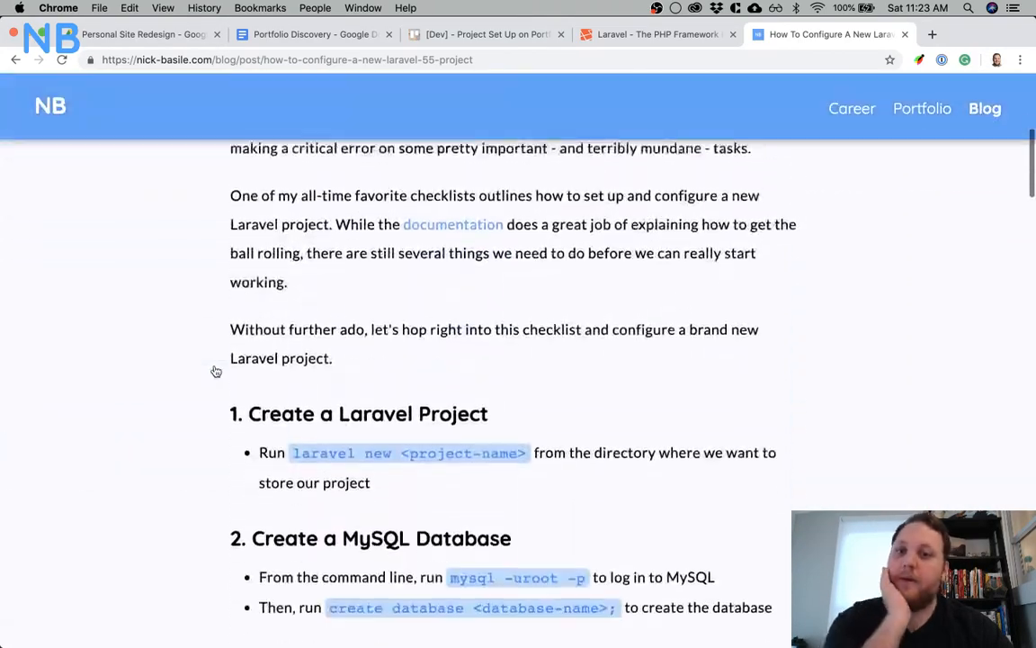
{"action": "scroll", "coordinate": [215, 370], "scroll_direction": "down", "scroll_amount": 9}
{"action": "scroll", "coordinate": [227, 364], "scroll_direction": "down", "scroll_amount": 13}
{"action": "scroll", "coordinate": [228, 364], "scroll_direction": "down", "scroll_amount": 4}
{"action": "scroll", "coordinate": [201, 392], "scroll_direction": "down", "scroll_amount": 4}
{"action": "scroll", "coordinate": [201, 392], "scroll_direction": "down", "scroll_amount": 1}
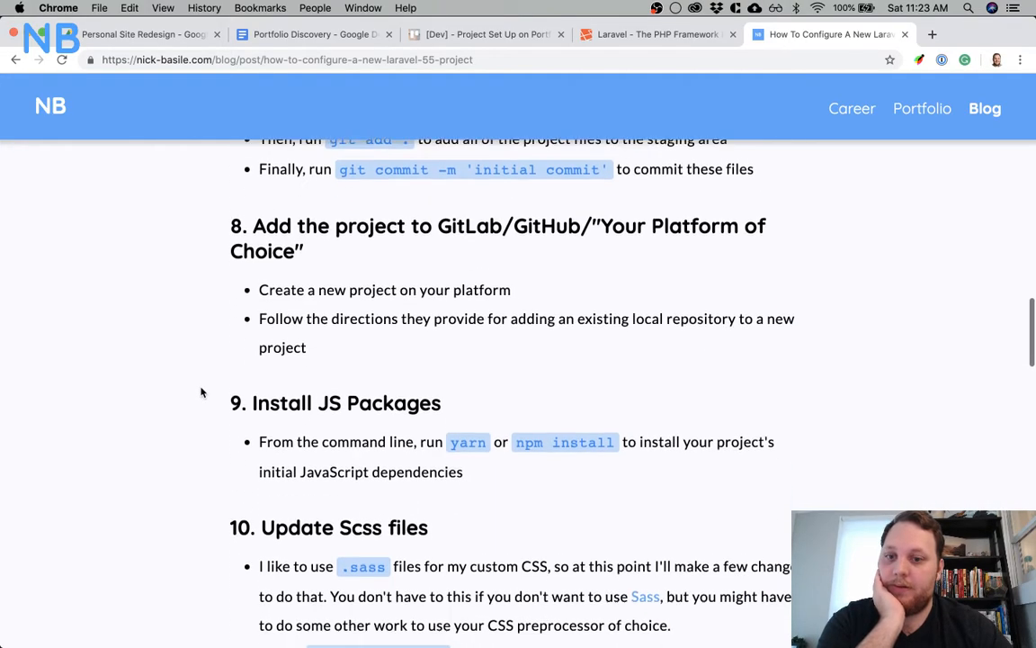
{"action": "scroll", "coordinate": [201, 393], "scroll_direction": "down", "scroll_amount": 5}
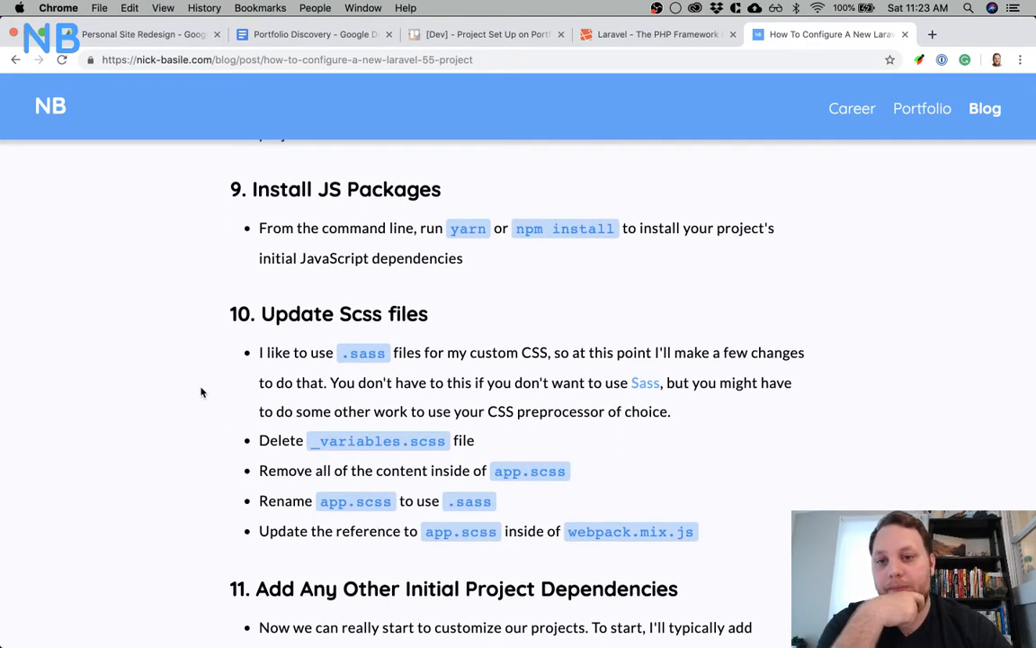
{"action": "scroll", "coordinate": [202, 392], "scroll_direction": "down", "scroll_amount": 6}
{"action": "scroll", "coordinate": [202, 392], "scroll_direction": "down", "scroll_amount": 11}
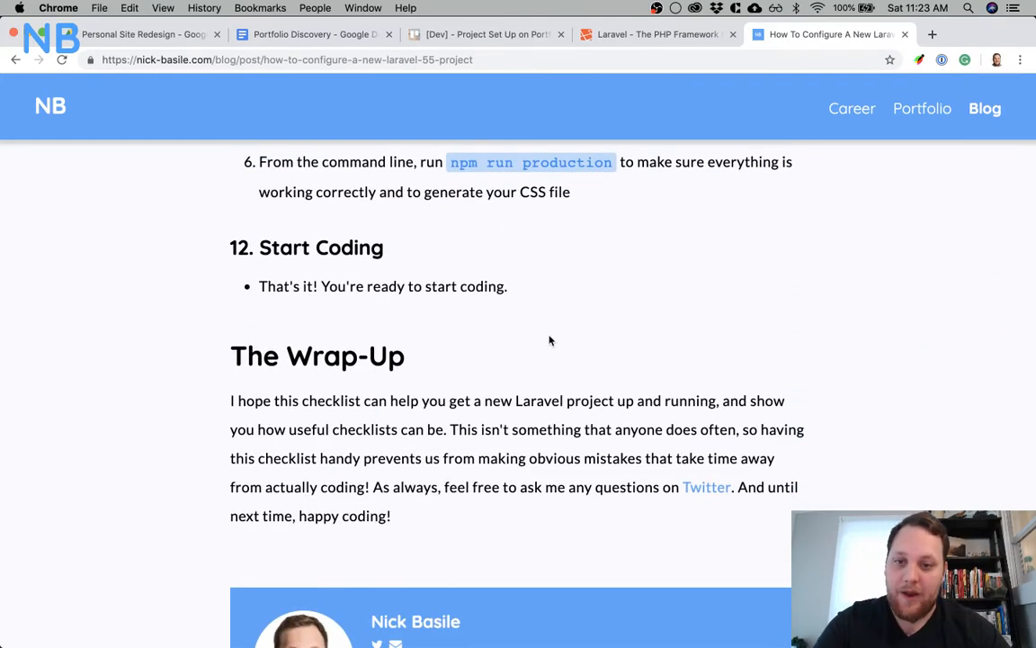
Return to the Trello [Dev] - Project Set Up card, add "Authentication Set up" to its Steps checklist, and close the card
{"action": "key", "text": "super+Tab"}
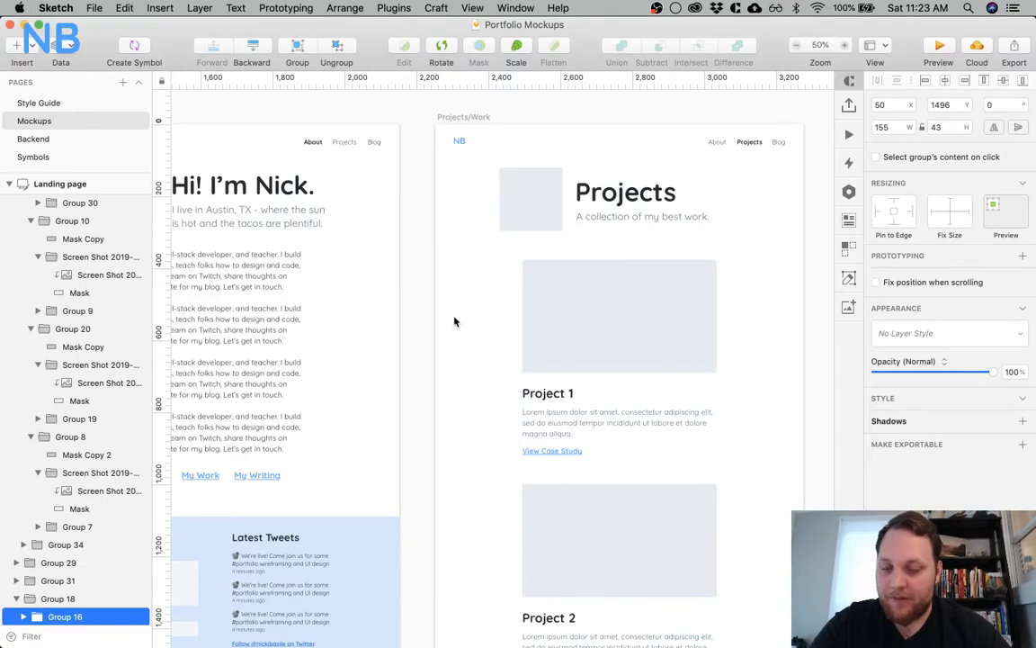
{"action": "key", "text": "super+Tab"}
{"action": "left_click", "coordinate": [476, 34]}
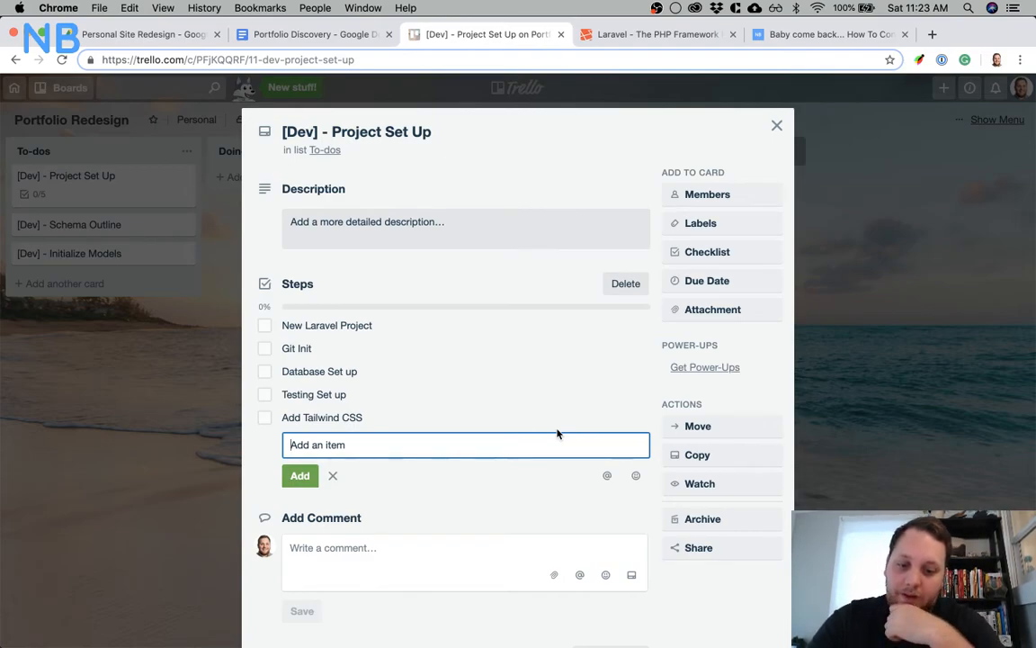
{"action": "type", "text": "Aut"}
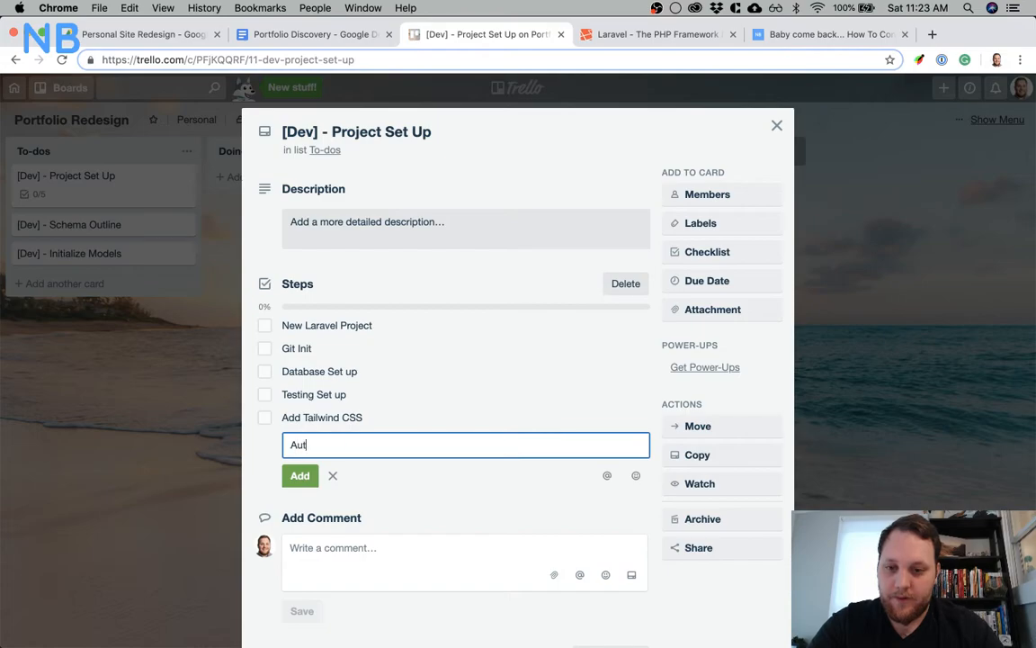
{"action": "type", "text": "hentication Set up"}
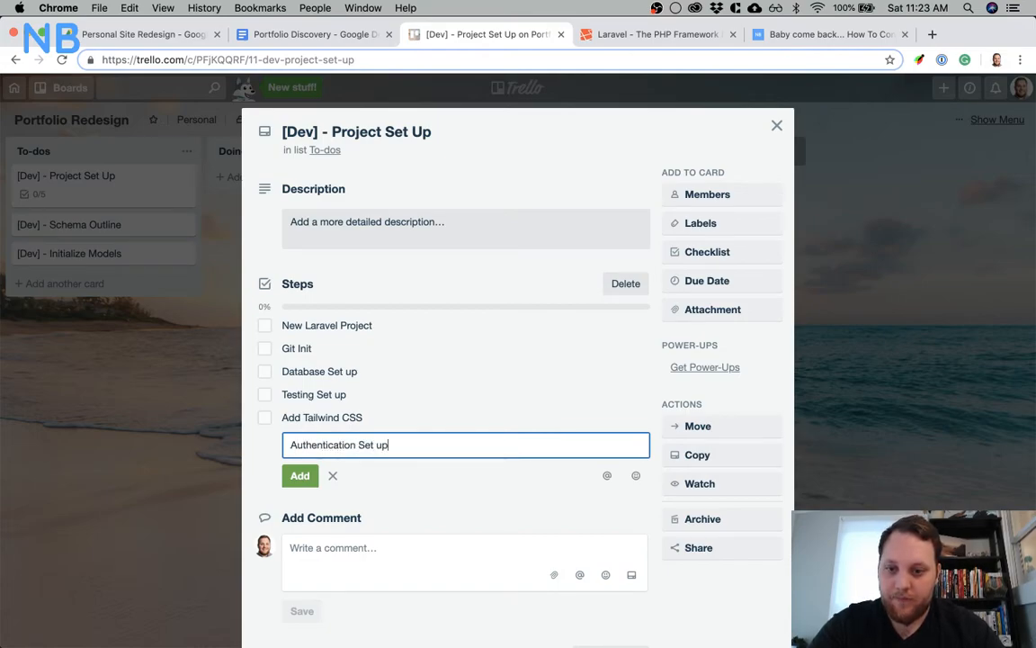
{"action": "key", "text": "Return"}
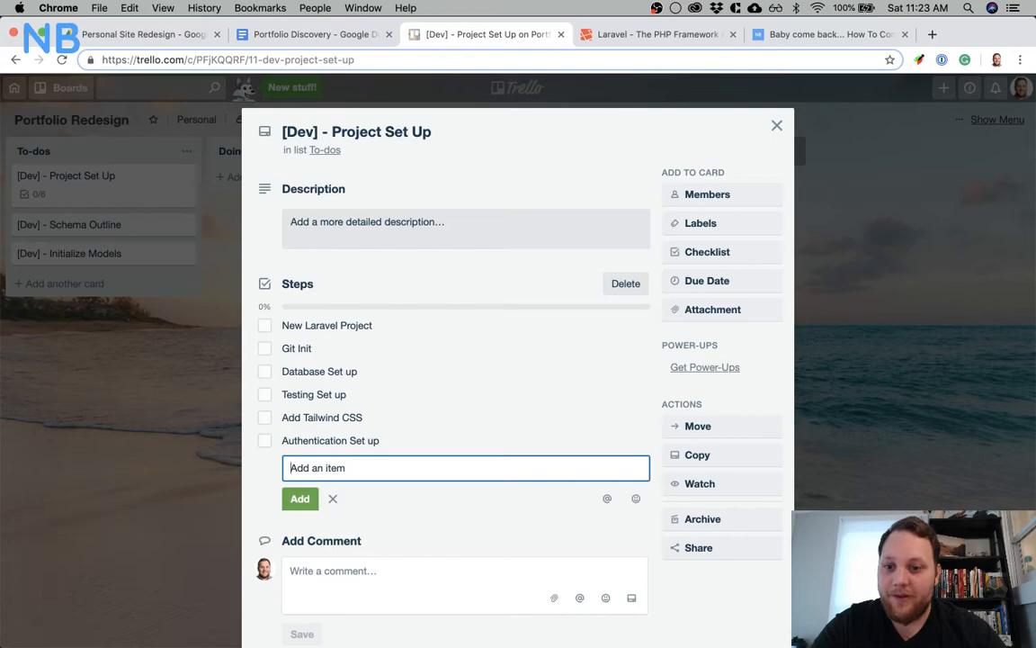
{"action": "left_click", "coordinate": [333, 501]}
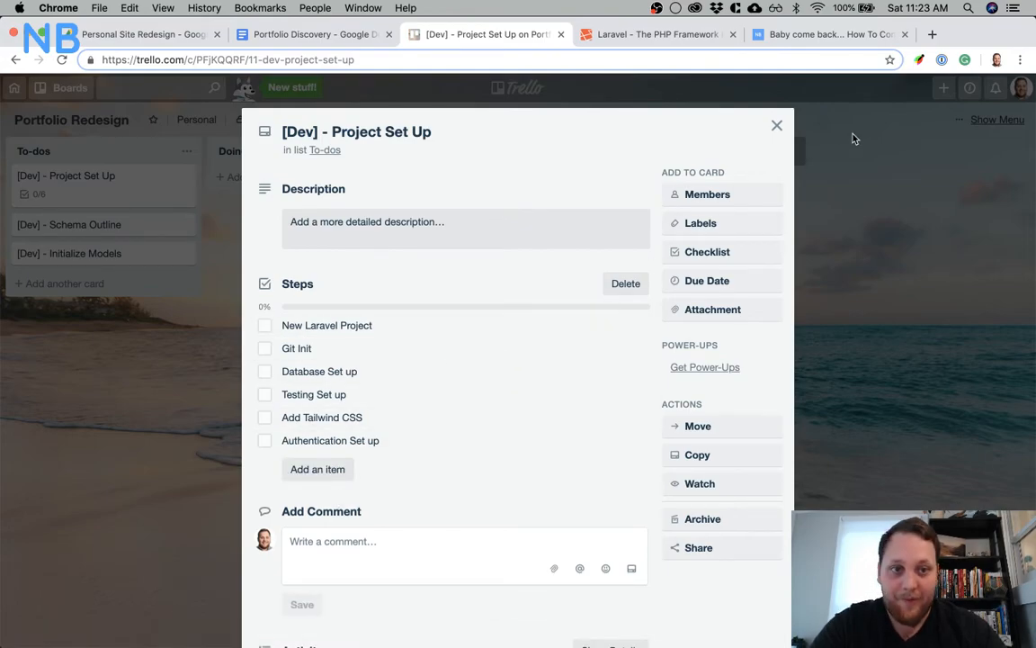
{"action": "left_click", "coordinate": [777, 126]}
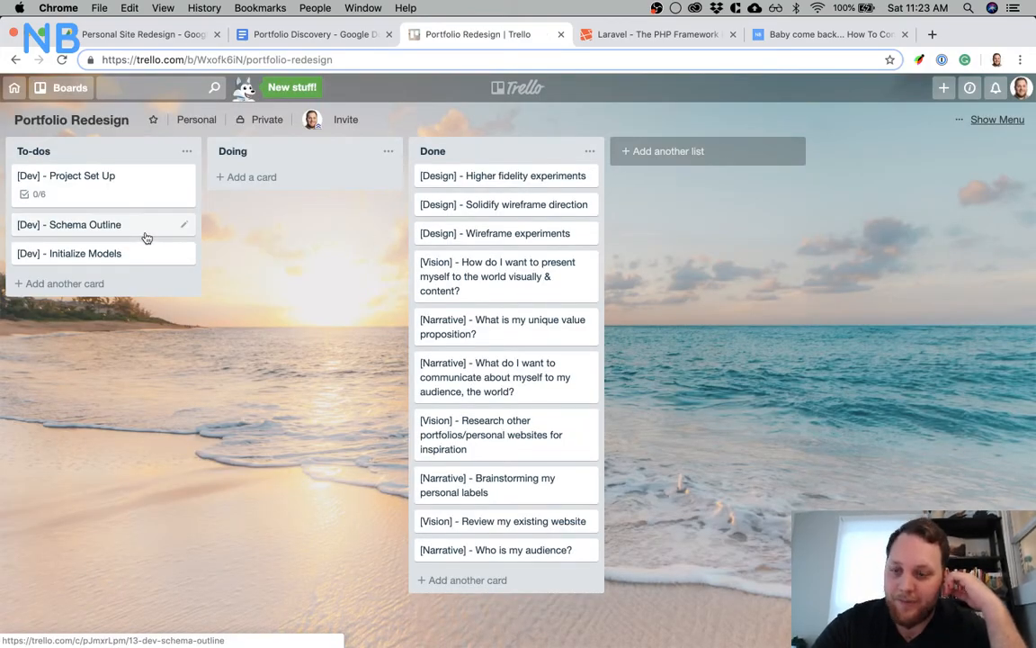
Add a card titled "{Dev] - TDD API" to the To-dos list
{"action": "left_click", "coordinate": [132, 282]}
{"action": "type", "text": "[De"}
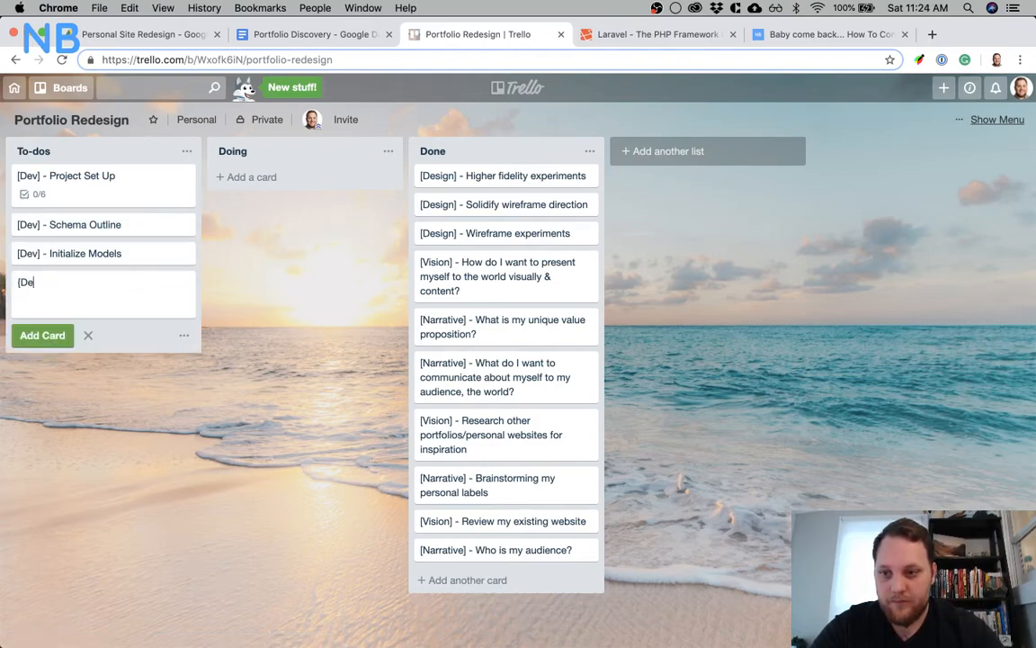
{"action": "type", "text": "v] - "}
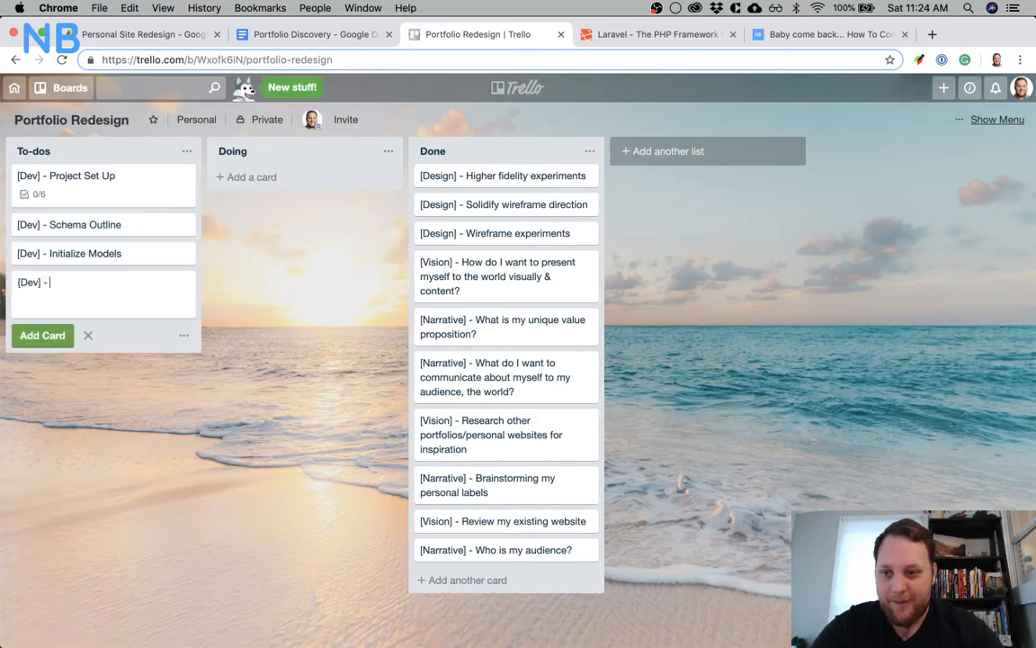
{"action": "type", "text": "TDD API"}
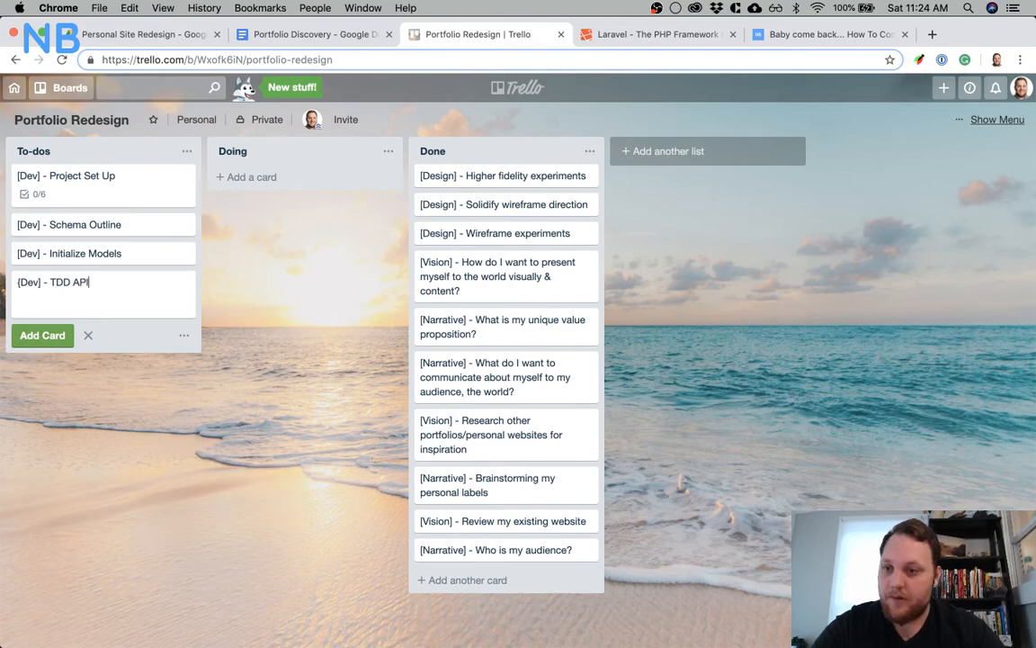
{"action": "key", "text": "Return"}
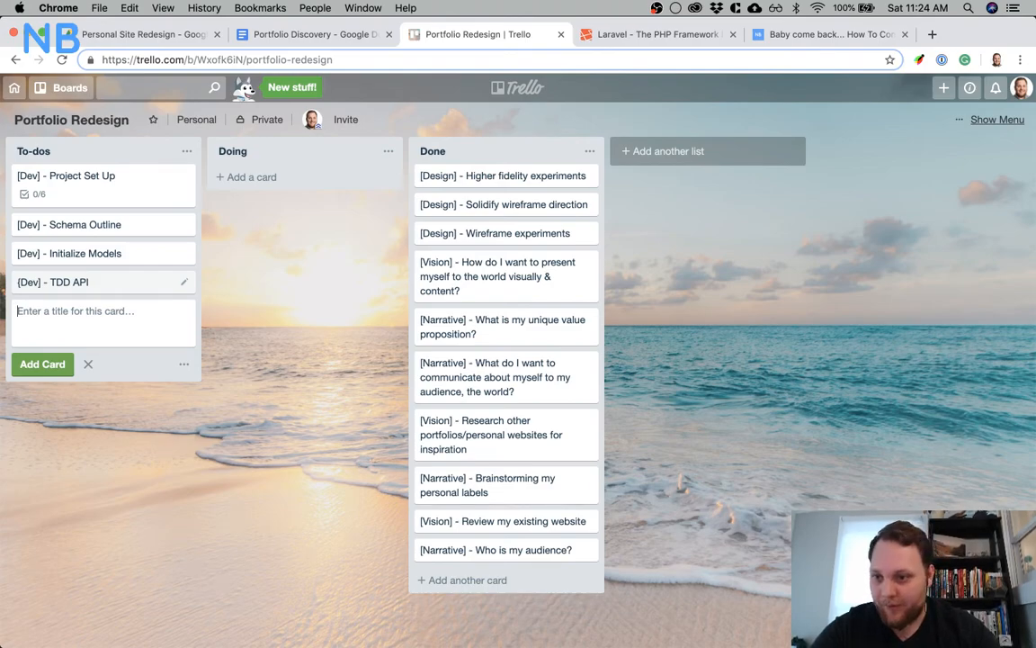
Correct the opening bracket in the TDD API card's title so it reads "[Dev] - TDD API"
{"action": "left_click", "coordinate": [56, 282]}
{"action": "left_click", "coordinate": [281, 132]}
{"action": "key", "text": "Delete"}
{"action": "type", "text": "["}
{"action": "key", "text": "Return"}
{"action": "left_click", "coordinate": [777, 126]}
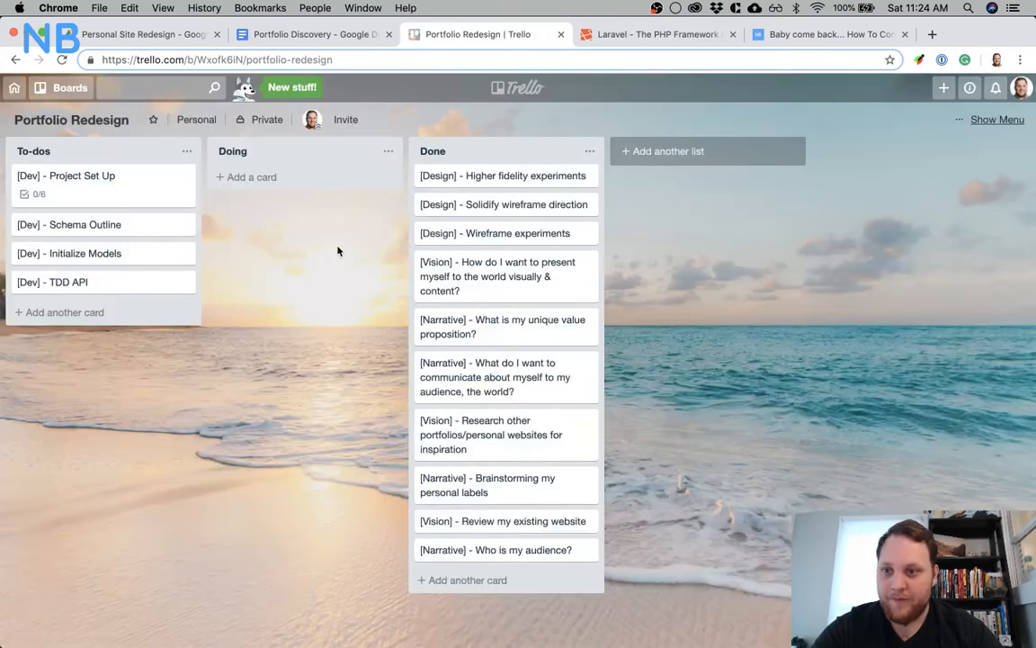
Add a card titled "[Dev] - Admin Frontend" to the To-dos list
{"action": "left_click", "coordinate": [108, 311]}
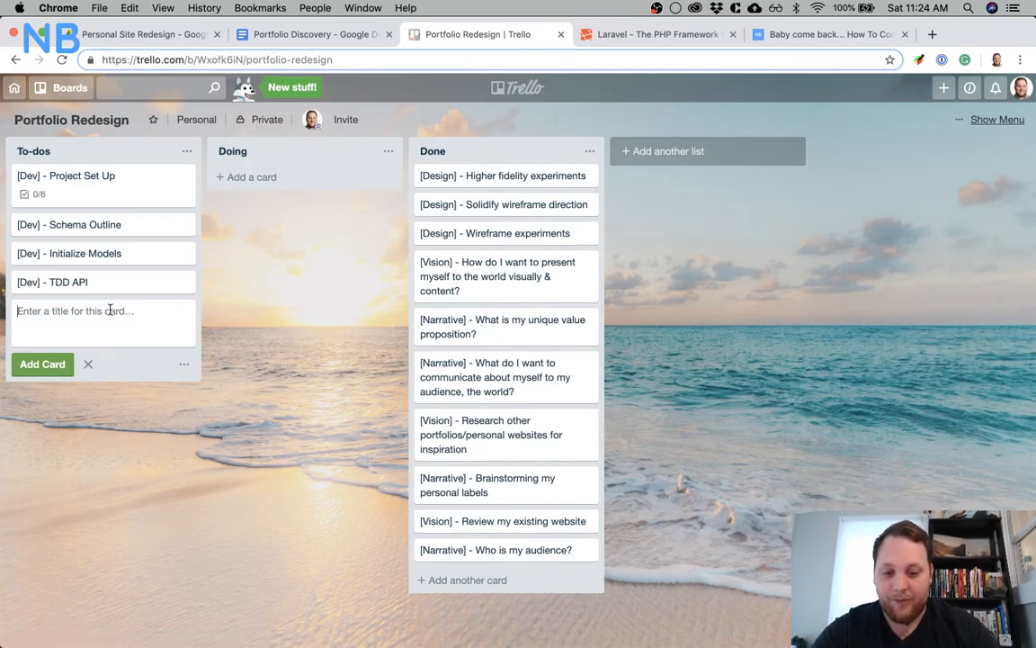
{"action": "type", "text": "[Dev]"}
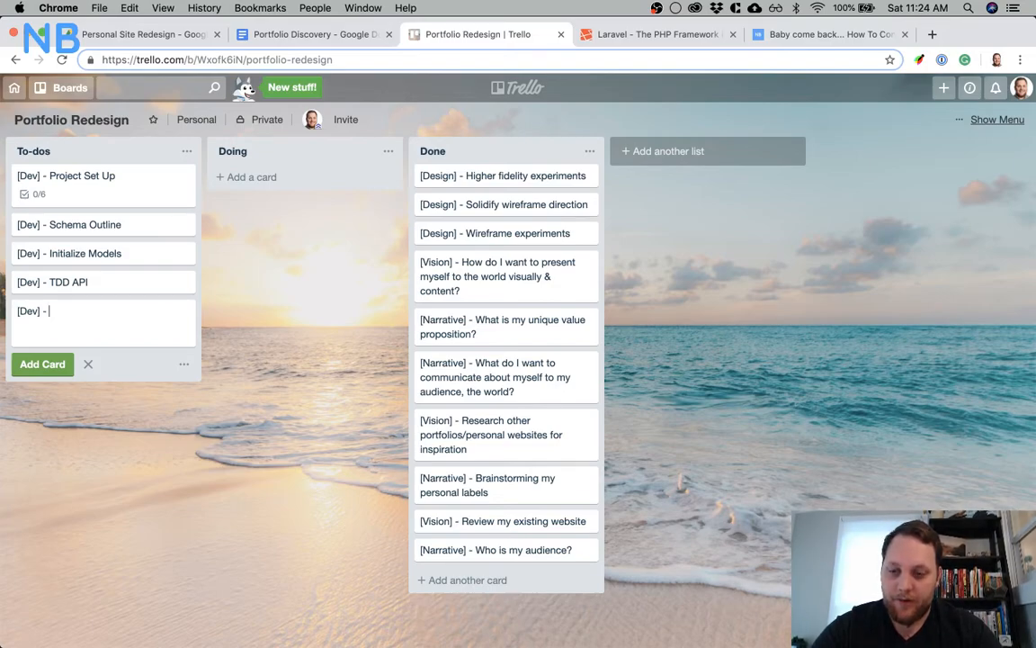
{"action": "type", "text": "- Admin"}
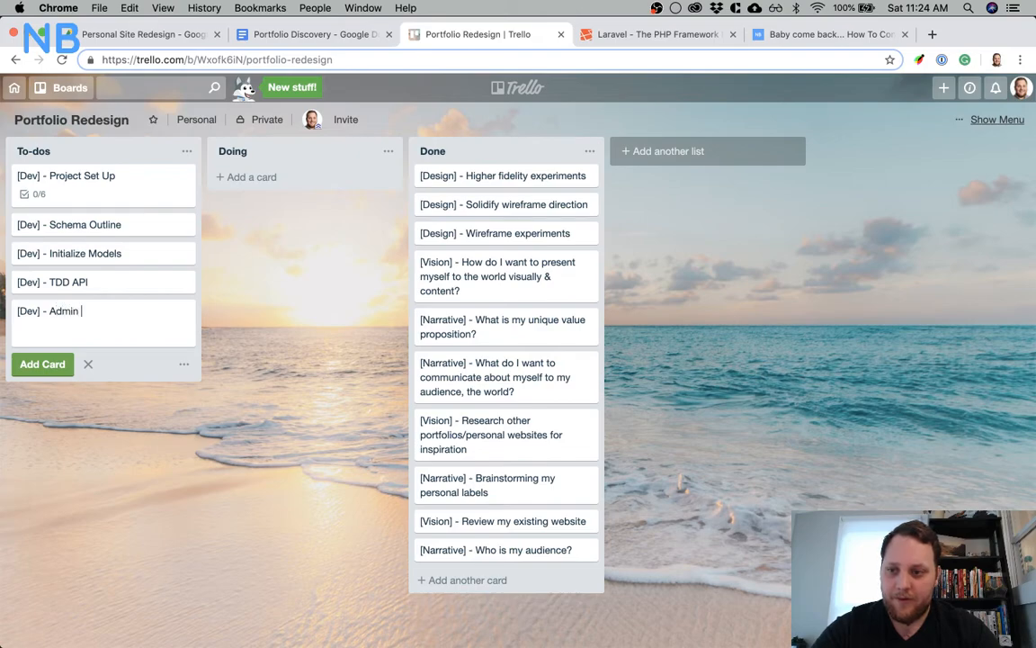
{"action": "type", "text": " Frontend"}
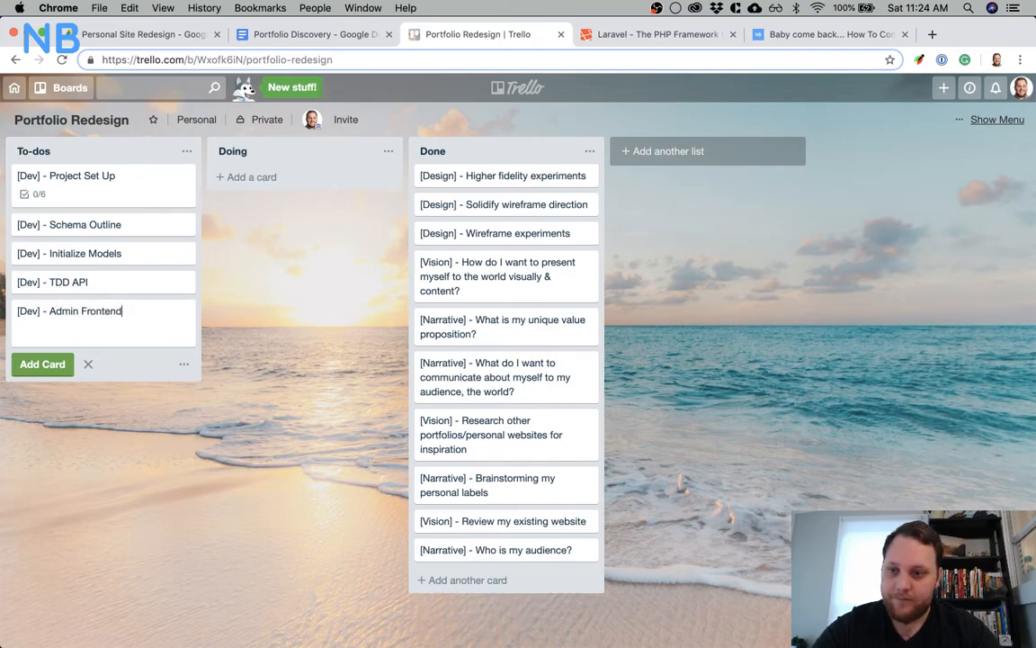
{"action": "key", "text": "Return"}
Add a card titled "[Dev] - Site Frontend" to the To-dos list and end card entry
{"action": "type", "text": "["}
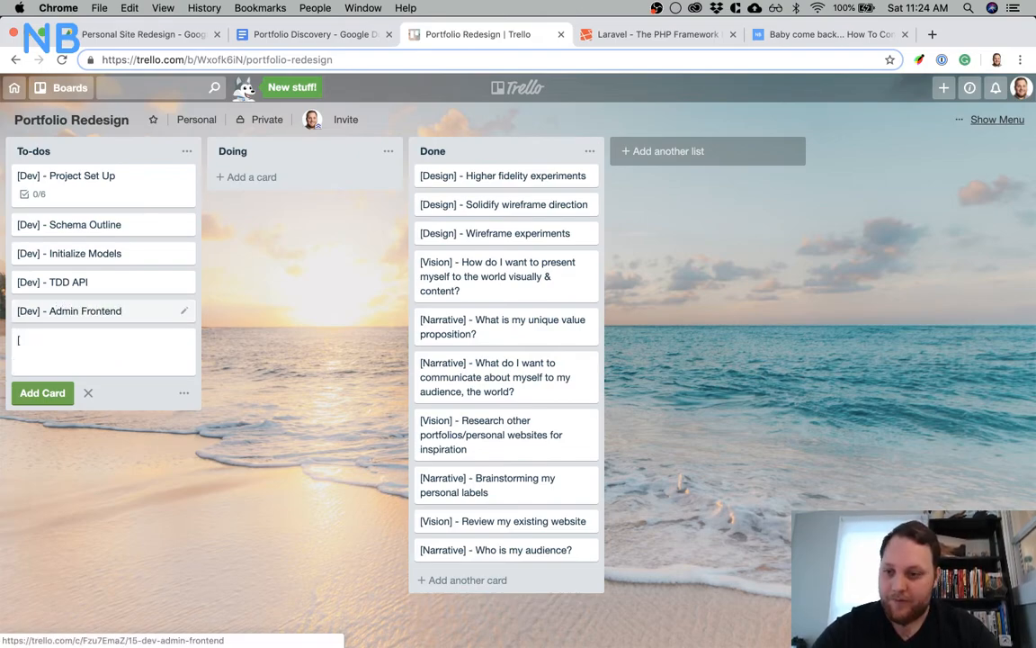
{"action": "type", "text": "Dev] -"}
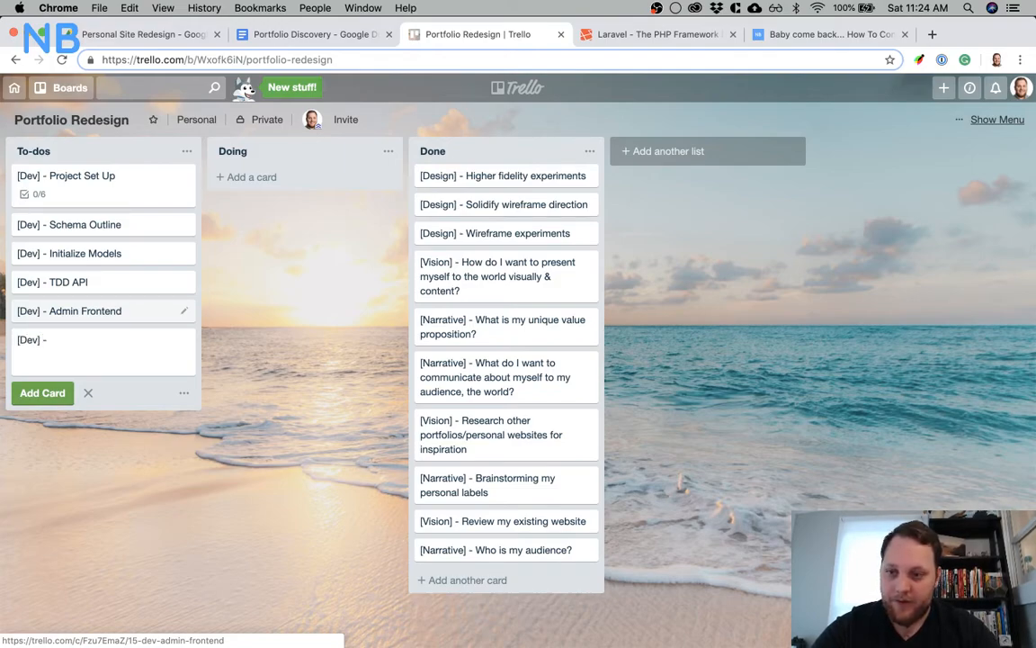
{"action": "type", "text": " Site Frint"}
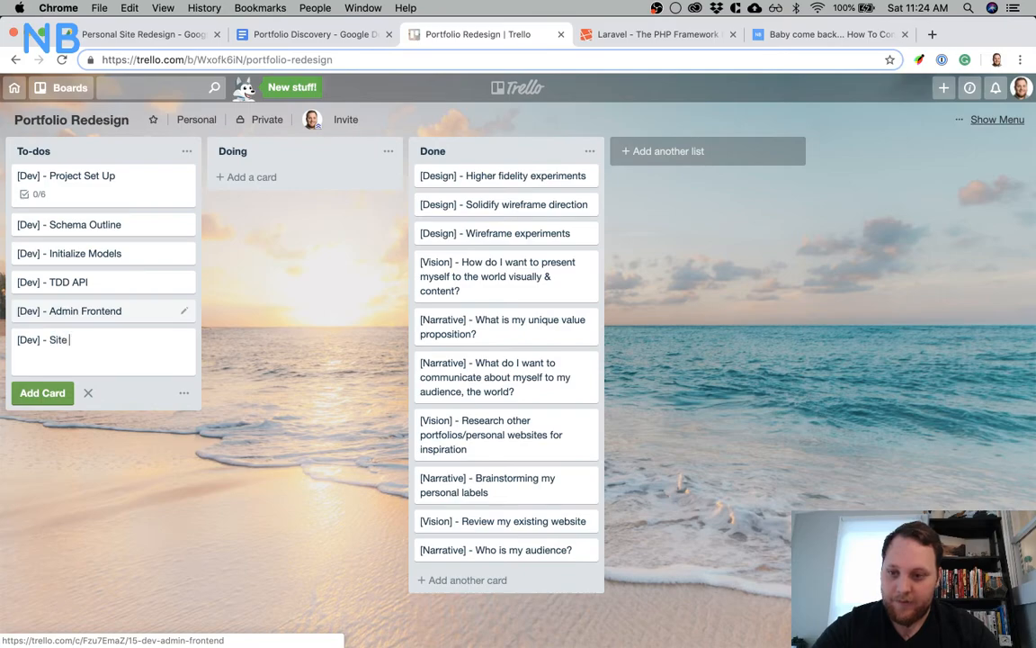
{"action": "key", "text": "BackSpace"}
{"action": "key", "text": "BackSpace"}
{"action": "key", "text": "BackSpace"}
{"action": "type", "text": "o"}
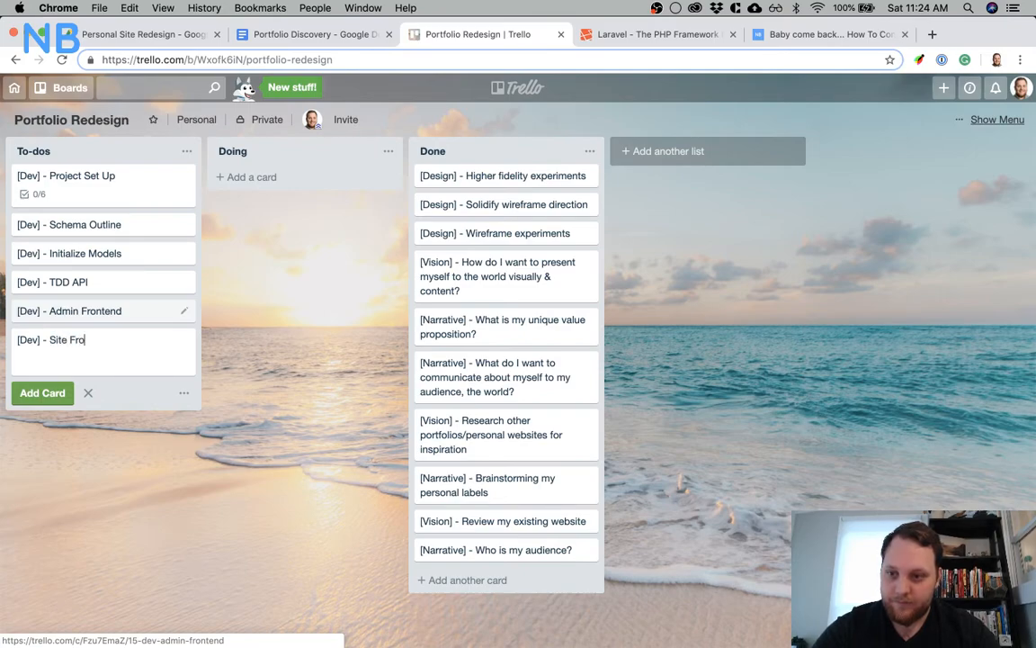
{"action": "type", "text": "ntend"}
{"action": "key", "text": "Return"}
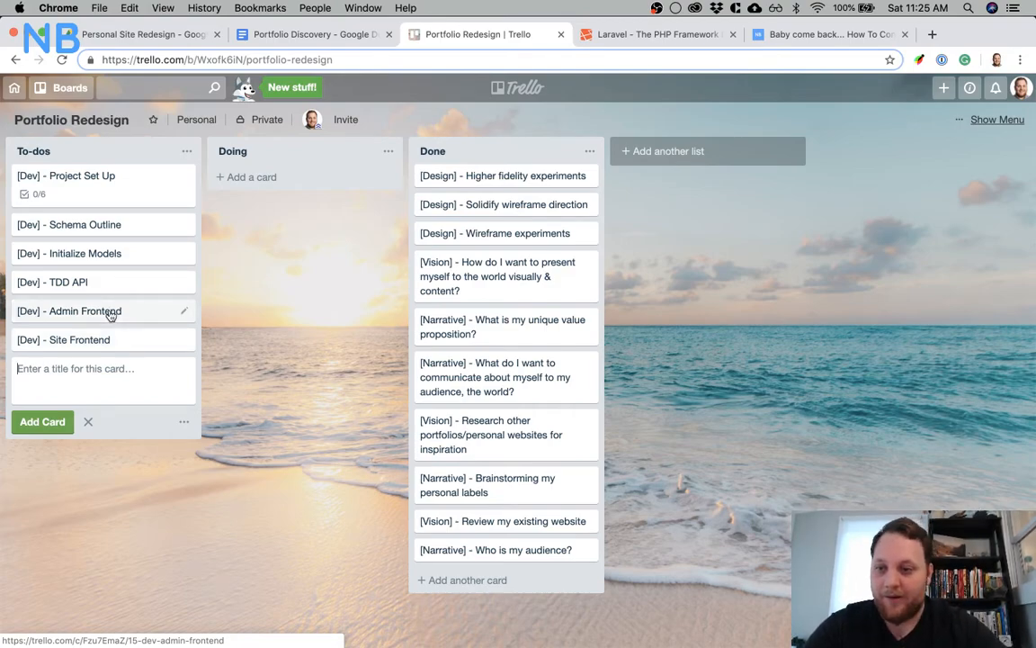
{"action": "left_click", "coordinate": [221, 372]}
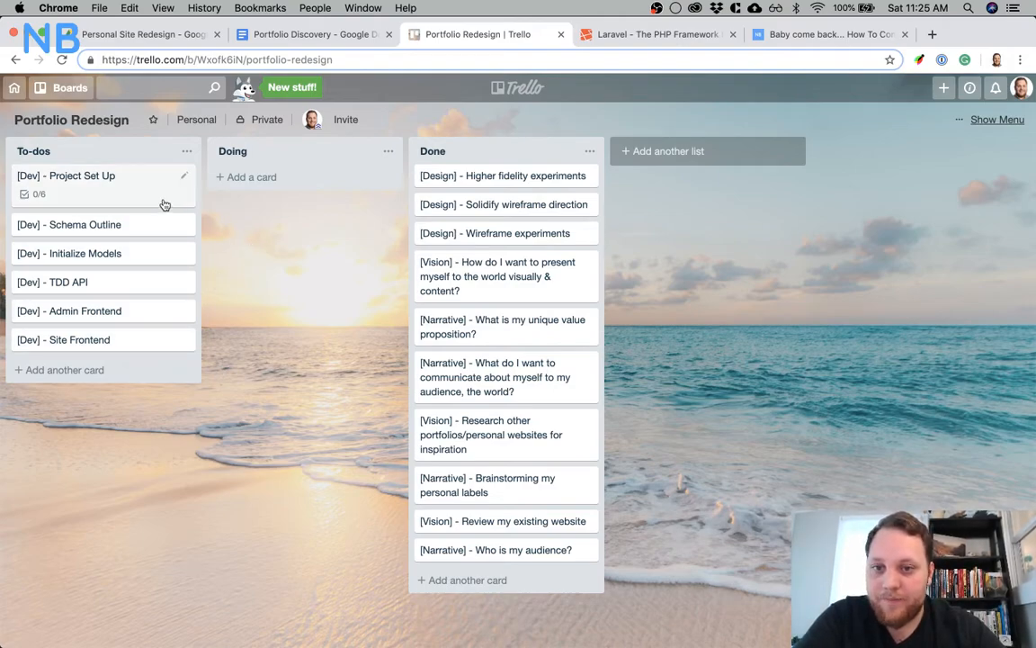
Move the [Dev] - Project Set Up card from To-dos to Doing and open it
{"action": "left_click_drag", "start_coordinate": [131, 202], "coordinate": [337, 189]}
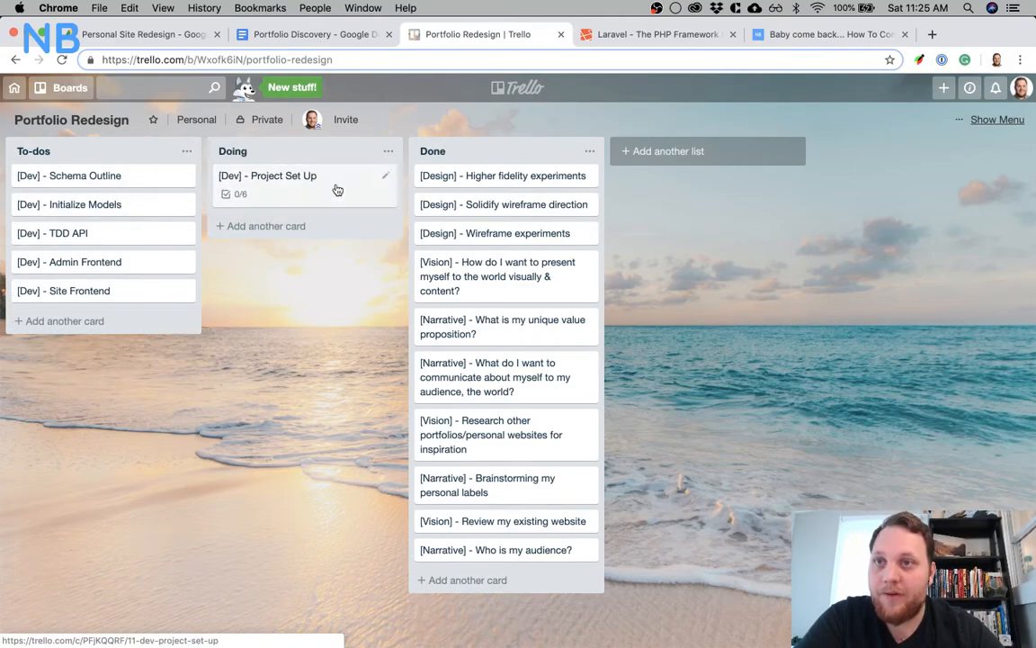
{"action": "left_click", "coordinate": [332, 192]}
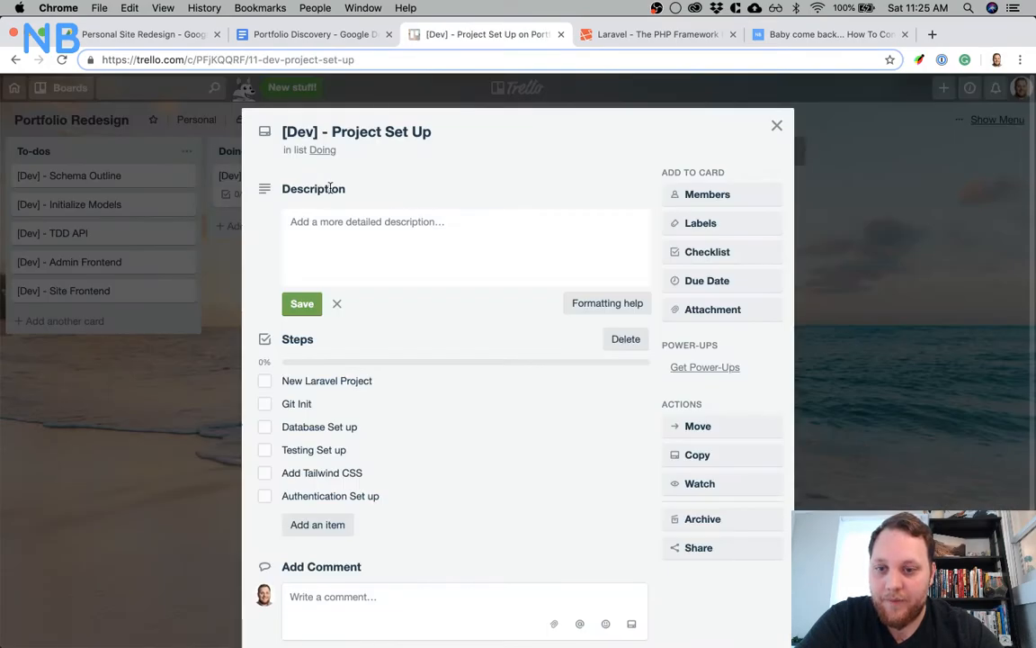
Quit the running Audio MIDI Setup and Spotify applications
{"action": "mouse_move", "coordinate": [385, 619]}
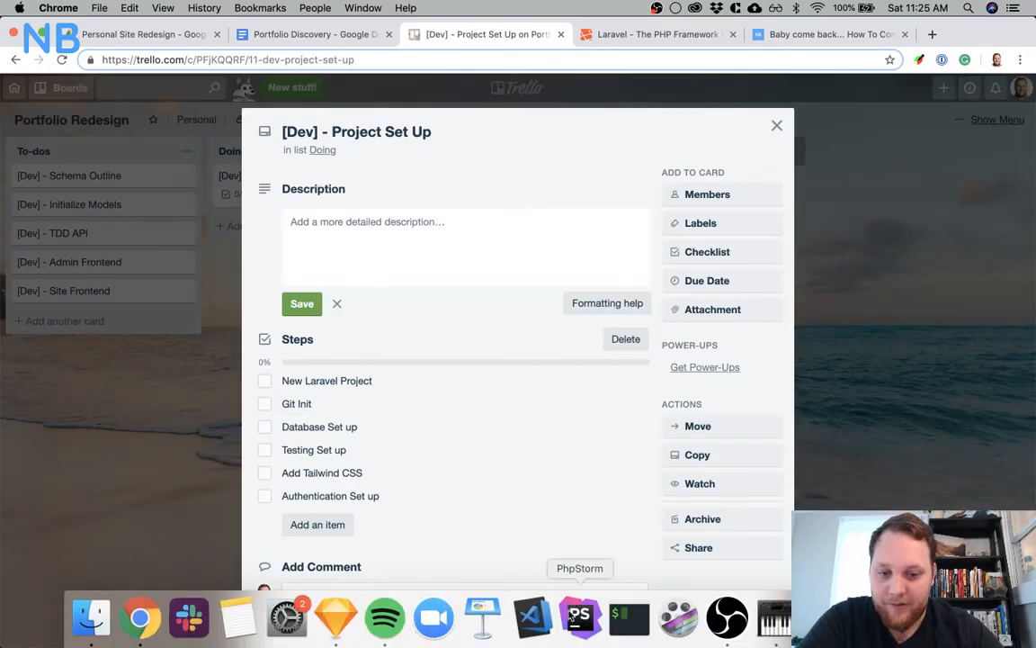
{"action": "right_click", "coordinate": [778, 595]}
{"action": "left_click", "coordinate": [778, 564]}
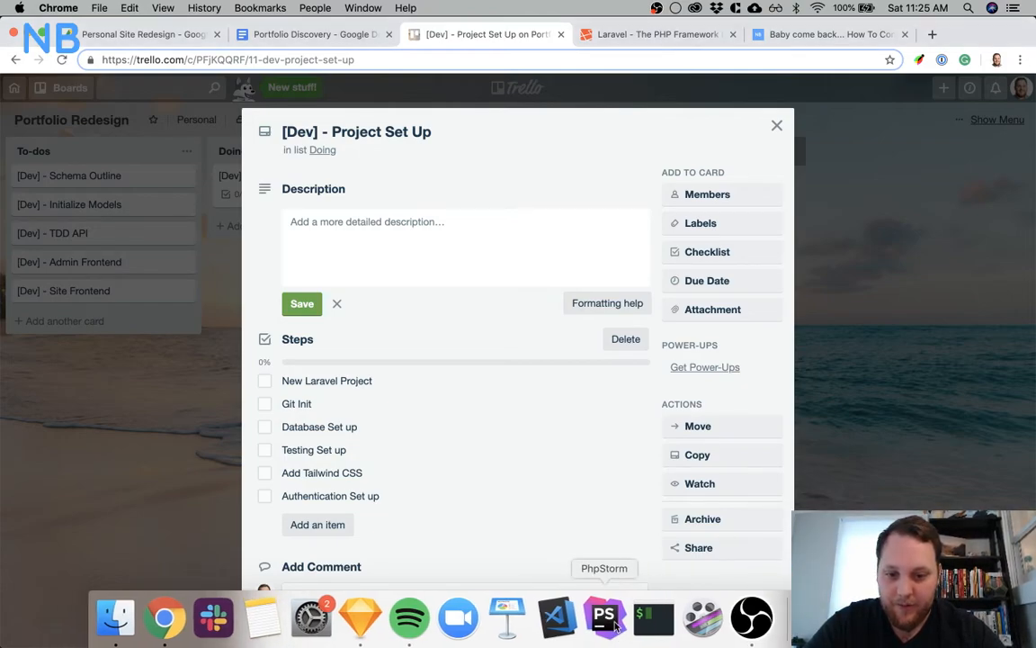
{"action": "right_click", "coordinate": [409, 617]}
{"action": "left_click", "coordinate": [422, 563]}
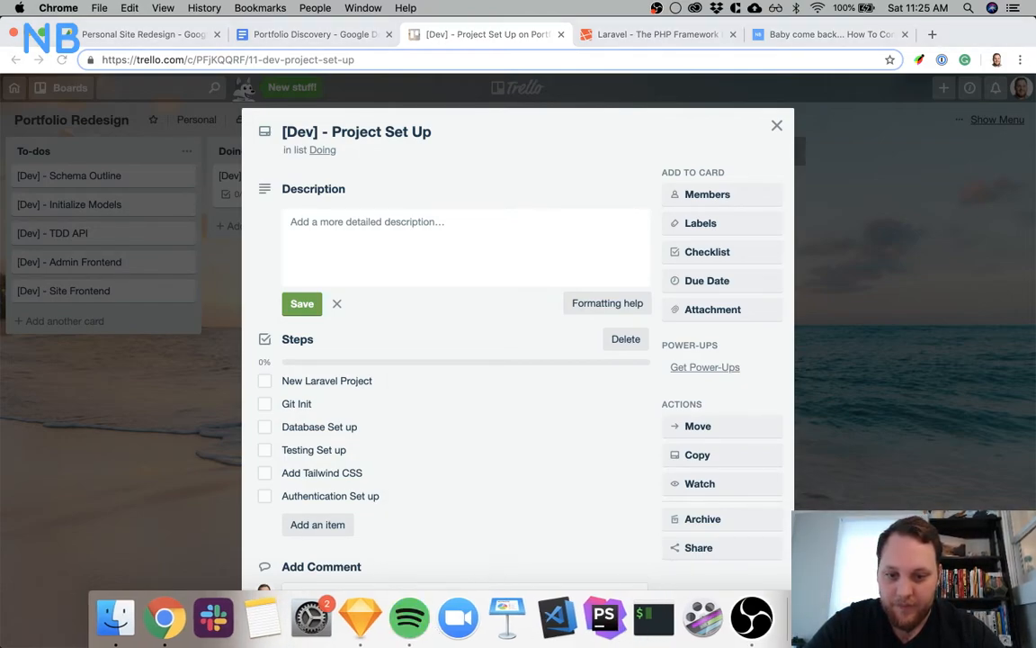
Open iTerm and change the working directory to Desktop/Code
{"action": "left_click", "coordinate": [654, 621]}
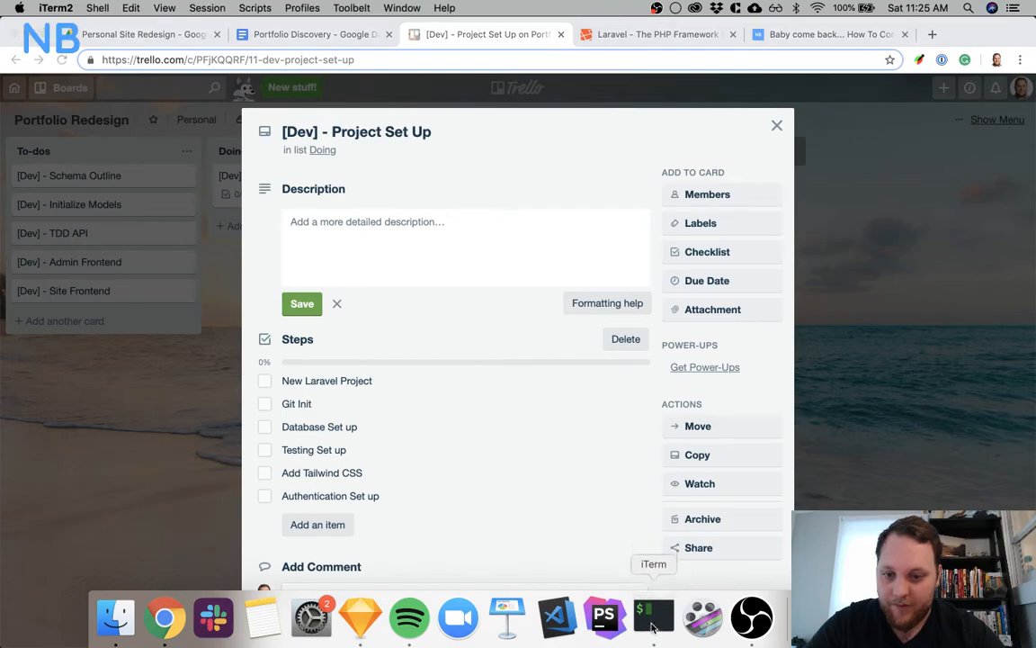
{"action": "type", "text": "cd "}
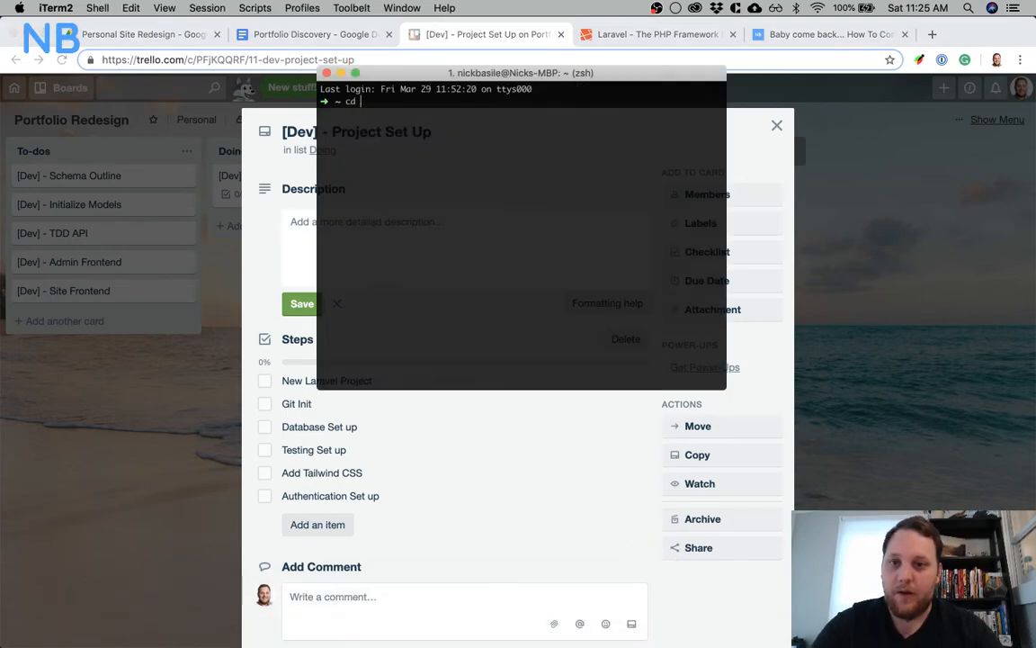
{"action": "type", "text": "De"}
{"action": "key", "text": "Tab"}
{"action": "type", "text": "Code"}
{"action": "key", "text": "Return"}
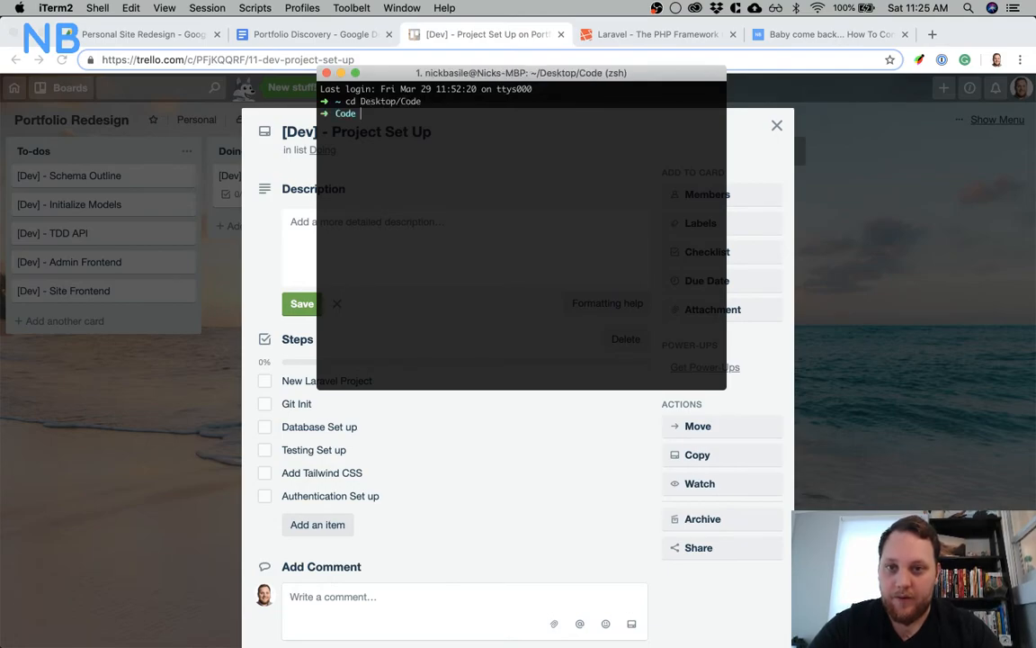
Create a new Laravel project named nicks-portfolio with the Laravel installer and change into its directory
{"action": "type", "text": "lara"}
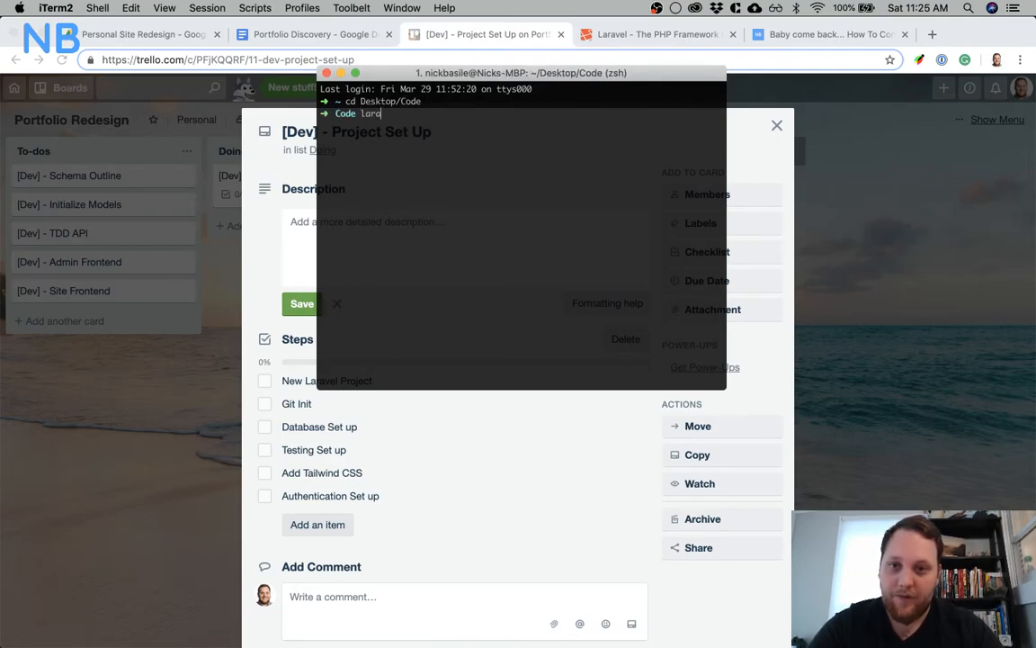
{"action": "type", "text": "vel new"}
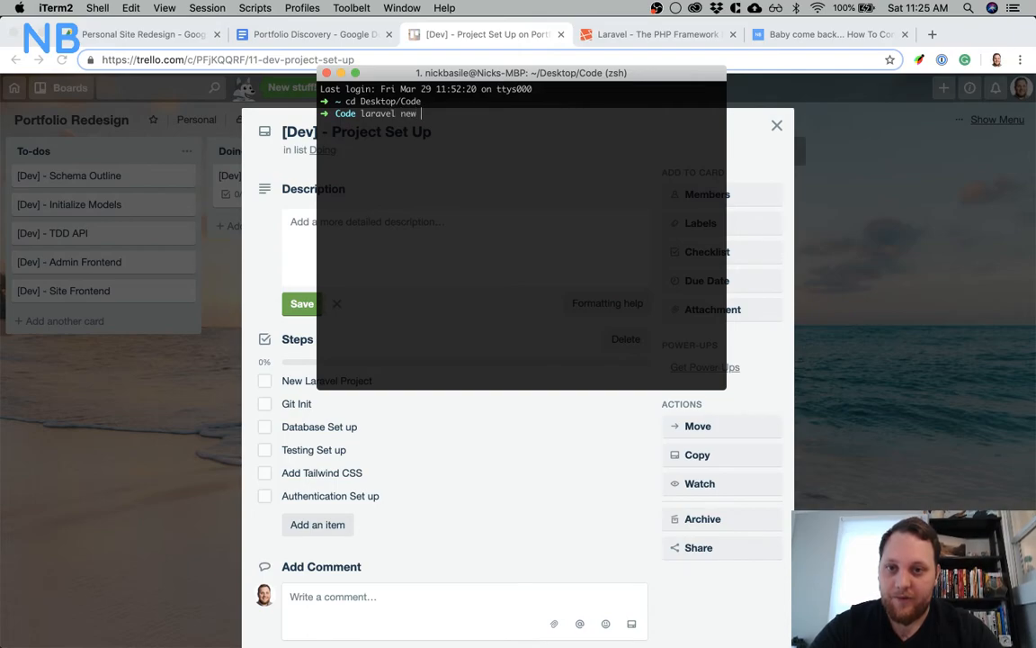
{"action": "type", "text": " nic"}
{"action": "key", "text": "BackSpace"}
{"action": "key", "text": "BackSpace"}
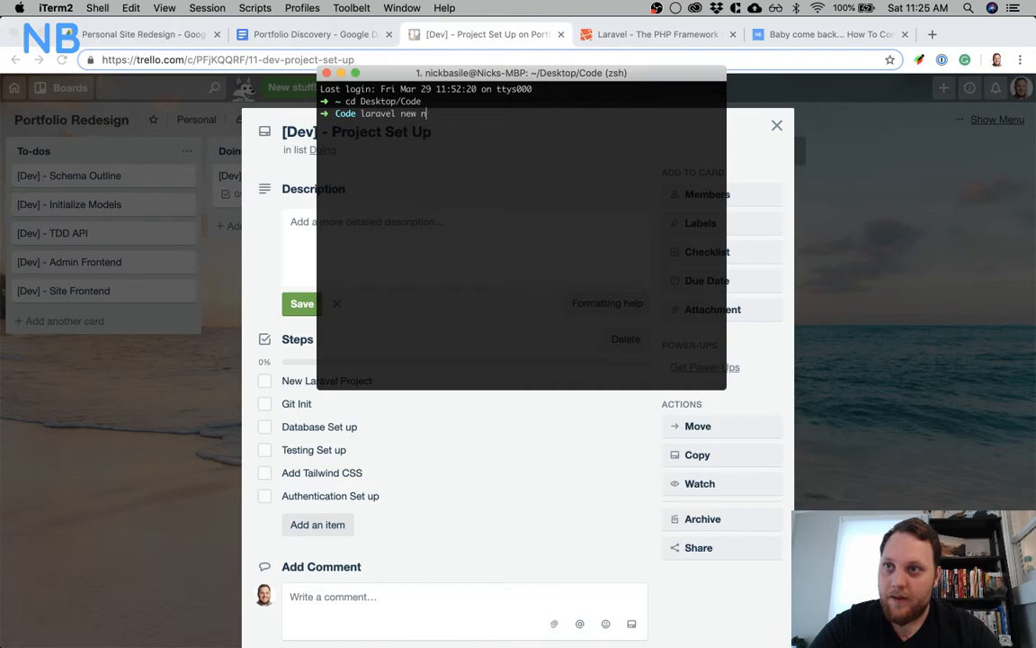
{"action": "type", "text": "portfolio"}
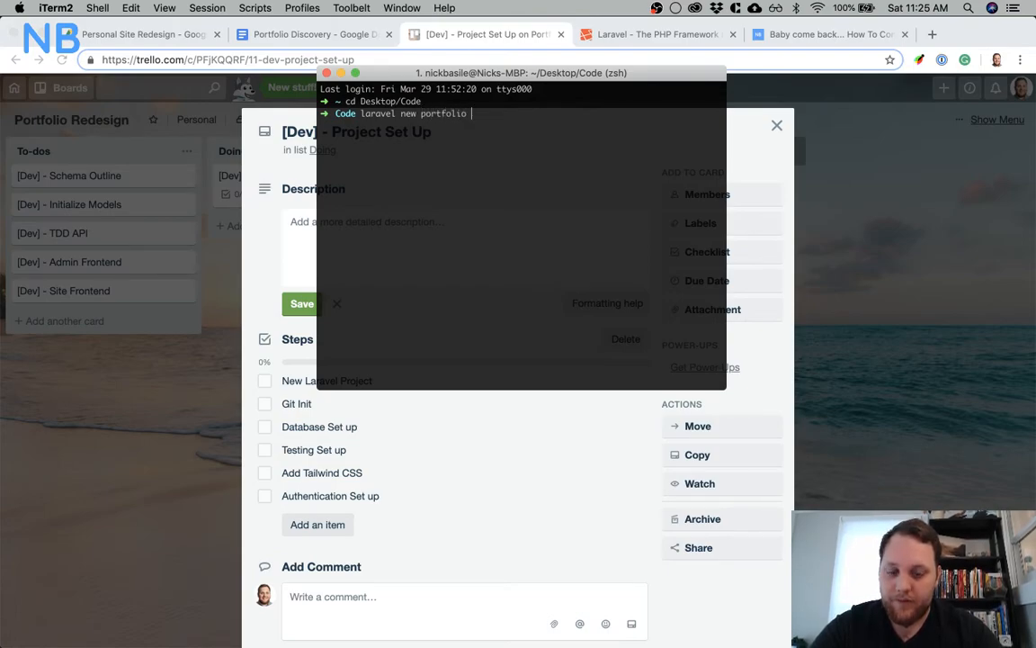
{"action": "key", "text": "BackSpace"}
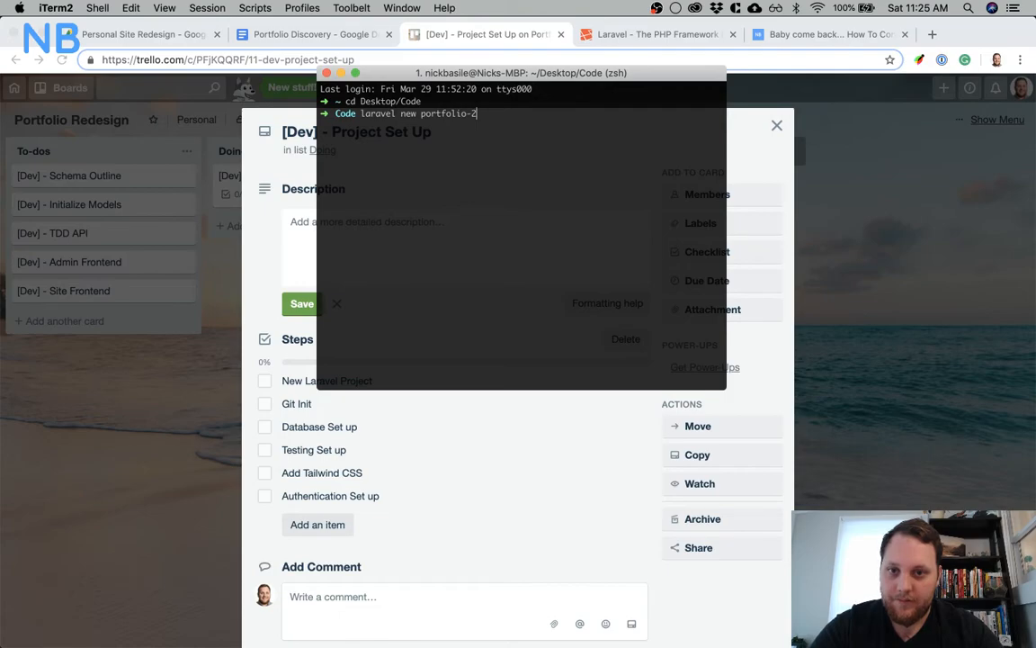
{"action": "key", "text": "BackSpace"}
{"action": "key", "text": "BackSpace"}
{"action": "key", "text": "BackSpace"}
{"action": "key", "text": "BackSpace"}
{"action": "key", "text": "BackSpace"}
{"action": "key", "text": "BackSpace"}
{"action": "key", "text": "BackSpace"}
{"action": "key", "text": "BackSpace"}
{"action": "key", "text": "BackSpace"}
{"action": "key", "text": "BackSpace"}
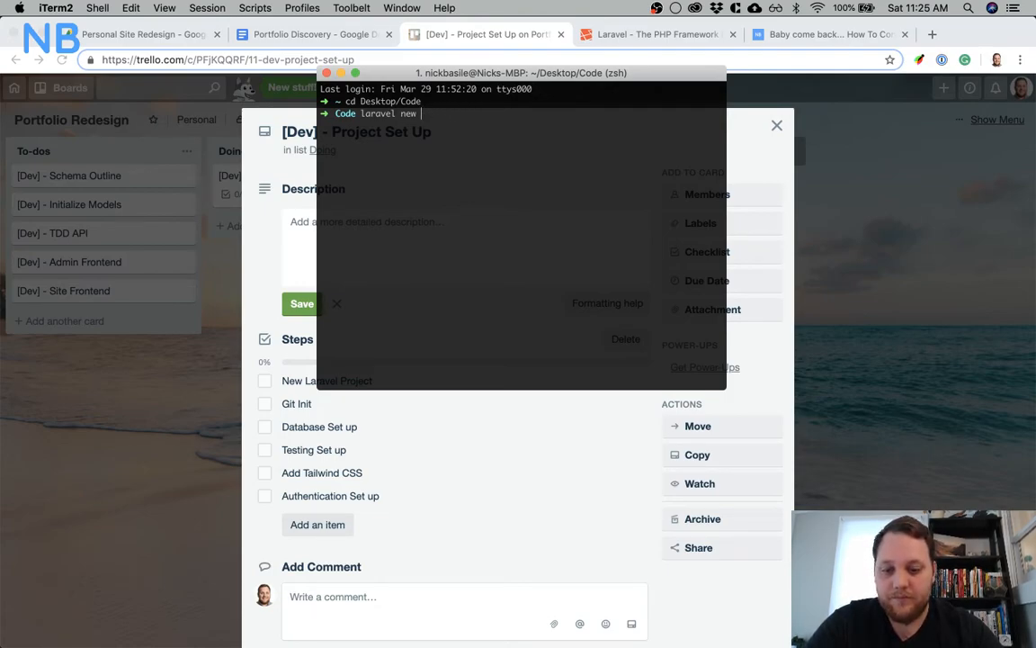
{"action": "type", "text": "new-port"}
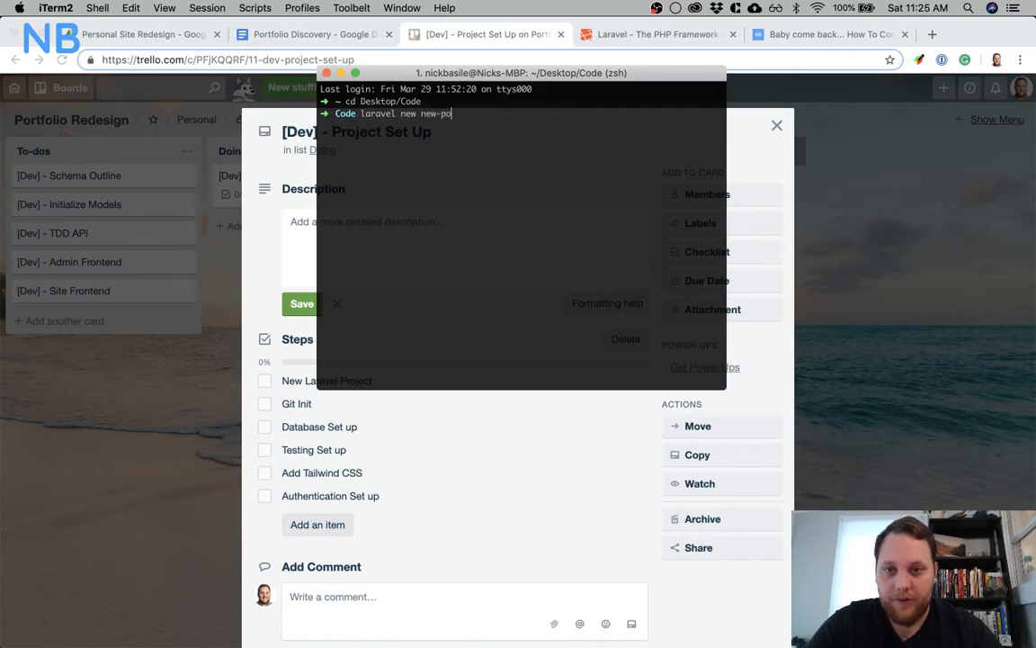
{"action": "key", "text": "BackSpace"}
{"action": "key", "text": "BackSpace"}
{"action": "key", "text": "BackSpace"}
{"action": "key", "text": "BackSpace"}
{"action": "key", "text": "BackSpace"}
{"action": "key", "text": "BackSpace"}
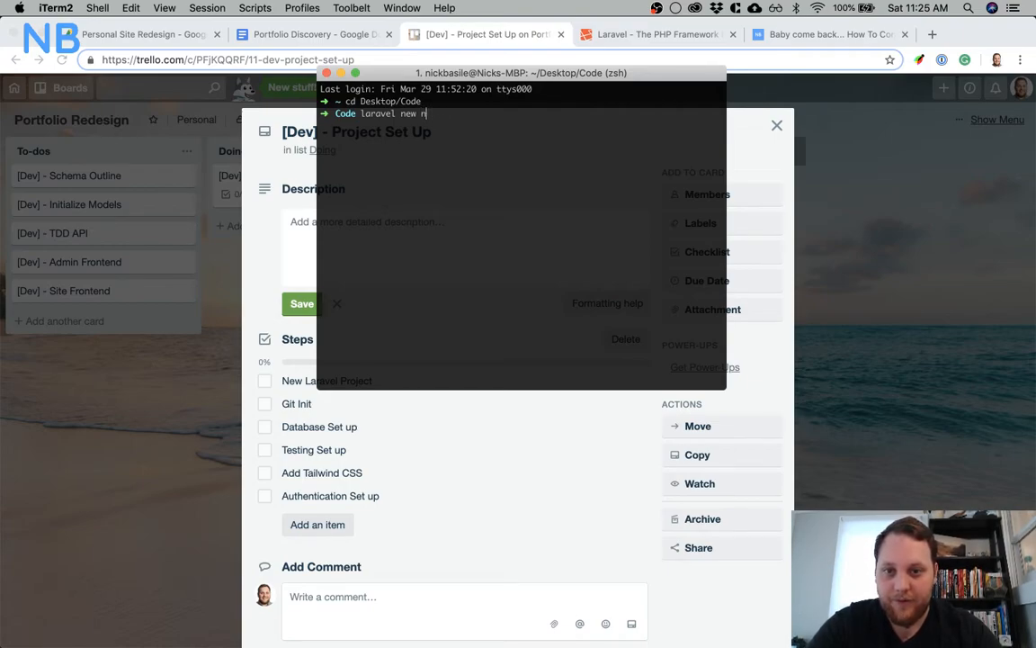
{"action": "type", "text": "icks-portfolio"}
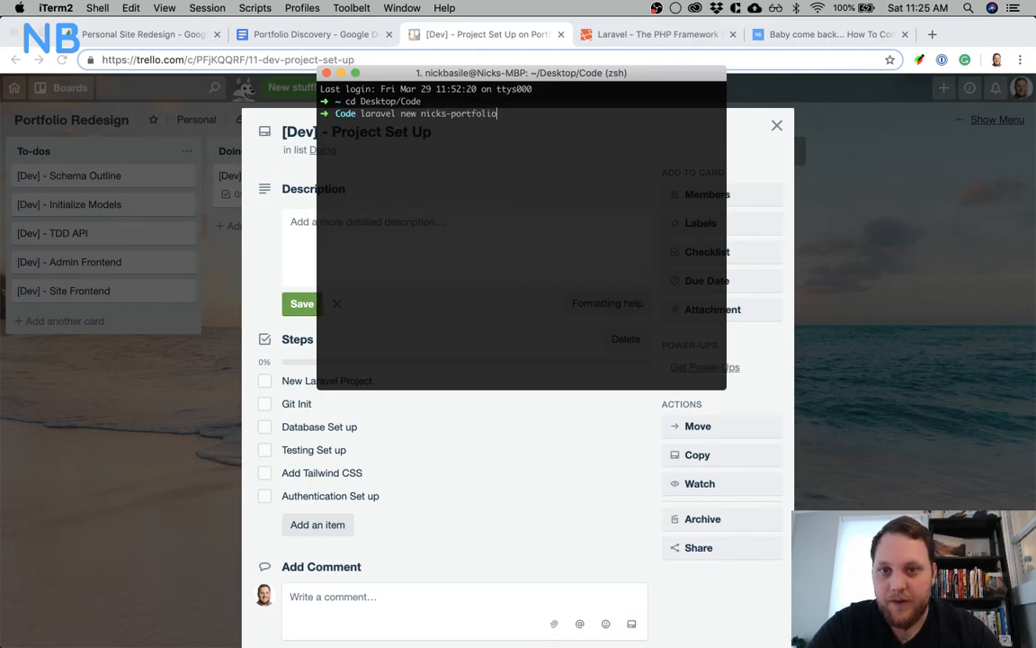
{"action": "key", "text": "Return"}
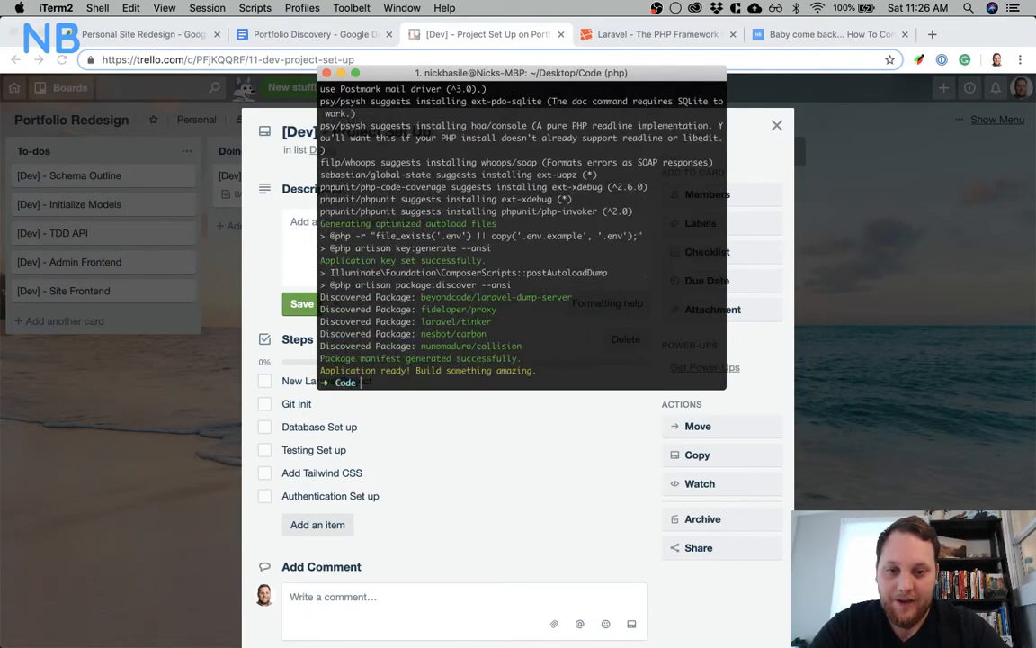
{"action": "type", "text": "cd nicks-portfolio/"}
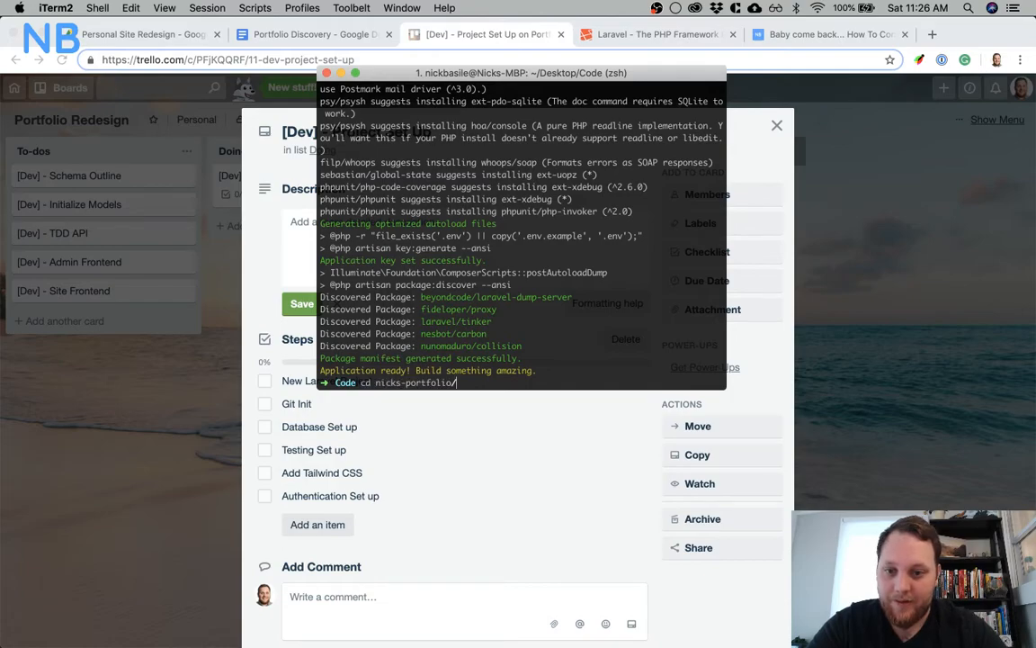
{"action": "key", "text": "Return"}
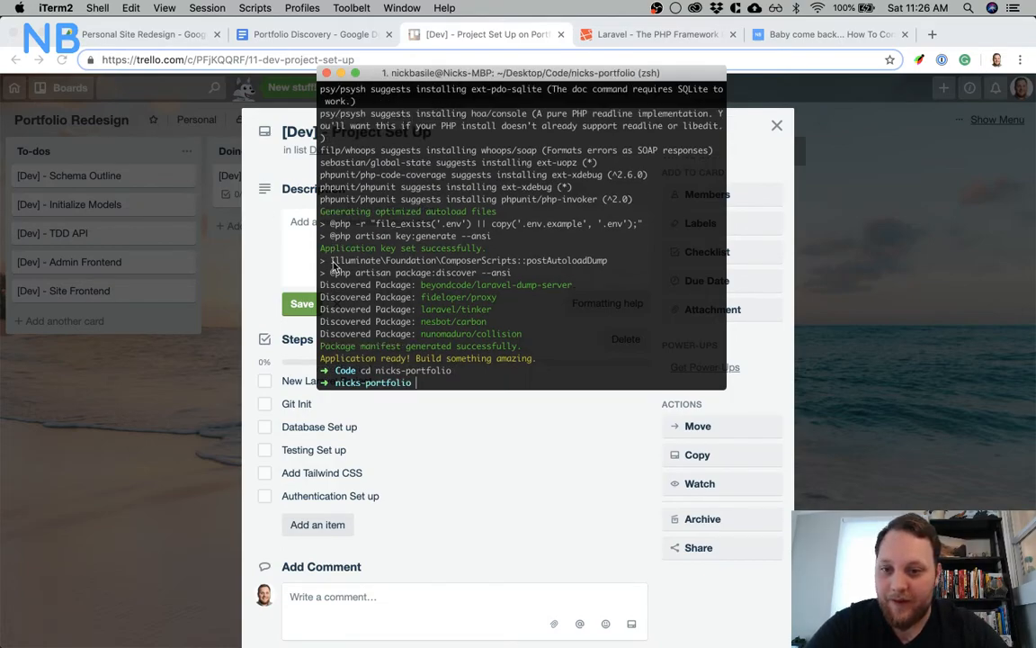
Check off the New Laravel Project item in the Steps checklist of the Trello card in Chrome
{"action": "left_click", "coordinate": [270, 384]}
{"action": "left_click", "coordinate": [263, 383]}
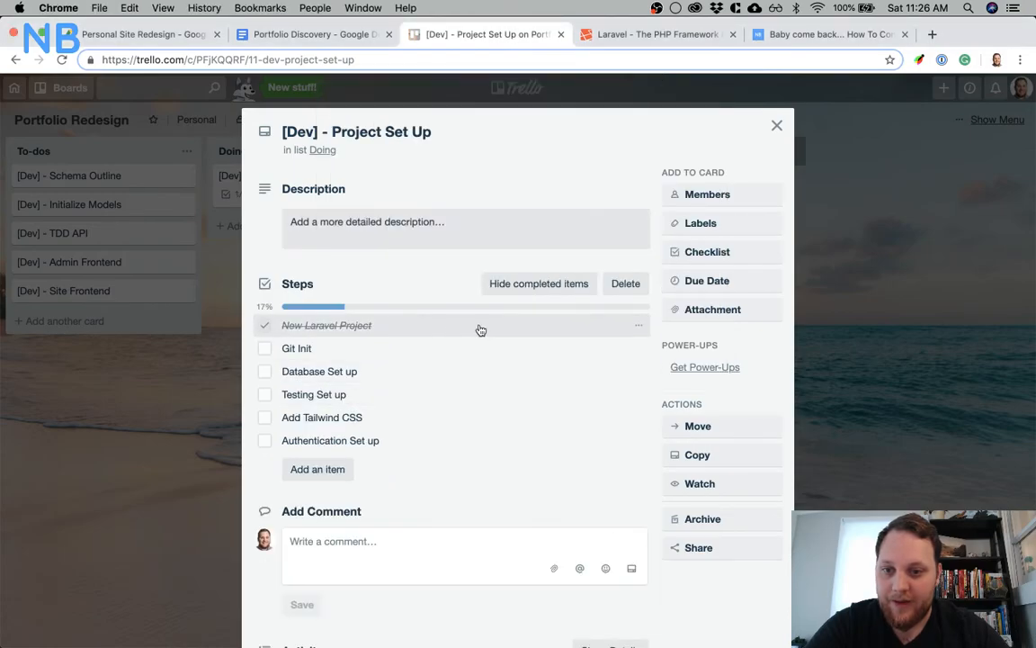
Switch back to iTerm and run composer install and npm install in the nicks-portfolio directory
{"action": "key", "text": "ctrl+Up"}
{"action": "left_click", "coordinate": [677, 195]}
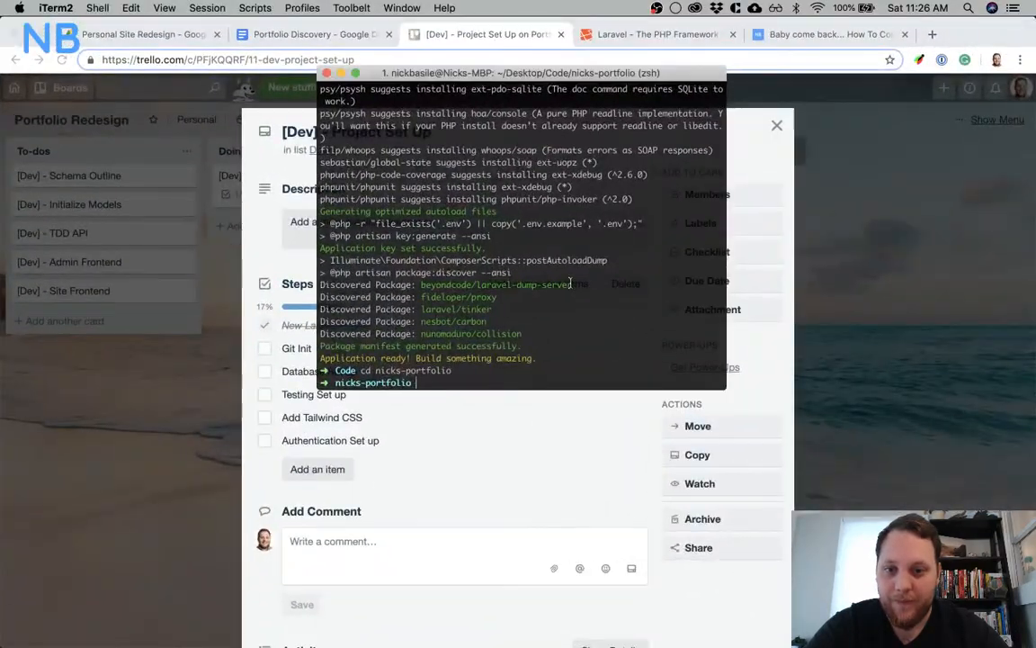
{"action": "type", "text": "compose"}
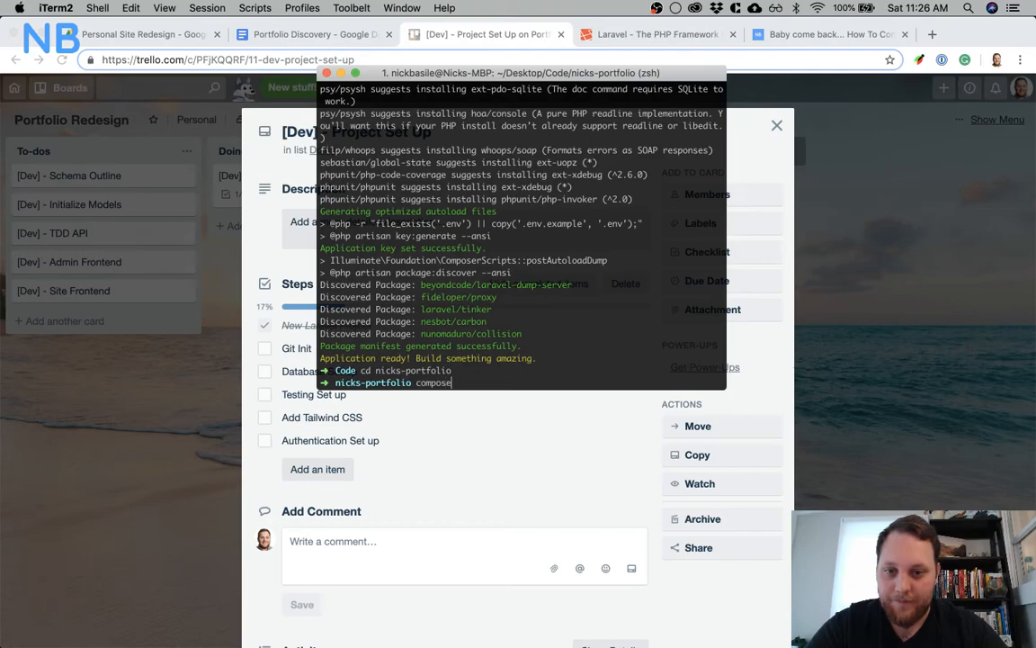
{"action": "type", "text": "r instell"}
{"action": "key", "text": "Return"}
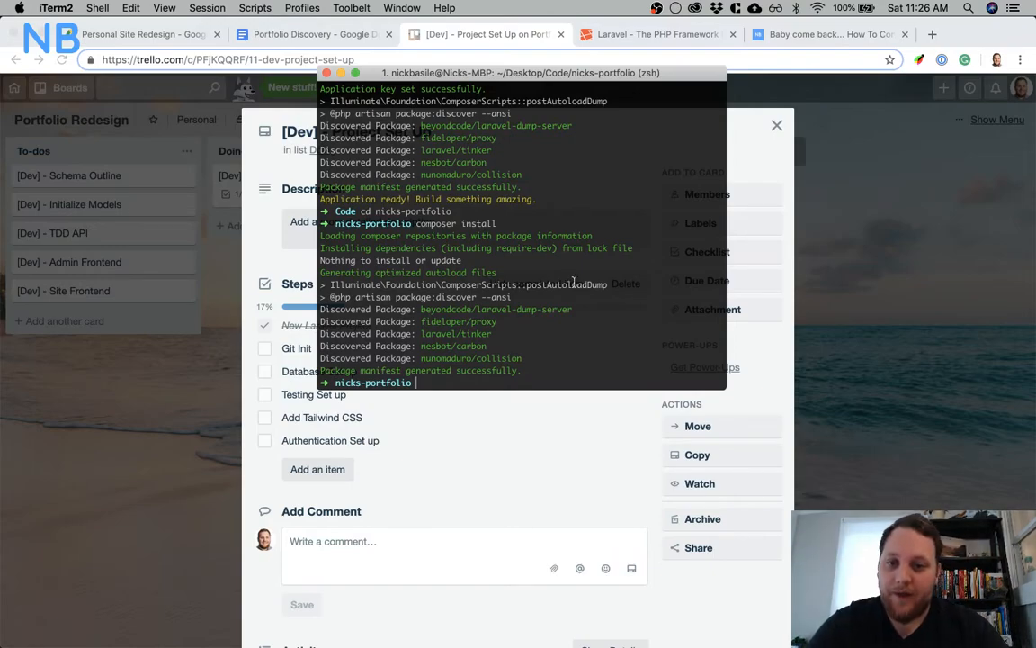
{"action": "type", "text": "npm install"}
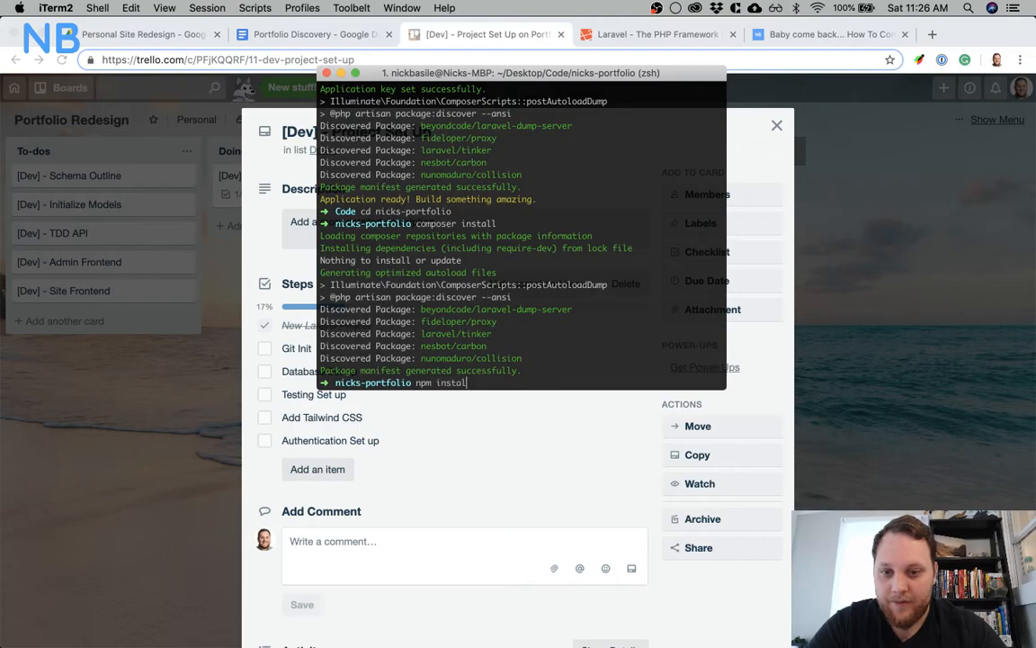
{"action": "key", "text": "Return"}
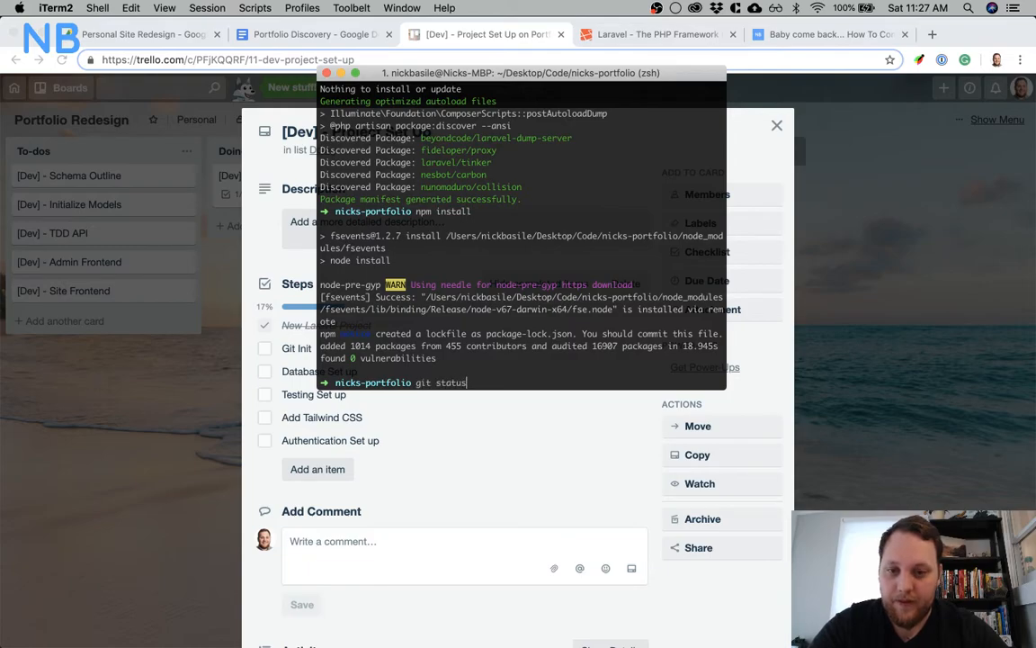
Initialize a Git repository in the nicks-portfolio directory
{"action": "key", "text": "Return"}
{"action": "type", "text": "git init"}
{"action": "key", "text": "Return"}
Check the Git status of the repository and review the list of untracked files
{"action": "type", "text": "git status"}
{"action": "key", "text": "Return"}
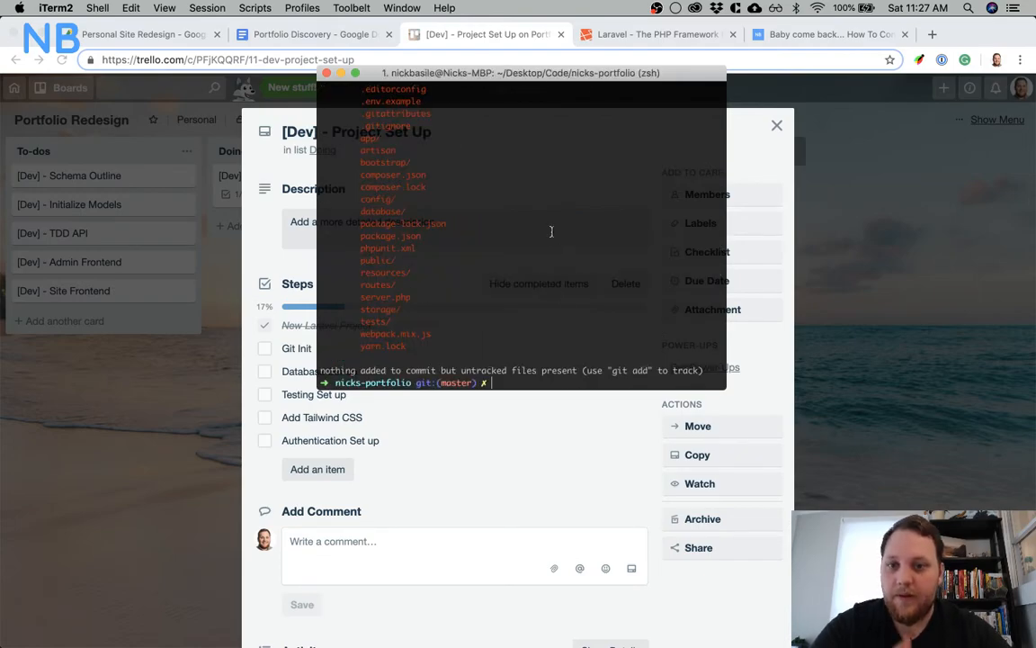
{"action": "scroll", "coordinate": [523, 194], "scroll_direction": "up", "scroll_amount": 2}
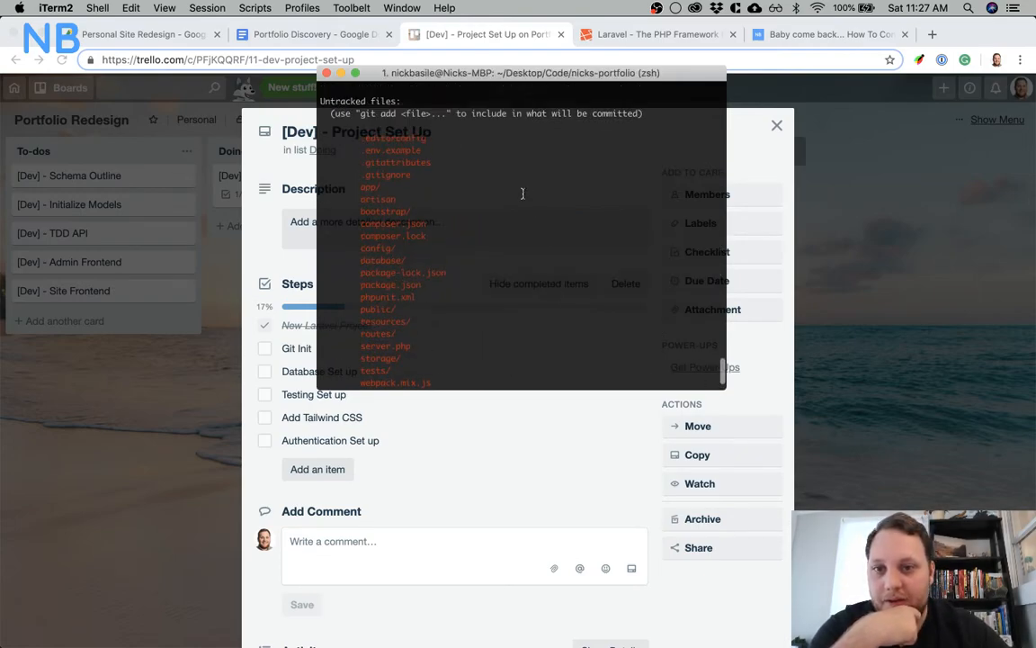
{"action": "scroll", "coordinate": [427, 133], "scroll_direction": "down", "scroll_amount": 2}
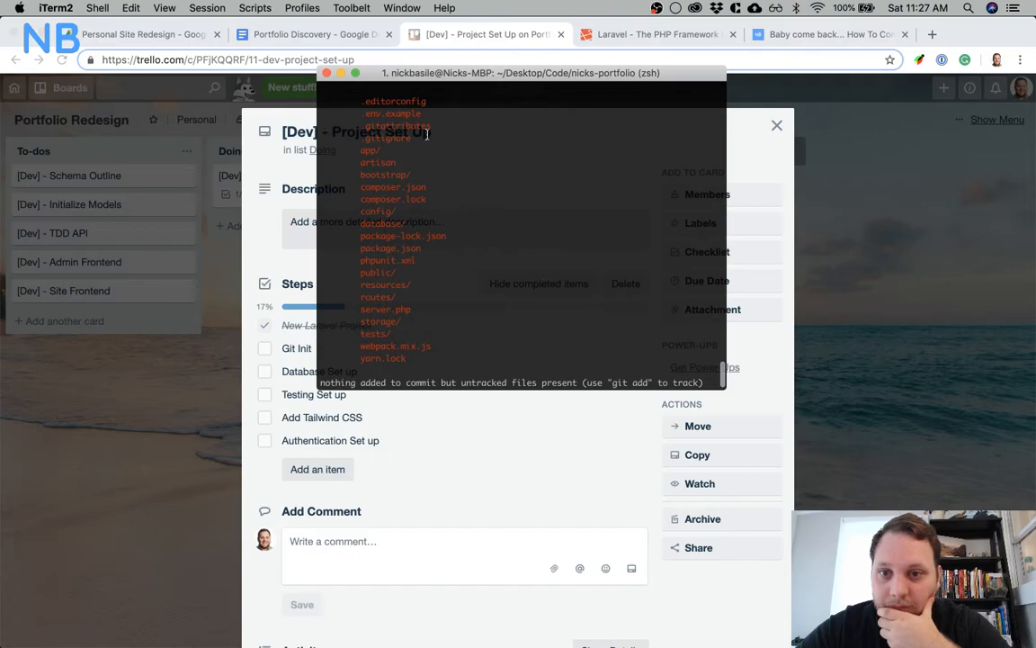
{"action": "scroll", "coordinate": [427, 133], "scroll_direction": "up", "scroll_amount": 2}
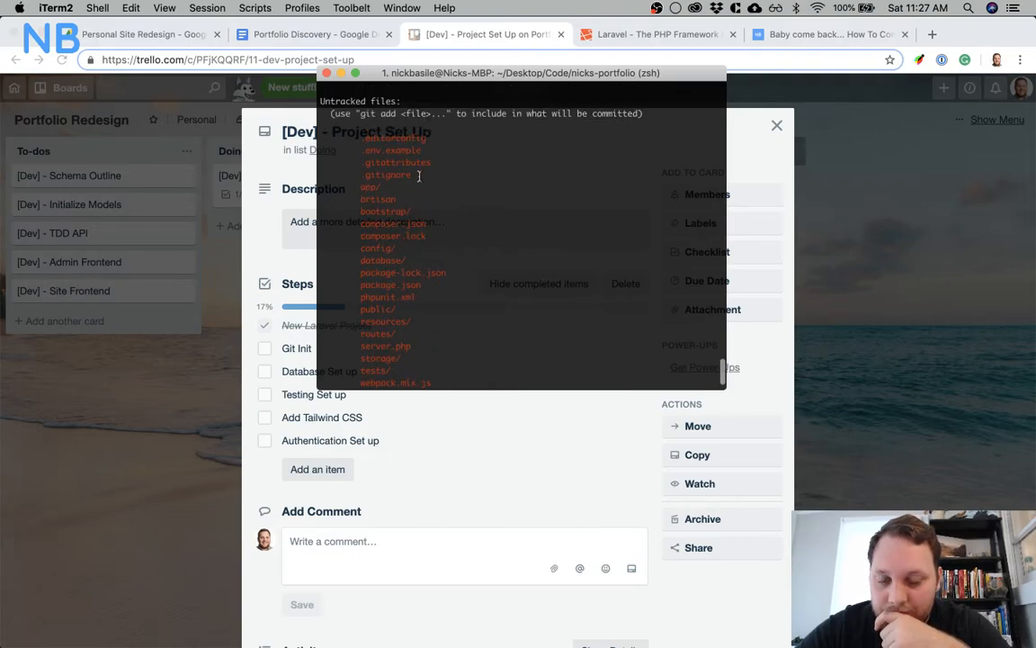
{"action": "scroll", "coordinate": [419, 175], "scroll_direction": "down", "scroll_amount": 2}
{"action": "scroll", "coordinate": [418, 175], "scroll_direction": "down", "scroll_amount": 1}
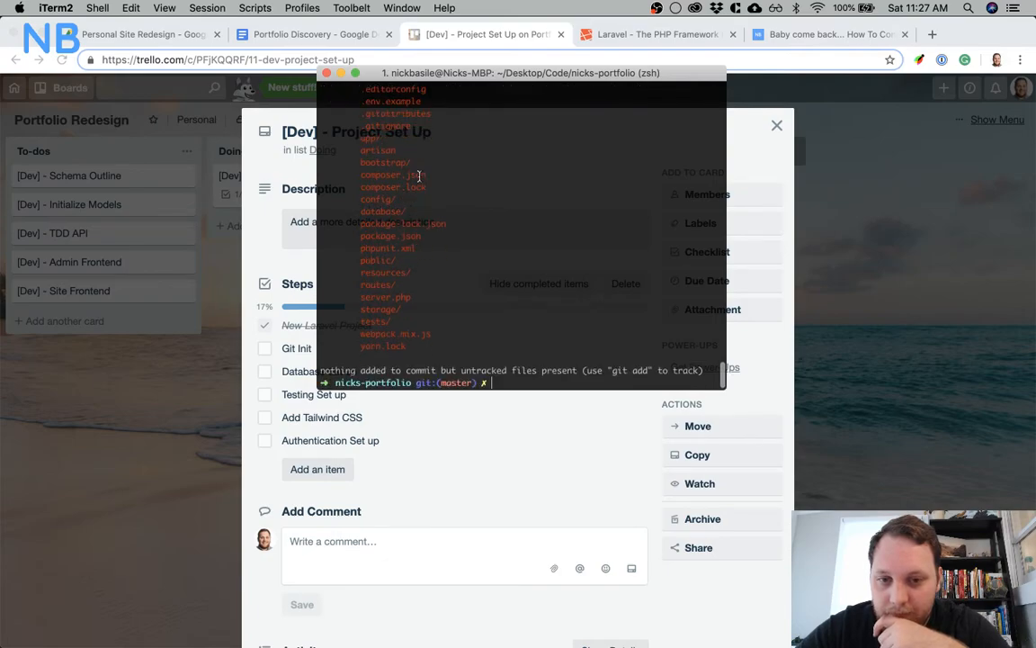
Open the Desktop/Code/nicks-portfolio folder as a project in PhpStorm and expand its root folder in the project tree
{"action": "mouse_move", "coordinate": [504, 640]}
{"action": "left_click", "coordinate": [605, 619]}
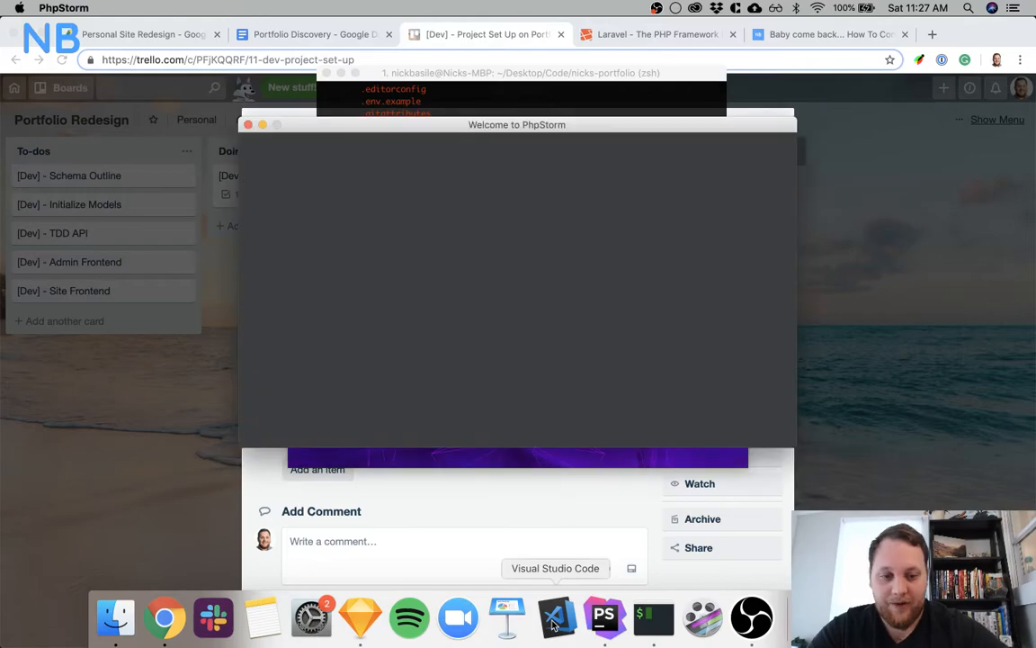
{"action": "left_click", "coordinate": [558, 324]}
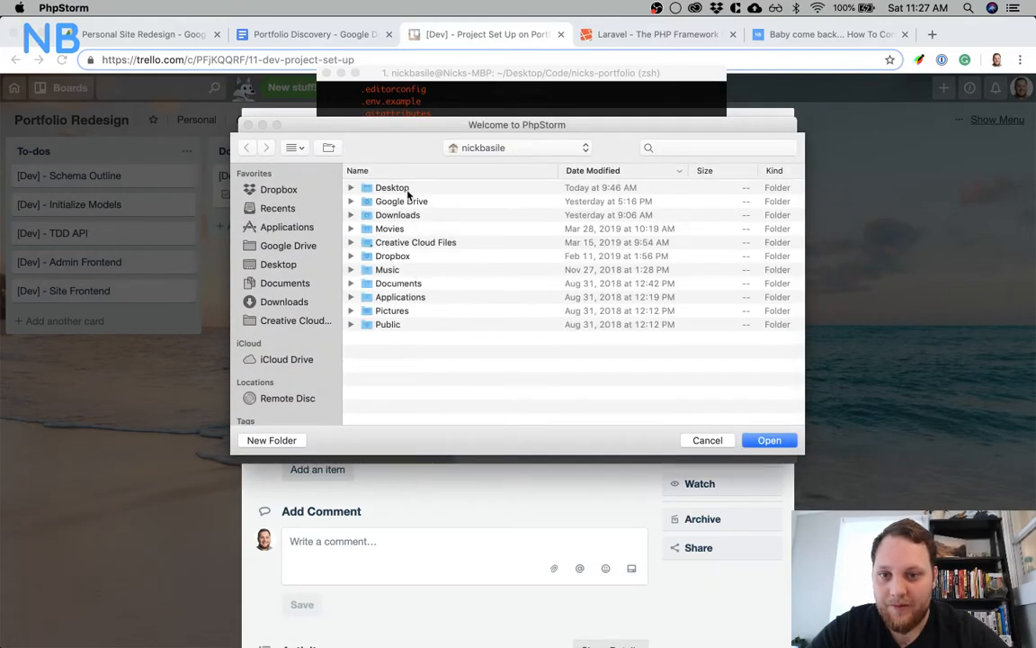
{"action": "double_click", "coordinate": [393, 188]}
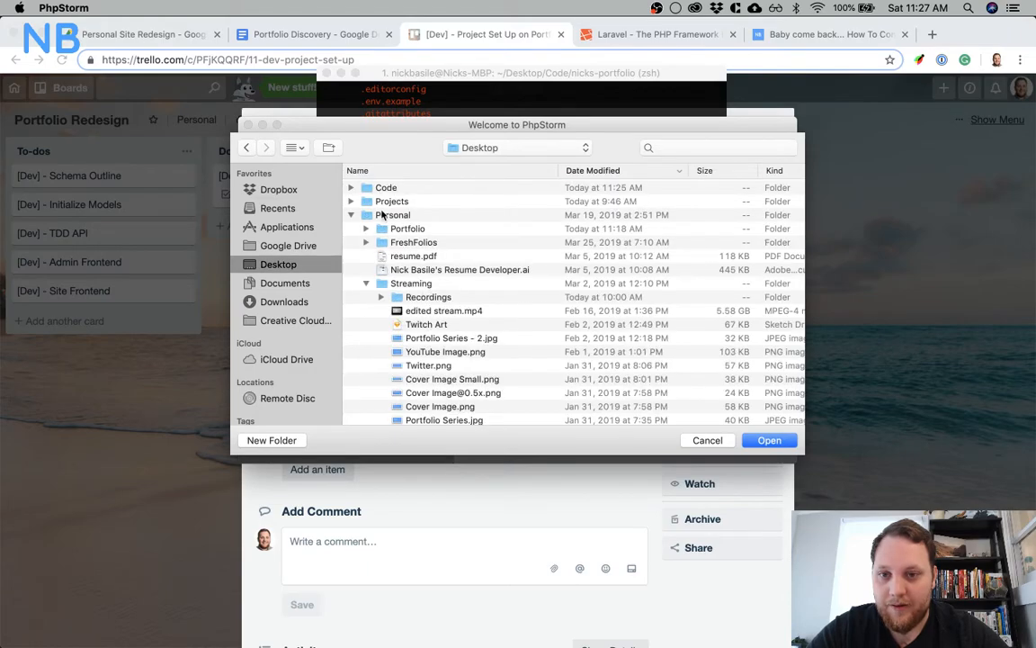
{"action": "double_click", "coordinate": [385, 187]}
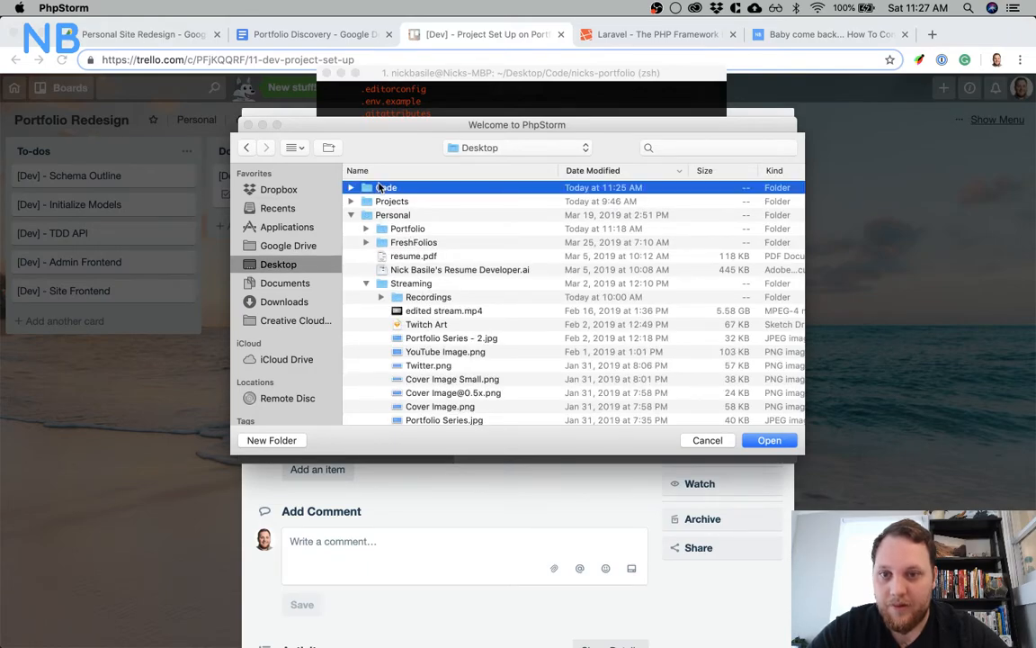
{"action": "left_click", "coordinate": [409, 189]}
{"action": "left_click", "coordinate": [764, 440]}
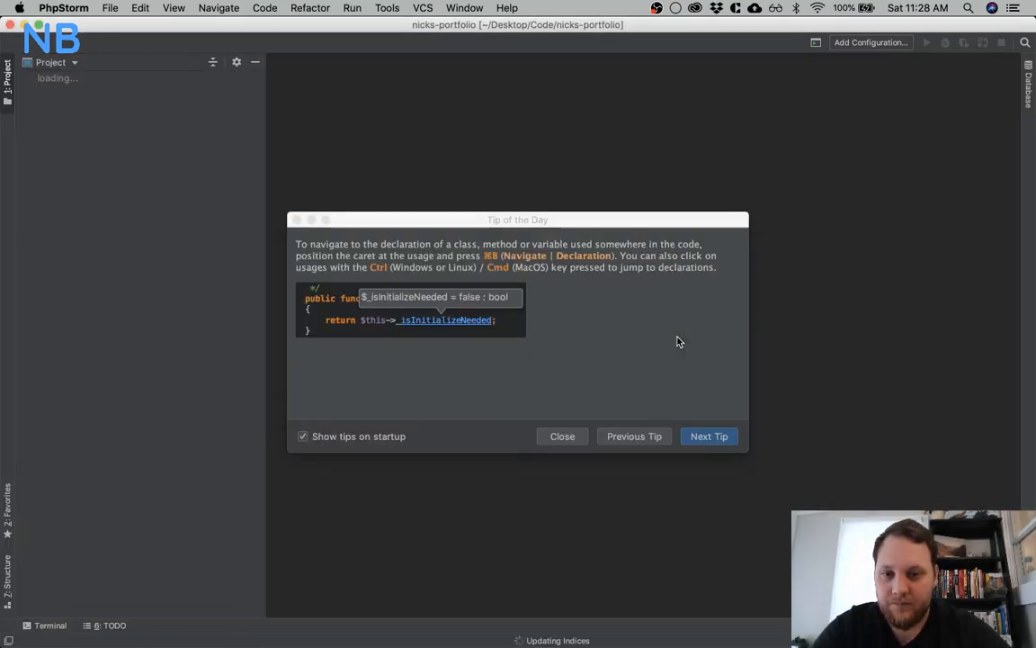
{"action": "left_click", "coordinate": [578, 435]}
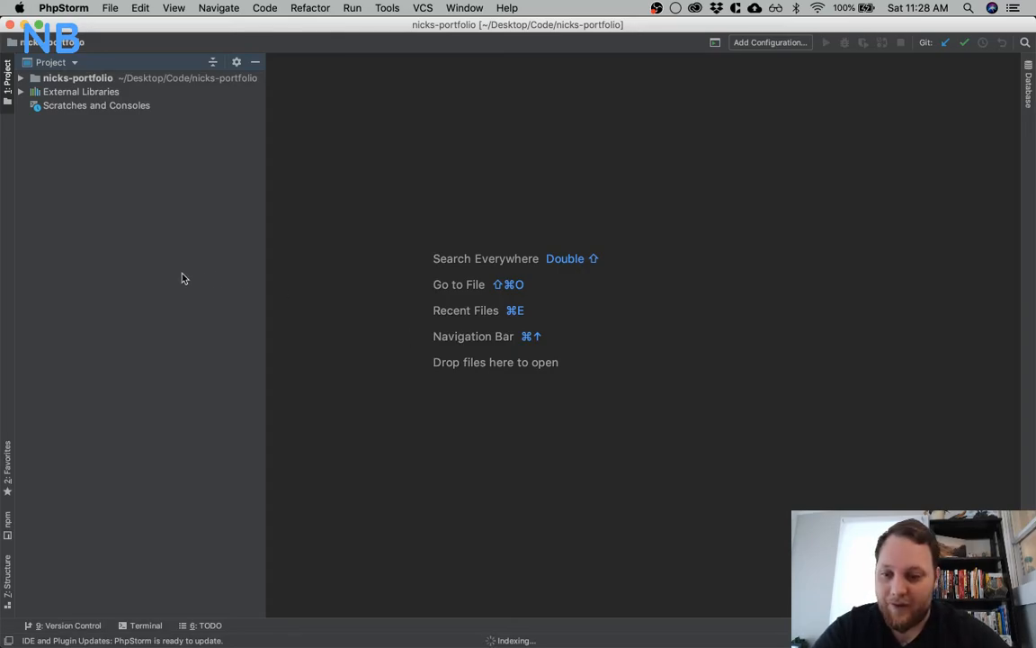
{"action": "left_click", "coordinate": [19, 78]}
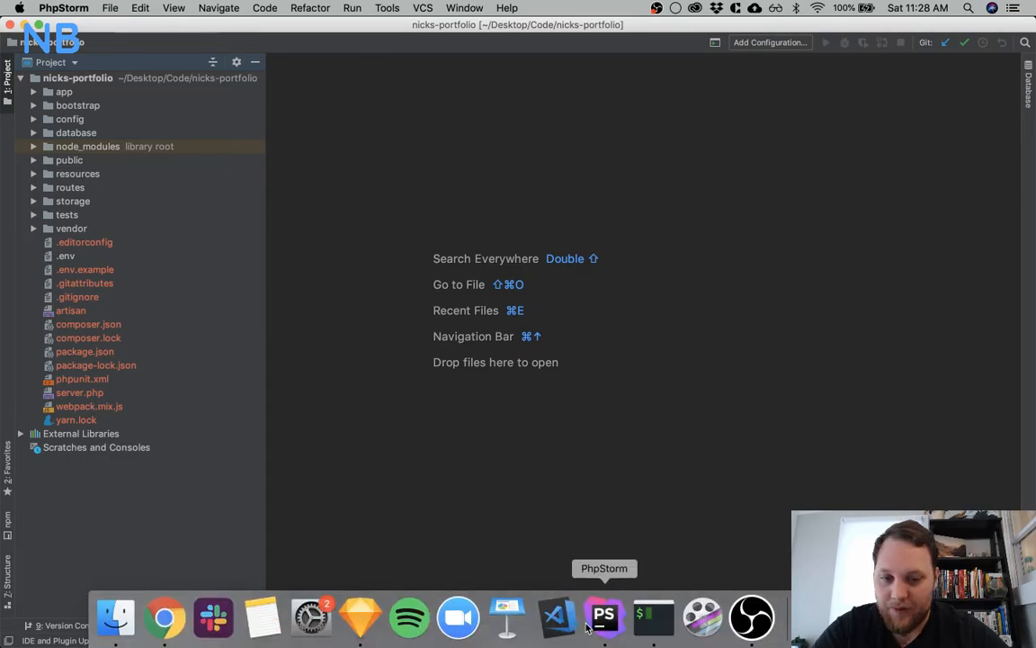
Check the Git status again in iTerm and highlight the .idea/ entry among the untracked files
{"action": "mouse_move", "coordinate": [751, 636]}
{"action": "left_click", "coordinate": [654, 617]}
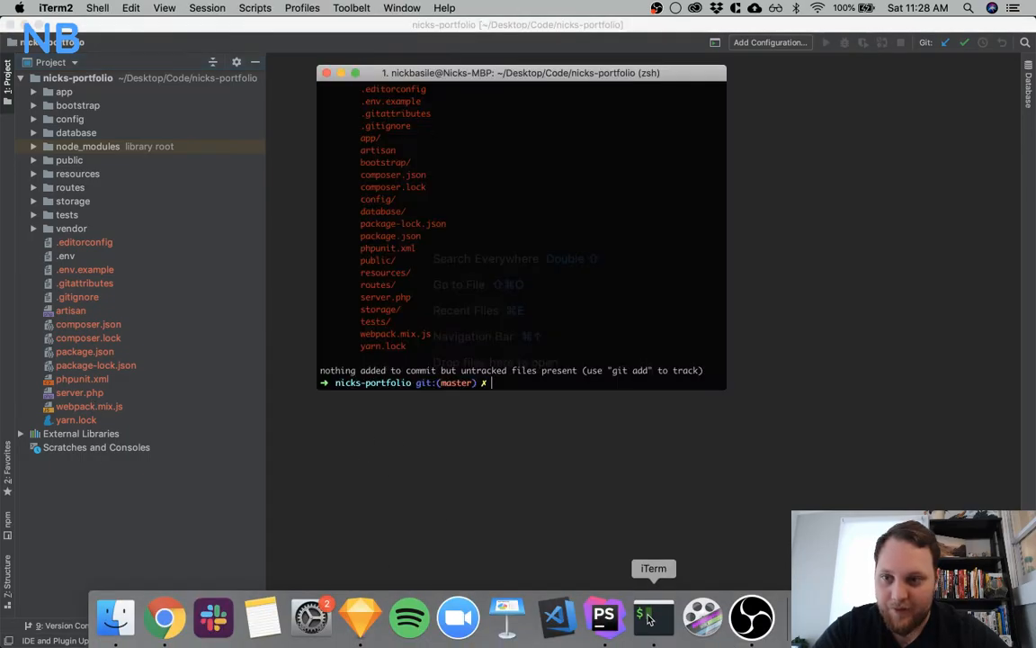
{"action": "type", "text": "git status"}
{"action": "key", "text": "Return"}
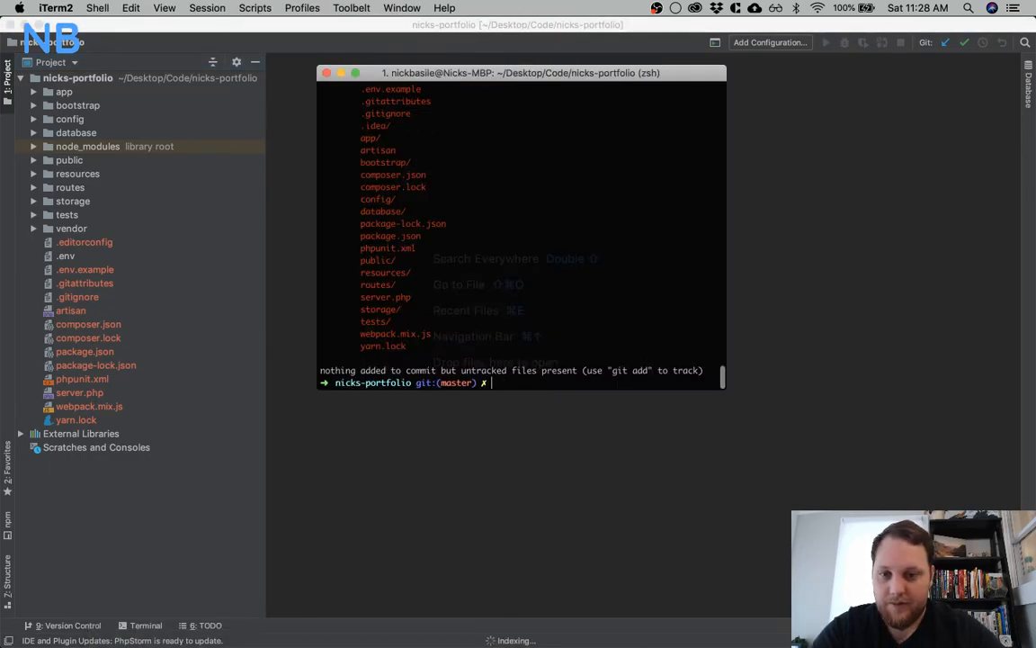
{"action": "triple_click", "coordinate": [360, 126]}
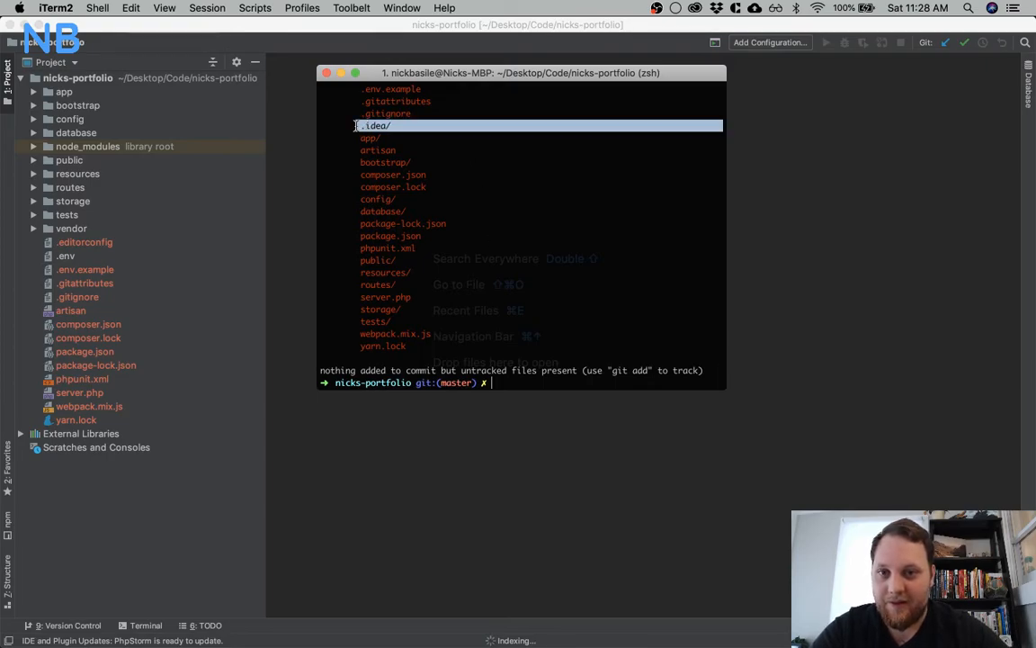
Switch to PhpStorm and open the project's .gitignore file in the editor
{"action": "left_click", "coordinate": [202, 312]}
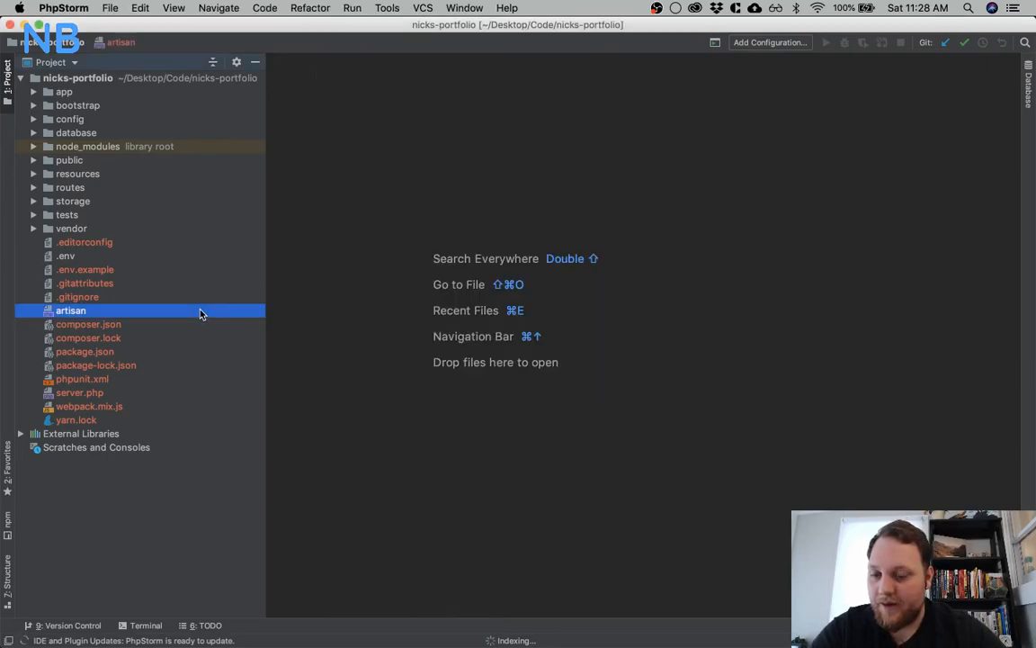
{"action": "left_click", "coordinate": [133, 298]}
{"action": "double_click", "coordinate": [133, 297]}
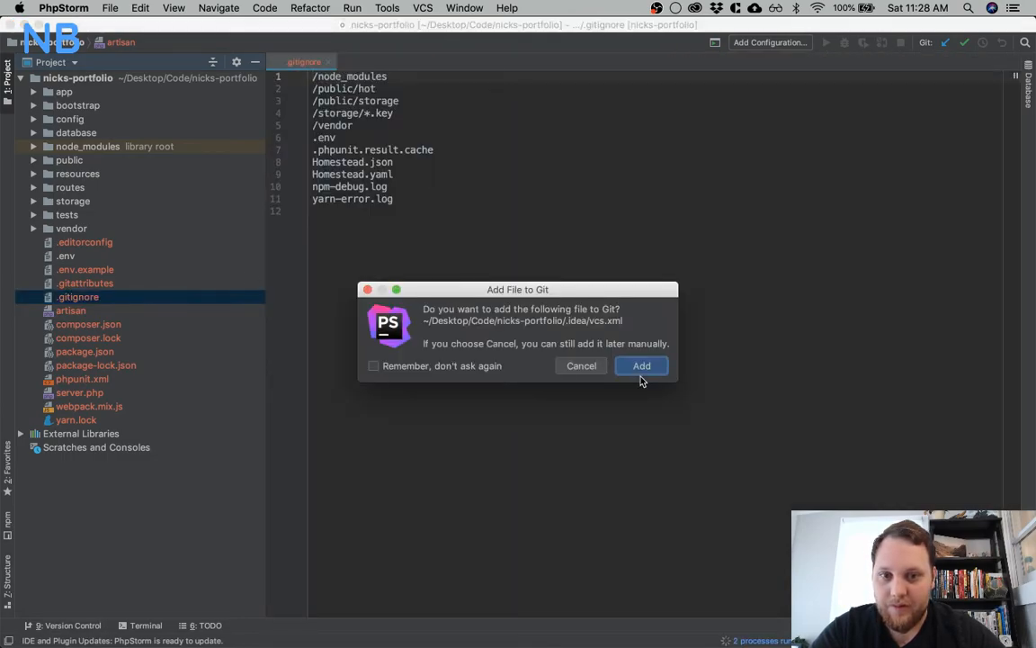
Decline adding .idea/vcs.xml to Git and append .idea/ as a new entry at the end of .gitignore
{"action": "left_click", "coordinate": [580, 366]}
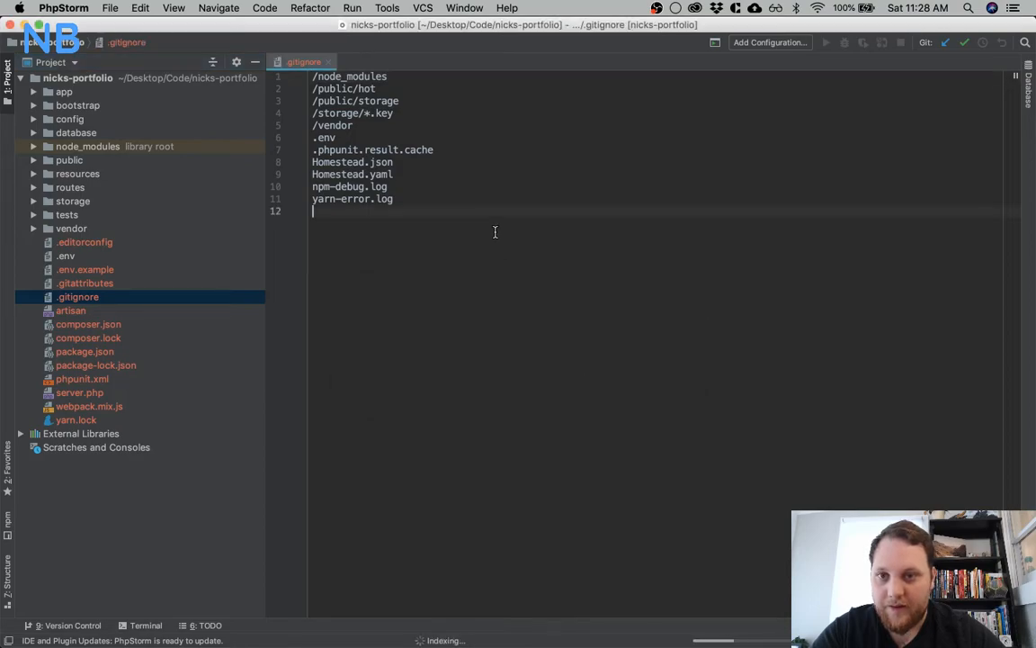
{"action": "type", "text": ".idea/"}
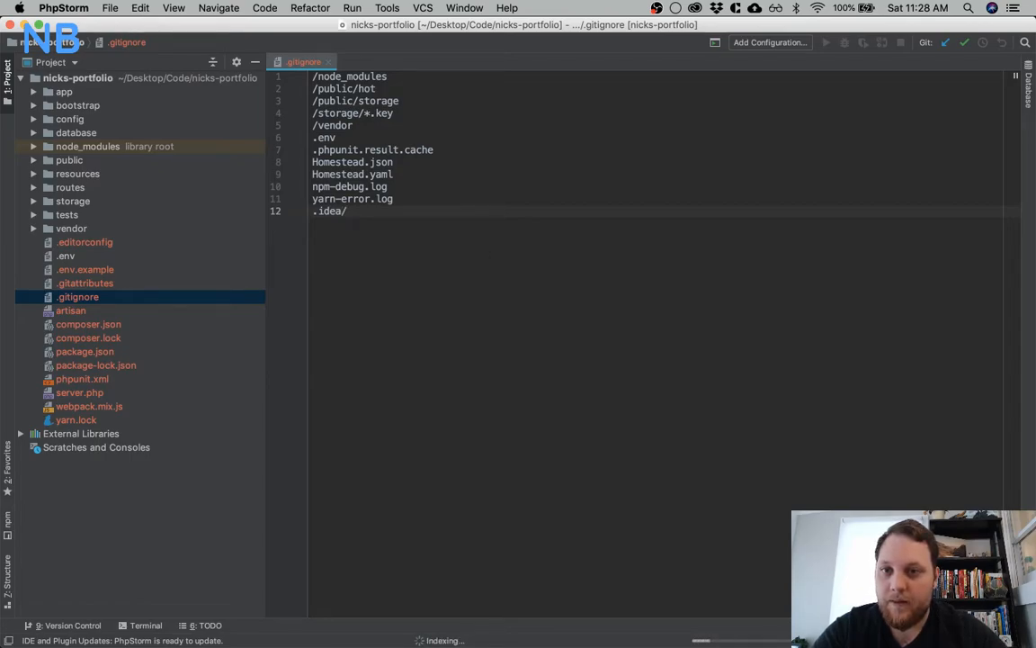
Switch to iTerm, check the Git status again and review the list of untracked files
{"action": "mouse_move", "coordinate": [604, 630]}
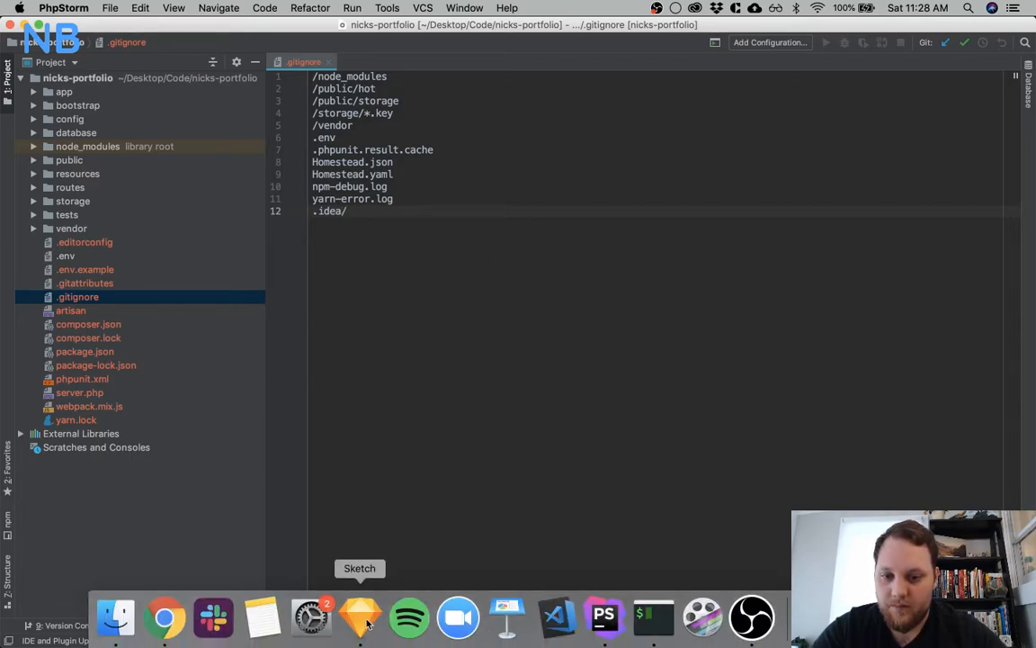
{"action": "left_click", "coordinate": [644, 619]}
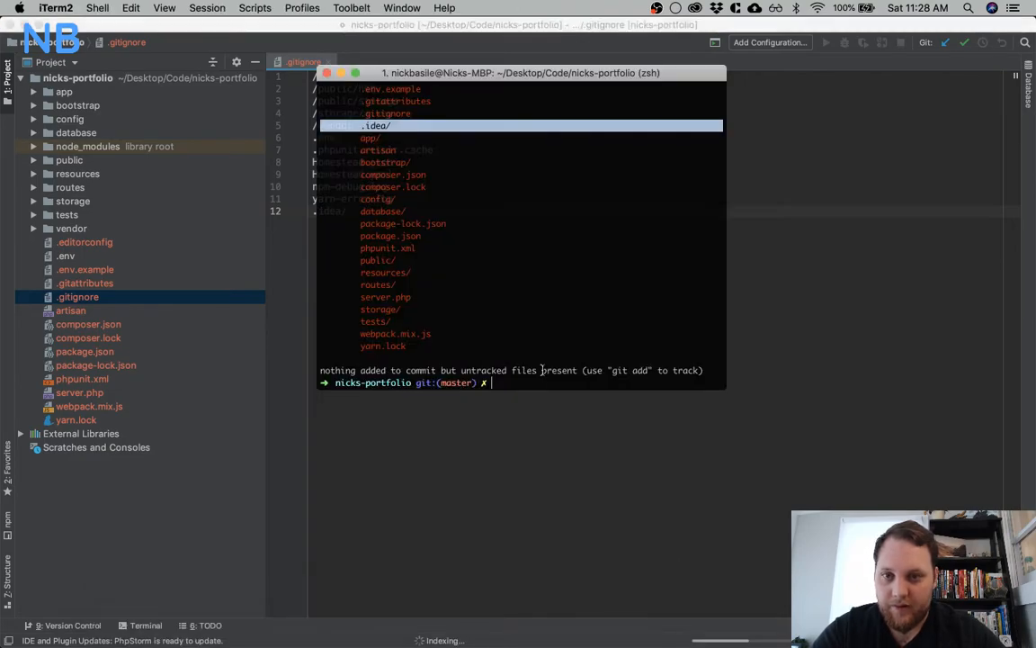
{"action": "type", "text": "git status"}
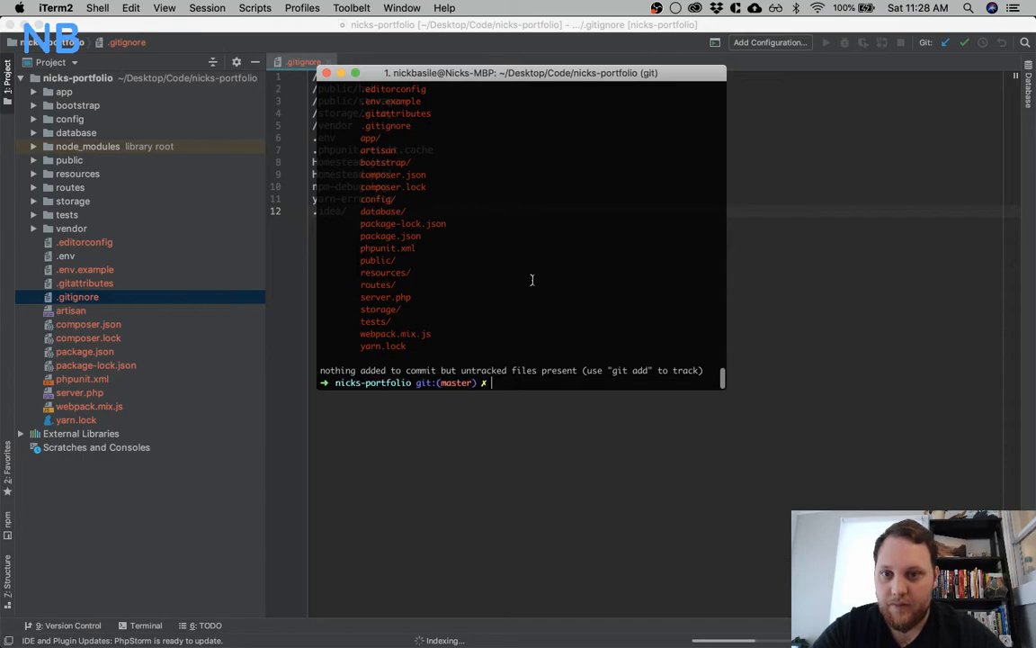
{"action": "key", "text": "Return"}
{"action": "scroll", "coordinate": [532, 279], "scroll_direction": "up", "scroll_amount": 3}
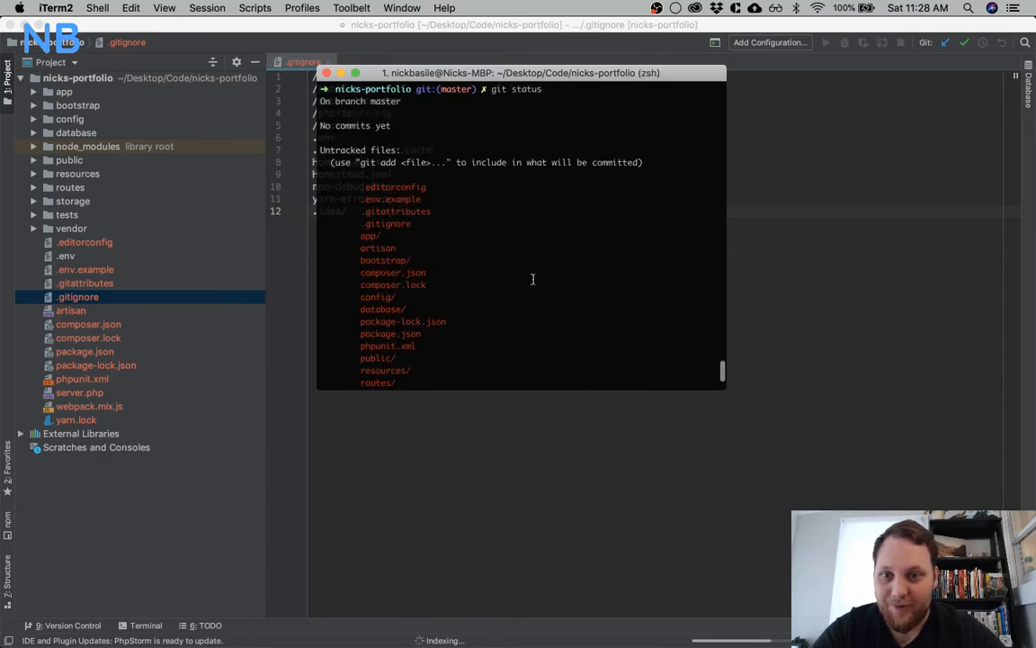
{"action": "scroll", "coordinate": [533, 279], "scroll_direction": "down", "scroll_amount": 3}
In PhpStorm, inspect and close the .editorconfig file, and add .editorconfig as a new line at the end of .gitignore
{"action": "left_click", "coordinate": [140, 243]}
{"action": "double_click", "coordinate": [140, 243]}
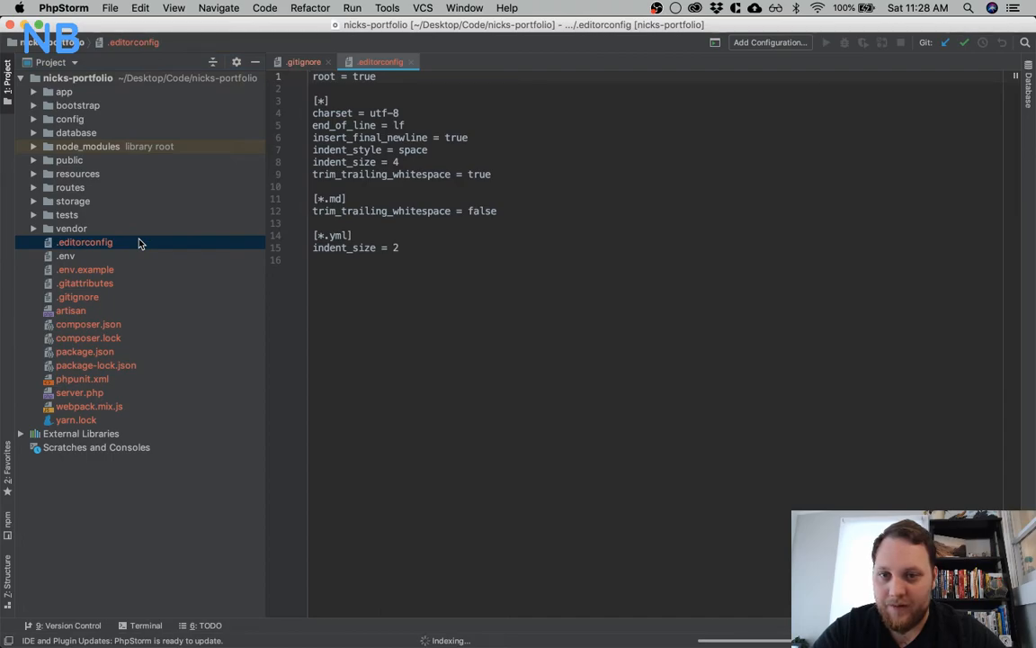
{"action": "left_click", "coordinate": [410, 62]}
{"action": "left_click", "coordinate": [426, 252]}
{"action": "key", "text": "Return"}
{"action": "type", "text": ".editorconfig"}
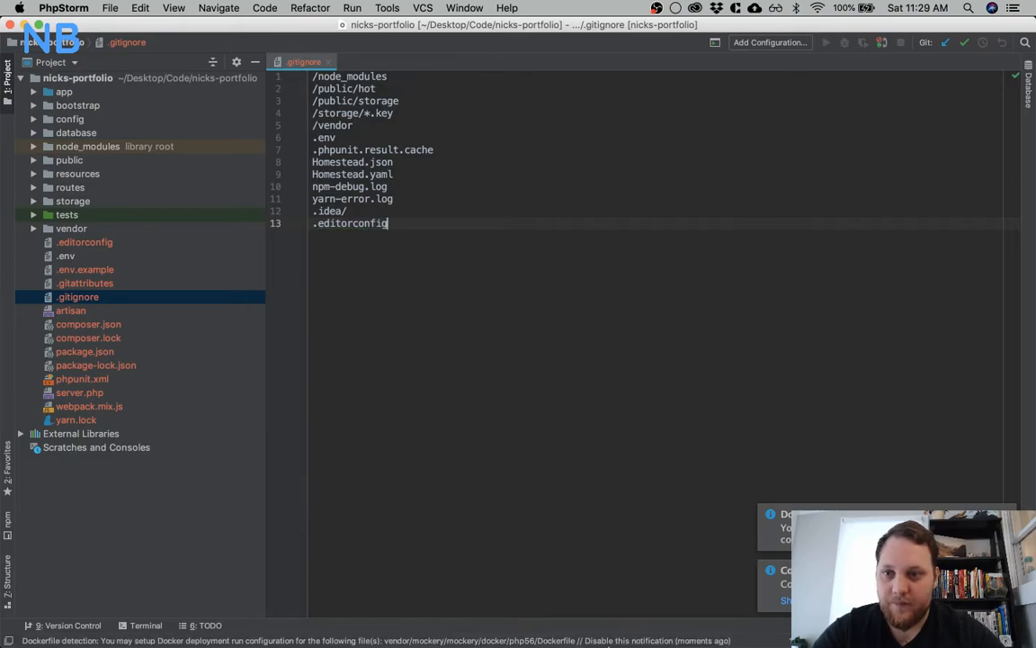
Recheck the untracked files with git status in iTerm and briefly look at the .env file in PhpStorm
{"action": "left_click", "coordinate": [655, 616]}
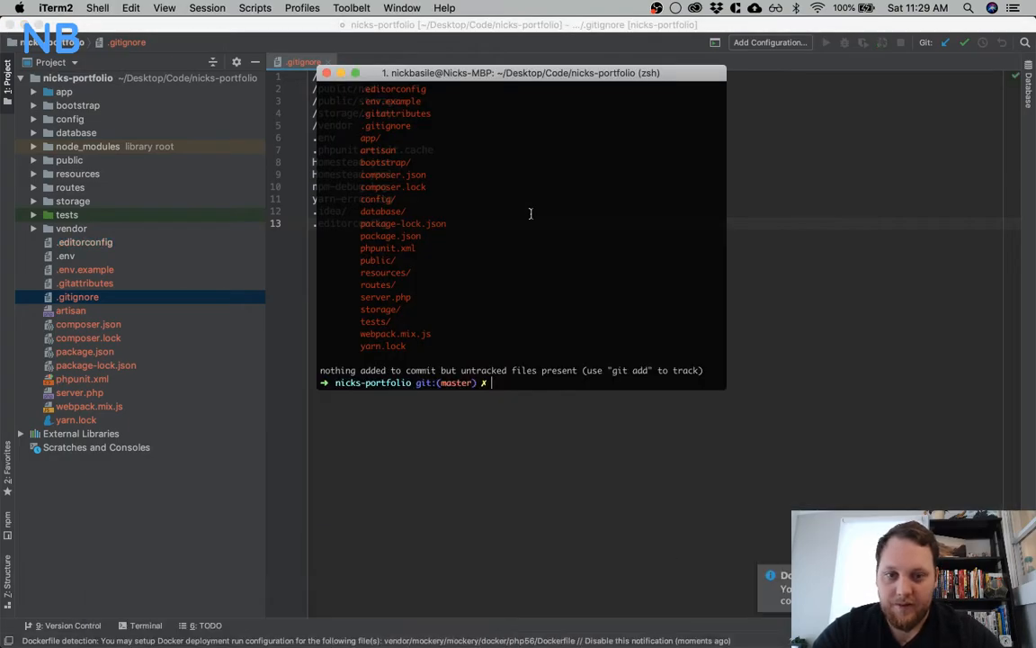
{"action": "scroll", "coordinate": [531, 214], "scroll_direction": "up", "scroll_amount": 2}
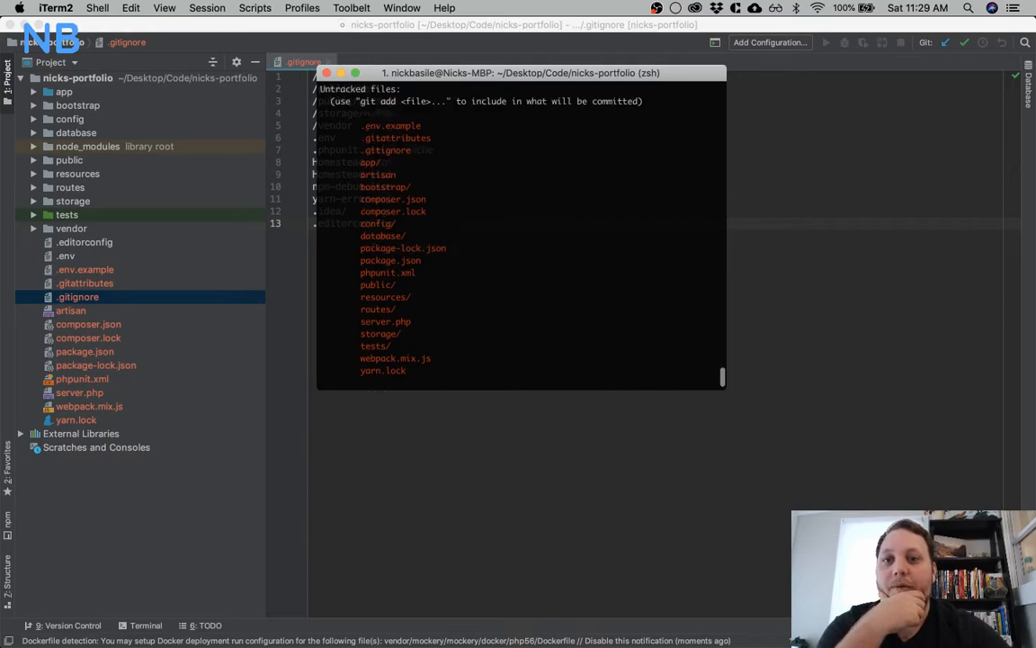
{"action": "scroll", "coordinate": [522, 229], "scroll_direction": "up", "scroll_amount": 3}
{"action": "scroll", "coordinate": [521, 229], "scroll_direction": "down", "scroll_amount": 5}
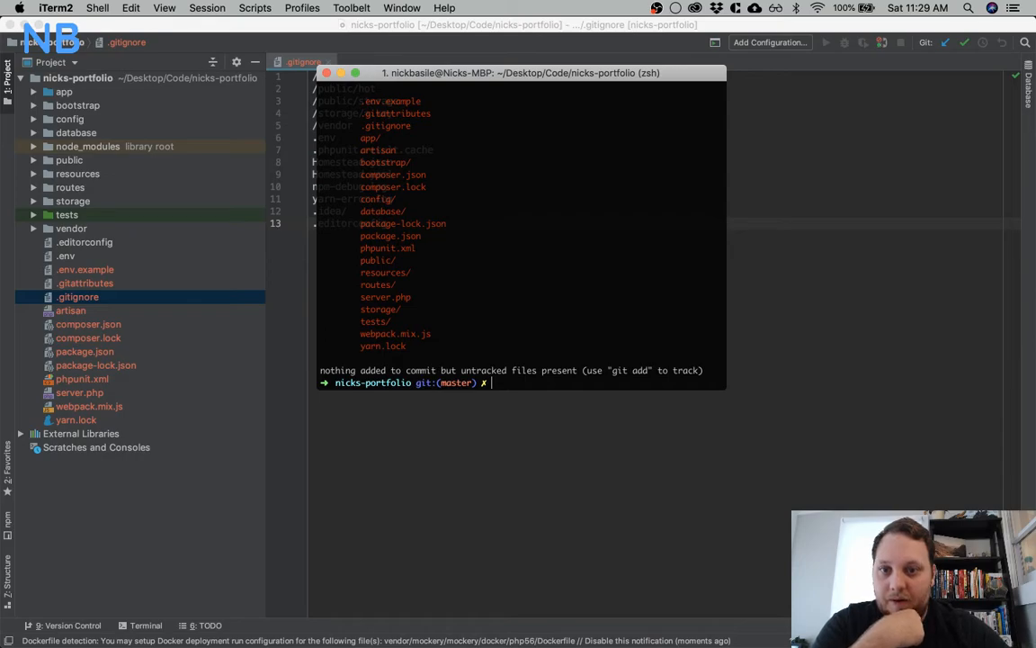
{"action": "double_click", "coordinate": [90, 253]}
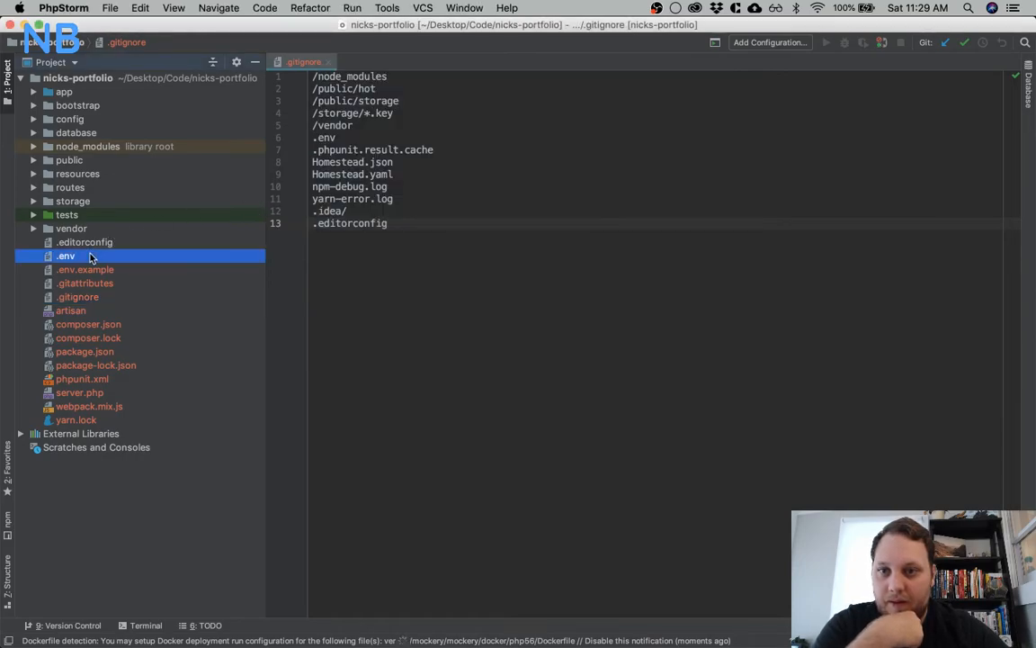
{"action": "left_click", "coordinate": [379, 61]}
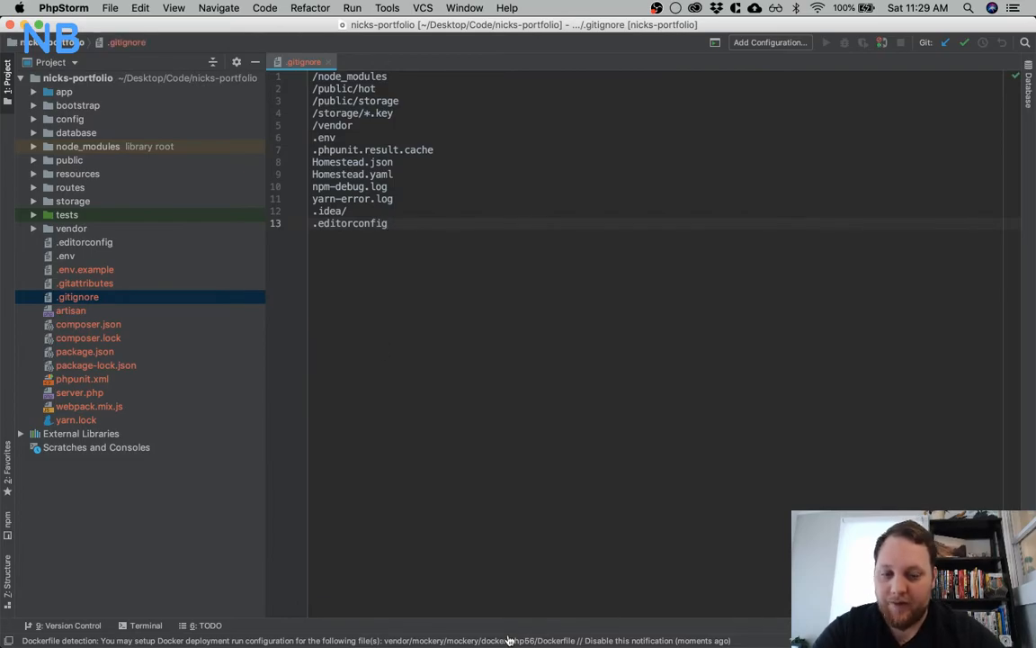
Switch to iTerm and stage all untracked project files with git add
{"action": "mouse_move", "coordinate": [606, 620]}
{"action": "left_click", "coordinate": [655, 617]}
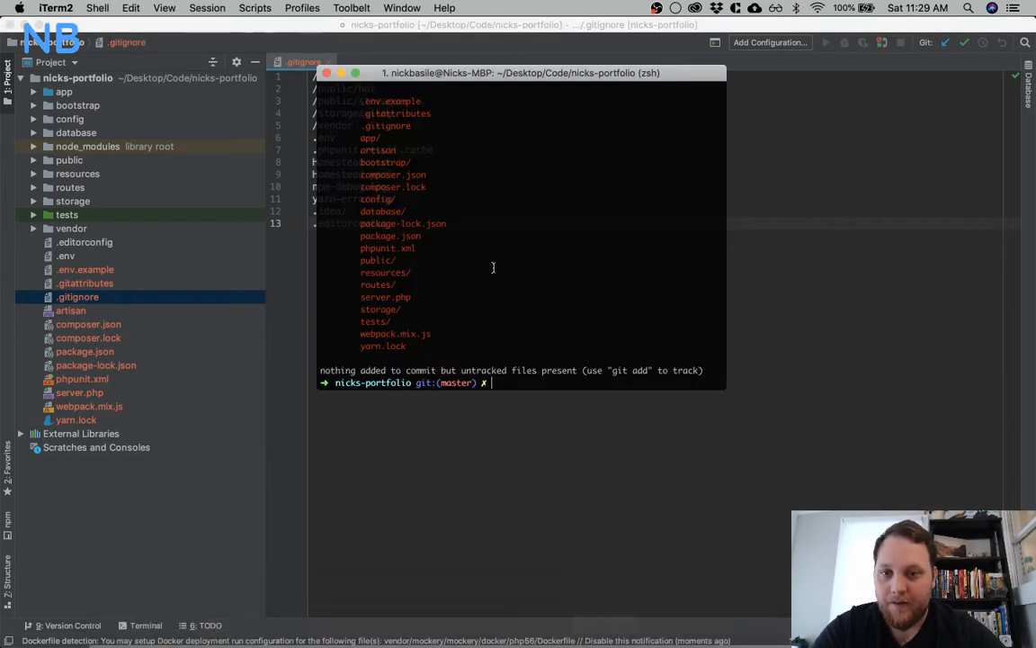
{"action": "type", "text": "git co"}
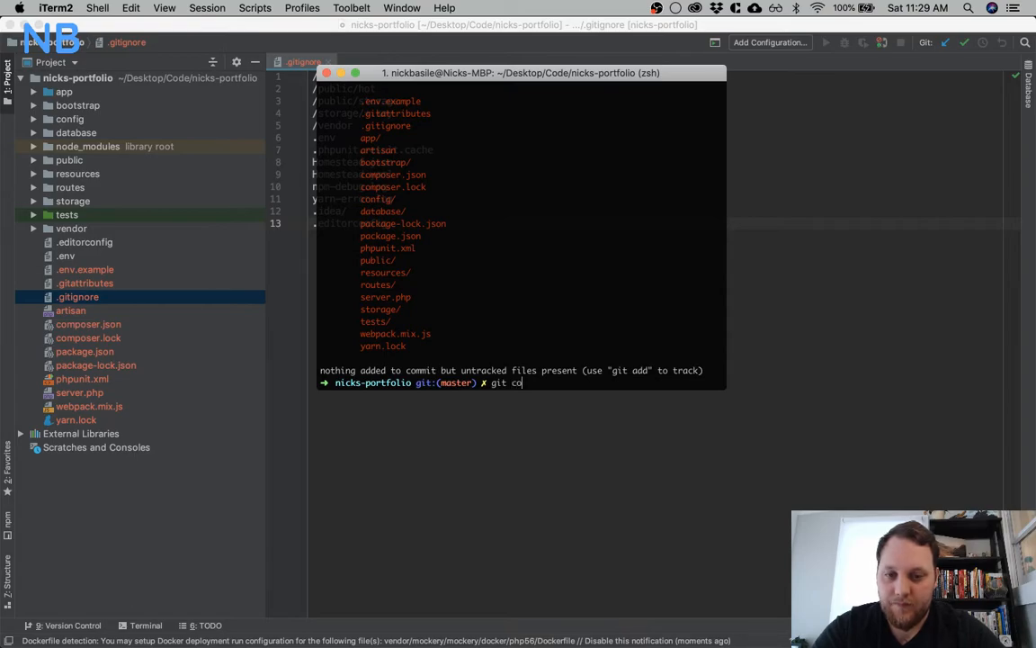
{"action": "type", "text": "dd "}
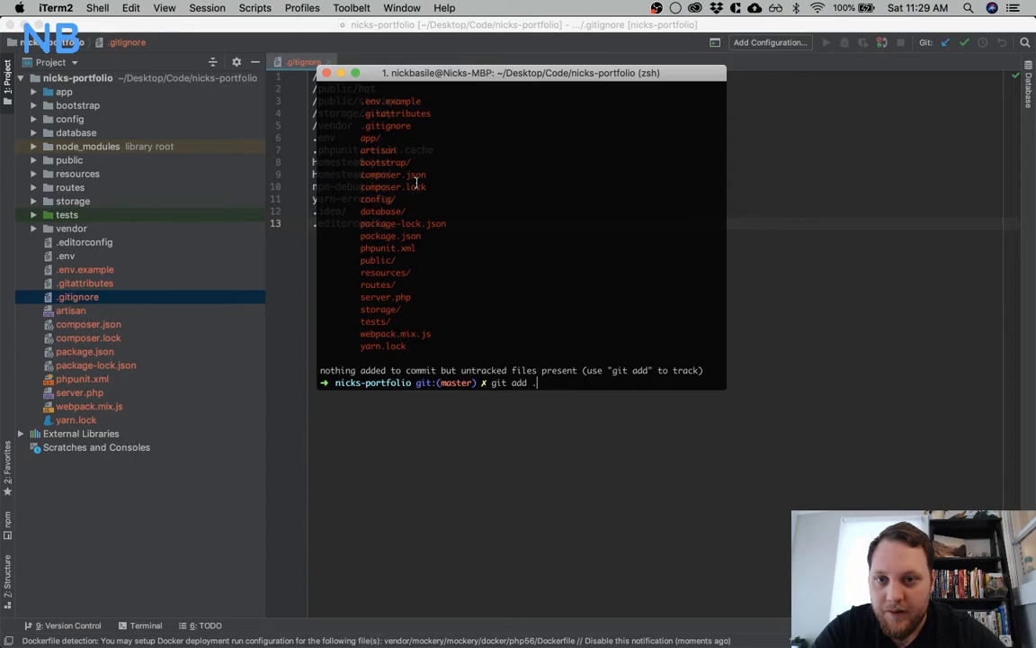
{"action": "type", "text": "."}
{"action": "scroll", "coordinate": [415, 183], "scroll_direction": "up", "scroll_amount": 2}
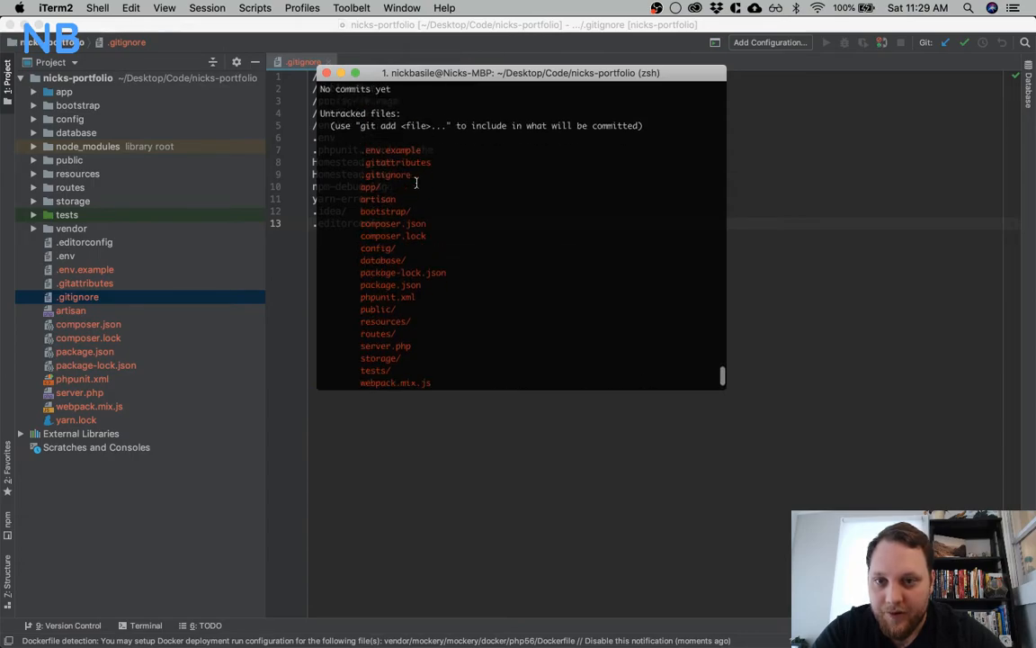
{"action": "scroll", "coordinate": [415, 183], "scroll_direction": "down", "scroll_amount": 2}
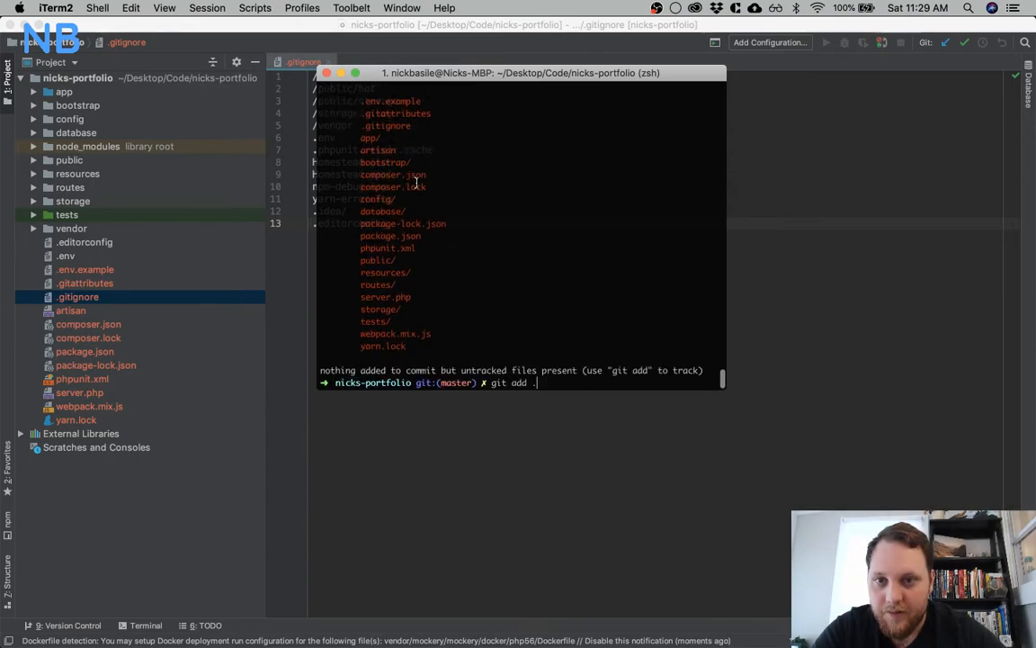
{"action": "key", "text": "Return"}
Commit the staged files with git commit -am and the message "Initial commit"
{"action": "type", "text": "git commit -am \"Initial commit\""}
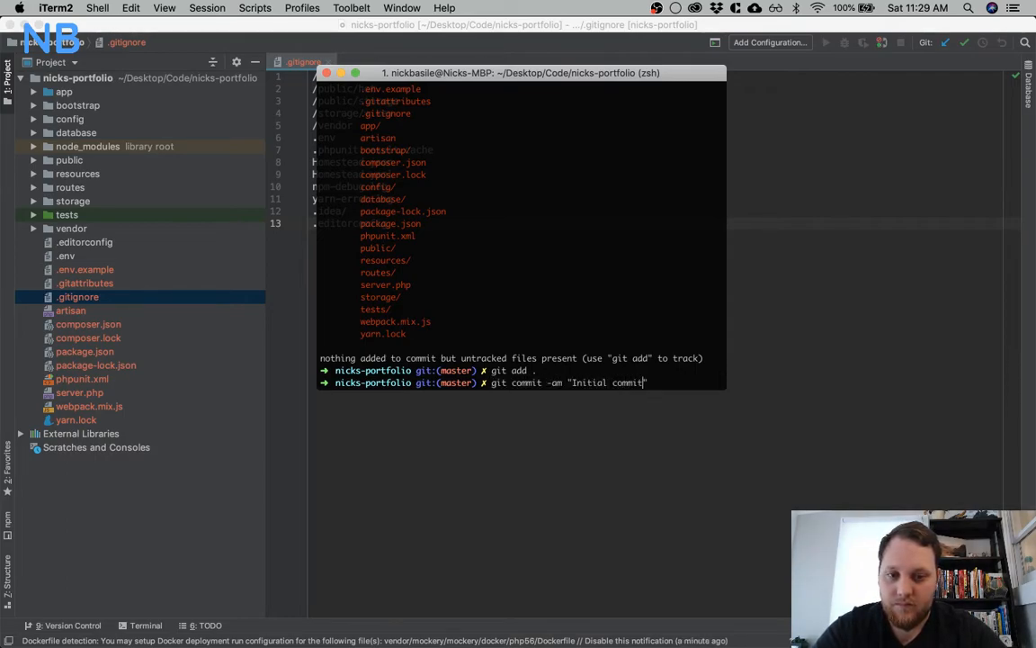
{"action": "key", "text": "Return"}
Clear the terminal output and tile the iTerm window to the left half of the display
{"action": "type", "text": "clear"}
{"action": "key", "text": "Return"}
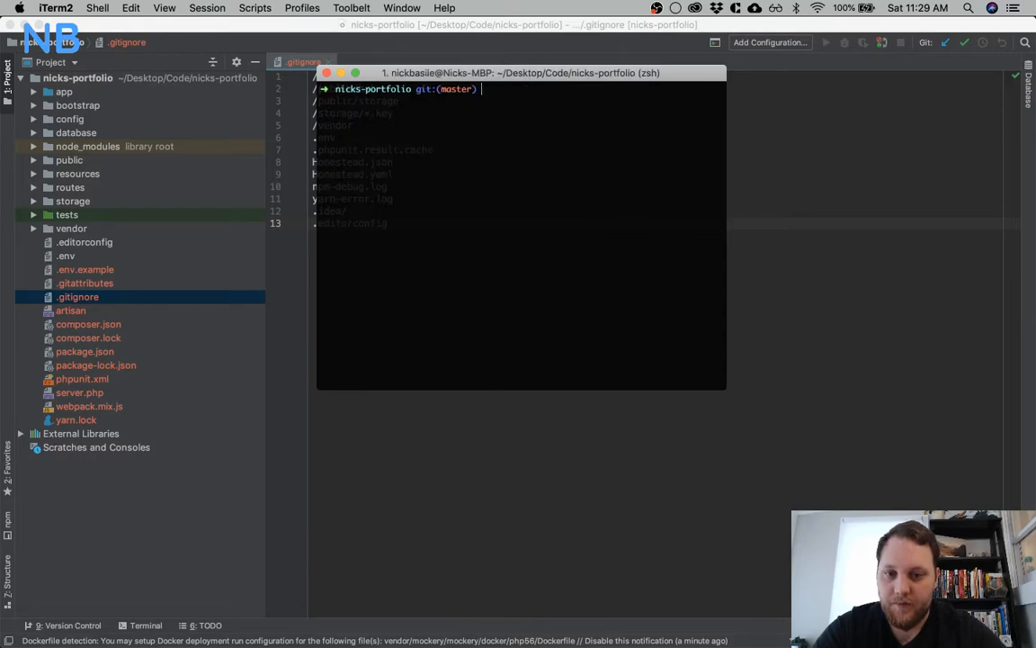
{"action": "key", "text": "alt+super+Left"}
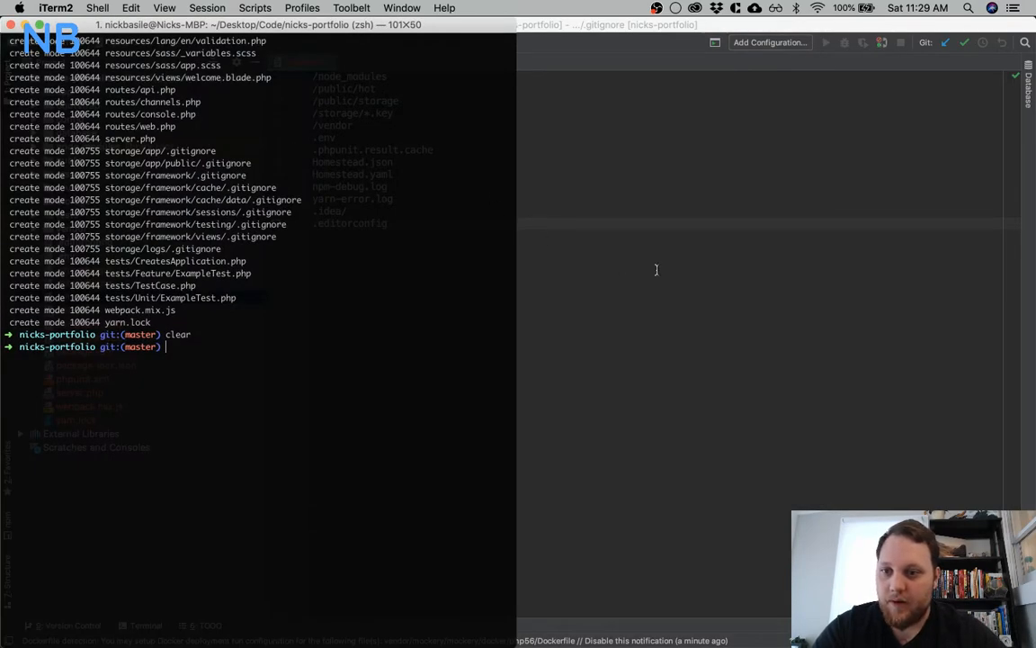
Switch to the Trello card in Chrome and mark the Git Init checklist item as complete
{"action": "key", "text": "super+Tab"}
{"action": "key", "text": "super+Tab"}
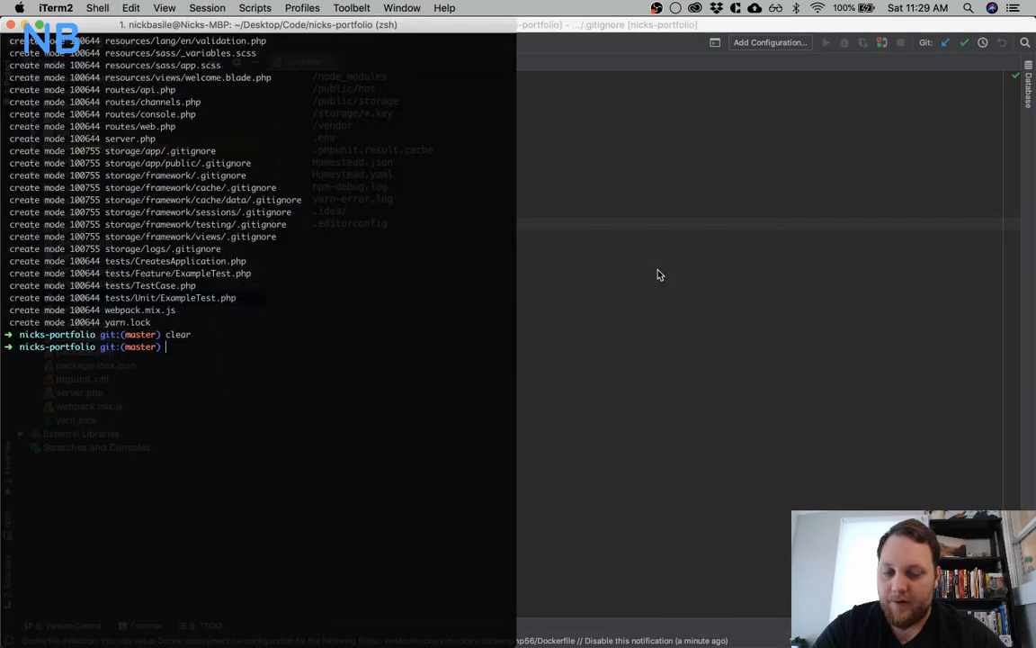
{"action": "key", "text": "super+Tab"}
{"action": "key", "text": "super+Tab"}
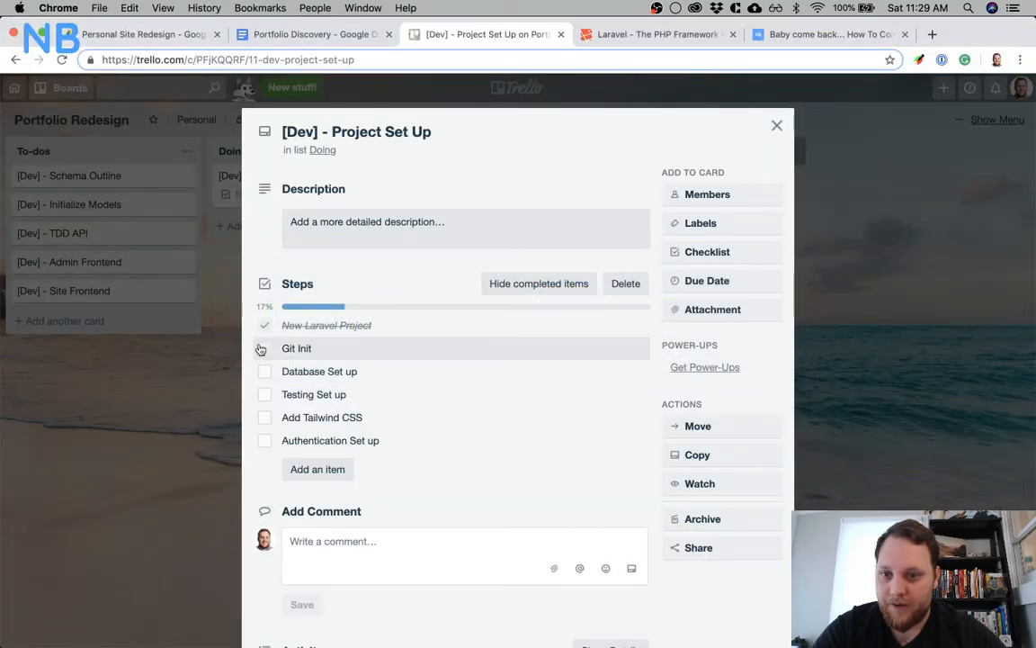
{"action": "left_click", "coordinate": [263, 348]}
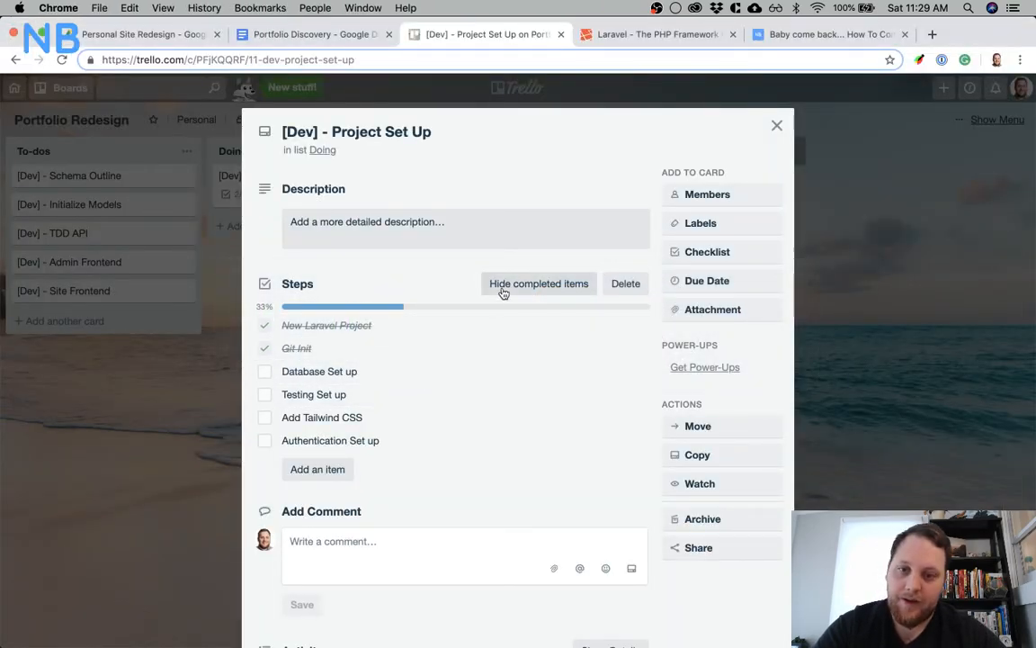
Switch to PhpStorm and open the project's .env file in the editor
{"action": "key", "text": "super+Tab"}
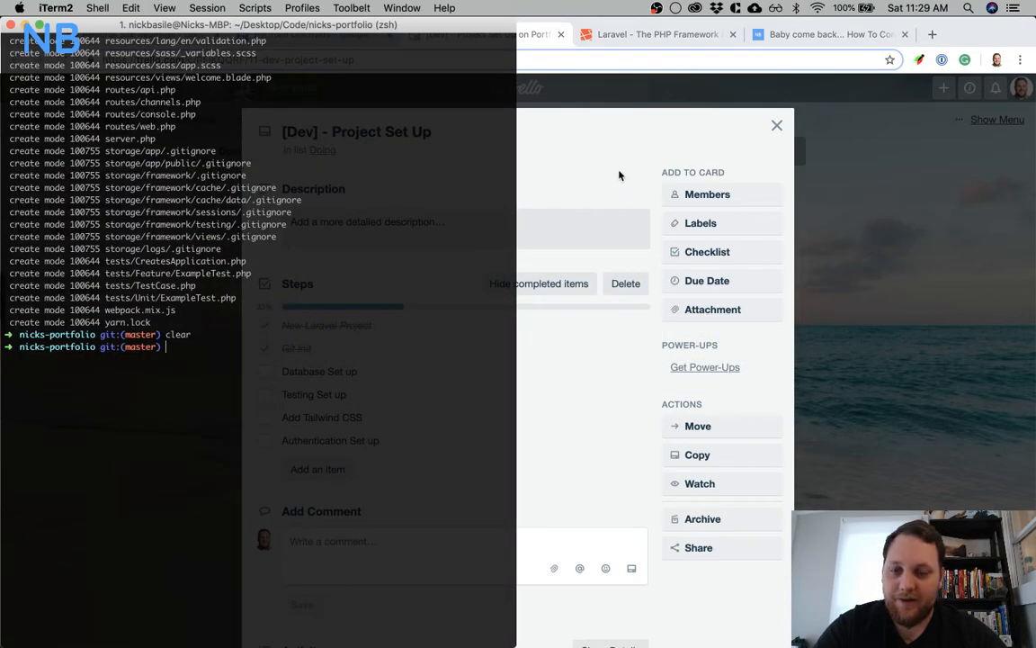
{"action": "key", "text": "super+Tab"}
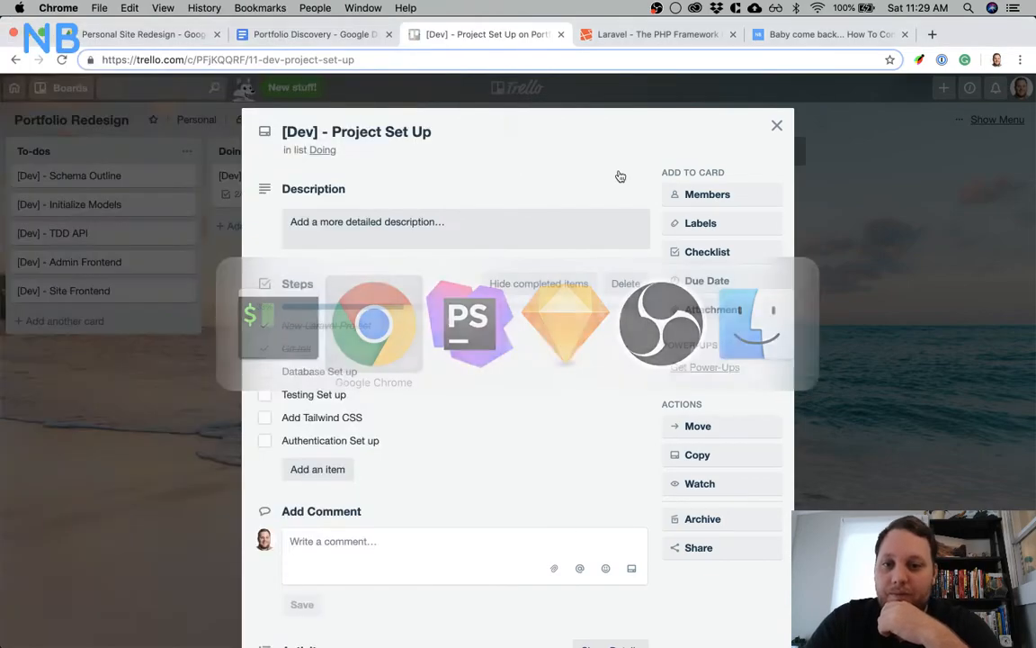
{"action": "key", "text": "super+Tab"}
{"action": "key", "text": "super+Tab"}
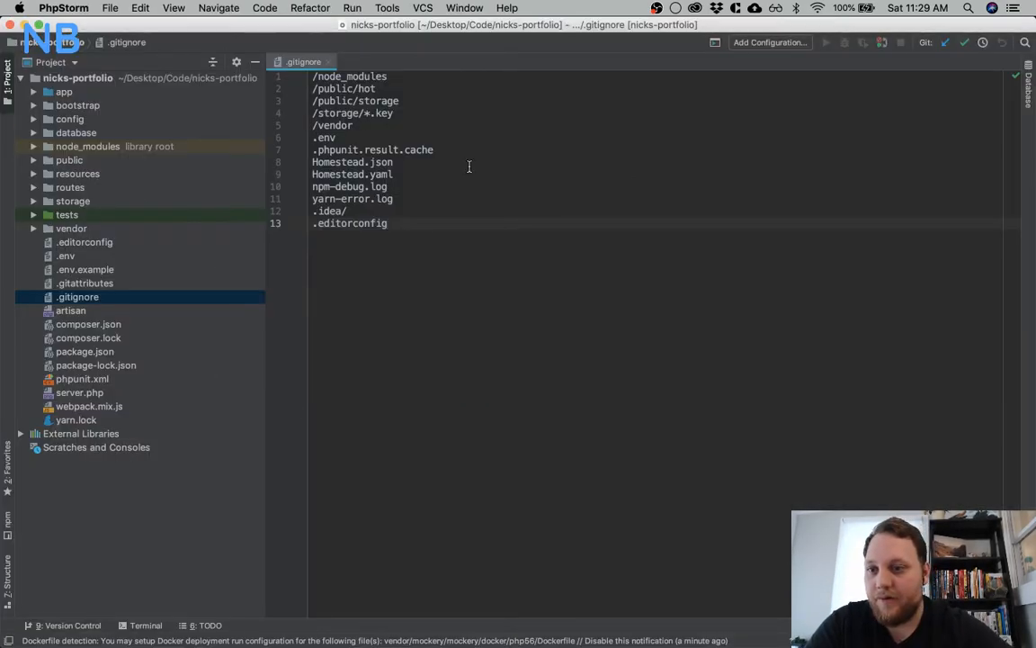
{"action": "left_click", "coordinate": [86, 257]}
{"action": "double_click", "coordinate": [86, 258]}
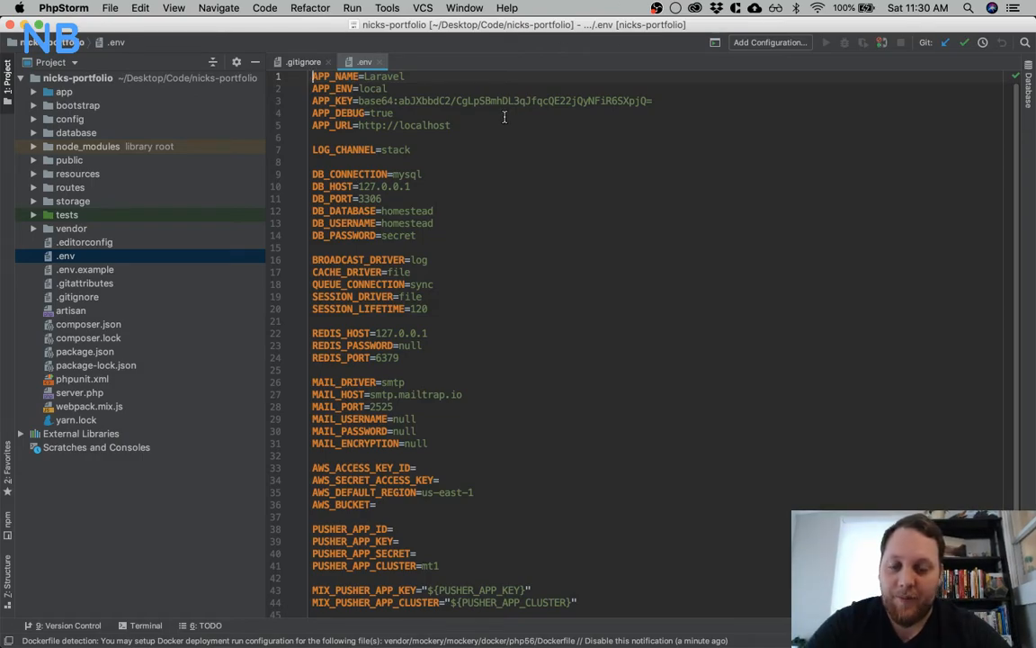
{"action": "left_click", "coordinate": [146, 272]}
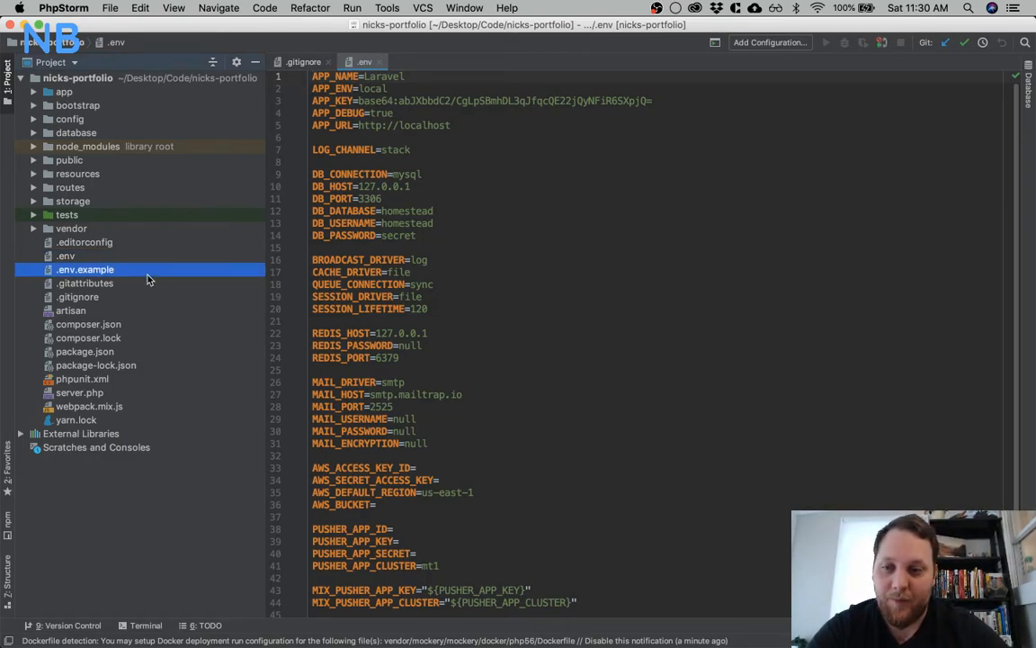
{"action": "left_click", "coordinate": [140, 258]}
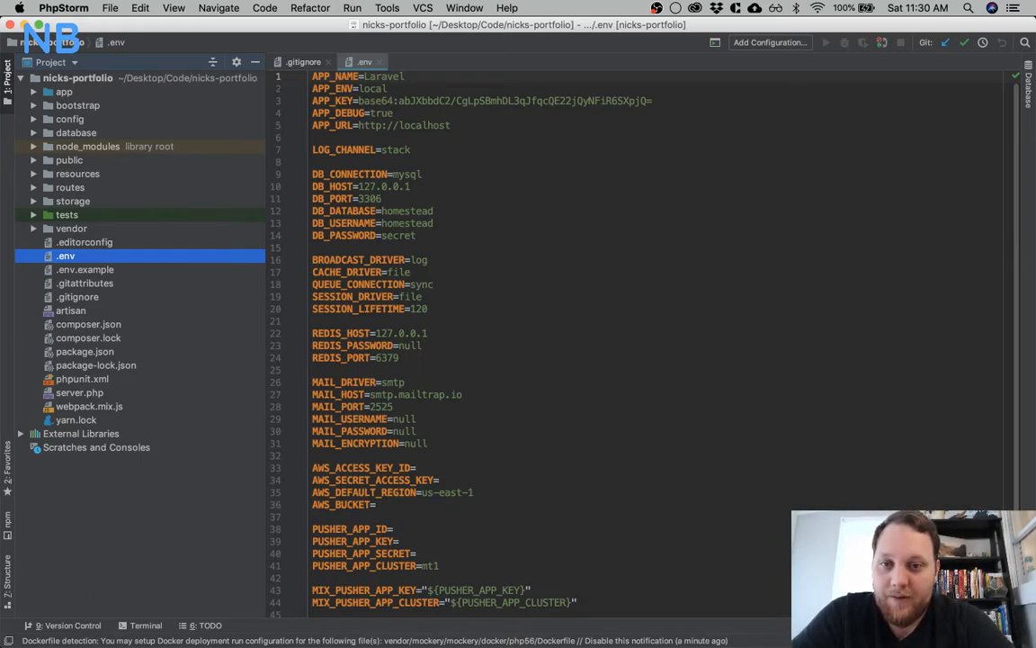
{"action": "scroll", "coordinate": [536, 211], "scroll_direction": "down", "scroll_amount": 2}
{"action": "scroll", "coordinate": [536, 211], "scroll_direction": "up", "scroll_amount": 2}
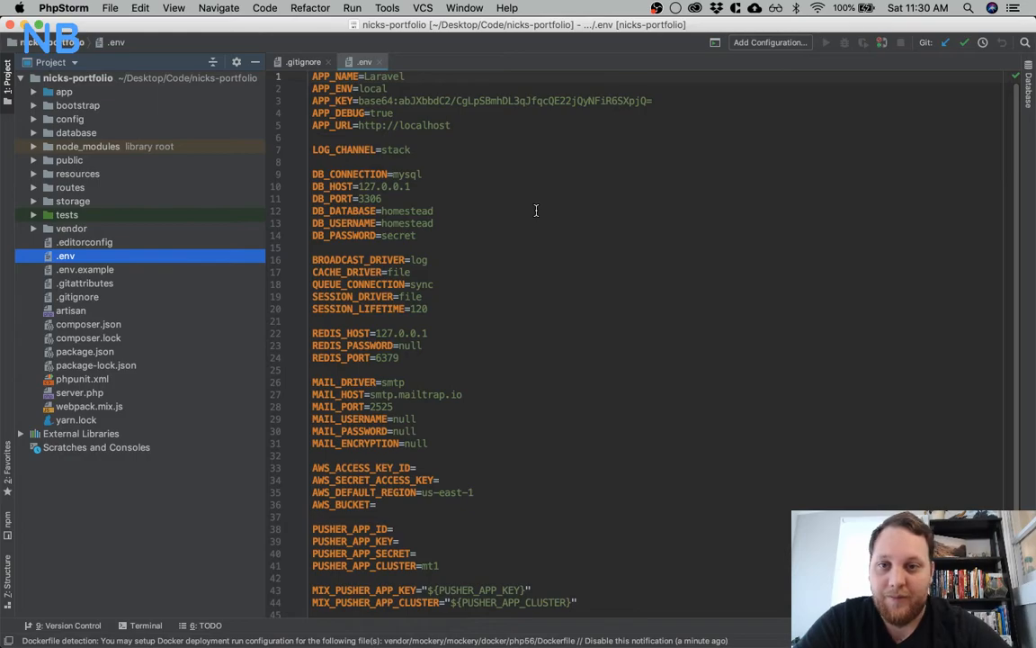
{"action": "left_click_drag", "start_coordinate": [400, 126], "coordinate": [476, 127]}
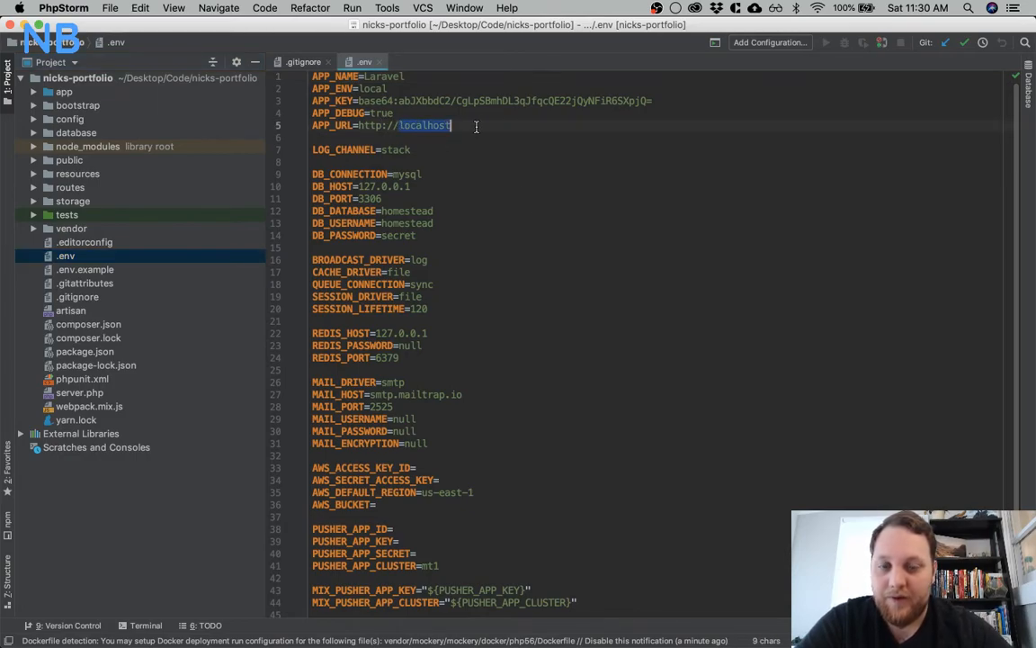
{"action": "type", "text": "nick"}
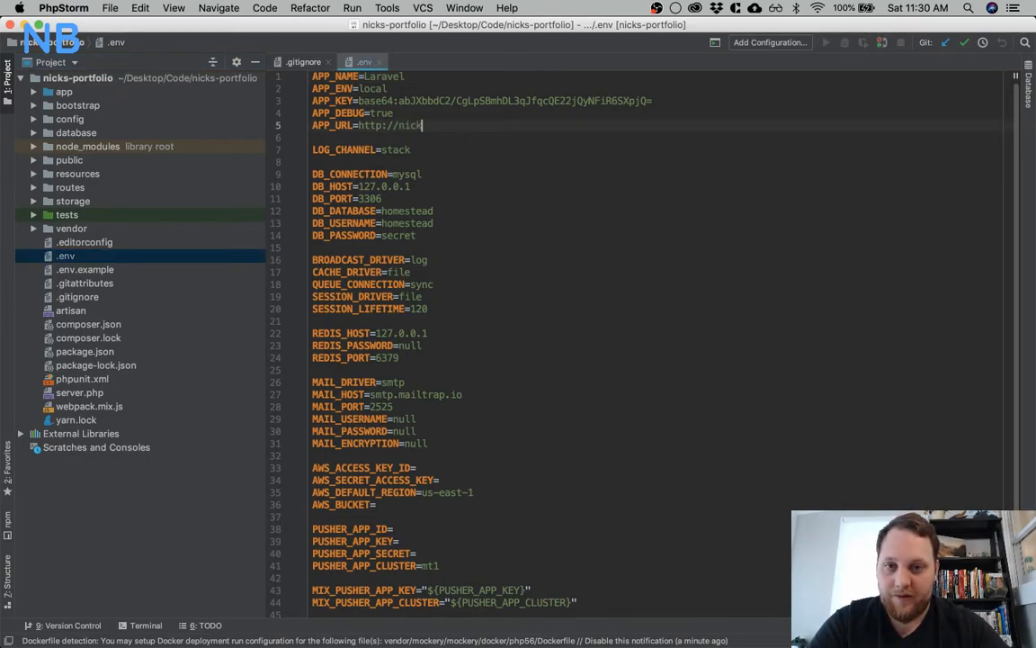
{"action": "type", "text": "s-portfol"}
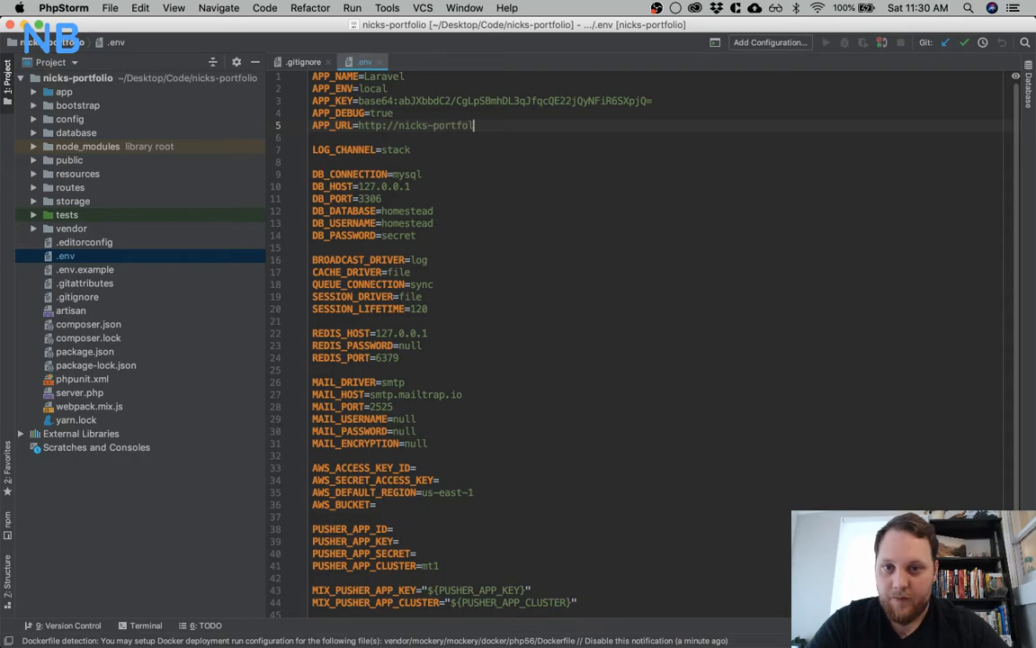
{"action": "type", "text": "io.test"}
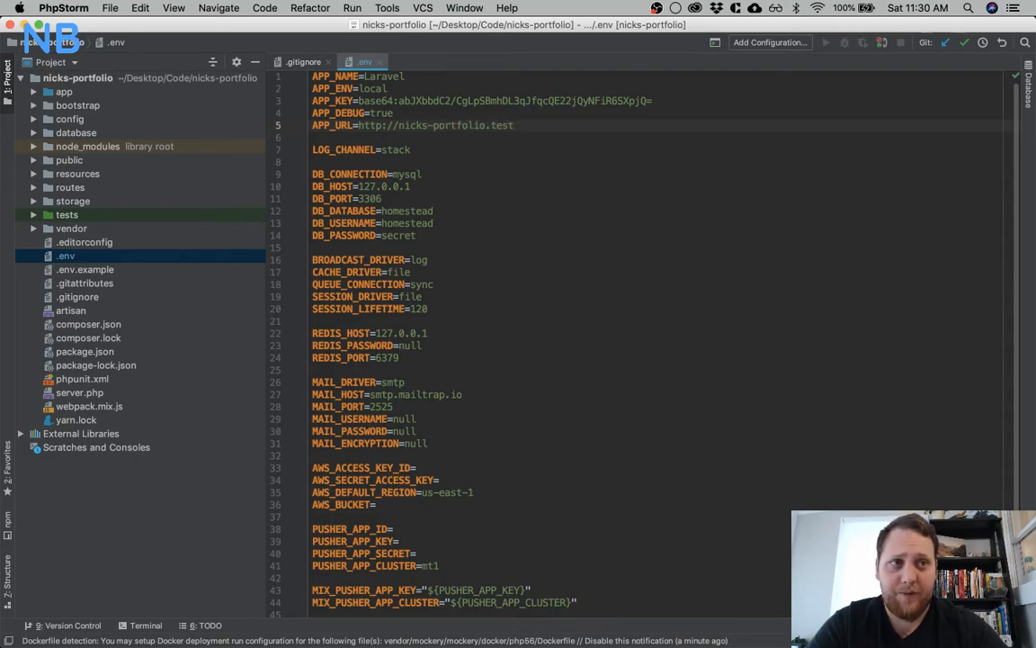
{"action": "left_click", "coordinate": [468, 184]}
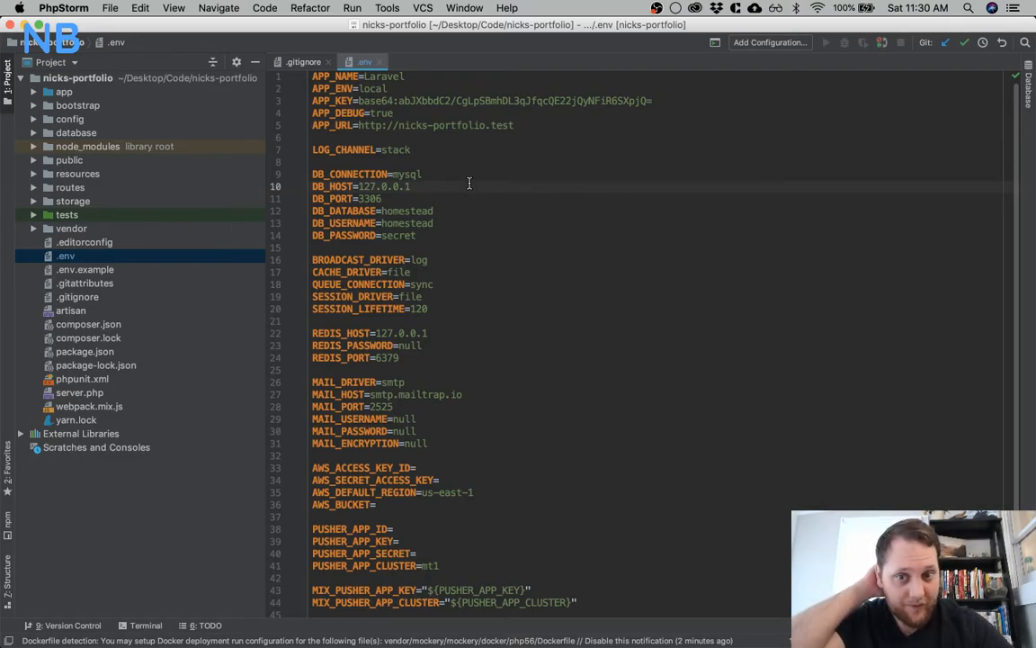
{"action": "left_click", "coordinate": [166, 619]}
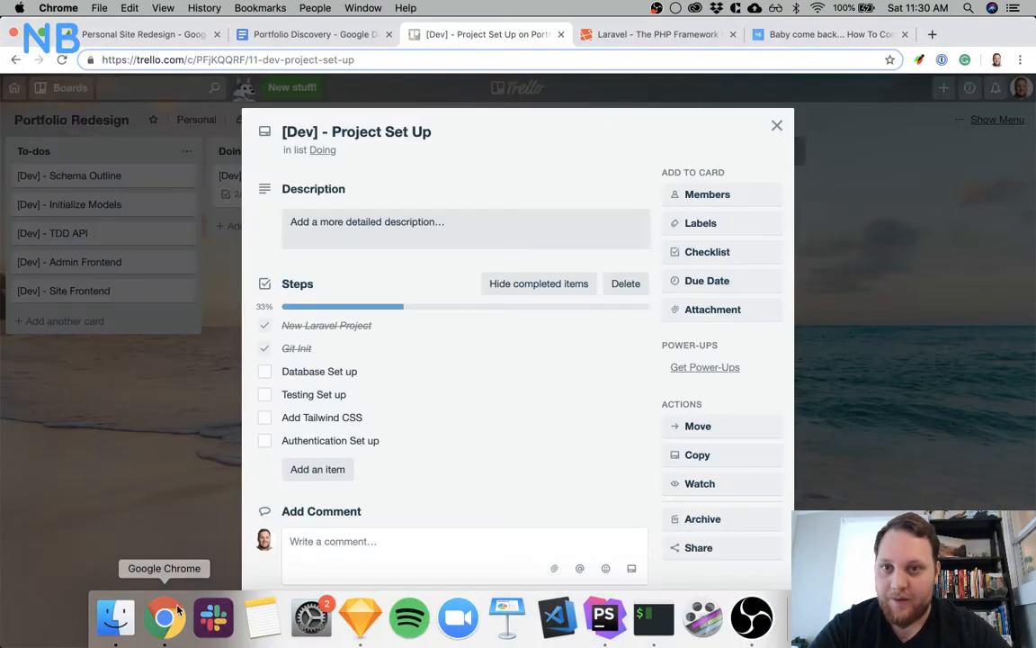
{"action": "key", "text": "super+t"}
{"action": "type", "text": "htoo"}
{"action": "key", "text": "BackSpace"}
{"action": "key", "text": "BackSpace"}
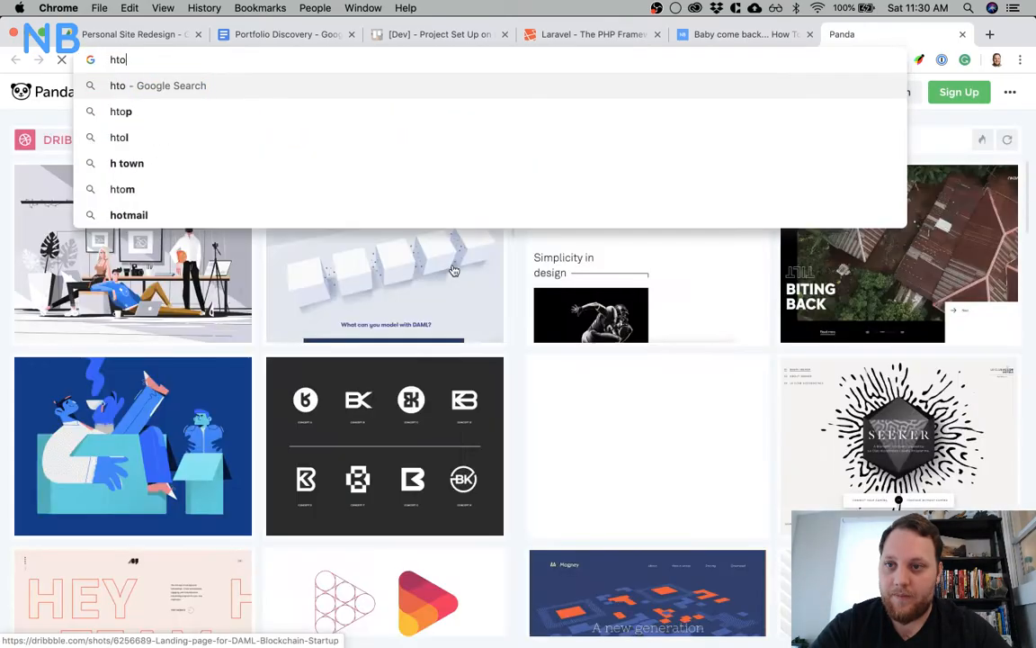
{"action": "type", "text": "to"}
{"action": "key", "text": "BackSpace"}
{"action": "type", "text": "p"}
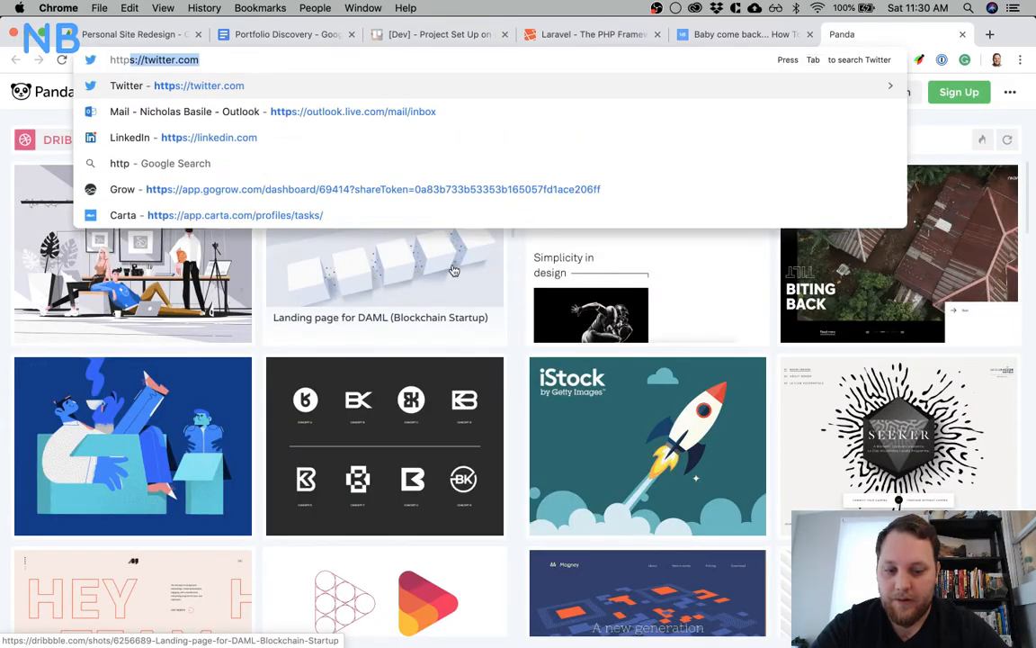
{"action": "type", "text": "://nicks"}
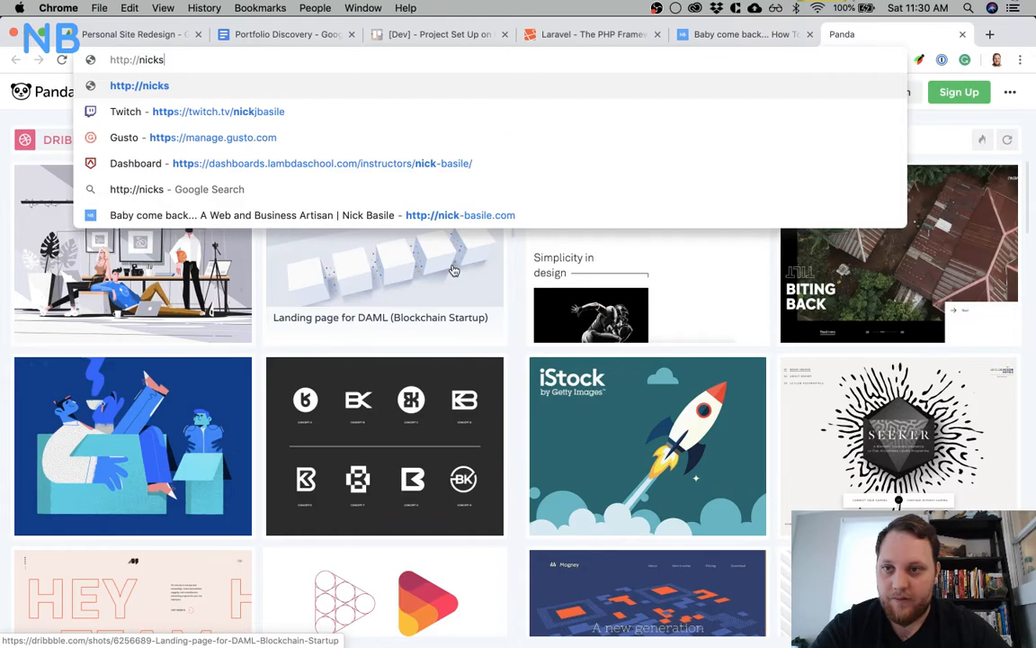
{"action": "type", "text": "-potr"}
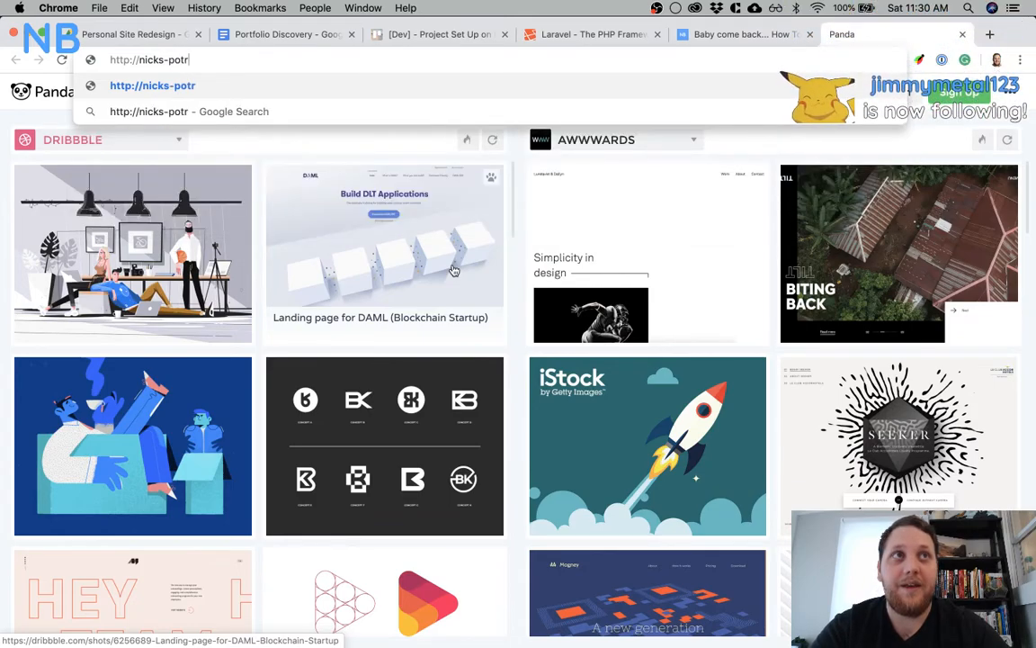
{"action": "key", "text": "BackSpace"}
{"action": "key", "text": "BackSpace"}
{"action": "type", "text": "rt"}
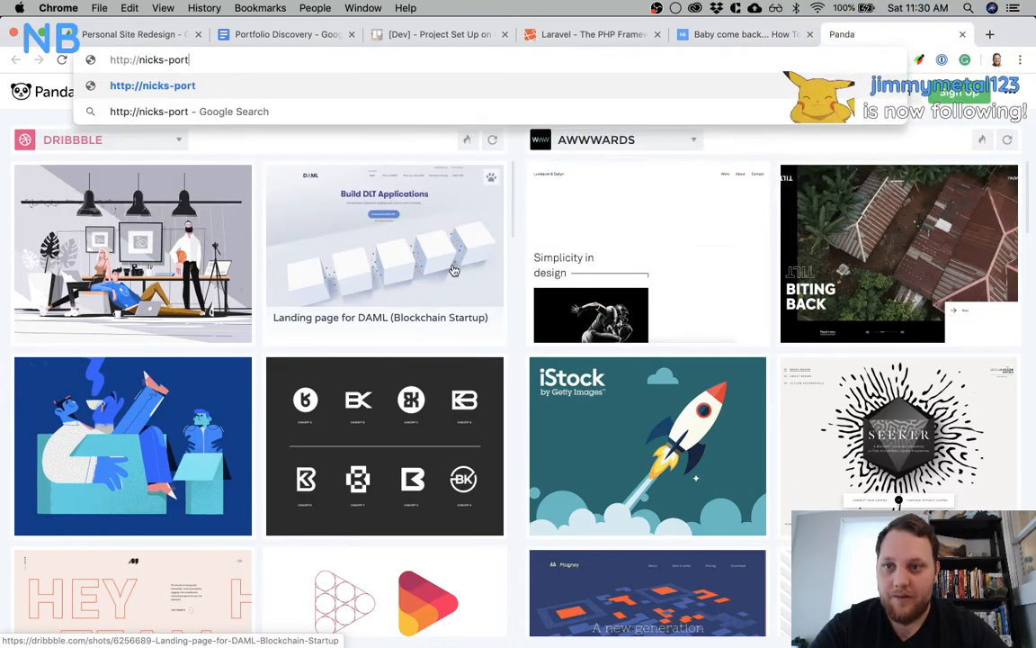
{"action": "type", "text": "foliap"}
{"action": "key", "text": "BackSpace"}
{"action": "key", "text": "BackSpace"}
{"action": "type", "text": "o.t"}
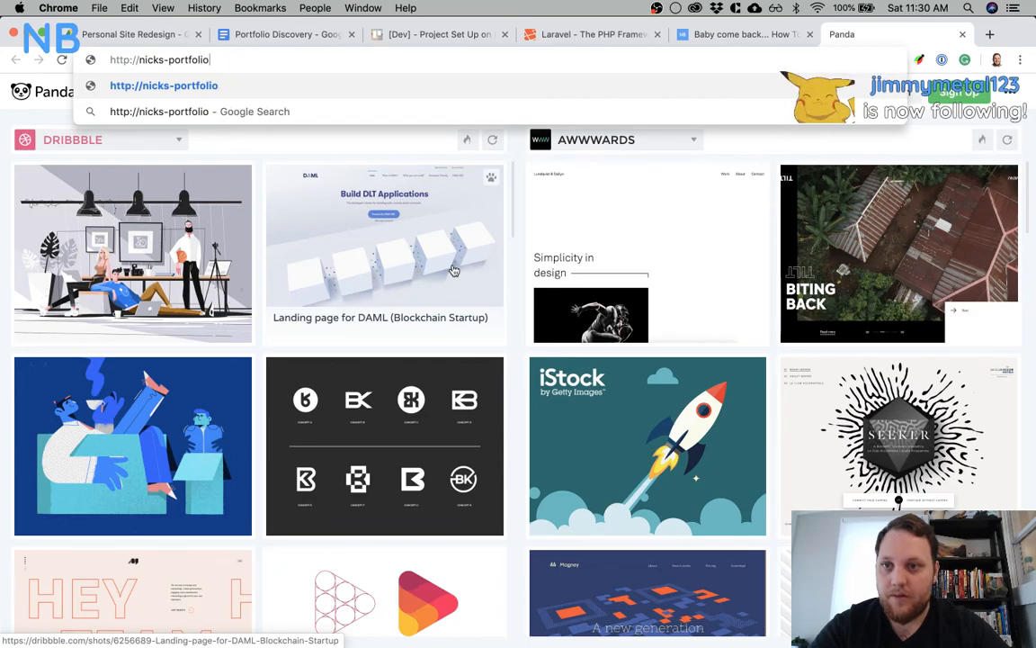
{"action": "type", "text": "est"}
{"action": "key", "text": "Return"}
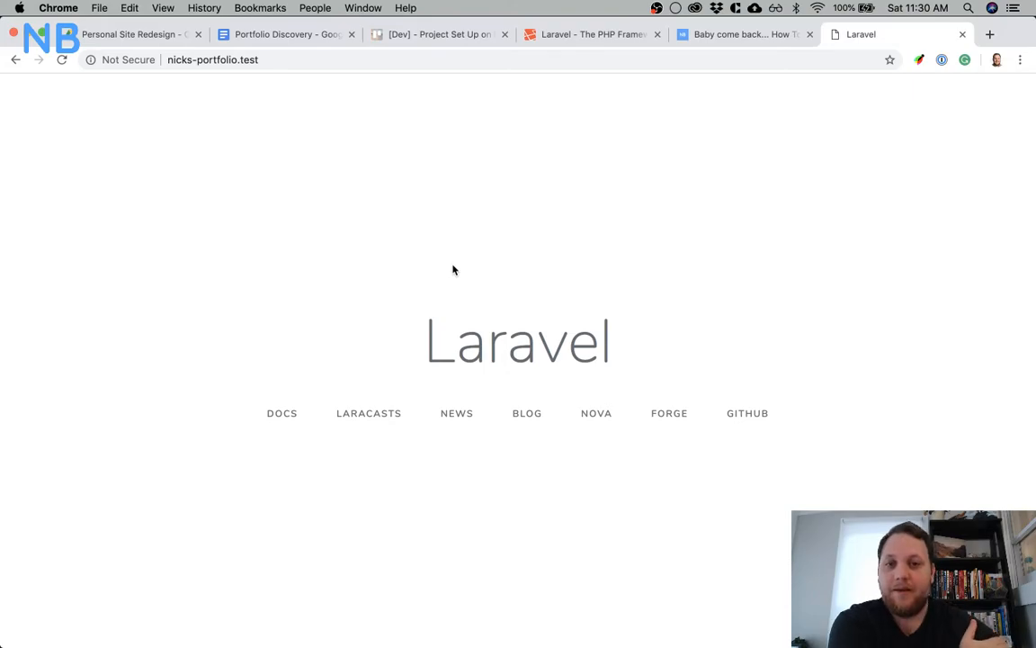
Open the Valet page under Getting Started in the Laravel 5.8 documentation and select its web address
{"action": "left_click", "coordinate": [611, 43]}
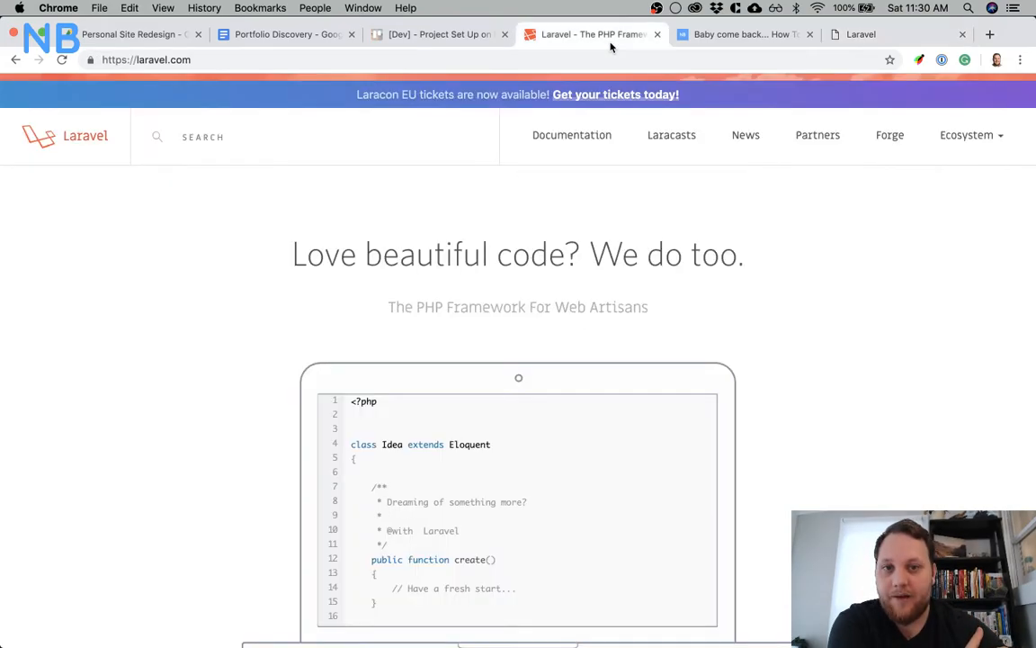
{"action": "left_click", "coordinate": [577, 135]}
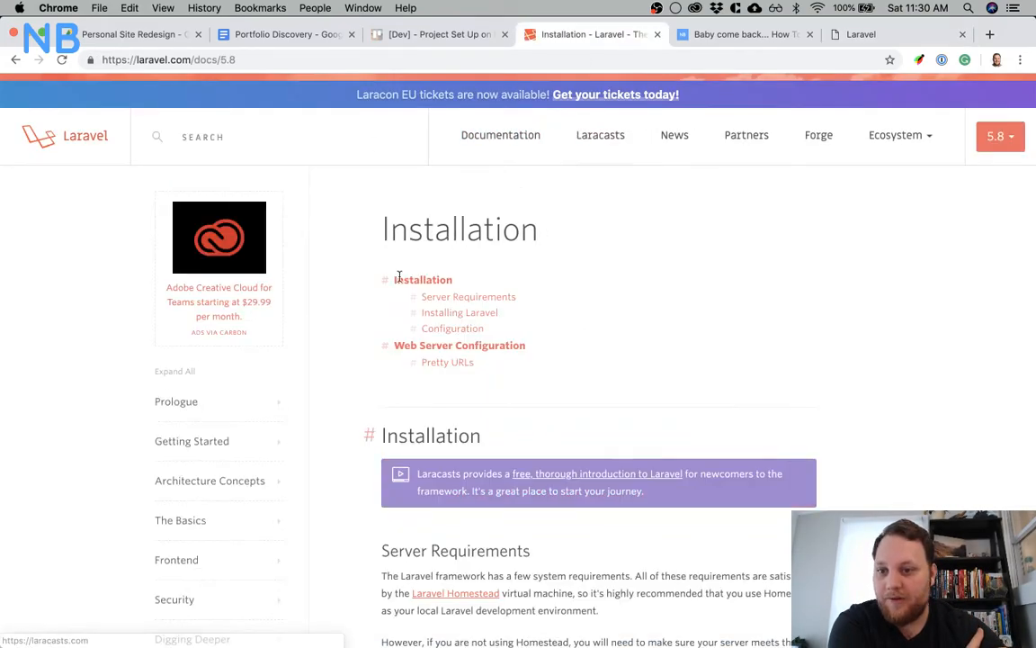
{"action": "left_click", "coordinate": [243, 443]}
{"action": "left_click", "coordinate": [175, 564]}
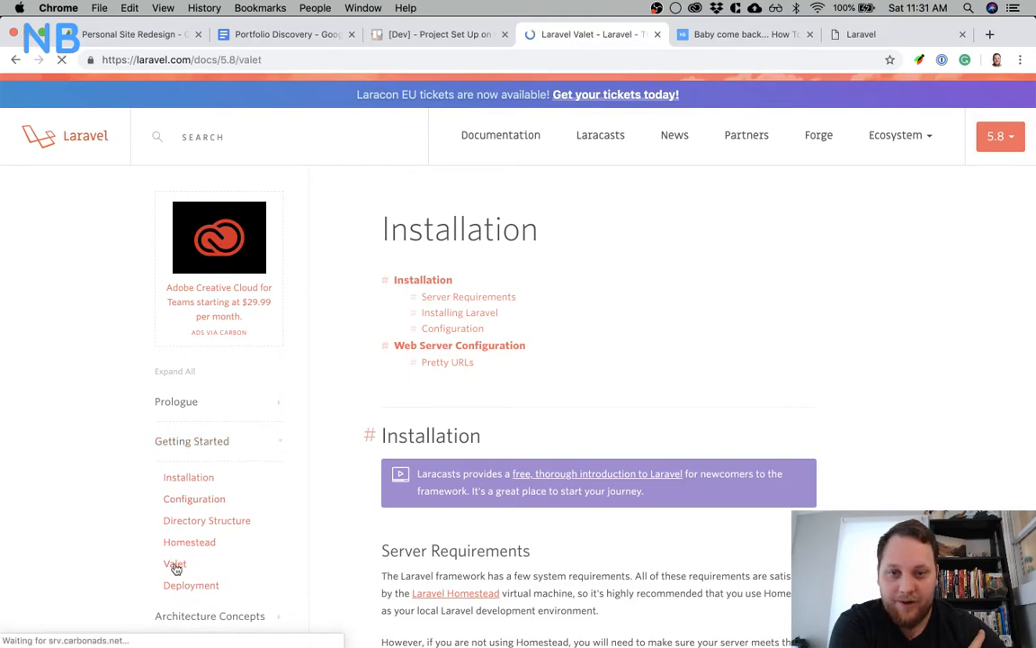
{"action": "scroll", "coordinate": [618, 464], "scroll_direction": "down", "scroll_amount": 10}
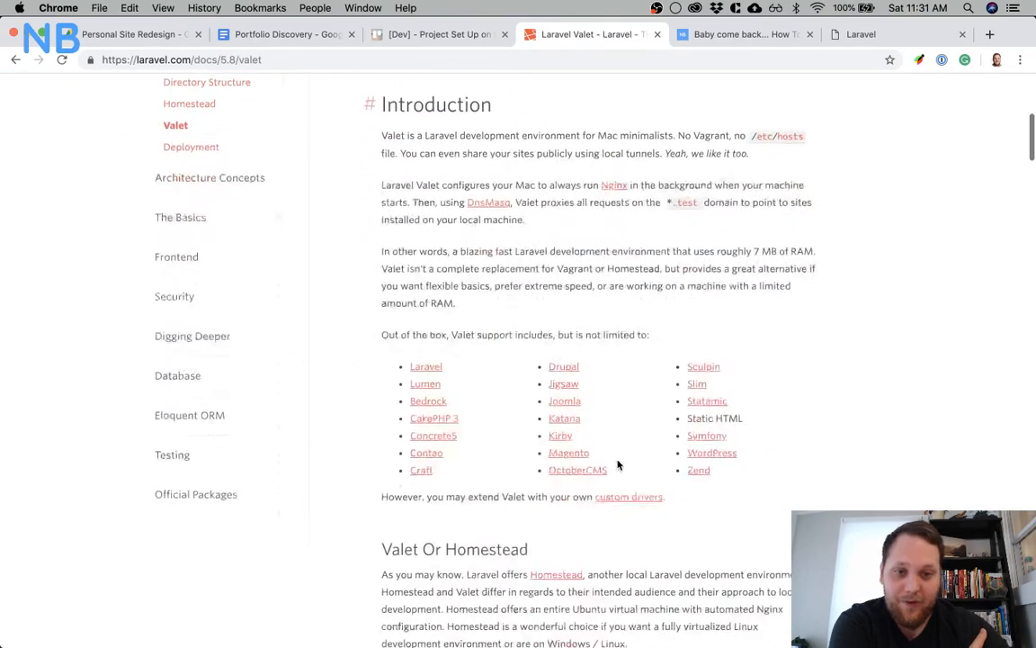
{"action": "scroll", "coordinate": [618, 465], "scroll_direction": "up", "scroll_amount": 10}
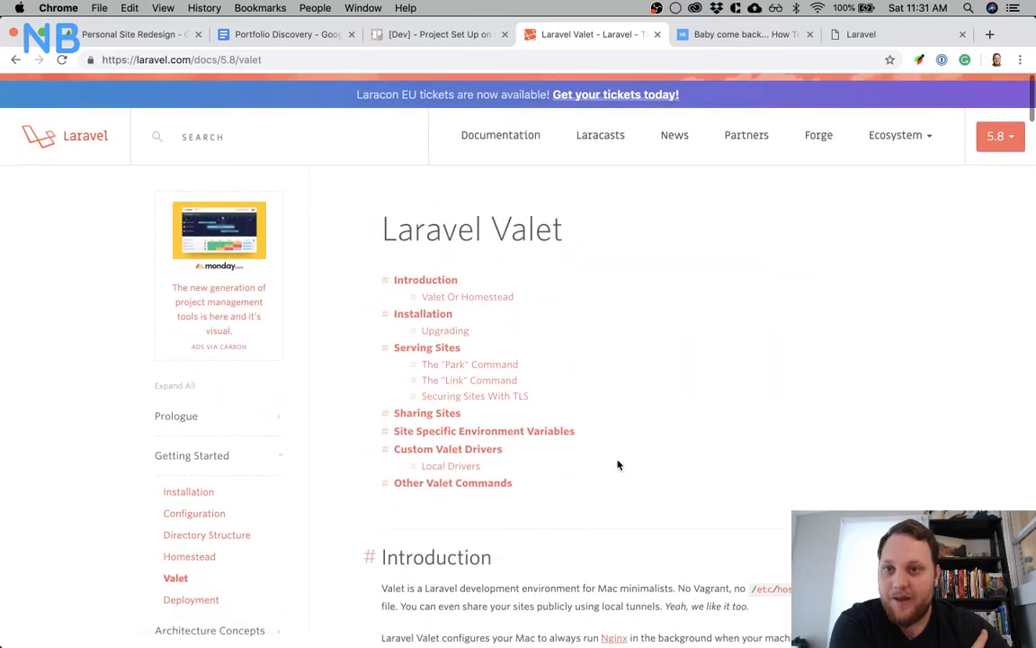
{"action": "left_click", "coordinate": [293, 58]}
{"action": "key", "text": "super+Tab"}
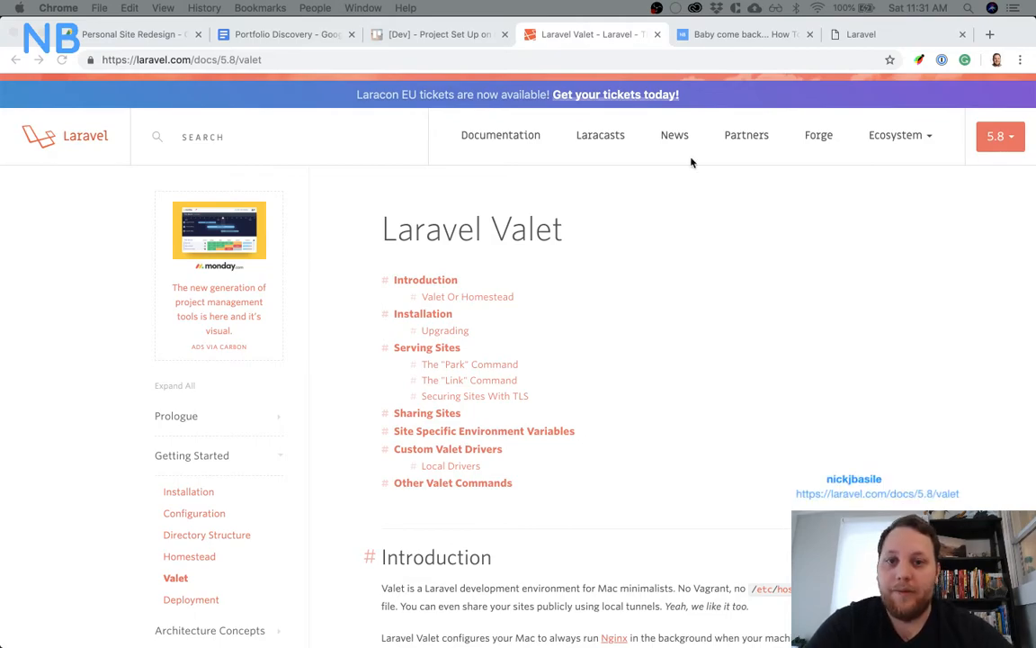
Read the Valet documentation through the park and link commands for serving sites, and return to the local Laravel site
{"action": "scroll", "coordinate": [640, 338], "scroll_direction": "down", "scroll_amount": 5}
{"action": "scroll", "coordinate": [640, 338], "scroll_direction": "down", "scroll_amount": 5}
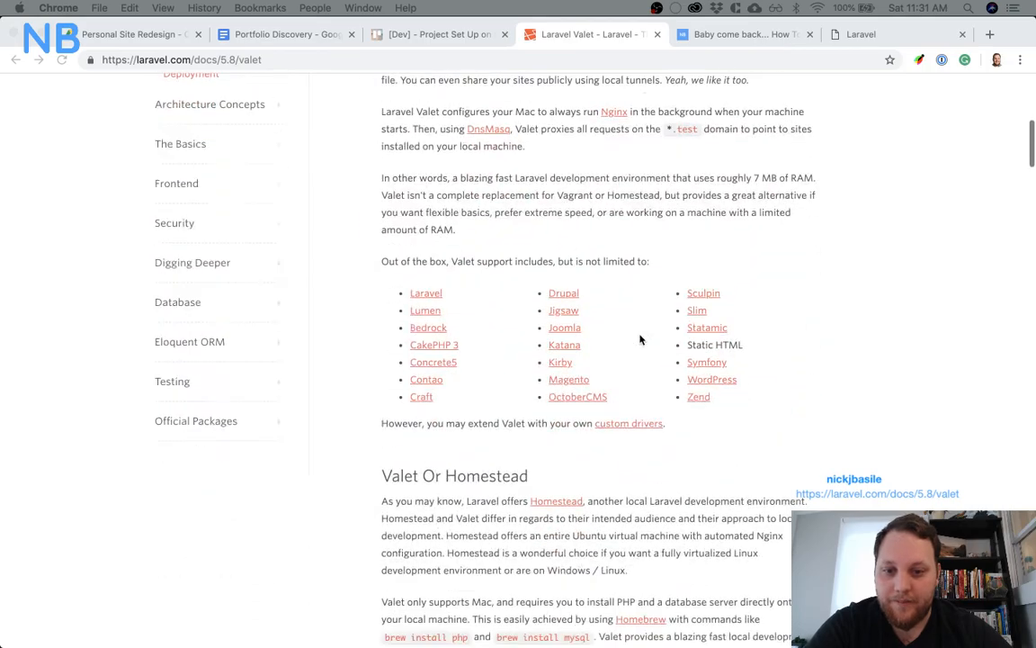
{"action": "scroll", "coordinate": [640, 339], "scroll_direction": "down", "scroll_amount": 20}
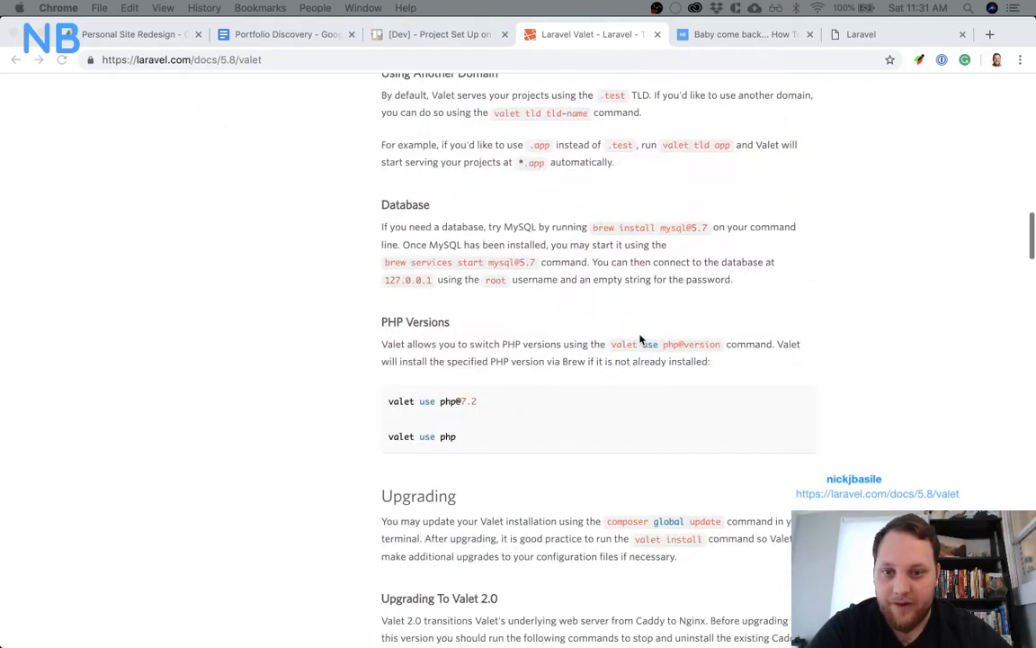
{"action": "scroll", "coordinate": [641, 339], "scroll_direction": "down", "scroll_amount": 15}
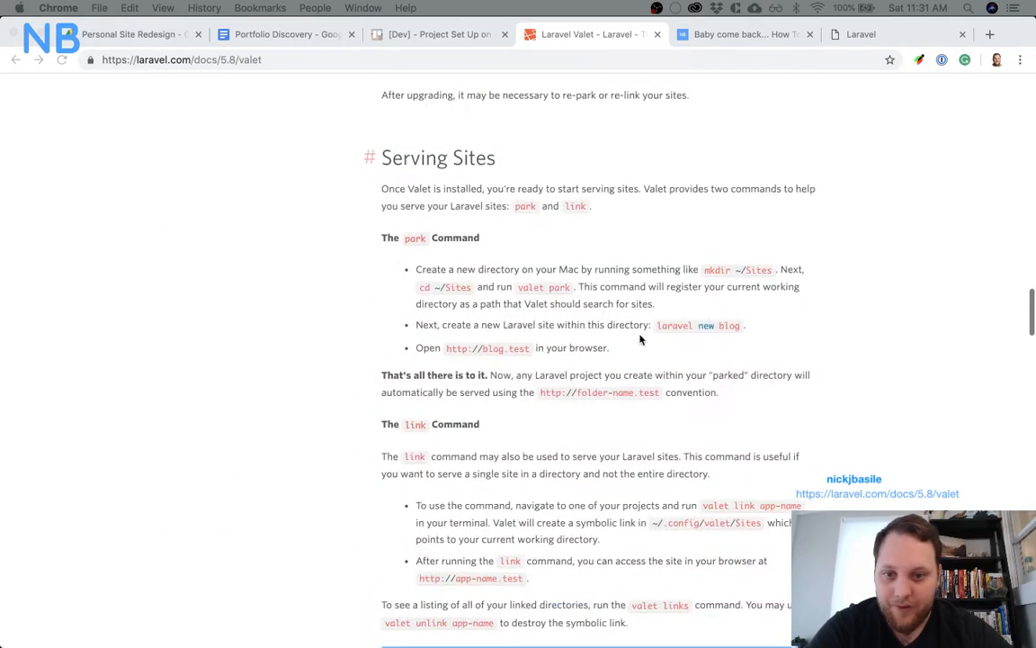
{"action": "scroll", "coordinate": [641, 339], "scroll_direction": "down", "scroll_amount": 4}
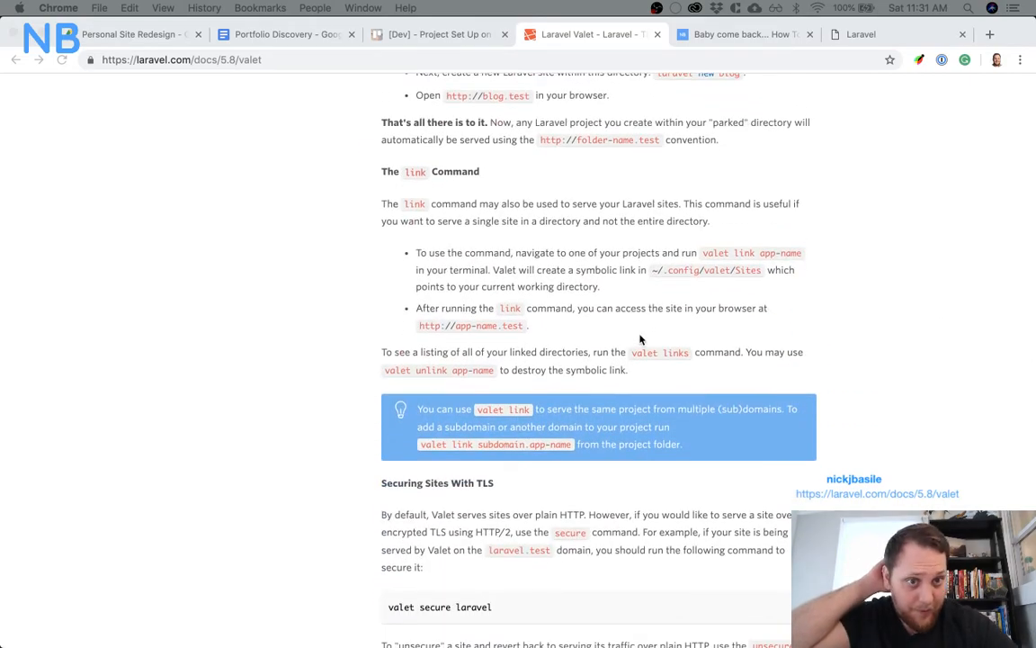
{"action": "left_click", "coordinate": [854, 34]}
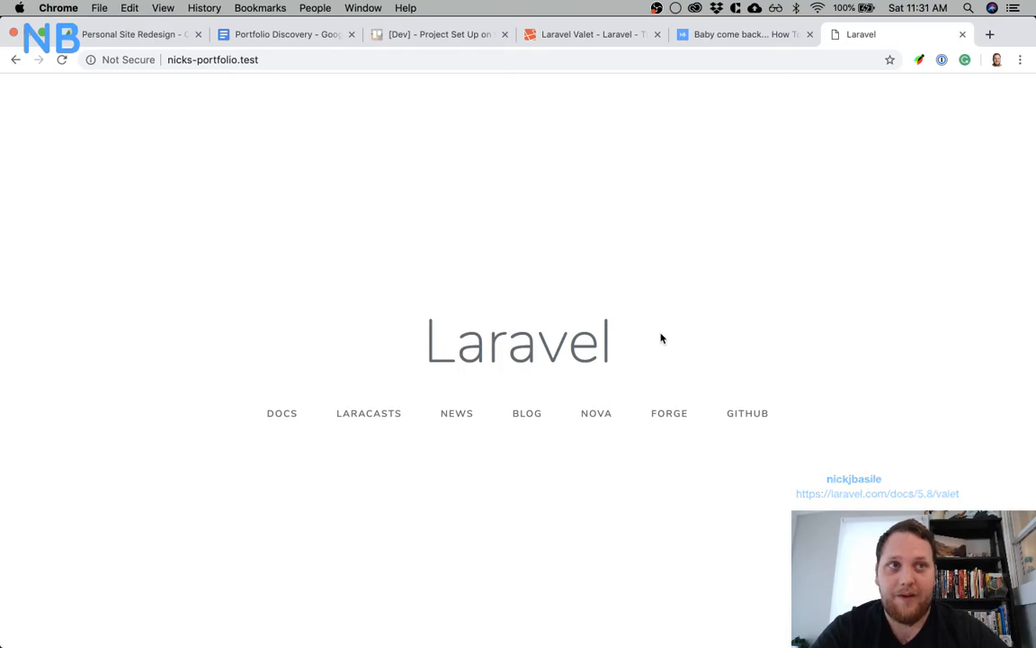
Find the Create a MySQL Database section in the Laravel setup checklist blog post and select the mysql -uroot -p command
{"action": "left_click", "coordinate": [758, 38]}
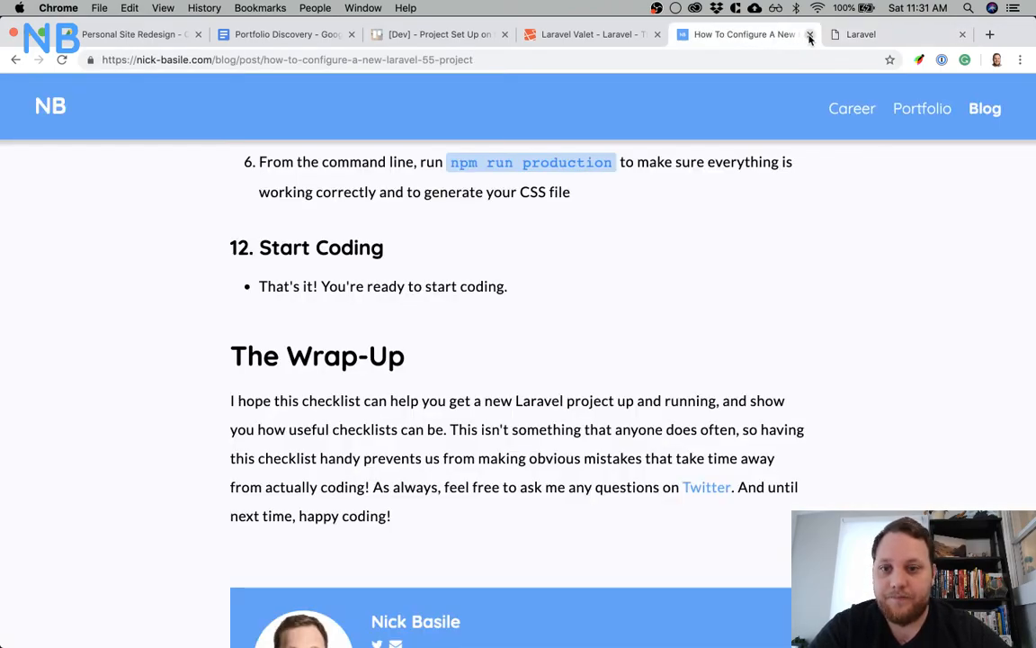
{"action": "left_click", "coordinate": [810, 36]}
{"action": "key", "text": "super+shift+t"}
{"action": "scroll", "coordinate": [664, 222], "scroll_direction": "up", "scroll_amount": 5}
{"action": "scroll", "coordinate": [665, 222], "scroll_direction": "up", "scroll_amount": 15}
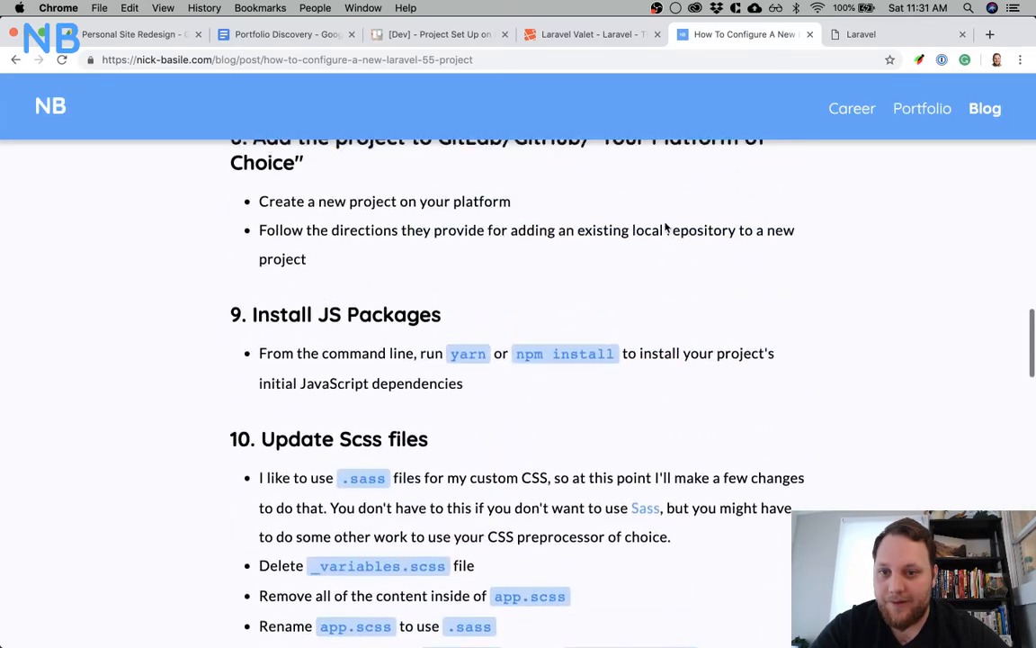
{"action": "scroll", "coordinate": [665, 225], "scroll_direction": "up", "scroll_amount": 10}
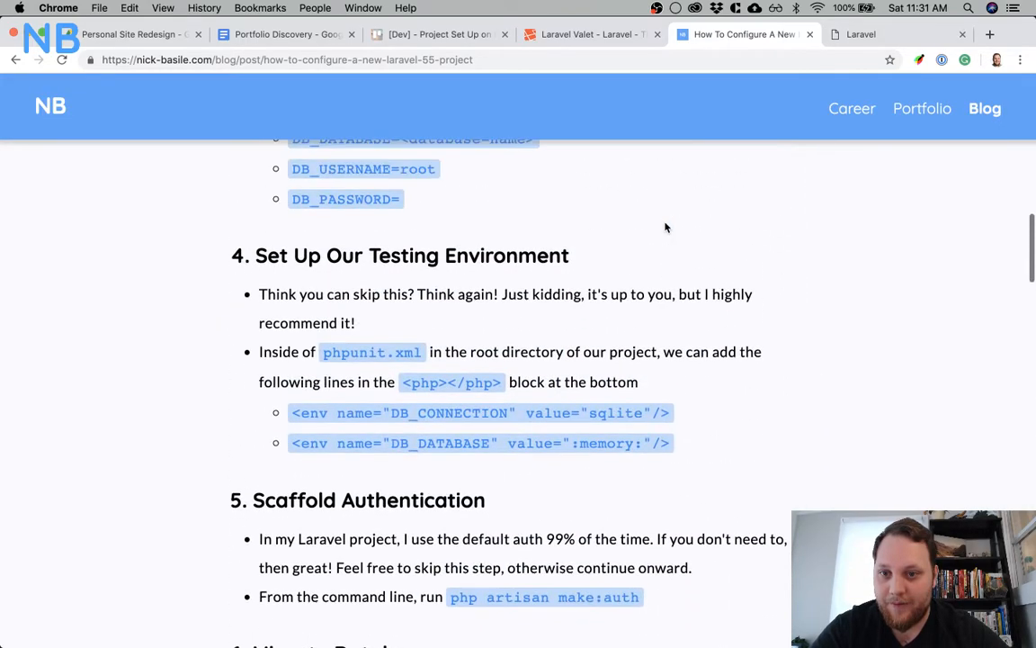
{"action": "scroll", "coordinate": [665, 223], "scroll_direction": "up", "scroll_amount": 3}
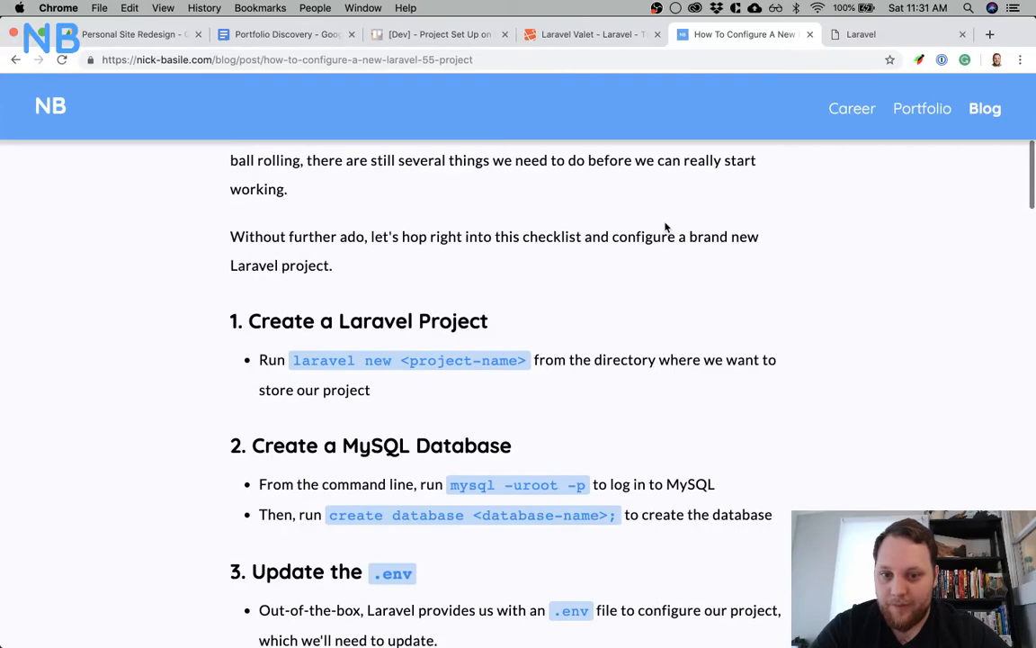
{"action": "left_click_drag", "start_coordinate": [452, 485], "coordinate": [581, 483]}
{"action": "key", "text": "super+c"}
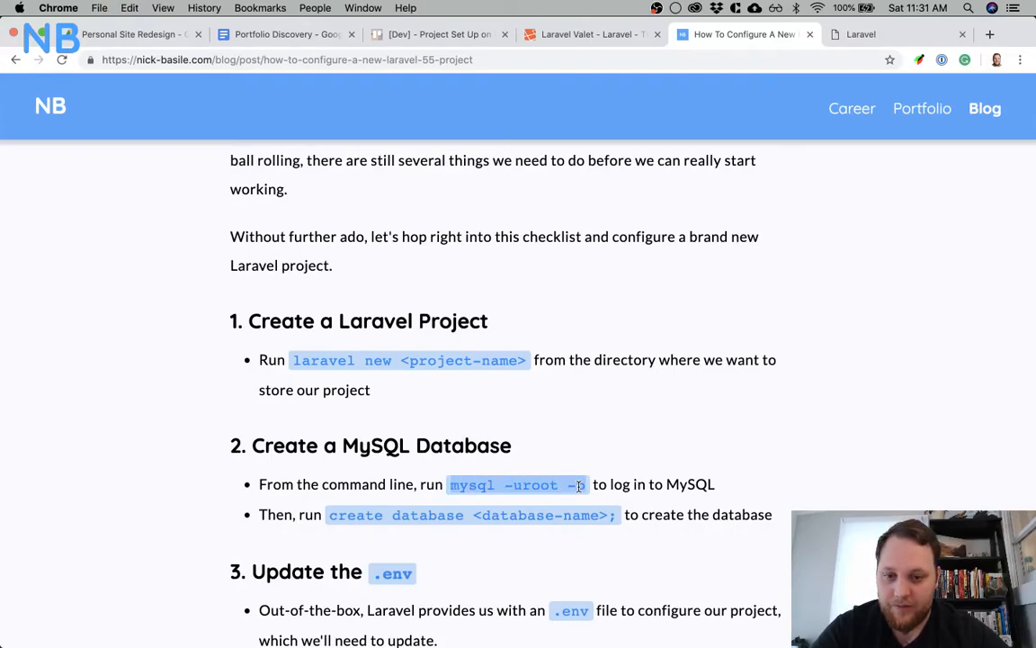
Switch to iTerm, run mysql -uroot -p, and submit the password prompt to log in to MySQL
{"action": "mouse_move", "coordinate": [522, 636]}
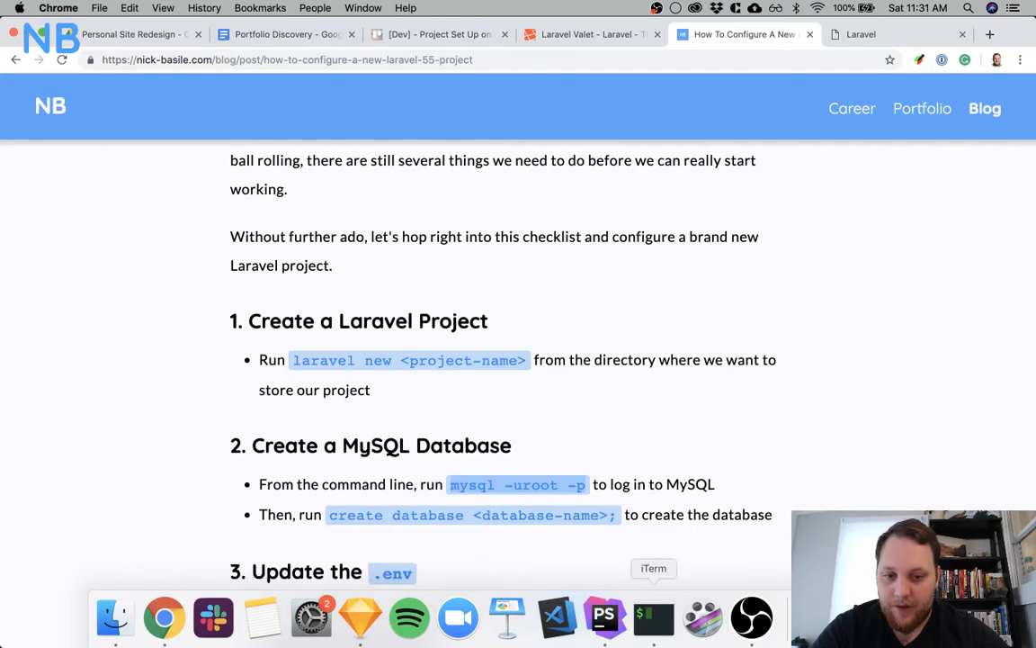
{"action": "left_click", "coordinate": [655, 637]}
{"action": "key", "text": "super+v"}
{"action": "key", "text": "Return"}
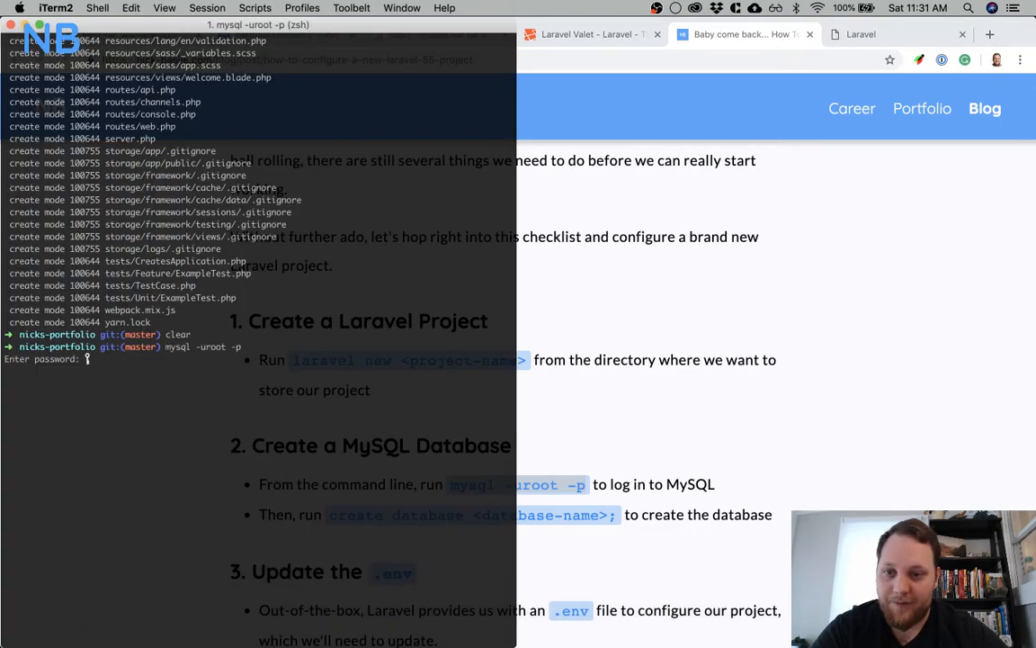
{"action": "key", "text": "Return"}
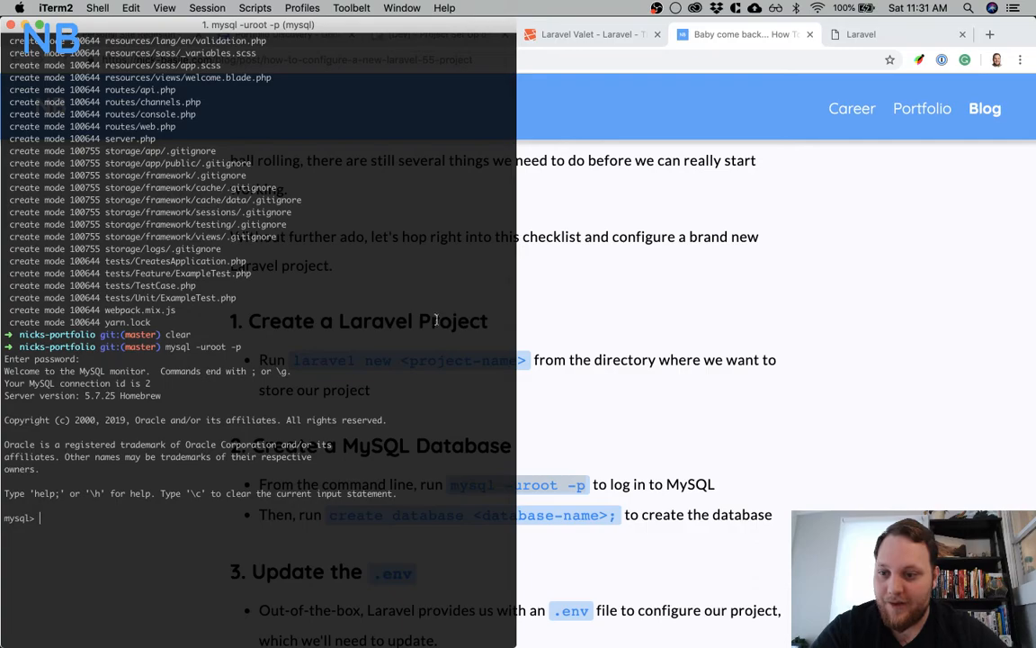
Create a MySQL database named portfolio
{"action": "type", "text": "create database portf"}
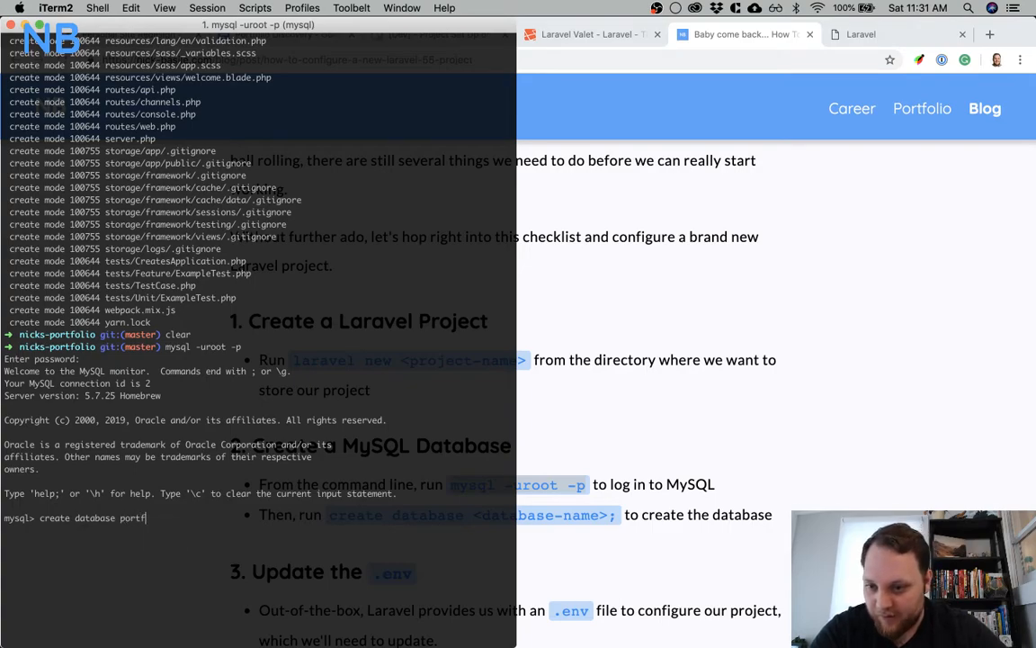
{"action": "type", "text": "olio"}
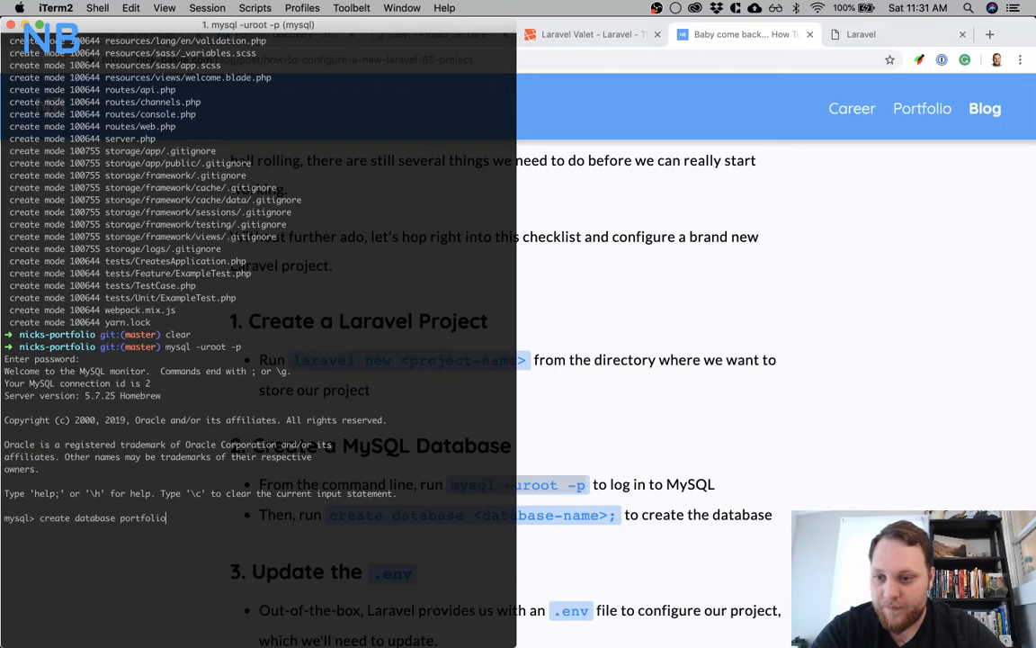
{"action": "type", "text": ";"}
{"action": "key", "text": "Return"}
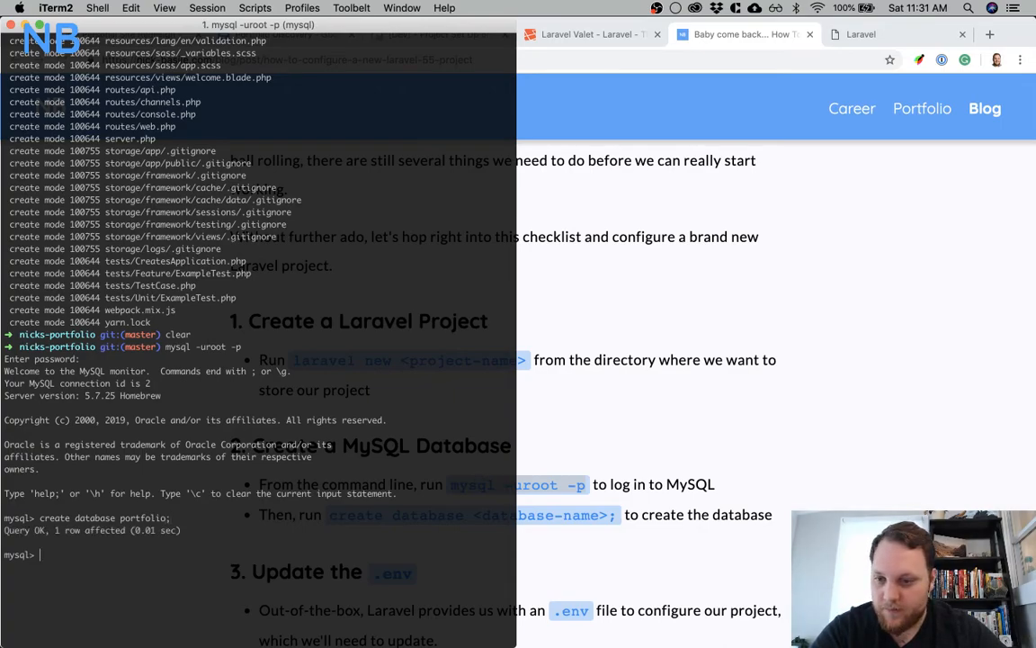
Exit the MySQL monitor and clear the terminal output
{"action": "type", "text": "exit"}
{"action": "key", "text": "Return"}
{"action": "type", "text": "clear"}
{"action": "key", "text": "Return"}
Review the Update the .env section of the blog checklist in Chrome, and switch to the .env file in PhpStorm
{"action": "left_click", "coordinate": [763, 321]}
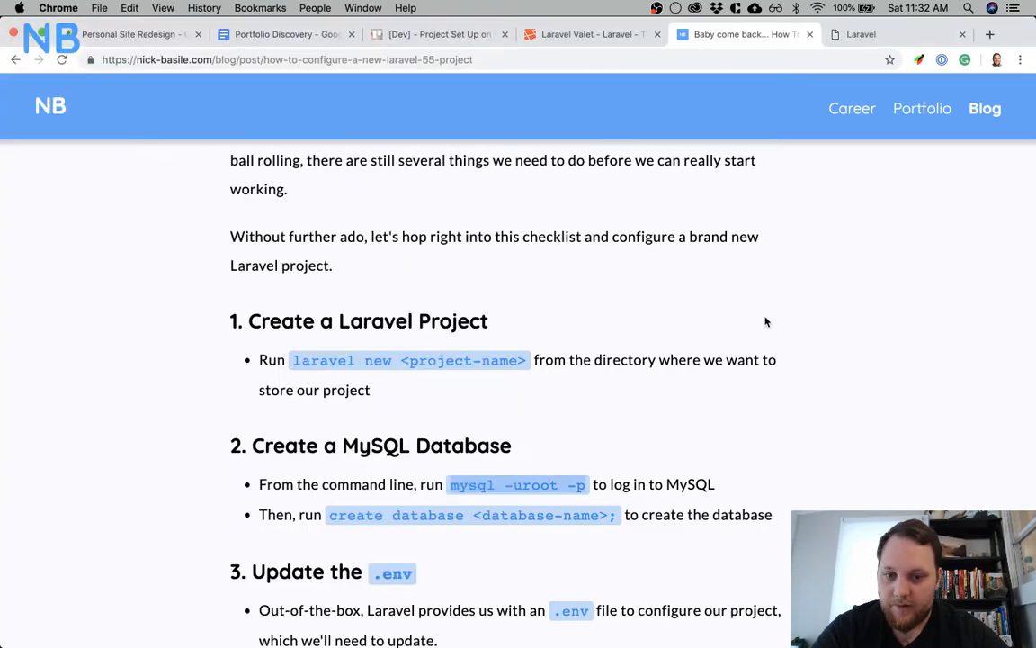
{"action": "scroll", "coordinate": [690, 392], "scroll_direction": "down", "scroll_amount": 1}
{"action": "scroll", "coordinate": [690, 392], "scroll_direction": "down", "scroll_amount": 4}
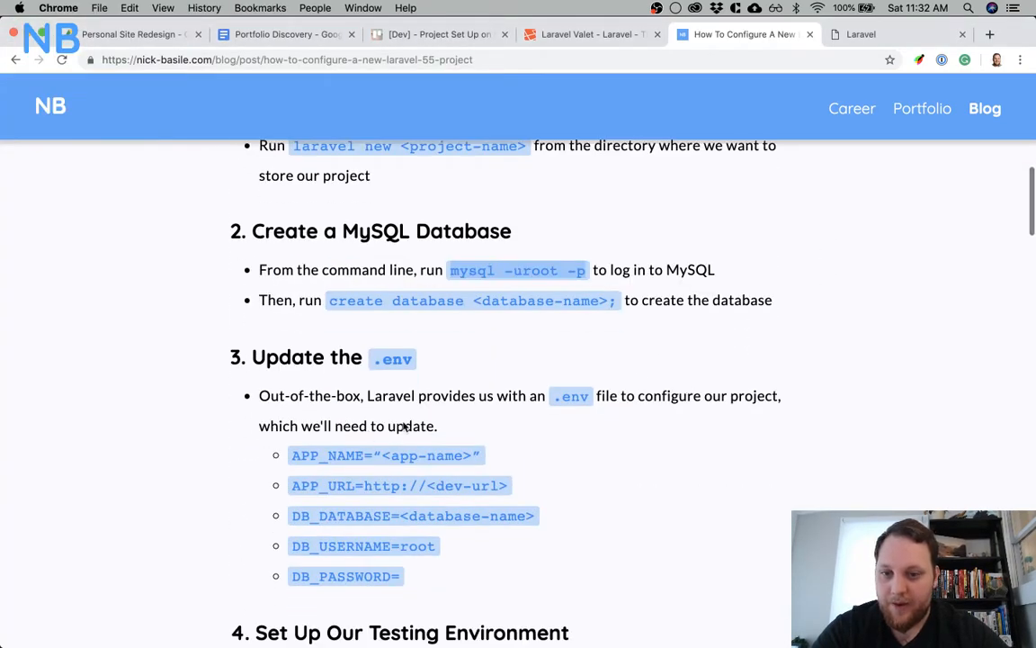
{"action": "mouse_move", "coordinate": [486, 641]}
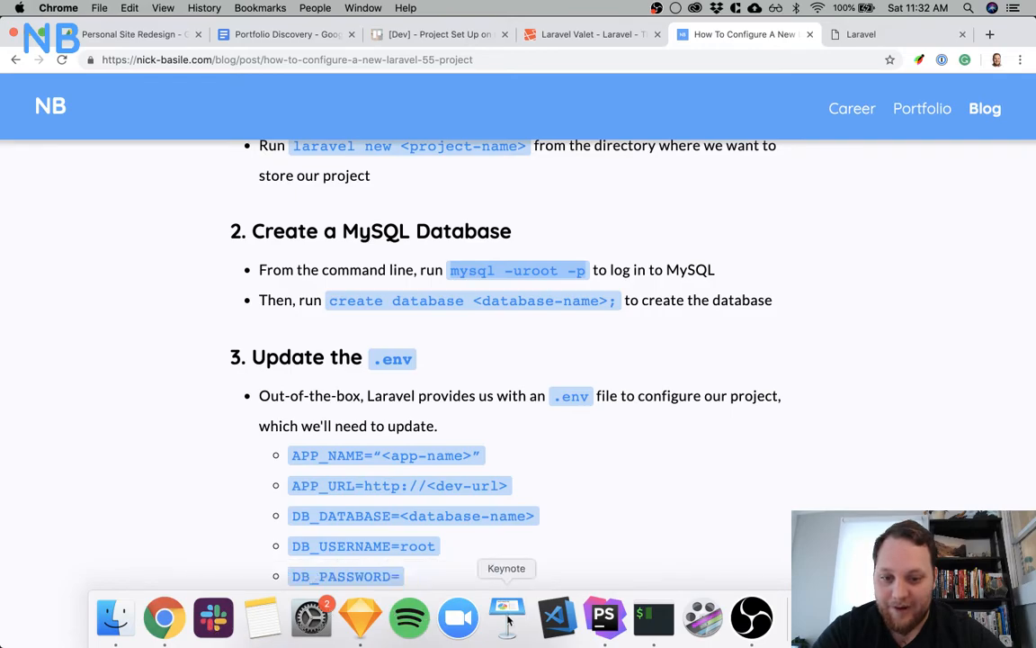
{"action": "left_click", "coordinate": [604, 617]}
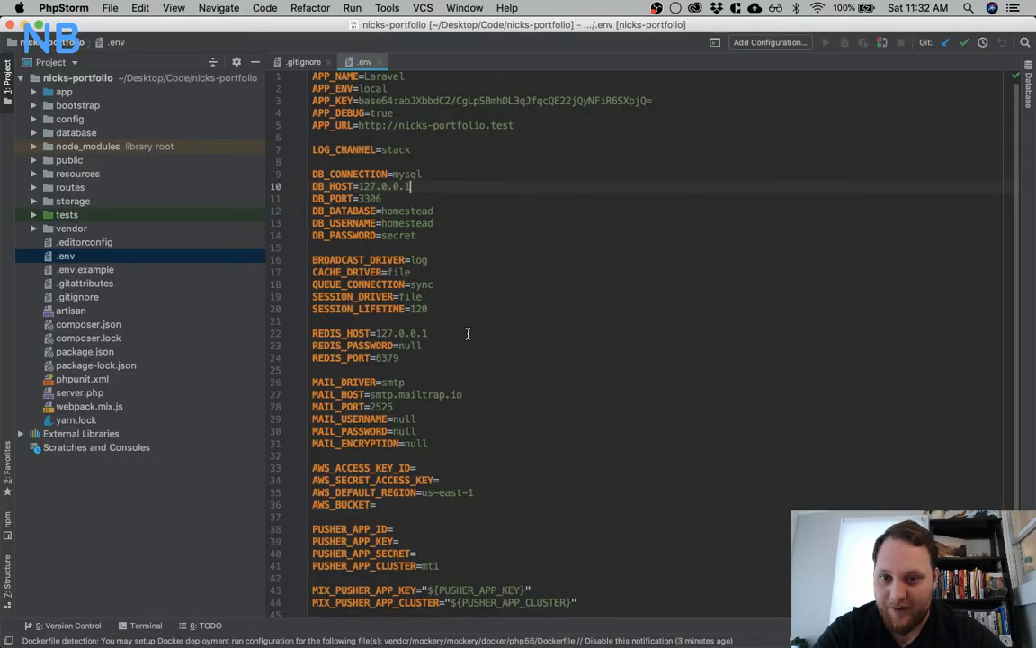
In .env, set DB_DATABASE to portfolio and DB_USERNAME to root, leave DB_PASSWORD empty, and close the .env and .gitignore files
{"action": "double_click", "coordinate": [408, 211]}
{"action": "type", "text": "por"}
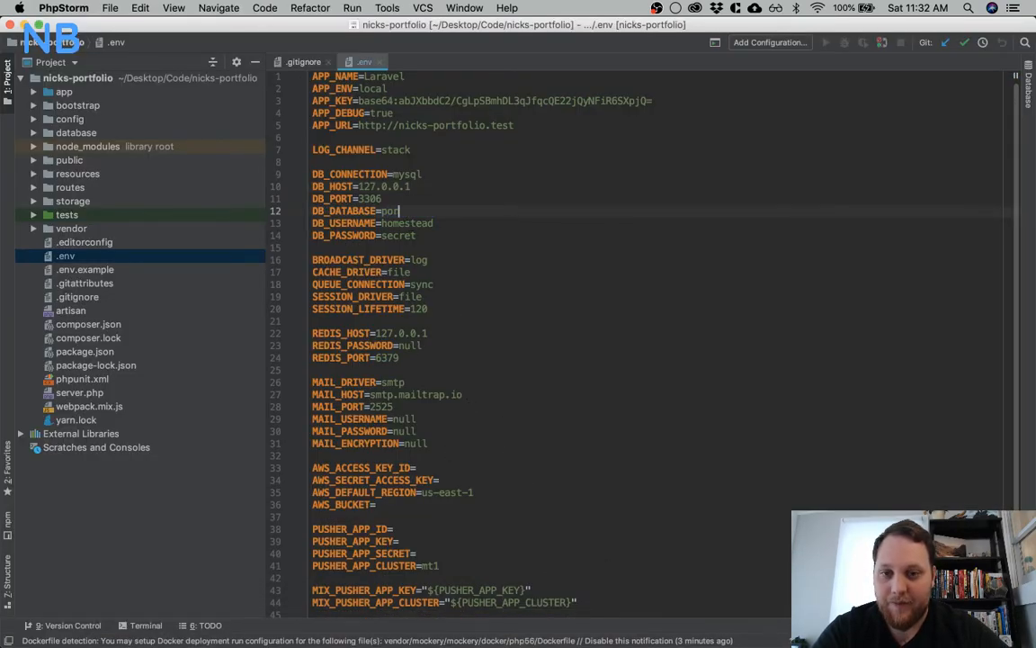
{"action": "type", "text": "tfolio"}
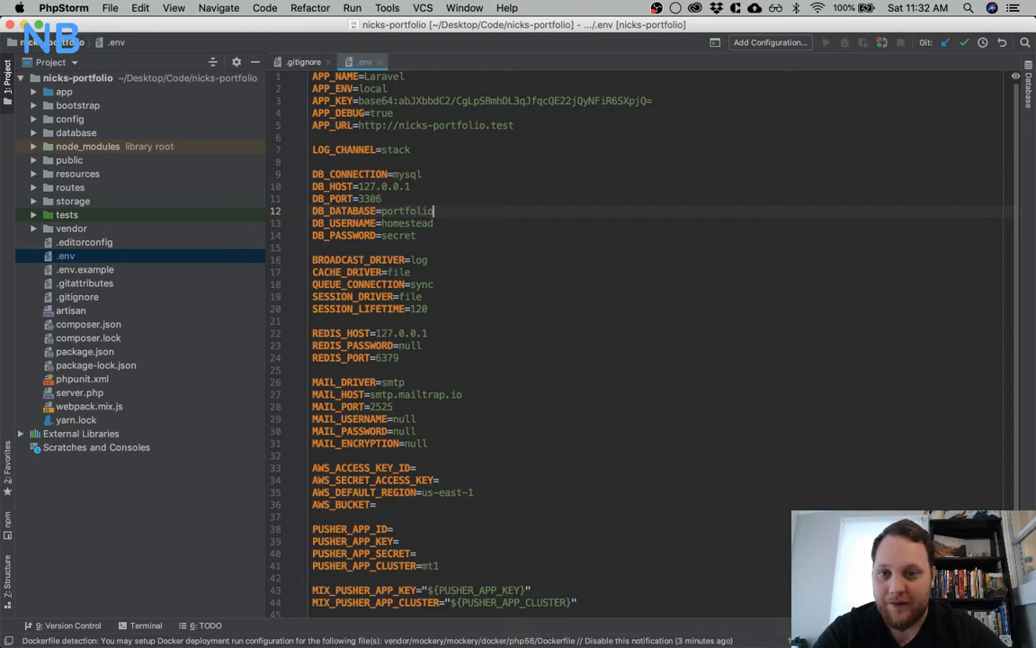
{"action": "double_click", "coordinate": [402, 223]}
{"action": "type", "text": "roo"}
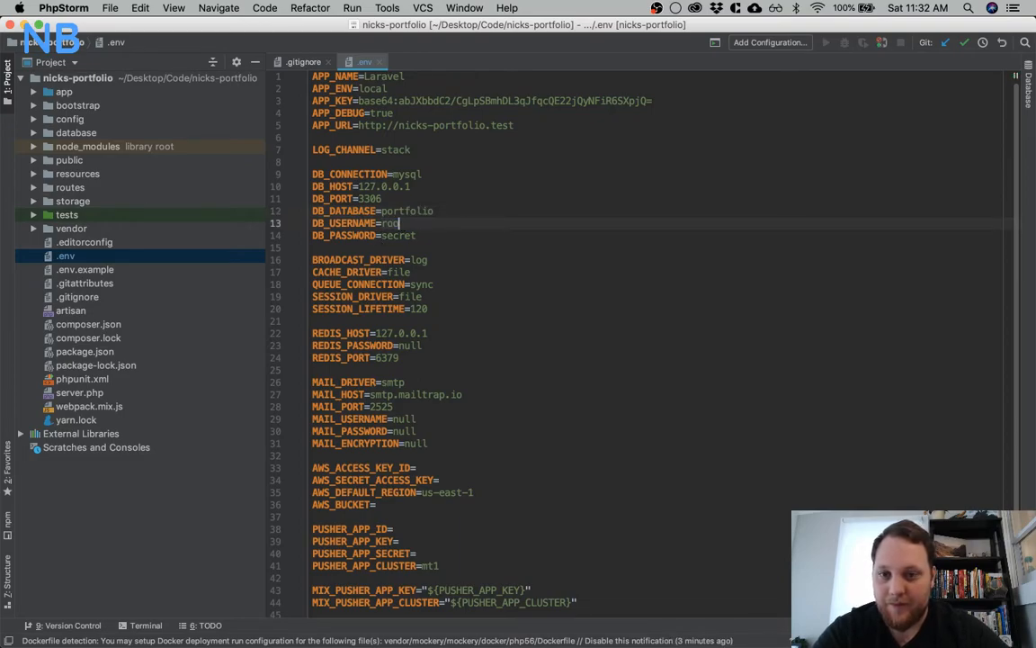
{"action": "double_click", "coordinate": [398, 236]}
{"action": "key", "text": "BackSpace"}
{"action": "left_click", "coordinate": [497, 209]}
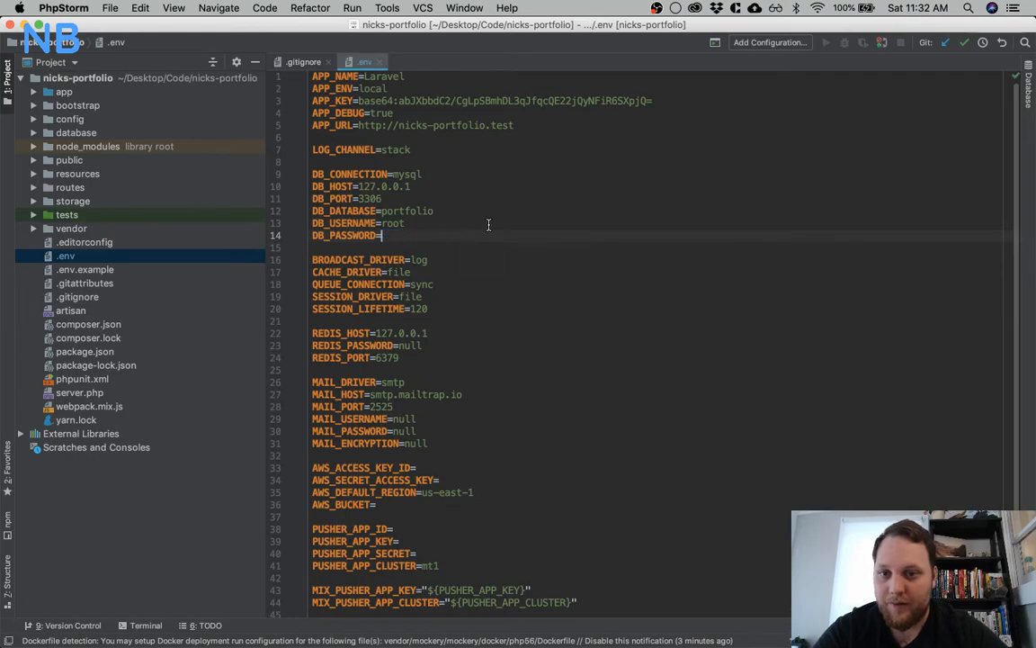
{"action": "left_click", "coordinate": [381, 64]}
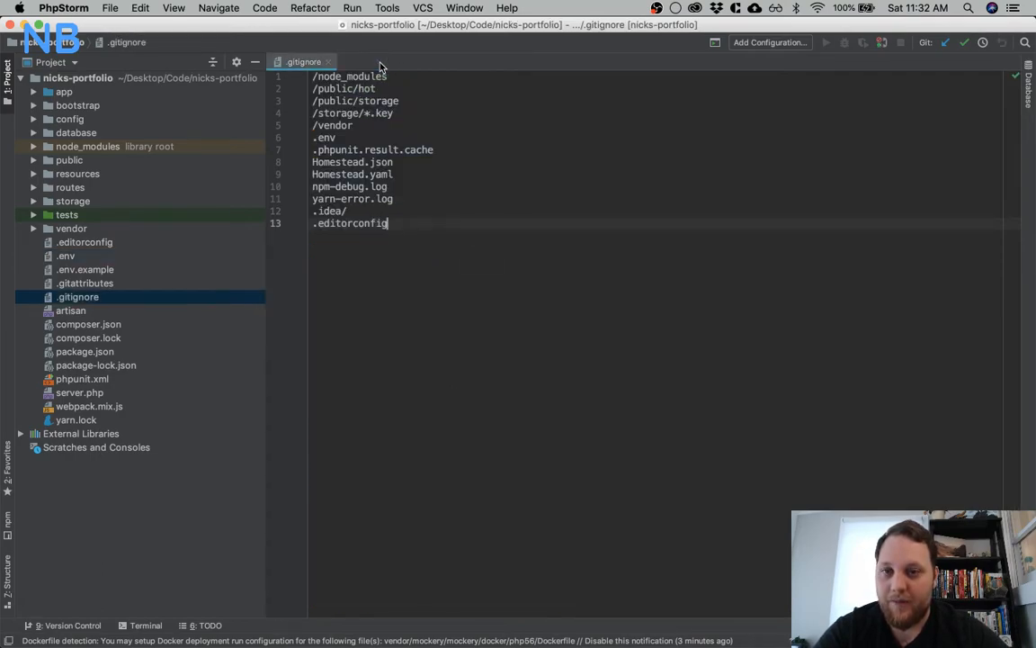
{"action": "left_click", "coordinate": [329, 63]}
In the Trello Project Set Up card in Chrome, check off Database Set up and move Authentication Set up above Testing Set up
{"action": "key", "text": "super+Tab"}
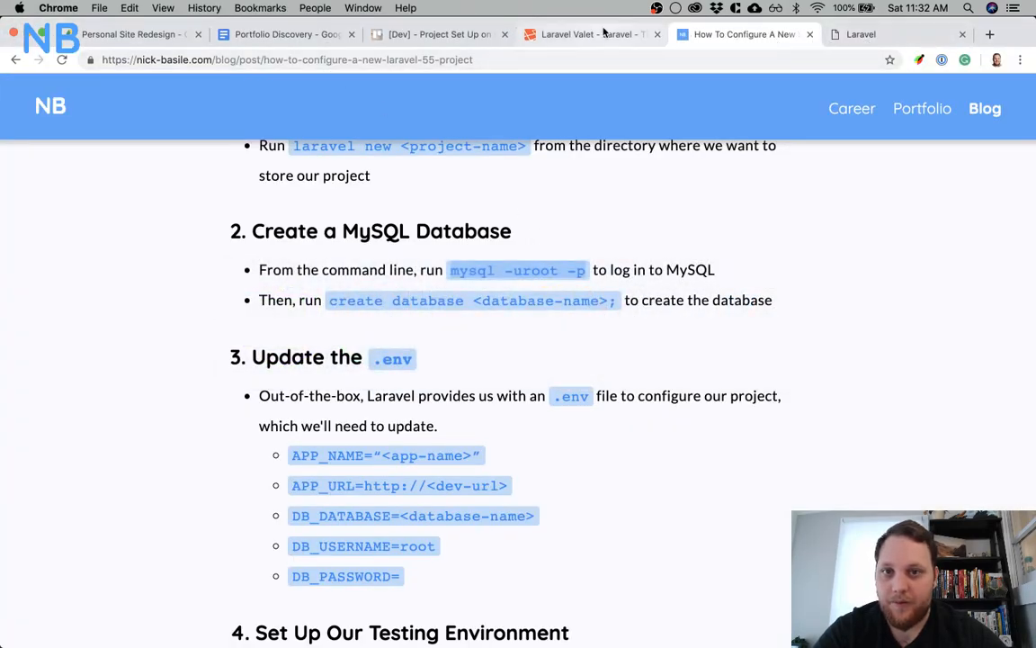
{"action": "left_click", "coordinate": [431, 36]}
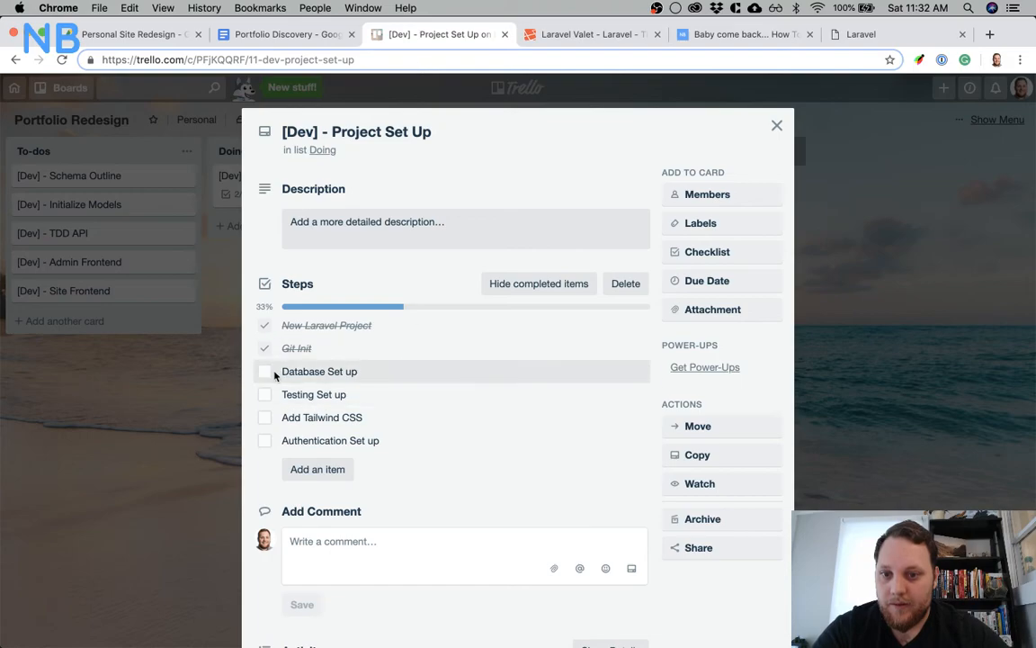
{"action": "left_click", "coordinate": [265, 370]}
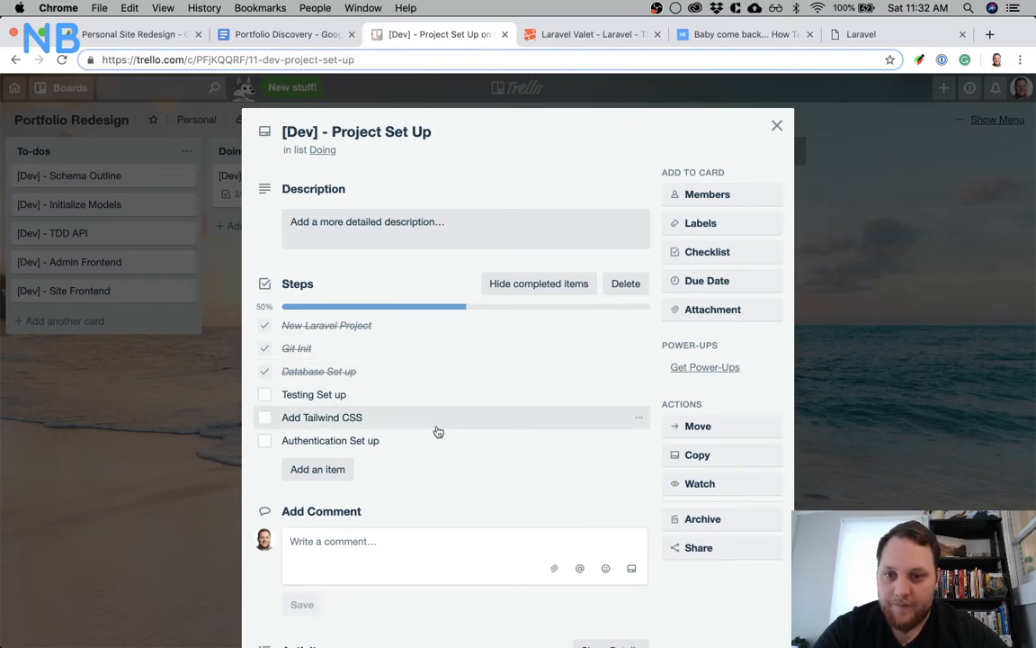
{"action": "left_click_drag", "start_coordinate": [406, 441], "coordinate": [407, 399]}
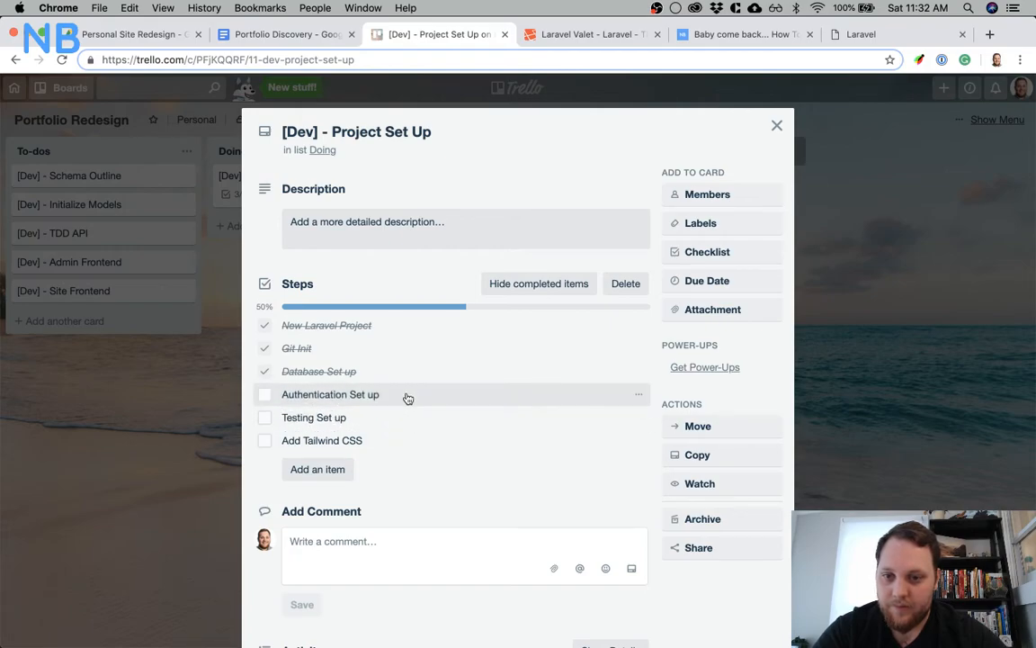
Switch to iTerm, run php artisan, and look through the listed commands for make:auth
{"action": "left_click", "coordinate": [654, 617]}
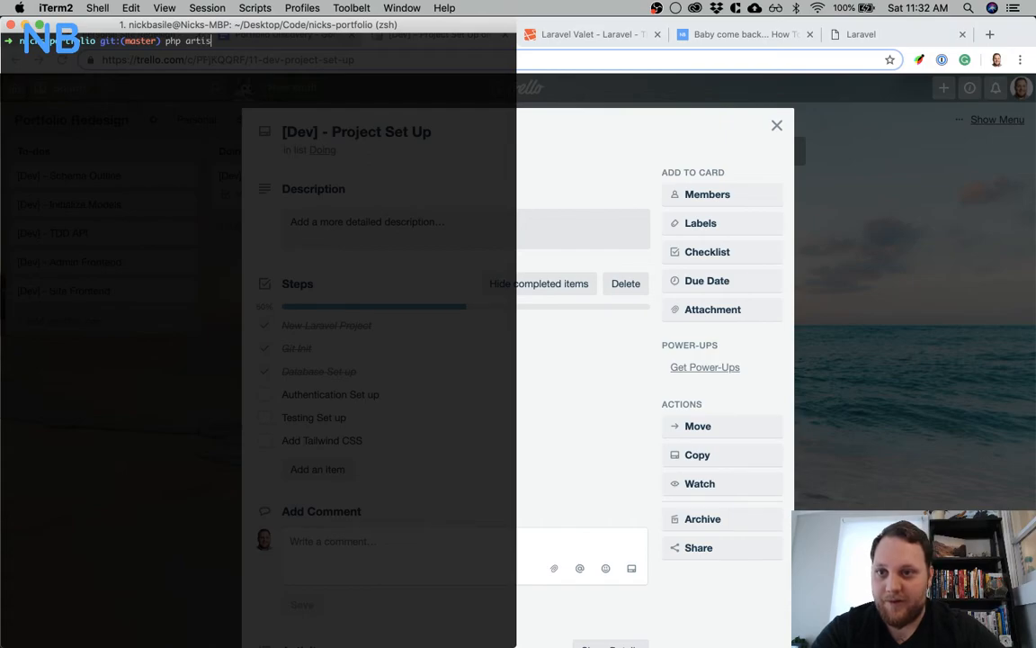
{"action": "type", "text": "php artisan"}
{"action": "key", "text": "Return"}
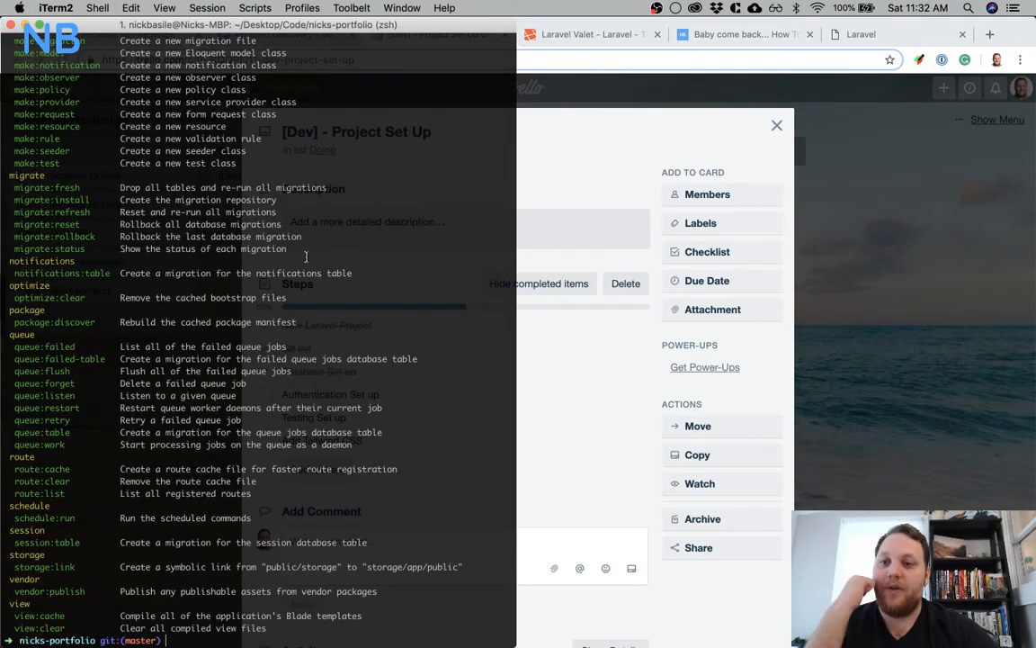
{"action": "scroll", "coordinate": [306, 257], "scroll_direction": "up", "scroll_amount": 5}
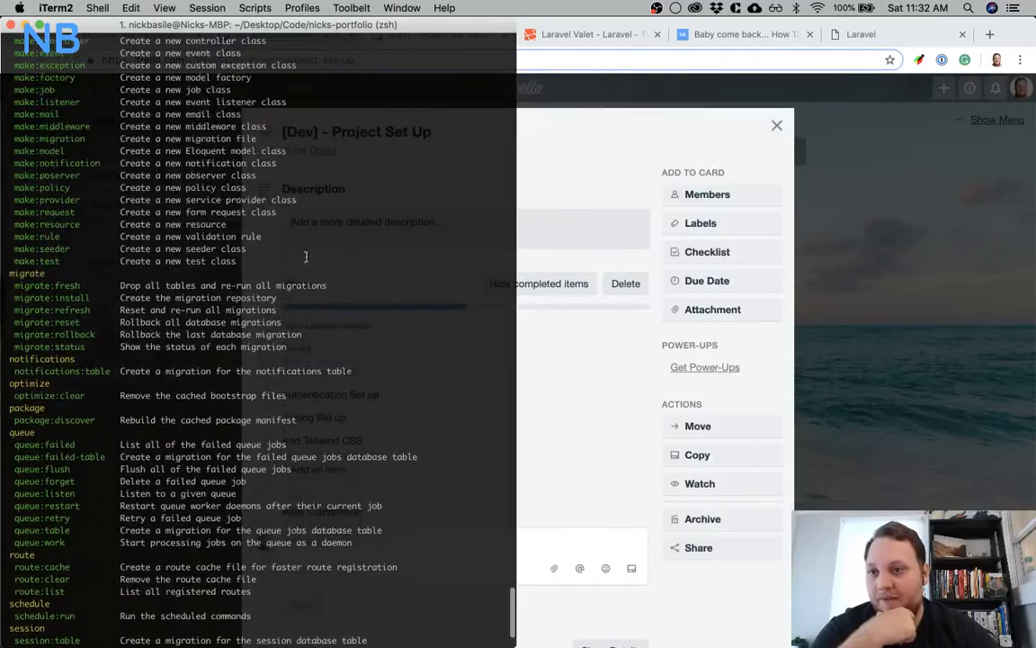
{"action": "scroll", "coordinate": [306, 257], "scroll_direction": "up", "scroll_amount": 7}
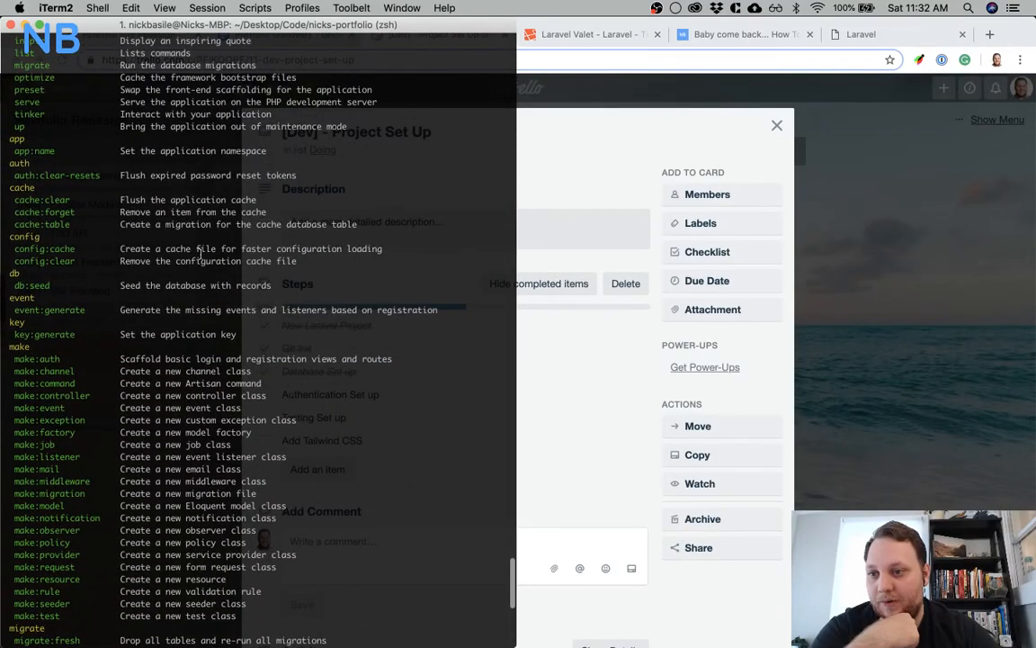
{"action": "scroll", "coordinate": [150, 249], "scroll_direction": "up", "scroll_amount": 4}
{"action": "scroll", "coordinate": [150, 248], "scroll_direction": "down", "scroll_amount": 5}
{"action": "scroll", "coordinate": [151, 248], "scroll_direction": "down", "scroll_amount": 12}
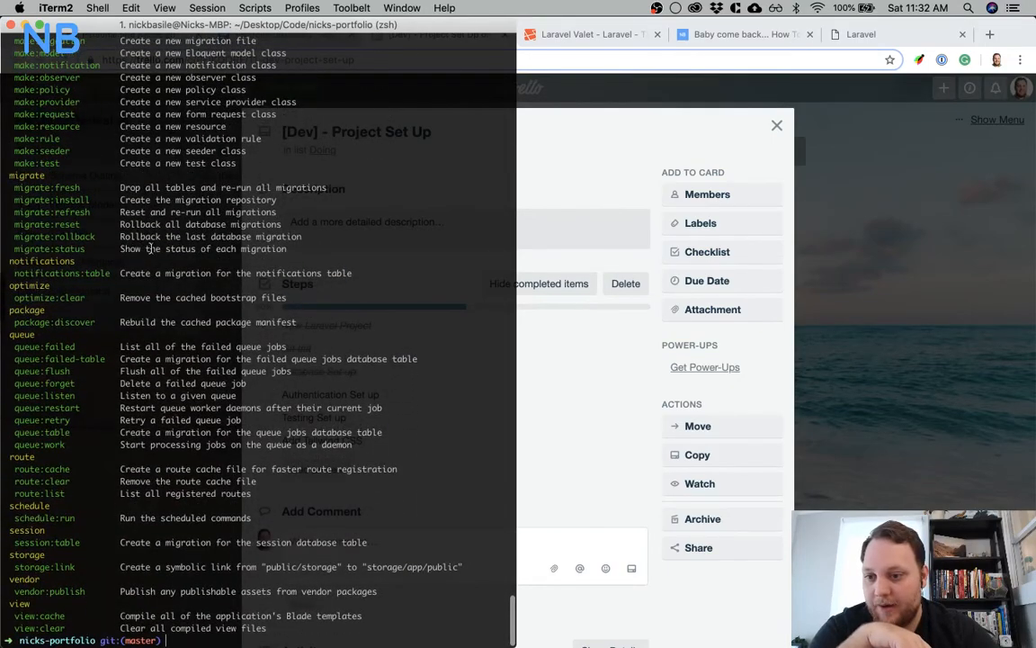
{"action": "scroll", "coordinate": [150, 248], "scroll_direction": "up", "scroll_amount": 10}
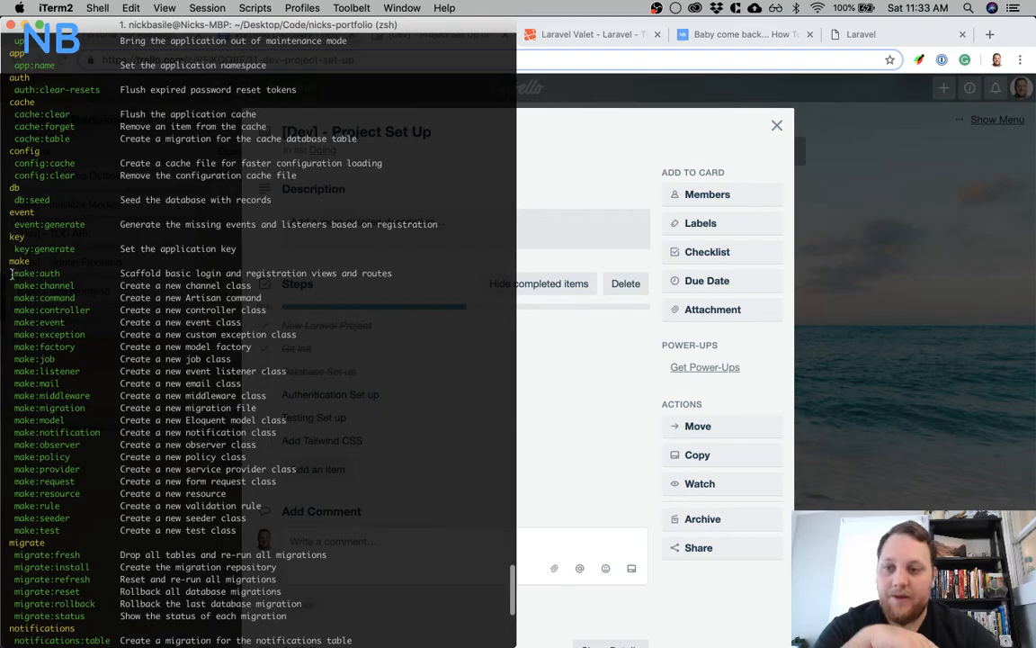
{"action": "left_click_drag", "start_coordinate": [13, 272], "coordinate": [65, 272]}
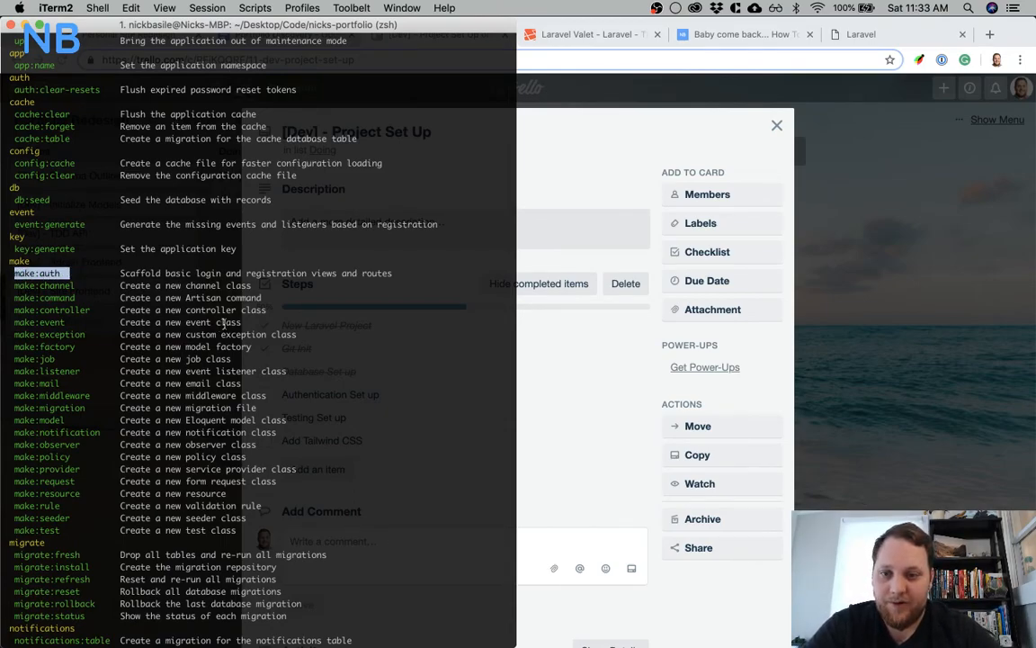
{"action": "scroll", "coordinate": [456, 370], "scroll_direction": "down", "scroll_amount": 10}
Look up the command behind the pa shortcut by running alias pa
{"action": "type", "text": "pa"}
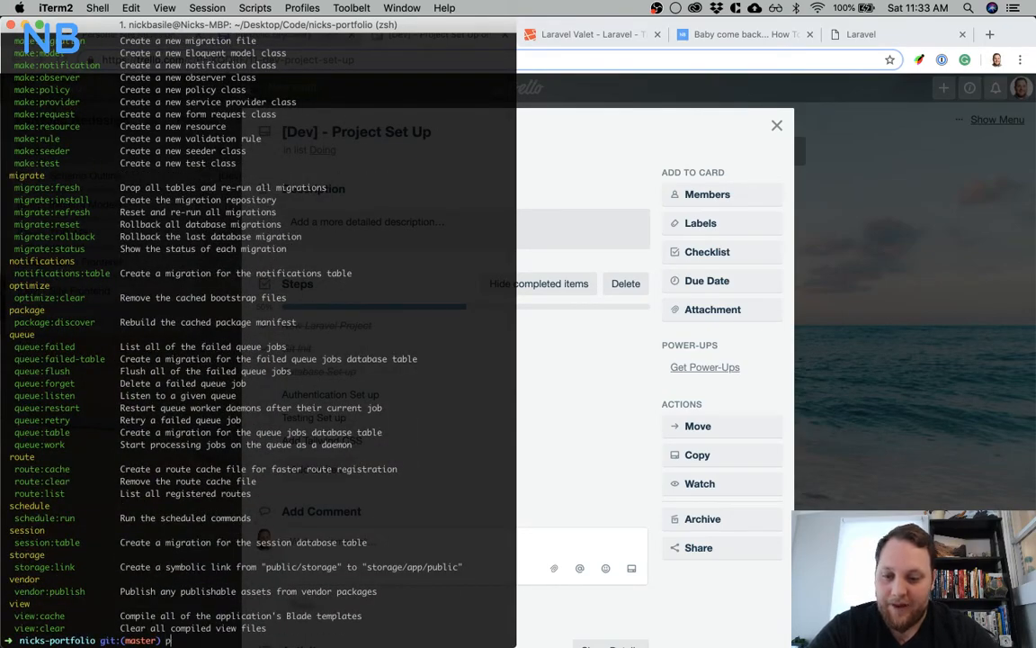
{"action": "key", "text": "BackSpace"}
{"action": "key", "text": "BackSpace"}
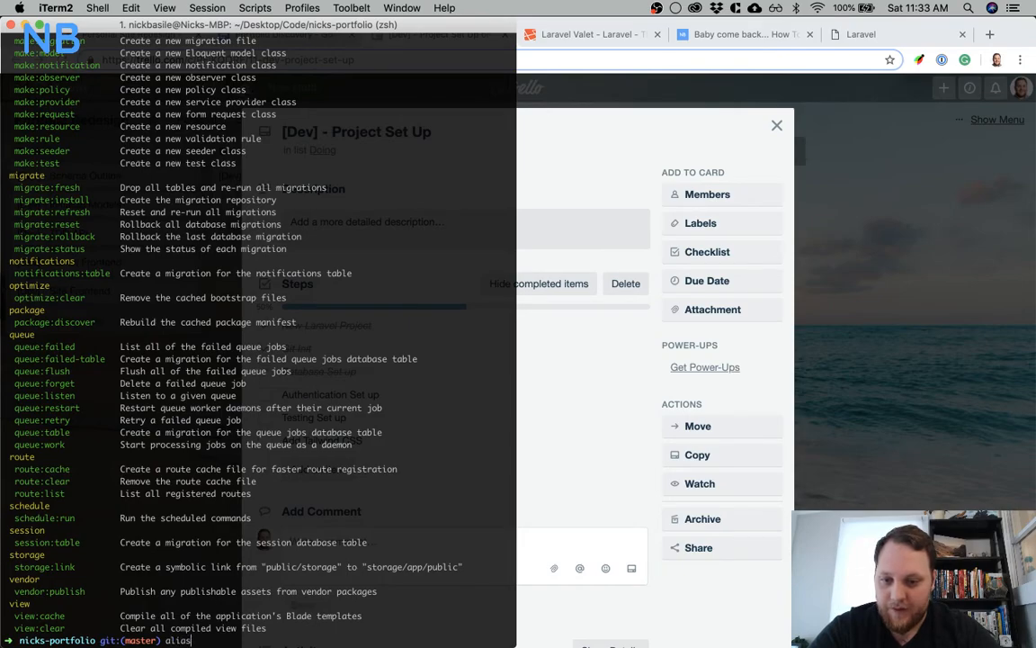
{"action": "type", "text": "pa"}
{"action": "key", "text": "Return"}
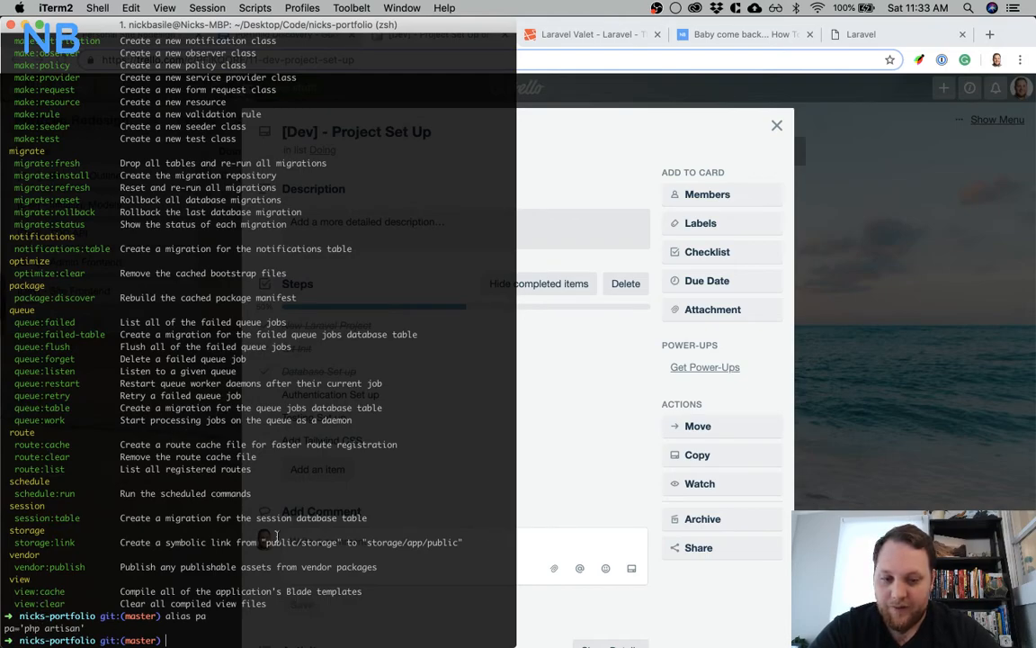
Generate Laravel's authentication scaffolding by running pa make:auth
{"action": "type", "text": "pa make"}
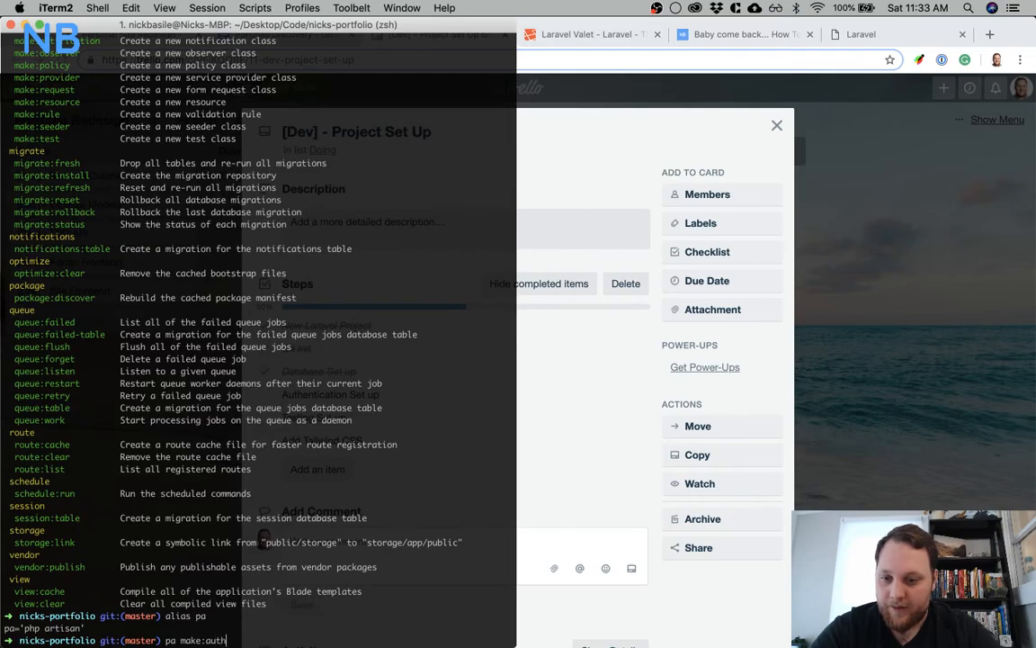
{"action": "type", "text": ":auth"}
{"action": "key", "text": "Return"}
Switch to Chrome, reload the nicks-portfolio.test site, and view its Login, Register and home pages
{"action": "left_click", "coordinate": [737, 155]}
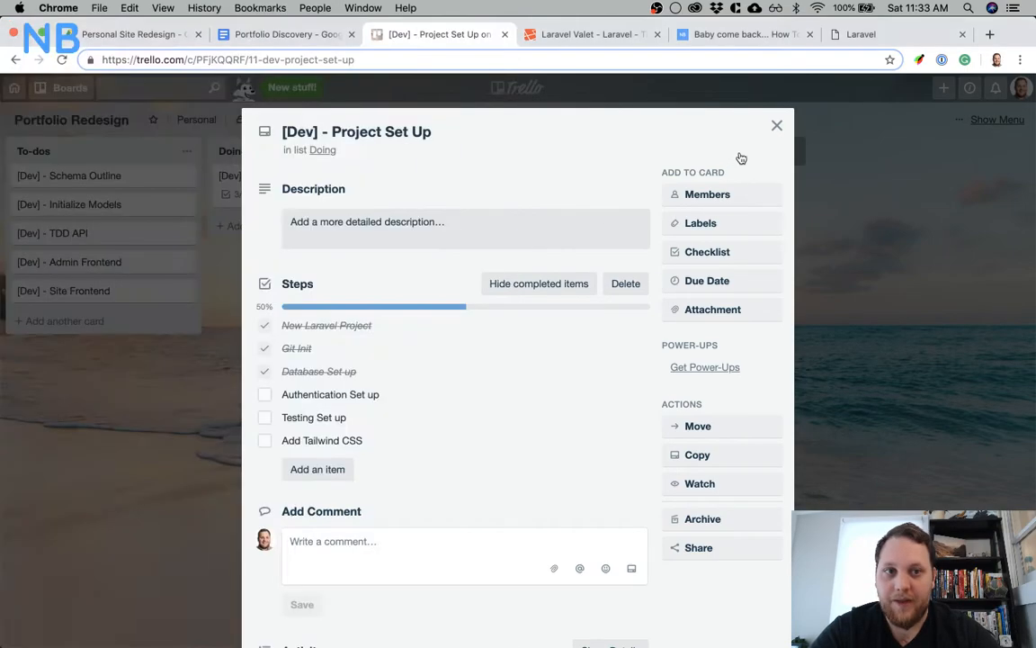
{"action": "left_click", "coordinate": [865, 40]}
{"action": "key", "text": "super+r"}
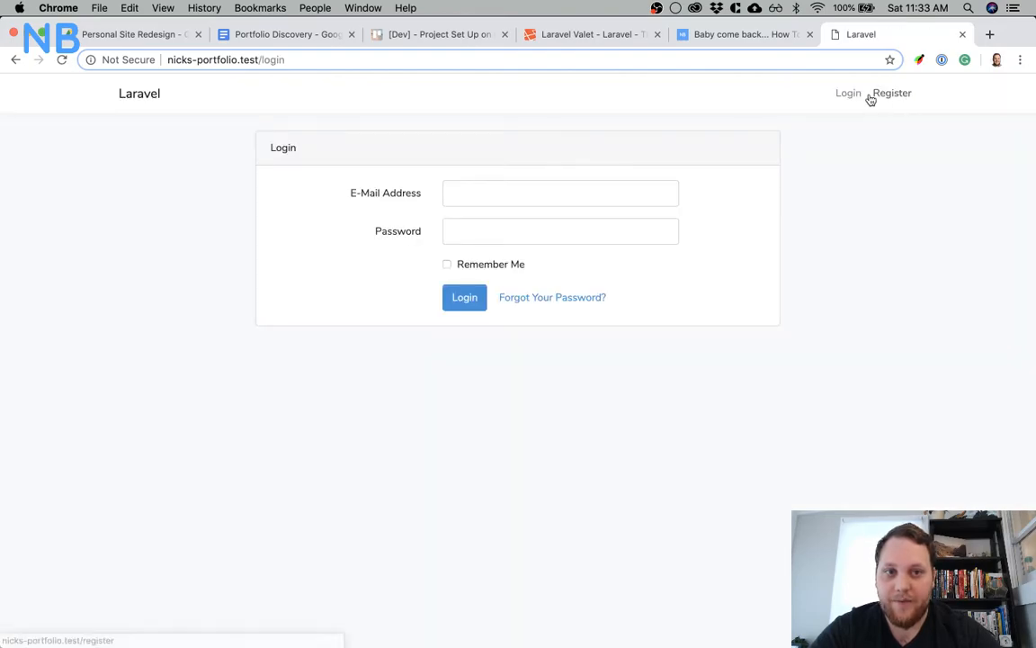
{"action": "left_click", "coordinate": [893, 94]}
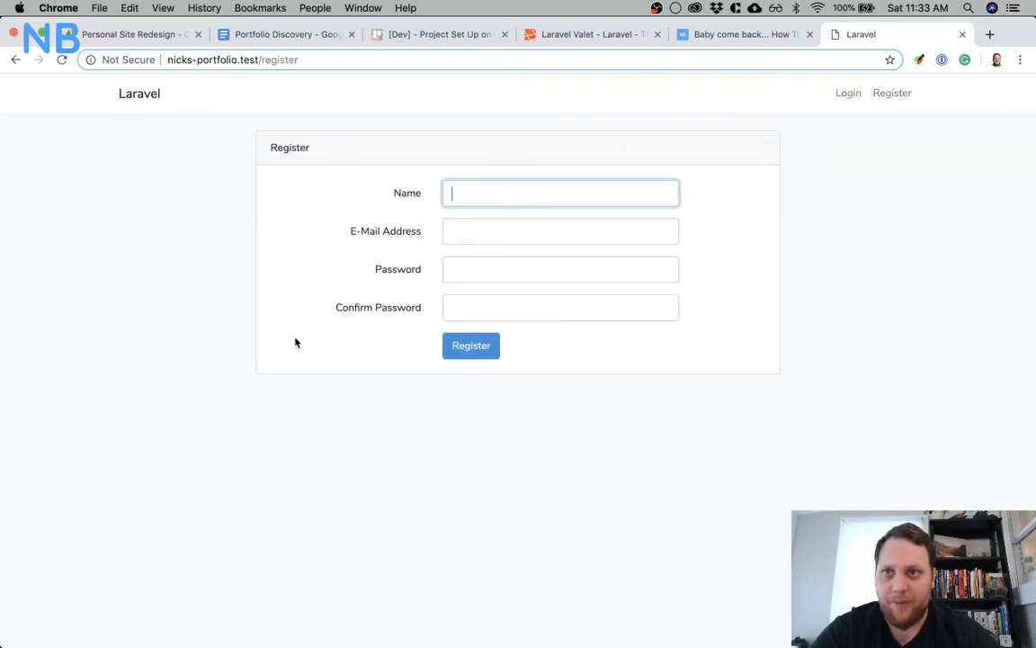
{"action": "left_click", "coordinate": [131, 95]}
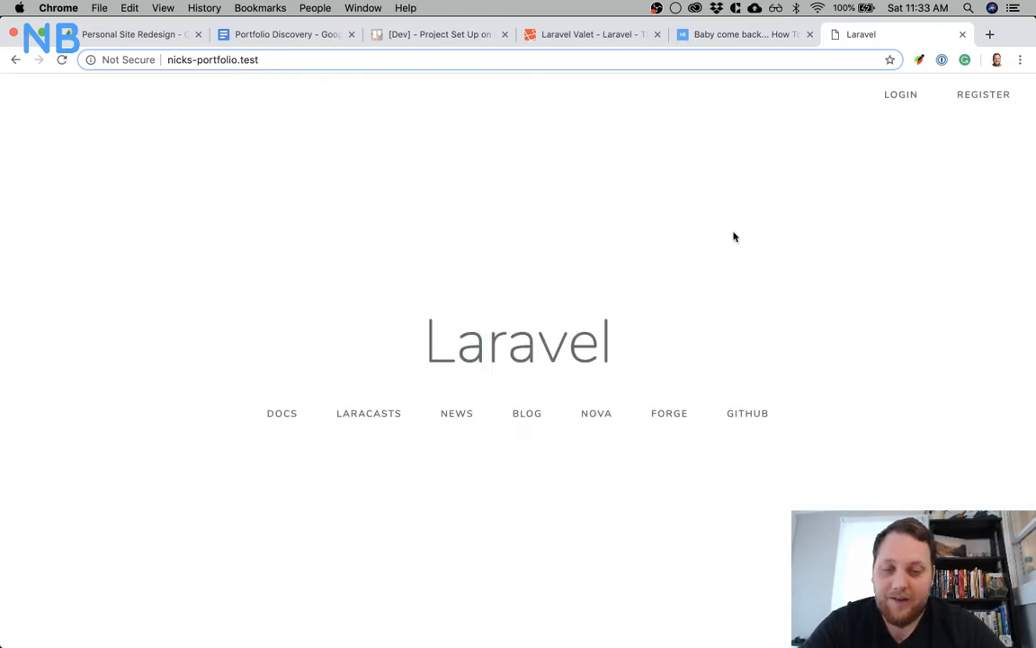
Return to the Trello Project Set Up card, check off Authentication Set up, and close the card
{"action": "left_click", "coordinate": [557, 635]}
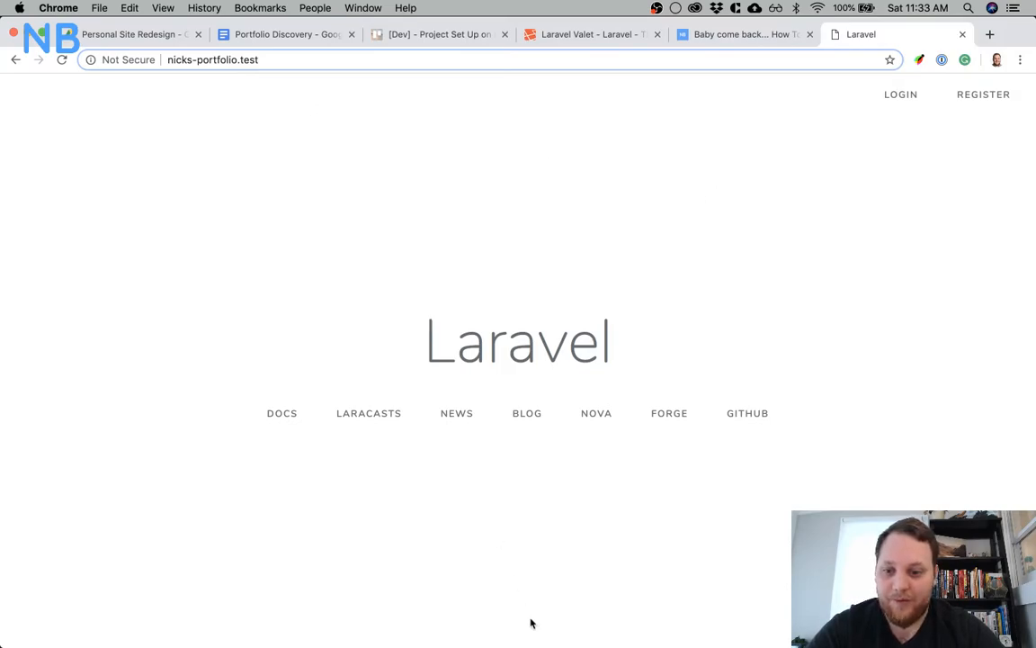
{"action": "key", "text": "super+Tab"}
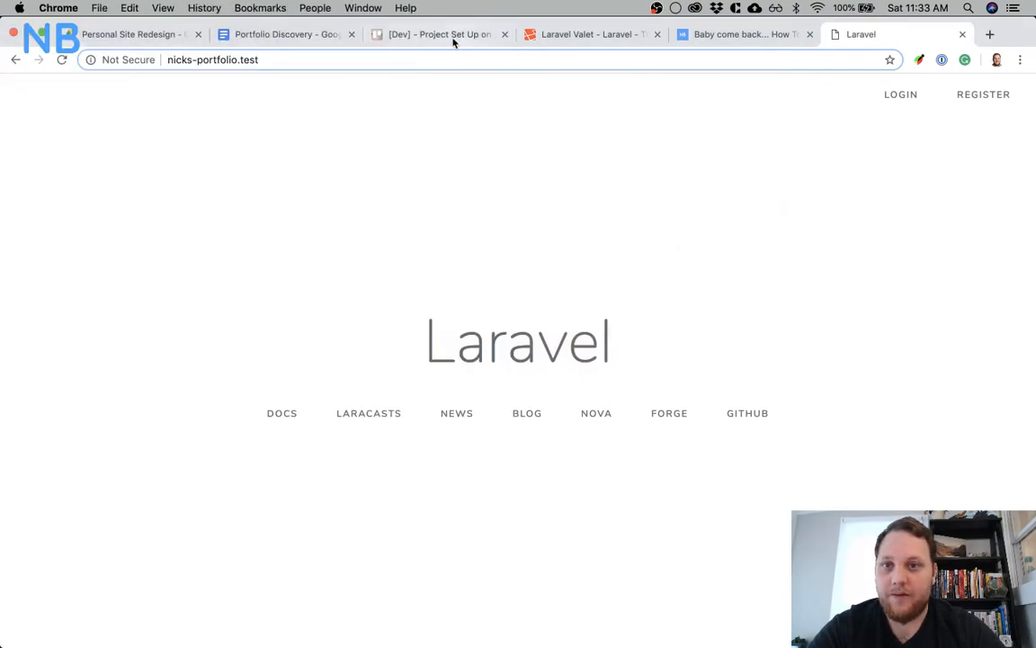
{"action": "left_click", "coordinate": [449, 36]}
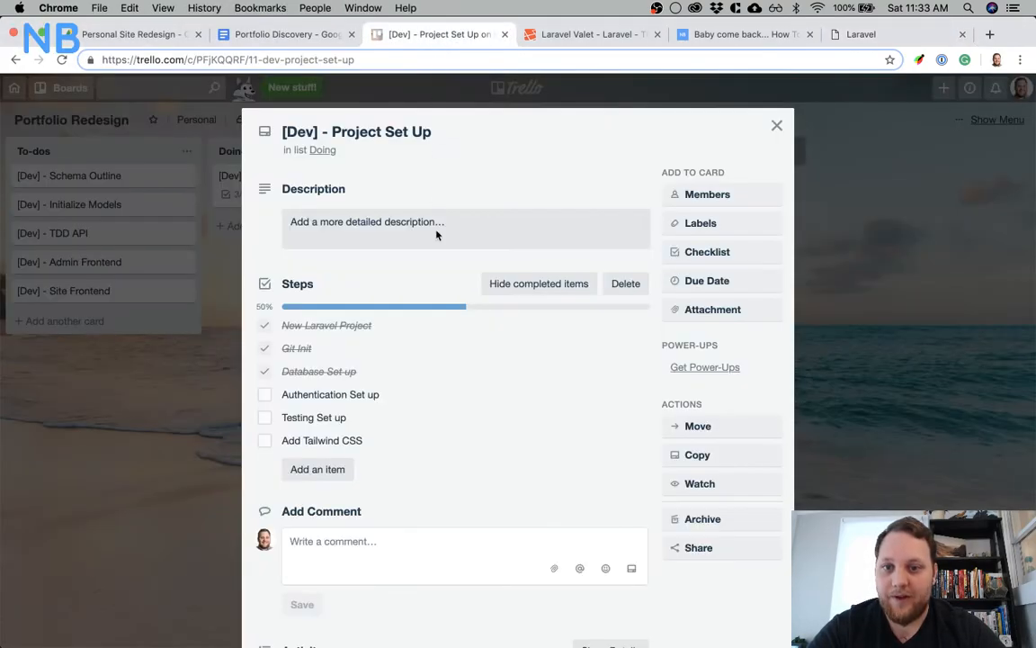
{"action": "left_click", "coordinate": [264, 394]}
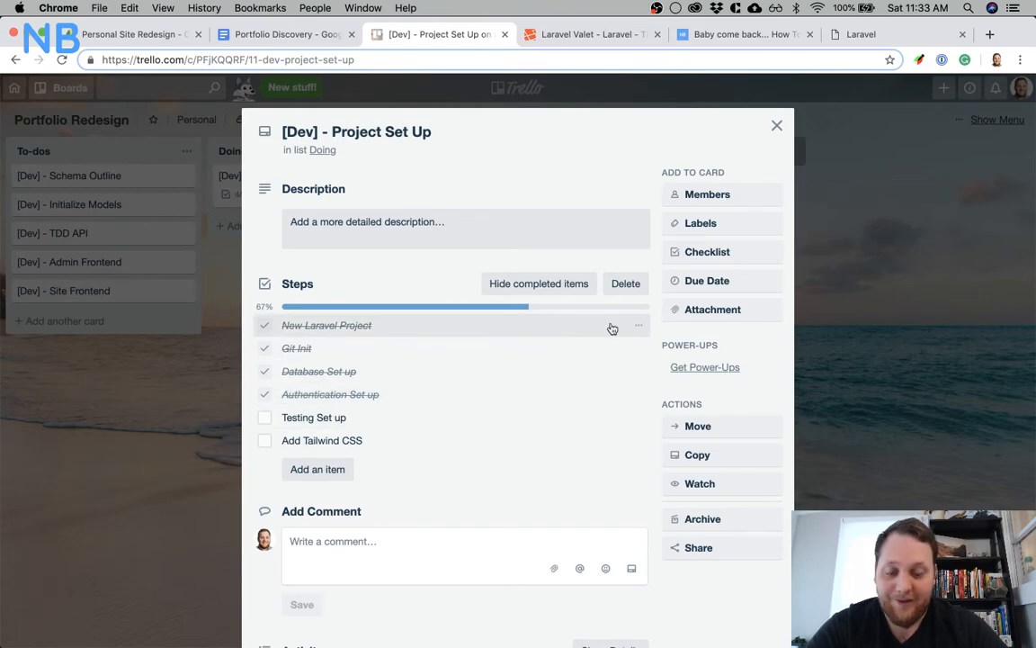
{"action": "left_click", "coordinate": [777, 125]}
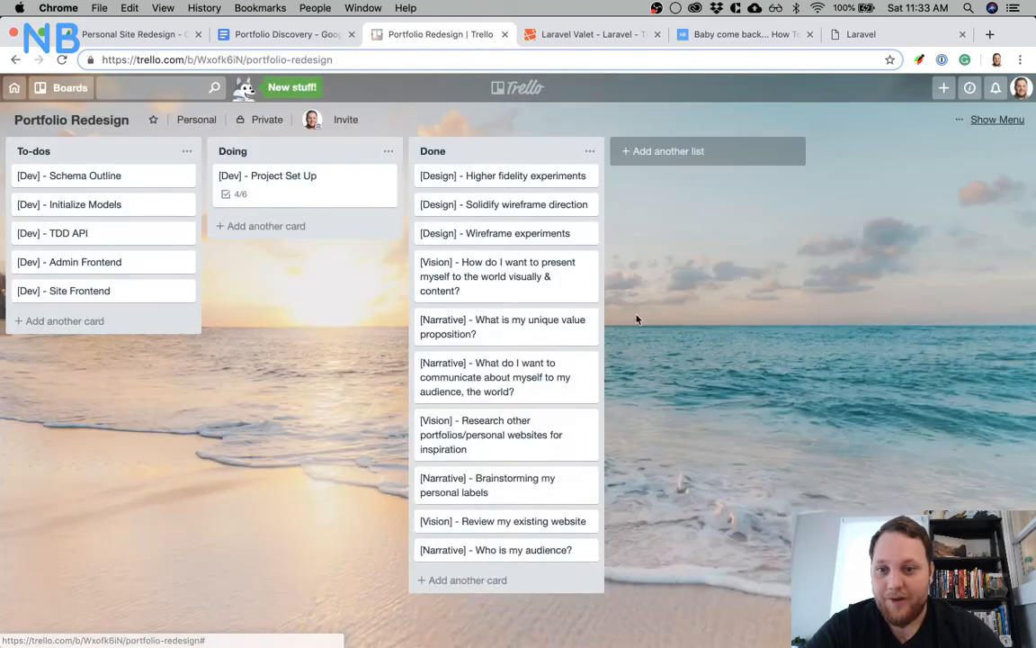
Switch to iTerm and run the database migrations with pa migrate
{"action": "left_click", "coordinate": [655, 620]}
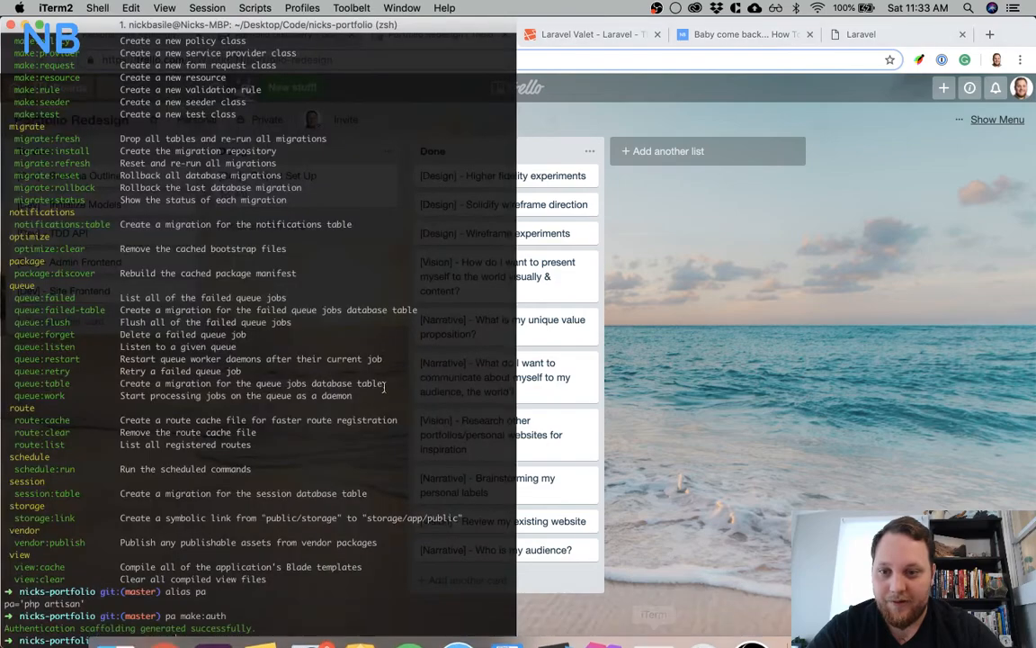
{"action": "type", "text": "pa migrate"}
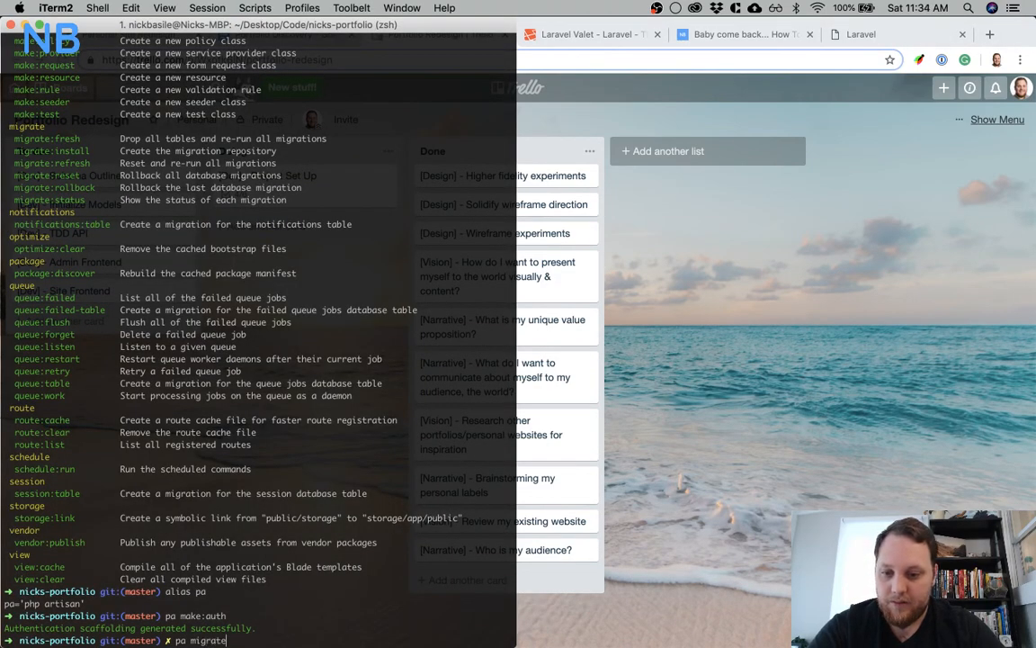
{"action": "key", "text": "Return"}
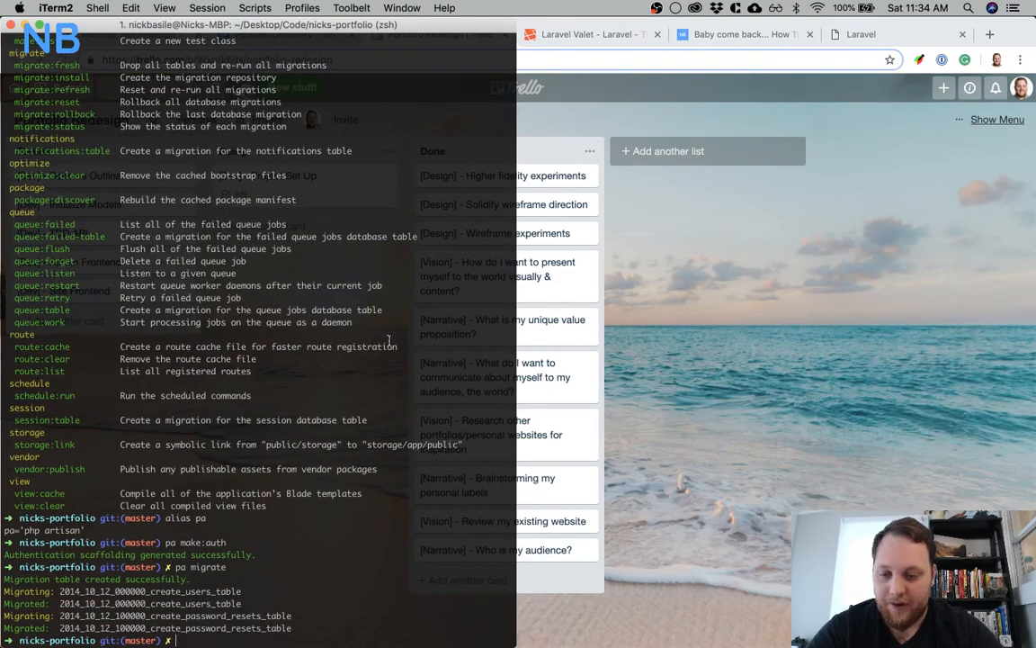
Reopen the Project Set Up card on the Trello board to review the remaining checklist items, and close it
{"action": "left_click", "coordinate": [688, 372]}
{"action": "left_click", "coordinate": [348, 179]}
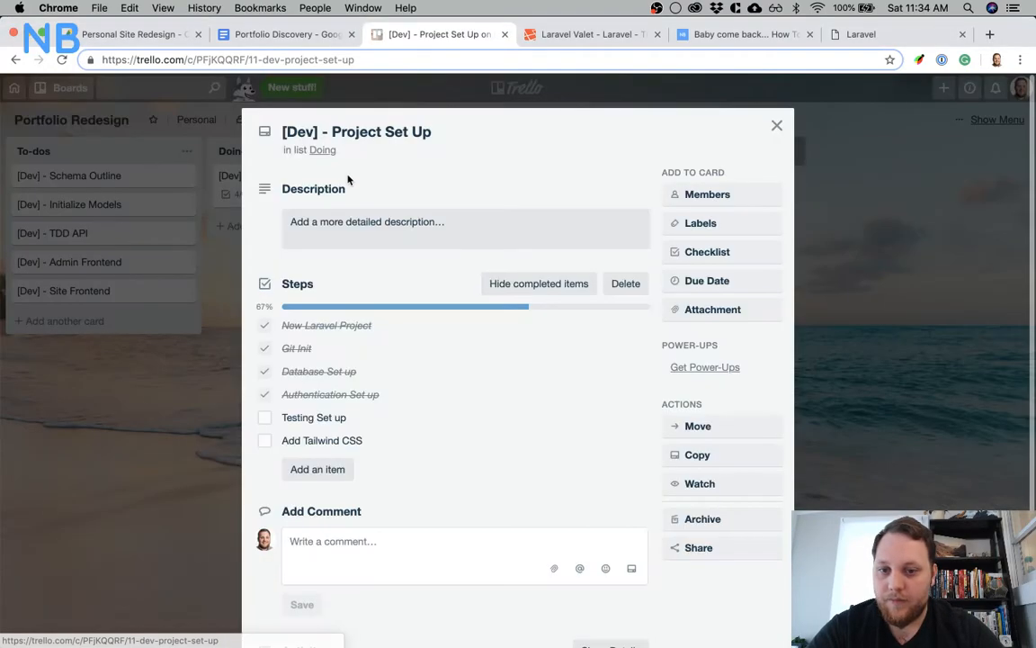
{"action": "left_click", "coordinate": [865, 253]}
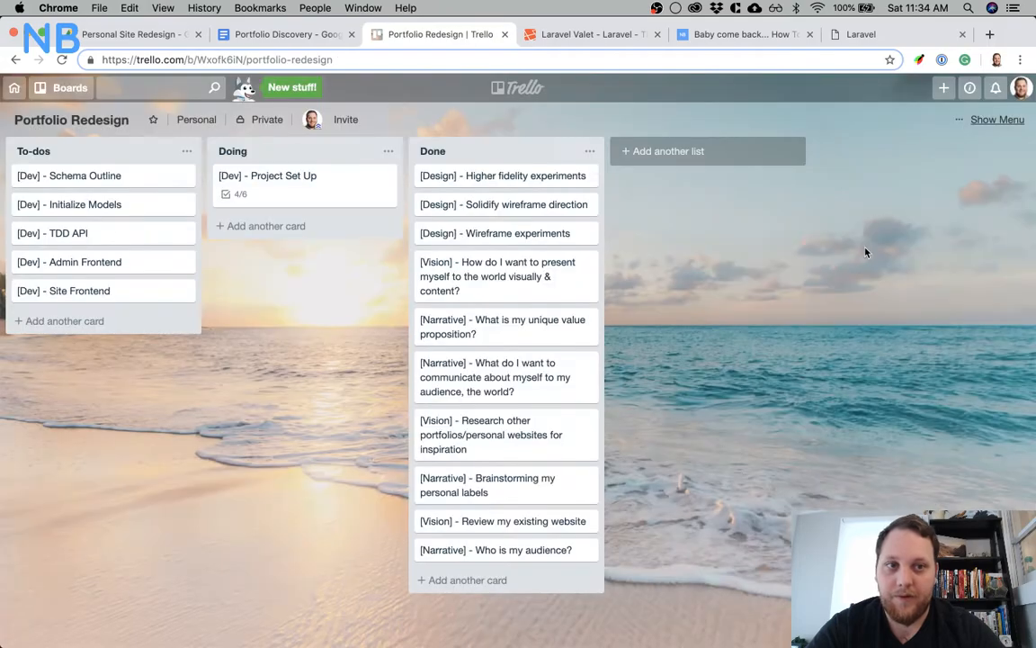
Switch to PhpStorm, open phpunit.xml from the project root, and place the cursor at the end of the CACHE_DRIVER line
{"action": "key", "text": "super+Tab"}
{"action": "key", "text": "super+Tab"}
{"action": "key", "text": "super+Tab"}
{"action": "left_click", "coordinate": [176, 230]}
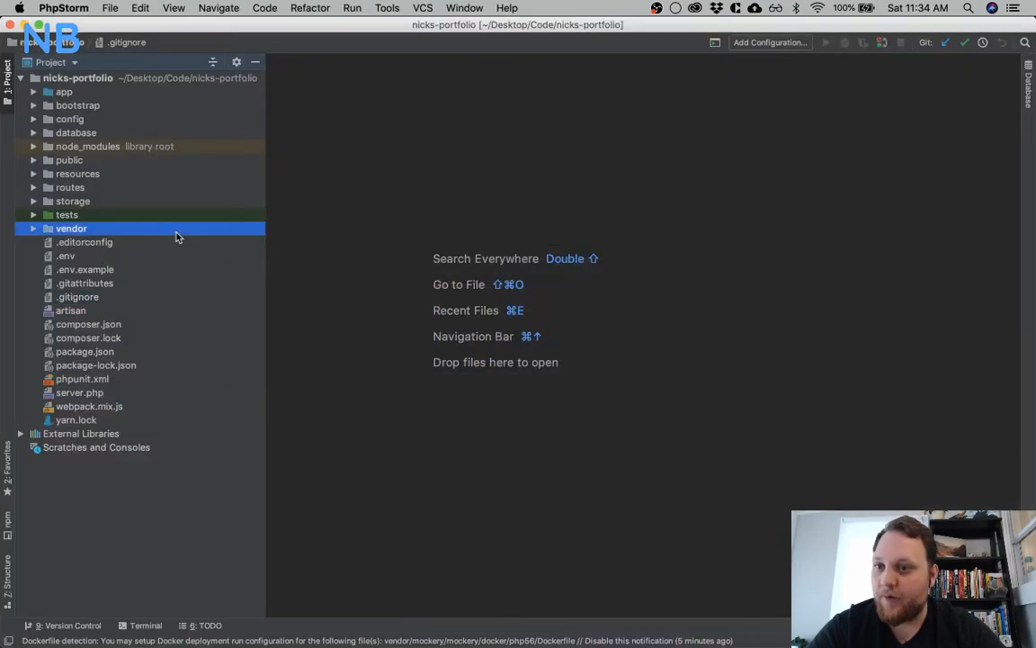
{"action": "double_click", "coordinate": [109, 382]}
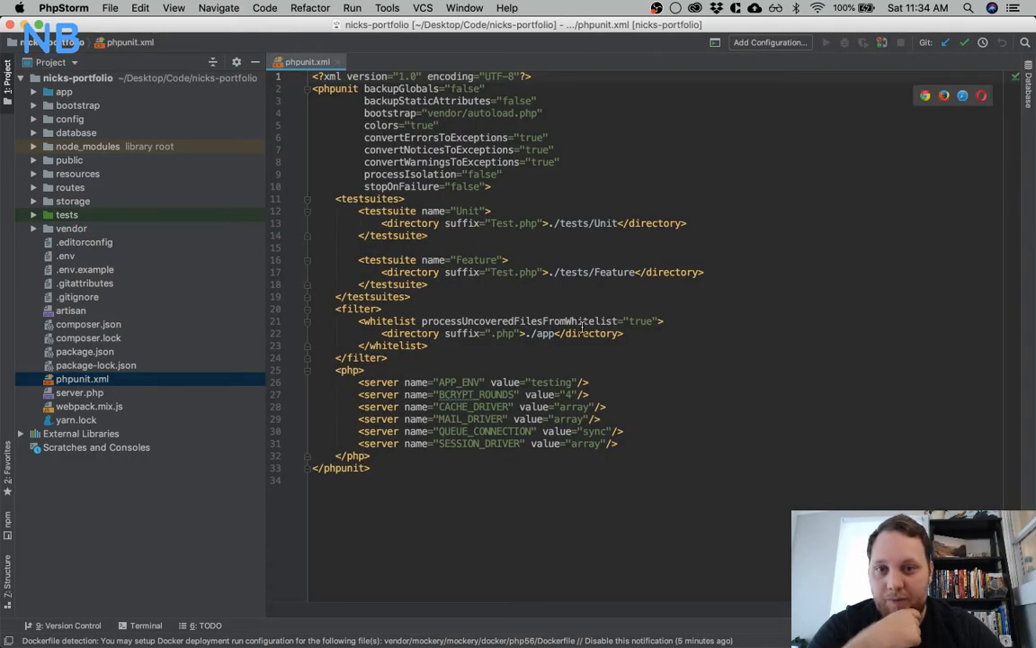
{"action": "left_click", "coordinate": [686, 410]}
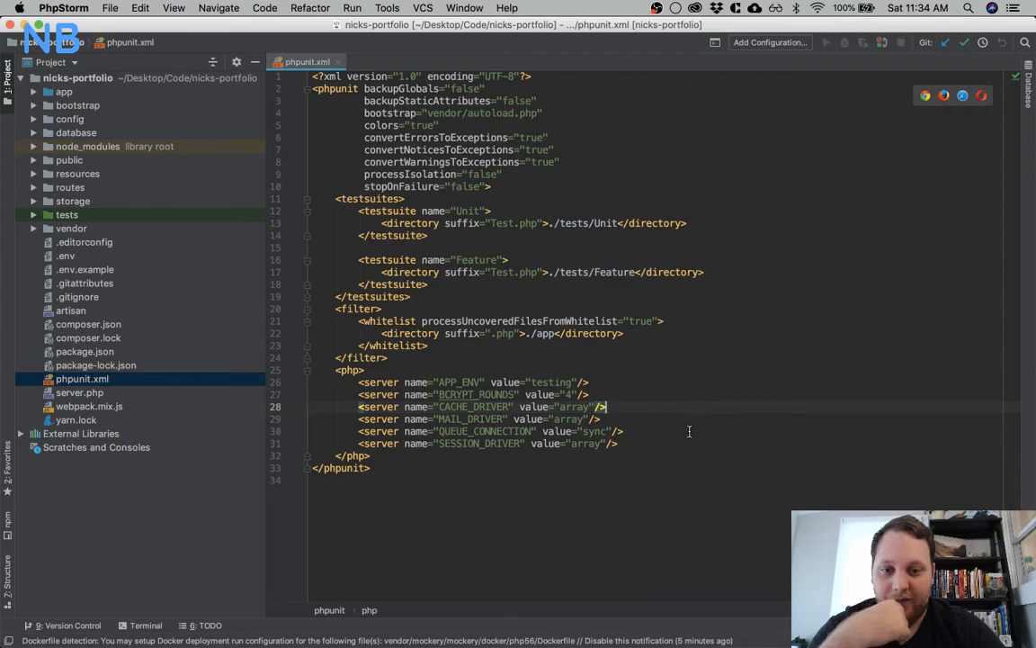
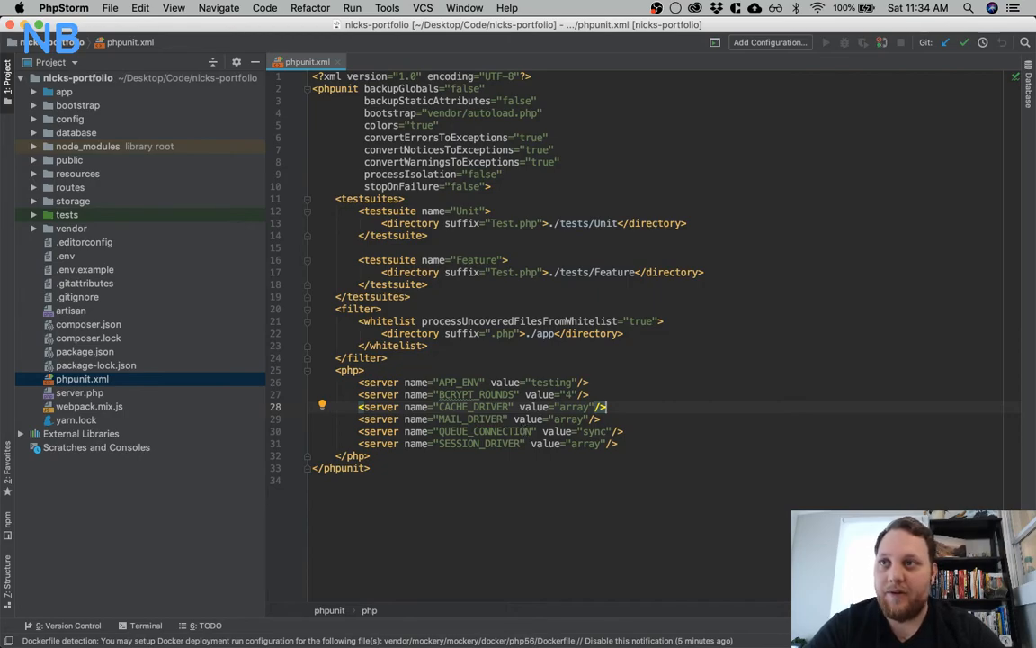
Open the recent project lambda-laravel-demo in a new PhpStorm window and open its phpunit.xml
{"action": "left_click", "coordinate": [761, 417]}
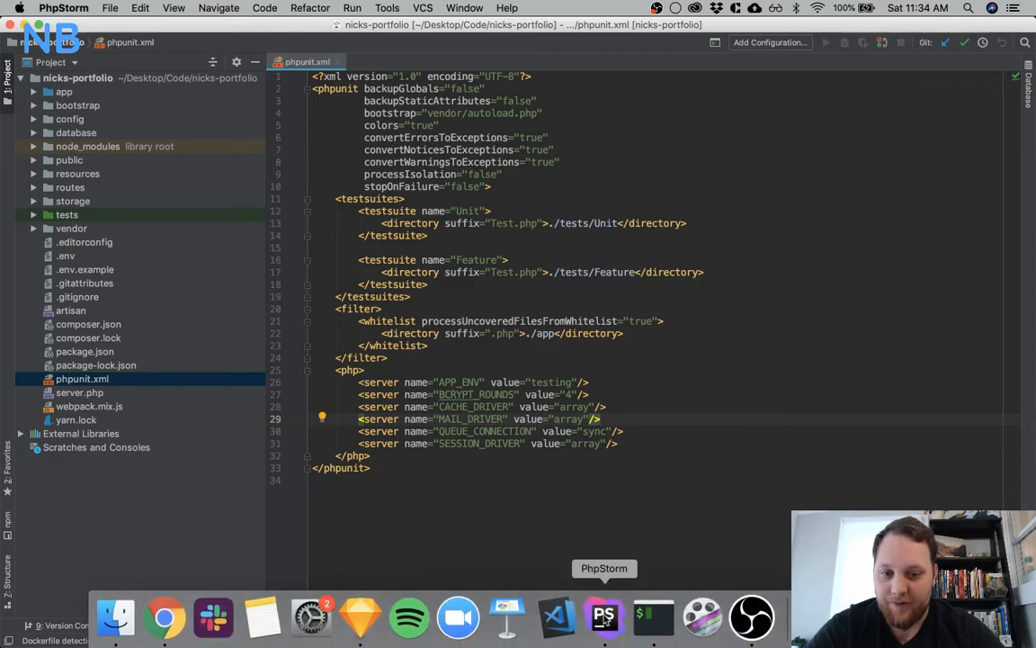
{"action": "right_click", "coordinate": [605, 617]}
{"action": "mouse_move", "coordinate": [600, 492]}
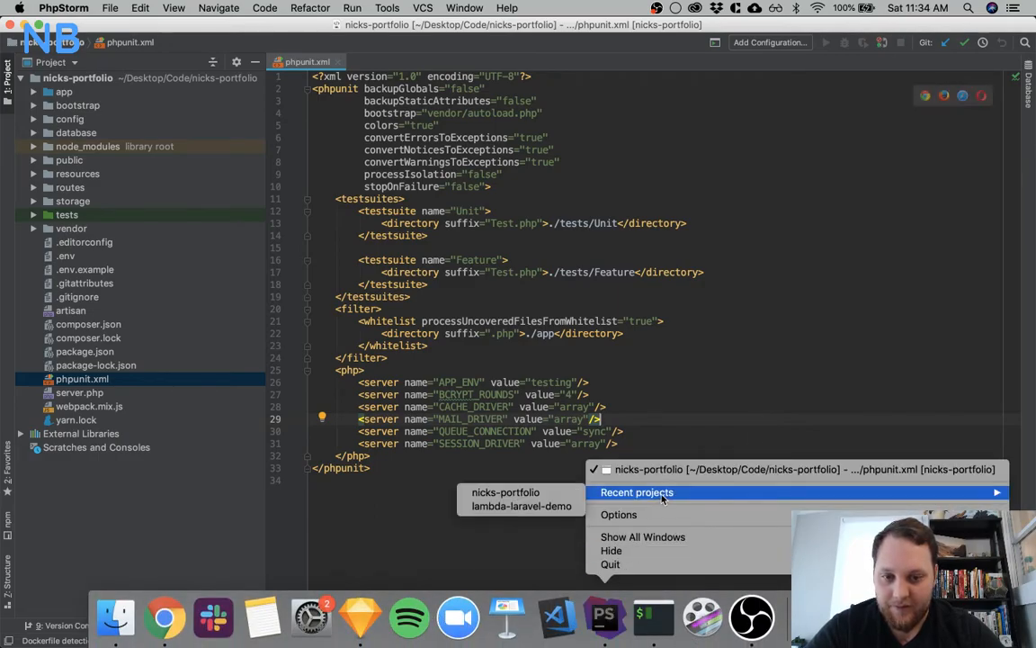
{"action": "left_click", "coordinate": [563, 508]}
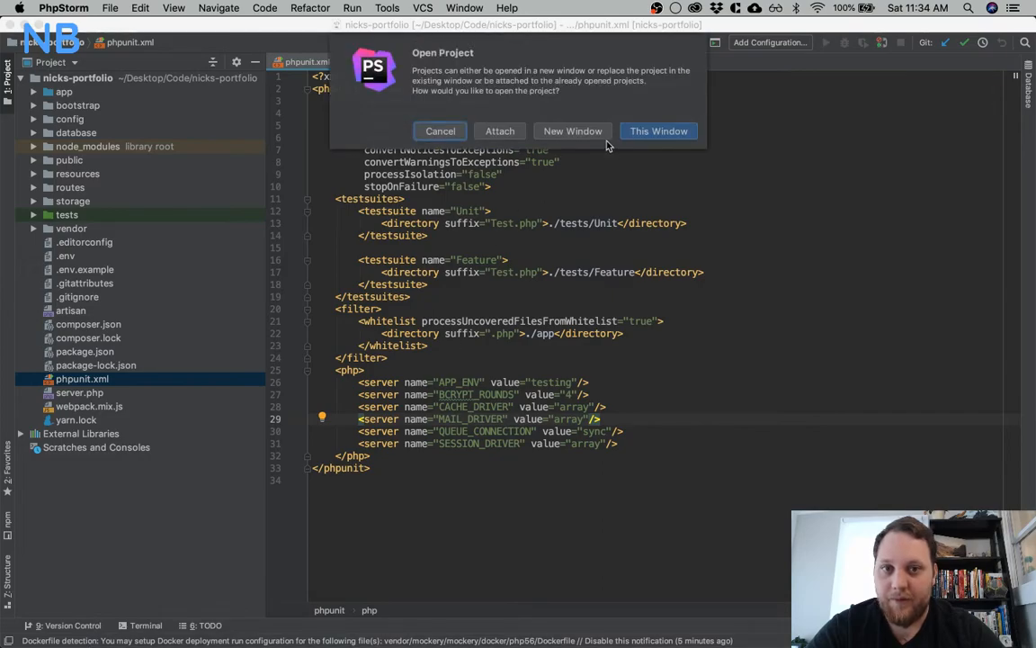
{"action": "left_click", "coordinate": [572, 131]}
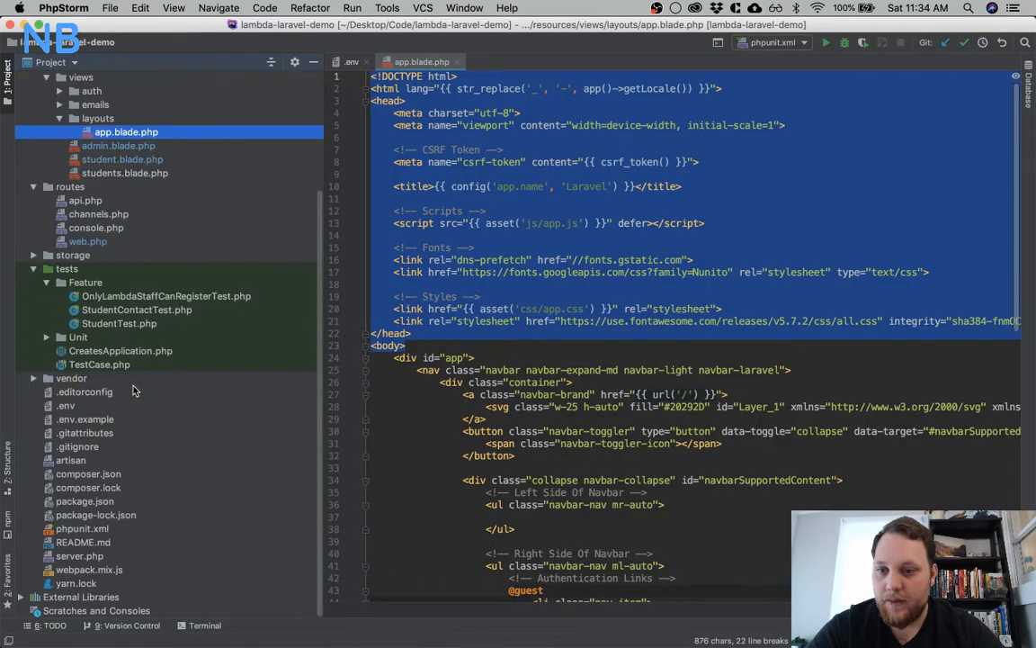
{"action": "double_click", "coordinate": [82, 529]}
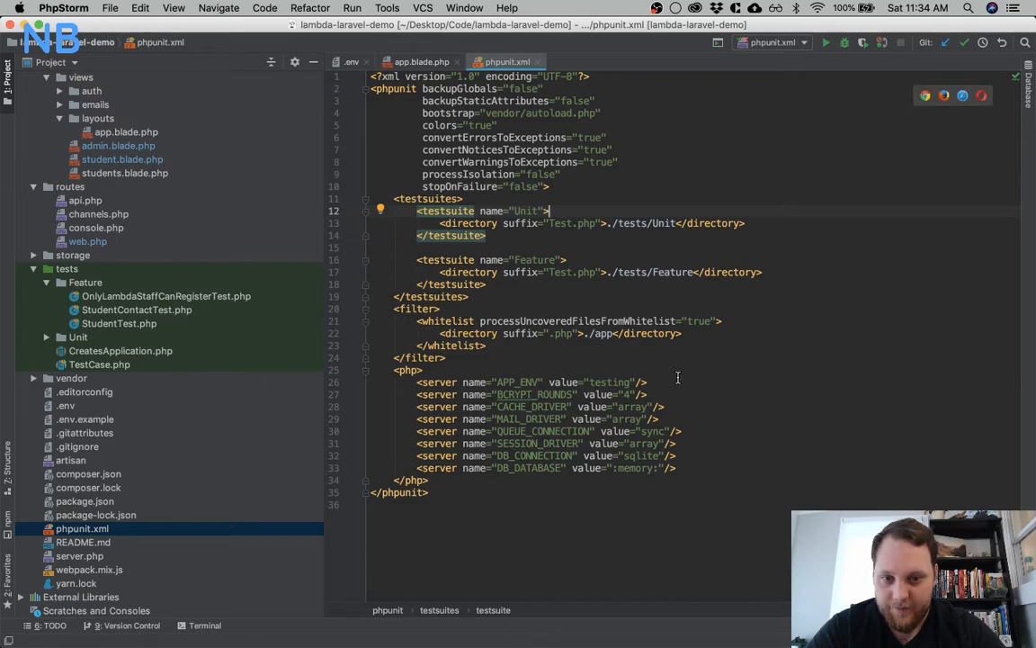
Copy the DB_CONNECTION "sqlite" and DB_DATABASE ":memory:" server lines into nicks-portfolio's phpunit.xml below the SESSION_DRIVER line
{"action": "left_click_drag", "start_coordinate": [676, 468], "coordinate": [418, 455]}
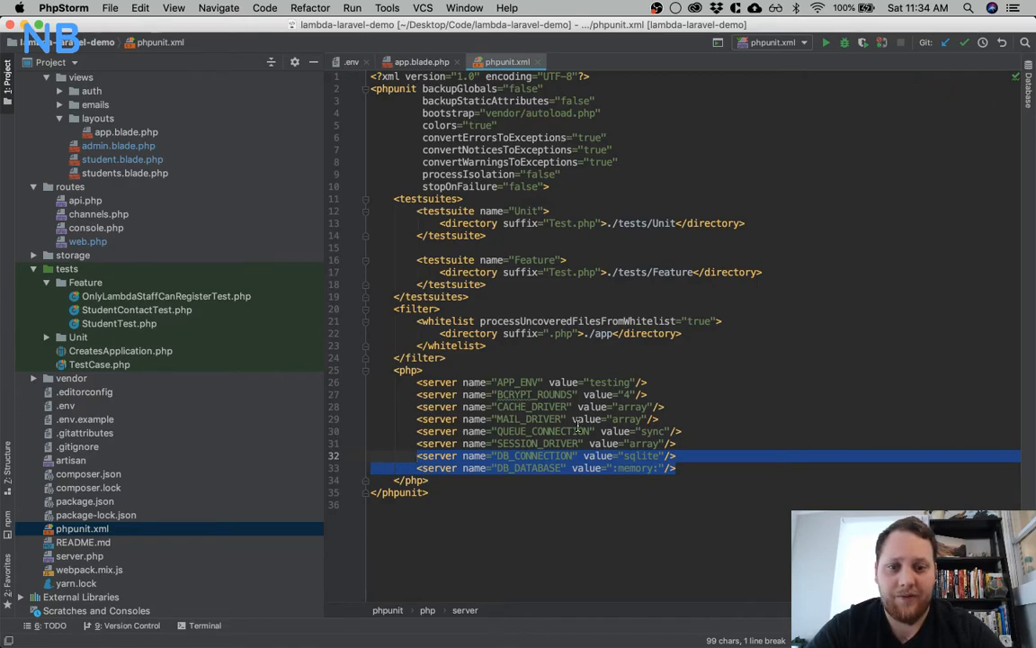
{"action": "key", "text": "super+Tab"}
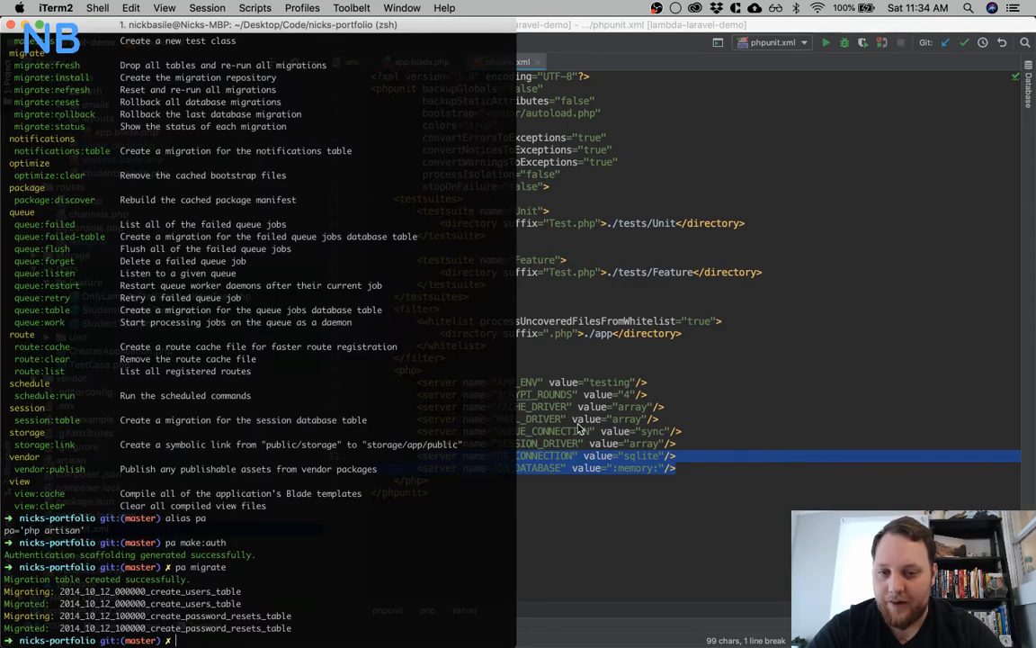
{"action": "key", "text": "super+Tab"}
{"action": "key", "text": "ctrl+Up"}
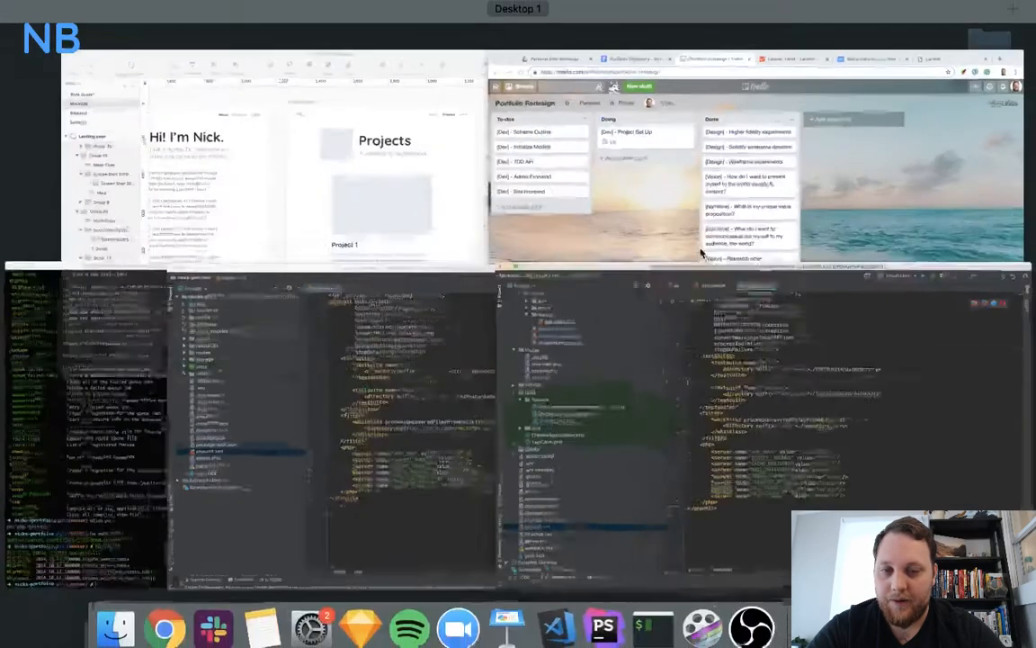
{"action": "left_click", "coordinate": [331, 445]}
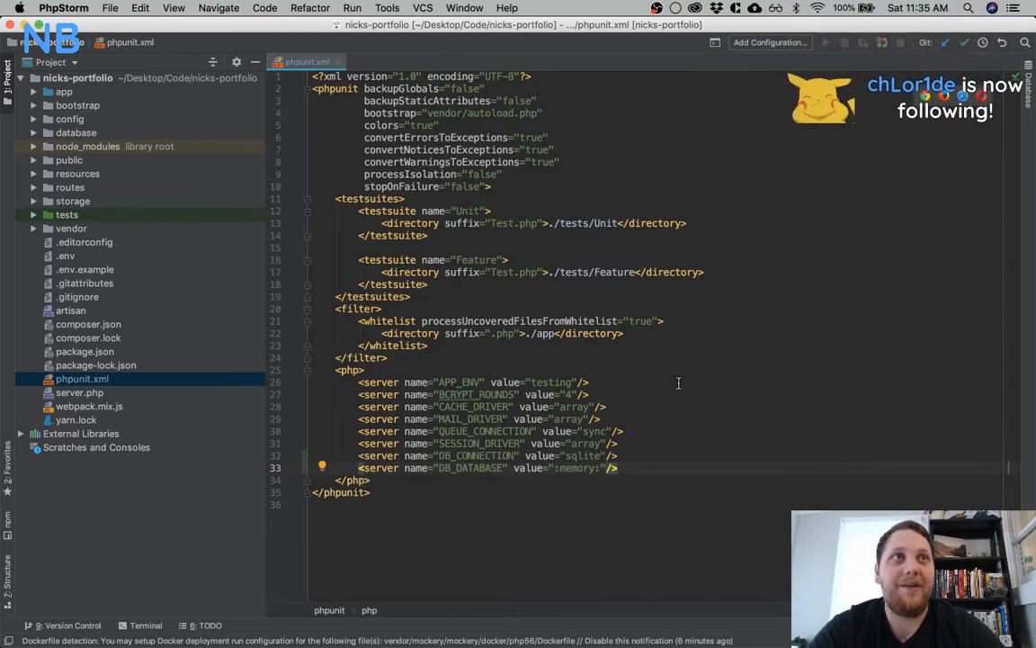
{"action": "left_click", "coordinate": [655, 411]}
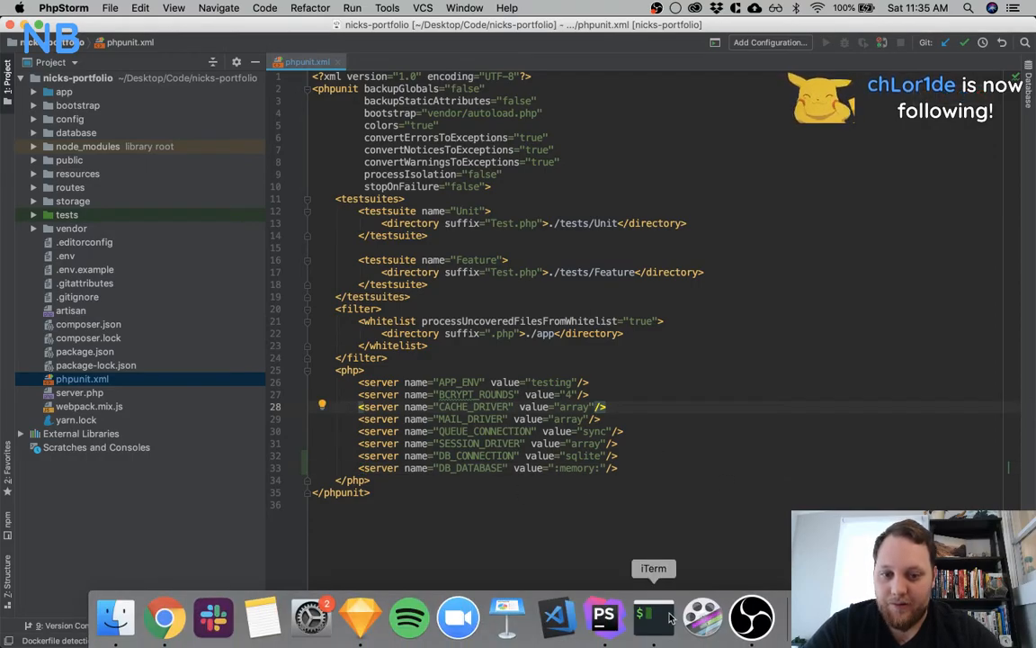
Switch to iTerm and clear the terminal output
{"action": "left_click", "coordinate": [666, 615]}
{"action": "type", "text": "celar"}
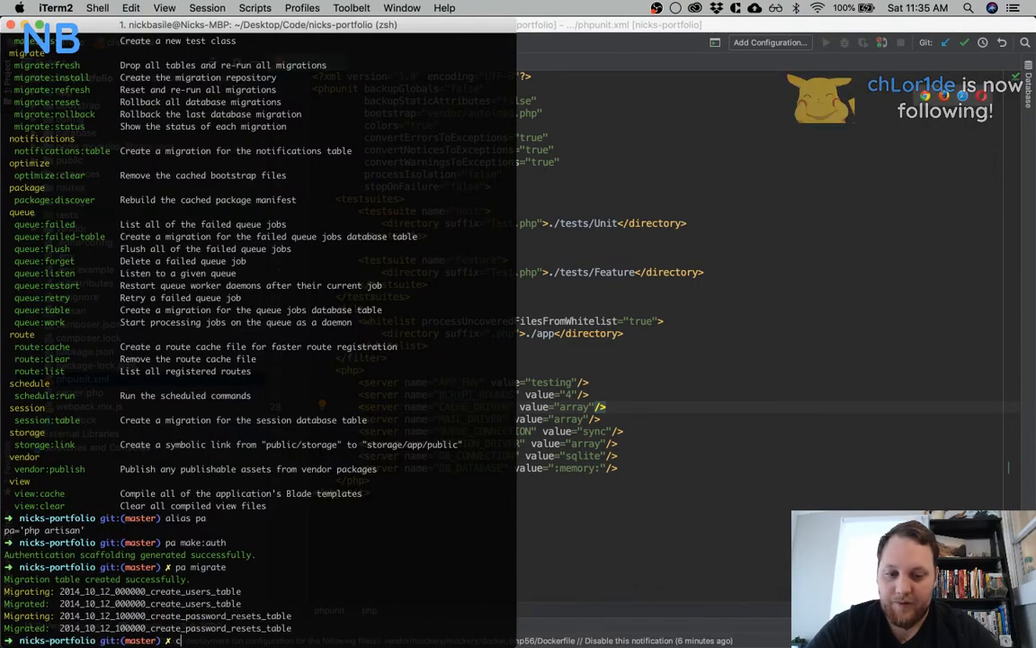
{"action": "key", "text": "BackSpace"}
{"action": "key", "text": "BackSpace"}
{"action": "key", "text": "BackSpace"}
{"action": "type", "text": "lre"}
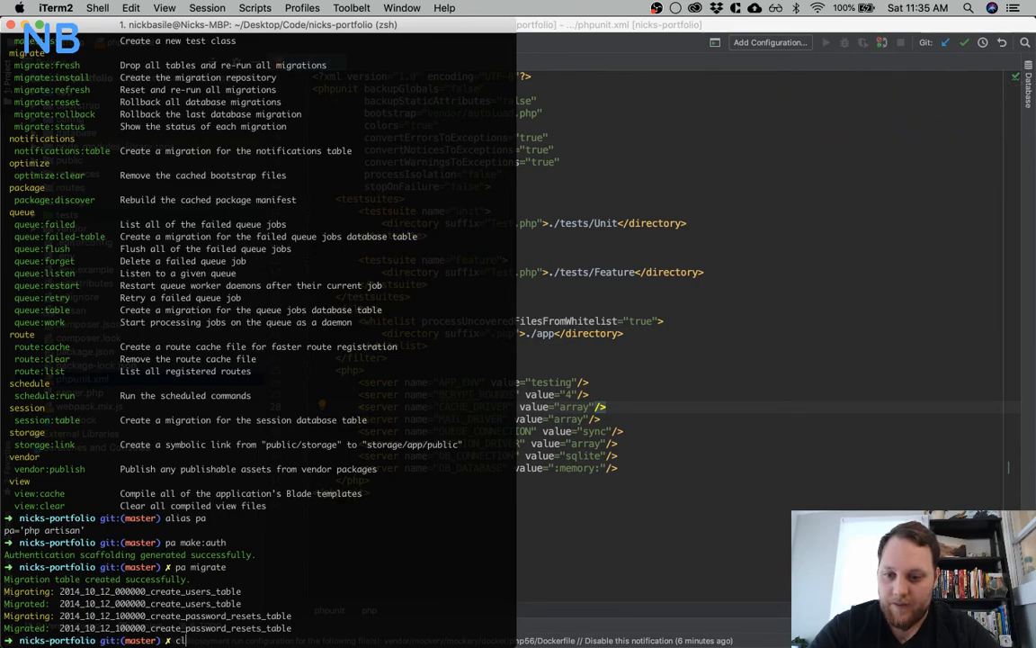
{"action": "key", "text": "Return"}
Look up what the shell aliases test and pu stand for
{"action": "type", "text": "c"}
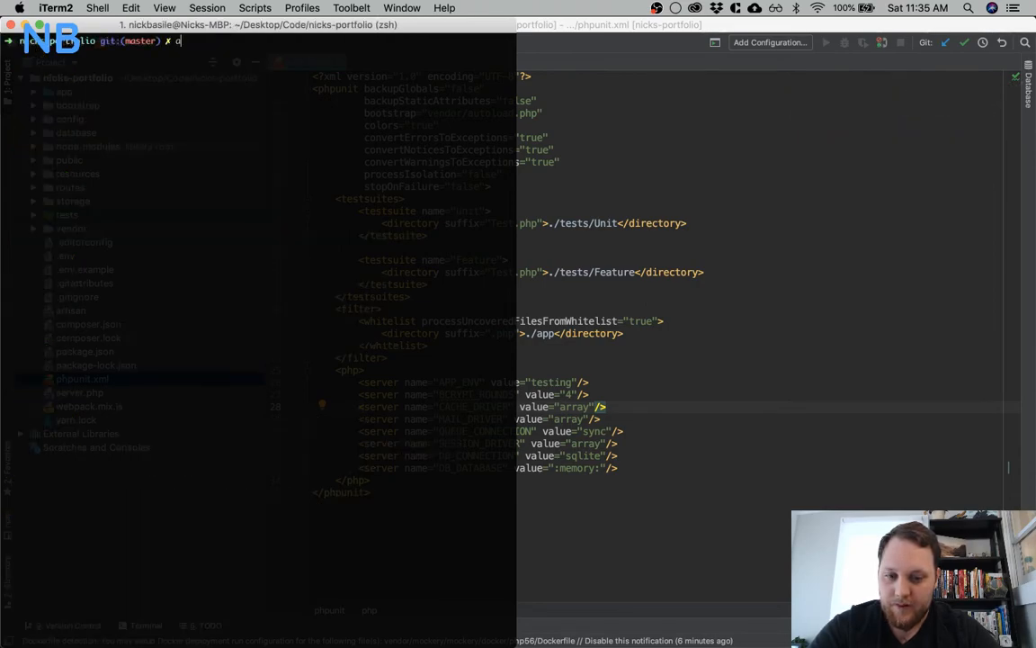
{"action": "type", "text": "lias test"}
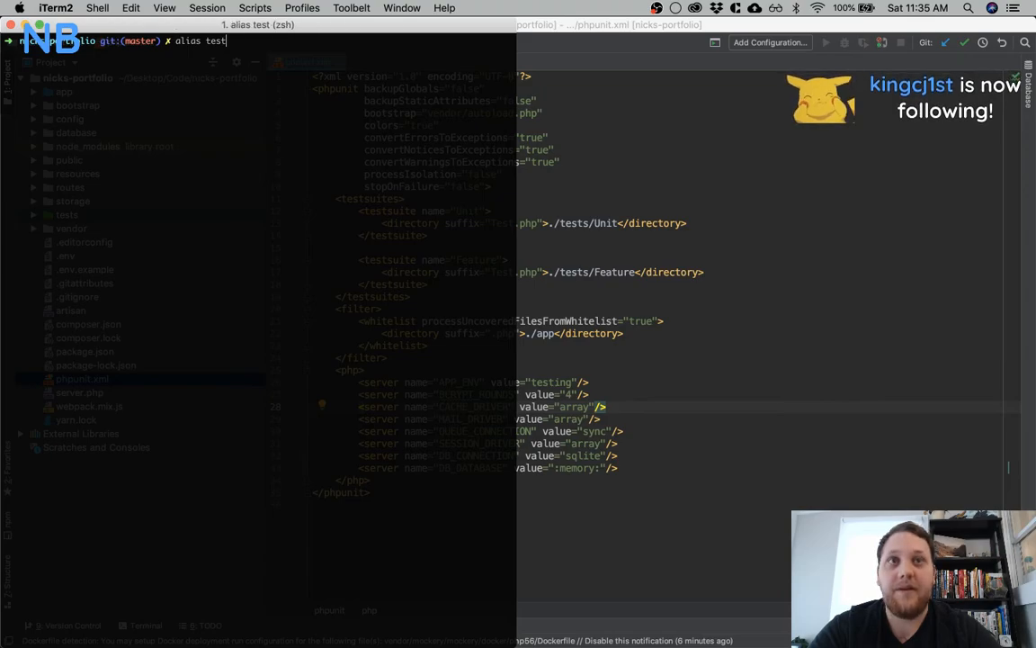
{"action": "key", "text": "Return"}
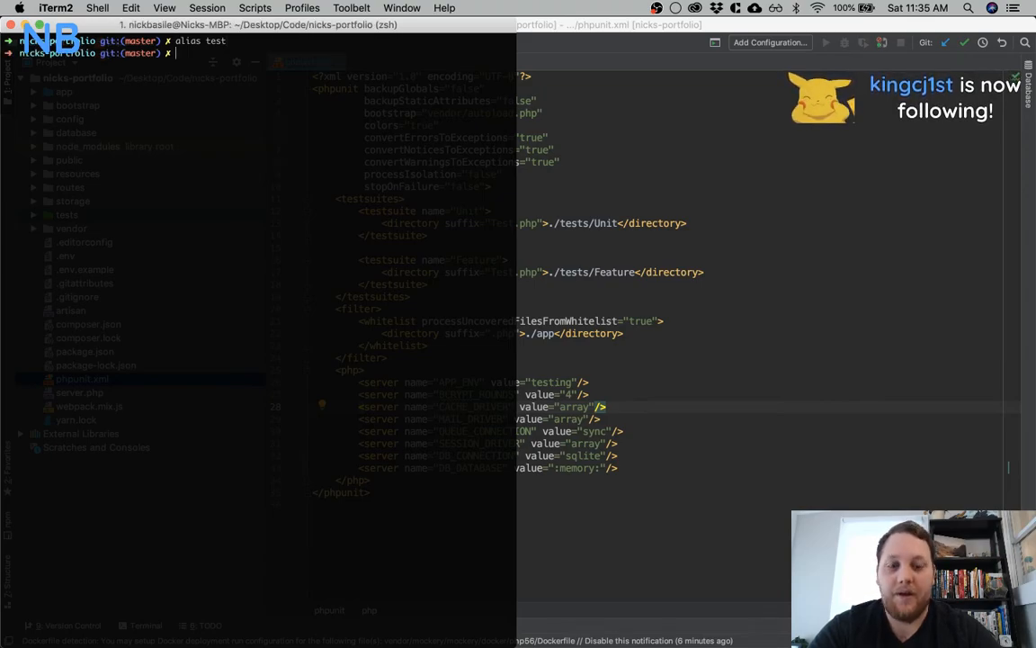
{"action": "type", "text": "alias pu"}
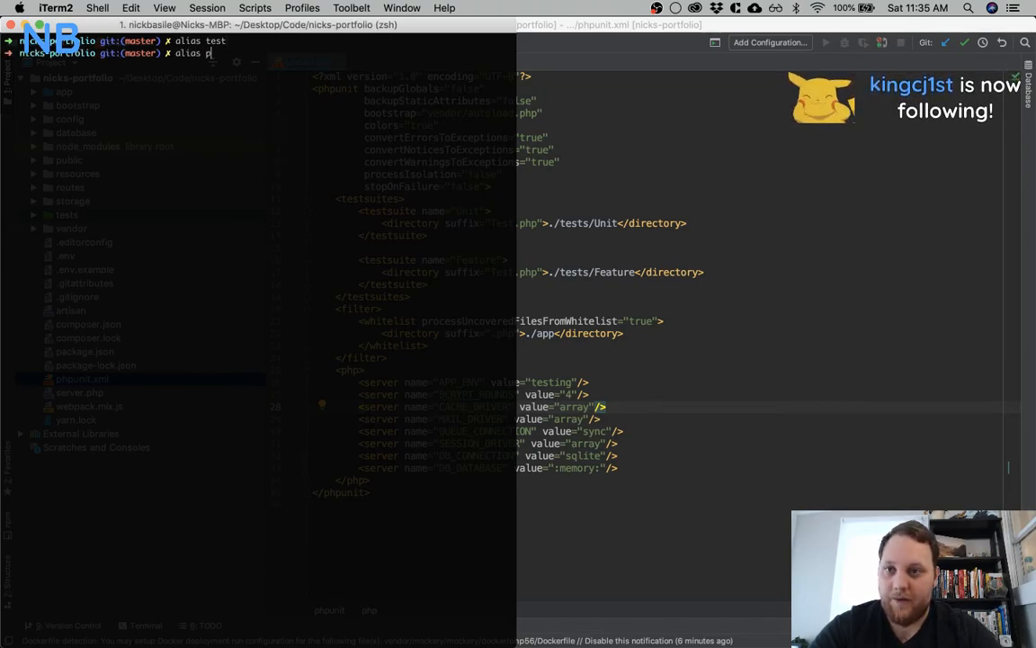
{"action": "key", "text": "Return"}
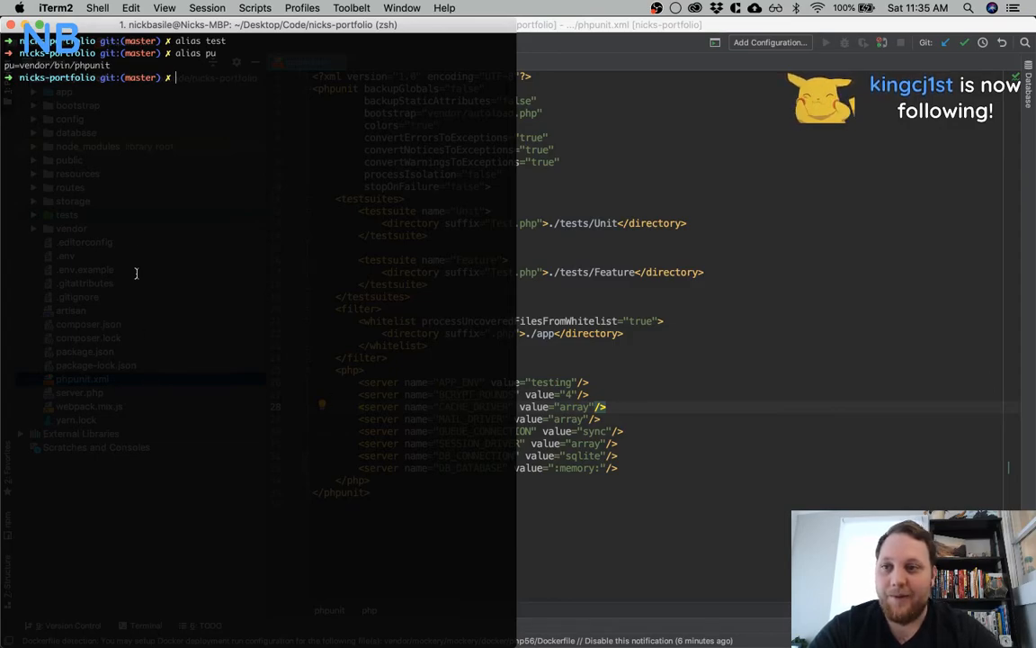
Run the project's PHPUnit tests with the pu alias, and clear the terminal
{"action": "type", "text": "pu"}
{"action": "key", "text": "Return"}
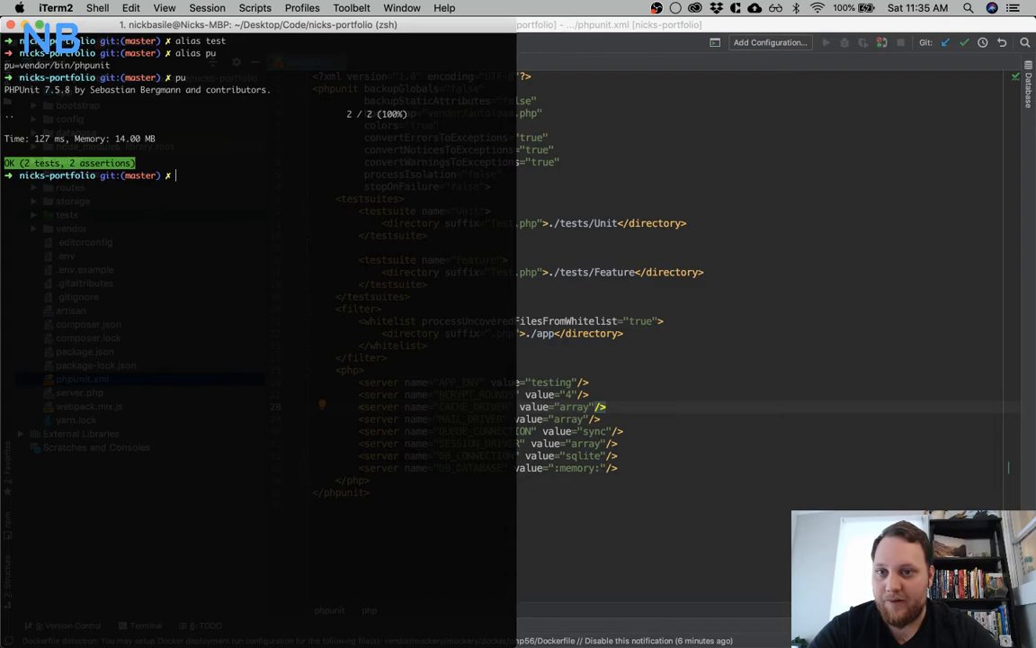
{"action": "type", "text": "clear"}
{"action": "key", "text": "Return"}
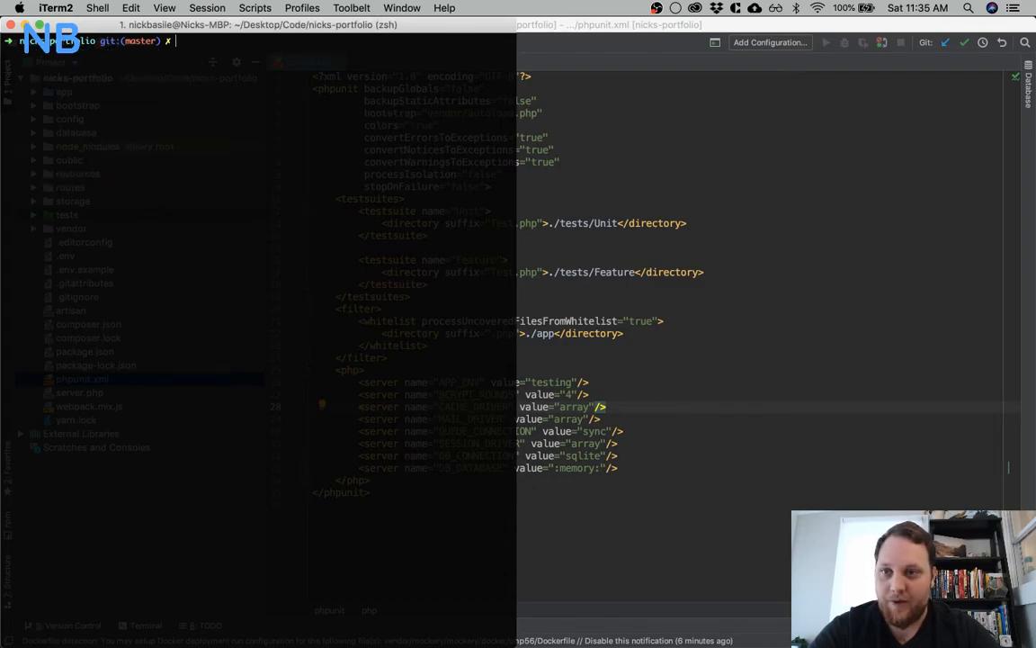
Close the nicks-portfolio PhpStorm window, and check off Testing Set up on Trello's Project Set Up card
{"action": "left_click", "coordinate": [711, 175]}
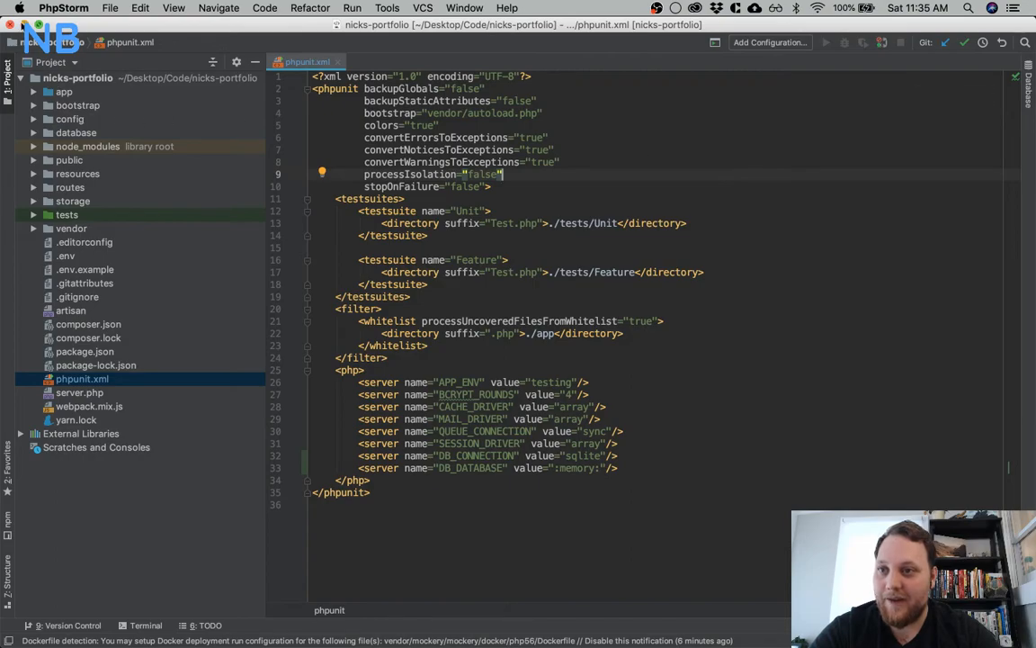
{"action": "left_click", "coordinate": [10, 24]}
{"action": "mouse_move", "coordinate": [547, 644]}
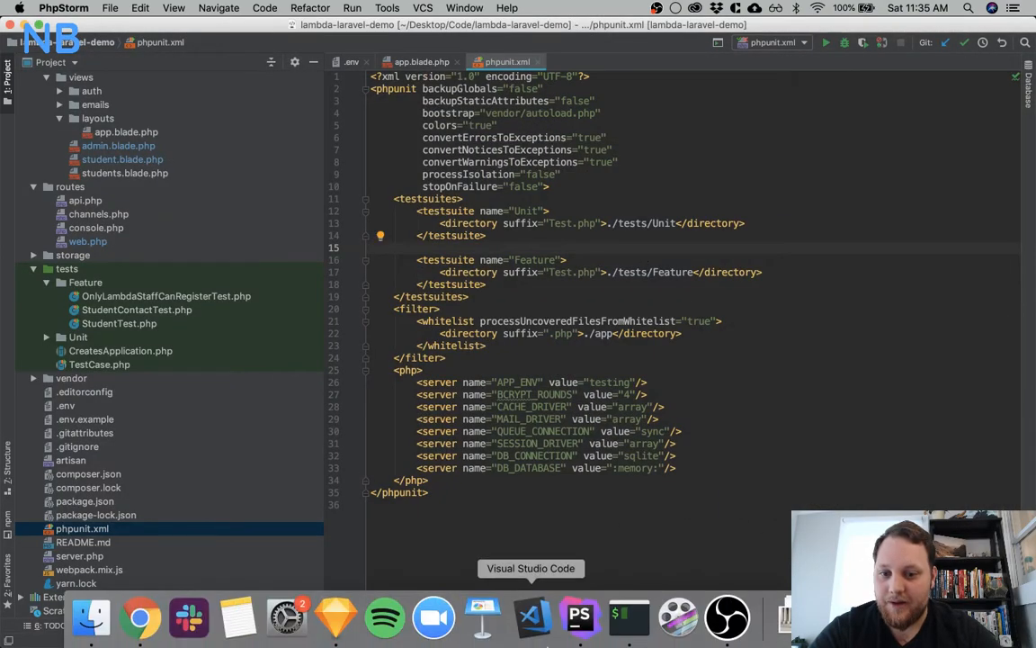
{"action": "key", "text": "ctrl+Up"}
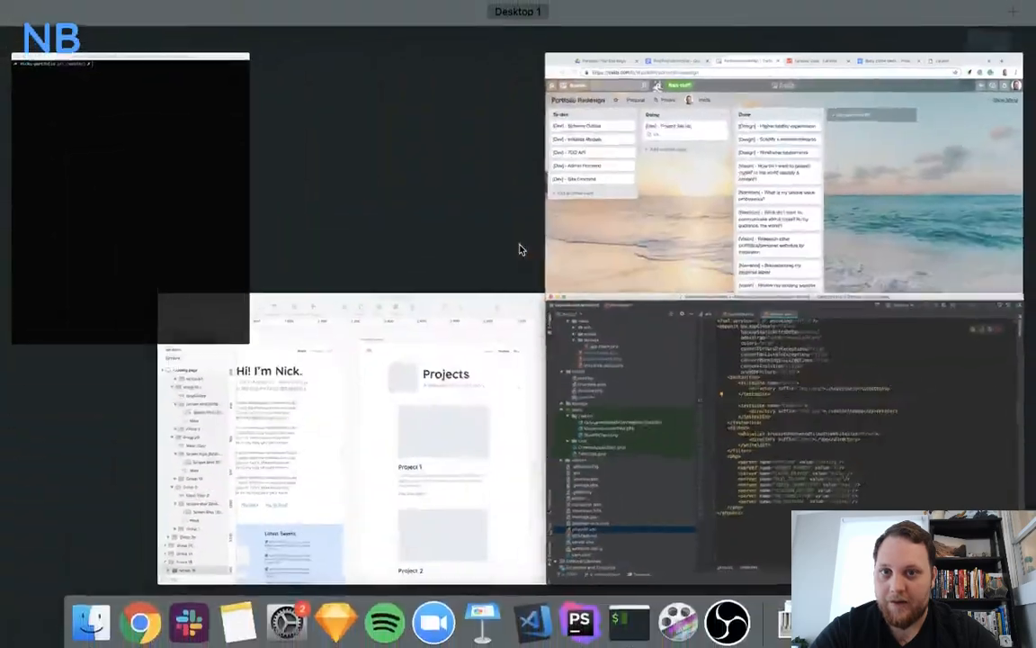
{"action": "left_click", "coordinate": [683, 194]}
{"action": "left_click", "coordinate": [321, 178]}
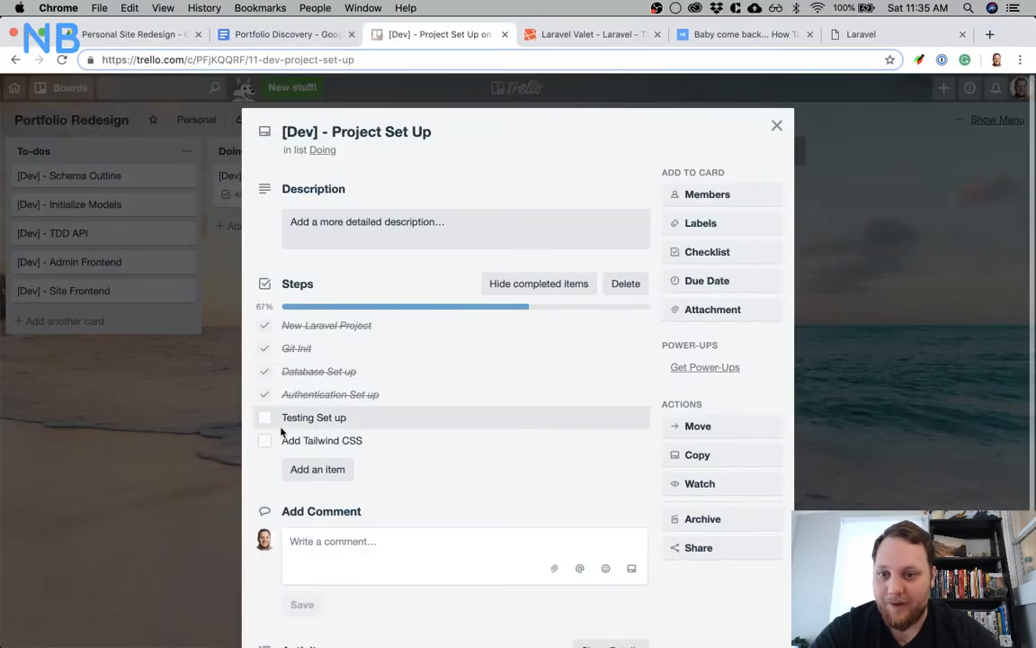
{"action": "left_click", "coordinate": [264, 419]}
Switch to iTerm and review the repository's uncommitted changes with git status
{"action": "key", "text": "ctrl+Up"}
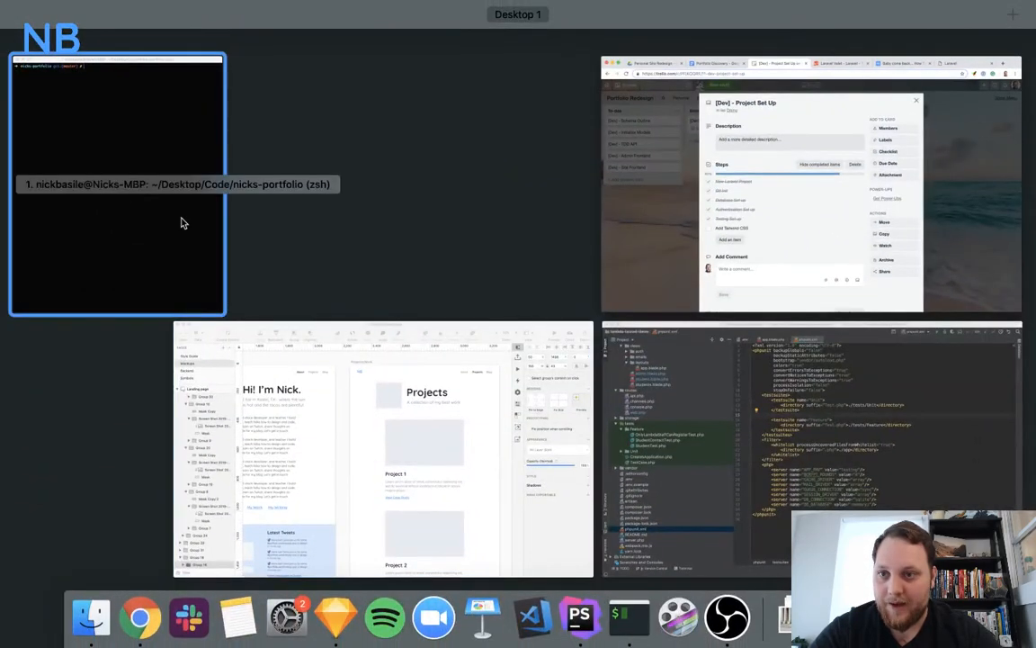
{"action": "left_click", "coordinate": [180, 222]}
{"action": "type", "text": "git status"}
{"action": "key", "text": "Return"}
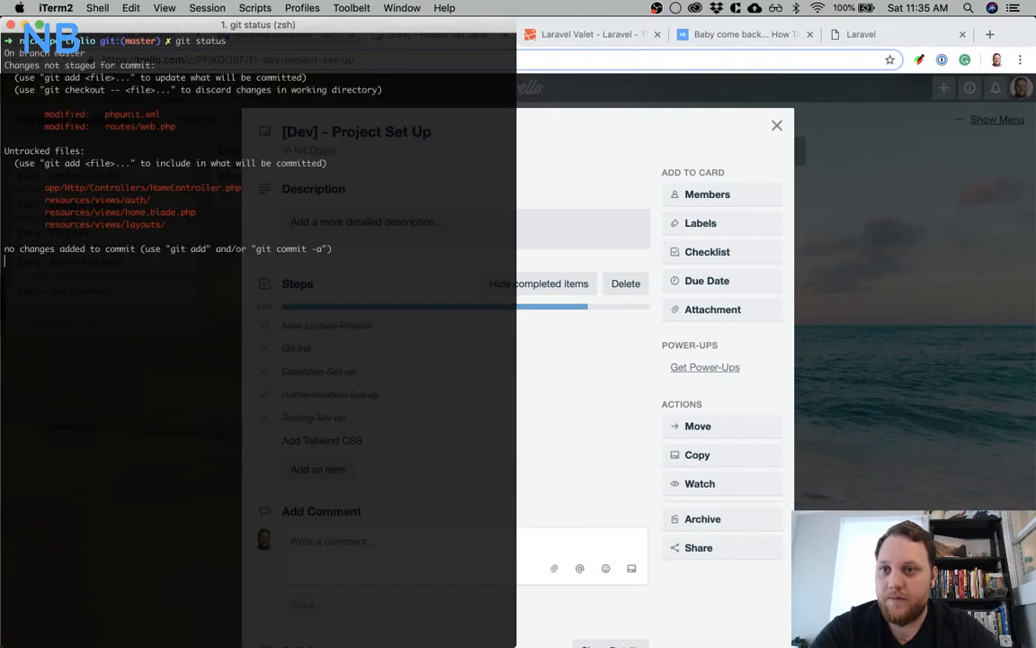
Stage all changes and commit them with the message "Scaffolded auth and set up tests"
{"action": "type", "text": "git add ."}
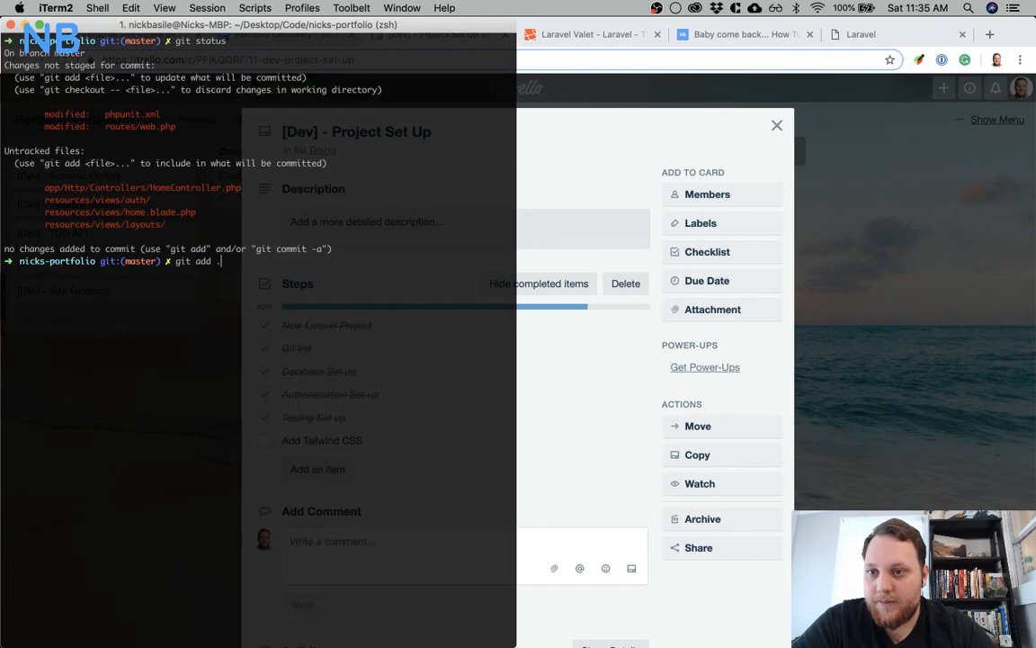
{"action": "key", "text": "Return"}
{"action": "type", "text": "git commit -am \"Scaffolded auth and set up tests"}
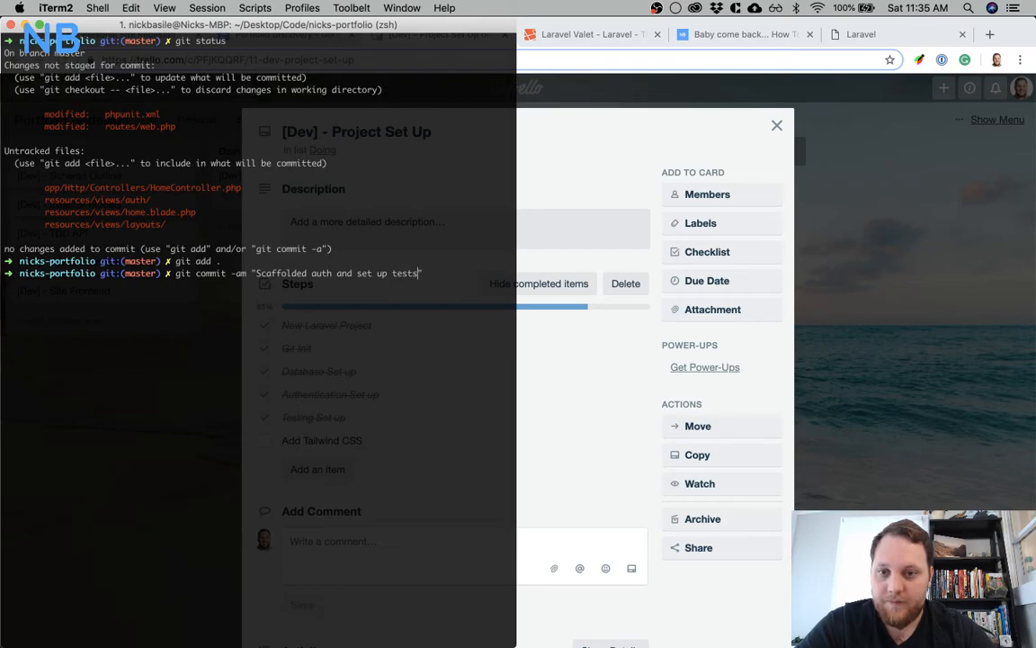
{"action": "key", "text": "Return"}
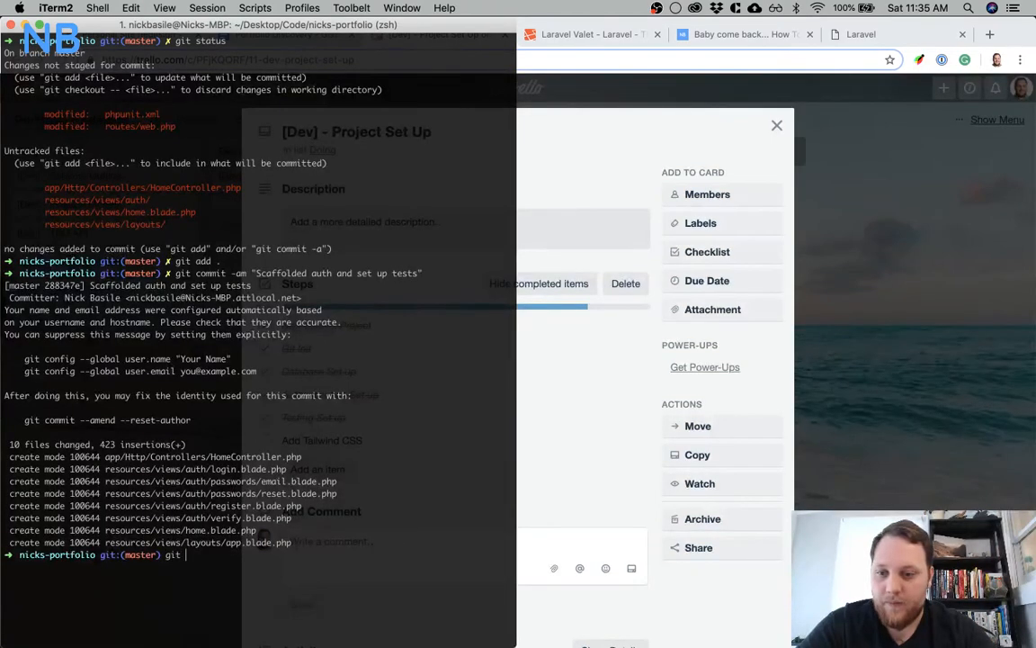
Try to push the commit with git push, and clear the terminal
{"action": "key", "text": "Return"}
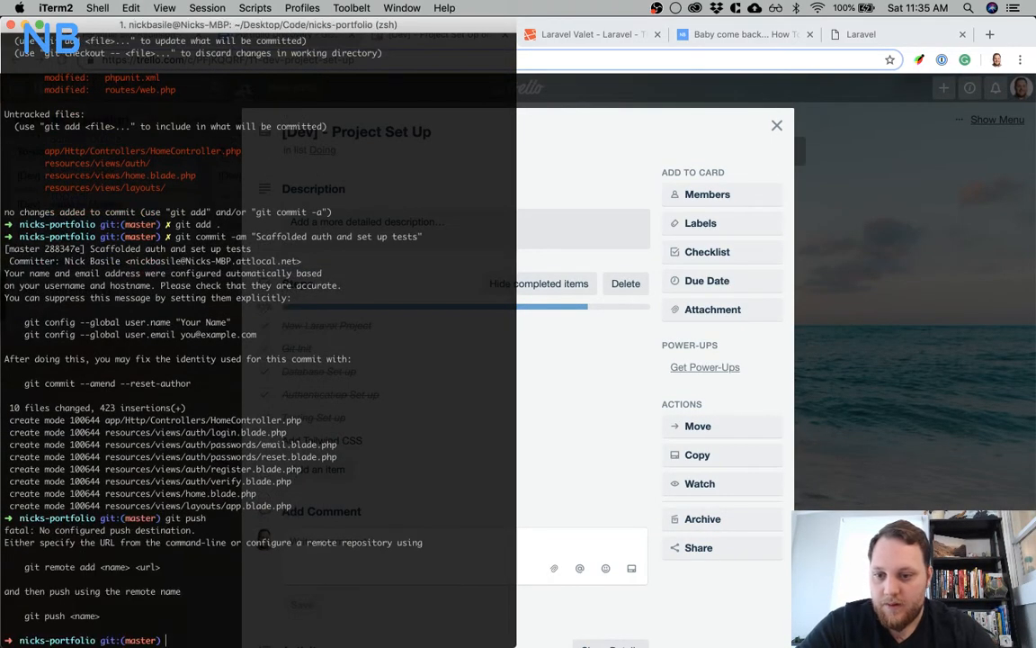
{"action": "type", "text": "clear"}
{"action": "key", "text": "Return"}
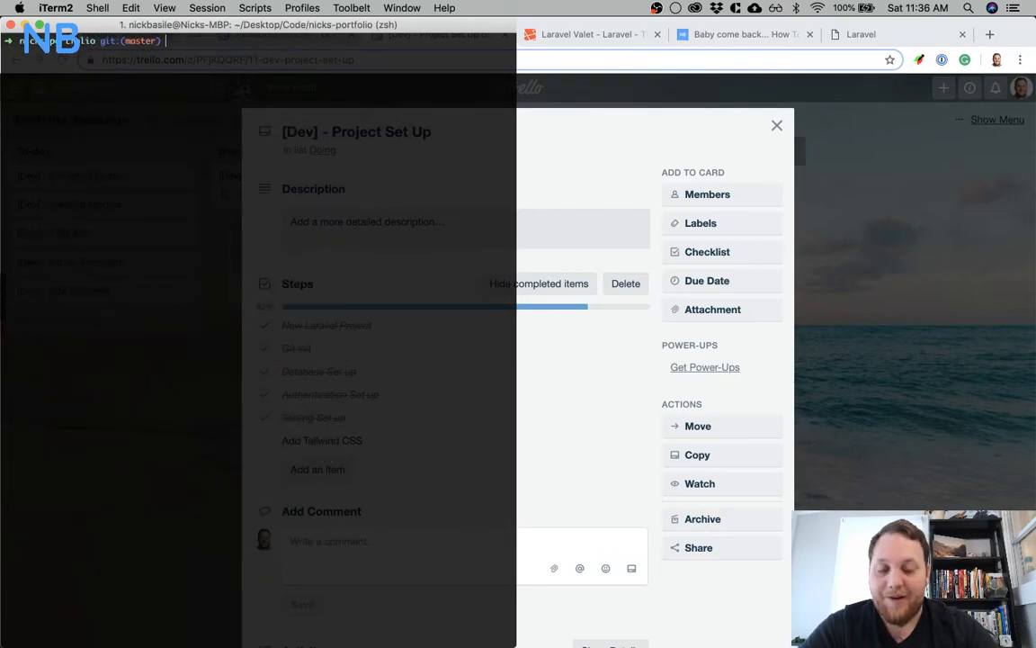
Switch to Chrome, open the Tailwind CSS "What is Tailwind?" page in a new tab, and examine its utility-first code example
{"action": "key", "text": "super+Tab"}
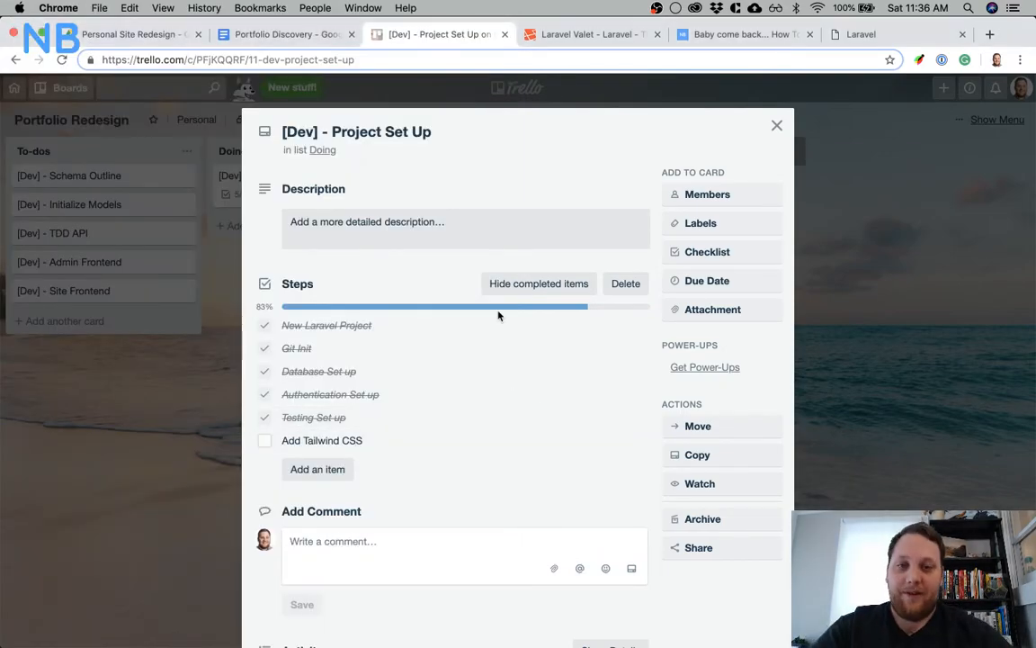
{"action": "left_click", "coordinate": [865, 36]}
{"action": "left_click", "coordinate": [991, 36]}
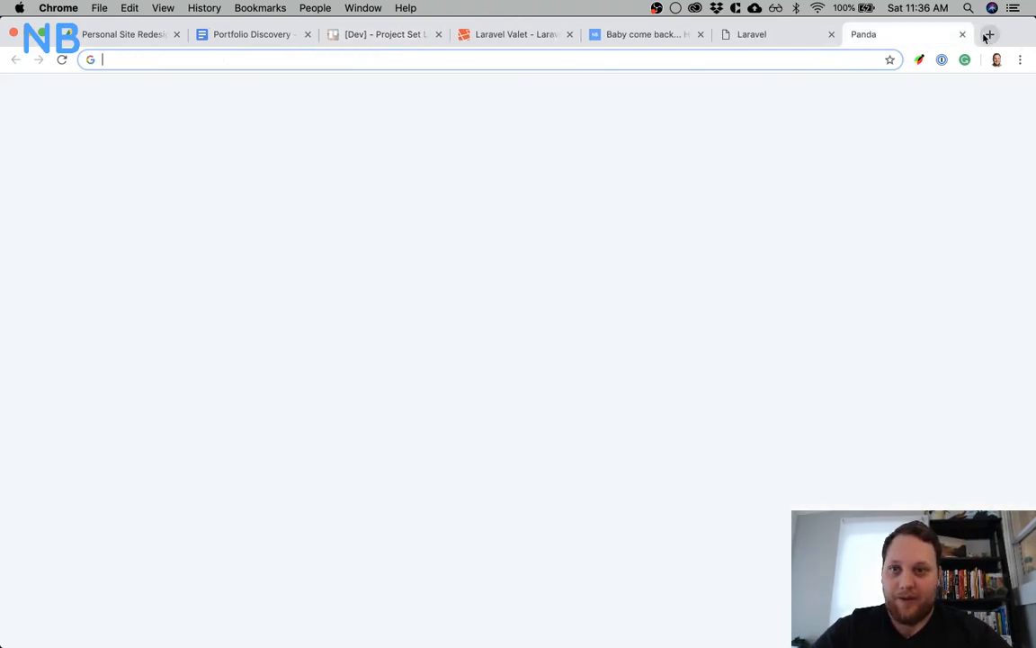
{"action": "type", "text": "tai"}
{"action": "key", "text": "Return"}
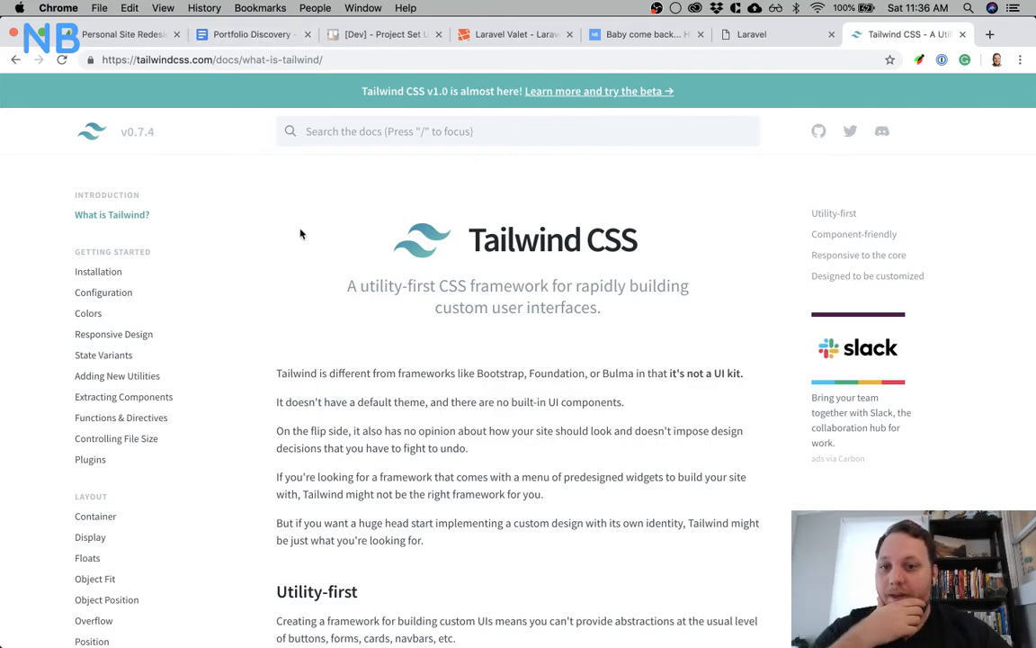
{"action": "scroll", "coordinate": [297, 232], "scroll_direction": "down", "scroll_amount": 10}
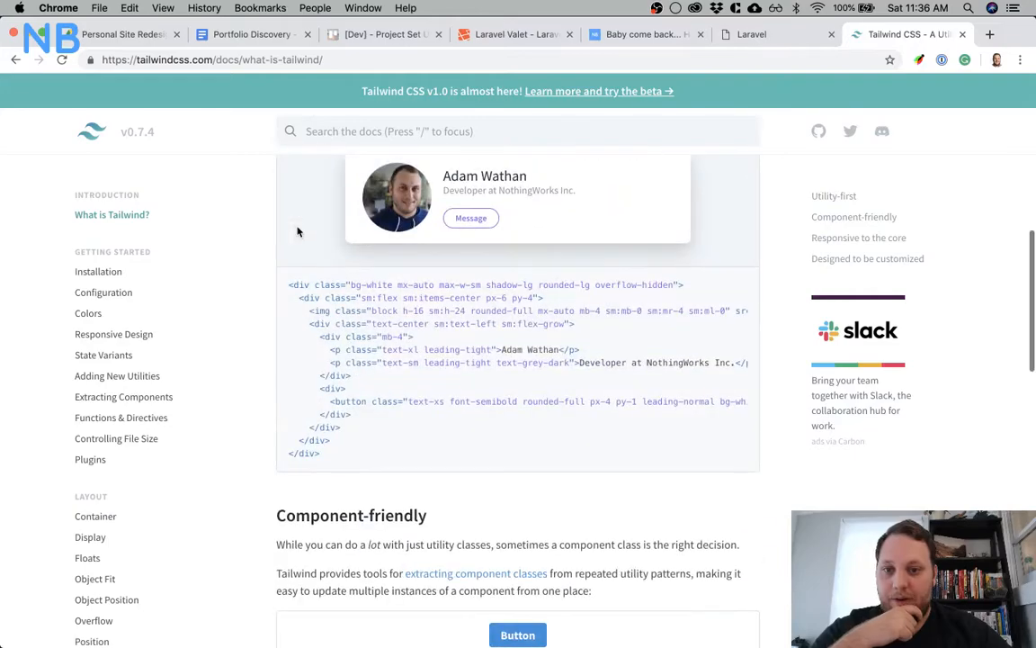
{"action": "left_click_drag", "start_coordinate": [374, 283], "coordinate": [441, 322]}
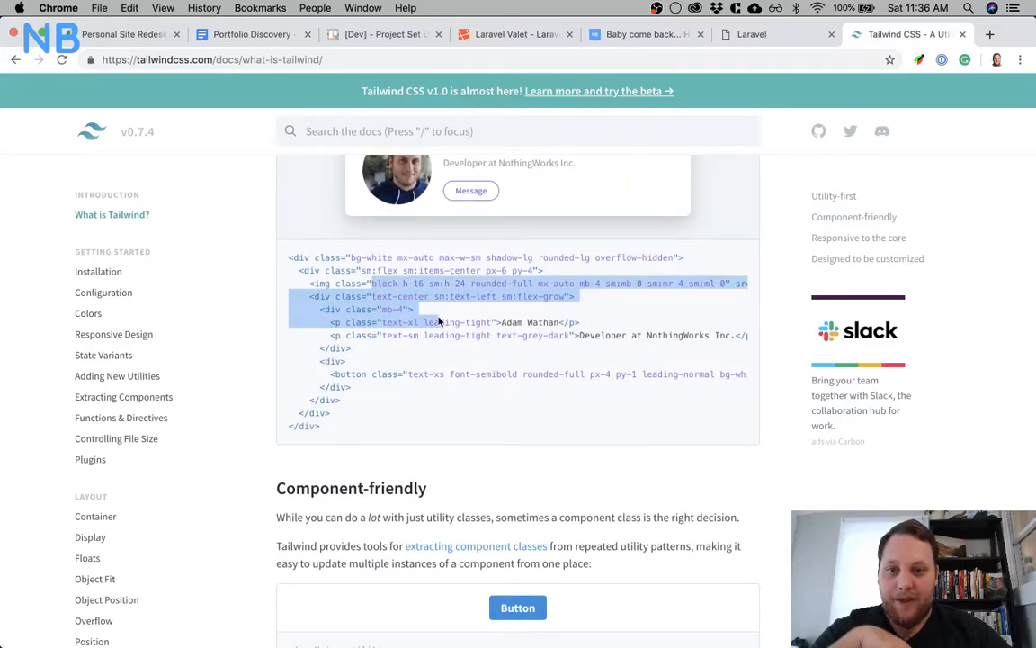
Open the Tailwind CSS v1.0.0-beta.1 release notes from the docs announcement and look through them for the updated documentation
{"action": "left_click", "coordinate": [497, 300]}
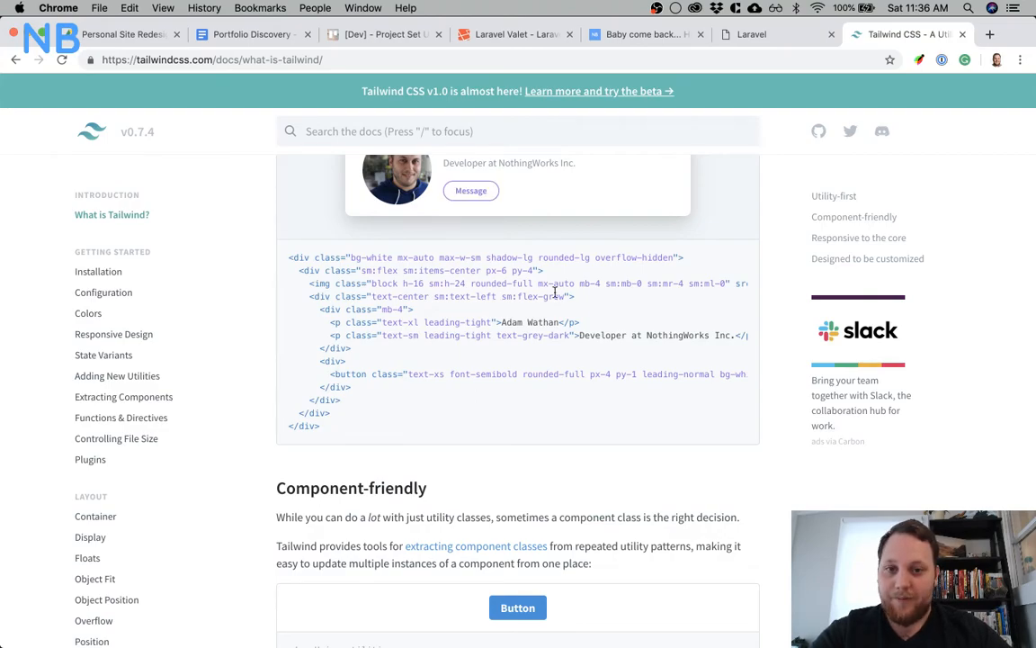
{"action": "scroll", "coordinate": [554, 292], "scroll_direction": "up", "scroll_amount": 3}
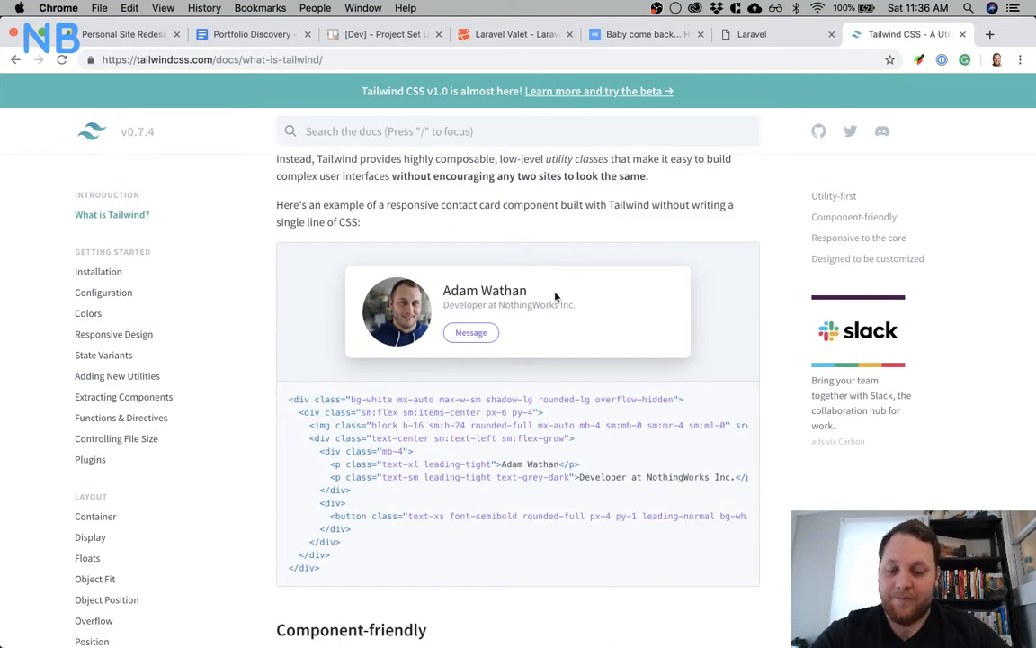
{"action": "scroll", "coordinate": [555, 297], "scroll_direction": "up", "scroll_amount": 8}
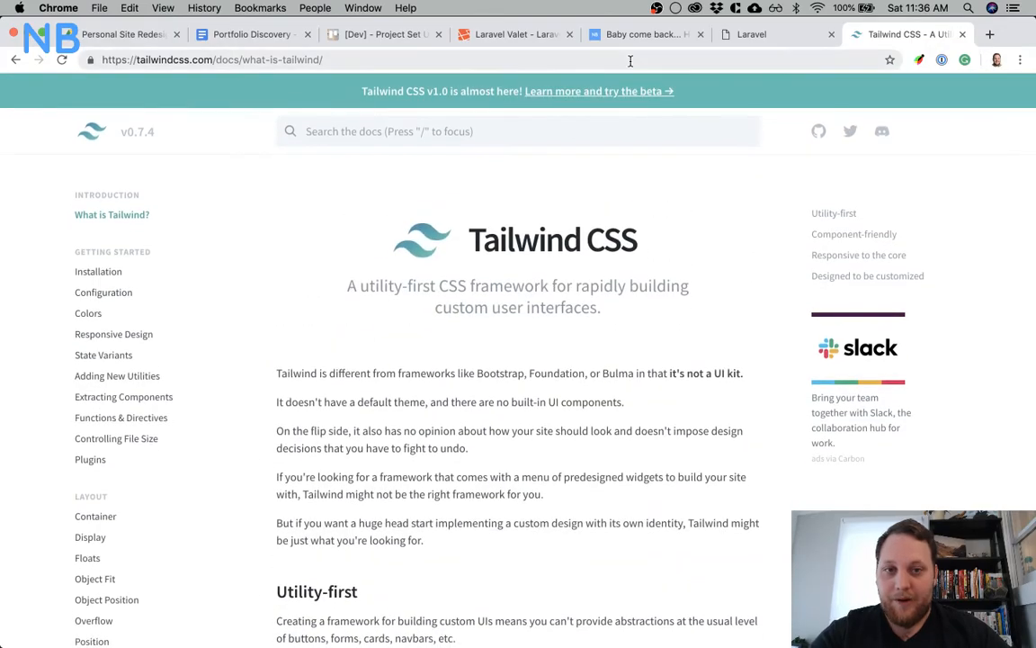
{"action": "left_click", "coordinate": [618, 92]}
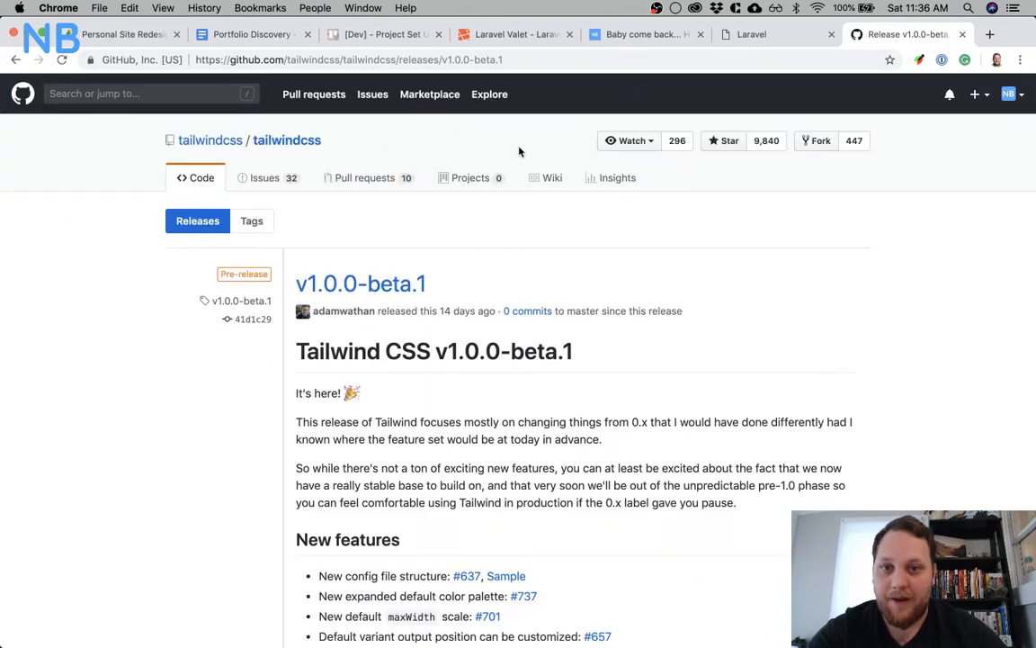
{"action": "scroll", "coordinate": [440, 428], "scroll_direction": "down", "scroll_amount": 10}
{"action": "scroll", "coordinate": [442, 429], "scroll_direction": "up", "scroll_amount": 3}
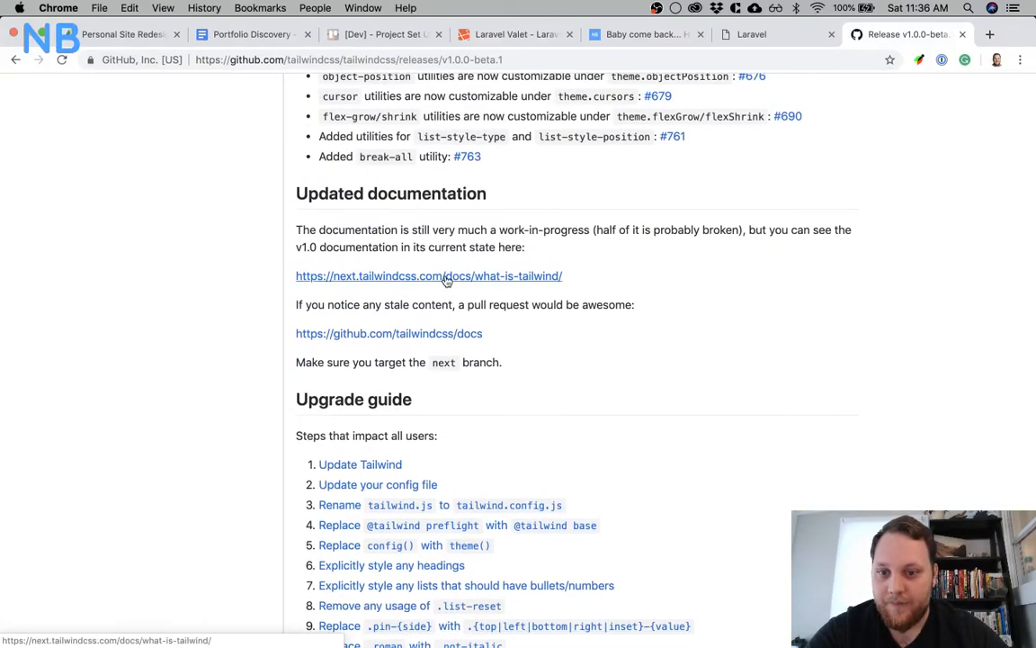
Open the v1.0 beta documentation at next.tailwindcss.com in a new tab and go to its Installation page
{"action": "left_click", "coordinate": [446, 279], "text": "super"}
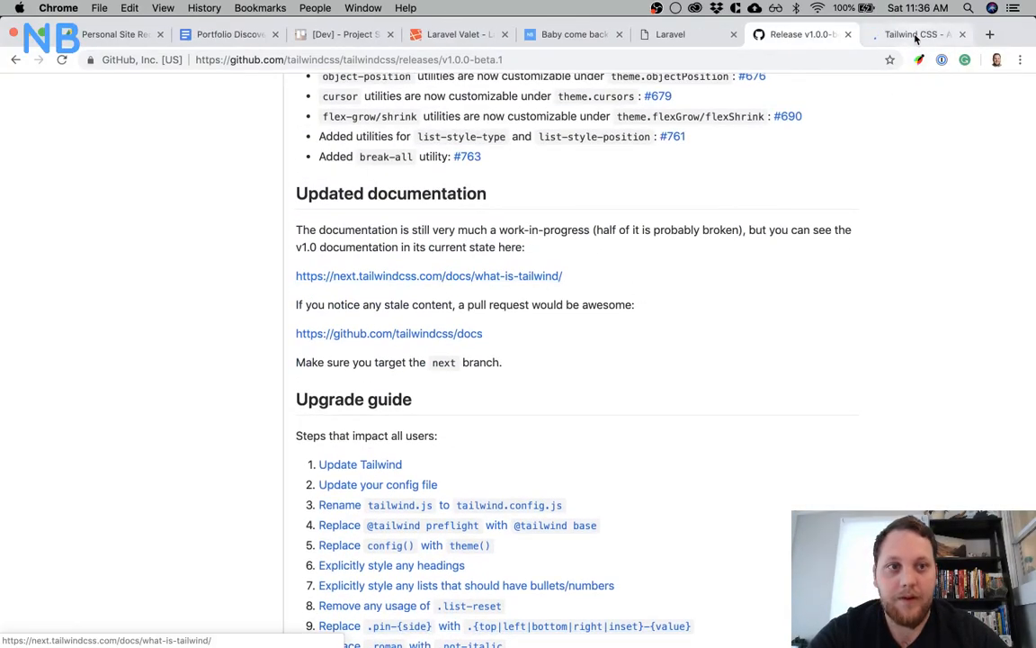
{"action": "left_click", "coordinate": [915, 36]}
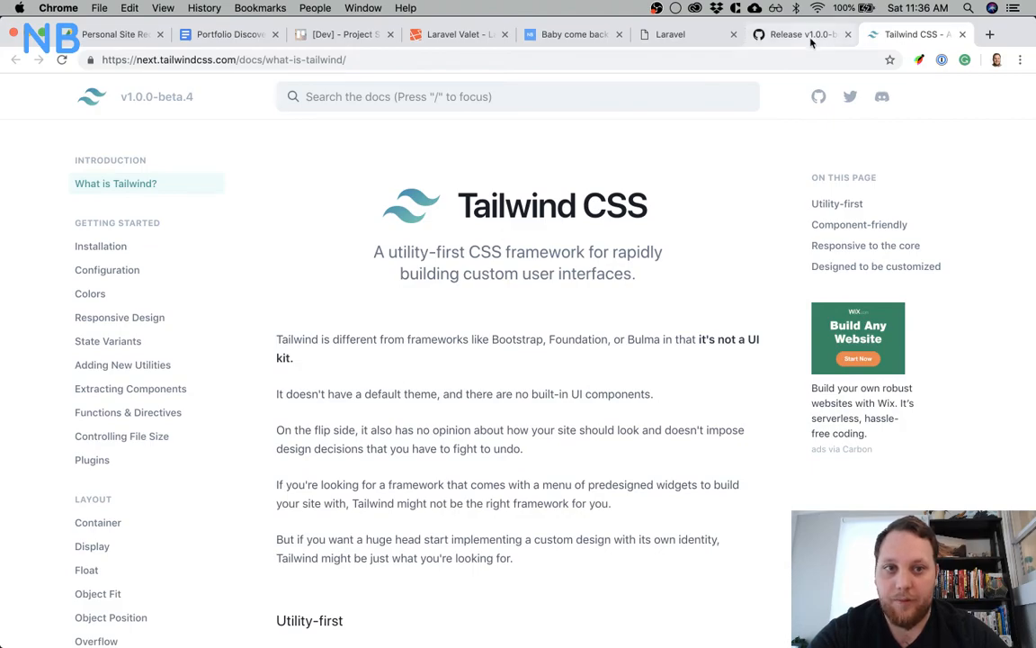
{"action": "scroll", "coordinate": [601, 364], "scroll_direction": "down", "scroll_amount": 2}
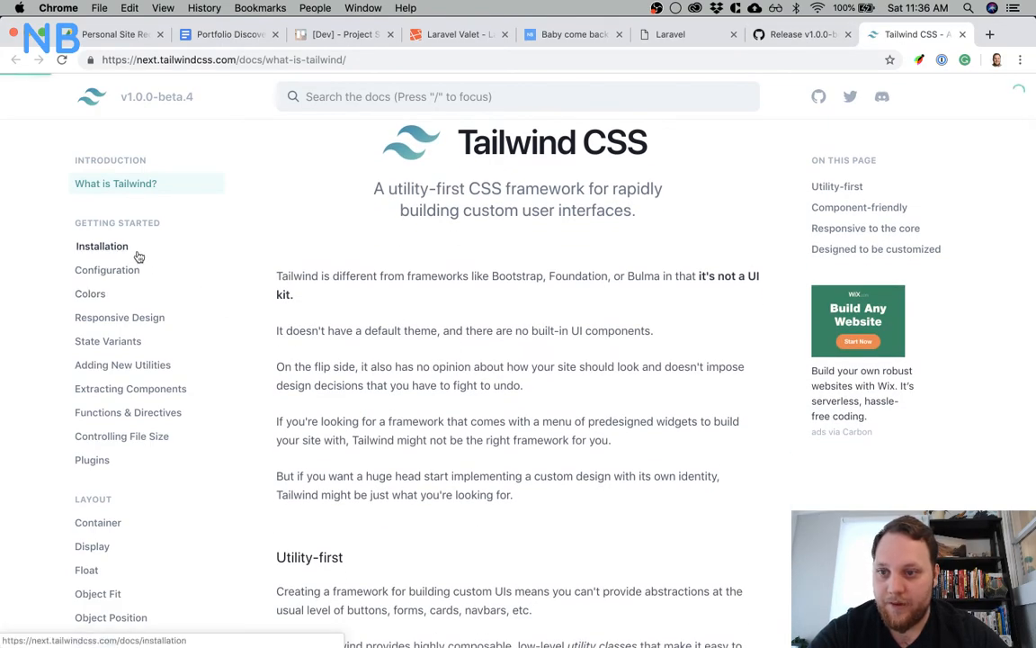
{"action": "left_click", "coordinate": [135, 252]}
Return to the release notes and copy the npm install command from the Update Tailwind section
{"action": "left_click", "coordinate": [782, 36]}
{"action": "scroll", "coordinate": [574, 316], "scroll_direction": "up", "scroll_amount": 10}
{"action": "scroll", "coordinate": [572, 316], "scroll_direction": "down", "scroll_amount": 15}
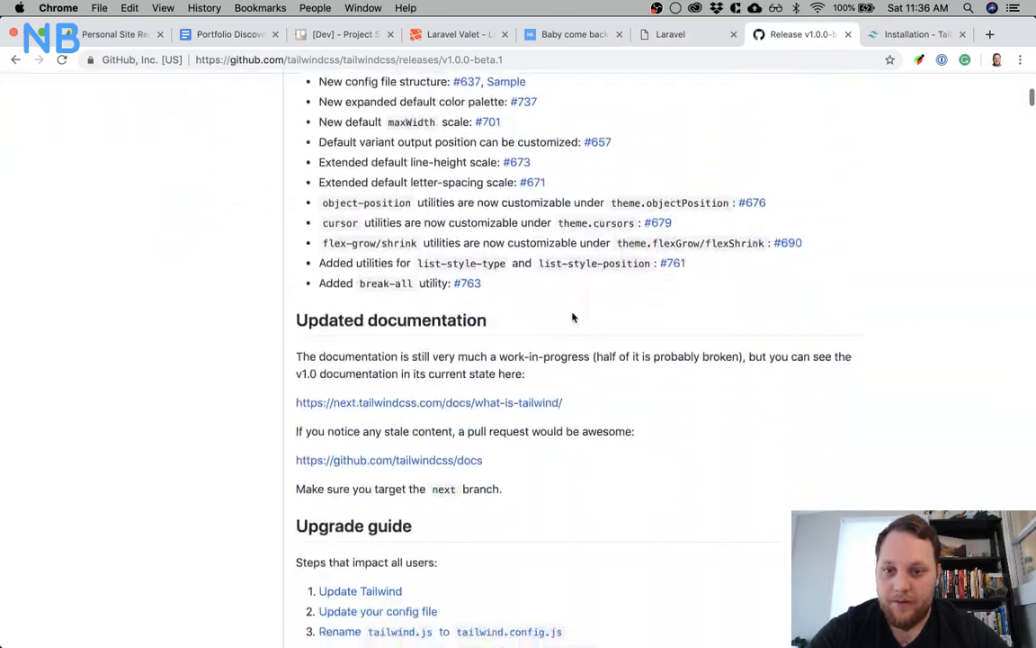
{"action": "scroll", "coordinate": [572, 317], "scroll_direction": "down", "scroll_amount": 10}
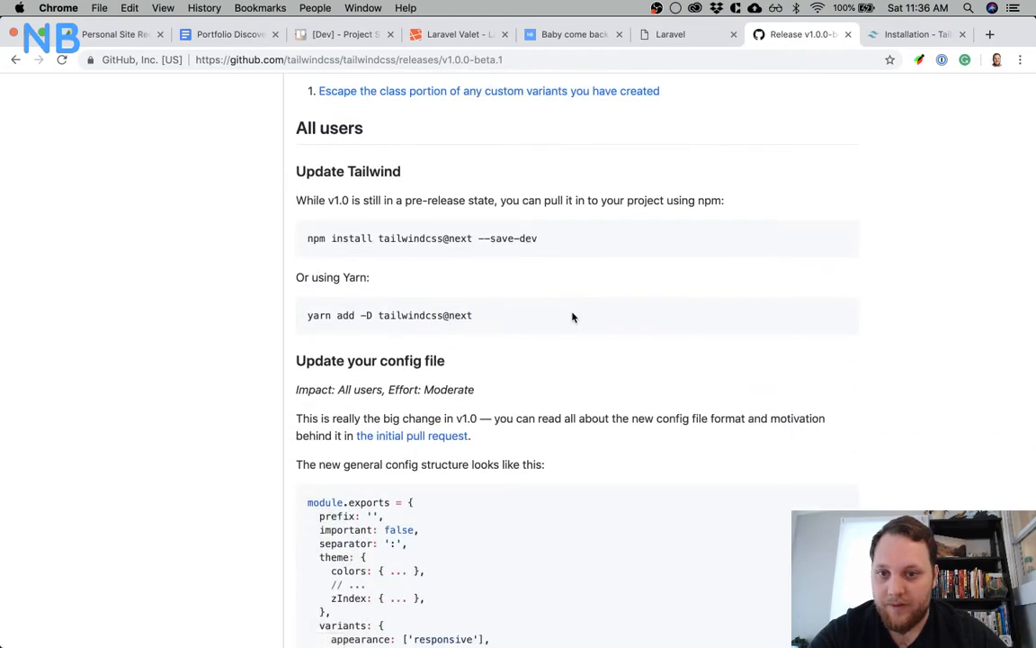
{"action": "left_click_drag", "start_coordinate": [545, 239], "coordinate": [304, 242]}
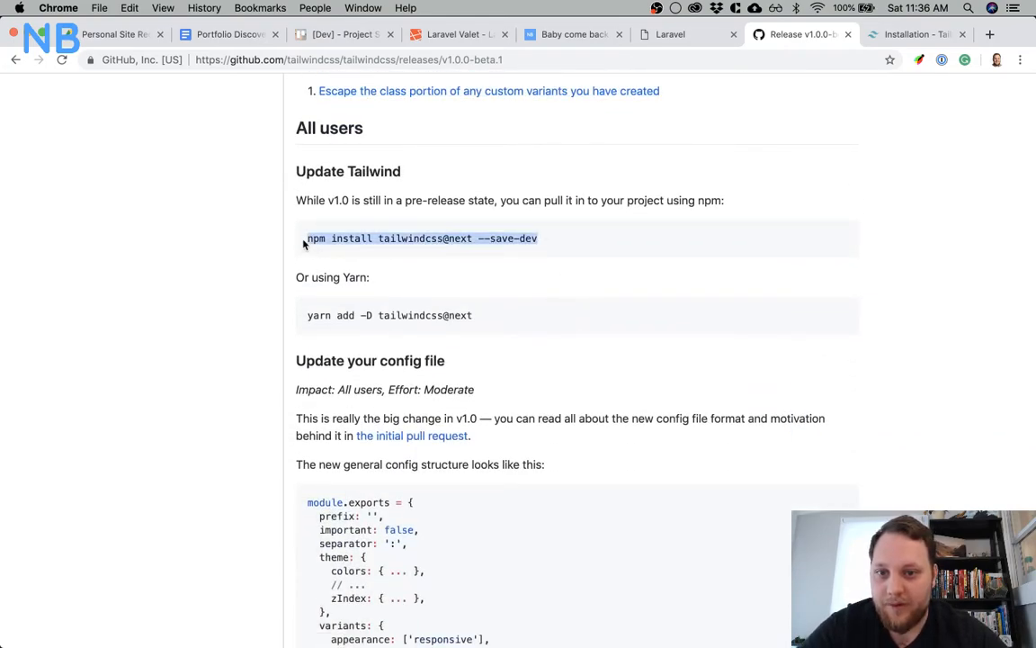
{"action": "key", "text": "super+c"}
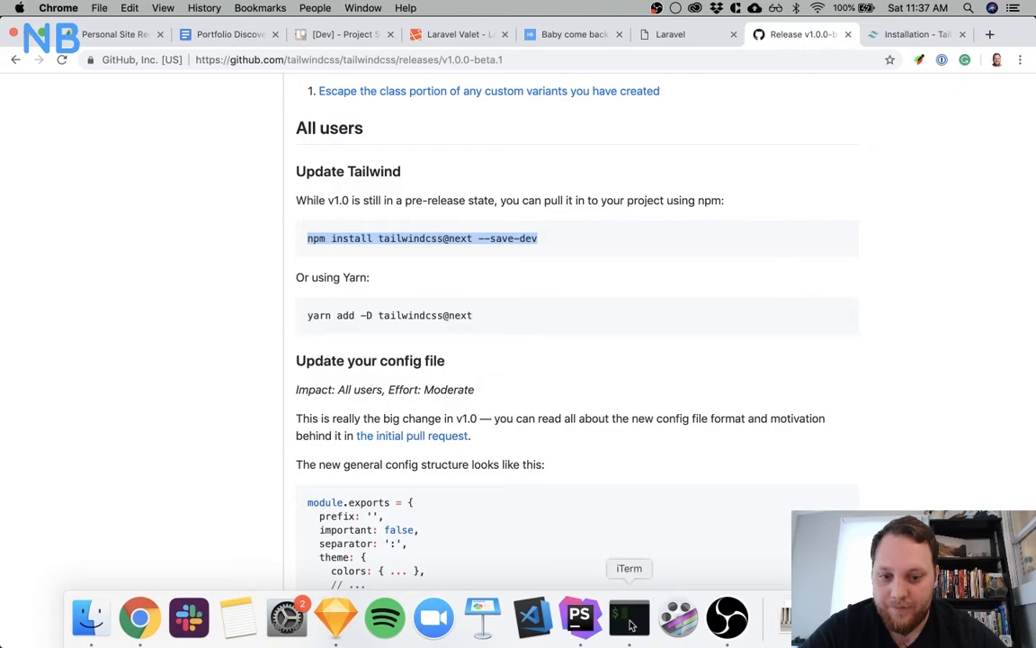
Switch to iTerm and run npm install tailwindcss@next --save-dev in the nicks-portfolio project
{"action": "left_click", "coordinate": [627, 613]}
{"action": "key", "text": "super+v"}
{"action": "key", "text": "Return"}
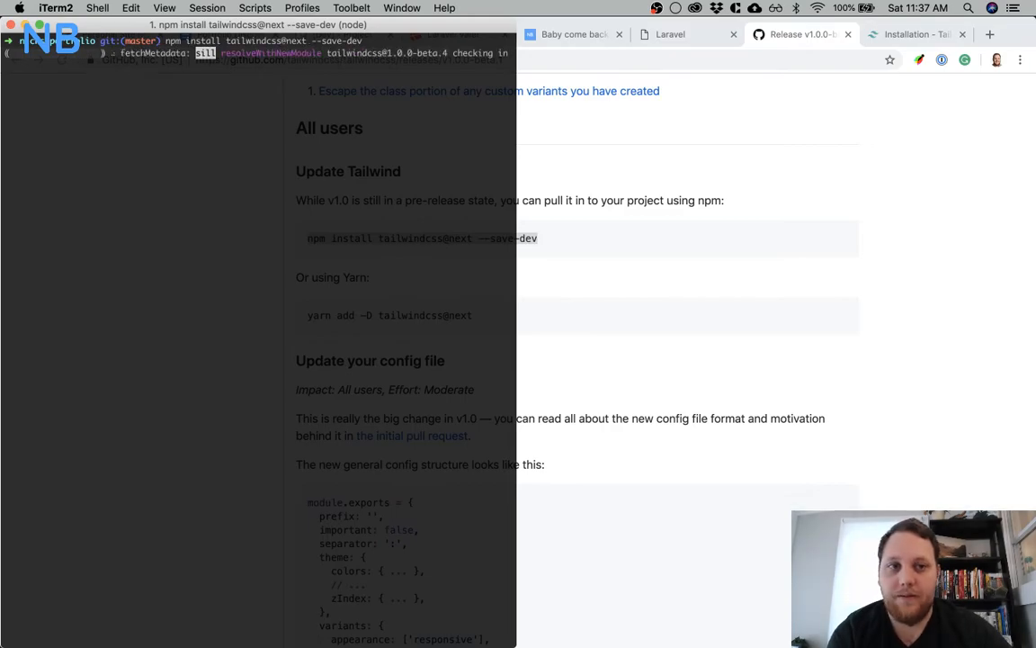
{"action": "left_click", "coordinate": [913, 34]}
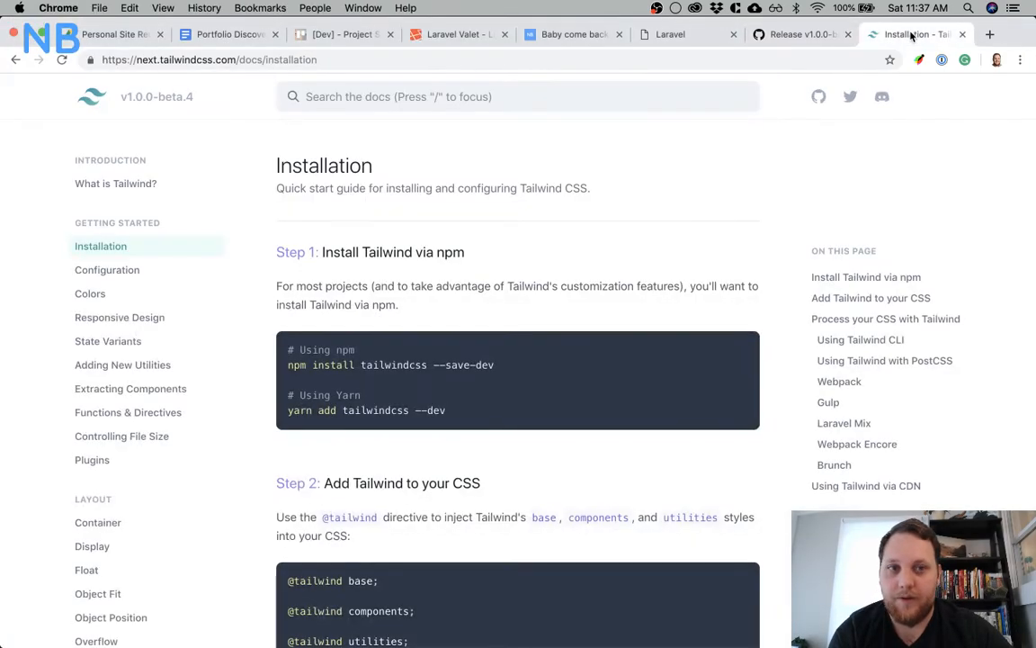
{"action": "scroll", "coordinate": [433, 255], "scroll_direction": "down", "scroll_amount": 2}
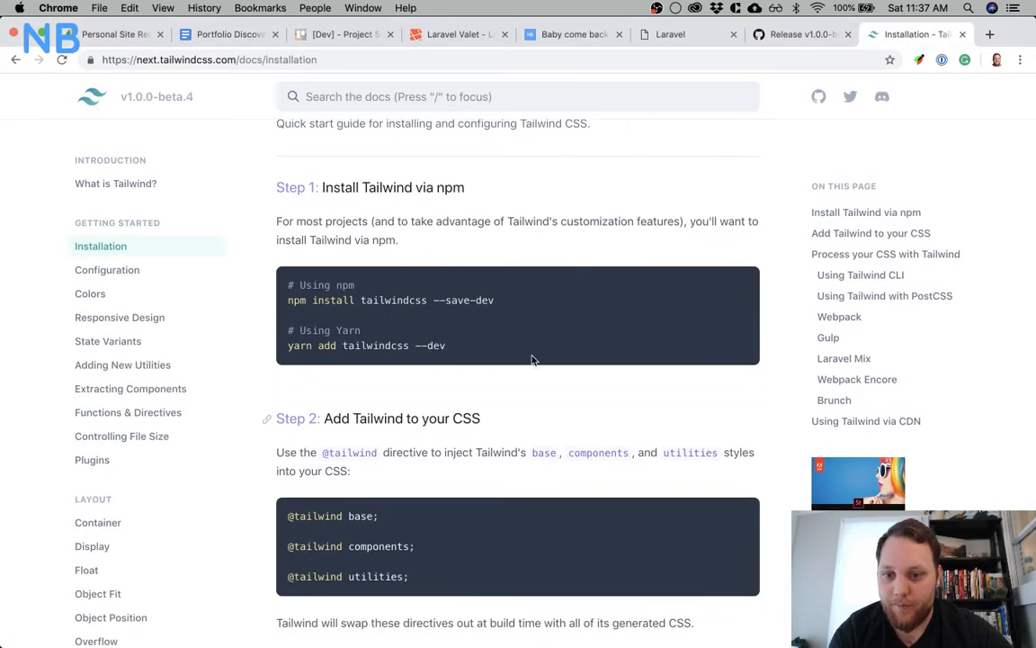
{"action": "scroll", "coordinate": [507, 274], "scroll_direction": "down", "scroll_amount": 5}
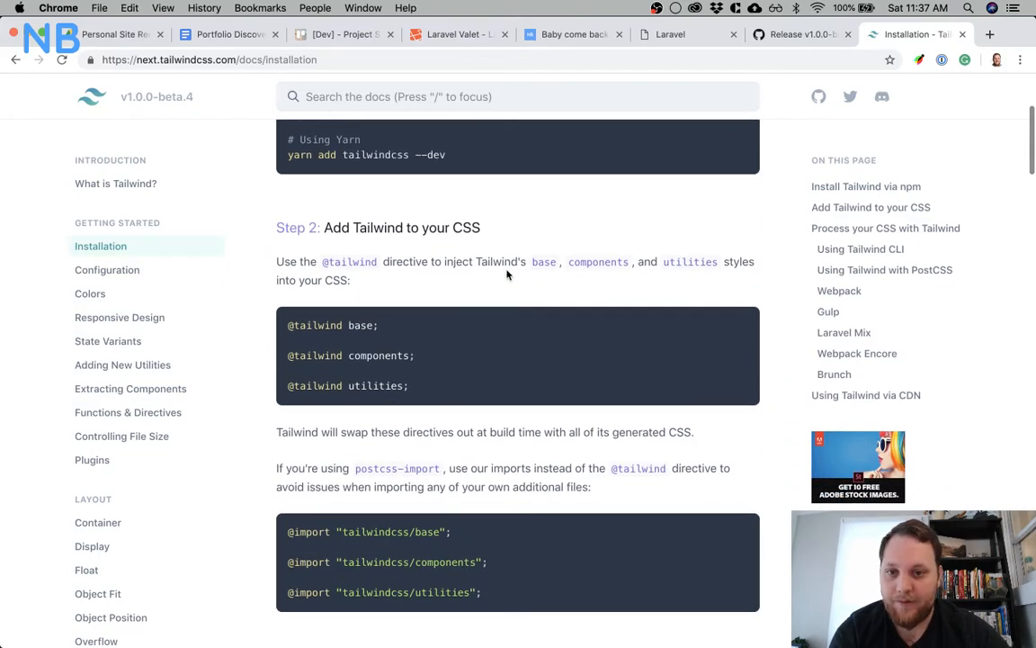
{"action": "scroll", "coordinate": [506, 275], "scroll_direction": "down", "scroll_amount": 1}
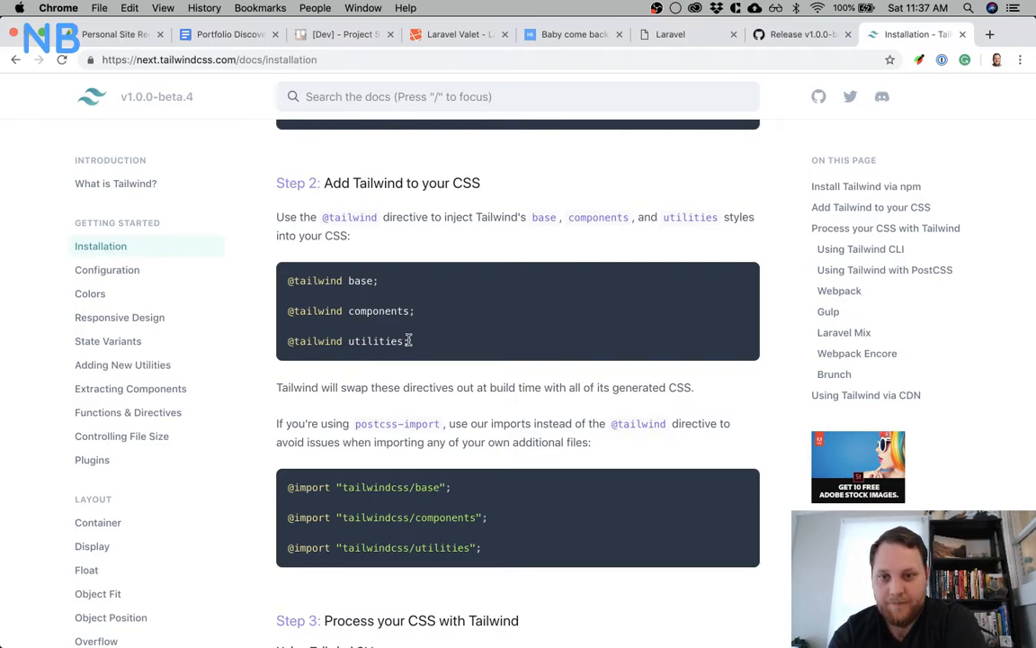
{"action": "key", "text": "alt+super+Right"}
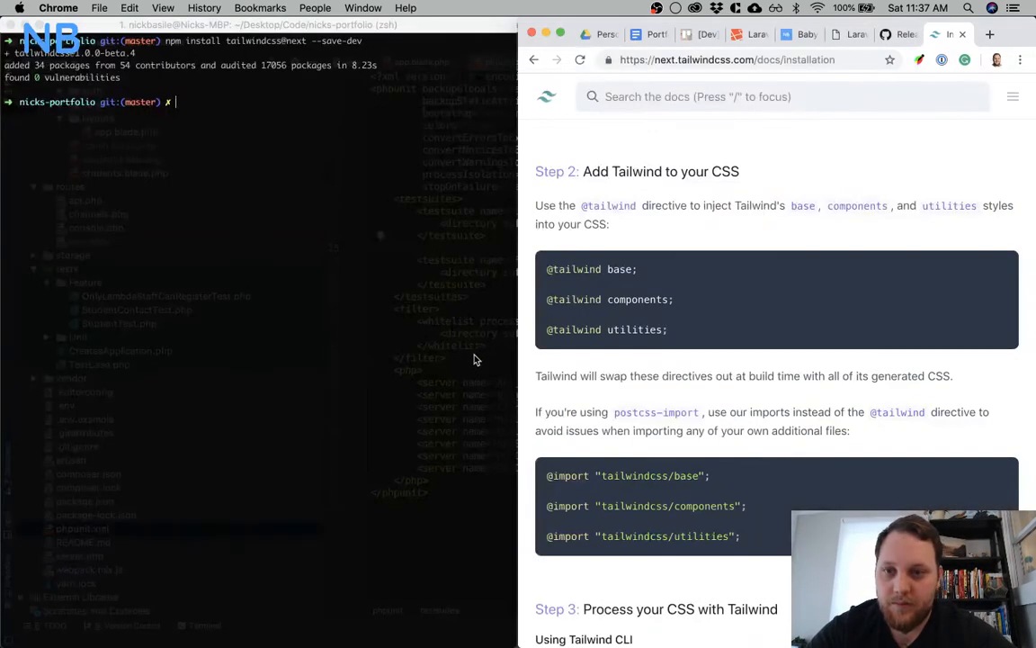
{"action": "left_click_drag", "start_coordinate": [705, 336], "coordinate": [548, 268]}
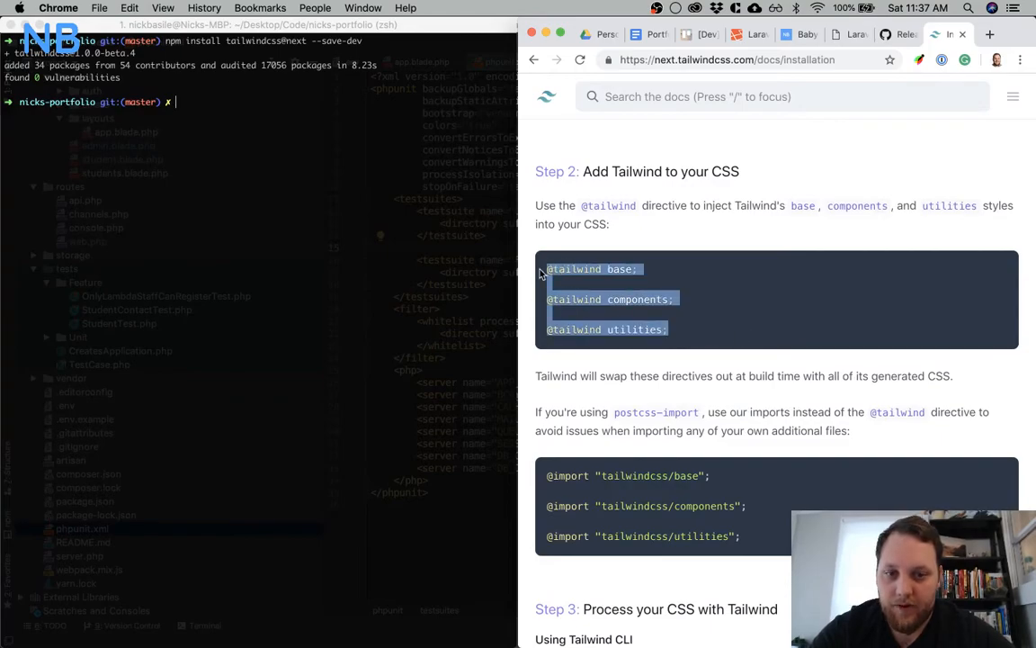
{"action": "key", "text": "super+c"}
{"action": "left_click", "coordinate": [363, 225]}
{"action": "key", "text": "super+Tab"}
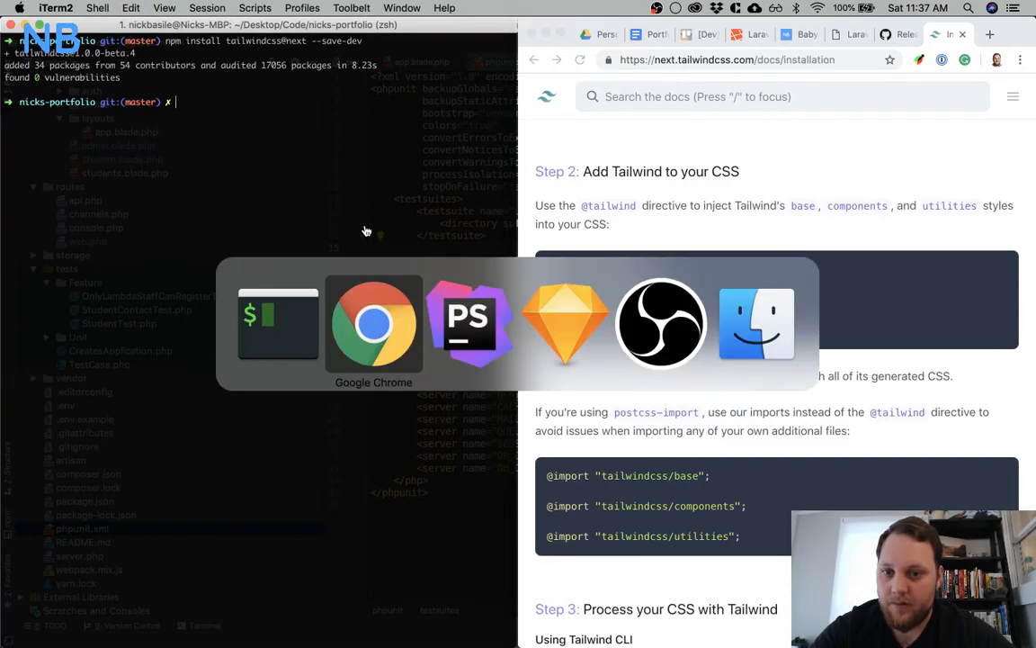
{"action": "key", "text": "super+Tab"}
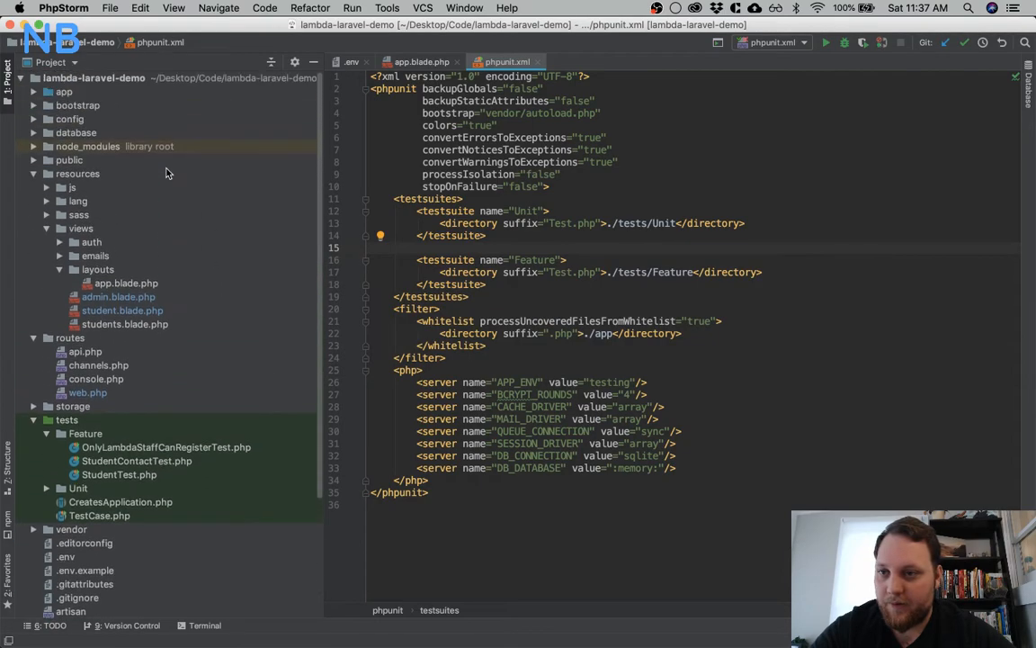
{"action": "double_click", "coordinate": [77, 216]}
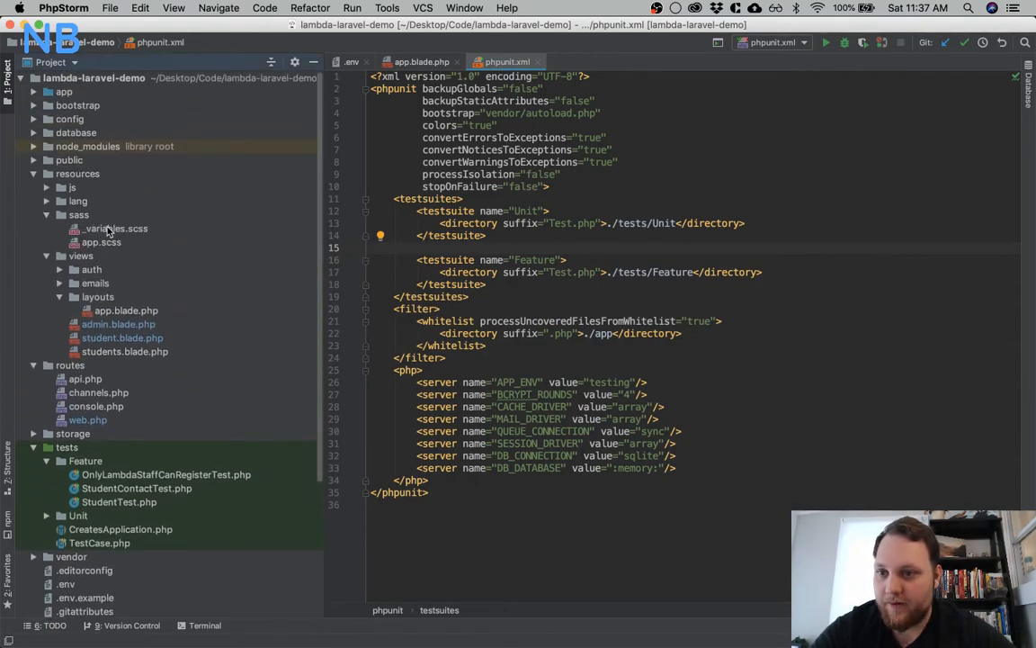
{"action": "double_click", "coordinate": [102, 243]}
{"action": "left_click", "coordinate": [631, 198]}
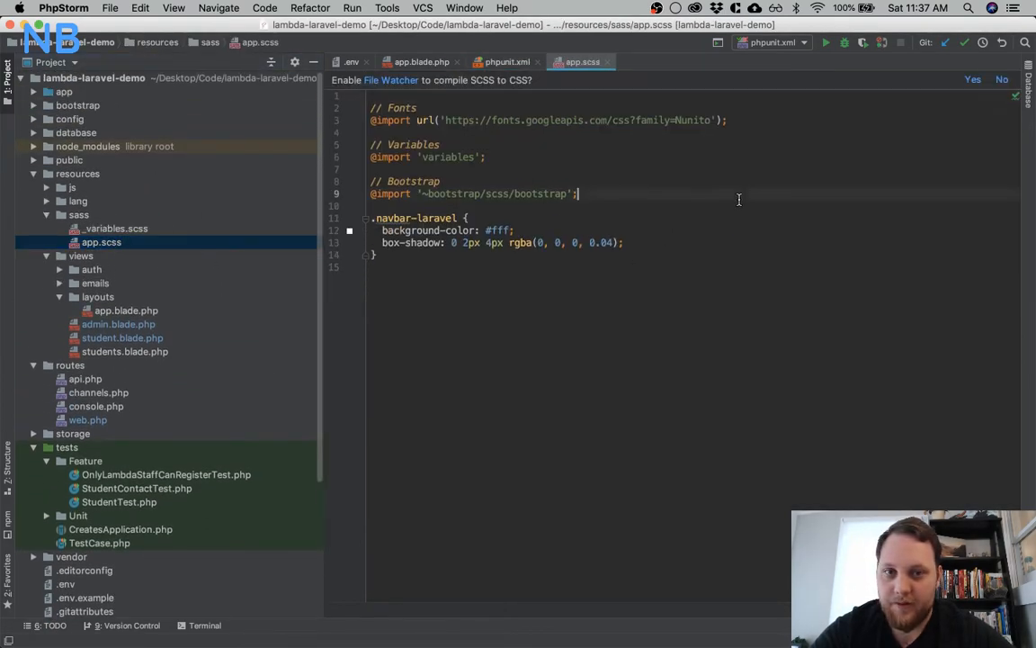
{"action": "key", "text": "super+a"}
{"action": "key", "text": "super+v"}
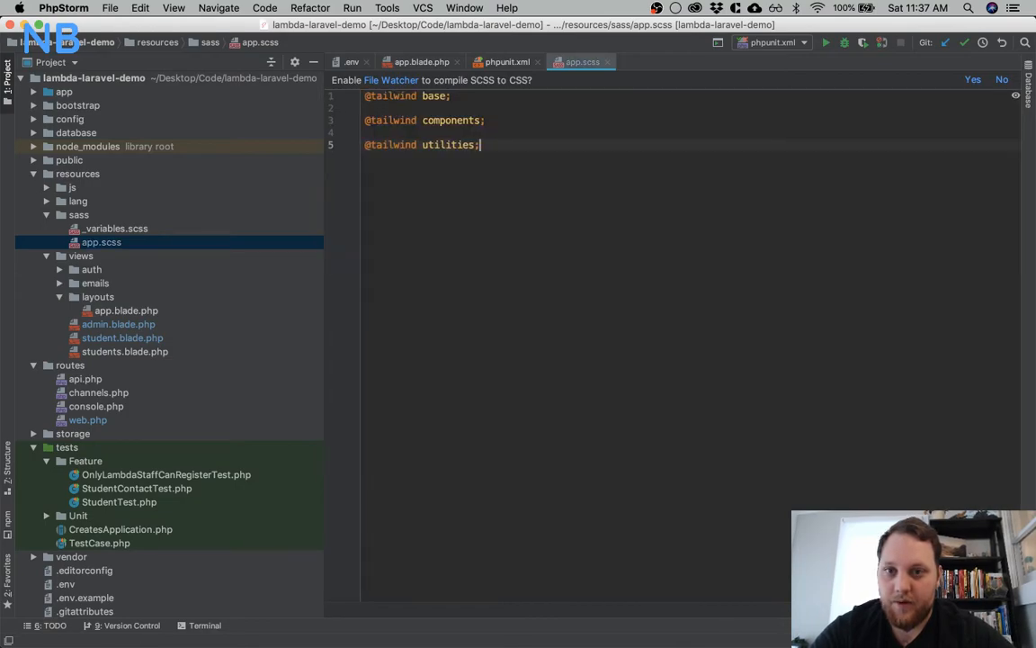
{"action": "key", "text": "BackSpace"}
{"action": "key", "text": "Up"}
{"action": "key", "text": "Up"}
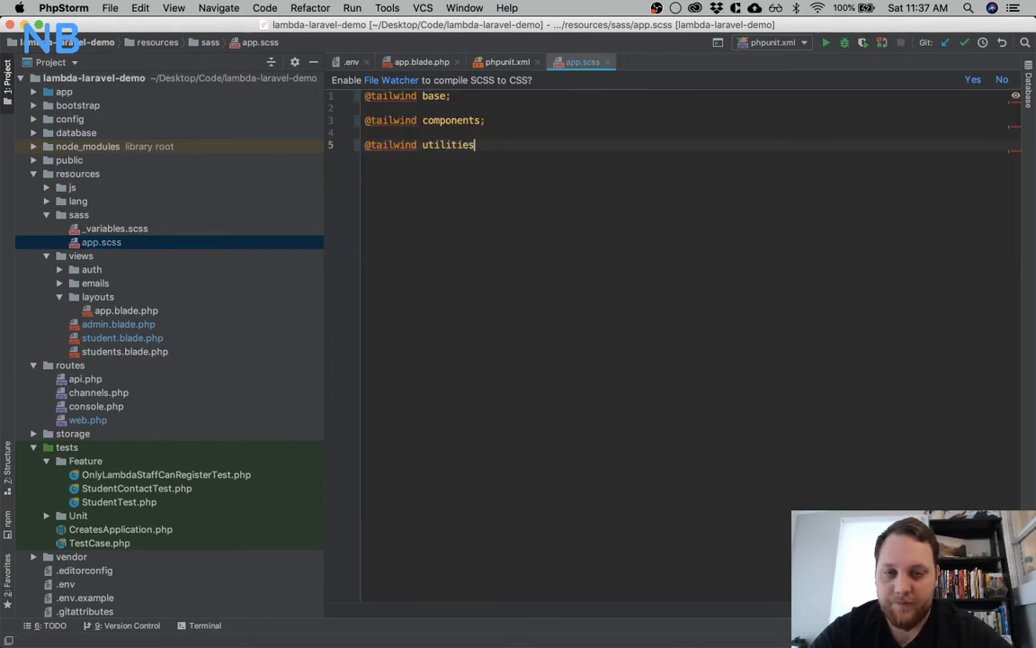
{"action": "key", "text": "BackSpace"}
{"action": "key", "text": "Up"}
{"action": "key", "text": "Up"}
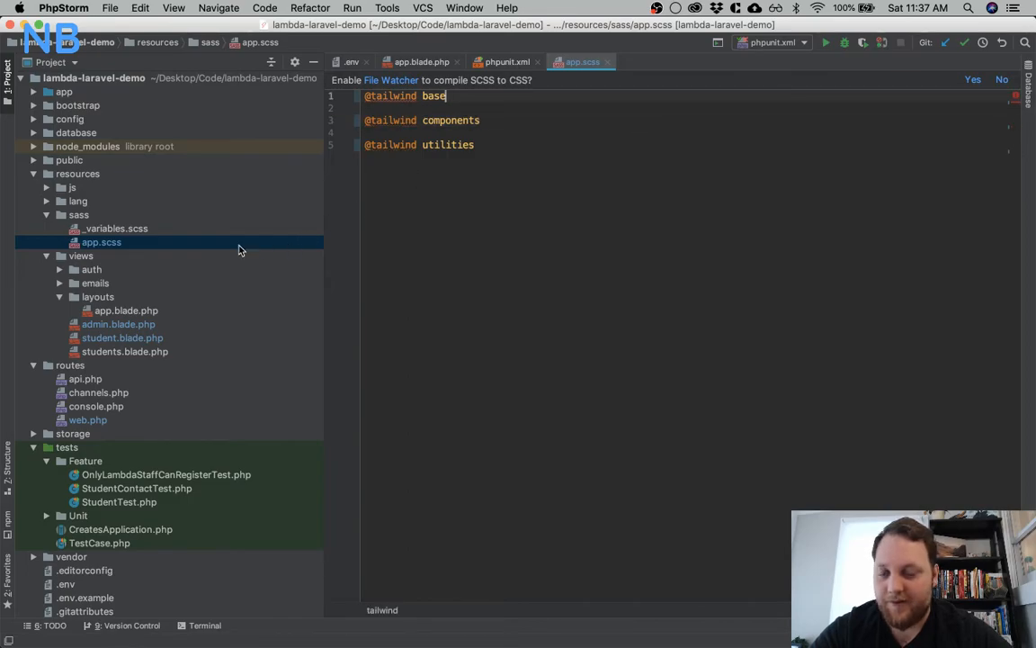
Rename the app.scss file in the sass folder to app.sass
{"action": "right_click", "coordinate": [124, 247]}
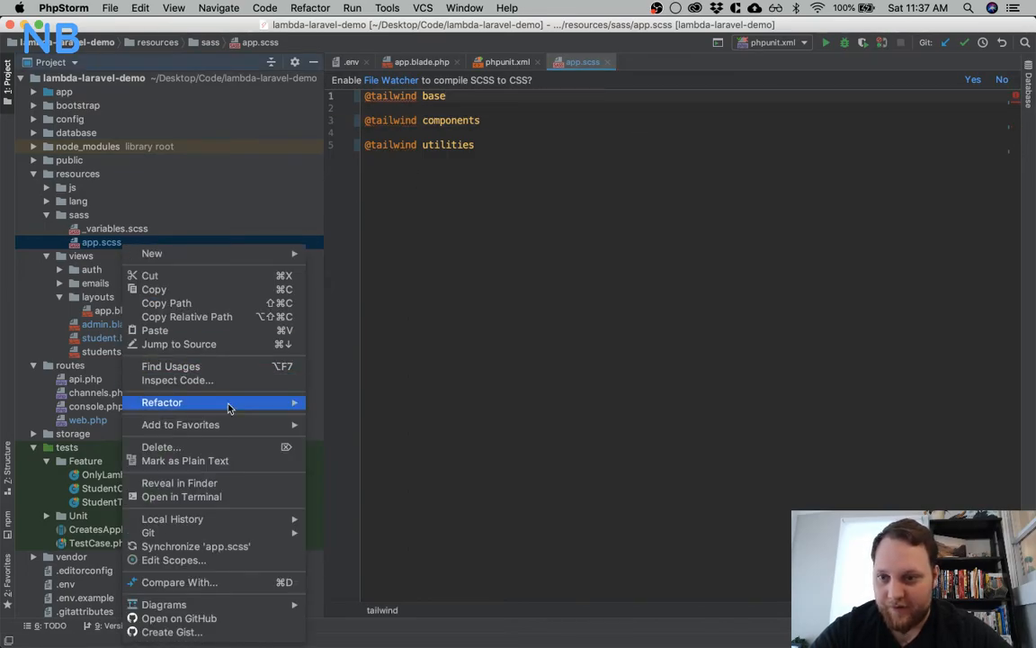
{"action": "mouse_move", "coordinate": [228, 407]}
{"action": "left_click", "coordinate": [352, 402]}
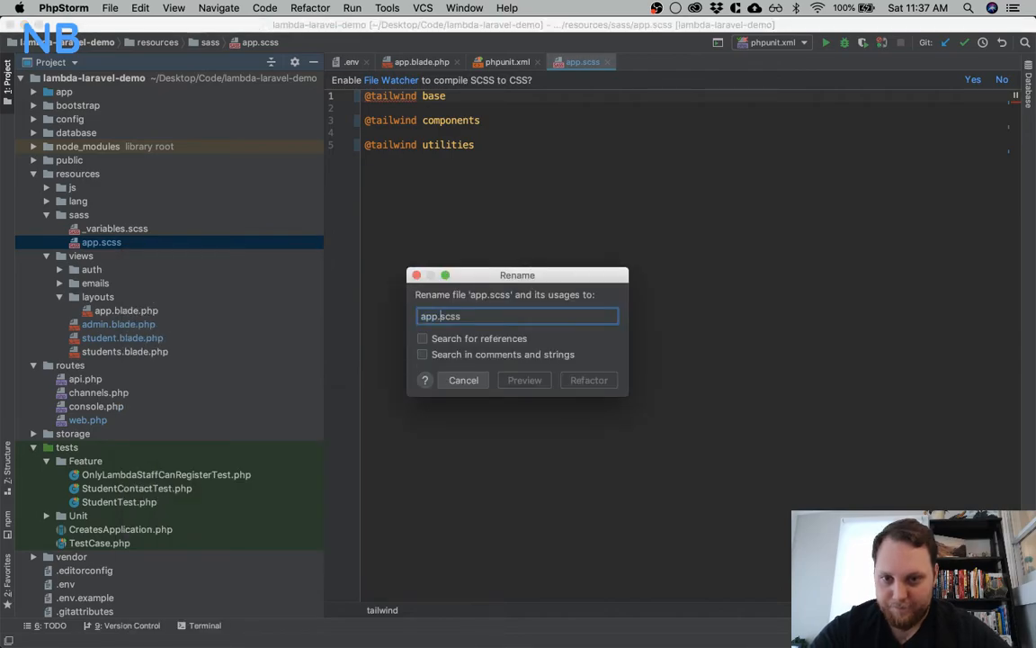
{"action": "key", "text": "BackSpace"}
{"action": "type", "text": "a"}
{"action": "key", "text": "Return"}
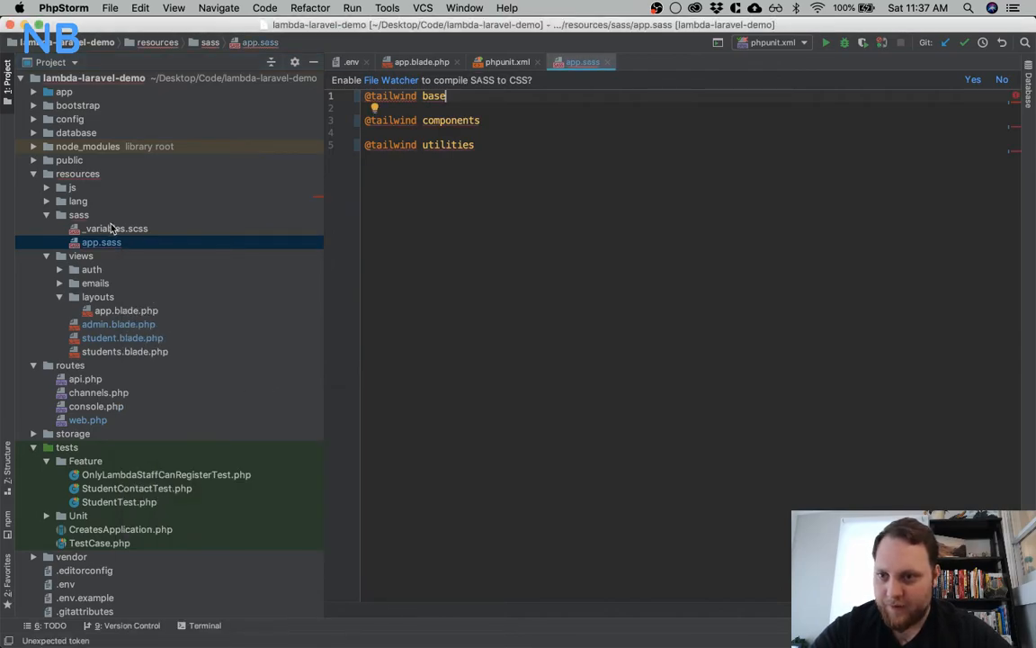
Delete the _variables.scss file from the sass folder and confirm the deletion
{"action": "left_click", "coordinate": [112, 228]}
{"action": "right_click", "coordinate": [112, 227]}
{"action": "mouse_move", "coordinate": [217, 389]}
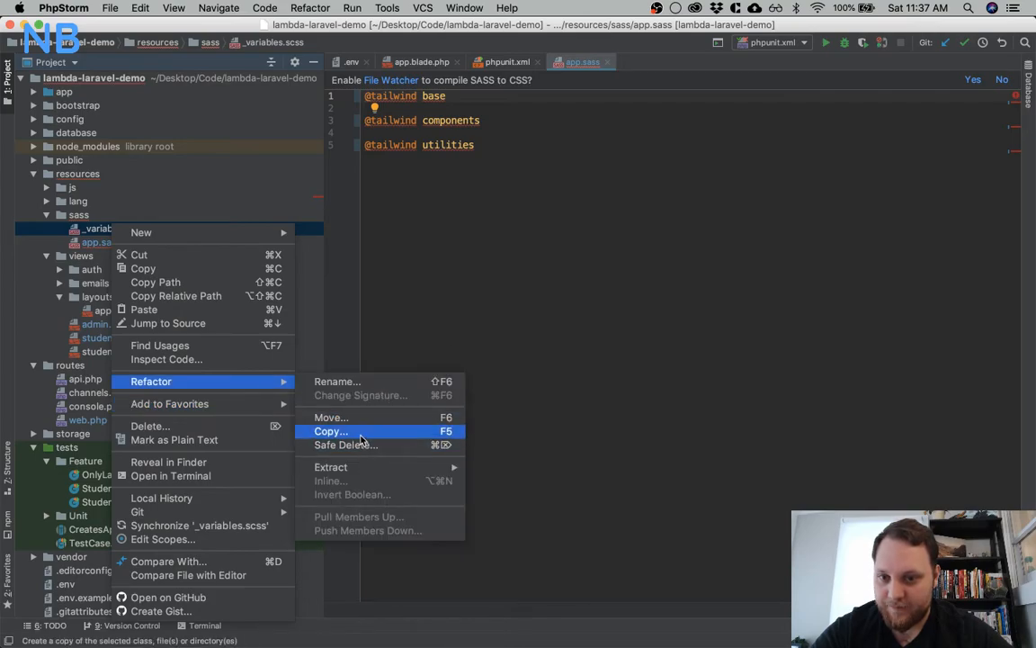
{"action": "left_click", "coordinate": [248, 423]}
{"action": "left_click", "coordinate": [576, 367]}
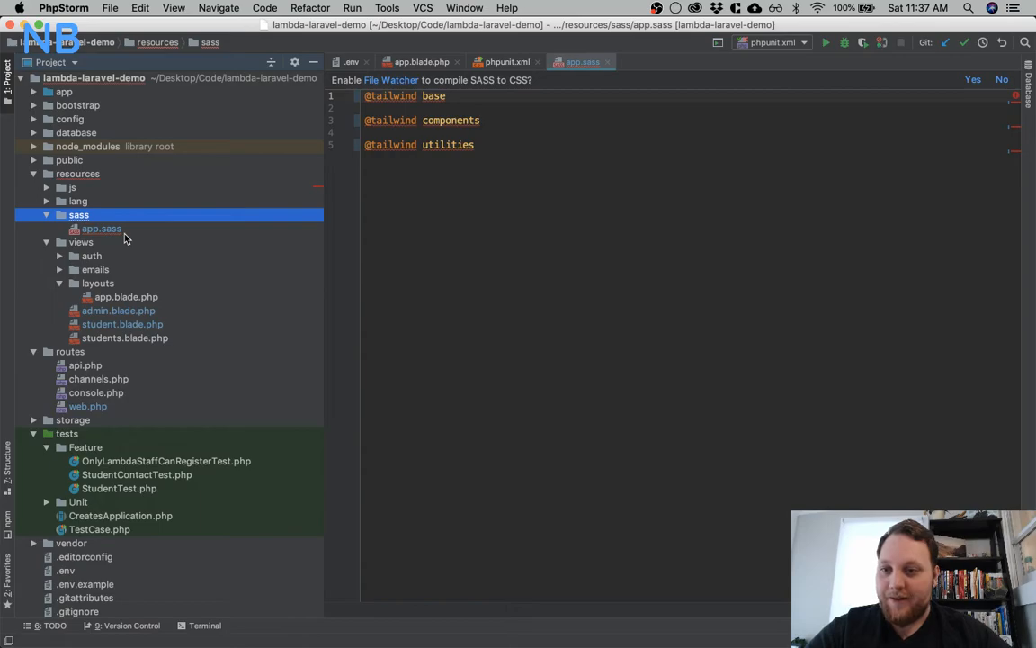
{"action": "left_click", "coordinate": [126, 282]}
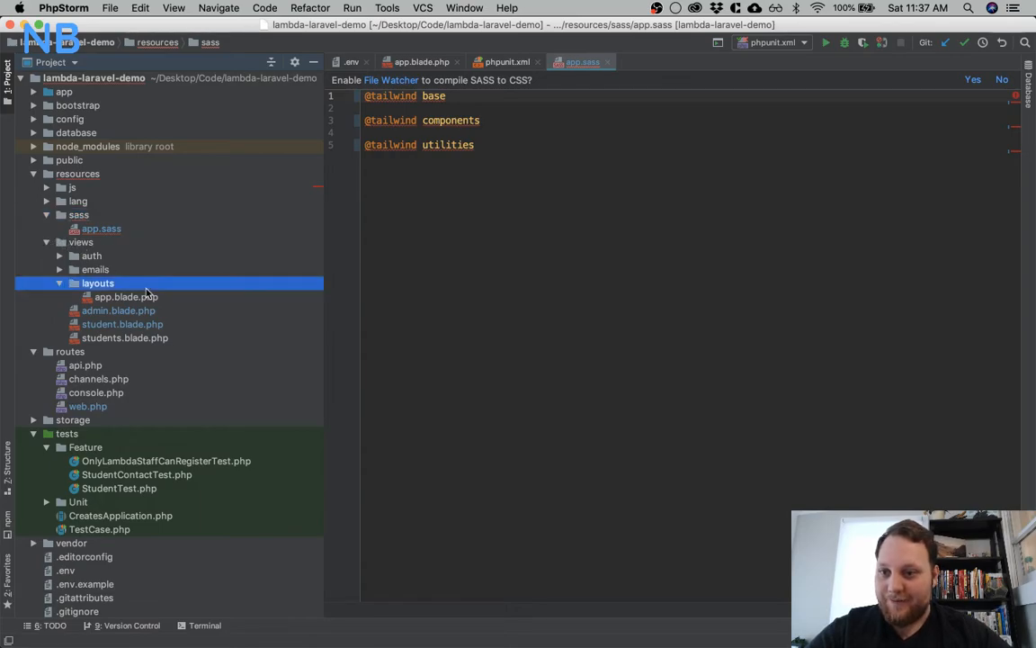
{"action": "left_click", "coordinate": [123, 310]}
{"action": "left_click", "coordinate": [123, 324]}
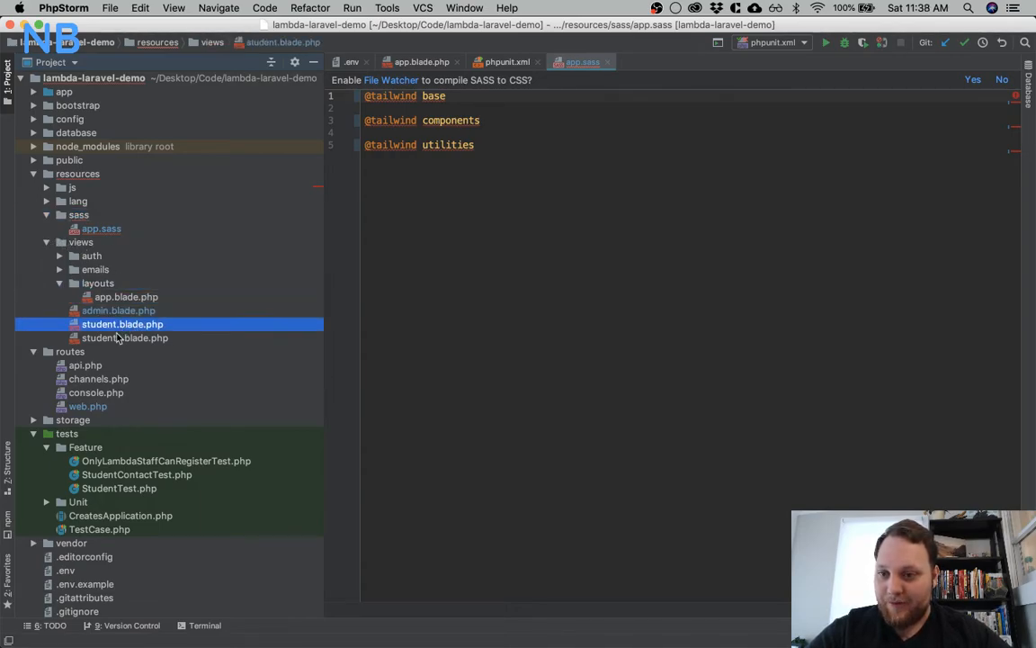
{"action": "left_click", "coordinate": [97, 407]}
Switch to iTerm and check the nicks-portfolio repository's uncommitted changes with git status
{"action": "mouse_move", "coordinate": [433, 621]}
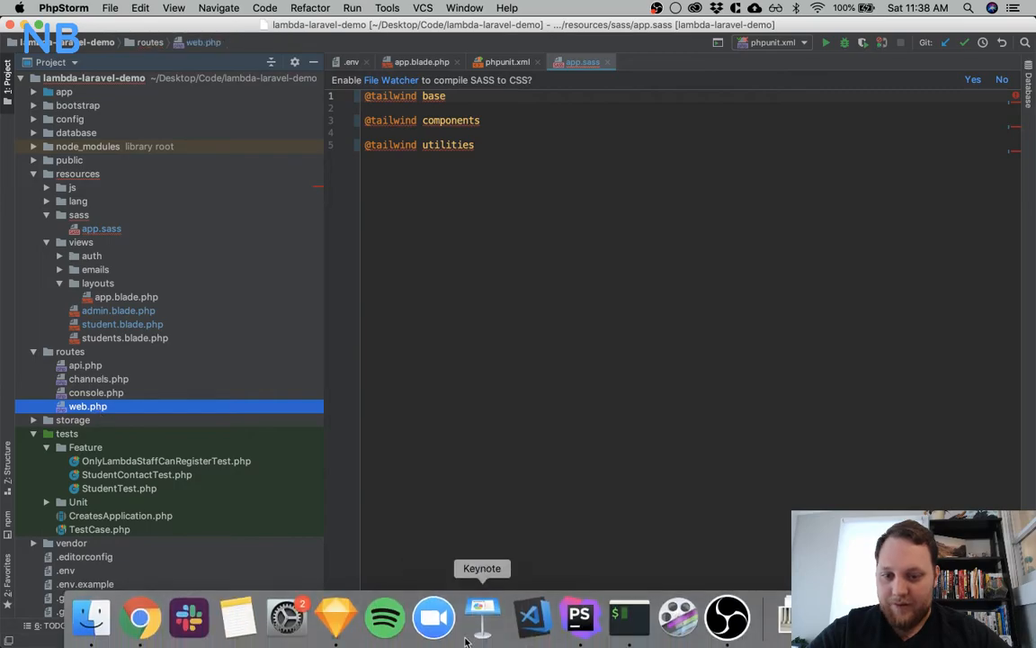
{"action": "left_click", "coordinate": [631, 618]}
{"action": "type", "text": "git status"}
{"action": "key", "text": "Return"}
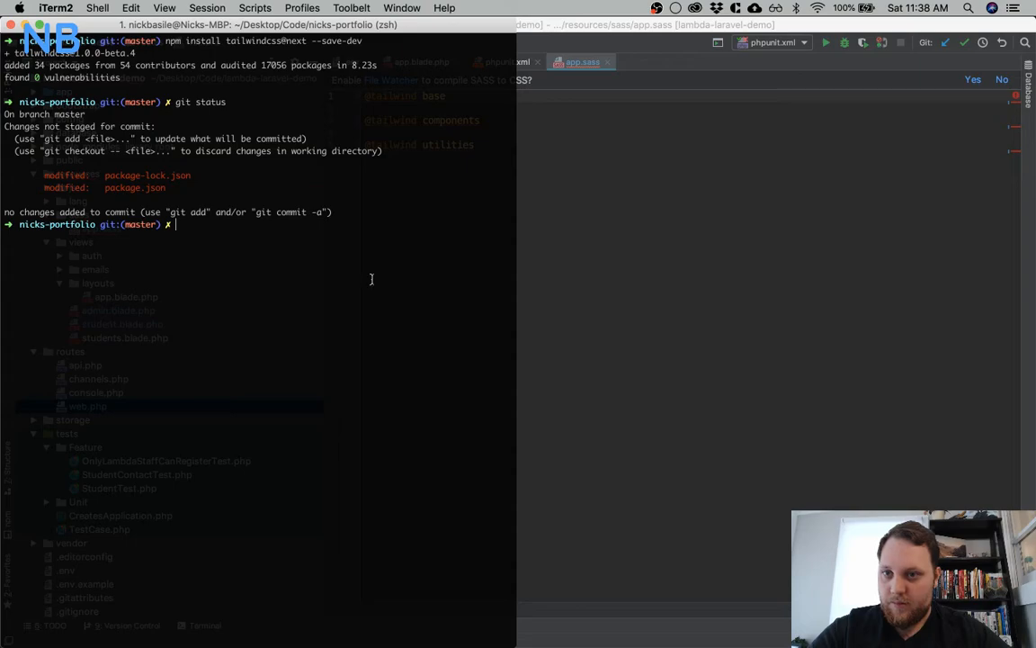
Switch to PhpStorm and inspect the app.blade.php layout and admin.blade.php view of the open lambda-laravel-demo project
{"action": "left_click", "coordinate": [712, 271]}
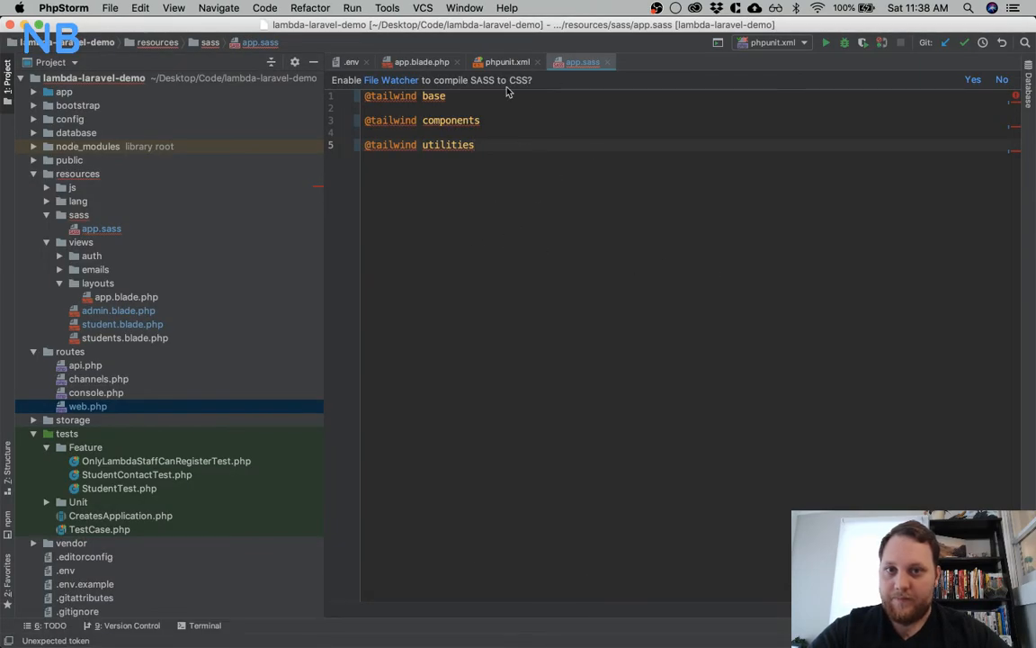
{"action": "key", "text": "super+shift+bracketleft"}
{"action": "key", "text": "super+shift+bracketleft"}
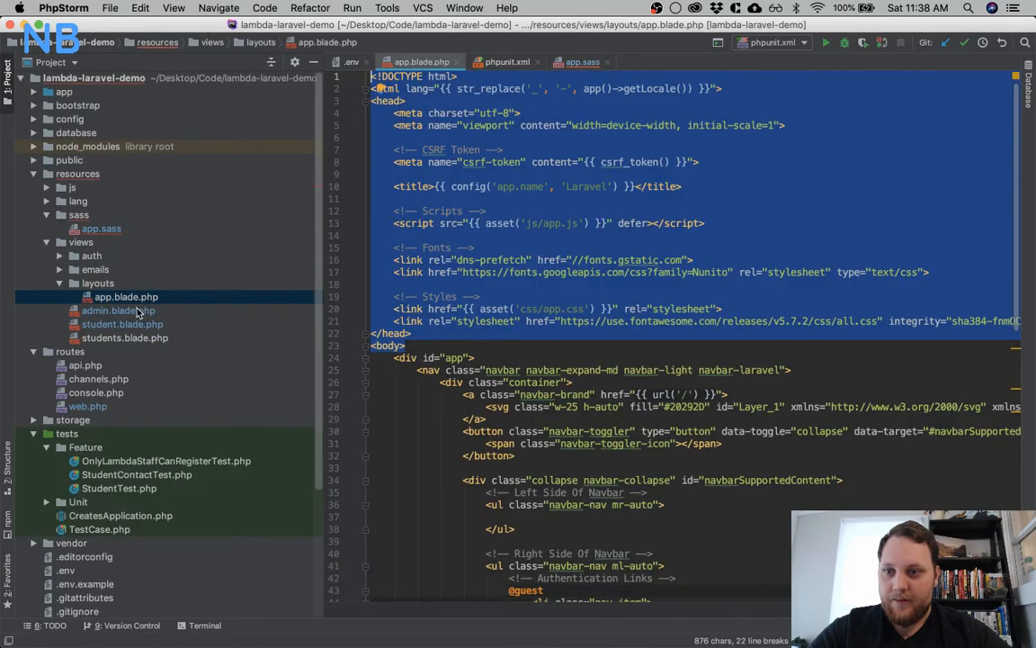
{"action": "double_click", "coordinate": [118, 310]}
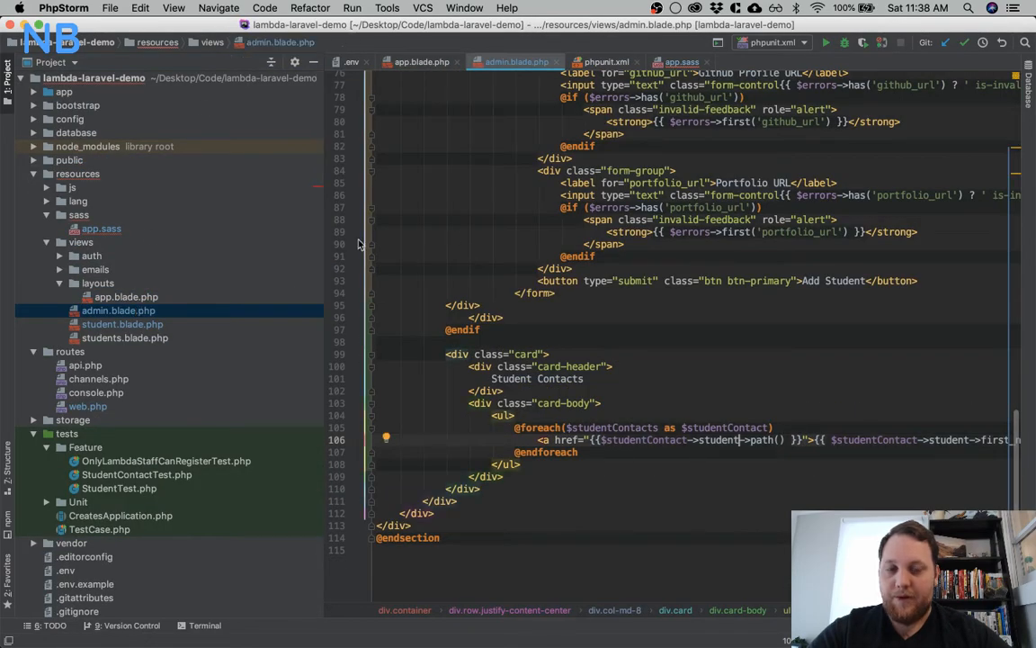
{"action": "left_click", "coordinate": [492, 196]}
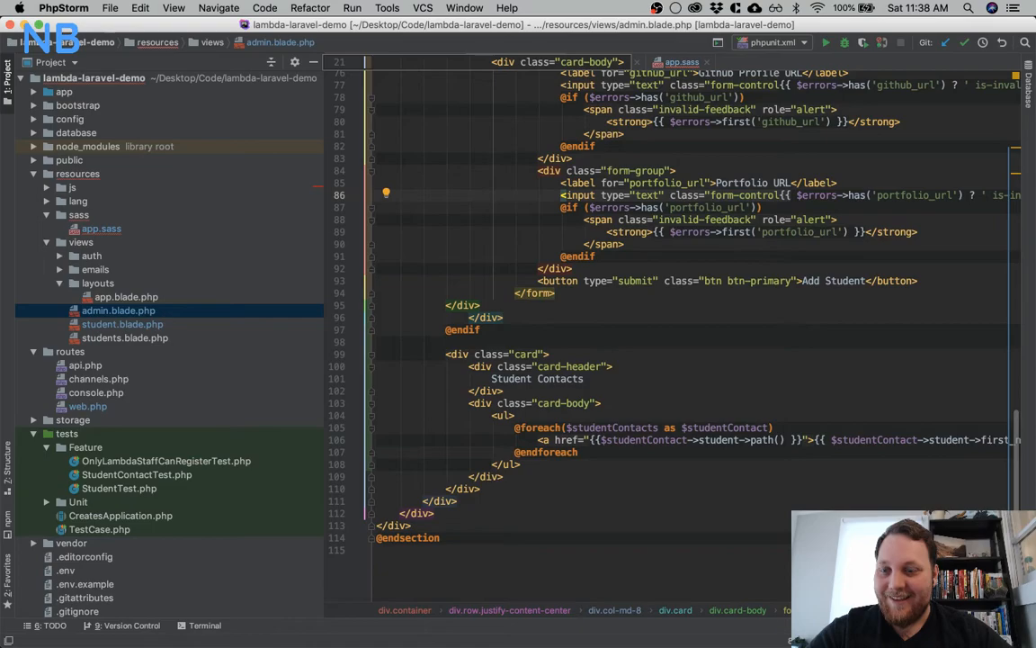
Close the lambda-laravel-demo project window and bring up the nicks-portfolio project in PhpStorm
{"action": "left_click", "coordinate": [11, 26]}
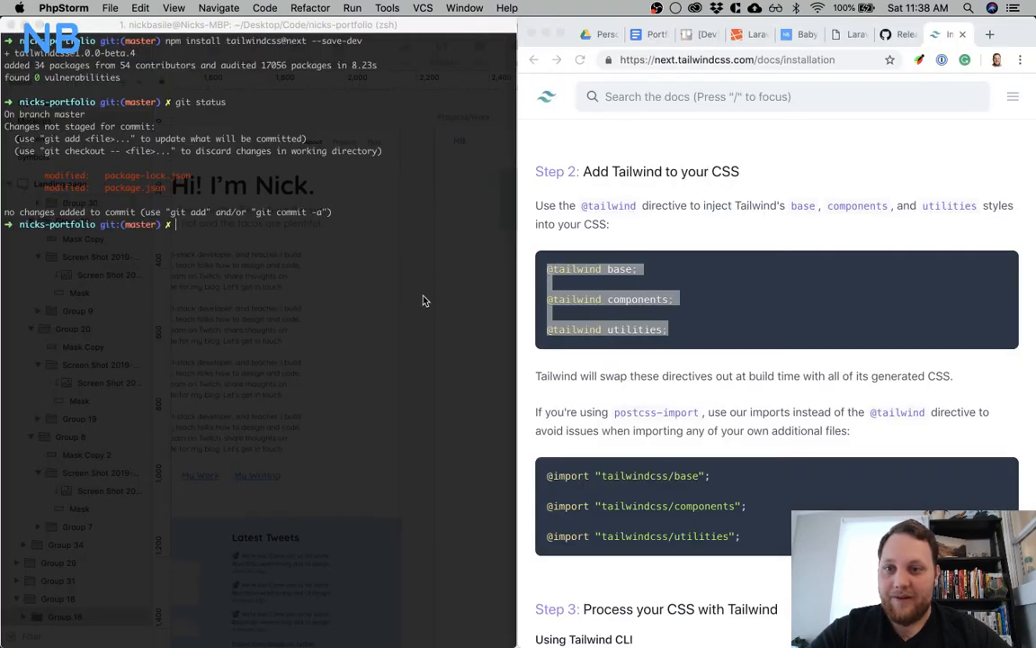
{"action": "left_click", "coordinate": [380, 268]}
{"action": "mouse_move", "coordinate": [435, 621]}
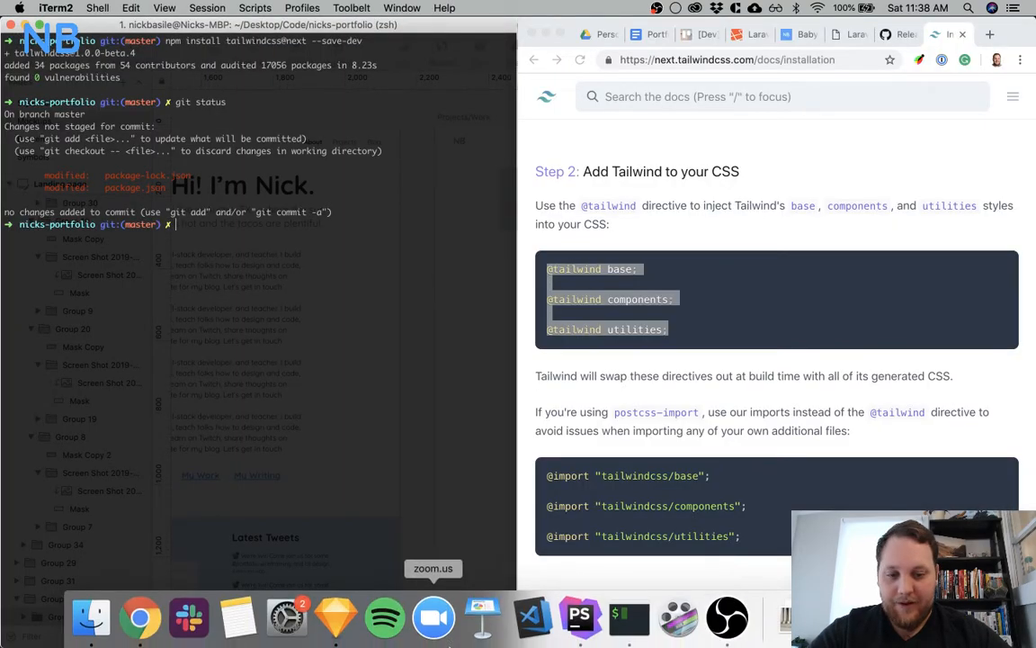
{"action": "left_click", "coordinate": [783, 619]}
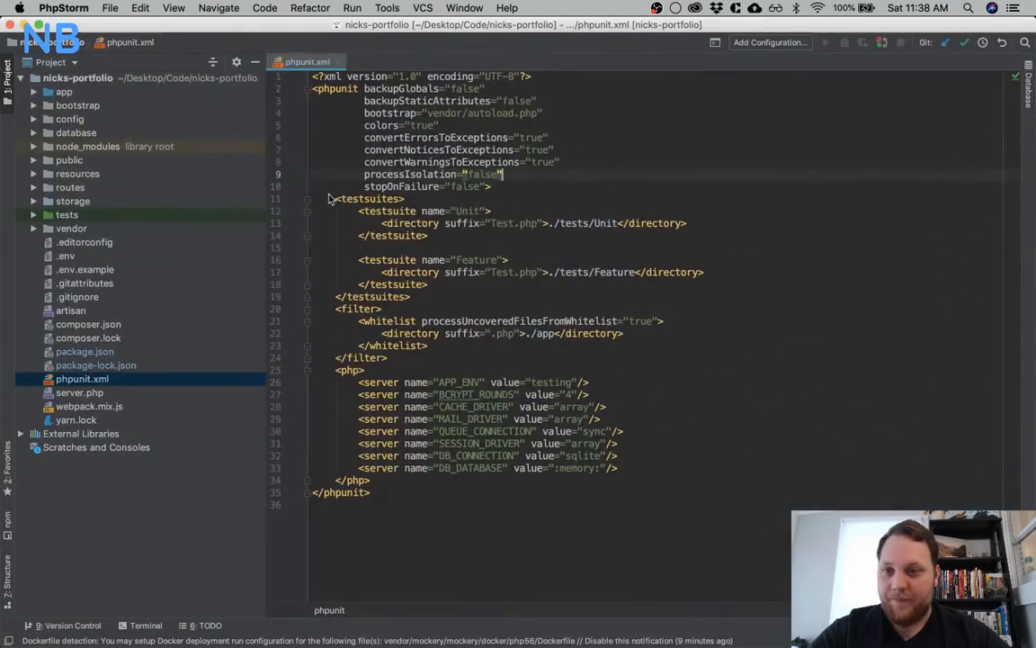
Examine the contents of the css and js folders inside the project's public folder
{"action": "left_click", "coordinate": [64, 175]}
{"action": "left_click", "coordinate": [33, 160]}
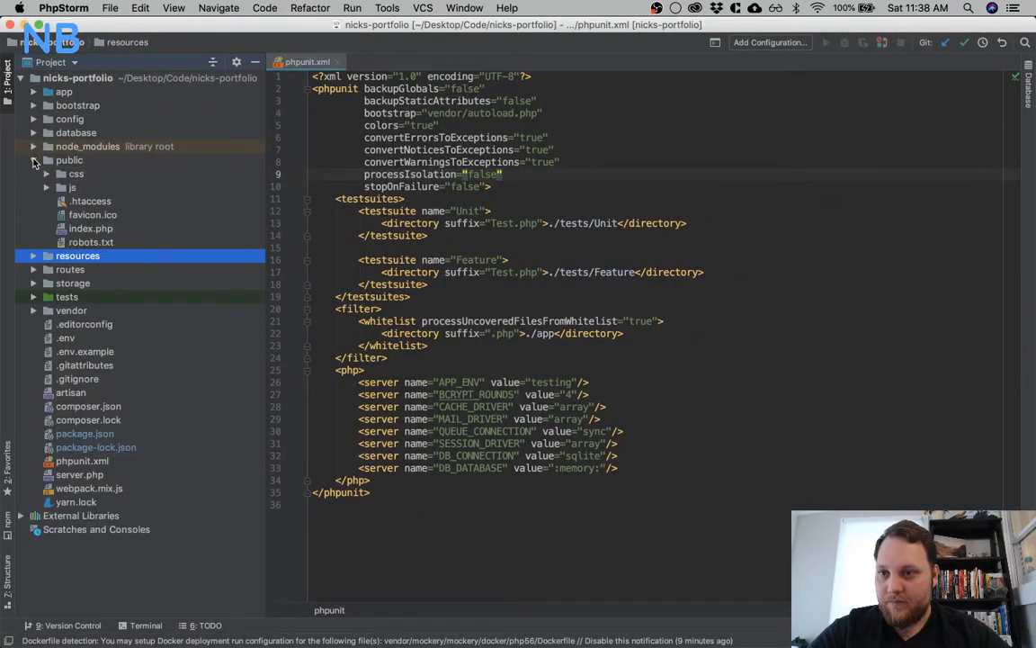
{"action": "left_click", "coordinate": [47, 187]}
{"action": "left_click", "coordinate": [46, 173]}
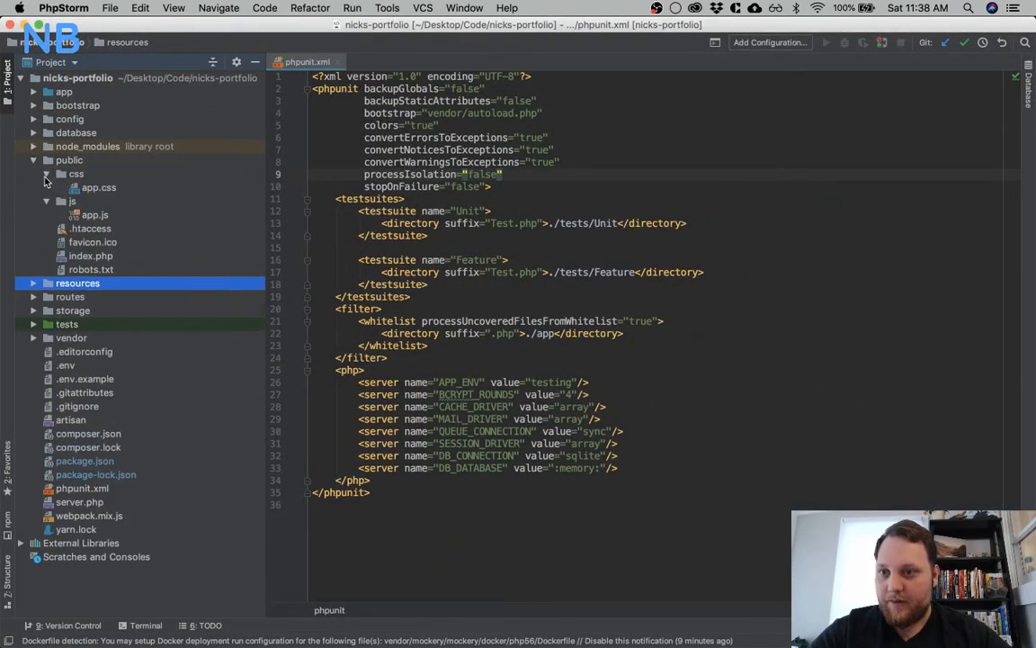
{"action": "left_click", "coordinate": [33, 160]}
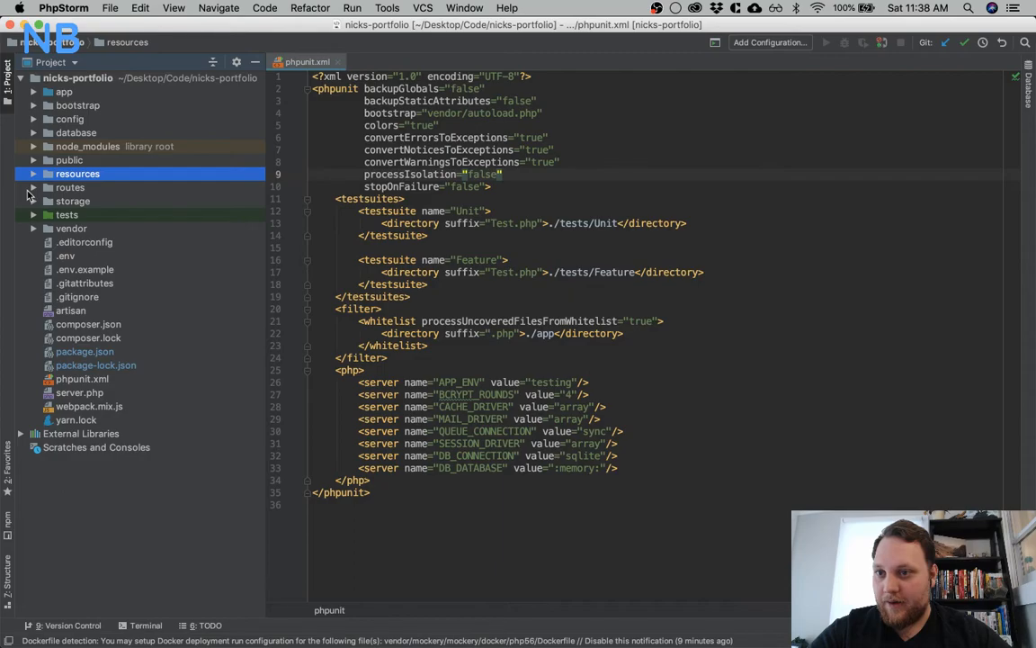
{"action": "left_click", "coordinate": [33, 177]}
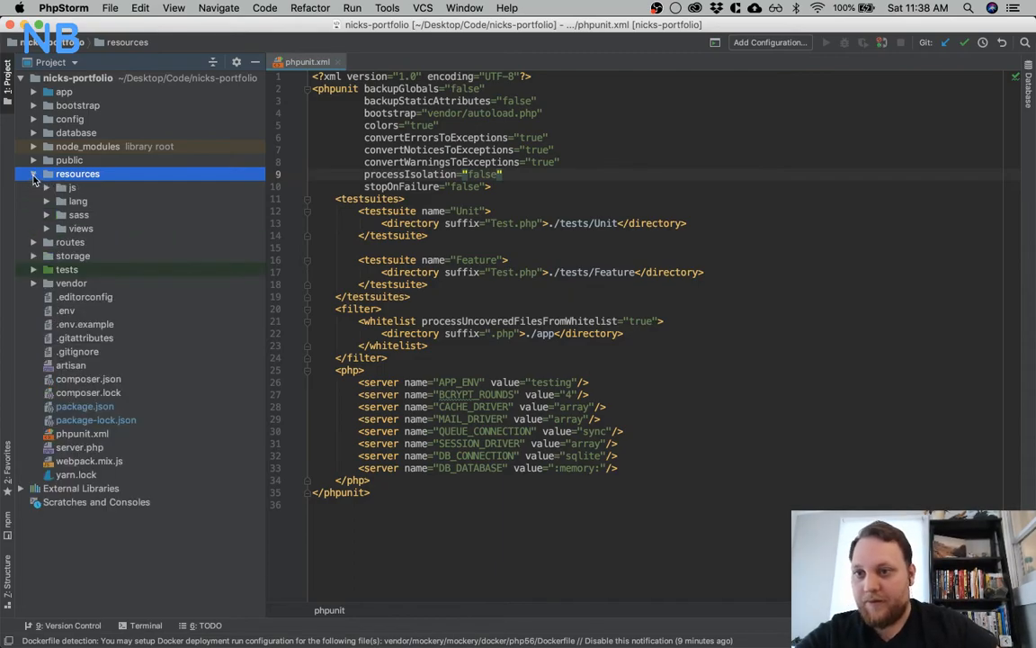
{"action": "left_click", "coordinate": [46, 215]}
{"action": "double_click", "coordinate": [96, 242]}
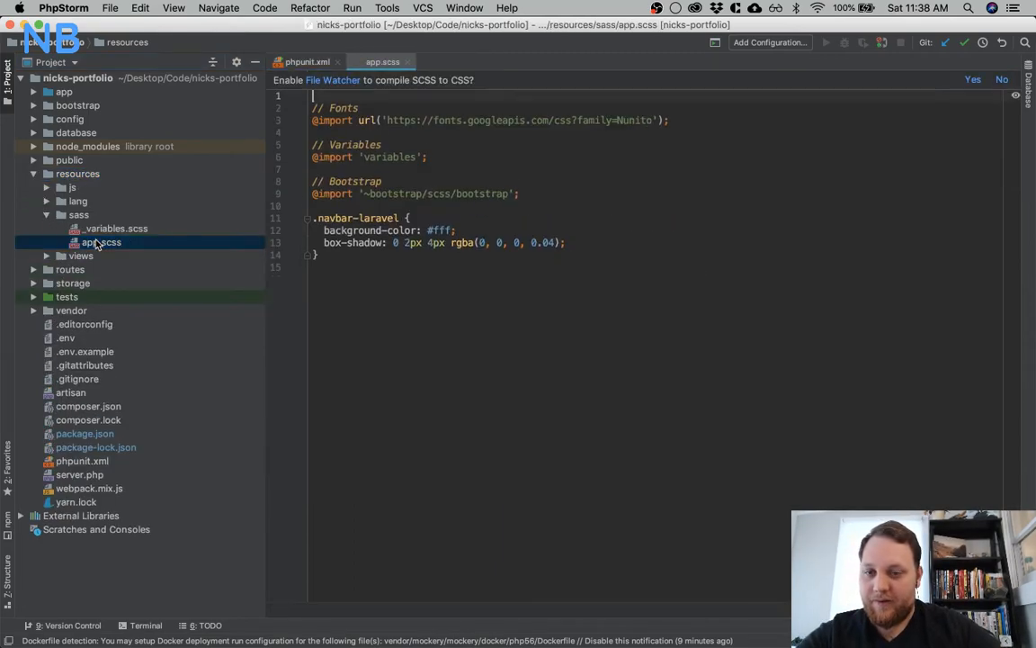
{"action": "key", "text": "ctrl+a"}
{"action": "type", "text": "@tailwind base;  @tailwind components;  @tailwind utilities;"}
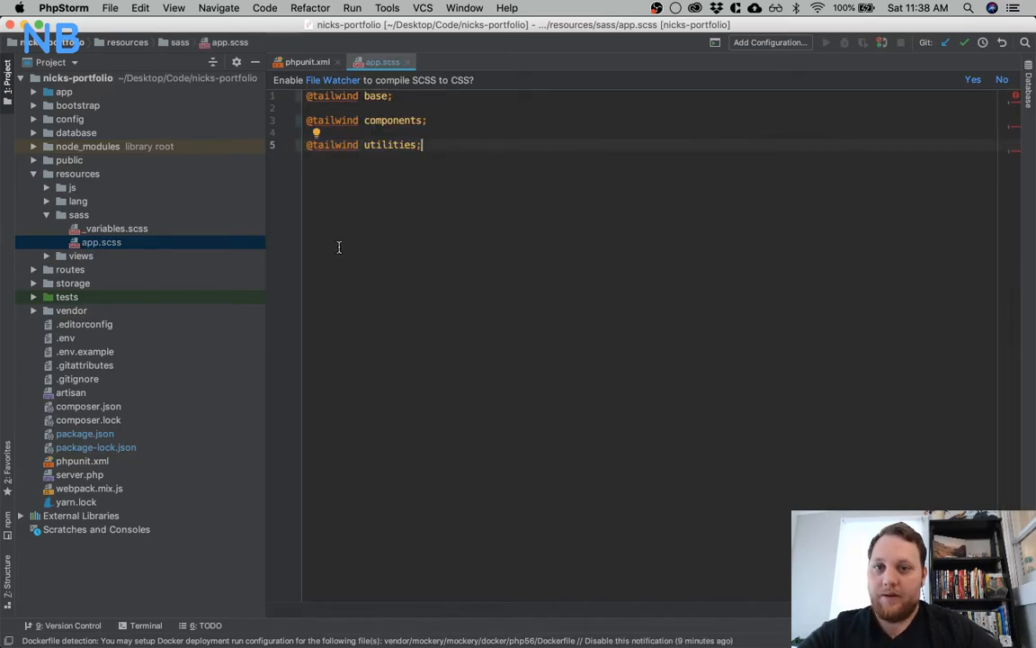
Remove the trailing semicolons from the base, components and utilities directives in the nicks-portfolio app.scss
{"action": "left_click", "coordinate": [308, 132]}
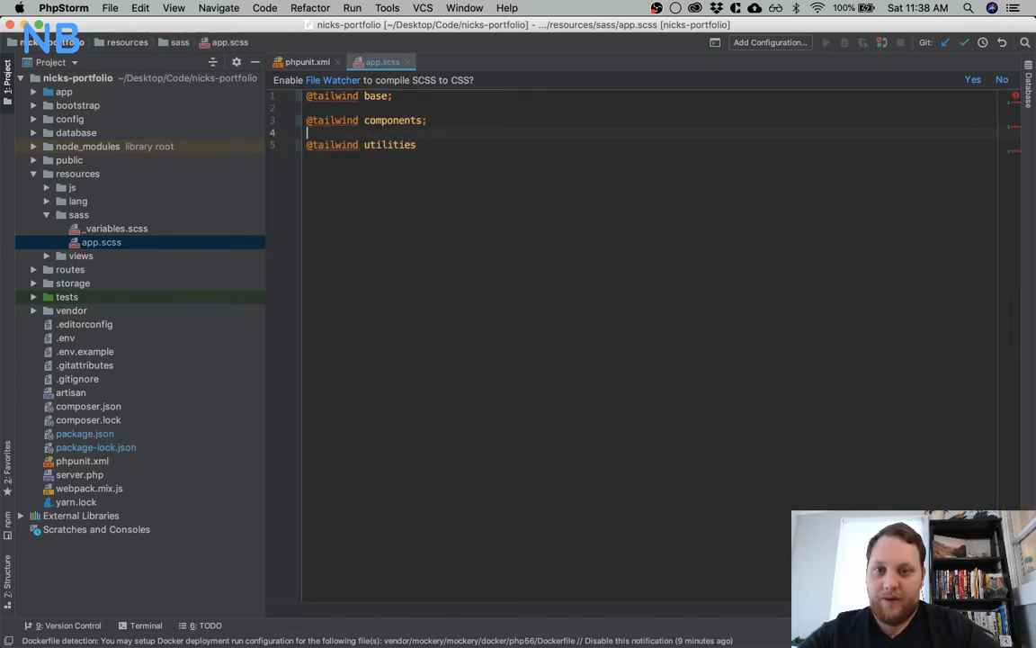
{"action": "key", "text": "Up"}
{"action": "key", "text": "Up"}
{"action": "key", "text": "BackSpace"}
{"action": "key", "text": "Up"}
{"action": "key", "text": "BackSpace"}
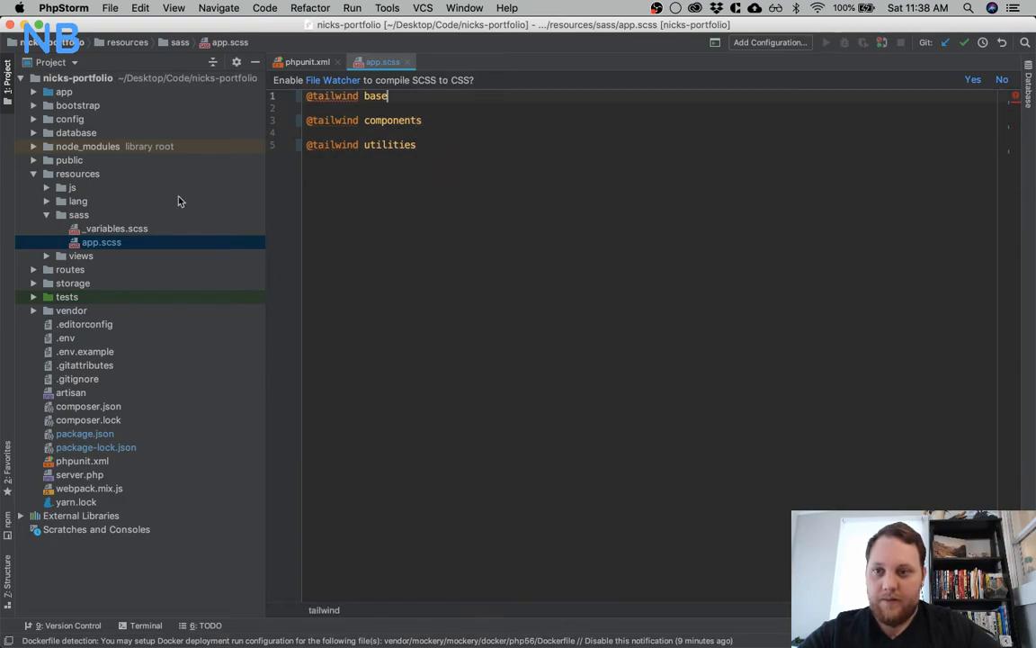
Delete the _variables.scss file from the nicks-portfolio resources/sass folder
{"action": "left_click", "coordinate": [109, 230]}
{"action": "right_click", "coordinate": [109, 236]}
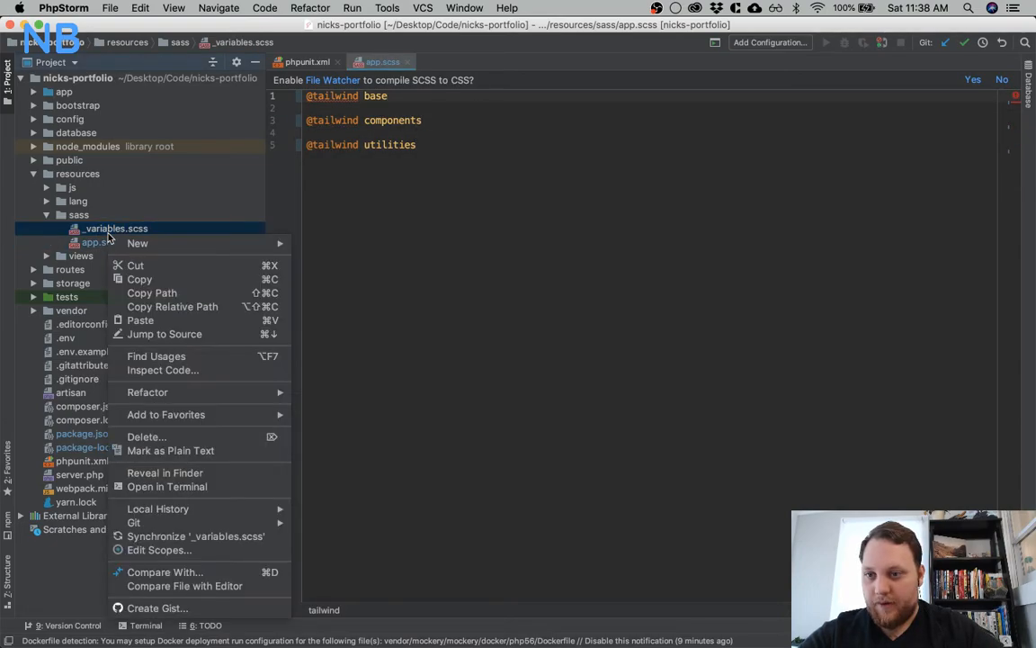
{"action": "left_click", "coordinate": [209, 441]}
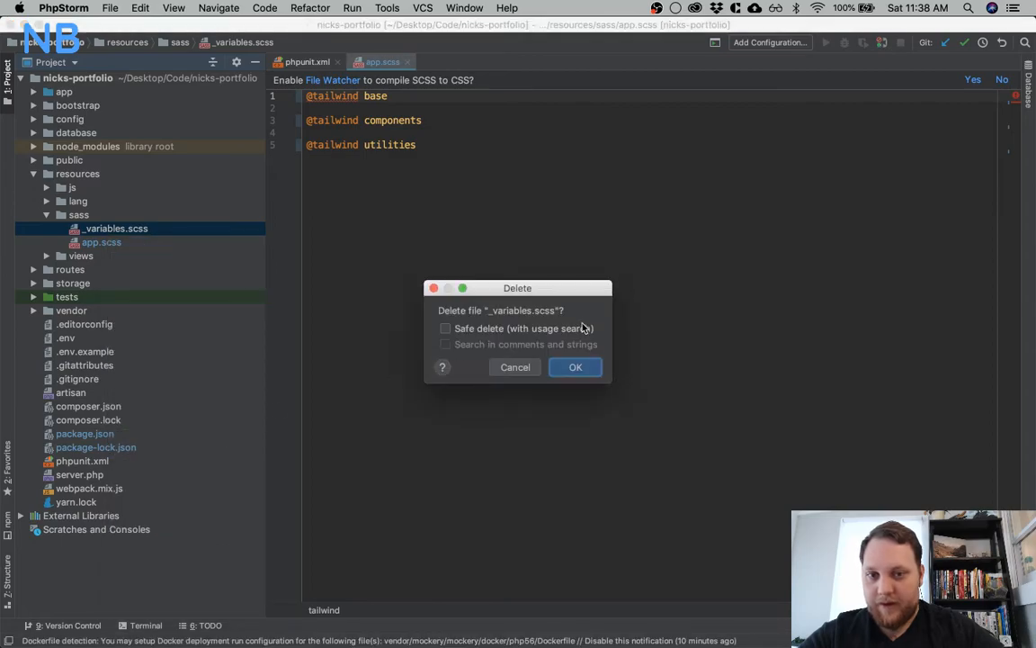
{"action": "left_click", "coordinate": [572, 364]}
Rename app.scss in the nicks-portfolio resources/sass folder to app.sass
{"action": "left_click", "coordinate": [110, 232]}
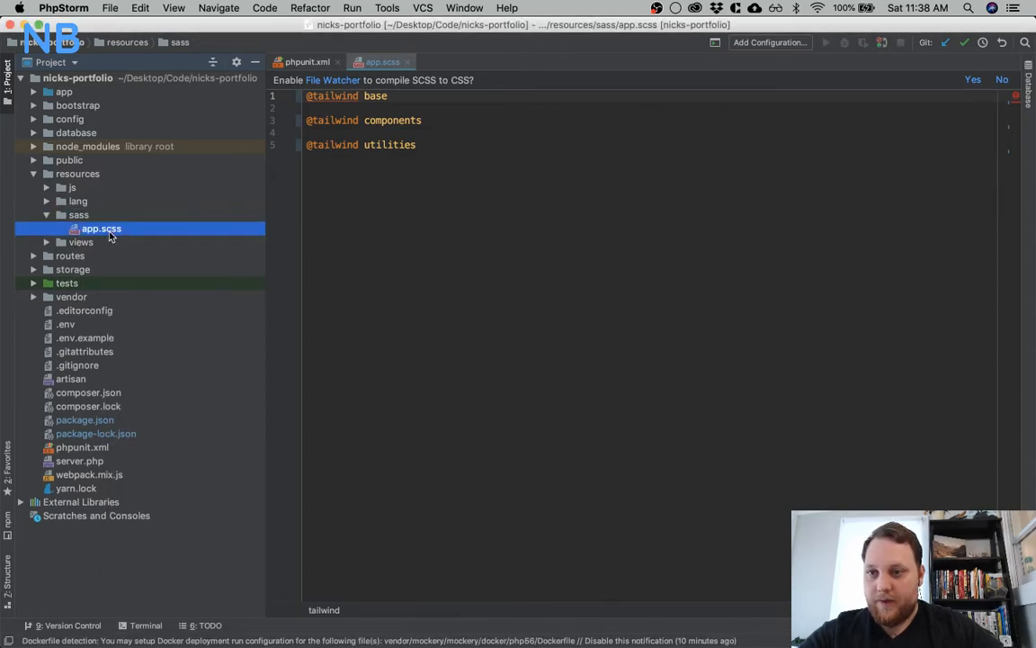
{"action": "right_click", "coordinate": [109, 236]}
{"action": "mouse_move", "coordinate": [208, 392]}
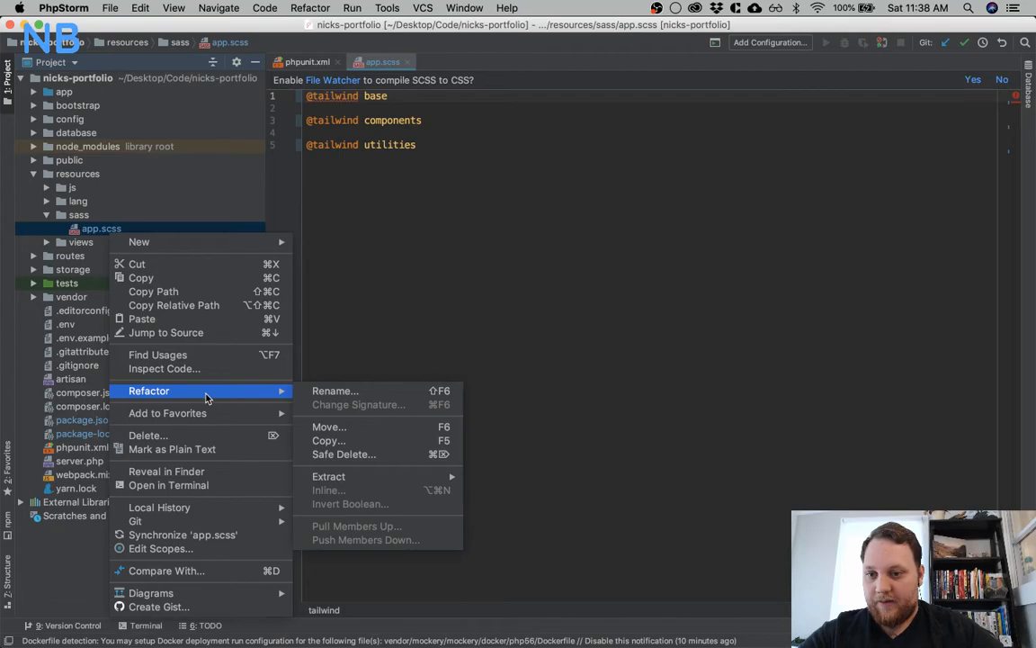
{"action": "left_click", "coordinate": [365, 396]}
{"action": "key", "text": "Right"}
{"action": "key", "text": "Right"}
{"action": "key", "text": "Right"}
{"action": "key", "text": "Right"}
{"action": "key", "text": "BackSpace"}
{"action": "type", "text": "a"}
{"action": "key", "text": "Return"}
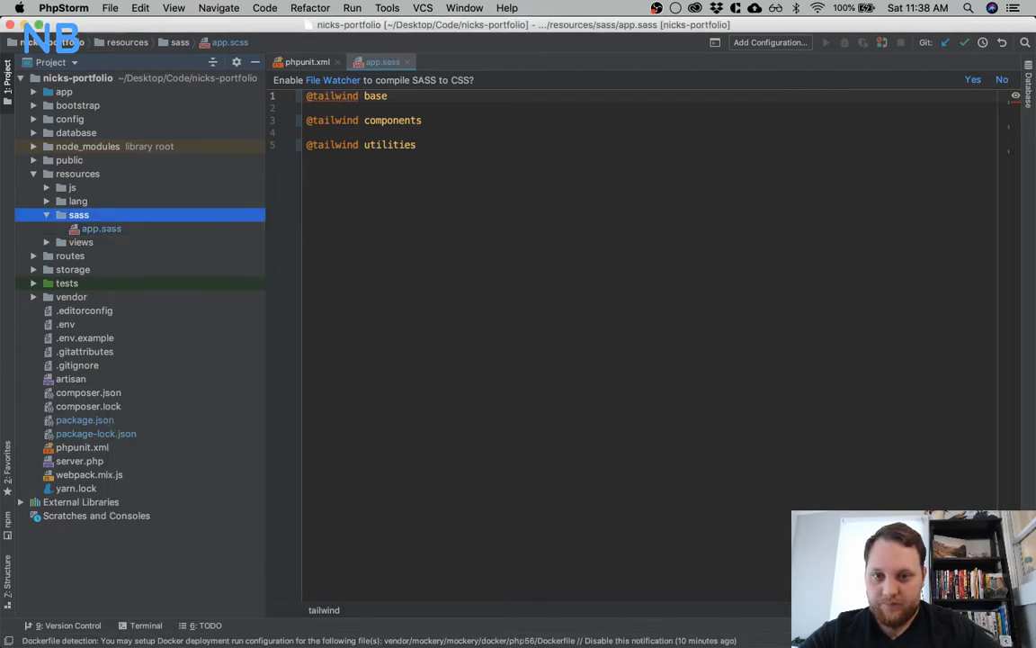
Open webpack.mix.js and change the Sass source path in the mix call to 'resources/sass/app.sass'
{"action": "double_click", "coordinate": [105, 475]}
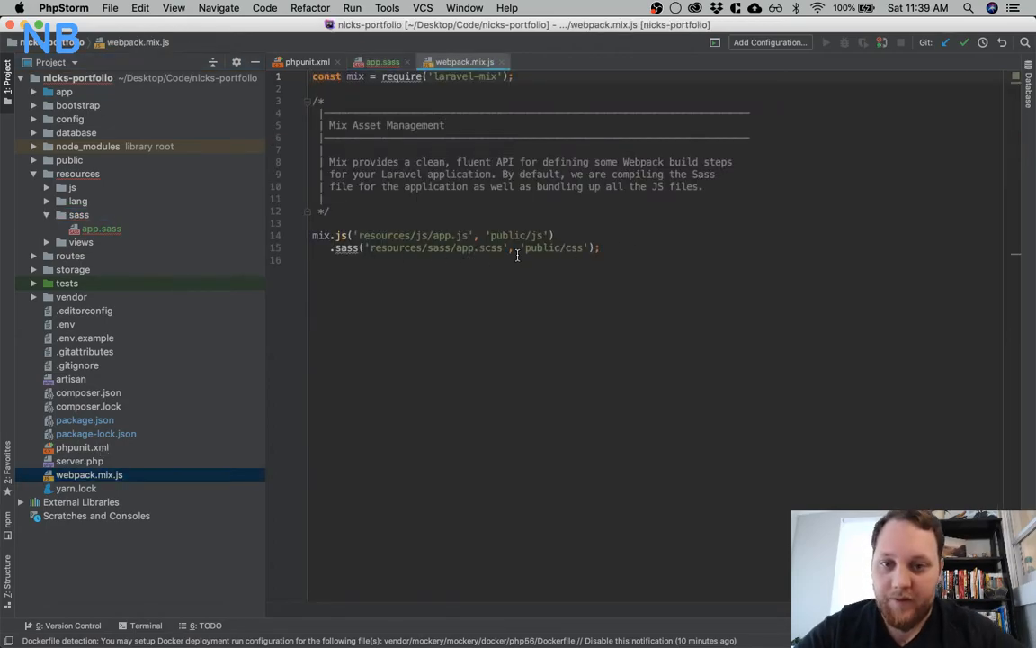
{"action": "key", "text": "BackSpace"}
{"action": "type", "text": "a"}
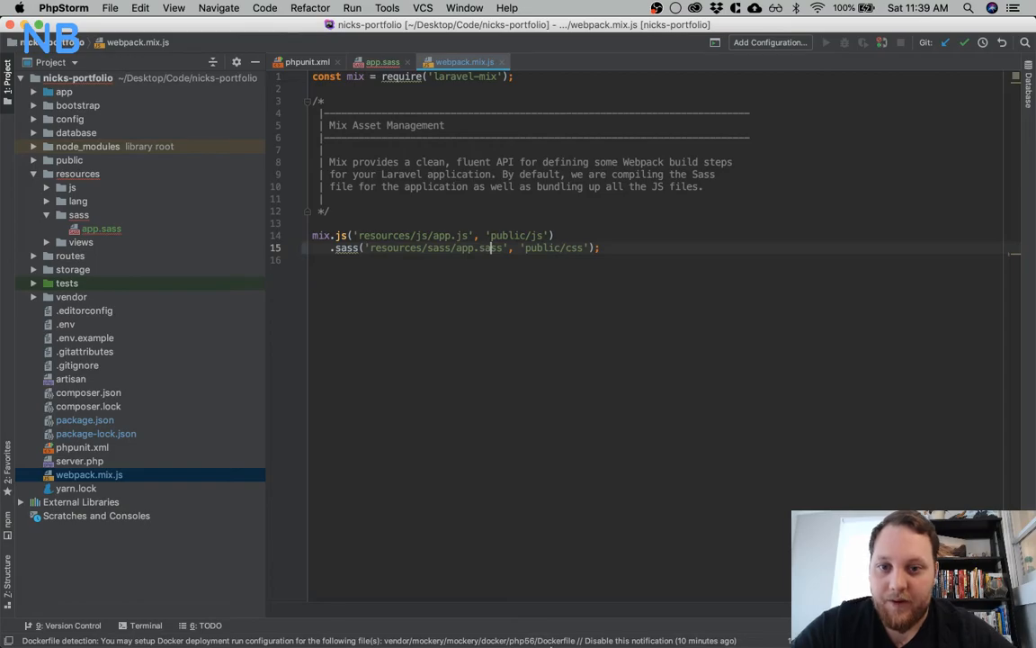
{"action": "mouse_move", "coordinate": [555, 619]}
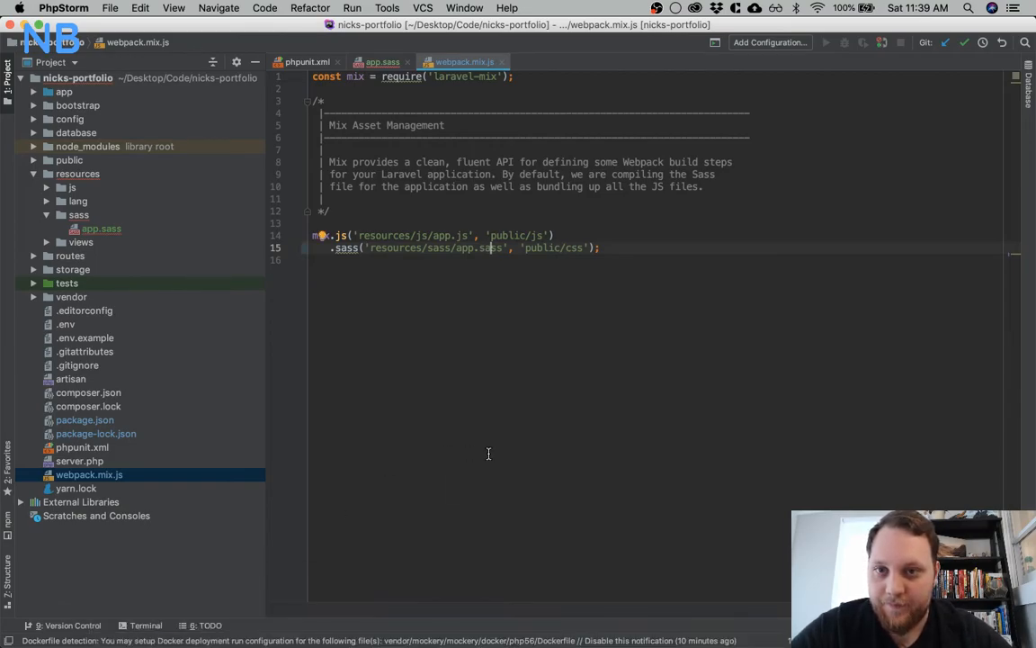
Switch to the Tailwind installation docs in Chrome and read Step 3 through the Laravel Mix instructions and the note for Sass users
{"action": "key", "text": "super+Tab"}
{"action": "key", "text": "super+Tab"}
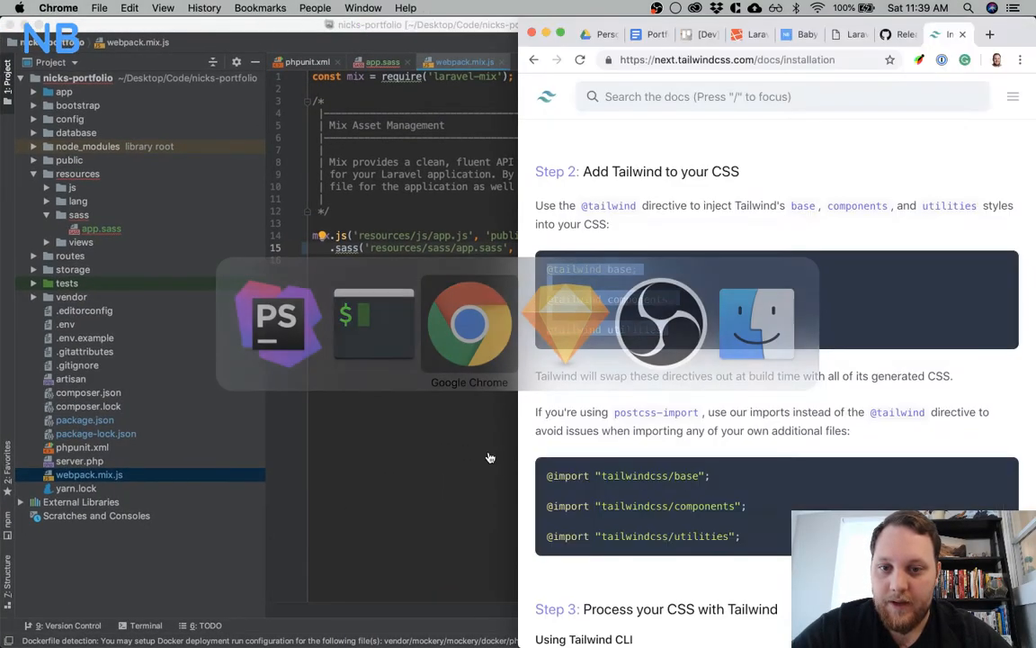
{"action": "scroll", "coordinate": [730, 335], "scroll_direction": "down", "scroll_amount": 1}
{"action": "scroll", "coordinate": [731, 334], "scroll_direction": "down", "scroll_amount": 10}
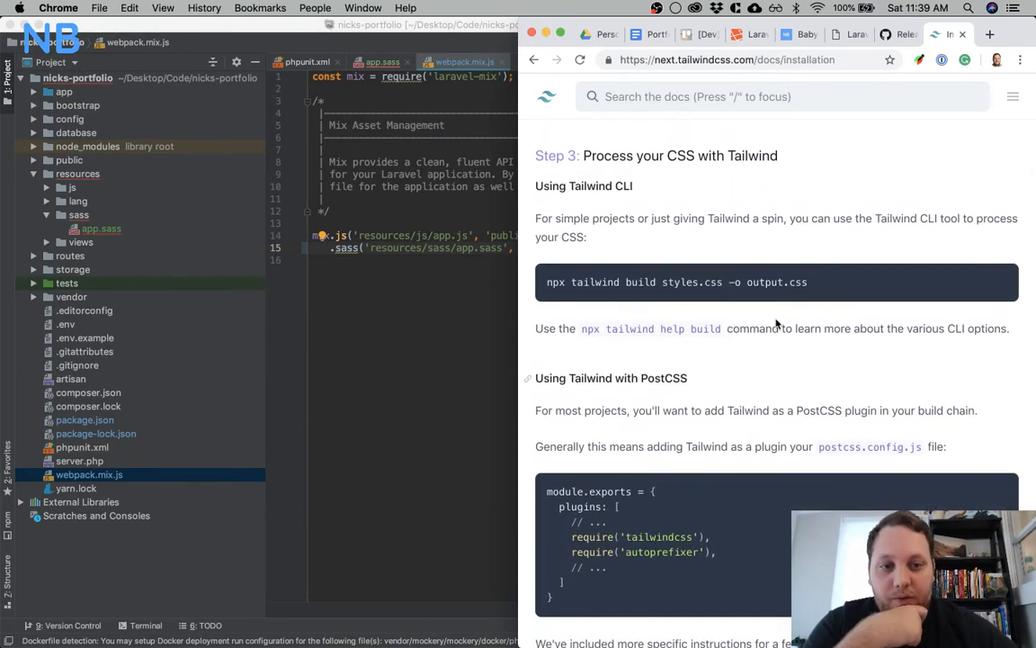
{"action": "scroll", "coordinate": [731, 335], "scroll_direction": "down", "scroll_amount": 3}
{"action": "scroll", "coordinate": [767, 367], "scroll_direction": "down", "scroll_amount": 14}
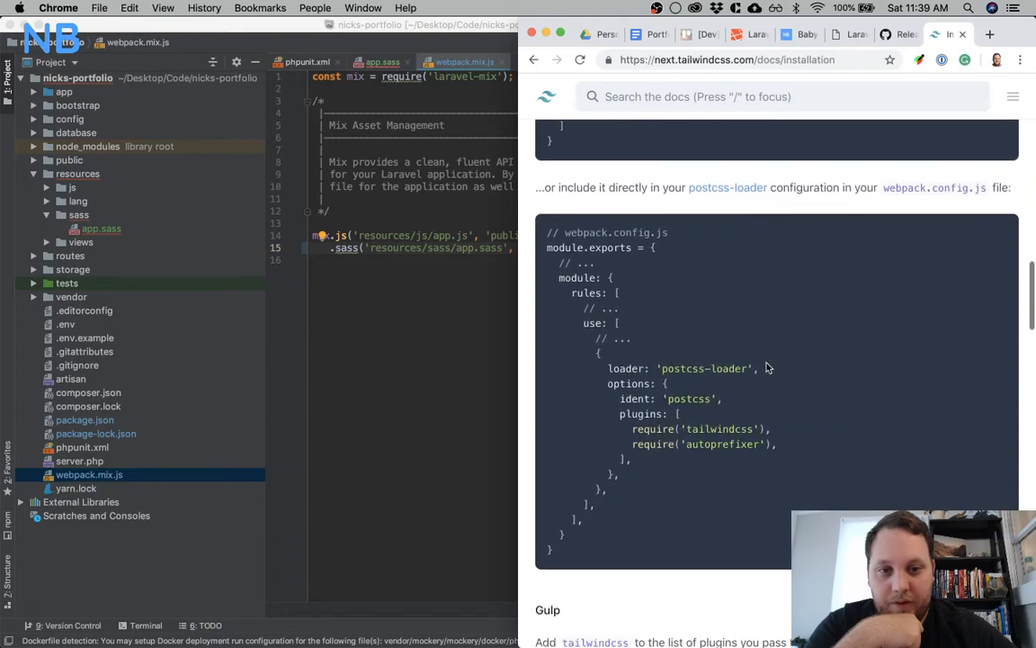
{"action": "scroll", "coordinate": [767, 367], "scroll_direction": "down", "scroll_amount": 8}
{"action": "scroll", "coordinate": [767, 367], "scroll_direction": "down", "scroll_amount": 8}
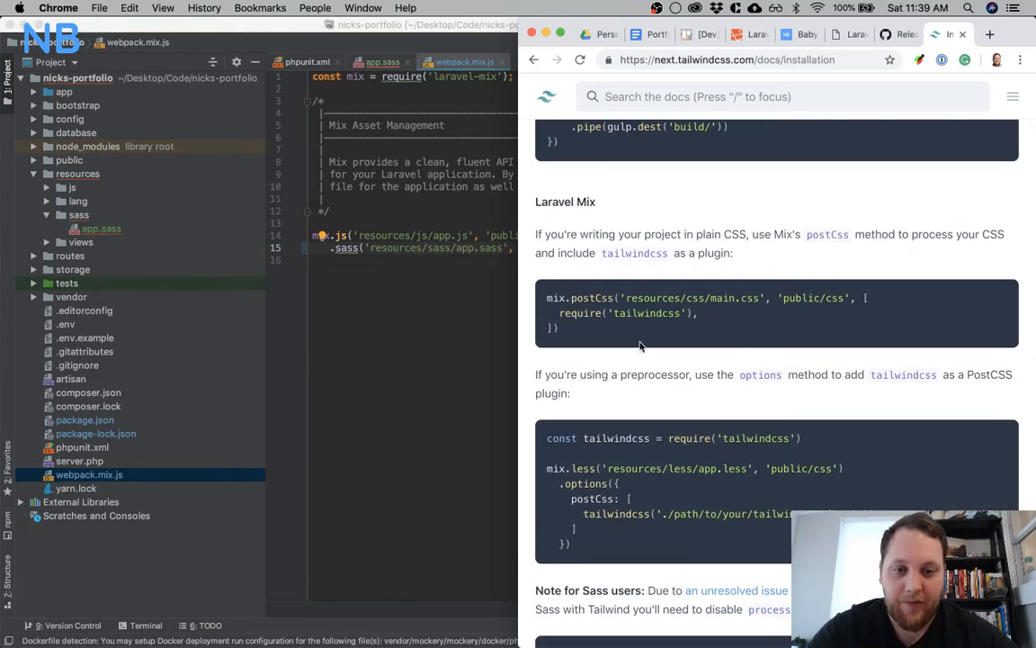
{"action": "scroll", "coordinate": [639, 345], "scroll_direction": "up", "scroll_amount": 1}
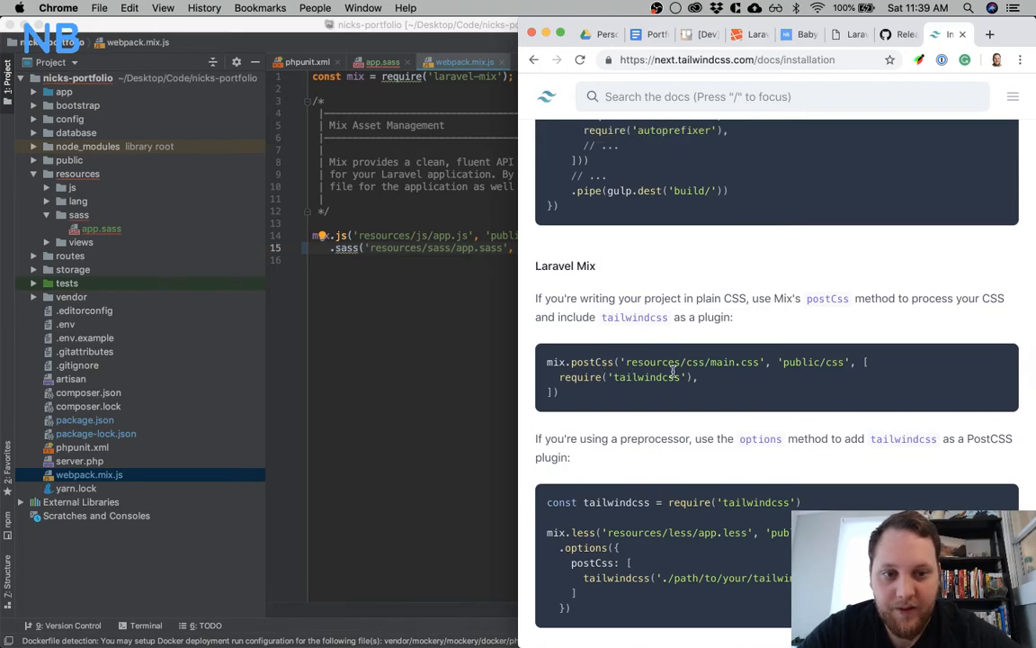
{"action": "scroll", "coordinate": [673, 370], "scroll_direction": "down", "scroll_amount": 3}
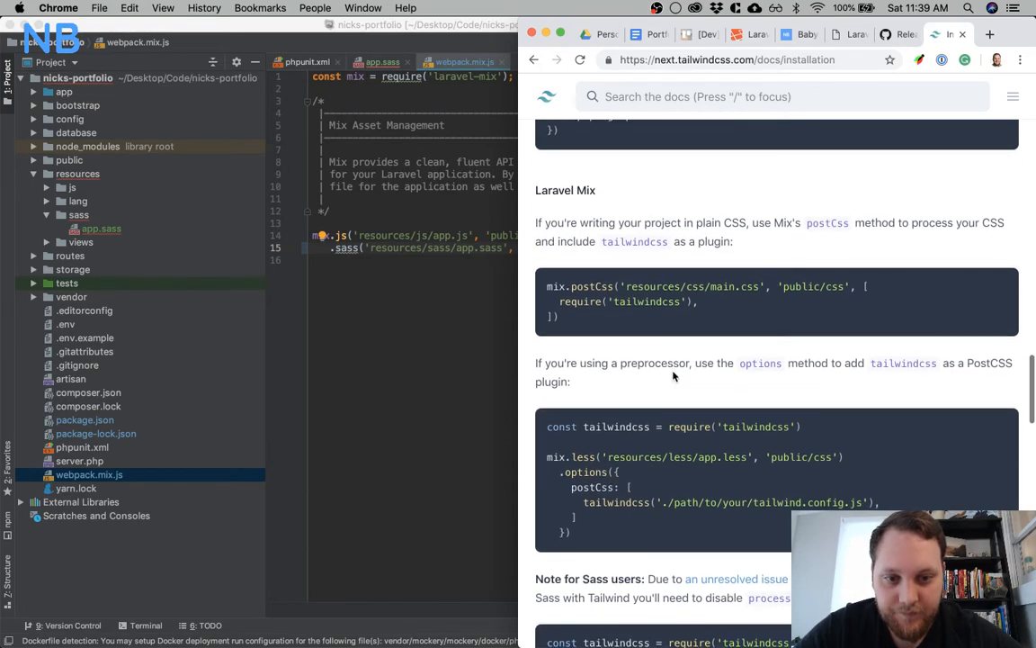
{"action": "scroll", "coordinate": [673, 371], "scroll_direction": "down", "scroll_amount": 4}
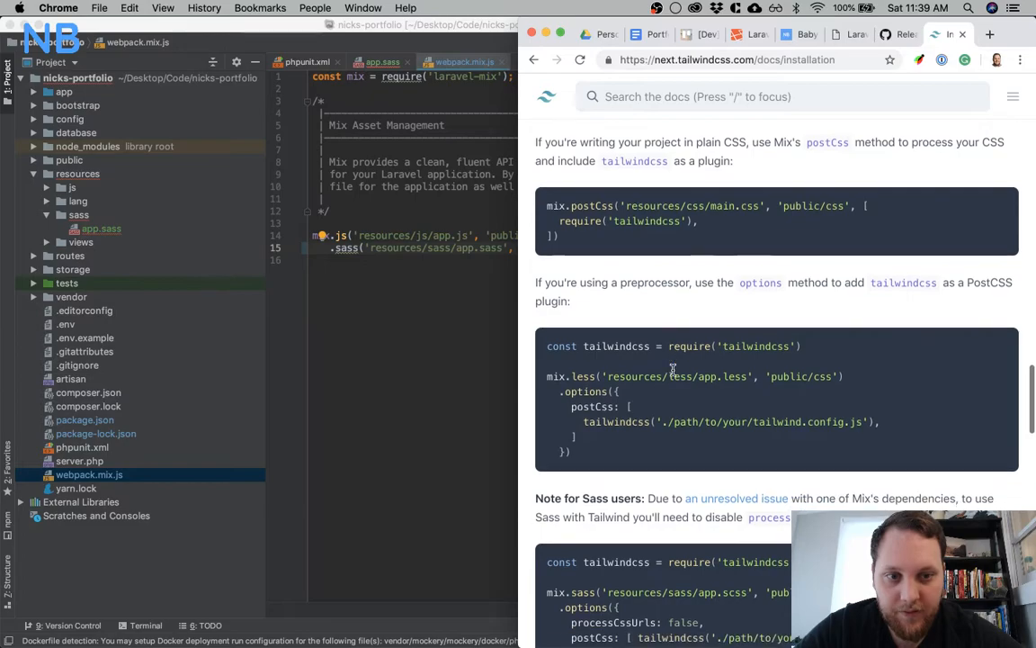
{"action": "scroll", "coordinate": [672, 371], "scroll_direction": "down", "scroll_amount": 1}
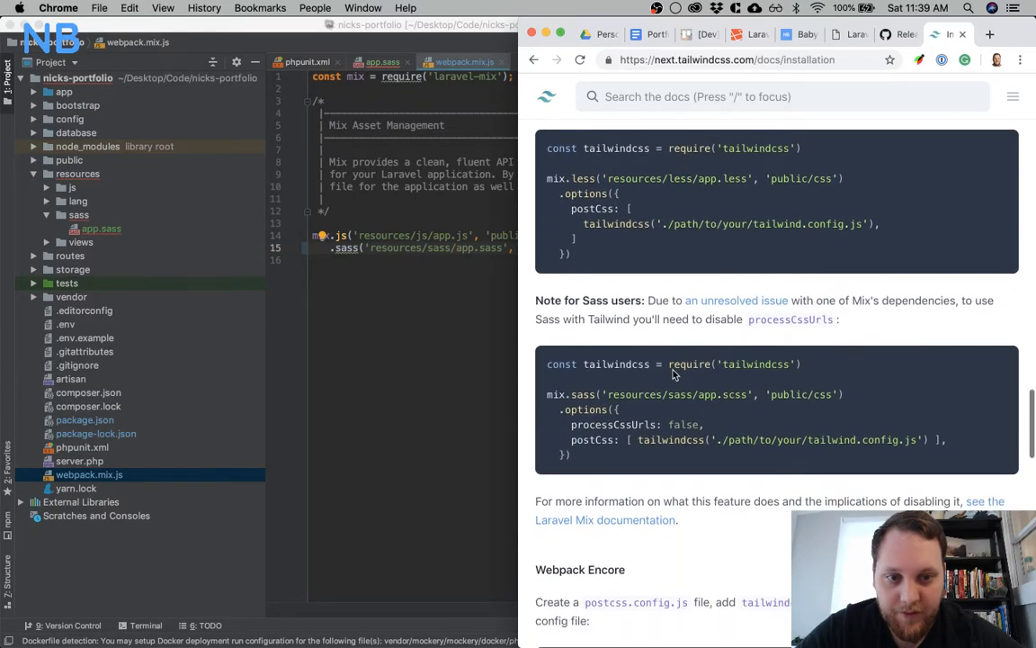
Copy the line const tailwindcss = require('tailwindcss') from the docs' Sass example and paste it below the laravel-mix require in webpack.mix.js
{"action": "left_click_drag", "start_coordinate": [834, 372], "coordinate": [533, 363]}
{"action": "key", "text": "super+c"}
{"action": "left_click", "coordinate": [424, 87]}
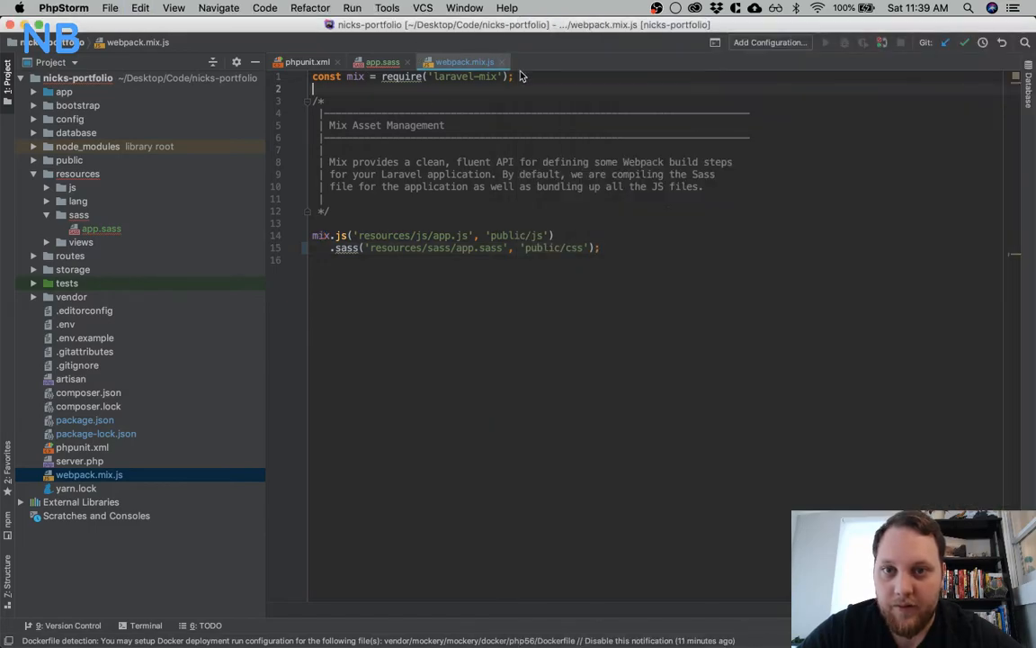
{"action": "left_click", "coordinate": [526, 78]}
{"action": "key", "text": "Return"}
{"action": "key", "text": "super+v"}
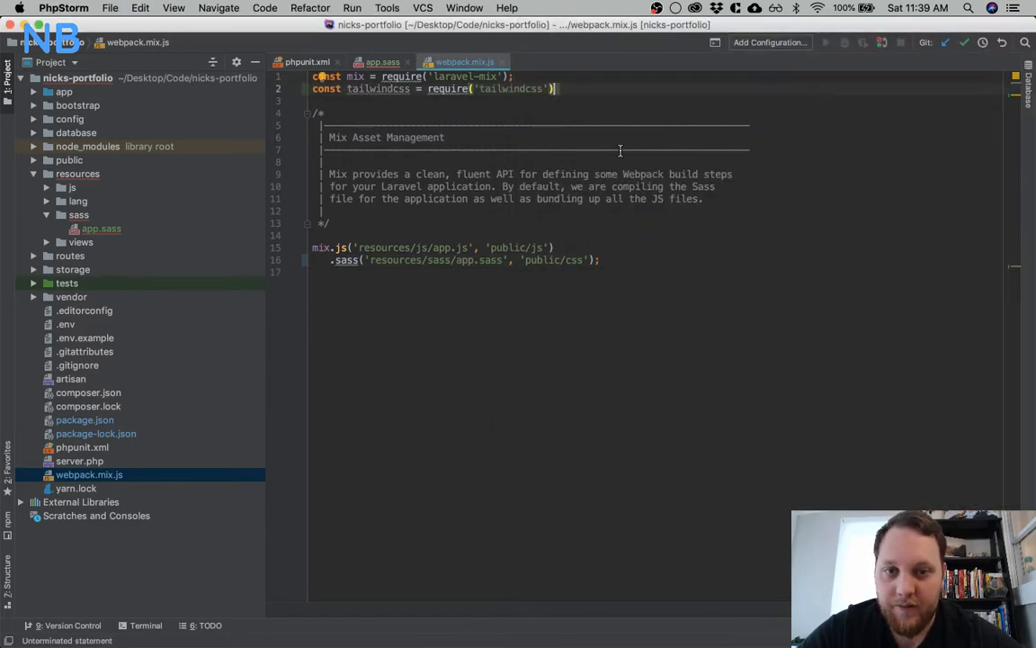
Copy the .options block with processCssUrls and postCss from the docs' Sass example and chain it after the sass call in webpack.mix.js
{"action": "key", "text": "super+alt+Left"}
{"action": "key", "text": "super+1"}
{"action": "key", "text": "super+Tab"}
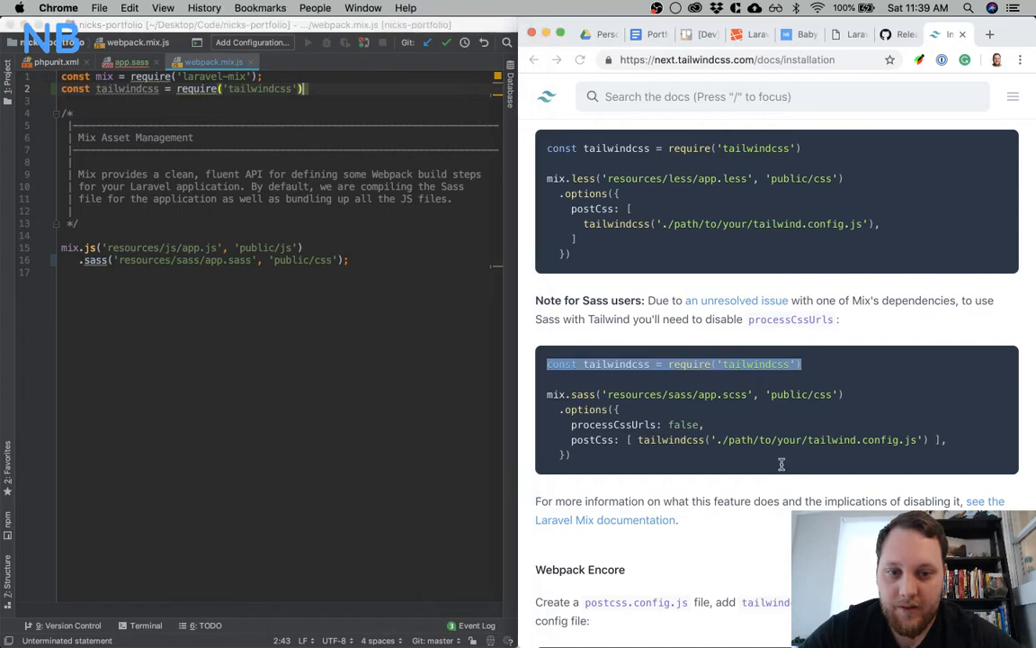
{"action": "left_click_drag", "start_coordinate": [557, 412], "coordinate": [589, 463]}
{"action": "key", "text": "super+c"}
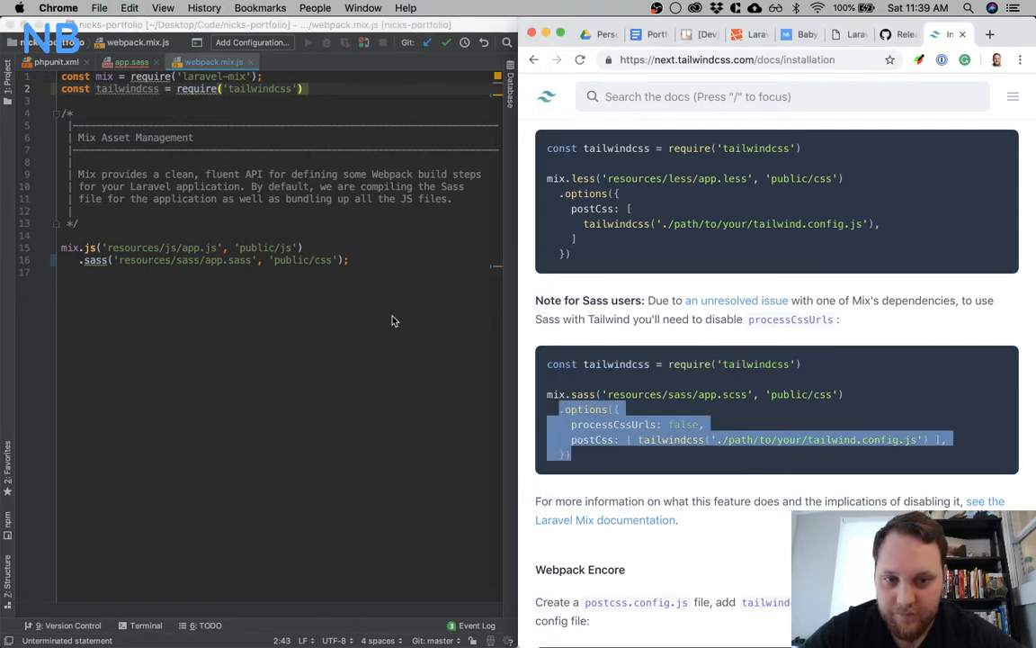
{"action": "left_click", "coordinate": [357, 285]}
{"action": "left_click", "coordinate": [344, 264]}
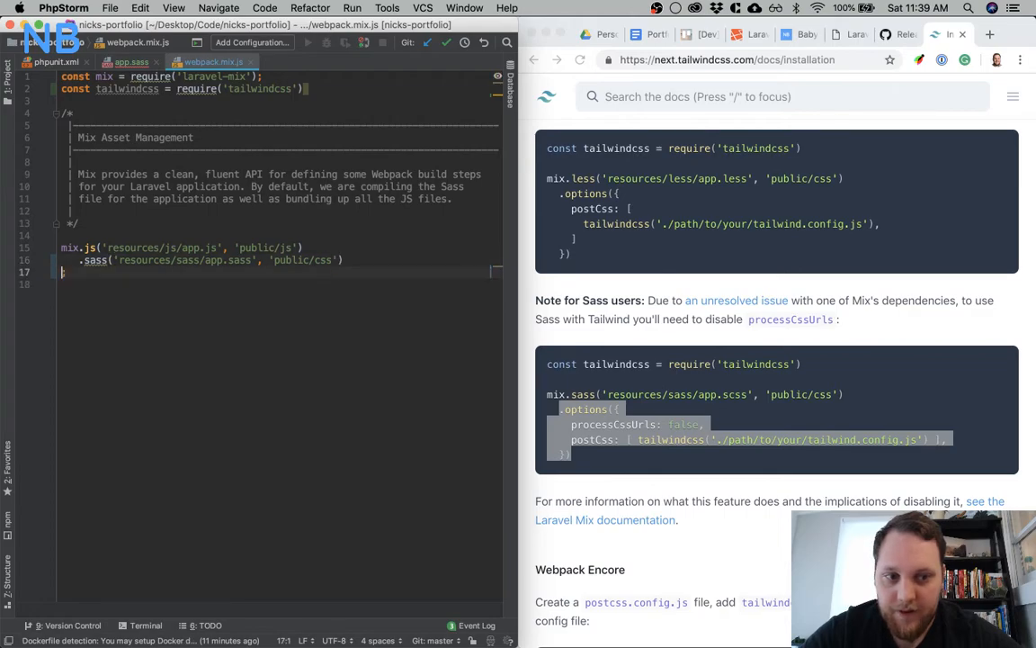
{"action": "key", "text": "super+v"}
{"action": "key", "text": "Return"}
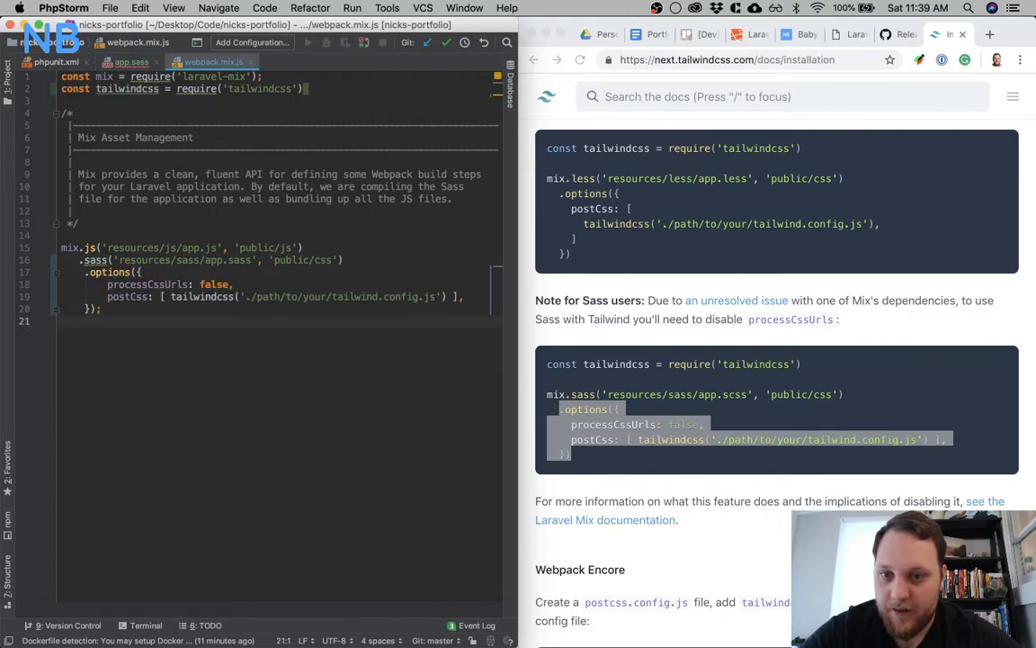
Switch to iTerm and try to generate the Tailwind config in the nicks-portfolio folder with tailwind init
{"action": "mouse_move", "coordinate": [508, 616]}
{"action": "left_click", "coordinate": [649, 621]}
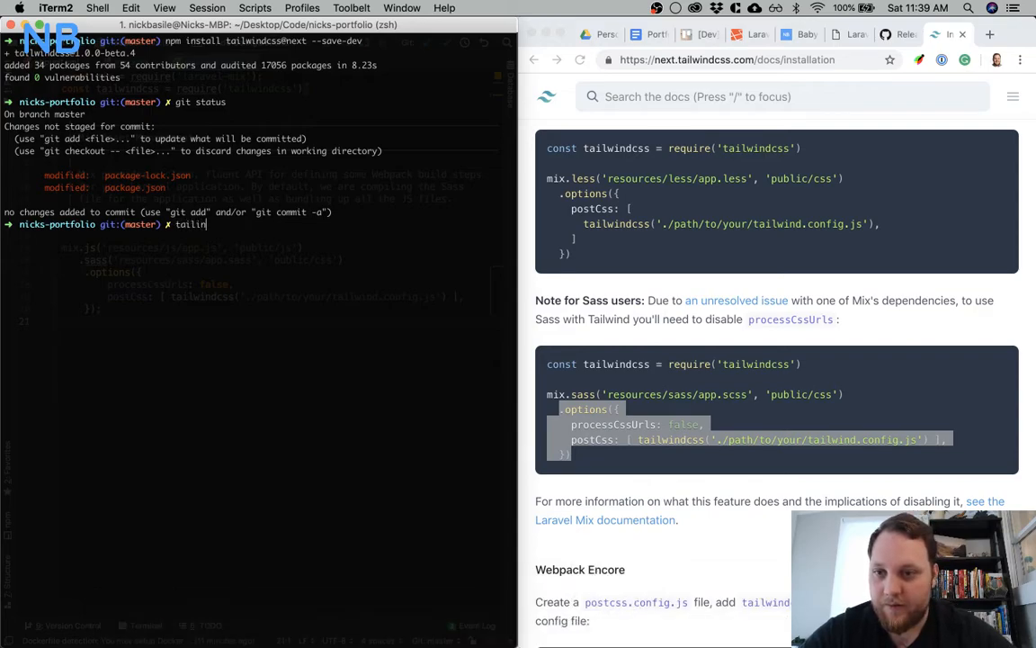
{"action": "type", "text": "tailwind init"}
{"action": "key", "text": "Return"}
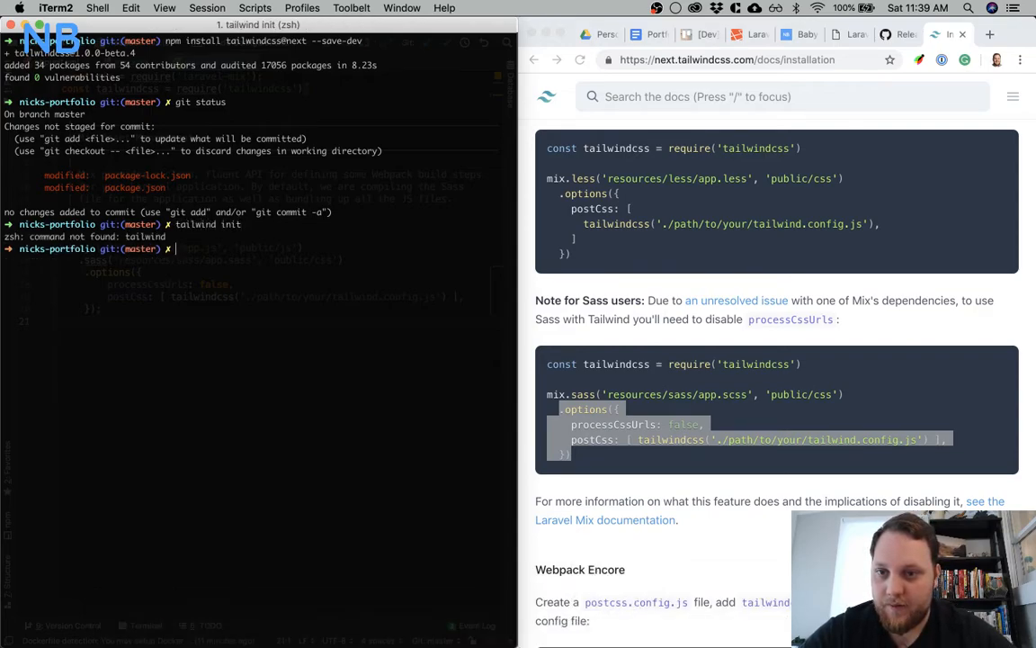
Search the Tailwind installation docs in Chrome for the command that creates the config file
{"action": "left_click", "coordinate": [664, 318]}
{"action": "scroll", "coordinate": [674, 322], "scroll_direction": "up", "scroll_amount": 15}
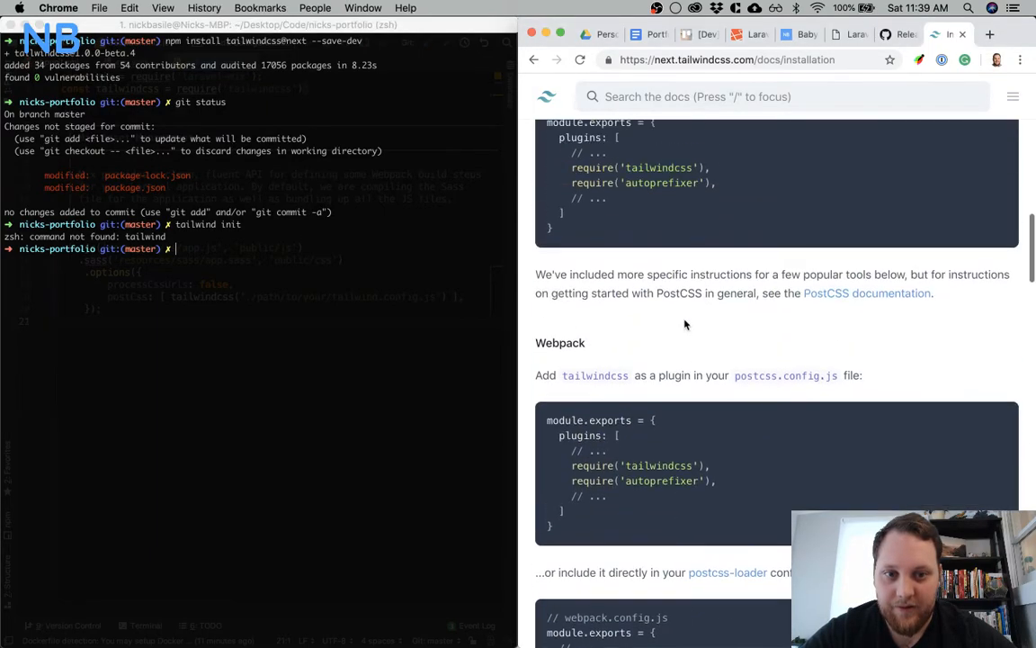
{"action": "scroll", "coordinate": [686, 324], "scroll_direction": "up", "scroll_amount": 10}
{"action": "scroll", "coordinate": [685, 324], "scroll_direction": "up", "scroll_amount": 1}
{"action": "scroll", "coordinate": [685, 324], "scroll_direction": "down", "scroll_amount": 3}
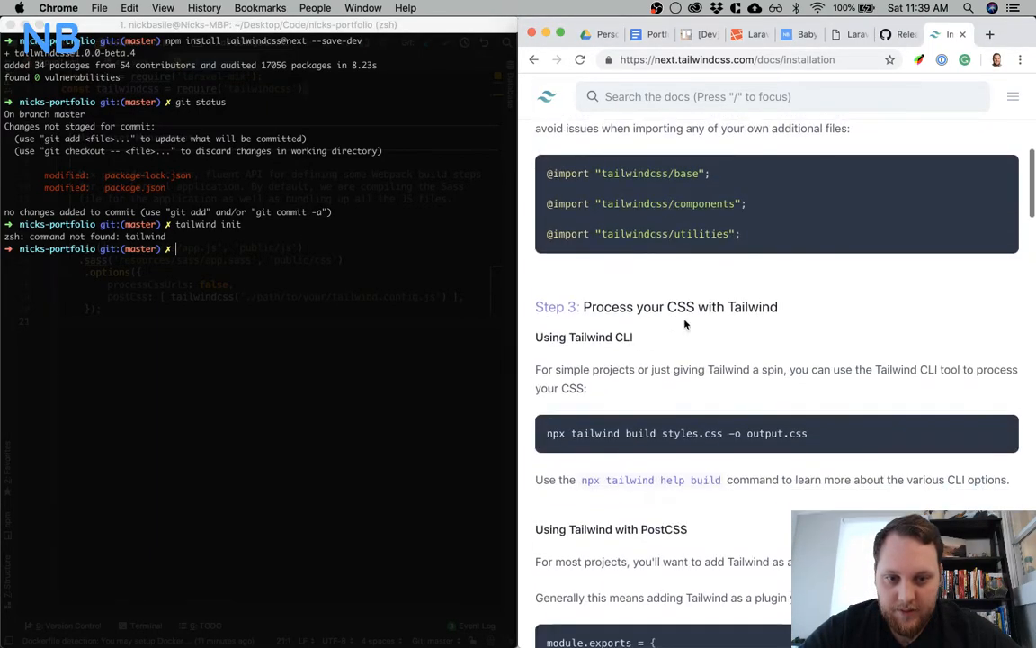
{"action": "scroll", "coordinate": [685, 324], "scroll_direction": "up", "scroll_amount": 5}
{"action": "scroll", "coordinate": [685, 324], "scroll_direction": "up", "scroll_amount": 2}
{"action": "scroll", "coordinate": [685, 324], "scroll_direction": "up", "scroll_amount": 2}
{"action": "scroll", "coordinate": [686, 325], "scroll_direction": "down", "scroll_amount": 3}
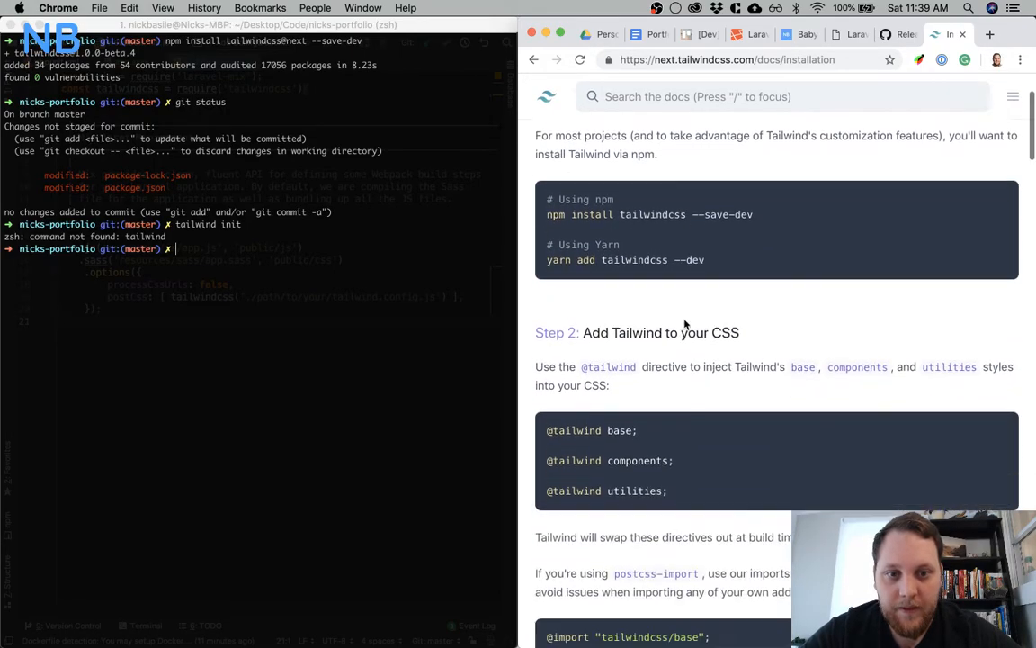
{"action": "scroll", "coordinate": [686, 324], "scroll_direction": "down", "scroll_amount": 15}
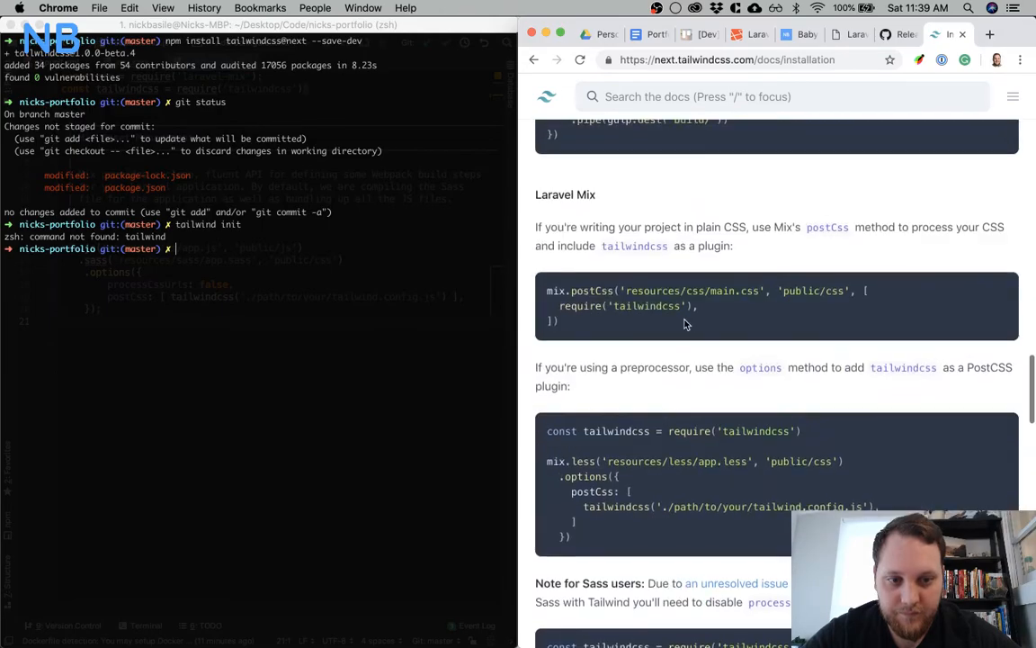
{"action": "scroll", "coordinate": [686, 324], "scroll_direction": "down", "scroll_amount": 12}
{"action": "scroll", "coordinate": [686, 324], "scroll_direction": "up", "scroll_amount": 1}
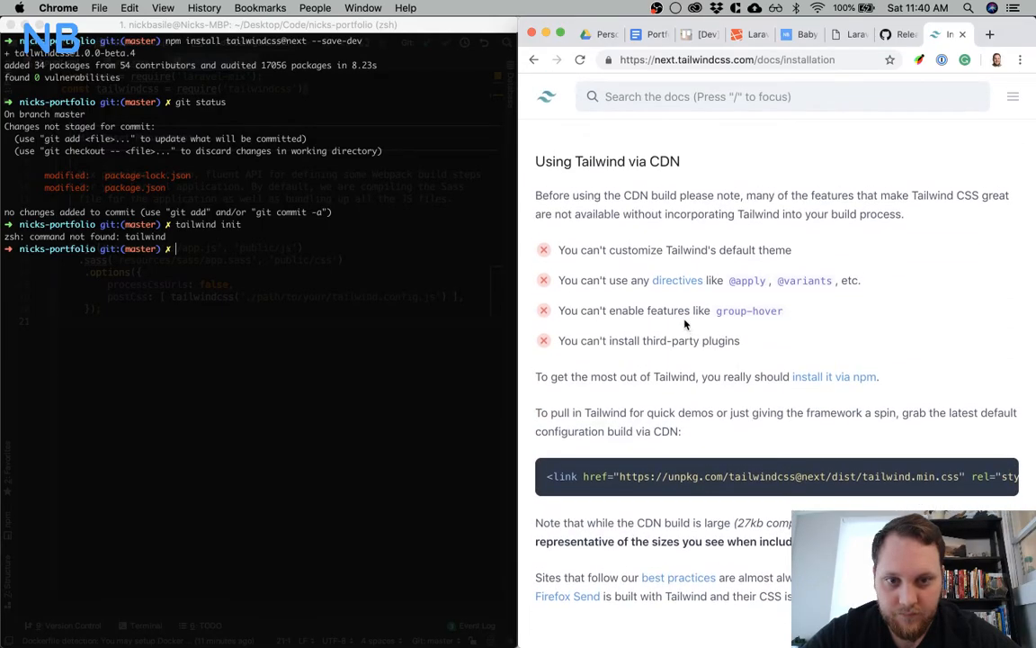
{"action": "scroll", "coordinate": [685, 324], "scroll_direction": "up", "scroll_amount": 8}
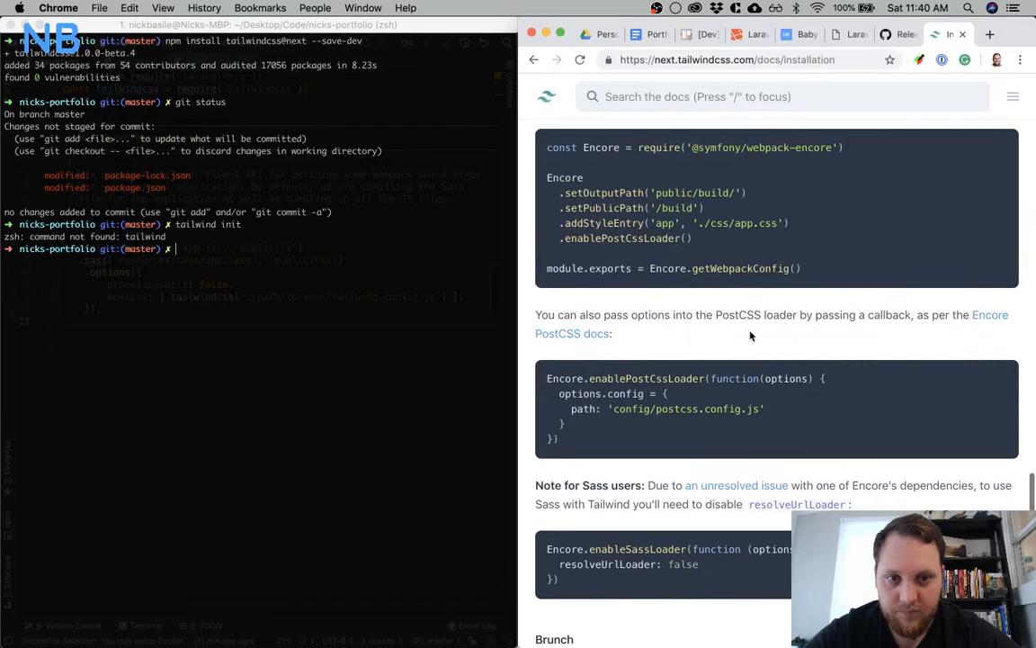
Copy the npx tailwind init command from the Tailwind Configuration docs and run it in iTerm to create the config file
{"action": "key", "text": "super+alt+f"}
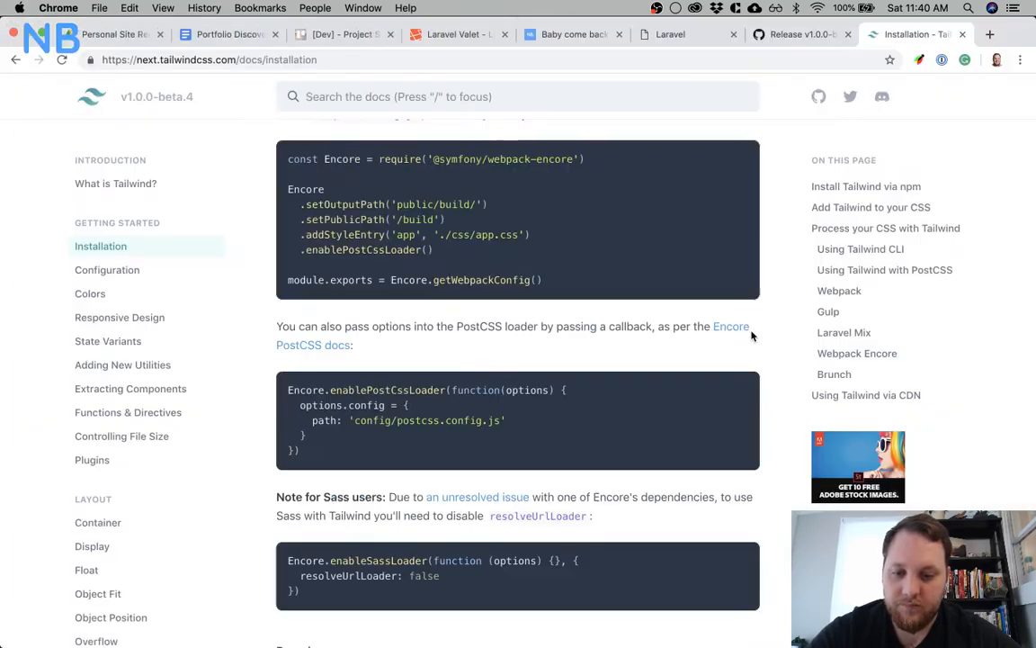
{"action": "left_click", "coordinate": [144, 268]}
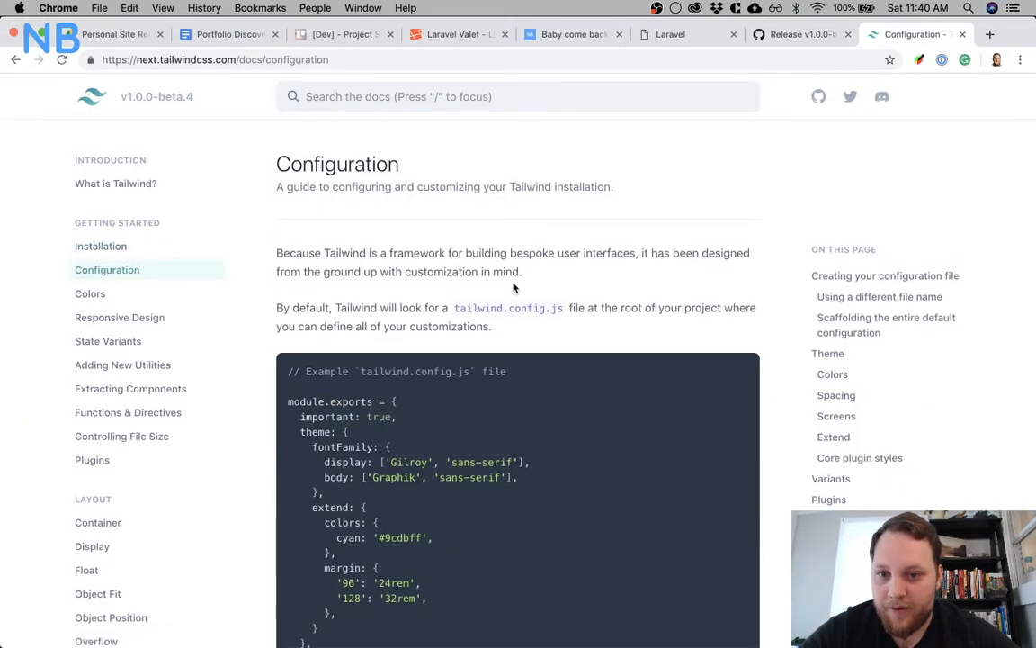
{"action": "scroll", "coordinate": [514, 287], "scroll_direction": "down", "scroll_amount": 5}
{"action": "left_click_drag", "start_coordinate": [393, 306], "coordinate": [275, 314]}
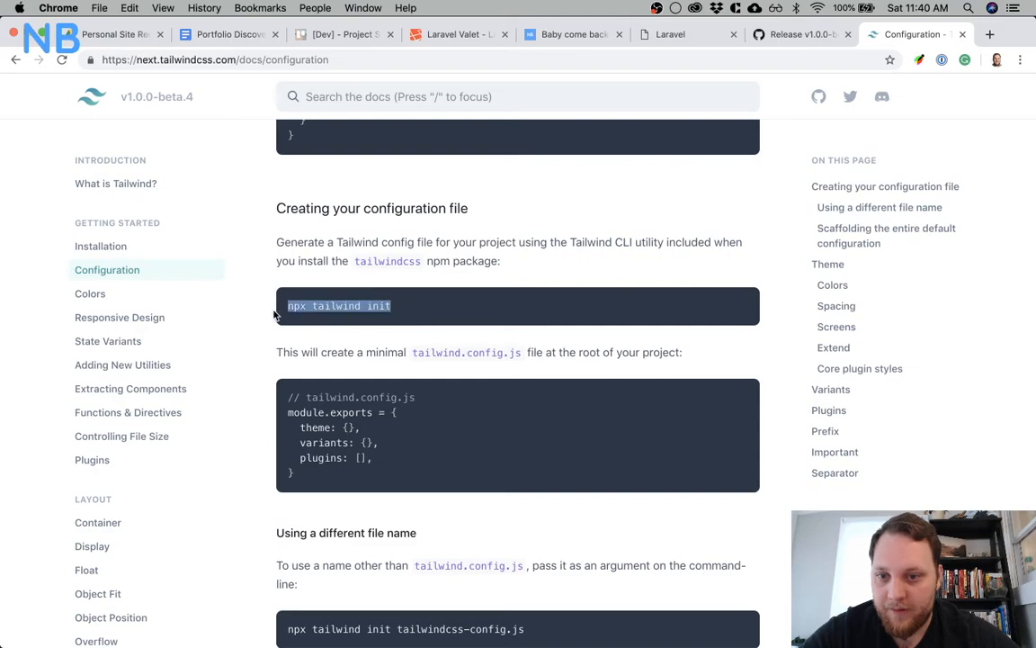
{"action": "key", "text": "super+c"}
{"action": "key", "text": "super+Tab"}
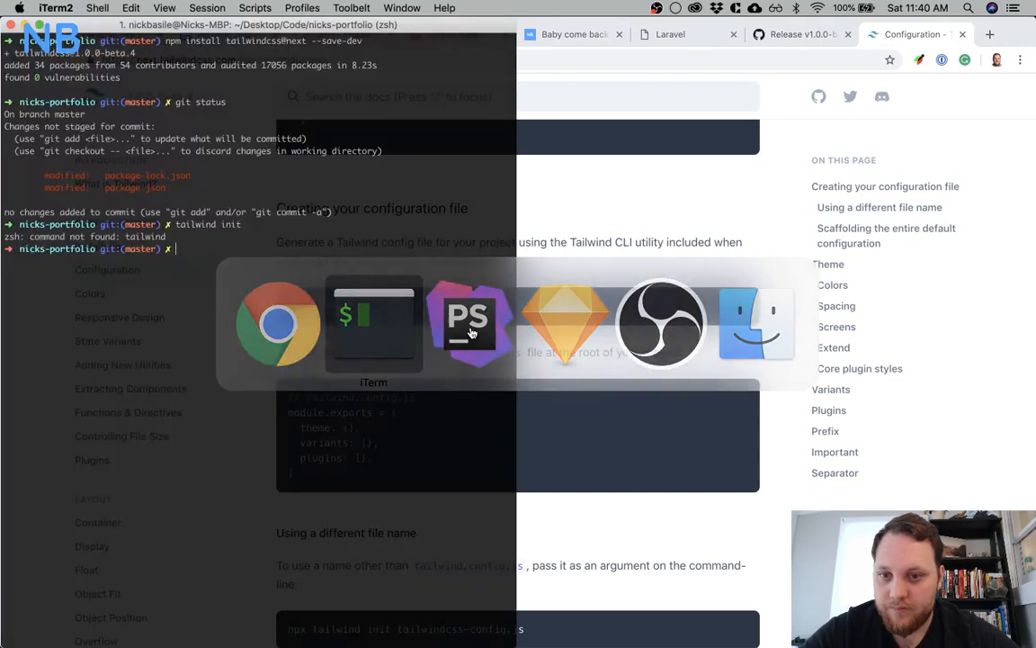
{"action": "key", "text": "super+v"}
{"action": "key", "text": "Return"}
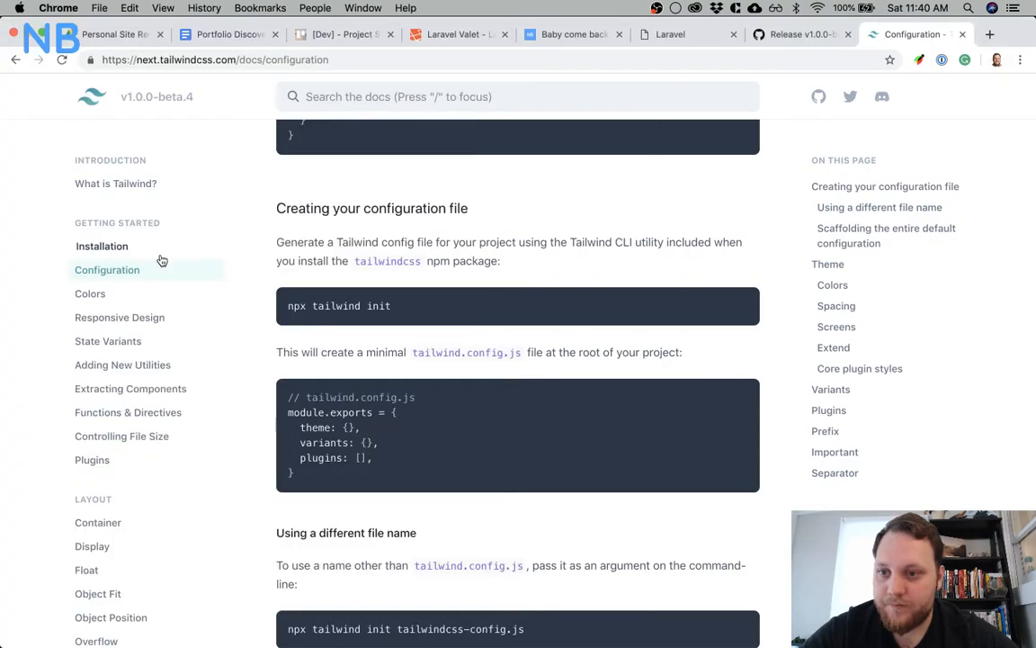
Switch to PhpStorm and set the tailwindcss config path in webpack.mix.js to './tailwind.config.js'
{"action": "left_click", "coordinate": [154, 248]}
{"action": "mouse_move", "coordinate": [555, 630]}
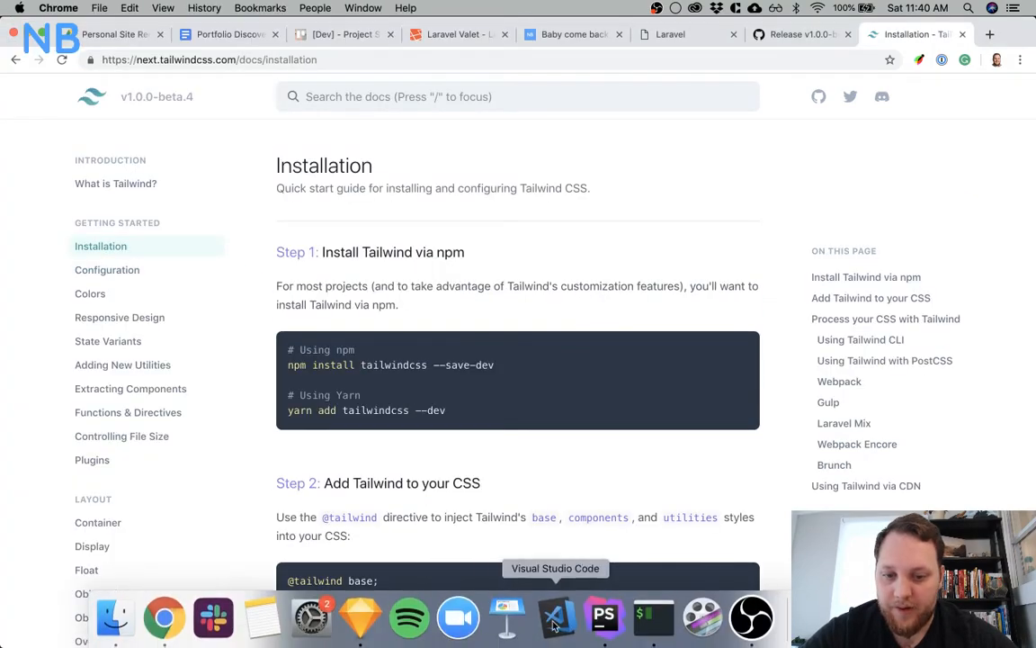
{"action": "left_click", "coordinate": [604, 629]}
{"action": "key", "text": "super+1"}
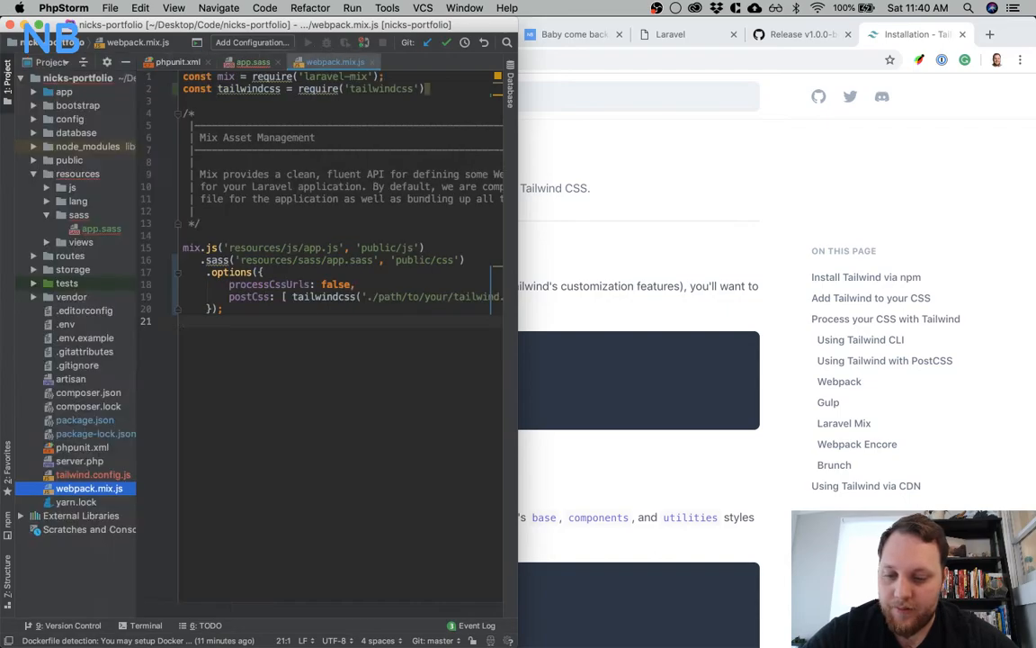
{"action": "left_click", "coordinate": [87, 474]}
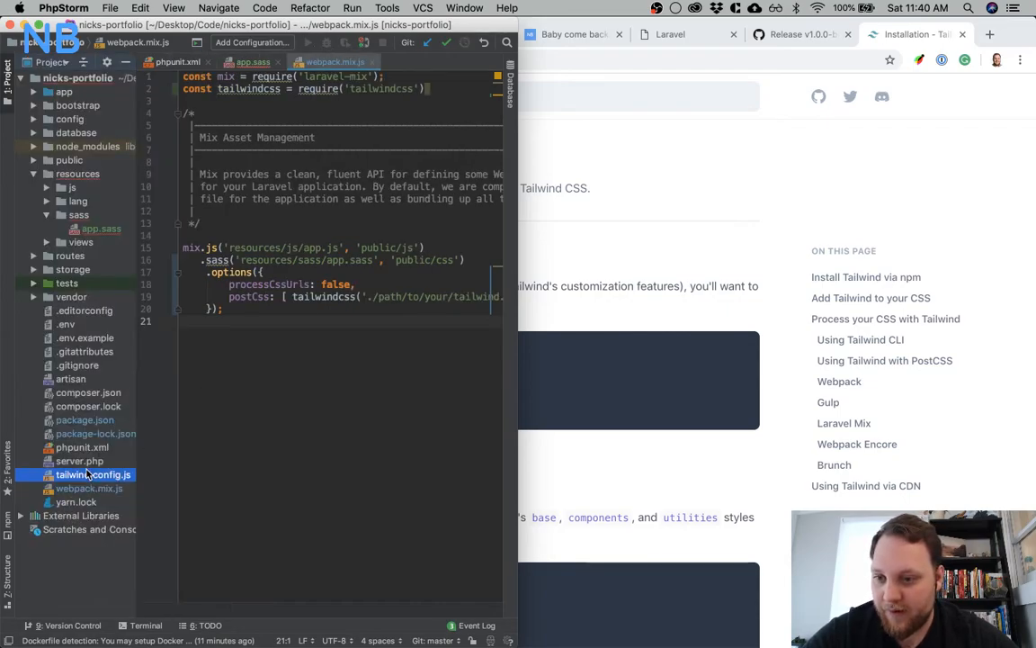
{"action": "scroll", "coordinate": [363, 354], "scroll_direction": "right", "scroll_amount": 5}
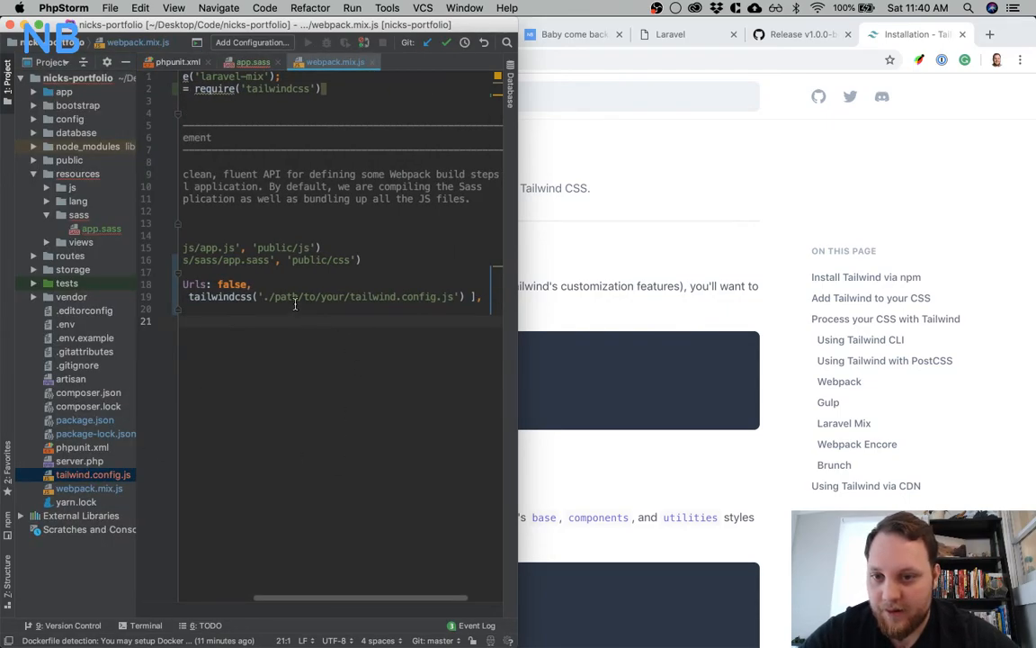
{"action": "left_click_drag", "start_coordinate": [271, 296], "coordinate": [360, 296]}
{"action": "key", "text": "BackSpace"}
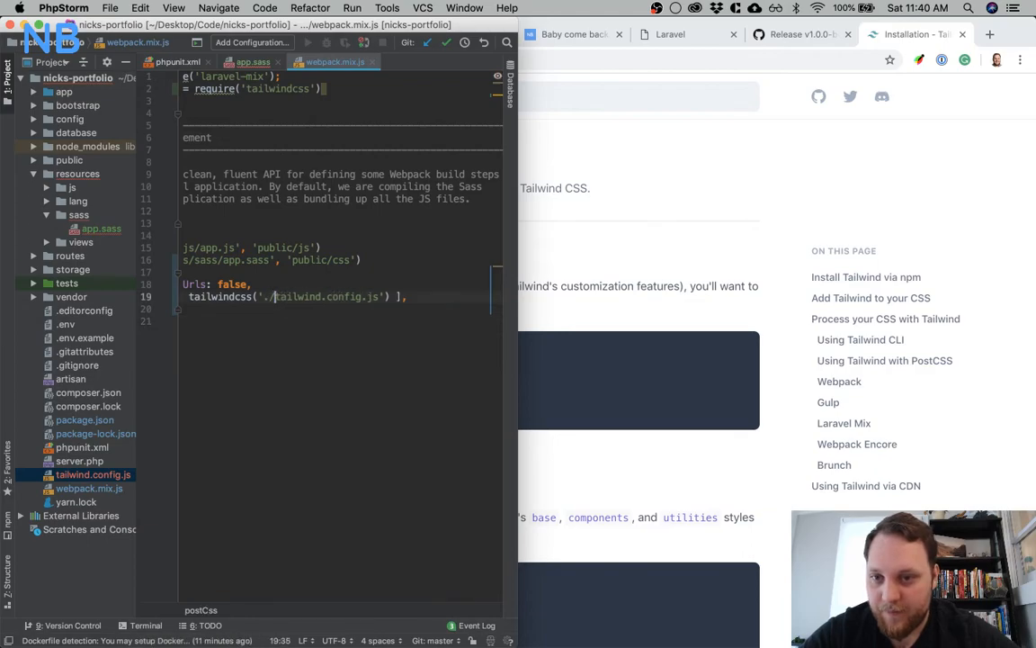
{"action": "left_click", "coordinate": [317, 361]}
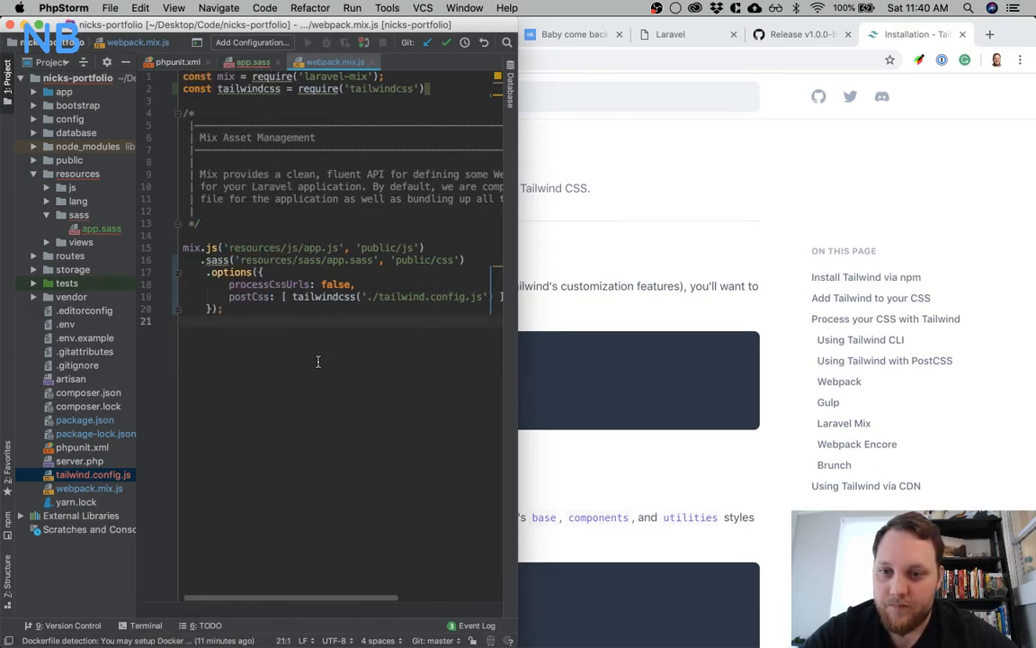
Add the missing semicolon at the end of the tailwindcss require line in webpack.mix.js
{"action": "left_click", "coordinate": [446, 87]}
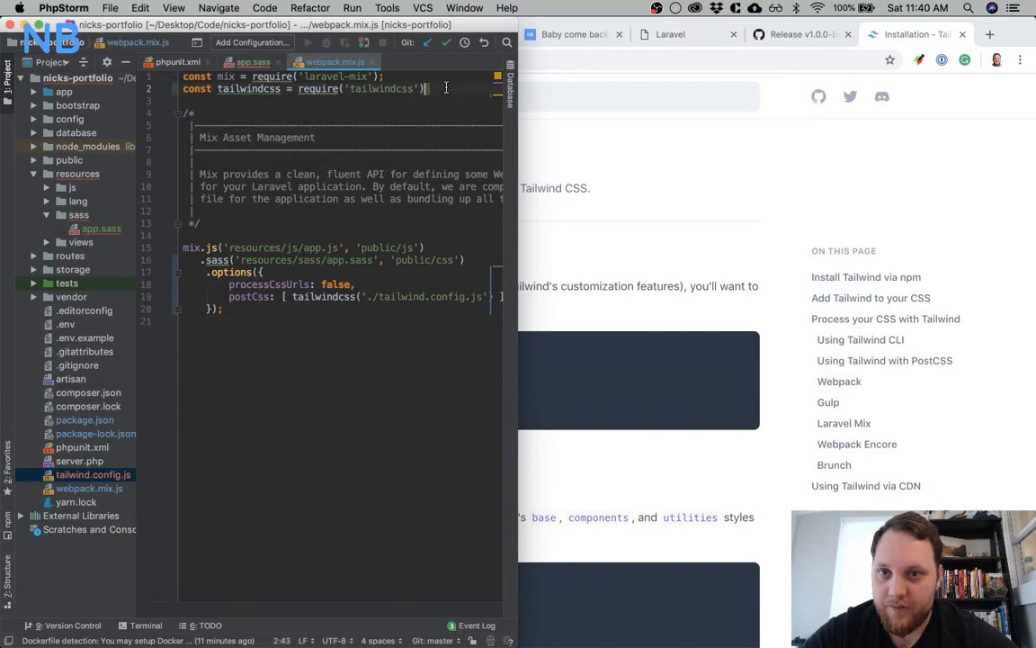
{"action": "type", "text": ";"}
{"action": "left_click", "coordinate": [378, 351]}
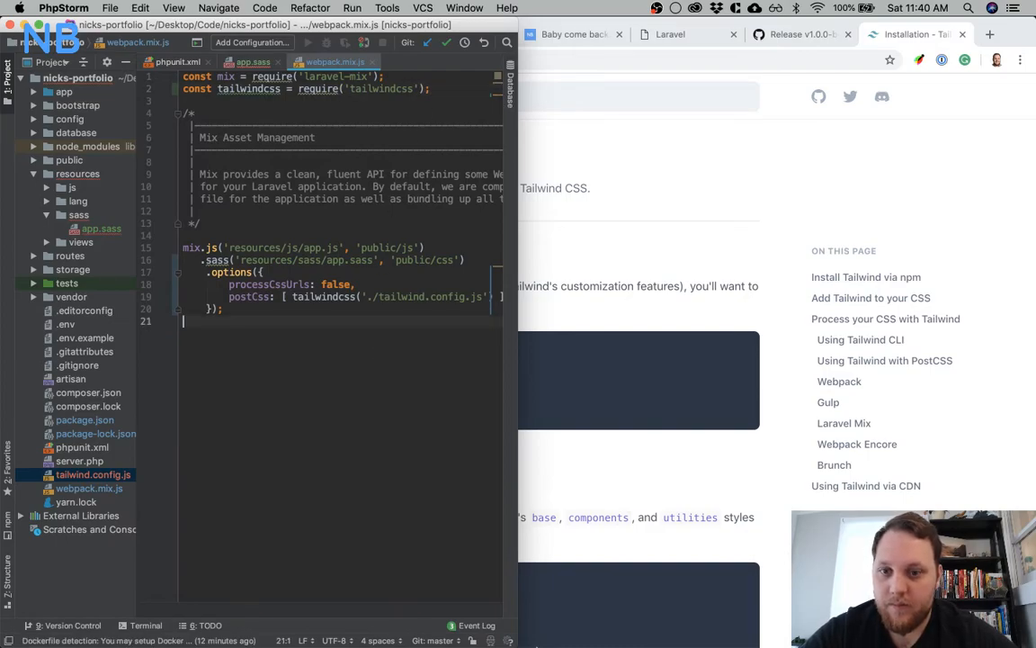
Switch to iTerm and compile the production assets with npm run prod
{"action": "left_click", "coordinate": [655, 618]}
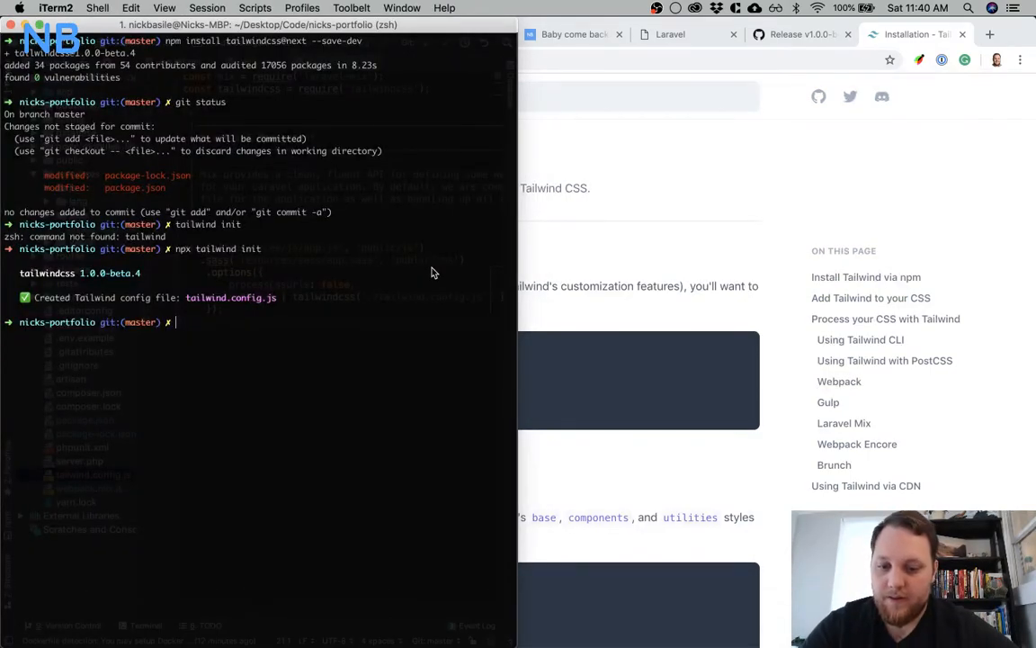
{"action": "type", "text": "prod"}
{"action": "key", "text": "Return"}
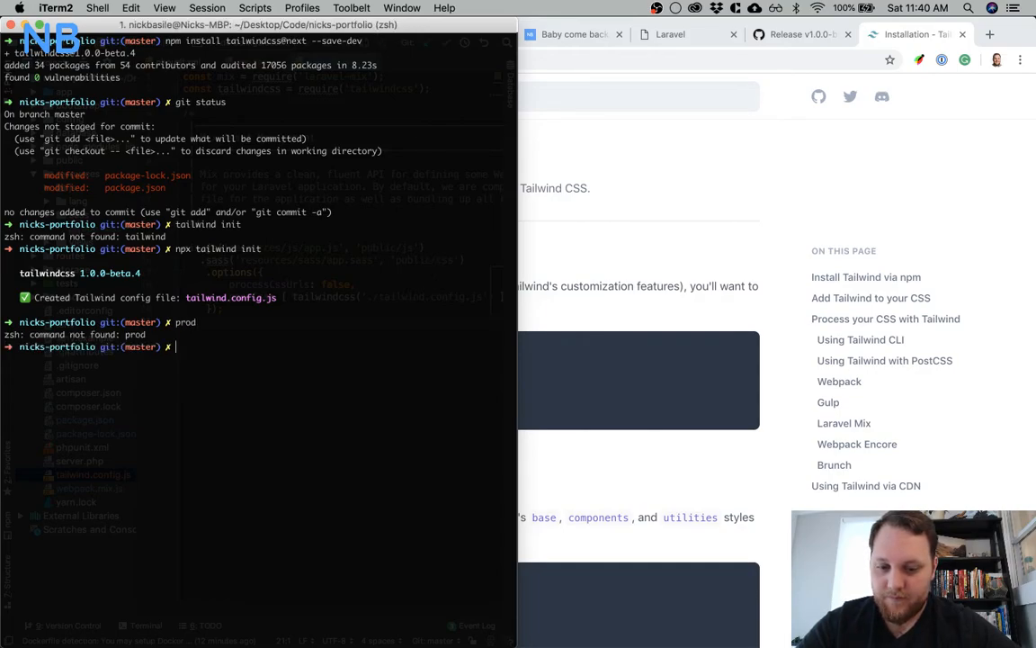
{"action": "type", "text": "npm run prod"}
{"action": "key", "text": "Return"}
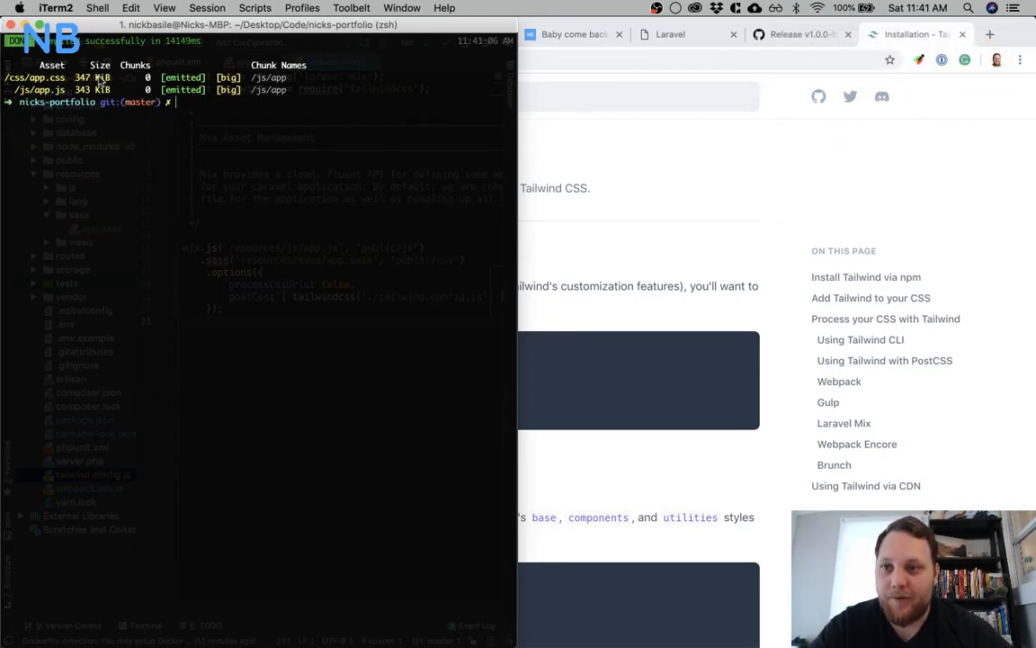
Open the login page of nicks-portfolio.test in Chrome to check the compiled styling
{"action": "left_click", "coordinate": [681, 207]}
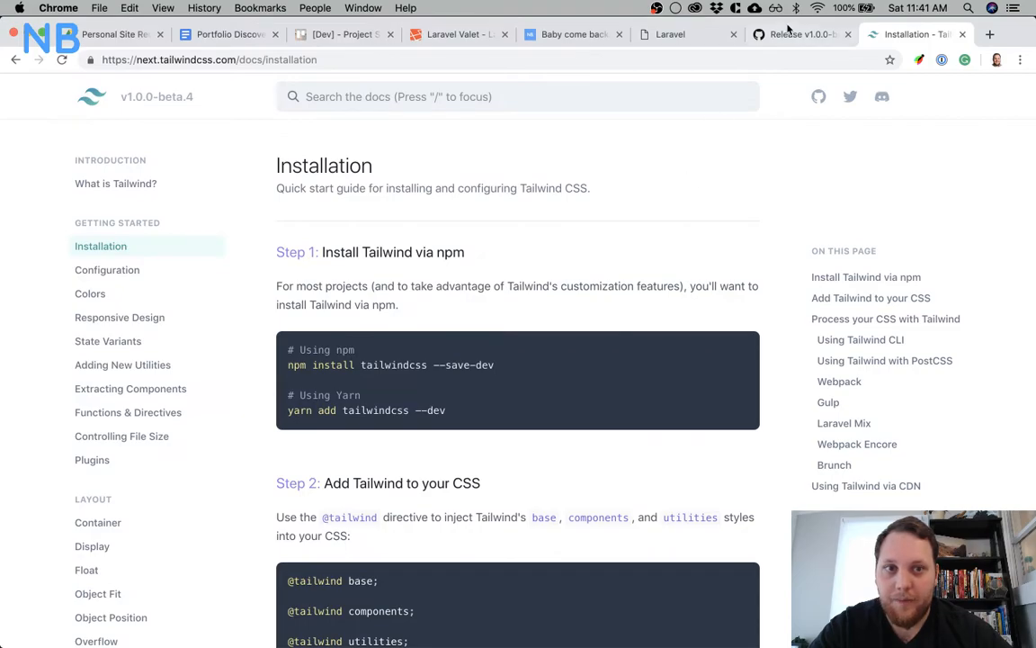
{"action": "left_click", "coordinate": [688, 36]}
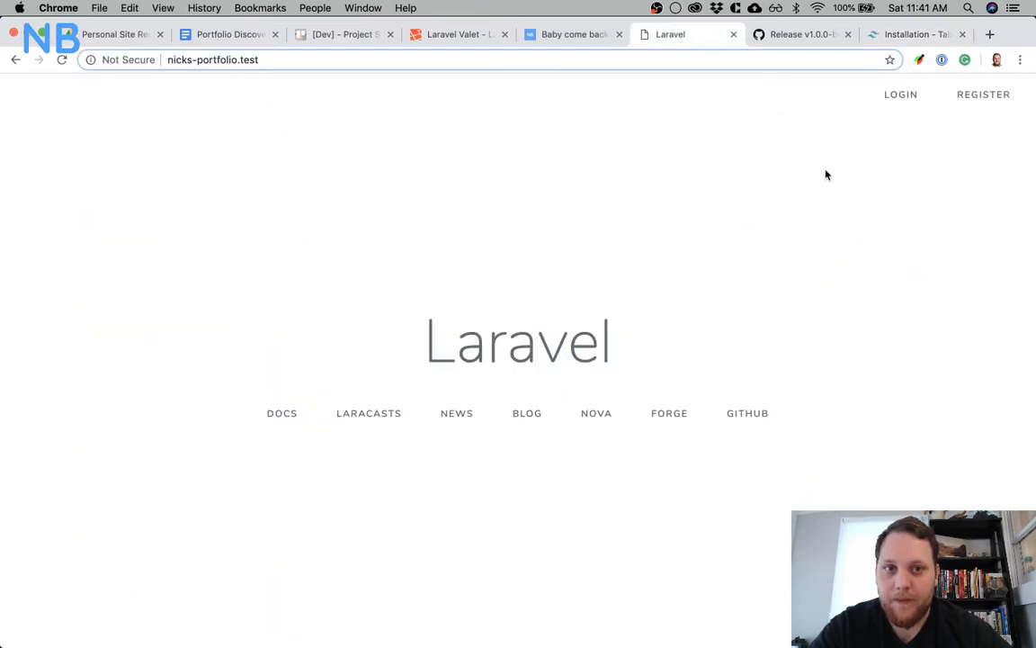
{"action": "left_click", "coordinate": [910, 101]}
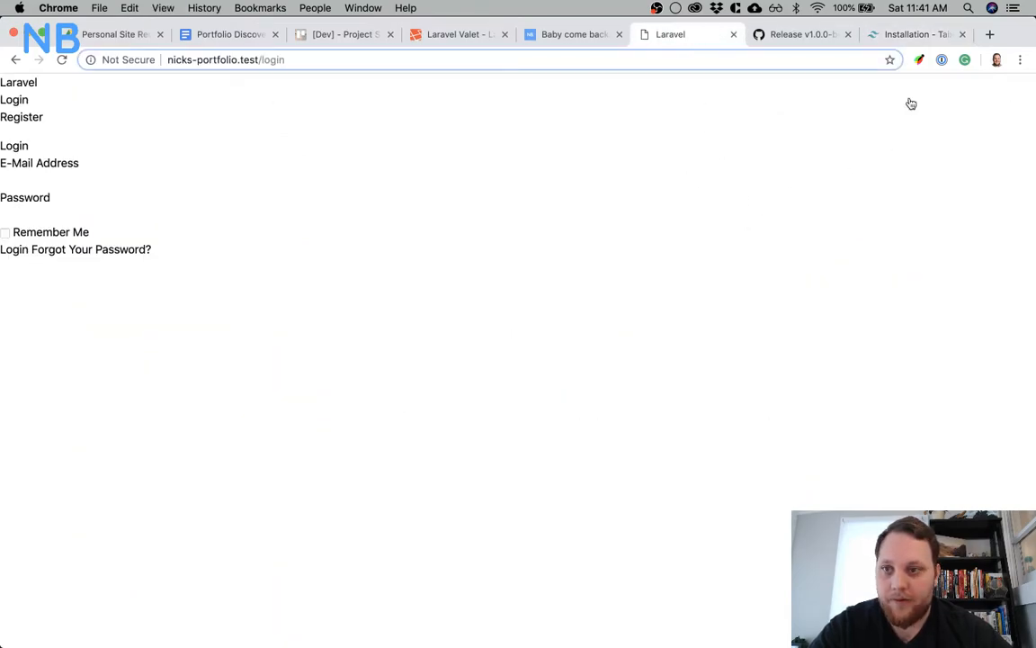
{"action": "right_click", "coordinate": [29, 141]}
{"action": "left_click", "coordinate": [88, 265]}
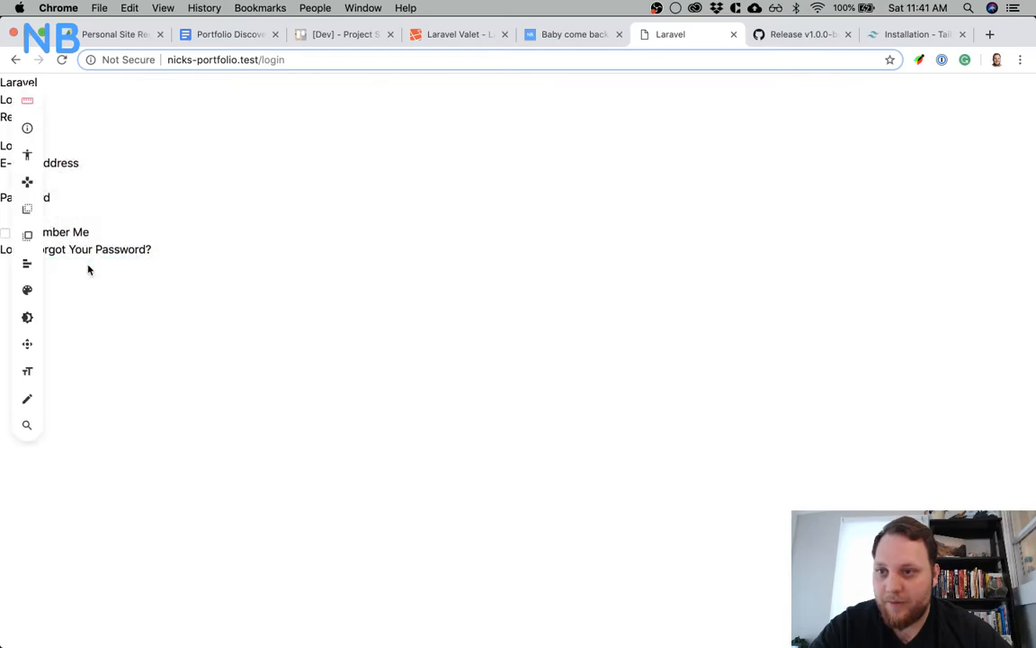
{"action": "left_click", "coordinate": [919, 60]}
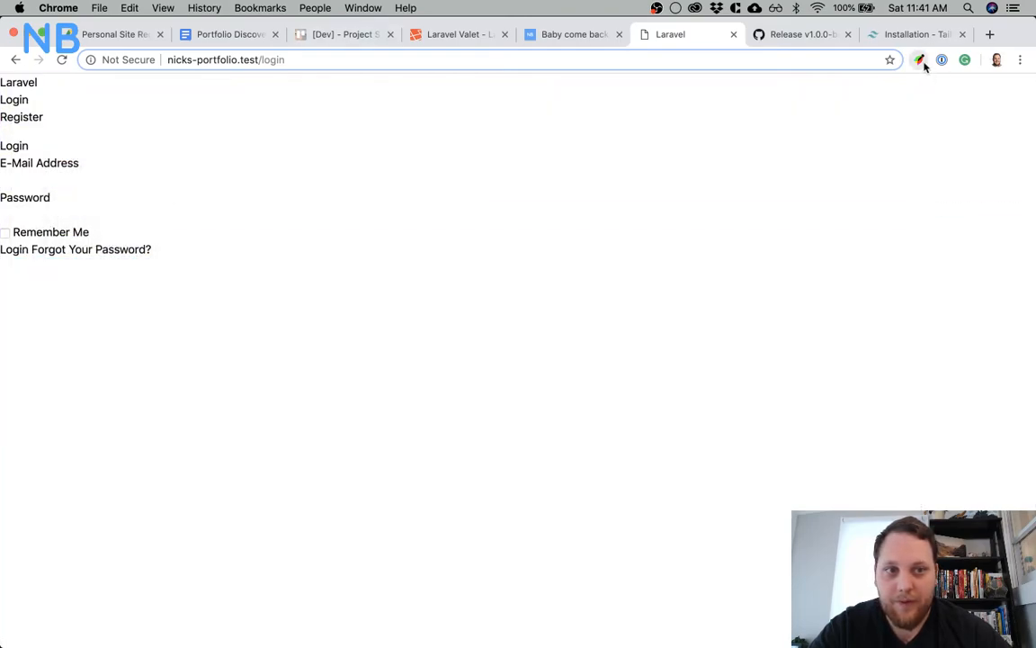
Inspect the Login heading above the E-Mail Address field in the browser's developer tools
{"action": "right_click", "coordinate": [4, 145]}
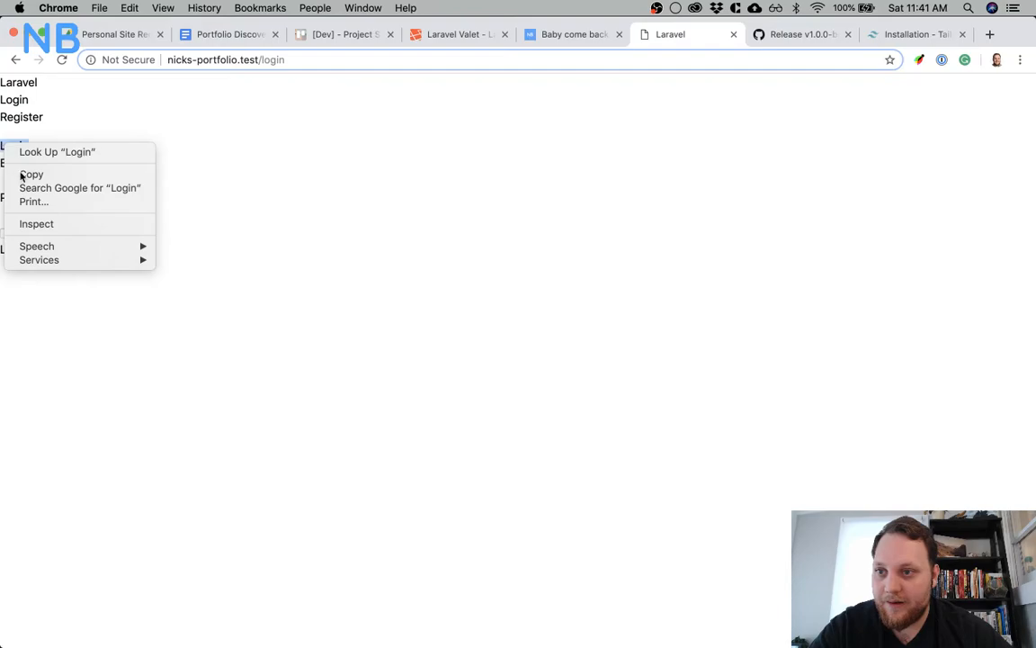
{"action": "left_click", "coordinate": [43, 225]}
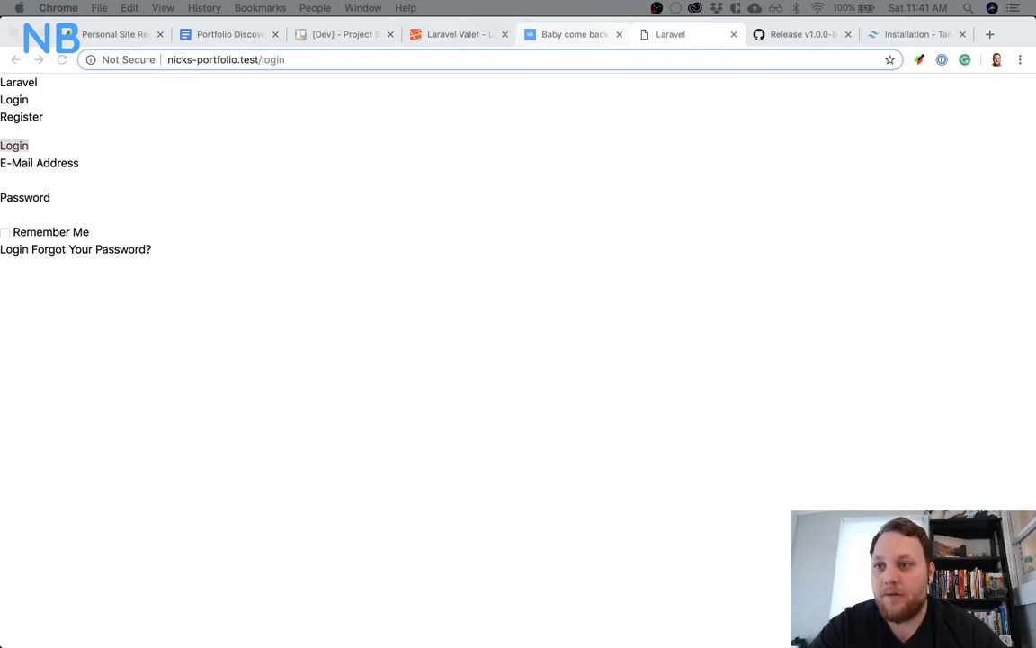
Try the text-red-500 class on the Login heading in the developer tools and check its colour on the page
{"action": "left_click", "coordinate": [99, 154]}
{"action": "double_click", "coordinate": [9, 145]}
{"action": "left_click", "coordinate": [142, 152]}
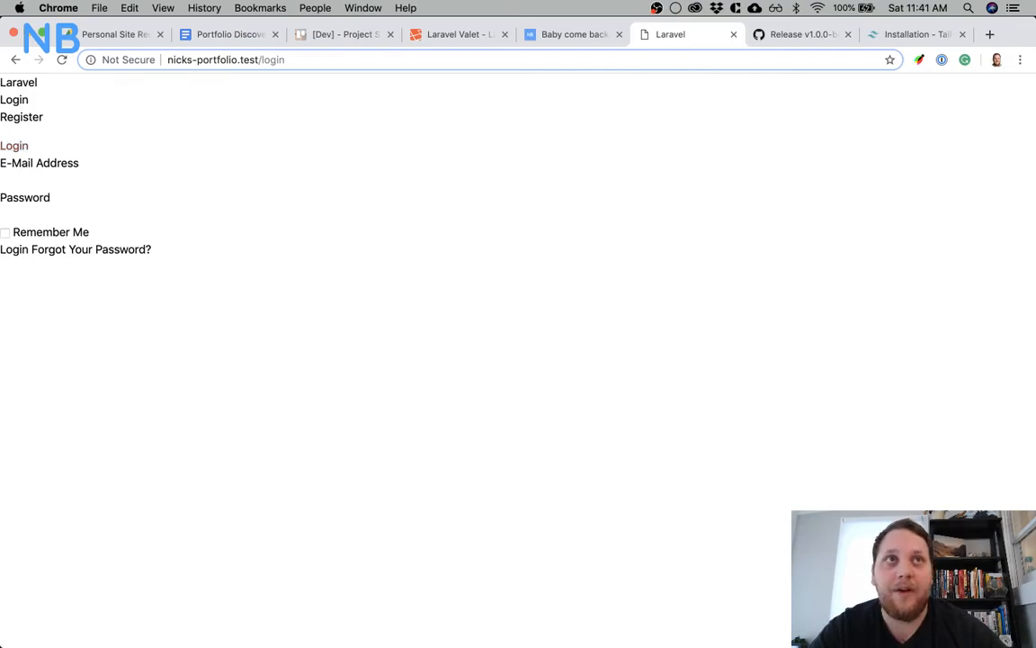
{"action": "key", "text": "super+Tab"}
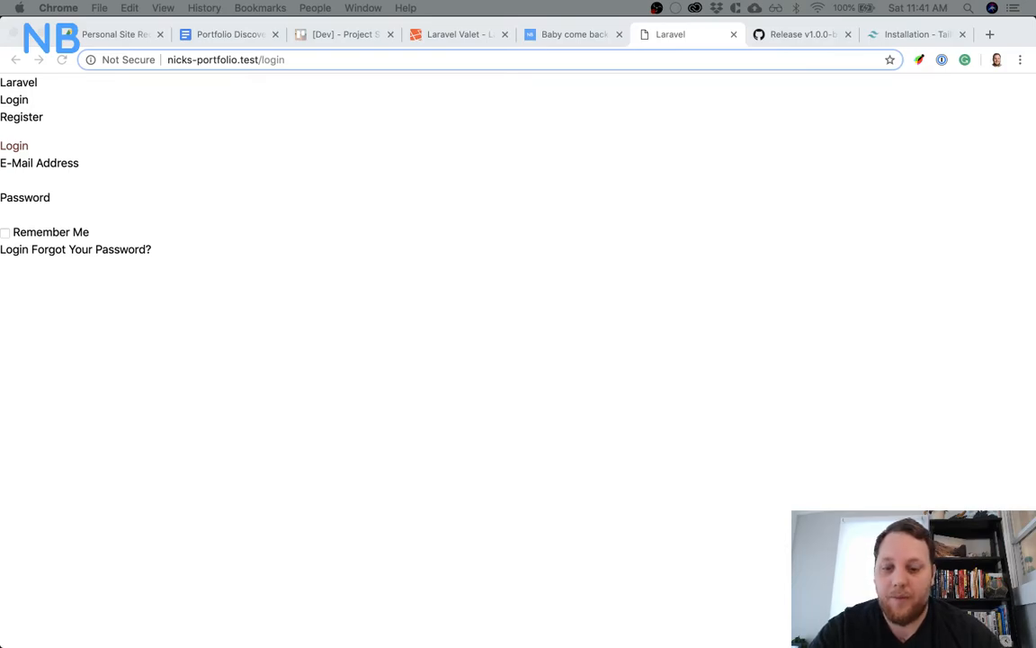
{"action": "left_click", "coordinate": [229, 195]}
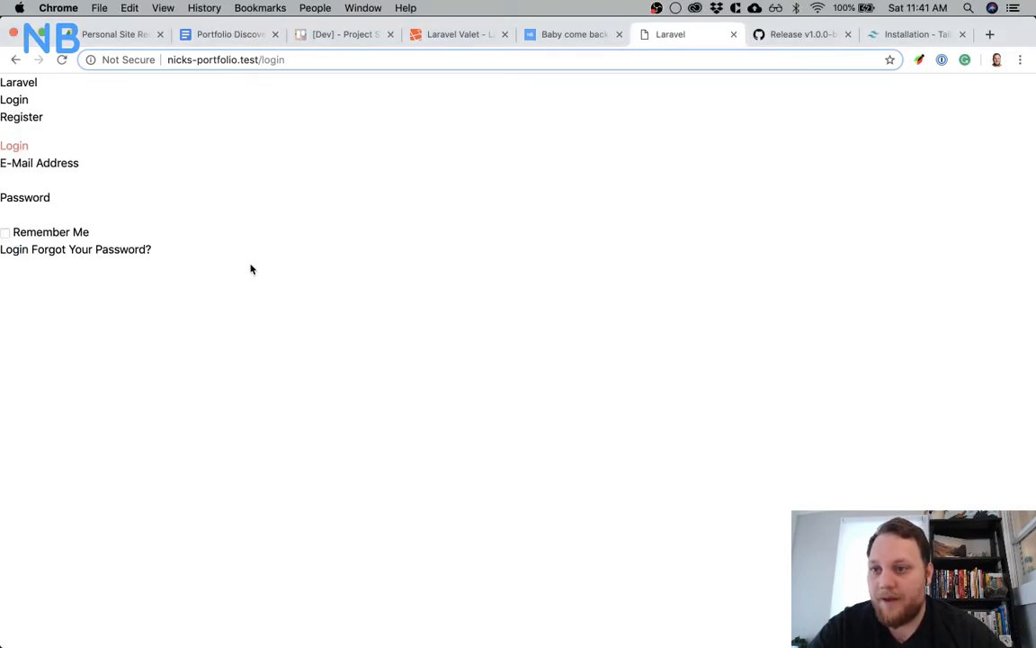
{"action": "double_click", "coordinate": [20, 146]}
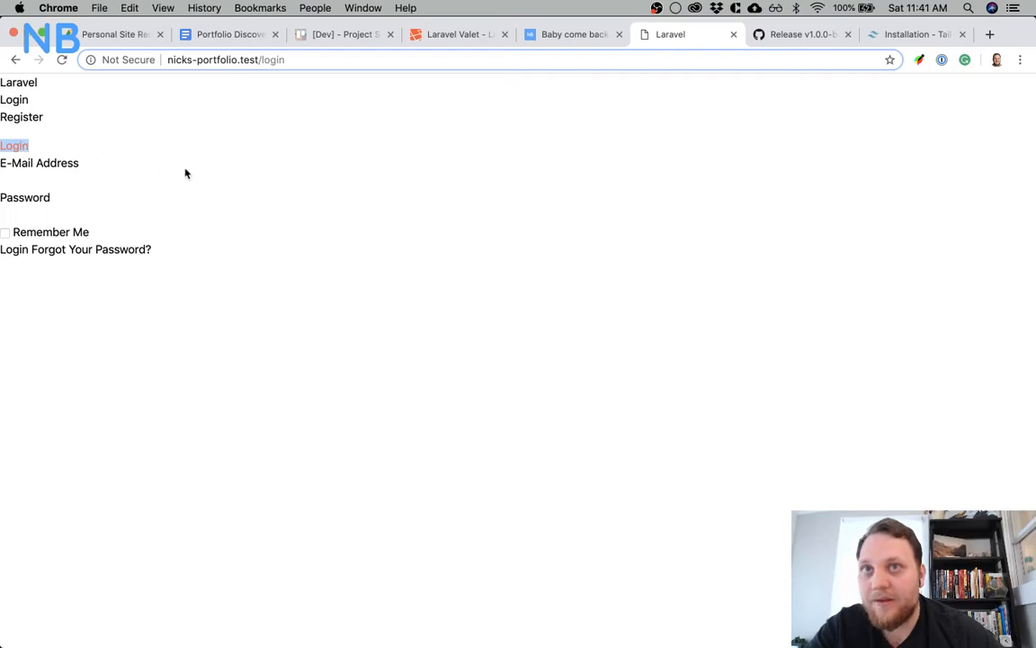
{"action": "left_click", "coordinate": [264, 277]}
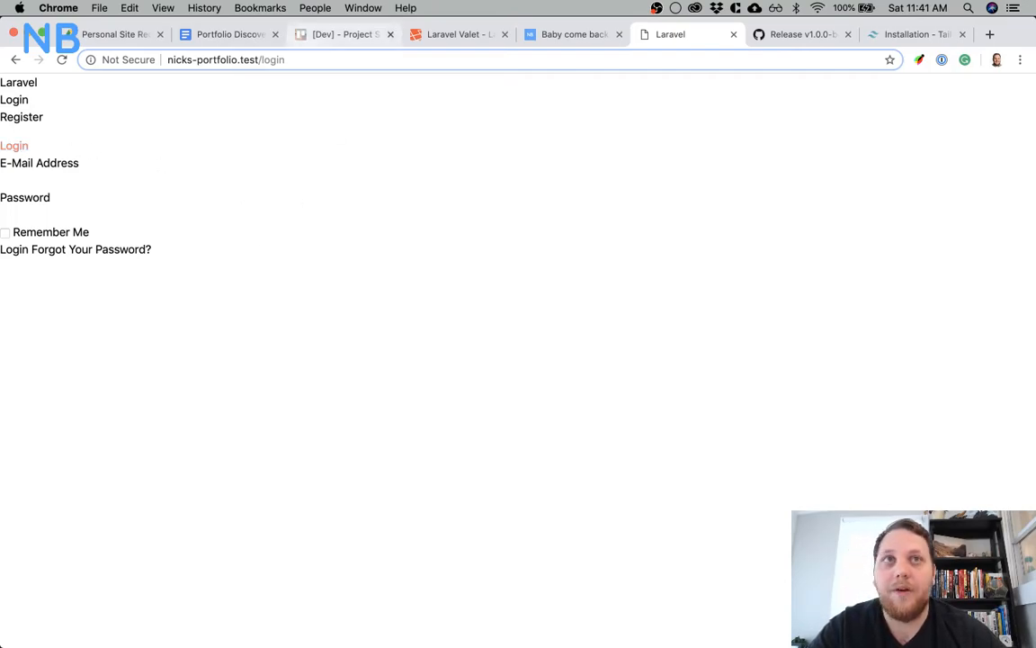
Change the Login heading's class to text-red-200 in the developer tools and close them
{"action": "left_click_drag", "start_coordinate": [814, 0], "coordinate": [756, 25]}
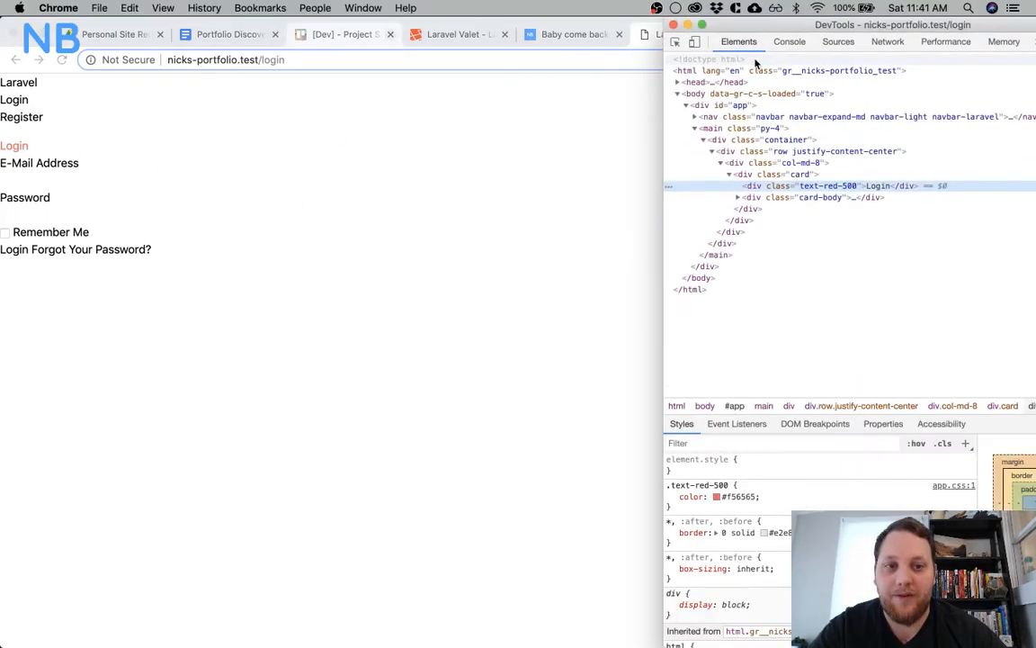
{"action": "key", "text": "alt+super+f"}
{"action": "key", "text": "alt+super+Right"}
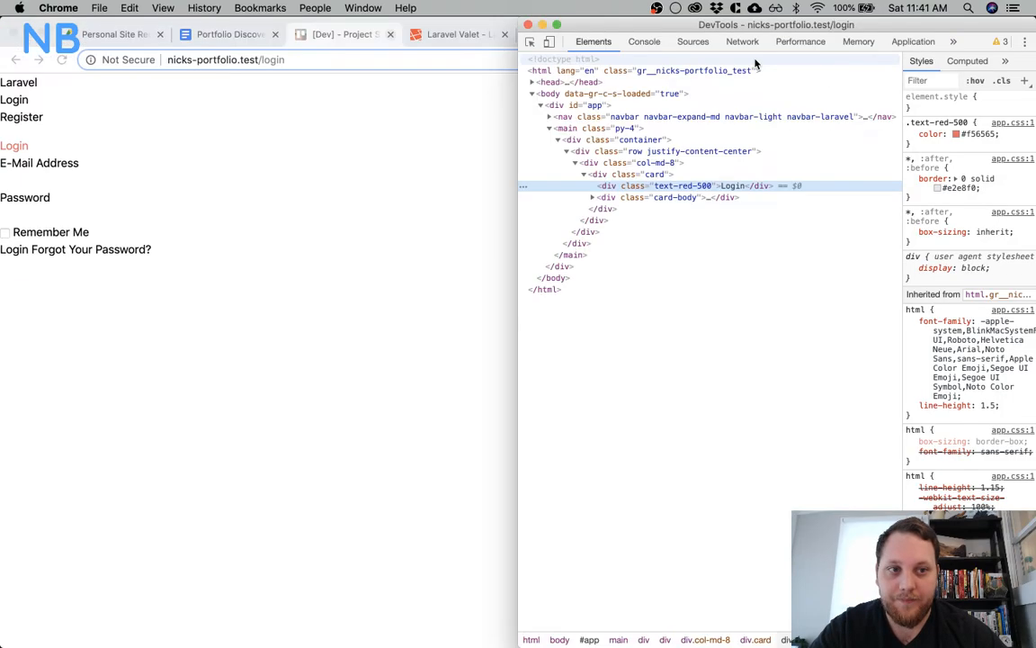
{"action": "double_click", "coordinate": [678, 187]}
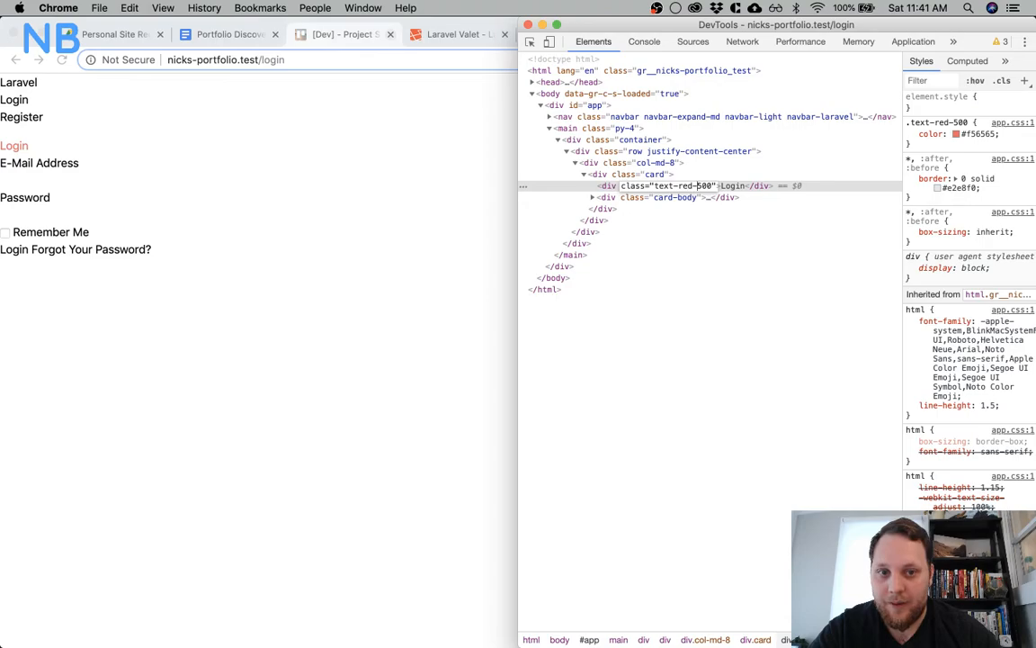
{"action": "key", "text": "BackSpace"}
{"action": "type", "text": "2"}
{"action": "key", "text": "Return"}
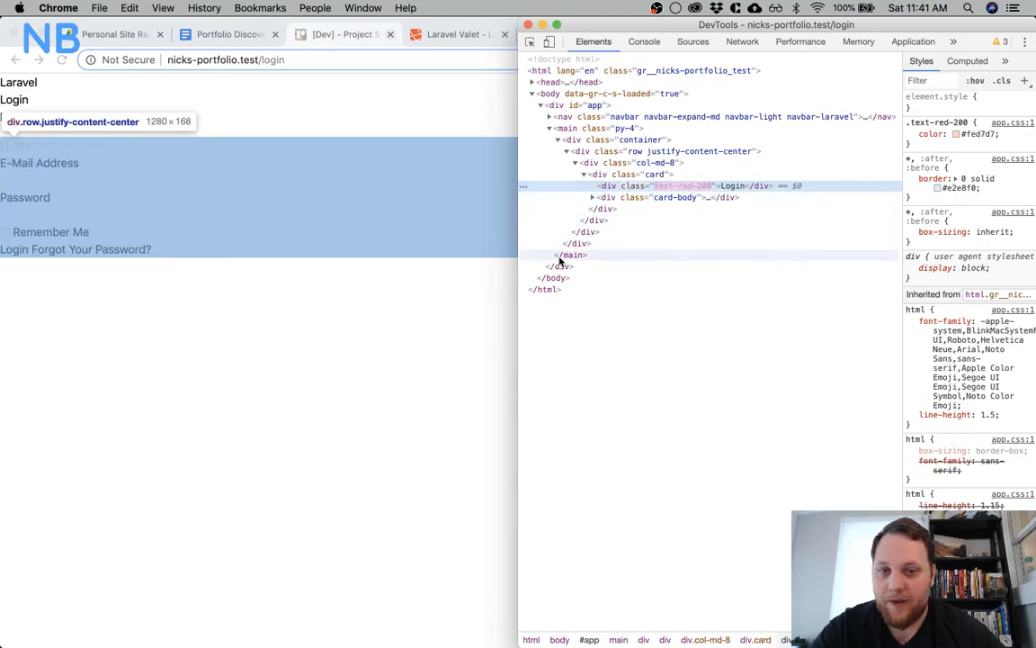
{"action": "left_click", "coordinate": [528, 25]}
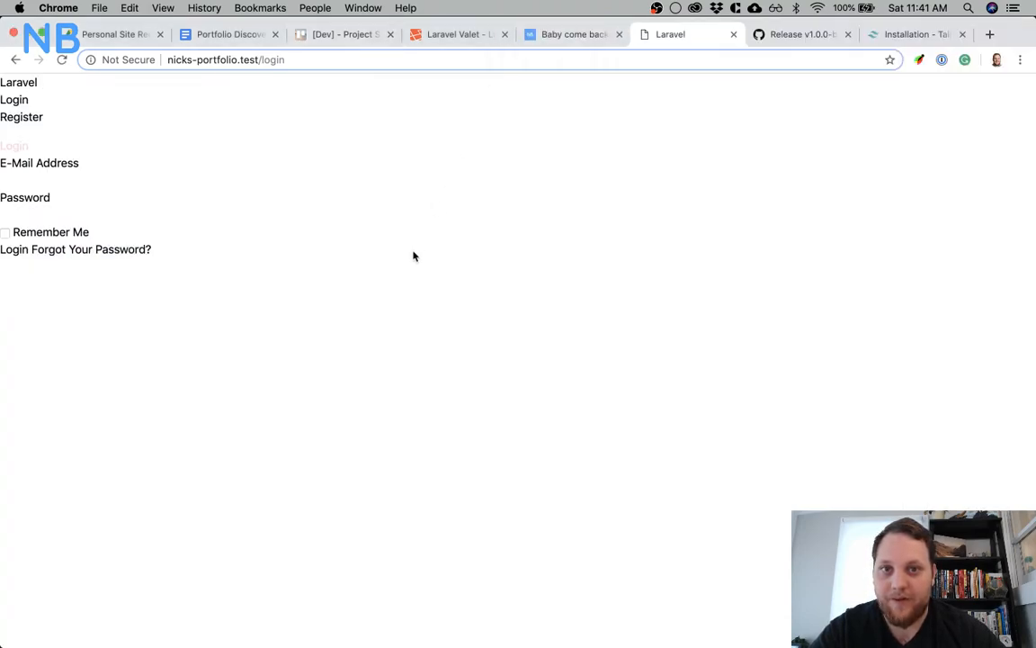
Tick off the finished checklist item in the [Dev] - Project Set Up card in Trello and close the card
{"action": "mouse_move", "coordinate": [311, 645]}
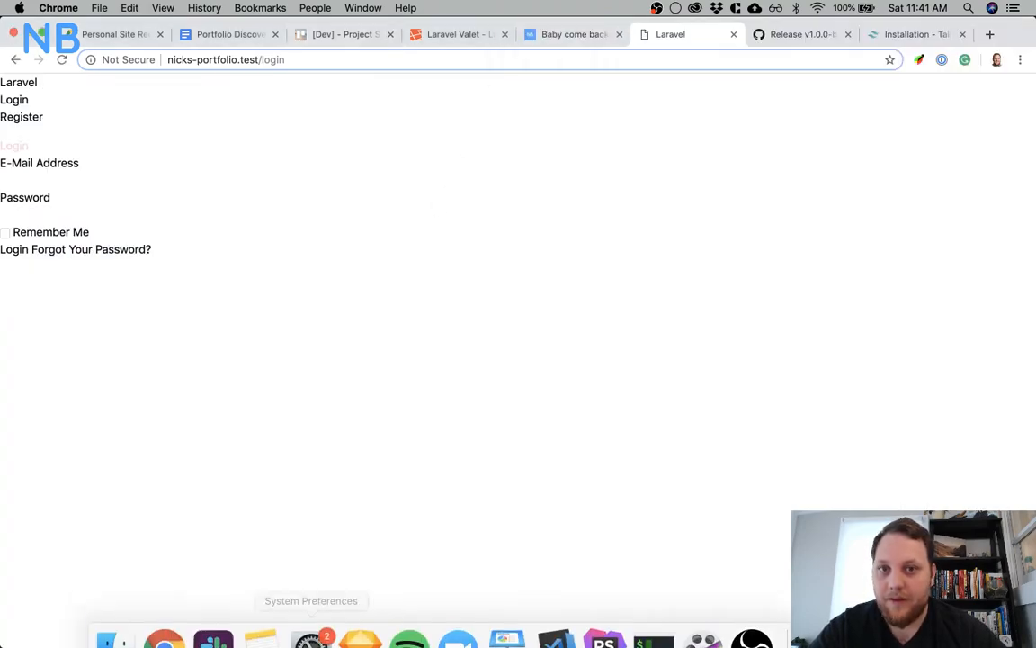
{"action": "left_click", "coordinate": [312, 41]}
{"action": "left_click", "coordinate": [265, 443]}
{"action": "left_click", "coordinate": [265, 443]}
{"action": "left_click", "coordinate": [777, 126]}
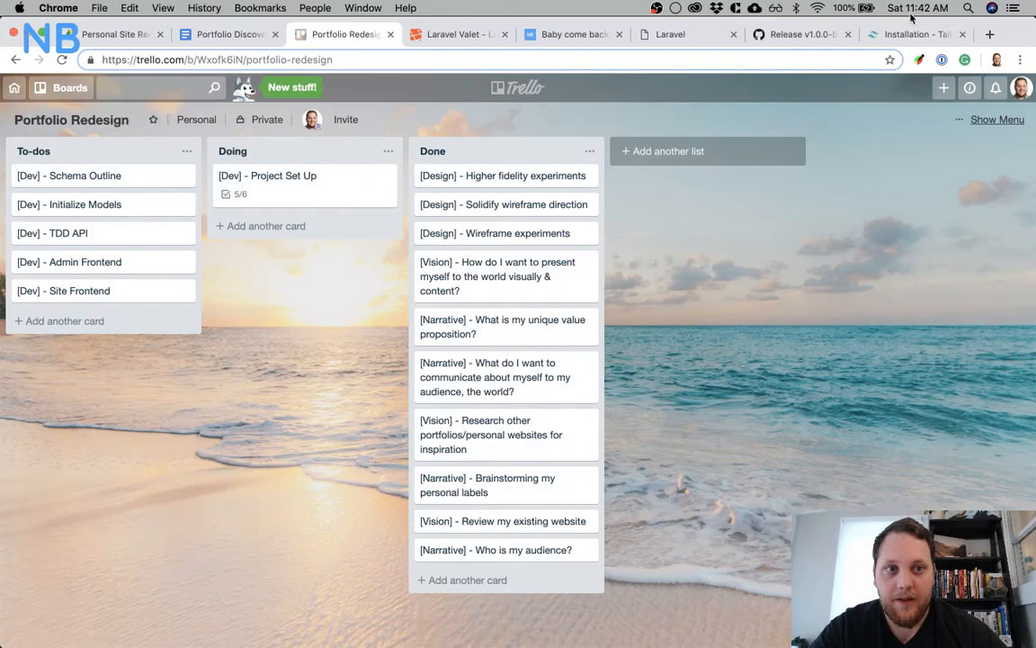
Search Google for "spatie purgecss" in a new browser tab and open the spatie/laravel-mix-purgecss repository on GitHub
{"action": "left_click", "coordinate": [989, 35]}
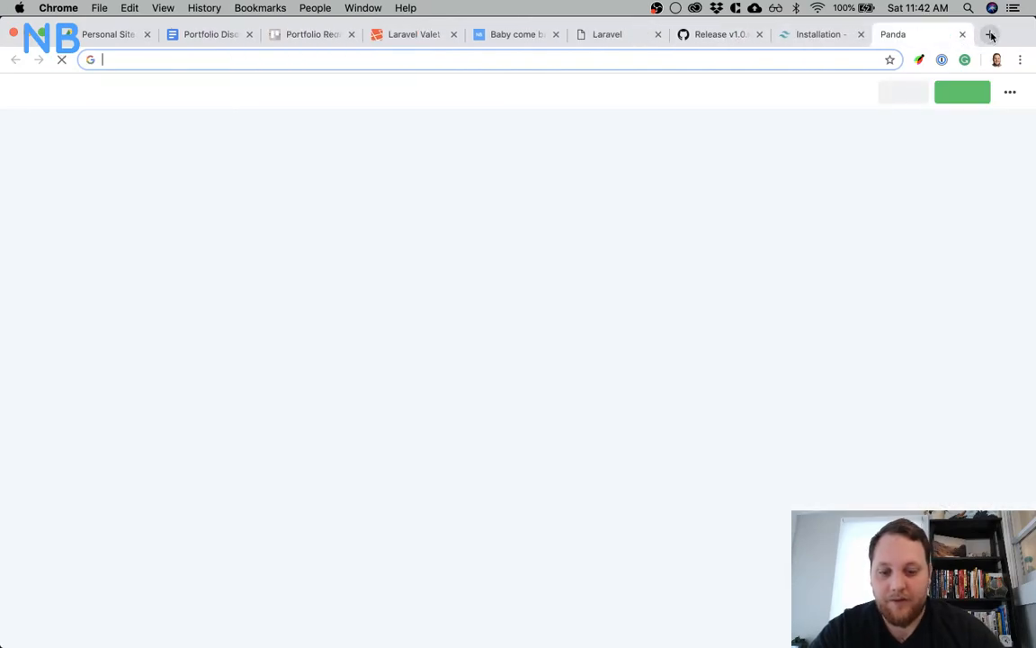
{"action": "type", "text": "p"}
{"action": "key", "text": "BackSpace"}
{"action": "key", "text": "BackSpace"}
{"action": "type", "text": "sp"}
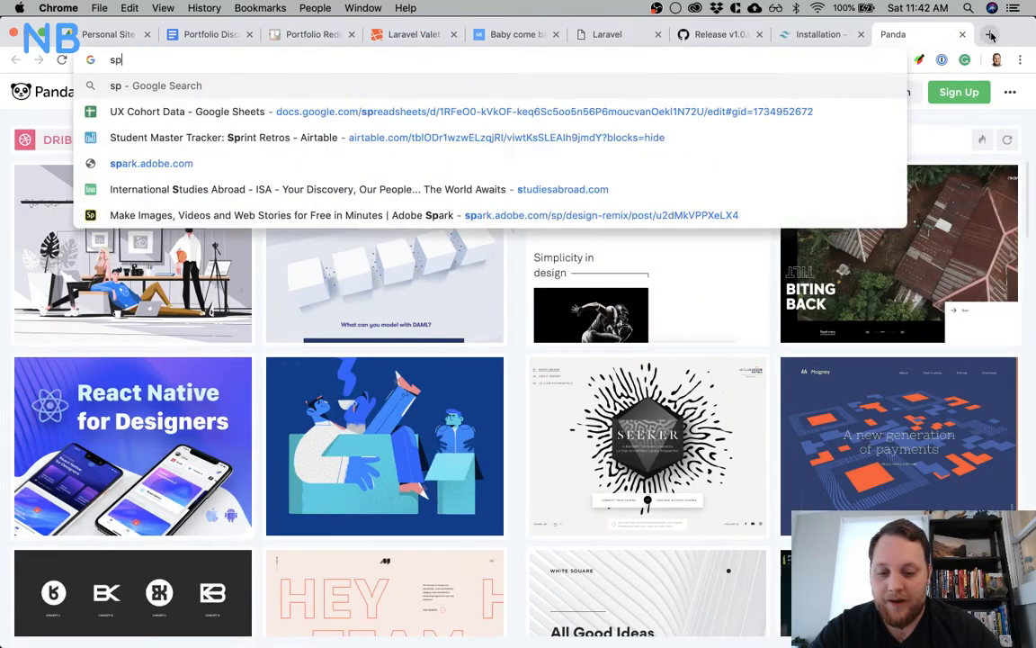
{"action": "type", "text": "atie purgecss"}
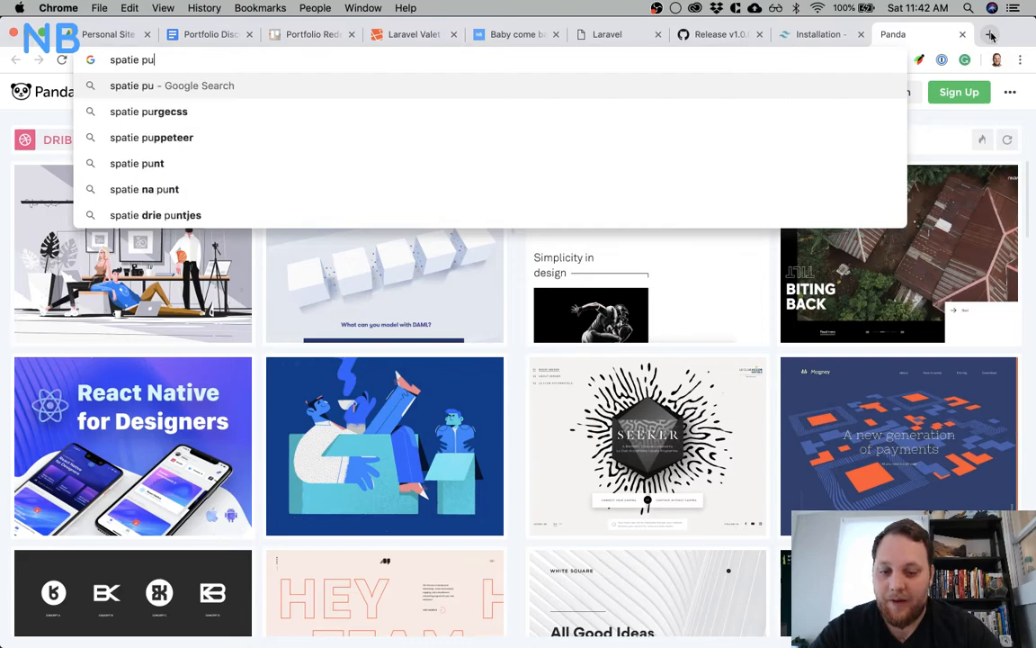
{"action": "key", "text": "Return"}
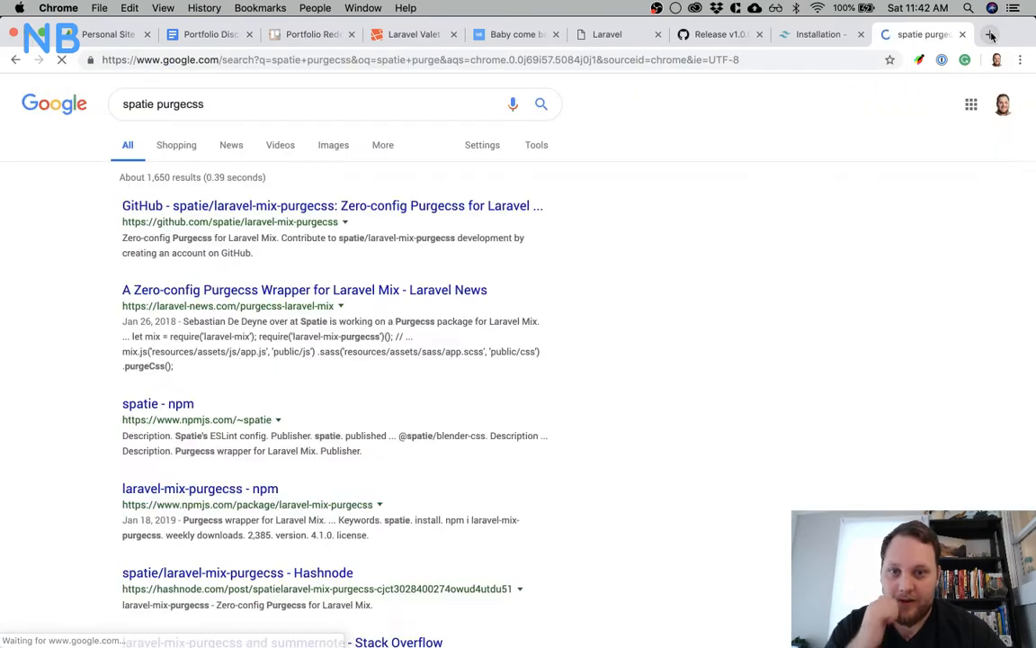
{"action": "left_click", "coordinate": [449, 206]}
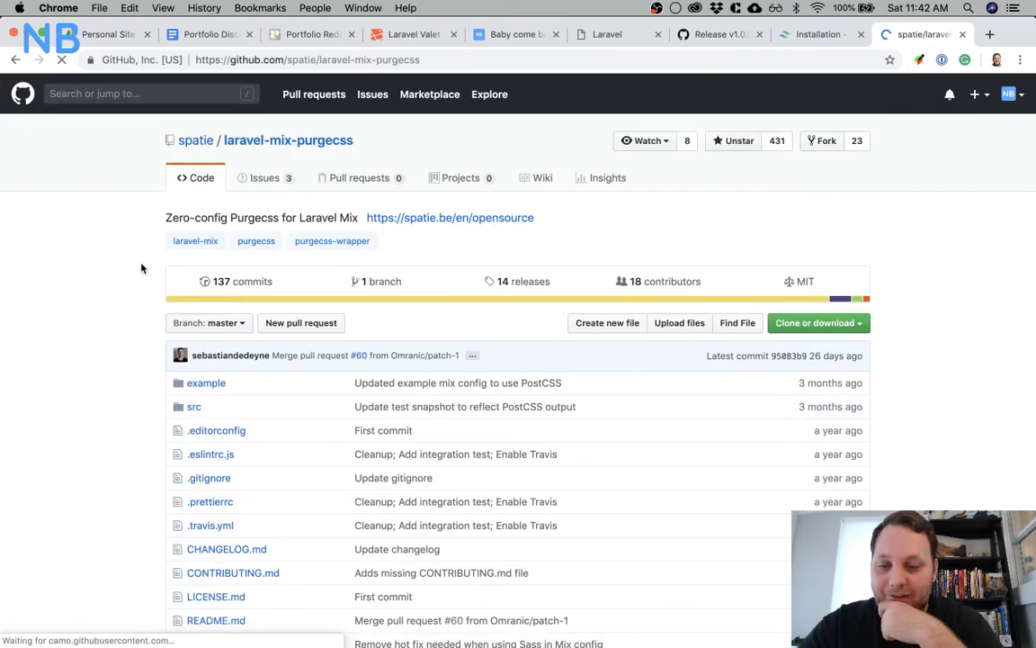
Copy the README's npm install laravel-mix-purgecss --save-dev command and run it in iTerm
{"action": "scroll", "coordinate": [137, 278], "scroll_direction": "down", "scroll_amount": 10}
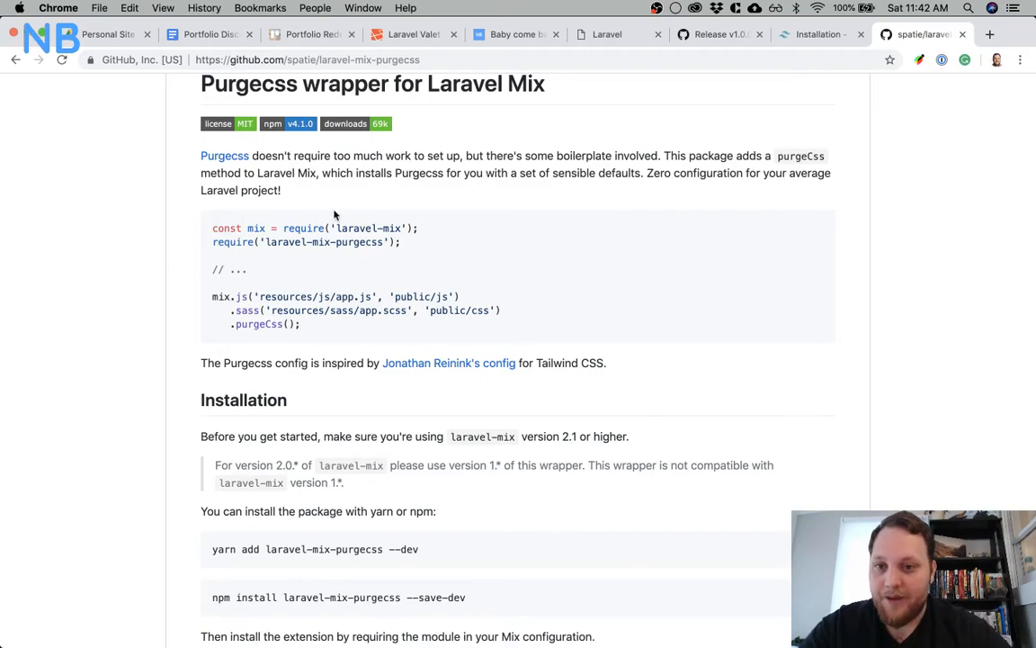
{"action": "scroll", "coordinate": [423, 263], "scroll_direction": "down", "scroll_amount": 3}
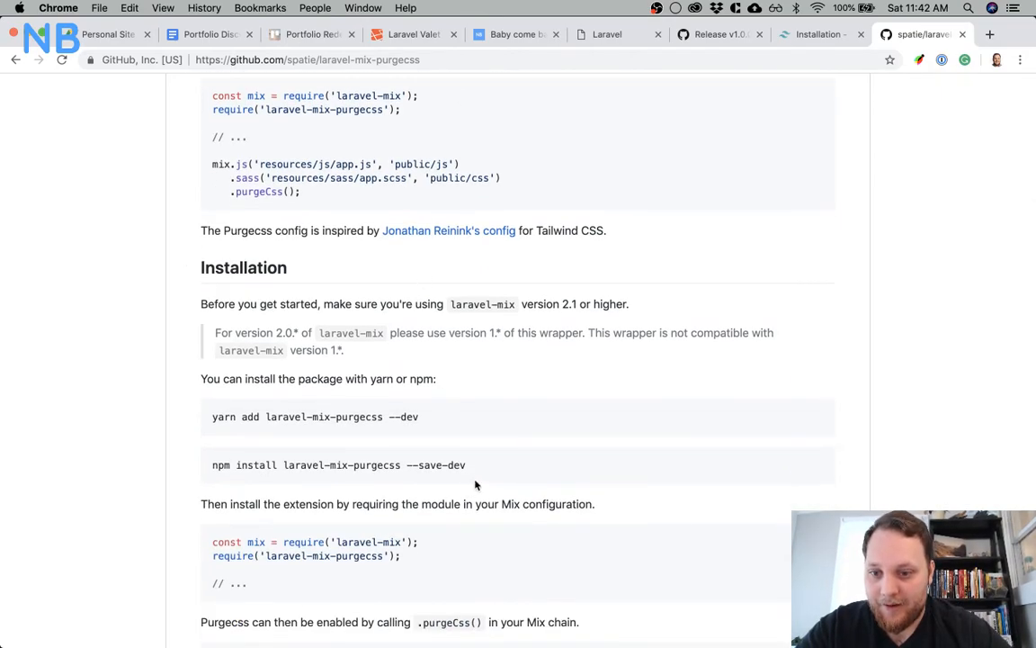
{"action": "left_click_drag", "start_coordinate": [503, 475], "coordinate": [215, 465]}
{"action": "key", "text": "super+c"}
{"action": "mouse_move", "coordinate": [583, 637]}
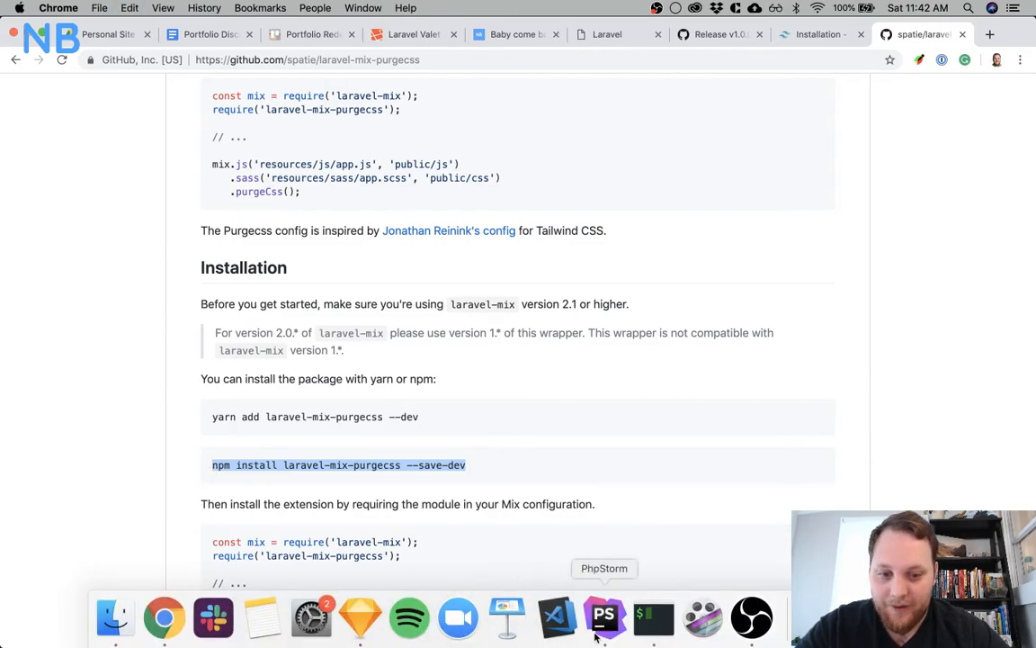
{"action": "left_click", "coordinate": [654, 616]}
{"action": "key", "text": "super+v"}
{"action": "key", "text": "Return"}
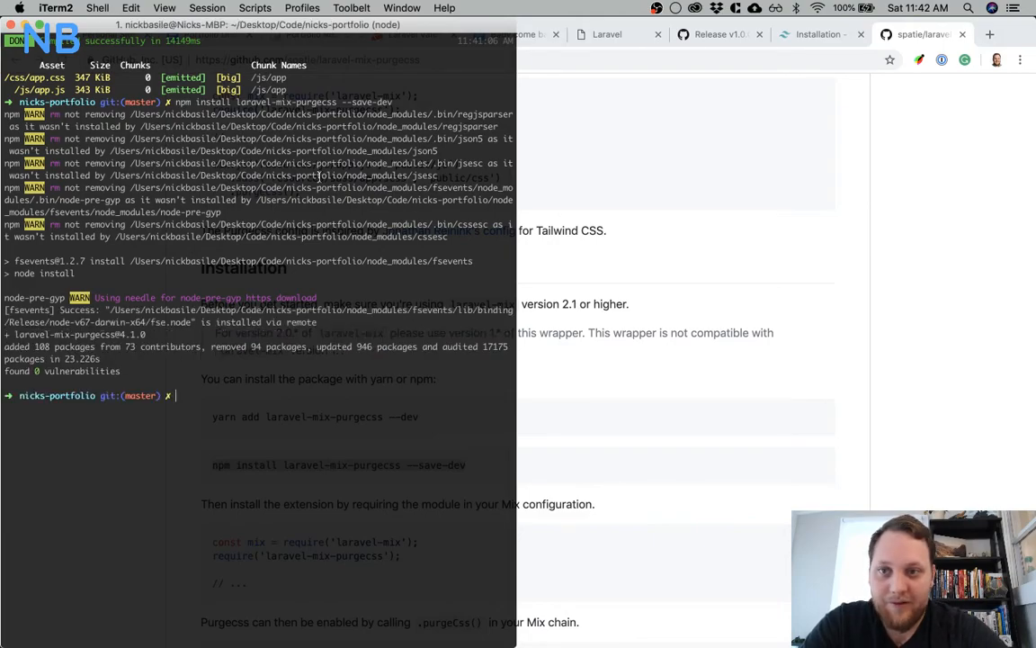
Copy require('laravel-mix-purgecss'); from the README and add it below the tailwindcss require line in webpack.mix.js in PhpStorm
{"action": "left_click", "coordinate": [664, 281]}
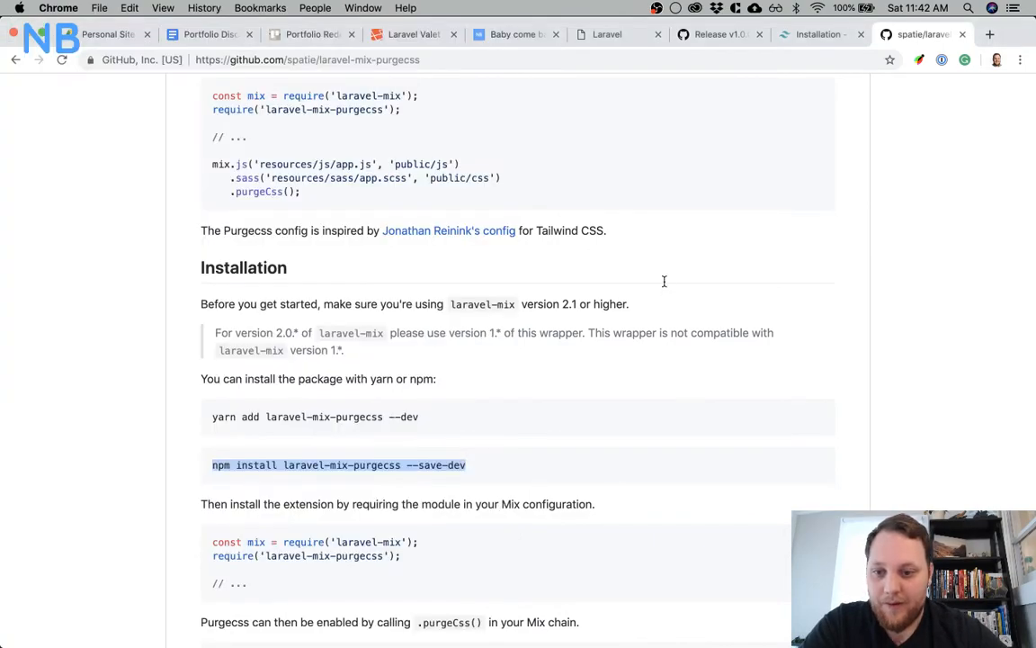
{"action": "scroll", "coordinate": [551, 360], "scroll_direction": "down", "scroll_amount": 5}
{"action": "scroll", "coordinate": [552, 360], "scroll_direction": "down", "scroll_amount": 1}
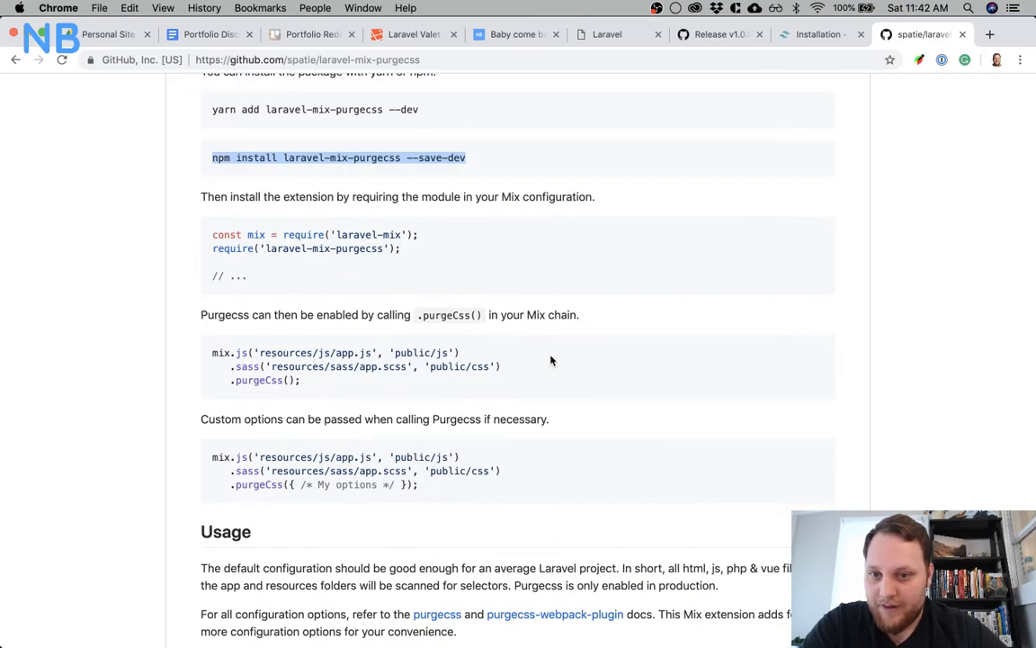
{"action": "scroll", "coordinate": [551, 360], "scroll_direction": "down", "scroll_amount": 1}
{"action": "scroll", "coordinate": [550, 360], "scroll_direction": "up", "scroll_amount": 4}
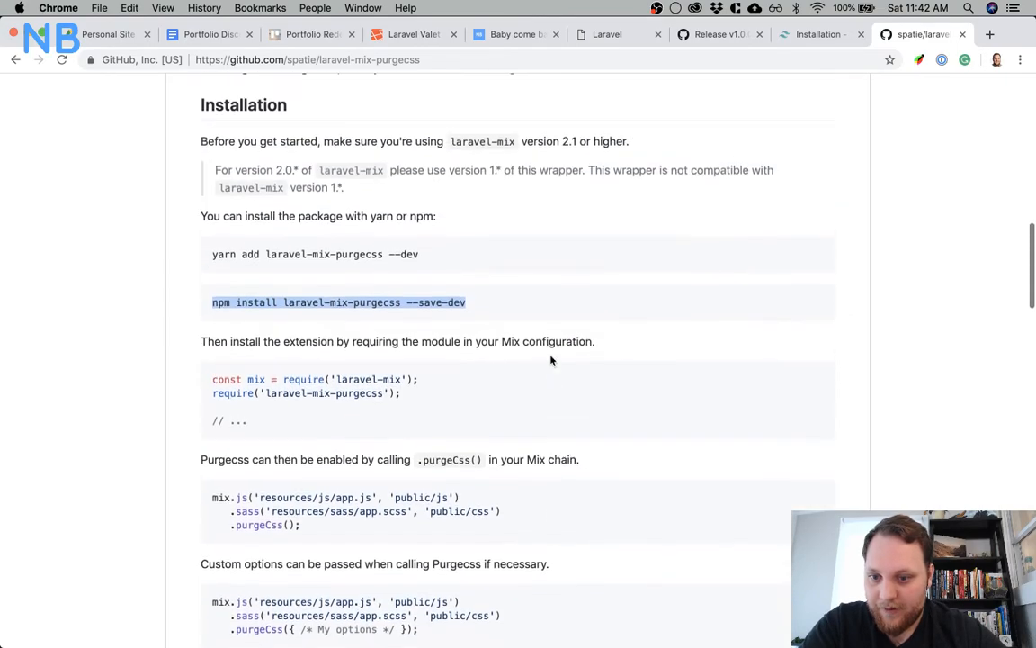
{"action": "left_click", "coordinate": [423, 390]}
{"action": "left_click_drag", "start_coordinate": [402, 423], "coordinate": [206, 426]}
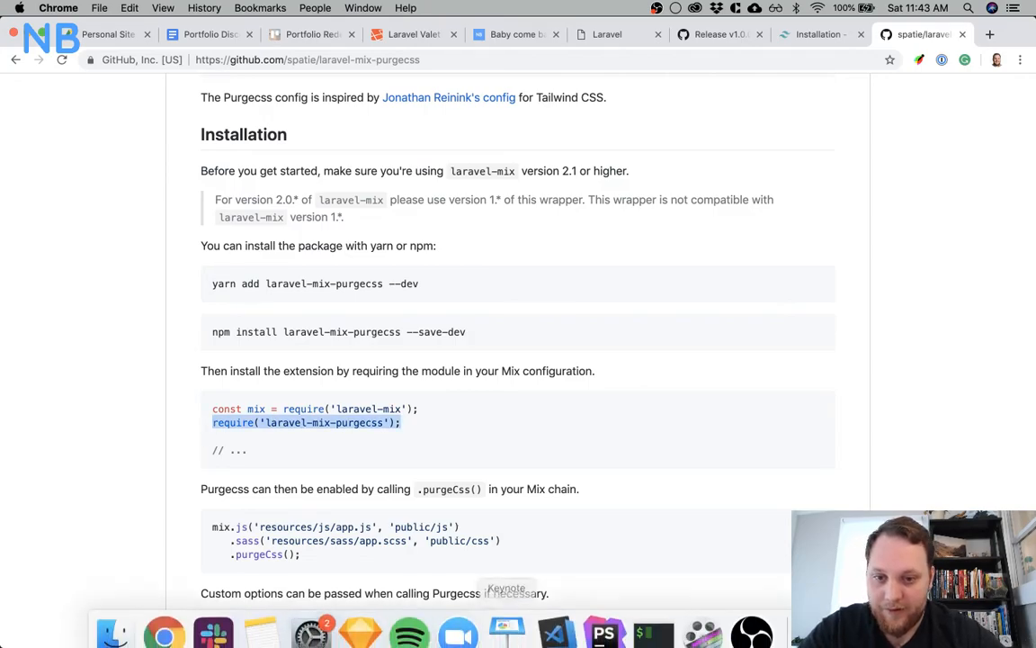
{"action": "left_click", "coordinate": [606, 618]}
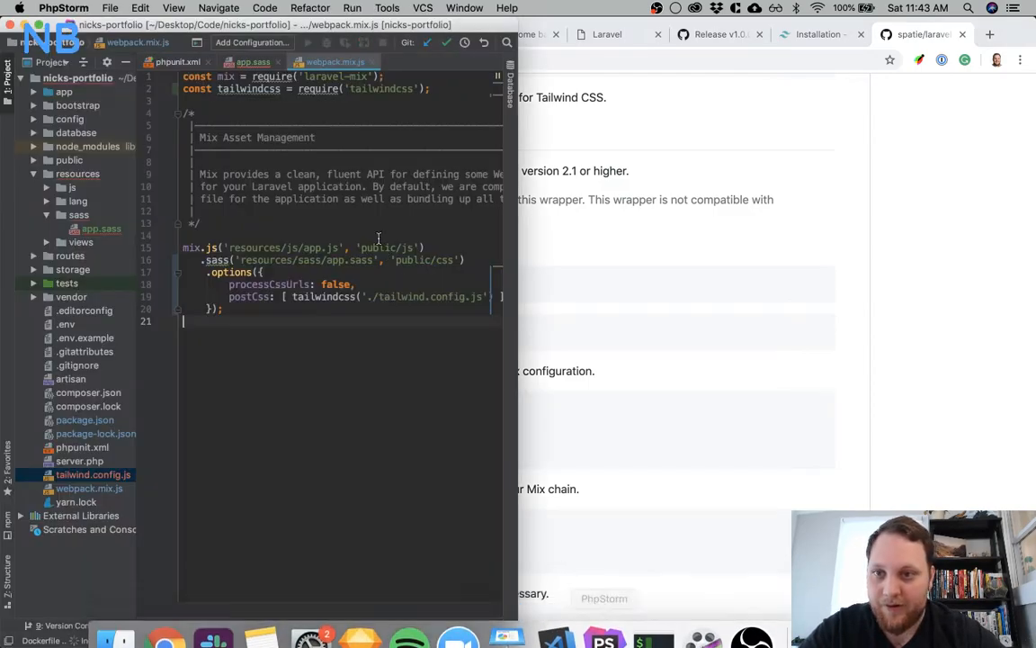
{"action": "left_click", "coordinate": [447, 88]}
{"action": "key", "text": "Return"}
{"action": "key", "text": "super+v"}
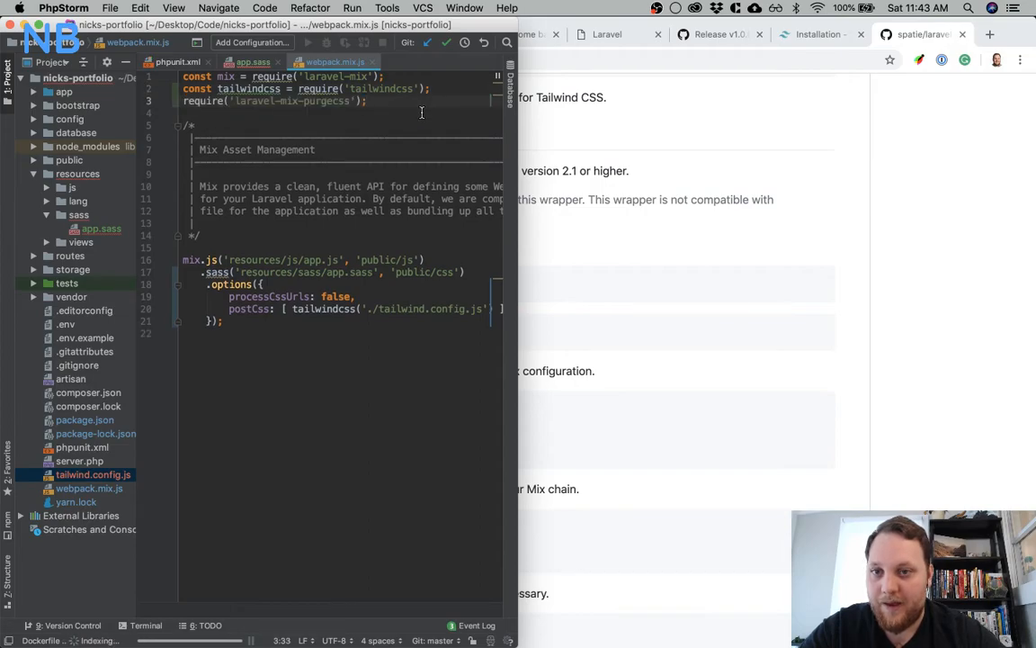
Copy the .purgeCss(); call from the README and chain it after the options block in webpack.mix.js, removing that block's semicolon
{"action": "left_click", "coordinate": [576, 207]}
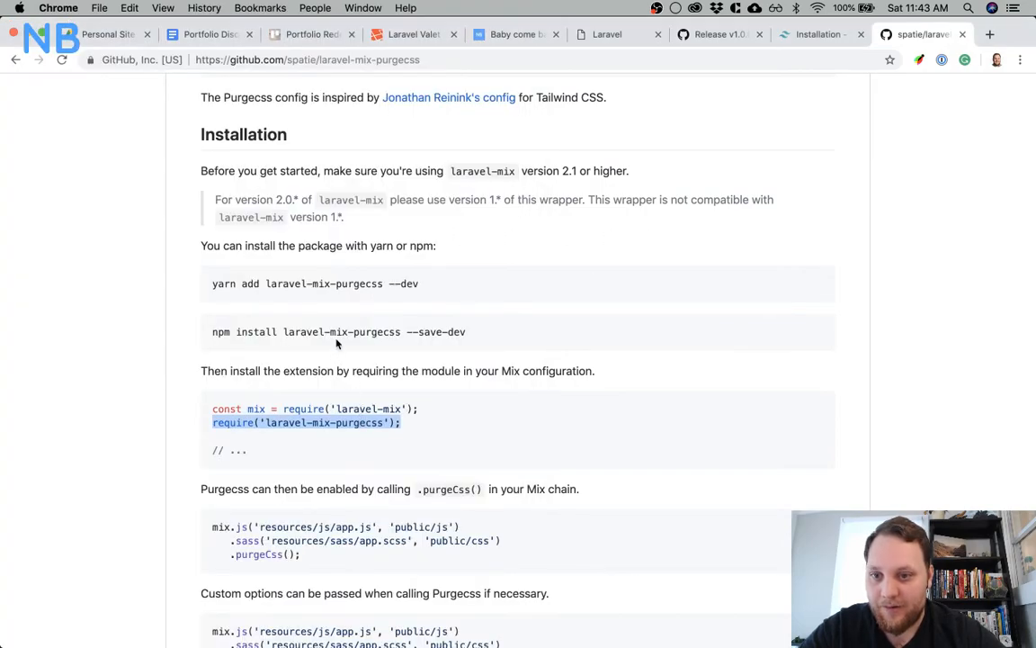
{"action": "scroll", "coordinate": [336, 343], "scroll_direction": "down", "scroll_amount": 5}
{"action": "left_click_drag", "start_coordinate": [300, 375], "coordinate": [225, 371]}
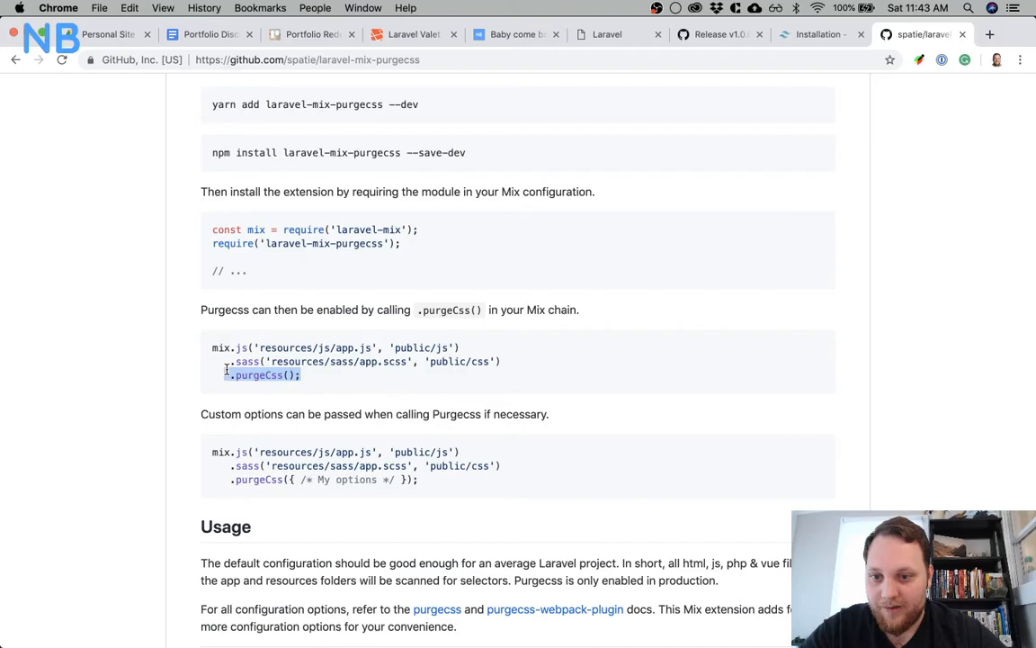
{"action": "key", "text": "ctrl+Up"}
{"action": "left_click", "coordinate": [295, 312]}
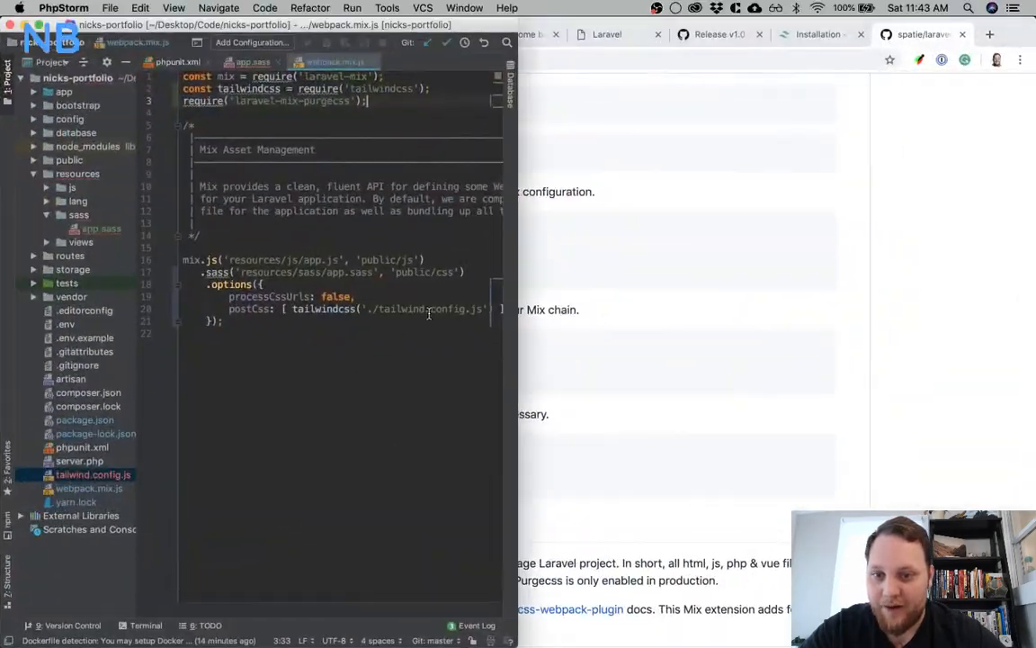
{"action": "scroll", "coordinate": [409, 312], "scroll_direction": "right", "scroll_amount": 3}
{"action": "scroll", "coordinate": [399, 313], "scroll_direction": "left", "scroll_amount": 3}
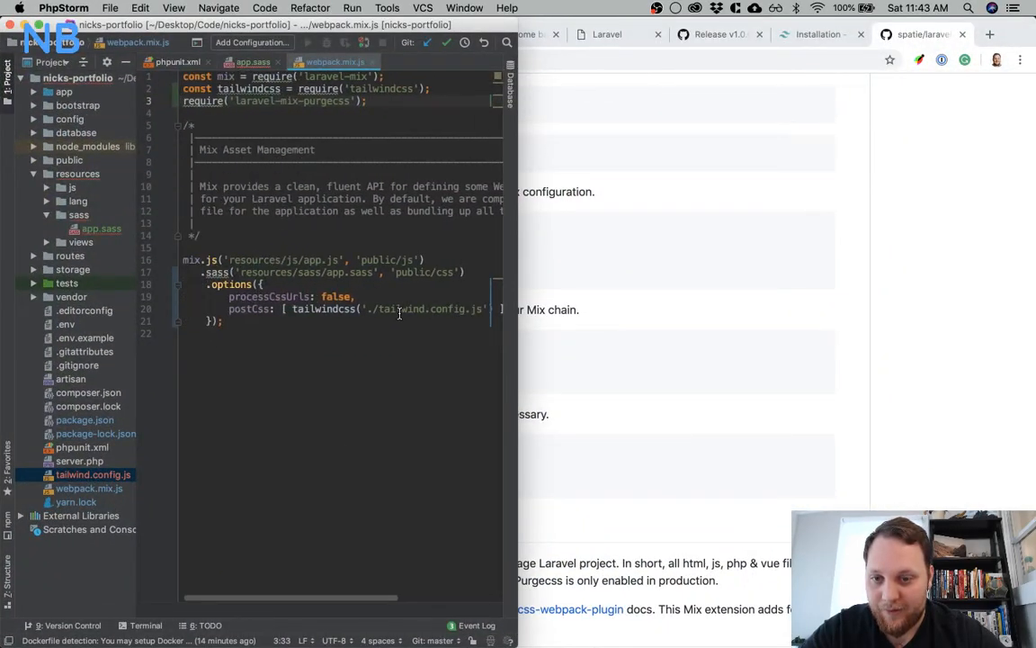
{"action": "left_click", "coordinate": [297, 321]}
{"action": "key", "text": "BackSpace"}
{"action": "key", "text": "Return"}
{"action": "key", "text": "ctrl+v"}
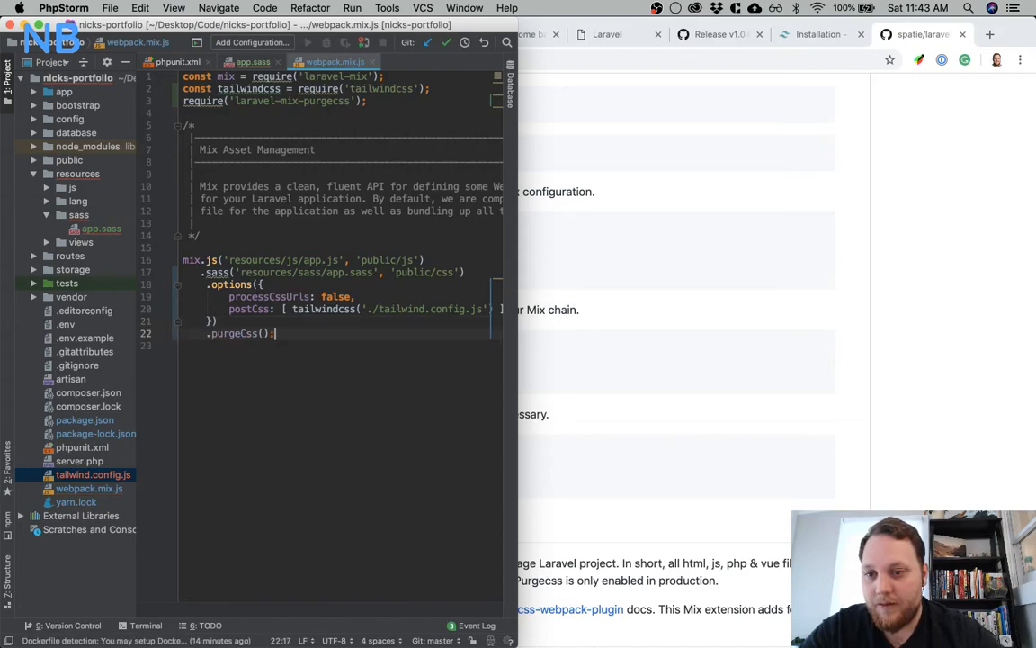
Switch to iTerm, run npm run prod and check the compiled size of /css/app.css
{"action": "left_click", "coordinate": [656, 615]}
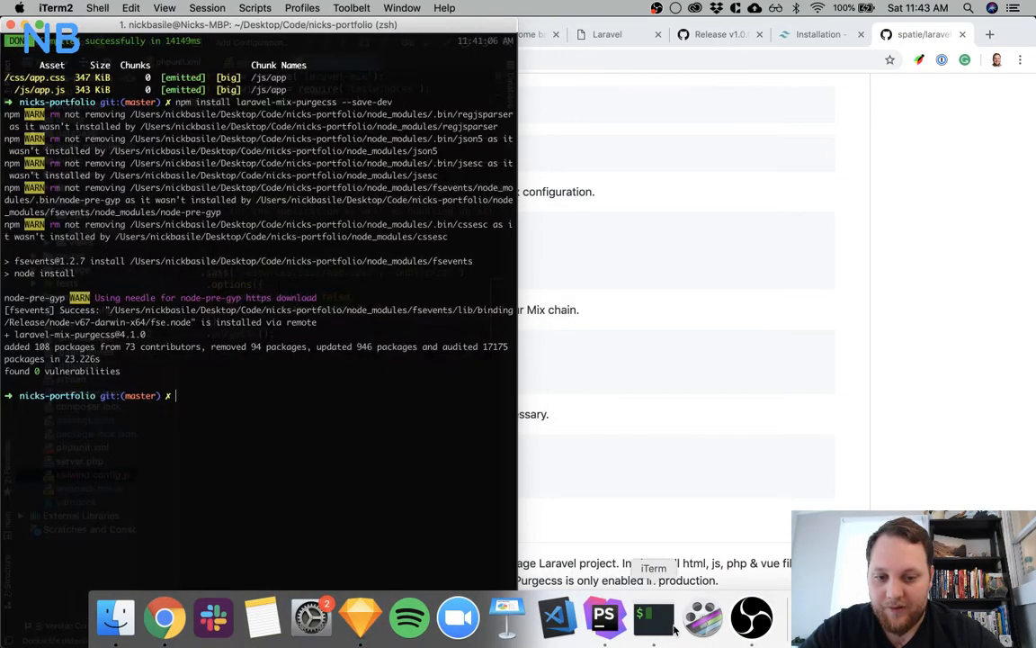
{"action": "type", "text": "npm run prod"}
{"action": "key", "text": "Return"}
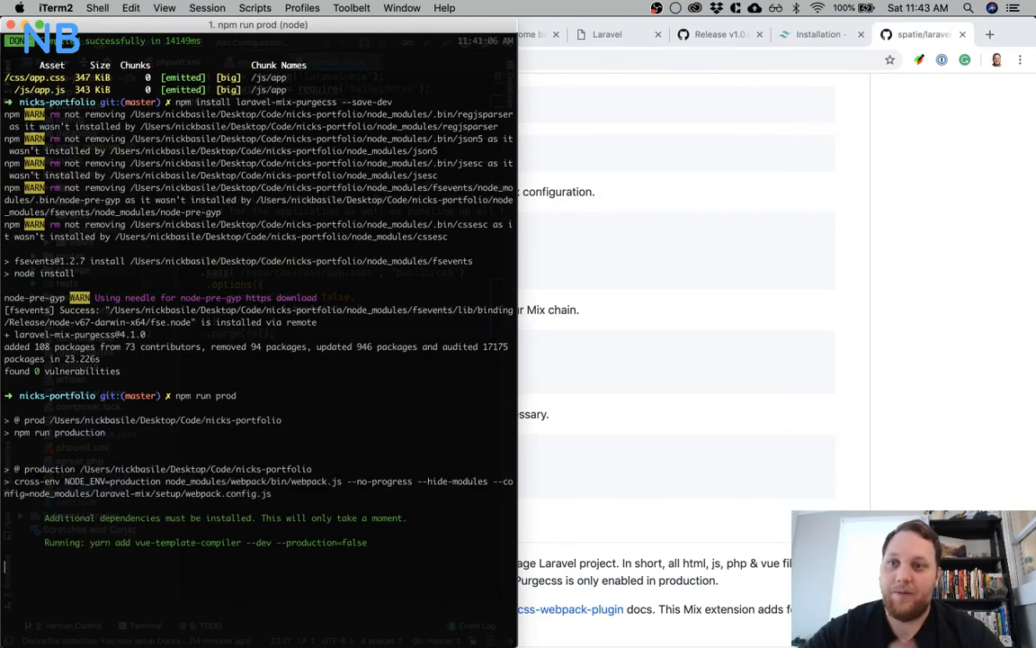
{"action": "left_click_drag", "start_coordinate": [77, 77], "coordinate": [120, 77]}
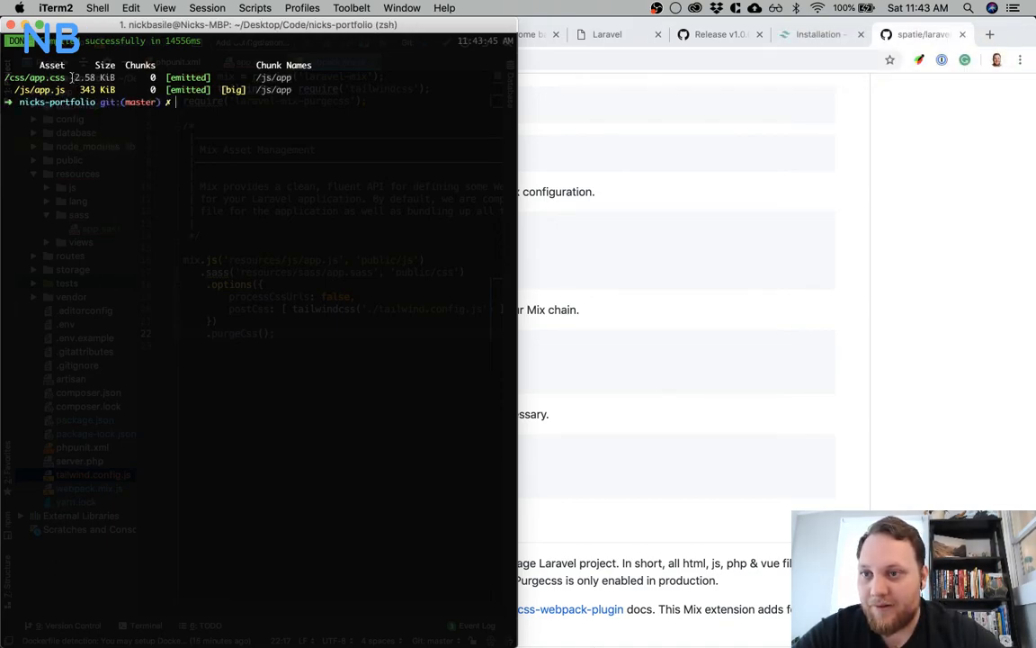
Check the compiled /css/app.css size in iTerm, and open the nicks-portfolio.test login page in Chrome with its element inspector
{"action": "left_click_drag", "start_coordinate": [74, 78], "coordinate": [115, 77]}
{"action": "scroll", "coordinate": [191, 114], "scroll_direction": "up", "scroll_amount": 15}
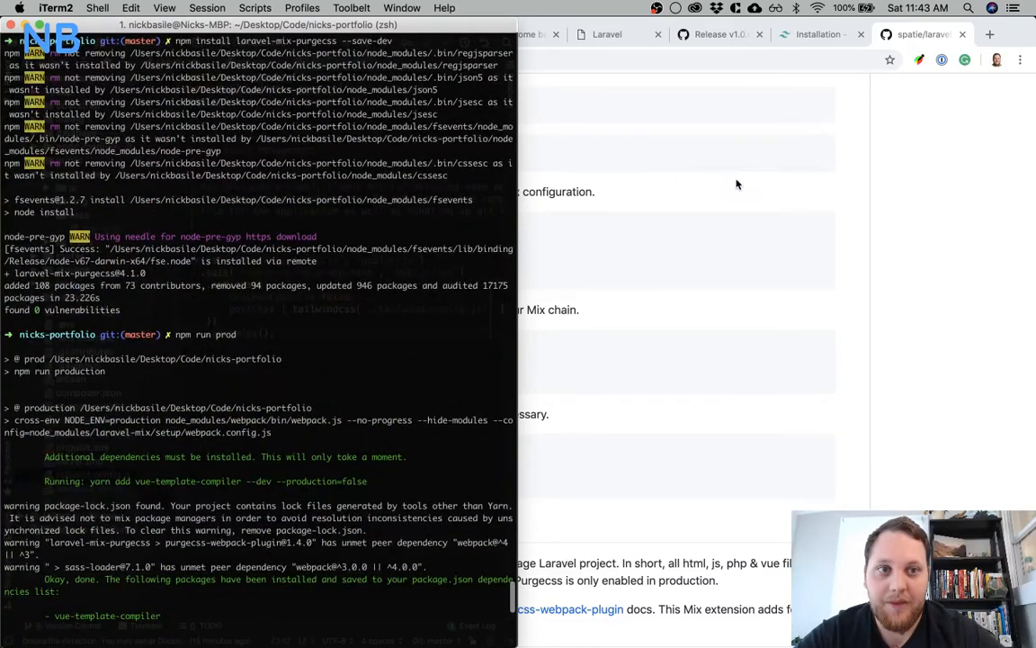
{"action": "left_click", "coordinate": [734, 184]}
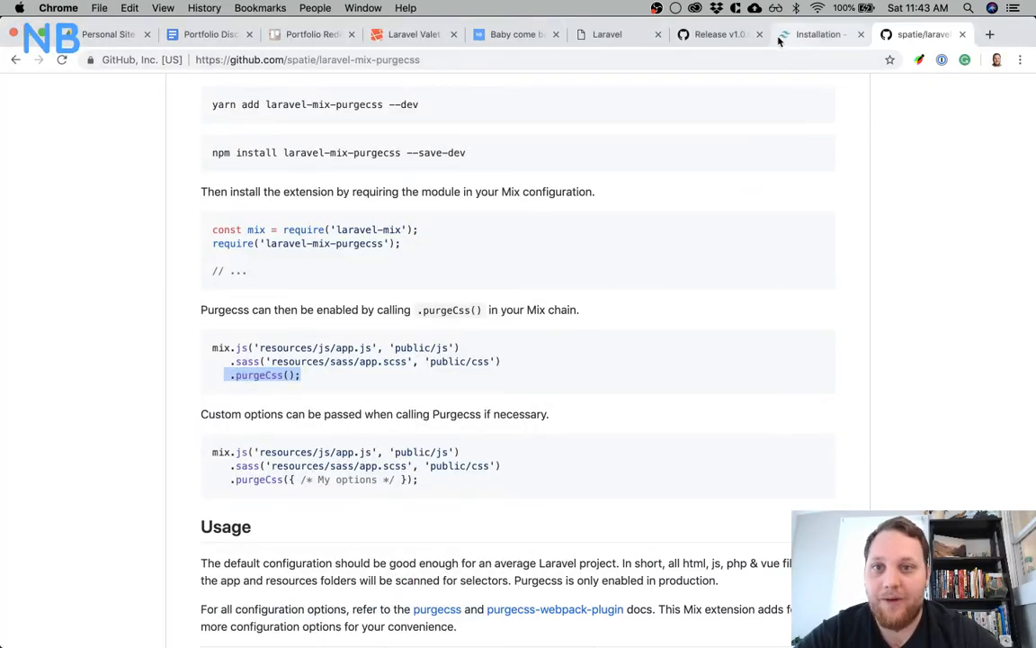
{"action": "left_click", "coordinate": [625, 38]}
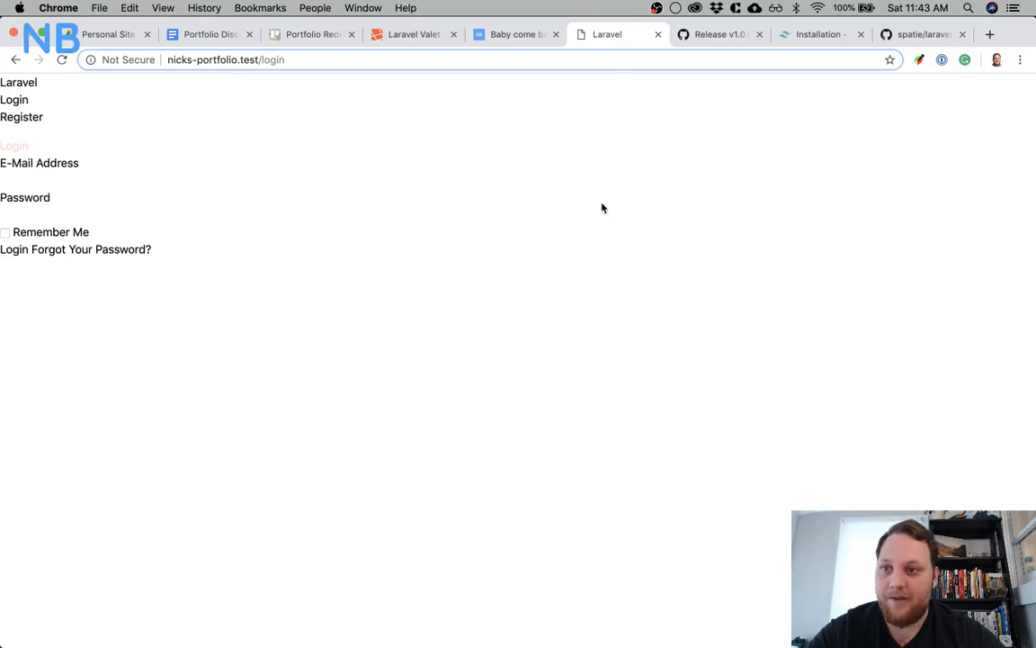
{"action": "right_click", "coordinate": [373, 161]}
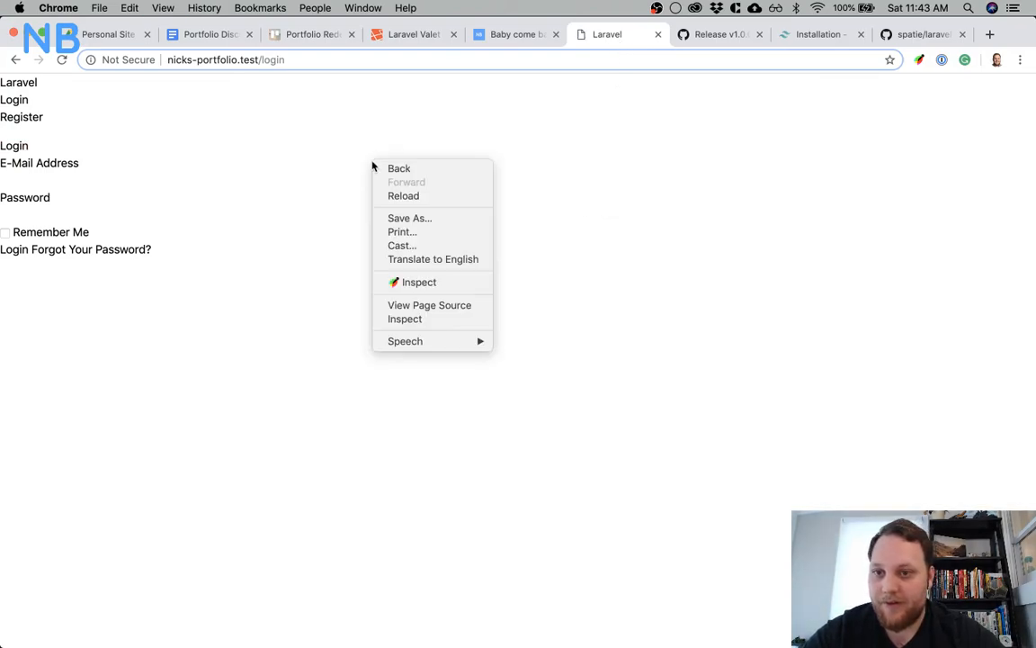
{"action": "left_click", "coordinate": [439, 318]}
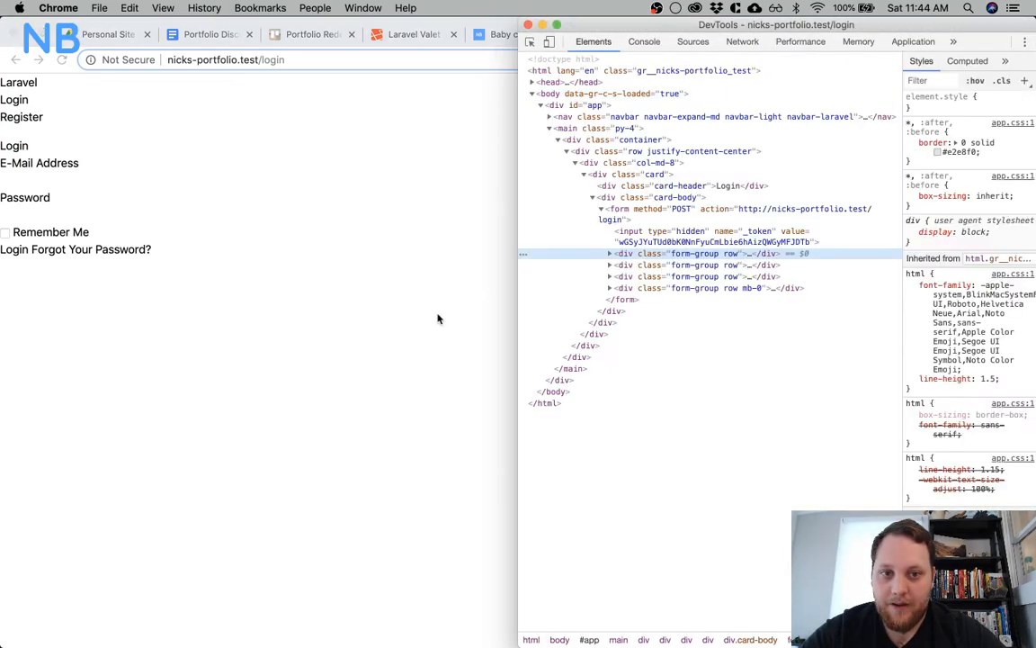
Test the purged CSS by replacing the Login card header's class with text-red-900 in DevTools, and close the inspector
{"action": "double_click", "coordinate": [697, 255]}
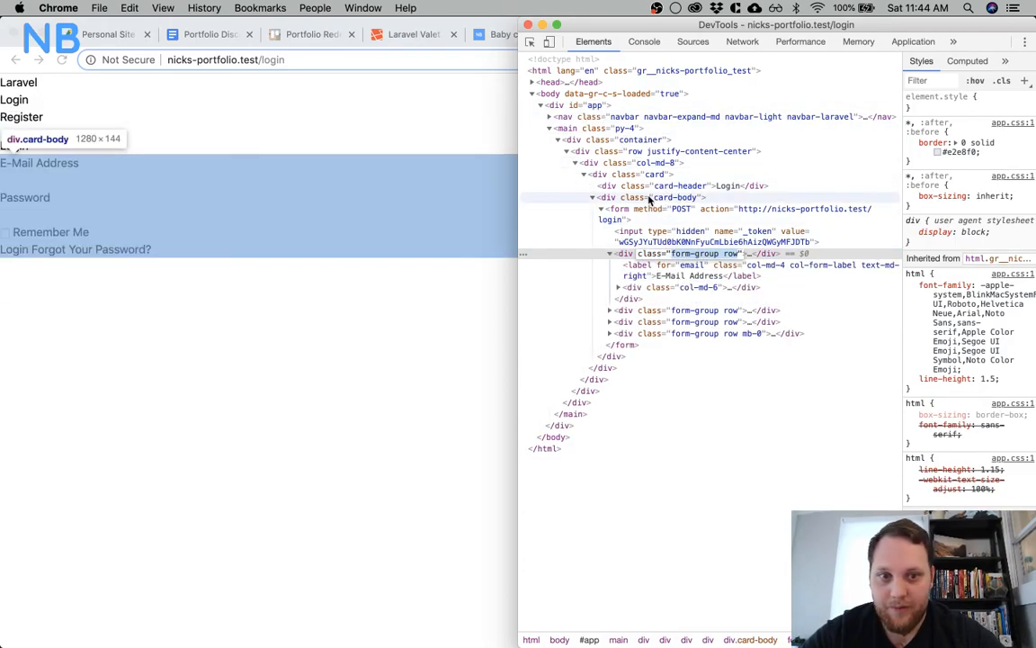
{"action": "left_click", "coordinate": [715, 186]}
{"action": "double_click", "coordinate": [681, 185]}
{"action": "type", "text": "text-red-900"}
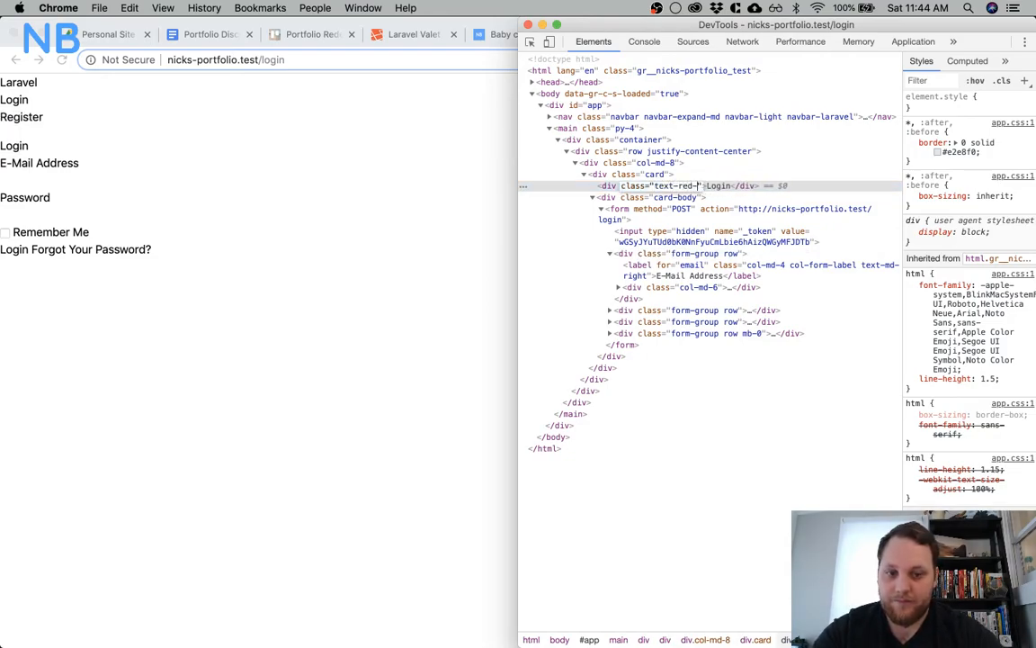
{"action": "key", "text": "Return"}
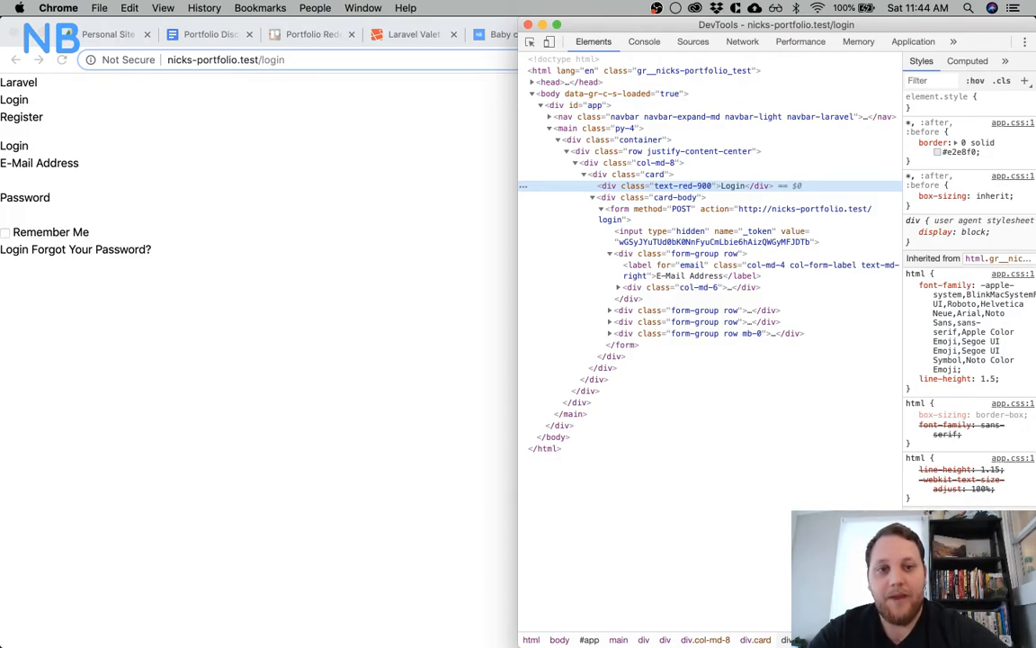
{"action": "left_click", "coordinate": [529, 25]}
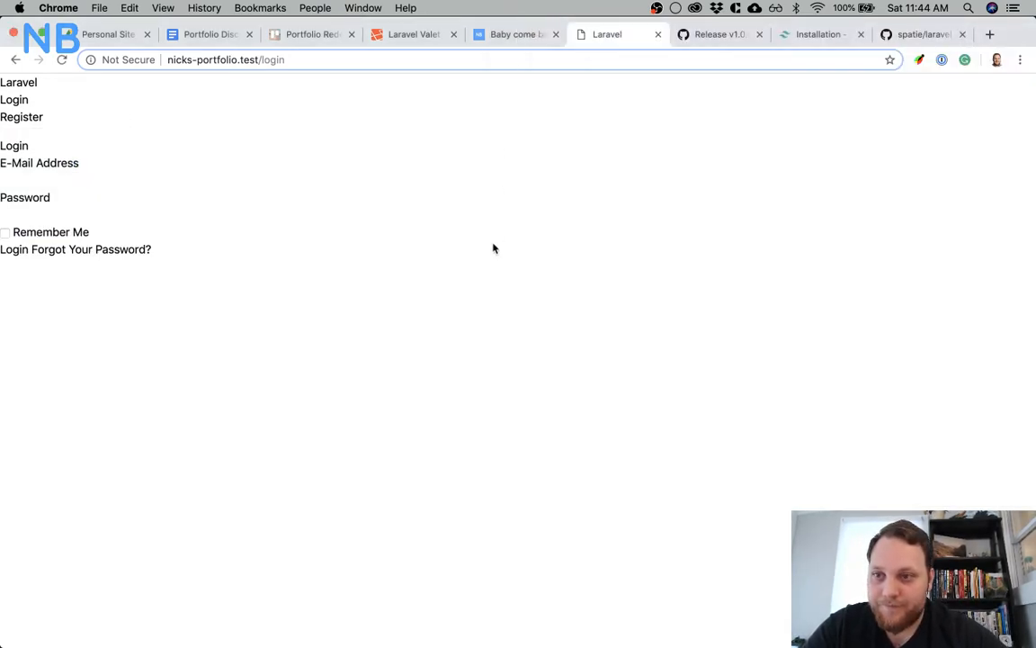
Switch to iTerm, copy the vue-template-compiler --dev arguments from the build output and run npm install with them
{"action": "left_click", "coordinate": [654, 617]}
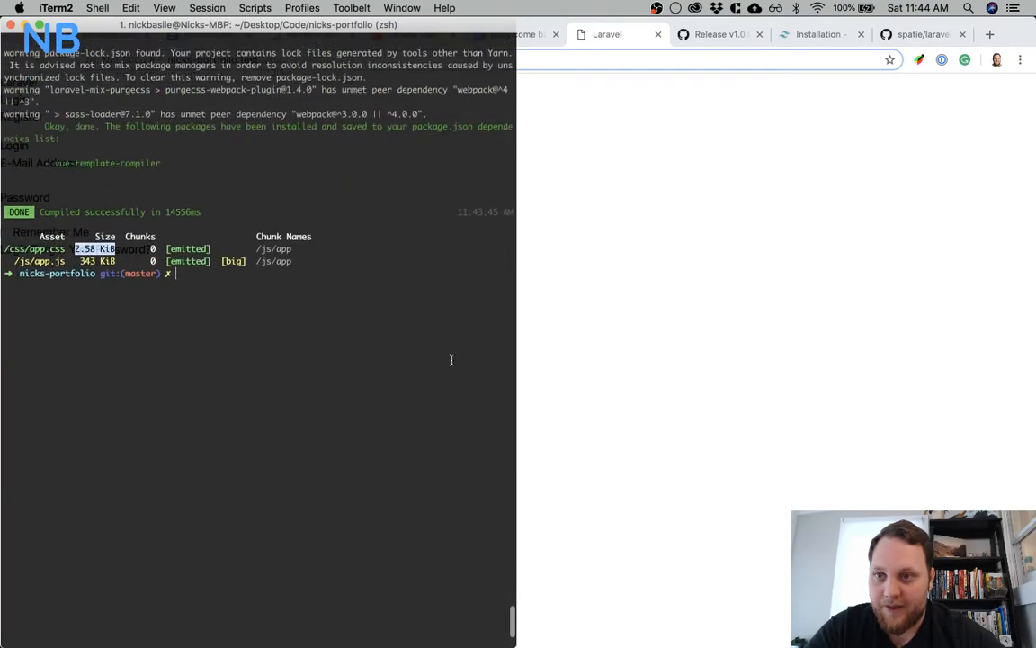
{"action": "scroll", "coordinate": [385, 313], "scroll_direction": "up", "scroll_amount": 5}
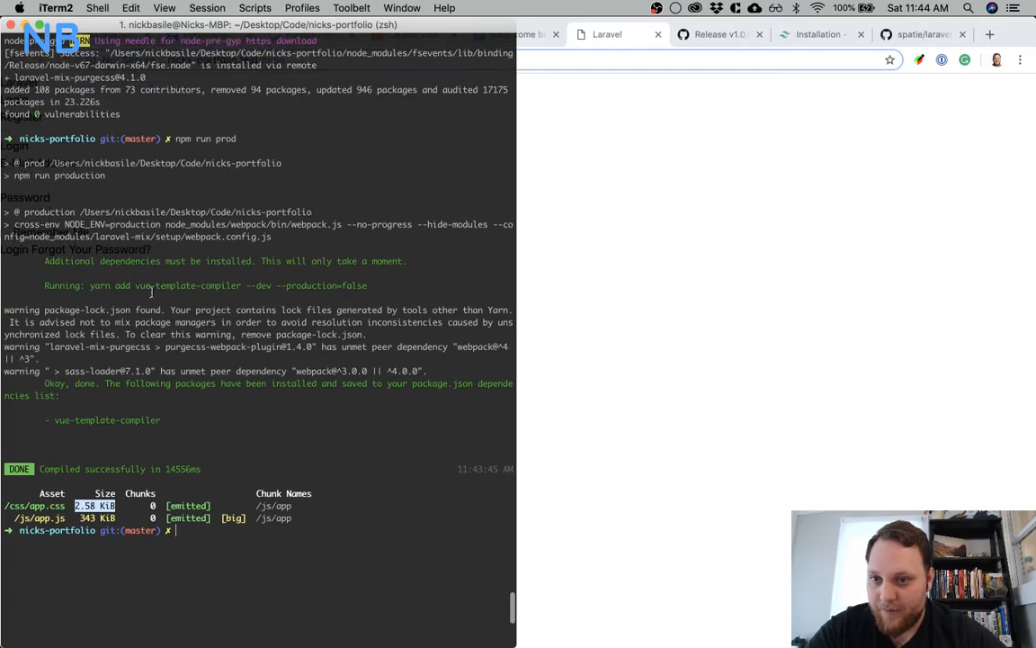
{"action": "left_click_drag", "start_coordinate": [136, 286], "coordinate": [272, 286]}
{"action": "key", "text": "super+c"}
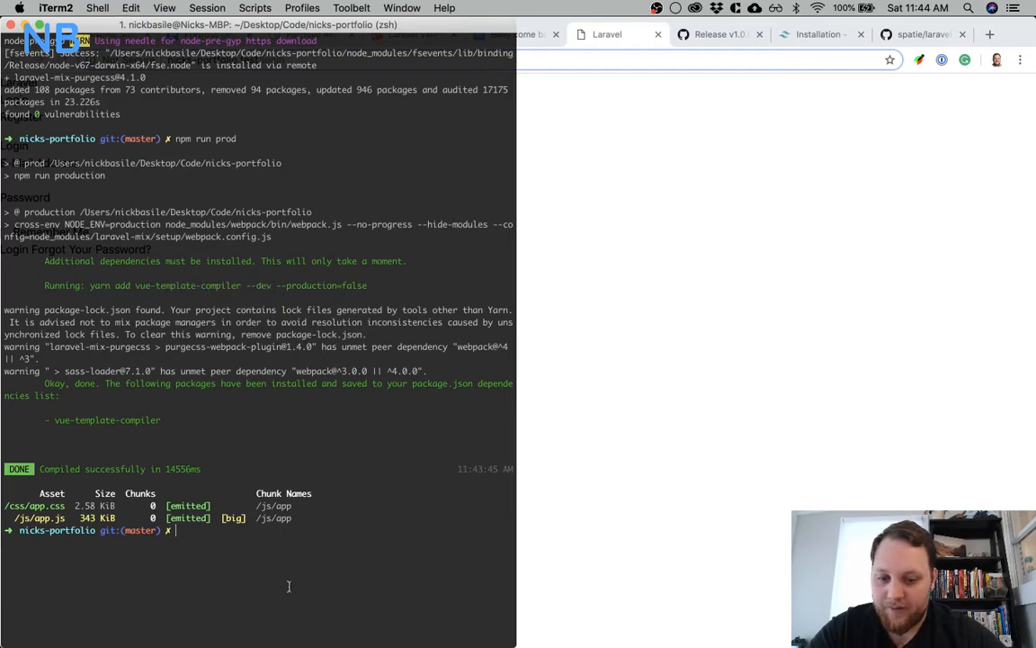
{"action": "type", "text": "npm install"}
{"action": "key", "text": "super+v"}
{"action": "key", "text": "Return"}
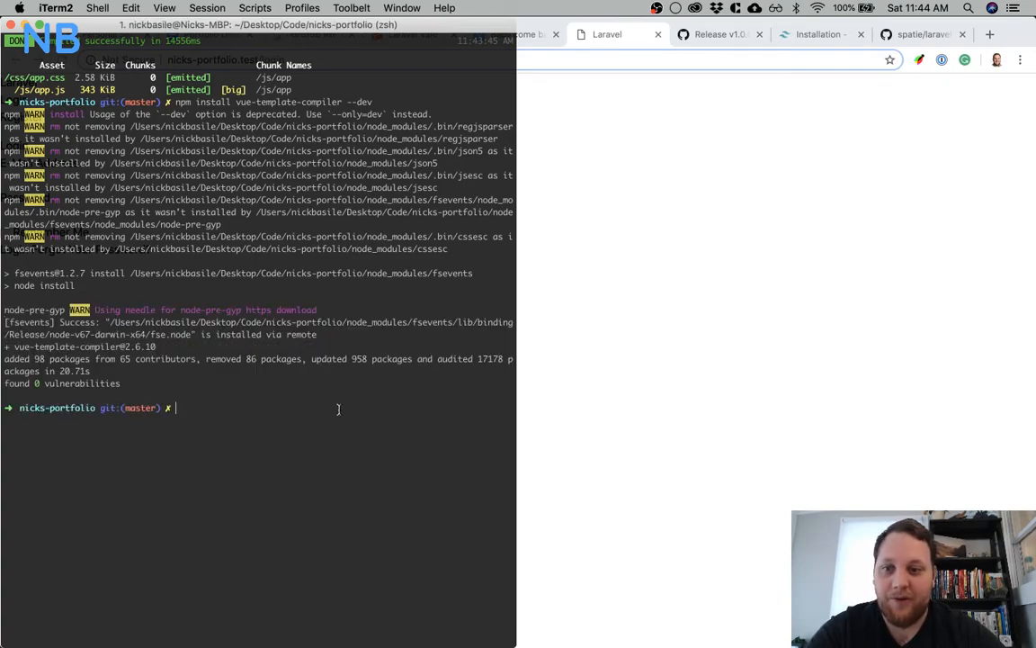
Rebuild the production assets with npm run prod
{"action": "type", "text": "pm run"}
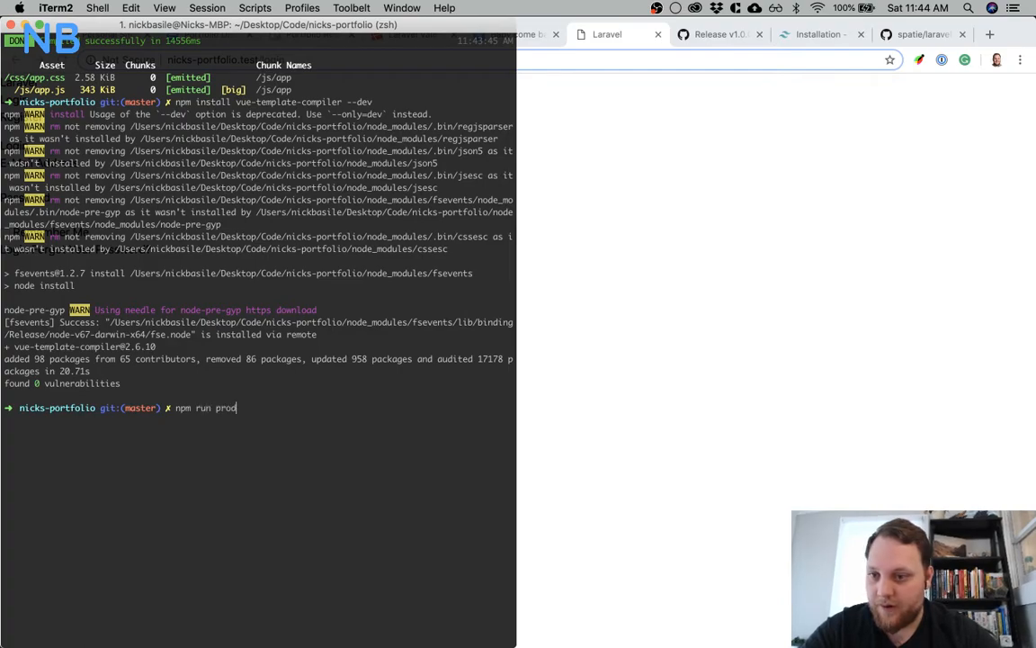
{"action": "type", "text": " prod"}
{"action": "key", "text": "Return"}
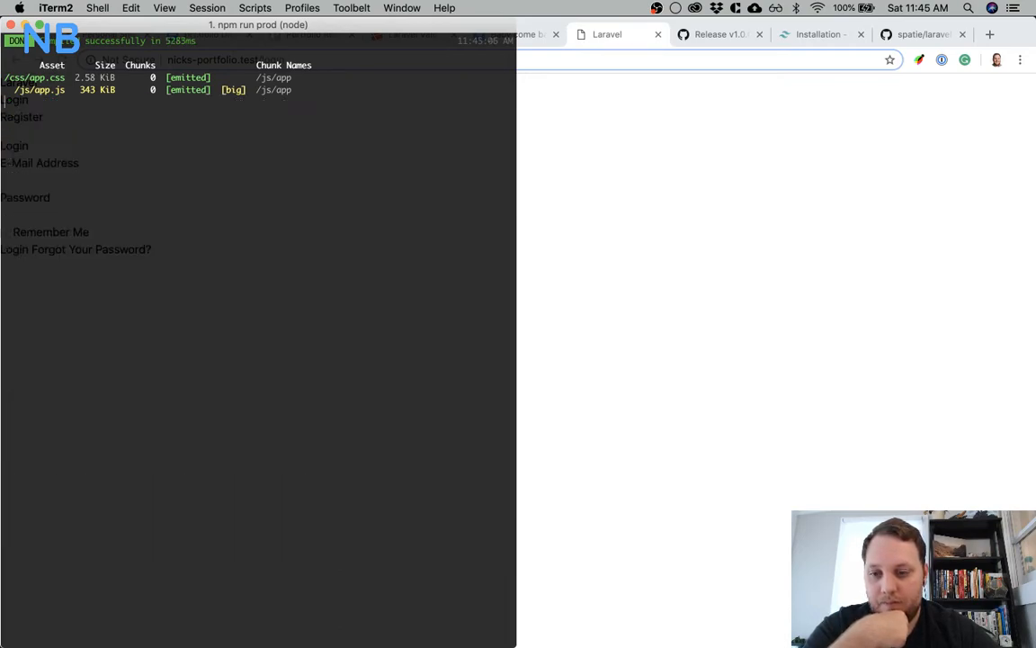
Review the laravel-mix-purgecss README options, the blog's Laravel setup checklist and the Tailwind installation page in Chrome
{"action": "left_click", "coordinate": [655, 279]}
{"action": "left_click", "coordinate": [905, 38]}
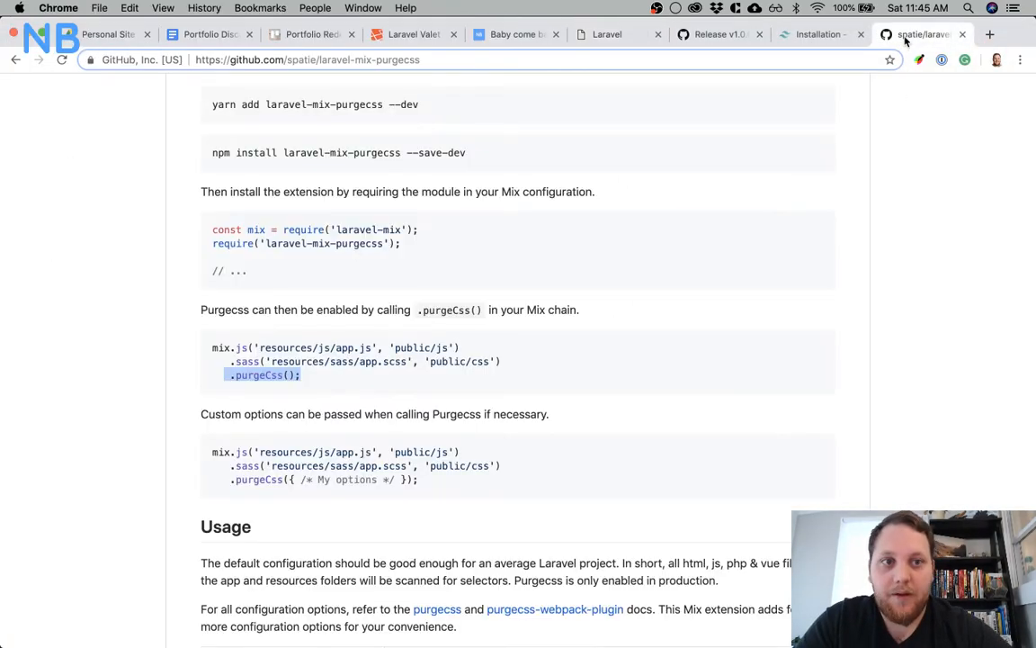
{"action": "scroll", "coordinate": [726, 189], "scroll_direction": "down", "scroll_amount": 10}
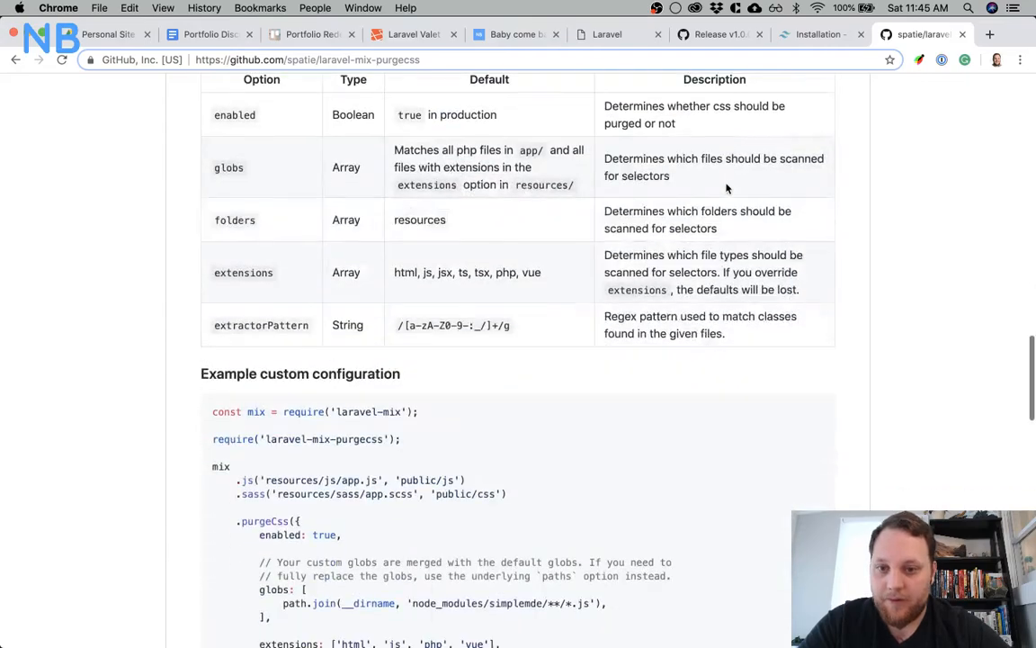
{"action": "scroll", "coordinate": [727, 189], "scroll_direction": "up", "scroll_amount": 15}
{"action": "left_click", "coordinate": [504, 34]}
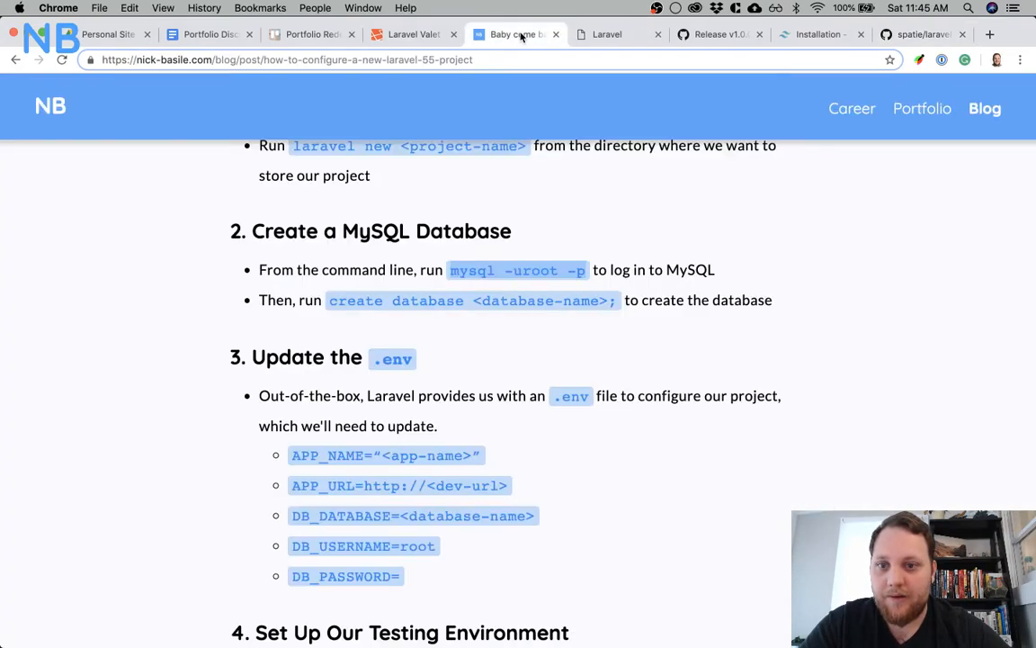
{"action": "scroll", "coordinate": [424, 296], "scroll_direction": "down", "scroll_amount": 5}
{"action": "scroll", "coordinate": [425, 297], "scroll_direction": "down", "scroll_amount": 15}
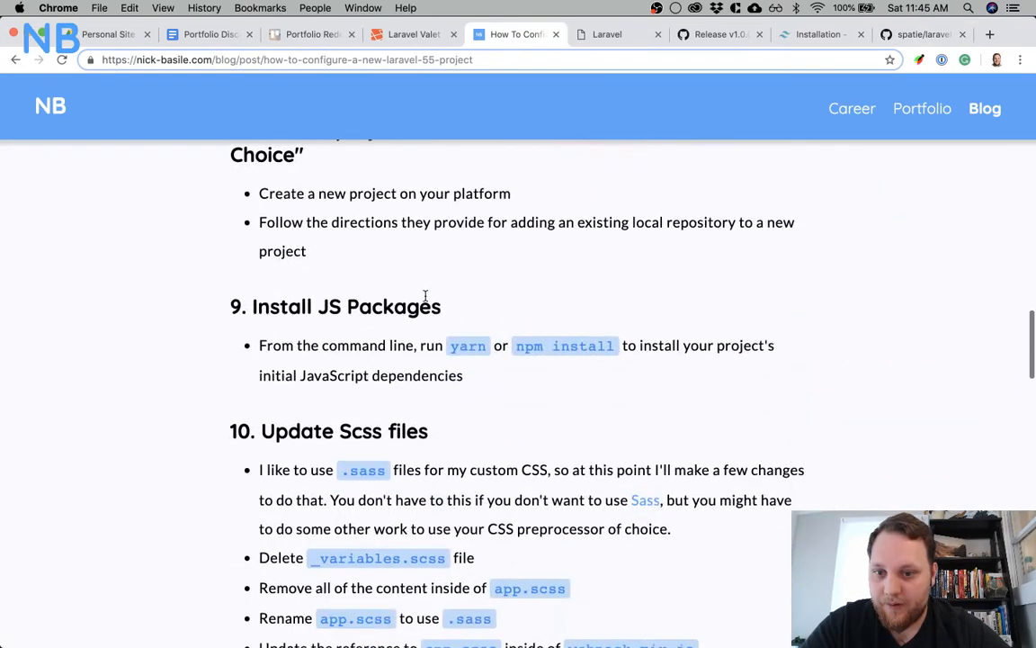
{"action": "scroll", "coordinate": [425, 297], "scroll_direction": "down", "scroll_amount": 10}
{"action": "scroll", "coordinate": [424, 297], "scroll_direction": "up", "scroll_amount": 5}
{"action": "scroll", "coordinate": [424, 297], "scroll_direction": "down", "scroll_amount": 2}
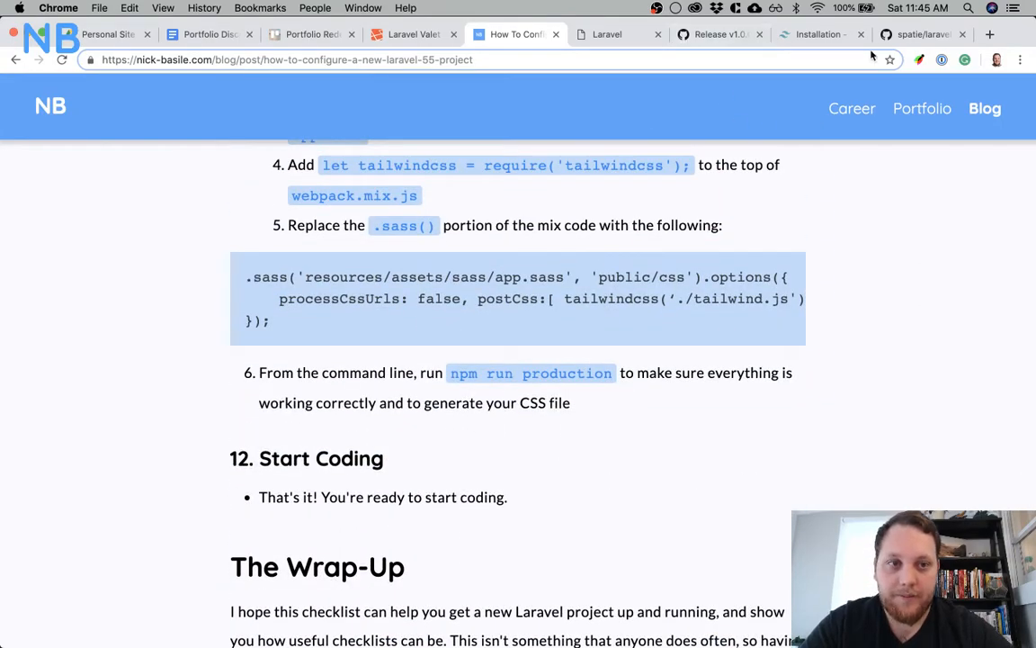
{"action": "left_click", "coordinate": [835, 35]}
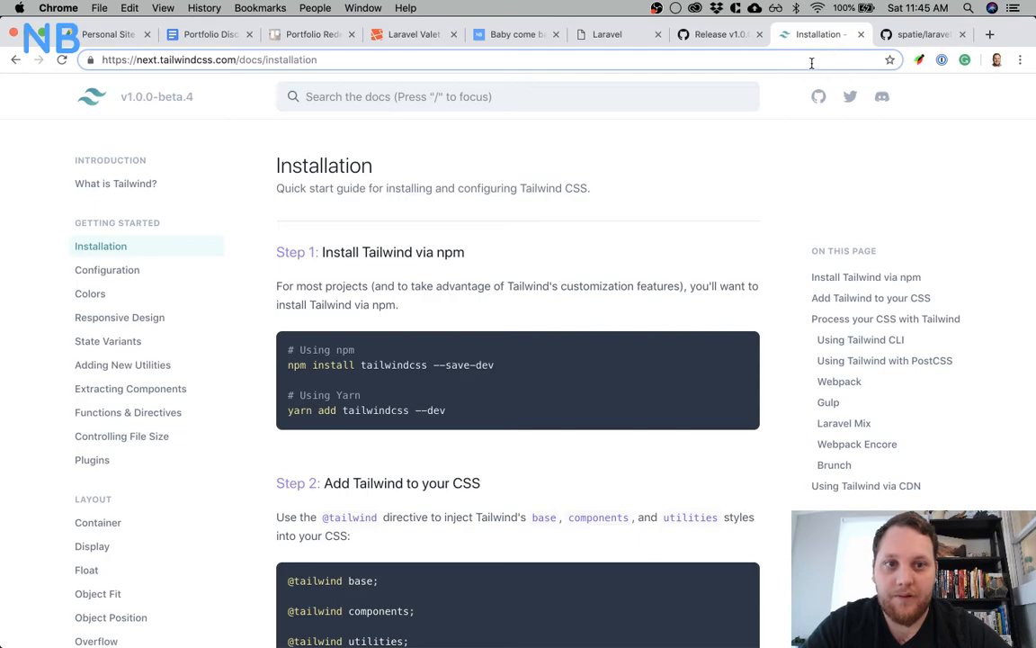
{"action": "left_click", "coordinate": [811, 63]}
{"action": "left_click", "coordinate": [889, 35]}
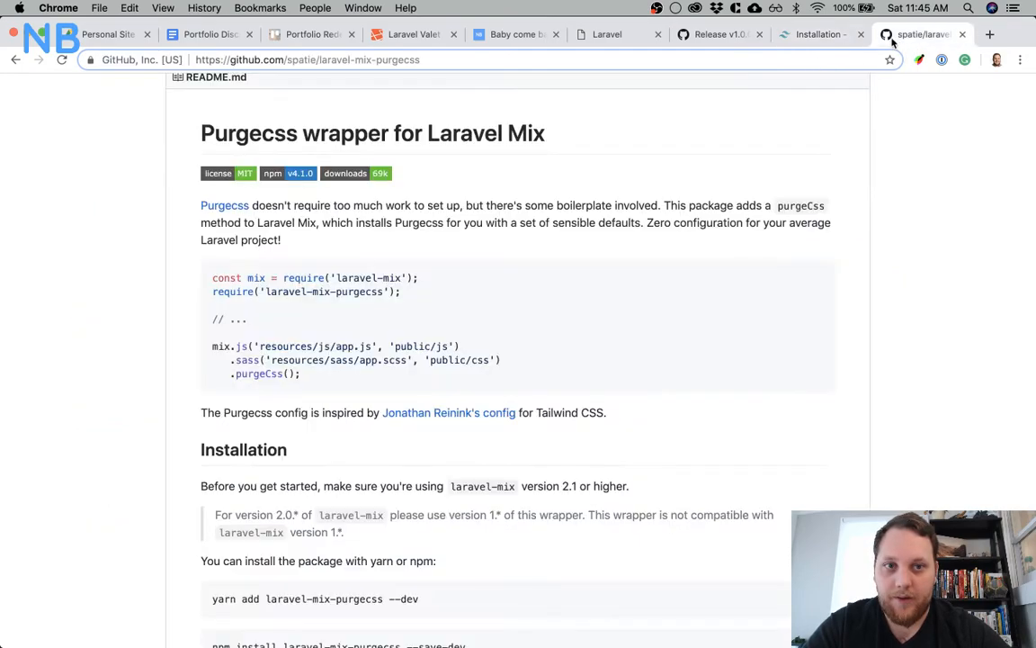
Search Google for laravel mix and open the Vendor Extraction section of Laravel's 5.8 Compiling Assets documentation
{"action": "type", "text": "laravel mi"}
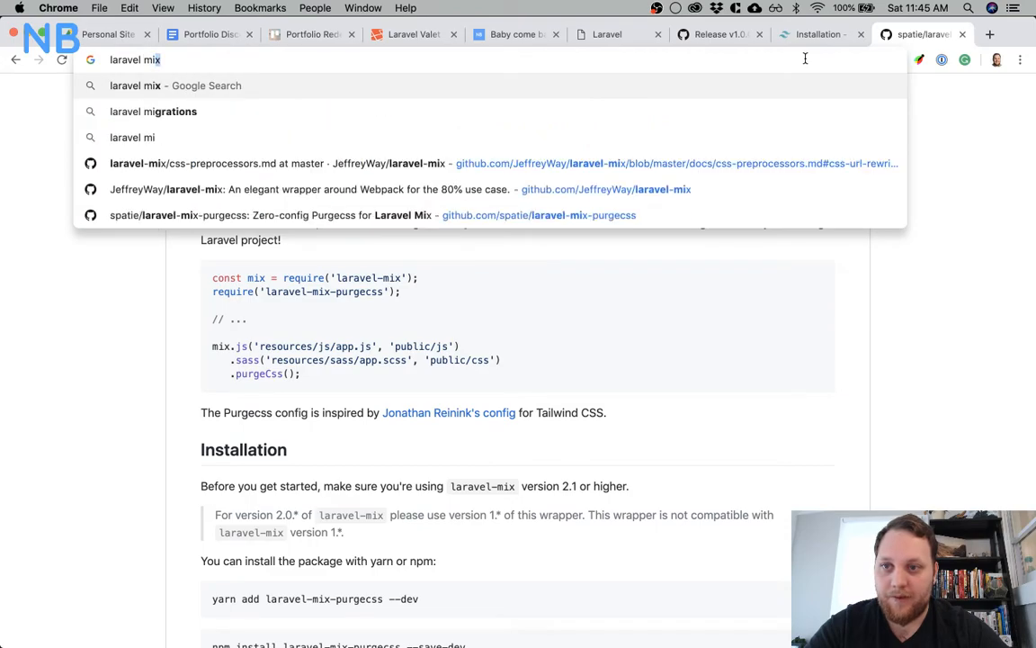
{"action": "key", "text": "Return"}
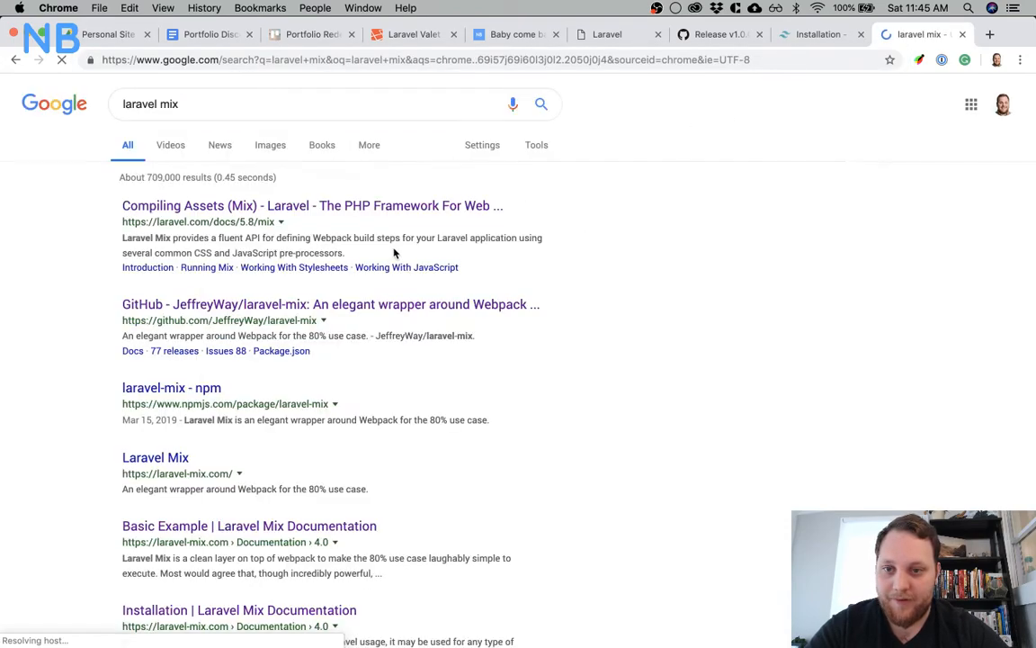
{"action": "left_click", "coordinate": [392, 214]}
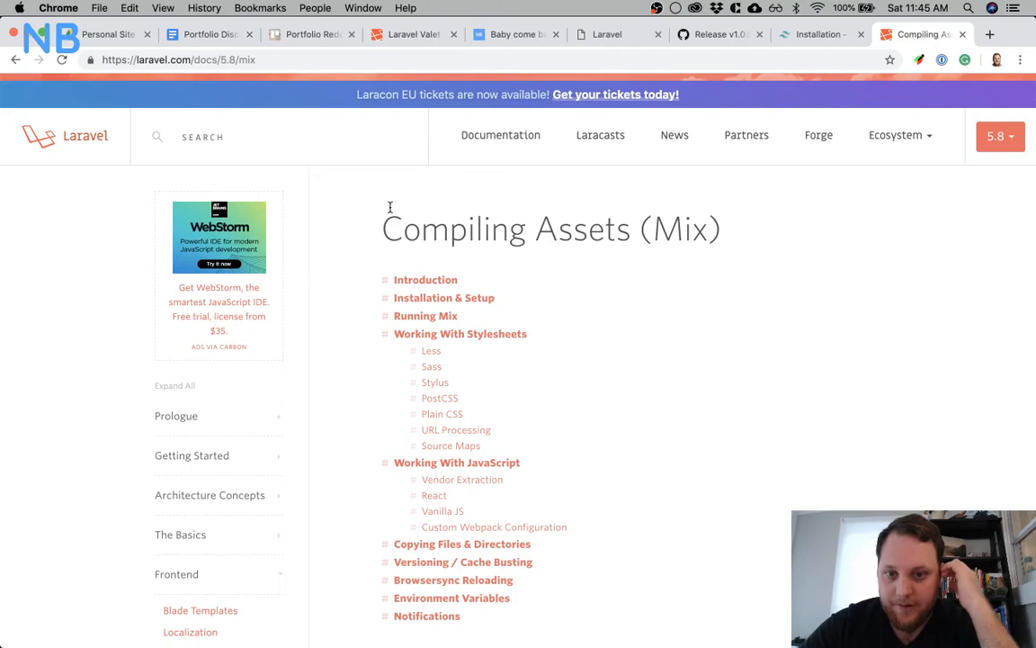
{"action": "left_click", "coordinate": [466, 480]}
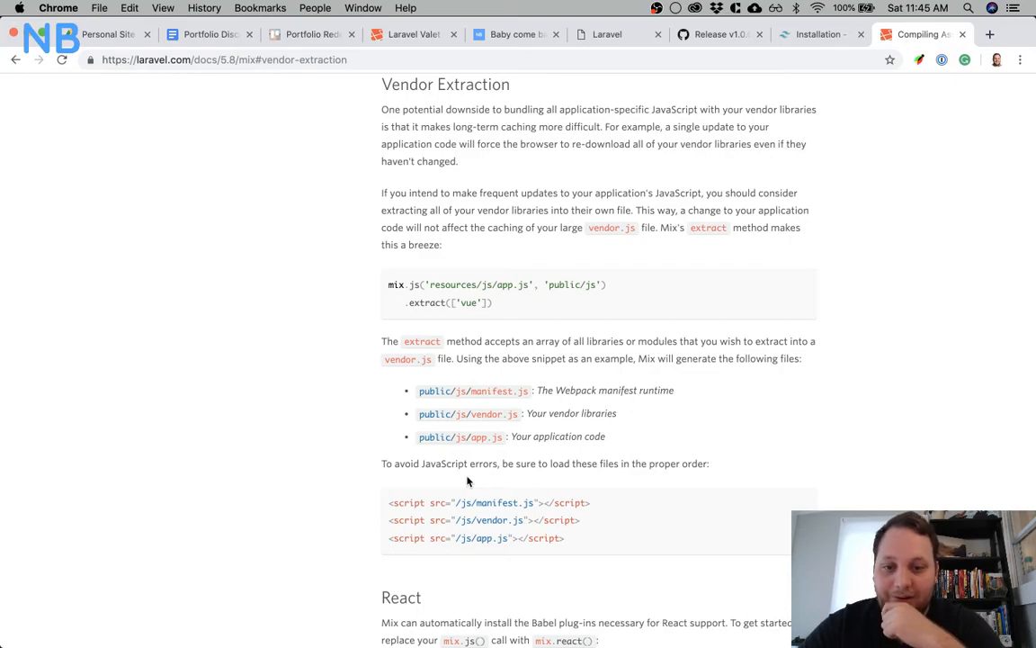
Copy the .extract(['vue']) call from the Vendor Extraction example and resize the Chrome window to half the screen
{"action": "scroll", "coordinate": [467, 482], "scroll_direction": "down", "scroll_amount": 2}
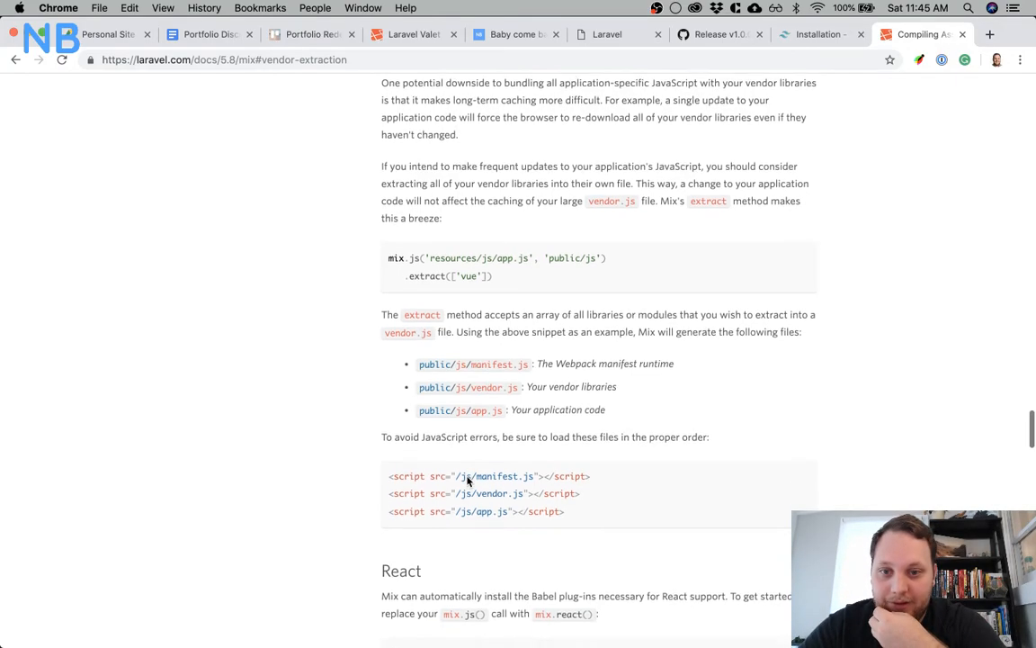
{"action": "scroll", "coordinate": [467, 481], "scroll_direction": "down", "scroll_amount": 3}
{"action": "scroll", "coordinate": [466, 481], "scroll_direction": "up", "scroll_amount": 4}
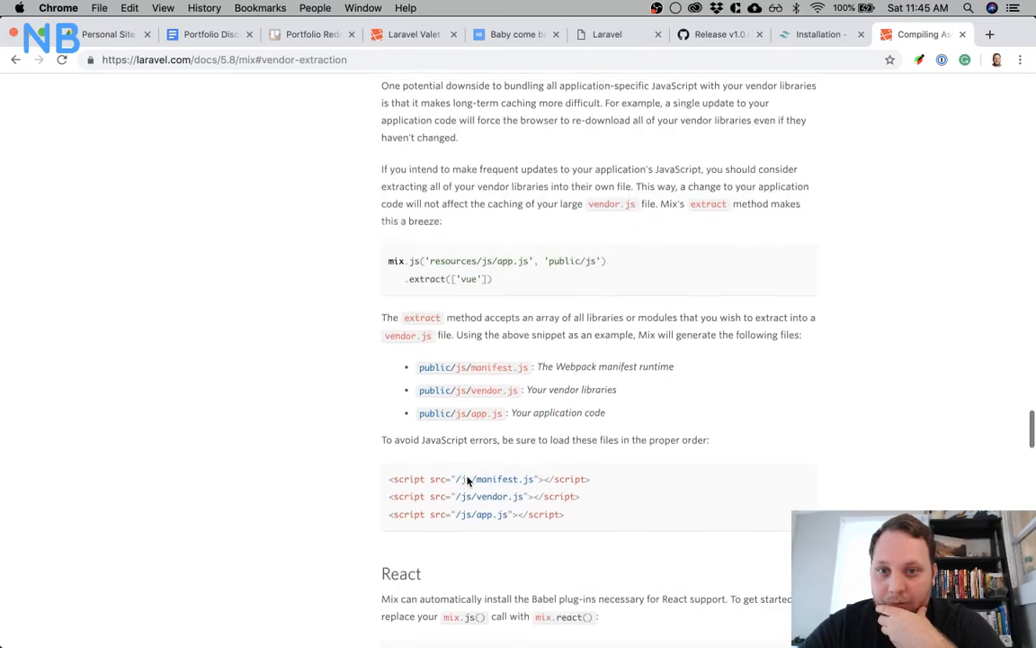
{"action": "scroll", "coordinate": [467, 481], "scroll_direction": "up", "scroll_amount": 1}
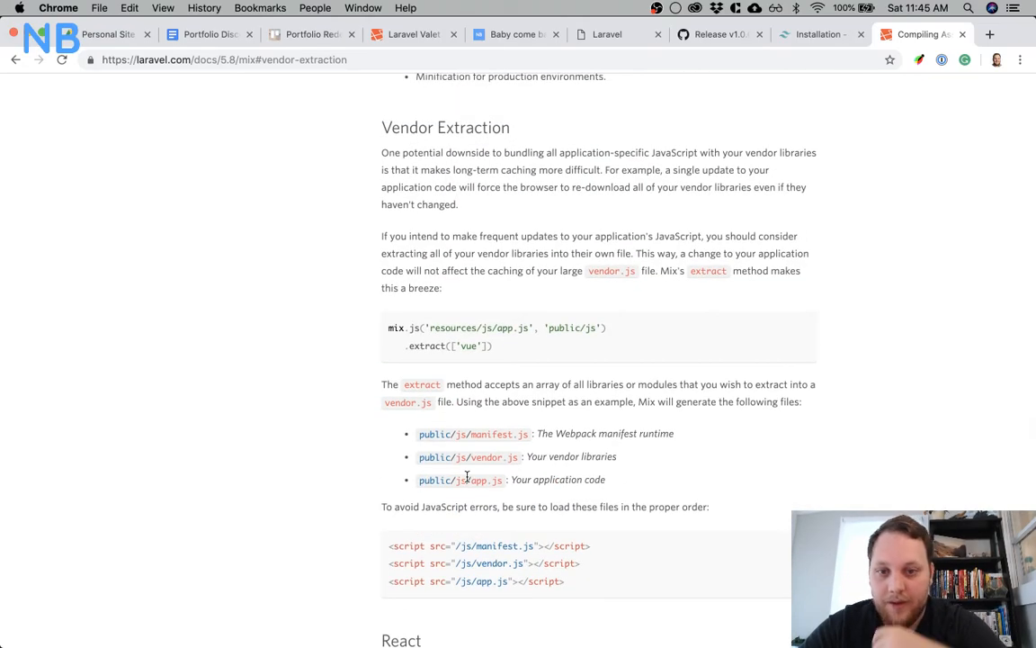
{"action": "left_click_drag", "start_coordinate": [503, 349], "coordinate": [406, 346]}
{"action": "key", "text": "super+c"}
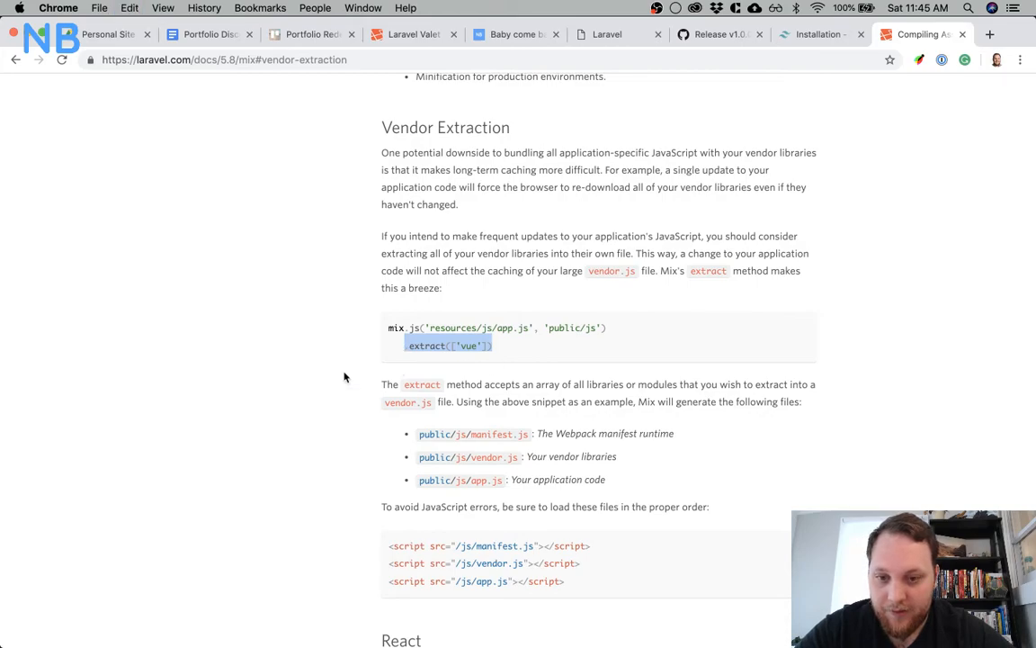
{"action": "left_click", "coordinate": [260, 405]}
{"action": "key", "text": "alt+super+Right"}
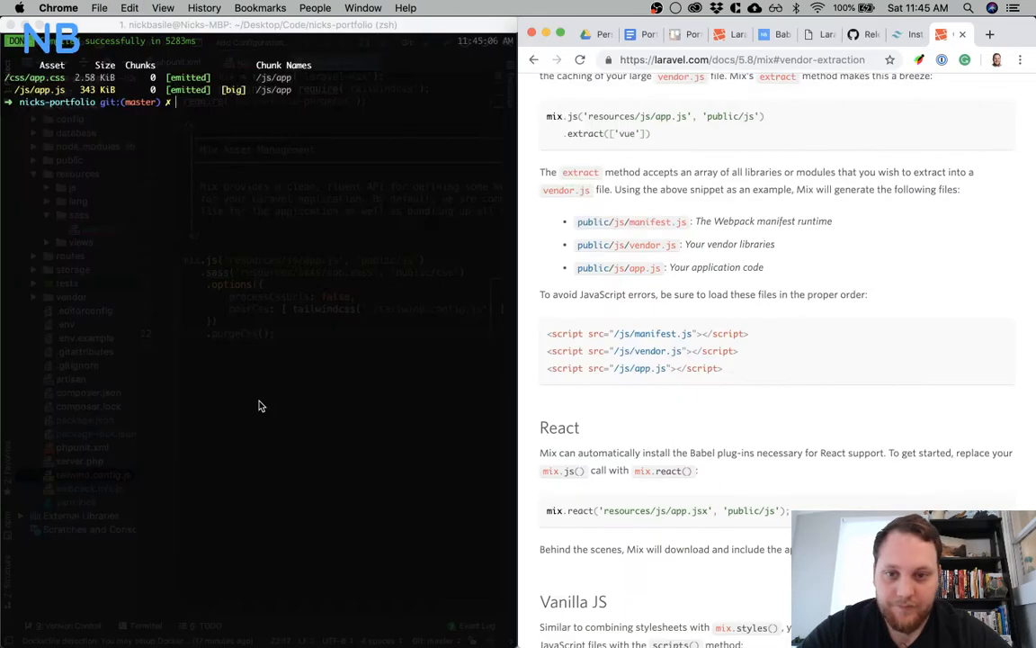
Switch to PhpStorm and insert .extract(['vue']) on its own line below the mix.js call in webpack.mix.js
{"action": "left_click", "coordinate": [346, 187]}
{"action": "key", "text": "super+Tab"}
{"action": "key", "text": "super+Tab"}
{"action": "key", "text": "super+Tab"}
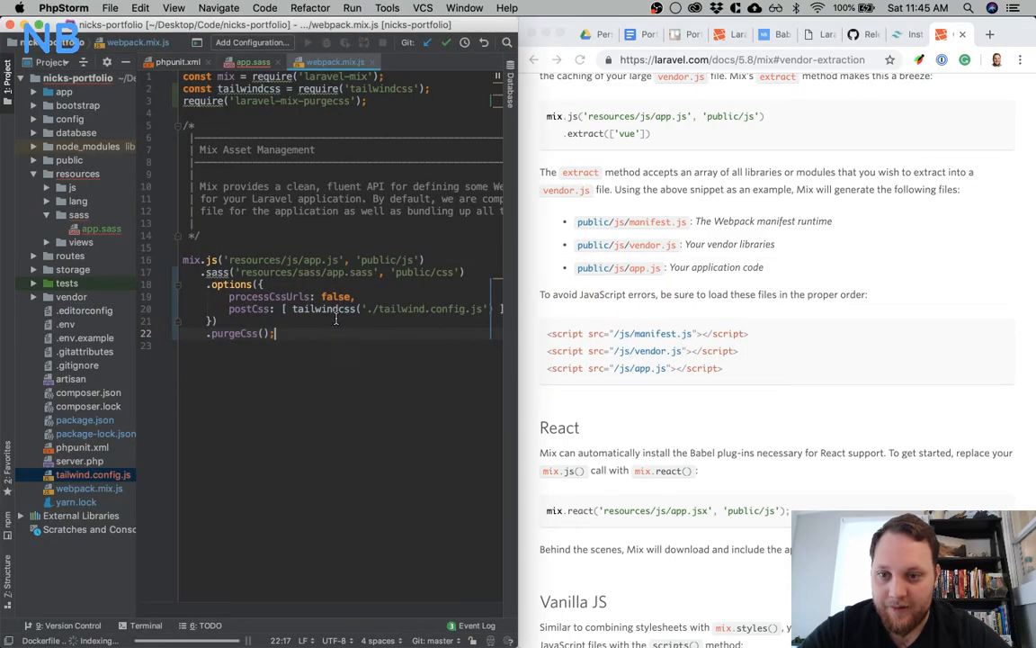
{"action": "left_click", "coordinate": [442, 259]}
{"action": "key", "text": "Return"}
{"action": "key", "text": "super+v"}
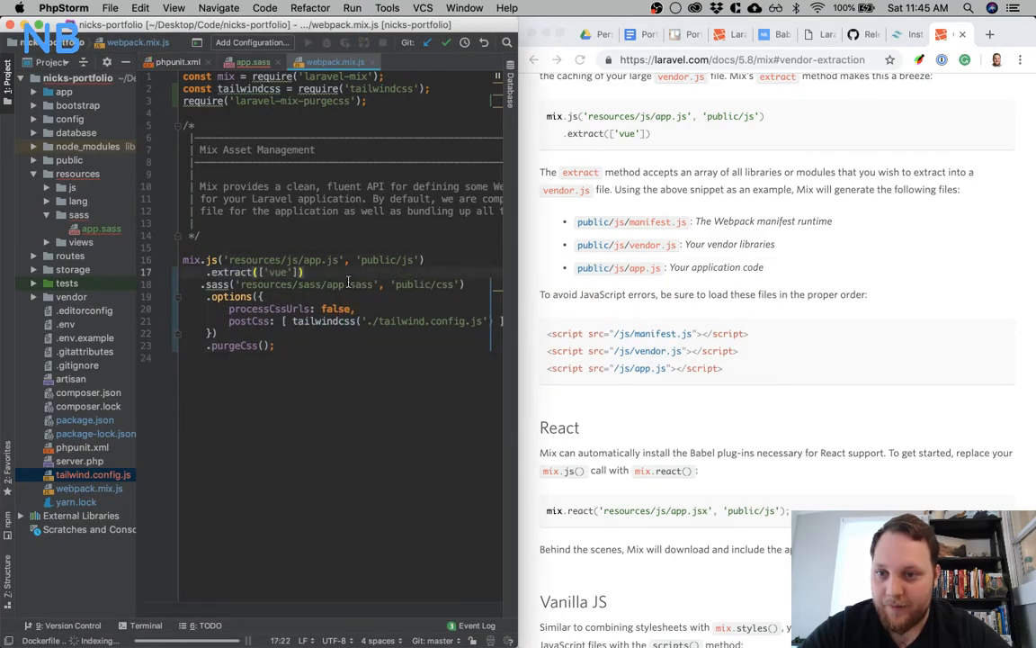
Align the indentation of the .extract and .sass lines with the other chained calls in webpack.mix.js
{"action": "left_click", "coordinate": [206, 275]}
{"action": "key", "text": "BackSpace"}
{"action": "key", "text": "Return"}
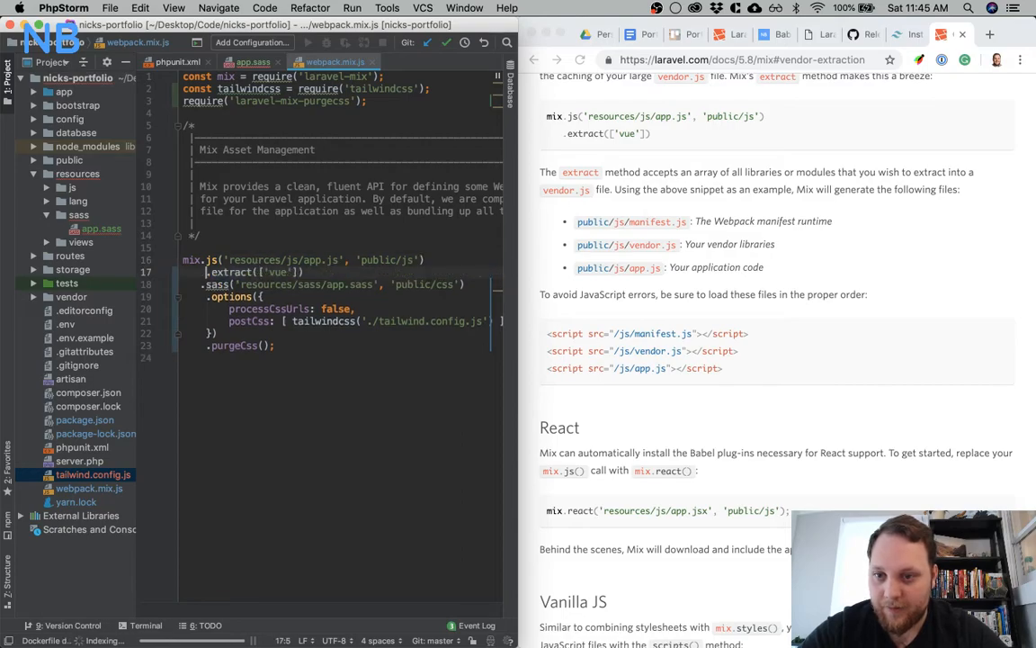
{"action": "key", "text": "Down"}
{"action": "key", "text": "Left"}
{"action": "key", "text": "Down"}
{"action": "left_click", "coordinate": [338, 364]}
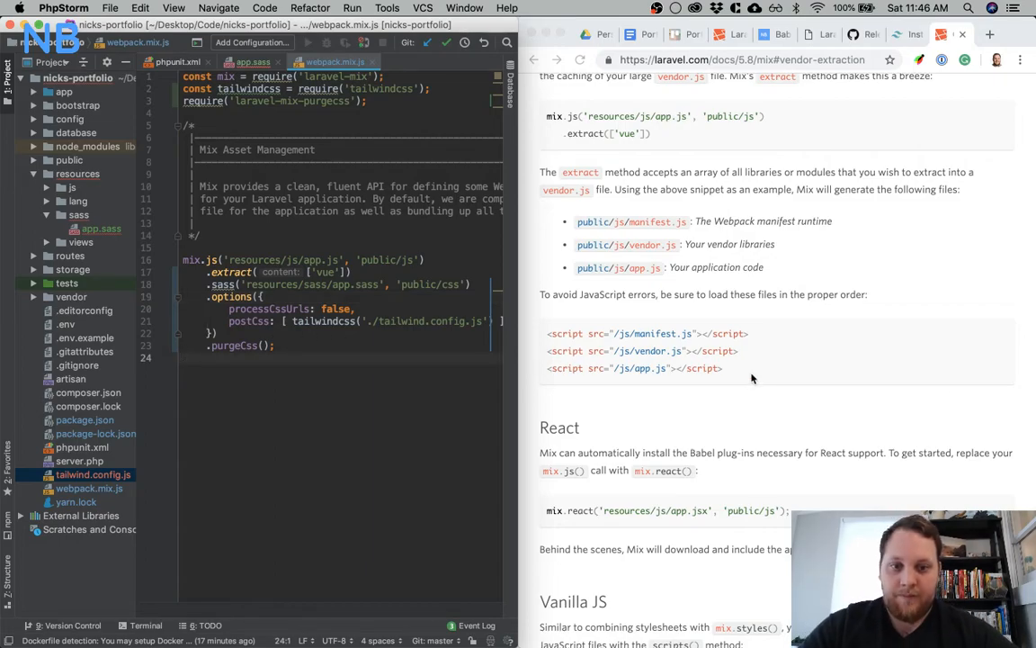
Copy the .version() call from the Versioning / Cache Busting example and insert it below .extract(['vue']) in webpack.mix.js
{"action": "scroll", "coordinate": [752, 378], "scroll_direction": "down", "scroll_amount": 10}
{"action": "scroll", "coordinate": [751, 377], "scroll_direction": "down", "scroll_amount": 10}
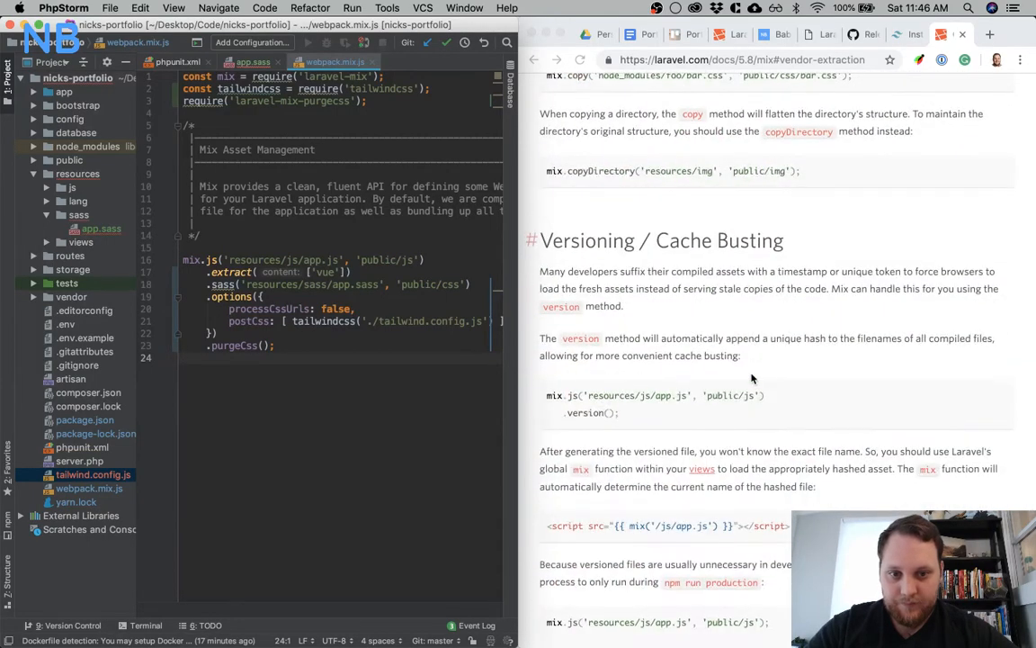
{"action": "scroll", "coordinate": [752, 378], "scroll_direction": "down", "scroll_amount": 5}
{"action": "scroll", "coordinate": [752, 378], "scroll_direction": "up", "scroll_amount": 4}
{"action": "left_click", "coordinate": [557, 306]}
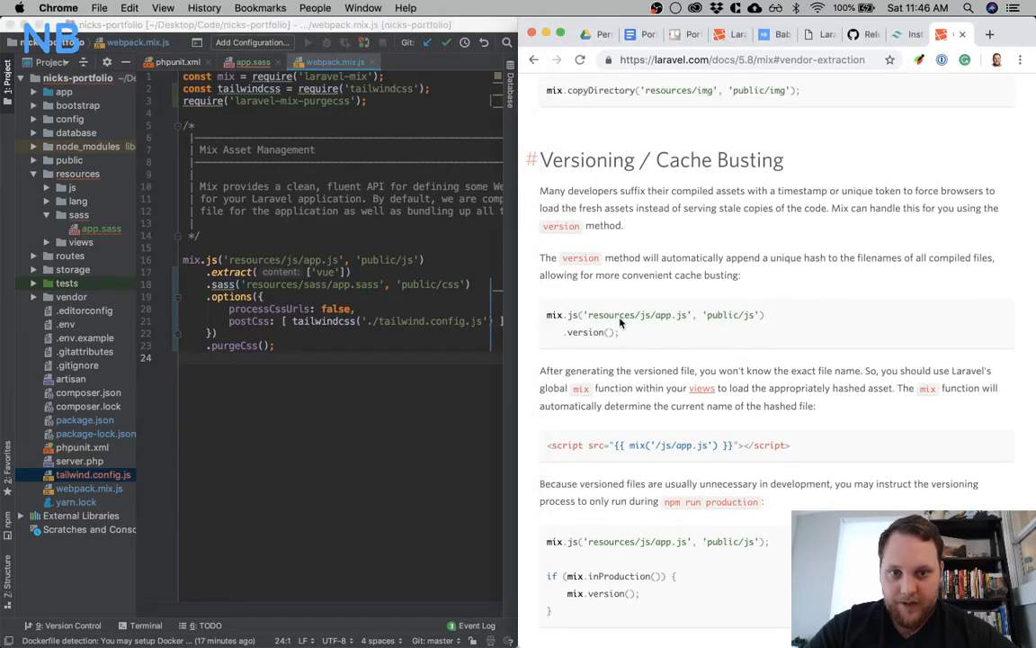
{"action": "left_click_drag", "start_coordinate": [611, 332], "coordinate": [563, 333]}
{"action": "key", "text": "super+c"}
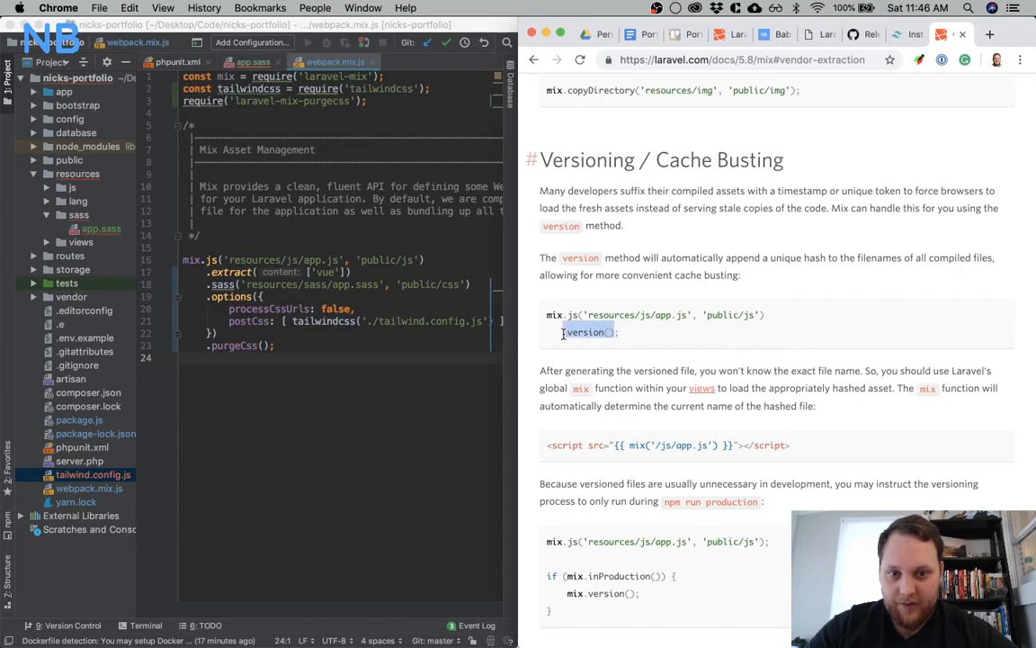
{"action": "left_click", "coordinate": [364, 273]}
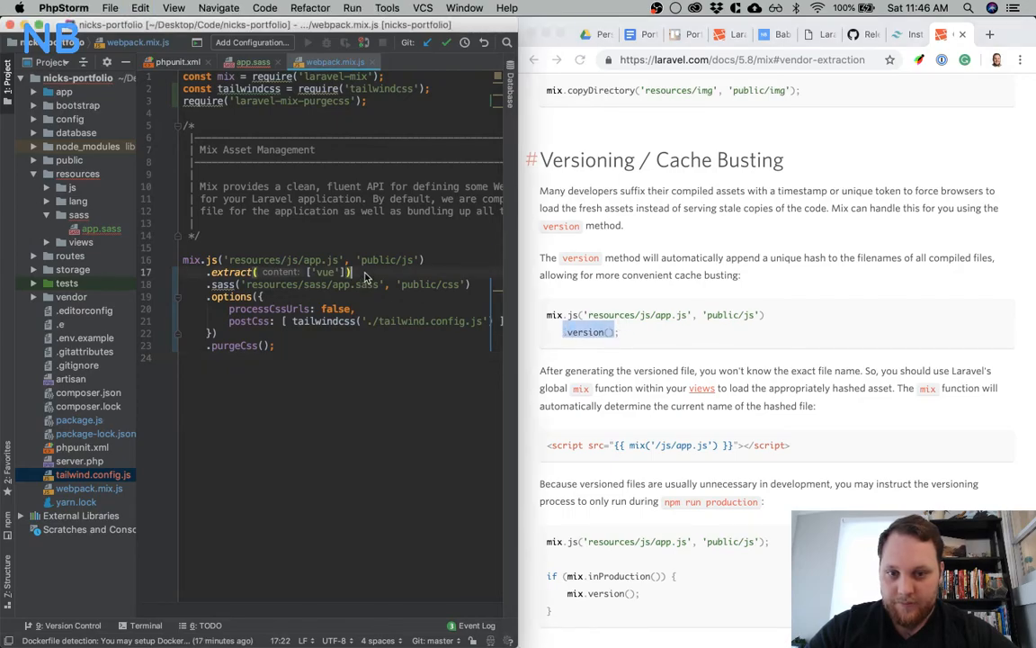
{"action": "key", "text": "Return"}
{"action": "key", "text": "super+v"}
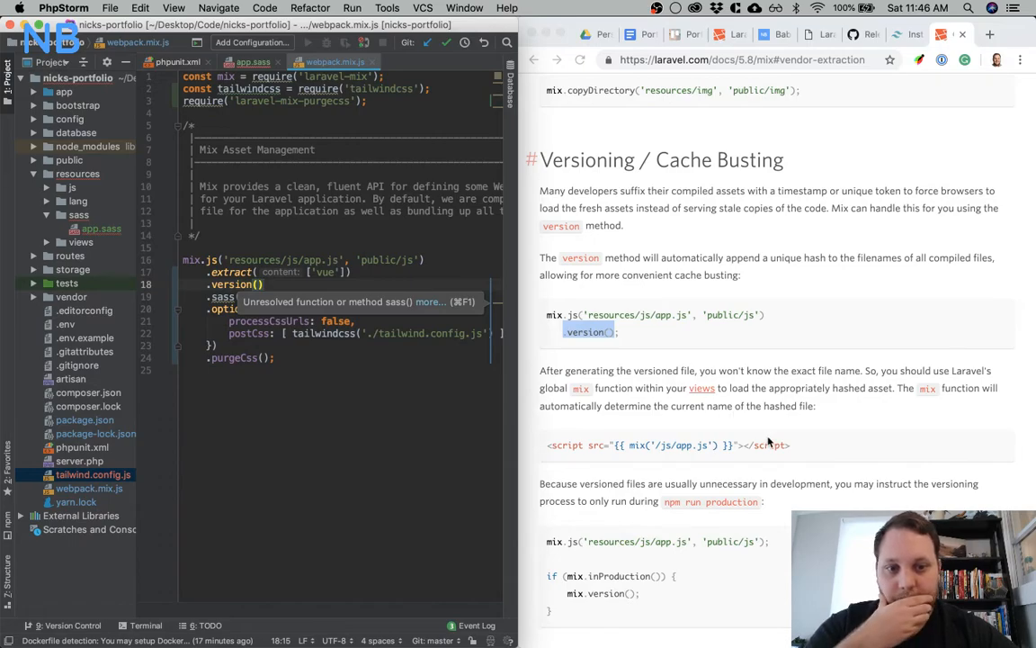
Consult the production-only versioning example in the docs and remove the .version() line from the mix chain in webpack.mix.js
{"action": "scroll", "coordinate": [767, 440], "scroll_direction": "down", "scroll_amount": 3}
{"action": "scroll", "coordinate": [767, 439], "scroll_direction": "down", "scroll_amount": 2}
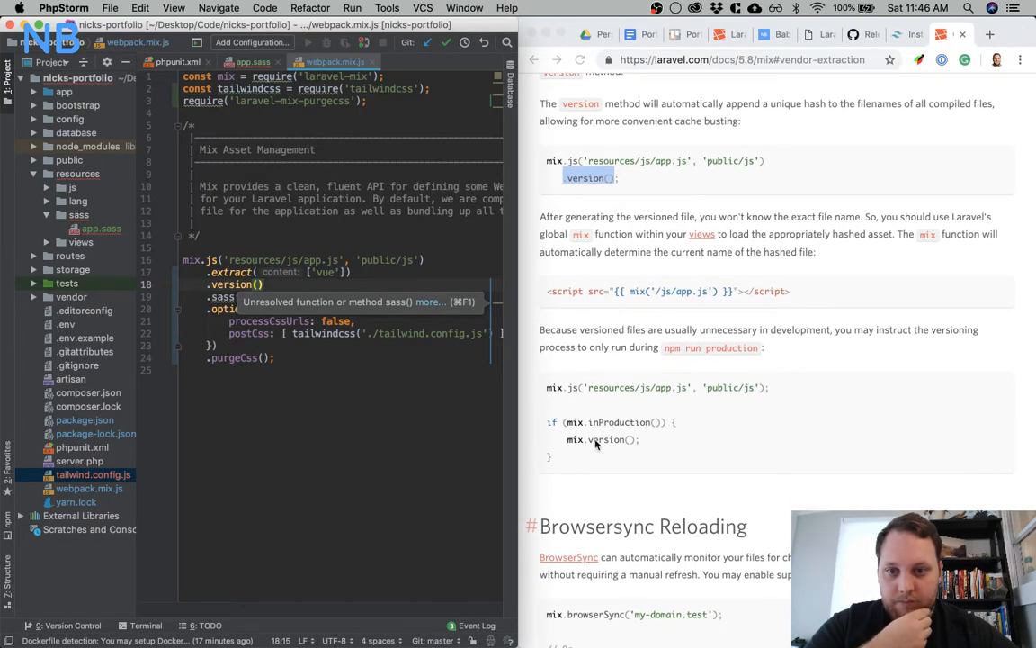
{"action": "key", "text": "super+shift+Left"}
{"action": "key", "text": "BackSpace"}
{"action": "key", "text": "BackSpace"}
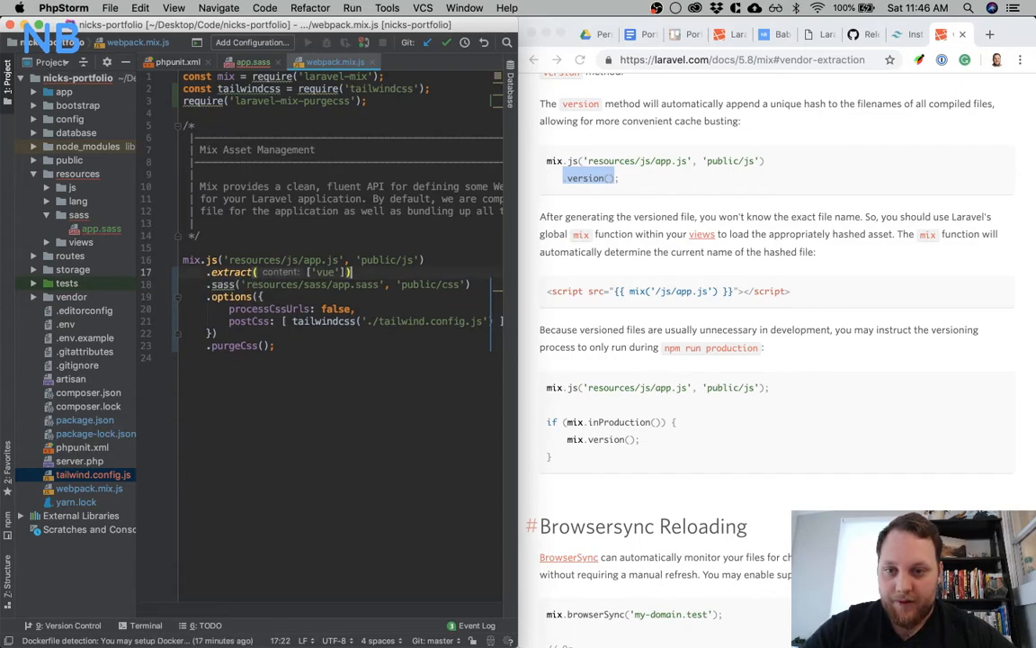
Copy the if (mix.inProduction()) block containing mix.version() from the docs and add it at the end of webpack.mix.js
{"action": "left_click", "coordinate": [581, 433]}
{"action": "left_click_drag", "start_coordinate": [559, 456], "coordinate": [542, 426]}
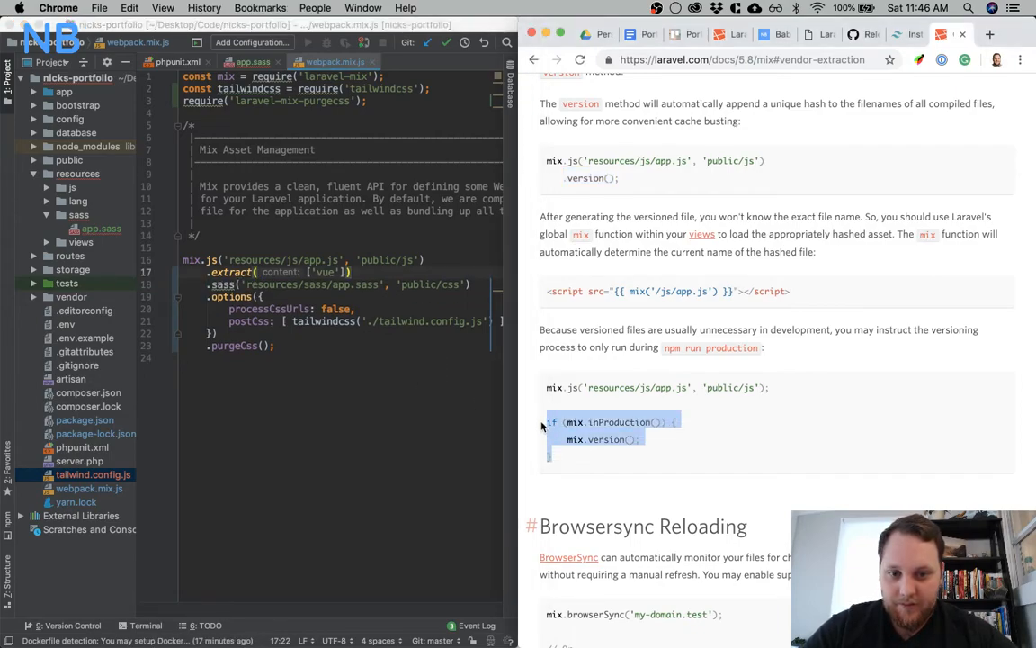
{"action": "key", "text": "super+c"}
{"action": "left_click", "coordinate": [221, 344]}
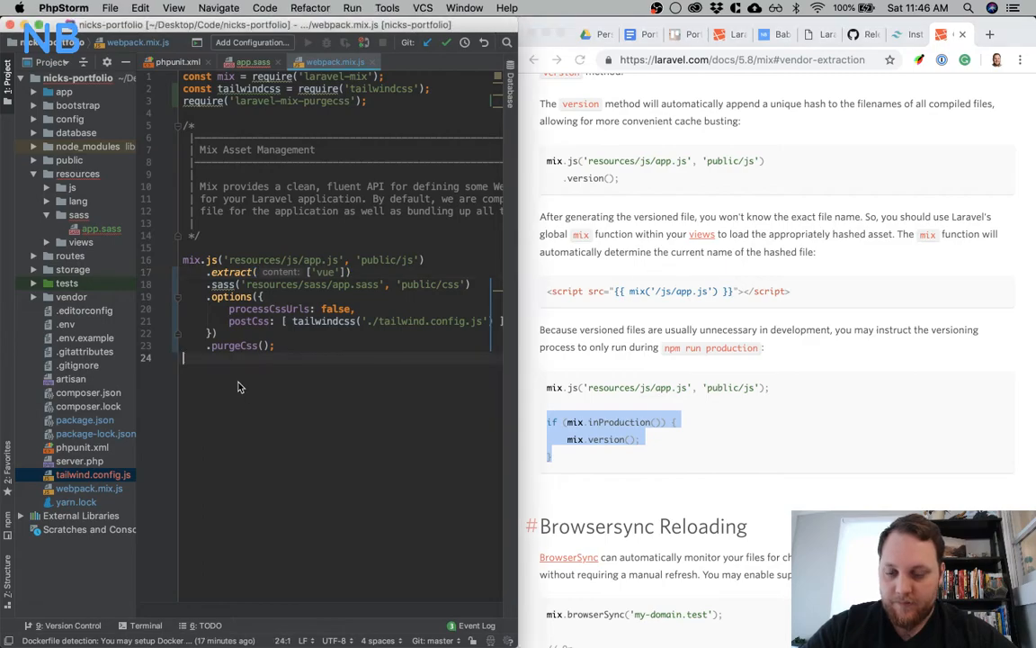
{"action": "key", "text": "super+v"}
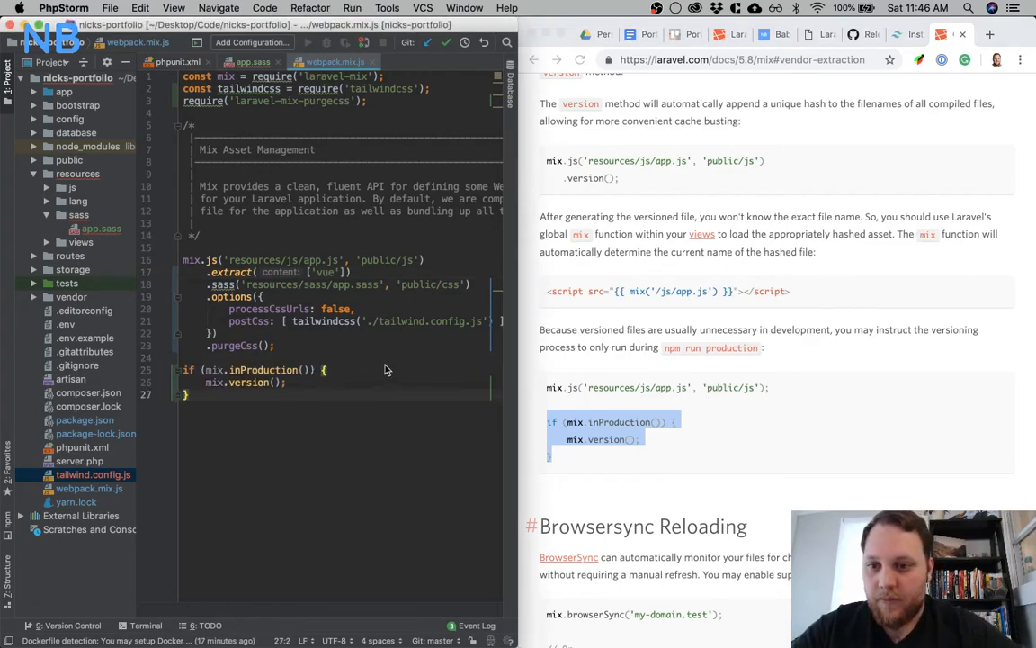
Copy .browserSync('my-domain.test') from the Browsersync Reloading example and chain it after .purgeCss() in webpack.mix.js, before the semicolon
{"action": "scroll", "coordinate": [657, 514], "scroll_direction": "down", "scroll_amount": 3}
{"action": "left_click", "coordinate": [653, 369]}
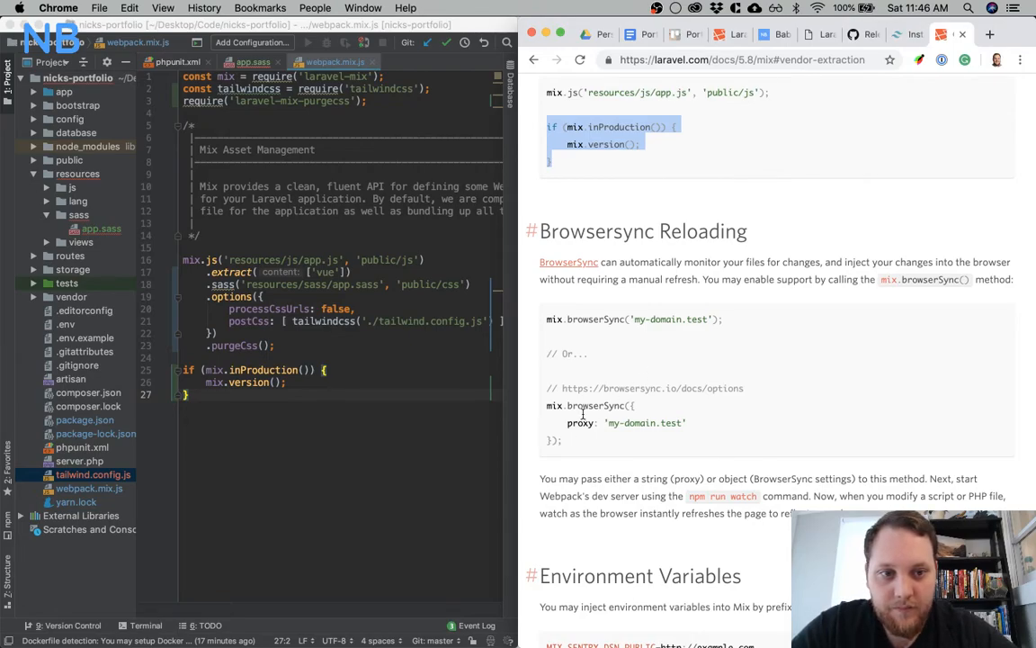
{"action": "left_click", "coordinate": [569, 319]}
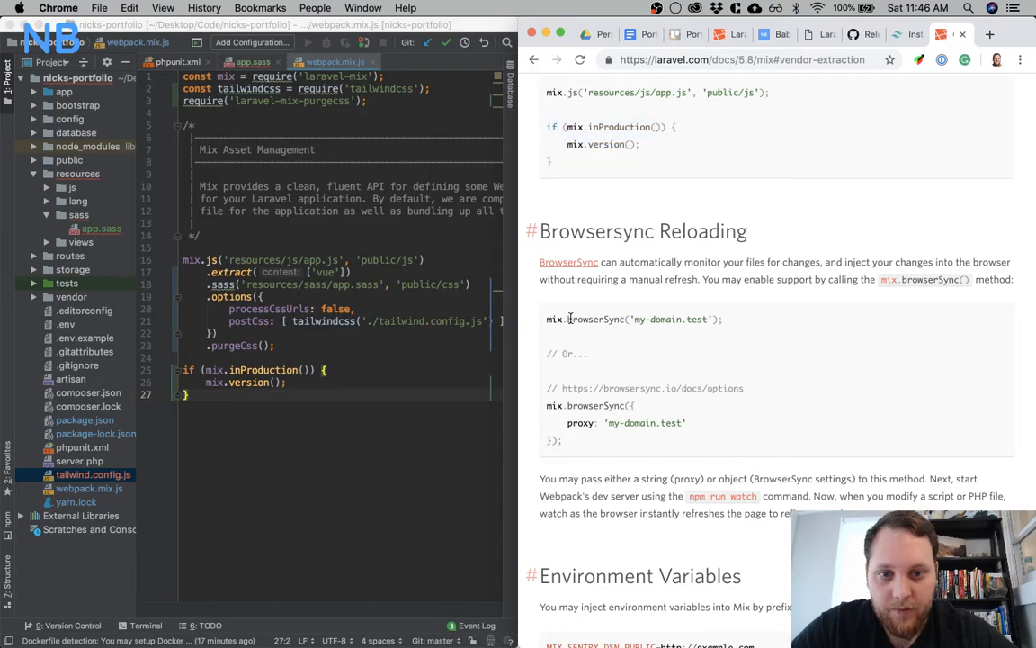
{"action": "left_click_drag", "start_coordinate": [563, 319], "coordinate": [717, 322]}
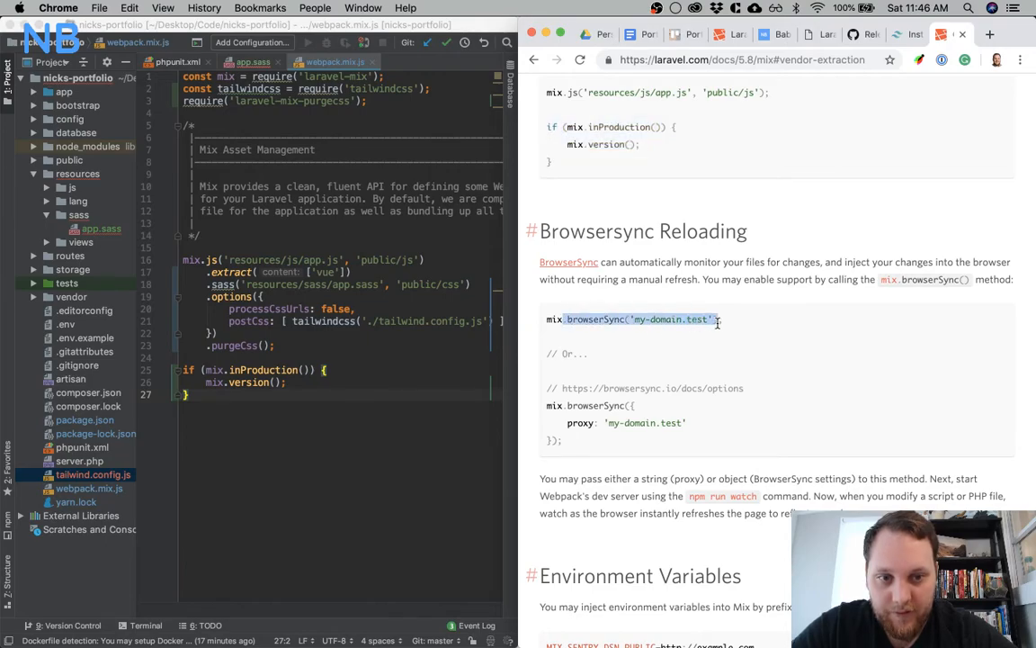
{"action": "left_click", "coordinate": [267, 346]}
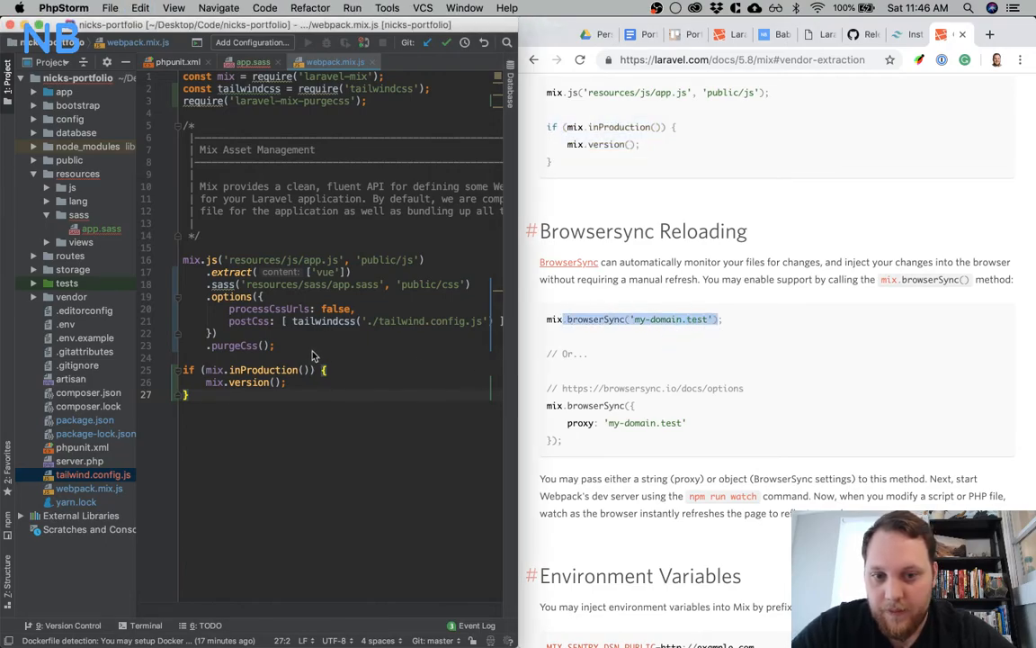
{"action": "key", "text": "Return"}
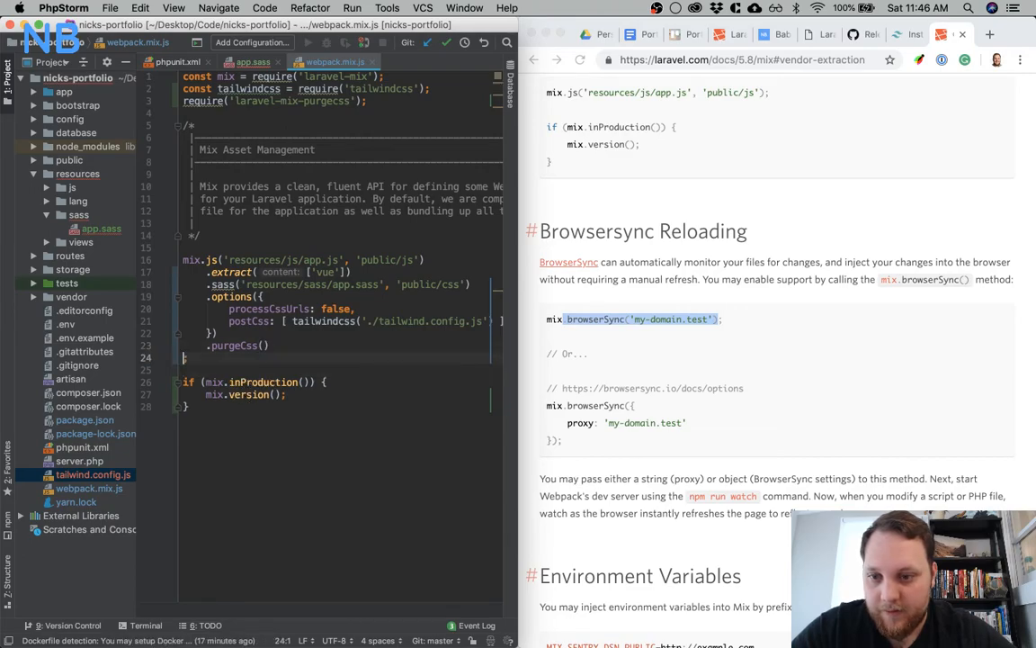
{"action": "key", "text": "ctrl+v"}
Set the browserSync domain in webpack.mix.js to nicks-portfolio.test
{"action": "double_click", "coordinate": [317, 357]}
{"action": "key", "text": "BackSpace"}
{"action": "key", "text": "BackSpace"}
{"action": "key", "text": "BackSpace"}
{"action": "key", "text": "BackSpace"}
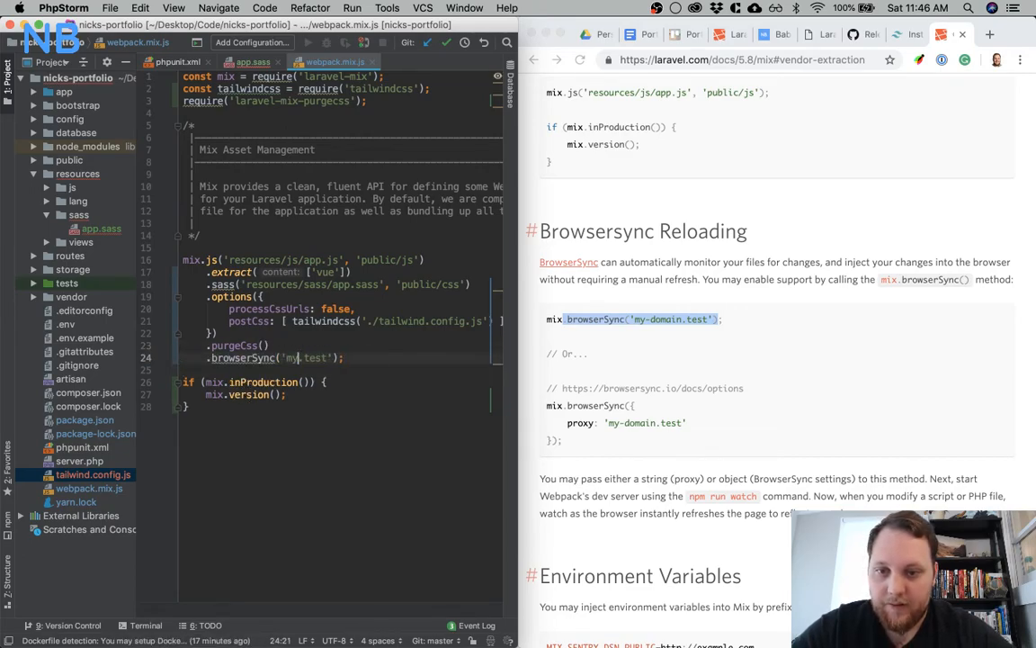
{"action": "type", "text": "nick-spo"}
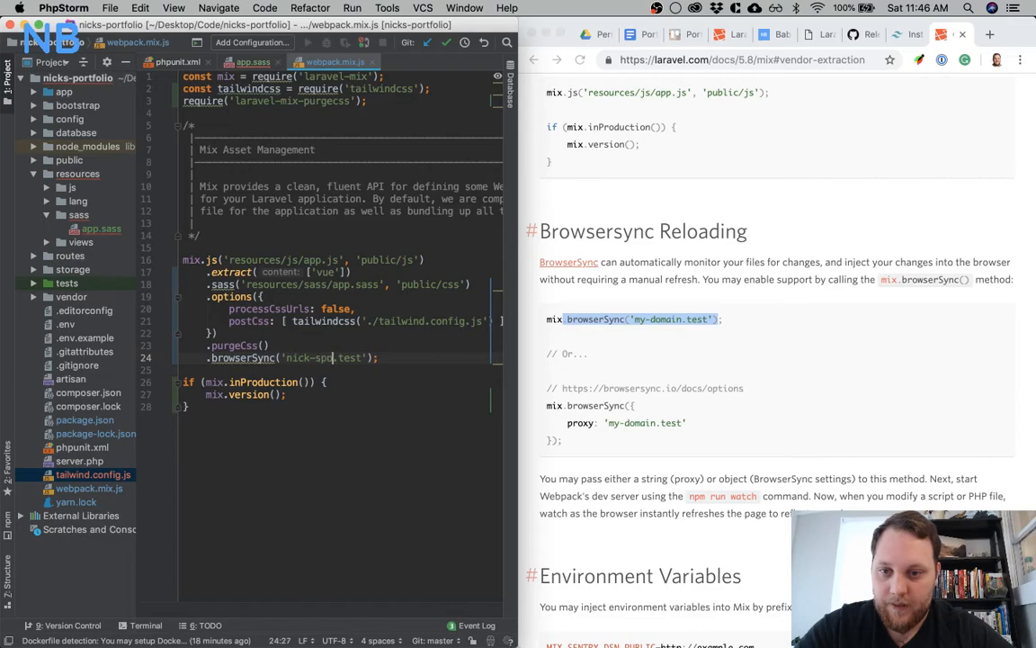
{"action": "type", "text": "-portfolio"}
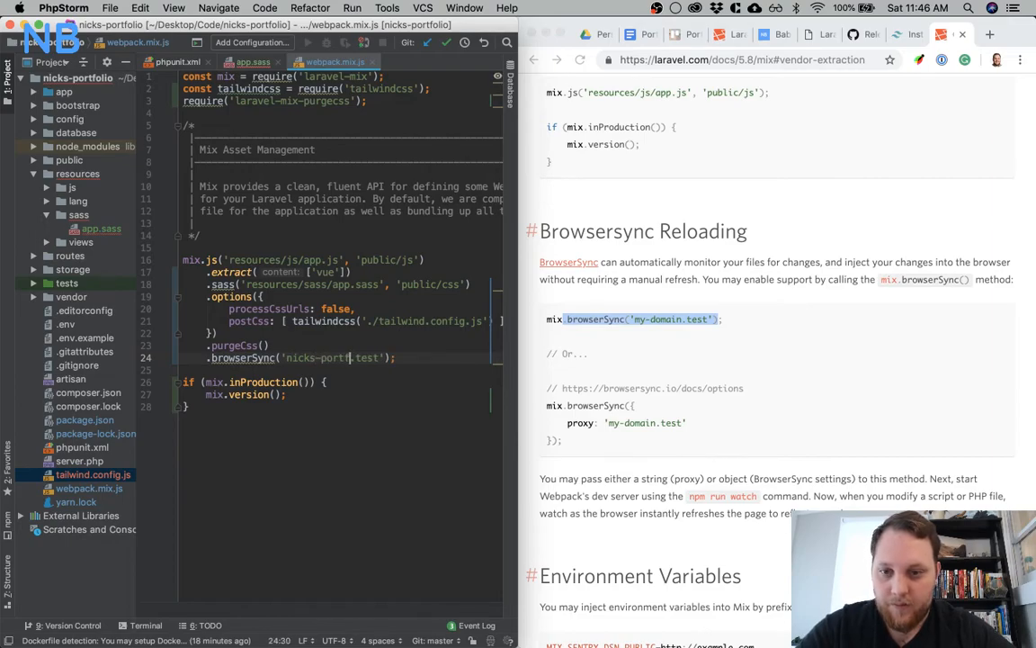
{"action": "left_click", "coordinate": [319, 441]}
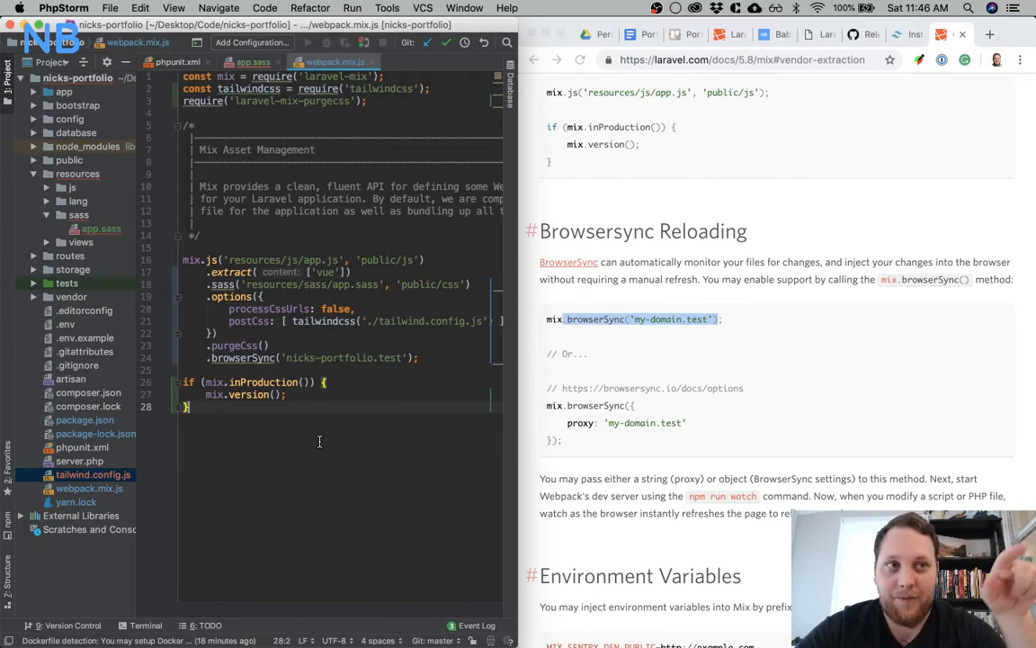
Return to the Vendor Extraction section of the docs and copy the three script tags for manifest.js, vendor.js and app.js
{"action": "scroll", "coordinate": [612, 422], "scroll_direction": "down", "scroll_amount": 3}
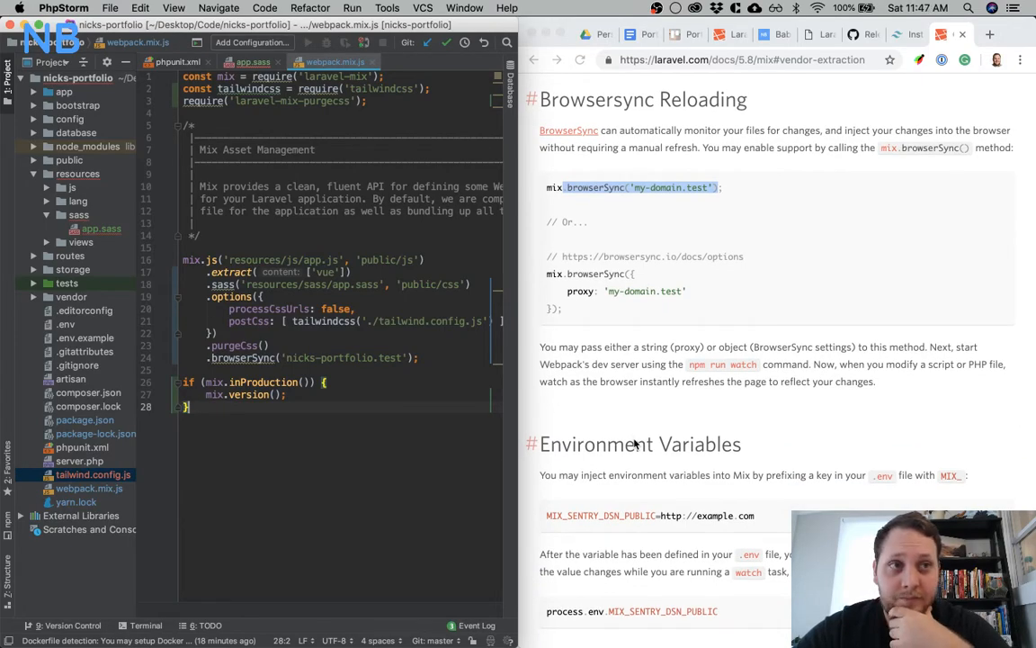
{"action": "scroll", "coordinate": [635, 442], "scroll_direction": "up", "scroll_amount": 2}
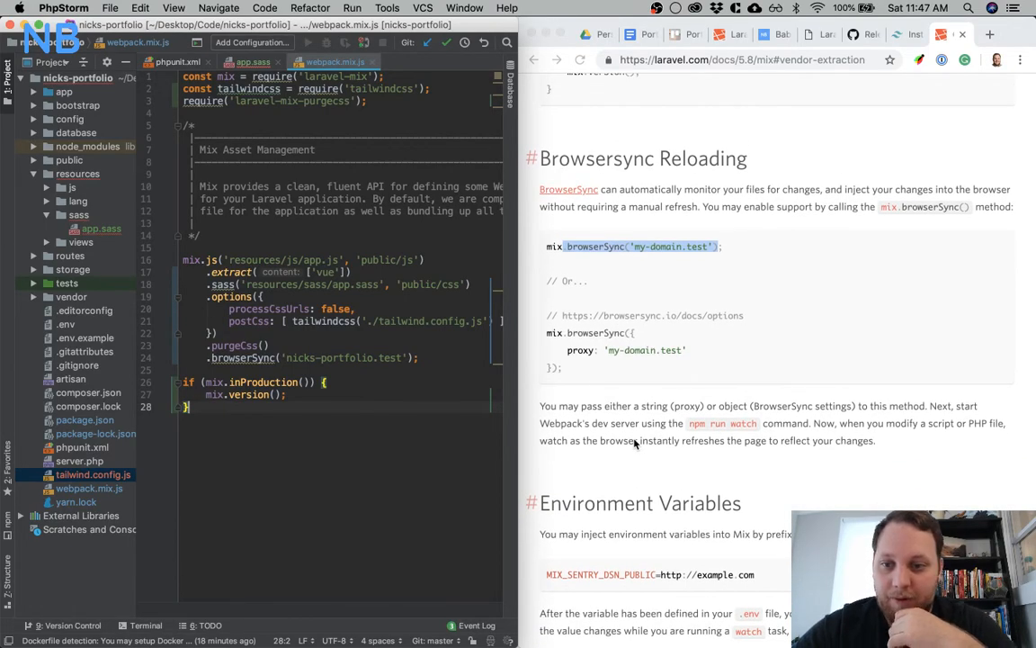
{"action": "scroll", "coordinate": [635, 442], "scroll_direction": "up", "scroll_amount": 6}
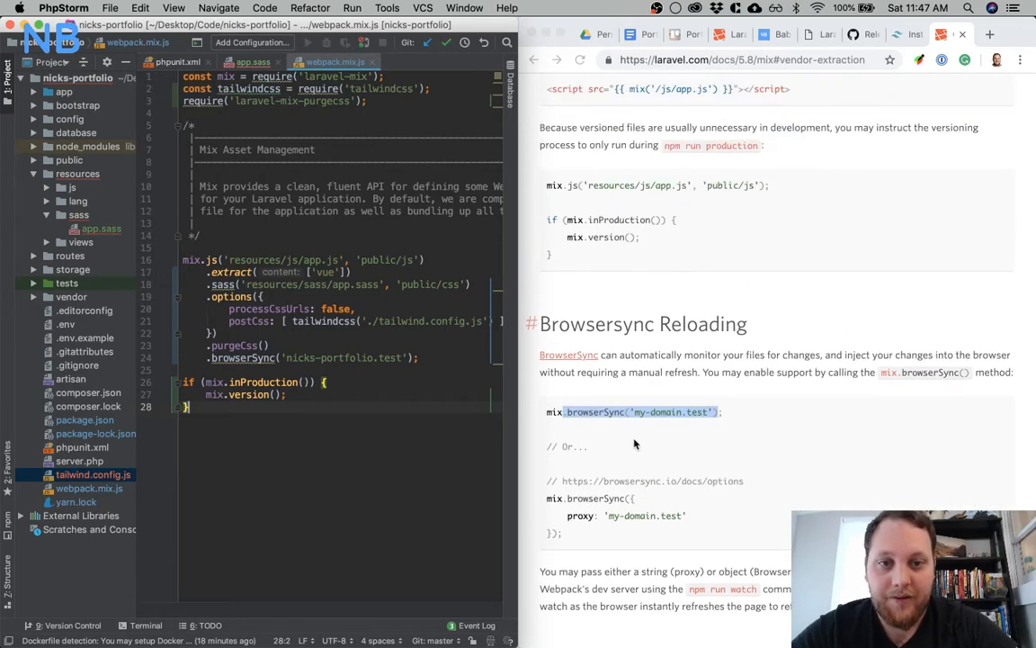
{"action": "scroll", "coordinate": [635, 442], "scroll_direction": "up", "scroll_amount": 6}
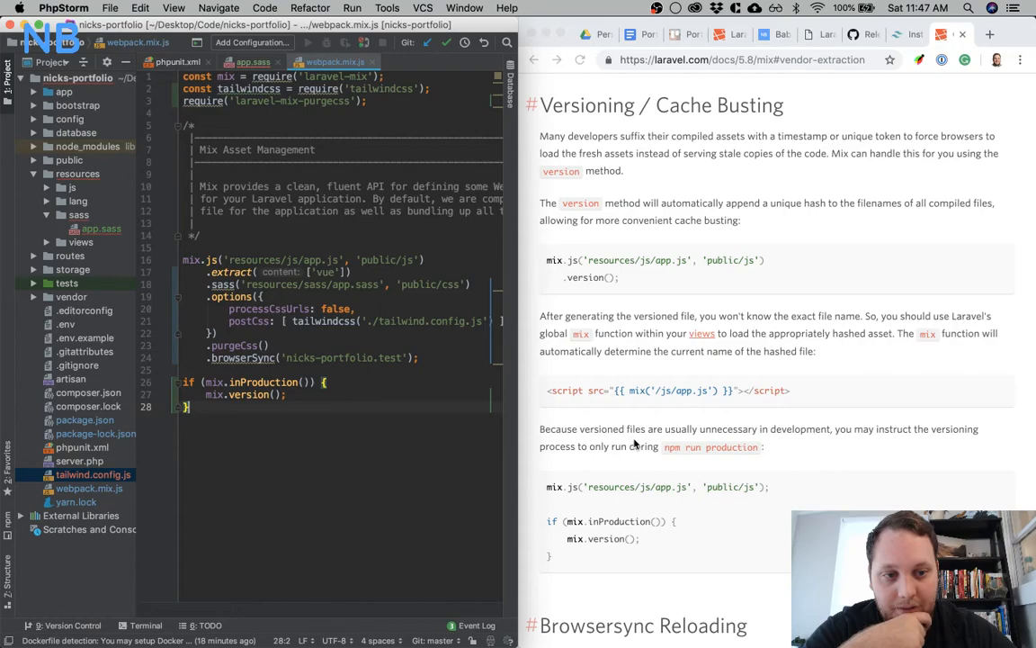
{"action": "scroll", "coordinate": [684, 406], "scroll_direction": "up", "scroll_amount": 1}
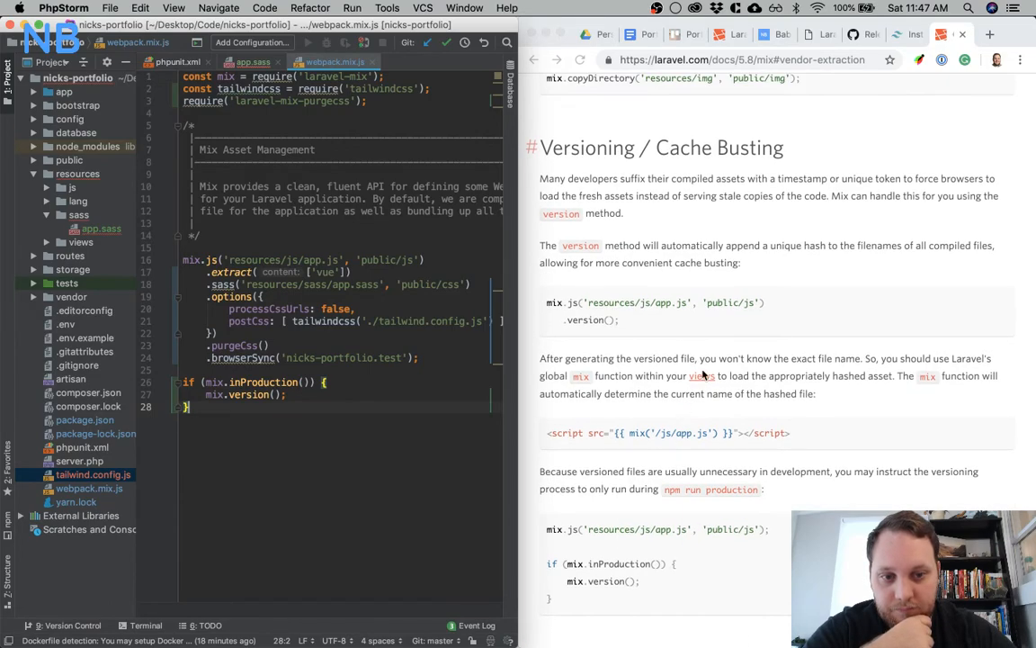
{"action": "left_click", "coordinate": [702, 382]}
{"action": "scroll", "coordinate": [719, 373], "scroll_direction": "up", "scroll_amount": 10}
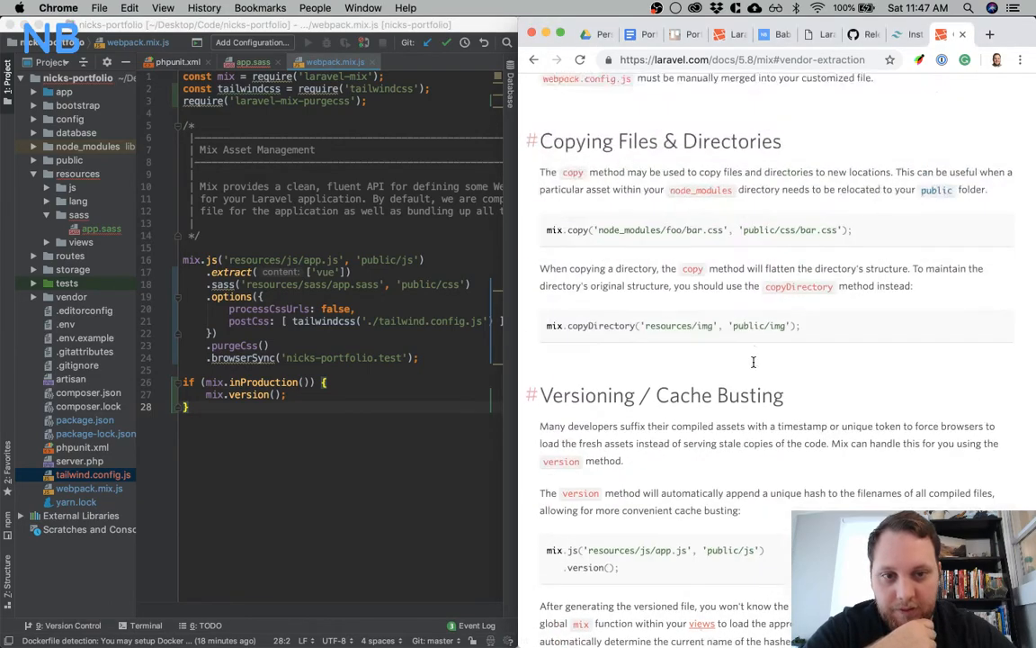
{"action": "scroll", "coordinate": [754, 366], "scroll_direction": "up", "scroll_amount": 20}
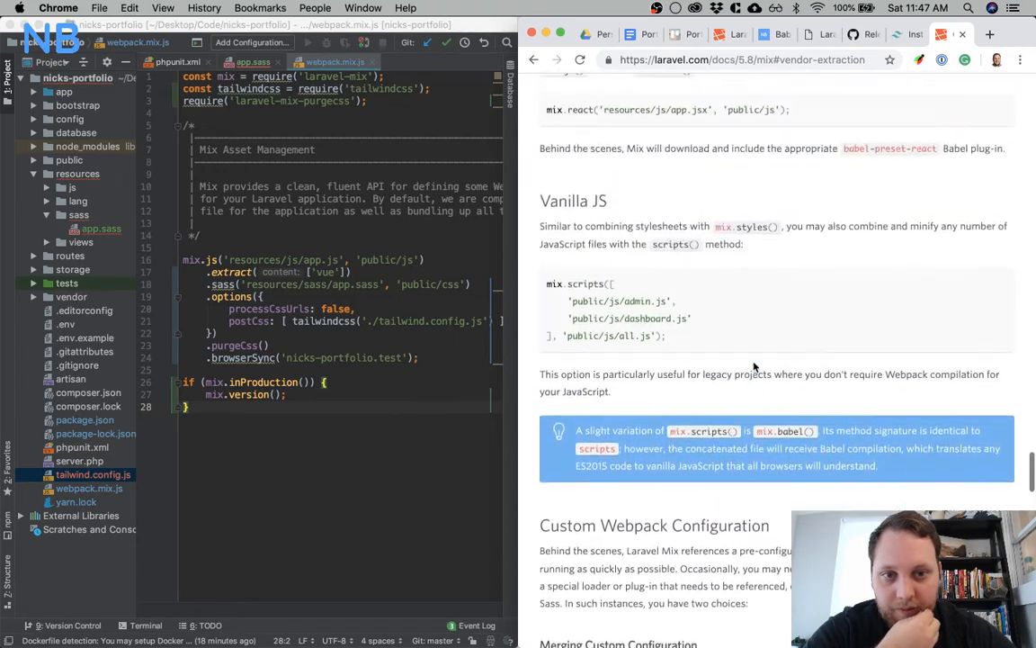
{"action": "scroll", "coordinate": [753, 366], "scroll_direction": "up", "scroll_amount": 5}
{"action": "left_click_drag", "start_coordinate": [730, 329], "coordinate": [546, 297]}
{"action": "key", "text": "super+c"}
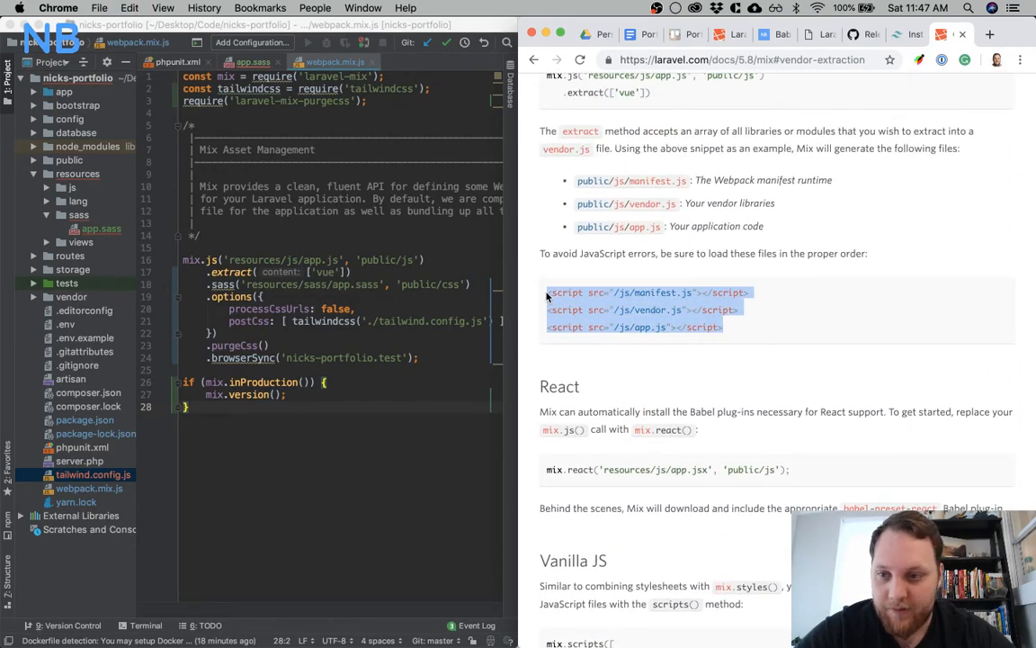
Open the app.blade.php layout from resources/views/layouts in PhpStorm
{"action": "left_click", "coordinate": [221, 198]}
{"action": "left_click", "coordinate": [48, 243]}
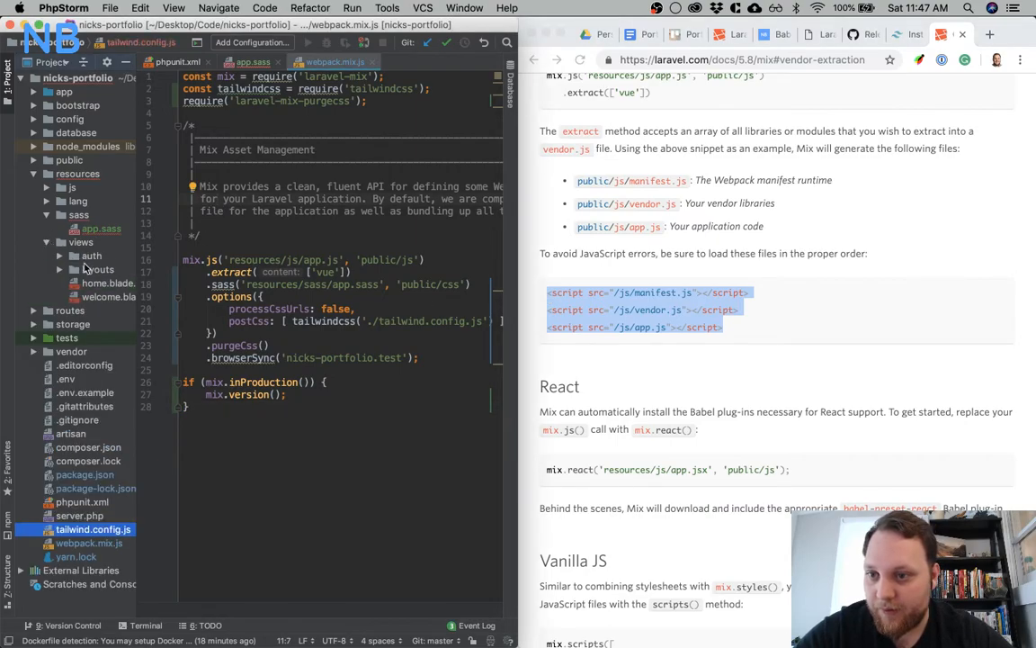
{"action": "left_click", "coordinate": [45, 270]}
{"action": "left_click", "coordinate": [48, 269]}
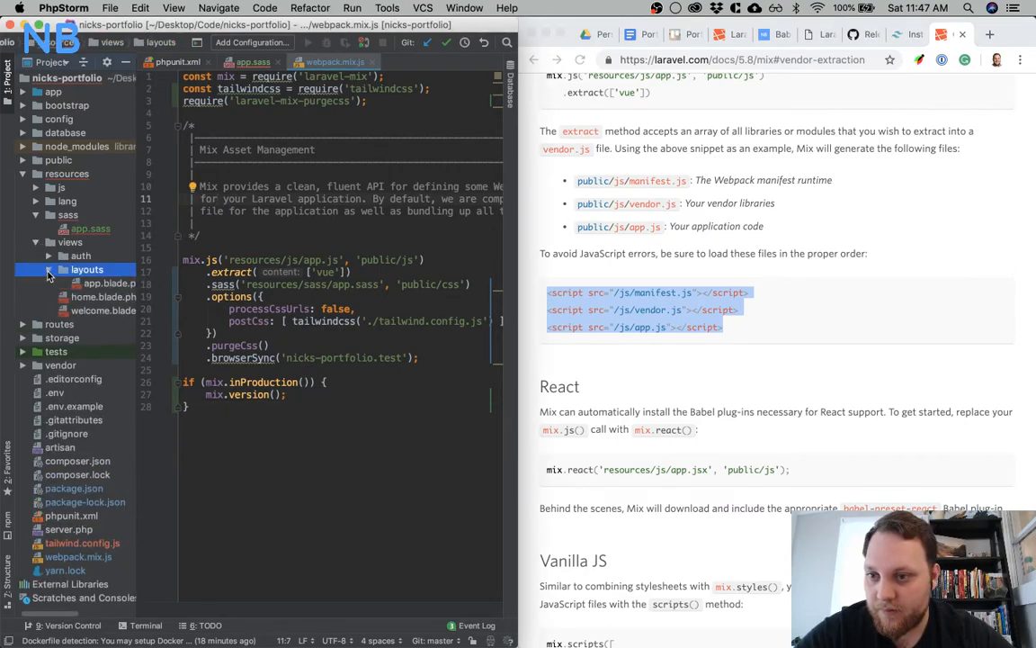
{"action": "double_click", "coordinate": [102, 283]}
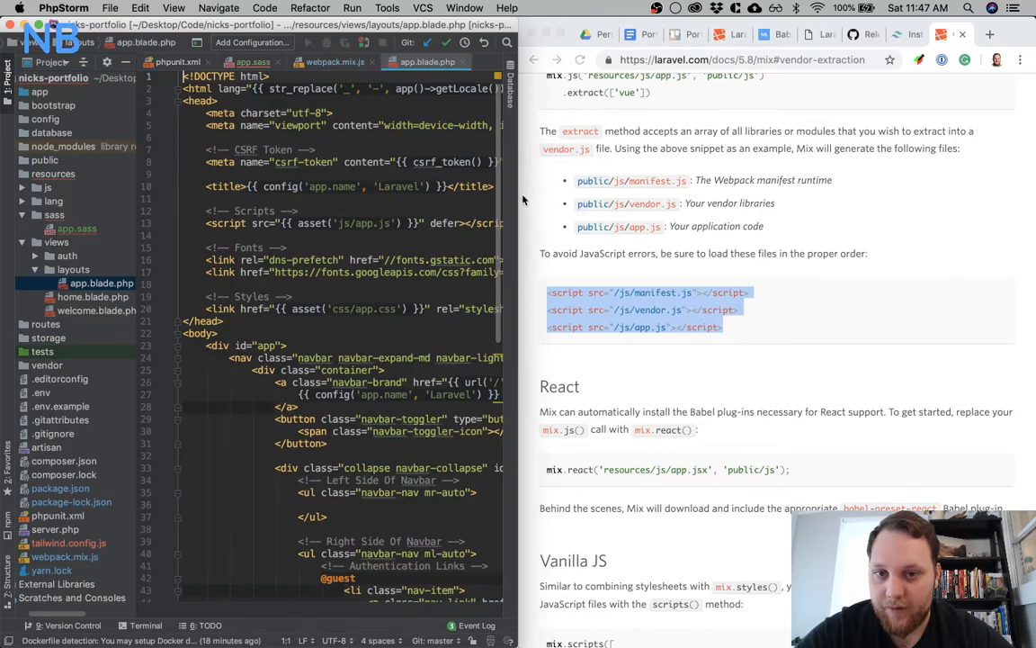
Insert the copied manifest.js, vendor.js and app.js script tags directly below the Scripts comment in app.blade.php
{"action": "left_click", "coordinate": [333, 209]}
{"action": "key", "text": "Return"}
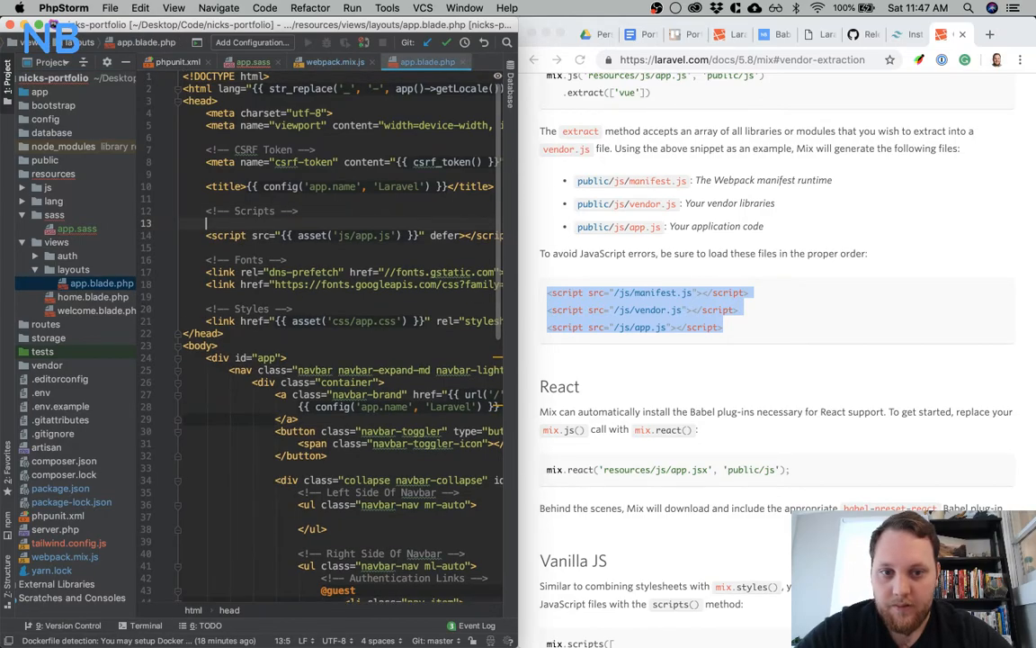
{"action": "key", "text": "super+v"}
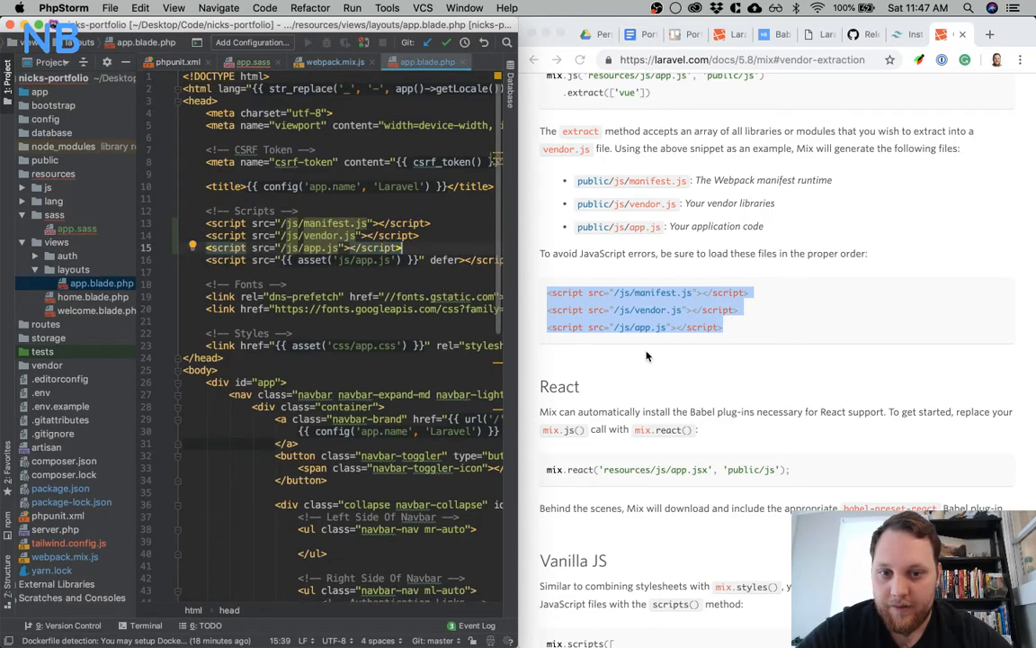
Consult the Versioning / Cache Busting docs and insert an empty {{ mix('') }} call before the manifest.js path in app.blade.php
{"action": "scroll", "coordinate": [646, 355], "scroll_direction": "down", "scroll_amount": 8}
{"action": "scroll", "coordinate": [646, 355], "scroll_direction": "down", "scroll_amount": 10}
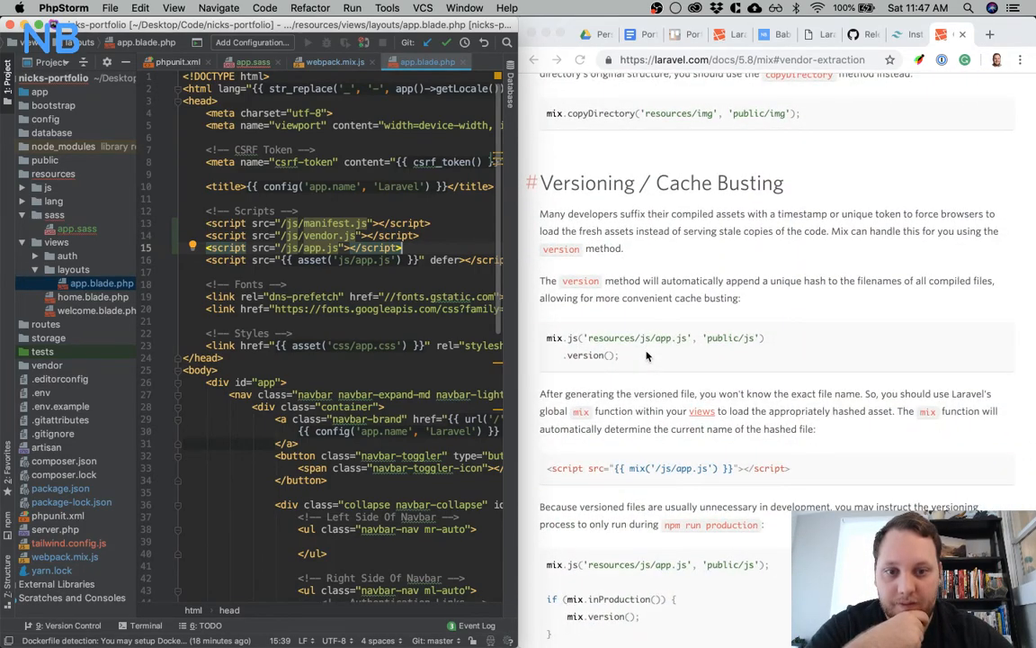
{"action": "scroll", "coordinate": [646, 356], "scroll_direction": "down", "scroll_amount": 3}
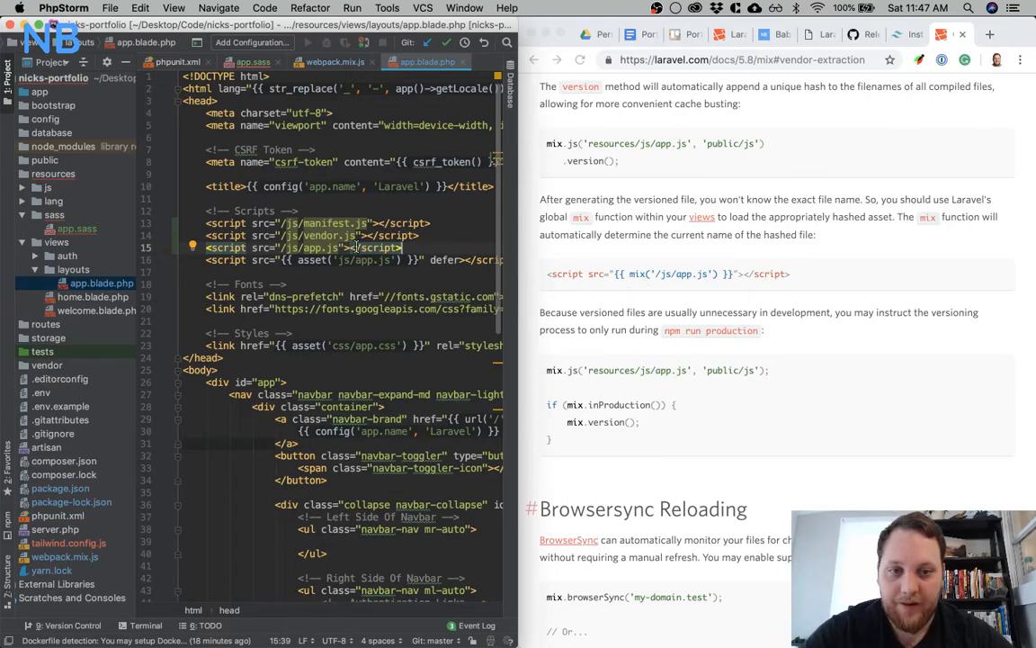
{"action": "left_click", "coordinate": [282, 223]}
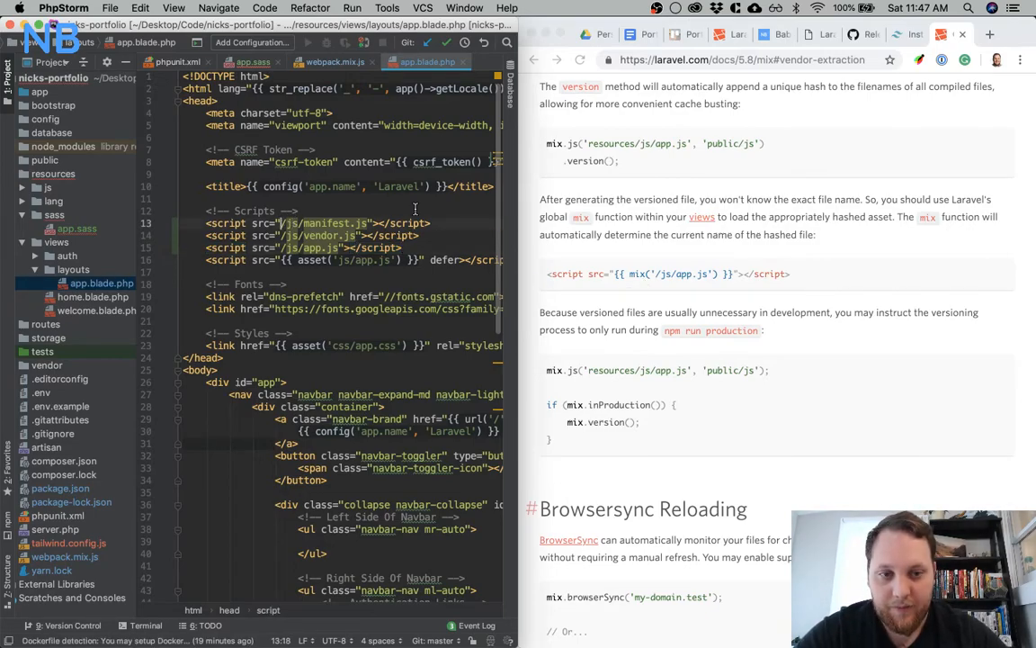
{"action": "type", "text": "{{ "}
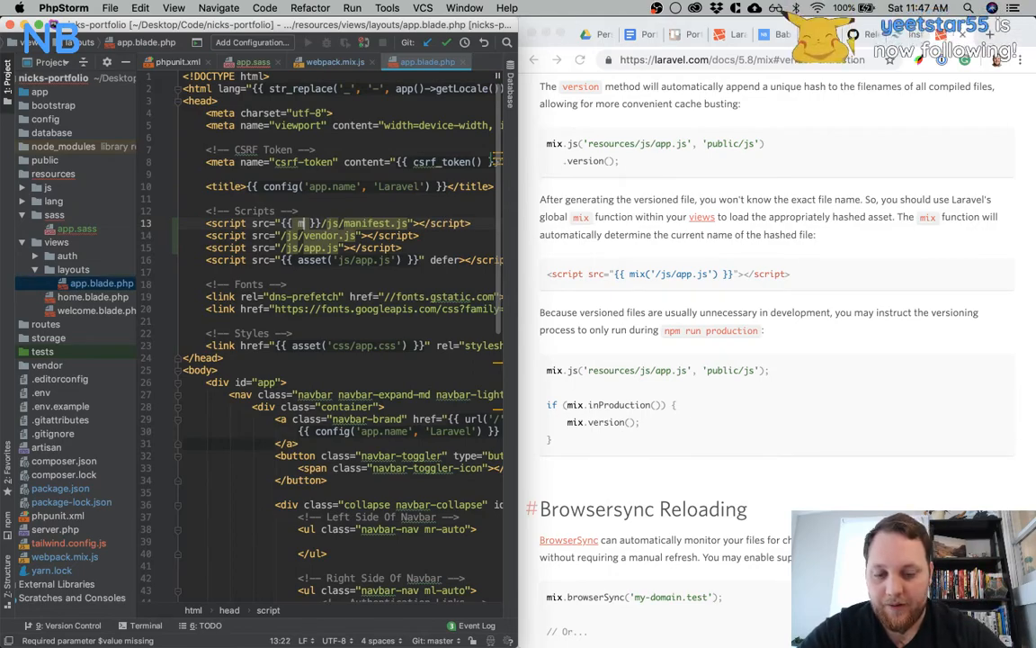
{"action": "type", "text": "mi"}
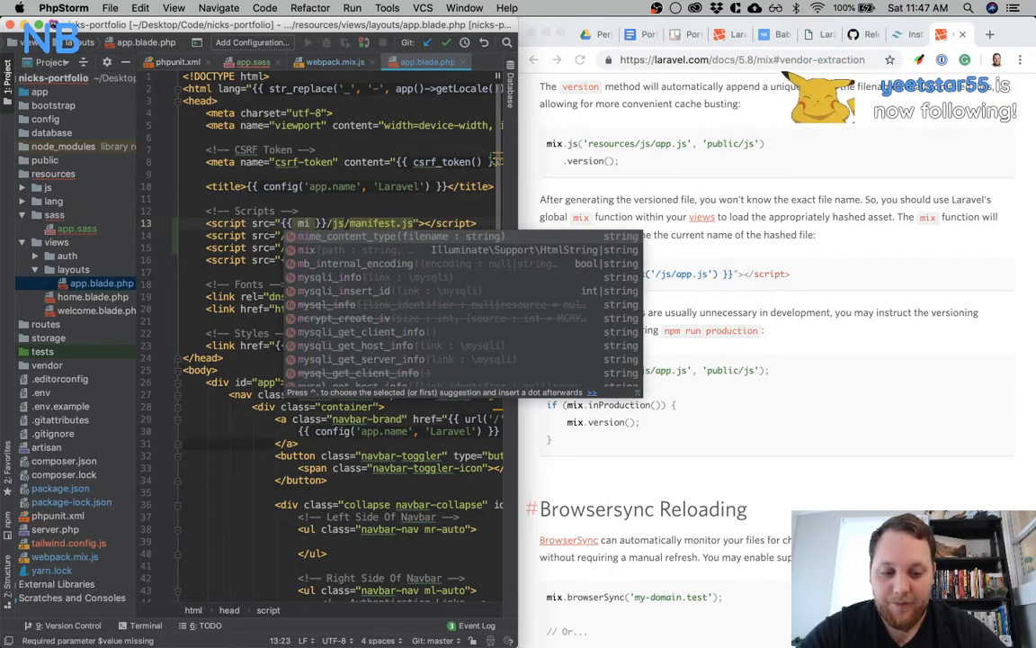
{"action": "type", "text": "x"}
{"action": "type", "text": "('"}
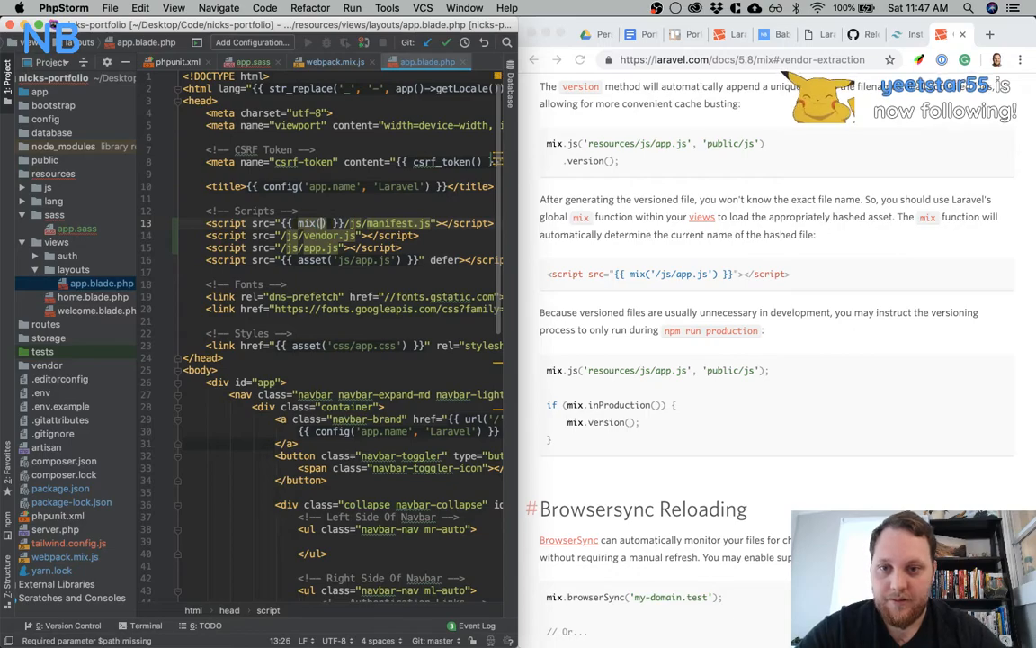
Move the /js/manifest.js path inside the quotes of the mix() call in the first script tag
{"action": "left_click_drag", "start_coordinate": [357, 223], "coordinate": [443, 223]}
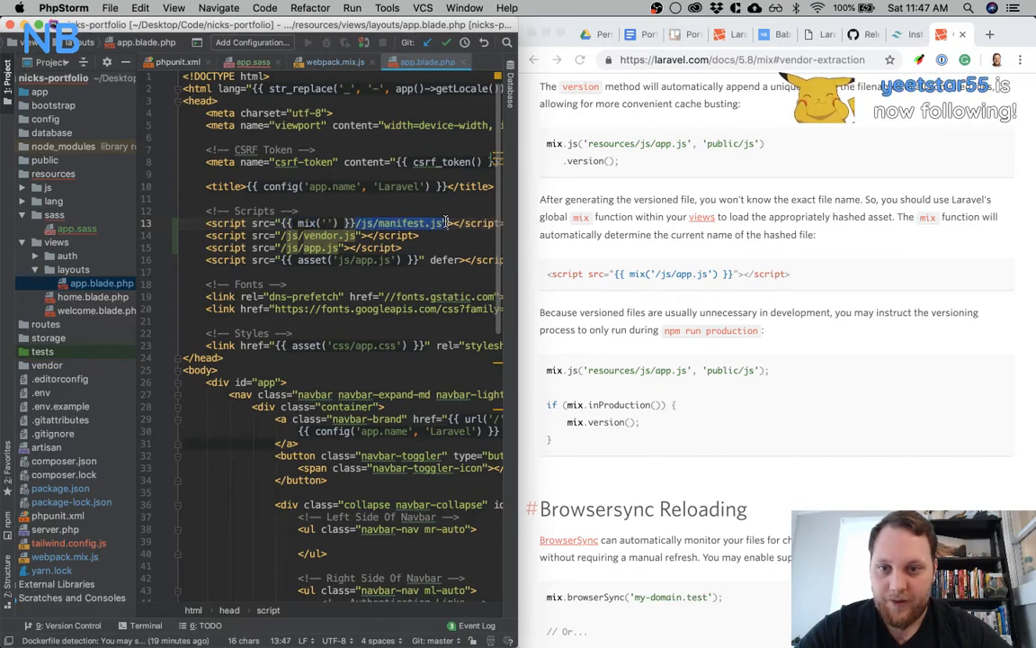
{"action": "key", "text": "super+x"}
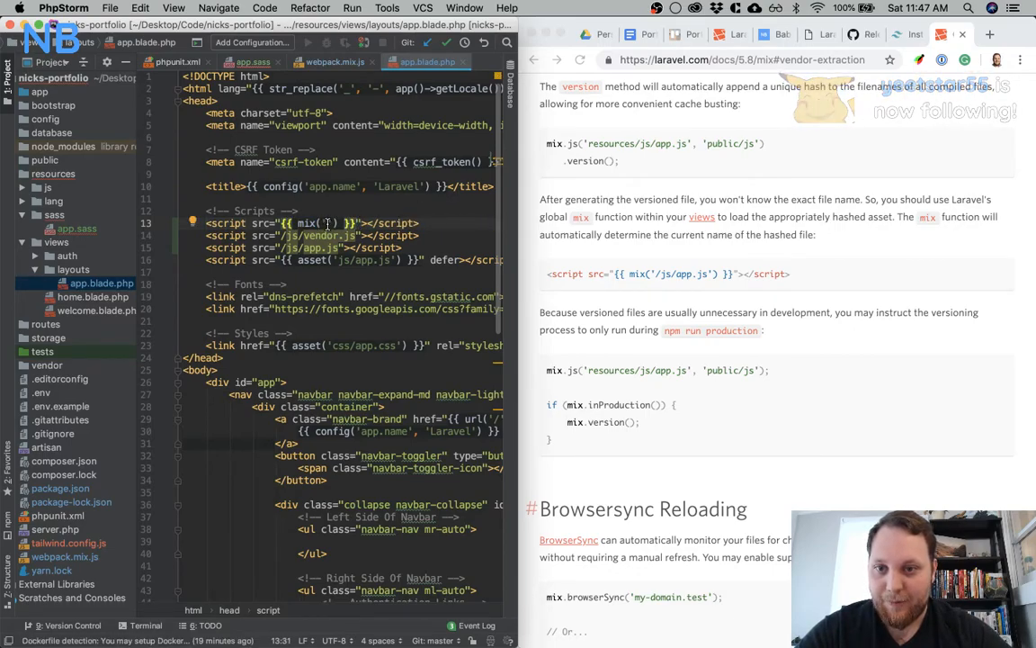
{"action": "left_click", "coordinate": [328, 223]}
{"action": "key", "text": "super+v"}
{"action": "left_click", "coordinate": [441, 222]}
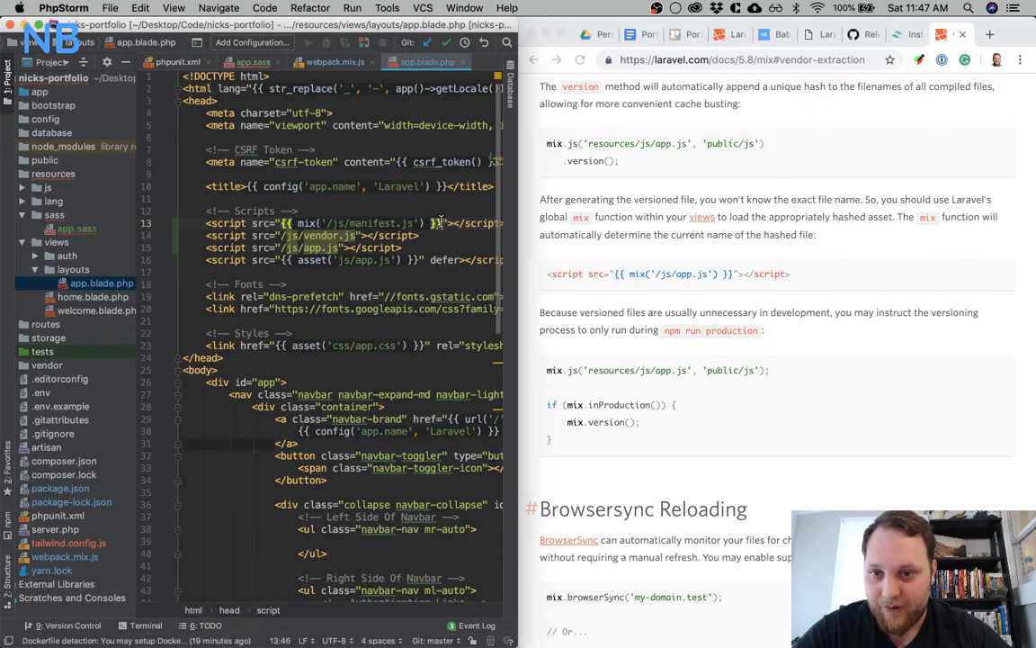
Copy the {{ mix('/js/manifest.js') }} expression to the start of the src values in the vendor.js and app.js script tags
{"action": "left_click_drag", "start_coordinate": [441, 222], "coordinate": [280, 223]}
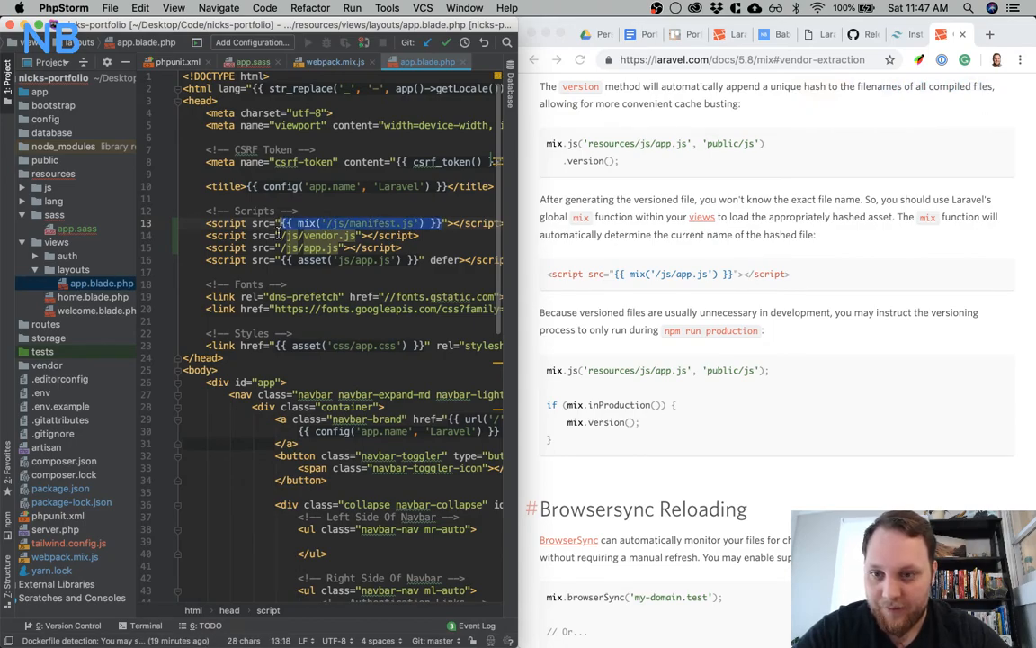
{"action": "key", "text": "ctrl+c"}
{"action": "left_click", "coordinate": [280, 235]}
{"action": "key", "text": "ctrl+v"}
{"action": "left_click", "coordinate": [281, 246]}
{"action": "key", "text": "ctrl+v"}
{"action": "left_click", "coordinate": [276, 258]}
Make the third script tag load mix('/js/app.js') without the leftover trailing path, and add the defer attribute
{"action": "scroll", "coordinate": [276, 259], "scroll_direction": "right", "scroll_amount": 5}
{"action": "scroll", "coordinate": [283, 248], "scroll_direction": "left", "scroll_amount": 3}
{"action": "left_click_drag", "start_coordinate": [294, 246], "coordinate": [351, 246]}
{"action": "key", "text": "super+x"}
{"action": "scroll", "coordinate": [275, 246], "scroll_direction": "left", "scroll_amount": 3}
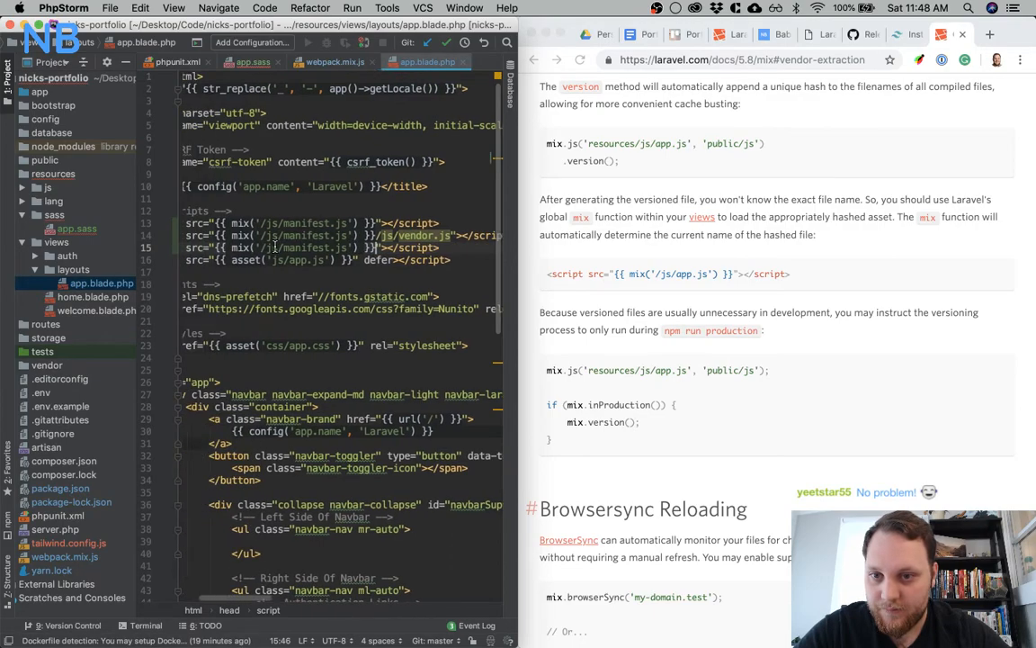
{"action": "type", "text": "\" defer"}
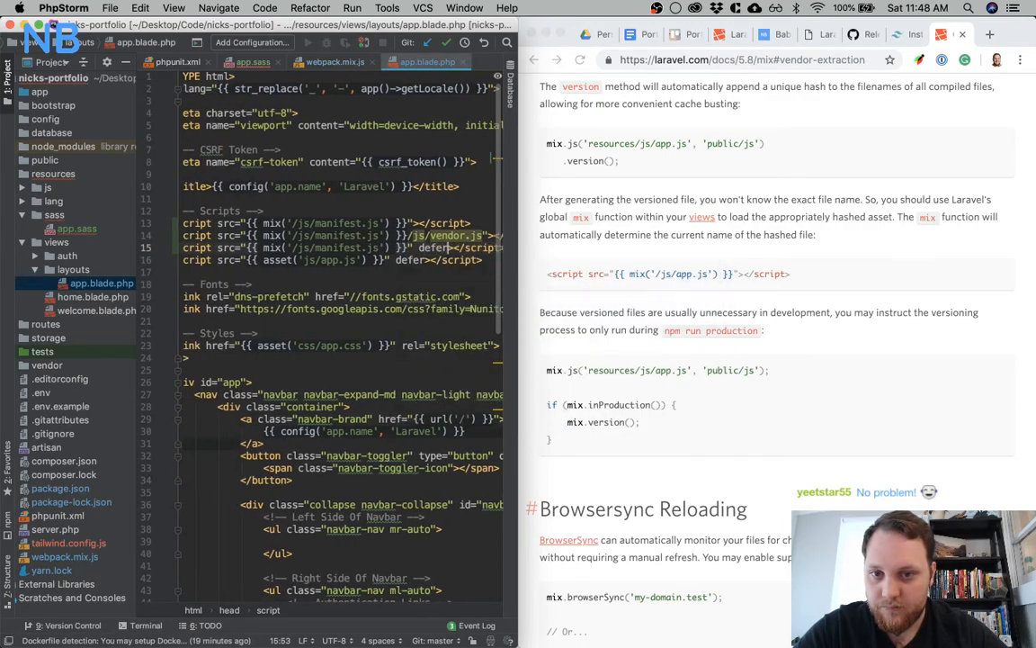
{"action": "left_click_drag", "start_coordinate": [290, 247], "coordinate": [385, 248]}
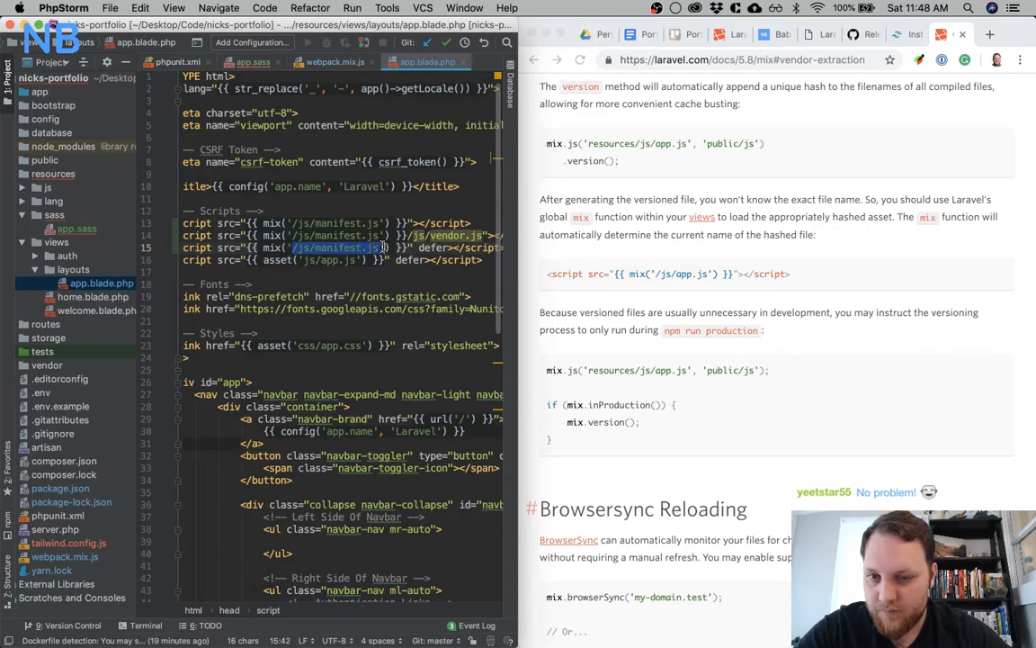
{"action": "key", "text": "super+v"}
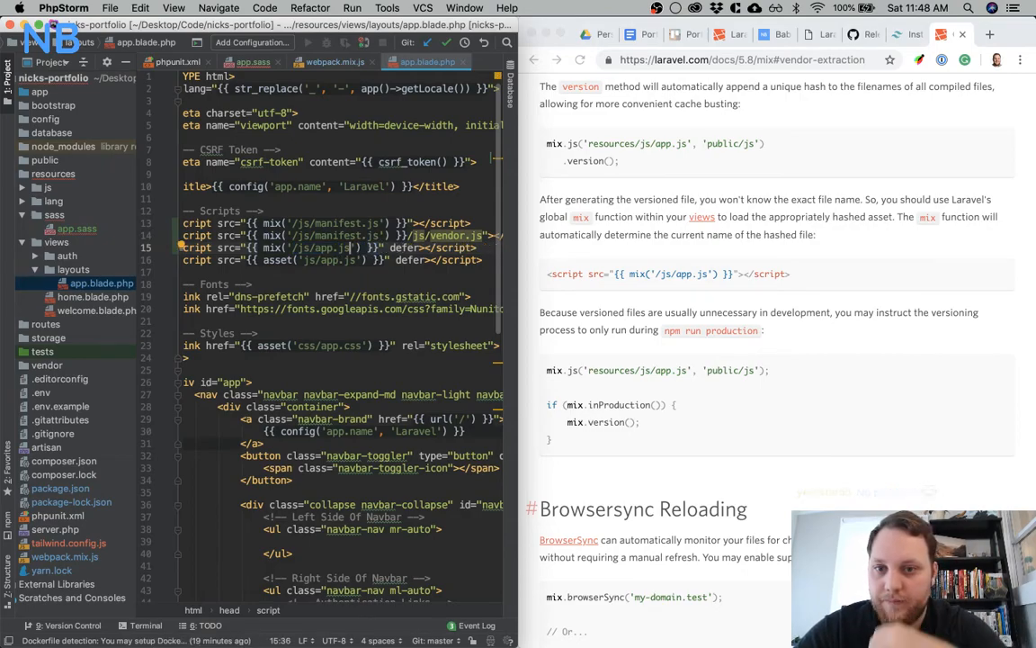
Remove the trailing path from the second script tag and replace the manifest path in its mix() call with the vendor.js path
{"action": "scroll", "coordinate": [510, 228], "scroll_direction": "right", "scroll_amount": 1}
{"action": "left_click_drag", "start_coordinate": [402, 236], "coordinate": [474, 235]}
{"action": "key", "text": "BackSpace"}
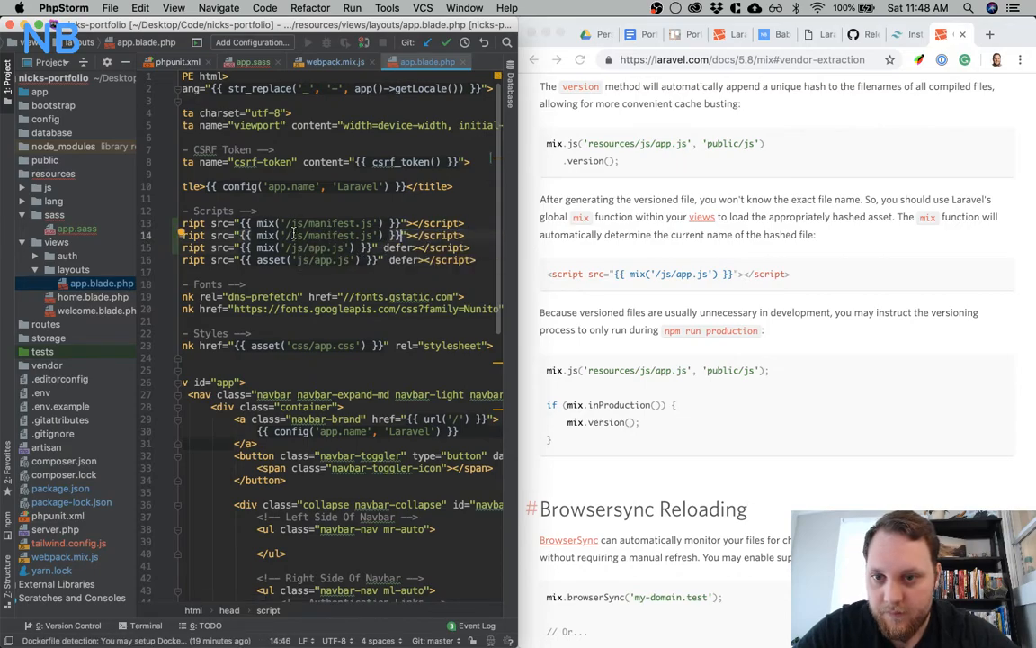
{"action": "left_click_drag", "start_coordinate": [291, 236], "coordinate": [374, 237]}
{"action": "key", "text": "super+v"}
Delete the original asset('js/app.js') script line and the empty line it leaves above the Fonts section
{"action": "left_click", "coordinate": [479, 259]}
{"action": "key", "text": "super+shift+Left"}
{"action": "key", "text": "BackSpace"}
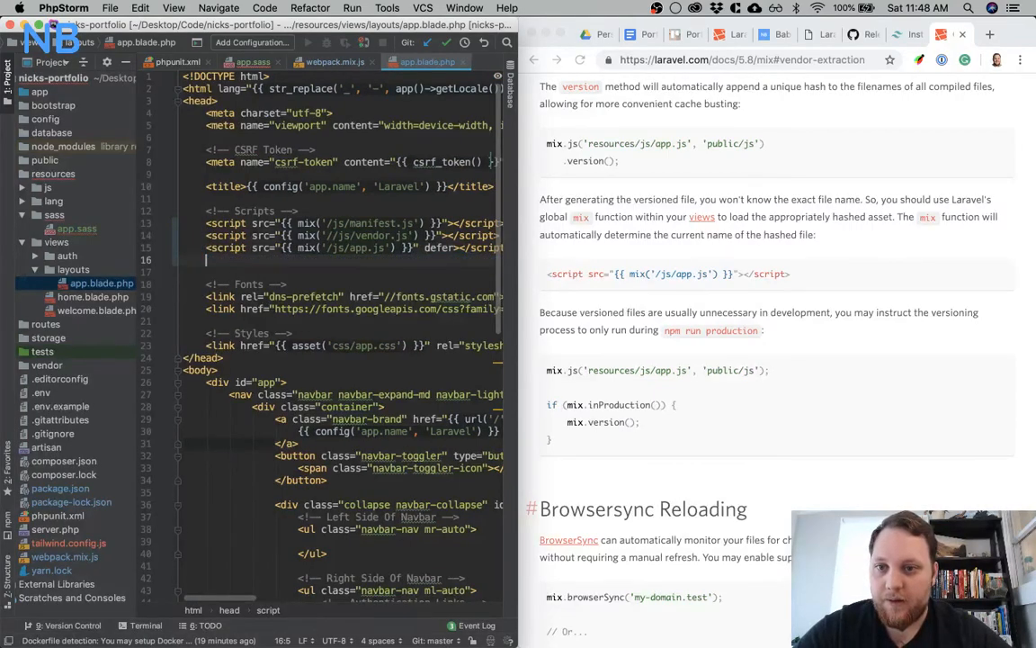
{"action": "key", "text": "BackSpace"}
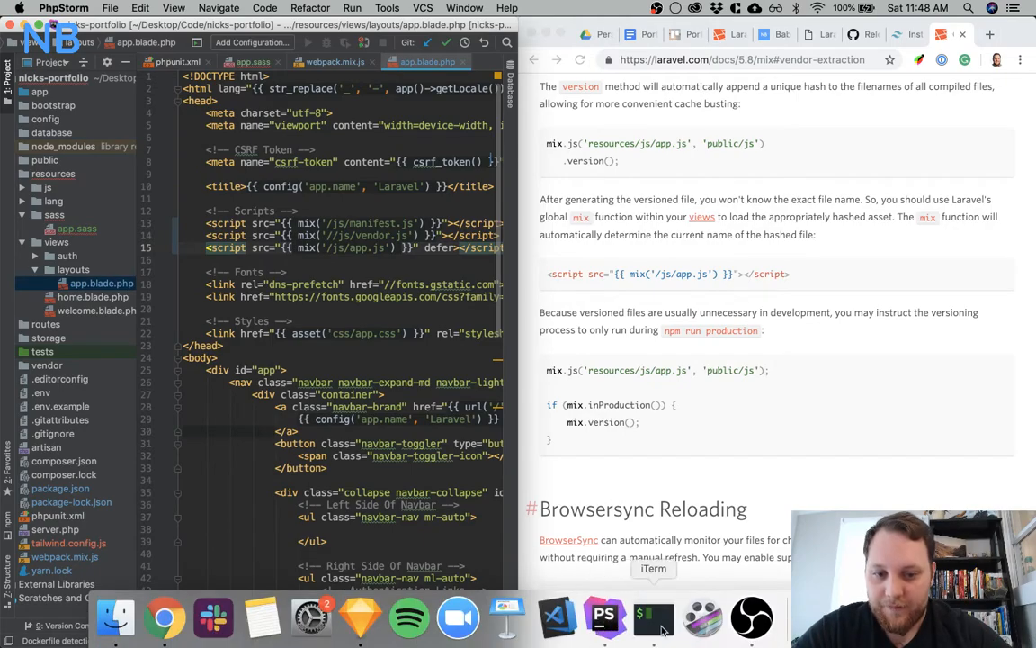
Switch to iTerm and run the production build of the project with npm run prod
{"action": "left_click", "coordinate": [655, 619]}
{"action": "type", "text": "prod"}
{"action": "key", "text": "Return"}
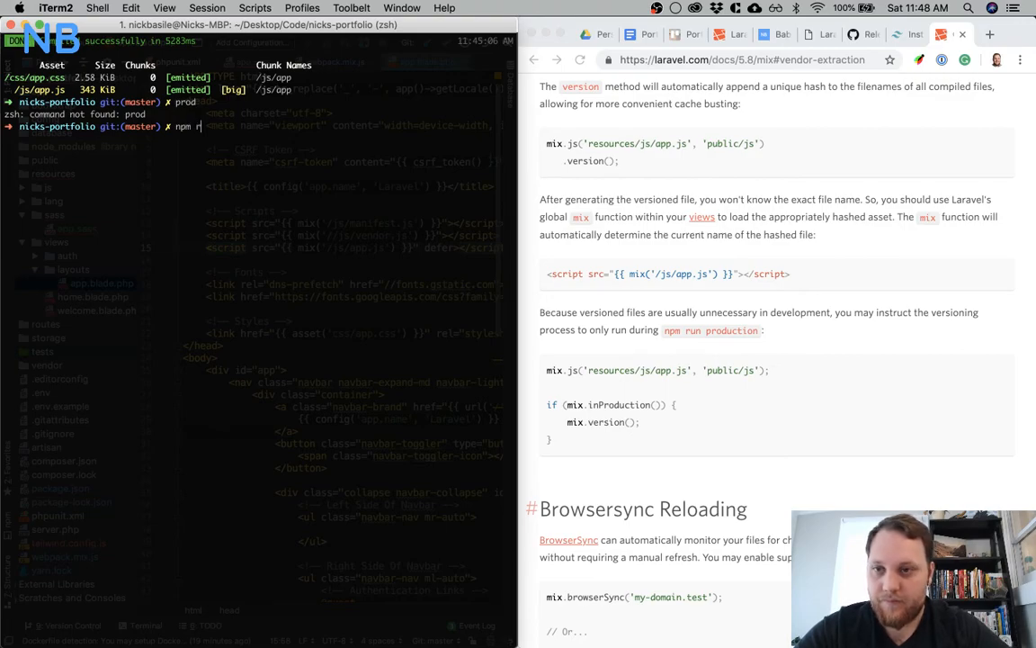
{"action": "type", "text": "npm run pro"}
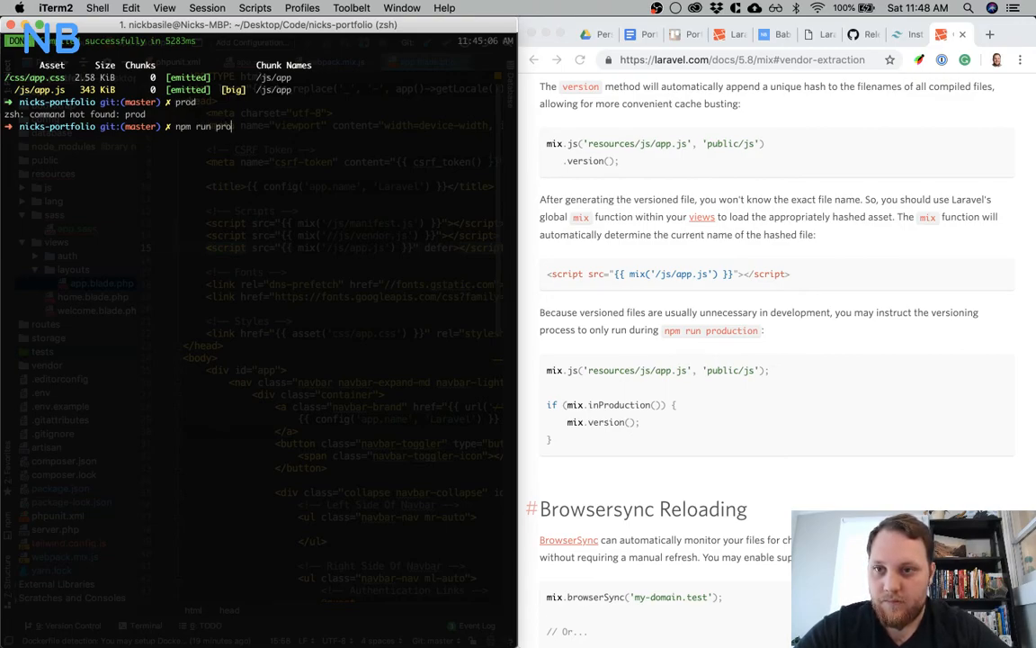
{"action": "type", "text": "d"}
{"action": "key", "text": "Return"}
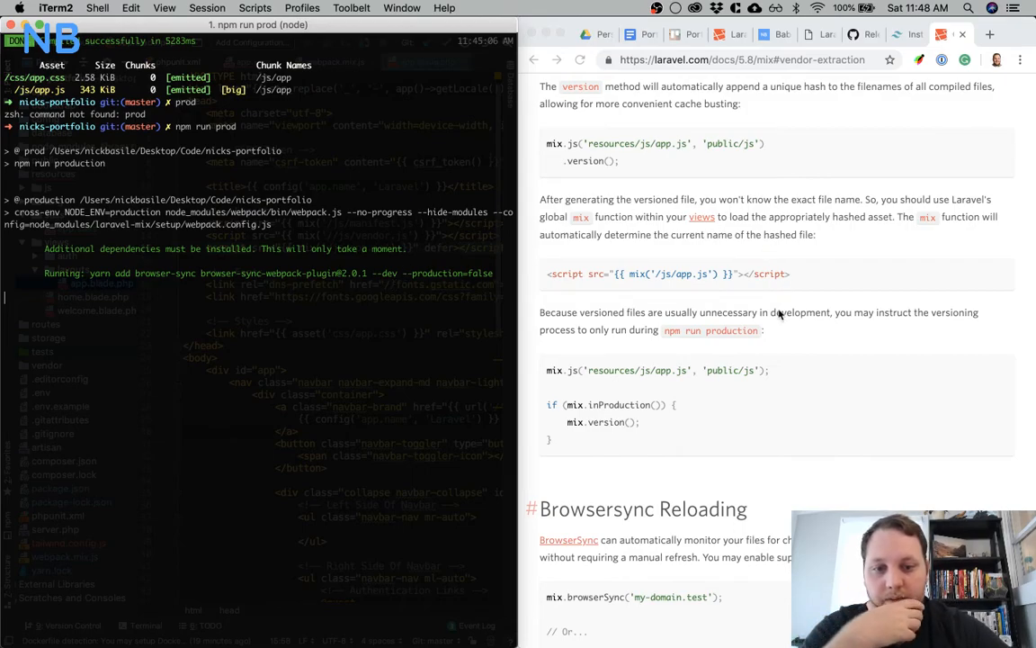
Review the Browsersync Reloading docs during the dependency installation, and rerun npm run prod when it finishes
{"action": "scroll", "coordinate": [773, 342], "scroll_direction": "down", "scroll_amount": 8}
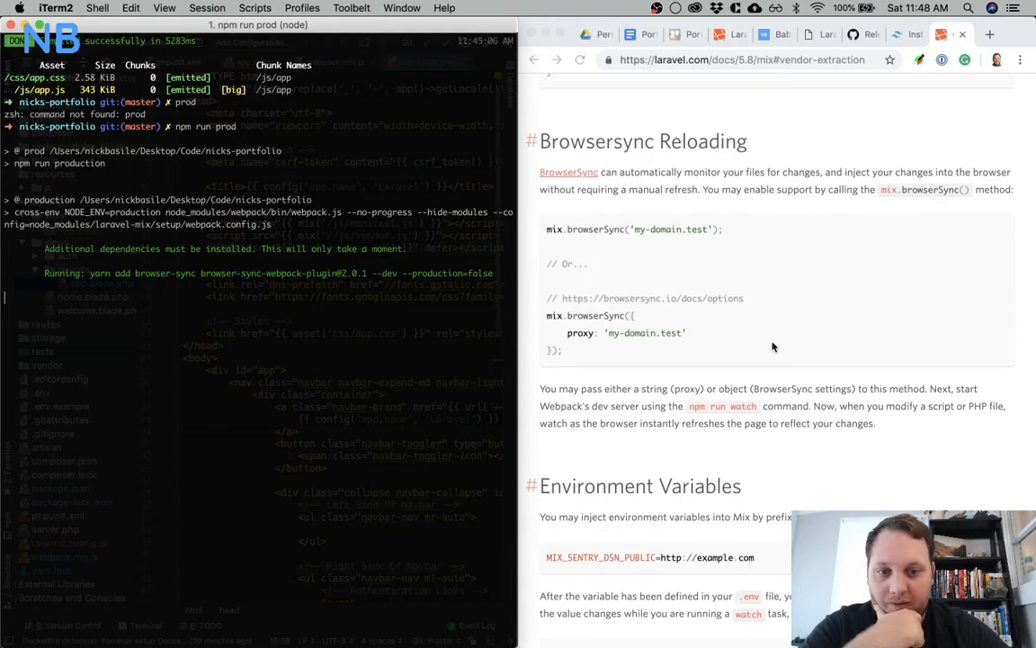
{"action": "scroll", "coordinate": [771, 346], "scroll_direction": "down", "scroll_amount": 1}
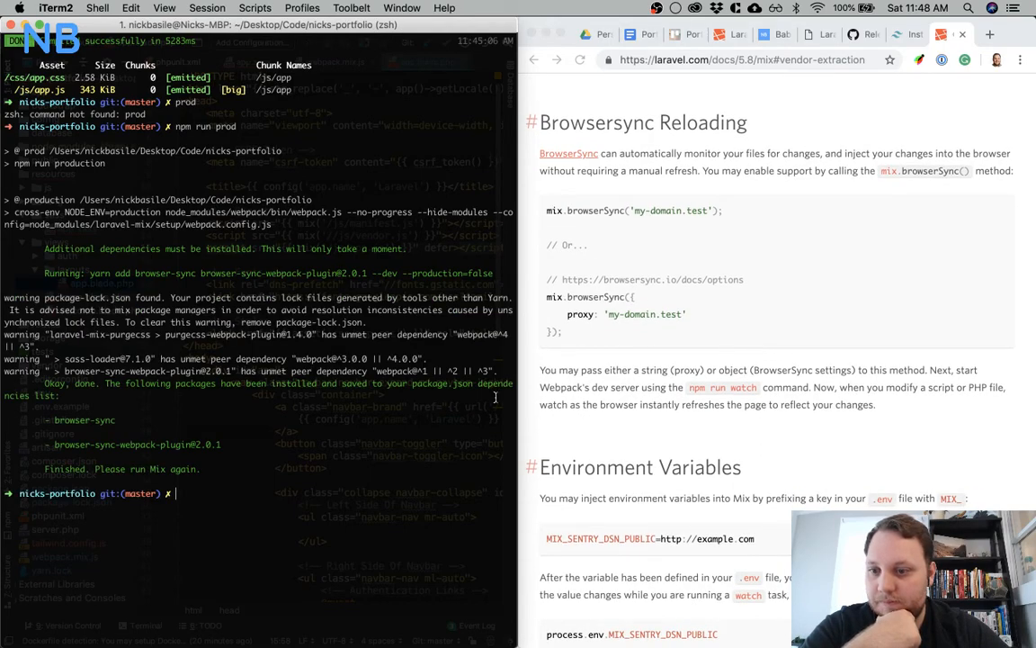
{"action": "key", "text": "Up"}
{"action": "key", "text": "Return"}
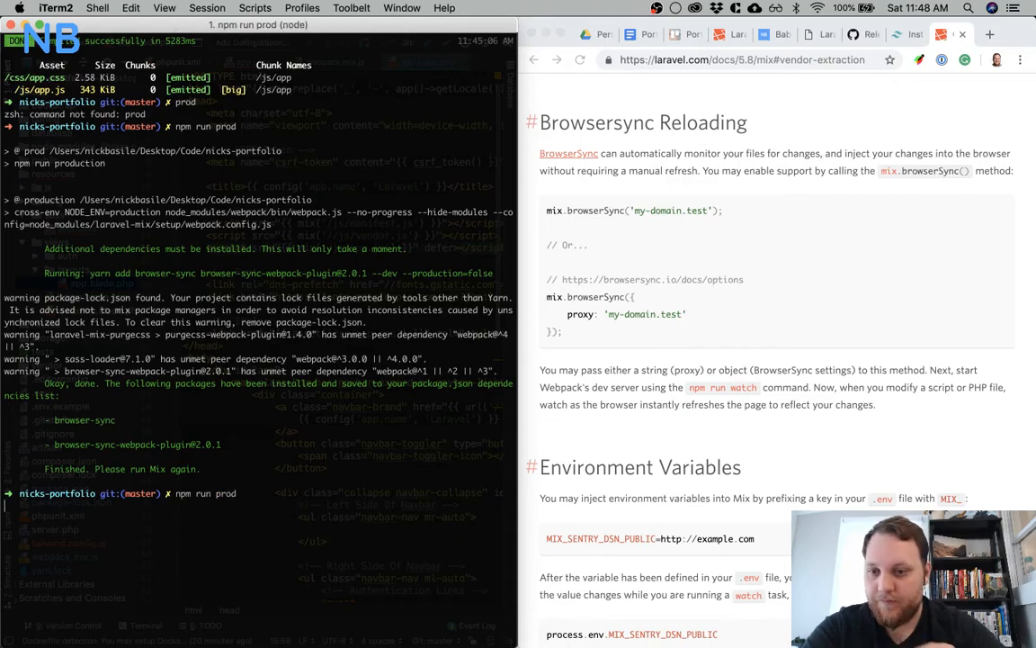
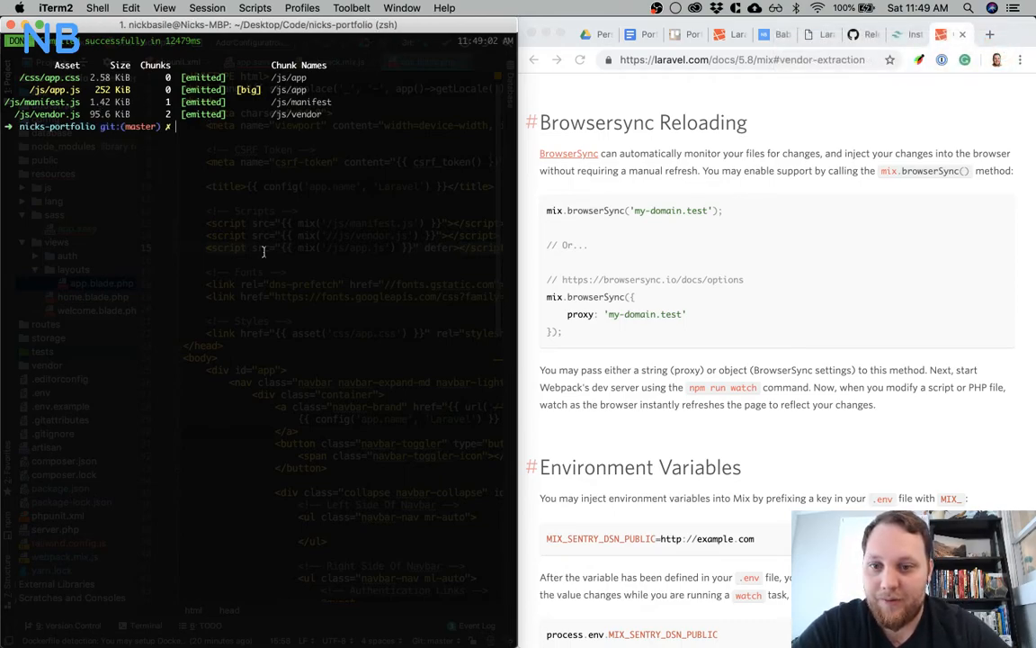
In app.blade.php, remove the extra slash from the vendor.js script path so it reads '/js/vendor.js'
{"action": "key", "text": "super+Tab"}
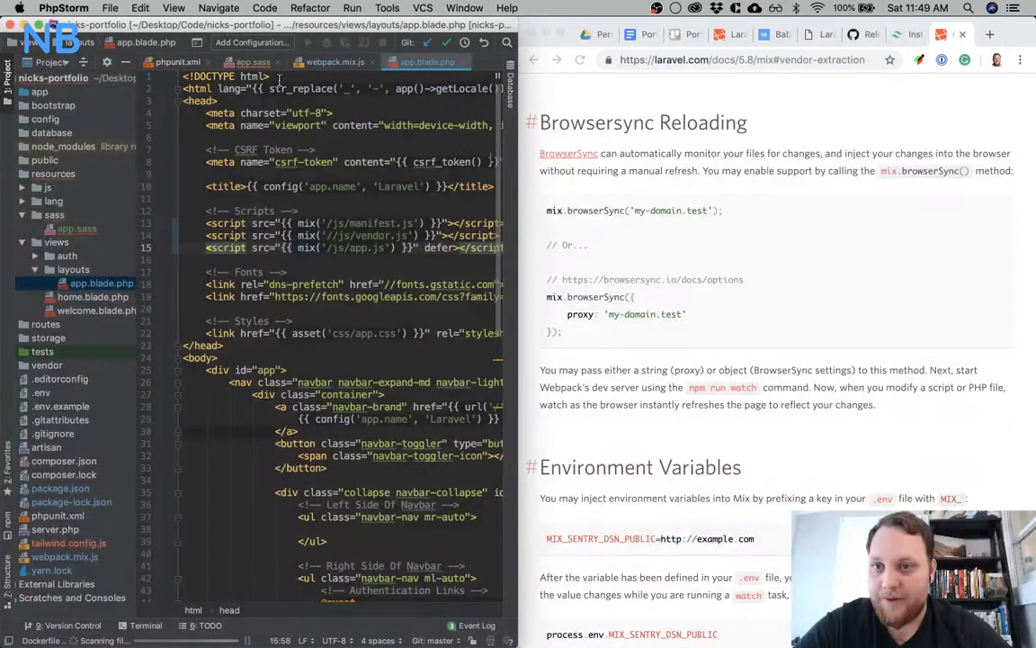
{"action": "left_click", "coordinate": [322, 63]}
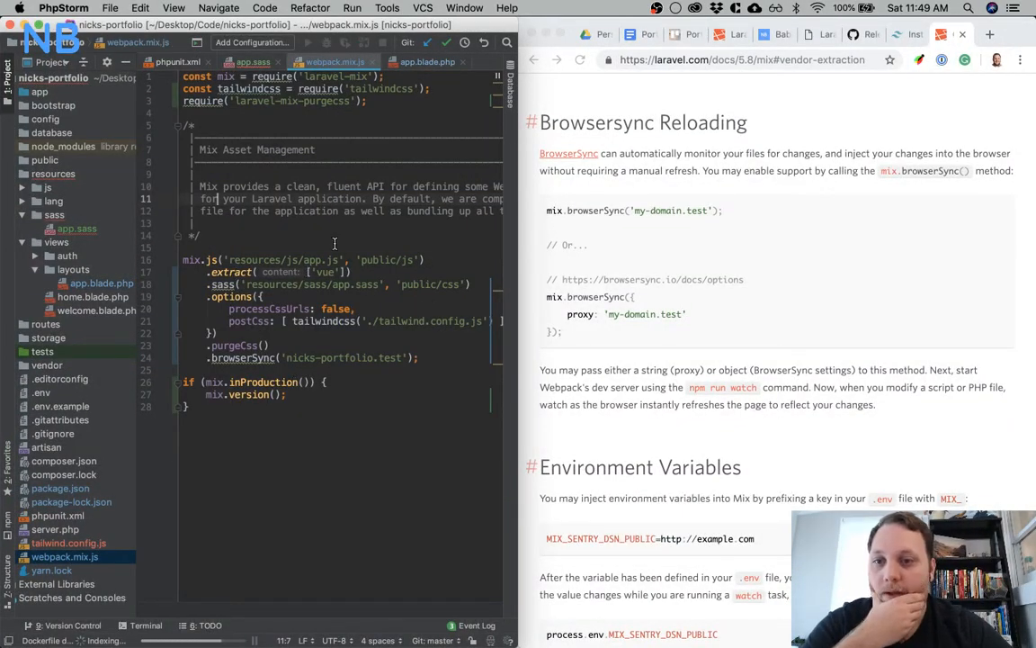
{"action": "left_click", "coordinate": [425, 63]}
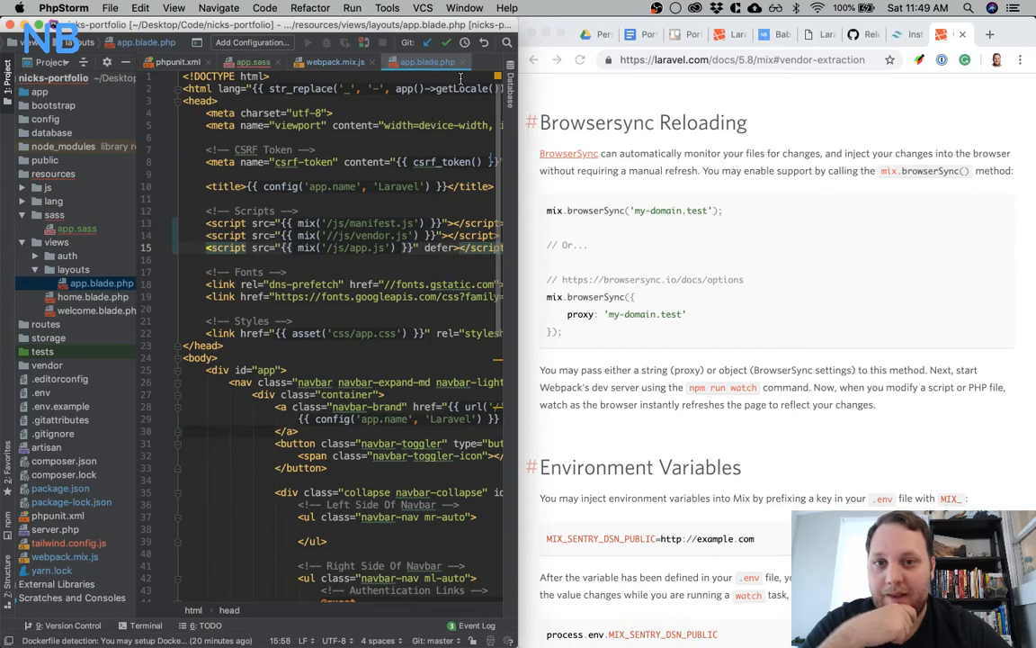
{"action": "left_click", "coordinate": [332, 235]}
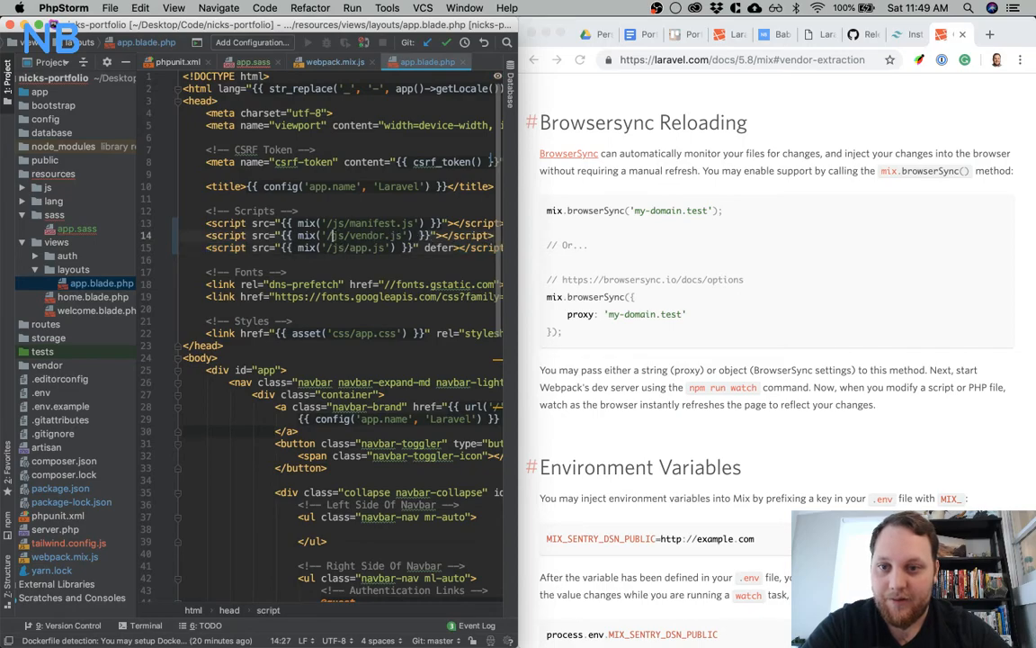
{"action": "key", "text": "Up"}
{"action": "key", "text": "Up"}
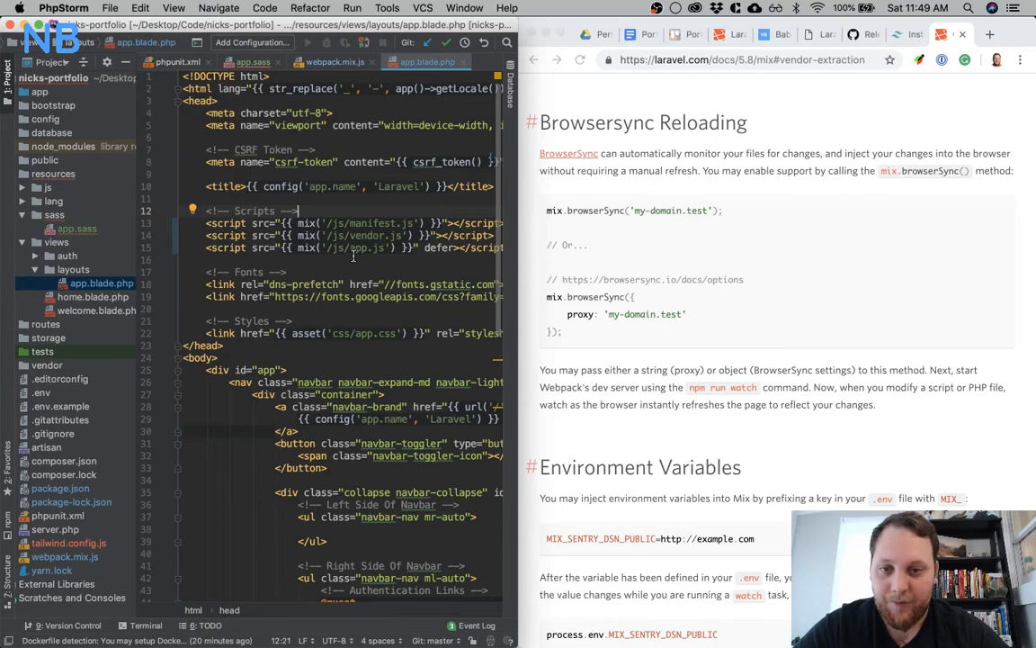
Close the app.sass file and bring up webpack.mix.js in the editor
{"action": "left_click", "coordinate": [236, 62]}
{"action": "left_click", "coordinate": [276, 63]}
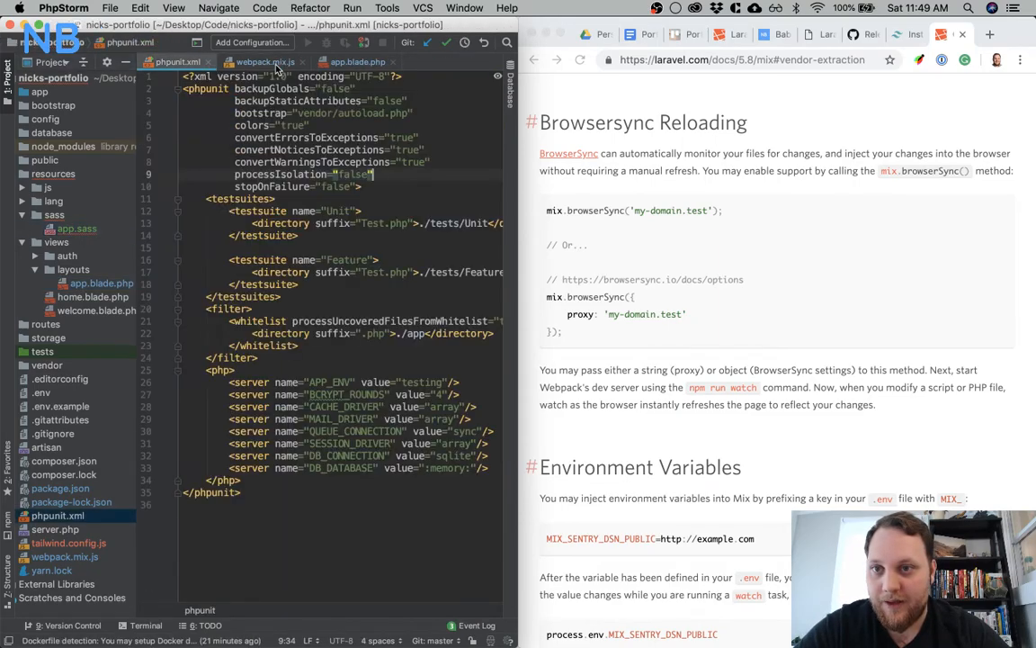
{"action": "left_click", "coordinate": [276, 63]}
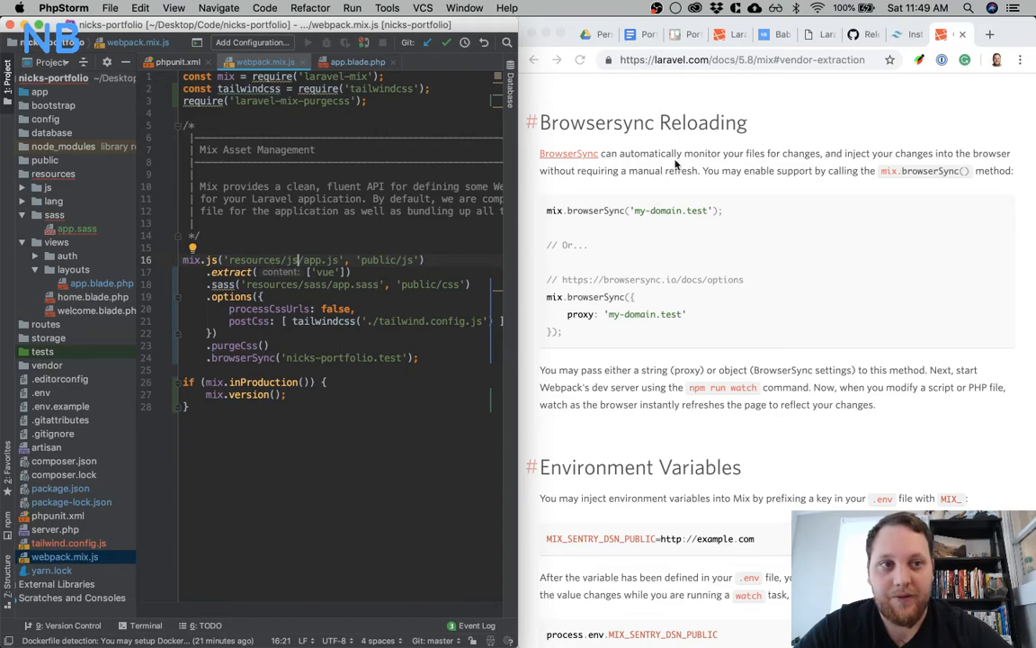
Switch to Chrome and load the home page of nicks-portfolio.test instead of its login page
{"action": "left_click", "coordinate": [857, 38]}
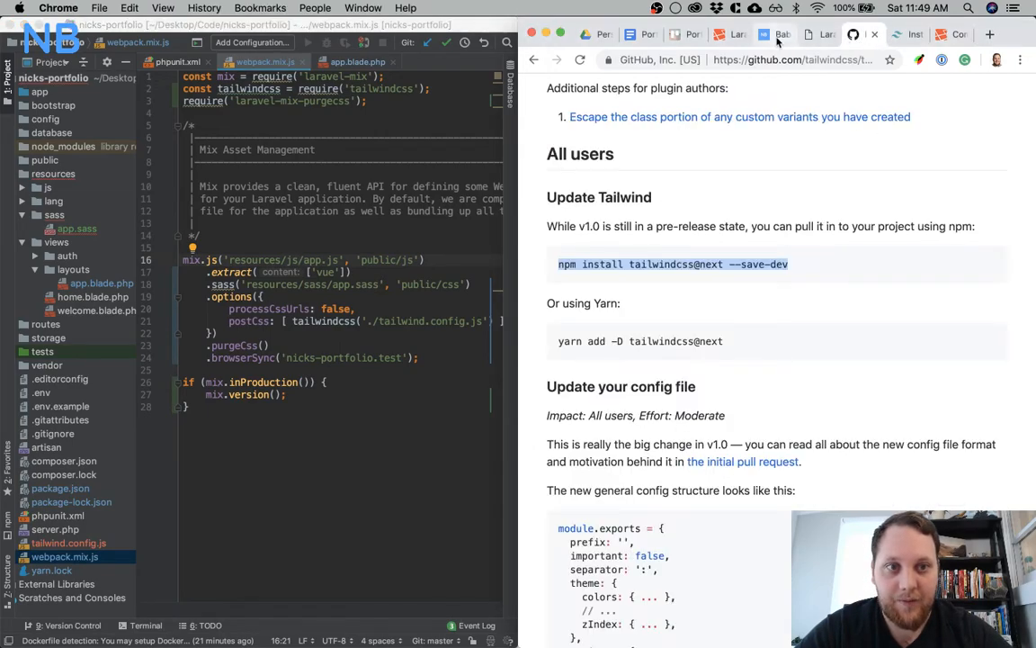
{"action": "left_click", "coordinate": [814, 34]}
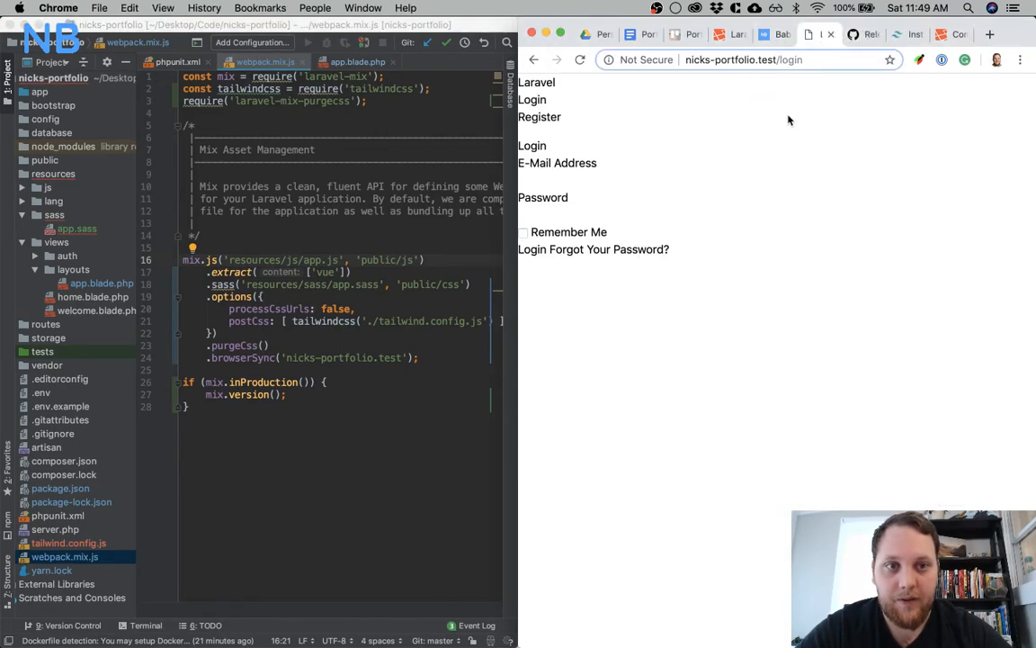
{"action": "double_click", "coordinate": [791, 60]}
{"action": "key", "text": "BackSpace"}
{"action": "key", "text": "Return"}
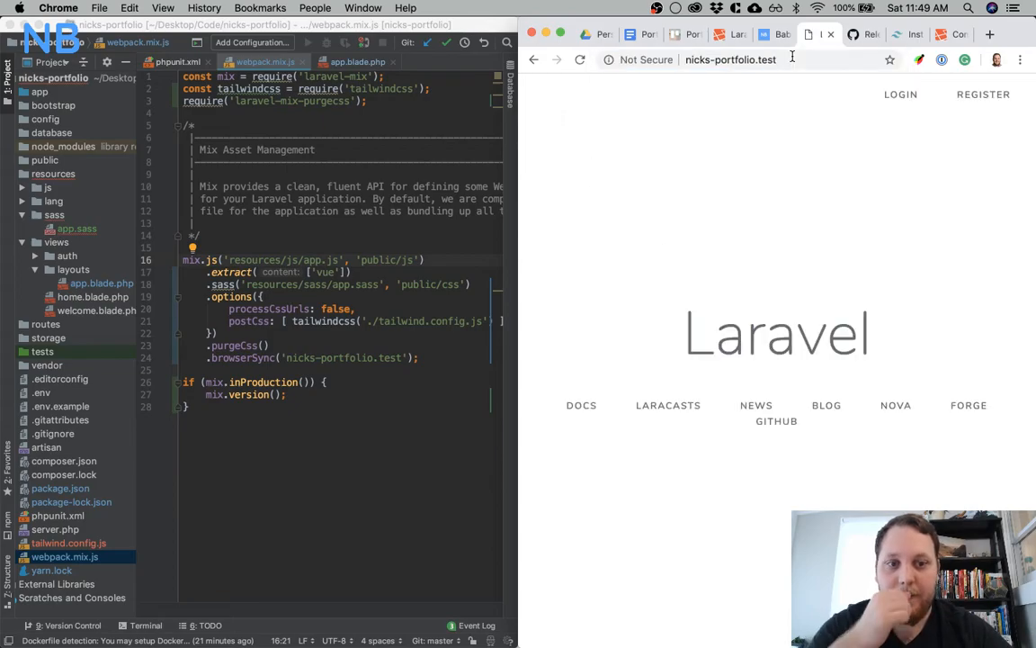
Mark the "Add Tailwind CSS" item as complete on the "[Dev] - Project Set Up" Trello card
{"action": "left_click", "coordinate": [341, 445]}
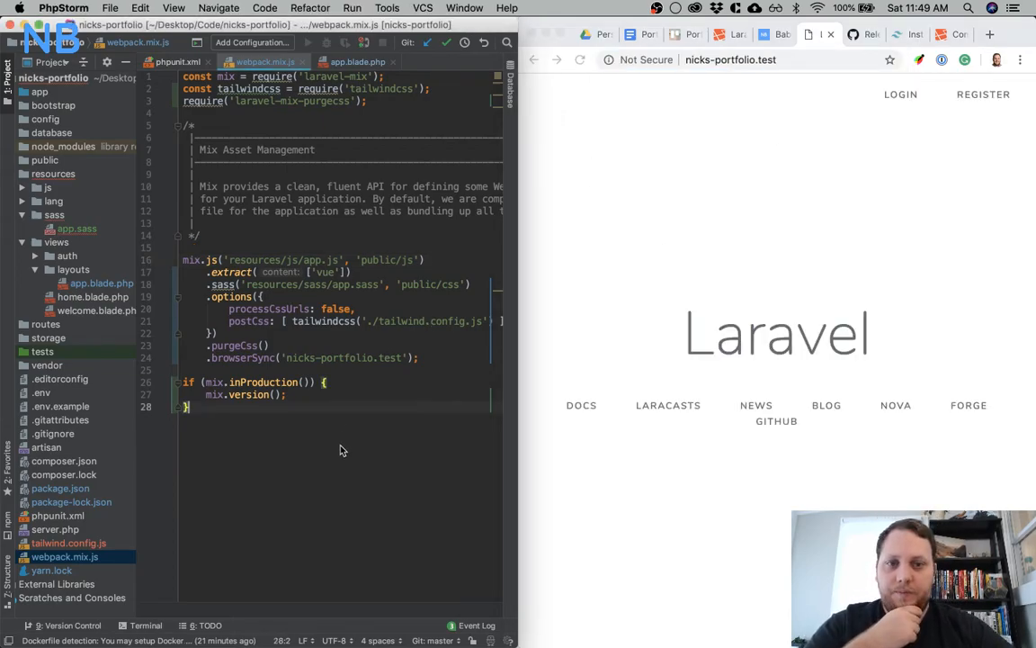
{"action": "left_click", "coordinate": [687, 33]}
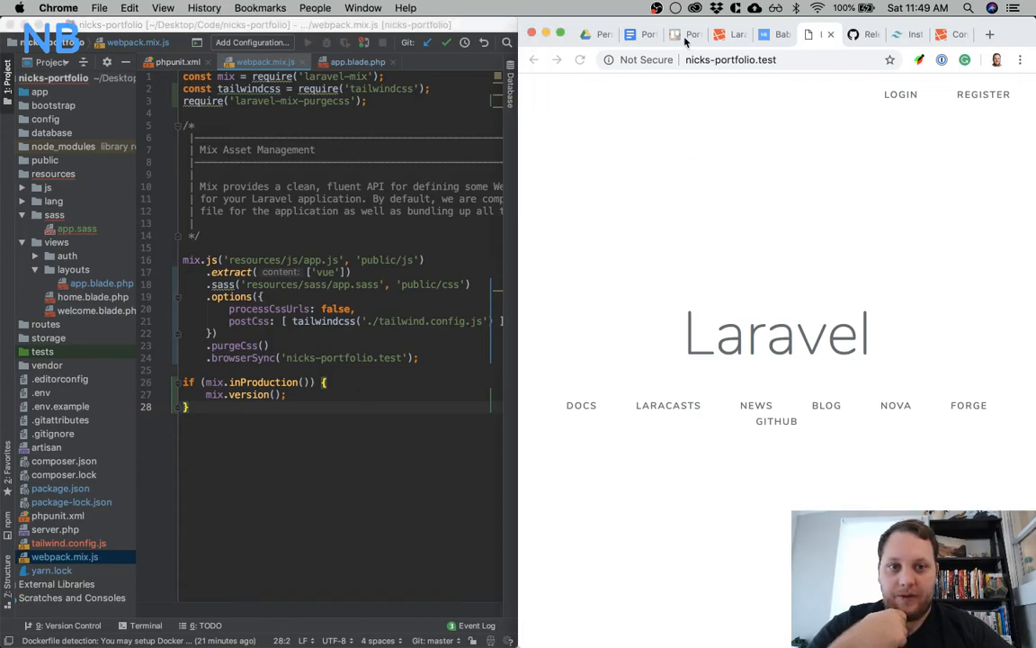
{"action": "left_click", "coordinate": [777, 175]}
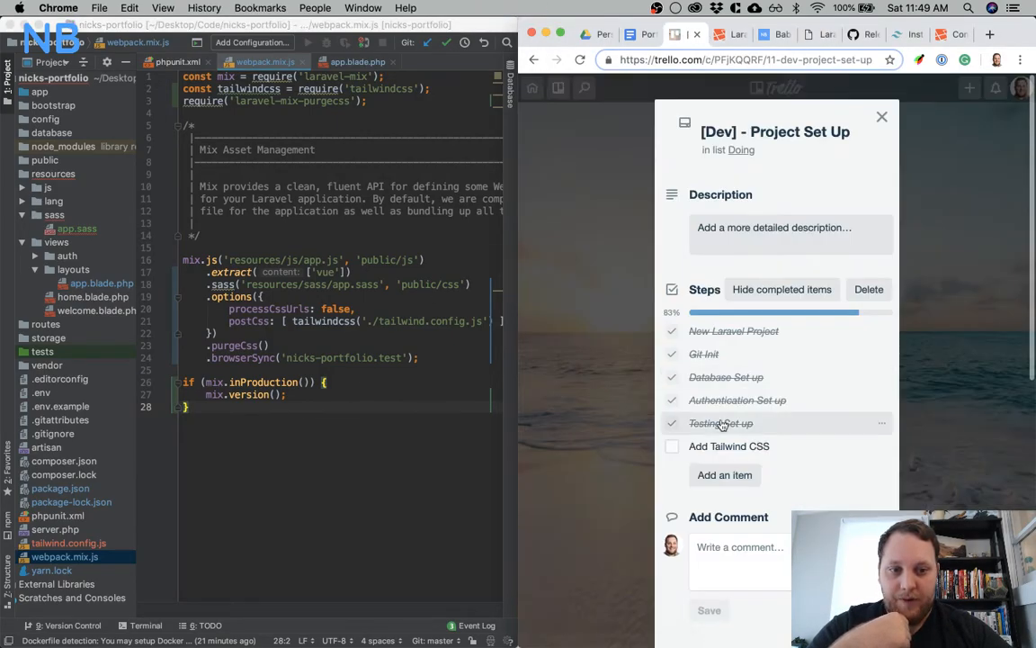
{"action": "left_click", "coordinate": [671, 448]}
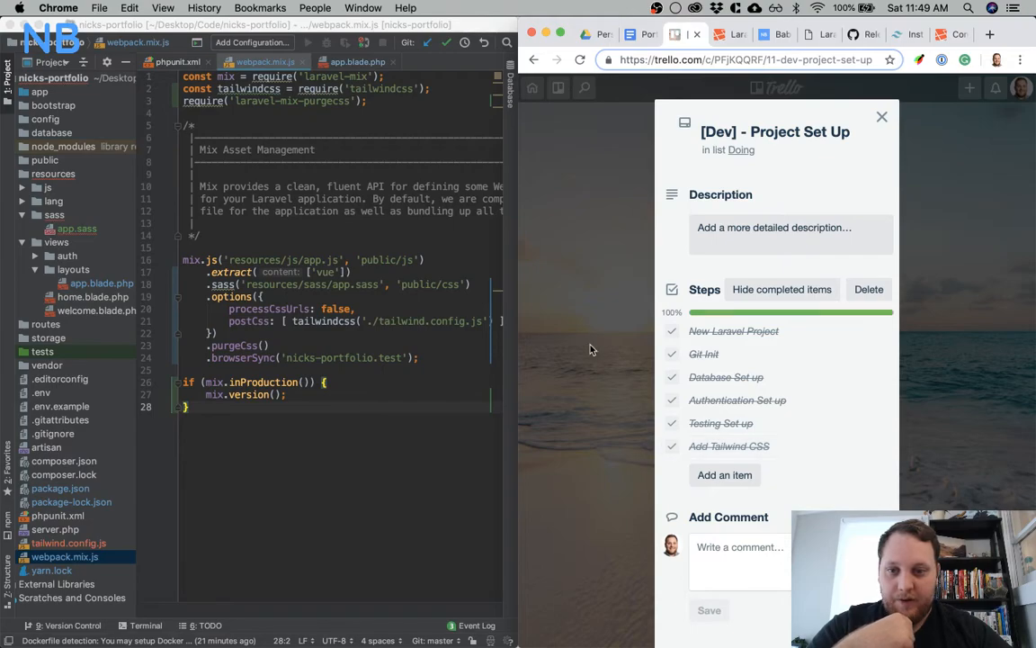
Switch to iTerm and start the asset watcher with npm run watch
{"action": "mouse_move", "coordinate": [604, 630]}
{"action": "left_click", "coordinate": [656, 618]}
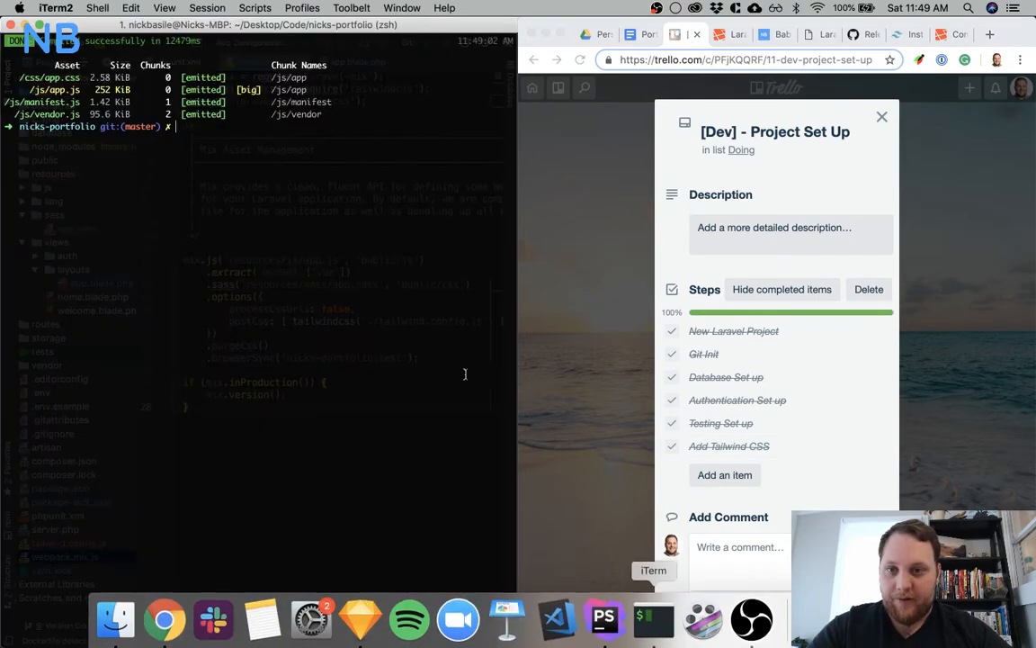
{"action": "type", "text": "npm r"}
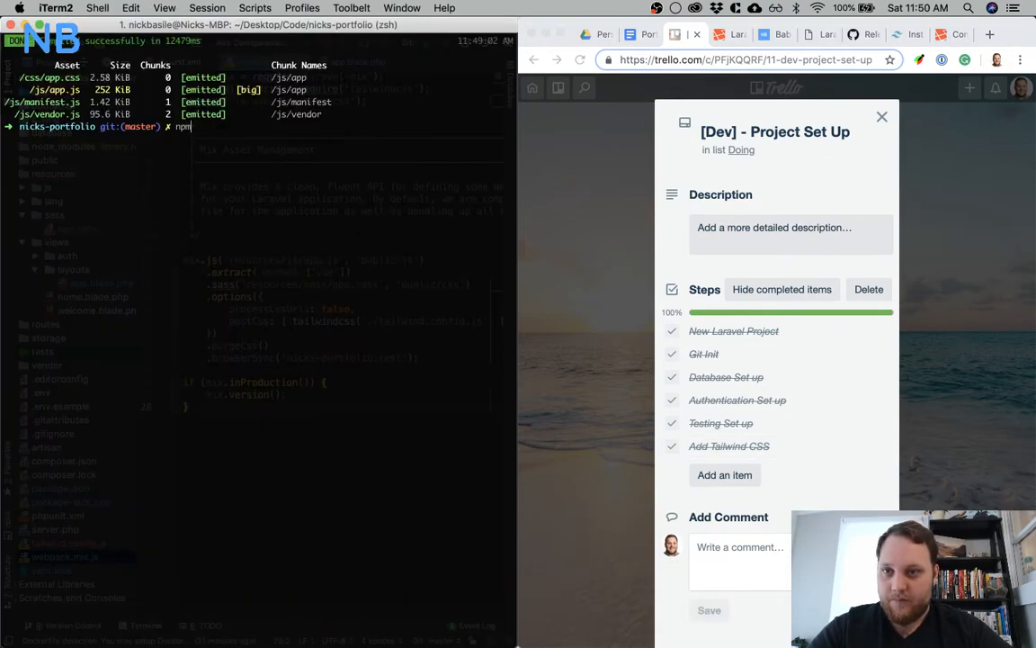
{"action": "type", "text": "un watch"}
{"action": "key", "text": "Return"}
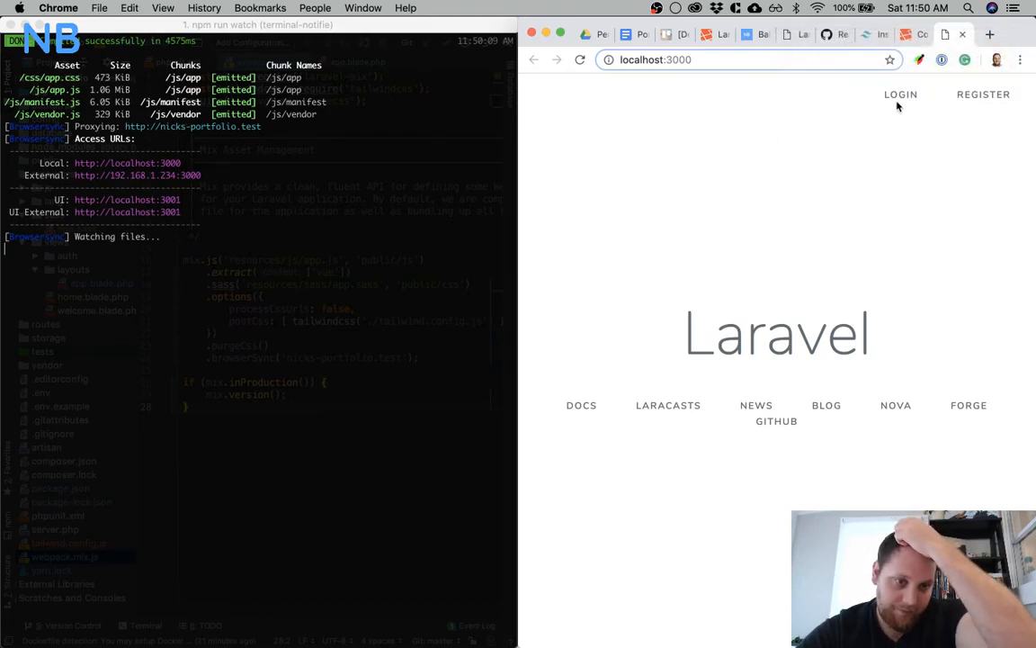
Switch to PhpStorm and open home.blade.php, followed by login.blade.php from the views/auth folder
{"action": "key", "text": "ctrl+Up"}
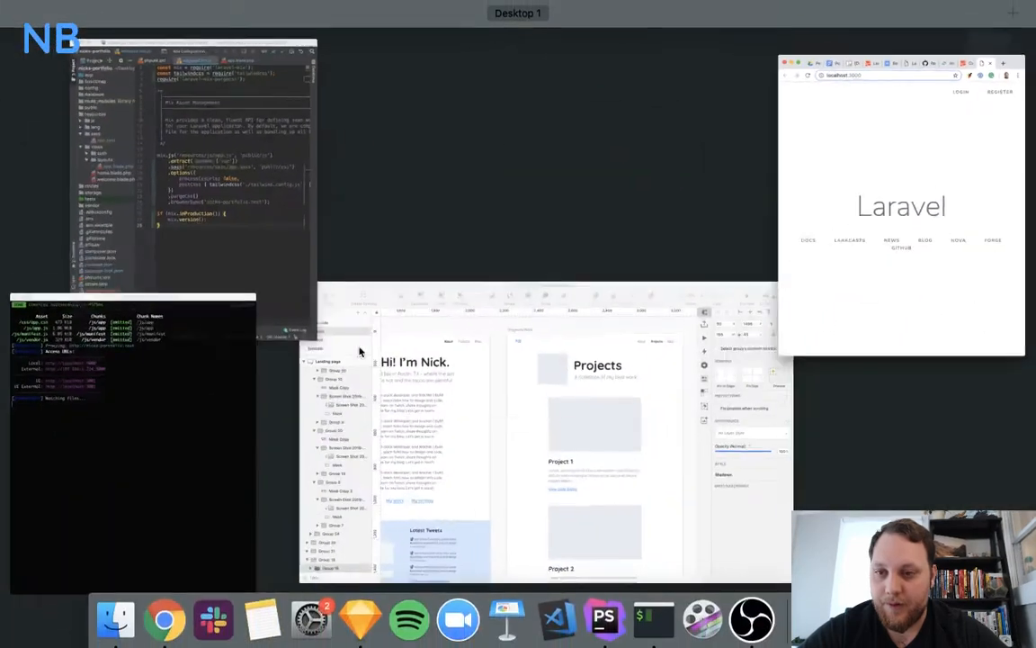
{"action": "left_click", "coordinate": [294, 245]}
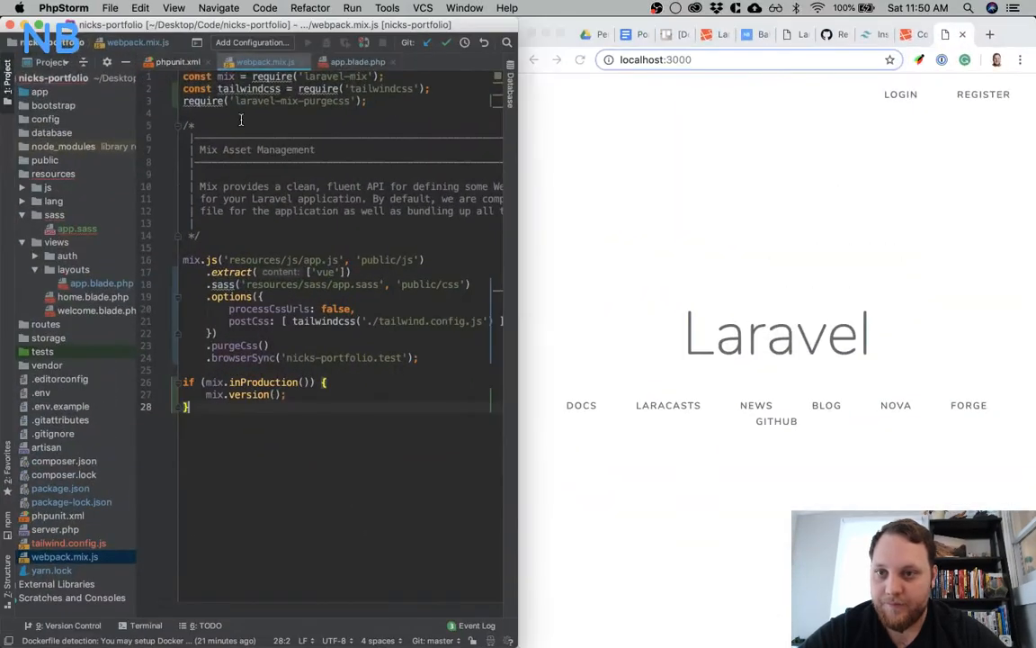
{"action": "double_click", "coordinate": [90, 296]}
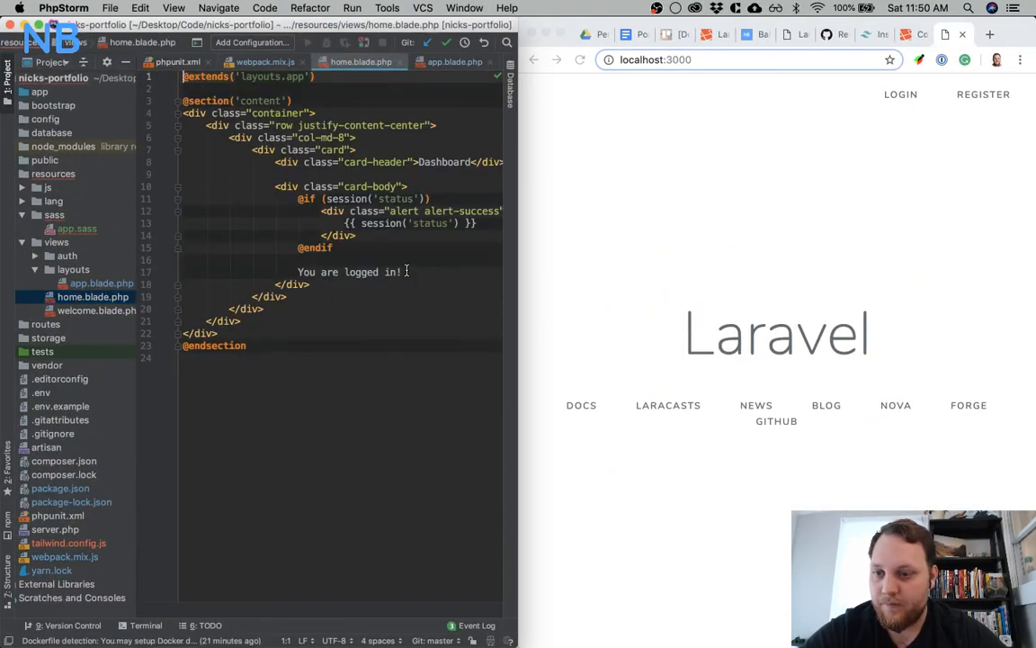
{"action": "double_click", "coordinate": [65, 255]}
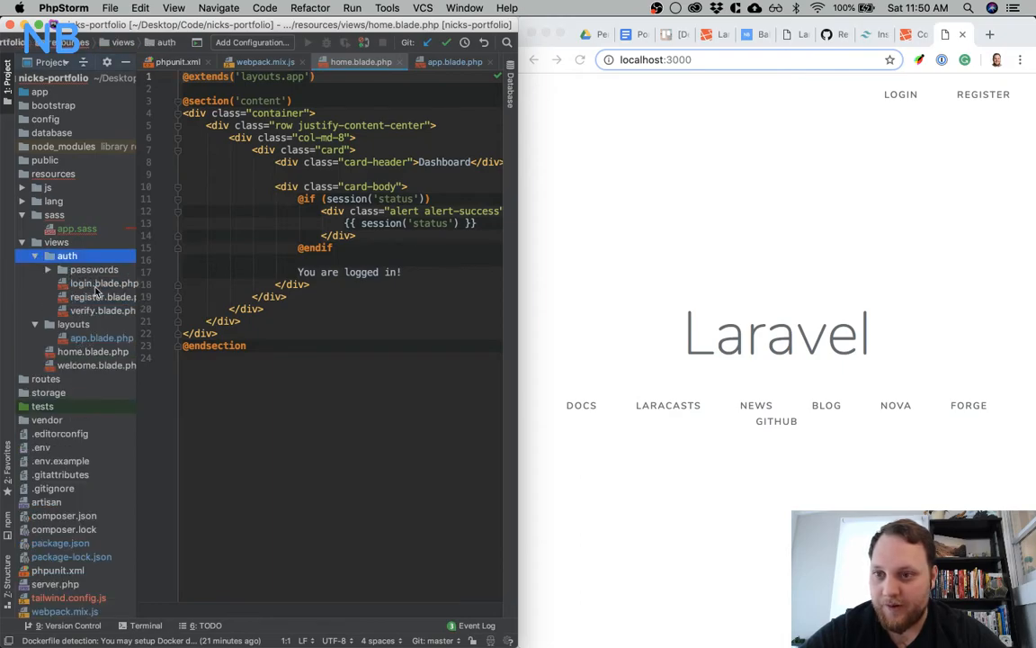
{"action": "double_click", "coordinate": [90, 283]}
{"action": "scroll", "coordinate": [371, 180], "scroll_direction": "right", "scroll_amount": 2}
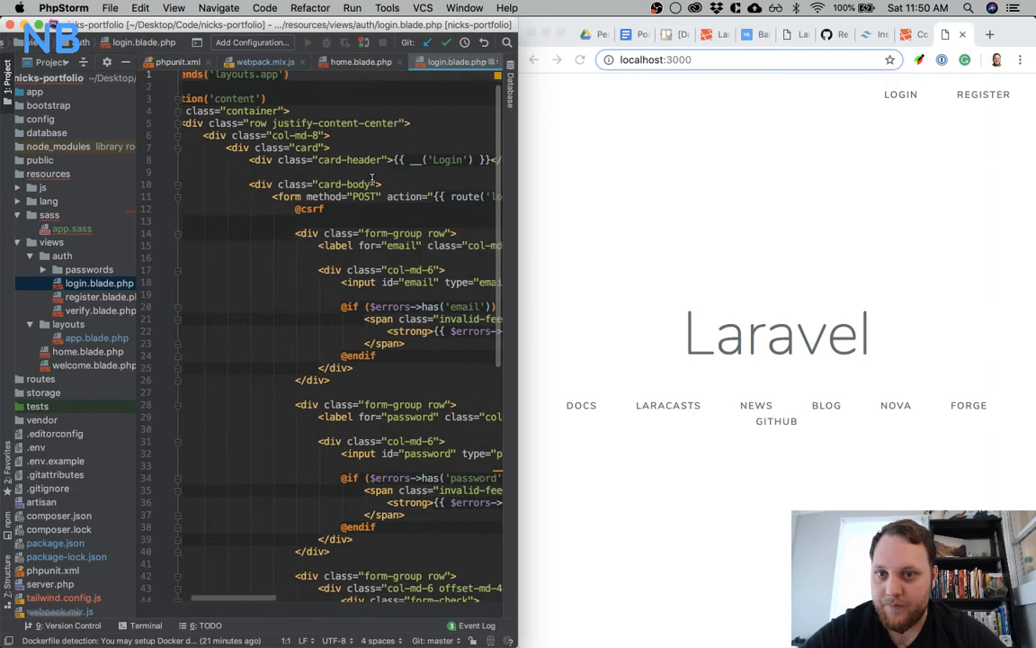
Replace the card-header class on the Login heading with text-red-500 and open the login page at localhost:3000 to check it
{"action": "scroll", "coordinate": [371, 179], "scroll_direction": "left", "scroll_amount": 2}
{"action": "left_click", "coordinate": [378, 147]}
{"action": "double_click", "coordinate": [378, 146]}
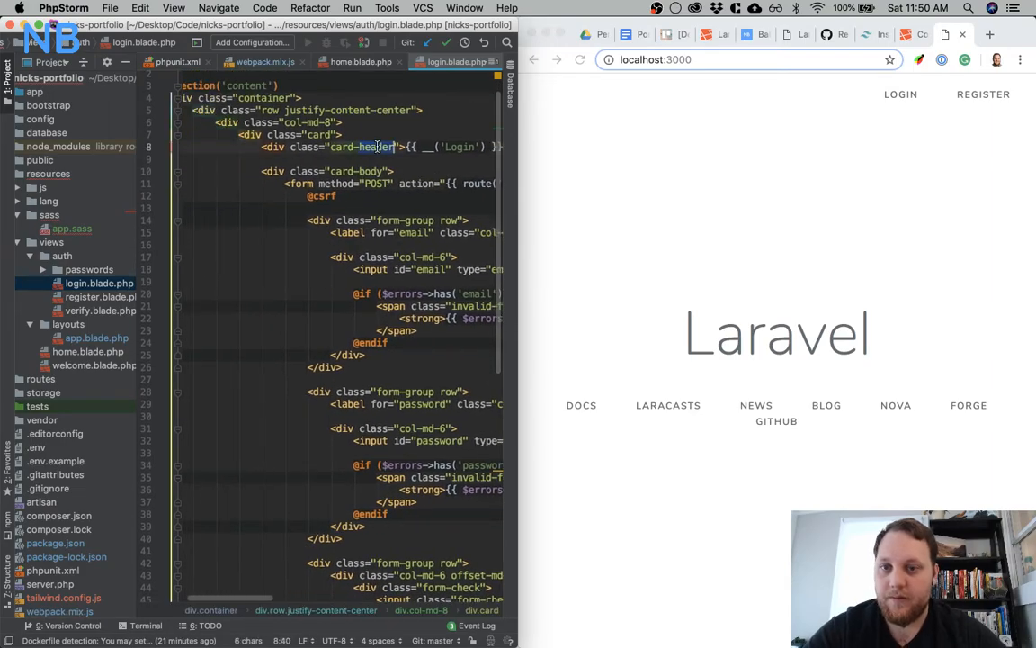
{"action": "key", "text": "alt+Up"}
{"action": "key", "text": "BackSpace"}
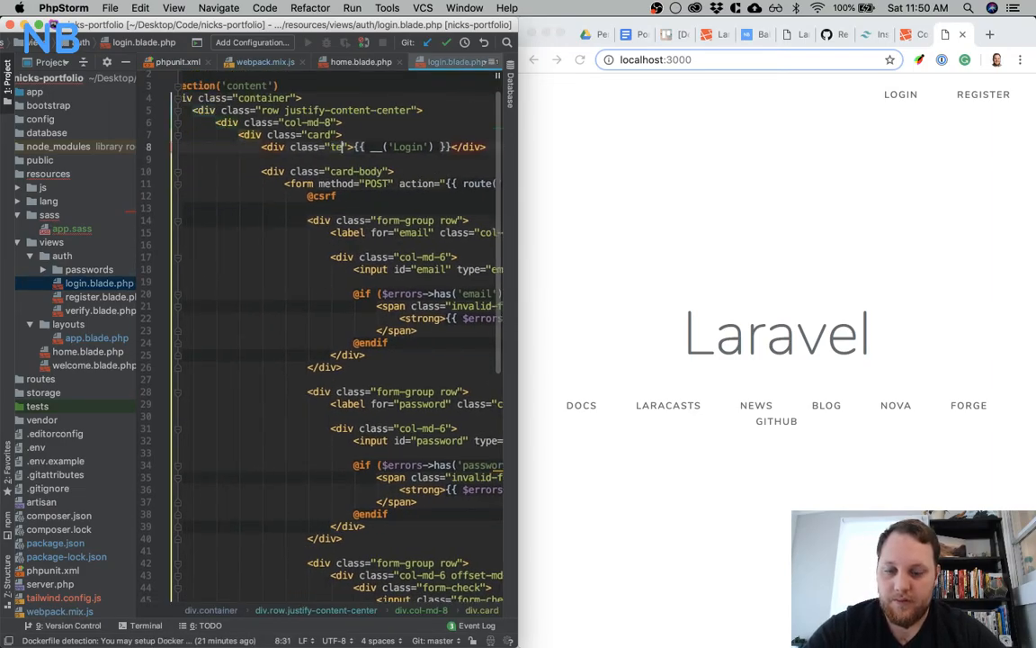
{"action": "type", "text": "text-red"}
{"action": "key", "text": "Down"}
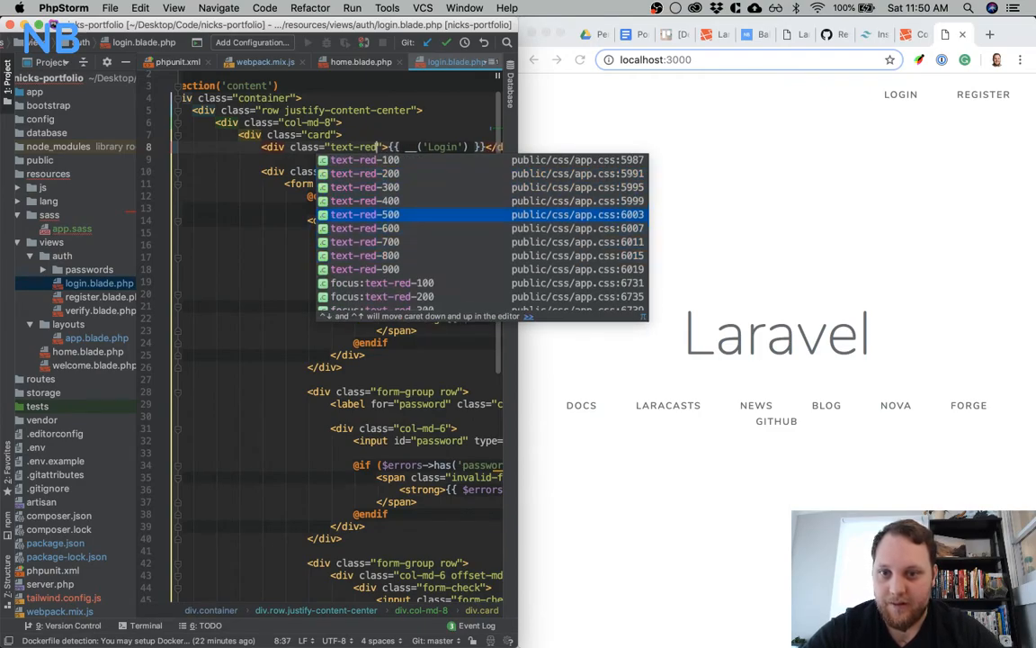
{"action": "key", "text": "Return"}
{"action": "left_click", "coordinate": [854, 118]}
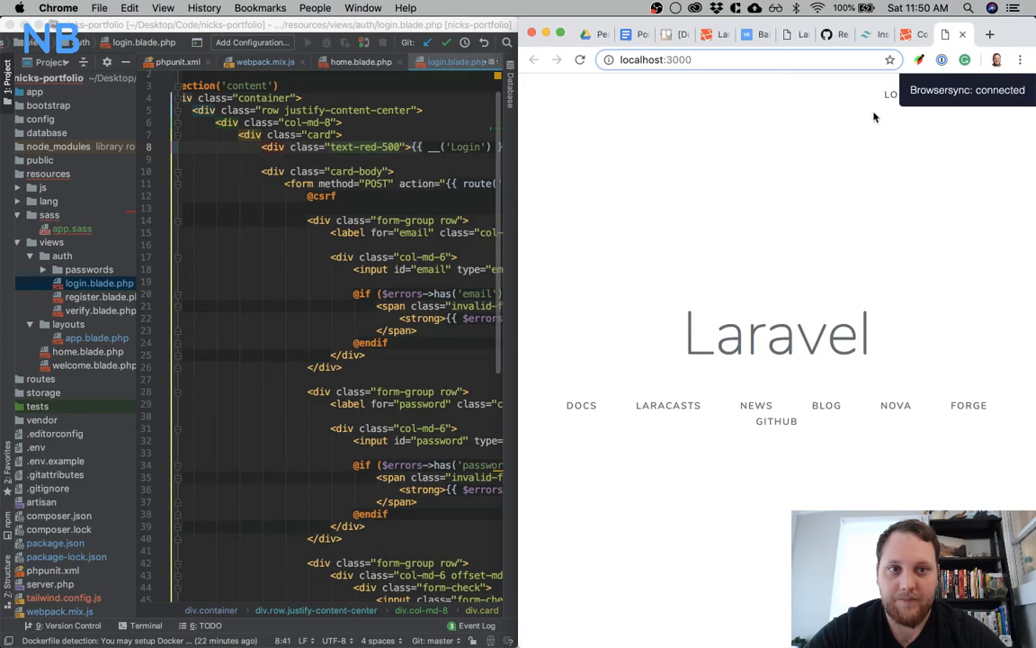
{"action": "left_click", "coordinate": [894, 94]}
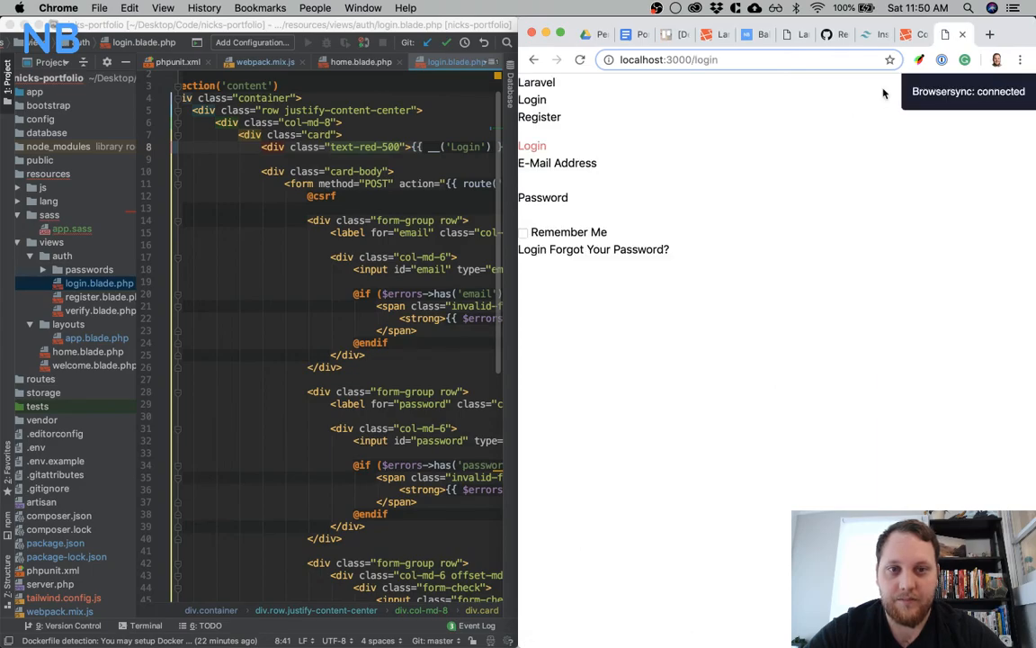
Change the Login heading's class in login.blade.php to text-red-200
{"action": "left_click", "coordinate": [387, 146]}
{"action": "key", "text": "BackSpace"}
{"action": "type", "text": "2"}
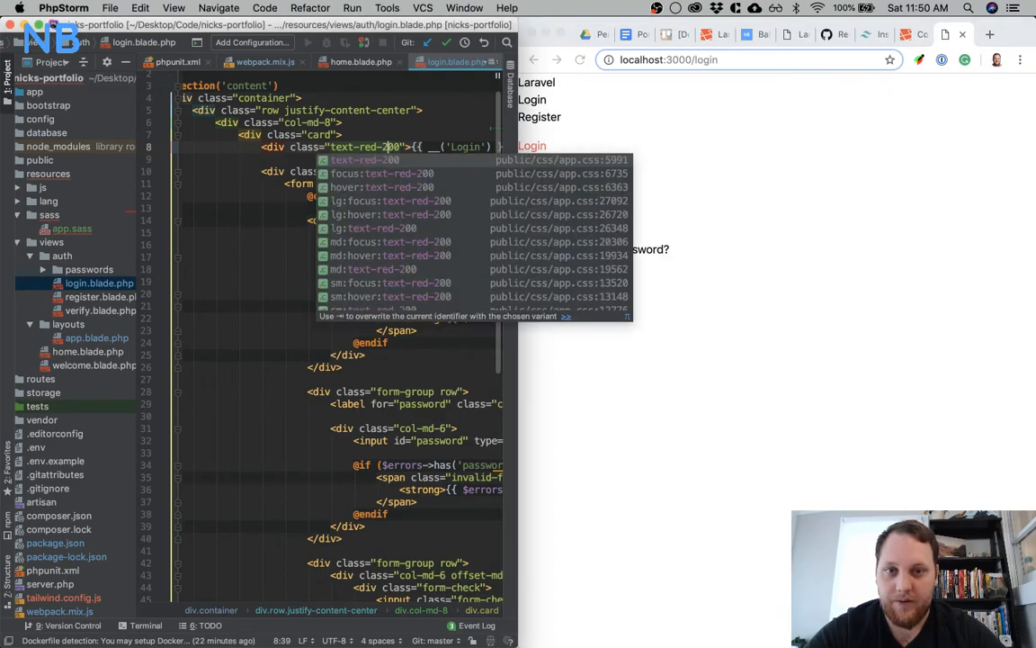
{"action": "left_click", "coordinate": [385, 133]}
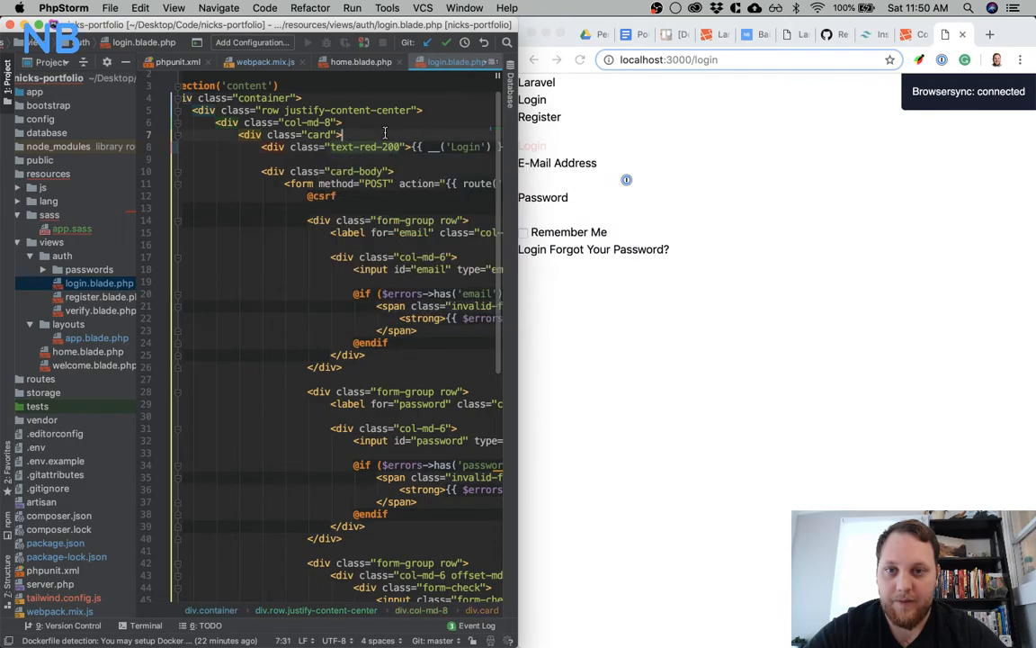
Change the Login heading's class in login.blade.php to text-blue-500
{"action": "left_click", "coordinate": [388, 146]}
{"action": "key", "text": "BackSpace"}
{"action": "type", "text": "5"}
{"action": "key", "text": "Left"}
{"action": "key", "text": "Left"}
{"action": "key", "text": "BackSpace"}
{"action": "key", "text": "BackSpace"}
{"action": "key", "text": "BackSpace"}
{"action": "type", "text": "blue"}
{"action": "left_click", "coordinate": [279, 294]}
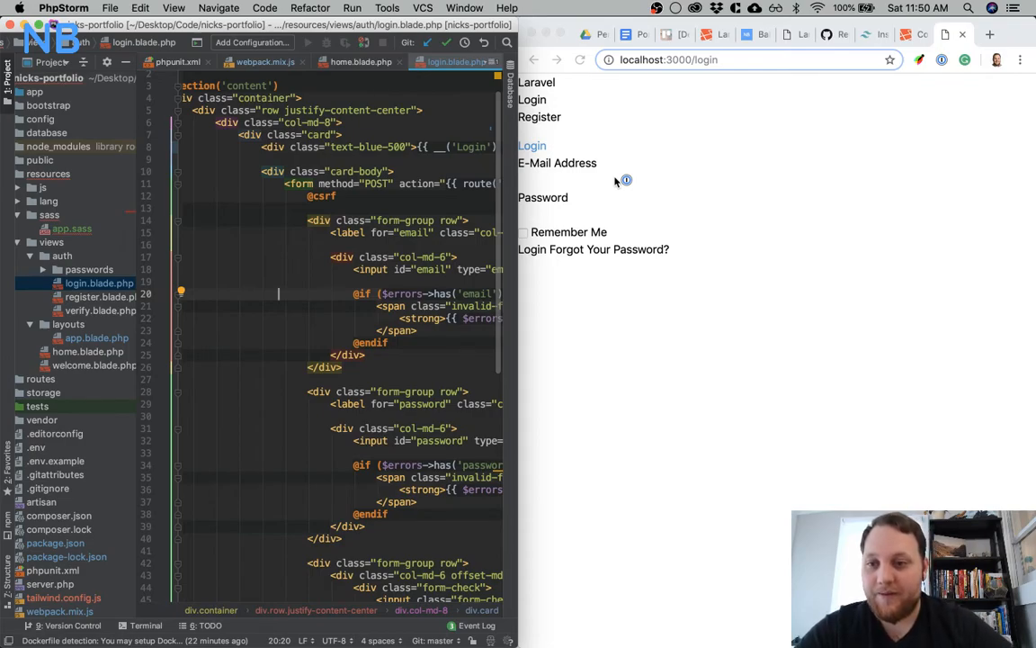
Undo all test color edits on the Login heading, back to the card-header class
{"action": "double_click", "coordinate": [364, 147]}
{"action": "type", "text": "red"}
{"action": "key", "text": "BackSpace"}
{"action": "type", "text": "2"}
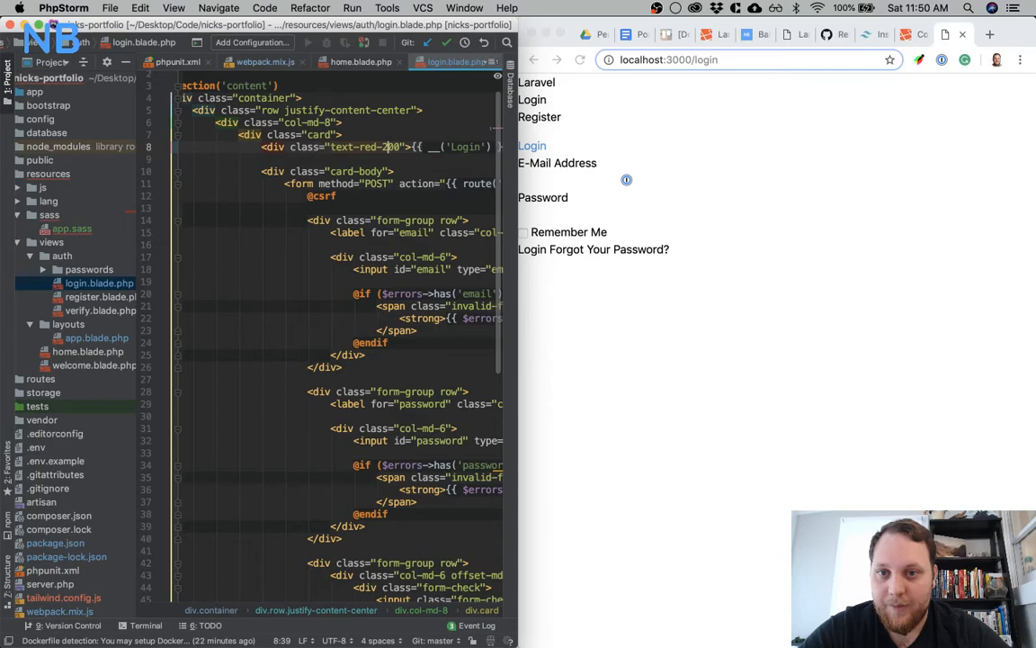
{"action": "key", "text": "super+z"}
{"action": "key", "text": "super+z"}
{"action": "key", "text": "super+z"}
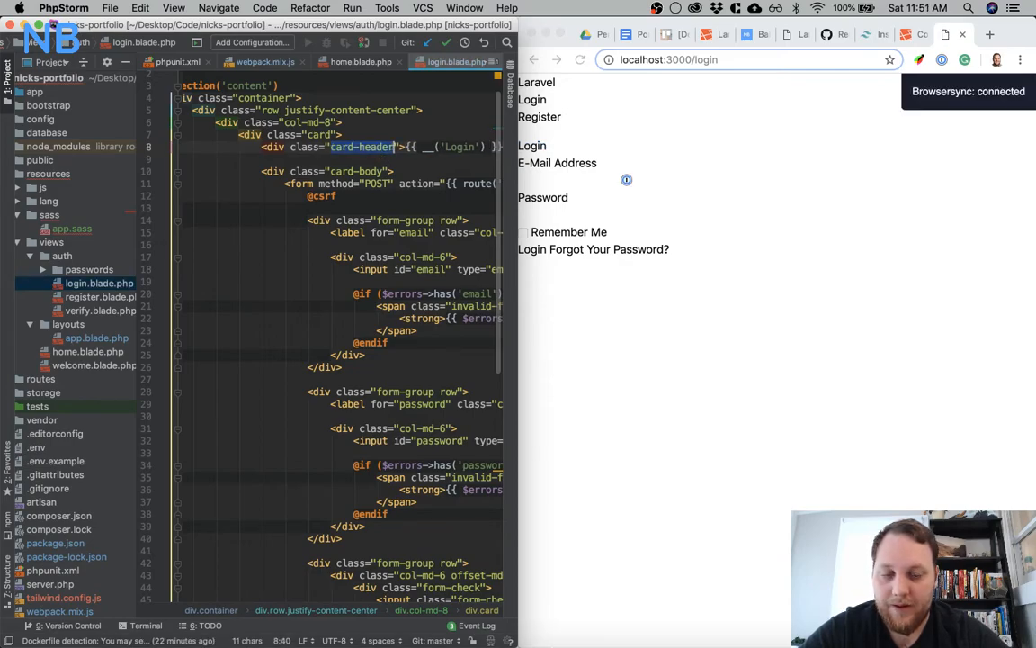
Stop the running watcher in iTerm and start a production build with npm run prod
{"action": "mouse_move", "coordinate": [539, 641]}
{"action": "left_click", "coordinate": [653, 617]}
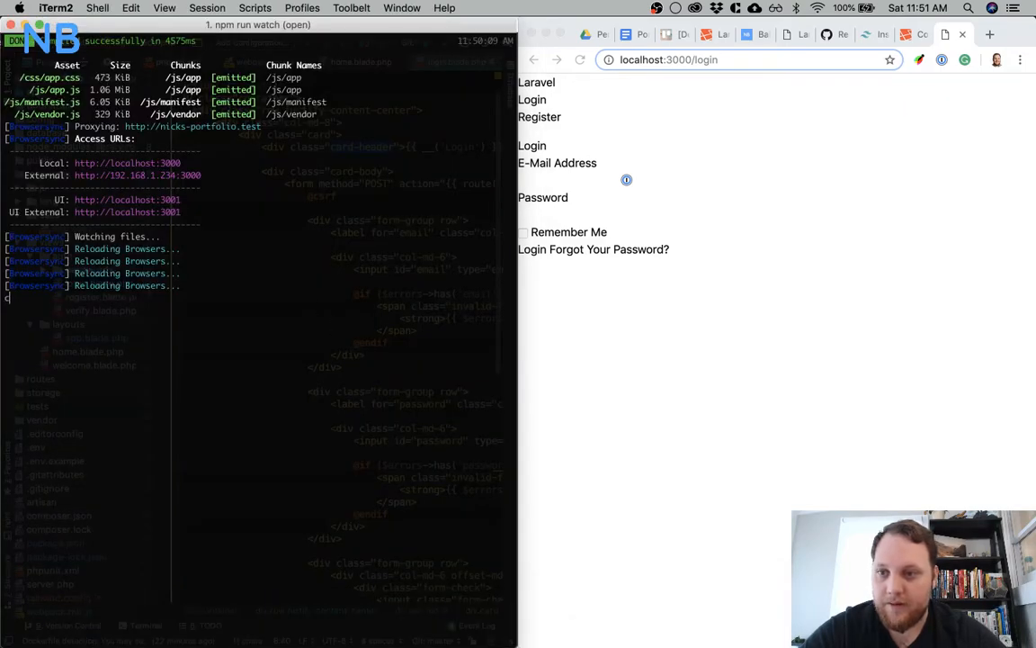
{"action": "key", "text": "ctrl+c"}
{"action": "type", "text": "npm"}
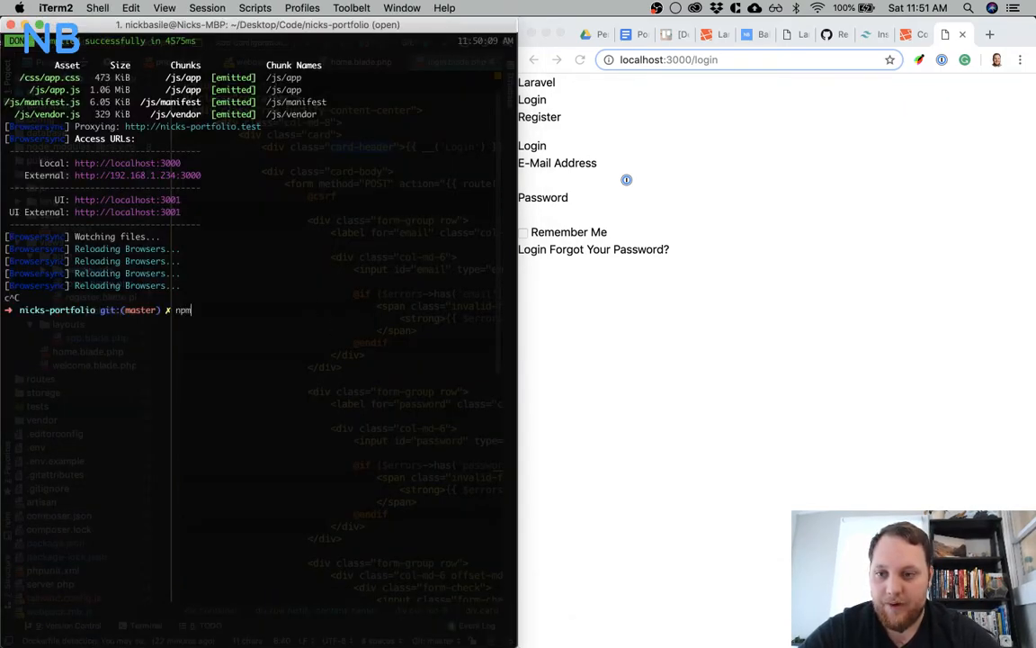
{"action": "type", "text": " run prod"}
{"action": "key", "text": "Return"}
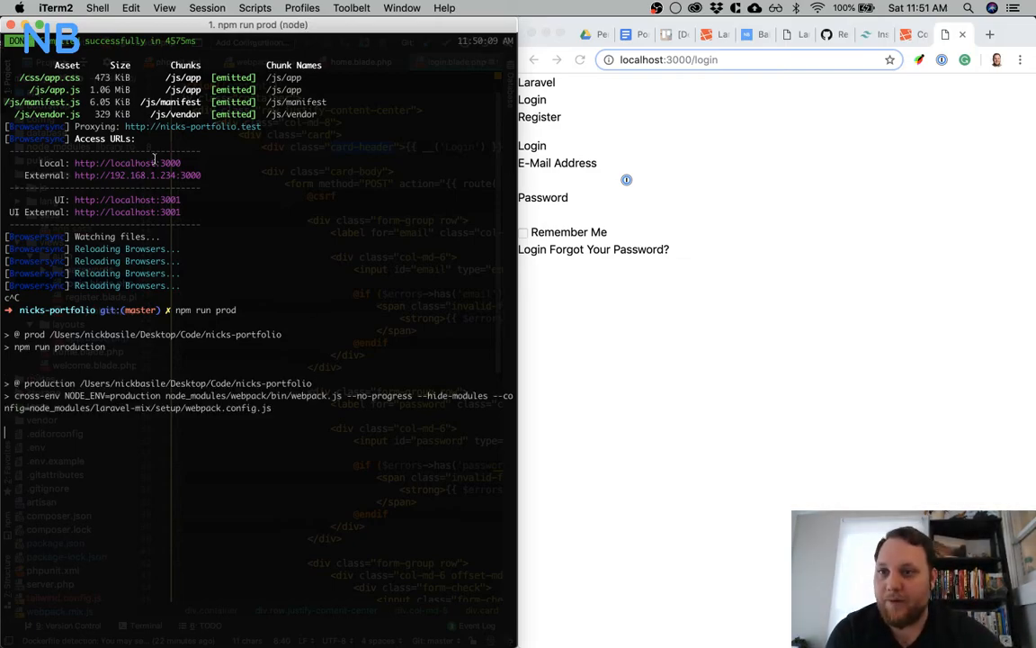
Check the state of the nicks-portfolio repository with git status
{"action": "left_click_drag", "start_coordinate": [102, 77], "coordinate": [135, 78]}
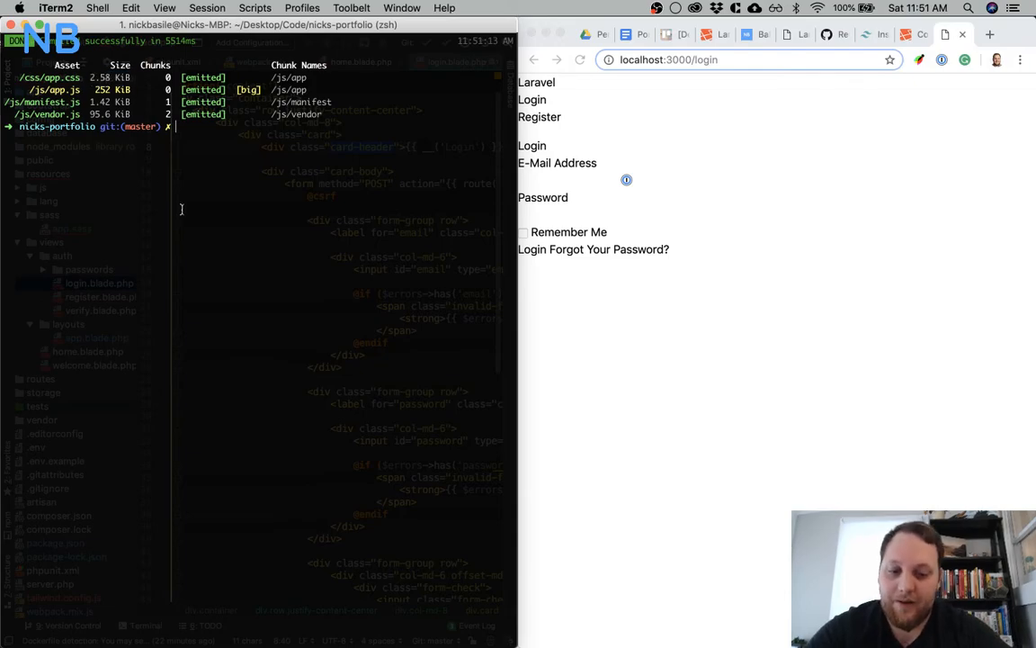
{"action": "type", "text": "git status"}
{"action": "key", "text": "Return"}
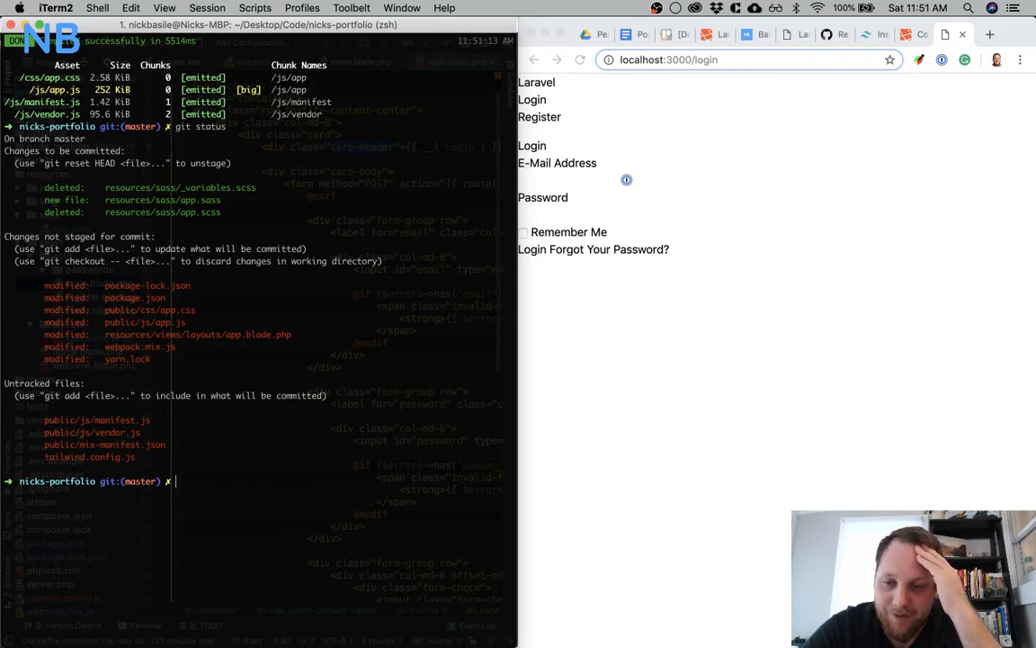
Stage all changed and untracked project files with git add
{"action": "type", "text": "git commit add ."}
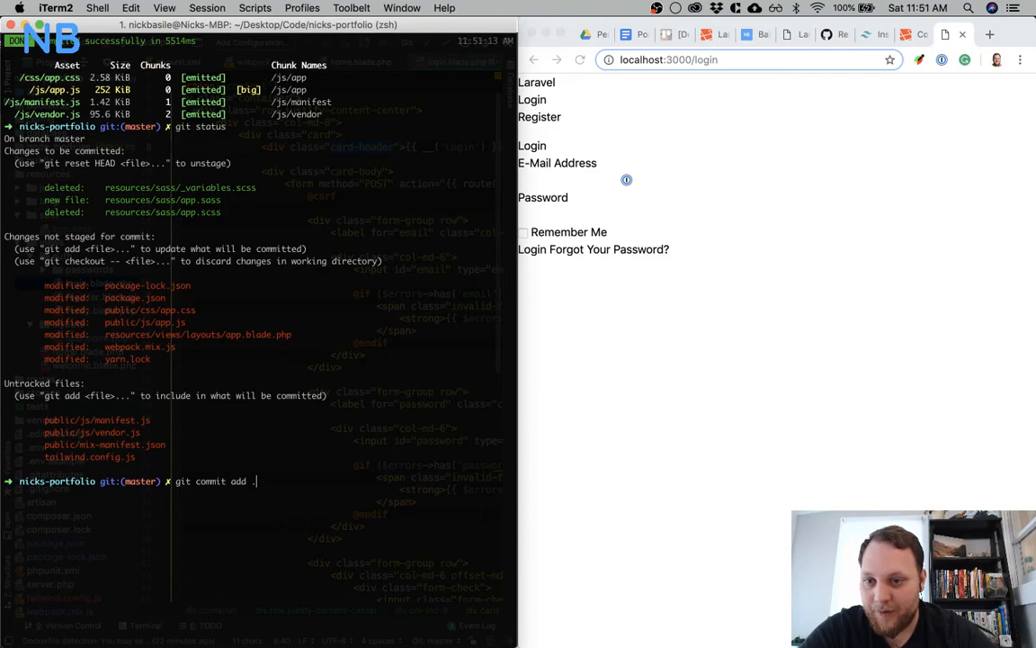
{"action": "key", "text": "Return"}
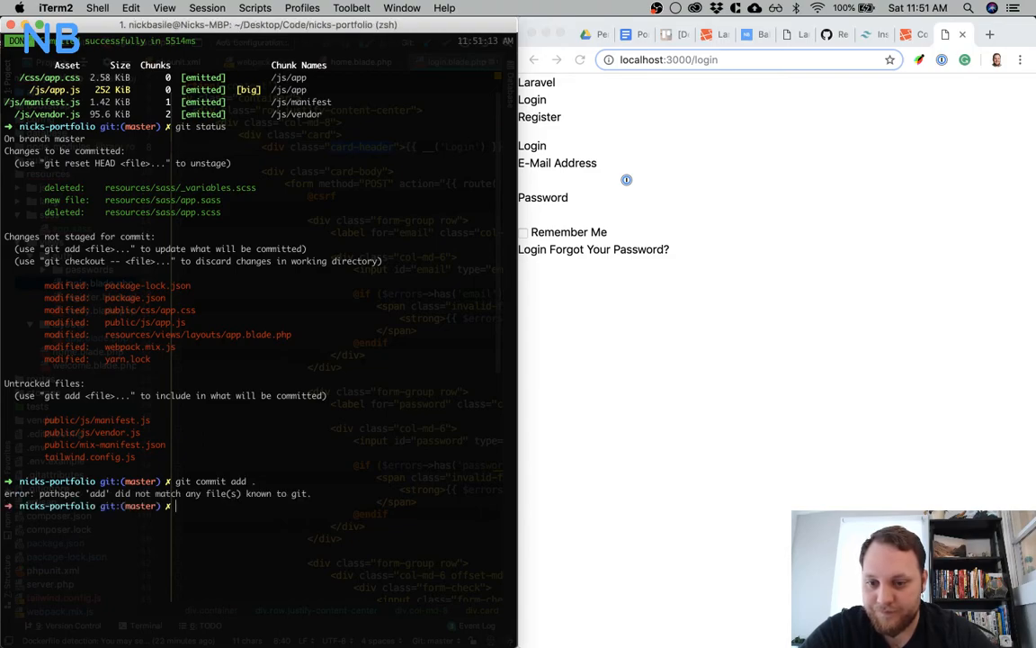
{"action": "key", "text": "Up"}
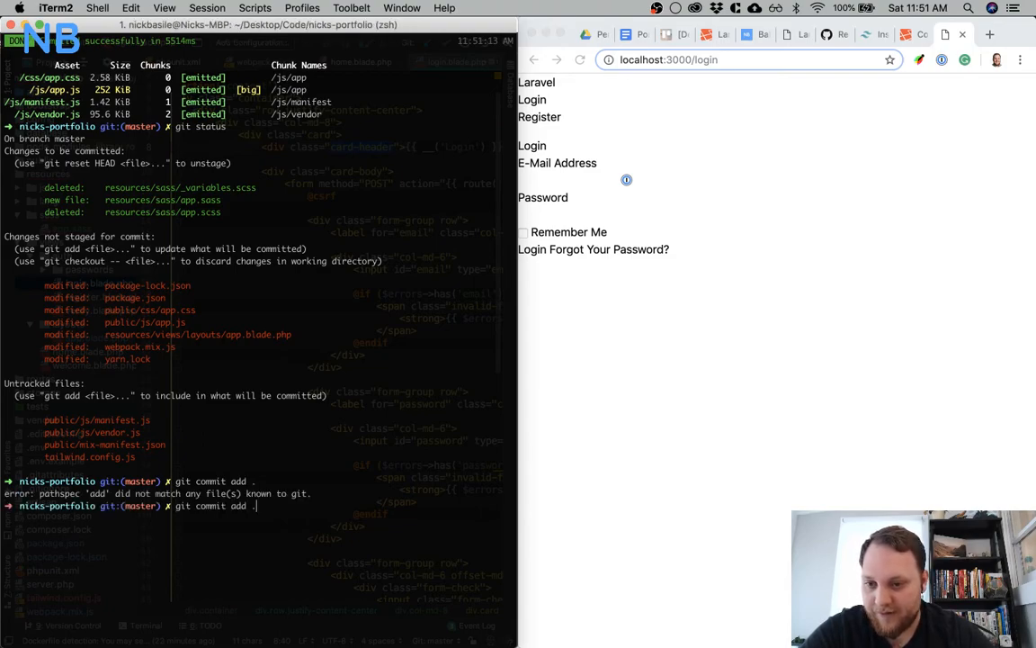
{"action": "key", "text": "Left"}
{"action": "key", "text": "Left"}
{"action": "key", "text": "Left"}
{"action": "key", "text": "Left"}
{"action": "key", "text": "Left"}
{"action": "key", "text": "BackSpace"}
{"action": "key", "text": "BackSpace"}
{"action": "key", "text": "BackSpace"}
{"action": "key", "text": "BackSpace"}
{"action": "key", "text": "BackSpace"}
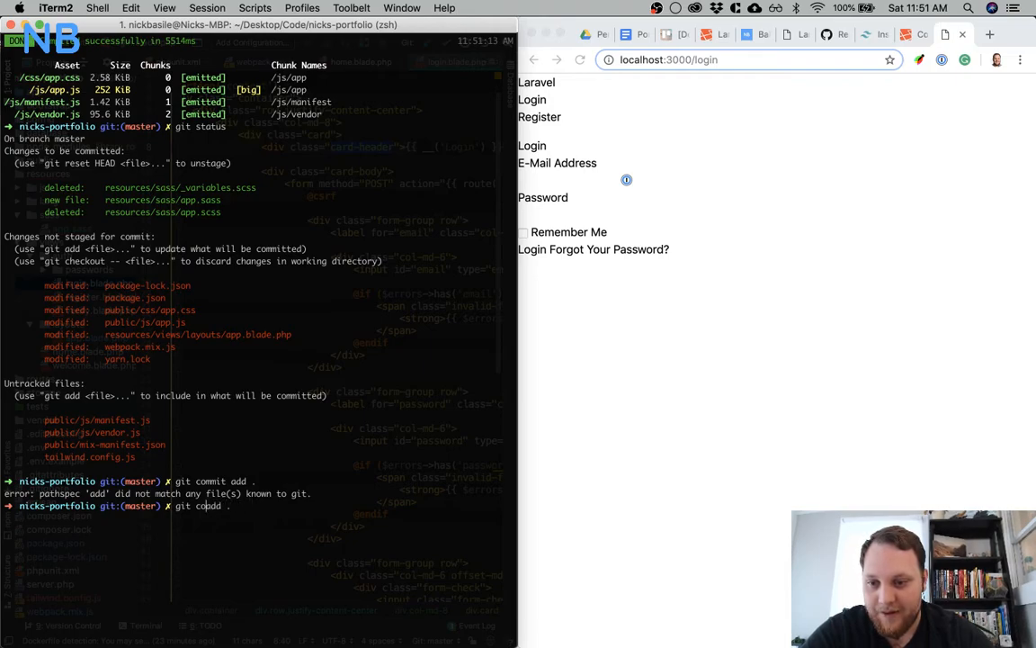
{"action": "key", "text": "BackSpace"}
{"action": "key", "text": "Return"}
Commit the changes with the message "Tailwind set up and mix set up" and clear the terminal
{"action": "type", "text": "git commit -am"}
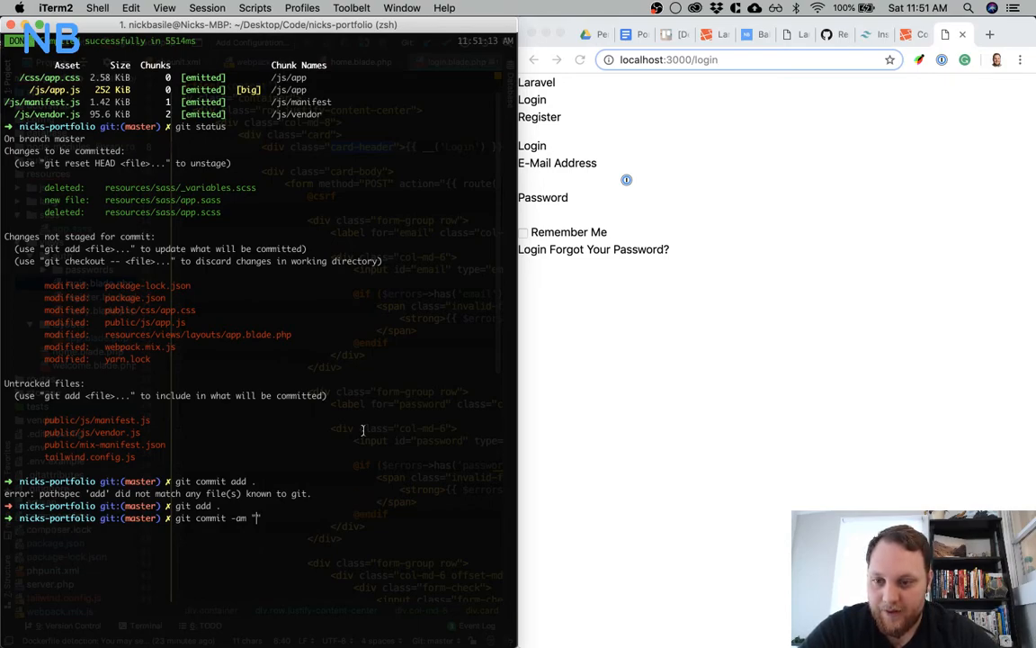
{"action": "type", "text": "Tailwind set up and mix"}
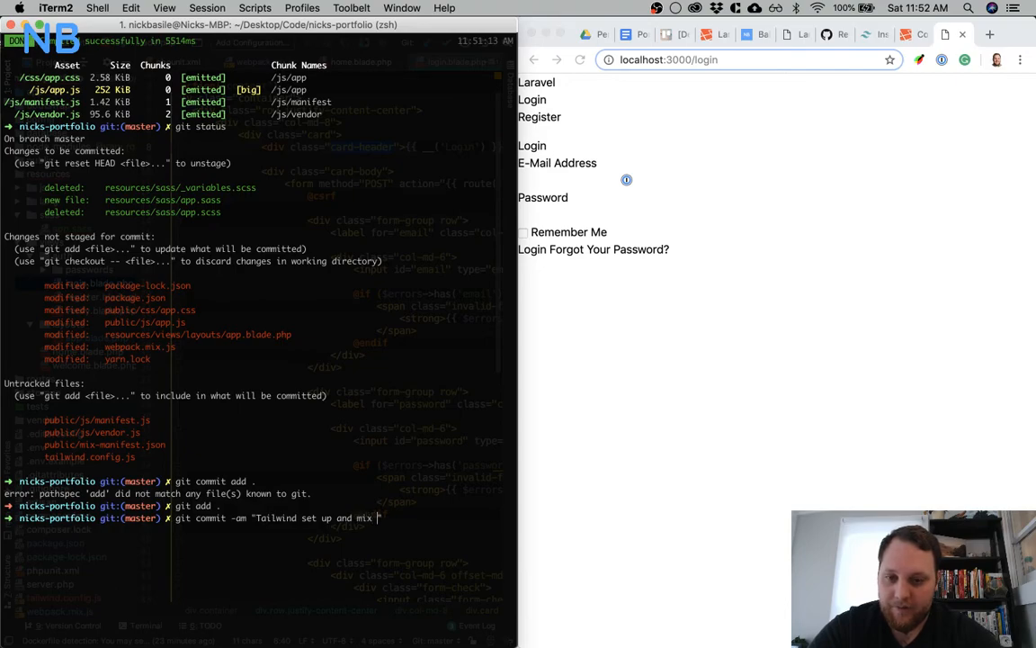
{"action": "type", "text": " set up\""}
{"action": "key", "text": "Return"}
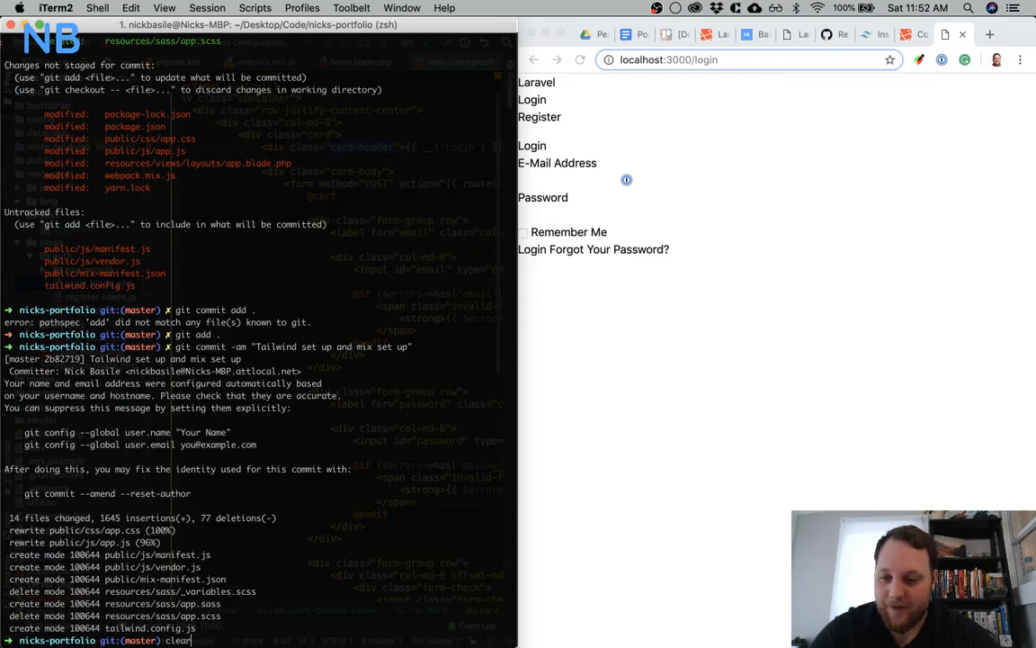
{"action": "key", "text": "Return"}
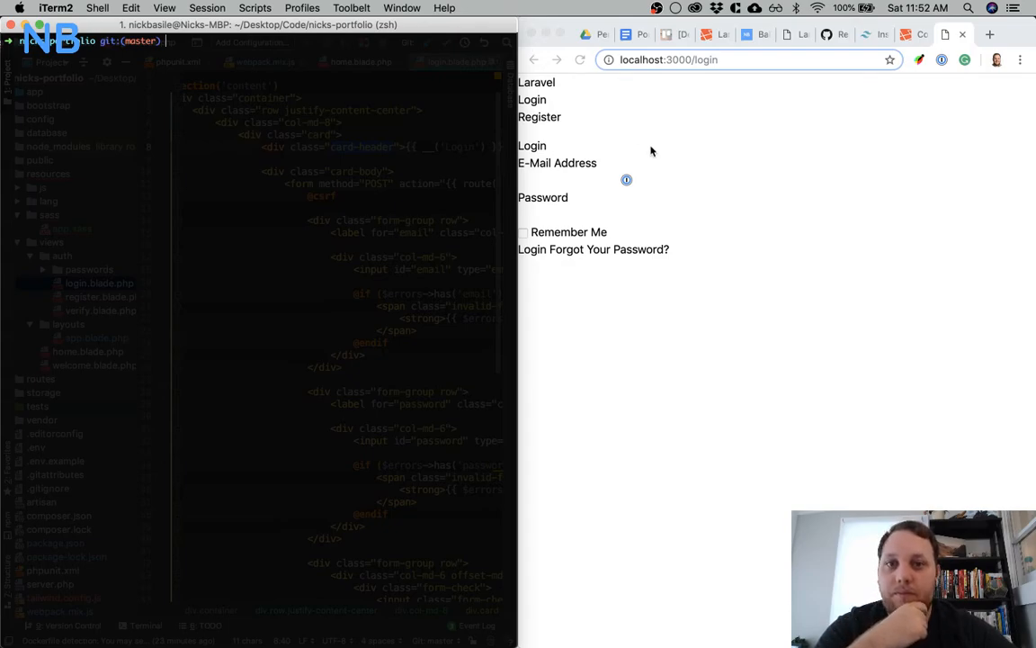
On the Portfolio Redesign Trello board in Chrome, move [Dev] - Project Set Up to Done and [Dev] - Schema Outline to Doing
{"action": "left_click", "coordinate": [724, 170]}
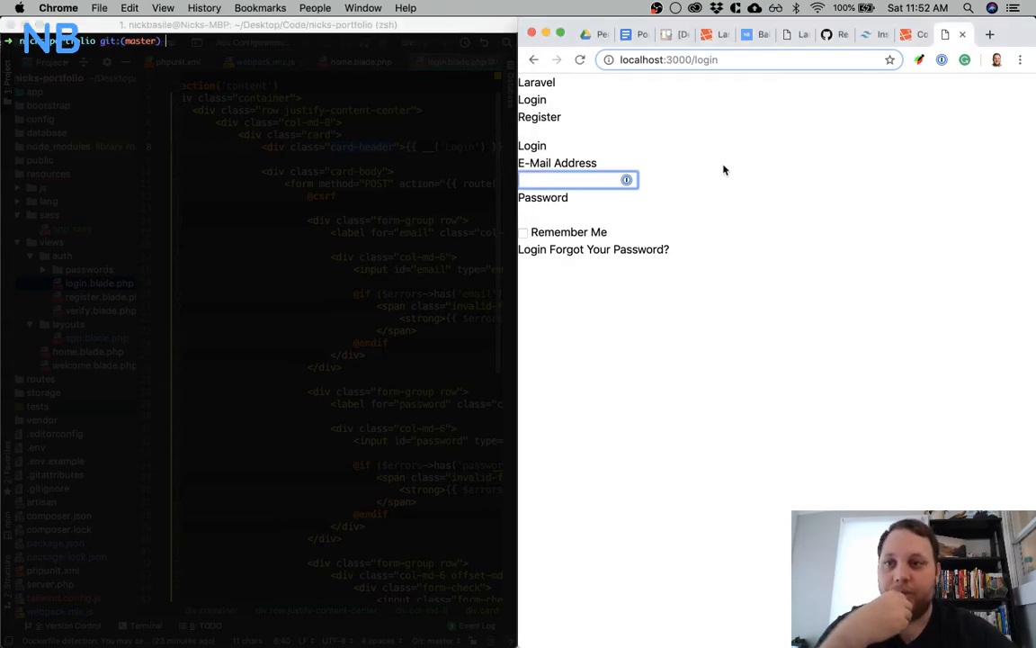
{"action": "left_click", "coordinate": [670, 35]}
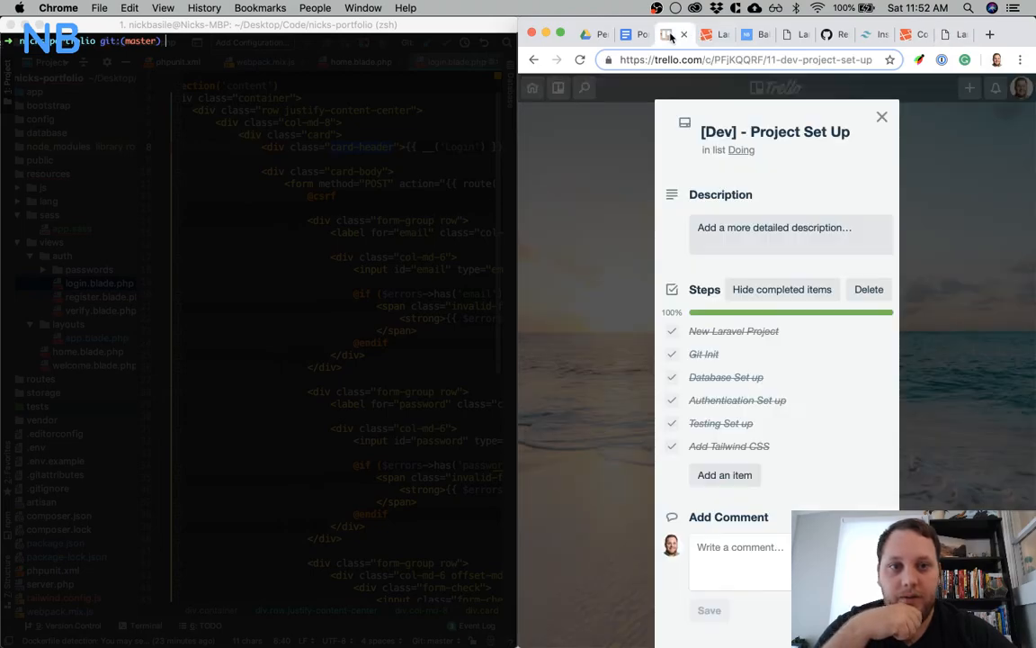
{"action": "left_click", "coordinate": [882, 117]}
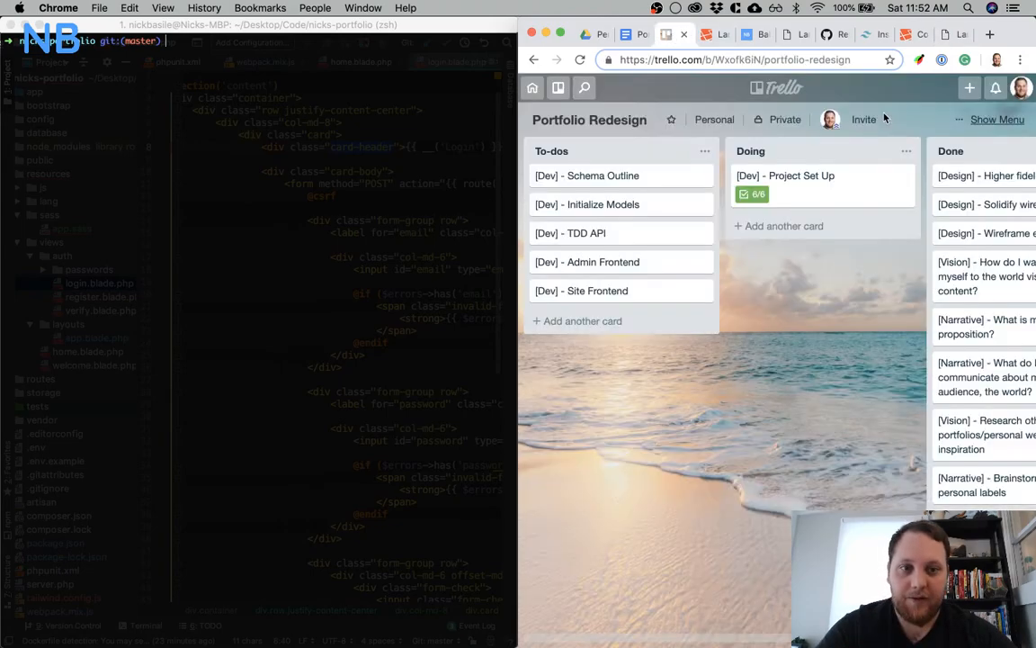
{"action": "key", "text": "super+alt+Right"}
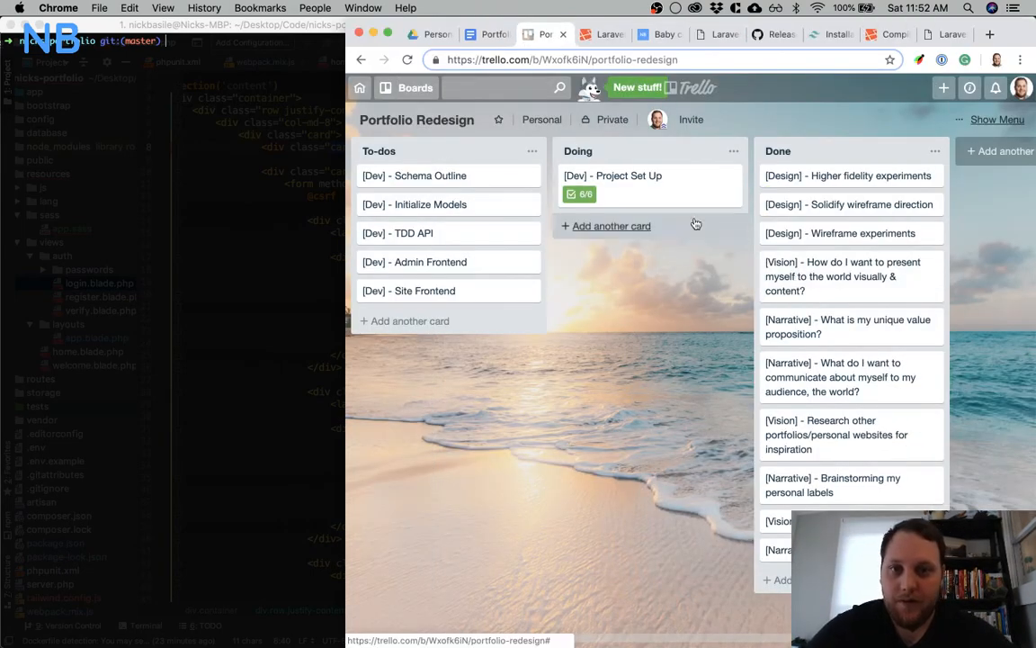
{"action": "left_click_drag", "start_coordinate": [676, 197], "coordinate": [863, 171]}
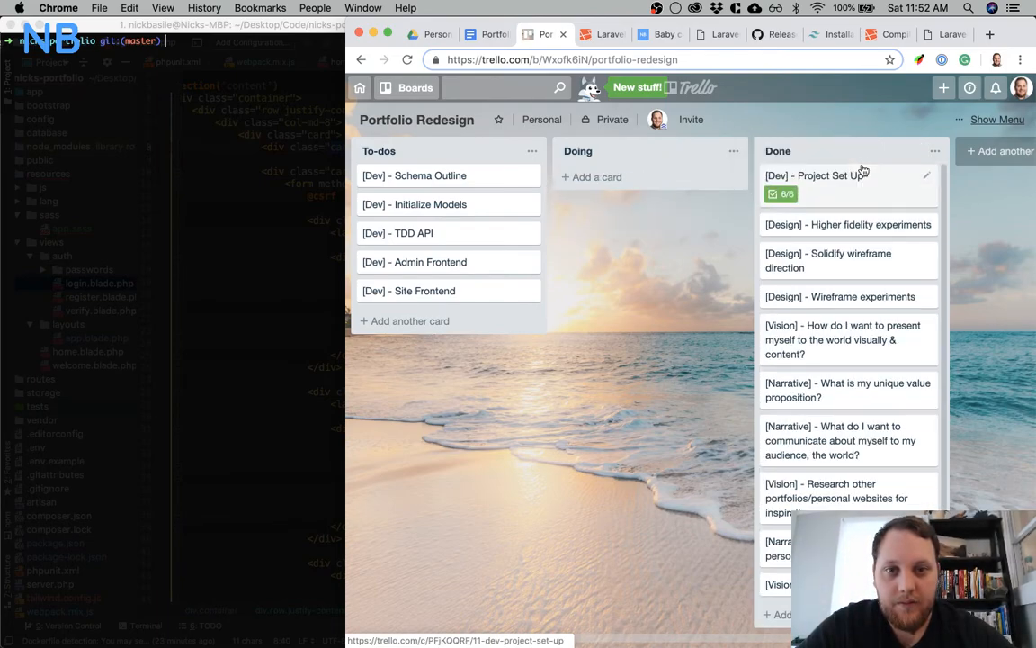
{"action": "left_click_drag", "start_coordinate": [420, 168], "coordinate": [612, 176]}
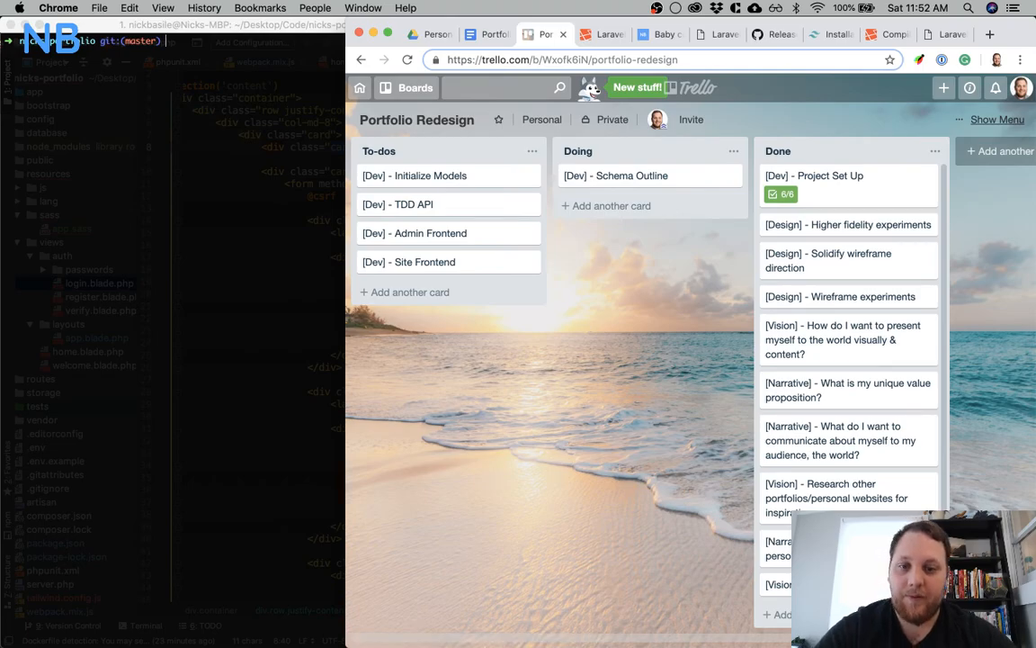
Switch to Sketch and review the Backend page and the landing page mockup's Projects, Writing and Media sections
{"action": "mouse_move", "coordinate": [458, 619]}
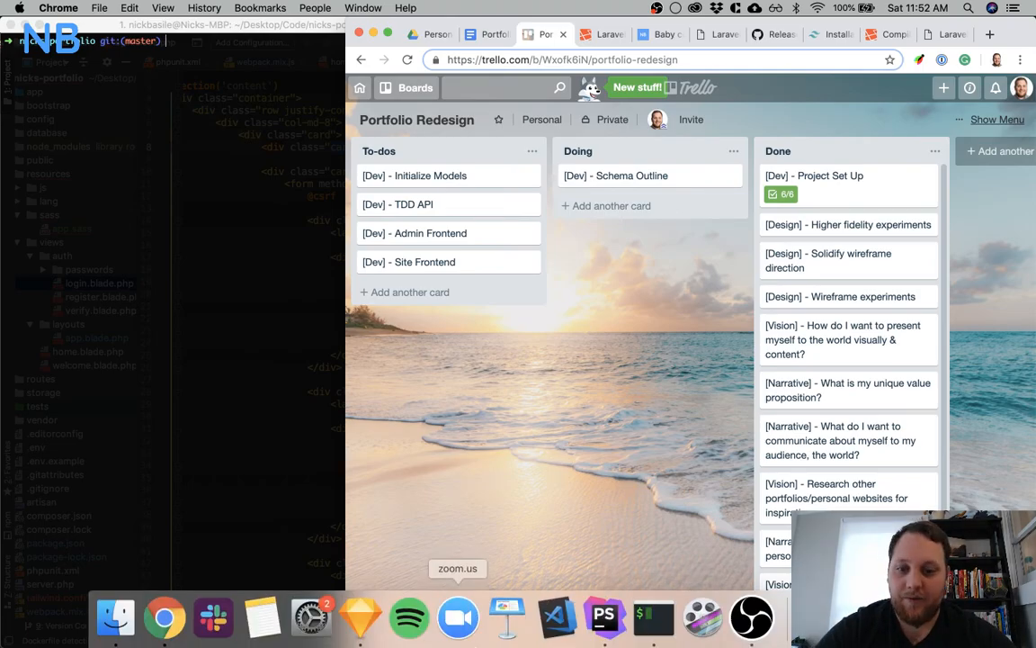
{"action": "left_click", "coordinate": [369, 619]}
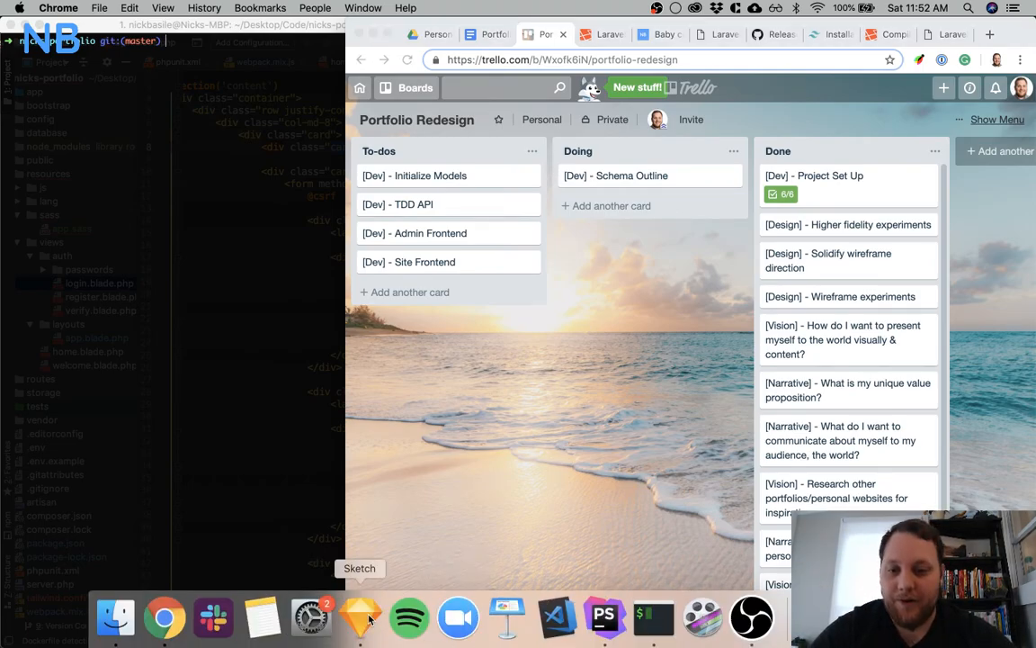
{"action": "scroll", "coordinate": [341, 354], "scroll_direction": "left", "scroll_amount": 10}
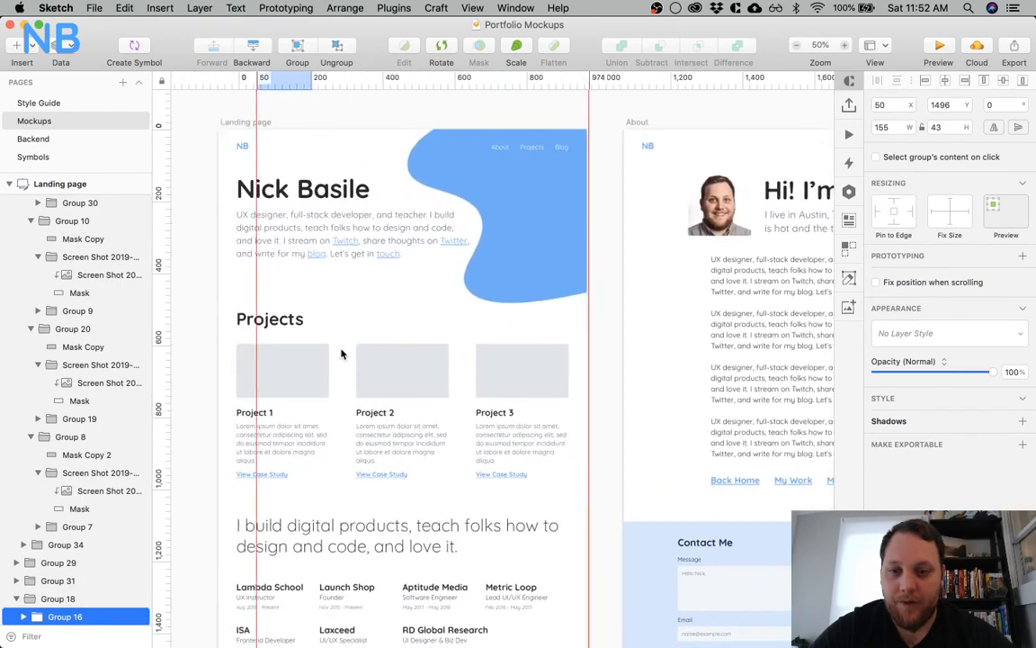
{"action": "scroll", "coordinate": [342, 354], "scroll_direction": "right", "scroll_amount": 5}
{"action": "scroll", "coordinate": [342, 353], "scroll_direction": "down", "scroll_amount": 4}
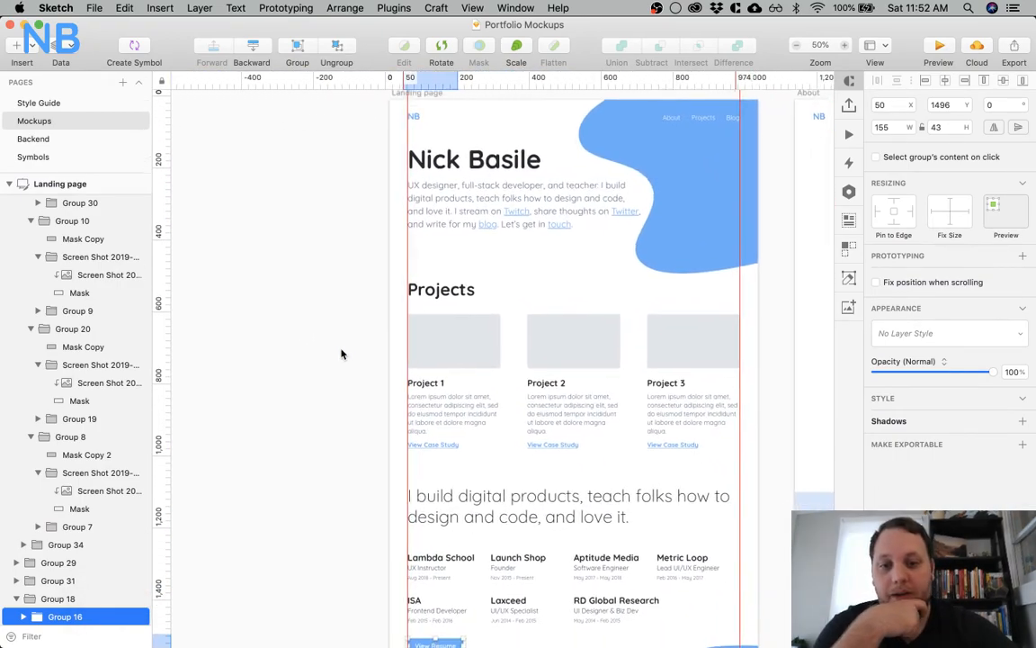
{"action": "left_click", "coordinate": [46, 140]}
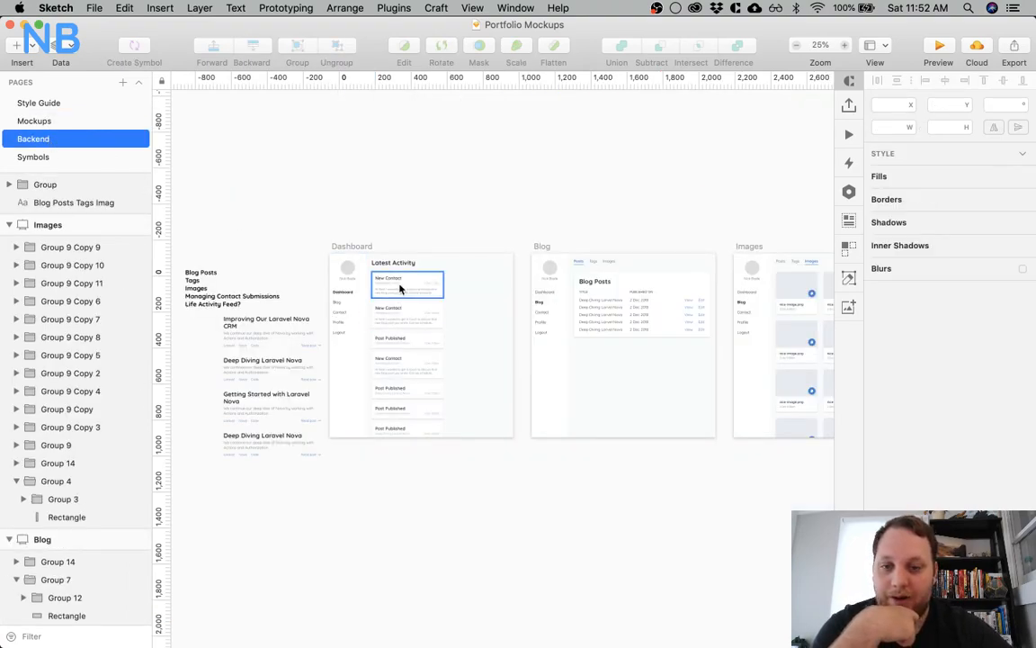
{"action": "left_click", "coordinate": [72, 122]}
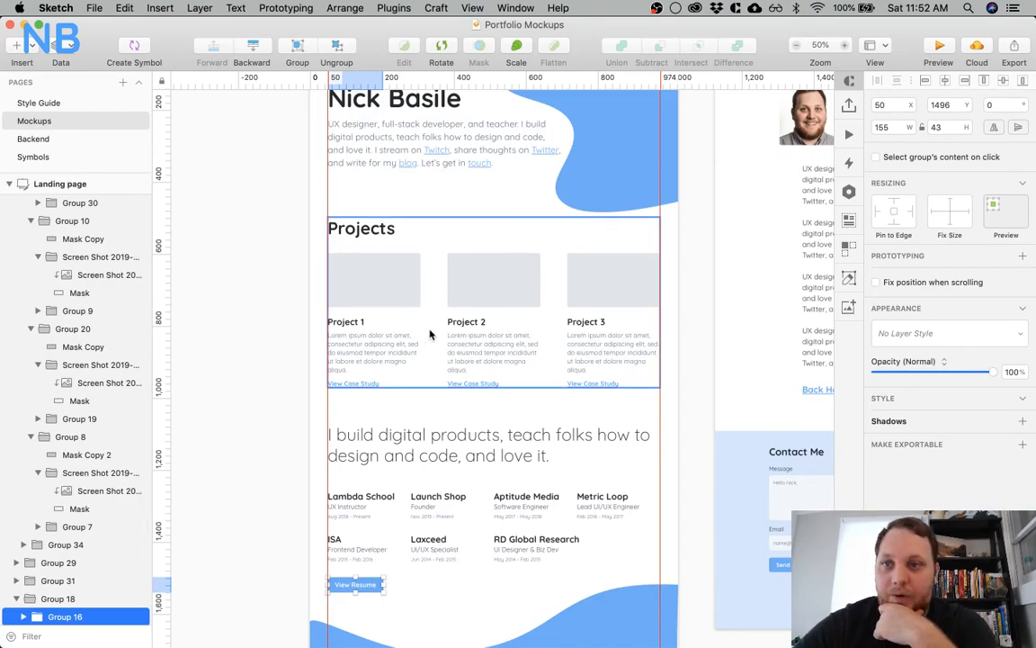
{"action": "scroll", "coordinate": [429, 335], "scroll_direction": "down", "scroll_amount": 2}
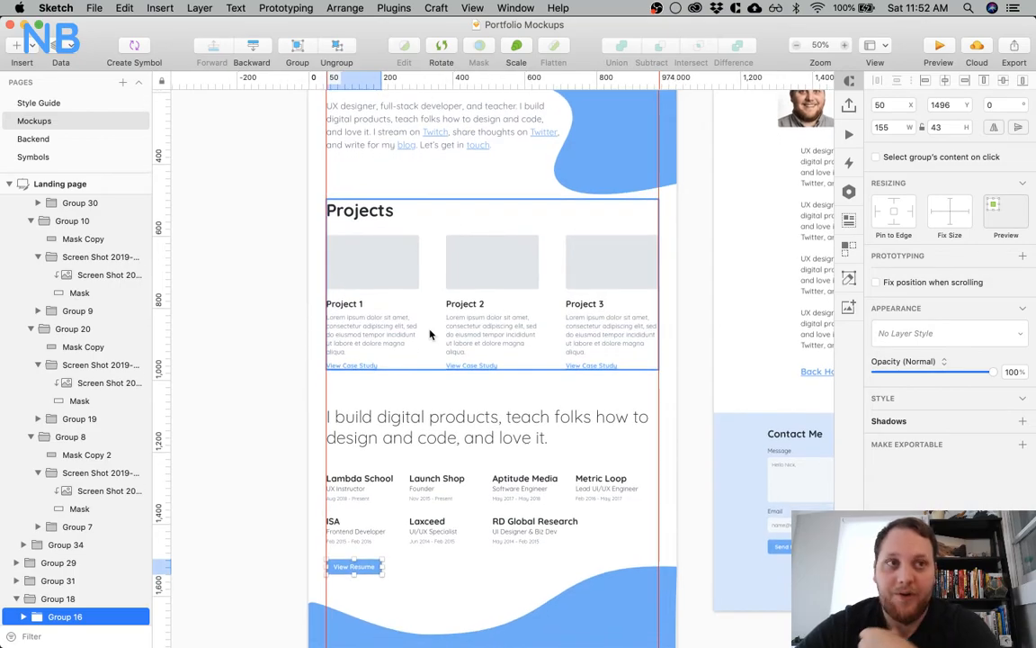
{"action": "scroll", "coordinate": [430, 335], "scroll_direction": "down", "scroll_amount": 8}
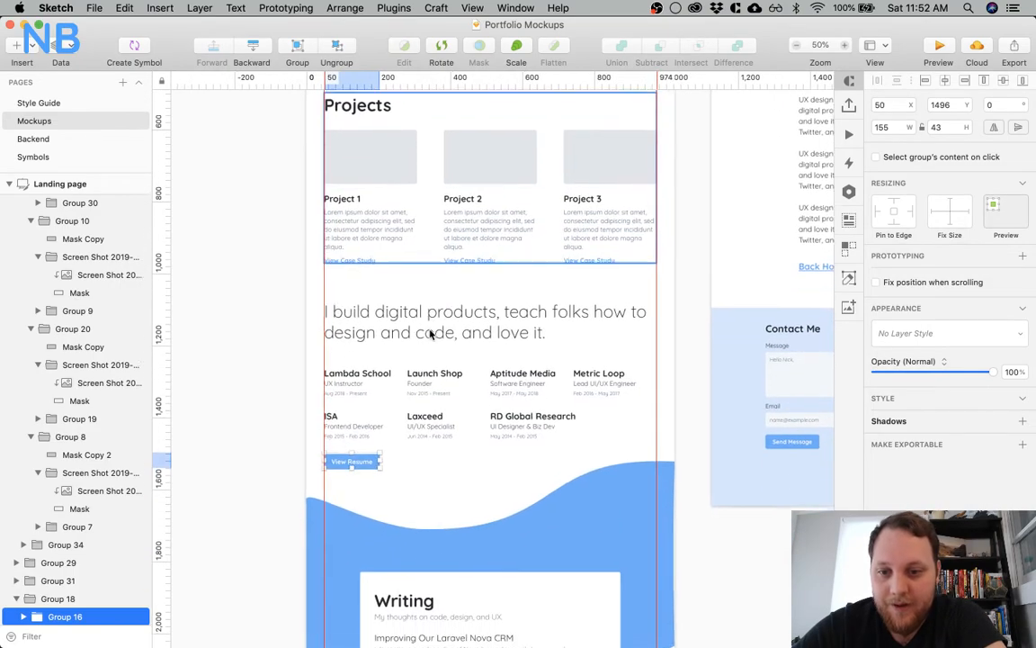
{"action": "scroll", "coordinate": [430, 335], "scroll_direction": "down", "scroll_amount": 9}
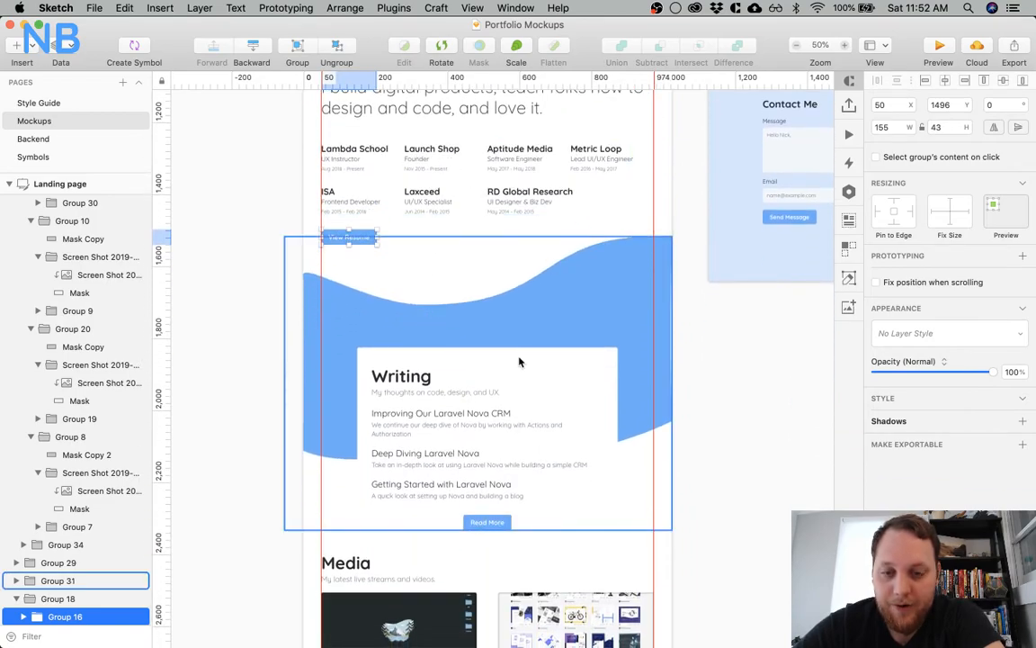
{"action": "scroll", "coordinate": [519, 362], "scroll_direction": "down", "scroll_amount": 5}
{"action": "scroll", "coordinate": [518, 361], "scroll_direction": "down", "scroll_amount": 1}
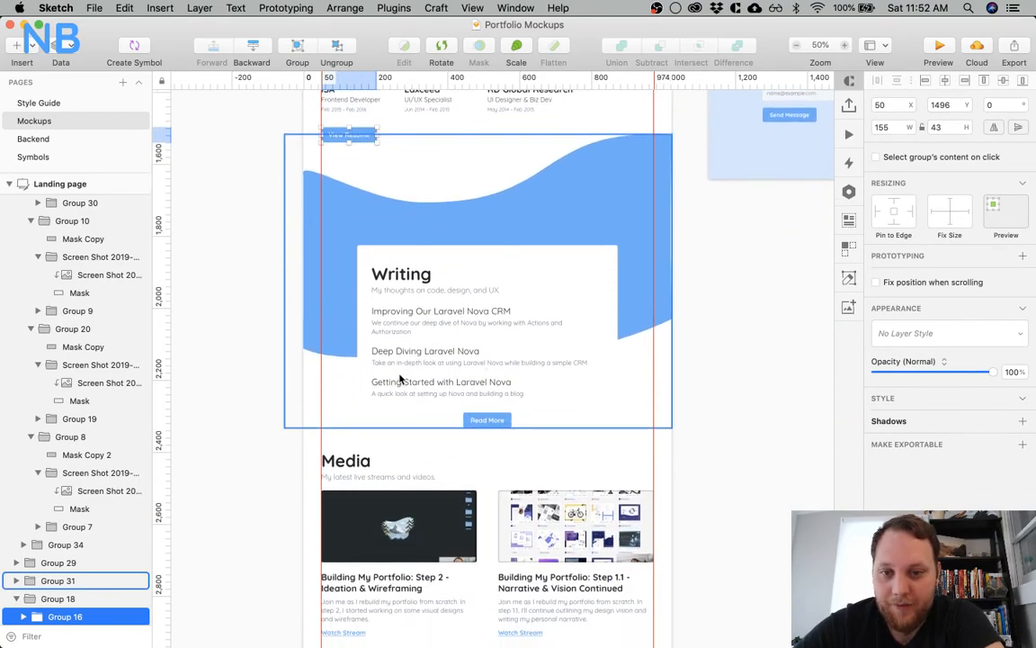
{"action": "scroll", "coordinate": [471, 355], "scroll_direction": "down", "scroll_amount": 12}
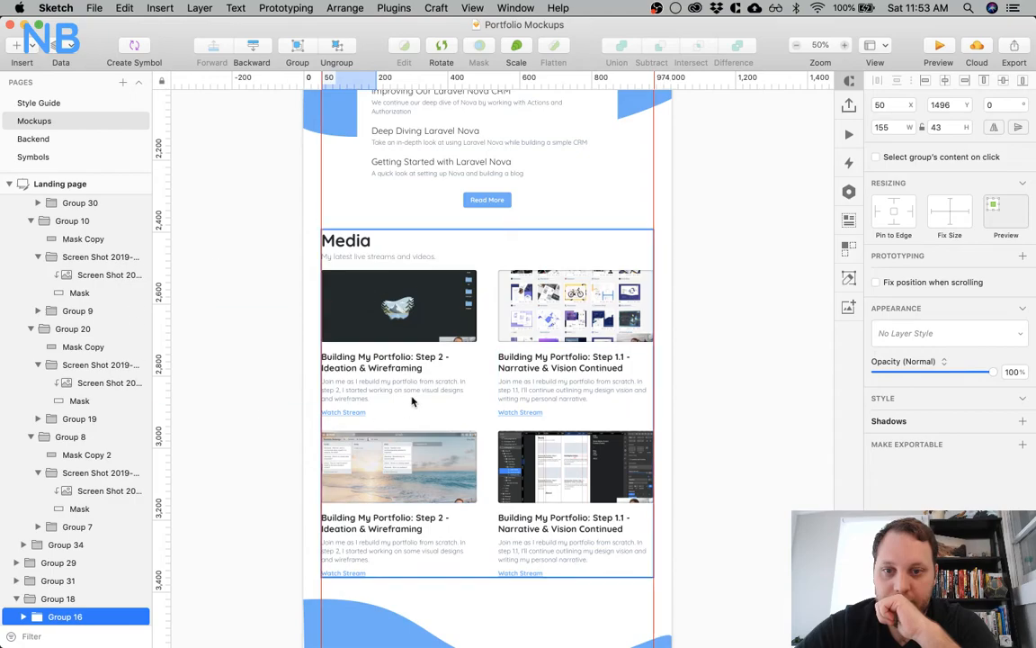
On the Backend page, move Profile and Logout down together in the Dashboard sidebar to make room below Contact
{"action": "left_click", "coordinate": [39, 138]}
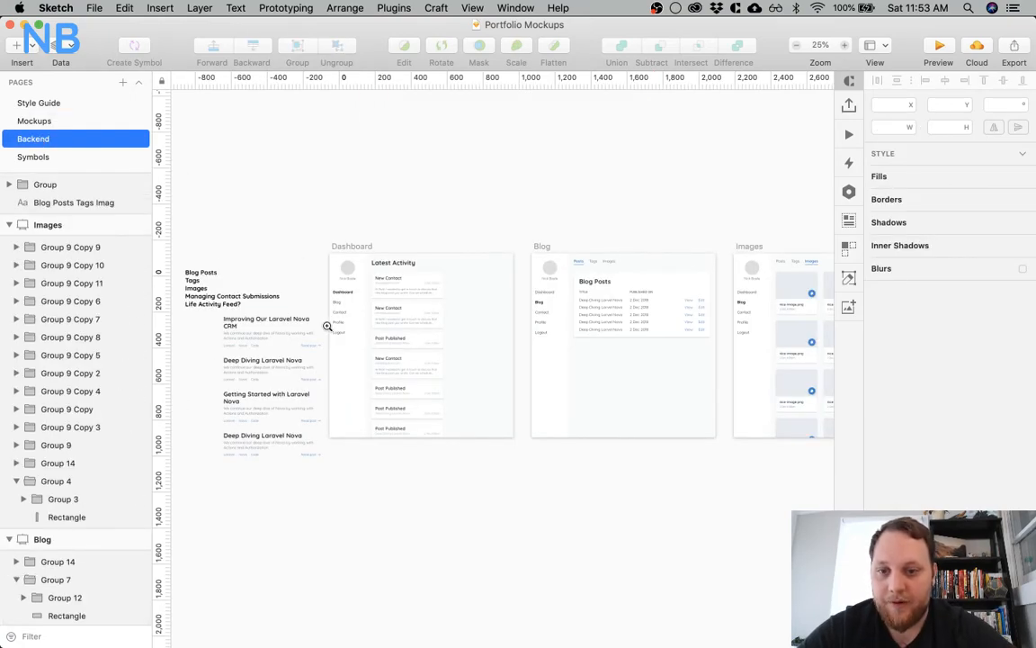
{"action": "scroll", "coordinate": [328, 326], "scroll_direction": "up", "scroll_amount": 3}
{"action": "scroll", "coordinate": [378, 339], "scroll_direction": "right", "scroll_amount": 2}
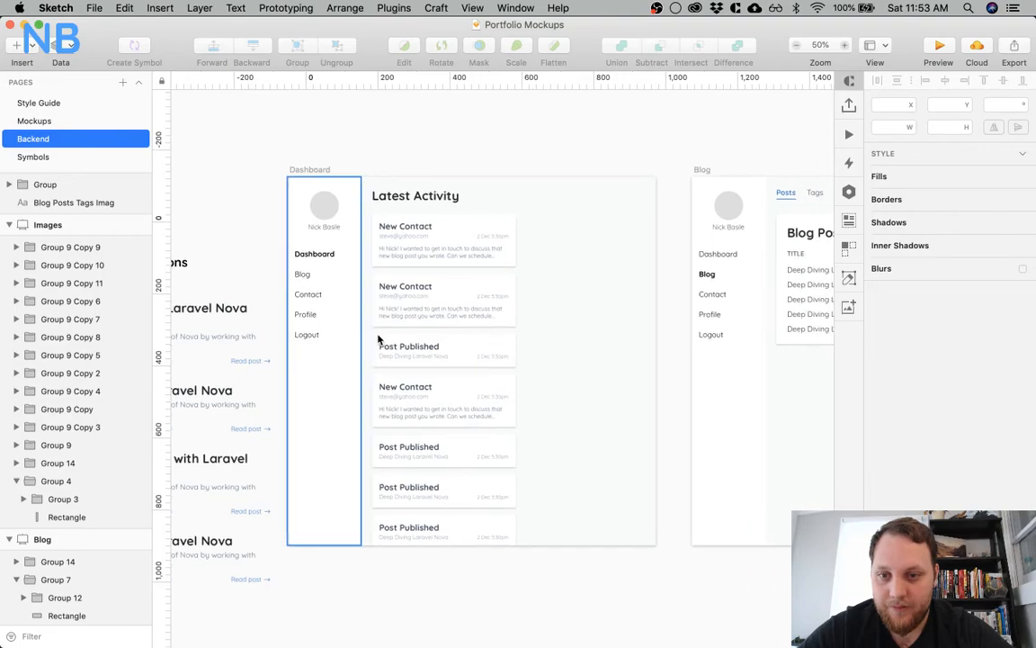
{"action": "left_click", "coordinate": [315, 315]}
{"action": "left_click", "coordinate": [311, 335], "text": "shift"}
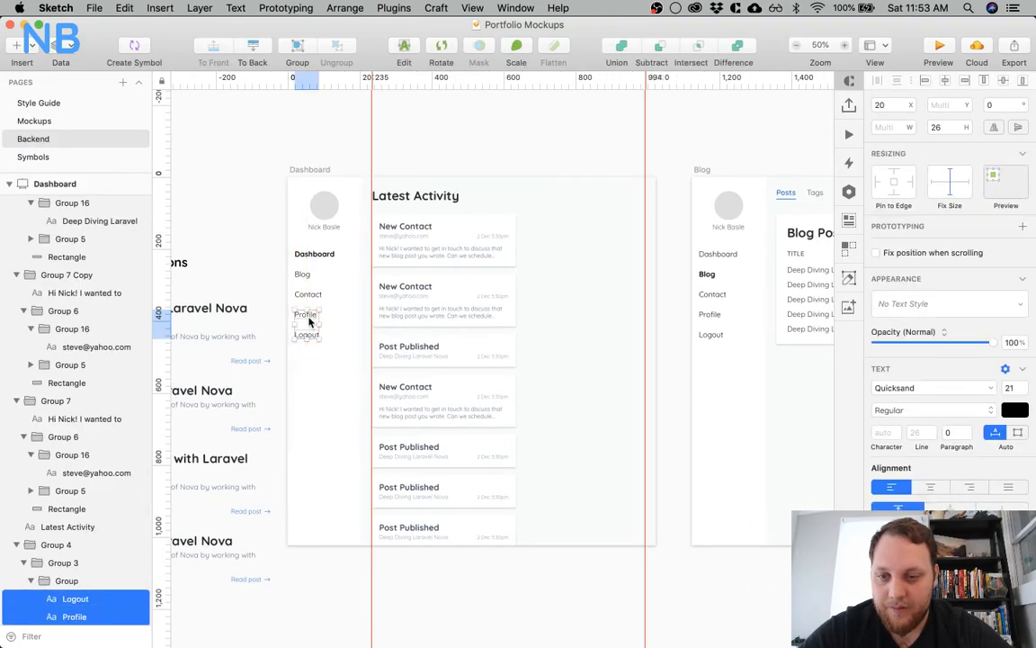
{"action": "left_click_drag", "start_coordinate": [309, 320], "coordinate": [307, 338]}
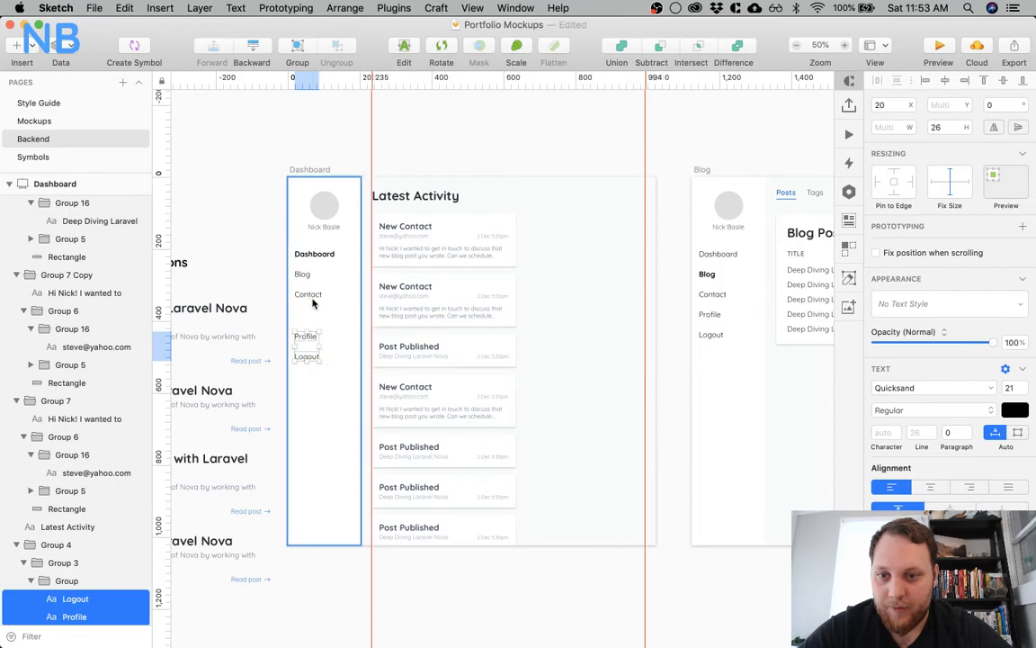
Duplicate the Contact item directly below itself in the Dashboard sidebar and change the copy's text to Media
{"action": "left_click", "coordinate": [308, 295]}
{"action": "left_click_drag", "start_coordinate": [309, 295], "coordinate": [313, 317]}
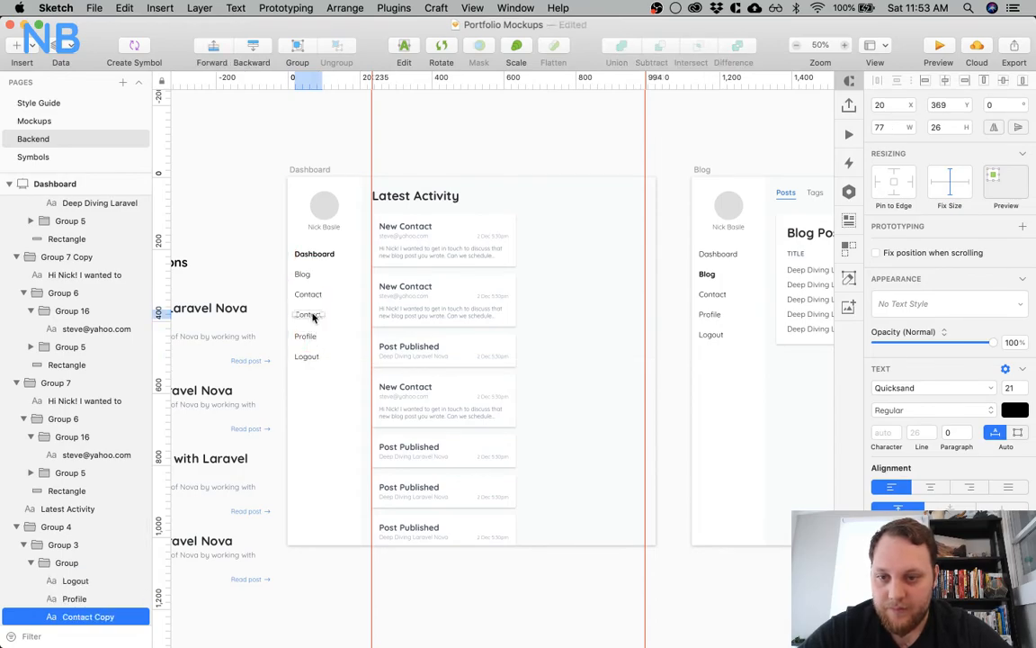
{"action": "double_click", "coordinate": [308, 314]}
{"action": "type", "text": "Media"}
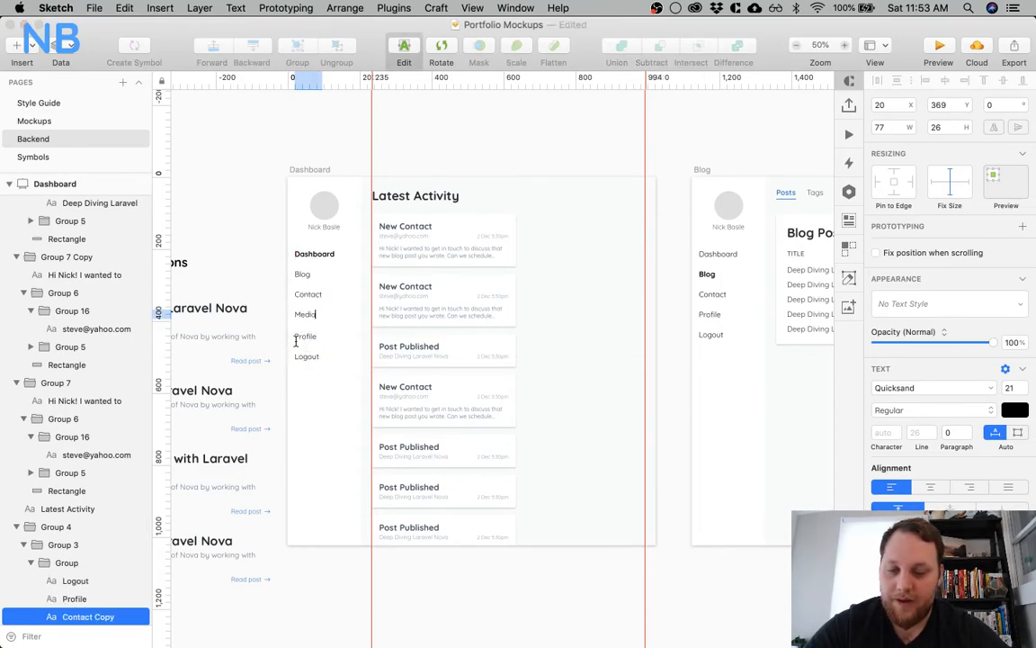
Nudge Profile and Logout up together so they sit 30 px below the Media item
{"action": "left_click", "coordinate": [305, 337], "text": "shift"}
{"action": "left_click", "coordinate": [307, 356], "text": "shift"}
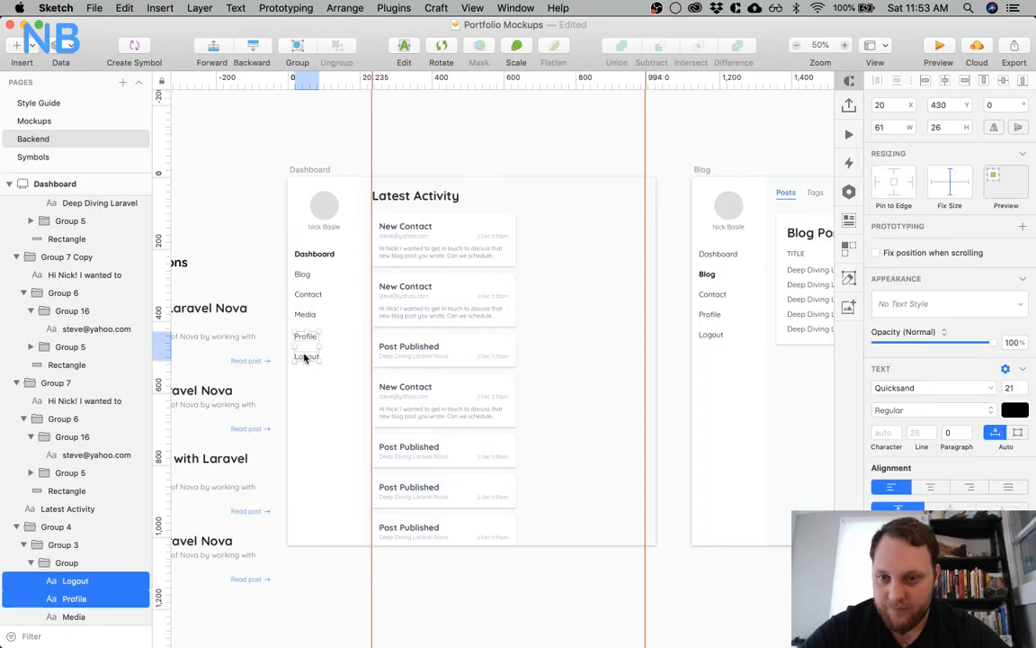
{"action": "key", "text": "Up"}
{"action": "key", "text": "Up"}
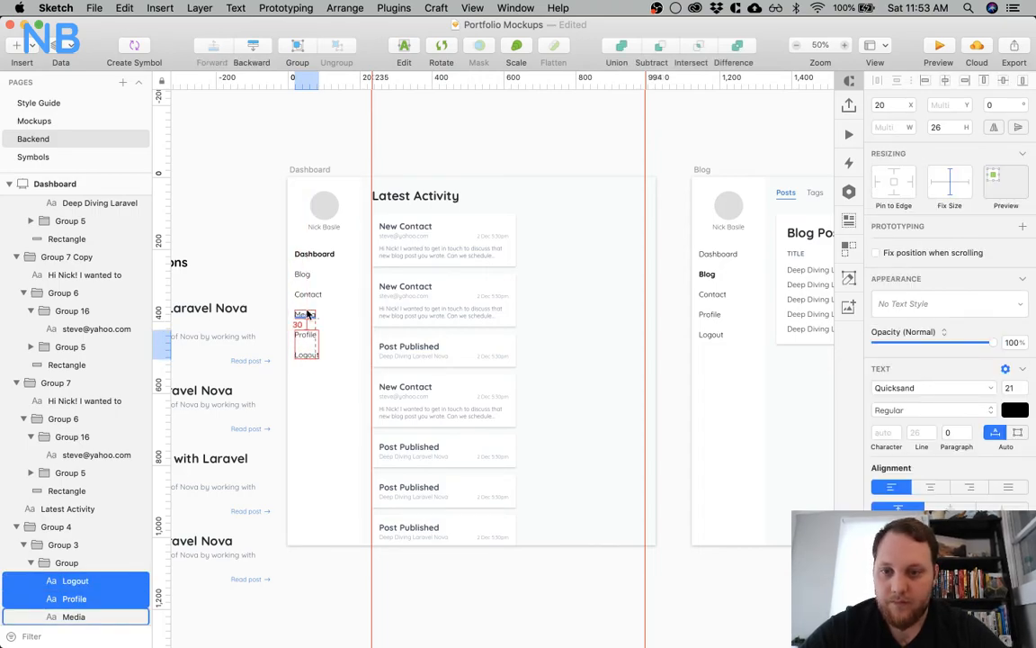
On the Blog artboard, move Profile and Logout down together in the sidebar to make room below Contact
{"action": "scroll", "coordinate": [421, 350], "scroll_direction": "right", "scroll_amount": 5}
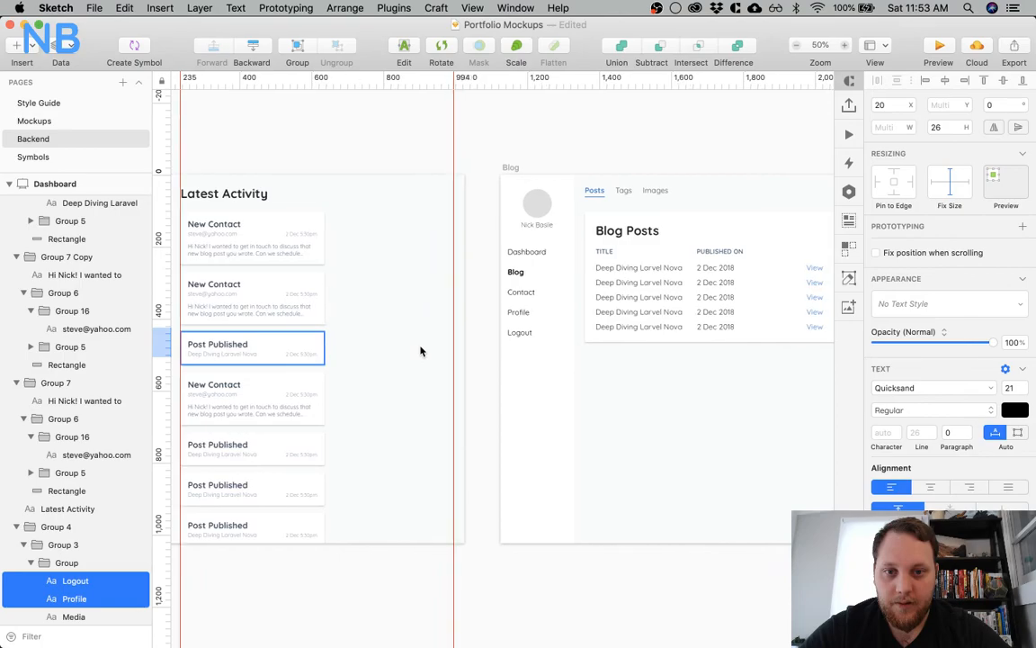
{"action": "left_click", "coordinate": [520, 332], "text": "super"}
{"action": "left_click", "coordinate": [522, 311], "text": "shift+super"}
{"action": "left_click", "coordinate": [522, 311], "text": "shift+super"}
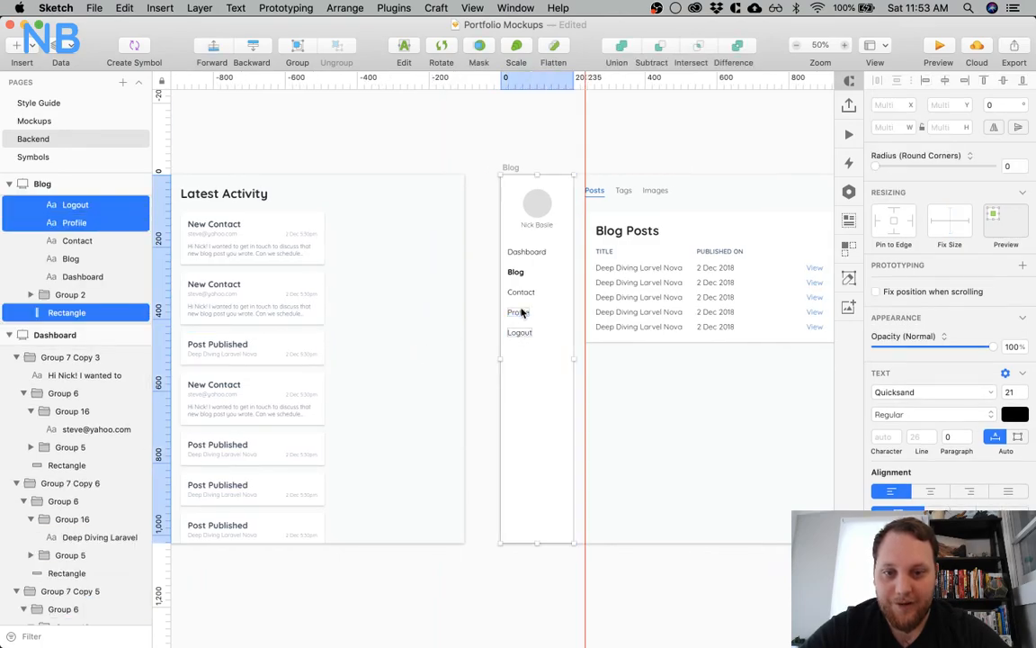
{"action": "left_click", "coordinate": [543, 310], "text": "shift"}
{"action": "left_click_drag", "start_coordinate": [521, 313], "coordinate": [522, 330]}
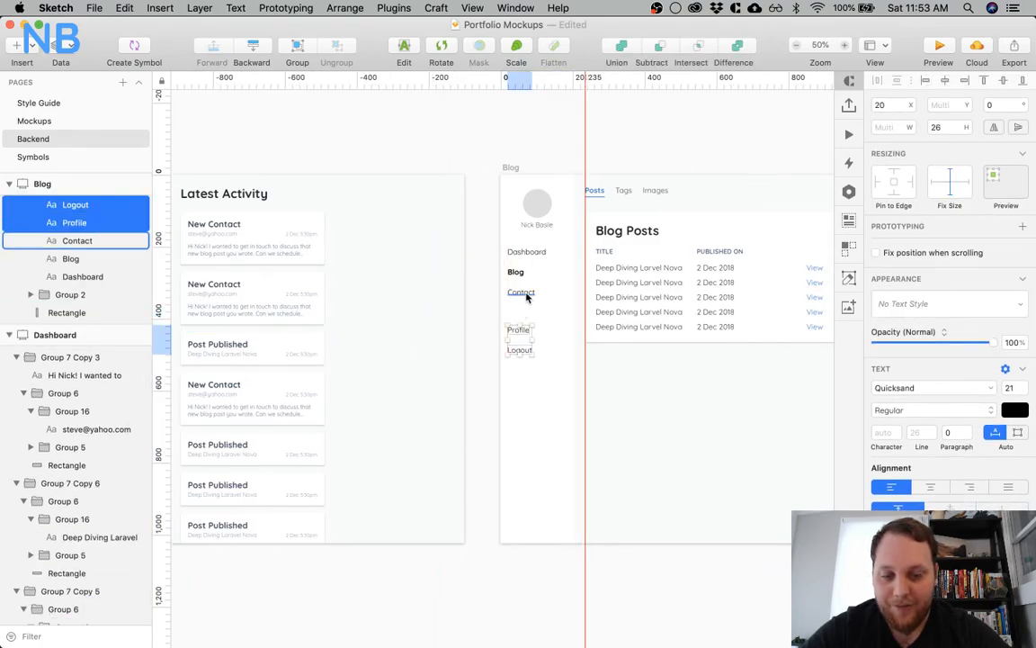
Duplicate the Contact item directly below itself in the Blog artboard's sidebar and change the copy's text to Media
{"action": "left_click", "coordinate": [527, 293]}
{"action": "left_click_drag", "start_coordinate": [528, 308], "coordinate": [528, 307]}
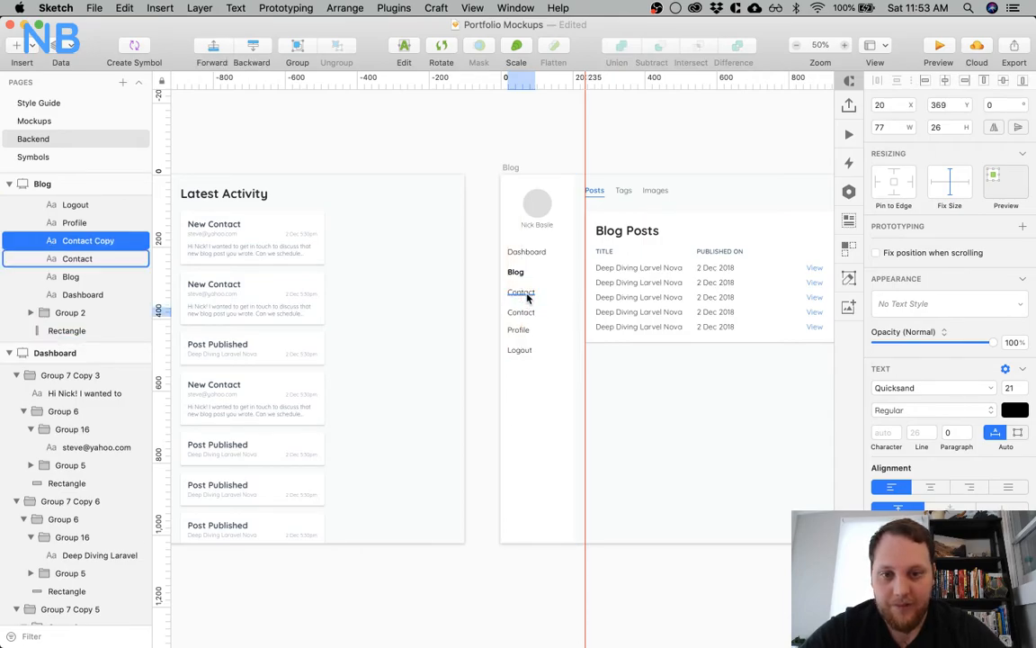
{"action": "double_click", "coordinate": [514, 312]}
{"action": "type", "text": "Mes"}
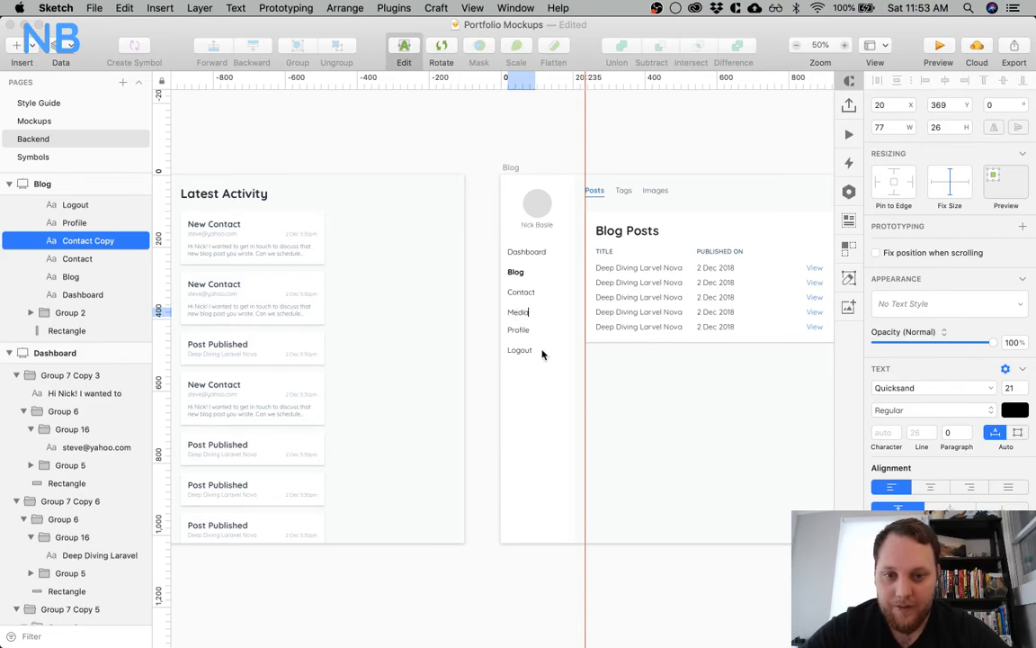
Nudge Profile and Logout together below Media in the Blog sidebar to match the spacing of the other menu items
{"action": "left_click", "coordinate": [542, 354]}
{"action": "left_click", "coordinate": [529, 351]}
{"action": "left_click", "coordinate": [521, 330], "text": "shift"}
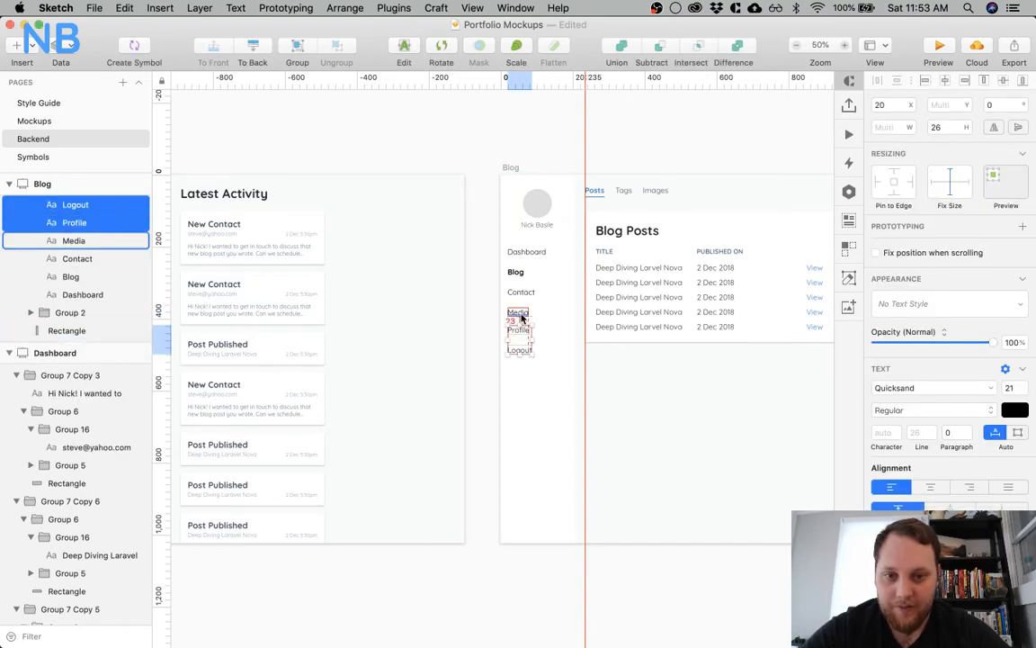
{"action": "key", "text": "Up"}
{"action": "key", "text": "Up"}
{"action": "key", "text": "Up"}
{"action": "key", "text": "shift+Down"}
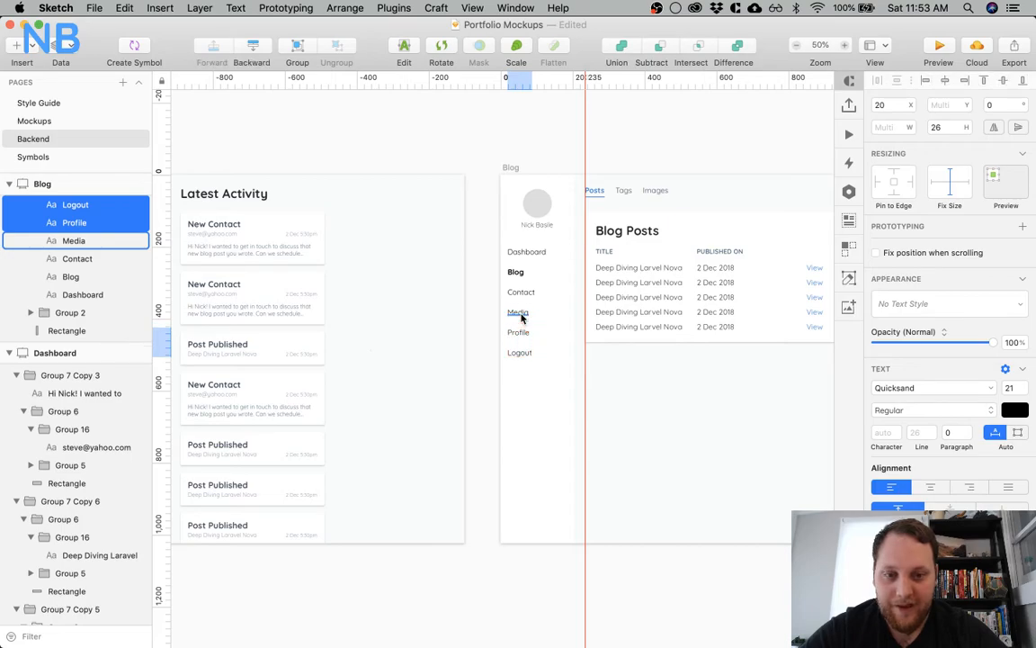
On the Images artboard, shift Profile and Logout down together in the sidebar to free a slot below Contact
{"action": "scroll", "coordinate": [522, 317], "scroll_direction": "right", "scroll_amount": 5}
{"action": "left_click", "coordinate": [617, 309]}
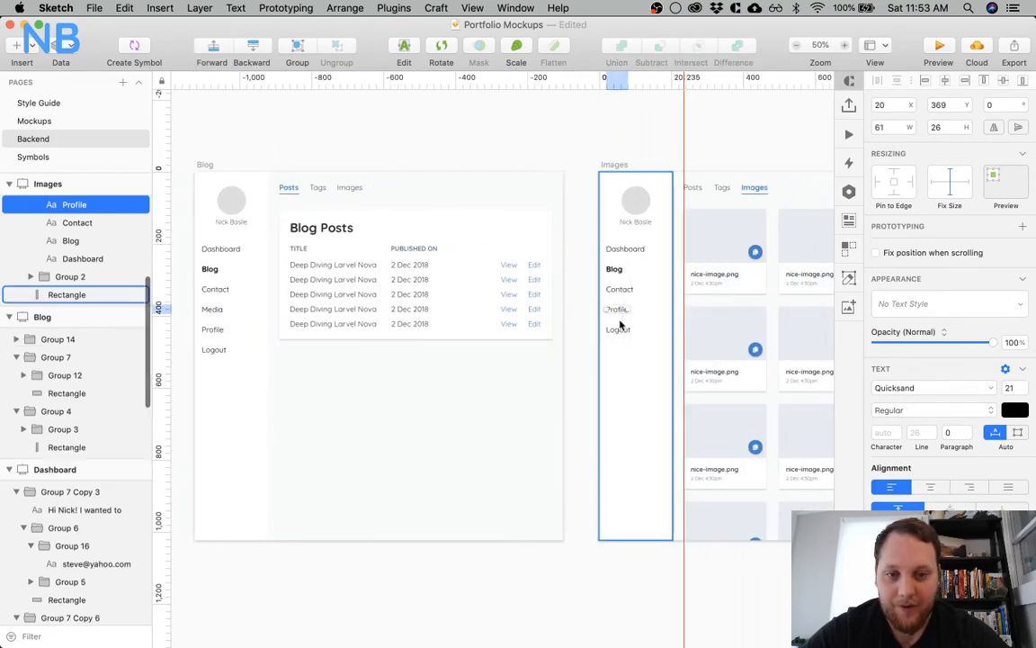
{"action": "left_click", "coordinate": [619, 328], "text": "shift"}
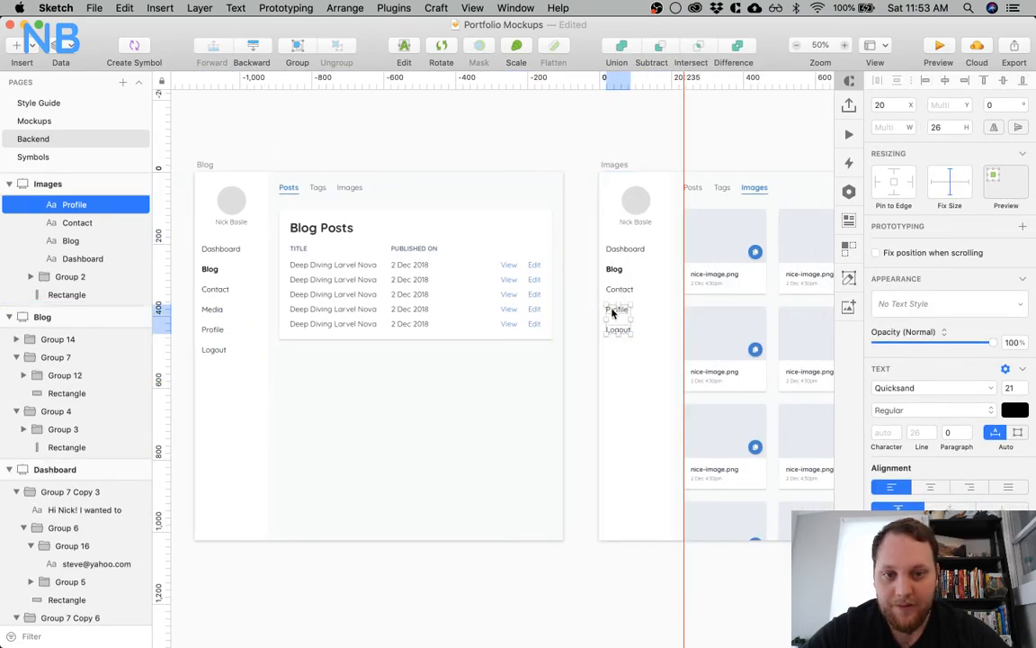
Duplicate Contact into the free slot of the Images artboard's sidebar and change the copy's text to Media
{"action": "left_click", "coordinate": [615, 289]}
{"action": "left_click_drag", "start_coordinate": [615, 290], "coordinate": [624, 310]}
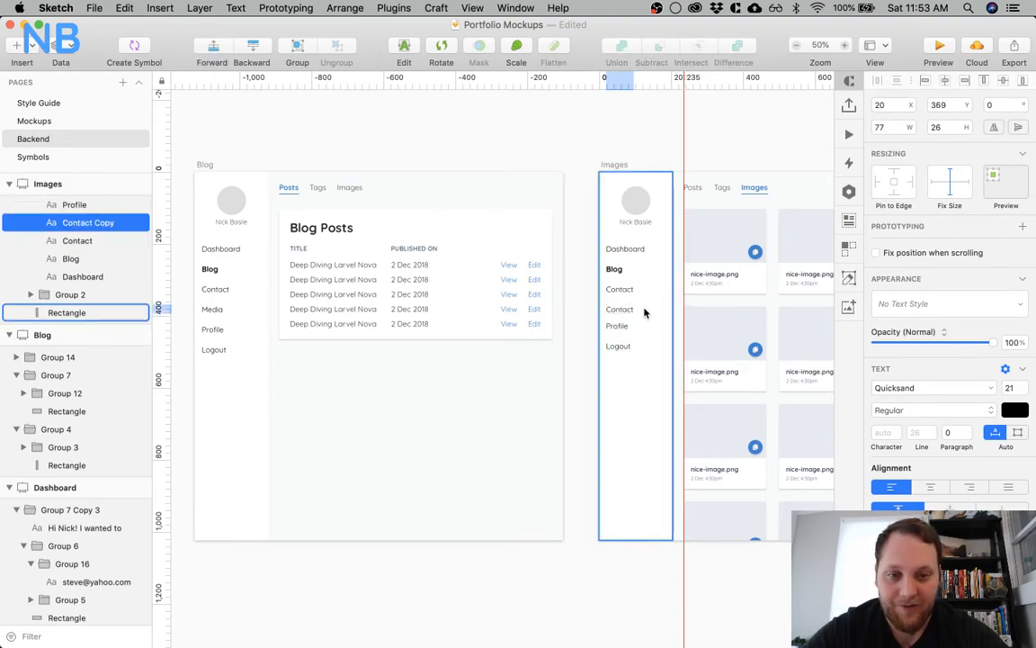
{"action": "double_click", "coordinate": [628, 308]}
{"action": "type", "text": "Media"}
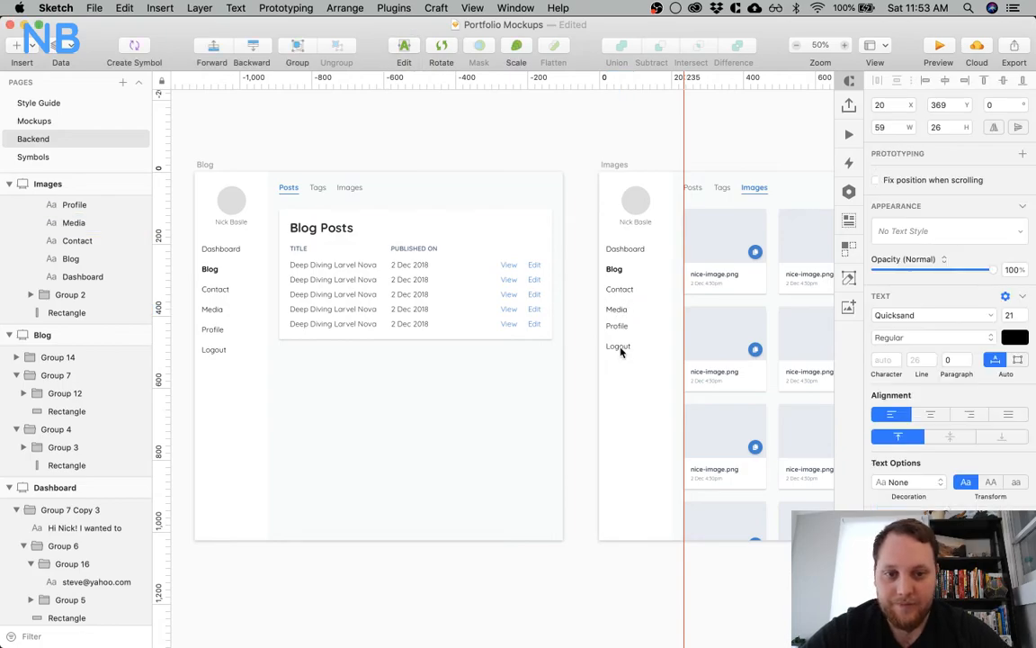
Nudge Profile and Logout down to even spacing below Media in the Images sidebar, and save the document
{"action": "left_click", "coordinate": [618, 347]}
{"action": "left_click", "coordinate": [617, 326], "text": "shift"}
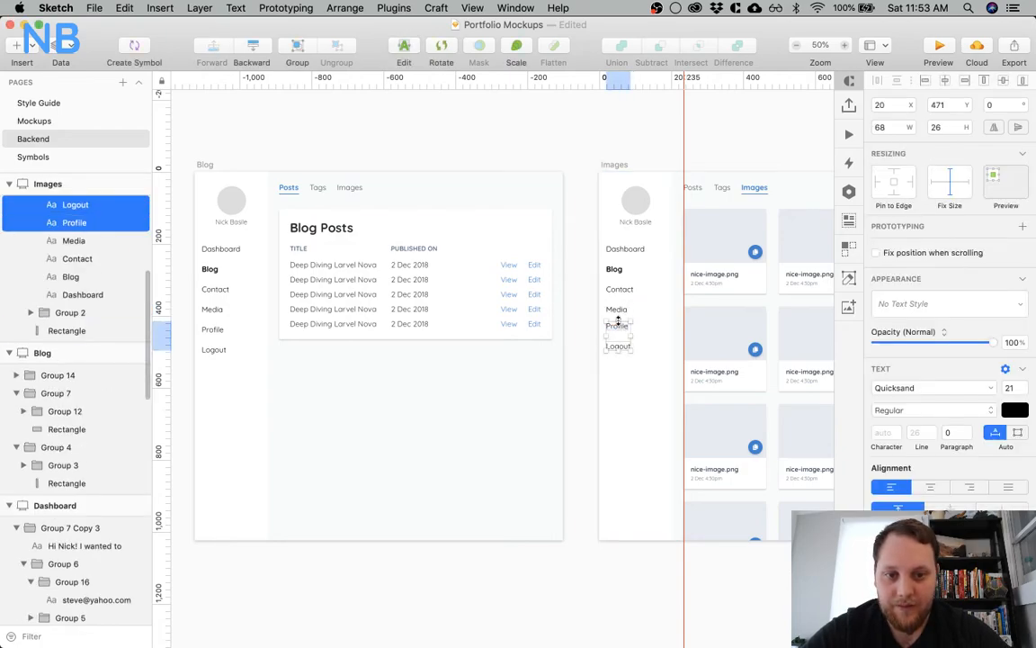
{"action": "key", "text": "shift+Down"}
{"action": "left_click", "coordinate": [559, 343]}
{"action": "key", "text": "super+s"}
Open the Mockups page and review the landing page's Media, Twitch, About Me, Get In Touch and Contact Me sections
{"action": "left_click", "coordinate": [81, 120]}
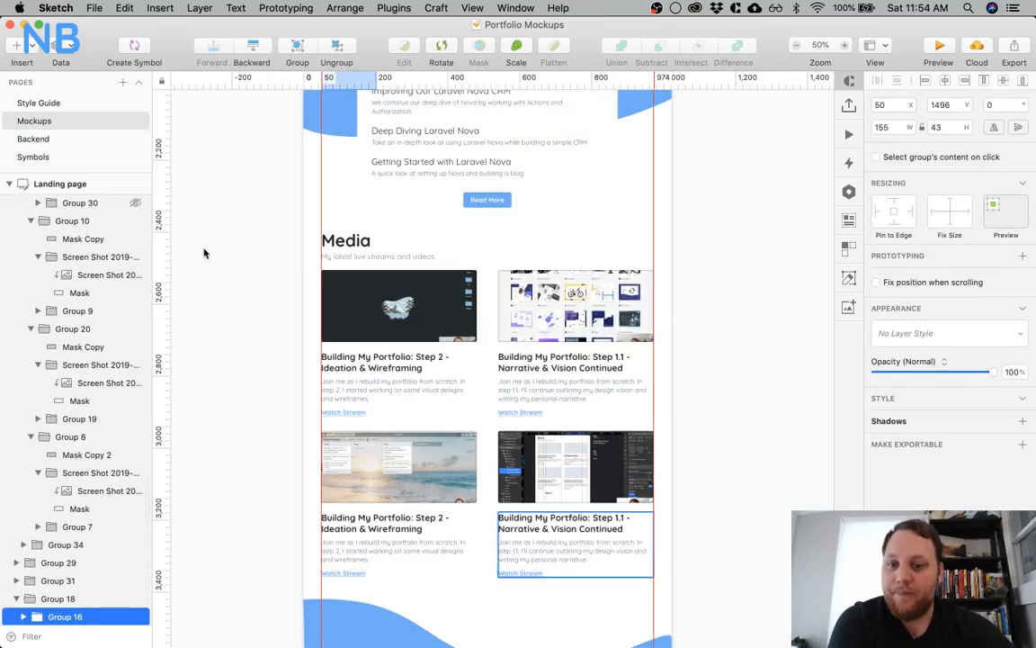
{"action": "scroll", "coordinate": [338, 360], "scroll_direction": "down", "scroll_amount": 3}
{"action": "scroll", "coordinate": [338, 360], "scroll_direction": "down", "scroll_amount": 2}
{"action": "scroll", "coordinate": [338, 359], "scroll_direction": "up", "scroll_amount": 2}
{"action": "scroll", "coordinate": [339, 360], "scroll_direction": "down", "scroll_amount": 4}
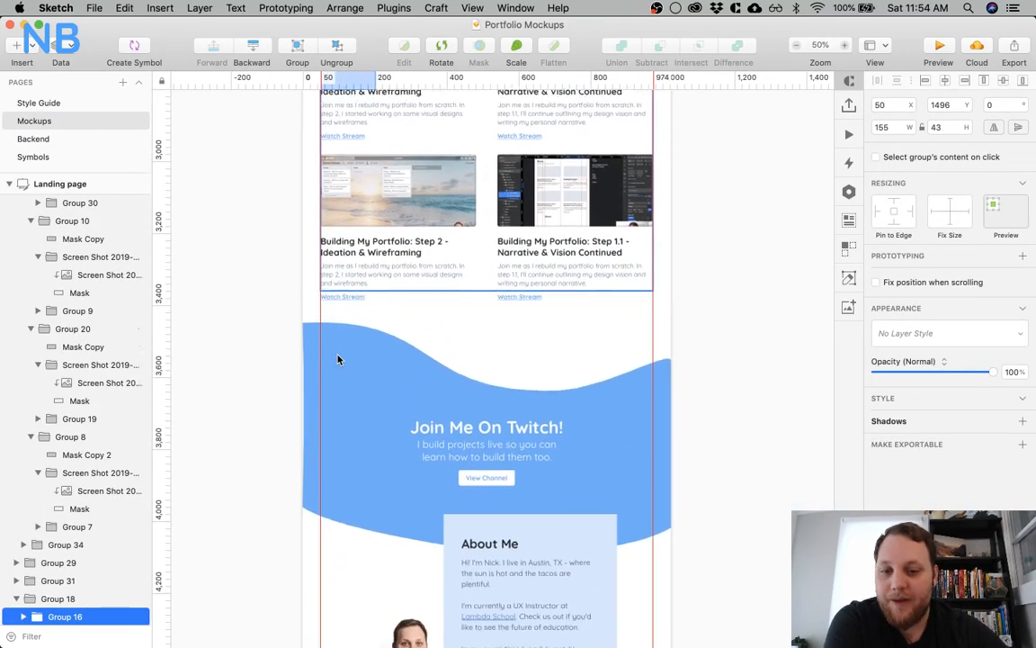
{"action": "scroll", "coordinate": [338, 360], "scroll_direction": "down", "scroll_amount": 1}
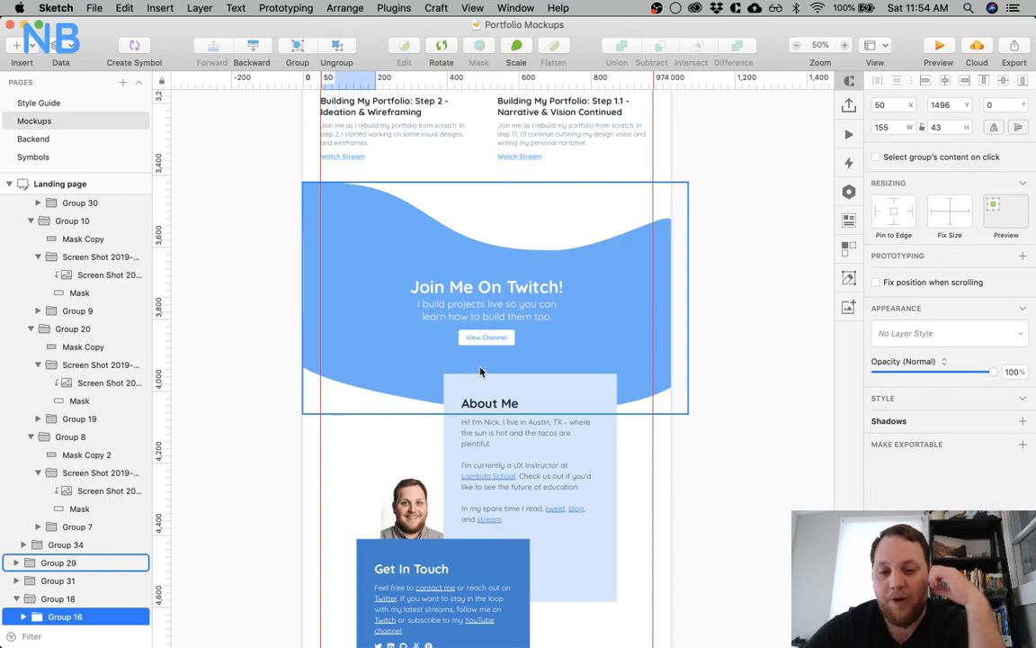
{"action": "scroll", "coordinate": [481, 372], "scroll_direction": "down", "scroll_amount": 5}
{"action": "scroll", "coordinate": [480, 372], "scroll_direction": "down", "scroll_amount": 1}
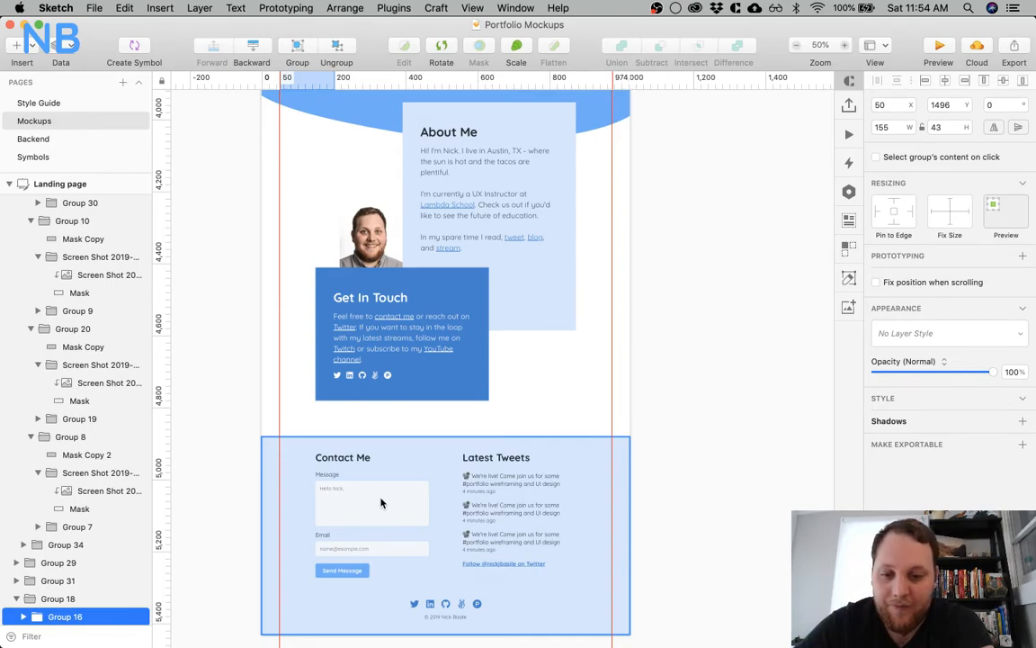
{"action": "scroll", "coordinate": [661, 354], "scroll_direction": "down", "scroll_amount": 3}
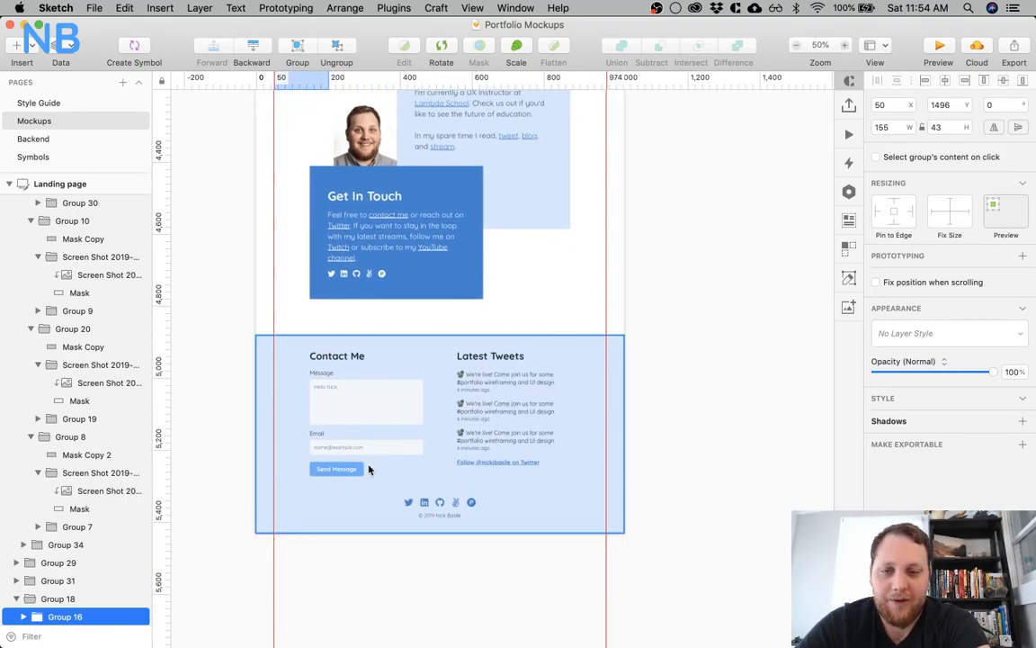
Review the About and Projects/Work mockups from their headers down to the contact footers
{"action": "scroll", "coordinate": [593, 285], "scroll_direction": "right", "scroll_amount": 5}
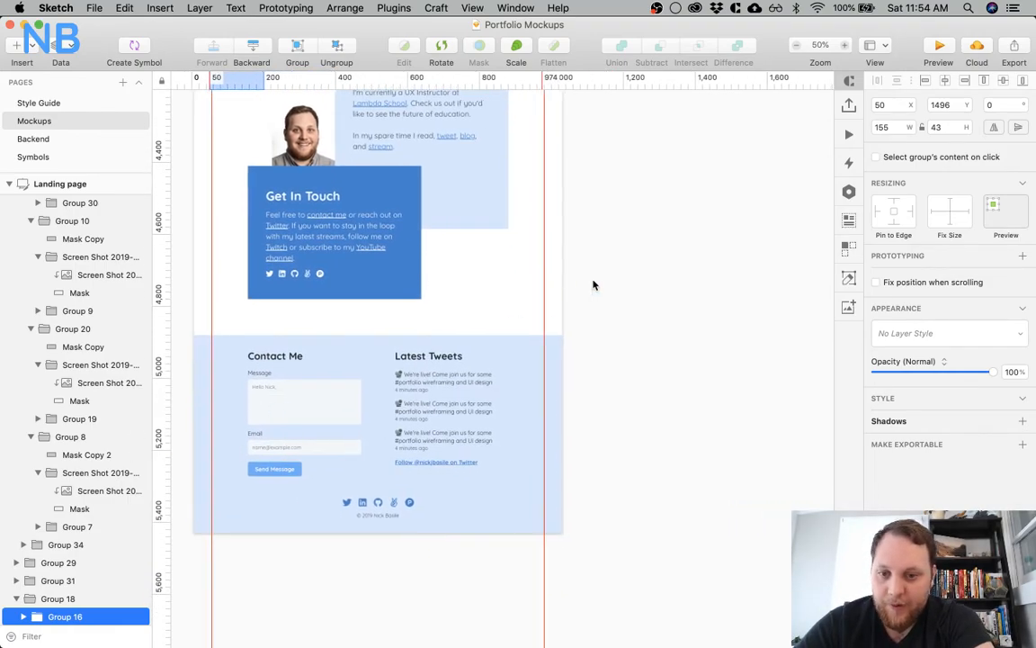
{"action": "scroll", "coordinate": [592, 285], "scroll_direction": "right", "scroll_amount": 10}
{"action": "scroll", "coordinate": [593, 285], "scroll_direction": "up", "scroll_amount": 15}
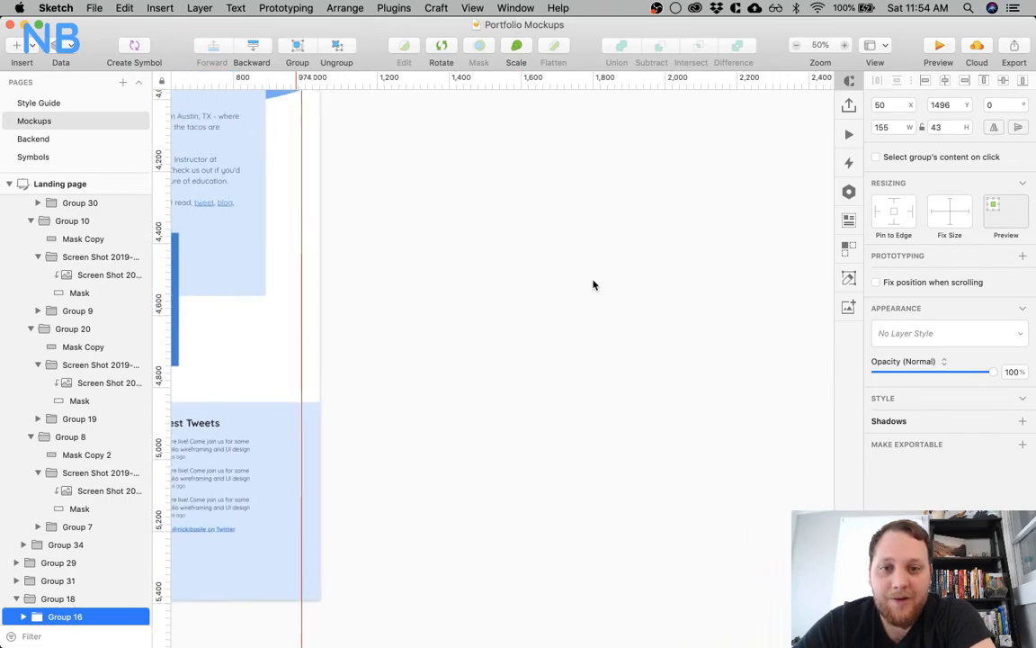
{"action": "scroll", "coordinate": [593, 285], "scroll_direction": "up", "scroll_amount": 20}
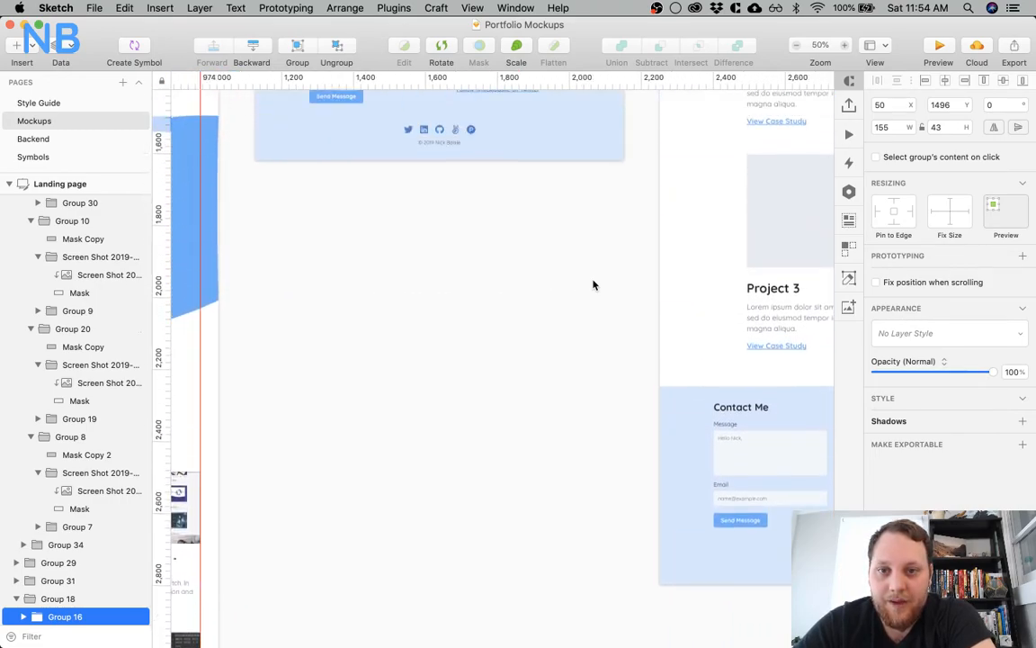
{"action": "scroll", "coordinate": [593, 285], "scroll_direction": "up", "scroll_amount": 10}
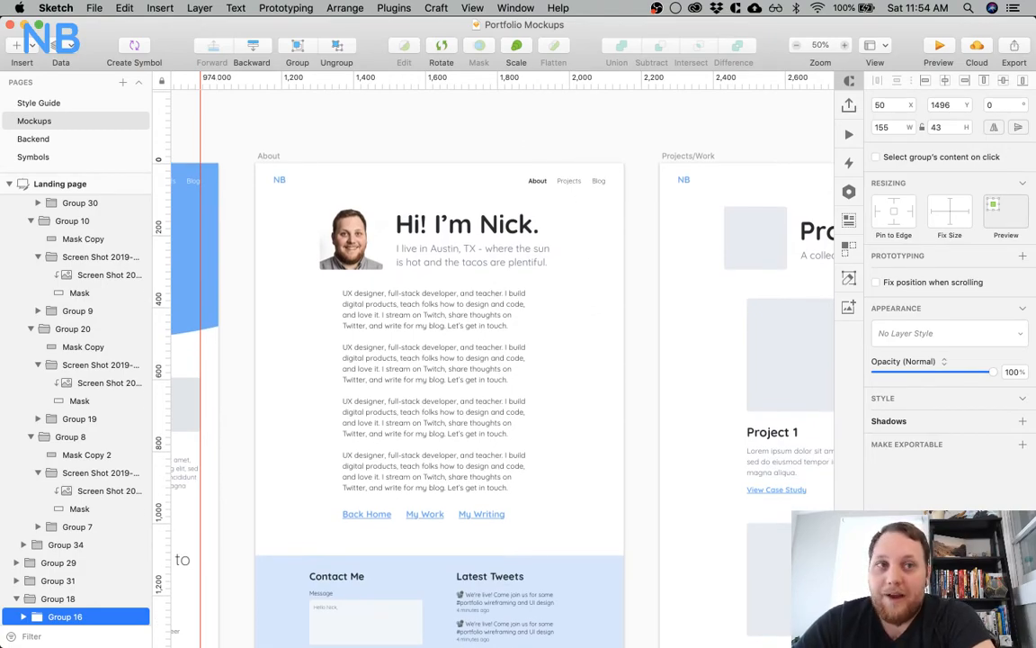
{"action": "scroll", "coordinate": [559, 402], "scroll_direction": "down", "scroll_amount": 3}
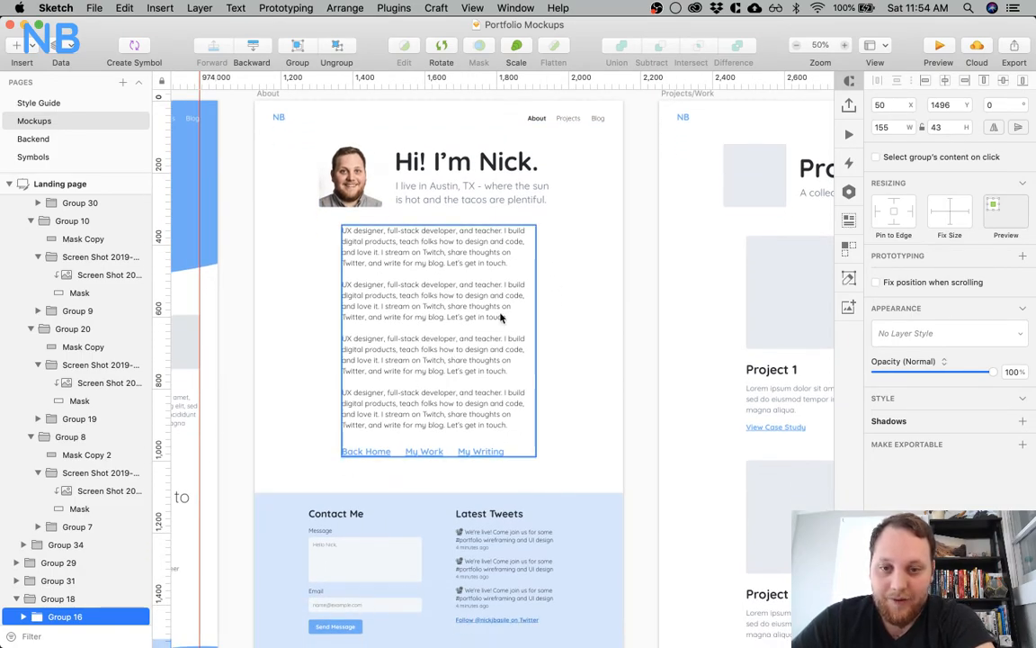
{"action": "scroll", "coordinate": [501, 317], "scroll_direction": "right", "scroll_amount": 5}
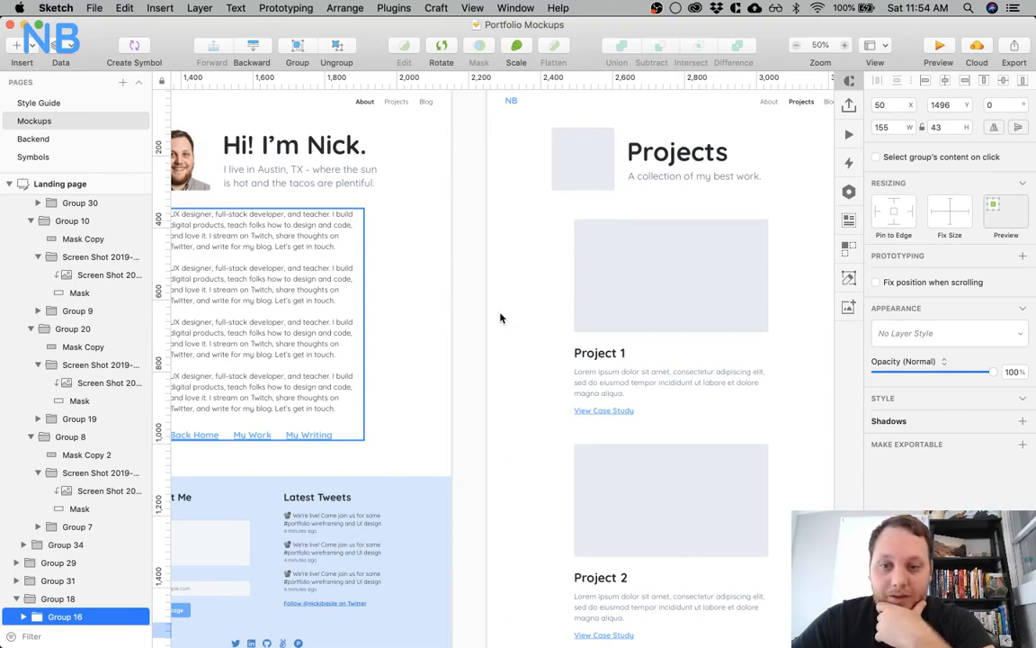
{"action": "scroll", "coordinate": [499, 319], "scroll_direction": "down", "scroll_amount": 2}
{"action": "scroll", "coordinate": [393, 451], "scroll_direction": "down", "scroll_amount": 2}
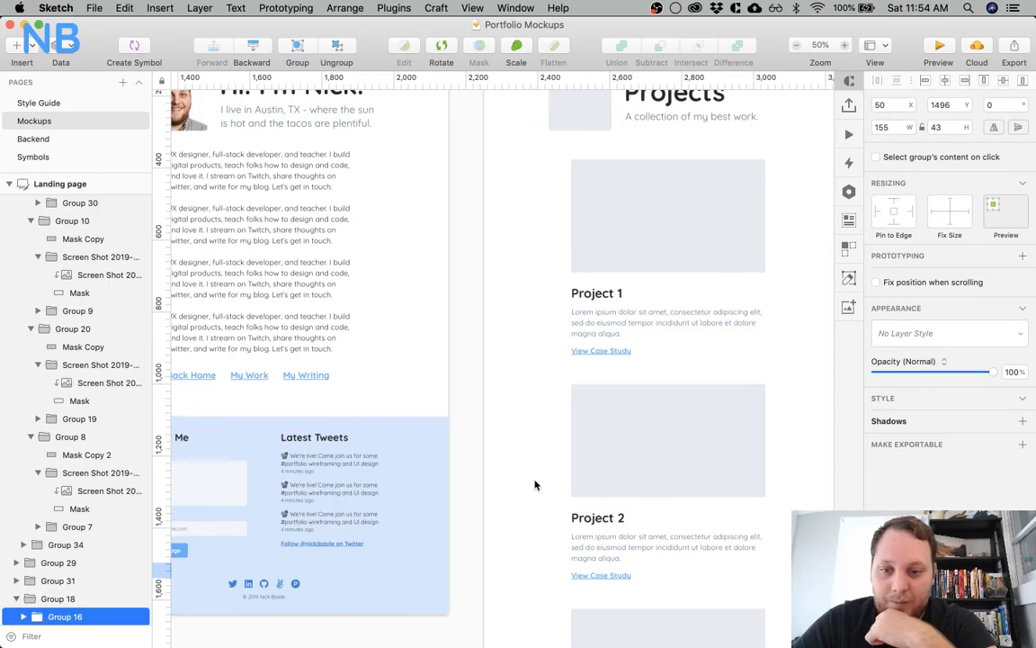
{"action": "scroll", "coordinate": [533, 472], "scroll_direction": "down", "scroll_amount": 5}
{"action": "scroll", "coordinate": [533, 472], "scroll_direction": "down", "scroll_amount": 8}
{"action": "scroll", "coordinate": [533, 472], "scroll_direction": "right", "scroll_amount": 4}
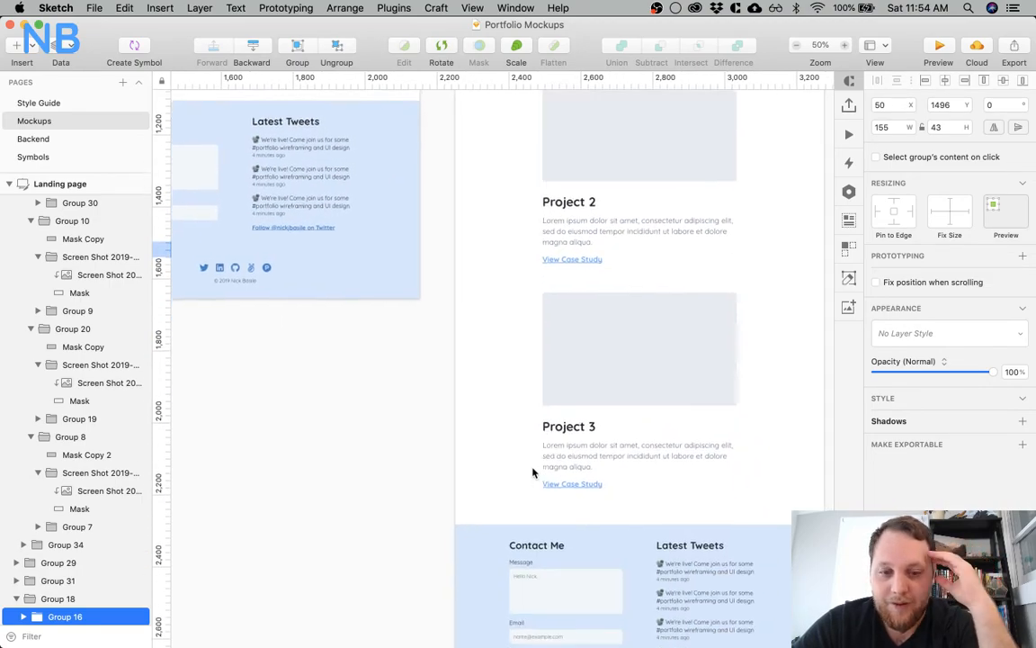
{"action": "scroll", "coordinate": [532, 472], "scroll_direction": "up", "scroll_amount": 12}
{"action": "scroll", "coordinate": [533, 472], "scroll_direction": "right", "scroll_amount": 6}
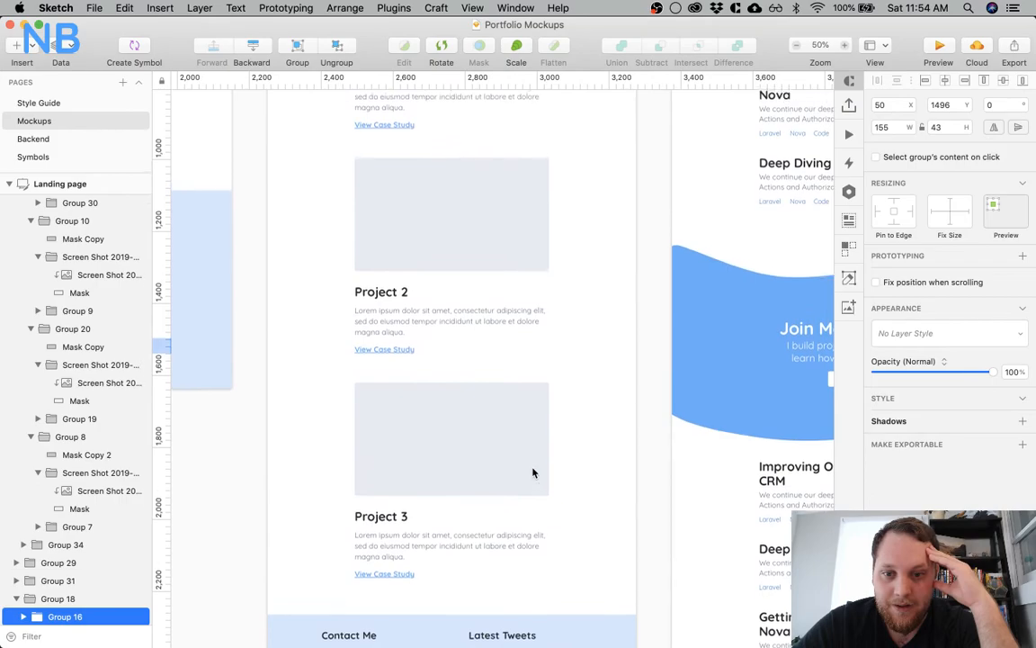
Examine the Blog, Blog Tags, Blog Post and Project mockups for the content each one has to store
{"action": "scroll", "coordinate": [533, 472], "scroll_direction": "right", "scroll_amount": 8}
{"action": "scroll", "coordinate": [533, 472], "scroll_direction": "up", "scroll_amount": 3}
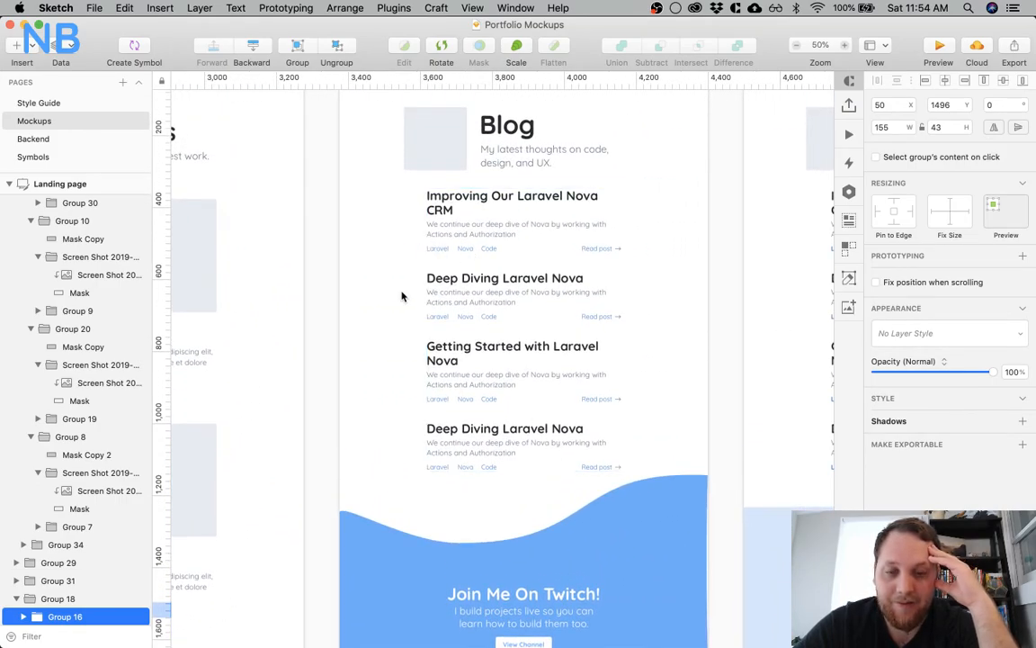
{"action": "scroll", "coordinate": [402, 298], "scroll_direction": "down", "scroll_amount": 20}
{"action": "scroll", "coordinate": [402, 297], "scroll_direction": "right", "scroll_amount": 2}
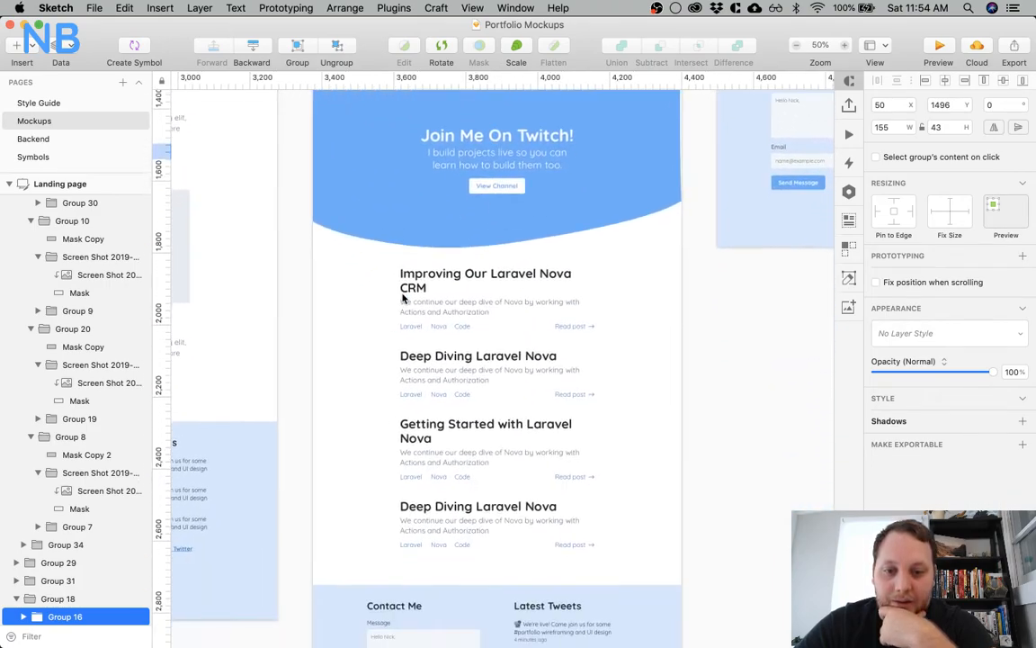
{"action": "scroll", "coordinate": [402, 298], "scroll_direction": "up", "scroll_amount": 20}
{"action": "scroll", "coordinate": [402, 297], "scroll_direction": "right", "scroll_amount": 10}
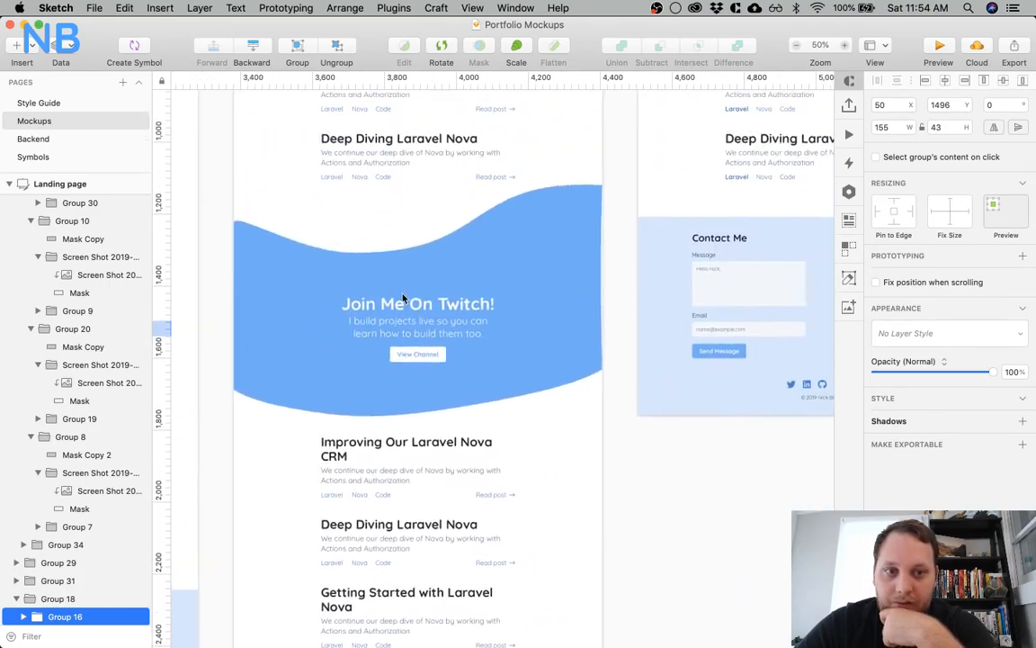
{"action": "scroll", "coordinate": [402, 298], "scroll_direction": "up", "scroll_amount": 2}
{"action": "scroll", "coordinate": [402, 298], "scroll_direction": "right", "scroll_amount": 4}
{"action": "scroll", "coordinate": [402, 298], "scroll_direction": "down", "scroll_amount": 3}
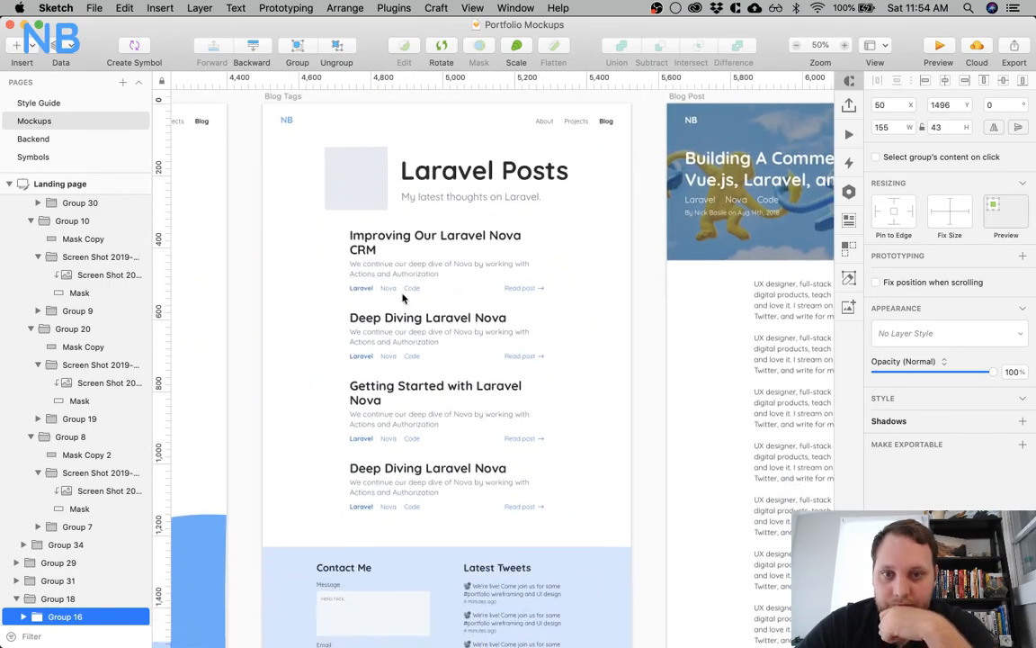
{"action": "scroll", "coordinate": [402, 297], "scroll_direction": "right", "scroll_amount": 10}
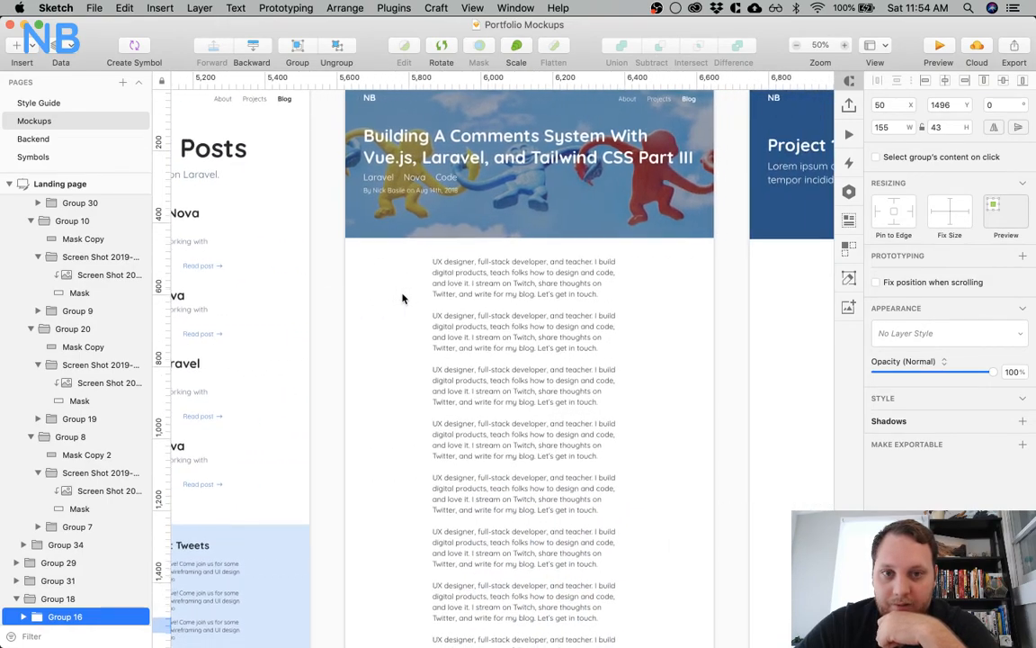
{"action": "scroll", "coordinate": [402, 297], "scroll_direction": "down", "scroll_amount": 4}
{"action": "scroll", "coordinate": [402, 298], "scroll_direction": "down", "scroll_amount": 5}
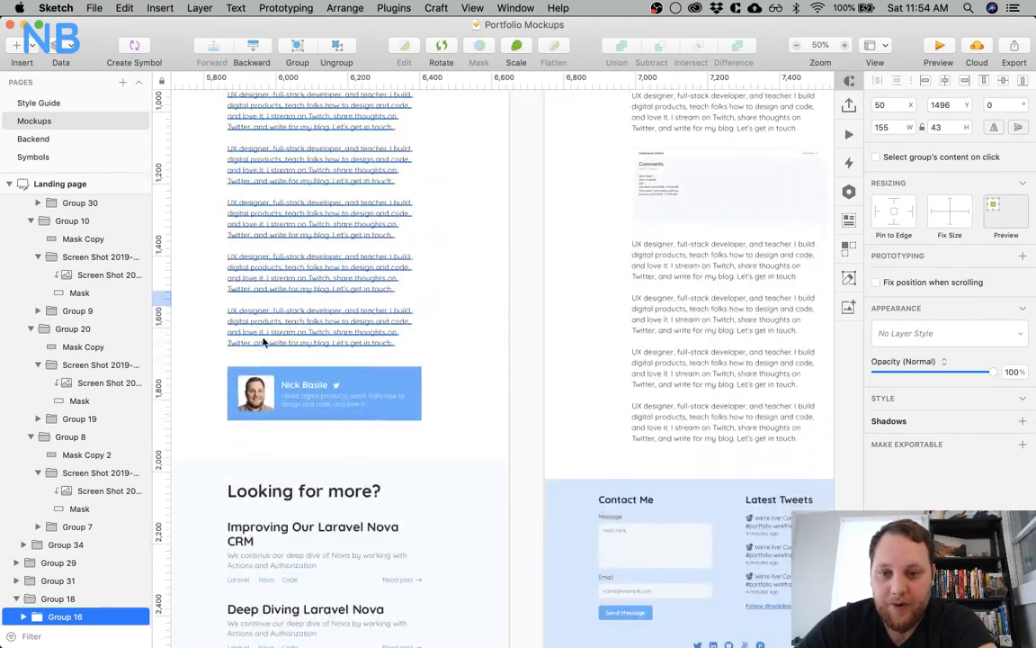
{"action": "scroll", "coordinate": [558, 478], "scroll_direction": "right", "scroll_amount": 6}
{"action": "scroll", "coordinate": [559, 477], "scroll_direction": "right", "scroll_amount": 4}
{"action": "scroll", "coordinate": [558, 478], "scroll_direction": "up", "scroll_amount": 12}
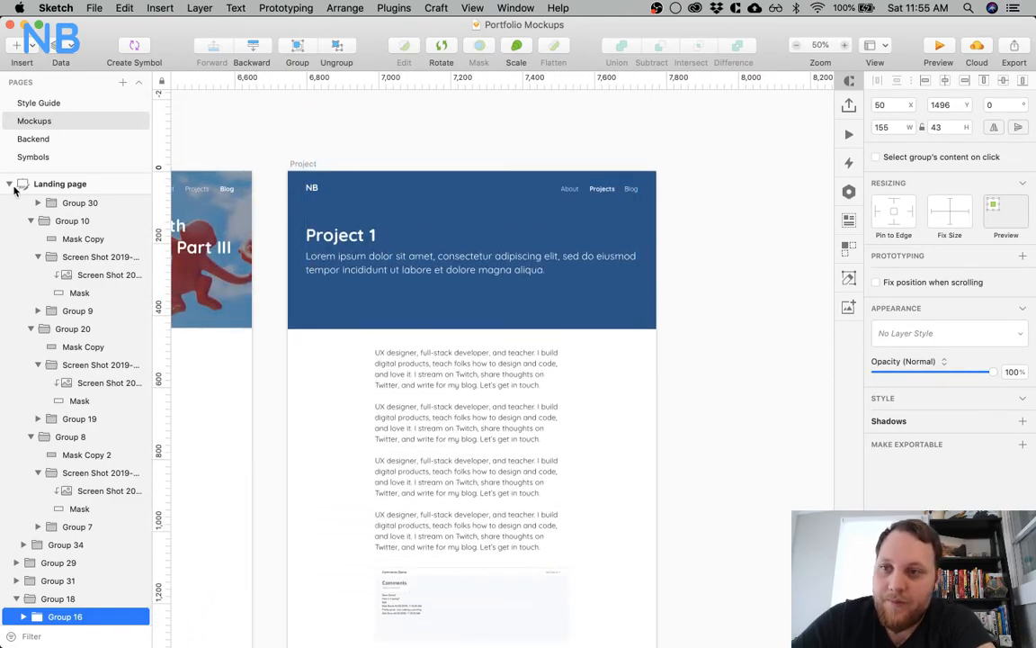
On the Backend page, start a text note below the Dashboard artboard that lists Users and Posts
{"action": "left_click", "coordinate": [33, 139]}
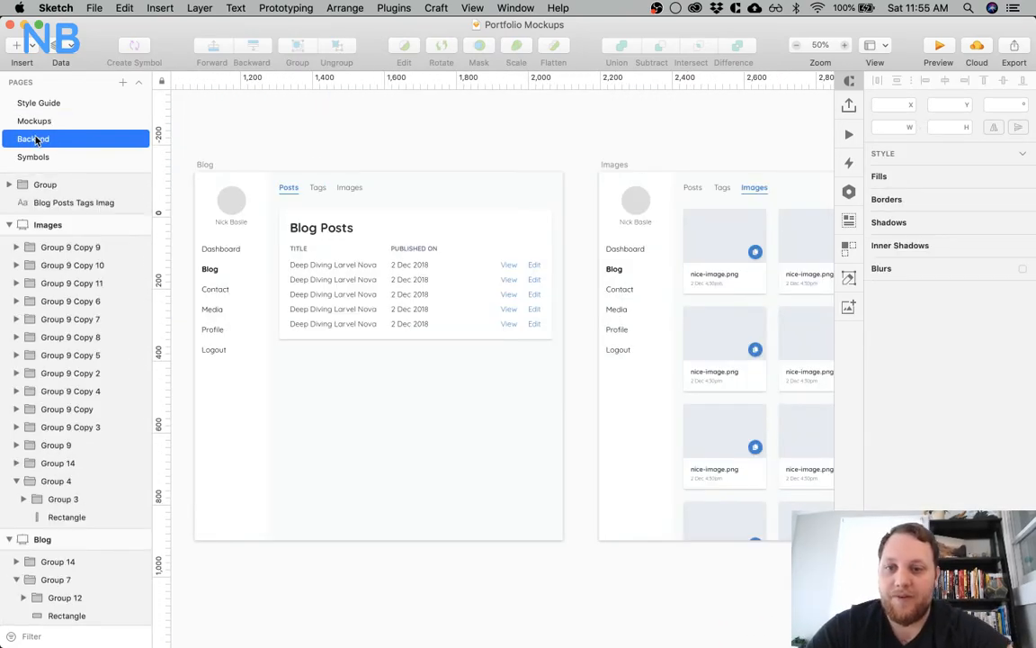
{"action": "scroll", "coordinate": [447, 290], "scroll_direction": "left", "scroll_amount": 6}
{"action": "scroll", "coordinate": [447, 290], "scroll_direction": "left", "scroll_amount": 6}
{"action": "scroll", "coordinate": [447, 289], "scroll_direction": "right", "scroll_amount": 3}
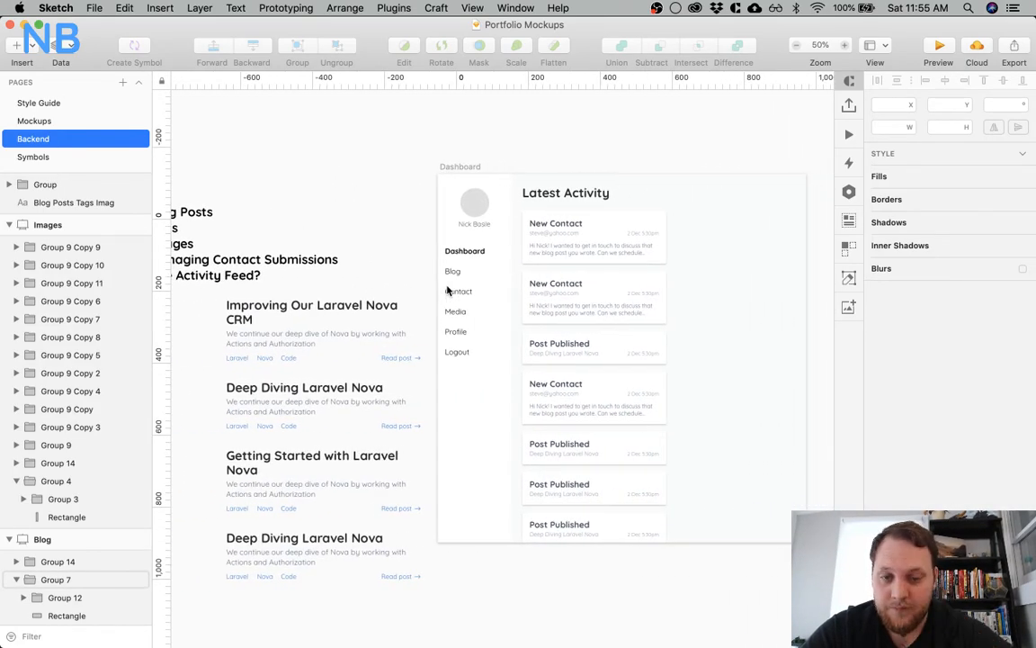
{"action": "scroll", "coordinate": [447, 290], "scroll_direction": "down", "scroll_amount": 5}
{"action": "left_click", "coordinate": [491, 530]}
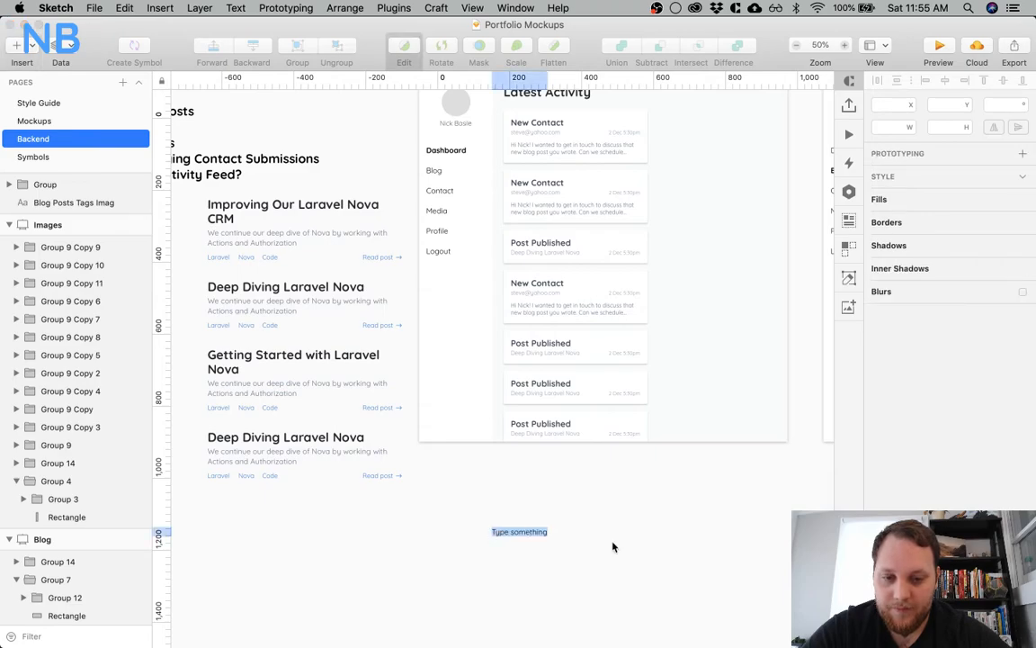
{"action": "type", "text": "Blog"}
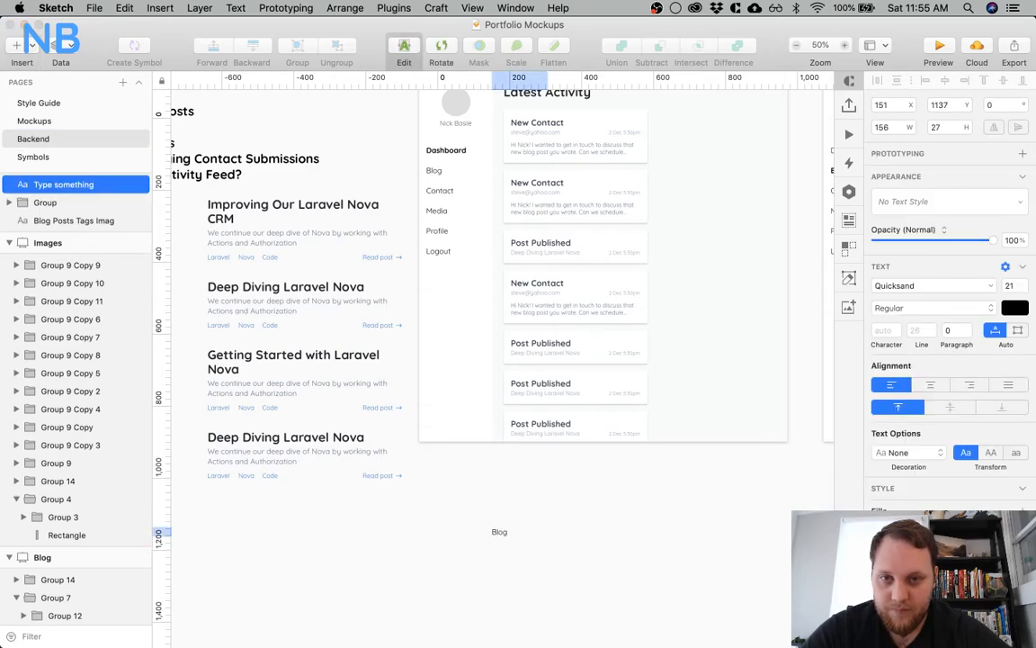
{"action": "type", "text": "Users"}
{"action": "key", "text": "Return"}
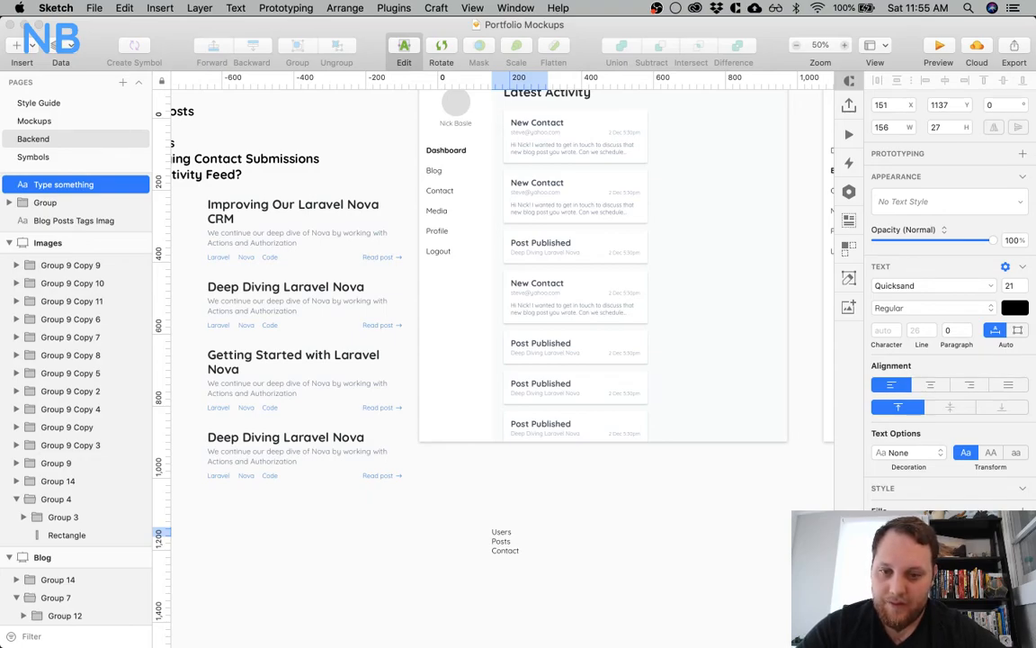
Complete the note with the lines Submissions and Media, and finish editing the text
{"action": "key", "text": "alt+shift+Left"}
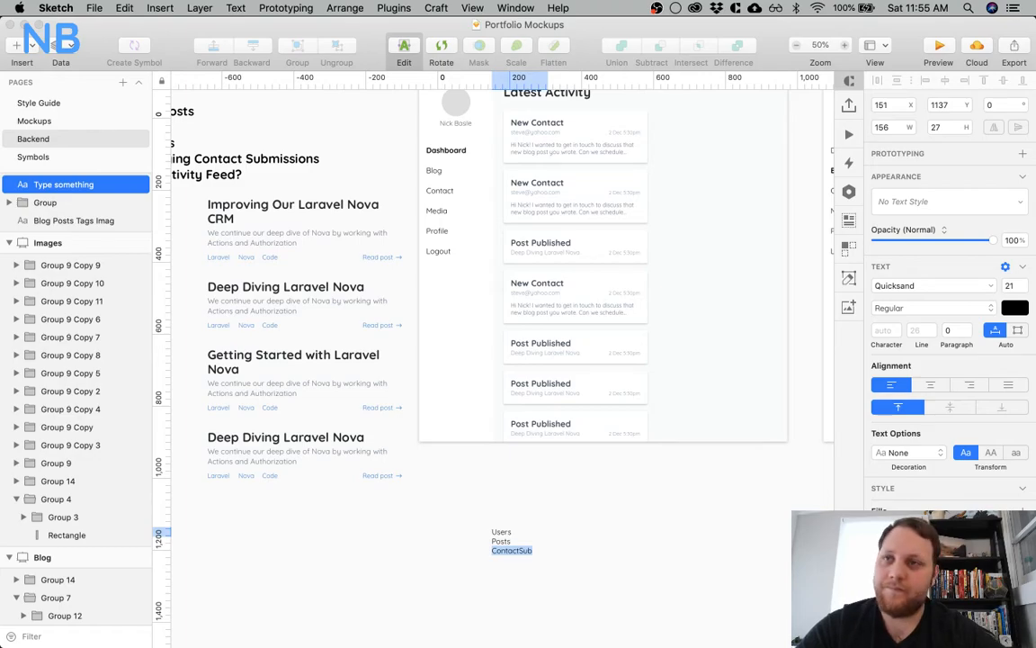
{"action": "type", "text": "Submissions"}
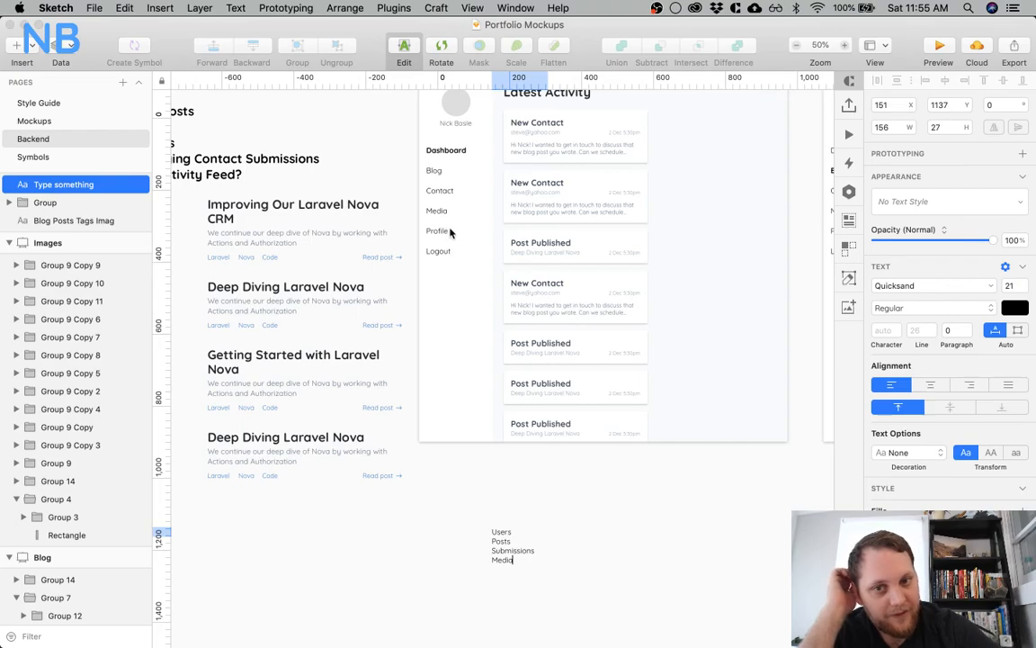
{"action": "scroll", "coordinate": [604, 543], "scroll_direction": "down", "scroll_amount": 1}
{"action": "scroll", "coordinate": [605, 542], "scroll_direction": "down", "scroll_amount": 2}
{"action": "key", "text": "Escape"}
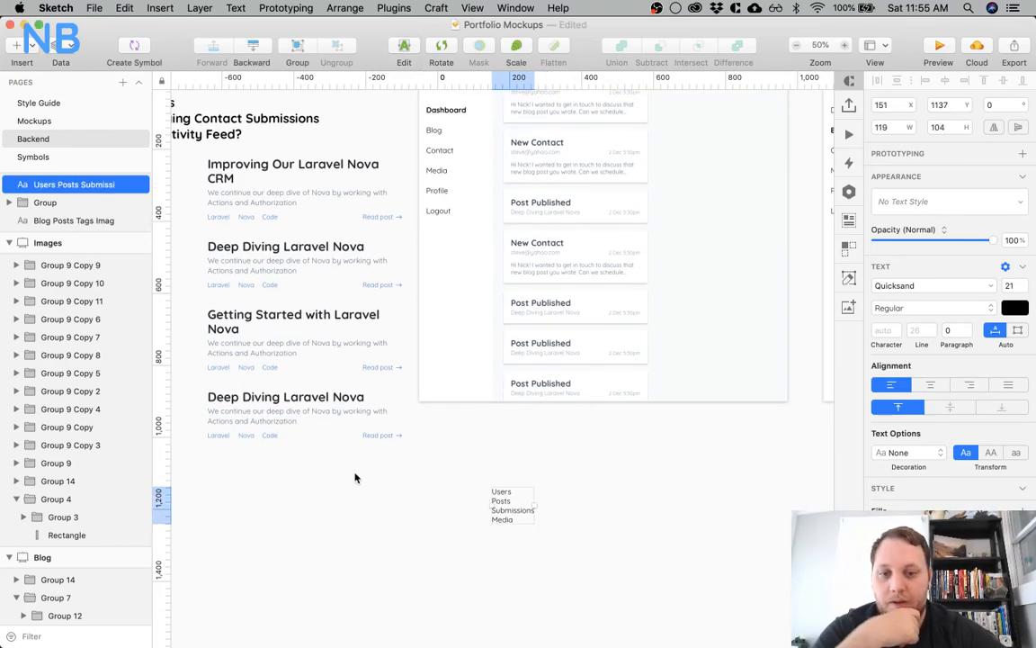
{"action": "left_click", "coordinate": [407, 458]}
Switch to PhpStorm and look through the database folder and its migrations in the project tree
{"action": "key", "text": "super+Tab"}
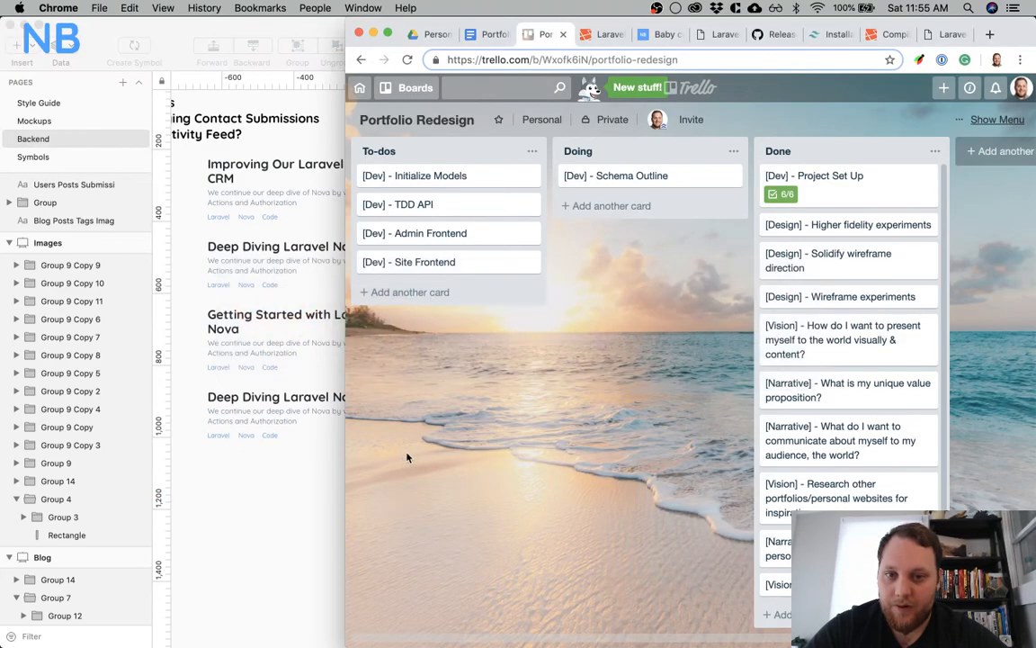
{"action": "key", "text": "super+Tab"}
{"action": "key", "text": "super+Tab"}
{"action": "key", "text": "super+Tab"}
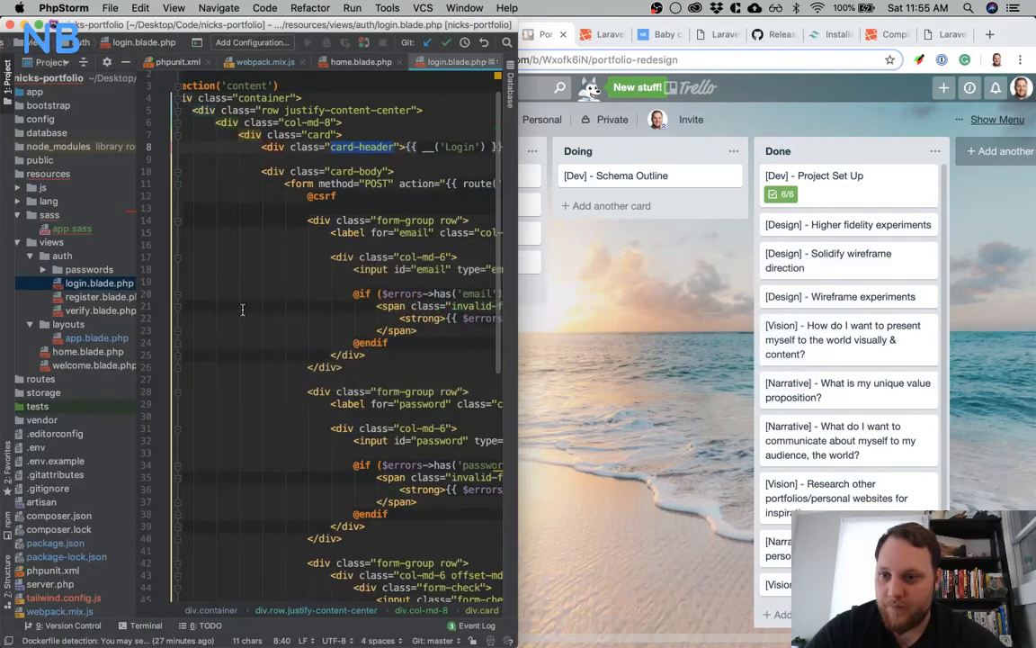
{"action": "scroll", "coordinate": [242, 310], "scroll_direction": "up", "scroll_amount": 2}
{"action": "scroll", "coordinate": [32, 160], "scroll_direction": "left", "scroll_amount": 3}
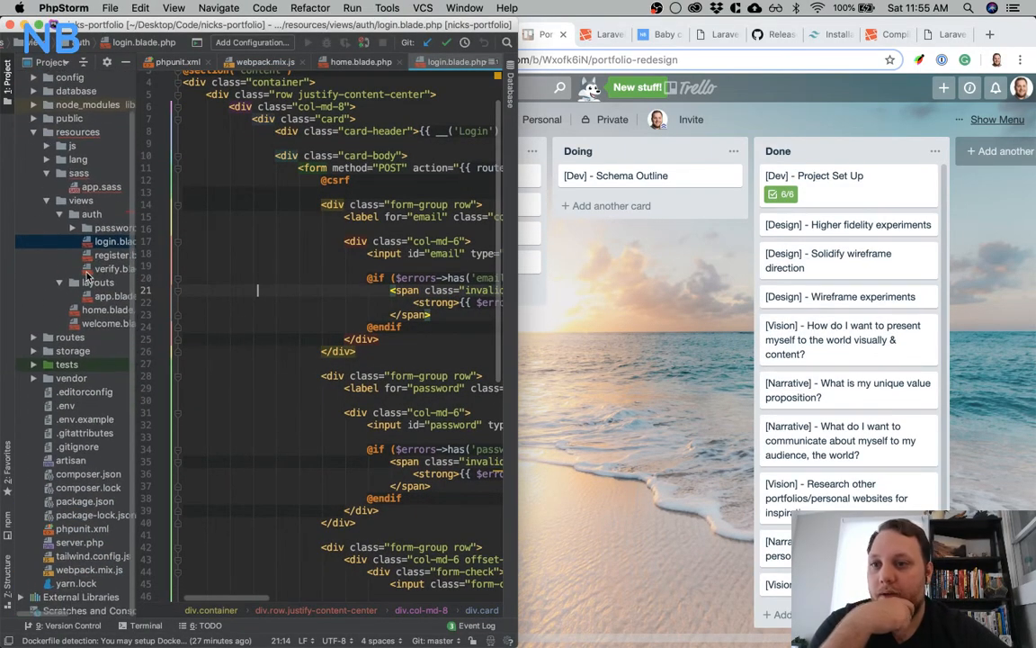
{"action": "left_click", "coordinate": [33, 132]}
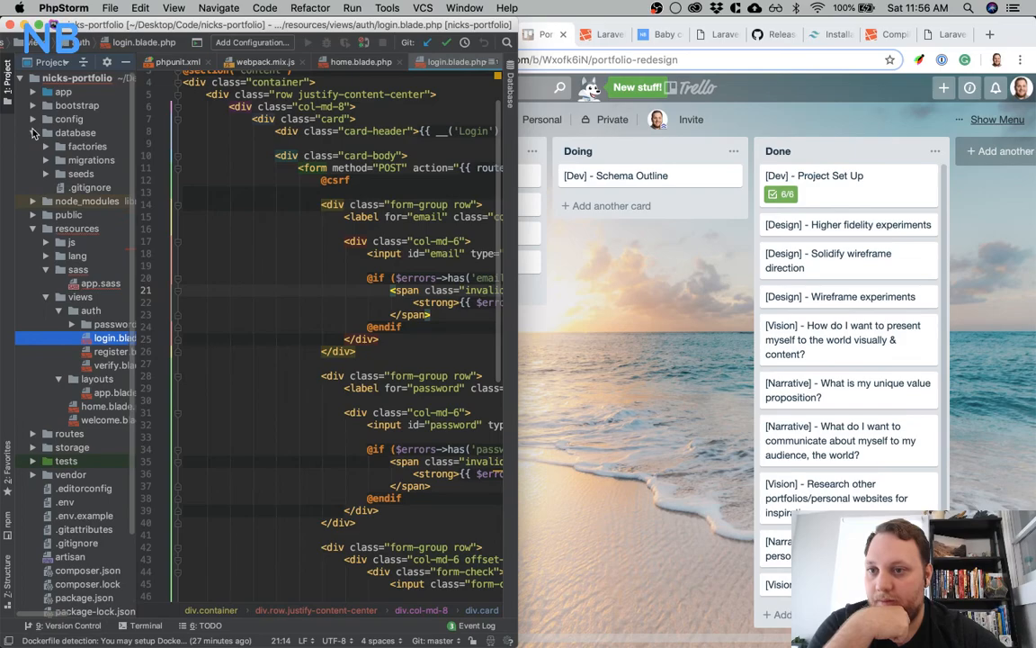
{"action": "double_click", "coordinate": [73, 162]}
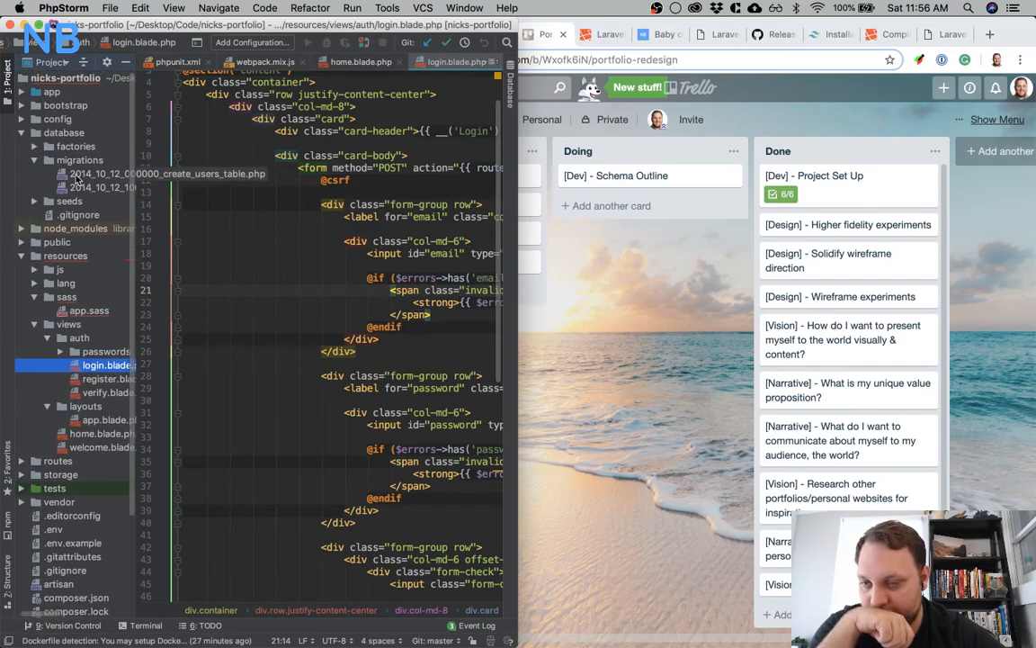
{"action": "left_click", "coordinate": [34, 161]}
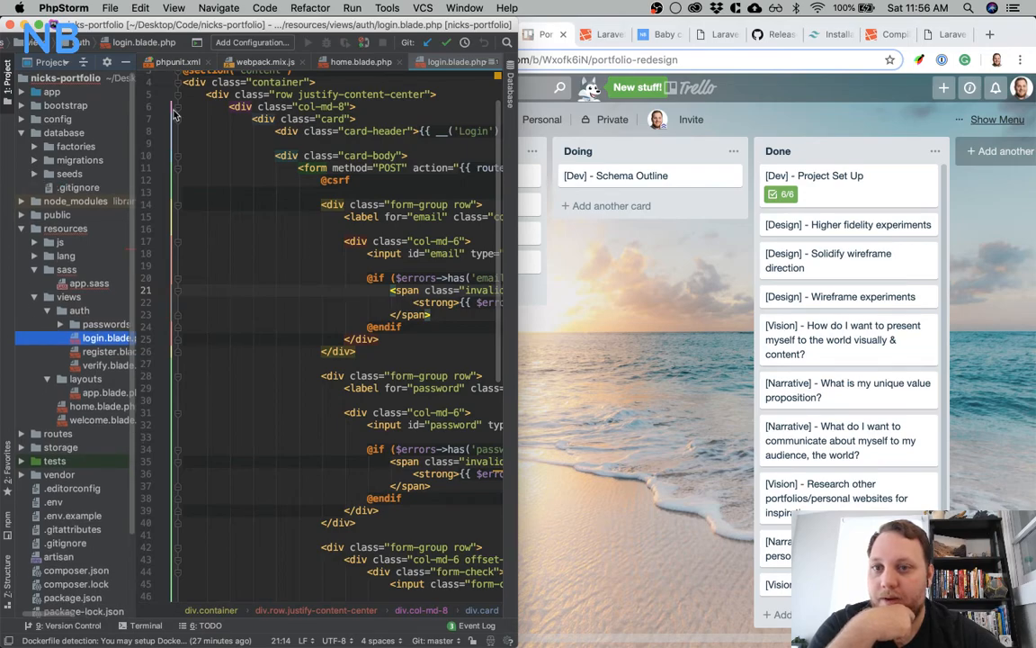
Close all open editor files, including webpack.mix.js, home.blade.php, login.blade.php and app.blade.php
{"action": "left_click", "coordinate": [207, 63]}
{"action": "left_click", "coordinate": [206, 66]}
{"action": "left_click", "coordinate": [223, 64]}
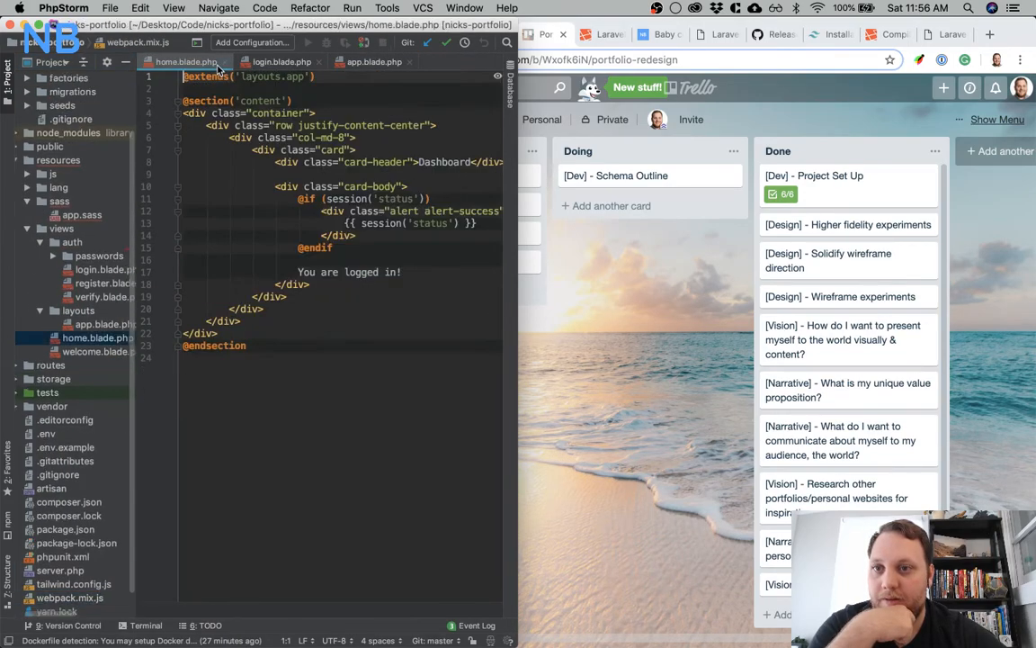
{"action": "left_click", "coordinate": [223, 64]}
{"action": "left_click", "coordinate": [222, 62]}
{"action": "left_click", "coordinate": [218, 62]}
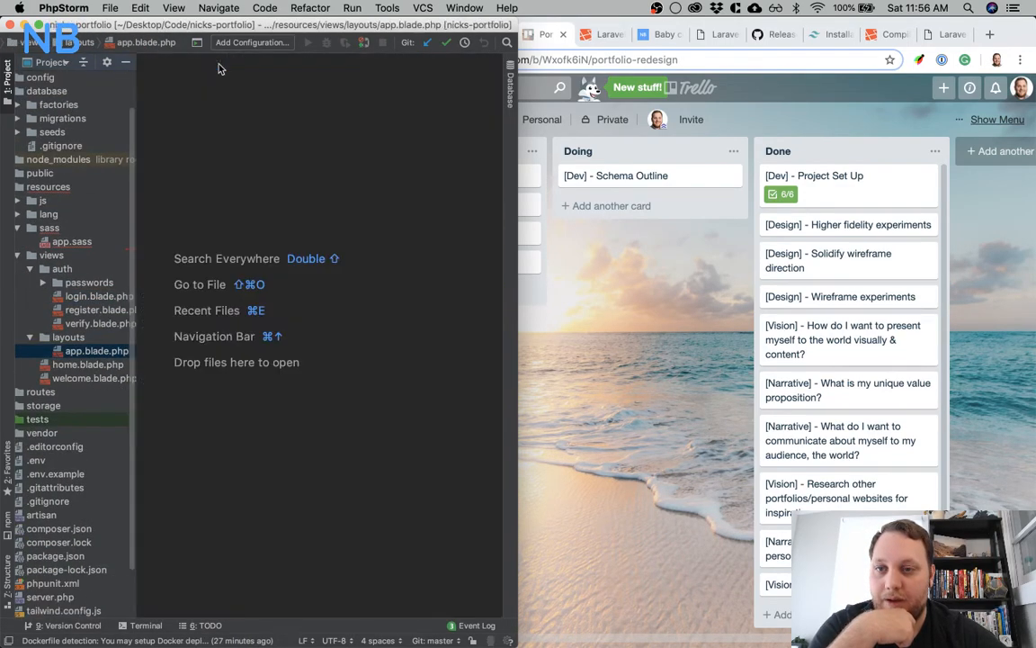
Check the project's TODO items and hide the list again
{"action": "mouse_move", "coordinate": [605, 618]}
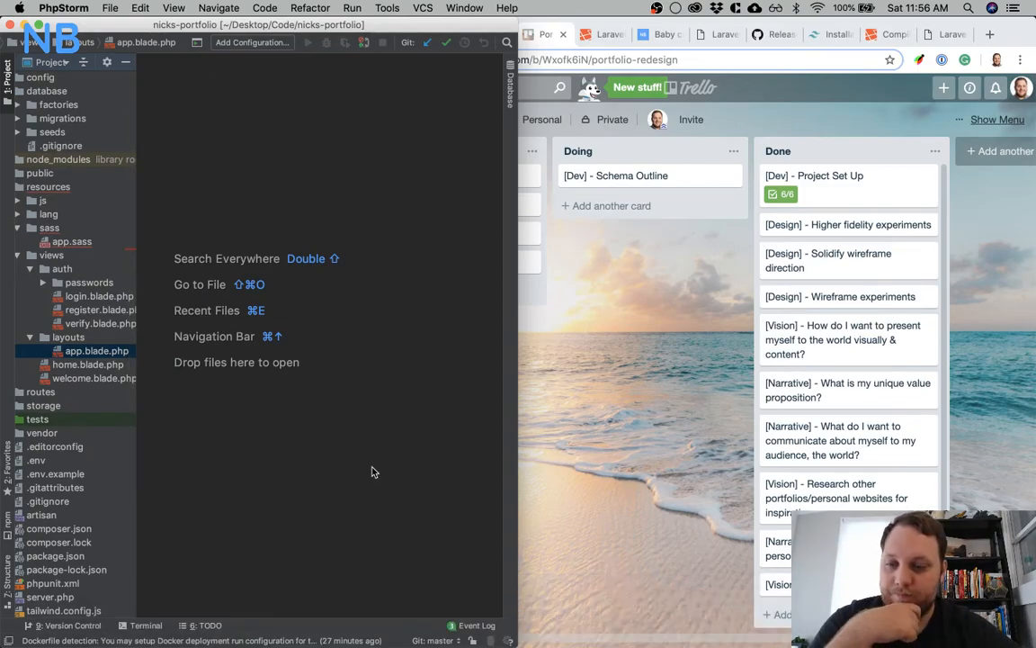
{"action": "scroll", "coordinate": [94, 423], "scroll_direction": "down", "scroll_amount": 2}
{"action": "scroll", "coordinate": [95, 423], "scroll_direction": "left", "scroll_amount": 1}
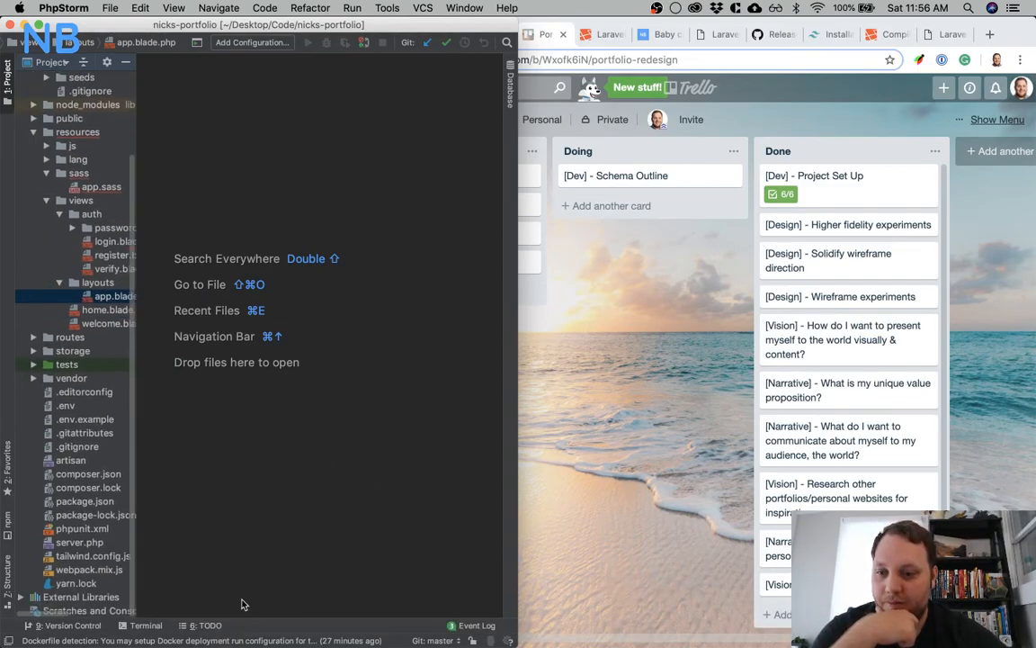
{"action": "left_click", "coordinate": [206, 625]}
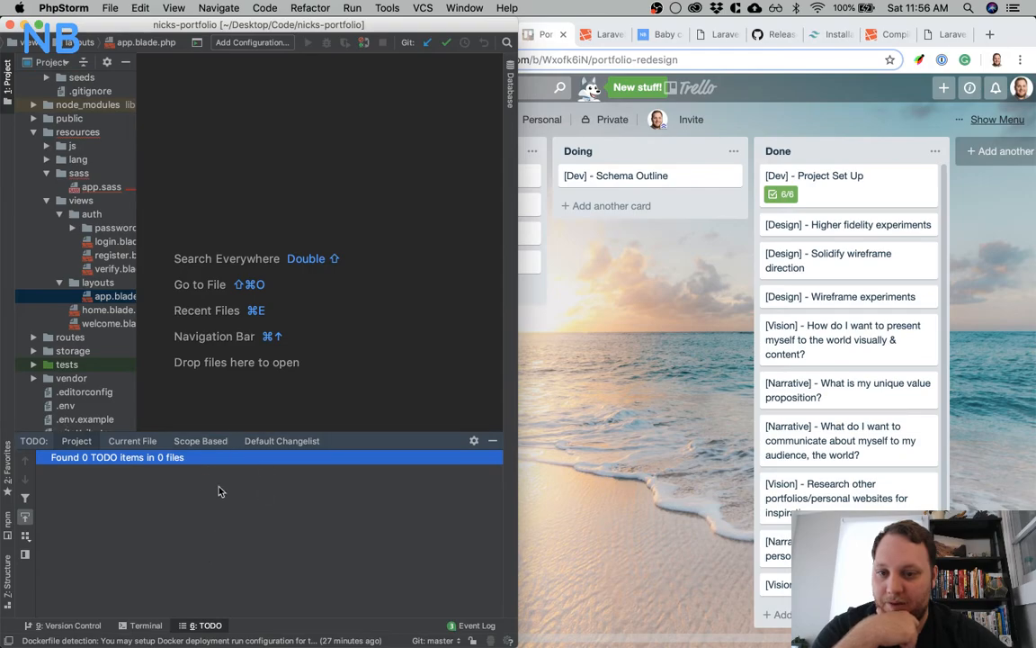
{"action": "left_click", "coordinate": [492, 442]}
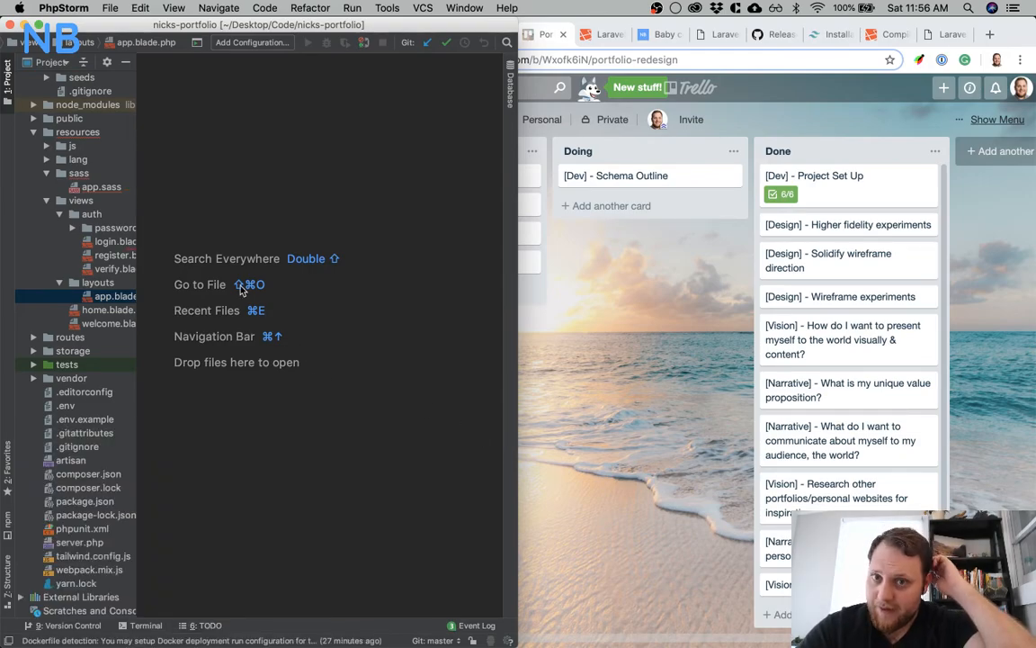
Widen the editor window to fill the screen and create a new PHP scratch file
{"action": "key", "text": "alt+super+f"}
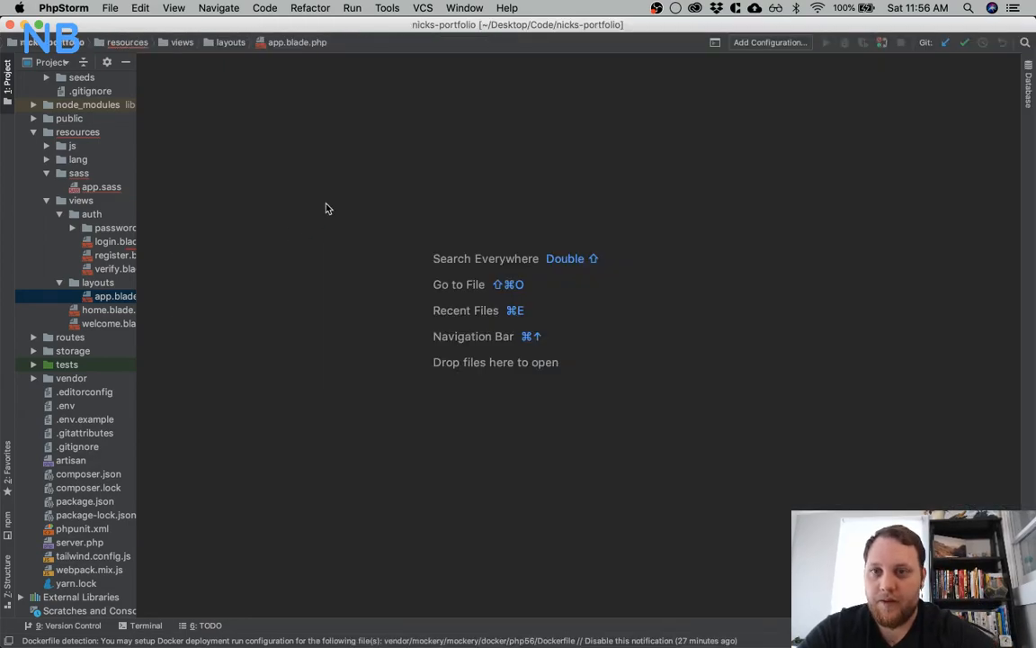
{"action": "left_click", "coordinate": [110, 8]}
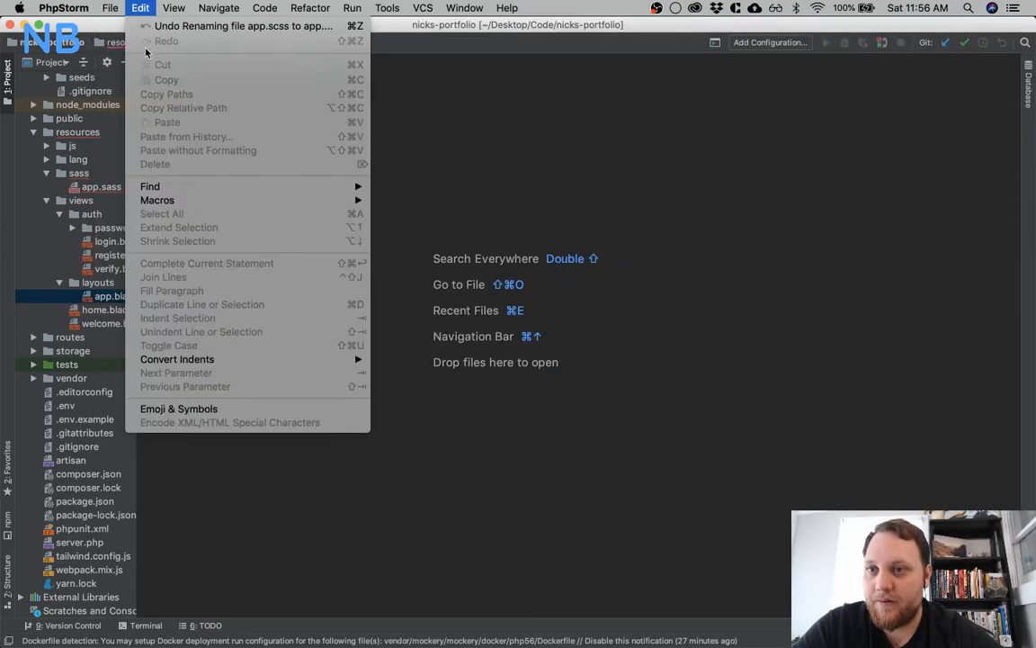
{"action": "left_click", "coordinate": [122, 53]}
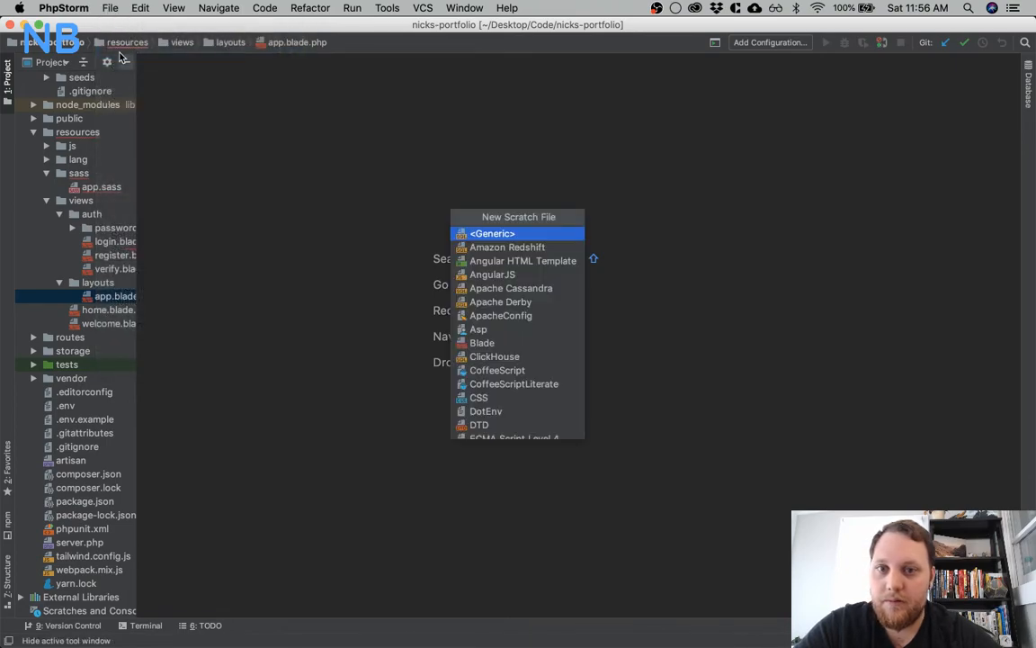
{"action": "type", "text": "p"}
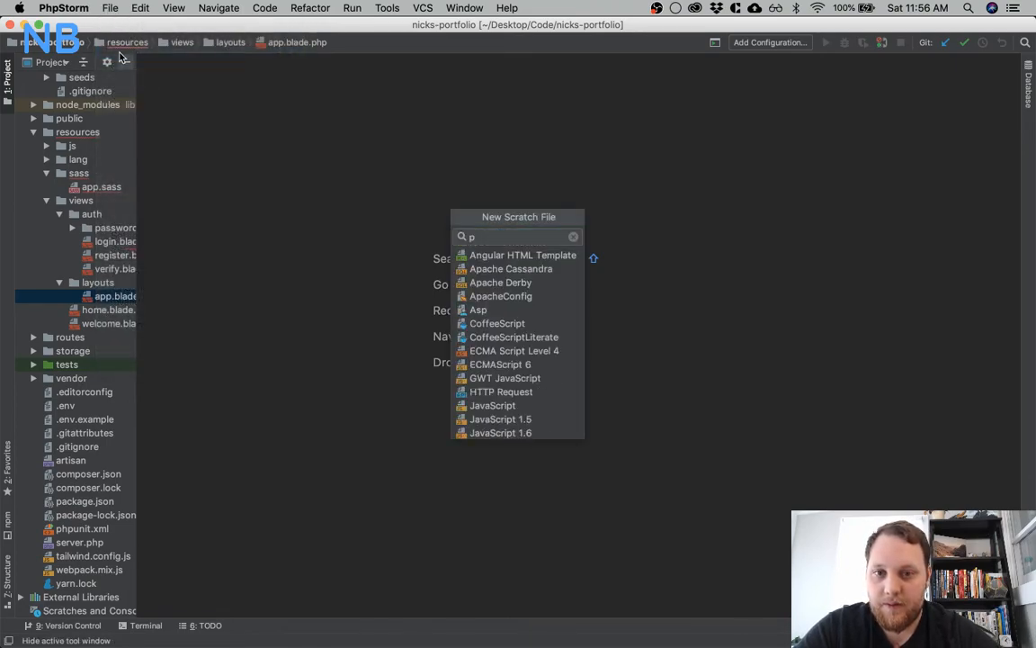
{"action": "type", "text": "hp"}
{"action": "key", "text": "Return"}
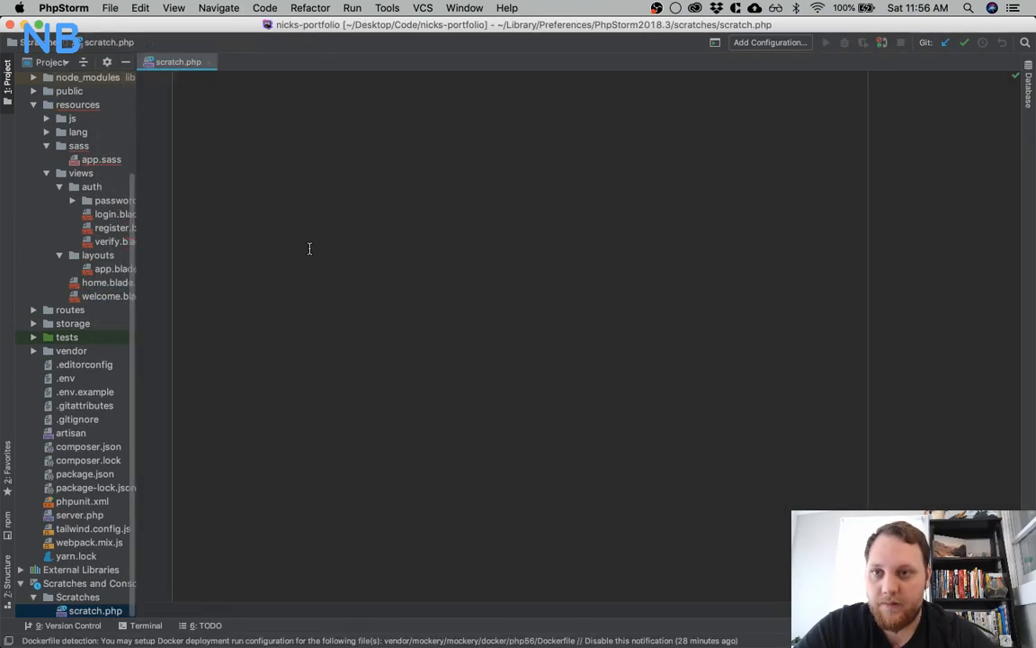
Write TODO as a comment in the scratch file and look for it in the project's TODO list
{"action": "type", "text": "TODO"}
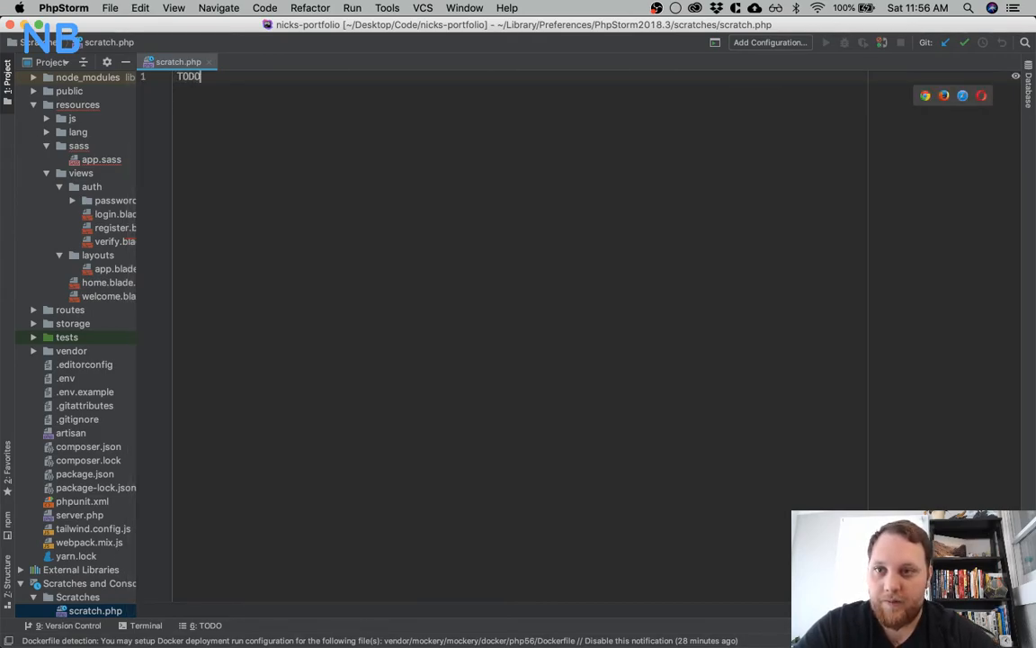
{"action": "key", "text": "super+slash"}
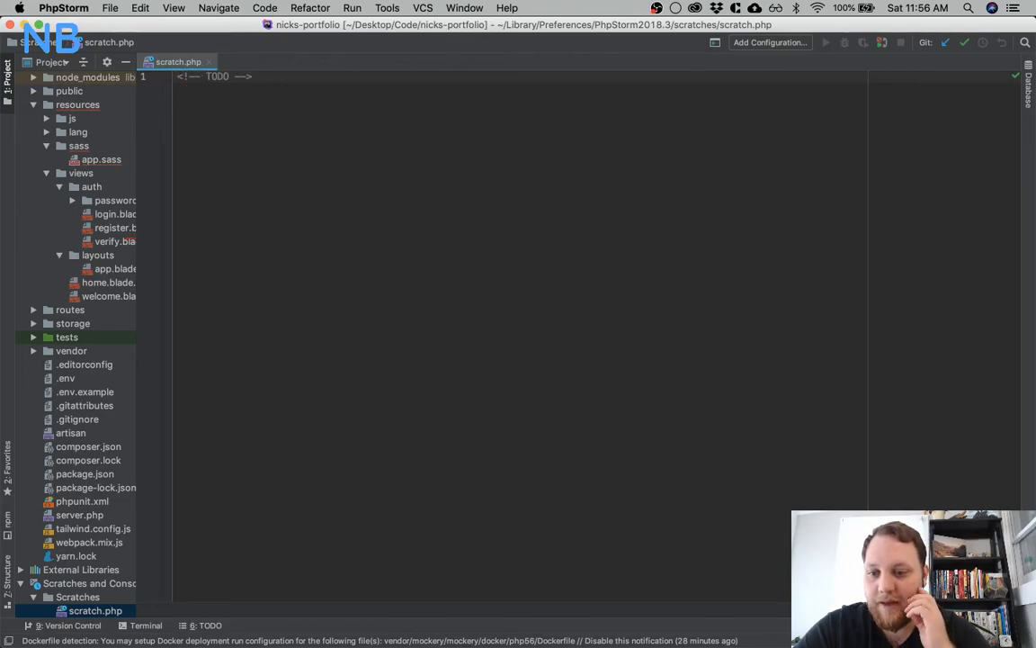
{"action": "mouse_move", "coordinate": [261, 642]}
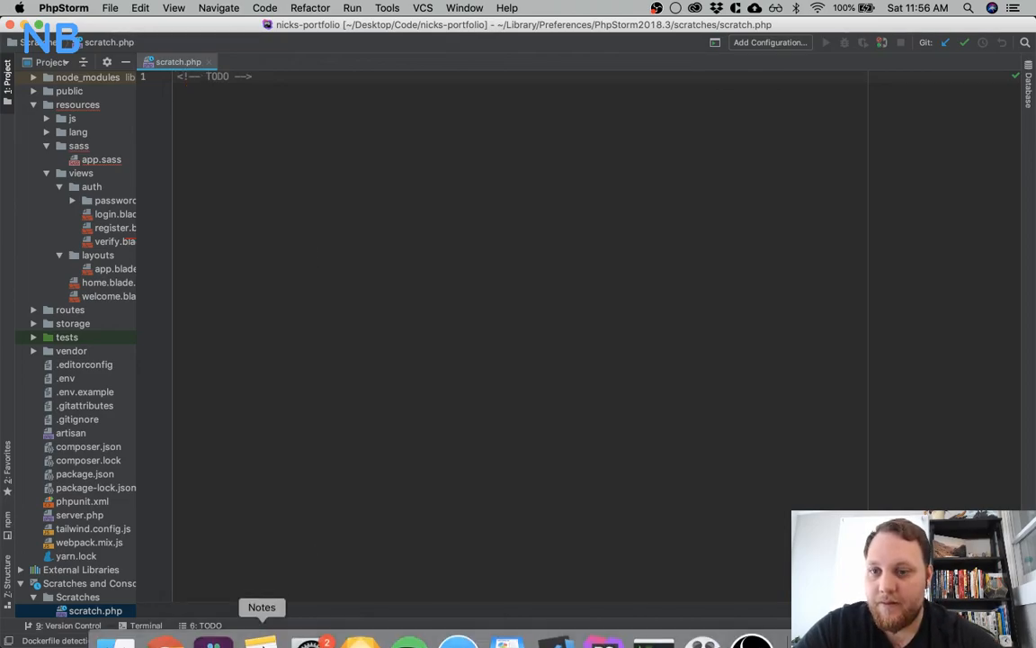
{"action": "left_click", "coordinate": [205, 625]}
Replace the scratch file's comment with the plain text Todo, and close the file and the TODO list
{"action": "double_click", "coordinate": [226, 78]}
{"action": "type", "text": "Todo"}
{"action": "key", "text": "super+a"}
{"action": "type", "text": "T"}
{"action": "key", "text": "super+shift+Left"}
{"action": "left_click", "coordinate": [347, 177]}
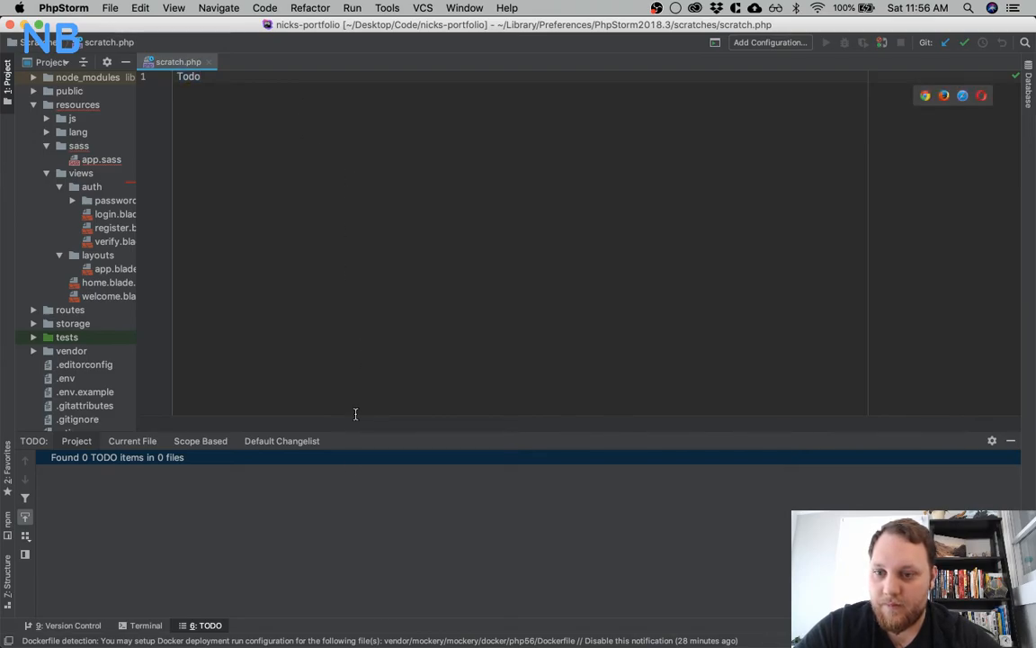
{"action": "left_click", "coordinate": [1011, 441]}
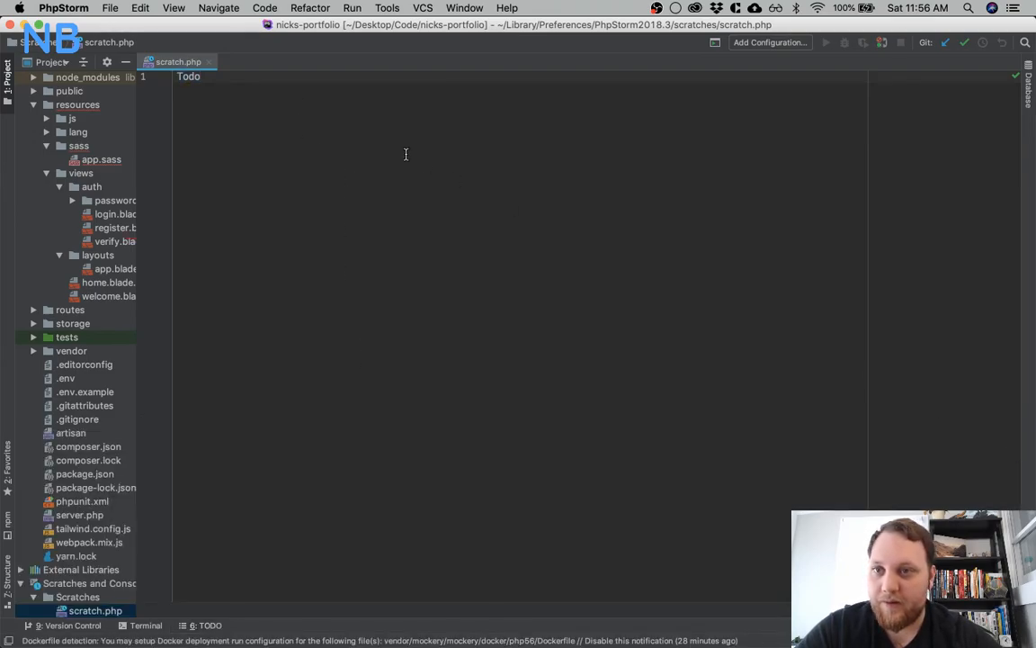
{"action": "left_click", "coordinate": [207, 62]}
{"action": "double_click", "coordinate": [121, 214]}
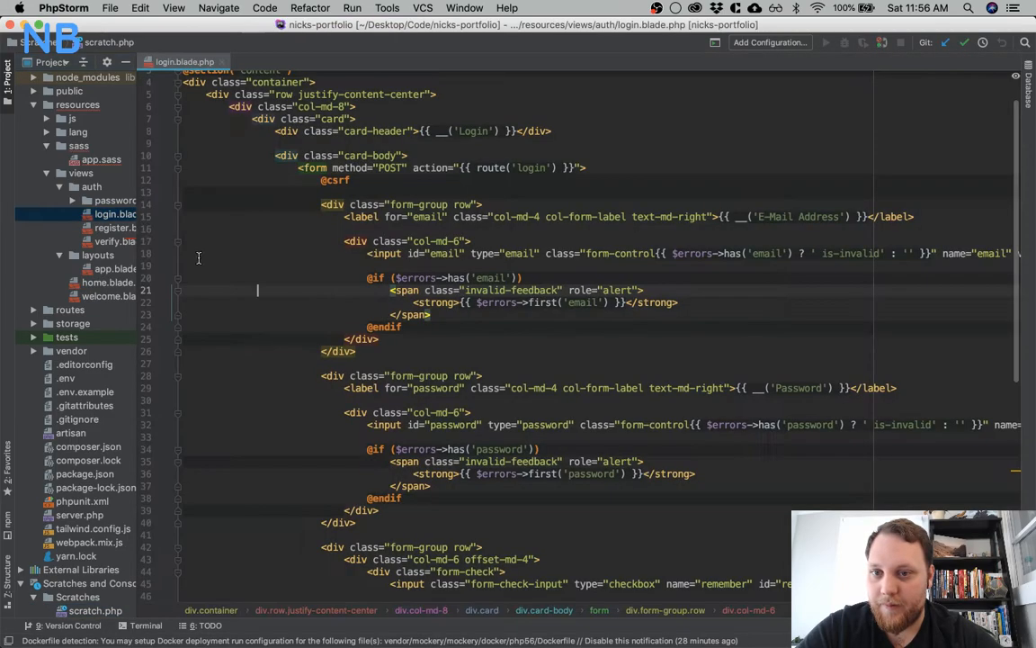
{"action": "left_click", "coordinate": [440, 184]}
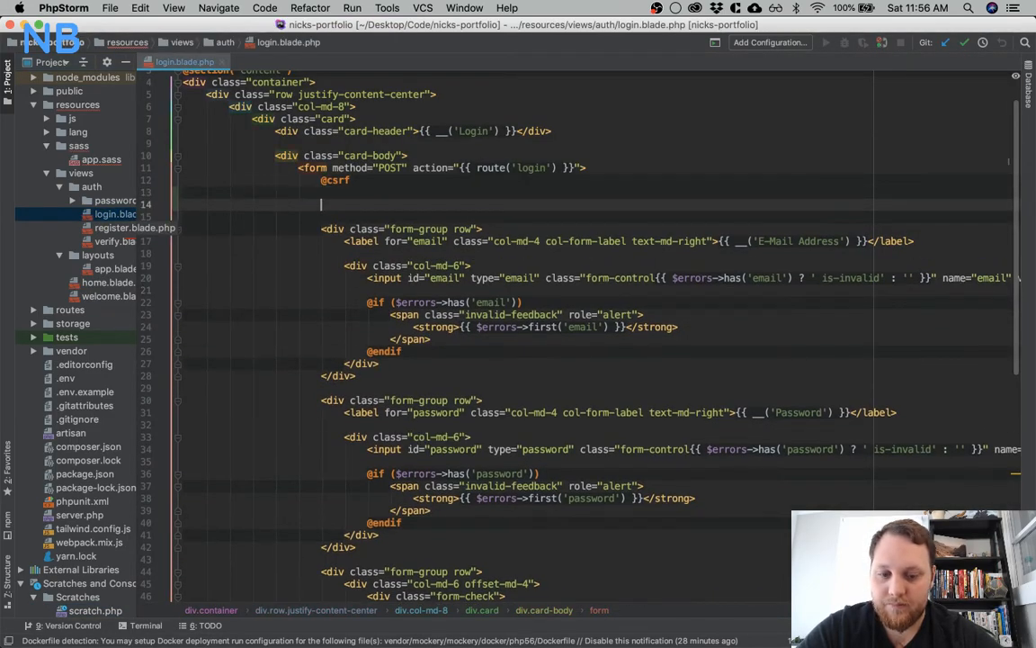
{"action": "type", "text": "Todo"}
{"action": "key", "text": "alt+shift+Left"}
{"action": "key", "text": "super+slash"}
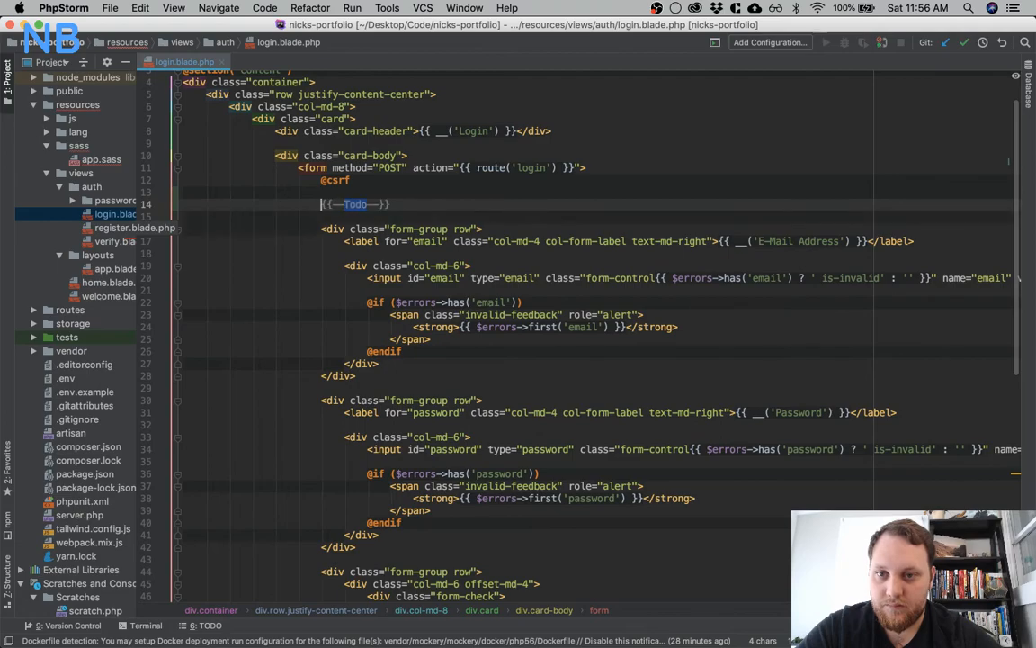
Expand the project's TODO list through resources, views and auth, and jump to the Todo entry in login.blade.php
{"action": "left_click", "coordinate": [205, 625]}
{"action": "left_click", "coordinate": [40, 457]}
{"action": "left_click", "coordinate": [55, 471]}
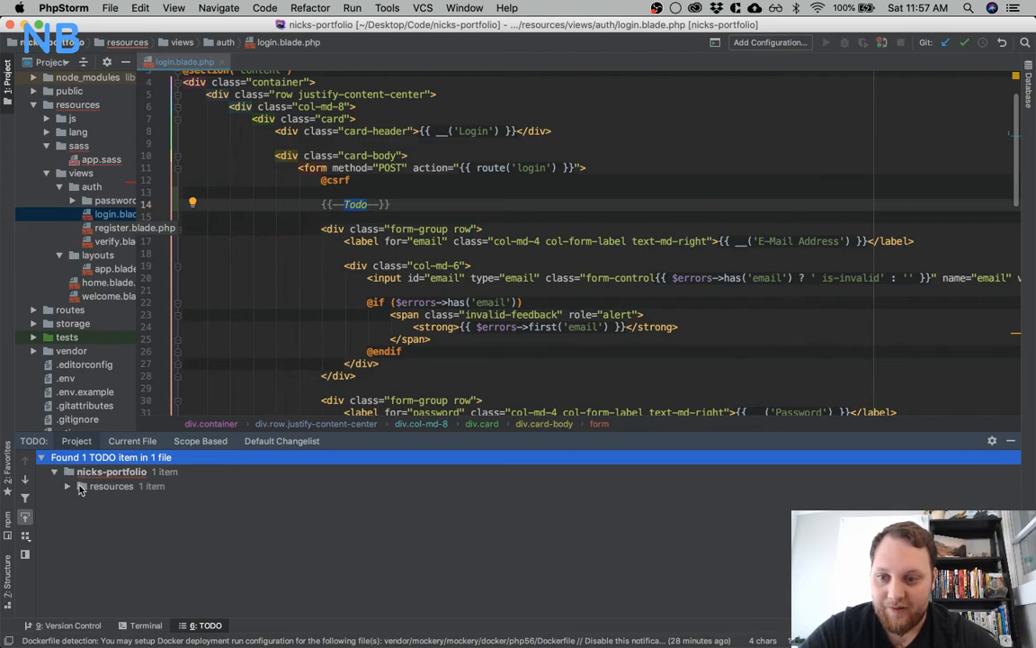
{"action": "left_click", "coordinate": [67, 486]}
{"action": "left_click", "coordinate": [80, 500]}
{"action": "left_click", "coordinate": [94, 514]}
{"action": "left_click", "coordinate": [106, 529]}
{"action": "left_click", "coordinate": [186, 542]}
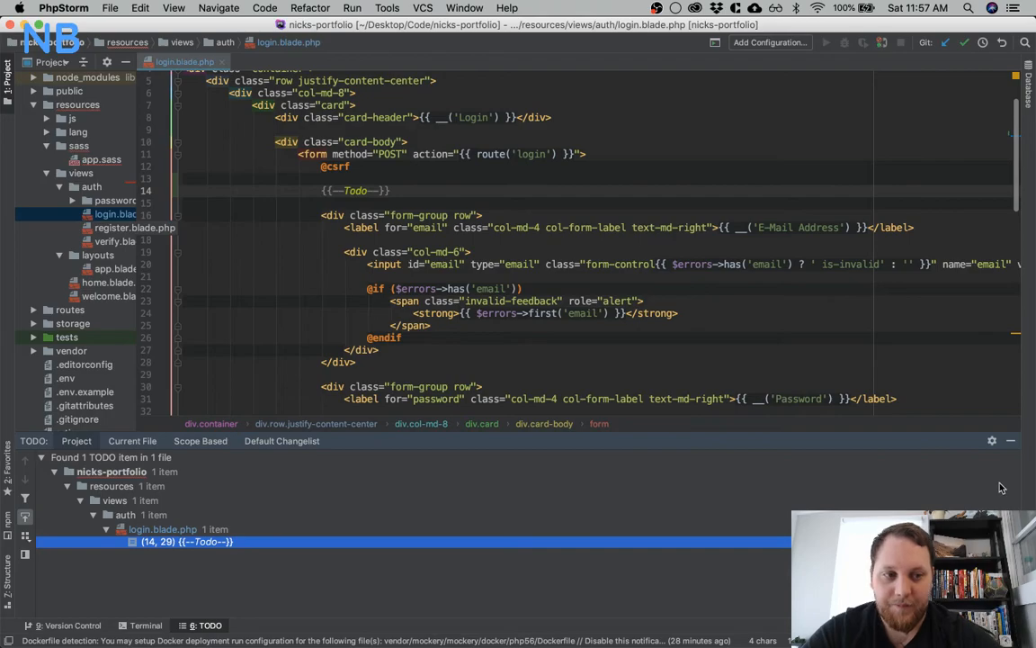
Hide the TODO list, delete the commented-out Todo line from login.blade.php and close the file
{"action": "left_click", "coordinate": [1012, 443]}
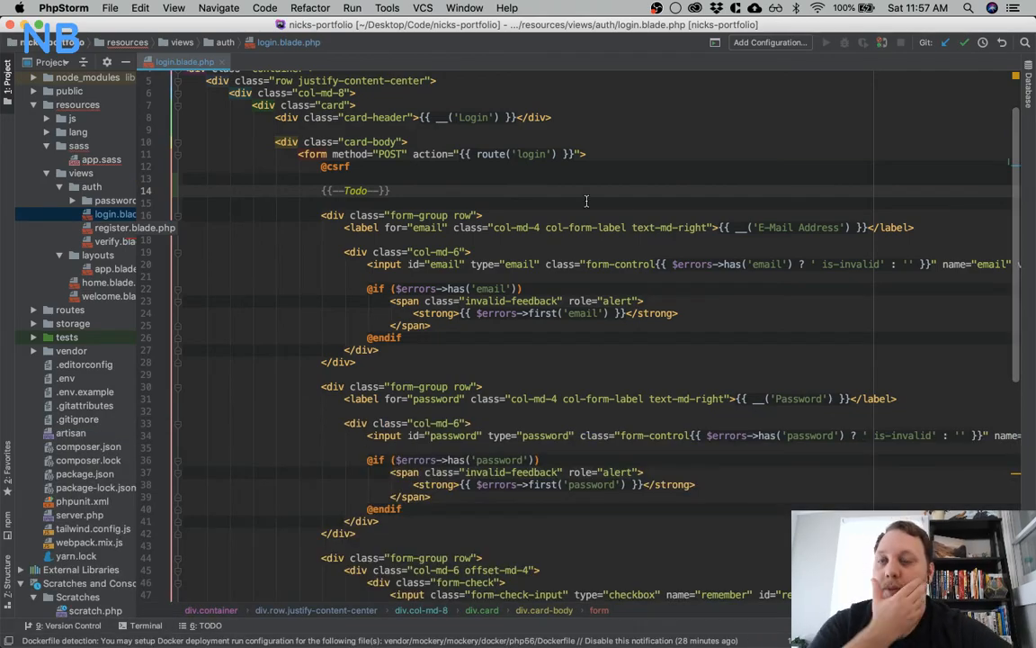
{"action": "triple_click", "coordinate": [365, 190]}
{"action": "key", "text": "BackSpace"}
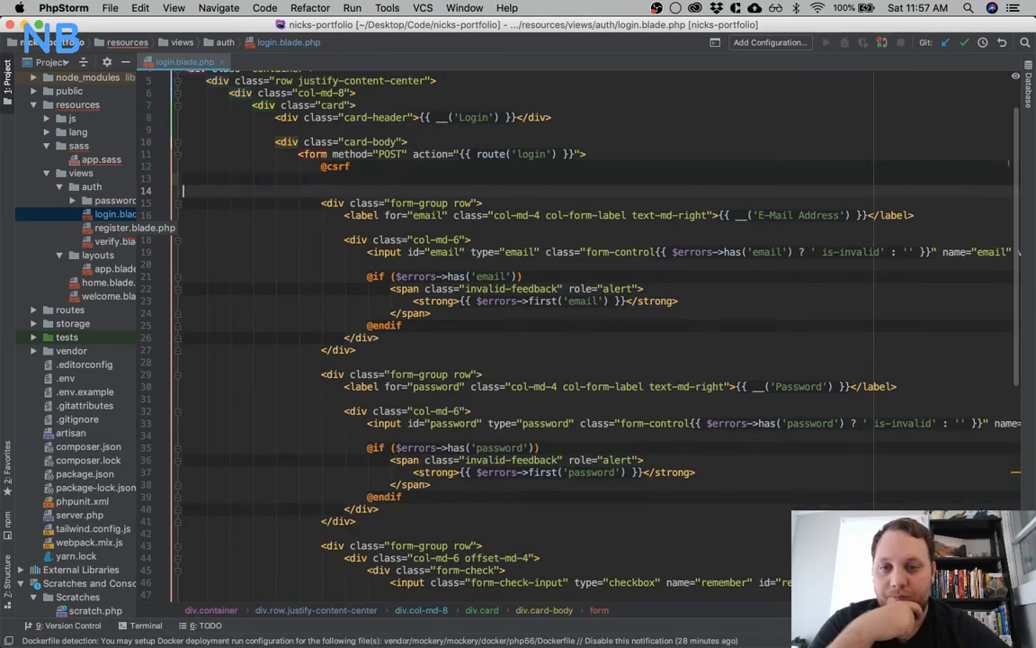
{"action": "key", "text": "BackSpace"}
{"action": "left_click", "coordinate": [209, 62]}
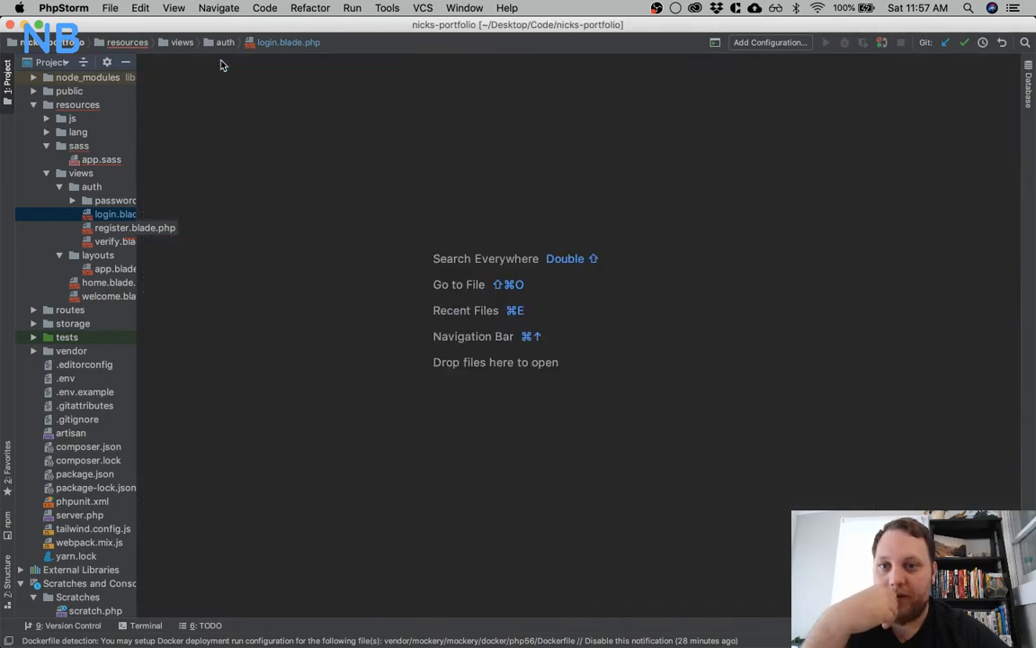
Switch to the Portfolio Redesign board in Trello and open the "[Dev] - Schema Outline" card
{"action": "key", "text": "ctrl+Up"}
{"action": "left_click", "coordinate": [805, 186]}
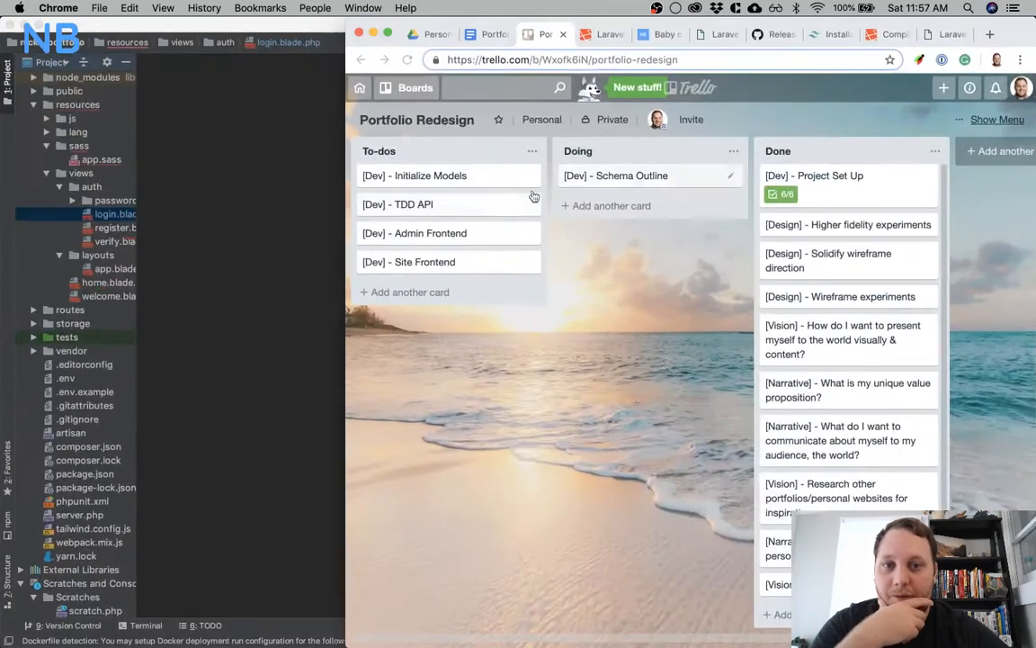
{"action": "left_click", "coordinate": [612, 178]}
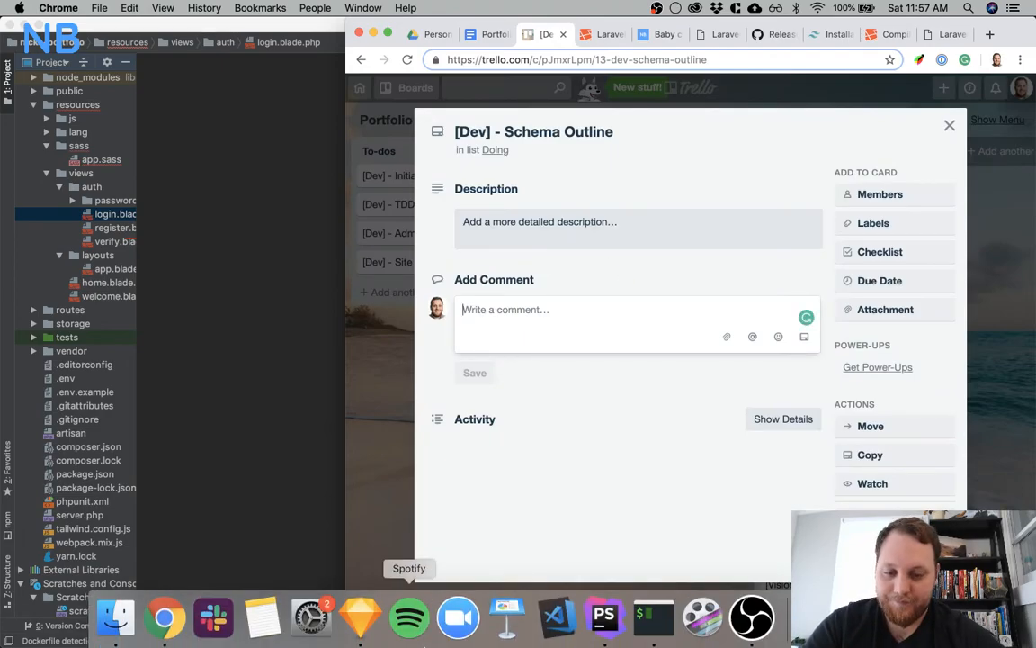
Copy the Users, Posts, Submissions, Media text from Sketch's Backend page into the Trello card's comment
{"action": "left_click", "coordinate": [359, 619]}
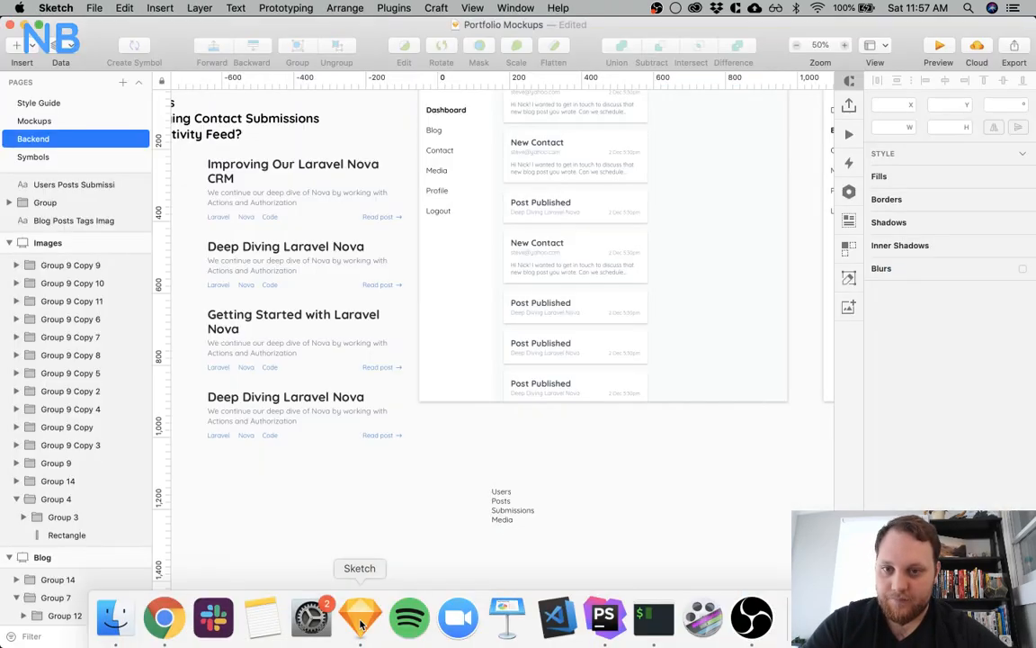
{"action": "double_click", "coordinate": [501, 501]}
{"action": "key", "text": "super+c"}
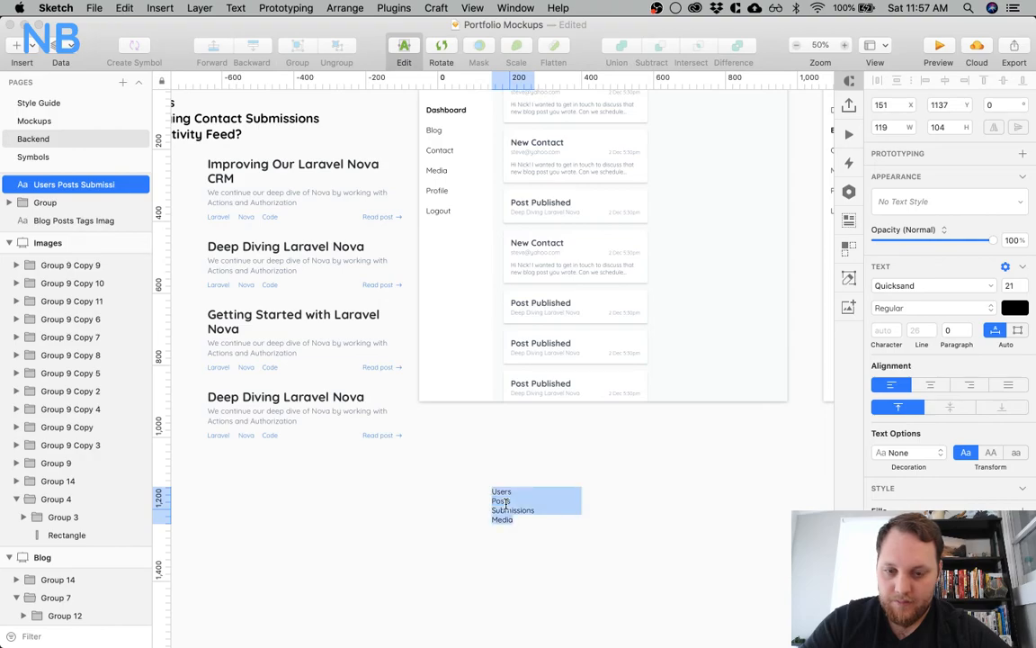
{"action": "key", "text": "ctrl+Up"}
{"action": "left_click", "coordinate": [867, 177]}
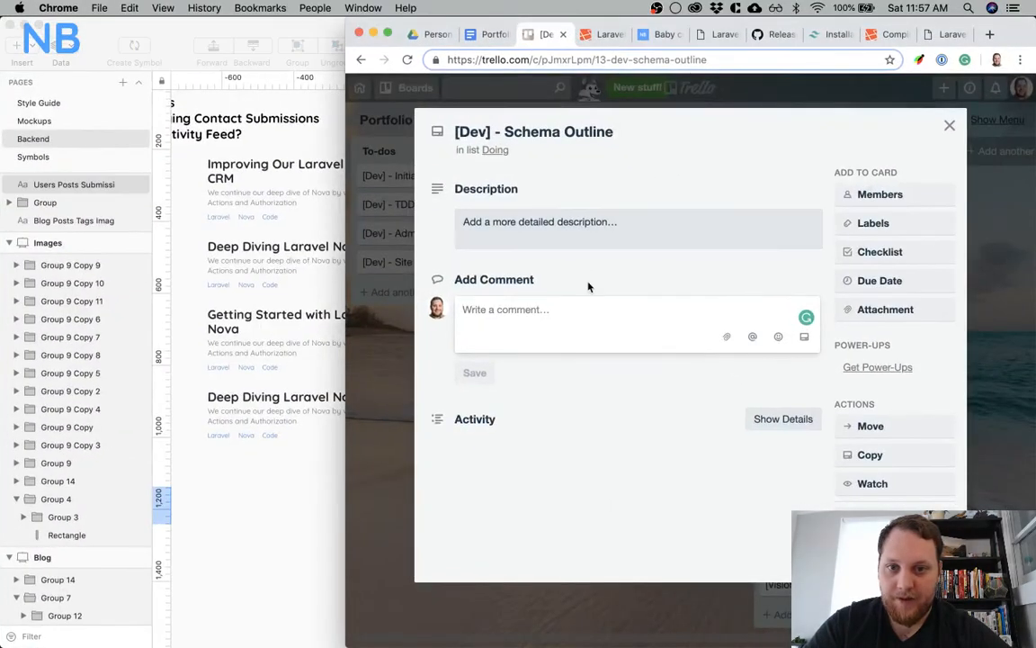
{"action": "left_click", "coordinate": [576, 324]}
{"action": "key", "text": "super+v"}
Prefix the Users, Posts, Submissions and Media lines in the comment with "- " to form a list
{"action": "type", "text": "-"}
{"action": "key", "text": "Up"}
{"action": "key", "text": "super+Left"}
{"action": "type", "text": "- - "}
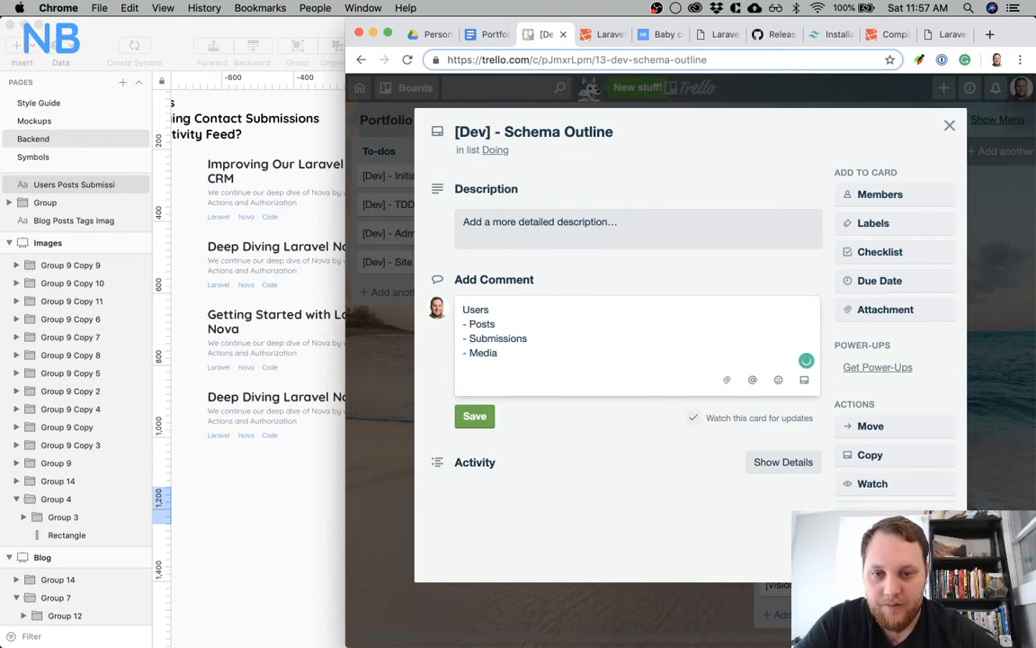
{"action": "type", "text": "-"}
Add an indented "- First Name" item under Users in the comment
{"action": "key", "text": "Return"}
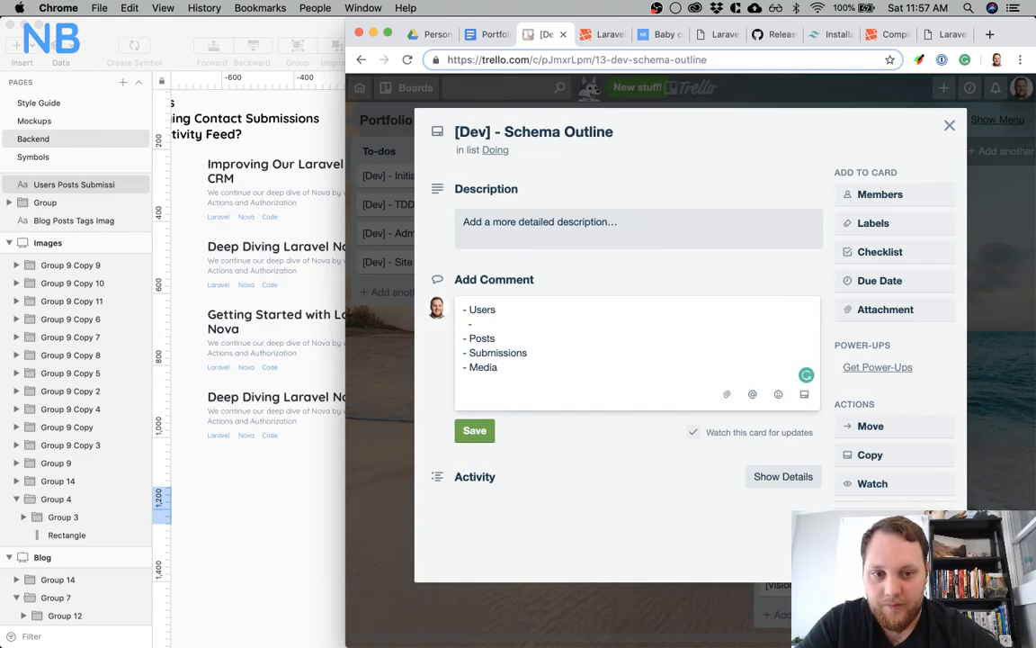
{"action": "type", "text": "- First NAme"}
{"action": "key", "text": "BackSpace"}
{"action": "key", "text": "BackSpace"}
{"action": "key", "text": "BackSpace"}
{"action": "type", "text": "aneme"}
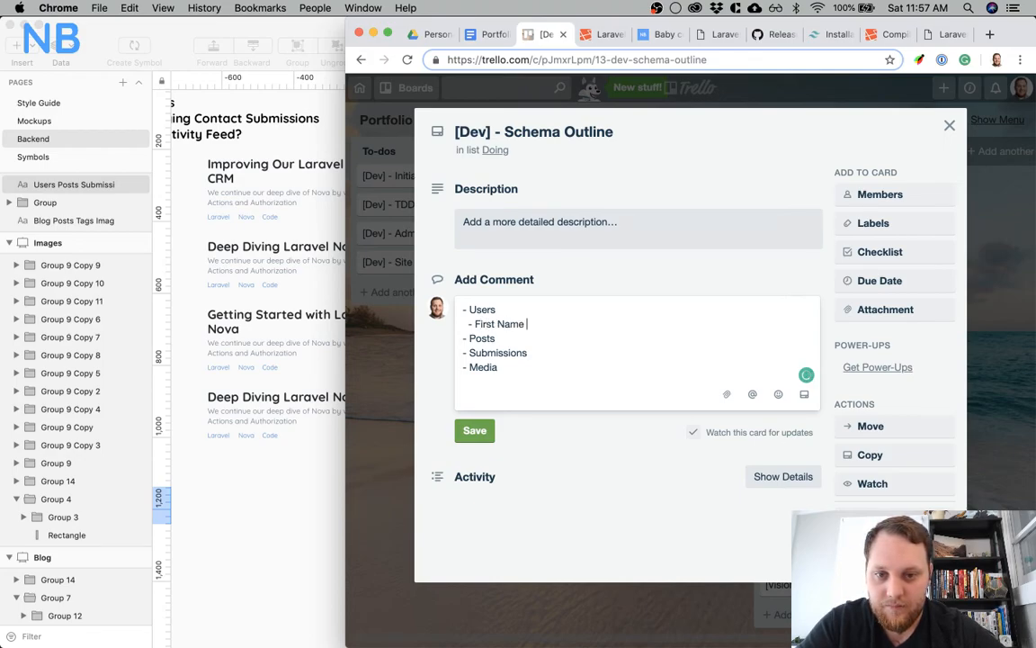
Reuse the indented hyphen to add a "Last Name" item below First Name
{"action": "key", "text": "Return"}
{"action": "key", "text": "shift+Right"}
{"action": "key", "text": "shift+Right"}
{"action": "key", "text": "shift+Right"}
{"action": "key", "text": "super+c"}
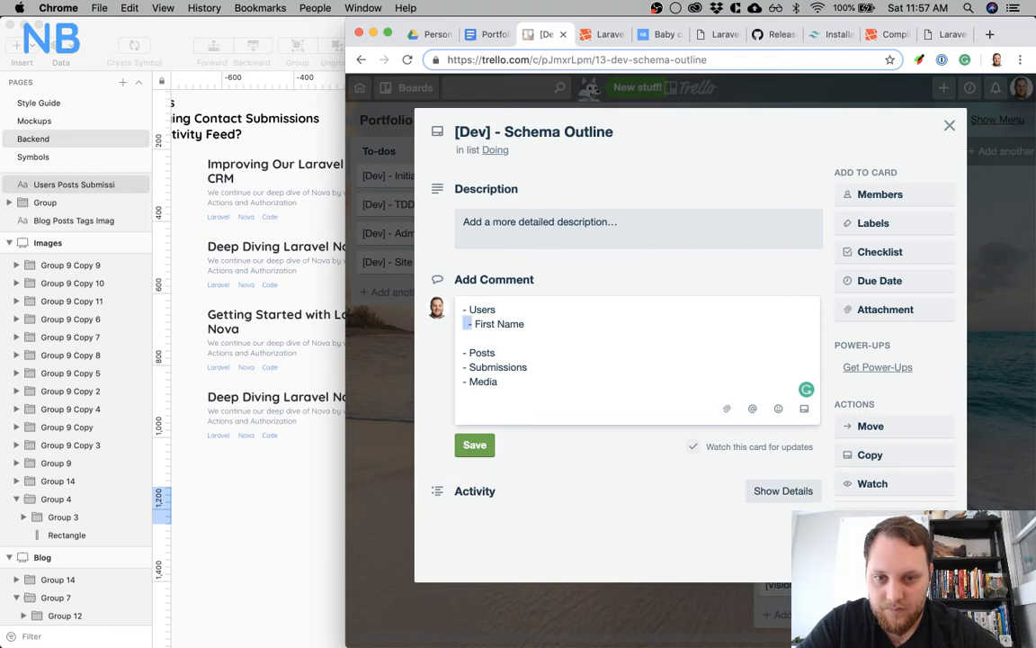
{"action": "key", "text": "Down"}
{"action": "key", "text": "super+v"}
{"action": "type", "text": "Last Name"}
{"action": "key", "text": "Return"}
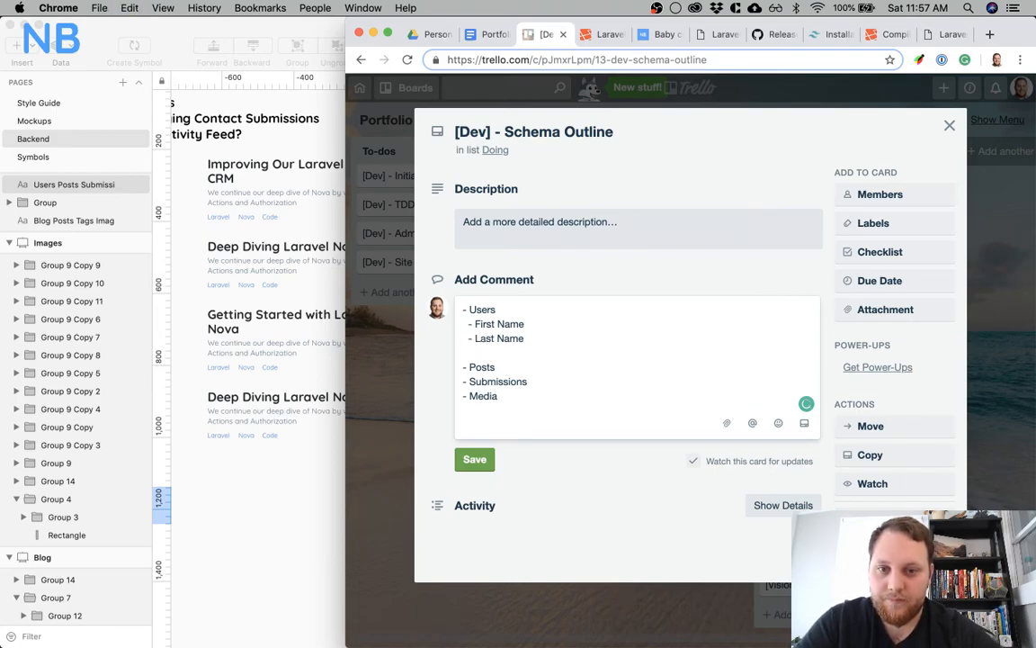
Add an indented "role" item below Last Name under Users
{"action": "key", "text": "super+v"}
{"action": "type", "text": "role"}
{"action": "key", "text": "BackSpace"}
{"action": "key", "text": "BackSpace"}
{"action": "key", "text": "BackSpace"}
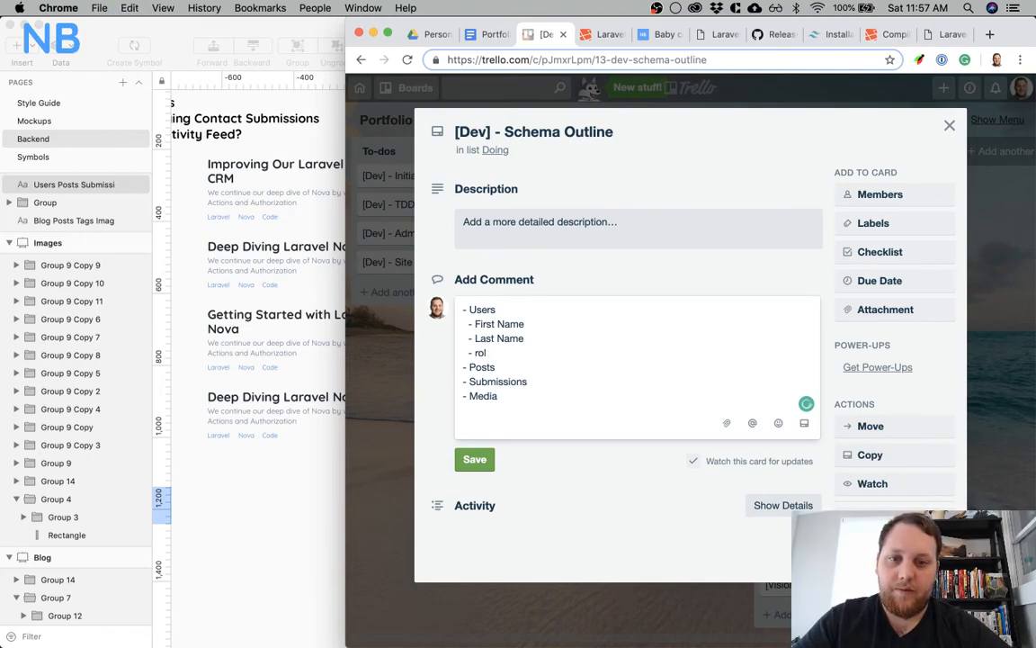
{"action": "key", "text": "BackSpace"}
{"action": "type", "text": "role"}
{"action": "key", "text": "Return"}
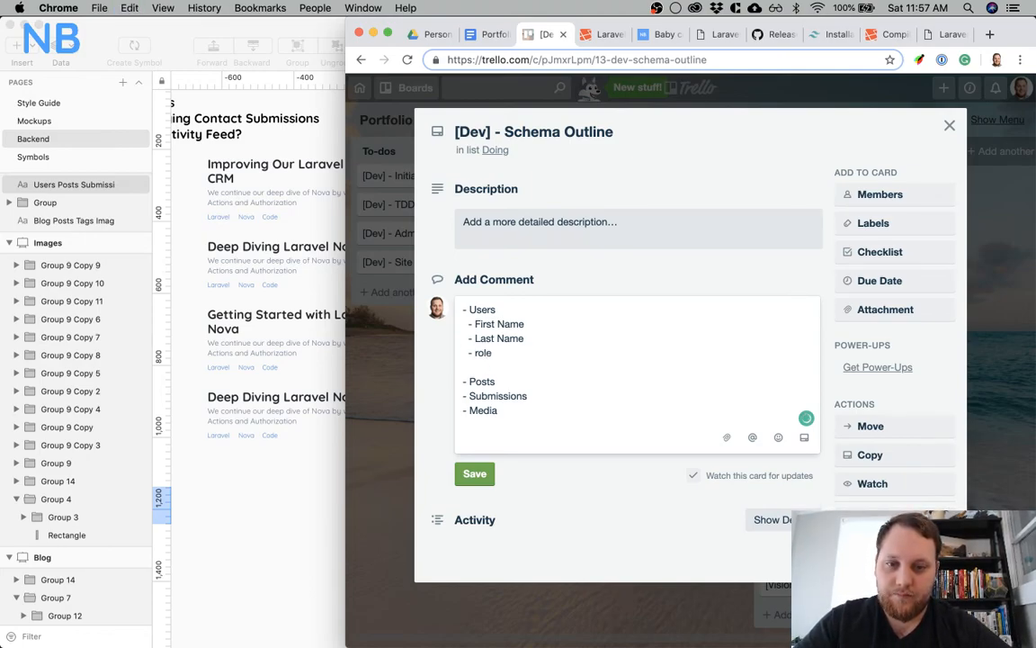
Add indented "Email" and "Social account?" items below role under Users
{"action": "type", "text": "Email"}
{"action": "key", "text": "Return"}
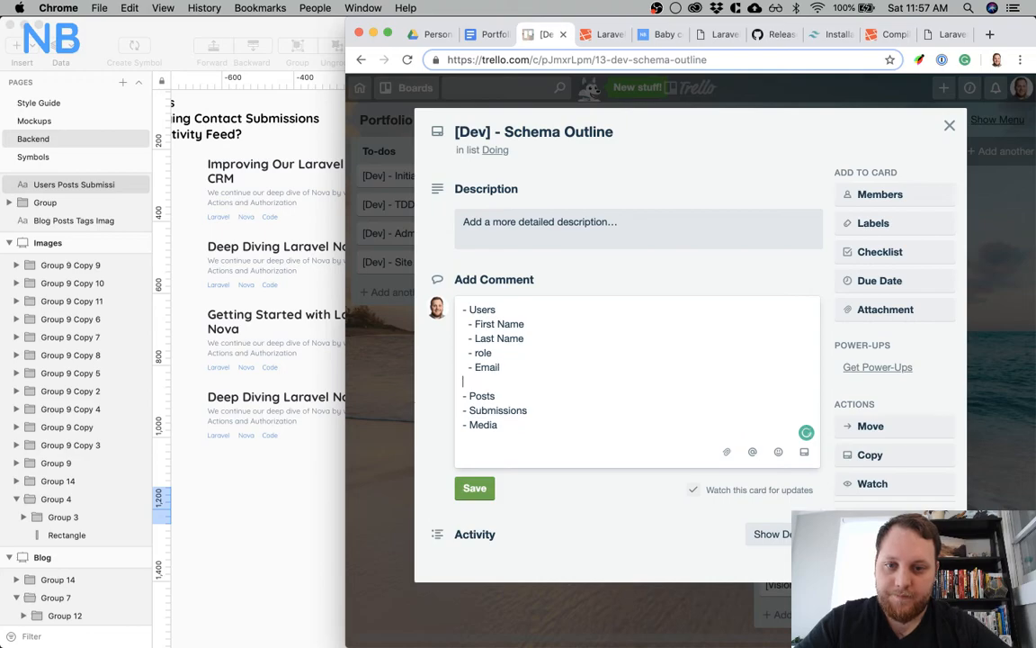
{"action": "type", "text": "Social account?"}
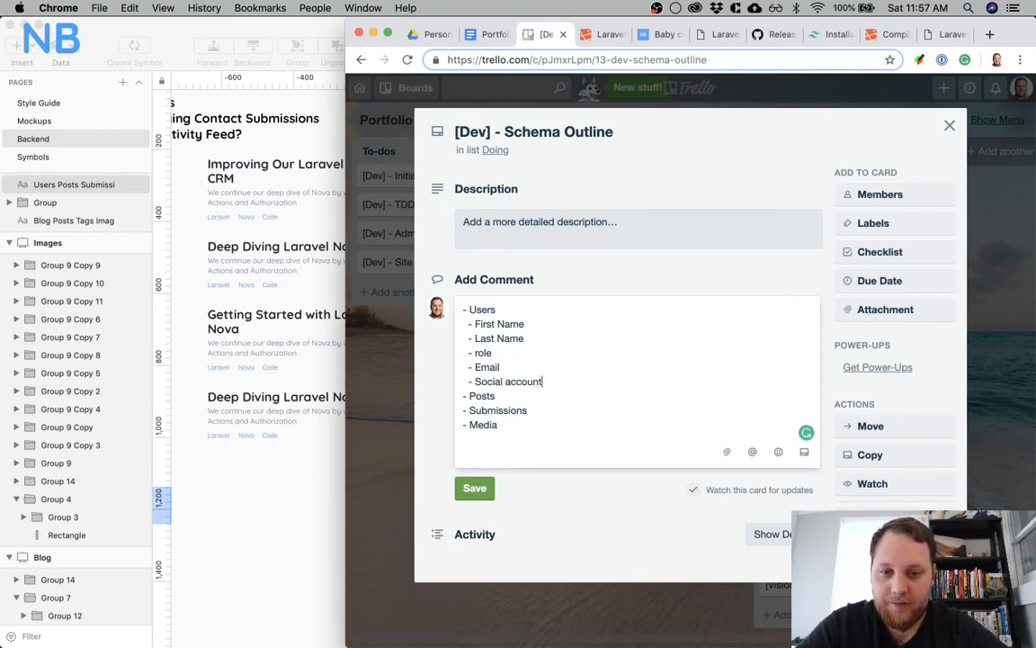
Retype the first letter of the role item under Users
{"action": "left_click", "coordinate": [478, 353]}
{"action": "key", "text": "BackSpace"}
{"action": "type", "text": "r"}
Switch to Sketch and examine the author profile card in the blog post on the Mockups page
{"action": "key", "text": "super+Tab"}
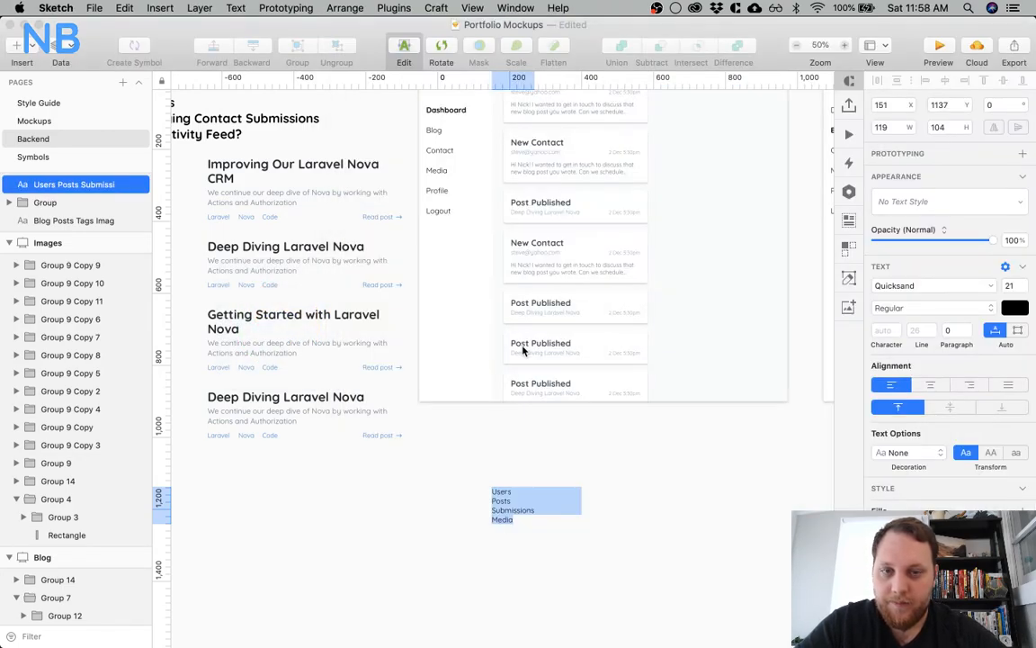
{"action": "scroll", "coordinate": [355, 504], "scroll_direction": "up", "scroll_amount": 2}
{"action": "left_click", "coordinate": [67, 119]}
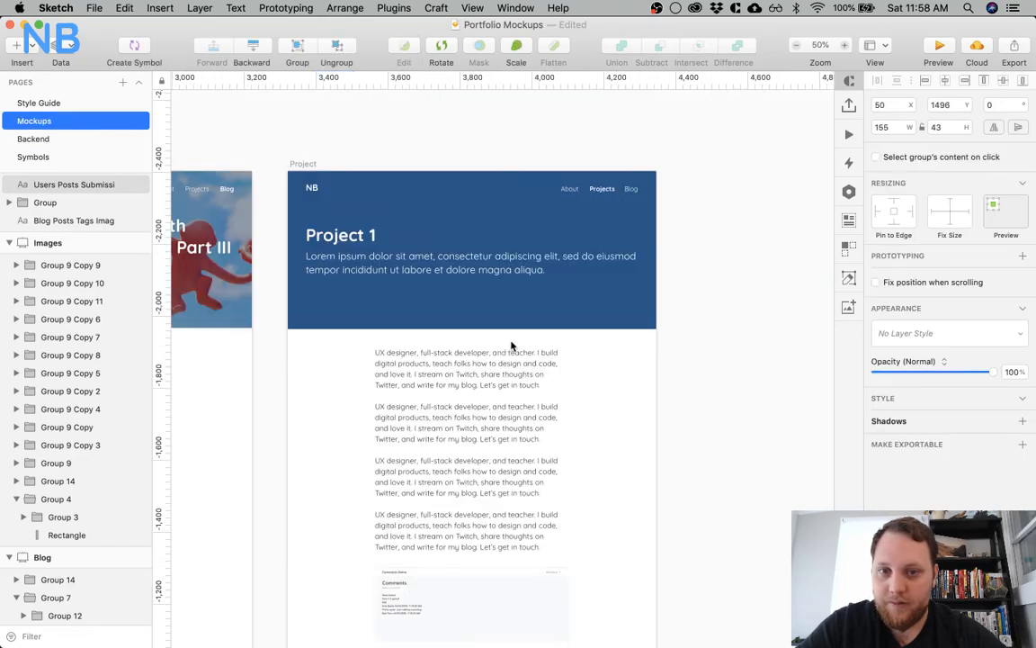
{"action": "scroll", "coordinate": [511, 346], "scroll_direction": "down", "scroll_amount": 10}
{"action": "scroll", "coordinate": [510, 346], "scroll_direction": "left", "scroll_amount": 8}
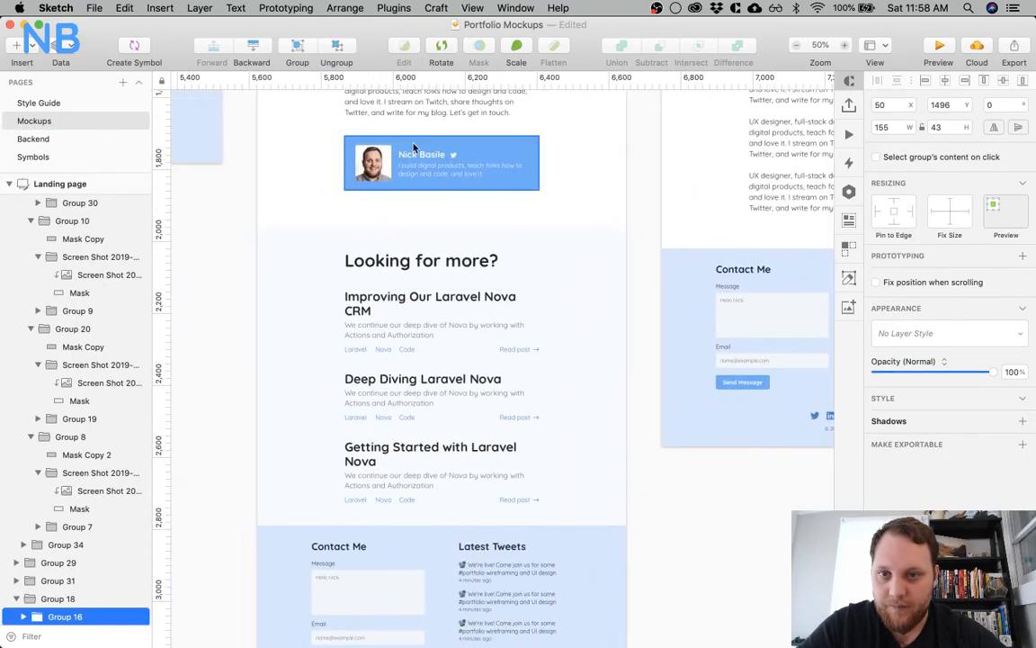
Return to the Trello card and capitalize the role item as "Role"
{"action": "key", "text": "super+Tab"}
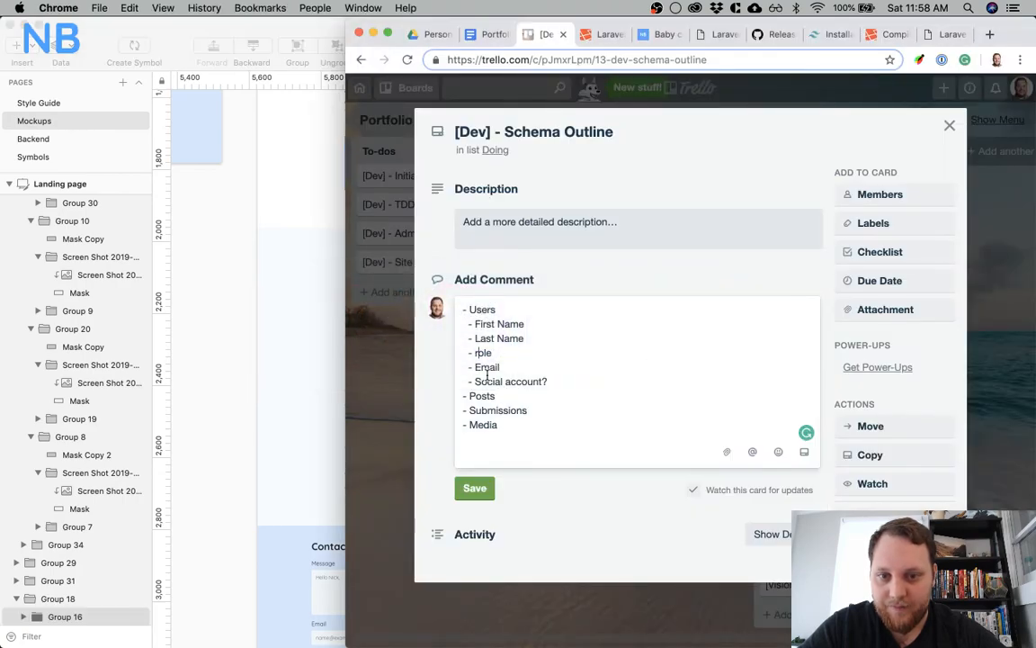
{"action": "key", "text": "BackSpace"}
{"action": "type", "text": "R"}
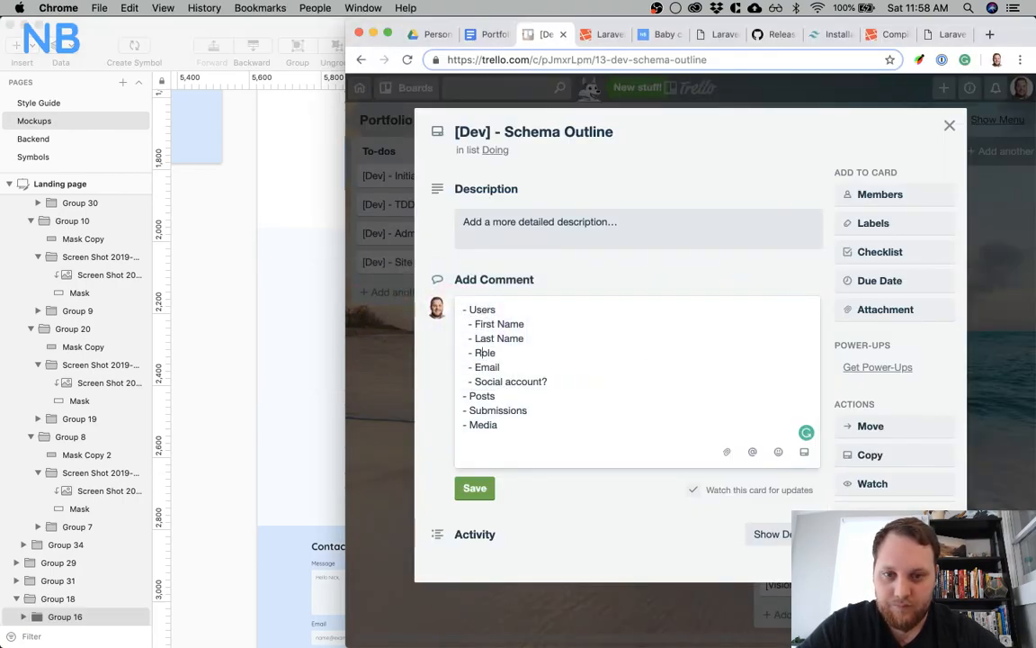
Replace "Social account" with "Twitter Profile" in the last item under Users, keeping the question mark
{"action": "key", "text": "Left"}
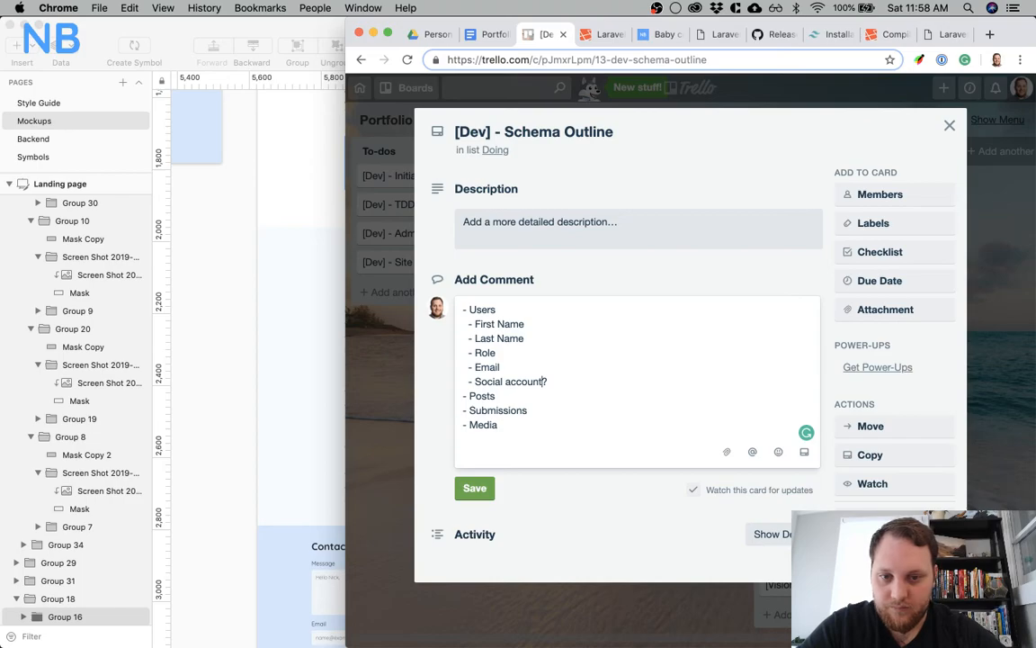
{"action": "key", "text": "alt+shift+Left"}
{"action": "key", "text": "alt+shift+Left"}
{"action": "type", "text": "Th"}
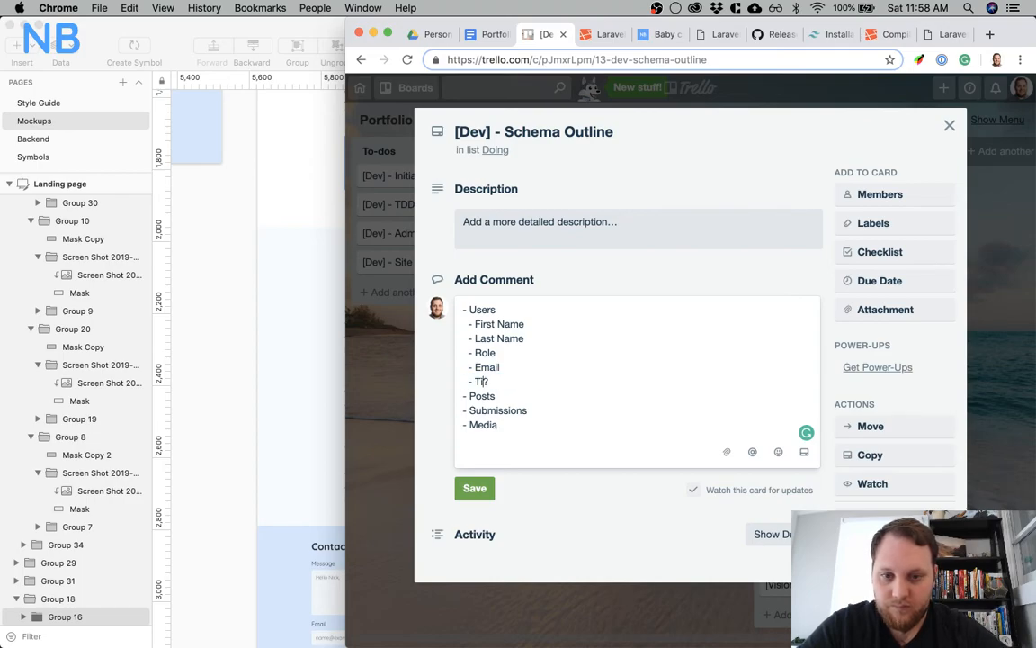
{"action": "type", "text": "witter Profile?"}
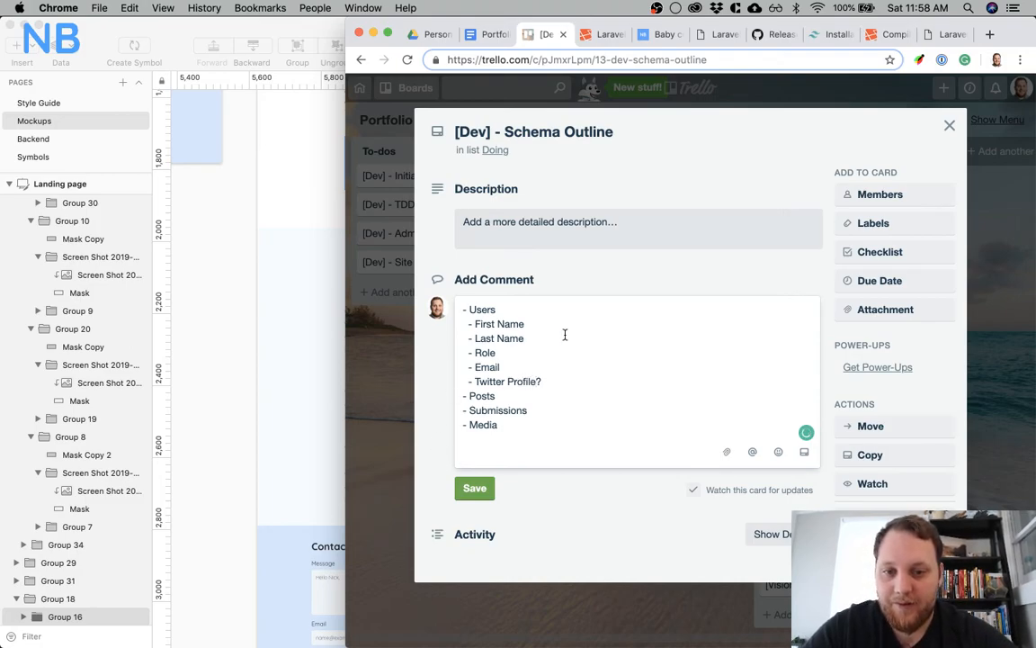
Check the Blog Post mockup in Sketch and add a "- Tags" item below Posts in the Trello comment
{"action": "left_click", "coordinate": [505, 396]}
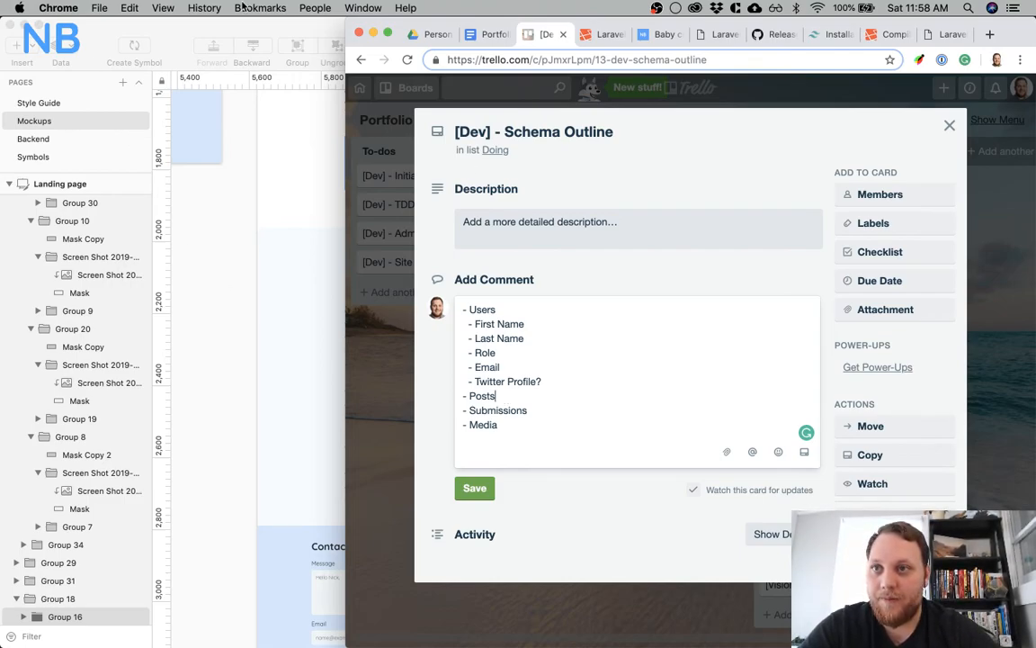
{"action": "left_click", "coordinate": [319, 344]}
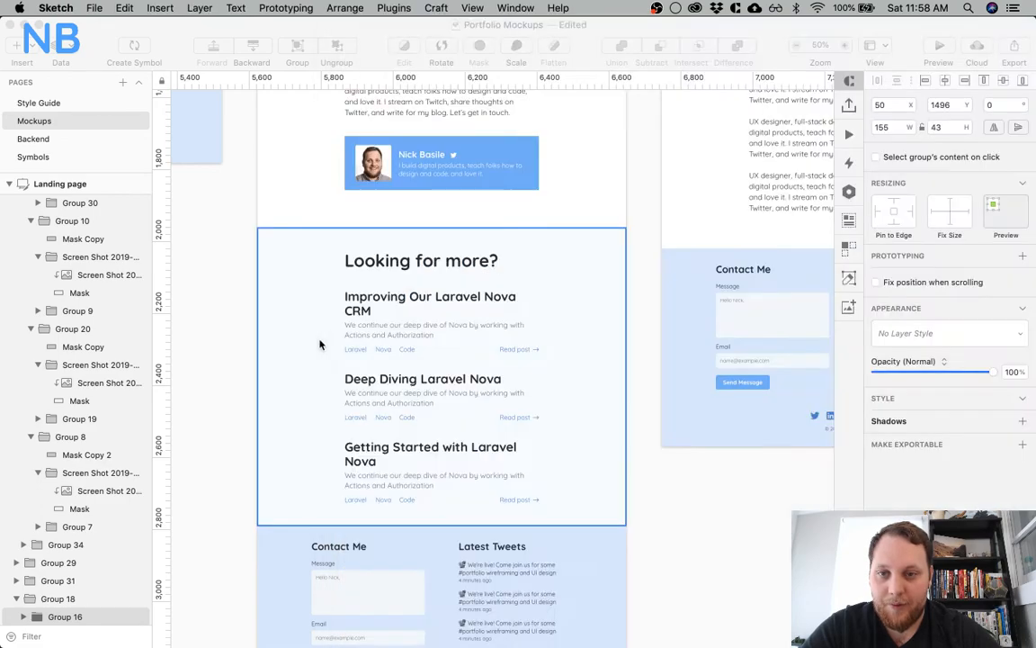
{"action": "scroll", "coordinate": [319, 344], "scroll_direction": "up", "scroll_amount": 10}
{"action": "scroll", "coordinate": [320, 344], "scroll_direction": "up", "scroll_amount": 3}
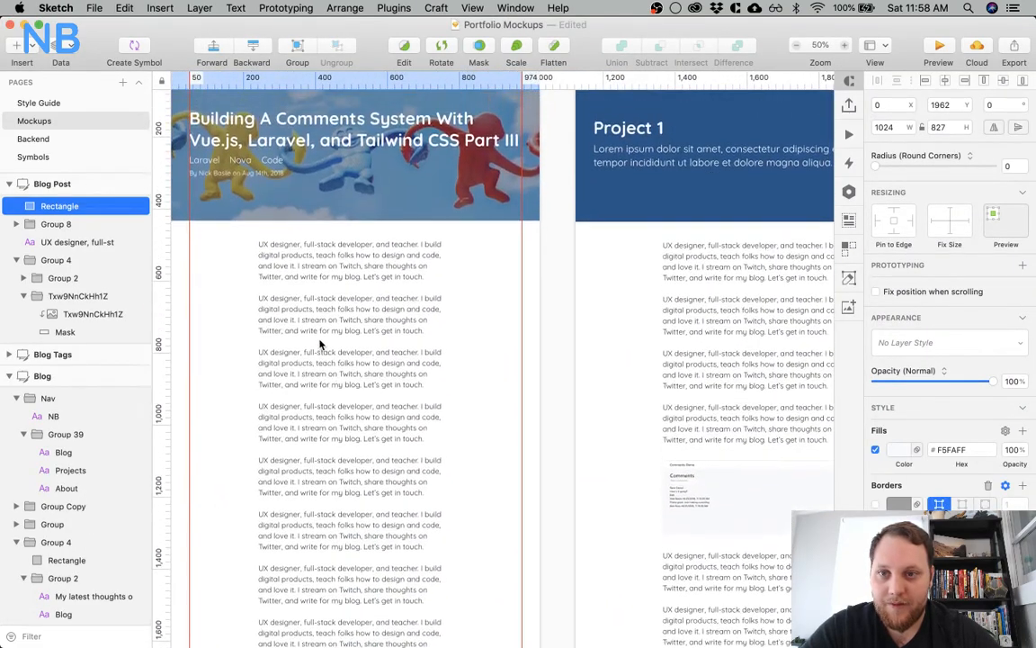
{"action": "key", "text": "super+Tab"}
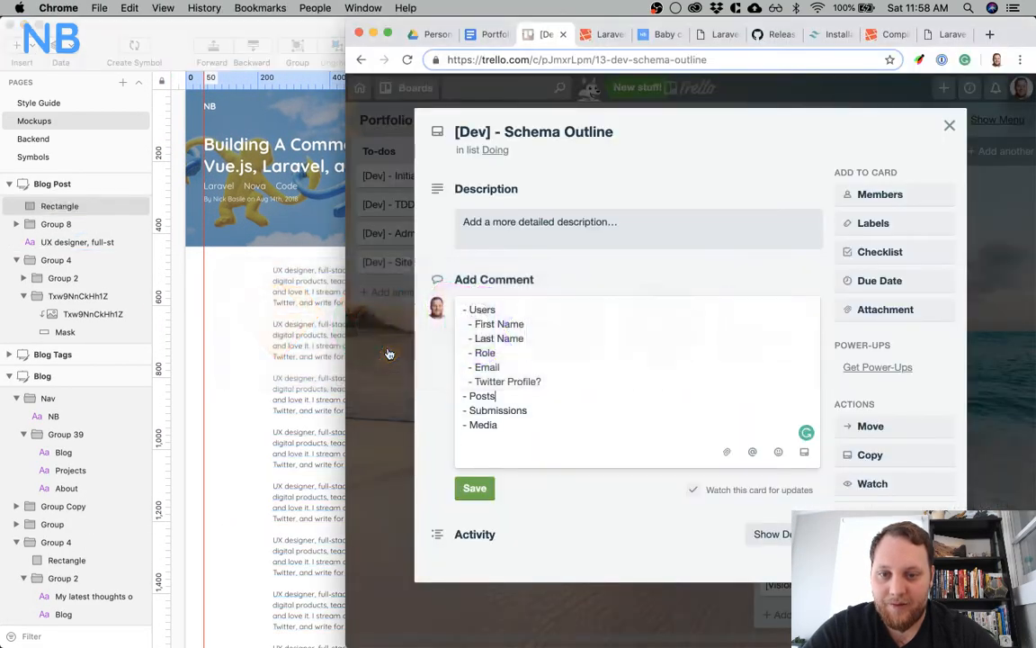
{"action": "key", "text": "Return"}
{"action": "type", "text": "- Tags"}
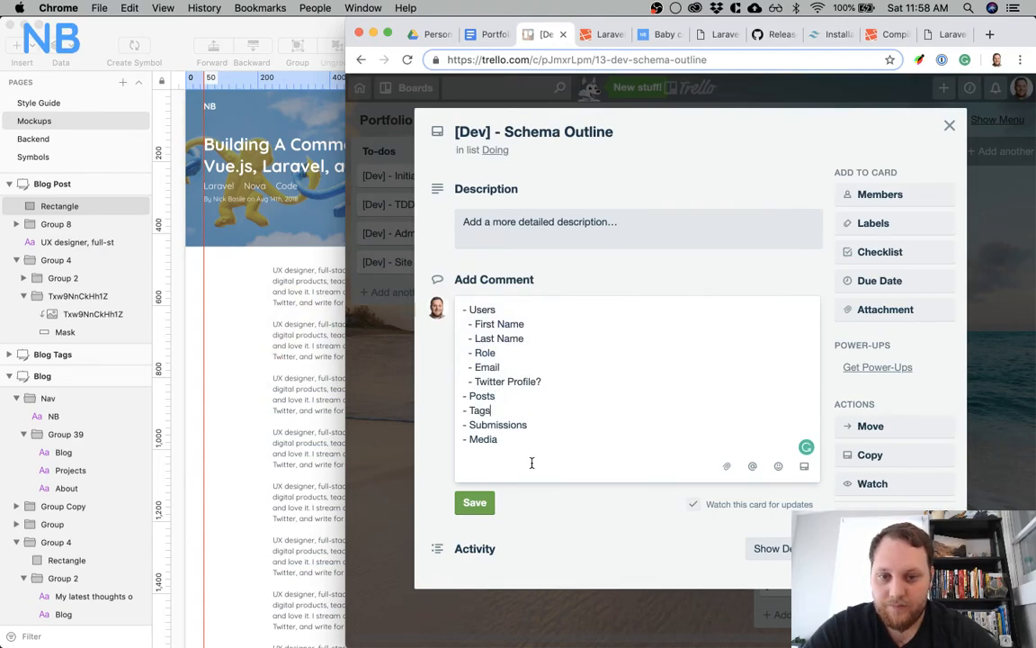
Review the Blog Post mockup's header in Sketch and add an indented "- Title" item under Posts in the Trello comment
{"action": "left_click", "coordinate": [259, 340]}
{"action": "scroll", "coordinate": [396, 286], "scroll_direction": "up", "scroll_amount": 1}
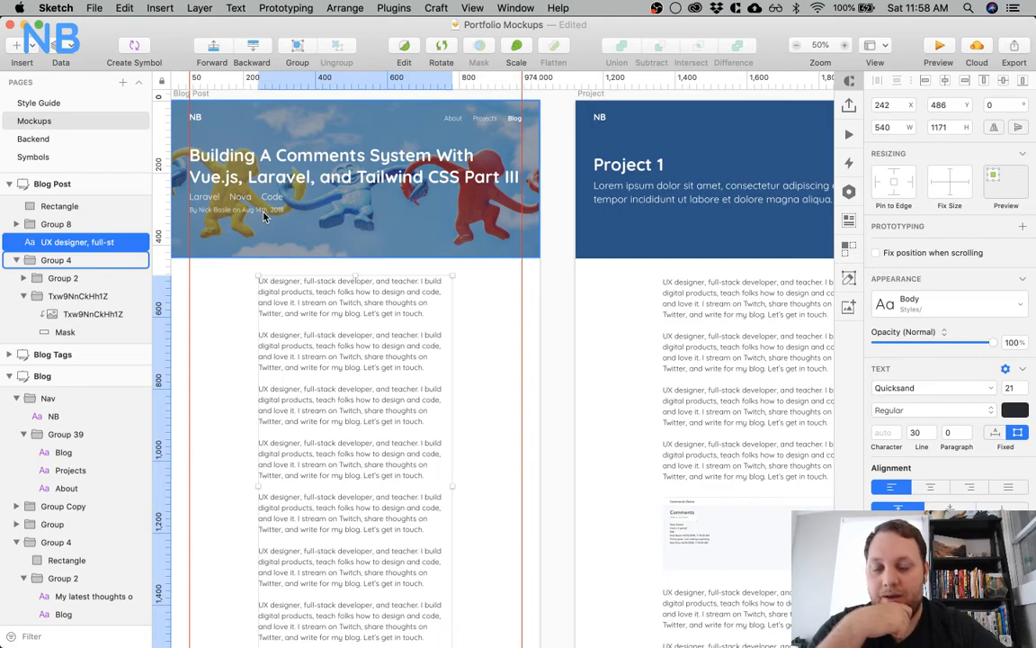
{"action": "scroll", "coordinate": [216, 355], "scroll_direction": "down", "scroll_amount": 1}
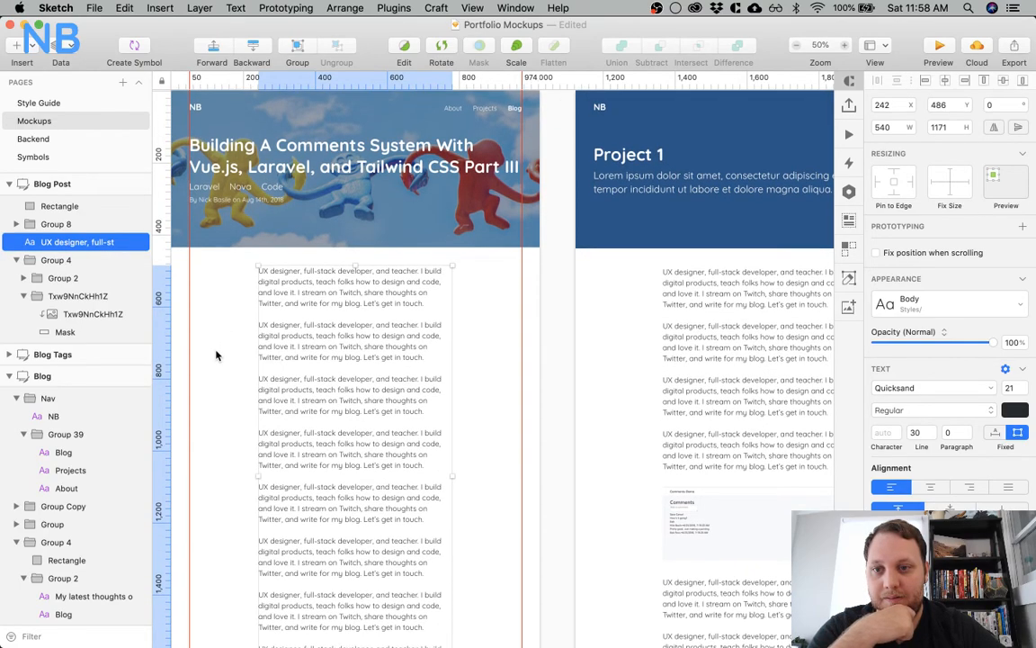
{"action": "key", "text": "super+Tab"}
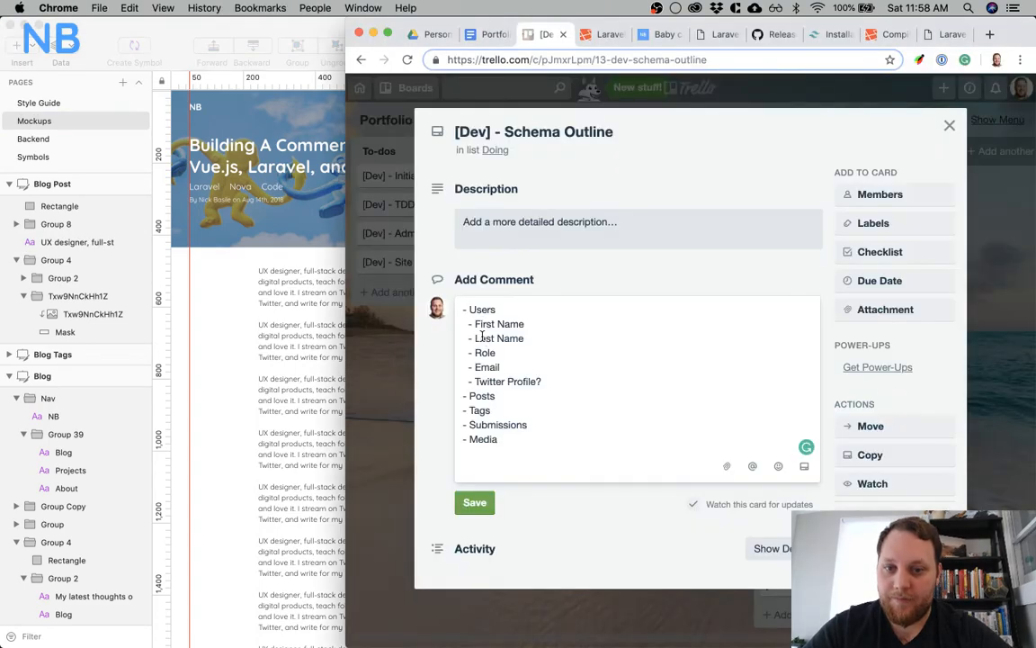
{"action": "left_click", "coordinate": [520, 397]}
{"action": "key", "text": "Return"}
{"action": "type", "text": "- Title"}
{"action": "key", "text": "Return"}
Add indented "- Header_Img" and "- Author" items below Title under Posts in the Trello comment
{"action": "type", "text": "- "}
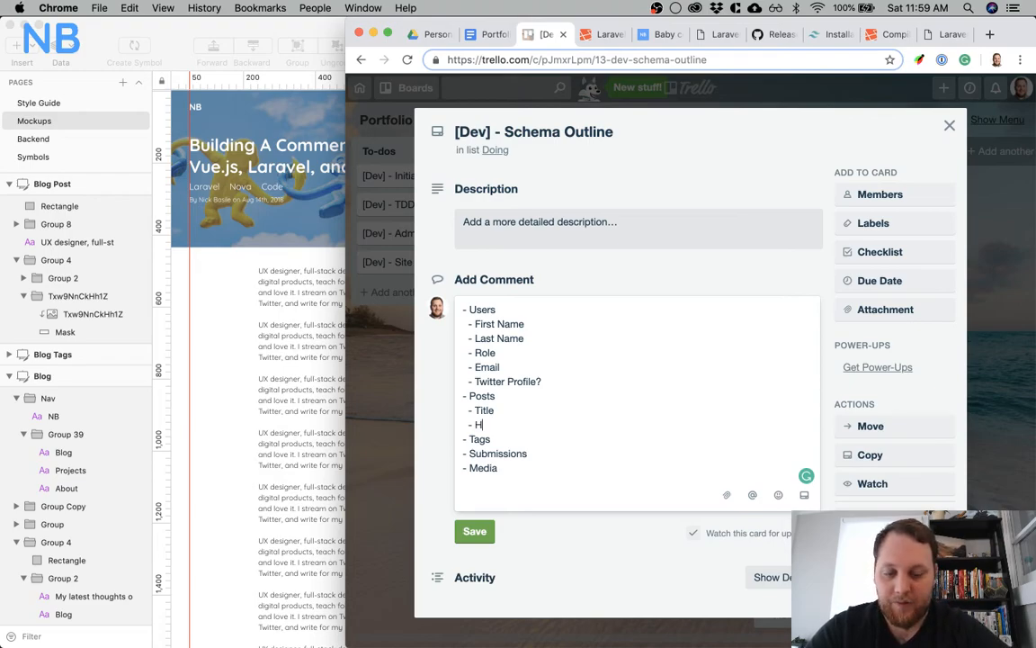
{"action": "type", "text": "Header_Img"}
{"action": "key", "text": "Return"}
{"action": "type", "text": "- "}
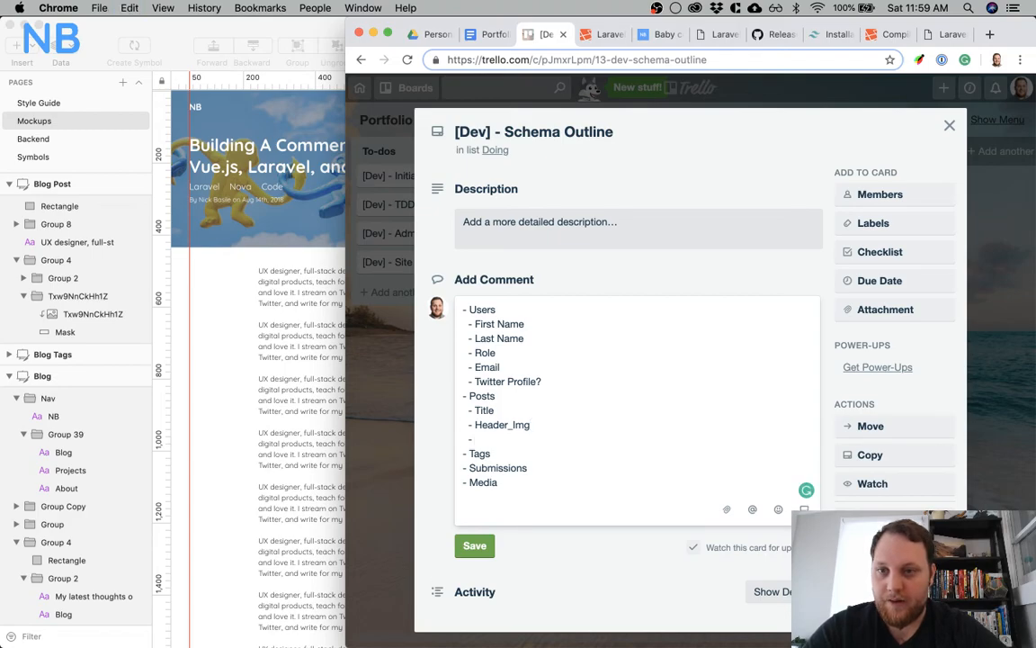
{"action": "type", "text": "Use"}
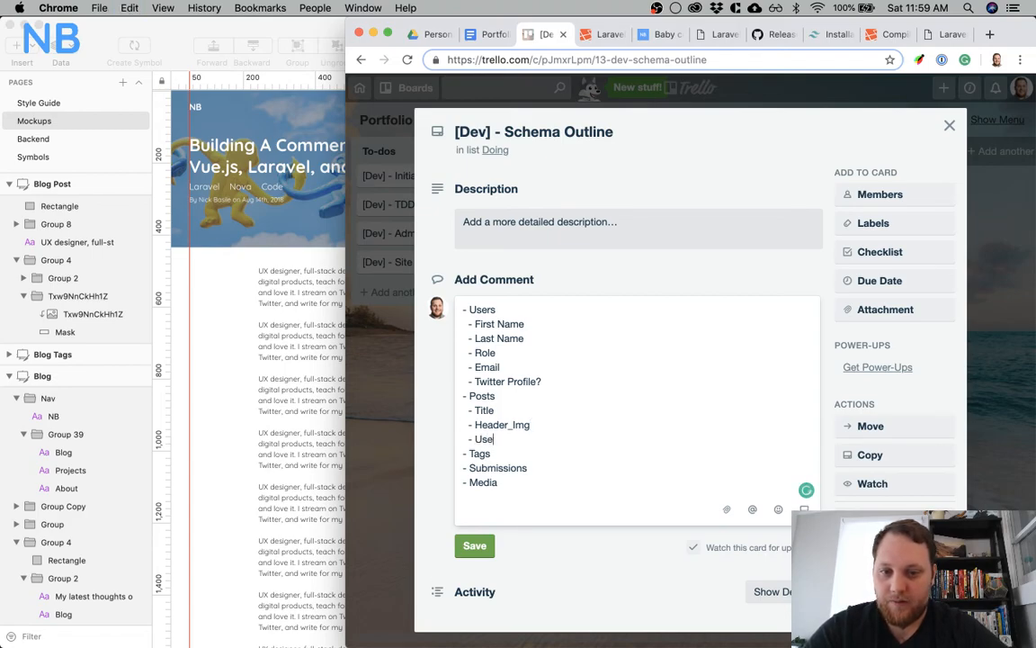
{"action": "key", "text": "BackSpace"}
{"action": "key", "text": "BackSpace"}
{"action": "key", "text": "BackSpace"}
{"action": "type", "text": "Author"}
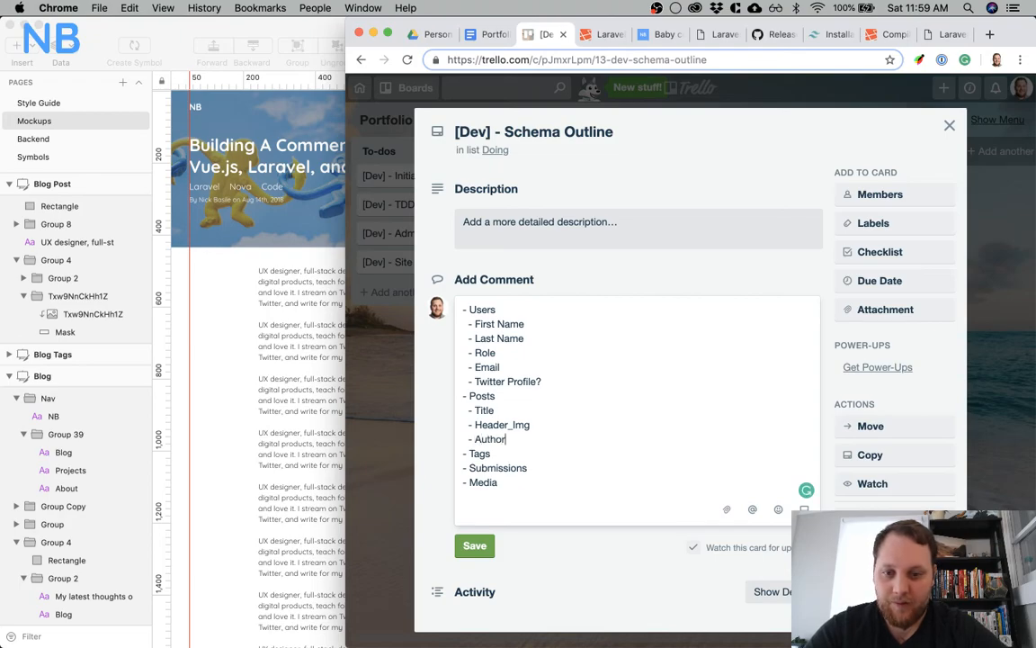
Add indented "- Published_On" and "- Content" items below Author under Posts
{"action": "key", "text": "Return"}
{"action": "type", "text": "- Published_On"}
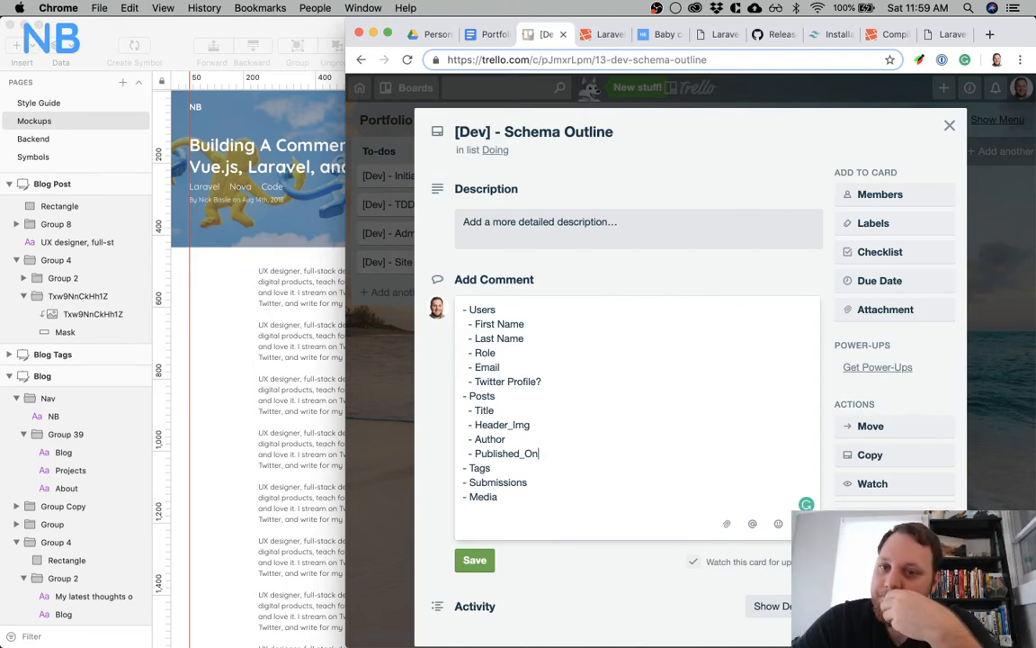
{"action": "key", "text": "Return"}
{"action": "type", "text": "-"}
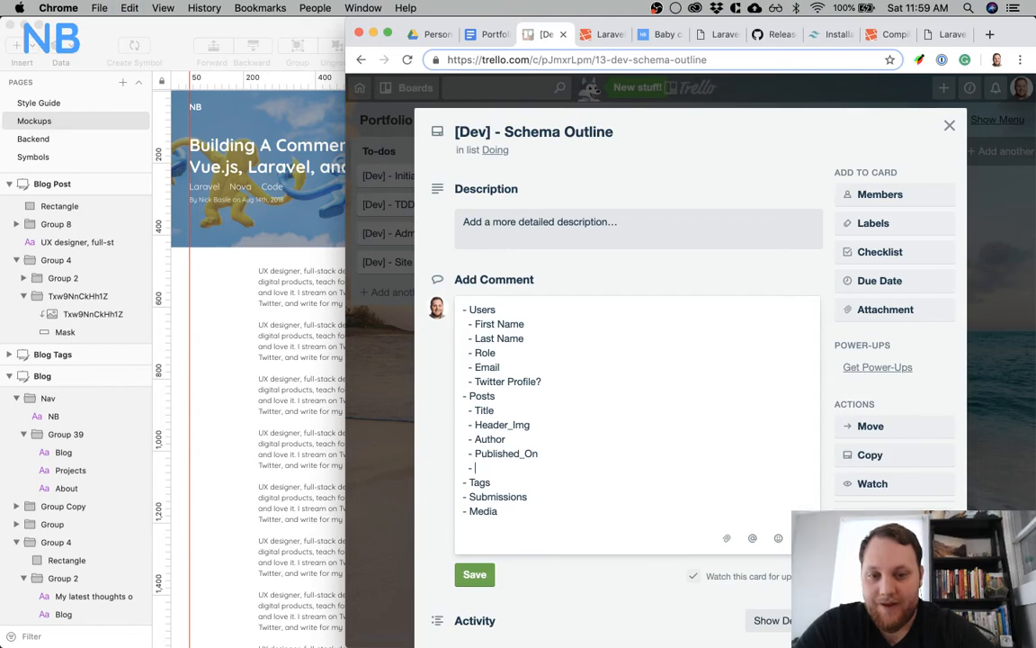
{"action": "type", "text": " Content"}
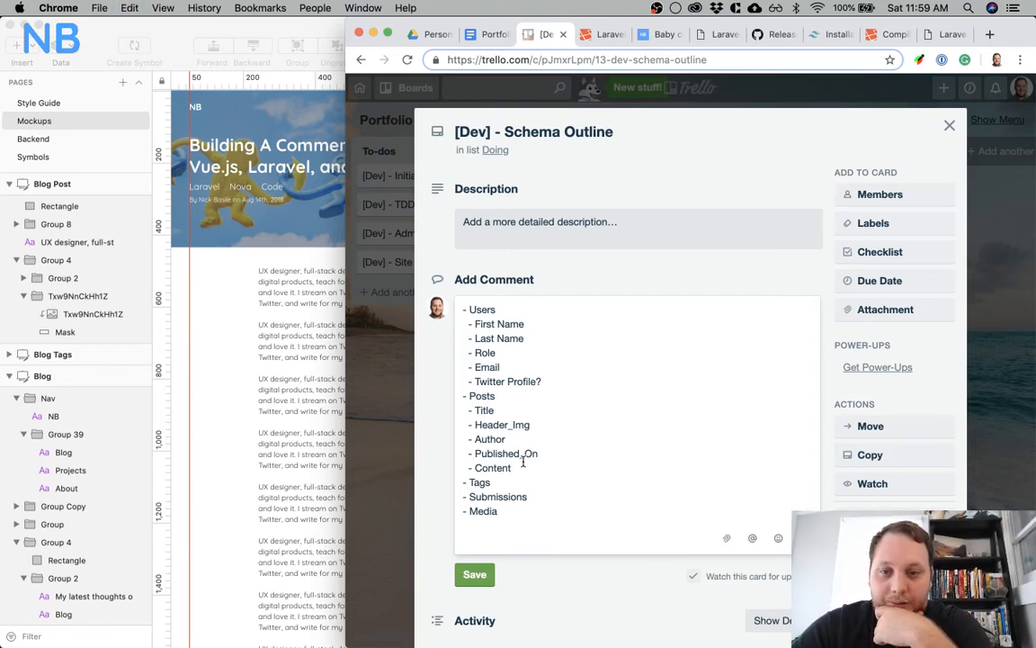
Check the Blog Post mockup's body in Sketch and add a single indented "- Name" item under Tags in the comment
{"action": "scroll", "coordinate": [240, 407], "scroll_direction": "down", "scroll_amount": 2}
{"action": "scroll", "coordinate": [240, 408], "scroll_direction": "down", "scroll_amount": 8}
{"action": "scroll", "coordinate": [240, 407], "scroll_direction": "left", "scroll_amount": 2}
{"action": "scroll", "coordinate": [240, 407], "scroll_direction": "up", "scroll_amount": 5}
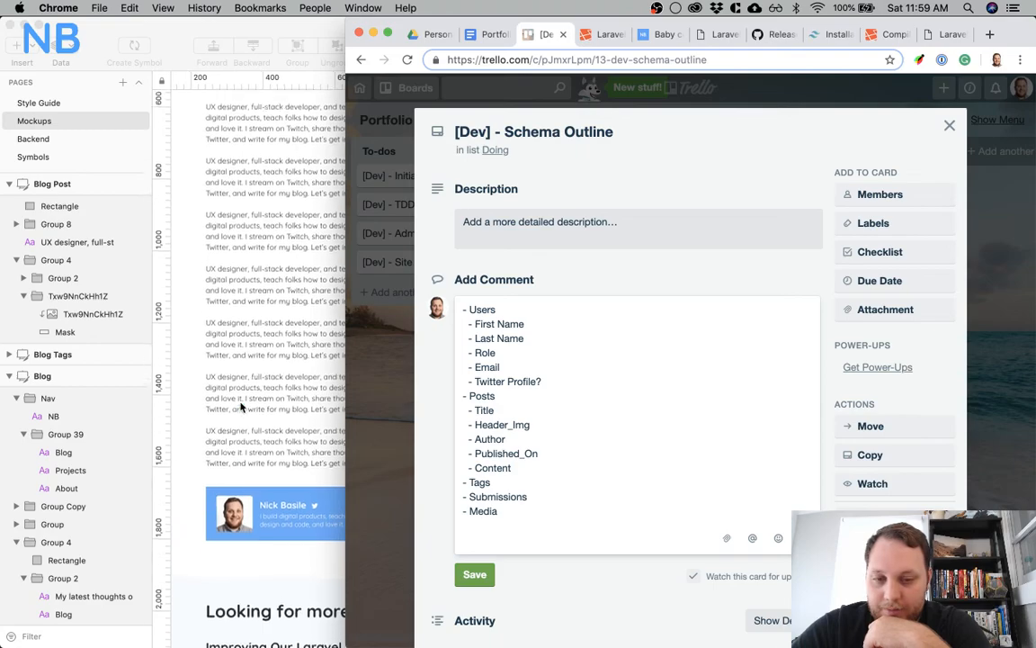
{"action": "left_click", "coordinate": [500, 479]}
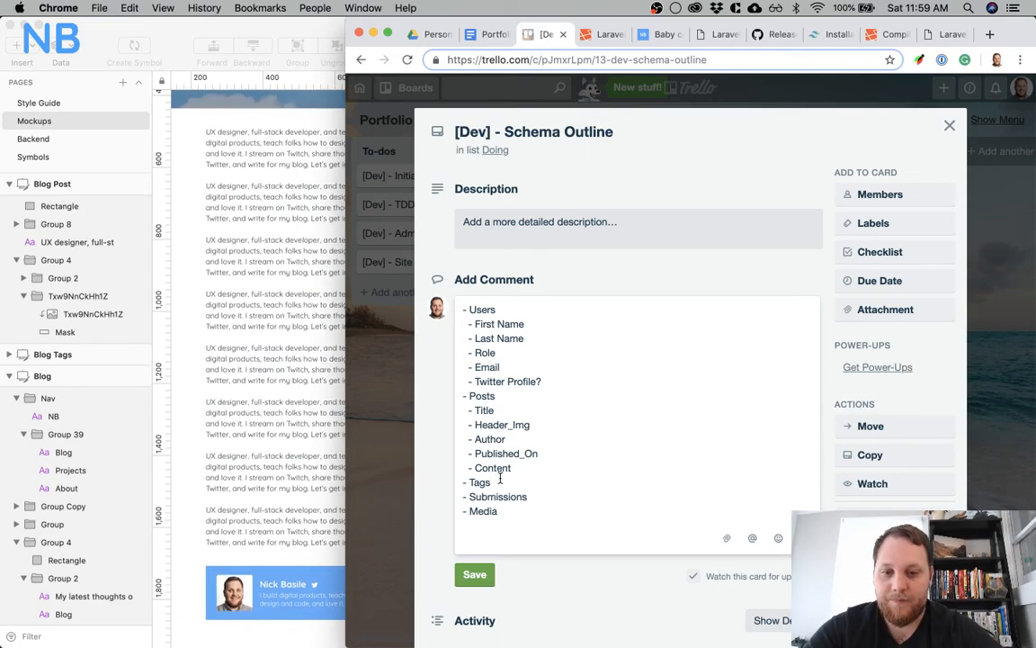
{"action": "key", "text": "Return"}
{"action": "type", "text": "- Name"}
{"action": "key", "text": "Return"}
{"action": "type", "text": "-"}
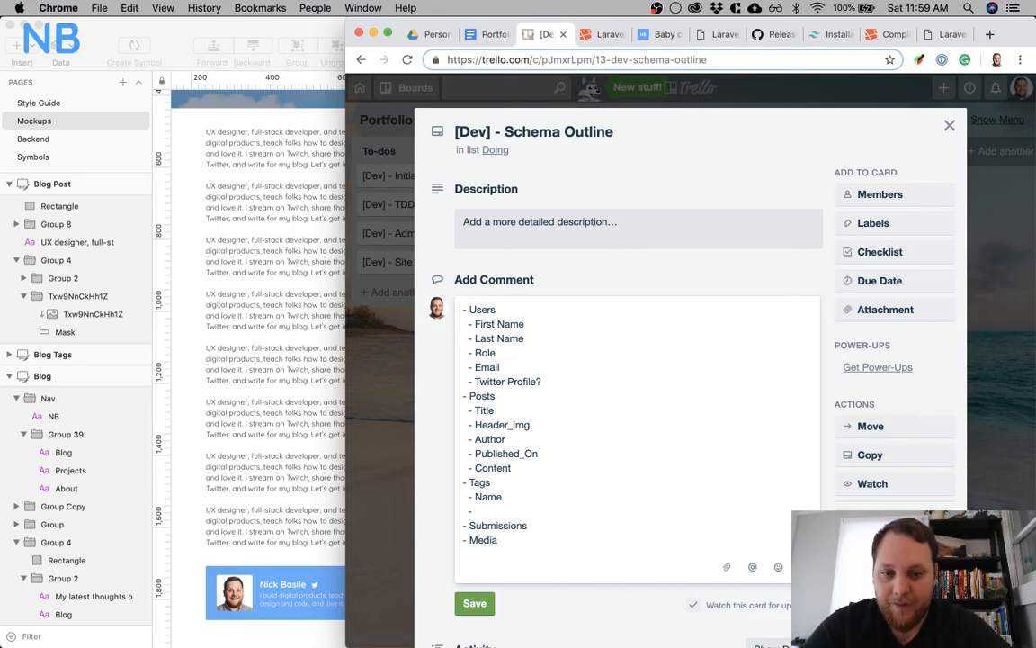
{"action": "key", "text": "BackSpace"}
{"action": "key", "text": "BackSpace"}
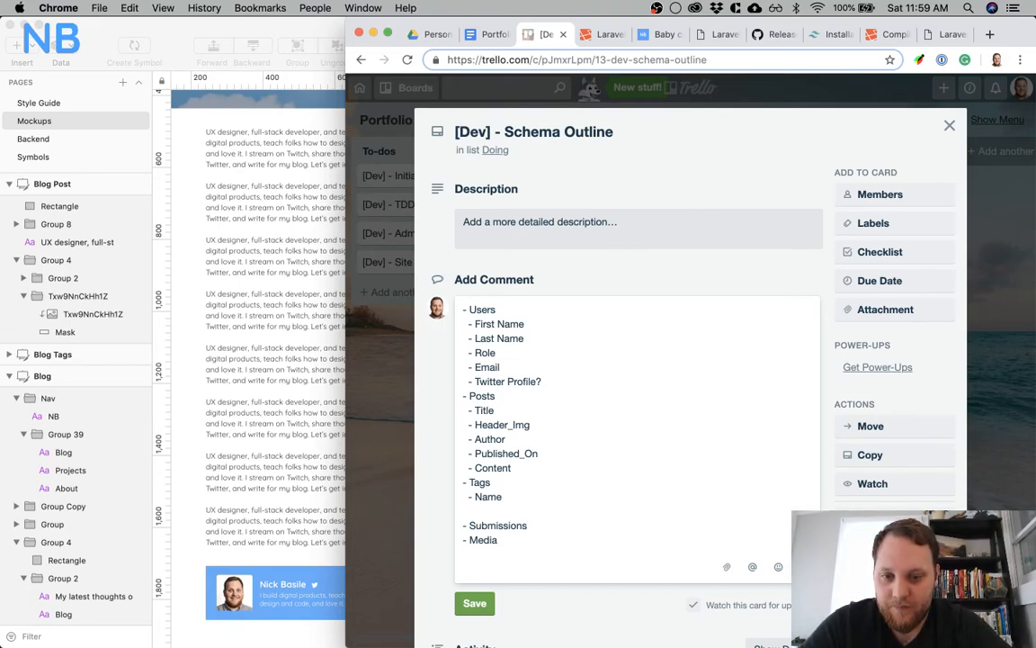
{"action": "key", "text": "BackSpace"}
{"action": "key", "text": "BackSpace"}
{"action": "key", "text": "BackSpace"}
Check the Contact Me form in the Sketch mockup and add indented "- Message" and "- Email" items under Submissions
{"action": "scroll", "coordinate": [259, 508], "scroll_direction": "down", "scroll_amount": 3}
{"action": "scroll", "coordinate": [259, 509], "scroll_direction": "down", "scroll_amount": 10}
{"action": "scroll", "coordinate": [297, 504], "scroll_direction": "left", "scroll_amount": 2}
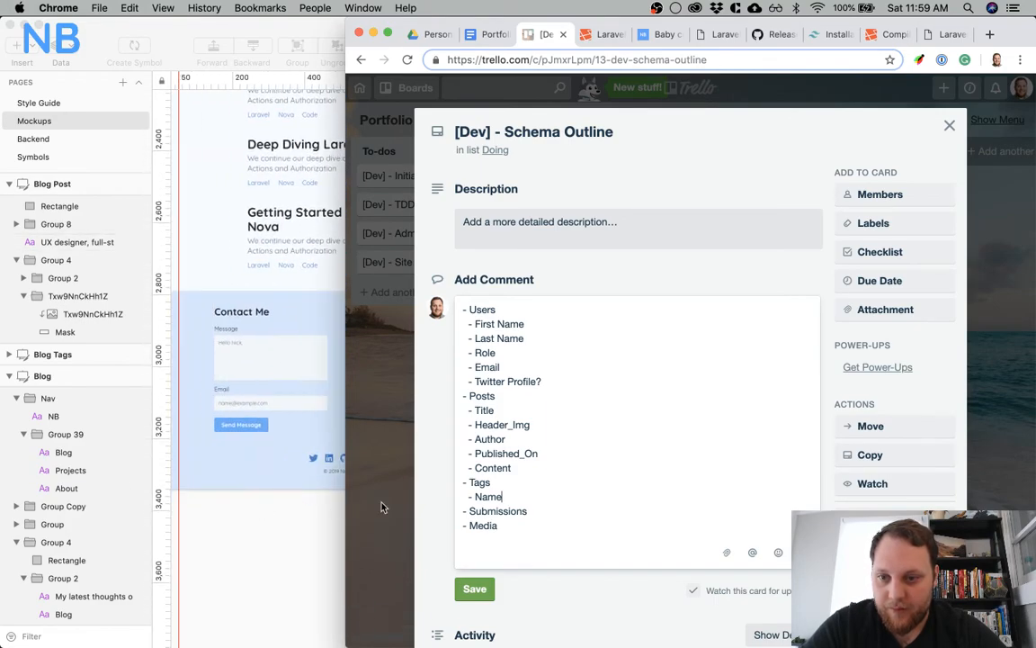
{"action": "left_click", "coordinate": [552, 513]}
{"action": "key", "text": "Return"}
{"action": "type", "text": "- Message"}
{"action": "key", "text": "Return"}
{"action": "type", "text": "- Email"}
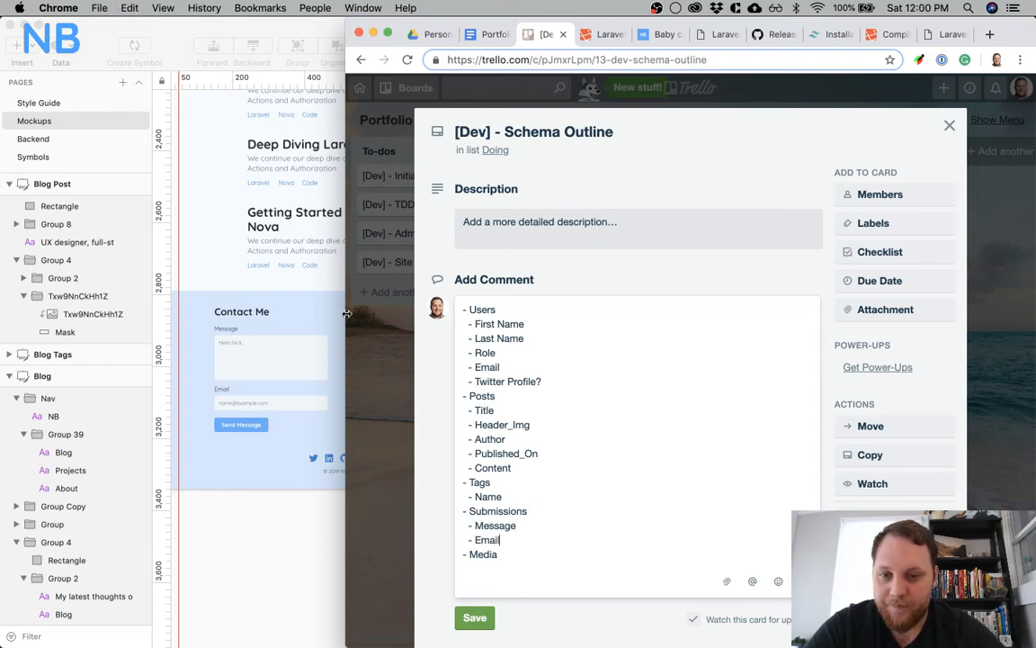
Find the Media section in the Sketch mockups and add indented "- Header_Img" and "- Title" items under Media in the comment
{"action": "scroll", "coordinate": [241, 333], "scroll_direction": "left", "scroll_amount": 10}
{"action": "scroll", "coordinate": [241, 332], "scroll_direction": "up", "scroll_amount": 5}
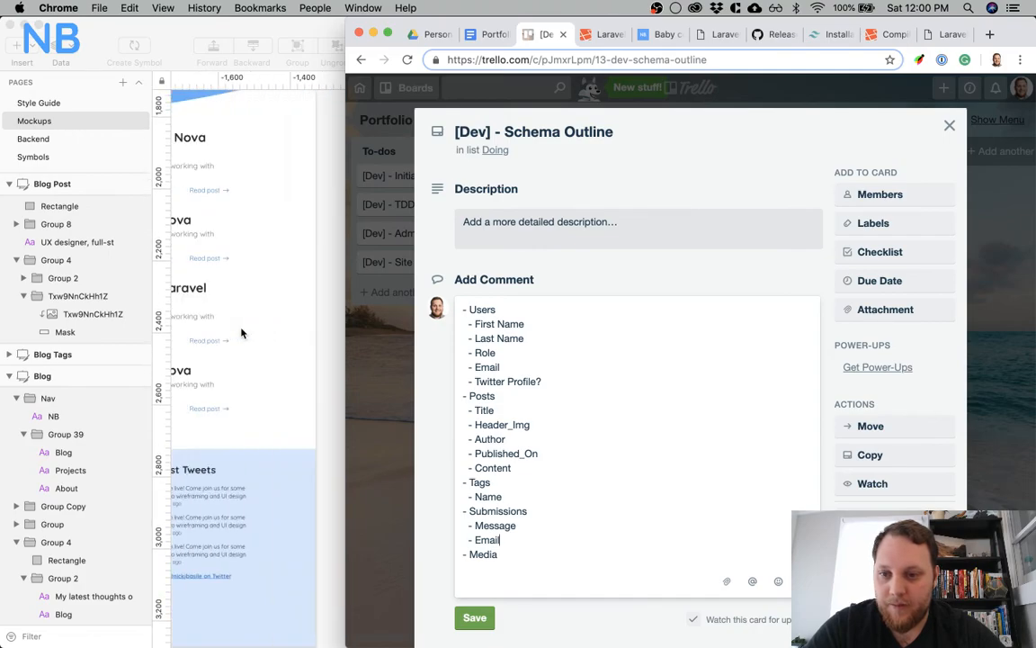
{"action": "scroll", "coordinate": [241, 333], "scroll_direction": "left", "scroll_amount": 15}
{"action": "scroll", "coordinate": [243, 333], "scroll_direction": "left", "scroll_amount": 10}
{"action": "scroll", "coordinate": [244, 333], "scroll_direction": "down", "scroll_amount": 2}
{"action": "scroll", "coordinate": [244, 333], "scroll_direction": "left", "scroll_amount": 5}
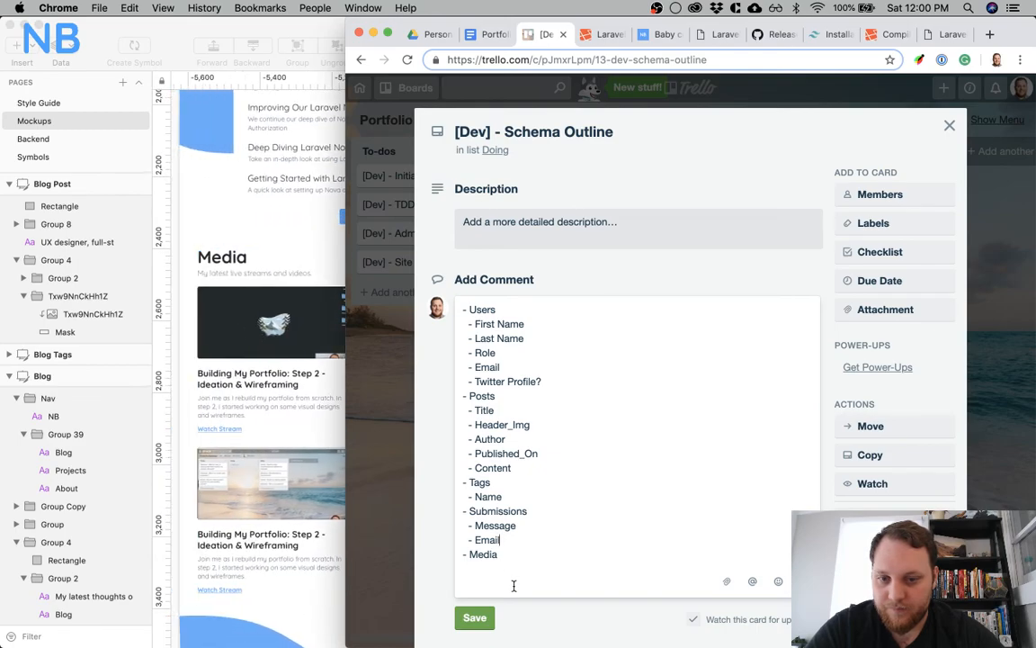
{"action": "key", "text": "Return"}
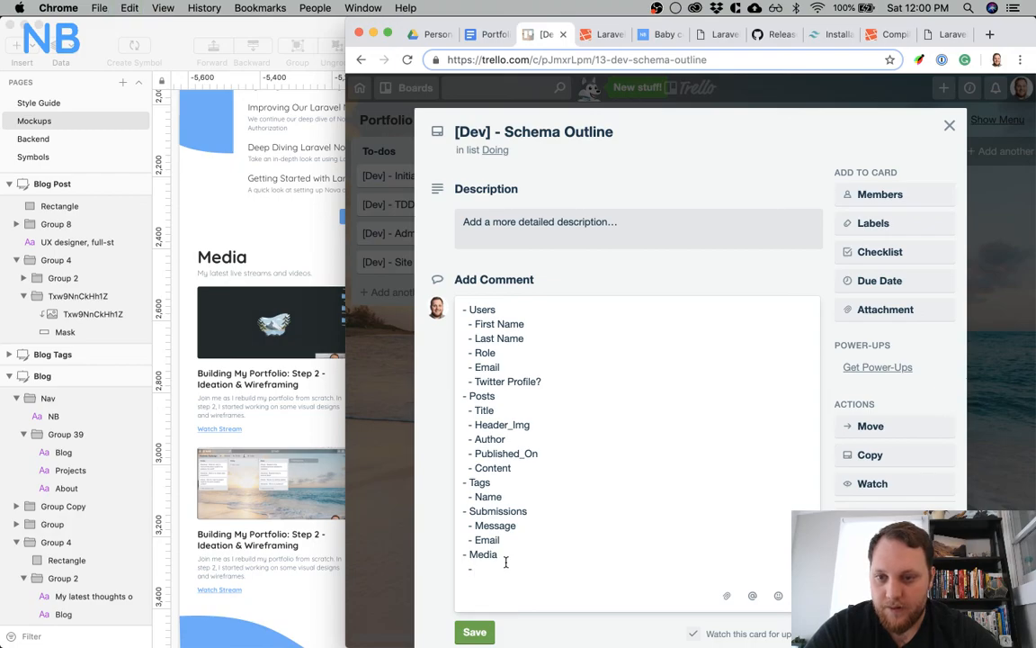
{"action": "type", "text": "Hea"}
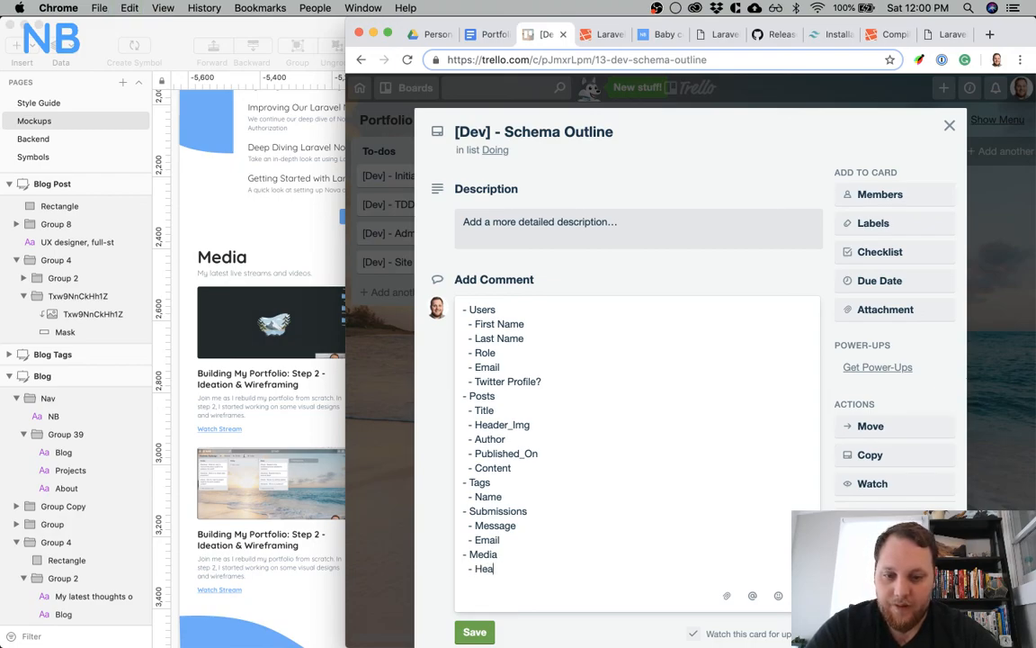
{"action": "type", "text": "der_Img"}
{"action": "key", "text": "Return"}
{"action": "type", "text": "- "}
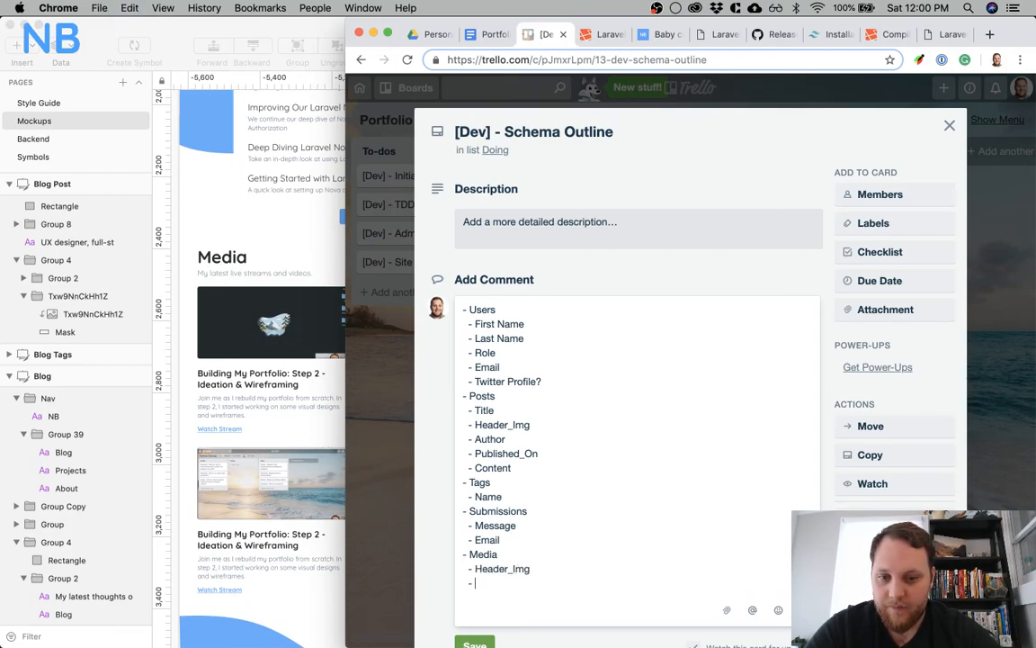
{"action": "type", "text": "Title"}
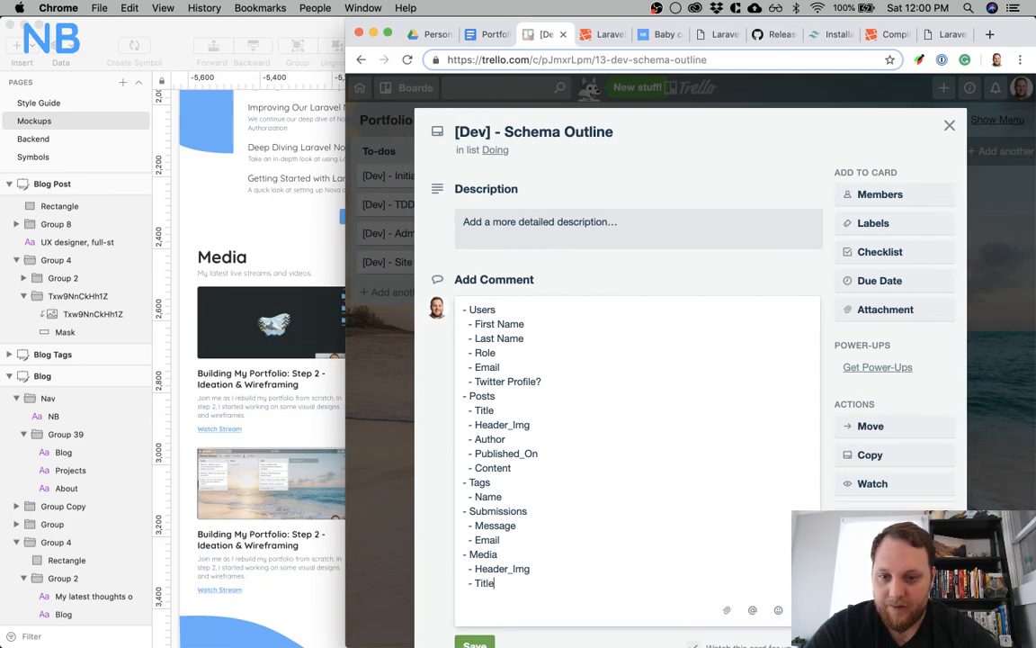
Add an indented "- Description" item below Title under Media
{"action": "key", "text": "Return"}
{"action": "type", "text": "- Descrit"}
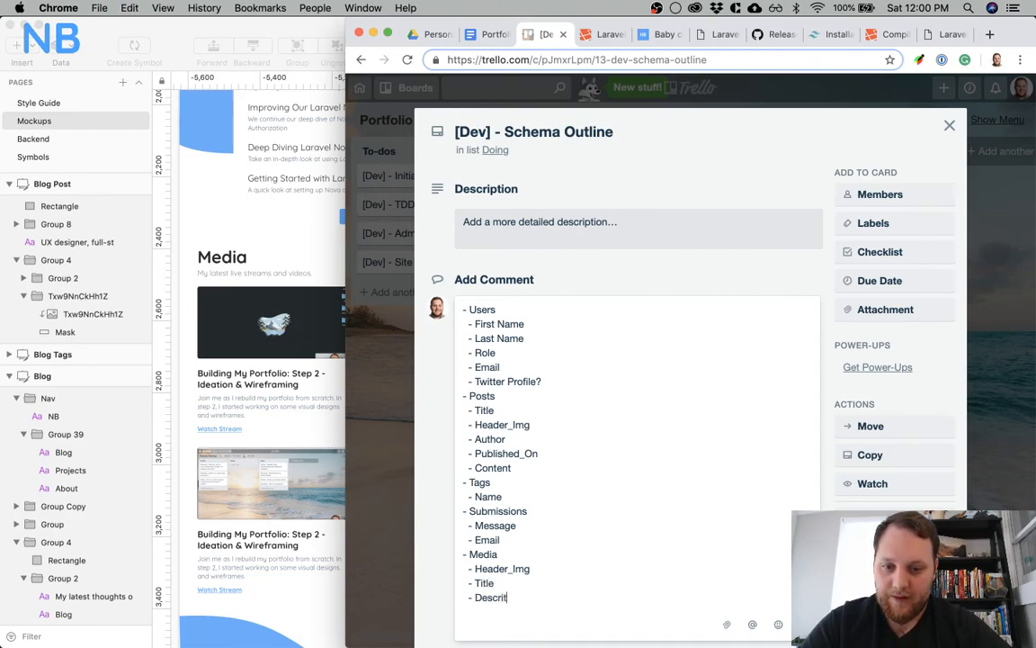
{"action": "key", "text": "BackSpace"}
{"action": "type", "text": "ption"}
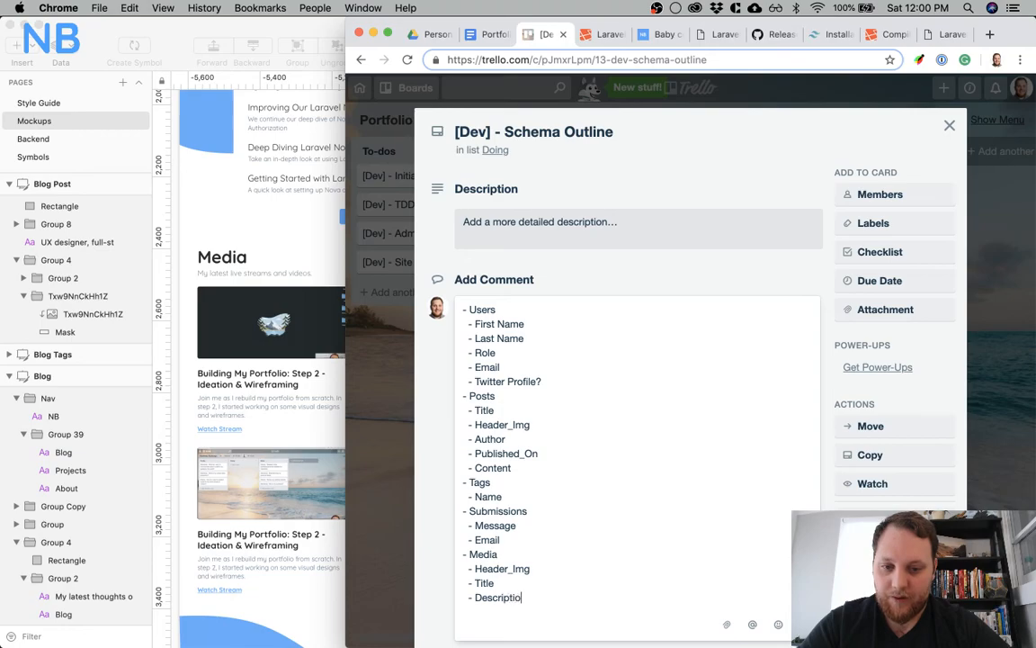
Add indented "- Description" and "- Slug" items below Content under Posts
{"action": "left_click", "coordinate": [531, 467]}
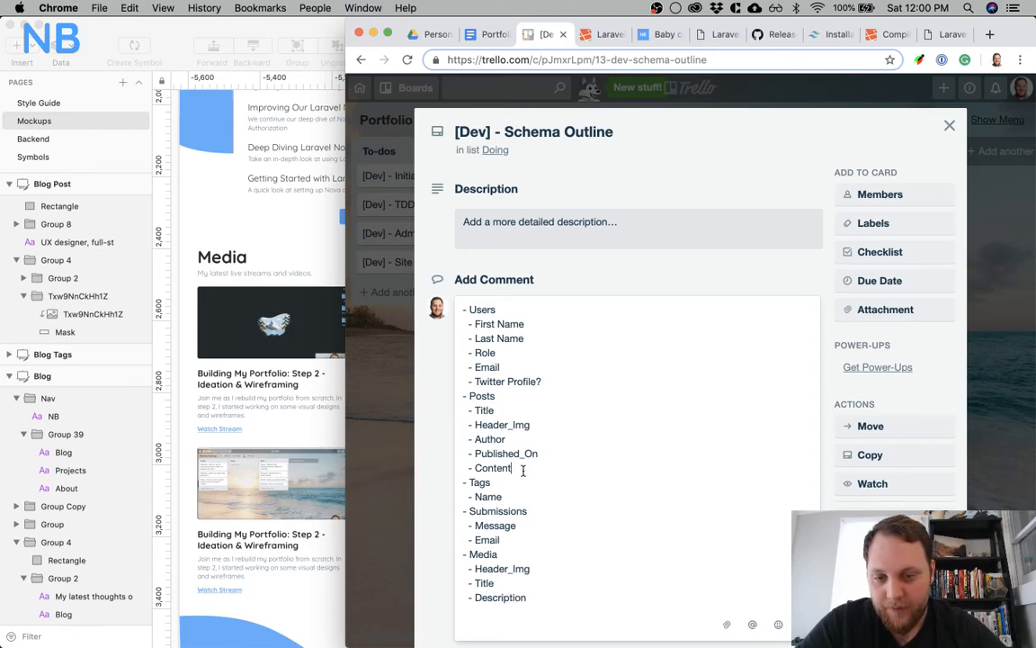
{"action": "key", "text": "Return"}
{"action": "type", "text": "- Description"}
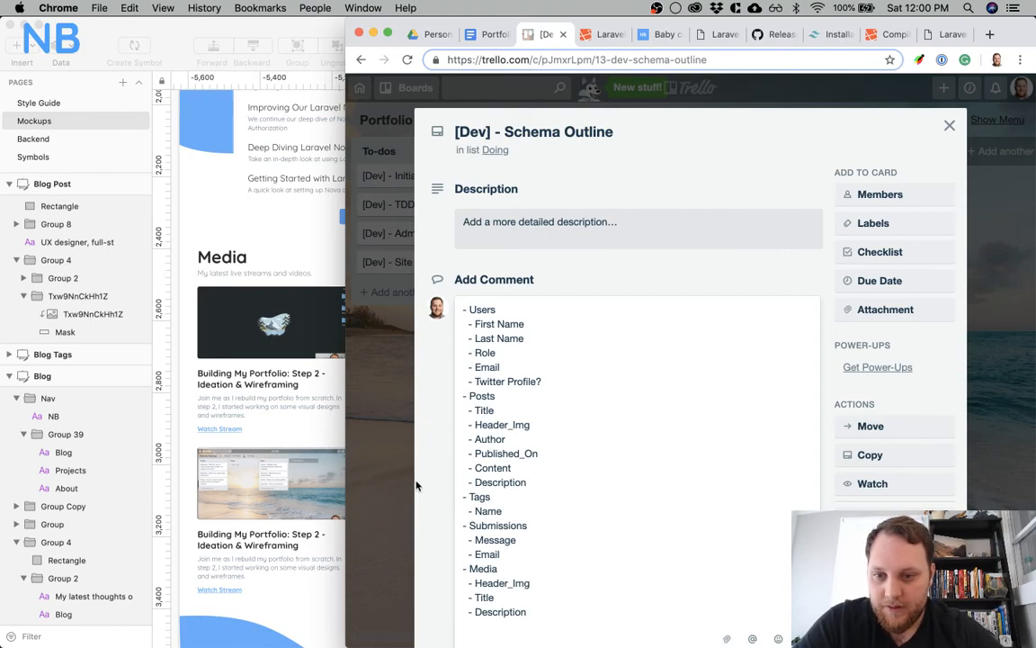
{"action": "scroll", "coordinate": [555, 520], "scroll_direction": "down", "scroll_amount": 1}
{"action": "key", "text": "Return"}
{"action": "type", "text": "- Slugs"}
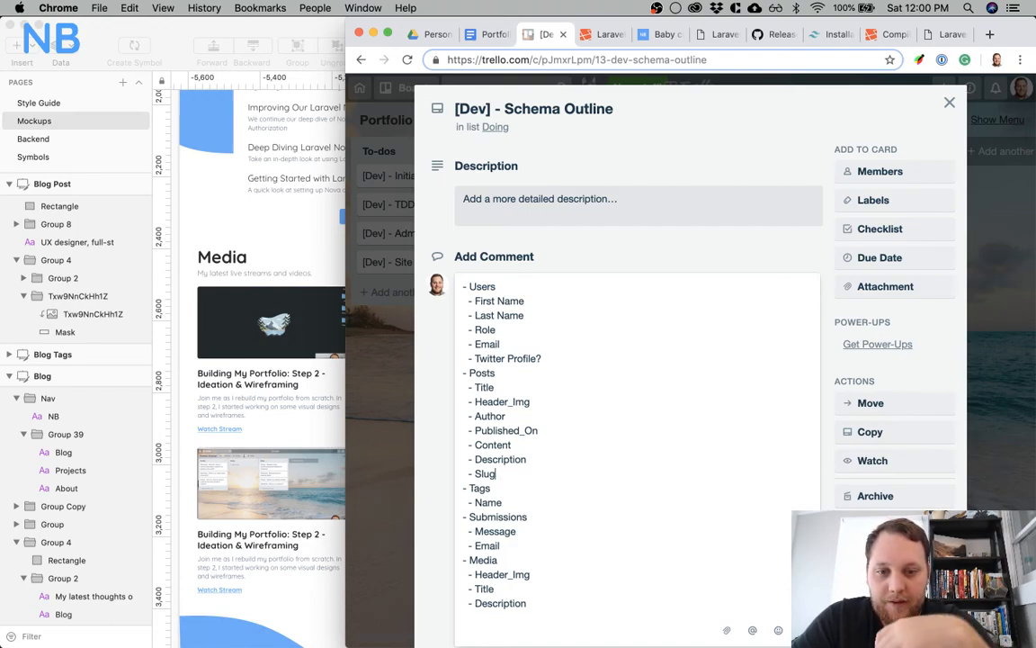
Add an indented "- Slug" item below Name under Tags
{"action": "left_click", "coordinate": [509, 502]}
{"action": "key", "text": "Return"}
{"action": "type", "text": "- Slug"}
{"action": "left_click", "coordinate": [582, 474]}
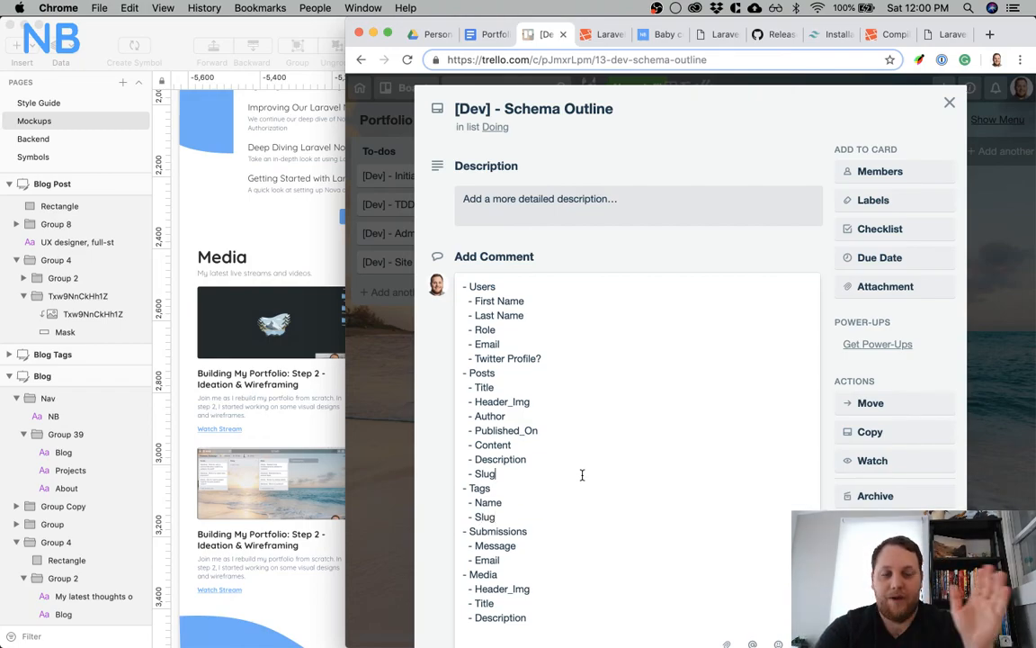
Add an indented "- Link" item below Description under Media
{"action": "left_click", "coordinate": [562, 359]}
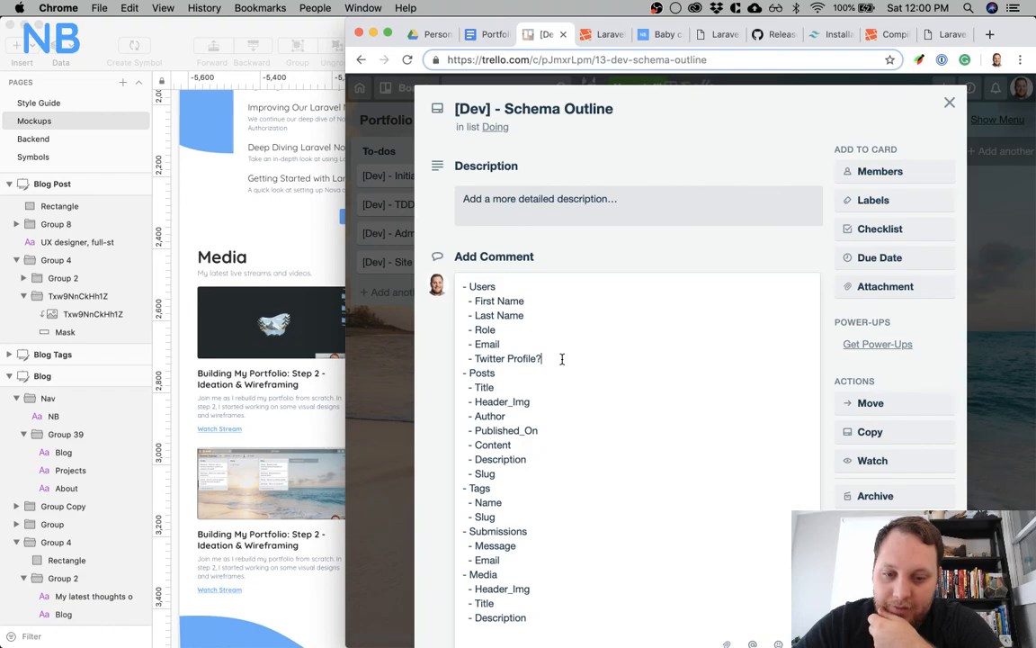
{"action": "left_click", "coordinate": [533, 618]}
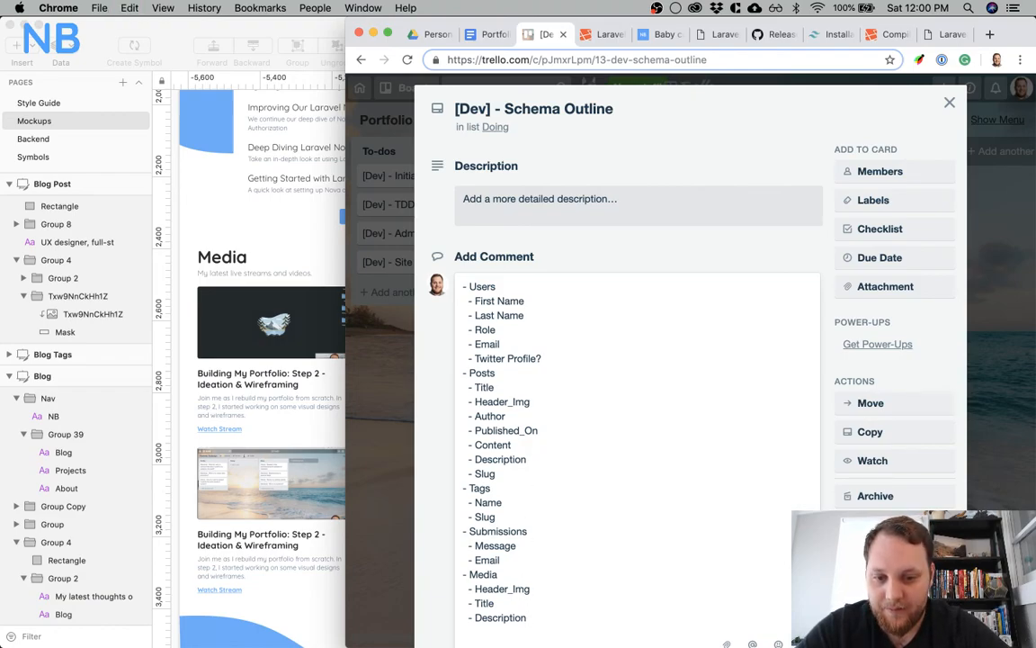
{"action": "key", "text": "Return"}
{"action": "type", "text": "- Link"}
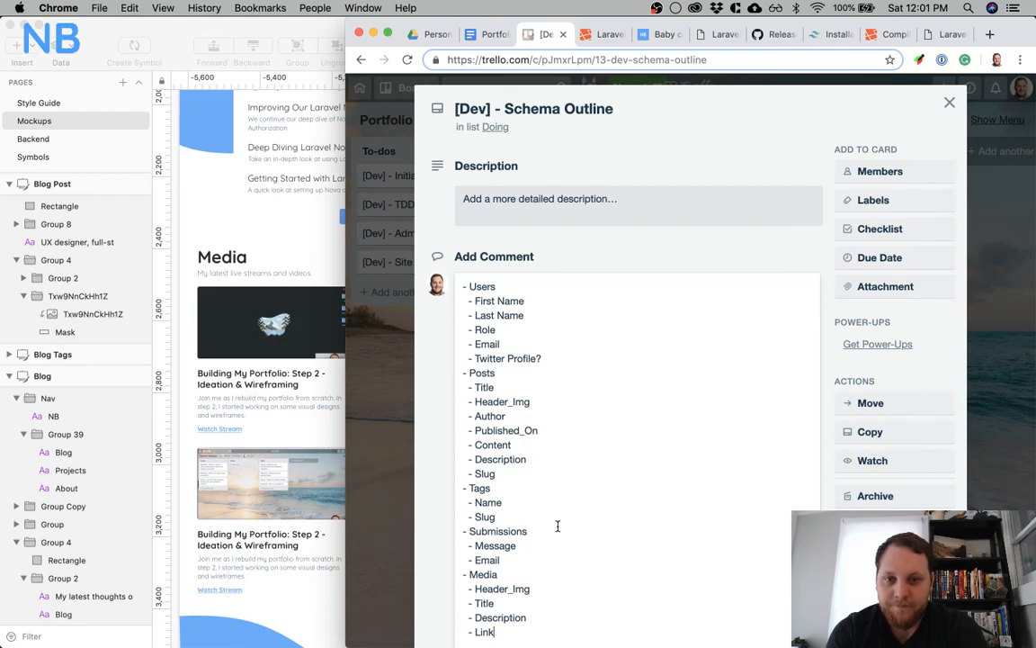
Add an indented "- Active/Inactive" item below Slug under Posts
{"action": "scroll", "coordinate": [557, 526], "scroll_direction": "down", "scroll_amount": 3}
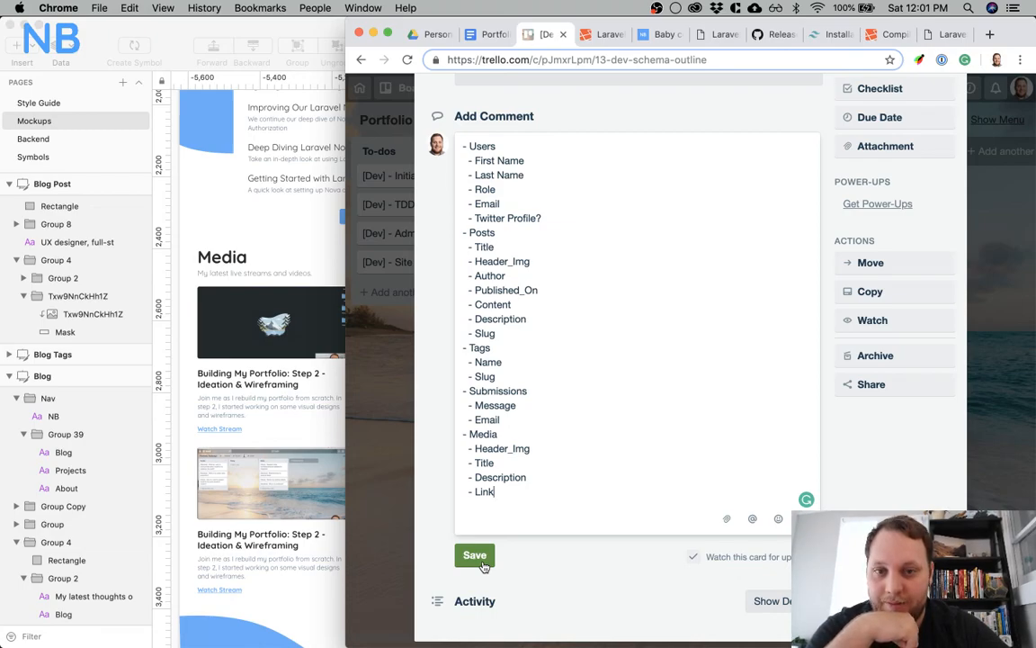
{"action": "left_click", "coordinate": [500, 334]}
{"action": "key", "text": "Return"}
{"action": "type", "text": "- "}
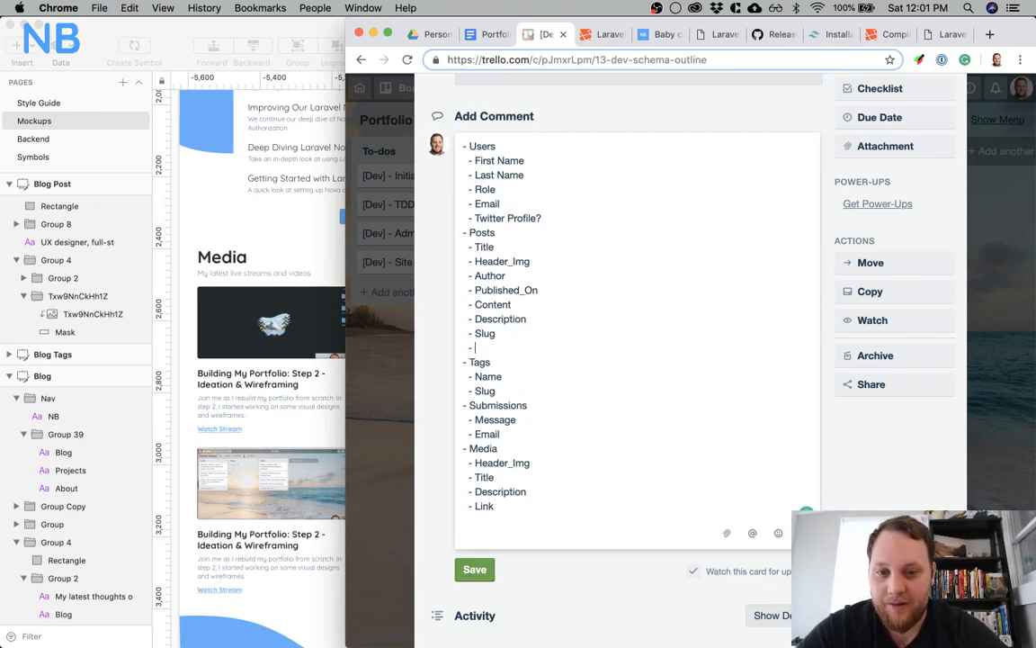
{"action": "type", "text": "Active"}
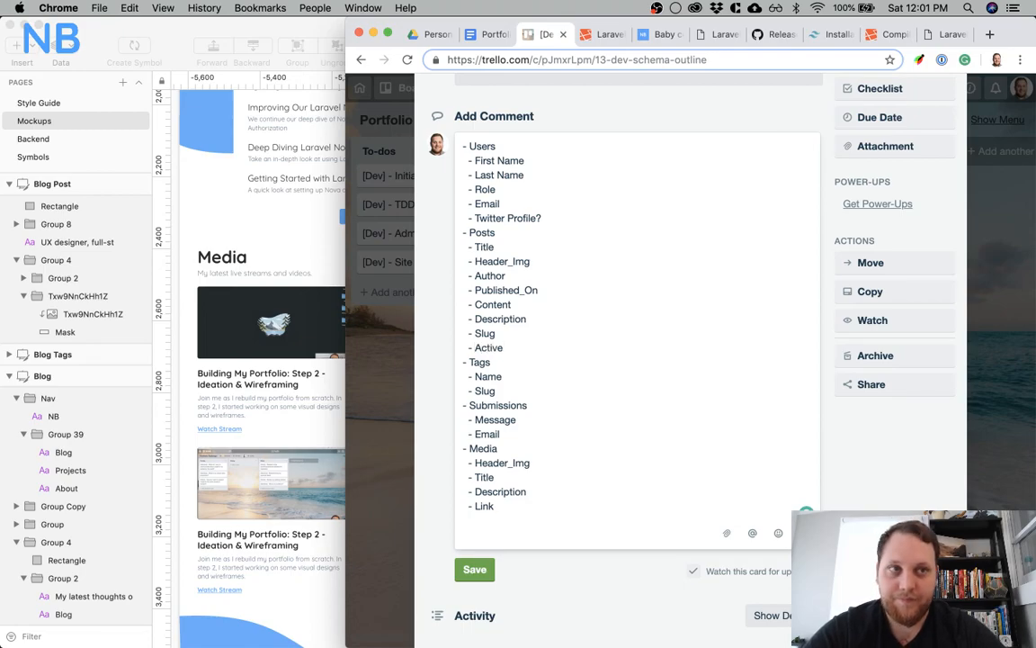
{"action": "type", "text": "/Inactive"}
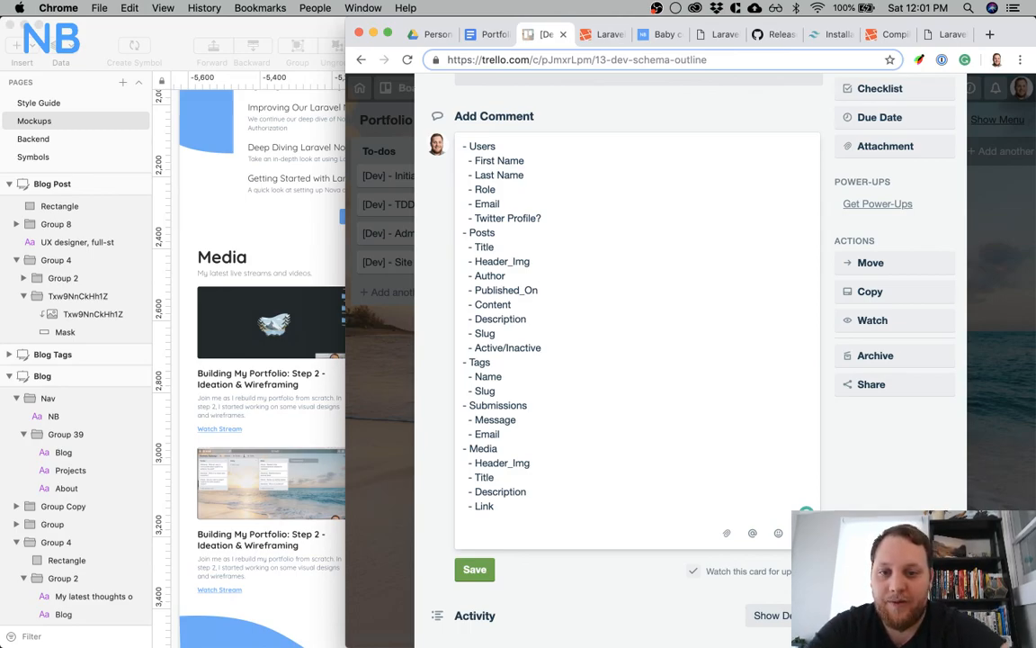
Add an indented "- Active/Inactive" item below Slug under Tags
{"action": "key", "text": "Down"}
{"action": "key", "text": "Down"}
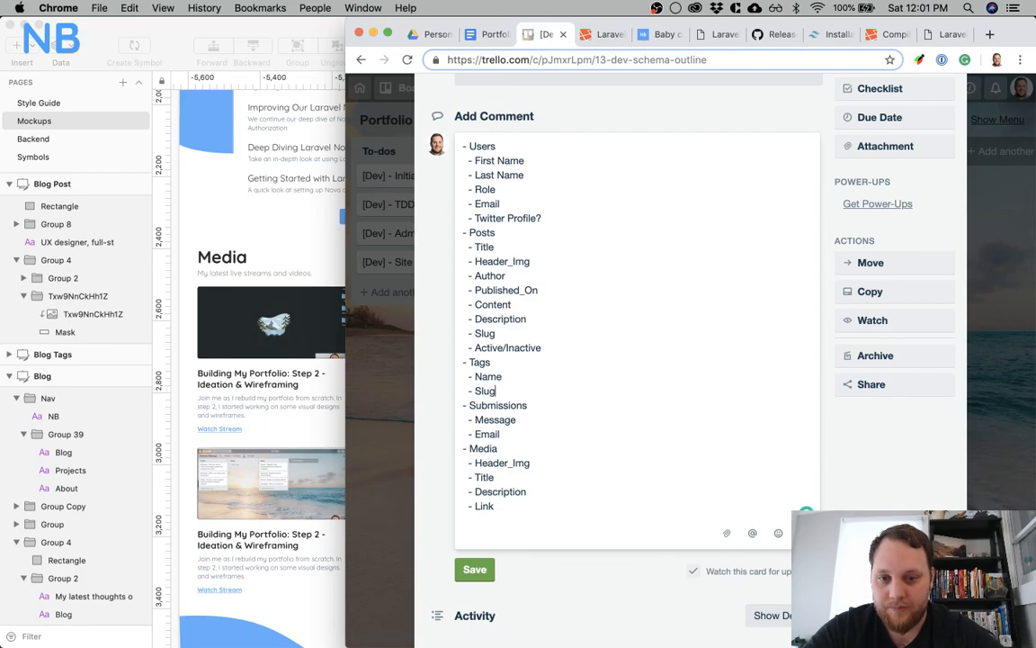
{"action": "key", "text": "Down"}
{"action": "key", "text": "Return"}
{"action": "type", "text": "- Active/"}
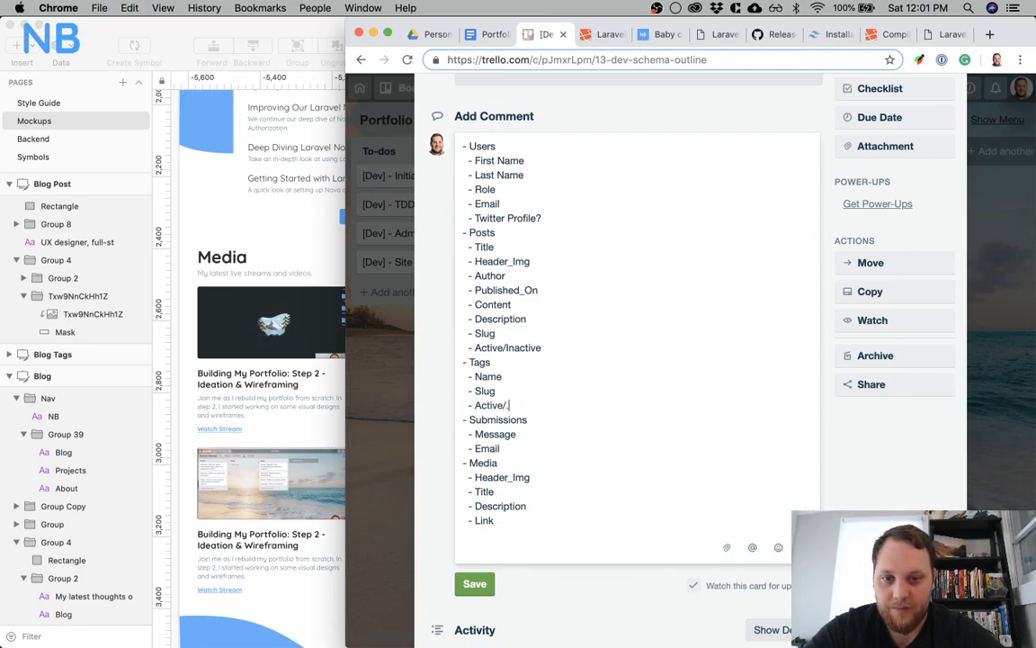
{"action": "type", "text": "Inactiv"}
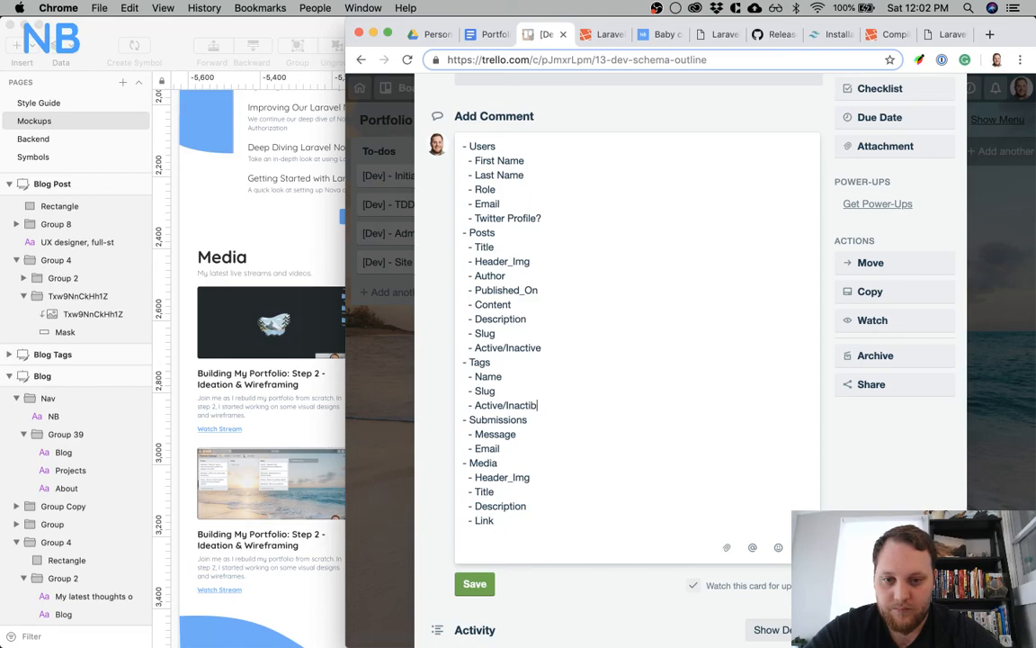
{"action": "key", "text": "BackSpace"}
{"action": "type", "text": "ve"}
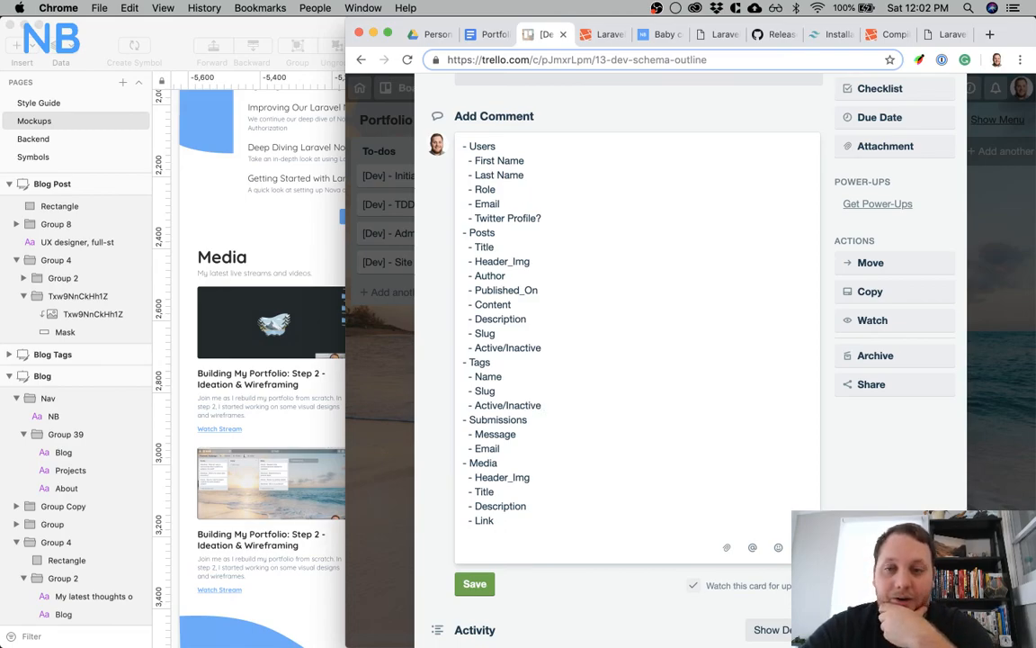
Switch to Sketch and check the Backend page's mockups for missing models or fields, returning to the Mockups page
{"action": "left_click", "coordinate": [65, 132]}
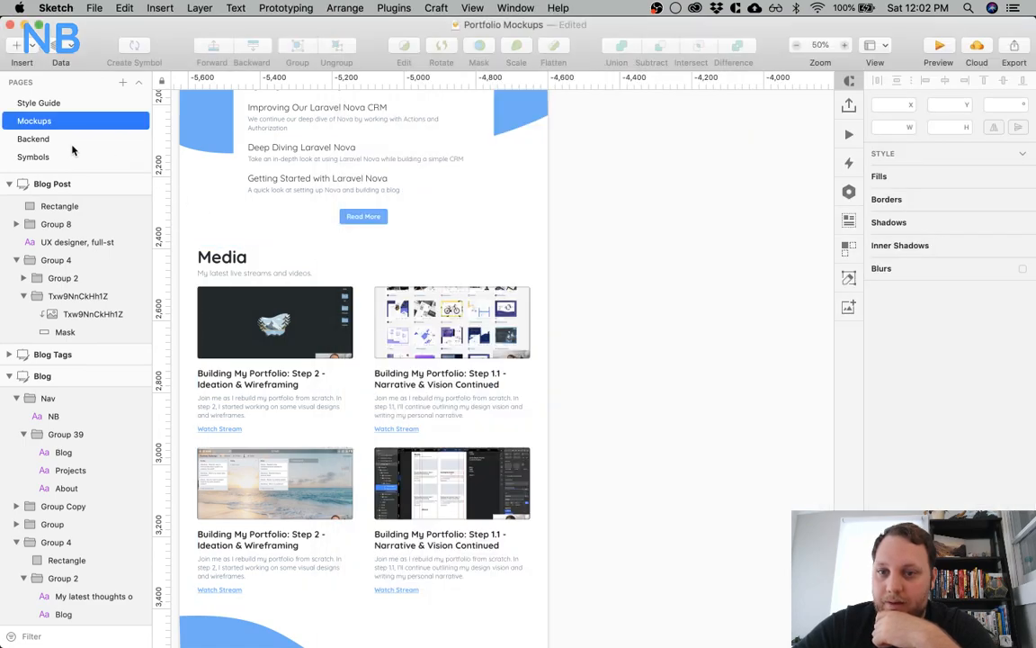
{"action": "left_click", "coordinate": [36, 138]}
{"action": "scroll", "coordinate": [351, 232], "scroll_direction": "right", "scroll_amount": 4}
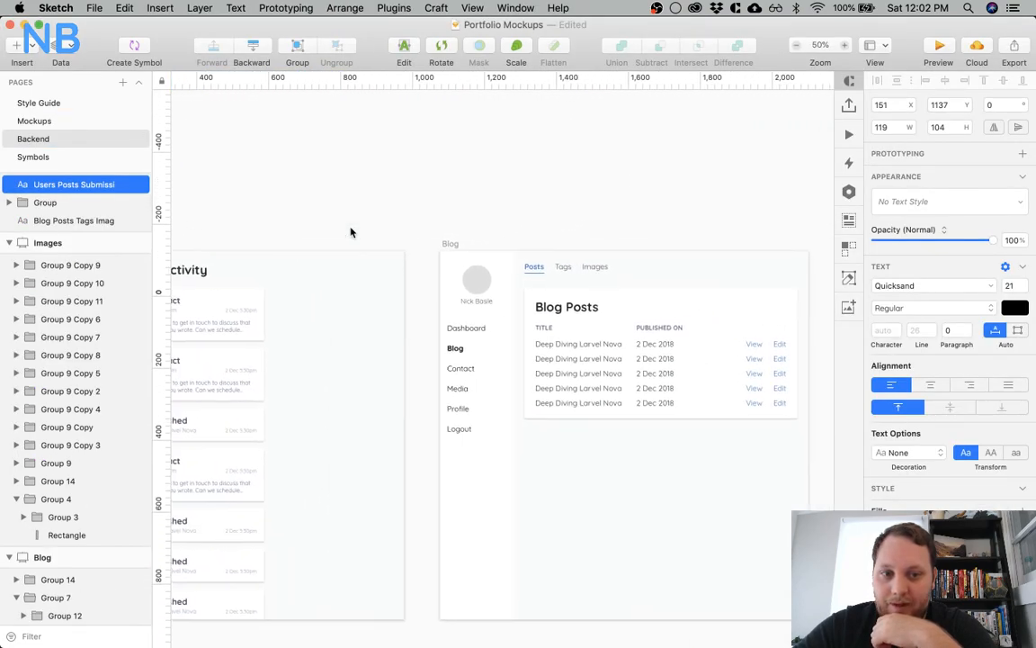
{"action": "left_click", "coordinate": [29, 135]}
{"action": "left_click", "coordinate": [31, 120]}
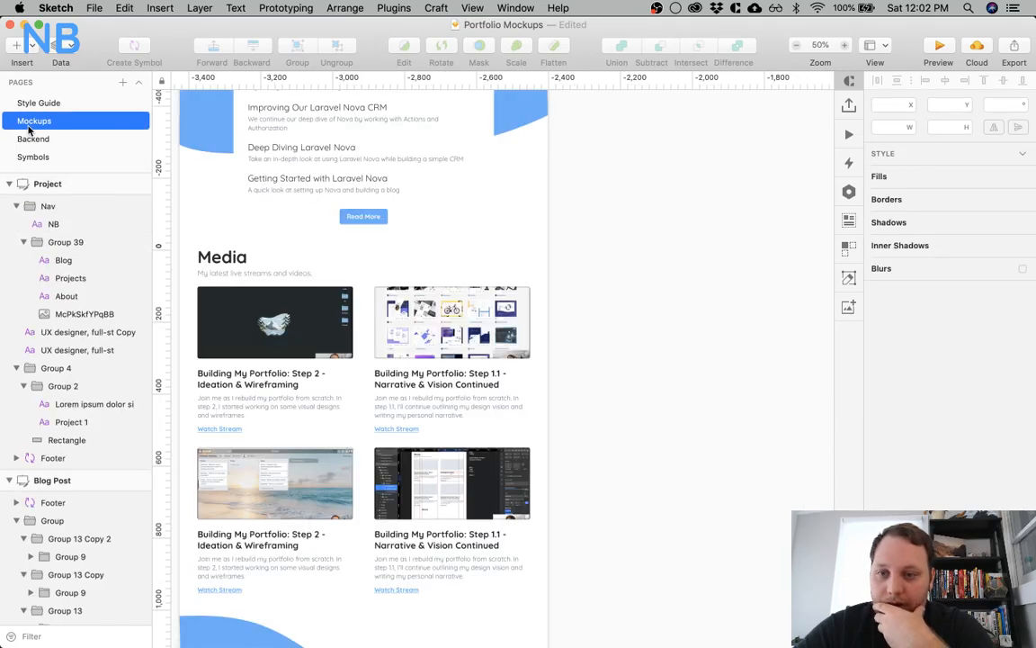
Return to the Trello card in Chrome, save the schema outline as a comment, and make the browser window full width
{"action": "key", "text": "ctrl+Up"}
{"action": "left_click", "coordinate": [772, 233]}
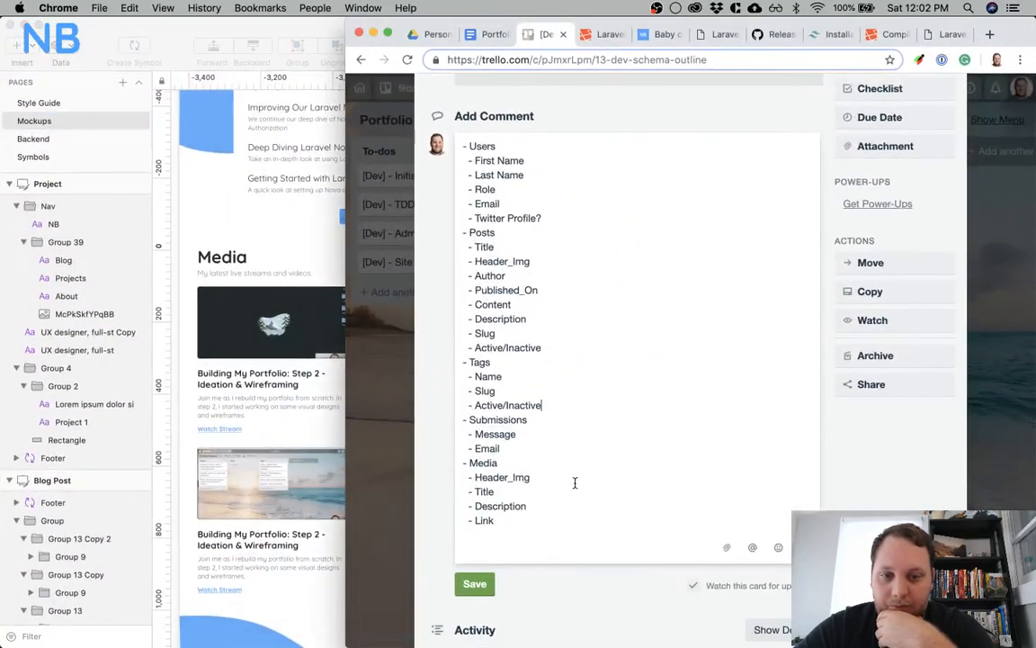
{"action": "left_click", "coordinate": [476, 584]}
{"action": "scroll", "coordinate": [639, 312], "scroll_direction": "down", "scroll_amount": 5}
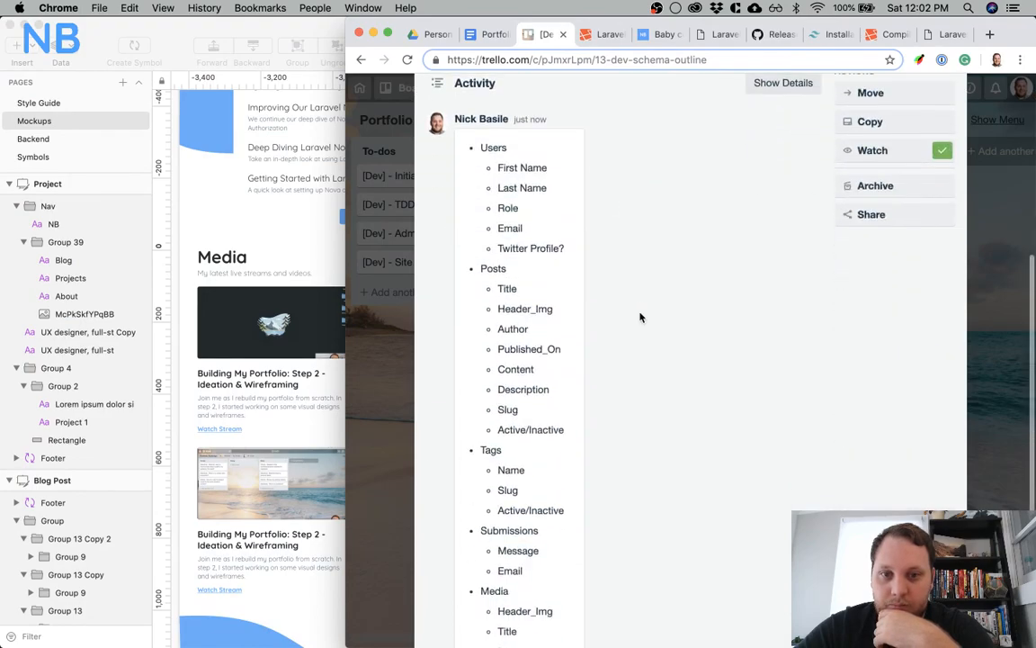
{"action": "key", "text": "alt+super+f"}
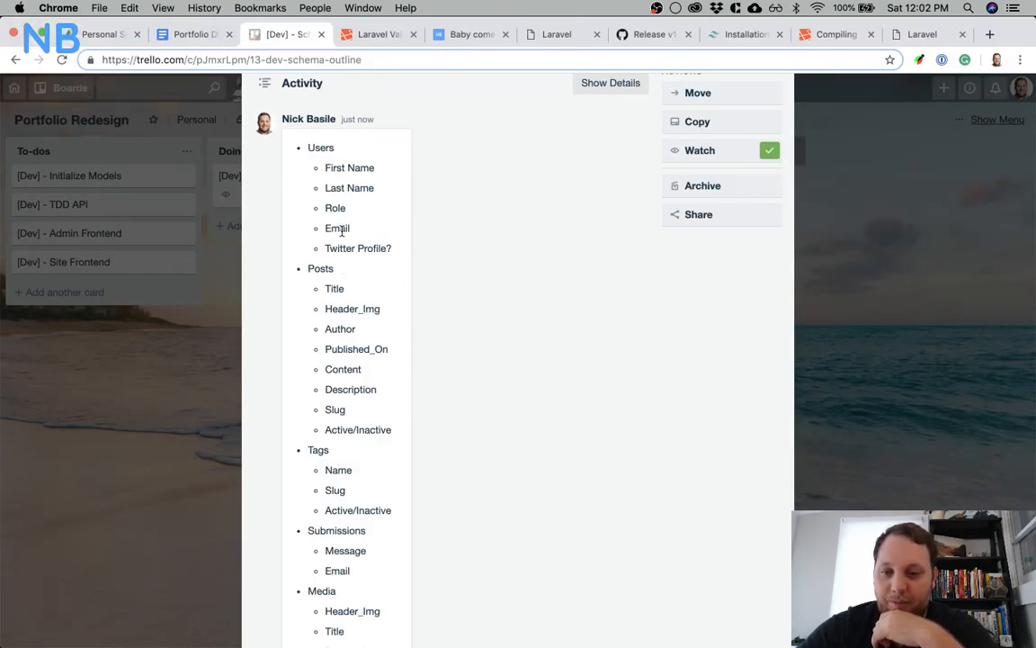
Review the saved schema comment on the Schema Outline card, from Users through Media
{"action": "scroll", "coordinate": [344, 230], "scroll_direction": "down", "scroll_amount": 3}
{"action": "scroll", "coordinate": [342, 234], "scroll_direction": "up", "scroll_amount": 5}
{"action": "scroll", "coordinate": [342, 233], "scroll_direction": "down", "scroll_amount": 4}
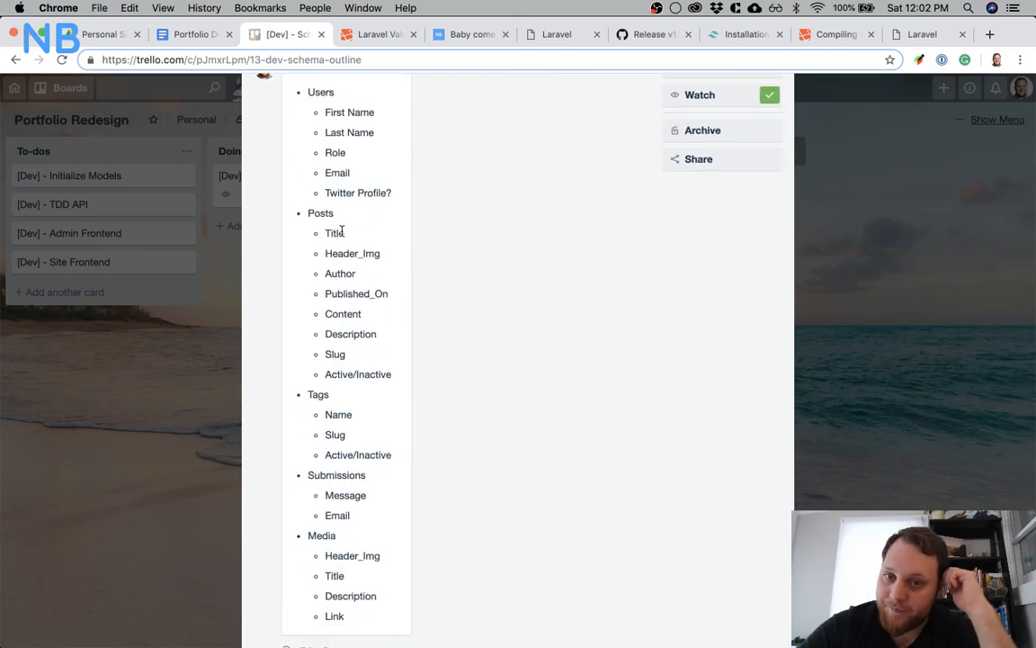
{"action": "scroll", "coordinate": [342, 232], "scroll_direction": "up", "scroll_amount": 5}
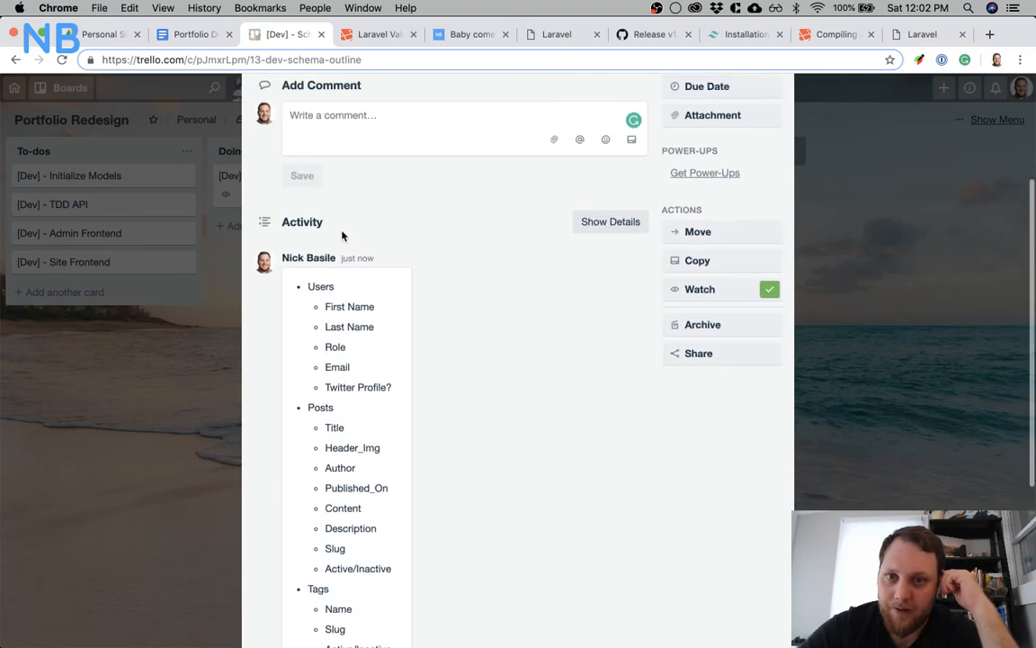
{"action": "scroll", "coordinate": [342, 235], "scroll_direction": "up", "scroll_amount": 2}
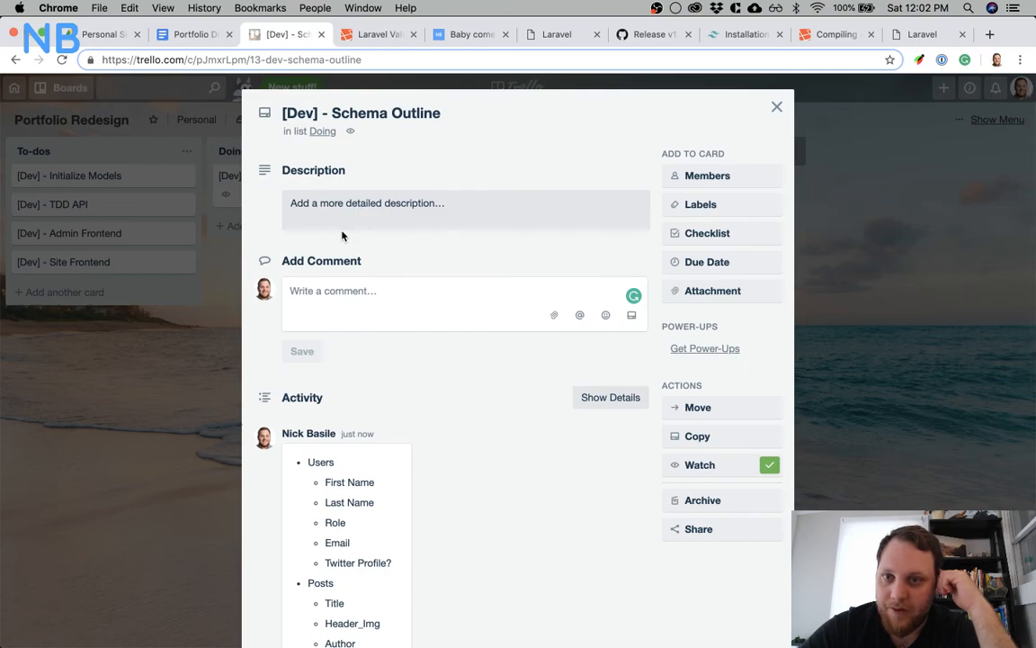
{"action": "scroll", "coordinate": [342, 235], "scroll_direction": "down", "scroll_amount": 4}
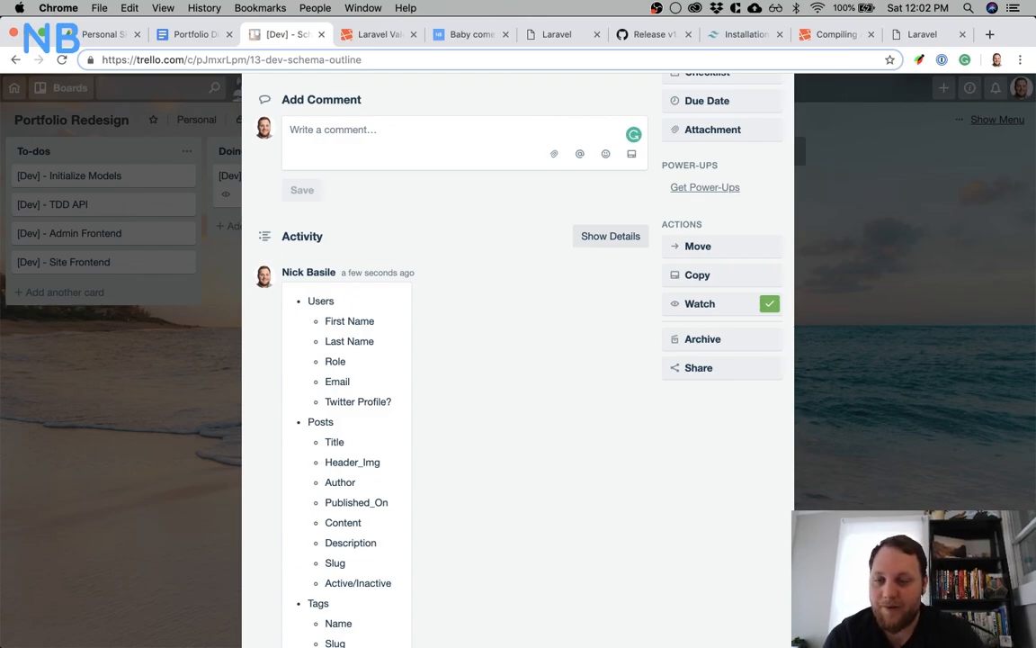
Add a "[Dev] - Add user command" card to the To-dos list and place it directly below the Initialize Models card
{"action": "left_click", "coordinate": [111, 278]}
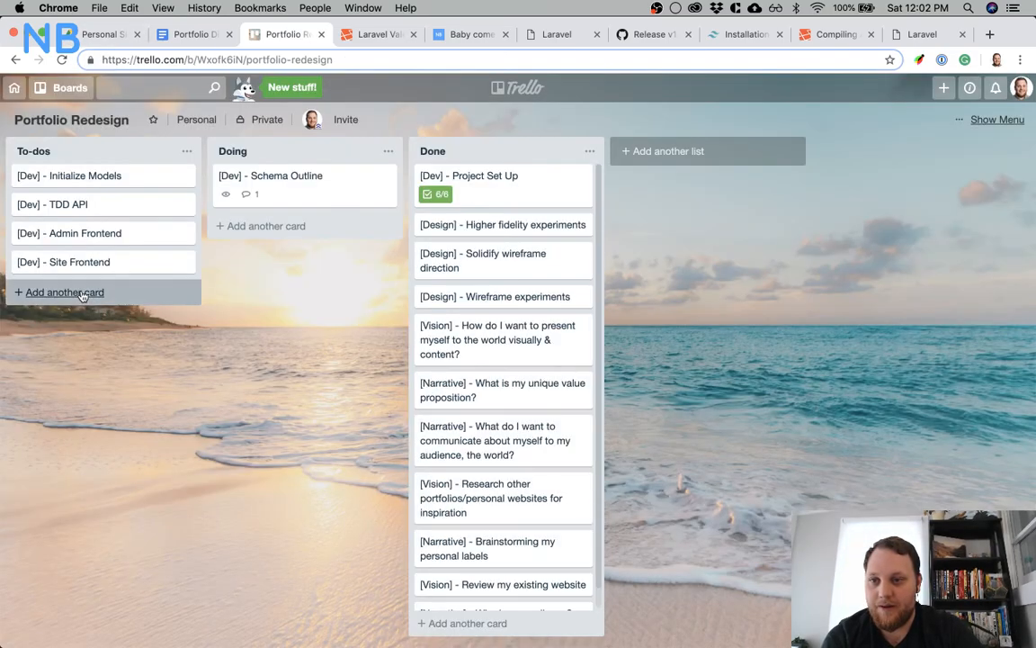
{"action": "left_click", "coordinate": [82, 294]}
{"action": "type", "text": "[D"}
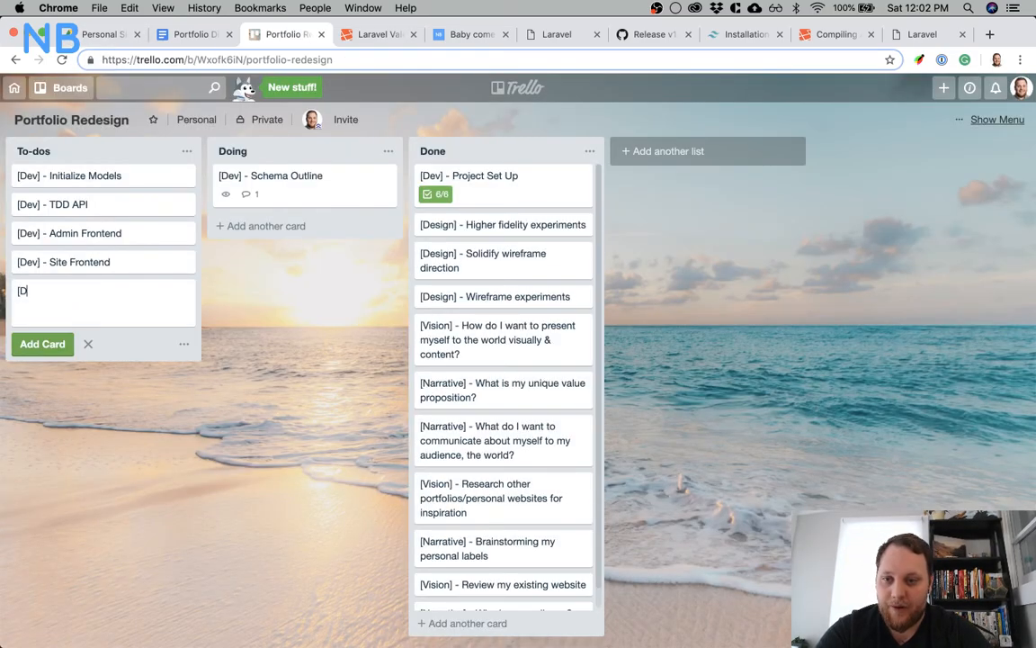
{"action": "type", "text": "ev] - "}
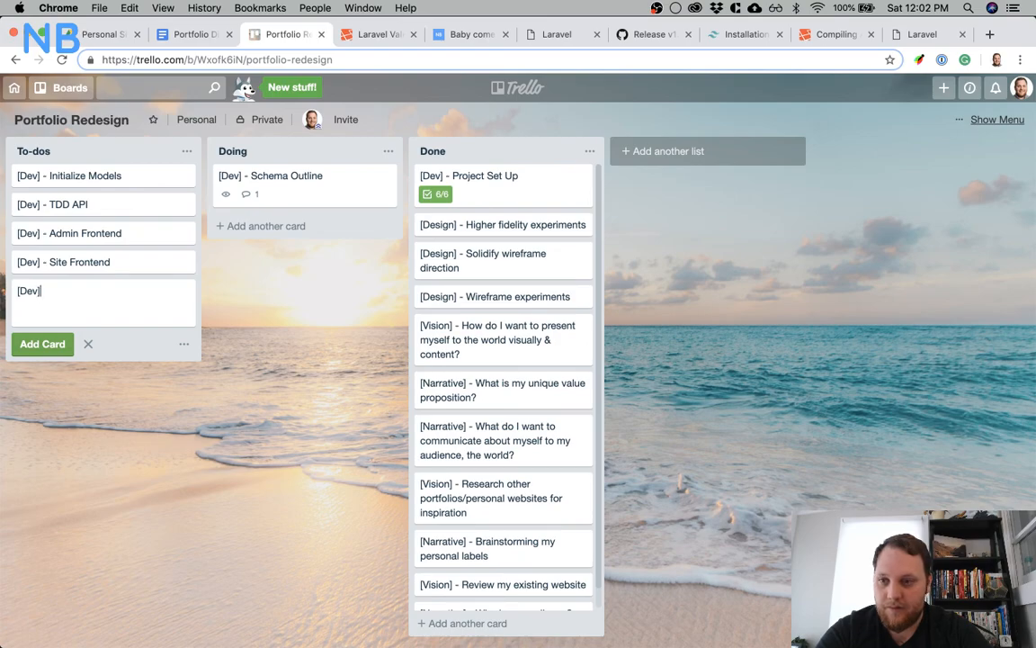
{"action": "type", "text": "Ad"}
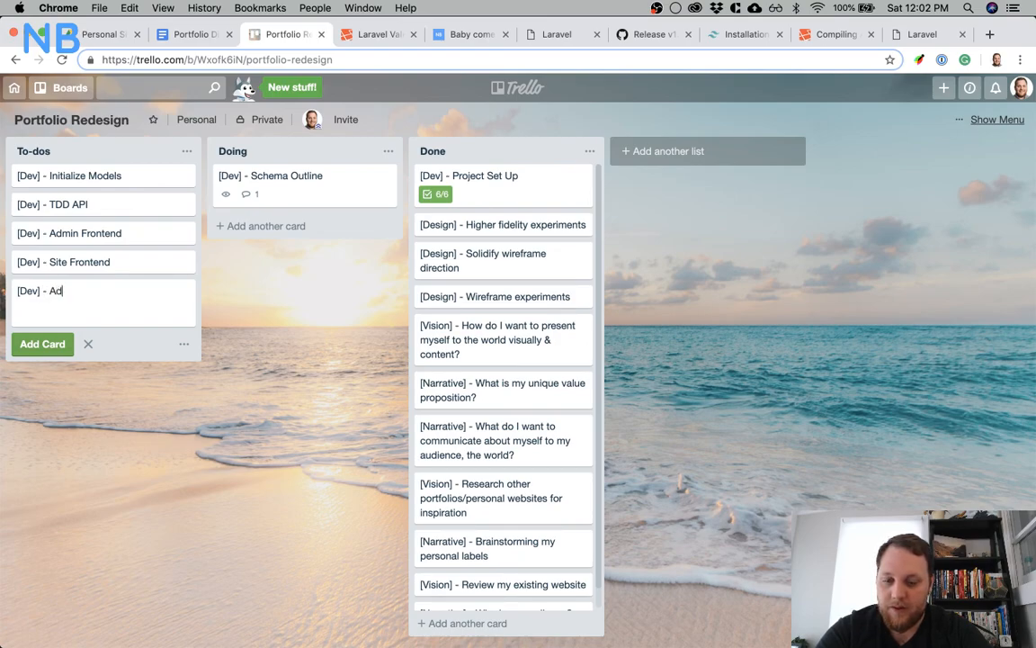
{"action": "type", "text": "d user command"}
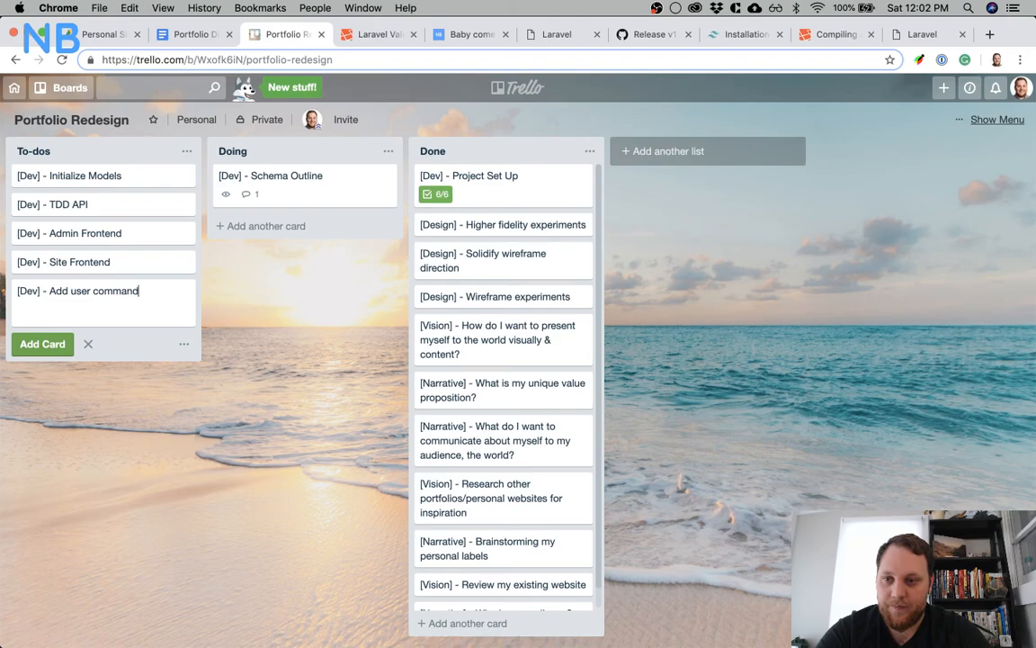
{"action": "key", "text": "Return"}
{"action": "left_click_drag", "start_coordinate": [71, 297], "coordinate": [68, 205]}
{"action": "left_click", "coordinate": [271, 326]}
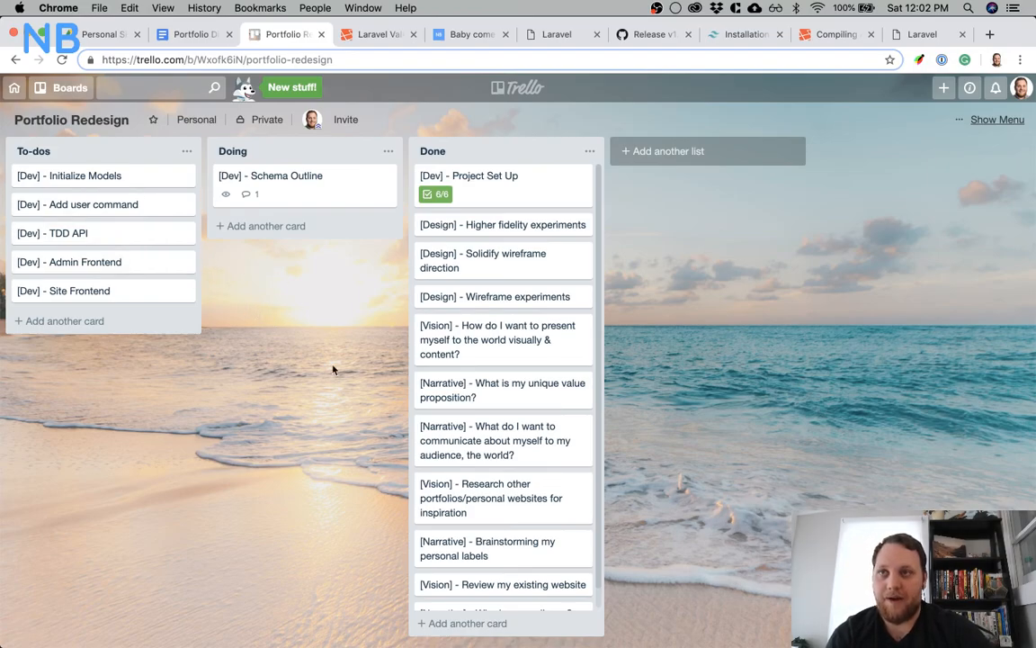
{"action": "key", "text": "super+Tab"}
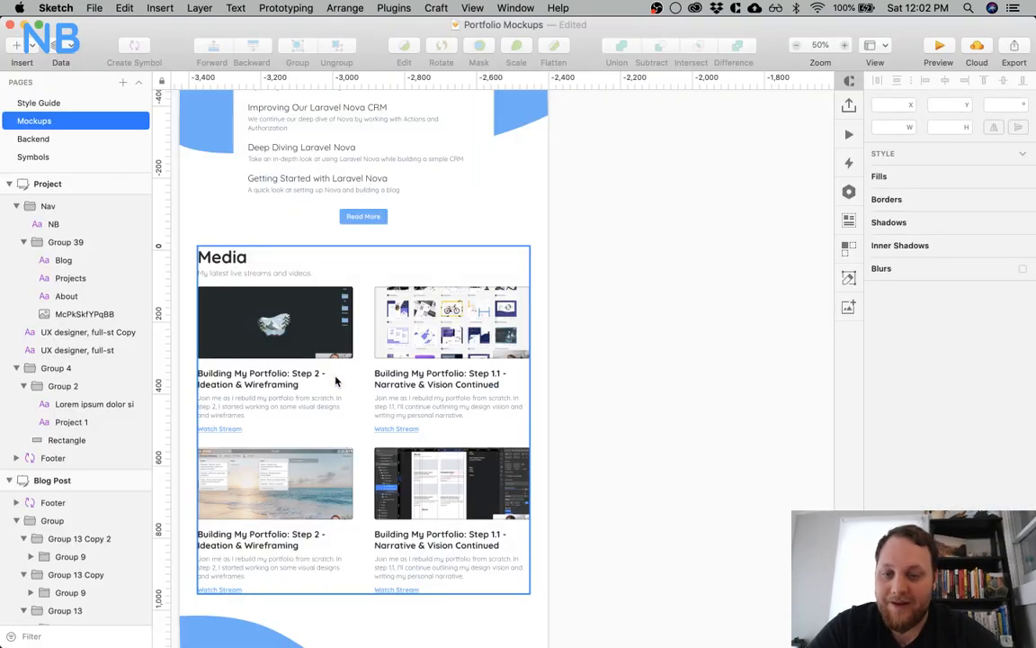
{"action": "key", "text": "super+Tab"}
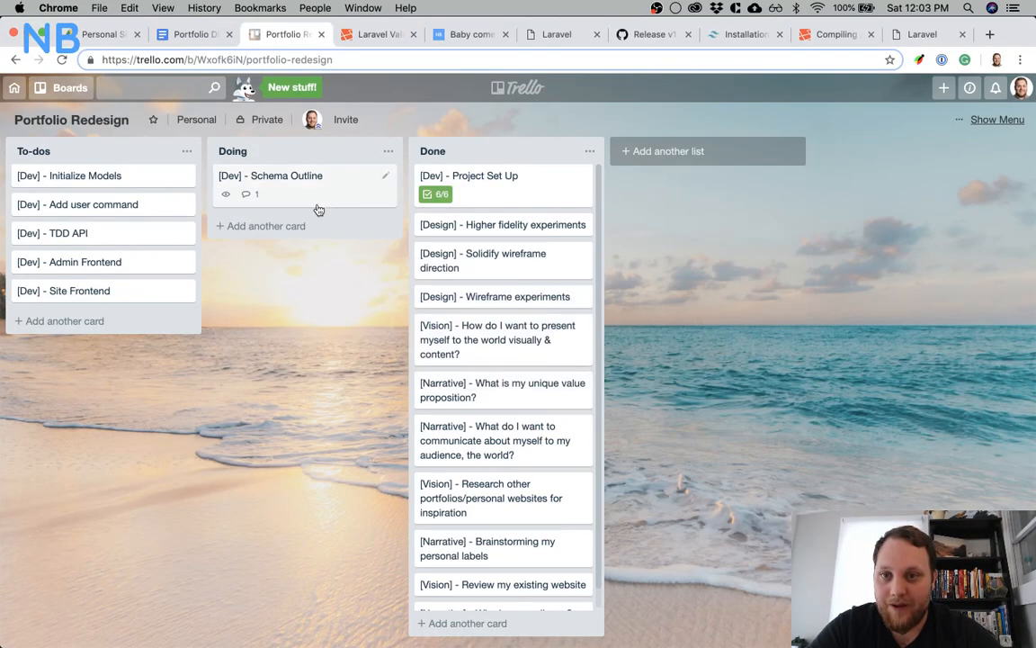
{"action": "left_click", "coordinate": [315, 184]}
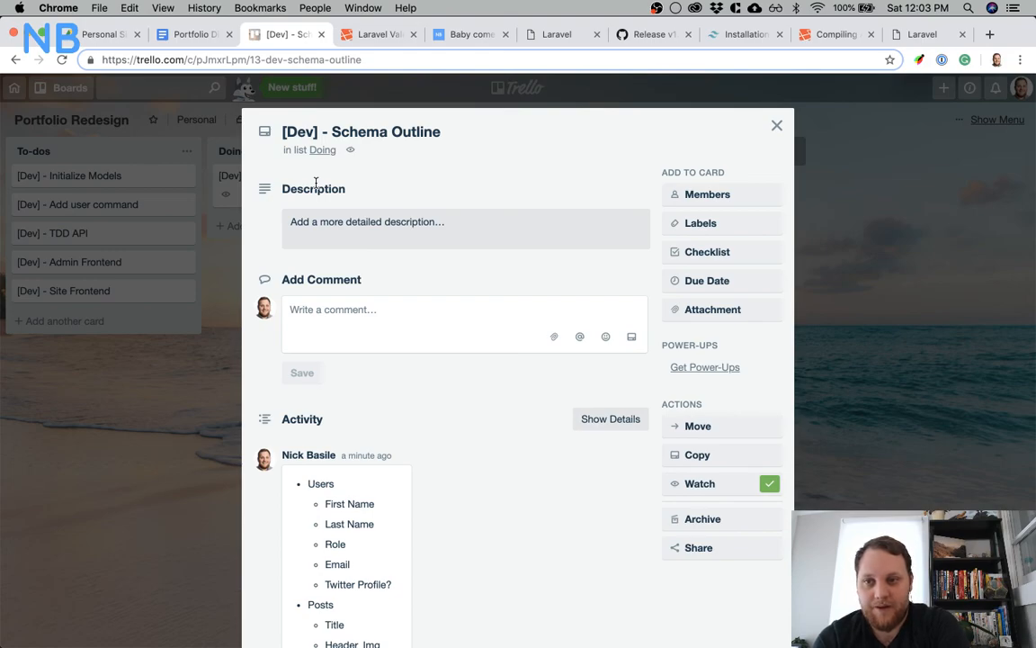
{"action": "left_click", "coordinate": [61, 337]}
Add a card titled "[Dev] - Remove Register page/urls, style auth pages" to the To-dos list
{"action": "left_click", "coordinate": [61, 324]}
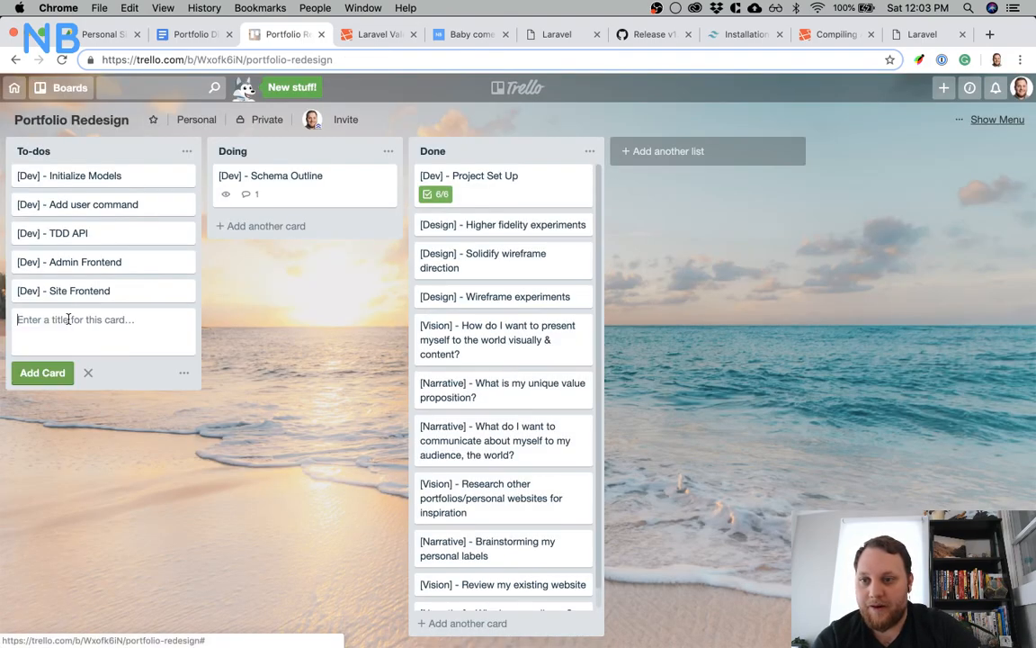
{"action": "type", "text": "[Dev"}
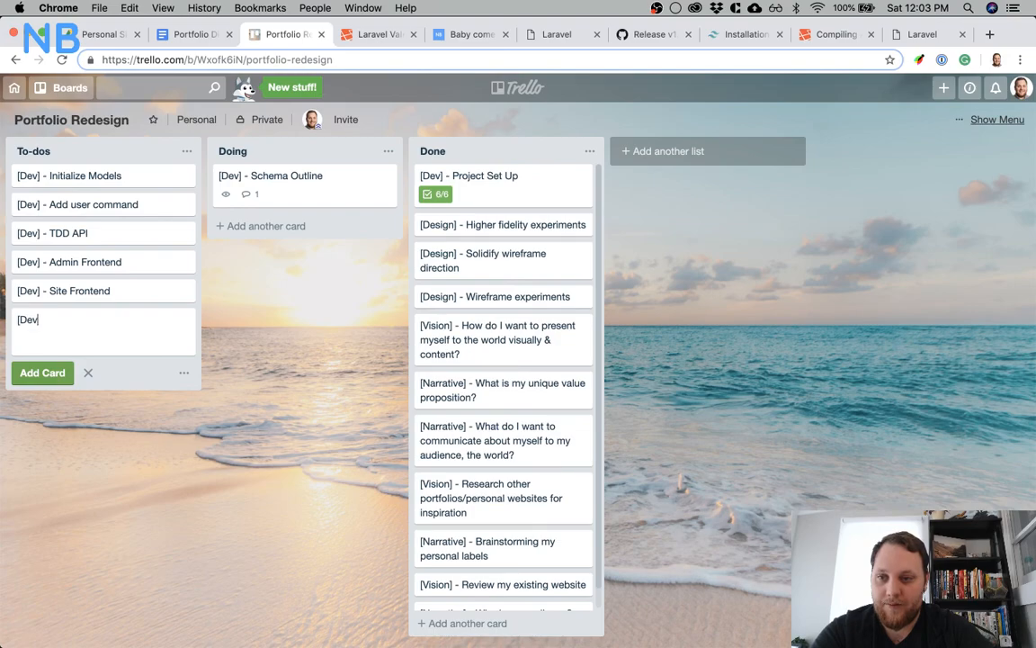
{"action": "type", "text": "] - "}
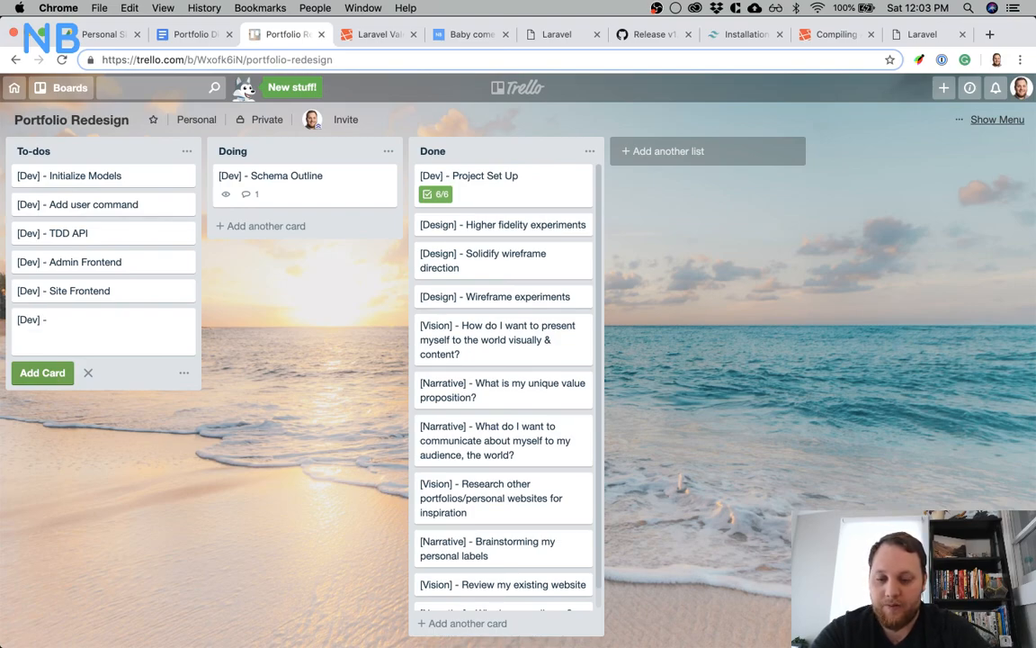
{"action": "type", "text": "Rem"}
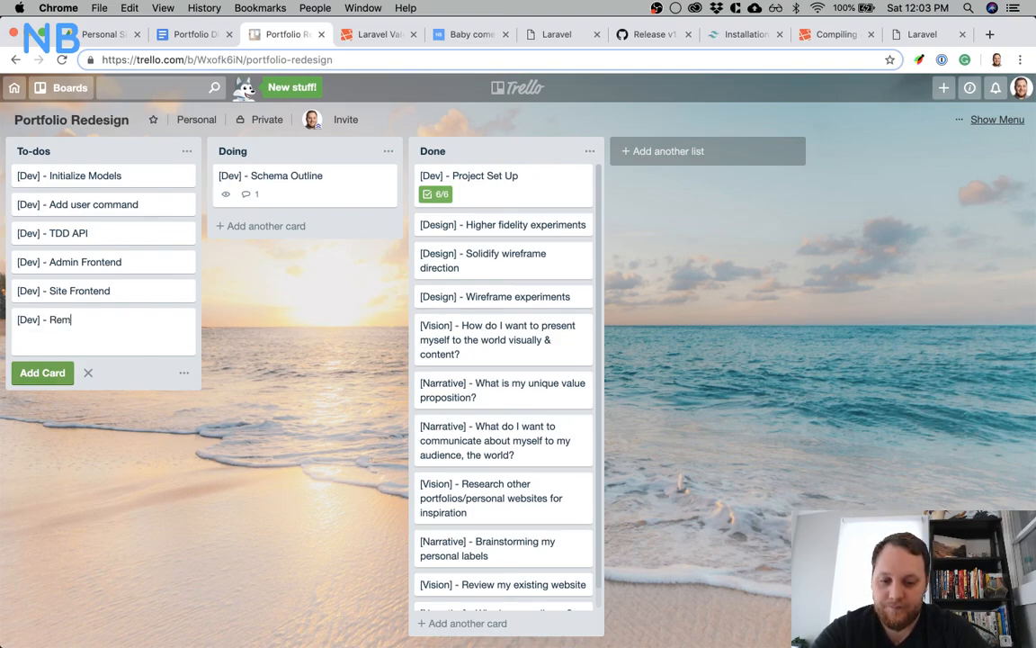
{"action": "type", "text": "ove Register "}
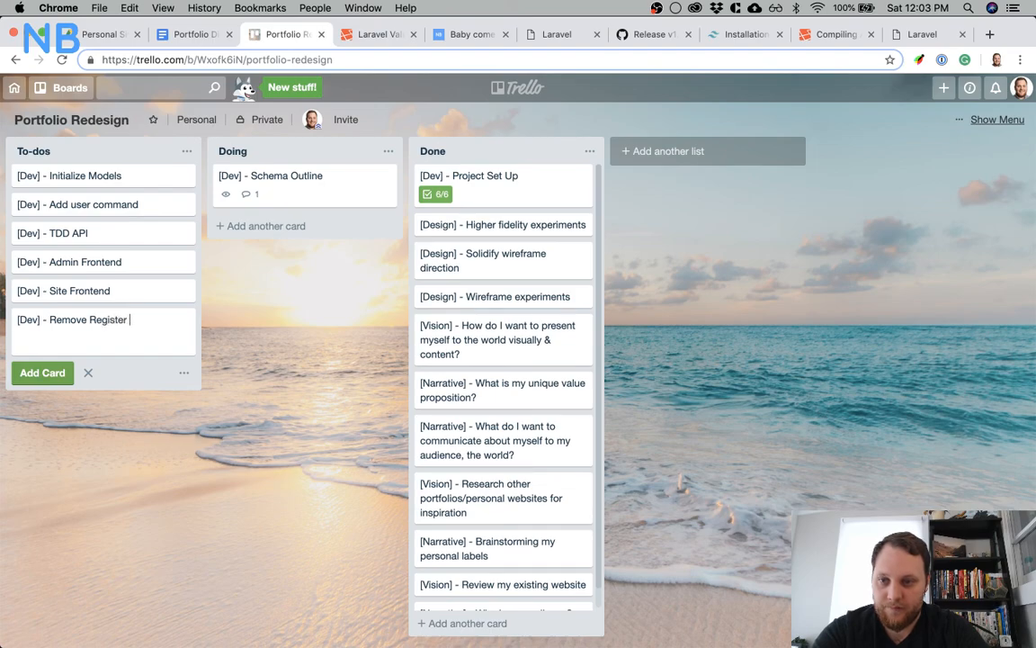
{"action": "type", "text": "page/"}
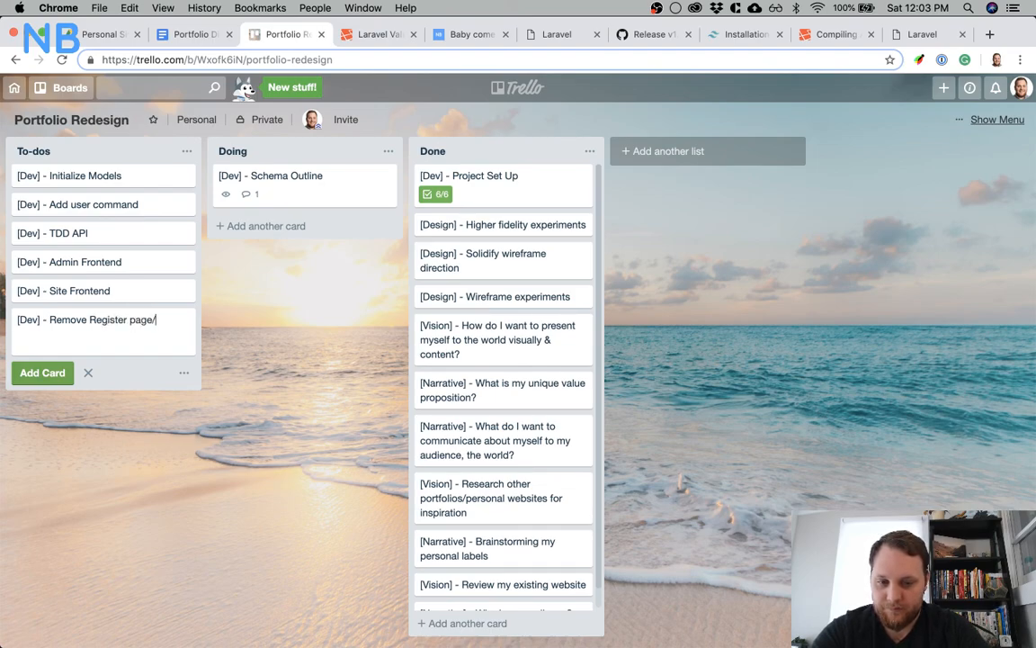
{"action": "type", "text": "urls"}
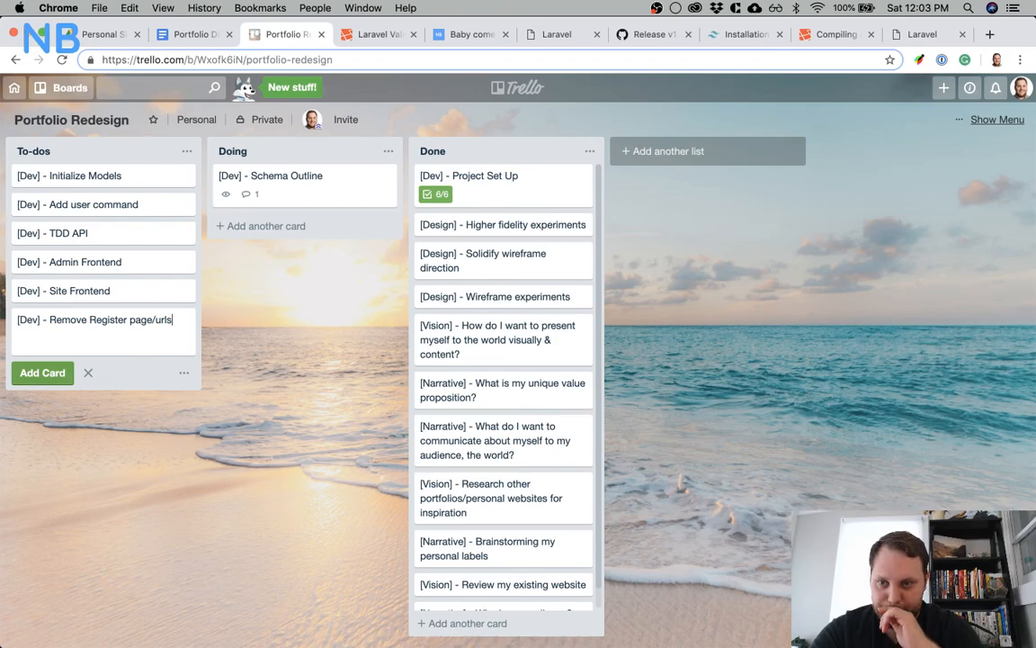
{"action": "type", "text": ", styl"}
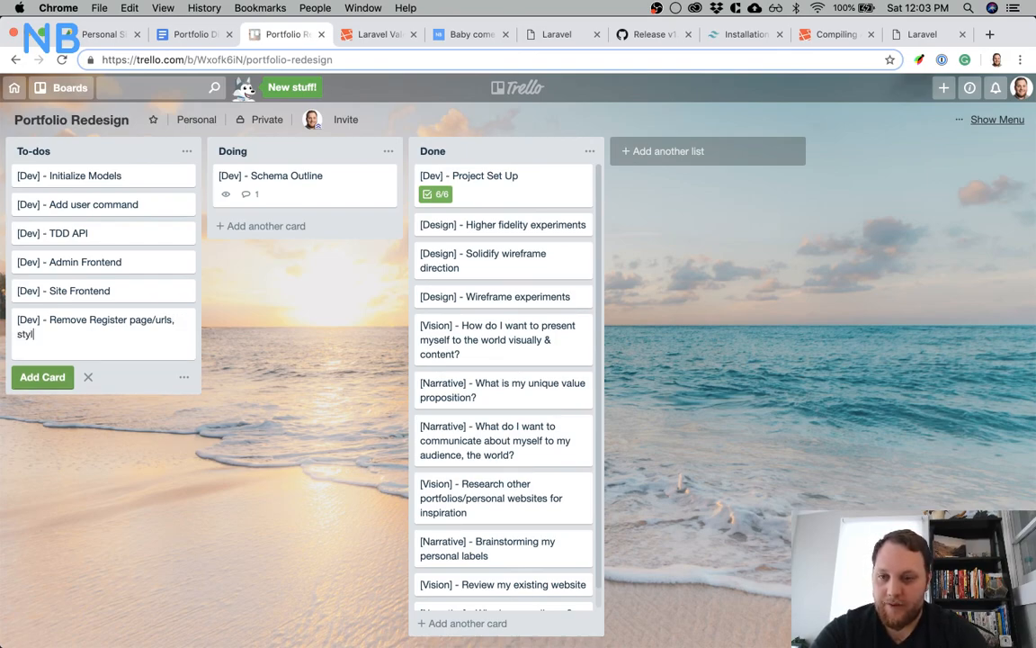
{"action": "type", "text": "e auth pages"}
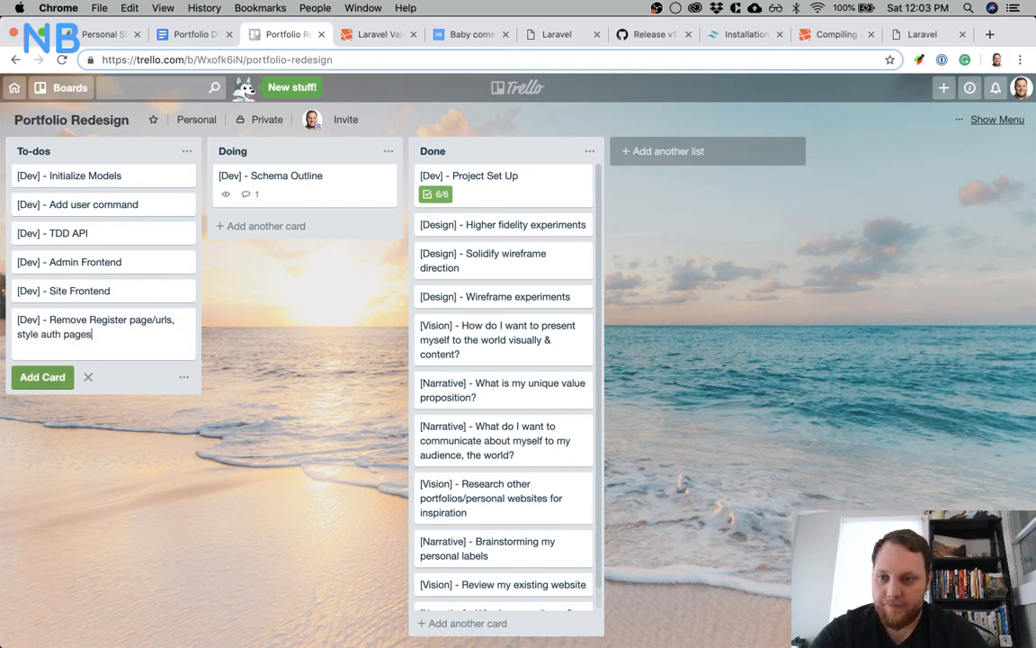
{"action": "key", "text": "Return"}
Move the Remove Register page/urls card to the top of the To-dos list, above Initialize Models
{"action": "left_click_drag", "start_coordinate": [134, 331], "coordinate": [137, 222]}
{"action": "mouse_move", "coordinate": [141, 200]}
{"action": "left_mouse_down"}
{"action": "mouse_move", "coordinate": [141, 162]}
{"action": "mouse_move", "coordinate": [133, 183]}
{"action": "left_mouse_up"}
{"action": "left_click", "coordinate": [287, 361]}
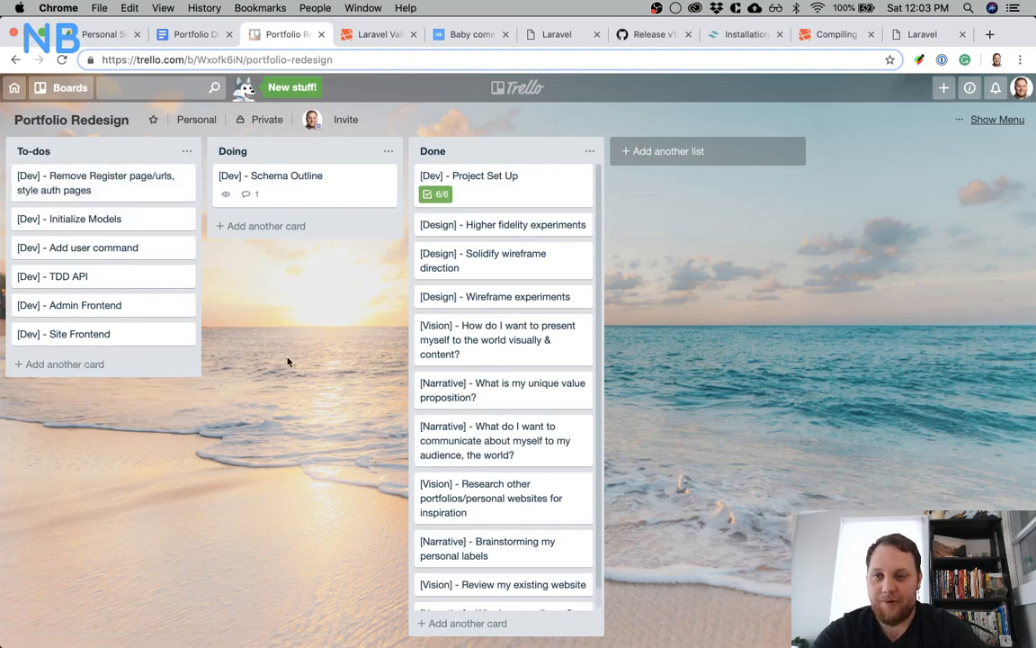